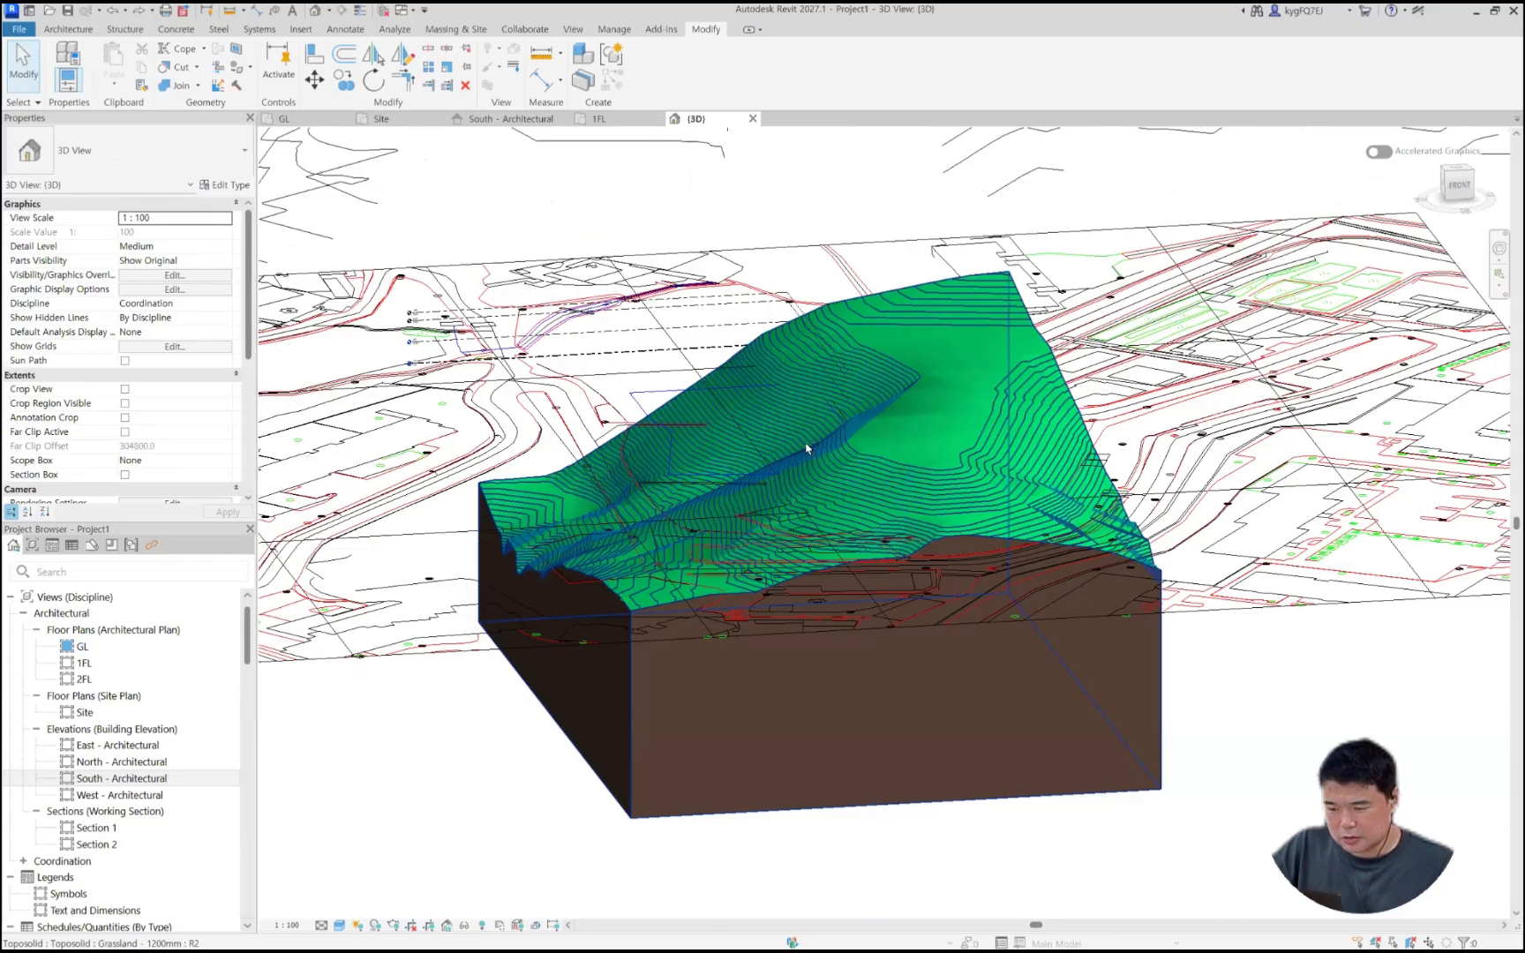
Step: Examine the terrain toposolid together with the imported site DWG from a raised angle
scroll(844, 518, "down", 2)
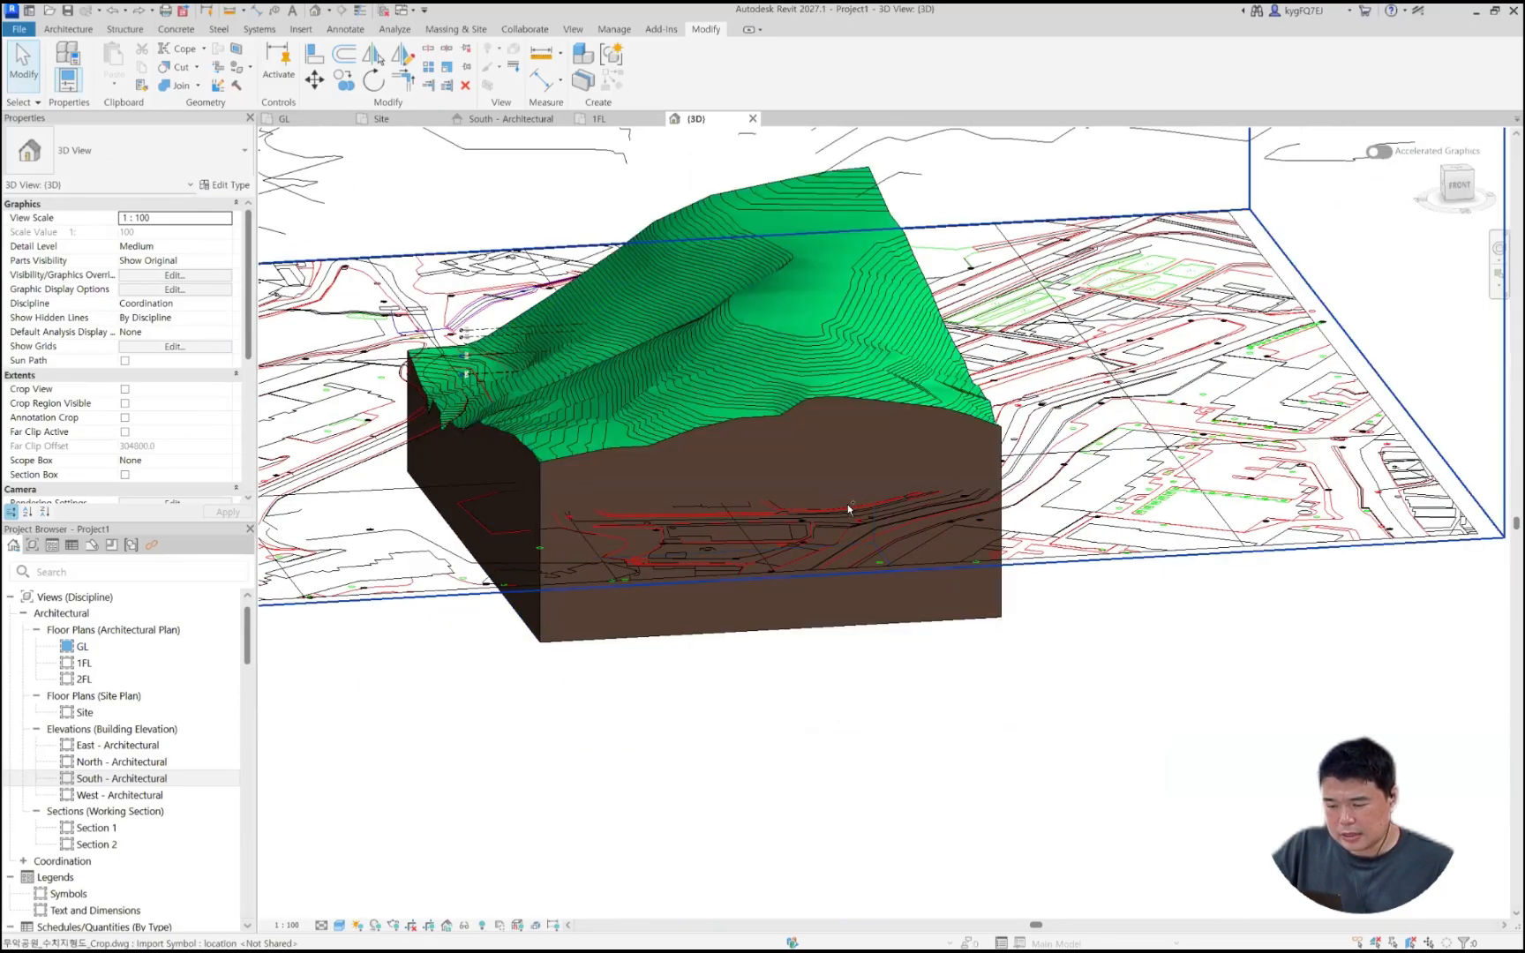
scroll(798, 380, "down", 4)
middle_click_drag(883, 335, 993, 444, "shift")
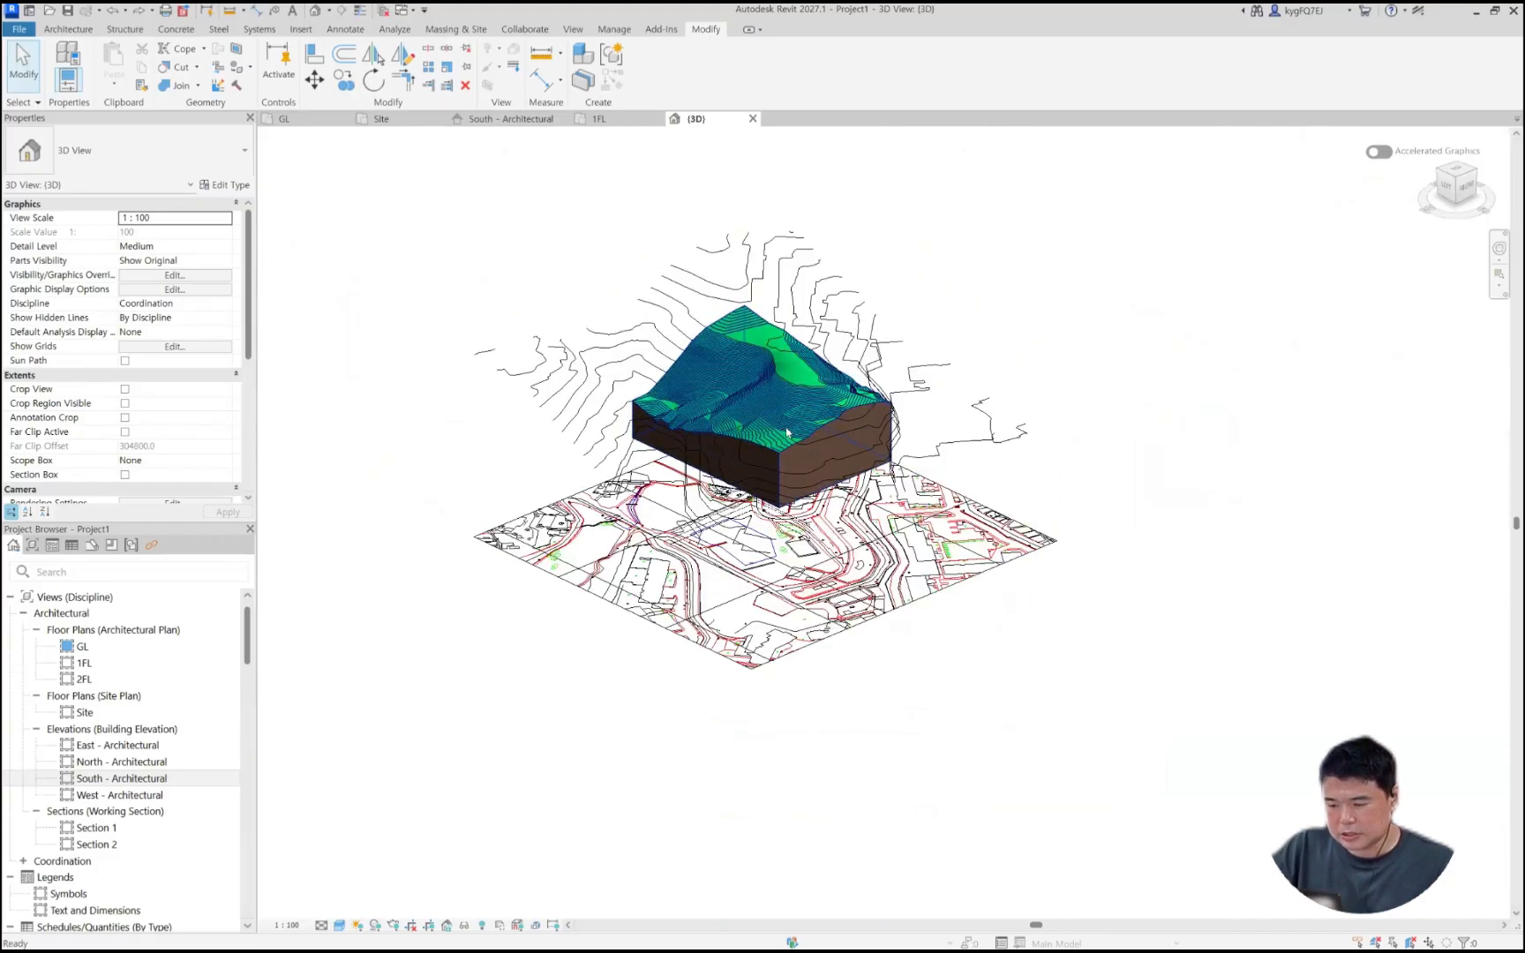
left_click(993, 444)
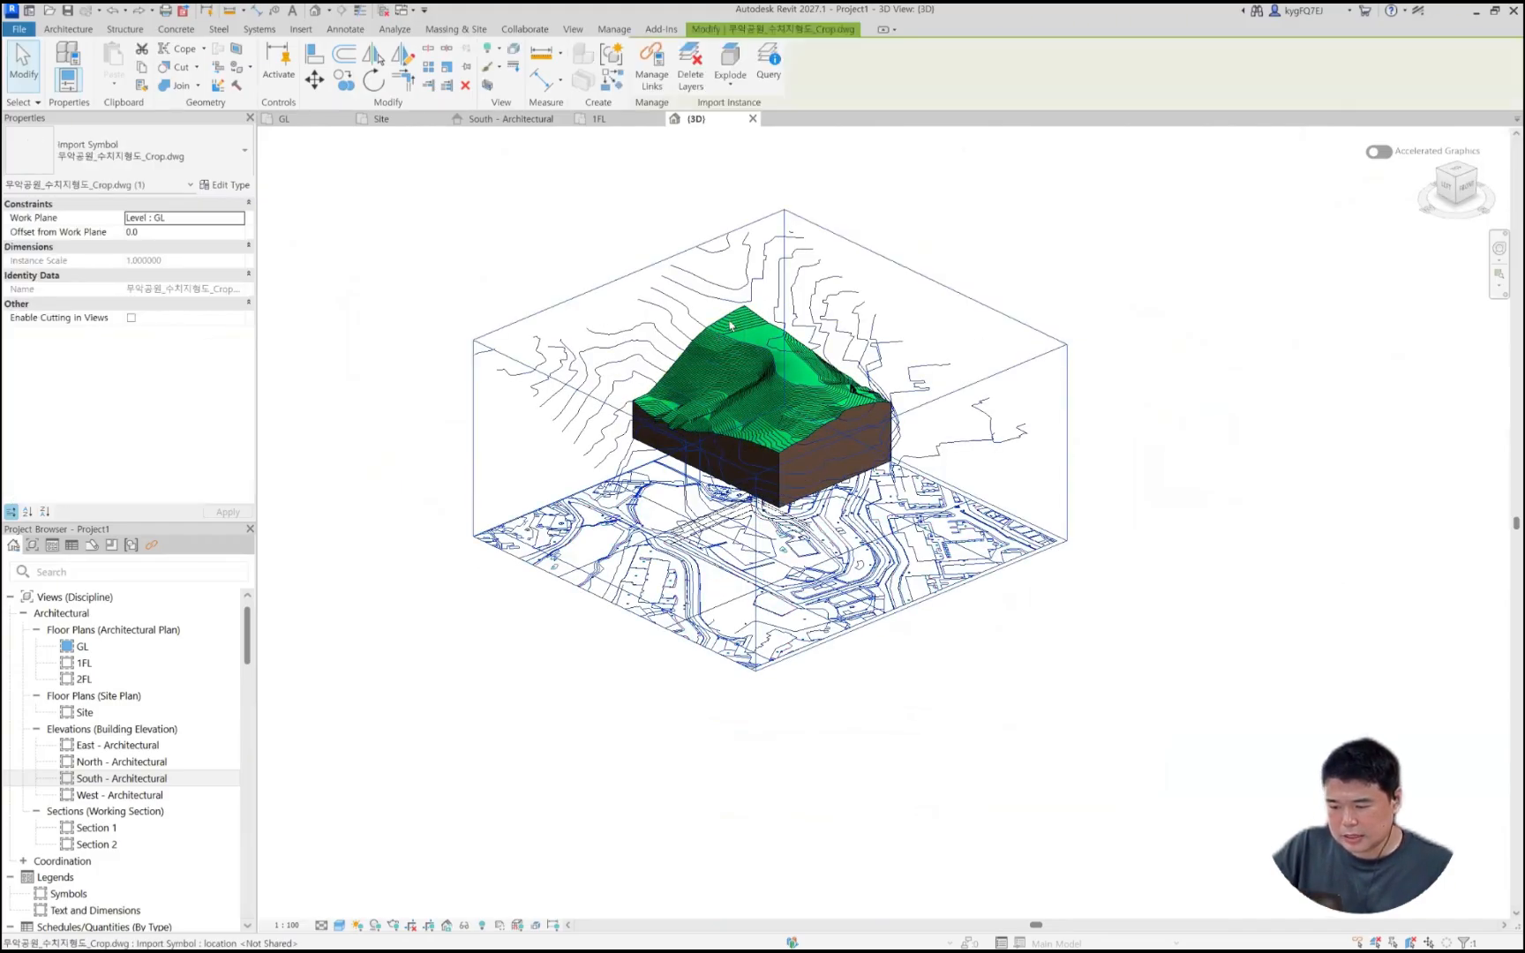
left_click(776, 339)
key("Escape")
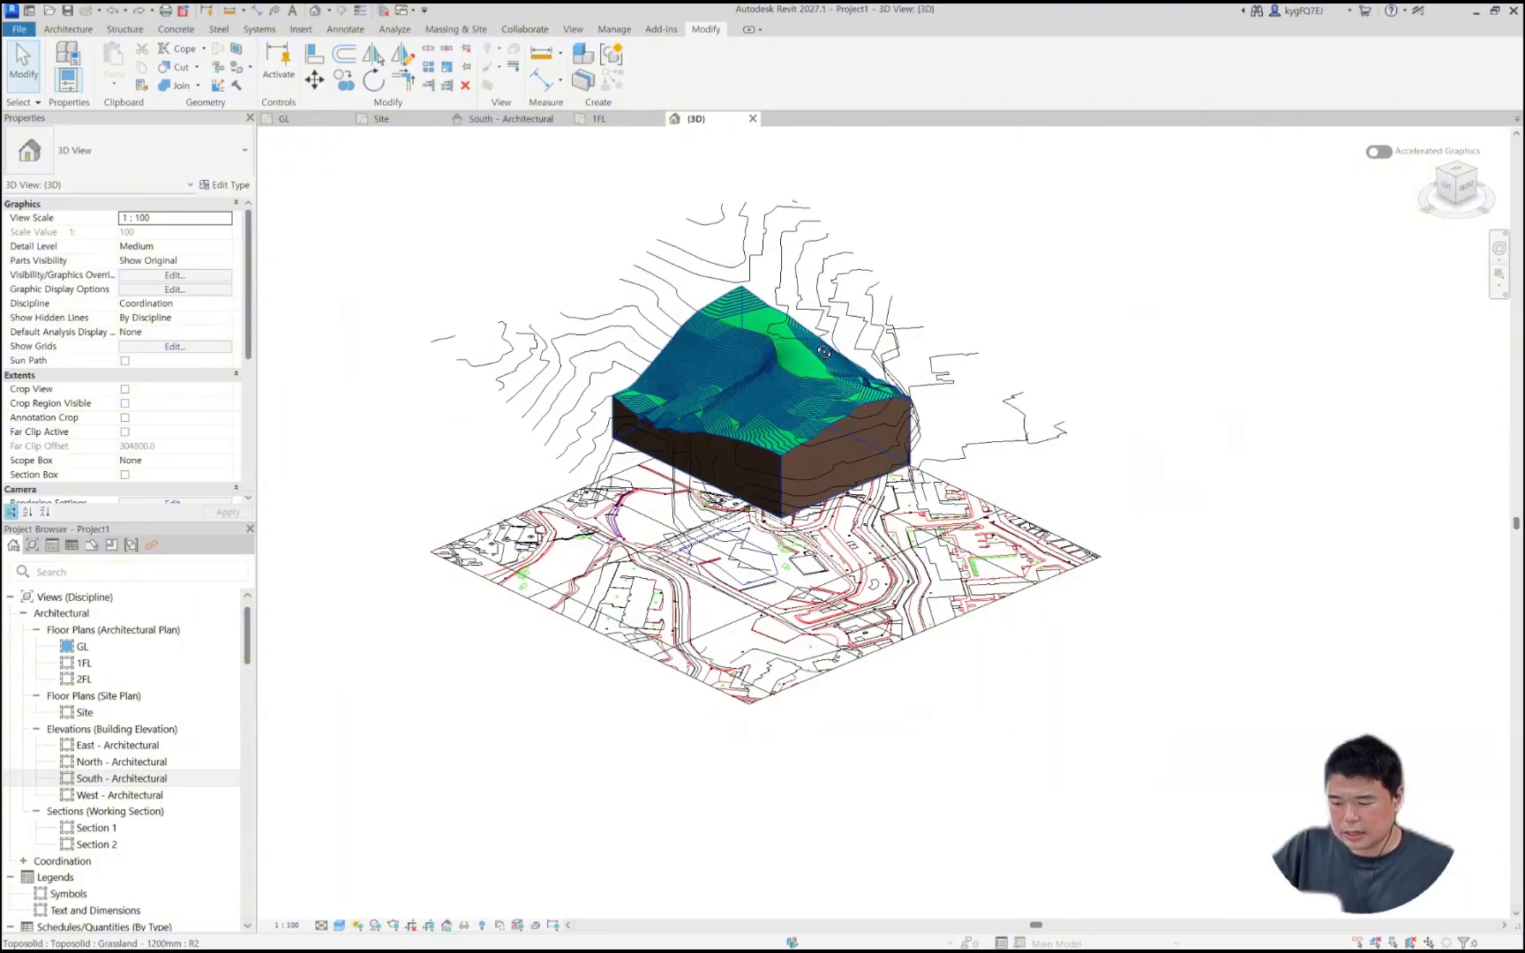
Step: View the terrain from directly above and set the 3D view's visual style to Wireframe
middle_click_drag(824, 352, 829, 508, "shift")
key("w")
key("f")
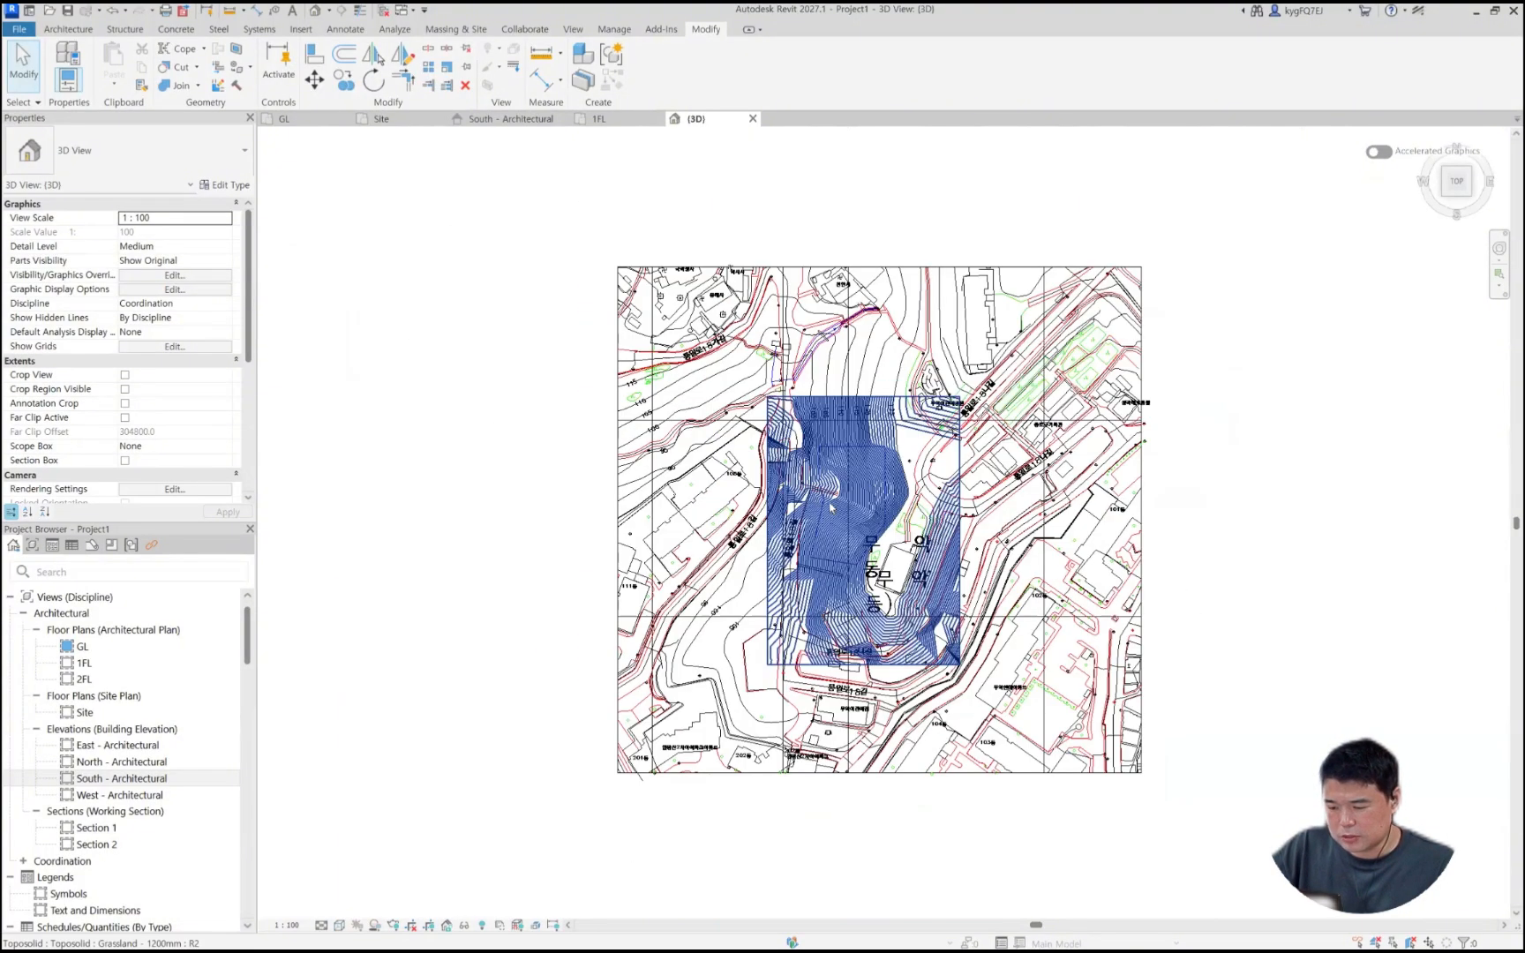
scroll(849, 556, "up", 3)
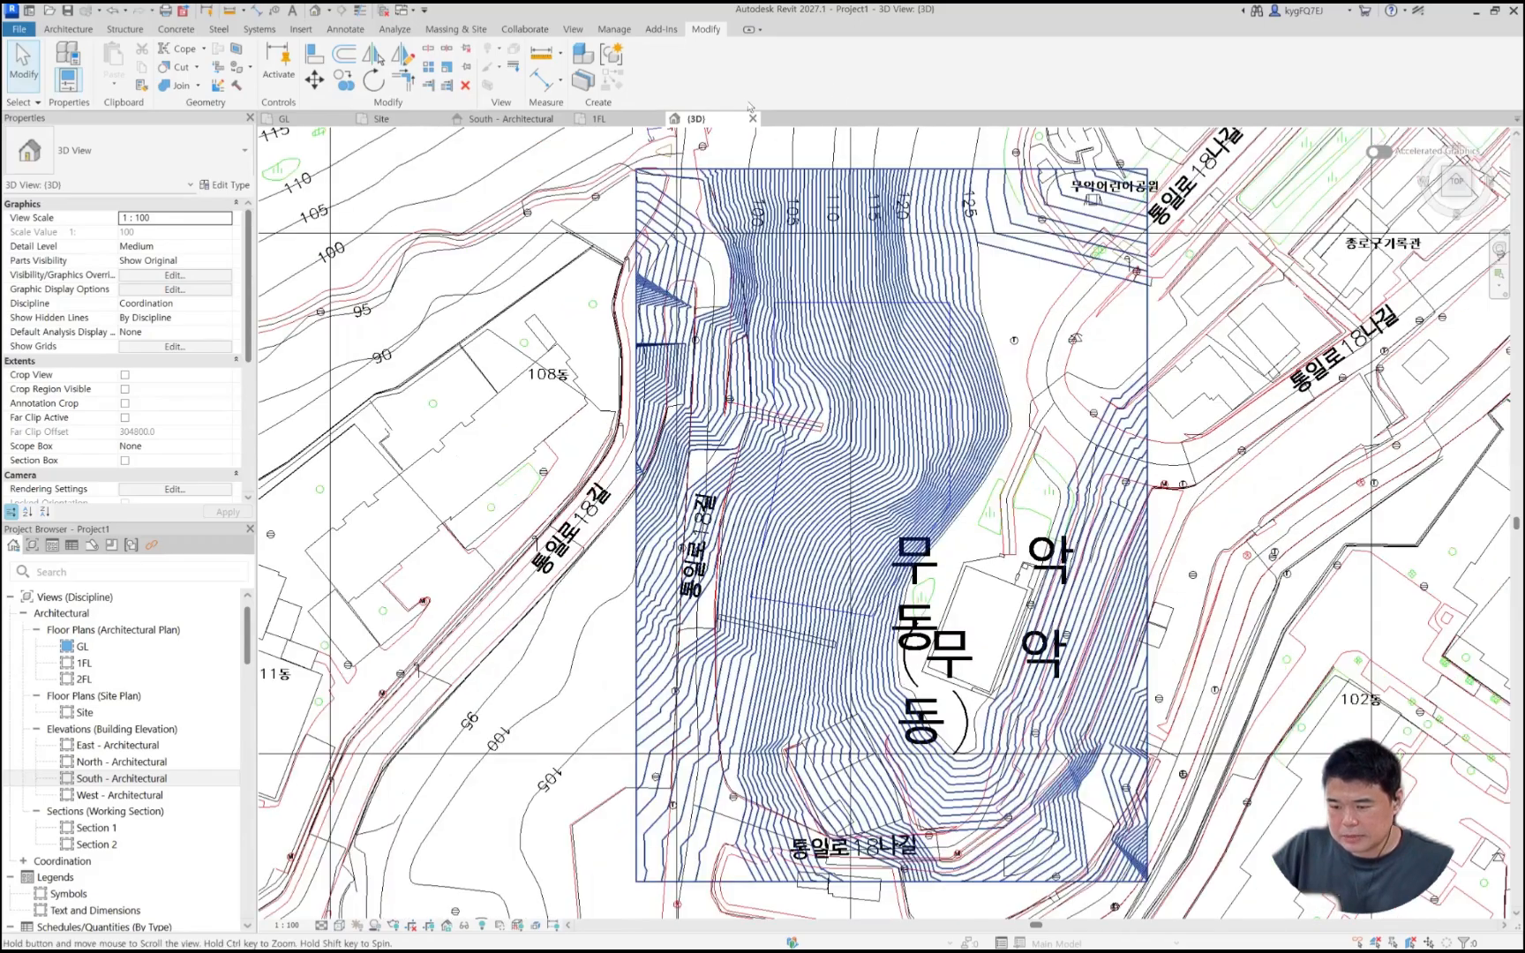
scroll(697, 132, "up", 1)
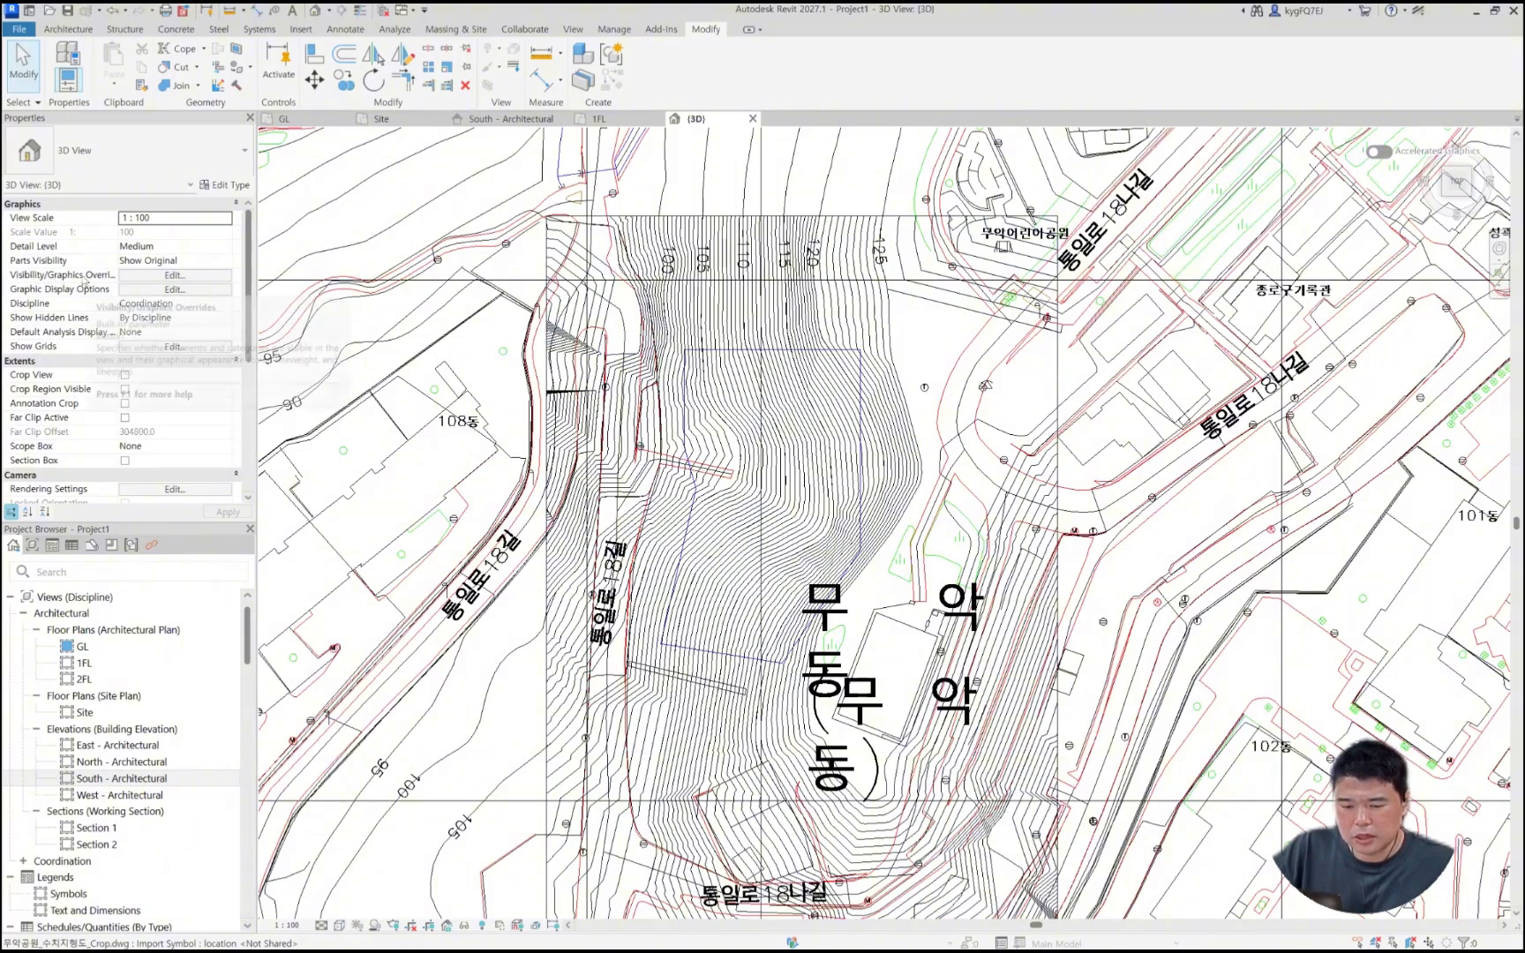
Step: Open the 3D view's Visibility/Graphic Overrides and expand the Site model category
left_click(174, 274)
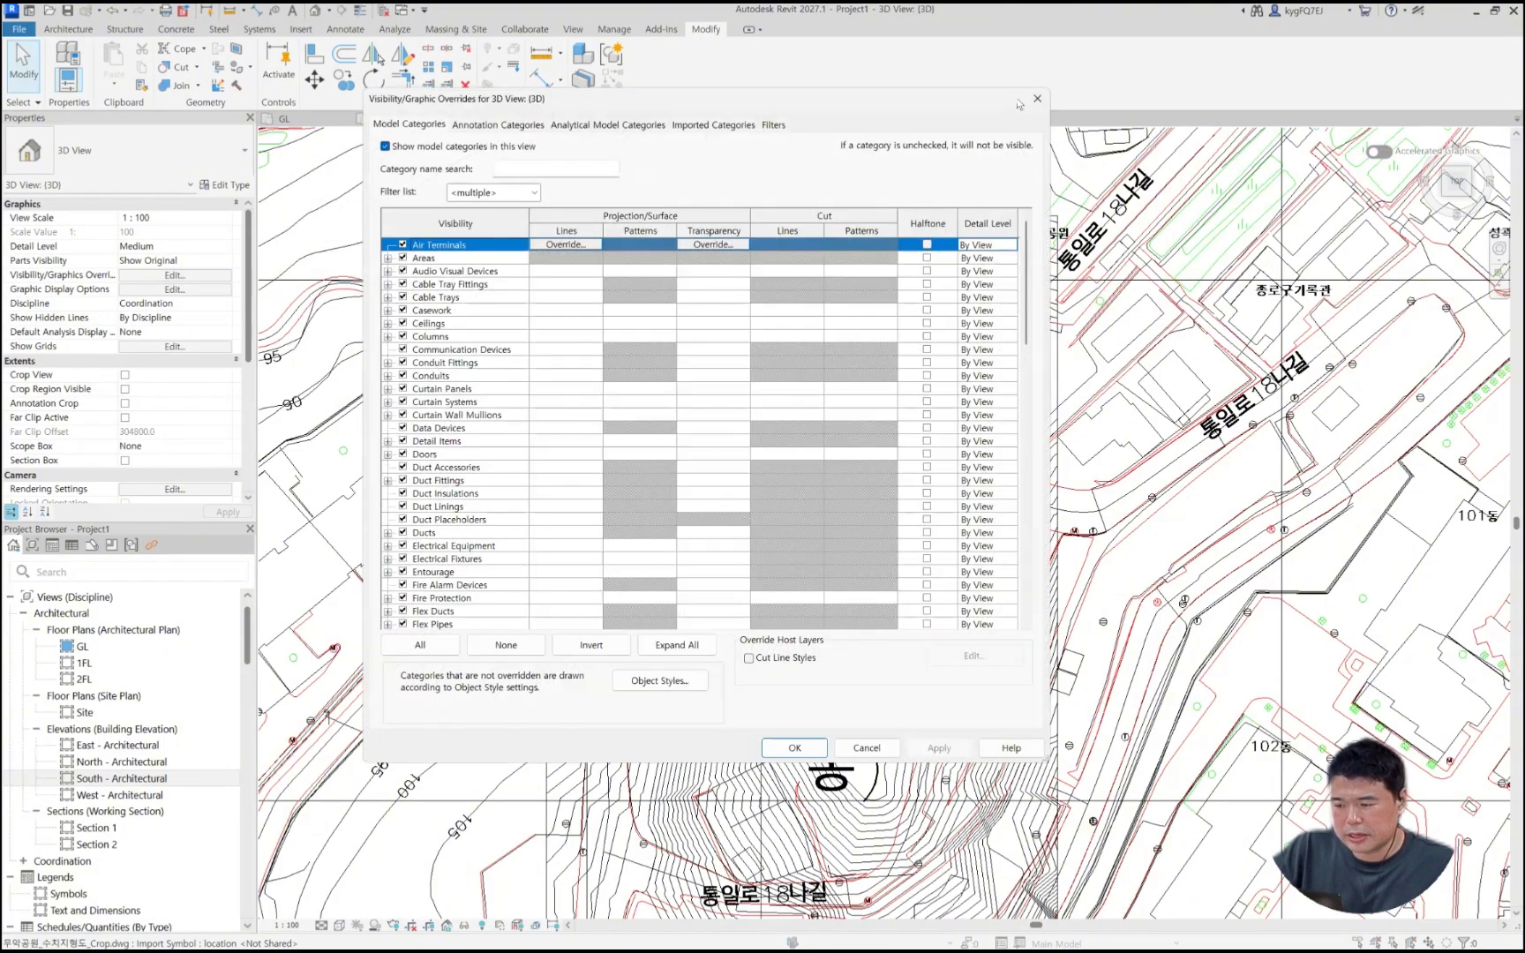
key("Escape")
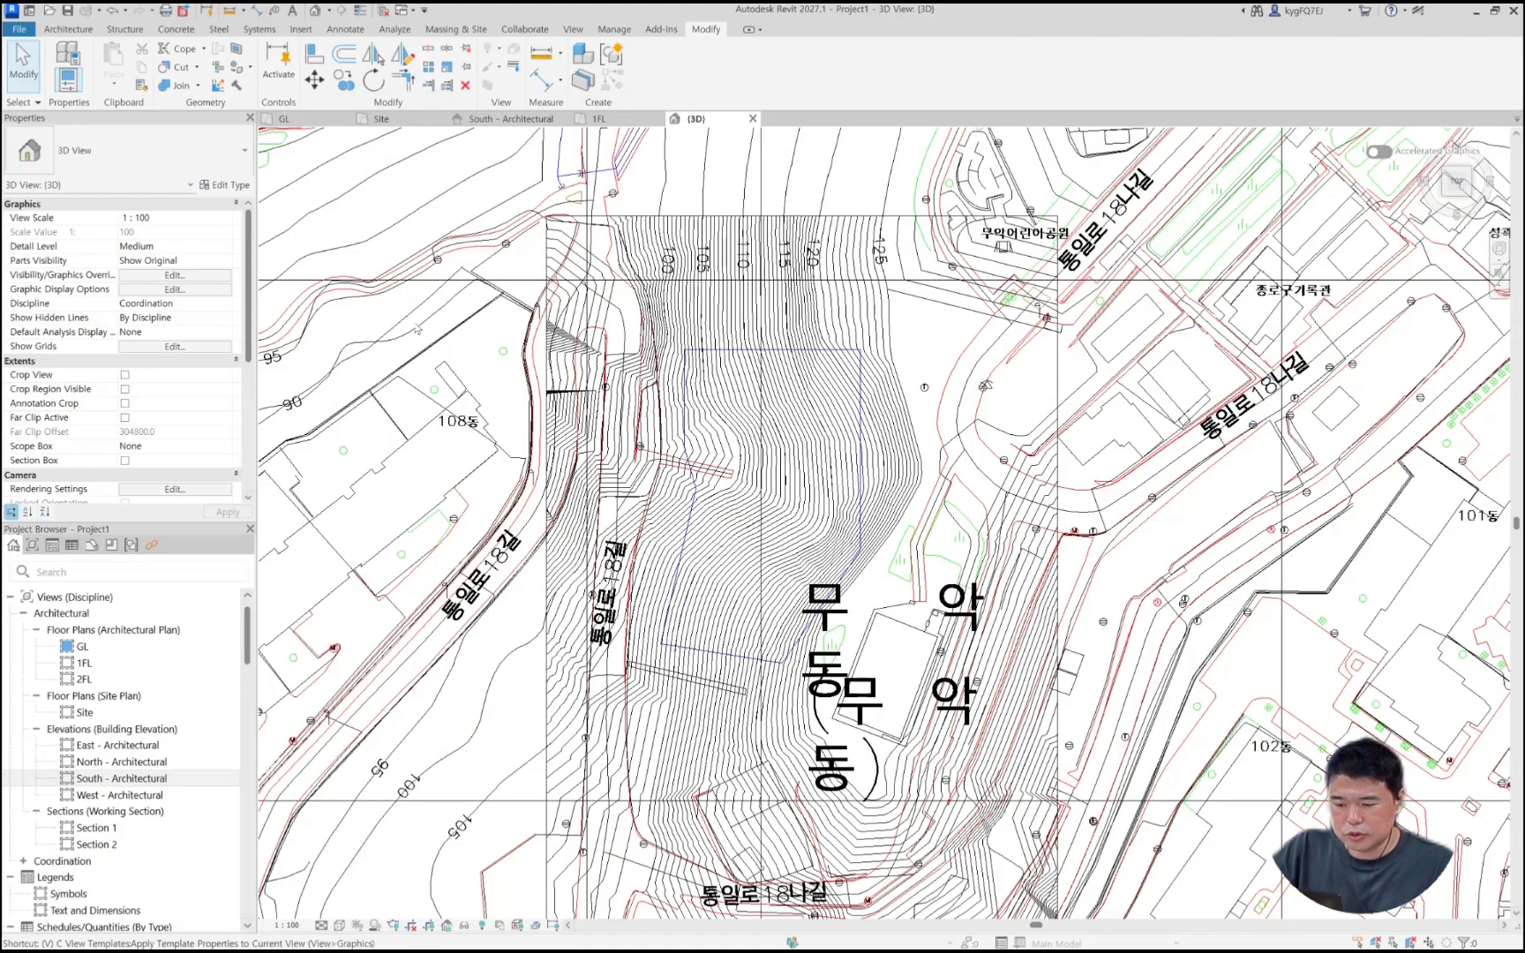
key("v")
key("v")
left_click(481, 388)
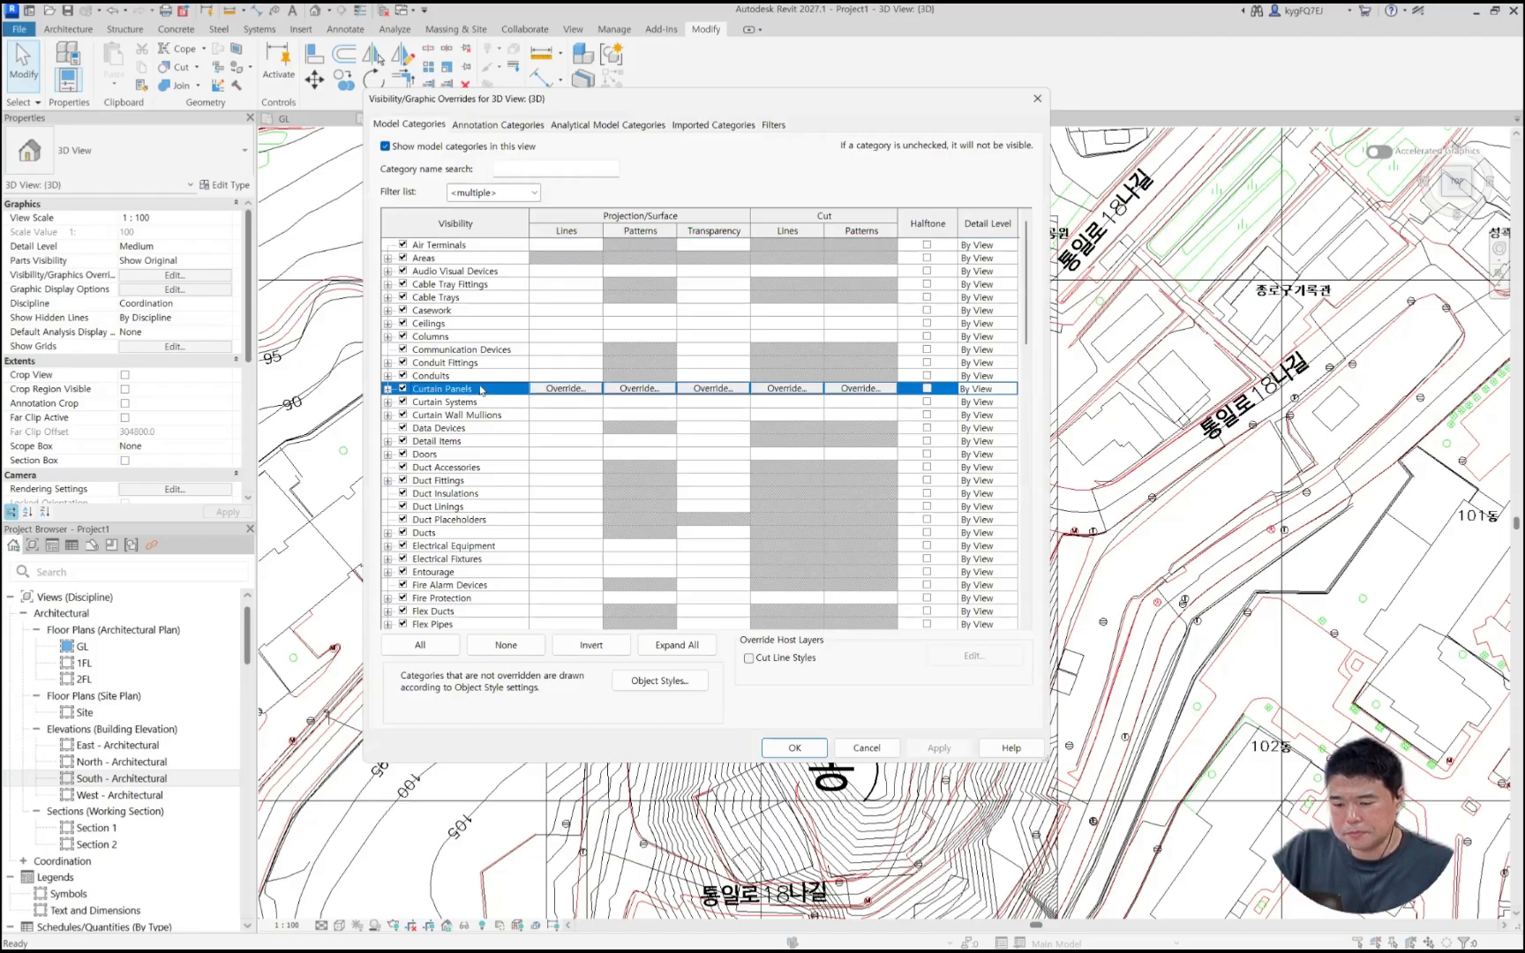
left_click_drag(715, 112, 793, 121)
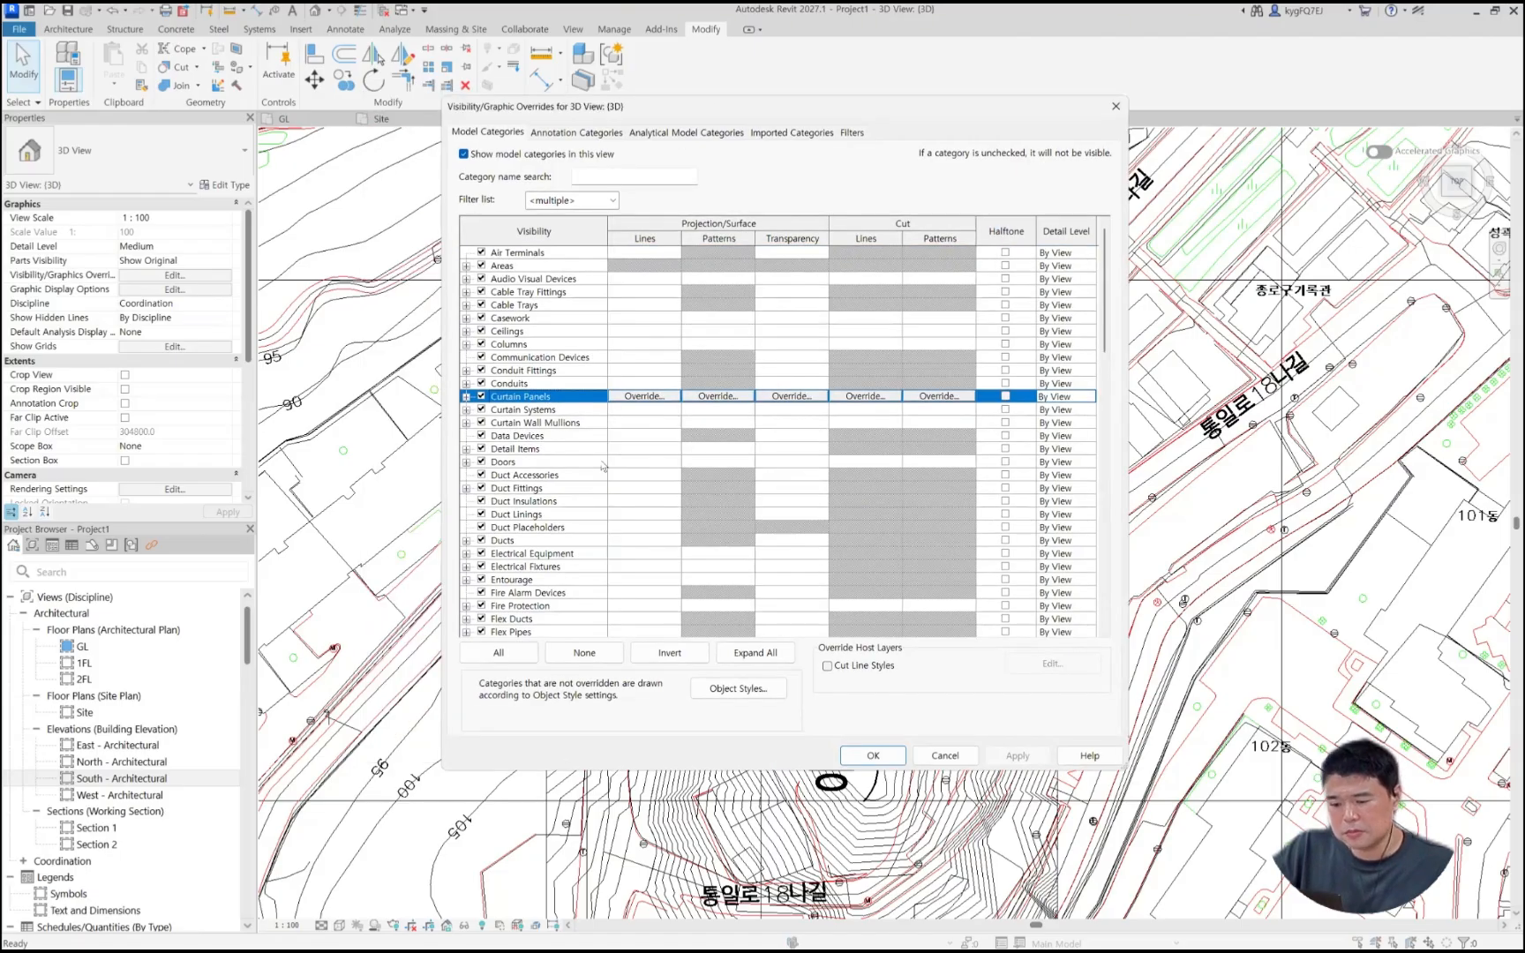
scroll(553, 468, "down", 8)
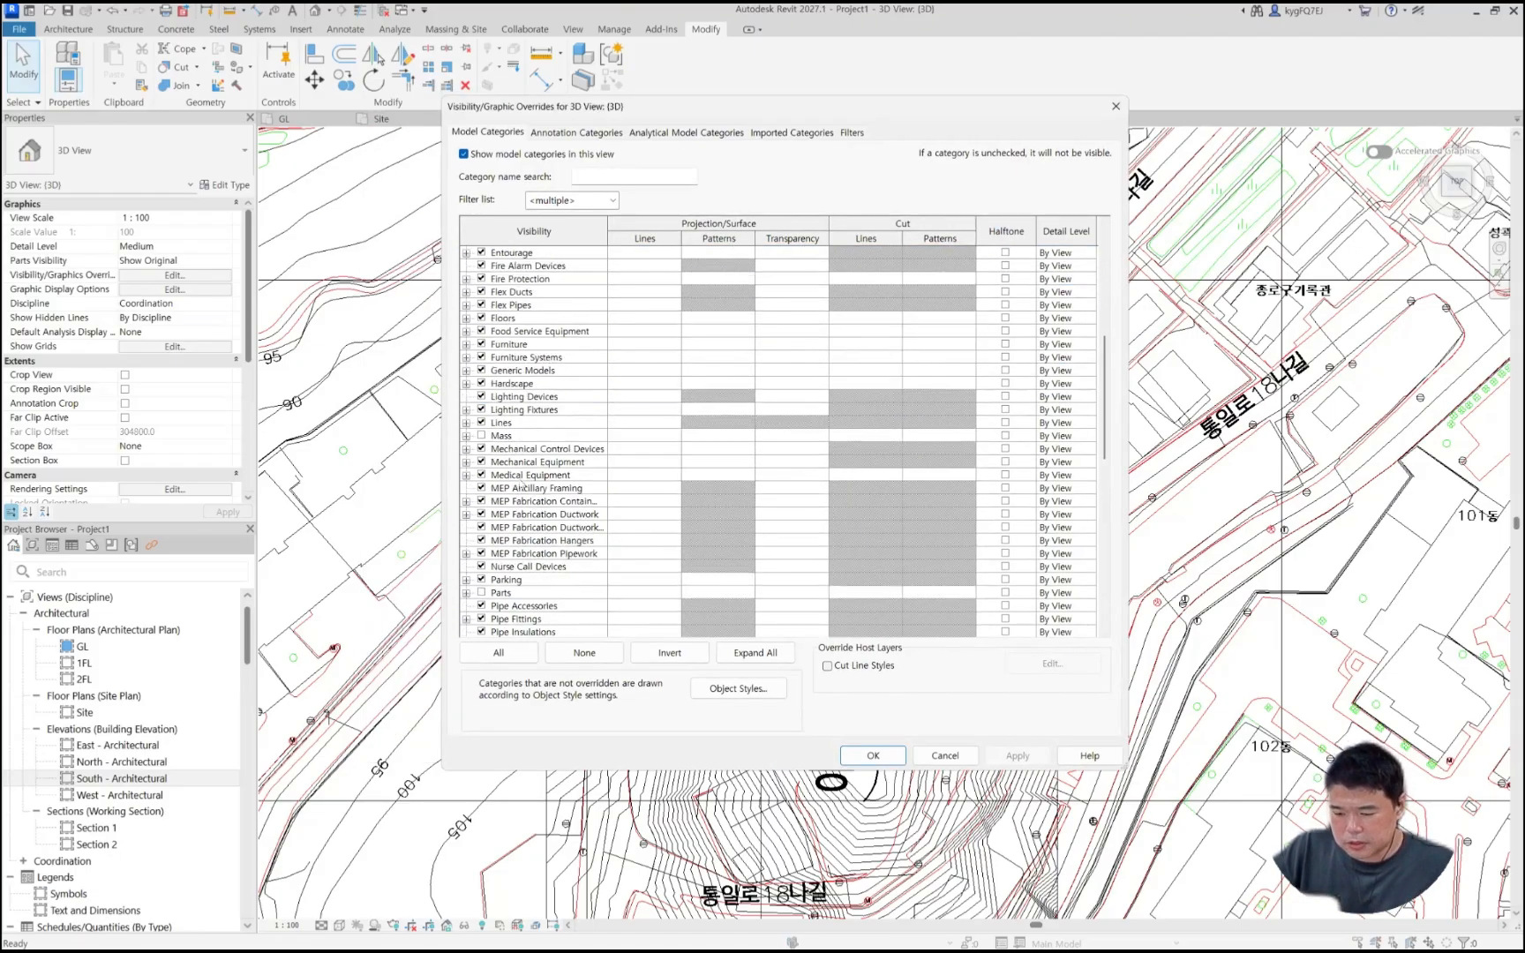
left_click(524, 476)
scroll(526, 484, "down", 7)
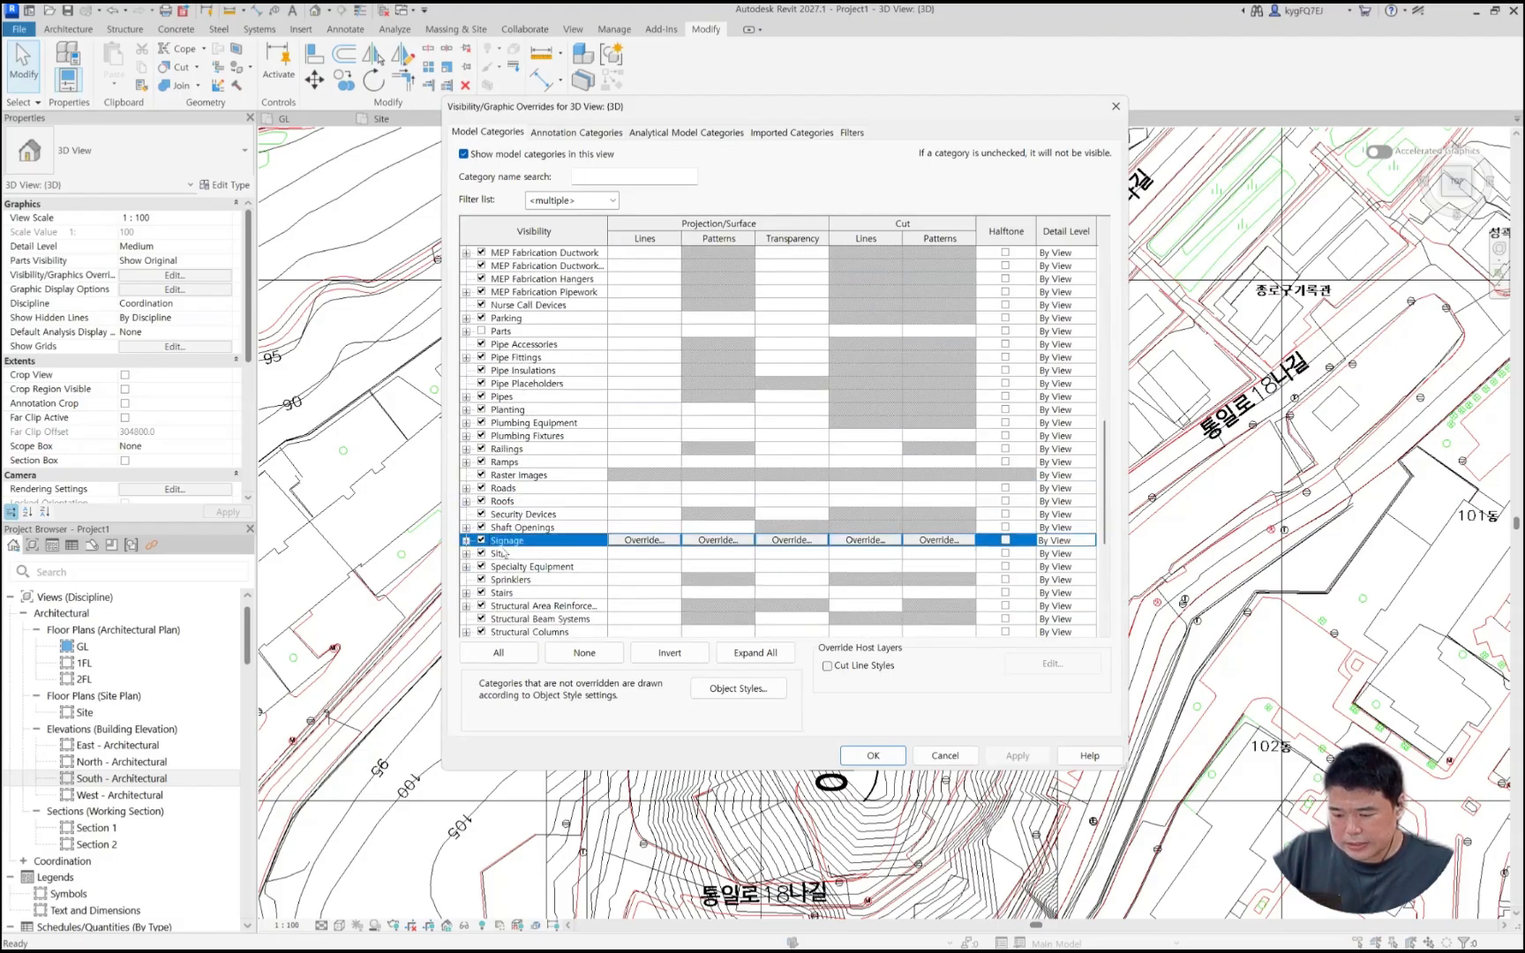
left_click(503, 553)
left_click(465, 553)
scroll(494, 494, "down", 3)
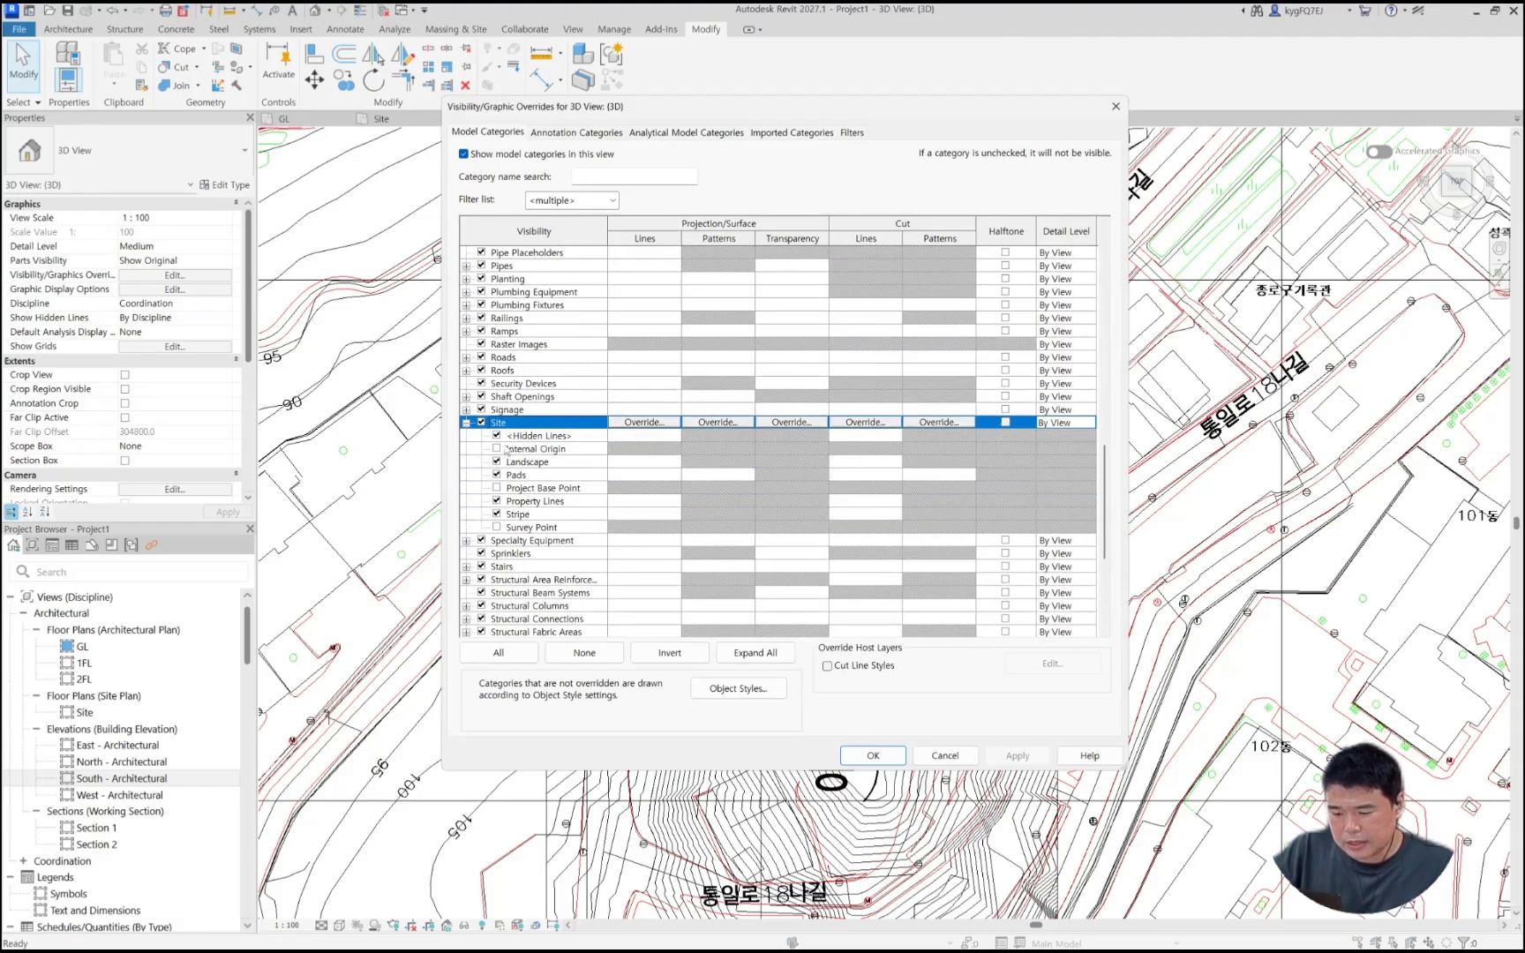
Step: Turn on the visibility of Internal Origin, Project Base Point and Survey Point under Site
left_click(508, 449)
left_click(497, 449)
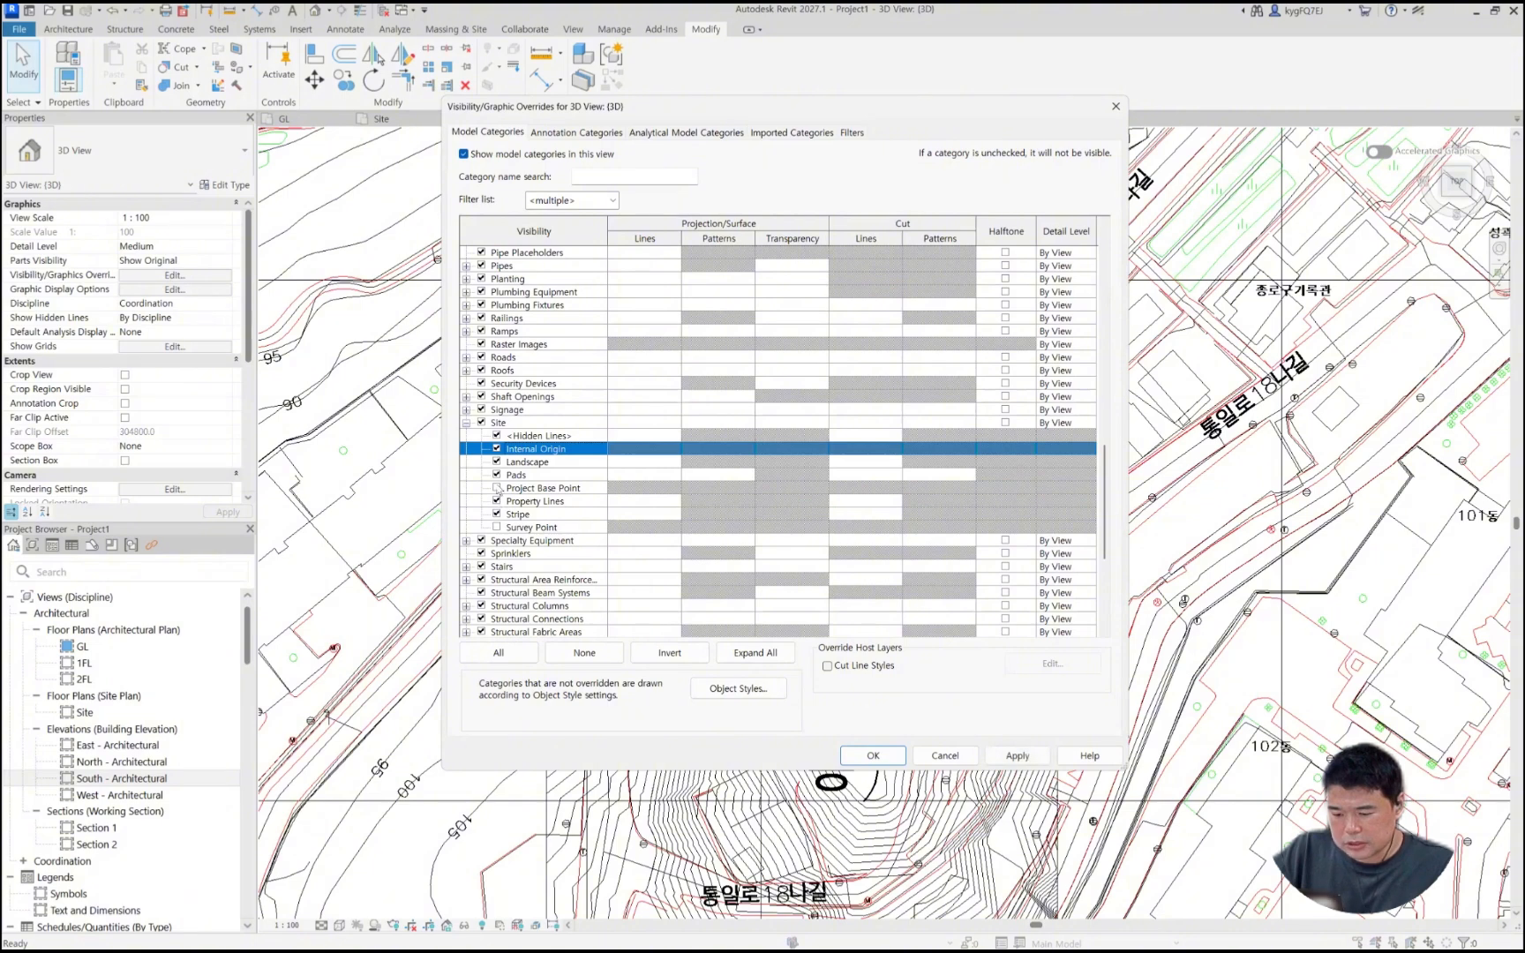
left_click(496, 488)
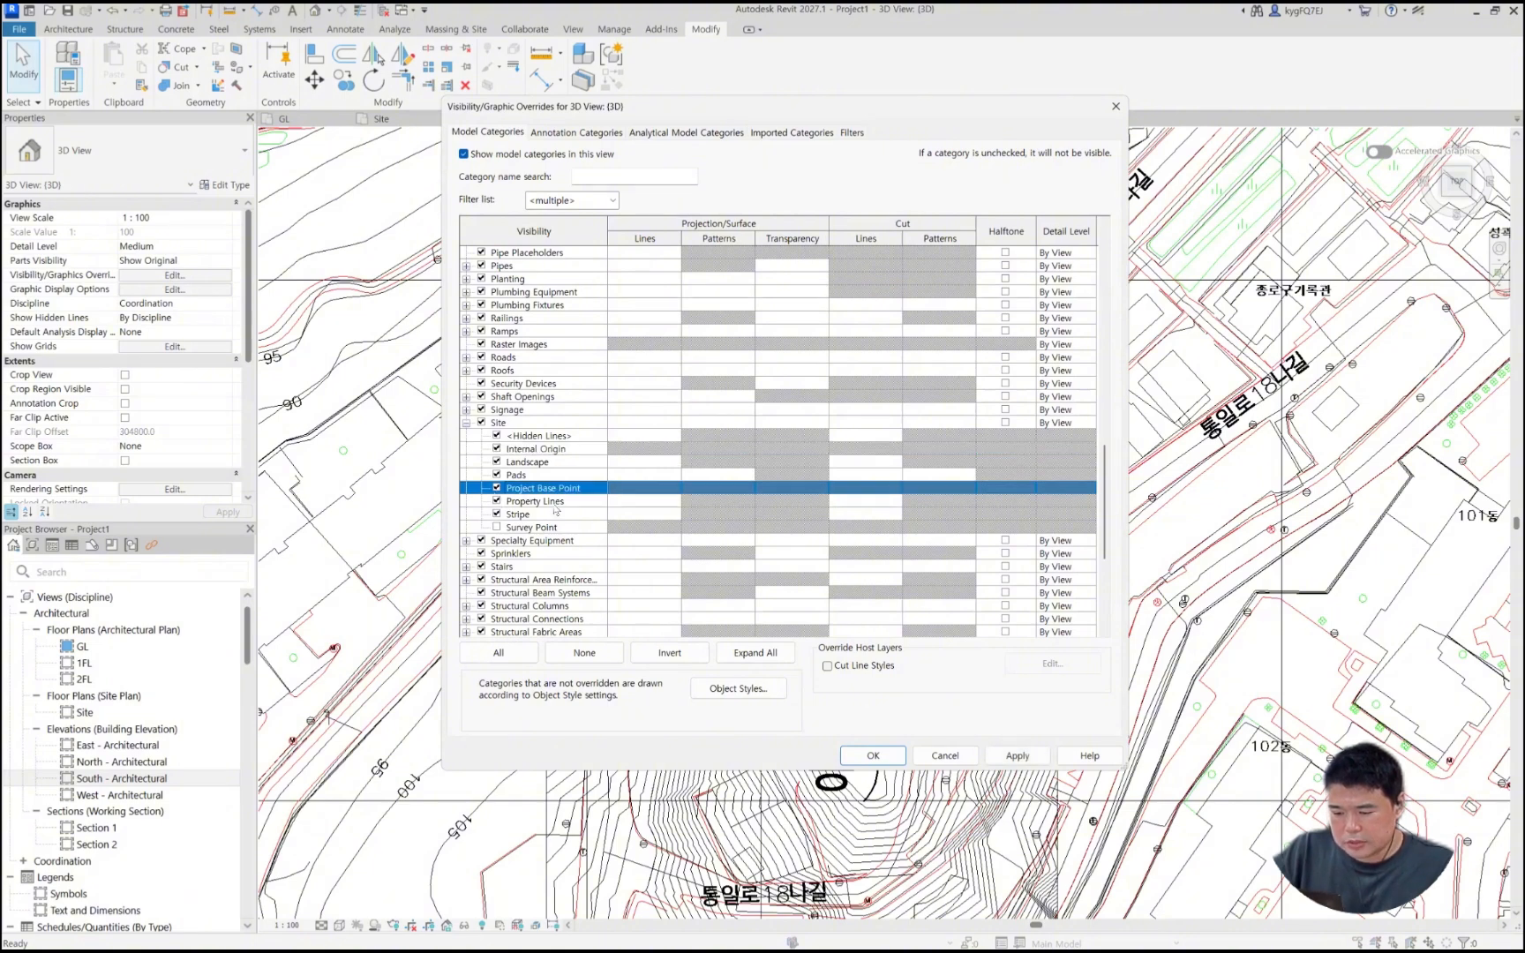
left_click(497, 527)
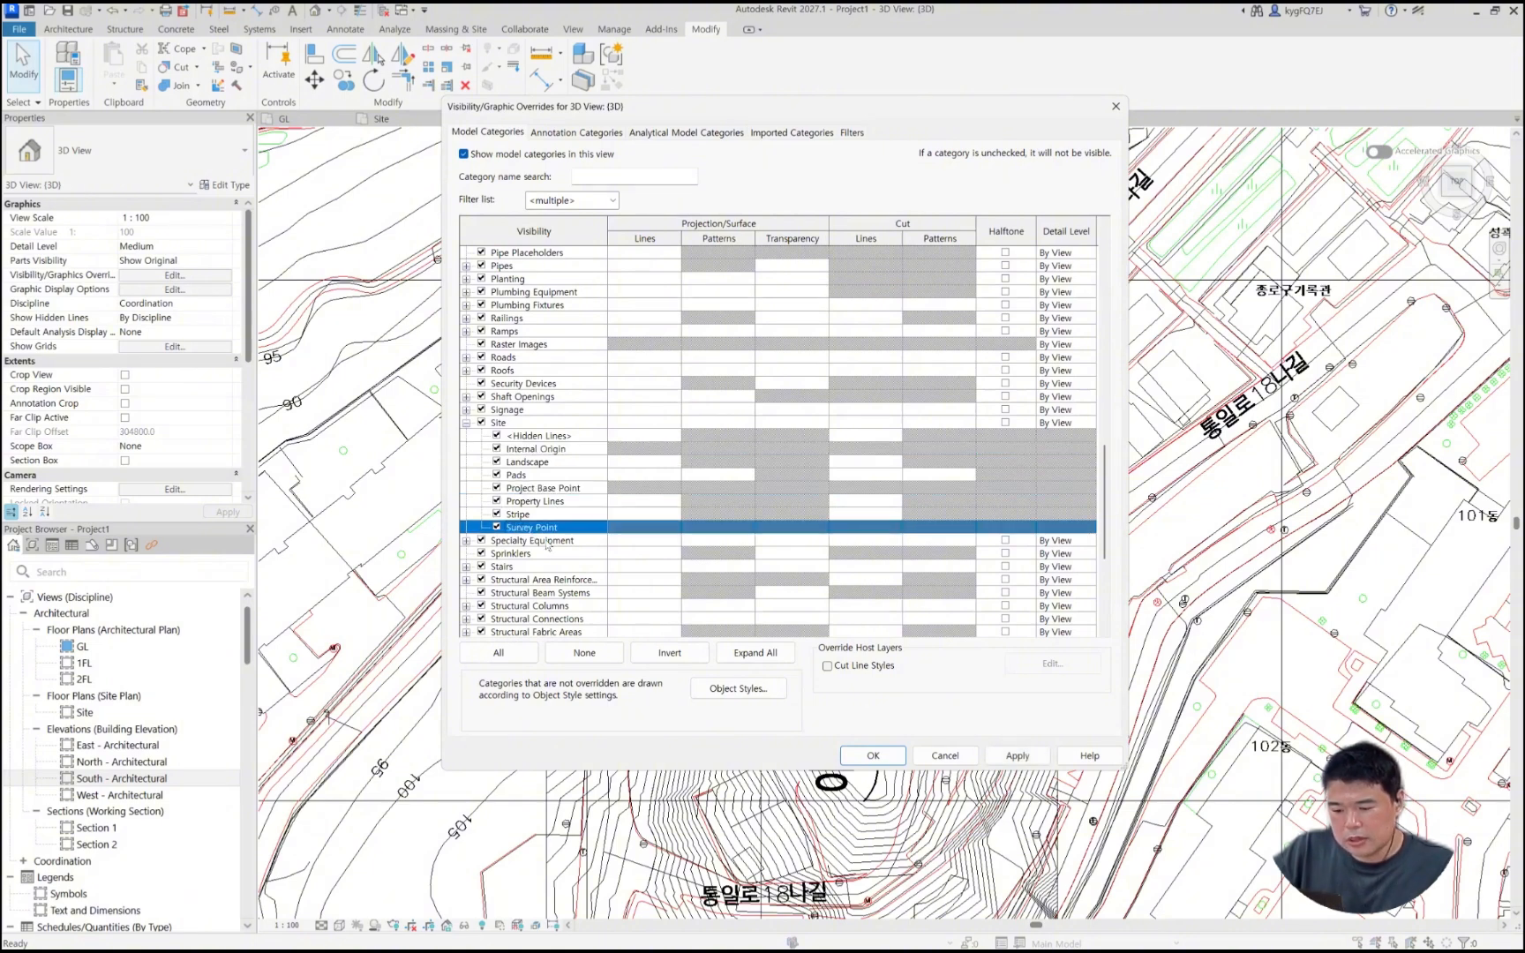
Step: Review the subcategories of the Site category, including its origin, base point, landscape, pads and property line entries
left_click(546, 487)
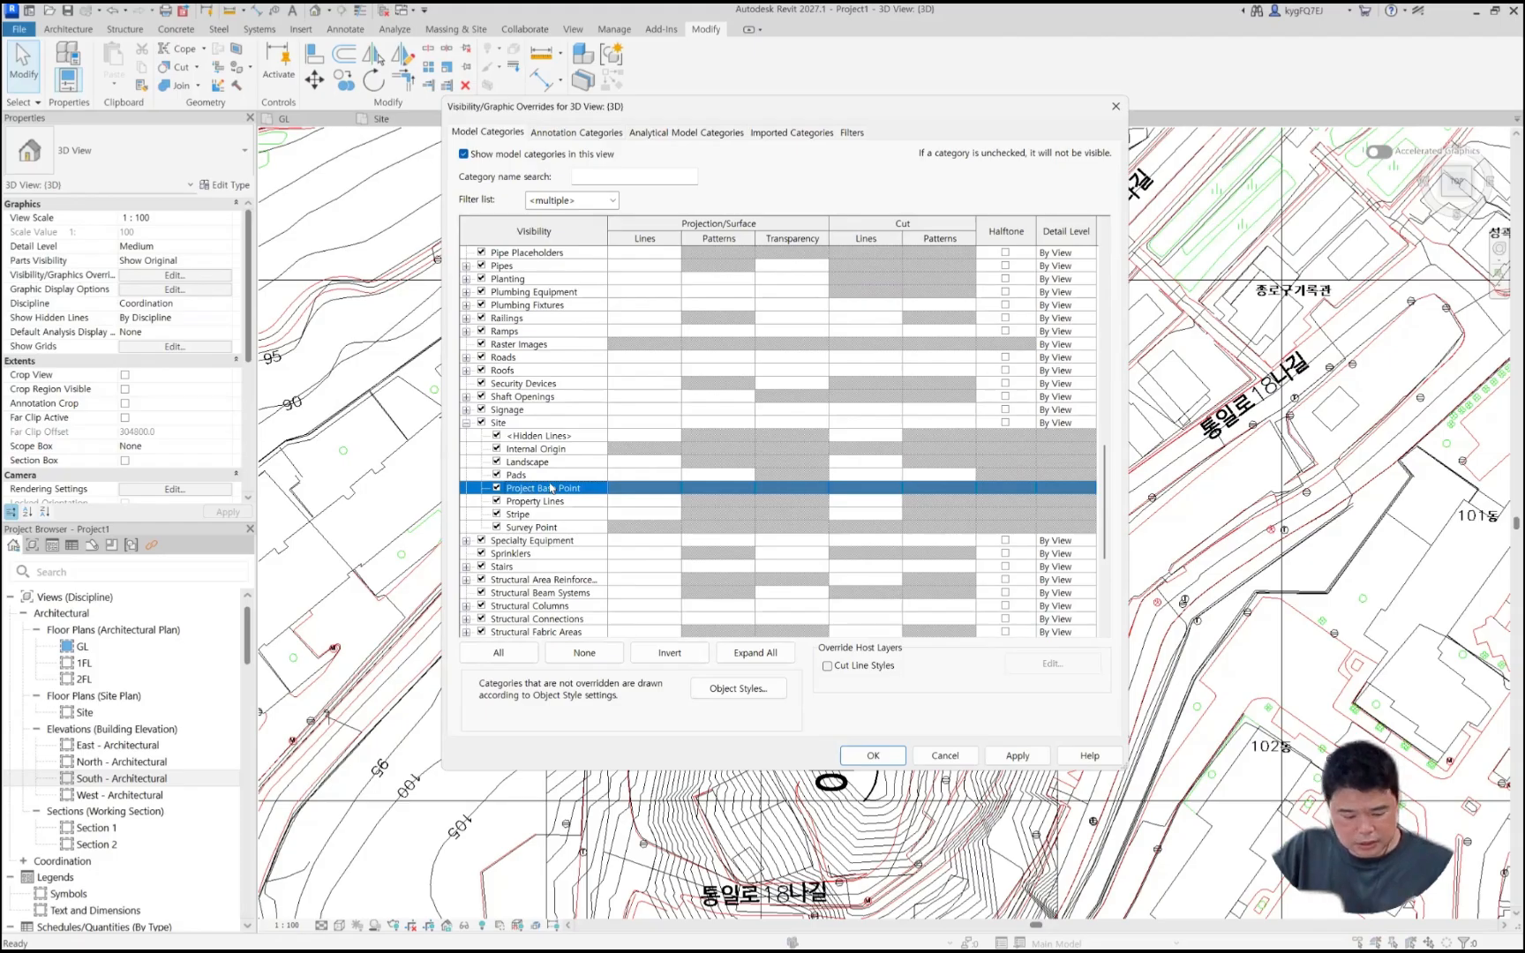
left_click(548, 447)
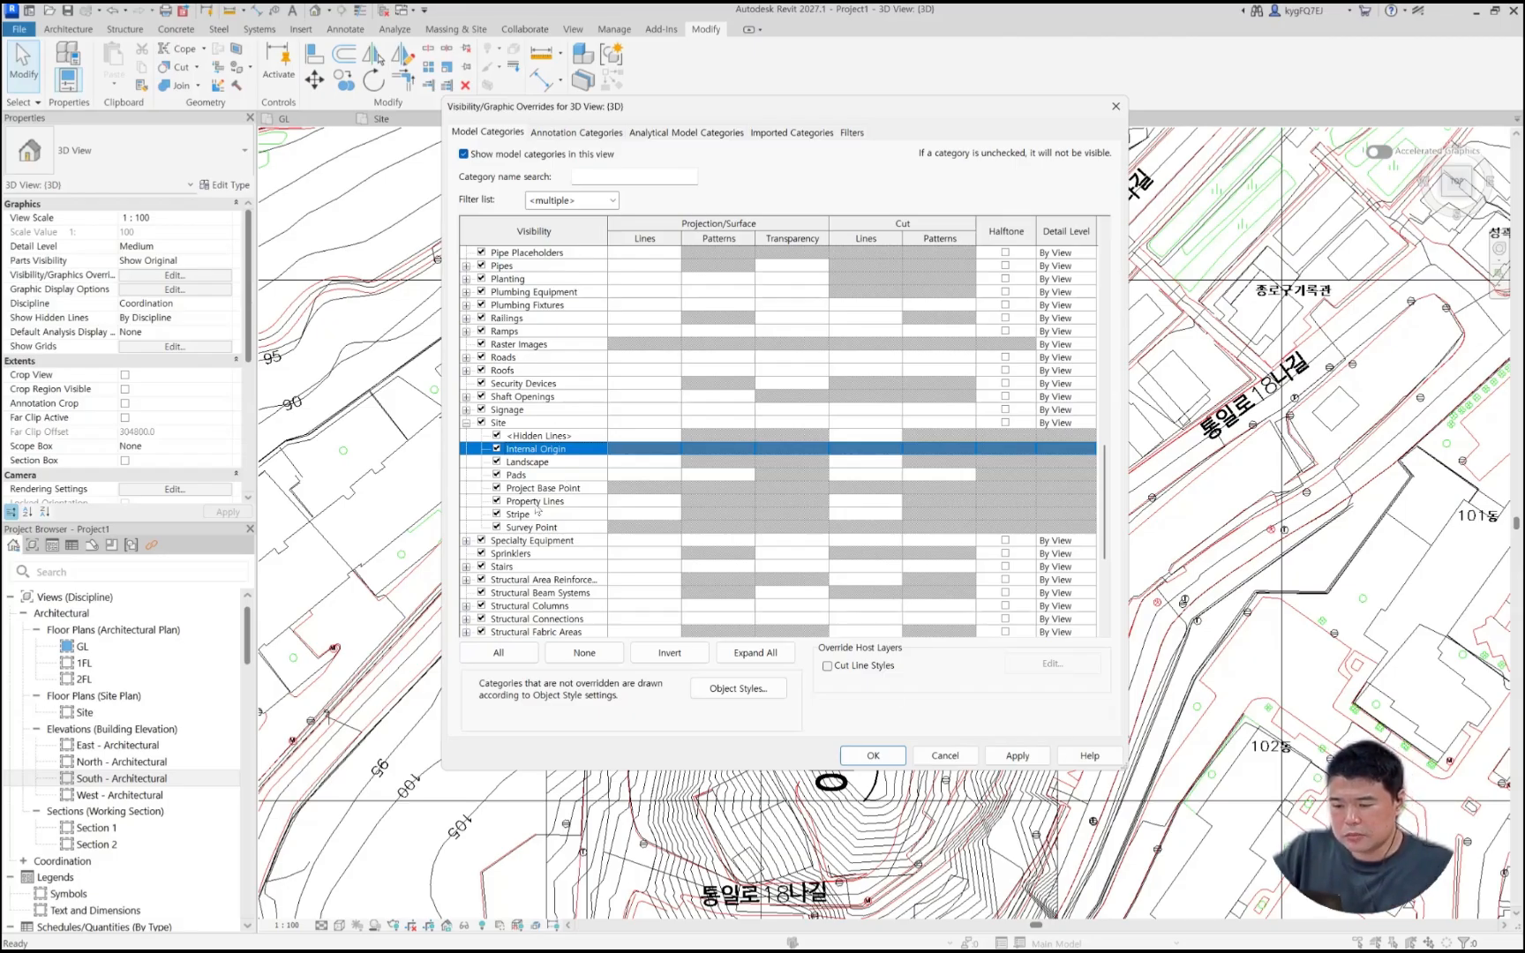
left_click(535, 502)
left_click(539, 438)
left_click(537, 514)
left_click(538, 460)
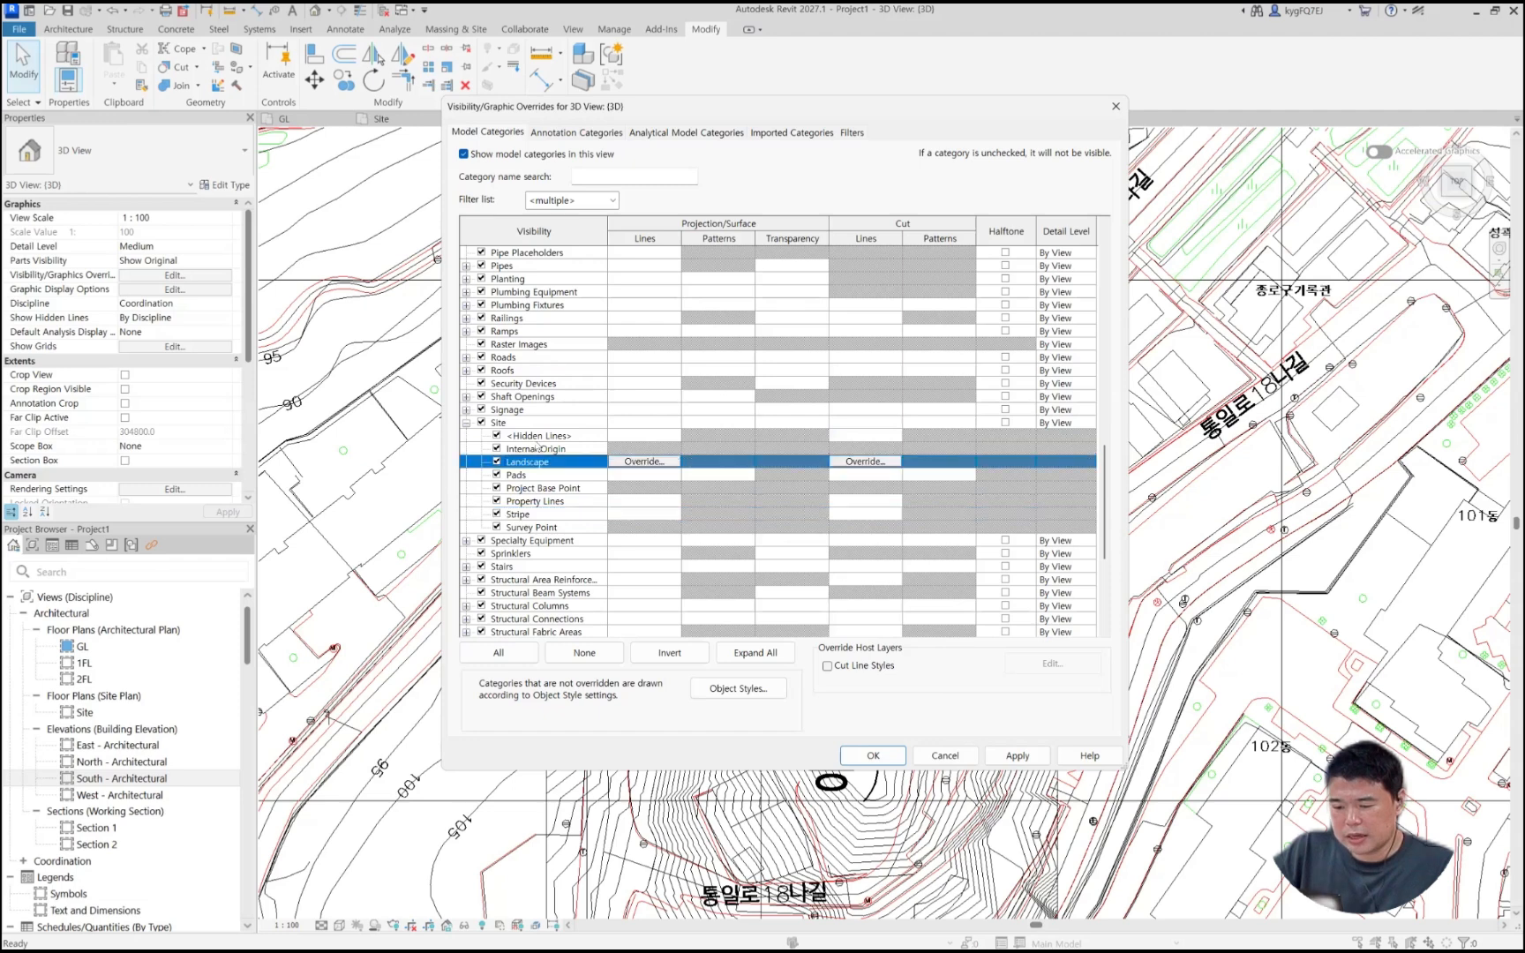
left_click(535, 447)
left_click(536, 437)
left_click(529, 475)
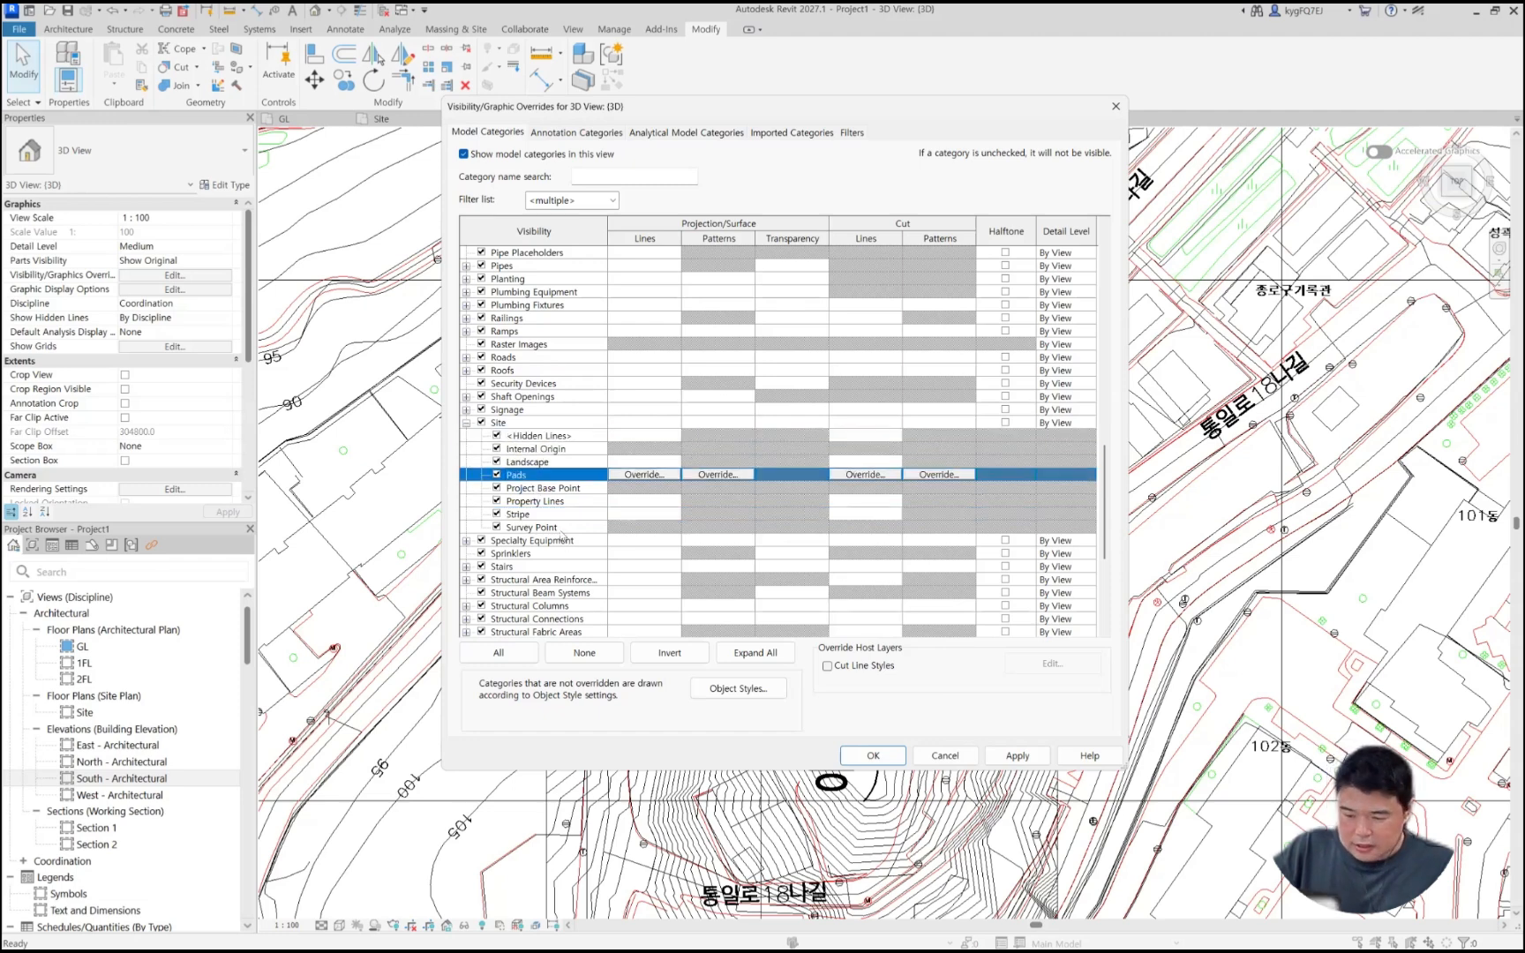
left_click(535, 527)
left_click(536, 501)
left_click(537, 436)
left_click(534, 475)
left_click(535, 514)
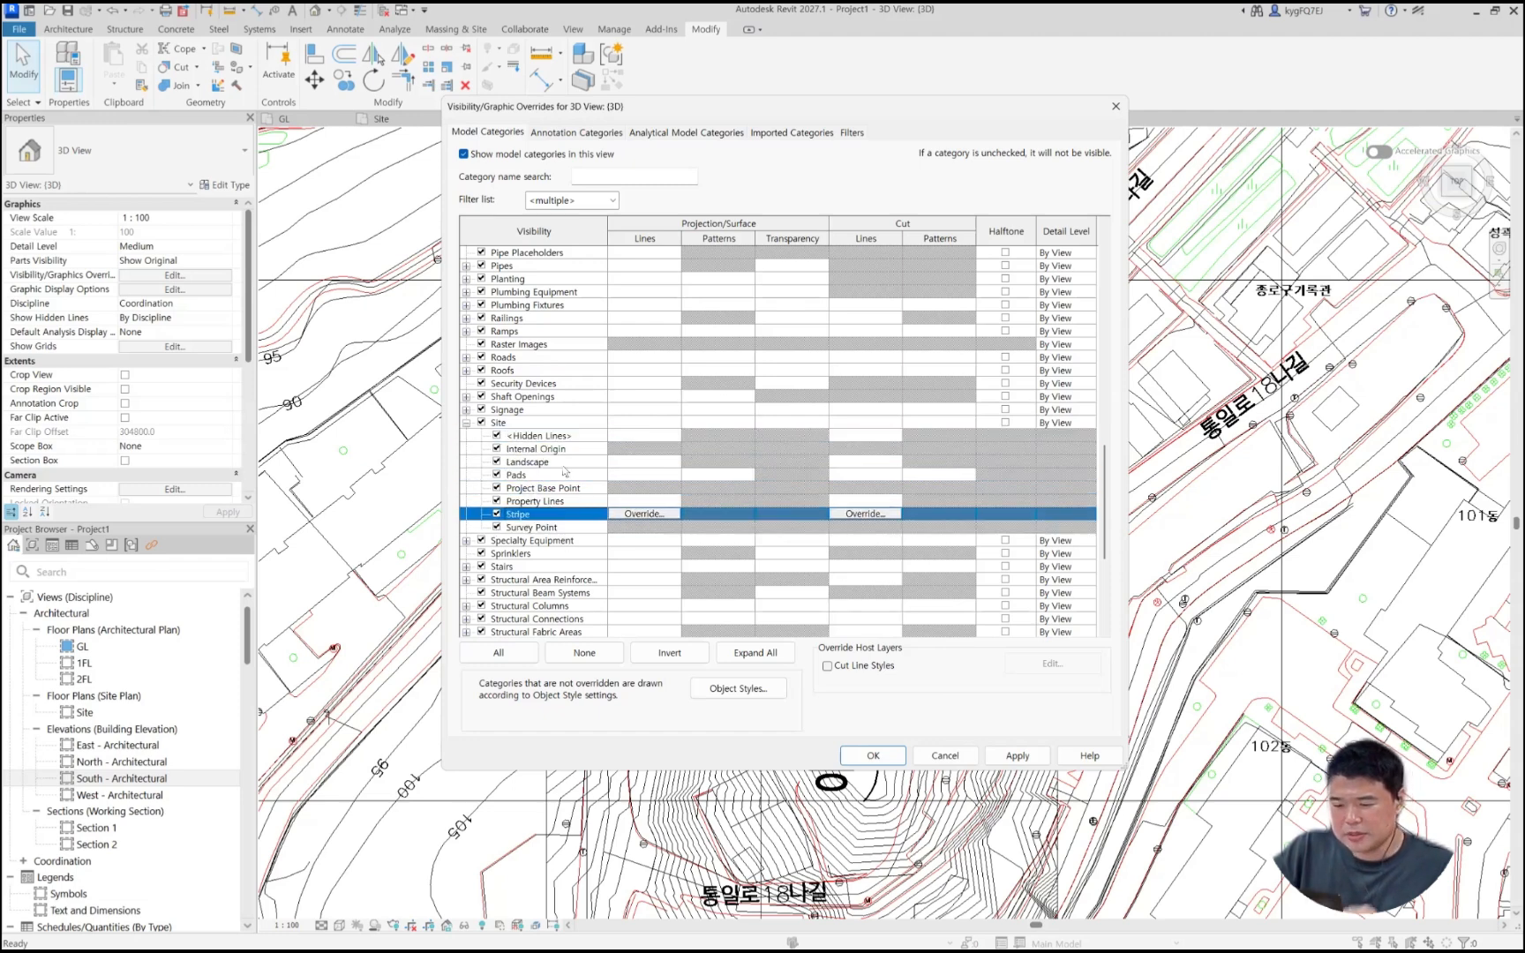
left_click(563, 463)
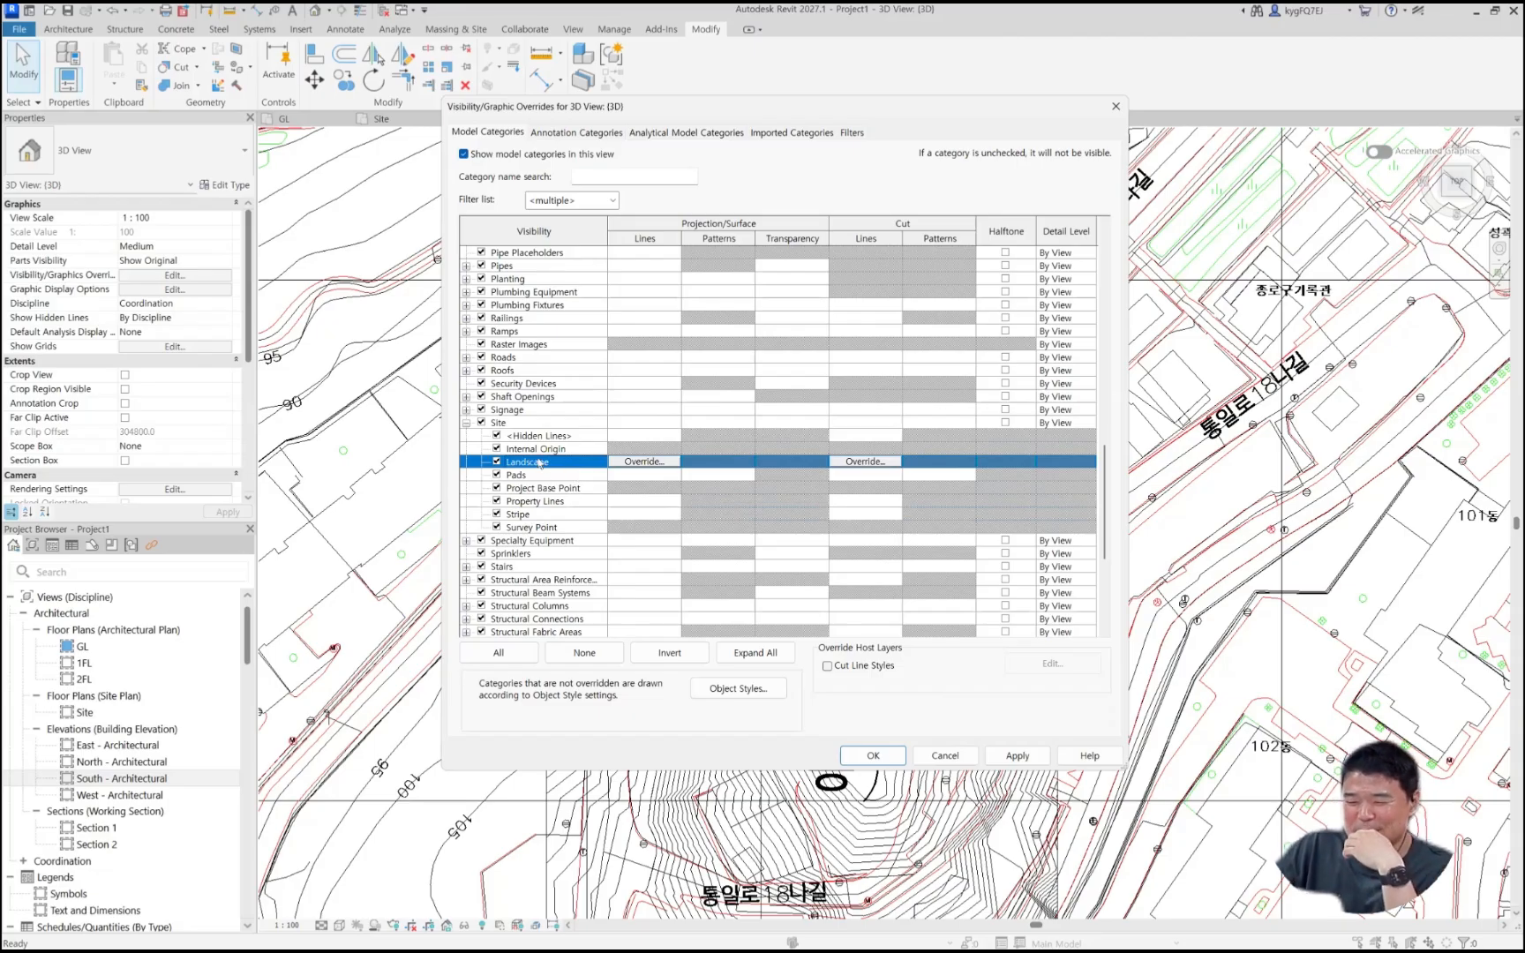
left_click(549, 422)
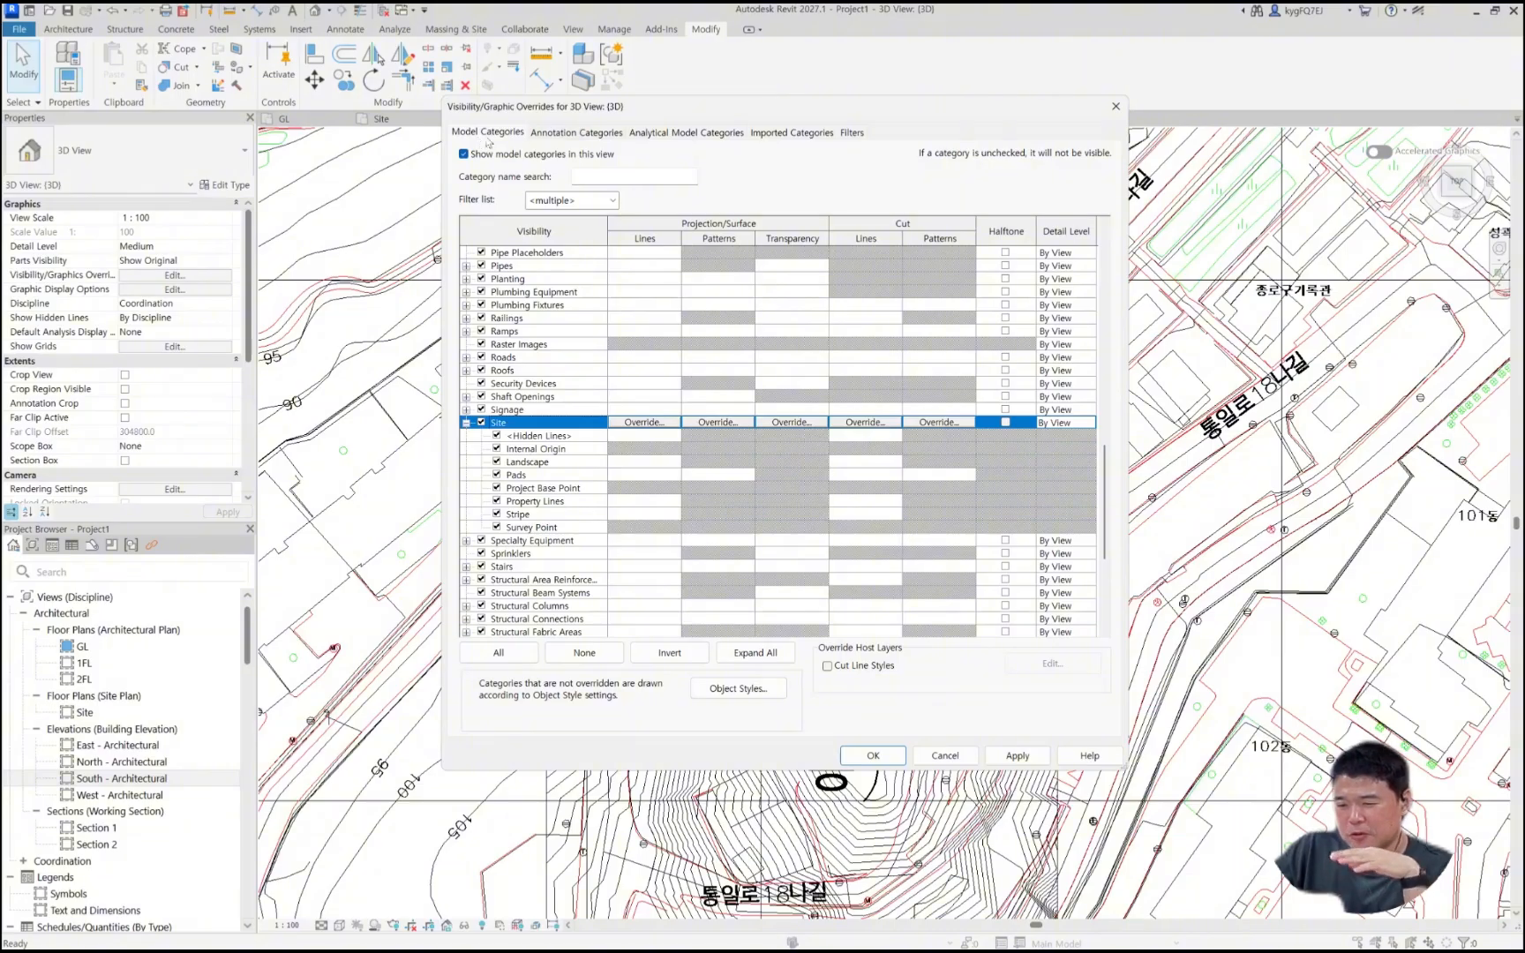
Step: Look through the annotation categories and compare them with the model categories
left_click(565, 134)
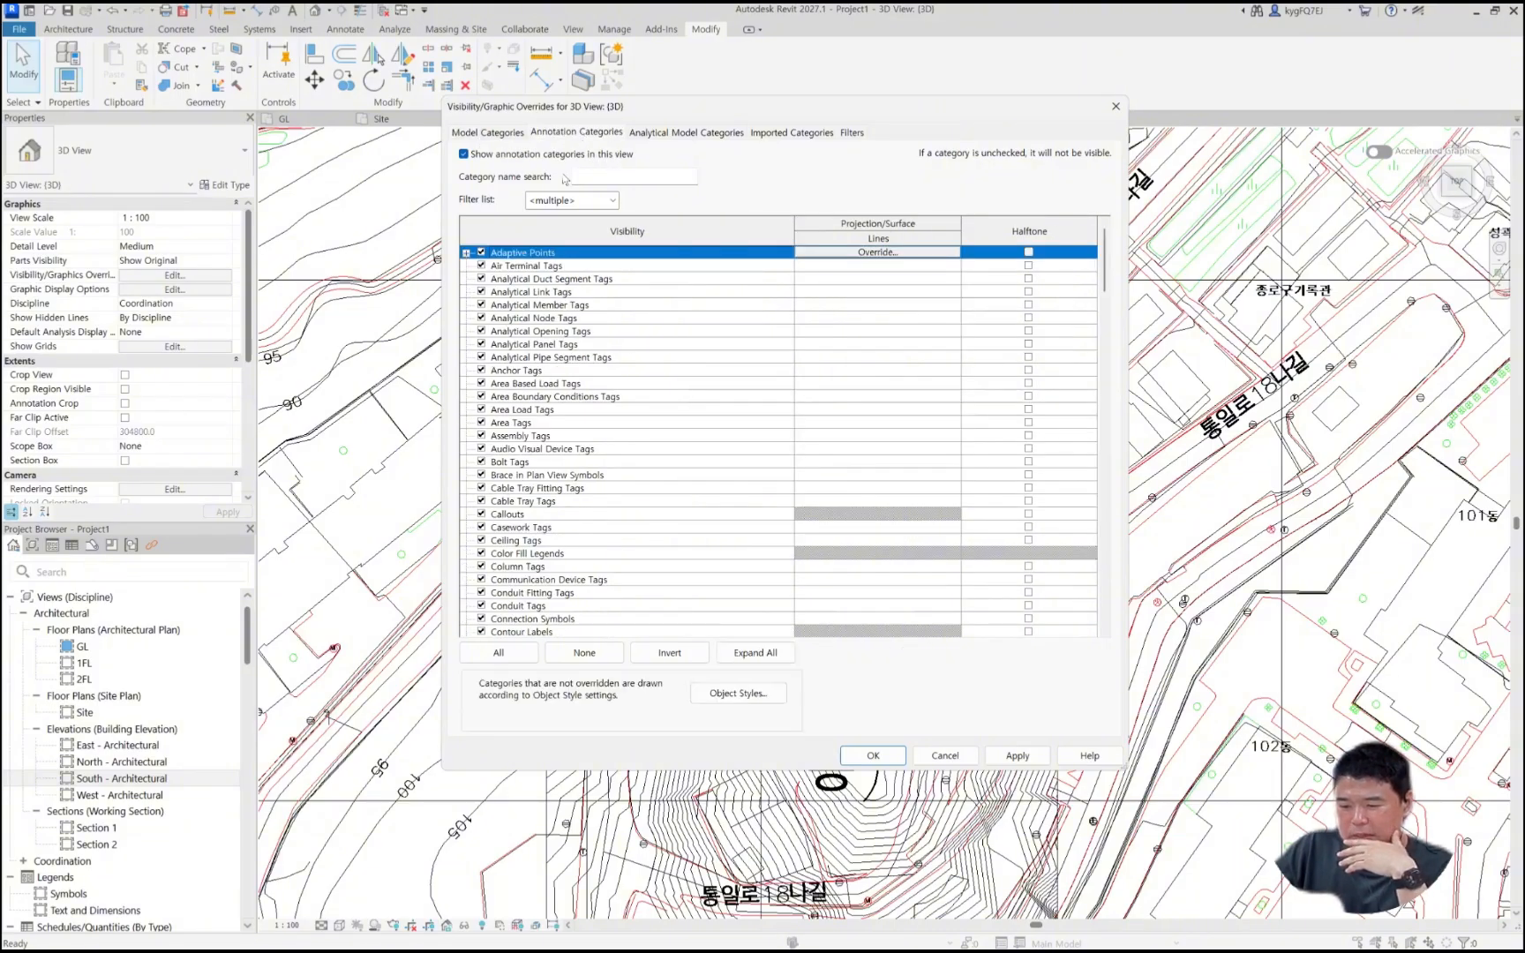
left_click(495, 136)
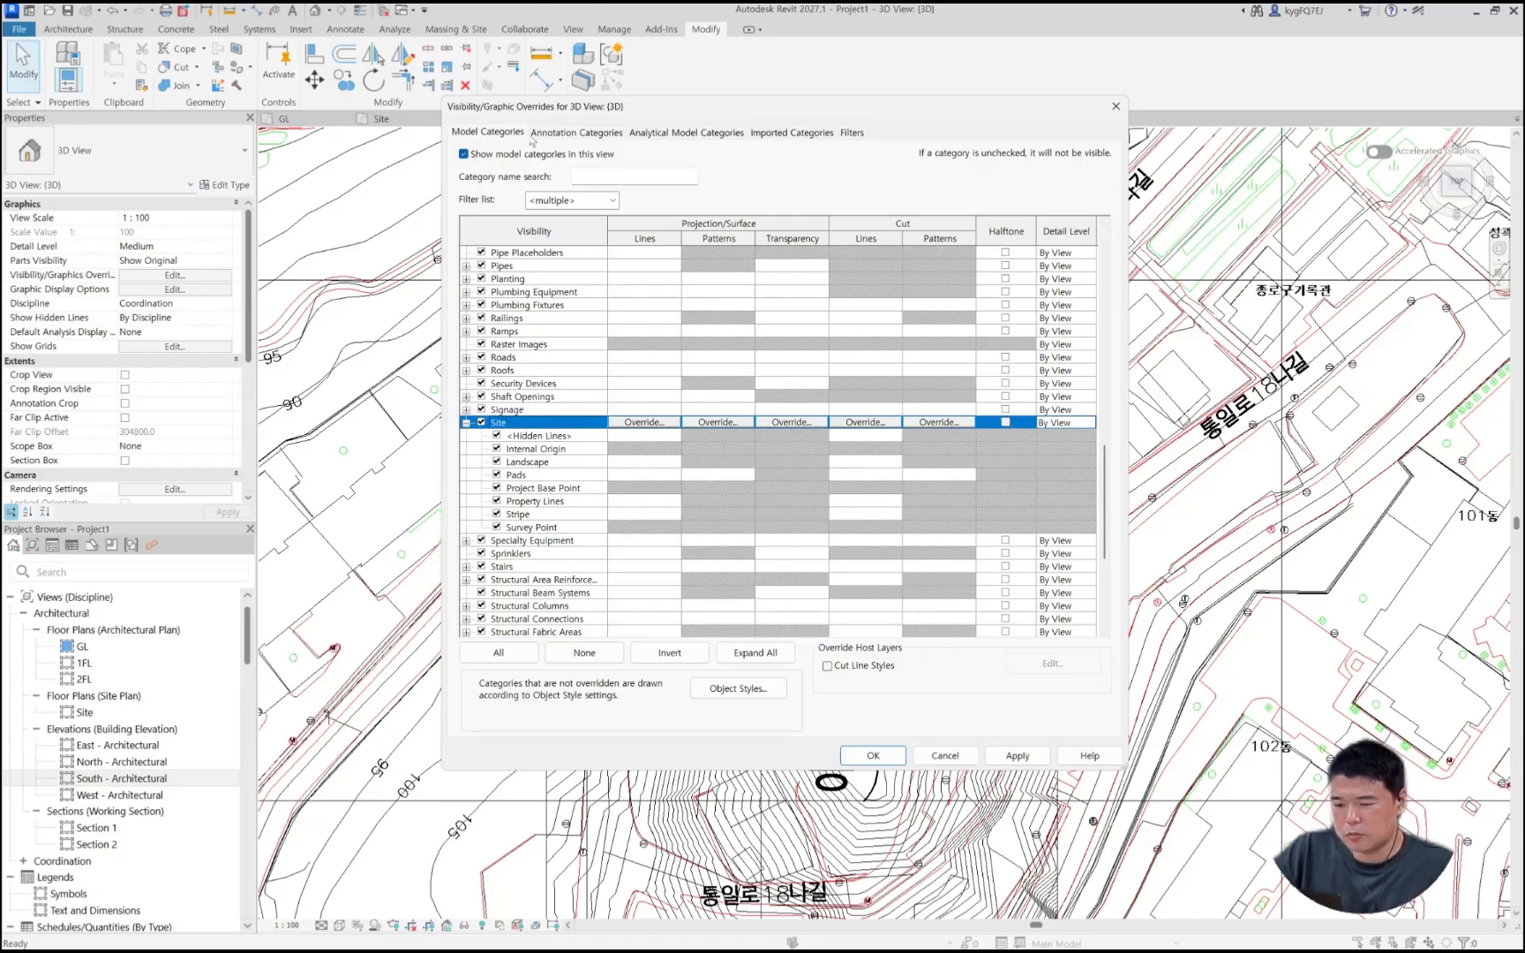
left_click(573, 134)
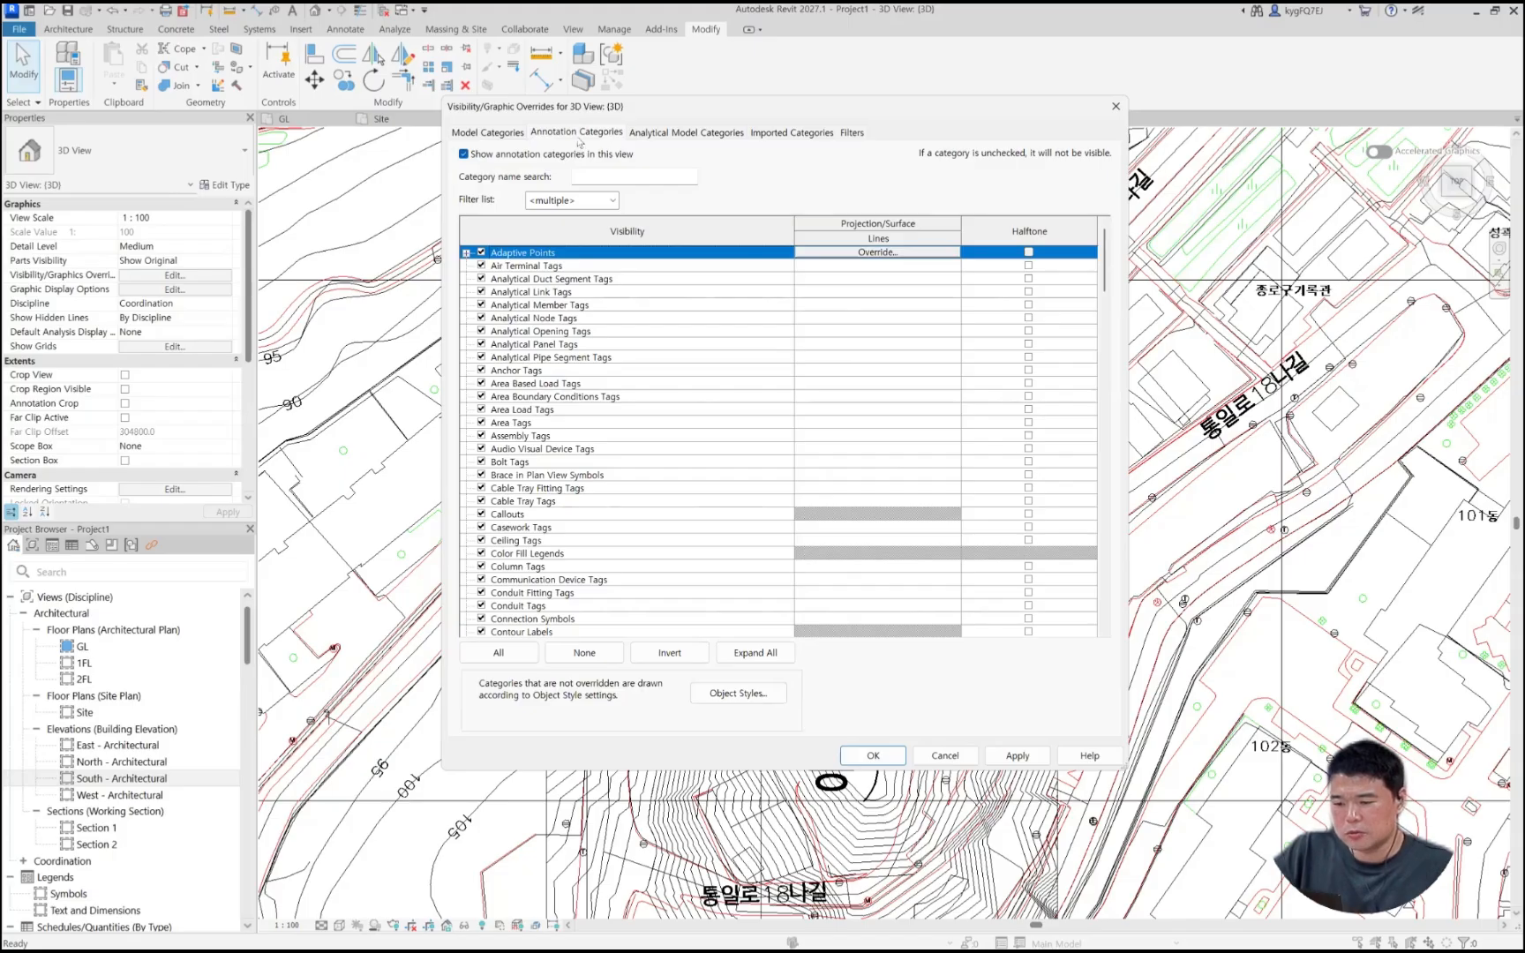
left_click(561, 435)
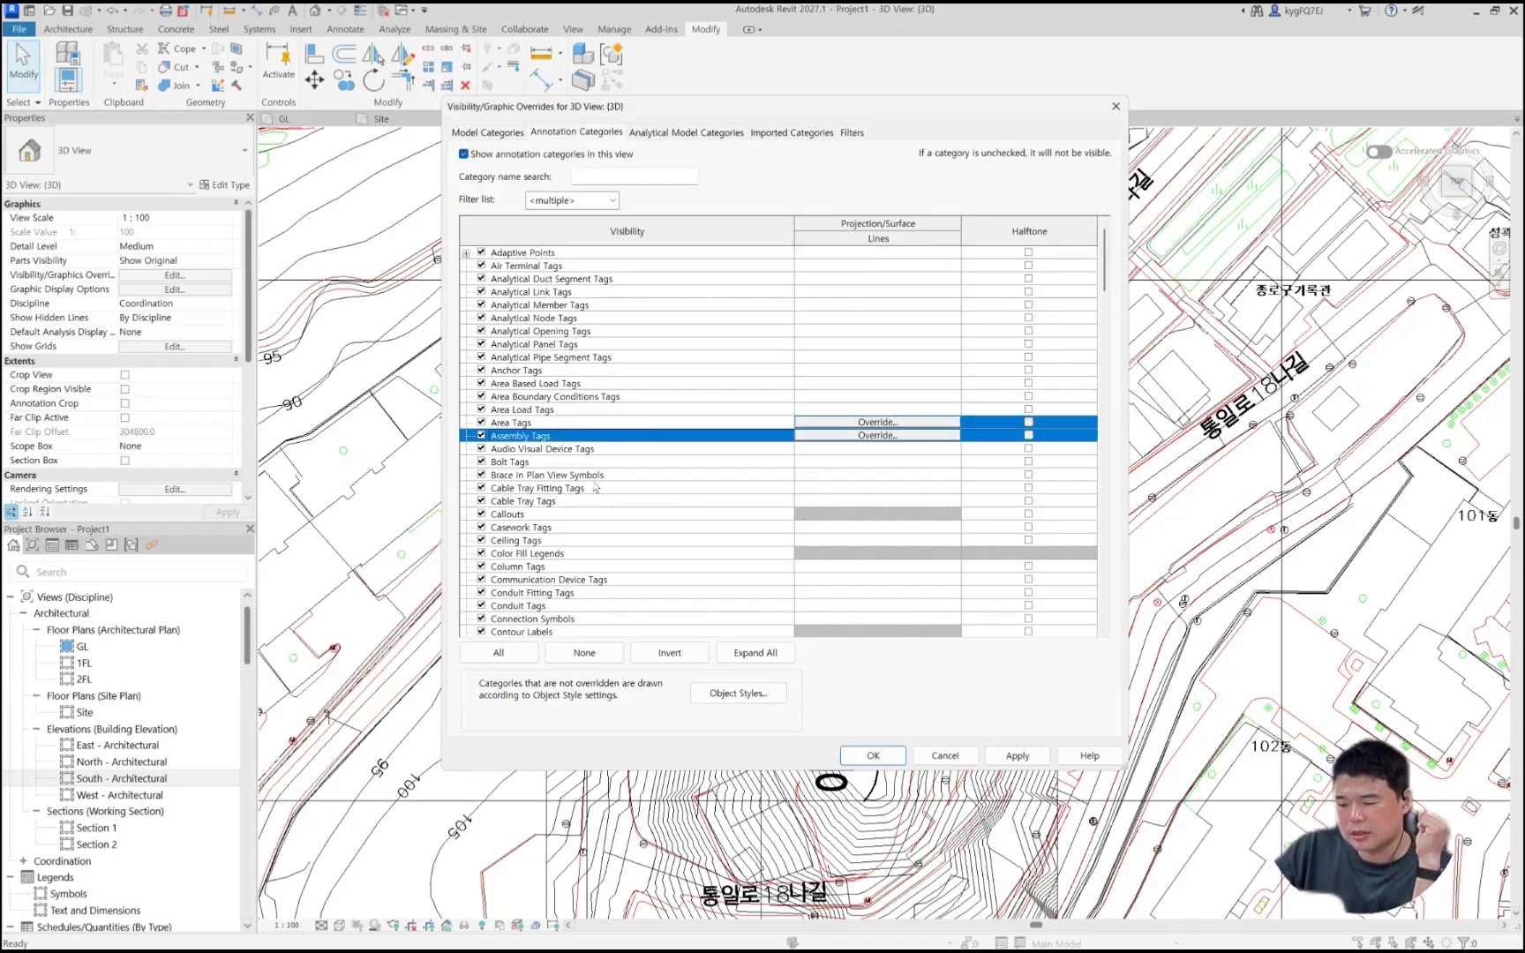
scroll(585, 485, "down", 3)
scroll(585, 488, "down", 12)
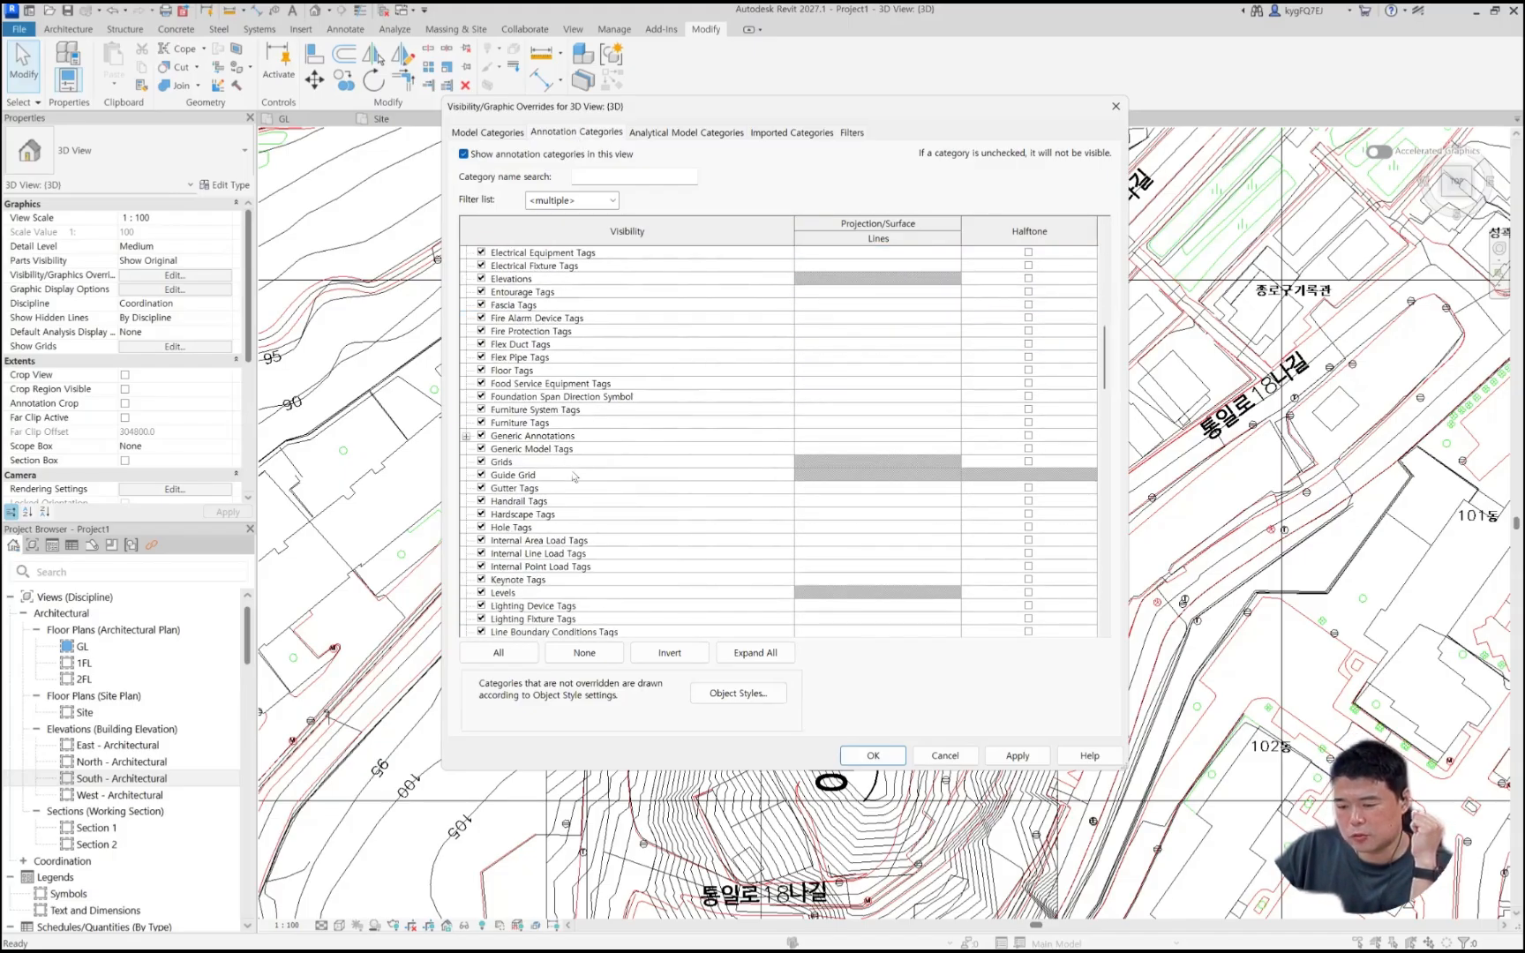
scroll(565, 478, "down", 7)
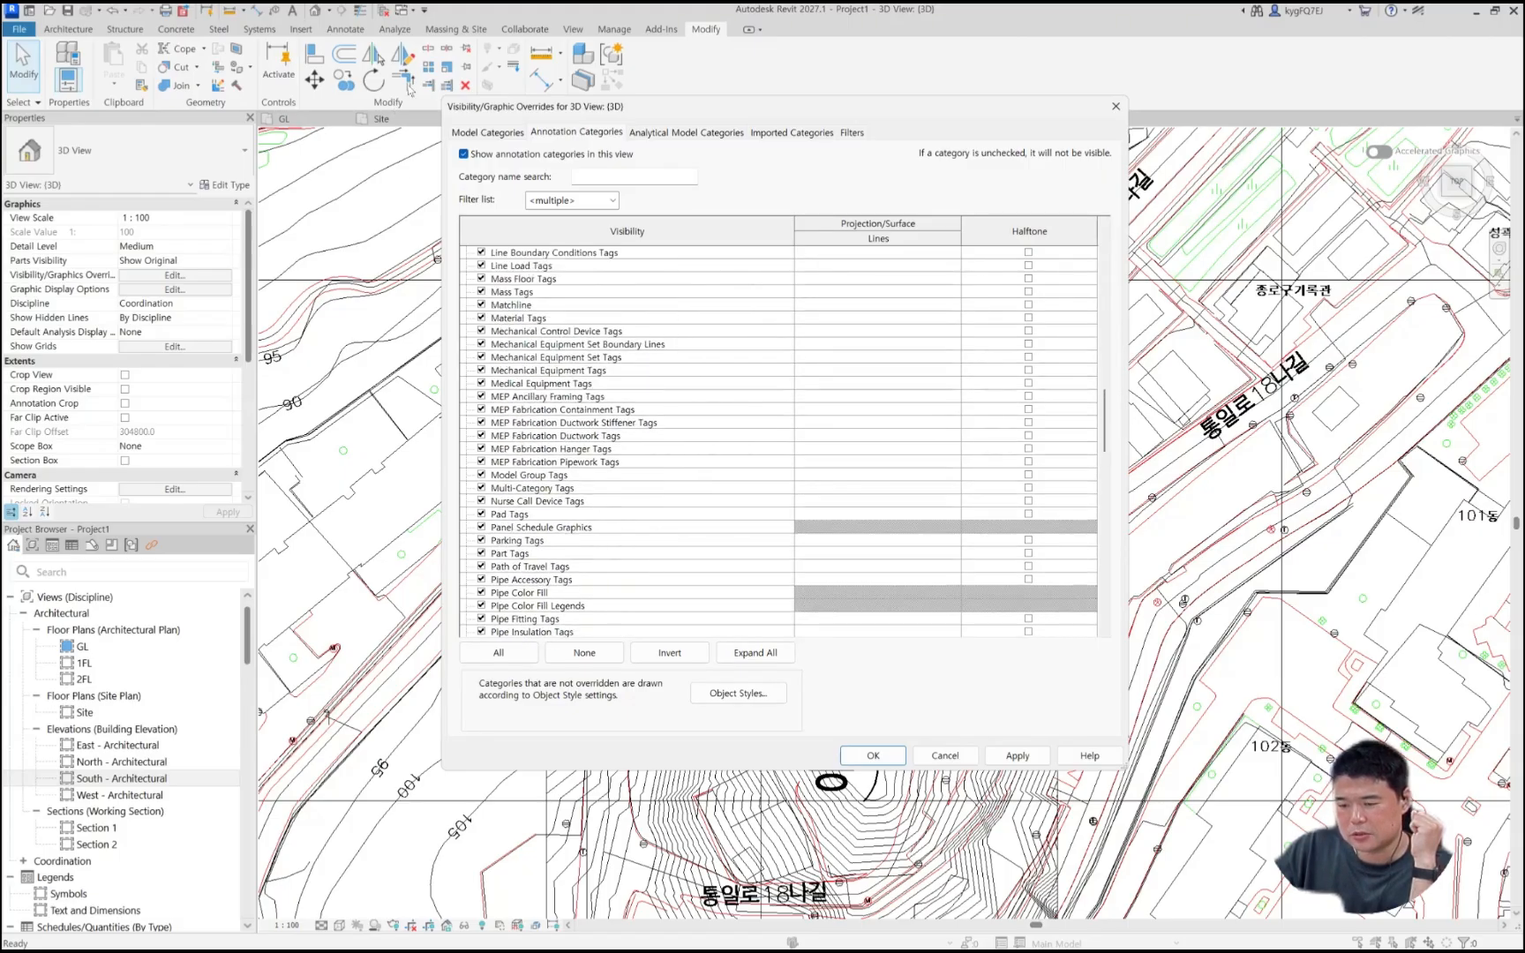
left_click(500, 134)
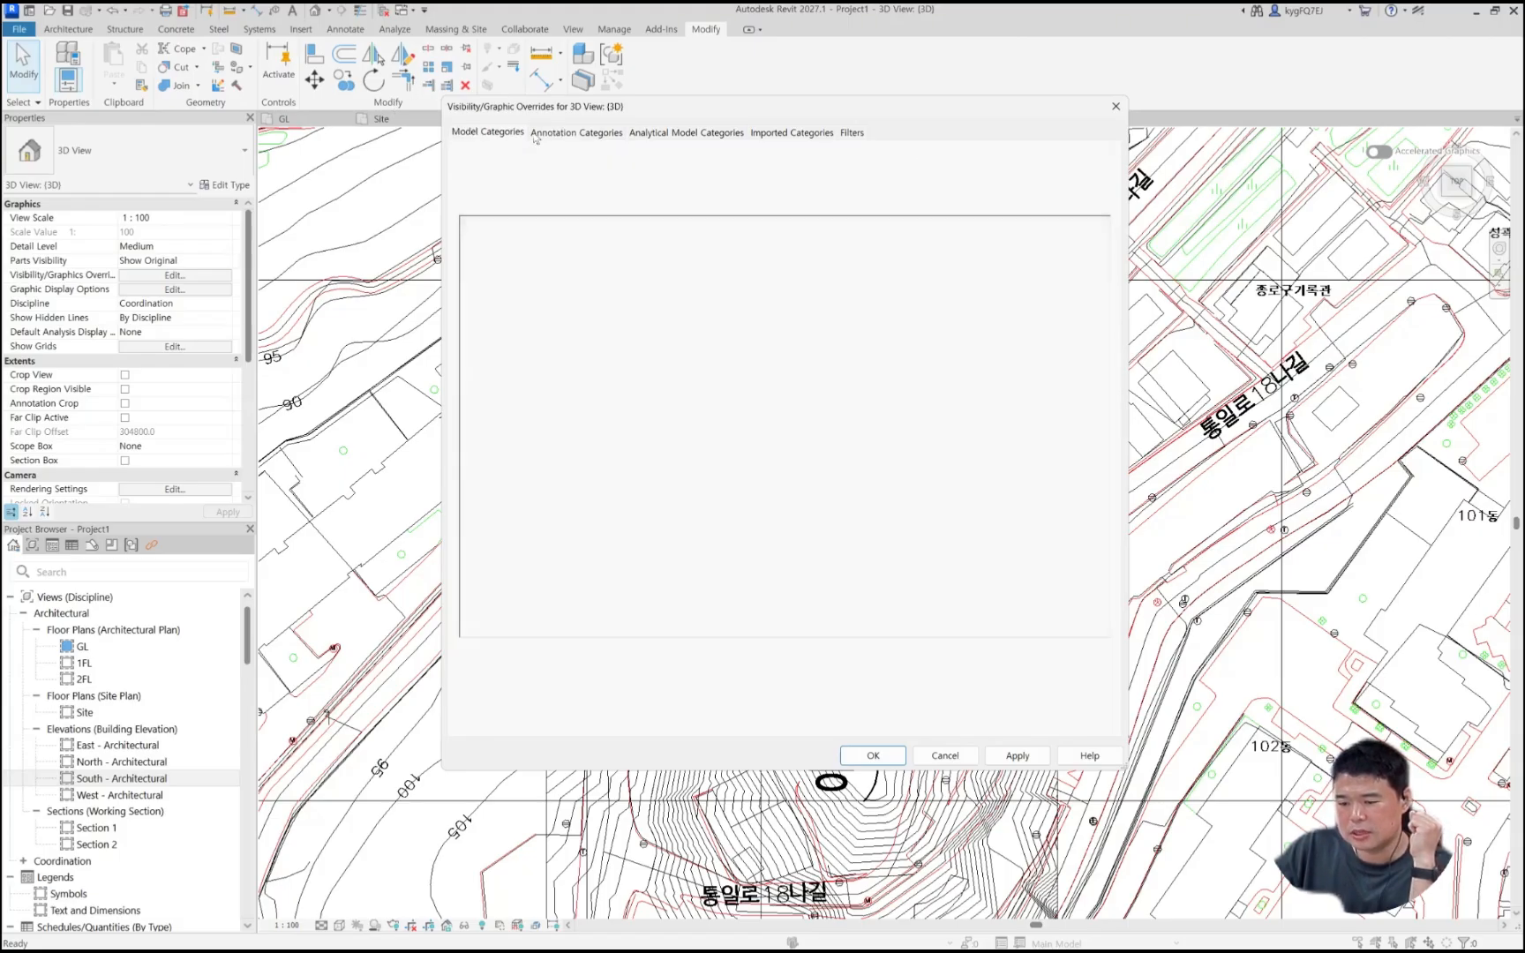
left_click(545, 135)
left_click(508, 134)
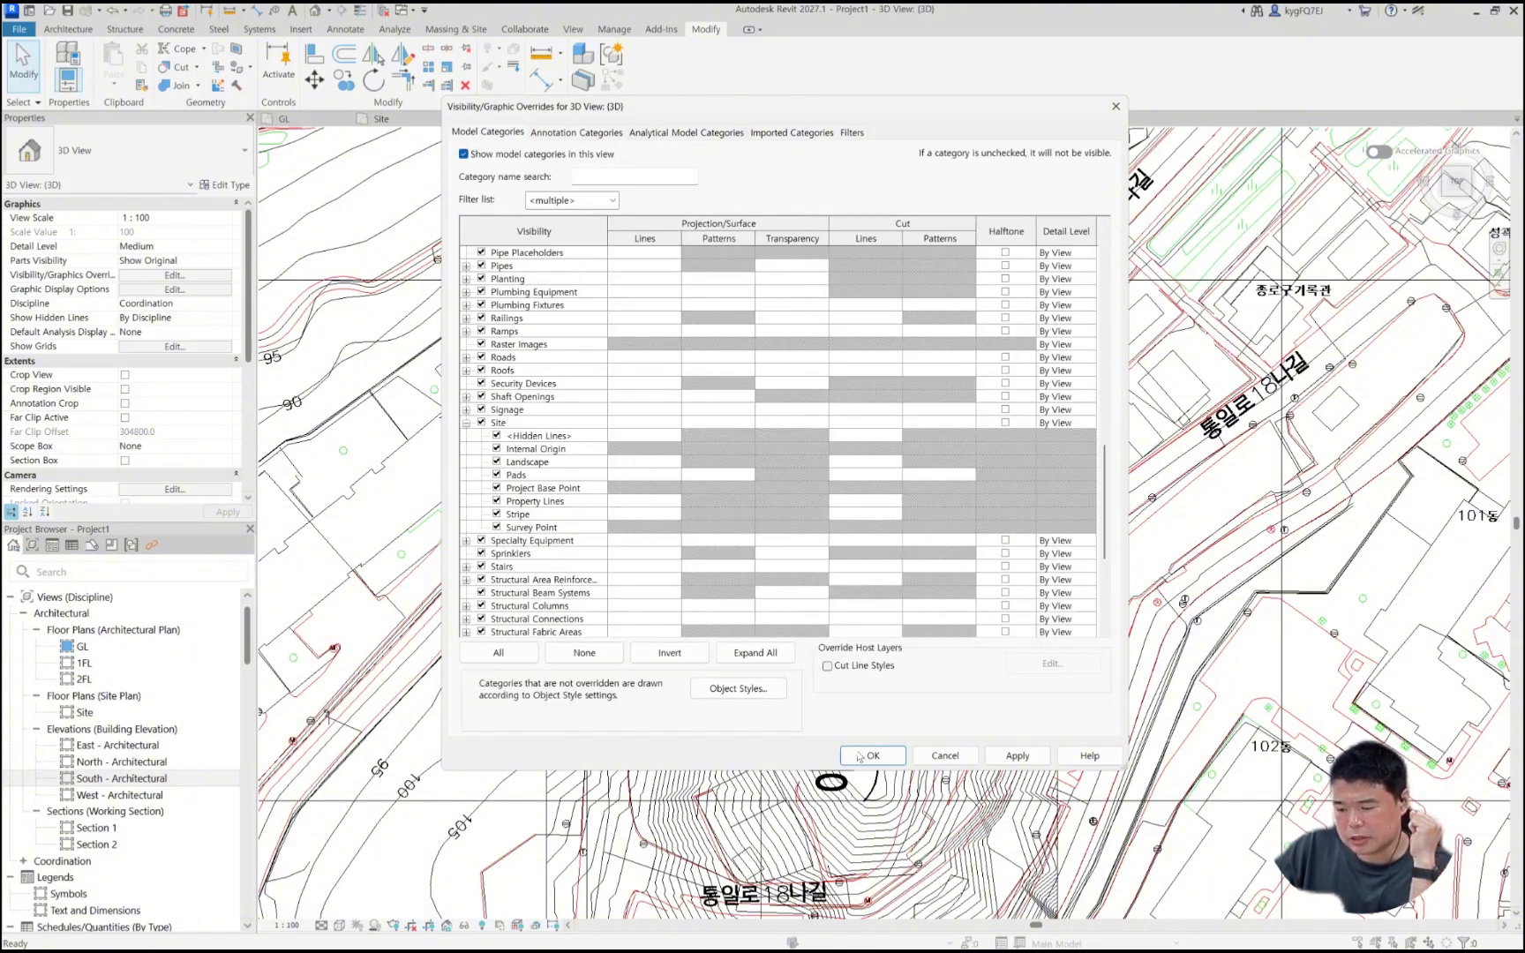
Step: Apply the visibility overrides and inspect the location of the origin and base points on the terrain
key("Return")
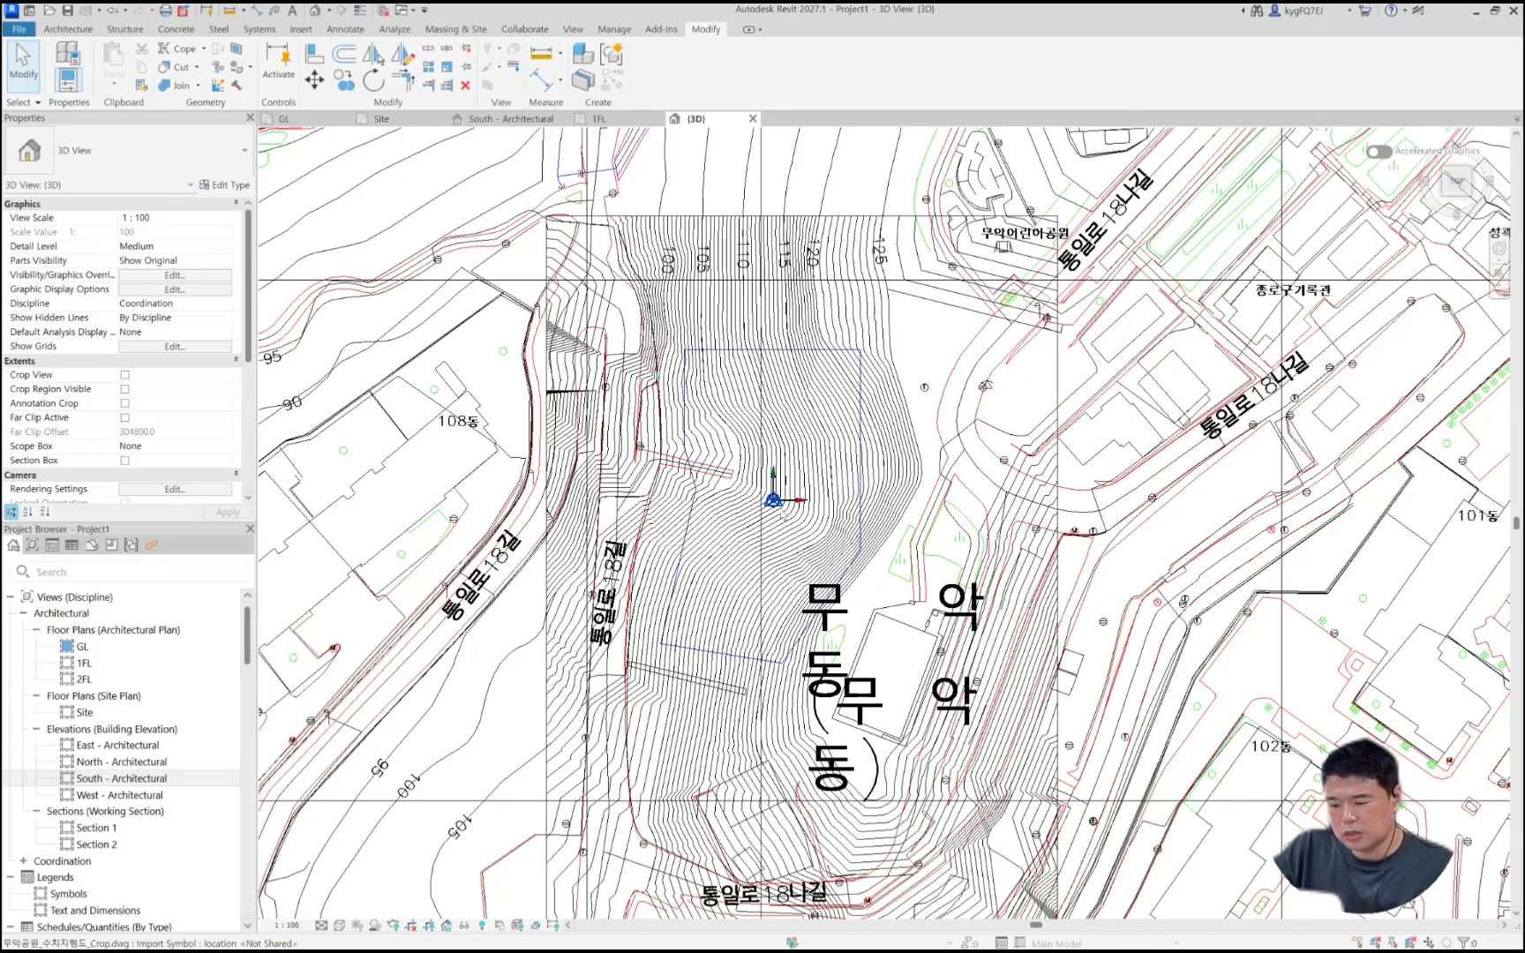
scroll(745, 485, "up", 5)
scroll(750, 494, "down", 2)
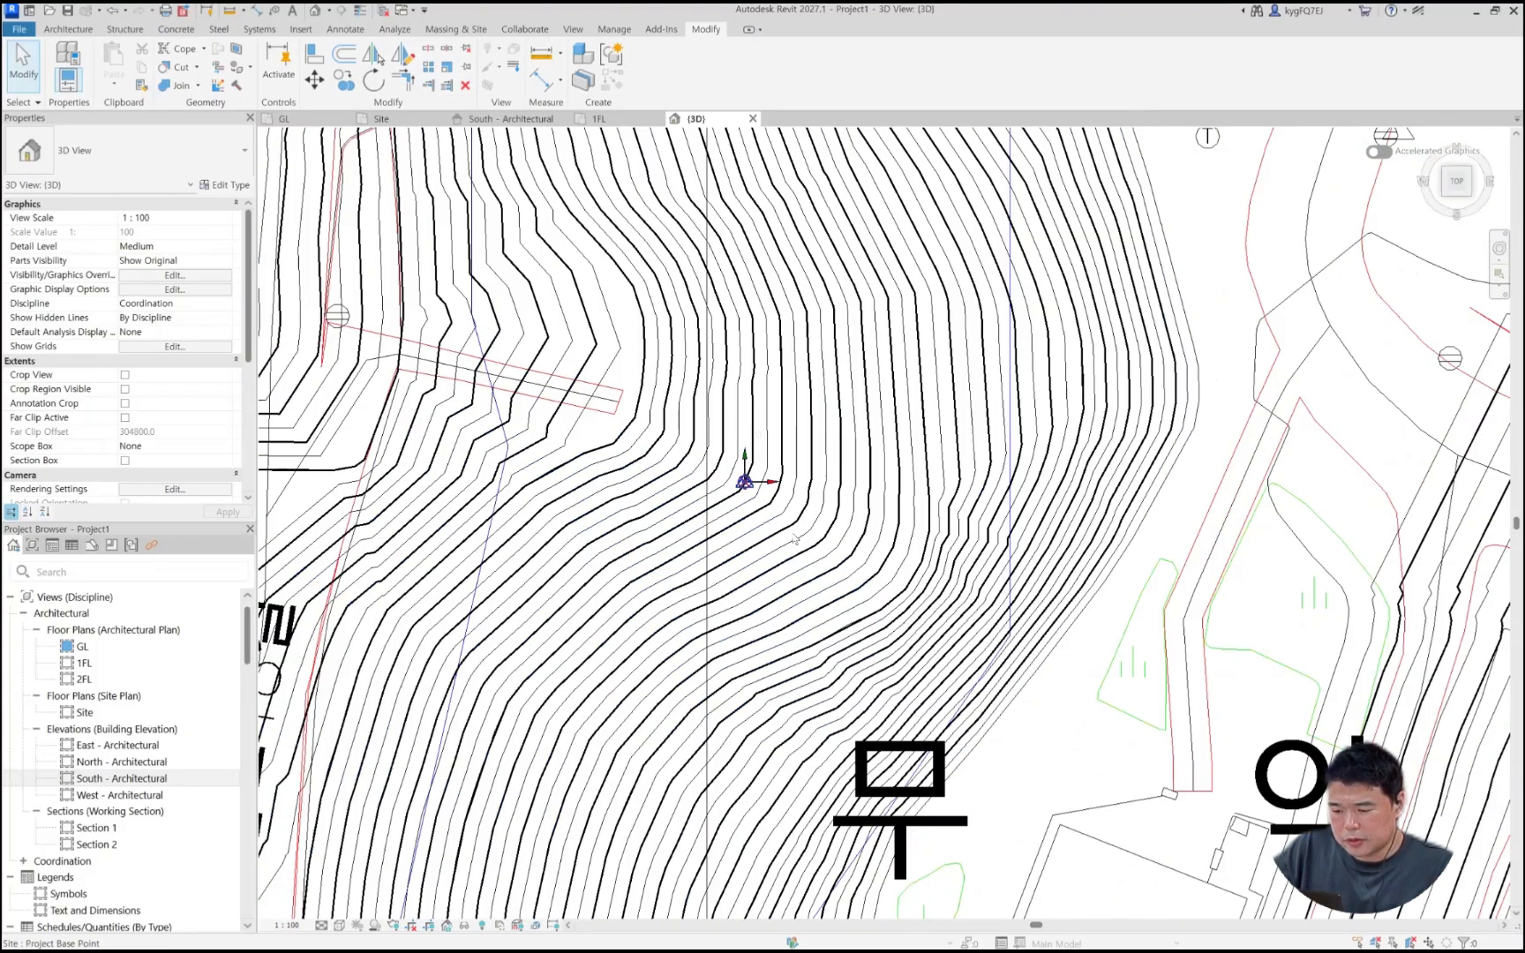
scroll(744, 530, "down", 2)
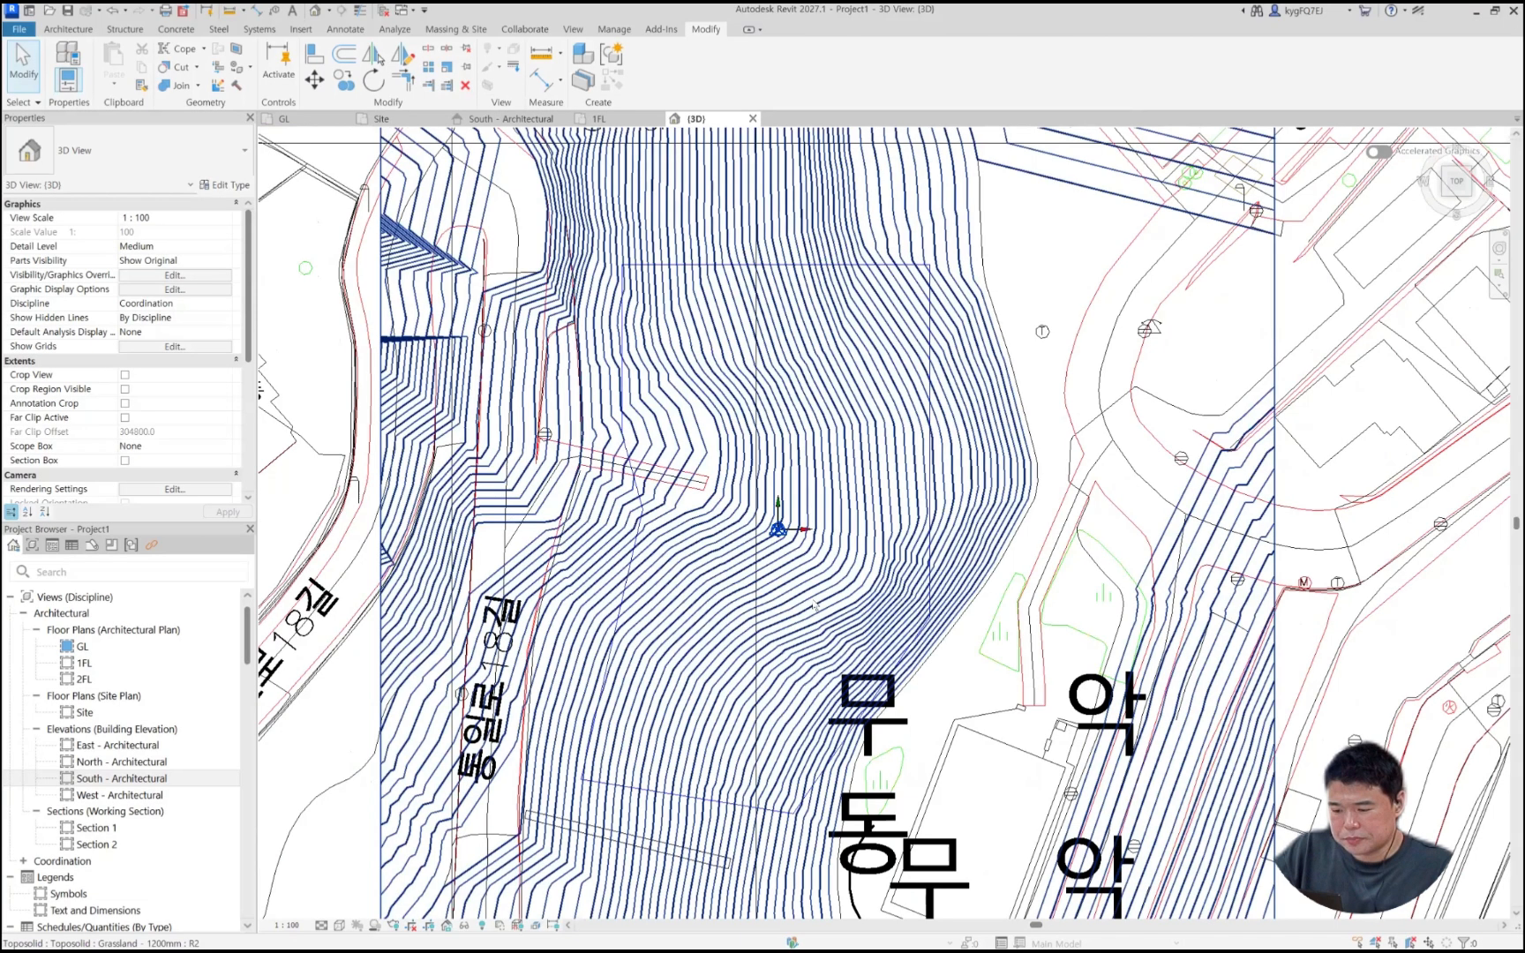
Step: Select the project base point on the terrain and check its N/S, E/W, Elev and Angle to True North values
middle_click_drag(791, 537, 797, 602)
scroll(762, 582, "up", 2)
scroll(764, 586, "up", 1)
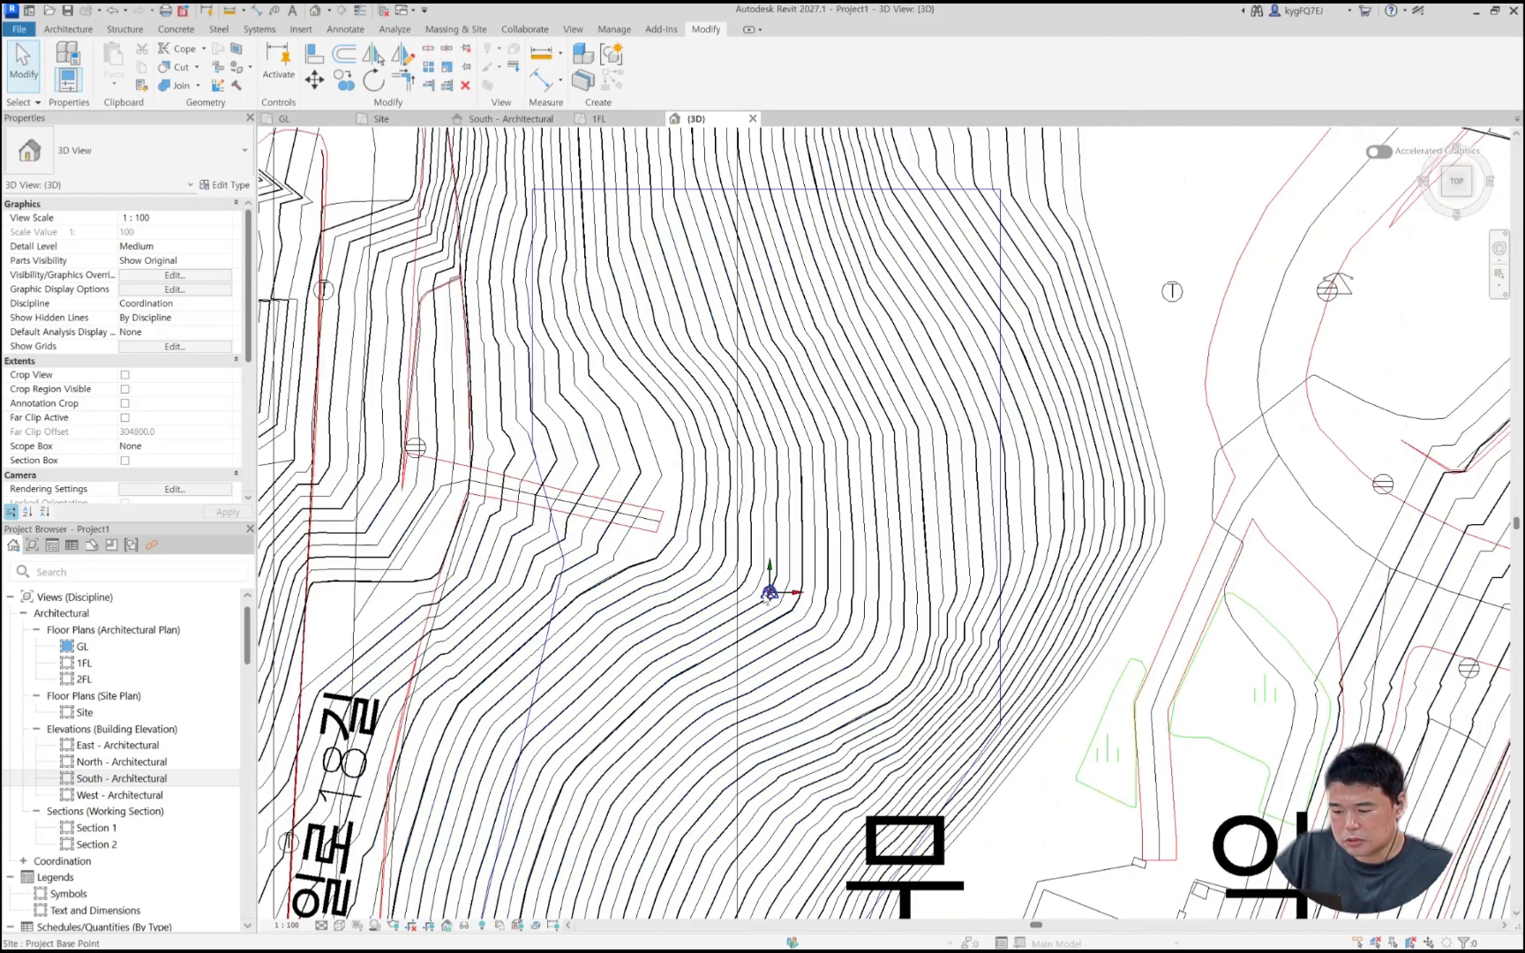
left_click(767, 590)
middle_click_drag(775, 622, 772, 648)
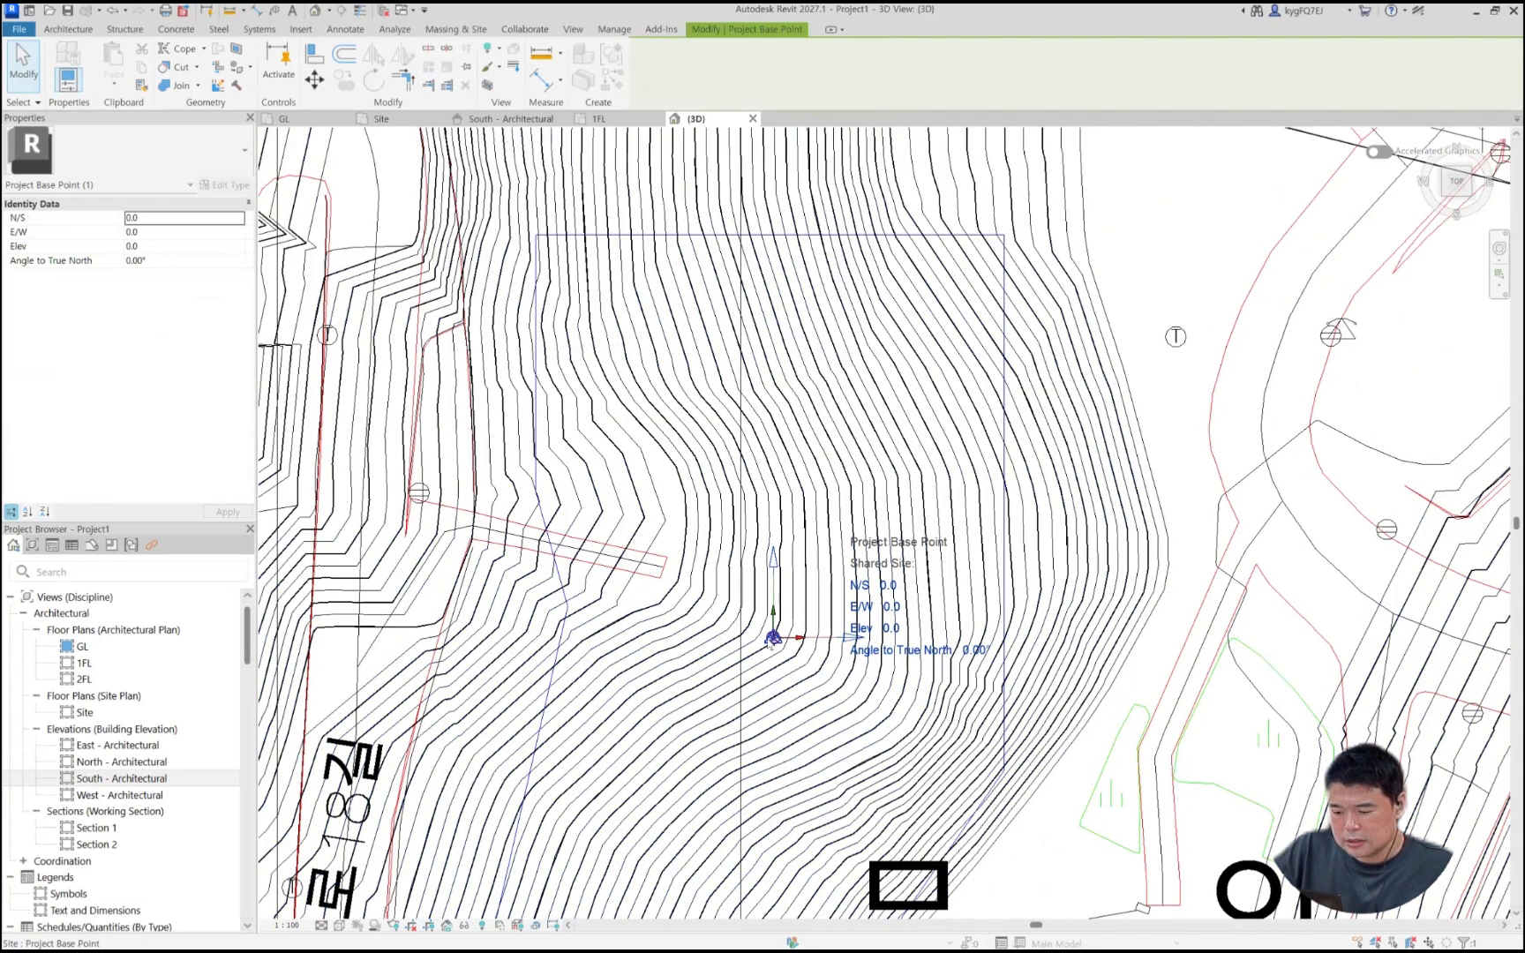
key("Escape")
left_click(768, 638)
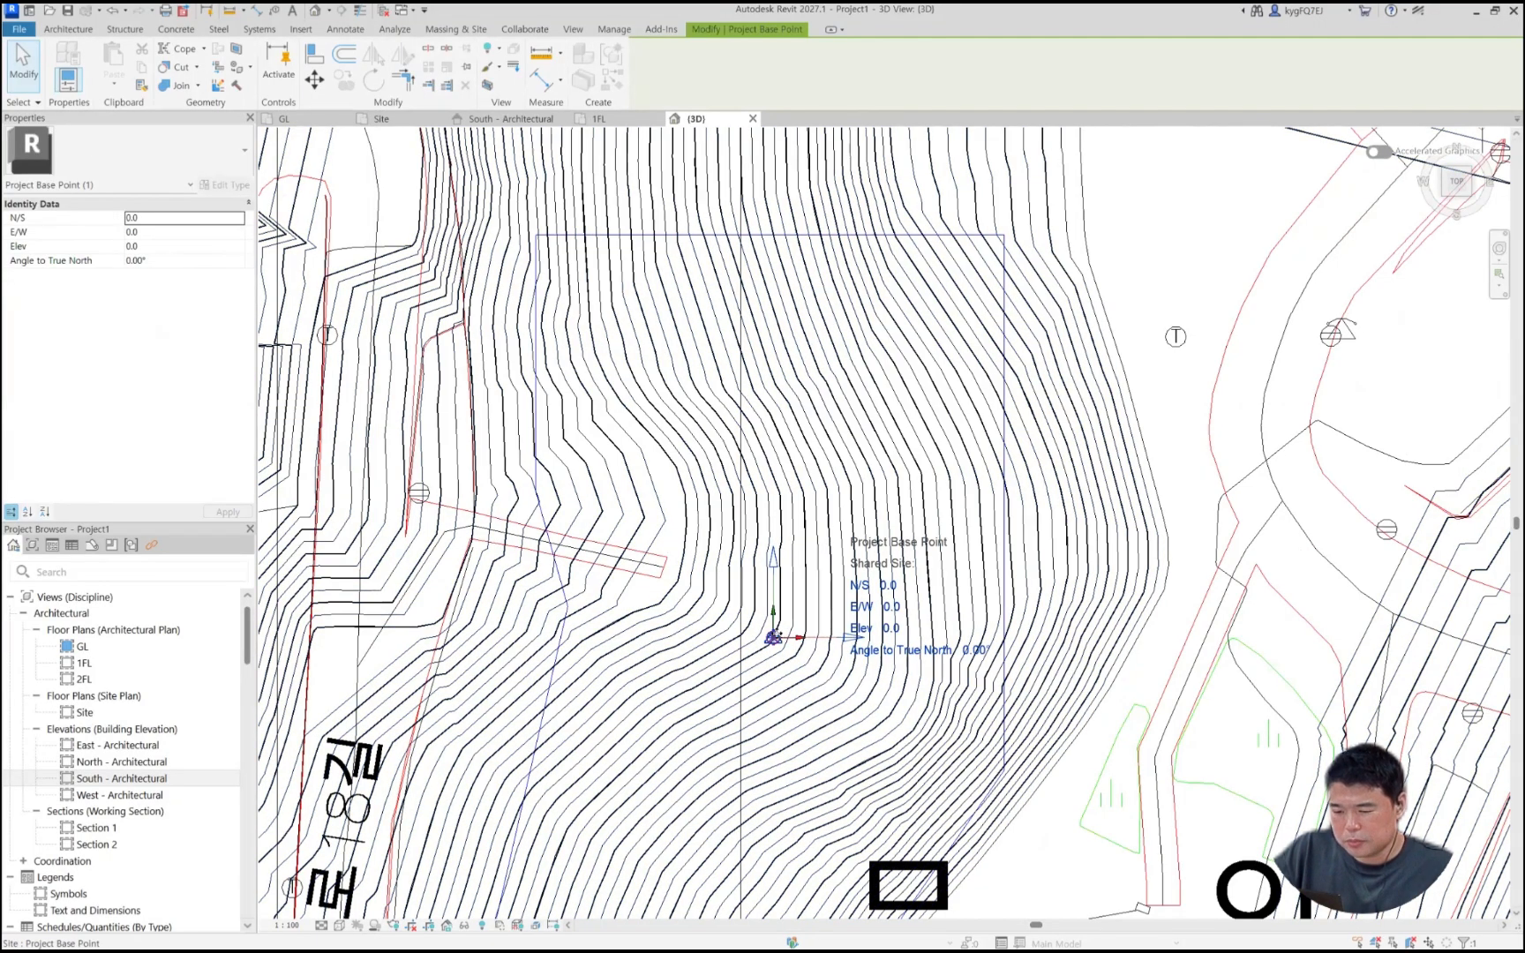
scroll(788, 646, "down", 2)
key("Escape")
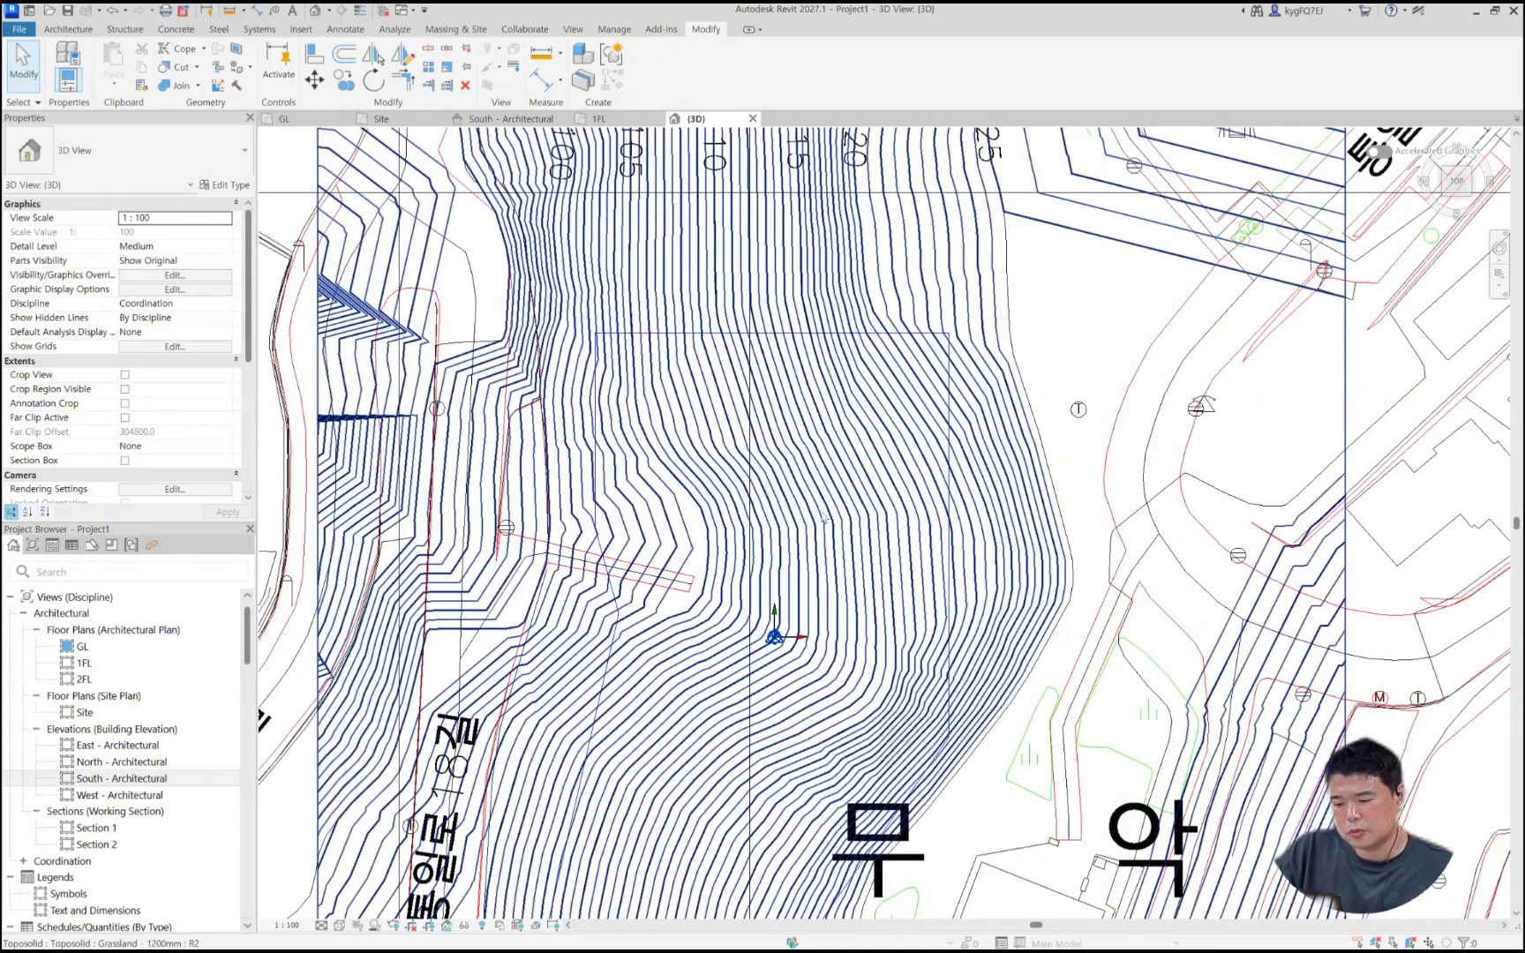
Step: Reselect the project base point and compare its location with the surrounding terrain contours
scroll(775, 635, "up", 5)
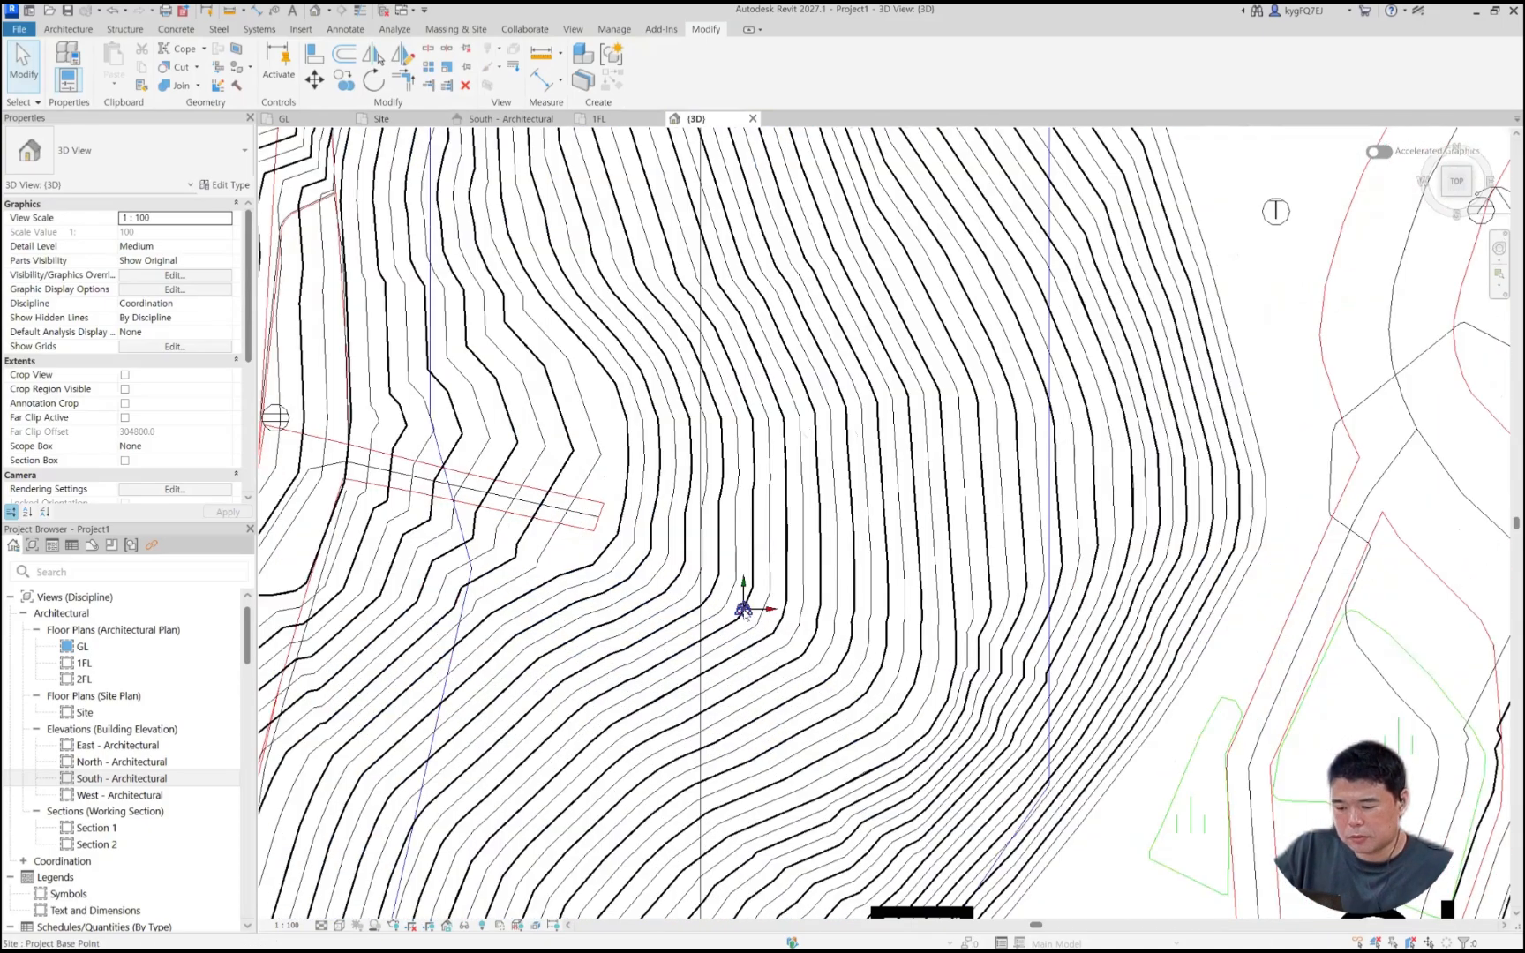
scroll(745, 615, "up", 1)
left_click(743, 609)
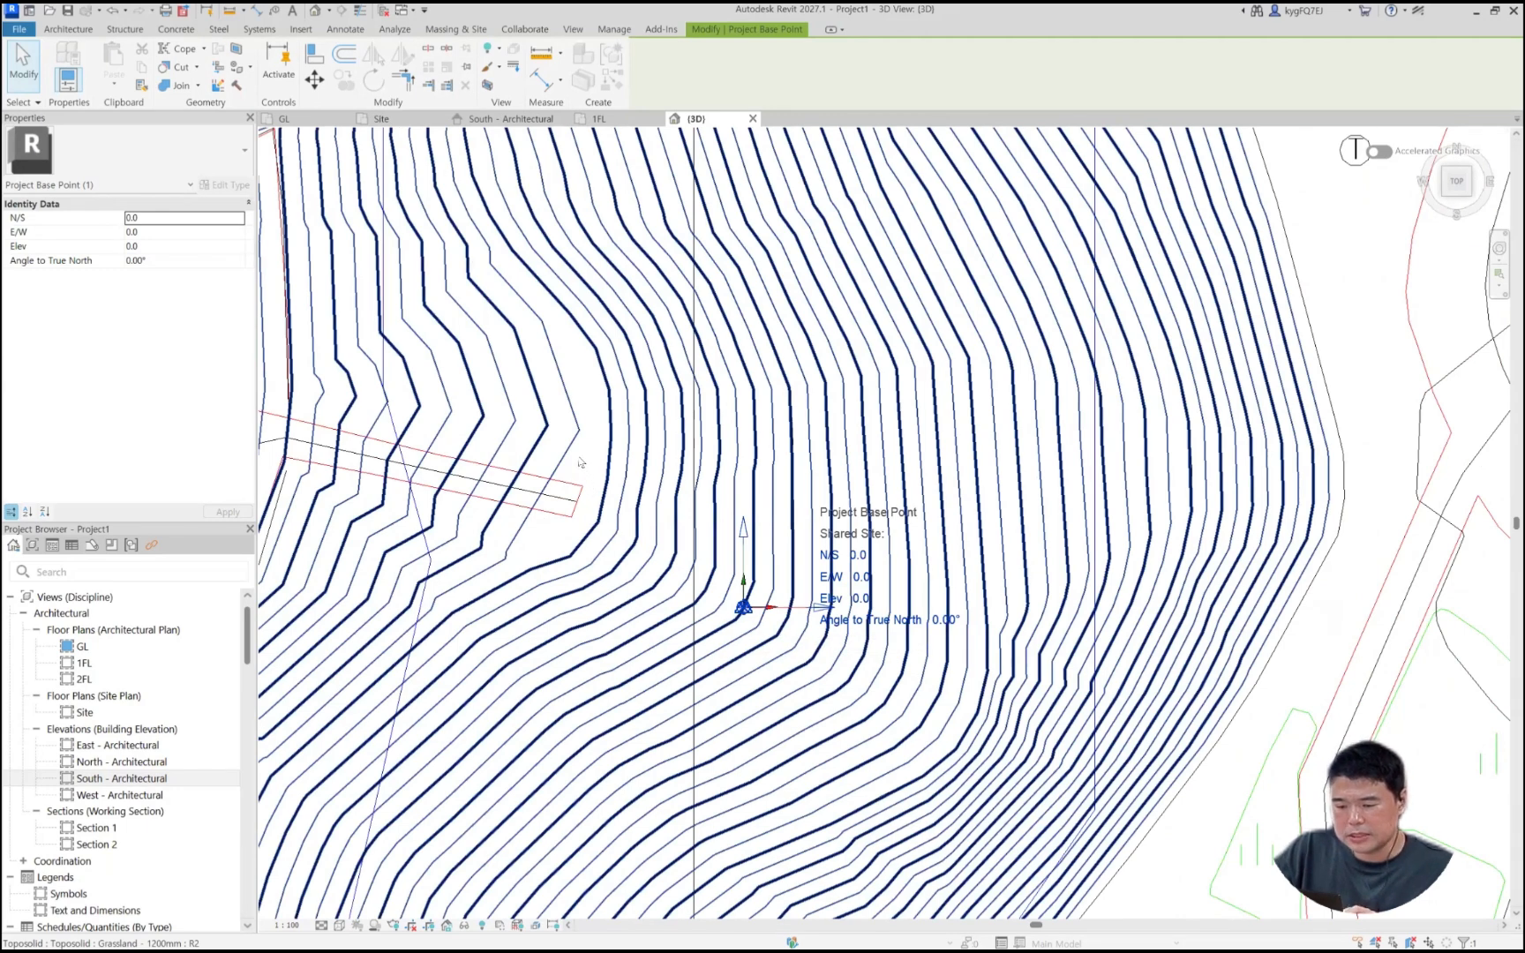
scroll(609, 521, "down", 1)
scroll(616, 530, "down", 2)
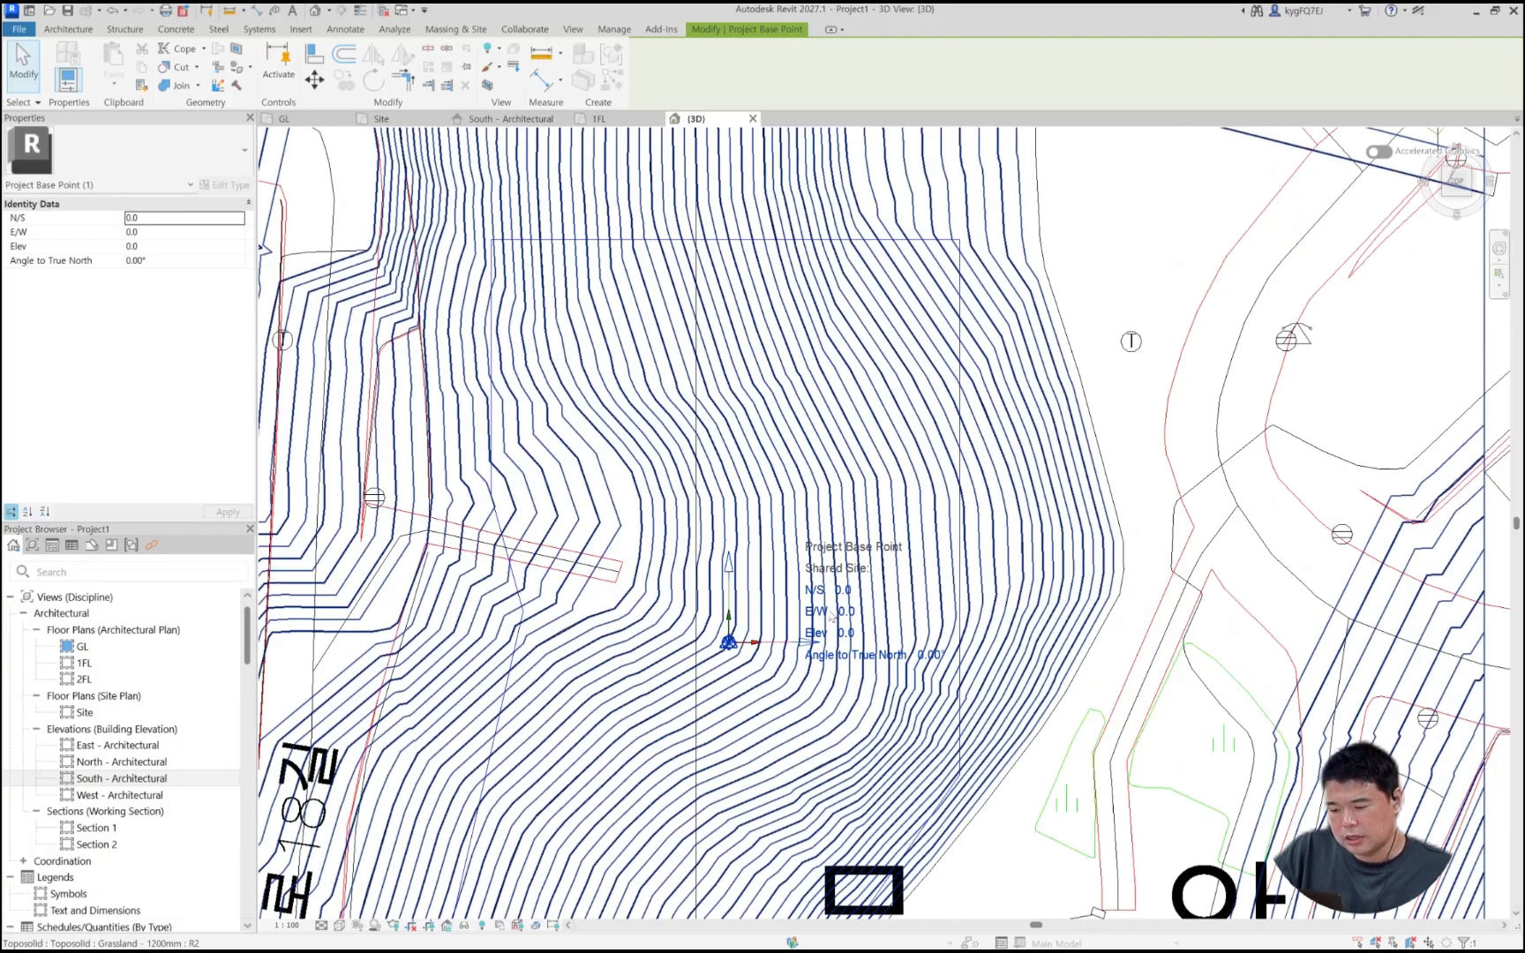
scroll(811, 624, "up", 1)
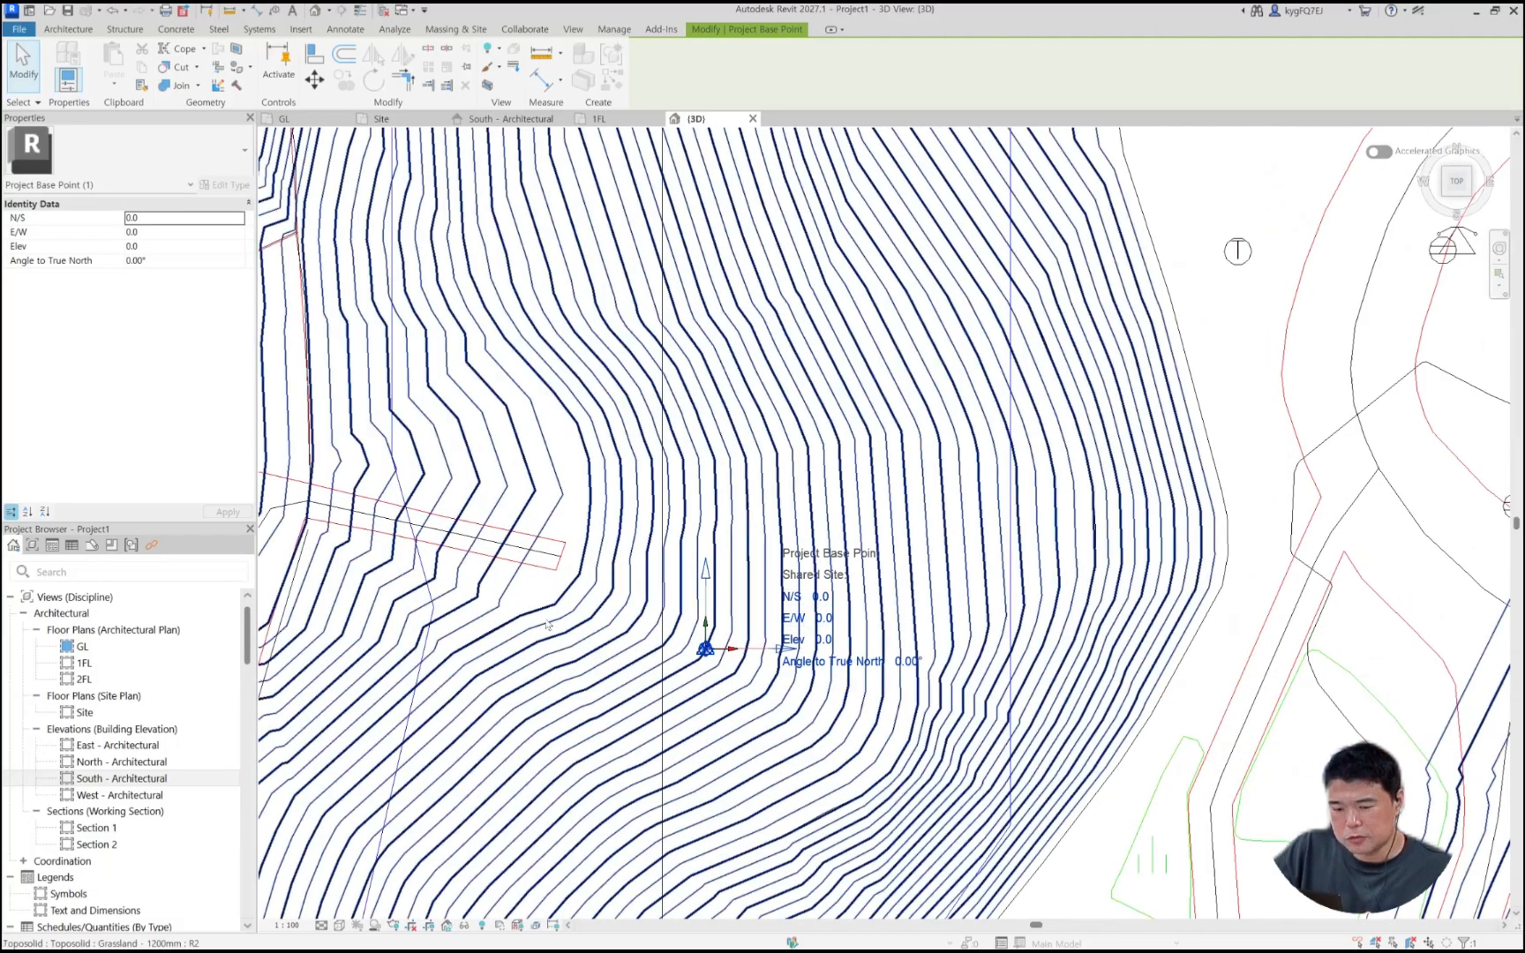
mouse_move(607, 578)
middle_mouse_down()
mouse_move(660, 622)
mouse_move(625, 605)
middle_mouse_up()
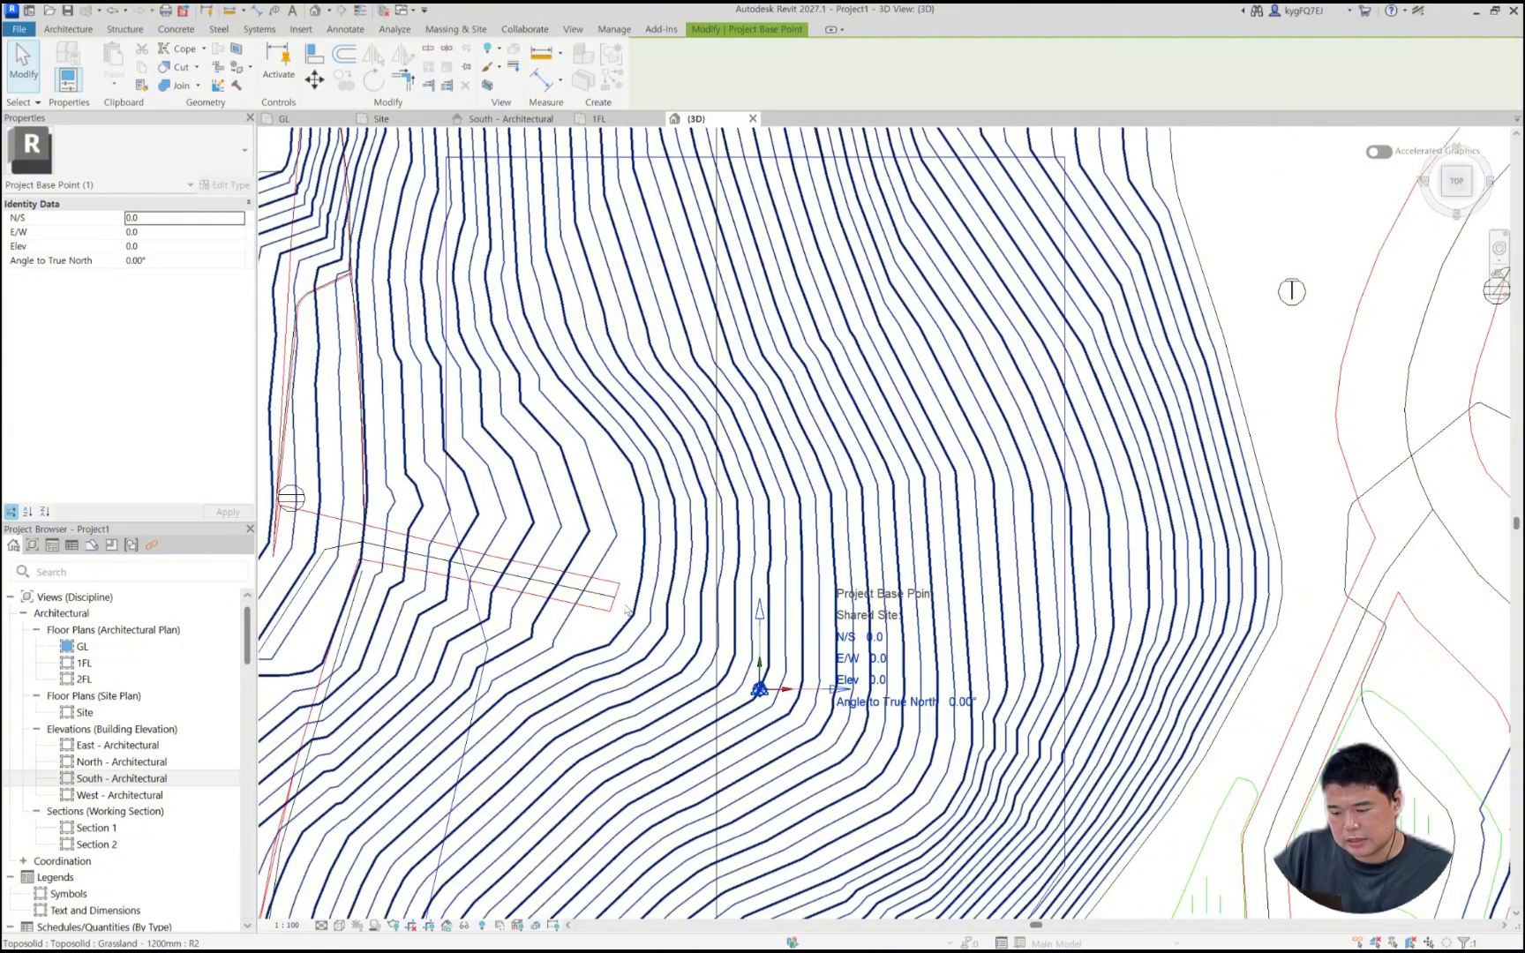
Step: Switch to AutoCAD and examine where the cropped topographic map sits in the drawing space
key("alt+Tab")
key("alt+Tab")
key("alt+Tab")
key("alt+Tab")
key("alt+Tab")
key("alt+Tab")
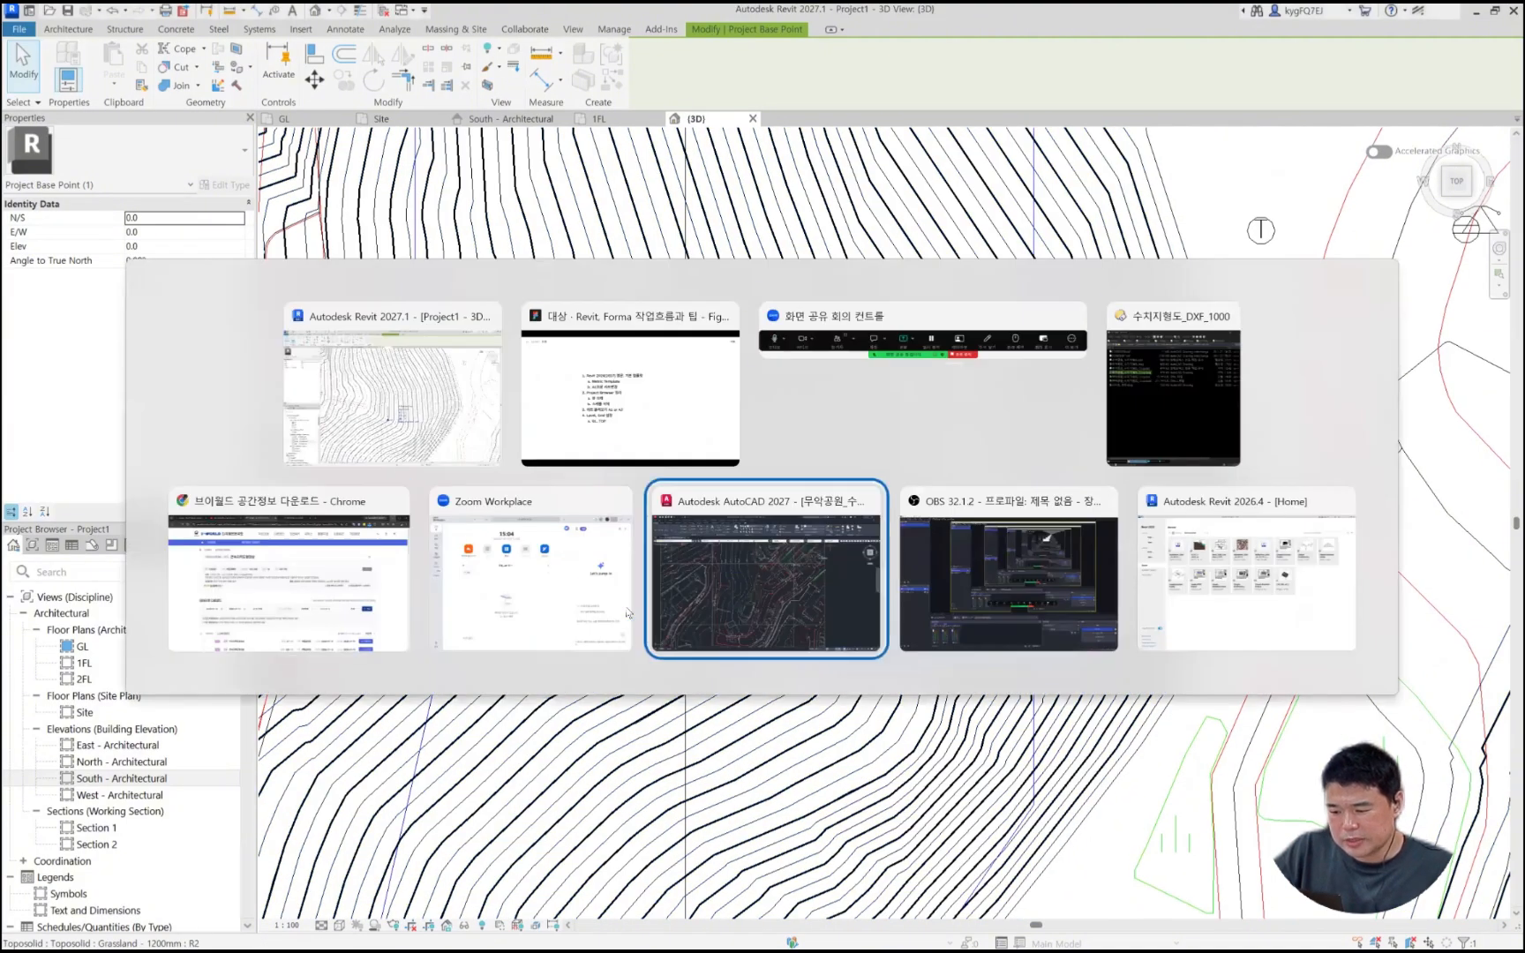
scroll(682, 573, "down", 5)
middle_click_drag(683, 573, 762, 477)
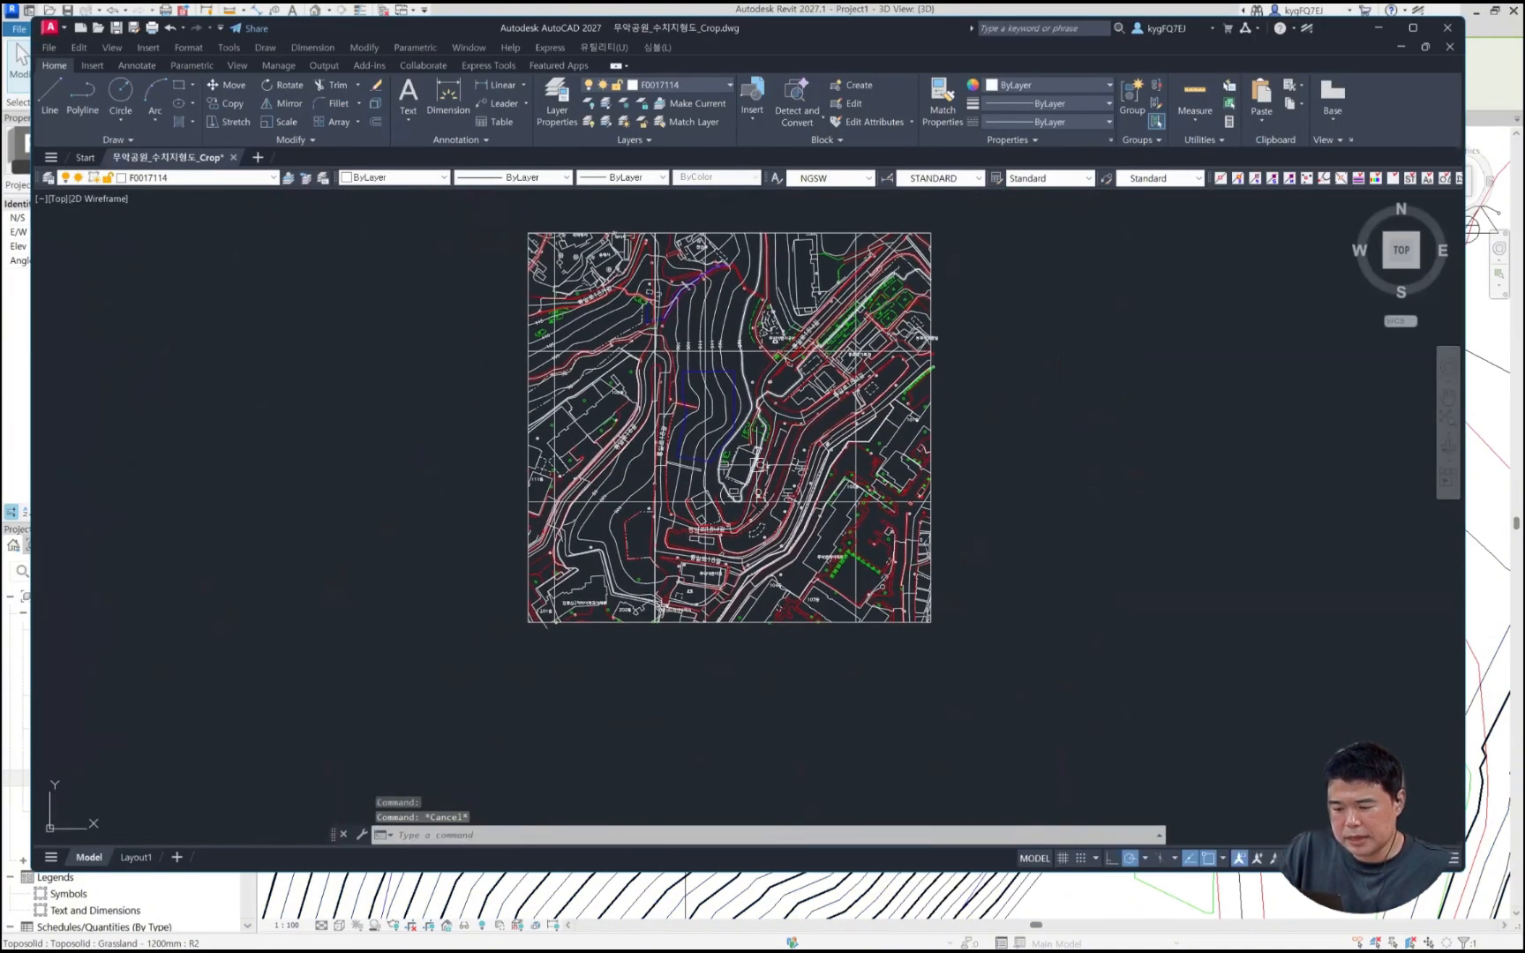
key("Escape")
key("Escape")
middle_click_drag(607, 515, 665, 464)
scroll(797, 422, "down", 8)
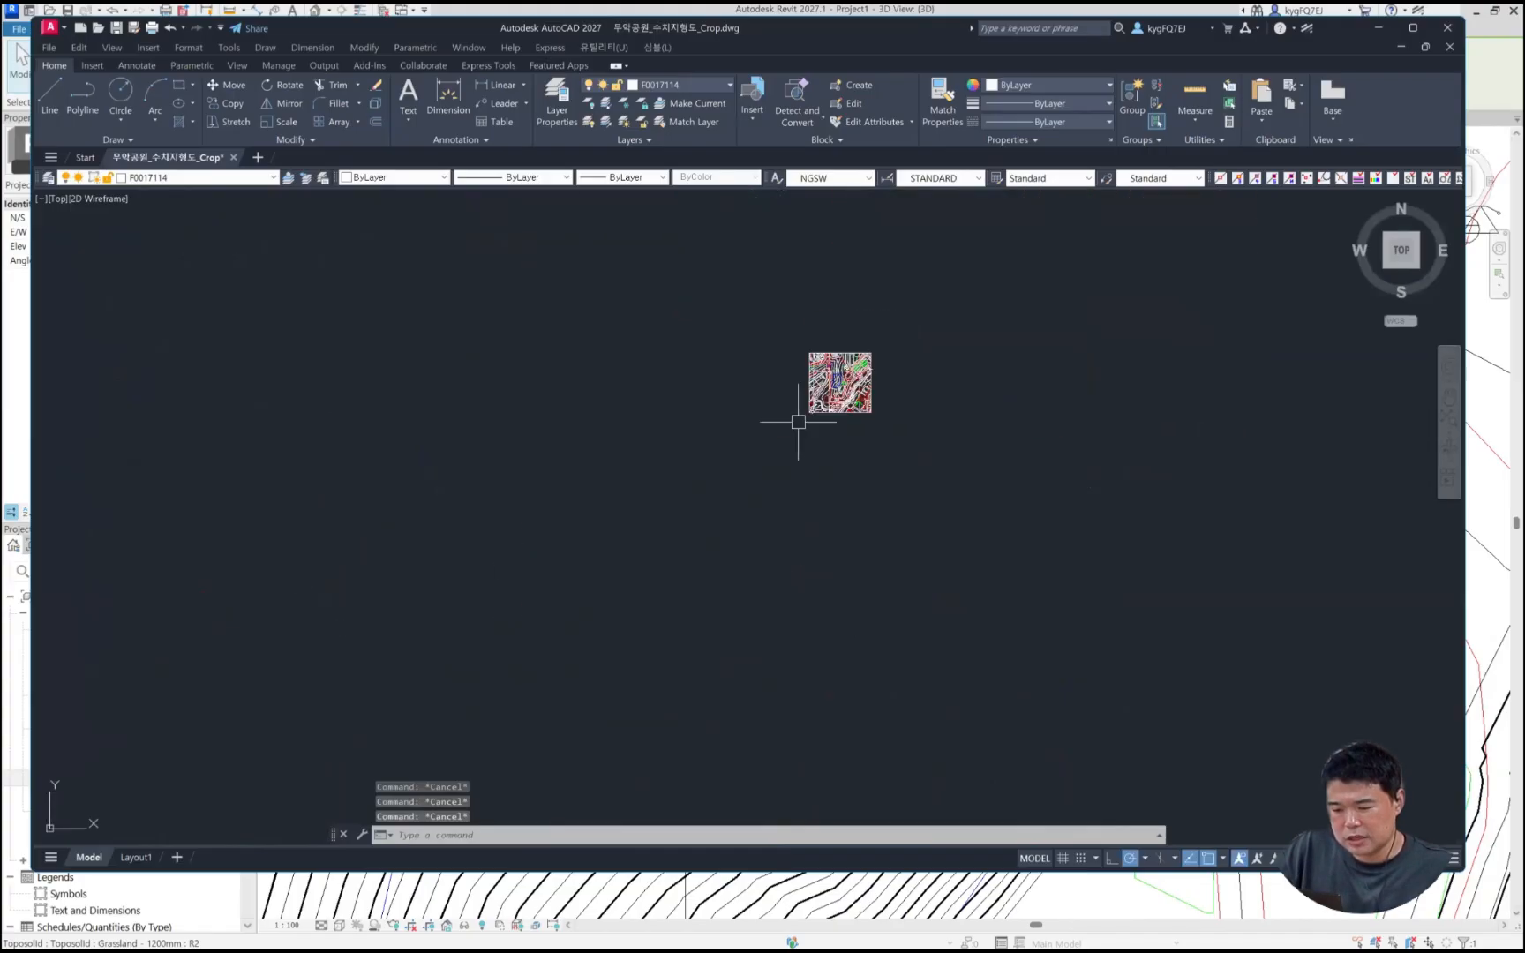
middle_click_drag(603, 609, 622, 493)
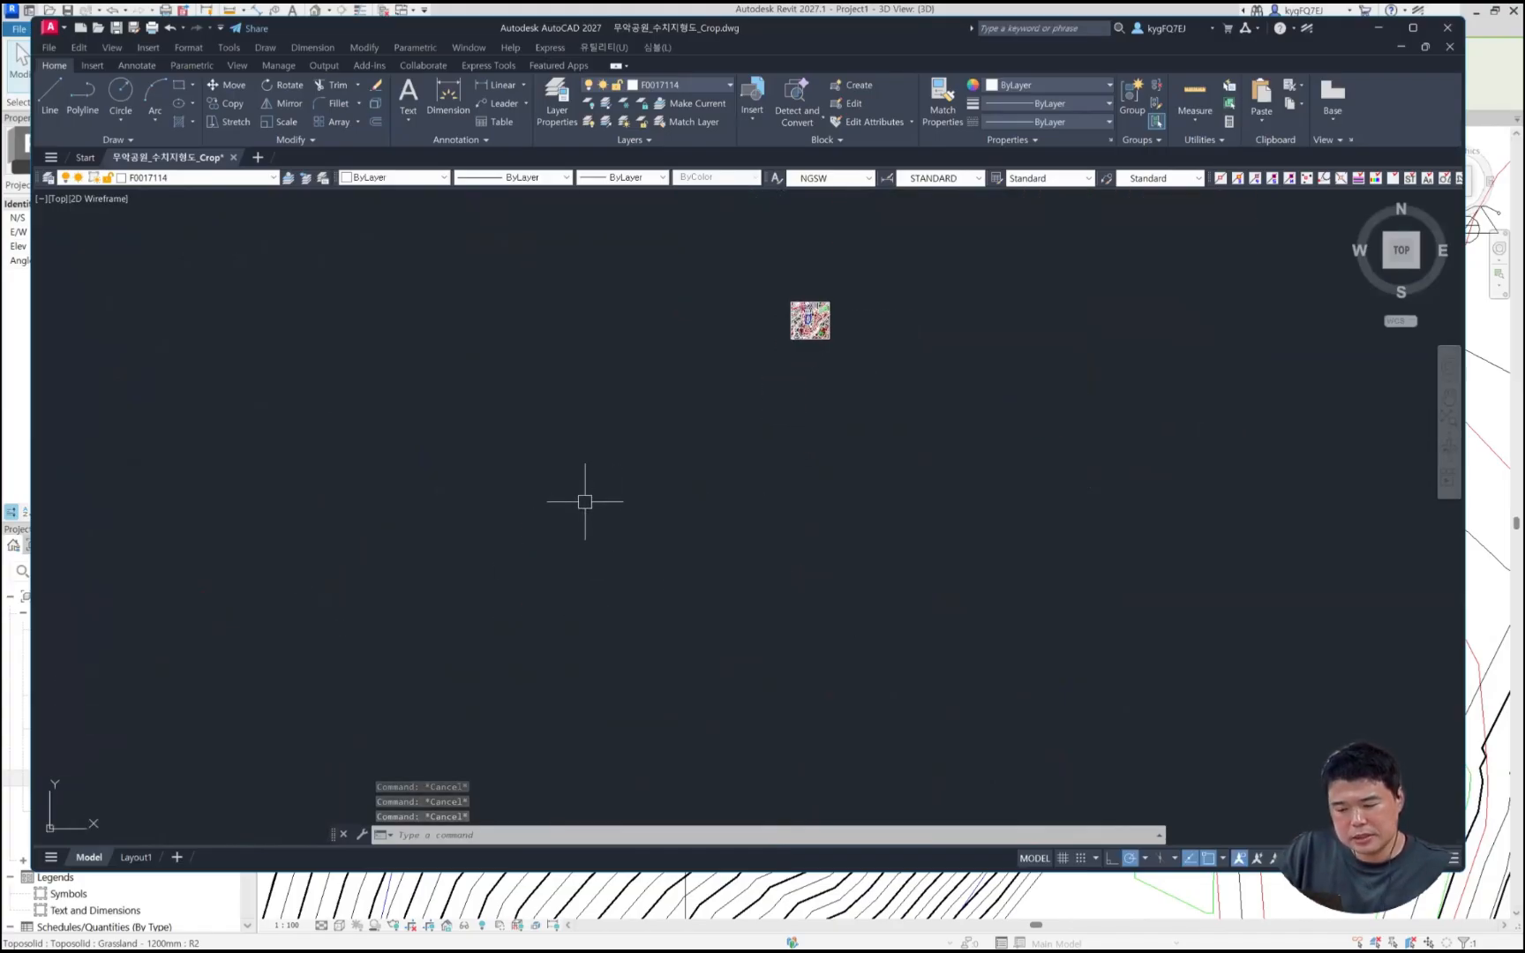
Step: Try to draw a polyline from a free point southwest of the map to the coordinates 0,0,0
type("pe")
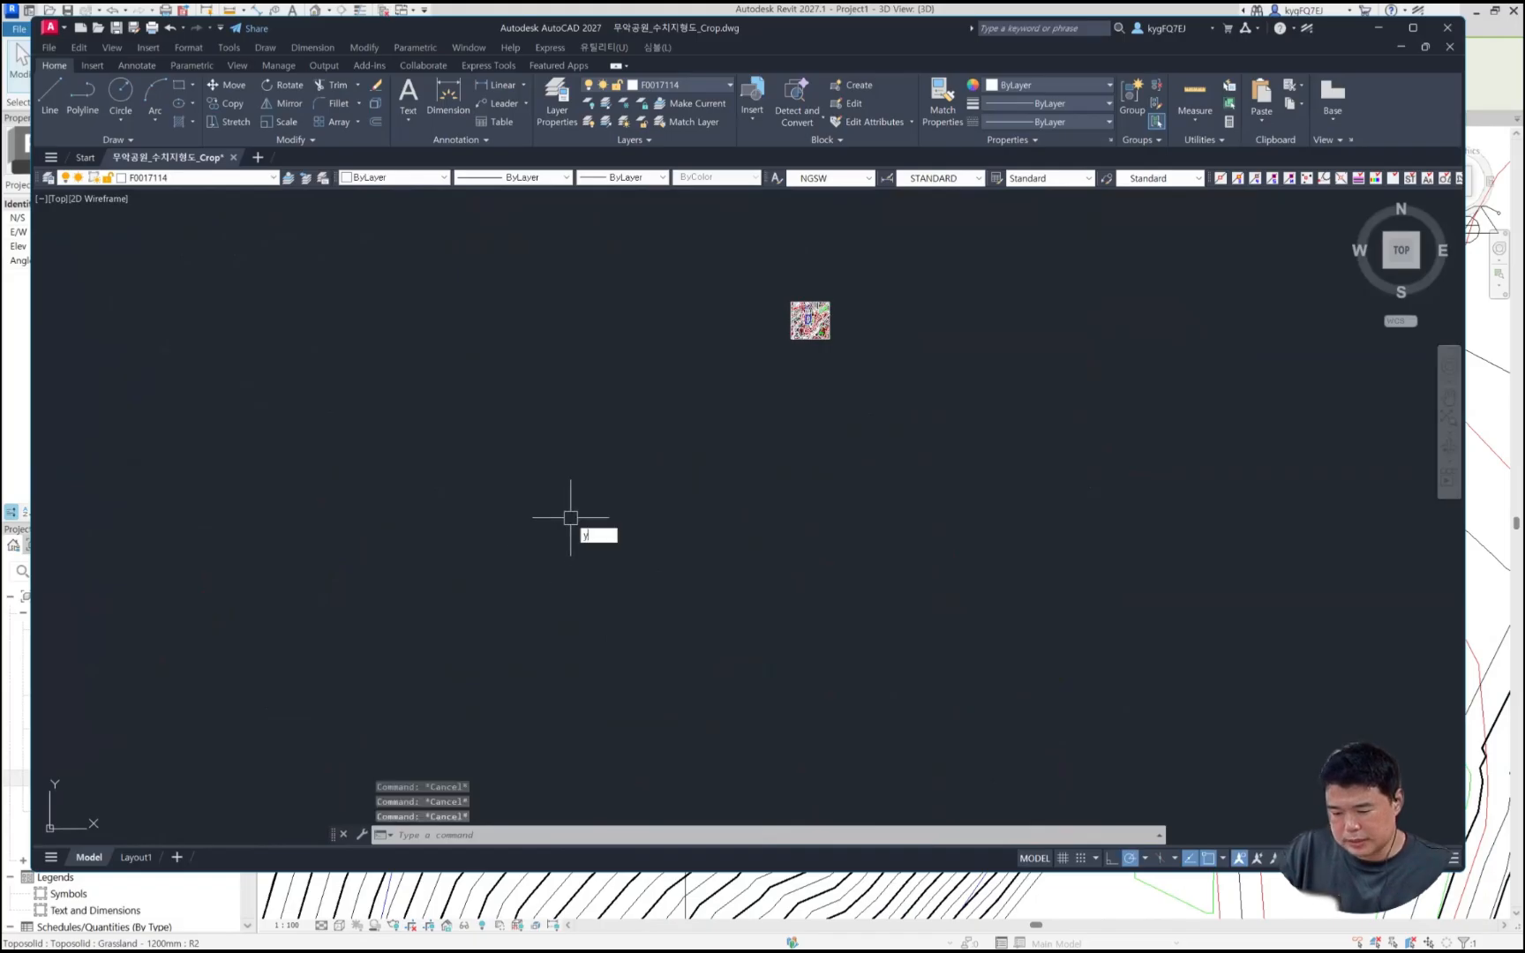
key("Return")
key("Escape")
type("pl")
key("Return")
left_click(671, 465)
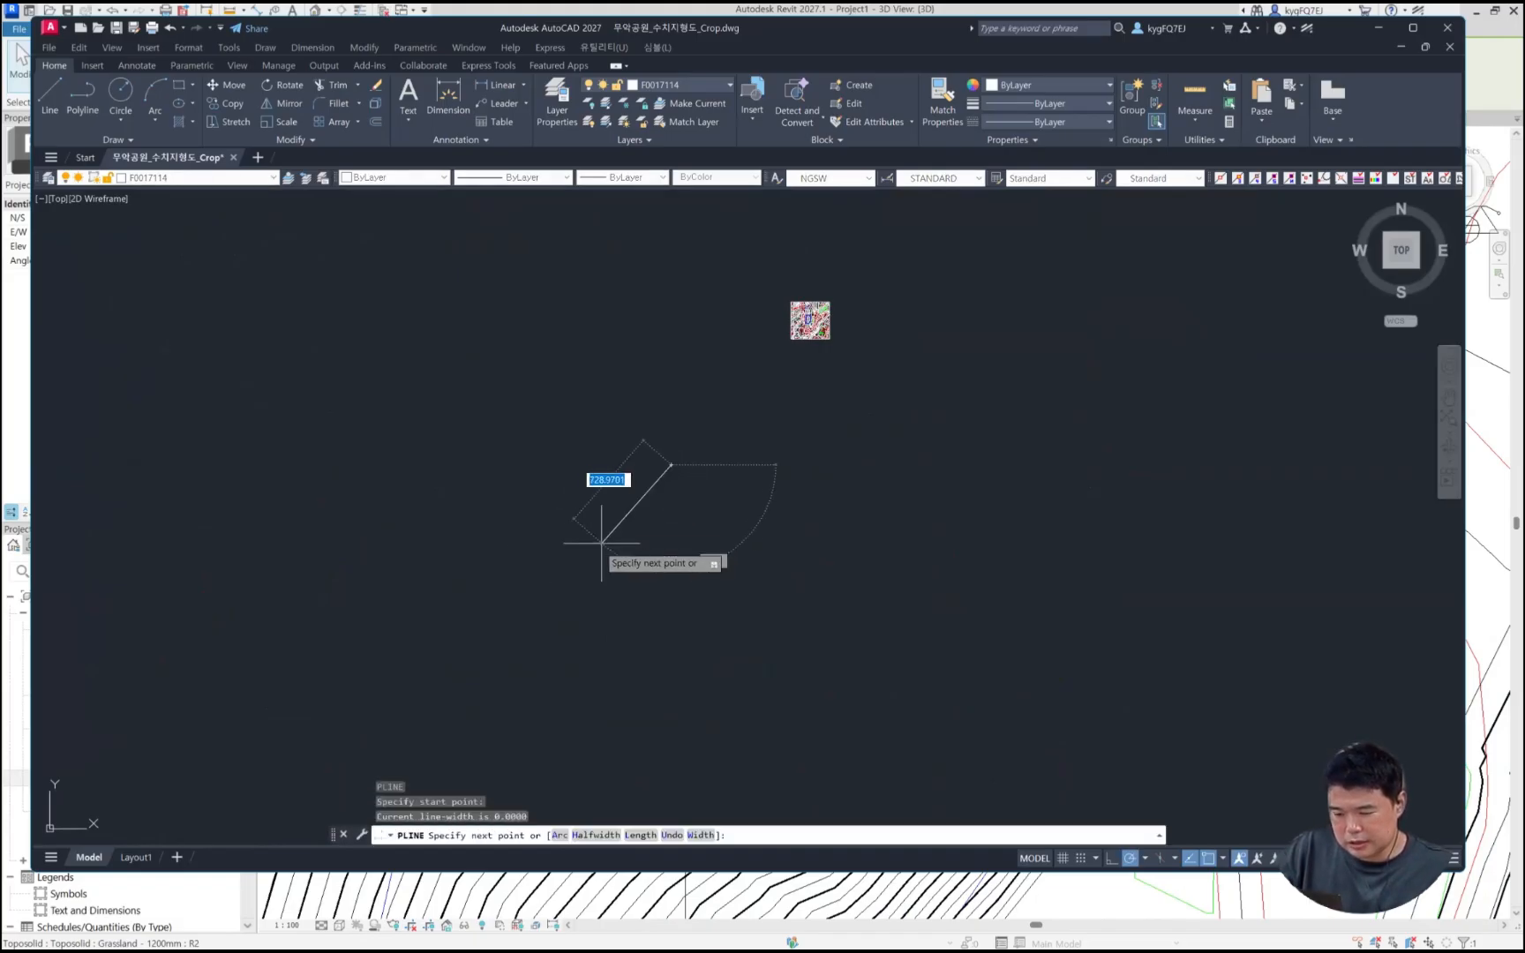
type("0,0,0")
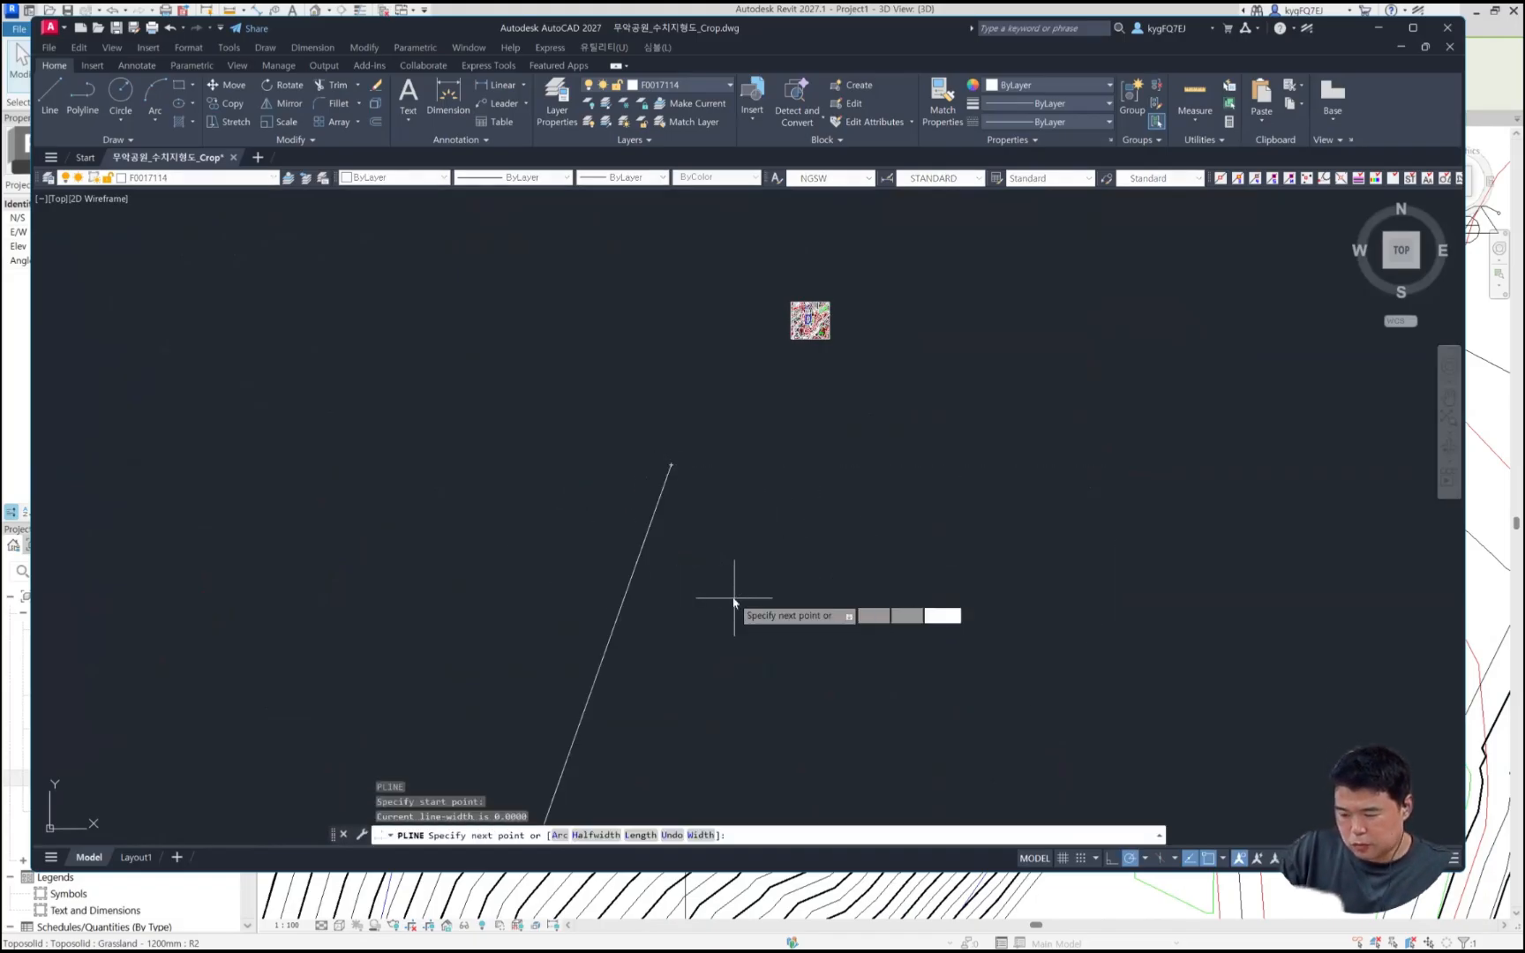
key("Return")
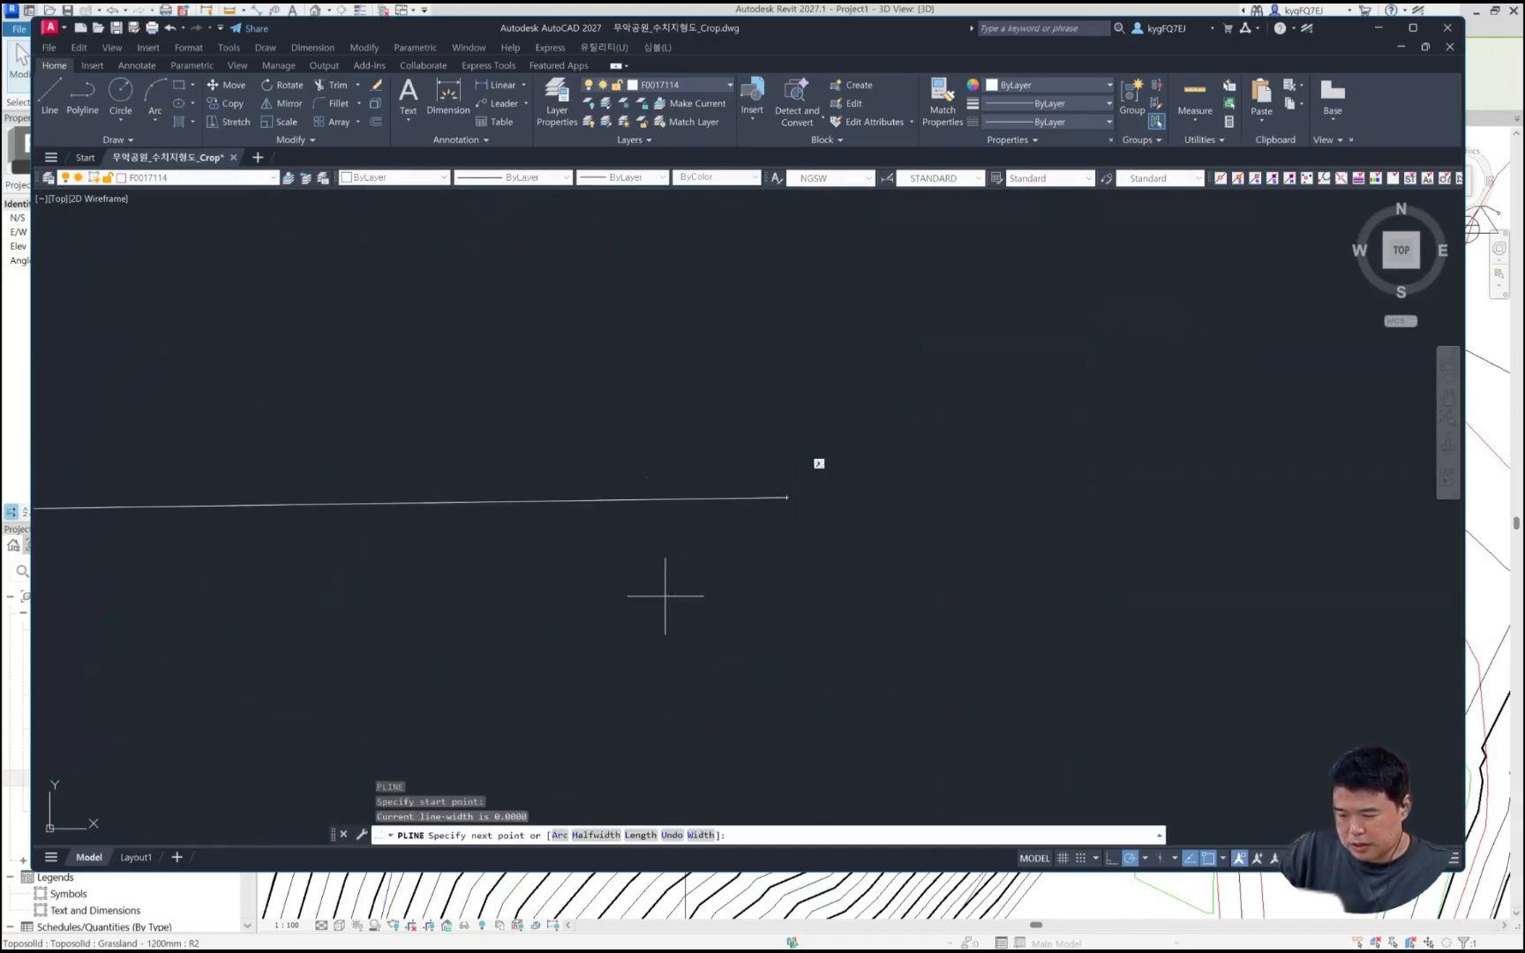
Step: Retry 0,0,0 as the polyline's next point, placing one freehand vertex to the southwest along the way
type("0,0")
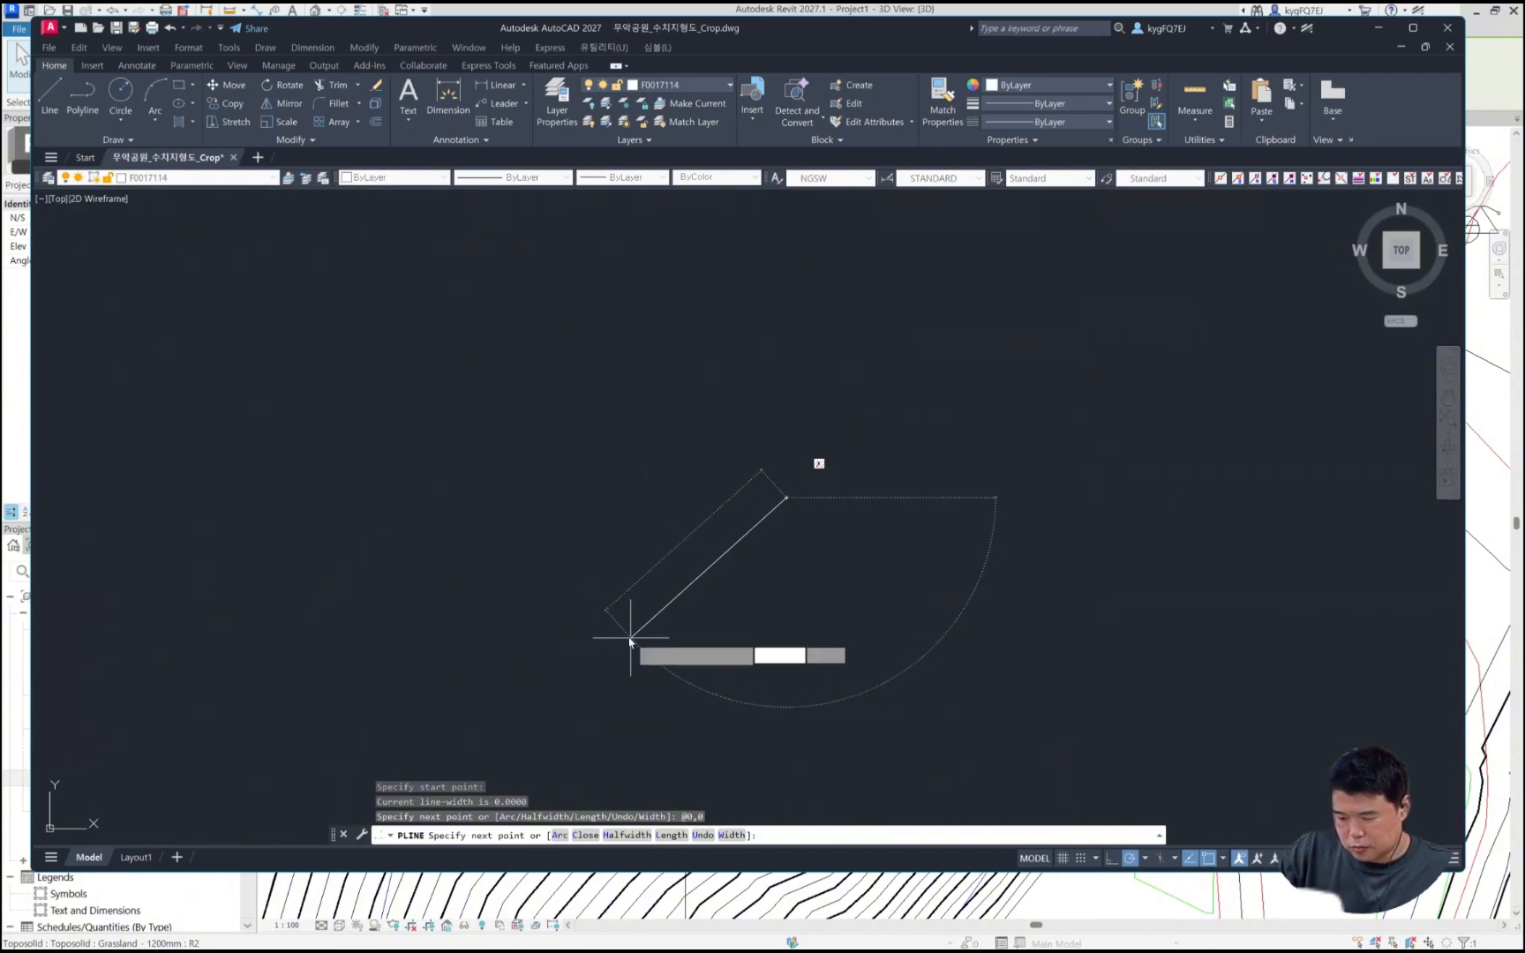
type(",0")
key("Return")
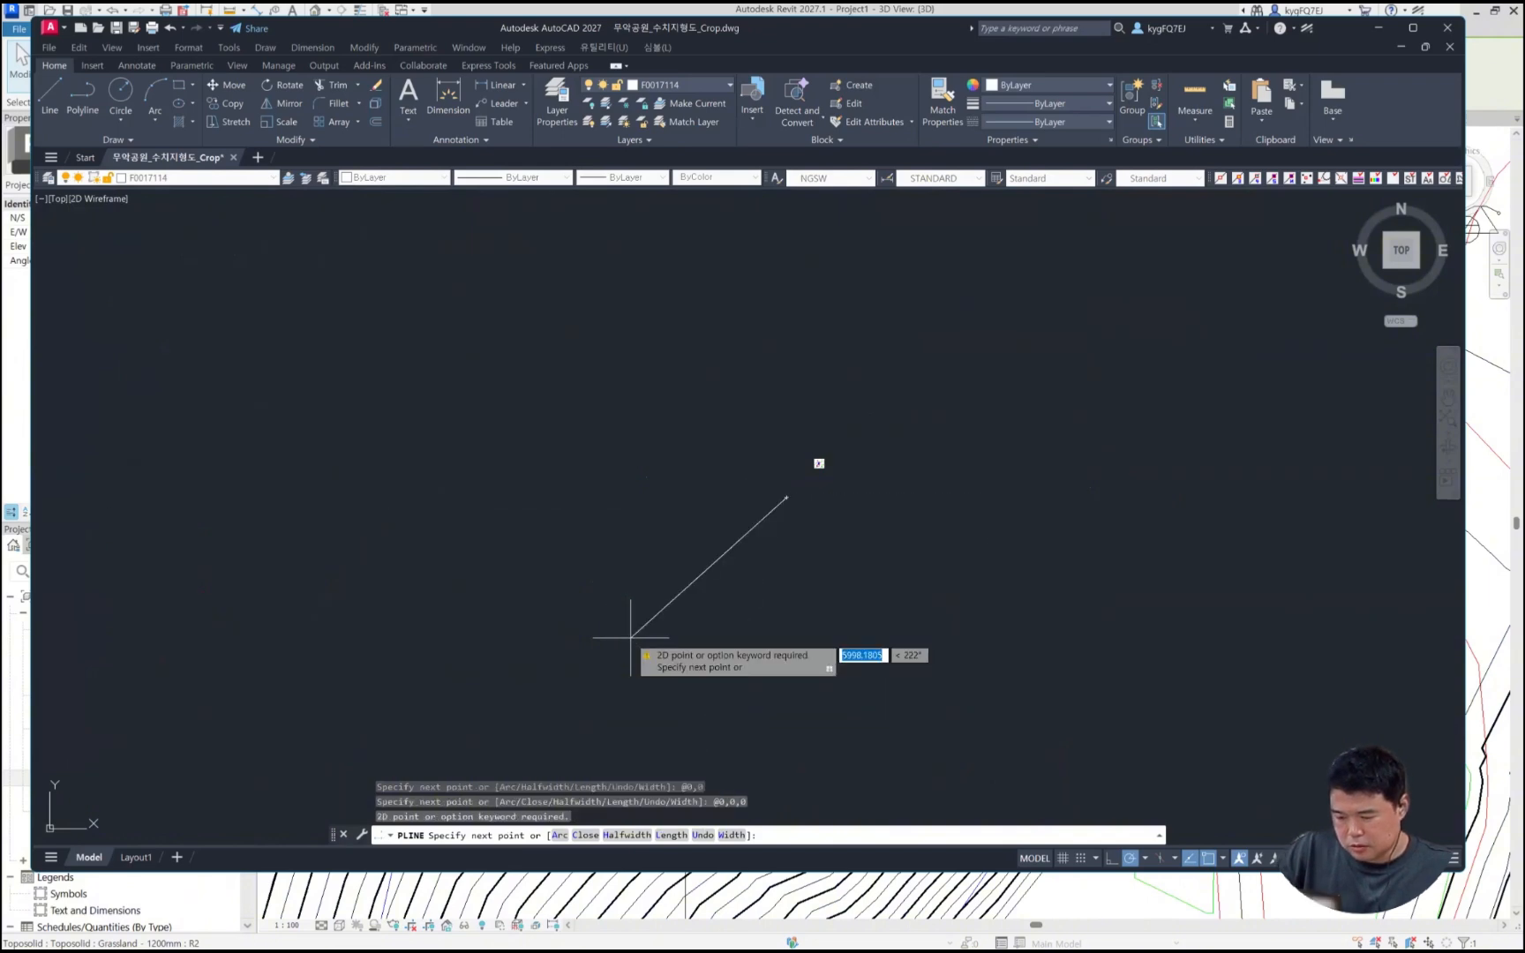
left_click(581, 650)
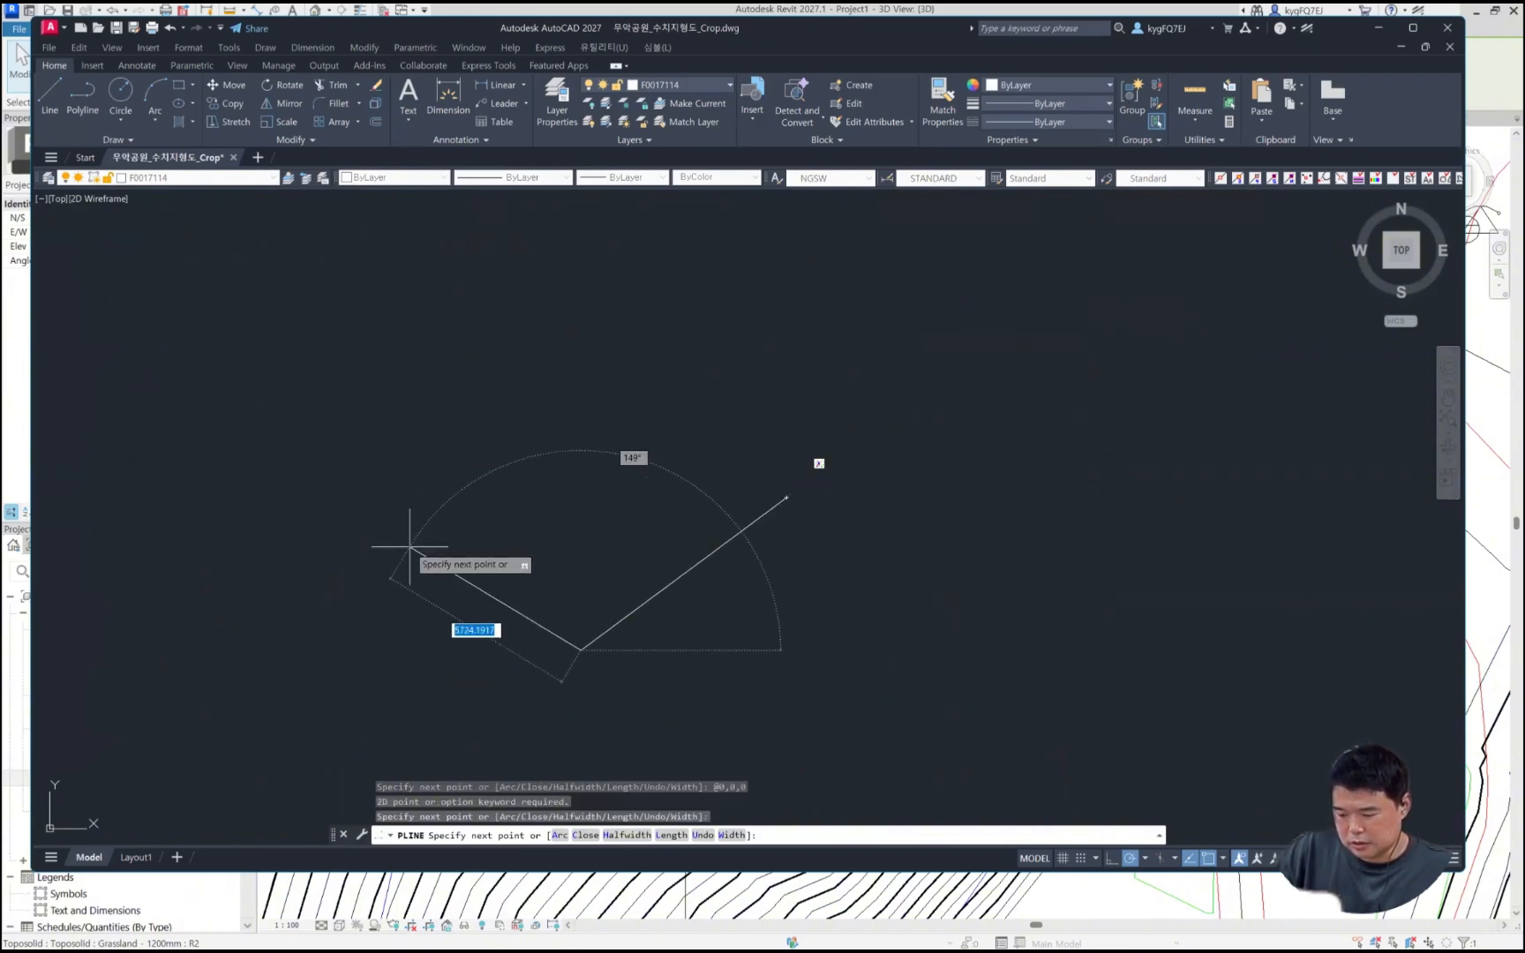
type("0,0,0")
key("Return")
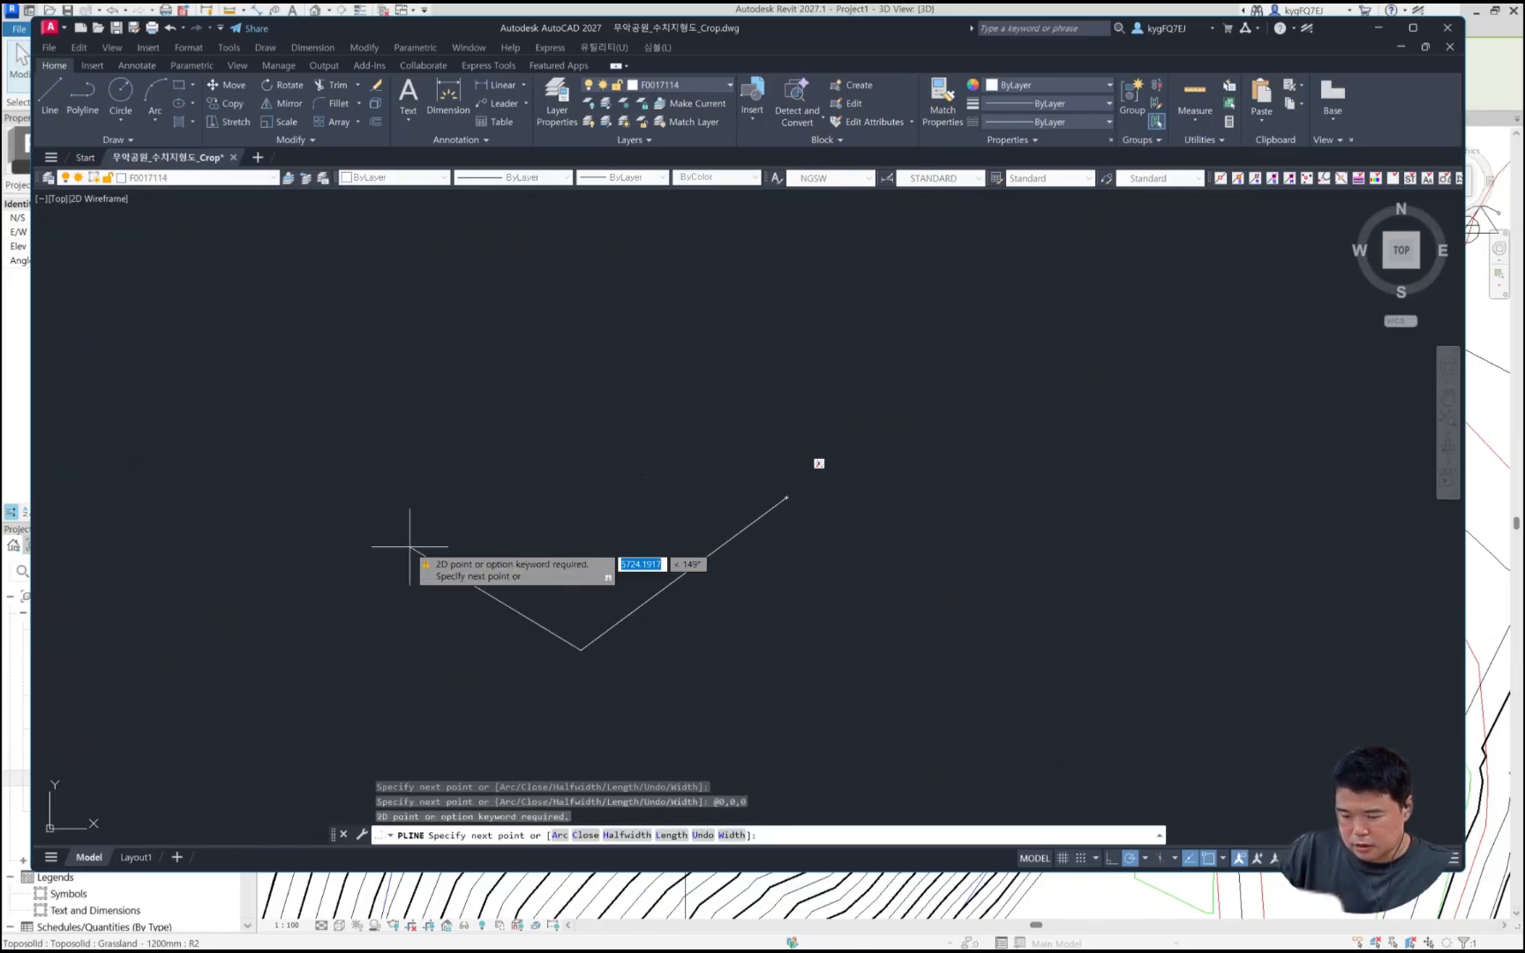
scroll(410, 582, "down", 2)
key("Escape")
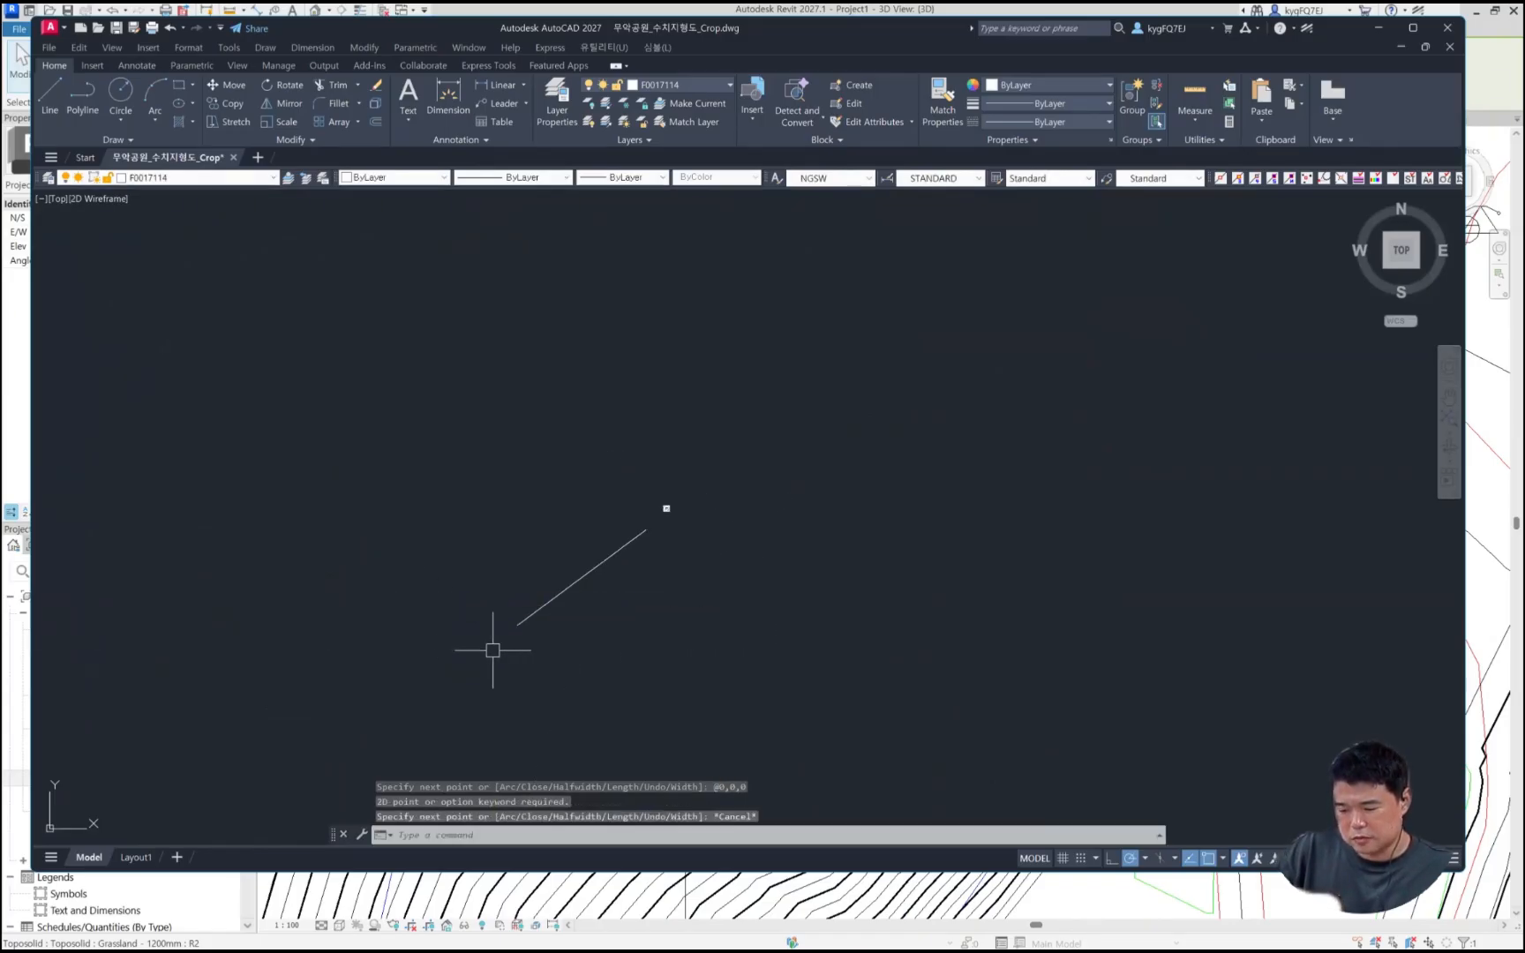
Step: Try to draw another polyline from a free point to the absolute origin #0,0,0
type("pl")
key("space")
left_click(651, 632)
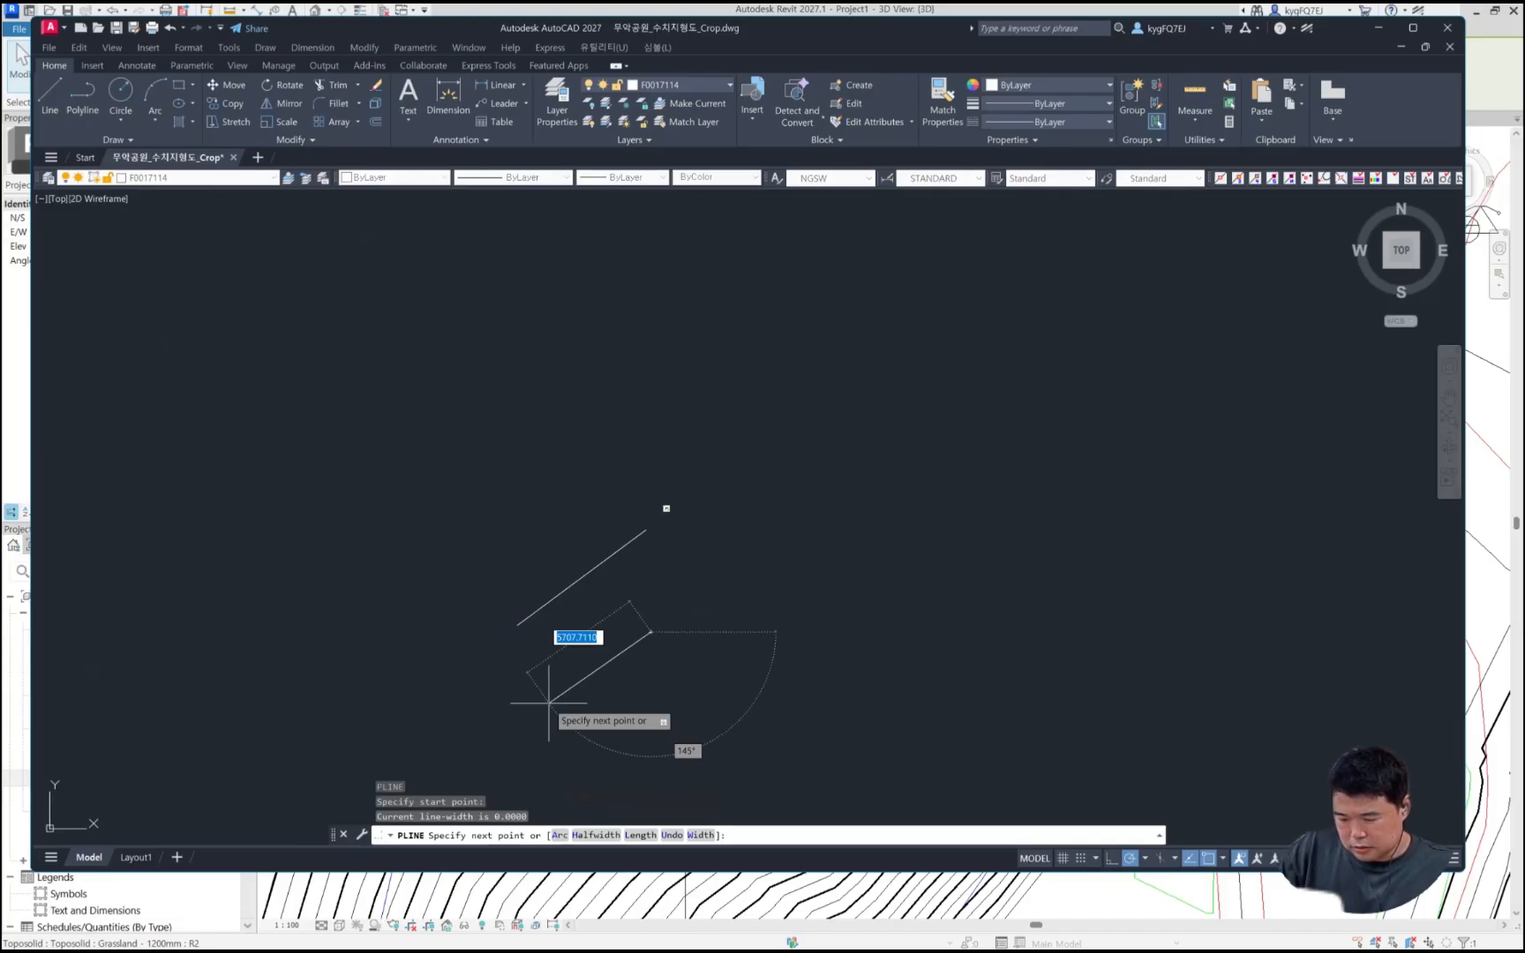
type("#0,0,0")
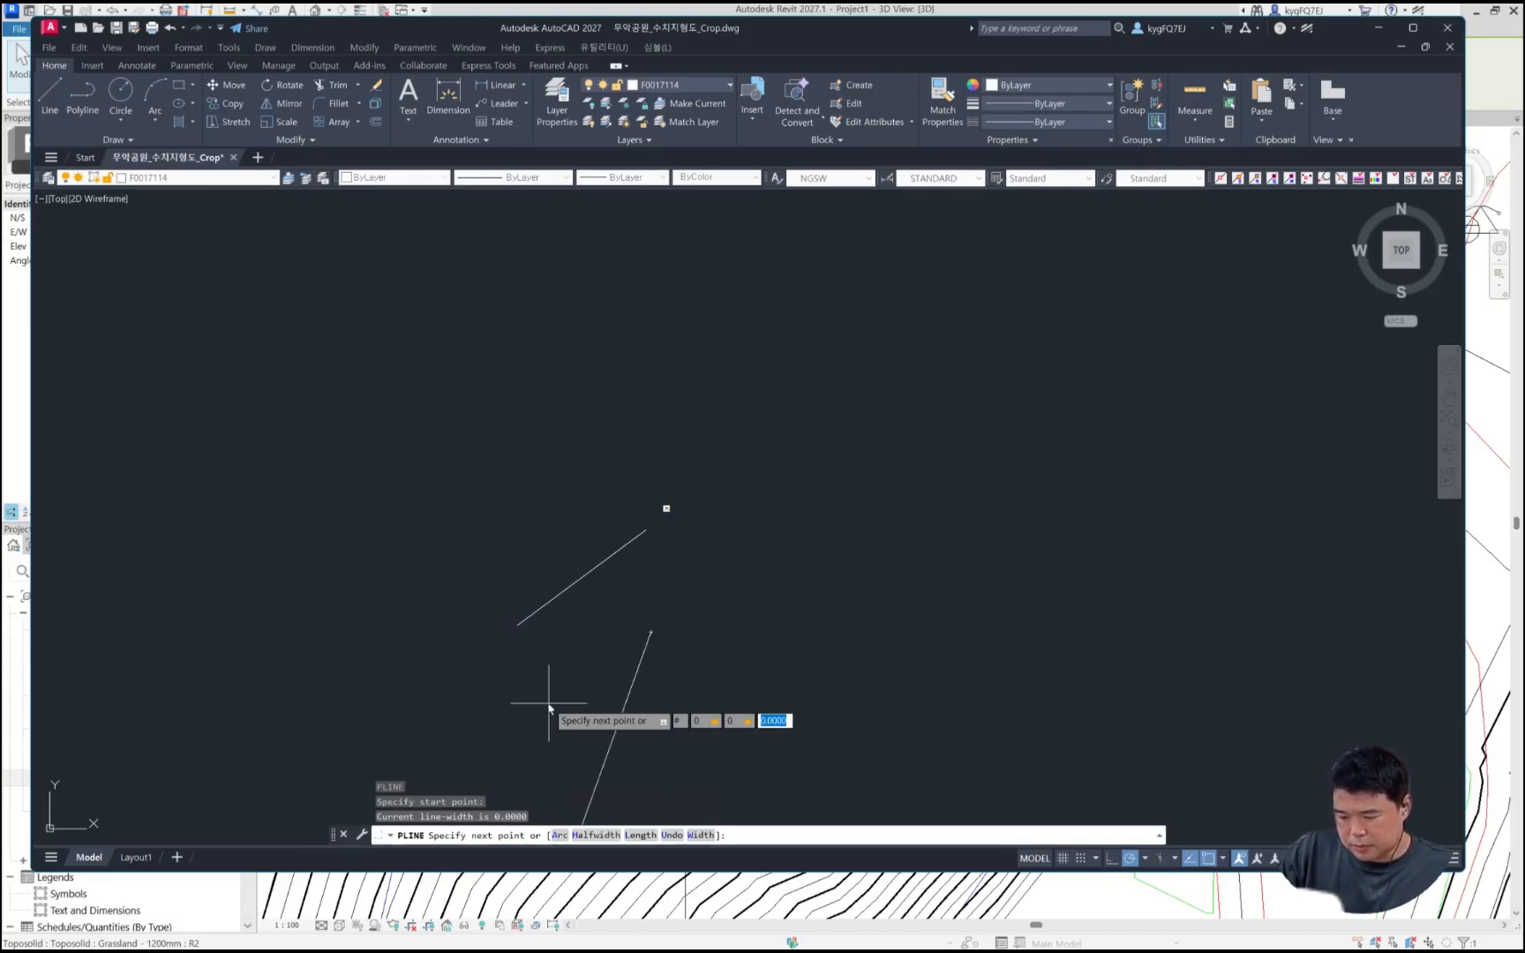
key("Return")
key("Return")
key("Escape")
key("Escape")
key("Escape")
scroll(586, 567, "down", 2)
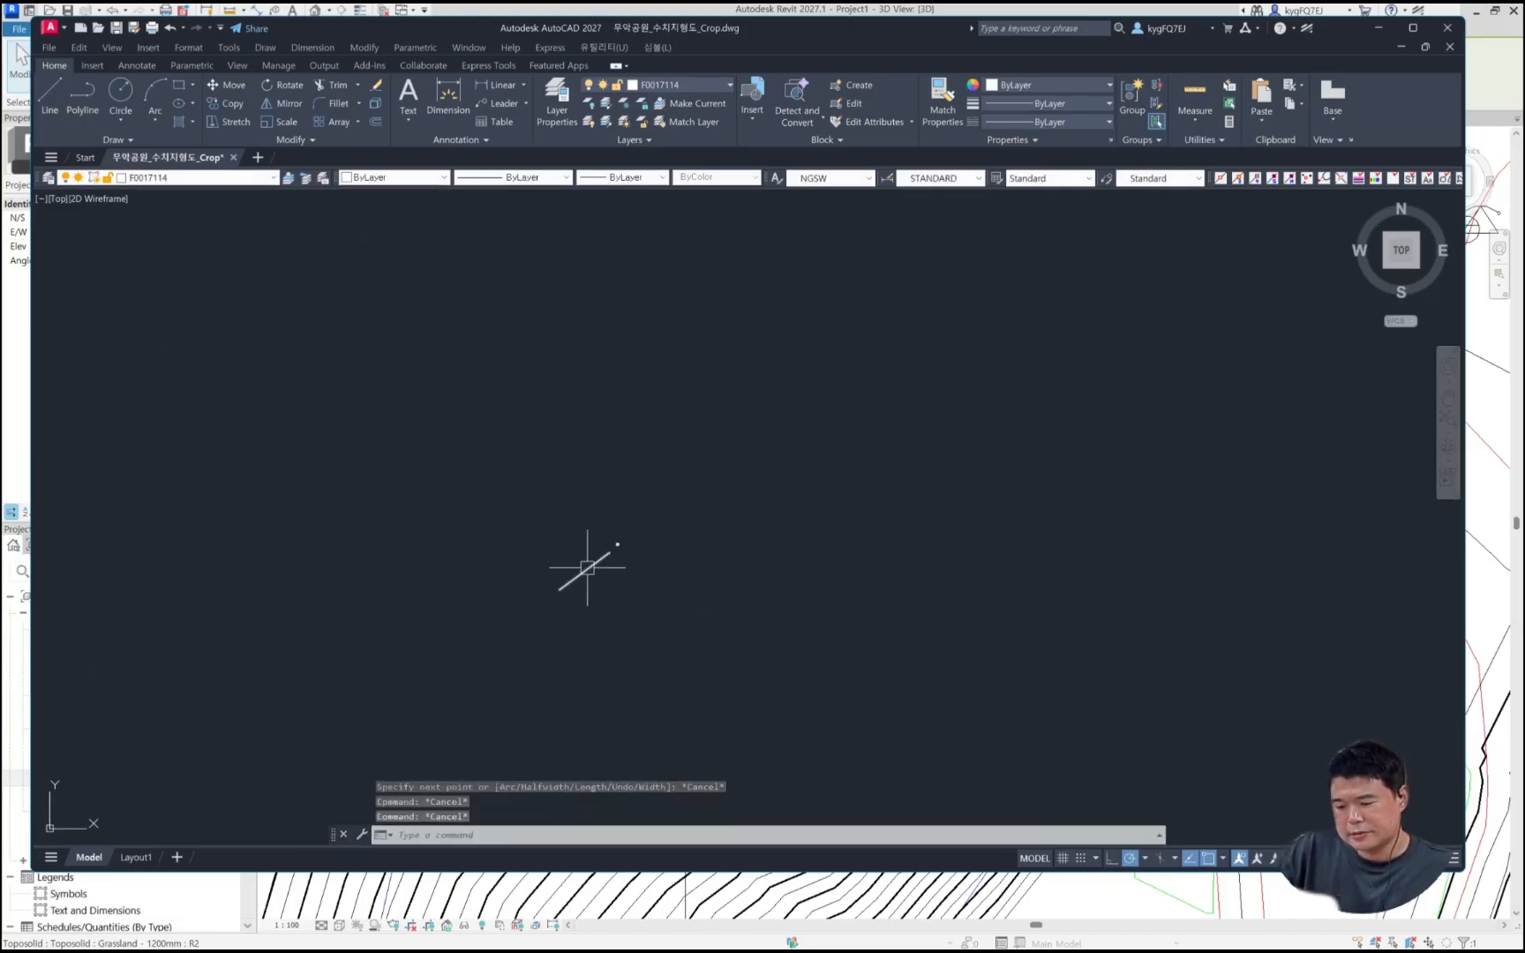
Step: Erase the leftover polyline segment southwest of the map
mouse_move(607, 651)
middle_mouse_down()
mouse_move(814, 361)
mouse_move(804, 395)
middle_mouse_up()
scroll(796, 424, "down", 2)
left_click(925, 425)
left_click(655, 350)
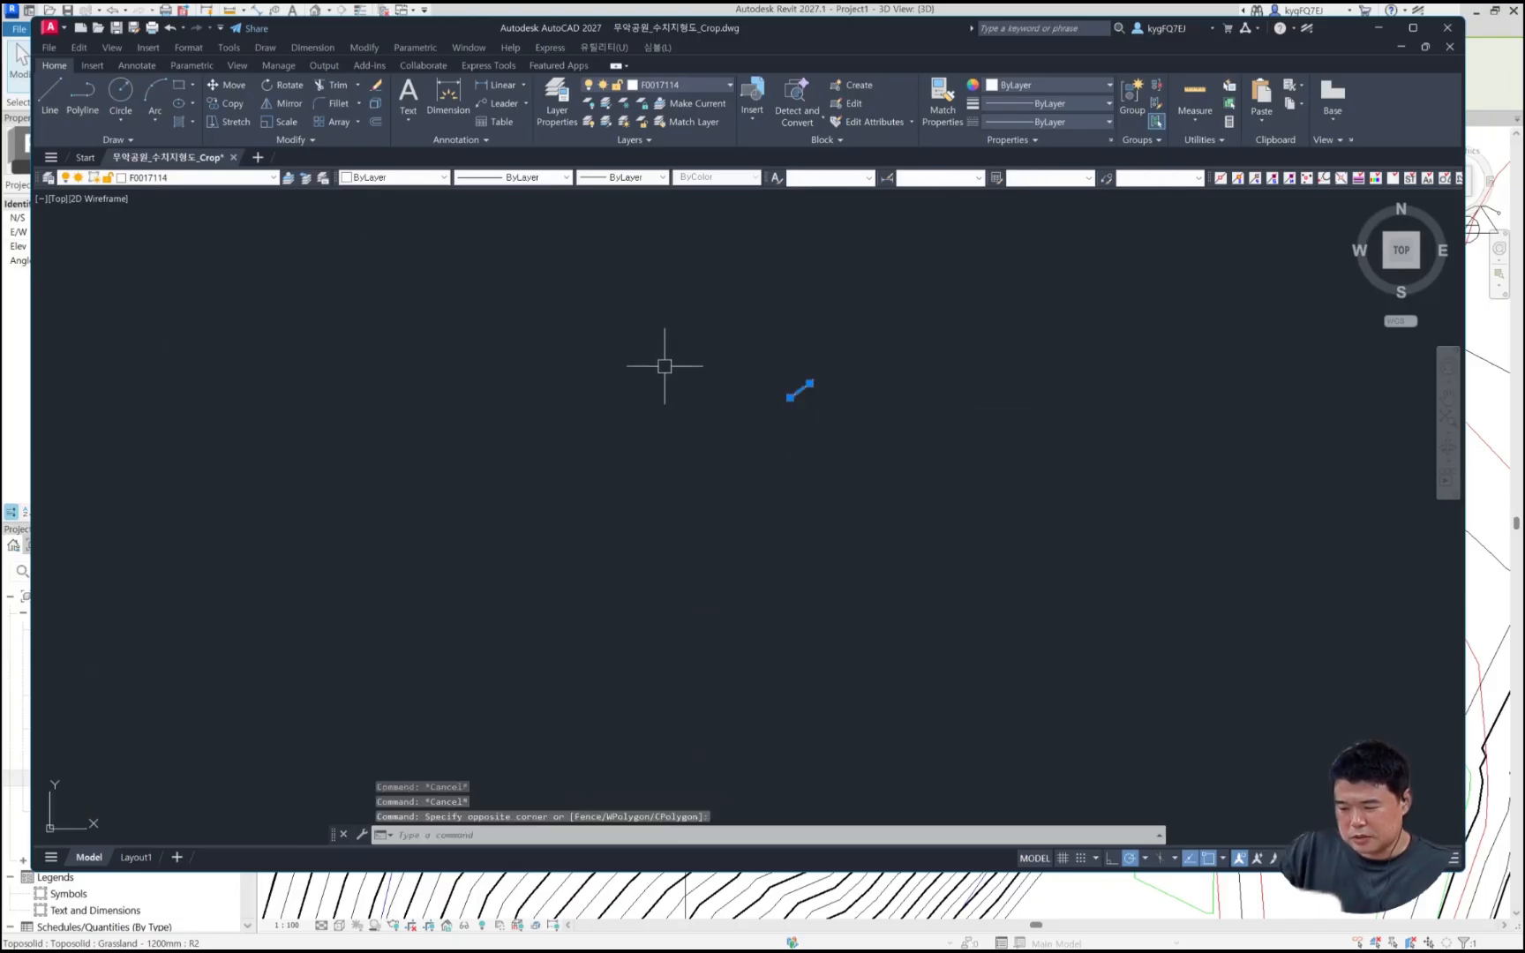
type("e")
key("space")
key("Escape")
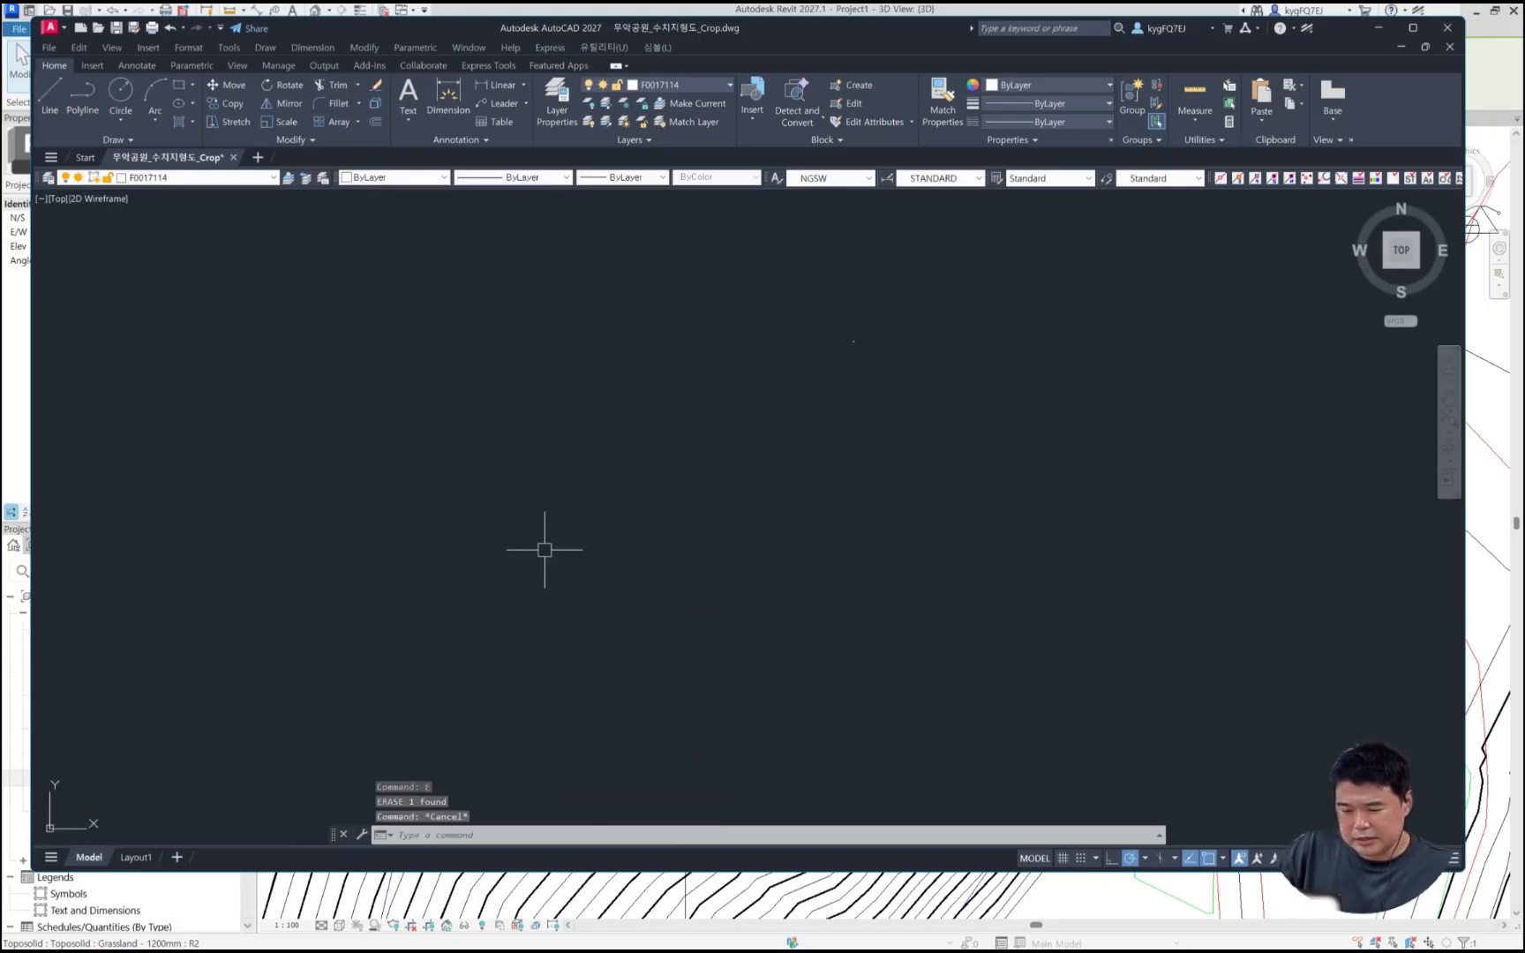
type("pl")
key("space")
left_click(129, 775)
key("Escape")
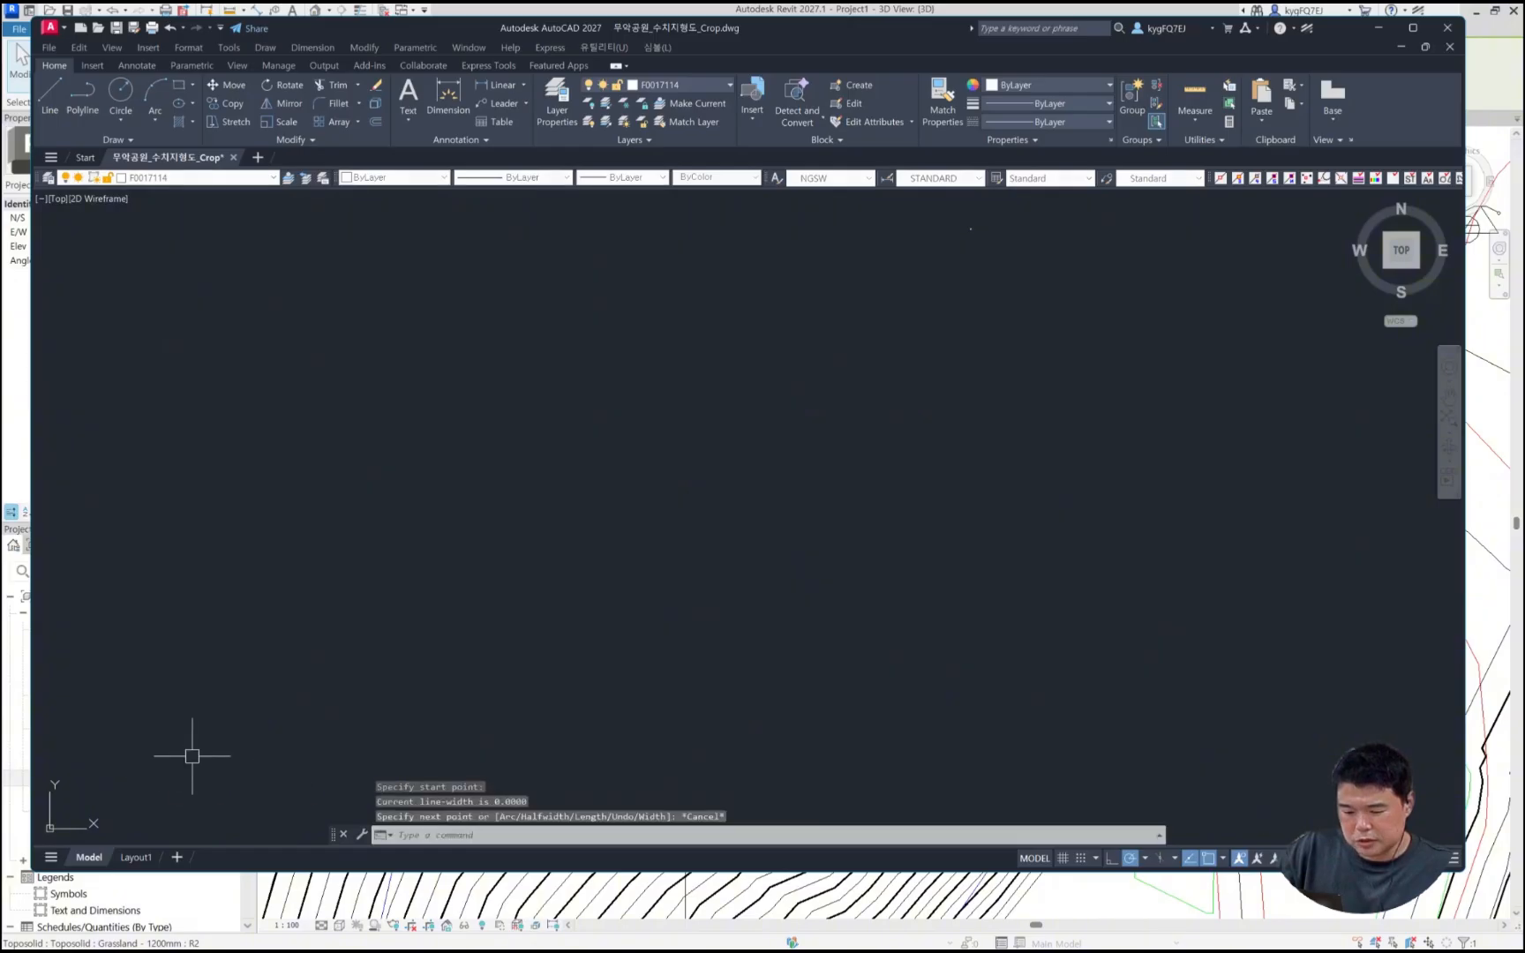
Step: Draw a short diagonal two-point polyline far southwest of the map as an origin marker
type("w")
key("space")
left_click(130, 796)
left_click(78, 730)
key("space")
key("Escape")
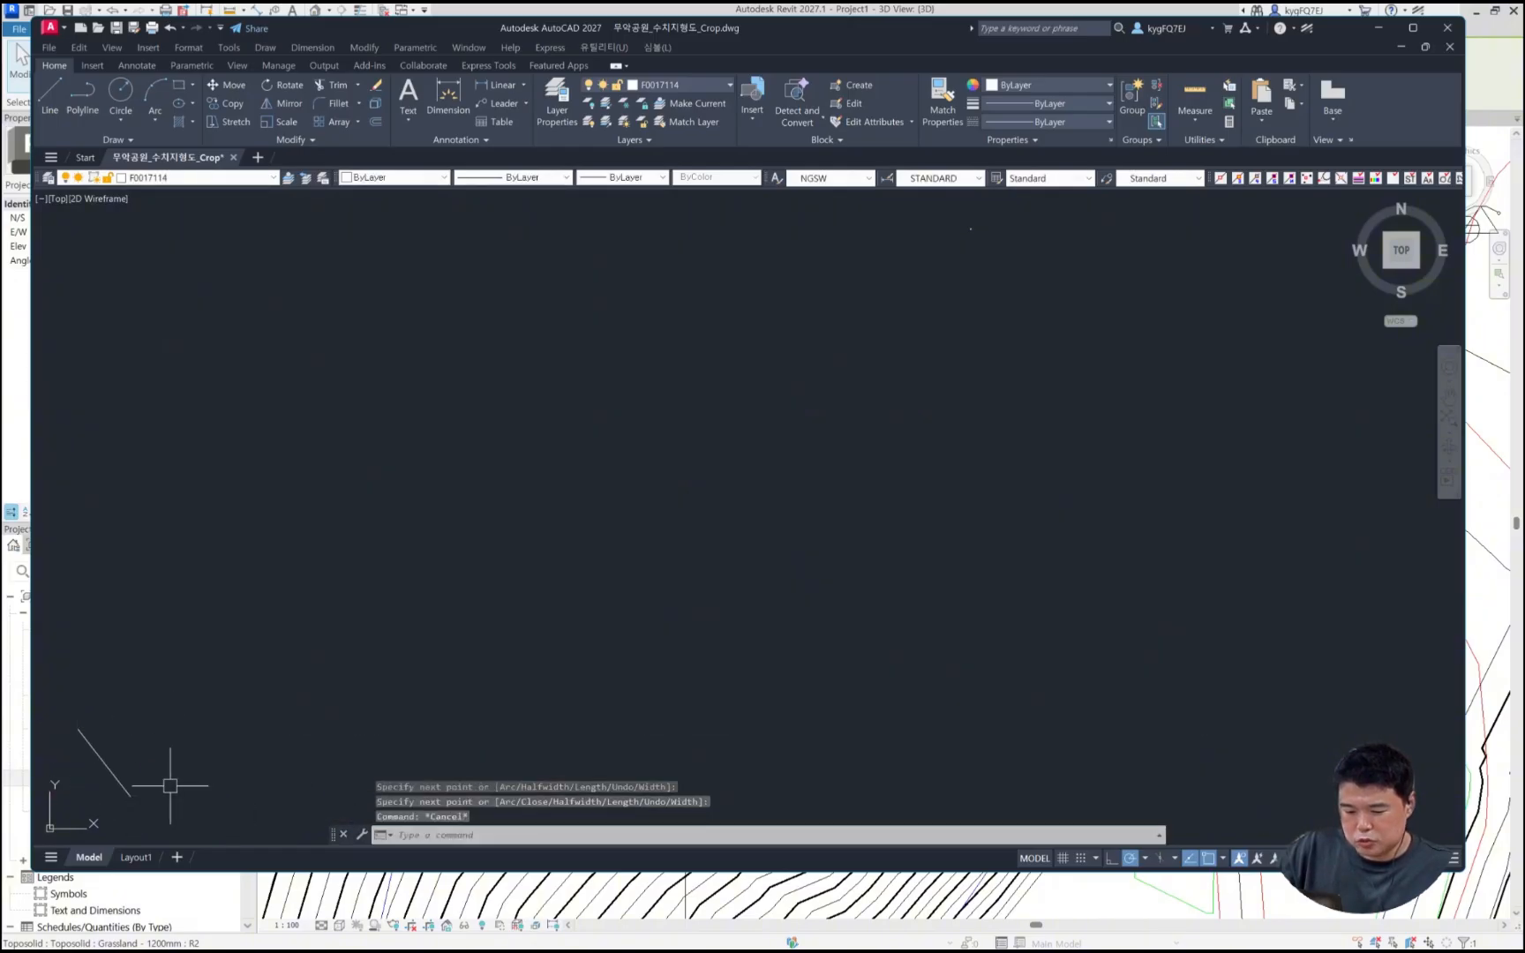
Step: Compare the location of the short marker polyline with the distant topographic map
left_click(169, 784)
left_click(98, 801)
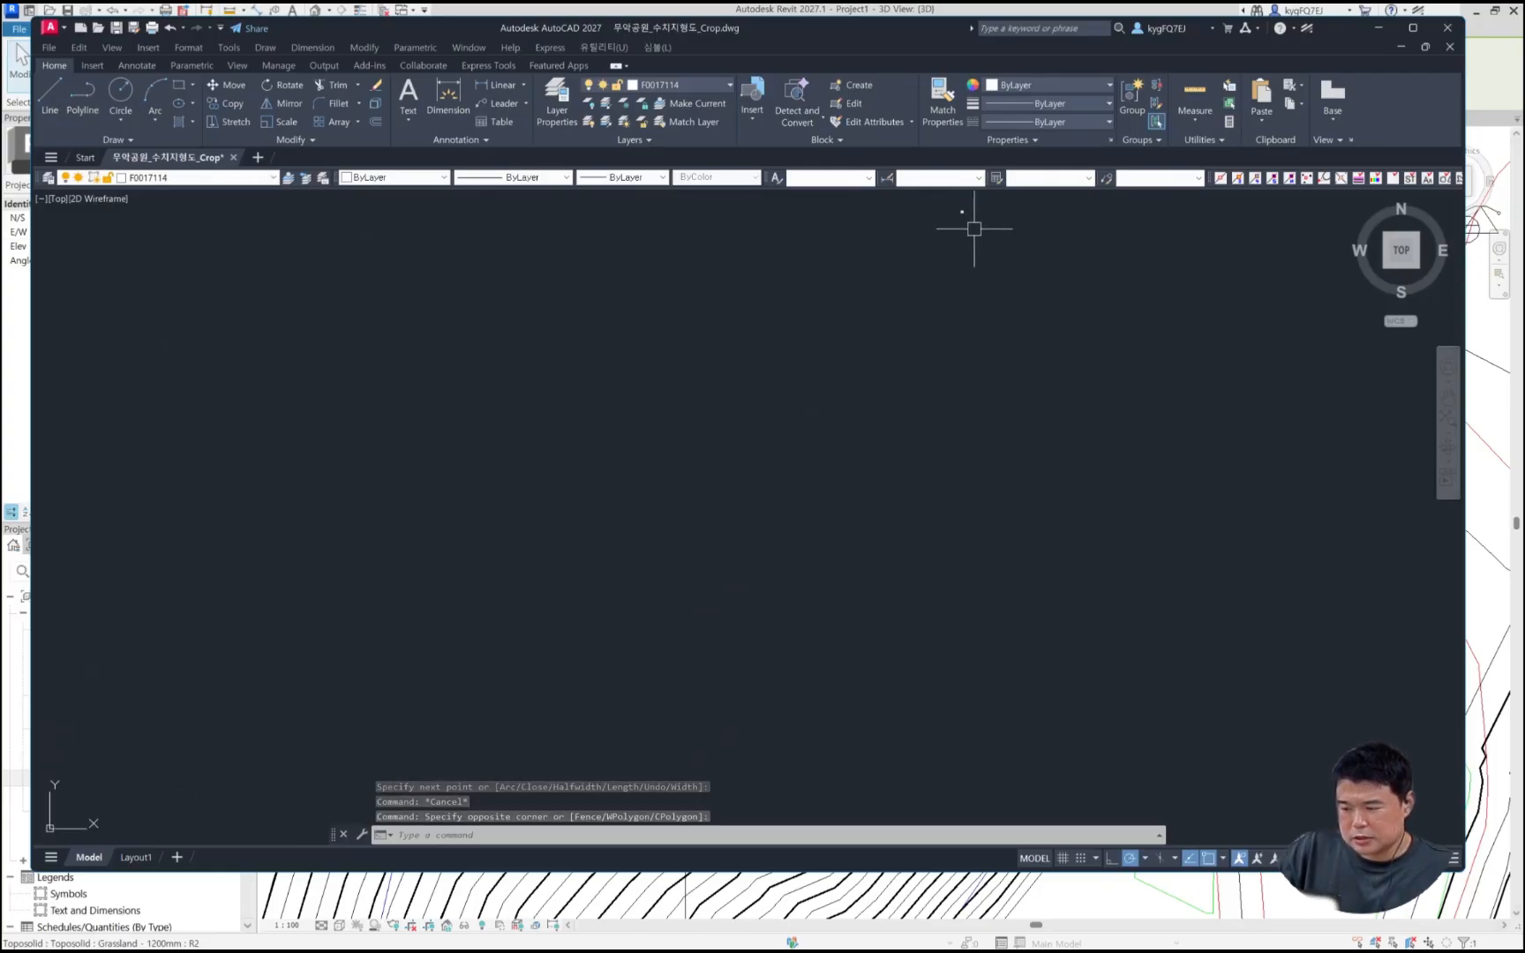
middle_click_drag(973, 228, 900, 509)
scroll(901, 499, "up", 15)
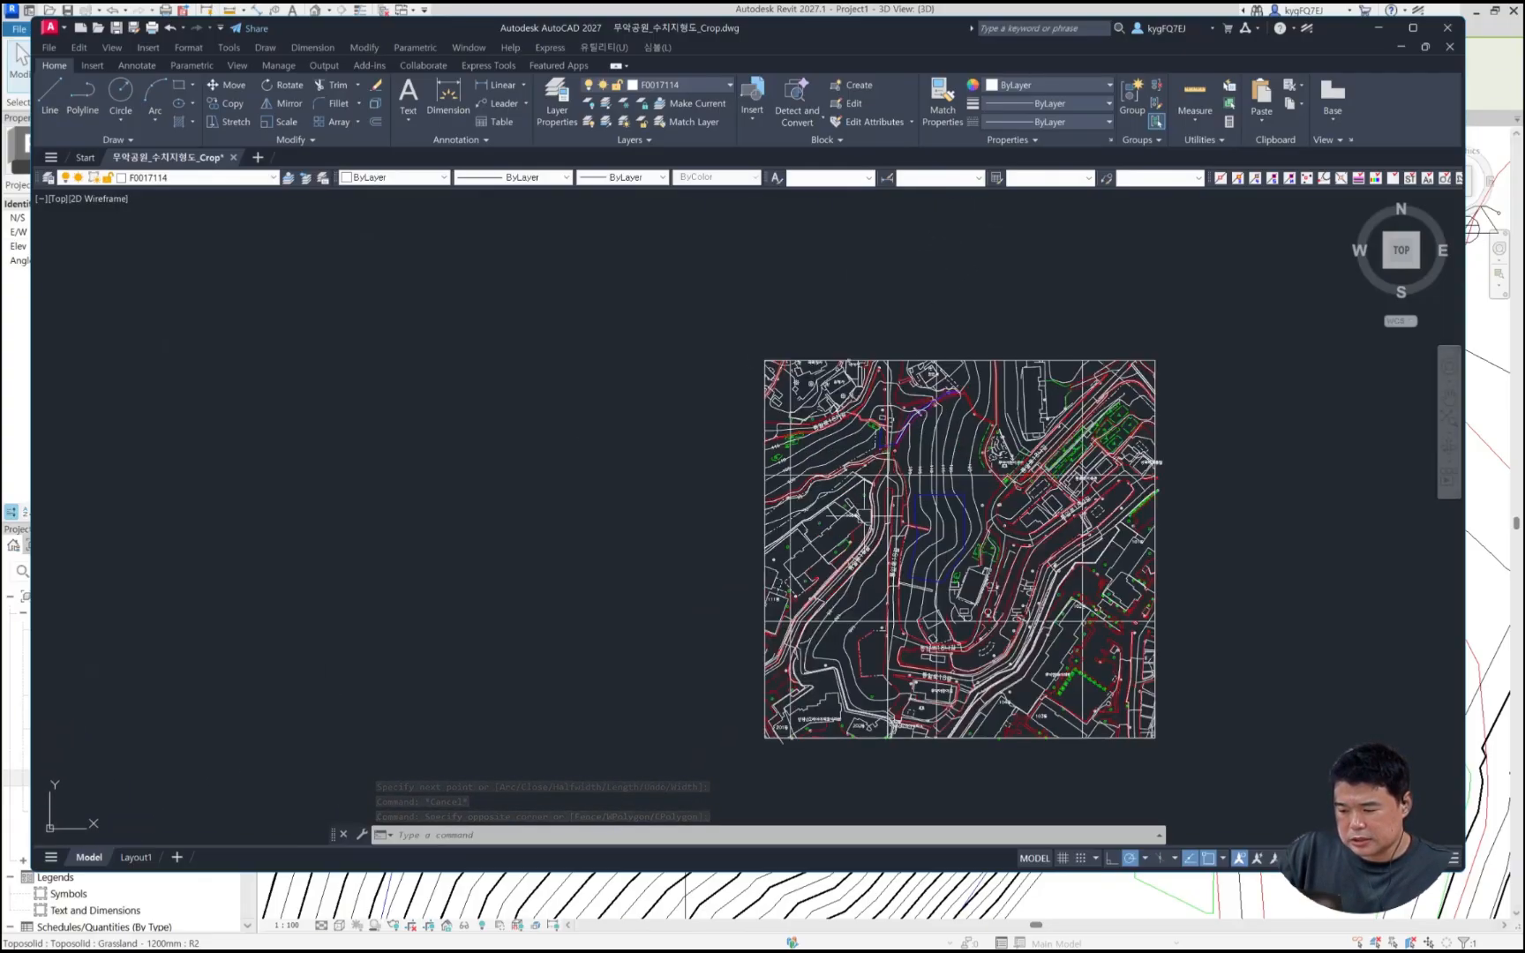
scroll(732, 547, "down", 10)
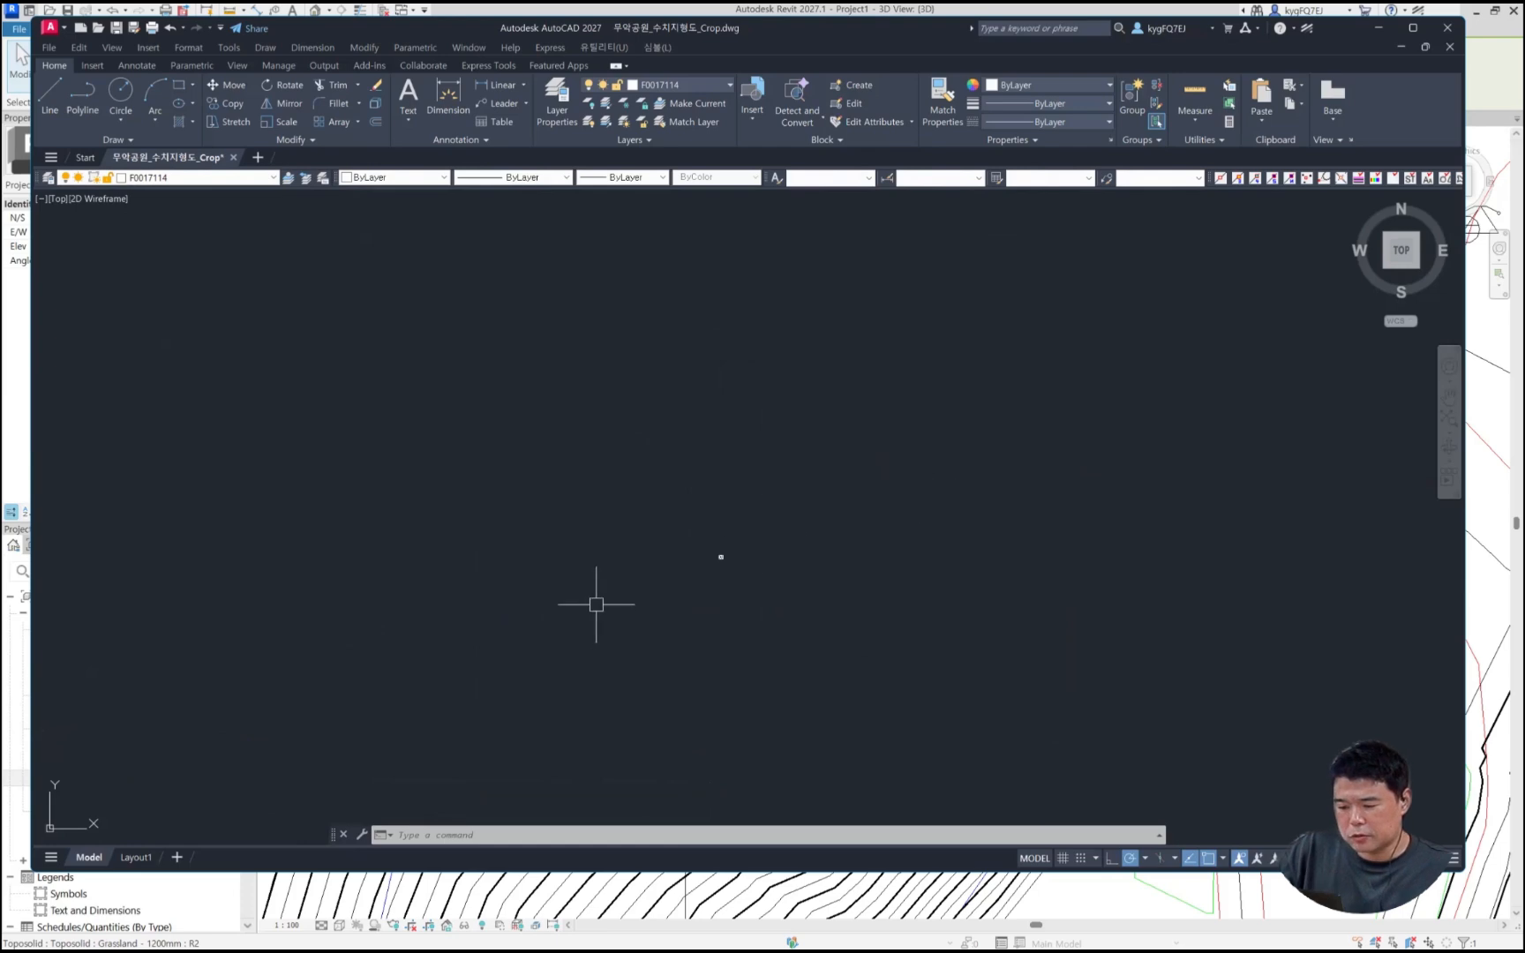
mouse_move(632, 588)
middle_mouse_down()
mouse_move(833, 371)
mouse_move(887, 346)
middle_mouse_up()
key("Escape")
key("Escape")
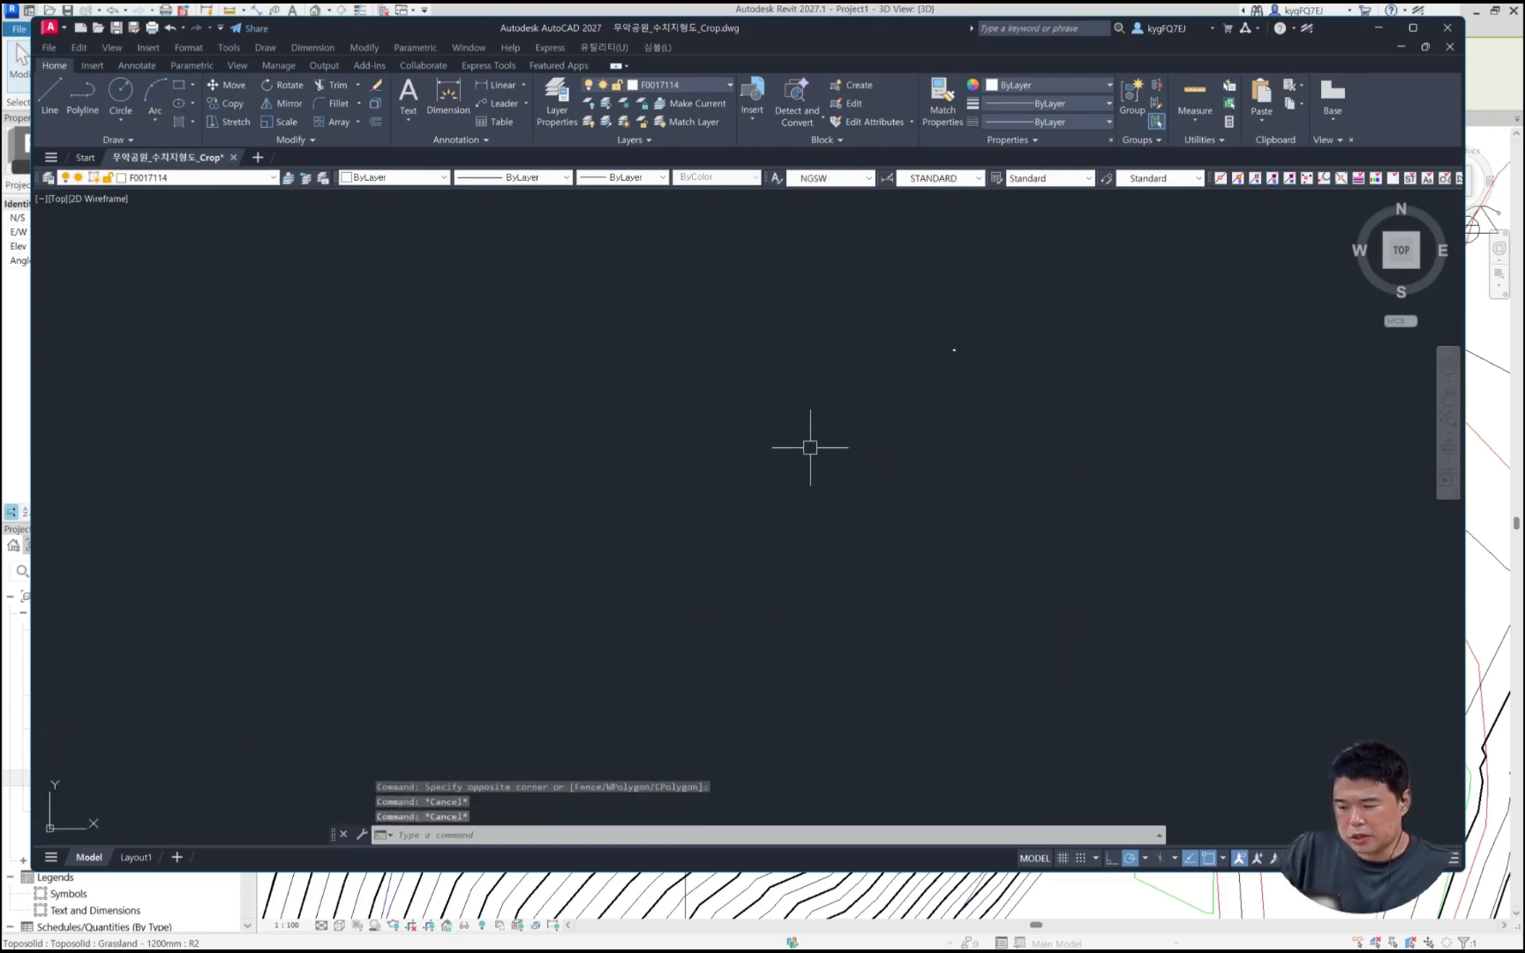
middle_click_drag(834, 432, 656, 537)
left_click(729, 642)
left_click(279, 368)
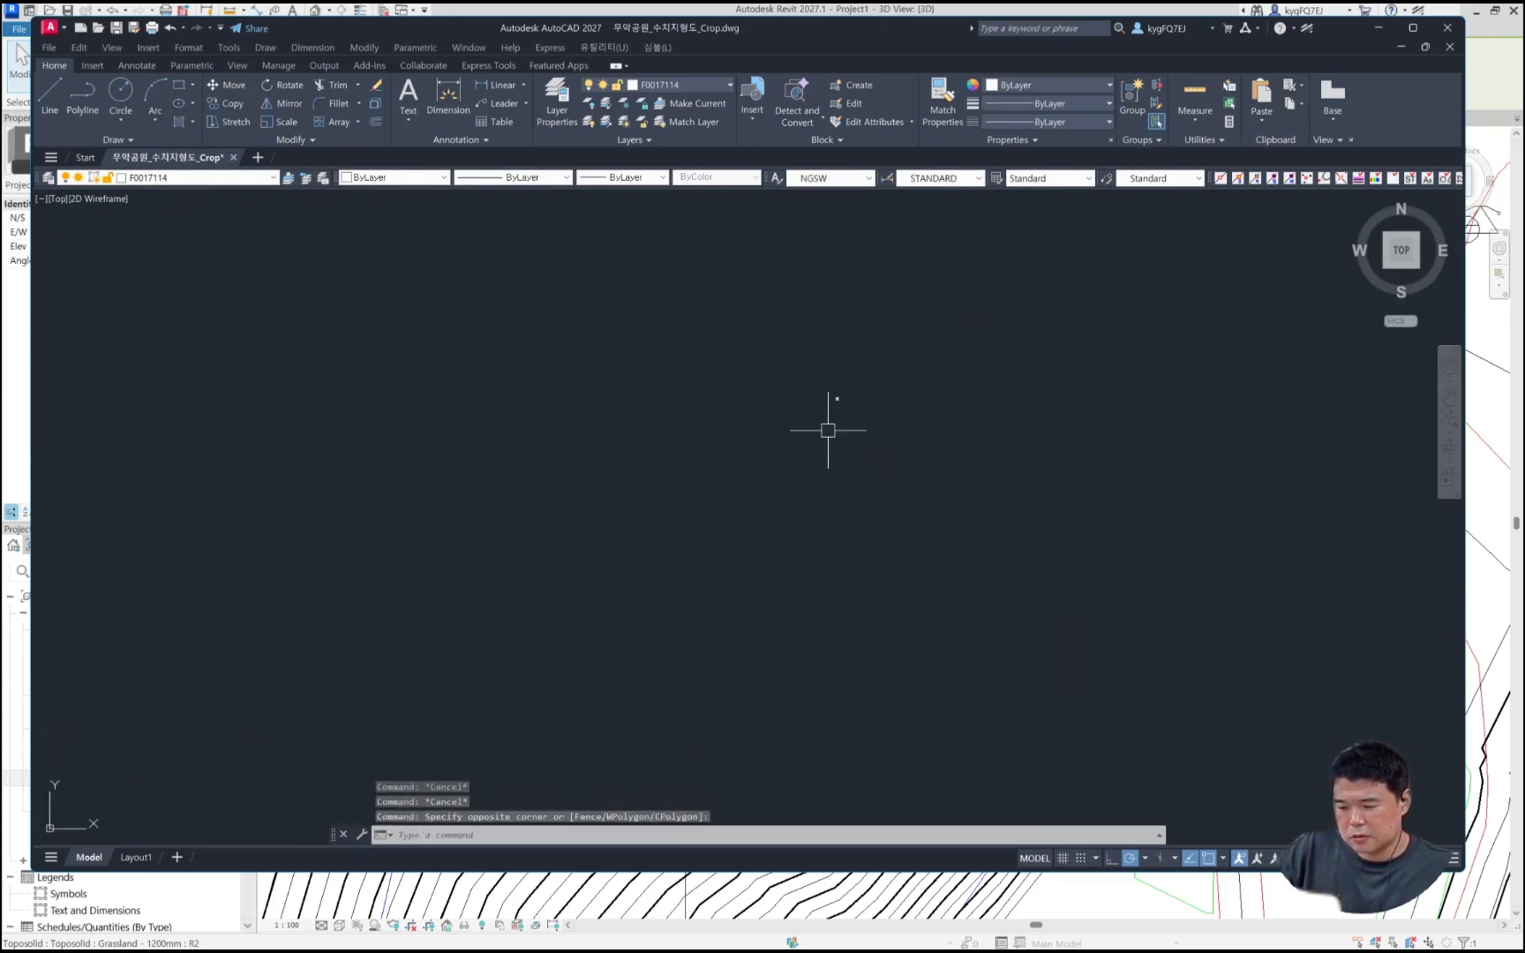
middle_click_drag(786, 517, 830, 423)
scroll(466, 620, "down", 5)
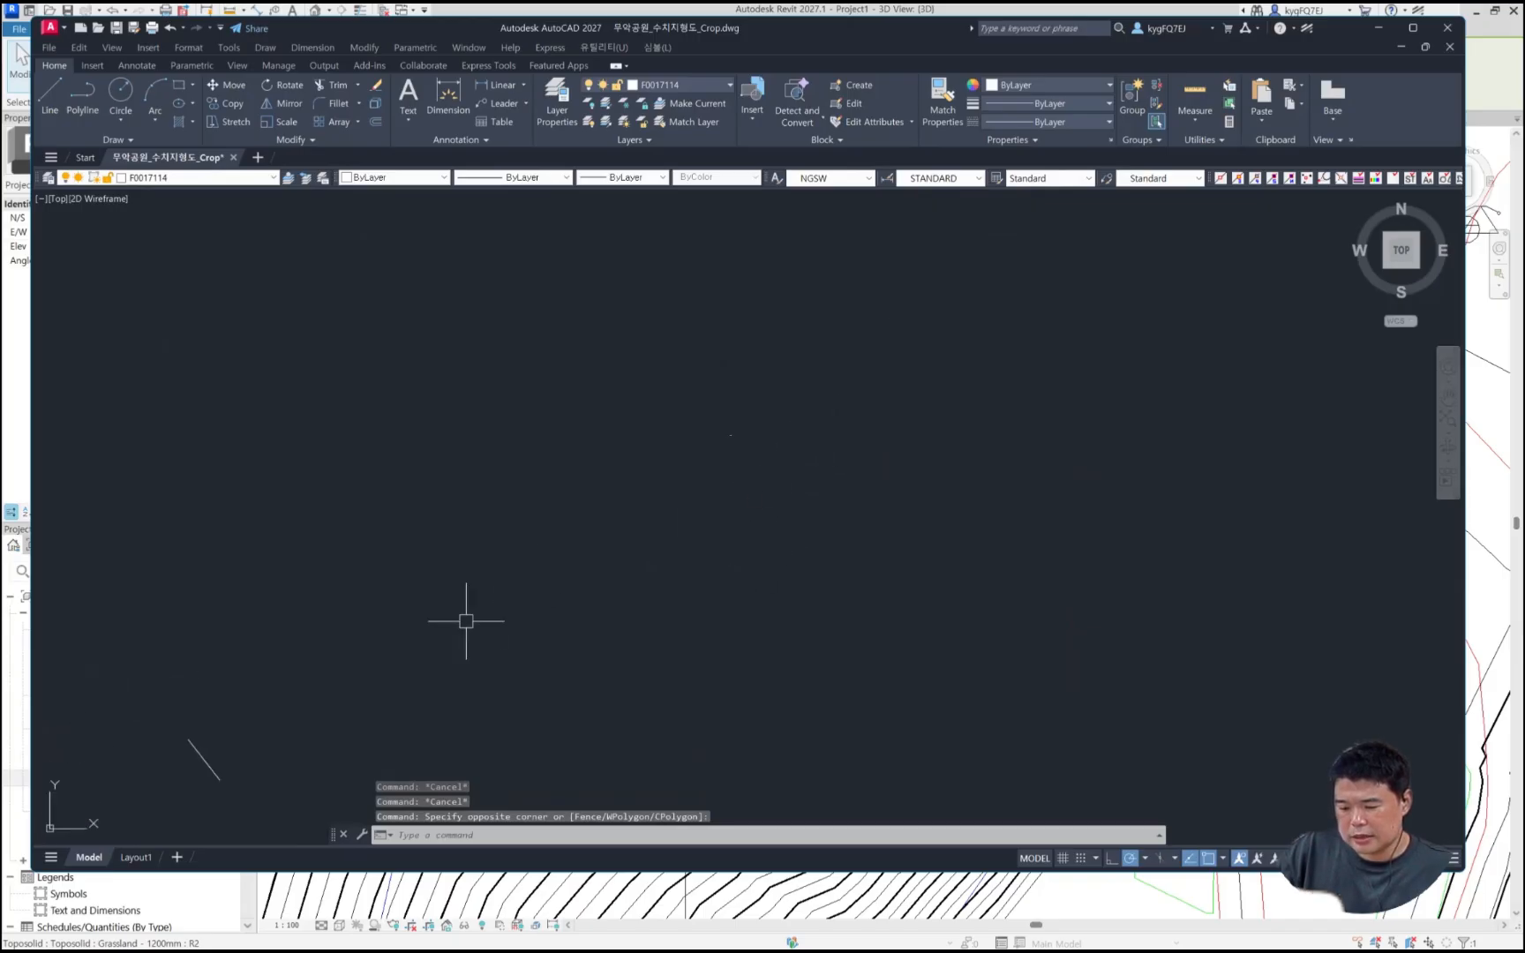
Step: Erase the short diagonal marker polyline southwest of the topographic map
left_click(422, 707)
left_click(273, 653)
type("e")
key("Return")
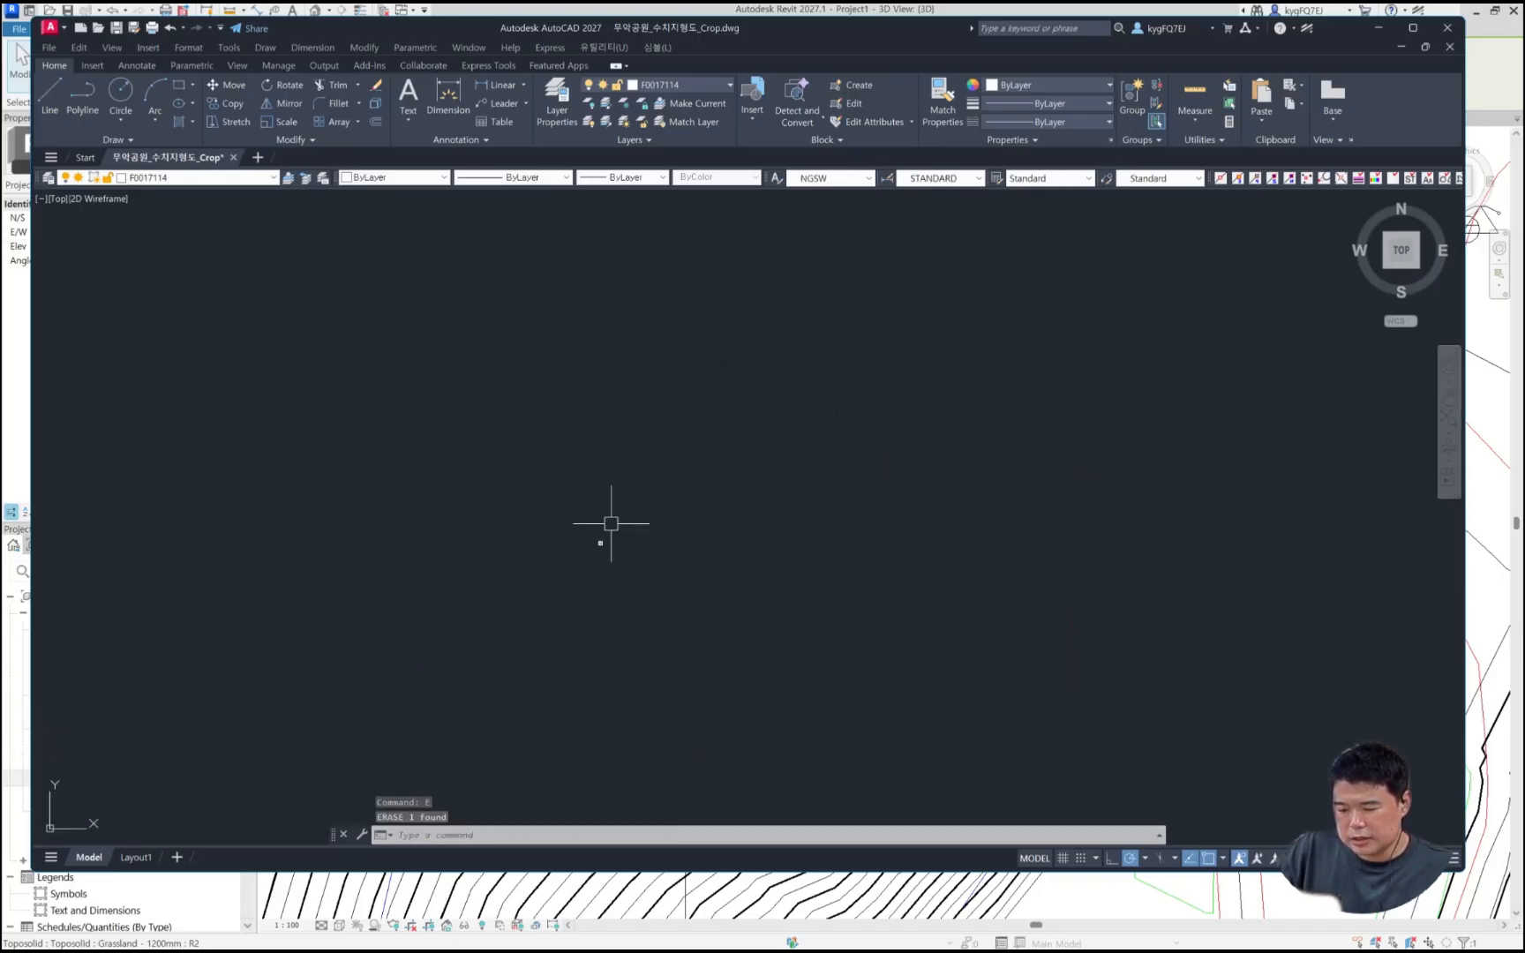
scroll(568, 603, "up", 6)
scroll(657, 362, "up", 14)
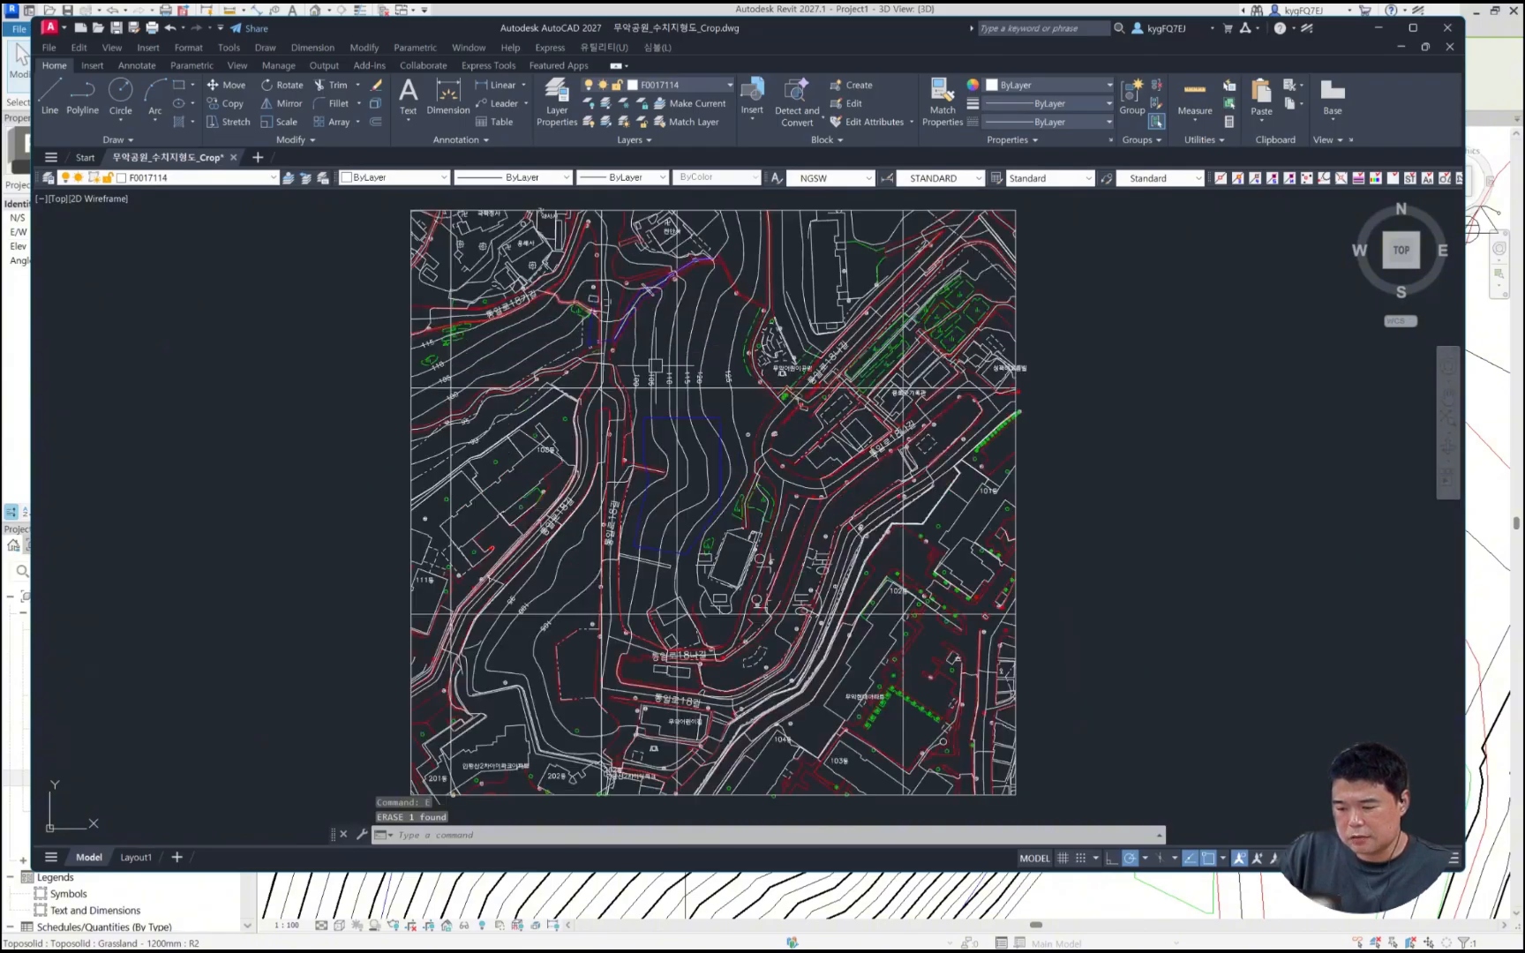
Step: Select the blue boundary rectangle on the map and inspect its northwest corner
key("Escape")
key("Escape")
key("Escape")
left_click(582, 488)
left_click(543, 473)
key("Escape")
key("Escape")
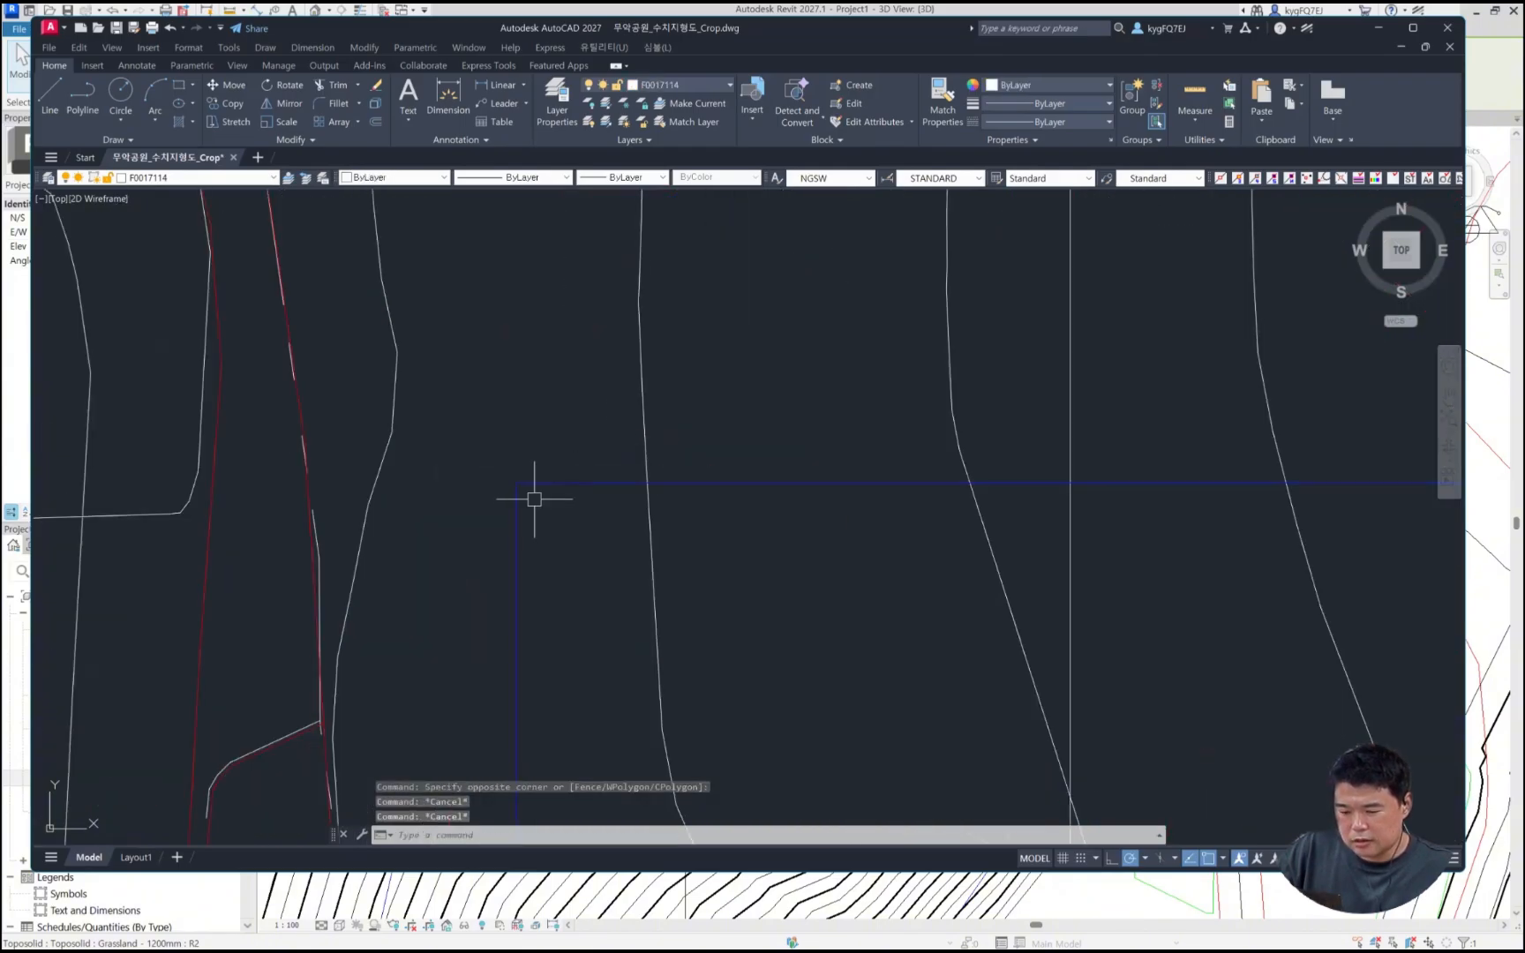
left_click(533, 497)
left_click(449, 460)
mouse_move(516, 483)
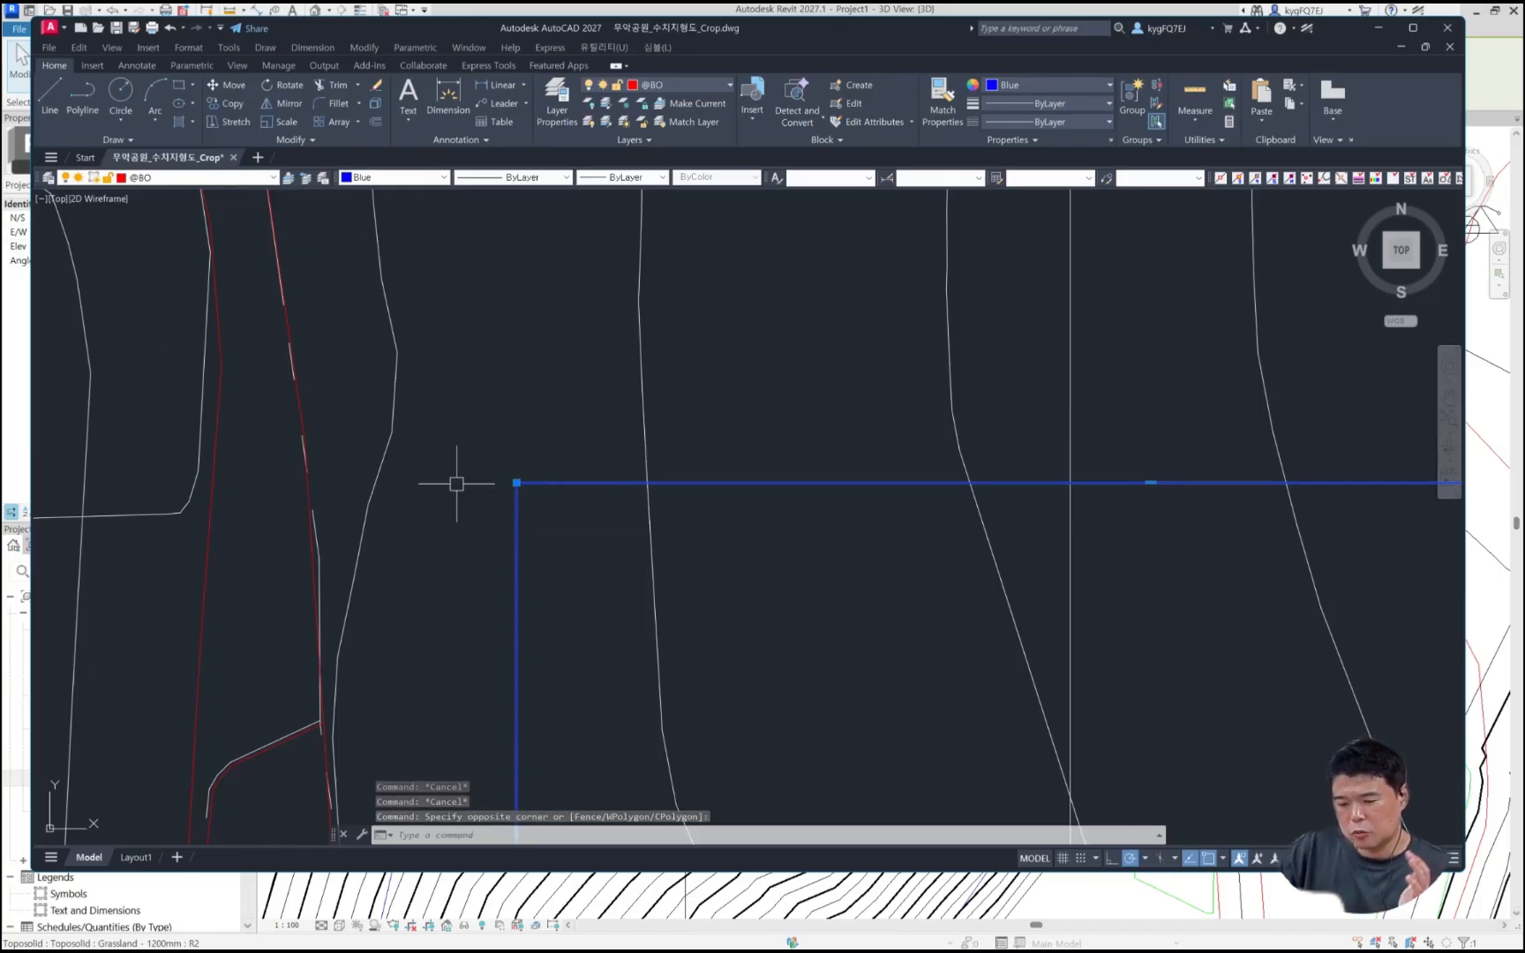
middle_click_drag(473, 453, 520, 460)
key("Escape")
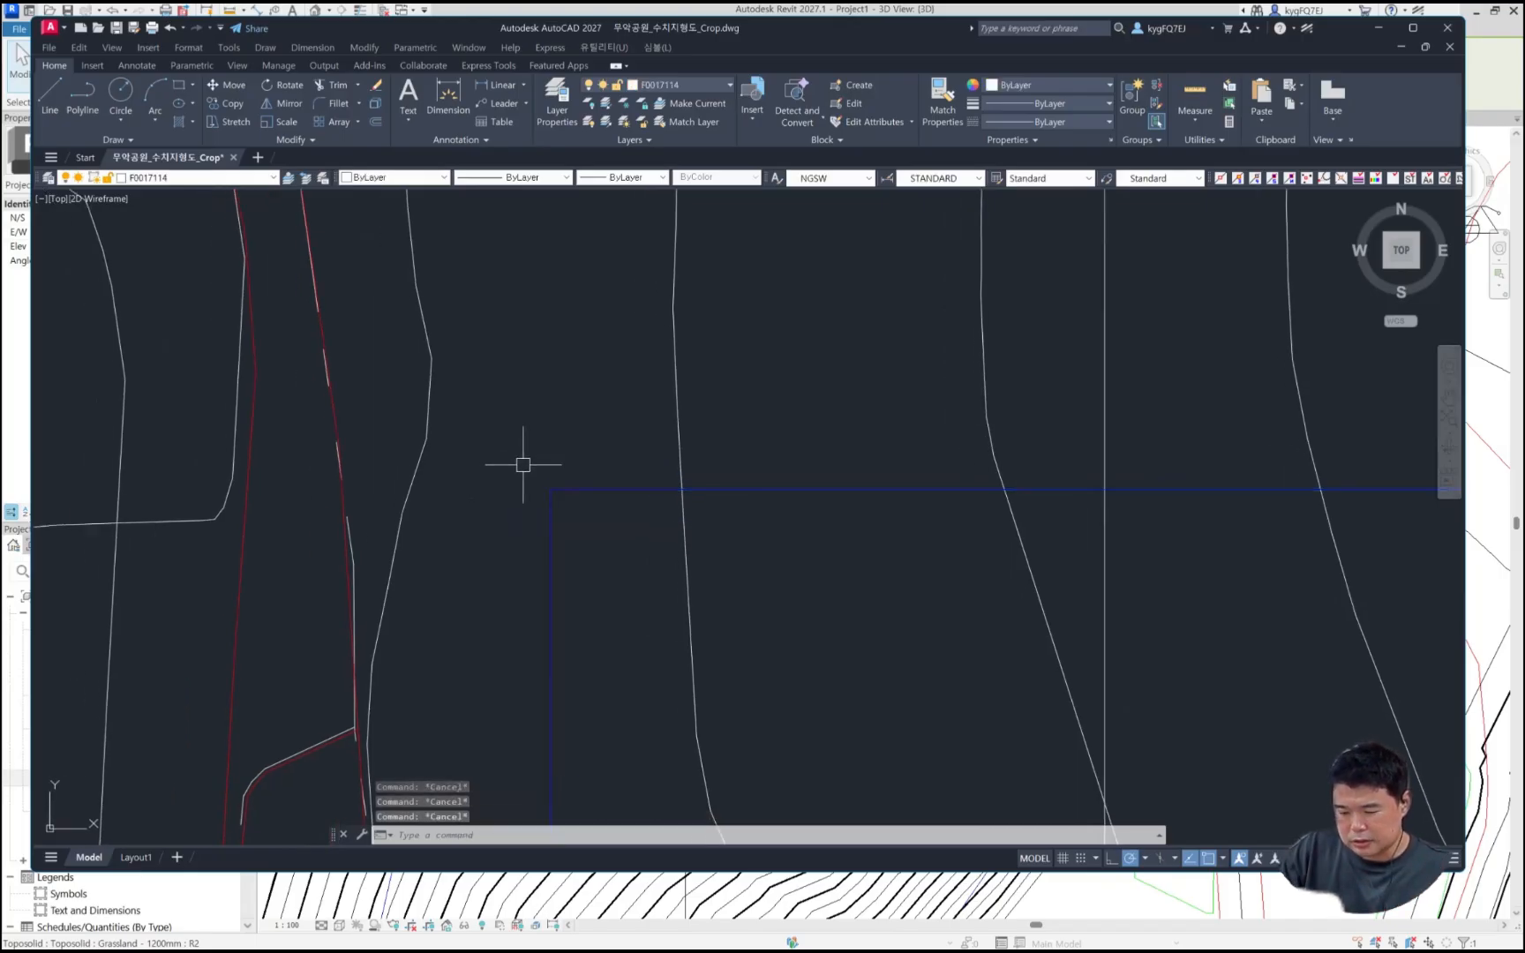
Step: Query the coordinates of the blue boundary's northwest corner with the ID command
type("id")
key("Return")
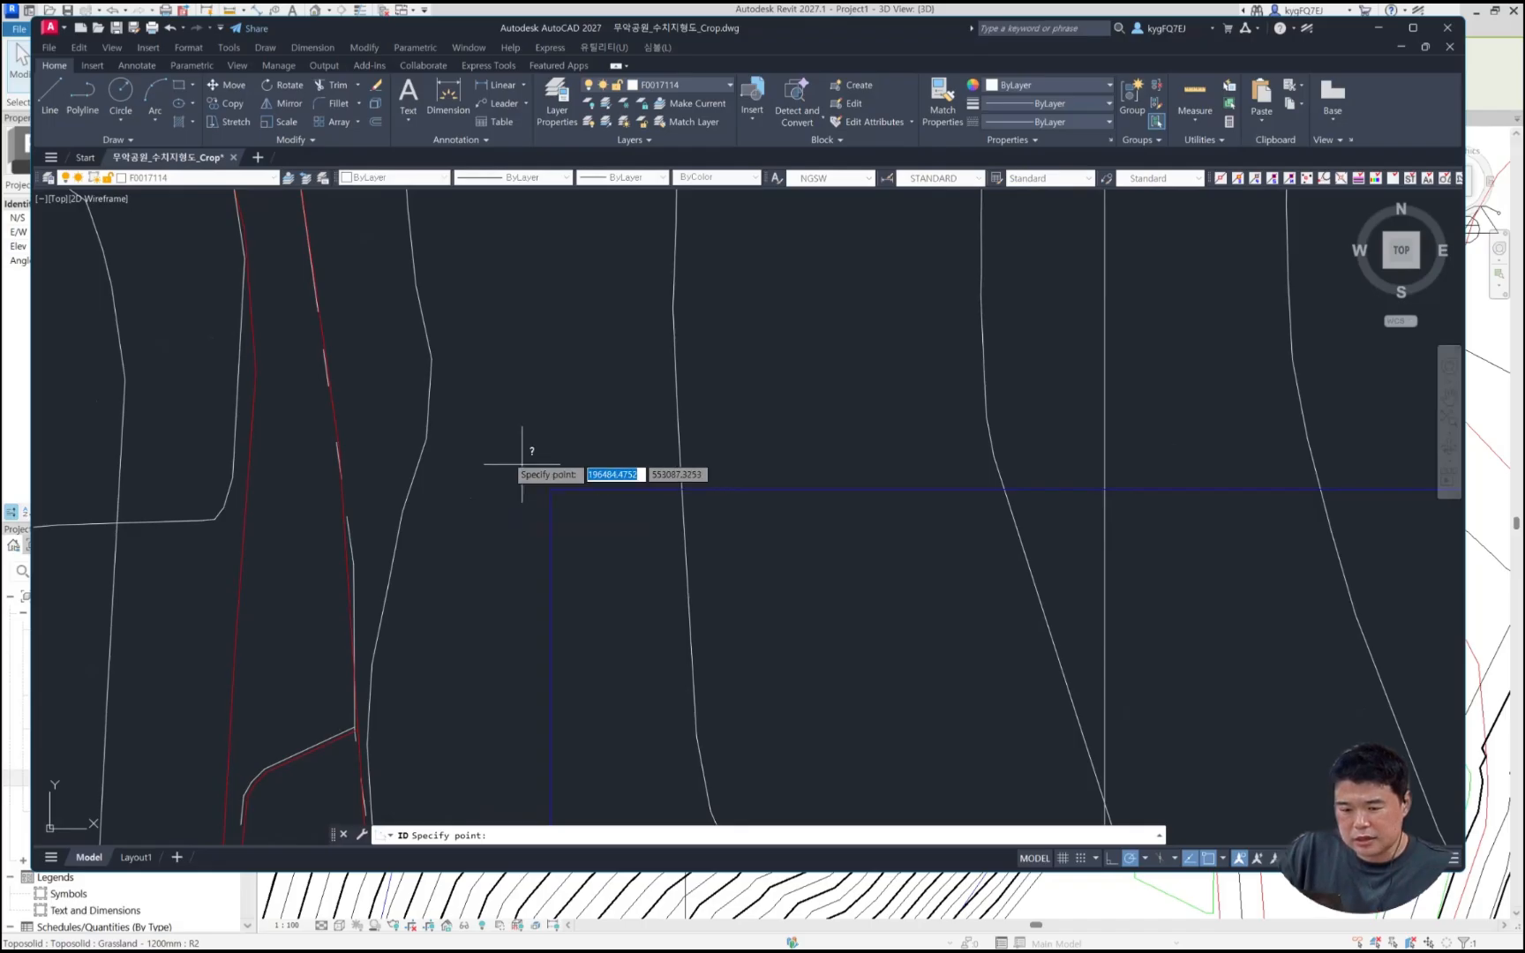
left_click(563, 484)
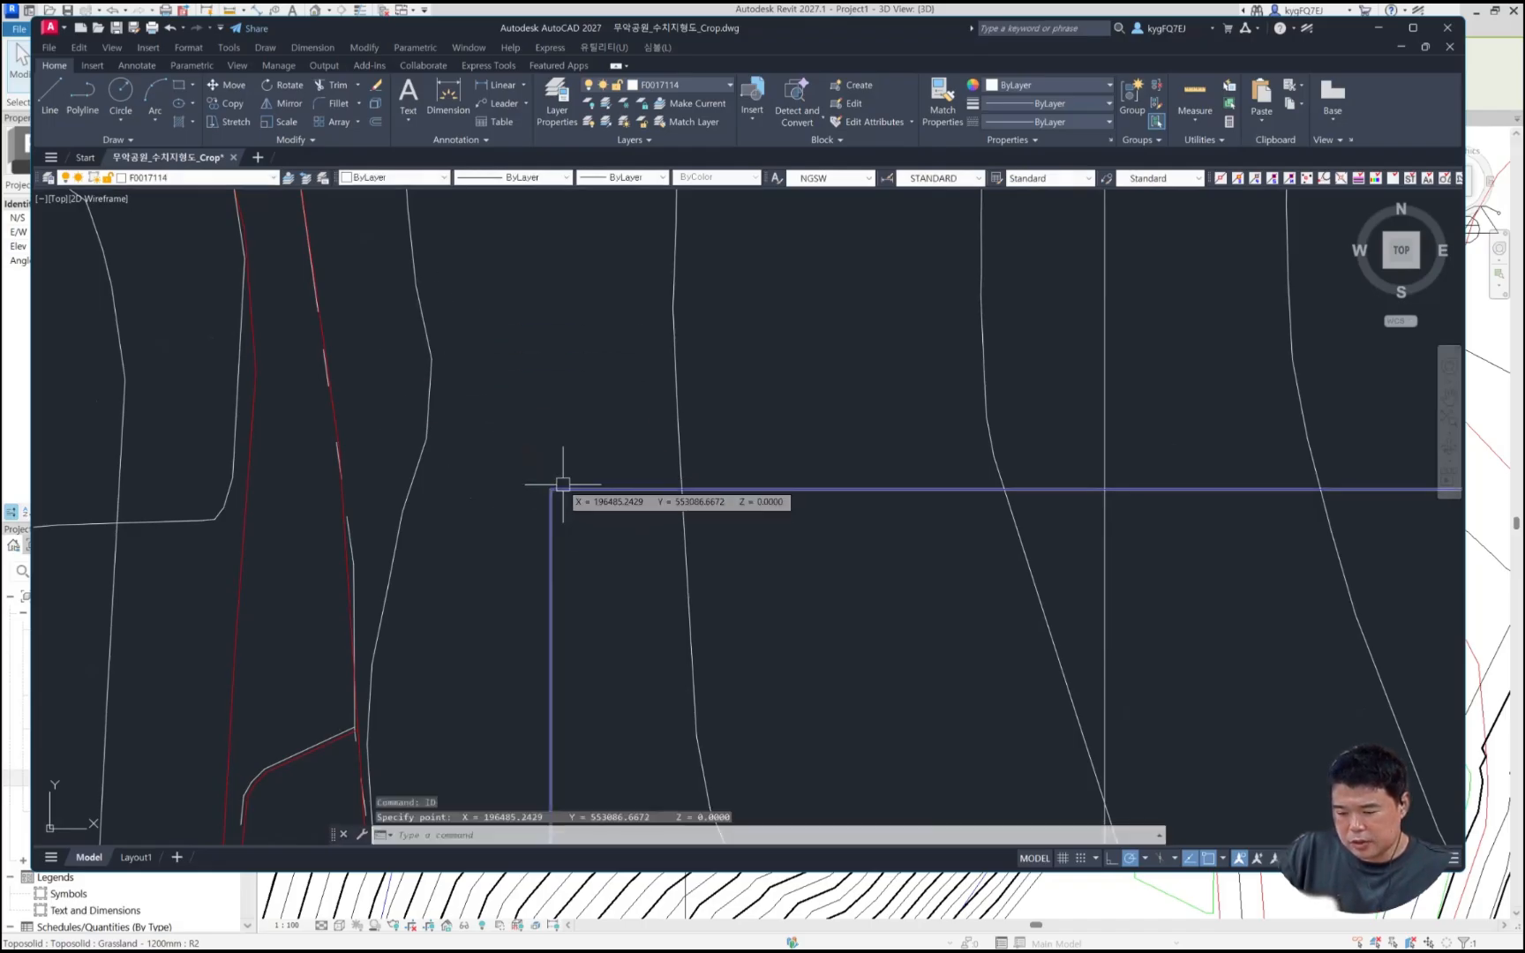
key("Escape")
key("Escape")
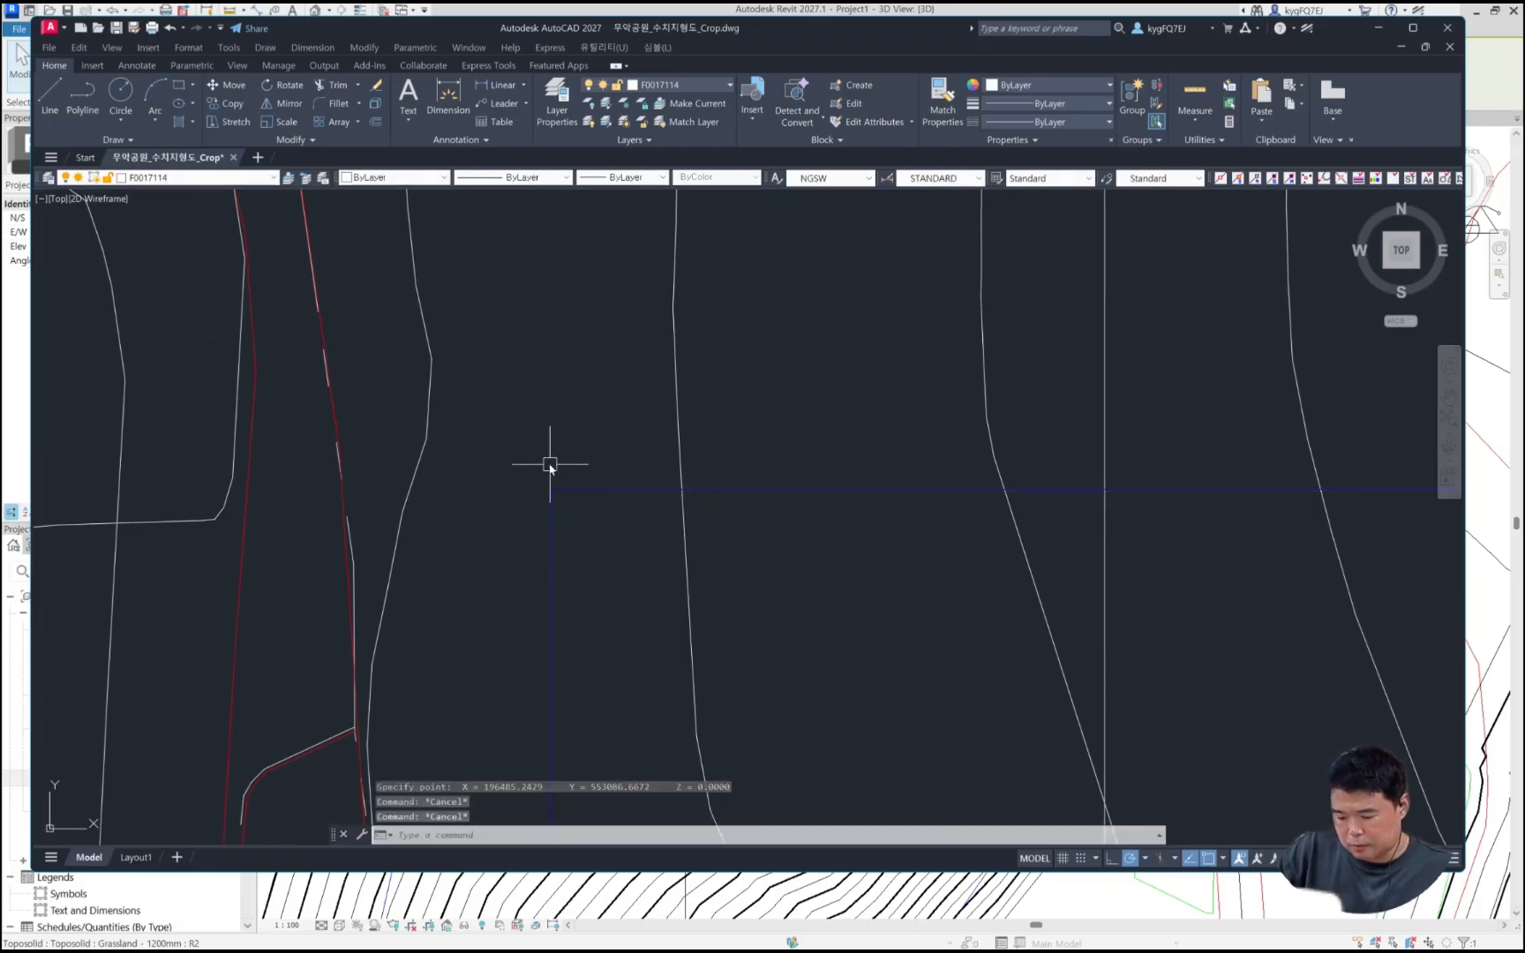
key("Return")
left_click(558, 485)
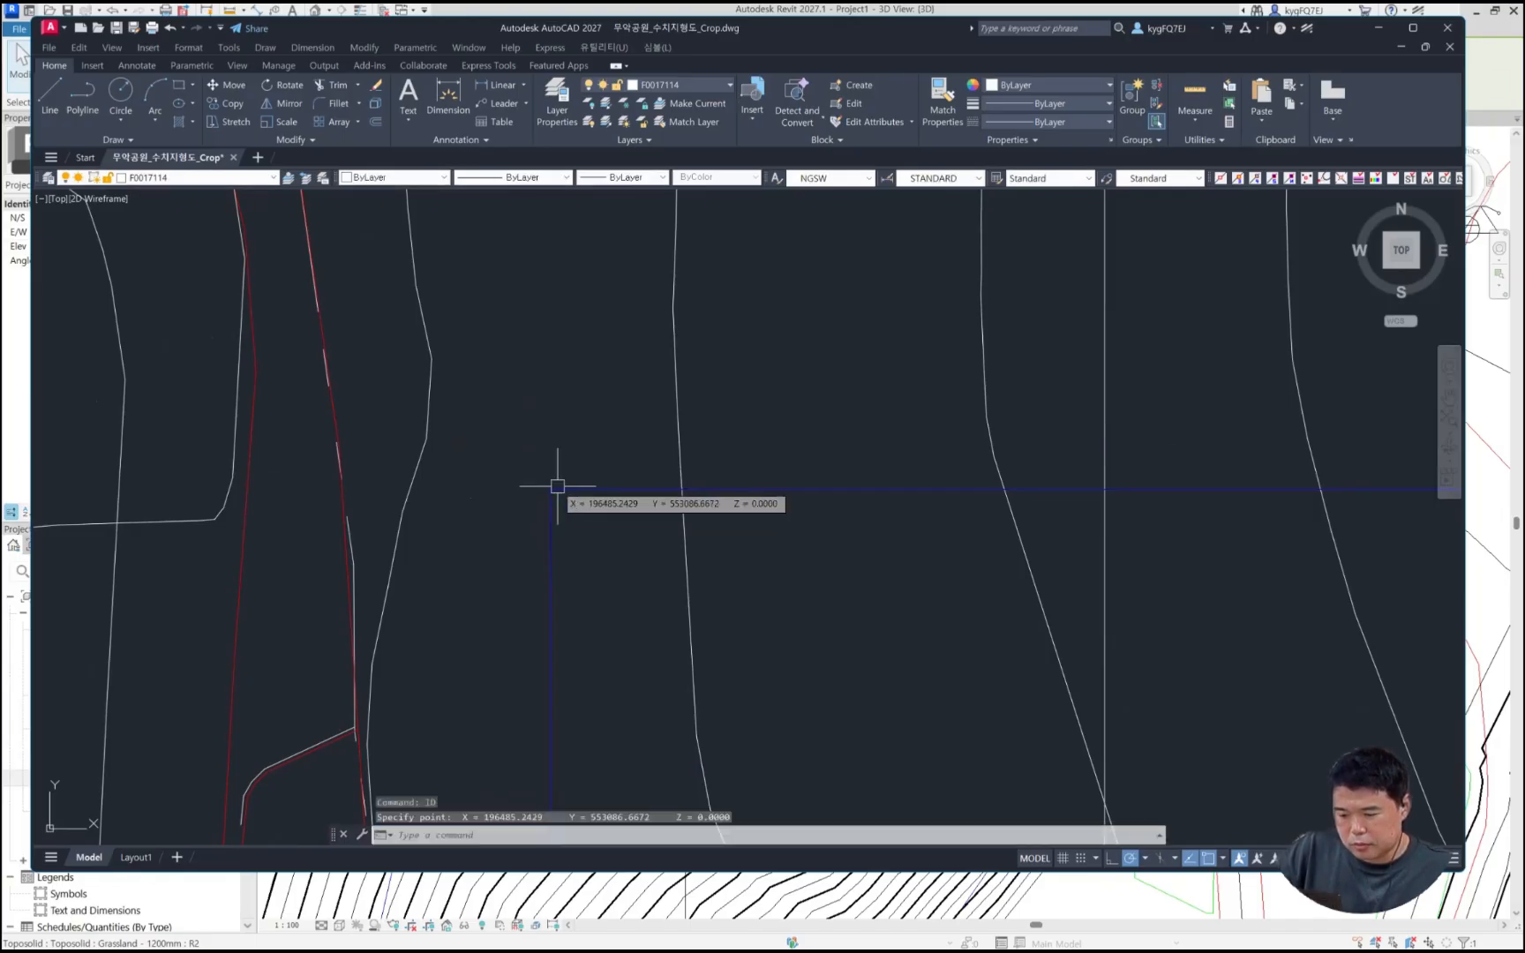
Step: Capture a screen snip of the coordinate read-out beside the blue boundary's northwest corner
key("super+shift+s")
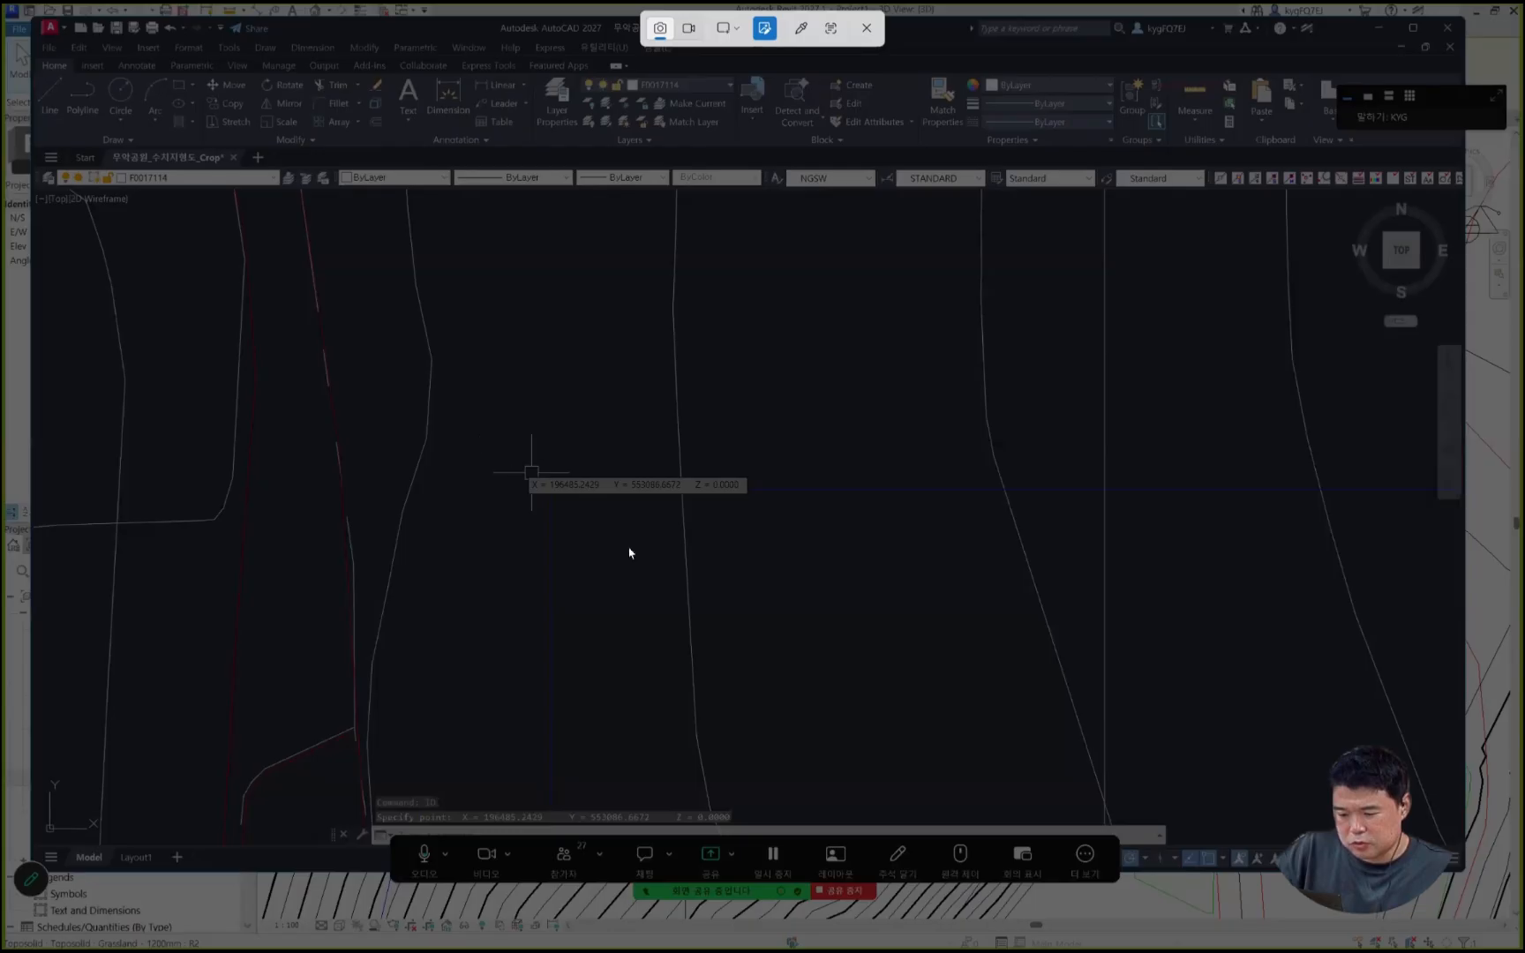
mouse_move(478, 439)
left_mouse_down()
mouse_move(800, 583)
mouse_move(810, 567)
left_mouse_up()
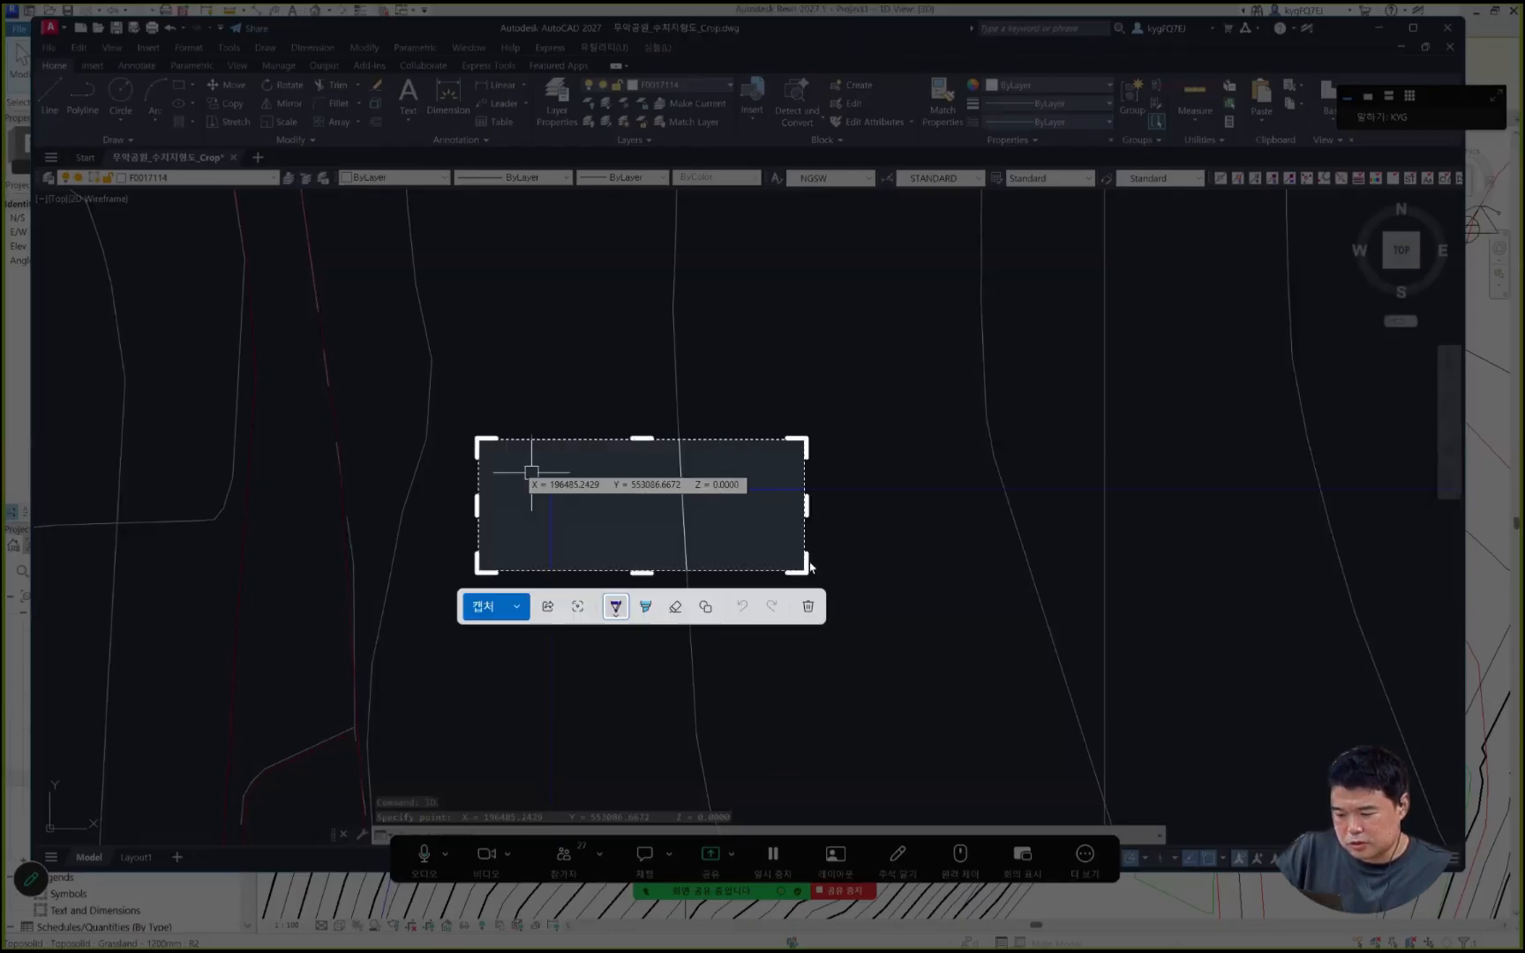
left_click(482, 607)
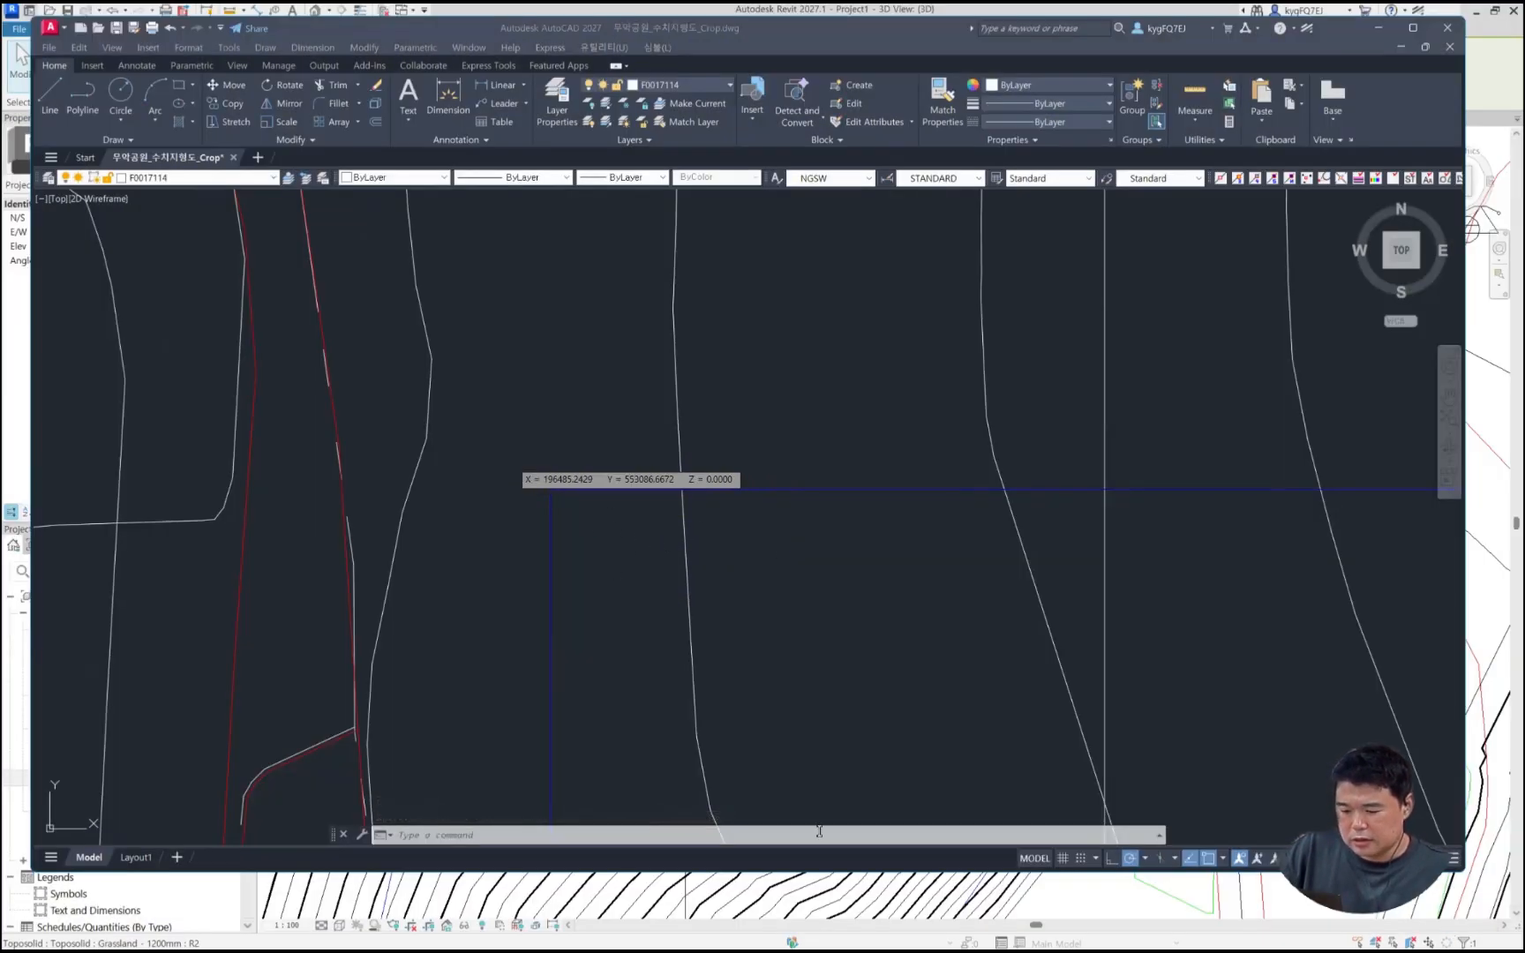
key("super")
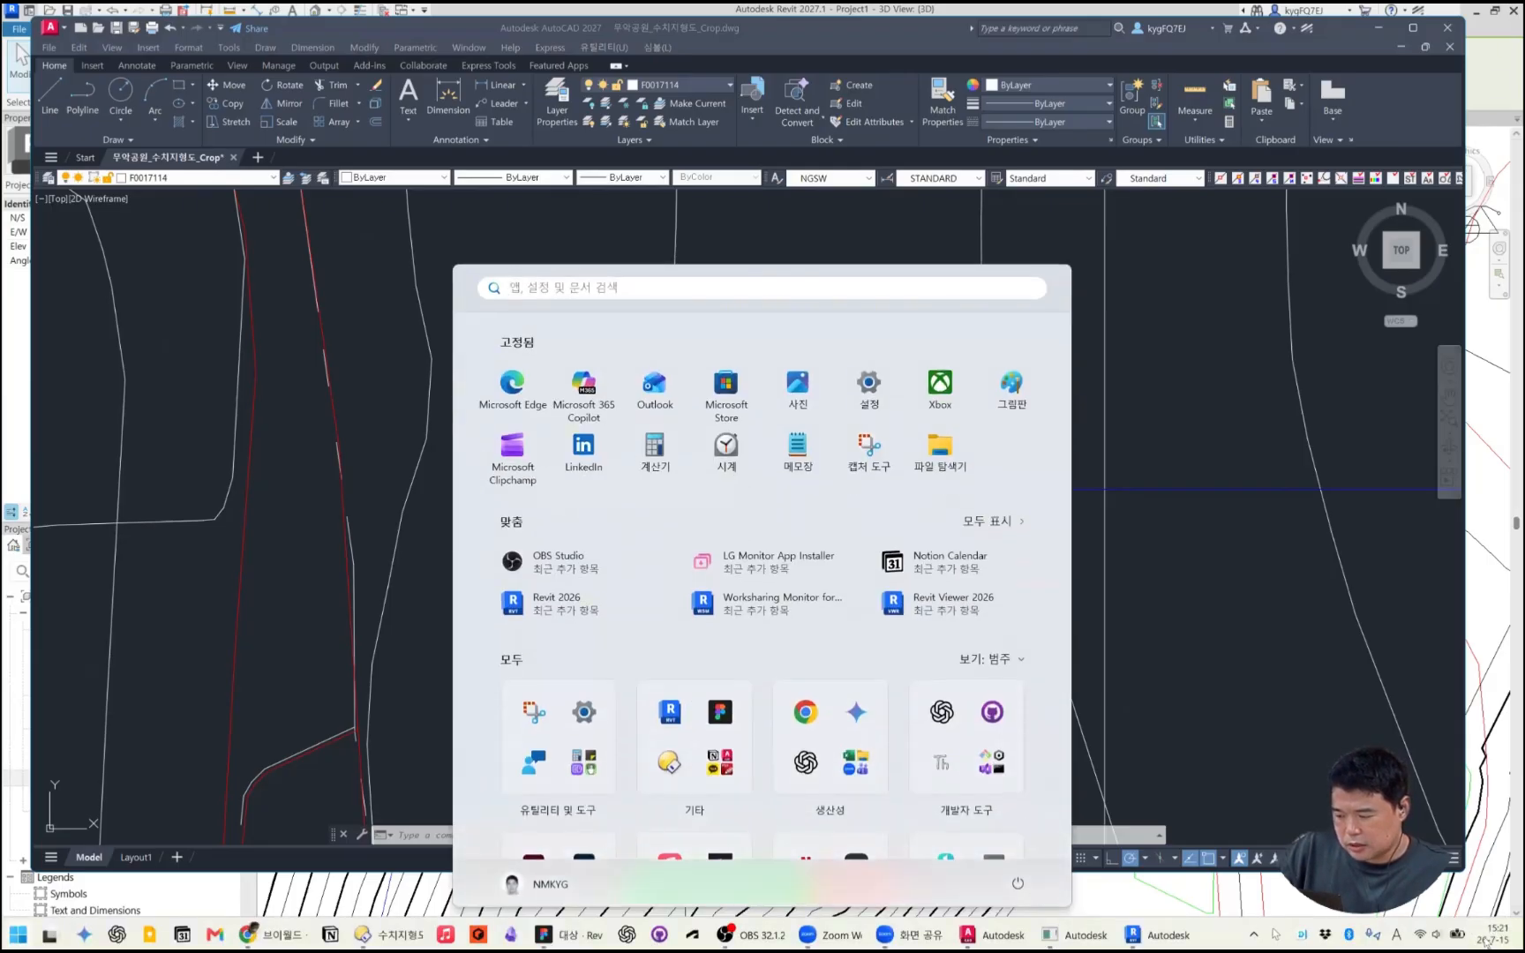
left_click(1487, 937)
scroll(1343, 433, "down", 4)
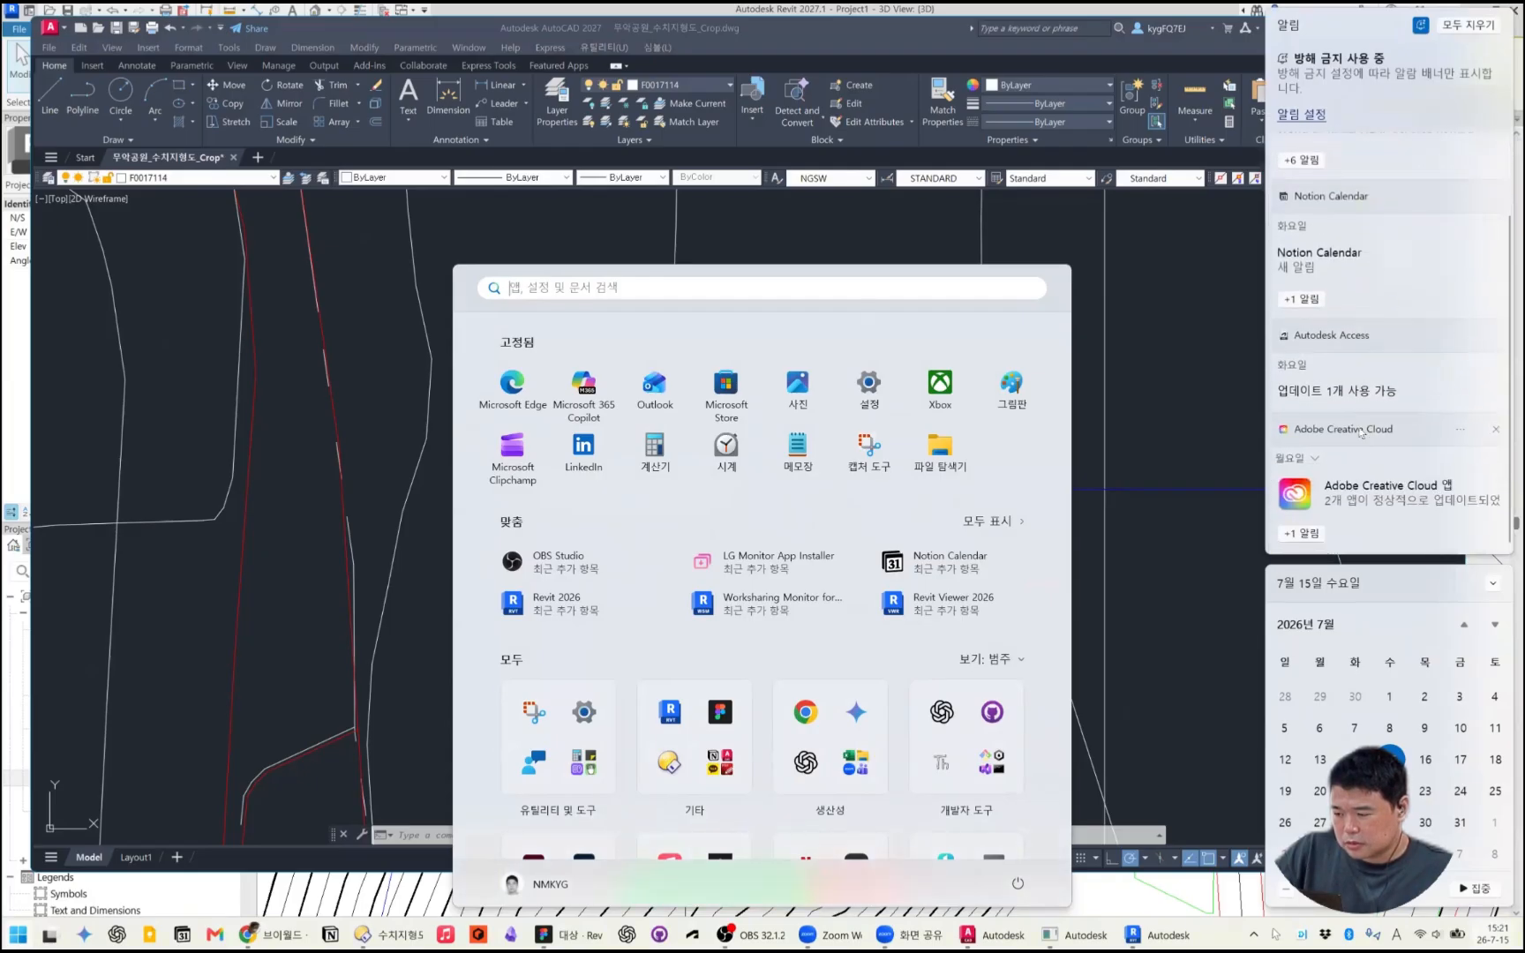
left_click(1210, 297)
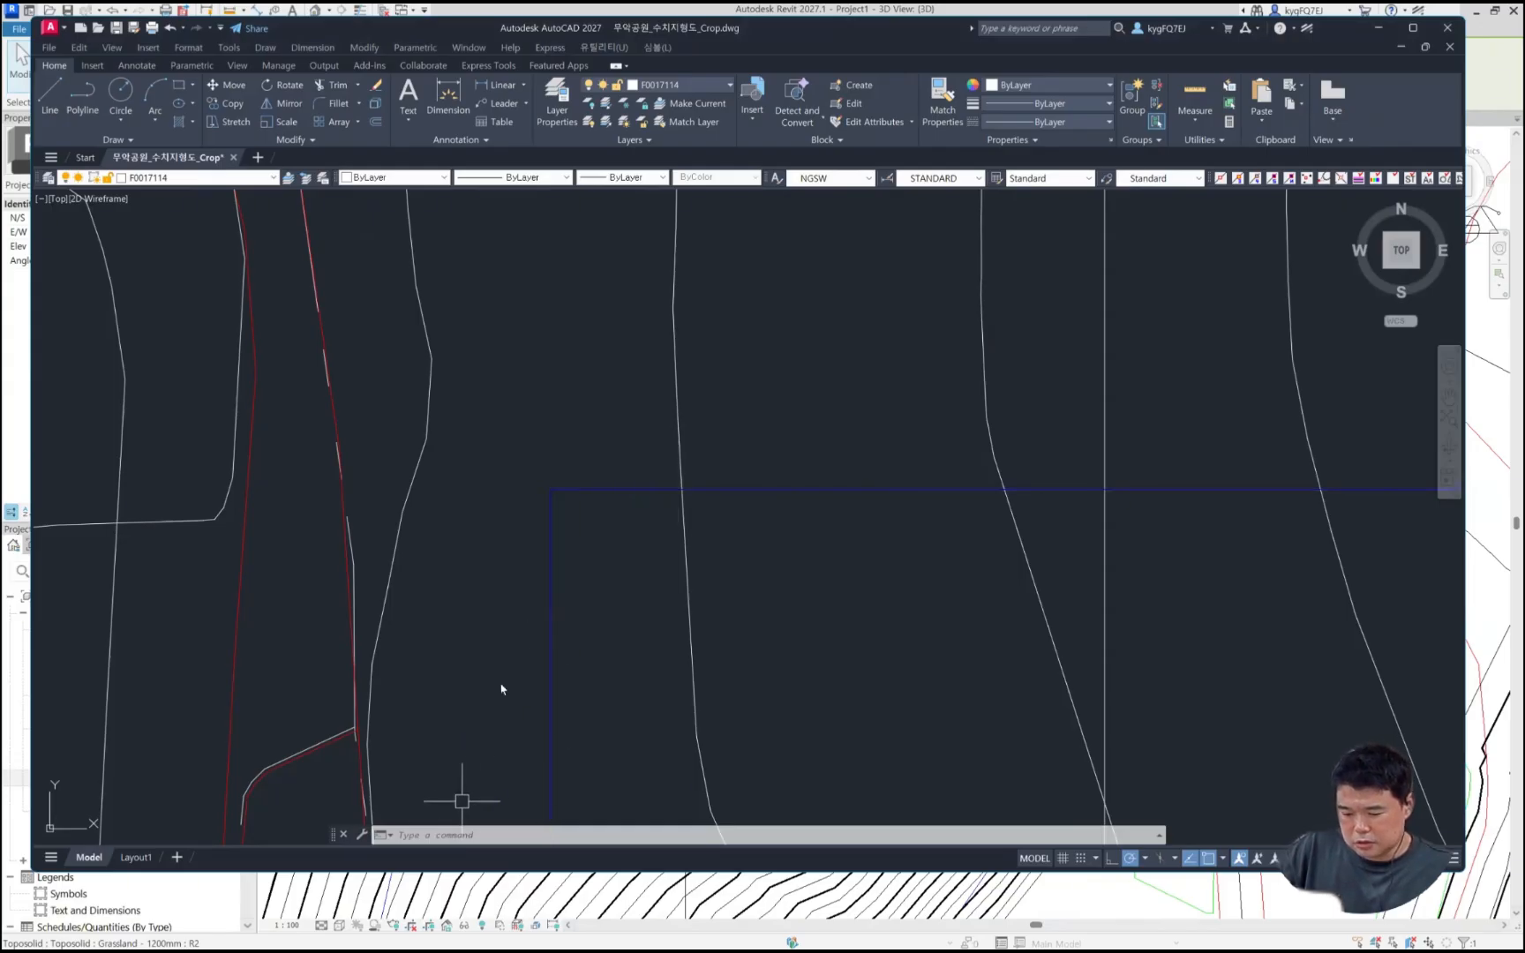
Step: Review the corner's ID coordinates in the AutoCAD command history and switch to the project base point in Revit's 3D view
key("F2")
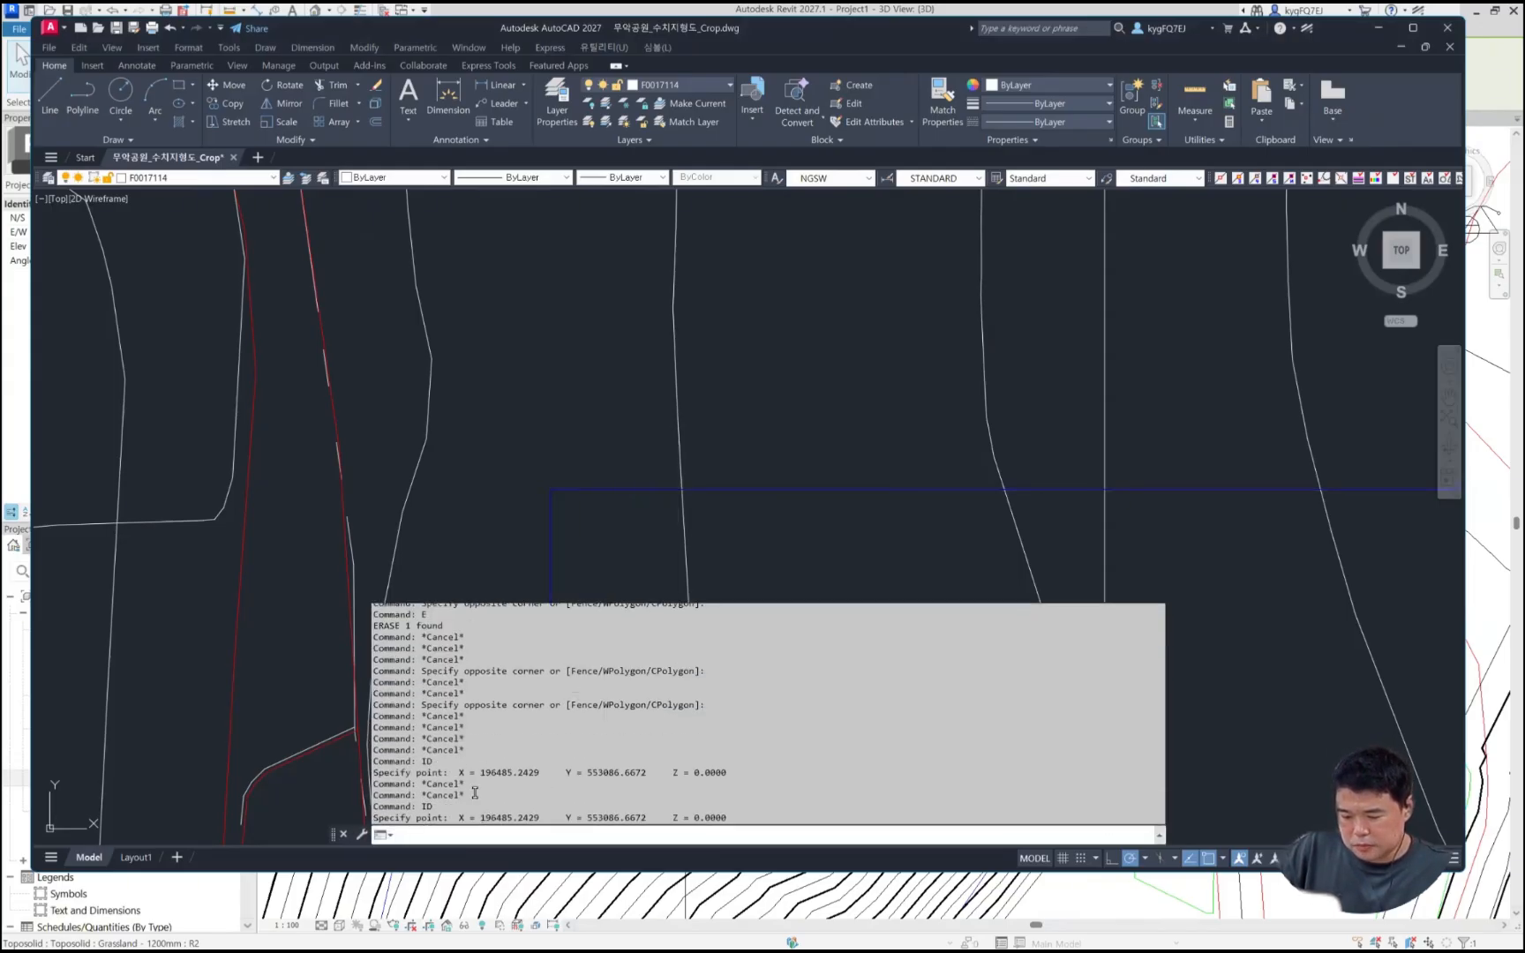
left_click_drag(474, 817, 656, 821)
left_click(540, 802)
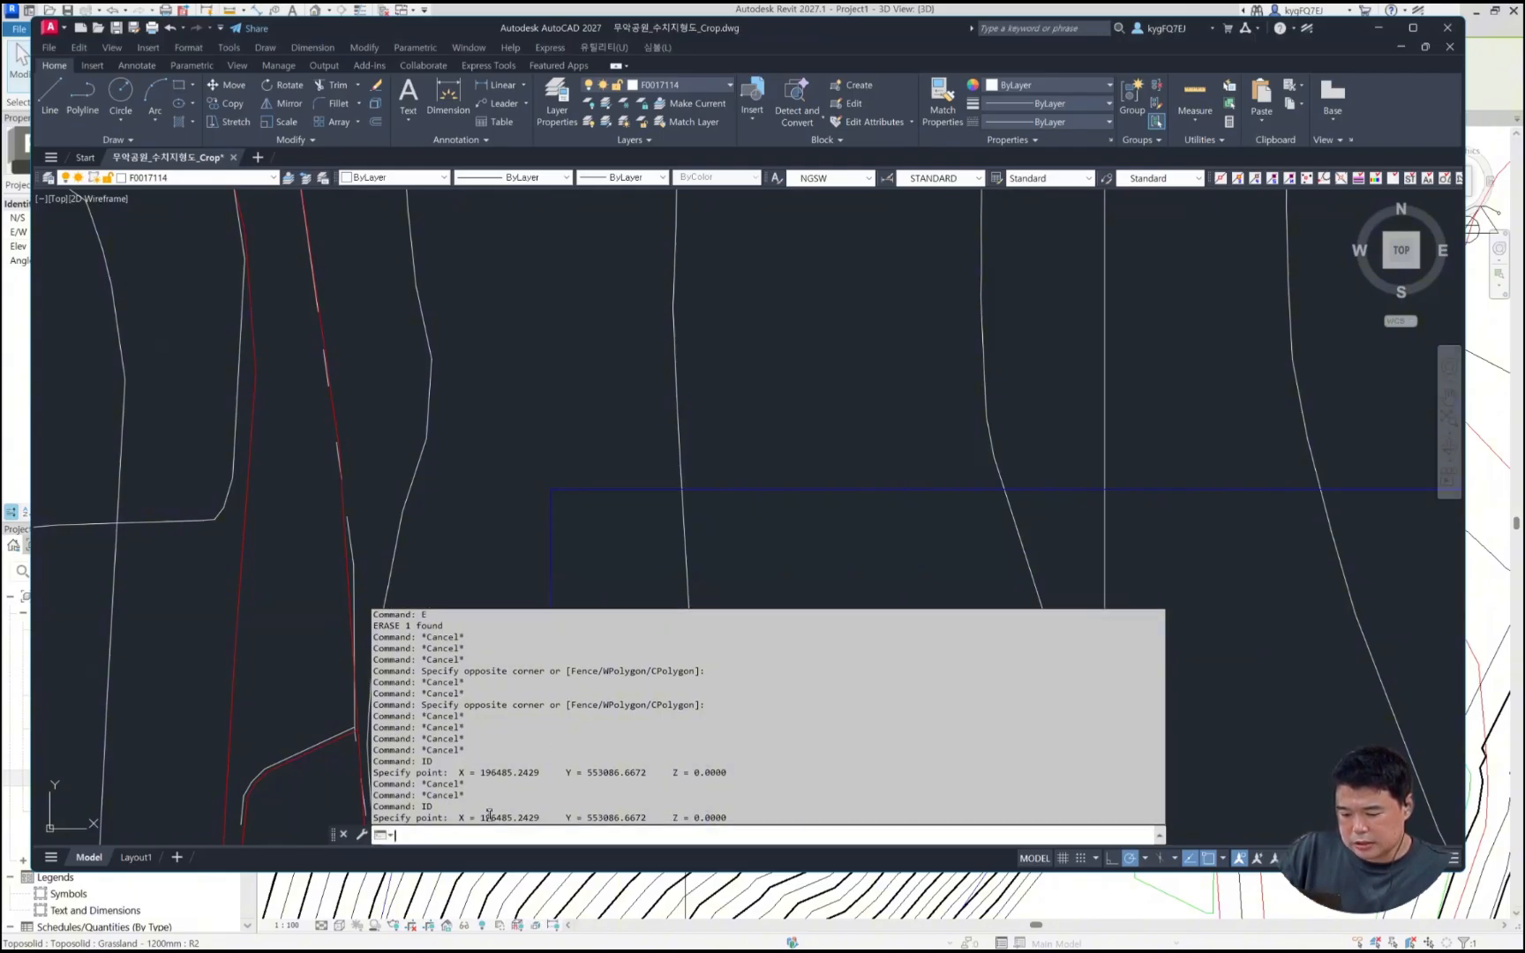
key("alt+Tab")
key("Tab")
key("Tab")
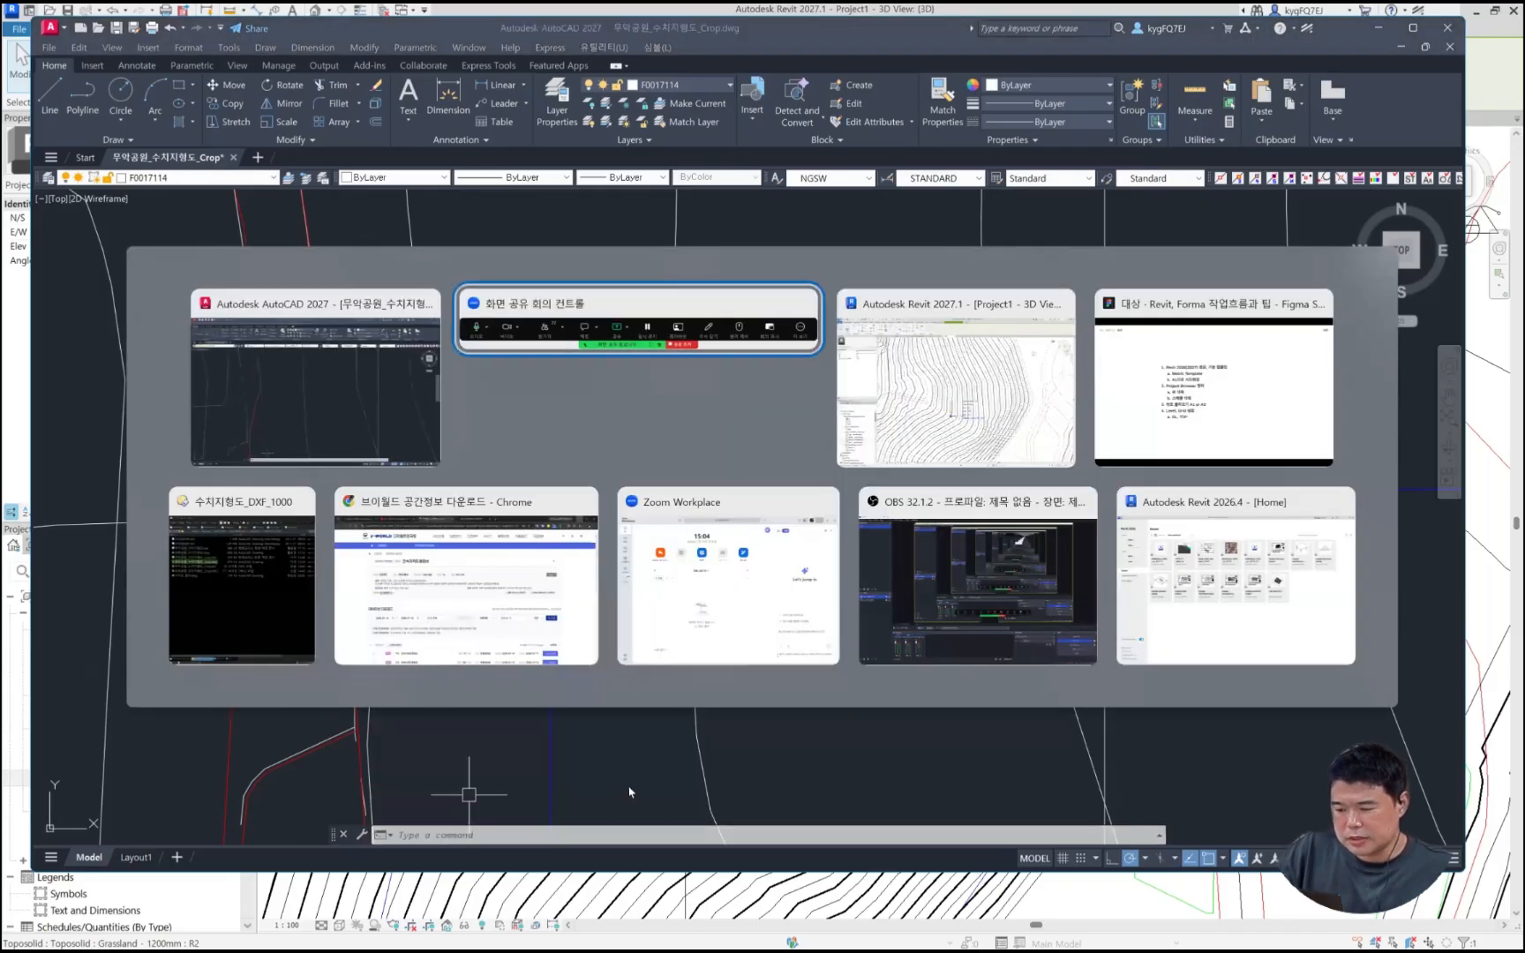
scroll(773, 604, "up", 2)
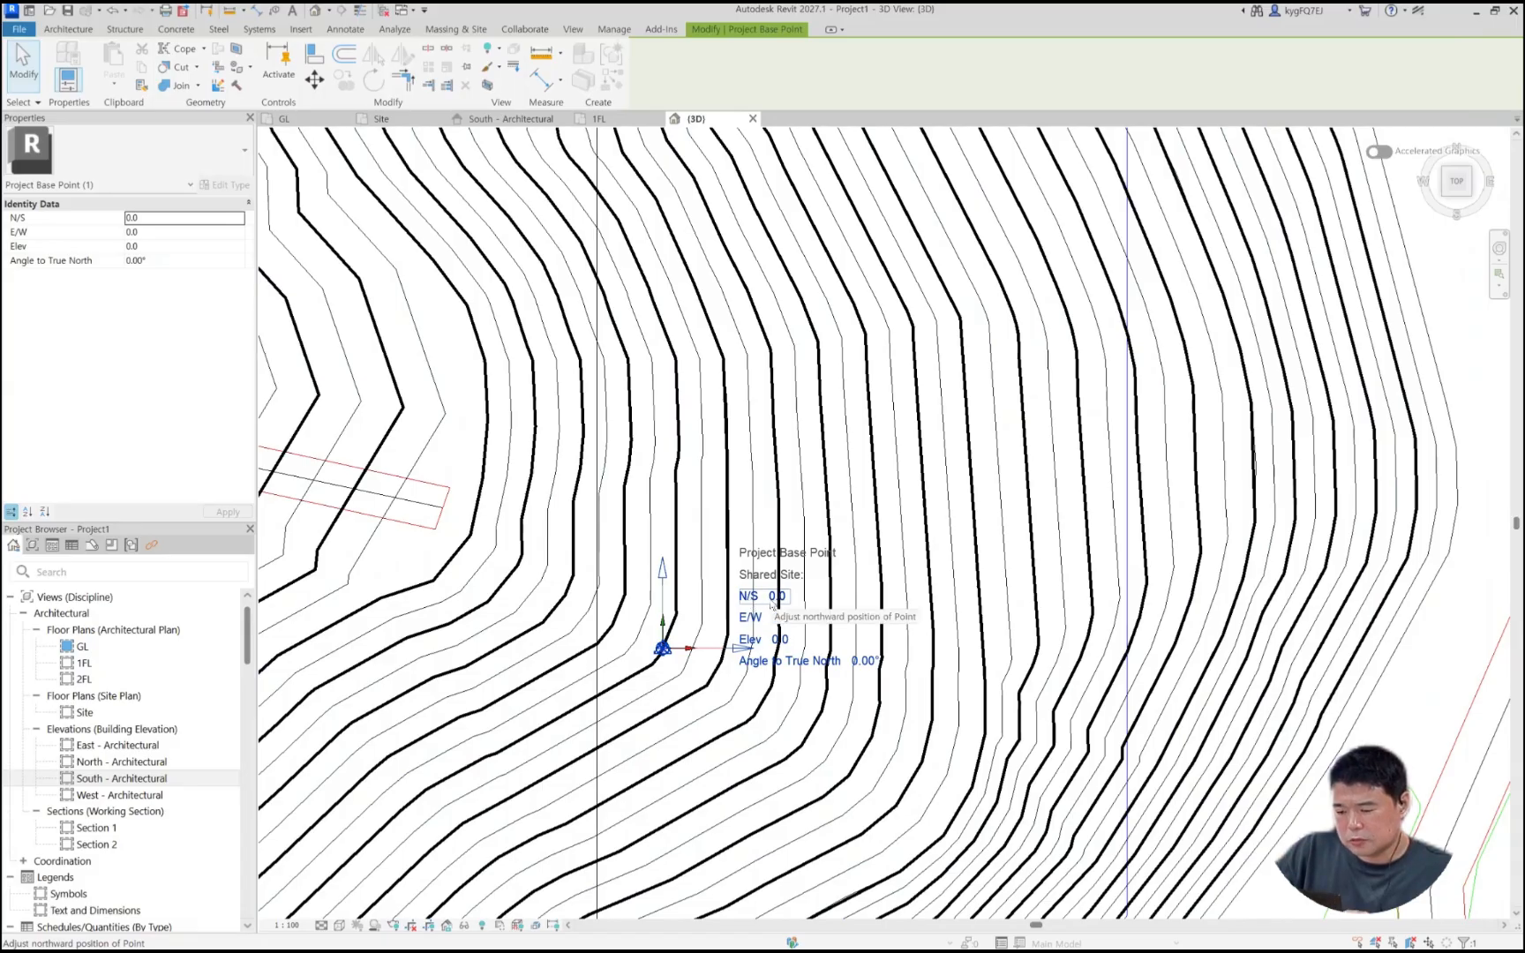
left_click(770, 606)
key("alt+Tab")
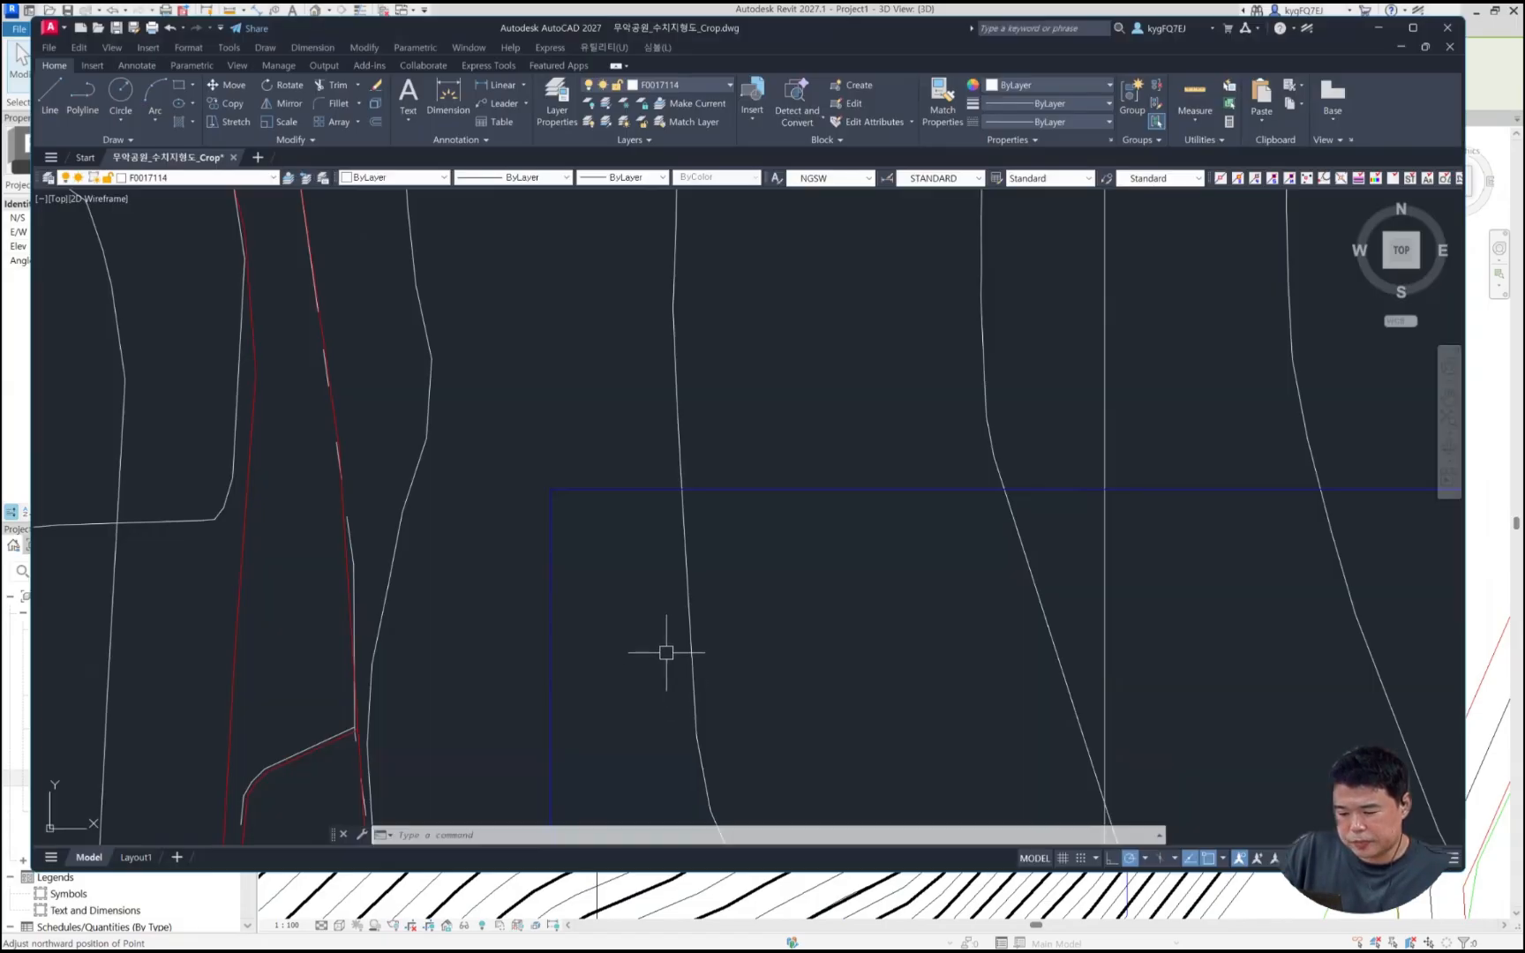
key("F2")
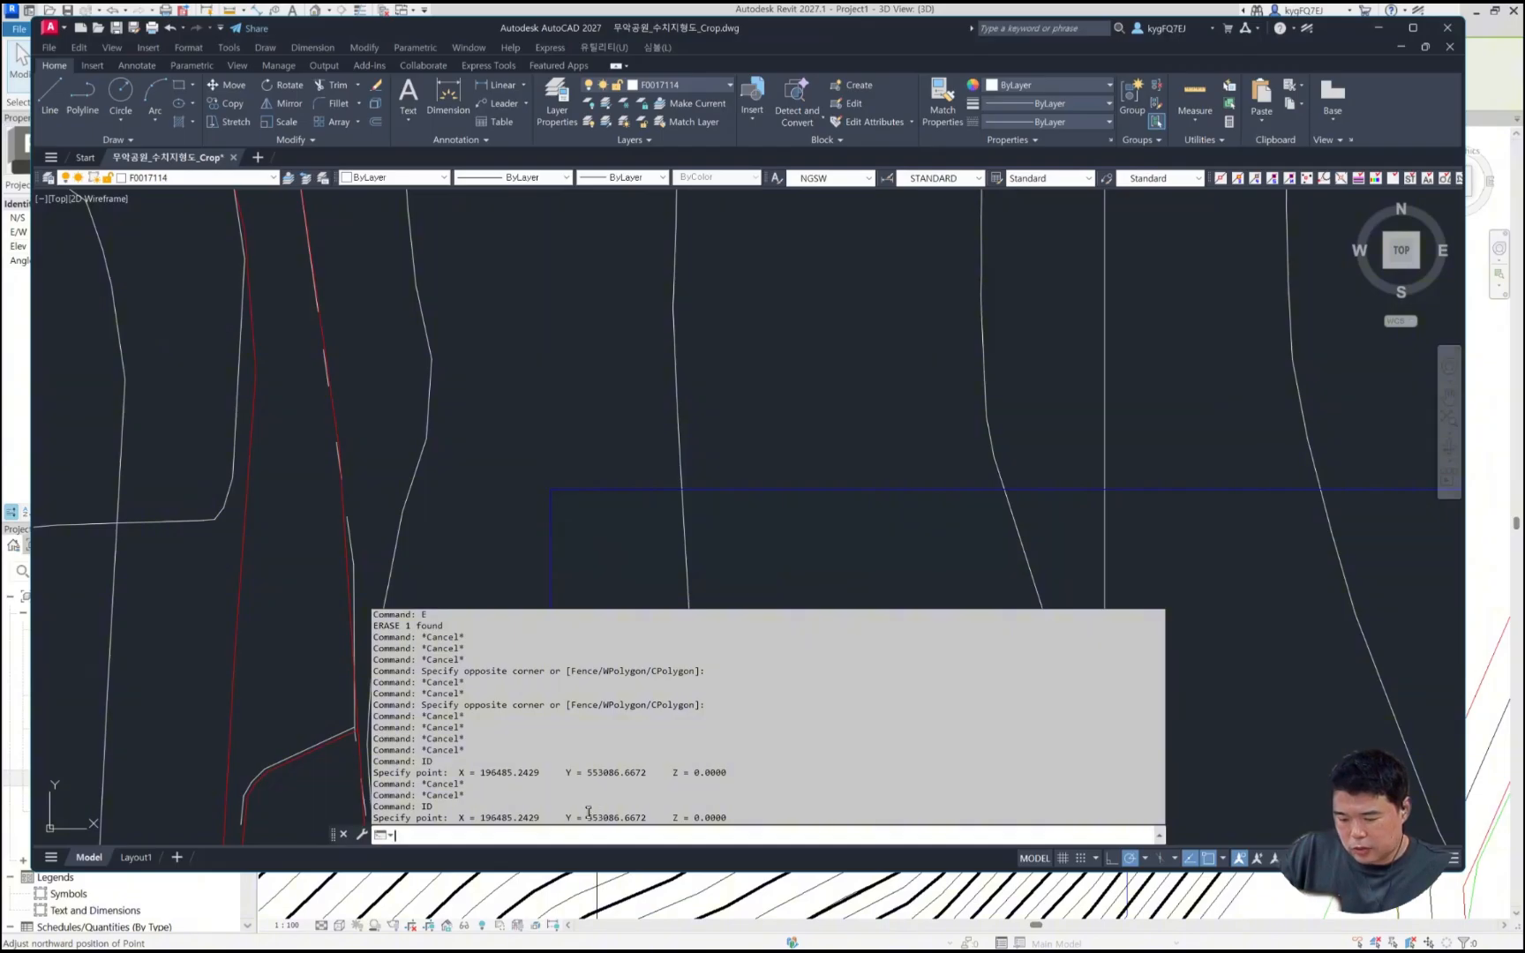
left_click_drag(587, 816, 642, 817)
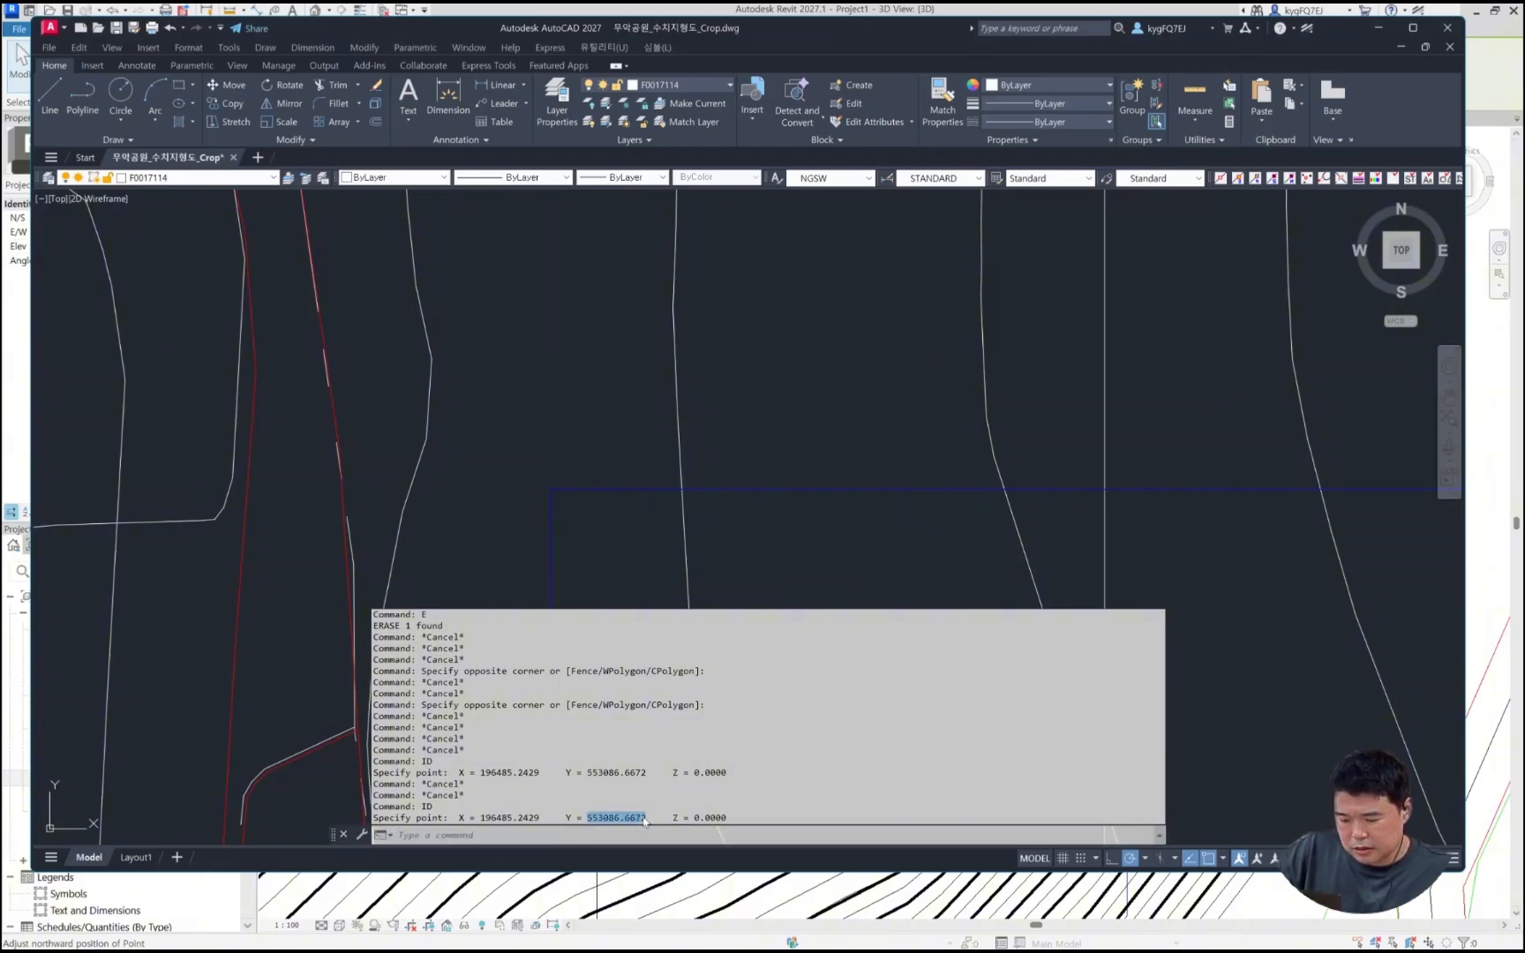
key("alt+Tab")
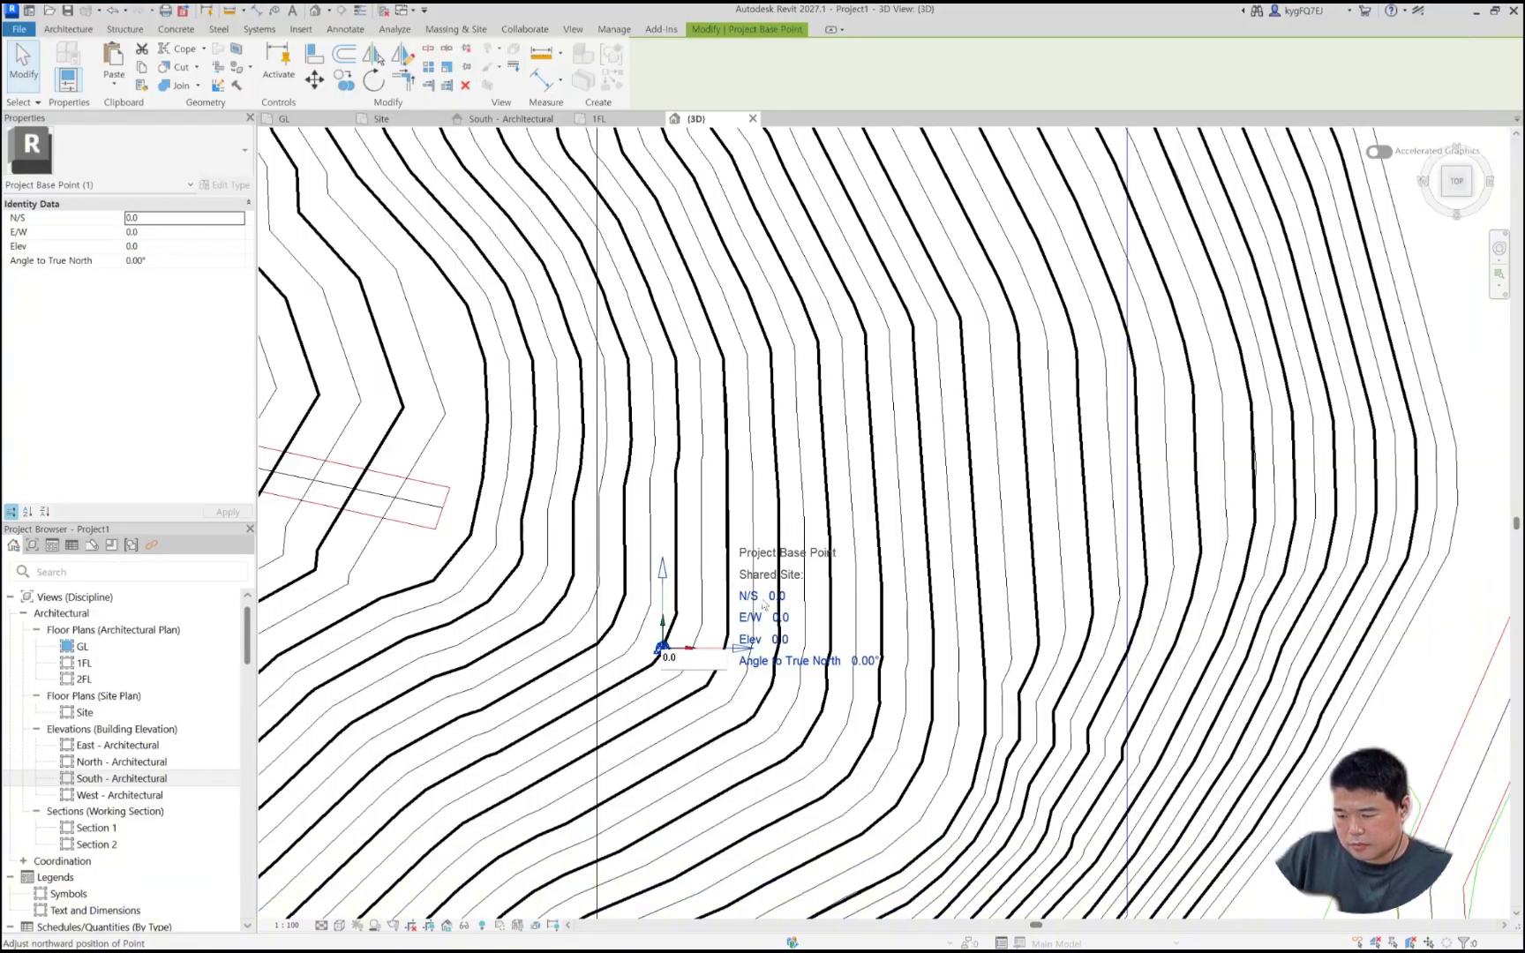
left_click(686, 653)
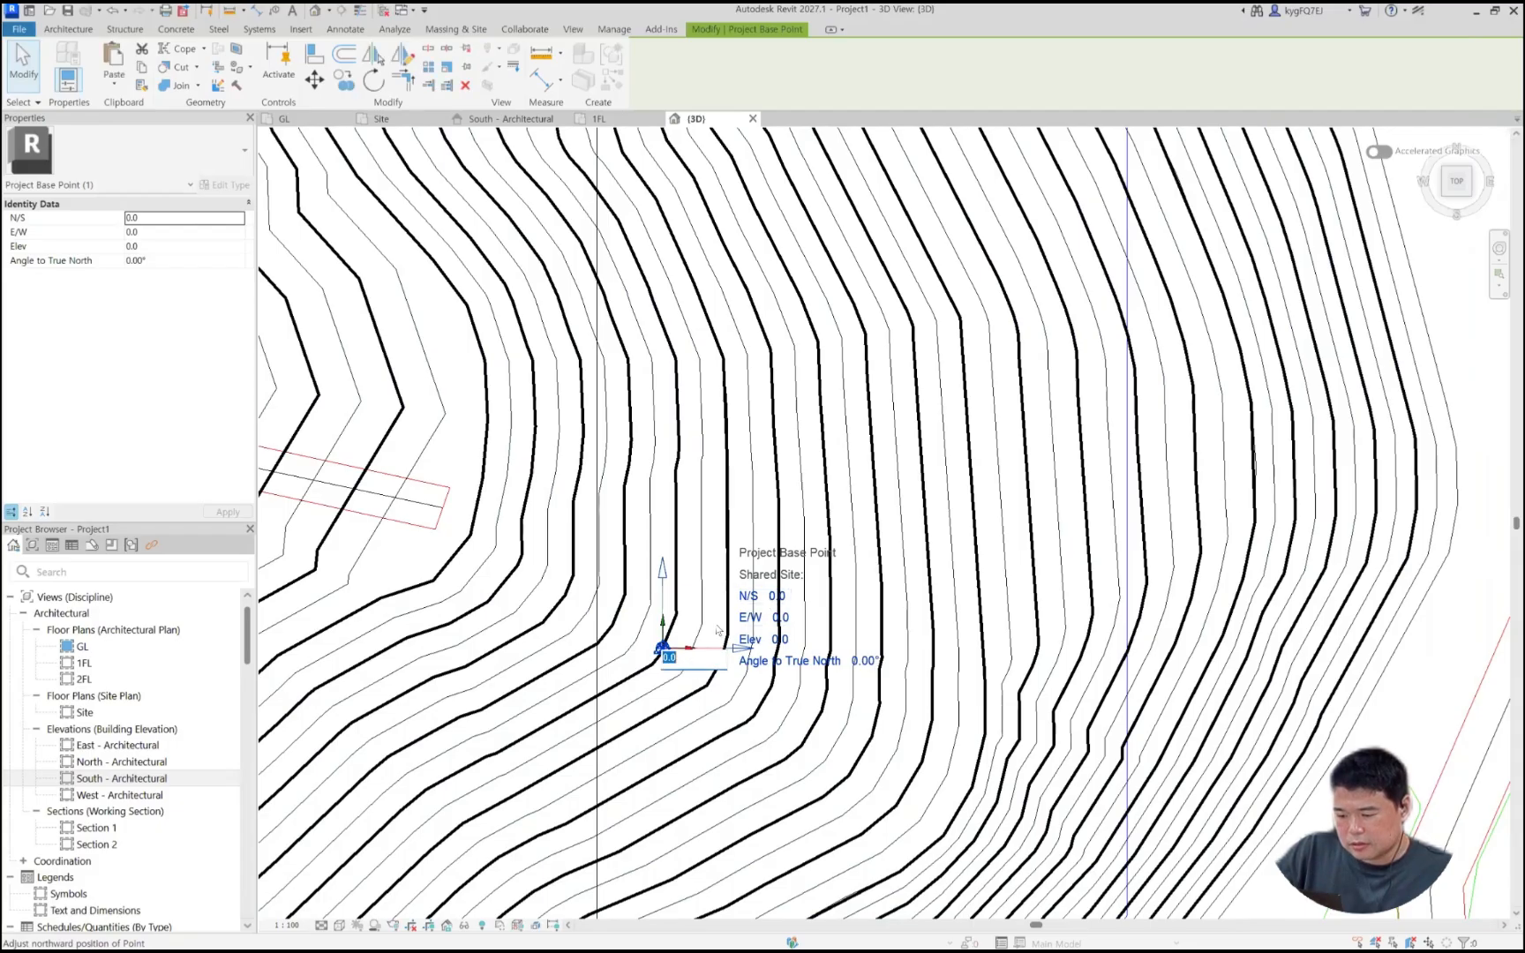
key("Escape")
key("Escape")
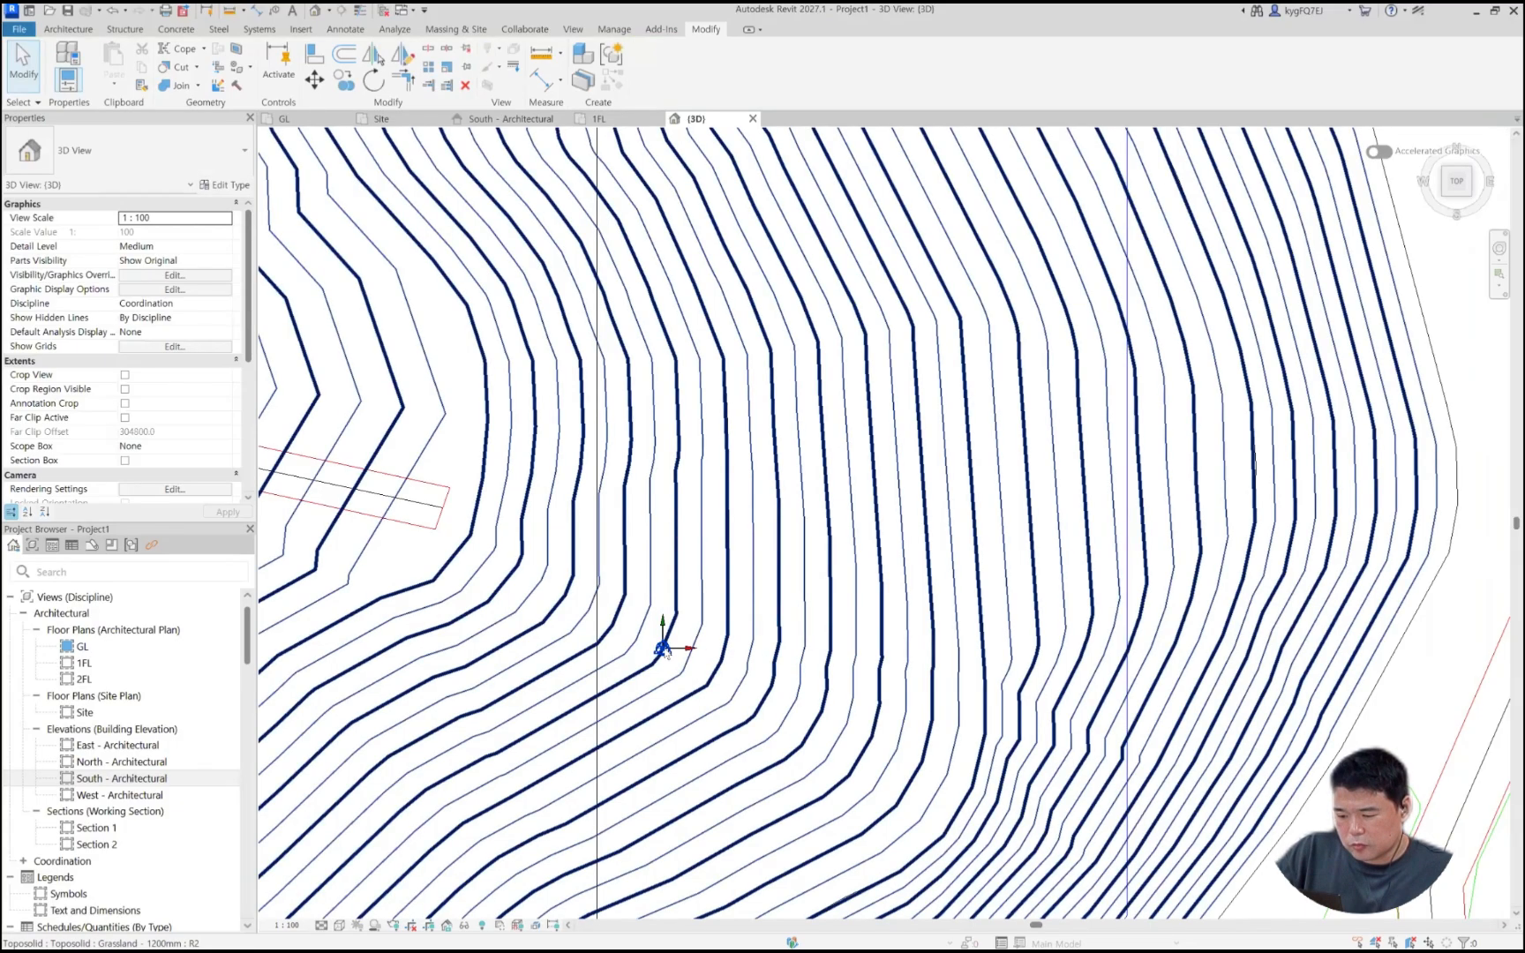
Step: Unclip the survey point in Revit and copy the corner's Y coordinate 553086.6672 from AutoCAD's command history
left_click(663, 647)
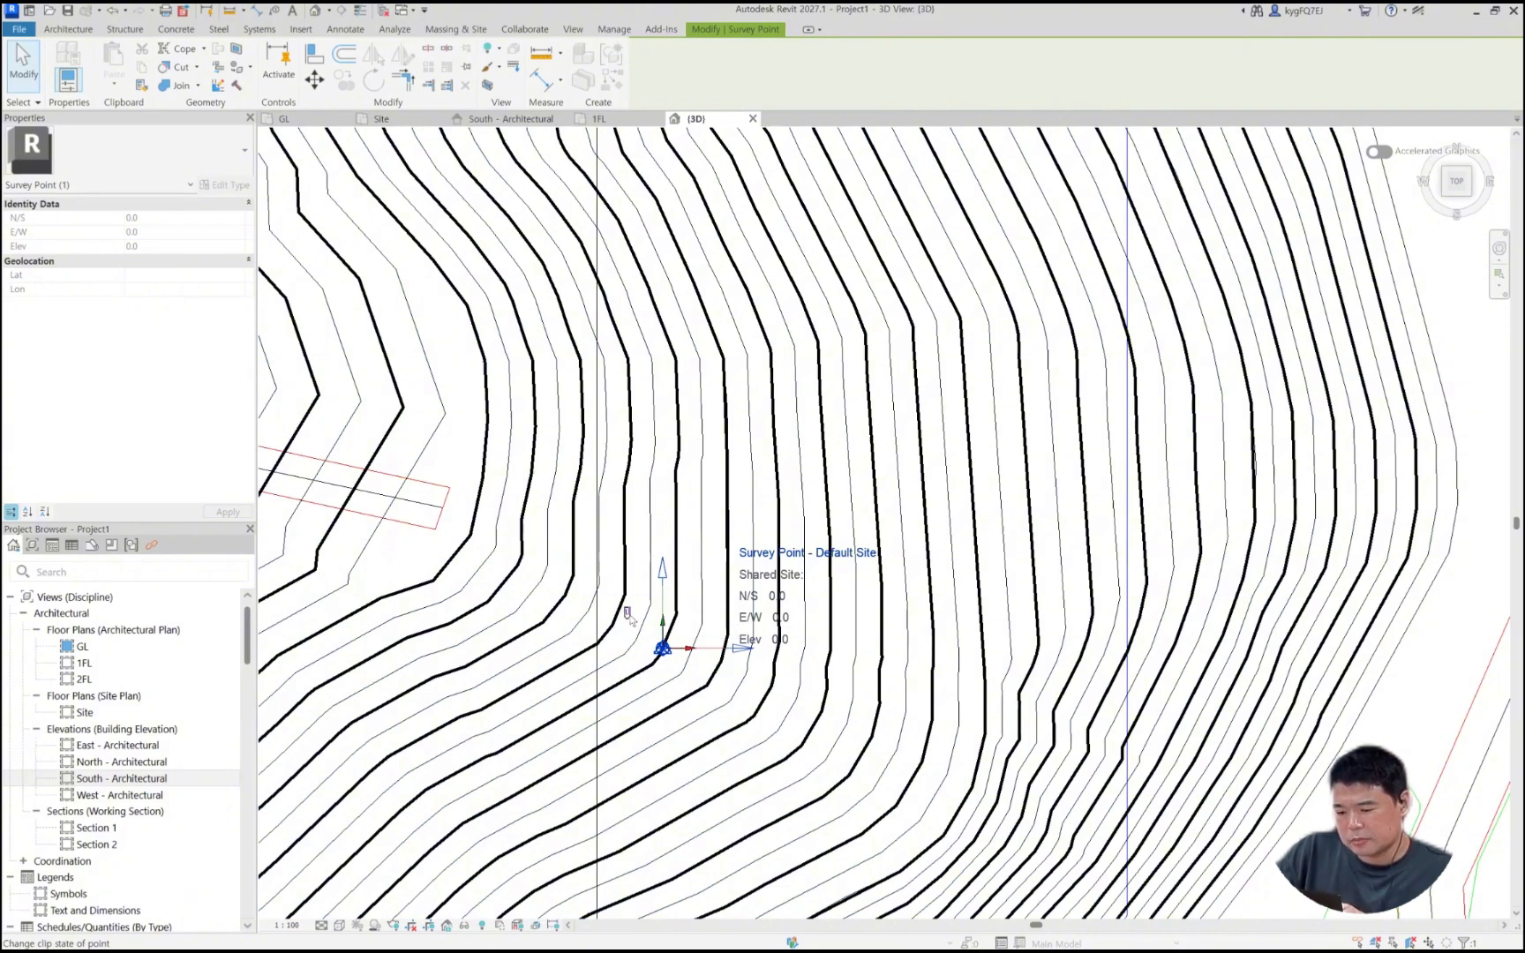
left_click(627, 613)
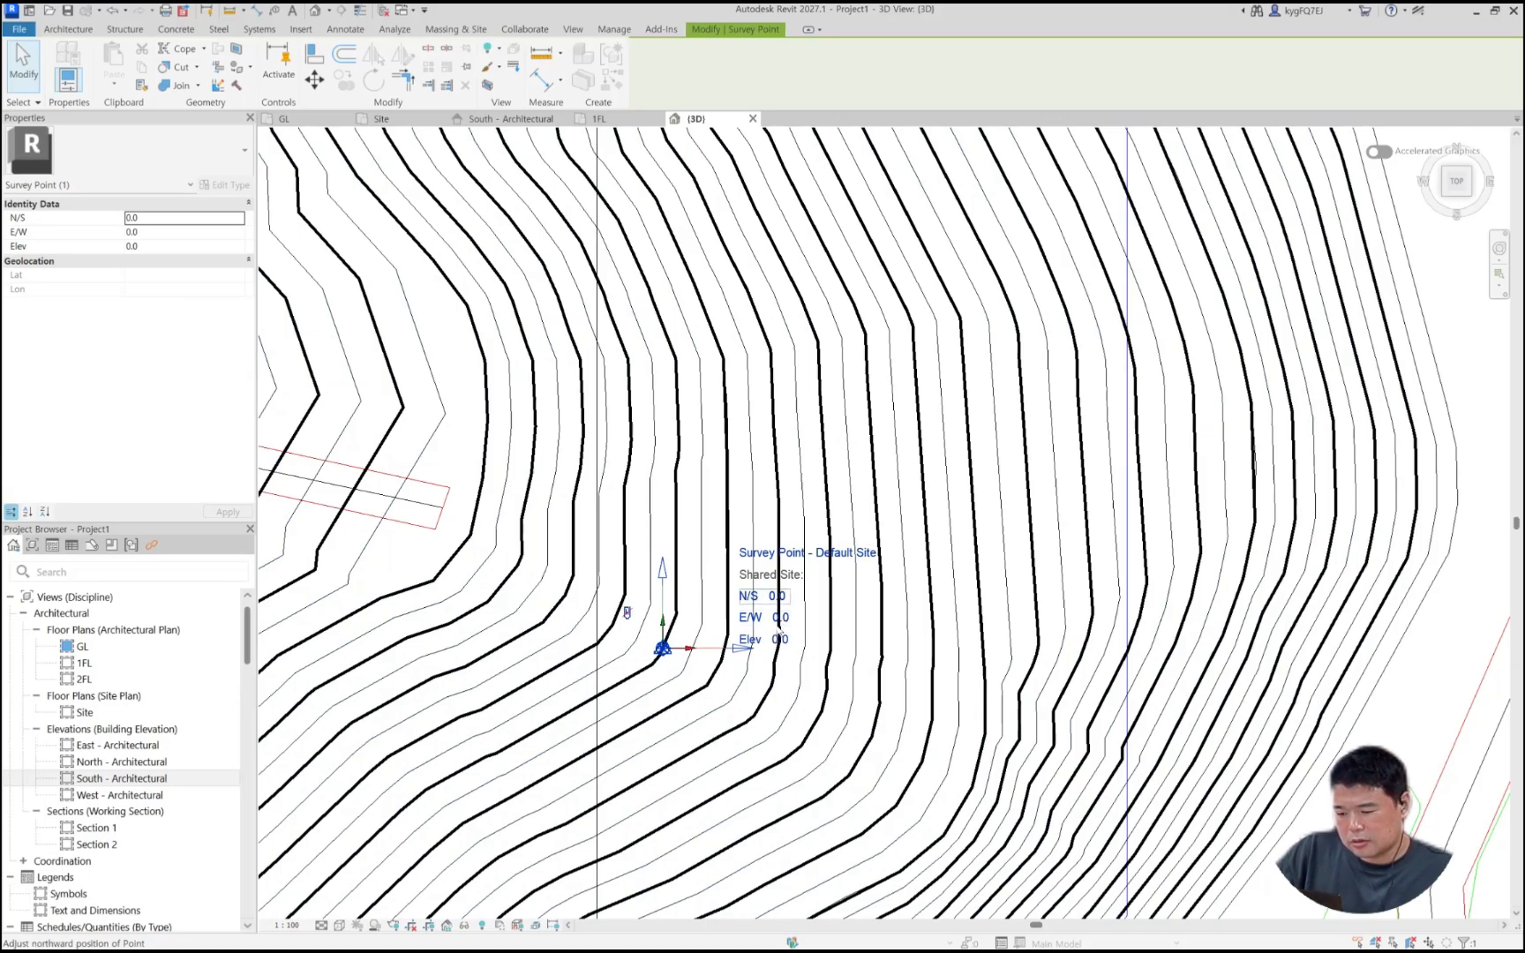
key("alt+Tab")
key("F2")
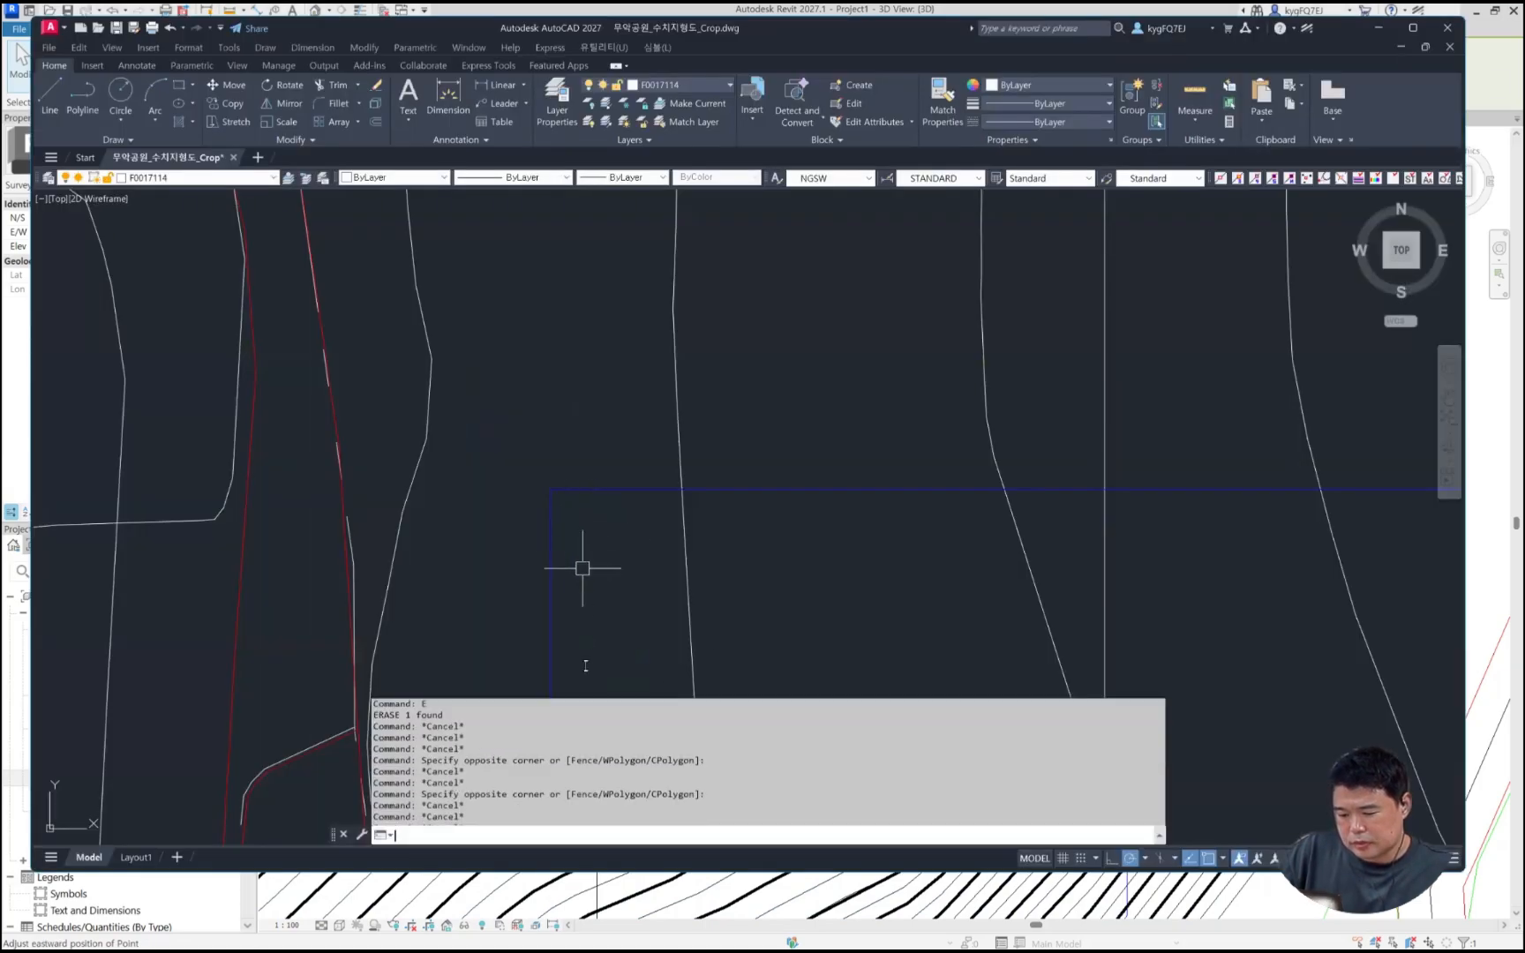
double_click(621, 817)
key("ctrl+c")
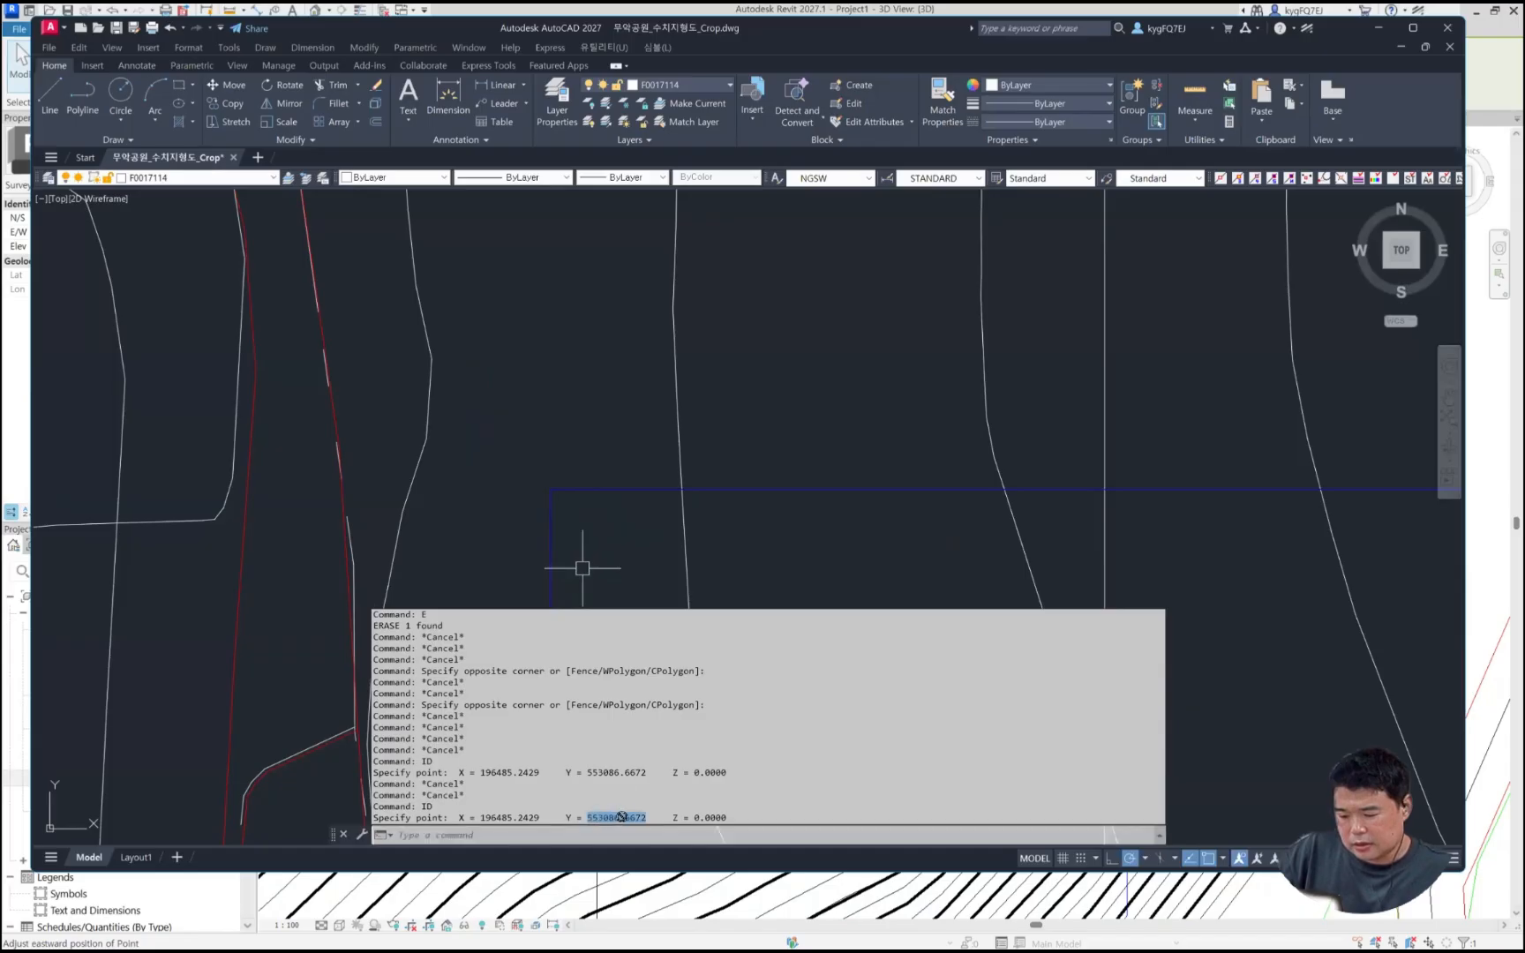
key("alt+Tab")
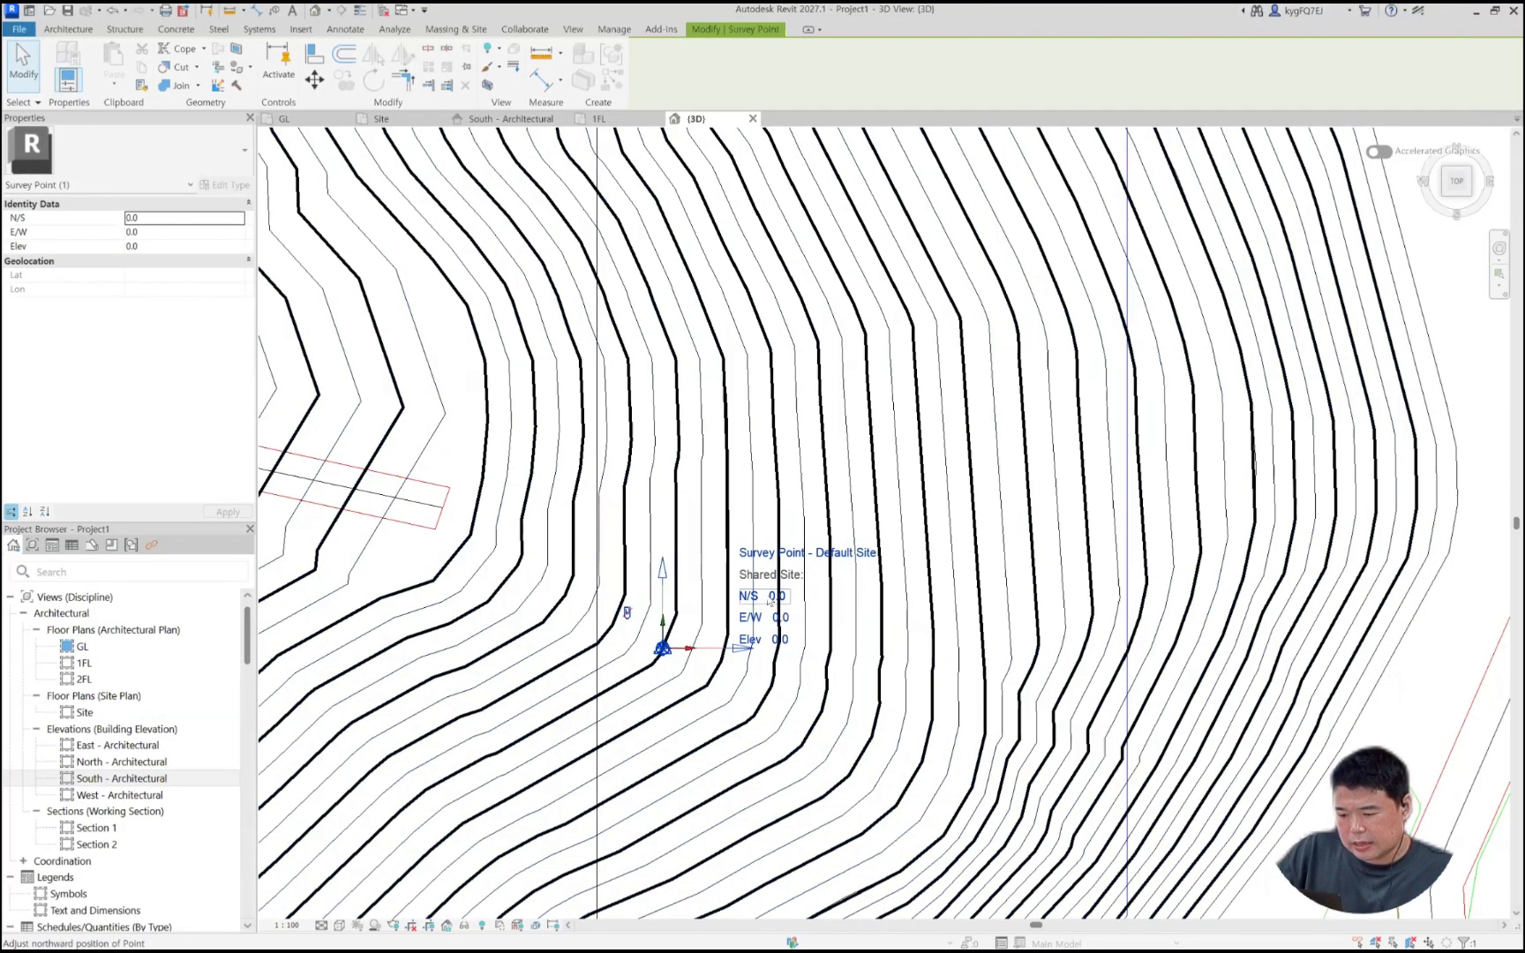
Step: Set the survey point's N/S value in Revit with the formula =553086.6672*1000
left_click(775, 597)
key("ctrl+v")
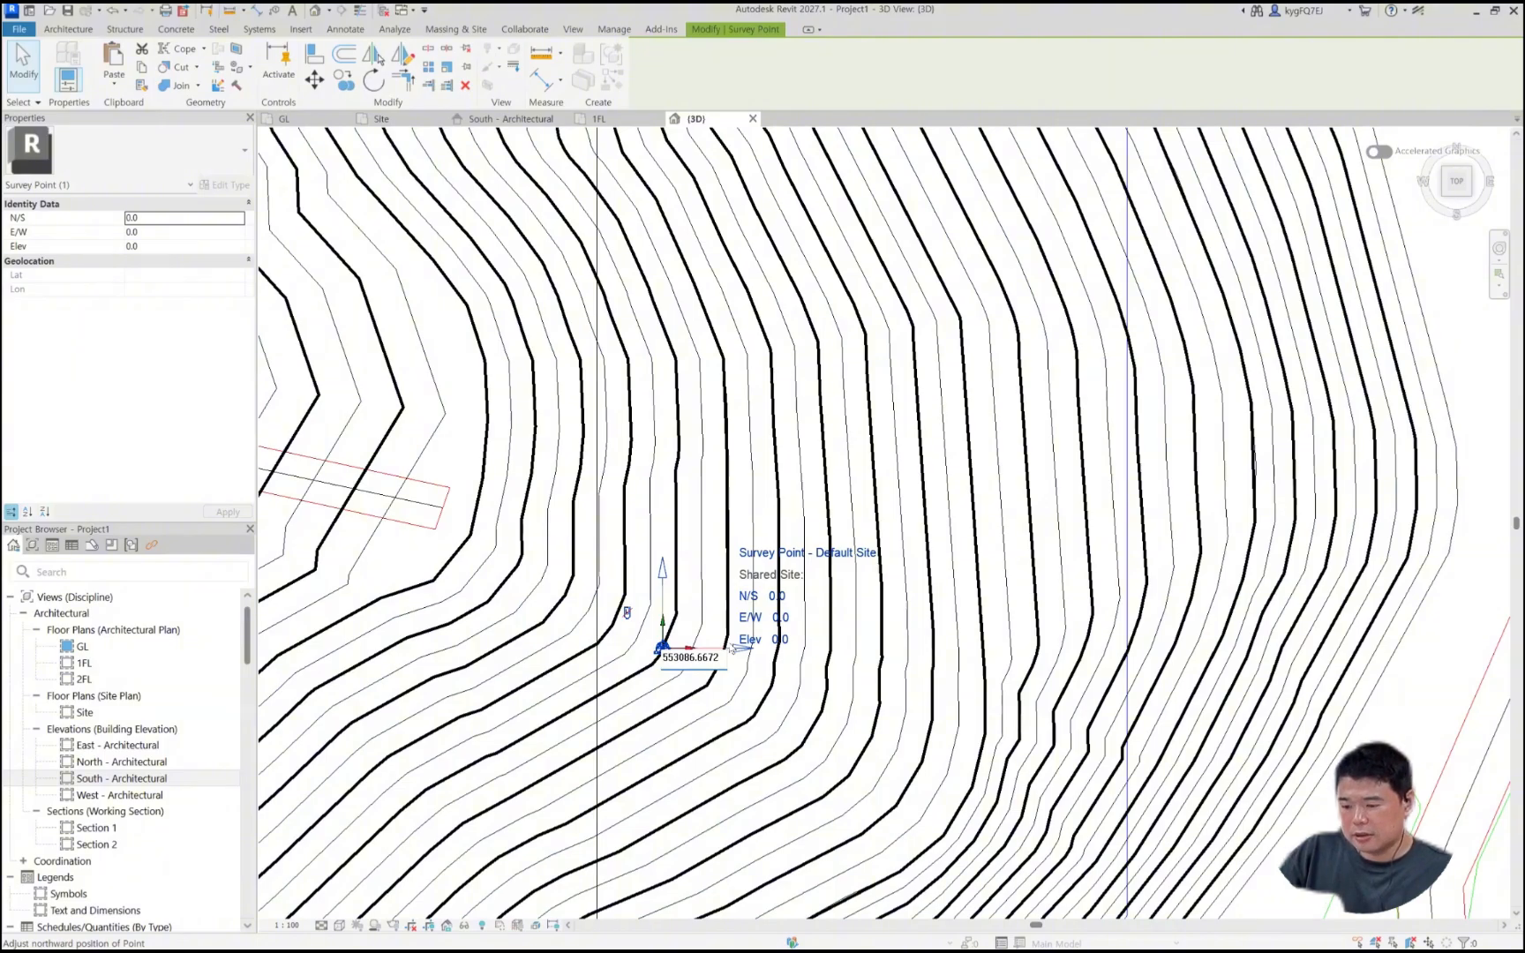
key("Left")
key("Left")
key("Left")
key("Left")
key("Left")
key("Left")
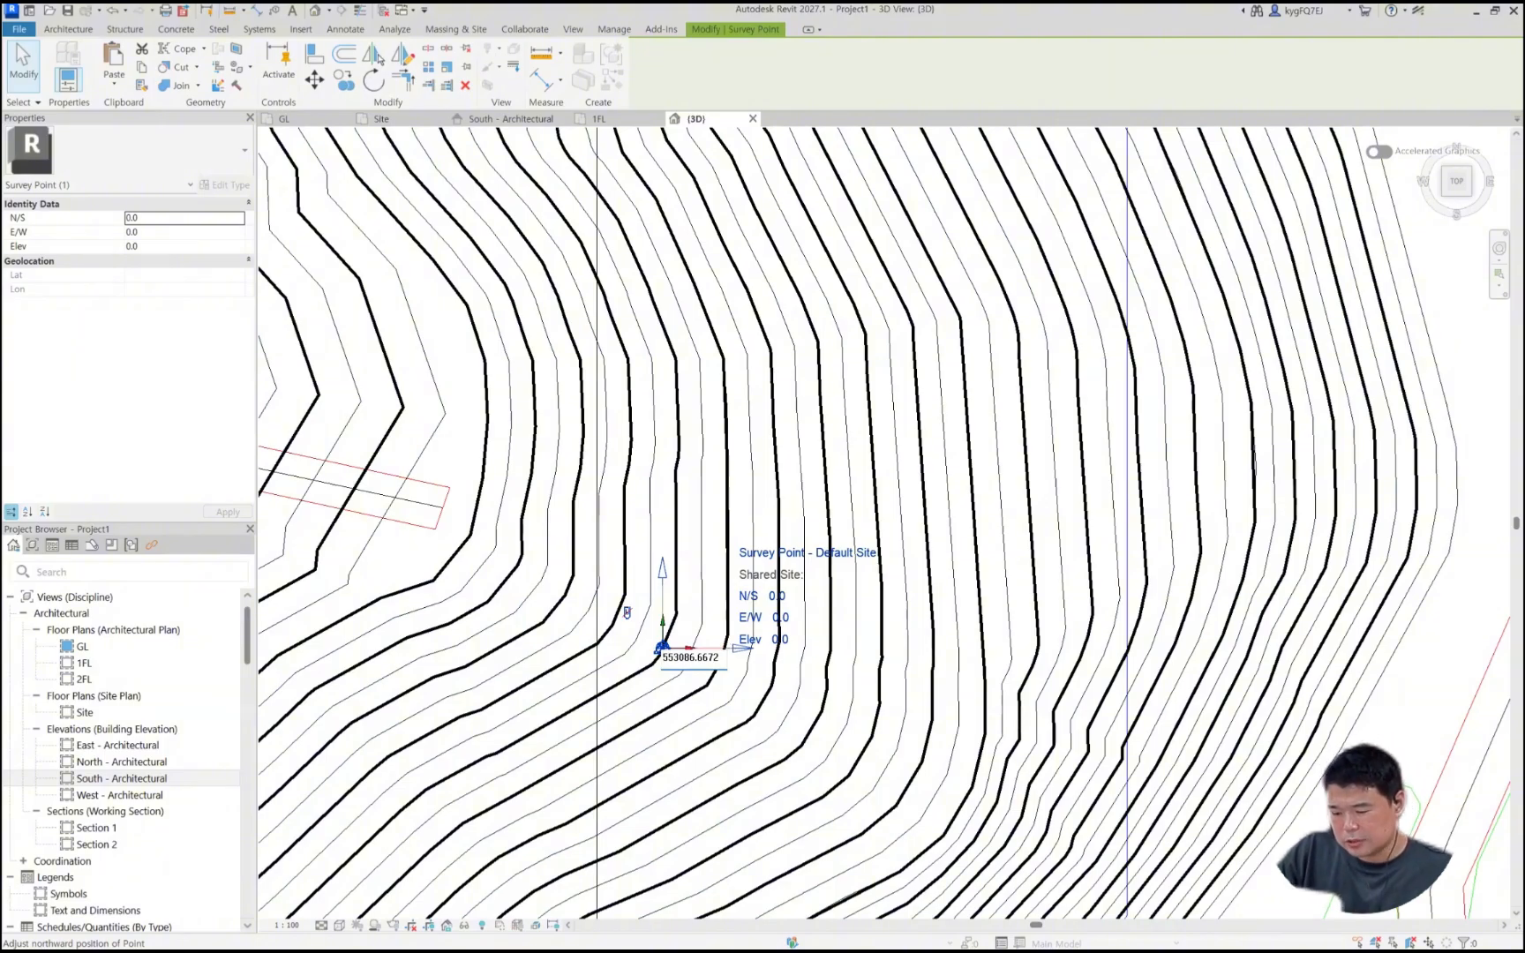
type("-")
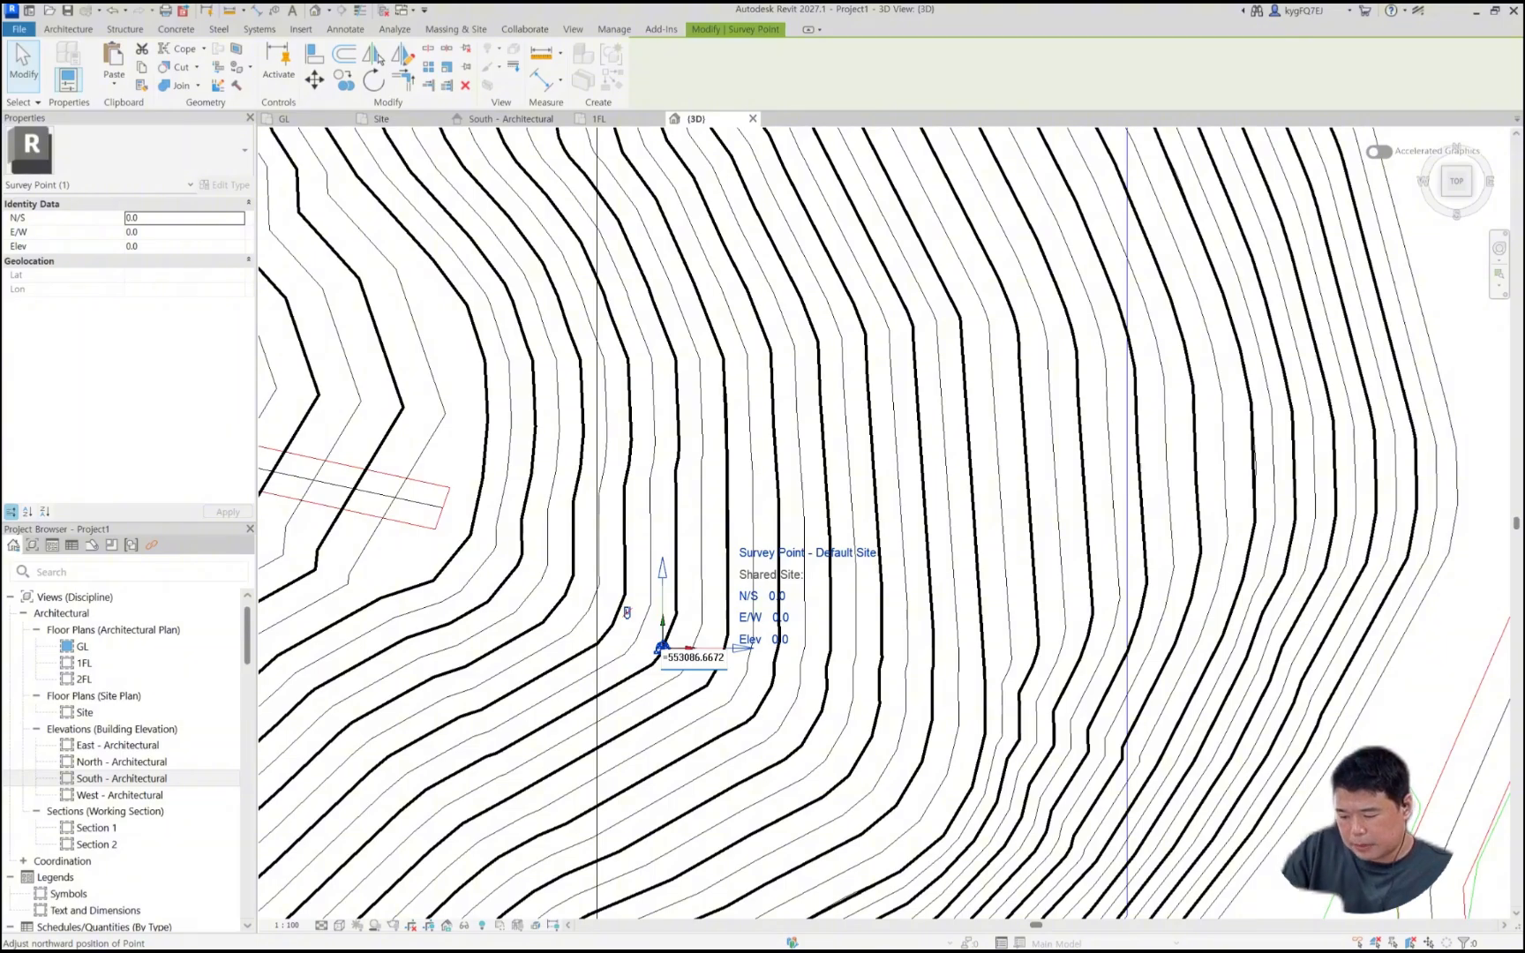
type("*1000")
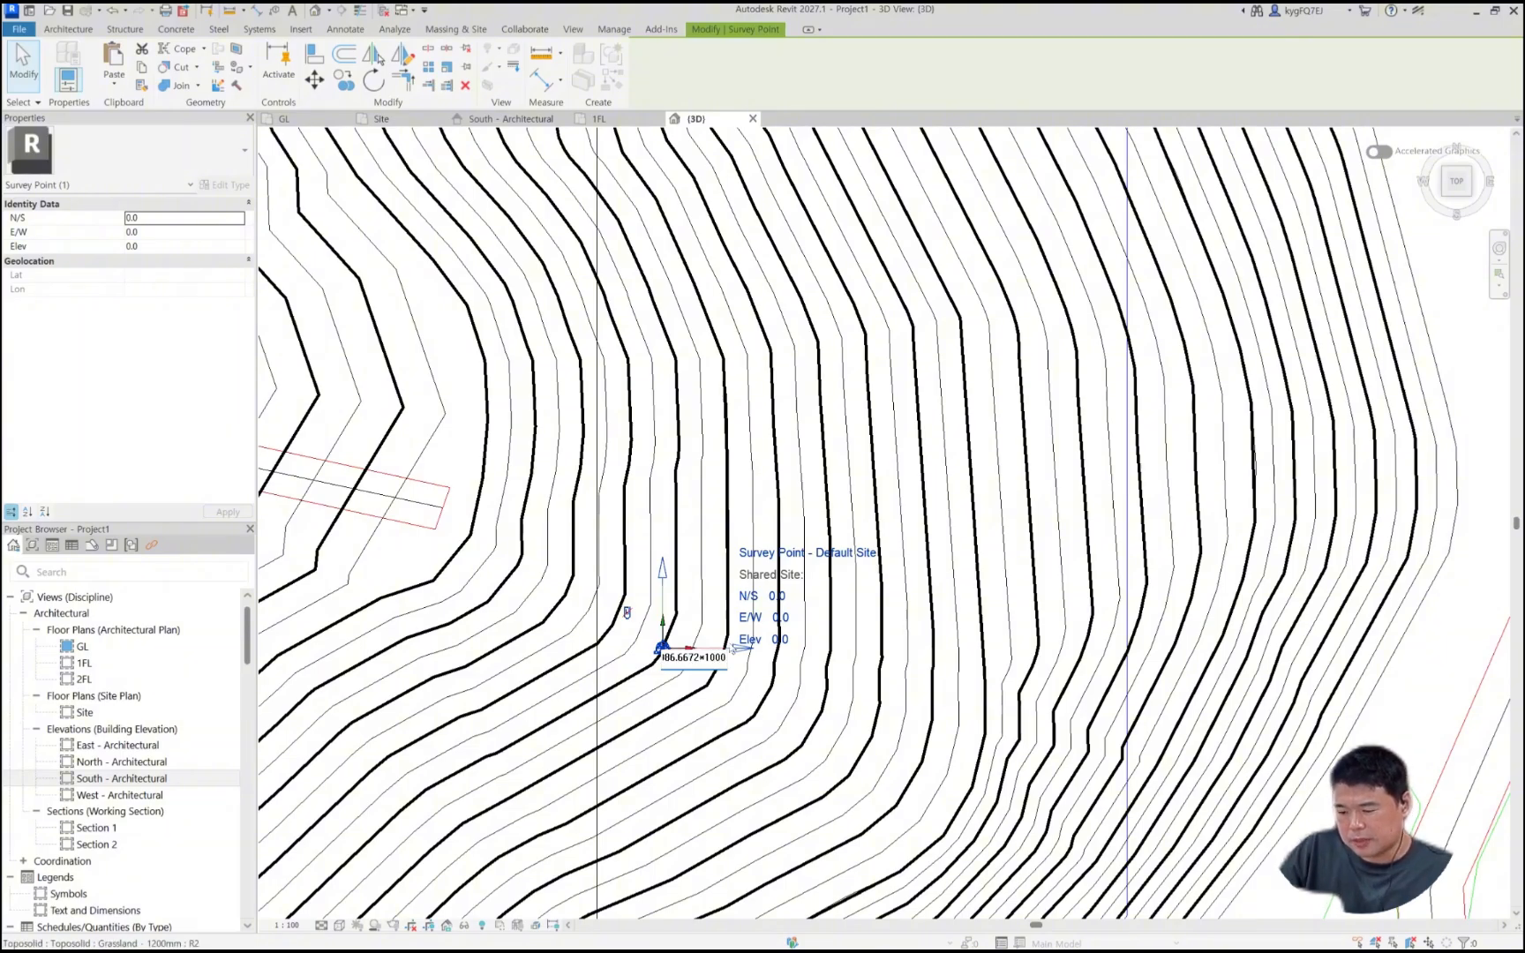
key("Return")
scroll(867, 612, "down", 5)
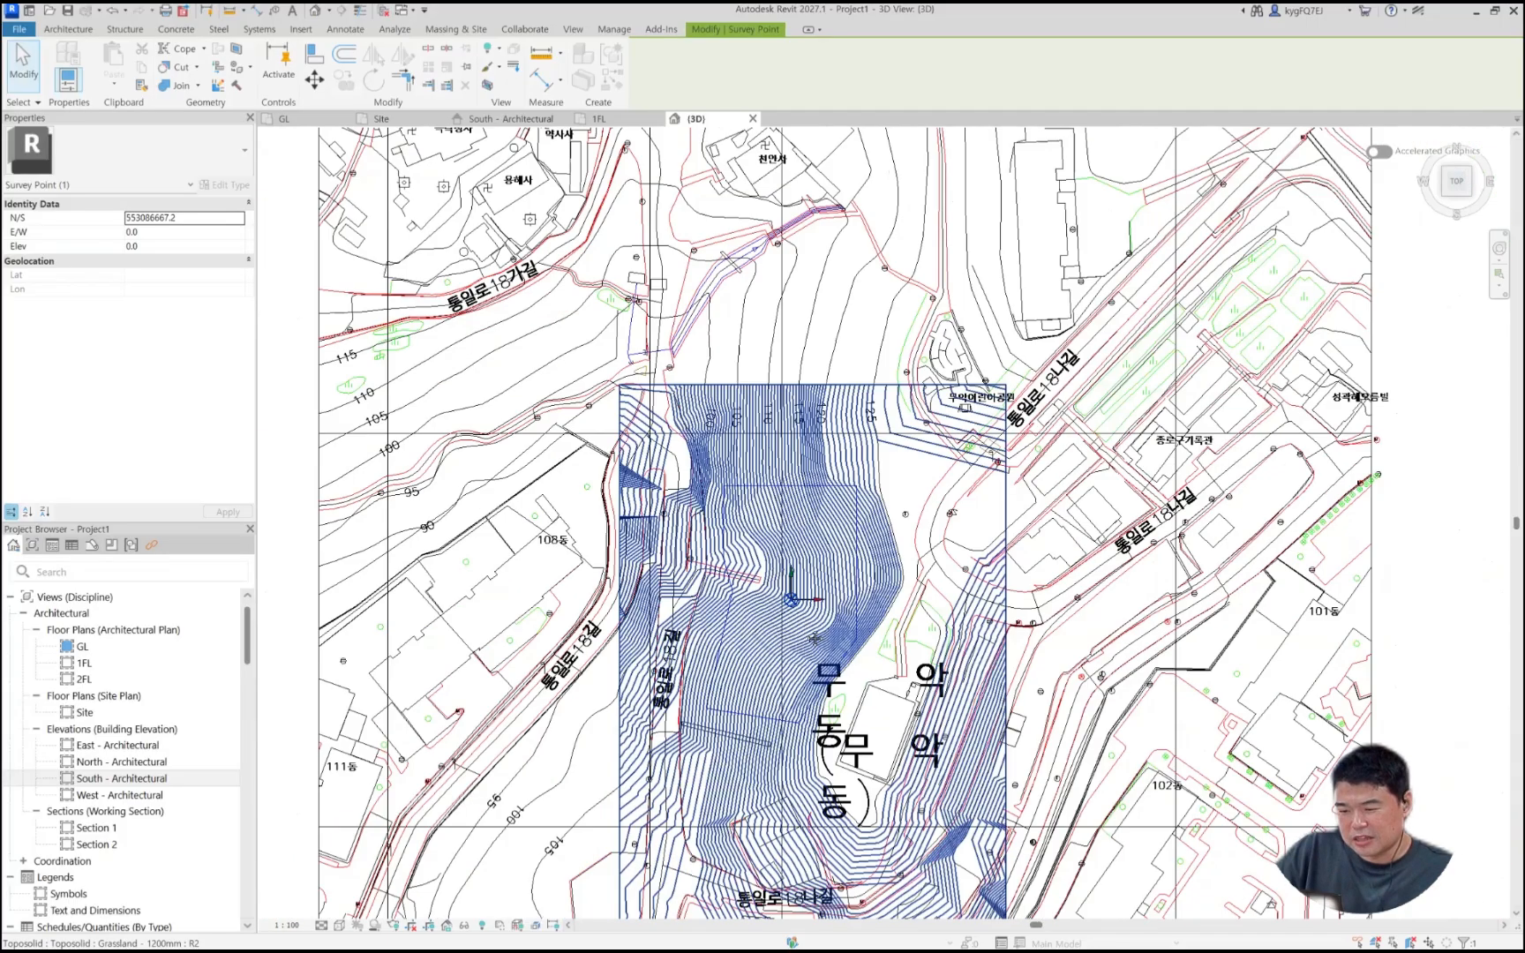
Step: Locate the survey point in the 3D view and highlight the corner's X coordinate 196485.2429 in AutoCAD's command history
scroll(781, 606, "down", 5)
middle_click_drag(782, 606, 738, 498)
scroll(740, 505, "down", 2)
key("z")
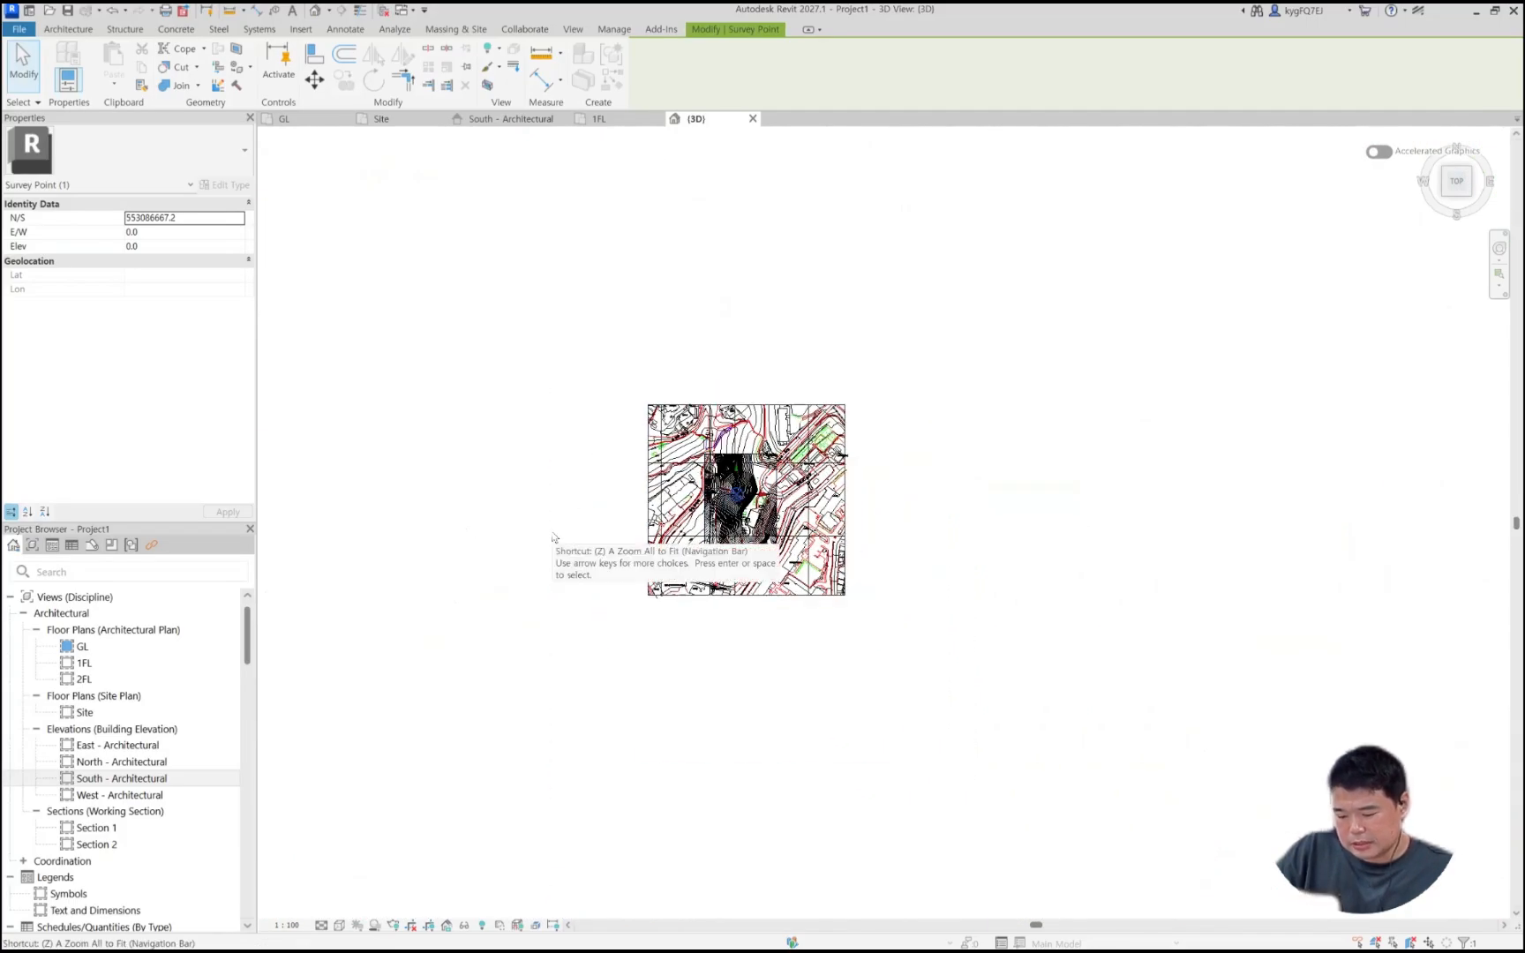
key("a")
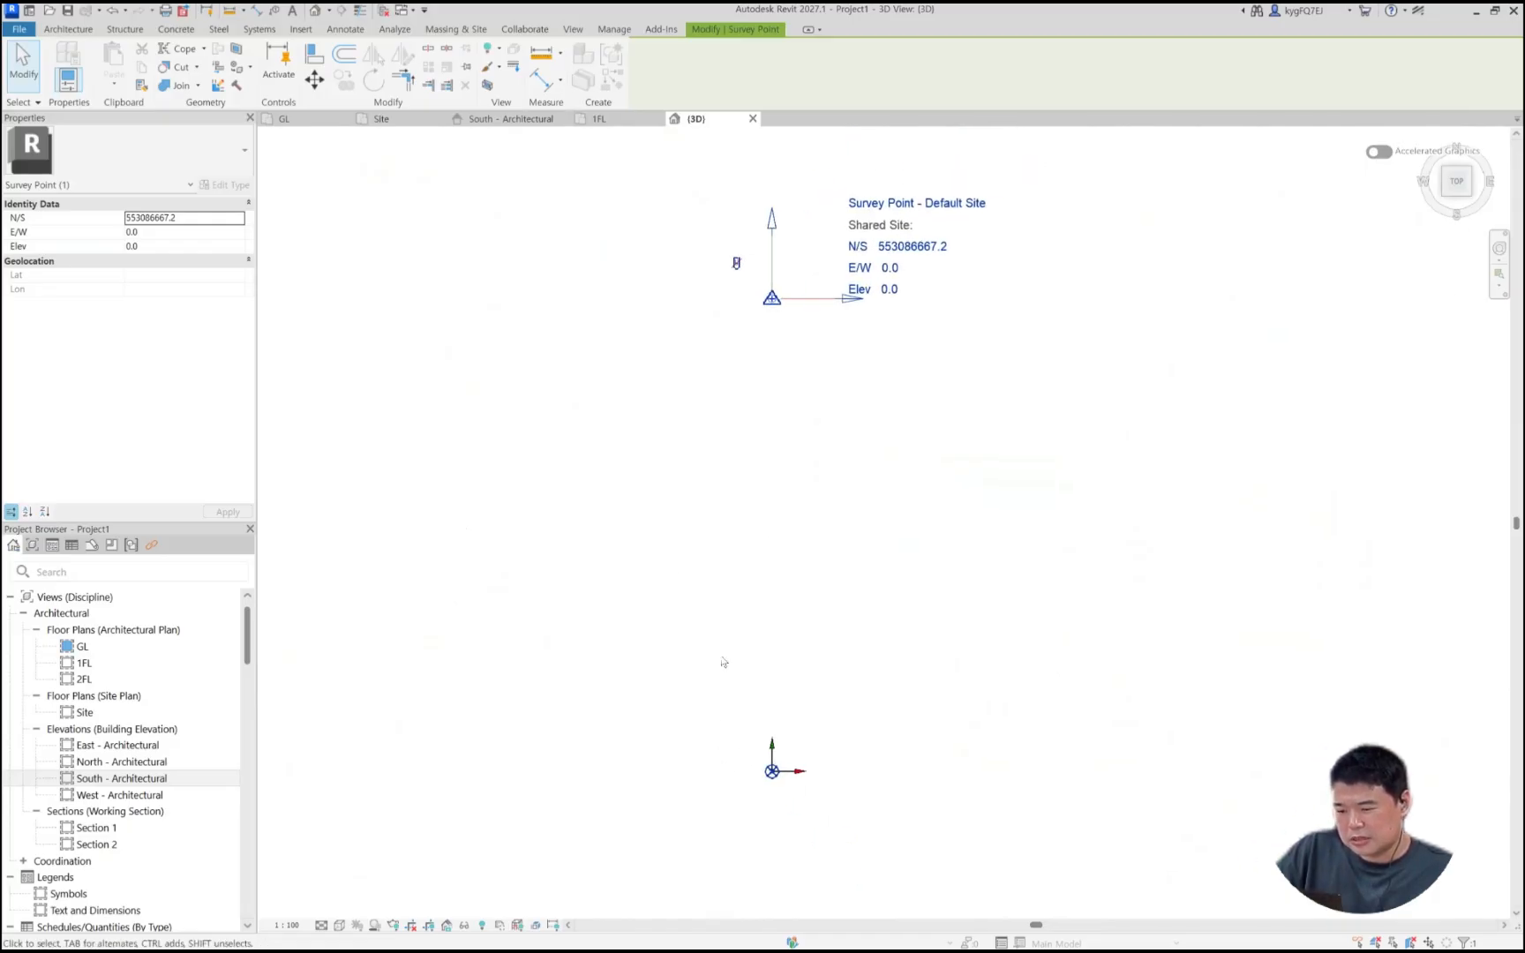
scroll(895, 259, "up", 2)
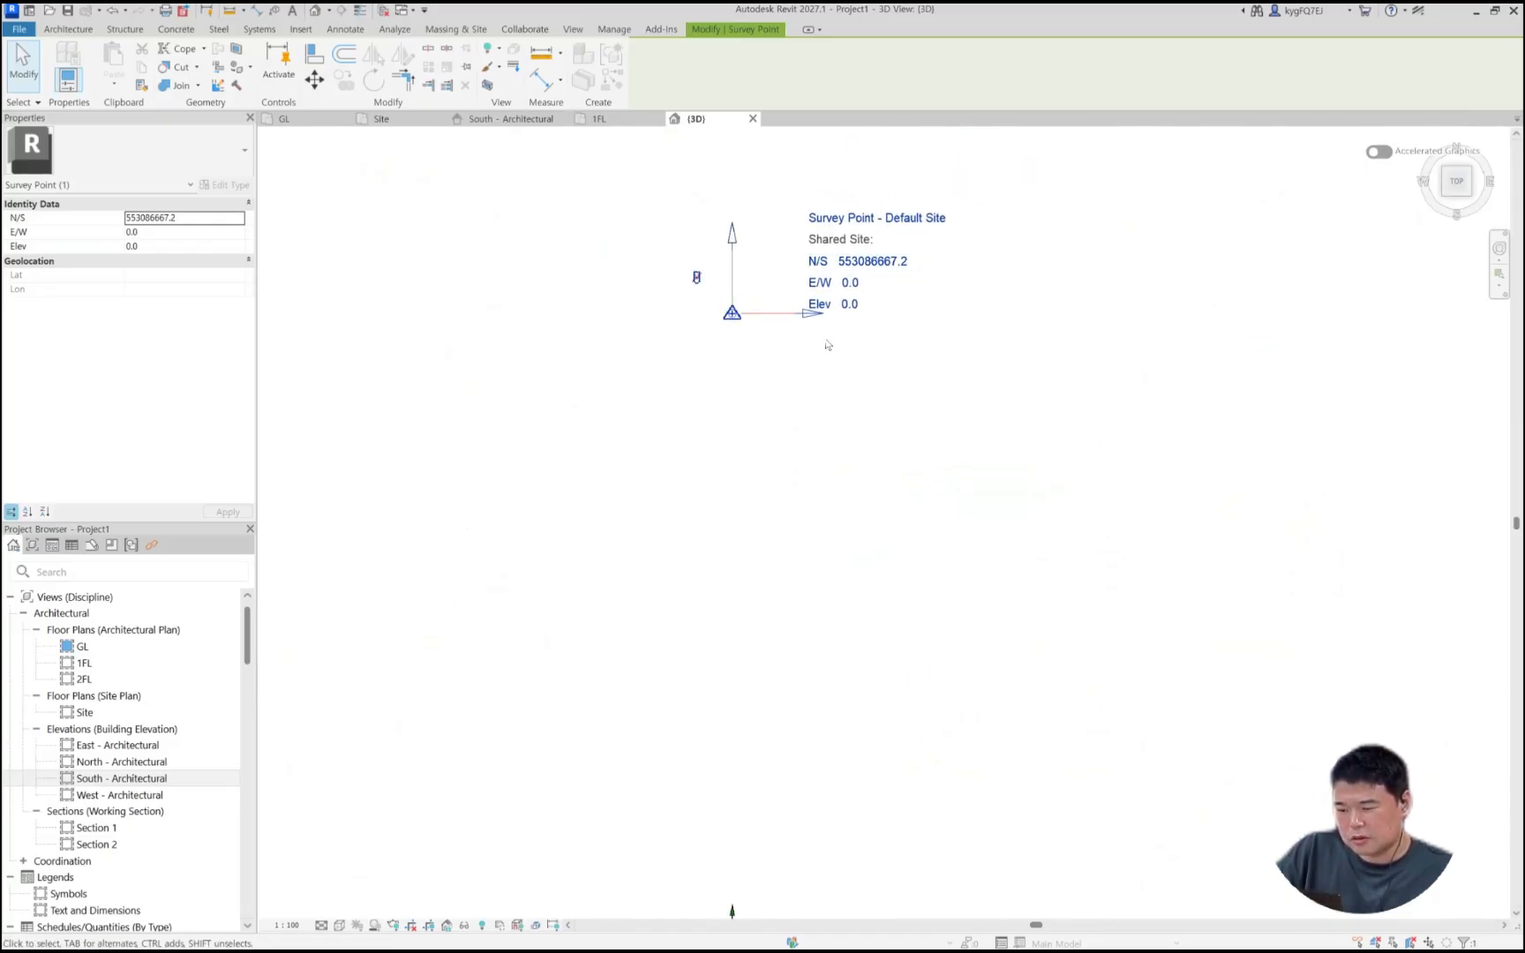
key("alt+Tab")
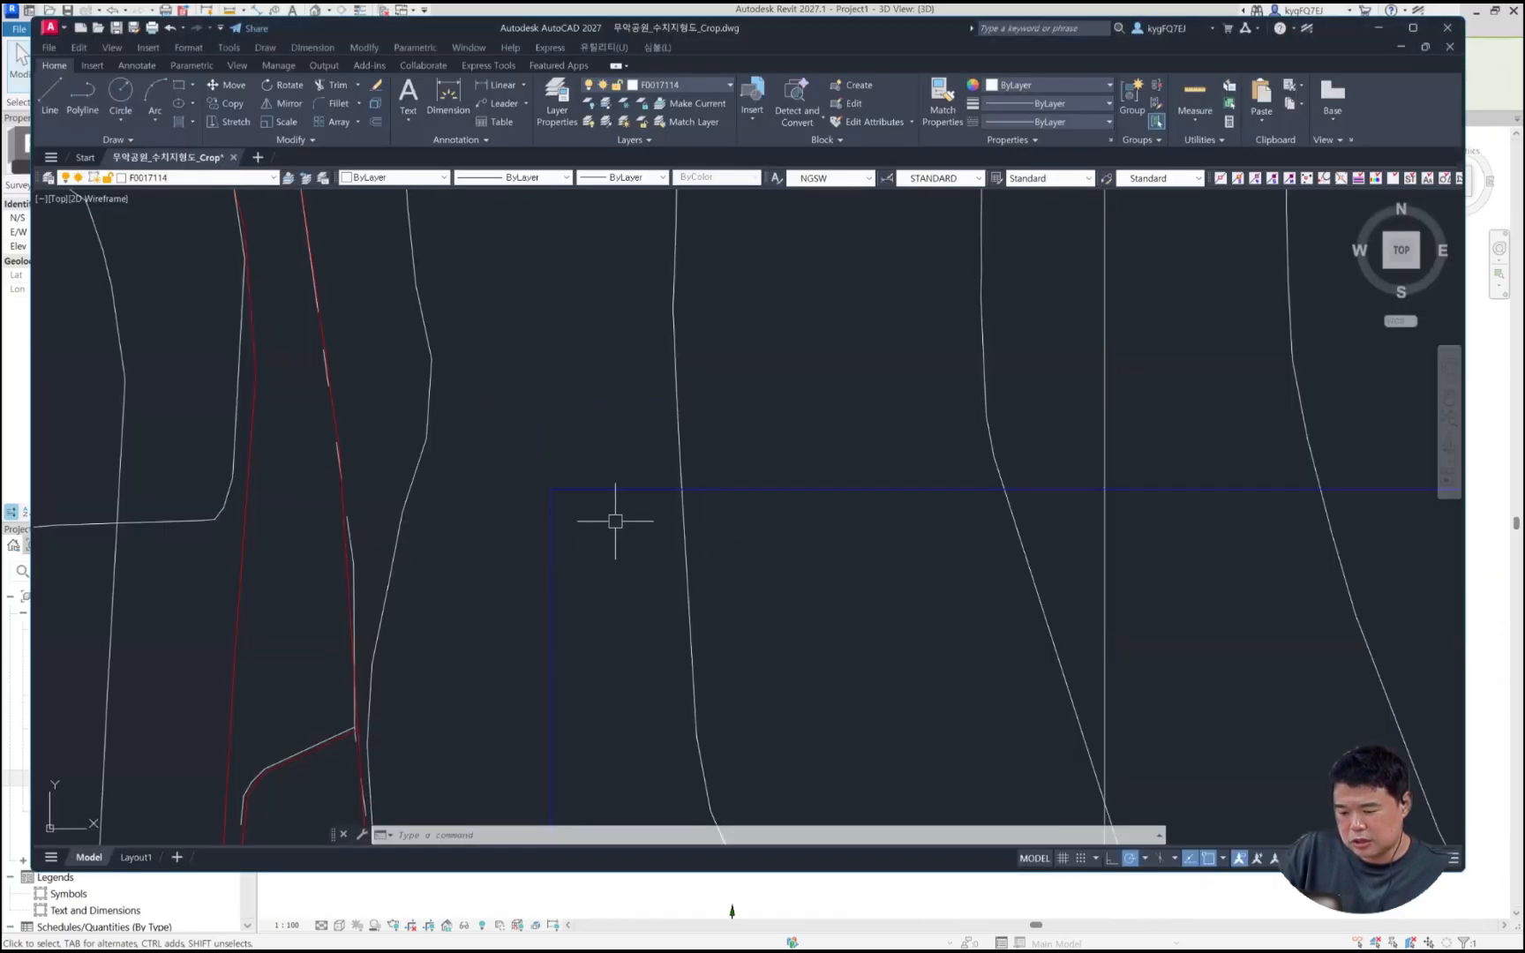
key("F2")
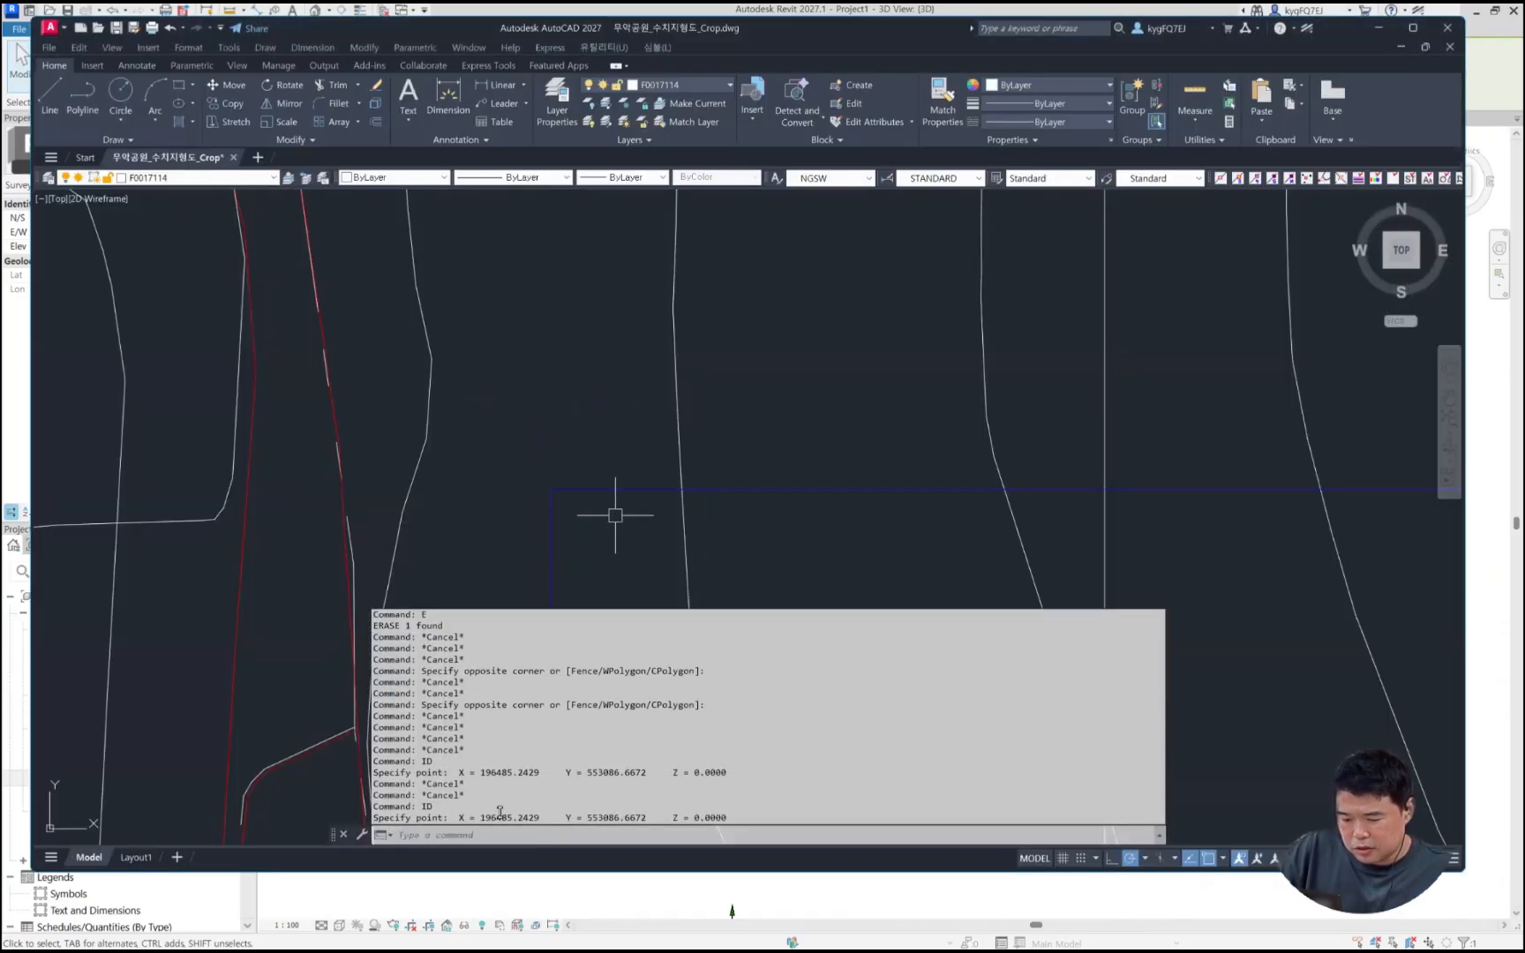
double_click(499, 813)
left_click_drag(540, 818, 481, 822)
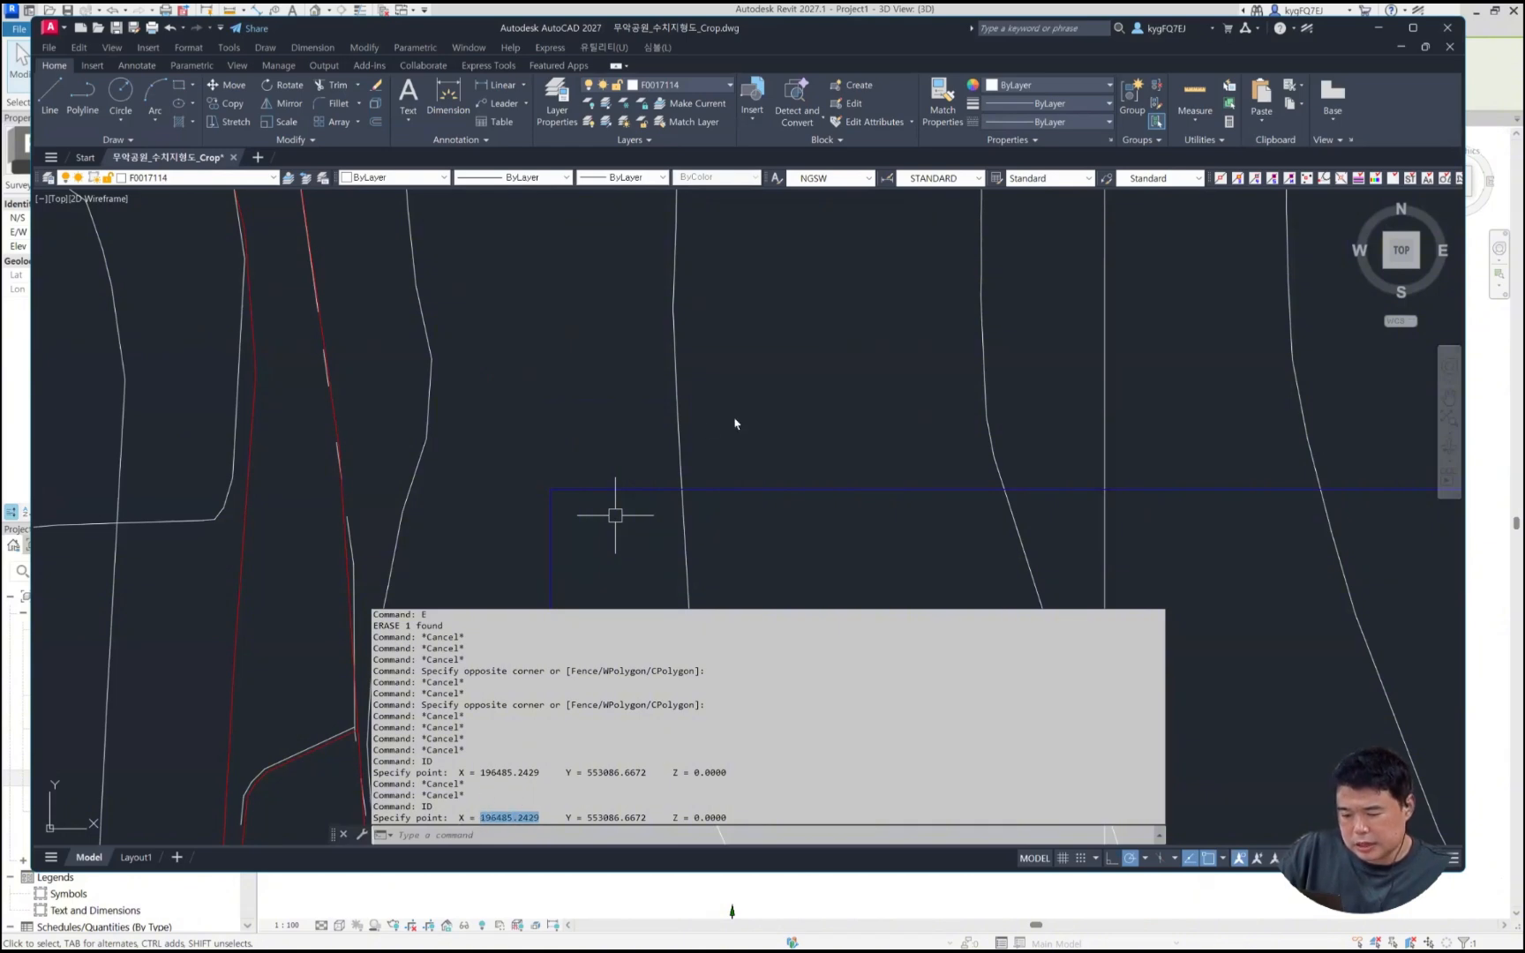
Step: Query the blue boundary's northwest corner with the ID command and copy its X coordinate 196485.2429 from the command history
scroll(615, 515, "down", 3)
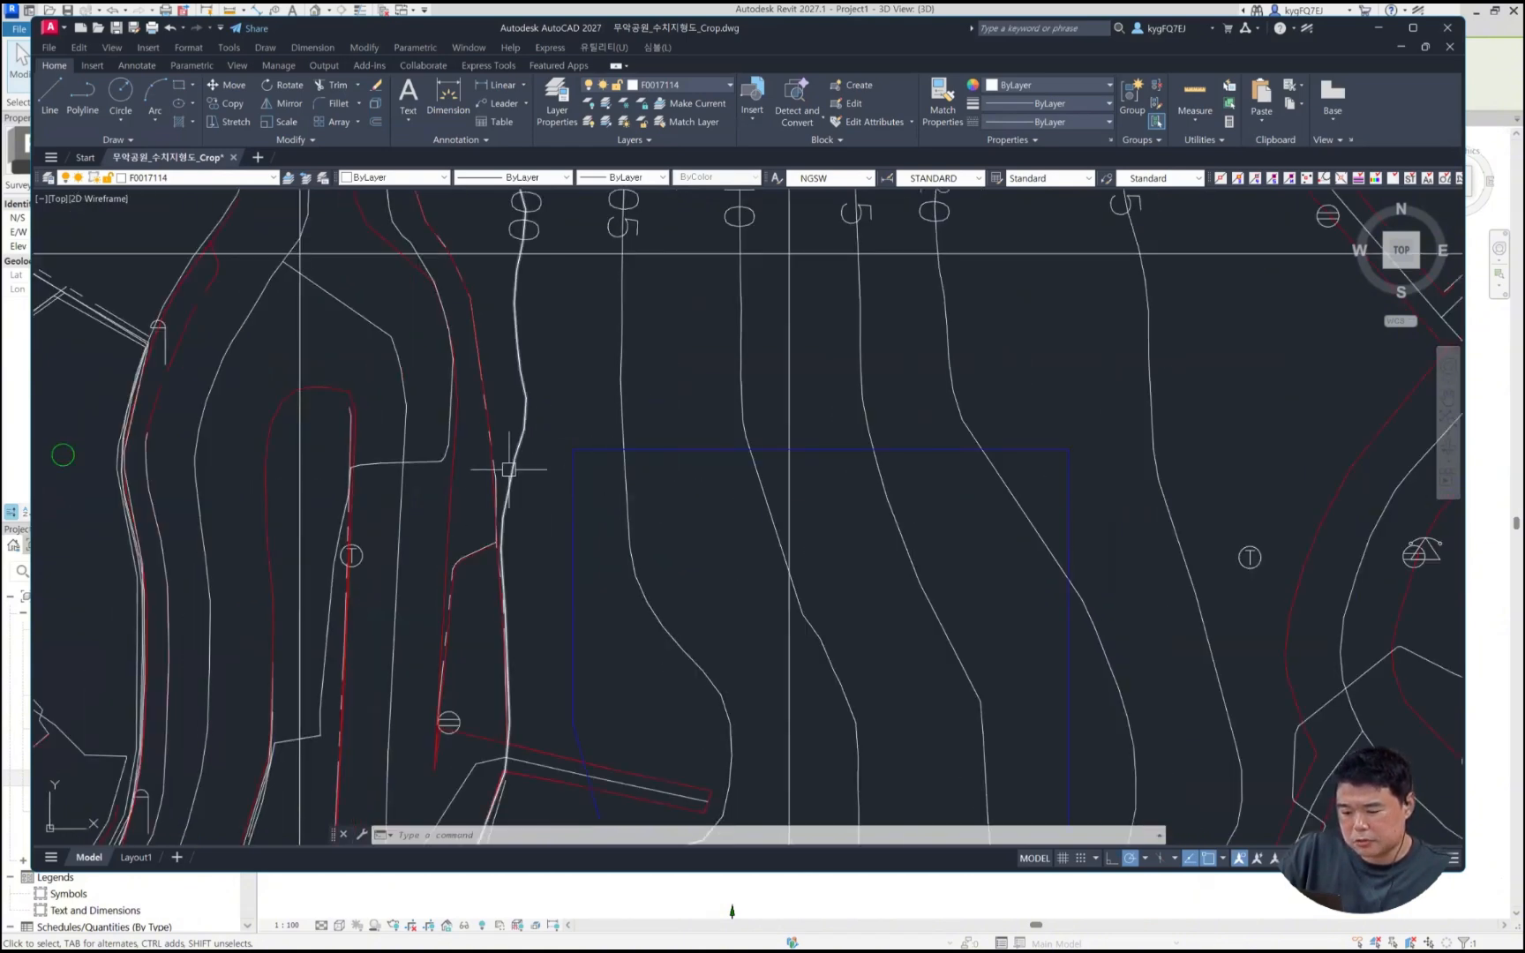
type("id")
key("Return")
left_click(574, 450)
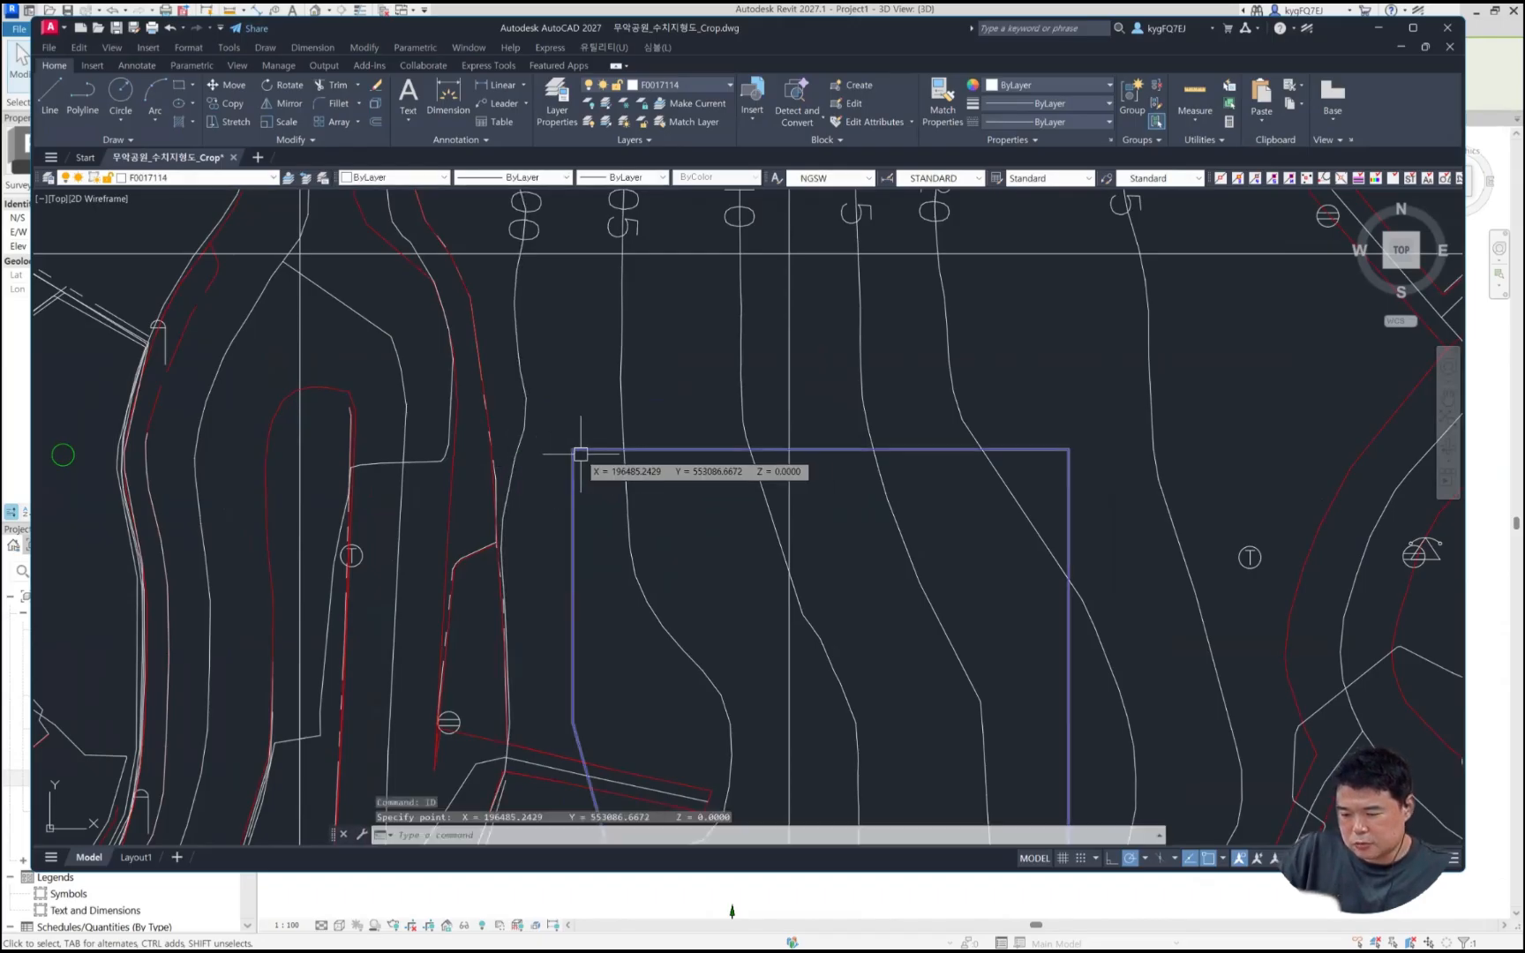
key("F2")
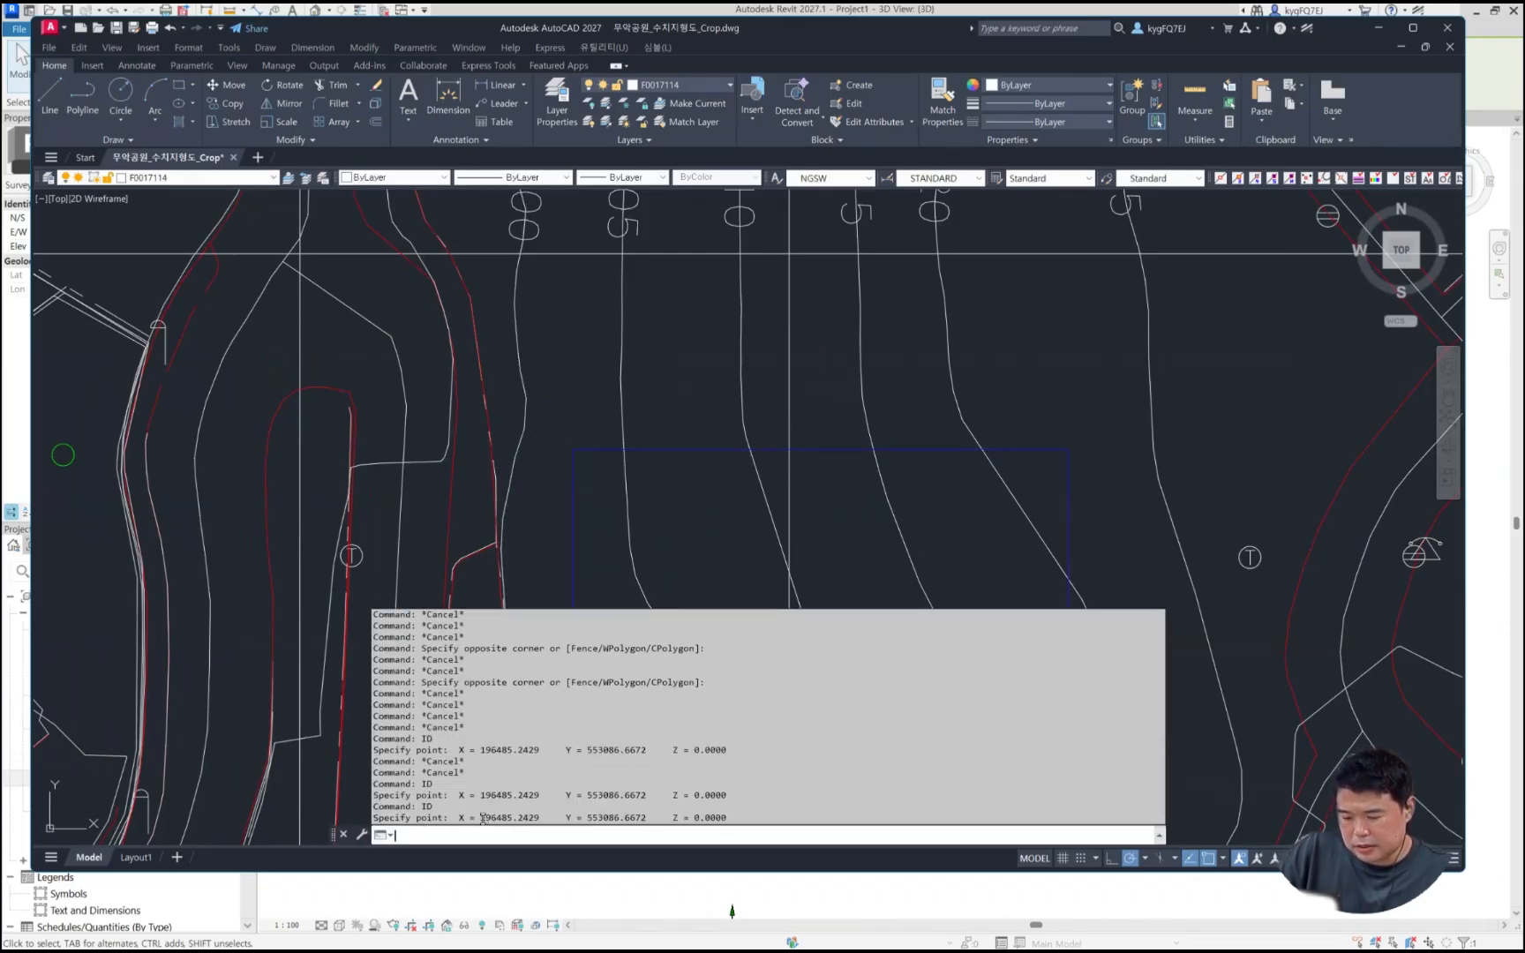
left_click_drag(481, 818, 541, 820)
key("ctrl+c")
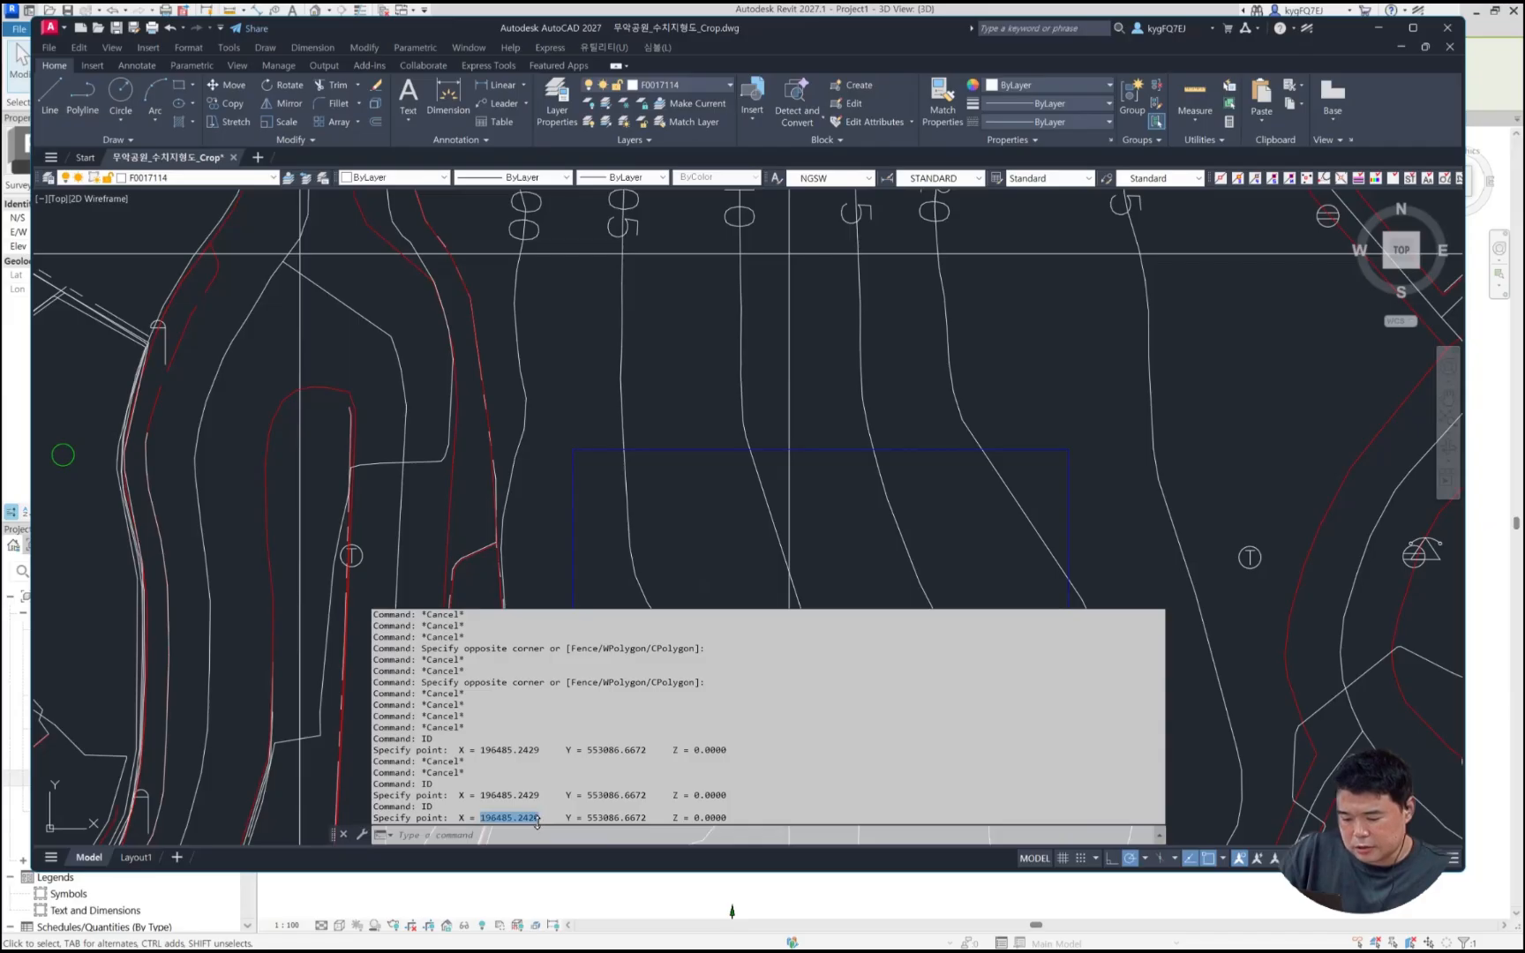
Step: Set the survey point's E/W value in Revit with the formula =196485.2429*1000
key("alt+Tab")
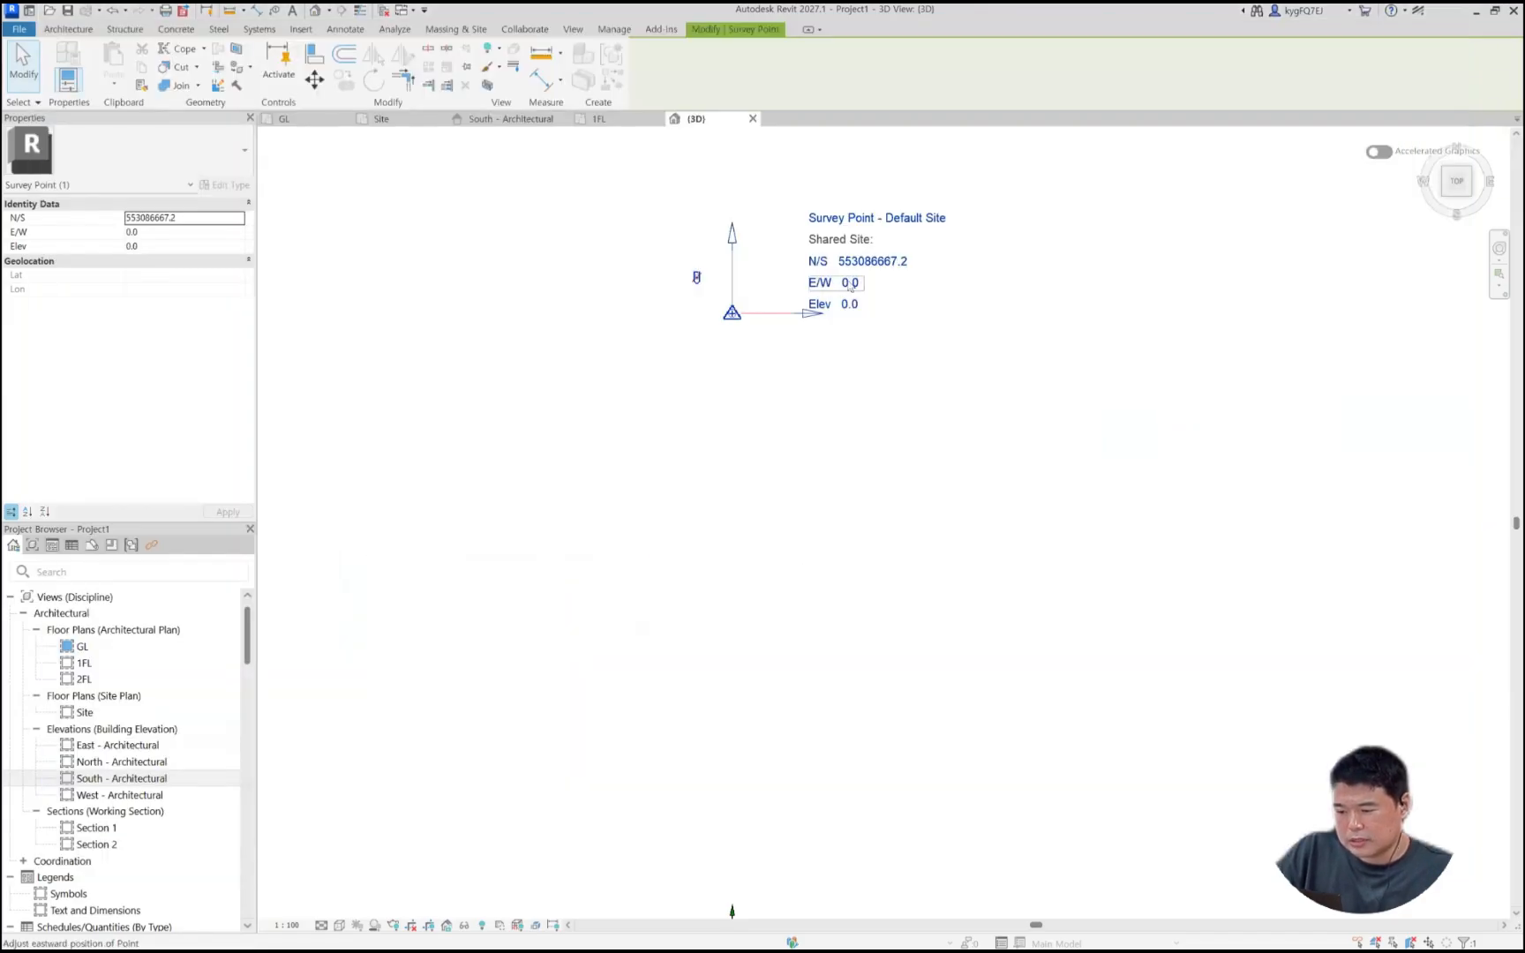
left_click(850, 285)
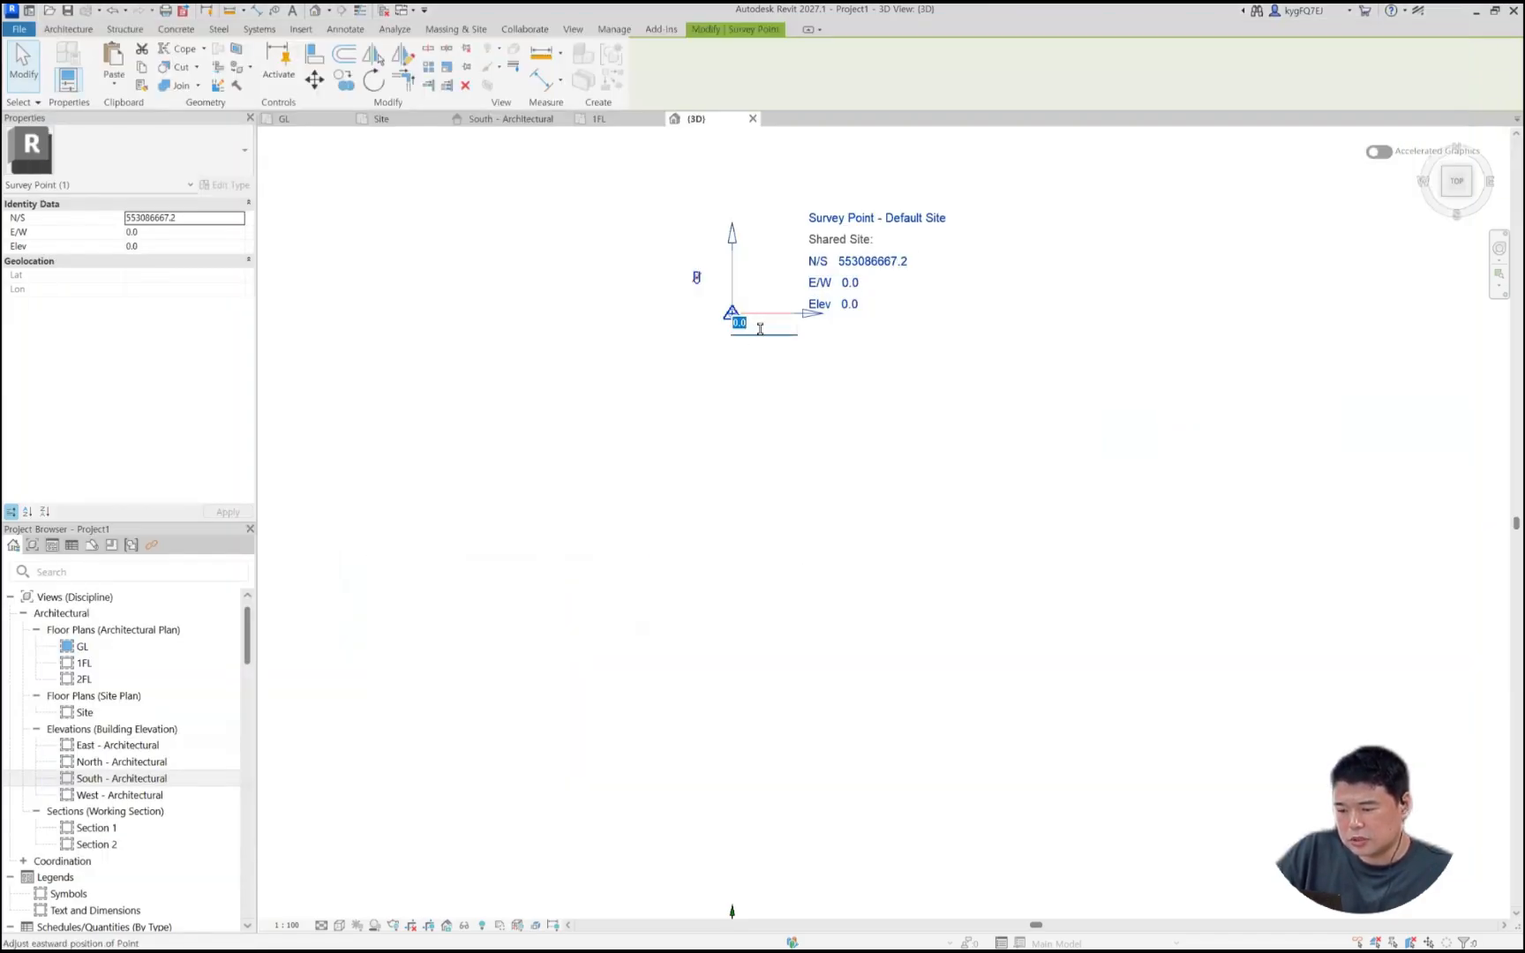
key("ctrl+v")
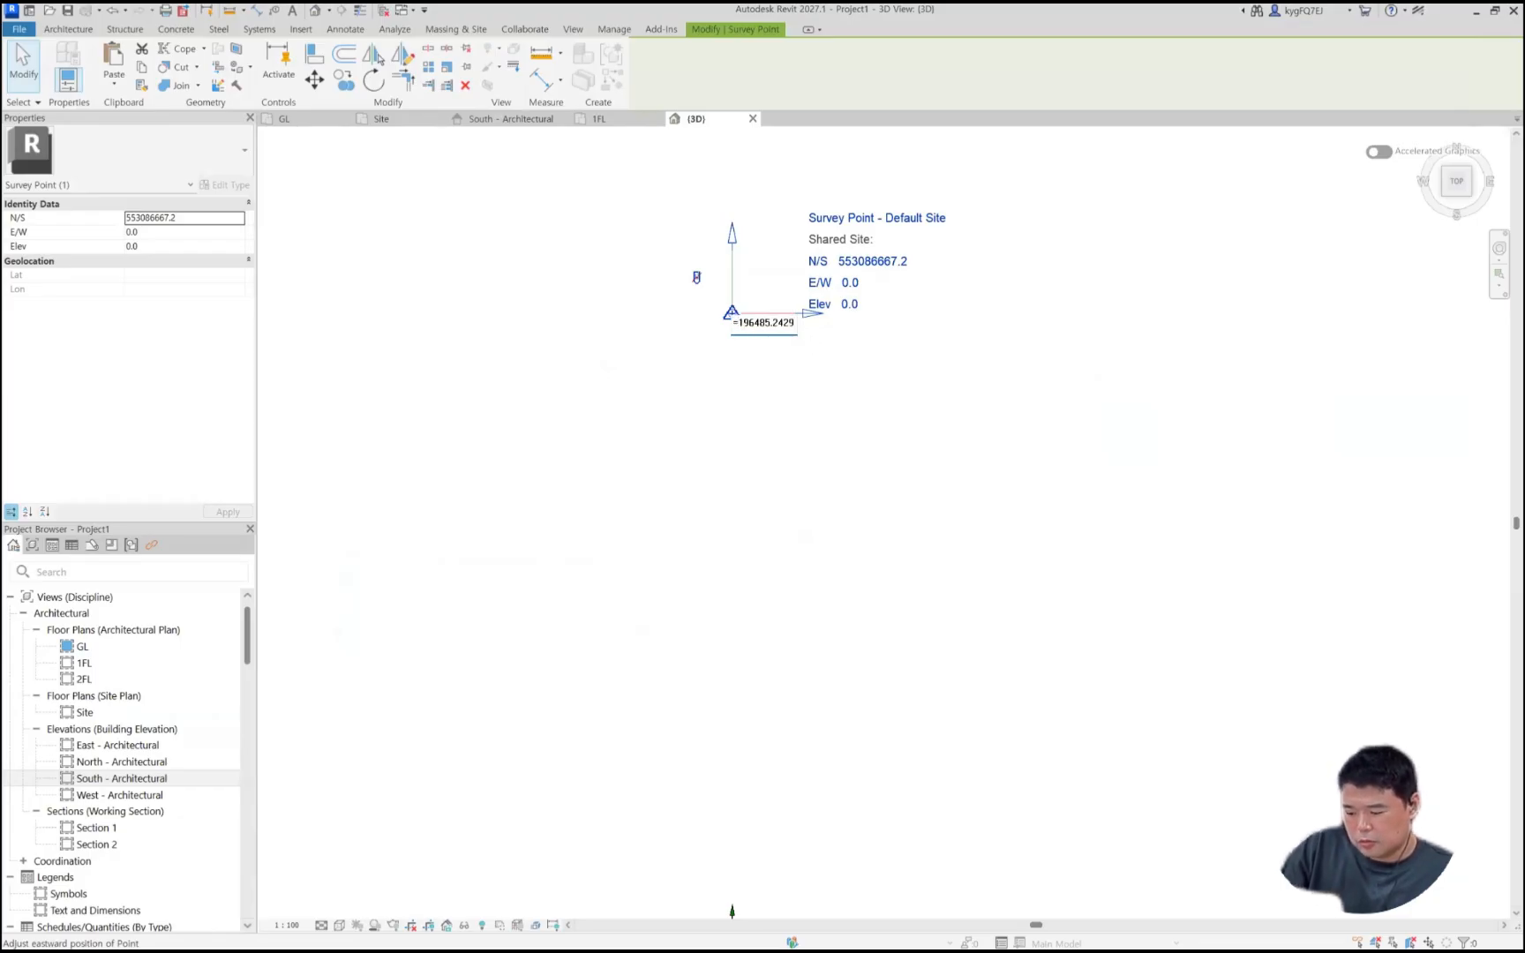
type("*100")
key("Return")
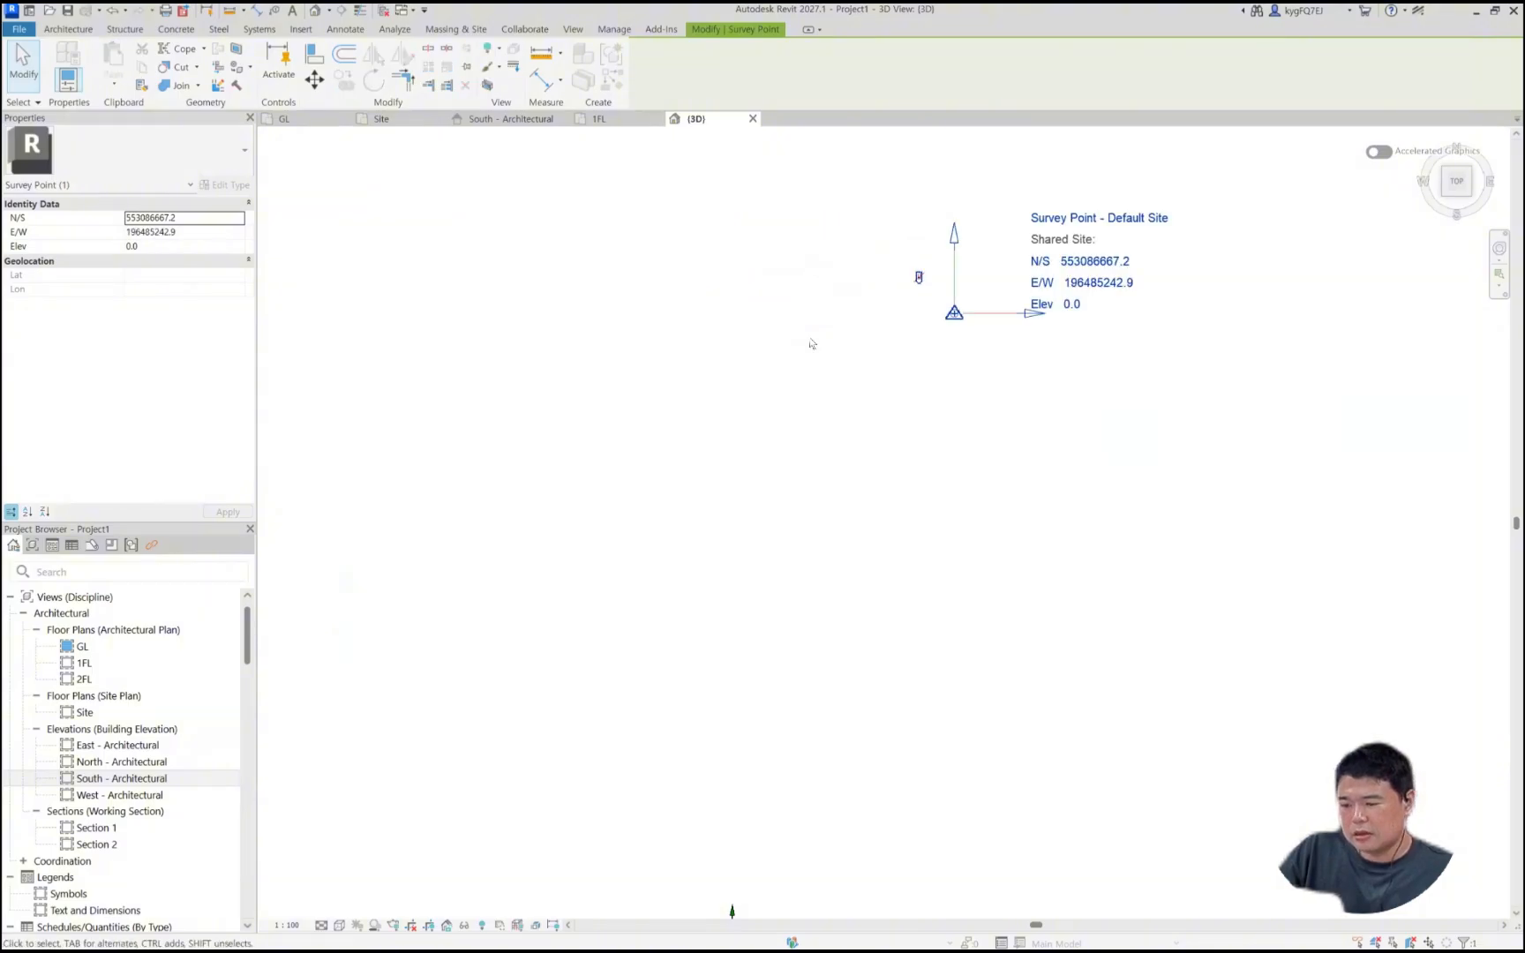
Step: Review the blue boundary's northwest corner in AutoCAD and clip the survey point in Revit
scroll(1011, 393, "down", 5)
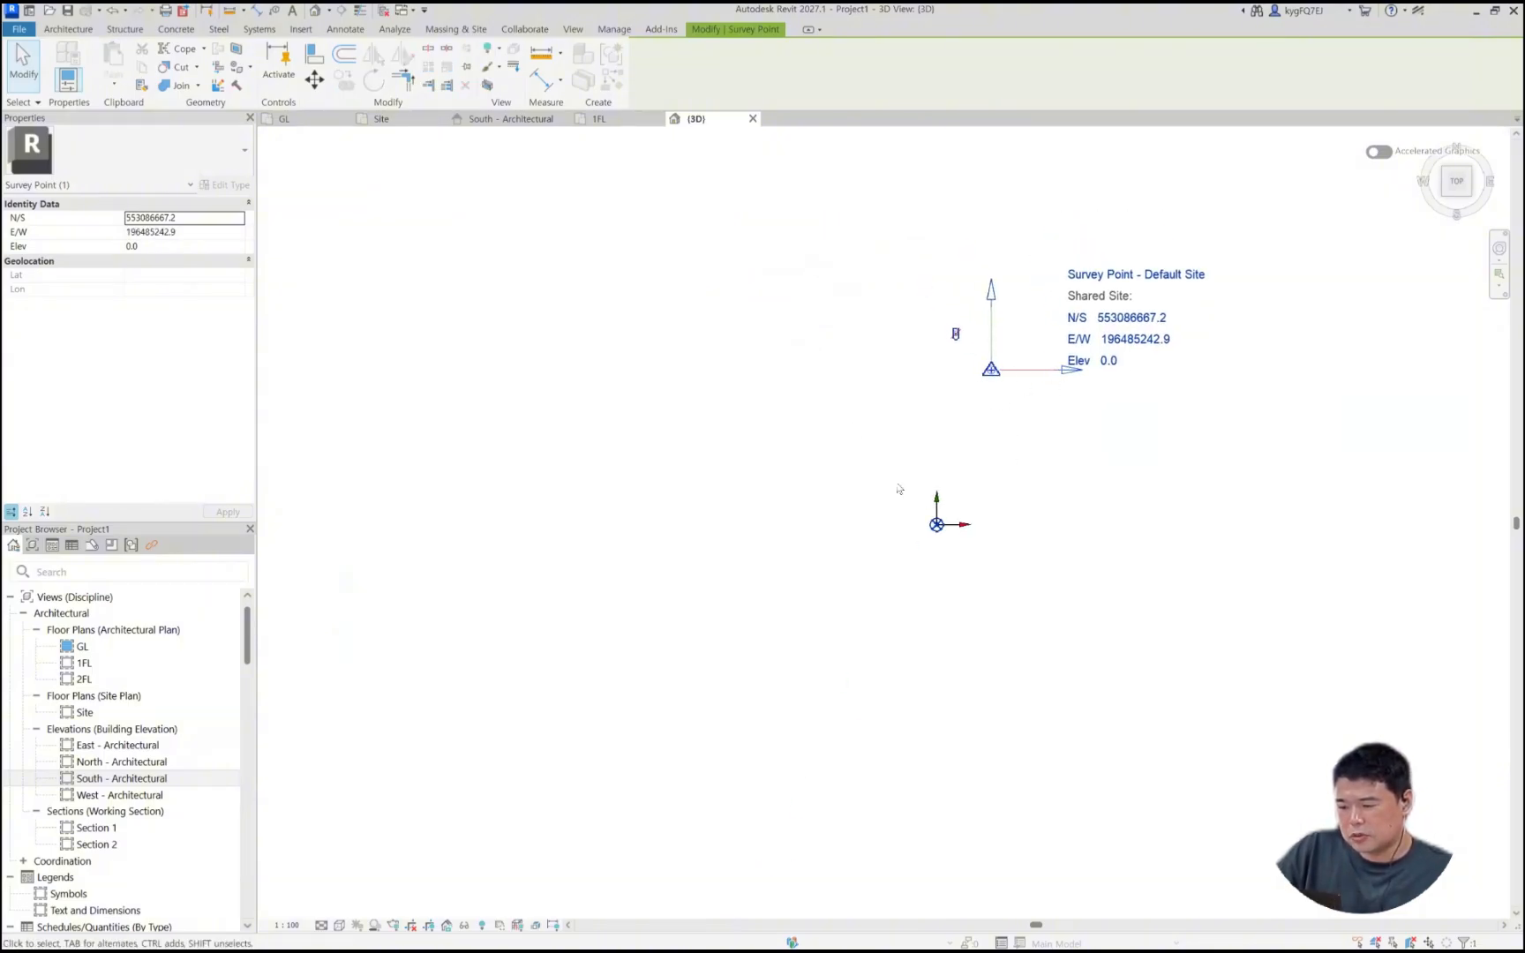
key("alt+Tab")
left_click(590, 462)
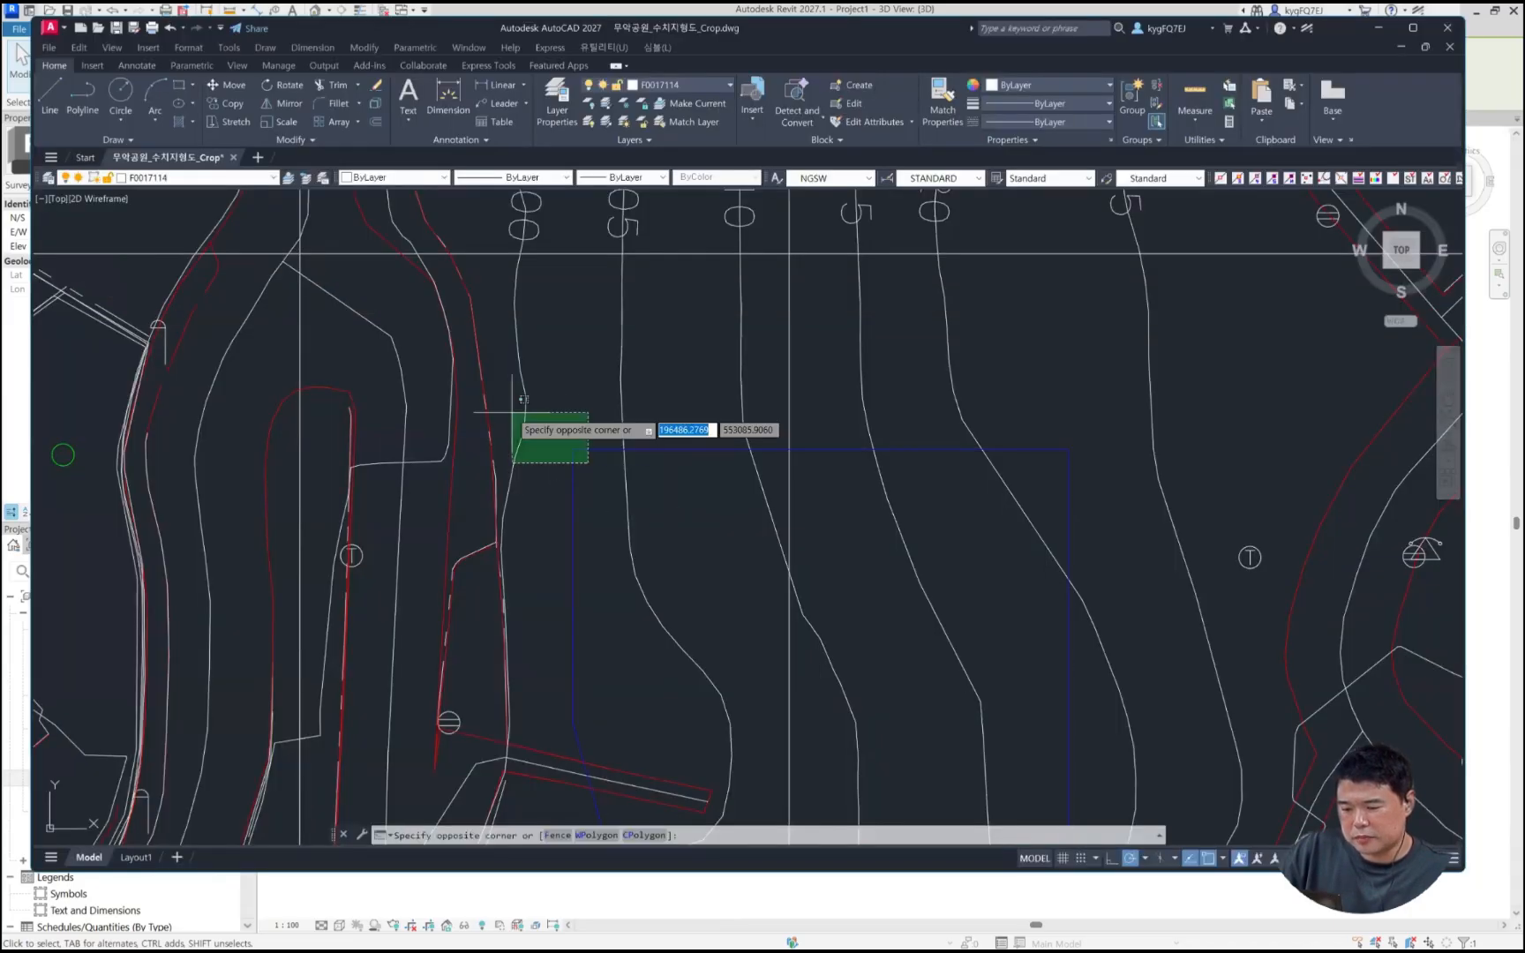
left_click(519, 412)
key("alt+Tab")
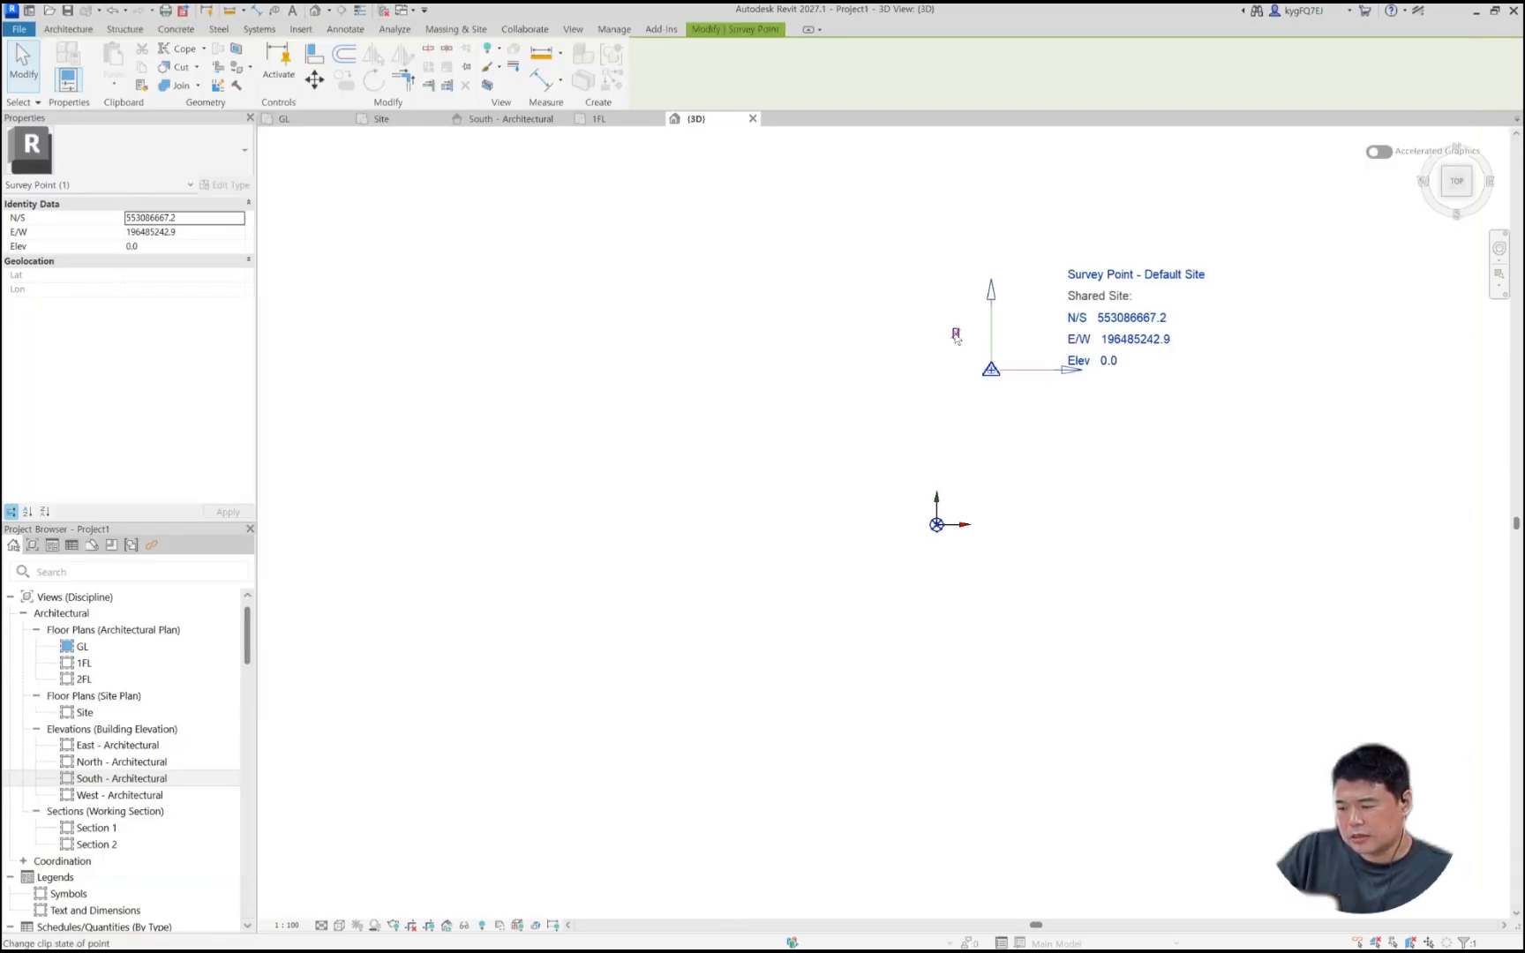
left_click(956, 335)
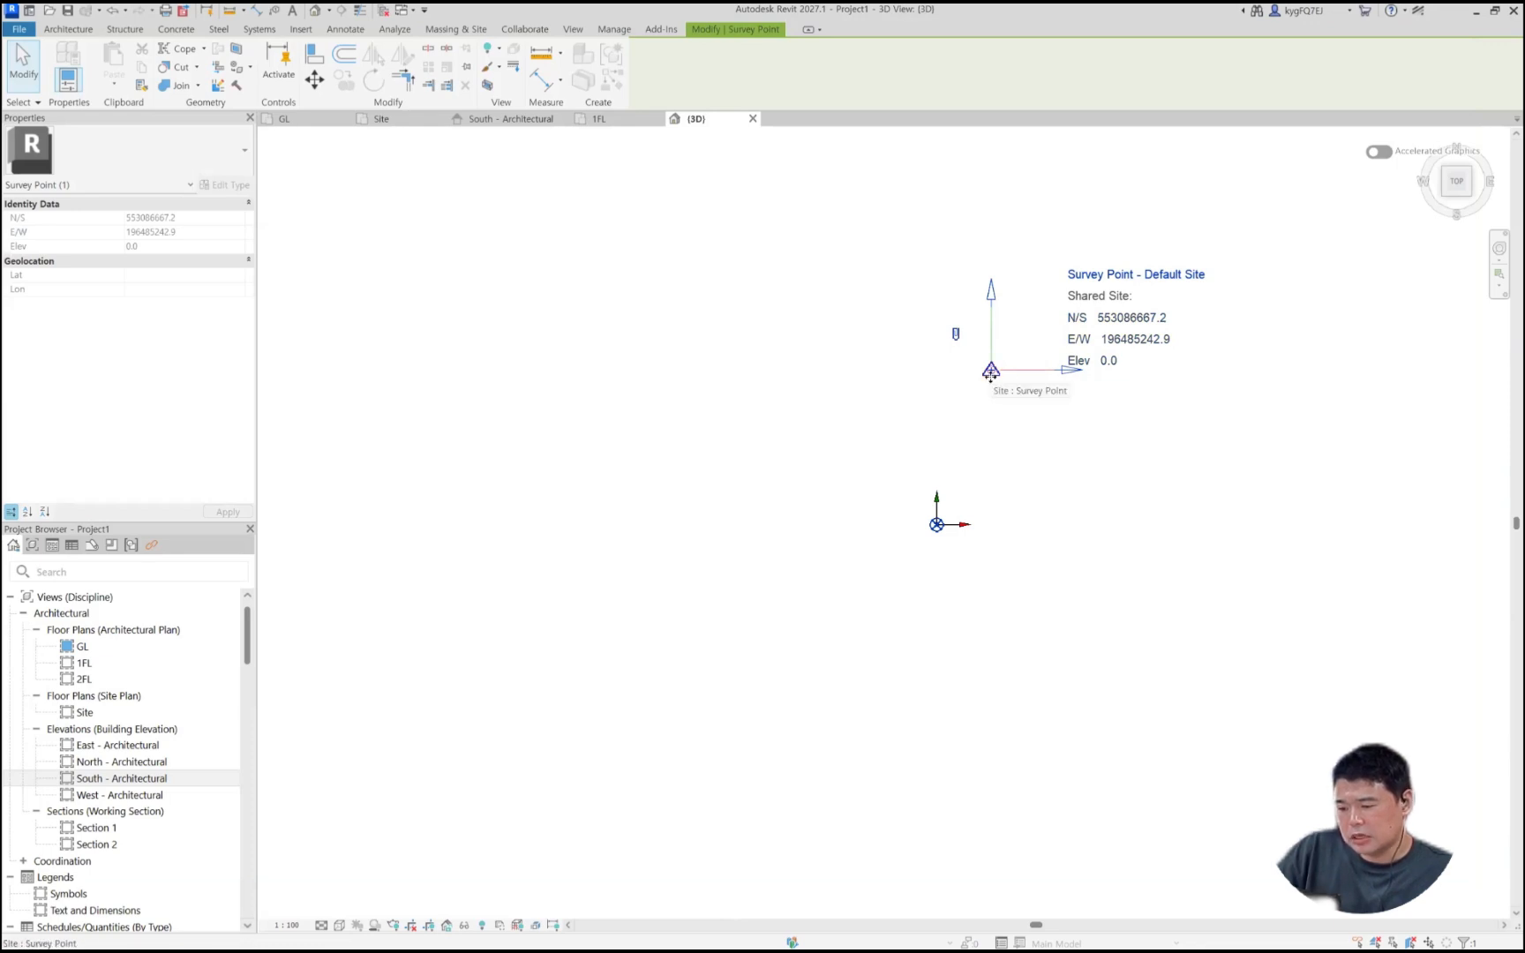
Step: Bring the clipped survey point back to the project base point with the Move command
left_click_drag(991, 371, 903, 518)
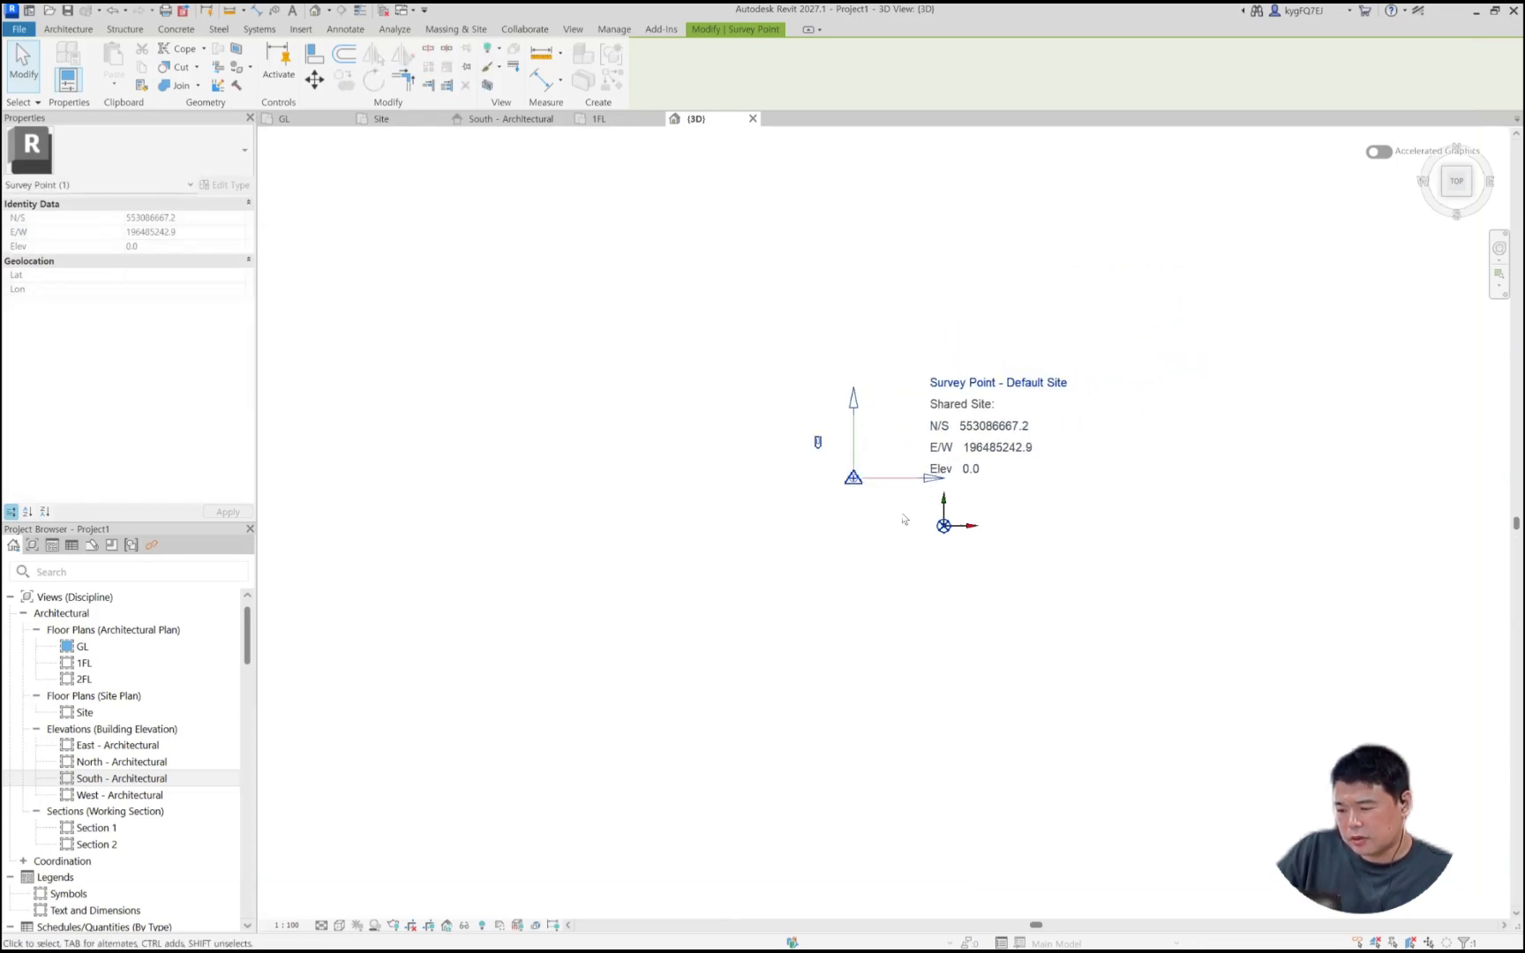
scroll(902, 516, "up", 2)
left_click_drag(808, 444, 1053, 439)
scroll(963, 522, "up", 2)
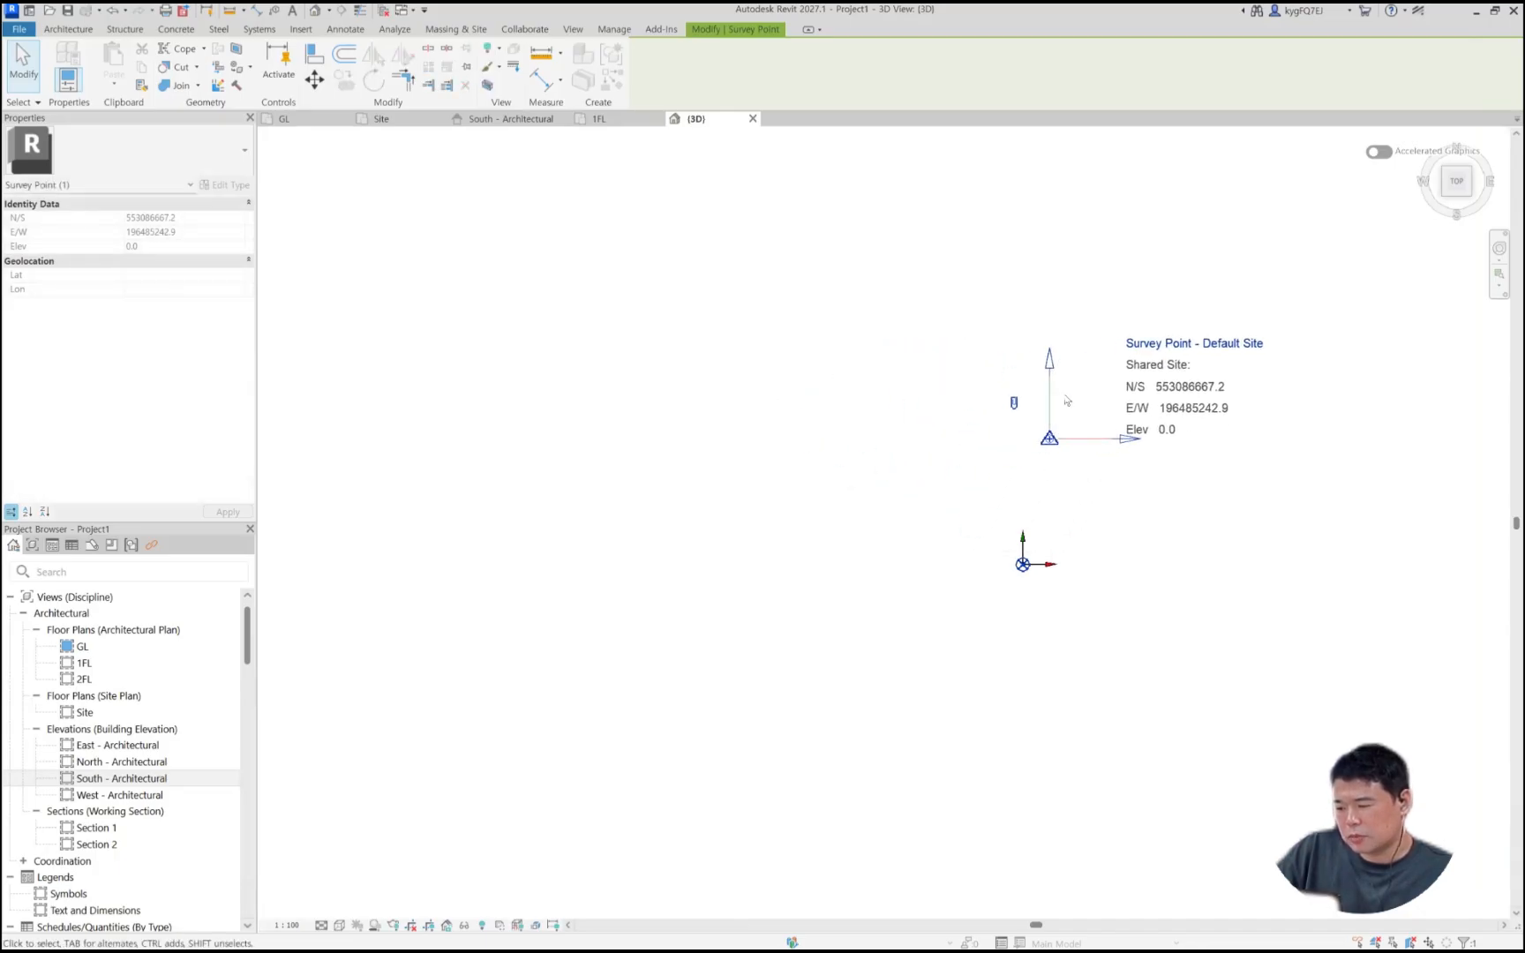
scroll(1085, 494, "up", 3)
key("m")
key("v")
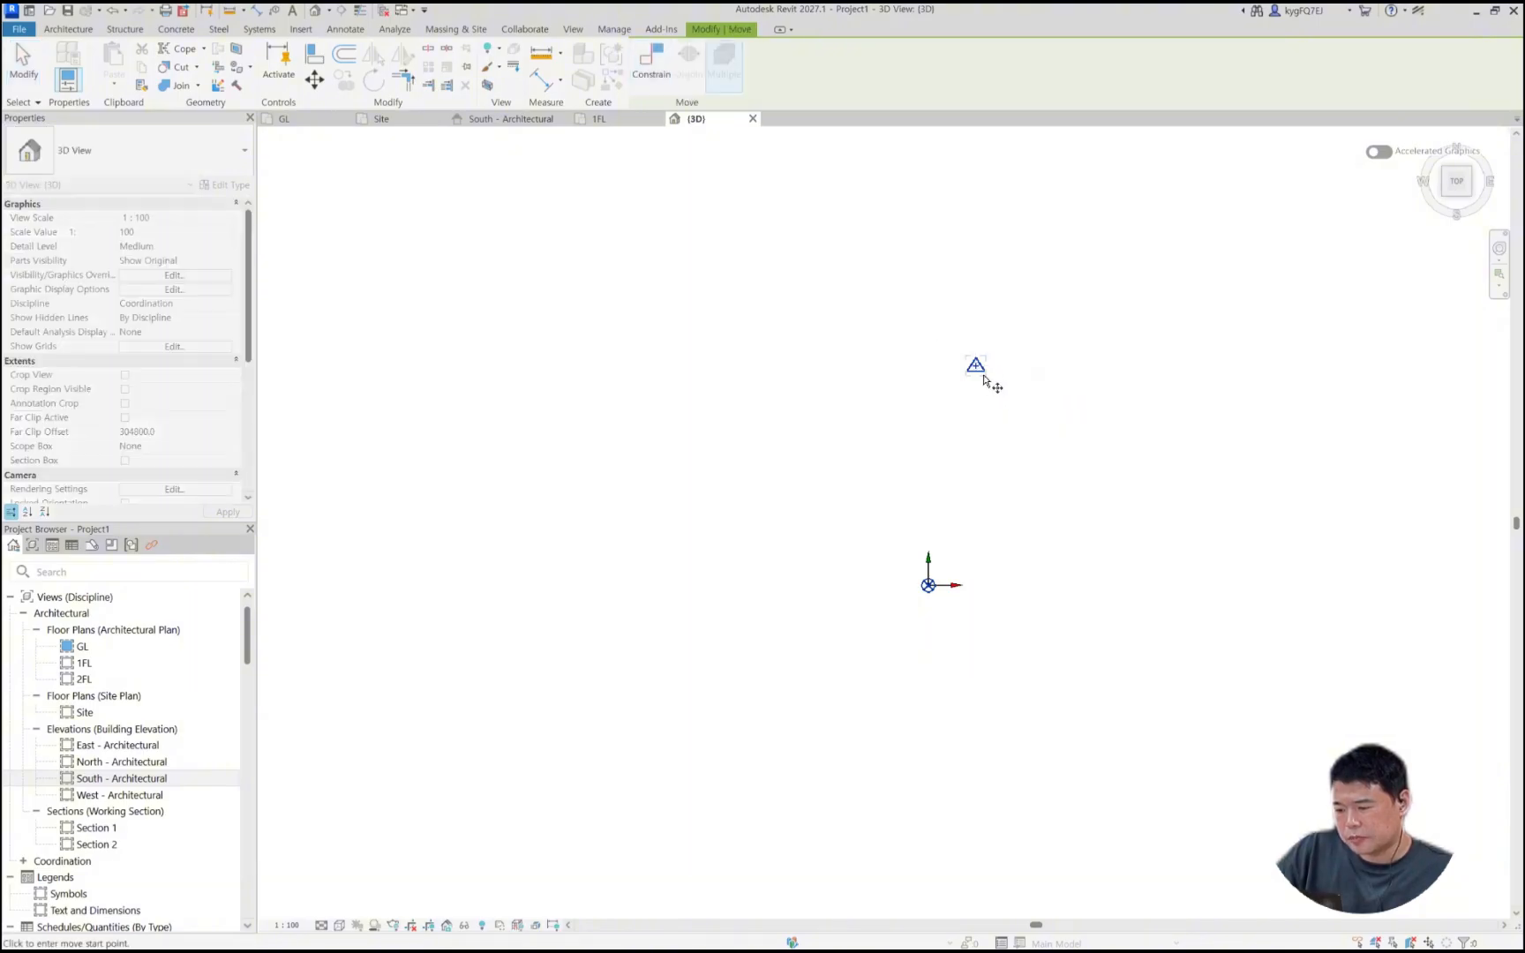
left_click(976, 366)
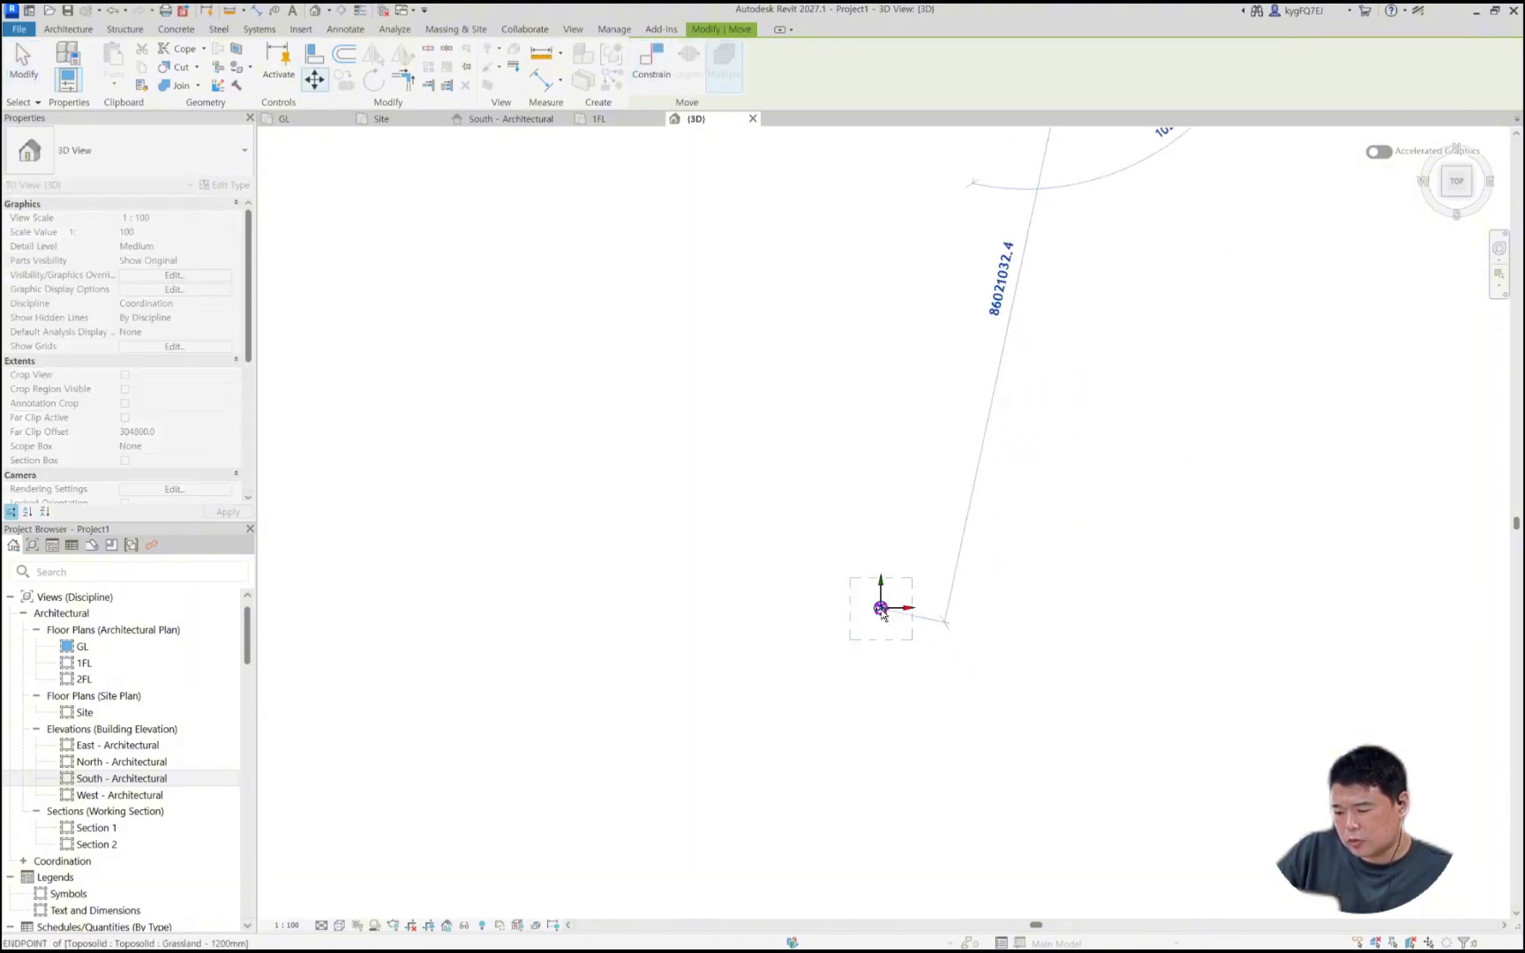
left_click(881, 609)
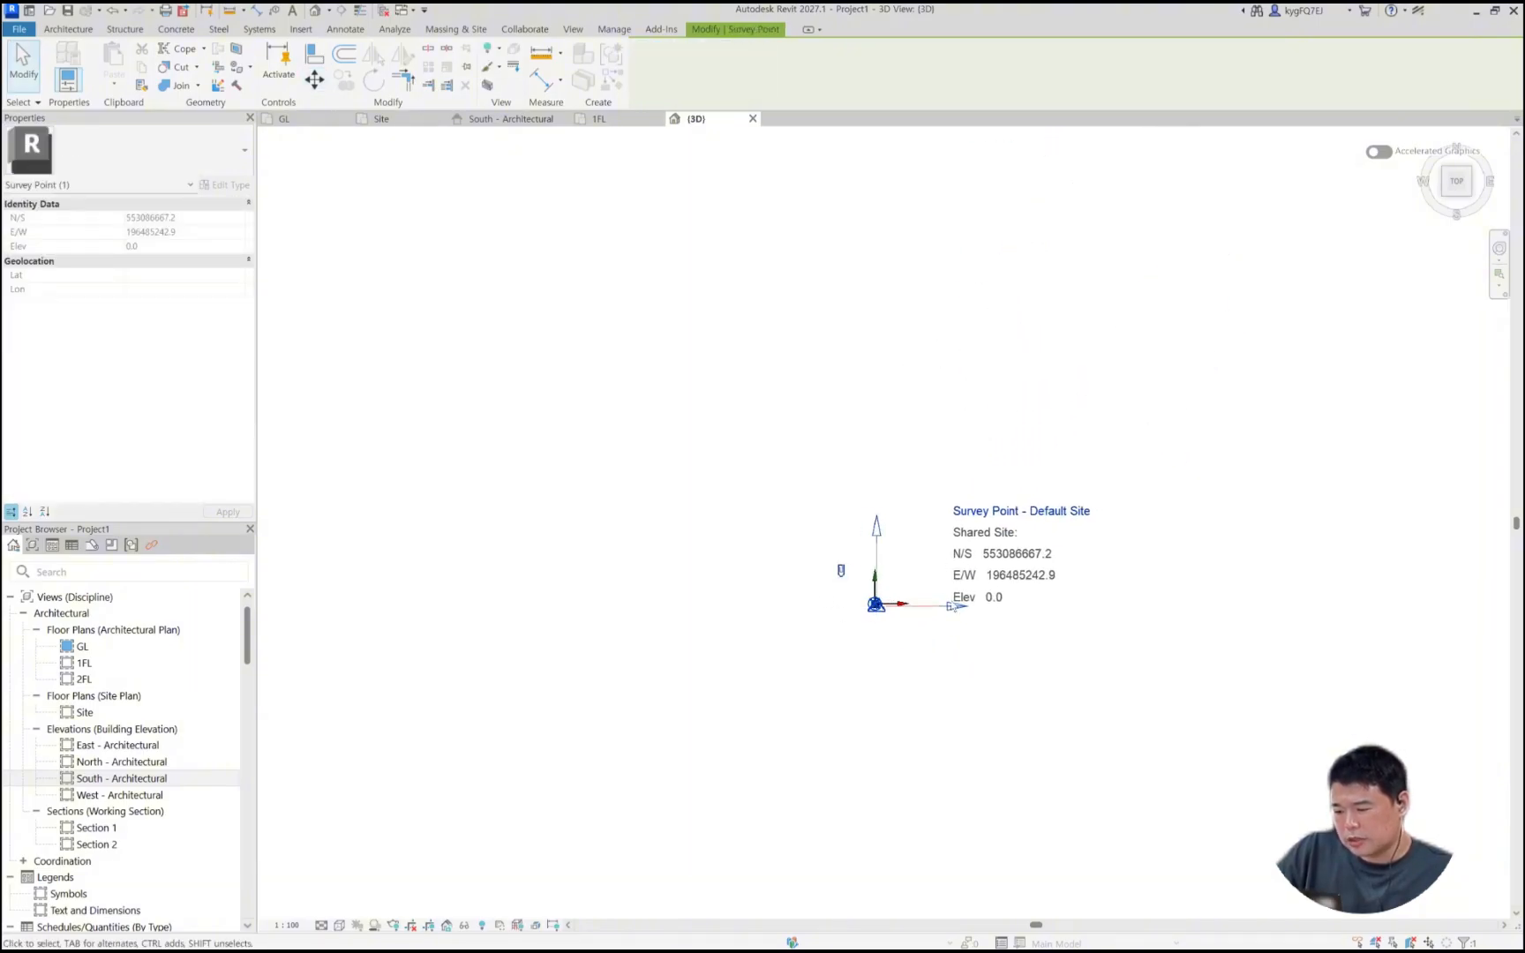
Step: Reselect the clipped survey point near the terrain and place it on the northwest corner of the blue boundary
left_click(916, 563)
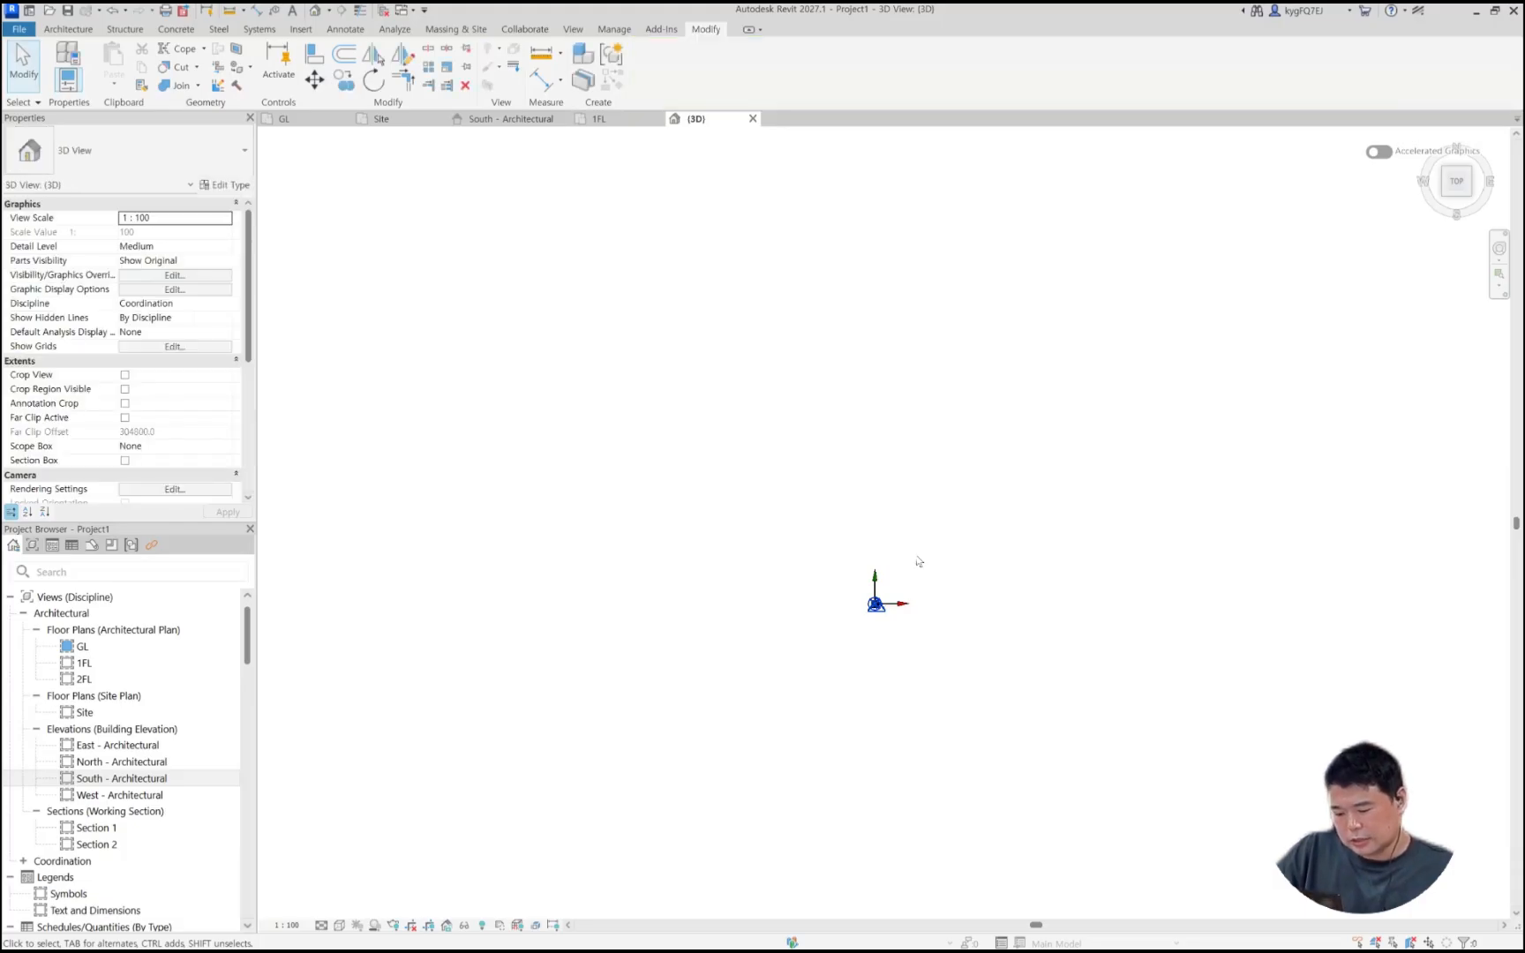
scroll(827, 589, "up", 3)
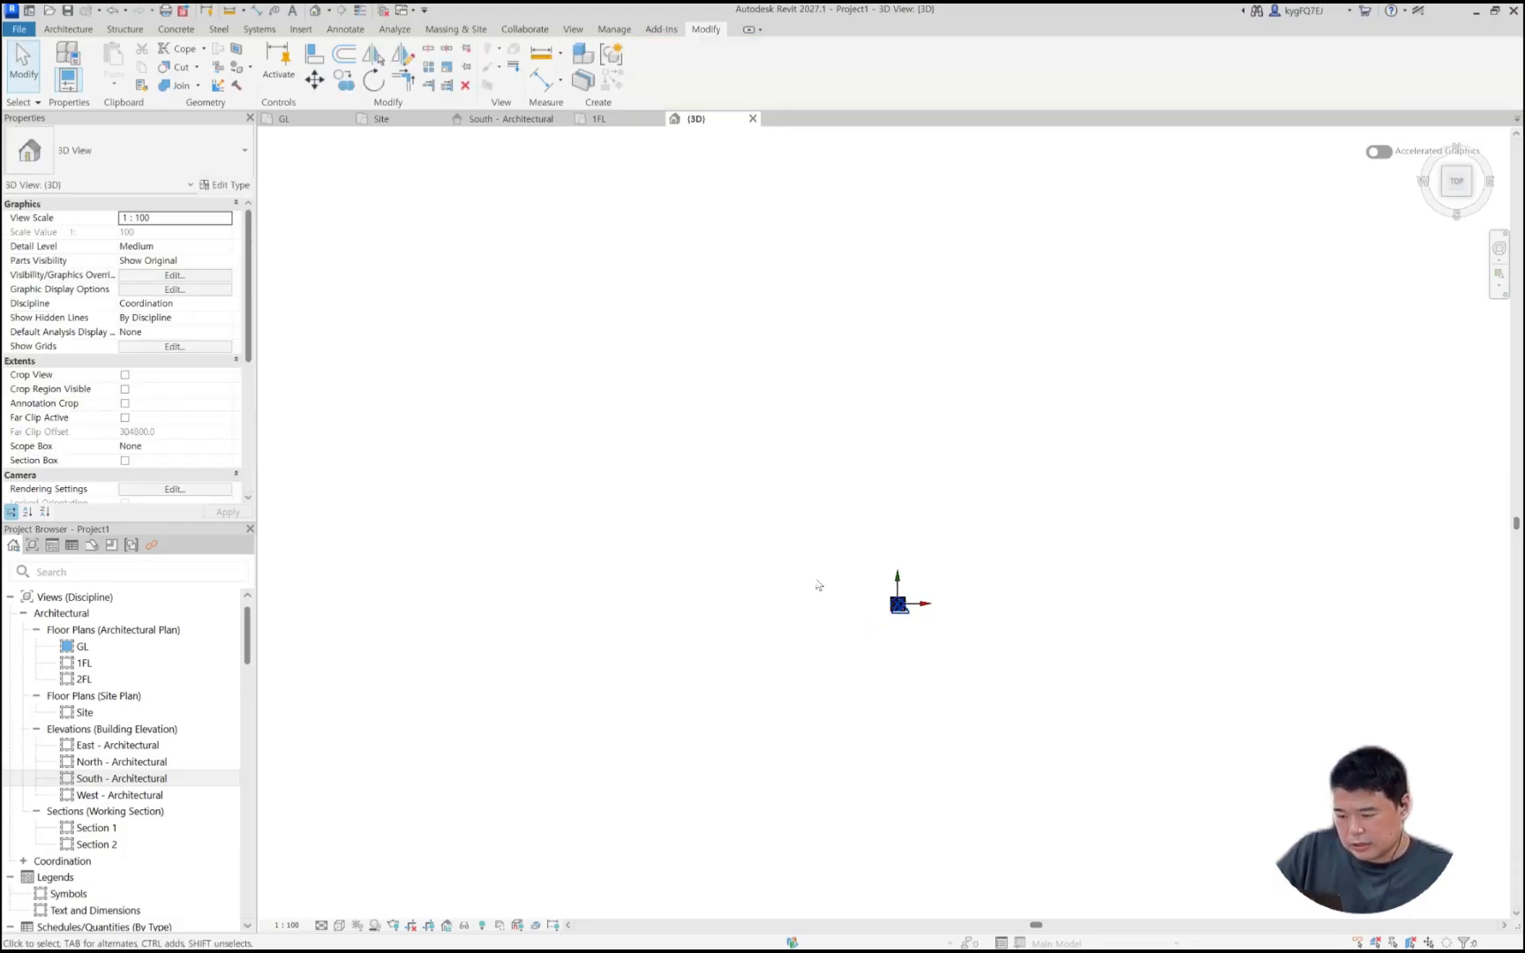
scroll(893, 626, "up", 5)
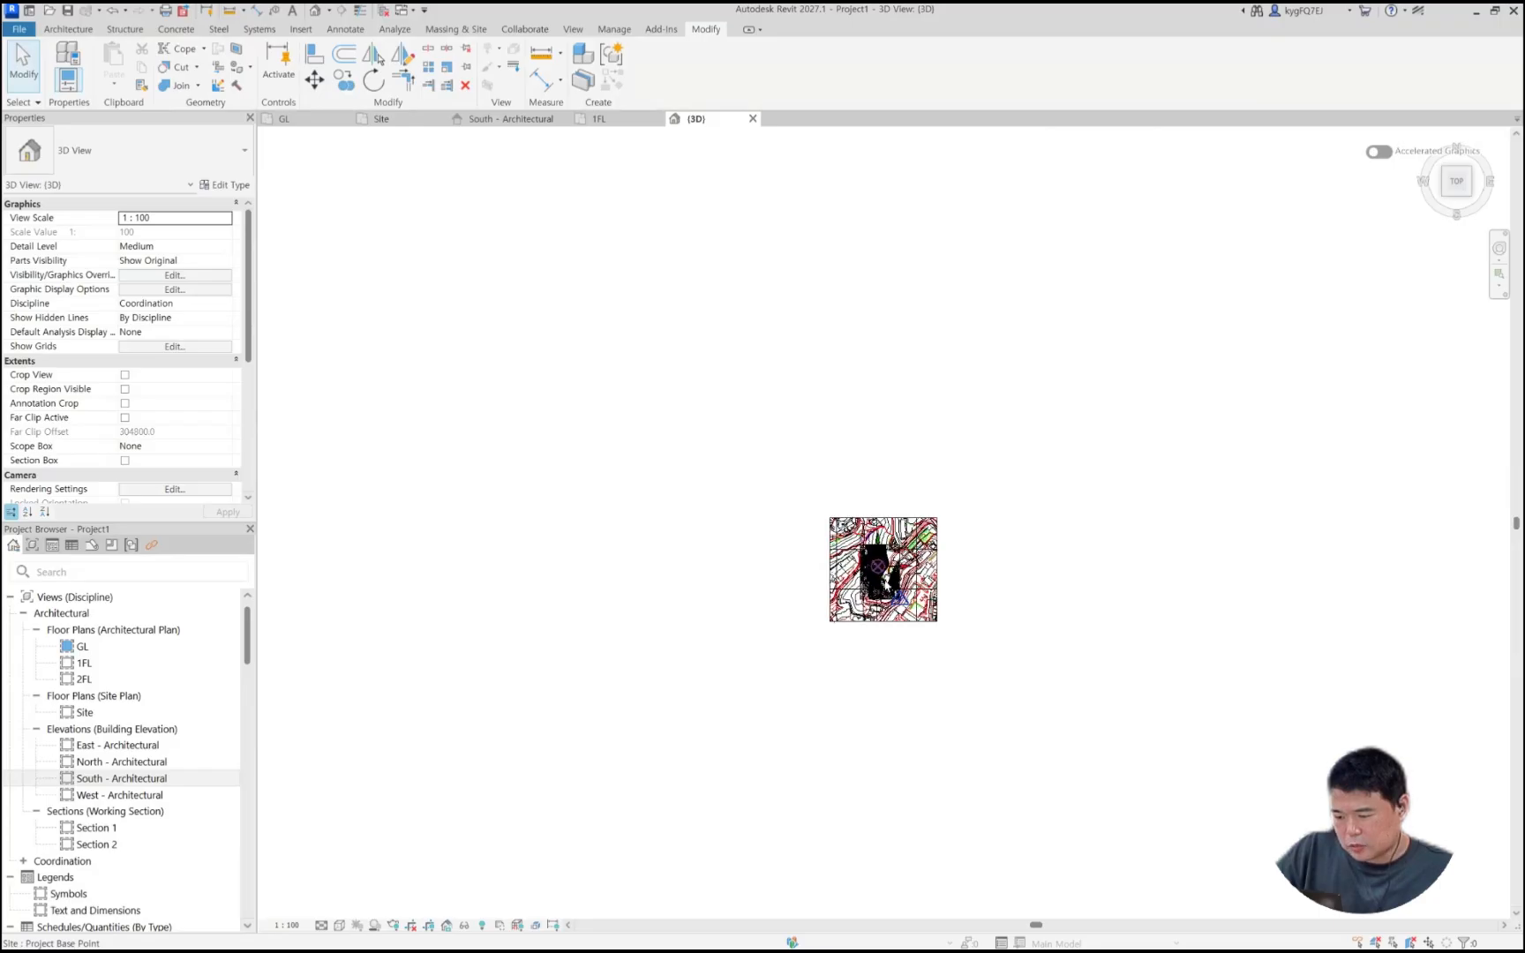
scroll(888, 580, "up", 10)
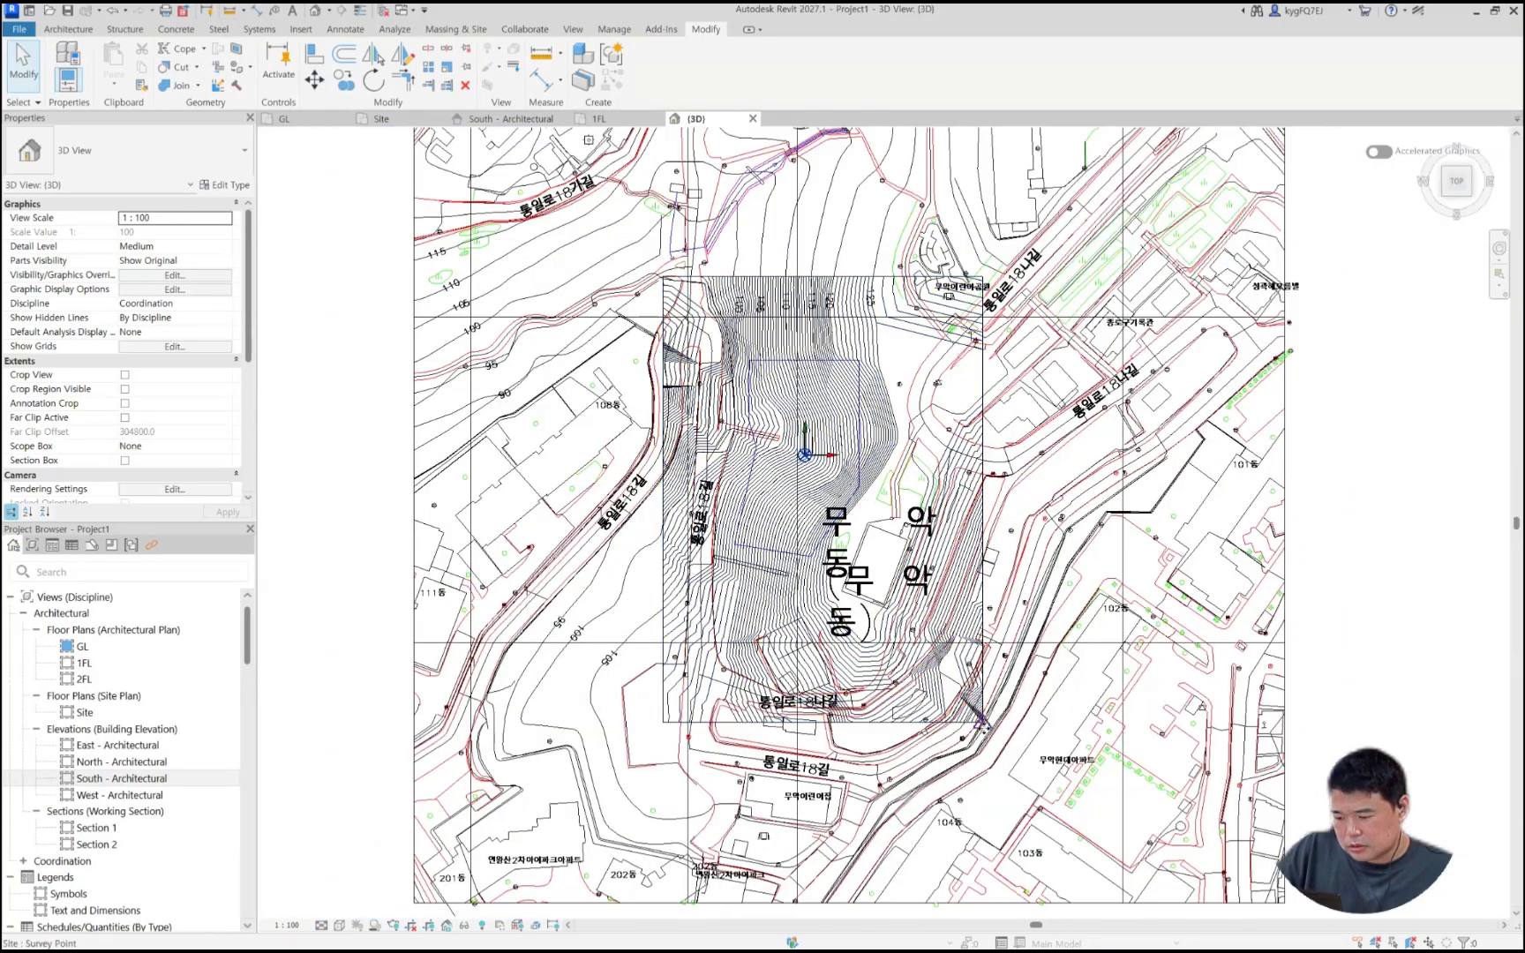
left_click(804, 455)
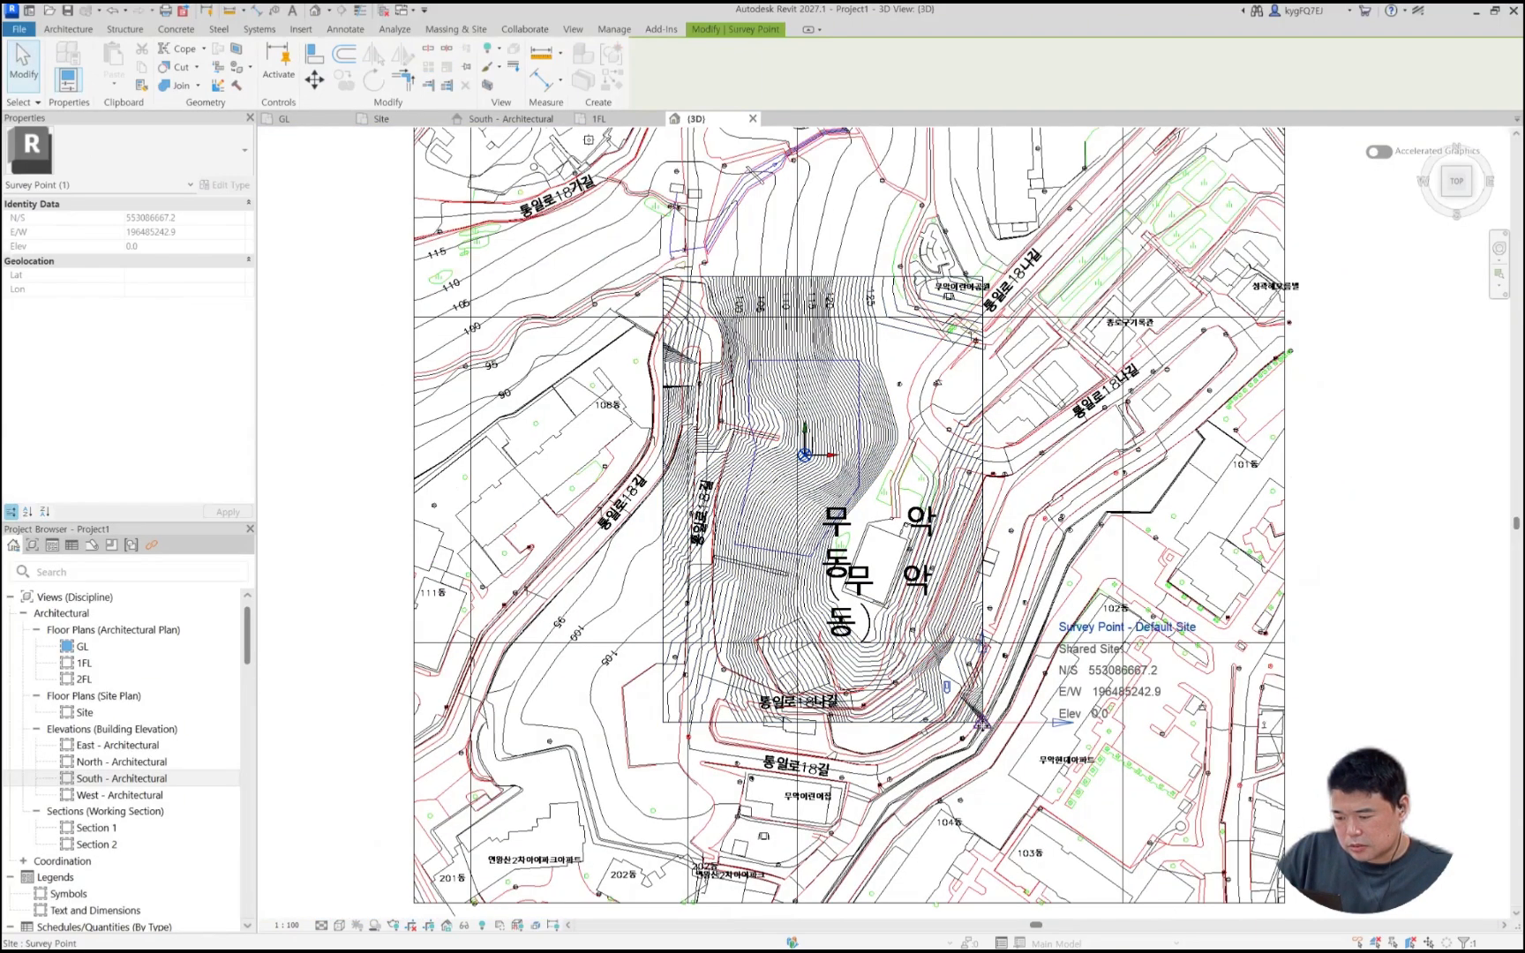
scroll(982, 725, "up", 2)
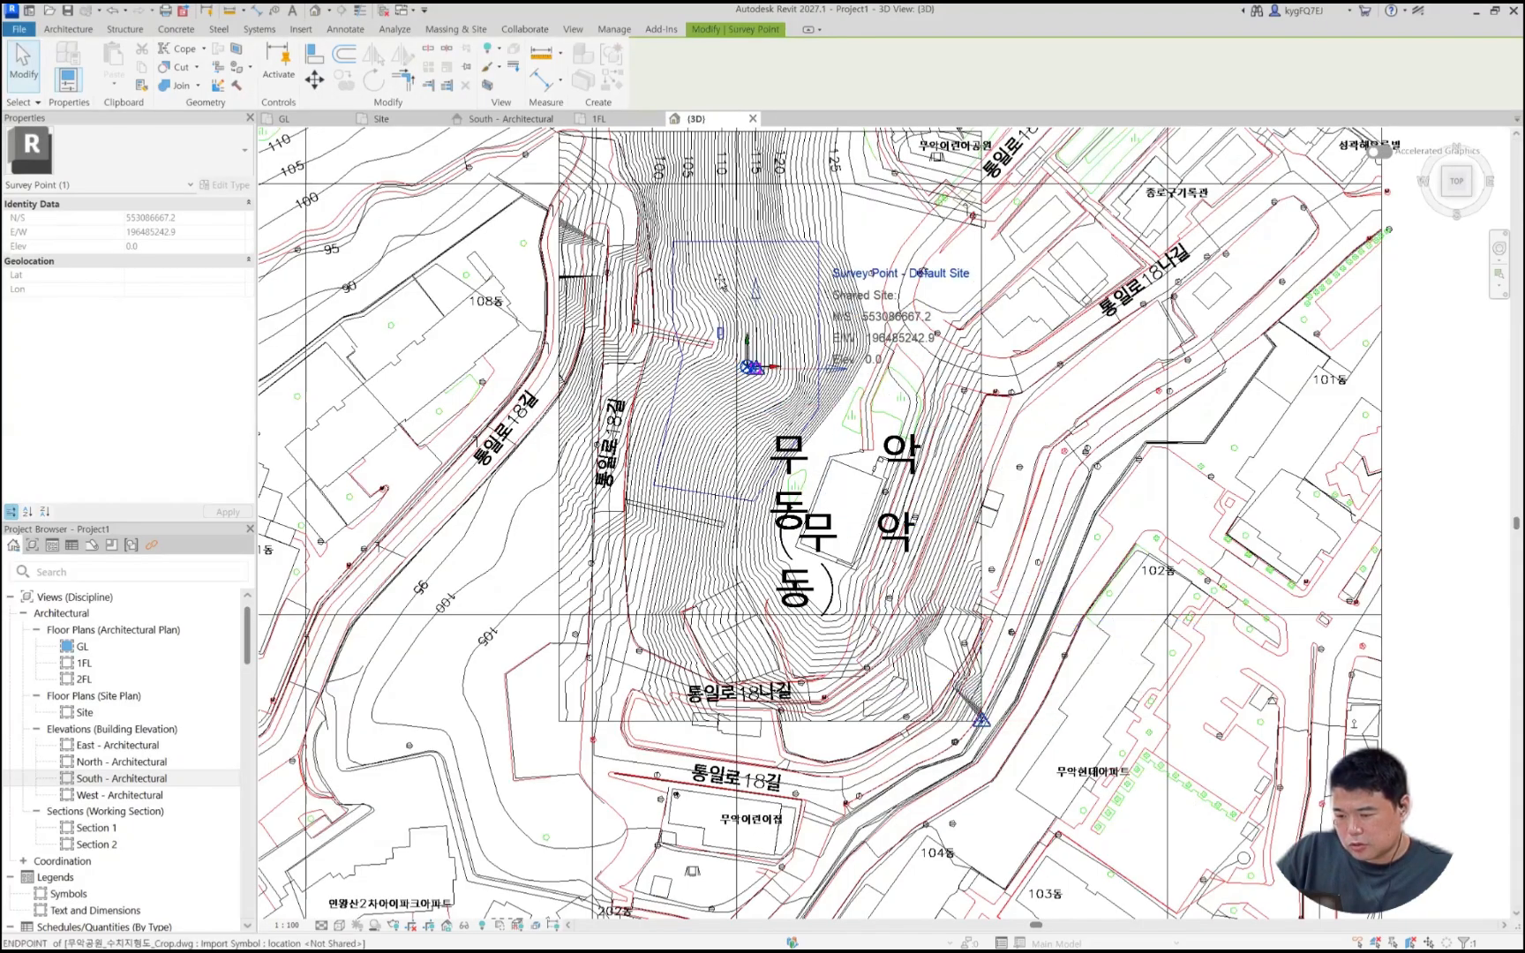
scroll(702, 364, "up", 3)
scroll(653, 348, "up", 3)
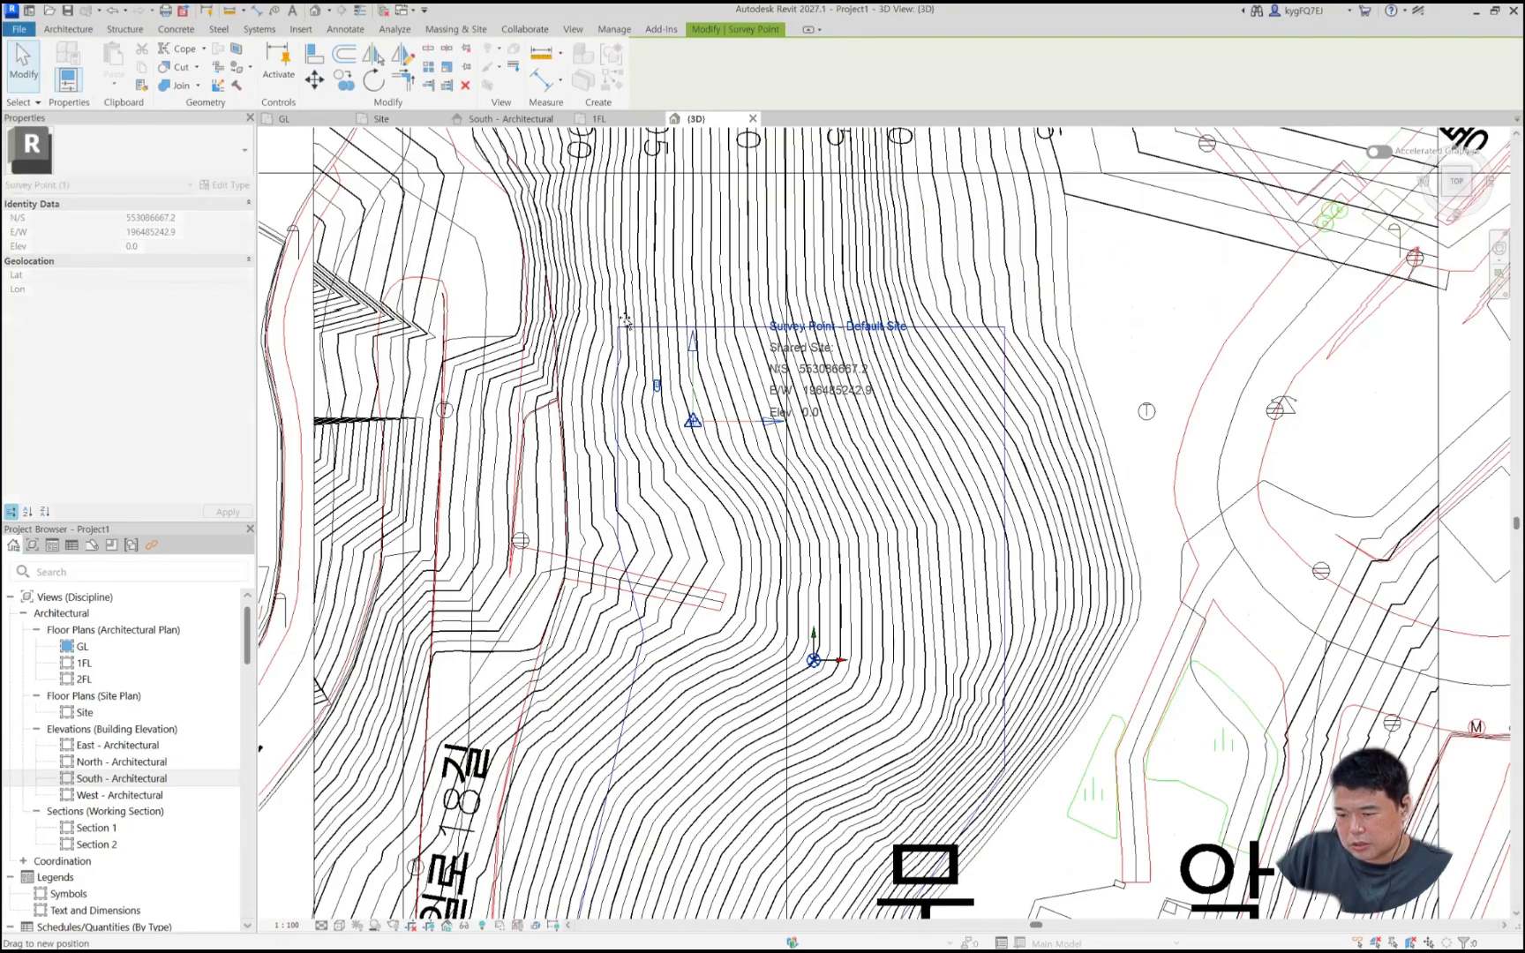
scroll(622, 362, "up", 3)
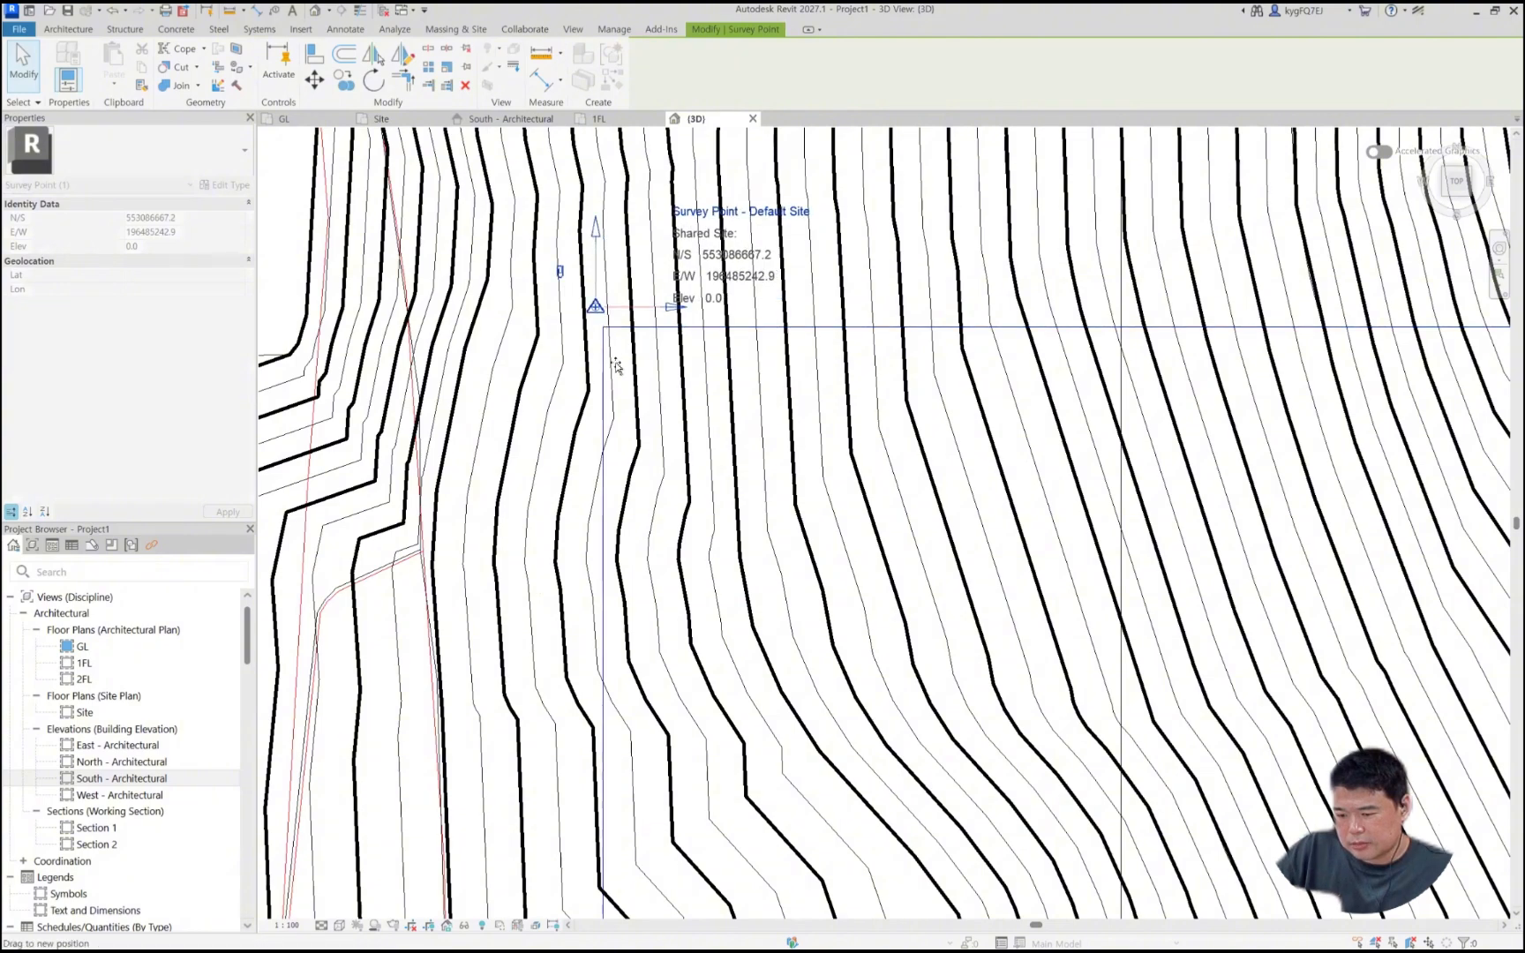
scroll(925, 725, "down", 2)
scroll(925, 726, "down", 2)
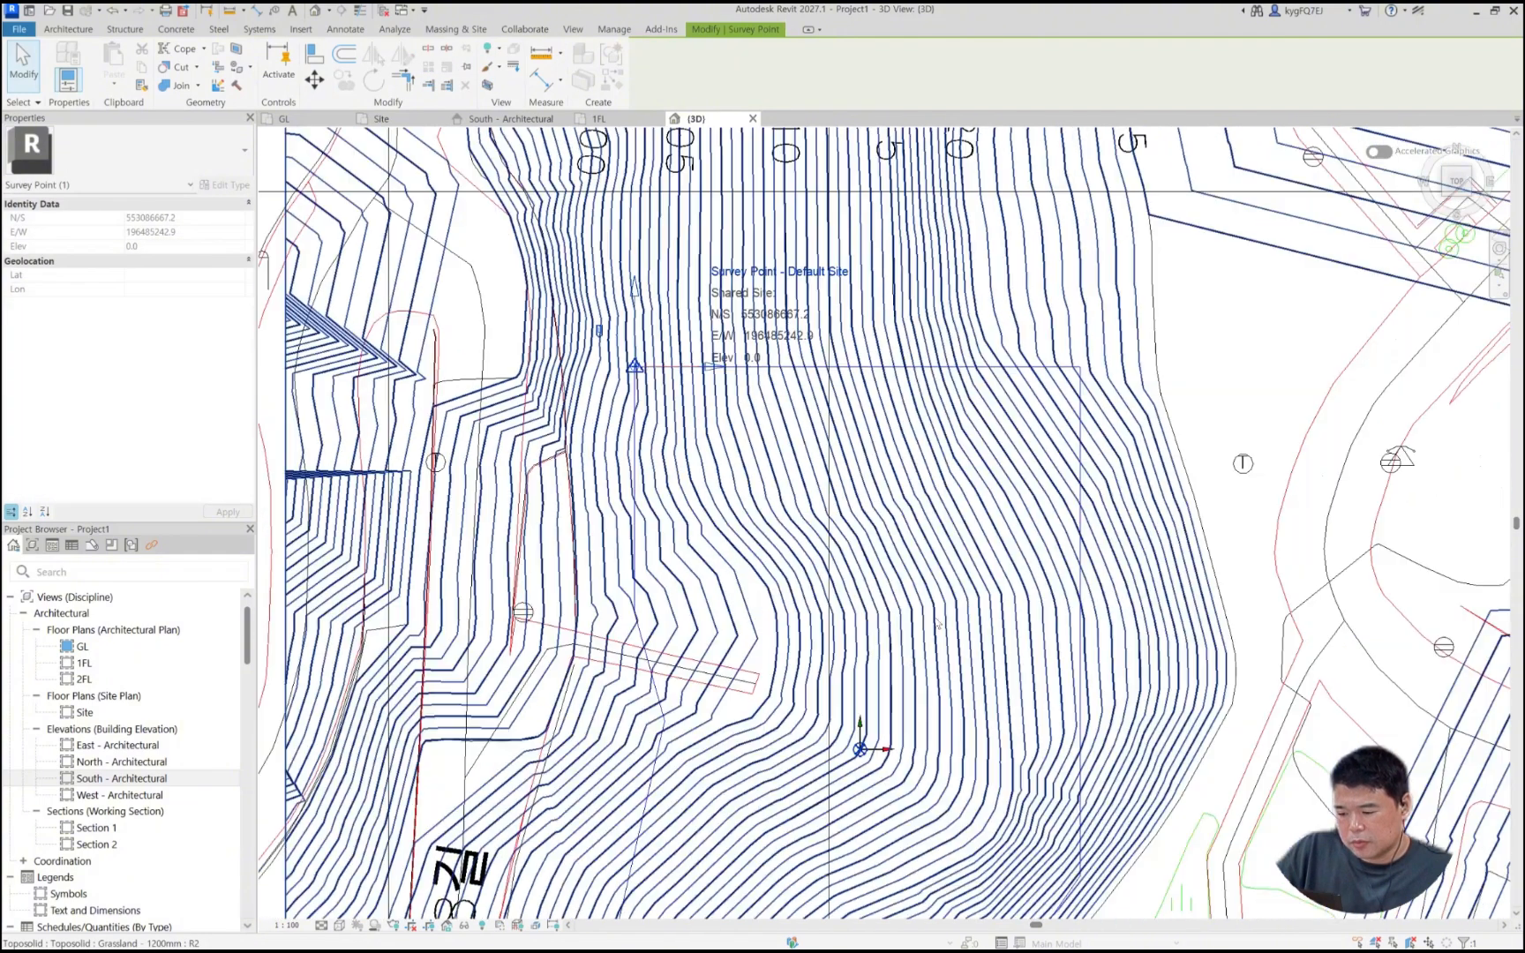
Step: Move the project base point onto the survey point at the blue boundary's northwest corner and select the survey point
scroll(861, 742, "up", 5)
left_click(893, 652)
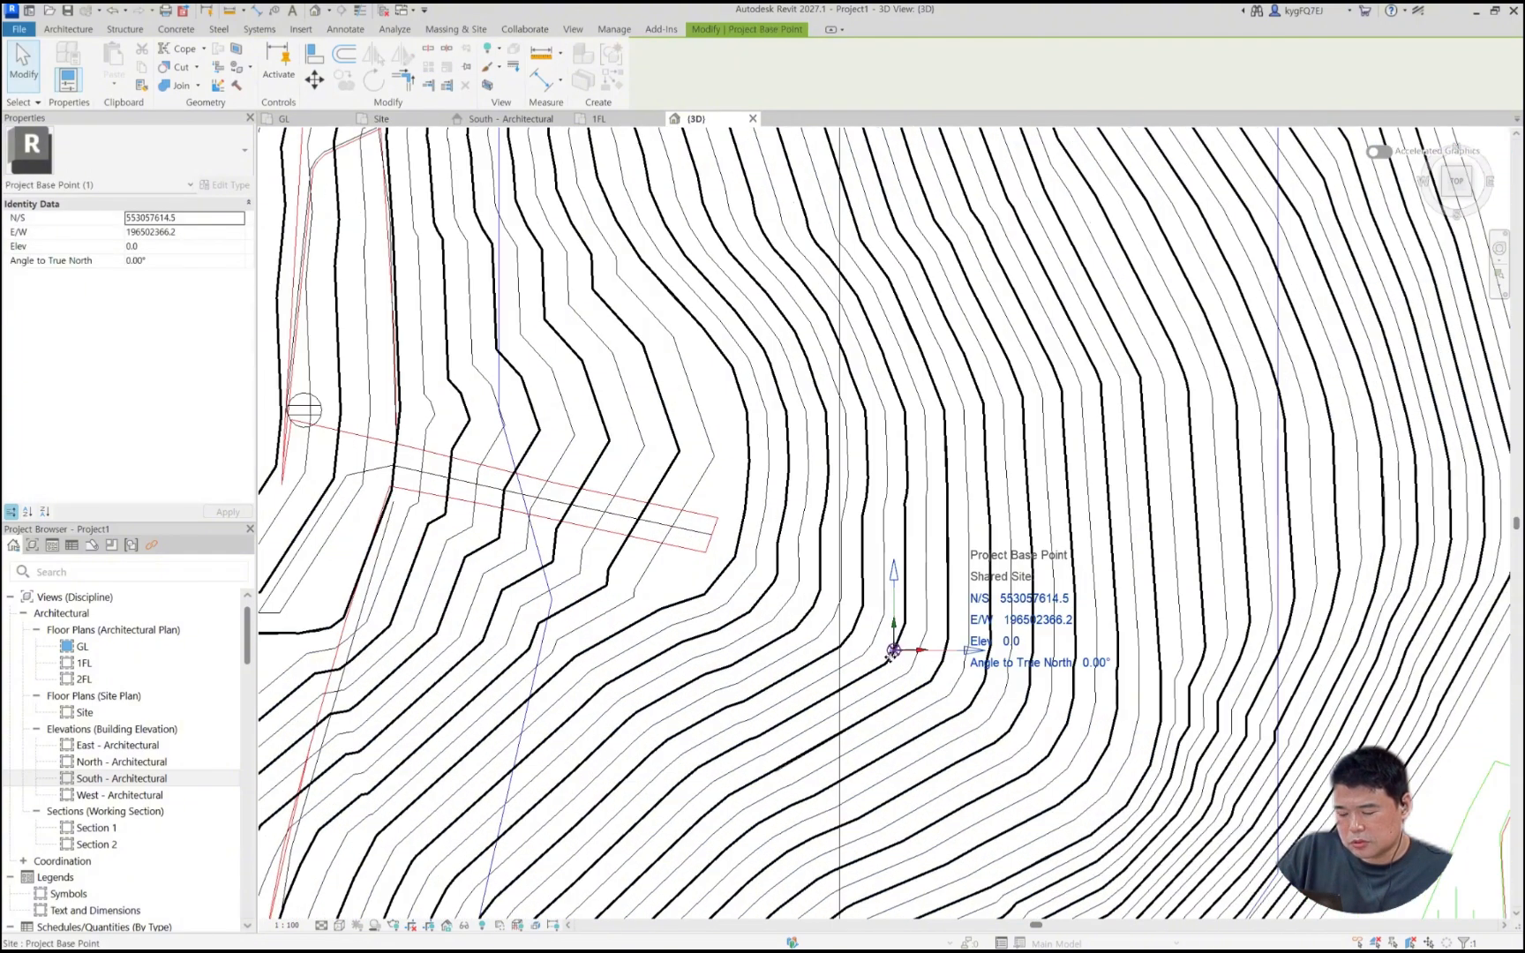
scroll(890, 653, "down", 4)
left_click_drag(891, 653, 673, 321)
scroll(708, 332, "up", 3)
scroll(671, 321, "up", 1)
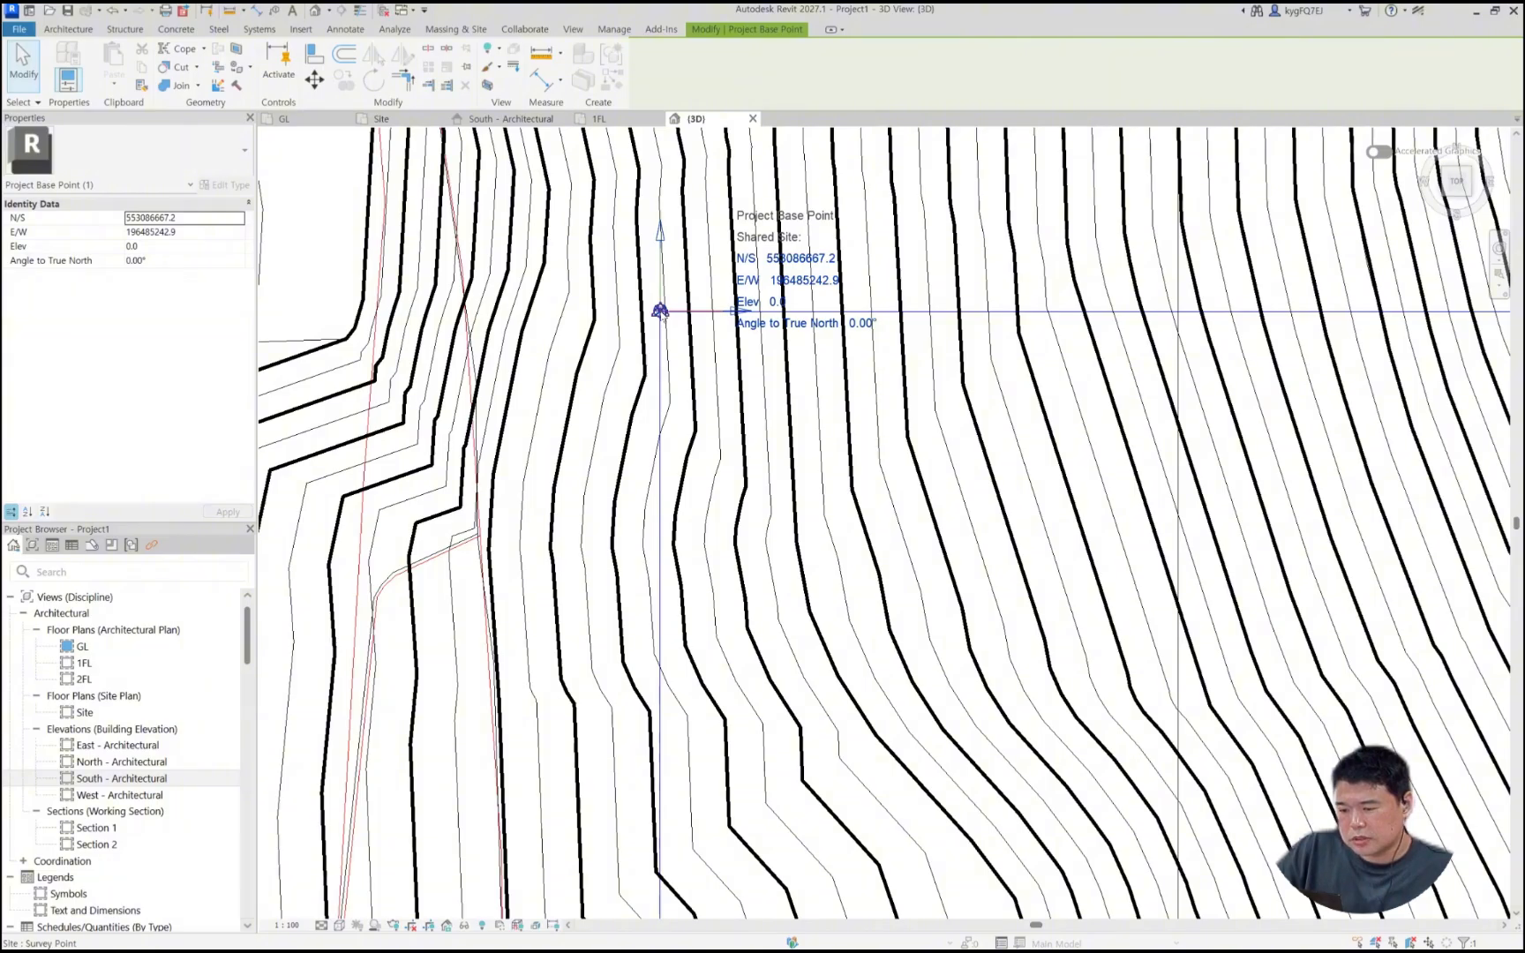
left_click(660, 311)
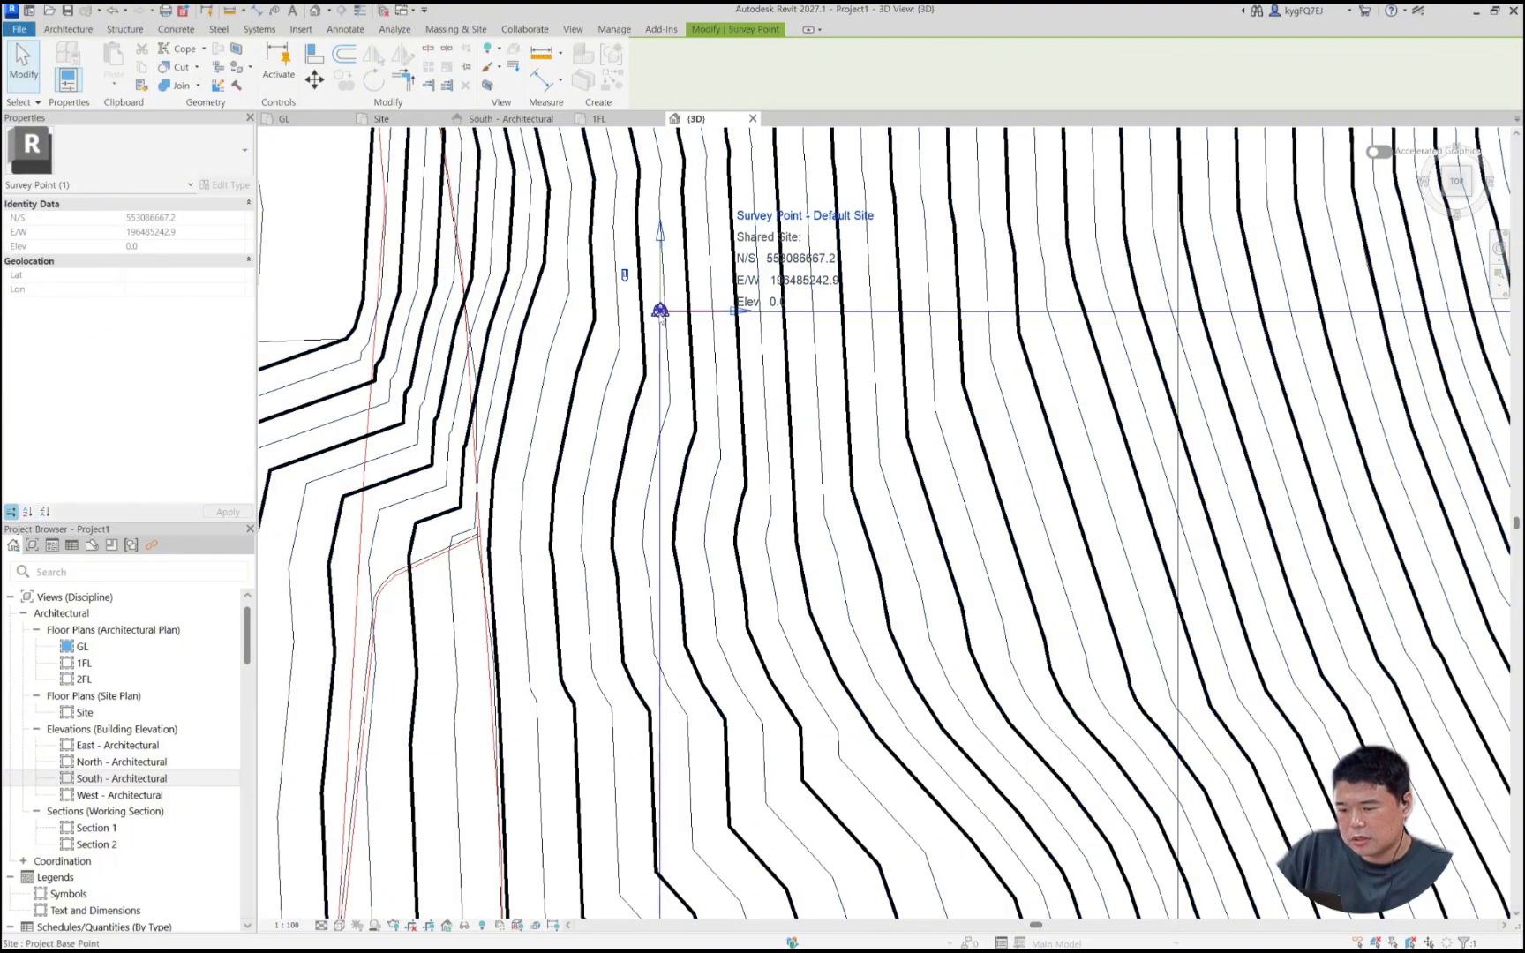
Step: Check the shared coordinates of the project base point and survey point stacked on the blue boundary's northwest corner
left_click(660, 312)
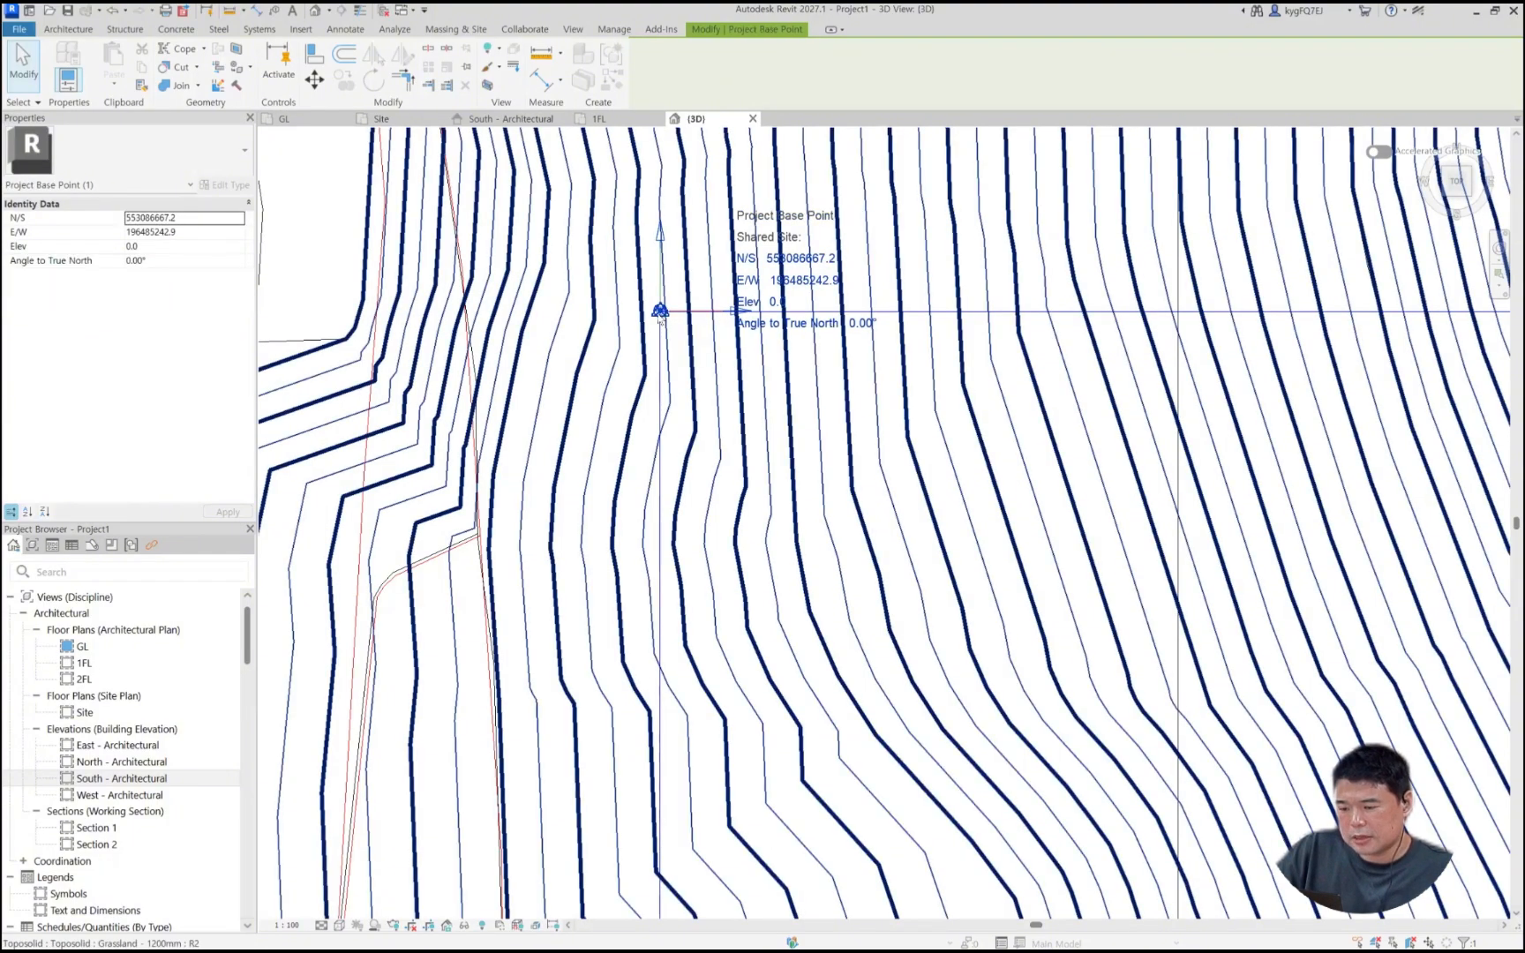
key("Escape")
scroll(660, 313, "up", 3)
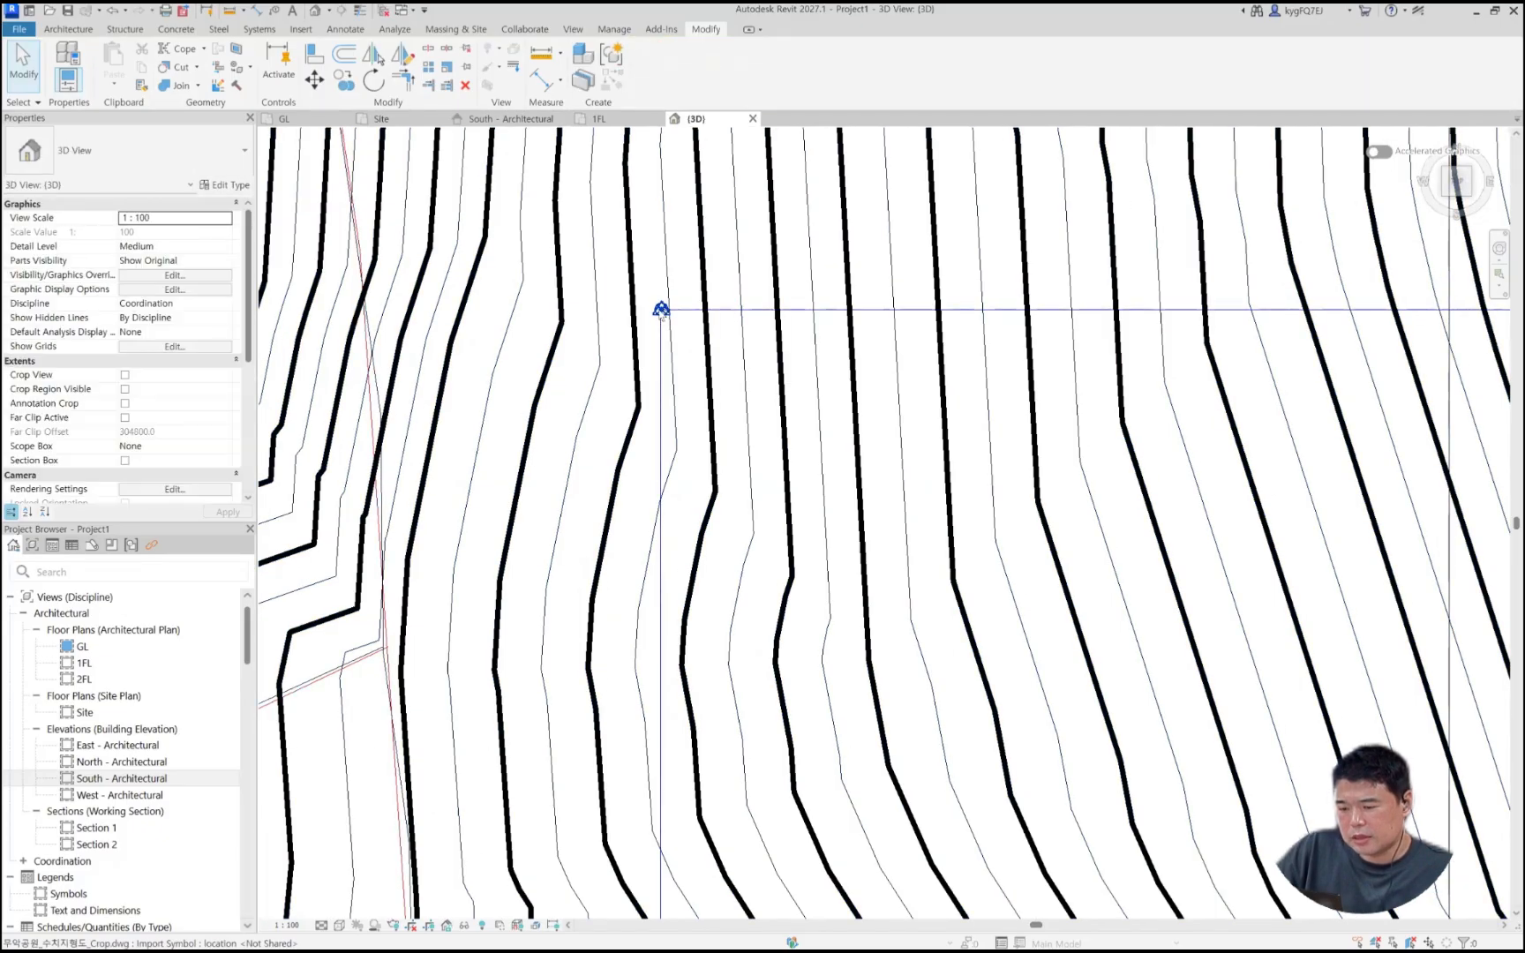
left_click(660, 312)
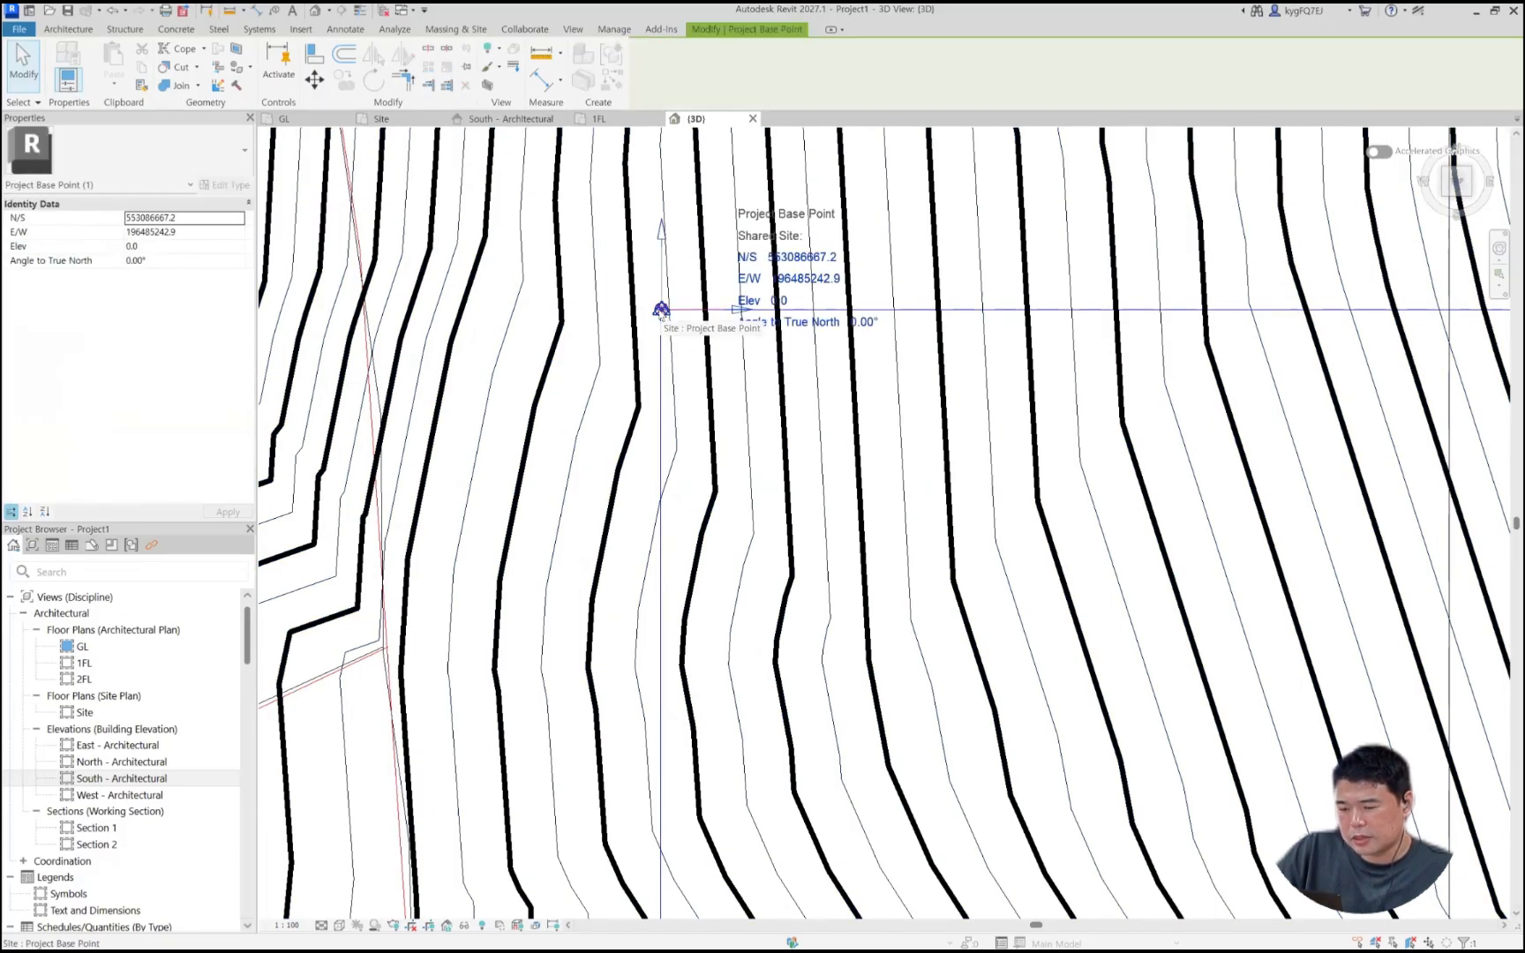
left_click(660, 312)
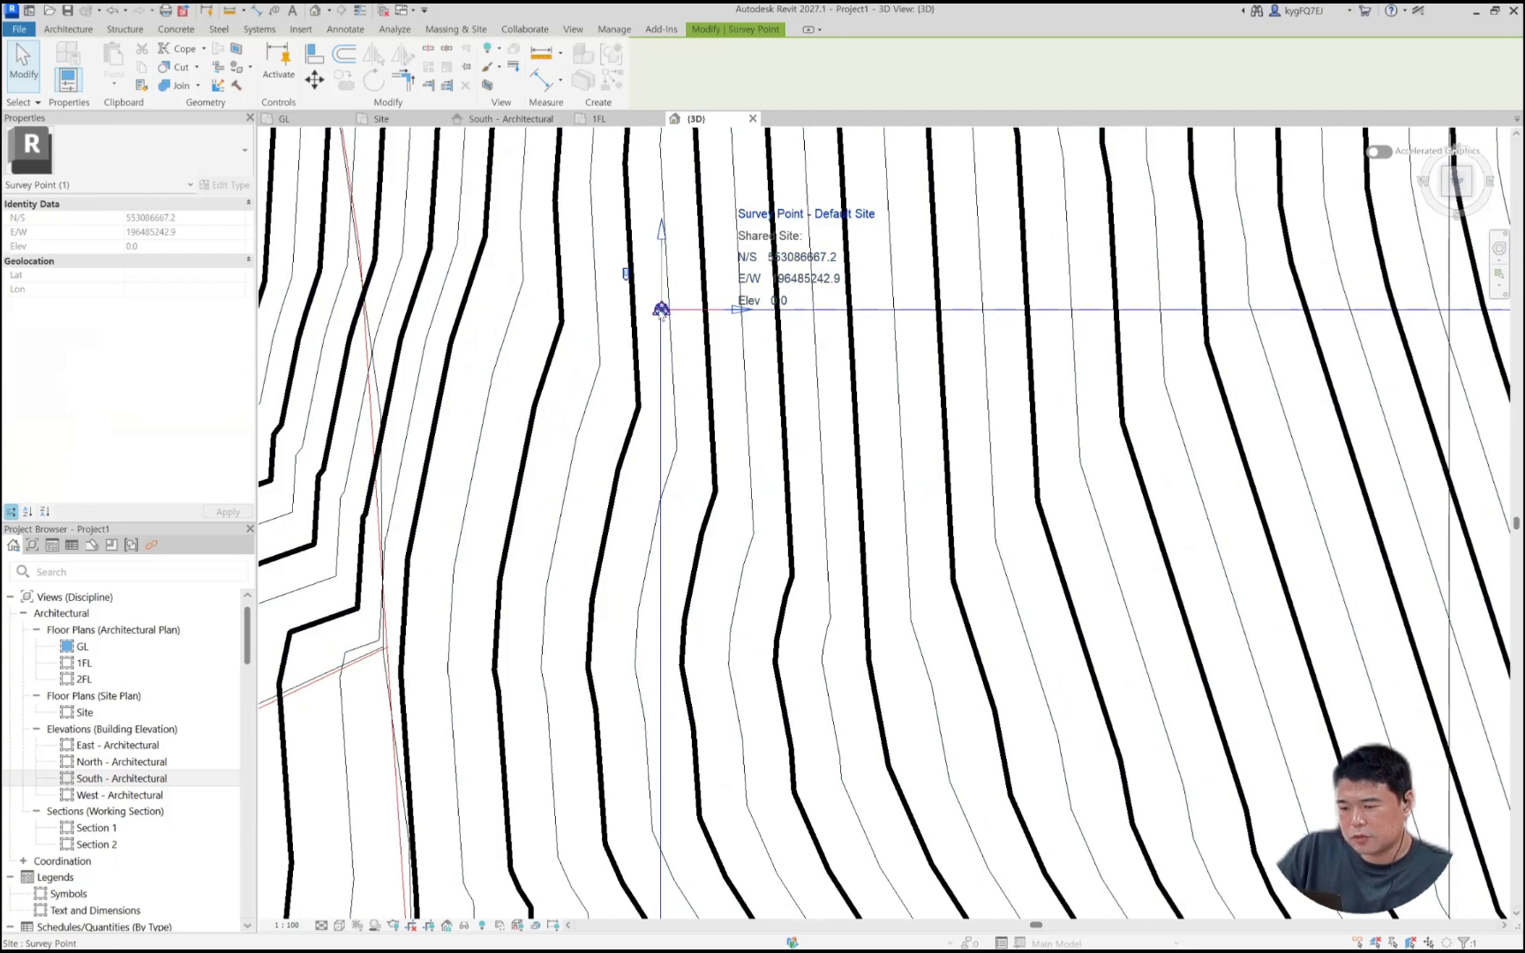
left_click(663, 330)
key("Escape")
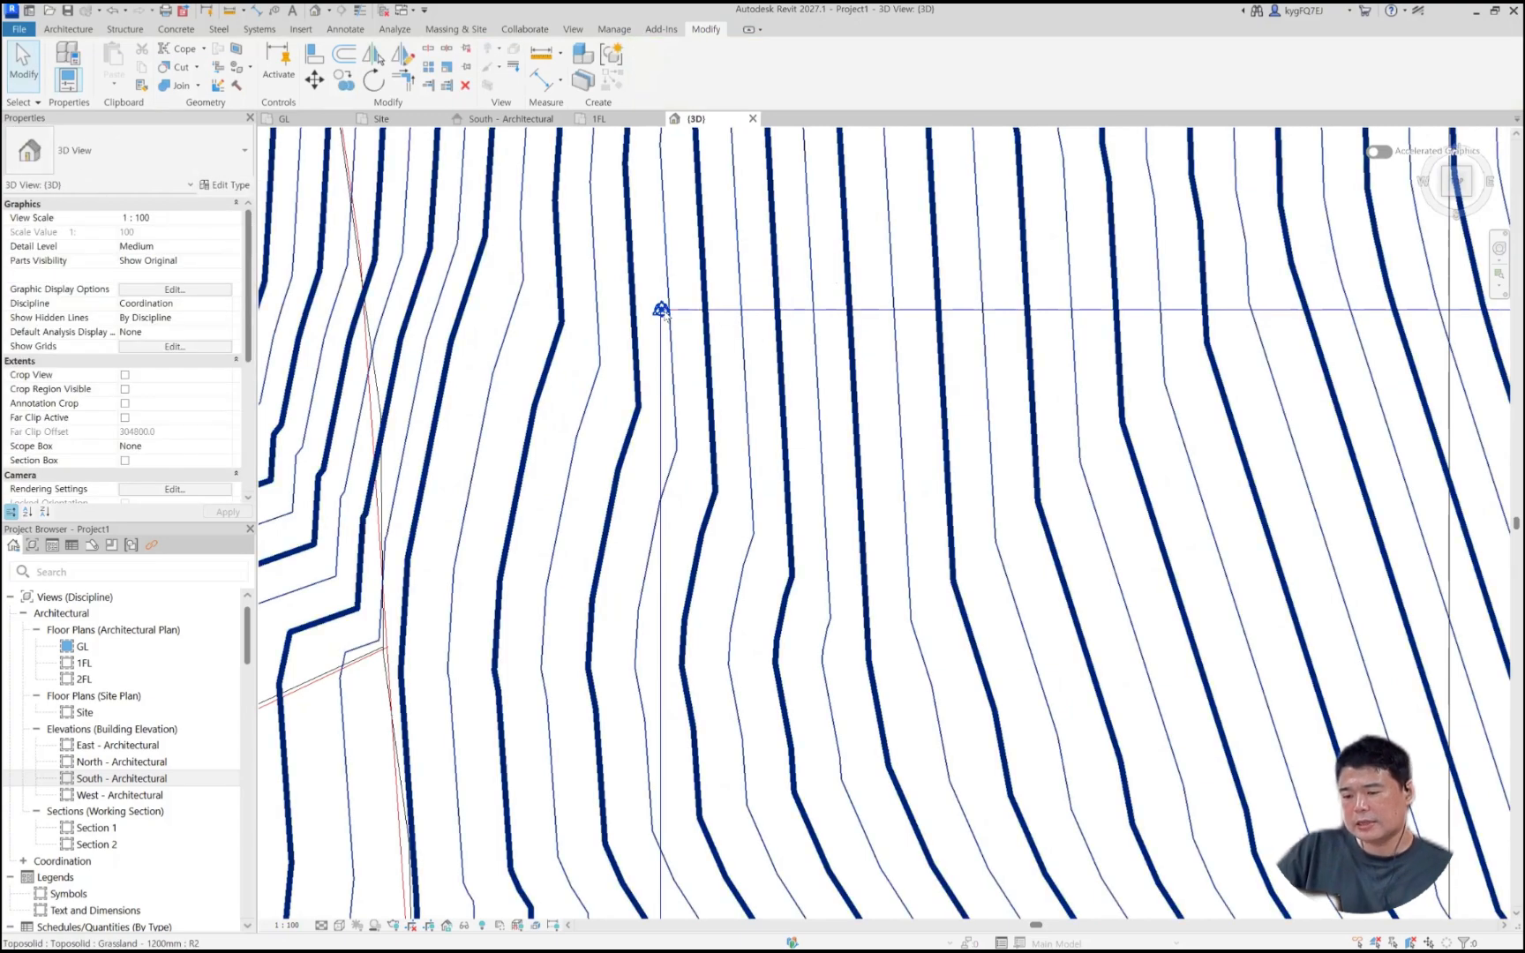
scroll(663, 338, "down", 4)
scroll(664, 338, "up", 2)
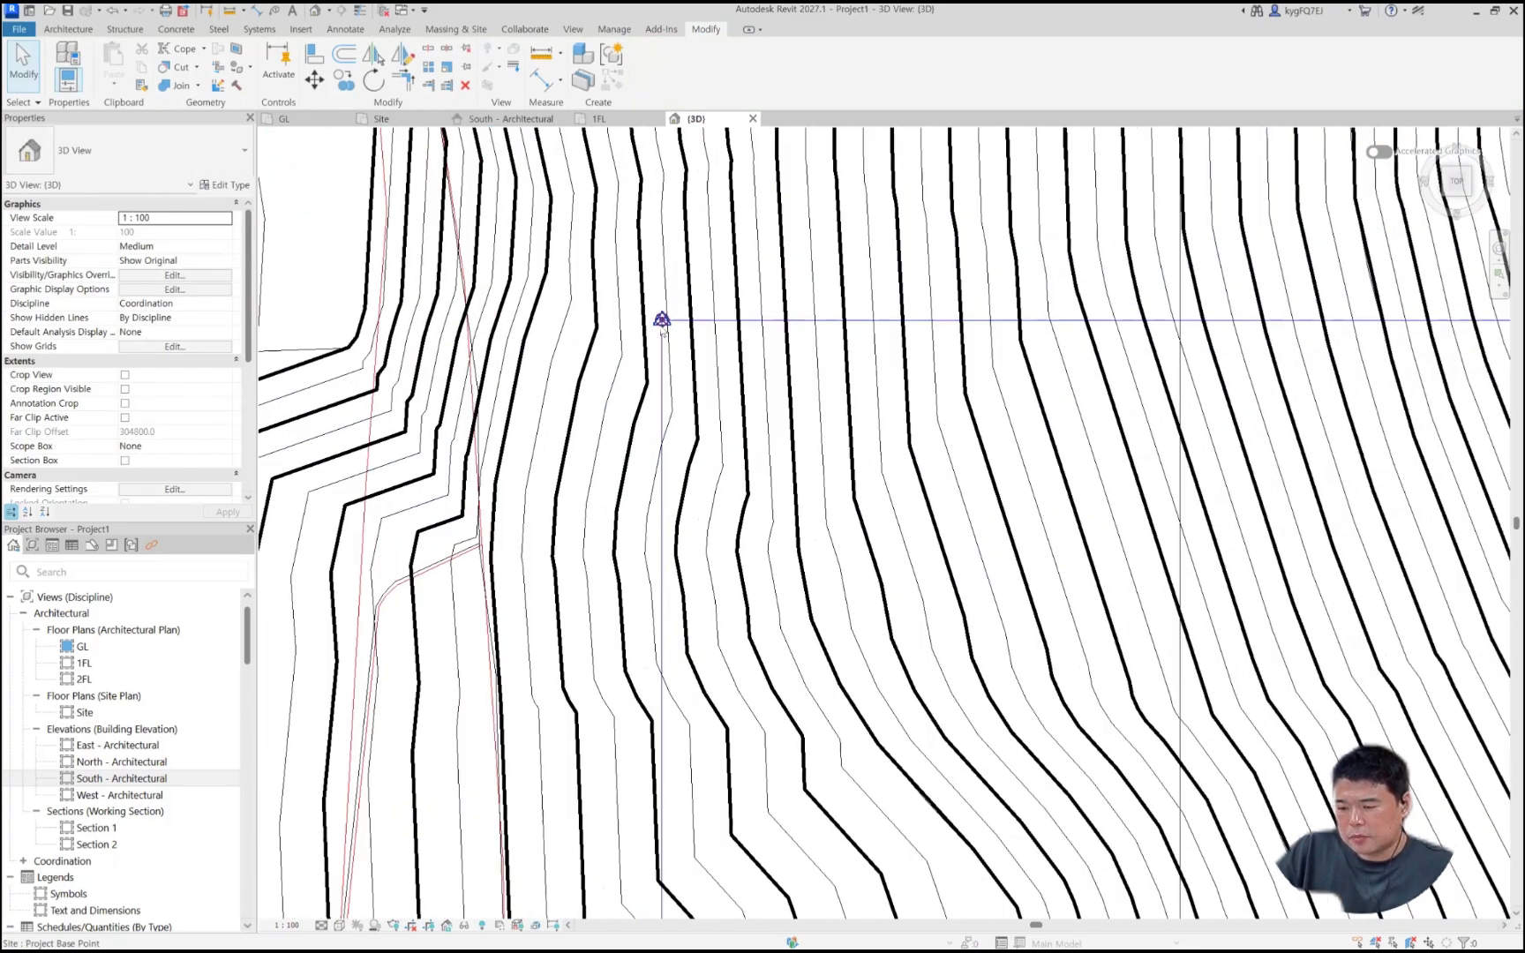
scroll(676, 304, "up", 1)
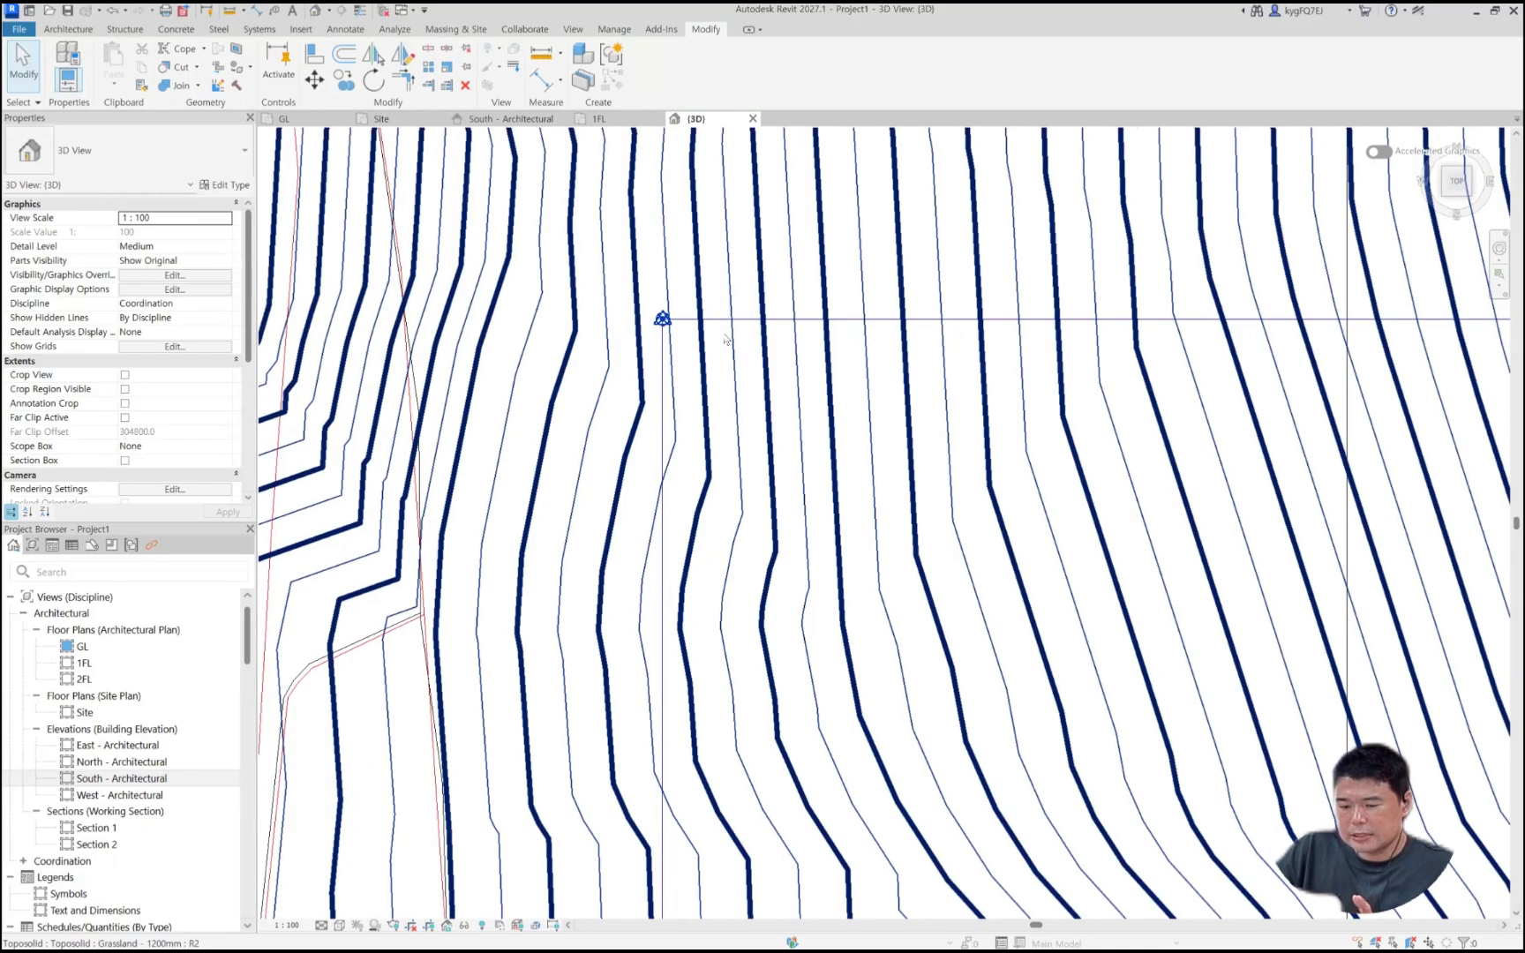
scroll(714, 358, "down", 3)
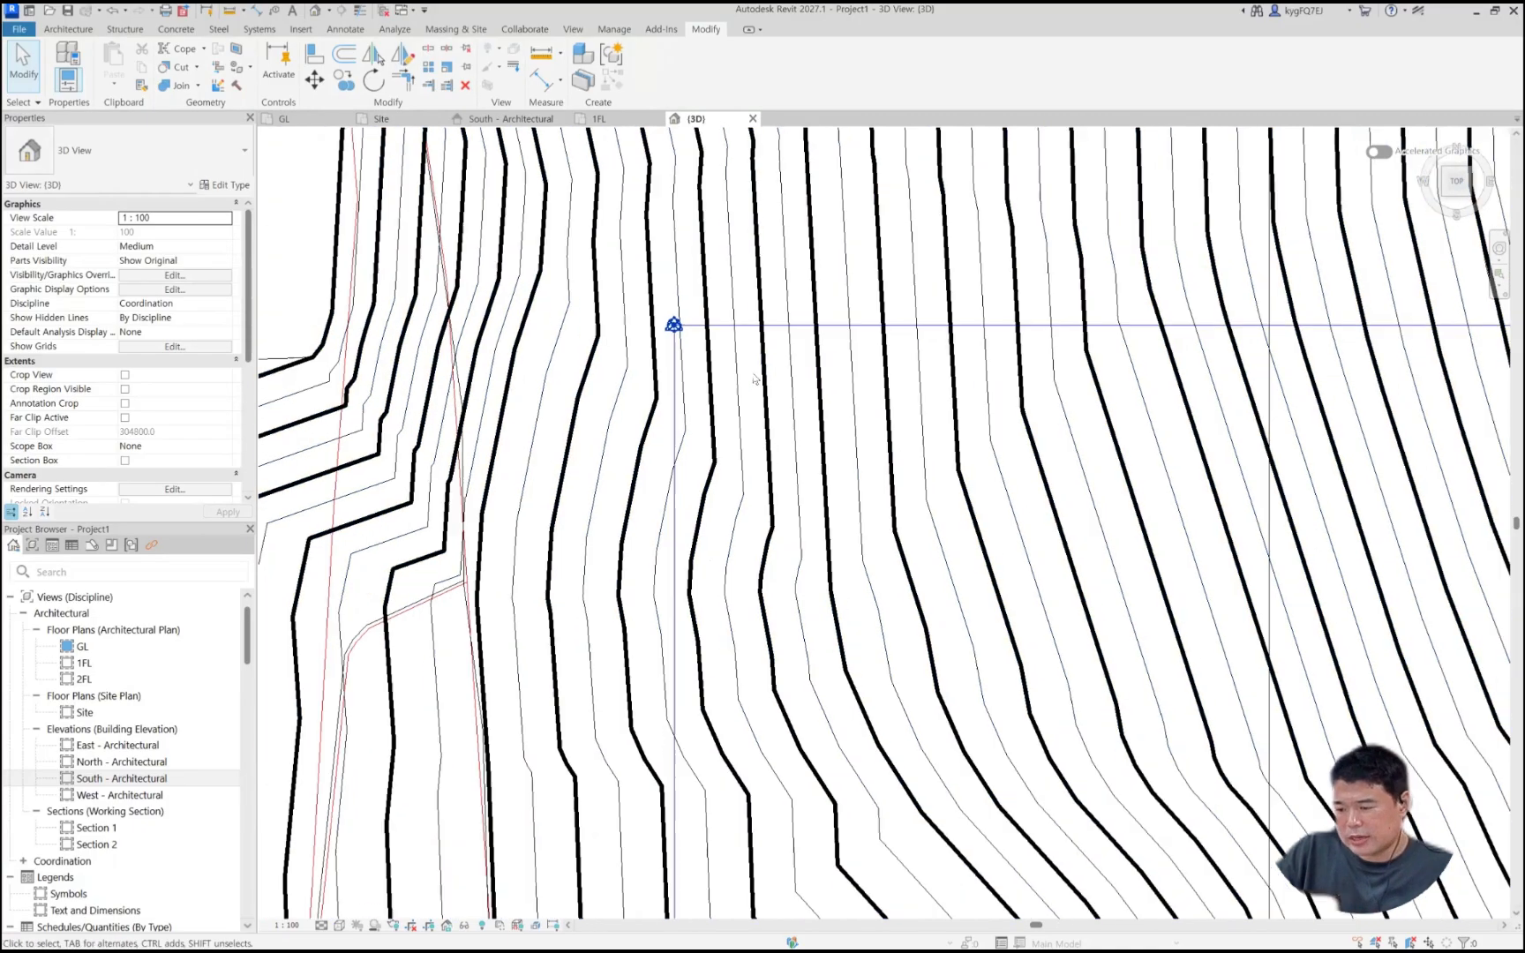
scroll(747, 391, "down", 5)
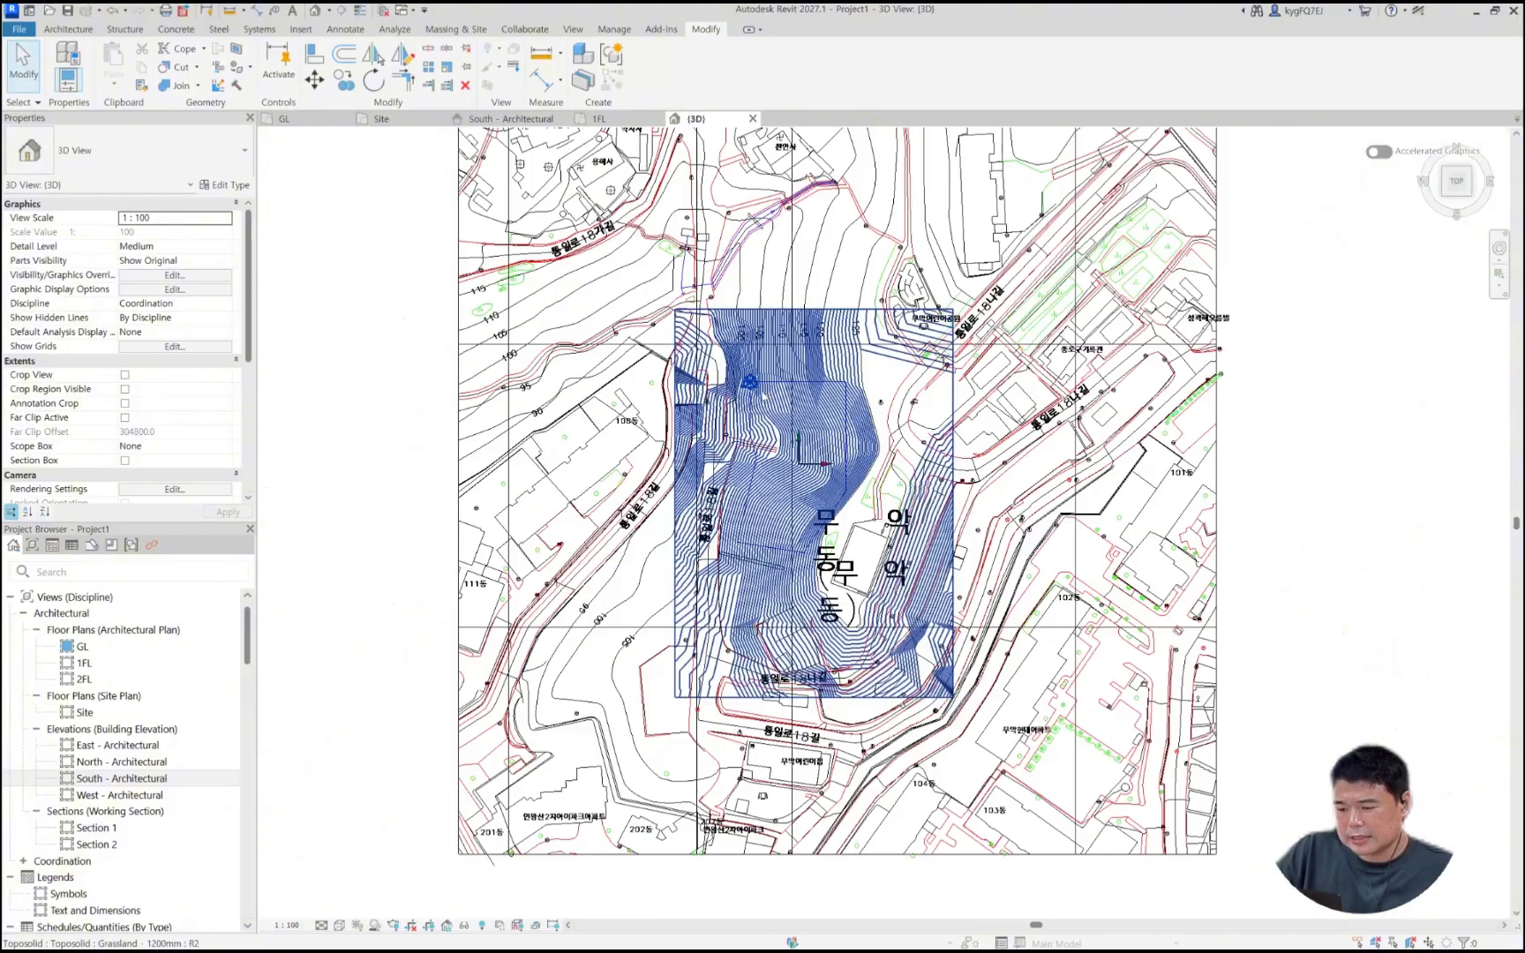
Step: Examine the terrain from a side angle against the flat site drawing and check the project base point's elevation
scroll(746, 401, "up", 3)
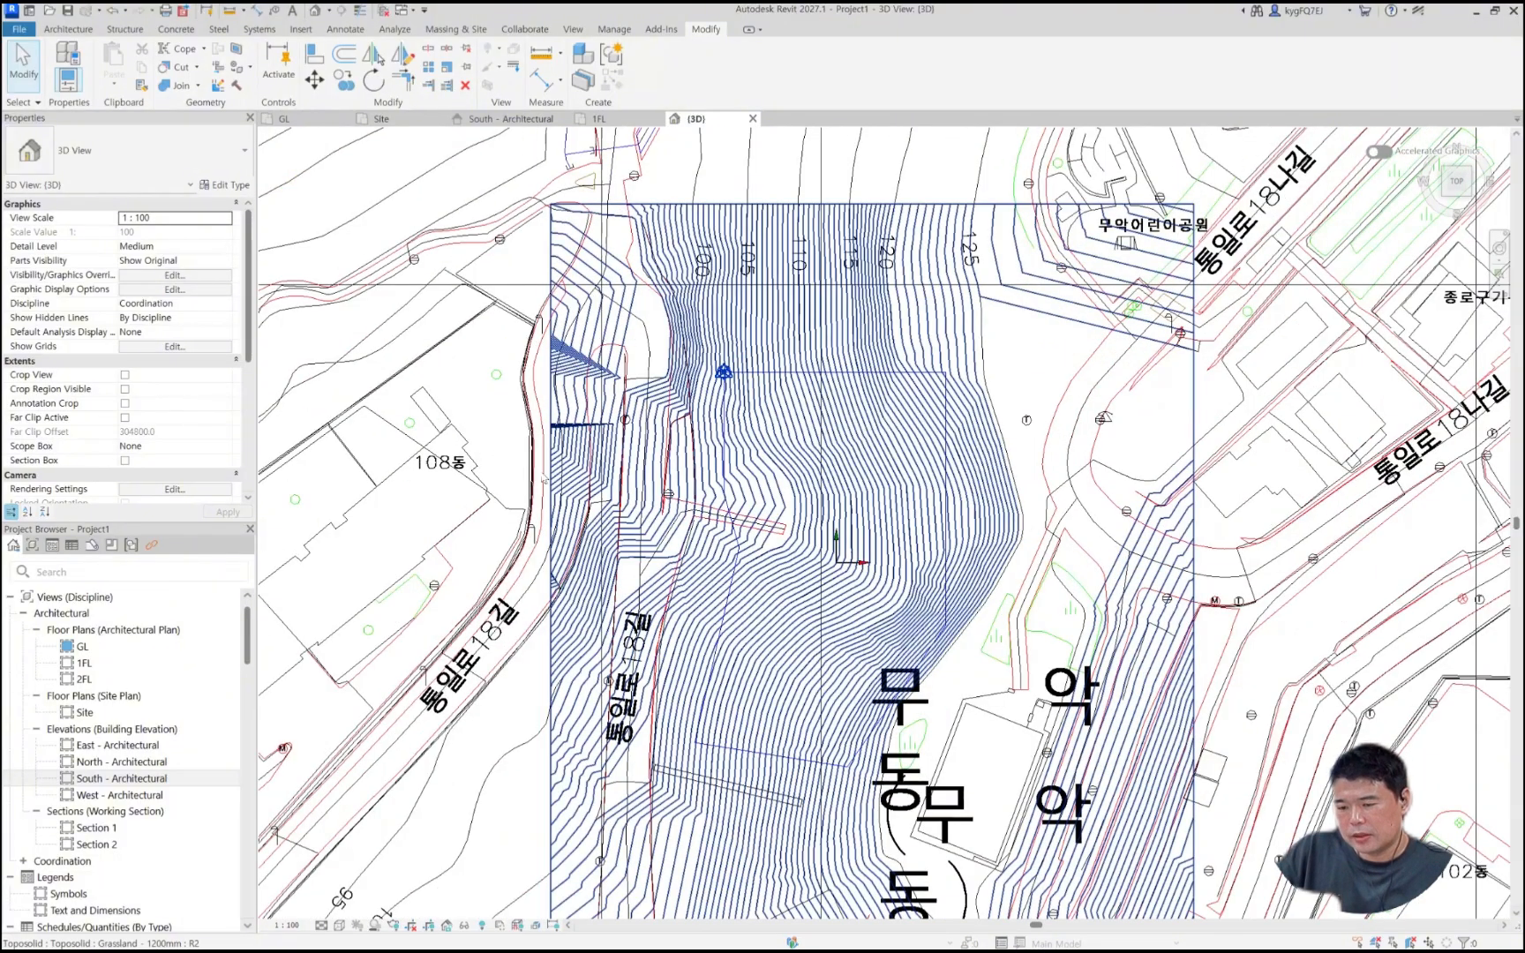
middle_click_drag(790, 570, 844, 364, "shift")
scroll(844, 365, "down", 2)
middle_click_drag(723, 635, 719, 397)
middle_click_drag(720, 397, 732, 513, "shift")
scroll(756, 470, "up", 1)
scroll(721, 476, "up", 2)
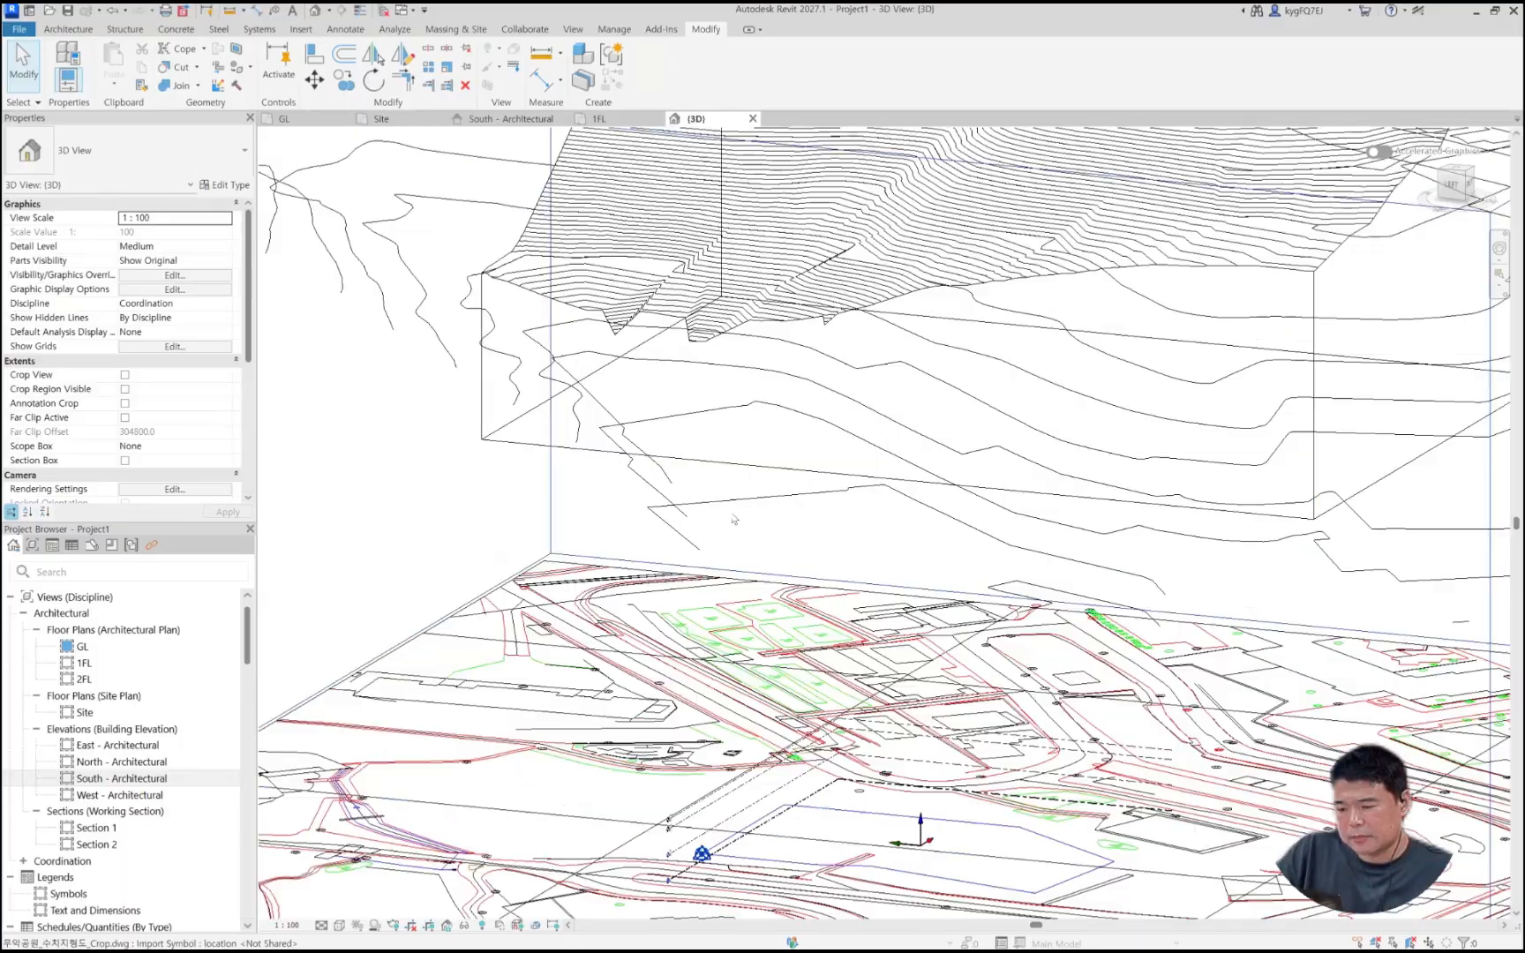
scroll(721, 529, "down", 3)
middle_click_drag(508, 551, 439, 476)
scroll(670, 617, "up", 6)
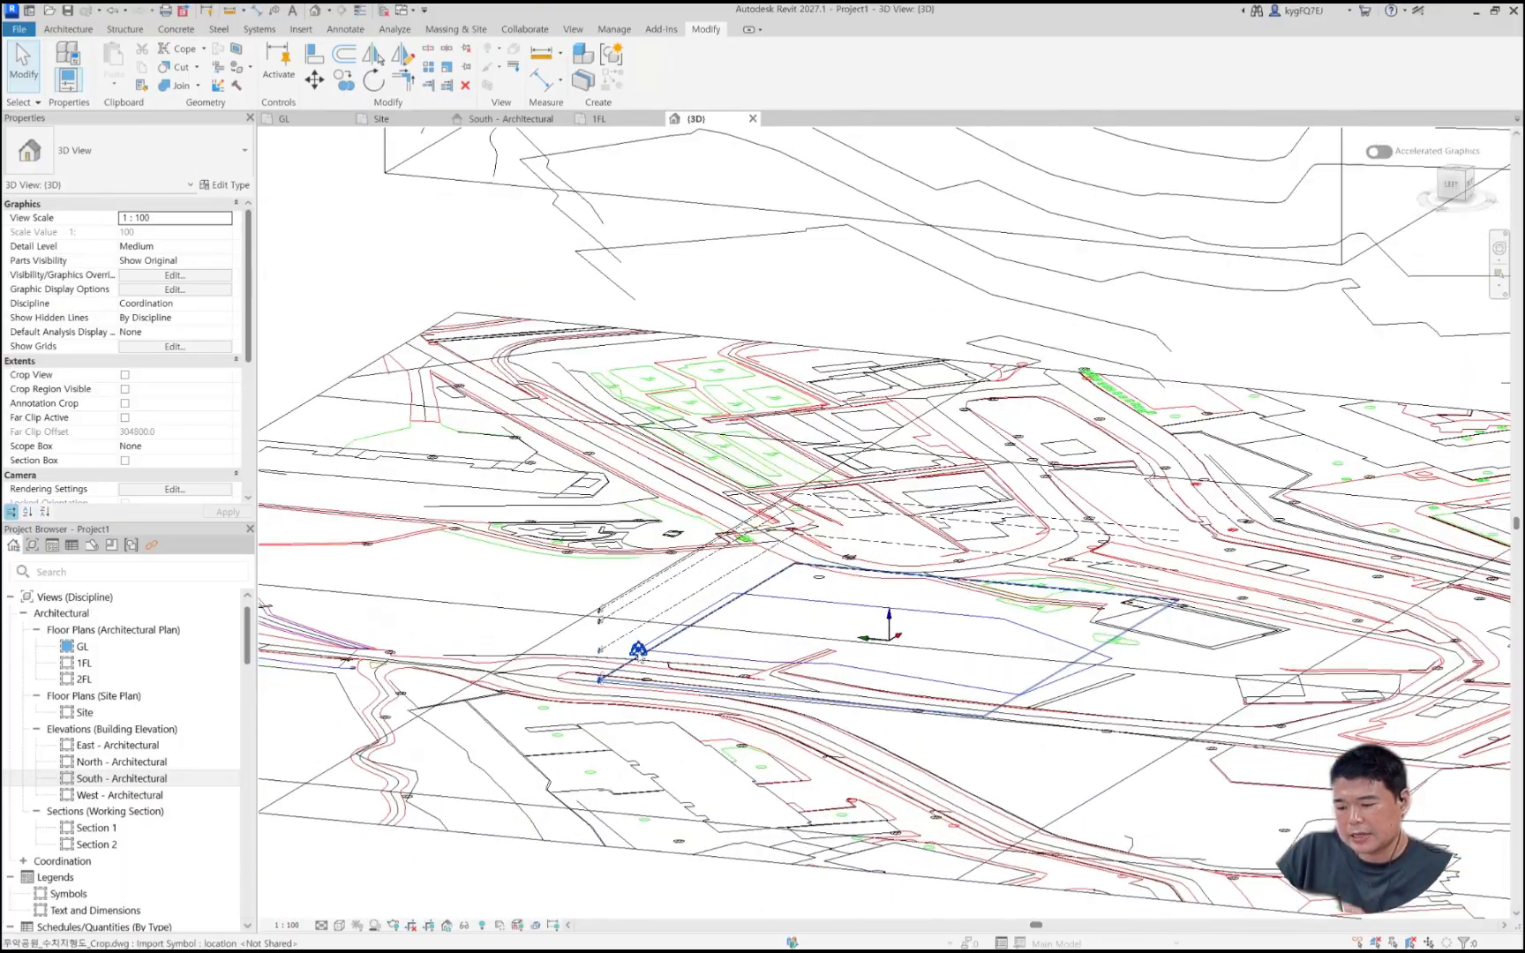
left_click(666, 607)
scroll(662, 613, "up", 3)
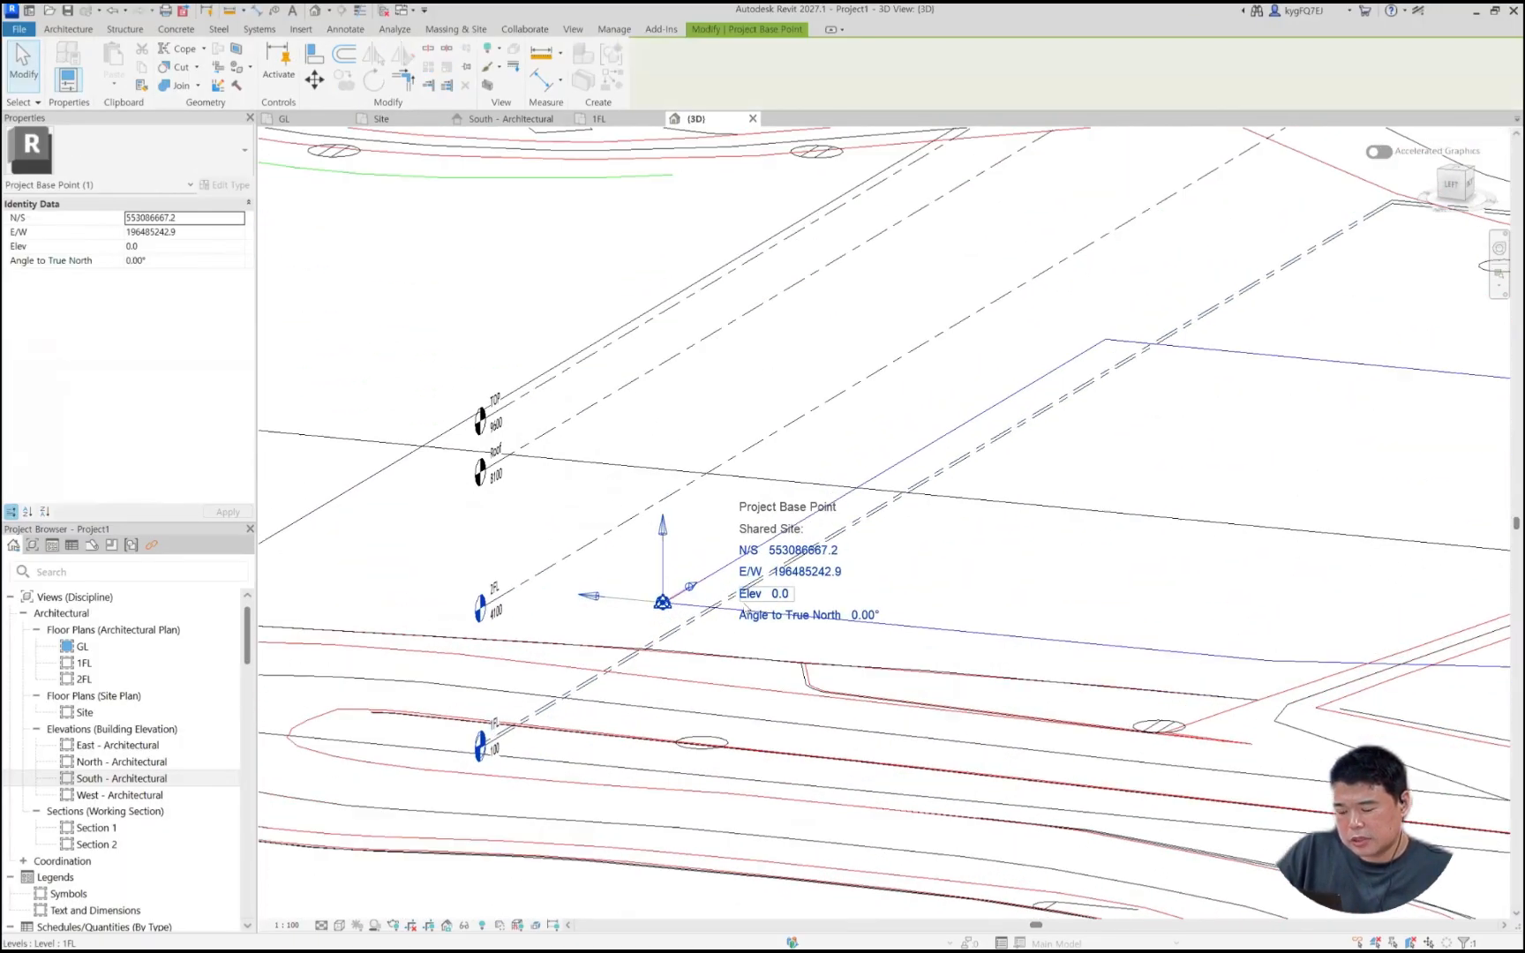
key("Escape")
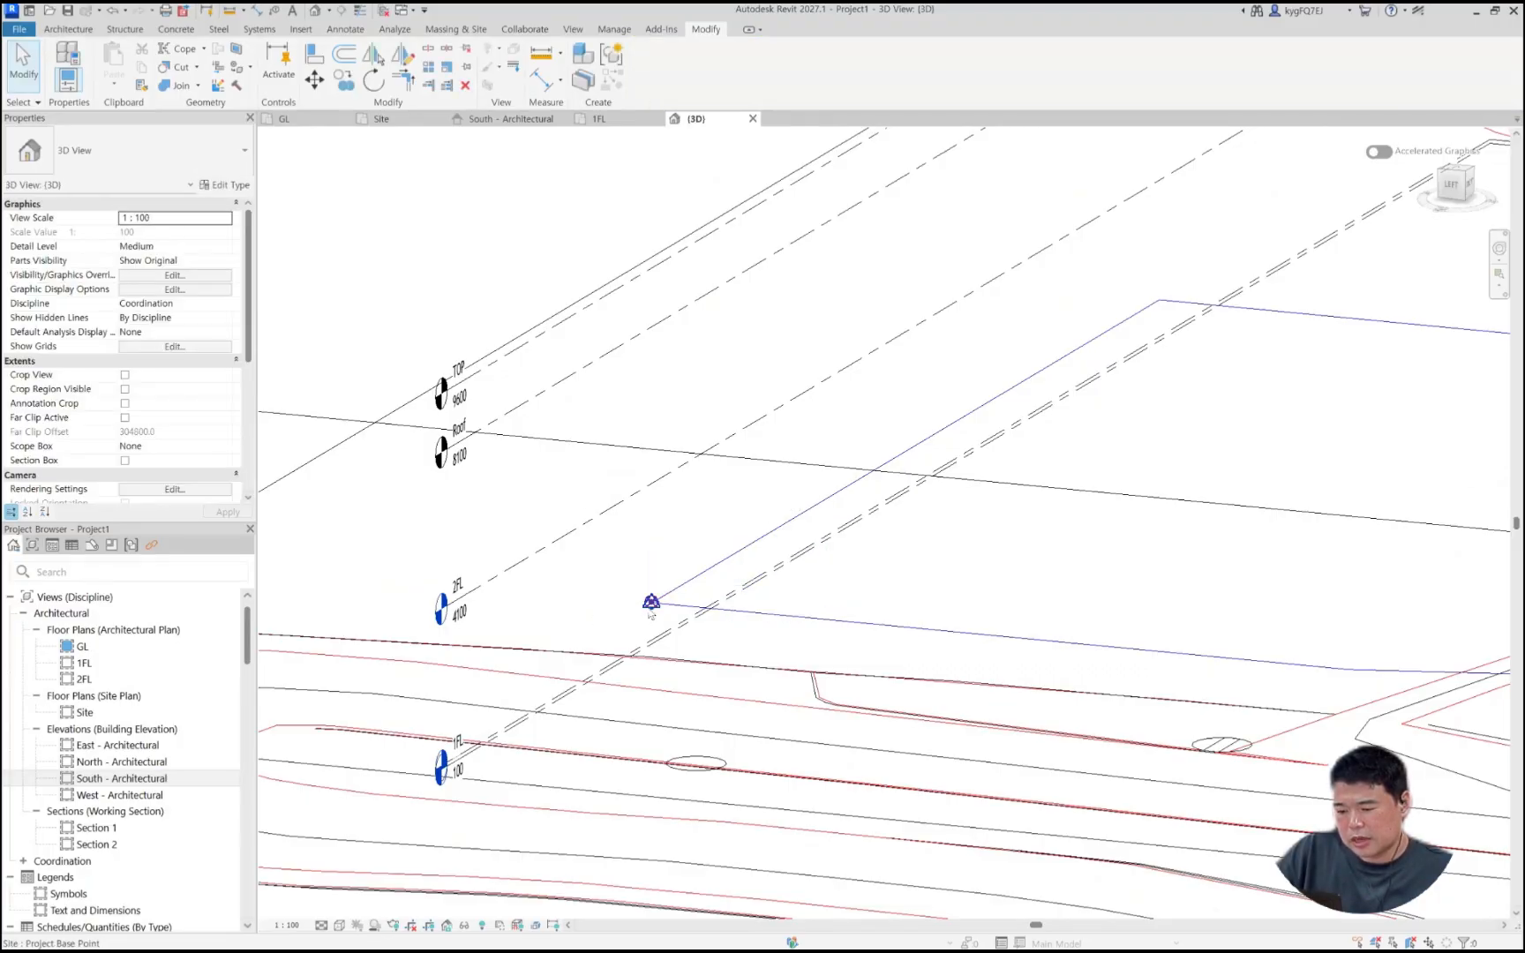
Step: Check the survey point's coordinates and elevation at the blue boundary's corner and leave it selected
scroll(651, 609, "up", 3)
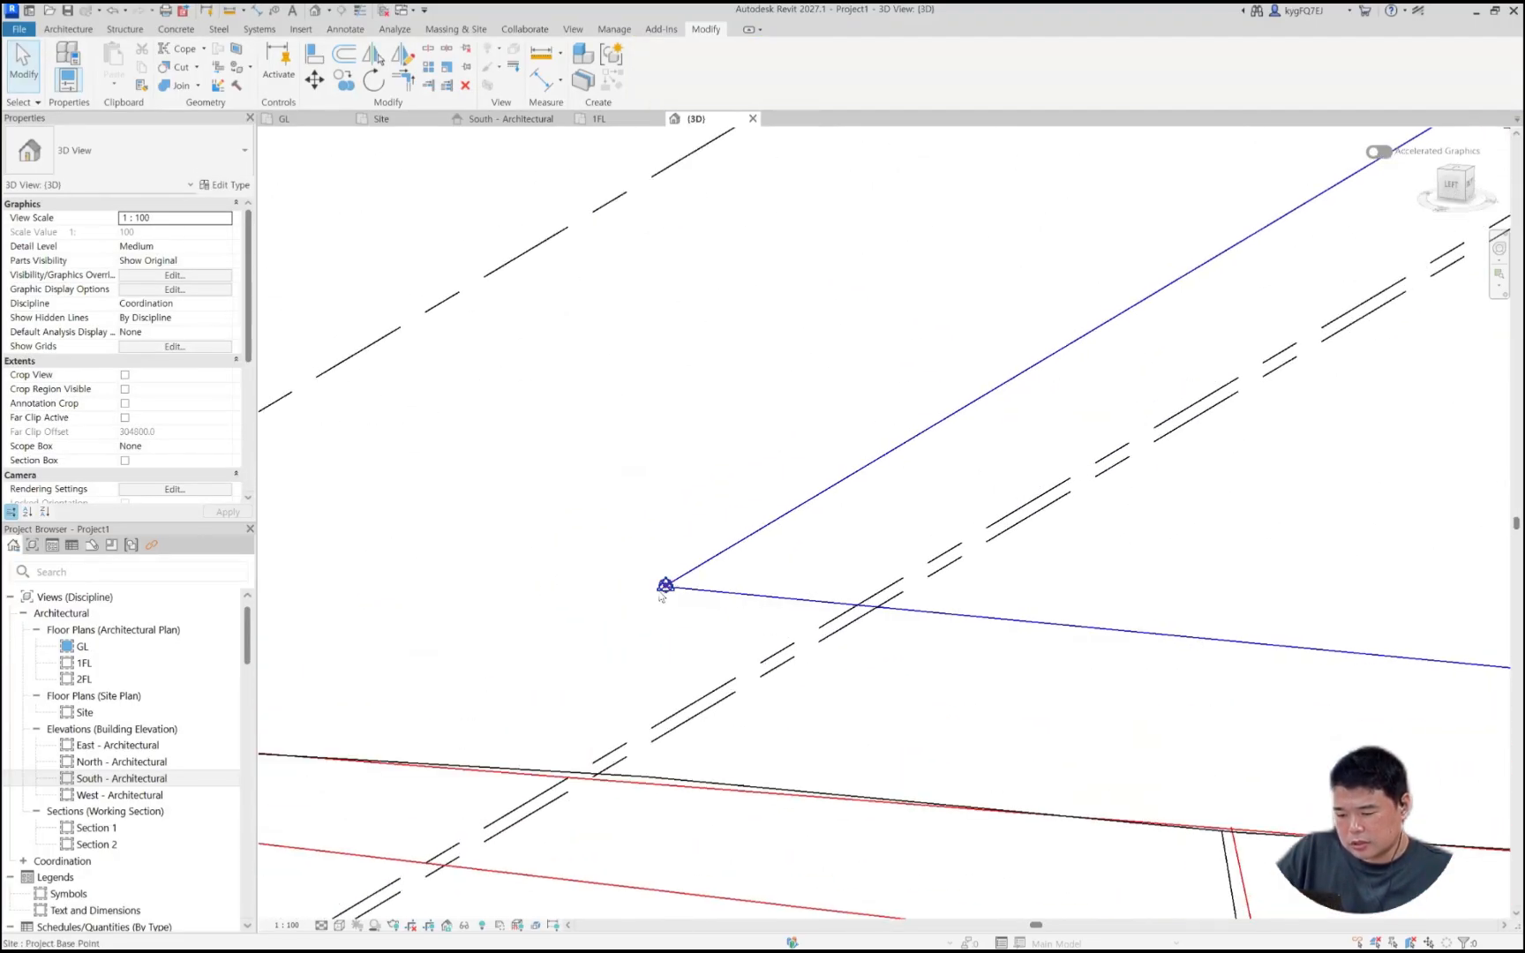
left_click(662, 591)
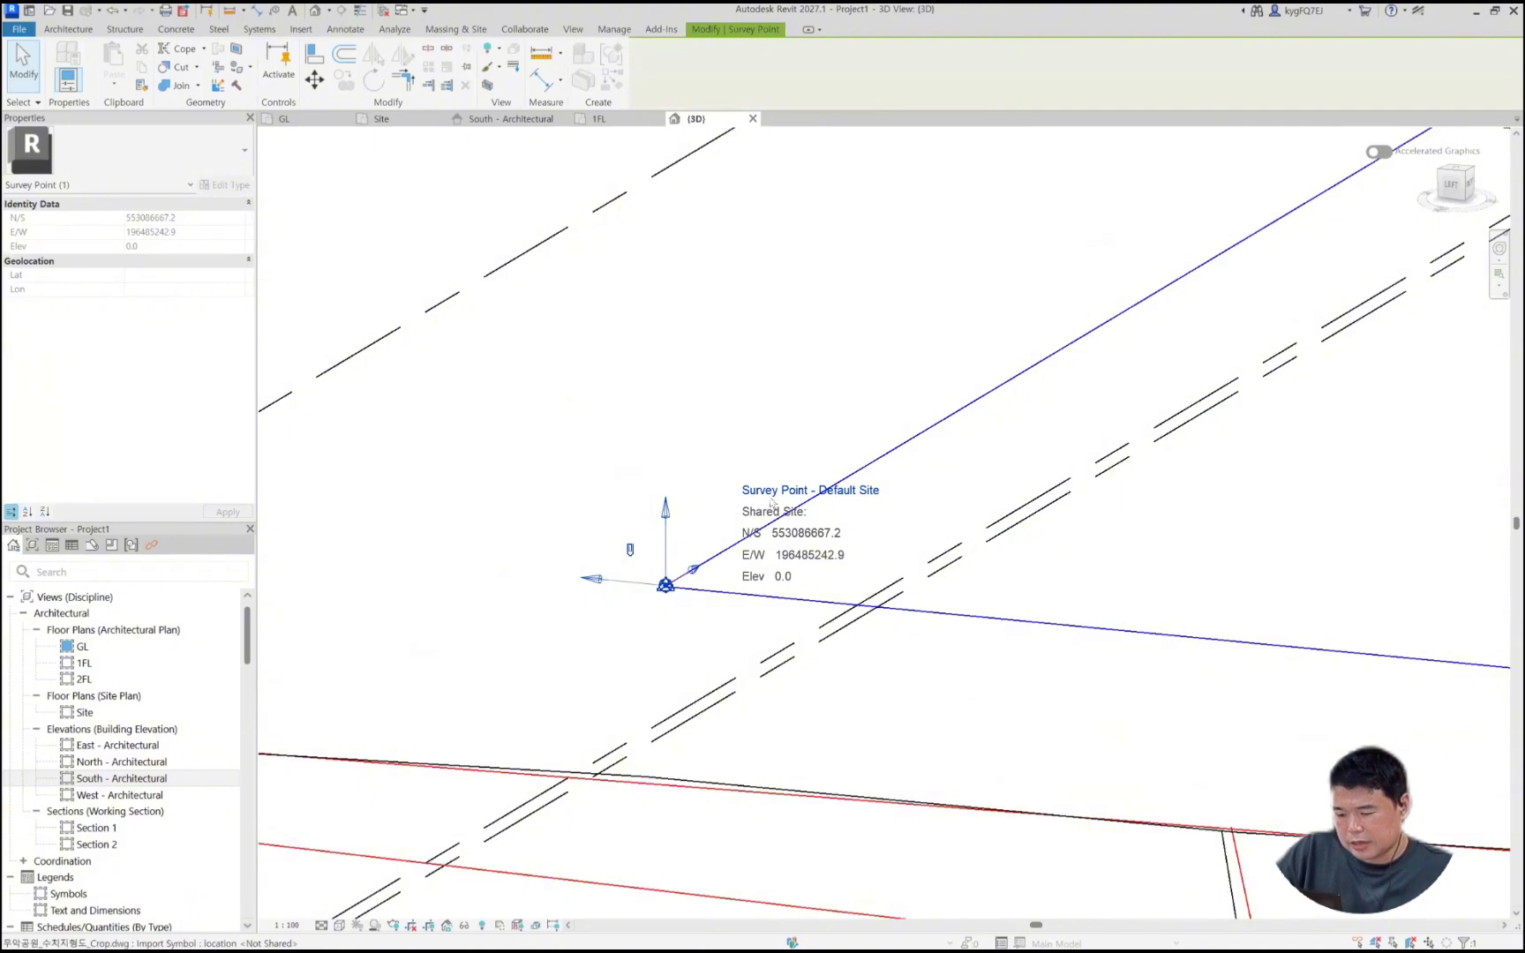
key("Escape")
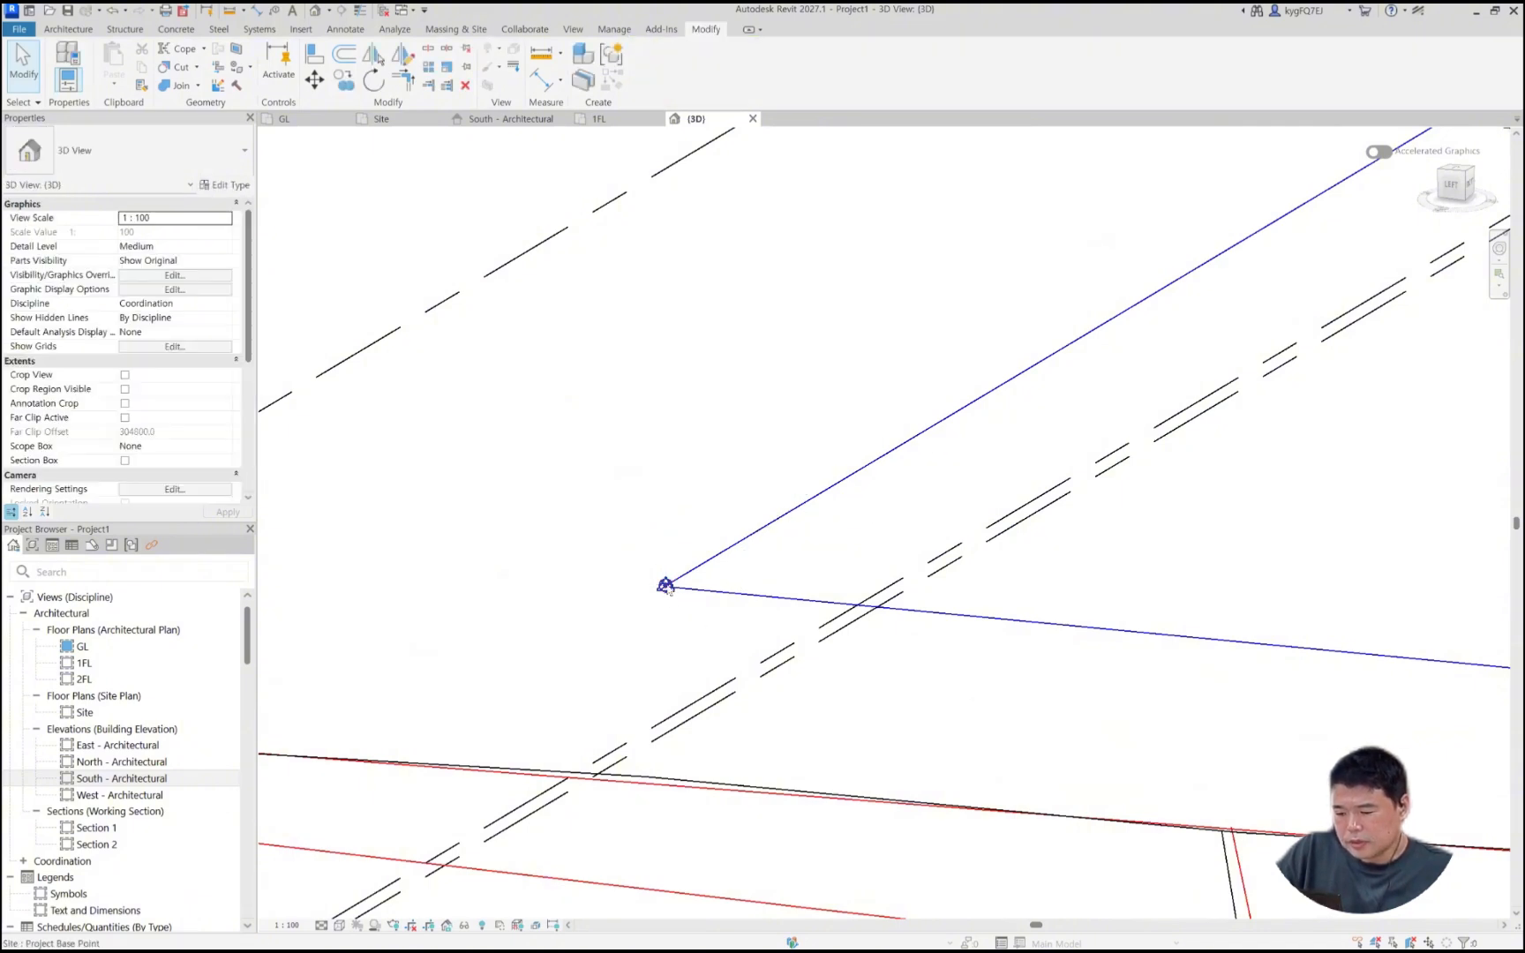
left_click(670, 587)
key("Escape")
scroll(668, 593, "down", 1)
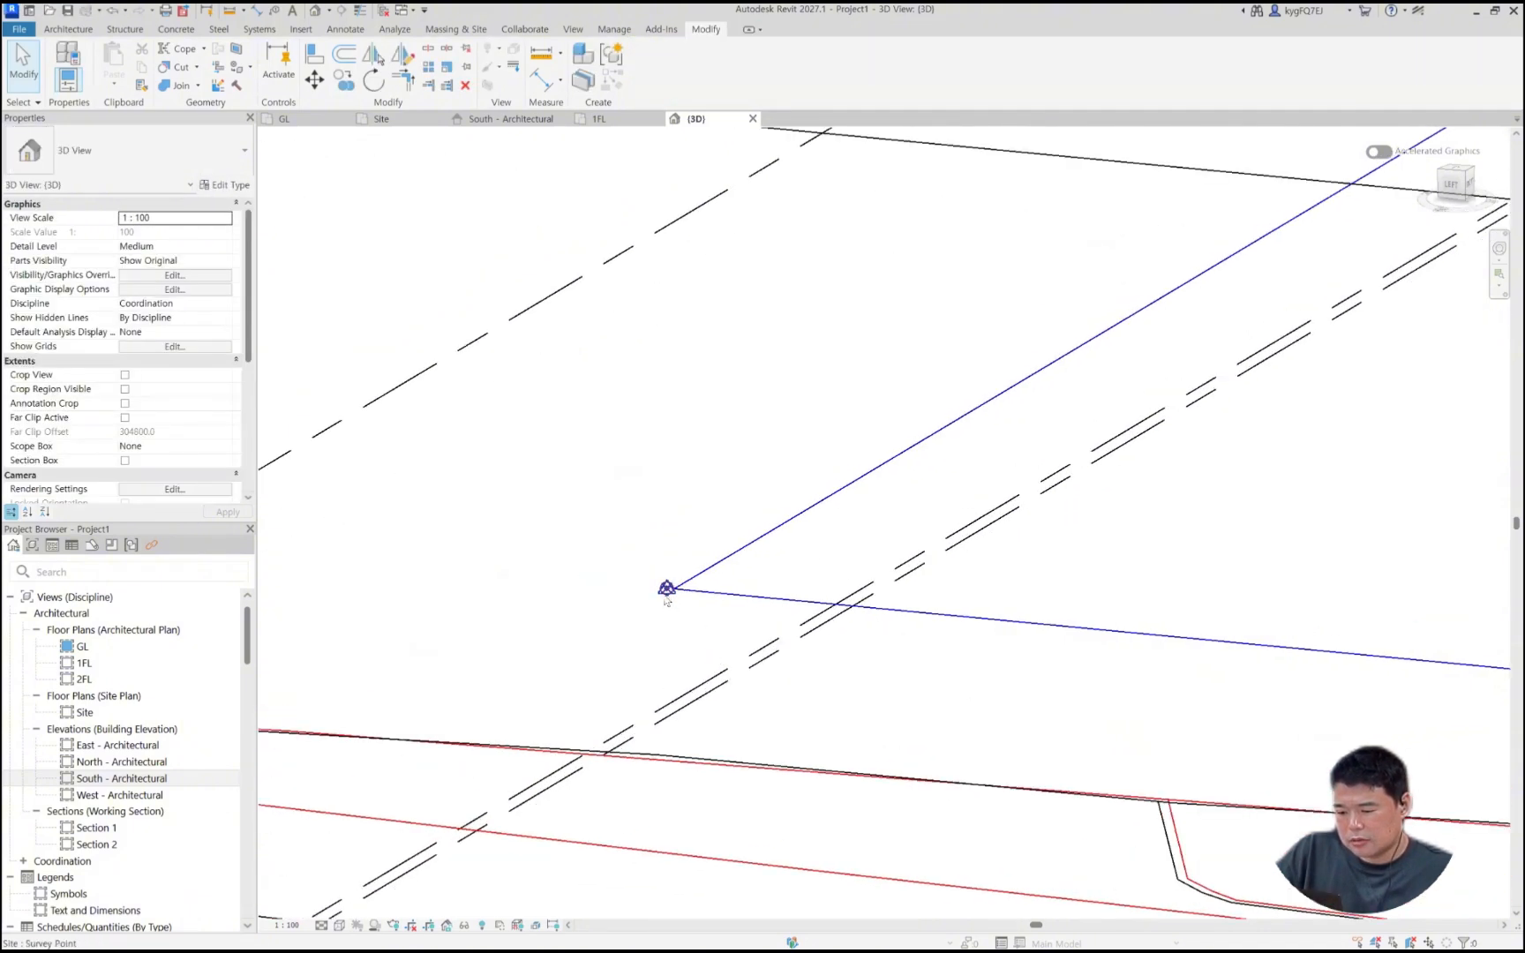
left_click(666, 590)
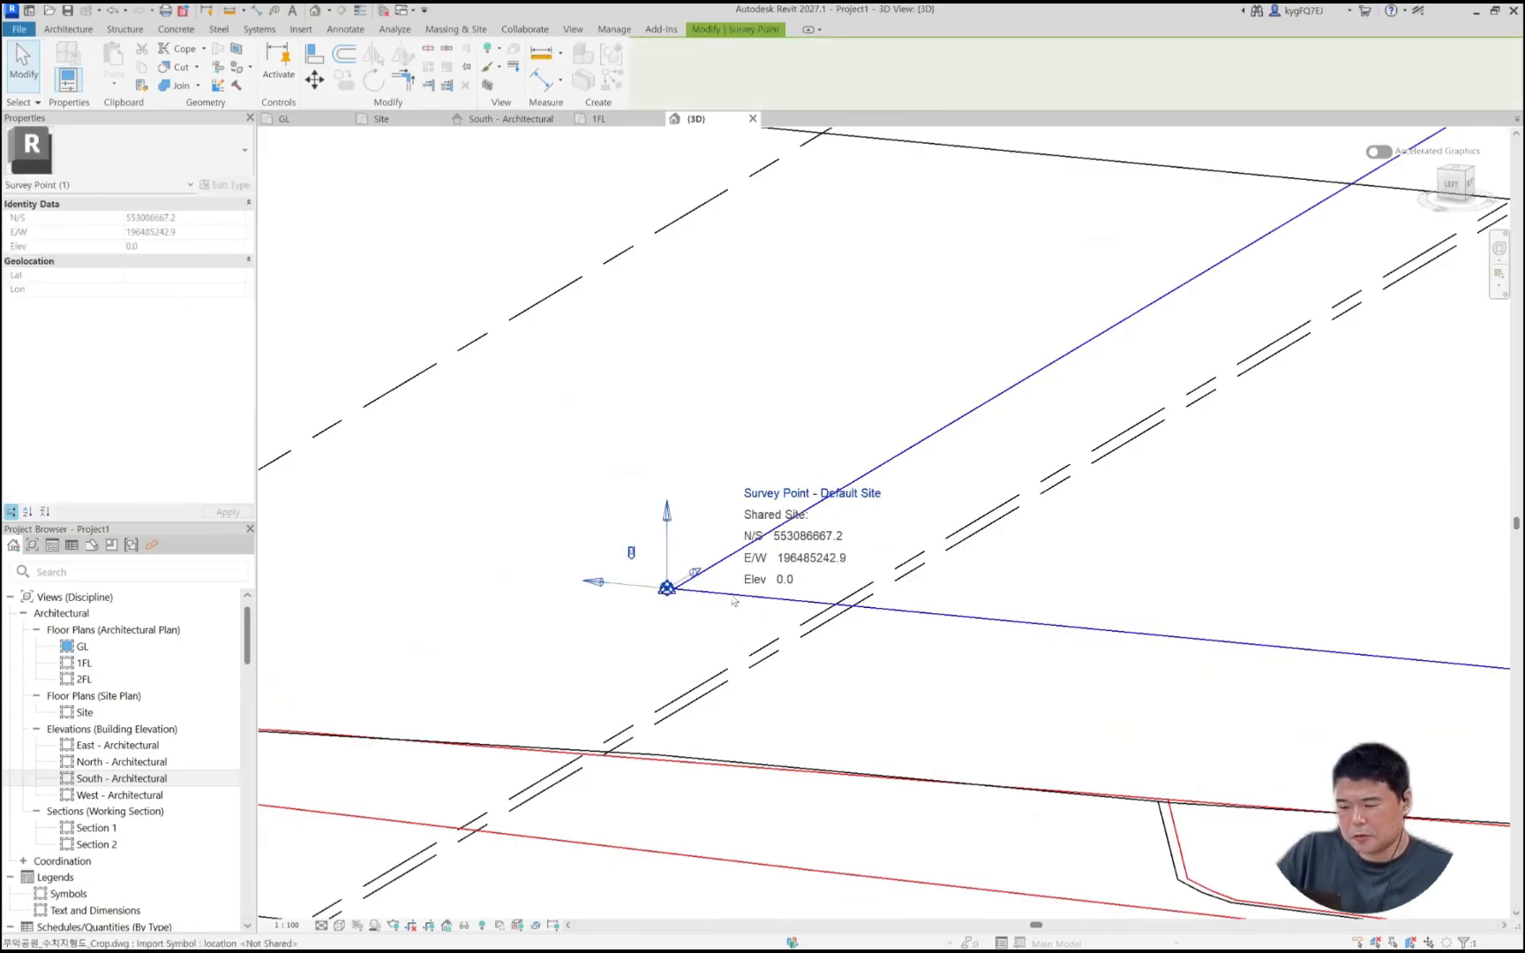
Step: Switch to AutoCAD and read the ground height at the blue boundary's northwest corner from the neighbouring contour labels
key("alt+Tab")
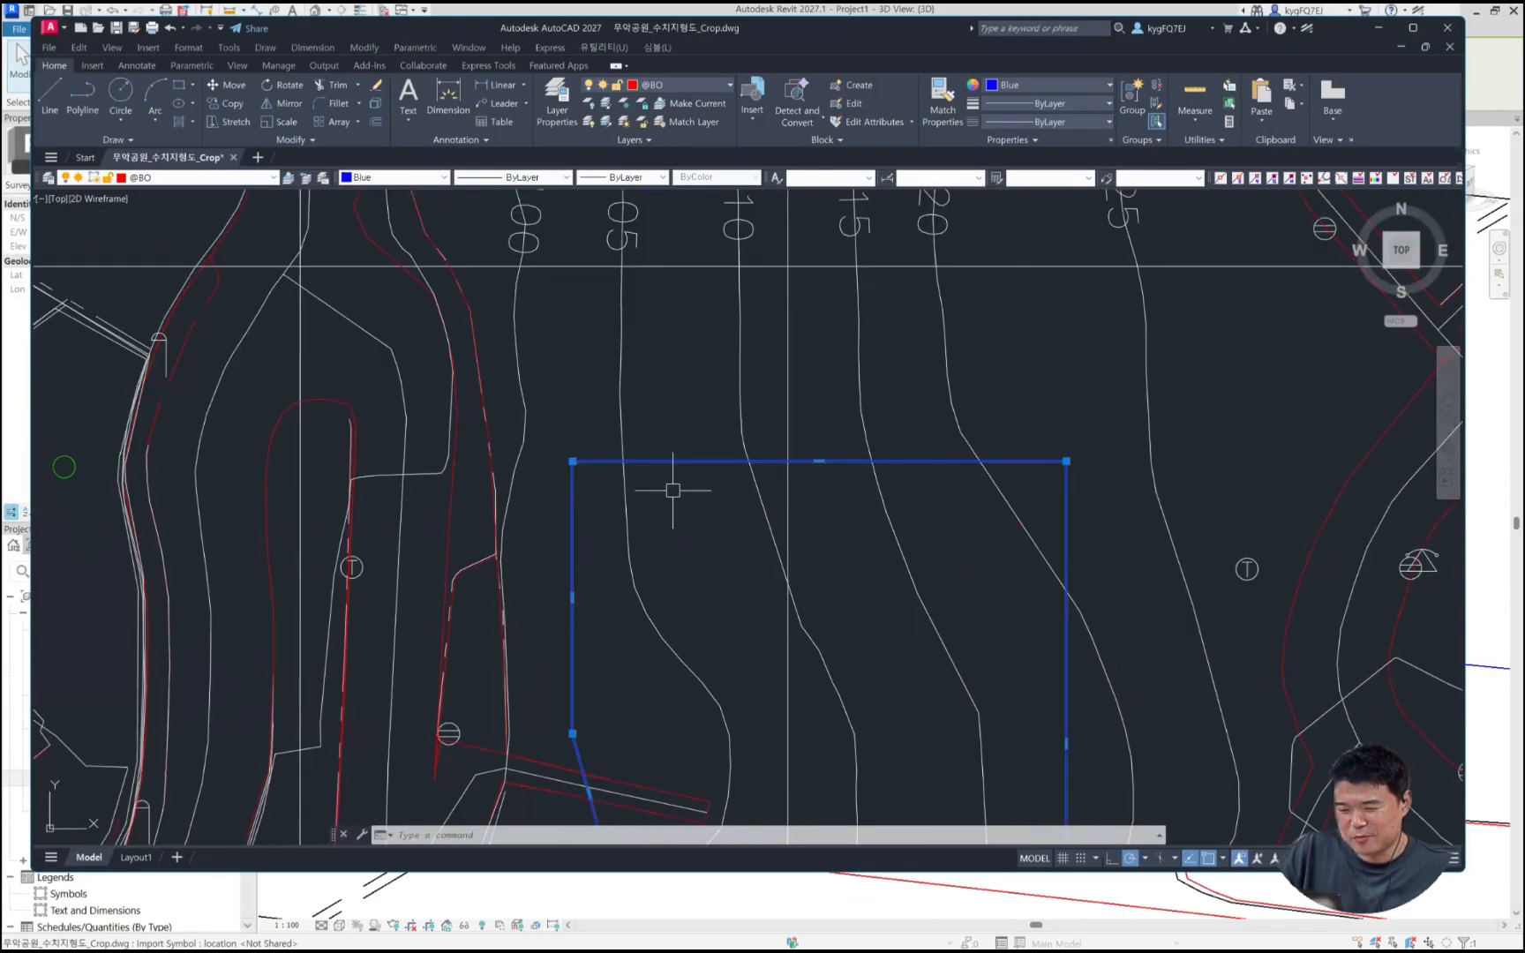
scroll(672, 490, "down", 2)
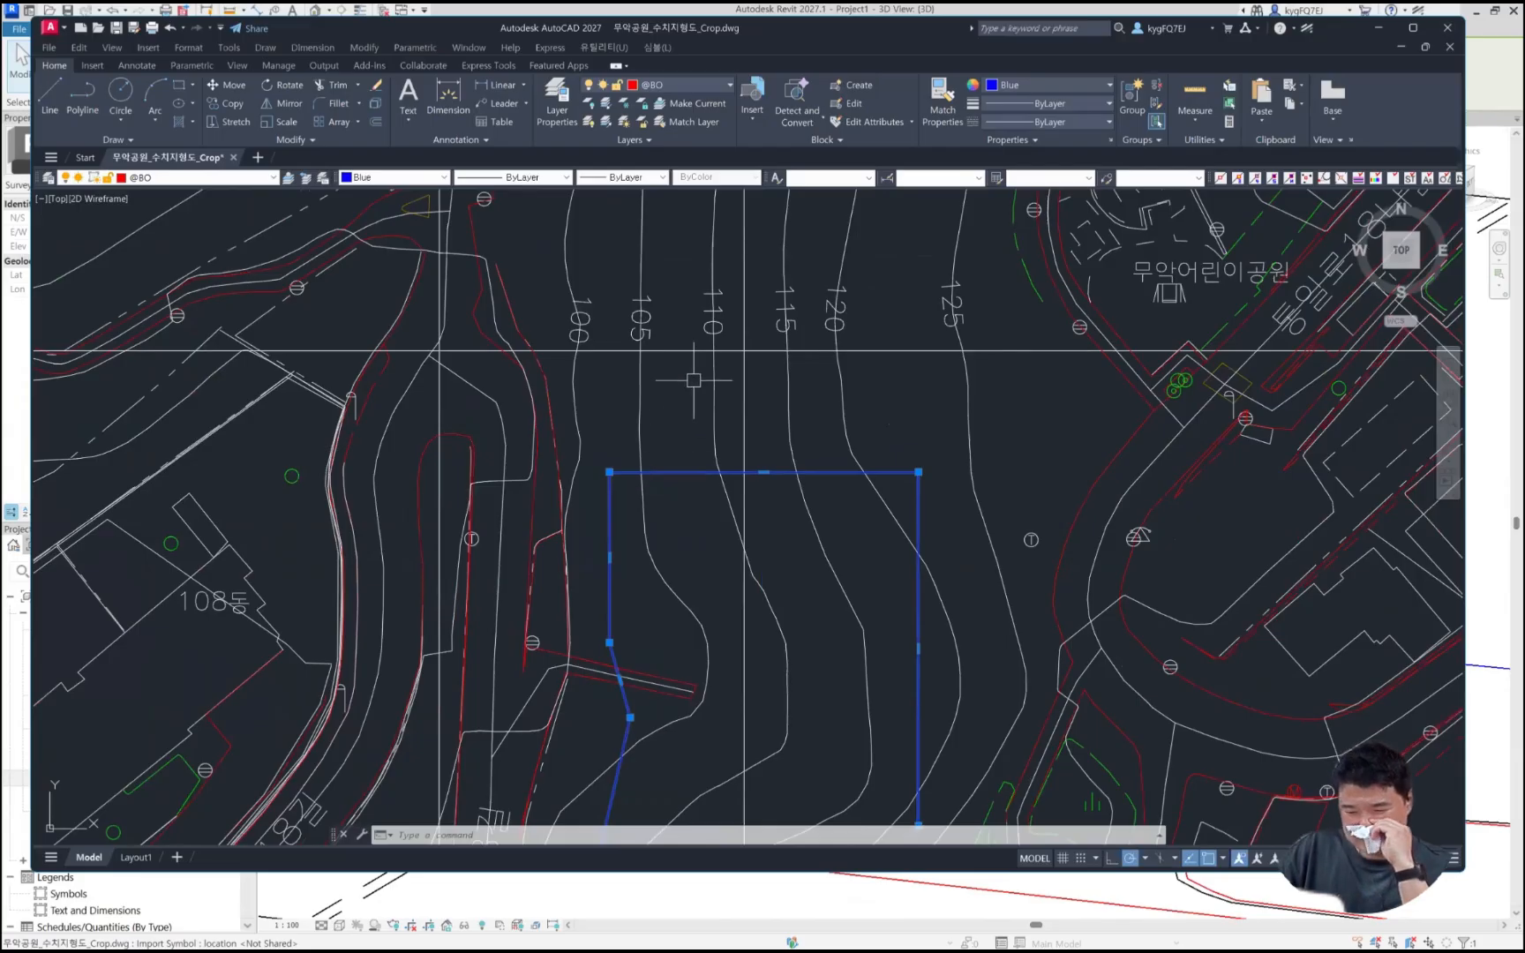
middle_click_drag(695, 379, 699, 456)
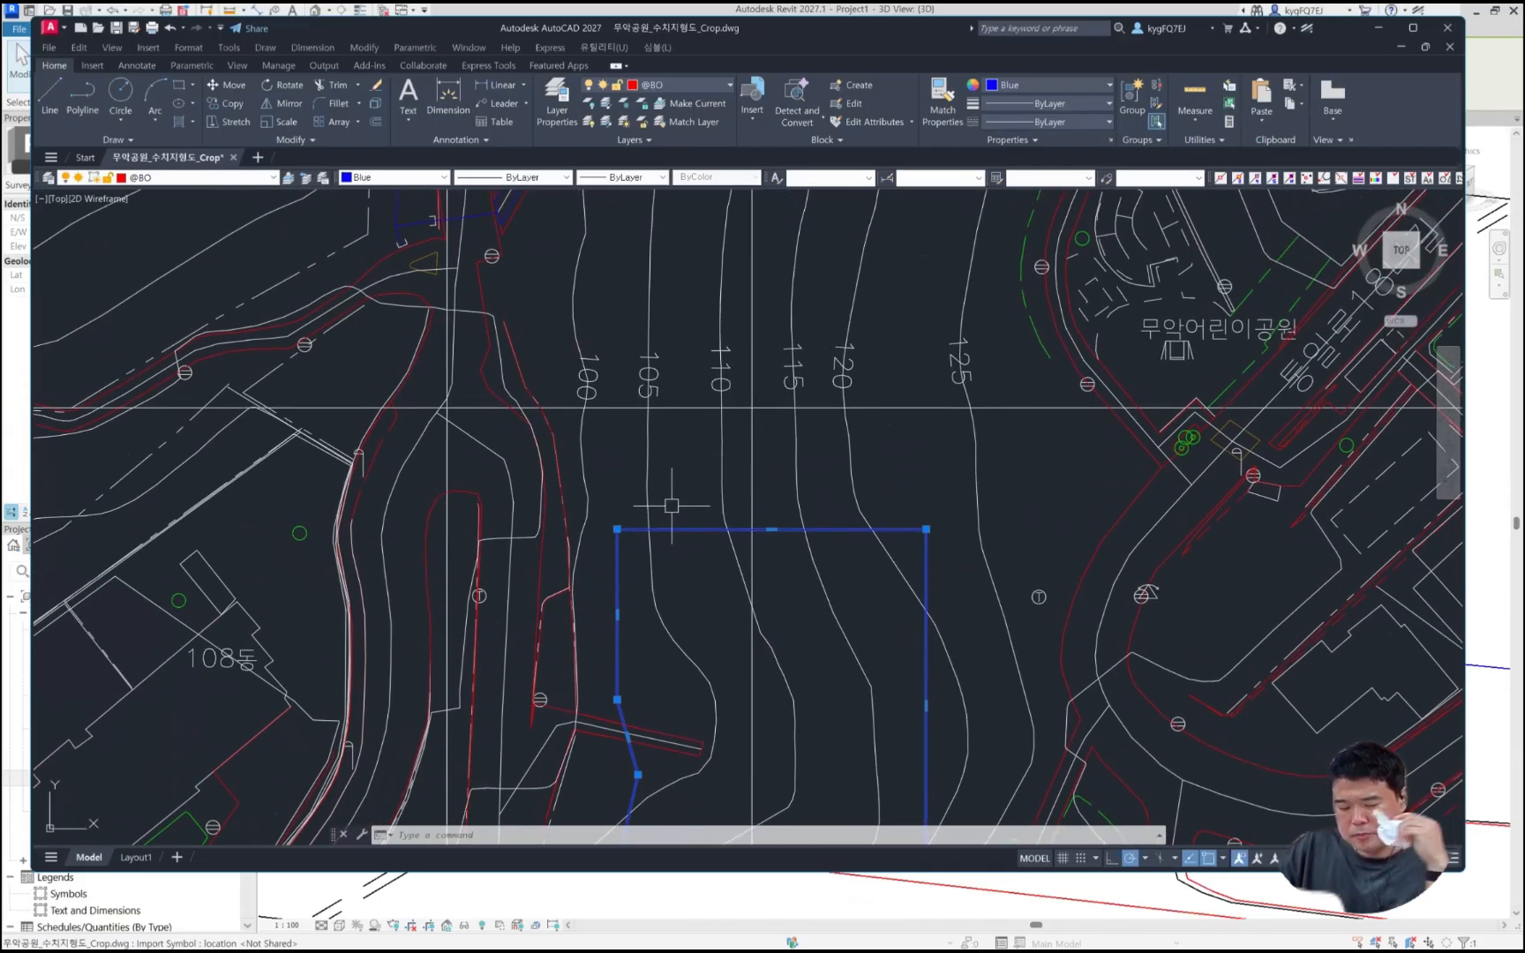
scroll(699, 505, "up", 3)
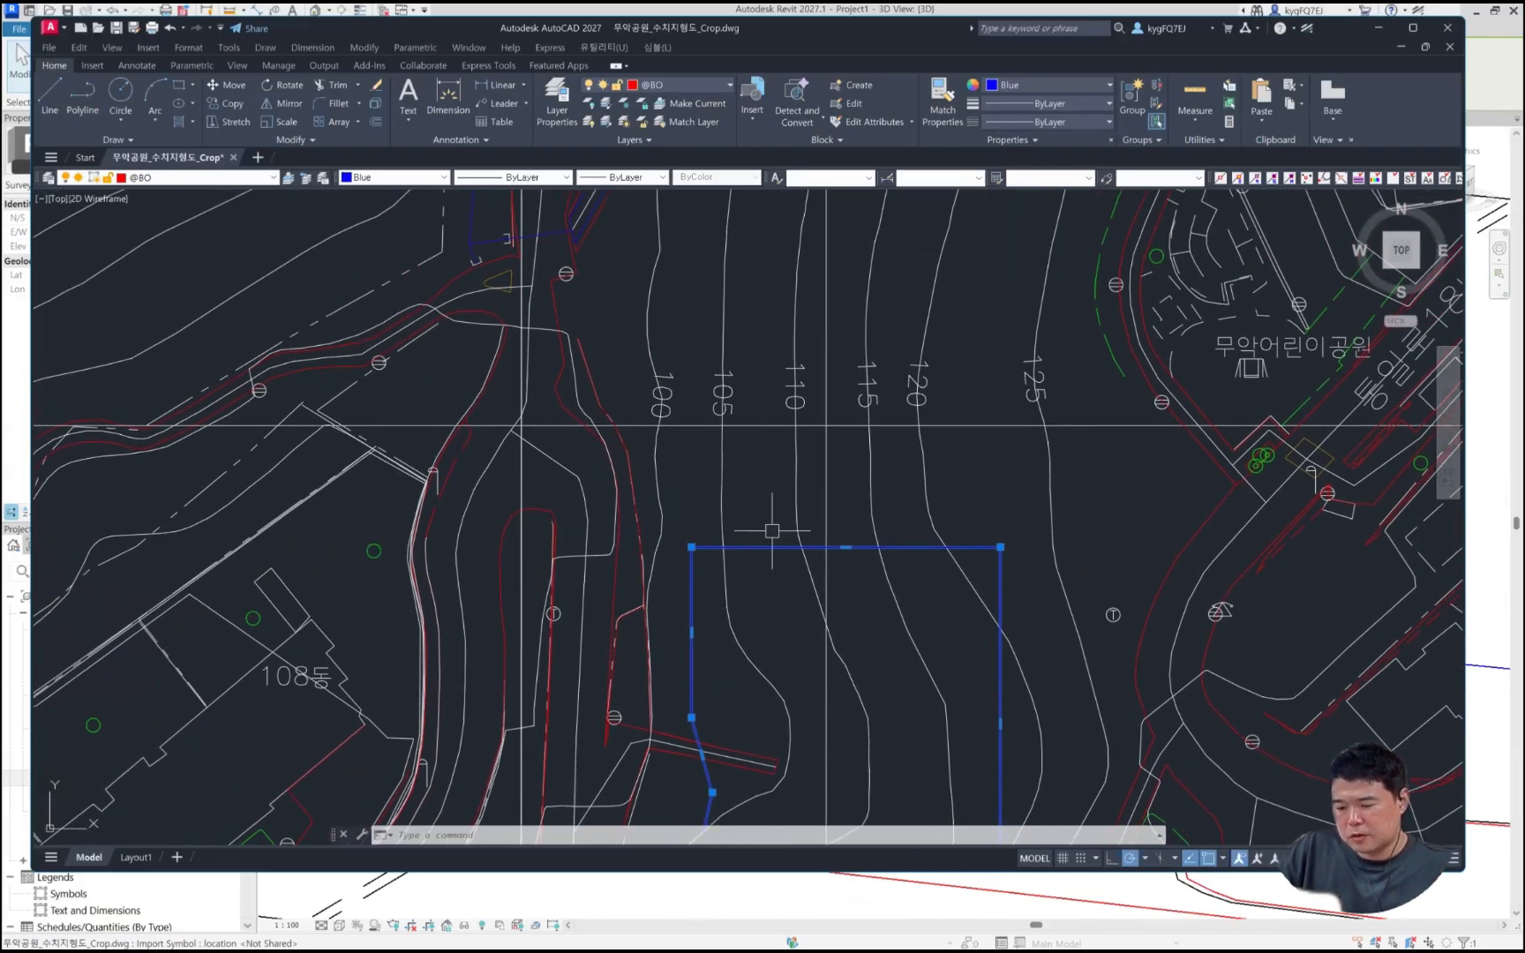
middle_click_drag(725, 504, 707, 520)
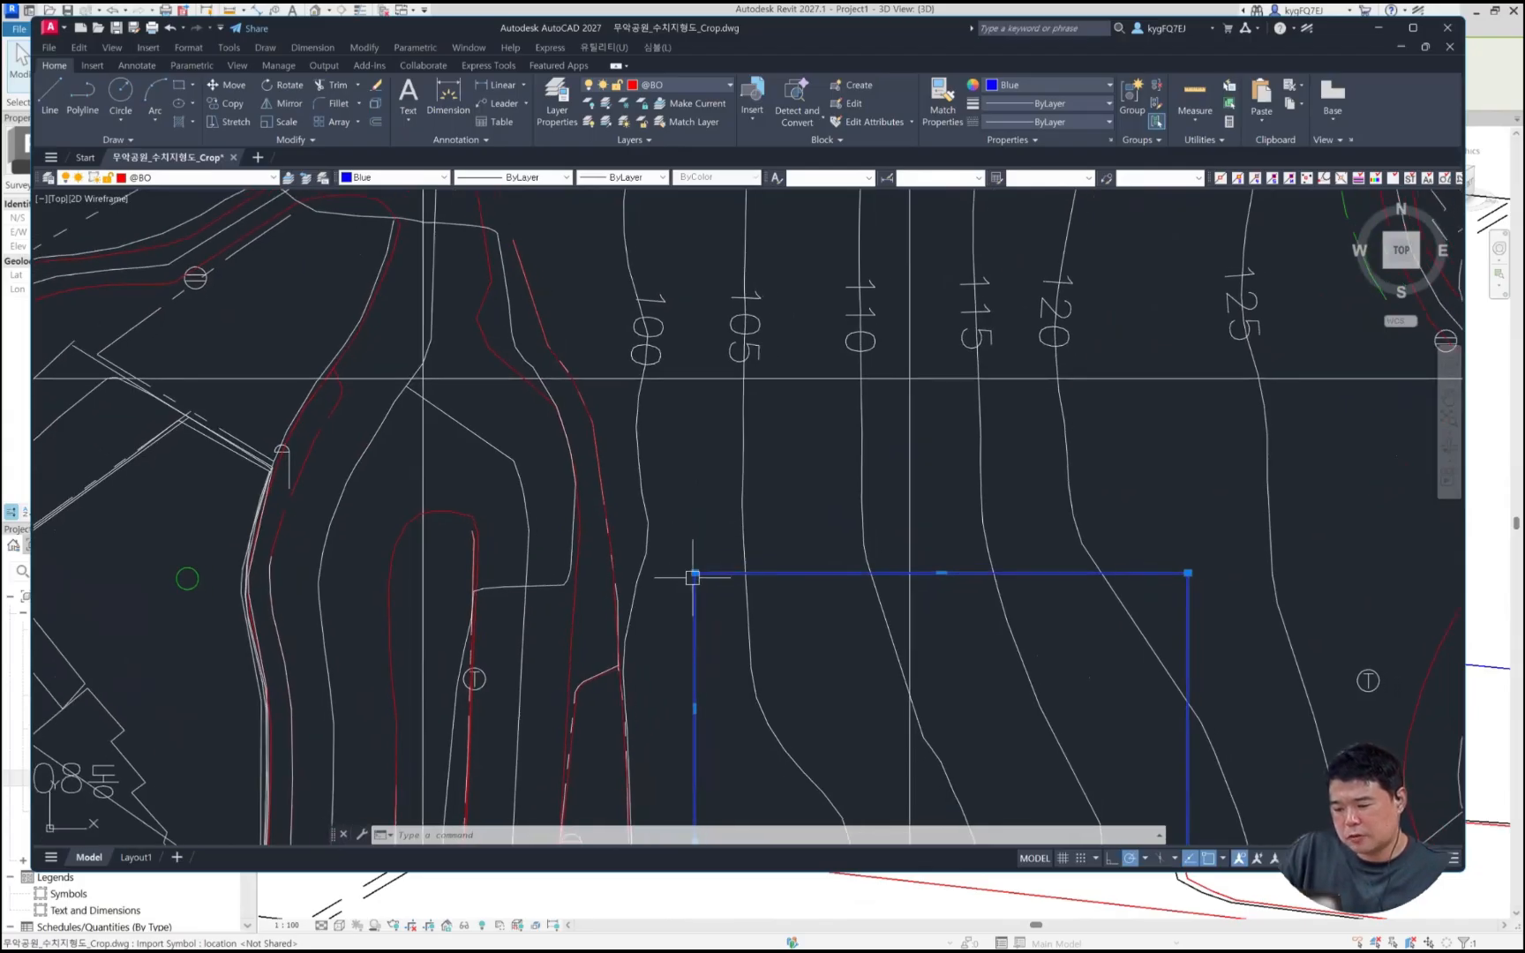
scroll(699, 576, "up", 4)
left_click(722, 603)
left_click(605, 544)
left_click(708, 607)
left_click(620, 518)
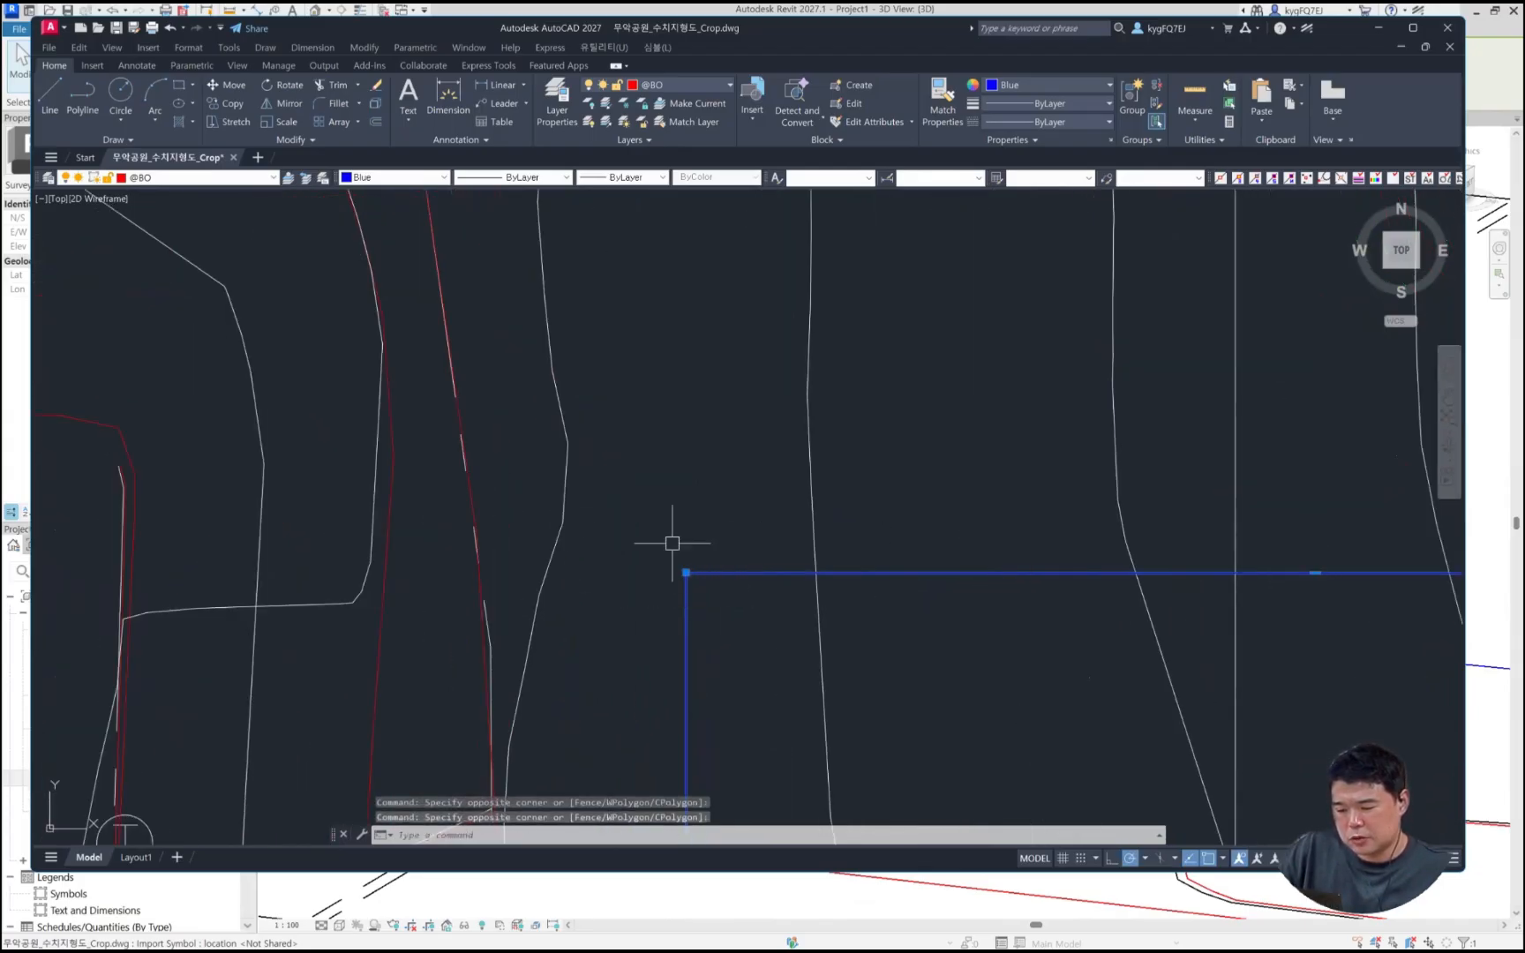
scroll(697, 563, "down", 2)
scroll(722, 589, "up", 1)
scroll(720, 583, "down", 1)
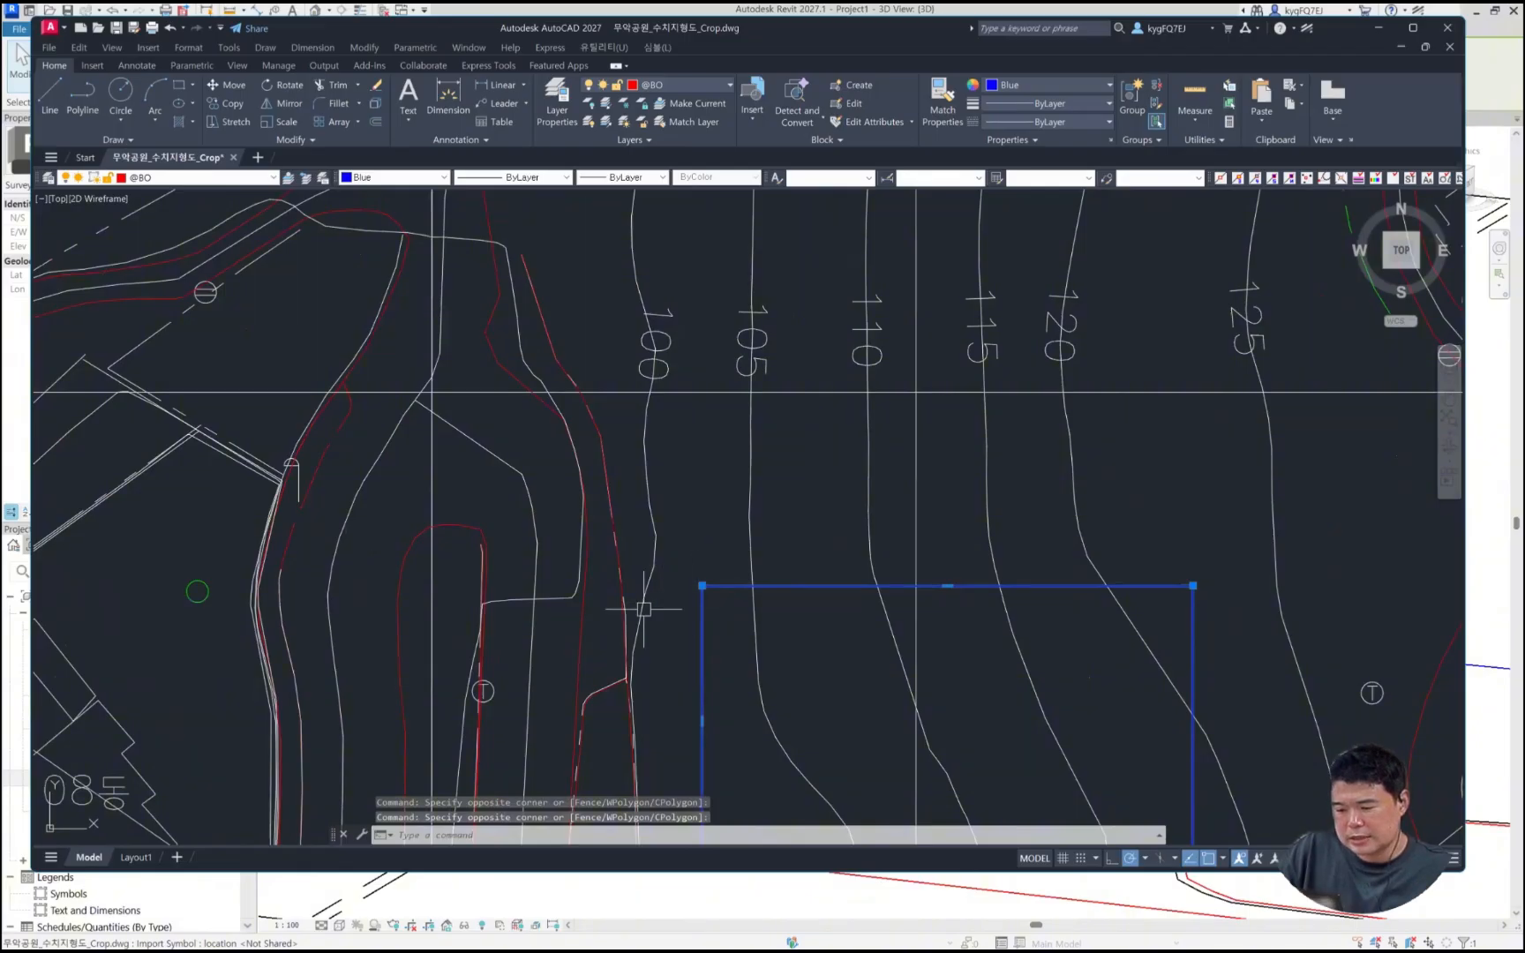
middle_click_drag(643, 609, 627, 618)
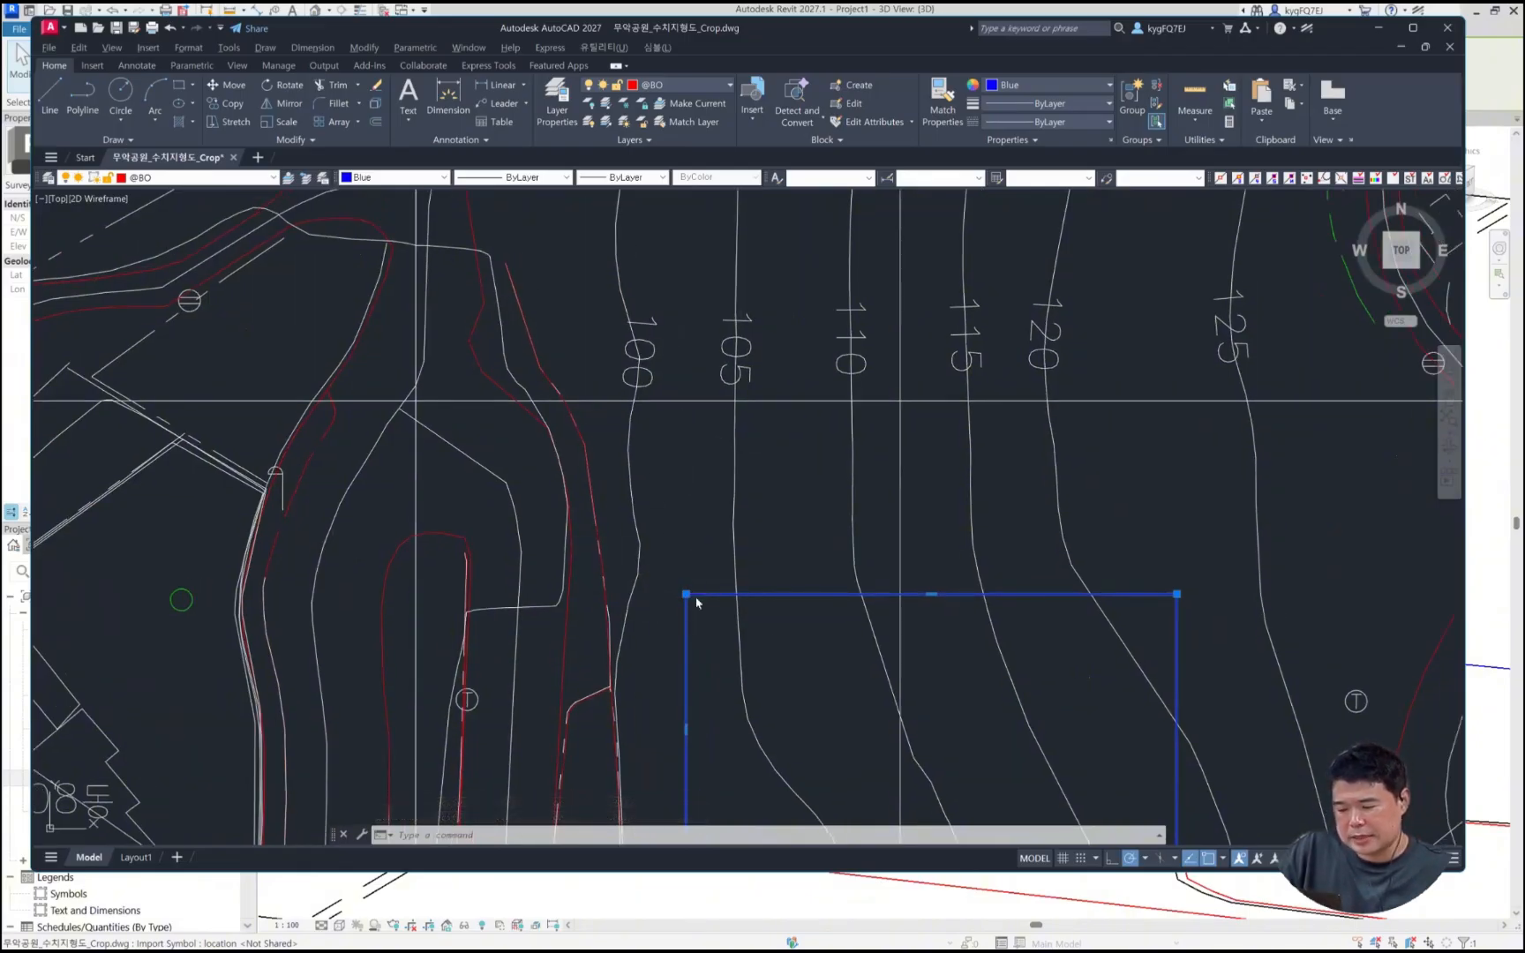
key("alt+Tab")
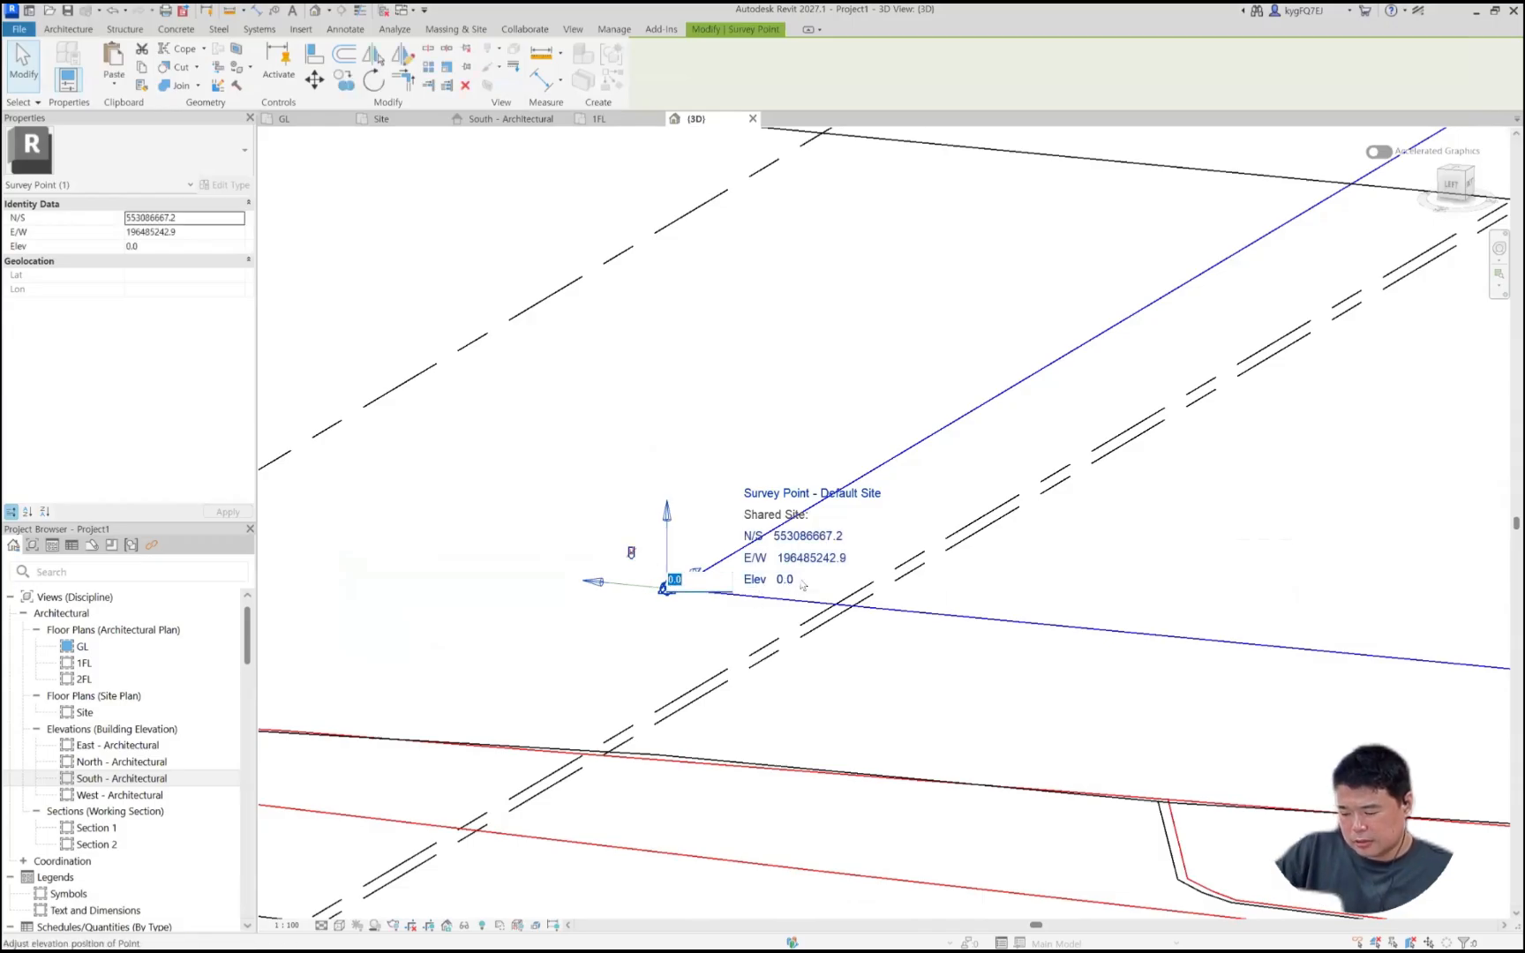
type("103*1000")
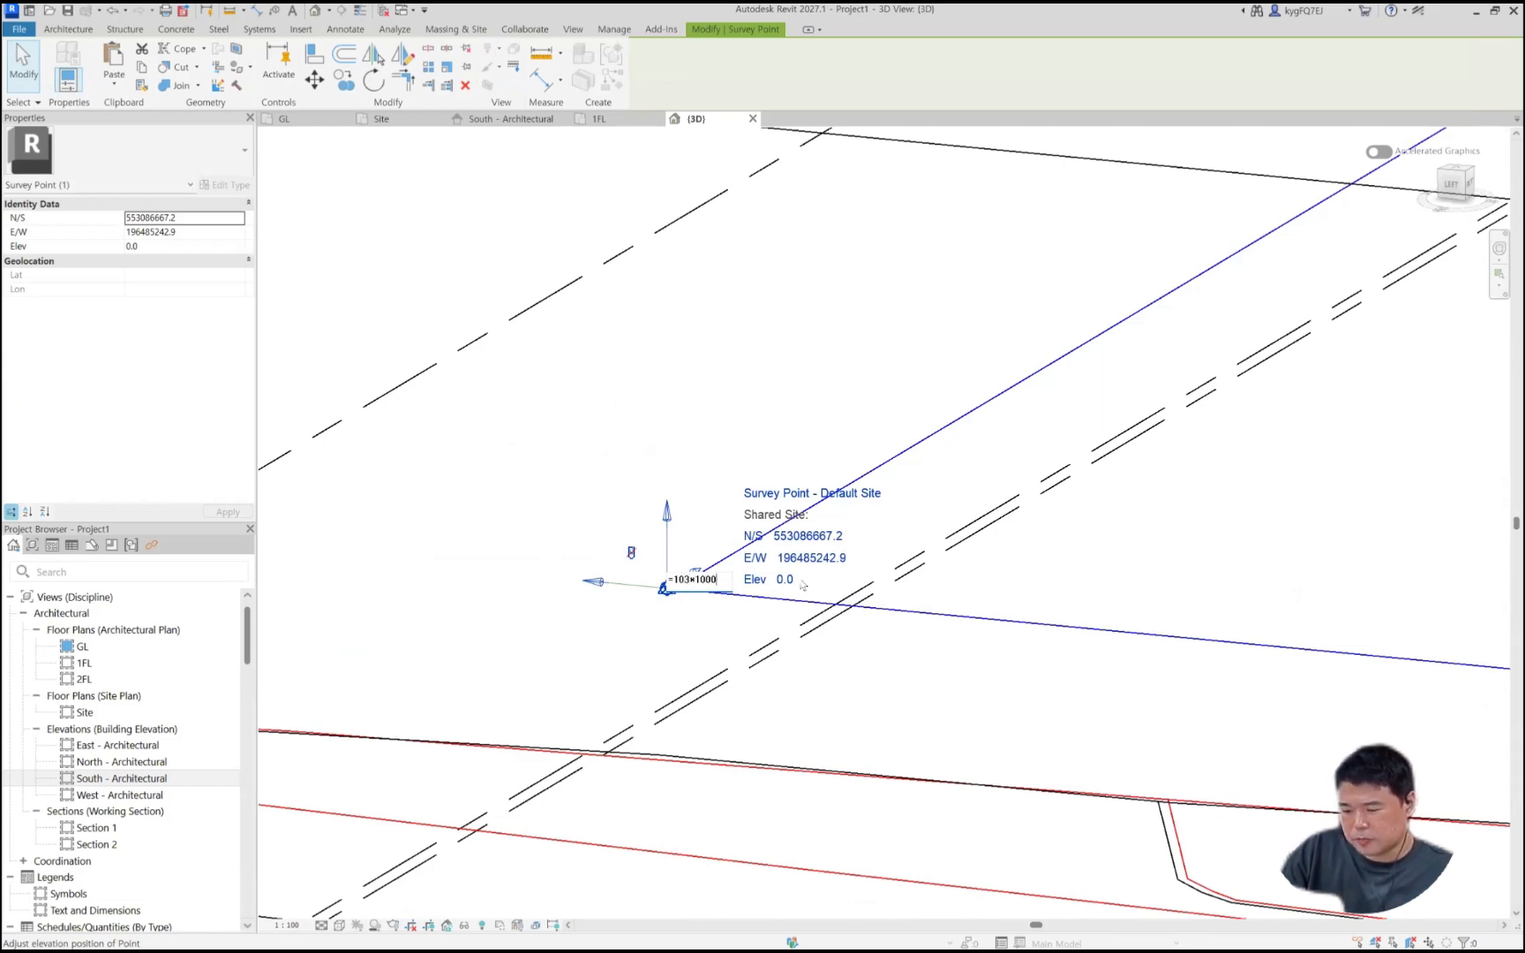
key("Return")
scroll(834, 569, "down", 9)
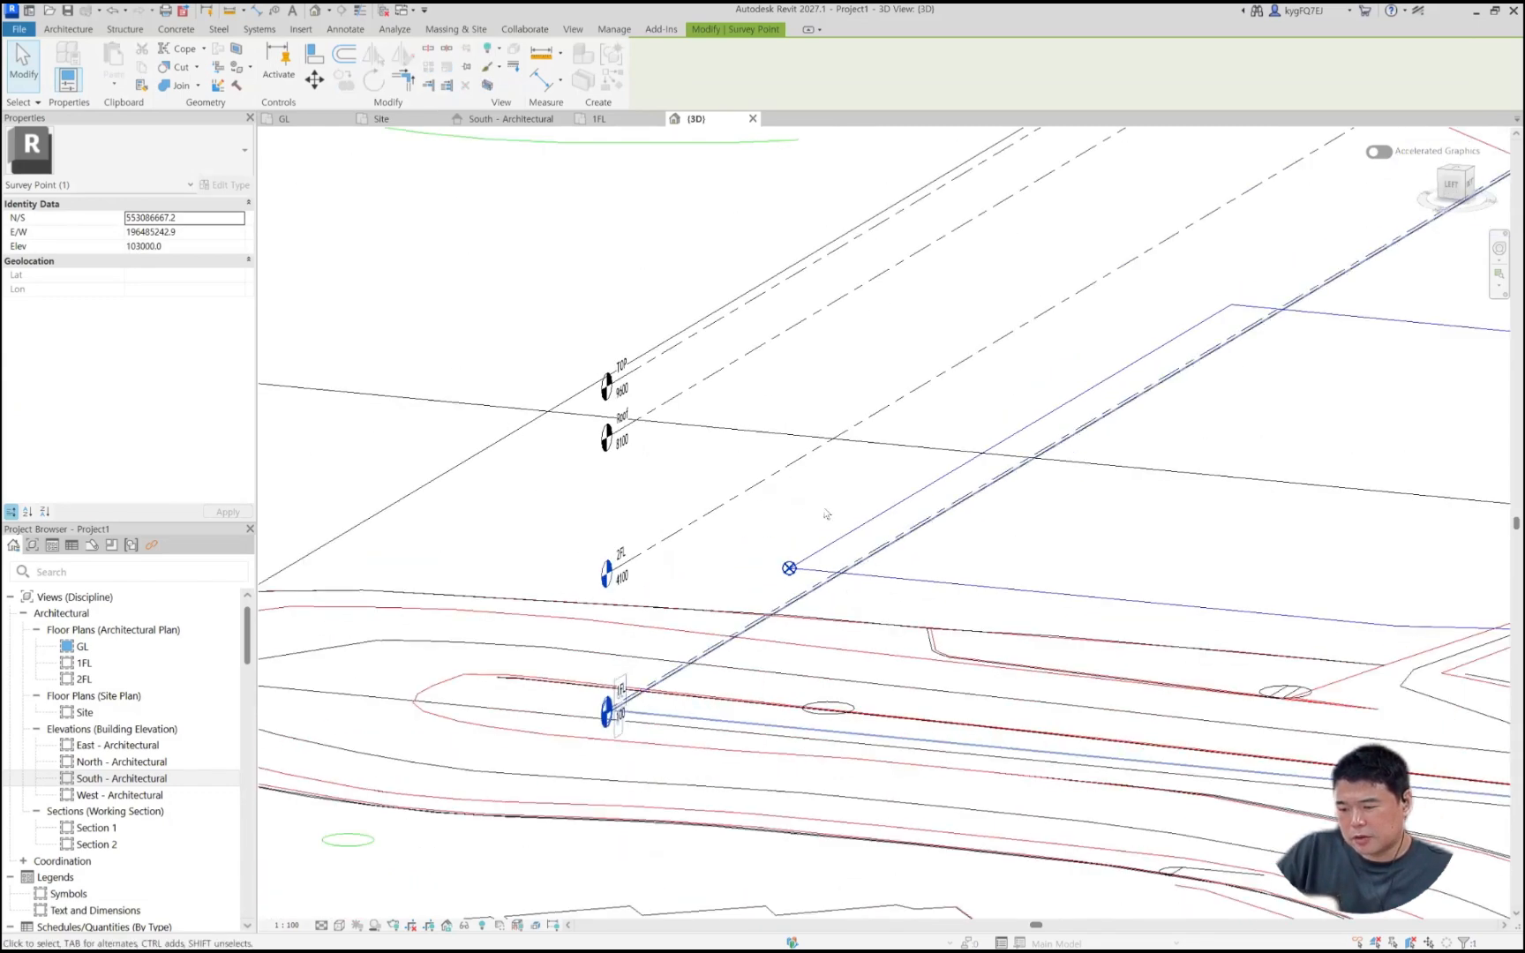
scroll(896, 579, "down", 1)
middle_click_drag(896, 580, 873, 672)
scroll(886, 514, "down", 1)
scroll(875, 657, "down", 5)
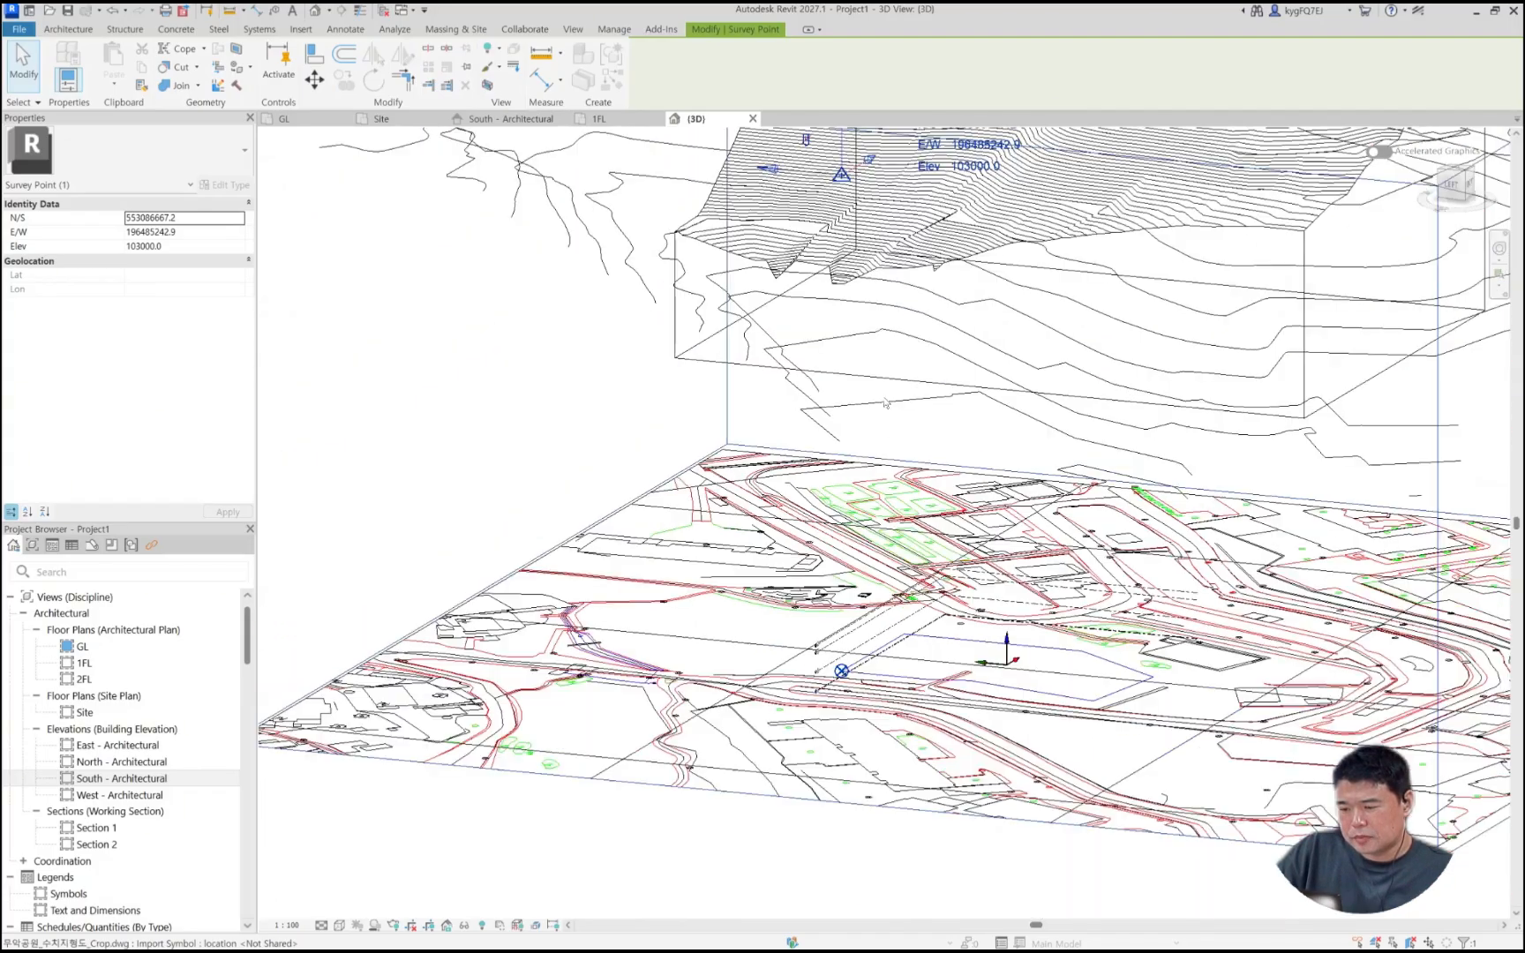
Step: Clip the raised survey point at the terrain, then check the project base point's elevation on the site drawing
scroll(882, 385, "up", 4)
left_click(805, 288)
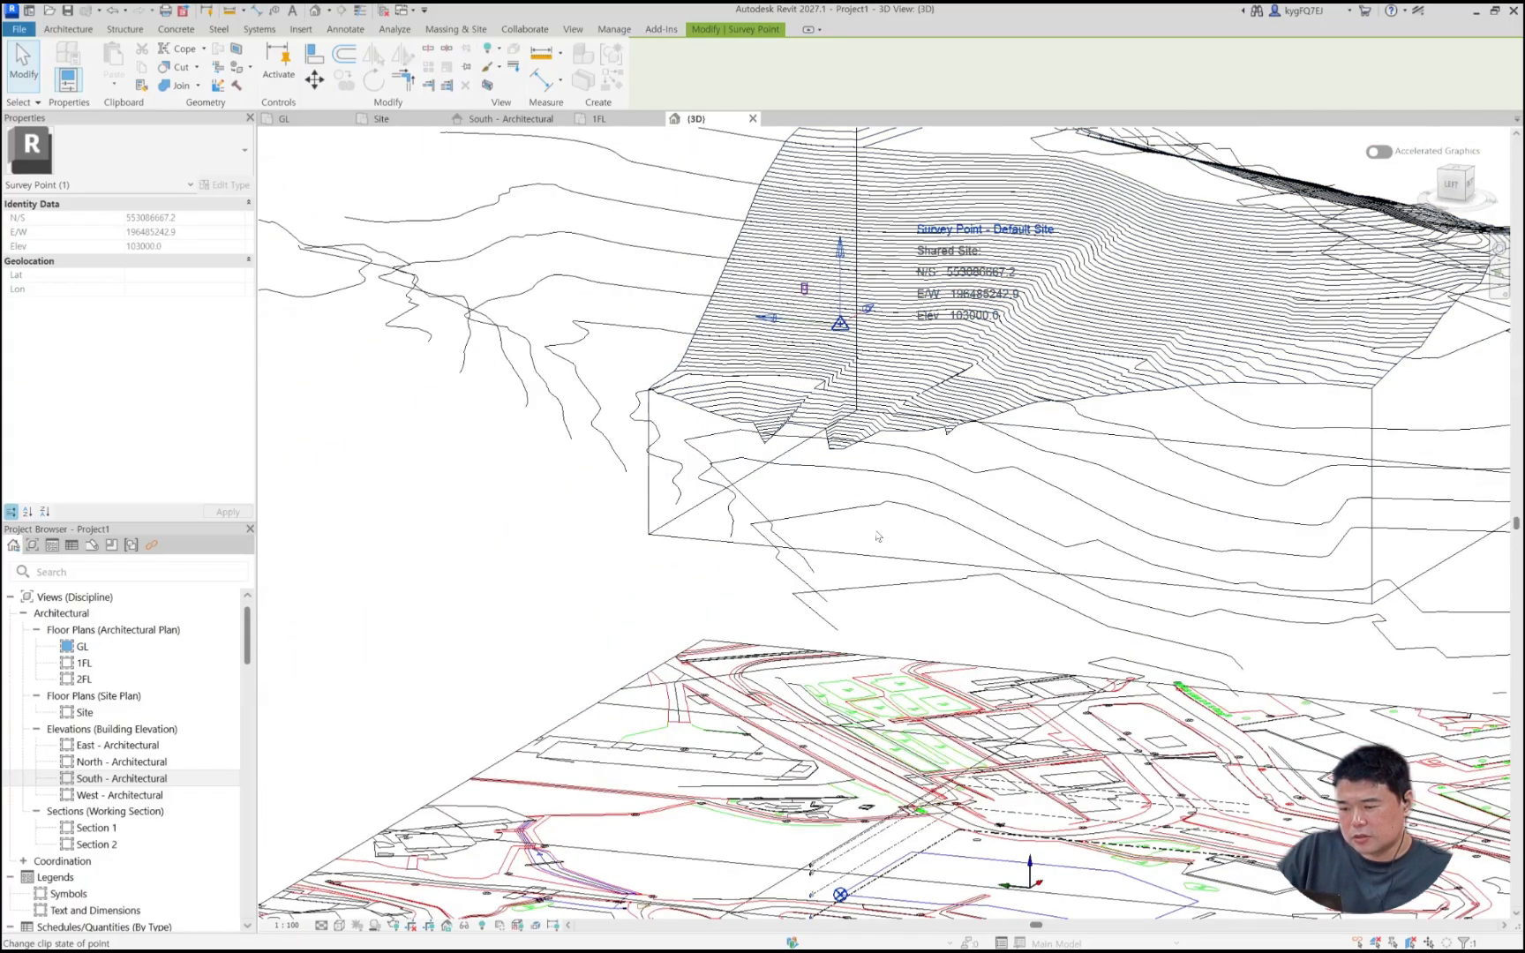
middle_click_drag(842, 896, 774, 691)
left_click(773, 689)
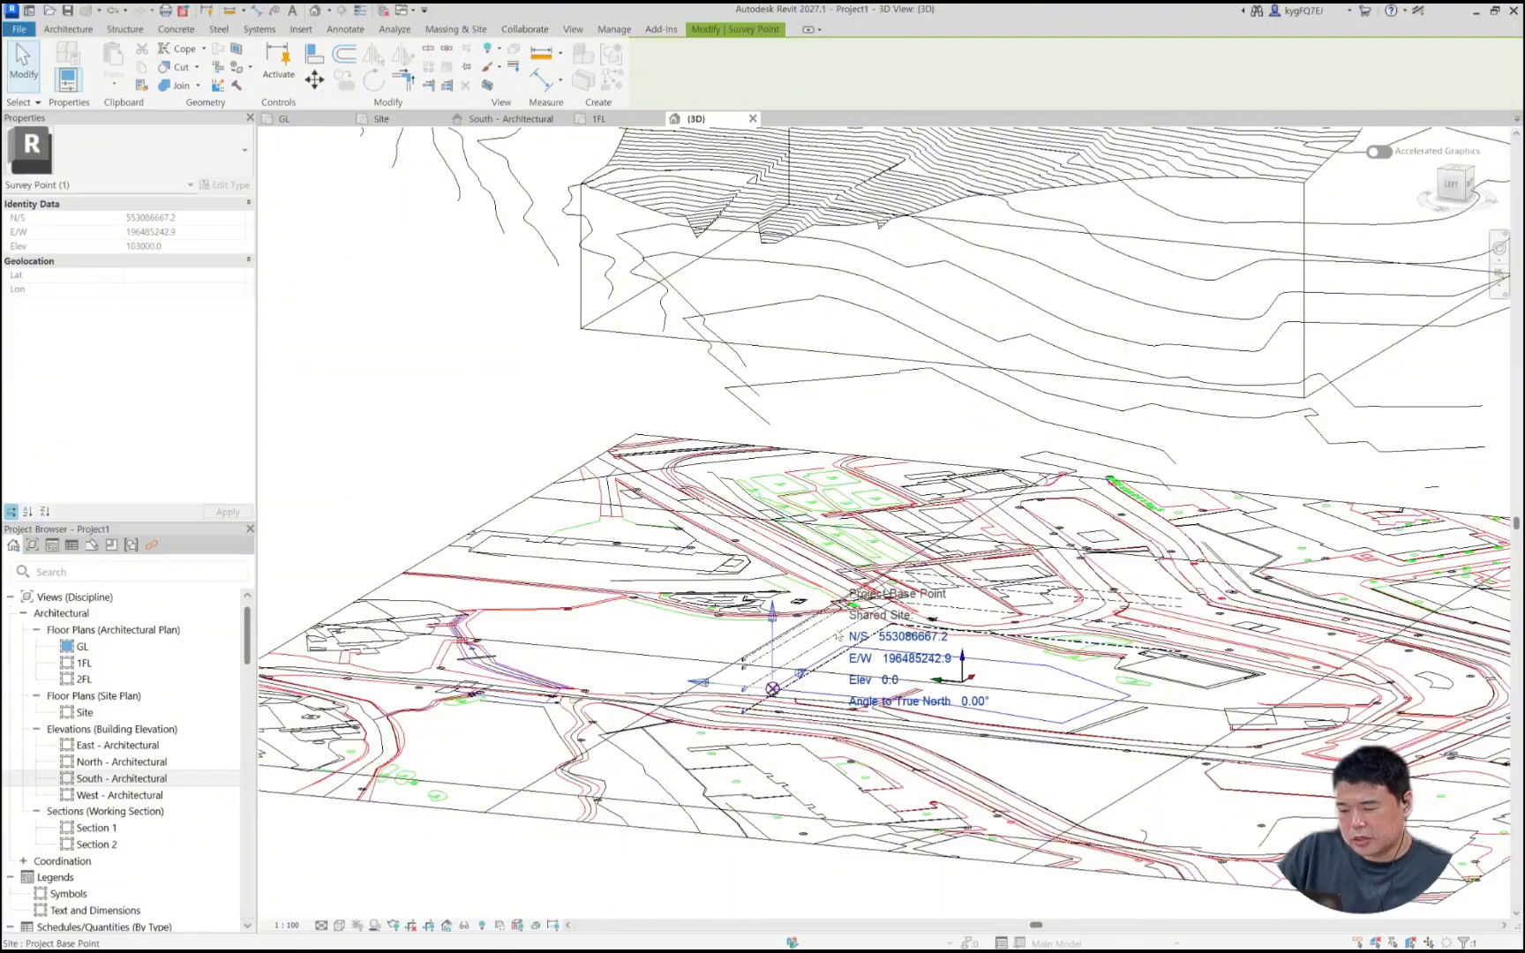
scroll(776, 693, "up", 4)
key("Escape")
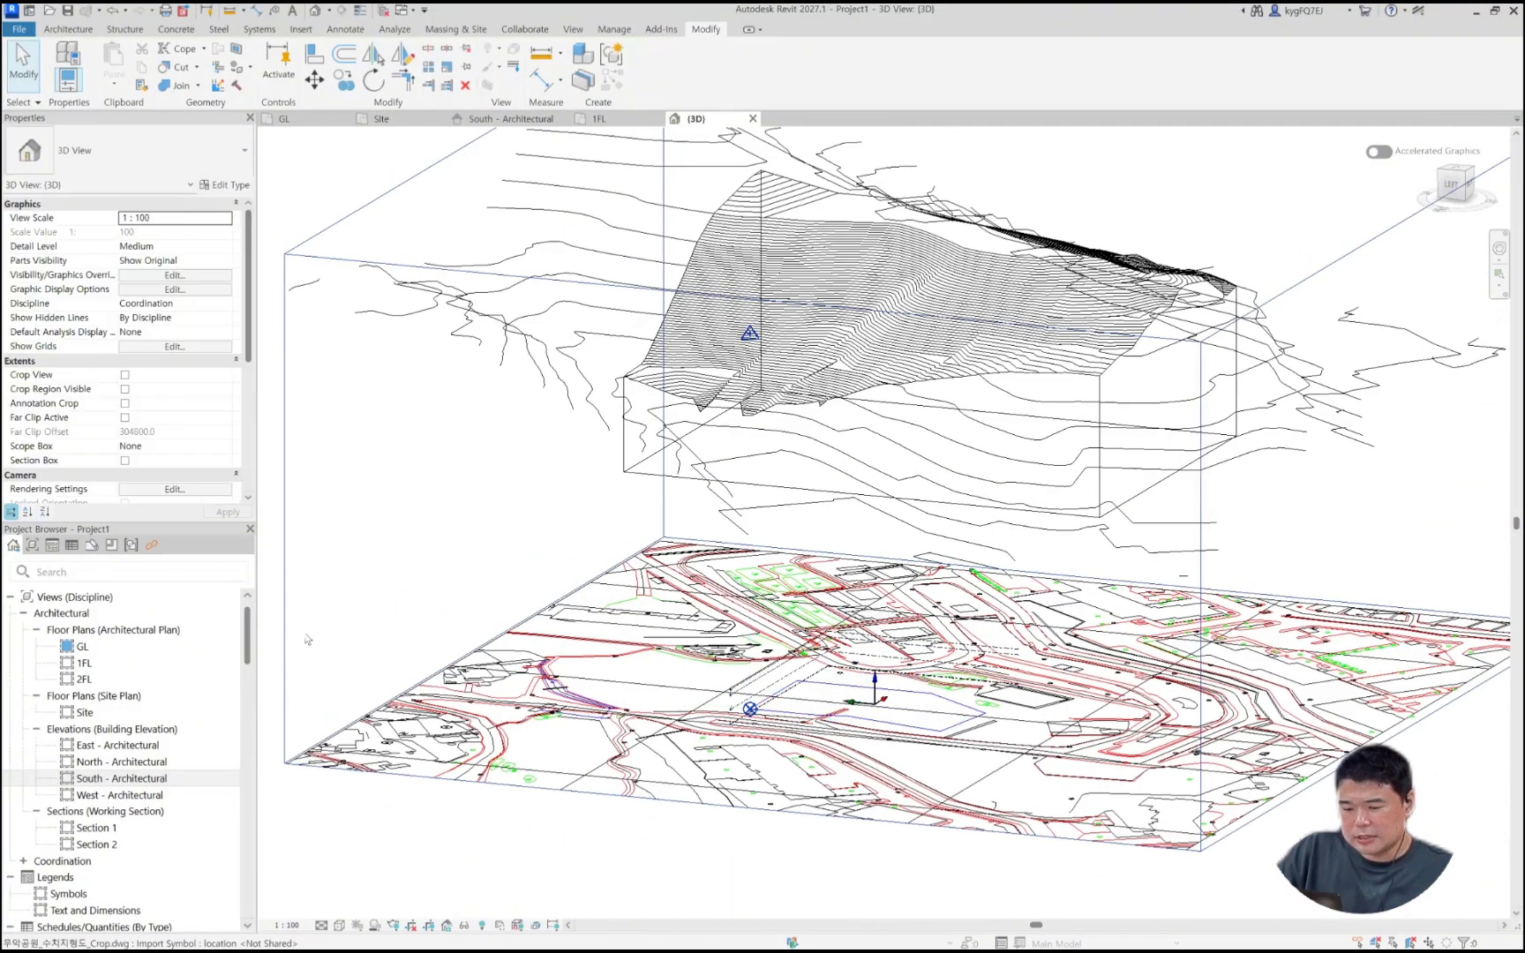
Step: Open the South - Architectural elevation view
left_click(84, 780)
double_click(82, 780)
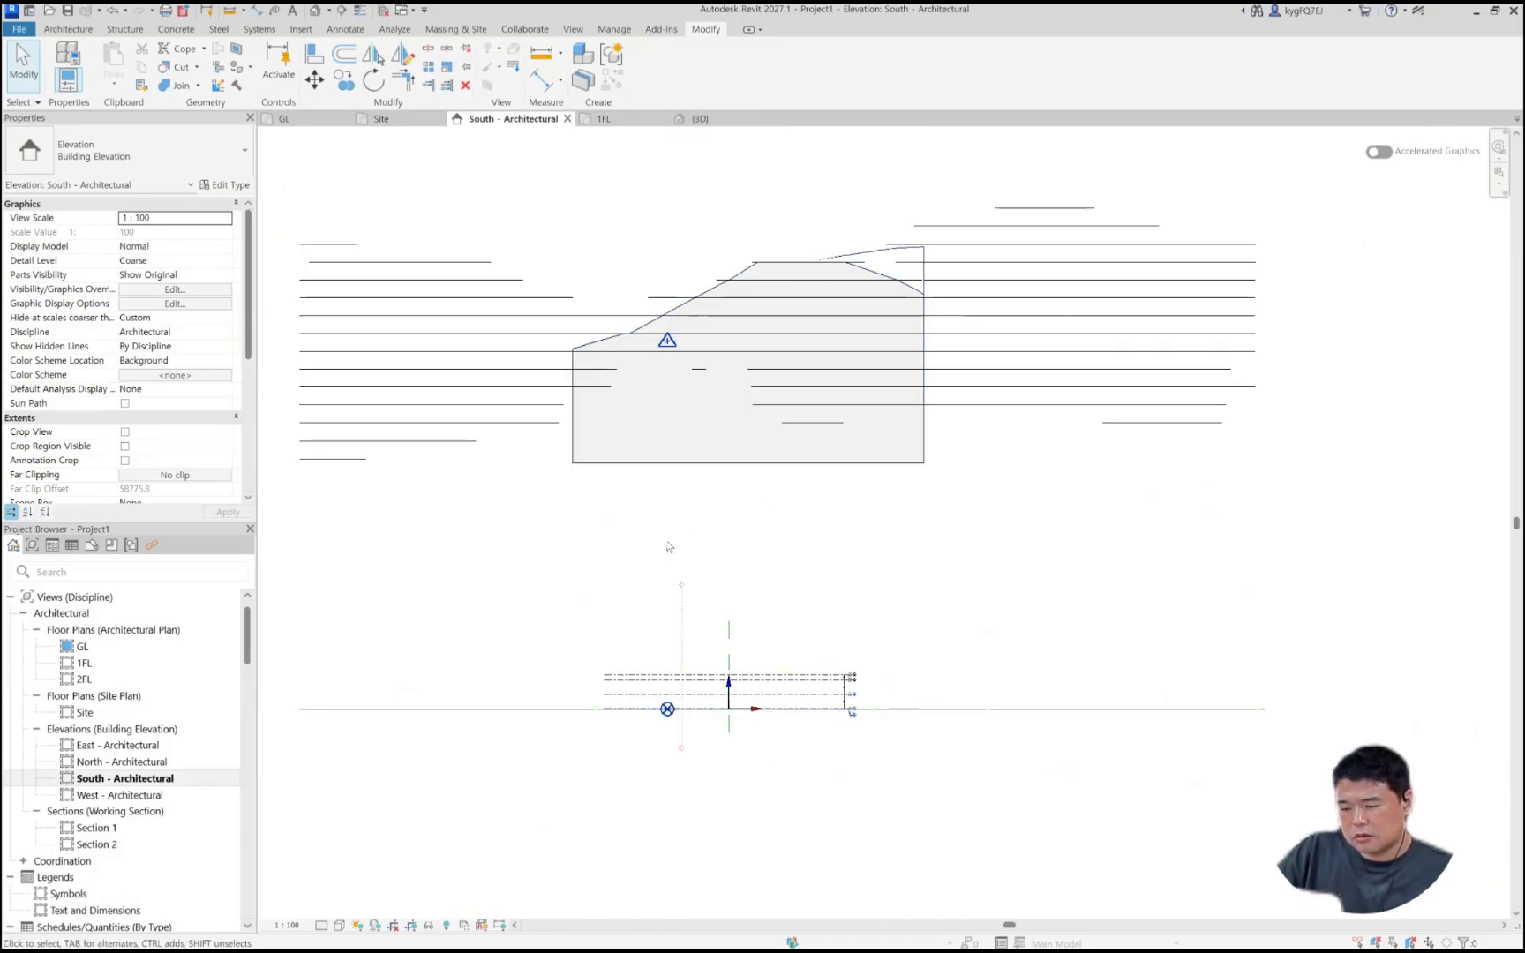
Step: Try relocating the project upward from the project base point to the terrain near the survey point, and undo the relocation
left_click(572, 31)
left_click(468, 34)
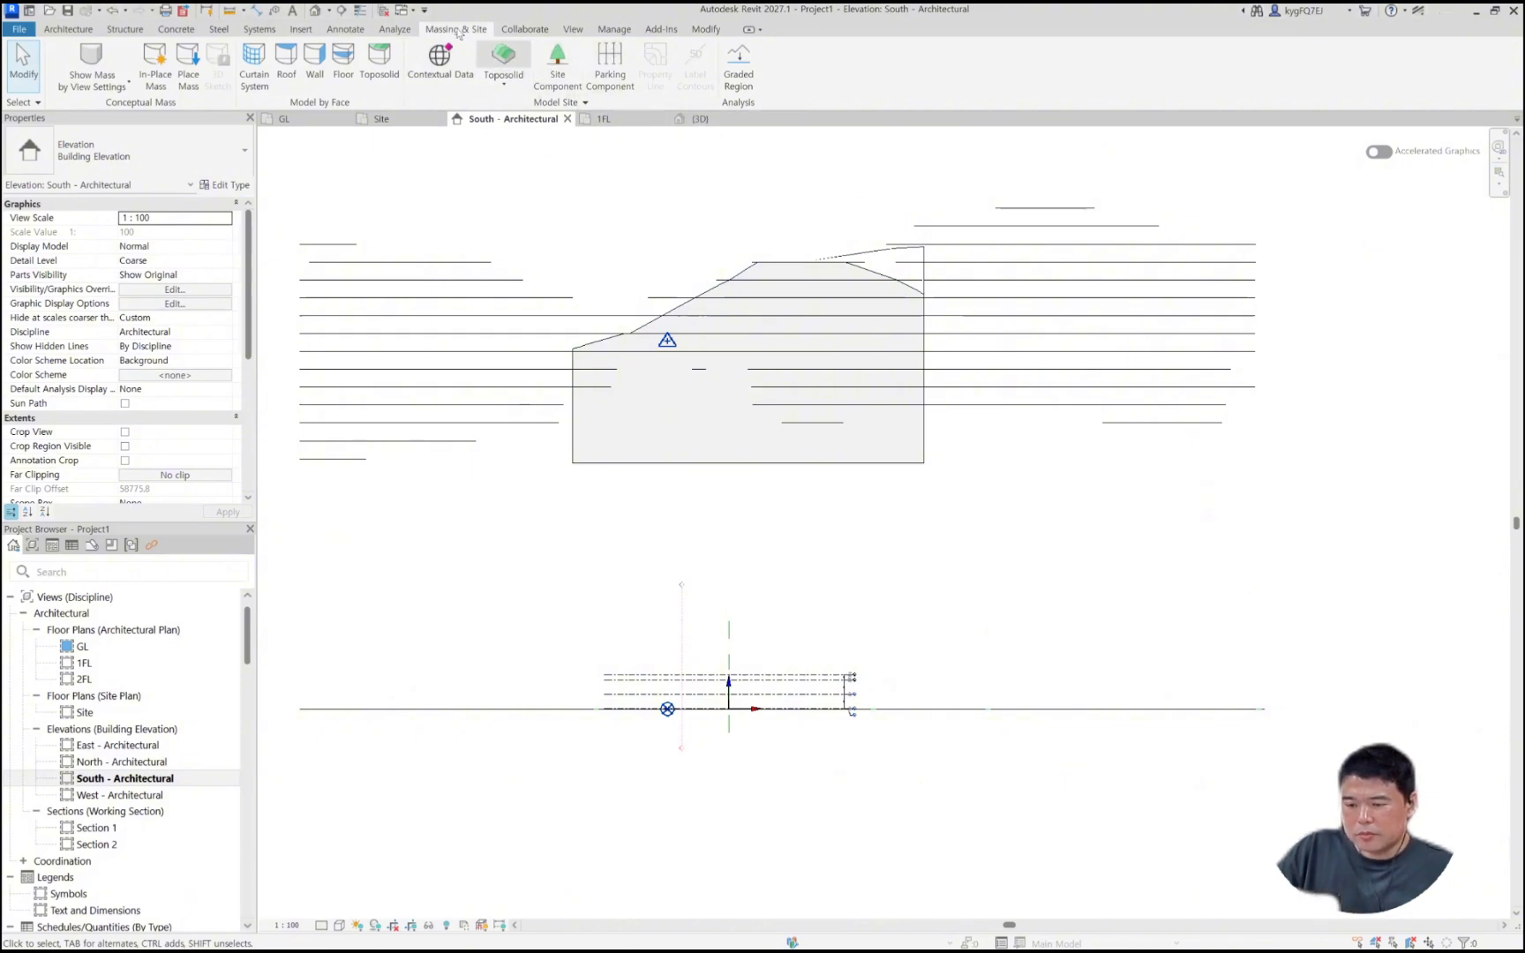
left_click(614, 29)
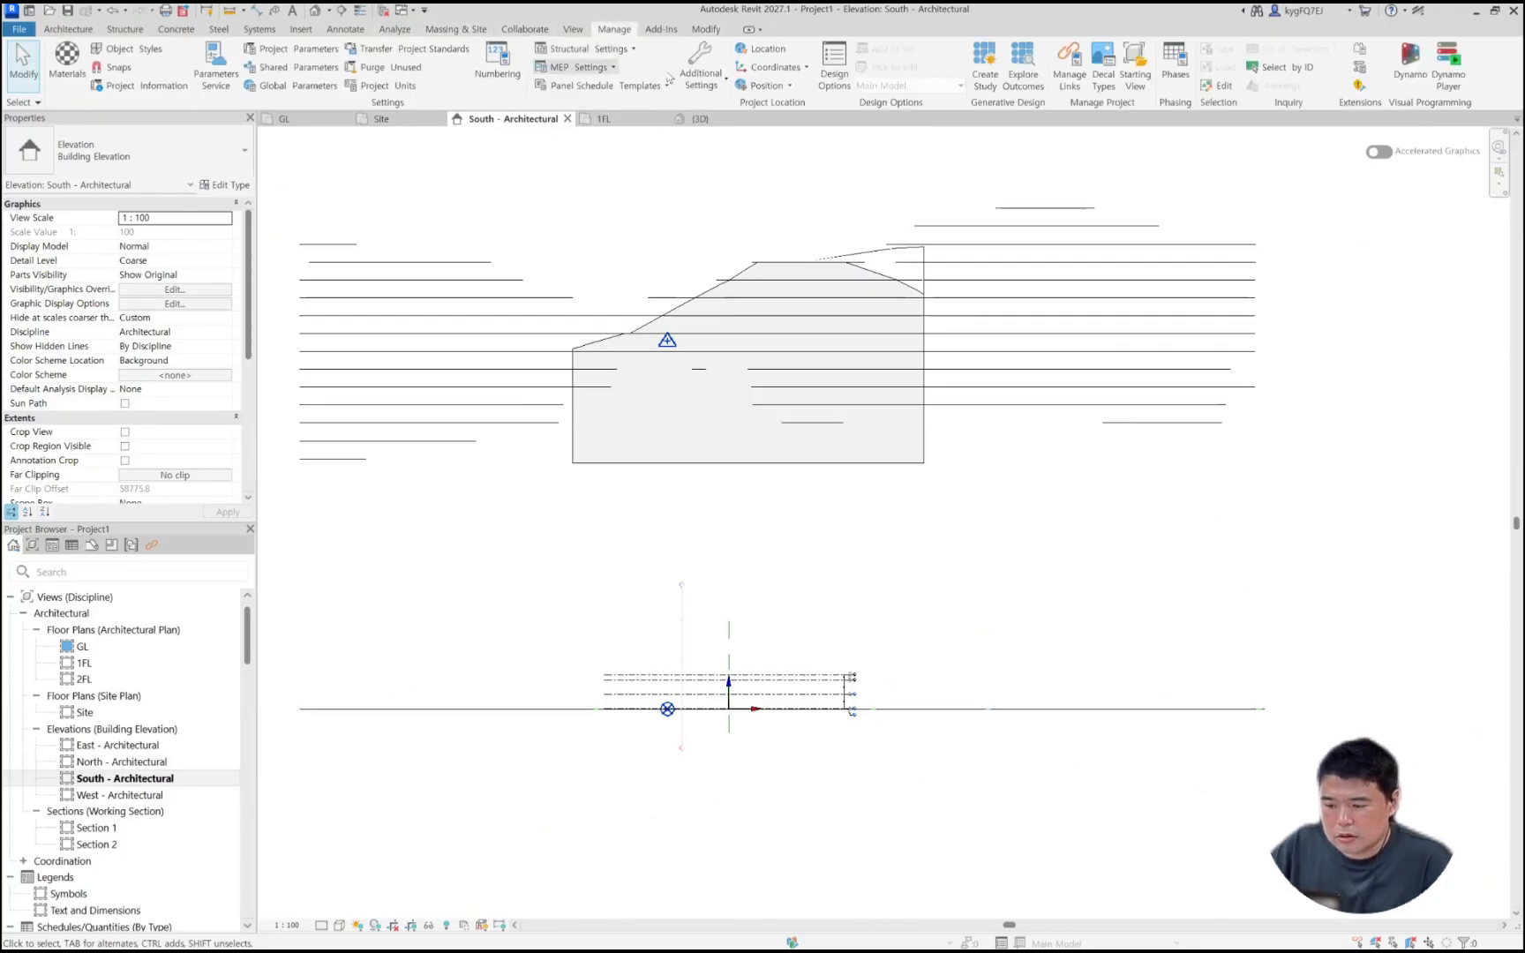
left_click(790, 86)
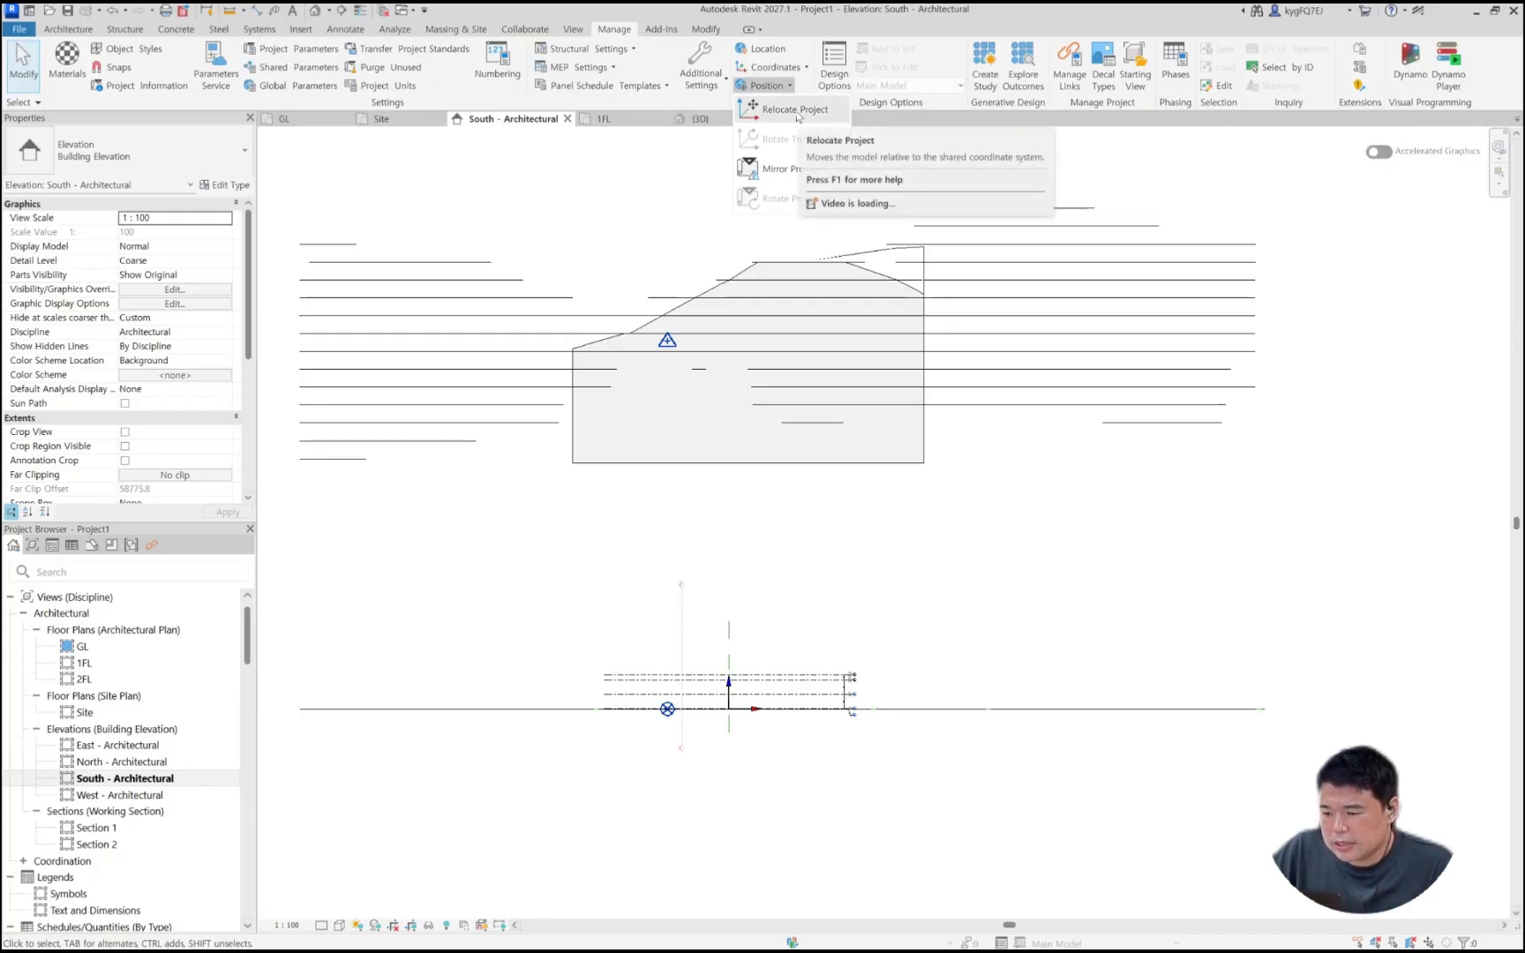
left_click(794, 110)
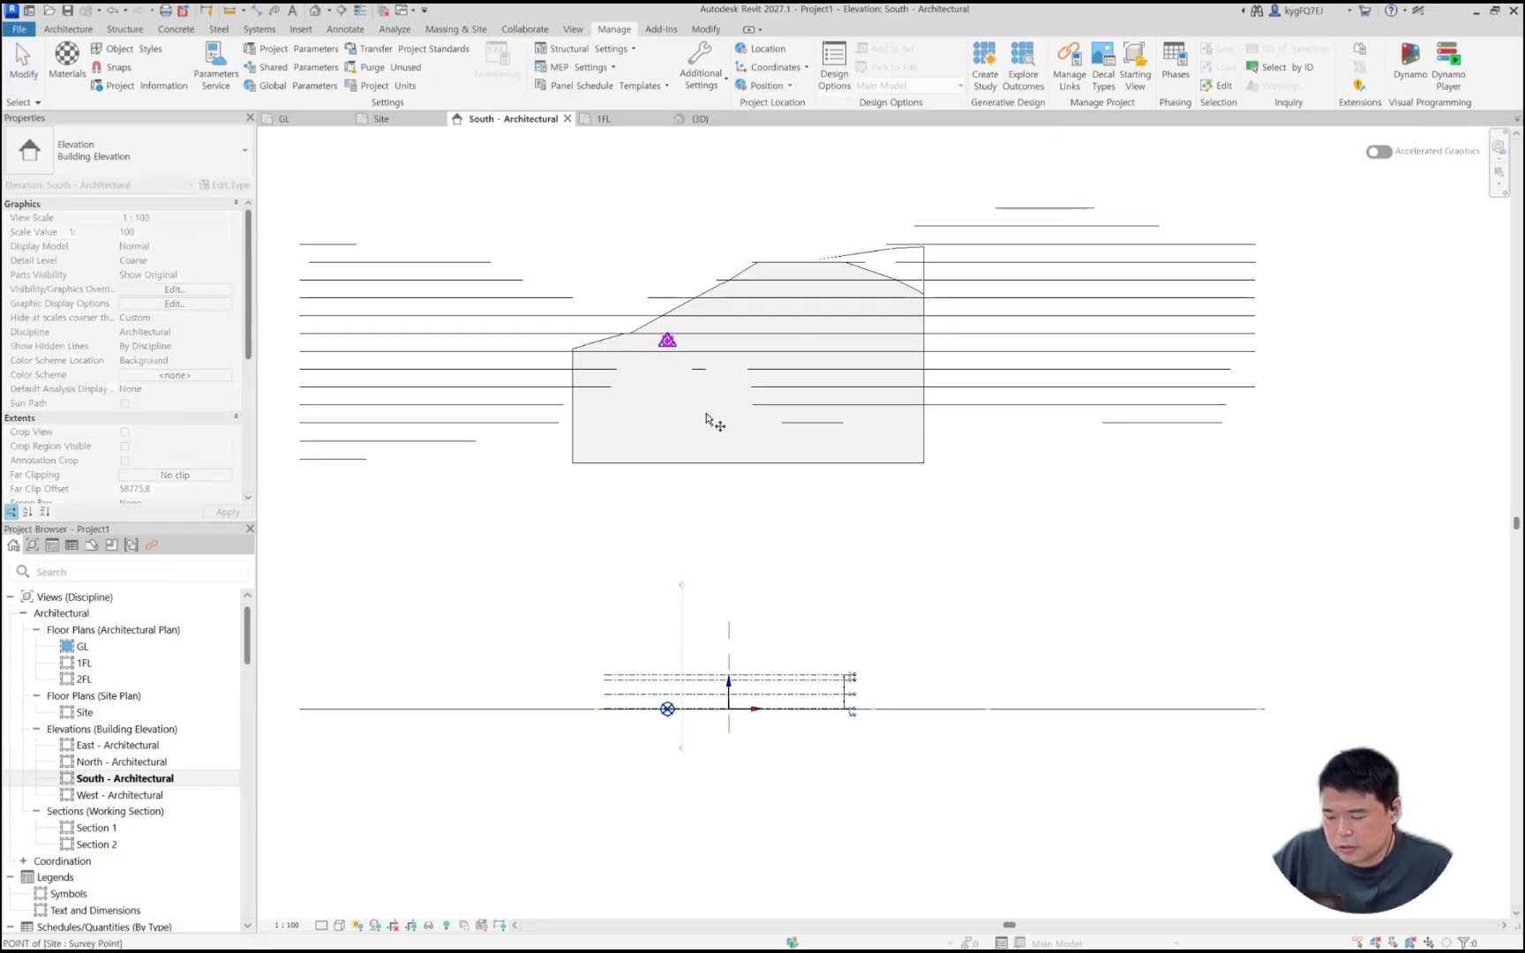
left_click(673, 709)
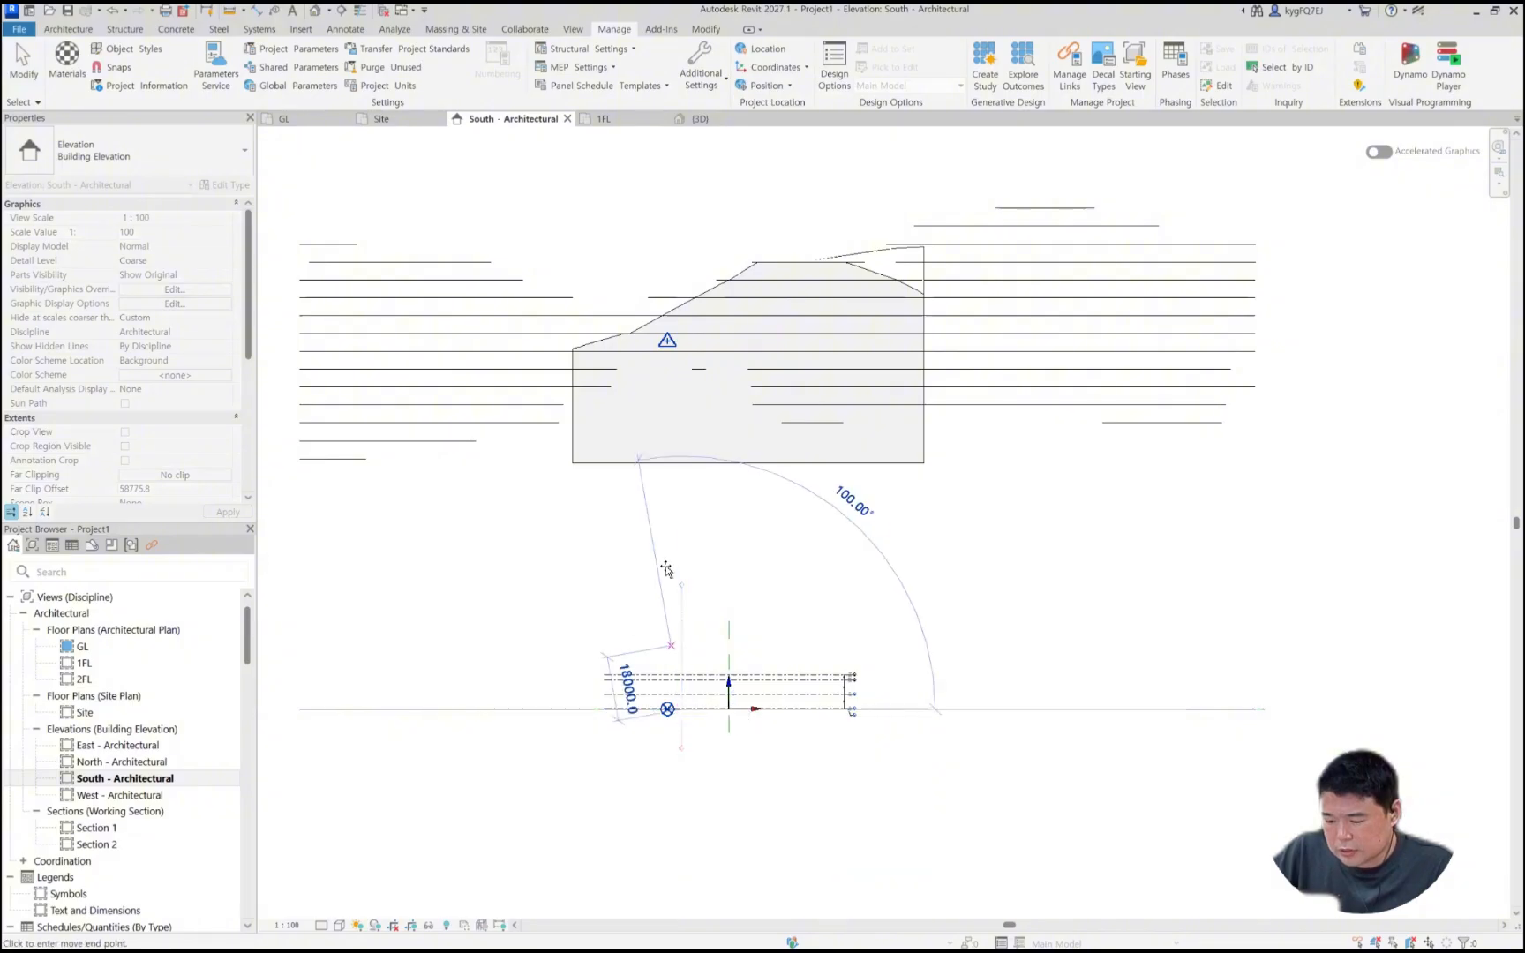
left_click(682, 351)
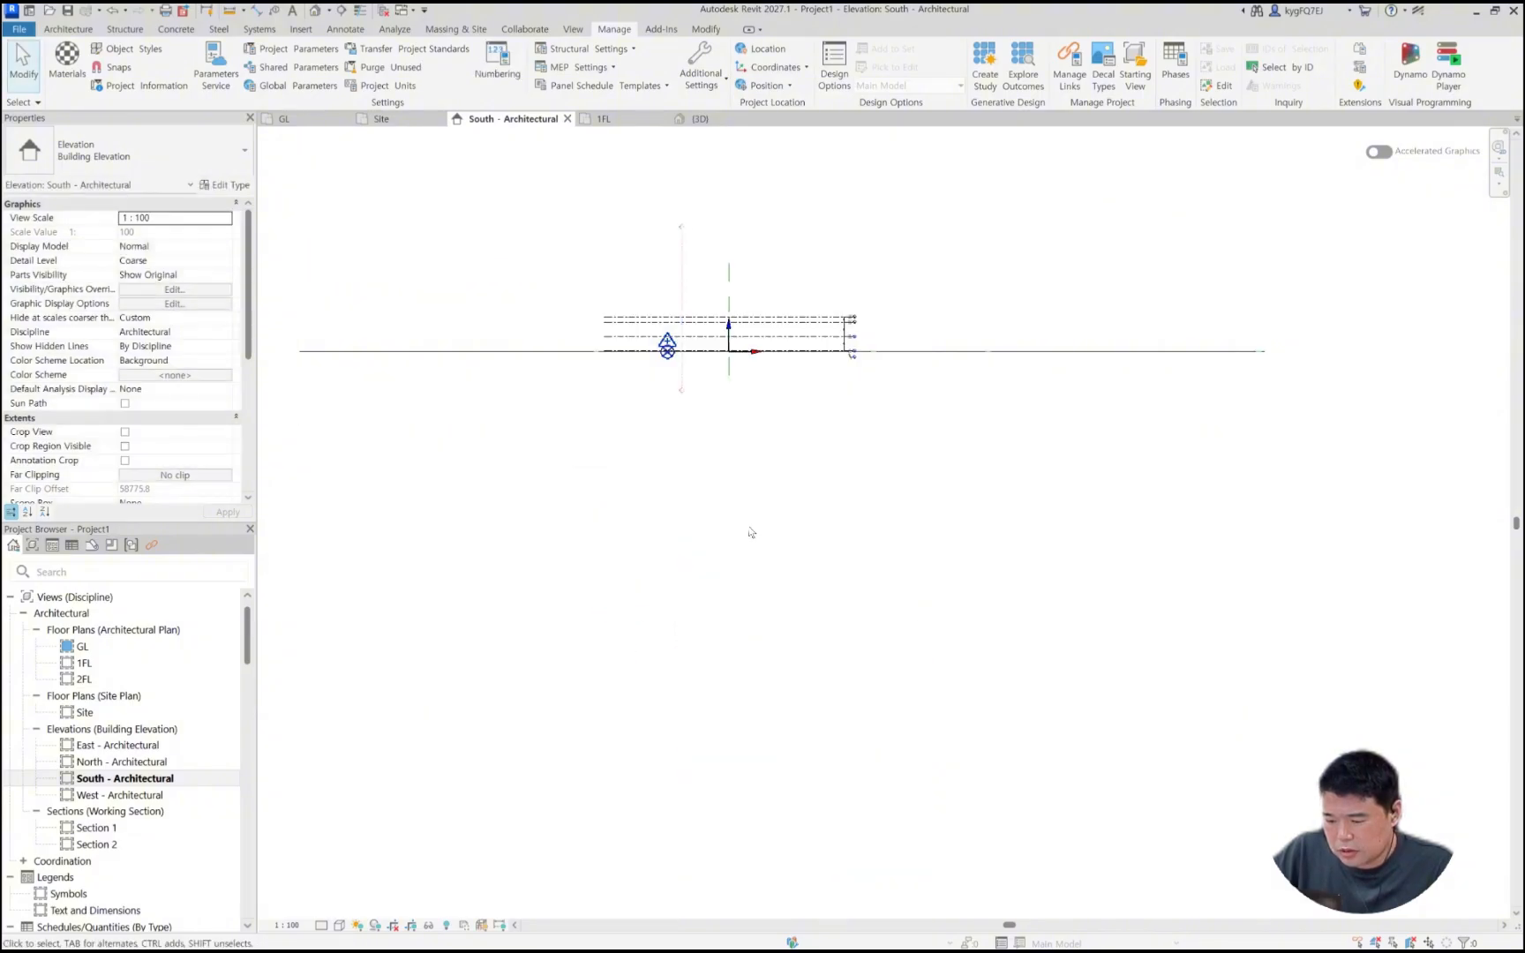
scroll(732, 441, "down", 3)
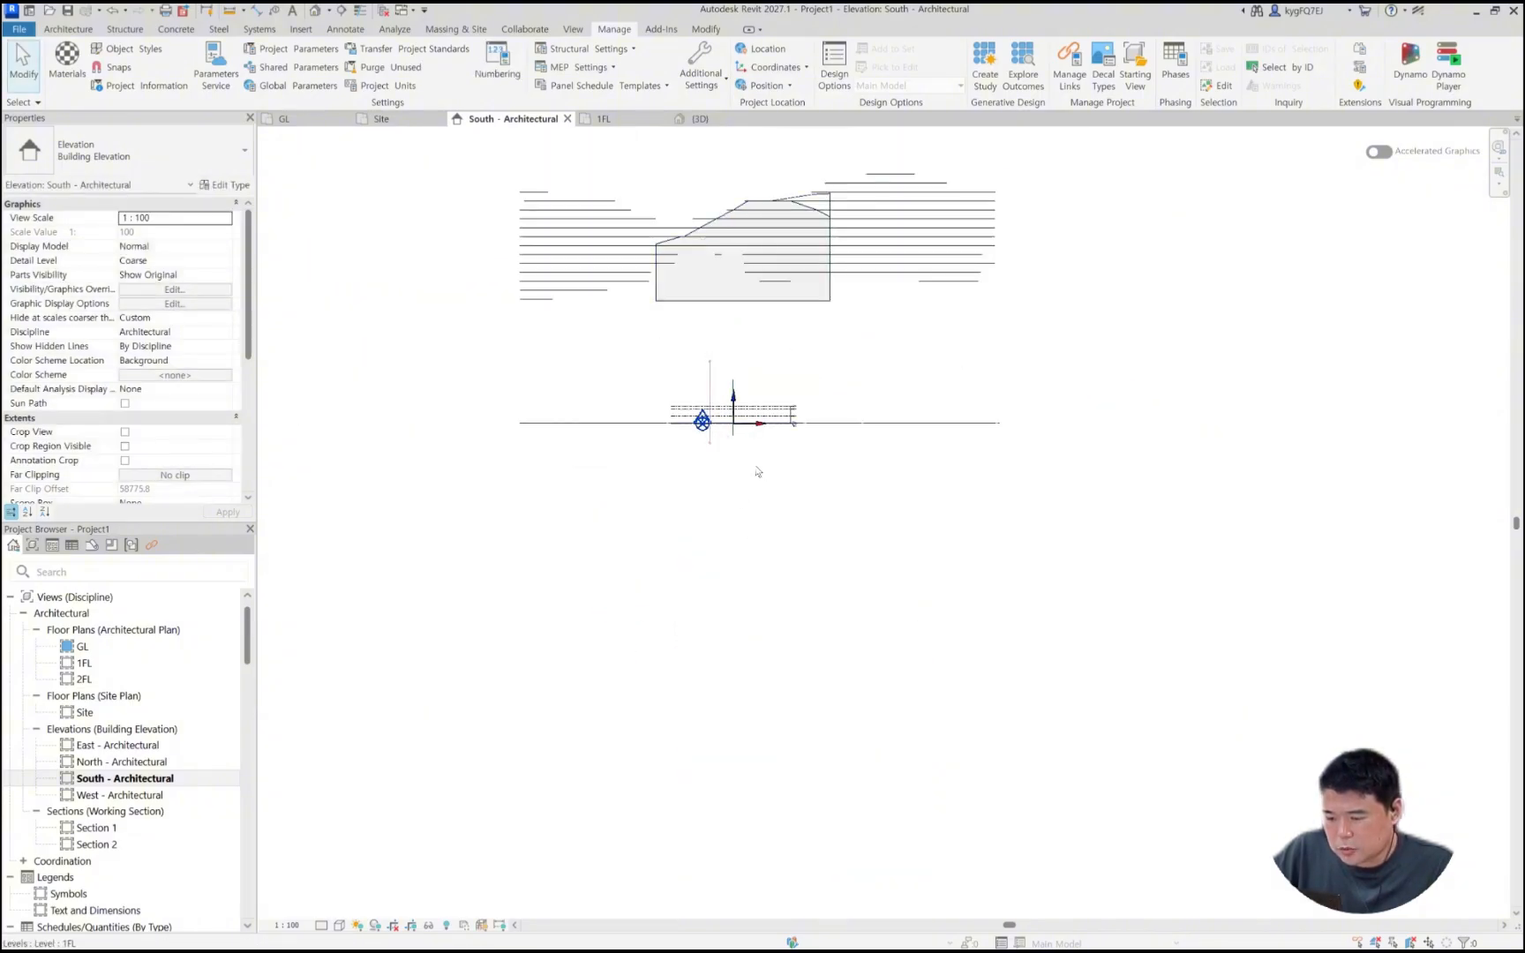
key("ctrl+z")
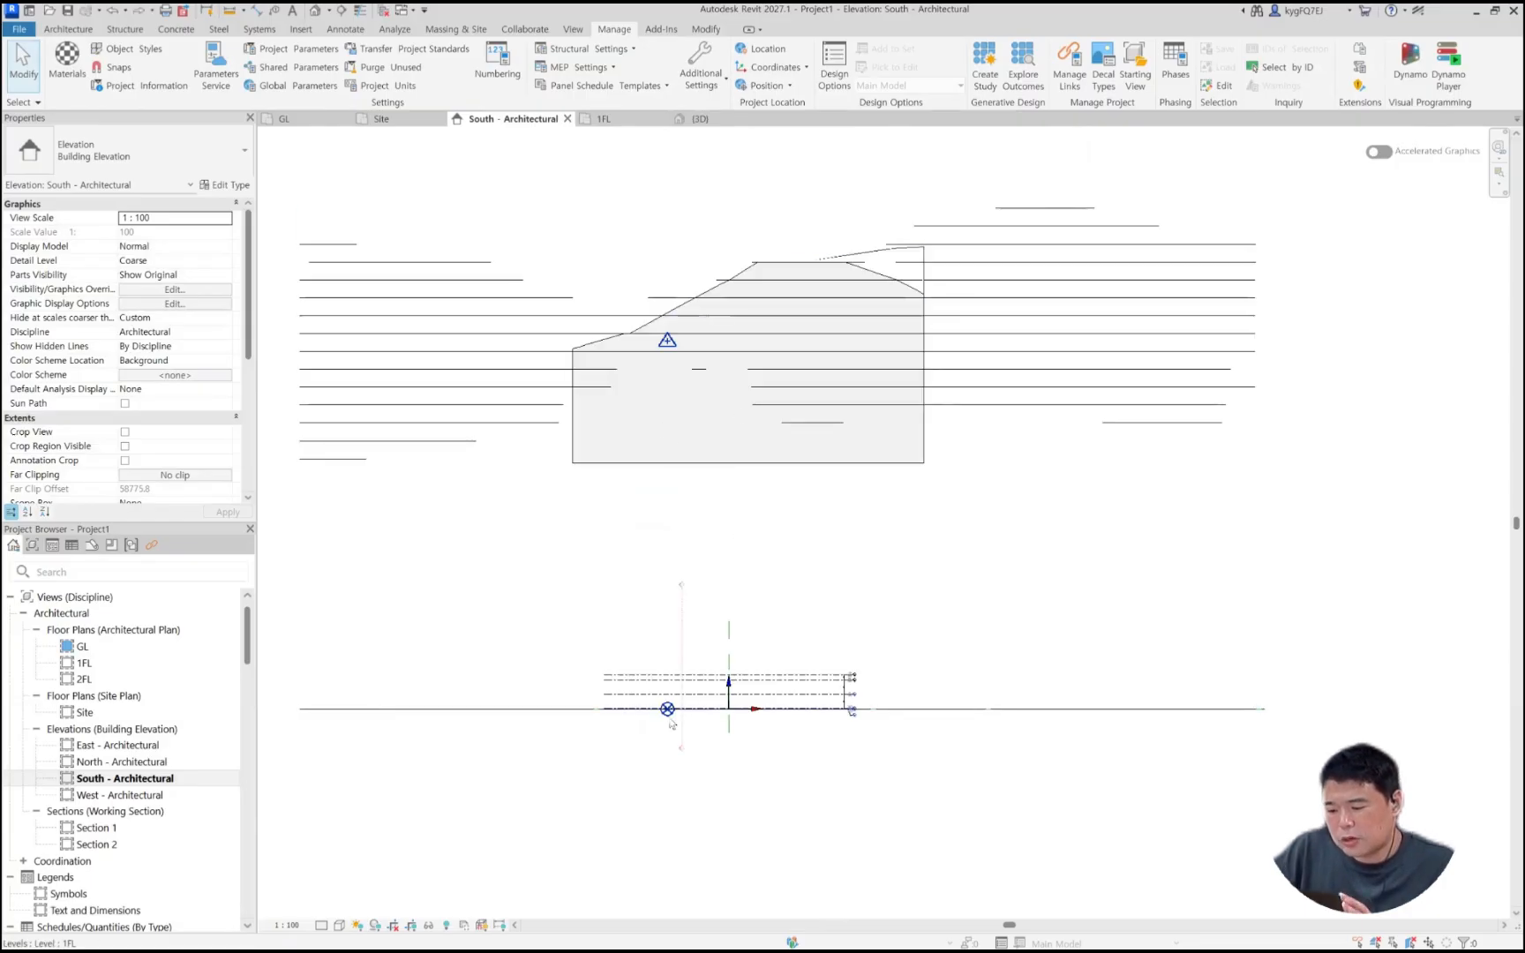
Step: Relocate the project vertically from the project base point to the survey point in the South elevation
left_click(814, 464)
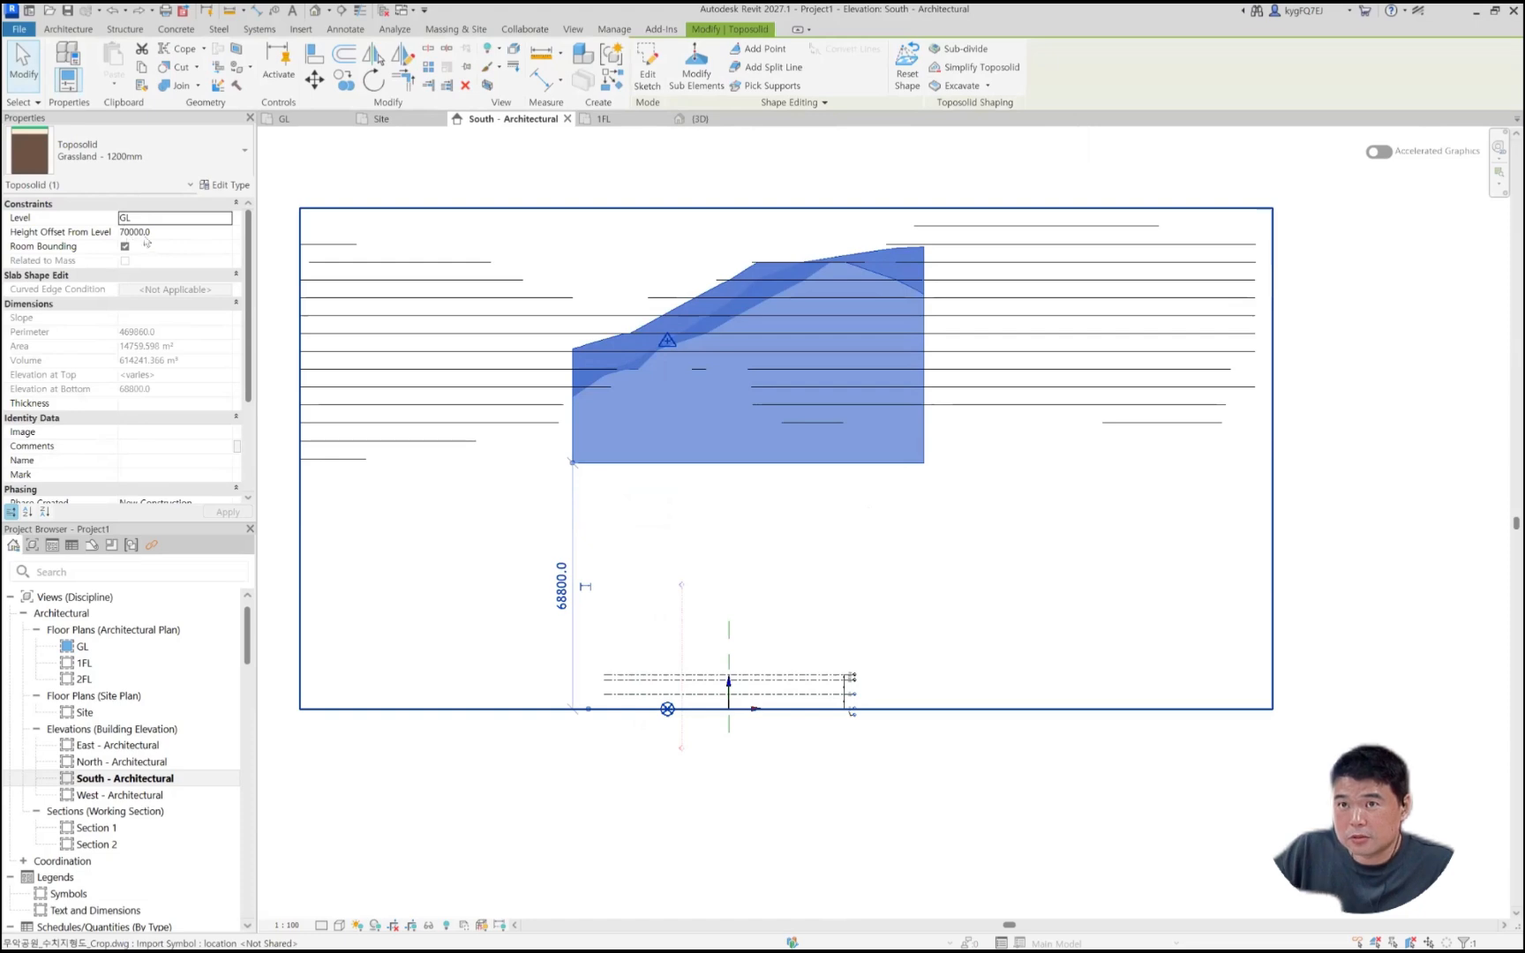
left_click(776, 561)
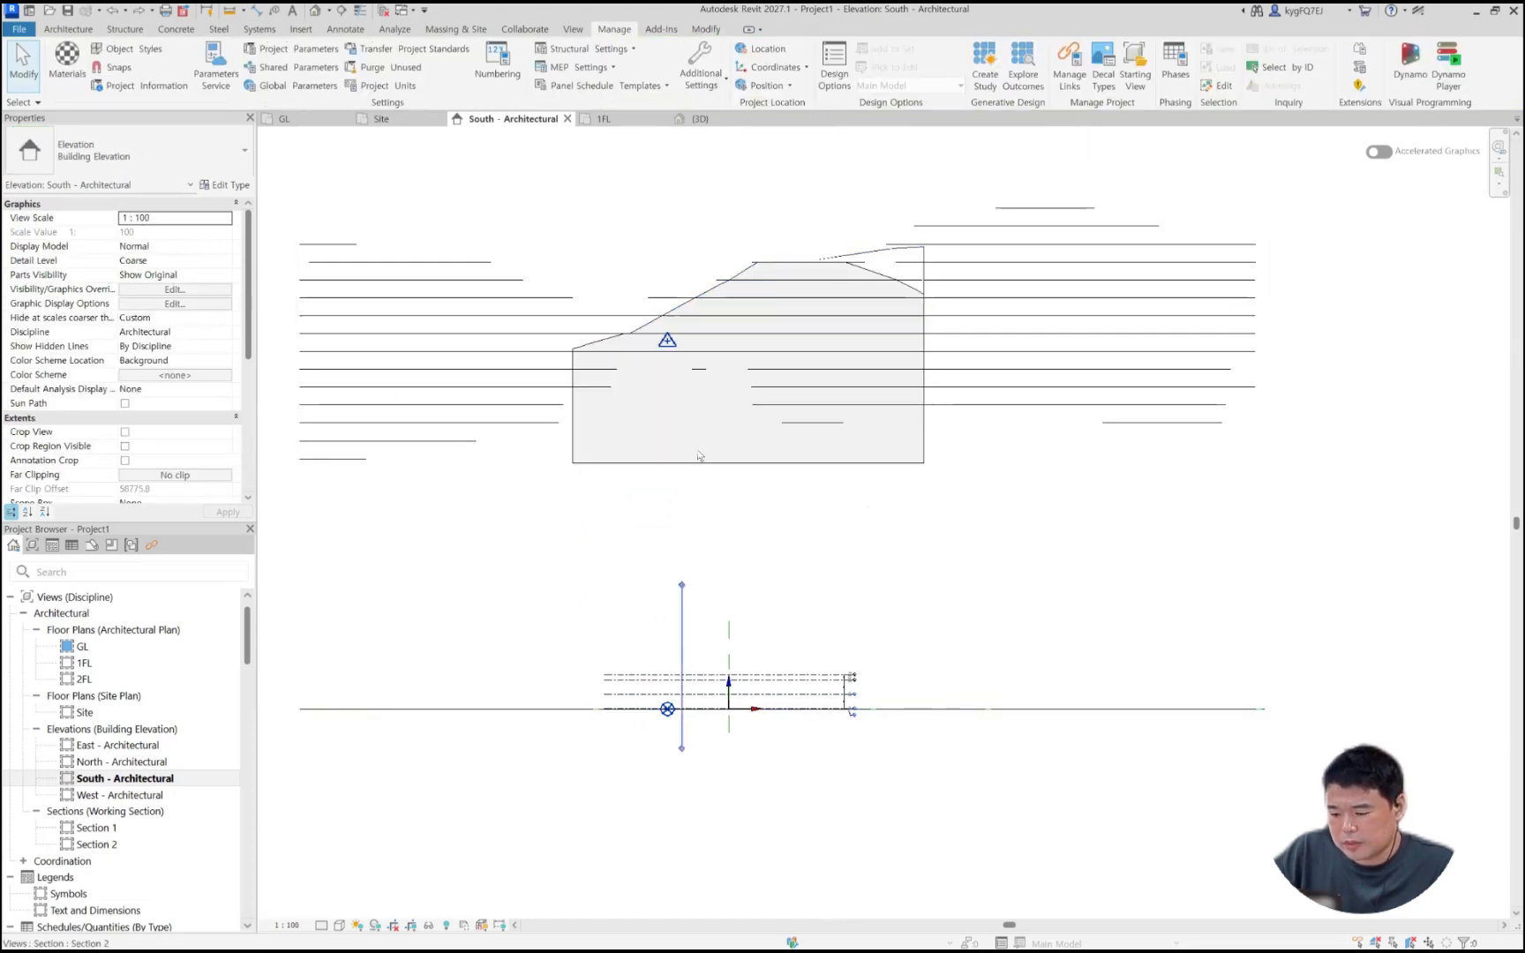
left_click(766, 86)
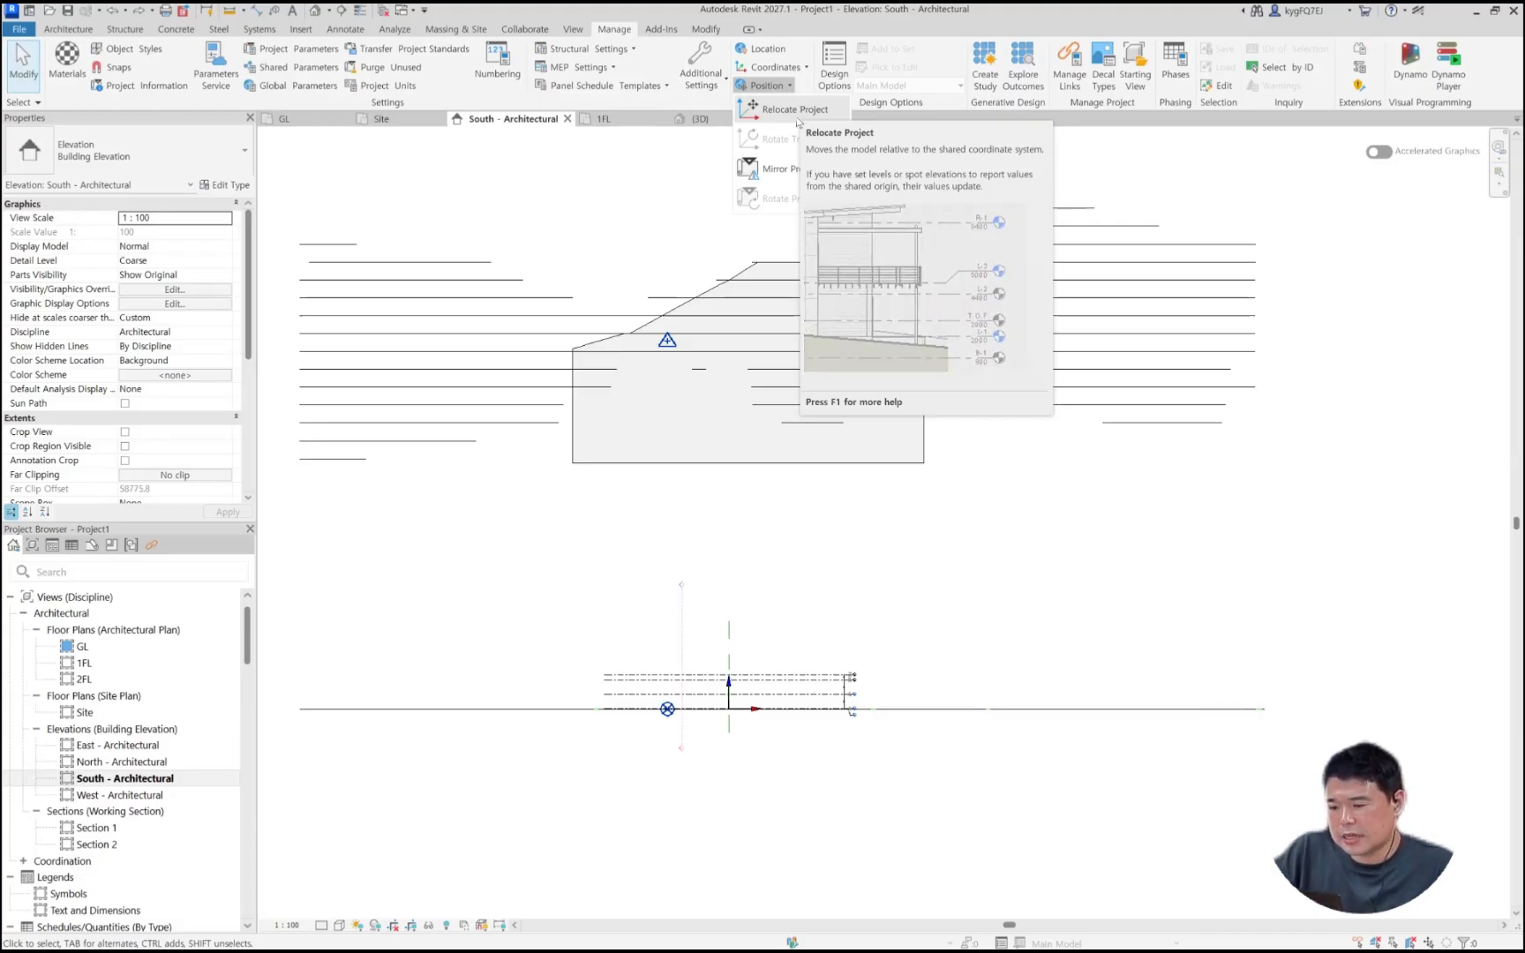
left_click(794, 110)
left_click(667, 709)
scroll(667, 708, "up", 2)
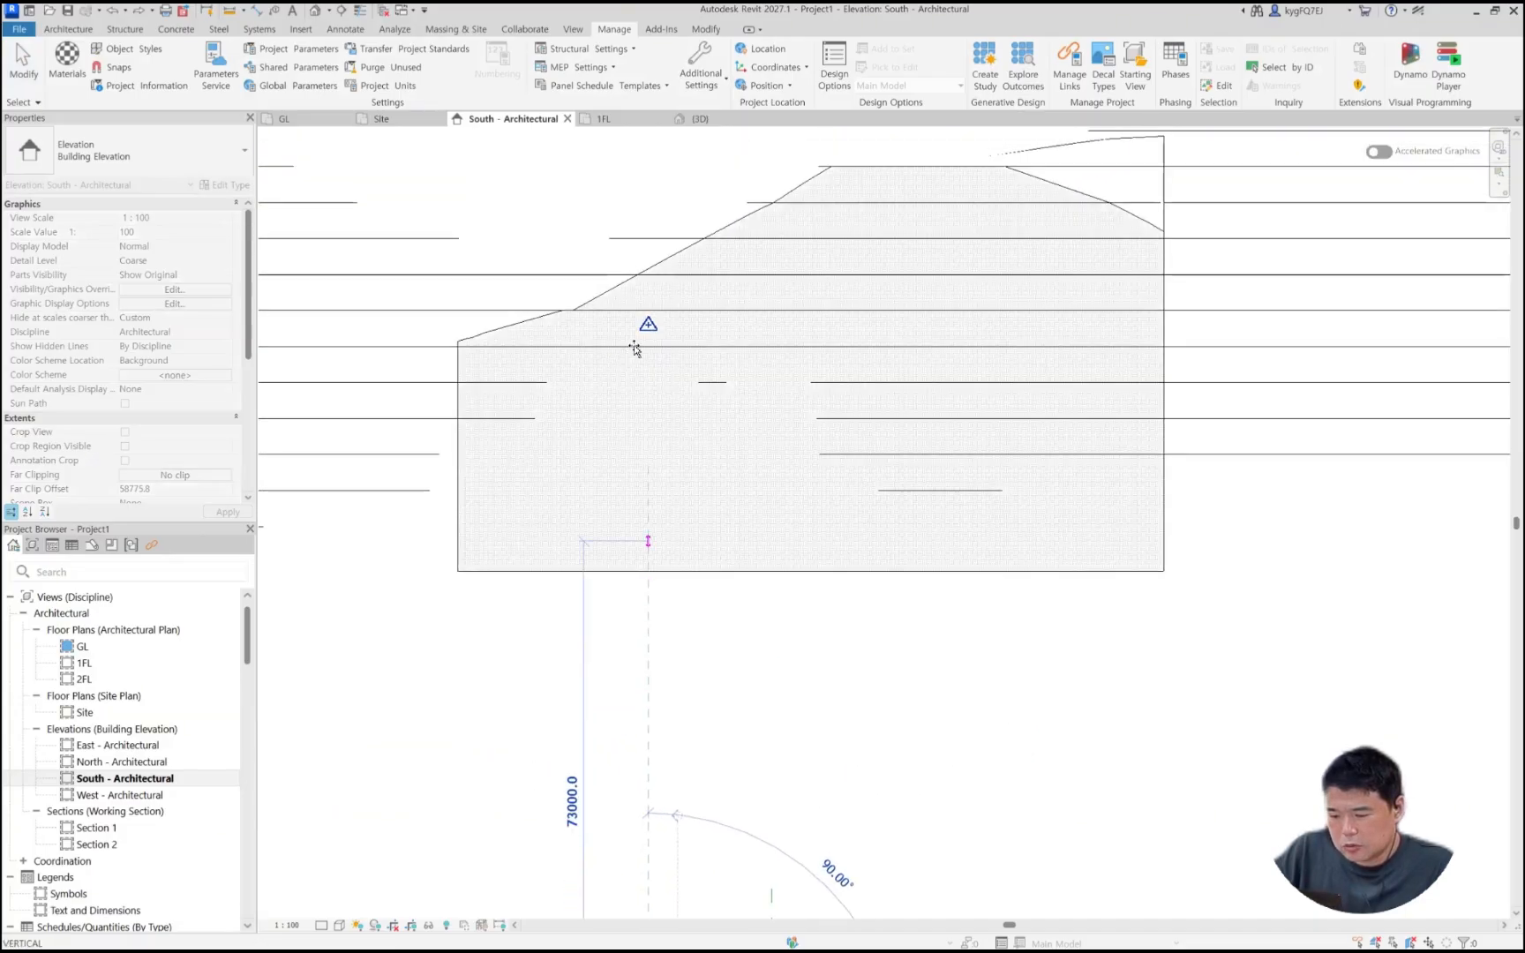
left_click(648, 327)
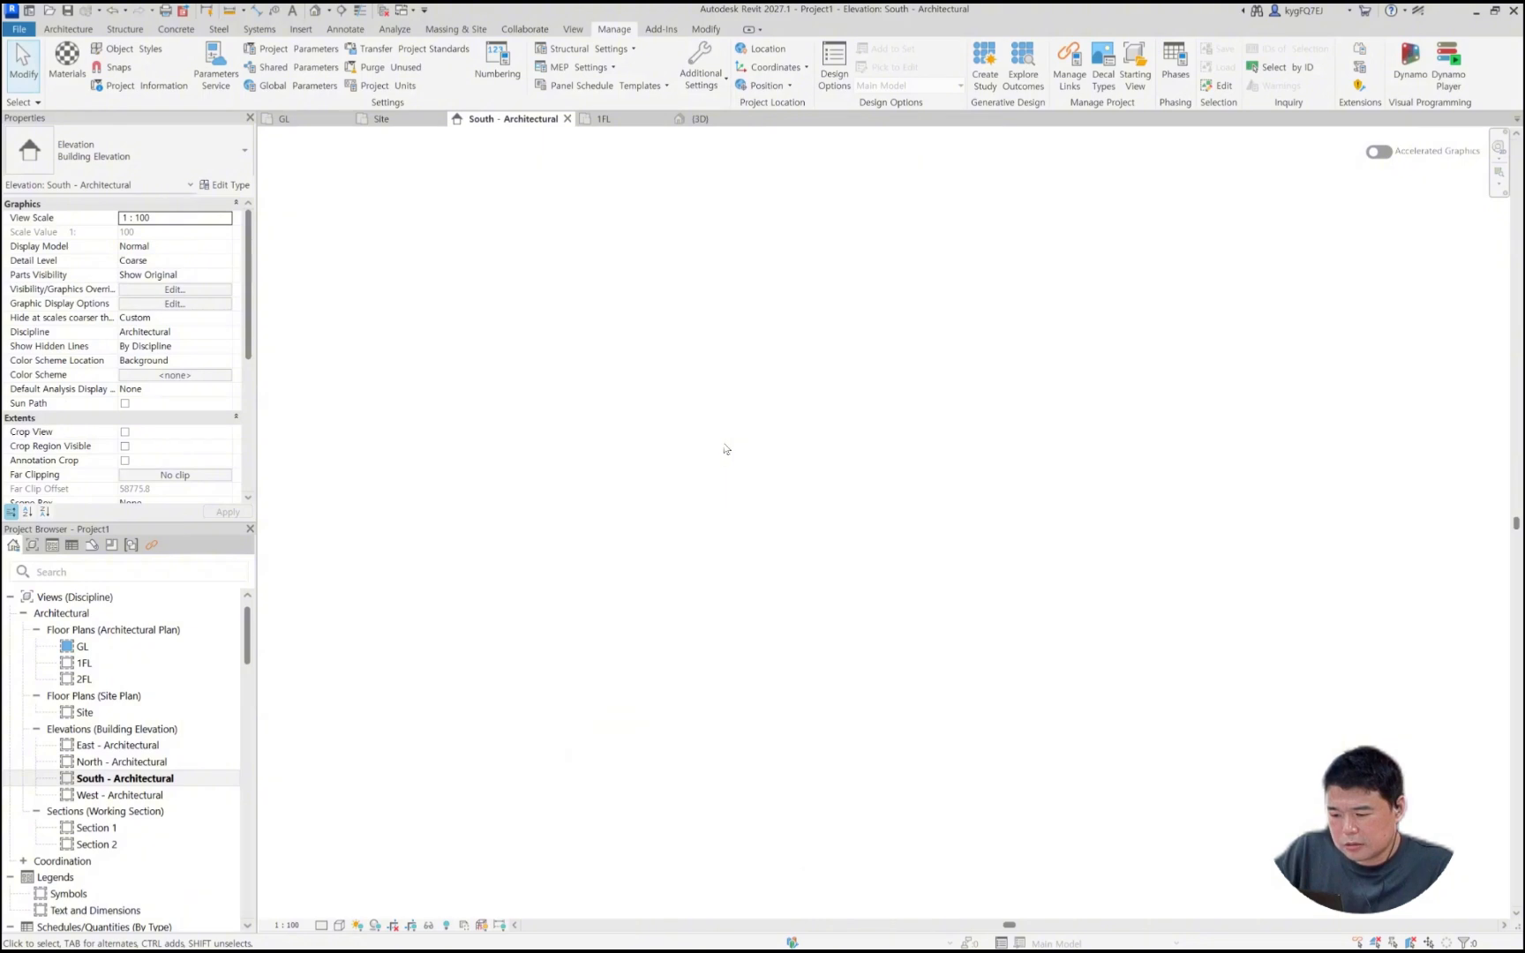
middle_click(735, 476)
middle_click(735, 476)
middle_click_drag(807, 559, 759, 428)
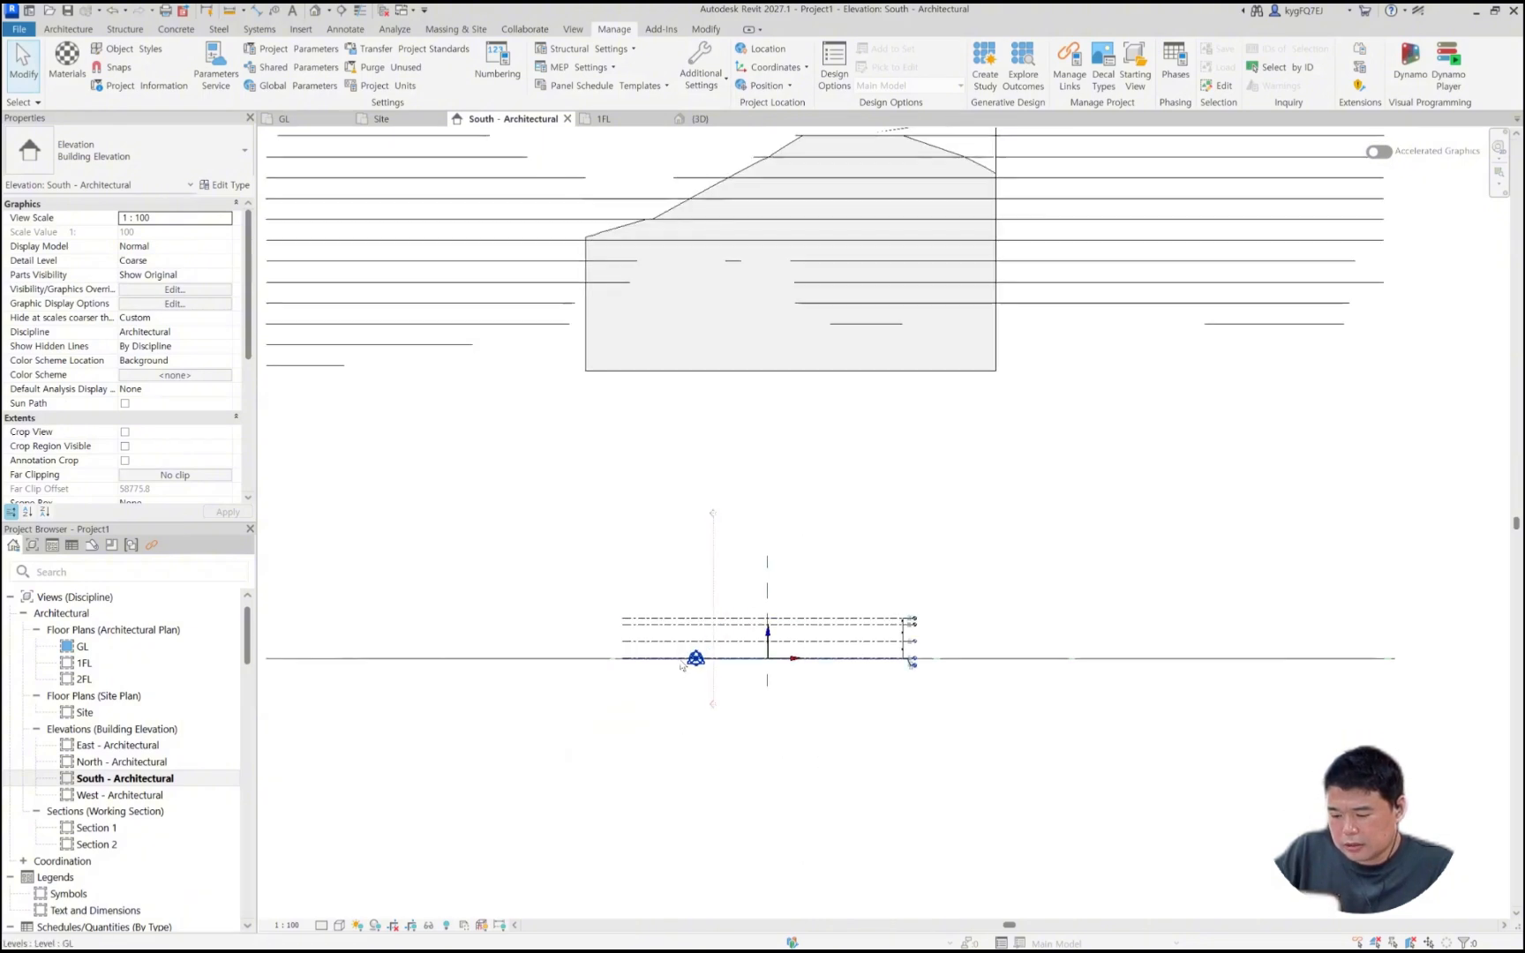
Step: Move the toposolid and the imported site DWG together straight down by 103000, and check the DWG's work plane offset
left_click(763, 371)
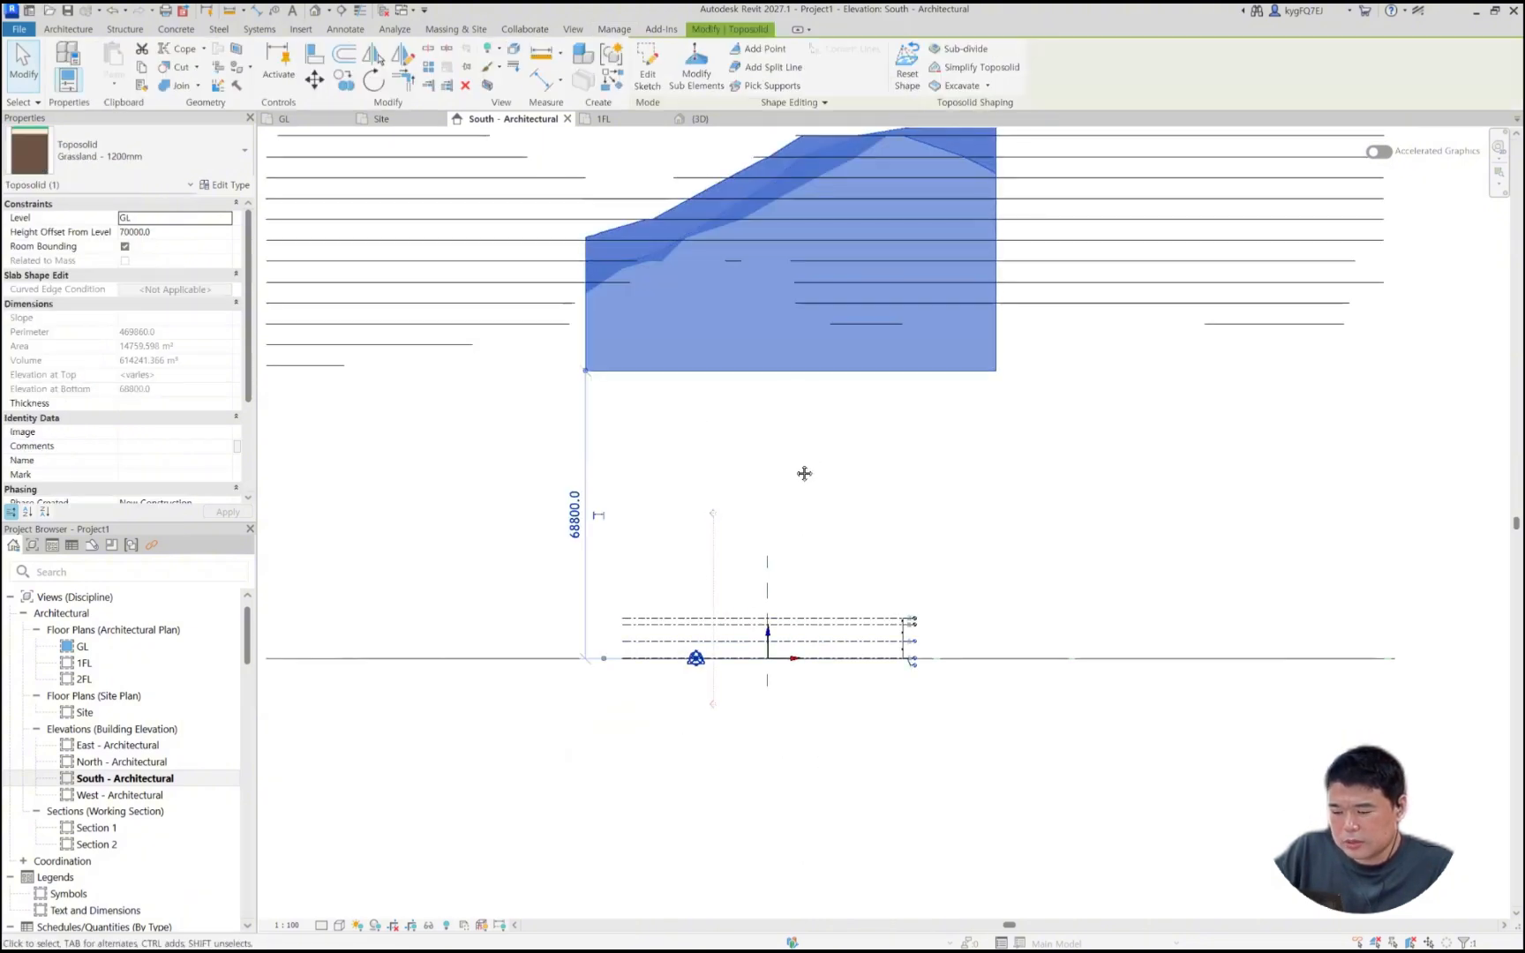
middle_click_drag(804, 473, 787, 511)
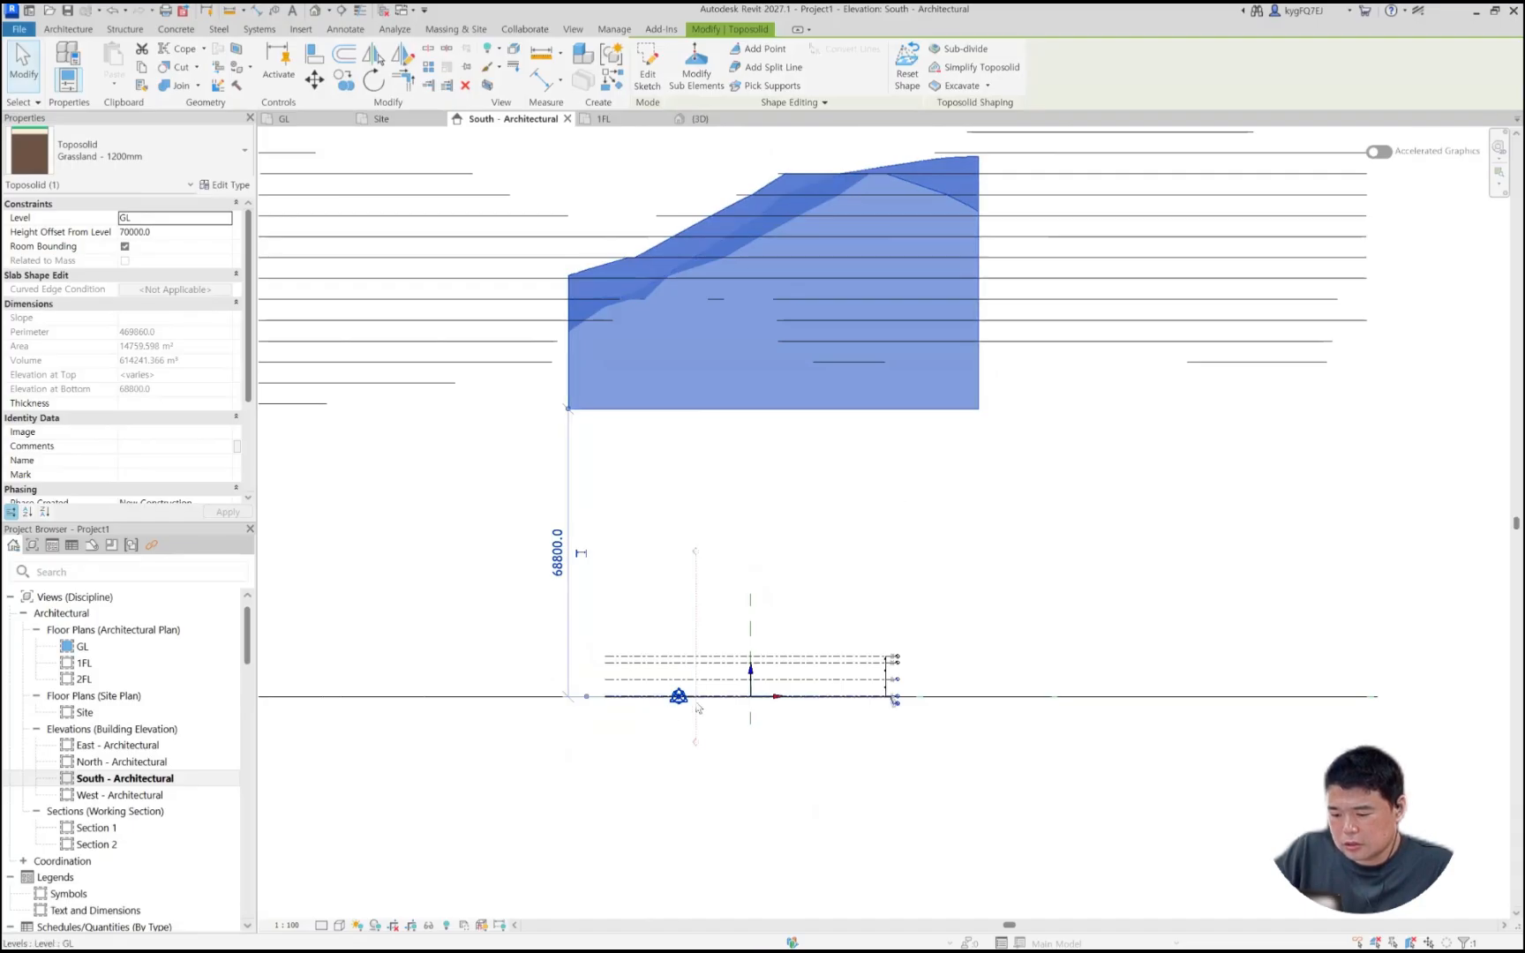
middle_click_drag(673, 786, 684, 701)
middle_click_drag(813, 448, 804, 482)
scroll(810, 537, "down", 1)
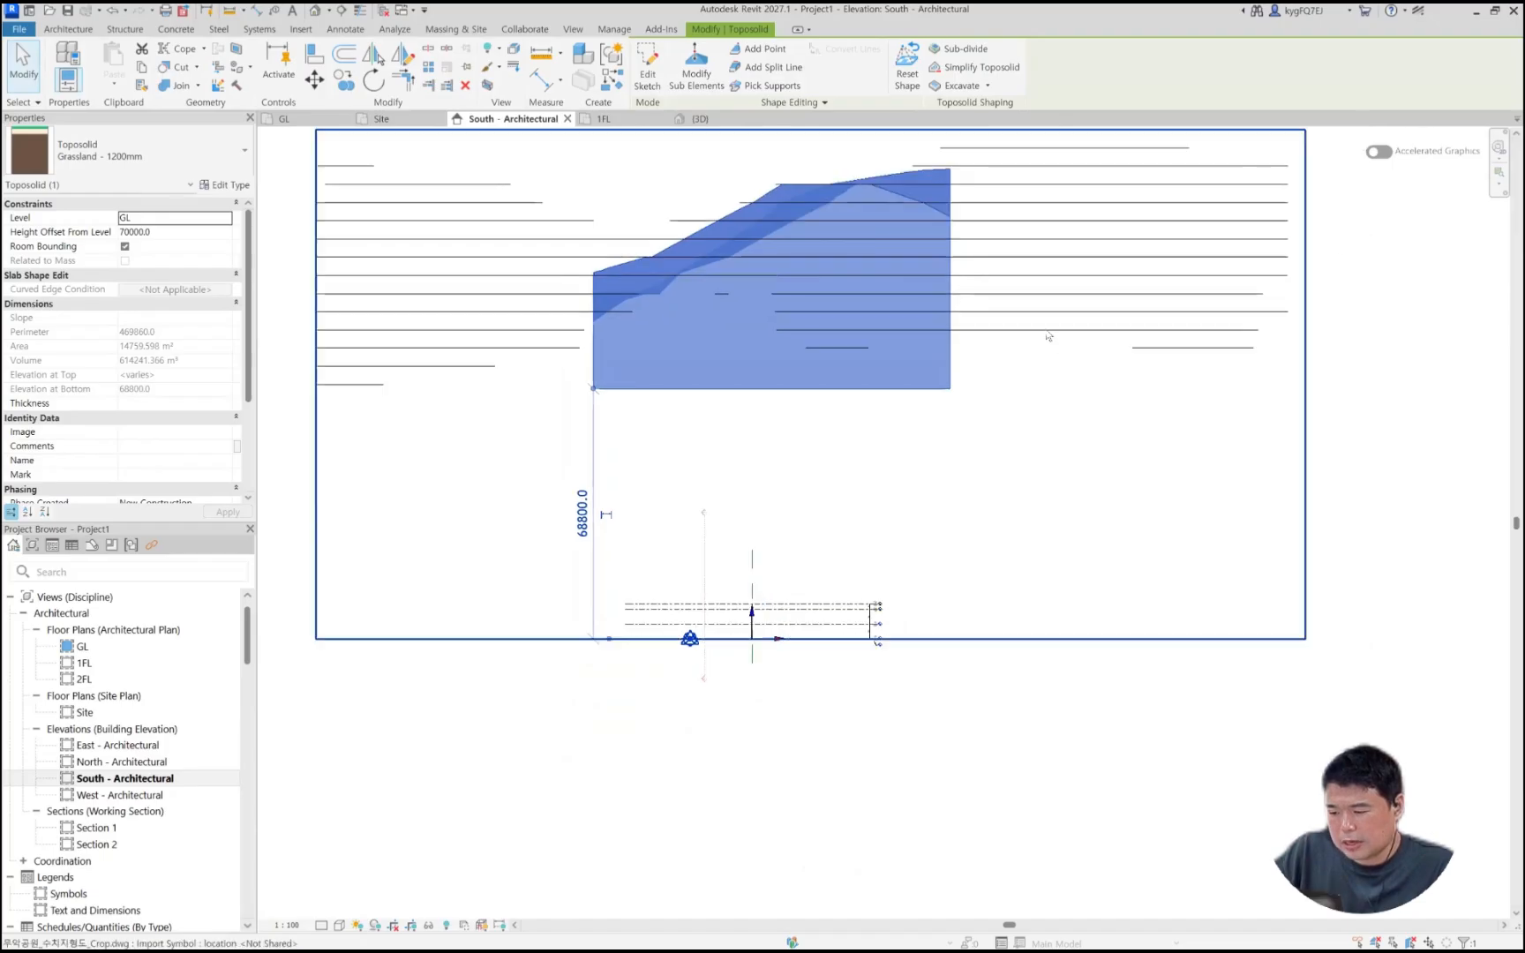
left_click(1048, 335)
key("m")
key("v")
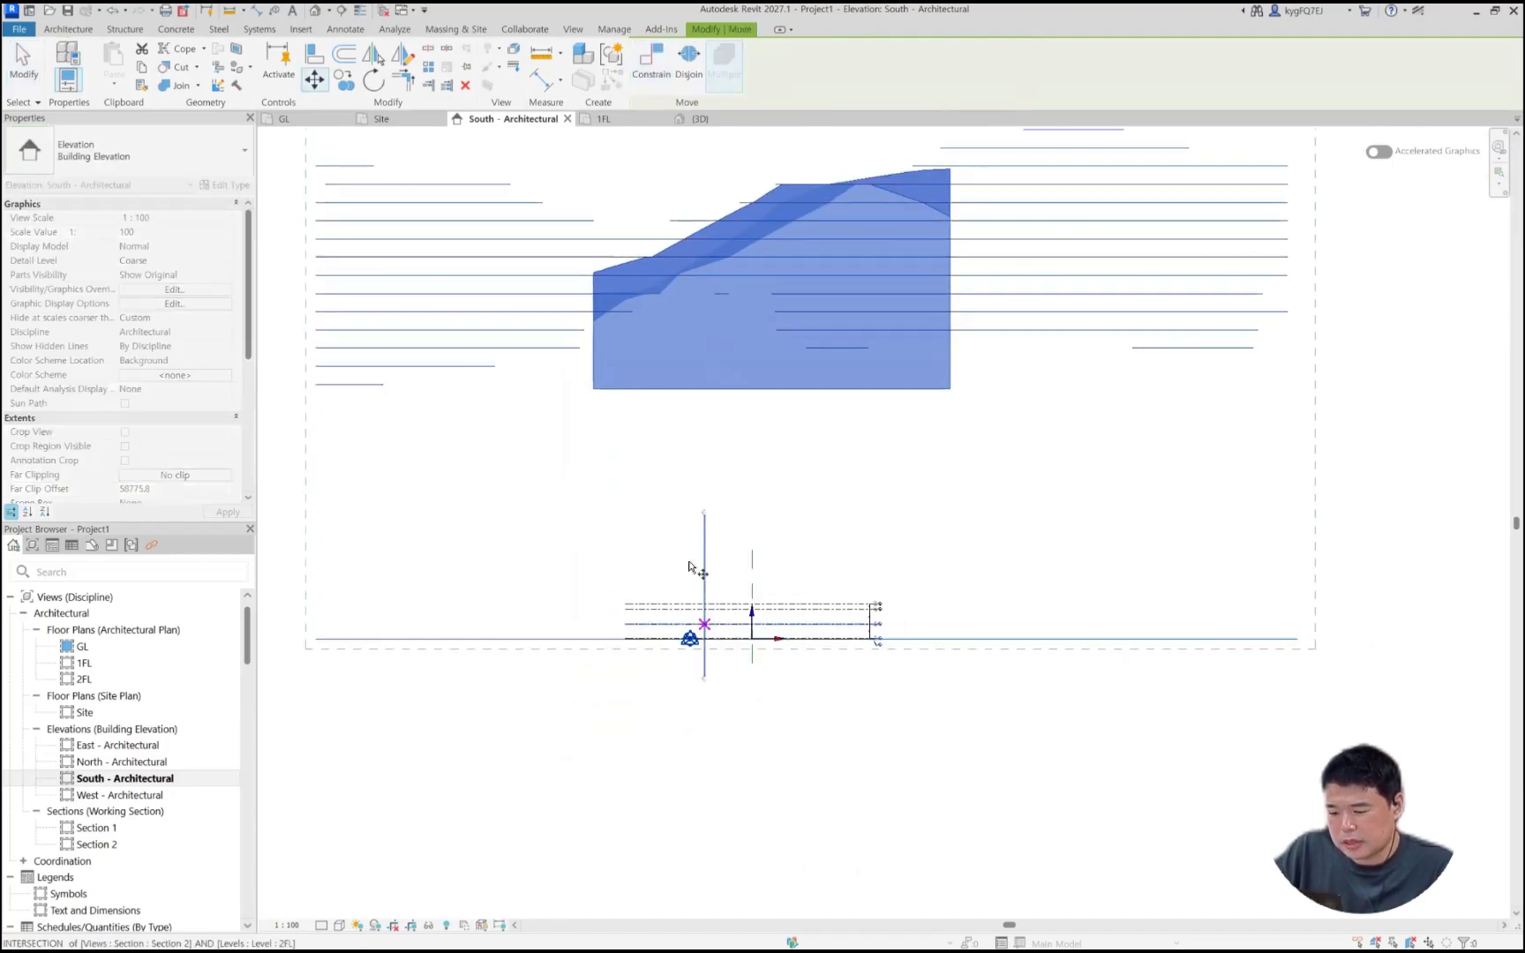
left_click(689, 450)
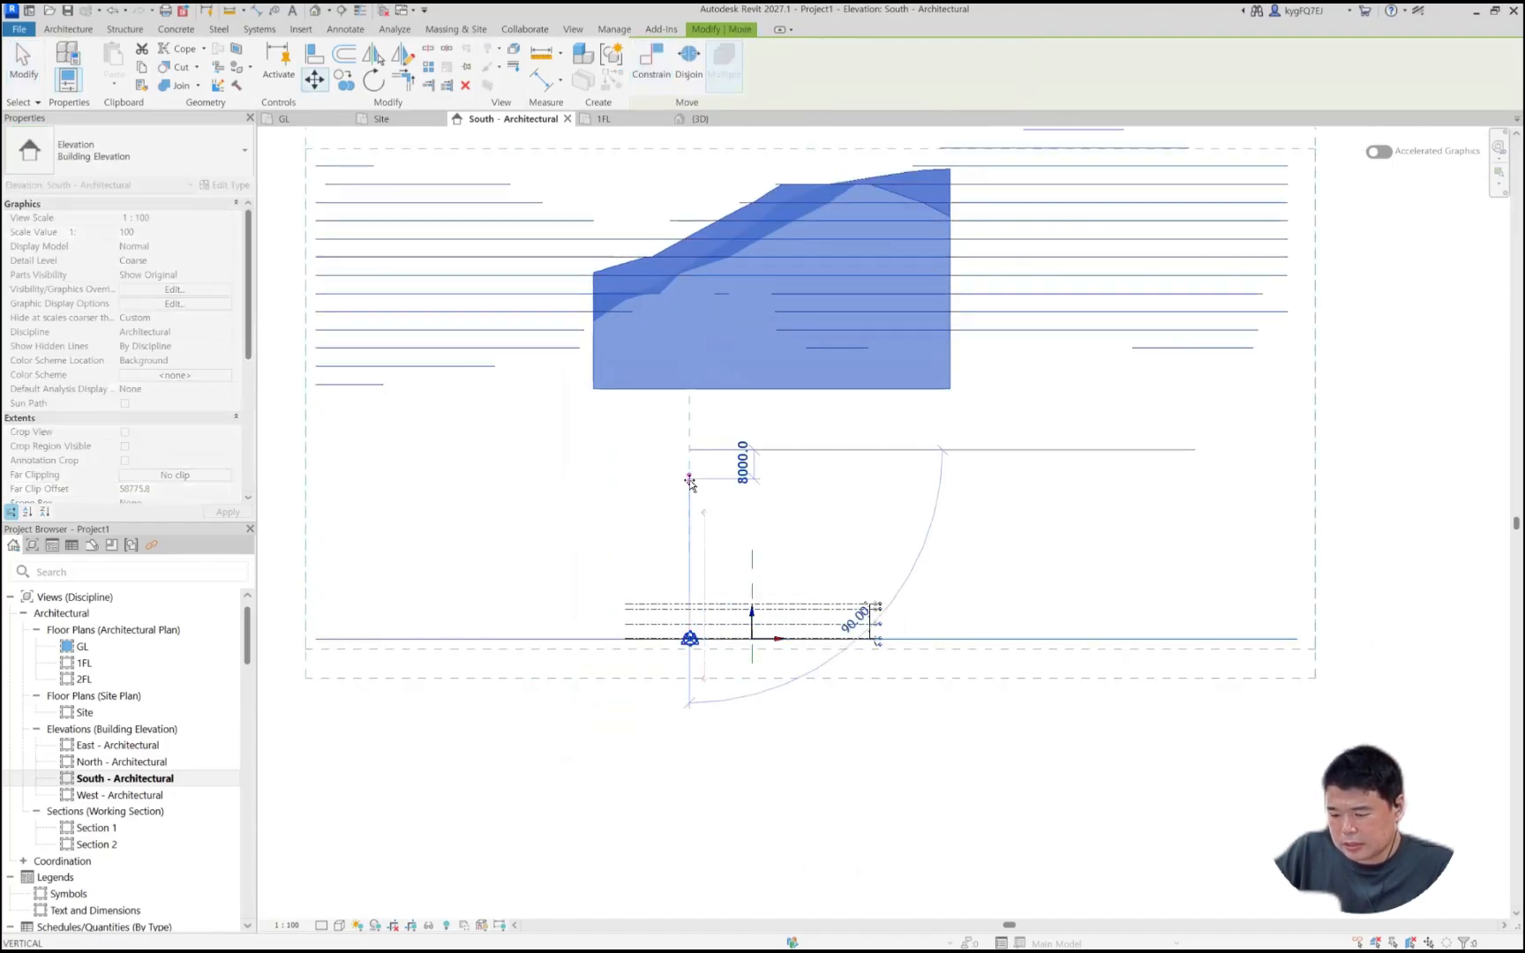
type("1")
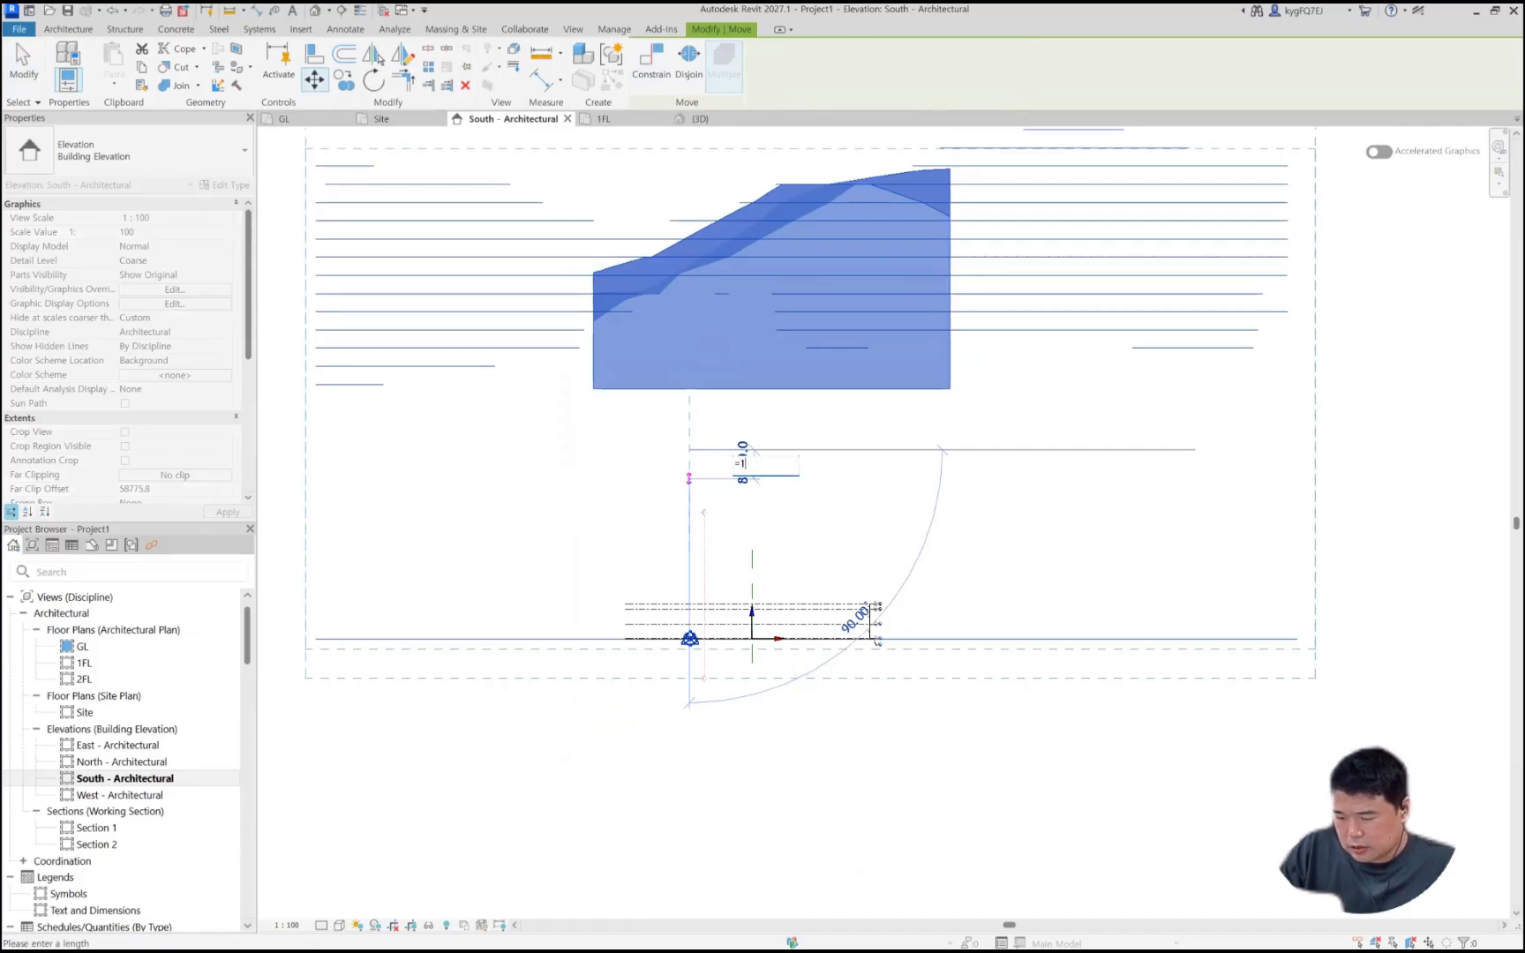
type("03000")
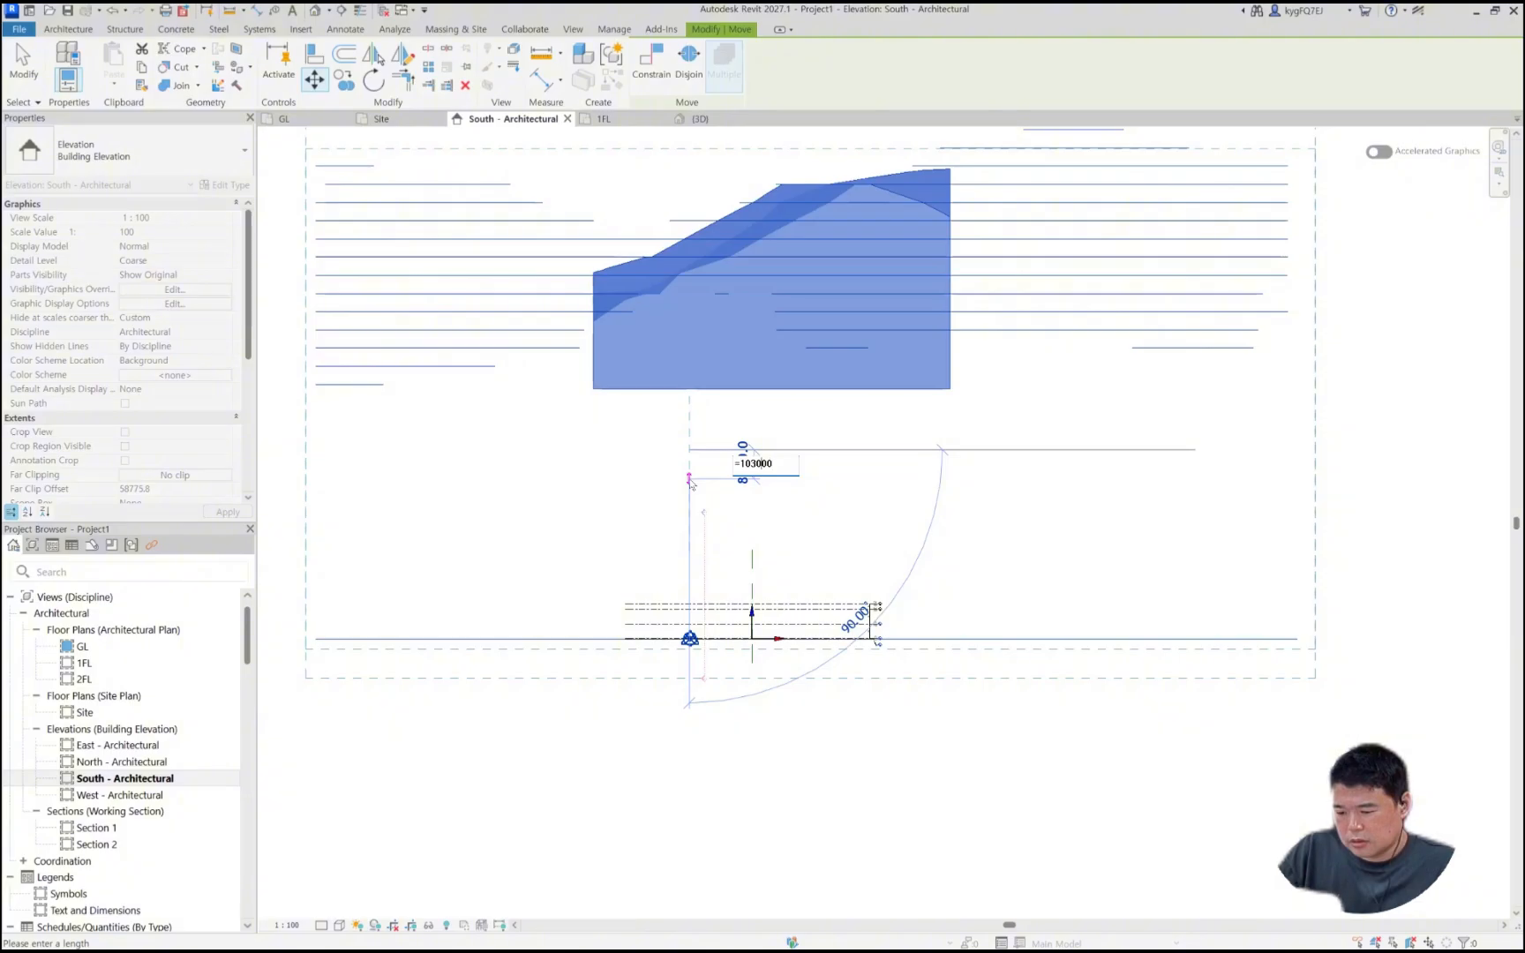
key("Return")
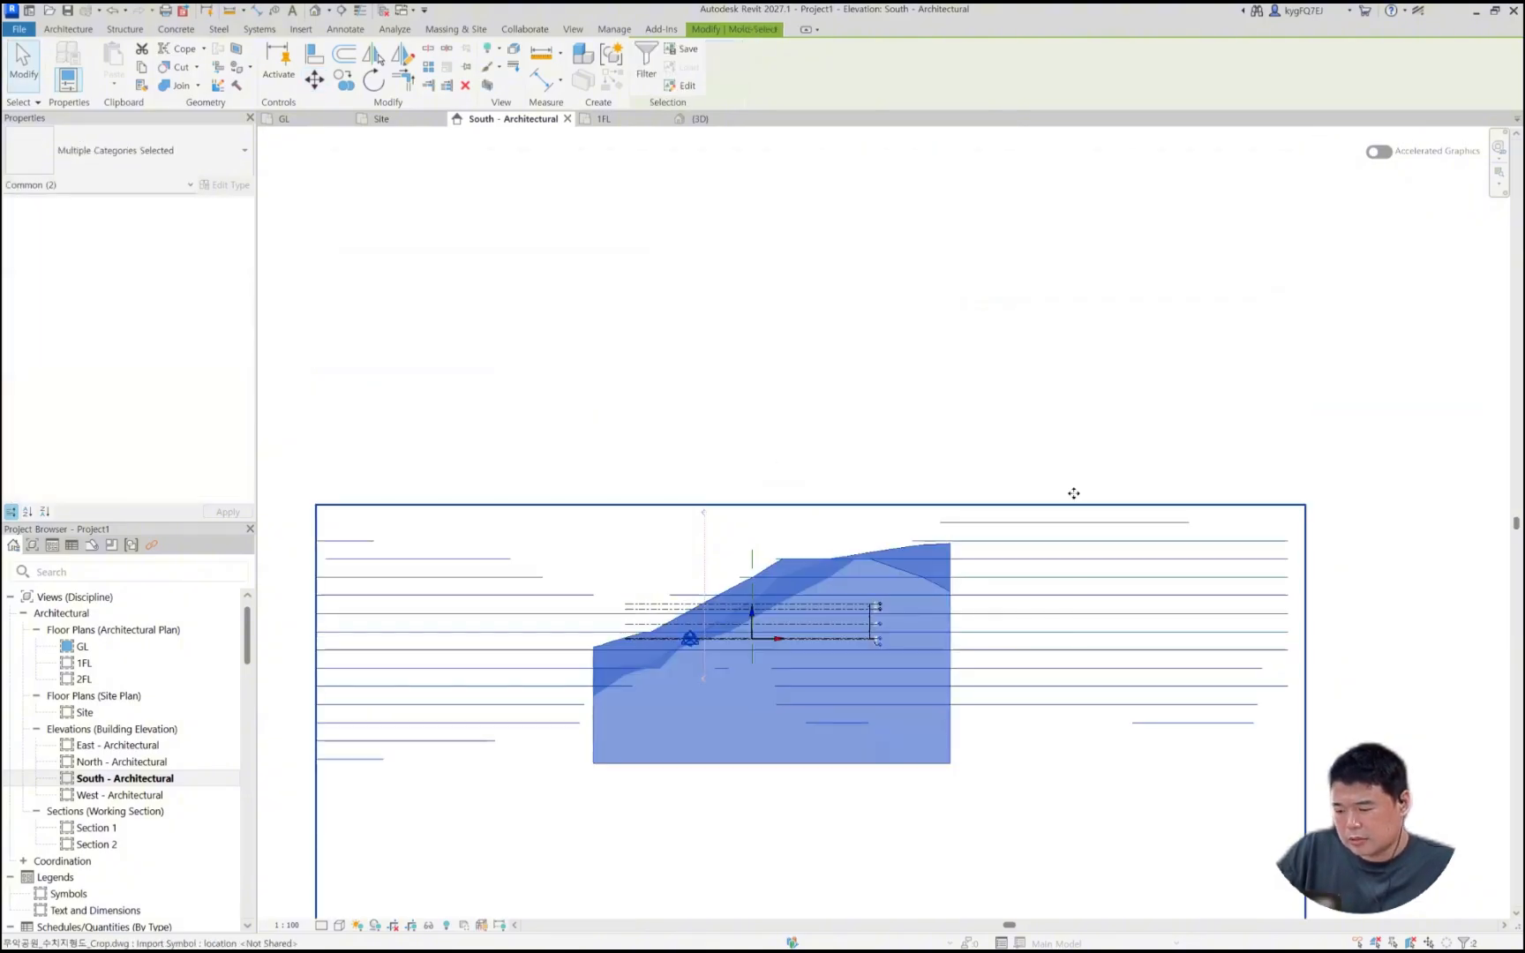
key("Escape")
left_click(912, 592)
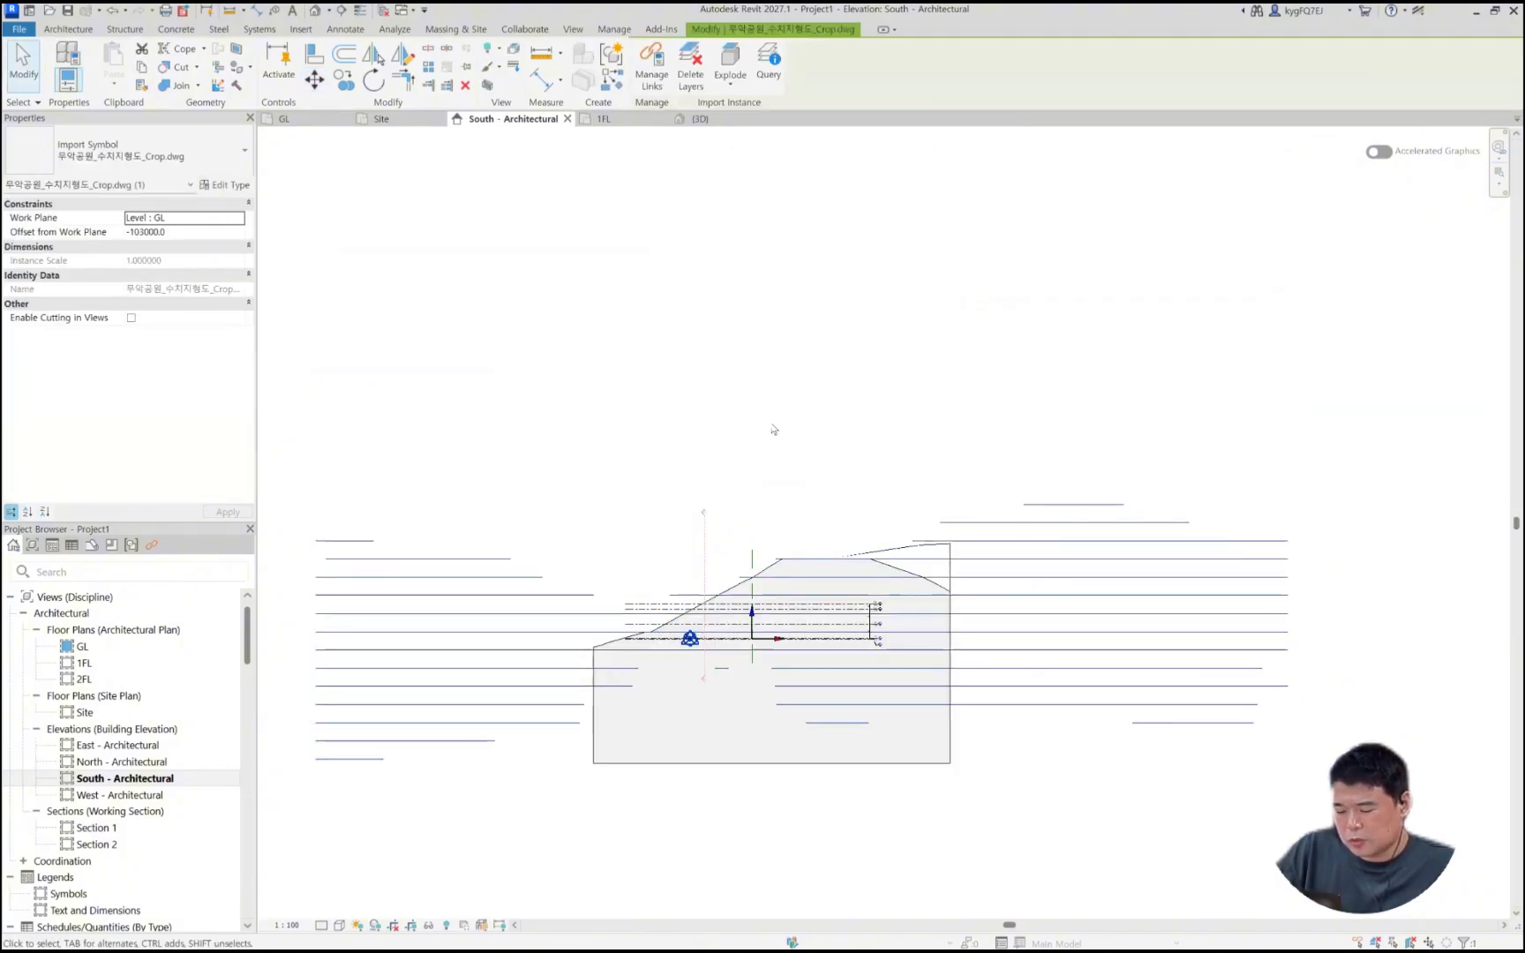
Step: Open the 3D view from the top and check the project base point's coordinates and elevation at the boundary corner
key("3")
key("d")
middle_click_drag(821, 672, 825, 746, "shift")
middle_click_drag(789, 622, 1049, 480, "shift")
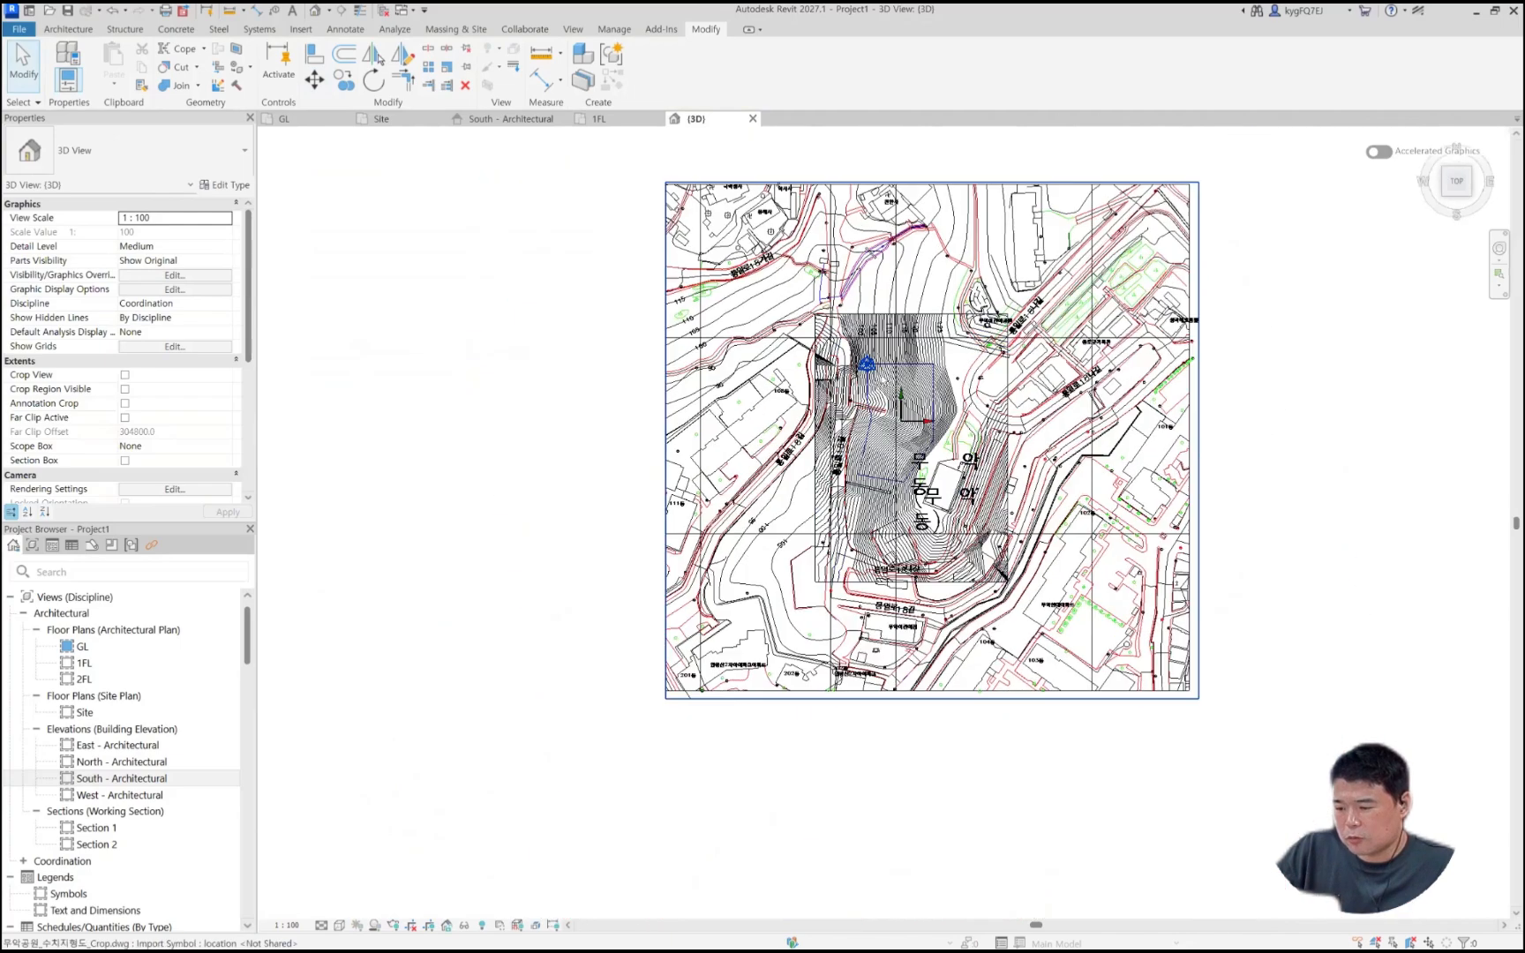
middle_click_drag(829, 450, 649, 588)
scroll(669, 553, "up", 3)
scroll(739, 494, "up", 10)
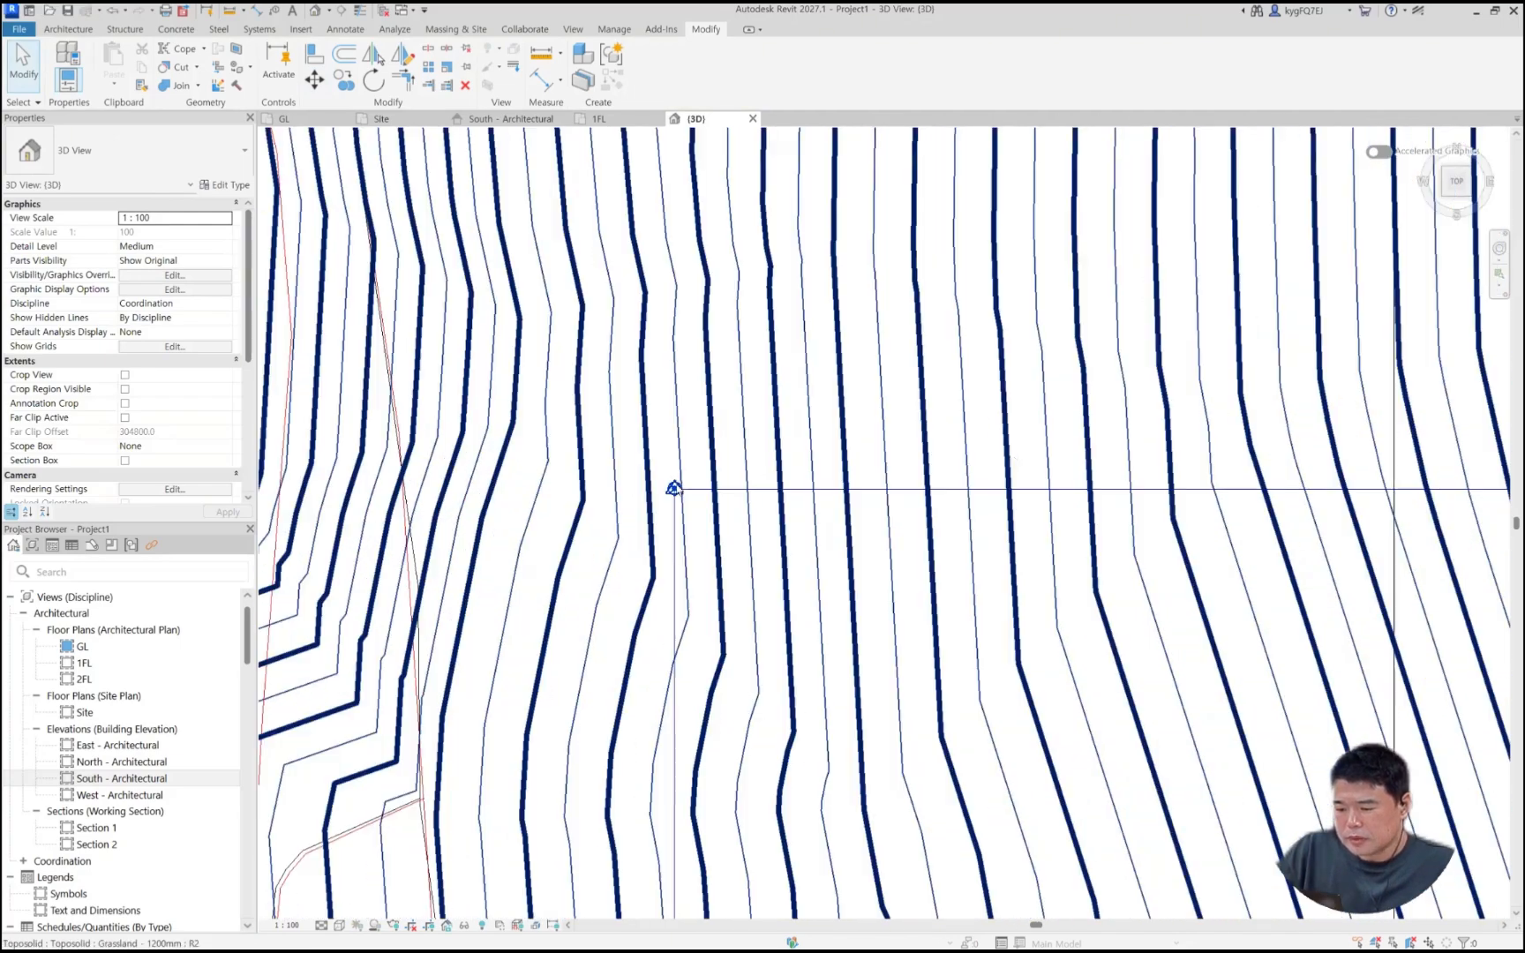
left_click(723, 505)
scroll(750, 516, "down", 2)
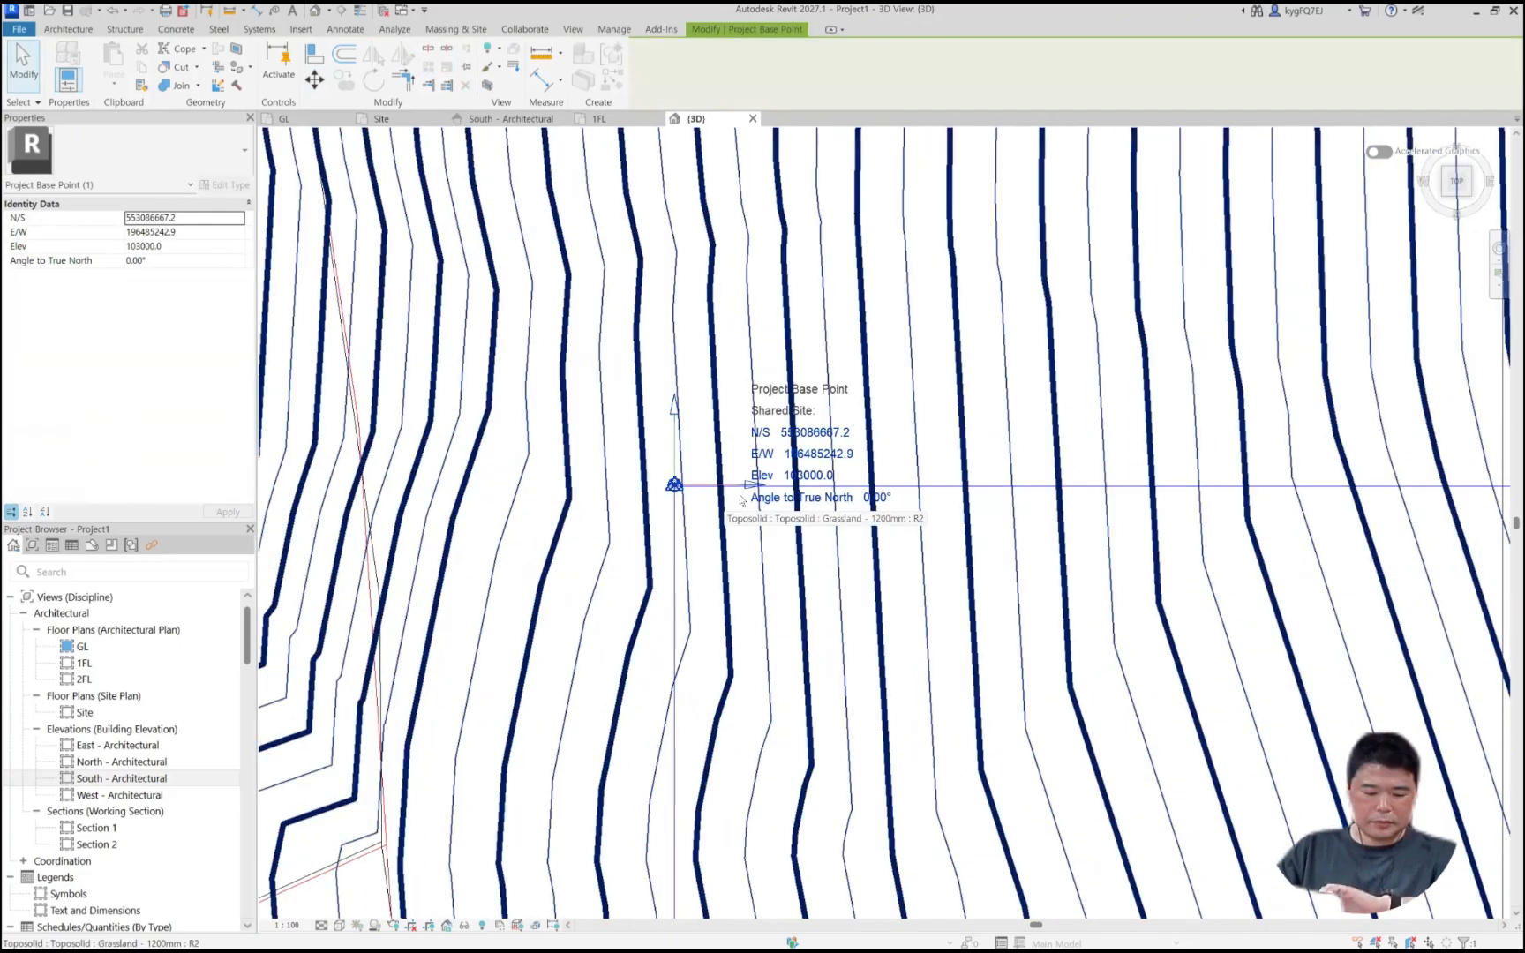
scroll(785, 532, "down", 8)
key("Escape")
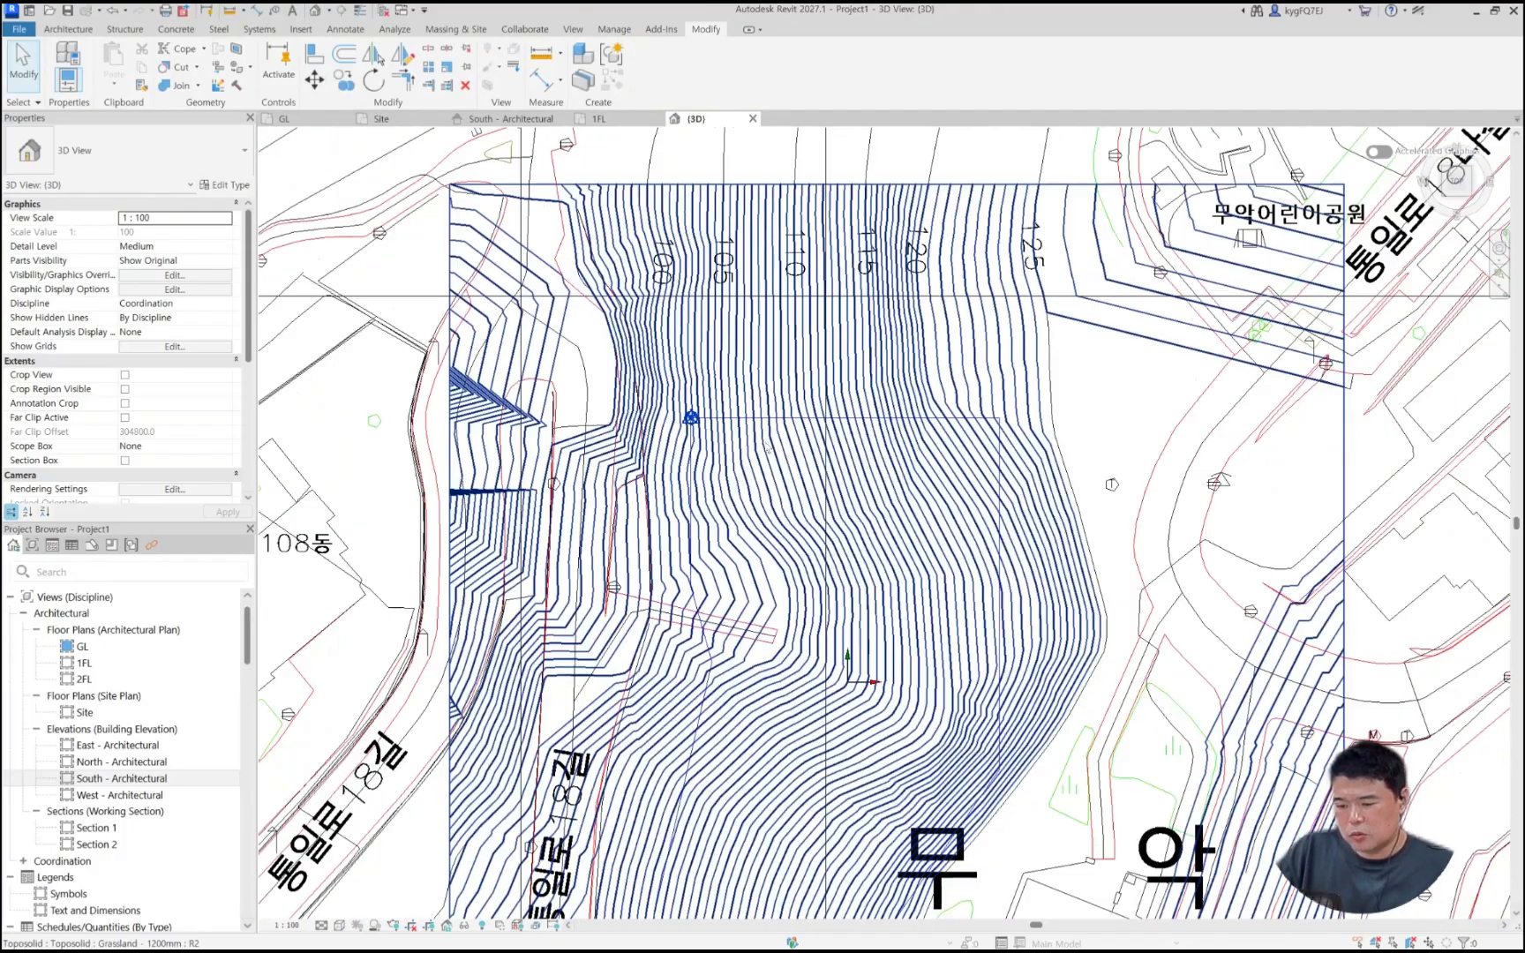
Step: Examine the base point's location against the surrounding terrain contours and their height labels in the 3D top view
middle_click_drag(812, 567, 773, 443)
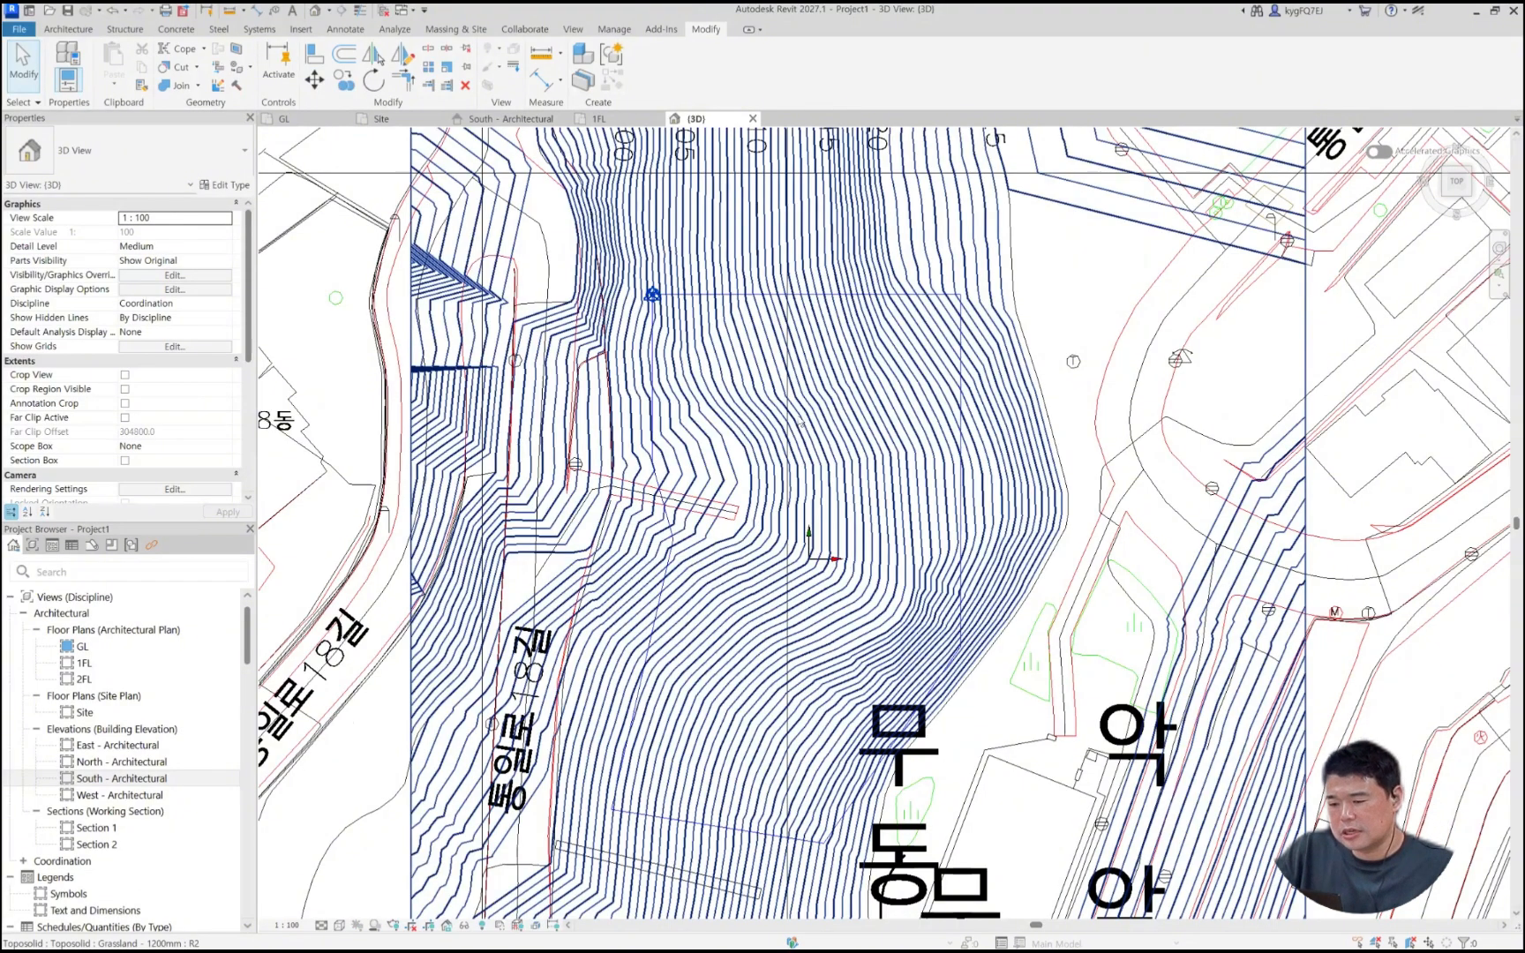
scroll(789, 413, "down", 2)
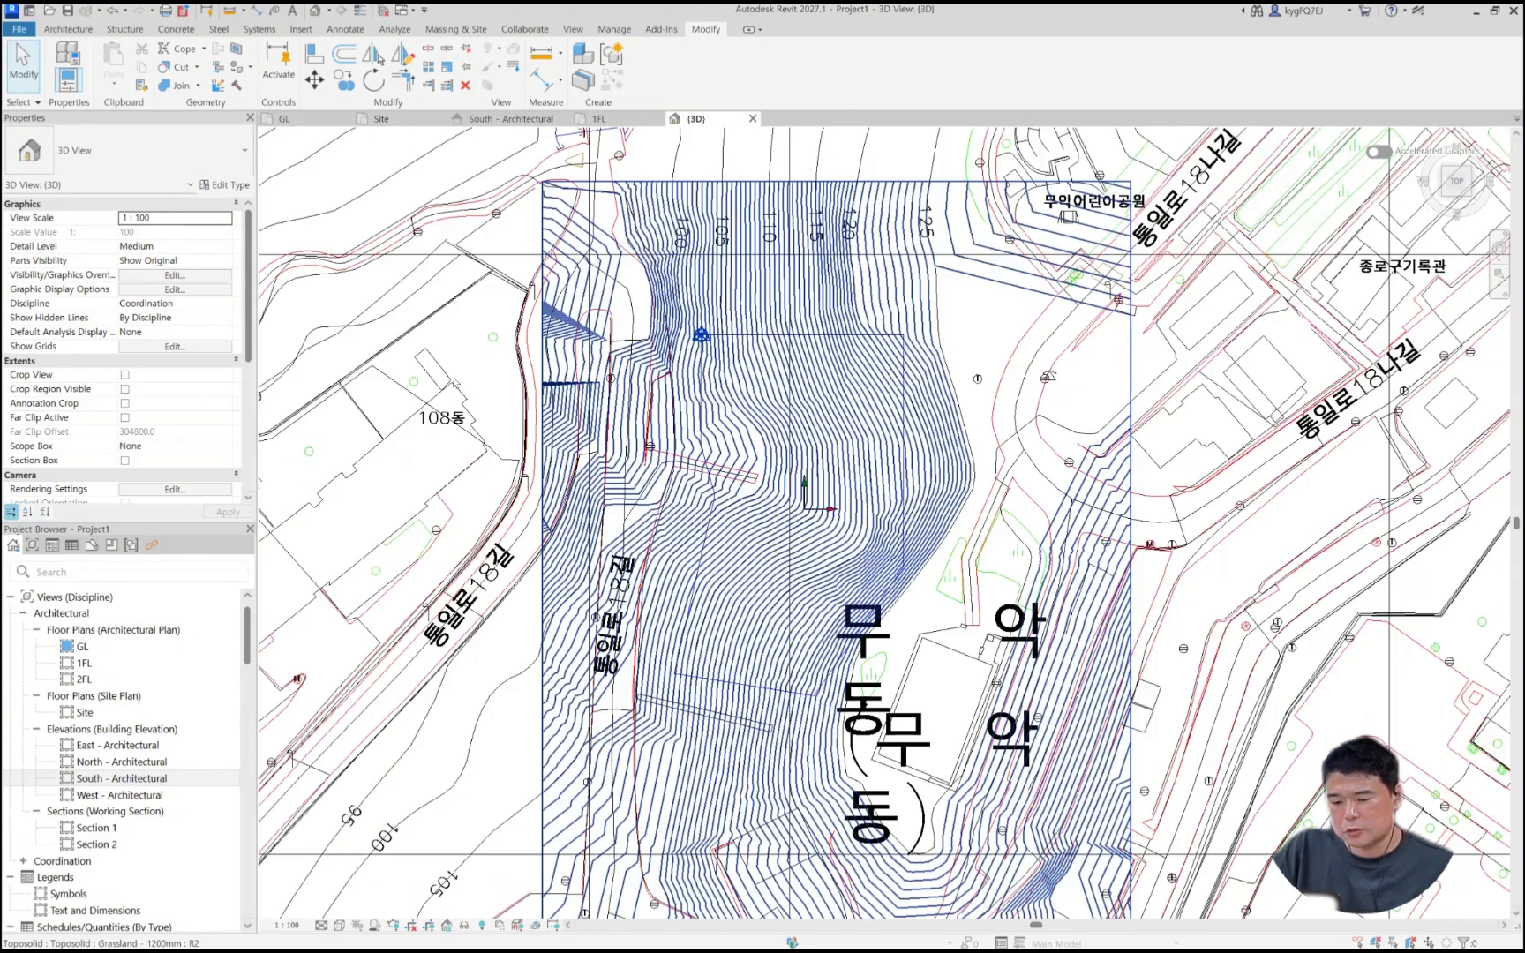
middle_click_drag(747, 362, 754, 422)
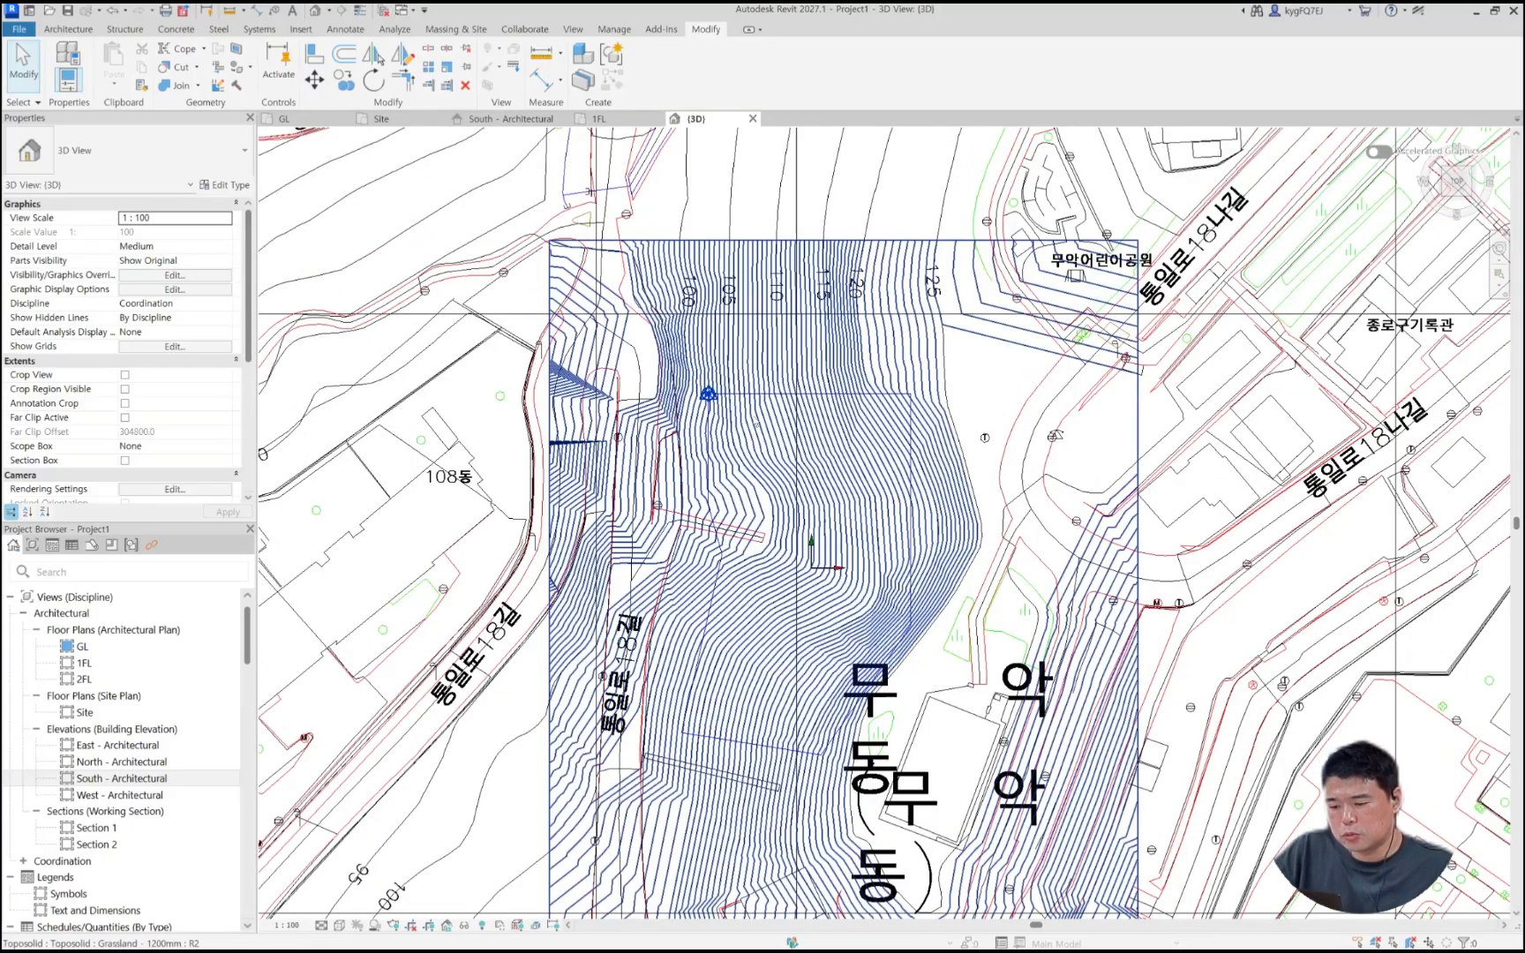
scroll(716, 466, "up", 2)
middle_click_drag(598, 512, 545, 436)
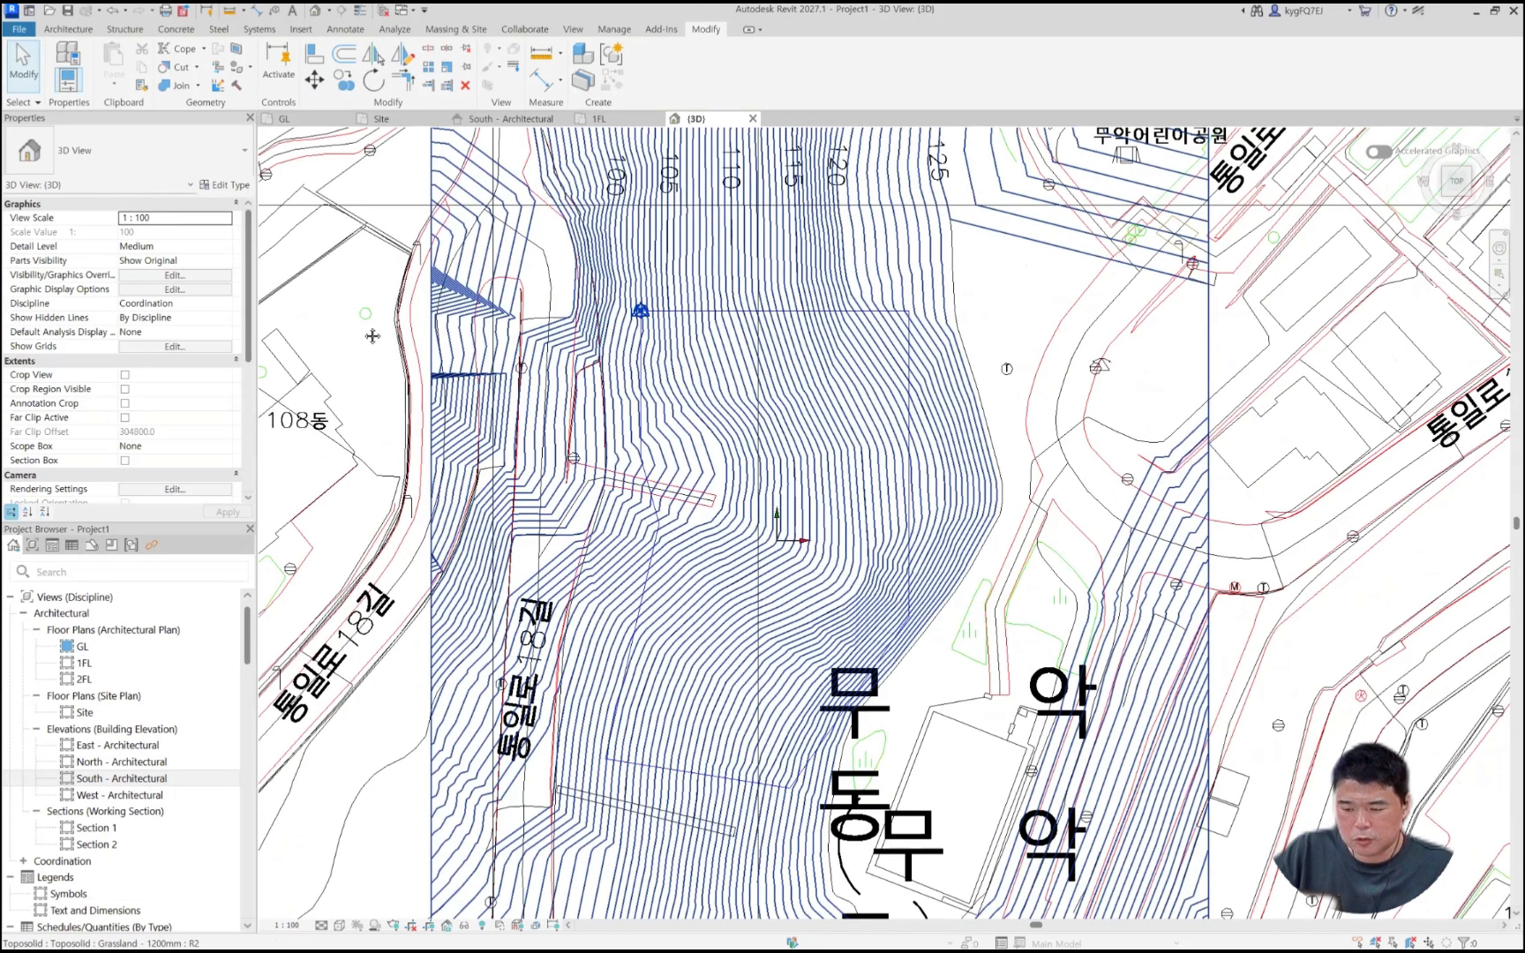
middle_click_drag(747, 326, 716, 284)
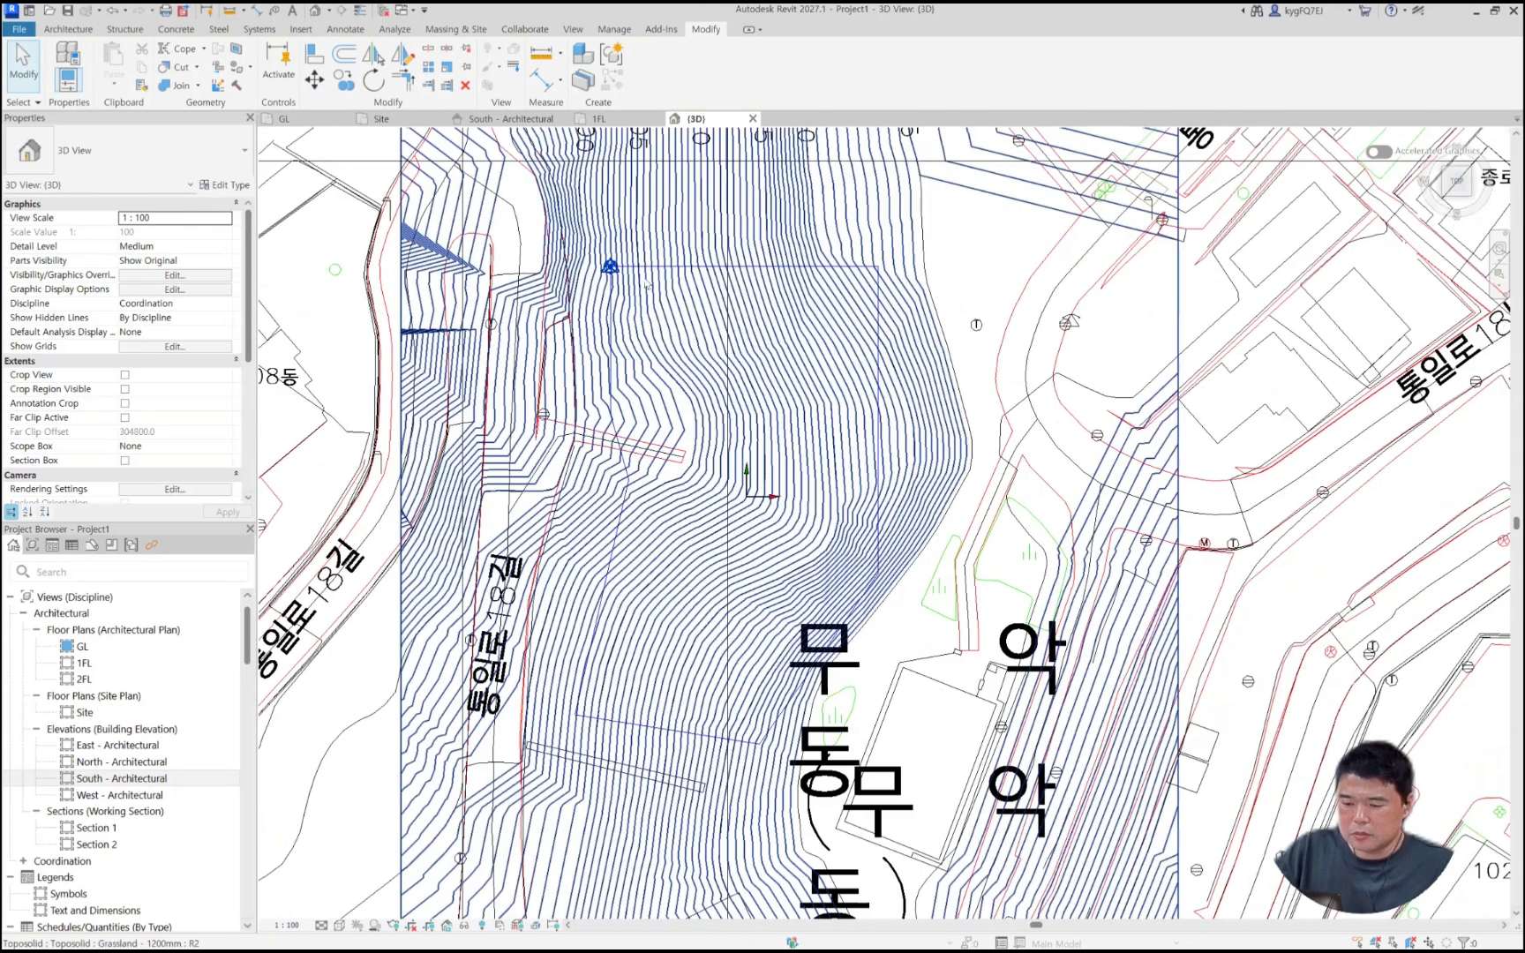
middle_click_drag(620, 372, 587, 443)
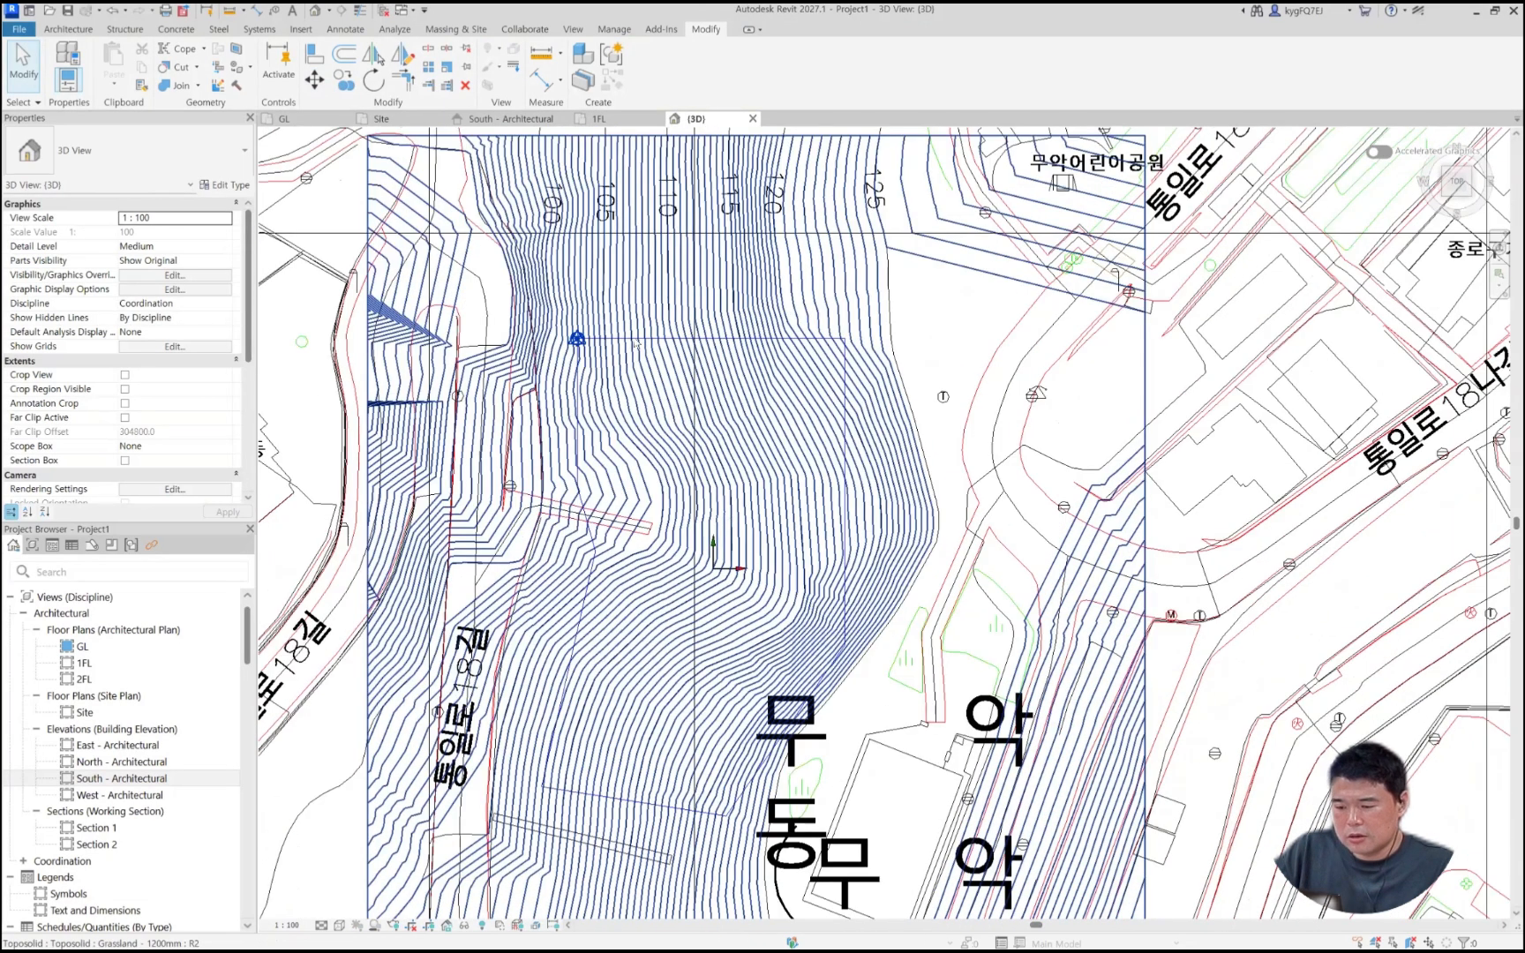
middle_click_drag(609, 363, 629, 413)
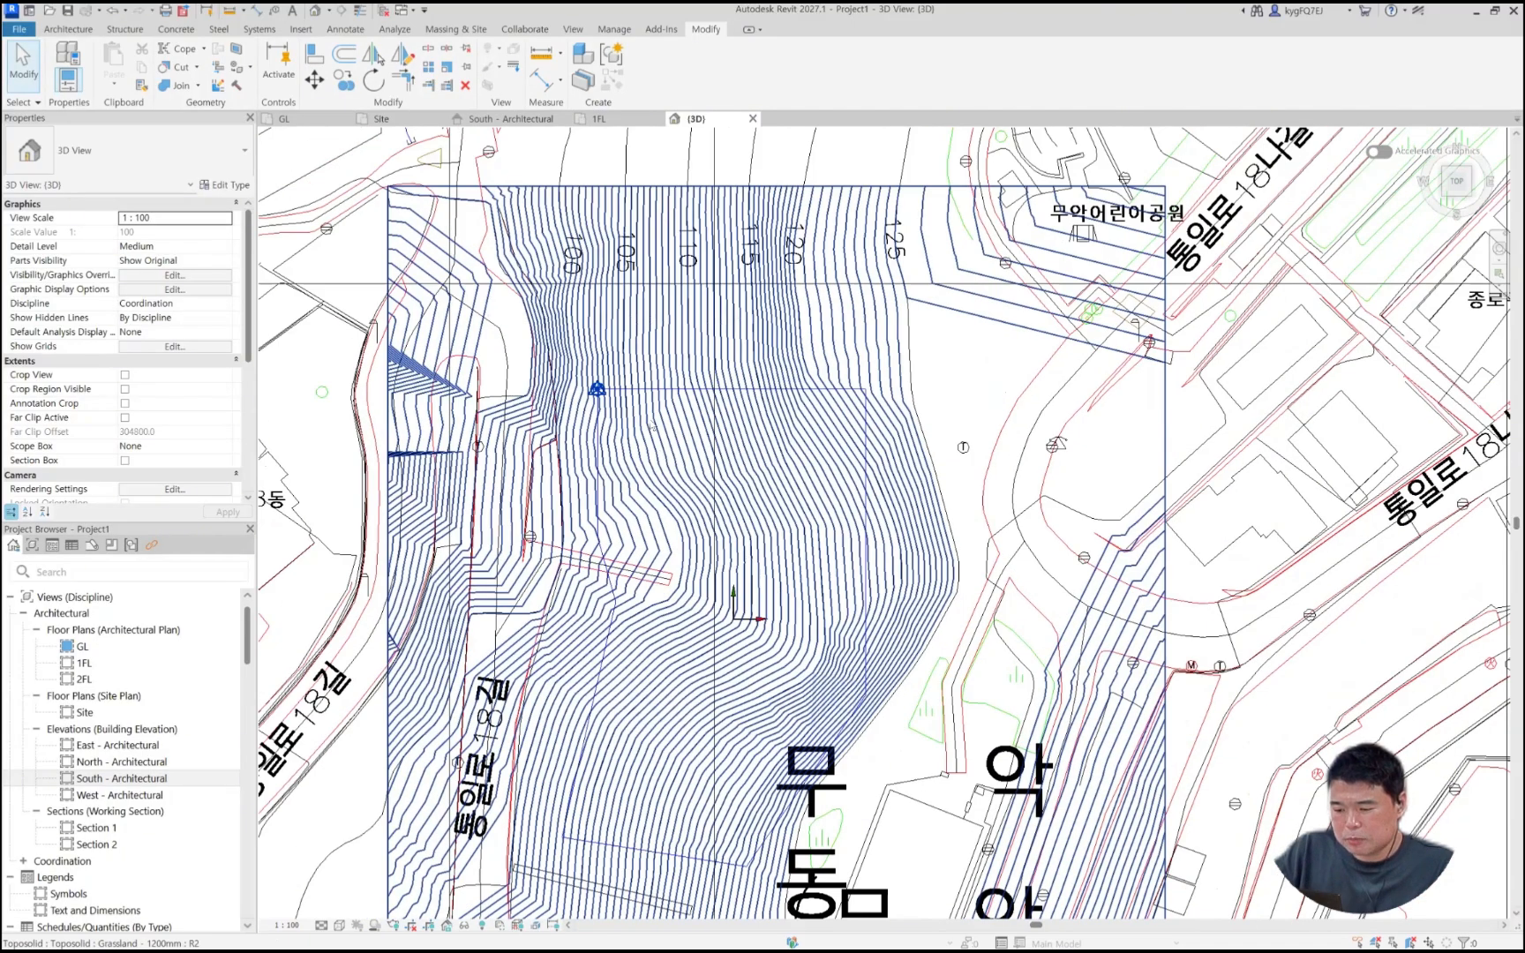
scroll(654, 411, "down", 1)
scroll(654, 413, "down", 1)
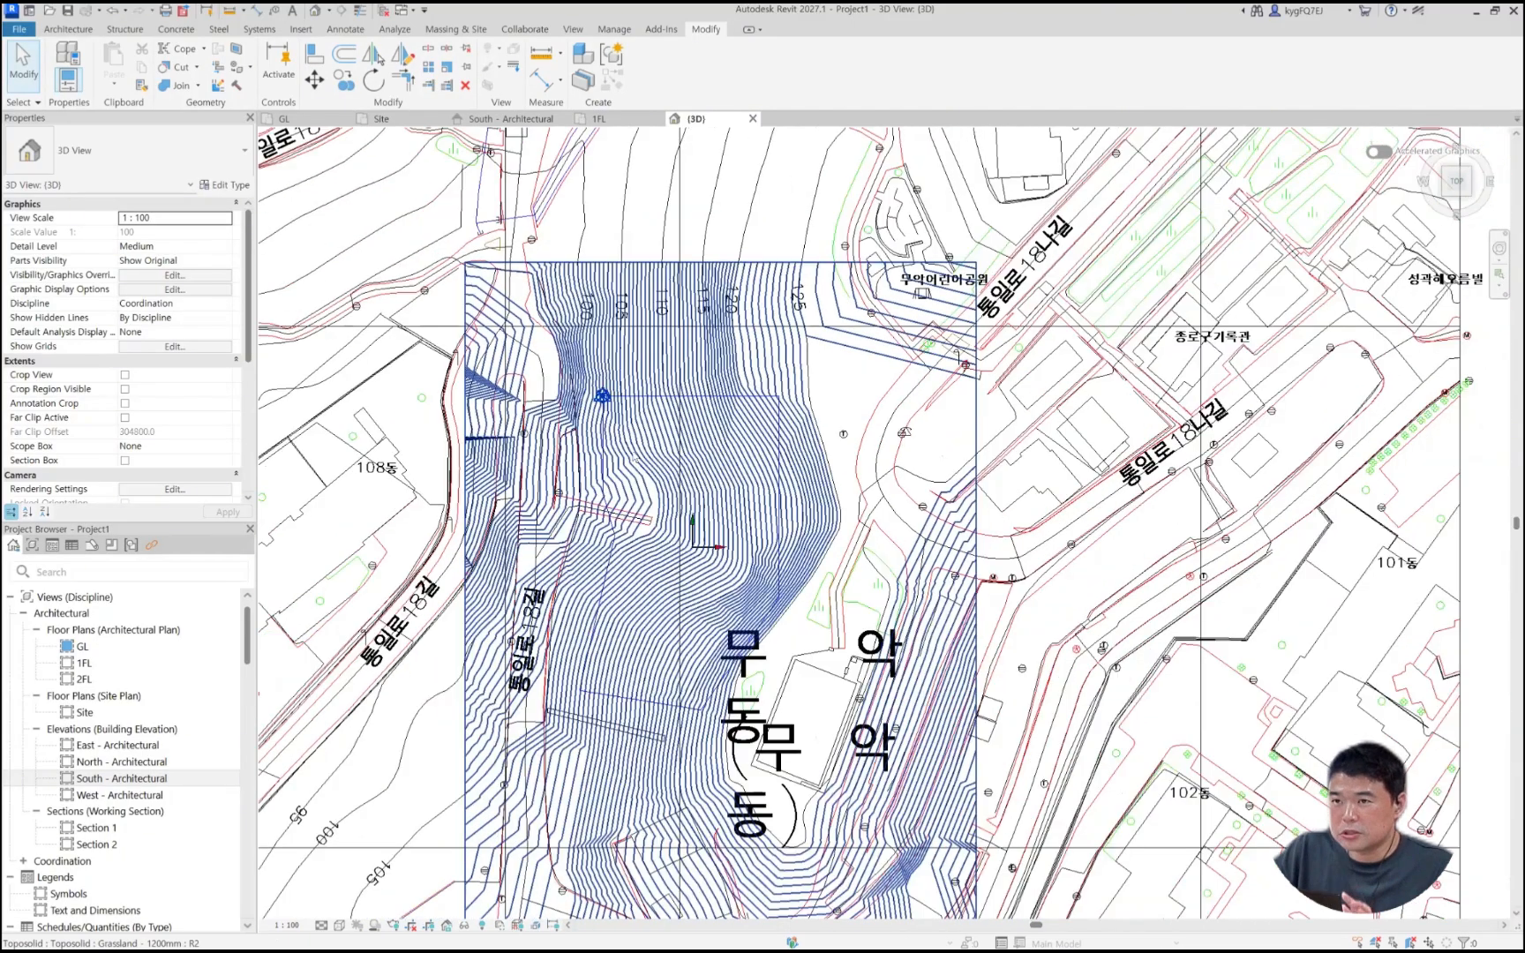
scroll(639, 452, "up", 3)
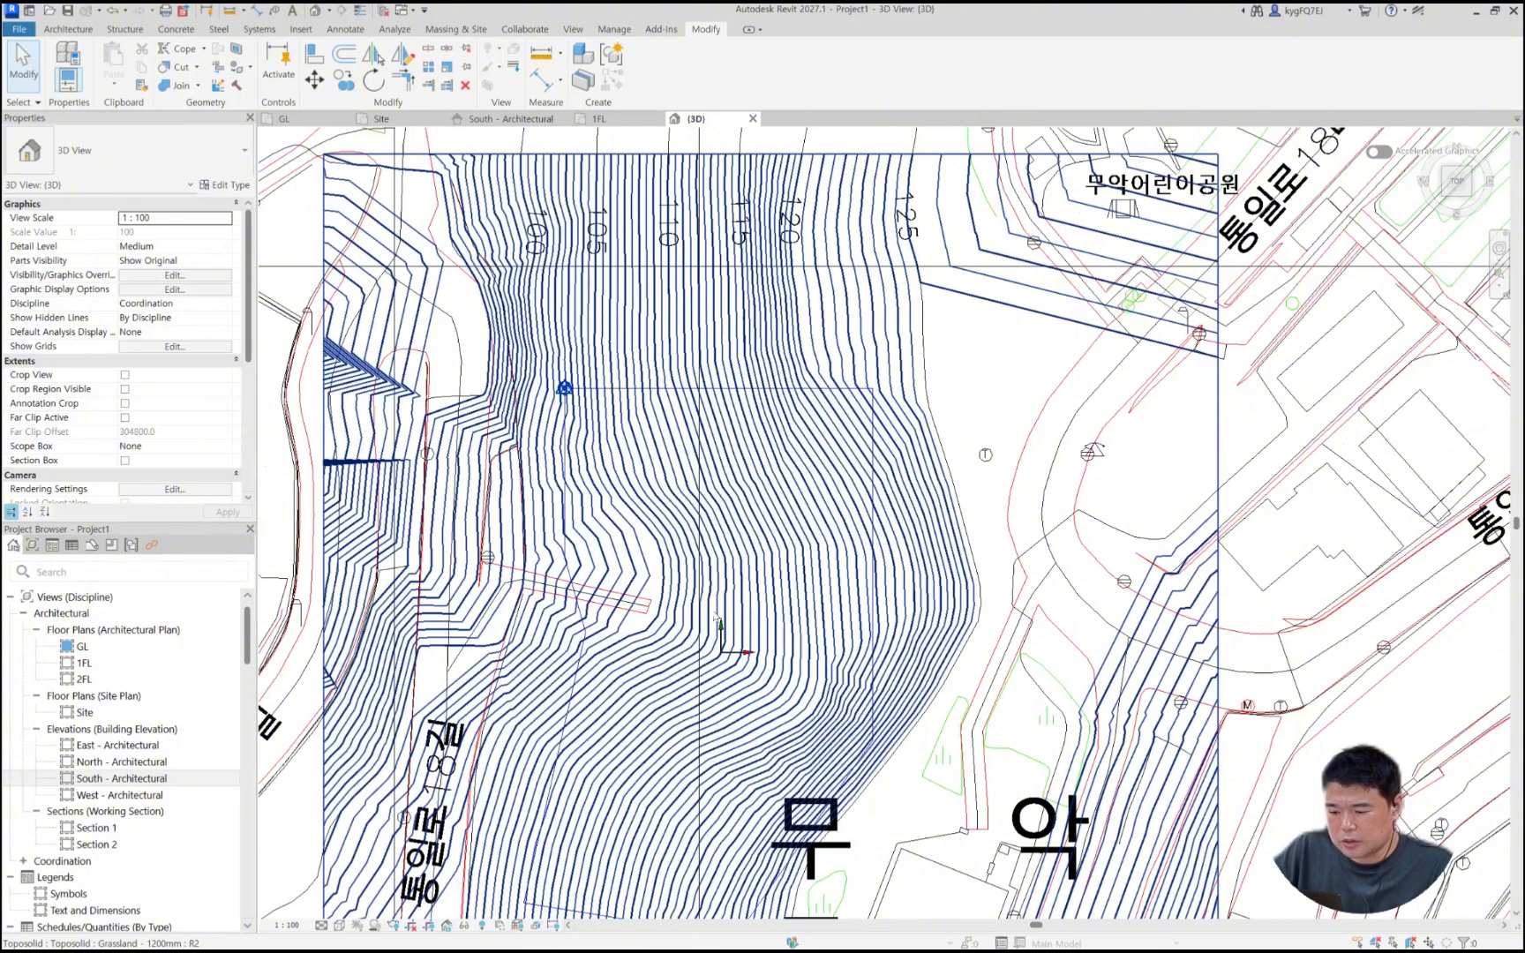
scroll(716, 620, "down", 1)
scroll(713, 618, "up", 1)
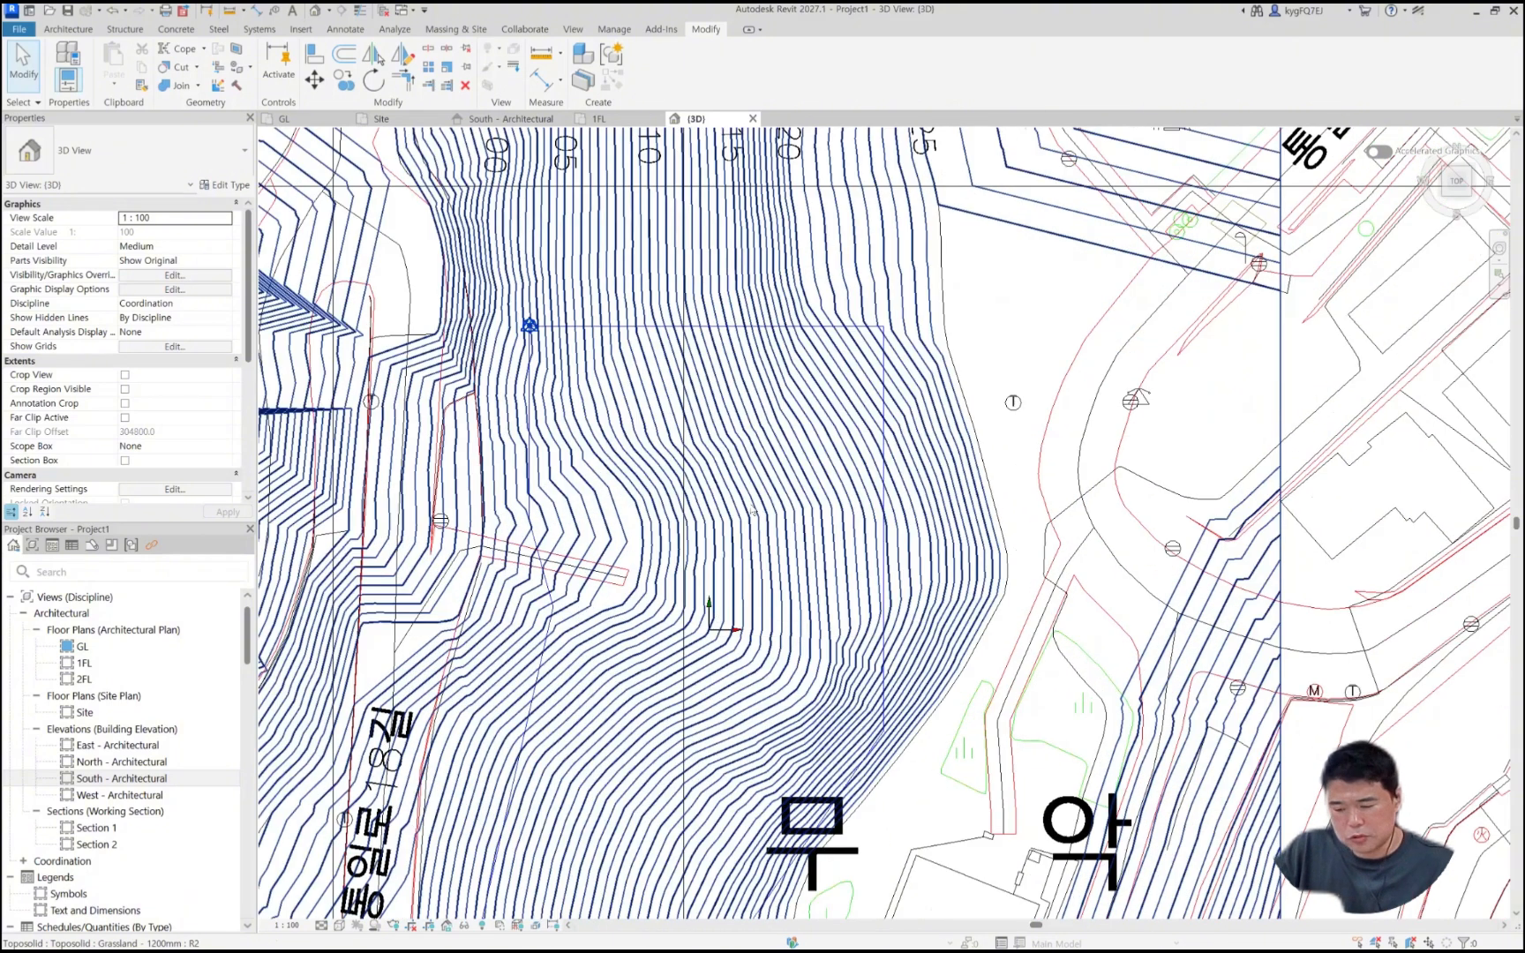
scroll(1216, 267, "down", 2)
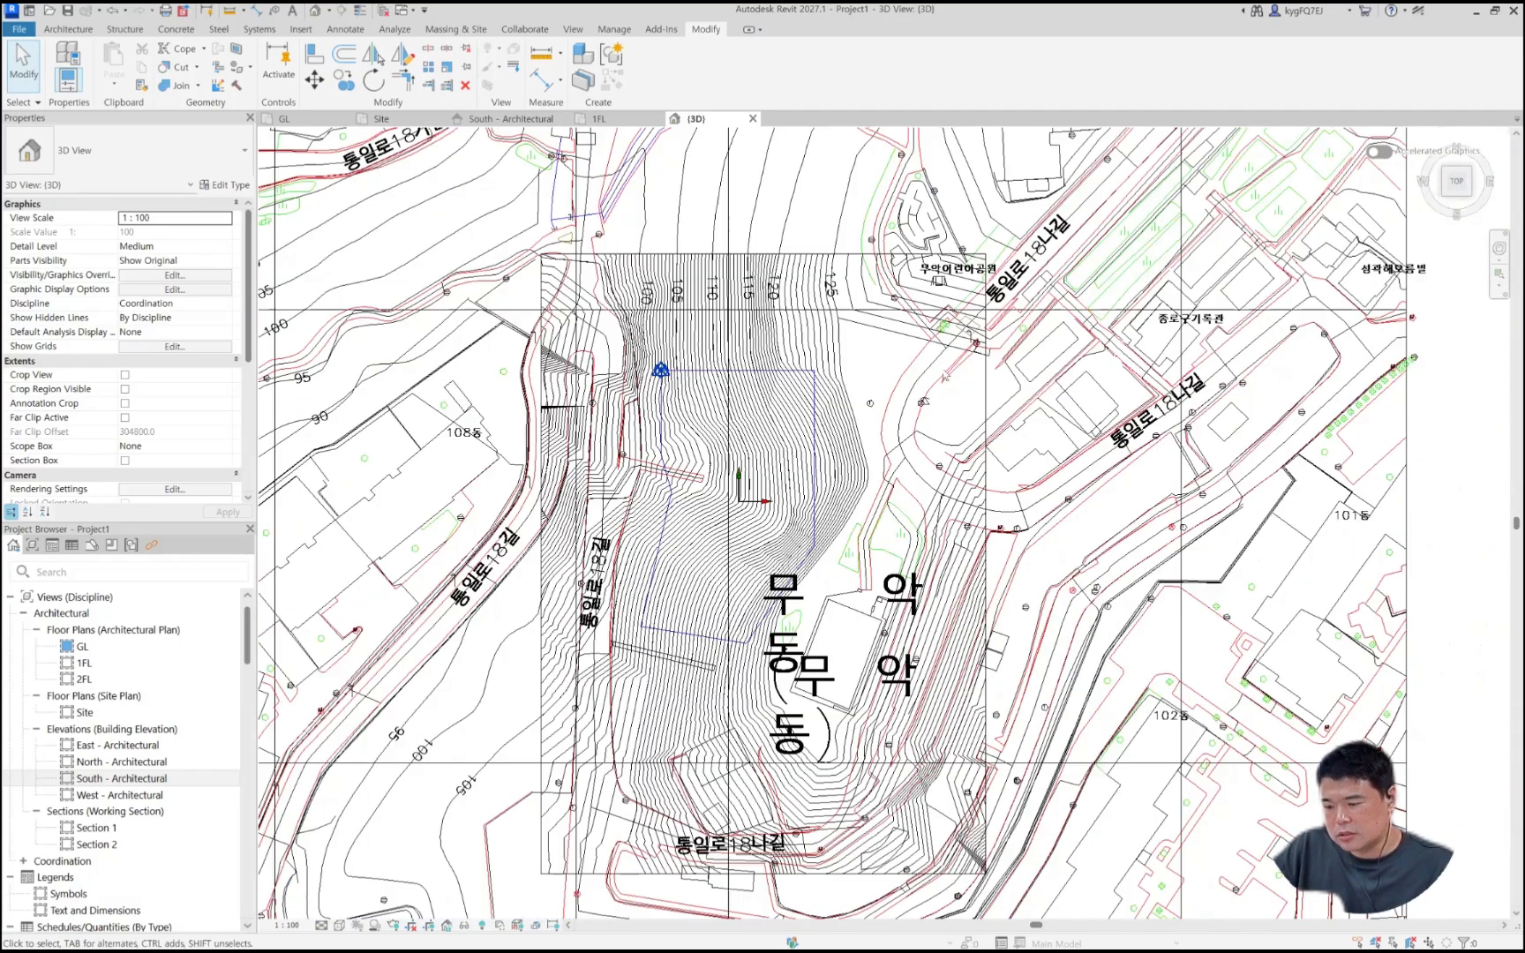
middle_click_drag(783, 486, 795, 490)
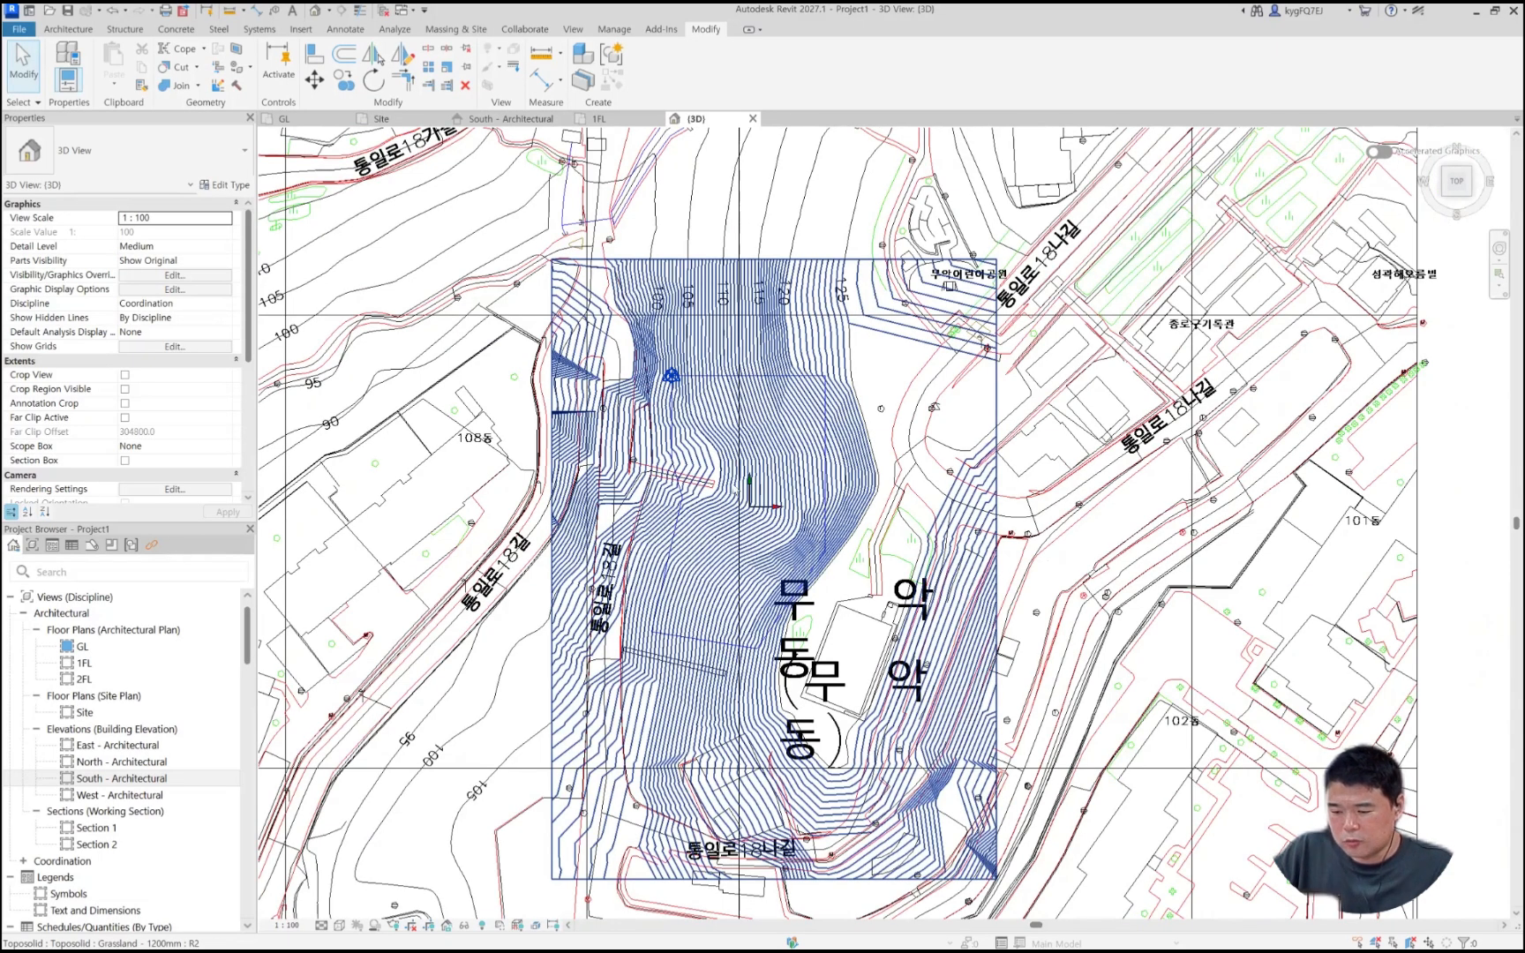
Step: Draw a closed rectangle of four Generic - 200mm walls, about 16000 by 26750, inside the site boundary in the 3D top view
scroll(734, 490, "up", 1)
scroll(725, 436, "up", 3)
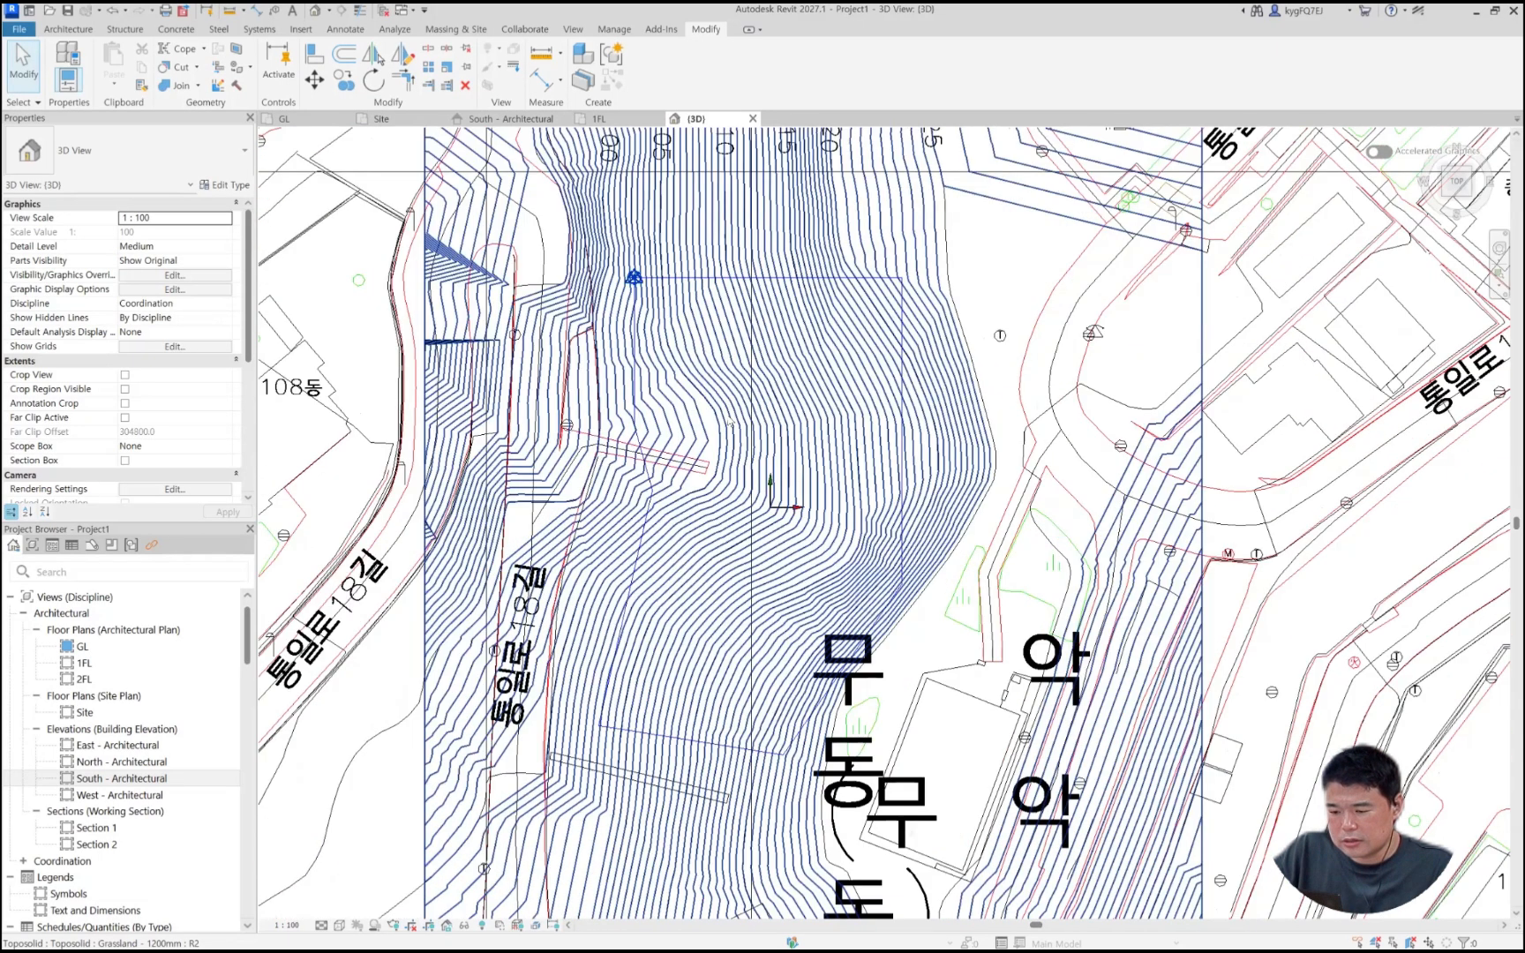
key("w")
key("a")
left_click(682, 372)
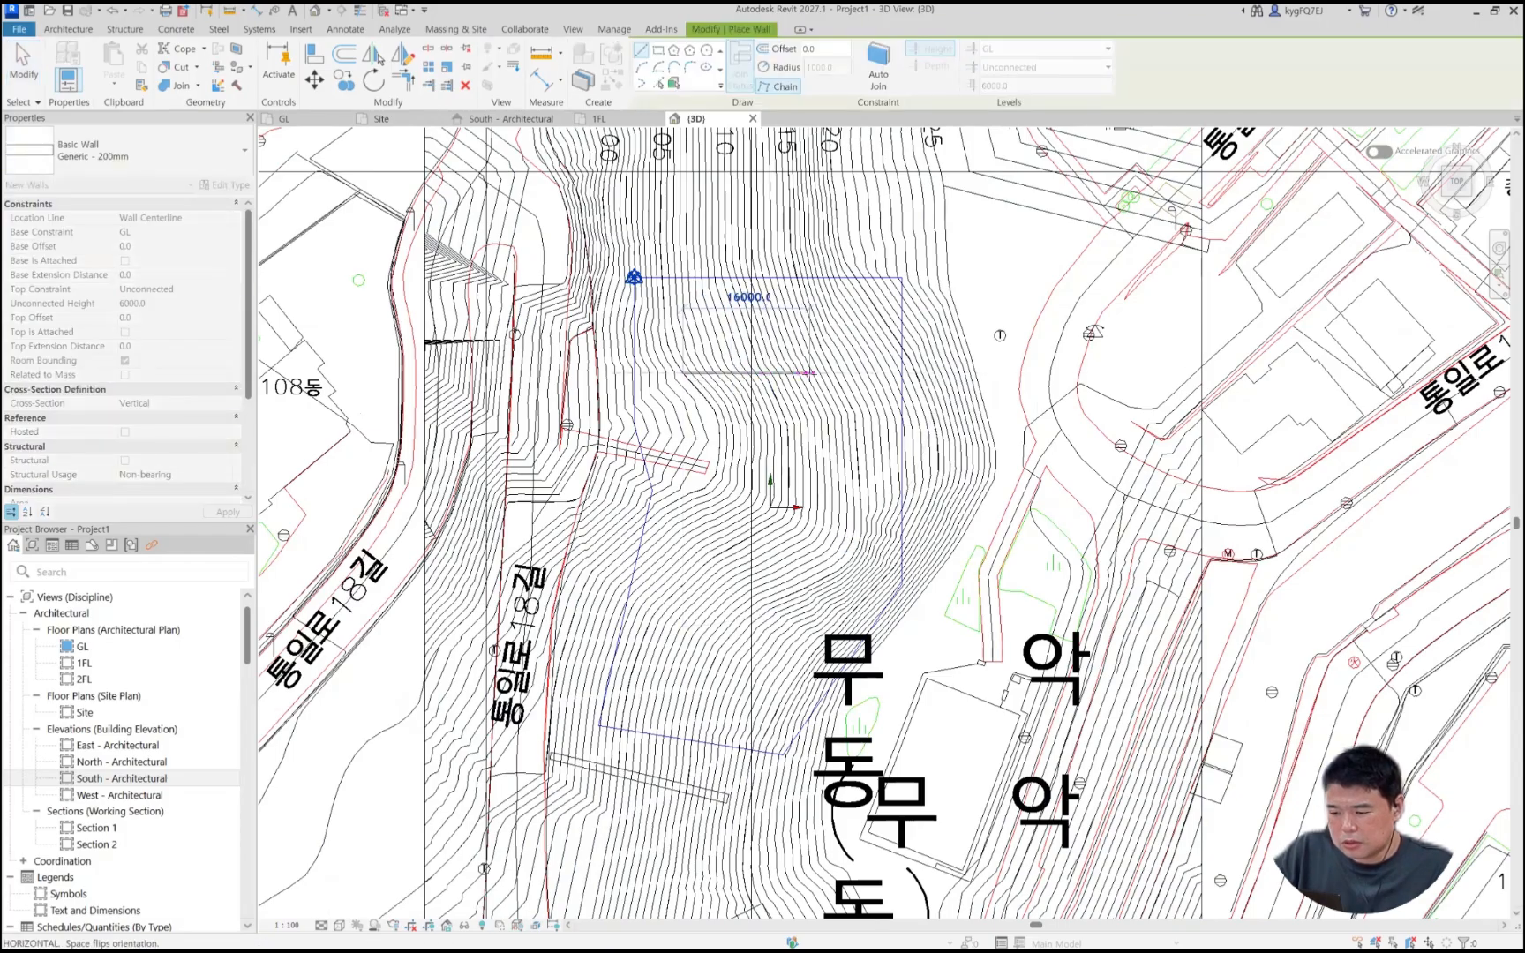
left_click(809, 373)
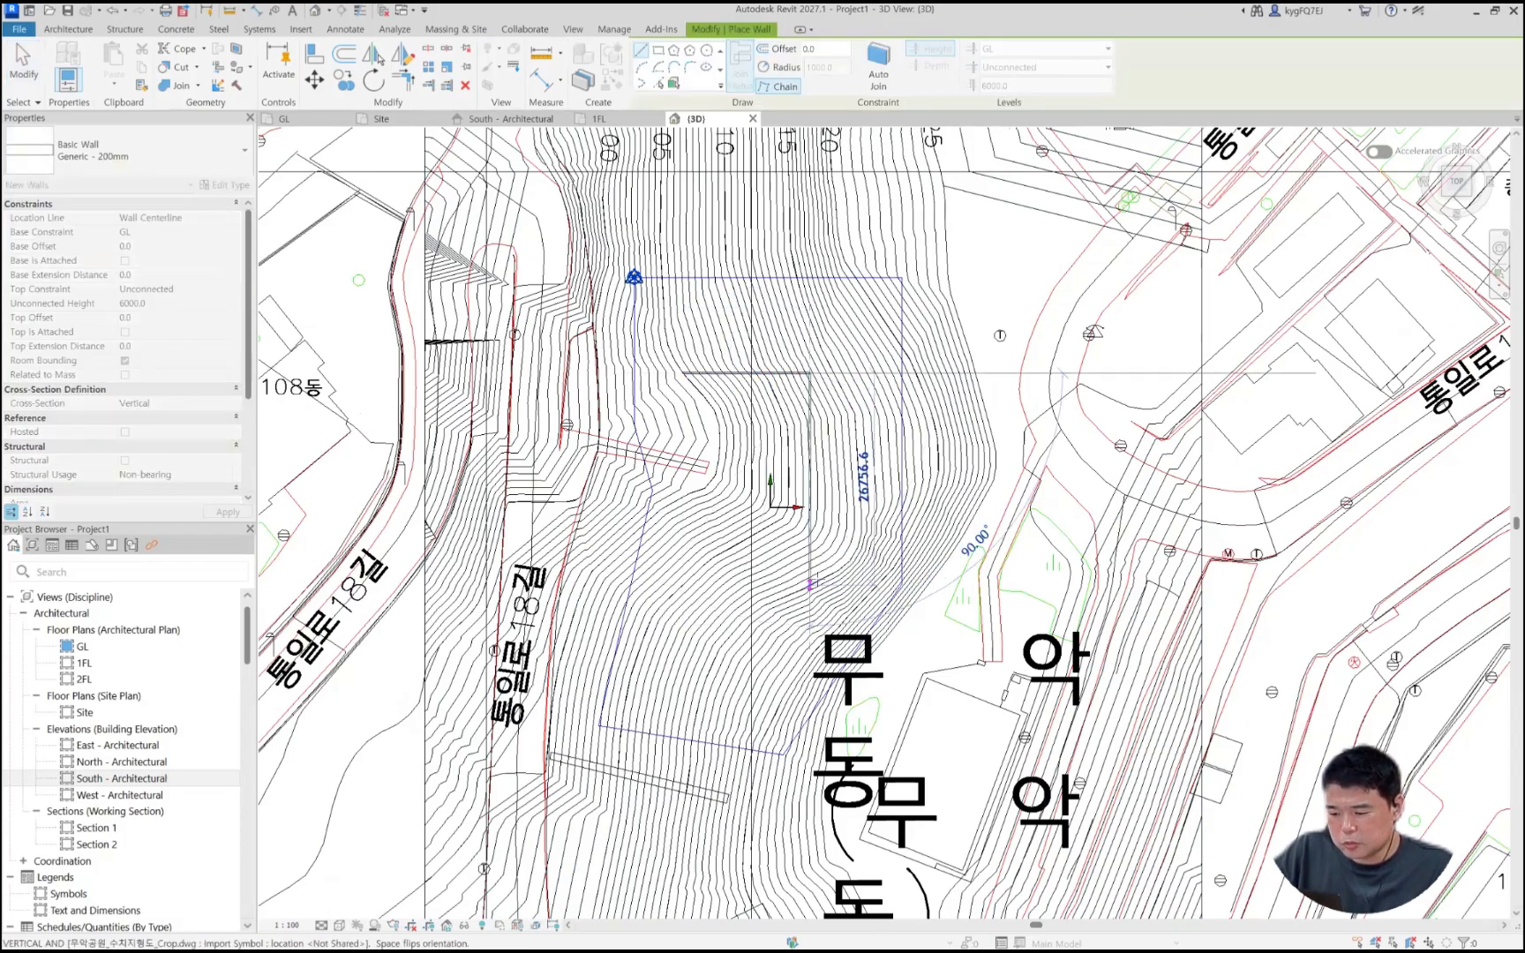
left_click(810, 585)
left_click(682, 584)
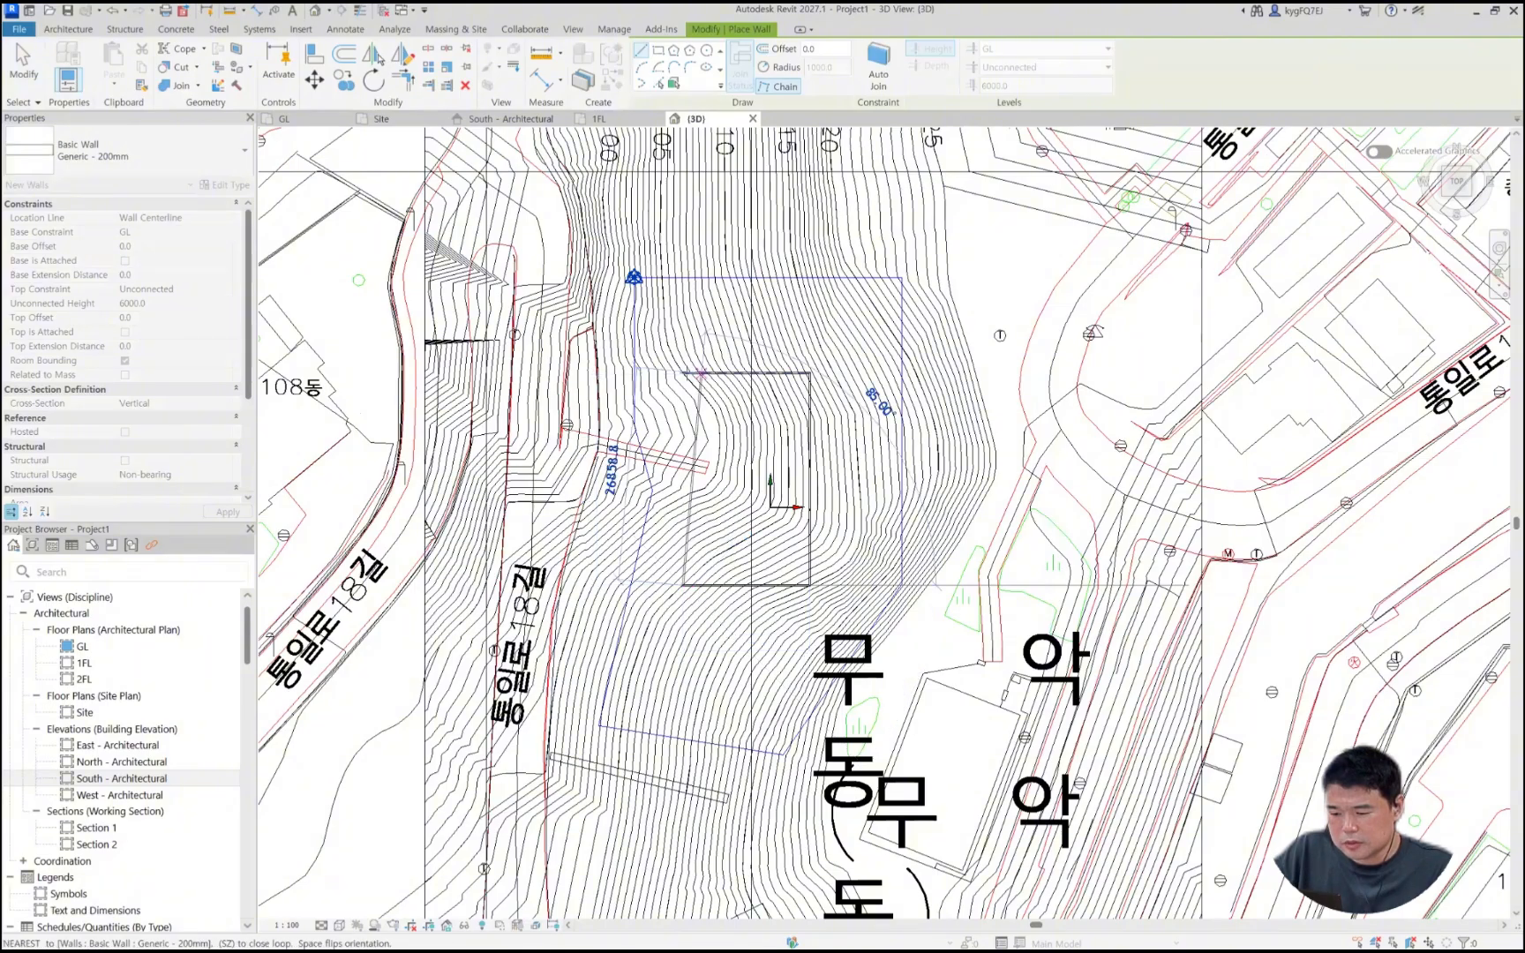
left_click(682, 372)
key("Escape")
key("Escape")
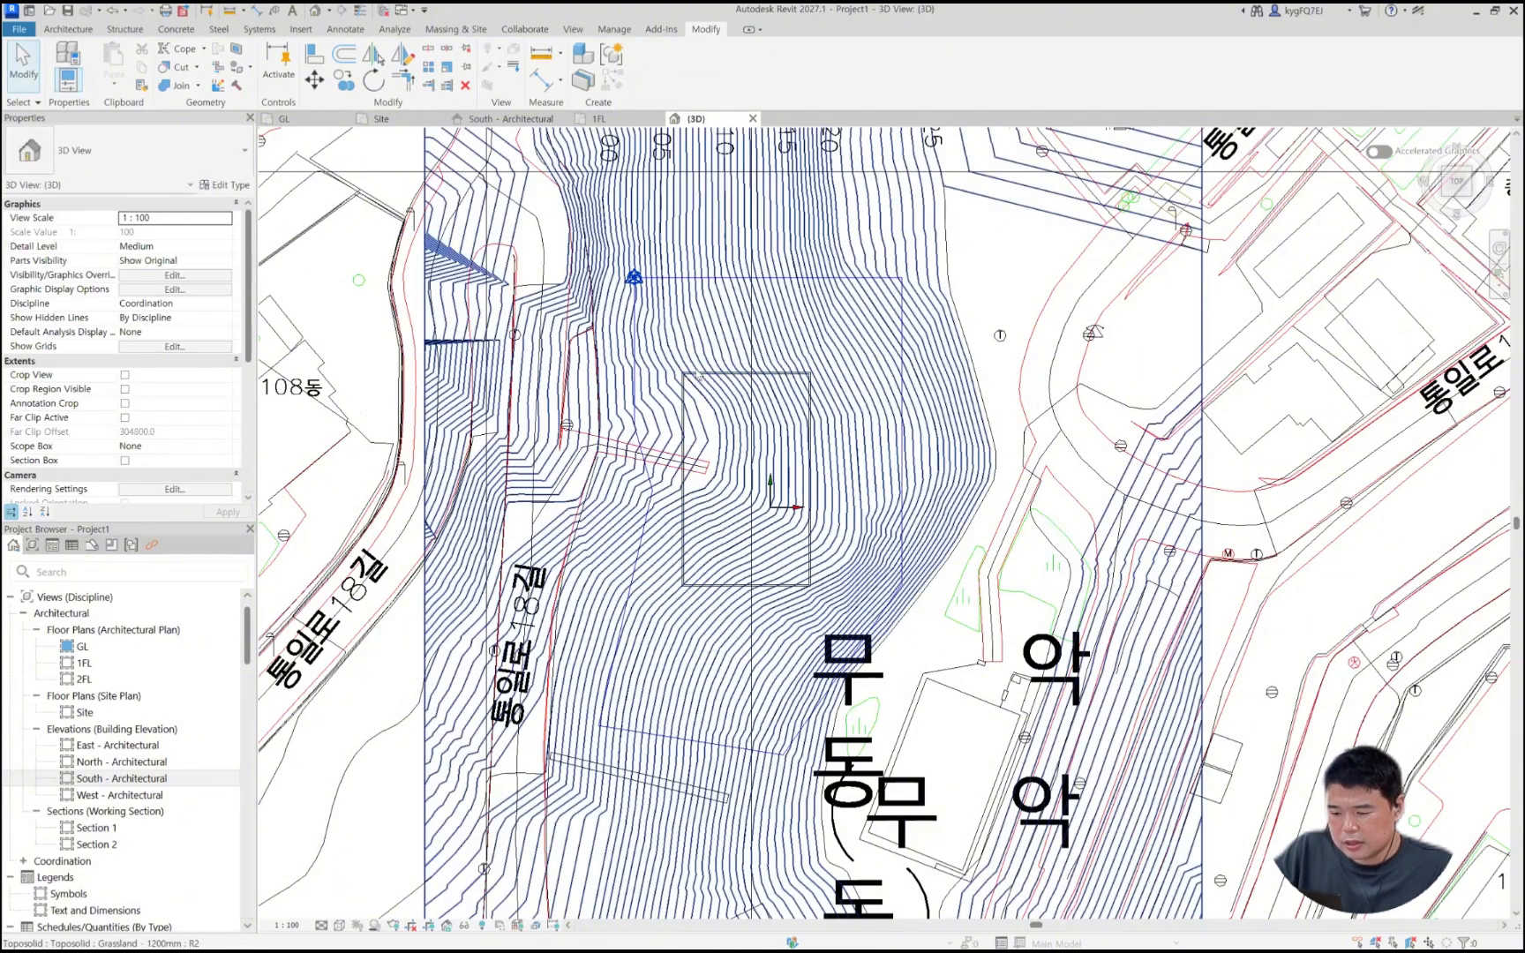
Step: Rotate the connected four-wall rectangle clockwise about its northeast corner to an angle matching the sloping site
key("Tab")
left_click(721, 372)
key("r")
key("o")
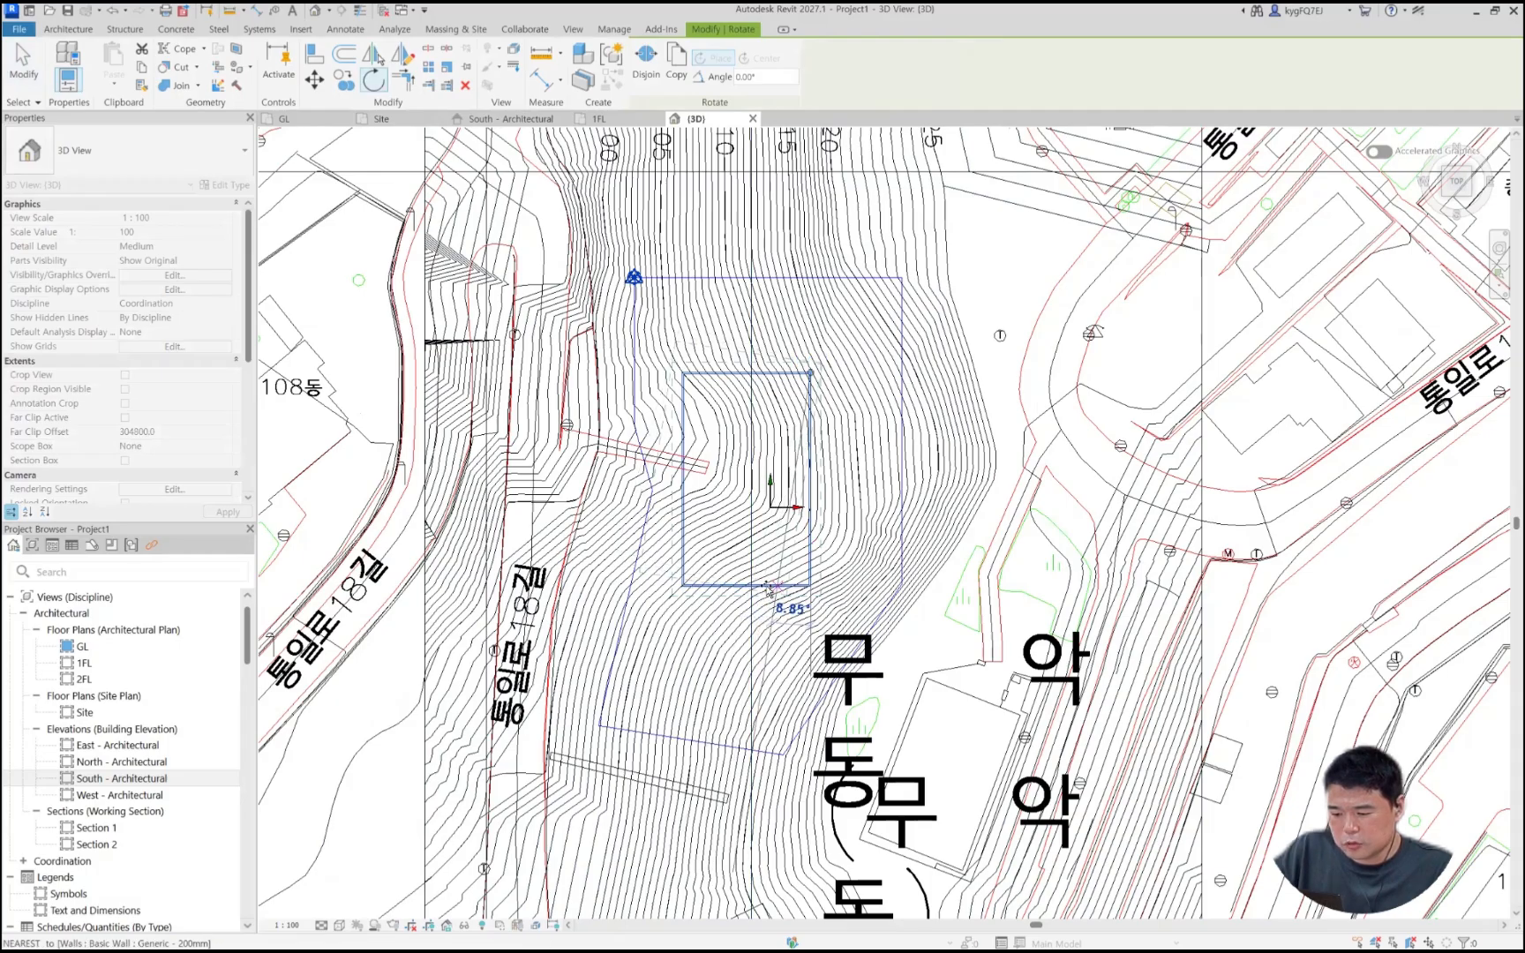
left_click(788, 678)
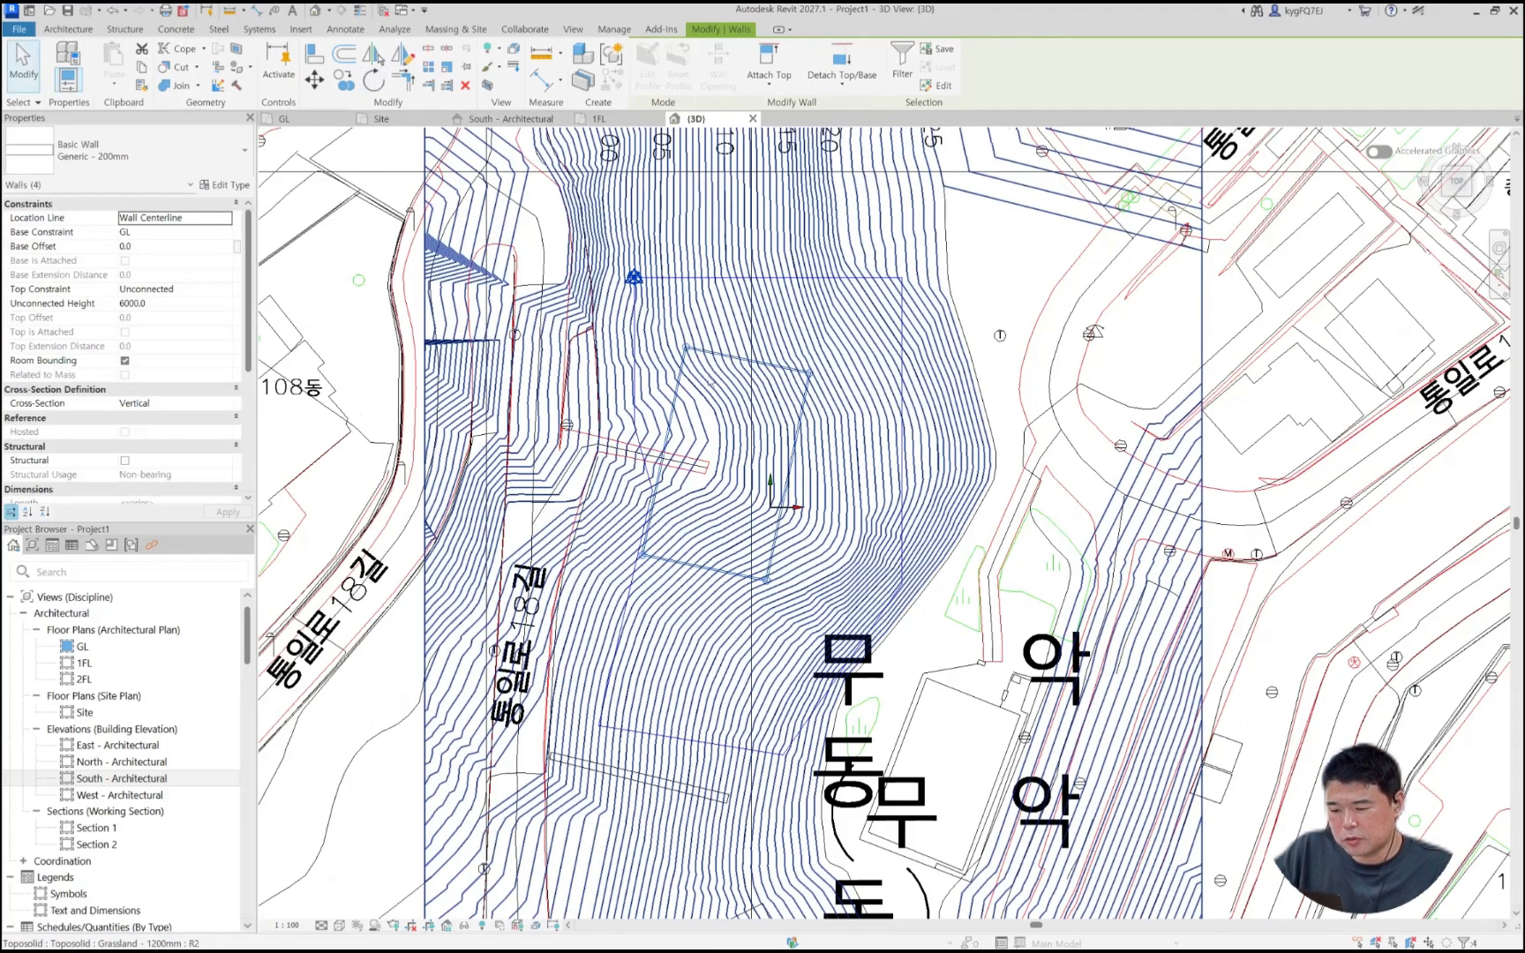
Step: Reselect the whole chain of rotated walls and remove it from the model
key("Escape")
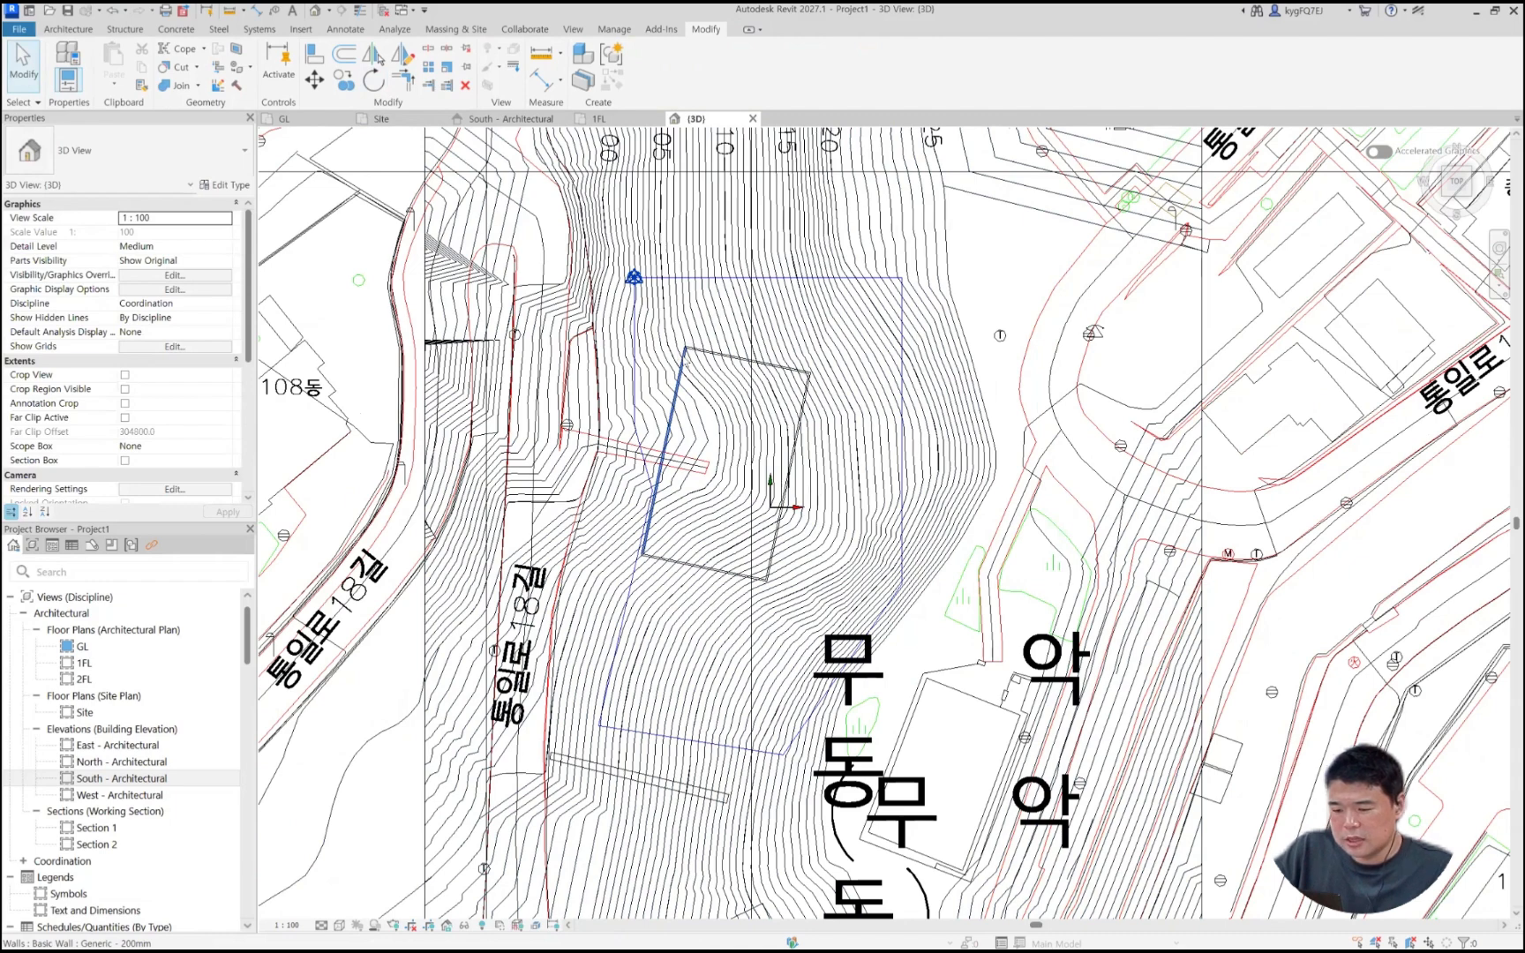
key("Tab")
left_click(685, 359)
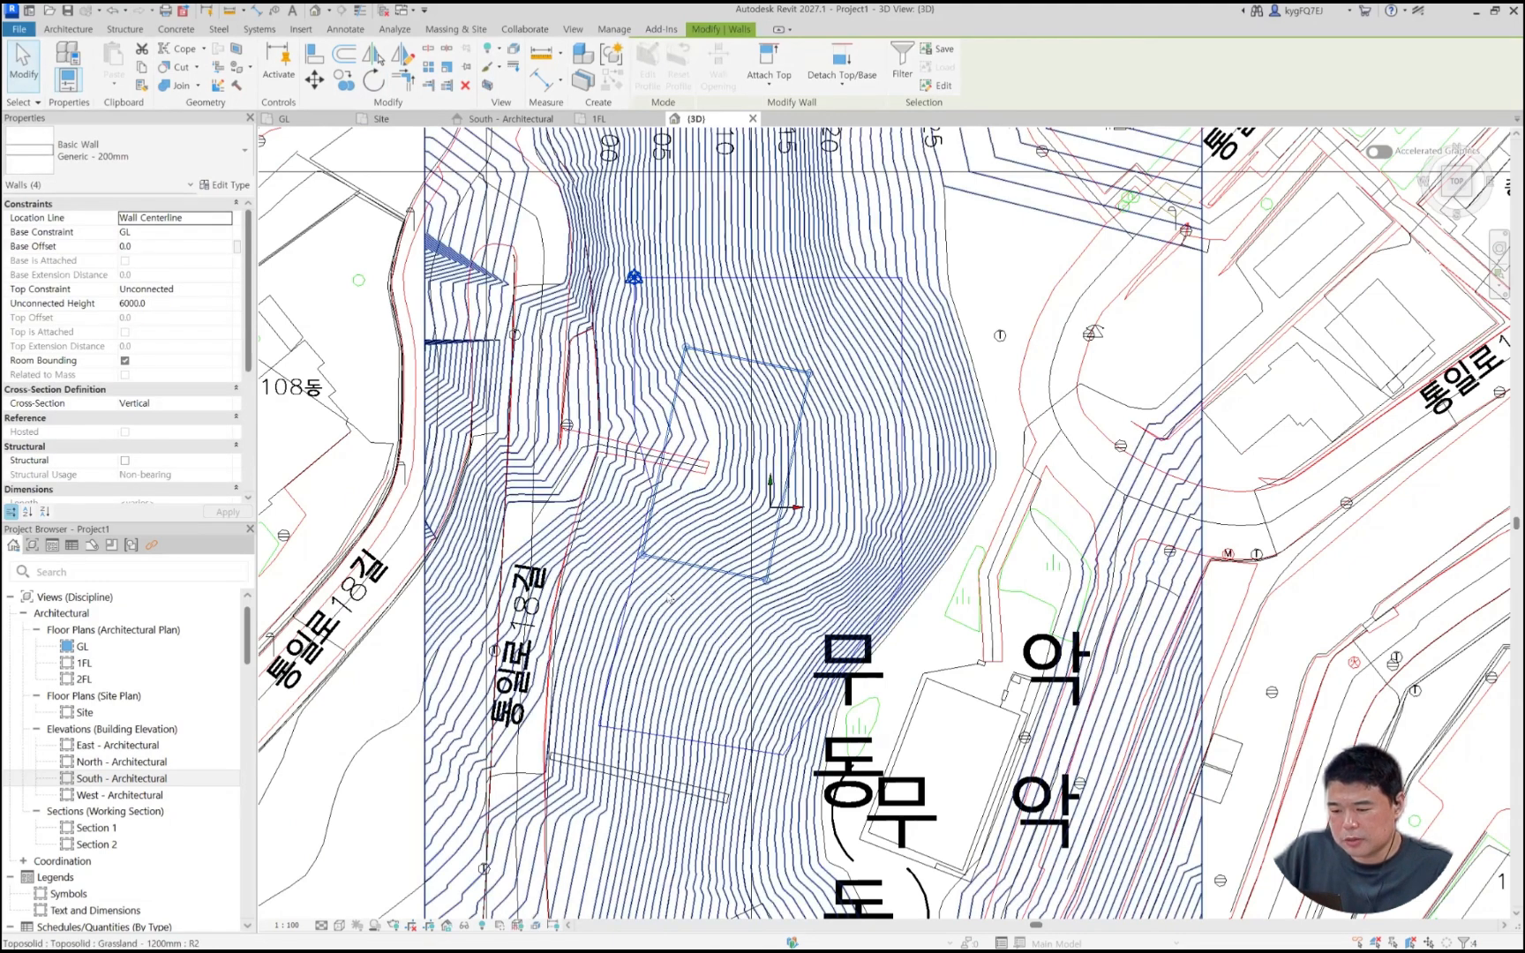
key("Escape")
key("Tab")
left_click(717, 355)
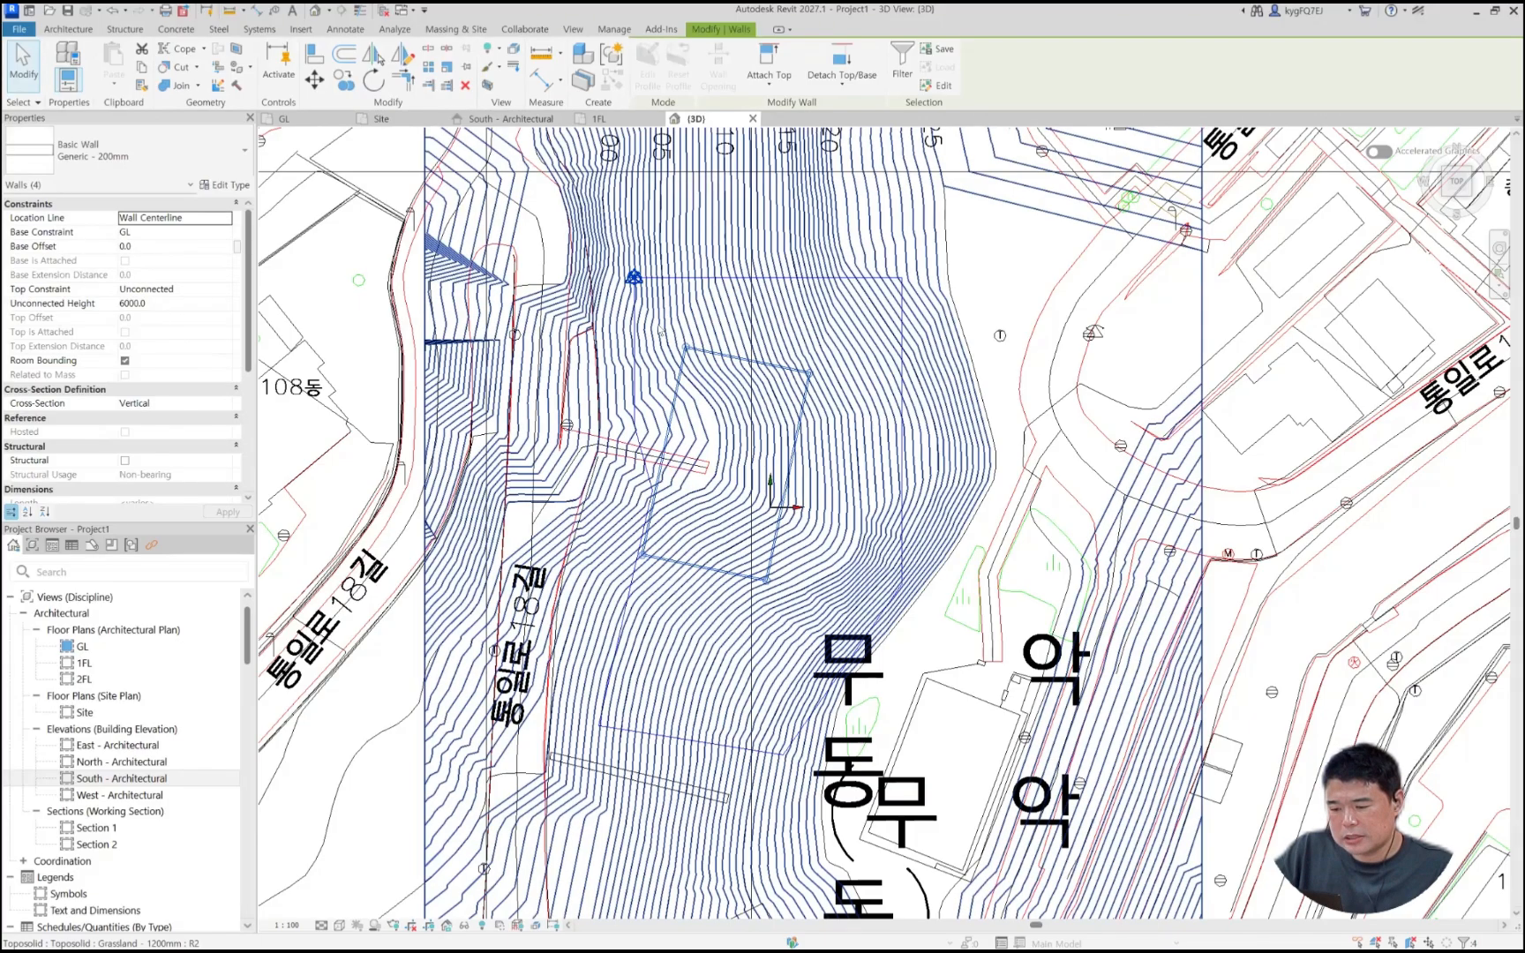
key("Escape")
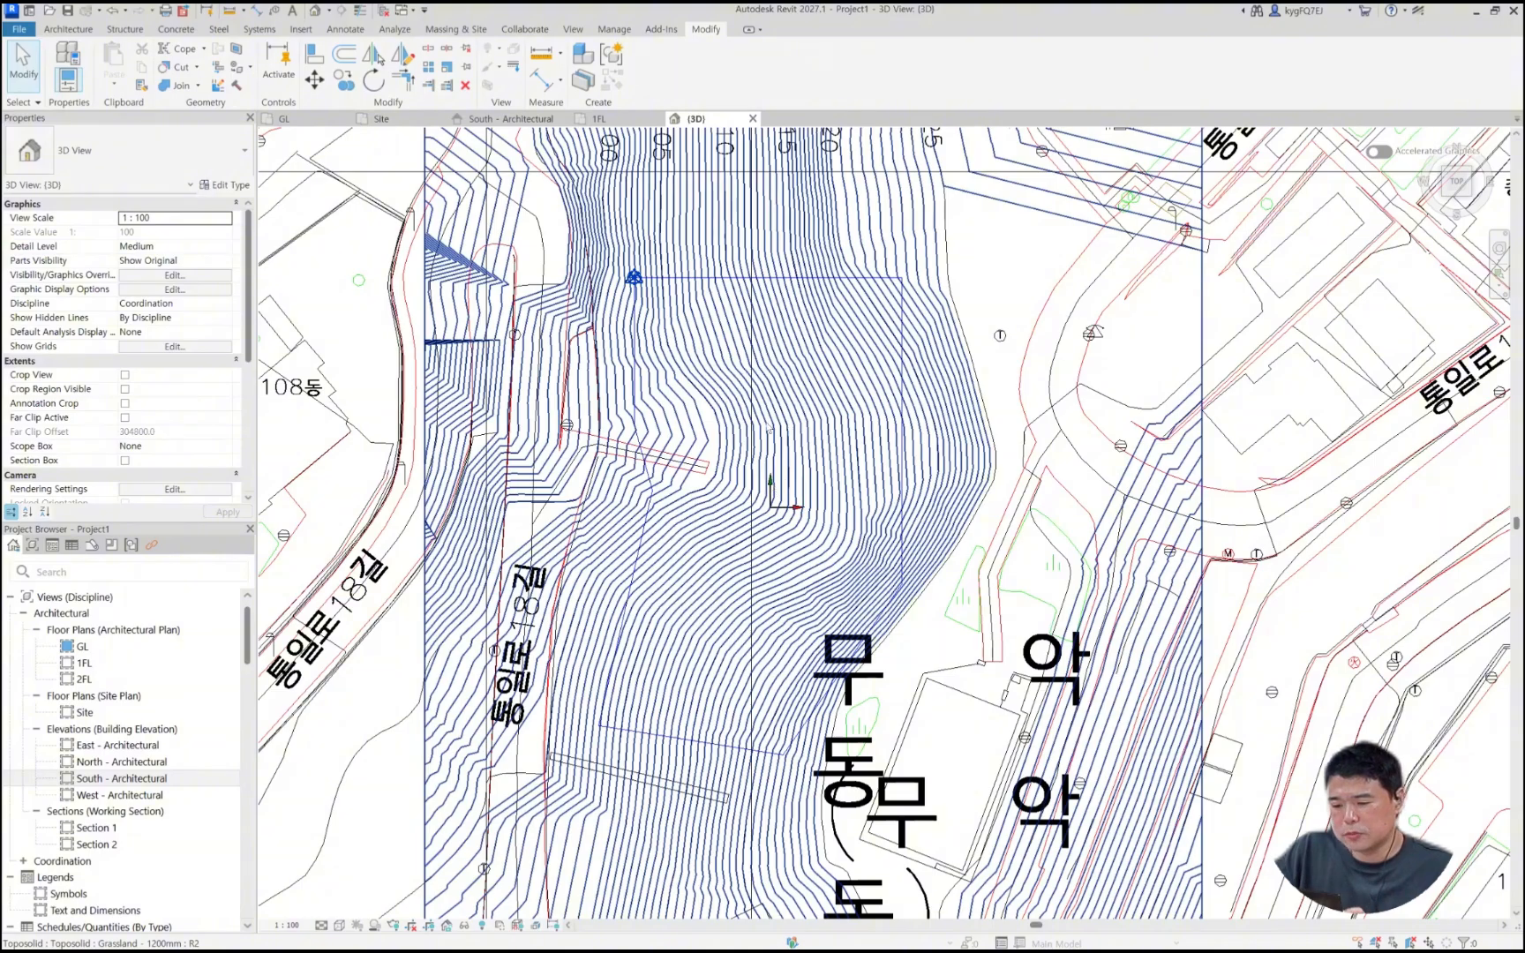
Step: Look through the project location commands for rotating Project North or True North while in the 3D view
middle_click_drag(737, 209, 690, 315)
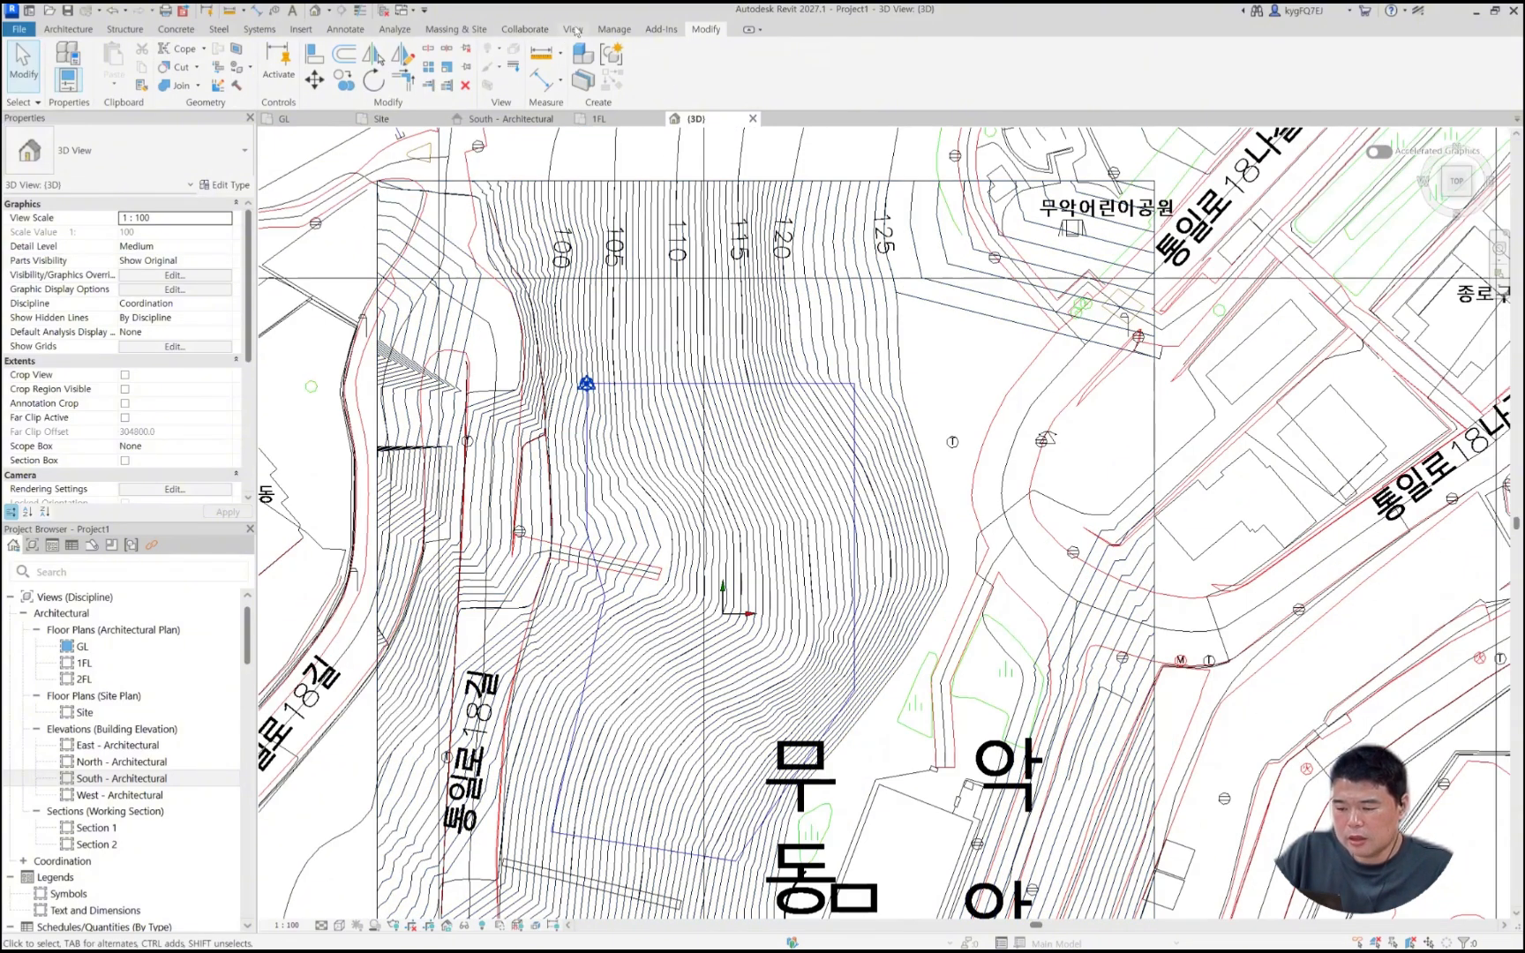
middle_click_drag(661, 335, 658, 330)
scroll(667, 328, "up", 2)
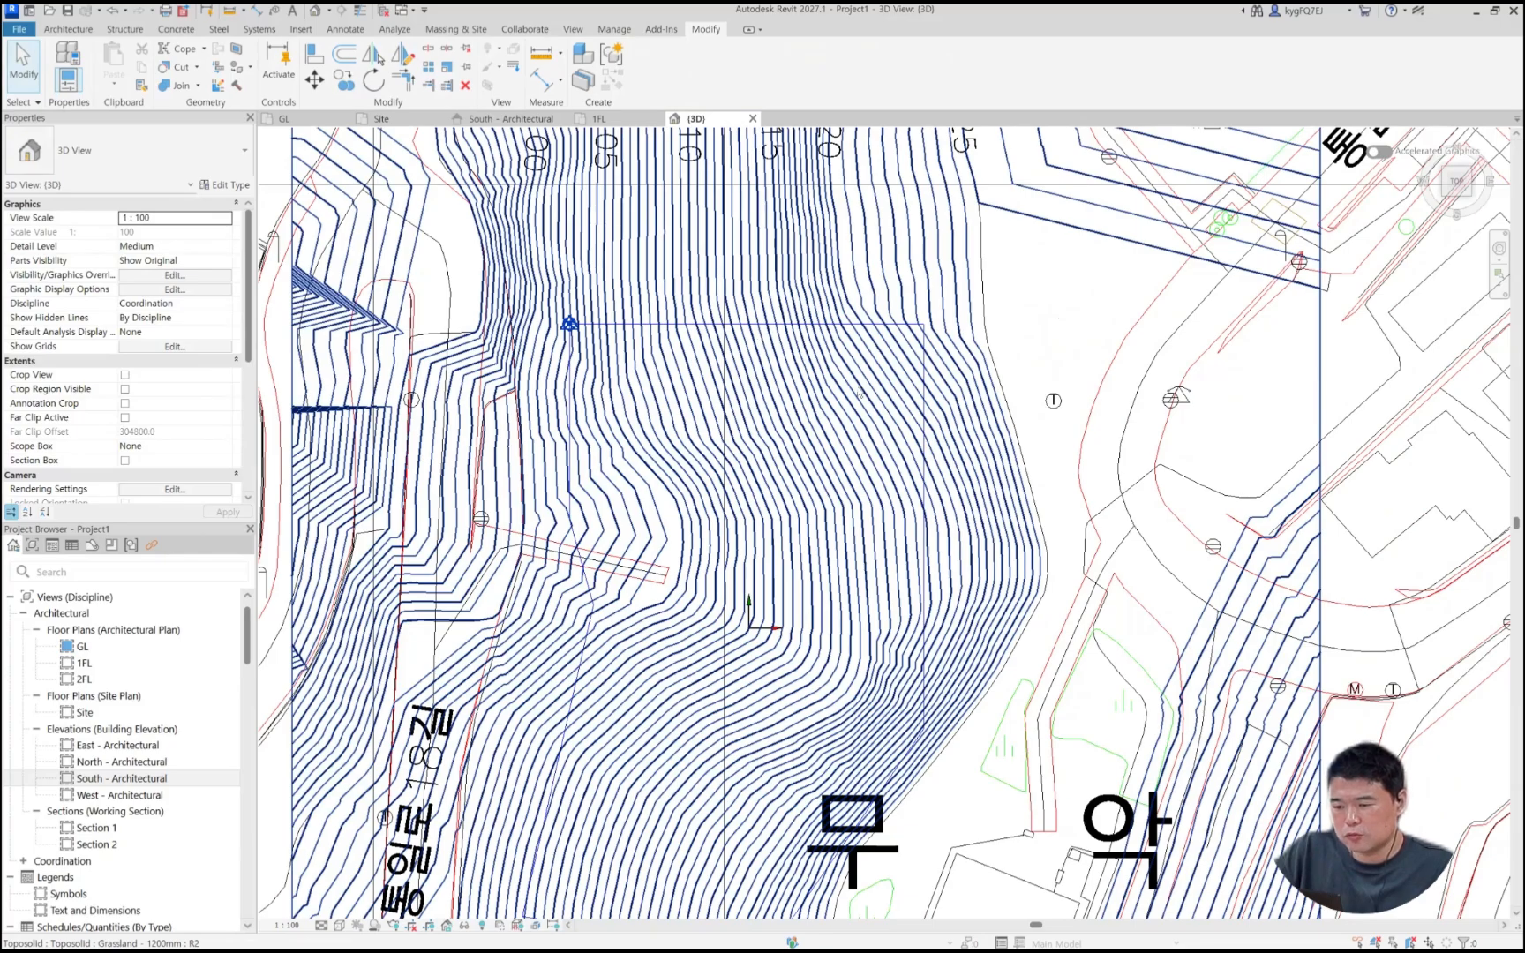
left_click(477, 30)
left_click(525, 29)
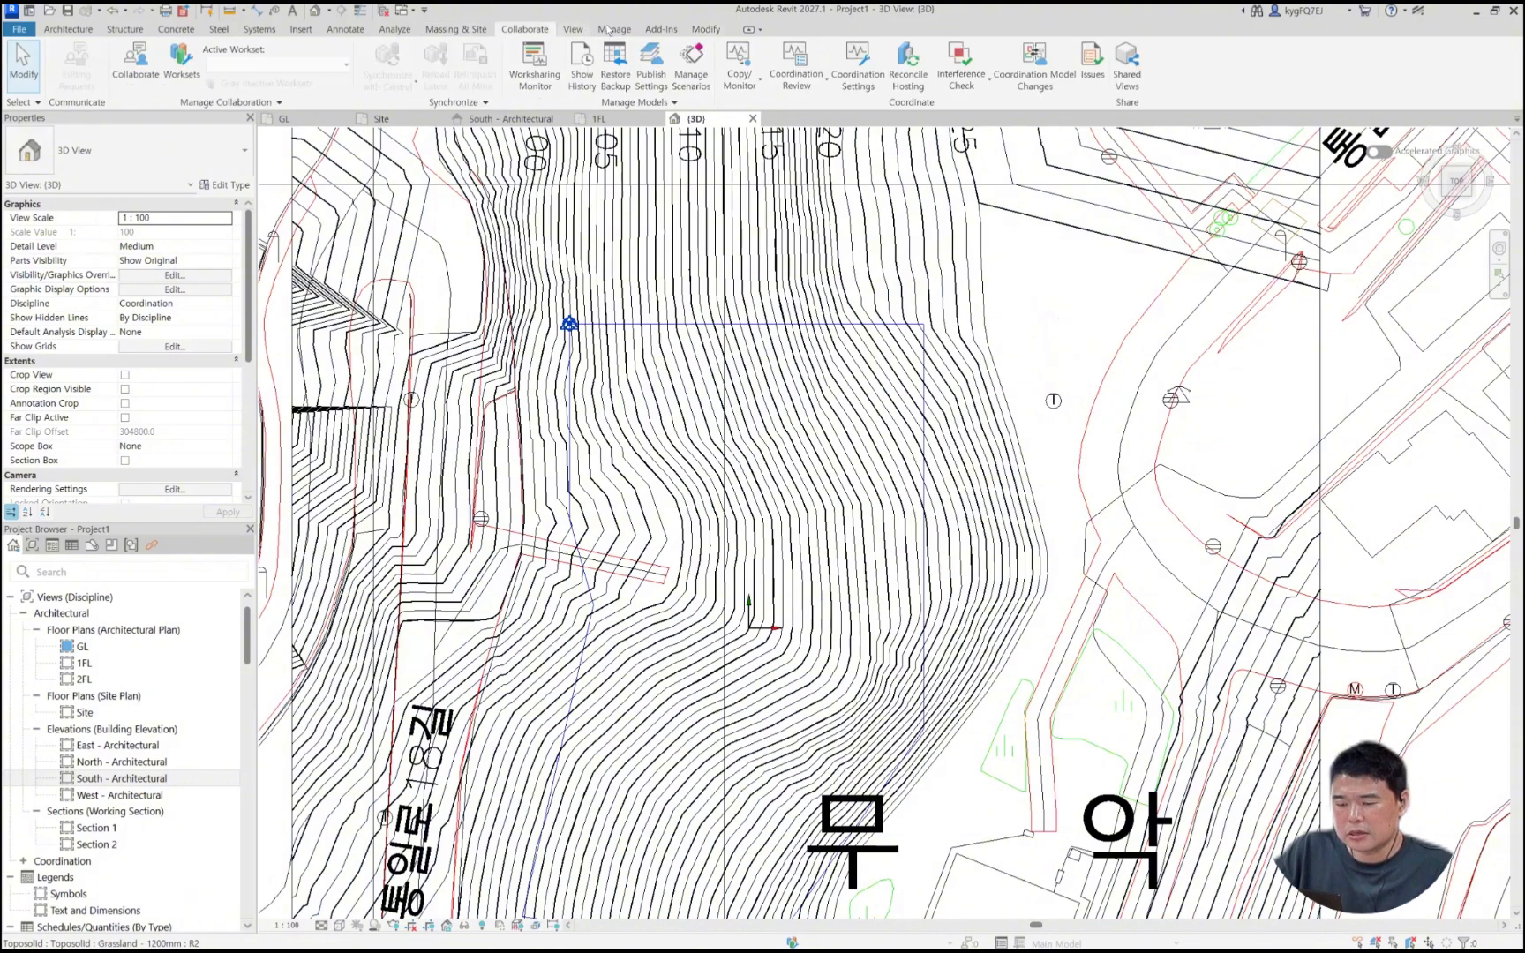
left_click(596, 32)
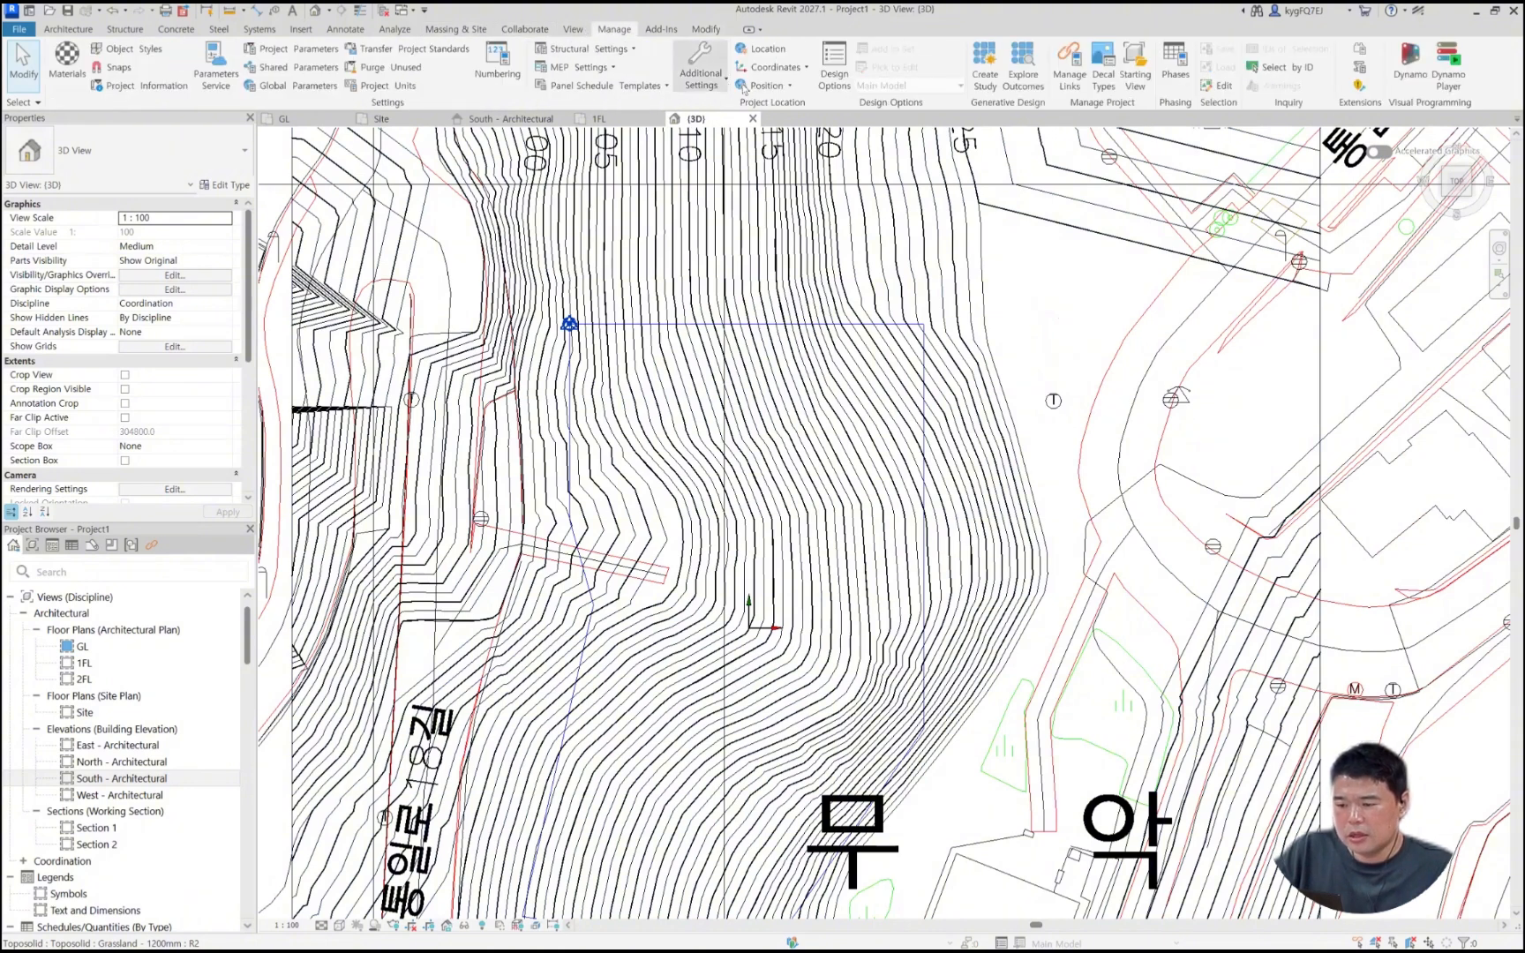
left_click(789, 86)
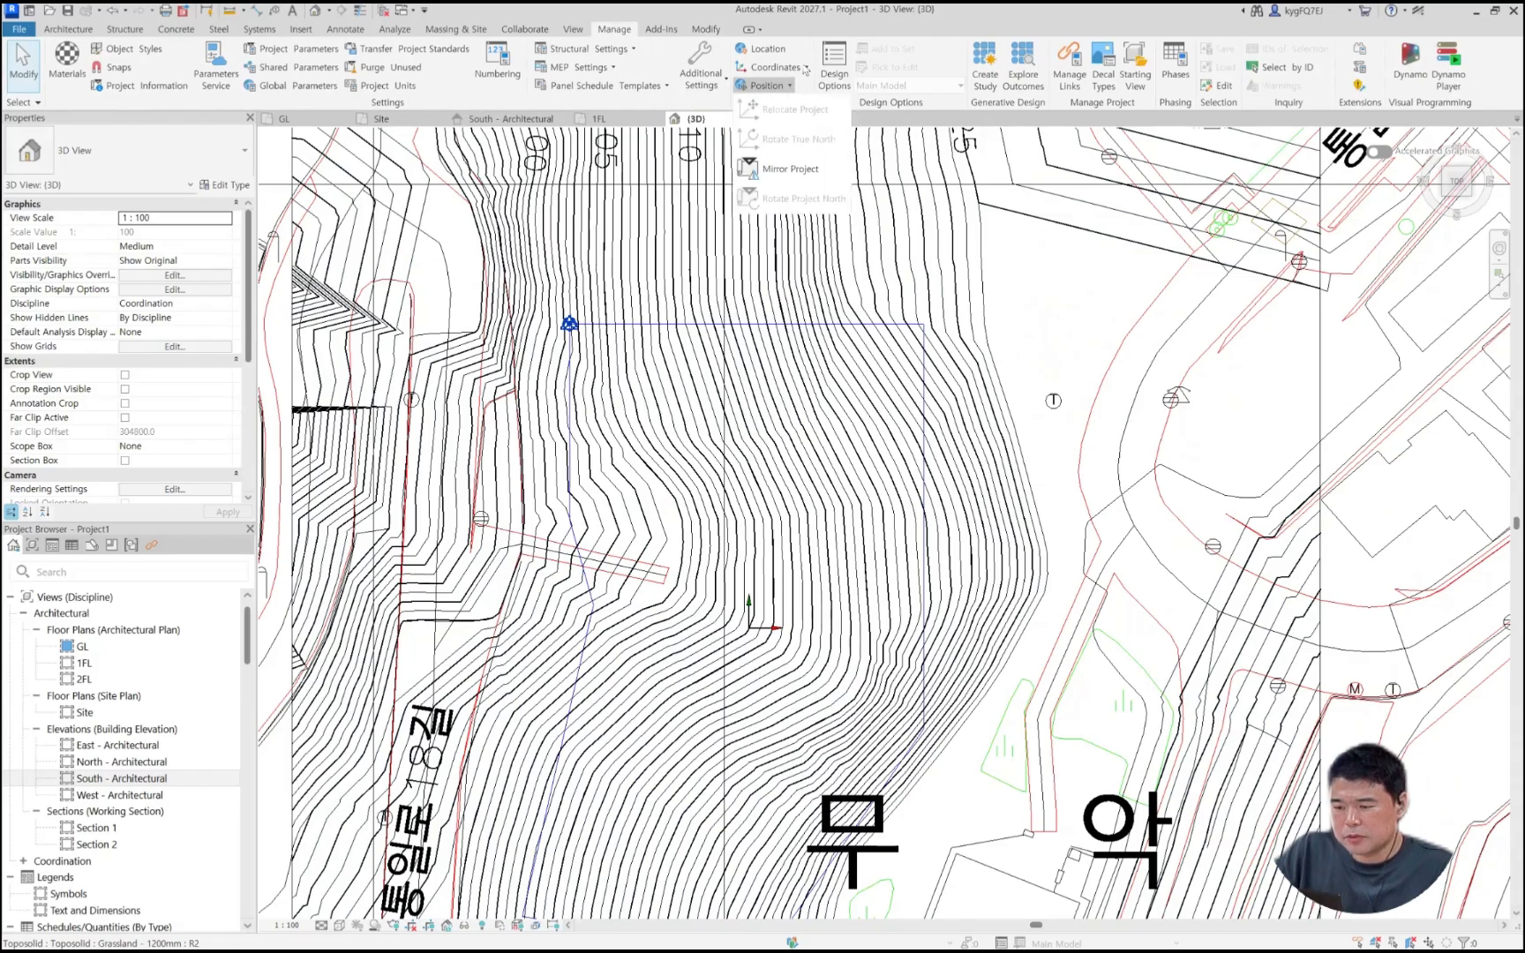
left_click(806, 69)
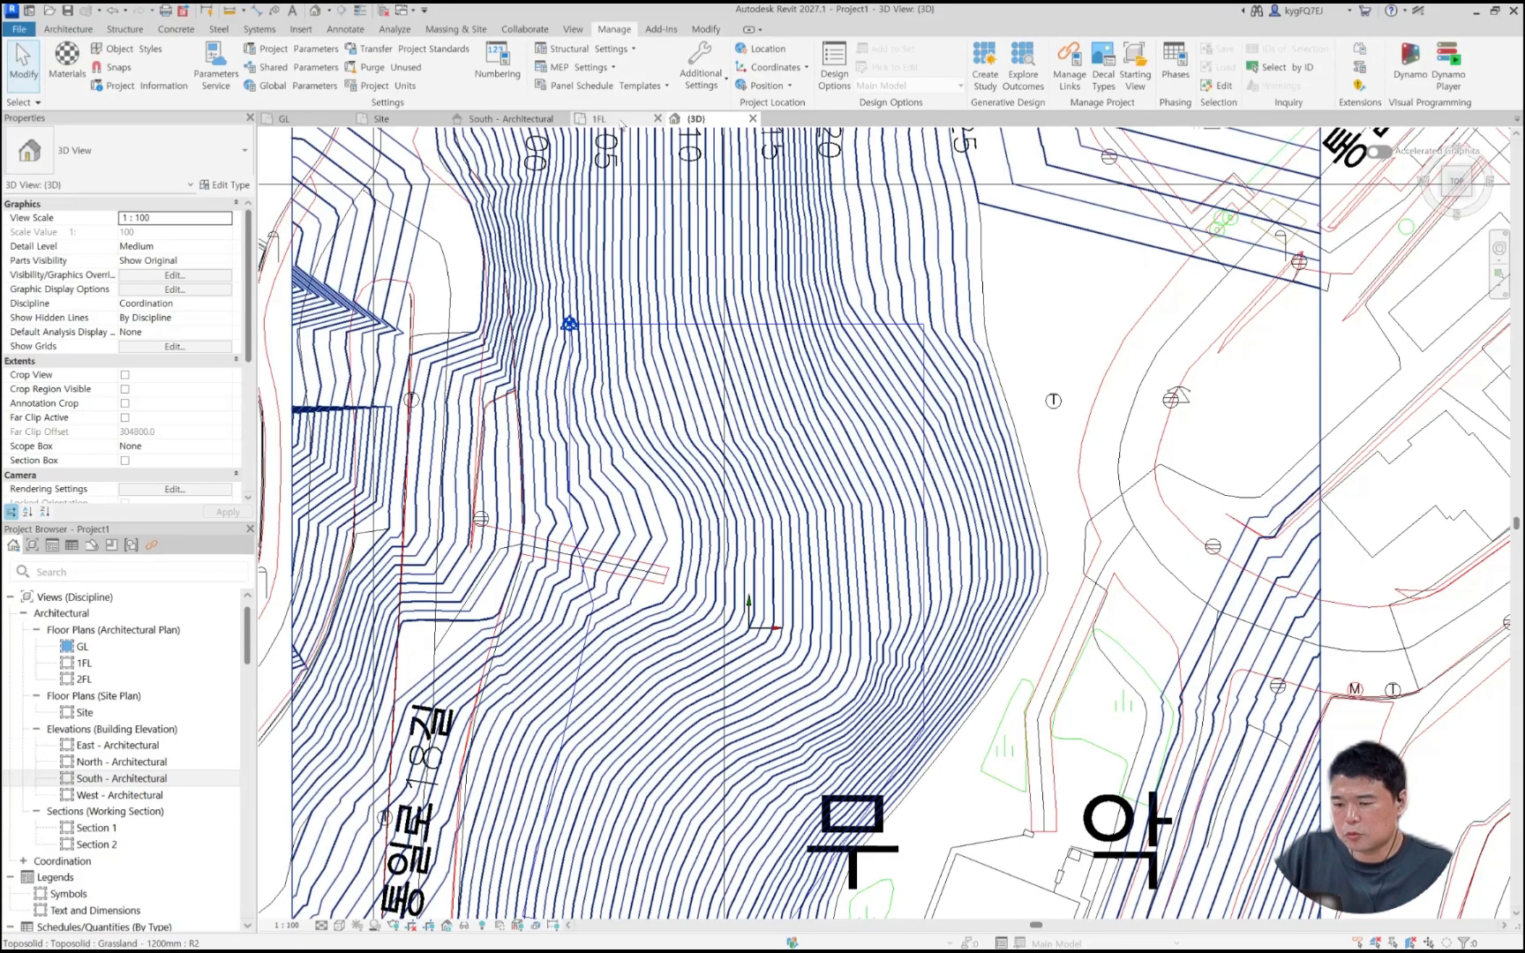
Step: Open the 1FL floor plan and look over the terrain and the surrounding site map
left_click(600, 119)
scroll(582, 406, "up", 5)
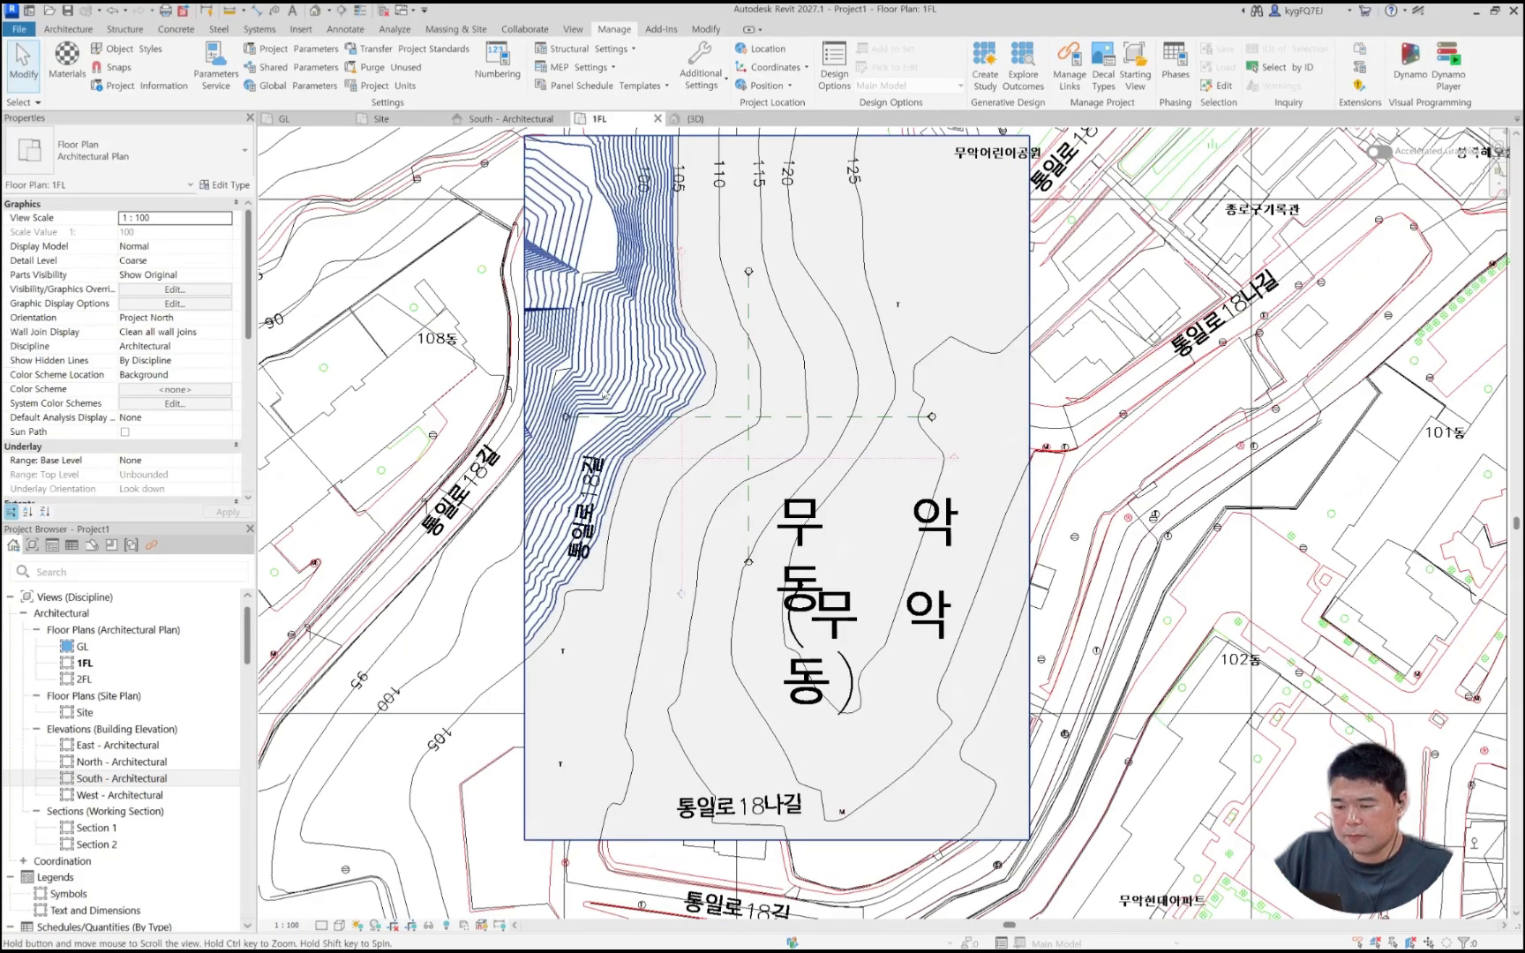
scroll(565, 547, "down", 5)
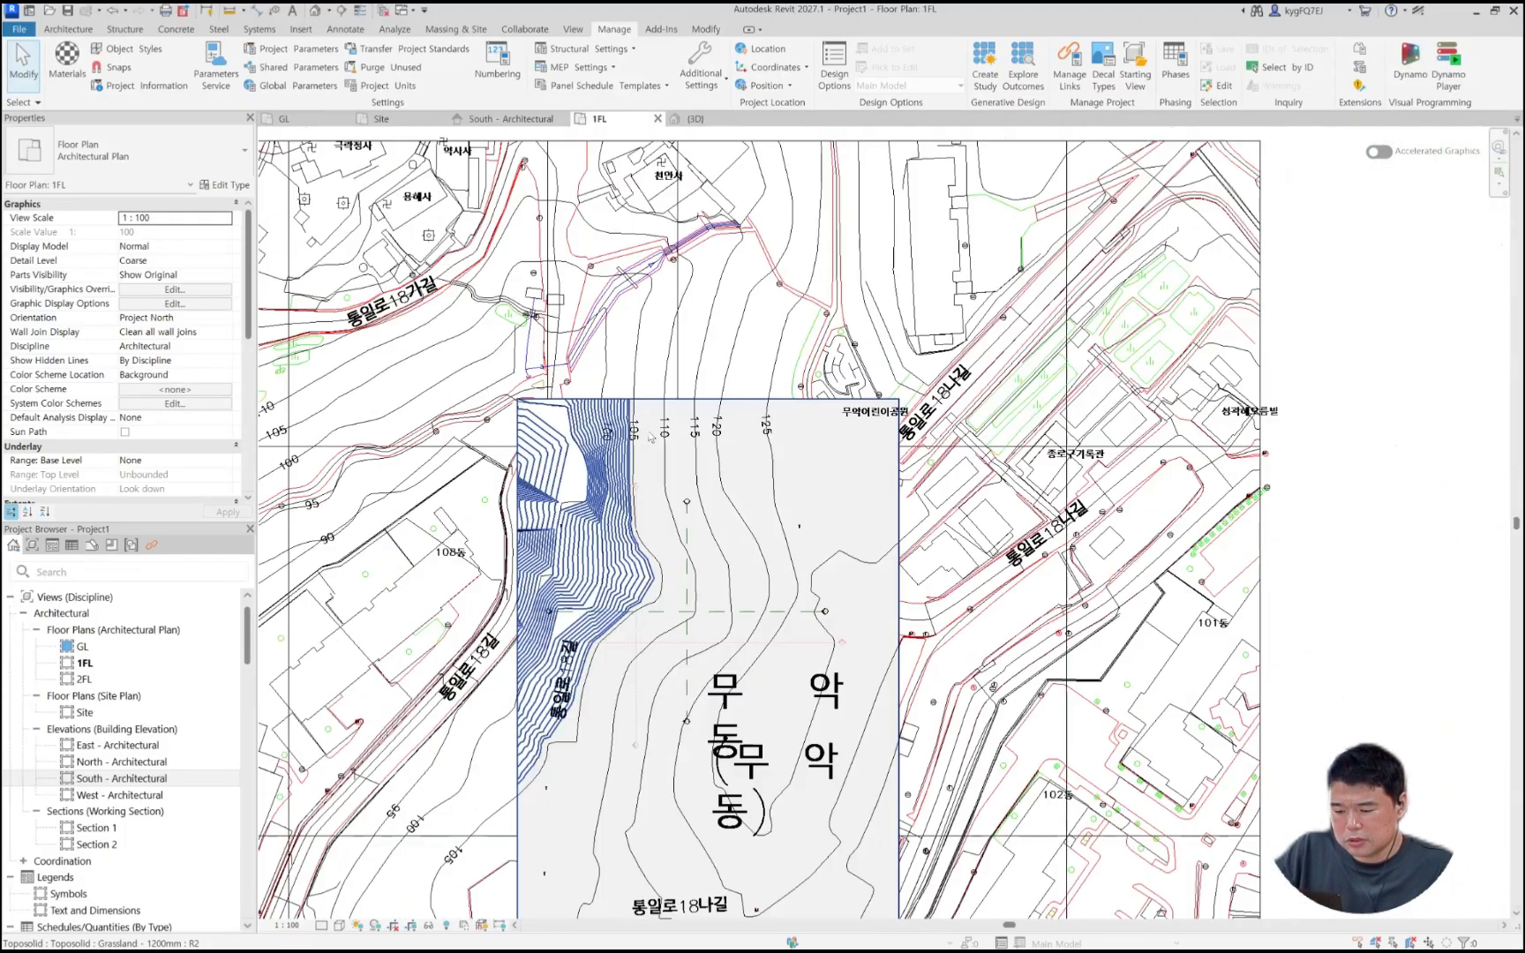
scroll(650, 437, "down", 2)
middle_click_drag(651, 437, 670, 308)
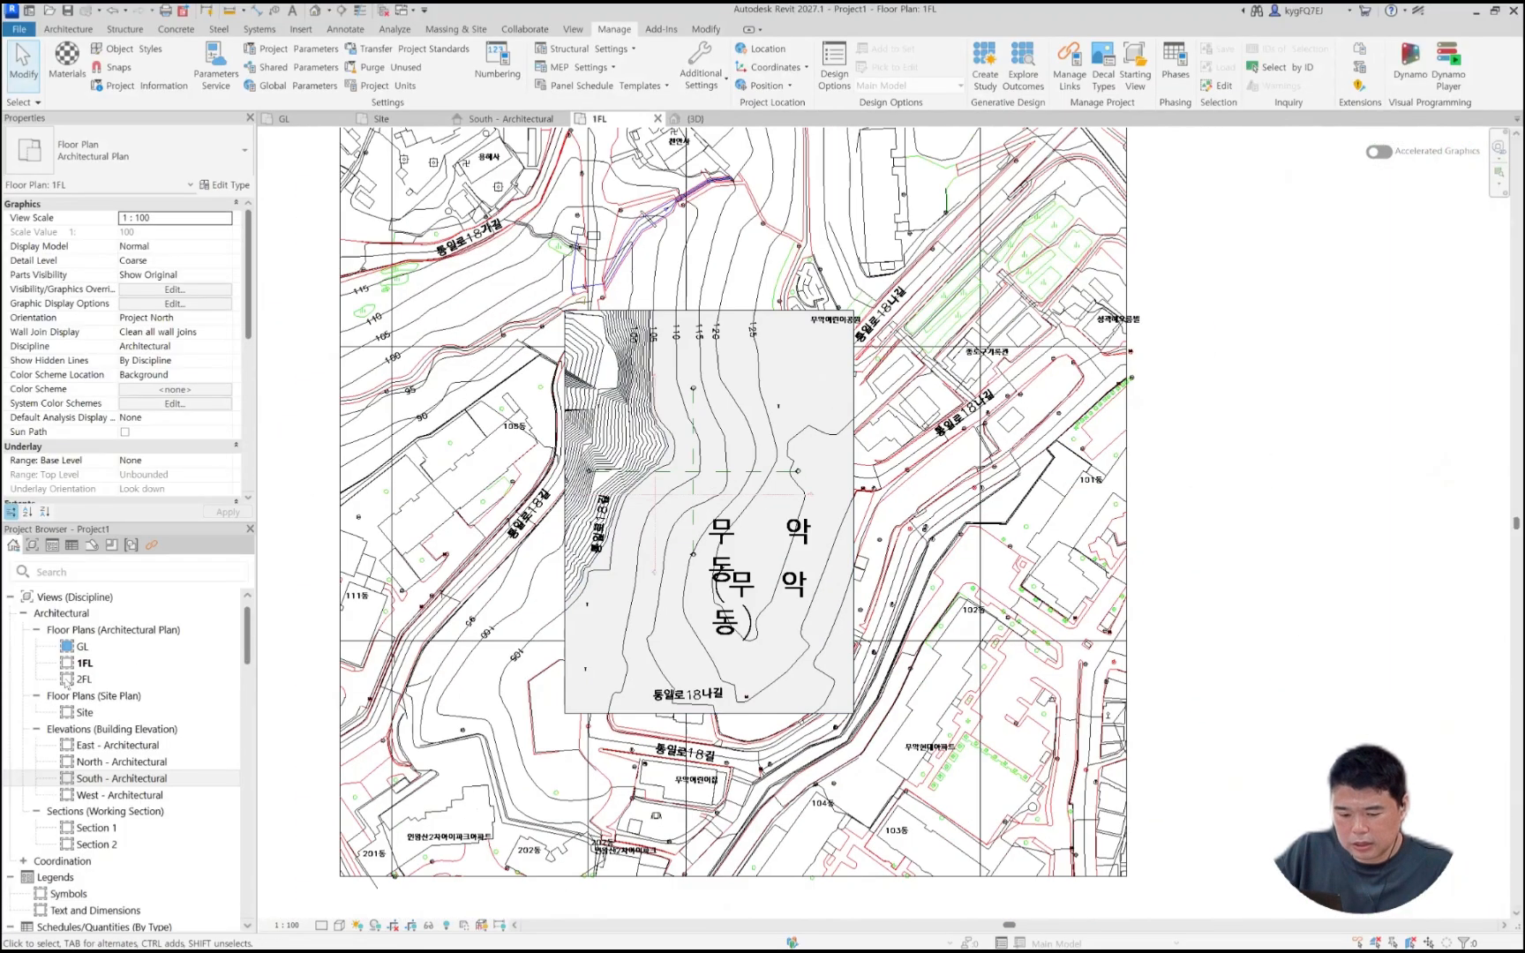
Step: Open the GL floor plan and turn on the Project Base Point and Survey Point visibility in the Site category
left_click(118, 668)
double_click(82, 645)
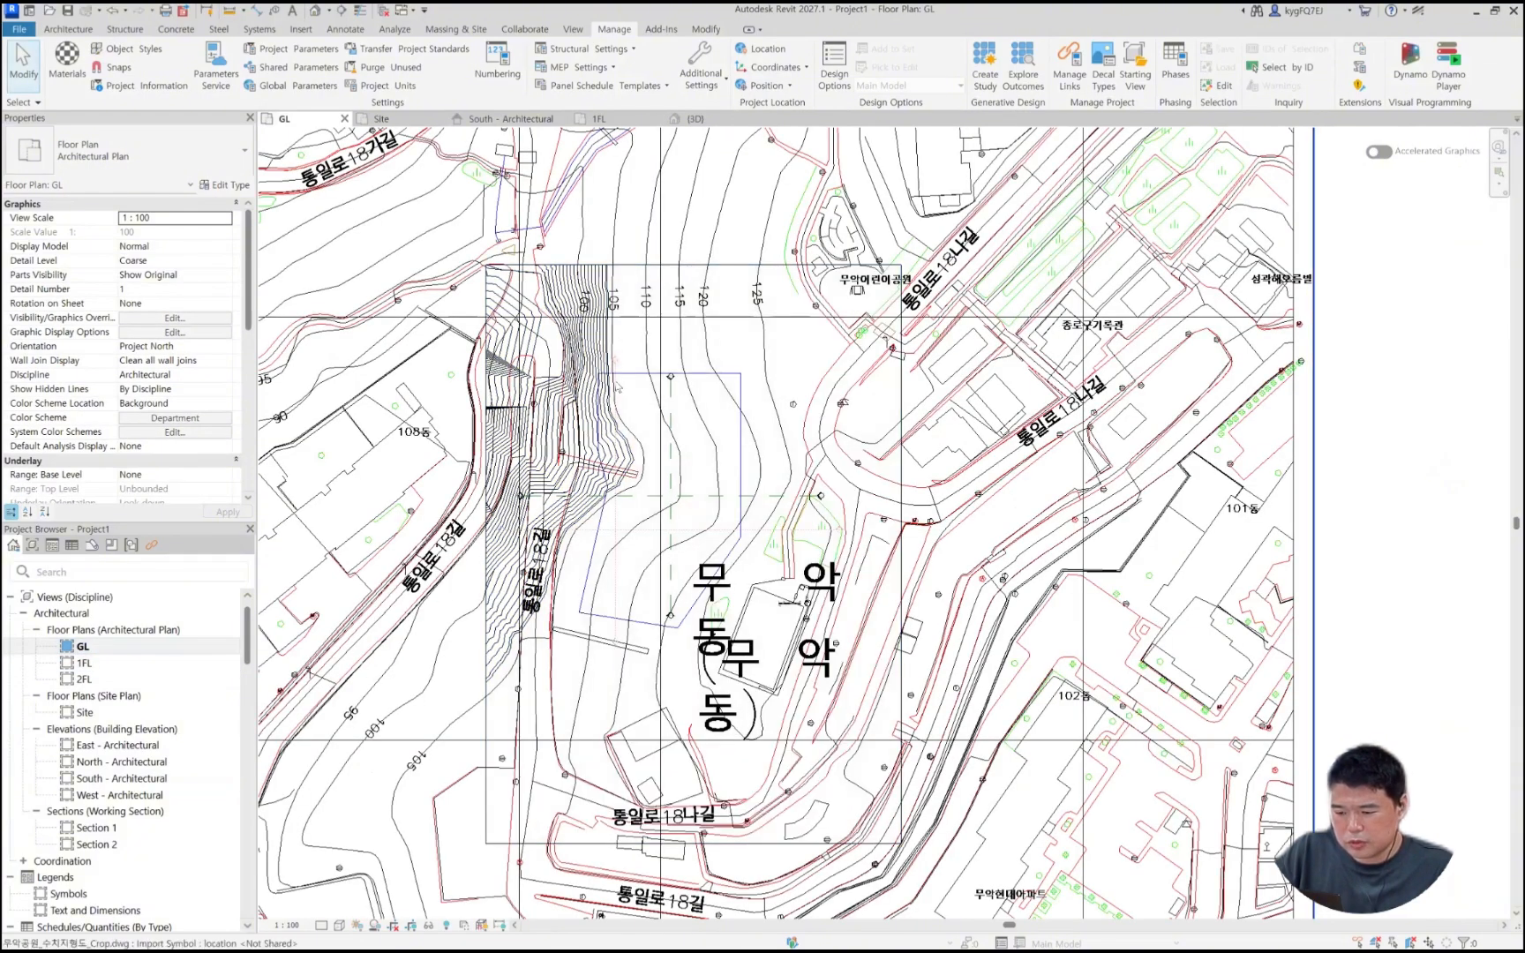
scroll(623, 402, "up", 4)
key("v")
key("g")
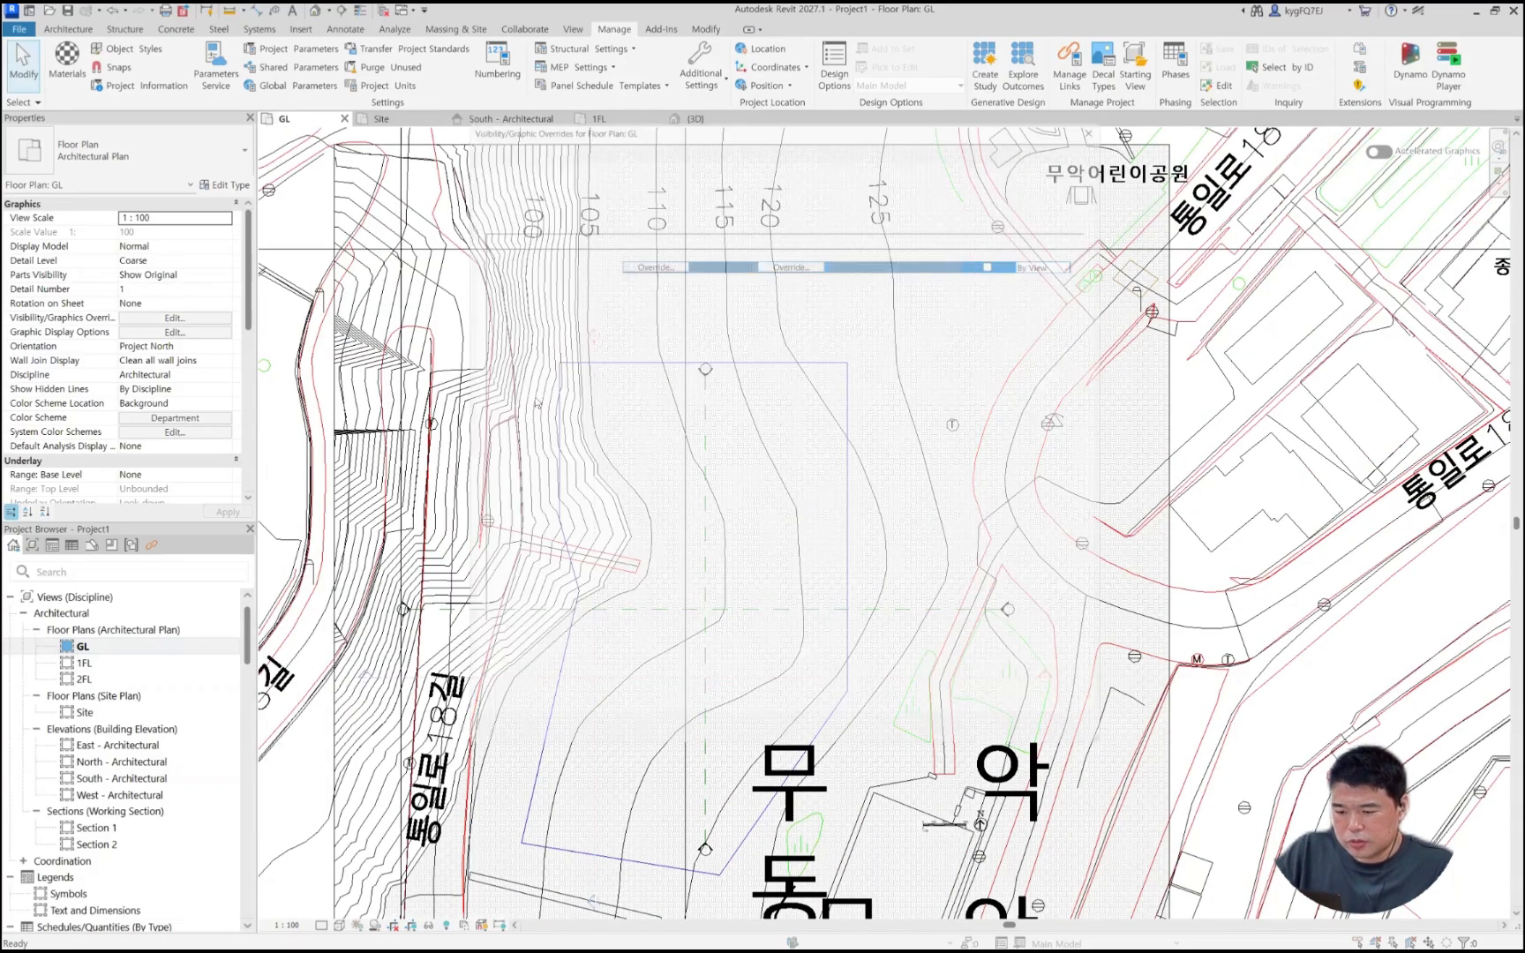
key("s")
left_click(509, 500)
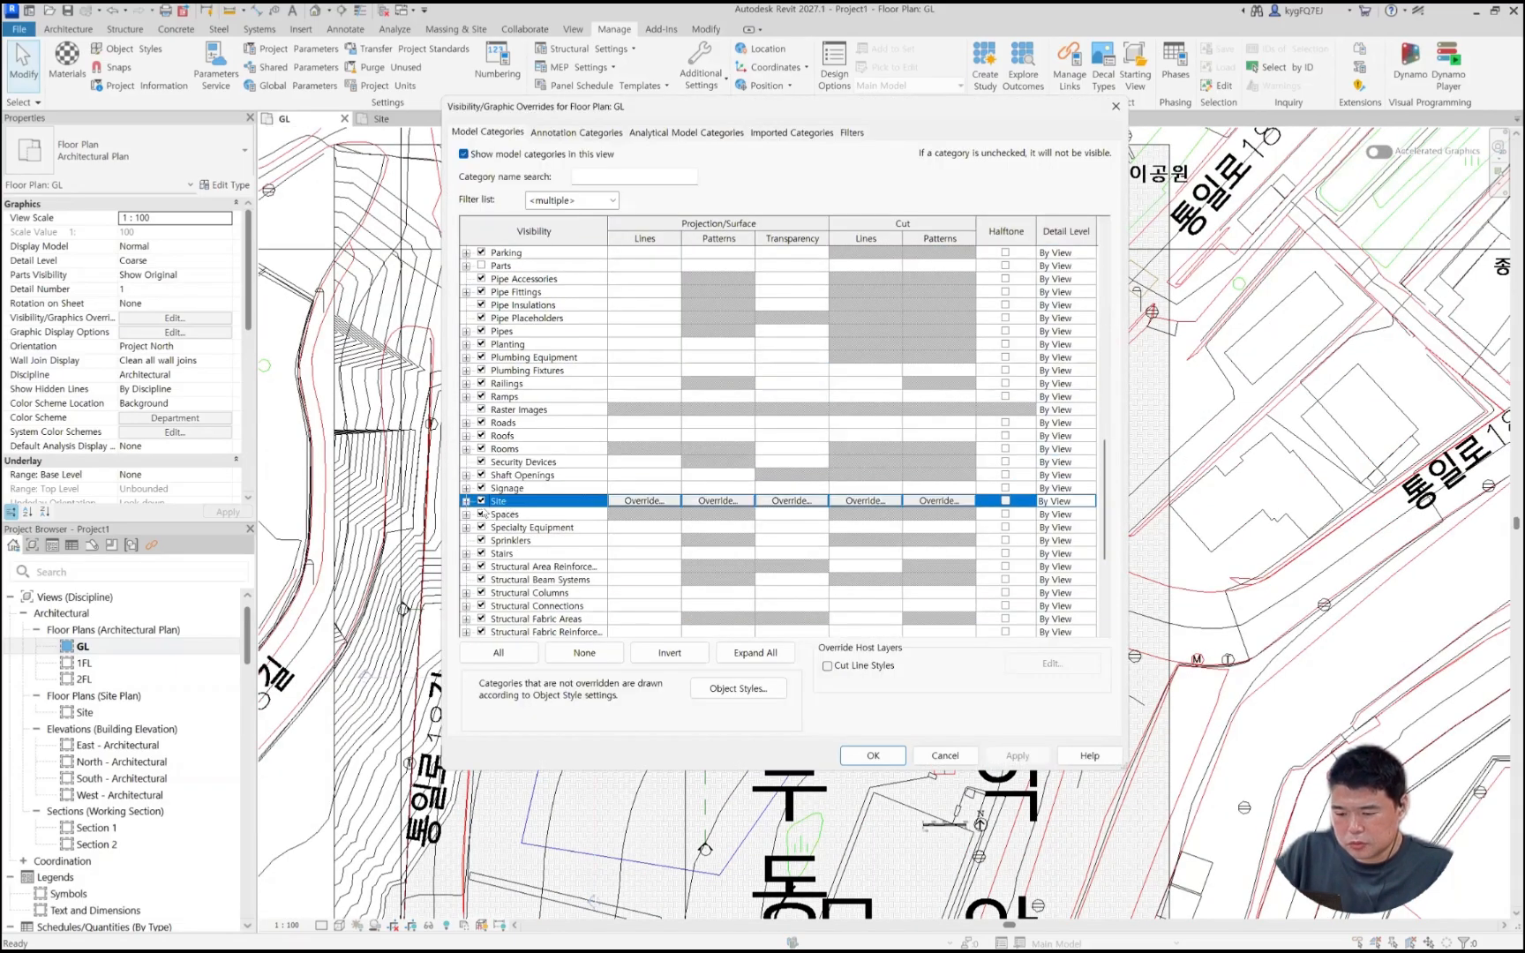
left_click(466, 501)
left_click(496, 527)
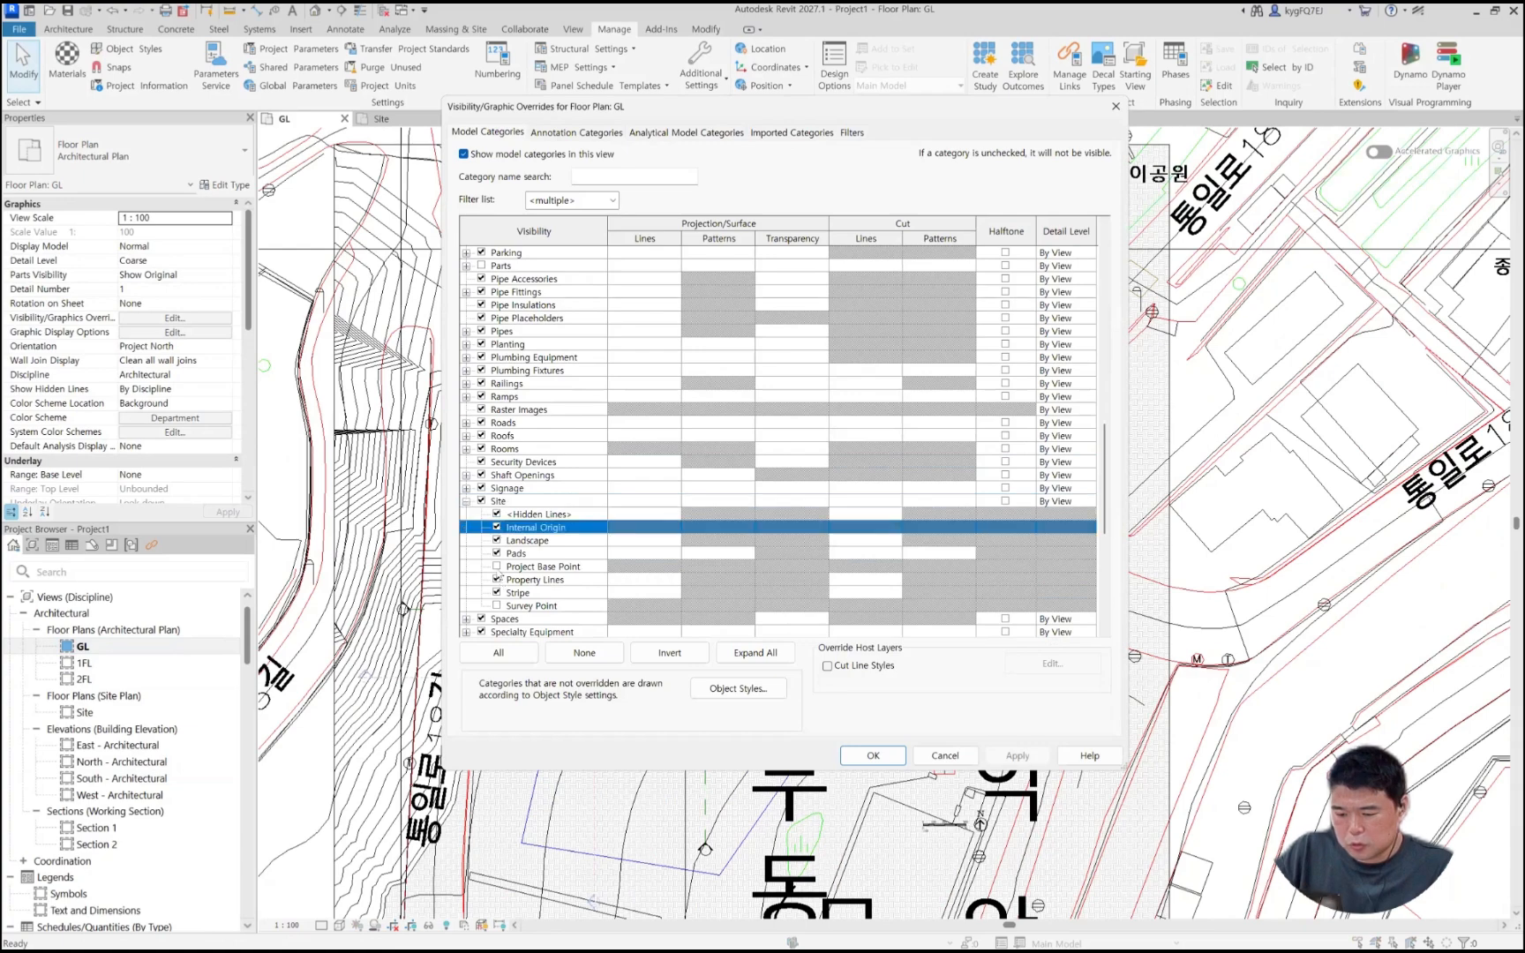
left_click(495, 567)
left_click(496, 605)
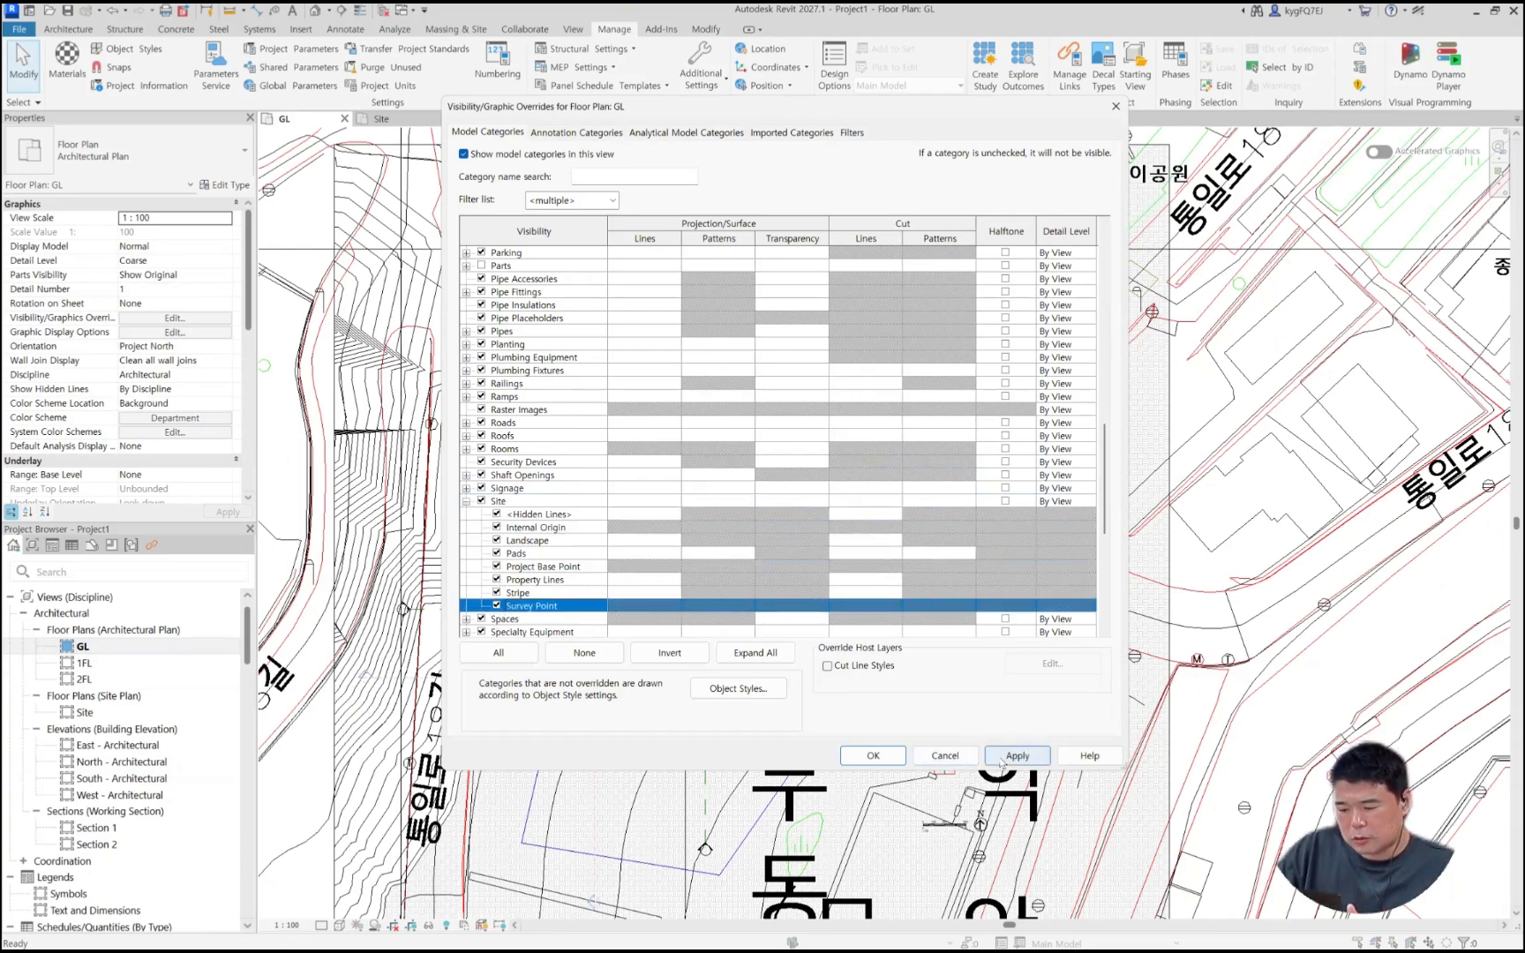
left_click(860, 756)
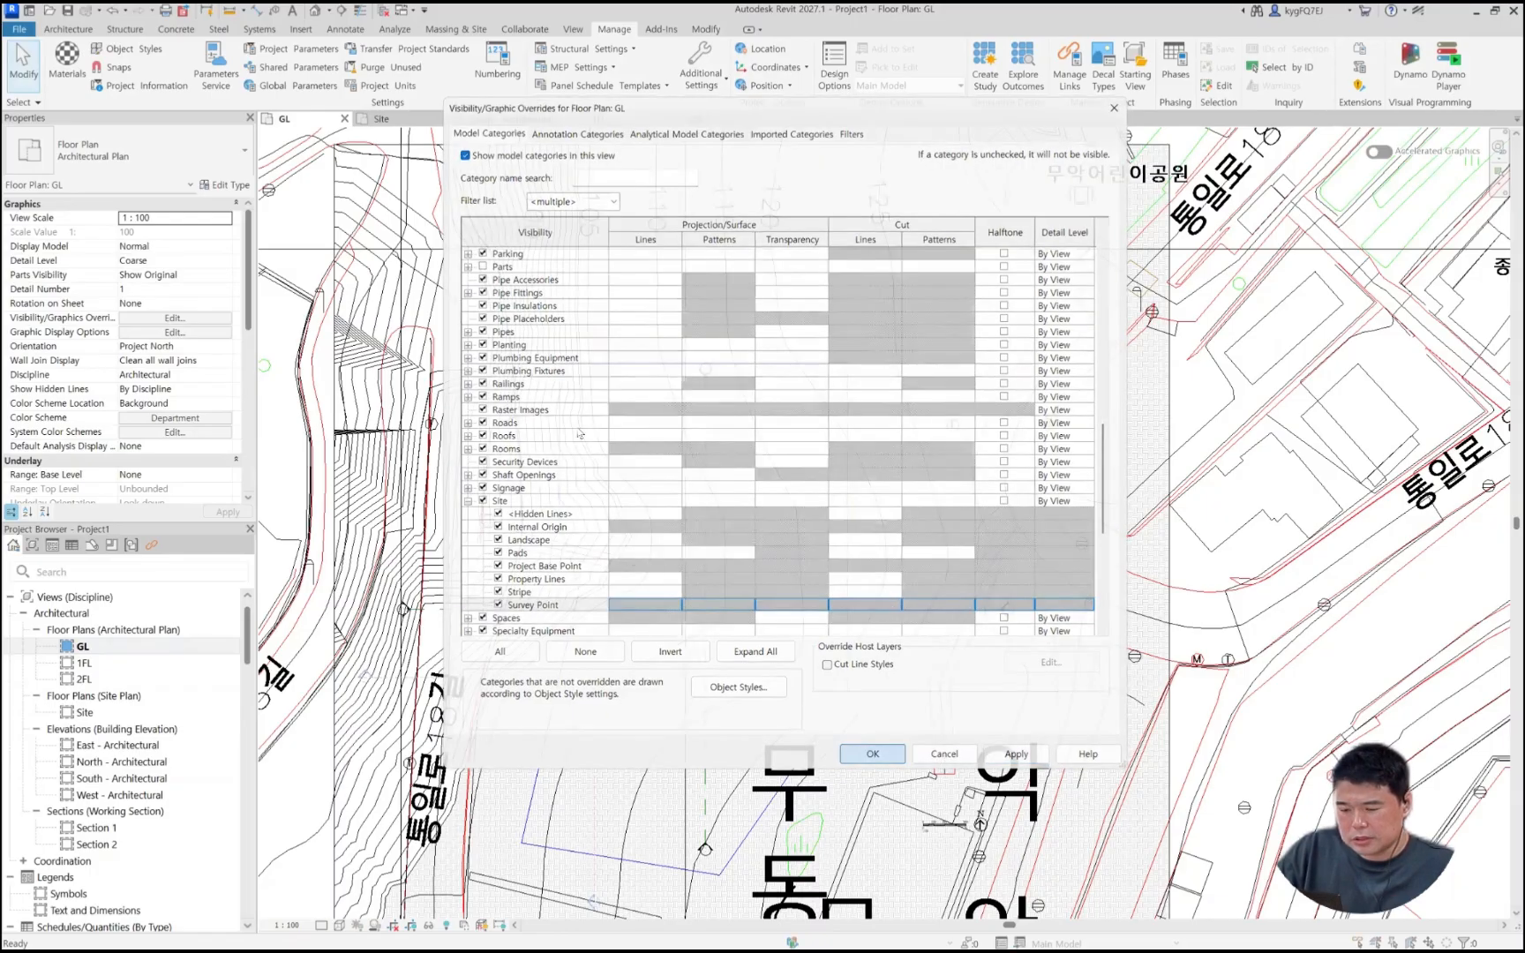
Step: Check the base point at the site boundary corner and set the GL floor plan's orientation to True North
scroll(564, 367, "up", 4)
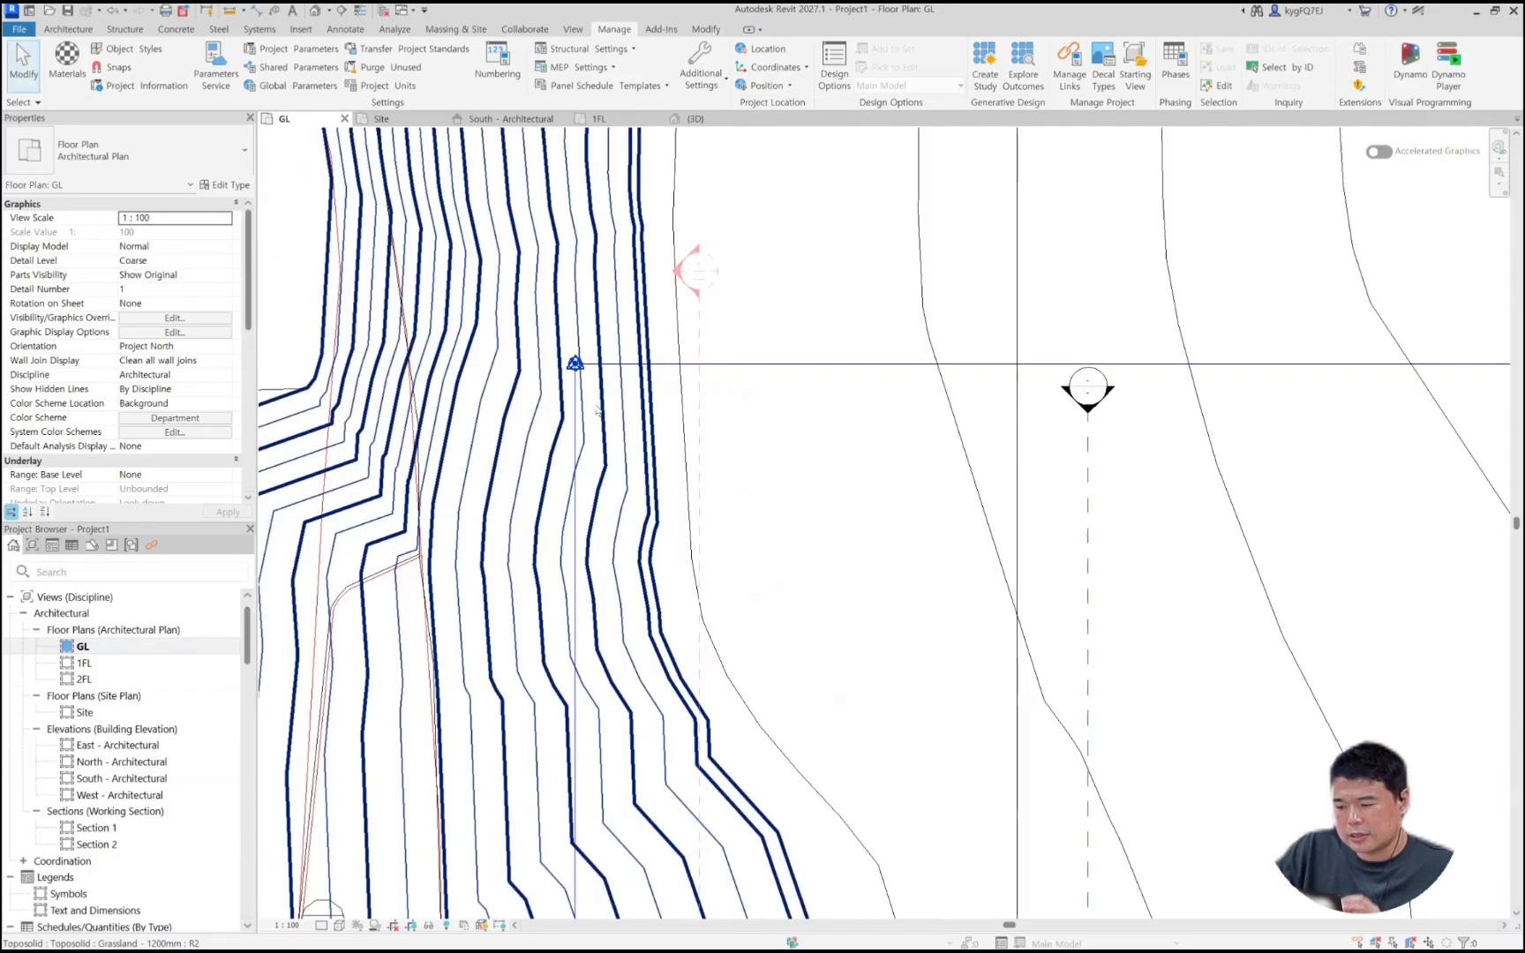
scroll(574, 363, "down", 5)
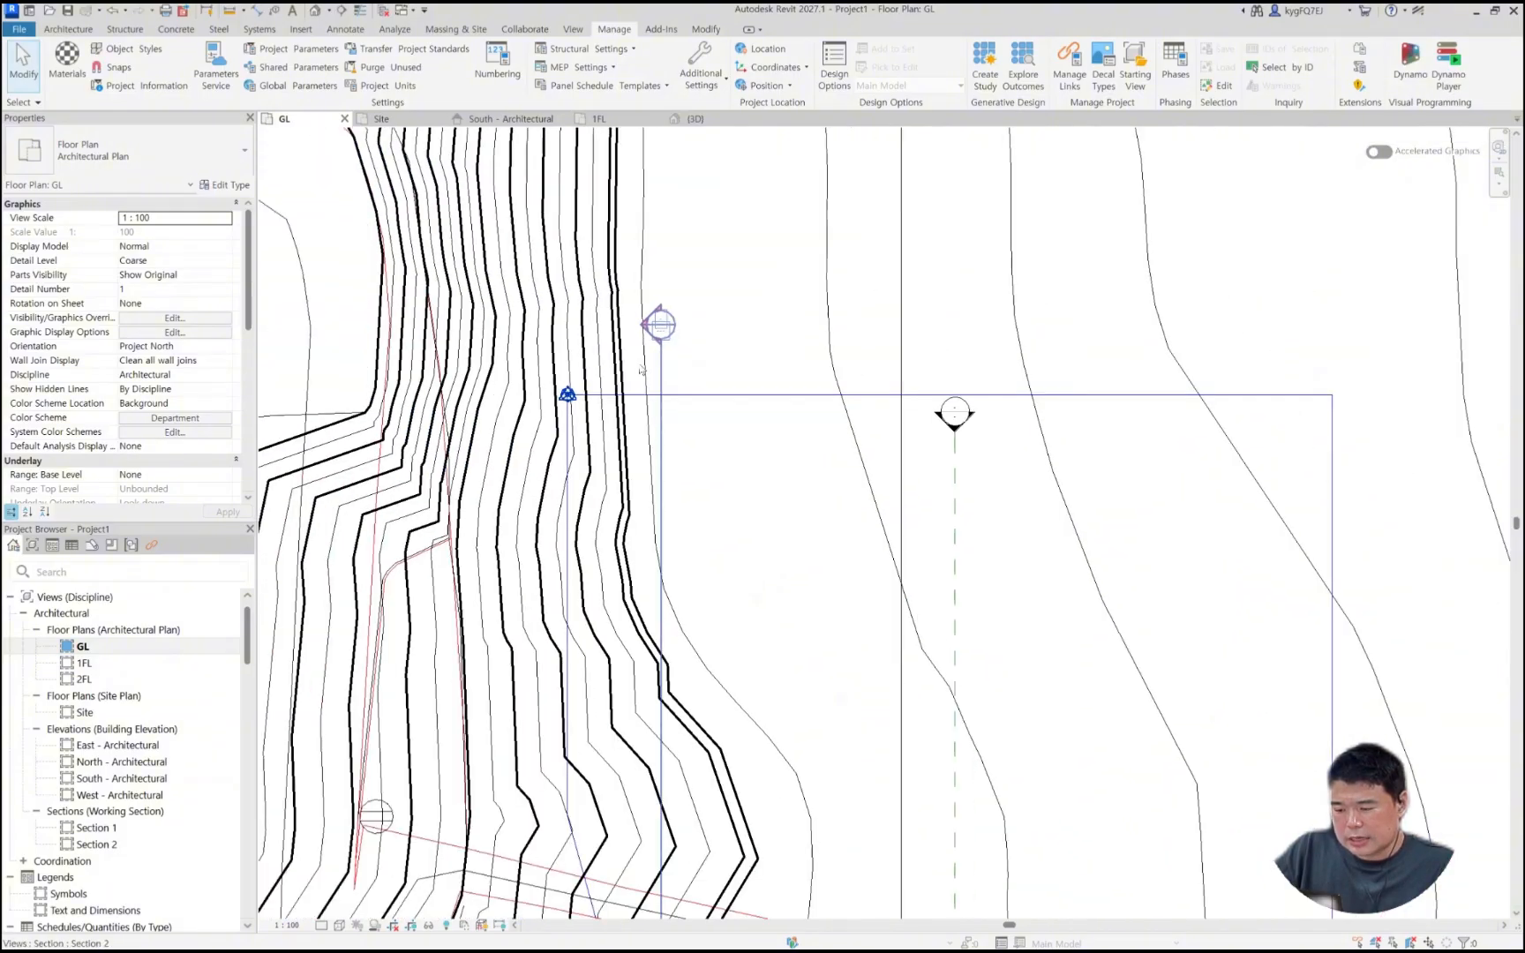
scroll(792, 382, "down", 1)
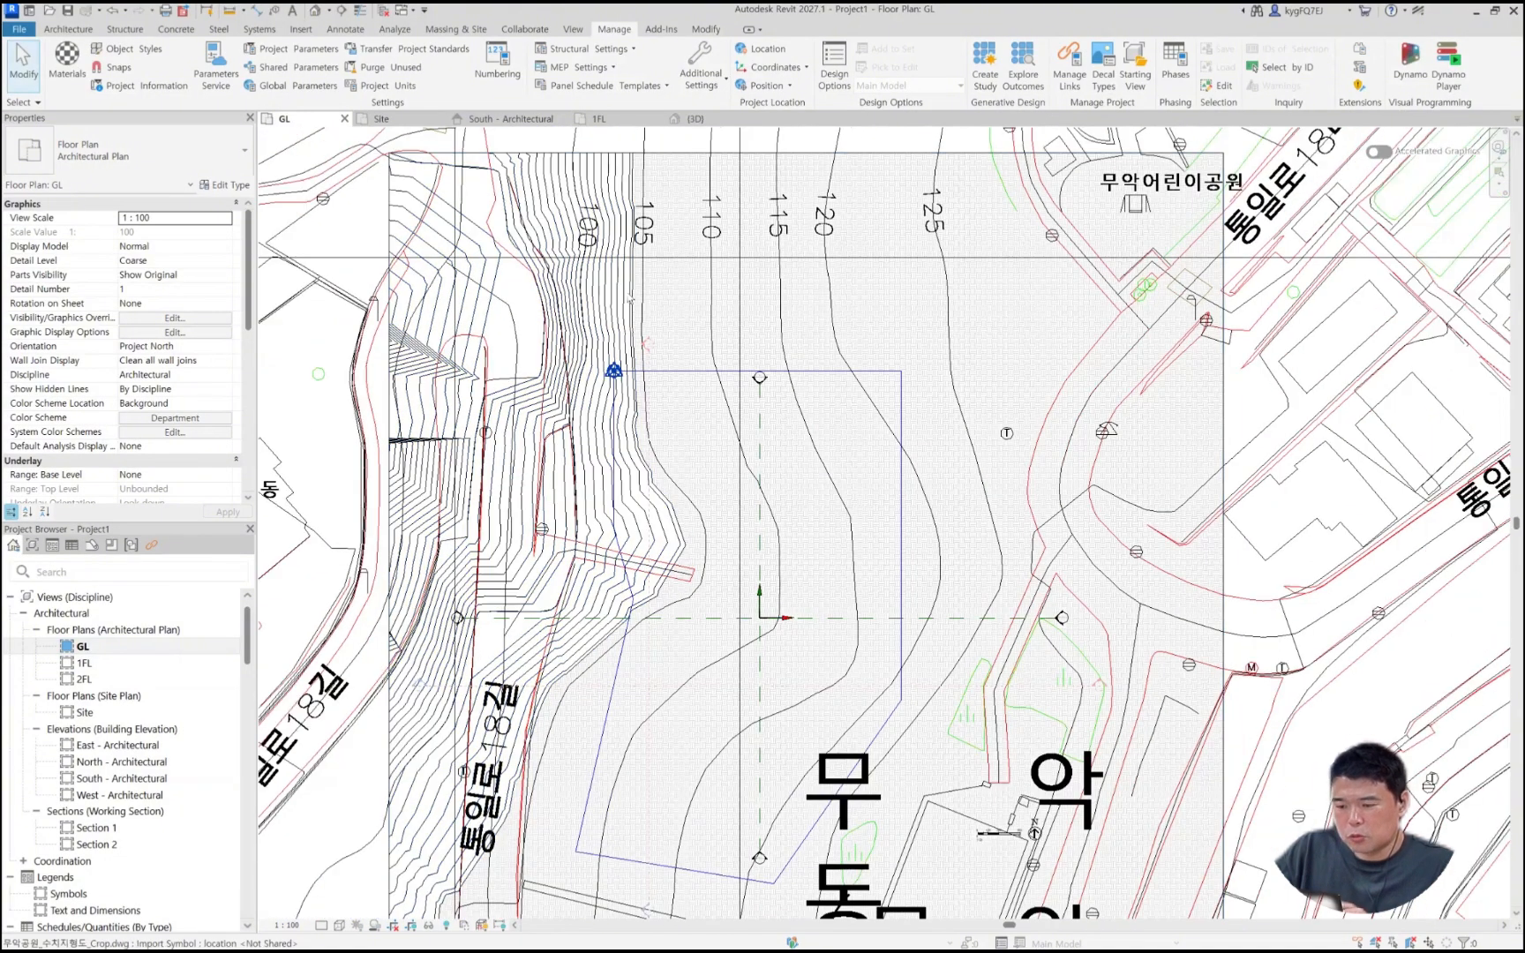
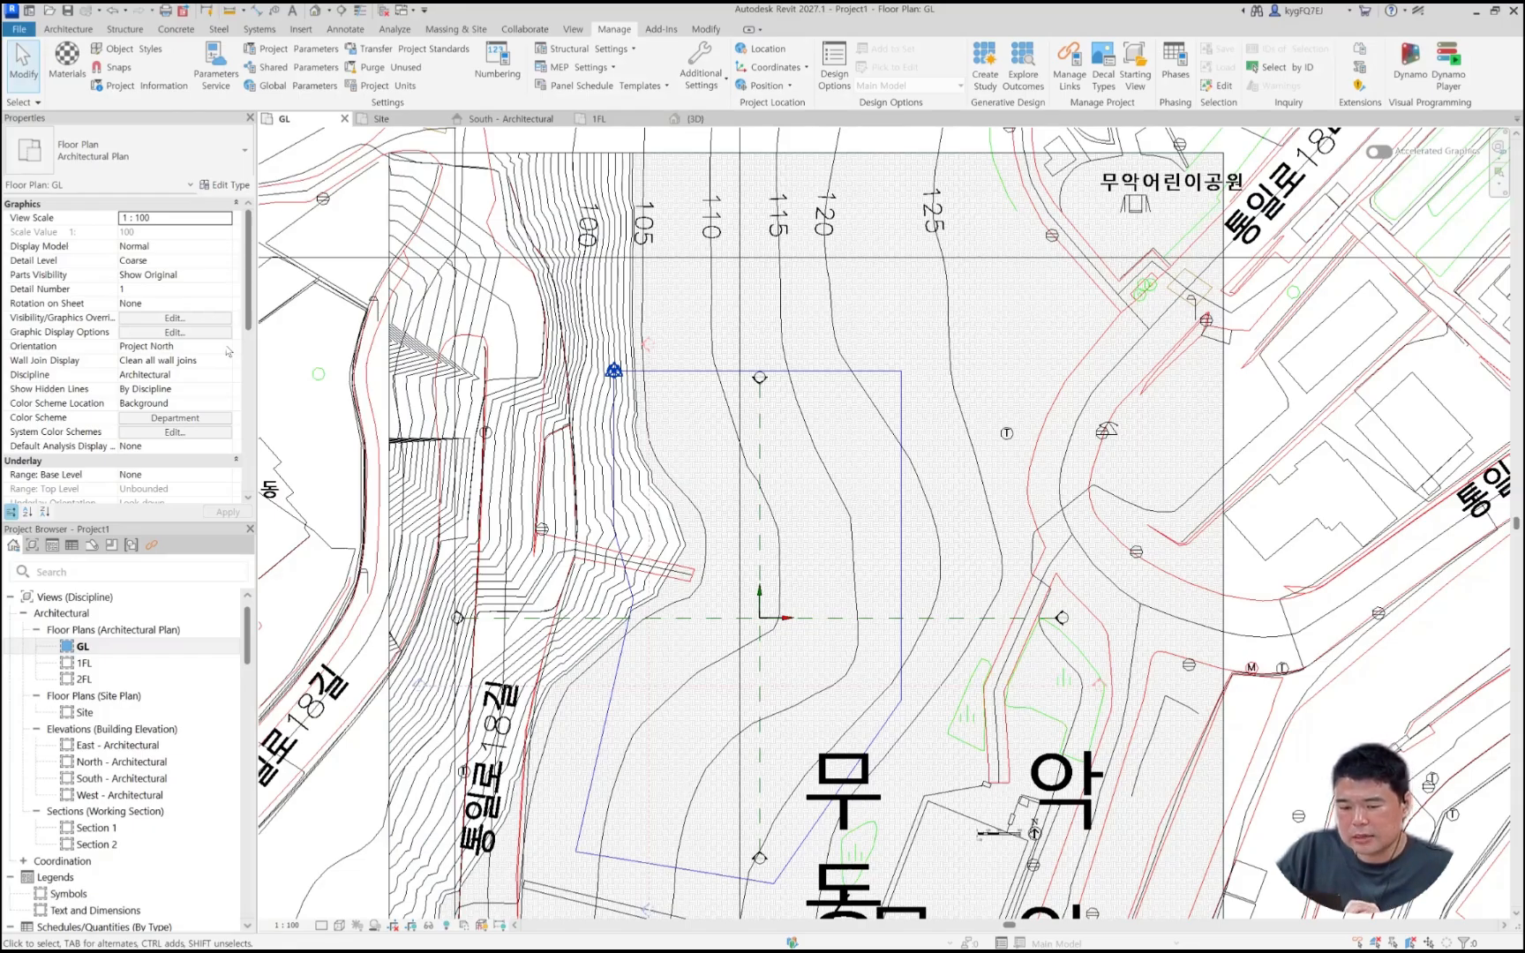
left_click(226, 347)
left_click(133, 373)
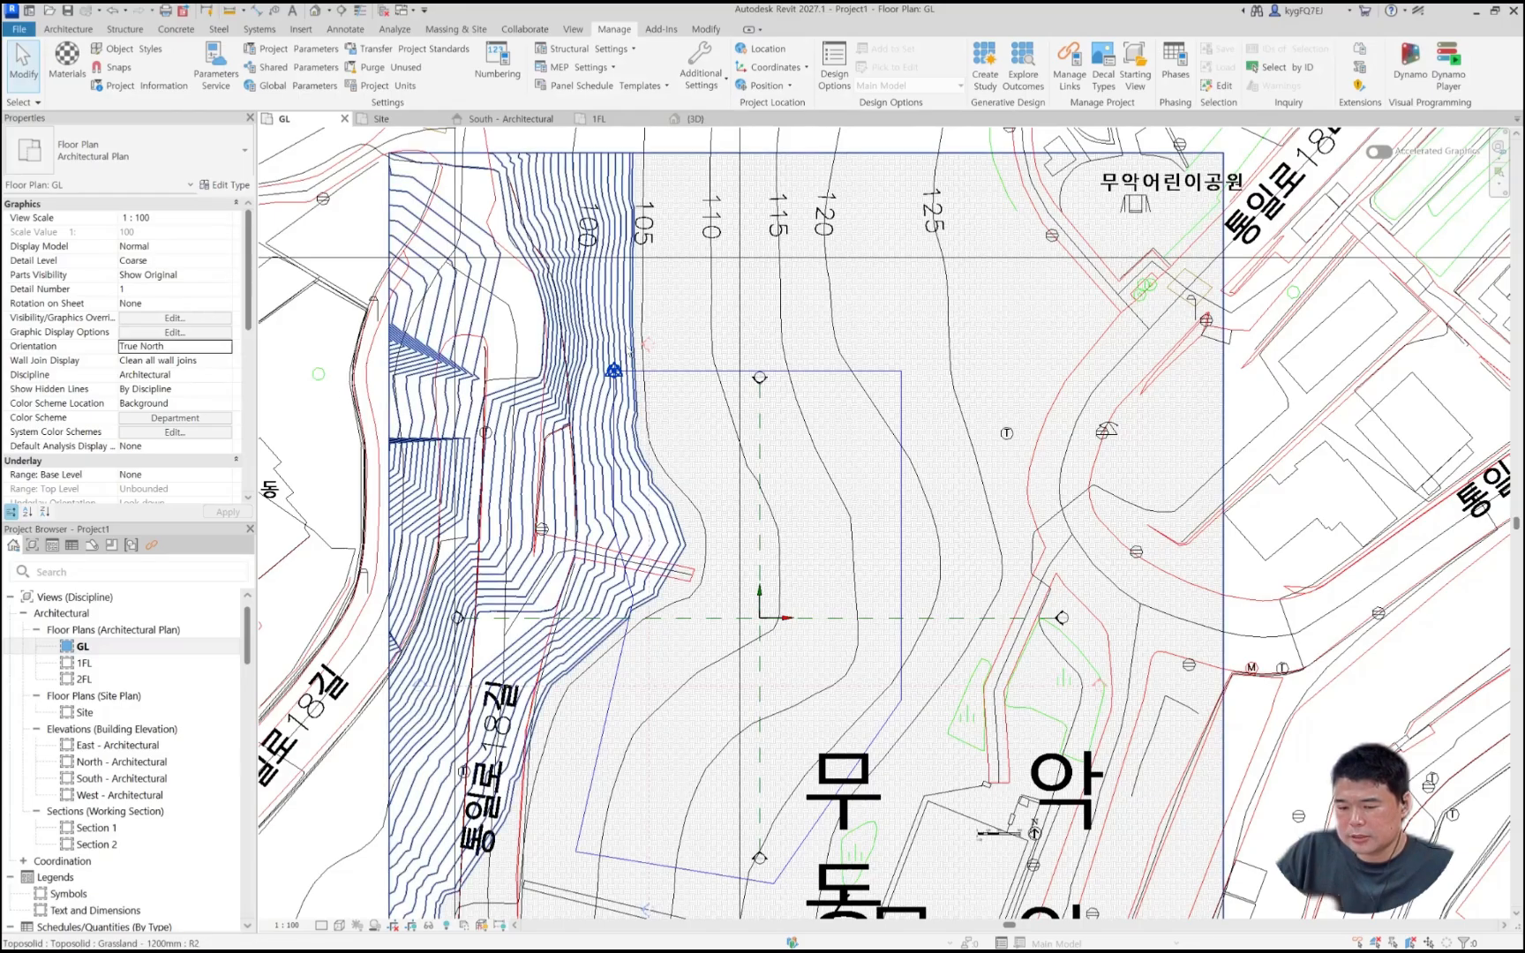
Step: Set the GL floor plan's orientation to Project North and rotate Project North by aligning a site boundary line
left_click(229, 348)
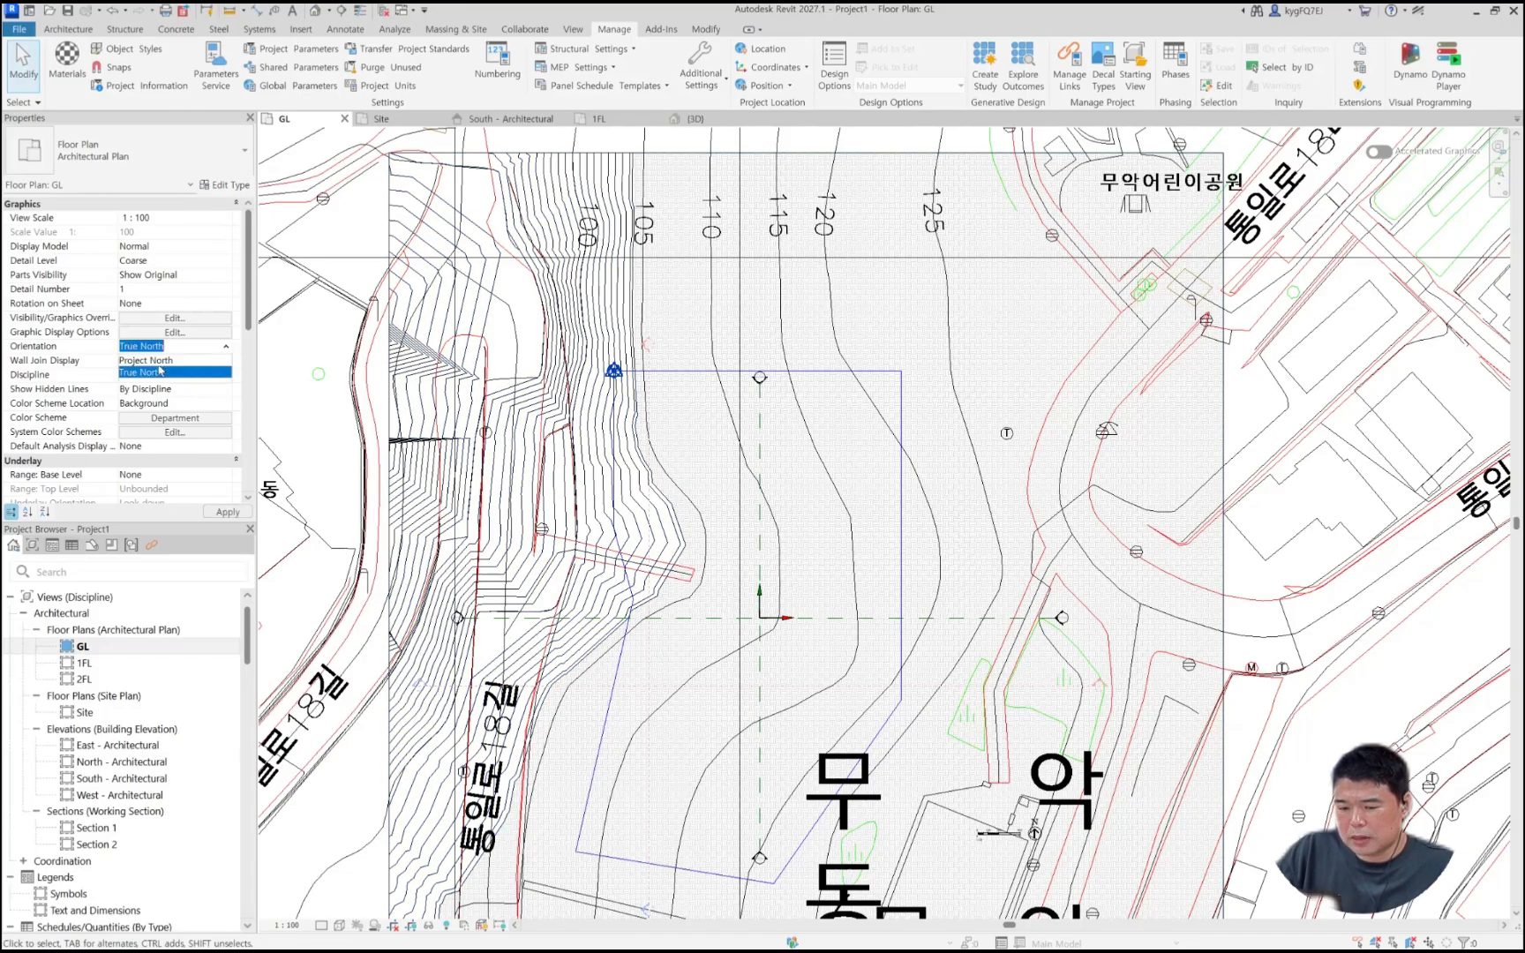
left_click(130, 360)
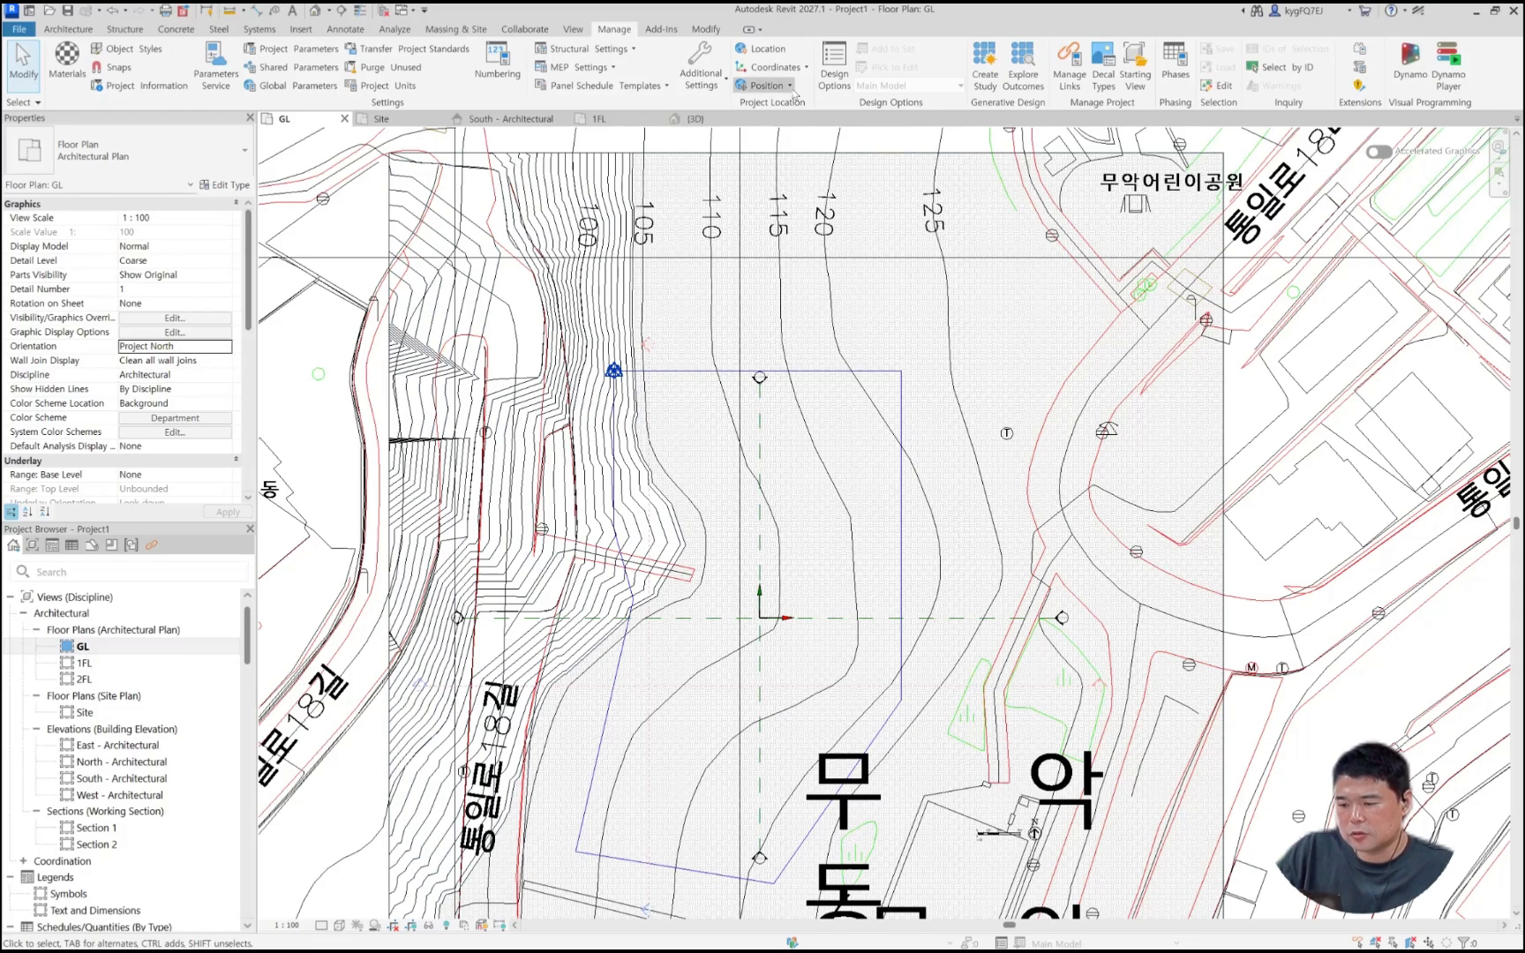
left_click(766, 85)
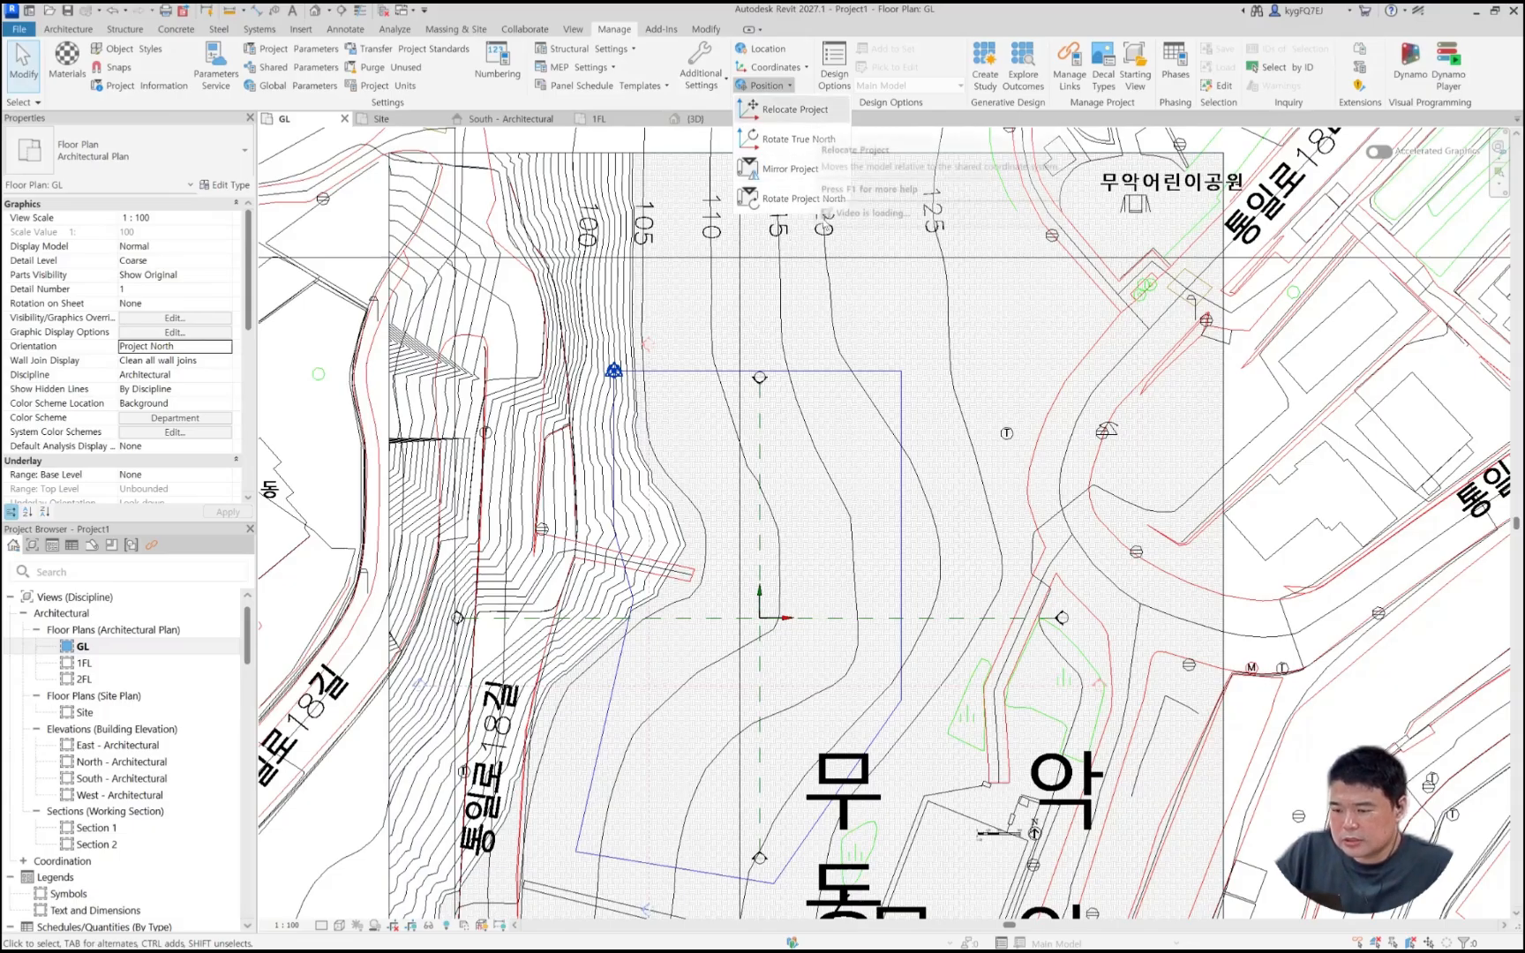
left_click(792, 201)
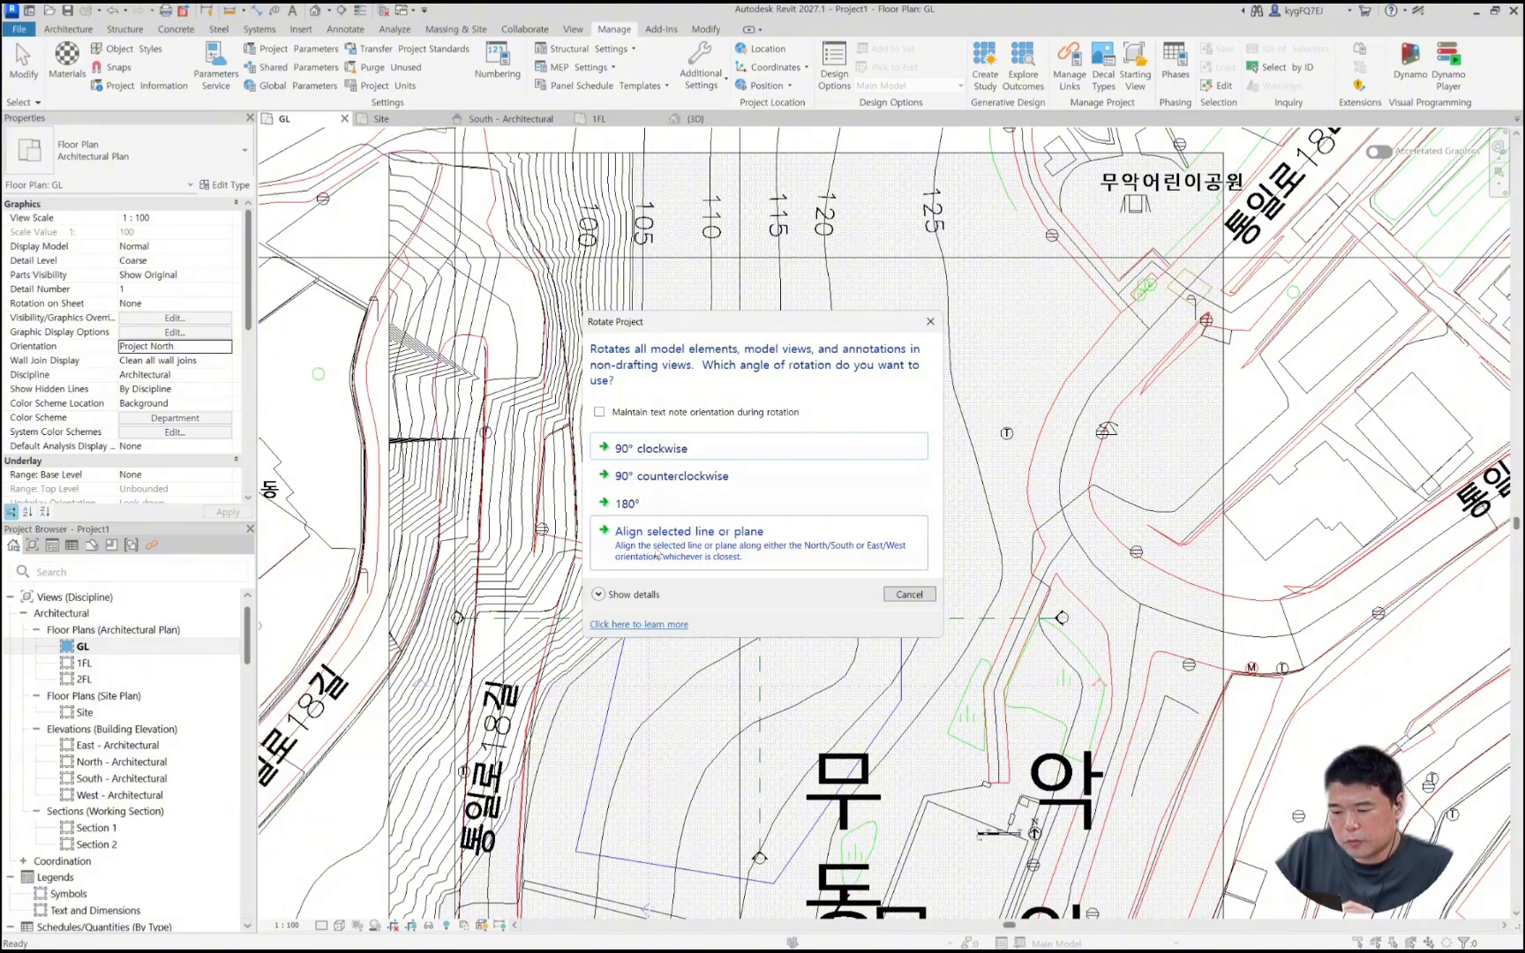
left_click(719, 554)
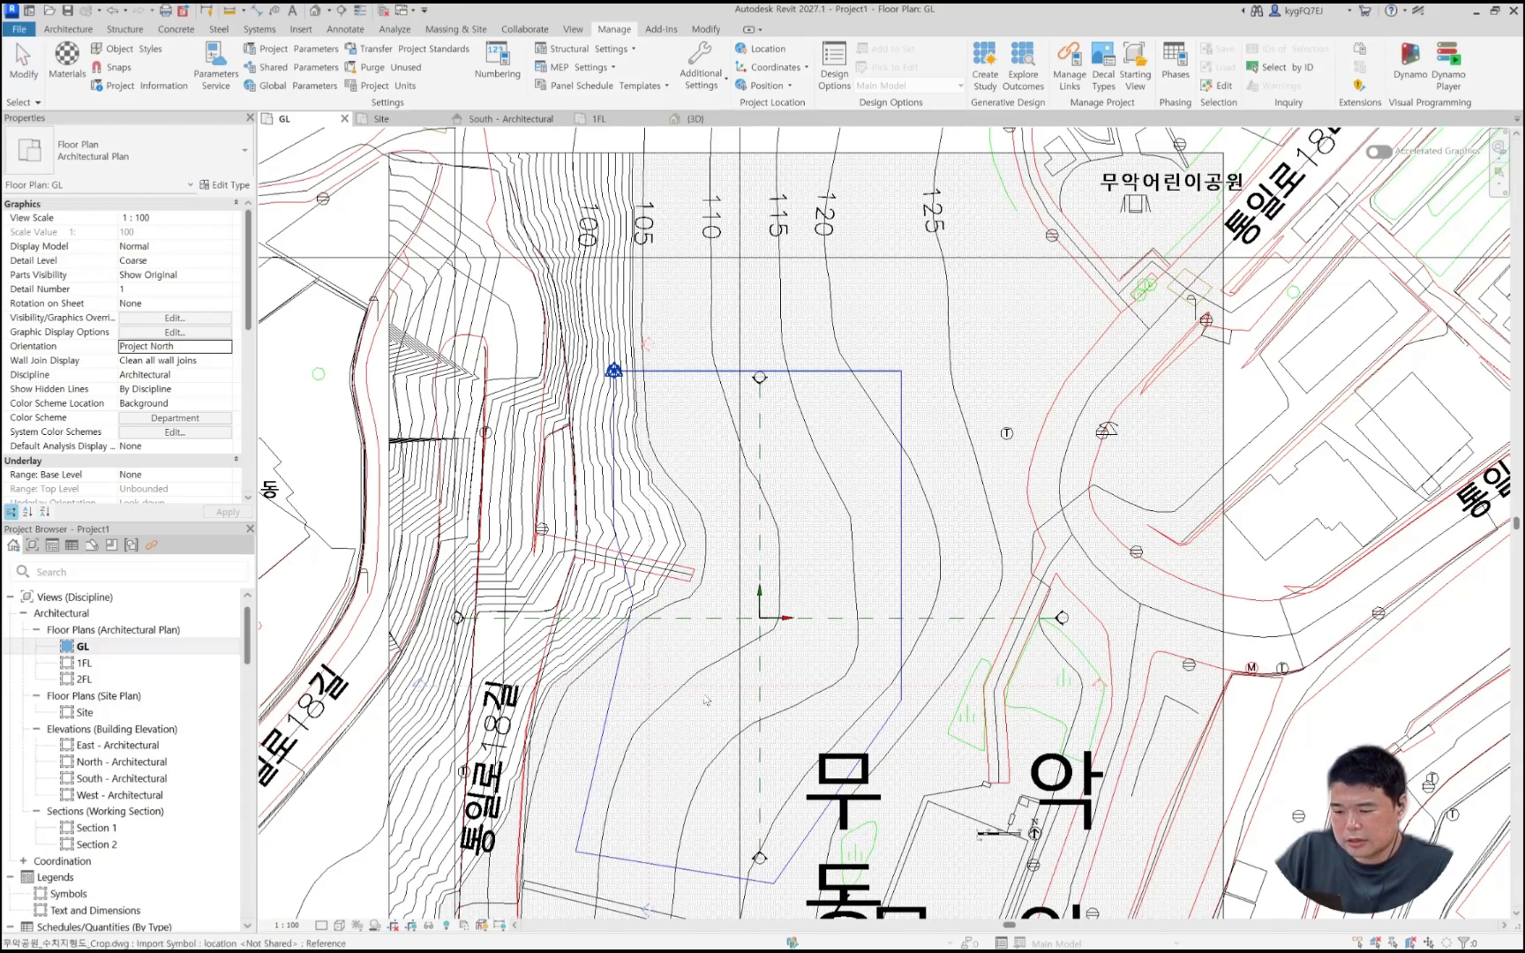
left_click(695, 567)
left_click(1408, 932)
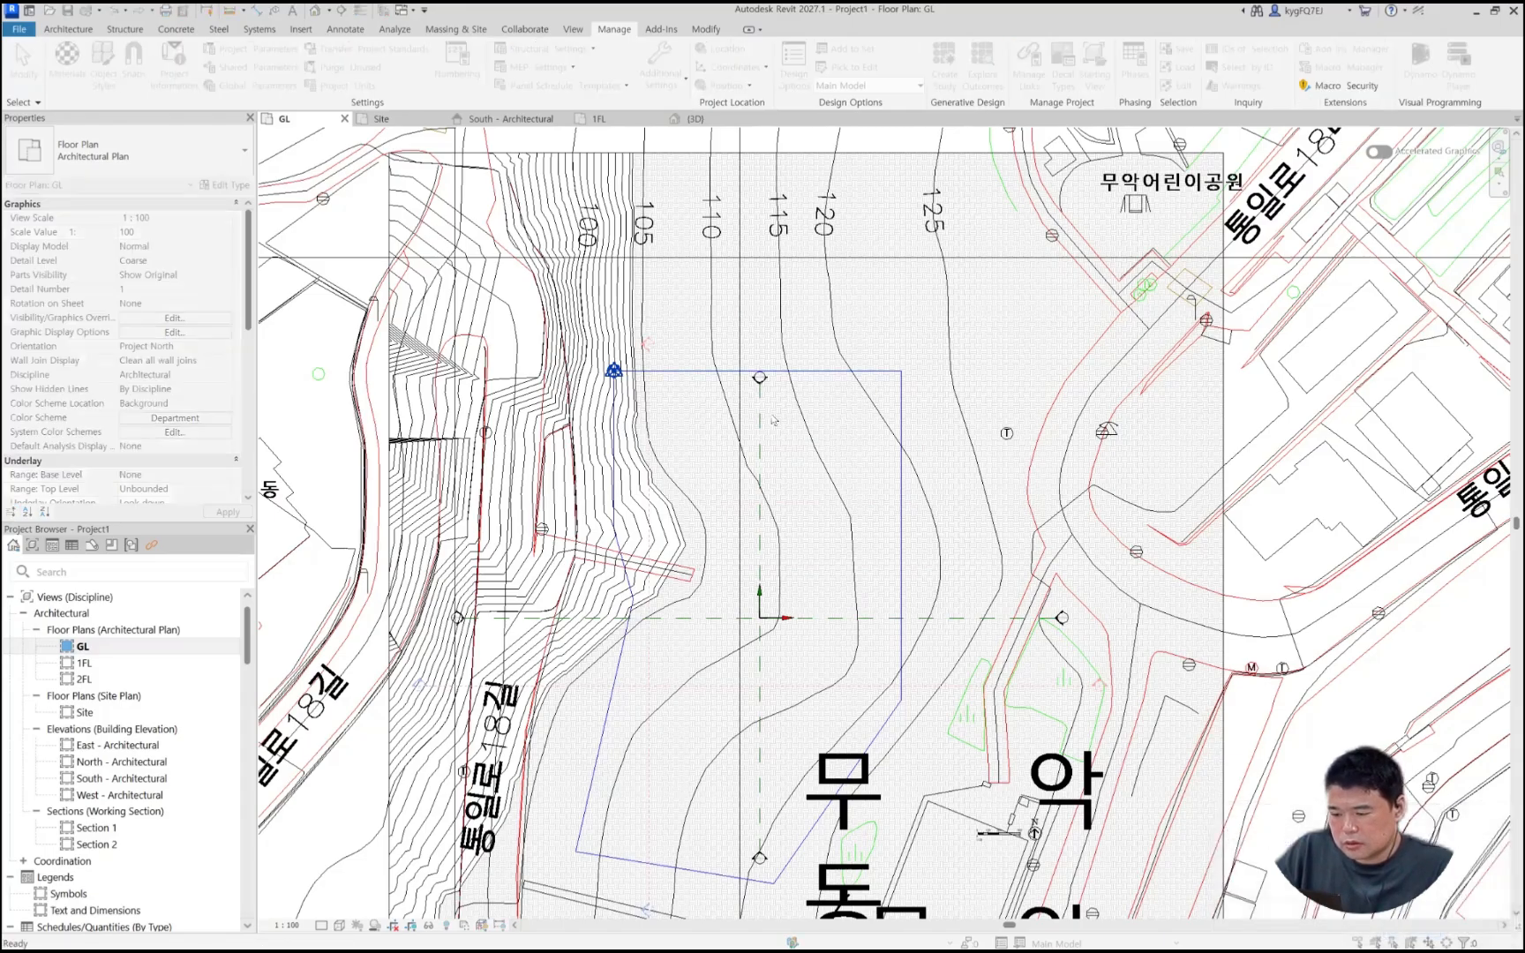
scroll(677, 381, "up", 2)
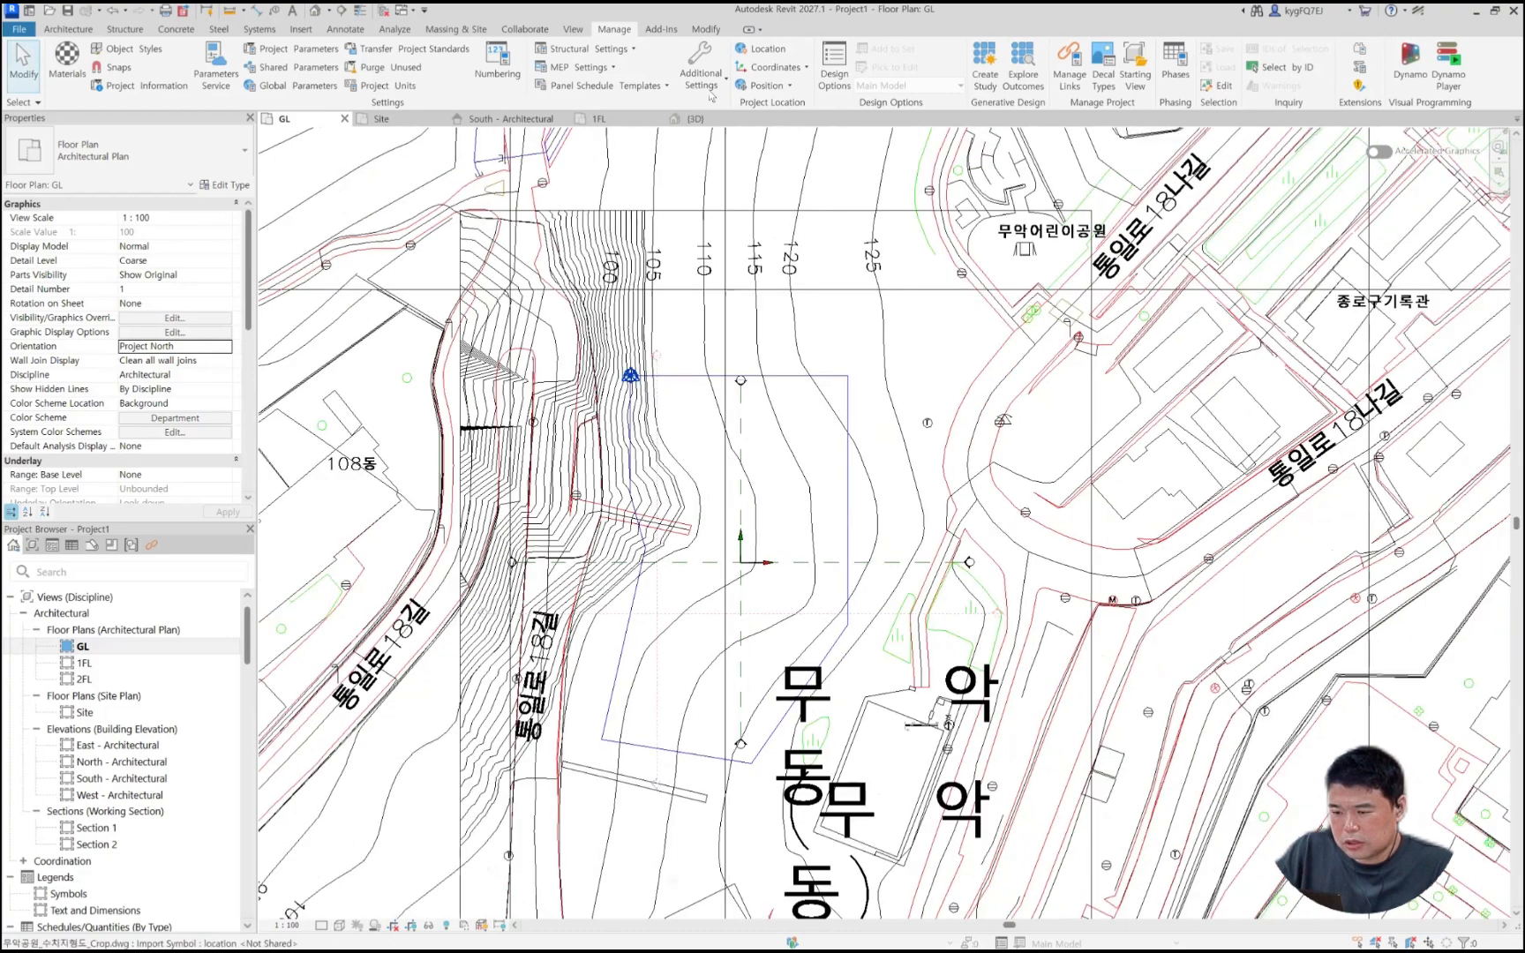
Step: Rotate Project North again with the Align selected line or plane option, using the site boundary's horizontal edge beside the base point
left_click(784, 85)
left_click(799, 197)
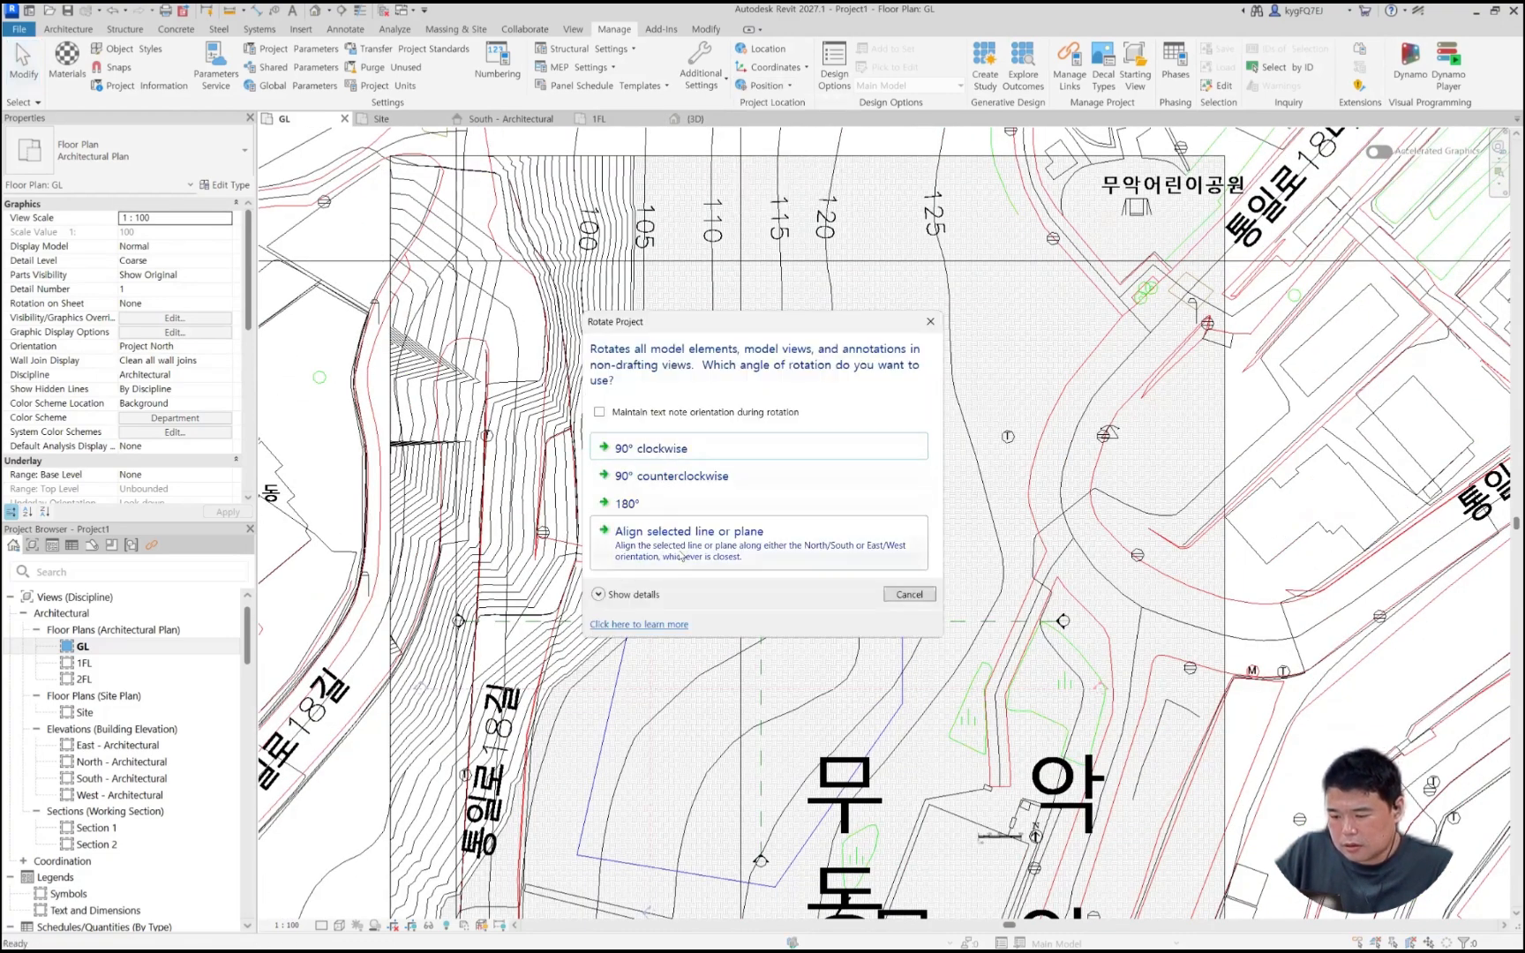
left_click(681, 556)
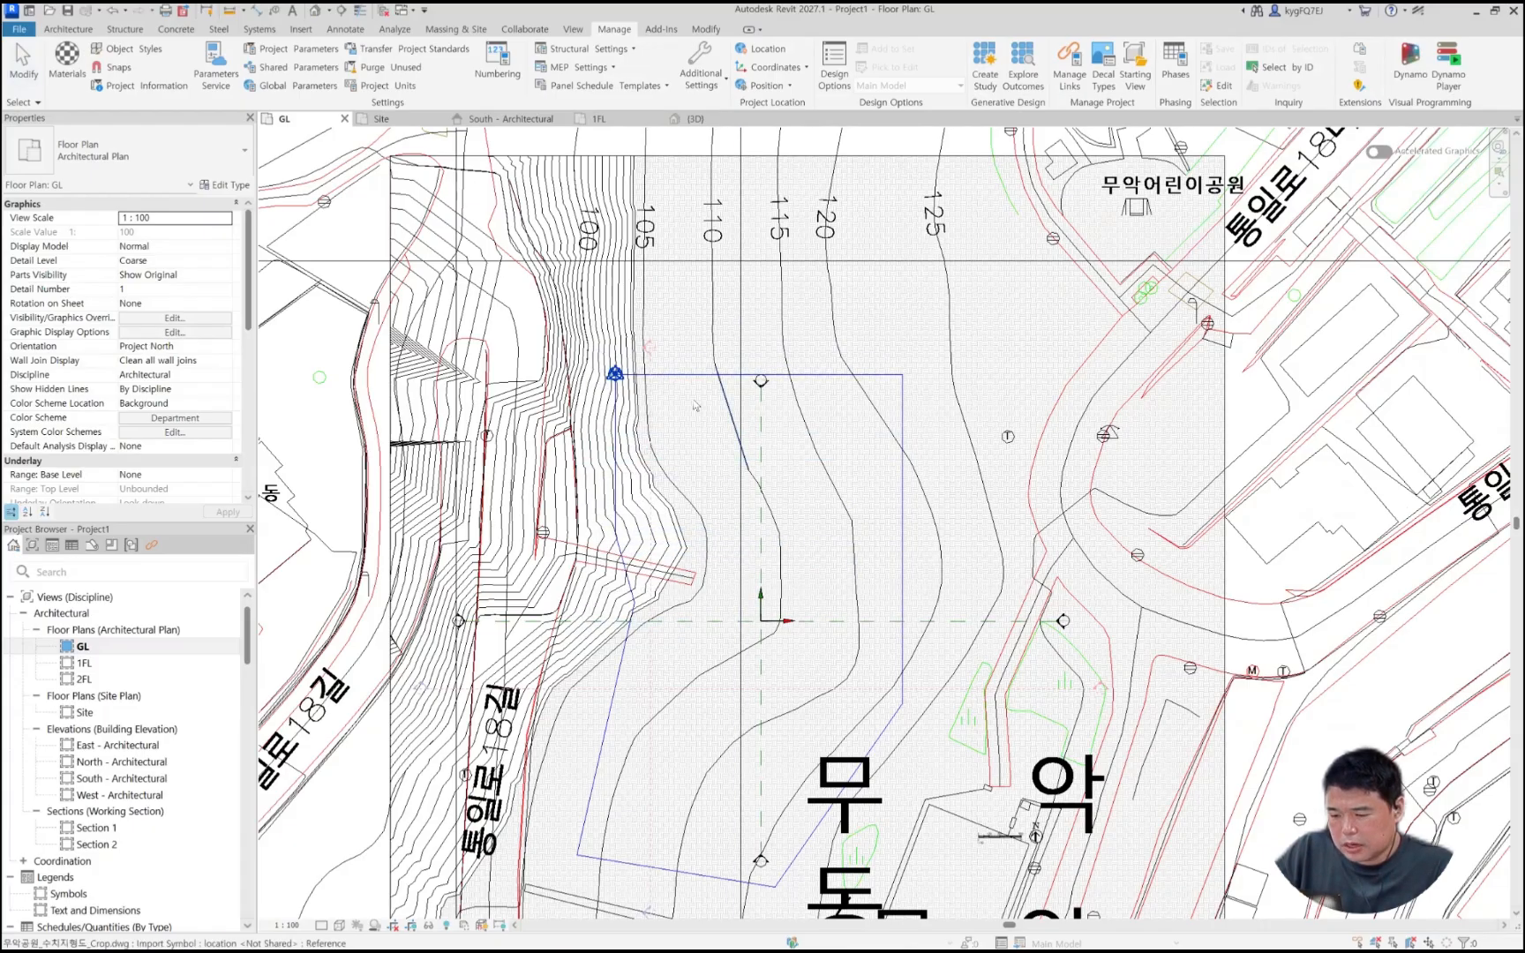
left_click(685, 374)
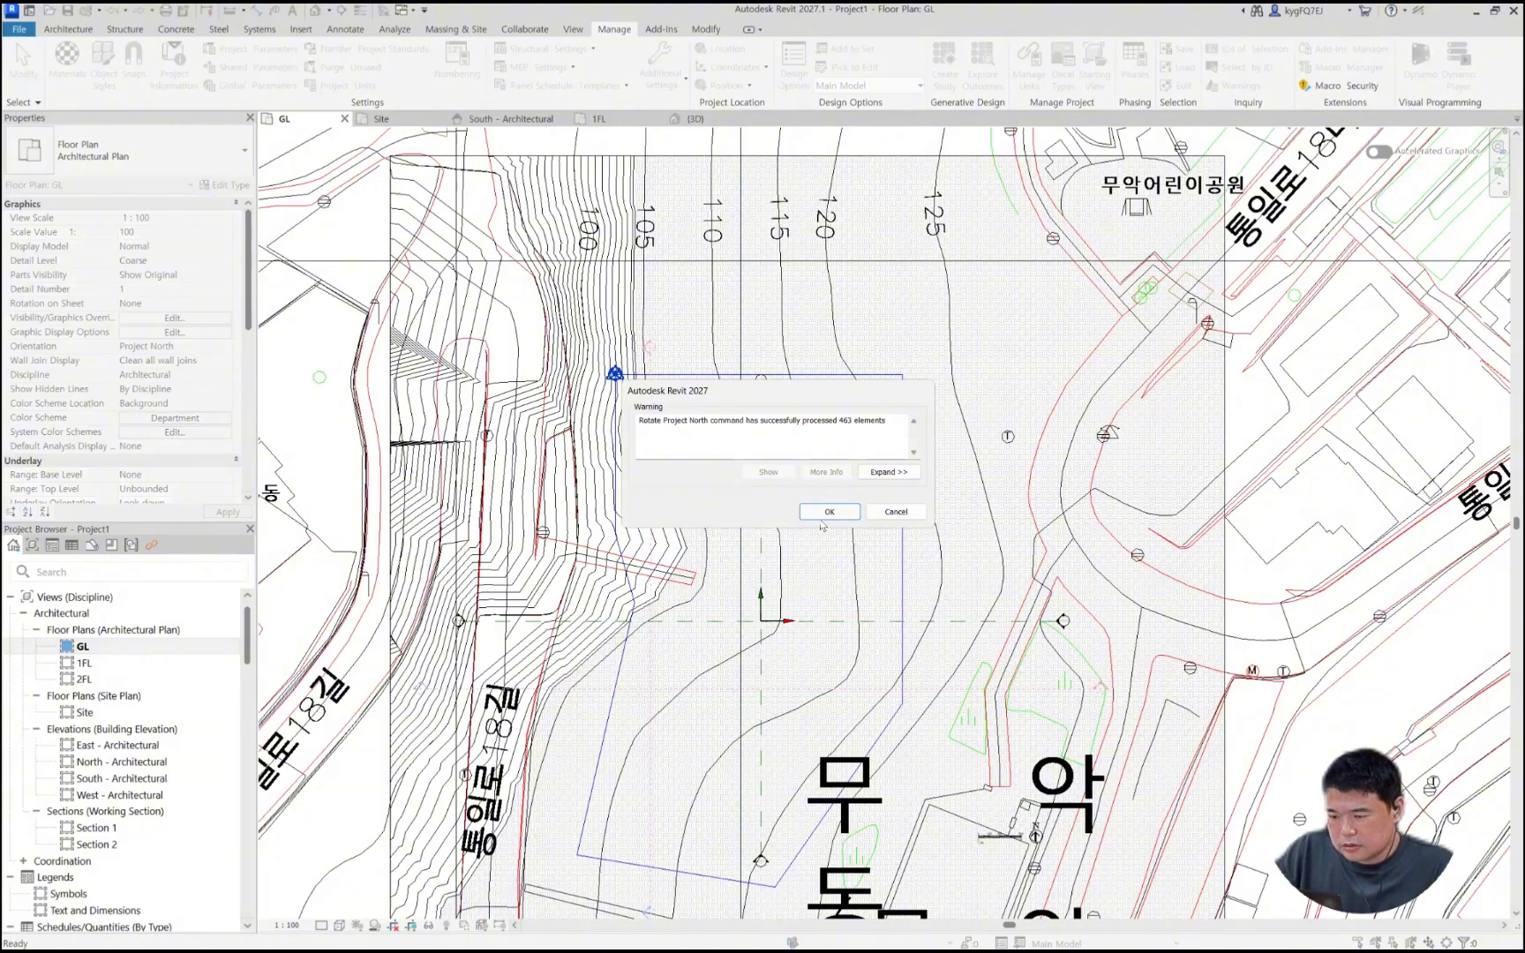
left_click(826, 514)
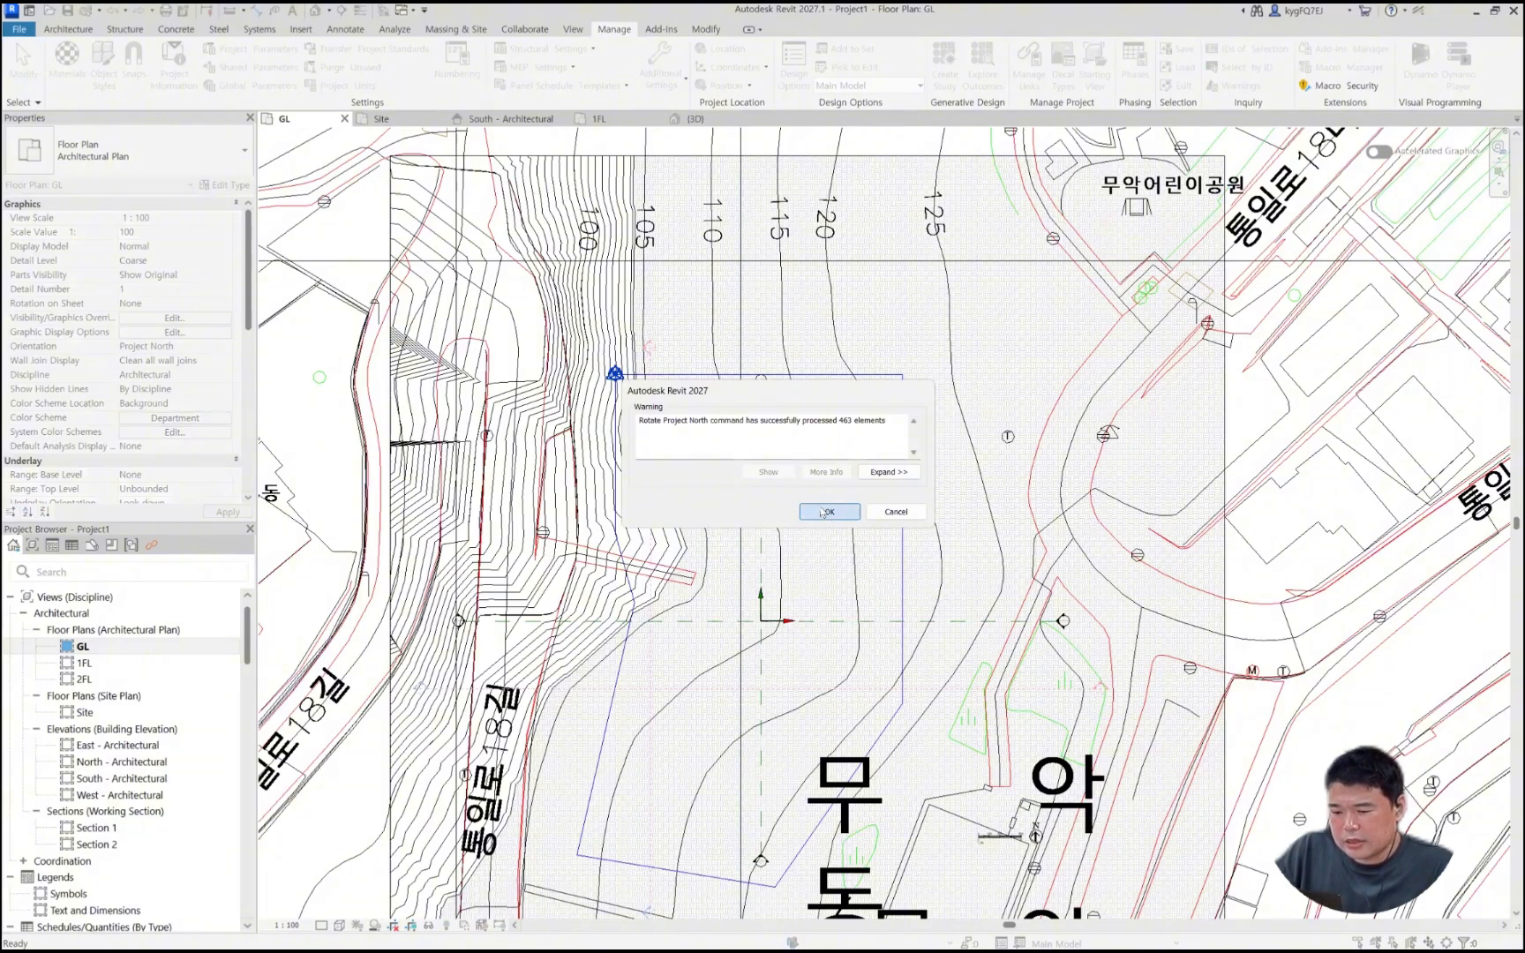
left_click(640, 257)
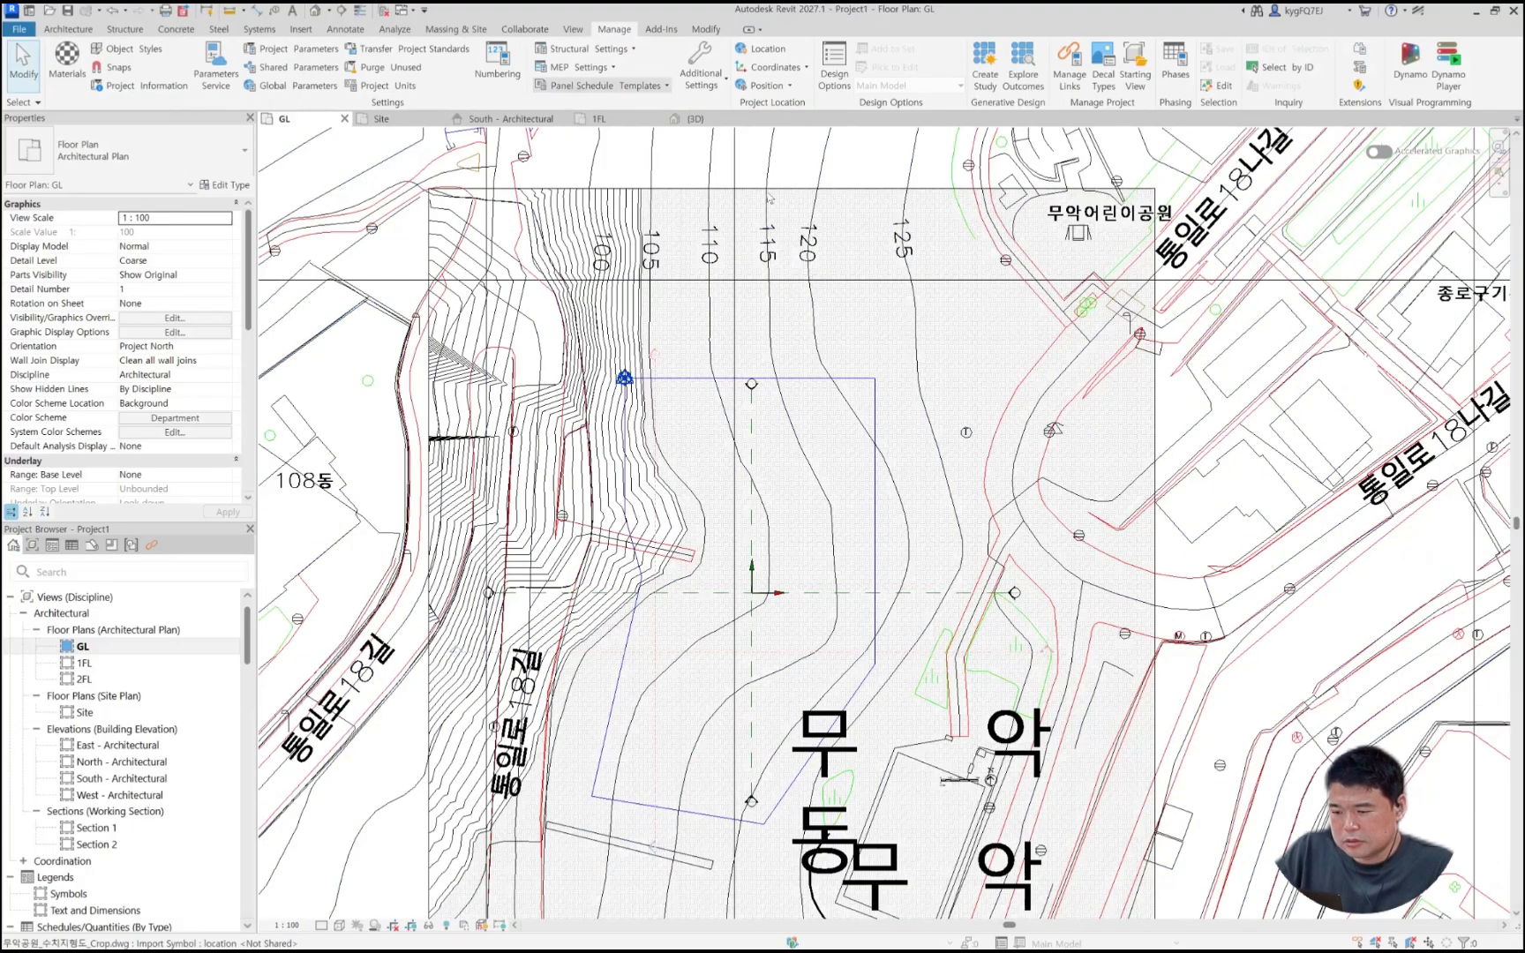
Step: Rotate Project North by aligning the vertical edge on the far side of the site boundary from the base point
left_click(767, 85)
left_click(786, 123)
left_click(701, 534)
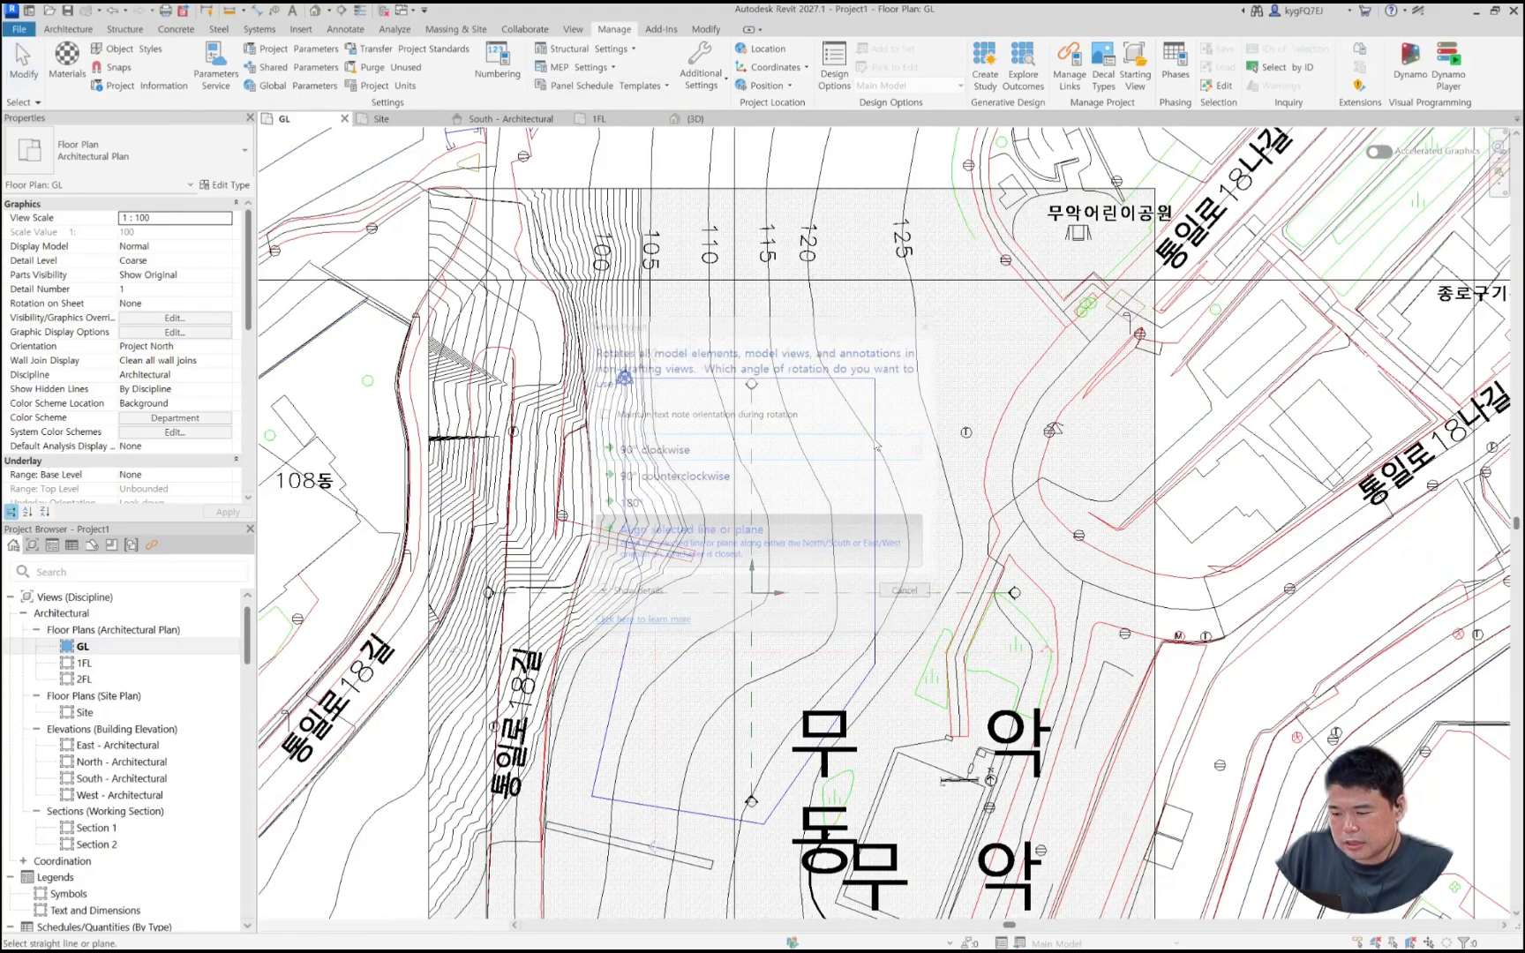
left_click(875, 422)
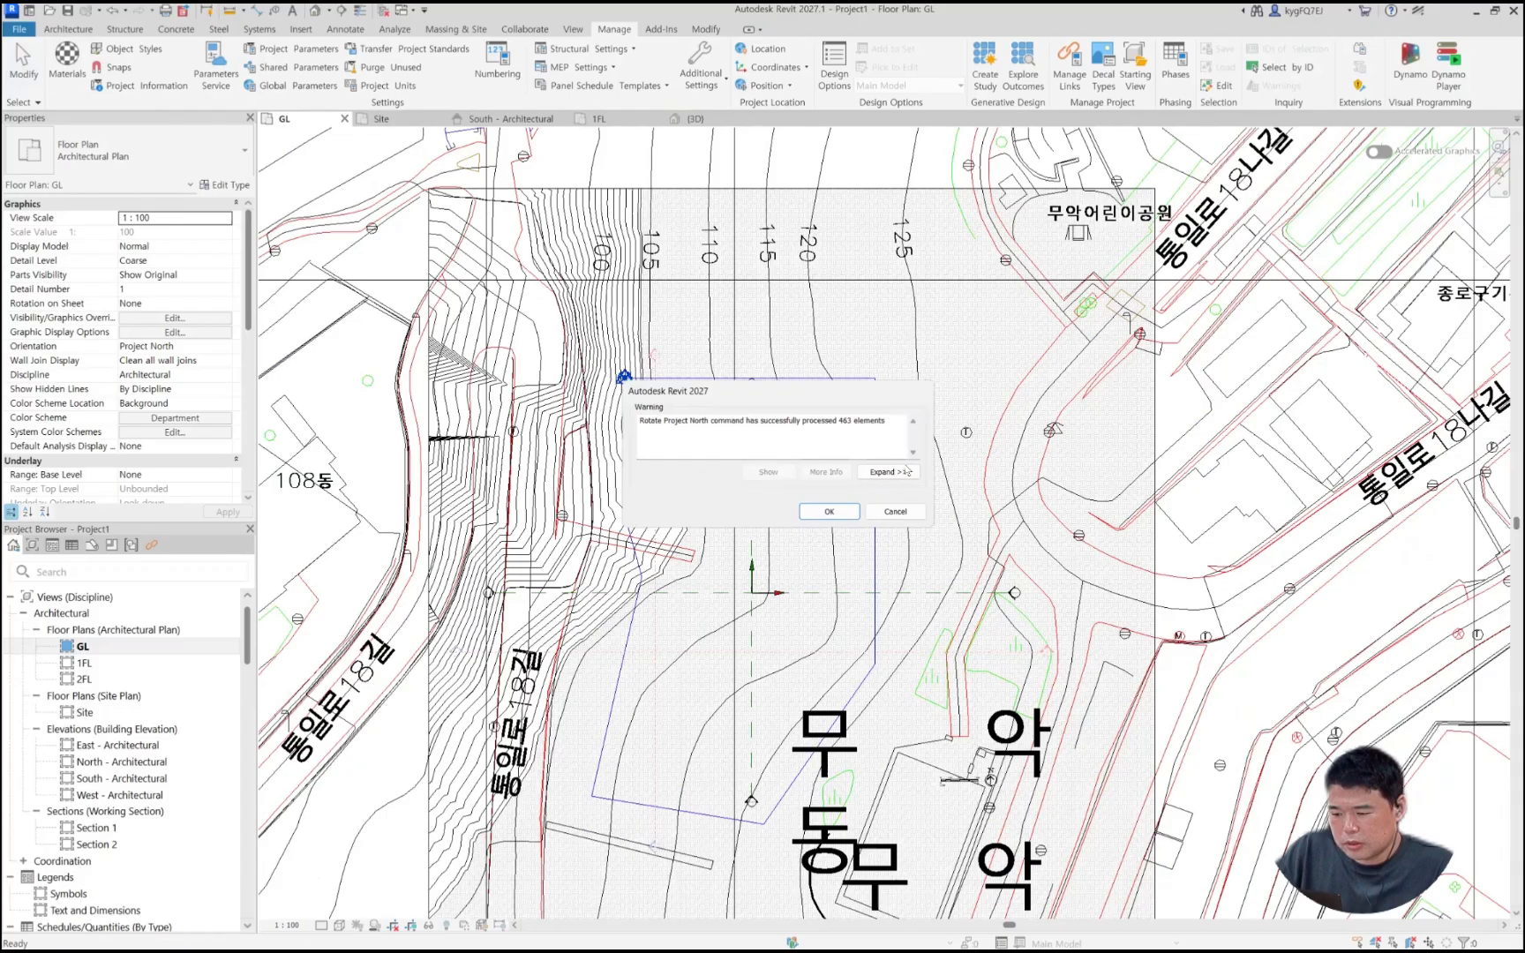
left_click(856, 510)
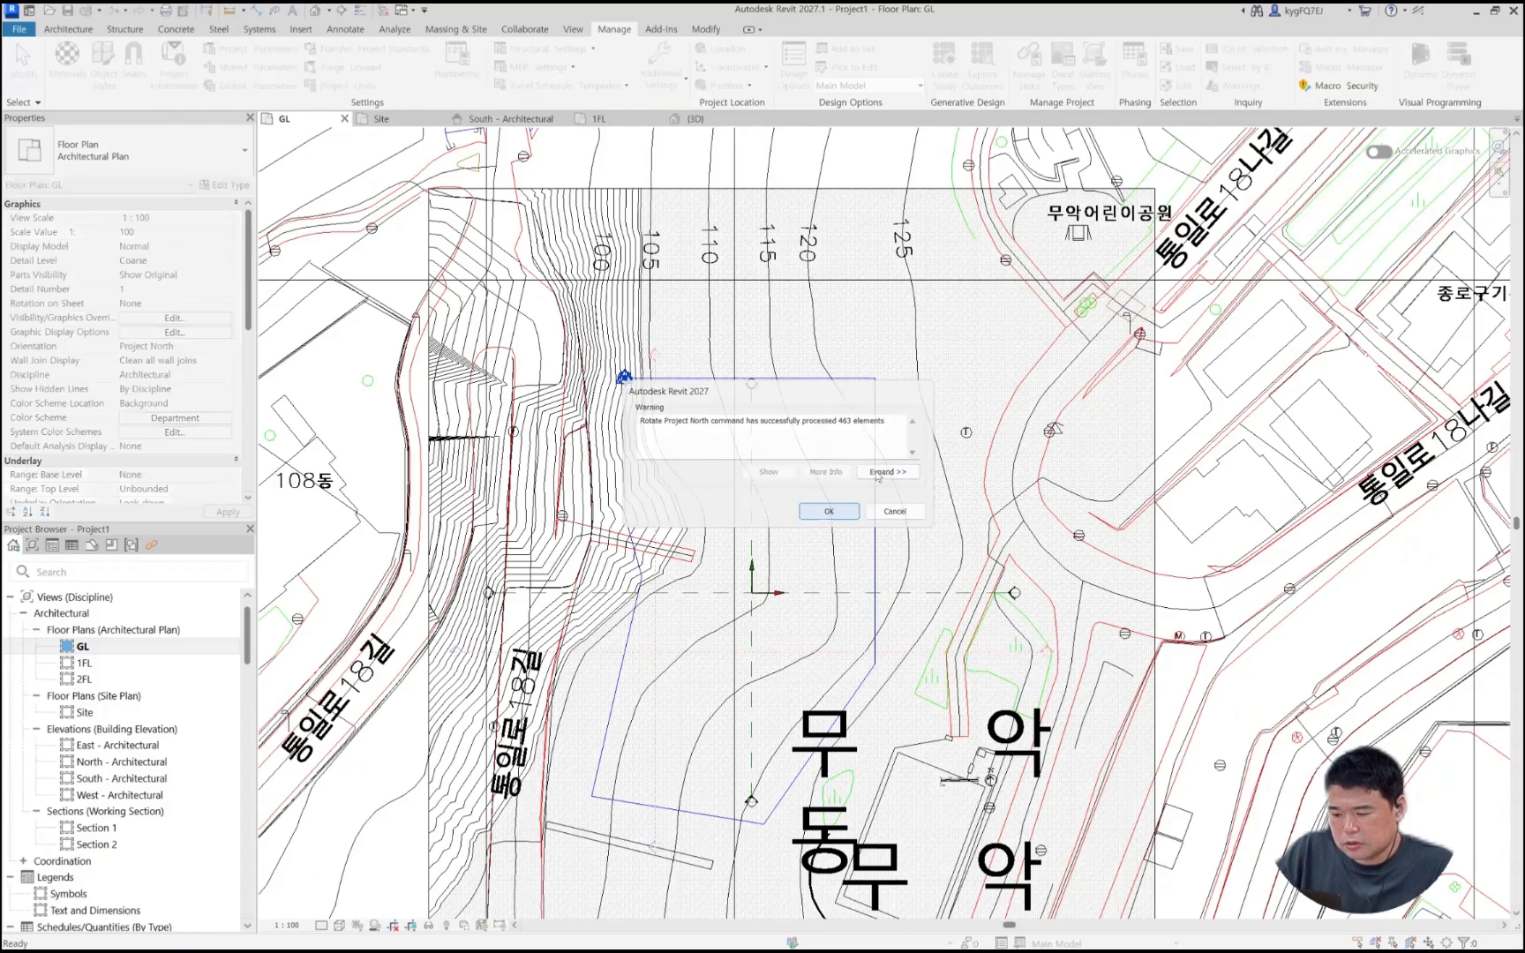
Step: Compare the GL floor plan in True North and Project North orientation and check the imported DWG around the base point
left_click(203, 346)
left_click(176, 378)
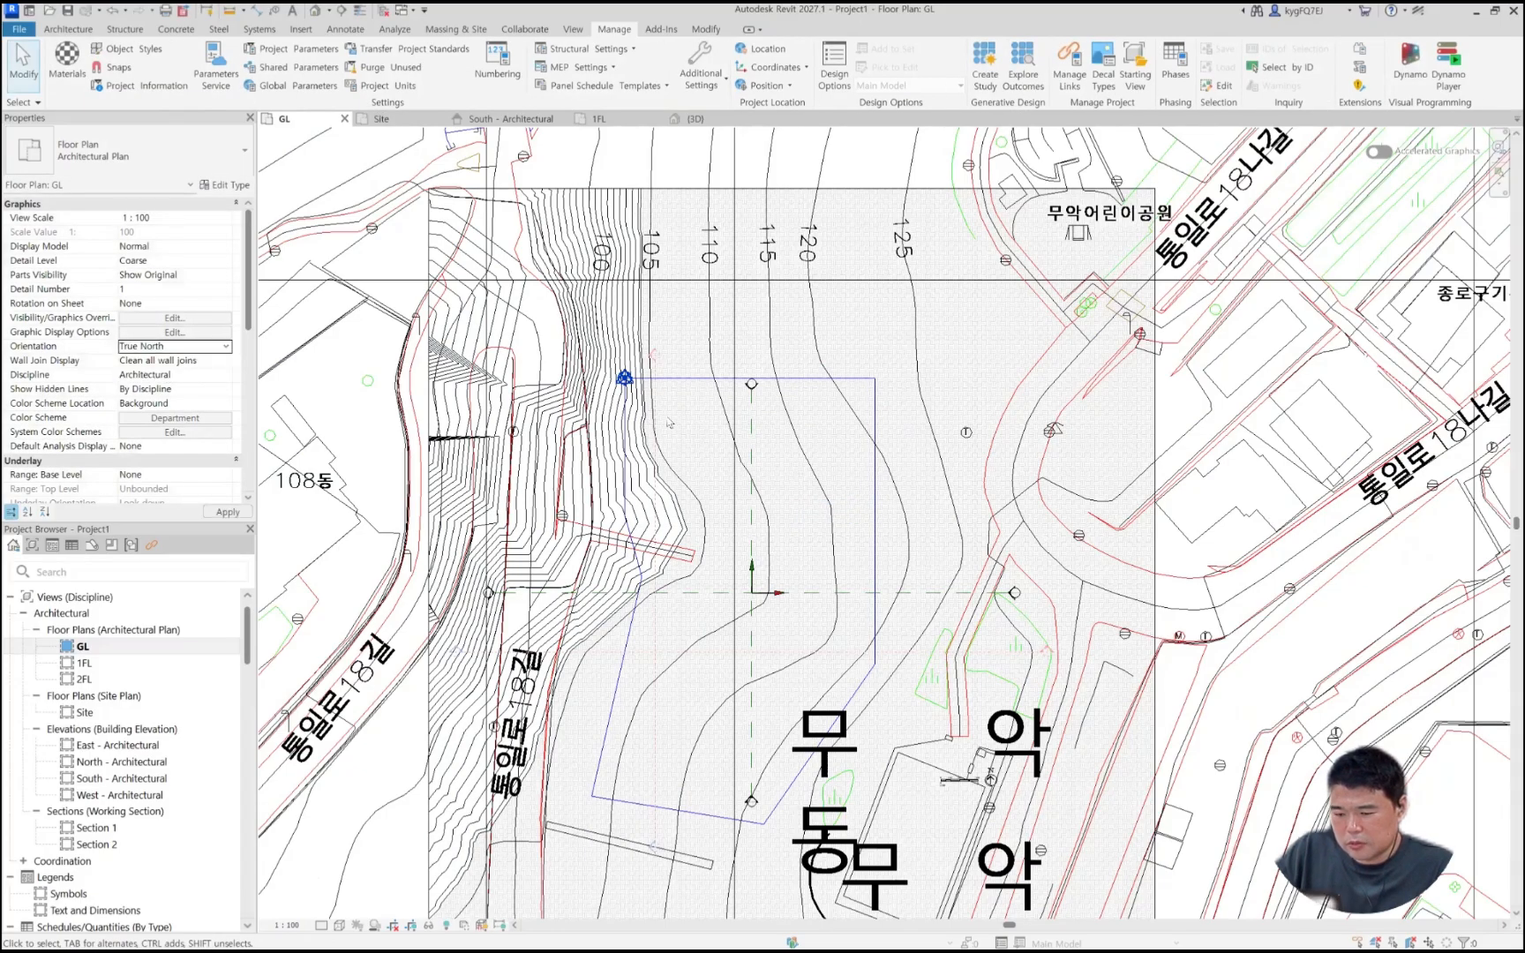
left_click(226, 346)
left_click(176, 361)
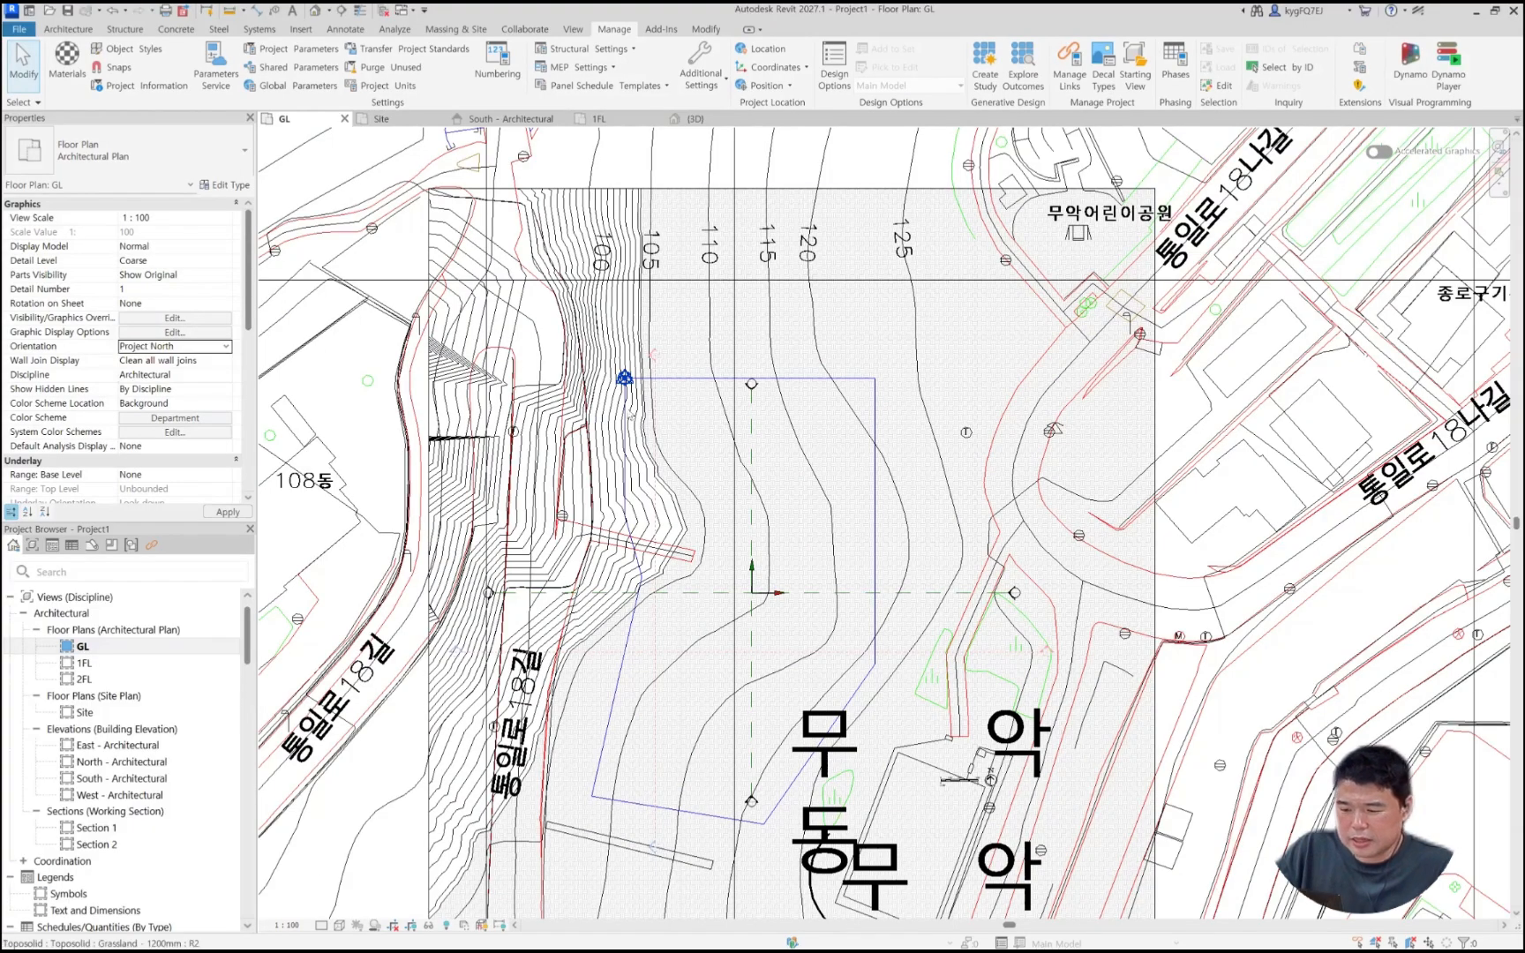
scroll(662, 381, "up", 2)
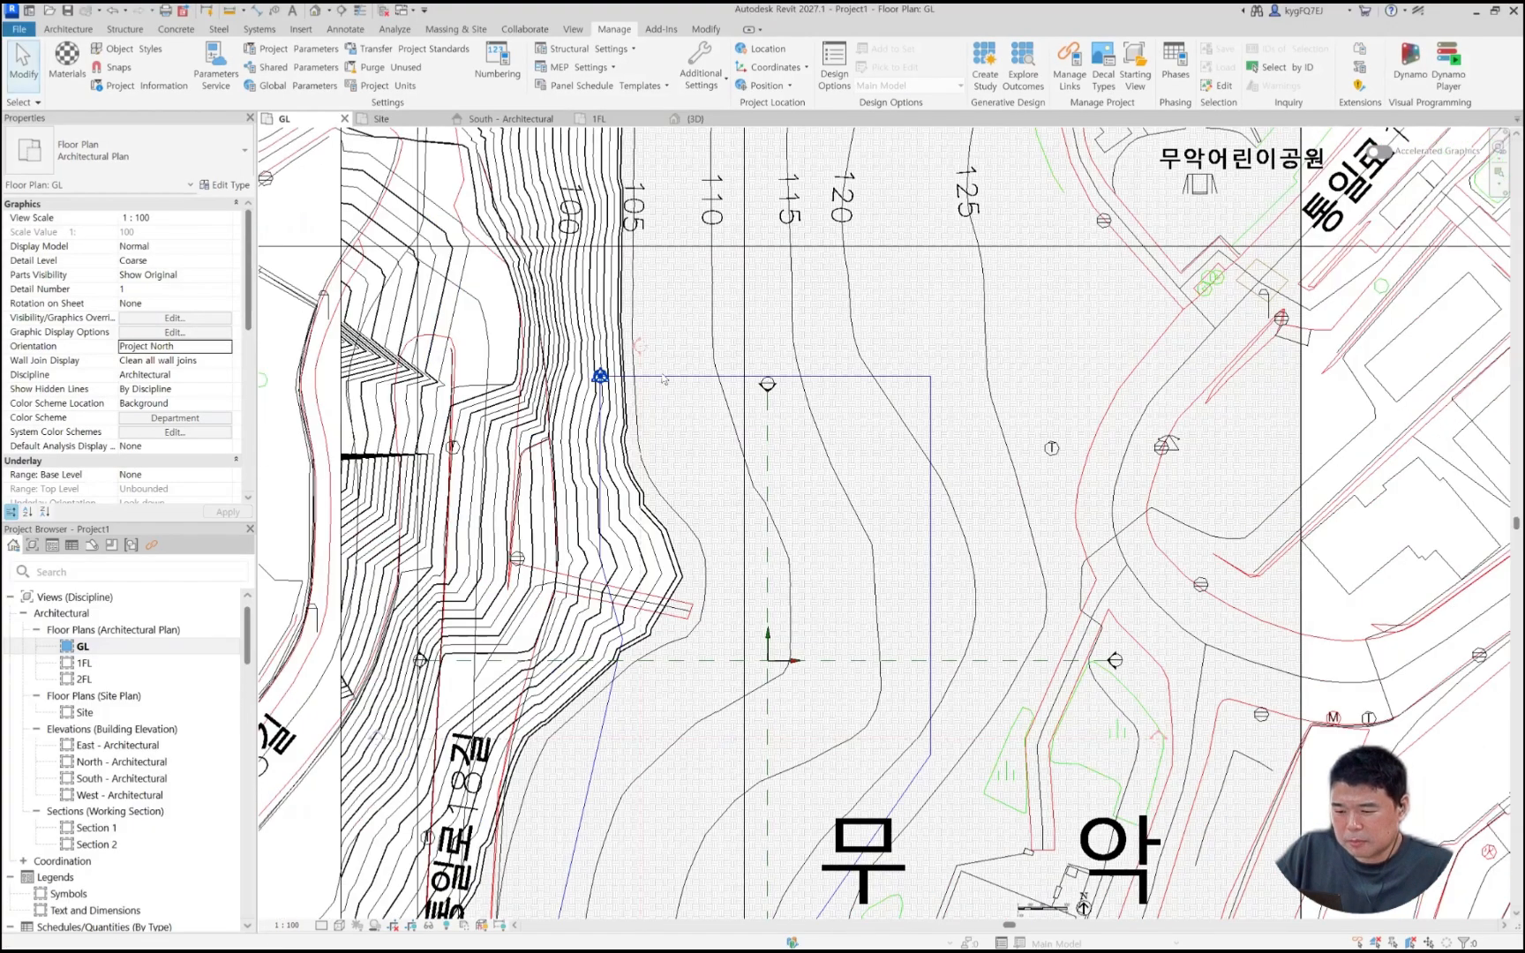
scroll(696, 388, "down", 2)
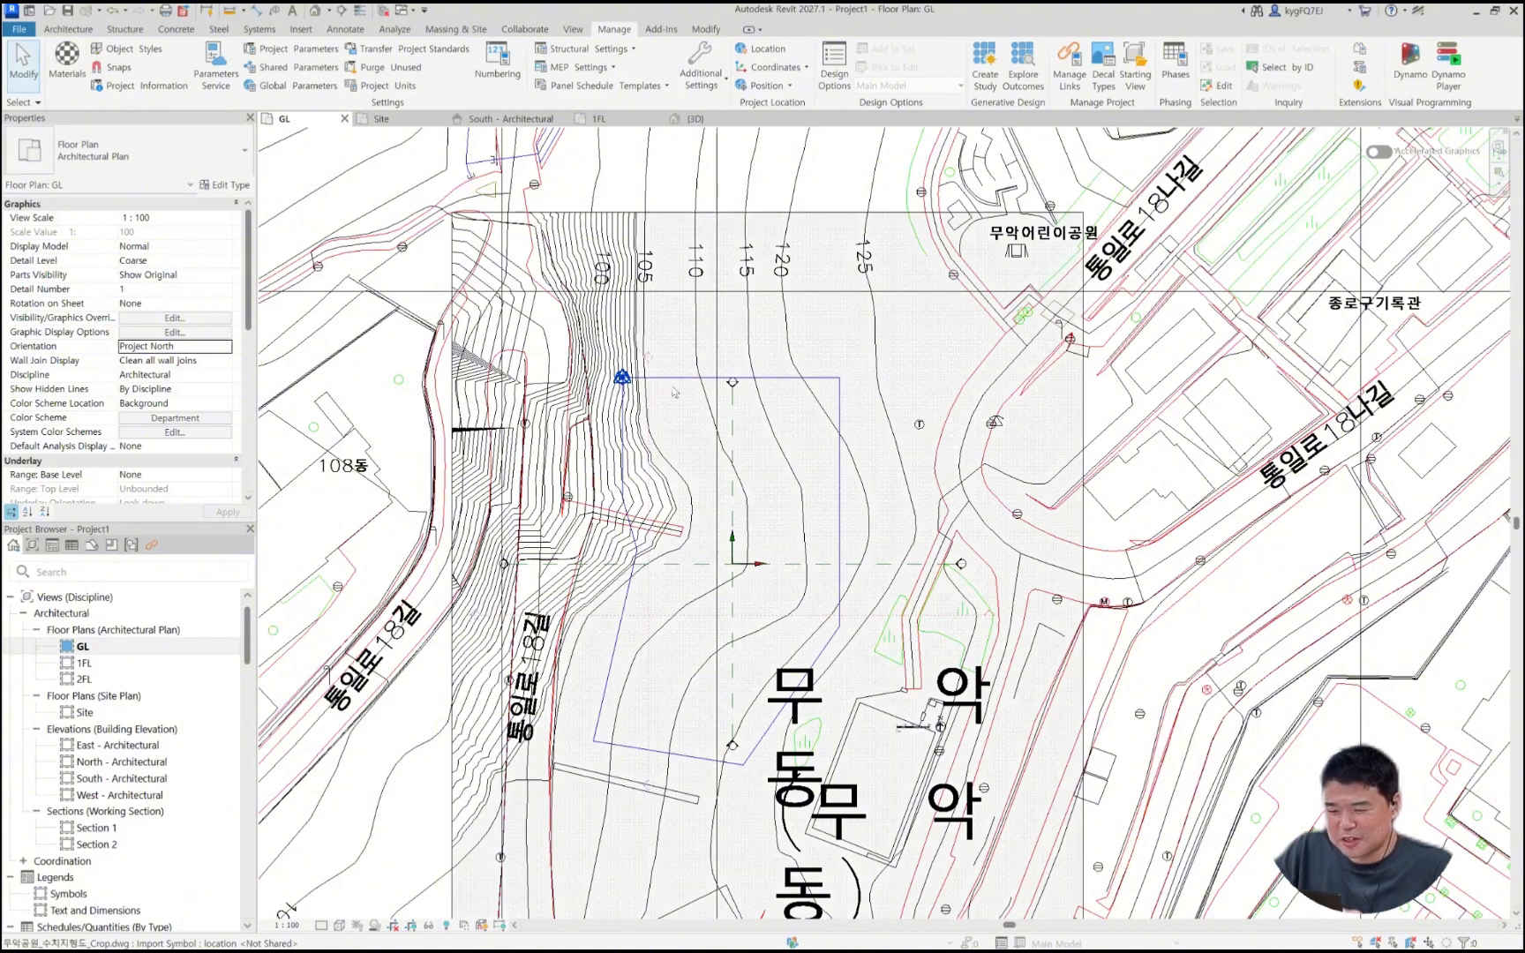
scroll(653, 367, "up", 1)
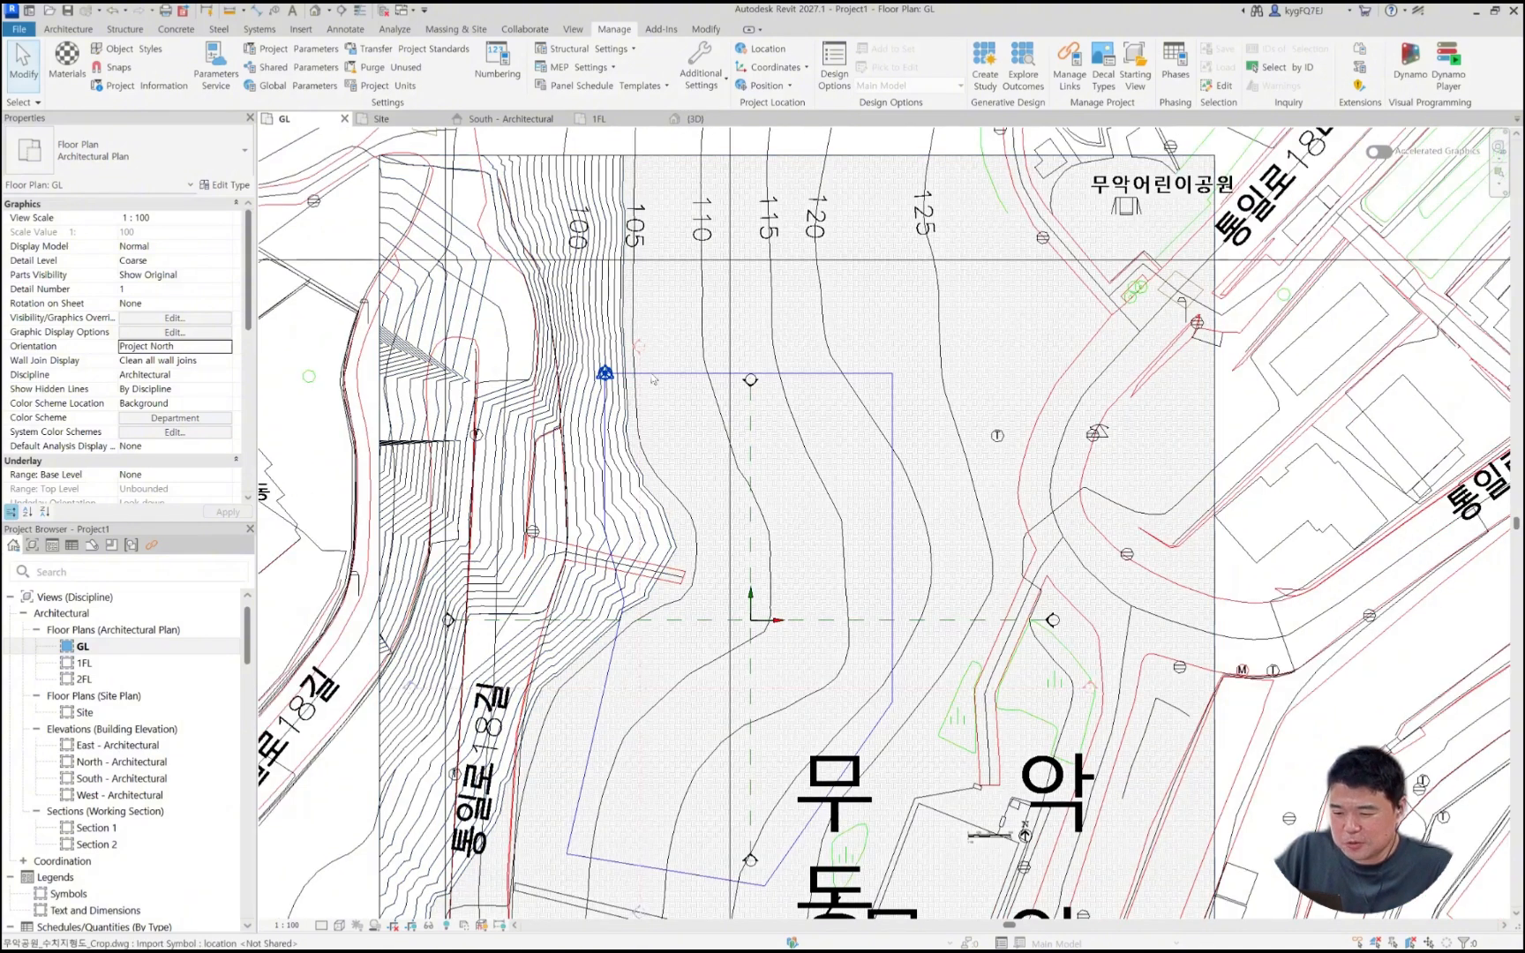
left_click(655, 380)
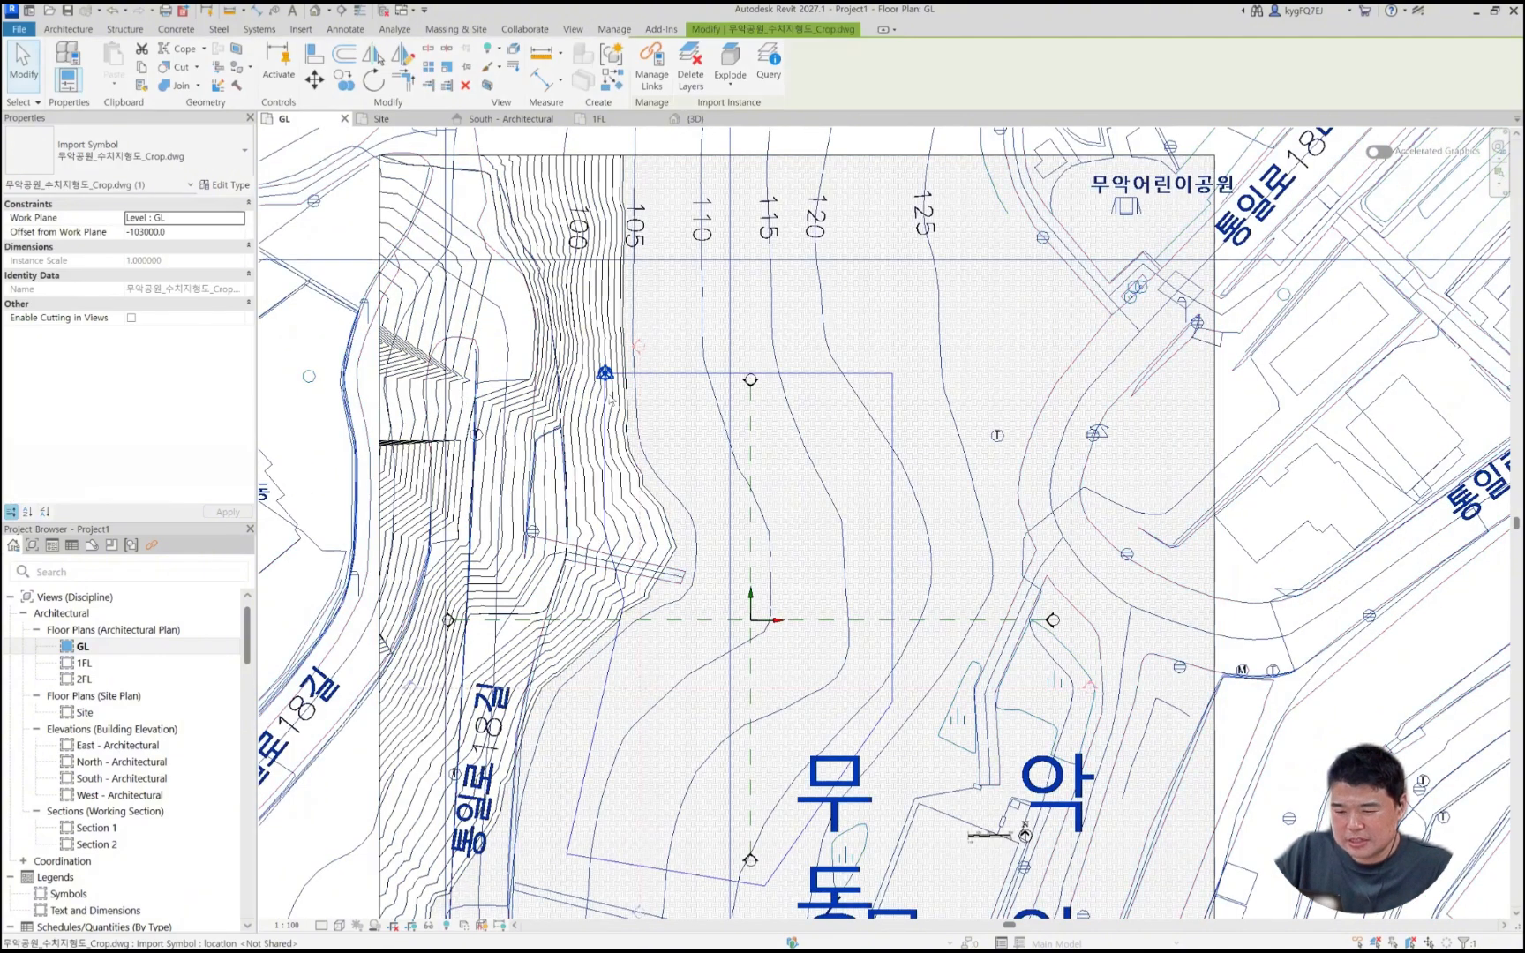
left_click(307, 394)
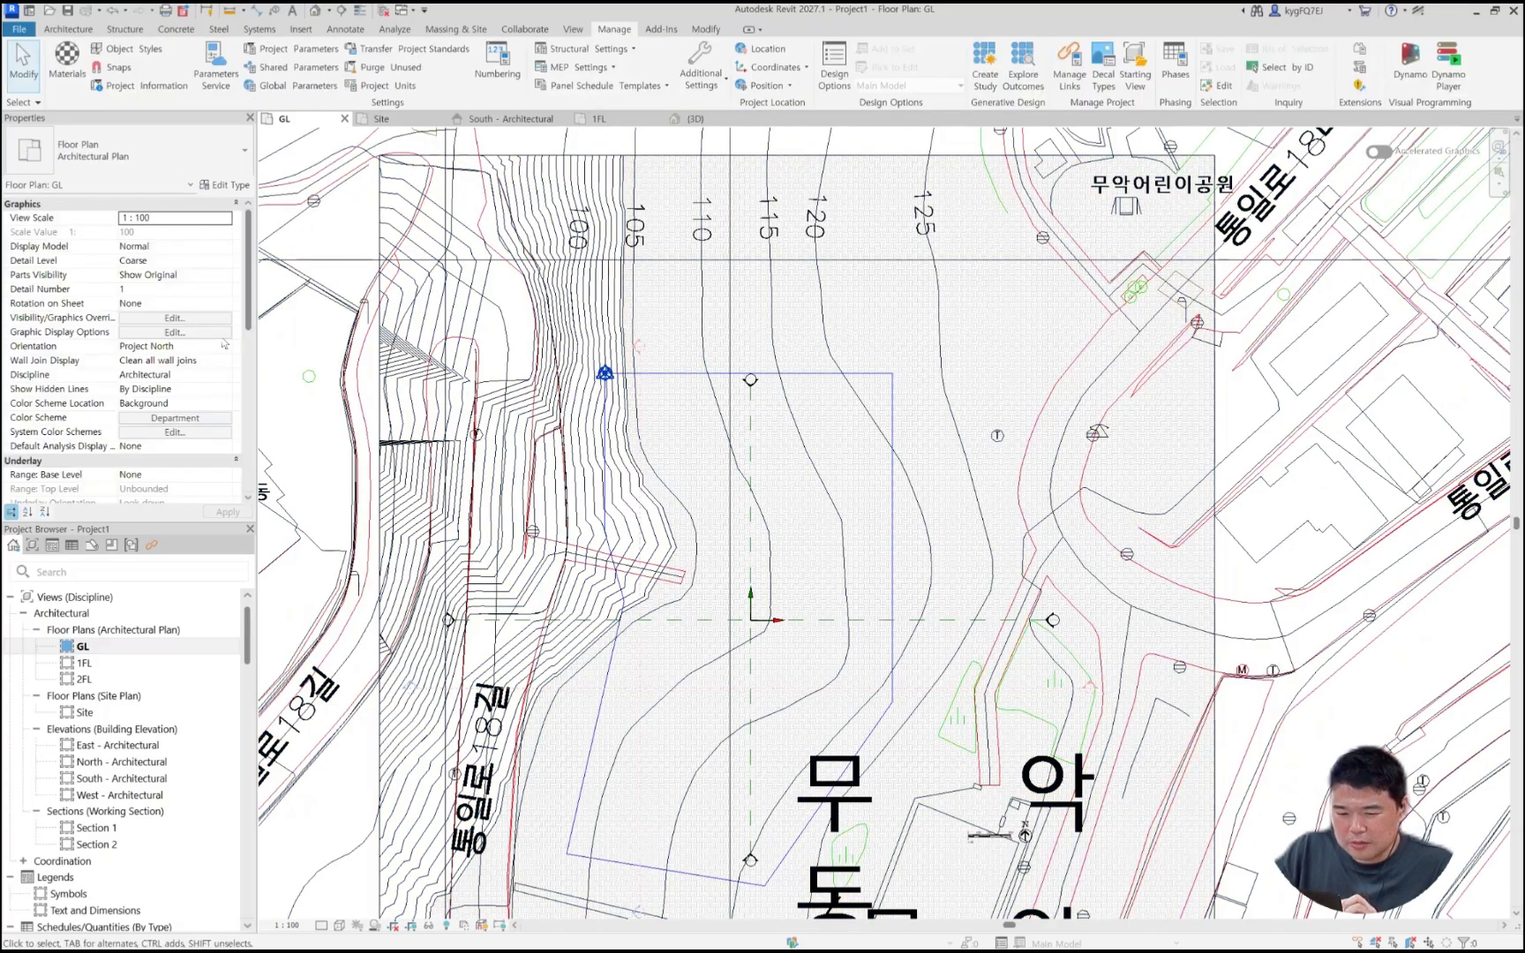
Step: Toggle the GL floor plan's orientation and try Rotate True North with the view in Project North
left_click(227, 346)
left_click(172, 360)
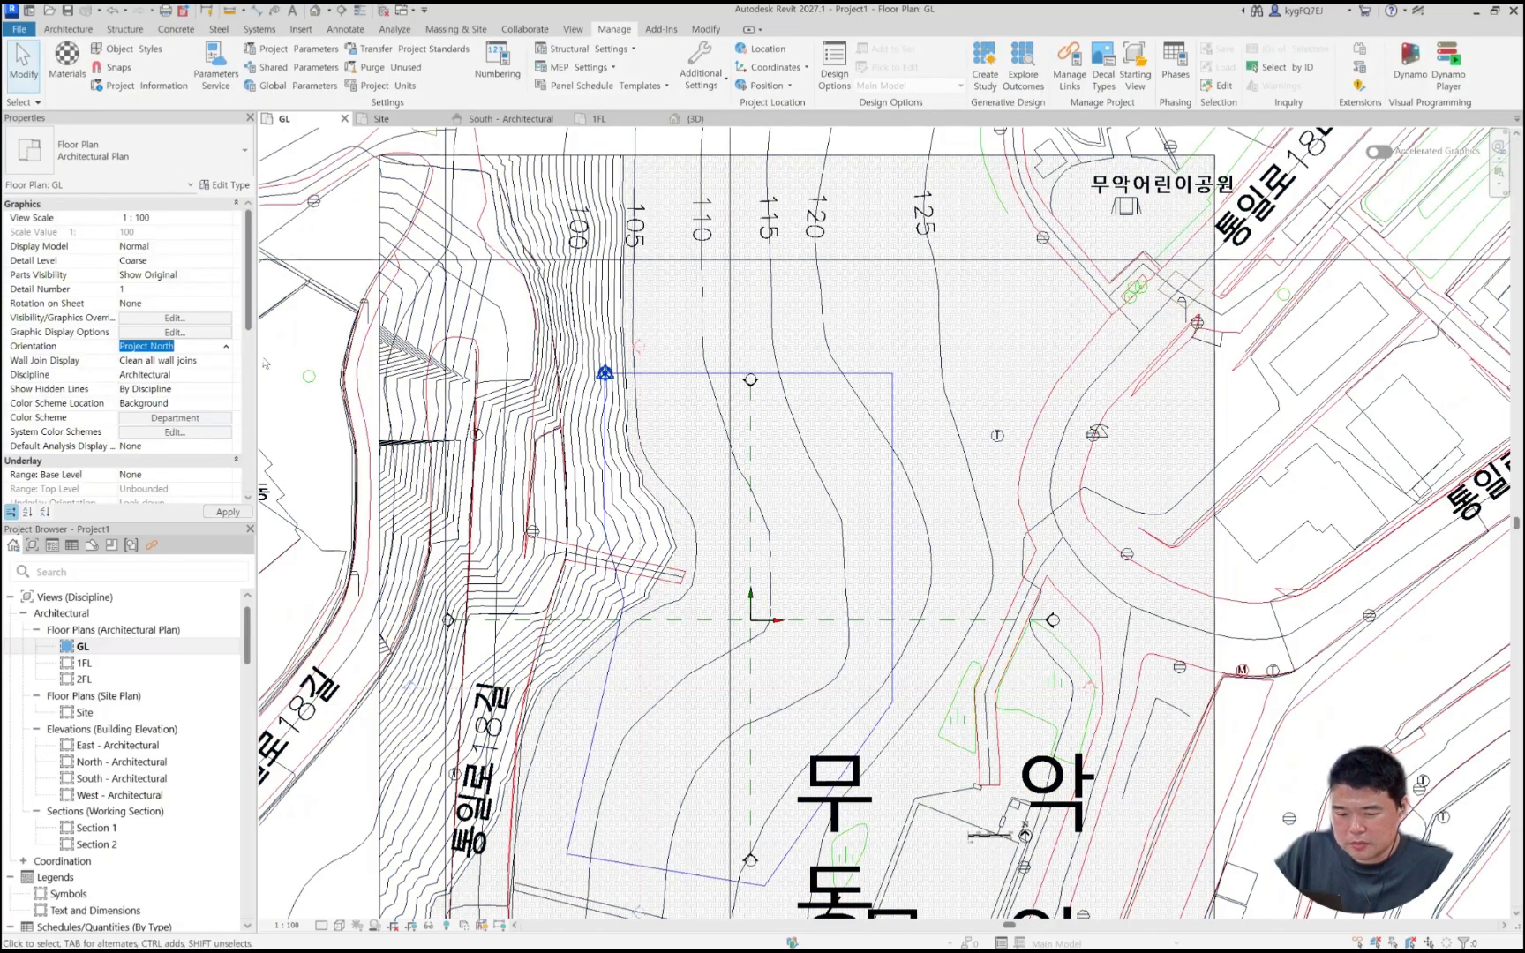
left_click(227, 346)
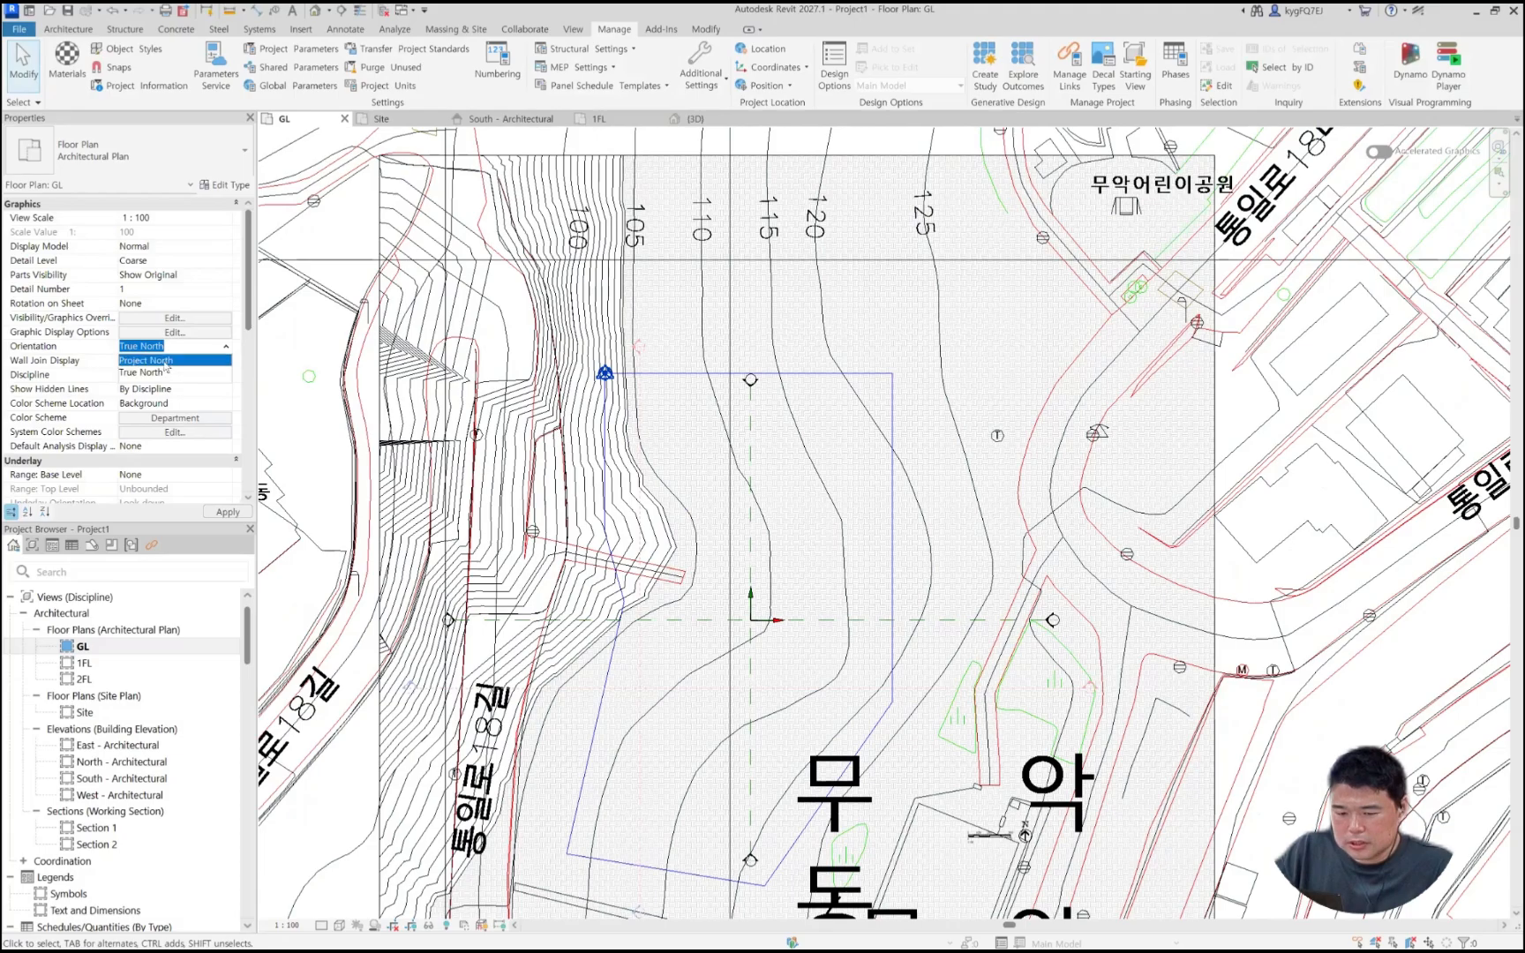
left_click(172, 374)
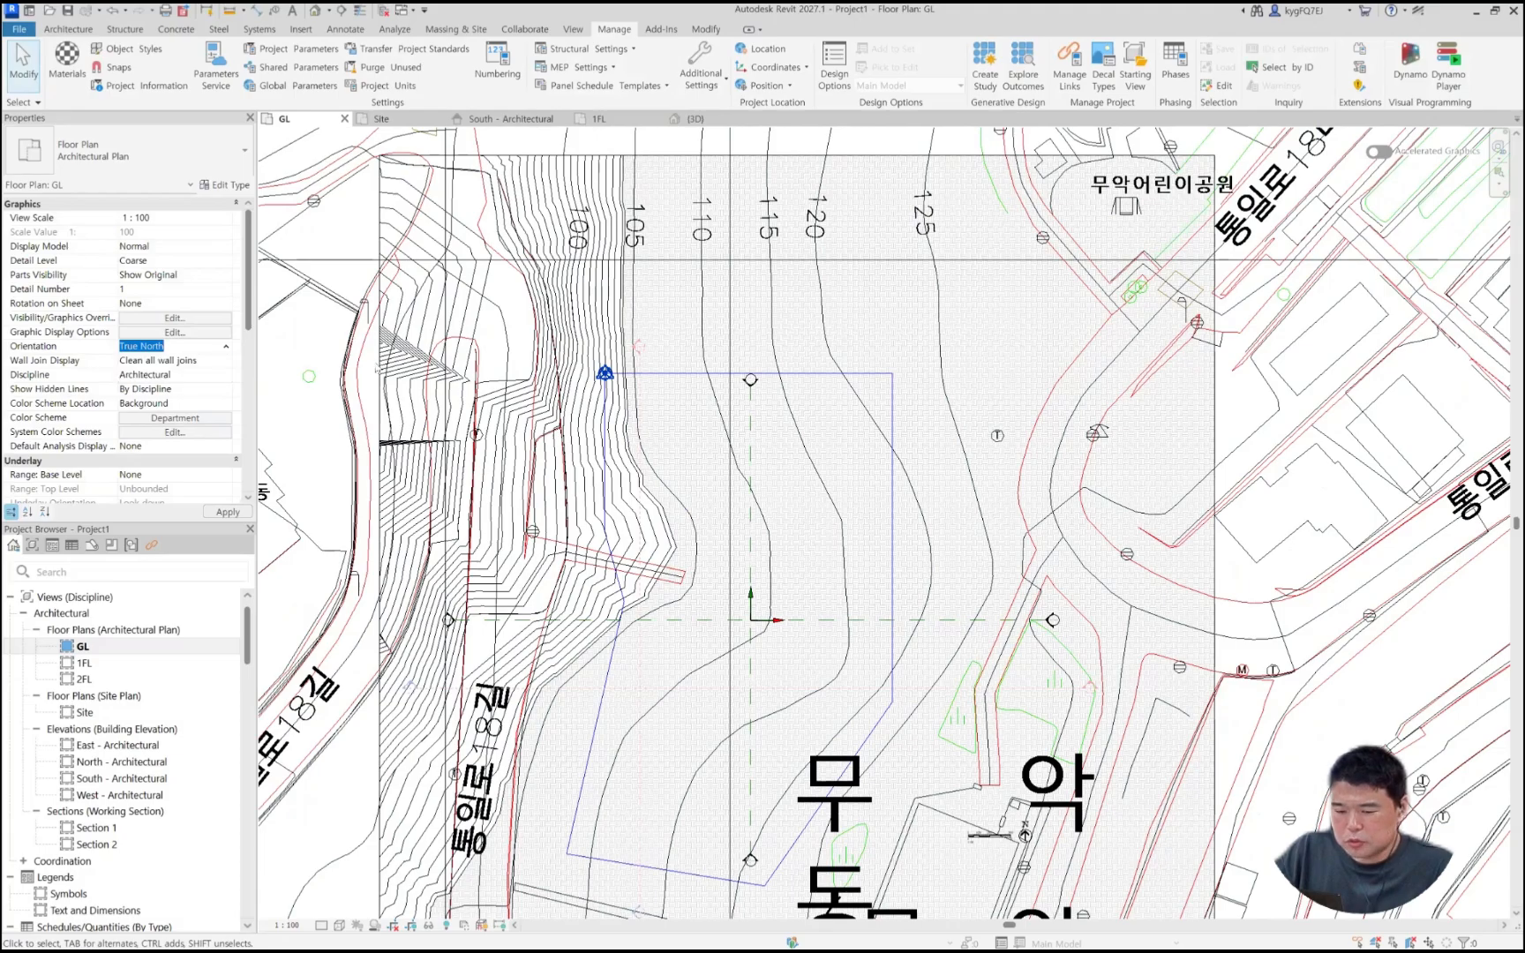
left_click(781, 86)
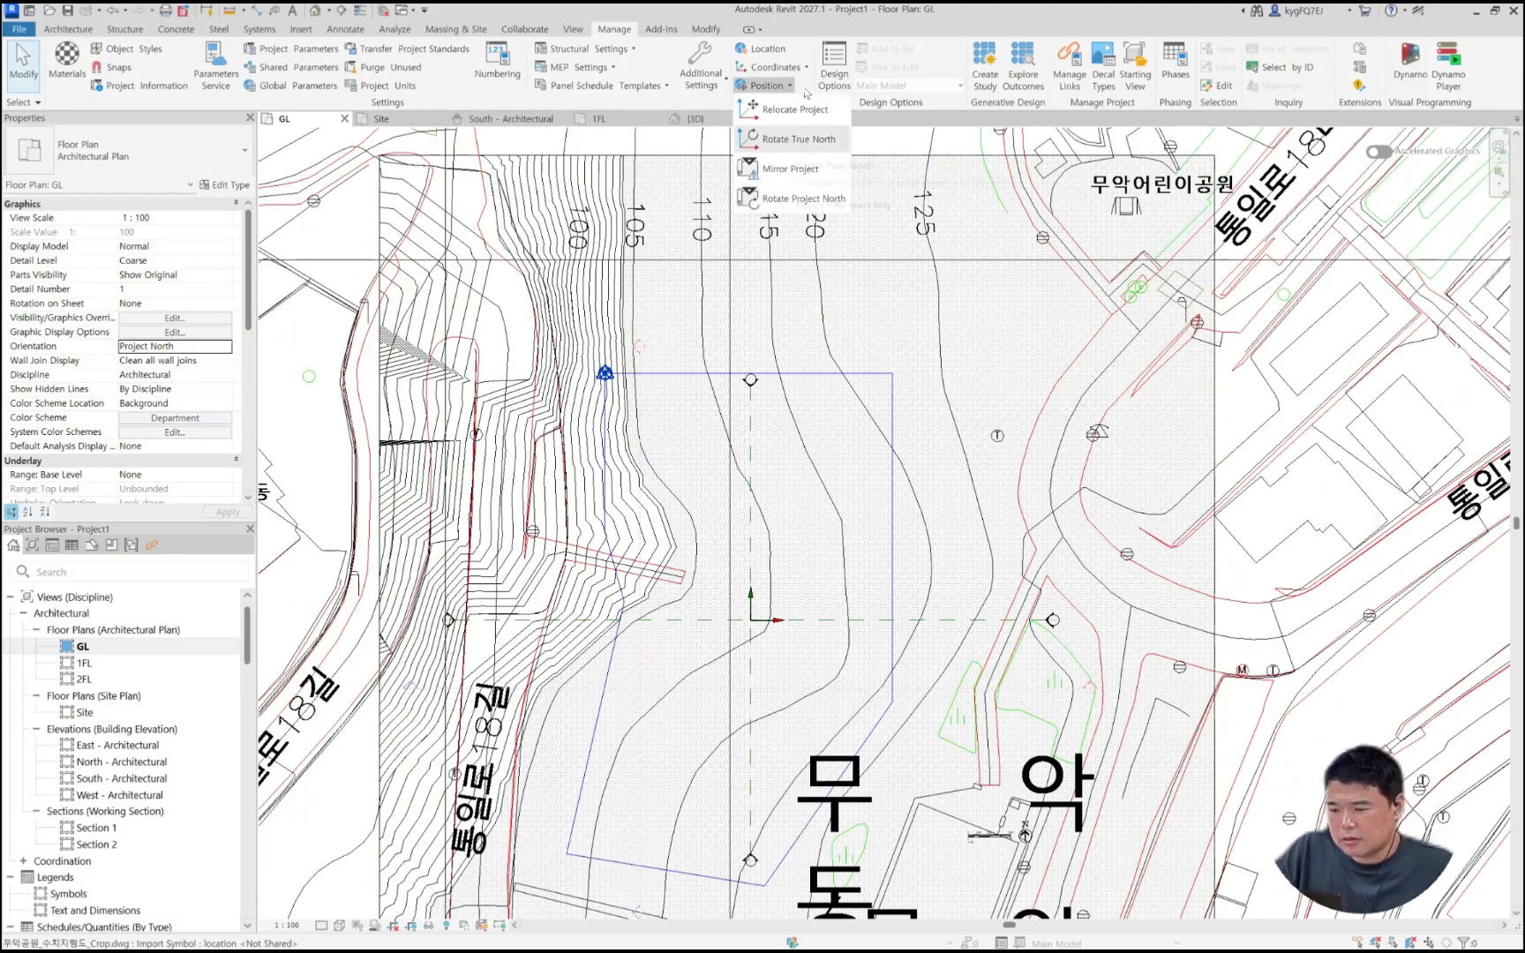
left_click(765, 143)
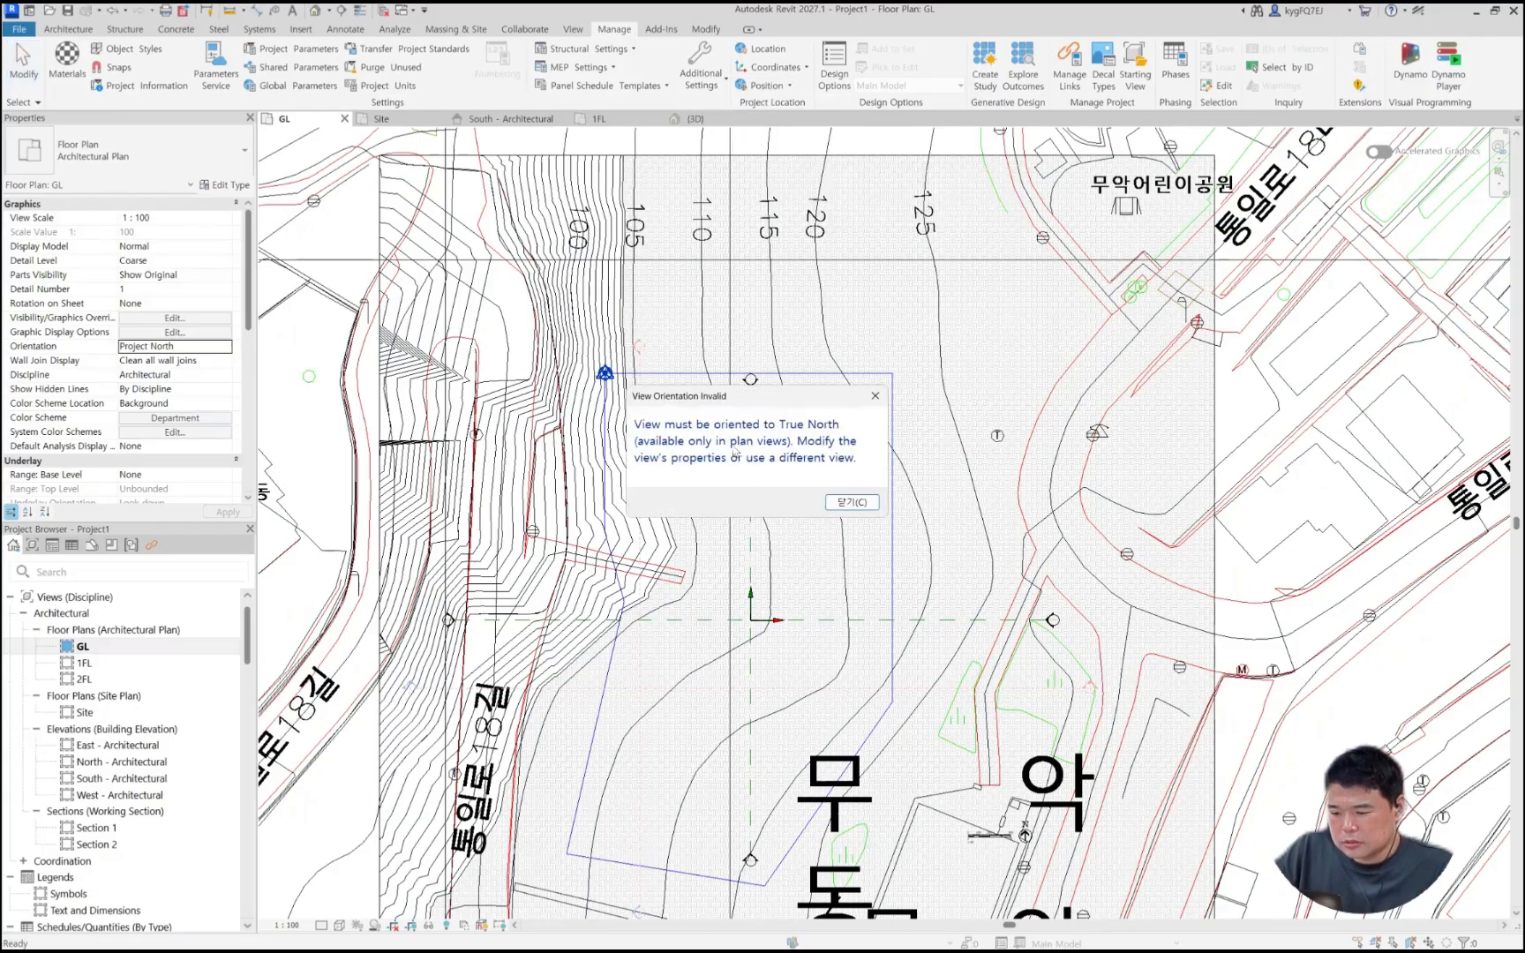
left_click(849, 504)
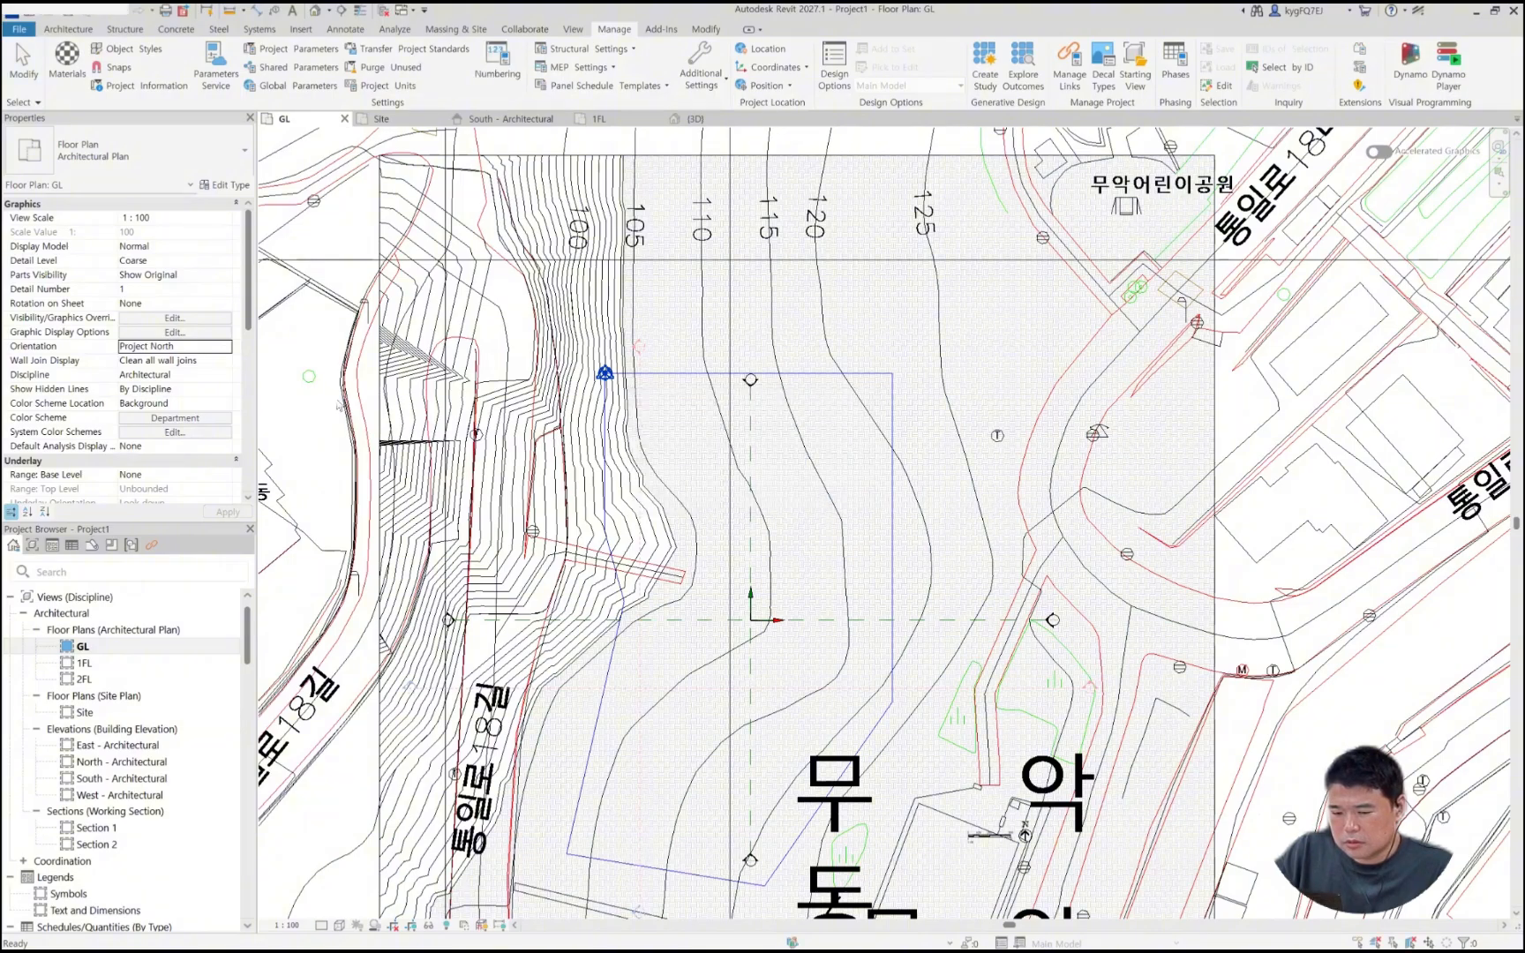
Step: Set the GL floor plan's orientation to True North and rotate True North by 90° from the boundary's horizontal edge
left_click(227, 347)
left_click(140, 373)
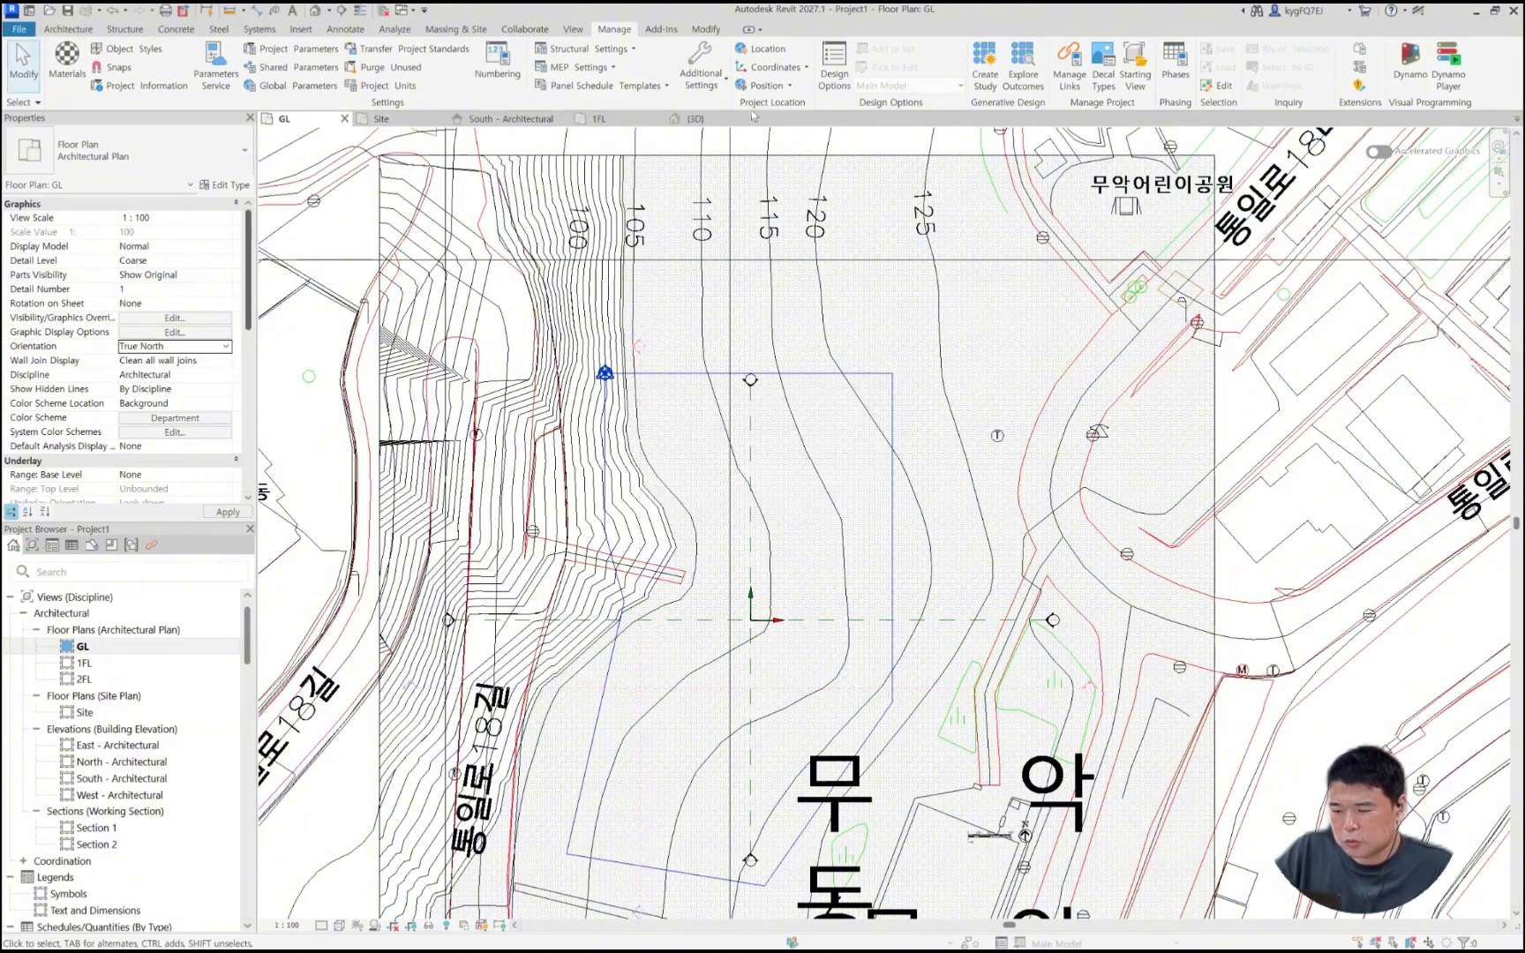
left_click(766, 86)
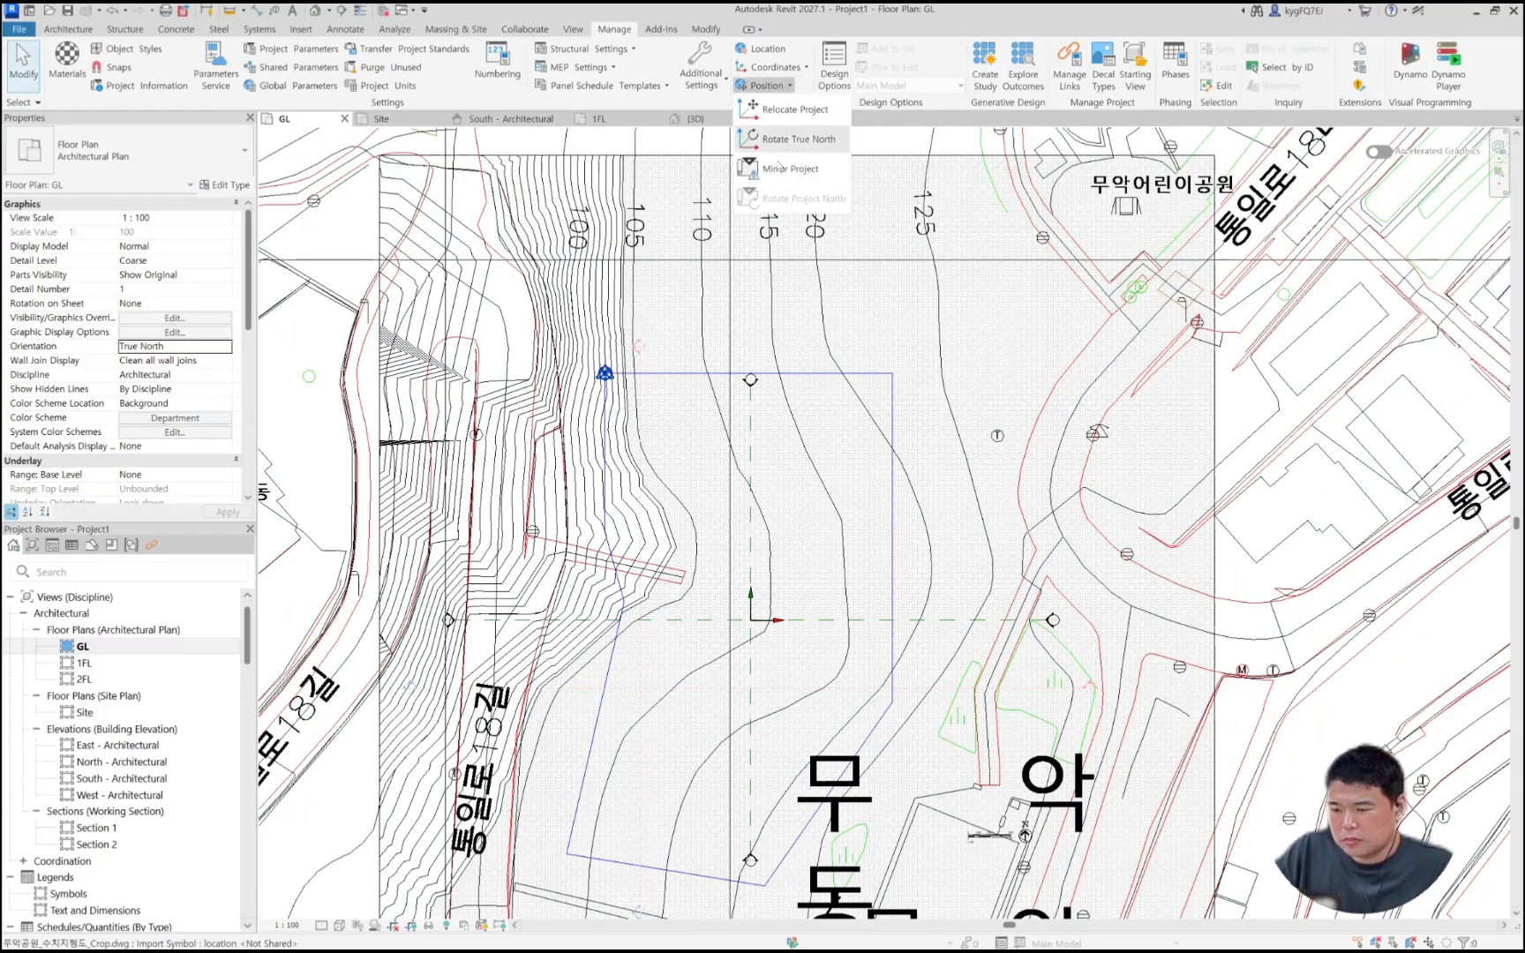
left_click(794, 138)
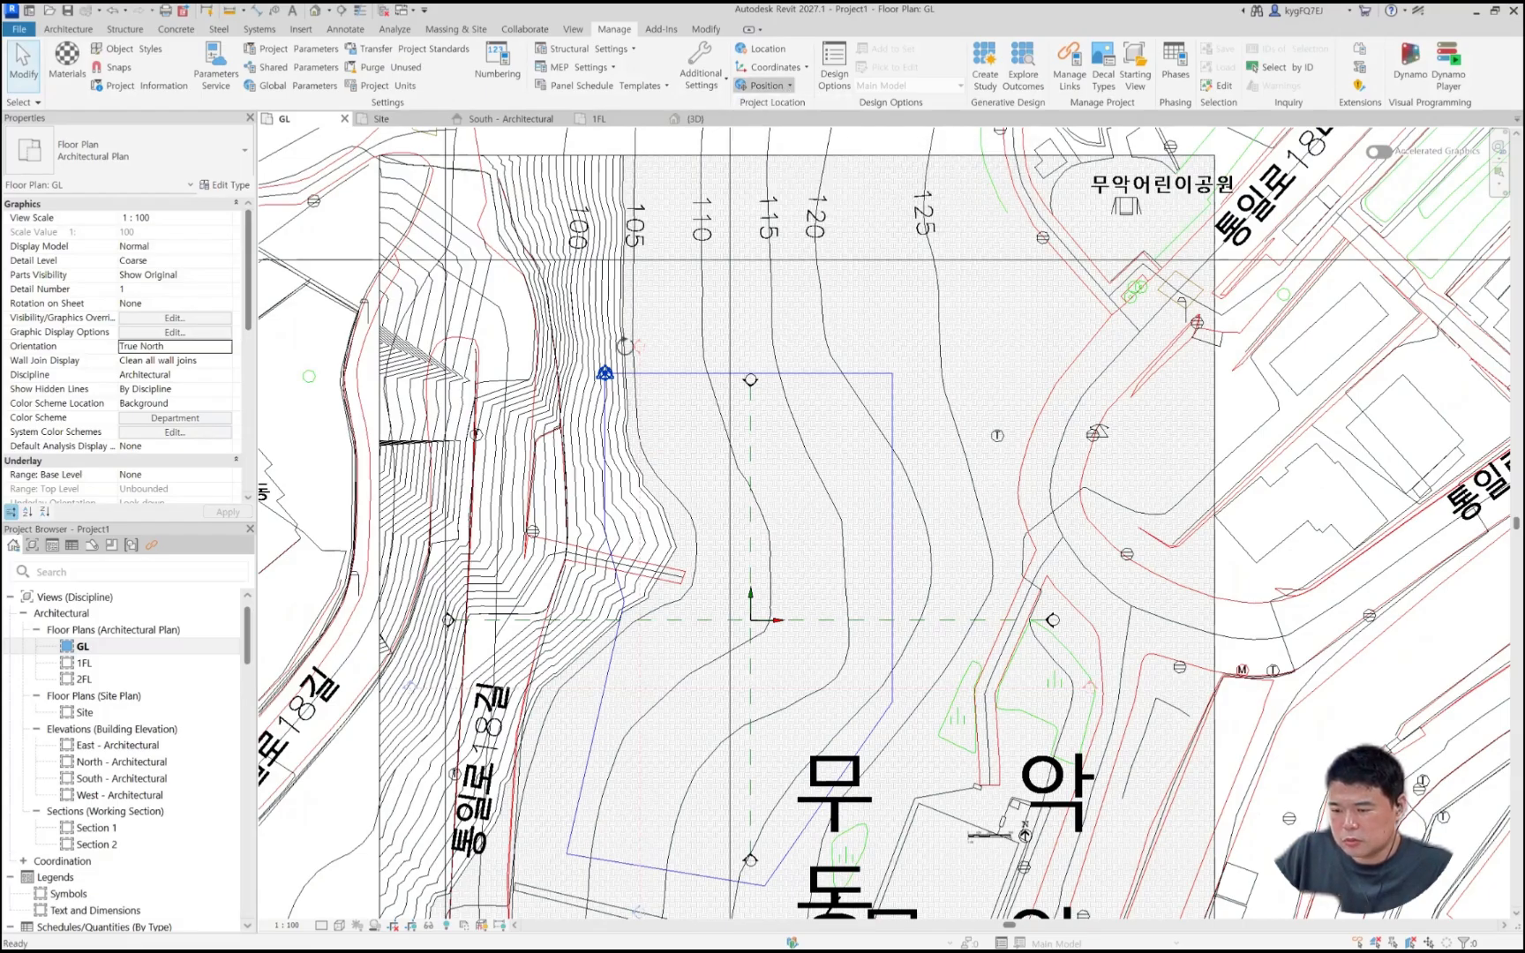
left_click(688, 374)
left_click(606, 225)
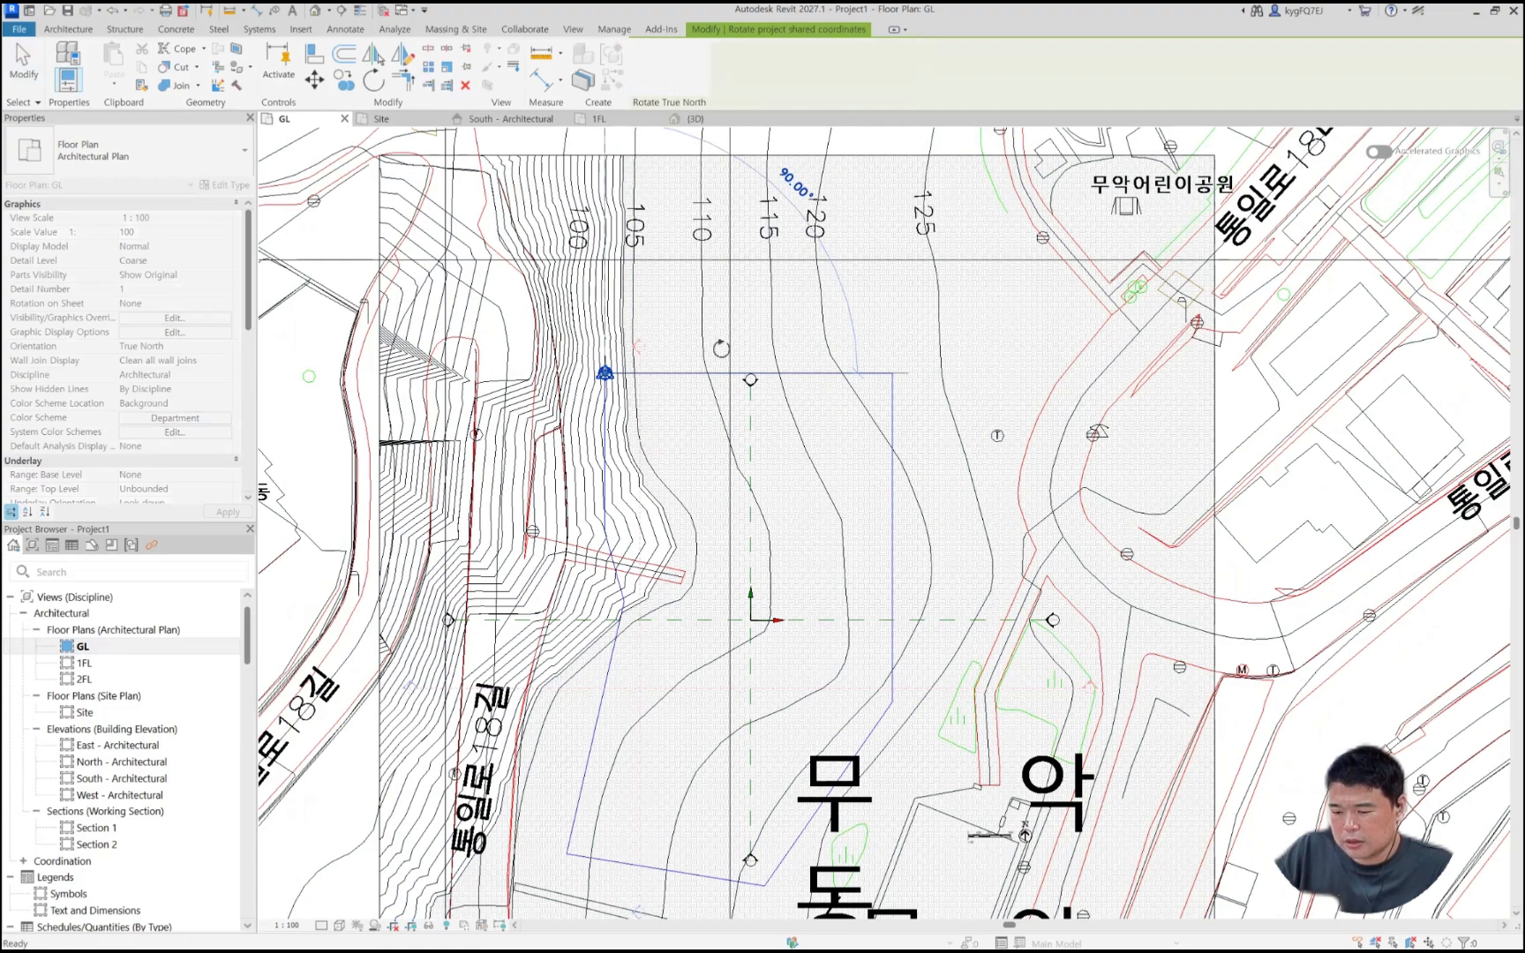
middle_click_drag(657, 417, 600, 537)
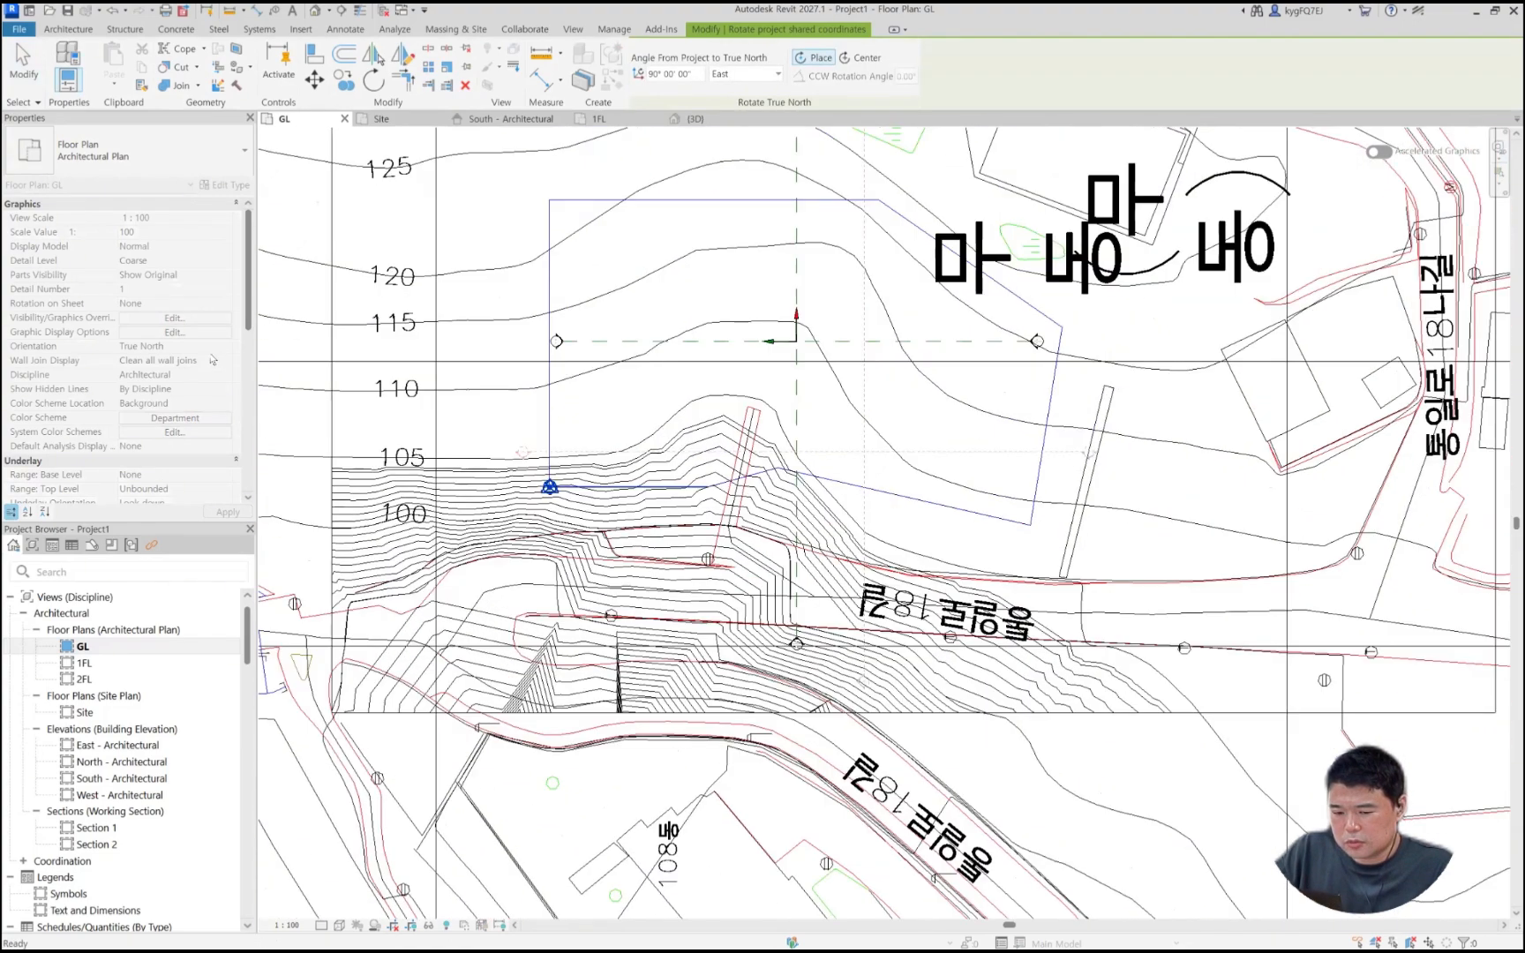
Step: Return the GL floor plan's orientation to Project North and look over the site boundary
key("Escape")
left_click(224, 347)
left_click(190, 346)
left_click(189, 367)
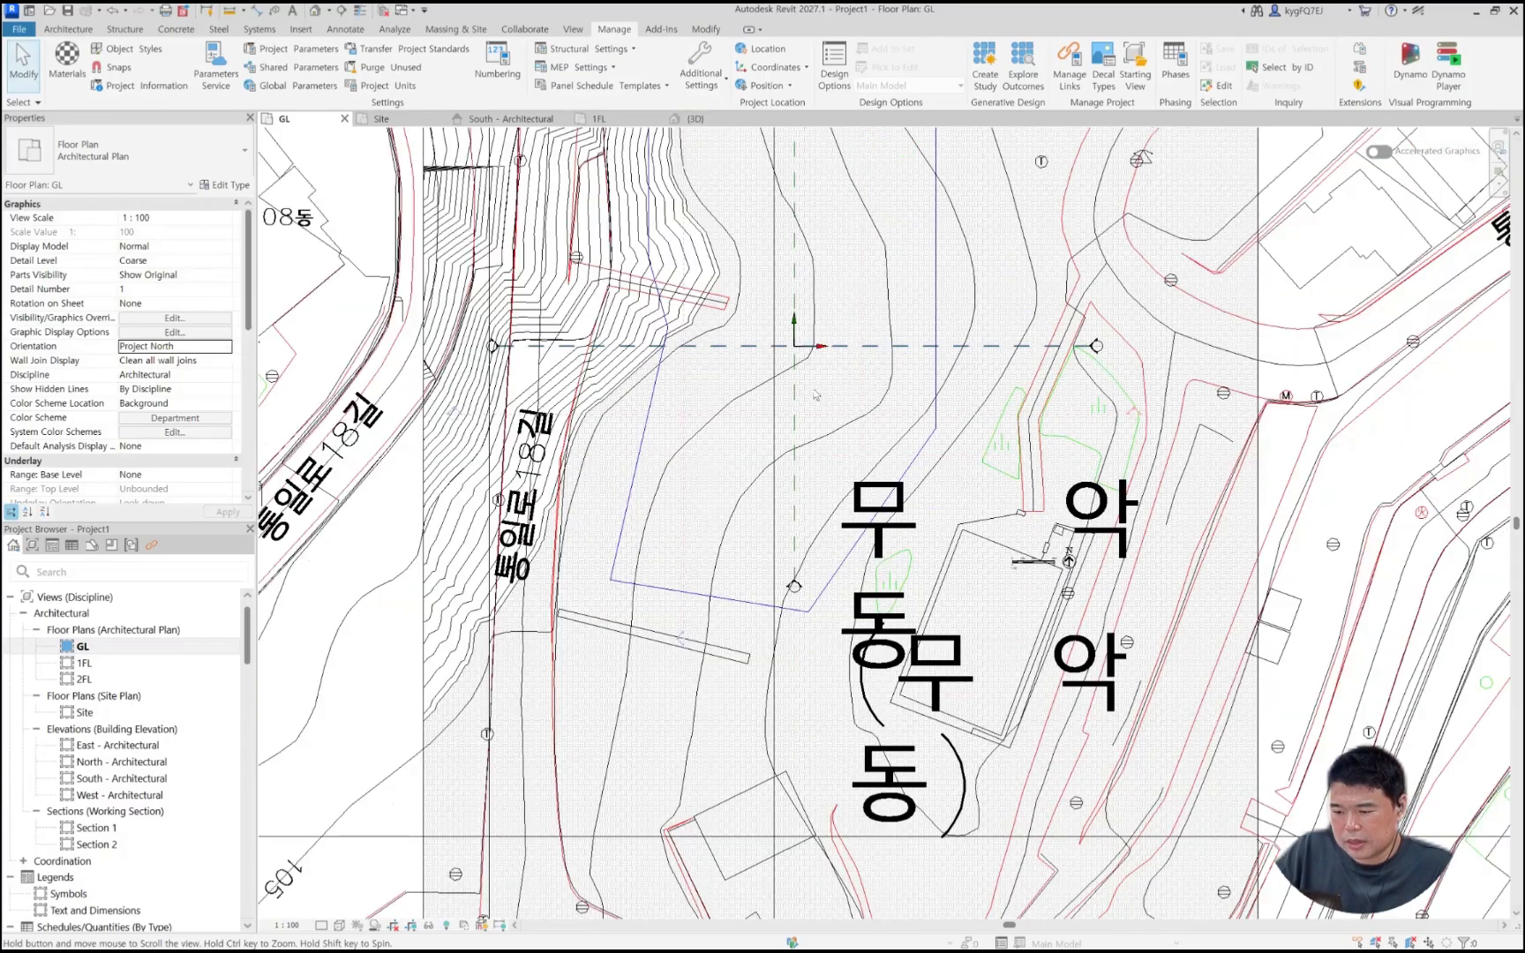
middle_click_drag(815, 395, 818, 483)
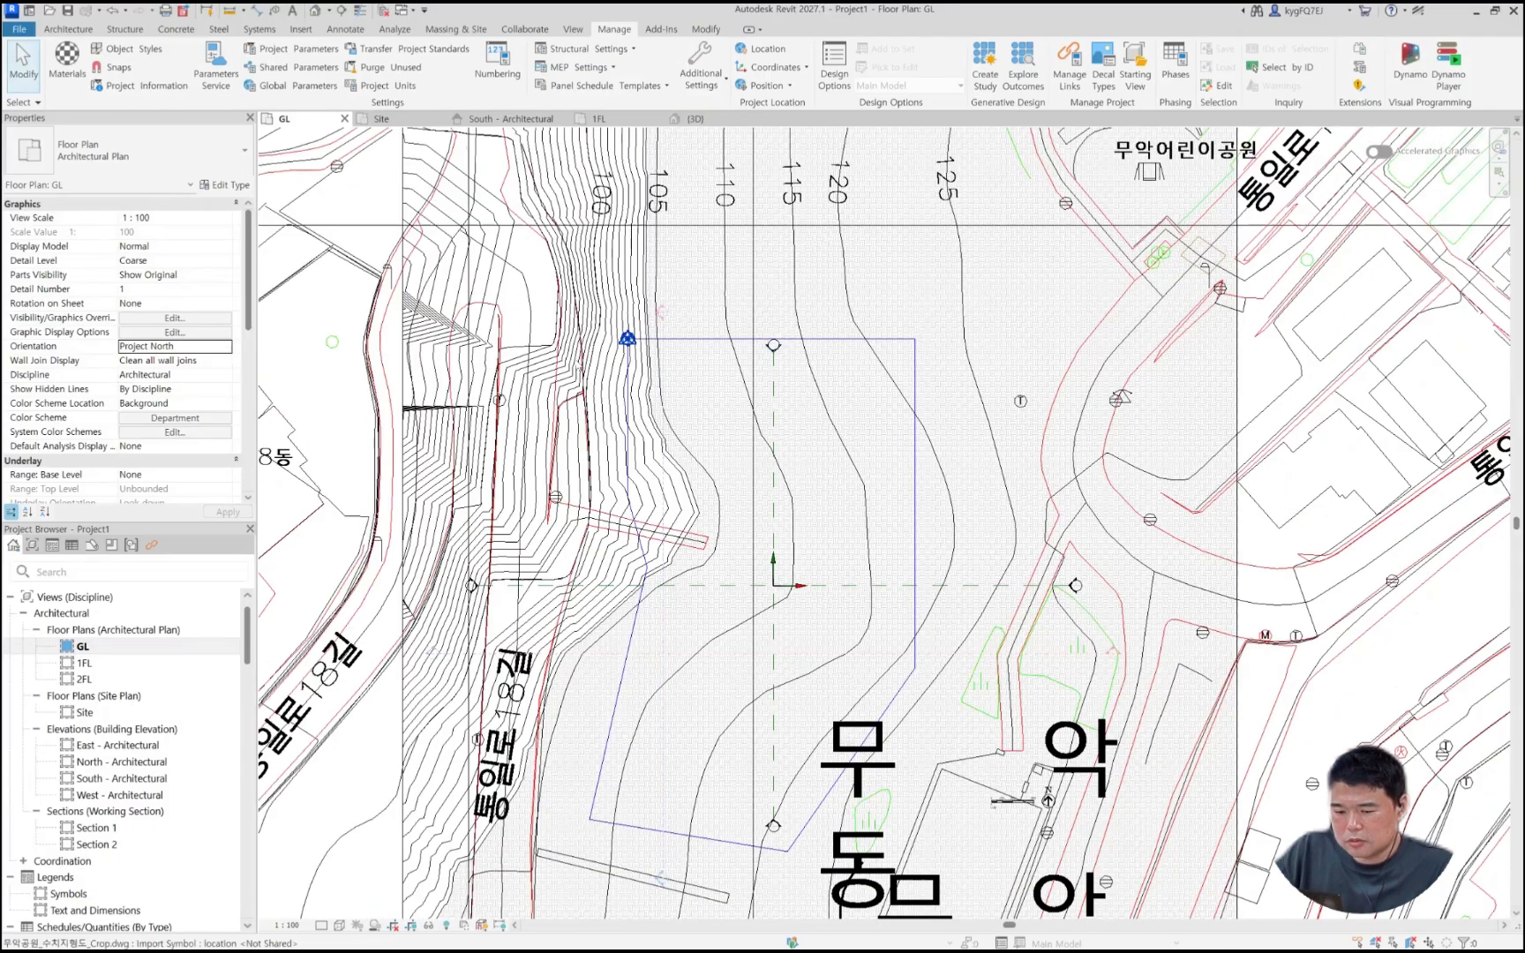
Step: Try Rotate Project North by aligning a selected line beside the site boundary and check the rotated plan
left_click(766, 86)
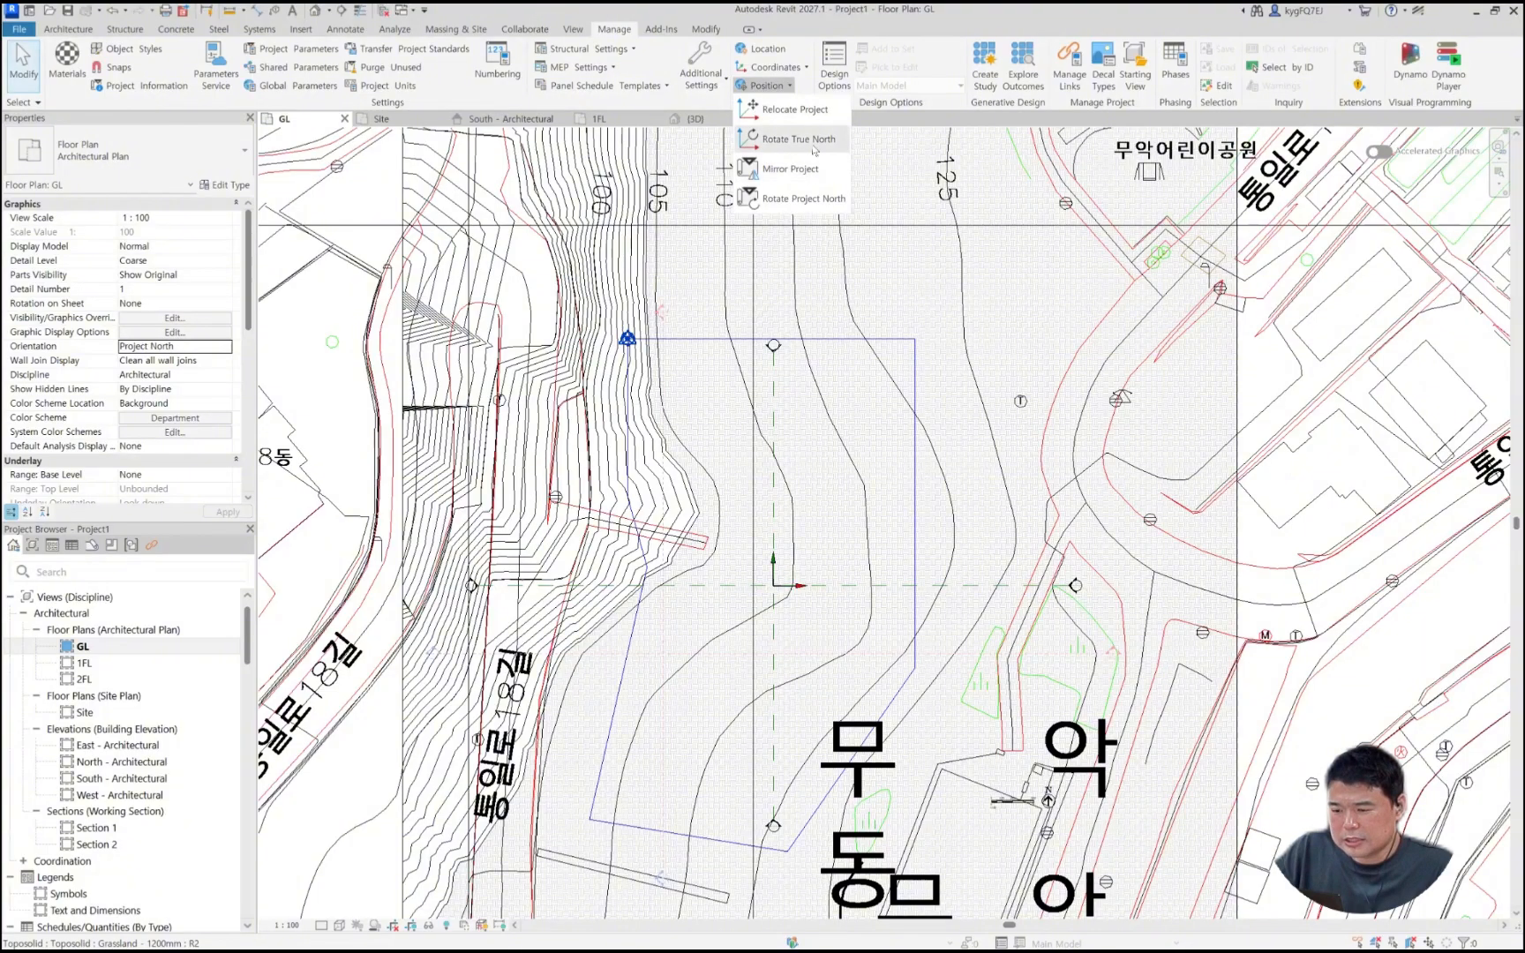
left_click(798, 203)
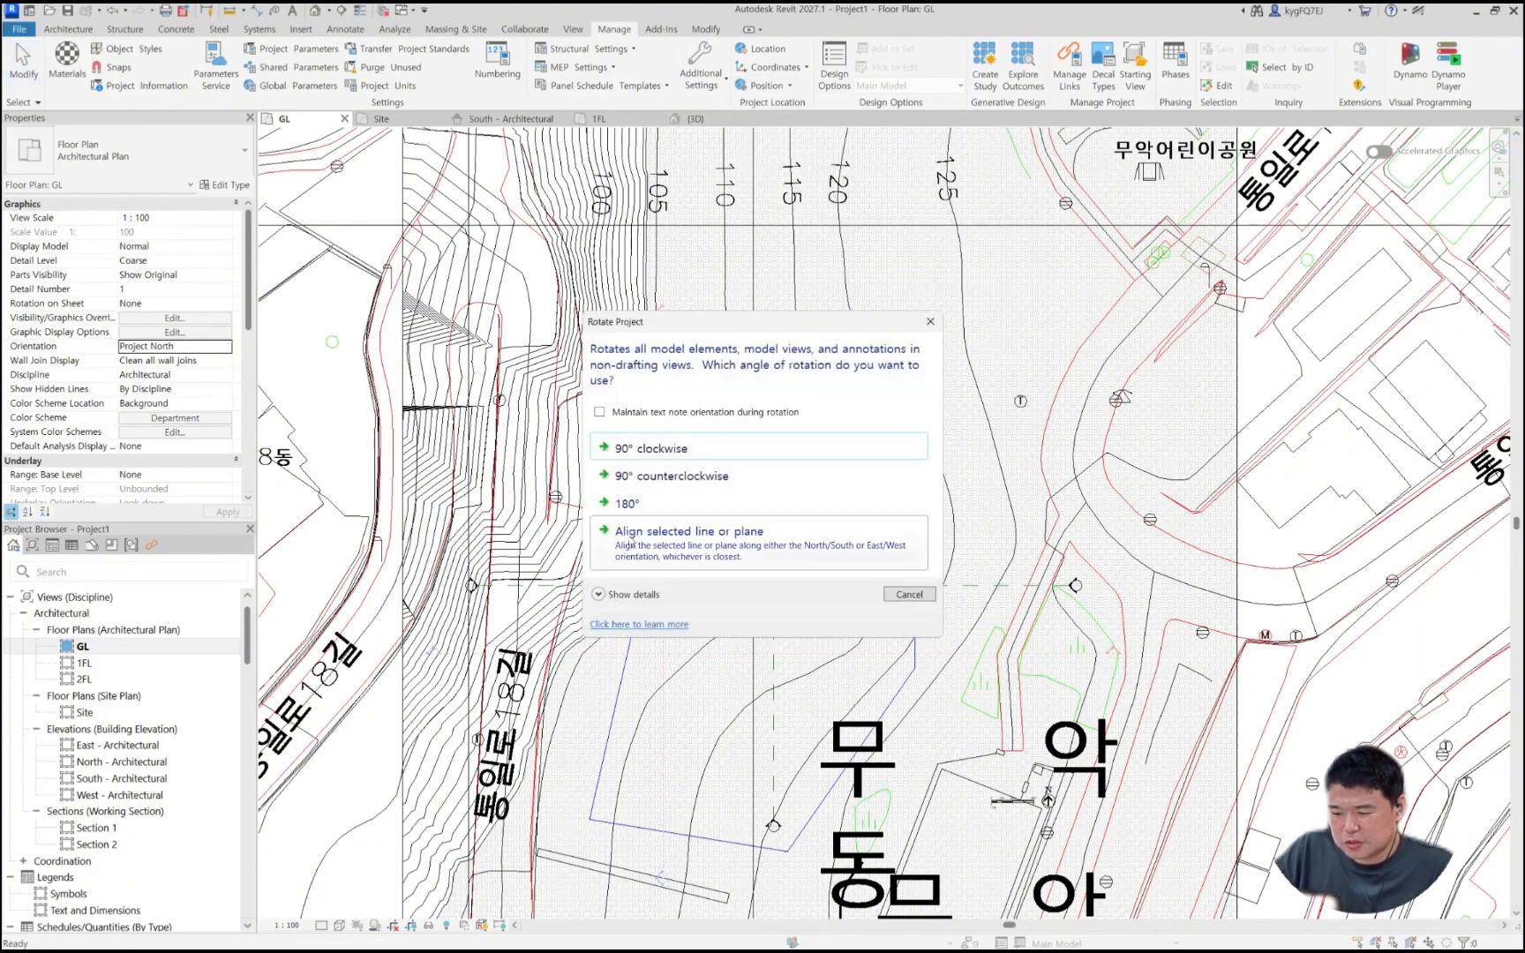
left_click(630, 544)
left_click(640, 572)
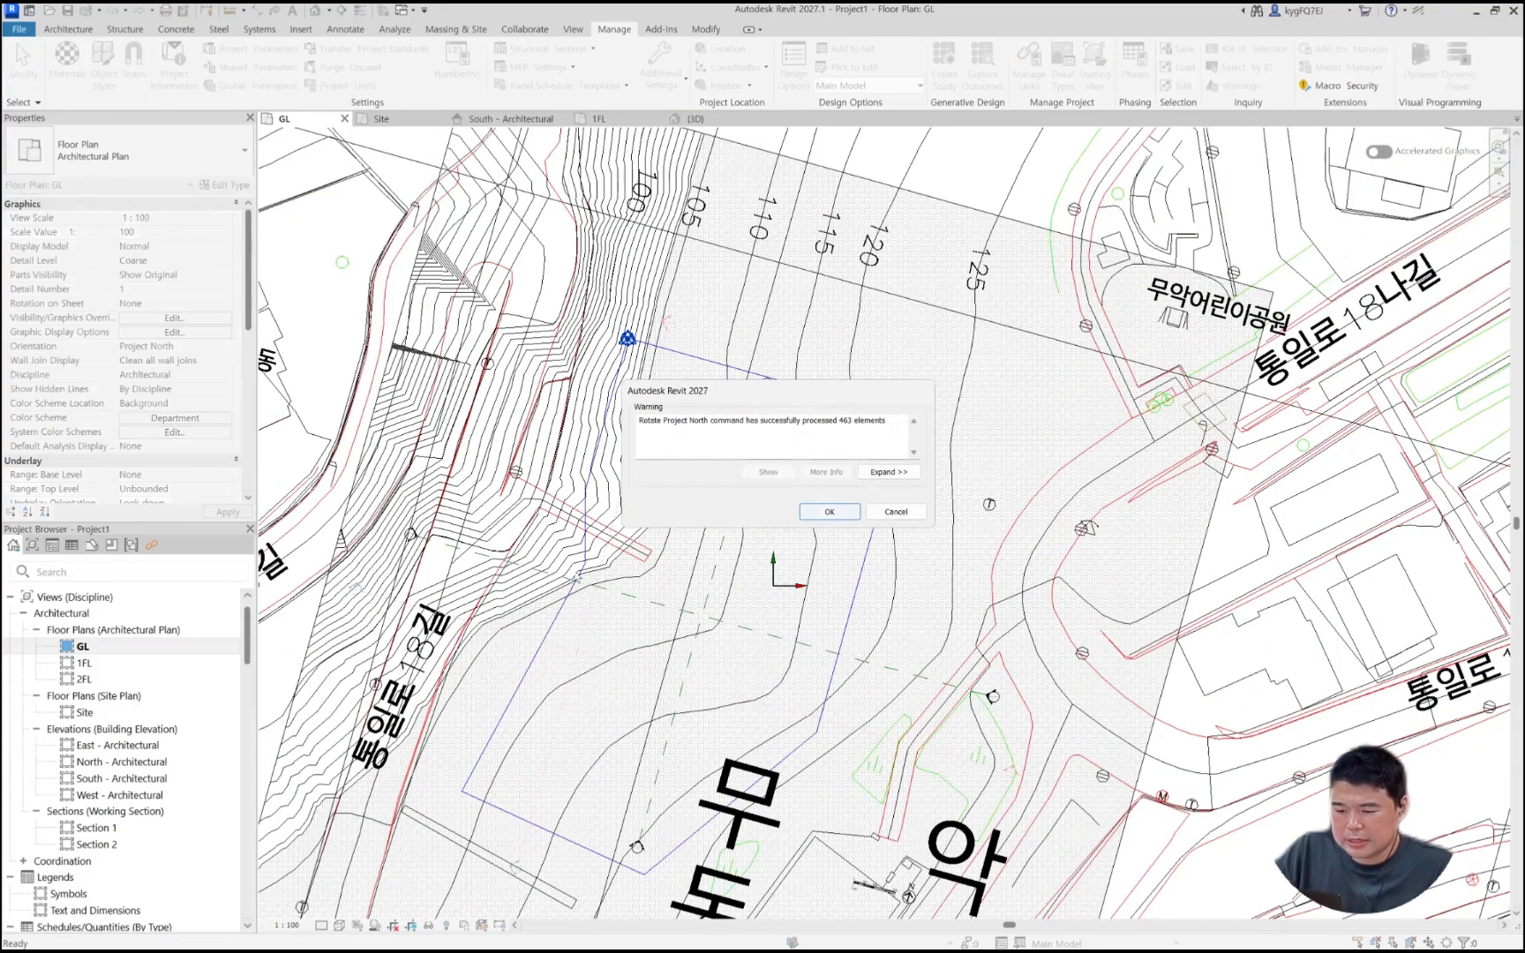
key("Return")
scroll(687, 337, "down", 2)
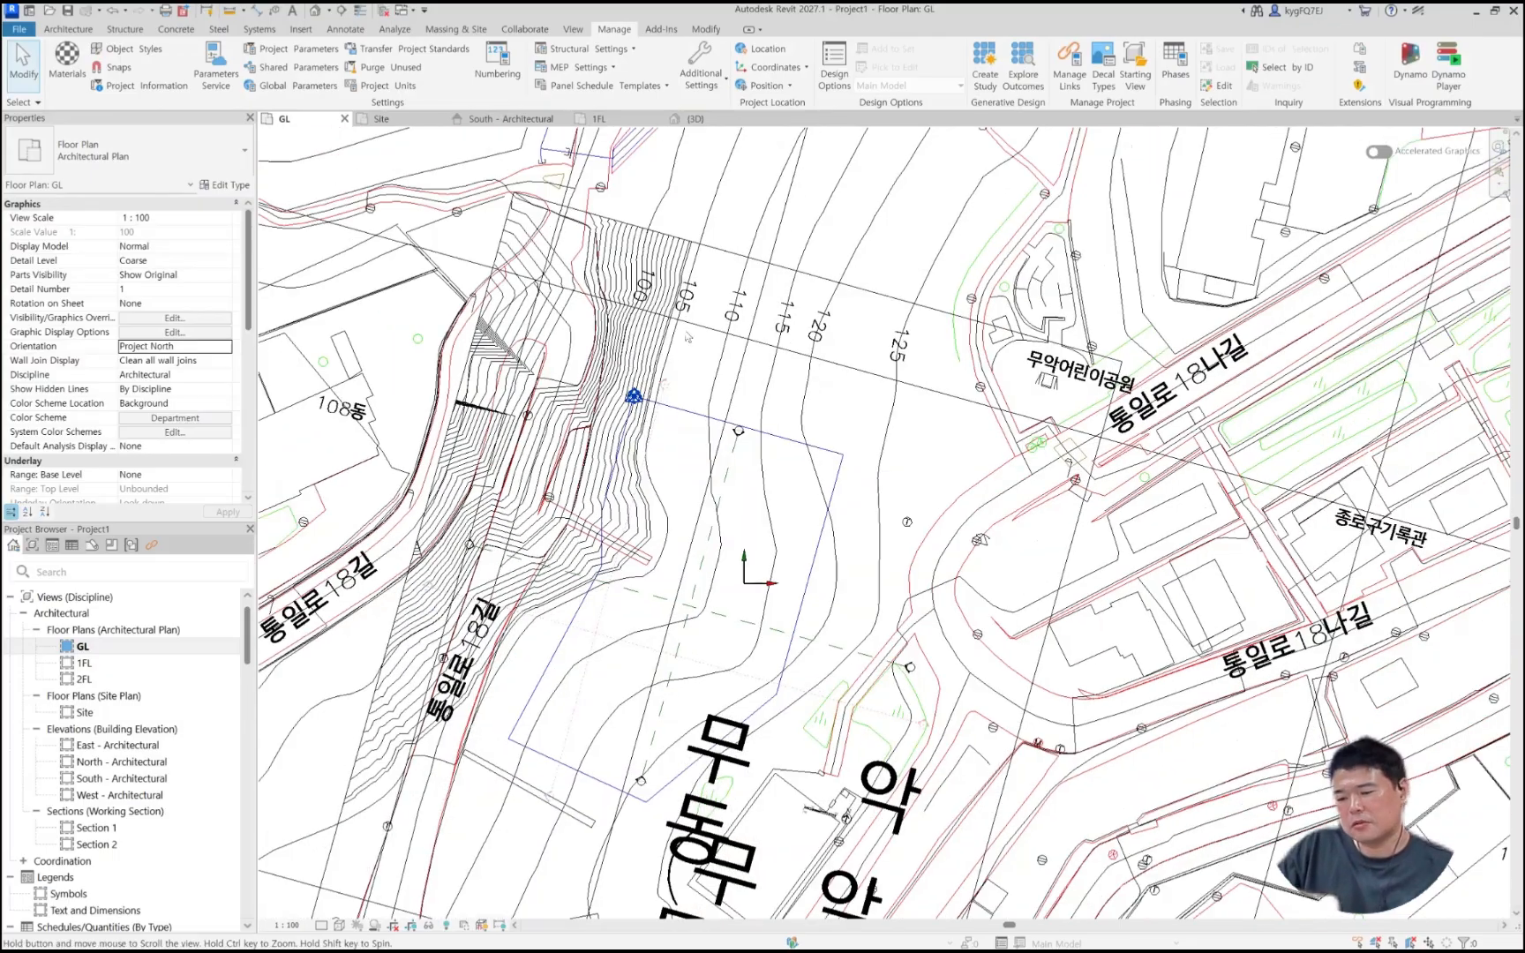
middle_click_drag(682, 423, 642, 399)
scroll(656, 380, "up", 2)
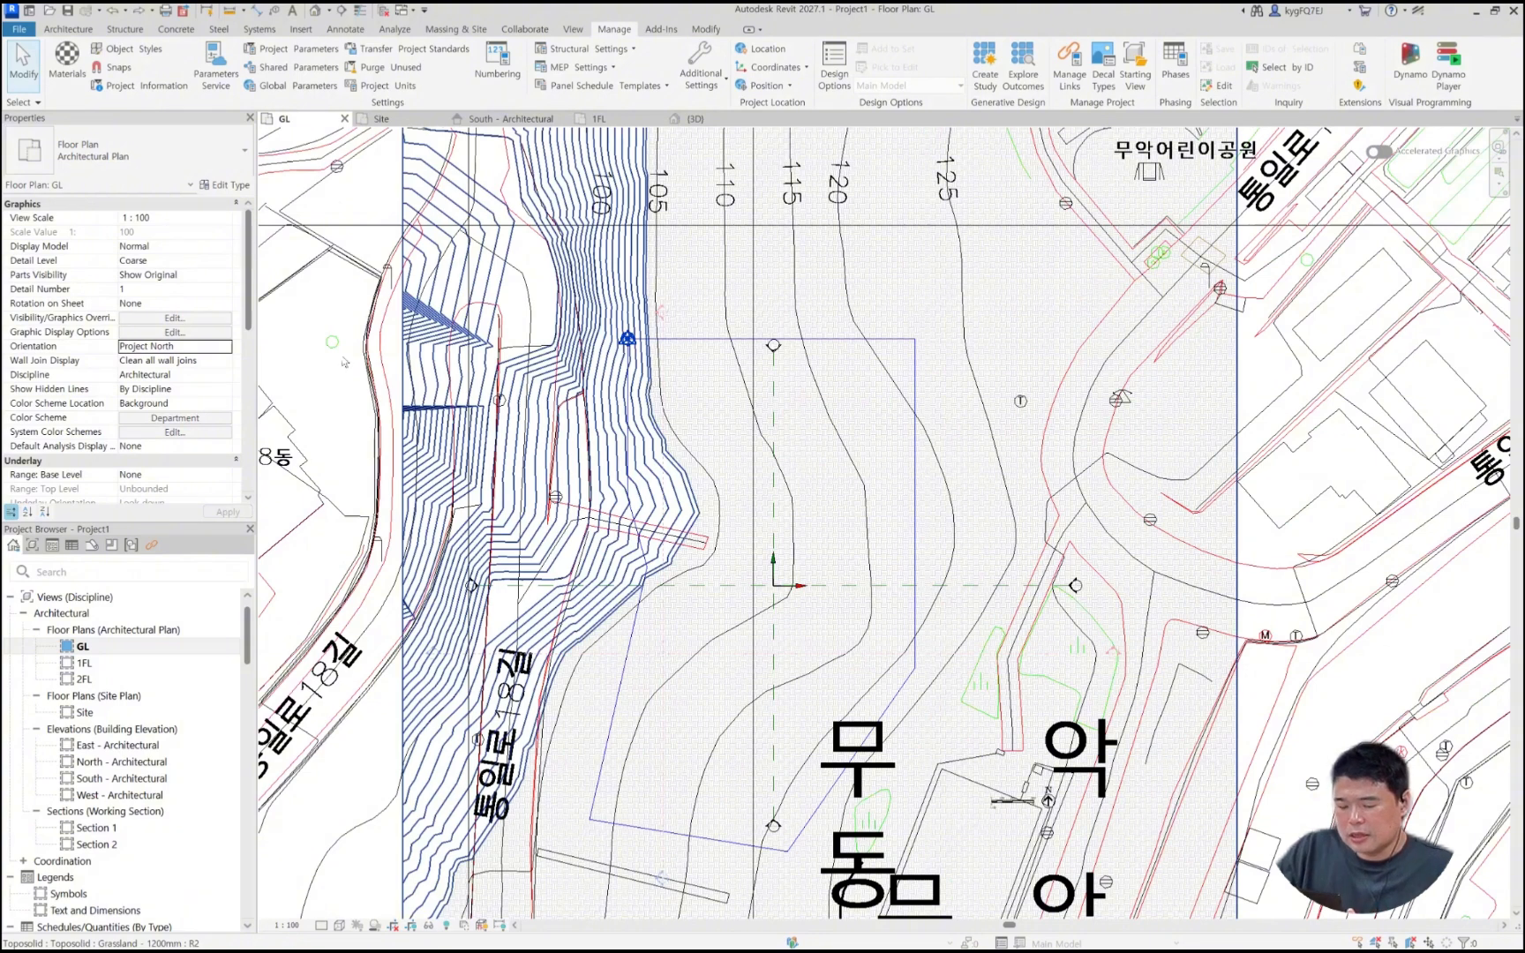
Step: Set the GL floor plan's orientation to True North, look over the rotated site, and undo the orientation change
left_click(227, 346)
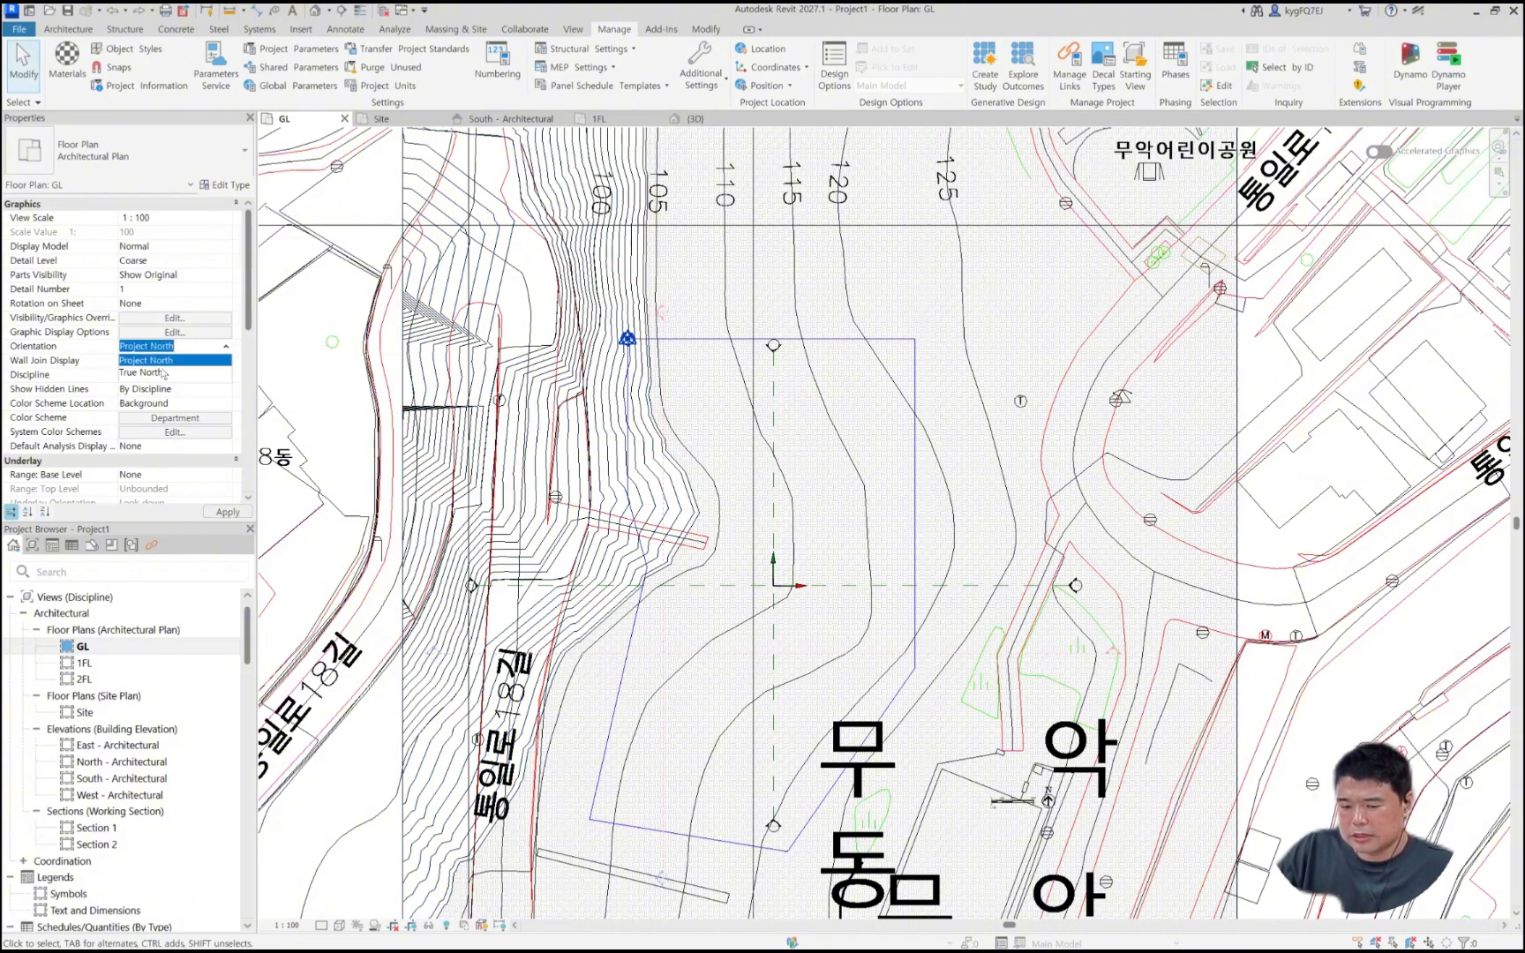
left_click(159, 375)
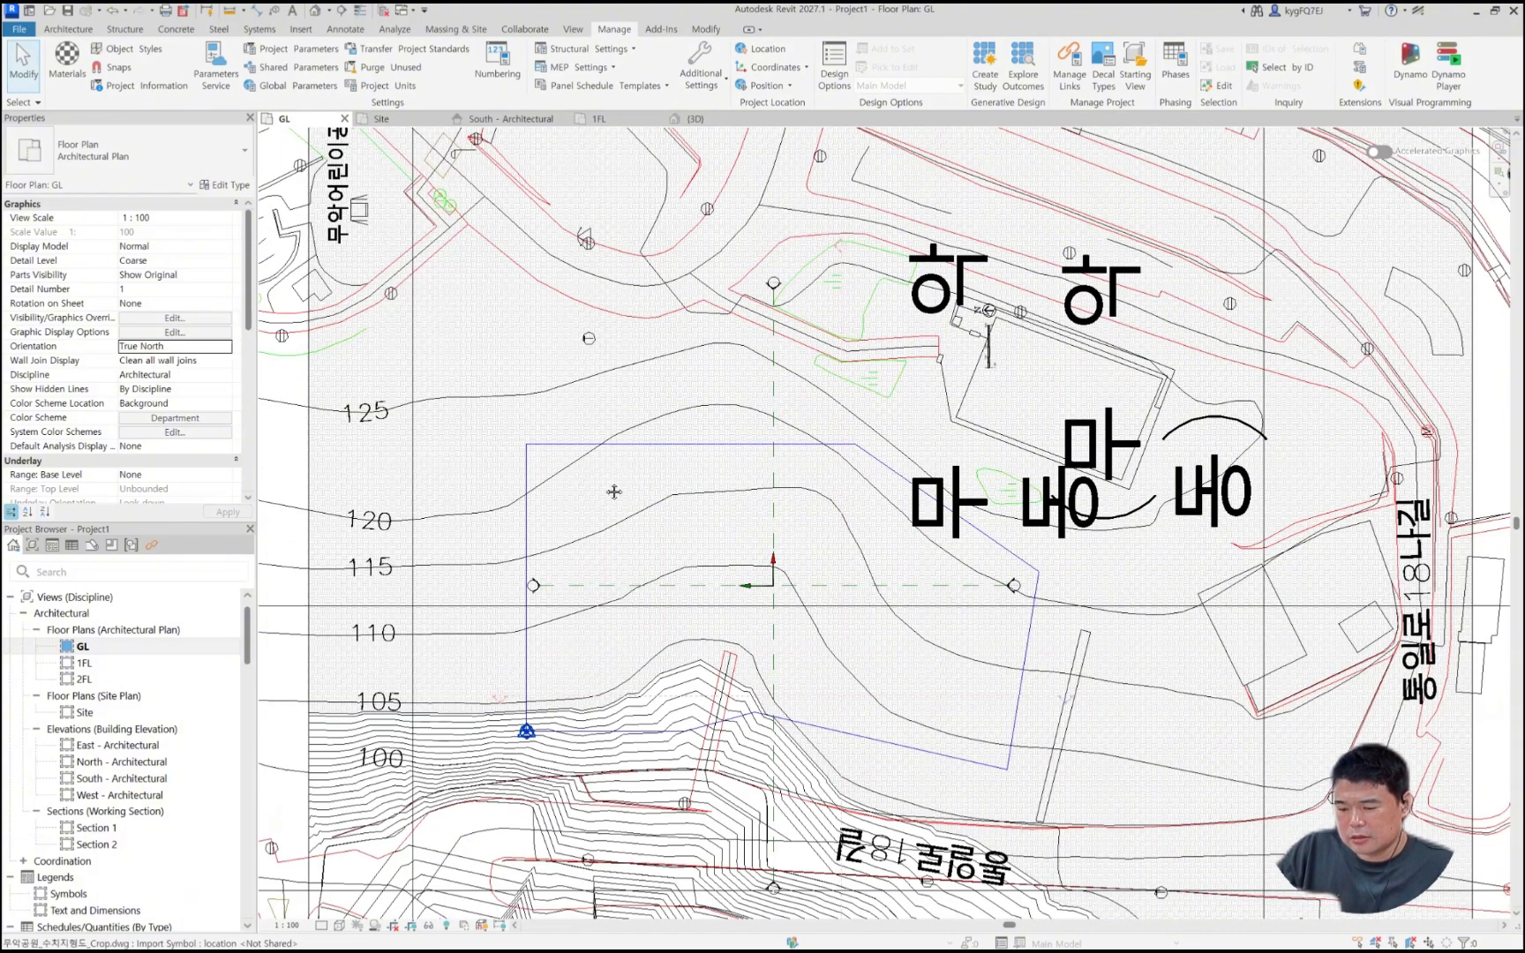
scroll(577, 442, "up", 2)
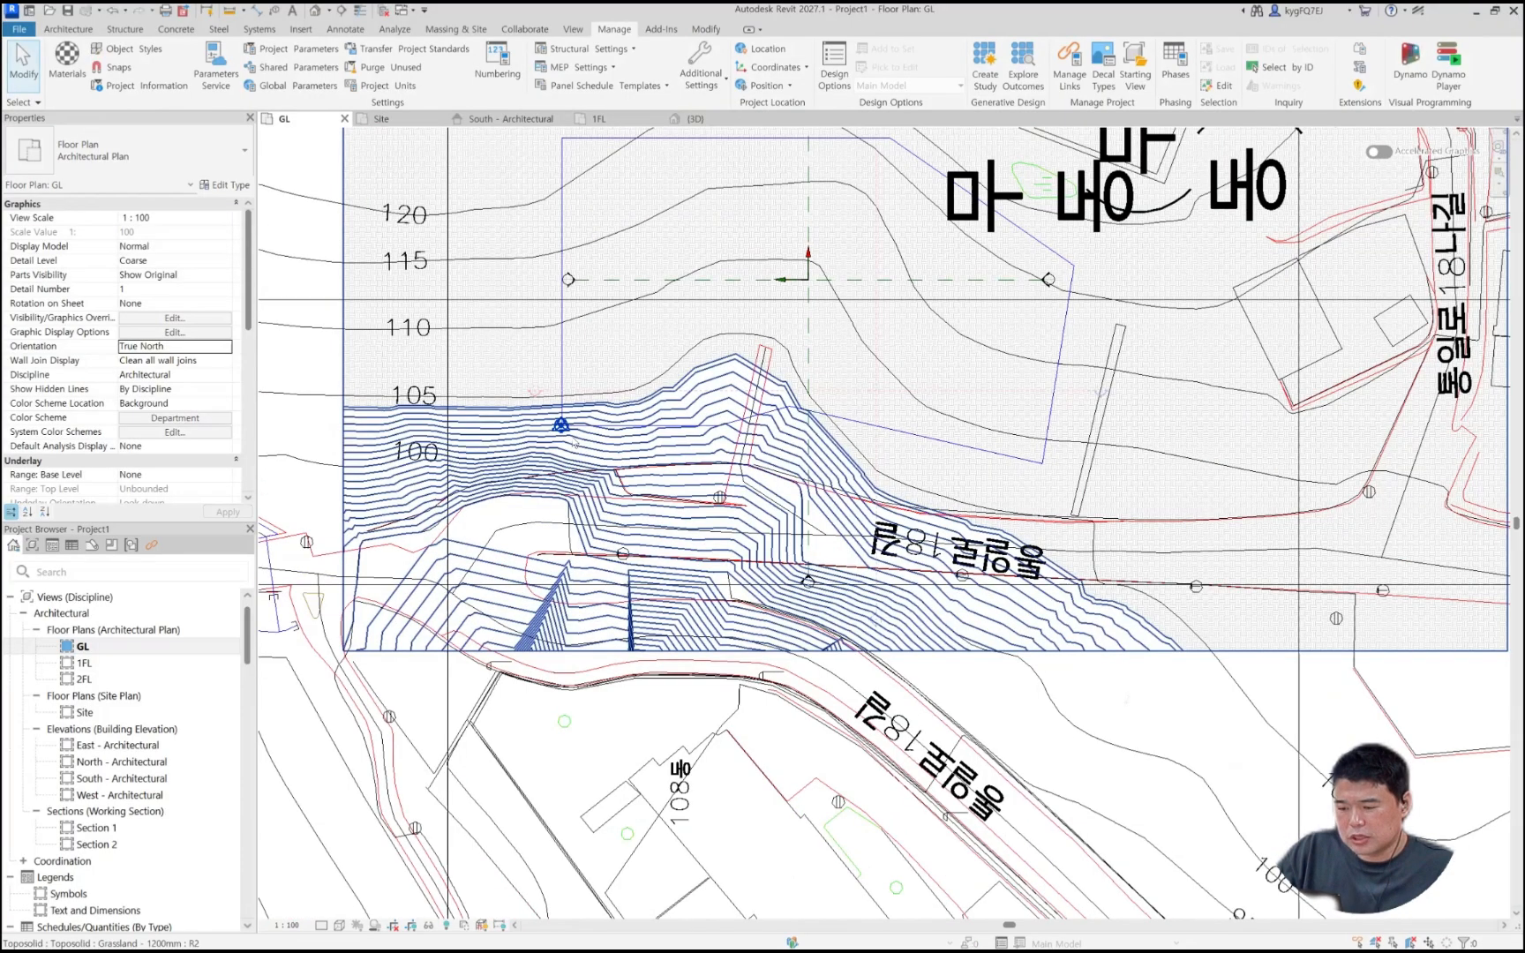
scroll(618, 590, "down", 3)
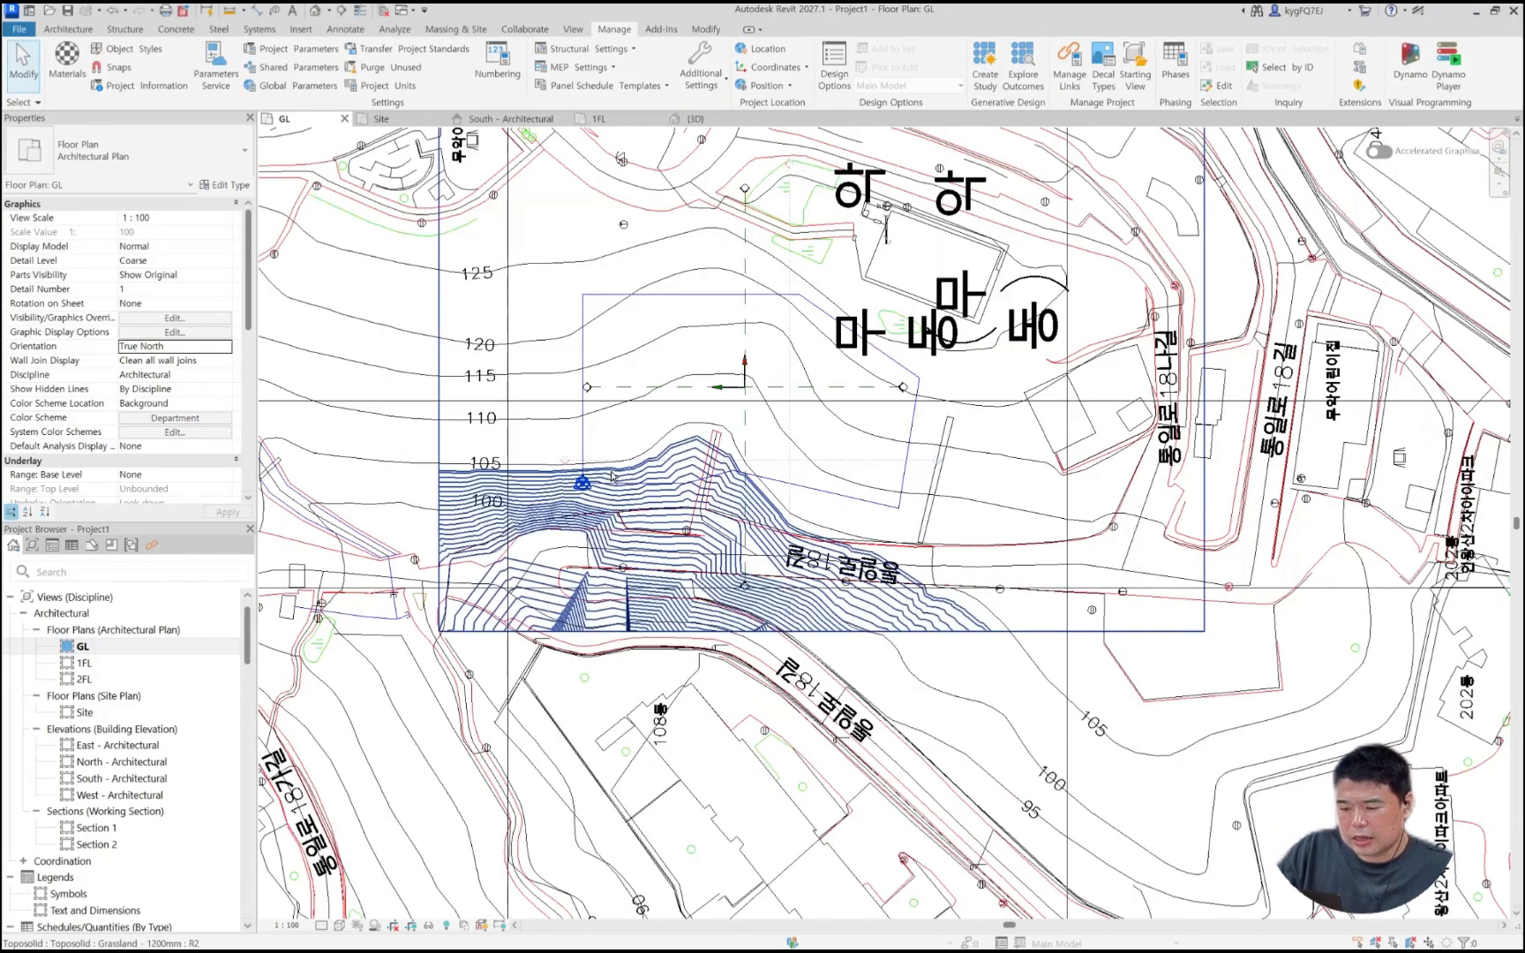
key("ctrl+z")
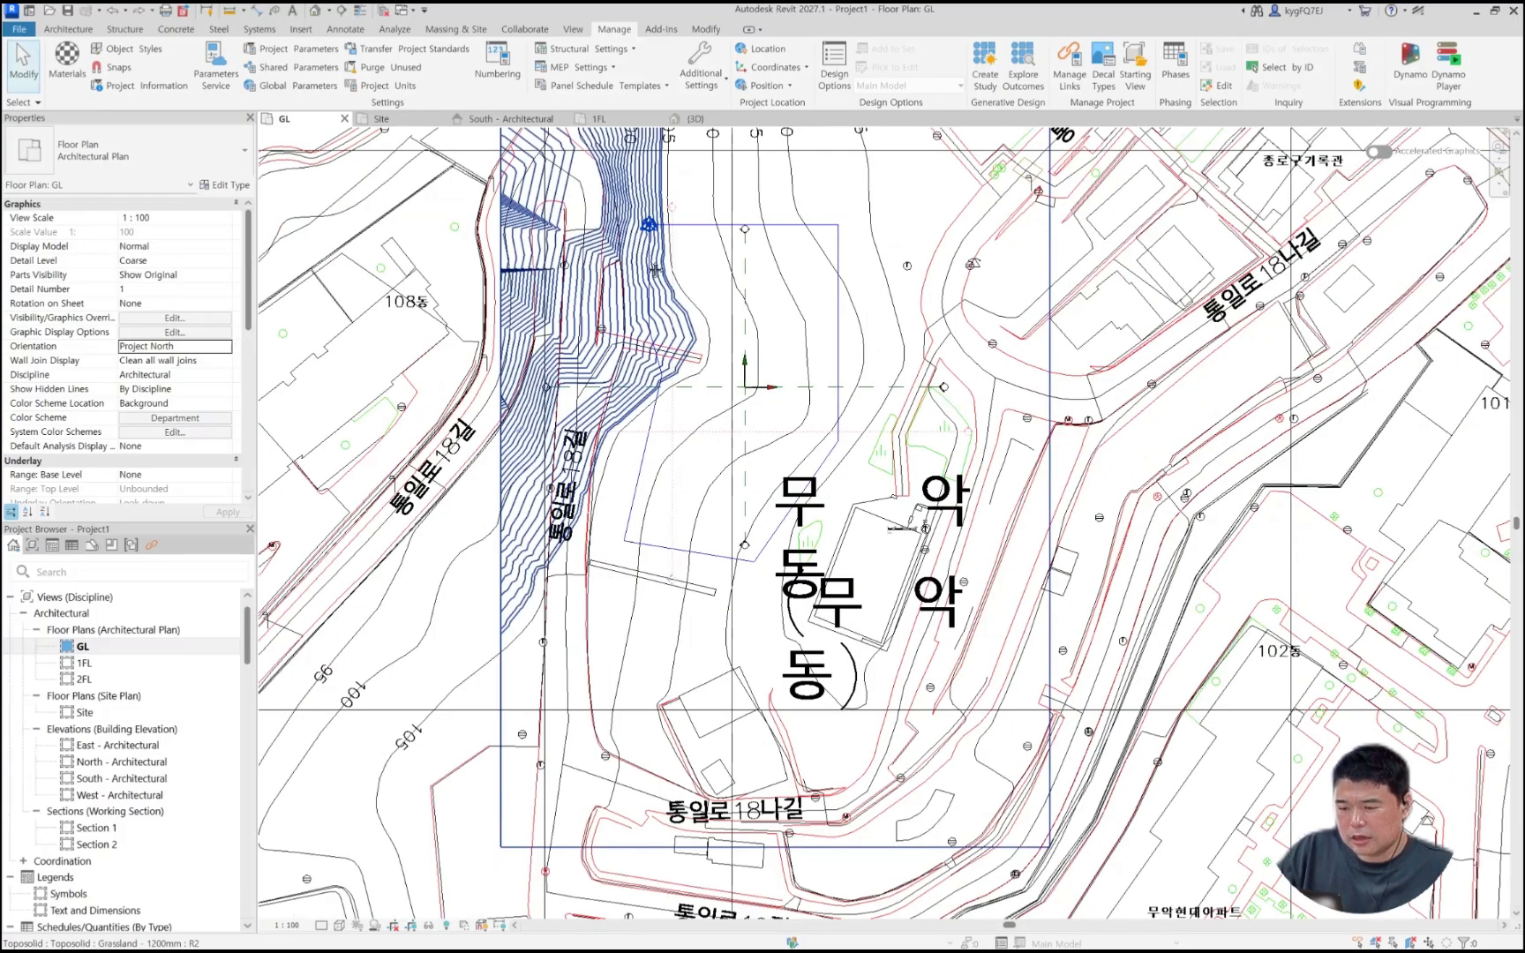
middle_click_drag(674, 276, 684, 374)
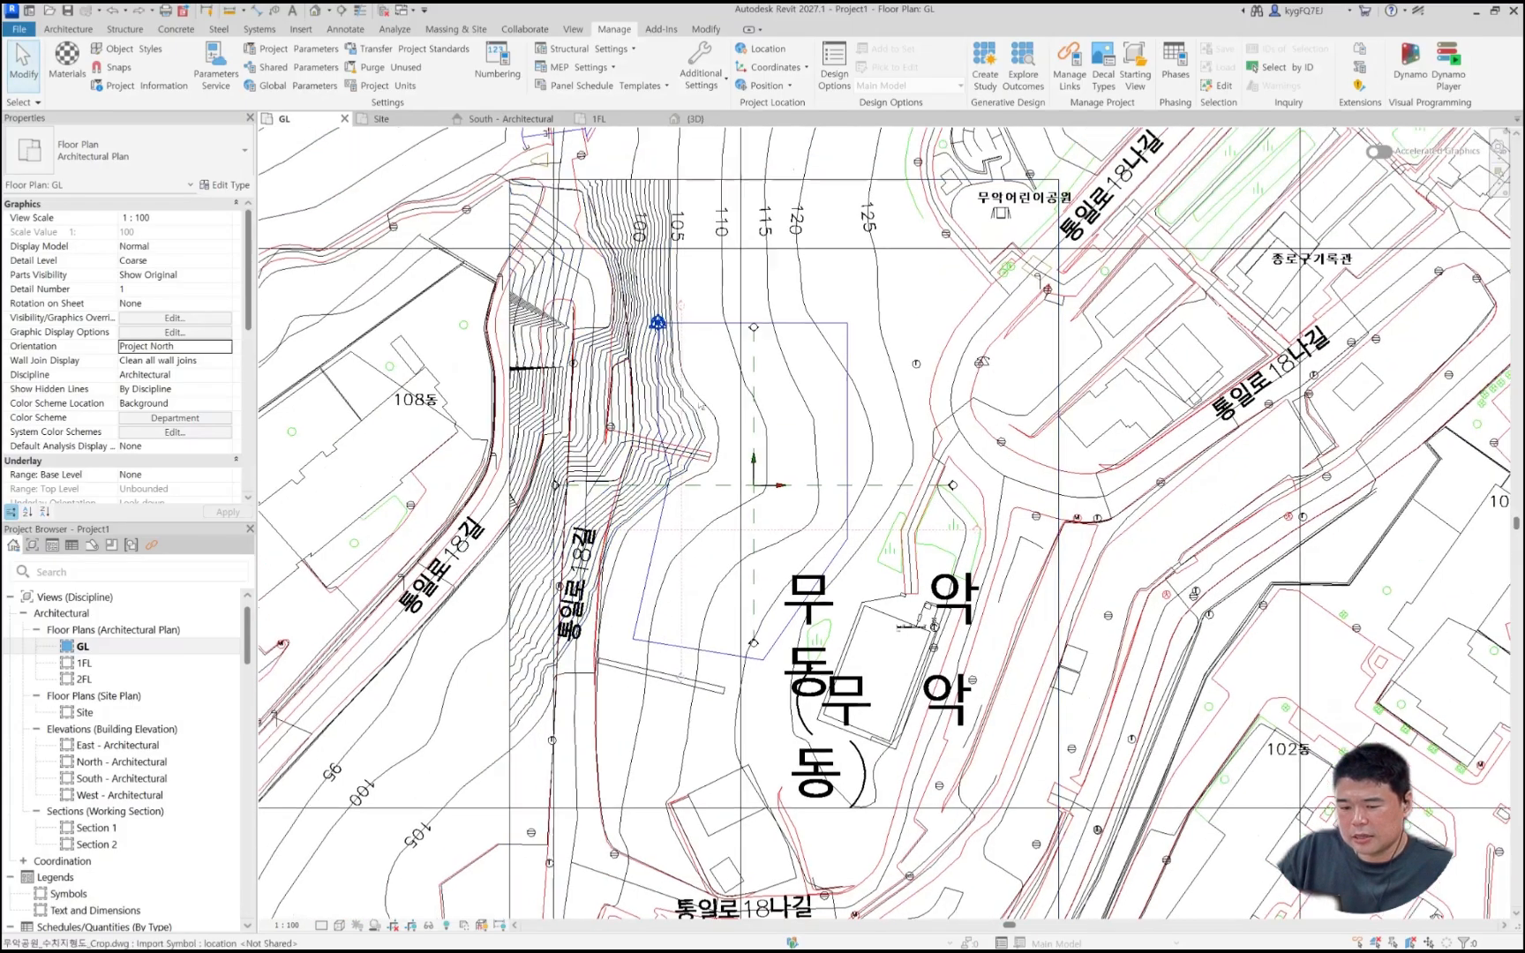
Step: Switch the GL floor plan between True North and Project North twice to compare the site's orientation, ending in Project North
left_click(227, 350)
left_click(157, 374)
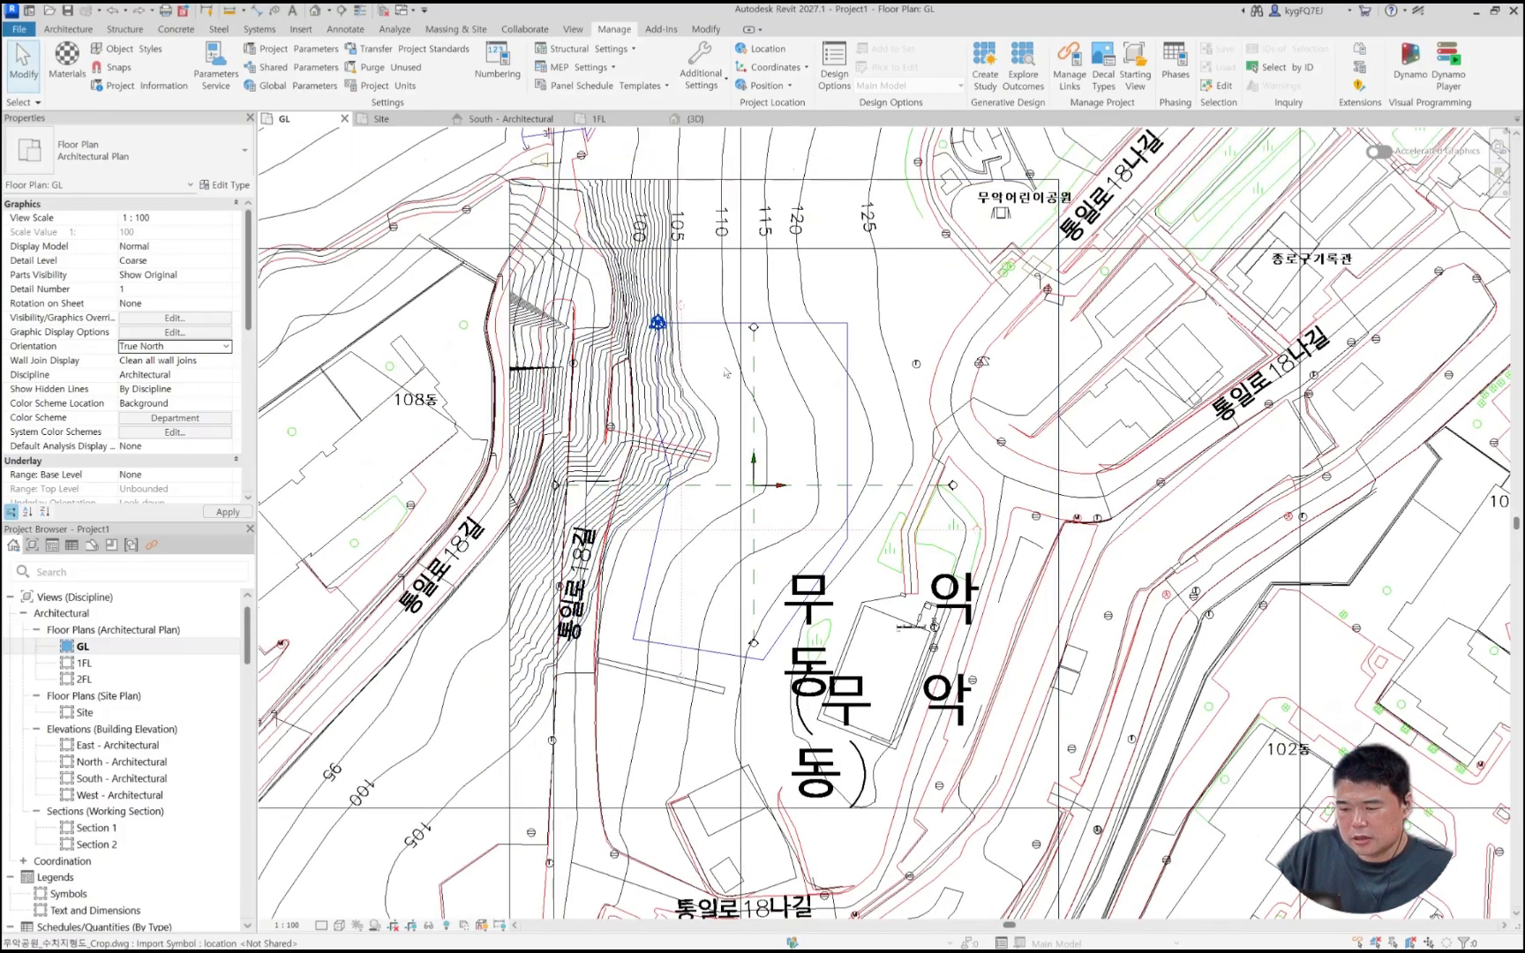
left_click(227, 347)
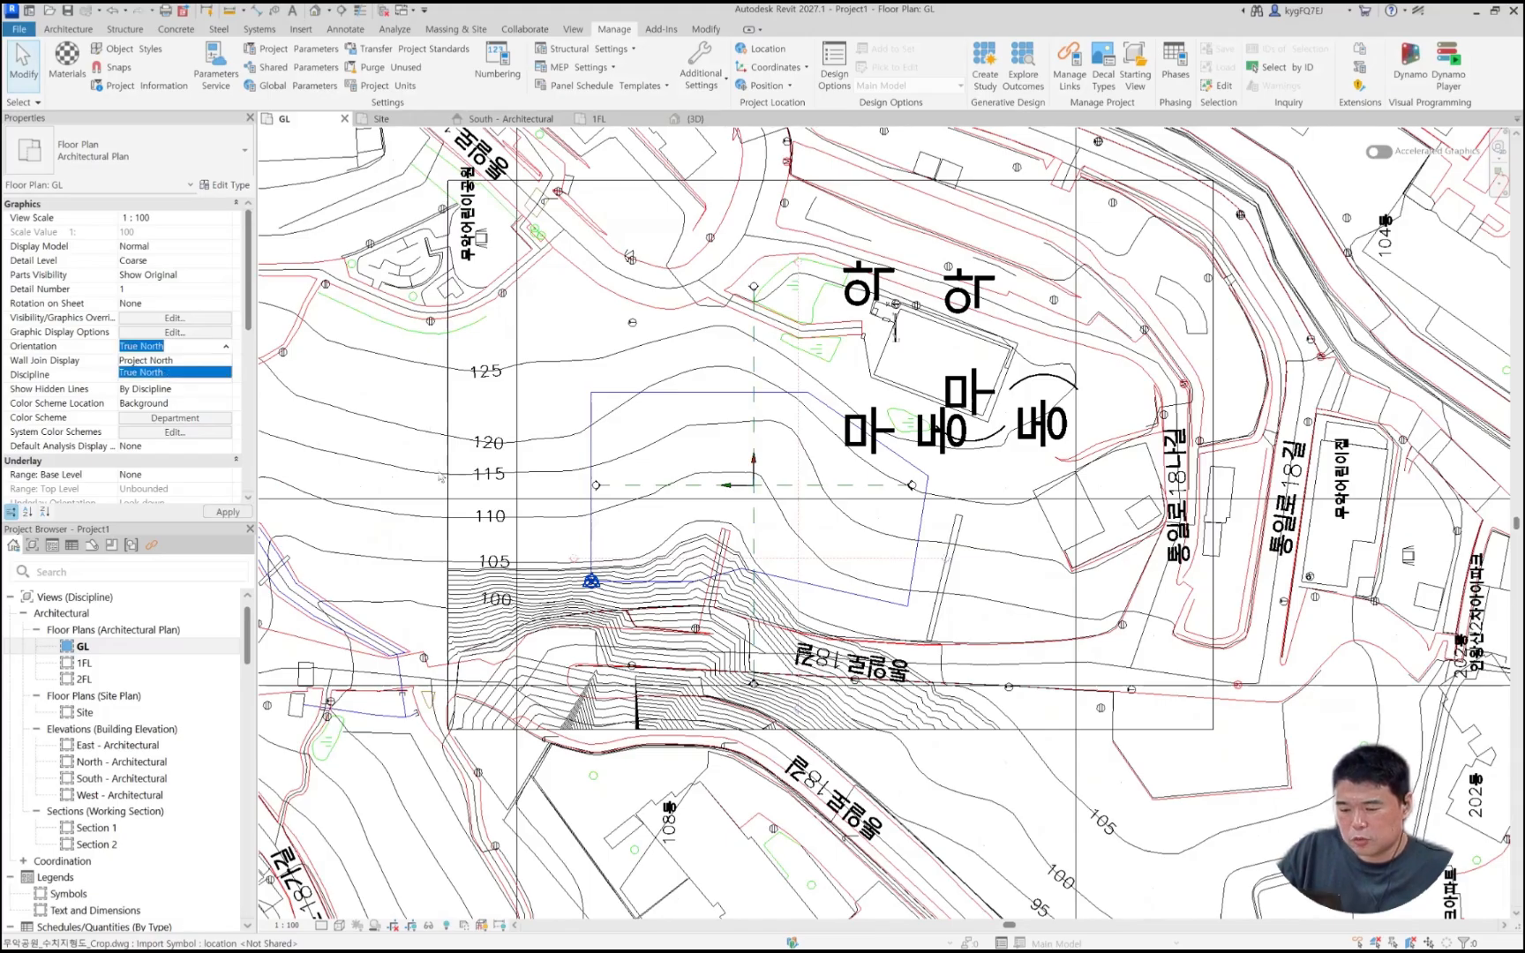
left_click(156, 361)
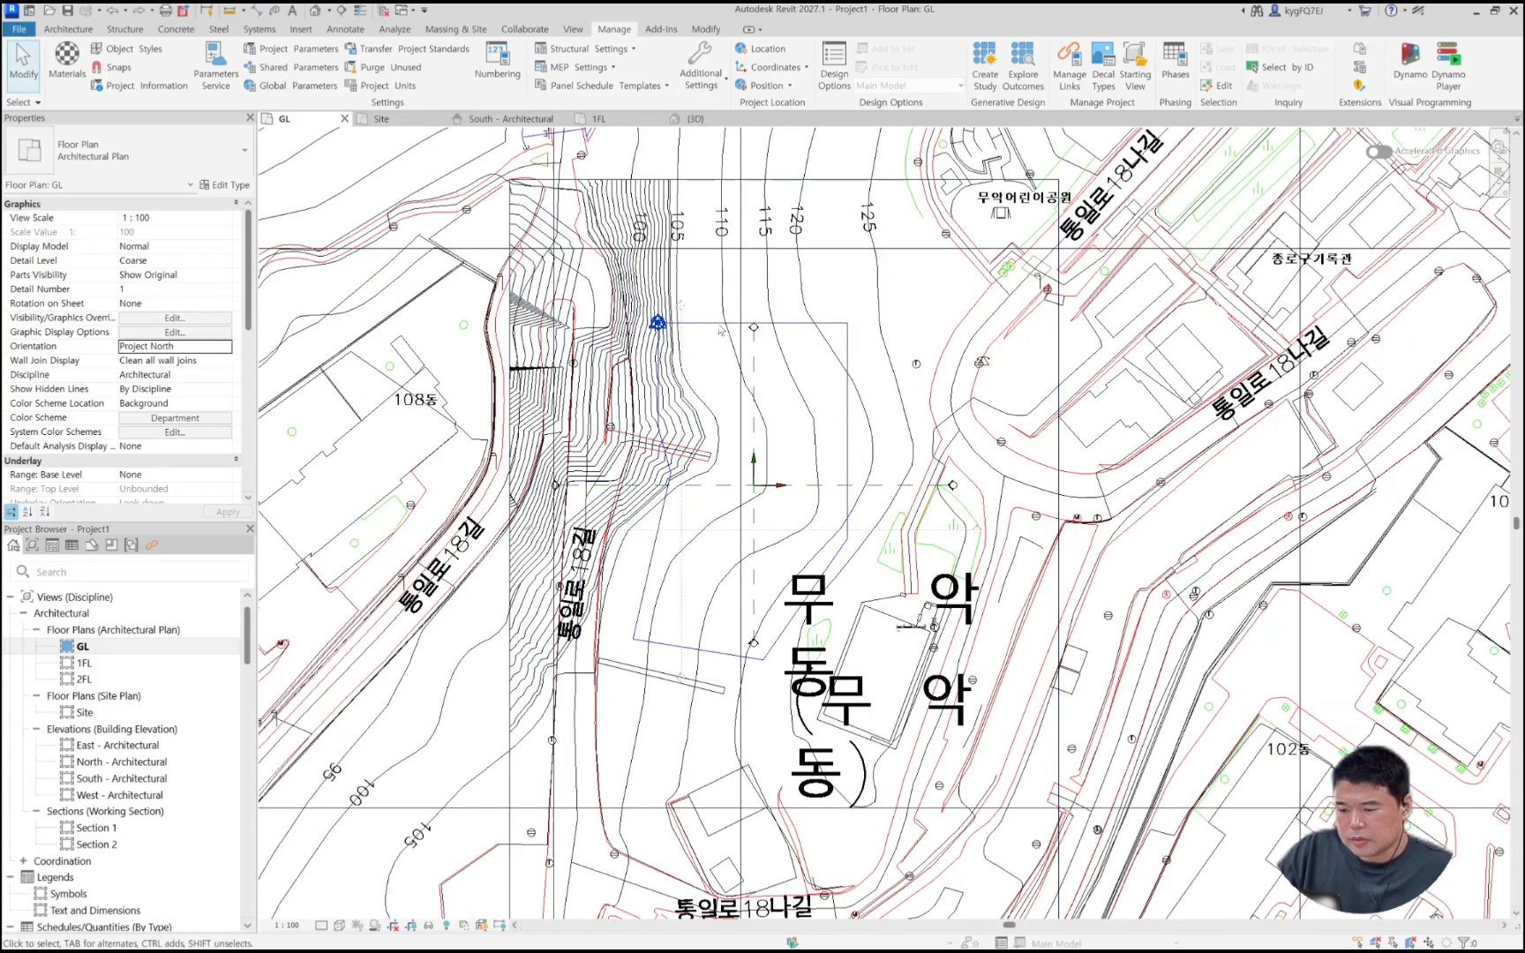
left_click(708, 379)
key("Escape")
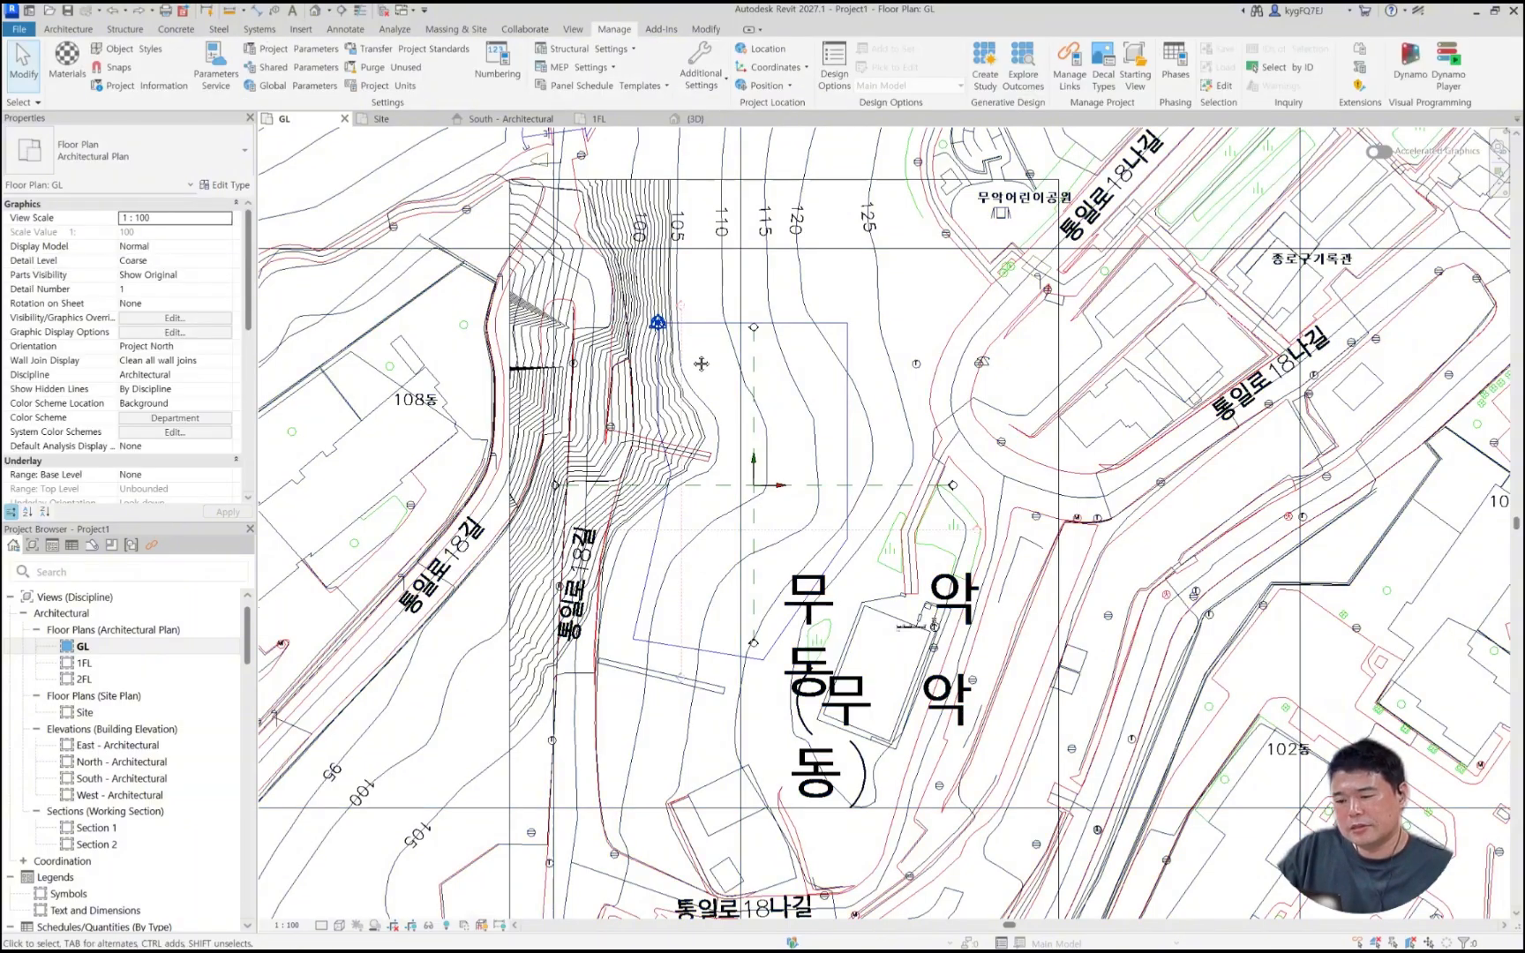
middle_click_drag(693, 330, 683, 381)
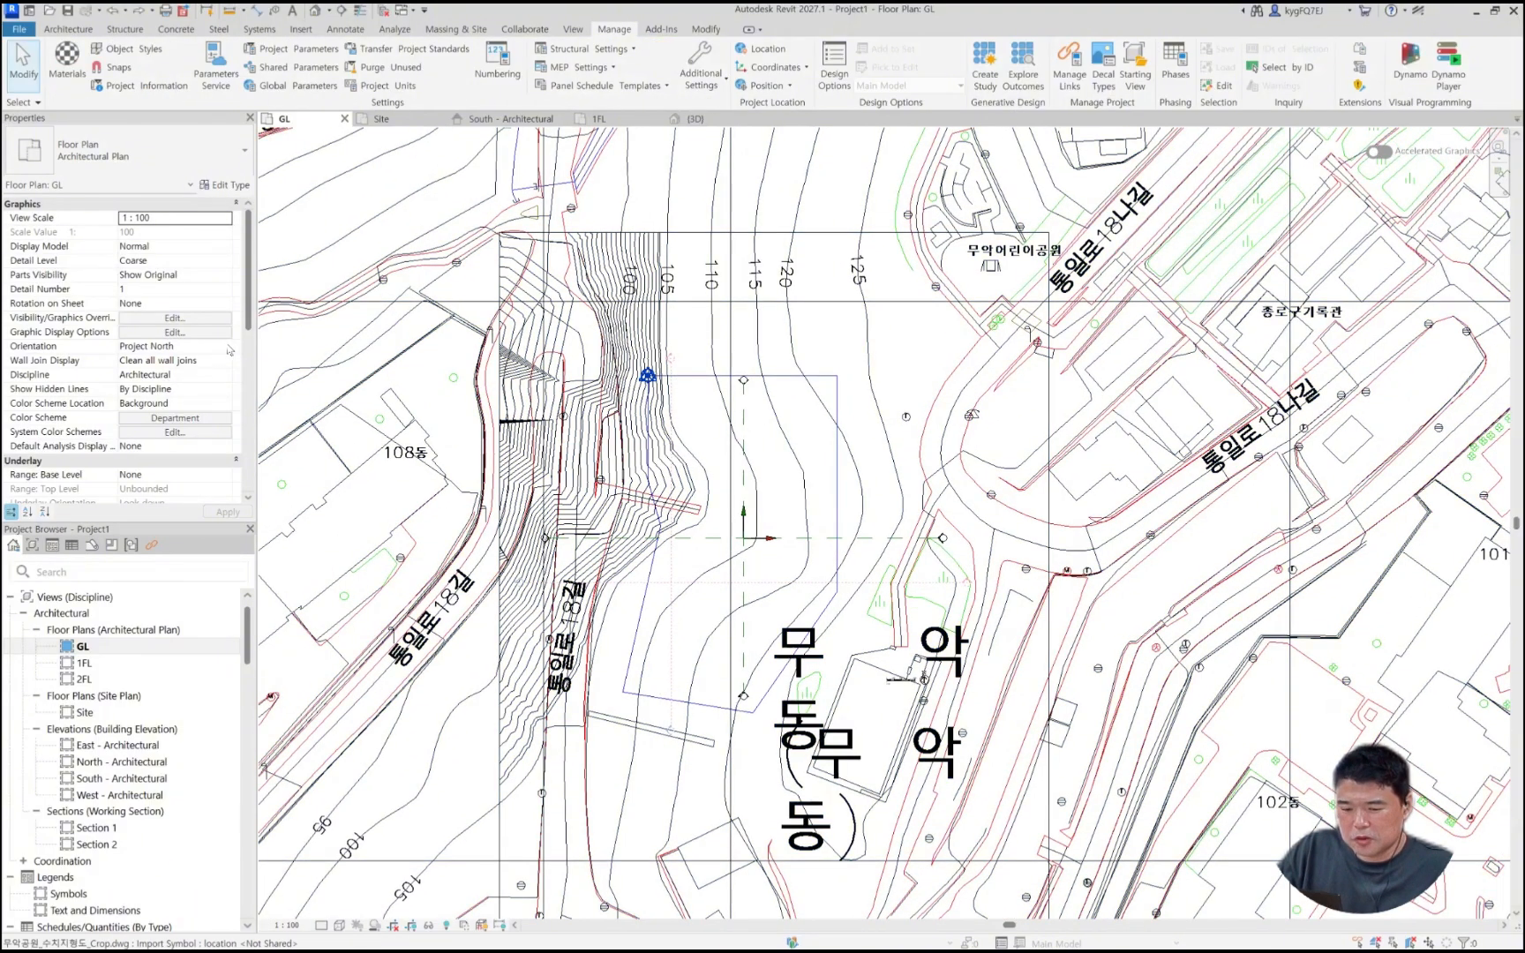
left_click(159, 345)
left_click(155, 373)
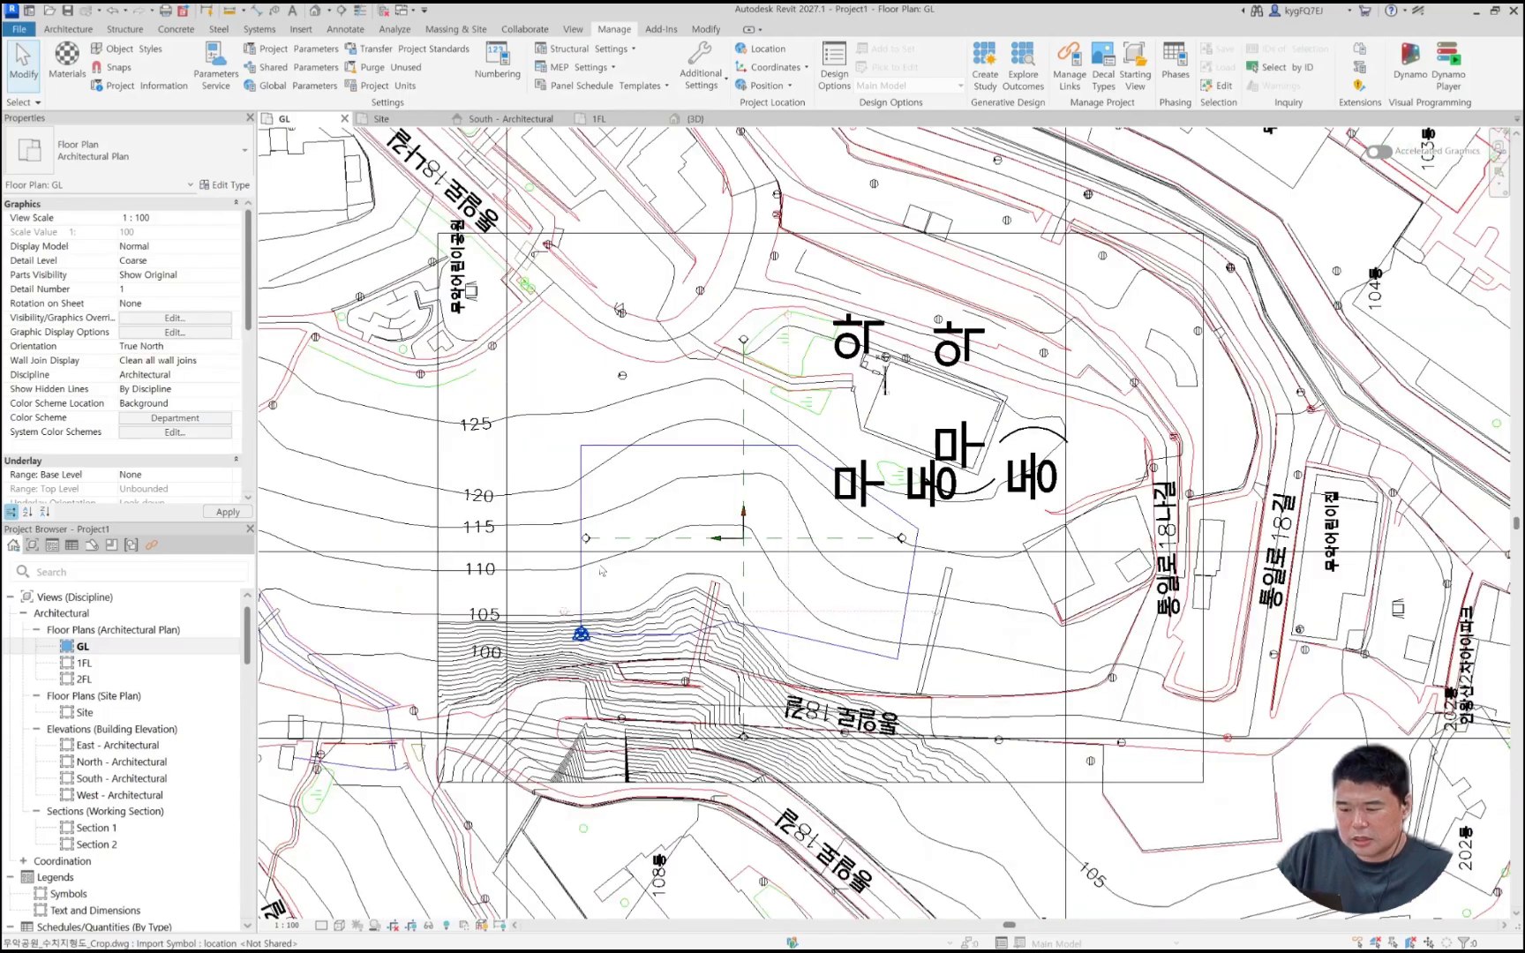
left_click(172, 346)
left_click(158, 359)
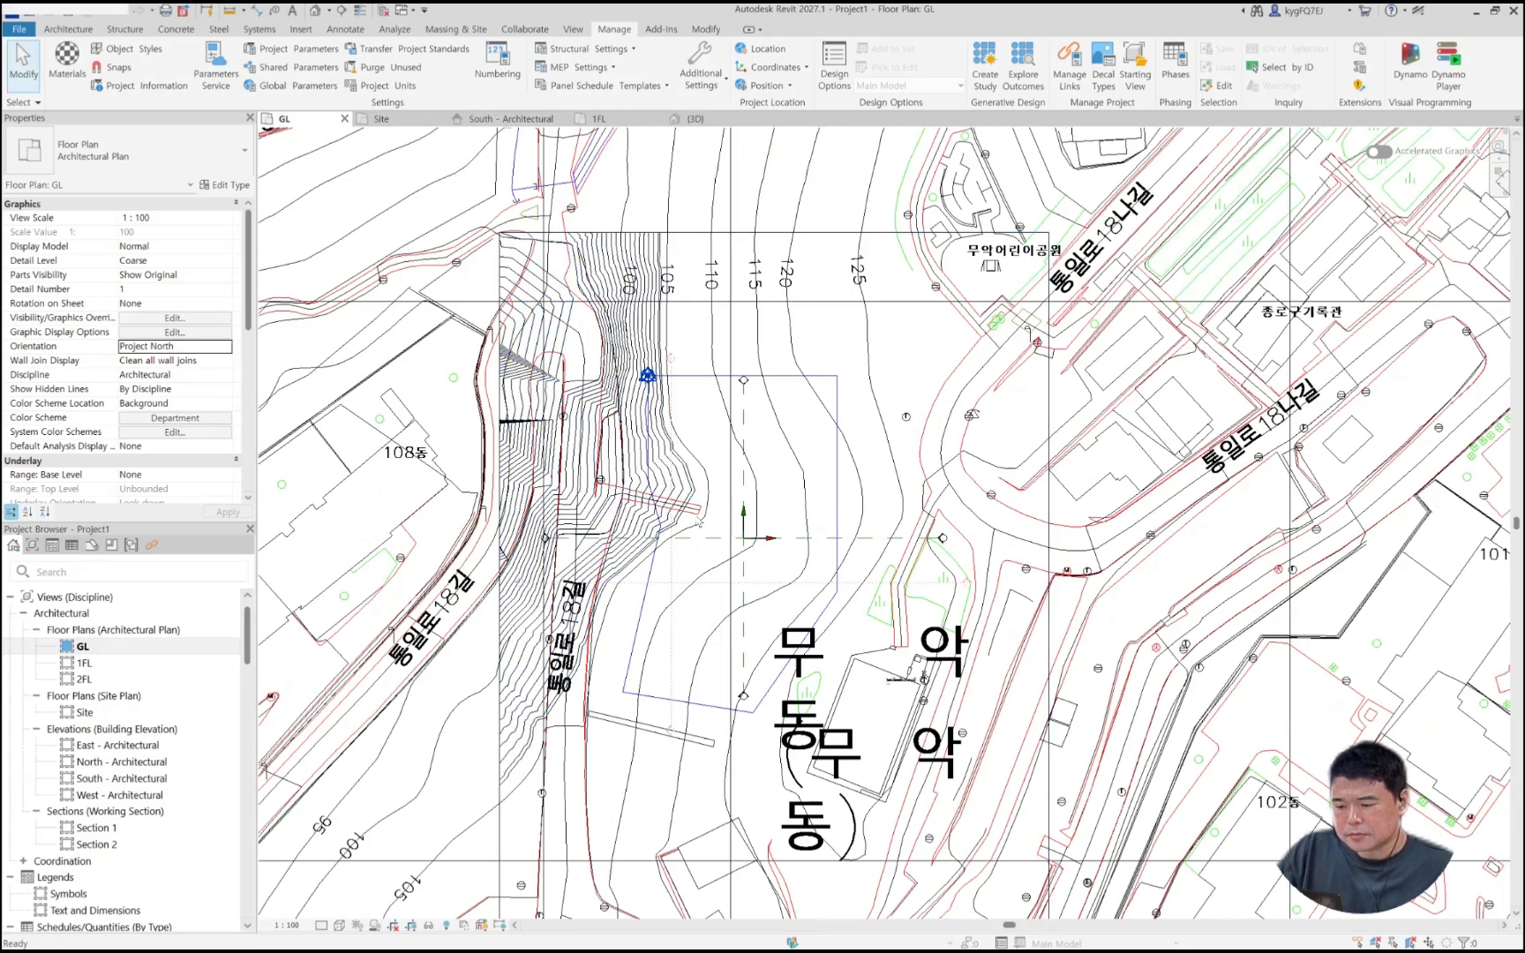
key("alt")
scroll(721, 380, "up", 1)
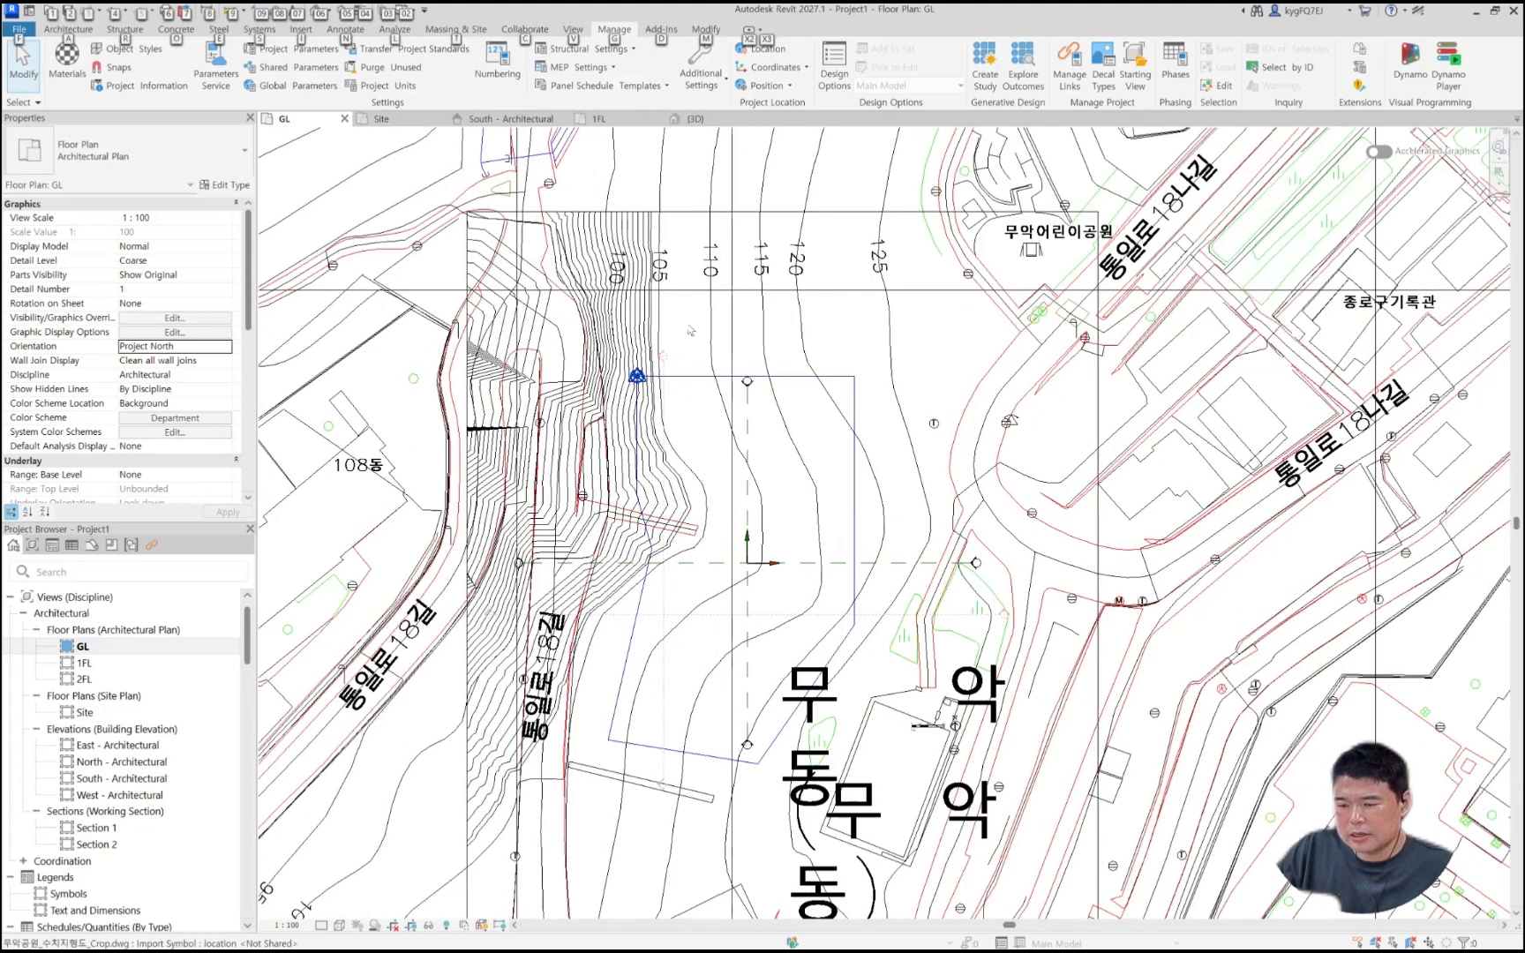
scroll(690, 330, "up", 1)
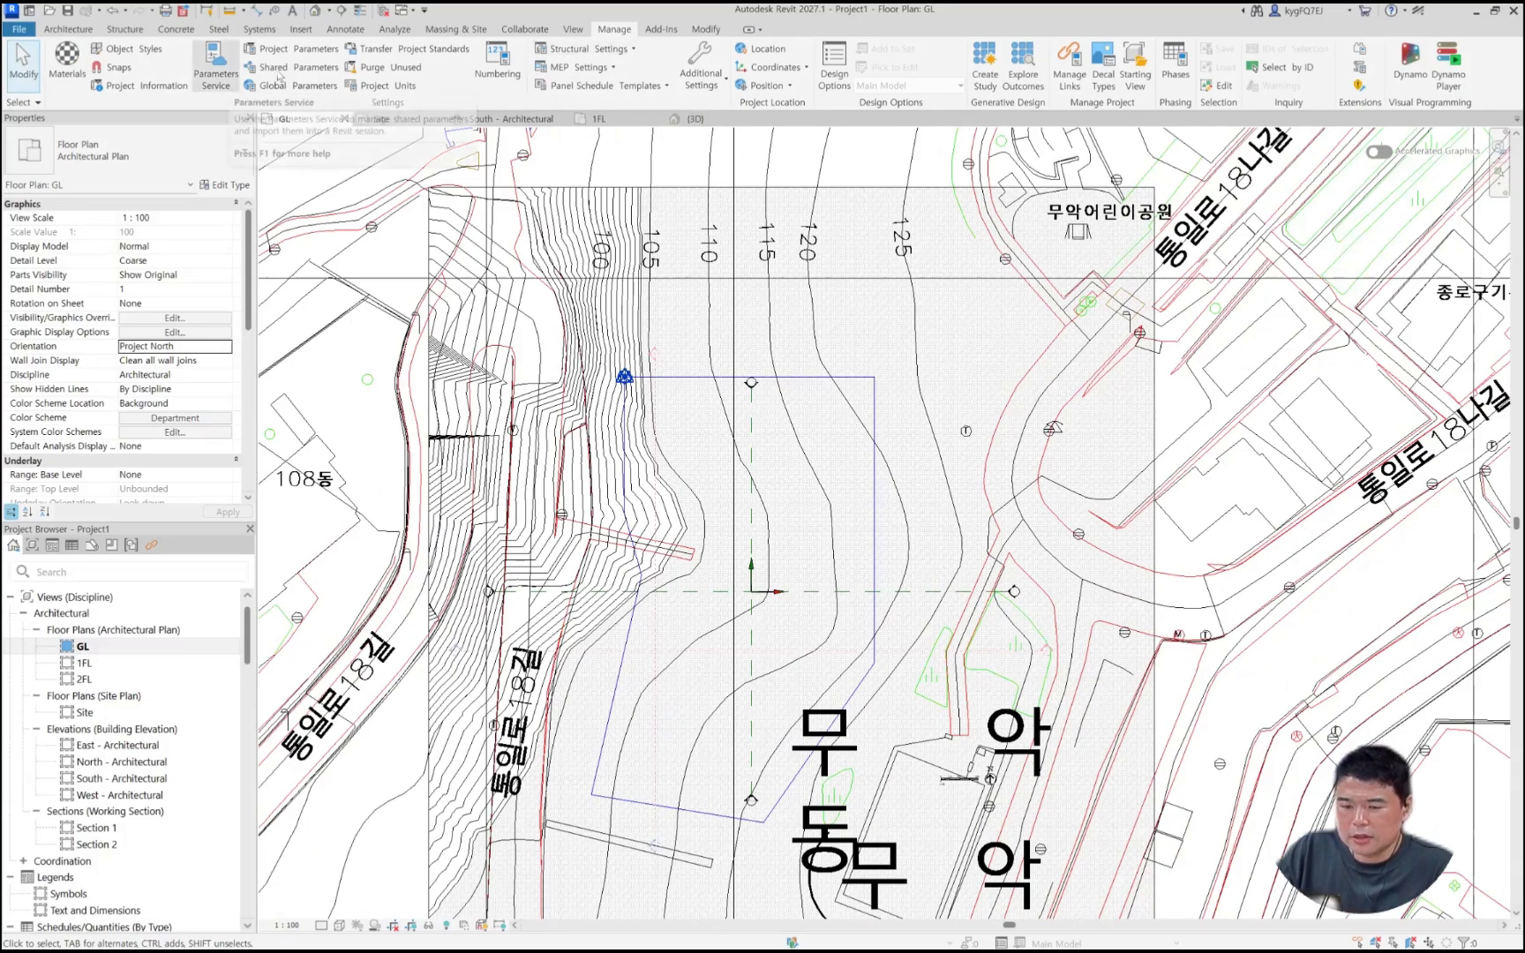
scroll(593, 365, "up", 3)
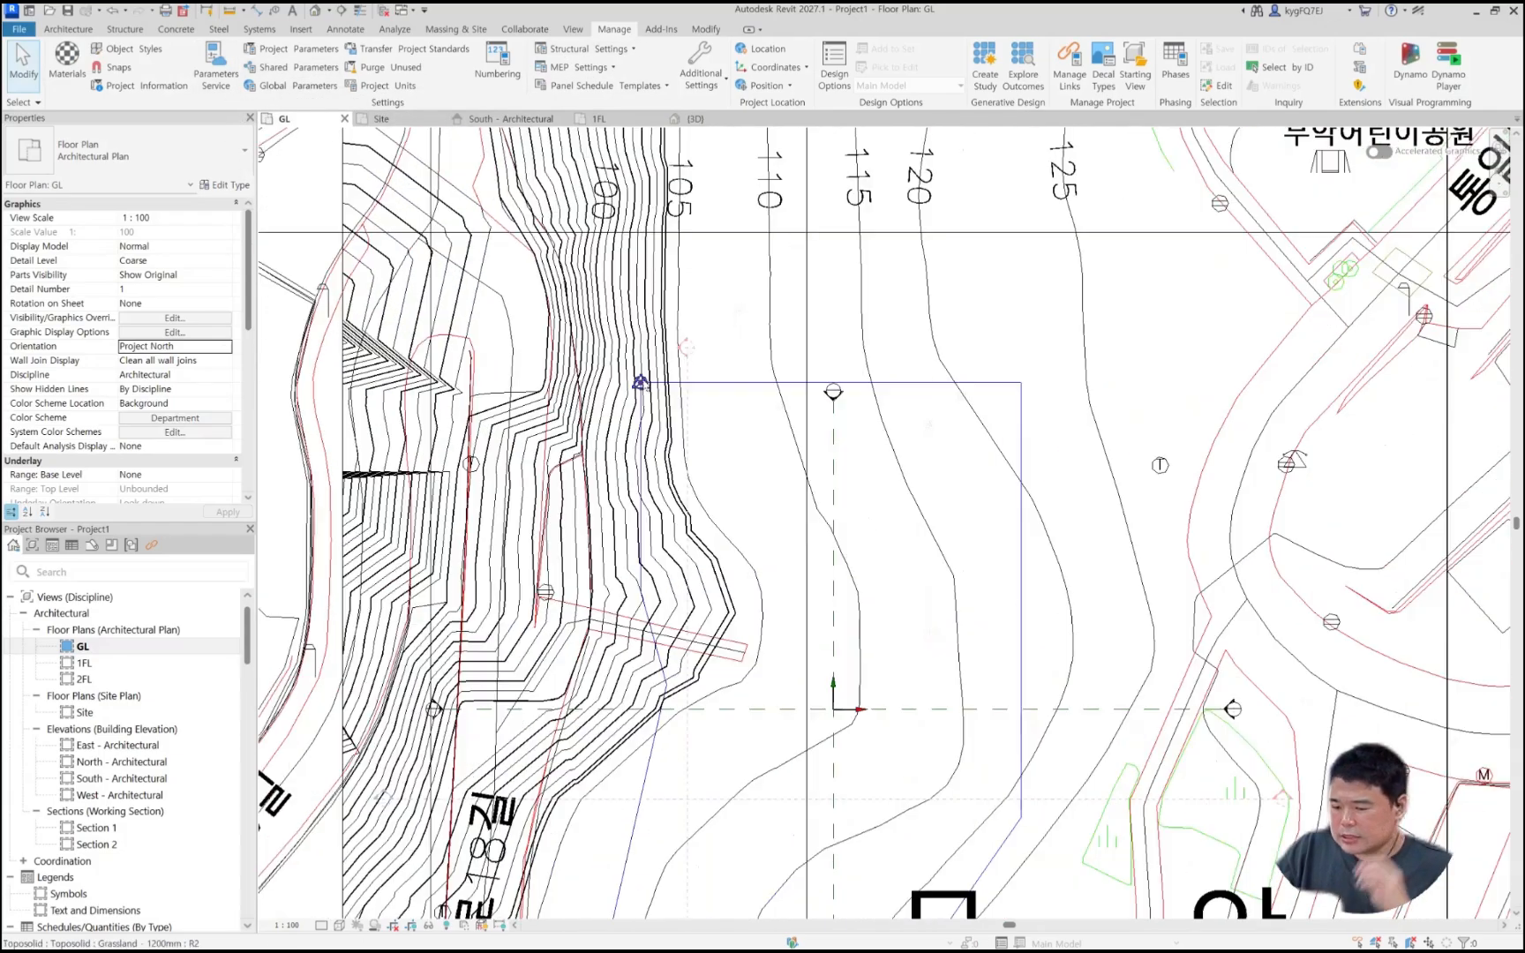
scroll(640, 382, "up", 1)
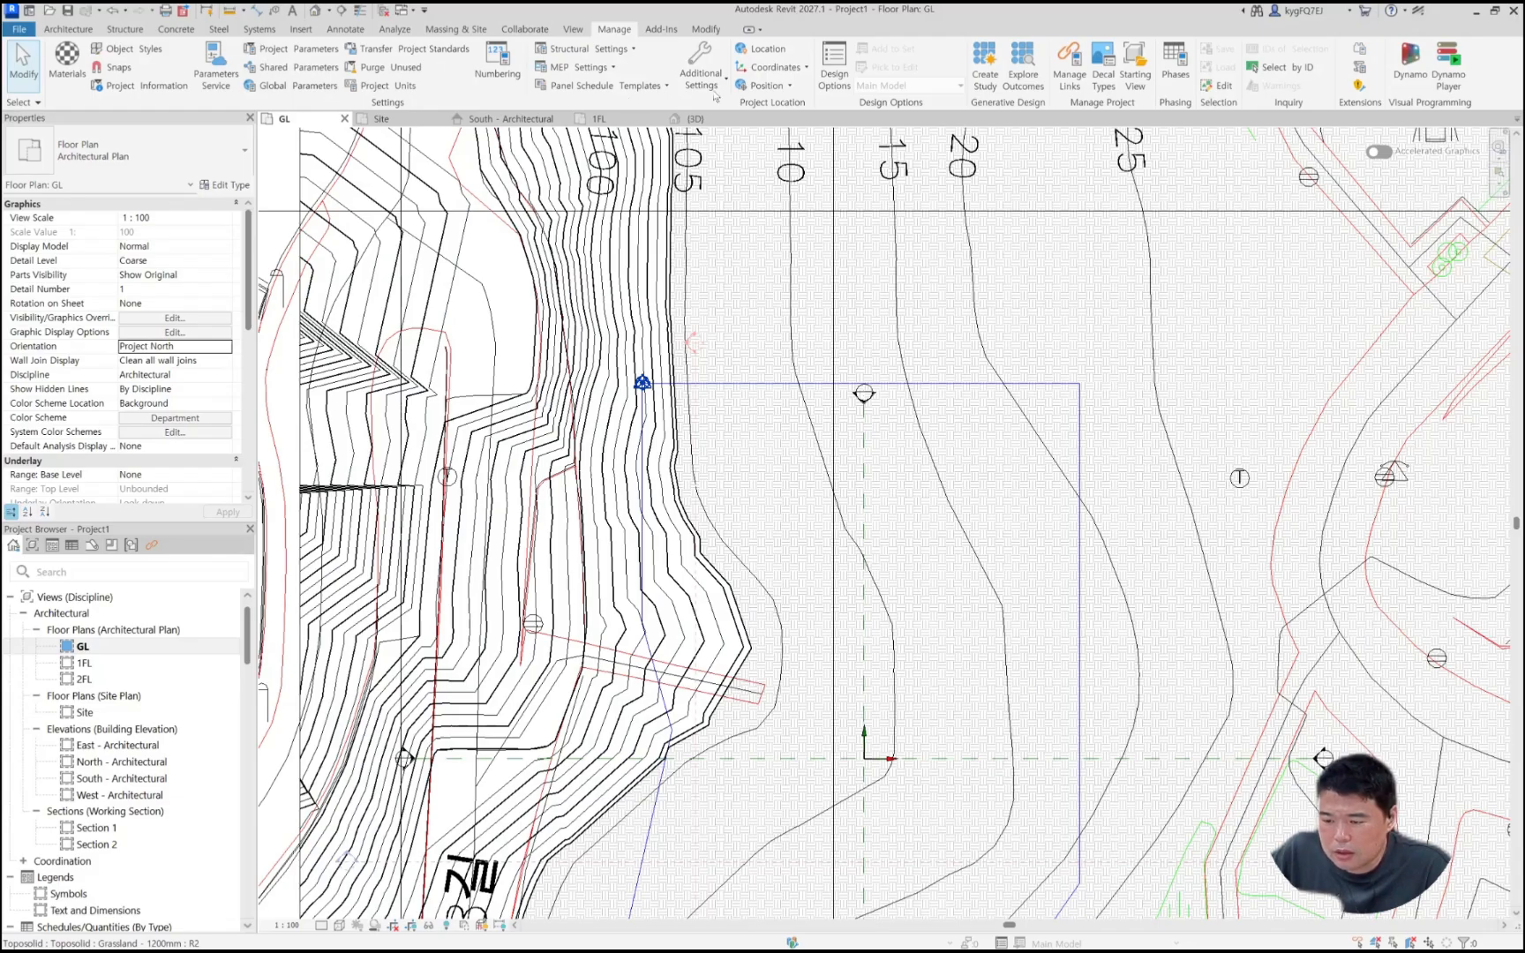
Step: Open the project's location settings and start editing the project address under Internet Mapping Service
left_click(765, 49)
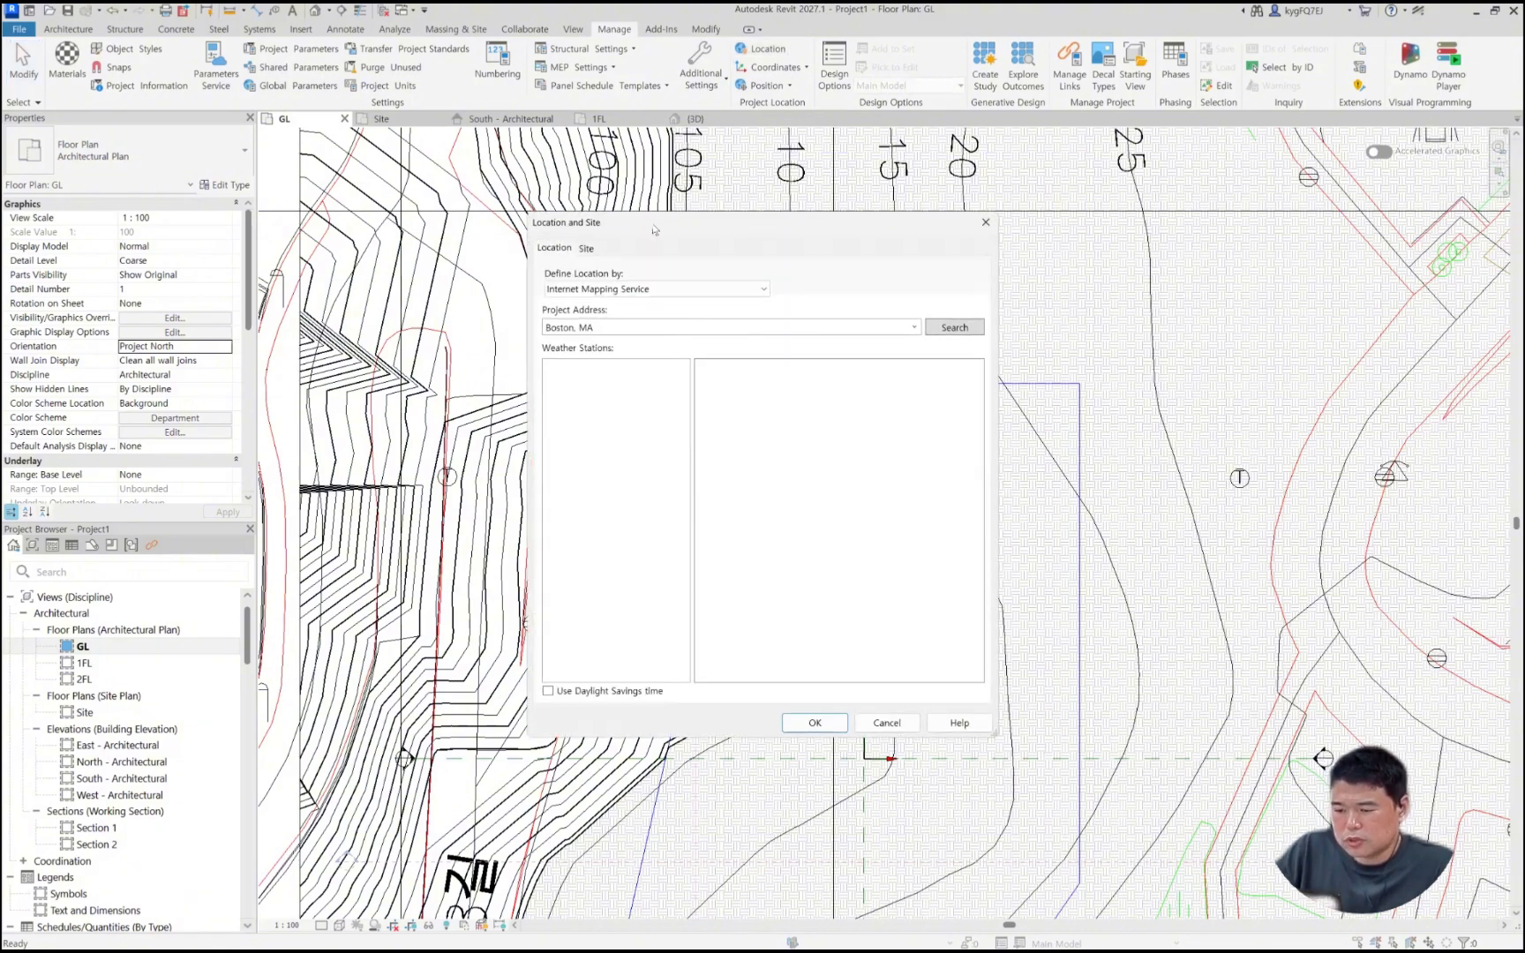
left_click(738, 314)
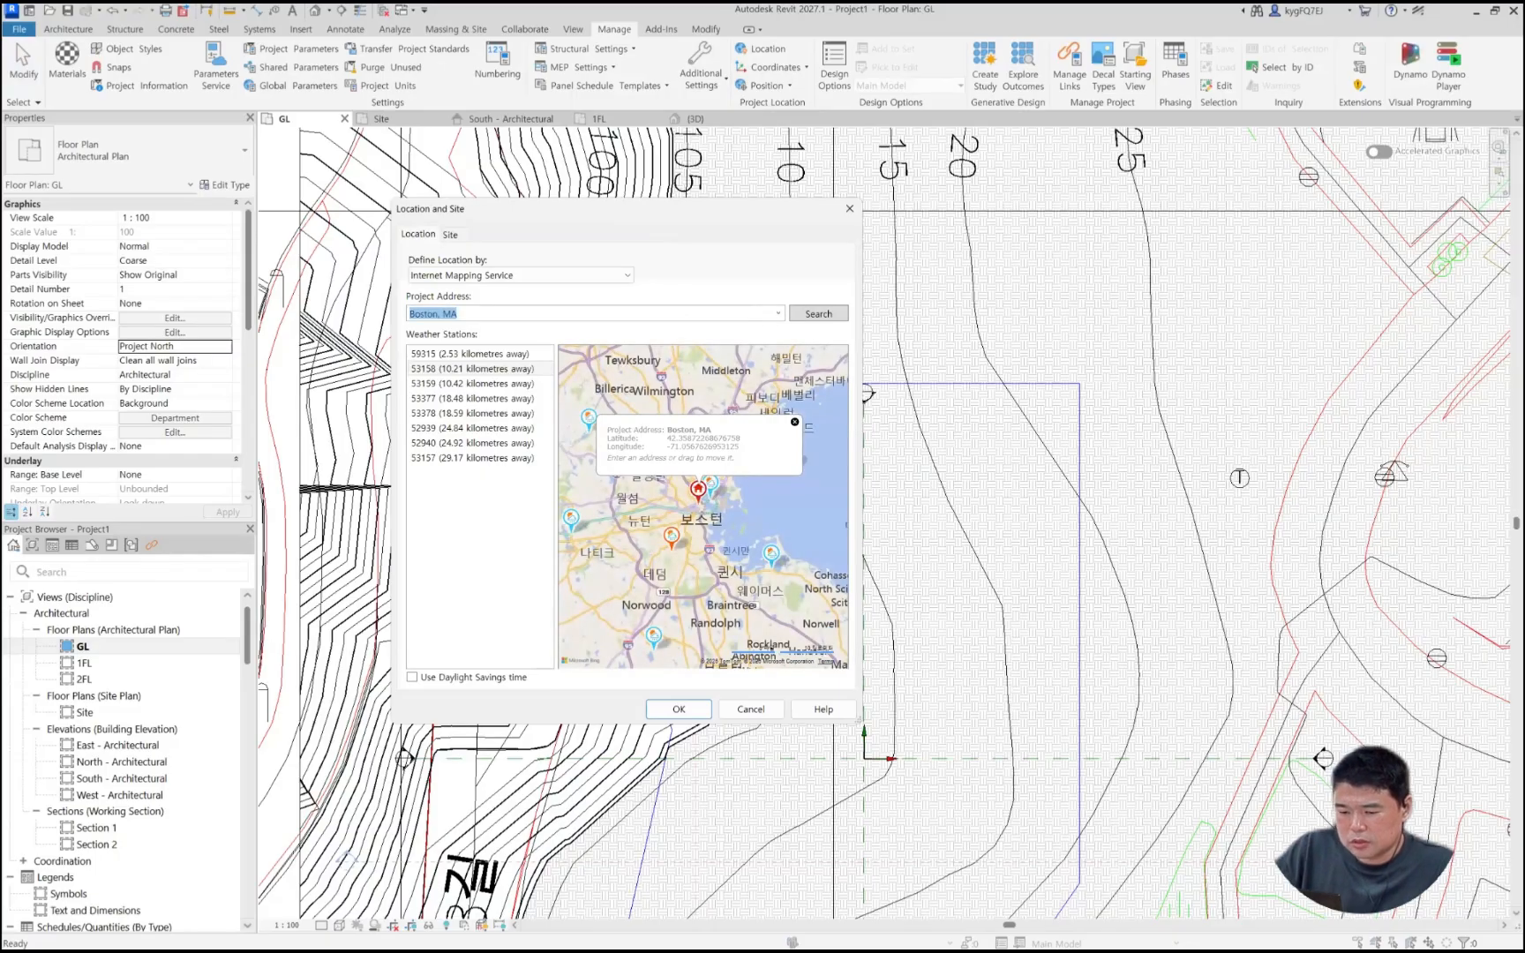
Step: Search for 서울 as the project address on the Internet Mapping Service and enlarge the Location and Site dialog
type("s")
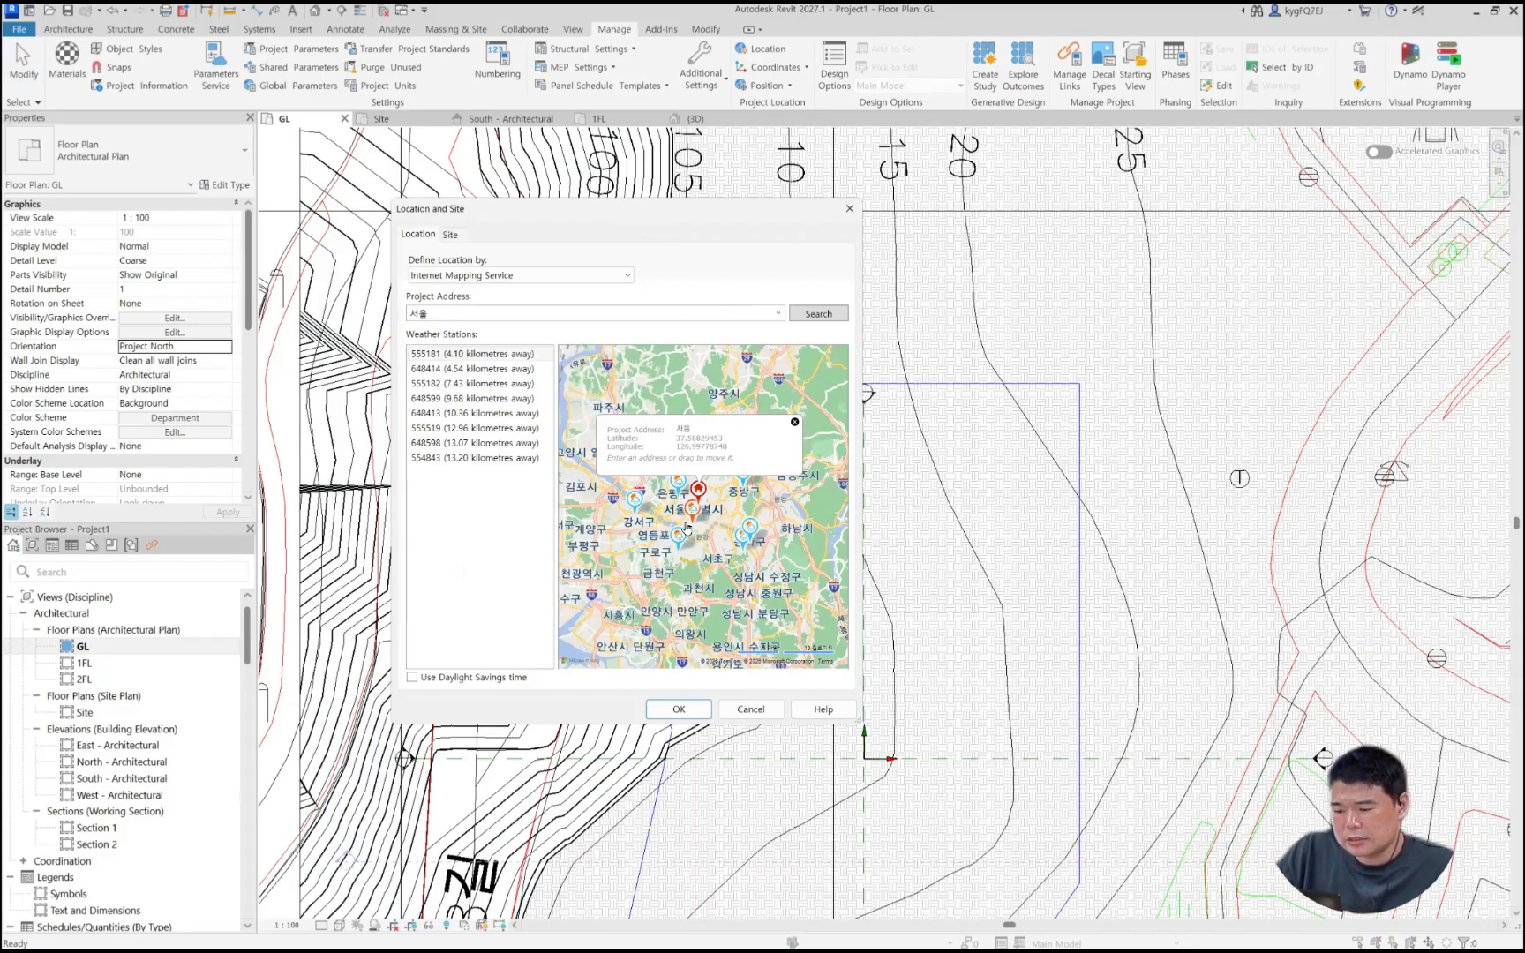
scroll(687, 527, "up", 4)
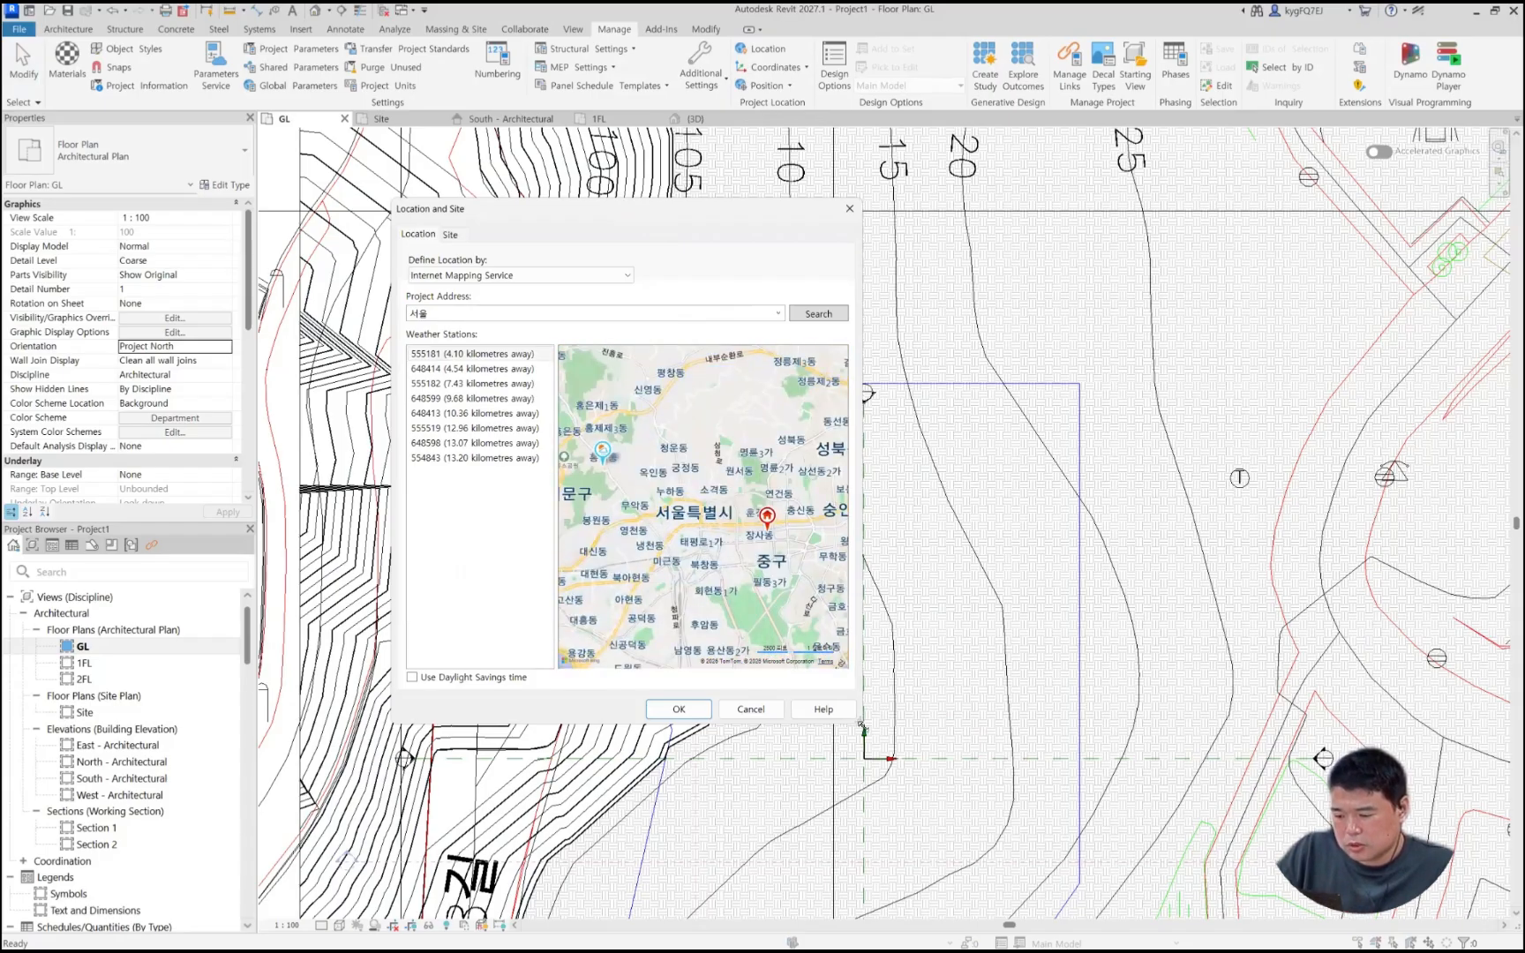
left_click_drag(861, 725, 1352, 801)
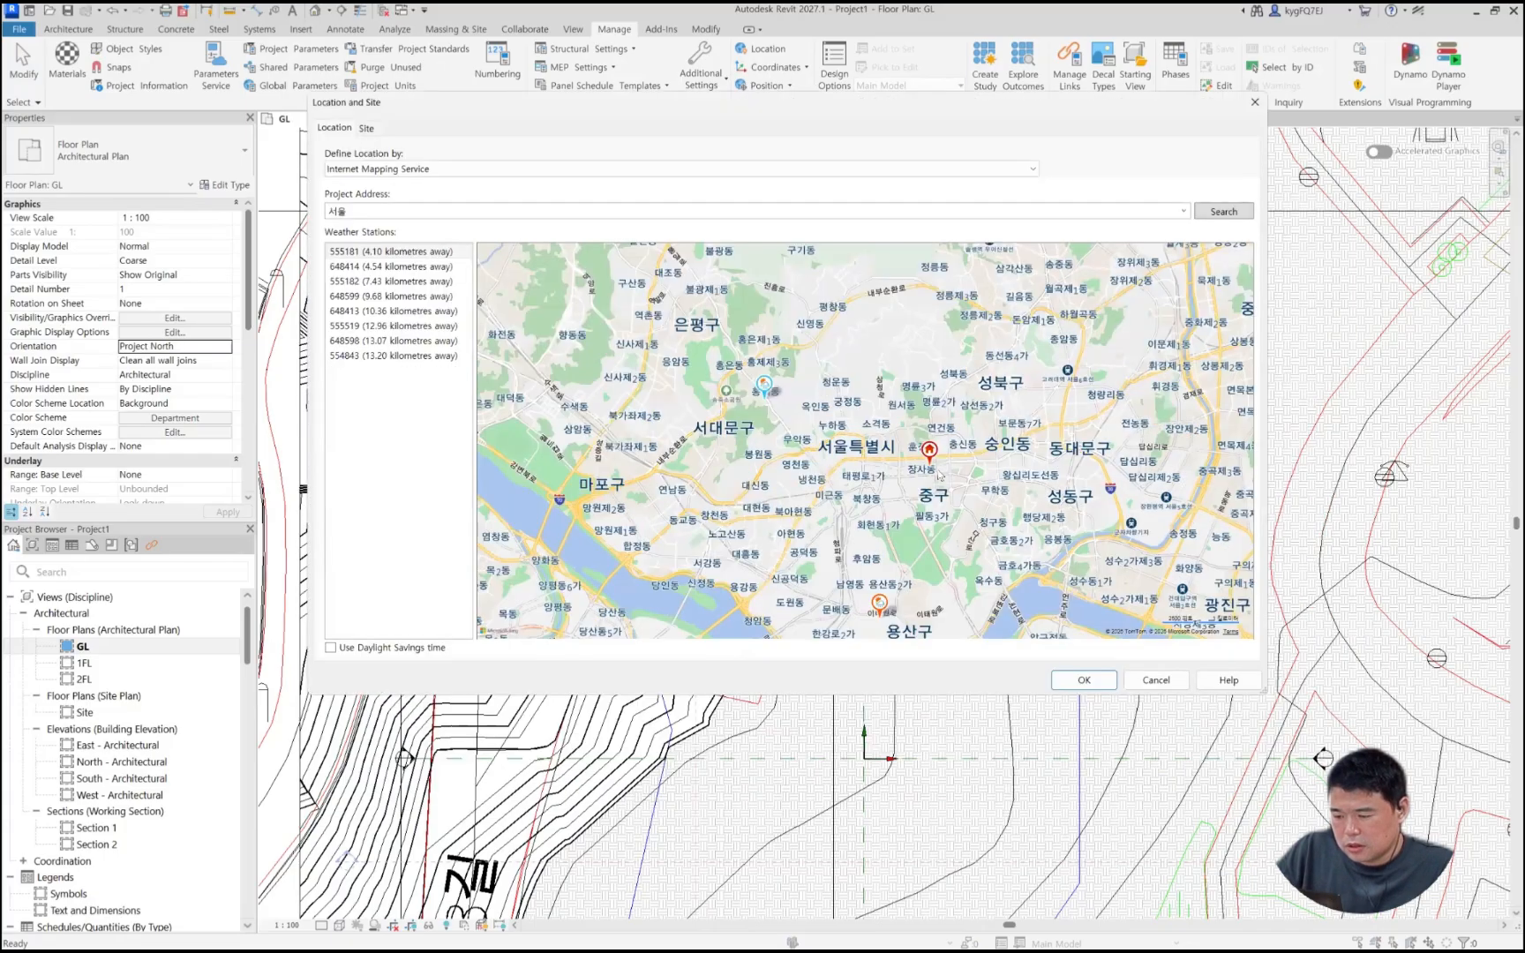
Step: Move the project location marker to the site in 무악동, at about 37.57689, 126.96042
mouse_move(935, 458)
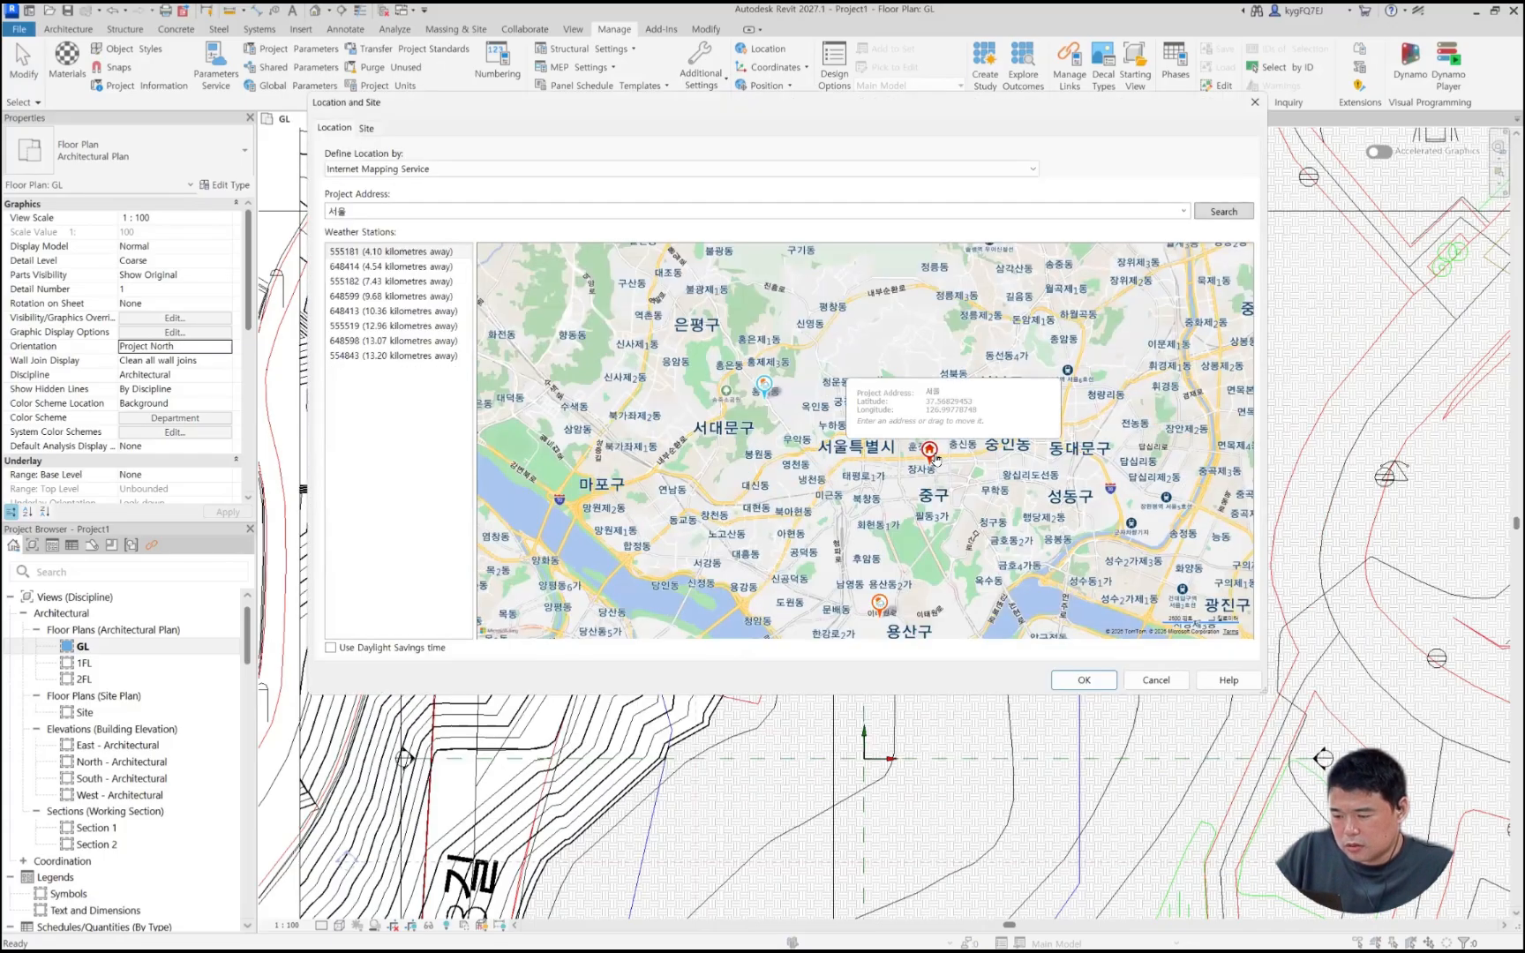
left_click_drag(926, 454, 769, 441)
scroll(794, 437, "up", 4)
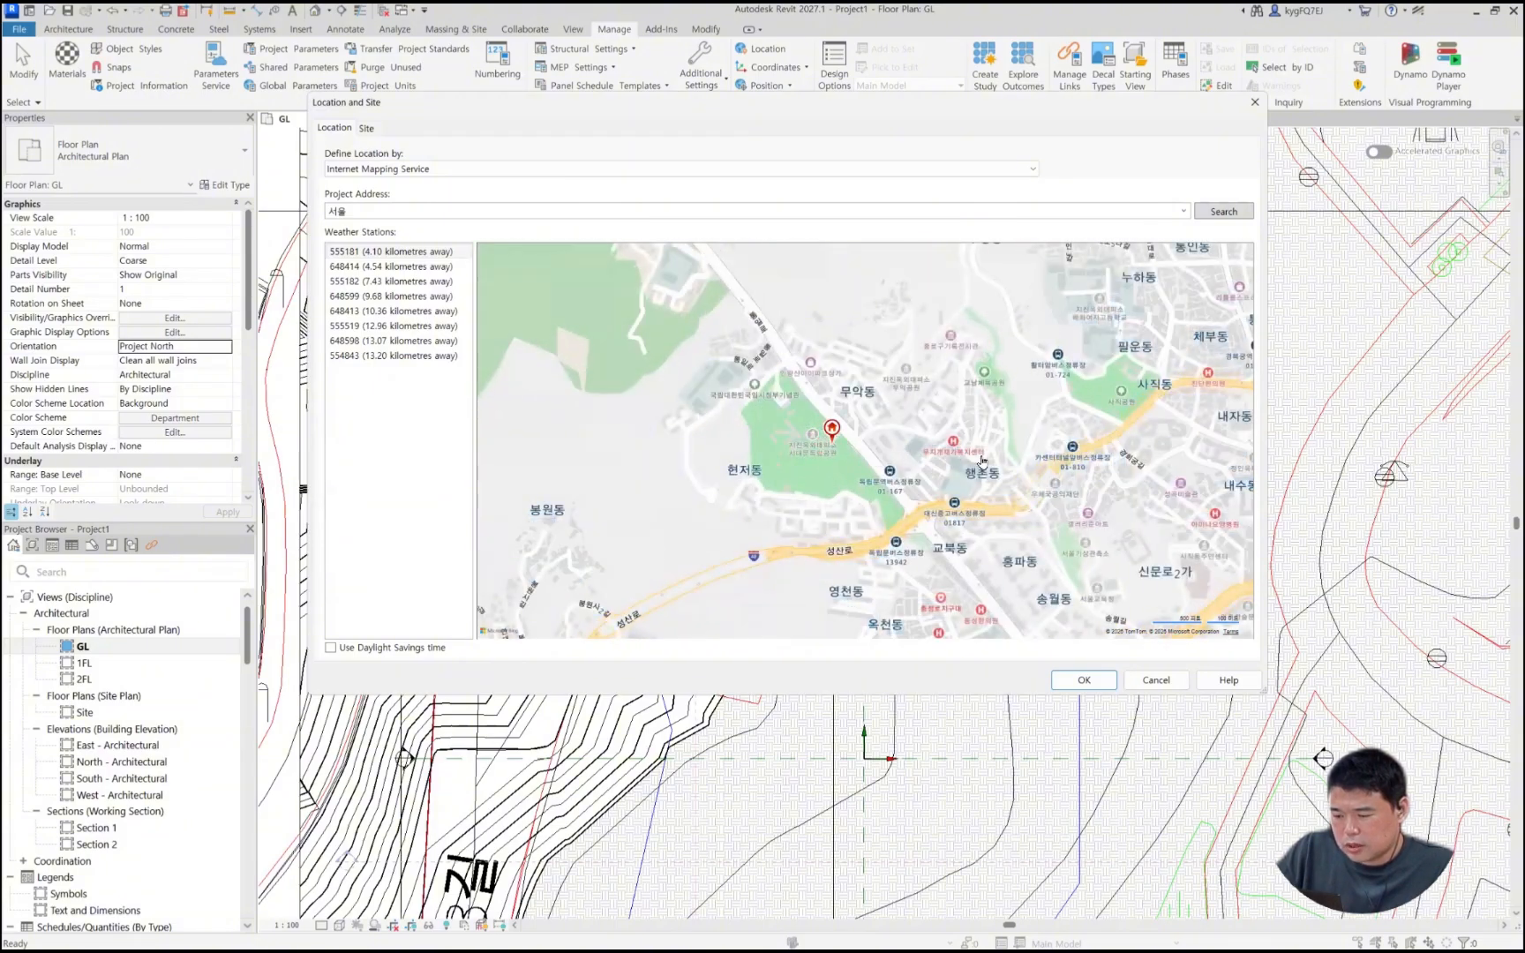
mouse_move(829, 441)
left_mouse_down()
mouse_move(986, 442)
mouse_move(1034, 406)
mouse_move(953, 485)
mouse_move(849, 520)
mouse_move(847, 381)
mouse_move(805, 295)
mouse_move(814, 328)
left_mouse_up()
scroll(1034, 406, "up", 1)
scroll(805, 295, "up", 1)
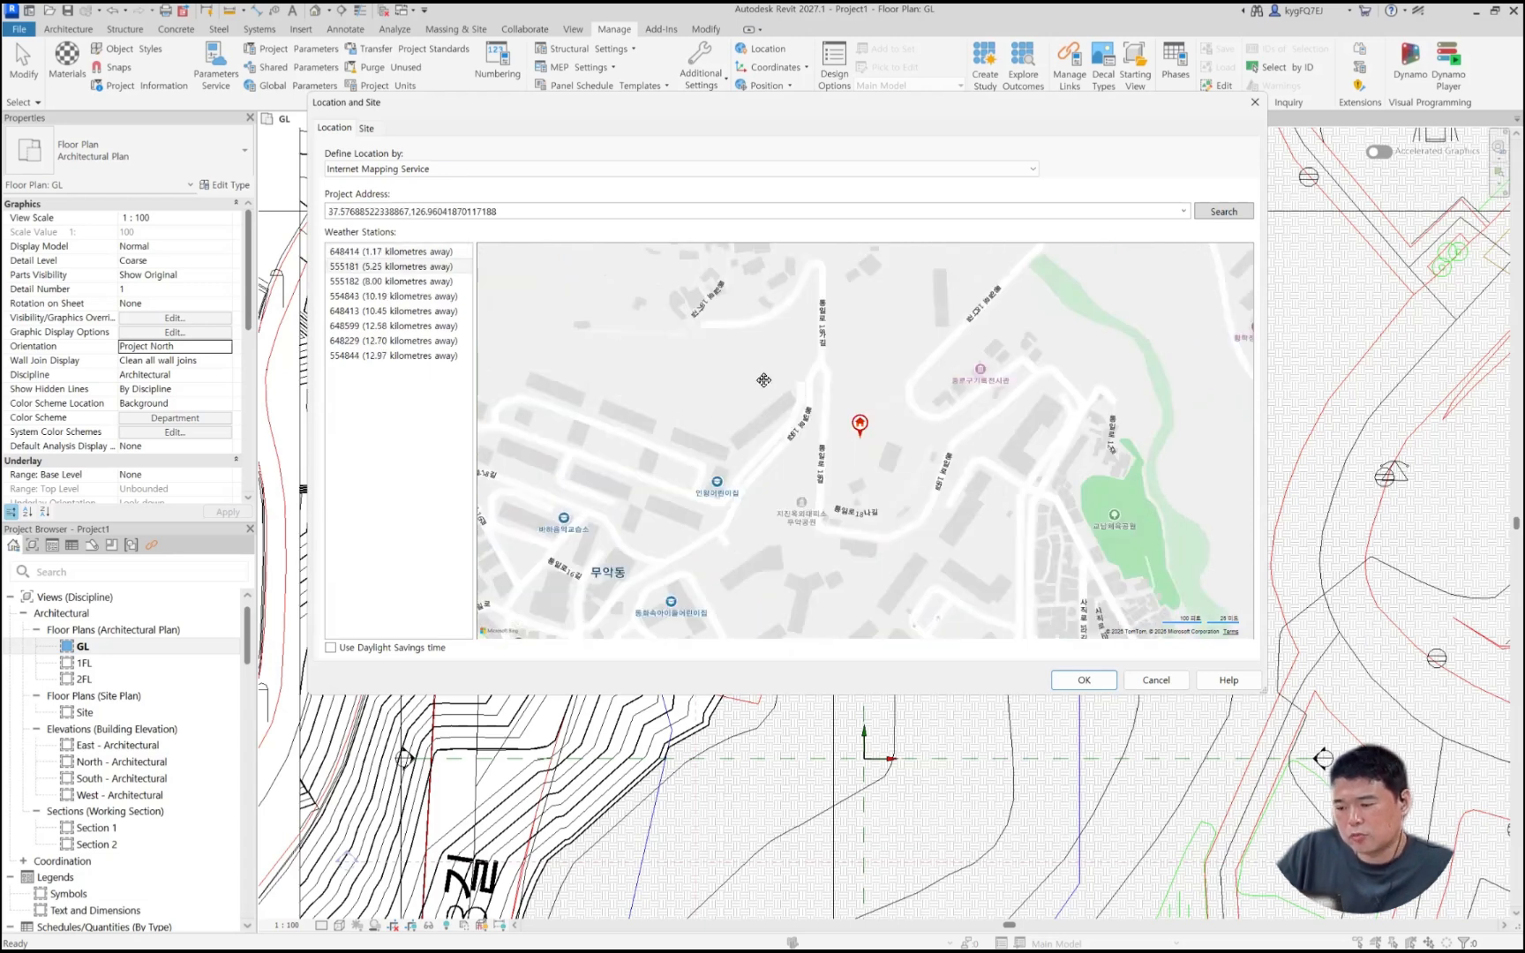
Step: Review the weather stations around the project marker on the map and accept the project location
double_click(376, 217)
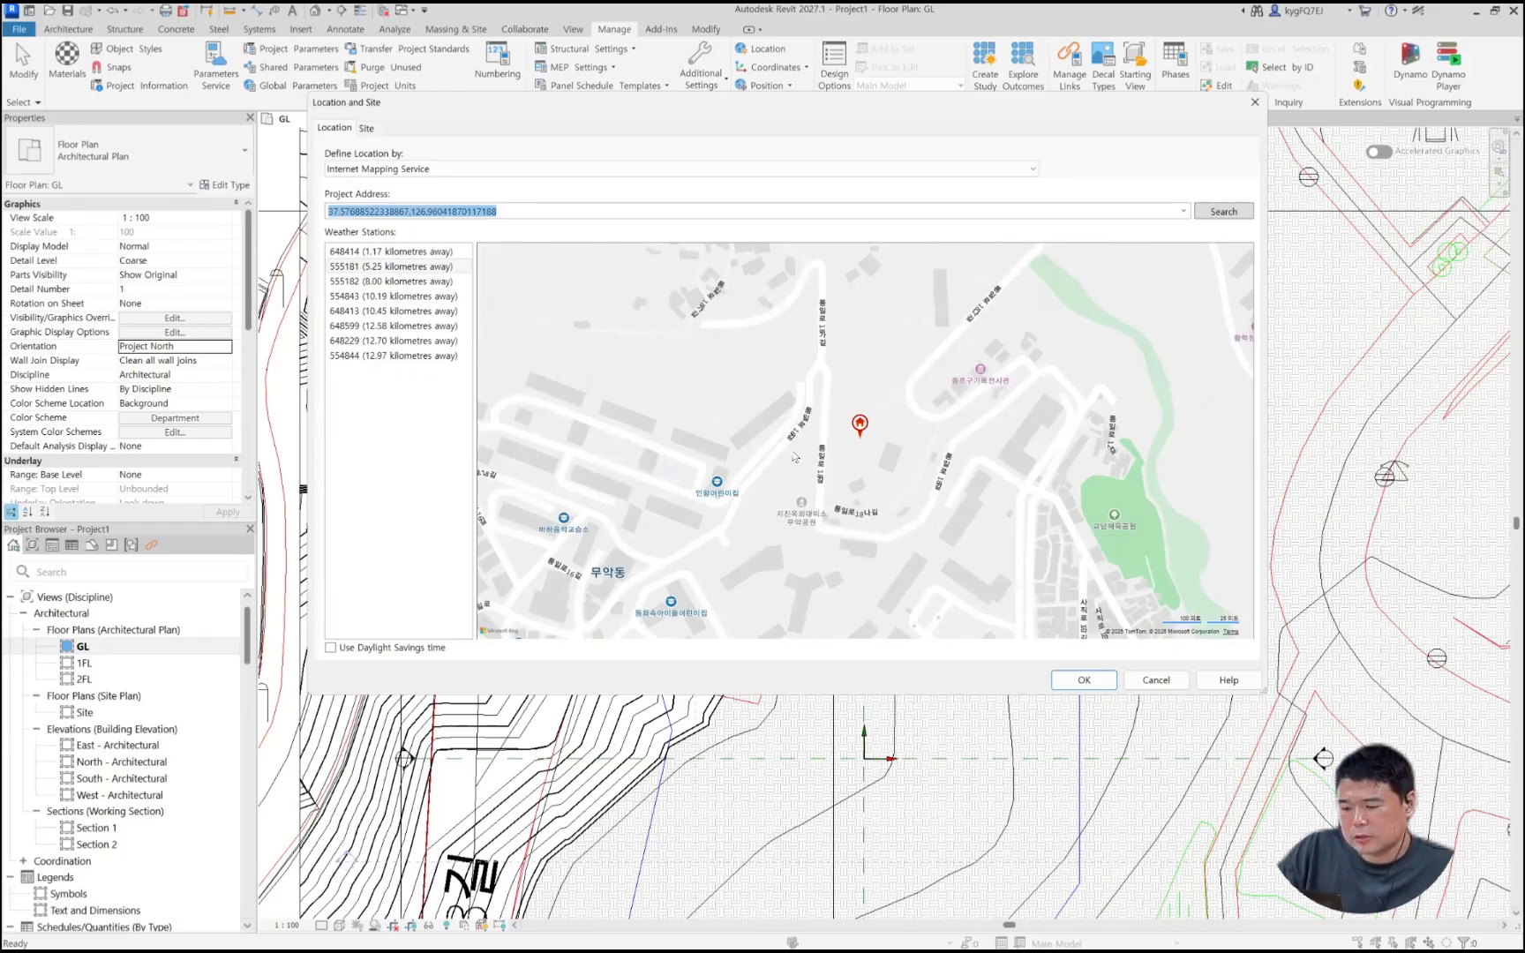
scroll(814, 483, "down", 4)
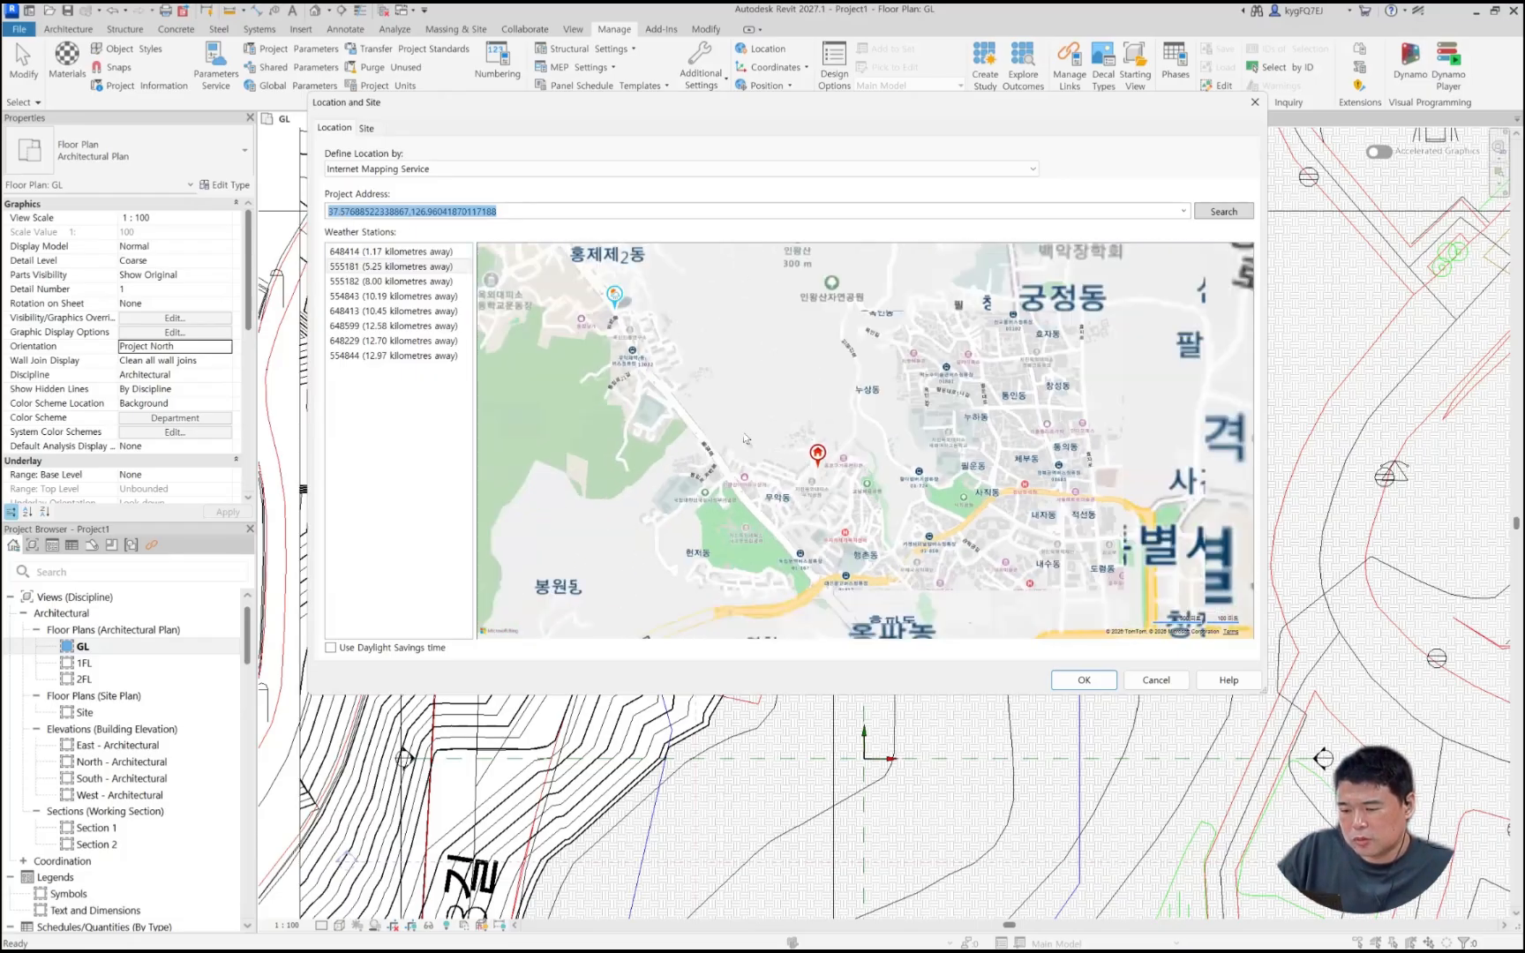
mouse_move(740, 406)
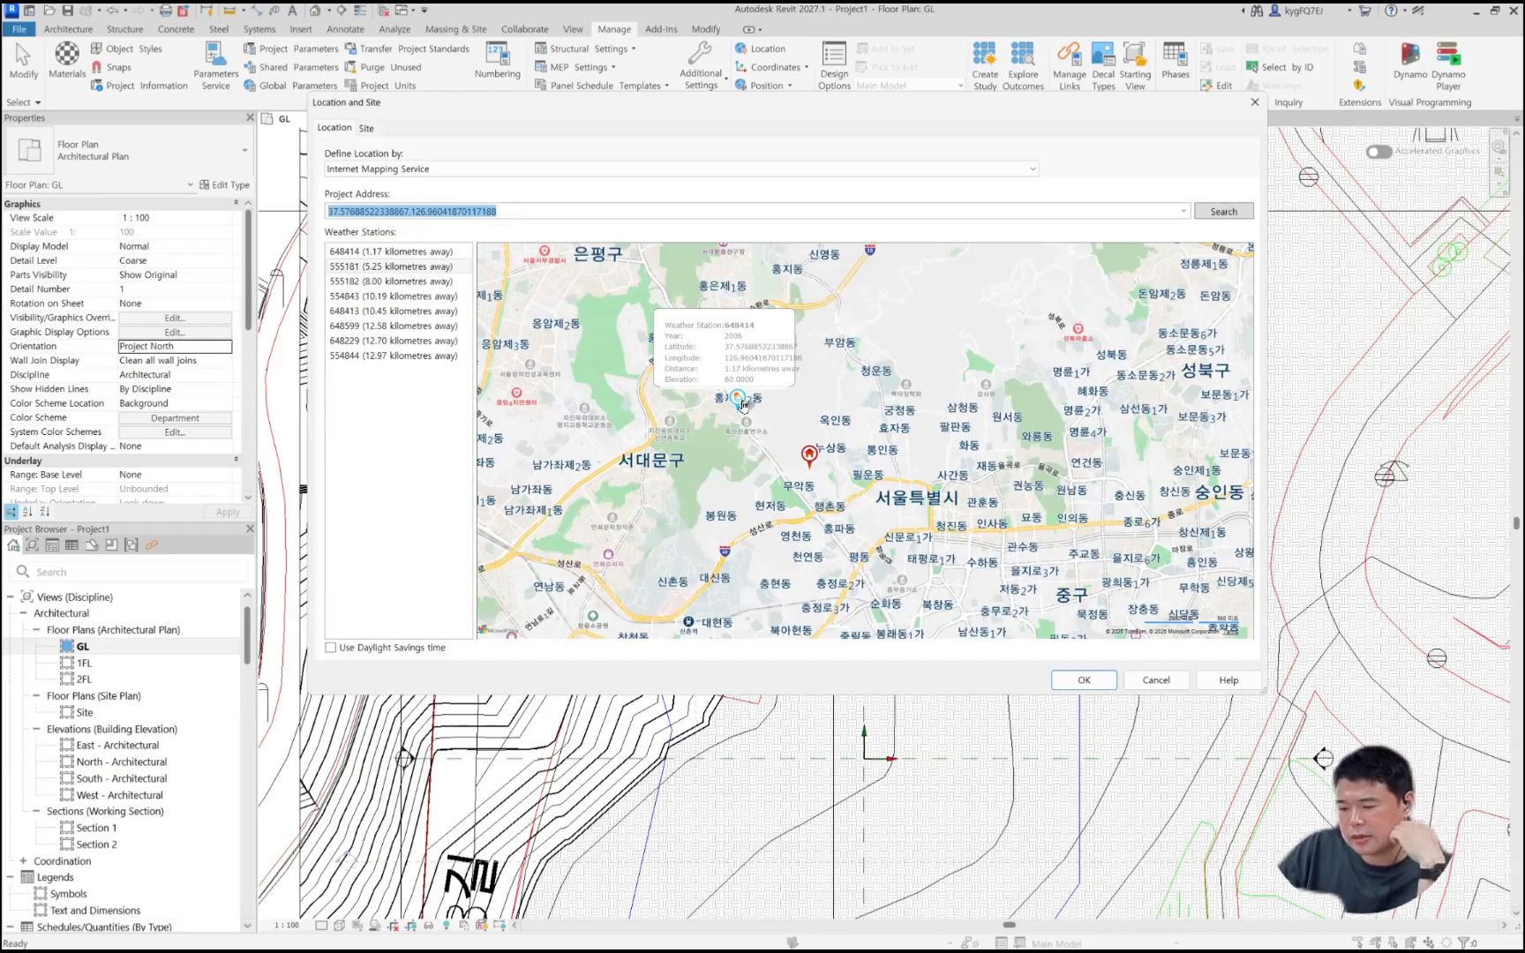
scroll(739, 400, "down", 3)
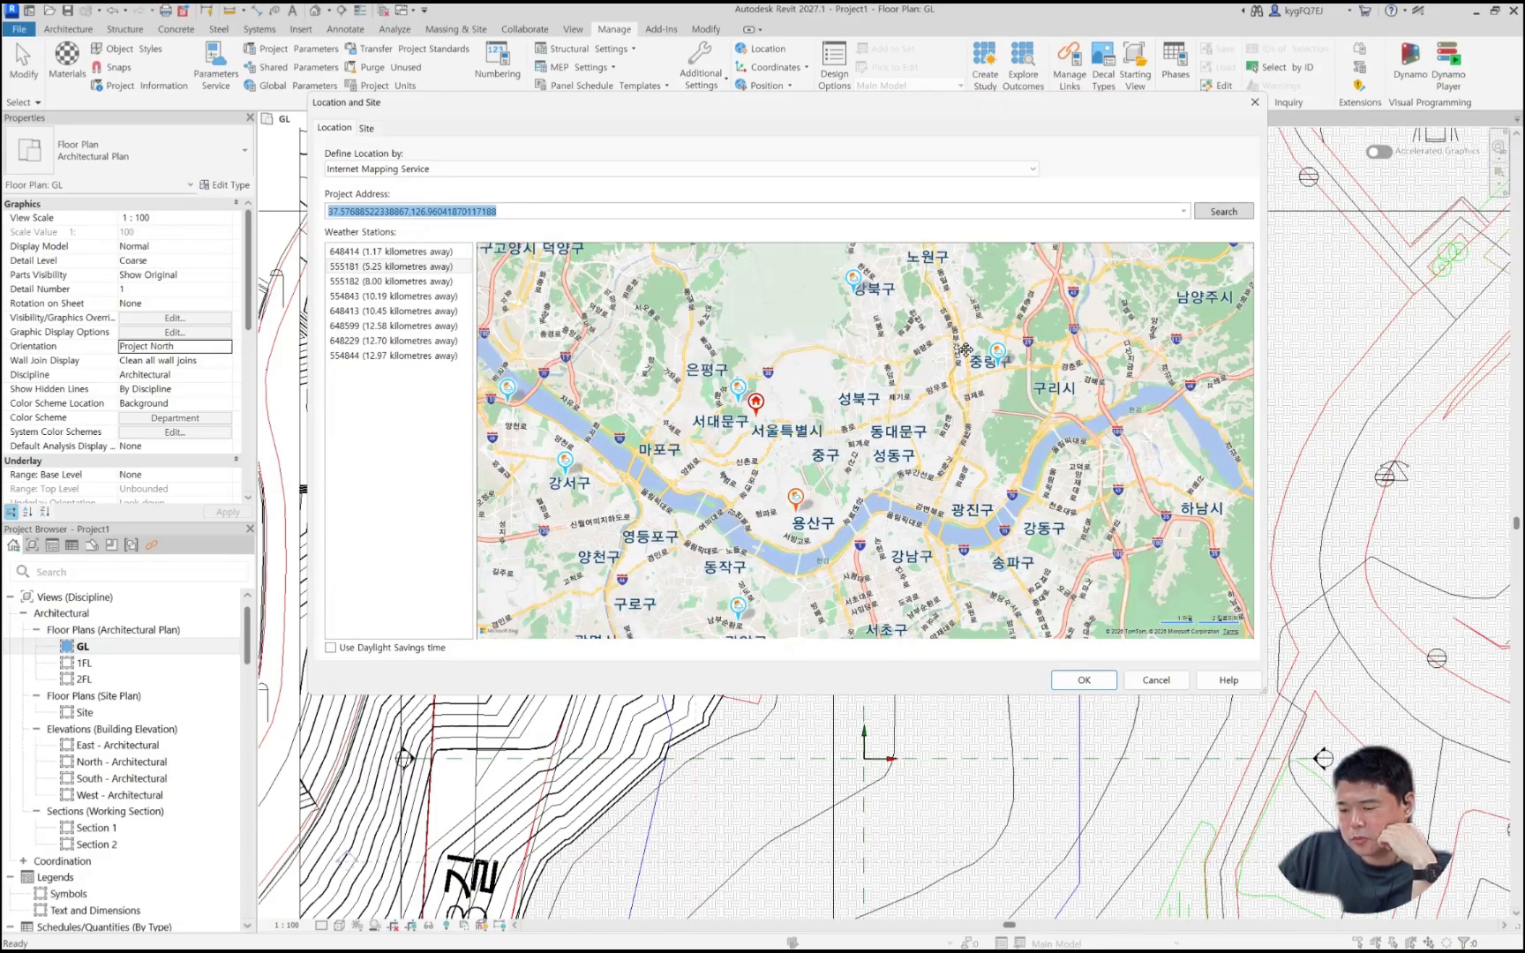
scroll(794, 467, "down", 3)
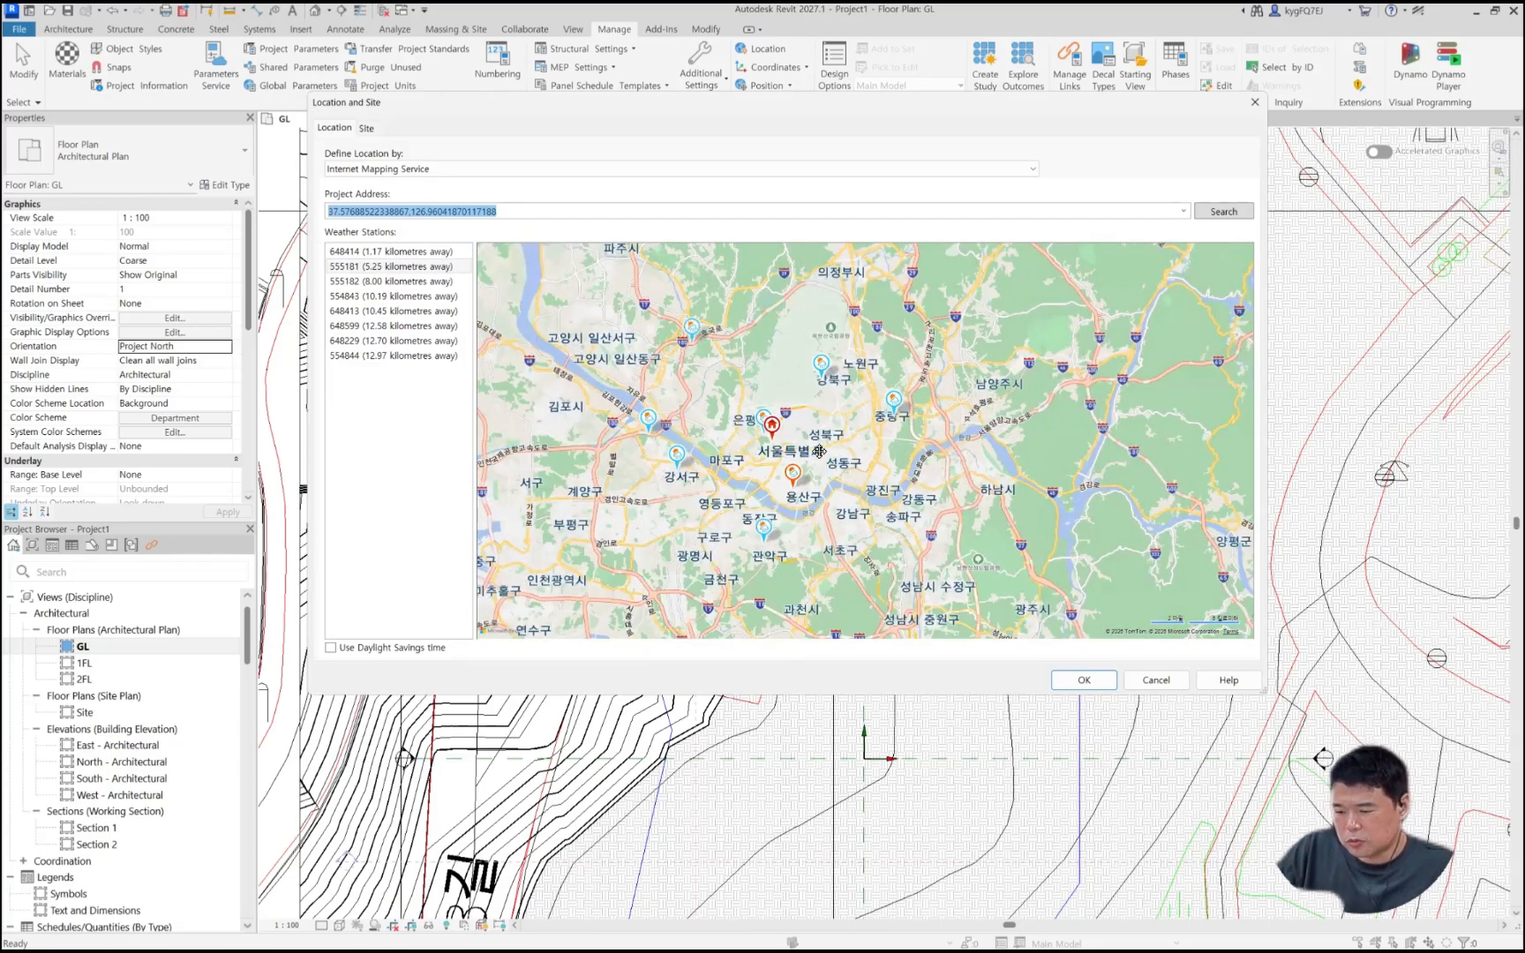
scroll(819, 451, "up", 4)
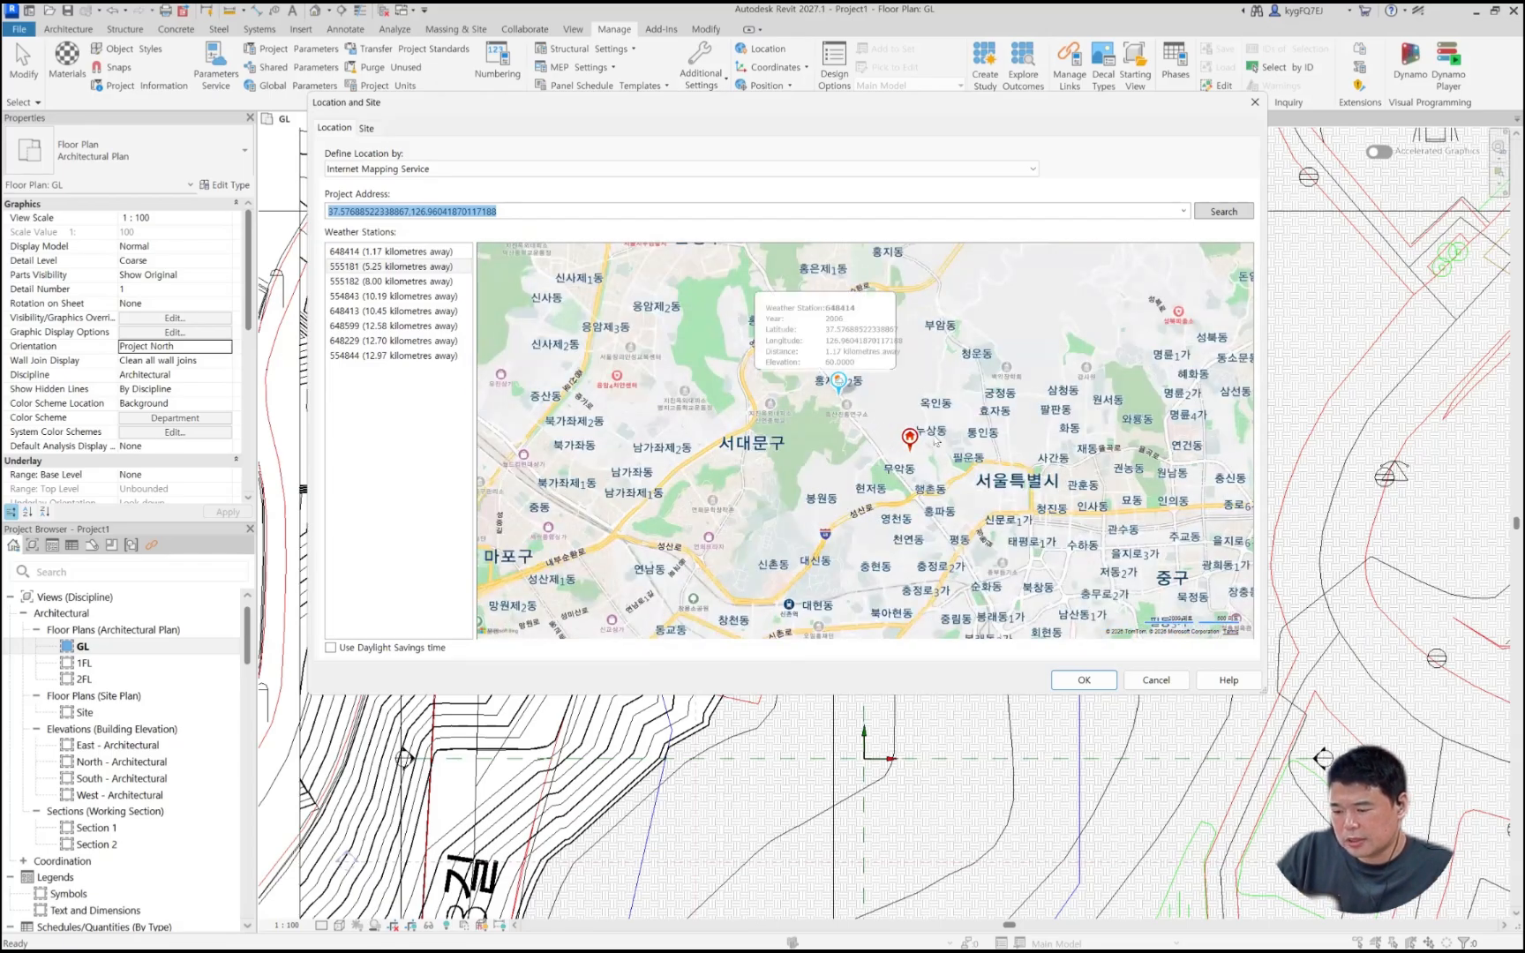
left_click(1078, 681)
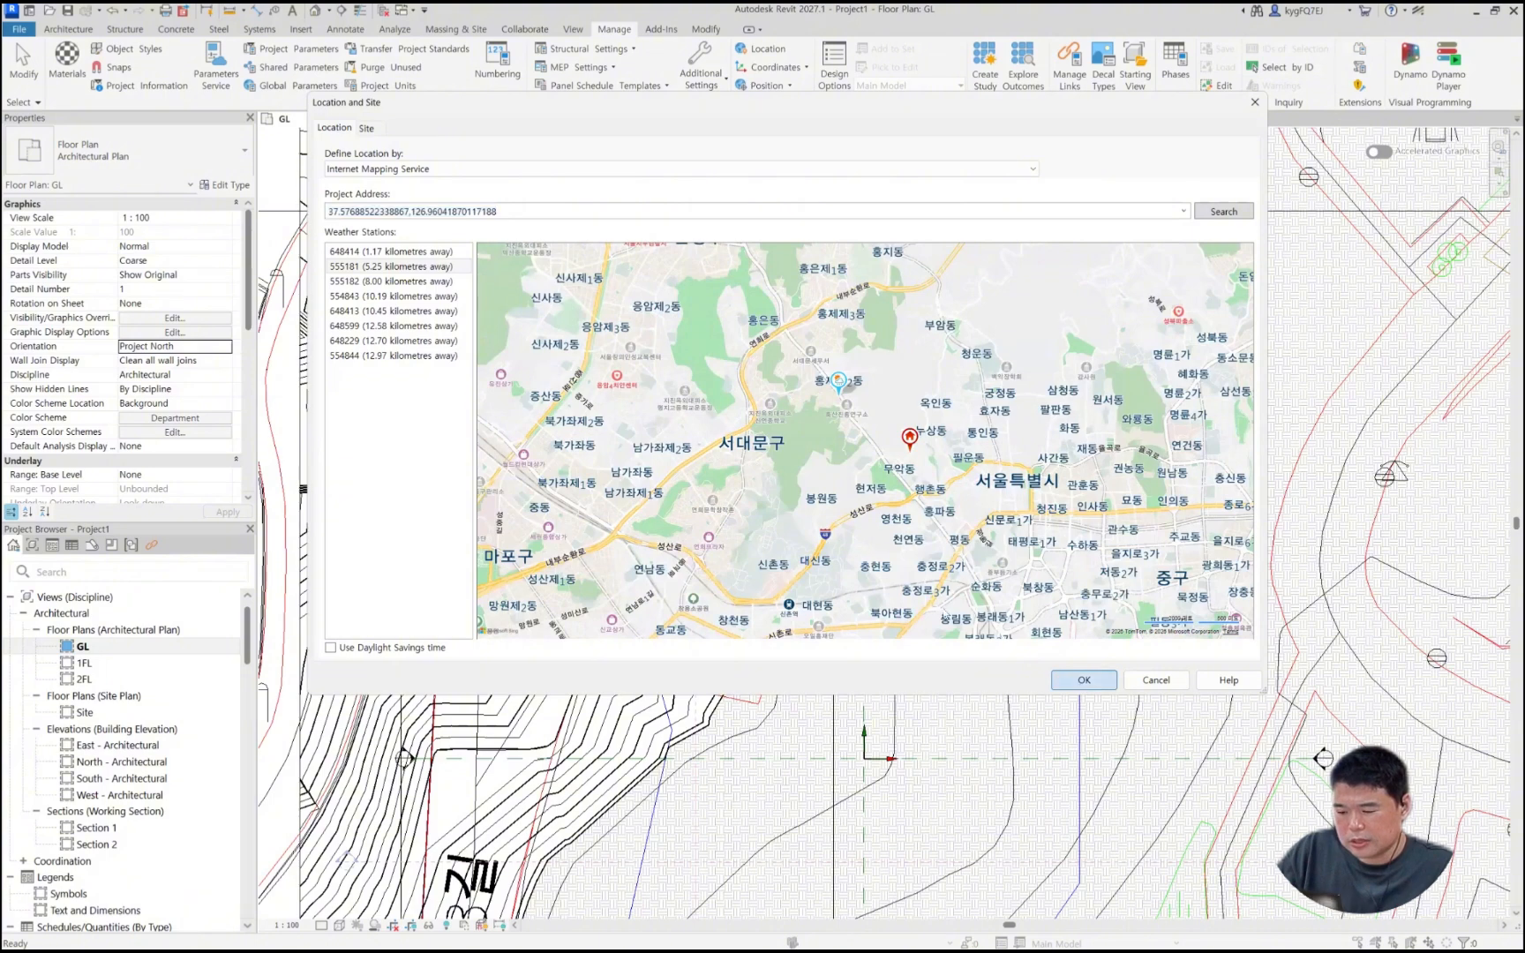
Step: Start a new property line in the GL floor plan, using the option to create it by sketching
scroll(748, 446, "down", 4)
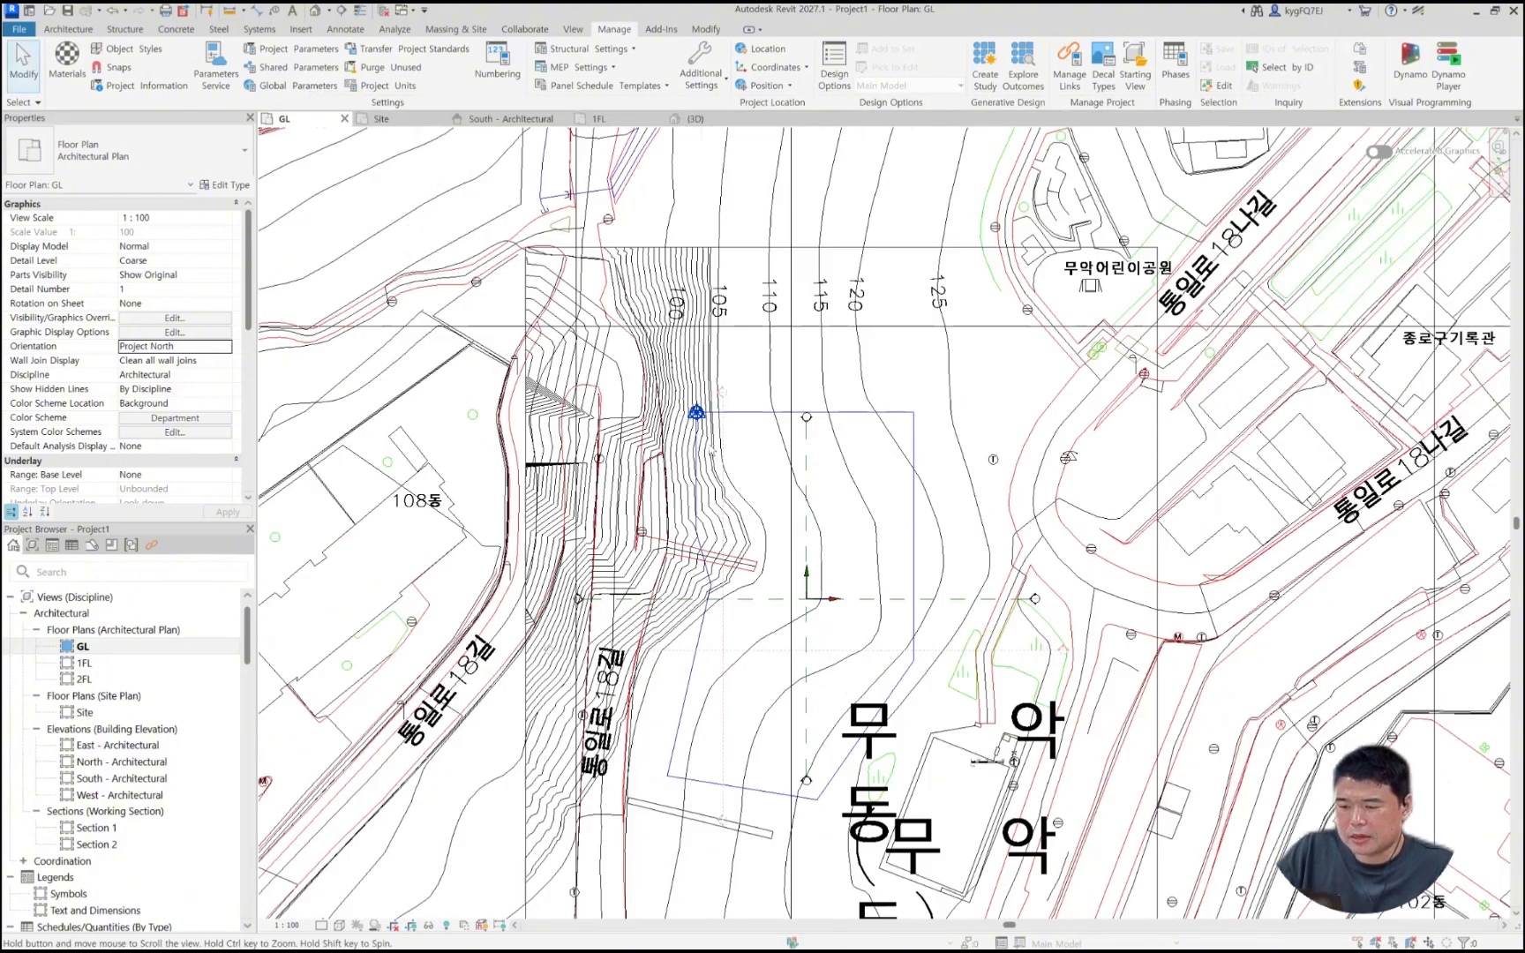
middle_click_drag(665, 444, 613, 438)
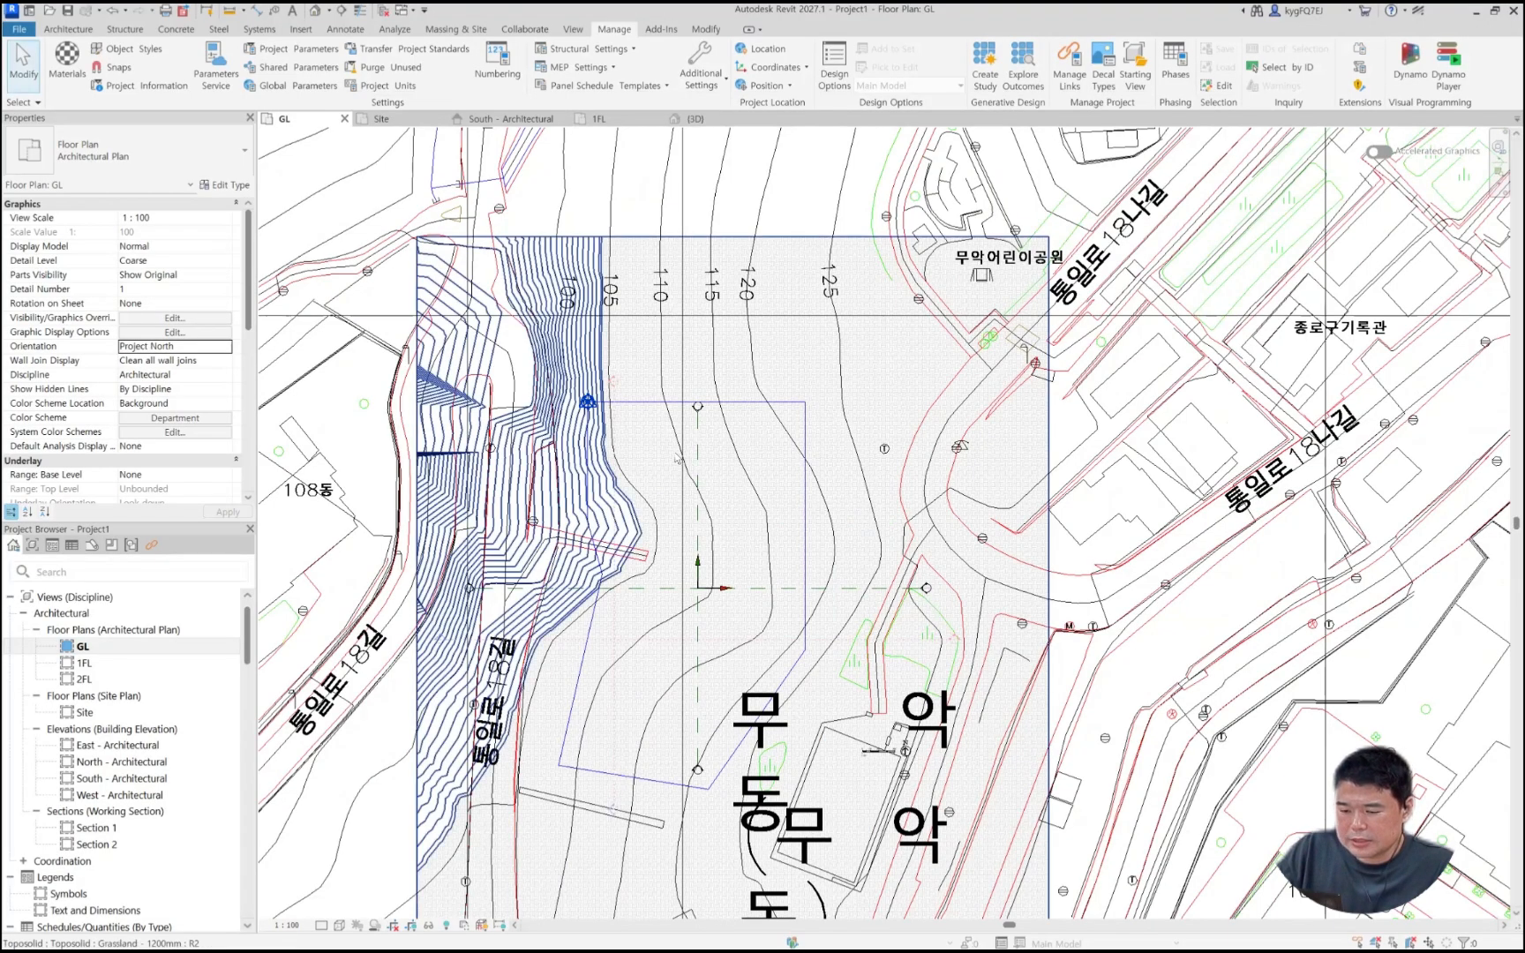
scroll(671, 414, "down", 3)
scroll(714, 384, "up", 2)
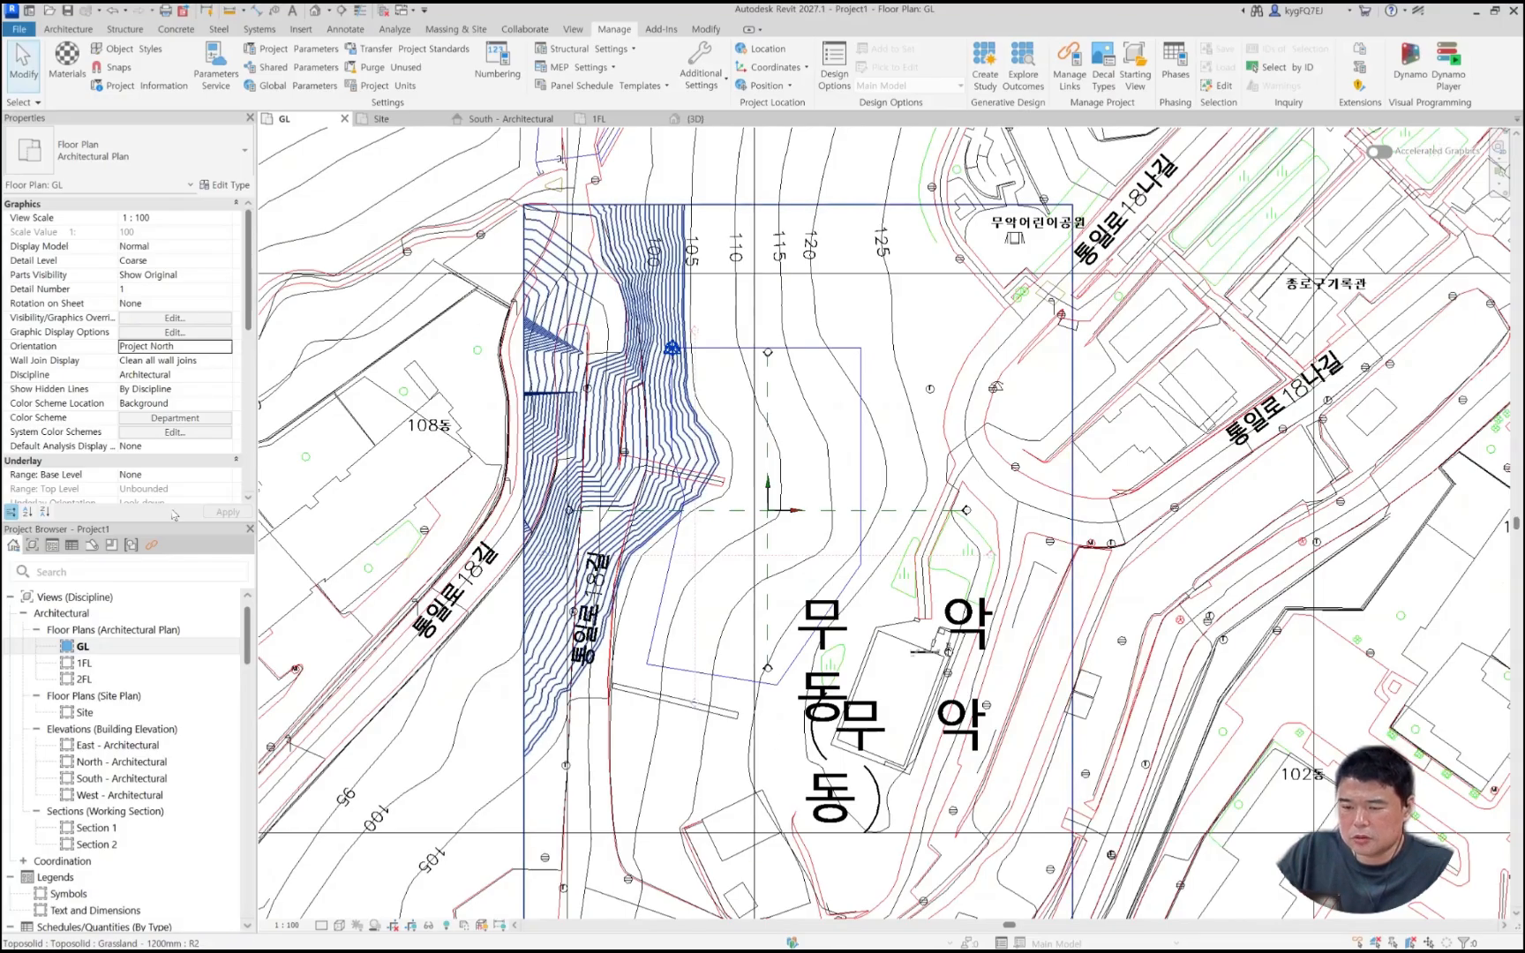
scroll(560, 235, "up", 2)
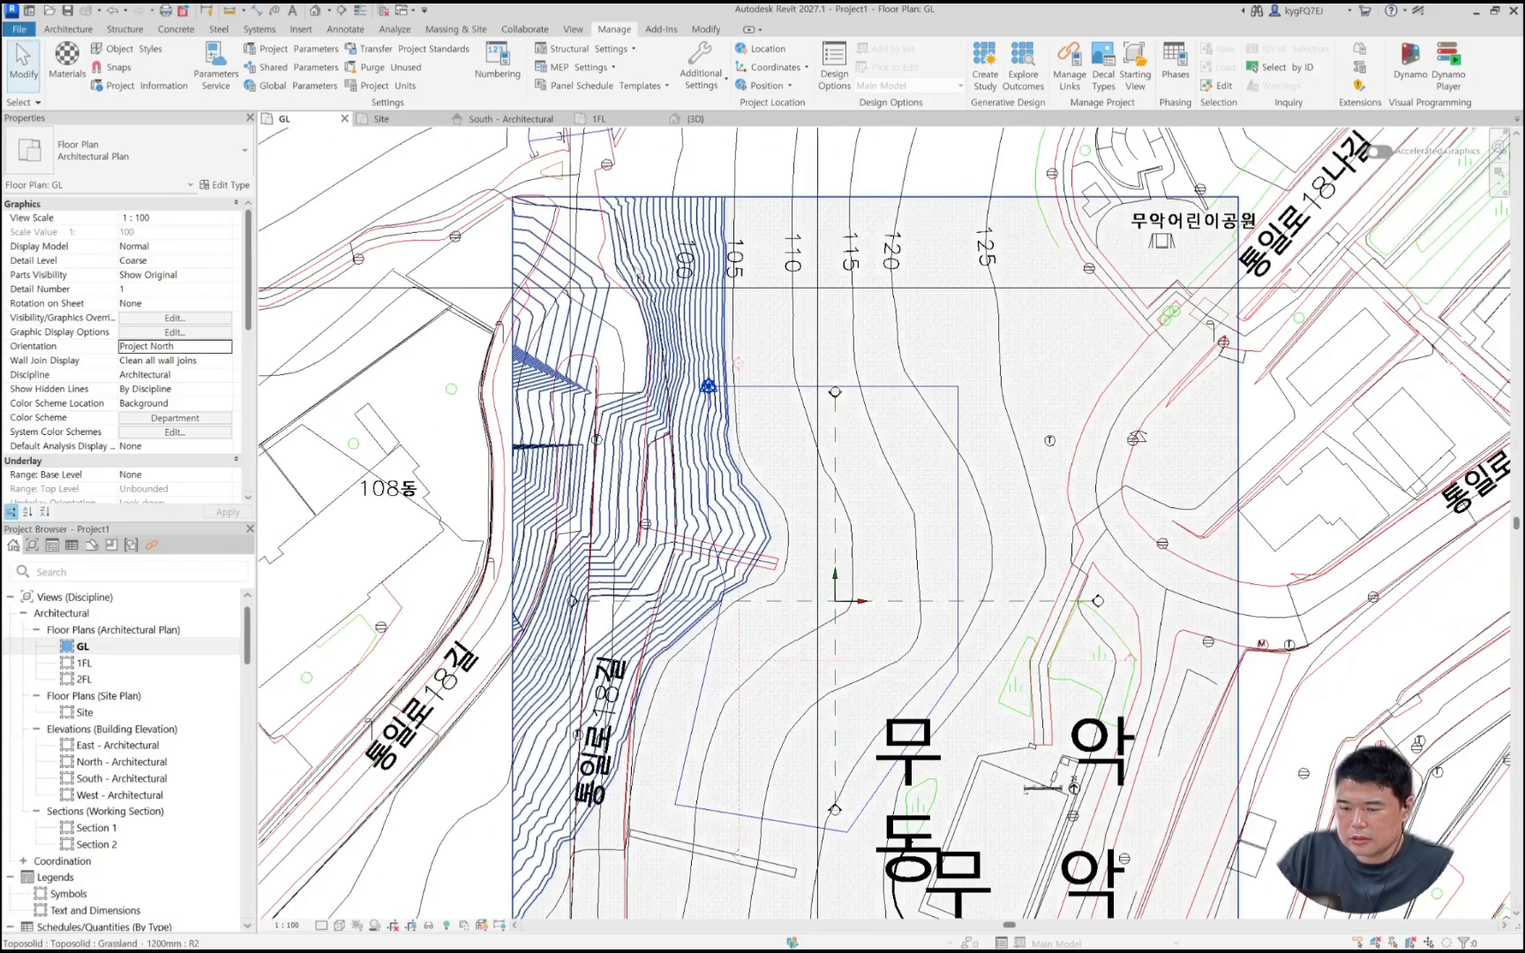
middle_click_drag(636, 273, 552, 186)
left_click(457, 31)
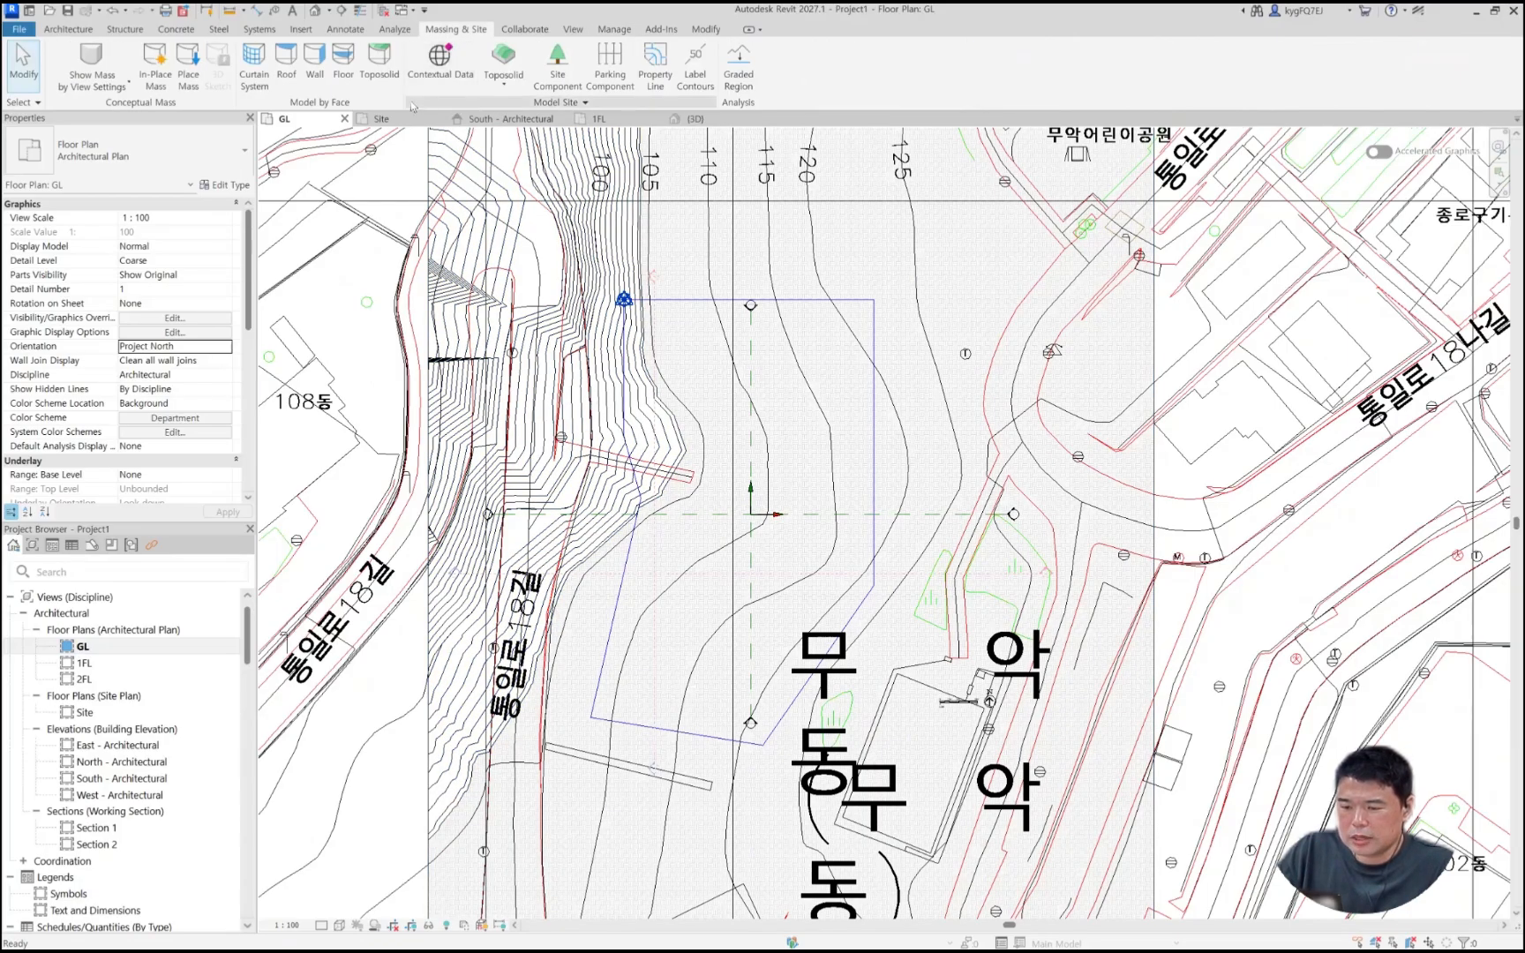
left_click(655, 66)
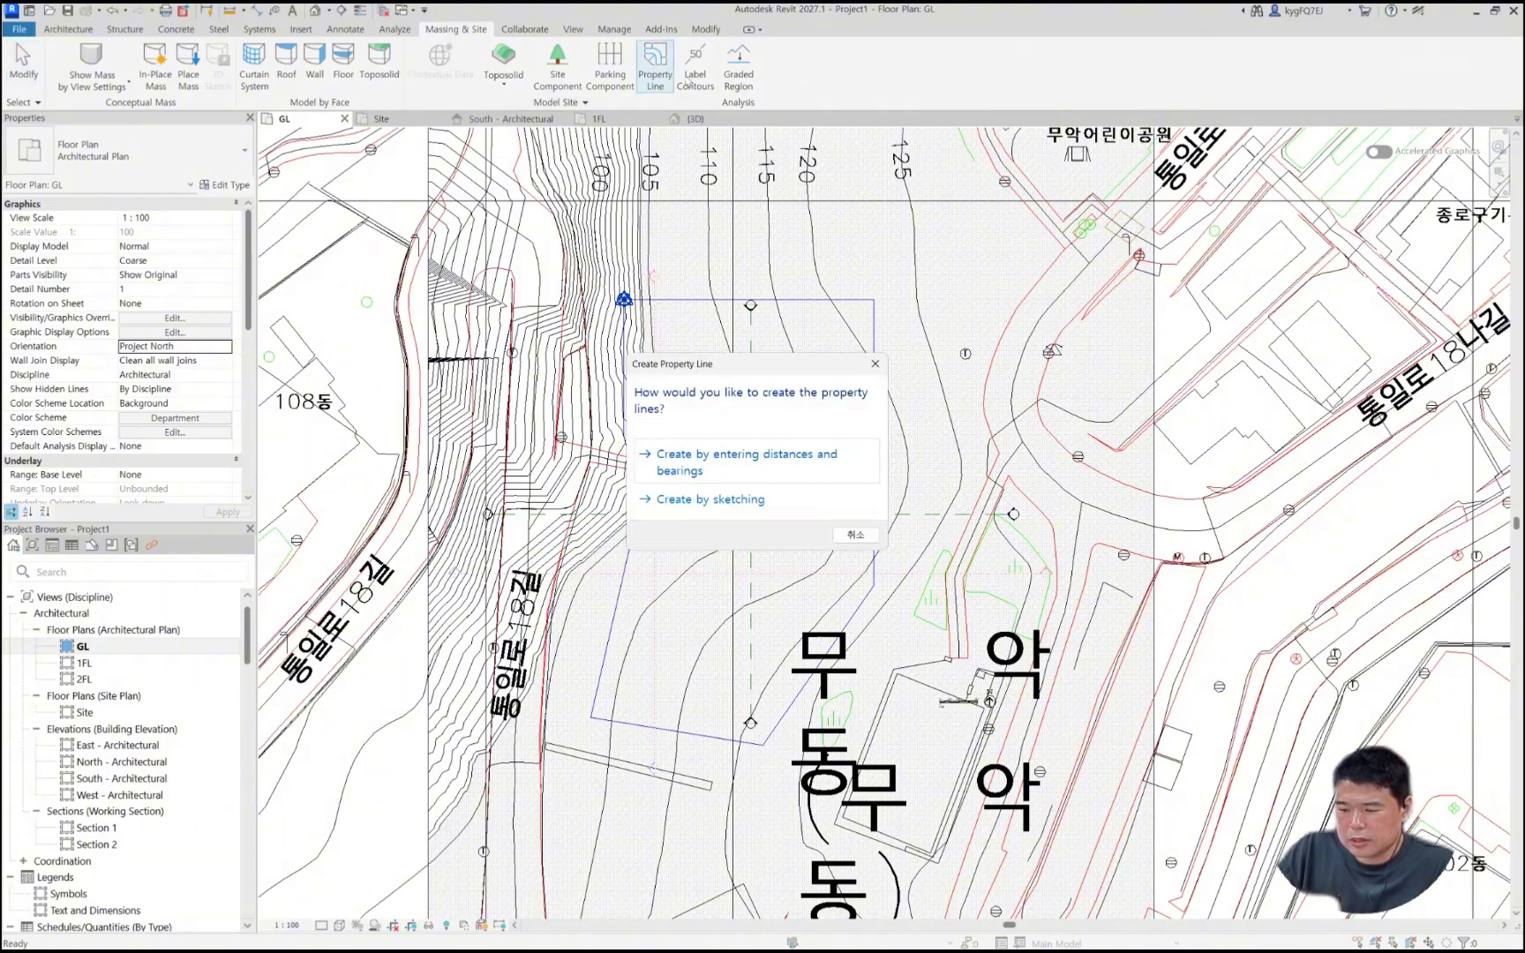
left_click(699, 499)
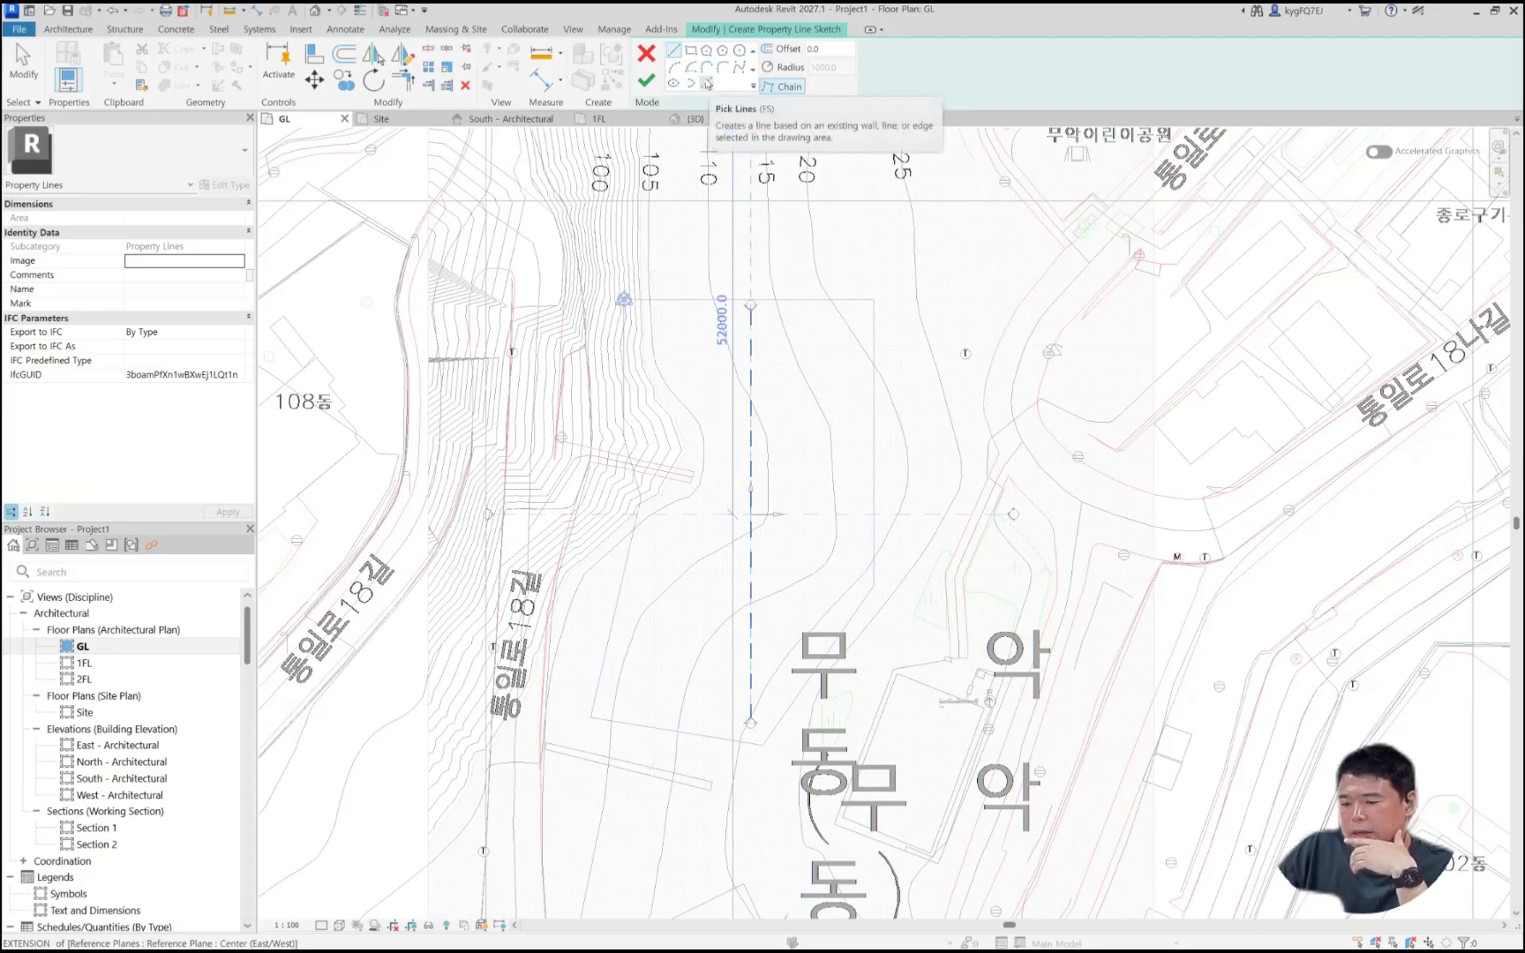
left_click(707, 84)
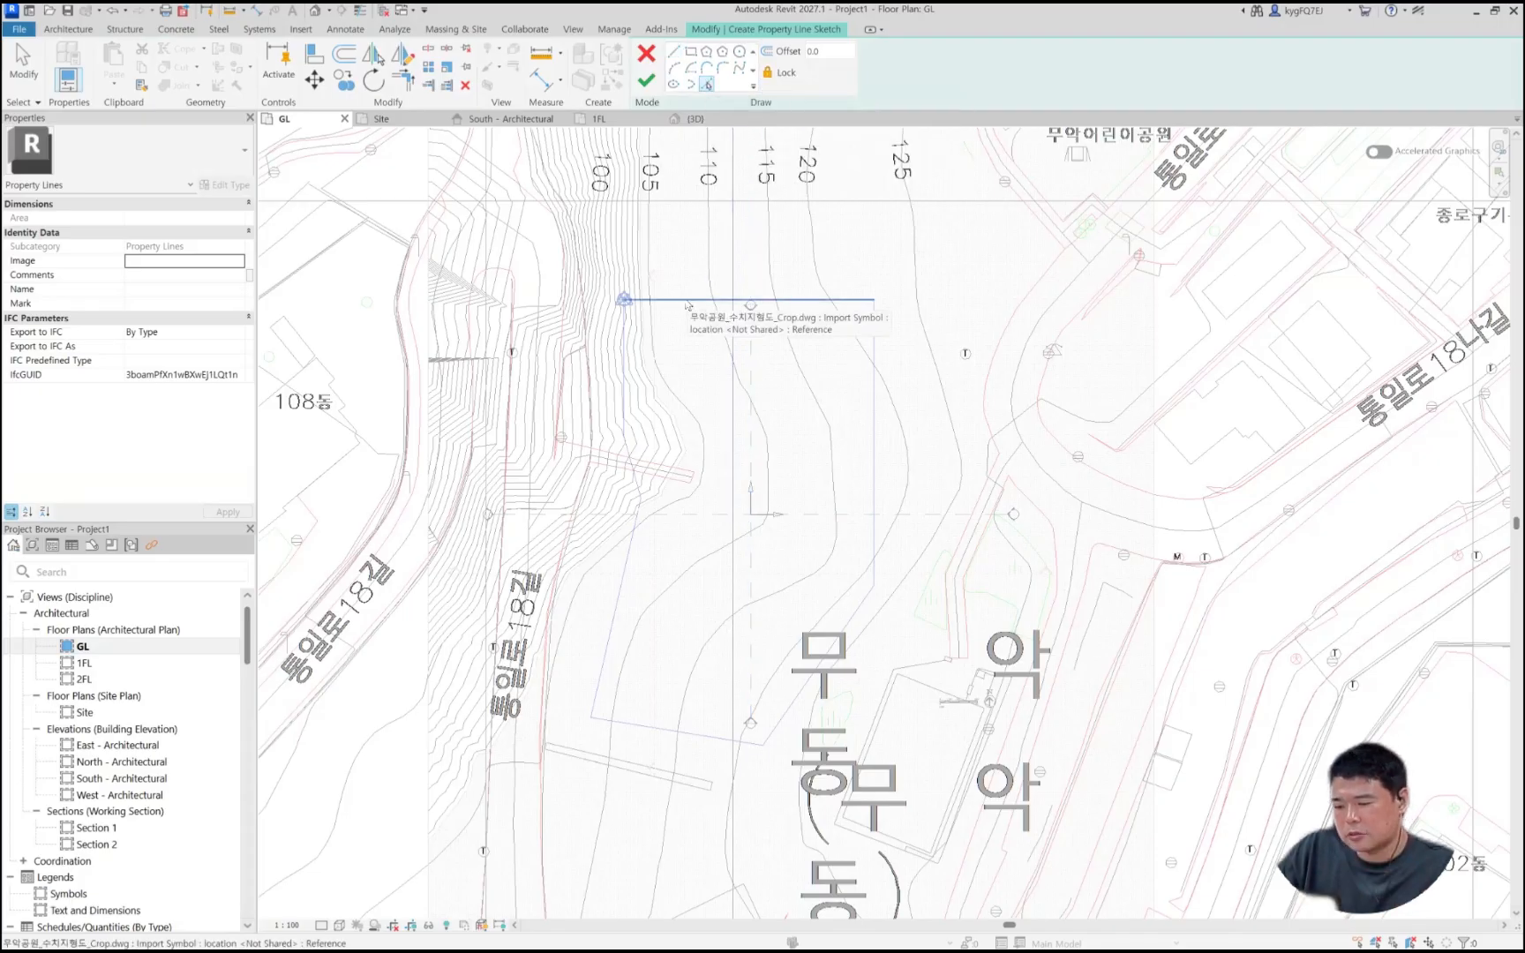
left_click(748, 301)
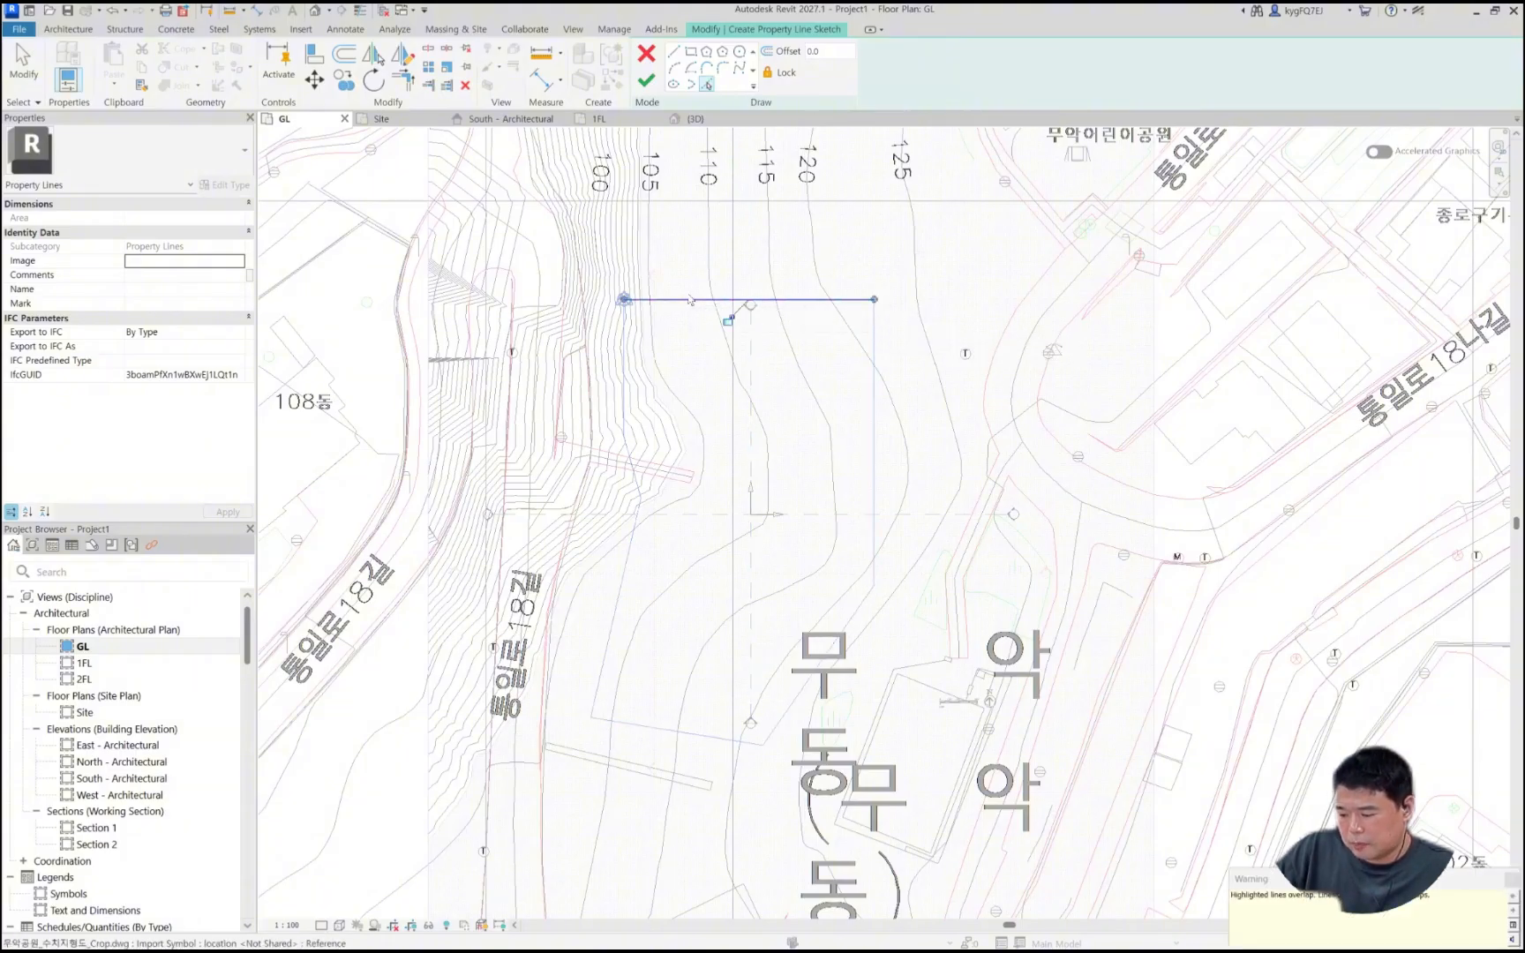
key("Escape")
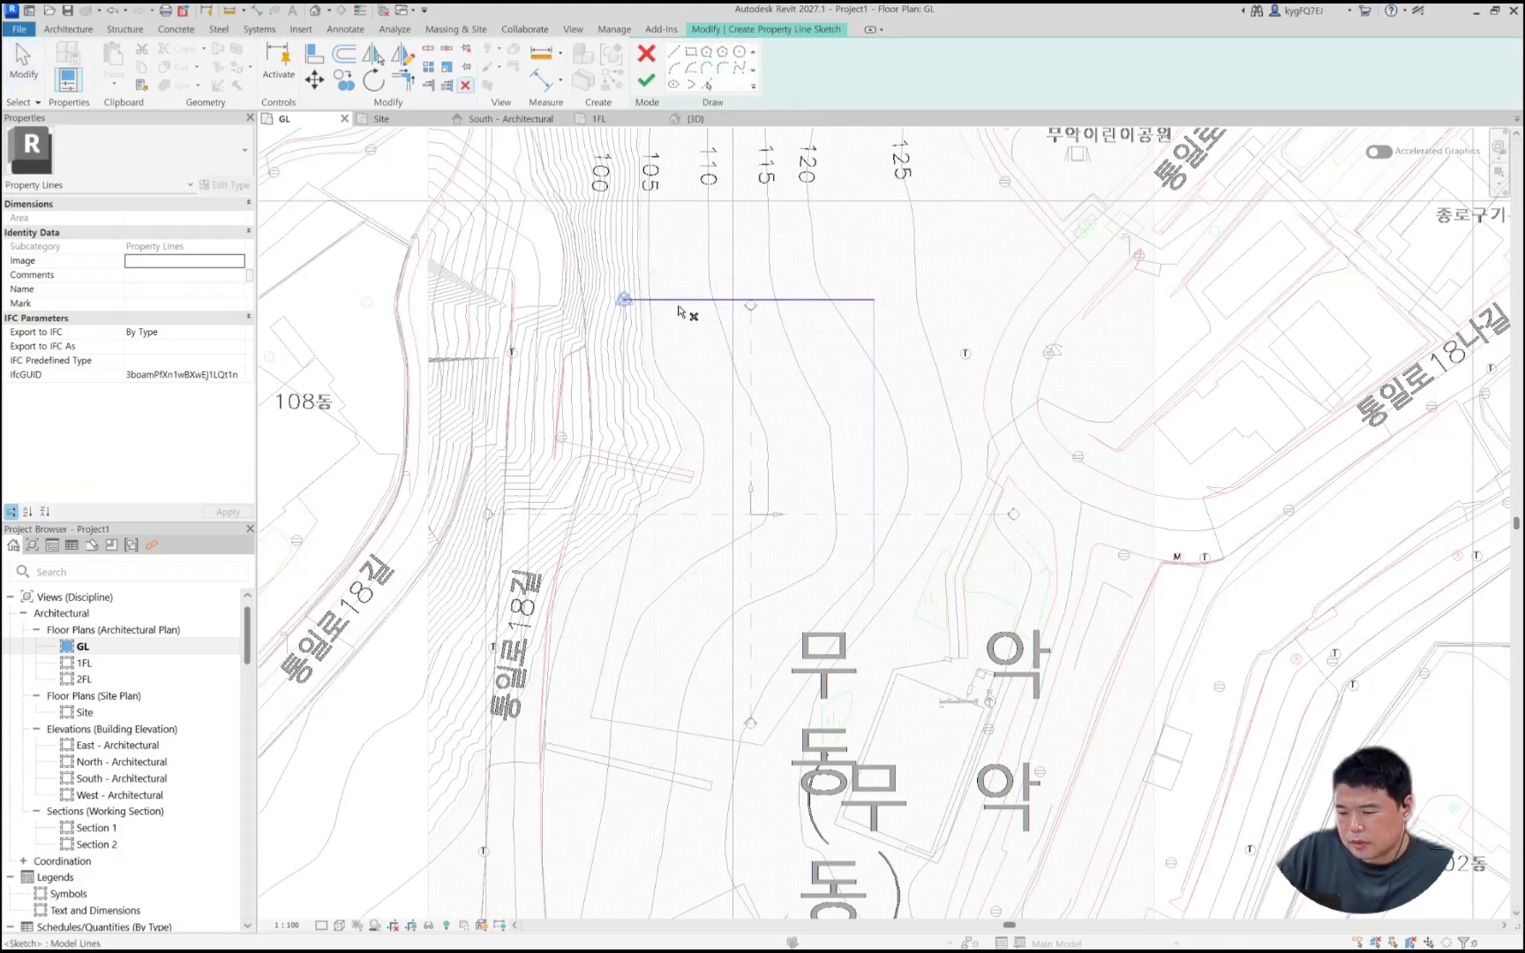
left_click(689, 296)
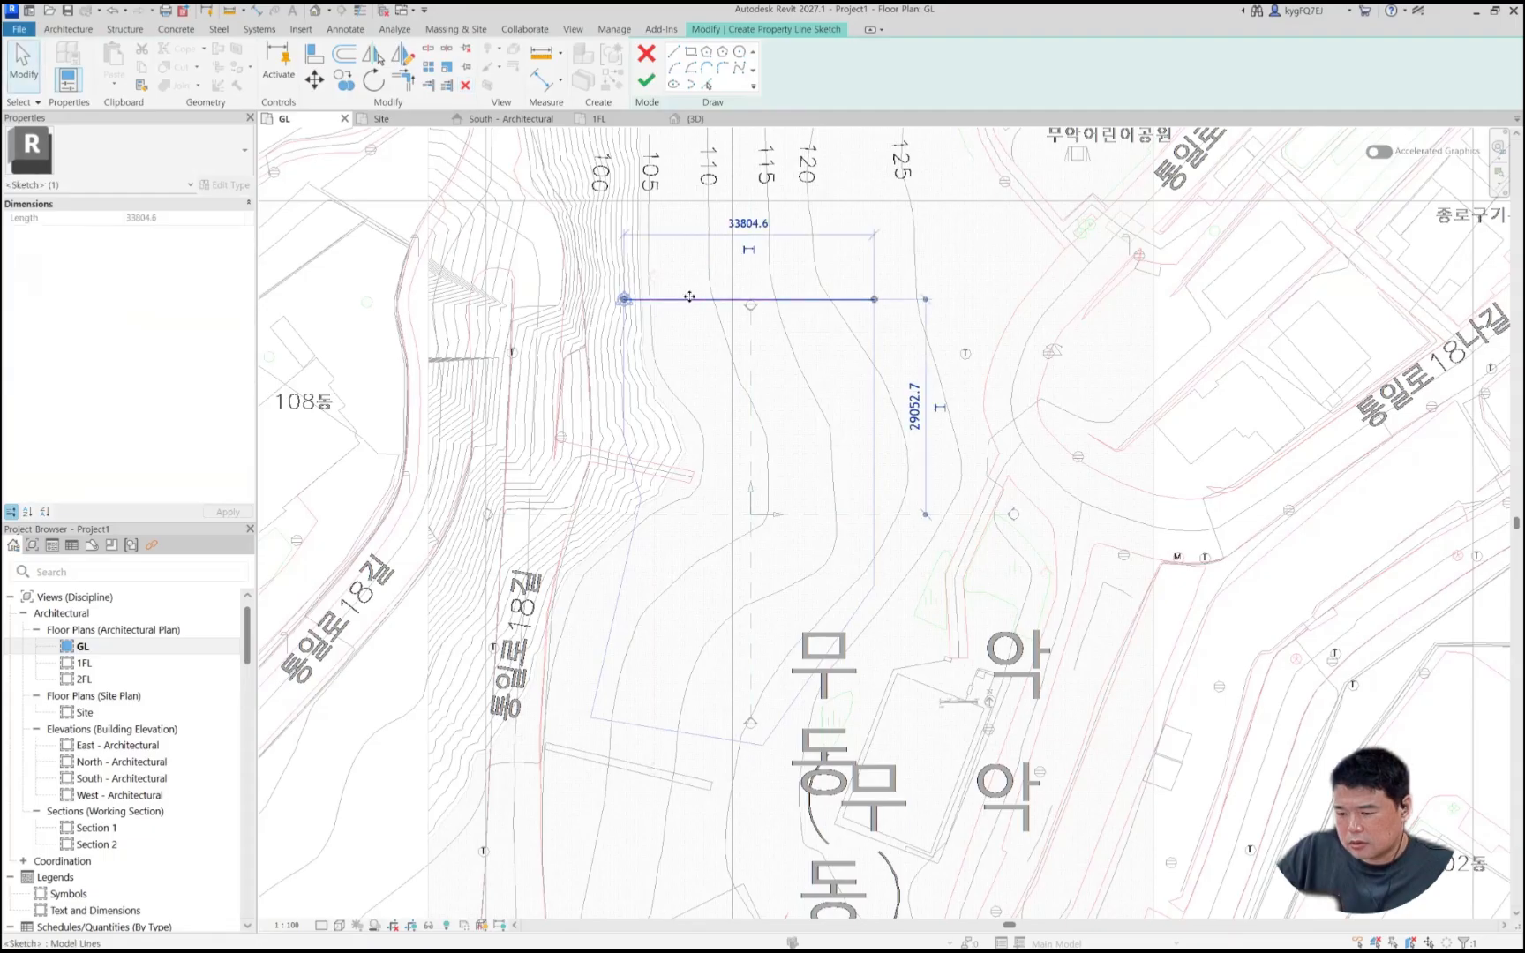
key("Escape")
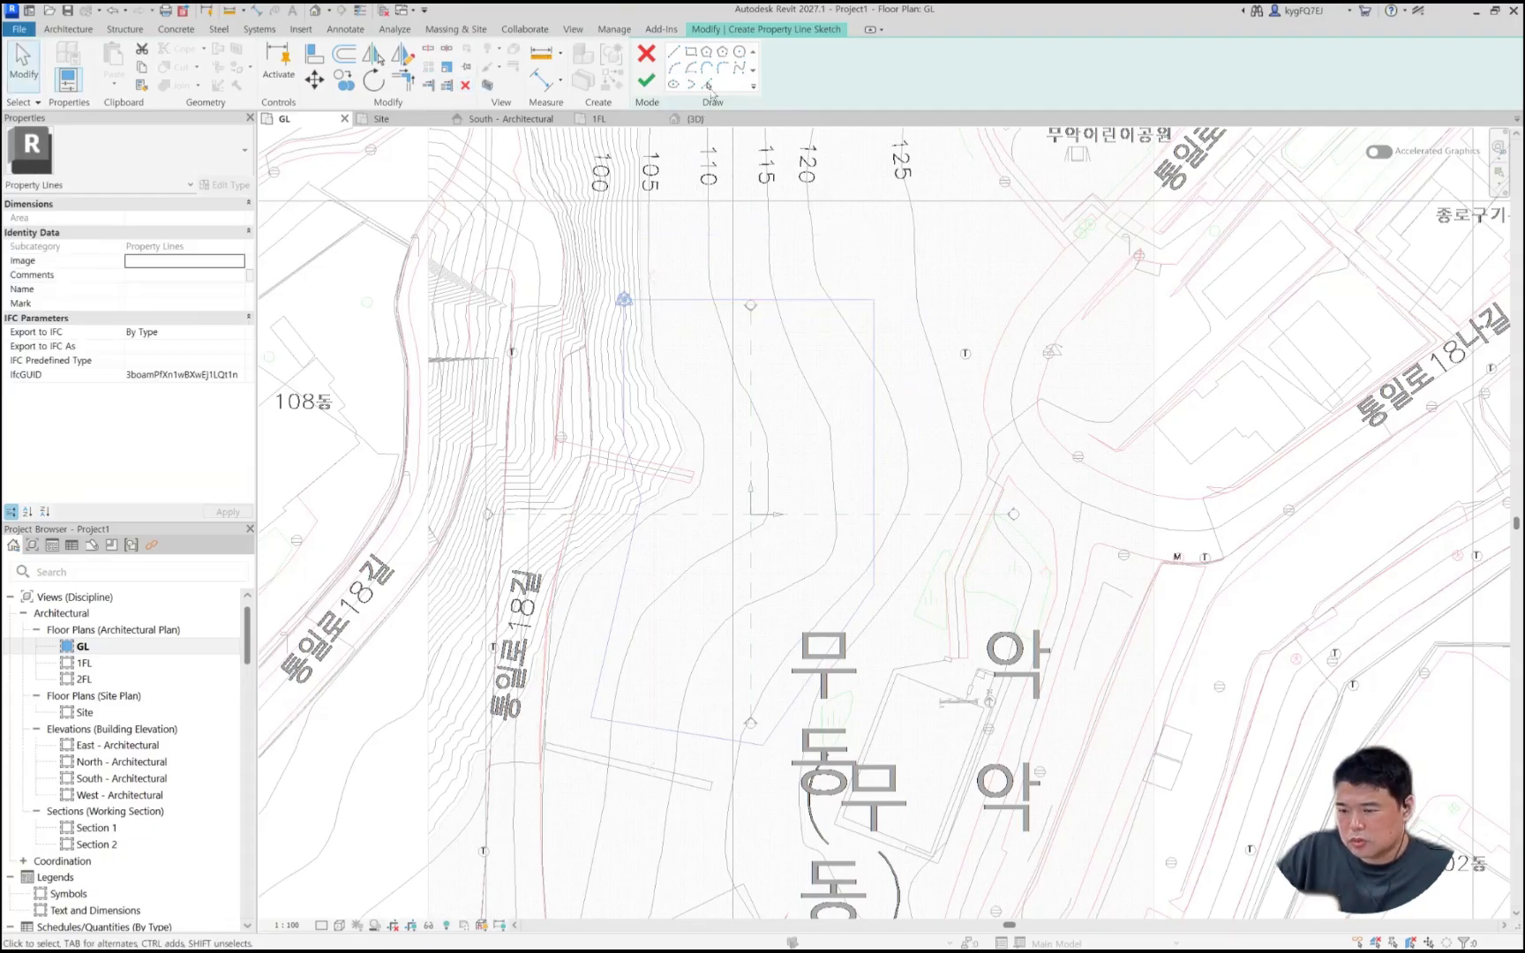
Step: Create the property line by picking the whole closed chain of the imported DWG site boundary, and finish the sketch
left_click(708, 84)
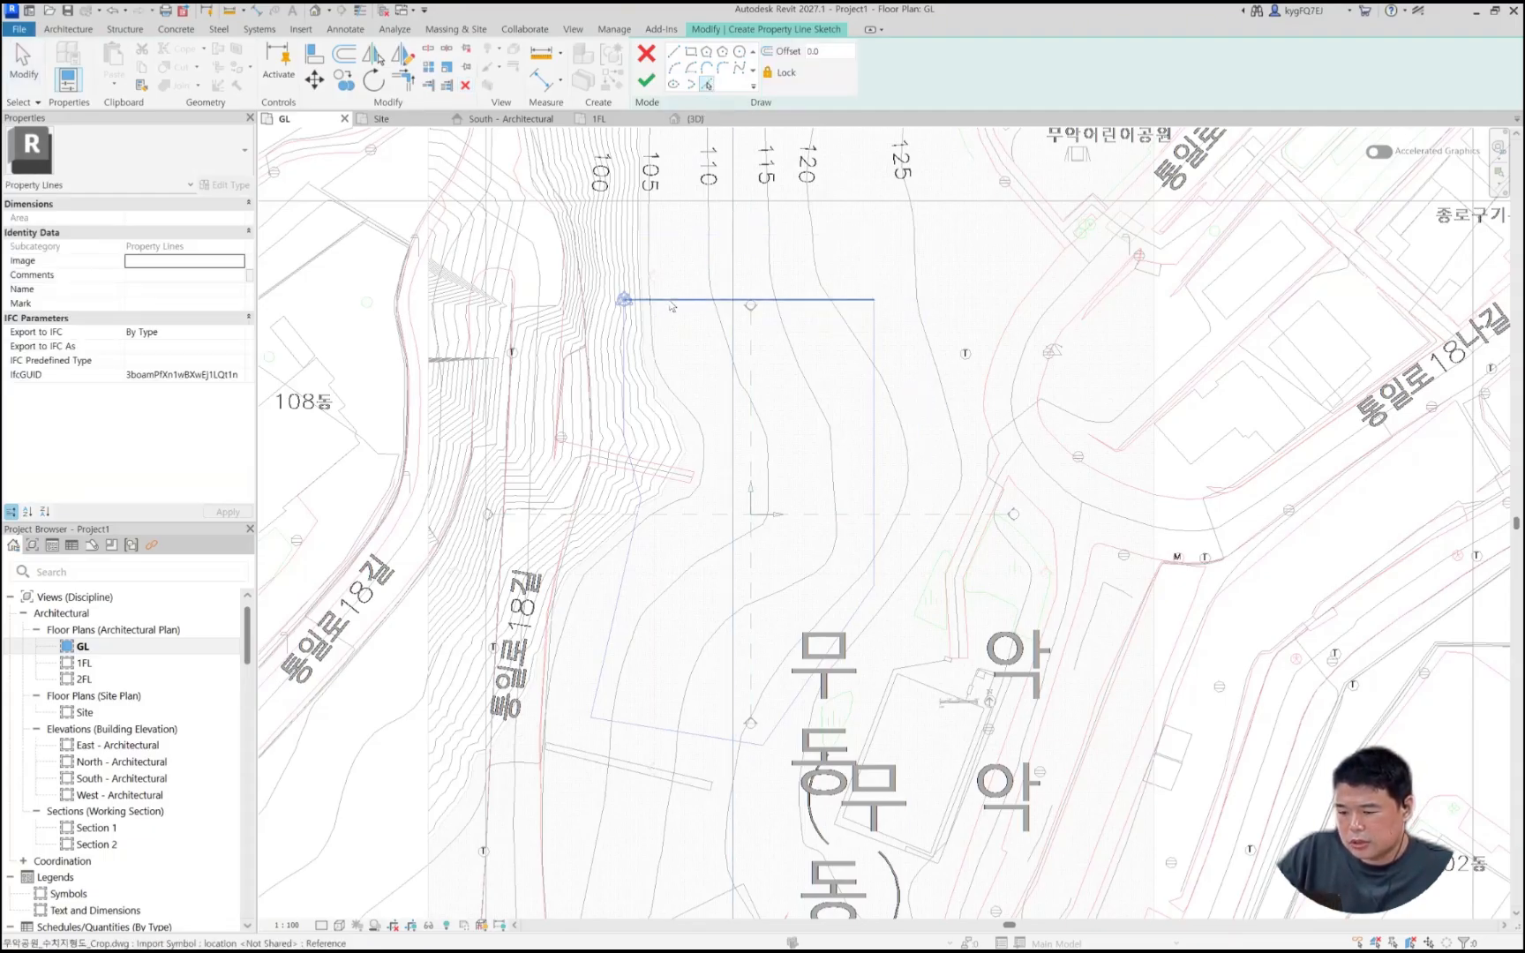
key("Tab")
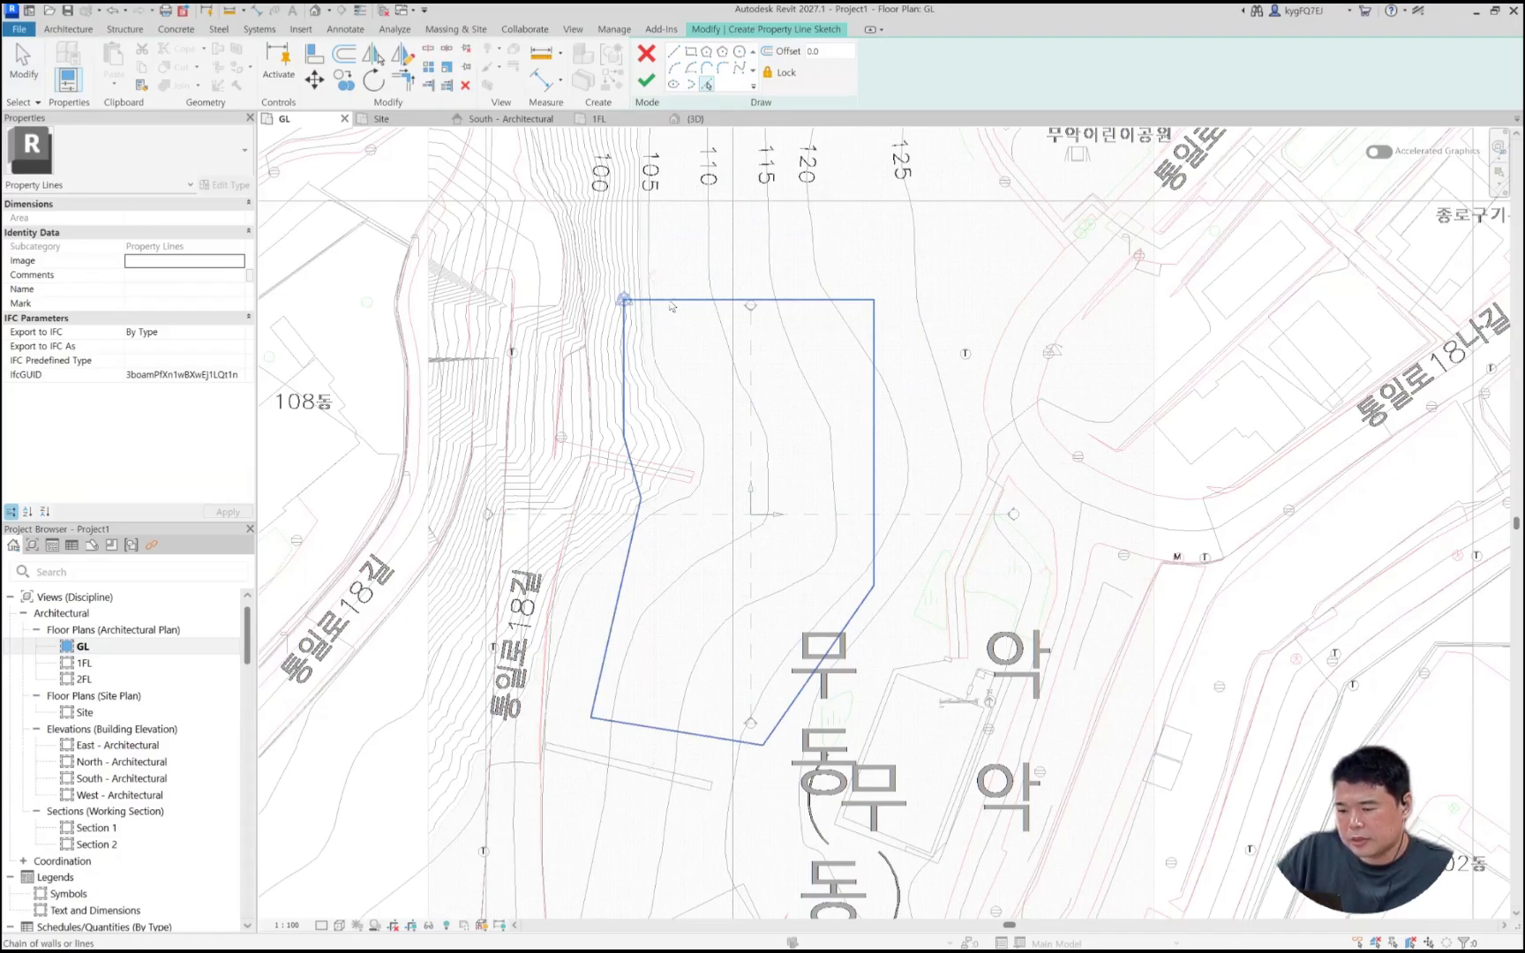
left_click(671, 306)
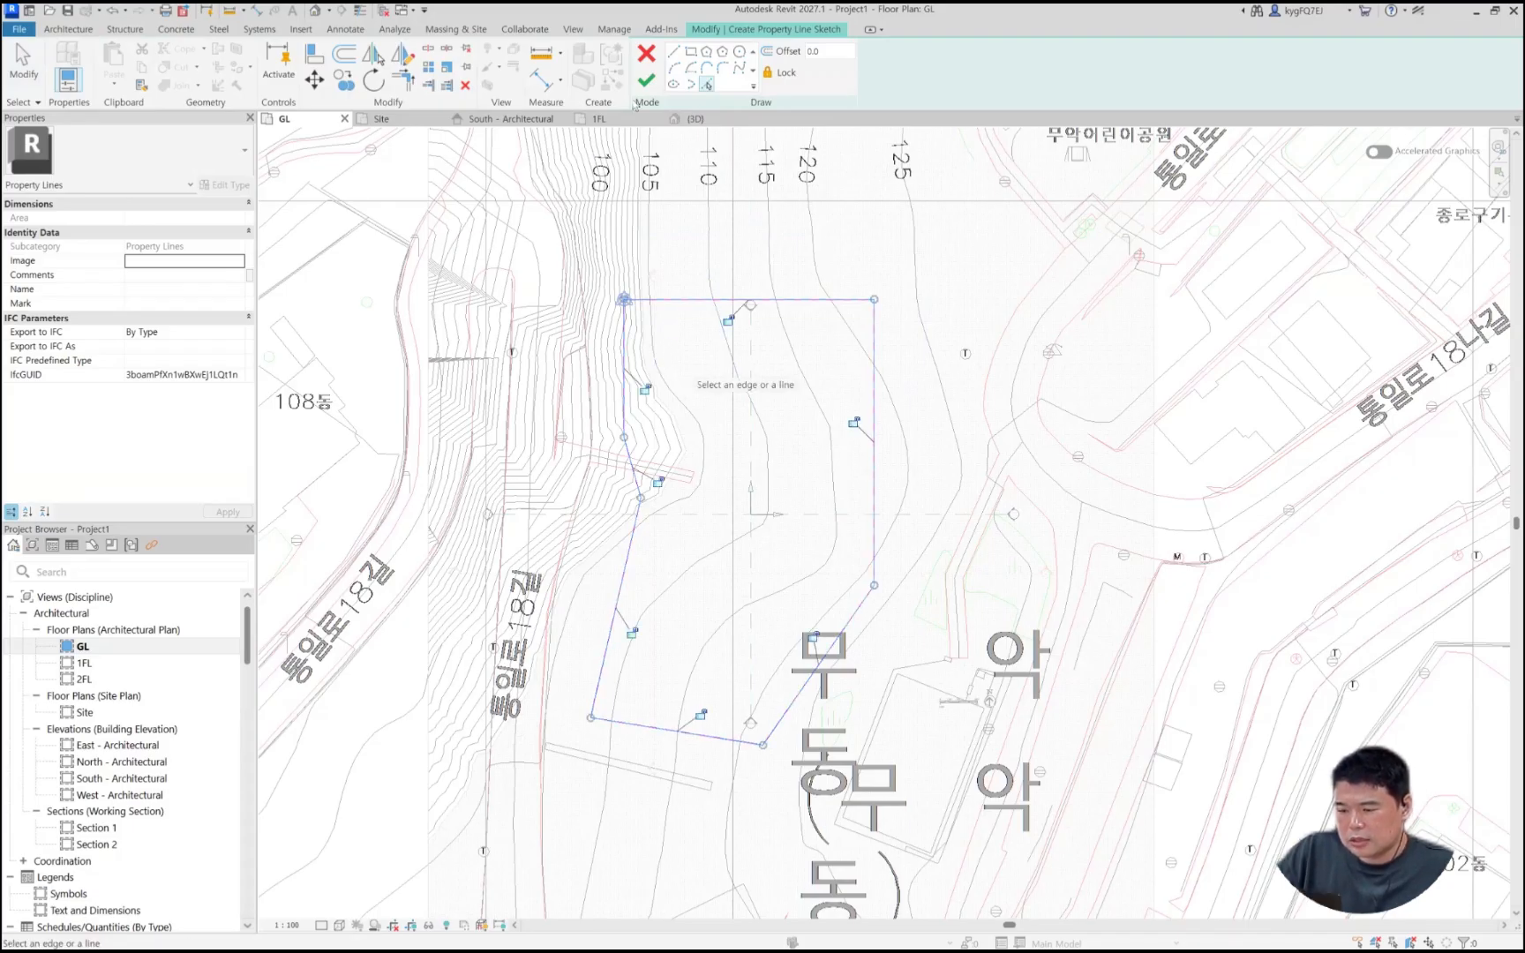
left_click(647, 80)
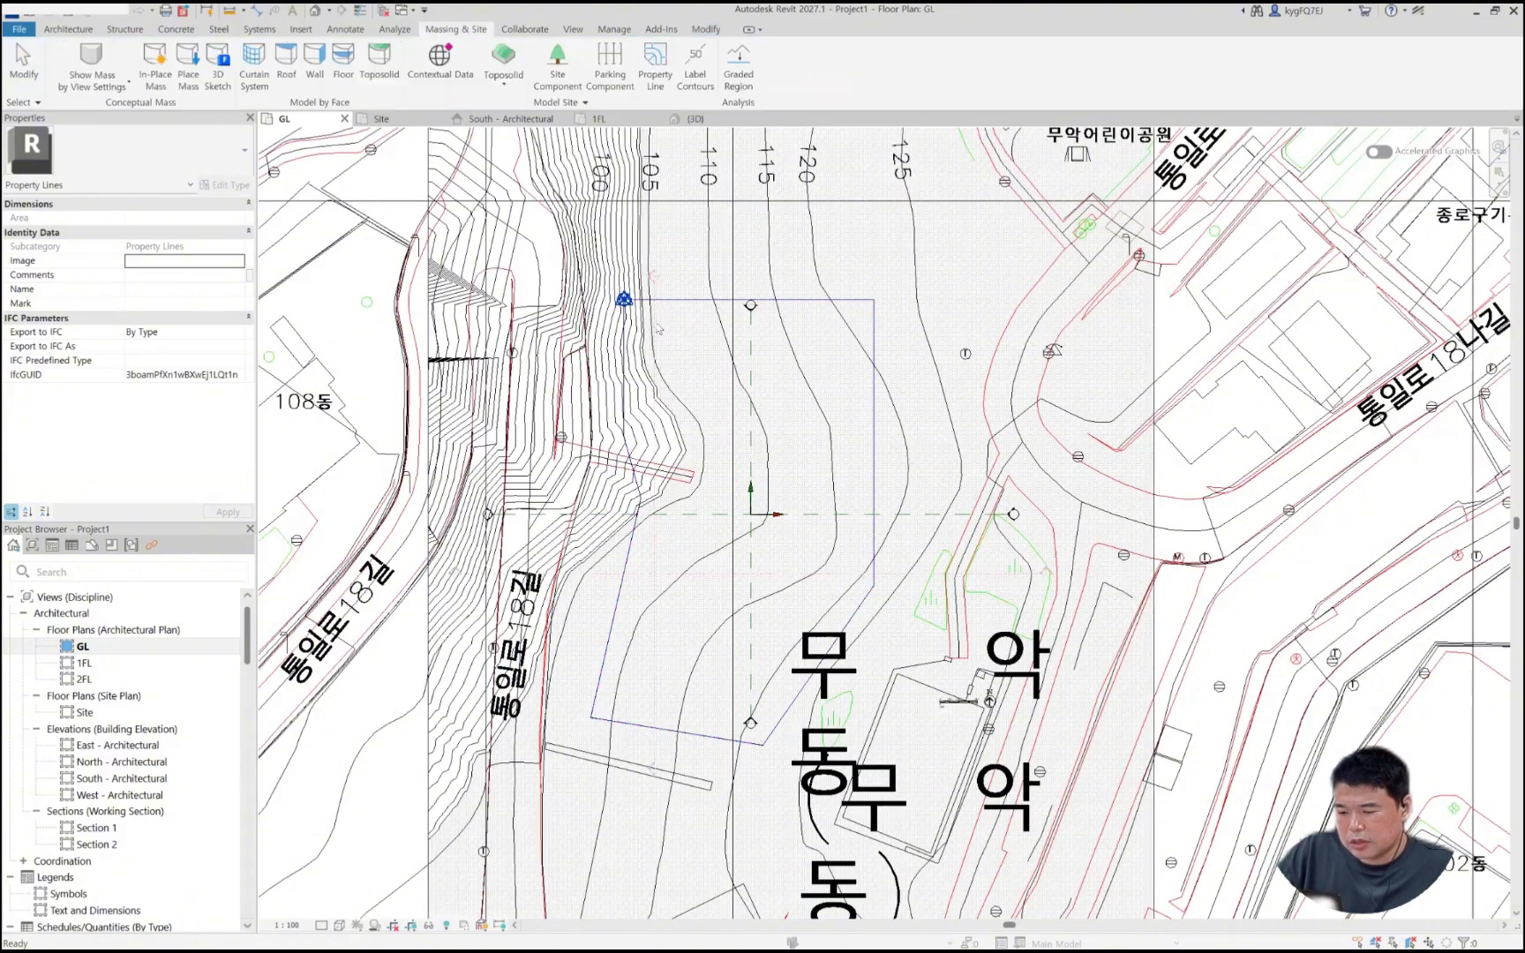
Step: Select the new property line along the upper site boundary and check its area and properties
scroll(686, 301, "up", 6)
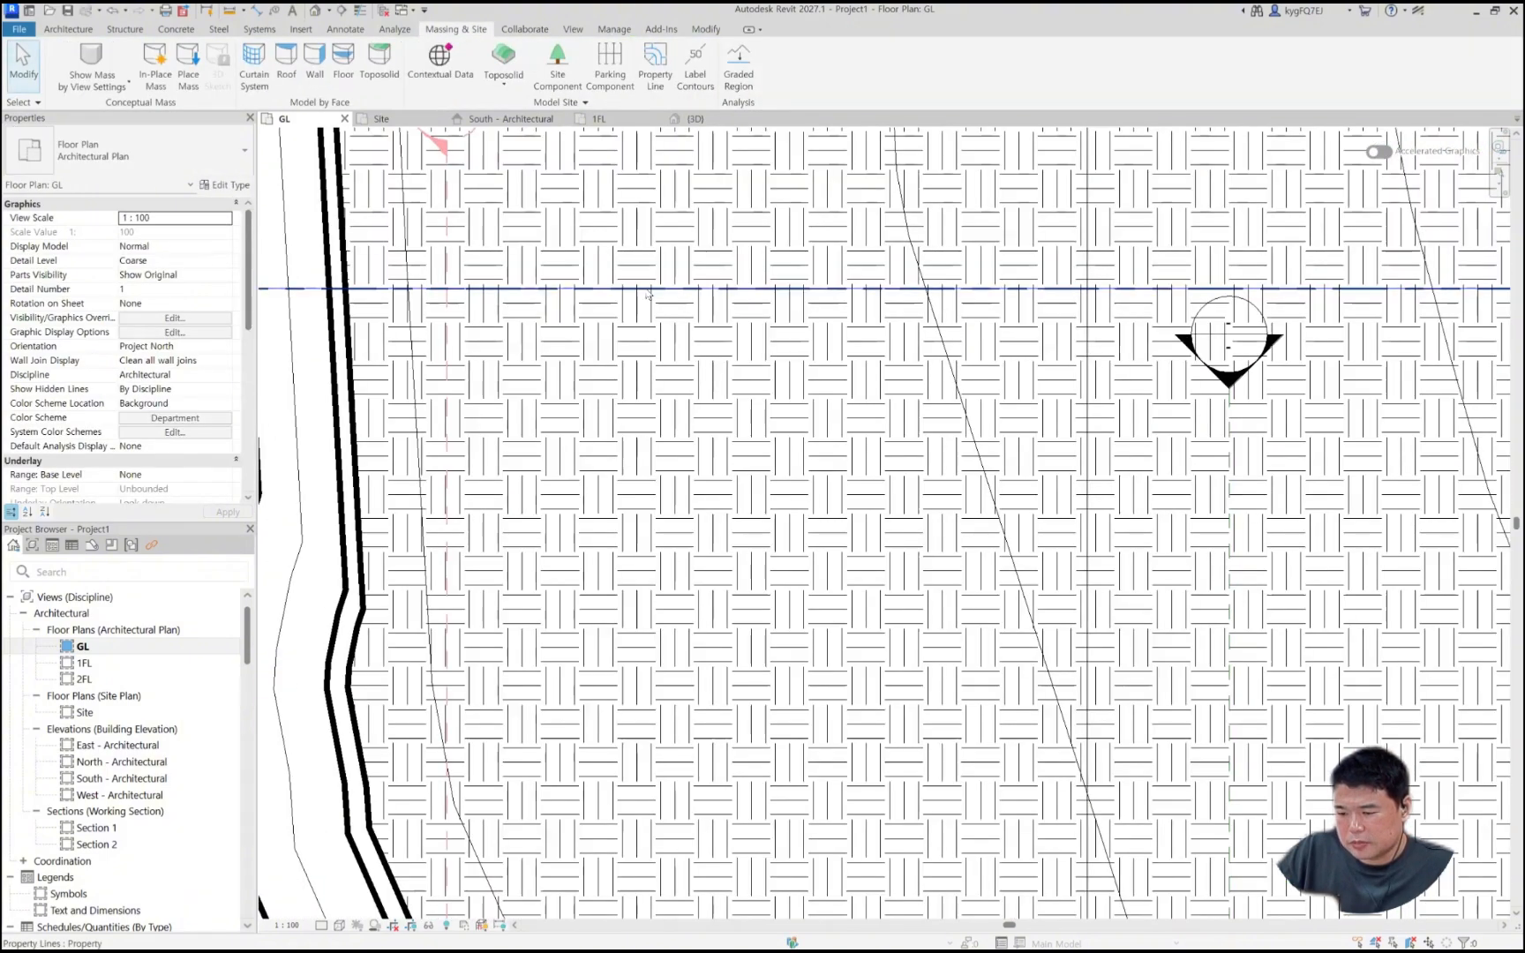
key("Escape")
scroll(631, 304, "up", 5)
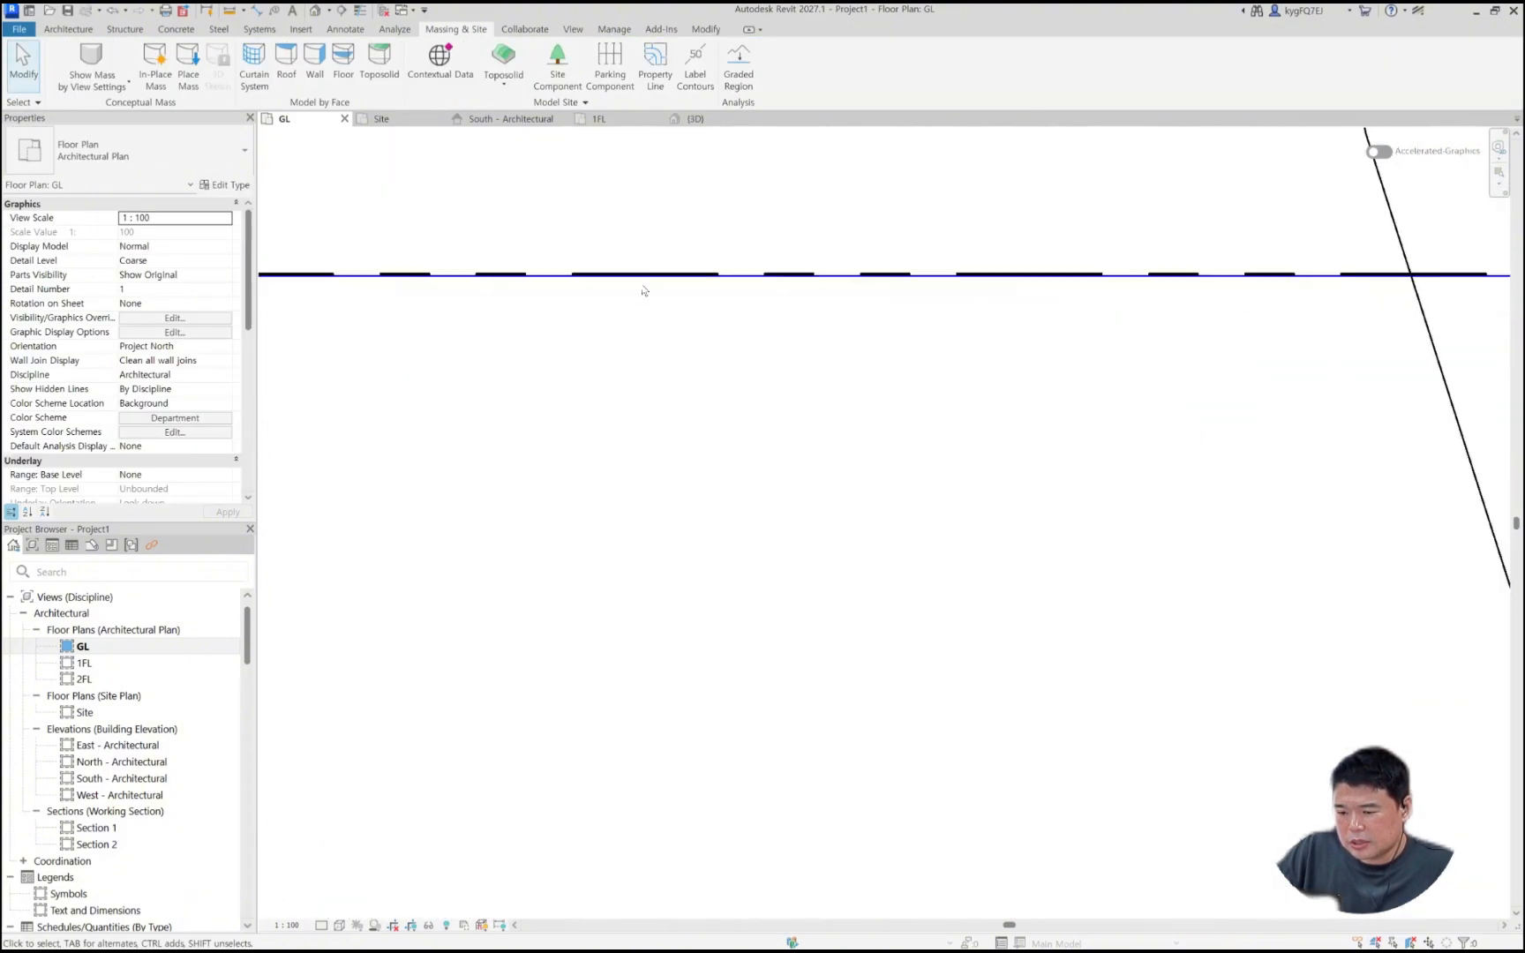
left_click(640, 277)
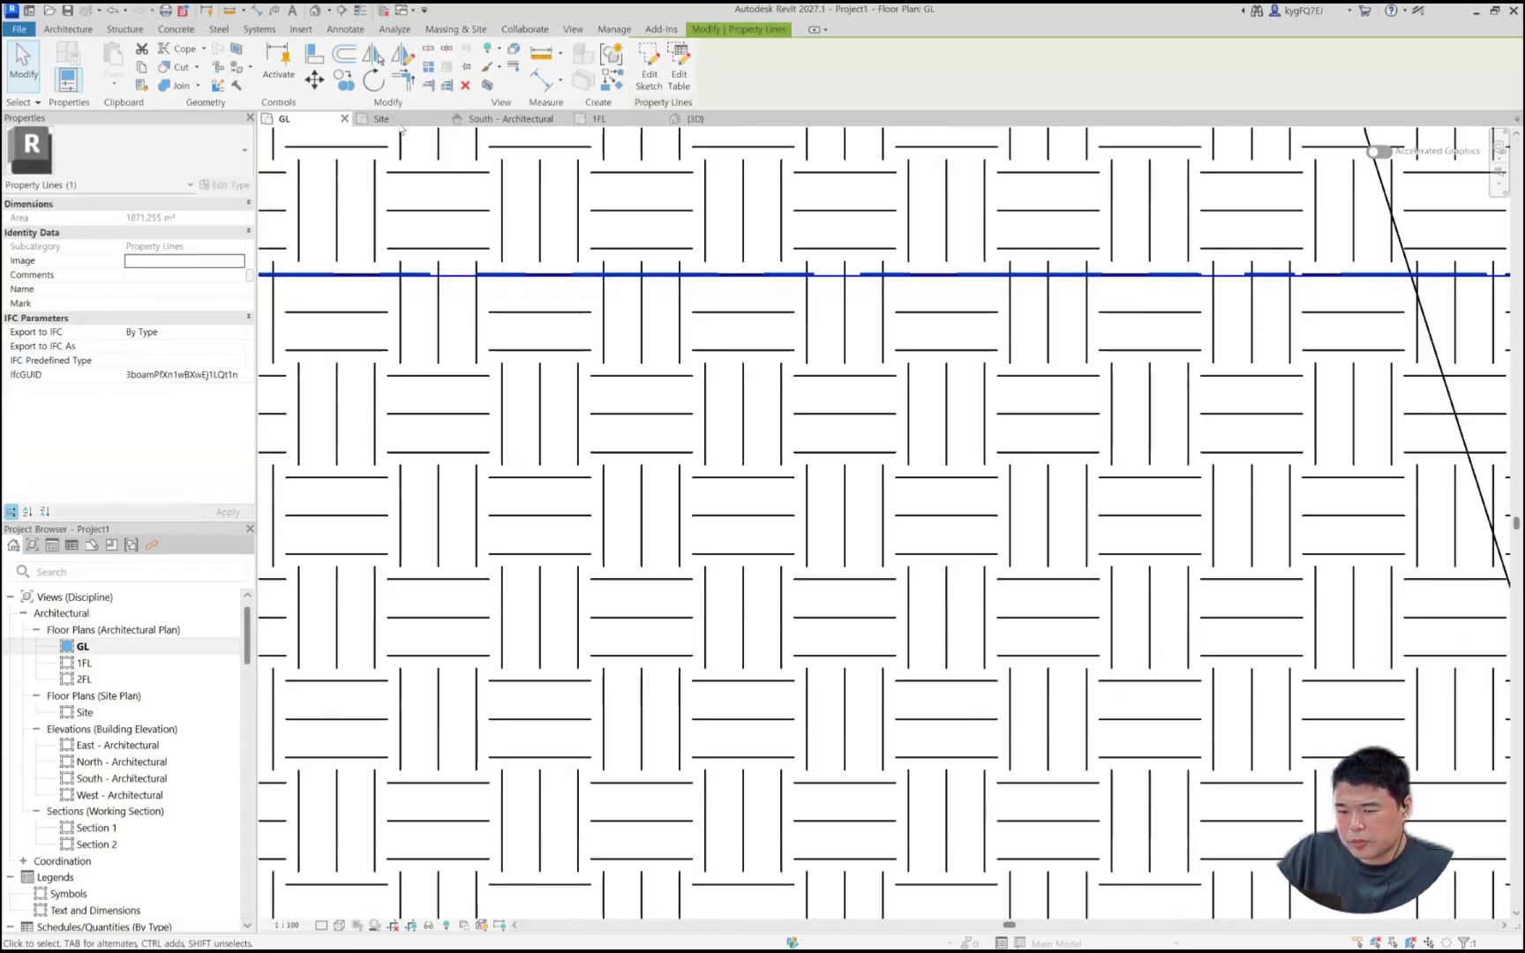
key("Escape")
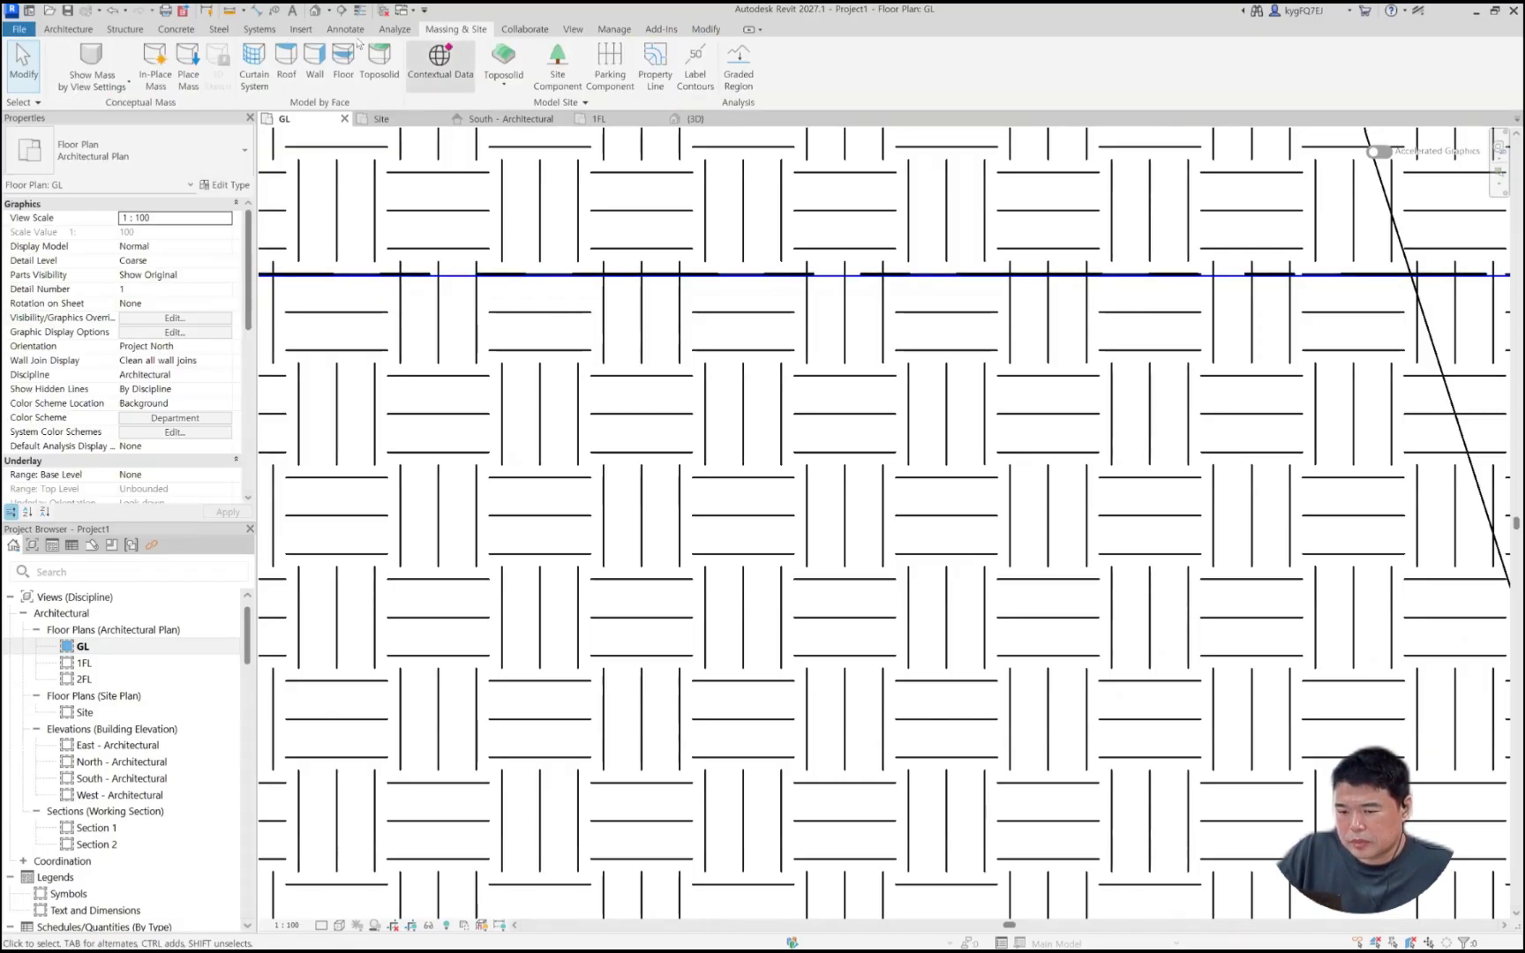
Step: Turn on thin line display and check how the property line appears against the topography
left_click(361, 11)
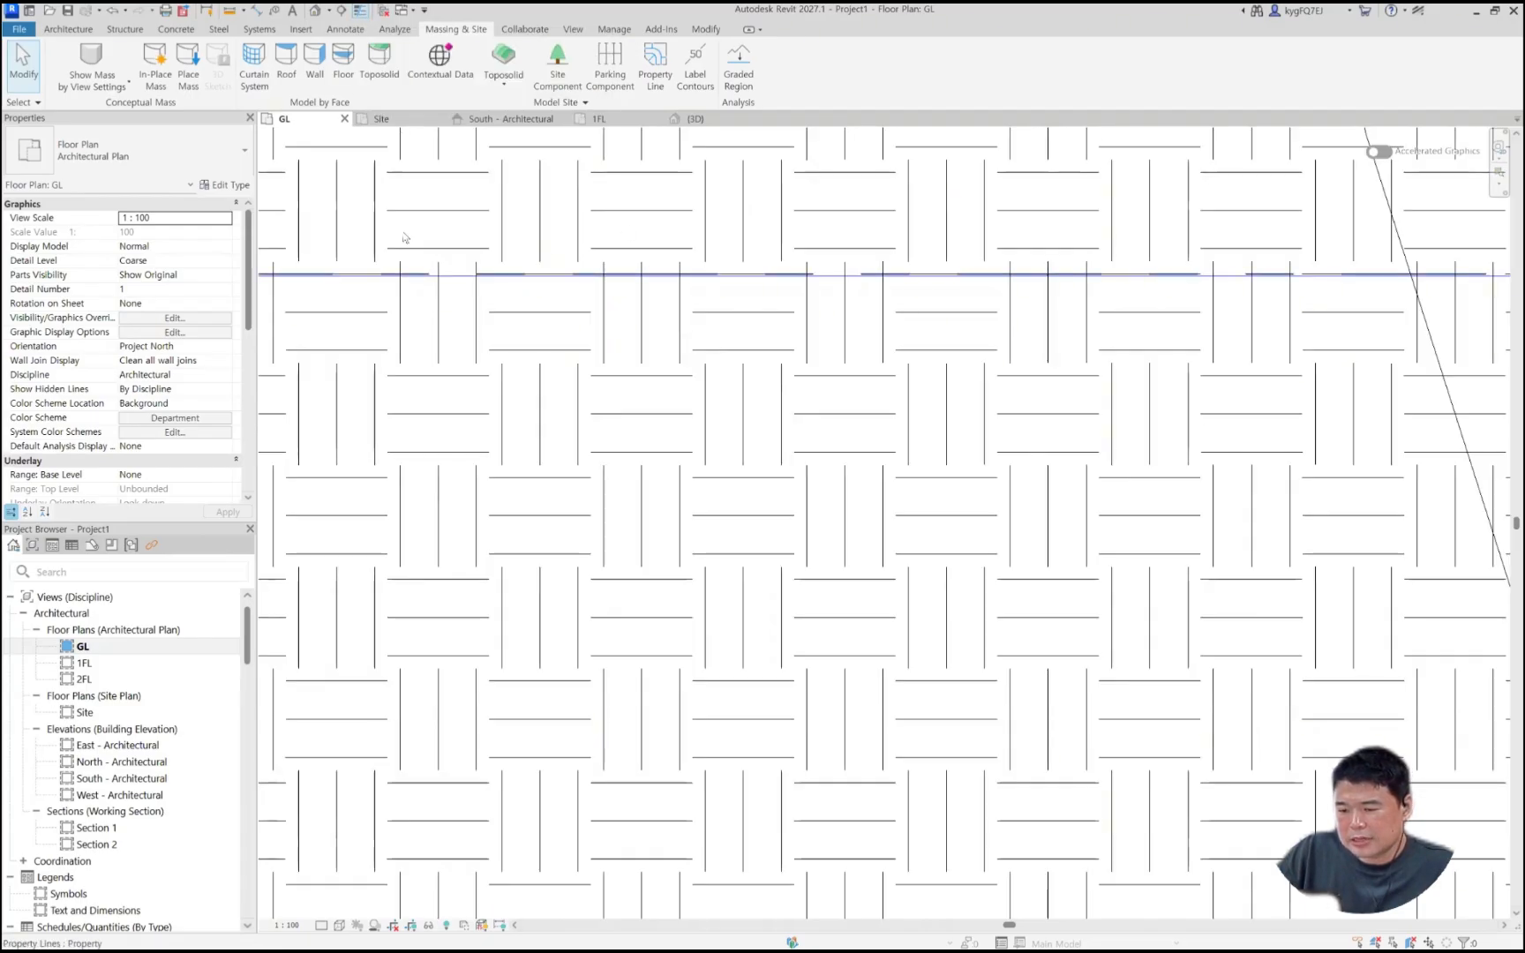
scroll(768, 427, "down", 3)
scroll(732, 396, "up", 1)
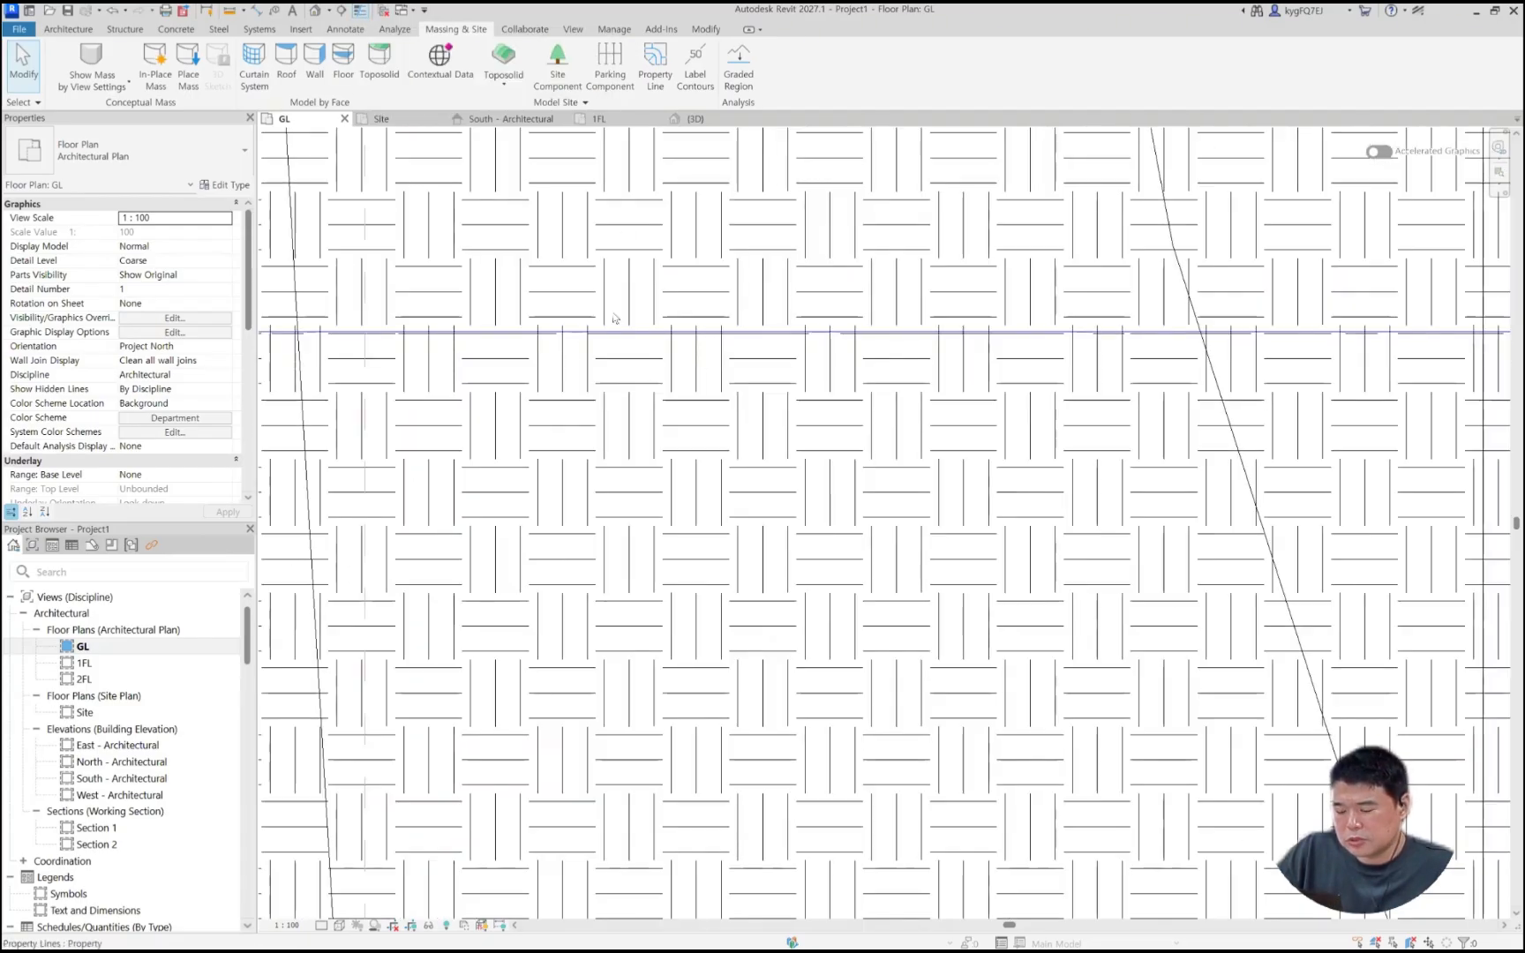
Step: Turn off thin line display and set the GL floor plan's view scale to 1:500
left_click(356, 14)
left_click(627, 342)
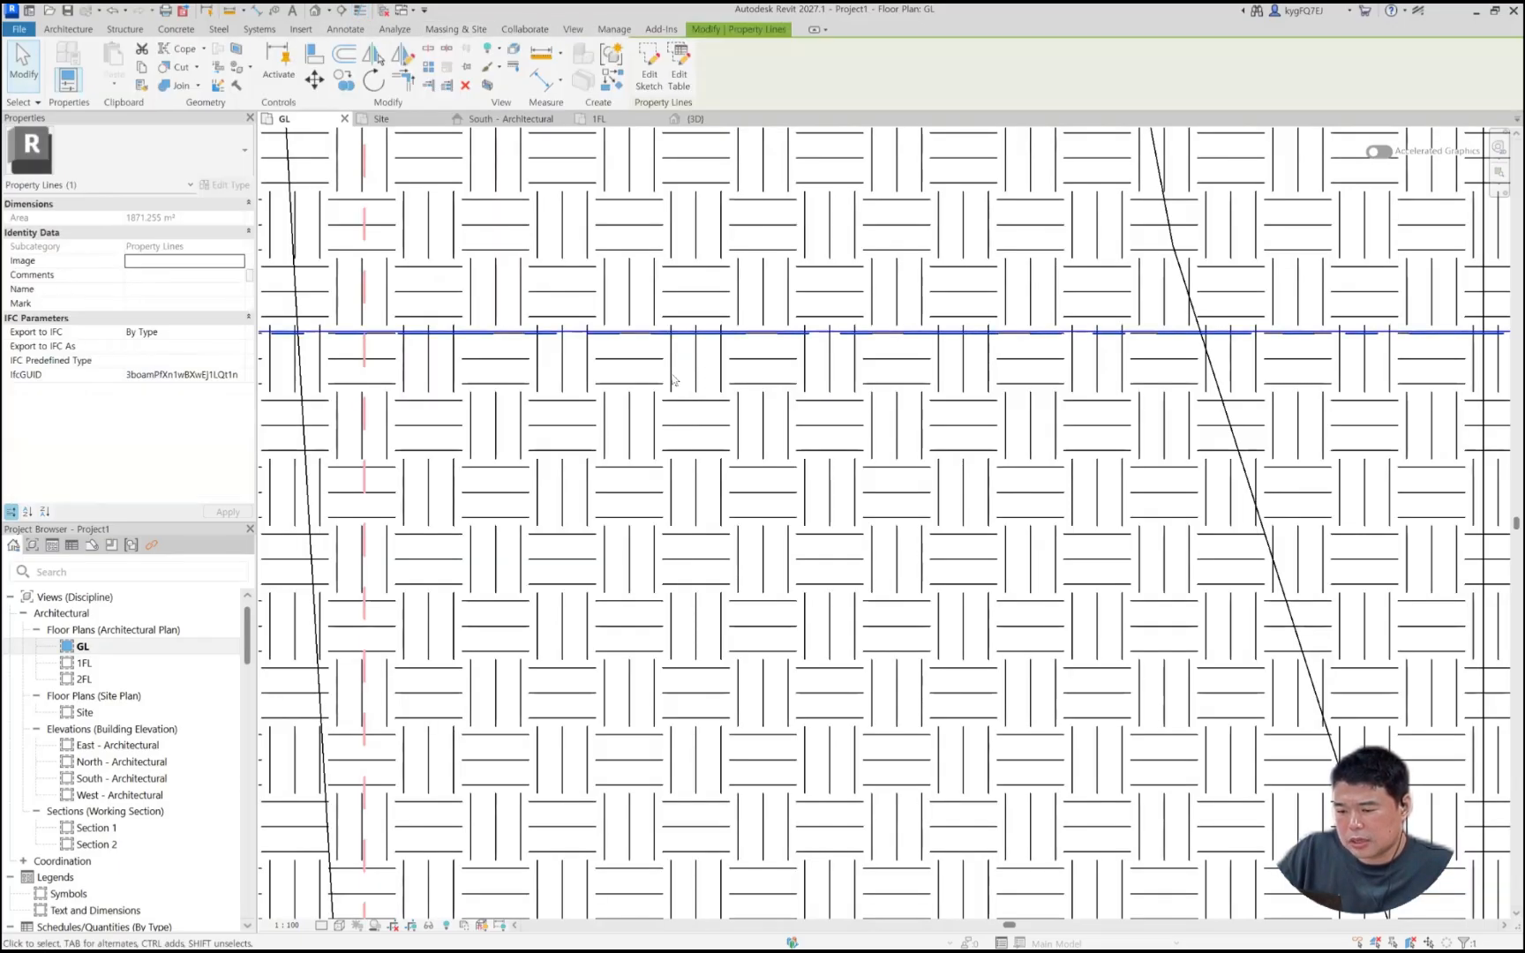
scroll(672, 380, "down", 2)
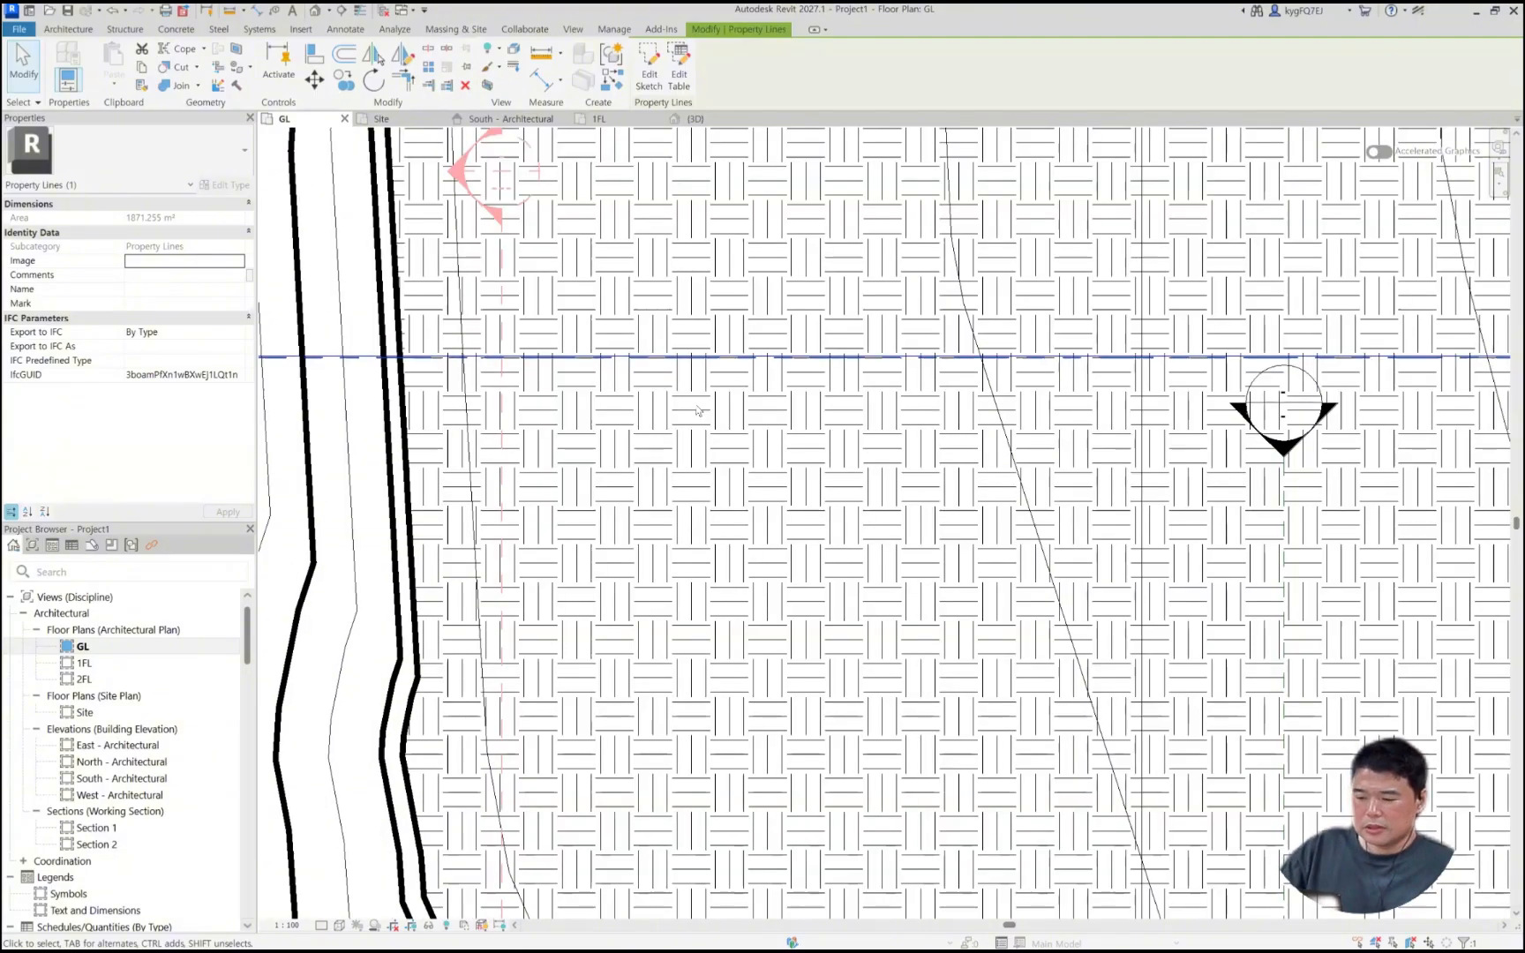
scroll(697, 410, "down", 4)
scroll(675, 378, "down", 1)
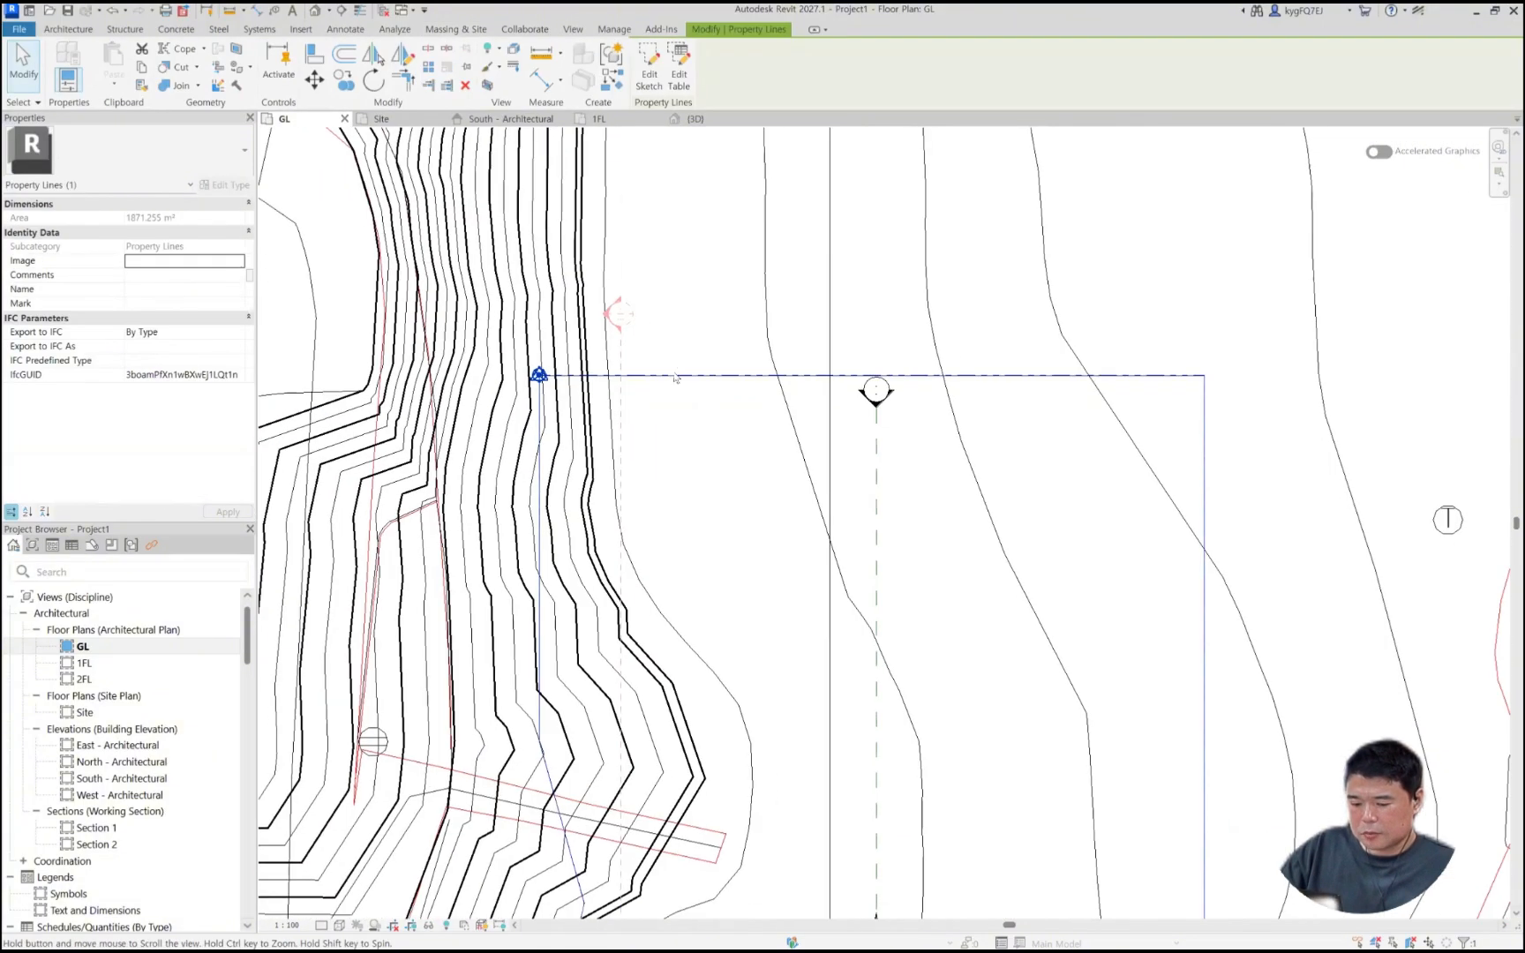
middle_click_drag(675, 378, 616, 237)
left_click(286, 925)
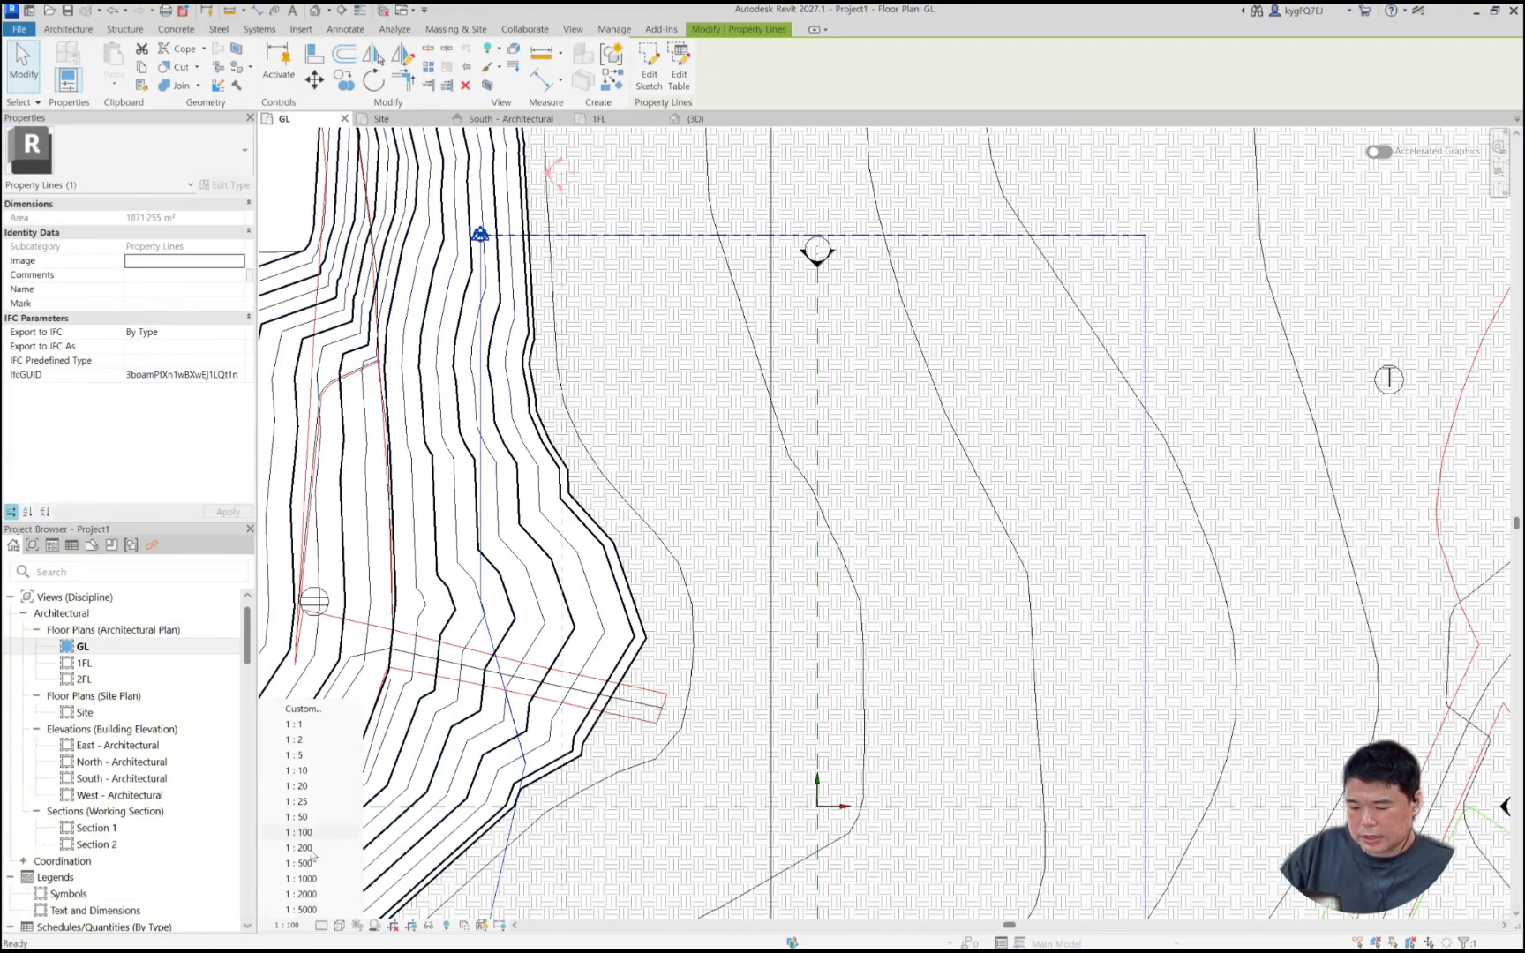
left_click(567, 255)
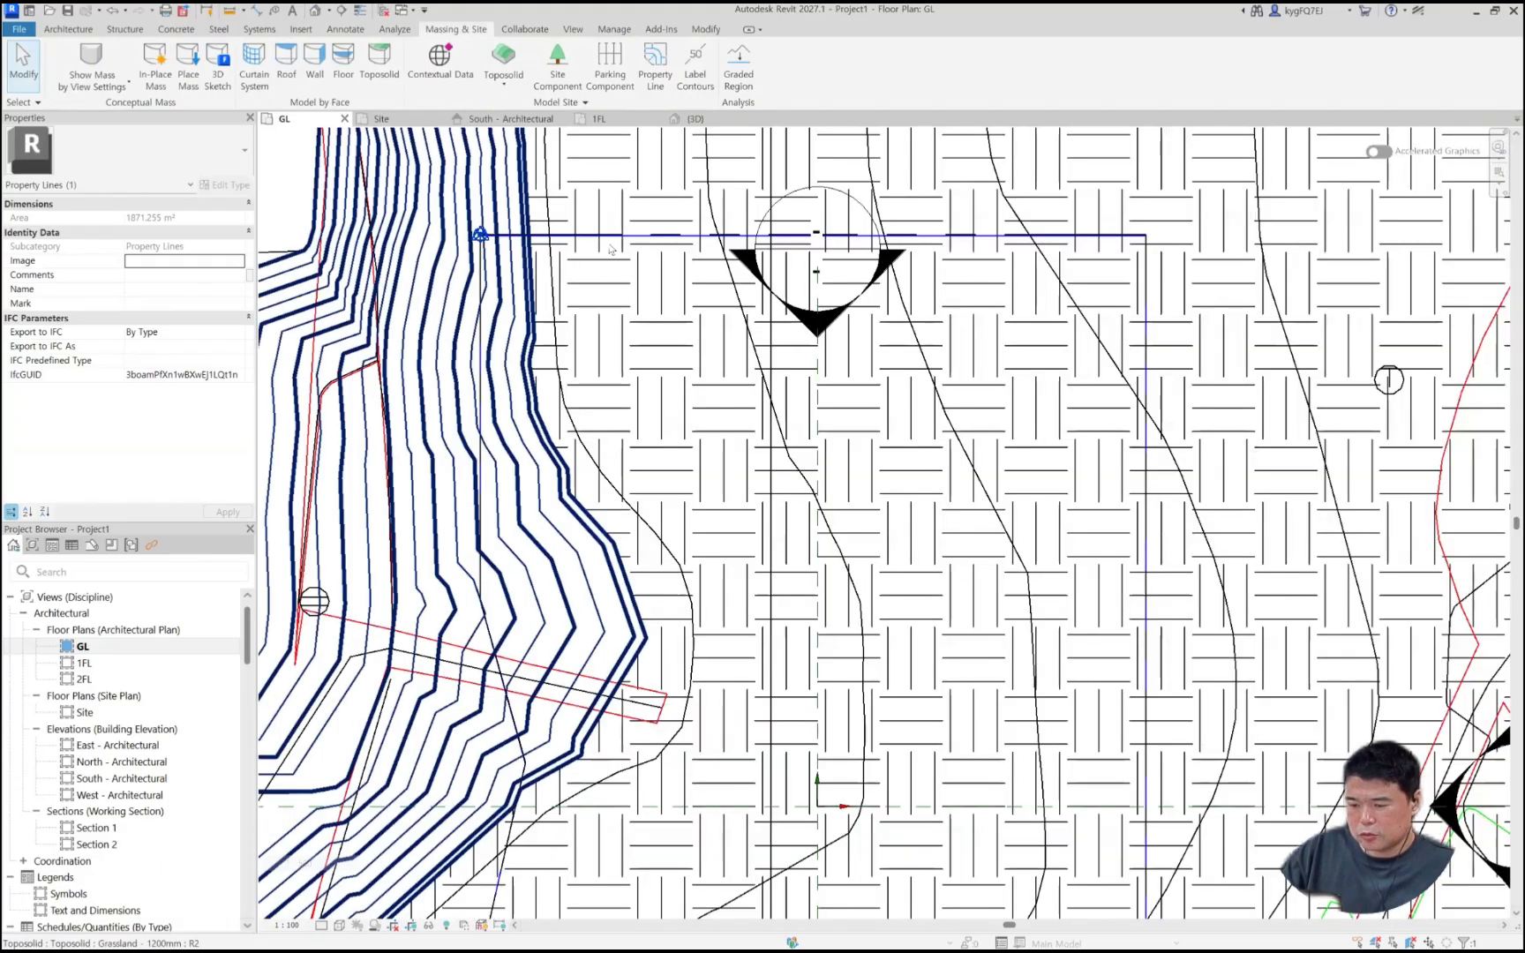
Step: Select the property line along the upper site boundary and check how it displays at the 1:500 scale
left_click(683, 235)
scroll(684, 233, "down", 2)
left_click(708, 289)
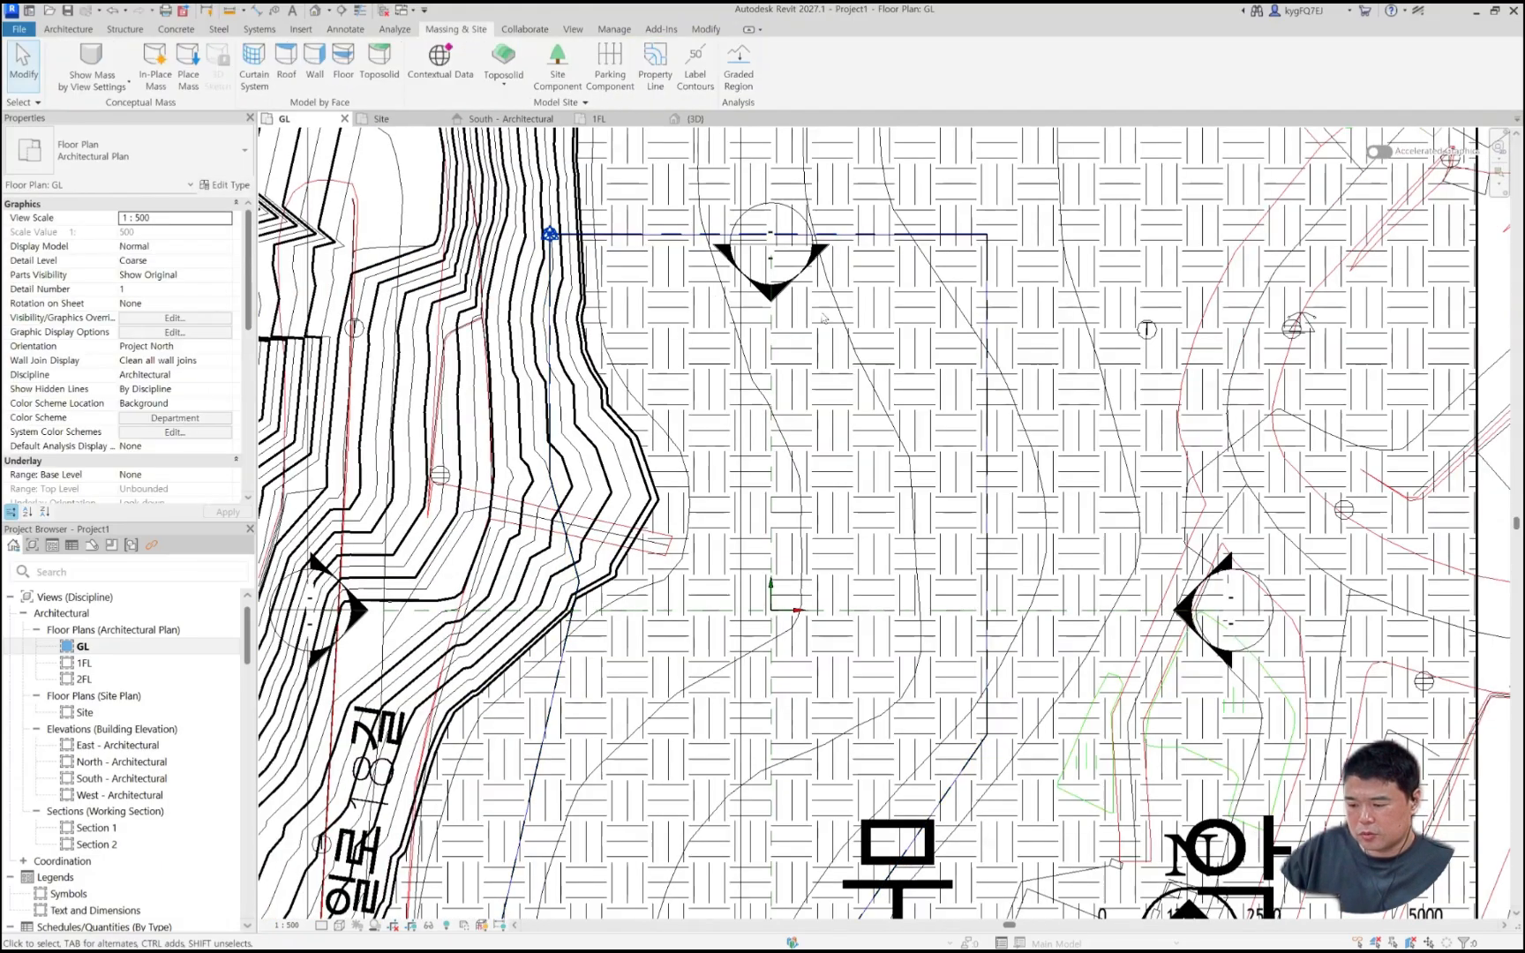
scroll(711, 289, "down", 2)
middle_click_drag(711, 290, 678, 288)
scroll(677, 288, "up", 1)
left_click(687, 239)
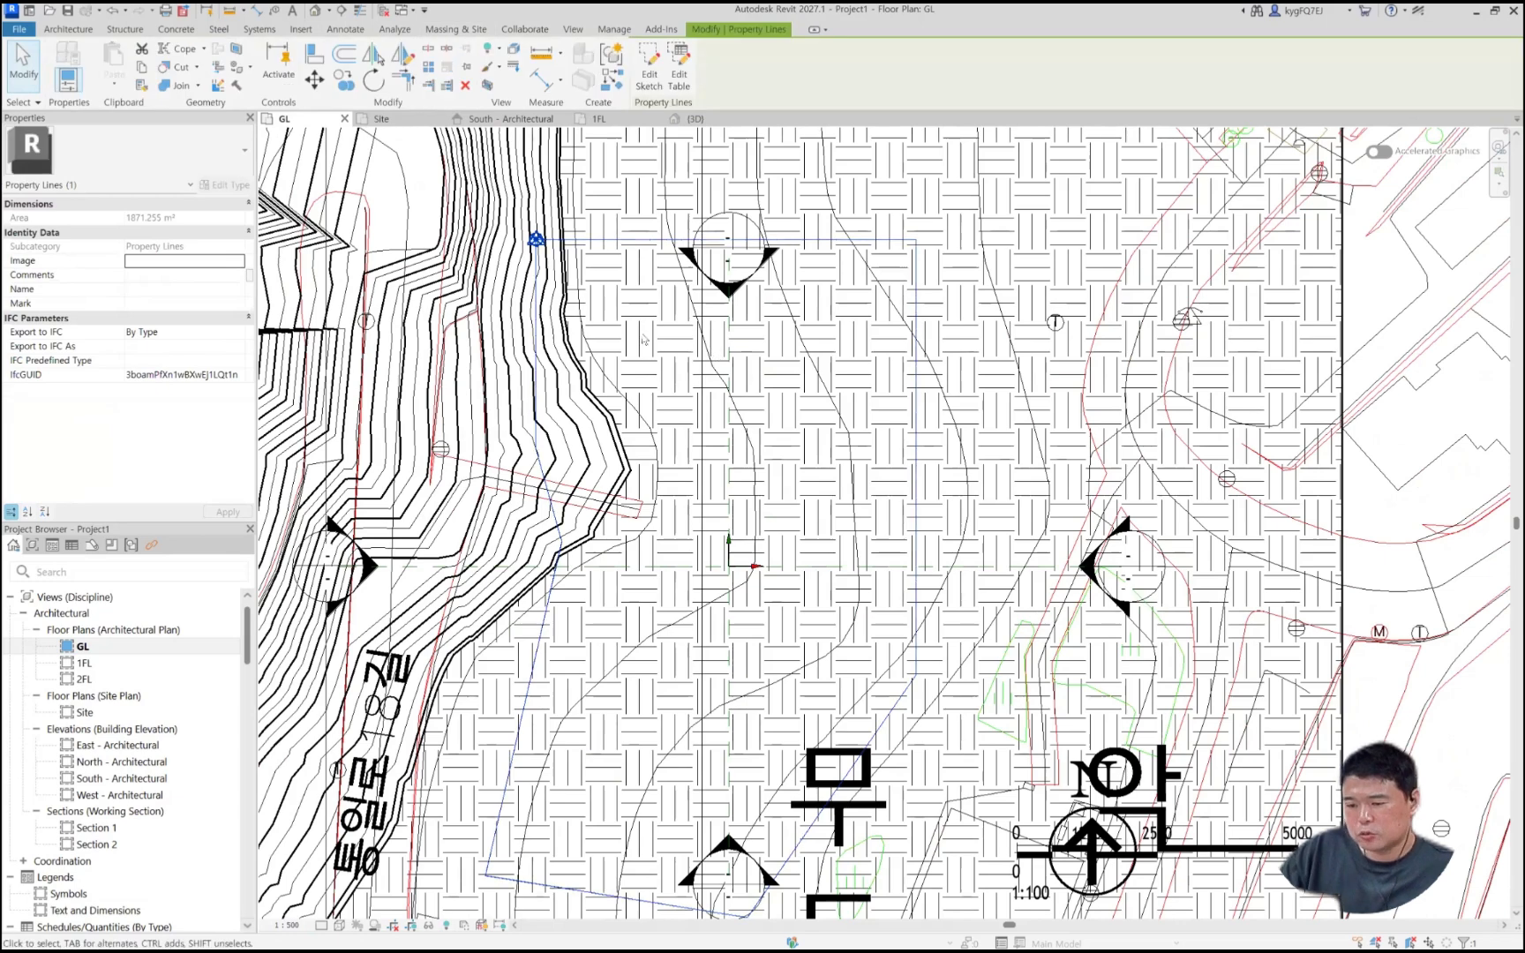
key("Escape")
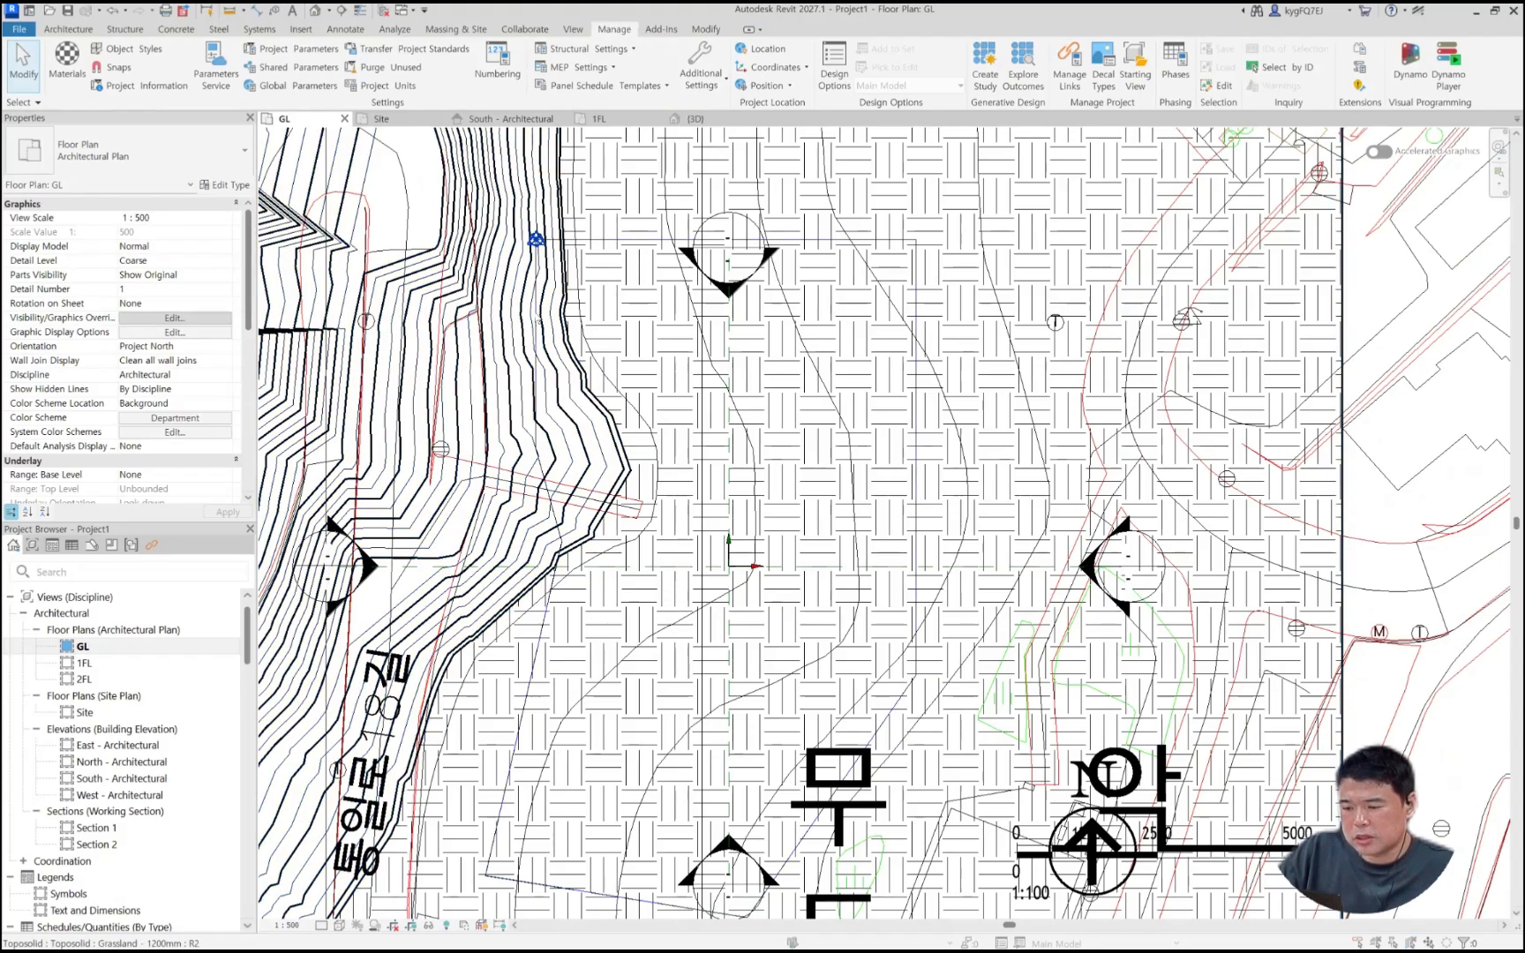
Step: Open the GL plan's Visibility/Graphic Overrides and select the Property Lines subcategory under the Site model category
left_click(175, 318)
left_click(543, 477)
key("s")
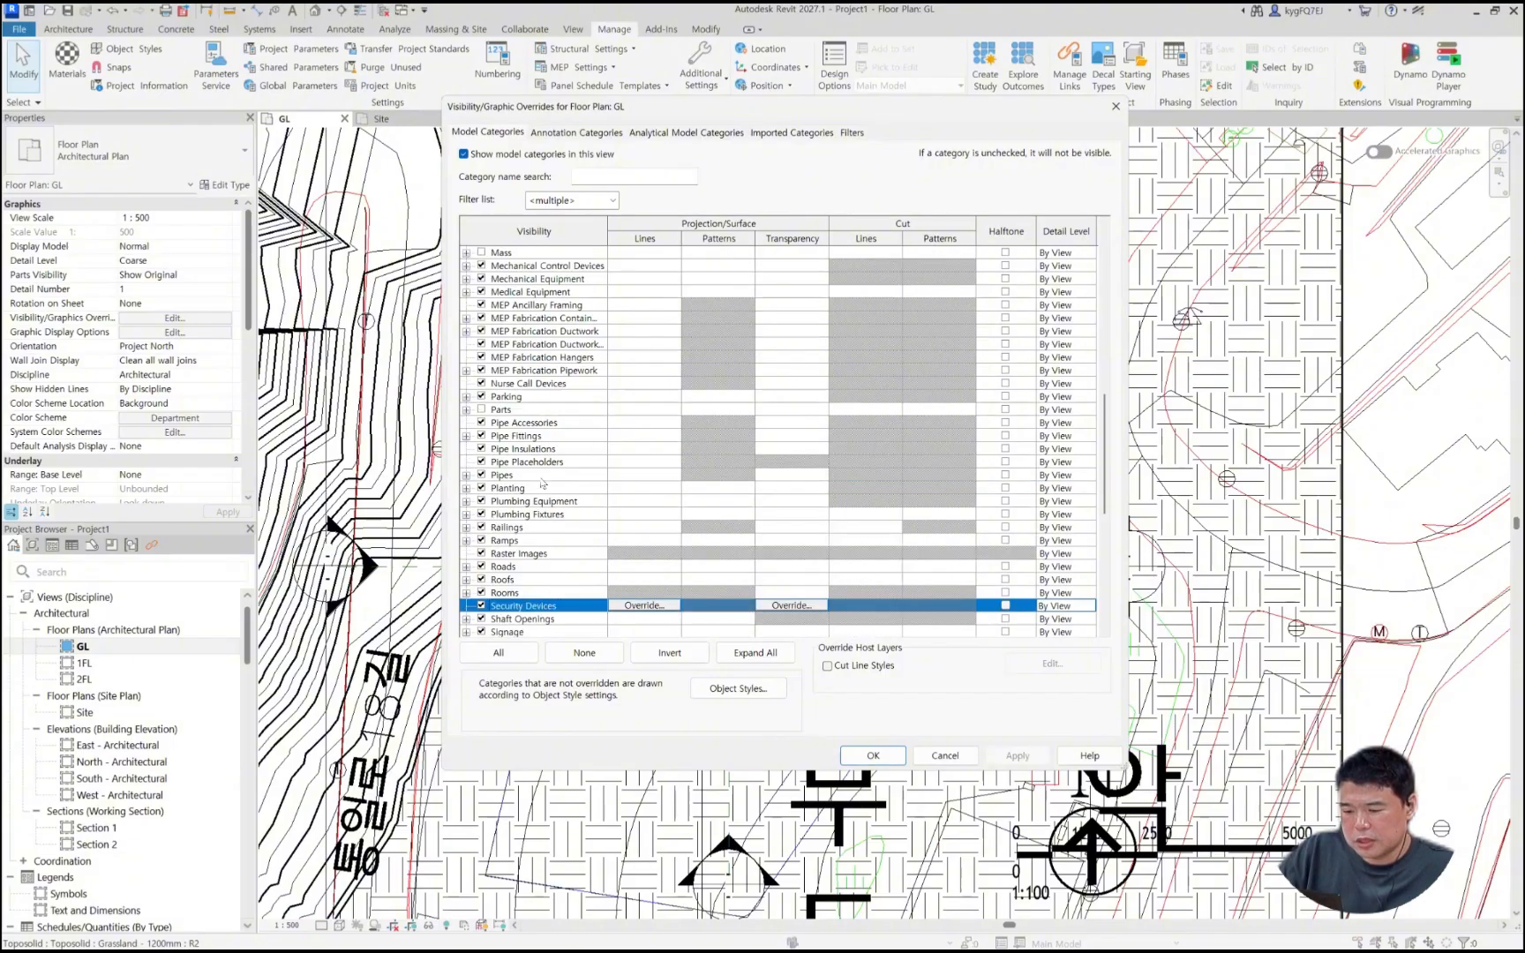
scroll(538, 482, "down", 3)
left_click(500, 517)
left_click(499, 528)
left_click(466, 527)
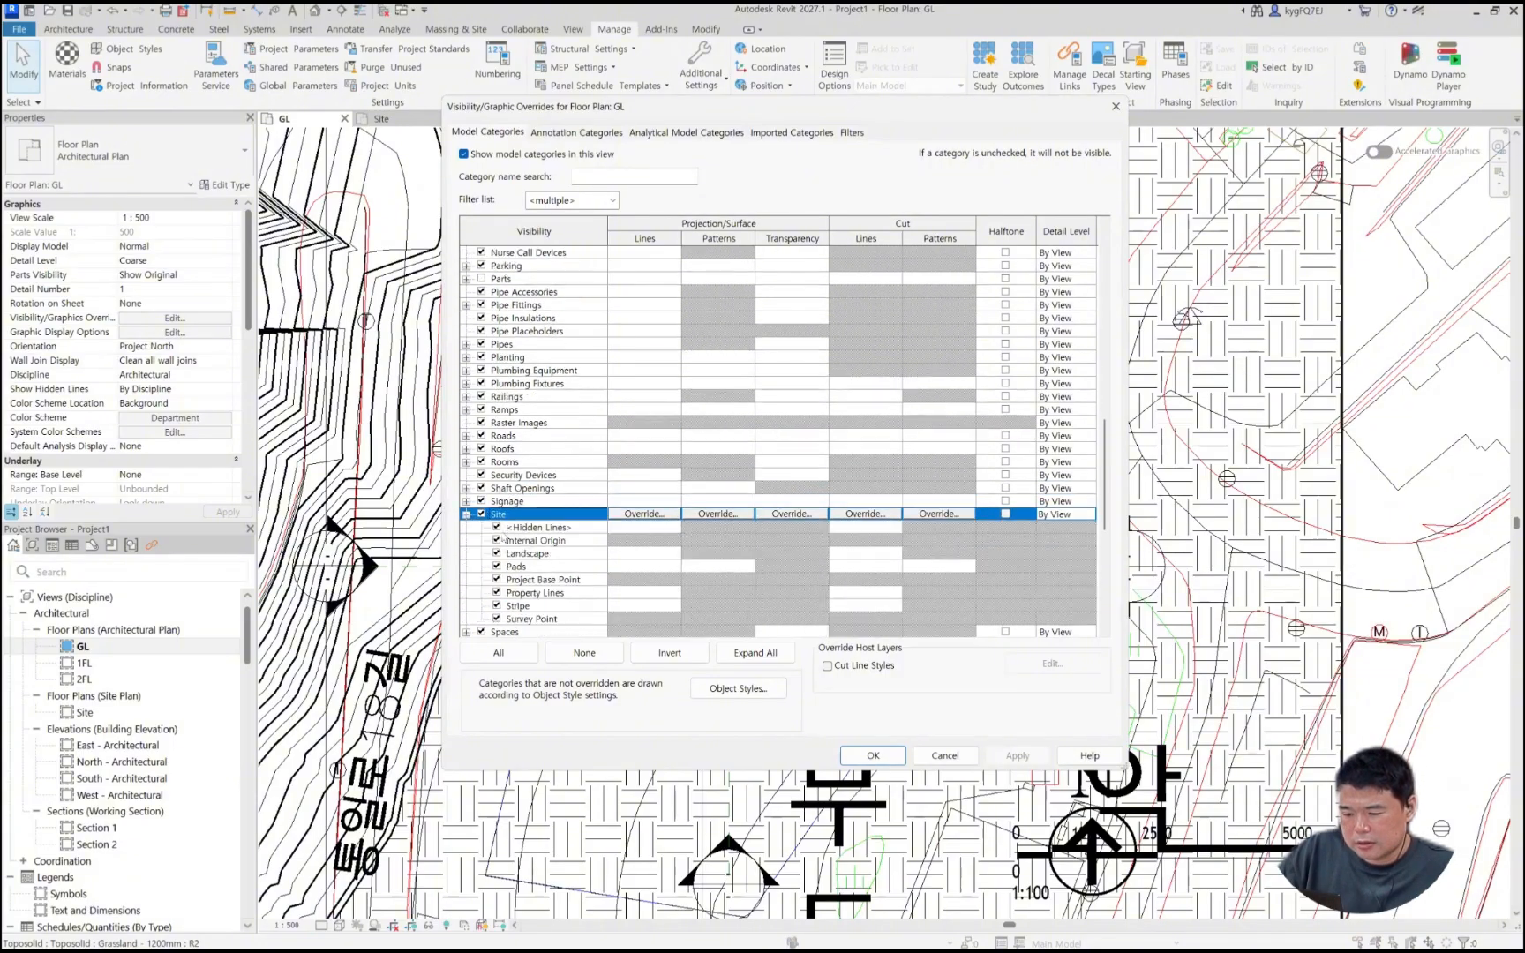
scroll(520, 560, "down", 1)
left_click(529, 540)
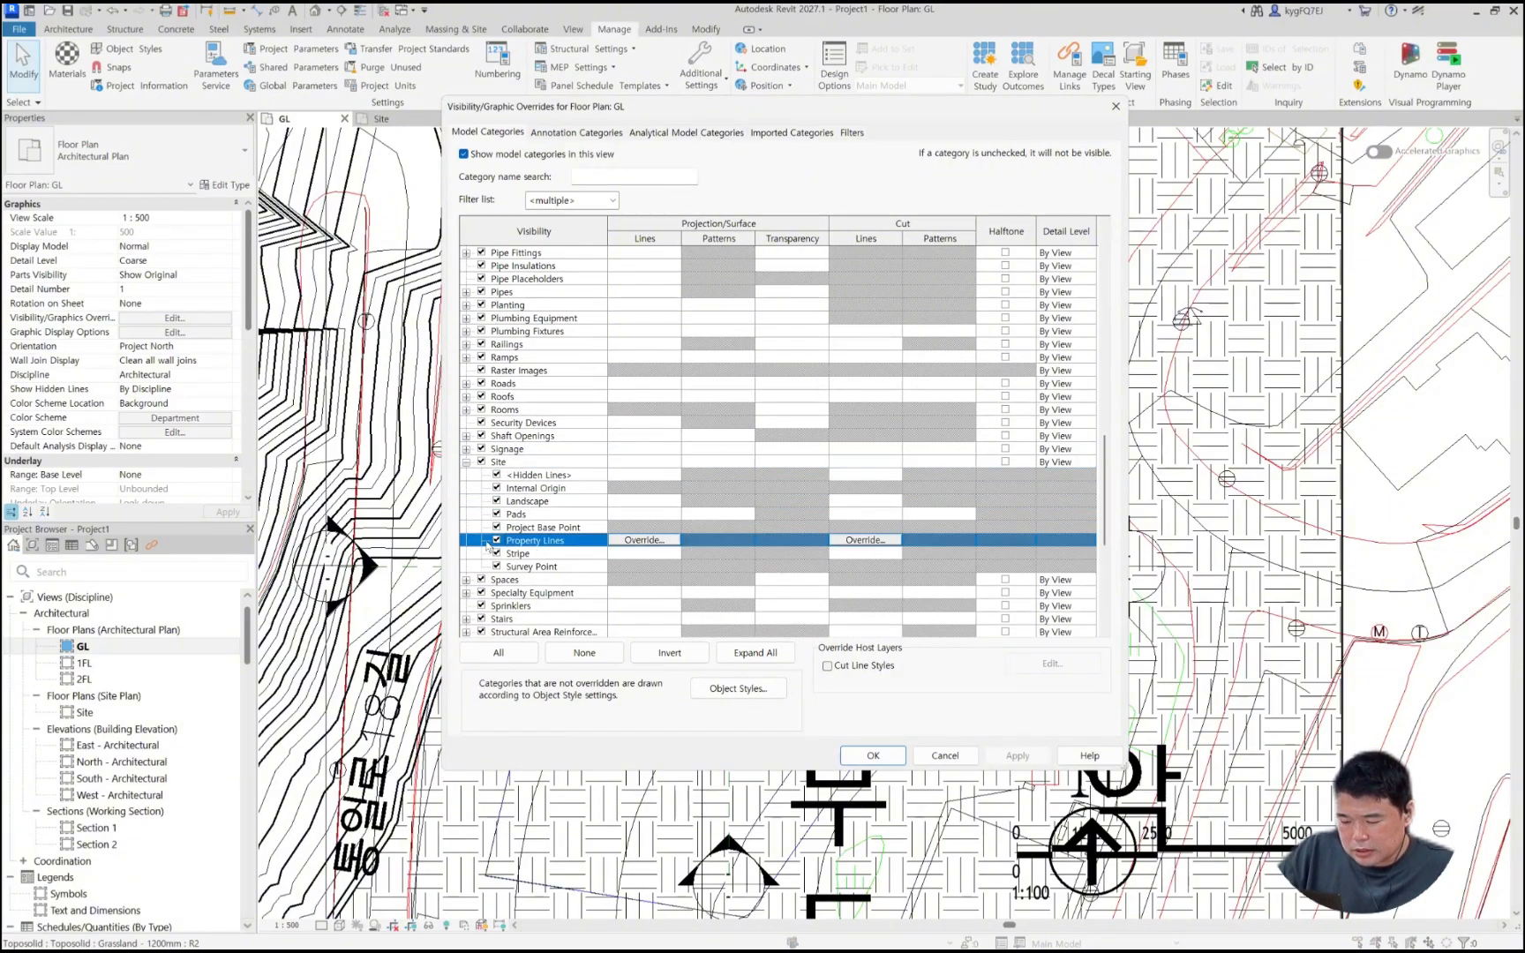
Step: Override the Property Lines projection lines with the Centre pattern, magenta color and a heavy line weight, and apply the overrides to the GL plan
left_click(654, 542)
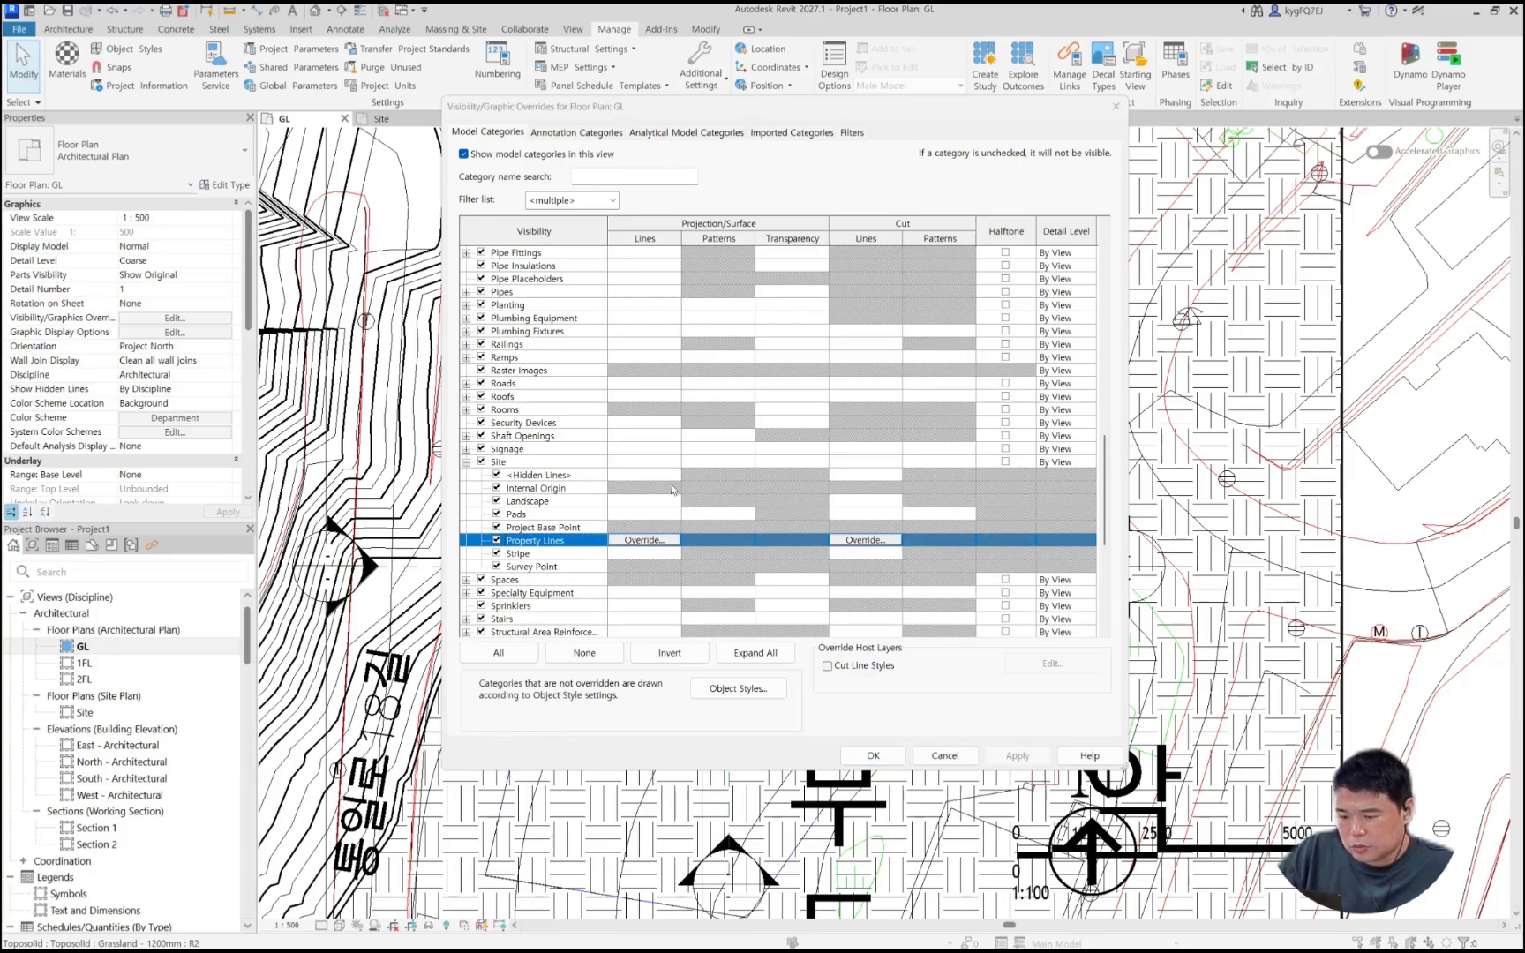
left_click(811, 414)
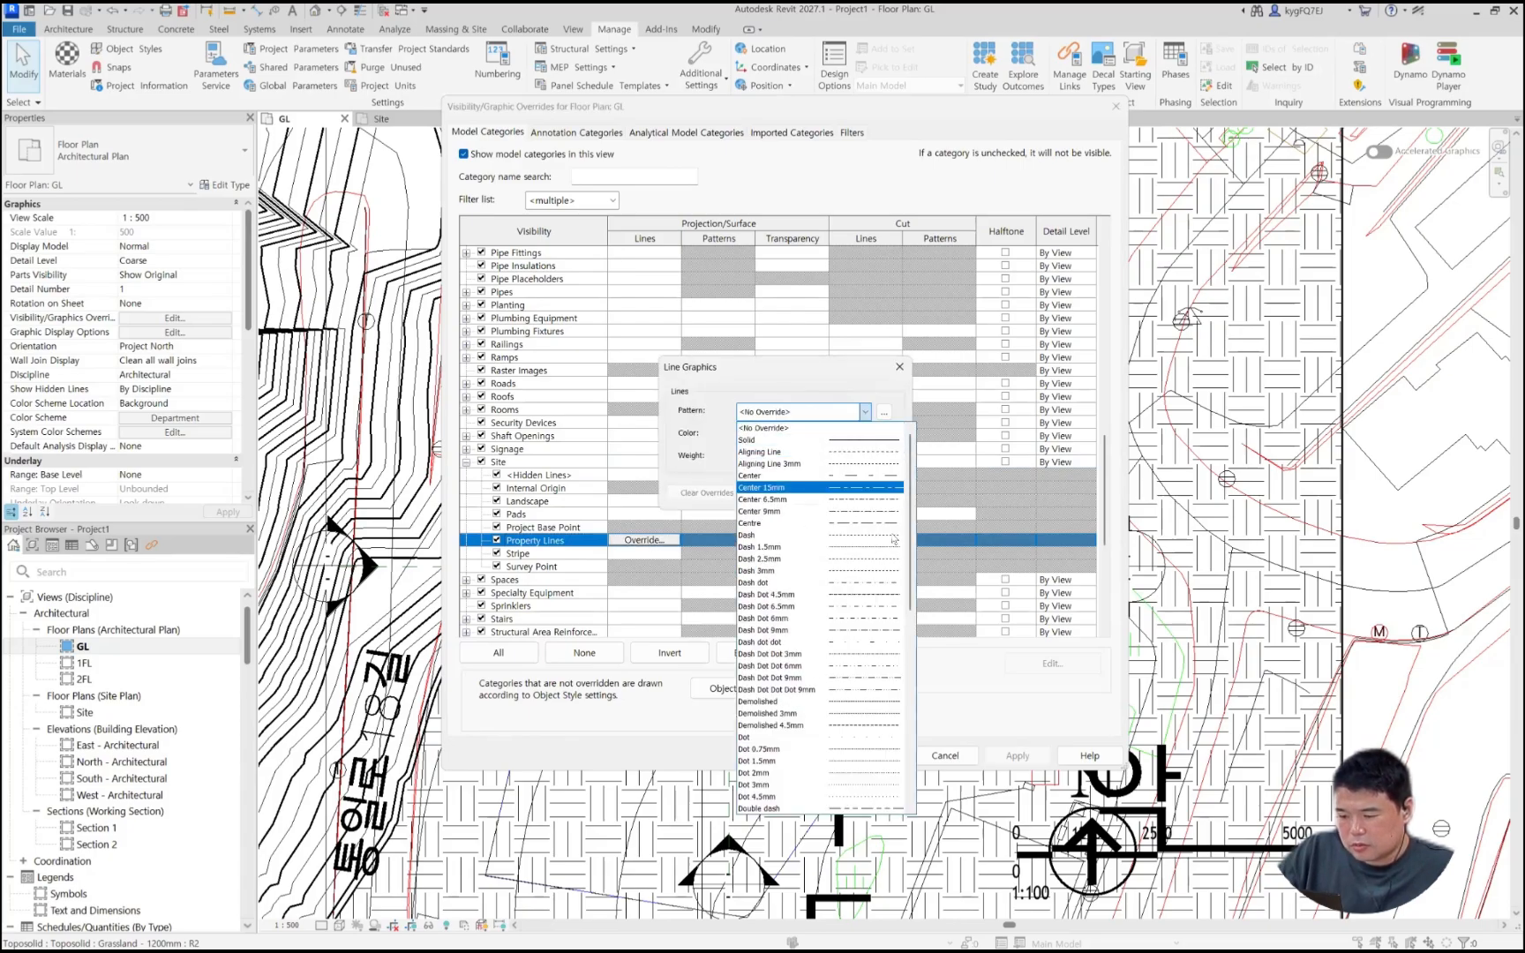
left_click(819, 475)
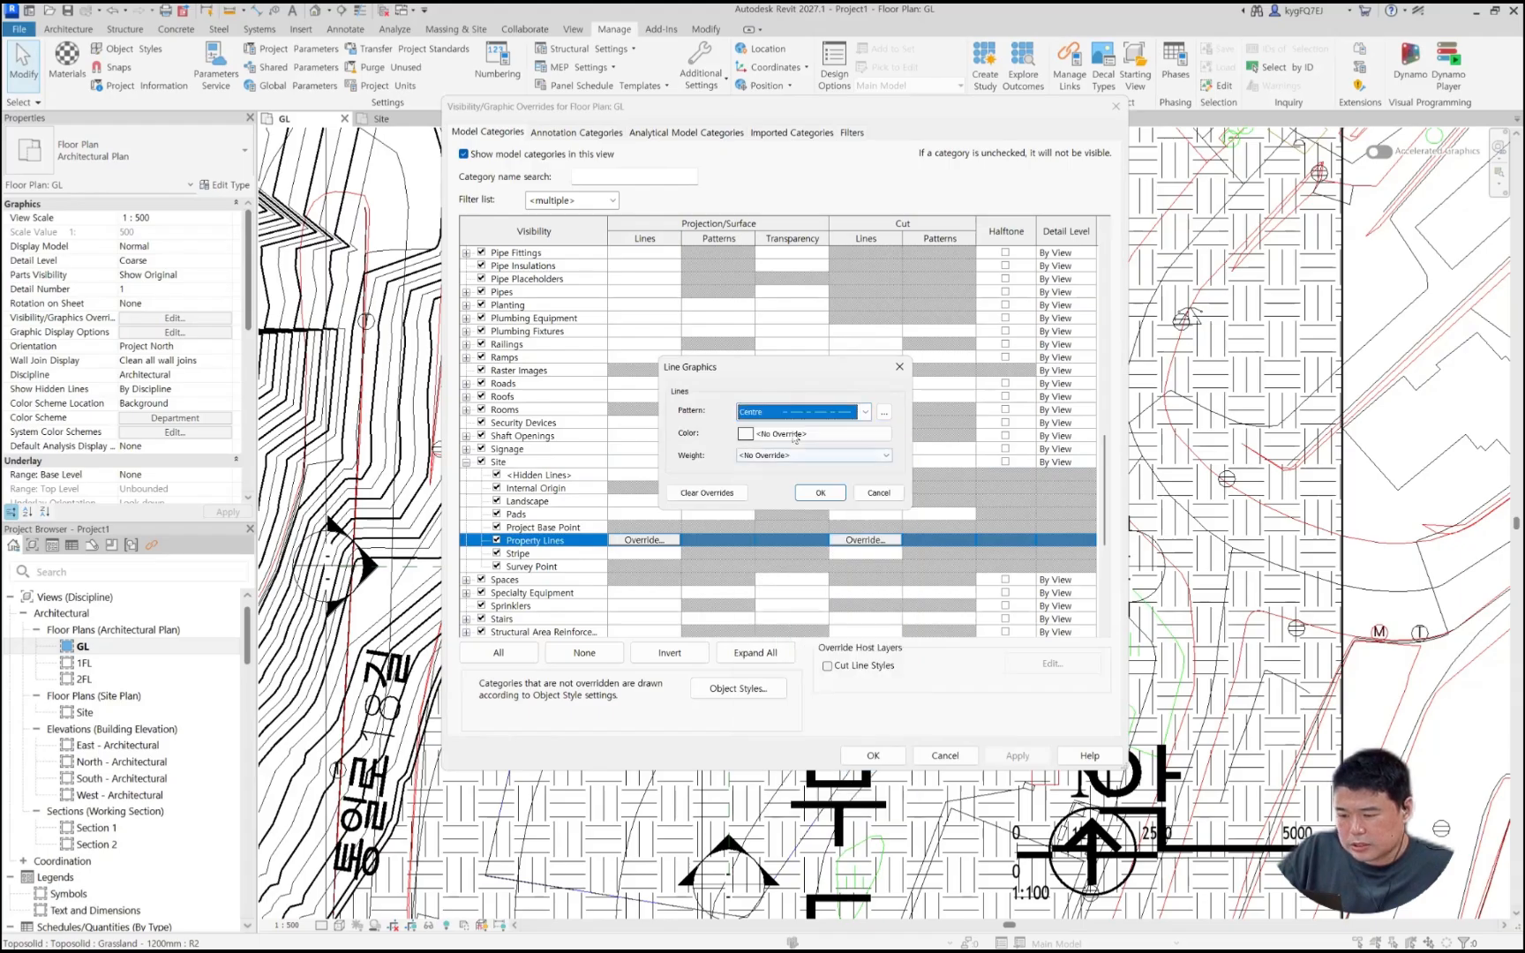
left_click(794, 432)
left_click(764, 350)
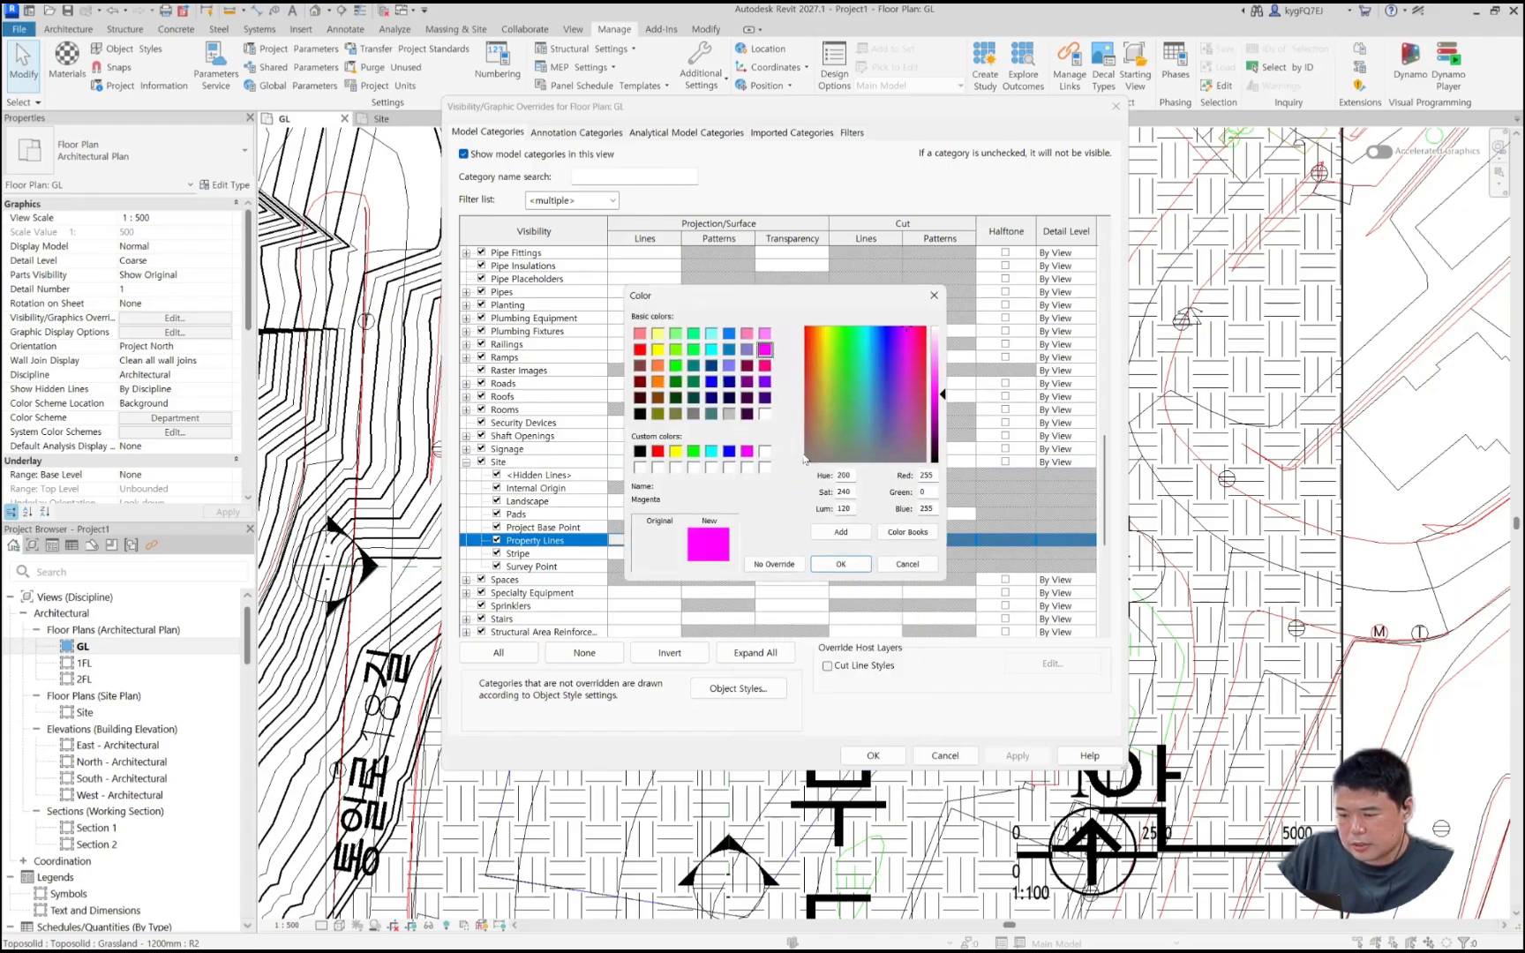
left_click(841, 563)
left_click(810, 455)
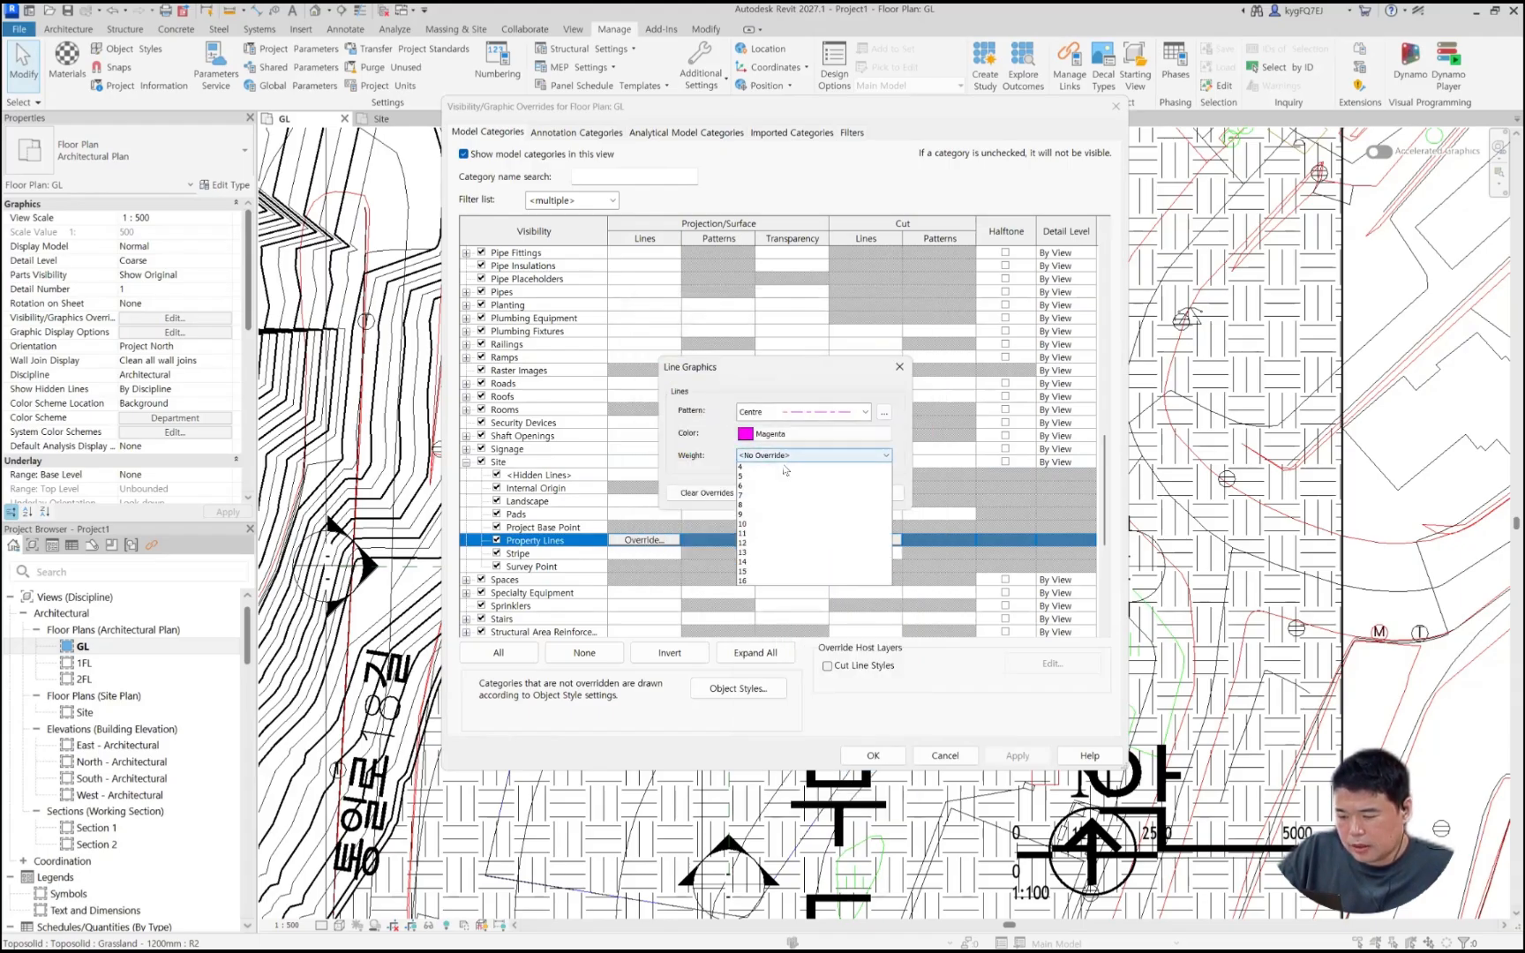
left_click(773, 565)
left_click(822, 493)
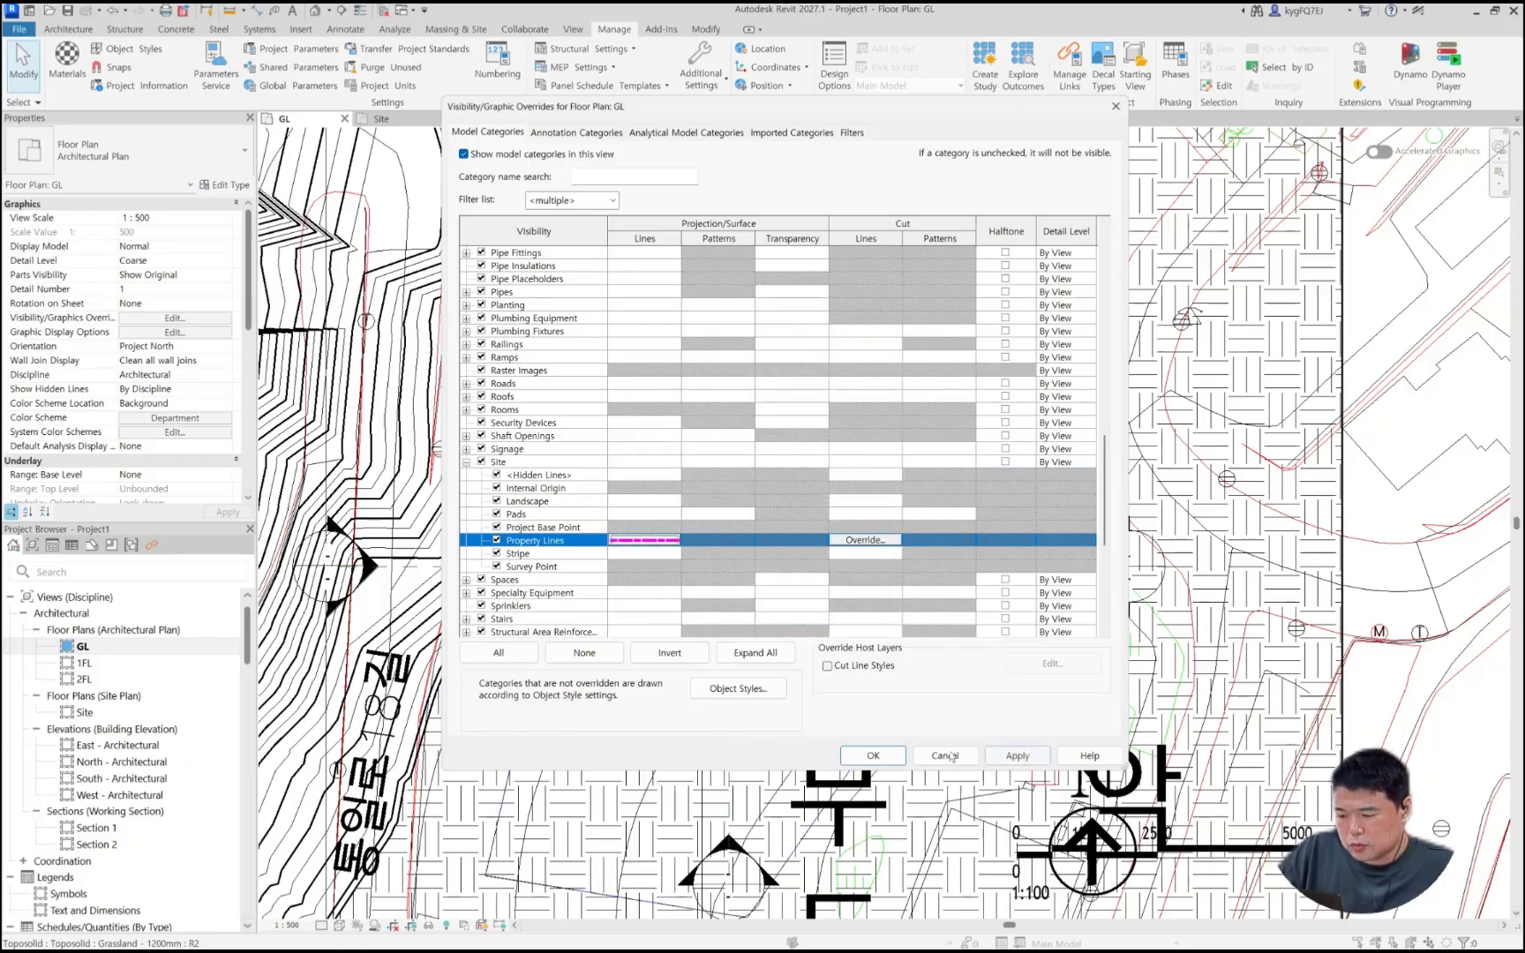
left_click(1015, 757)
left_click(843, 751)
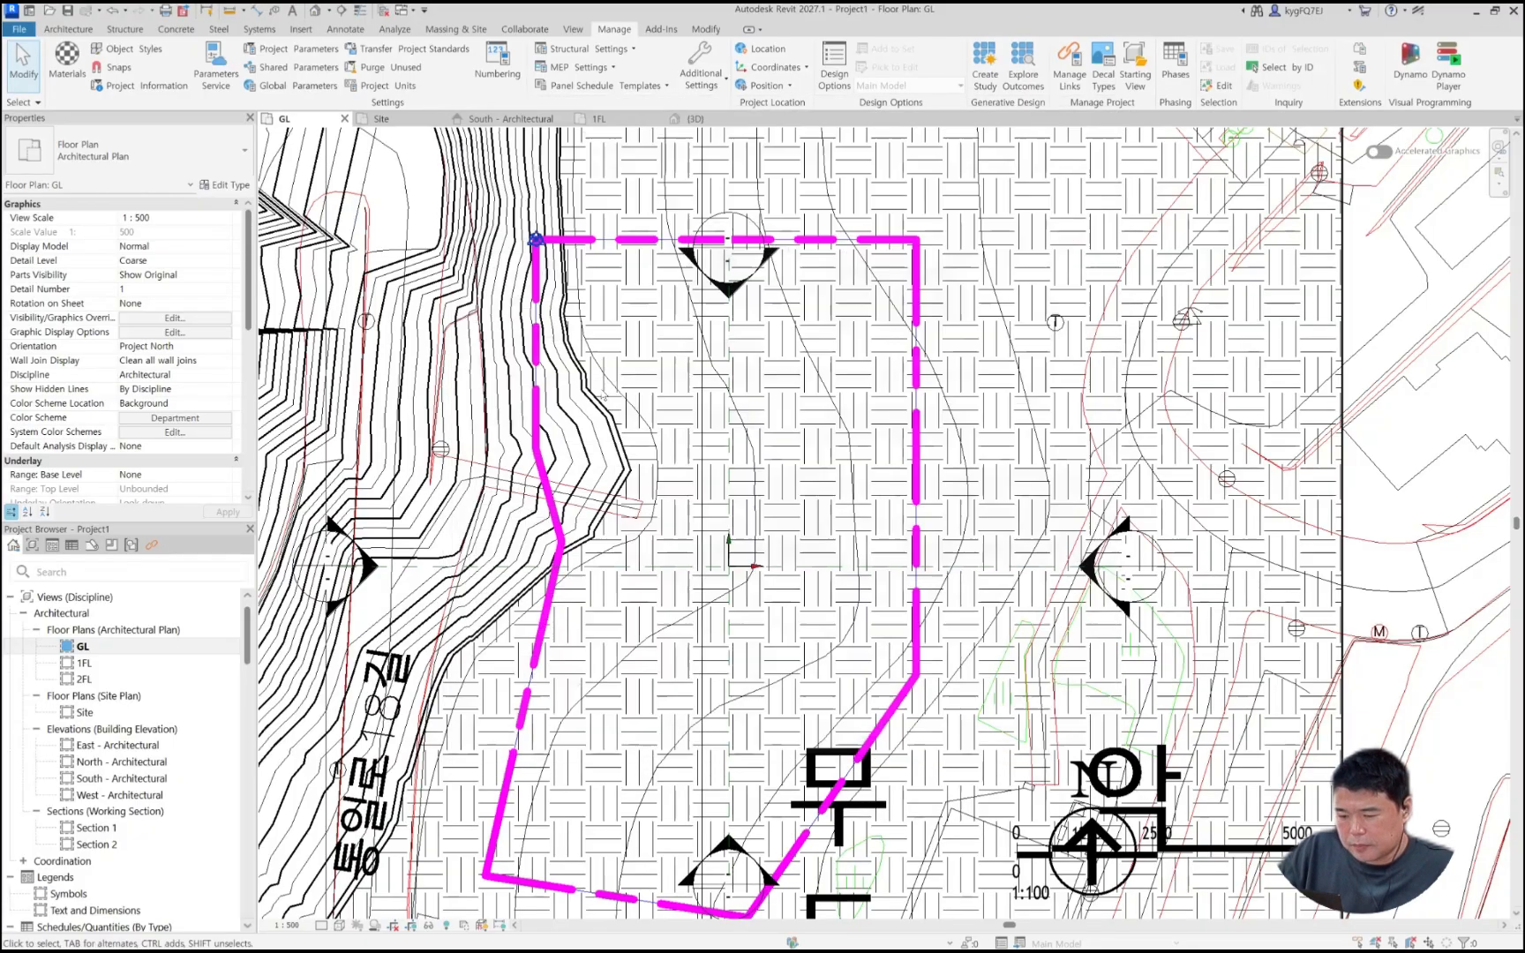
Step: Compare how the property line appears in the 1FL floor plan with its appearance in the GL plan
double_click(84, 662)
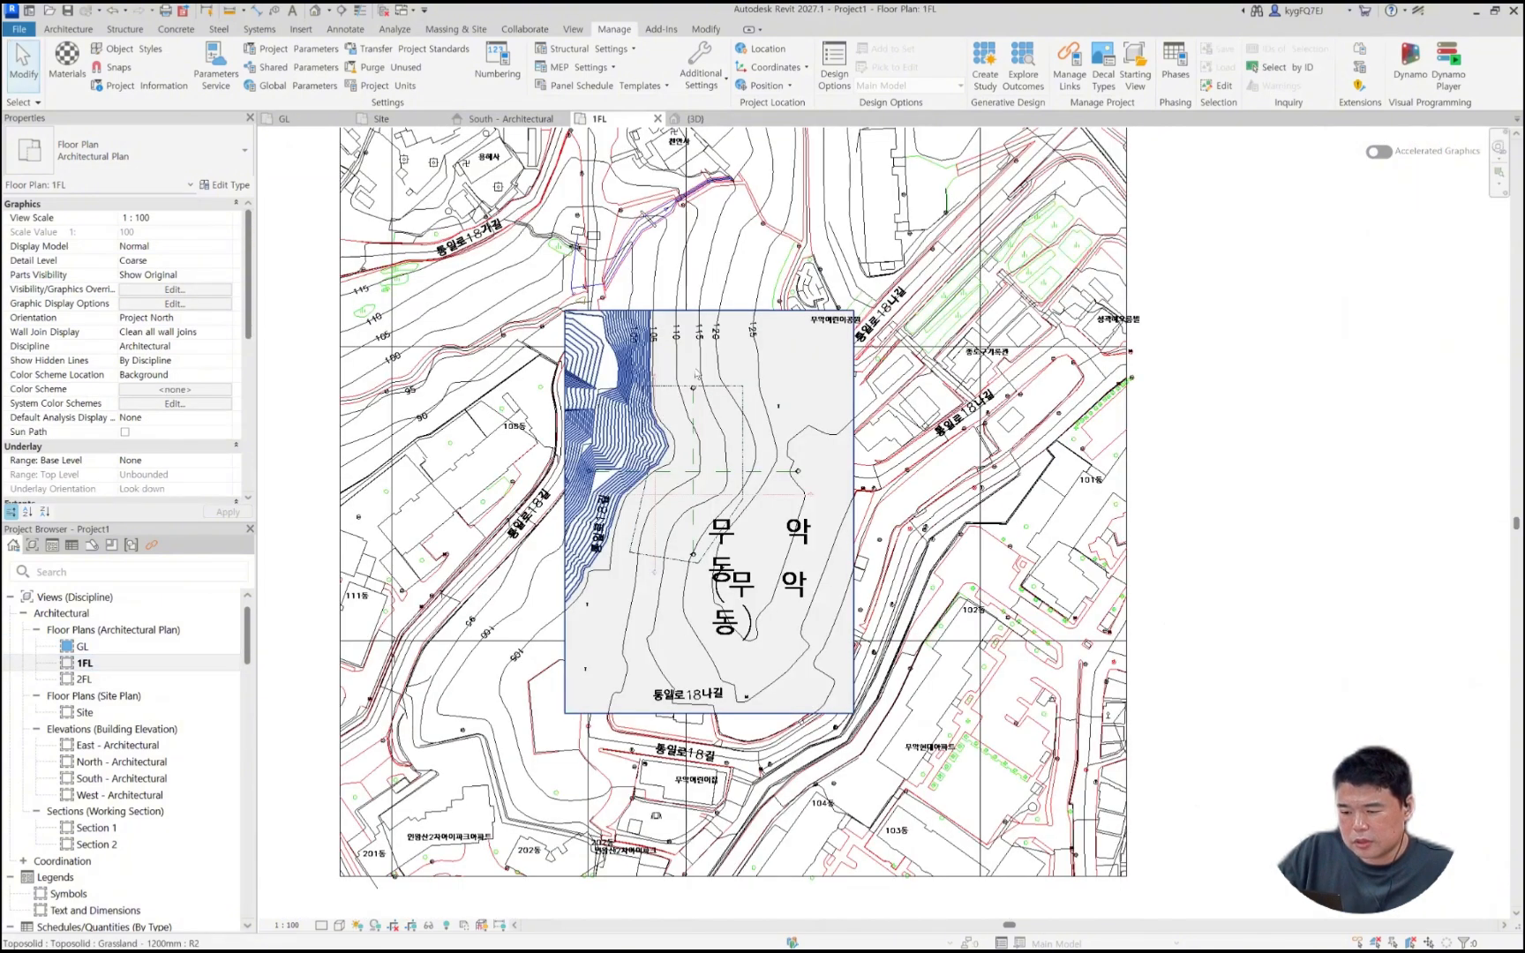
scroll(697, 375, "up", 10)
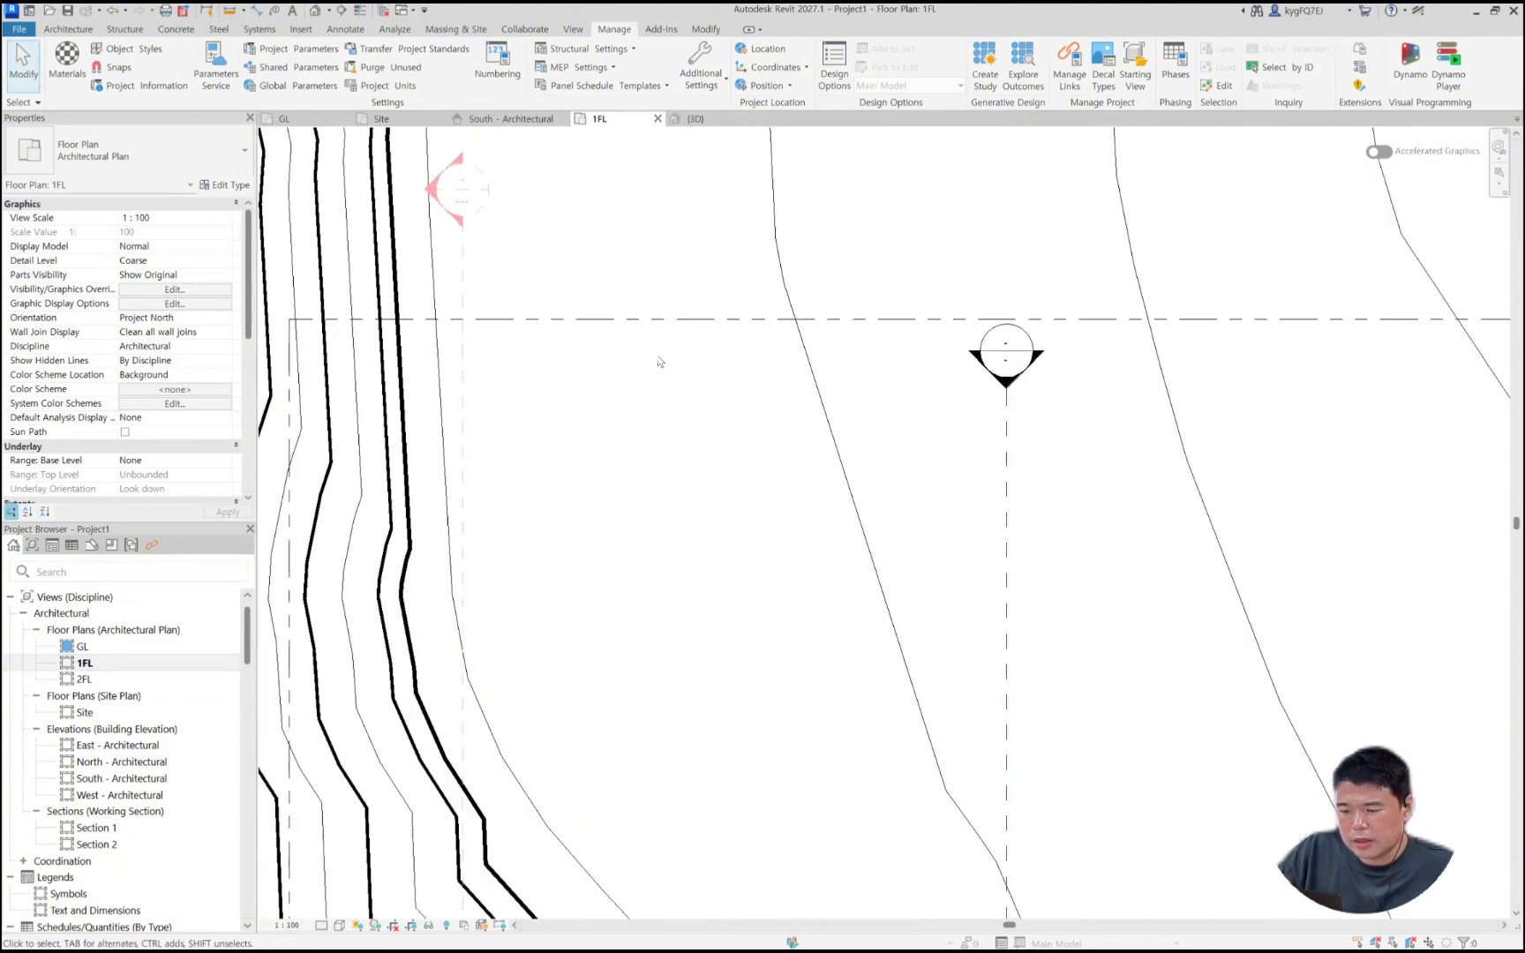
scroll(671, 370, "down", 3)
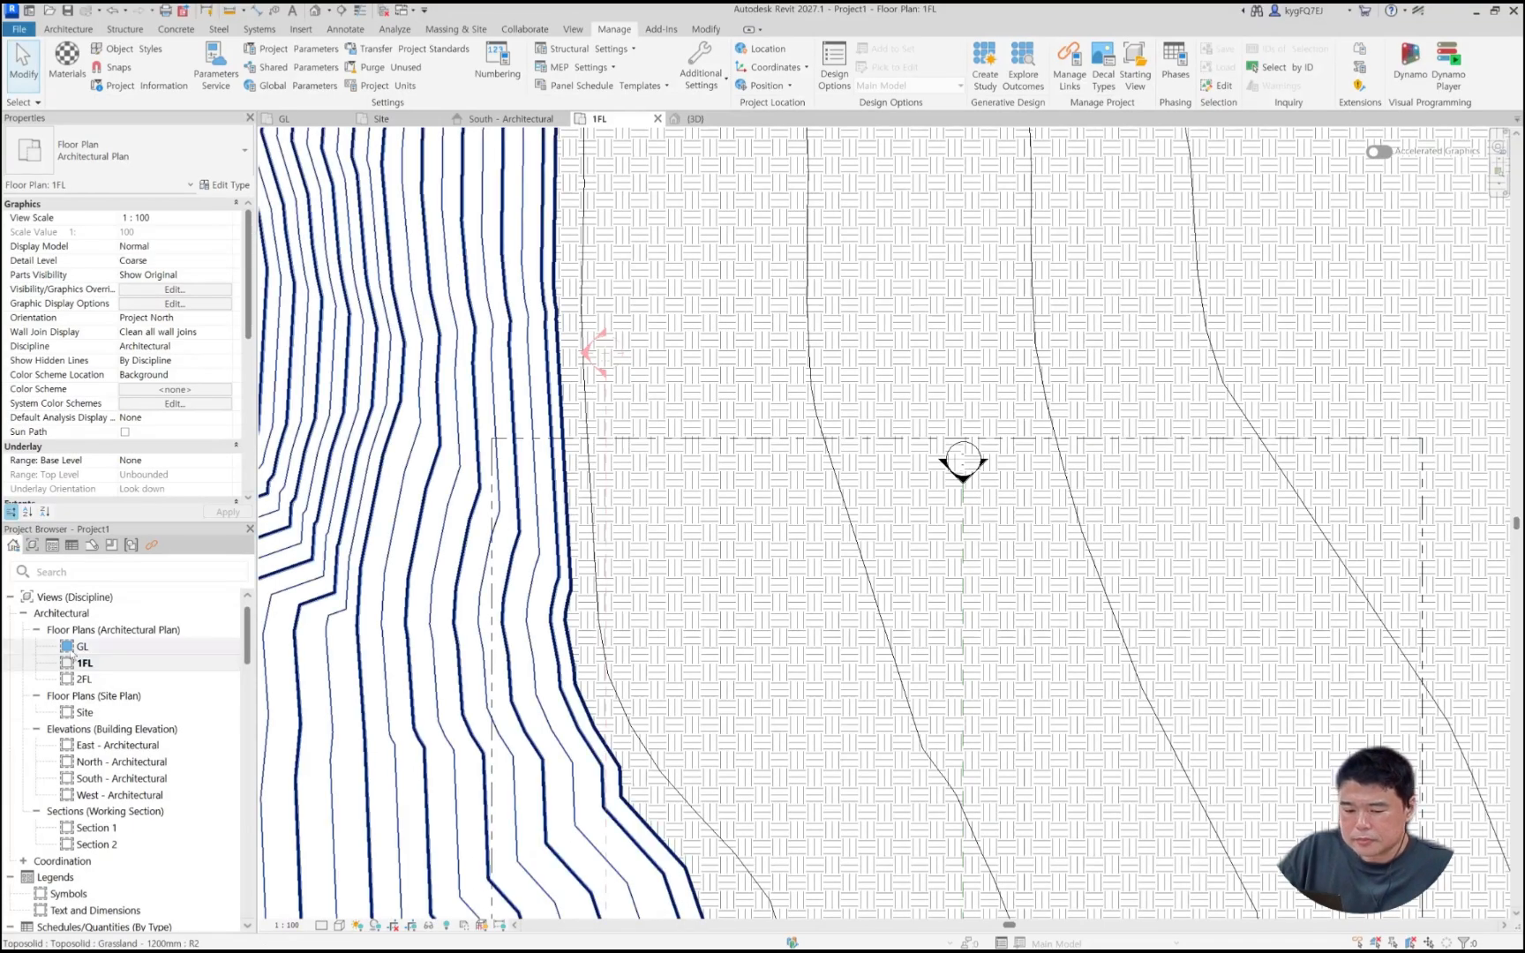
double_click(80, 647)
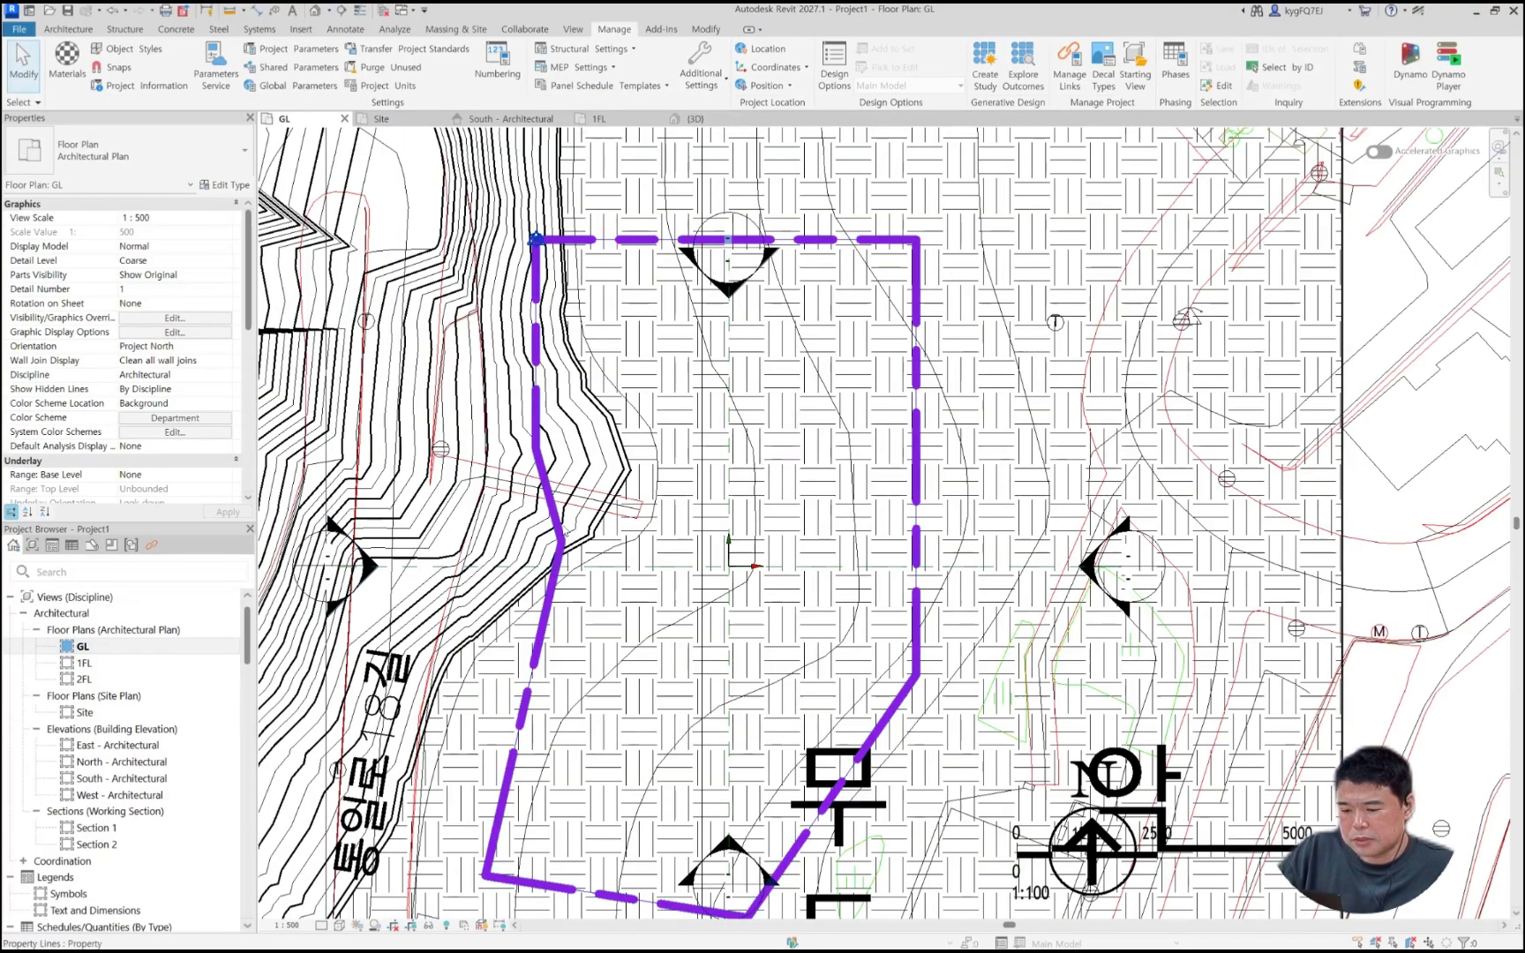
left_click(536, 239)
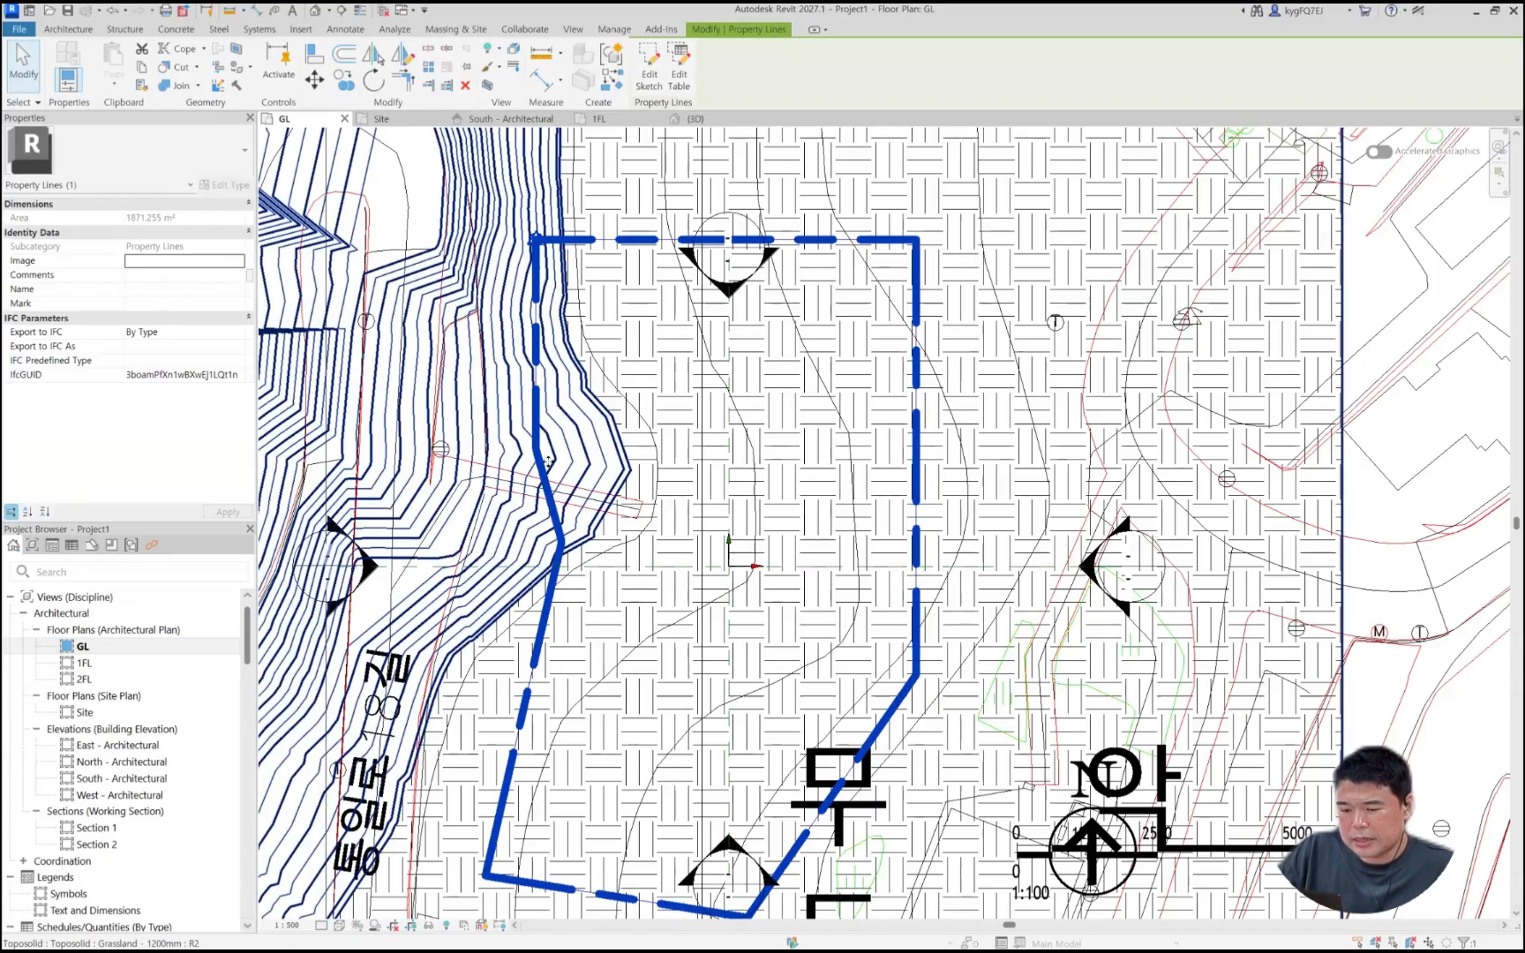
key("Escape")
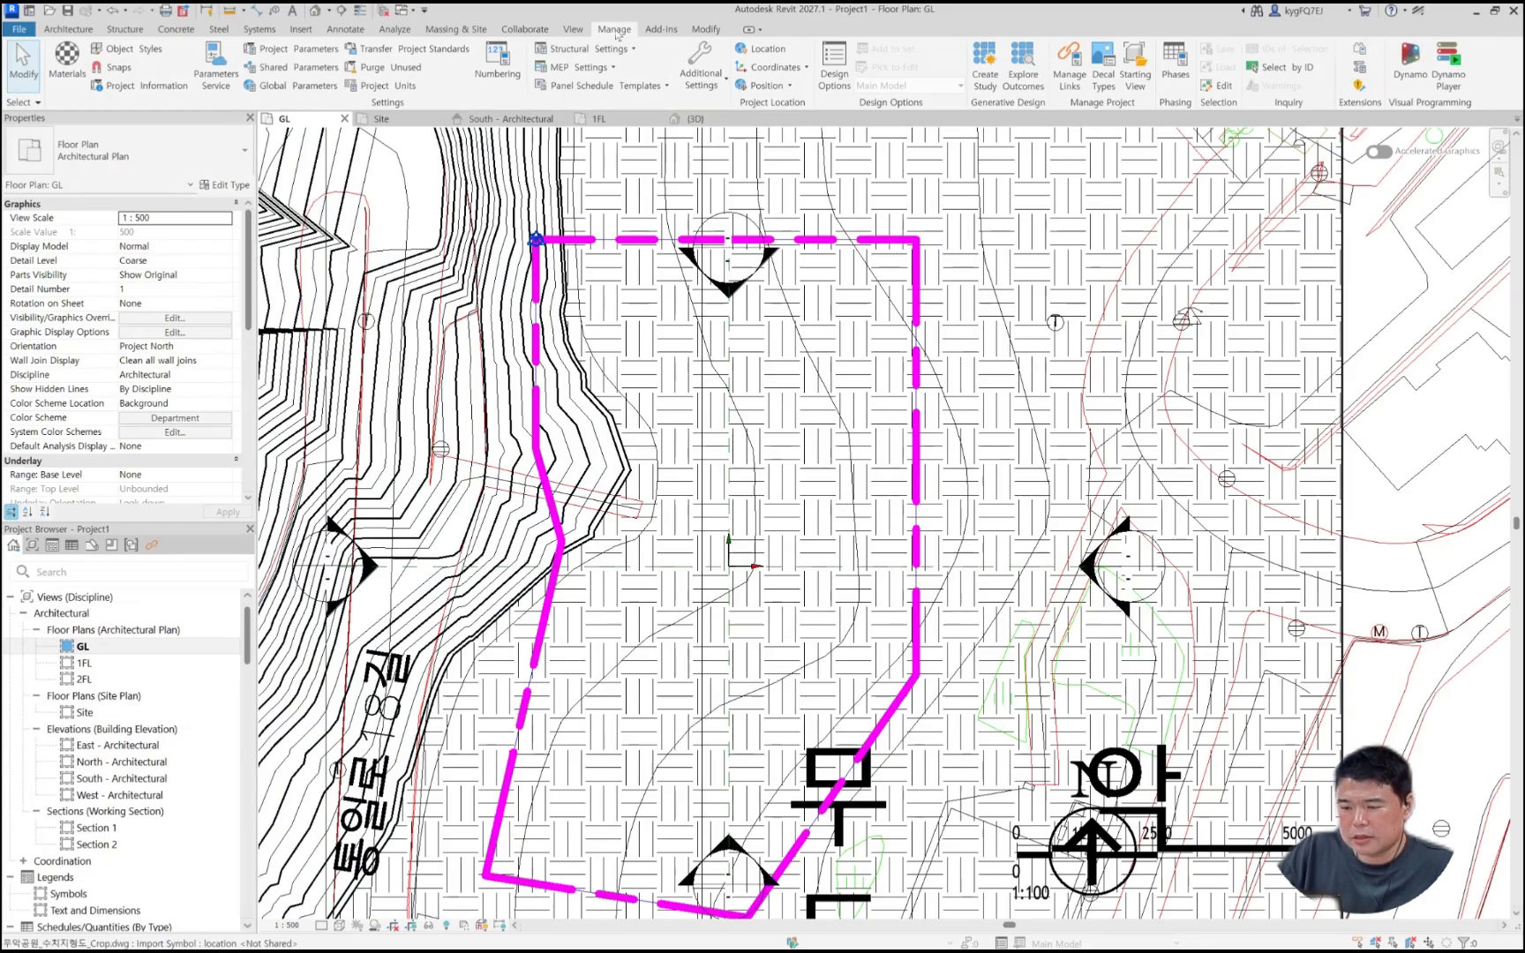
Step: Open the project's Object Styles and select the Property Lines subcategory under the Site model category
left_click(701, 71)
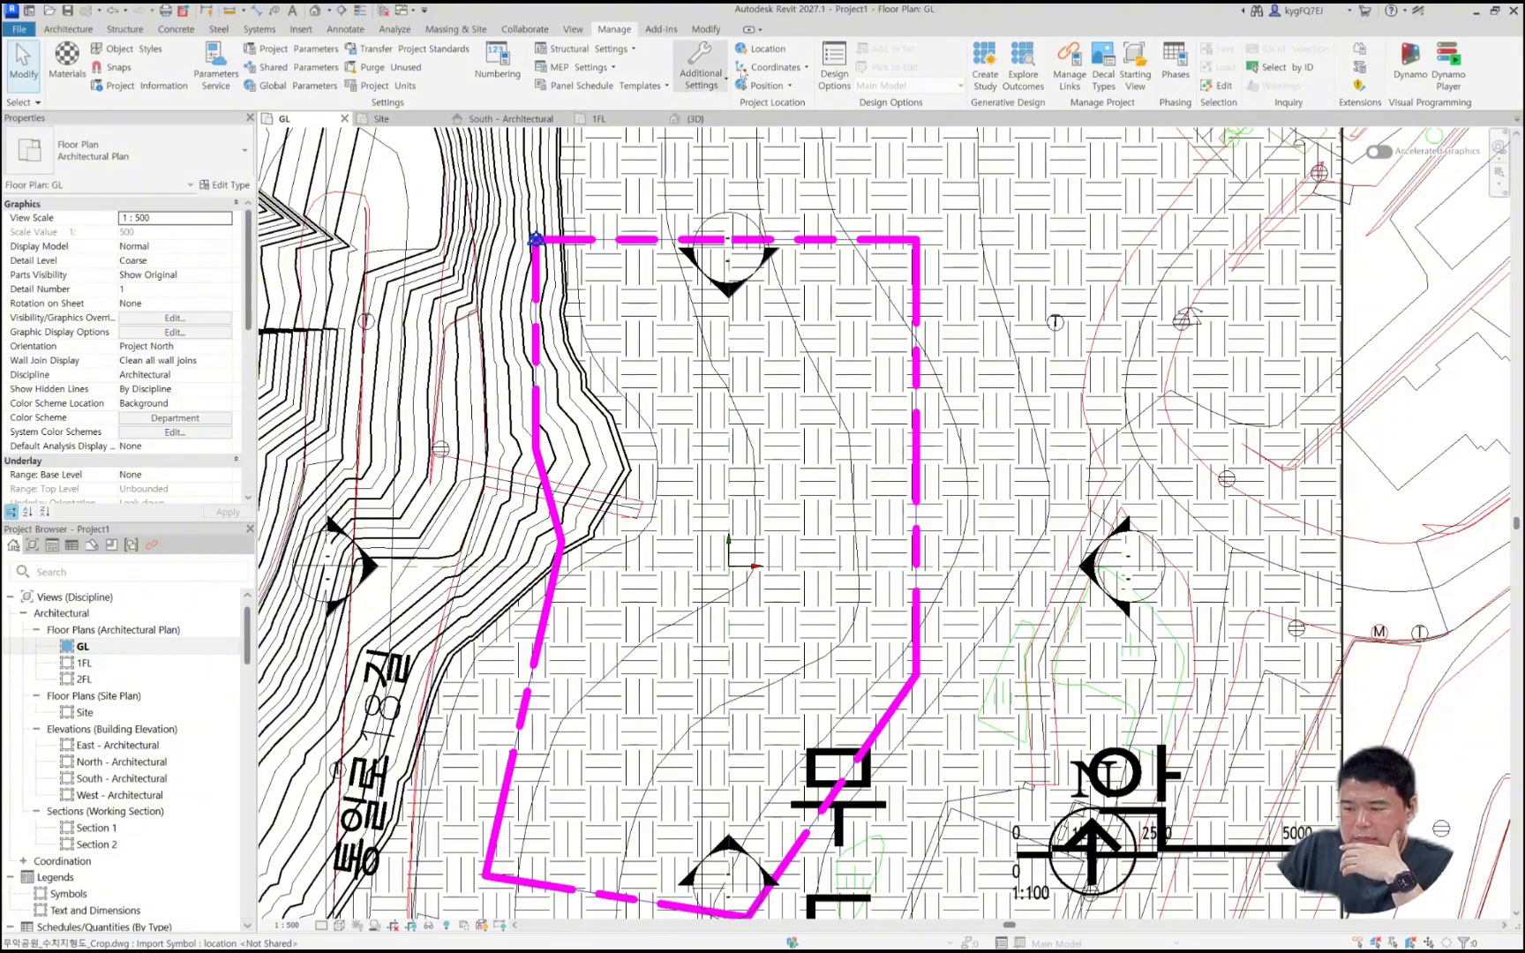
left_click(126, 51)
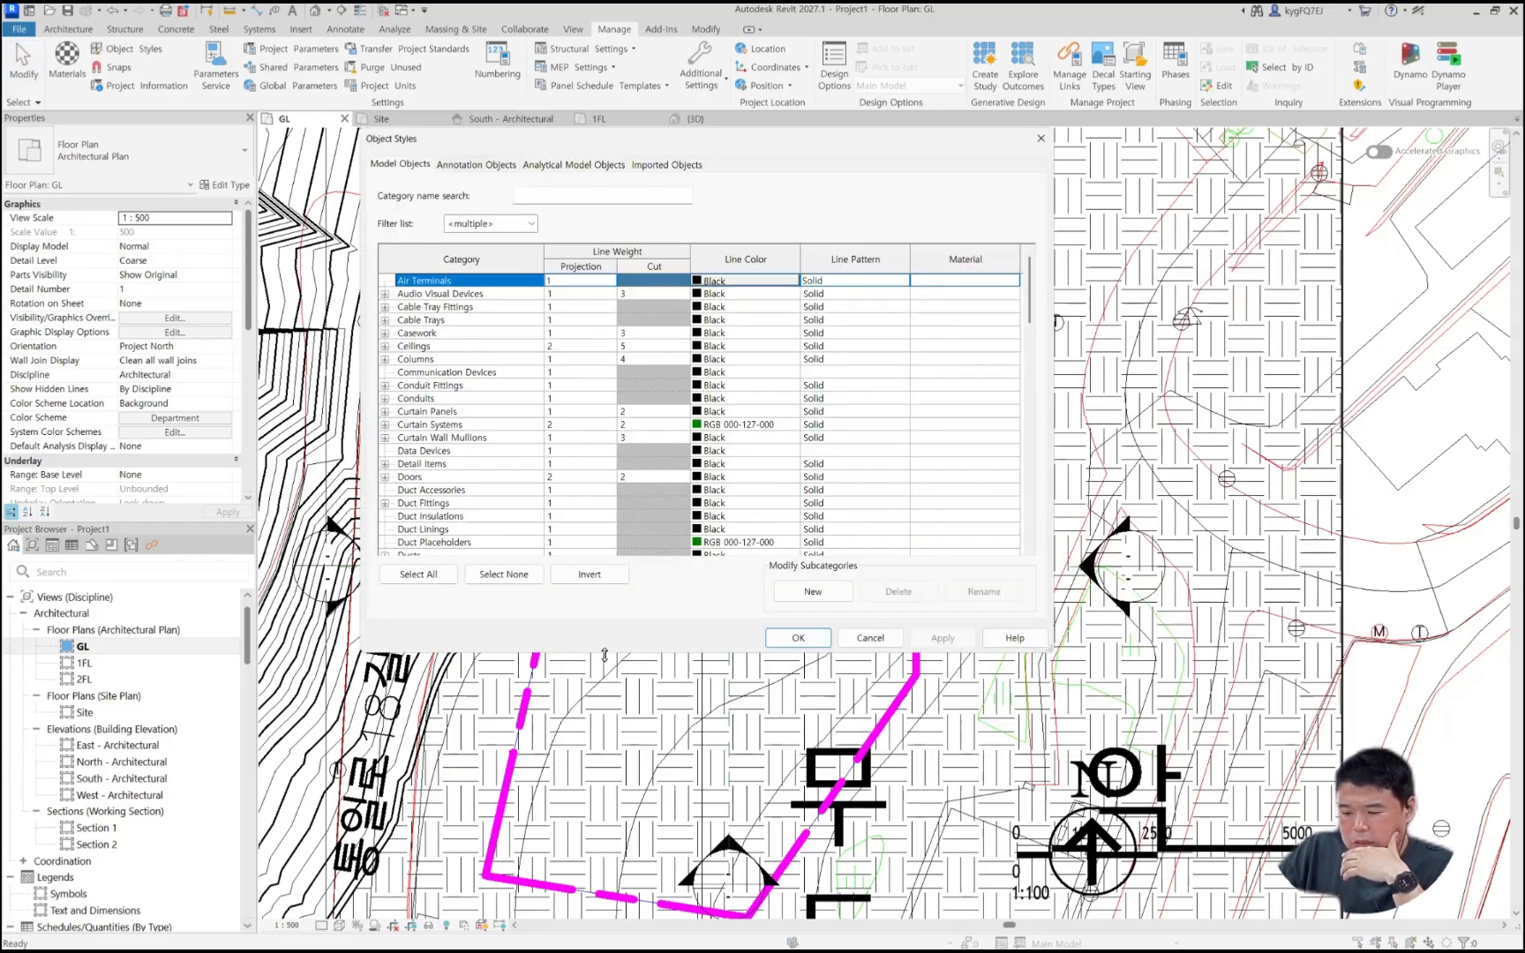
left_click_drag(604, 655, 604, 739)
left_click(485, 559)
key("s")
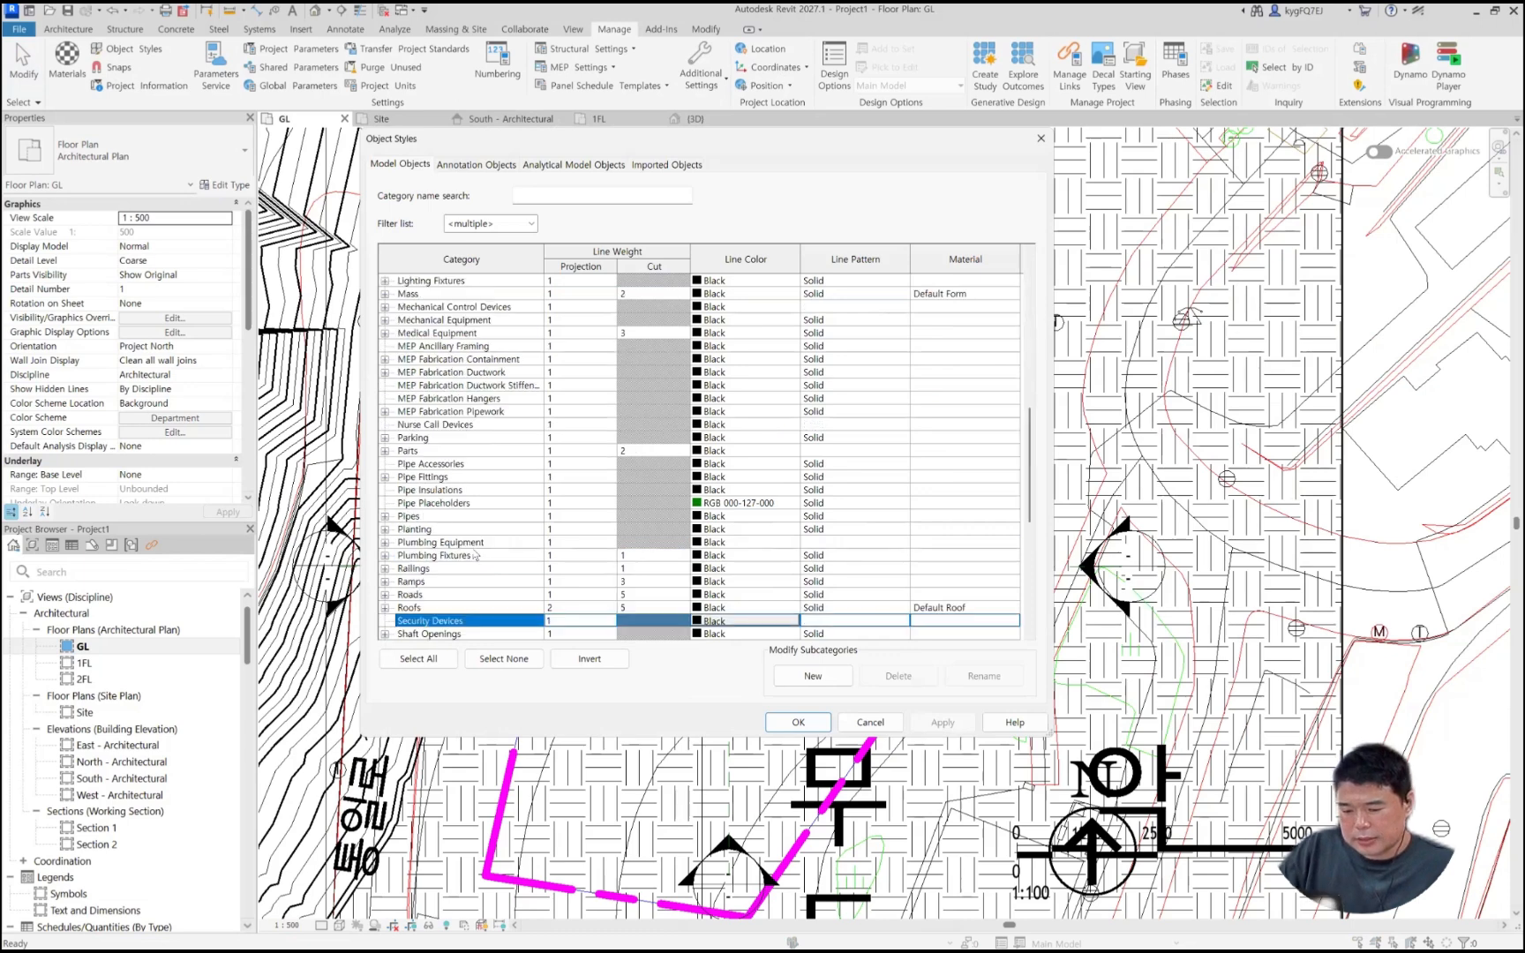
scroll(415, 552, "down", 3)
left_click(399, 556)
left_click(385, 556)
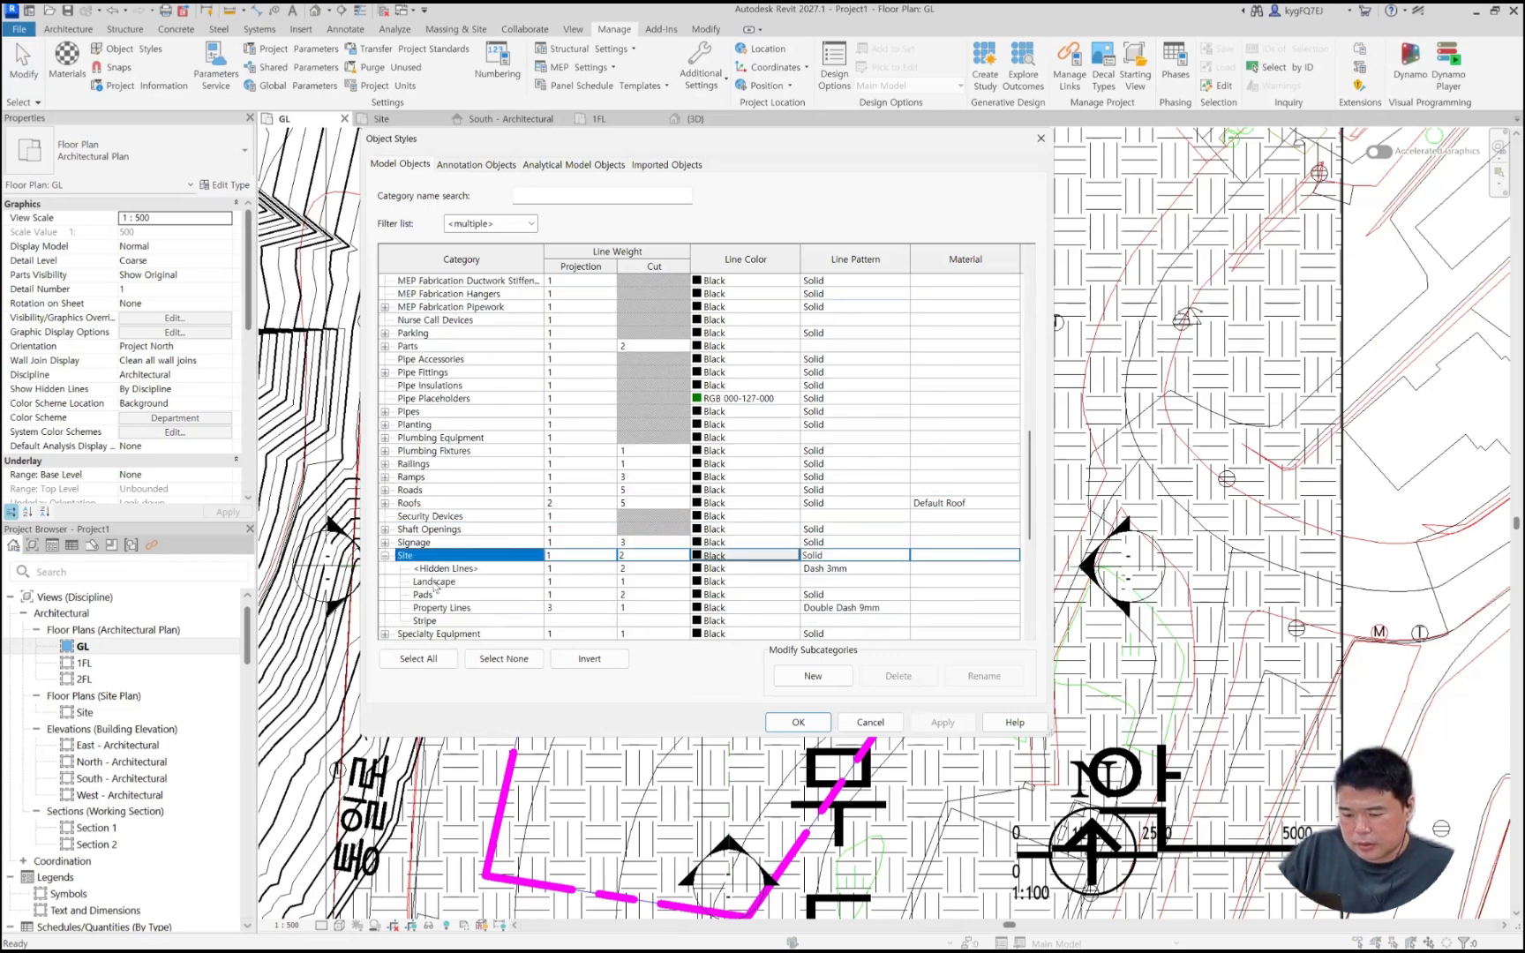
scroll(441, 582, "down", 1)
left_click(465, 556)
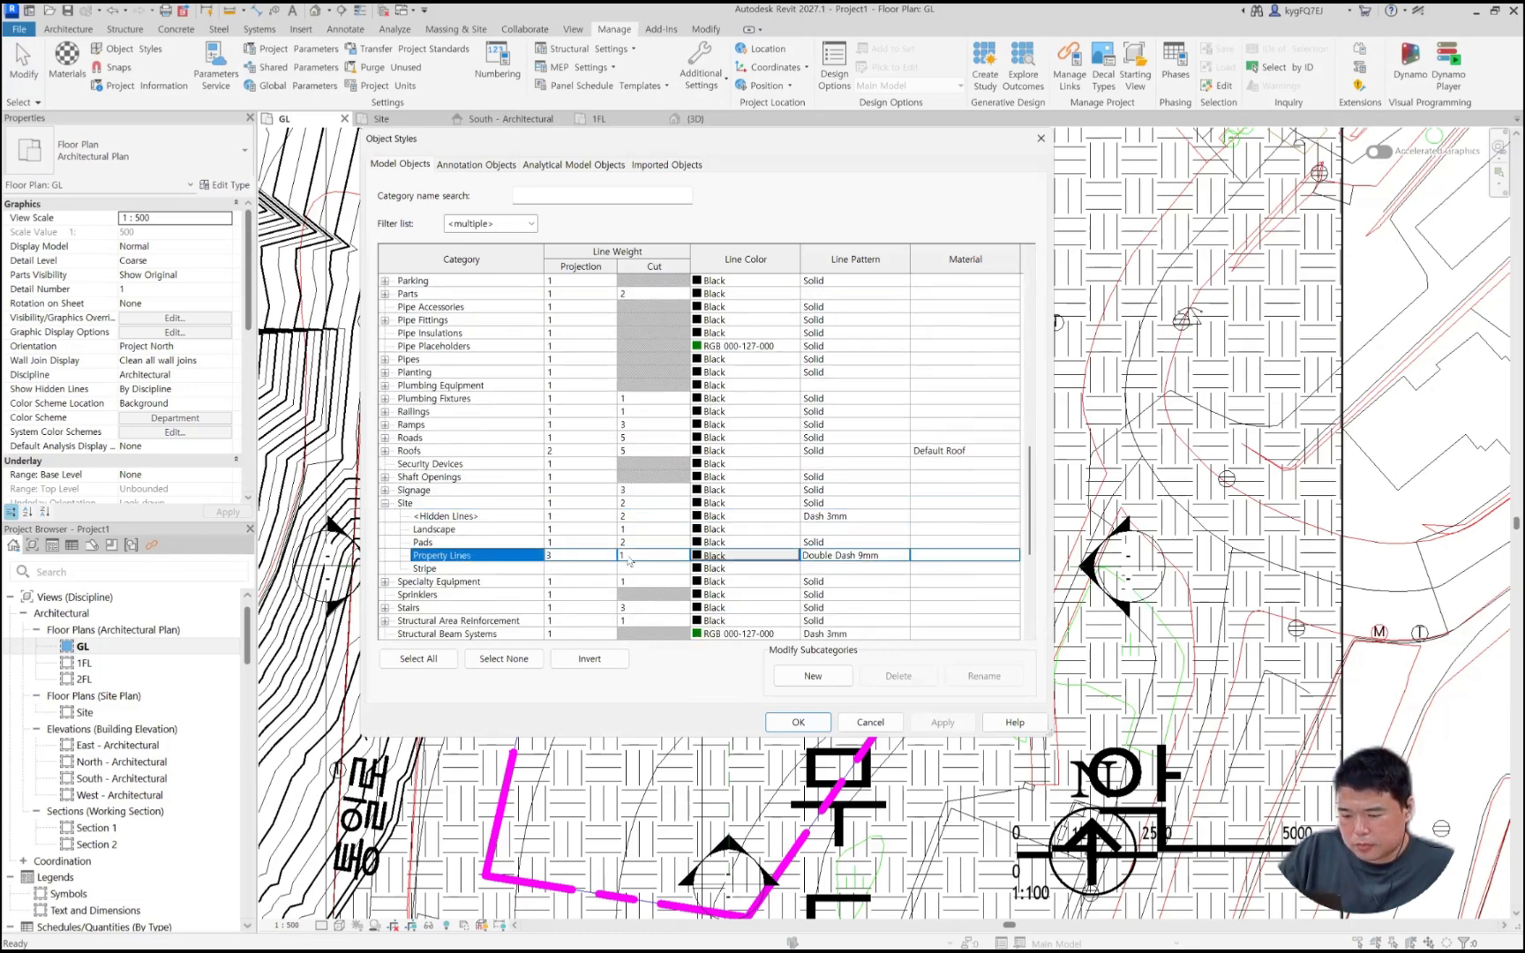
Step: Set the Property Lines object style to projection line weight 10 and color RGB 128-064-064, and check the result in the 1FL plan
left_click(565, 556)
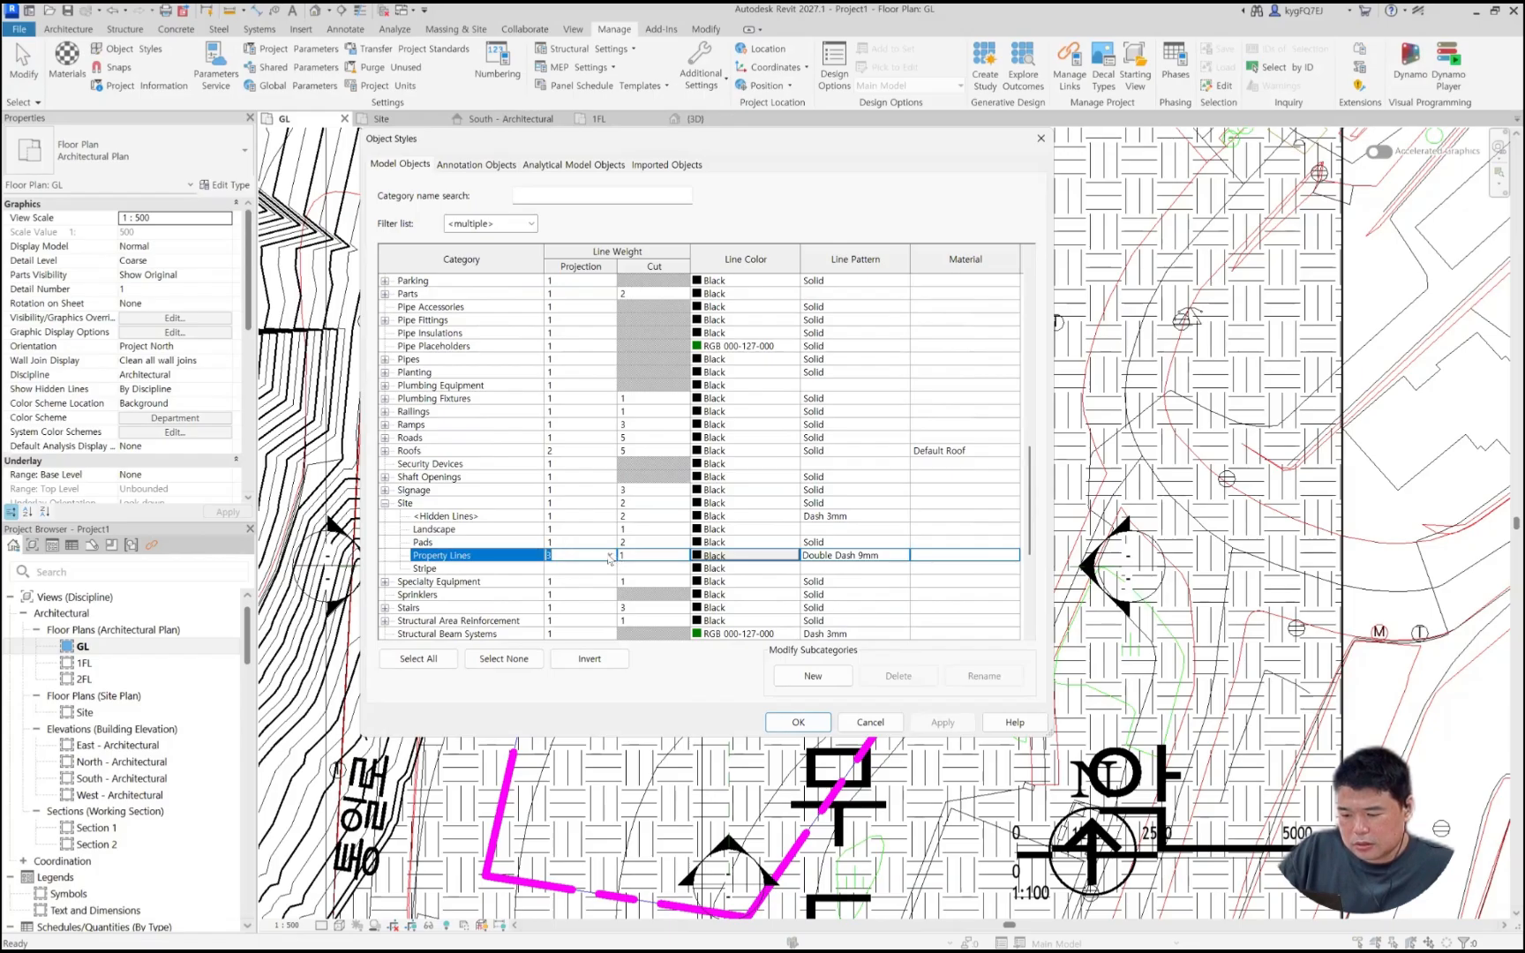
left_click(608, 556)
scroll(565, 598, "down", 2)
left_click(565, 591)
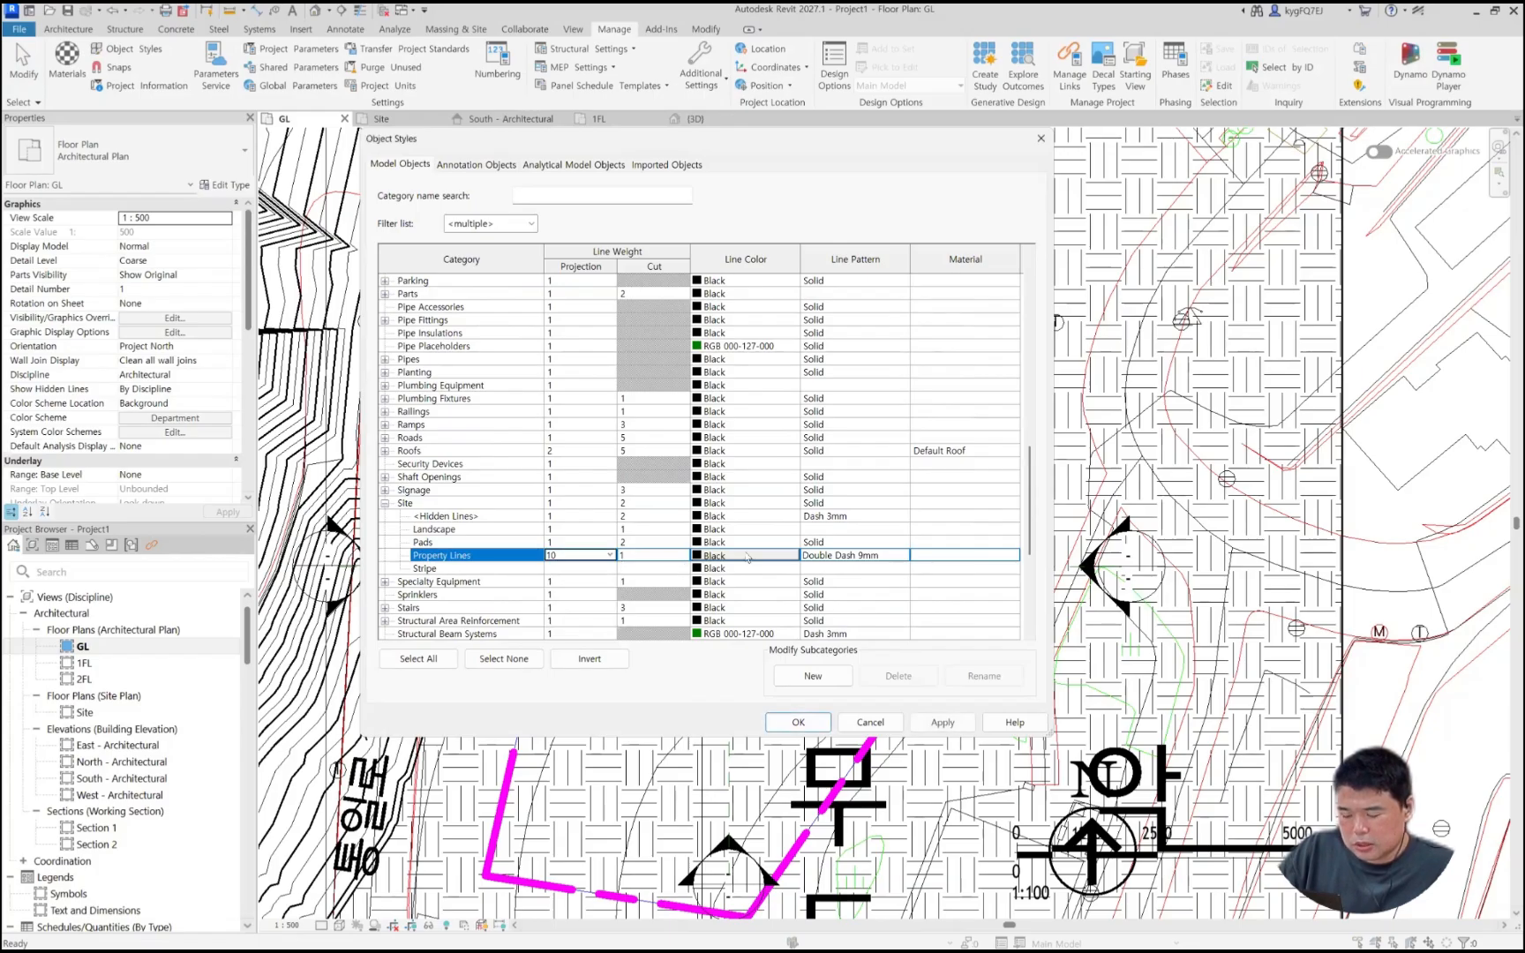
left_click(753, 557)
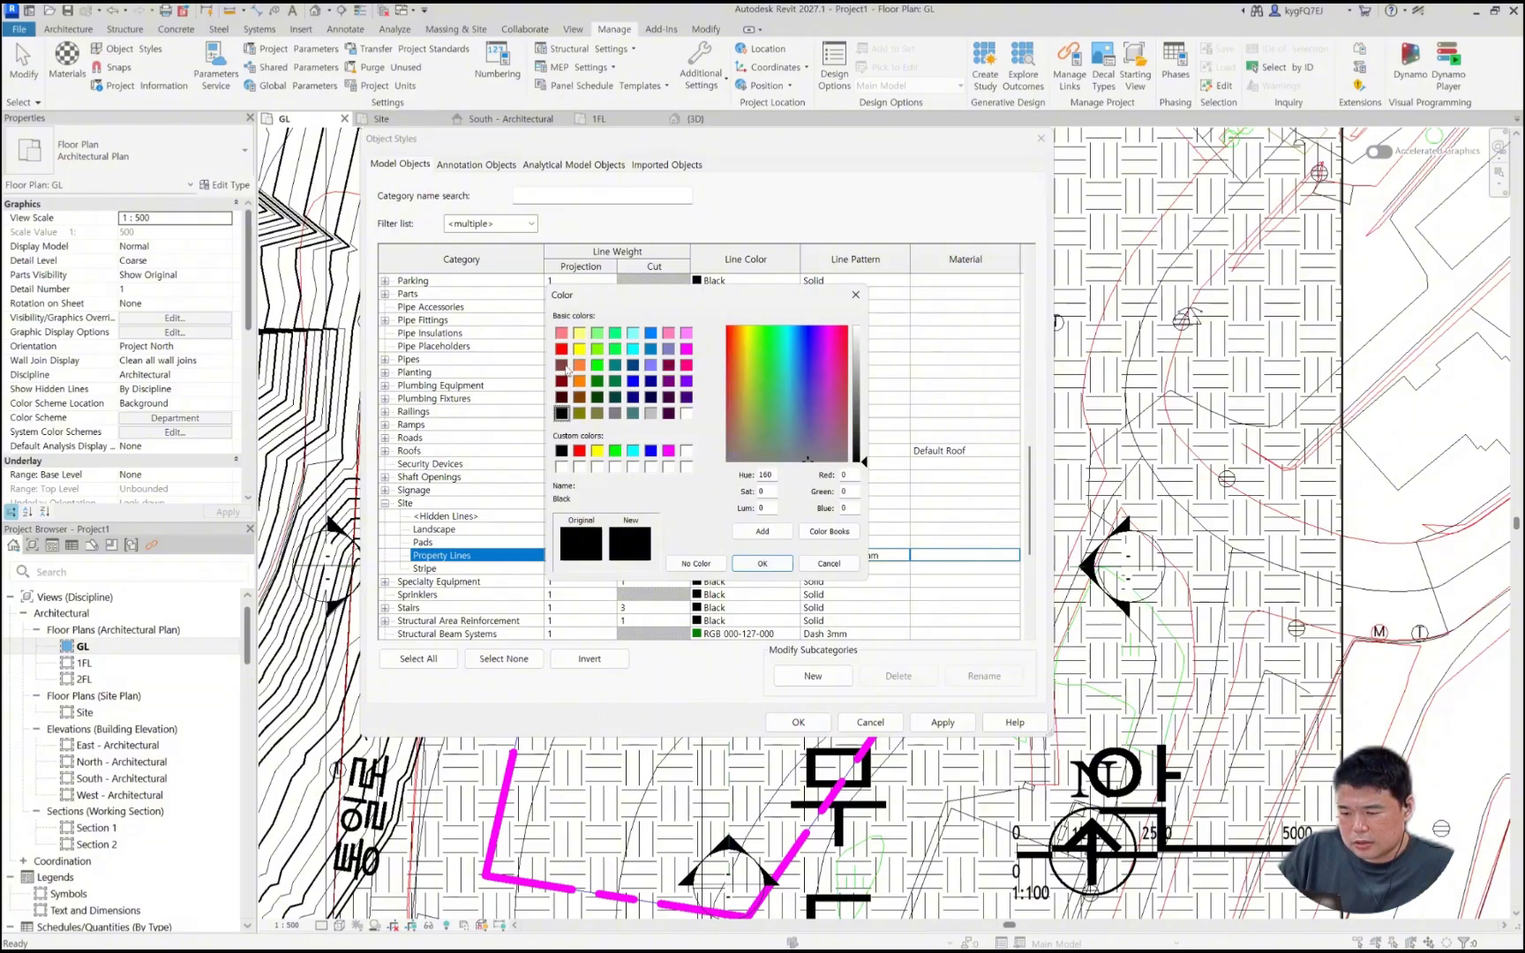
left_click(563, 365)
left_click(756, 562)
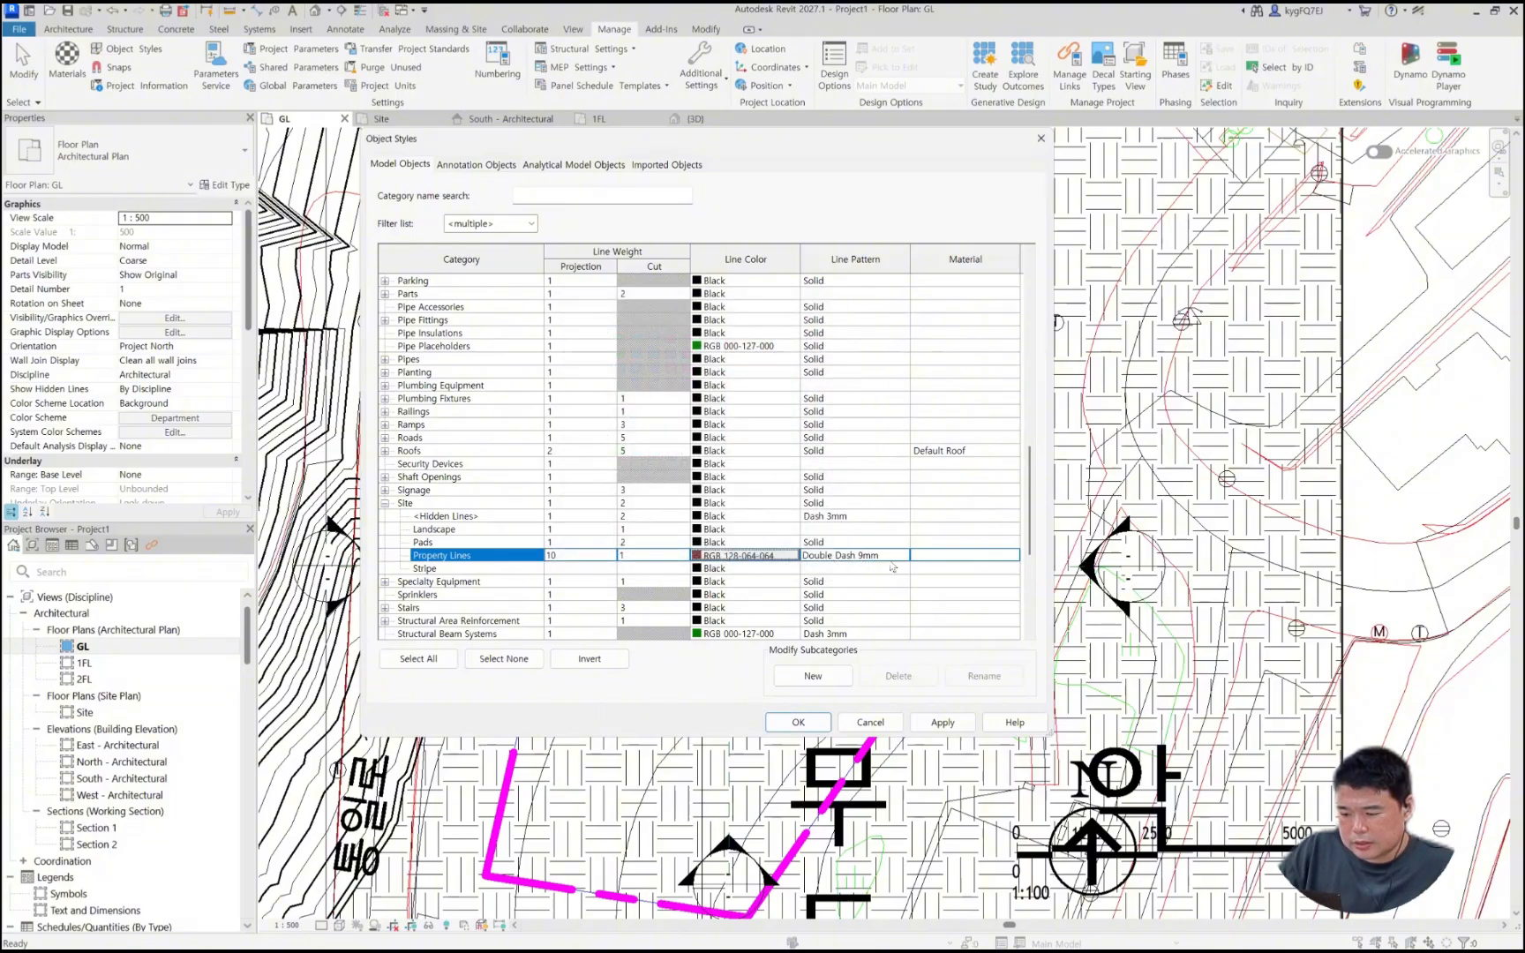
left_click(795, 722)
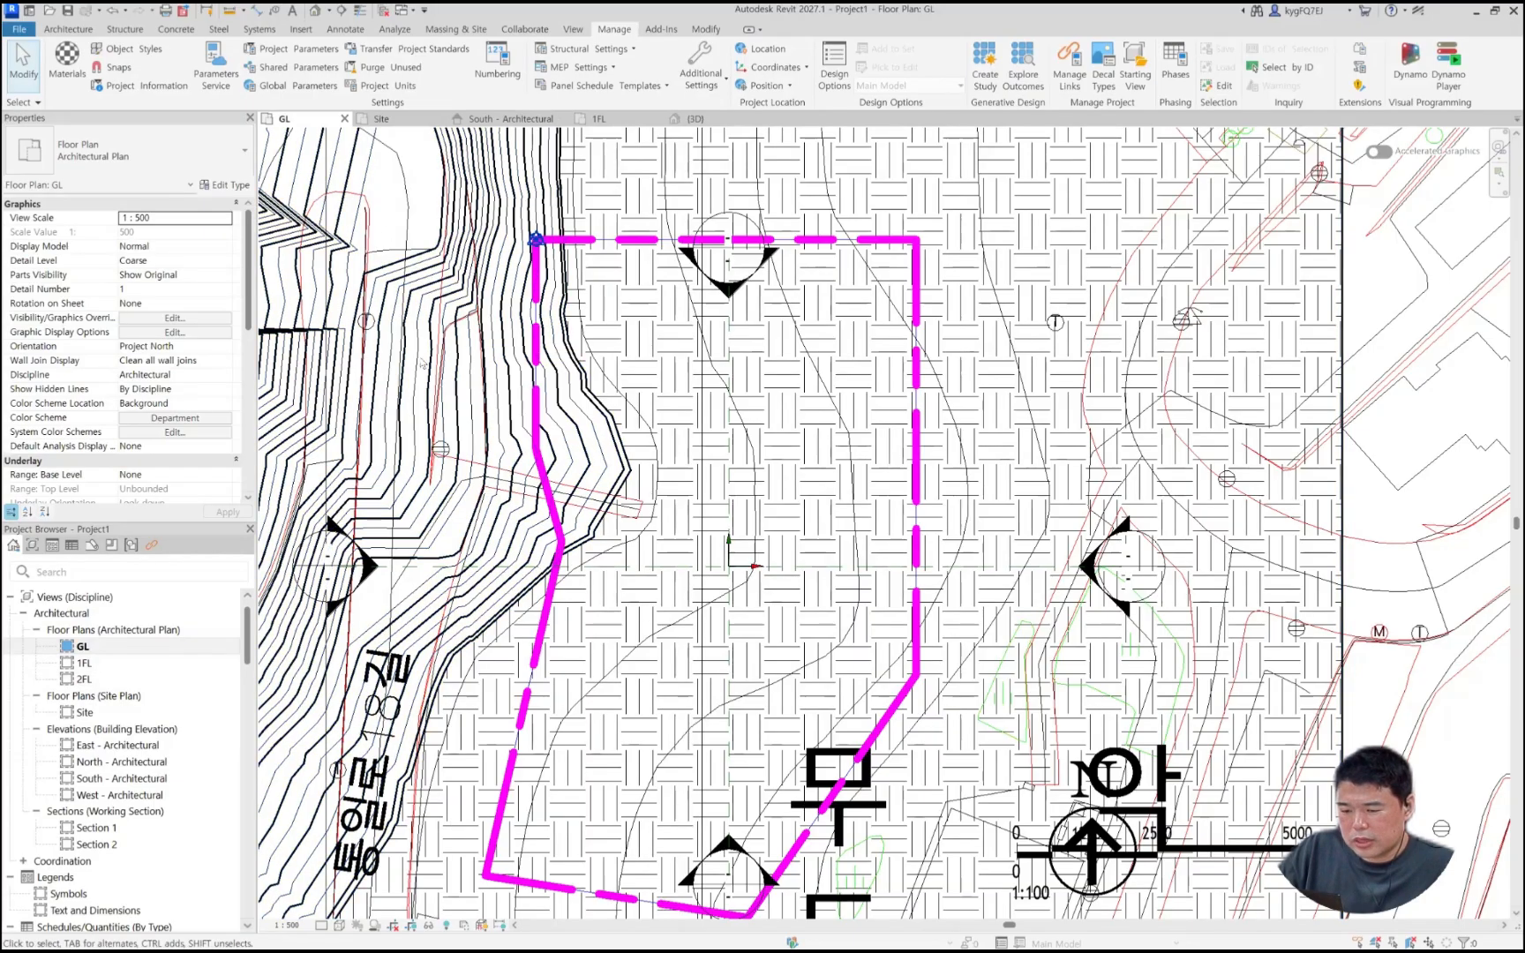
left_click(599, 118)
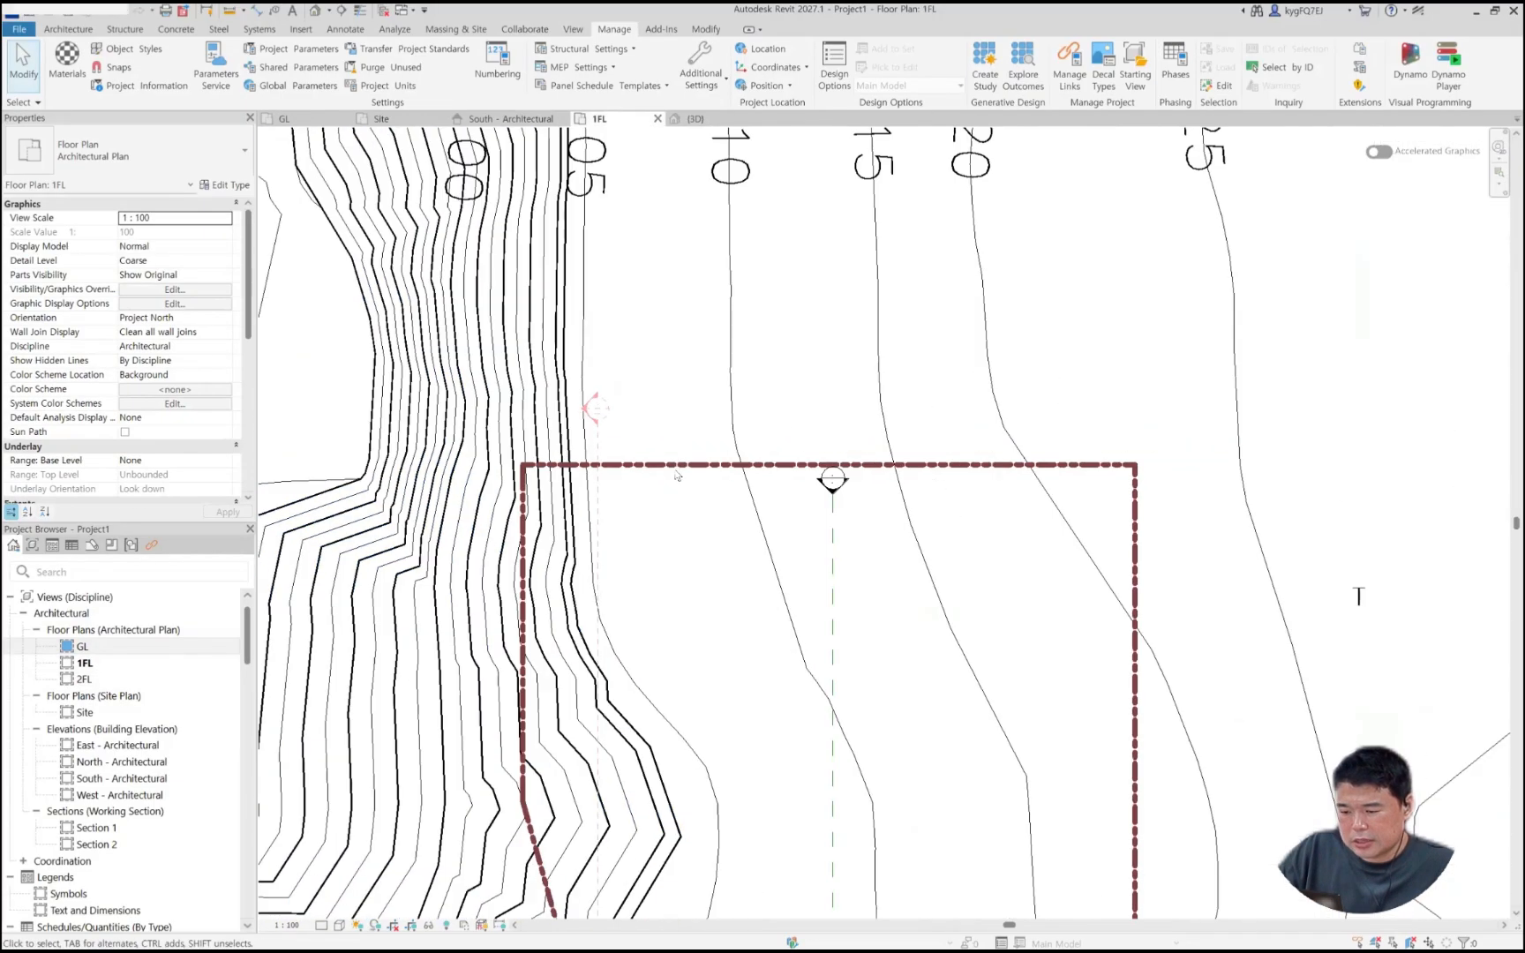
Step: Inspect the restyled property line around the whole site in the 1FL floor plan
left_click(675, 465)
scroll(678, 469, "down", 5)
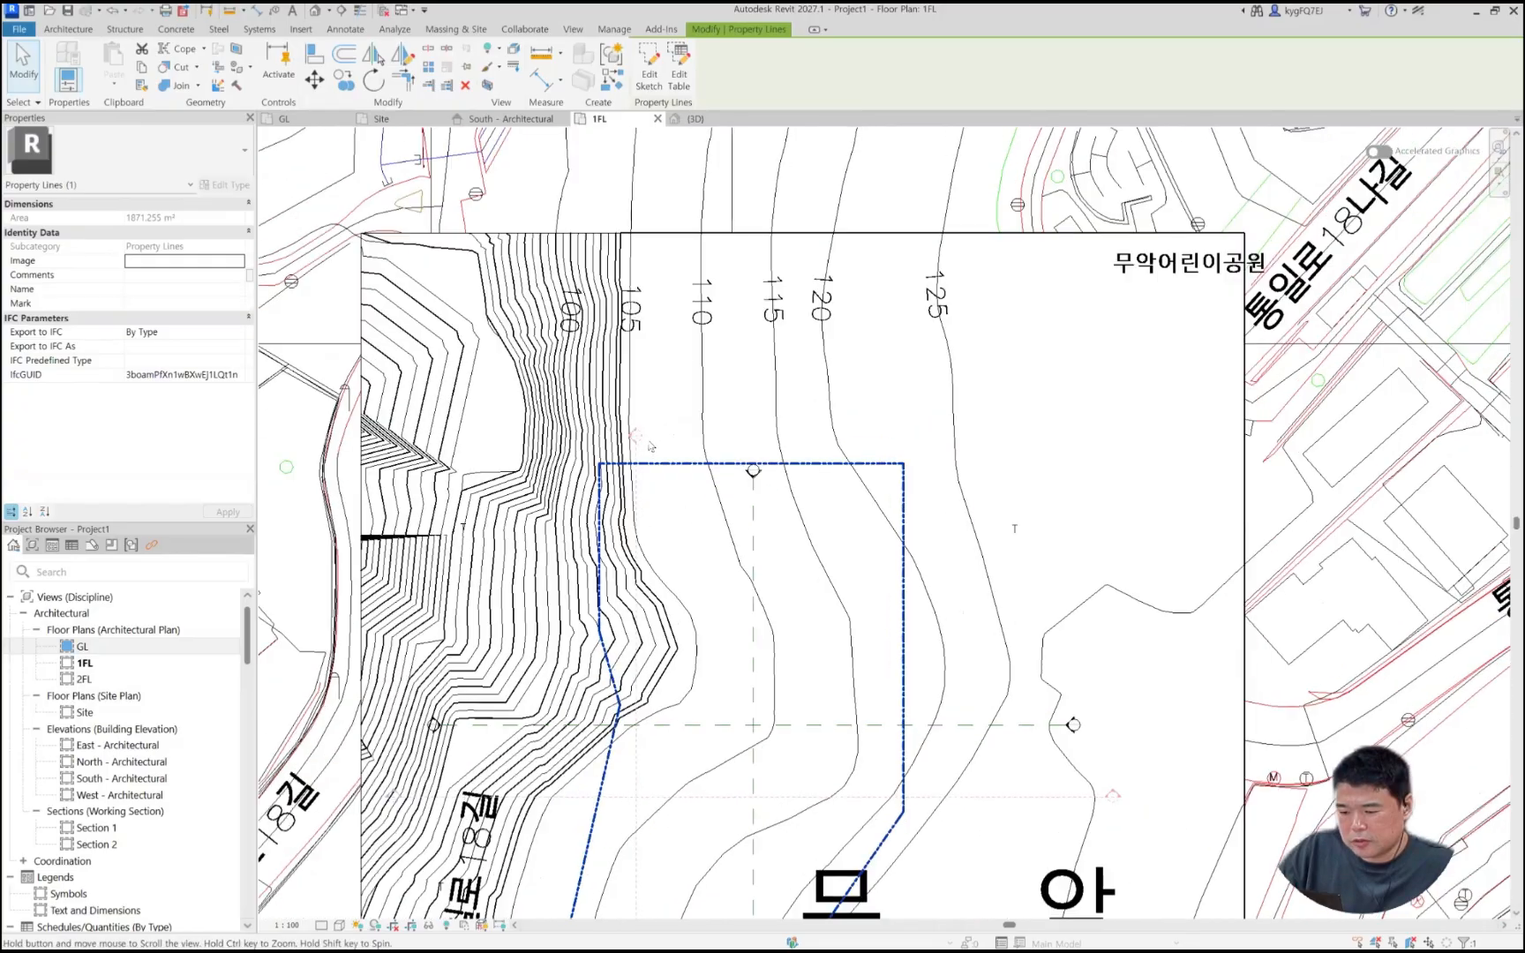
key("Escape")
scroll(592, 551, "up", 3)
middle_click_drag(732, 154, 725, 368)
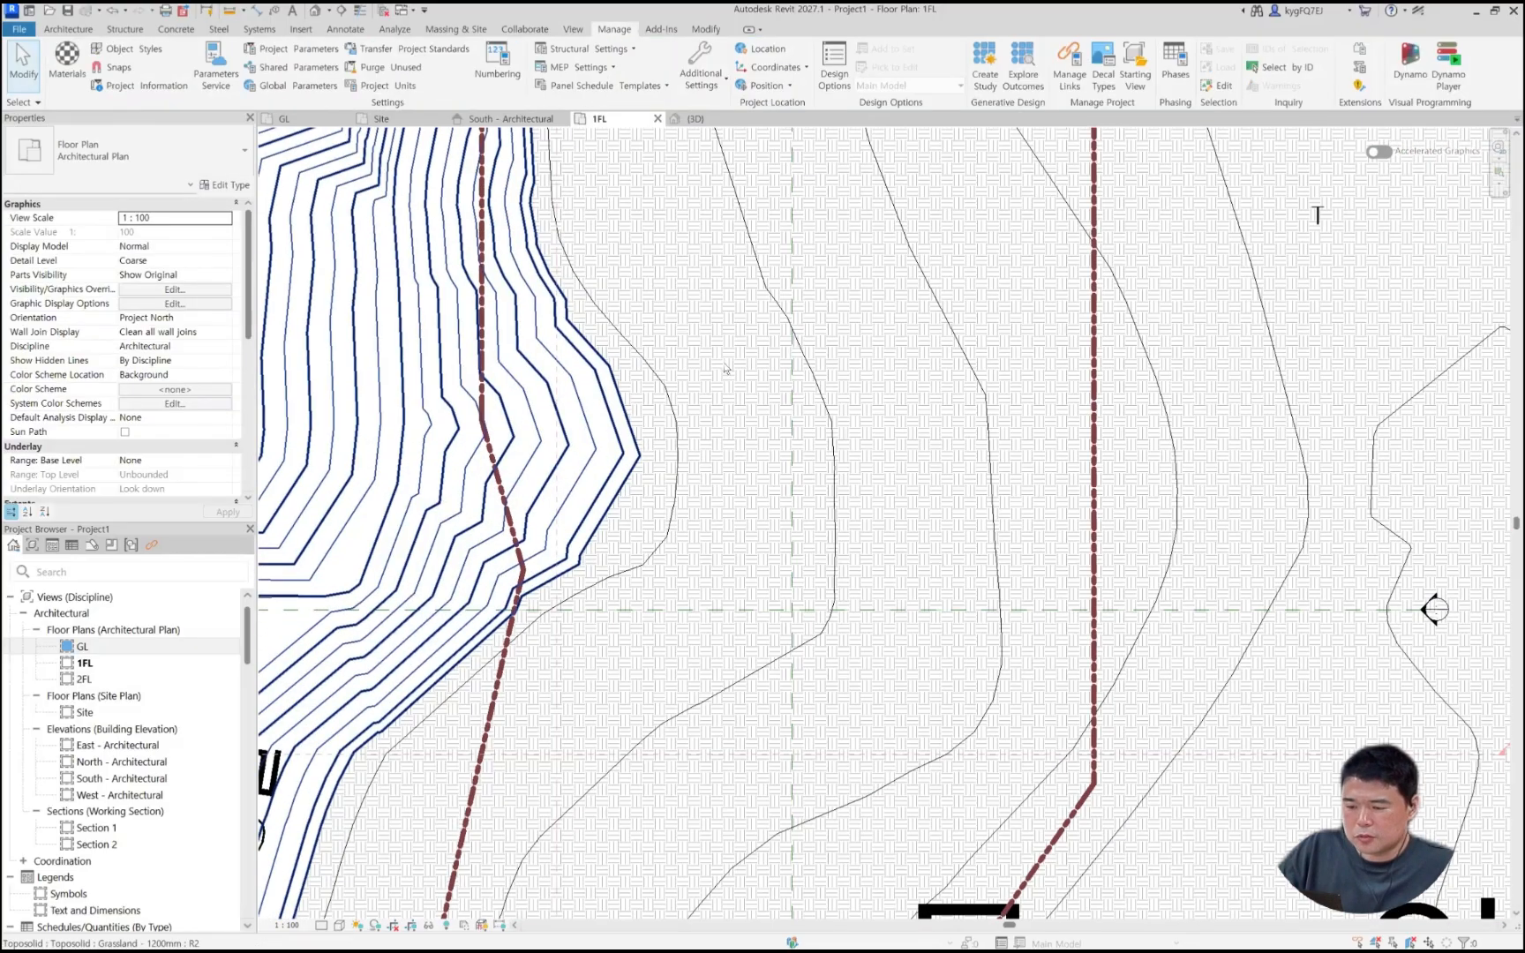
scroll(725, 368, "down", 3)
middle_click_drag(583, 322, 528, 416)
Step: Open the default 3D view and select the Grassland - 1200mm toposolid
key("3")
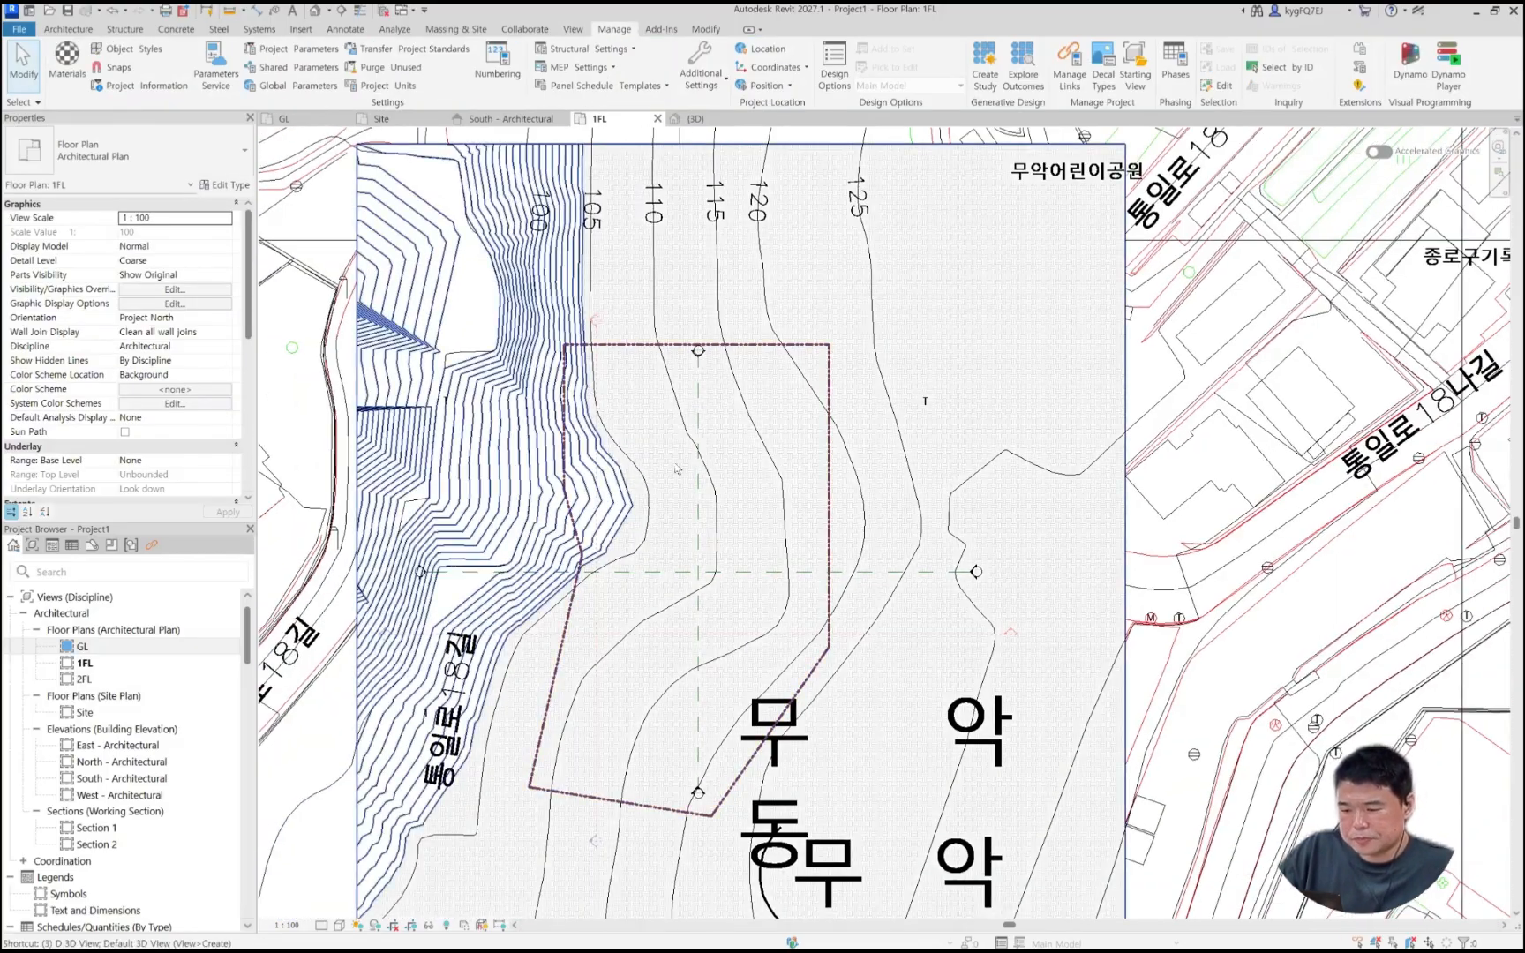
key("d")
middle_click_drag(741, 391, 479, 479, "shift")
left_click(544, 320)
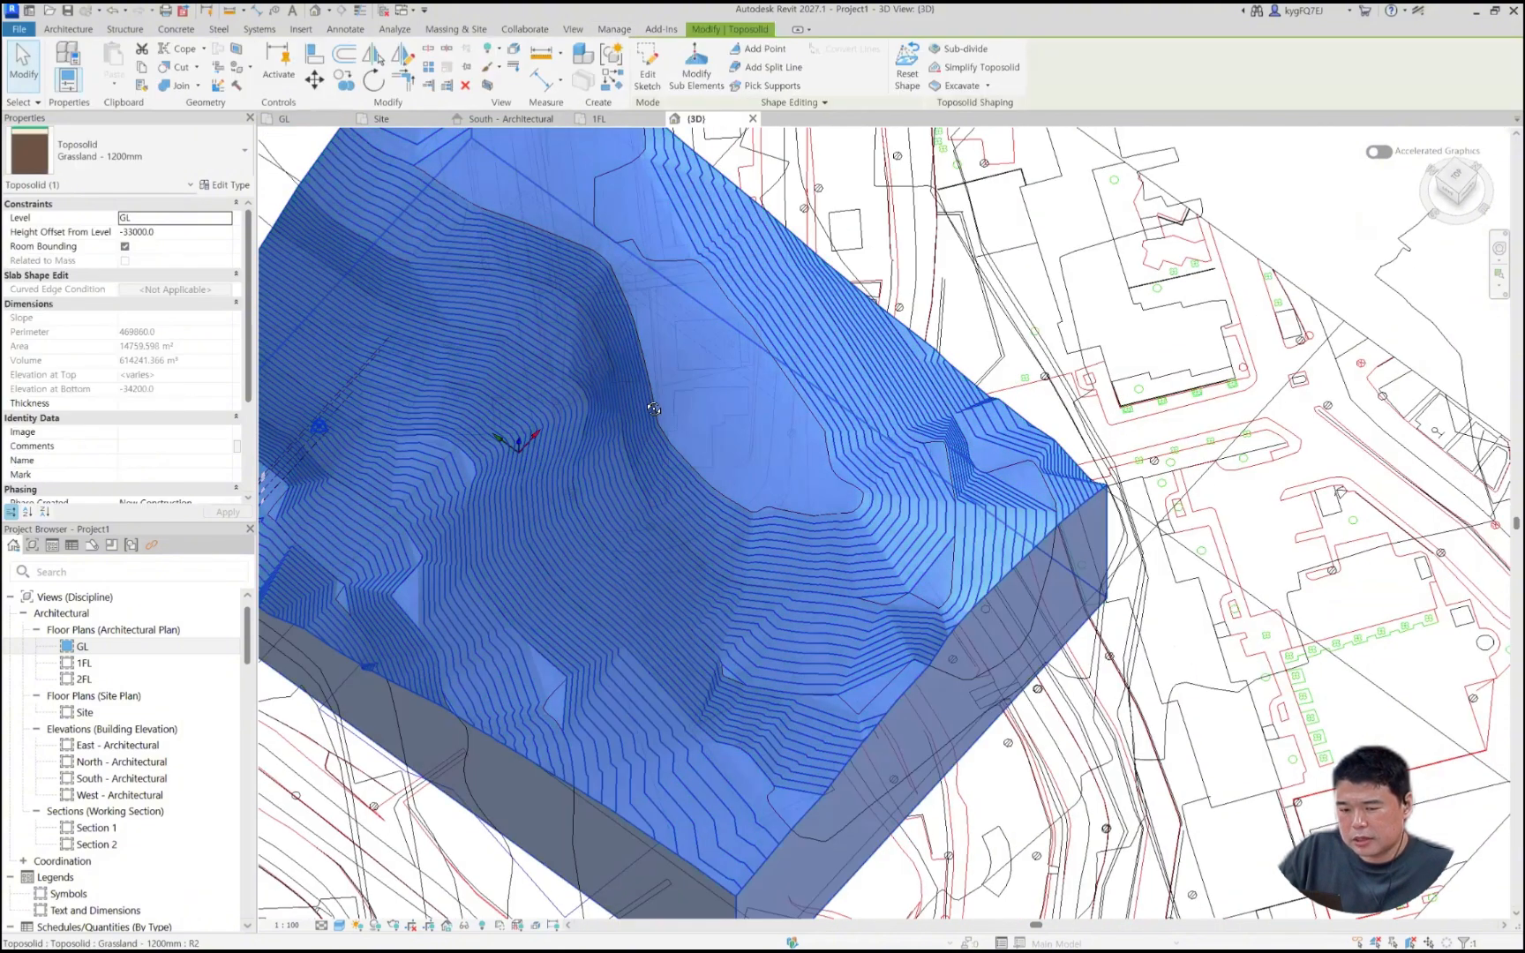
middle_click_drag(653, 408, 574, 364, "shift")
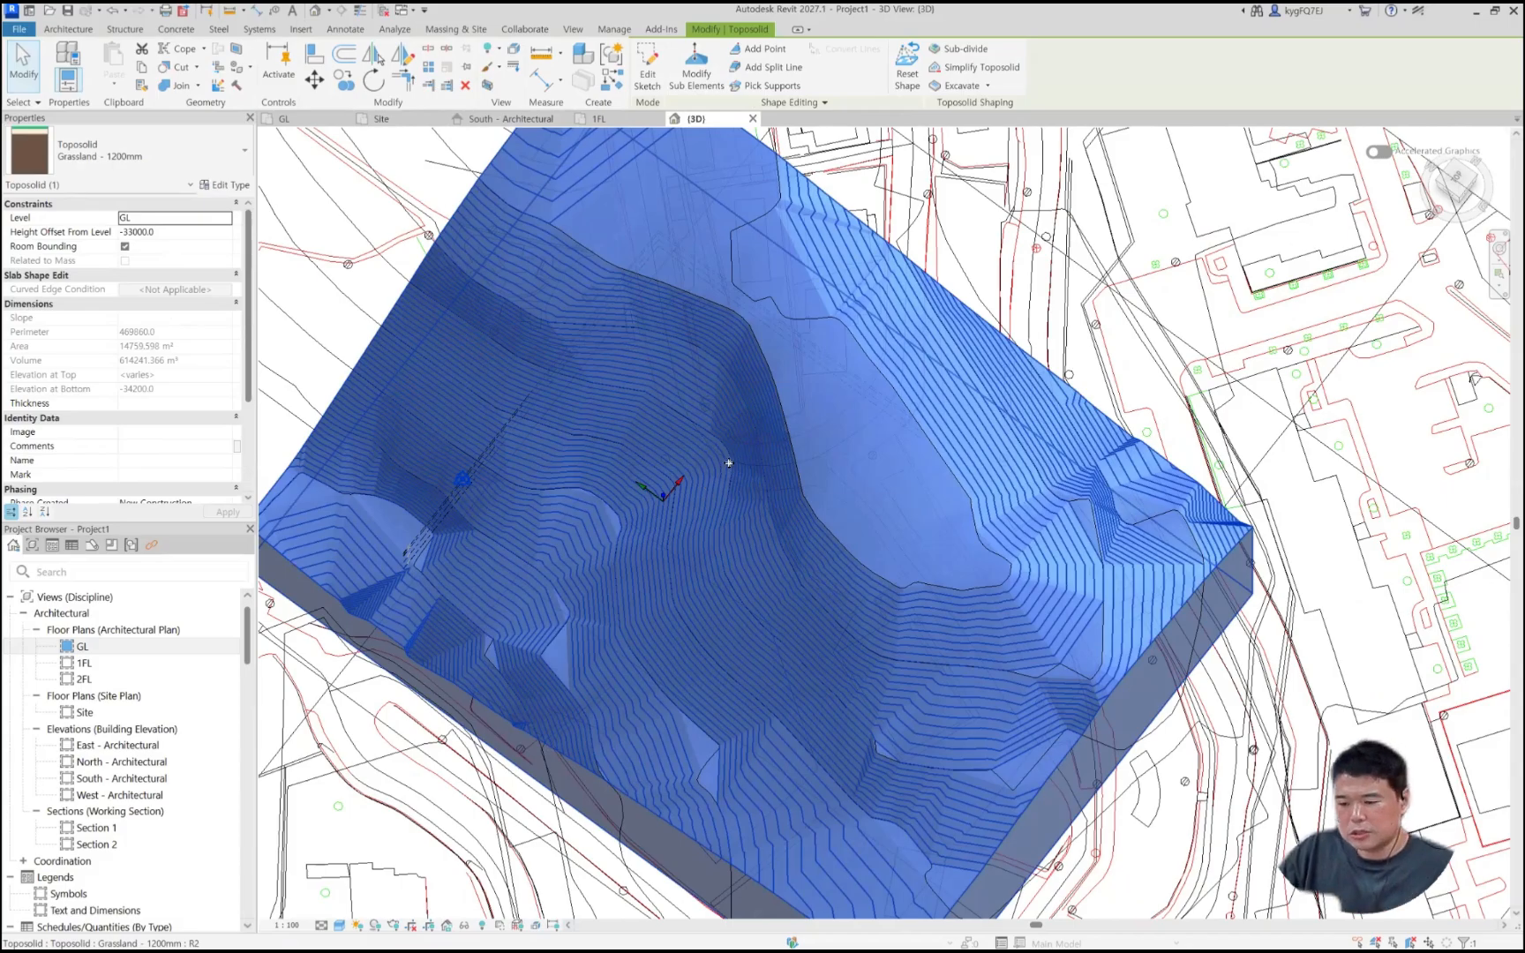
middle_click_drag(754, 430, 898, 107, "shift")
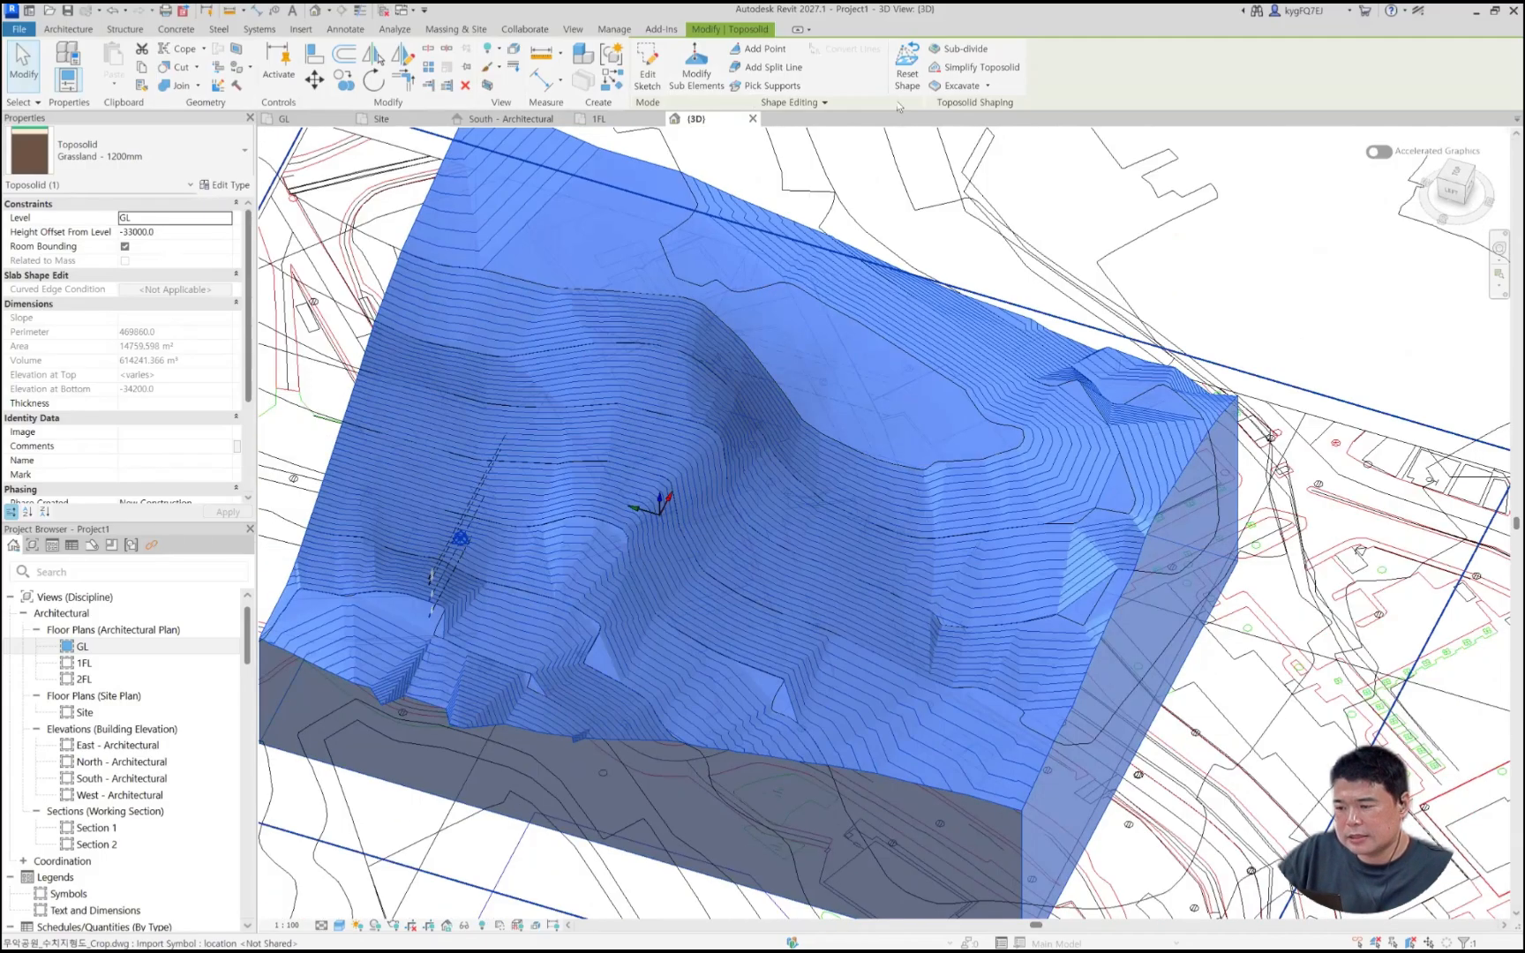
Step: Start a sub-division of the toposolid and pick the complete property line chain as its boundary from a plan-like view
left_click(946, 49)
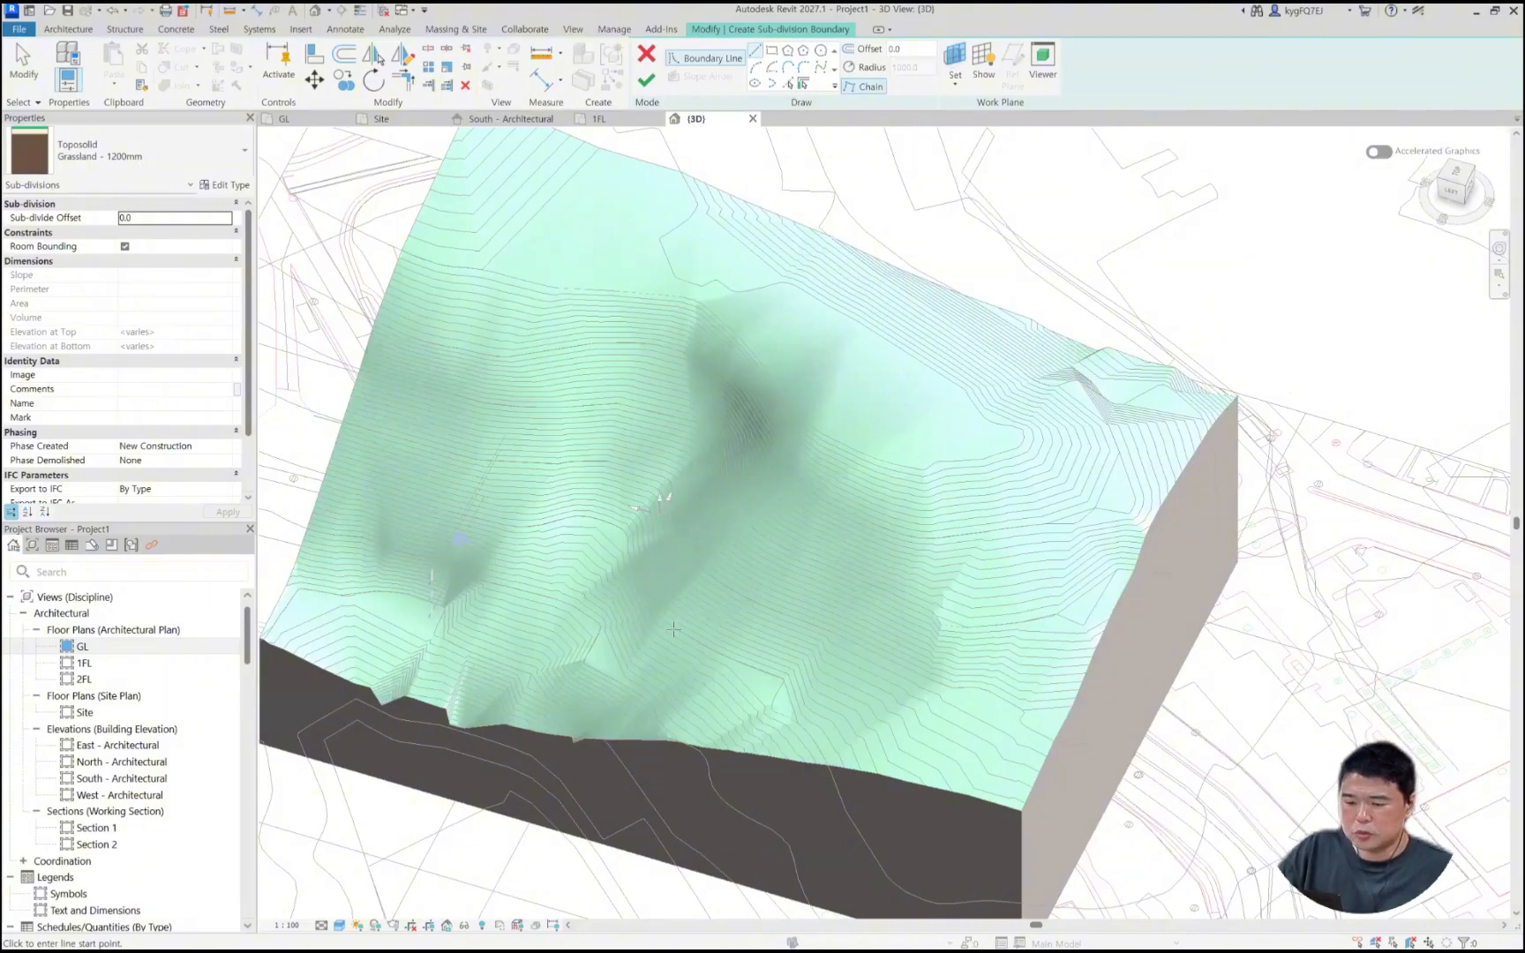
middle_click_drag(668, 581, 810, 431, "shift")
scroll(810, 432, "down", 5)
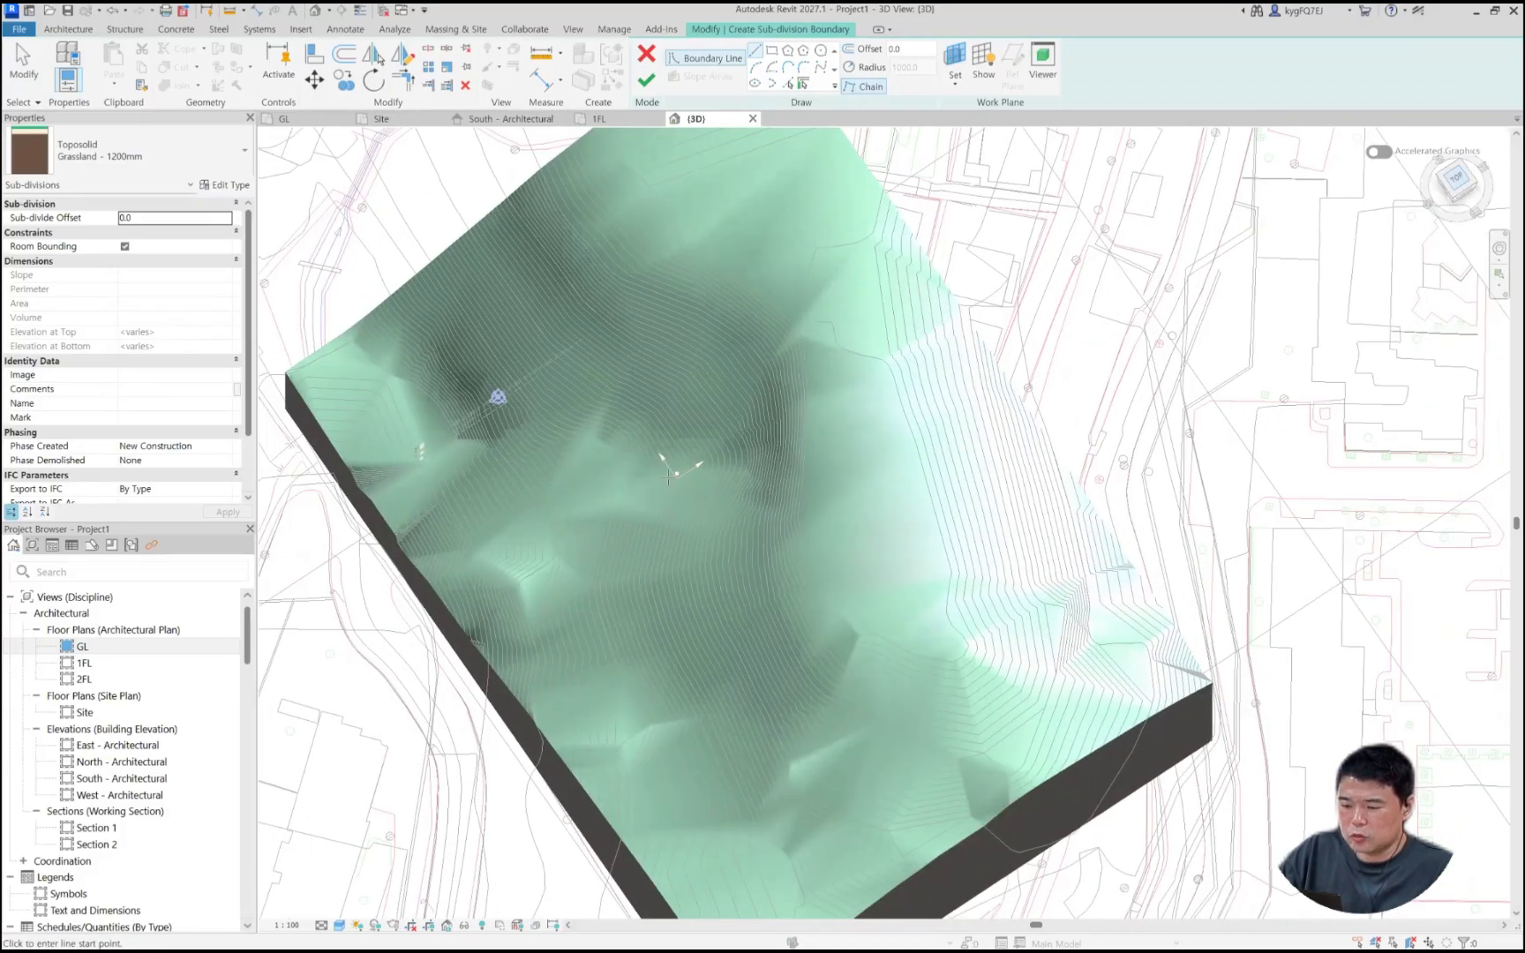
middle_click_drag(731, 563, 794, 494, "shift")
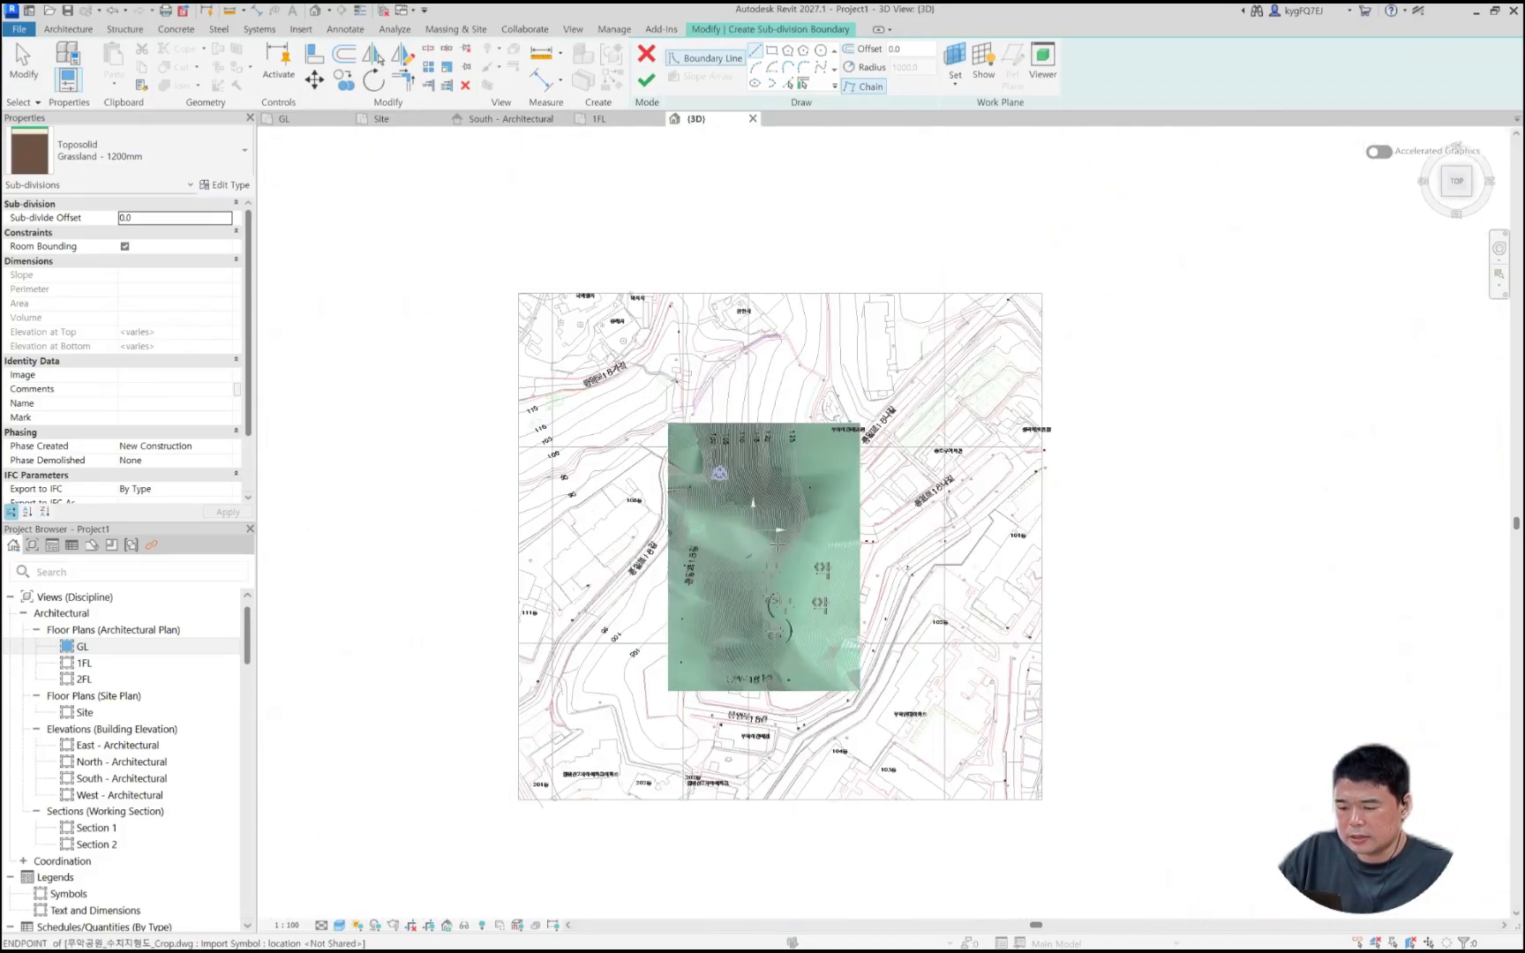
scroll(827, 417, "up", 5)
scroll(826, 417, "up", 6)
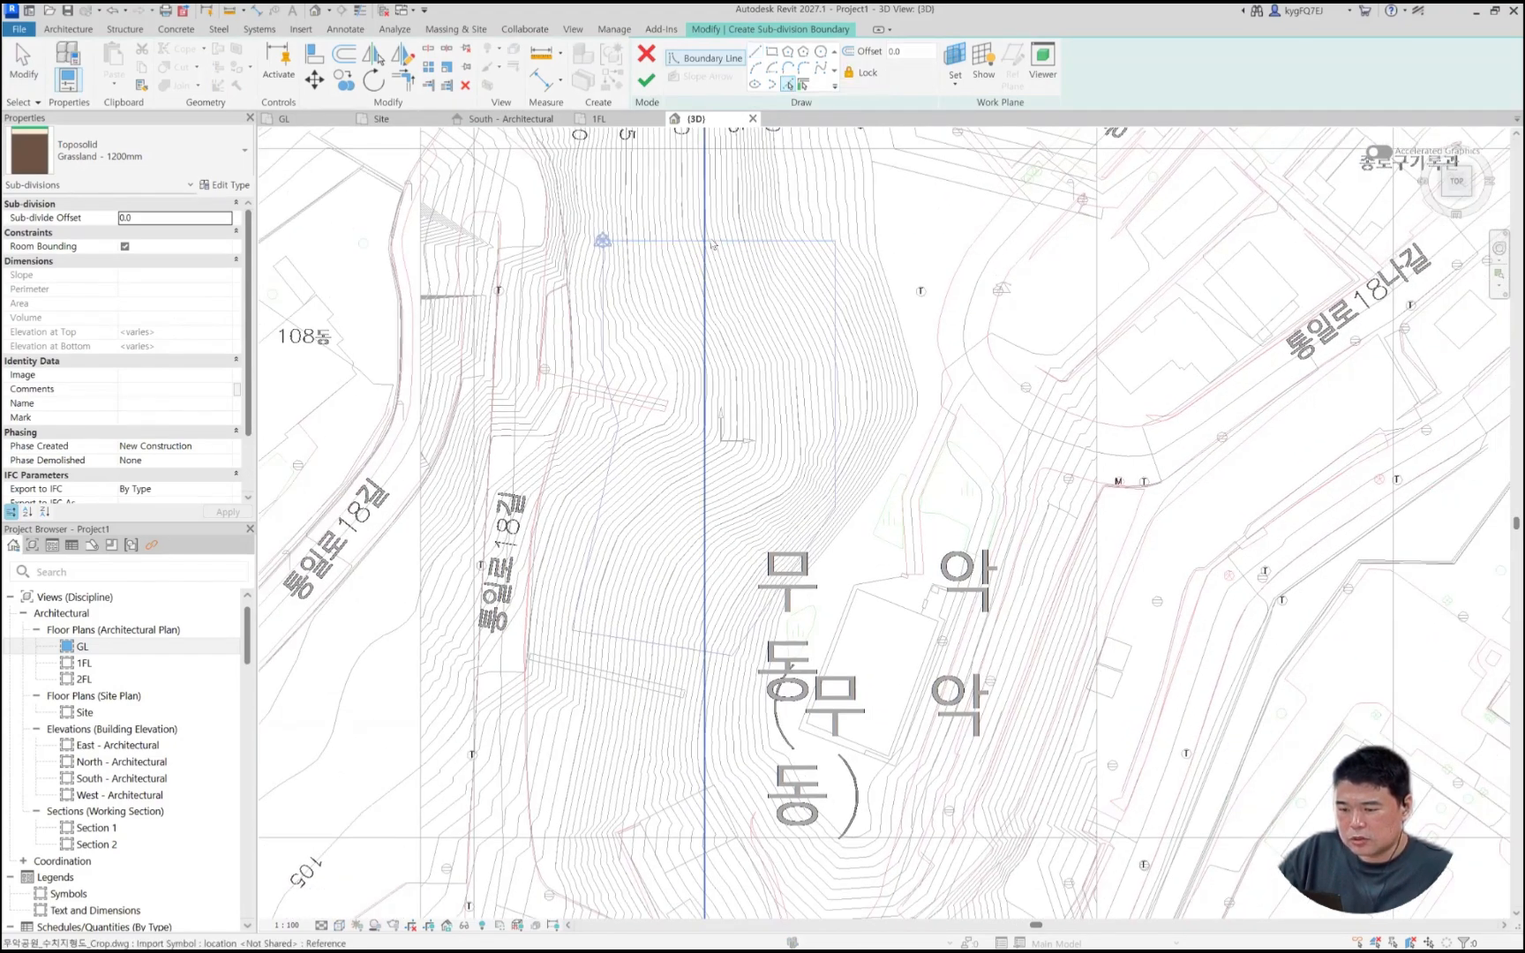
key("Tab")
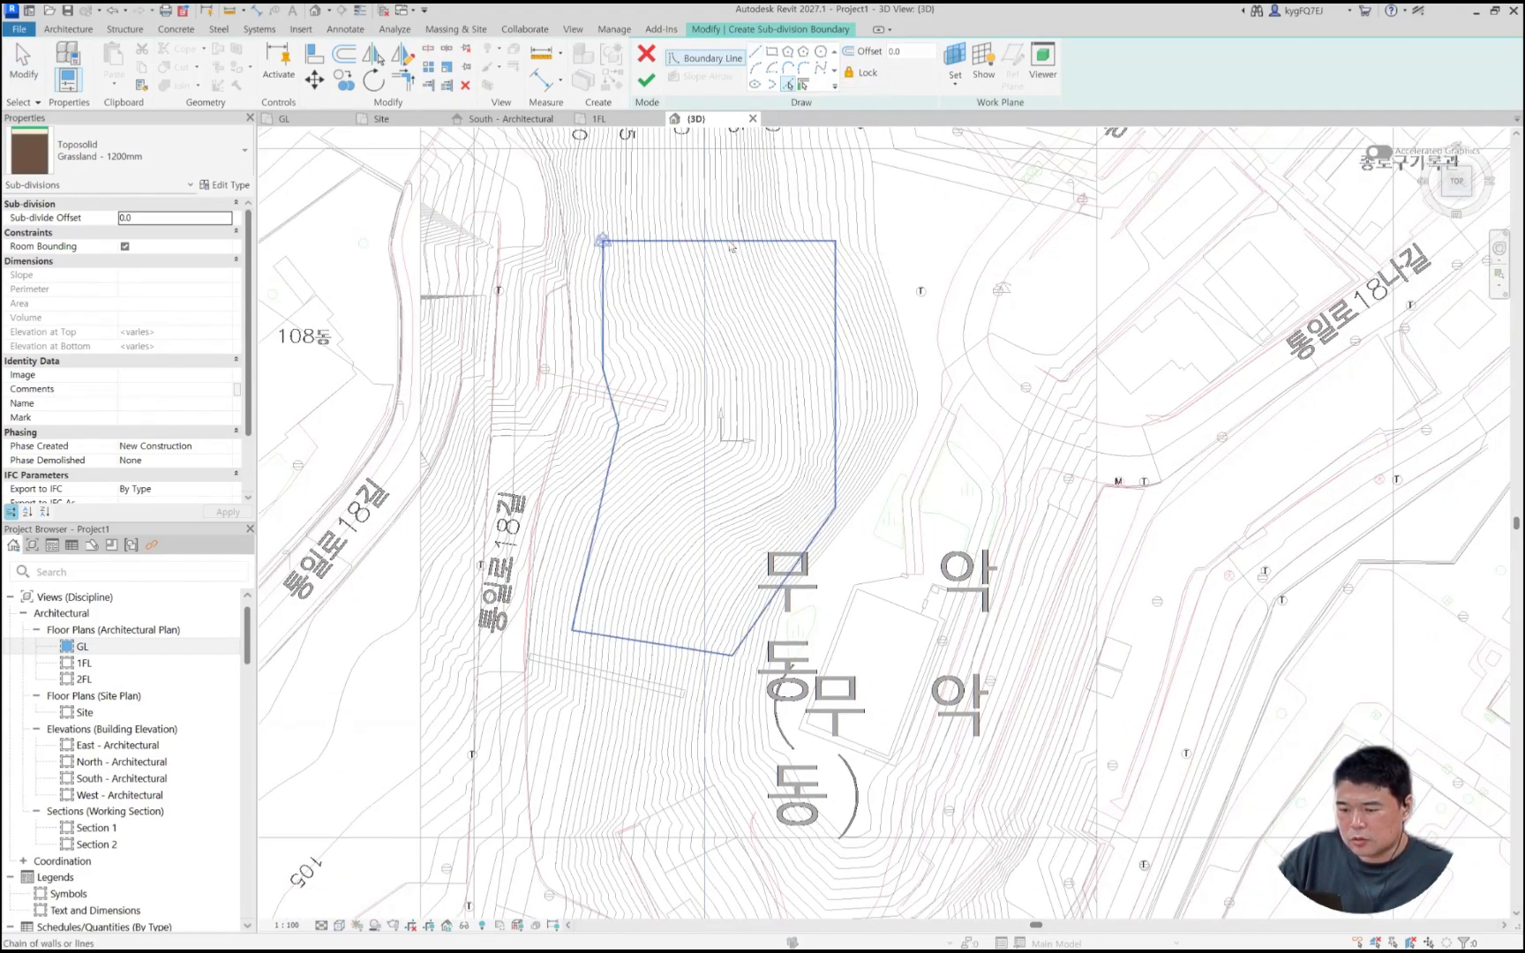
left_click(733, 242)
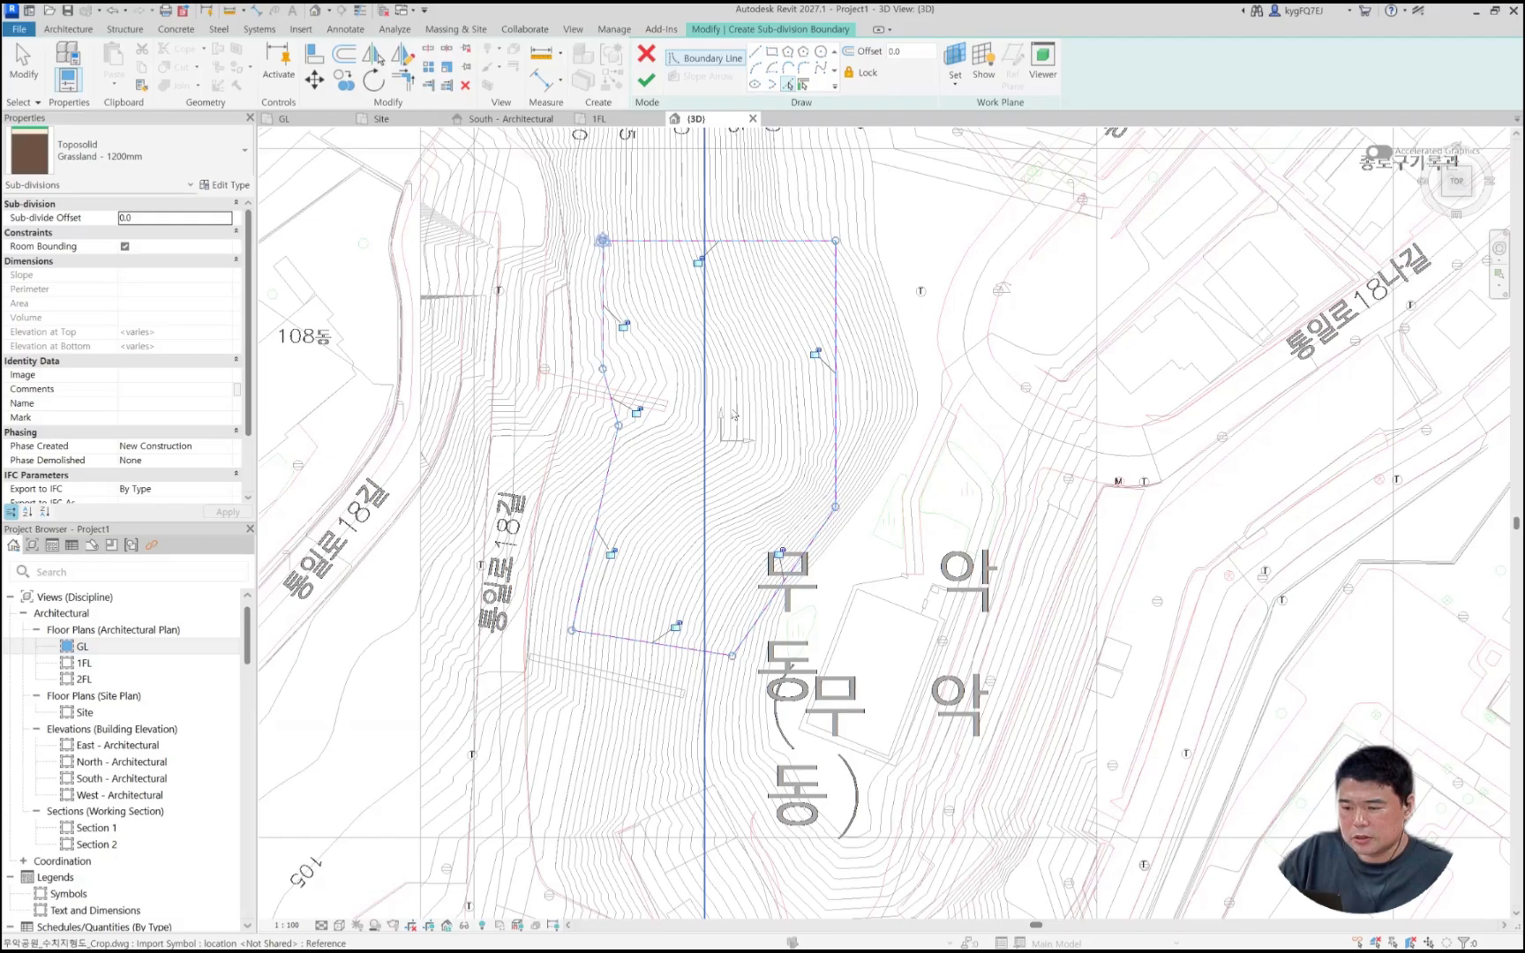
Step: Assign the Water - 2000mm type to the property-line sub-division and finish its boundary sketch
left_click(175, 159)
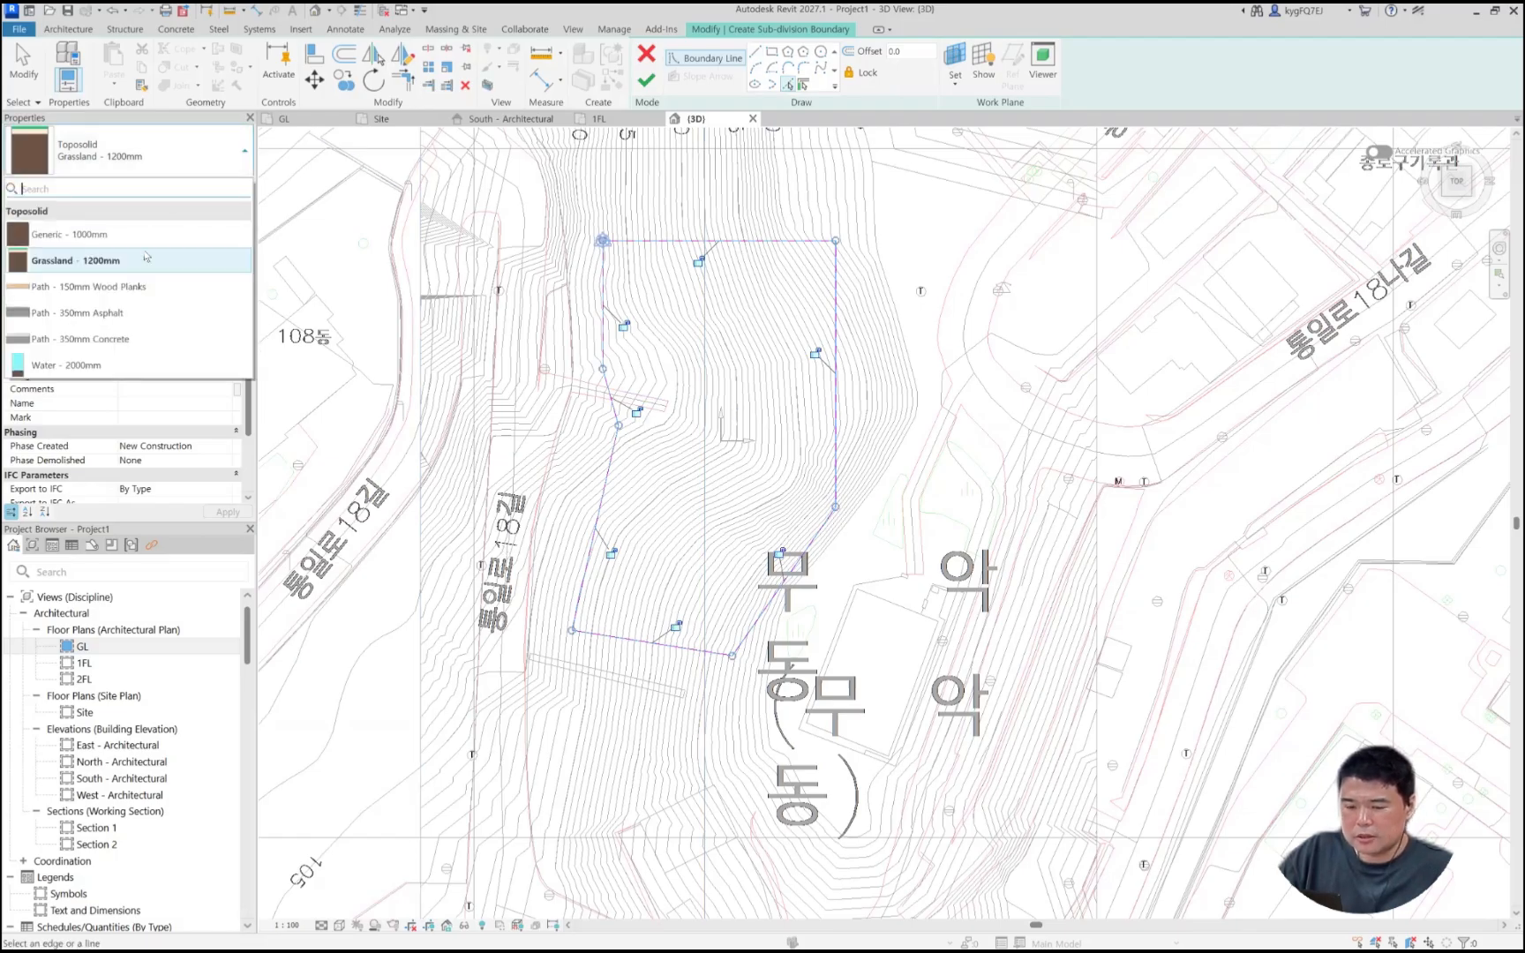
left_click(93, 367)
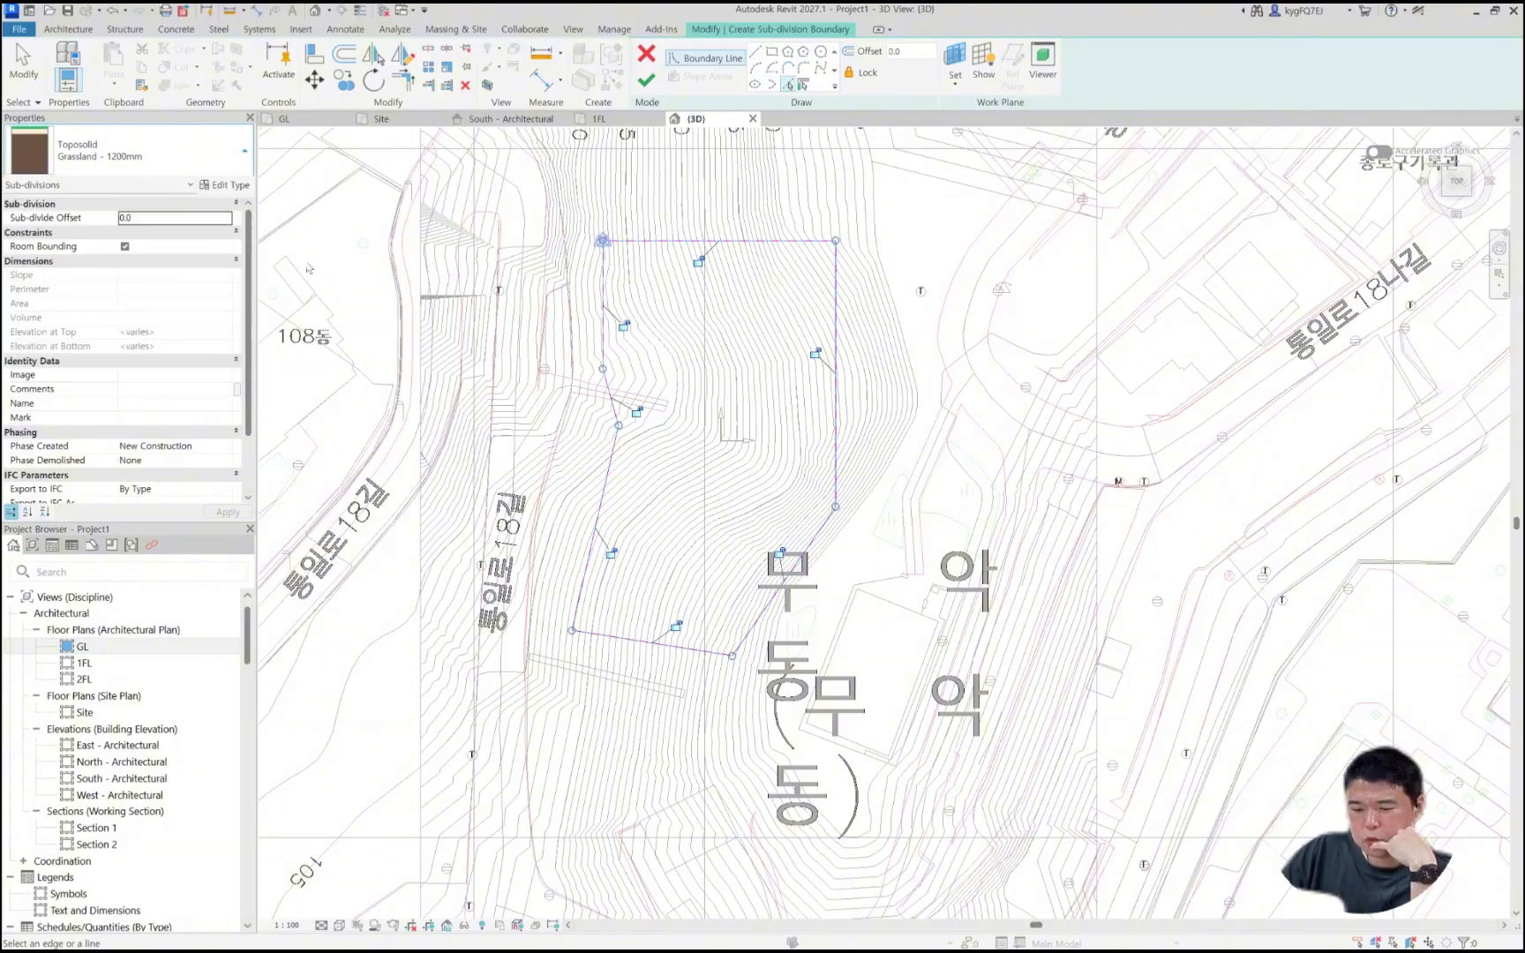
left_click(649, 80)
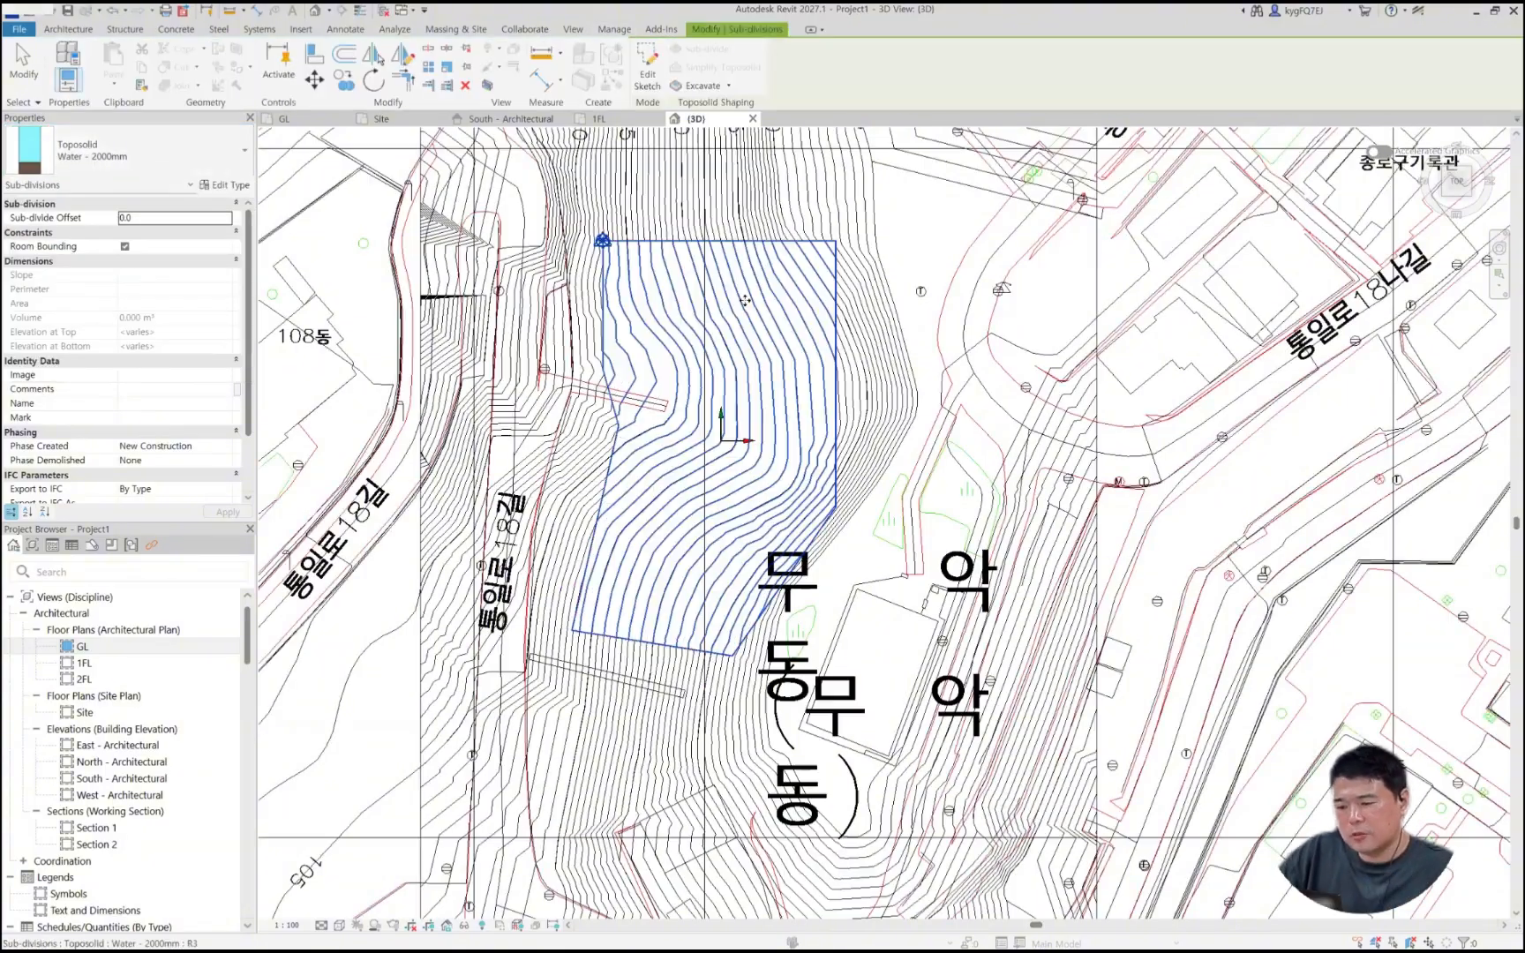
Step: Examine the Water sub-division against the surrounding grassland terrain in a shaded 3D view from several angles
scroll(811, 217, "up", 7)
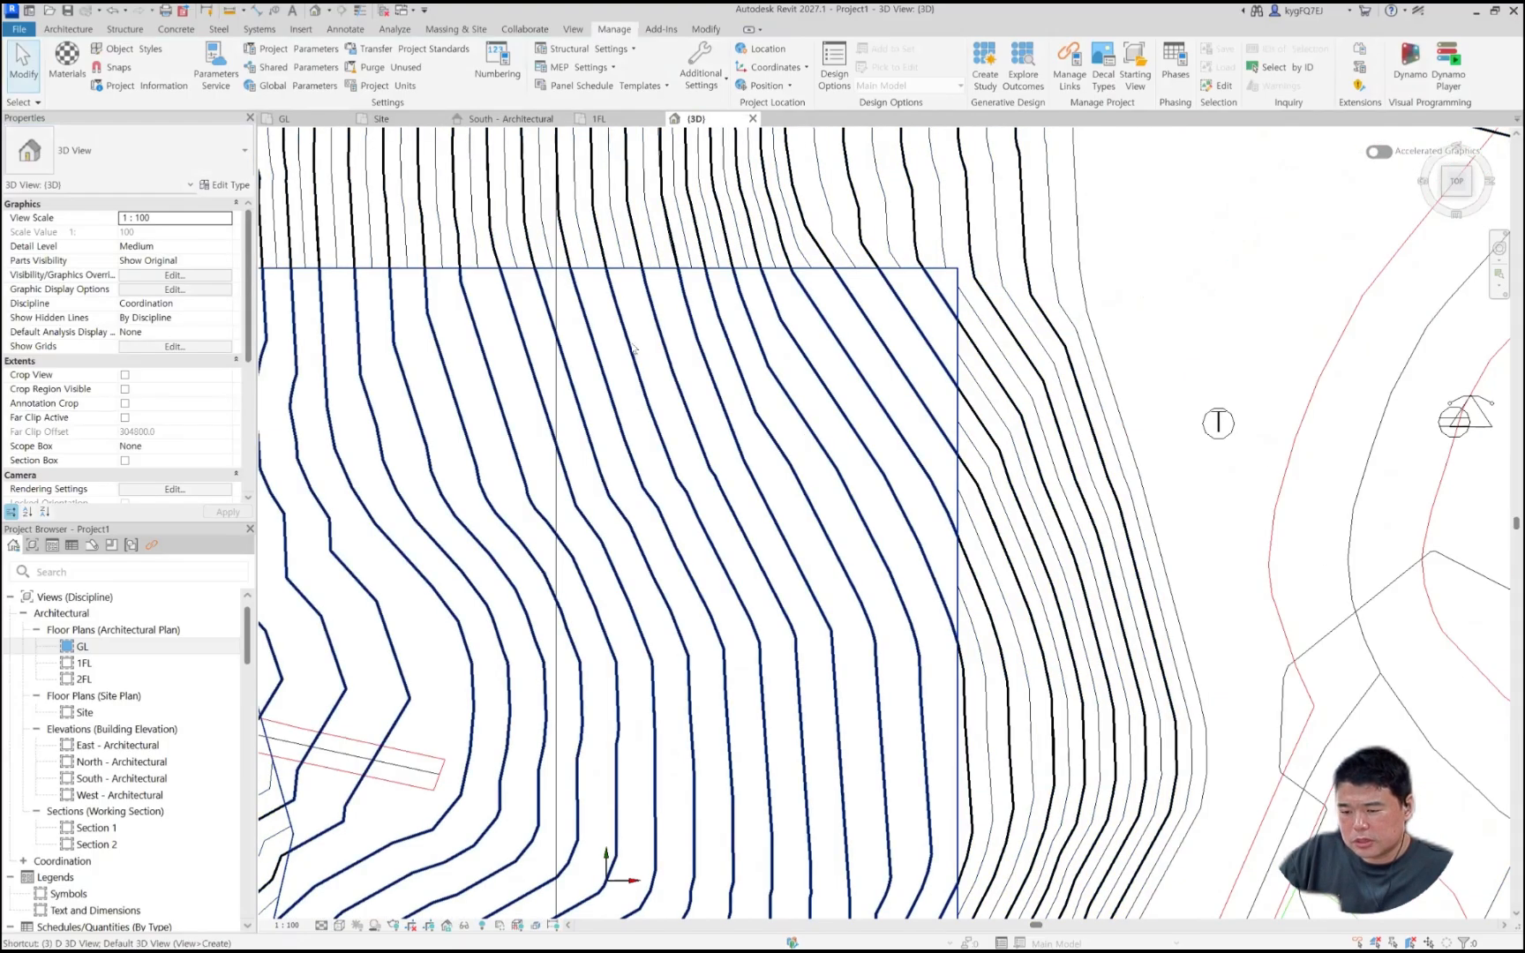
scroll(635, 276, "down", 2)
middle_click_drag(640, 335, 641, 282, "shift")
key("s")
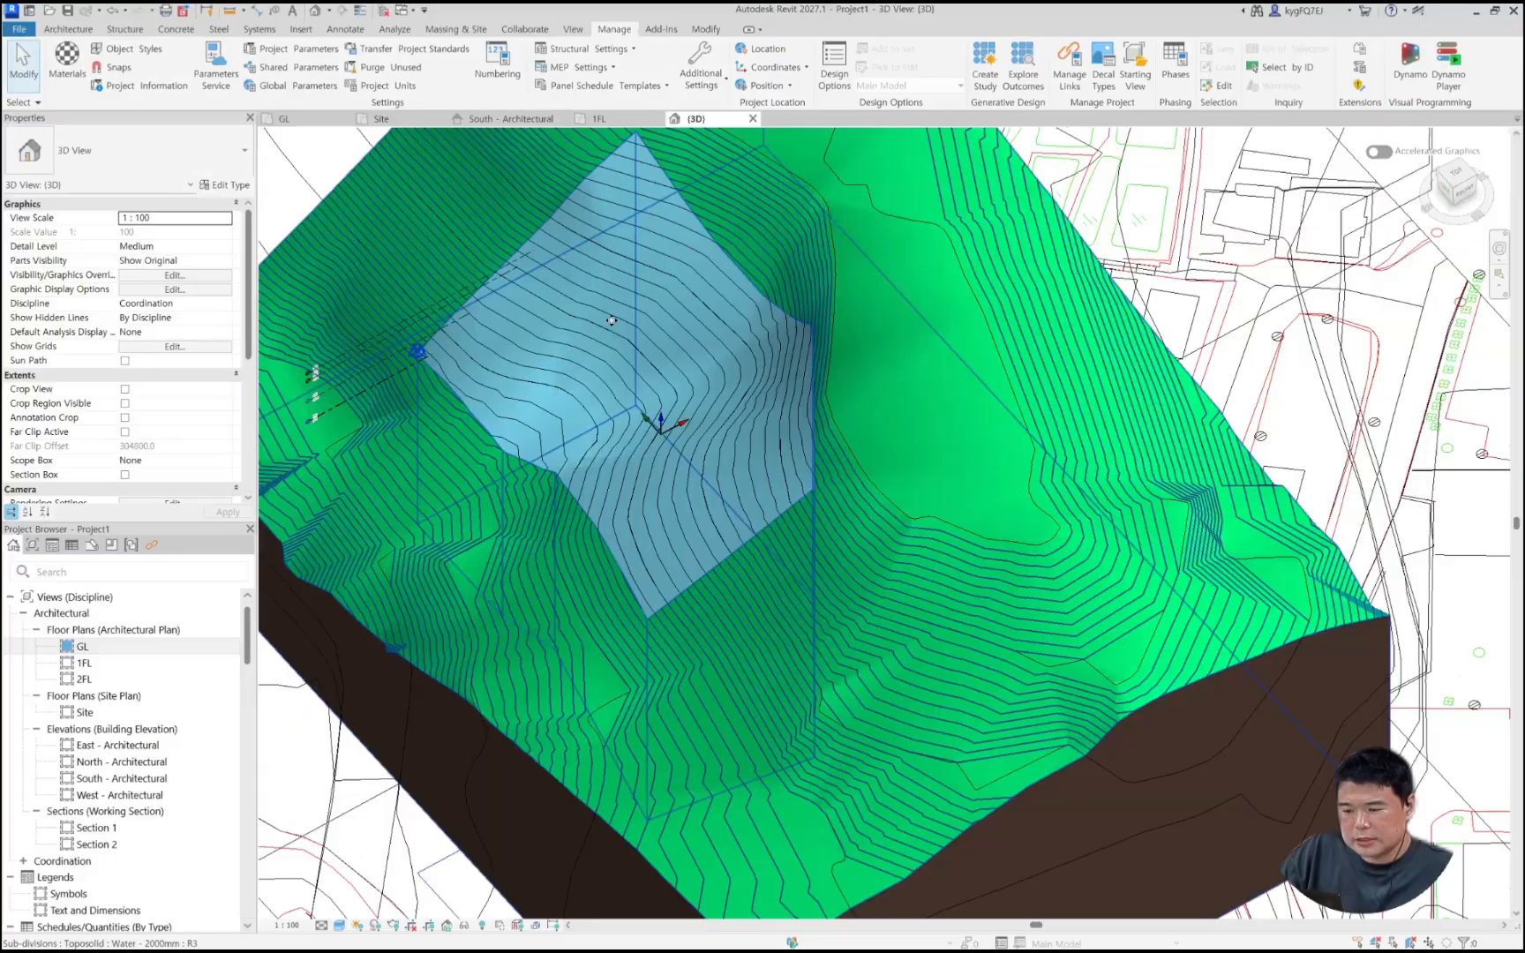
left_click(613, 320)
mouse_move(612, 321)
middle_mouse_down("shift")
mouse_move(968, 354)
mouse_move(1149, 182)
mouse_move(1168, 65)
mouse_move(1011, 333)
mouse_move(1188, 341)
mouse_move(780, 461)
mouse_move(798, 417)
mouse_move(791, 431)
middle_mouse_up("shift")
key("Escape")
left_click(726, 491)
scroll(776, 437, "down", 2)
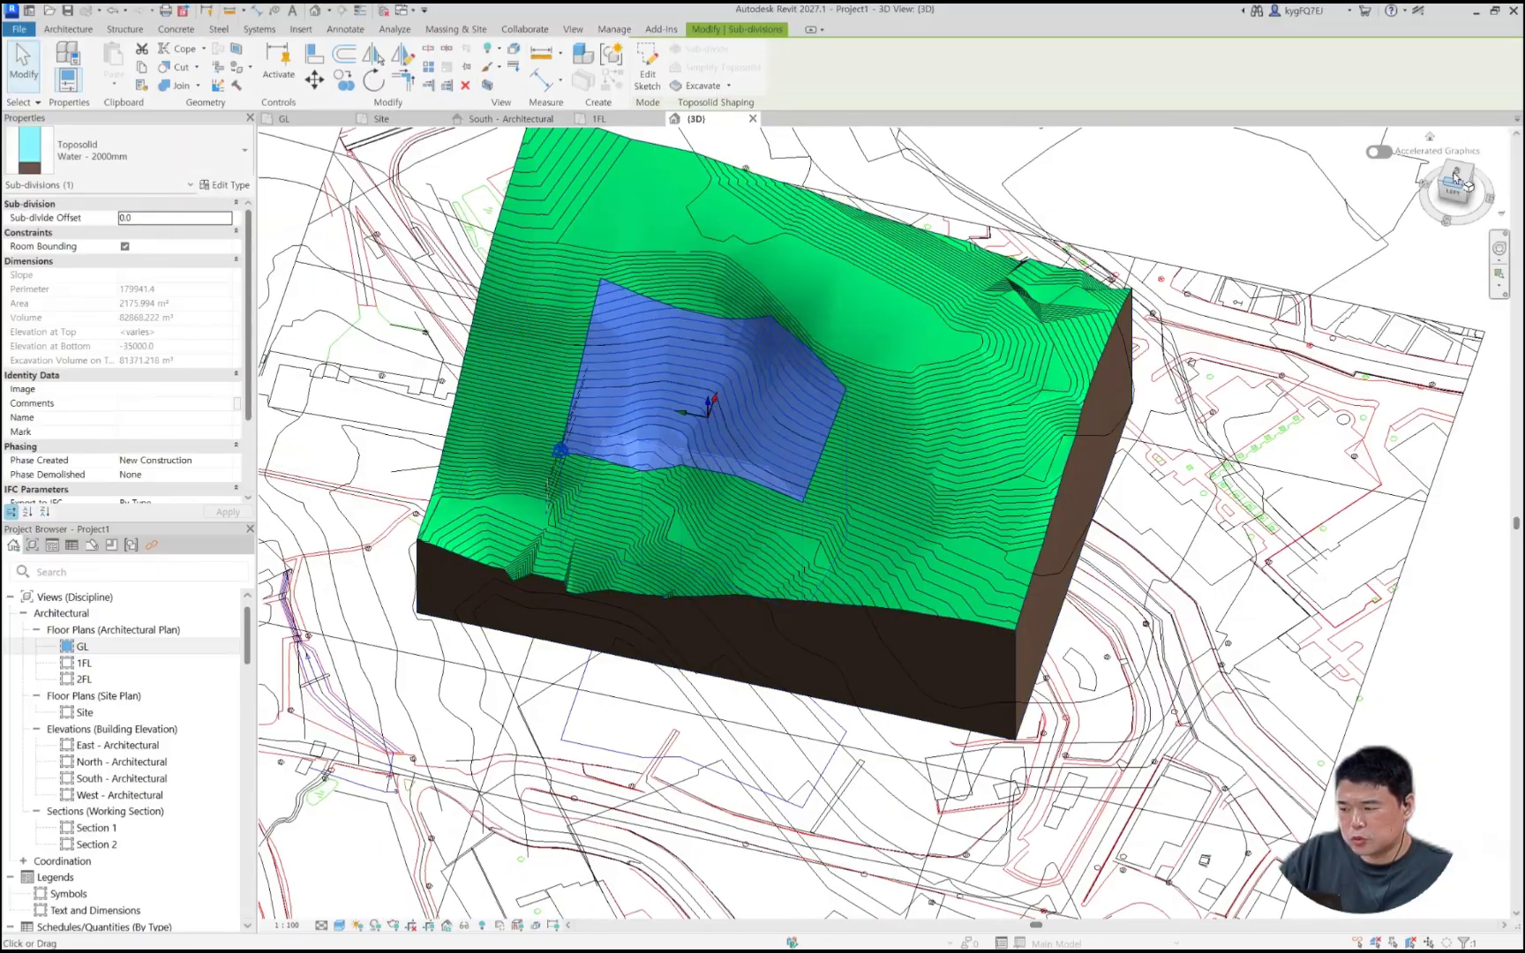
scroll(703, 605, "up", 3)
middle_click_drag(692, 555, 756, 566)
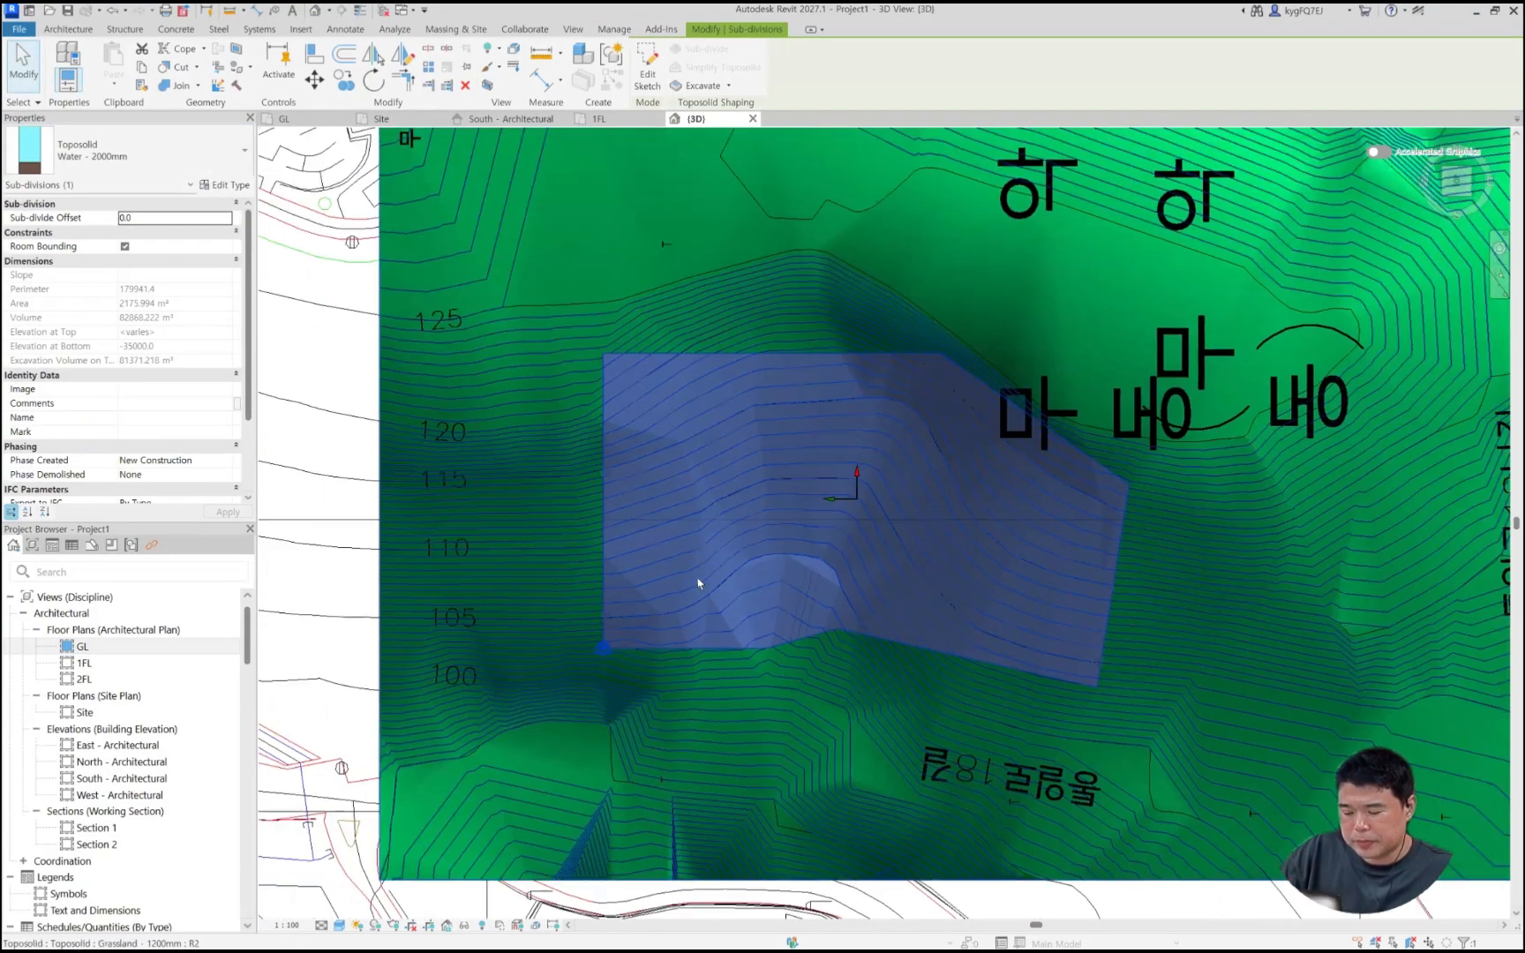
middle_click_drag(825, 795, 711, 593)
key("Escape")
key("Escape")
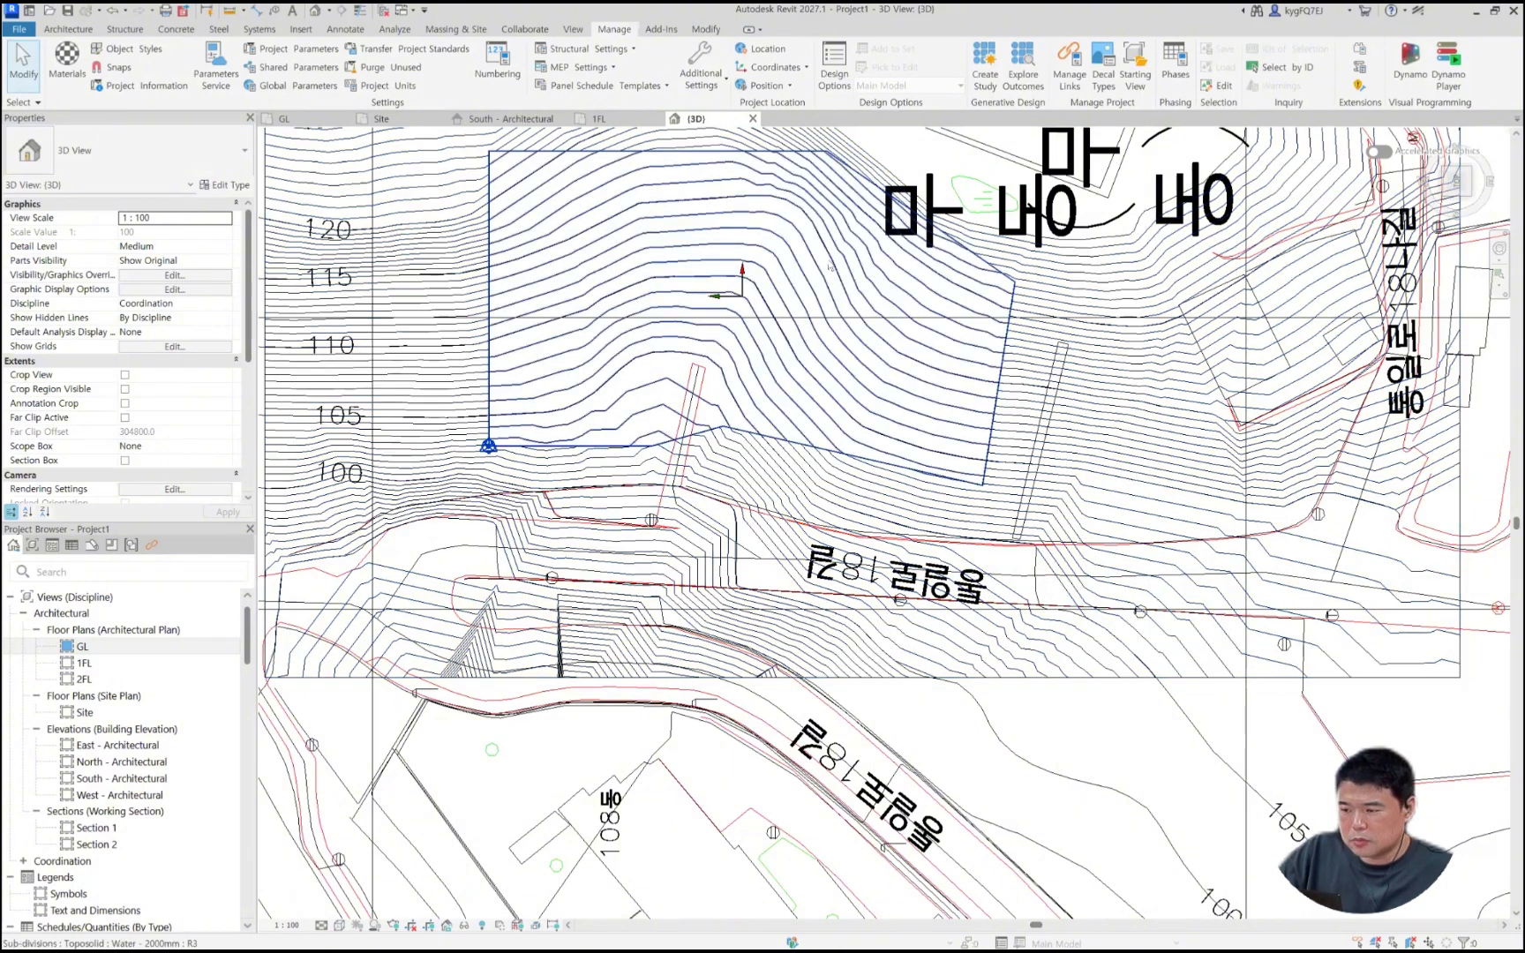
Step: Start another toposolid sub-division and sketch a rectangle about 65 m long over the road area beside the site
left_click(1112, 131)
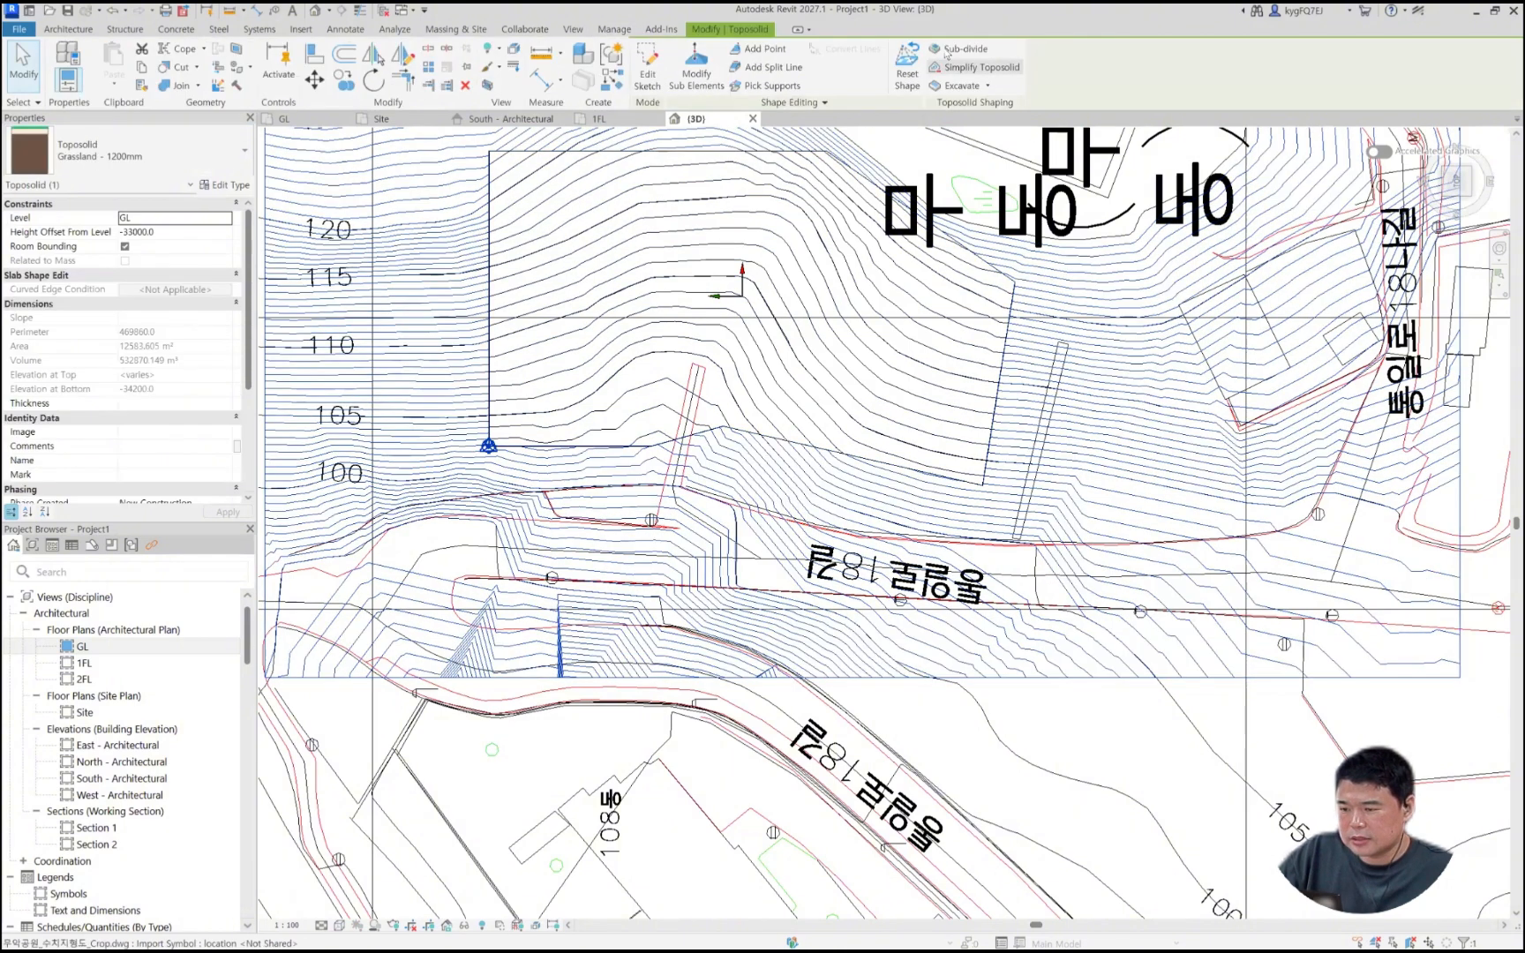
left_click(946, 50)
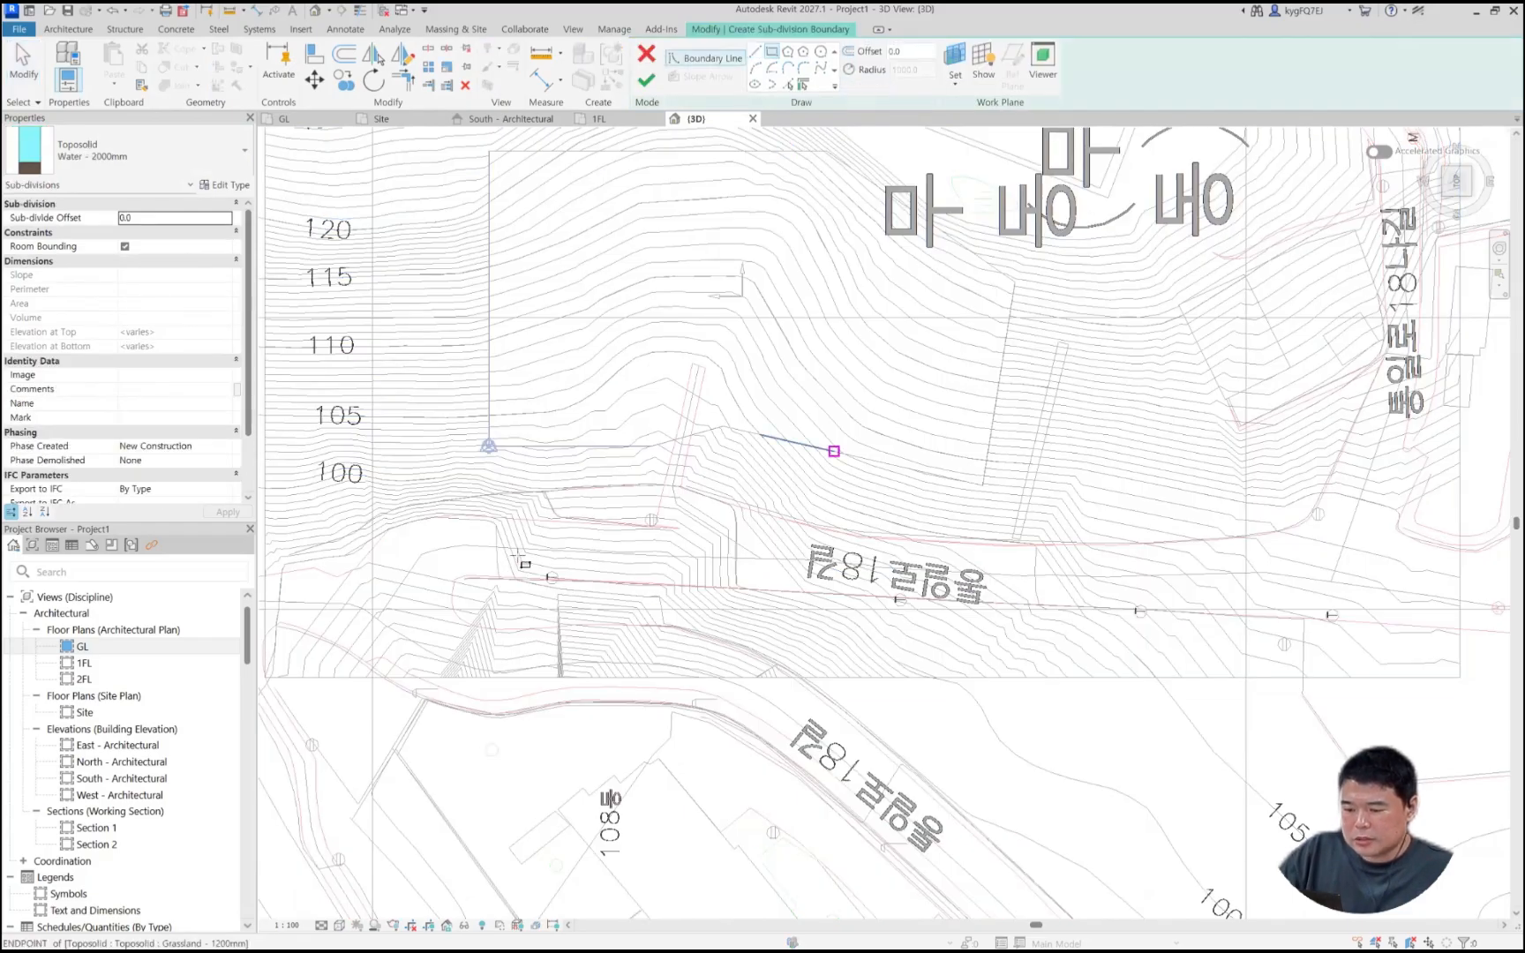
left_click(448, 477)
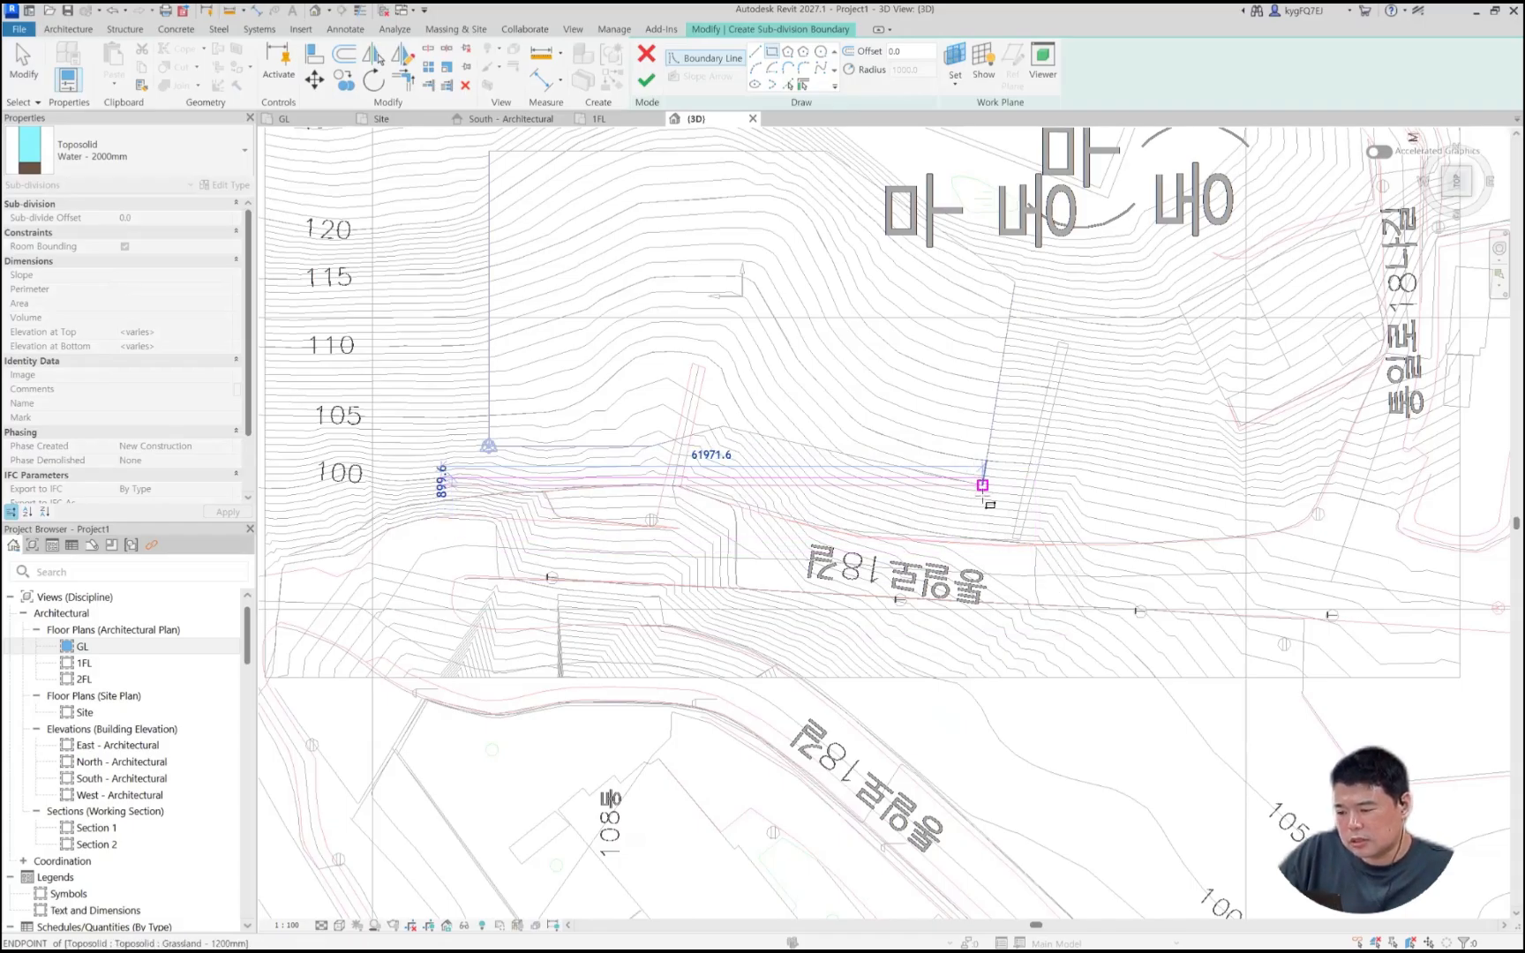
scroll(970, 487, "up", 3)
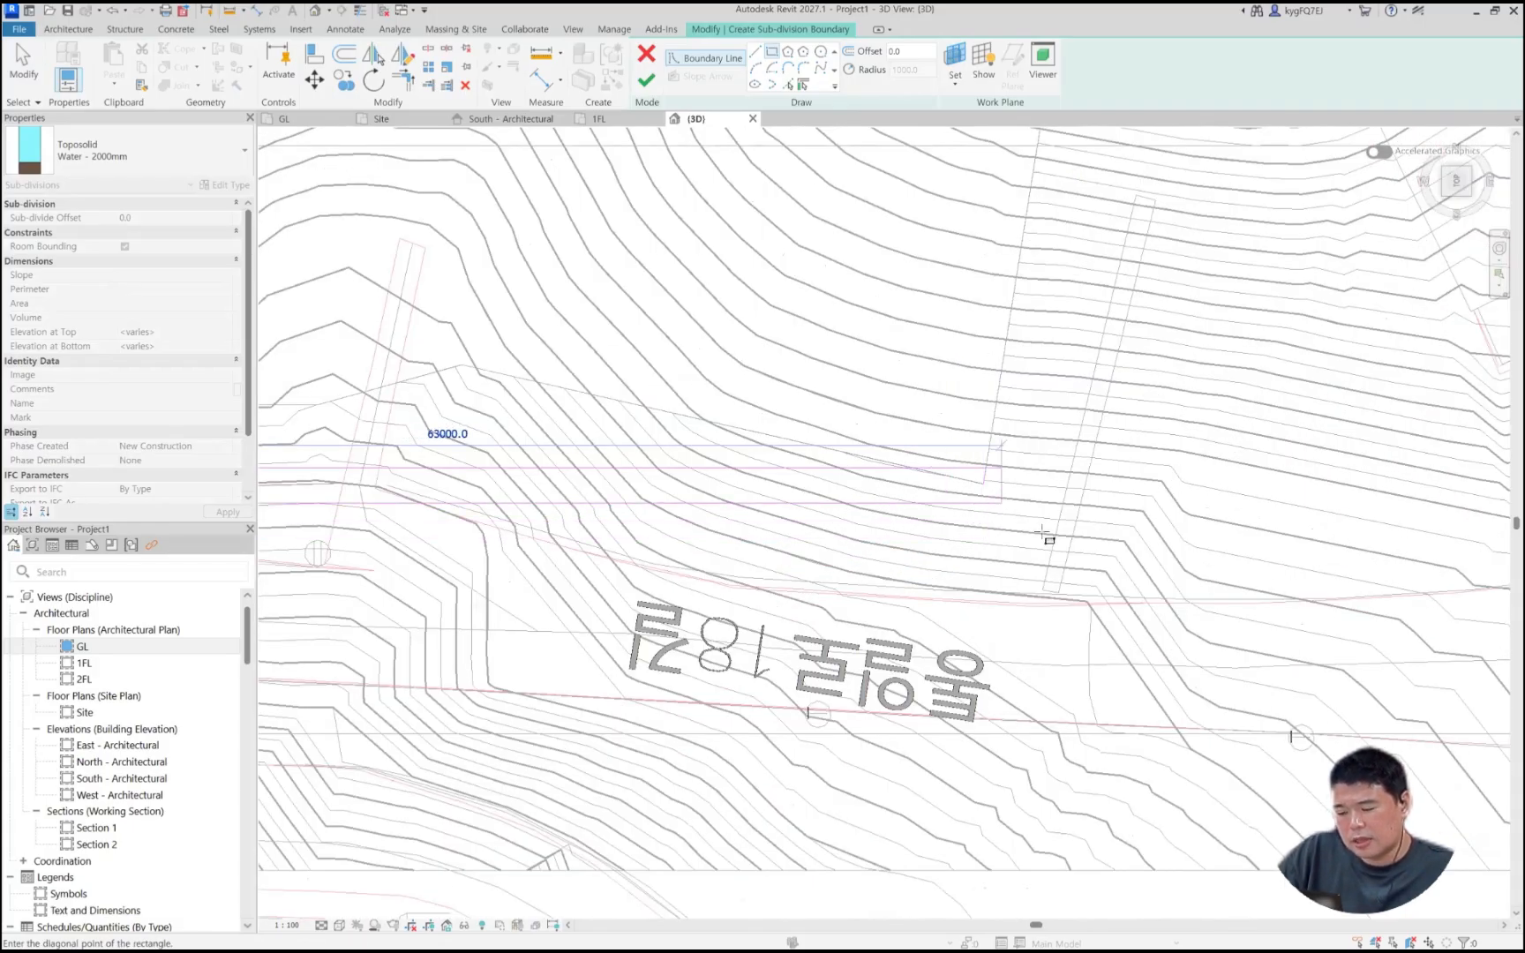
scroll(1046, 543, "down", 2)
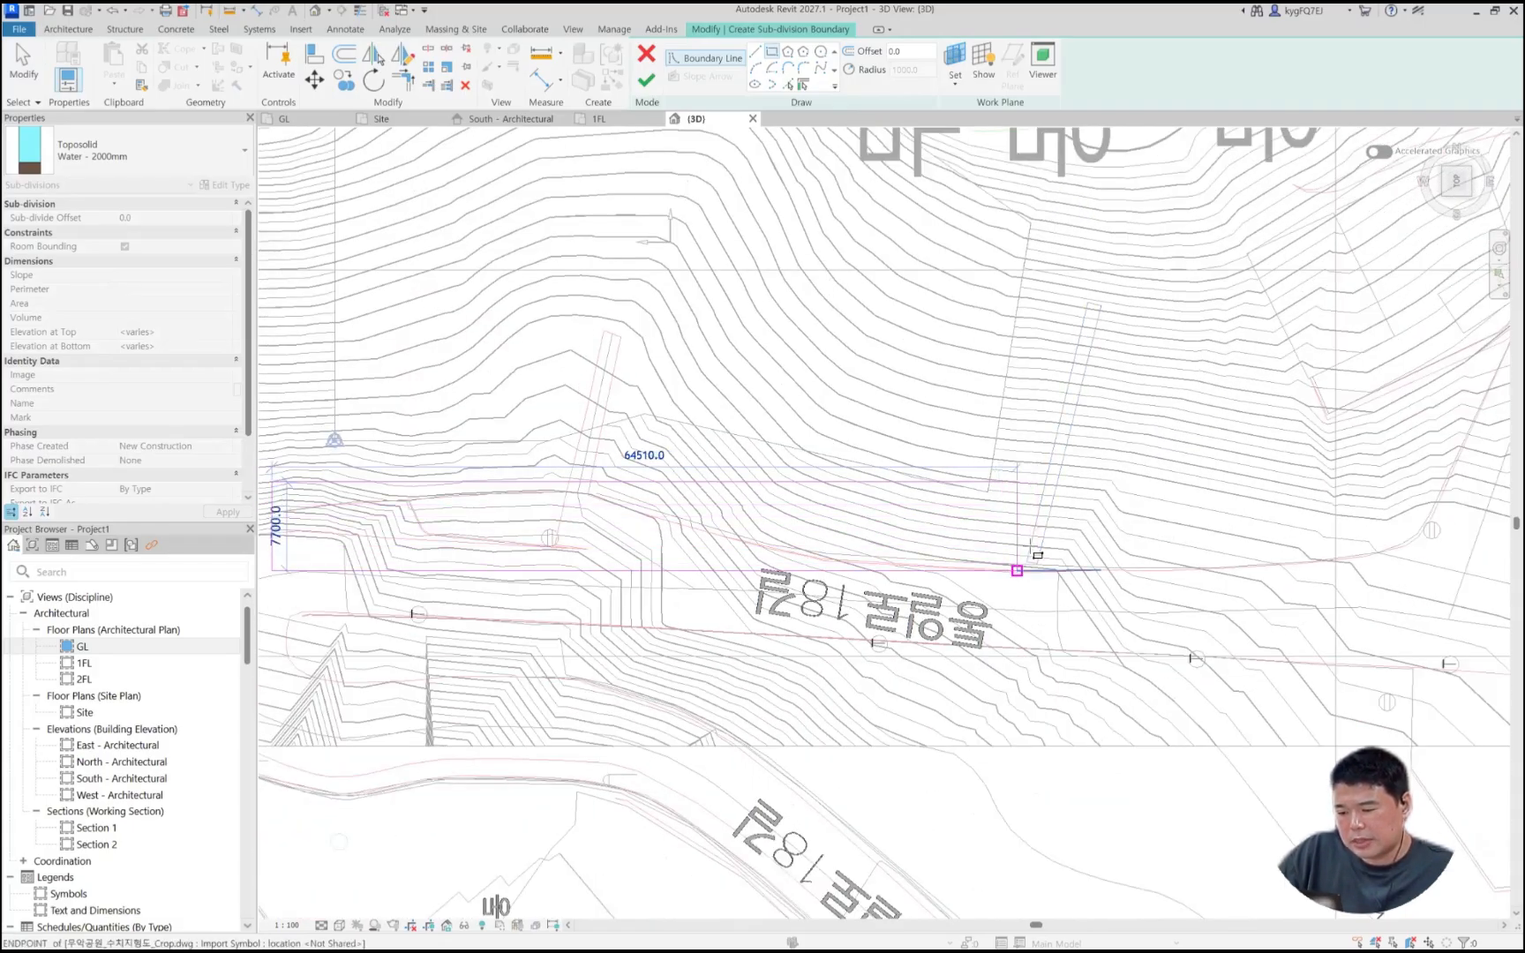
left_click(1021, 598)
key("Escape")
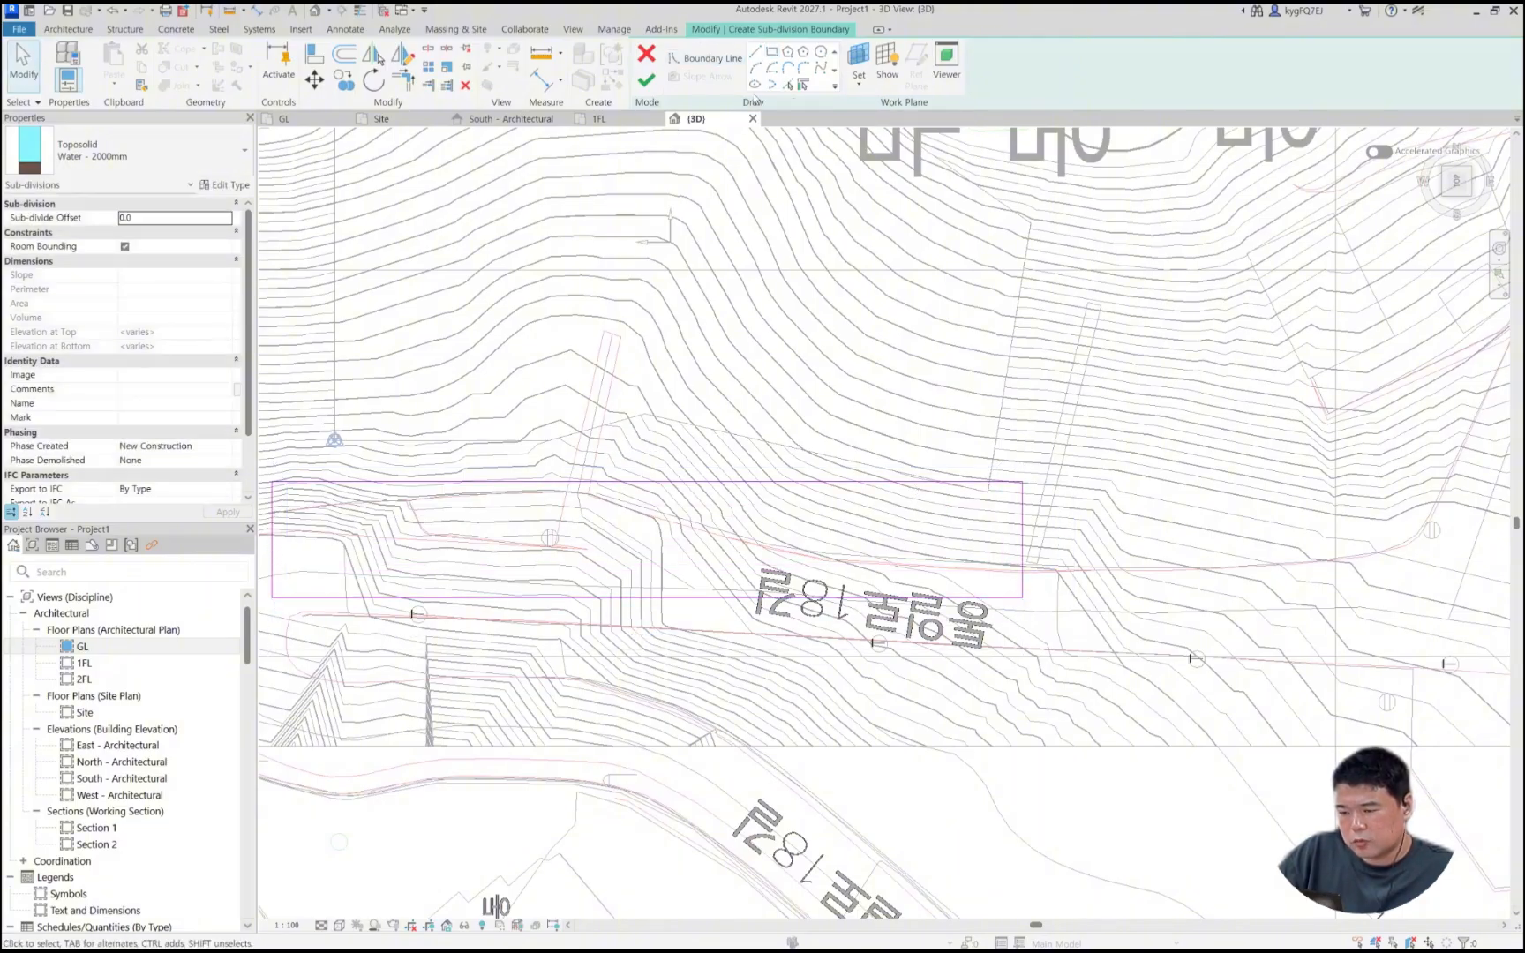
Step: Draw two connected boundary lines cutting diagonally from the rectangle's long site-side edge to its nearby short edge
key("l")
key("i")
left_click(860, 481)
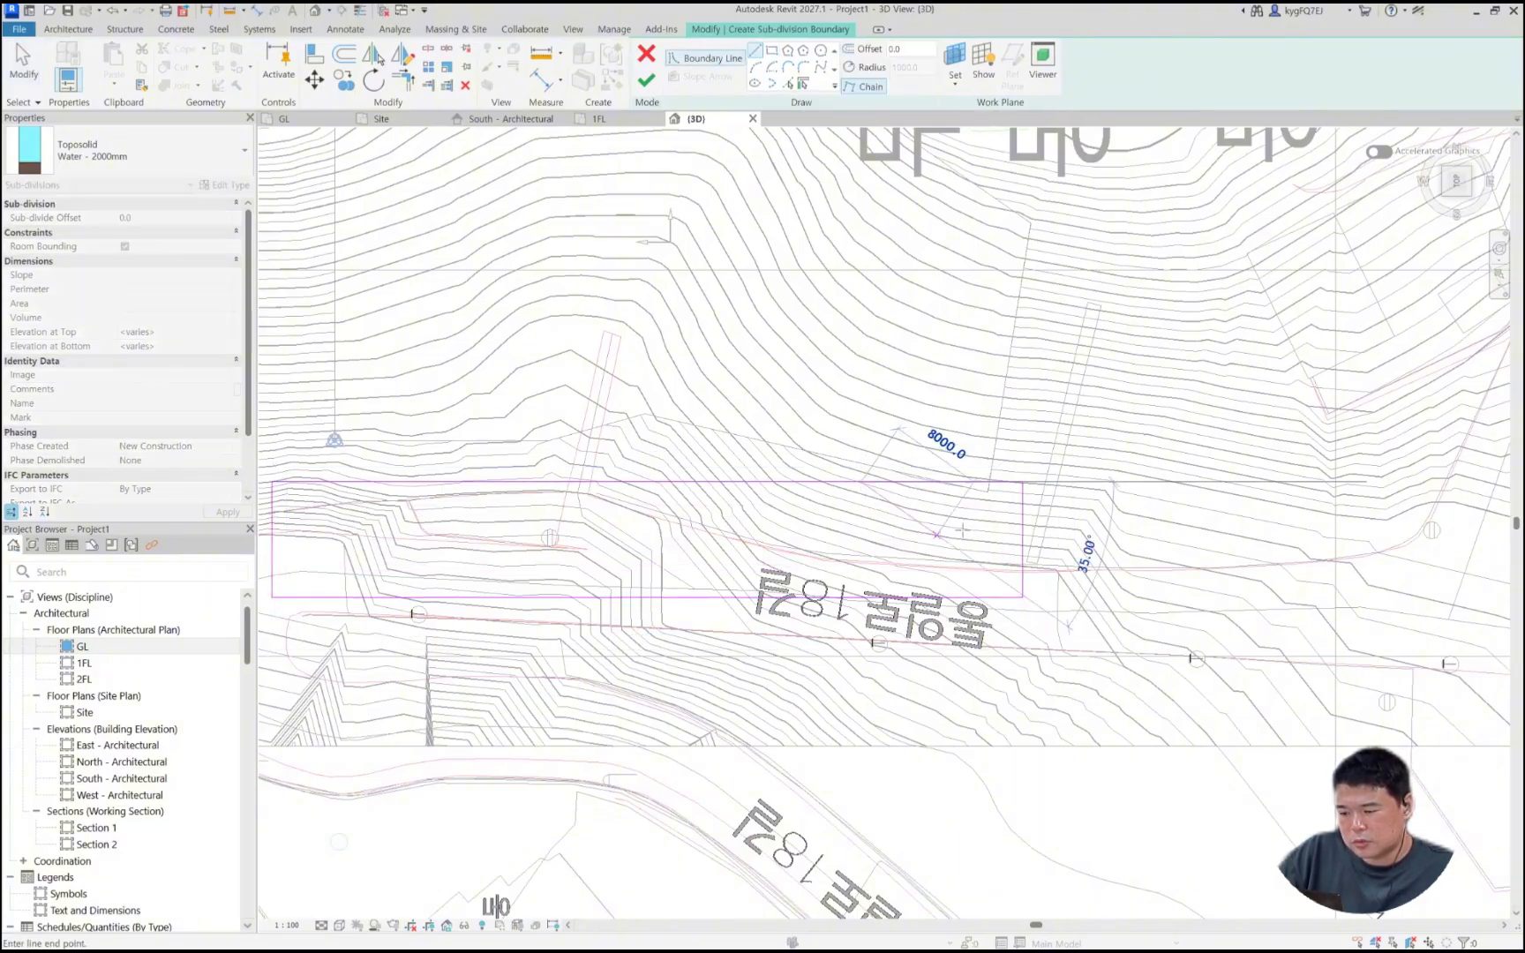
left_click(965, 530)
left_click(1022, 516)
key("Escape")
key("Escape")
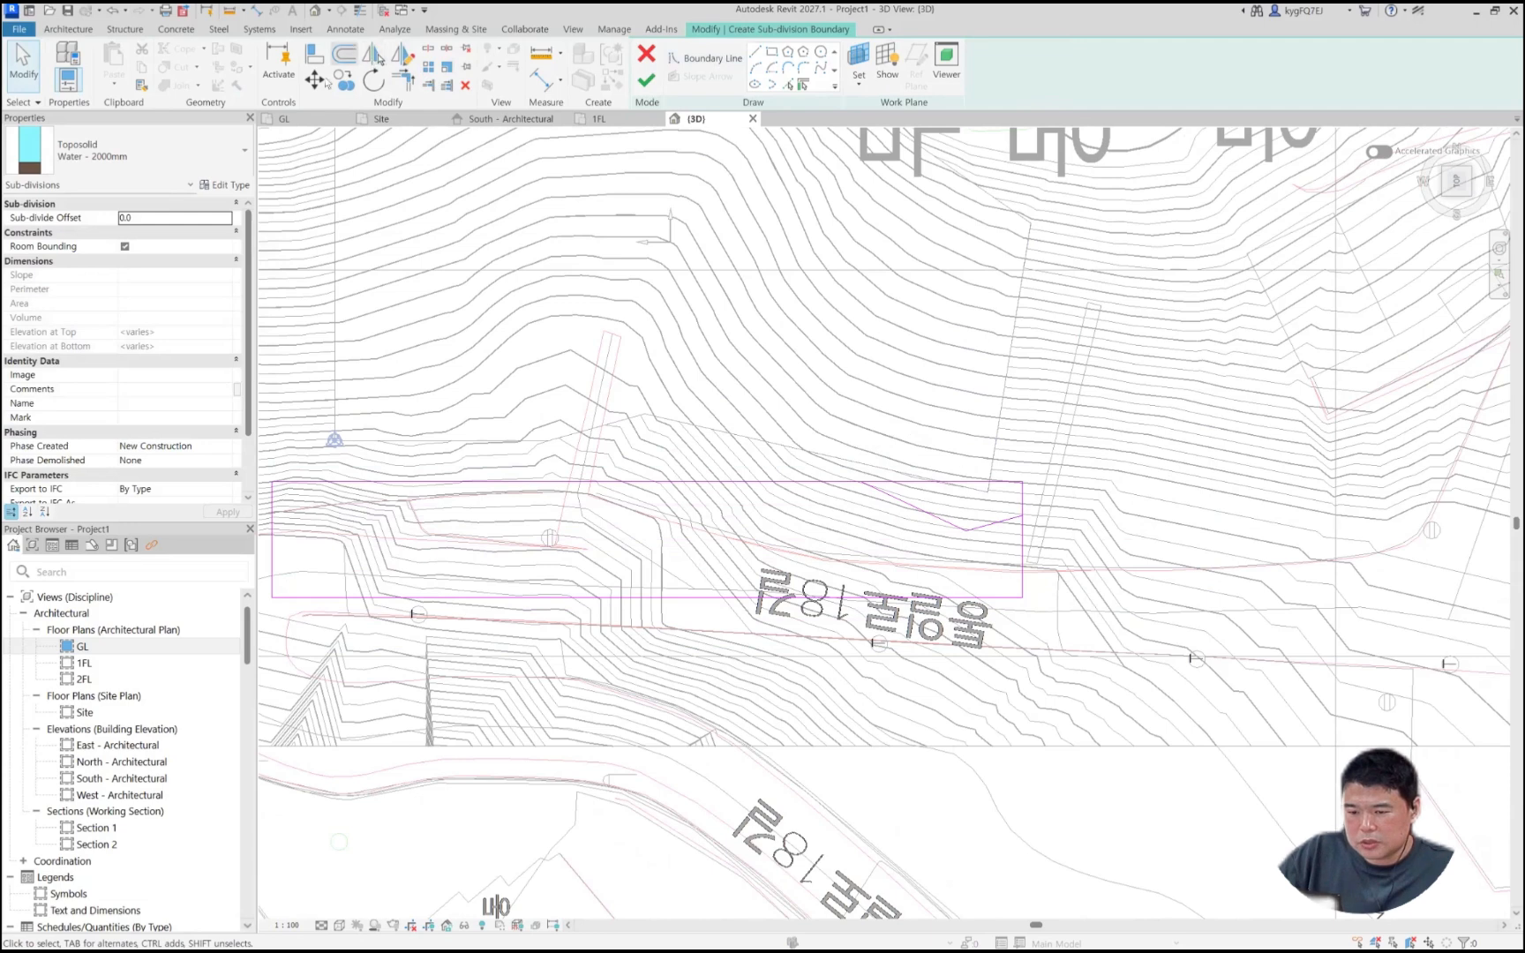
Step: Trim the rectangle's edges to the two diagonal lines with Trim/Extend to Corner, forming one closed boundary
left_click(409, 83)
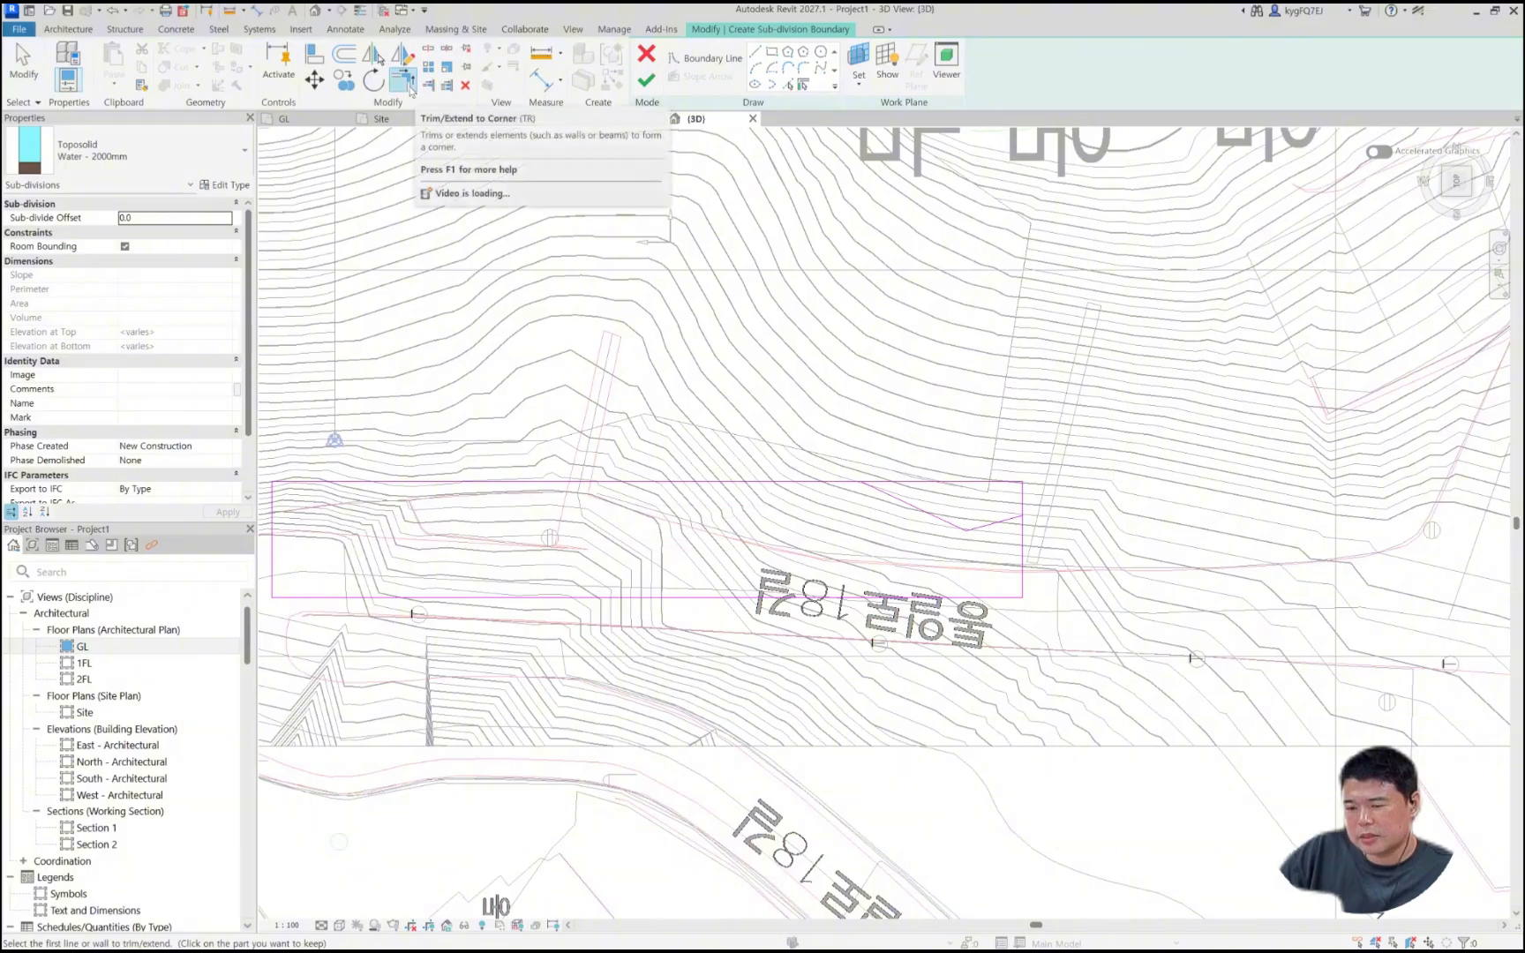
left_click(831, 483)
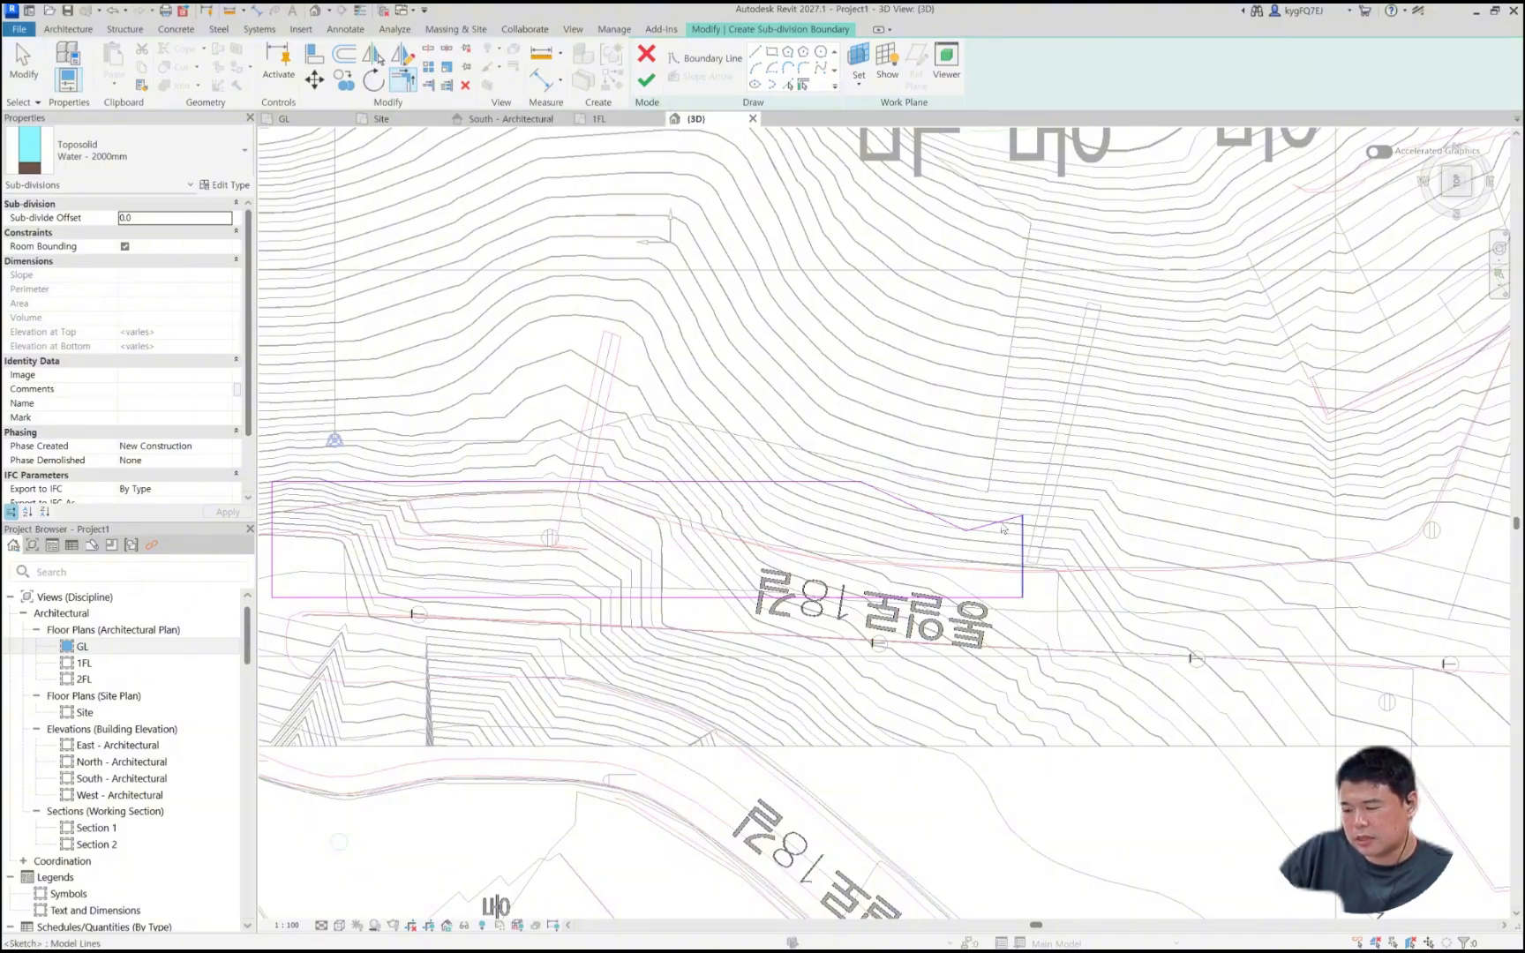
key("Escape")
left_click(1004, 523)
scroll(1015, 522, "up", 3)
key("Escape")
scroll(1014, 522, "down", 2)
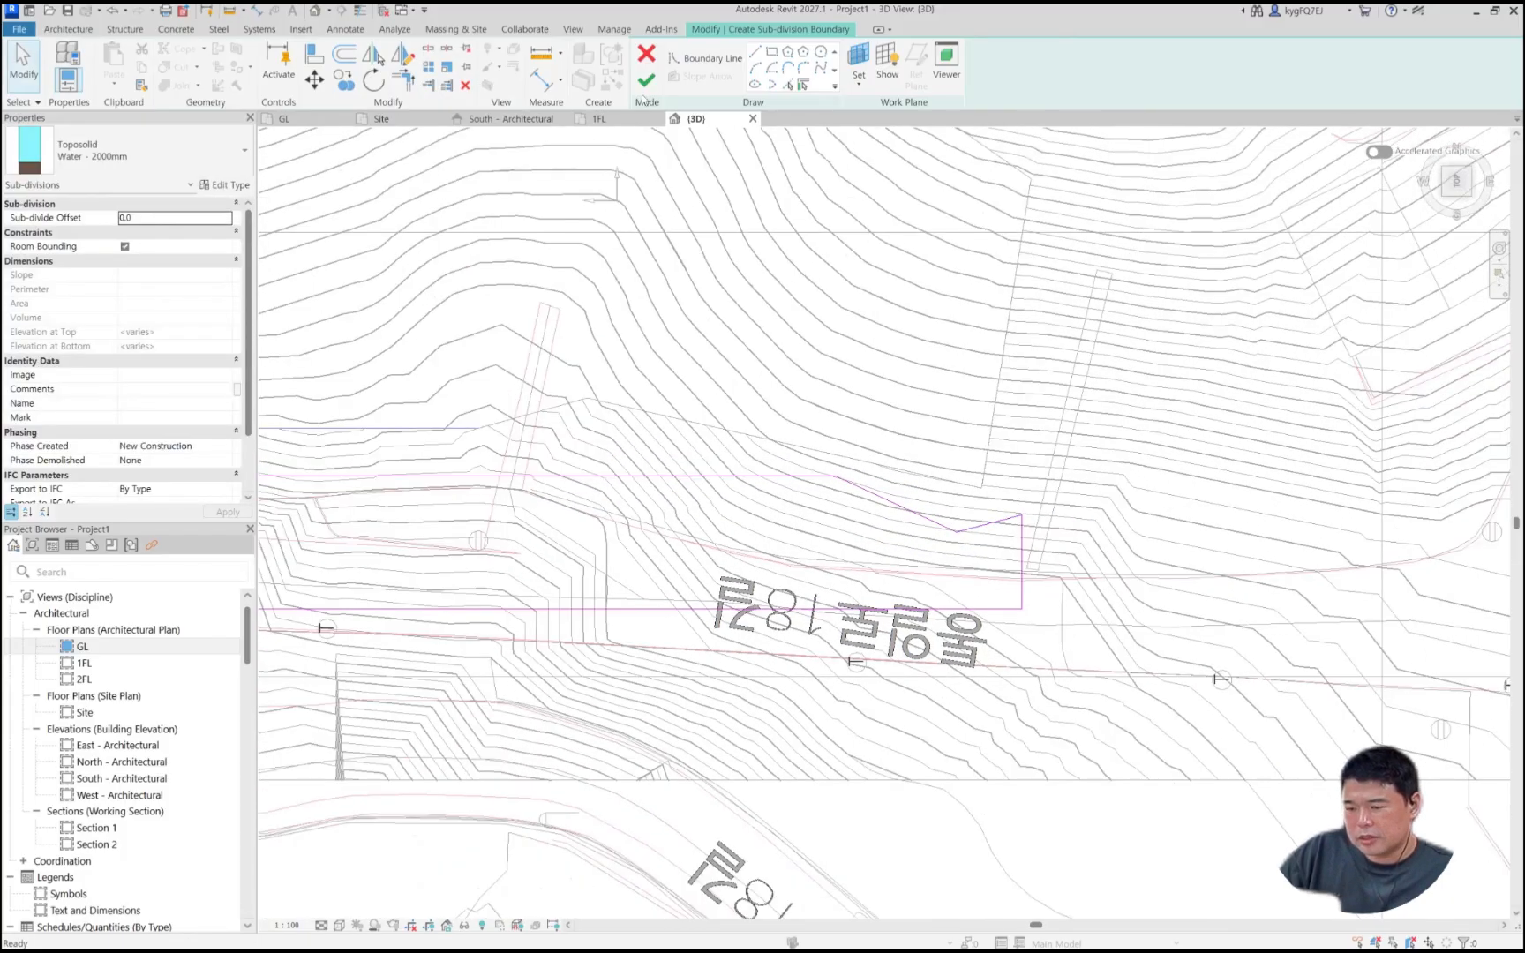
Step: Assign the Path - 350mm Asphalt type to the road sub-division and finish its boundary sketch
left_click(146, 152)
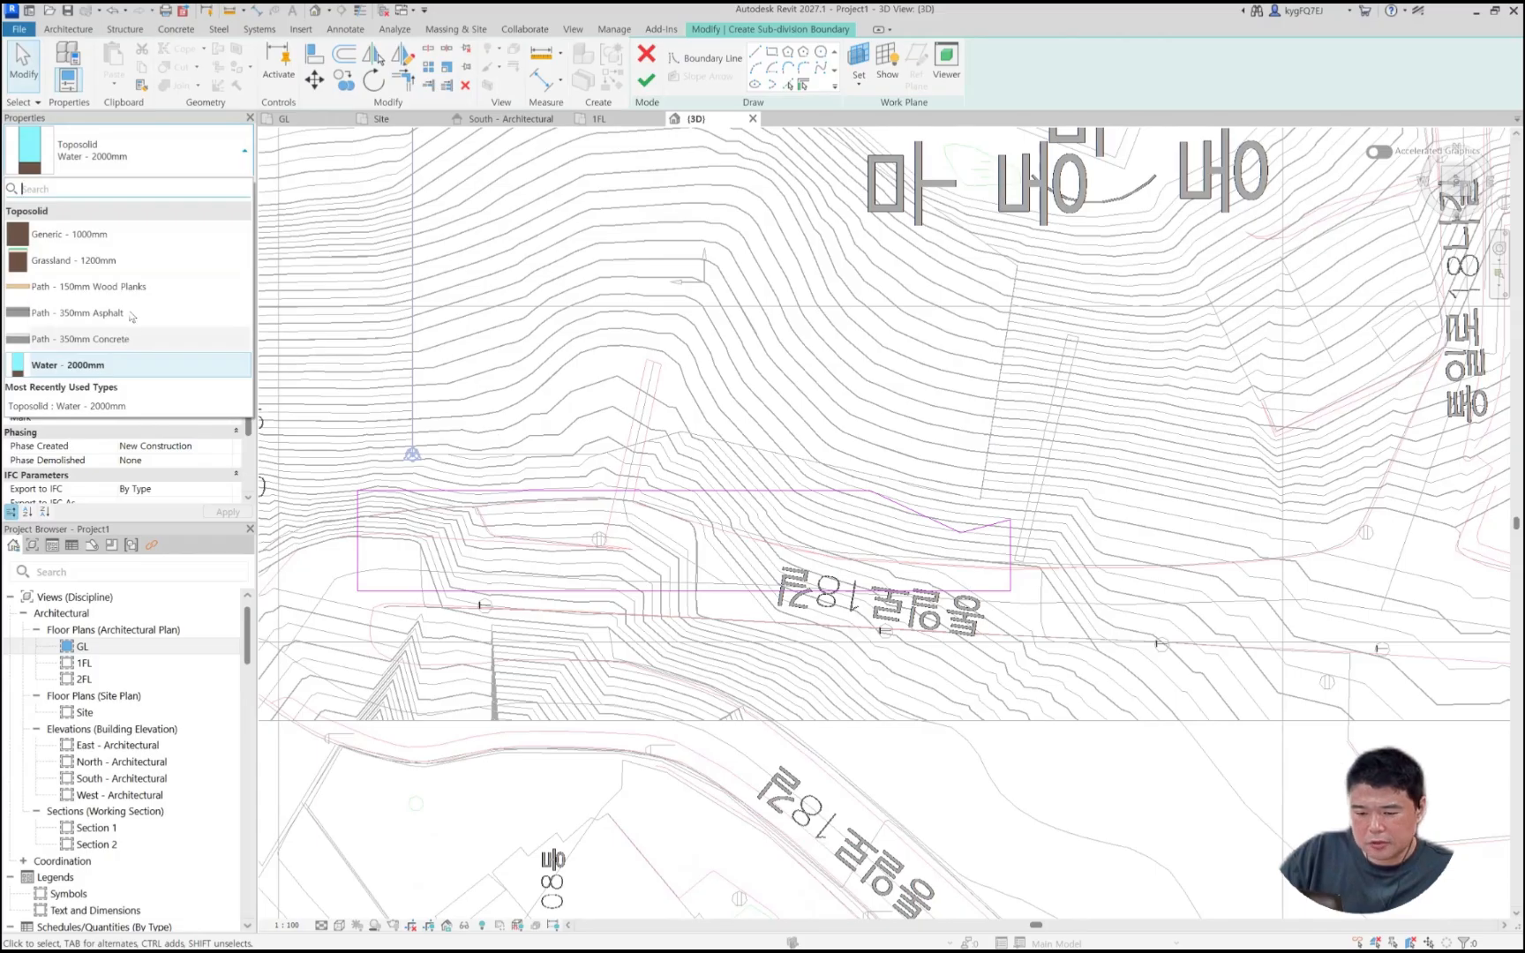
left_click(132, 314)
left_click(647, 82)
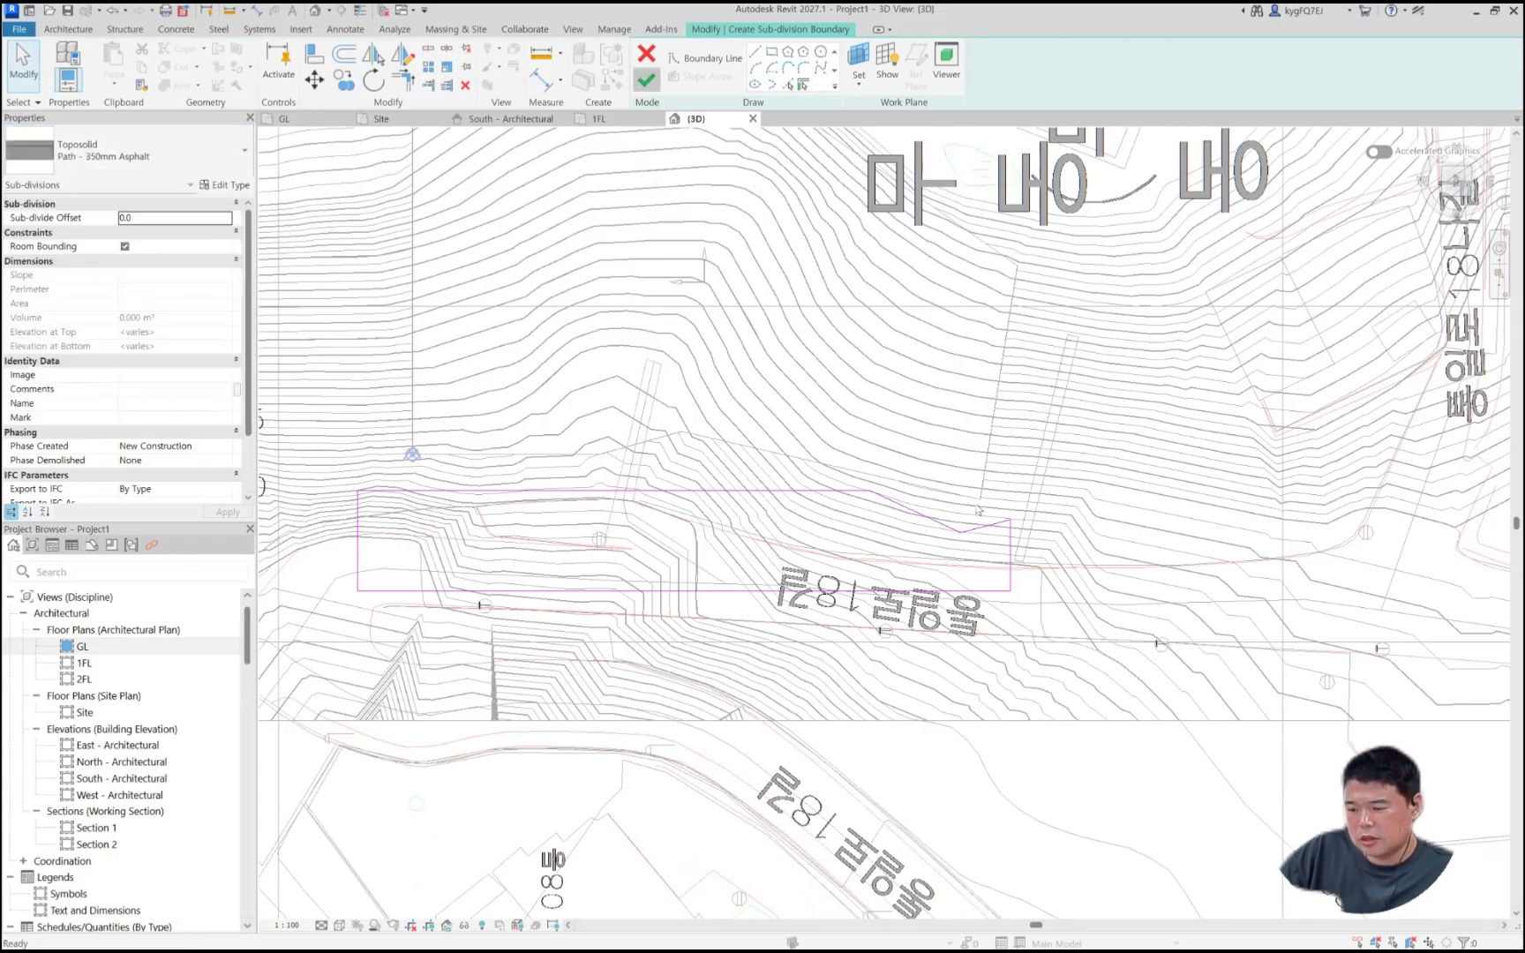
key("Escape")
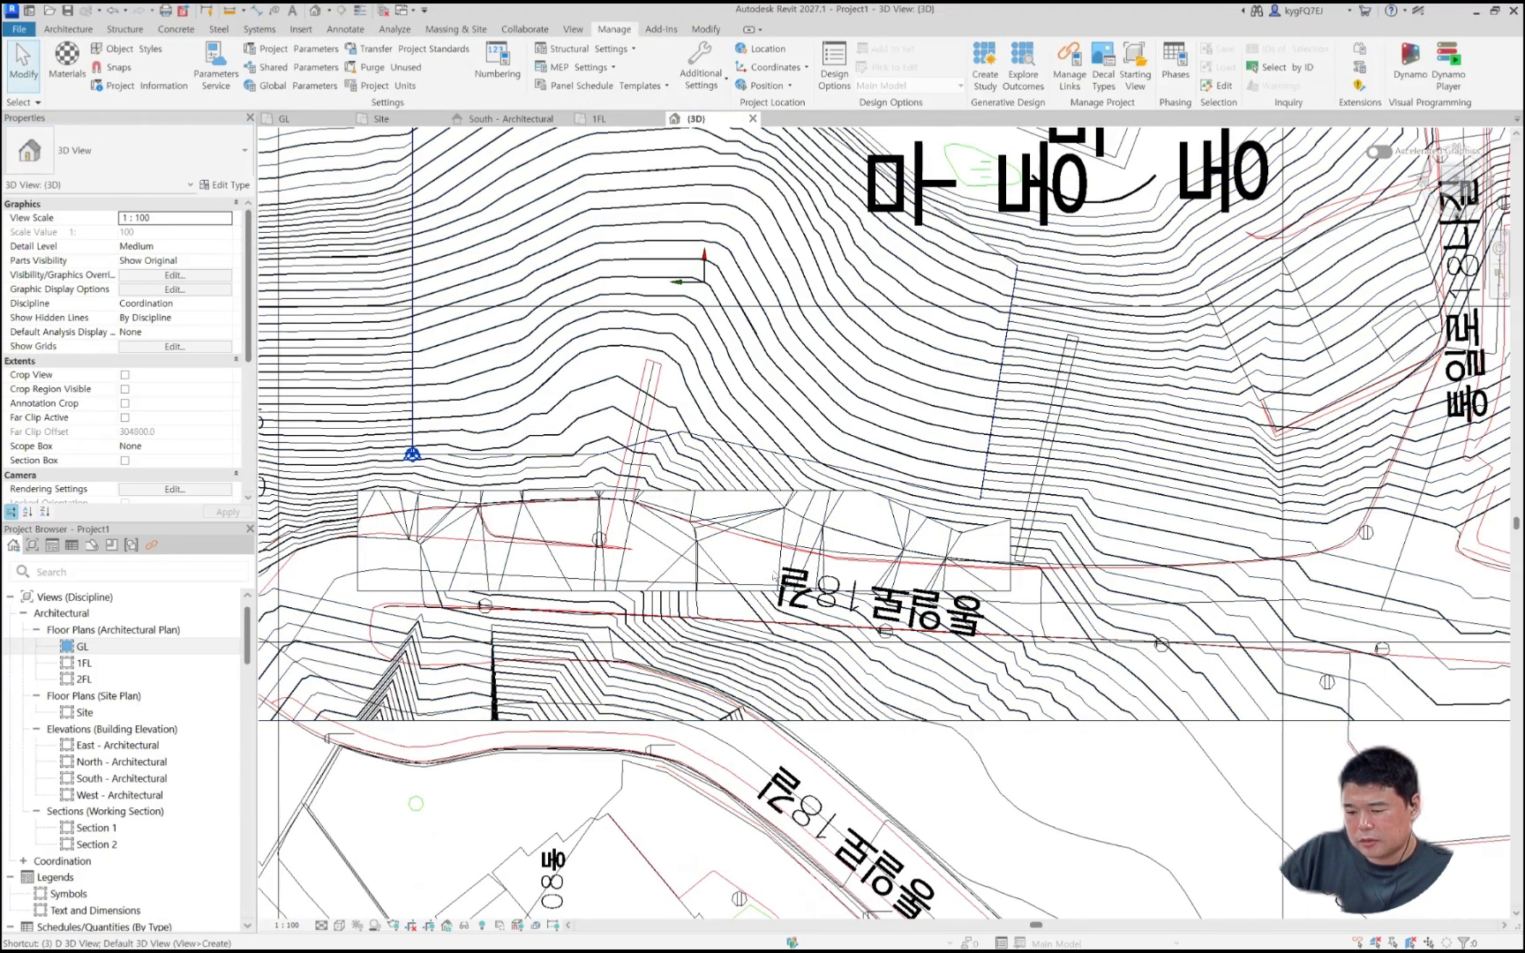
scroll(617, 566, "up", 1)
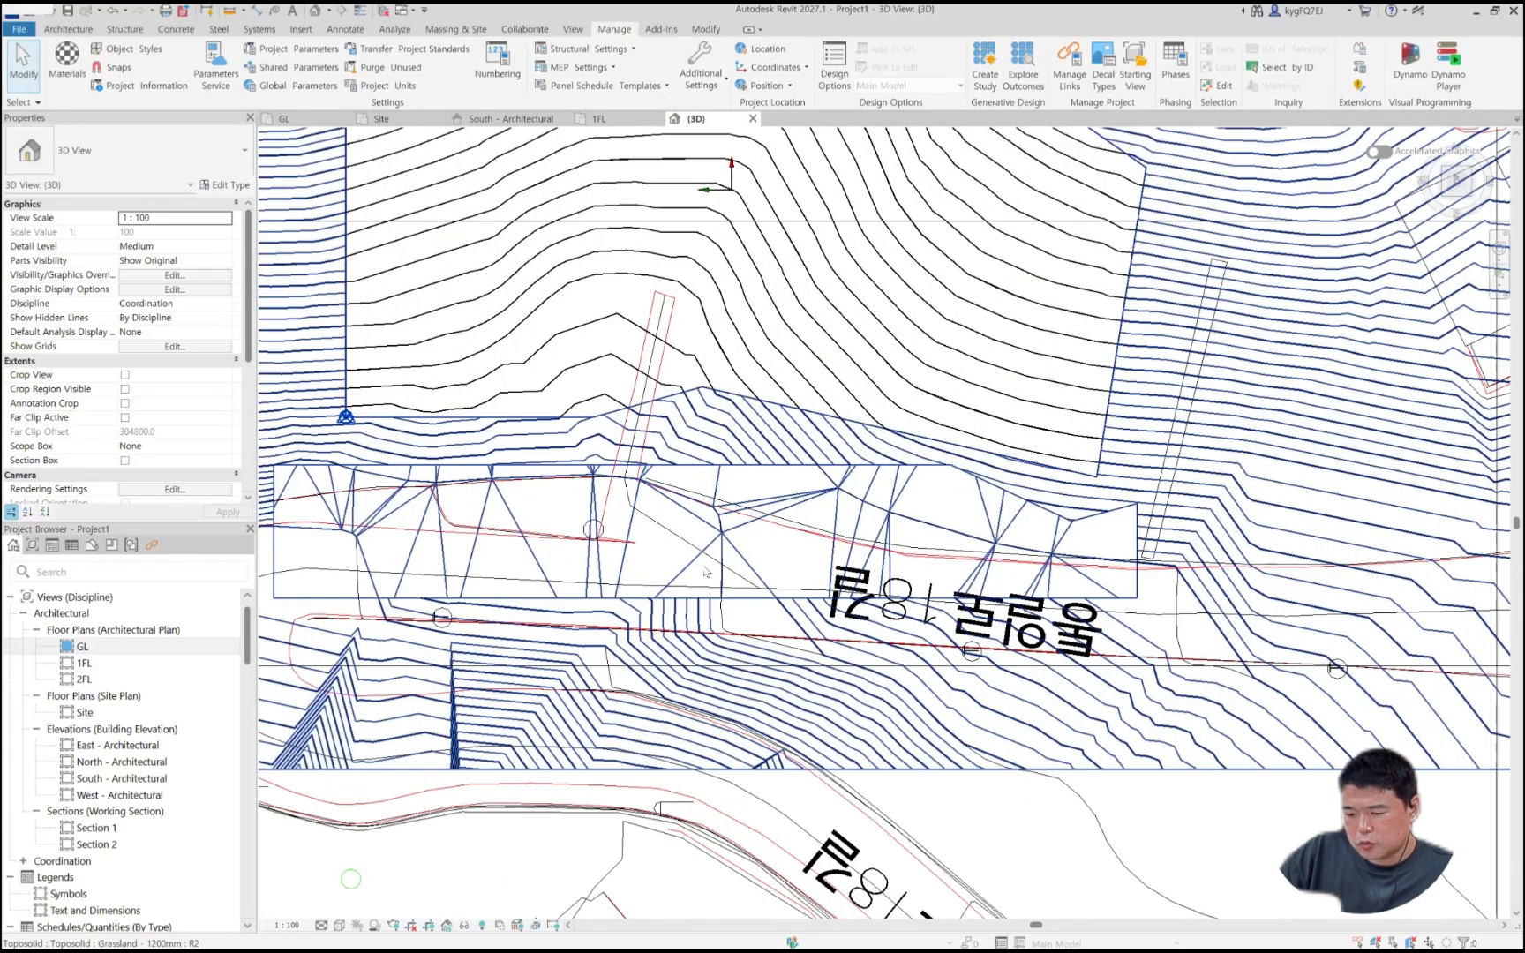
Step: Display the 3D view in the Shaded visual style and show the sub-divided toposolid at an oblique angle
left_click(703, 567)
key("Escape")
scroll(703, 567, "down", 1)
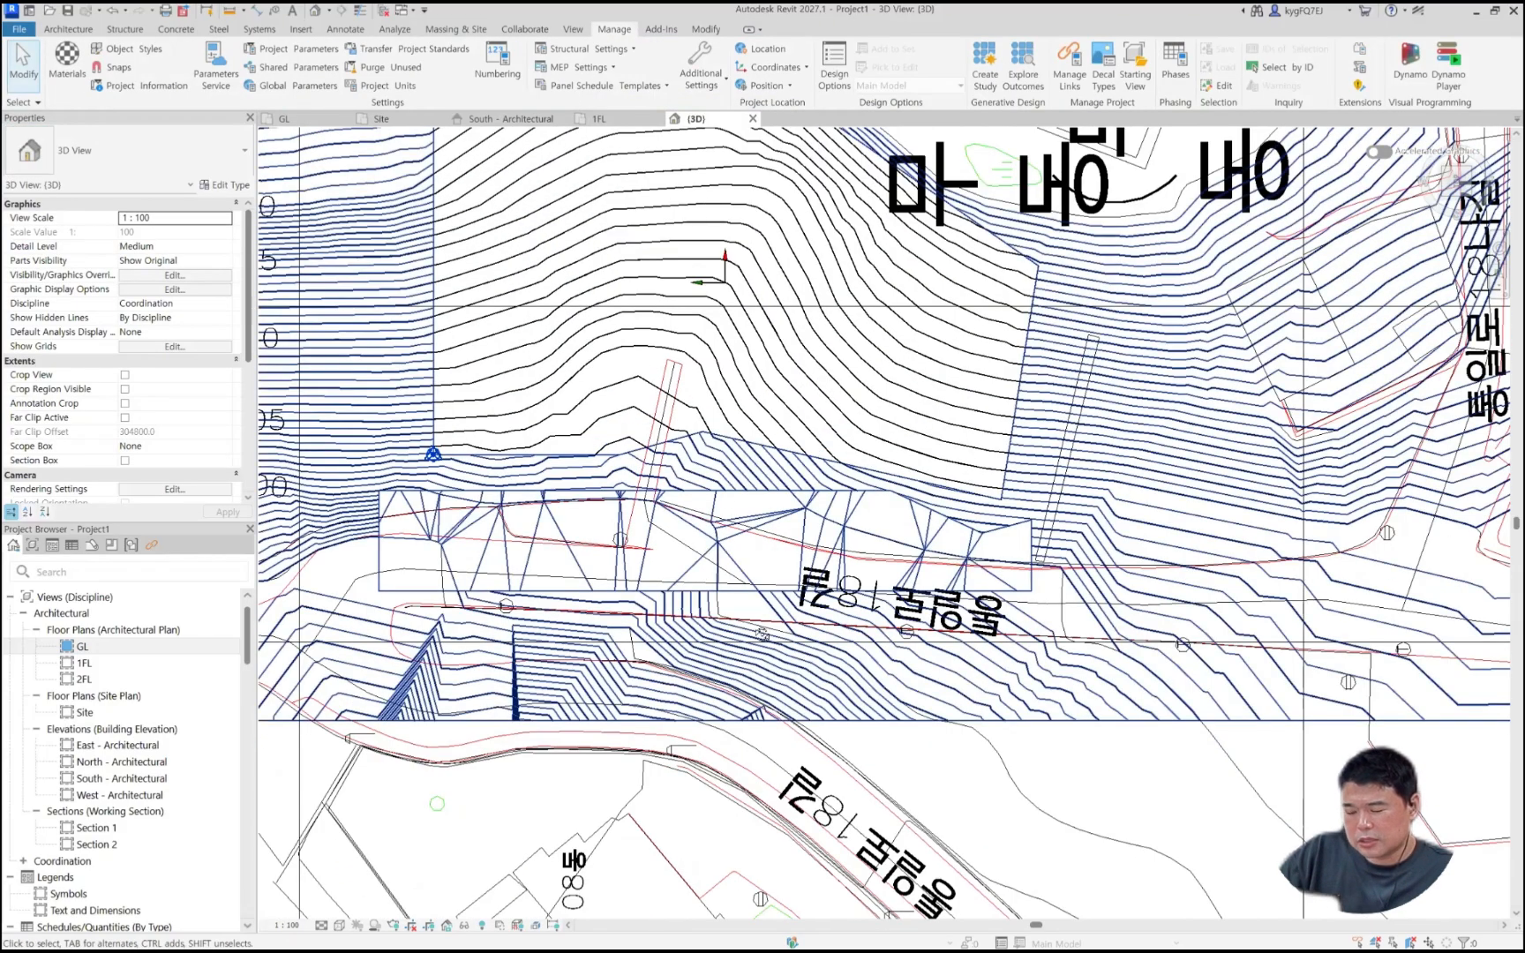
scroll(736, 581, "down", 1)
key("s")
middle_click_drag(868, 360, 965, 521, "shift")
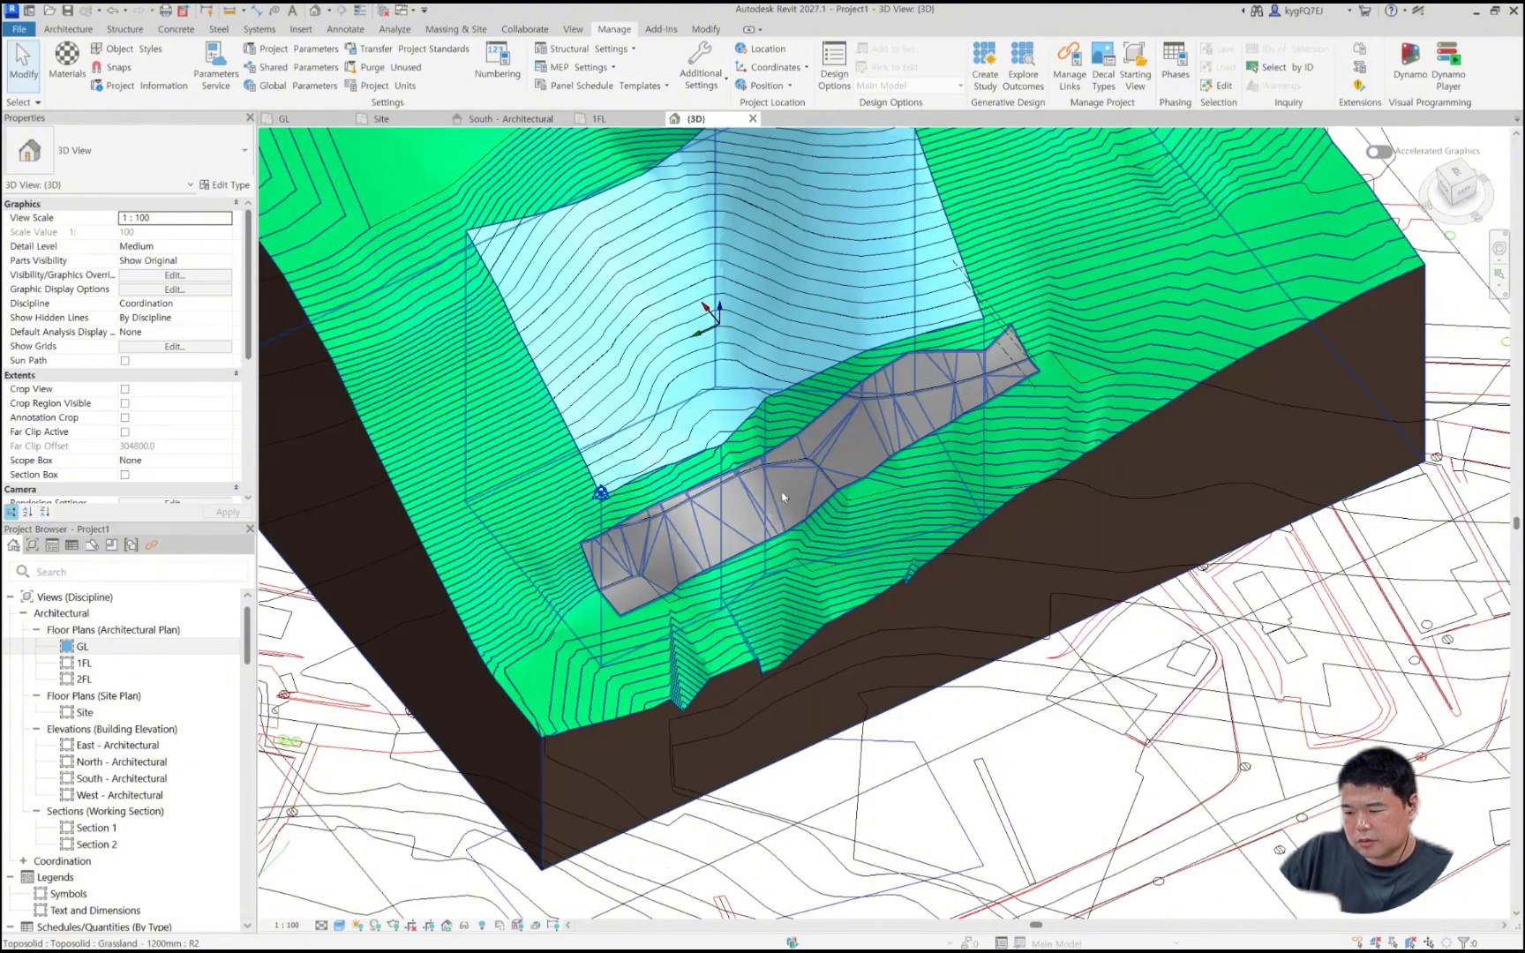
middle_click_drag(780, 500, 824, 482, "shift")
Step: Examine the water and asphalt sub-divisions following the terrain from several angles in the 3D view
left_click(1016, 577)
key("Escape")
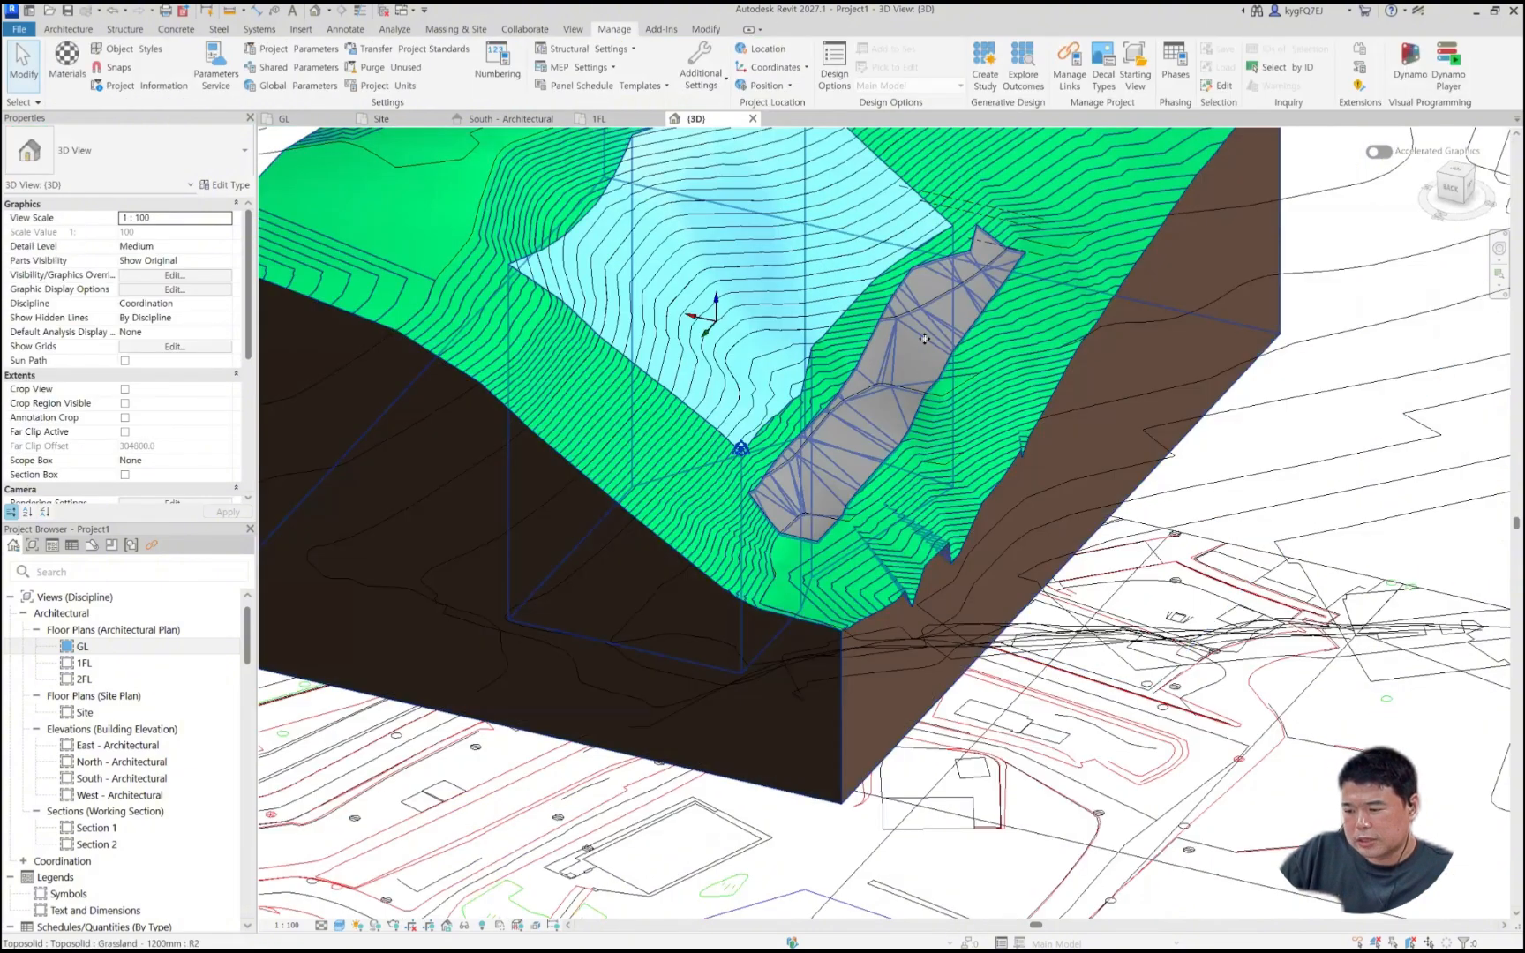
left_click(922, 326)
mouse_move(1096, 444)
middle_mouse_down("shift")
mouse_move(730, 620)
mouse_move(858, 351)
mouse_move(848, 296)
mouse_move(833, 436)
middle_mouse_up("shift")
key("Escape")
scroll(845, 366, "down", 4)
left_click(796, 292)
scroll(796, 291, "up", 3)
key("Escape")
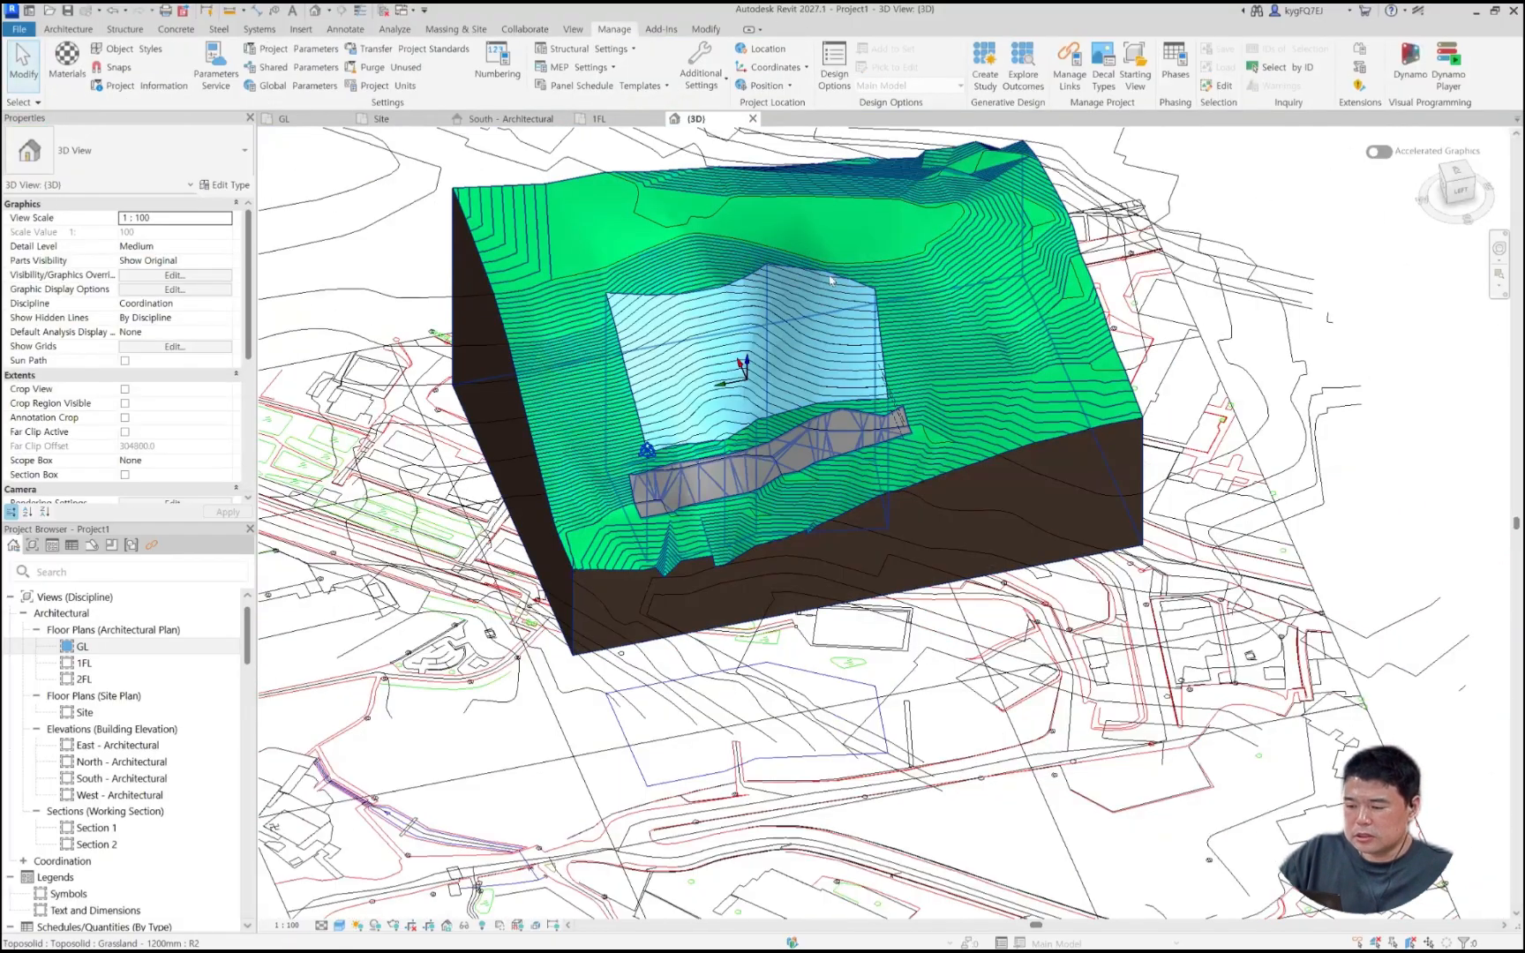
middle_click_drag(965, 356, 1023, 327, "shift")
scroll(964, 318, "up", 2)
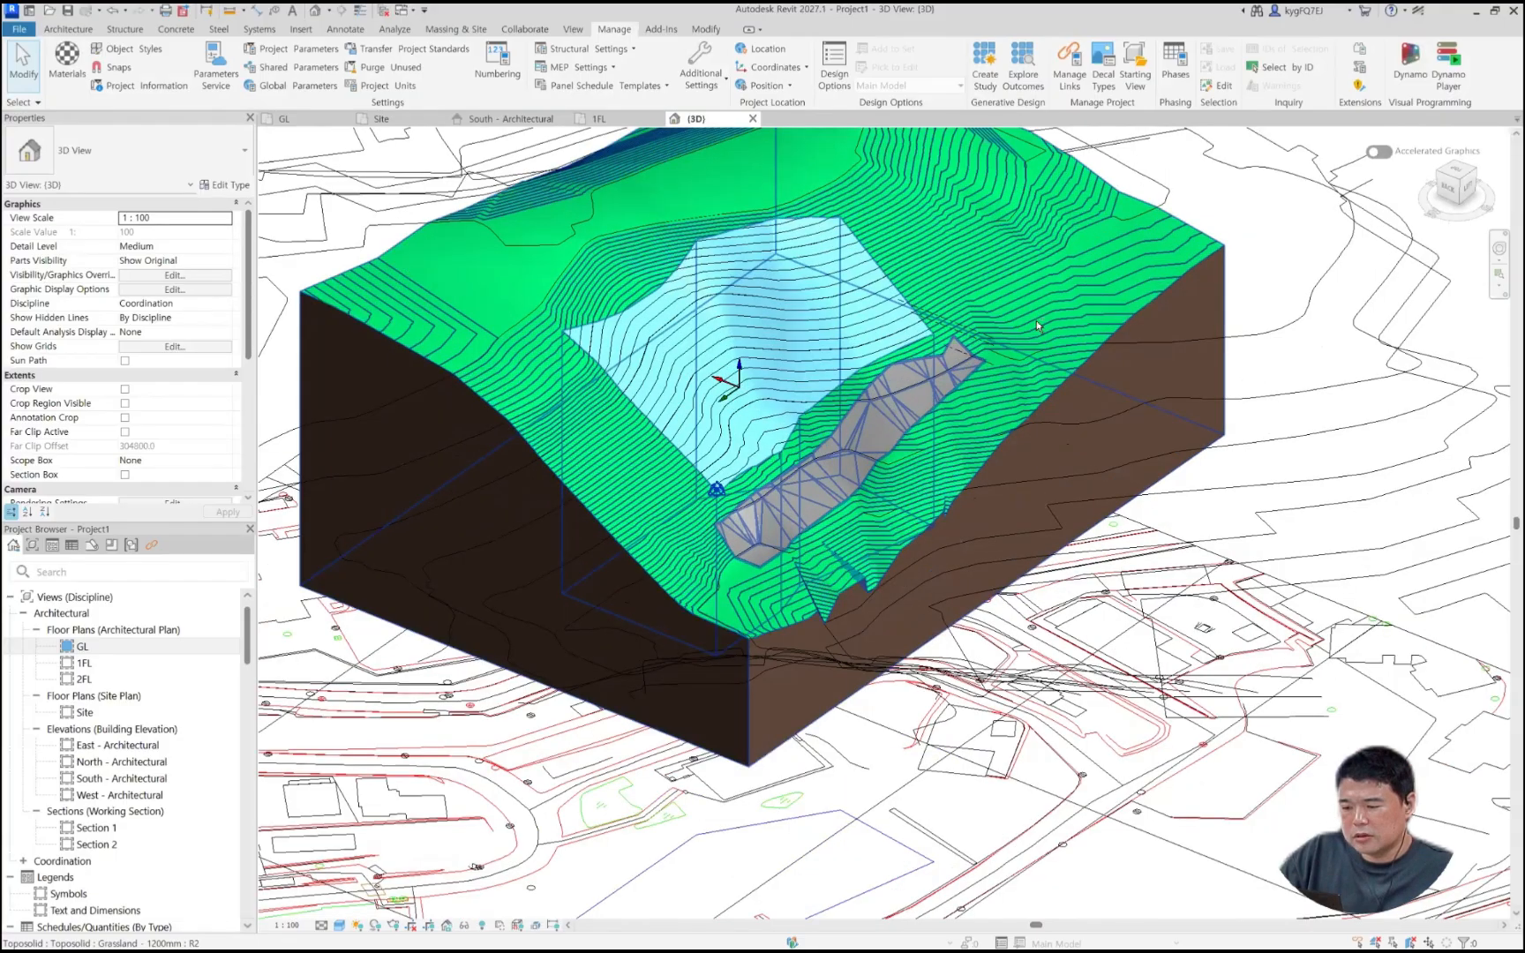
middle_click_drag(935, 371, 953, 296, "shift")
Step: Select the main Grassland toposolid and activate Modify Sub Elements to expose its shape points
left_click(953, 297)
middle_click_drag(928, 356, 935, 426)
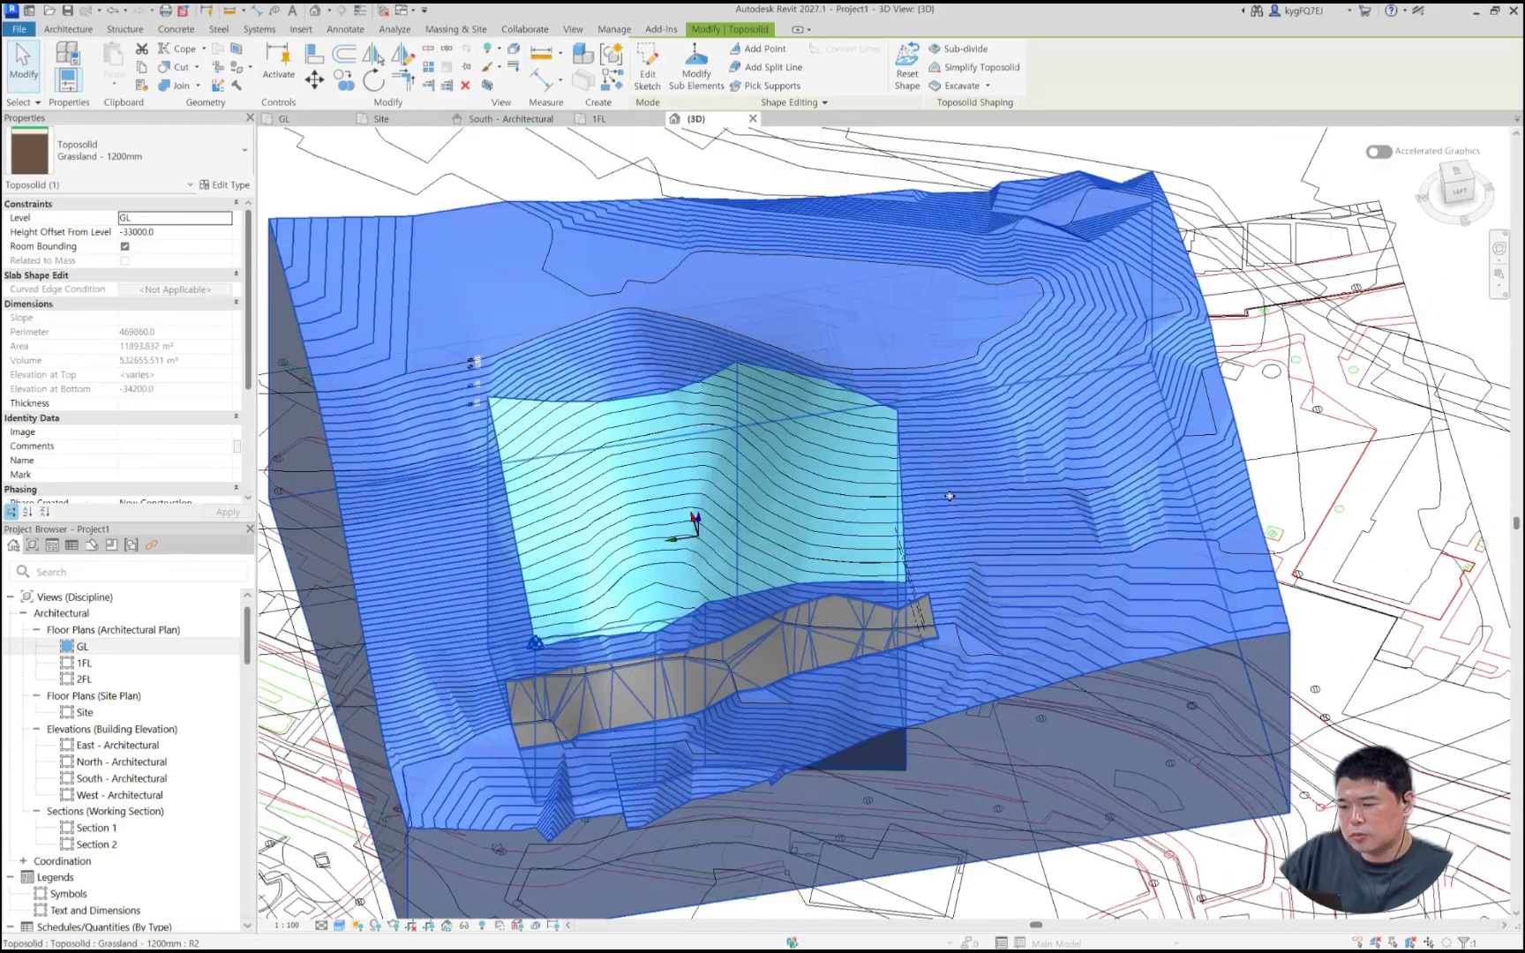
middle_click_drag(876, 496, 947, 310, "shift")
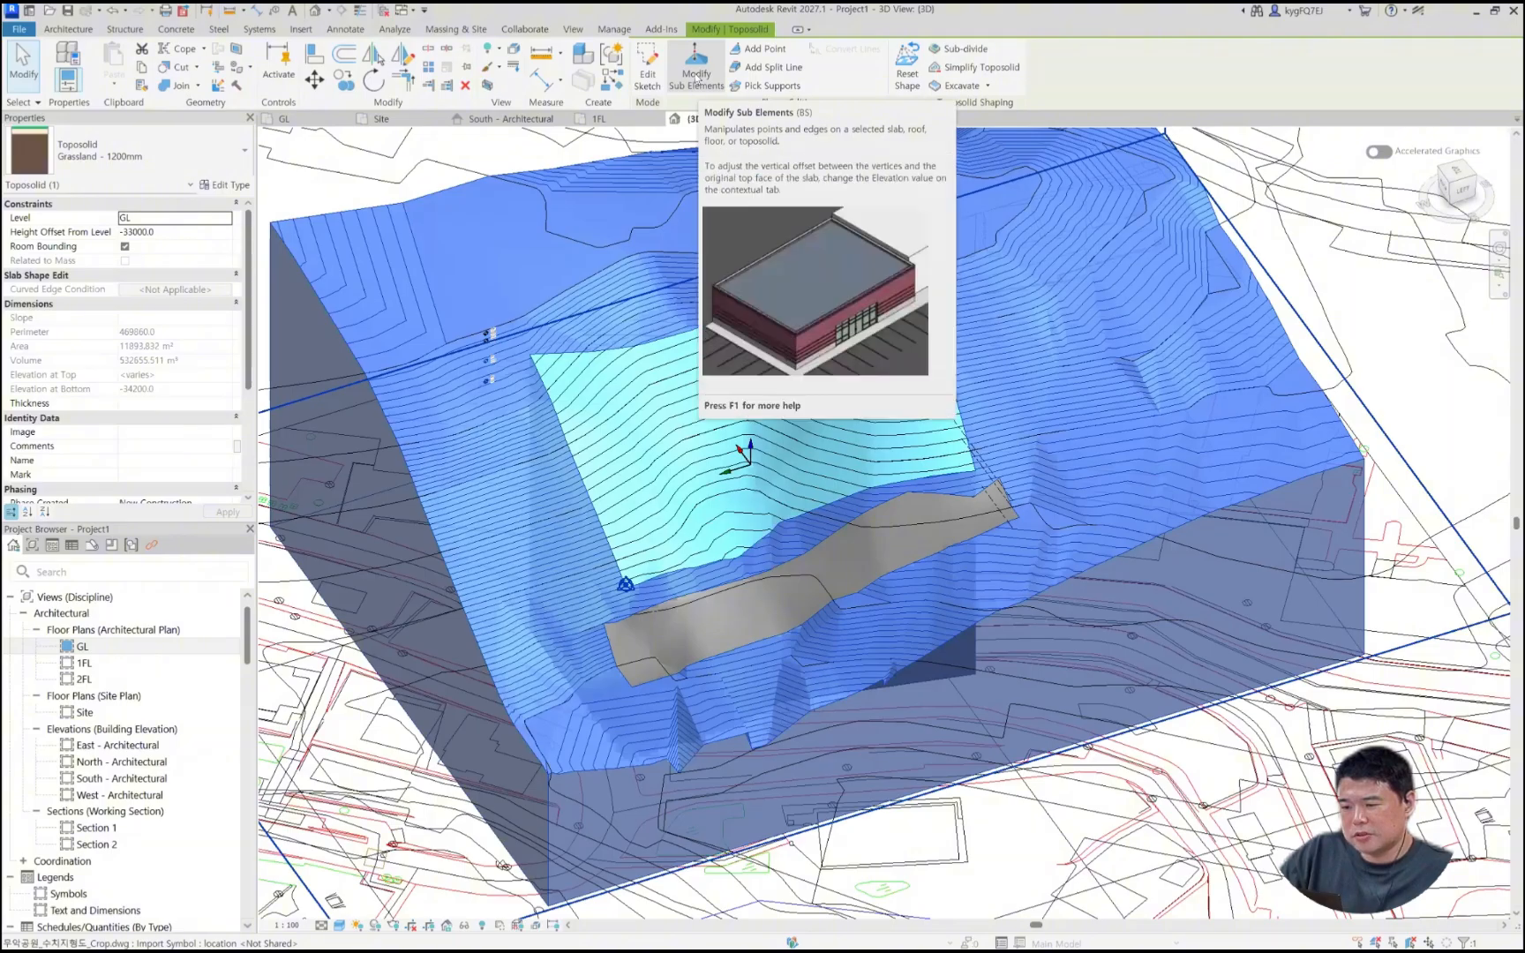
left_click(697, 64)
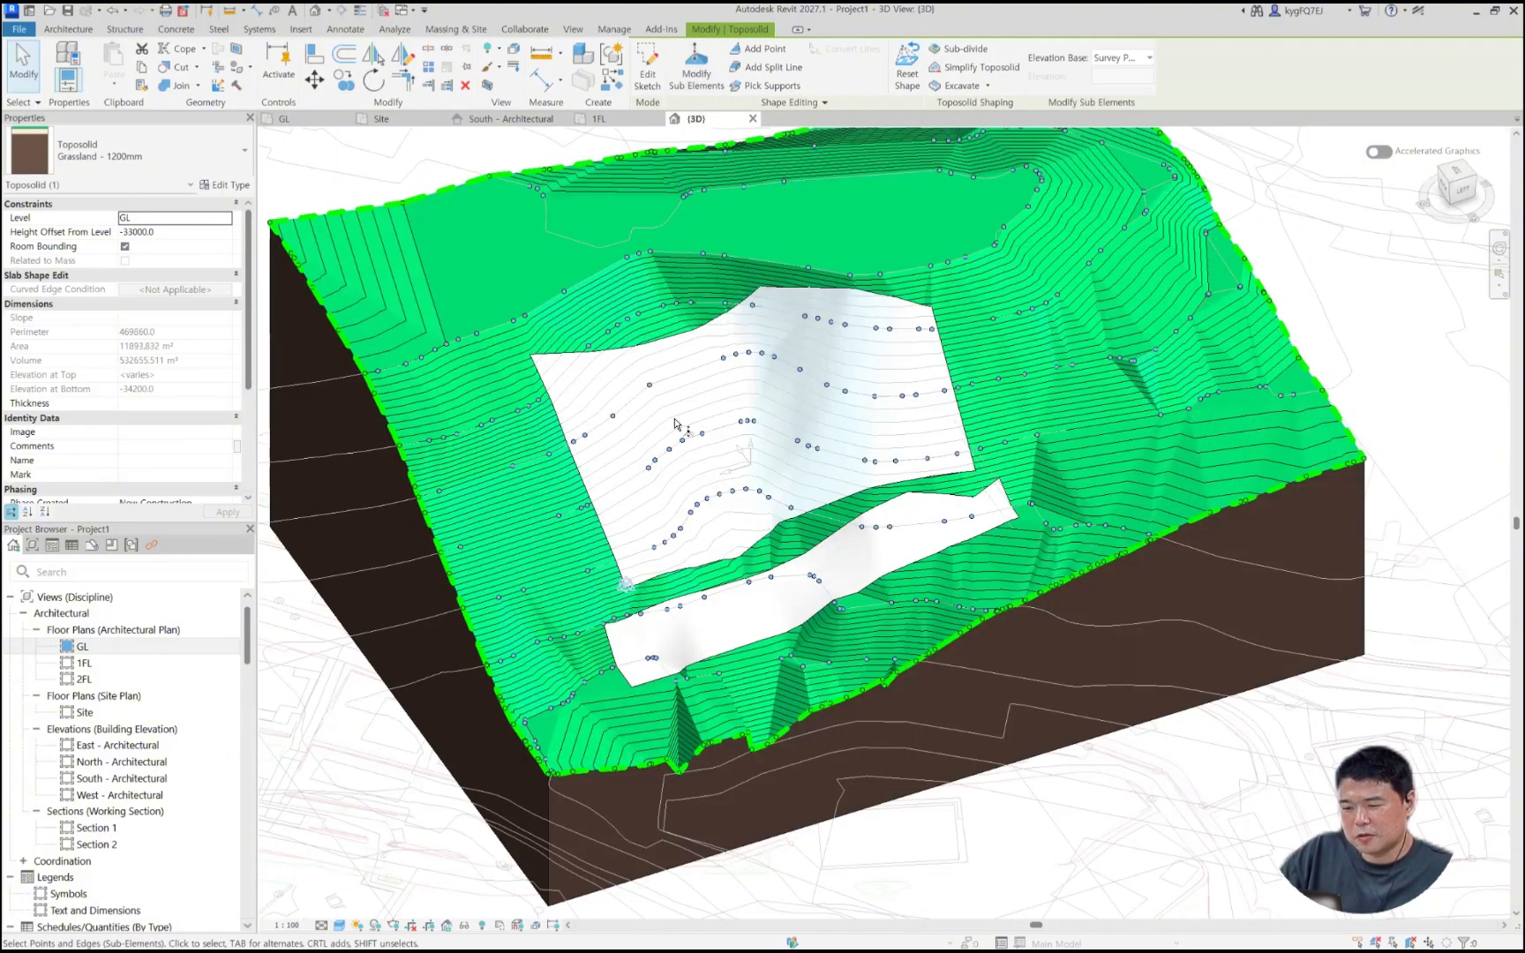
left_click(677, 84)
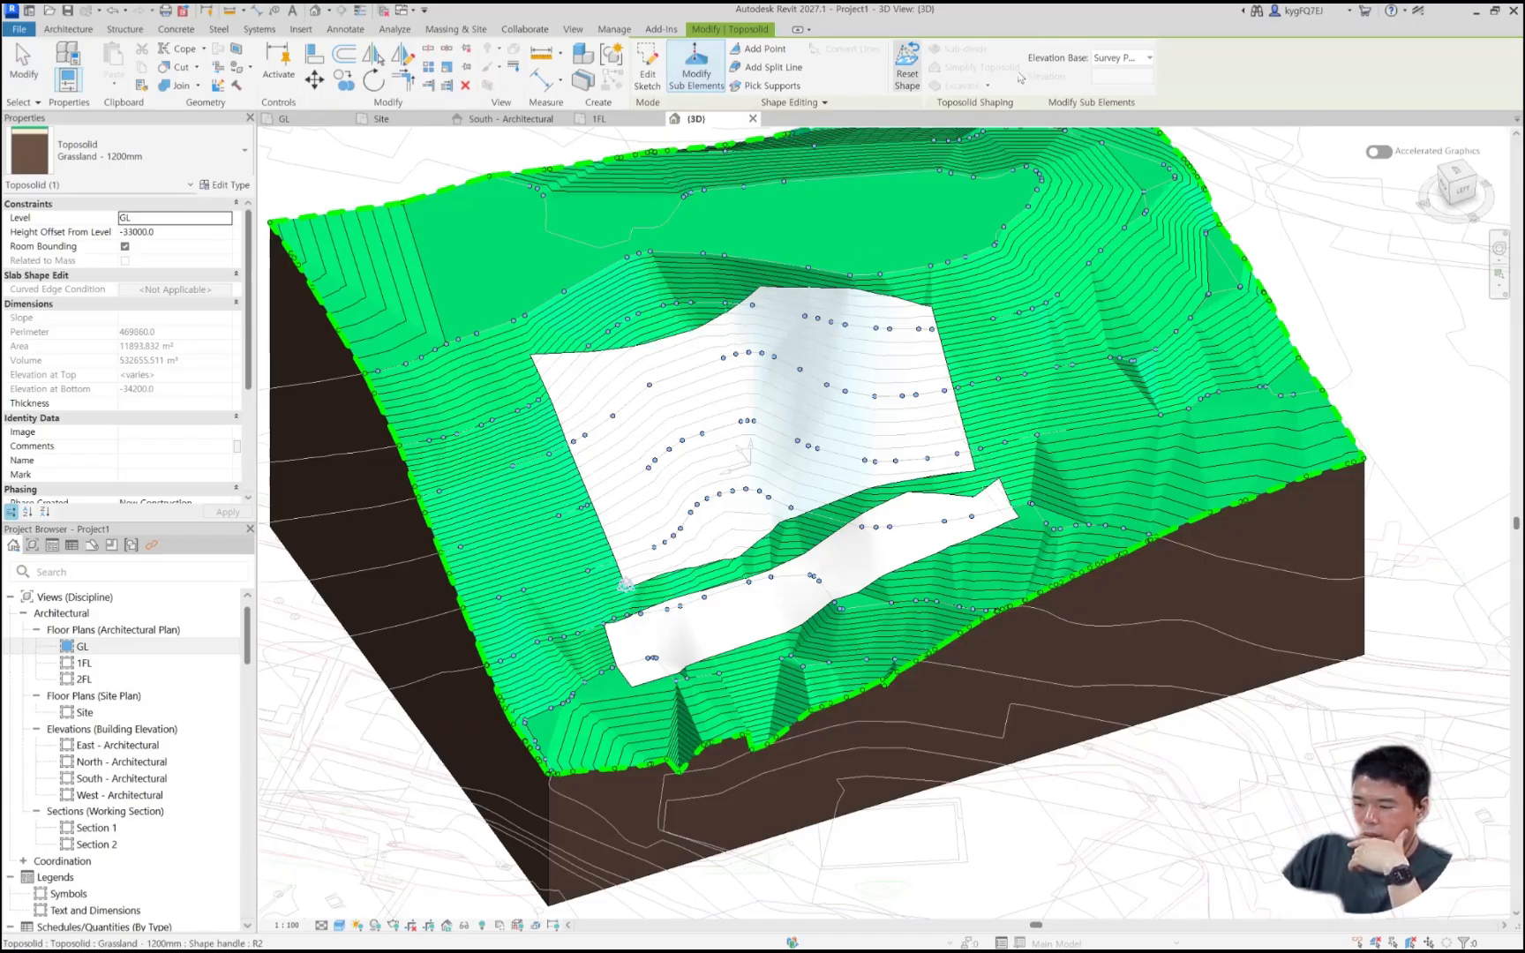
Step: Add a point on the flat terrain behind the site, based on the Survey Point with a 150000 offset from the surface
left_click(764, 49)
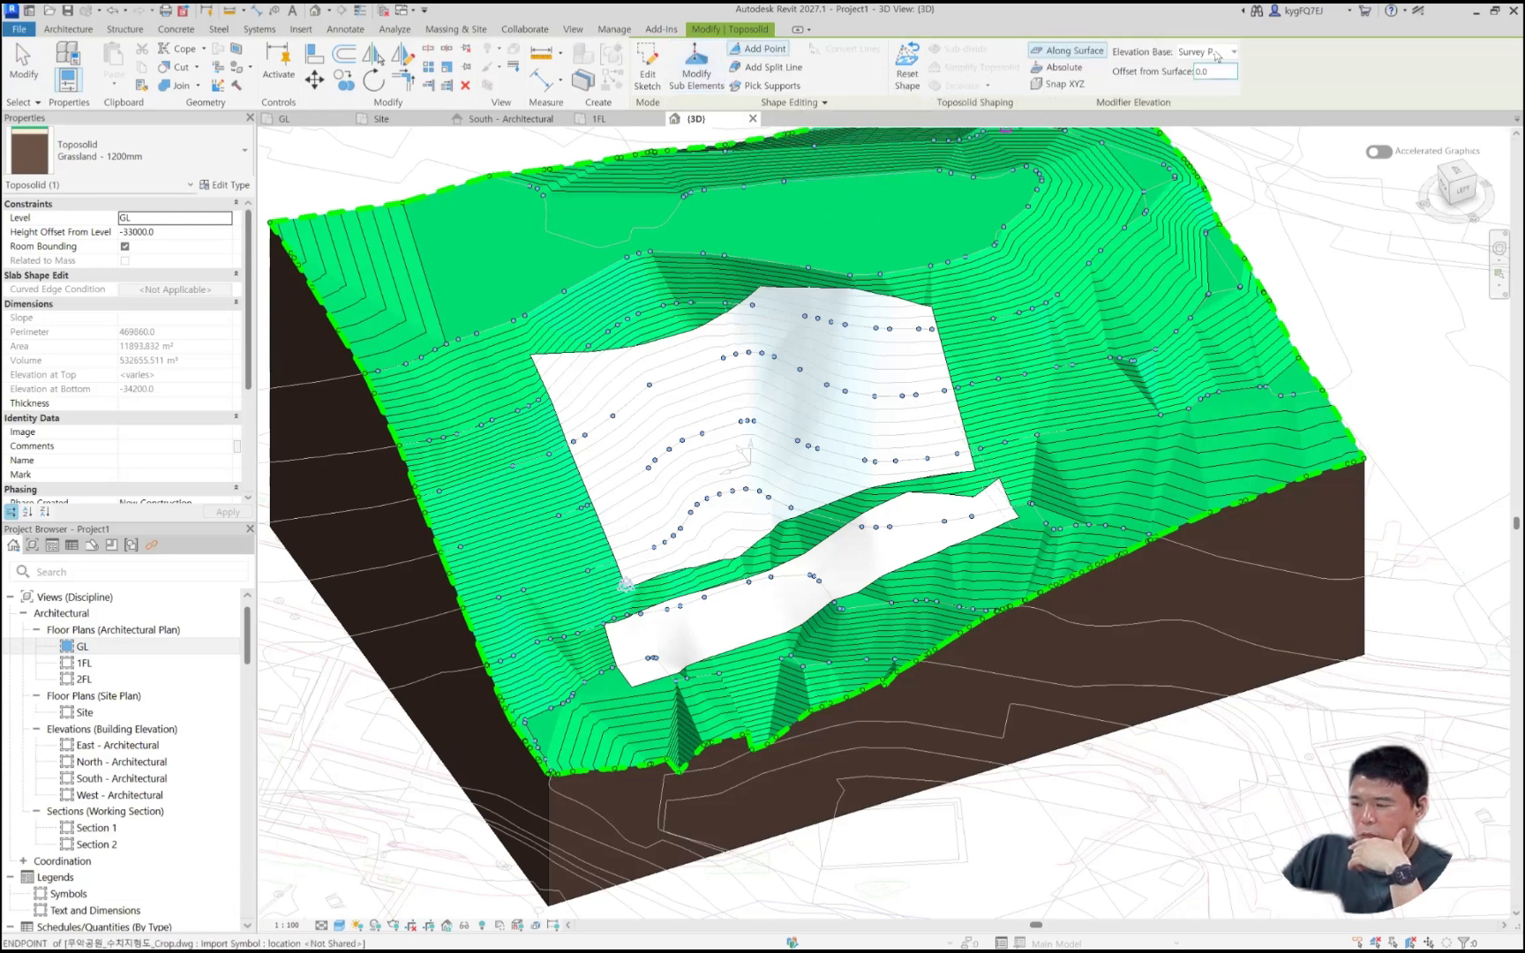
left_click(1214, 52)
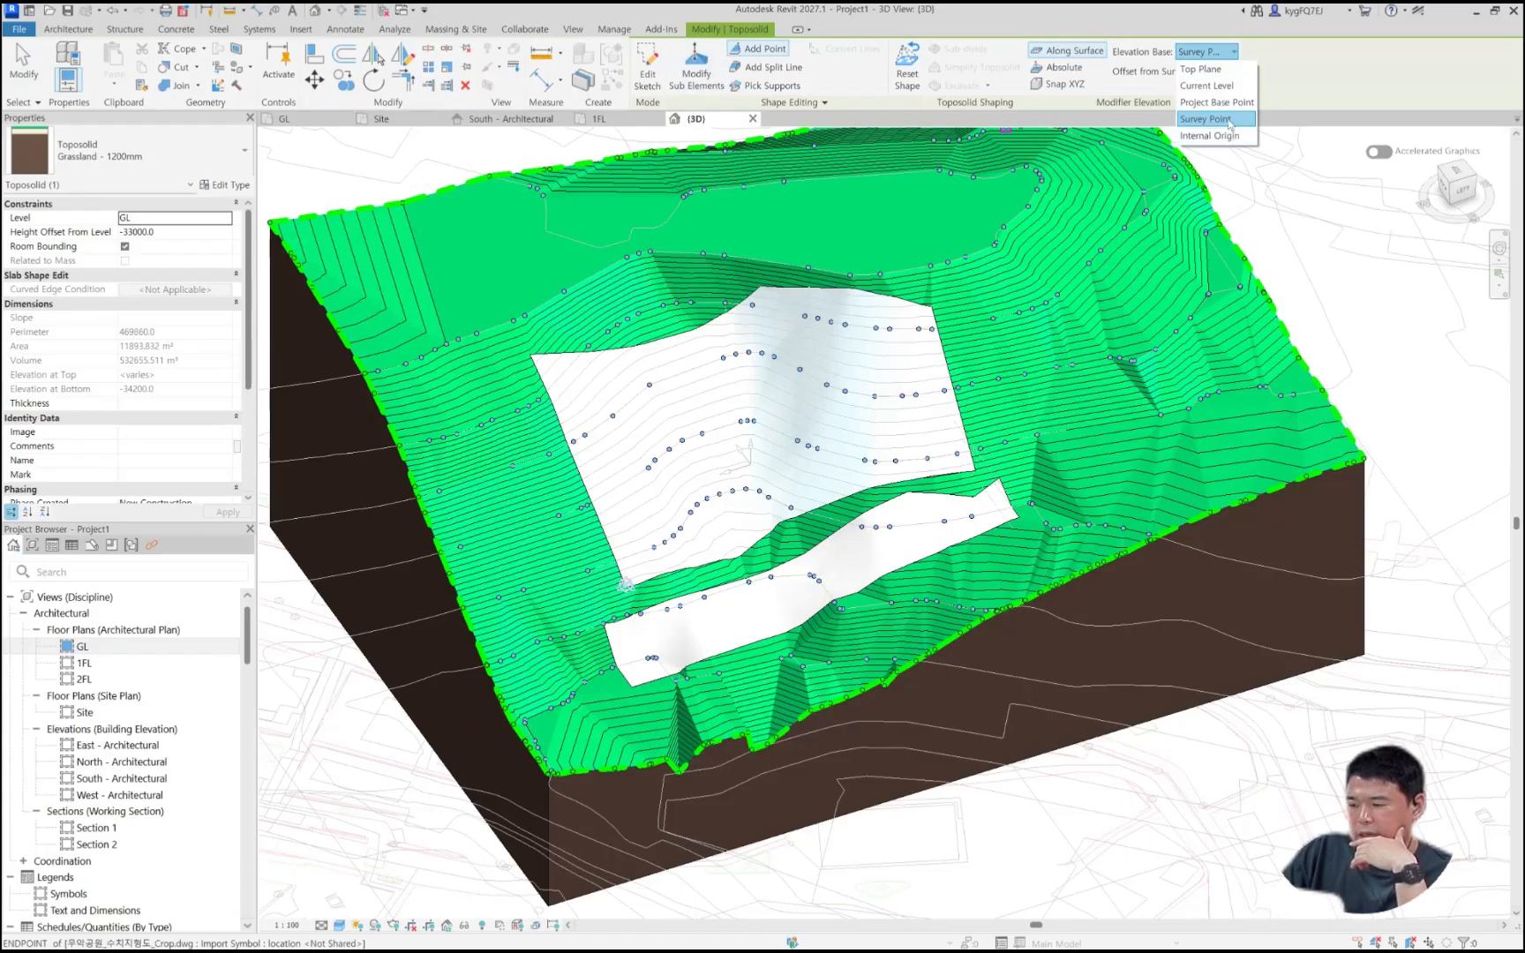
left_click(1230, 125)
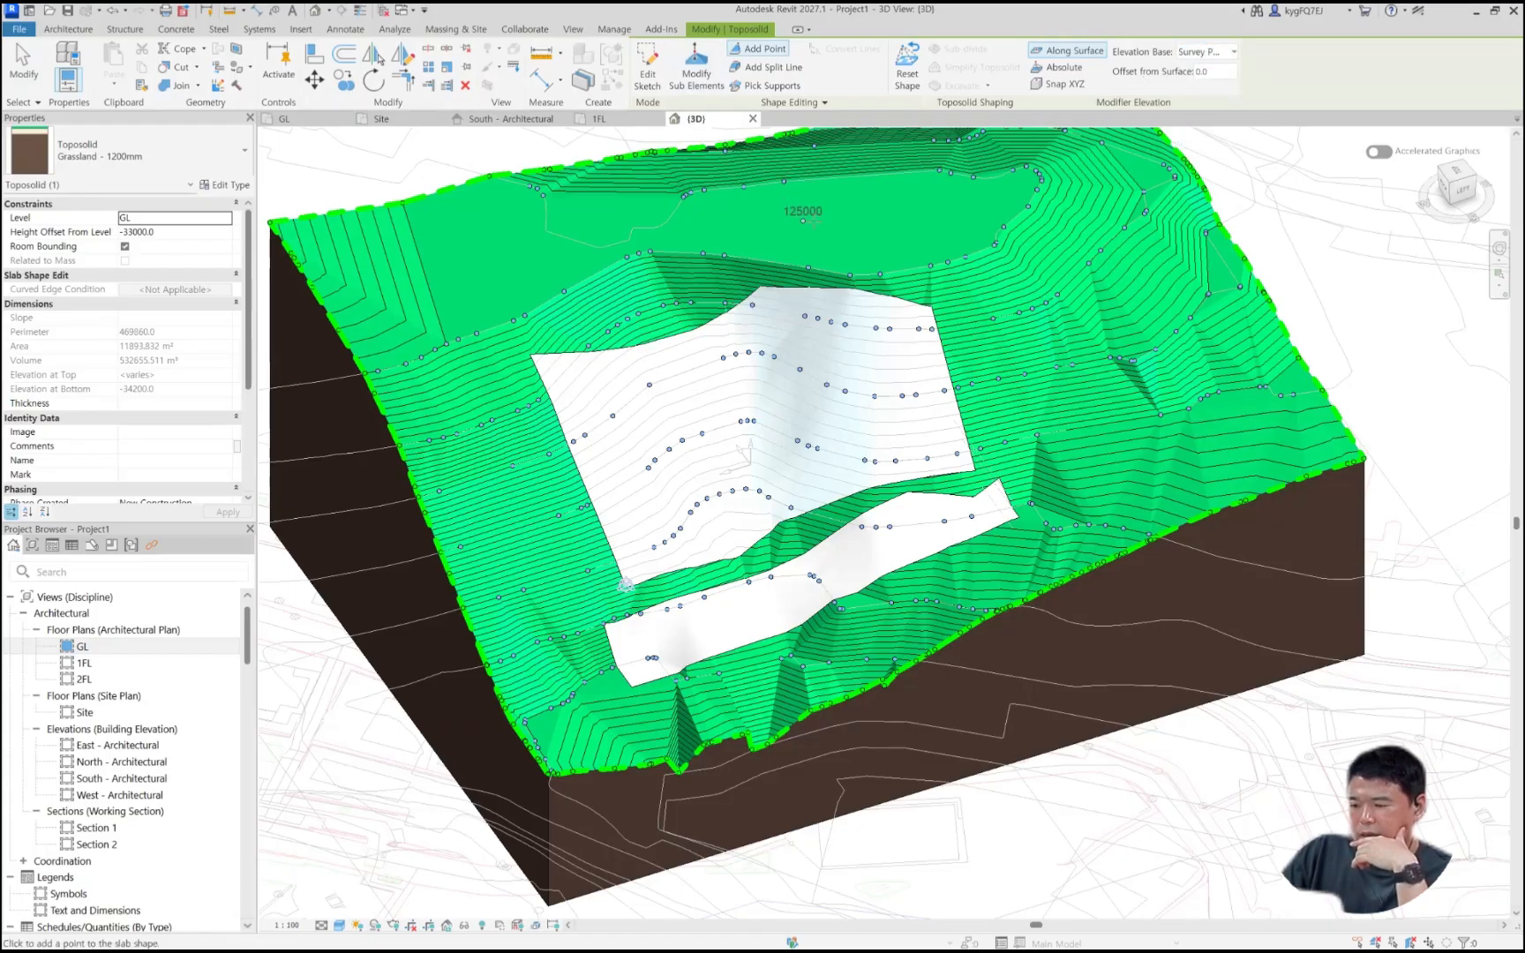
left_click(1207, 52)
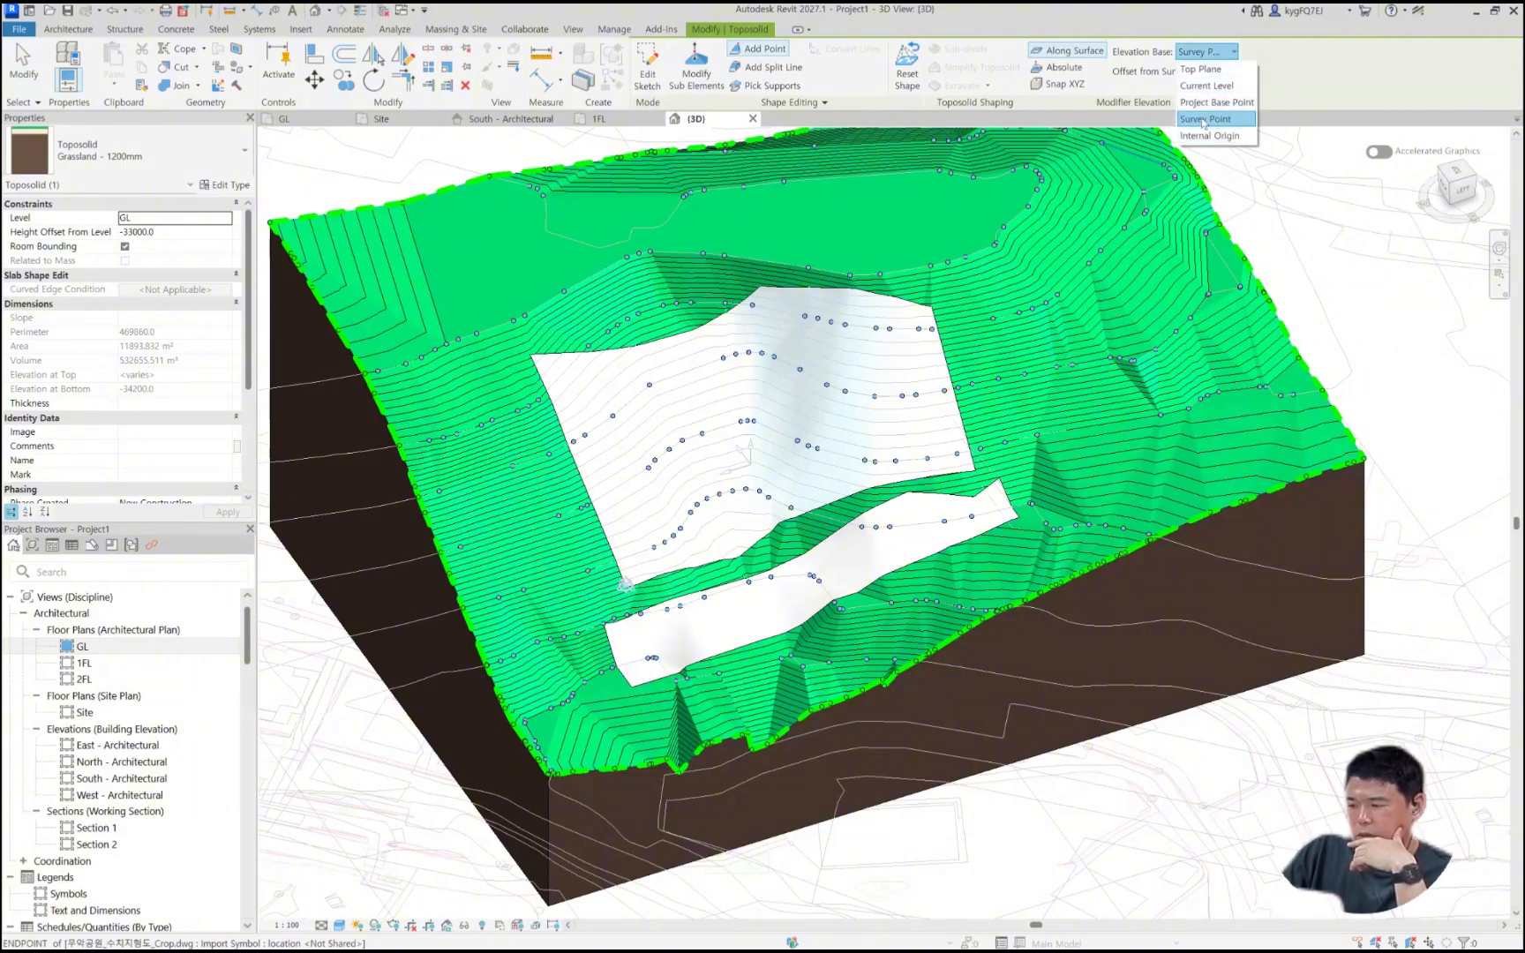
left_click(1205, 120)
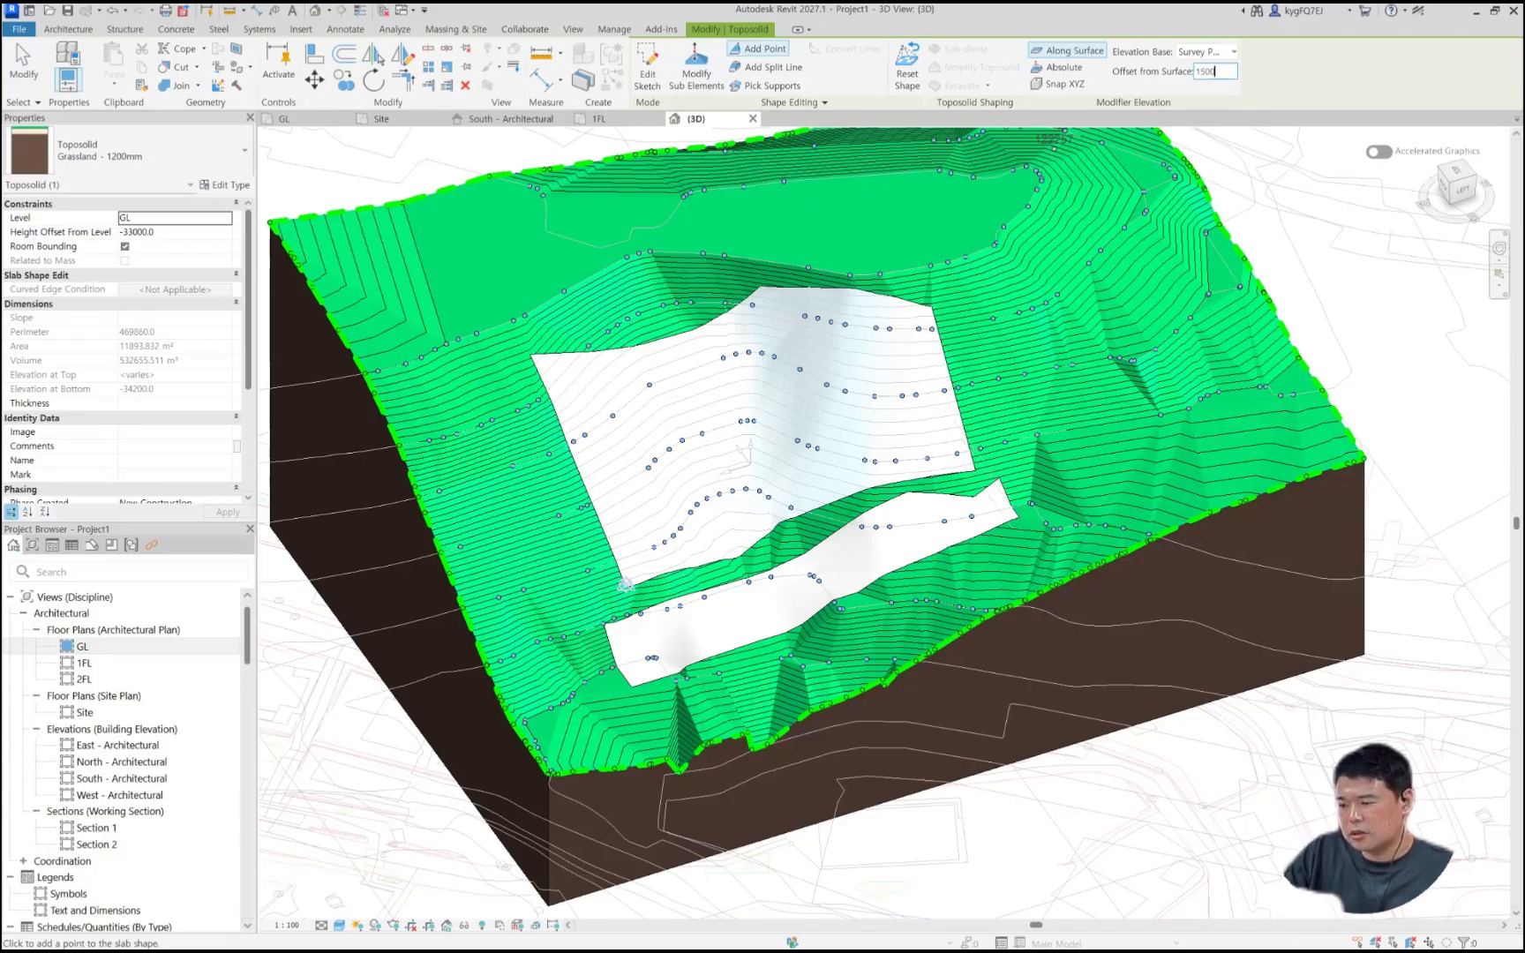
left_click(882, 205)
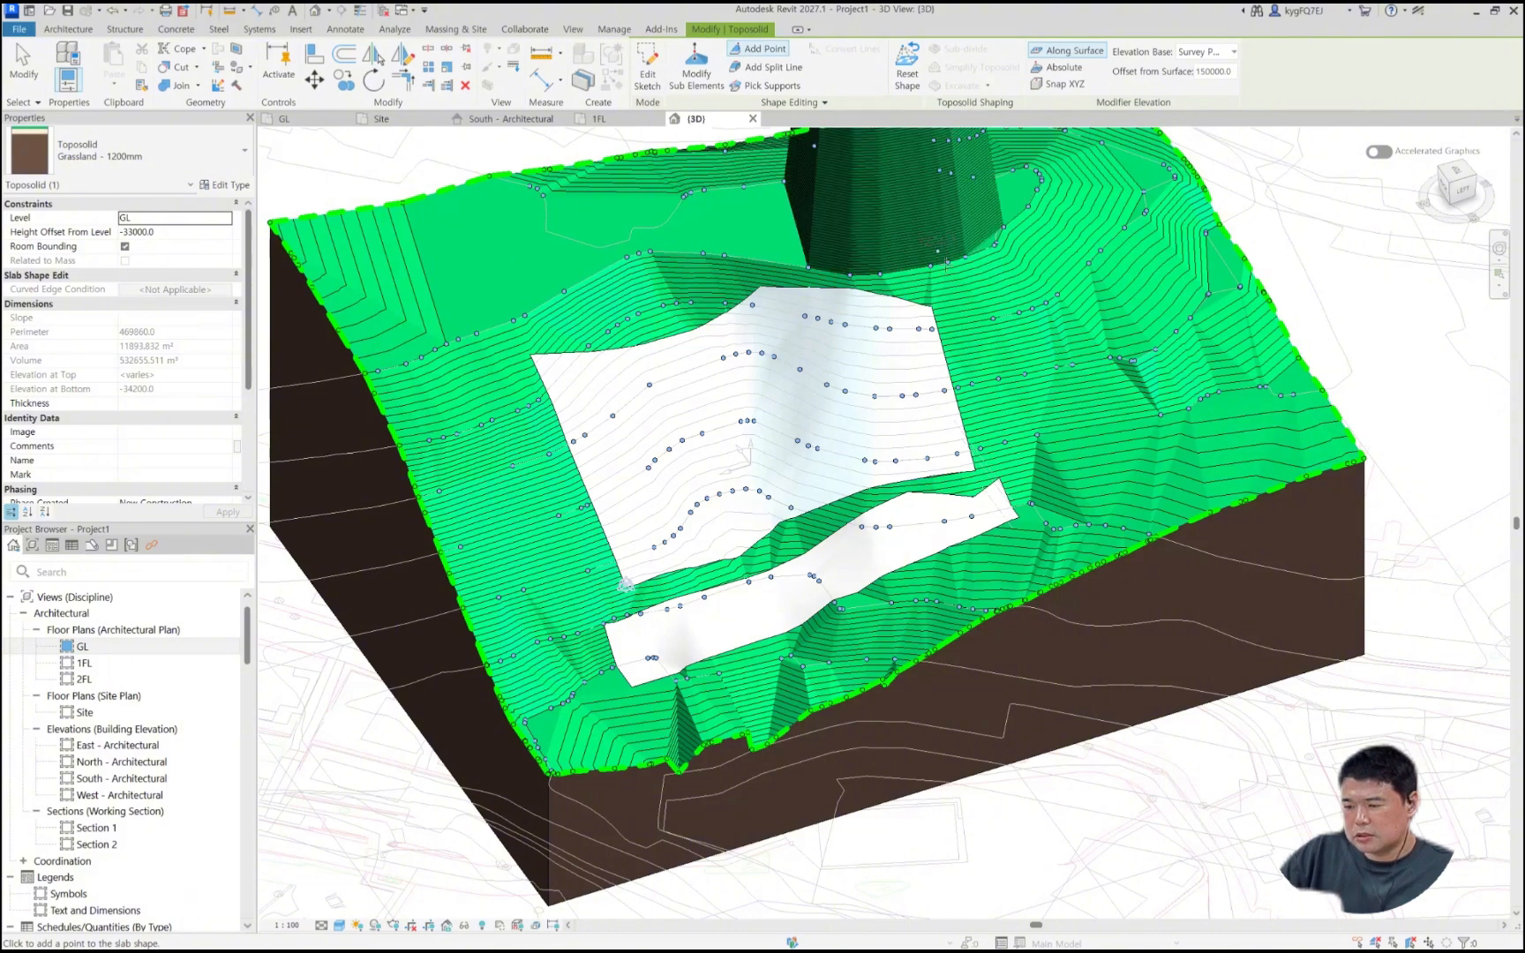
Step: Lower the added peak point to an elevation of 134000 and finish modifying the toposolid's points
scroll(923, 560, "down", 3)
scroll(923, 560, "down", 3)
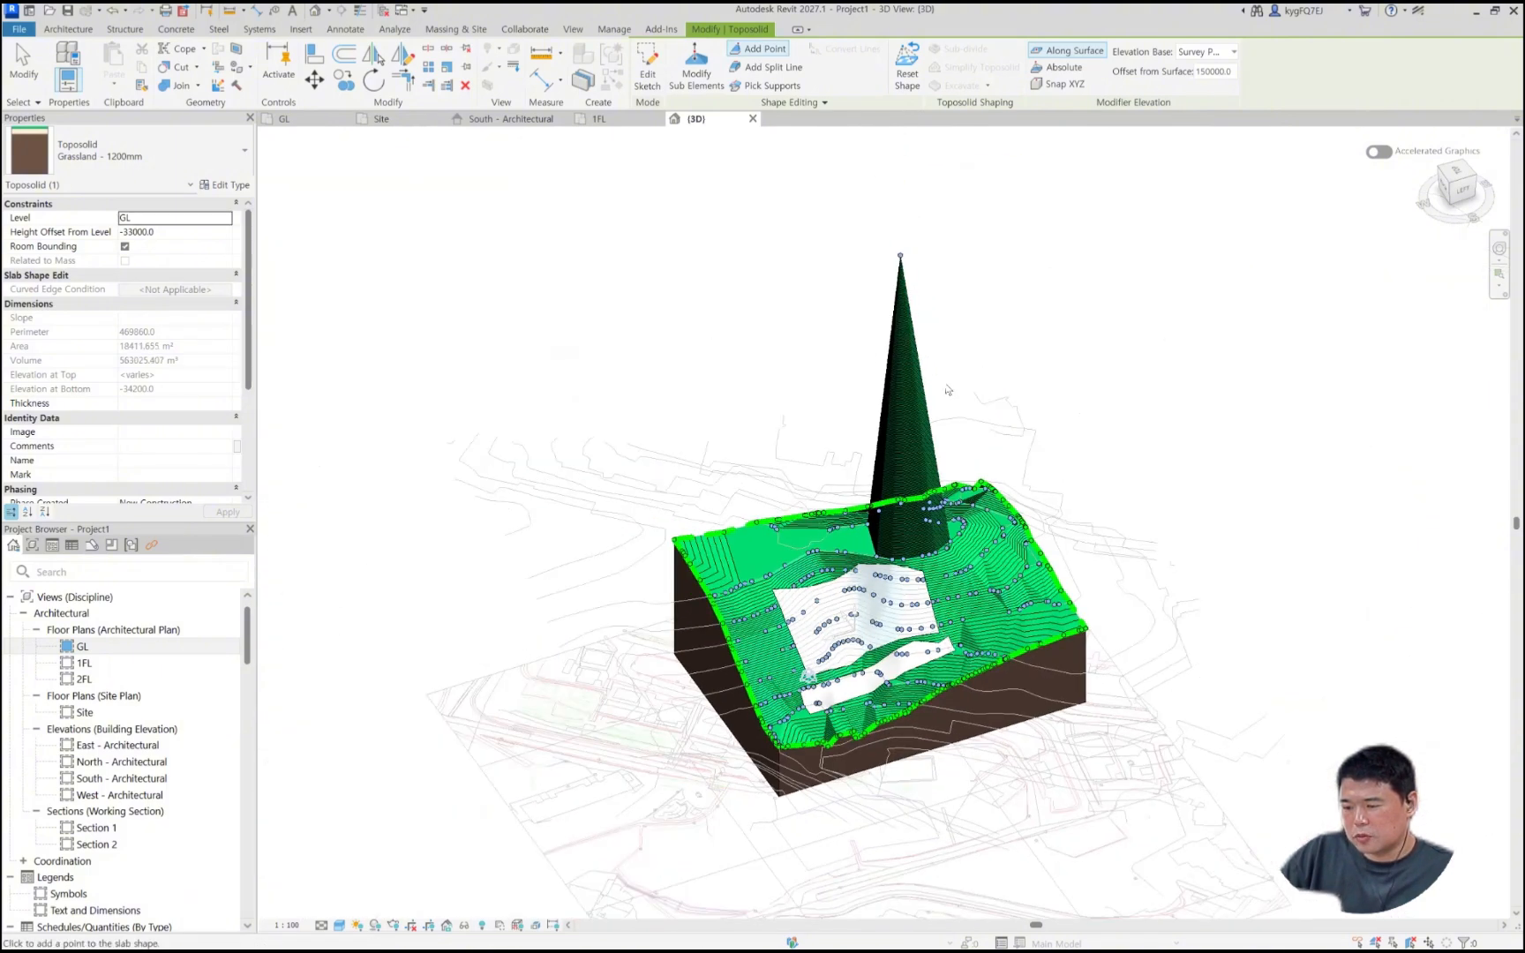
left_click_drag(949, 304, 869, 243)
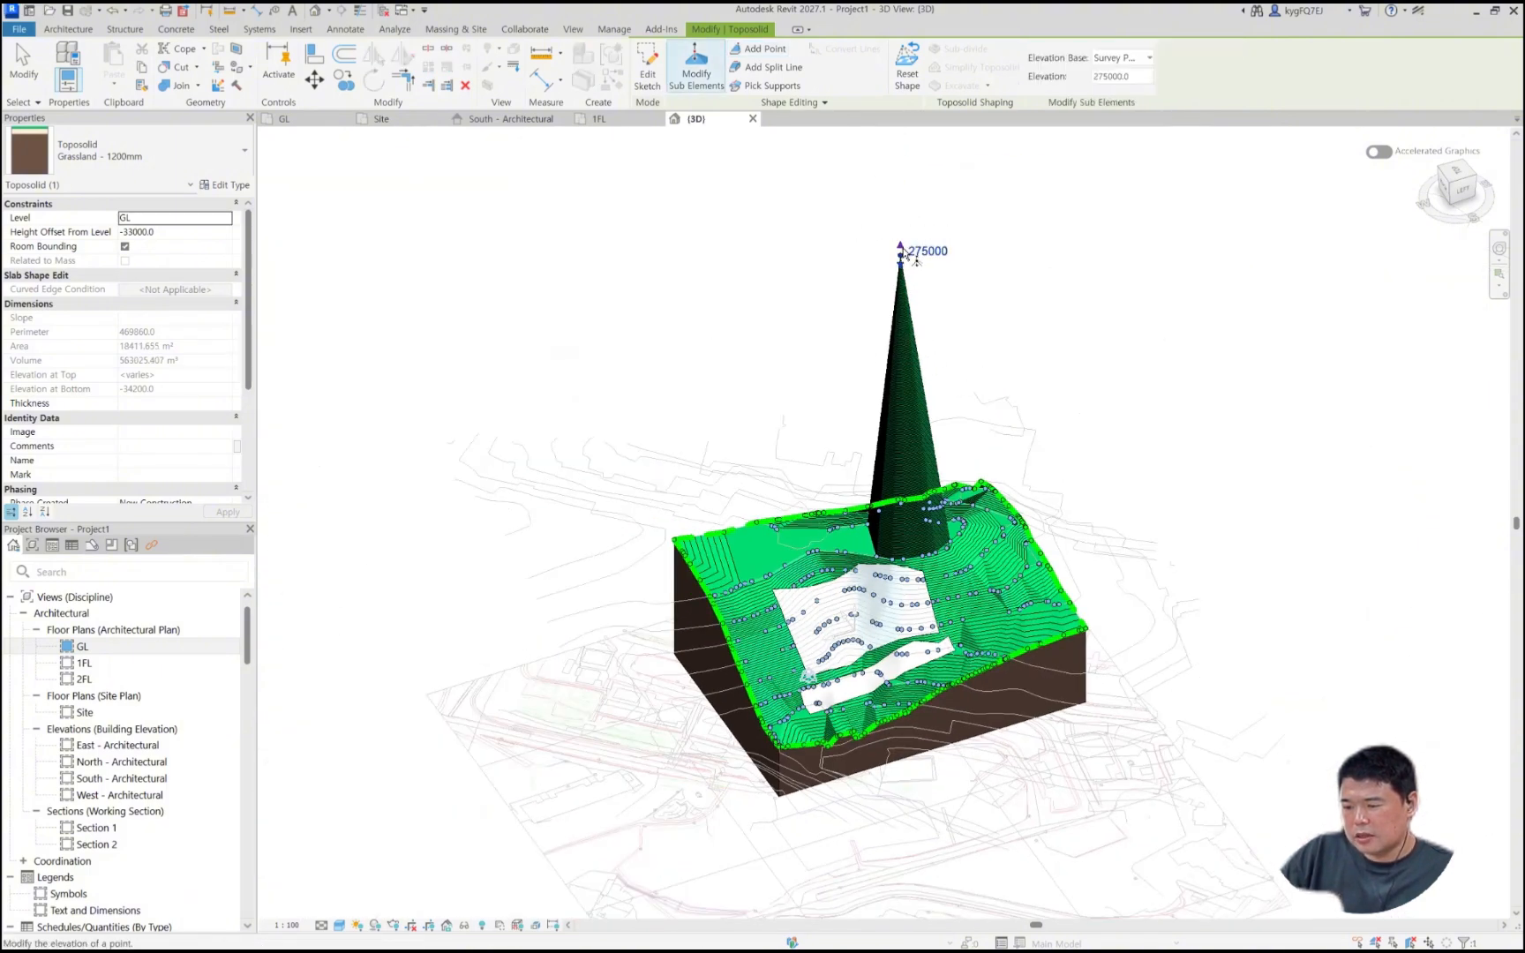
scroll(925, 544, "up", 4)
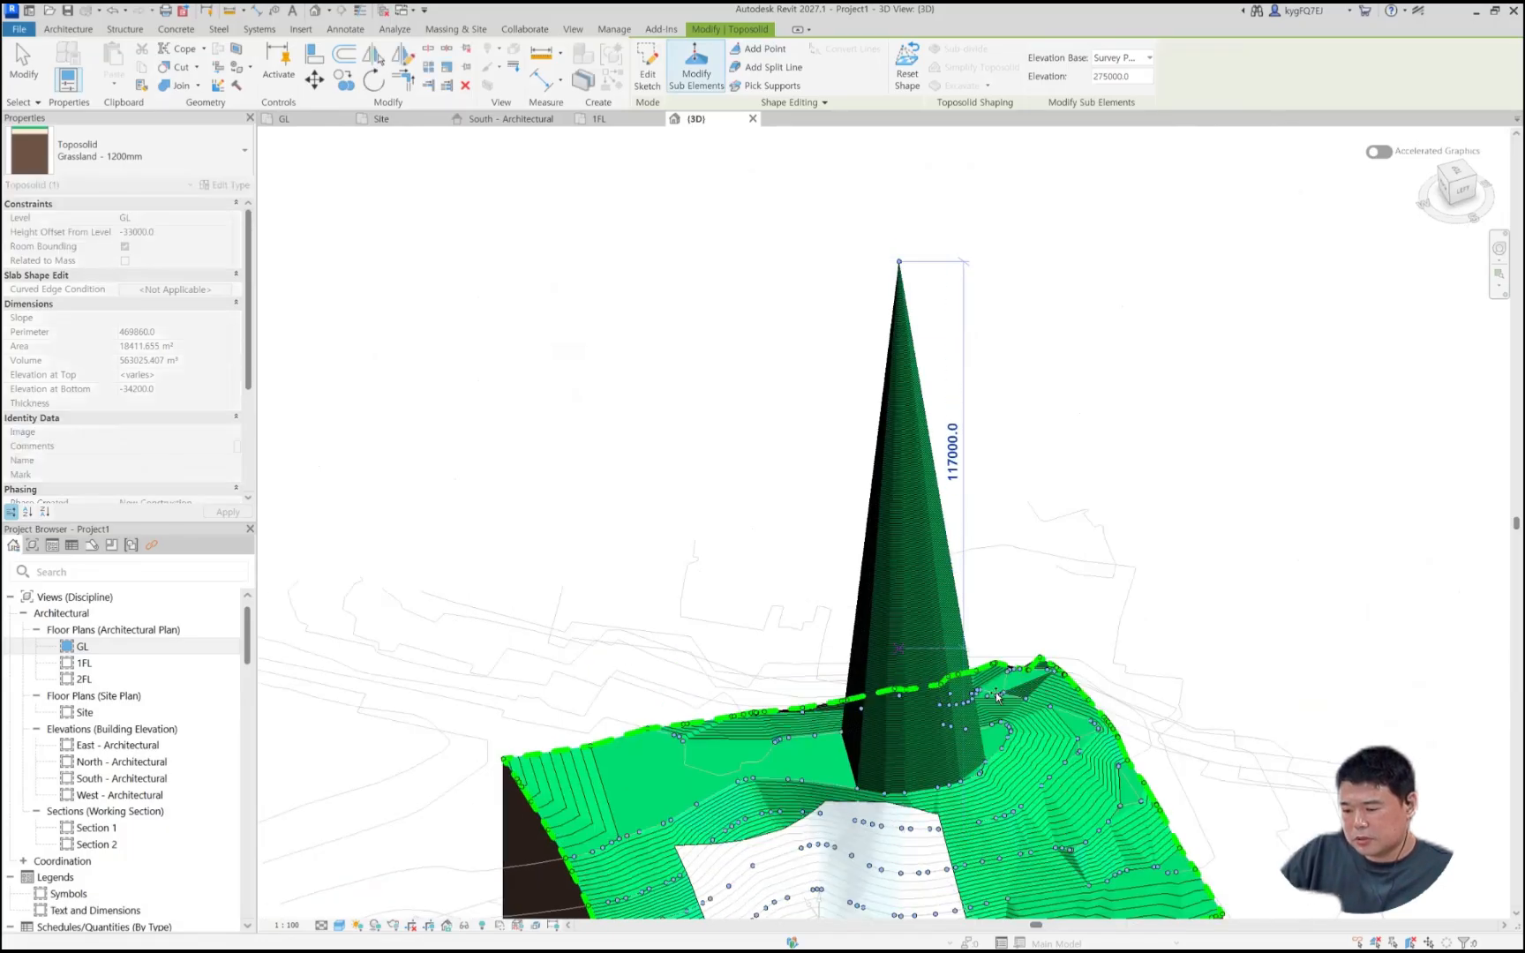
left_click_drag(996, 694, 997, 693)
middle_click_drag(966, 415, 908, 785, "shift")
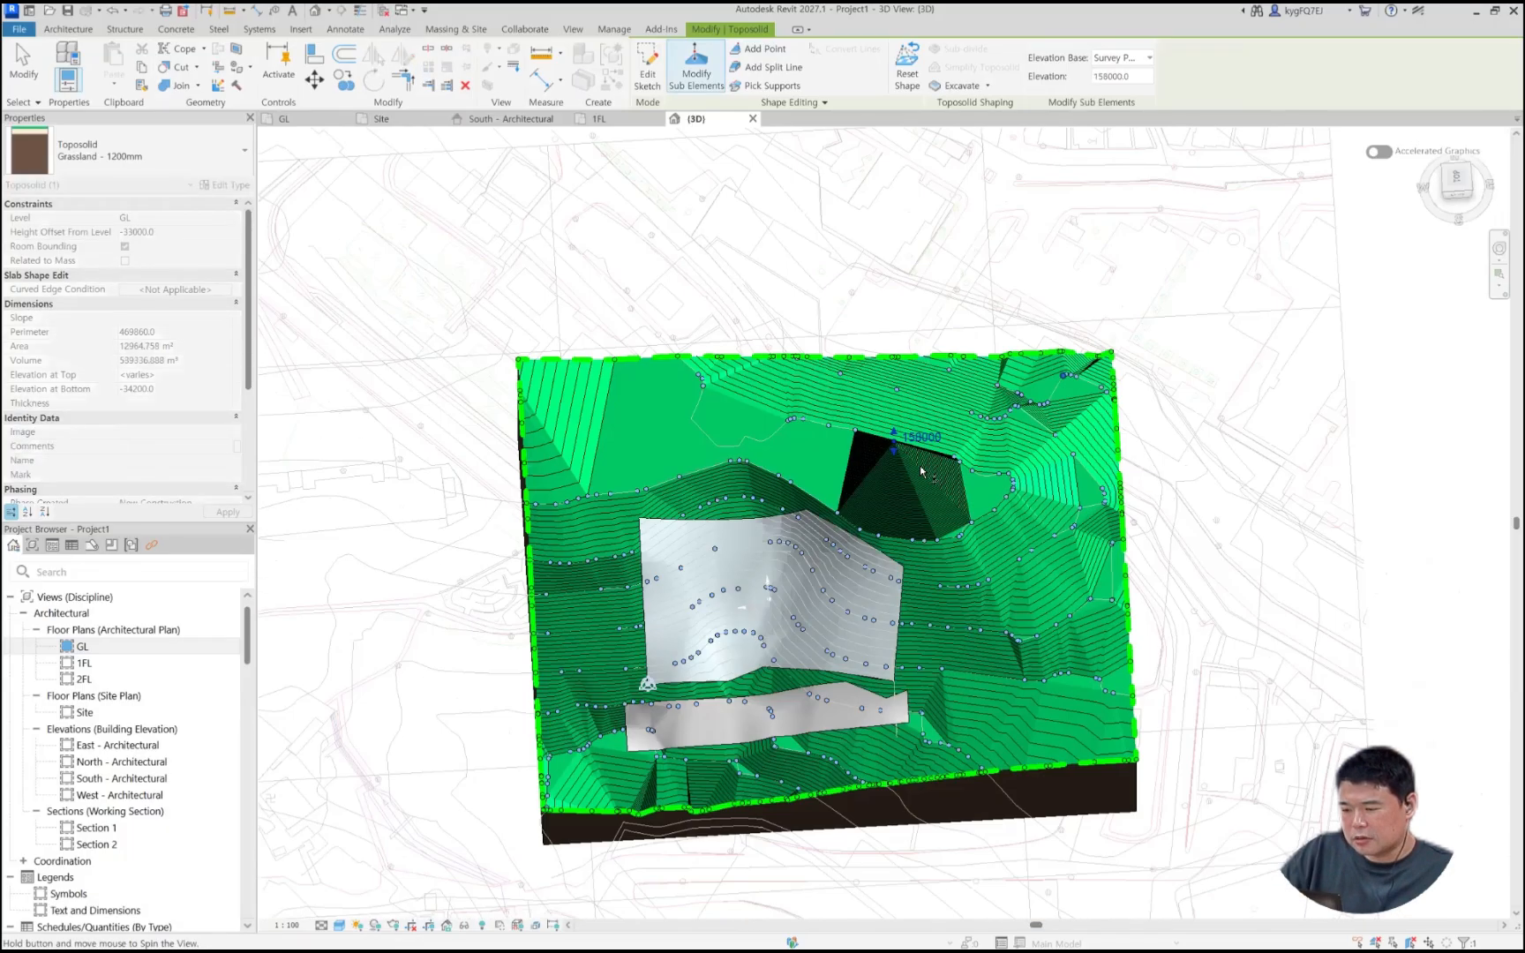
middle_click_drag(919, 468, 893, 539, "shift")
scroll(893, 549, "up", 2)
scroll(962, 399, "up", 3)
middle_click_drag(844, 211, 869, 145, "shift")
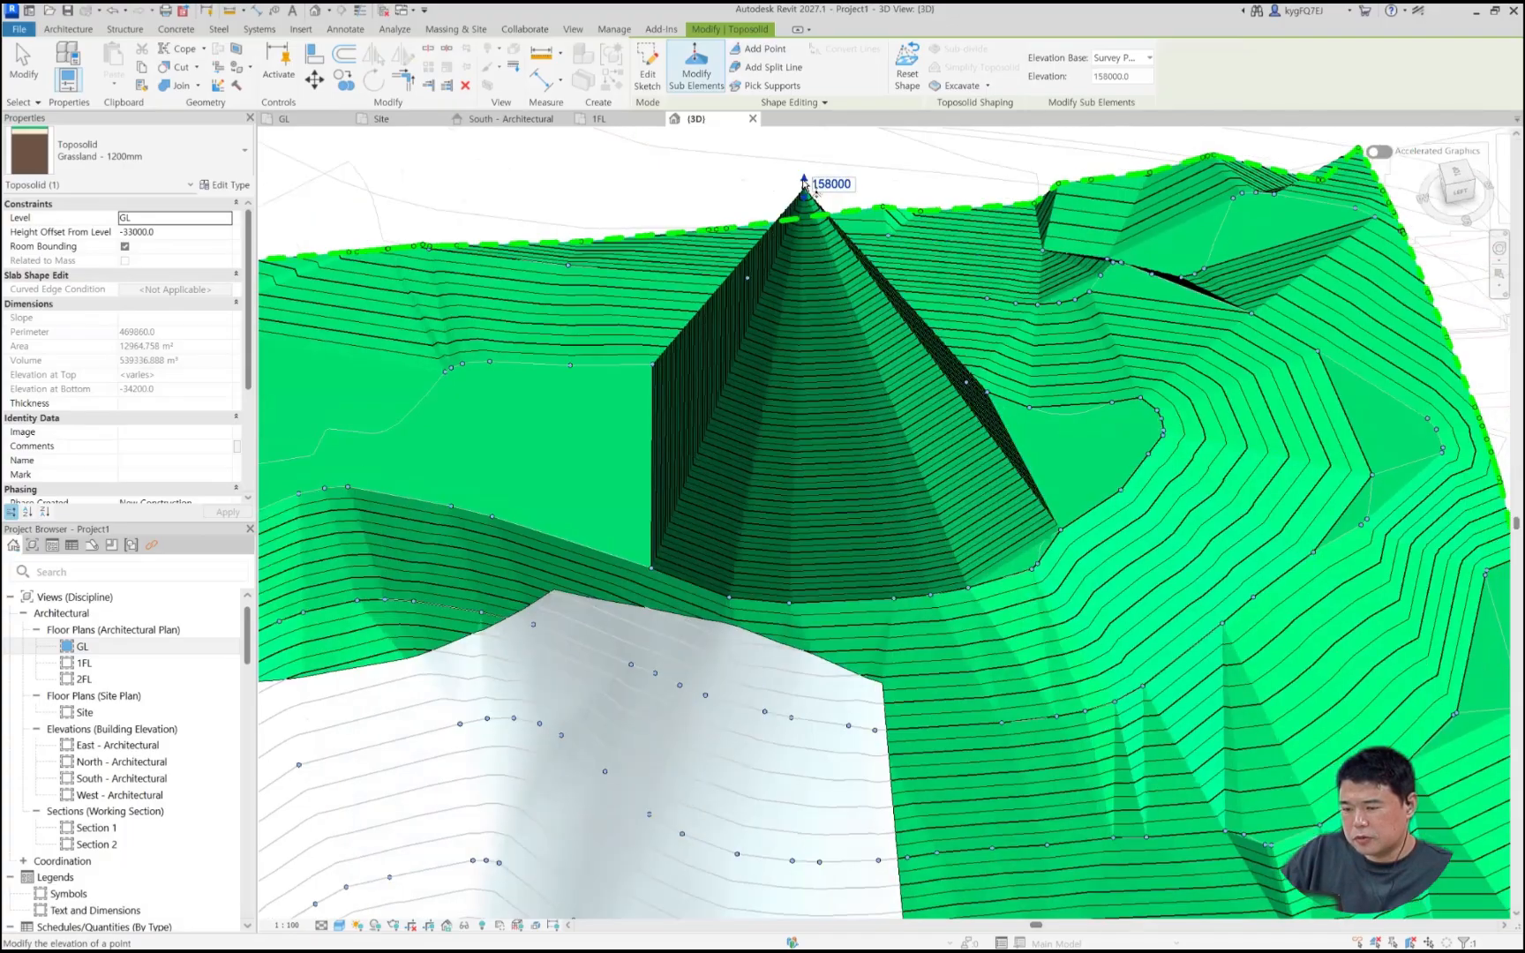
left_click_drag(822, 381, 823, 403)
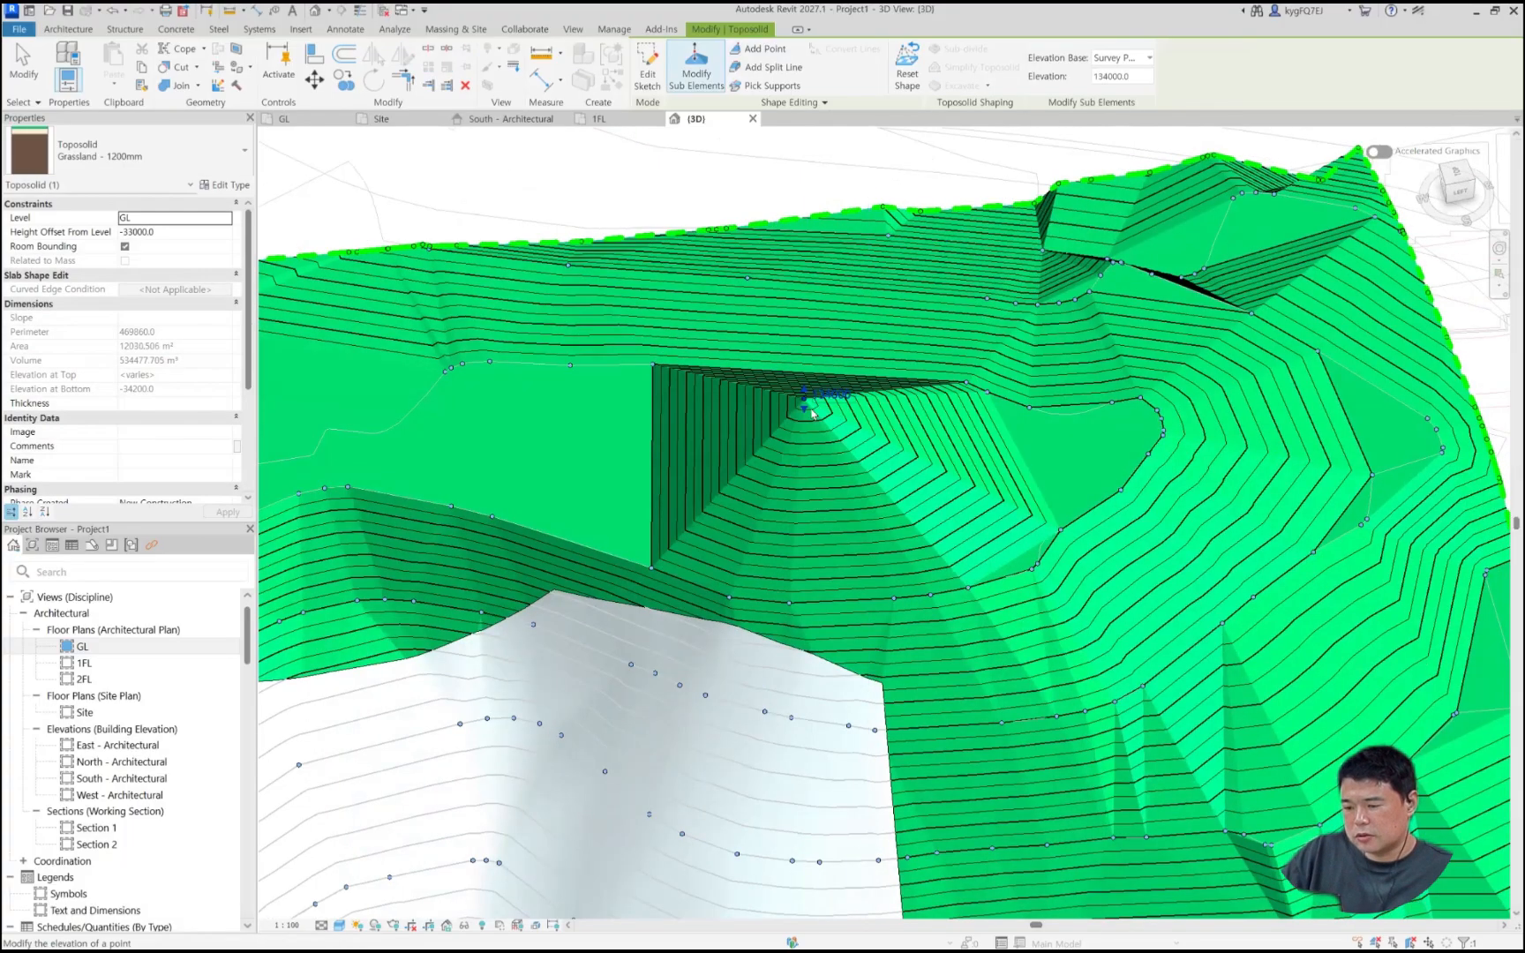
scroll(823, 404, "down", 3)
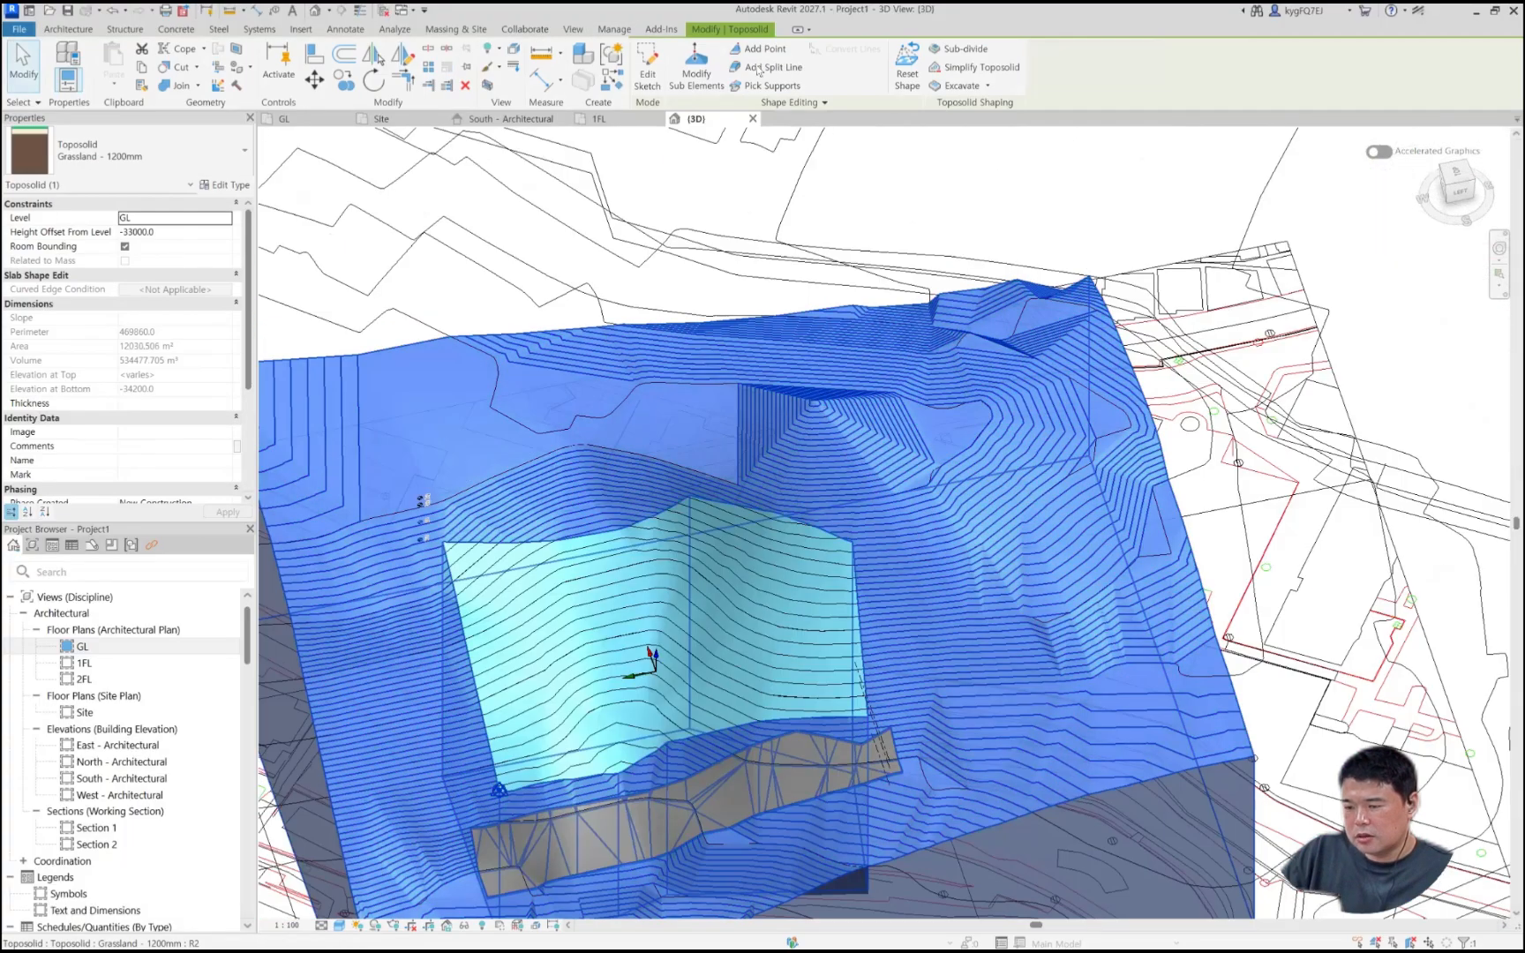
Step: Add two separate split lines along the surface with zero offset, on the flat area beside the peak
left_click(758, 68)
left_click(724, 398)
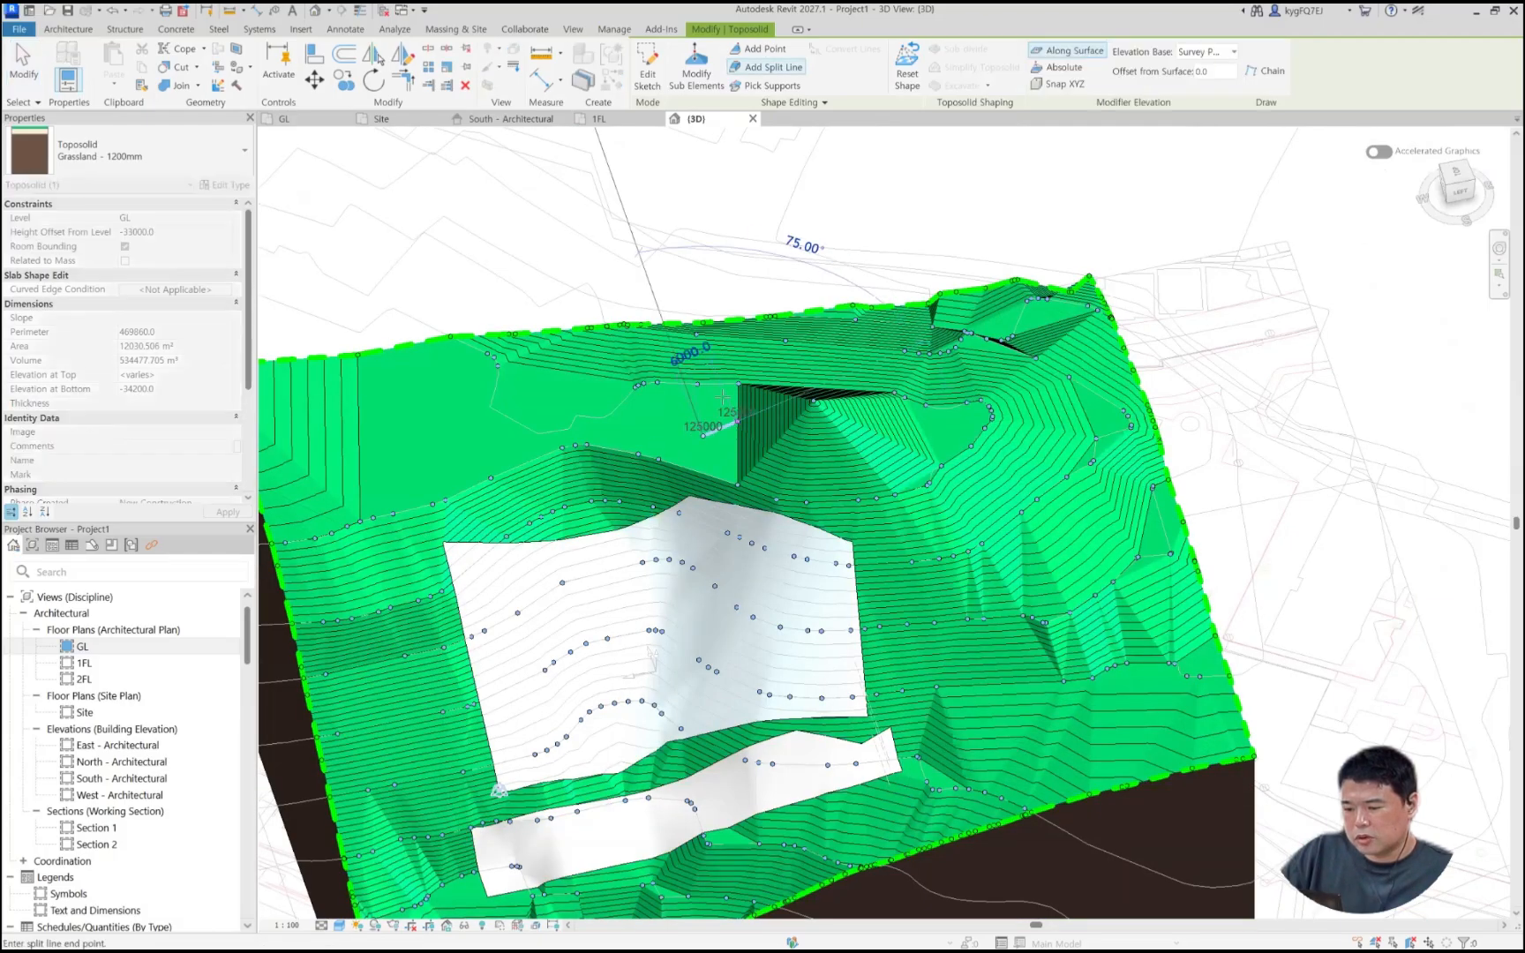
scroll(729, 400, "up", 3)
left_click(717, 387)
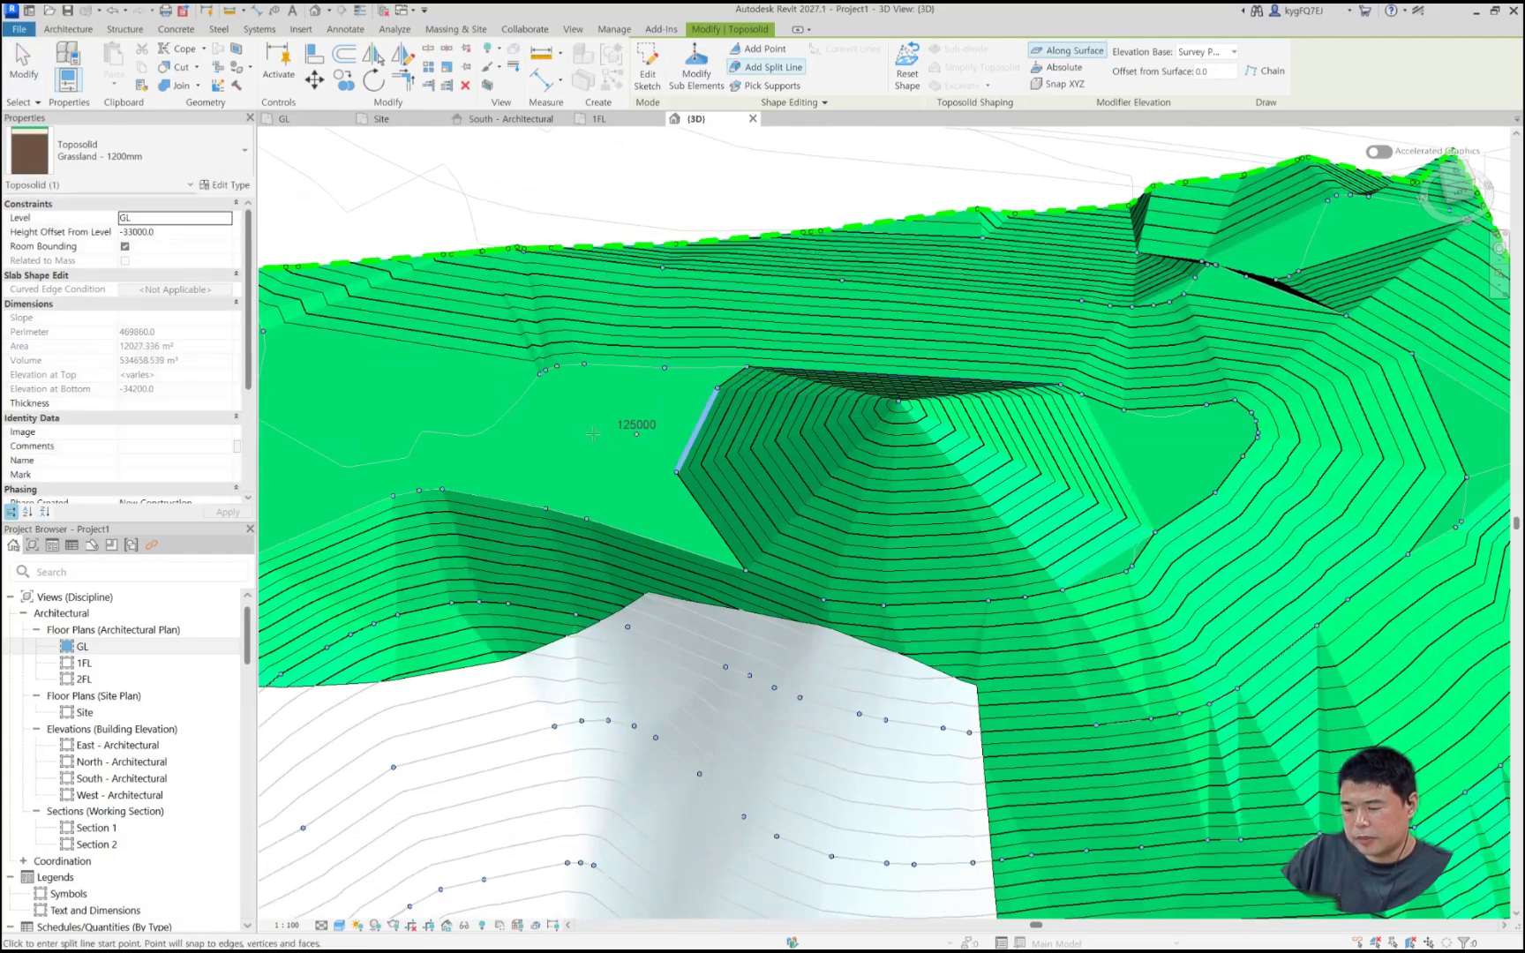
left_click(531, 419)
left_click(646, 397)
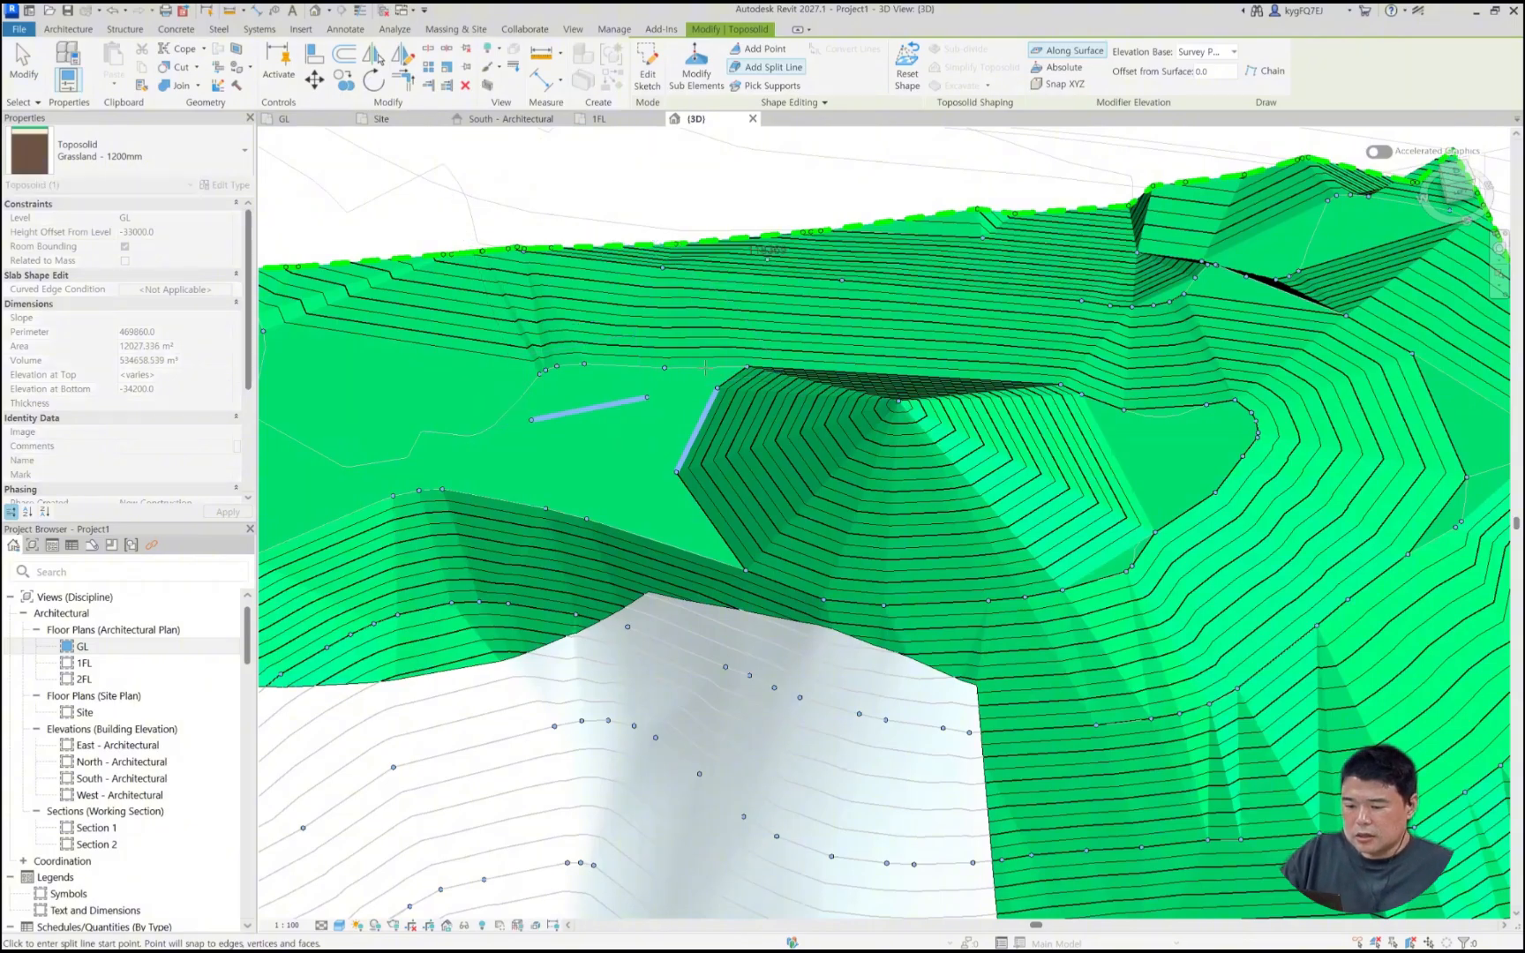
Step: Start Pick Supports on the toposolid, review the tool's description, and leave the command
left_click(766, 86)
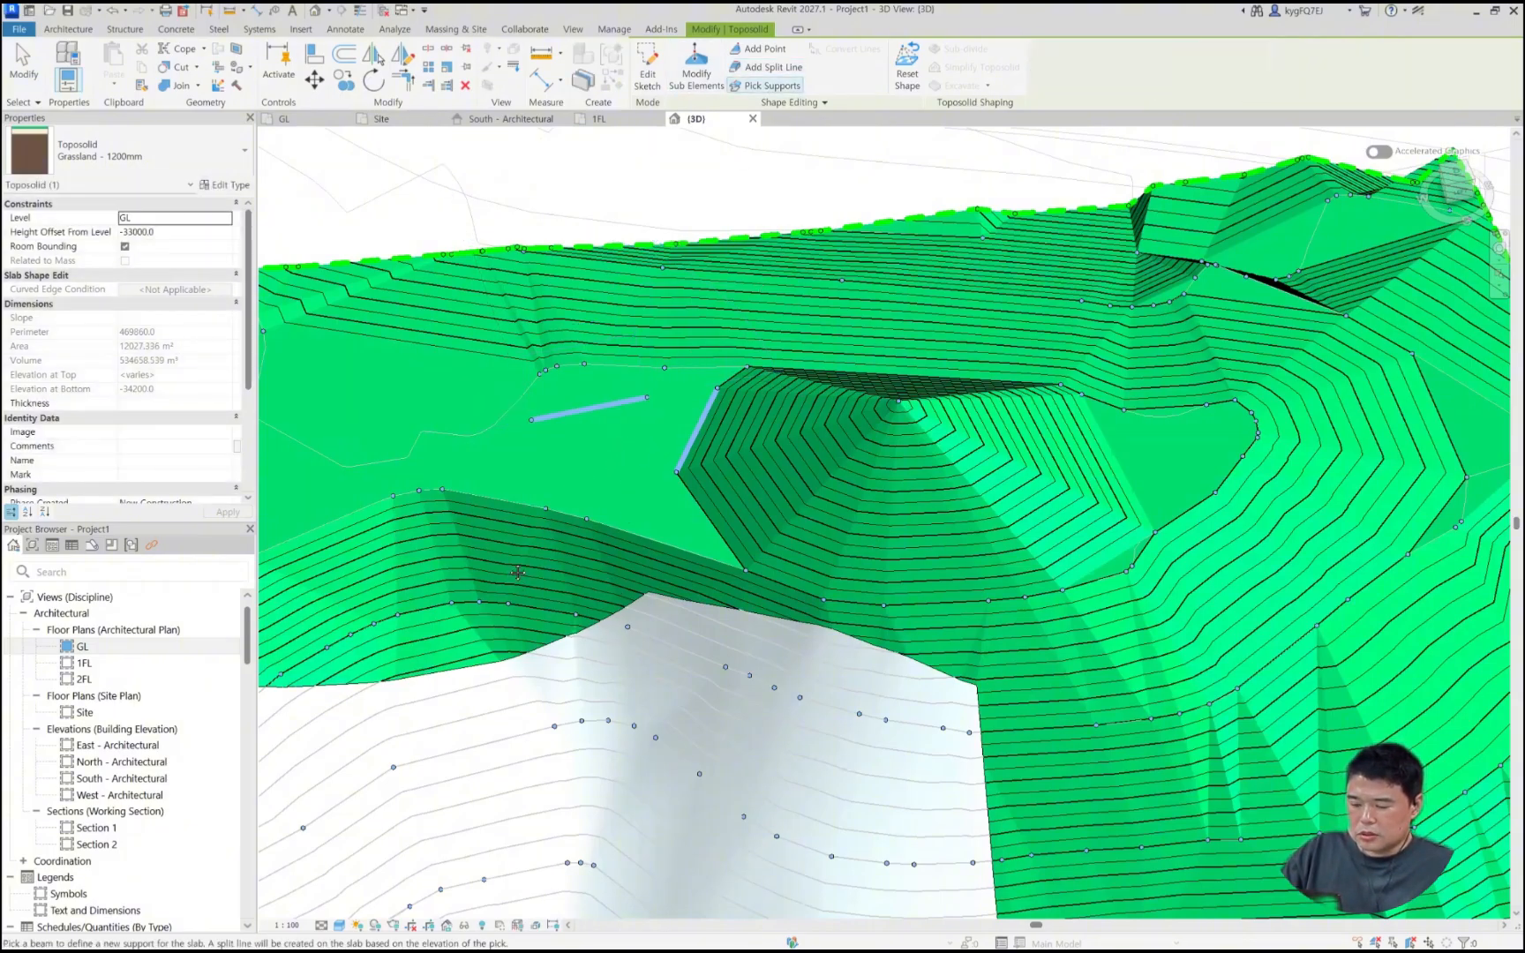
scroll(517, 574, "down", 1)
middle_click_drag(518, 574, 1077, 316)
scroll(742, 406, "down", 1)
middle_click_drag(979, 355, 877, 364)
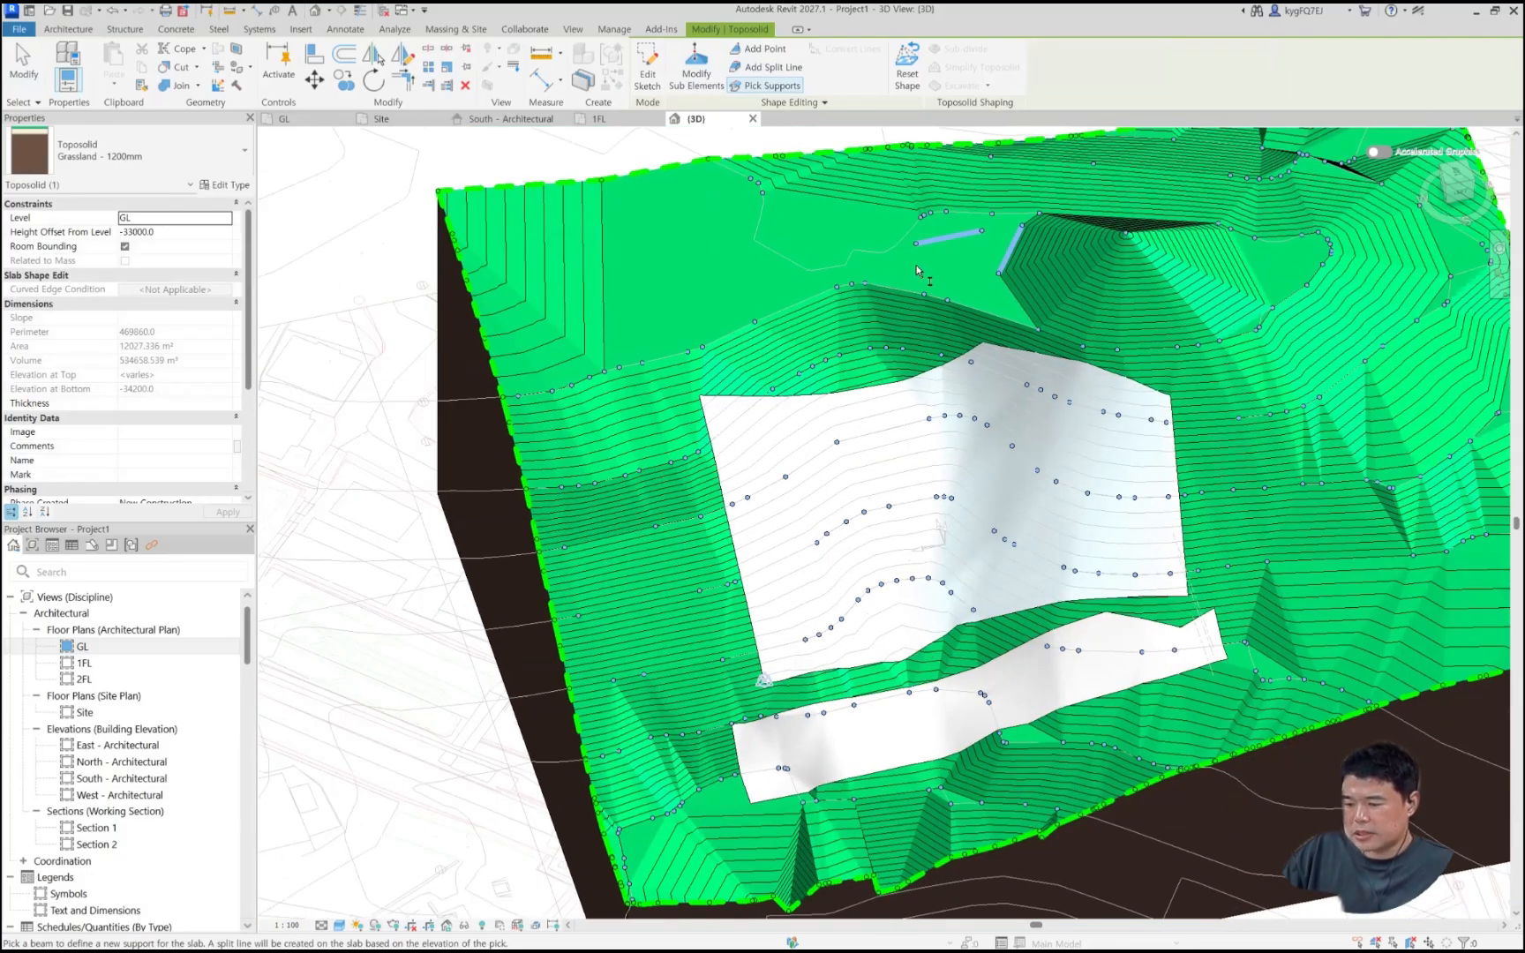
middle_click_drag(770, 150, 647, 196)
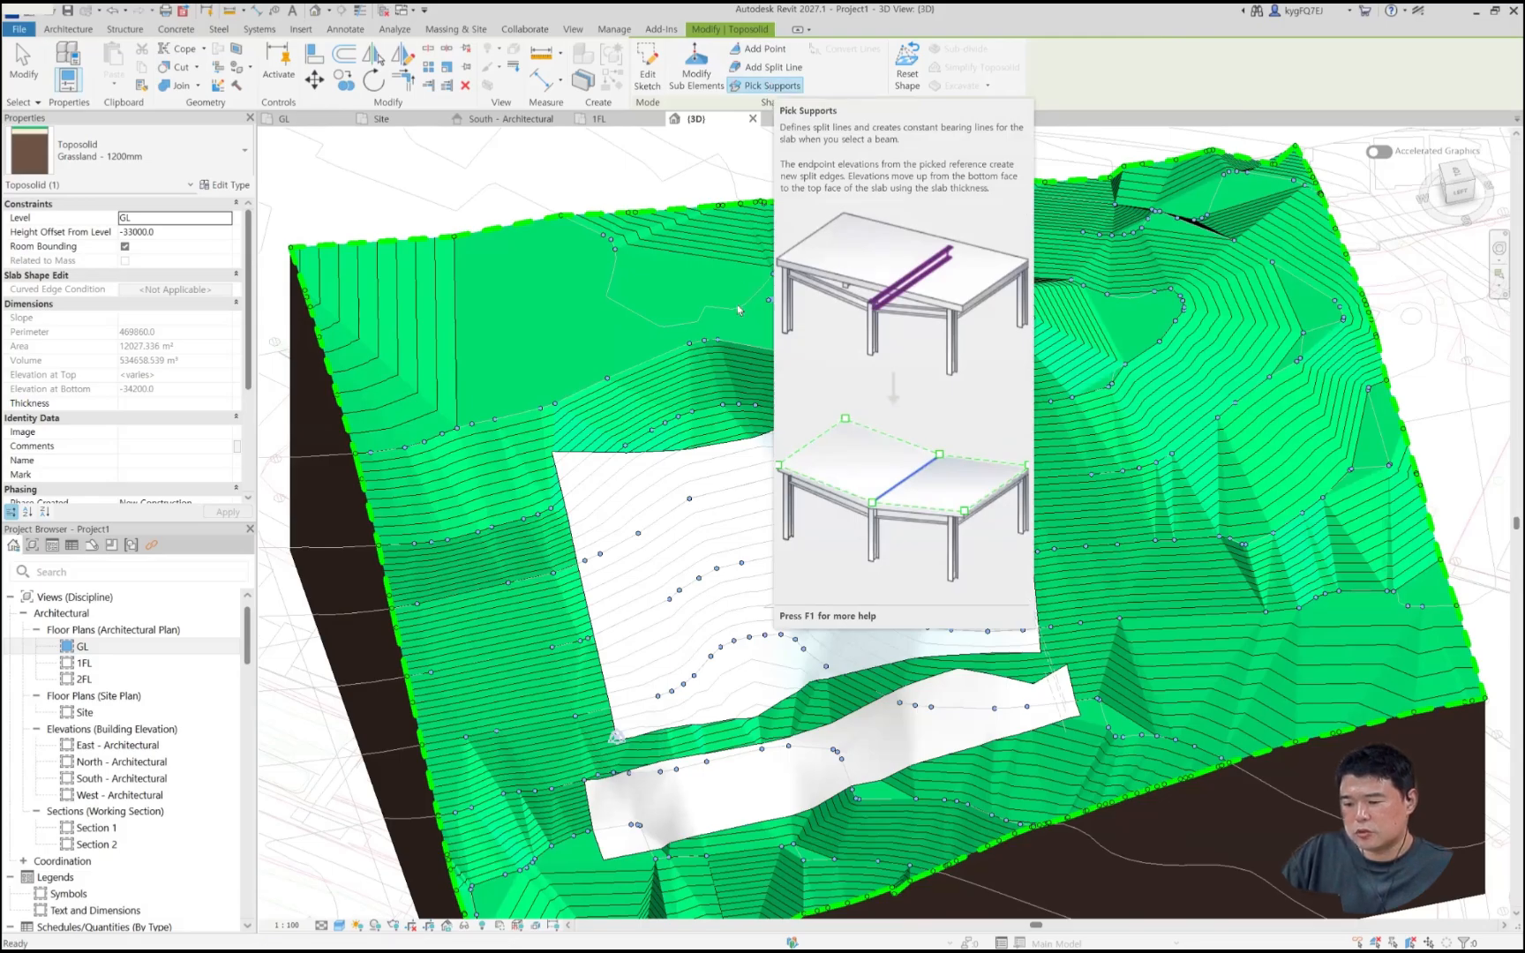
key("Escape")
key("Escape")
Step: Open the main toposolid's boundary sketch to inspect its outline and cancel the edit
left_click(897, 329)
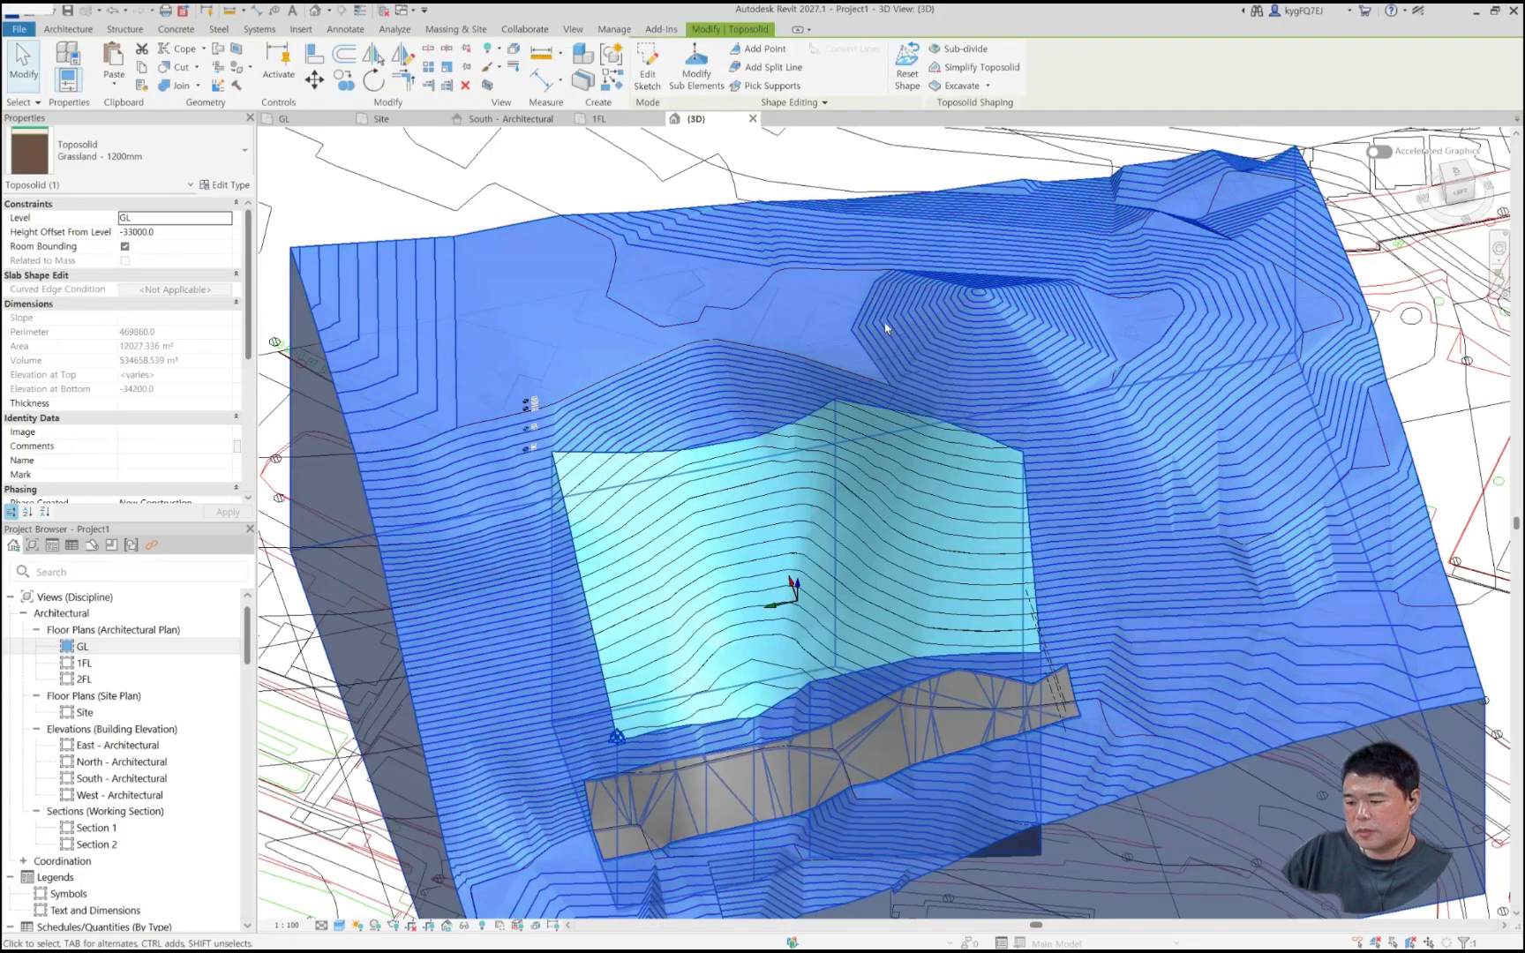
double_click(909, 283)
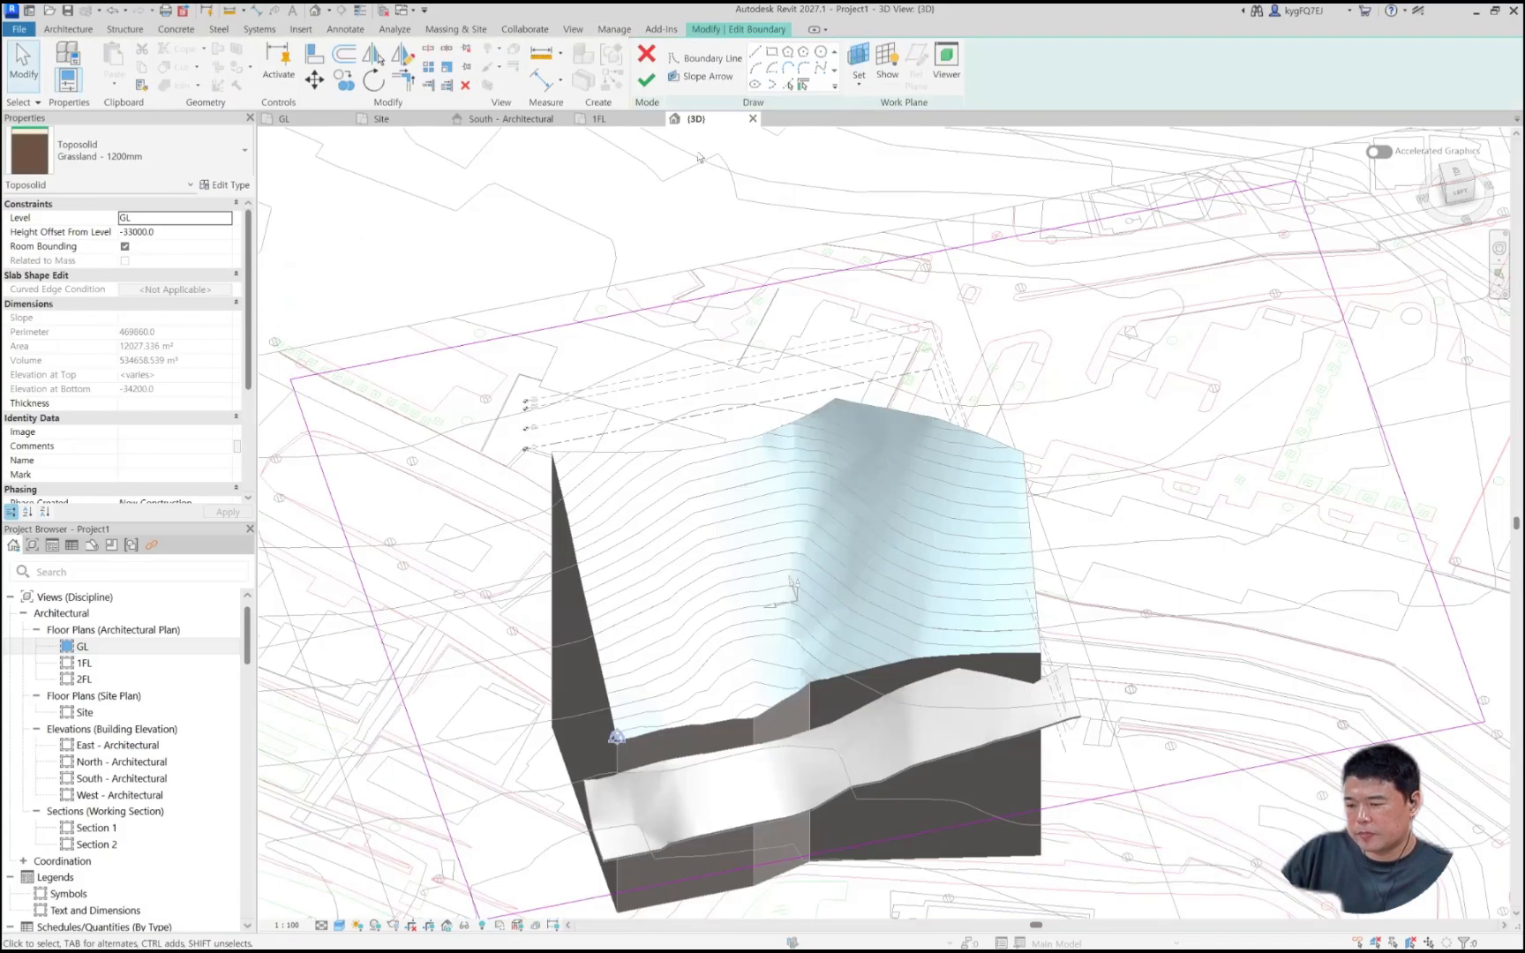
left_click(645, 55)
scroll(832, 364, "down", 1)
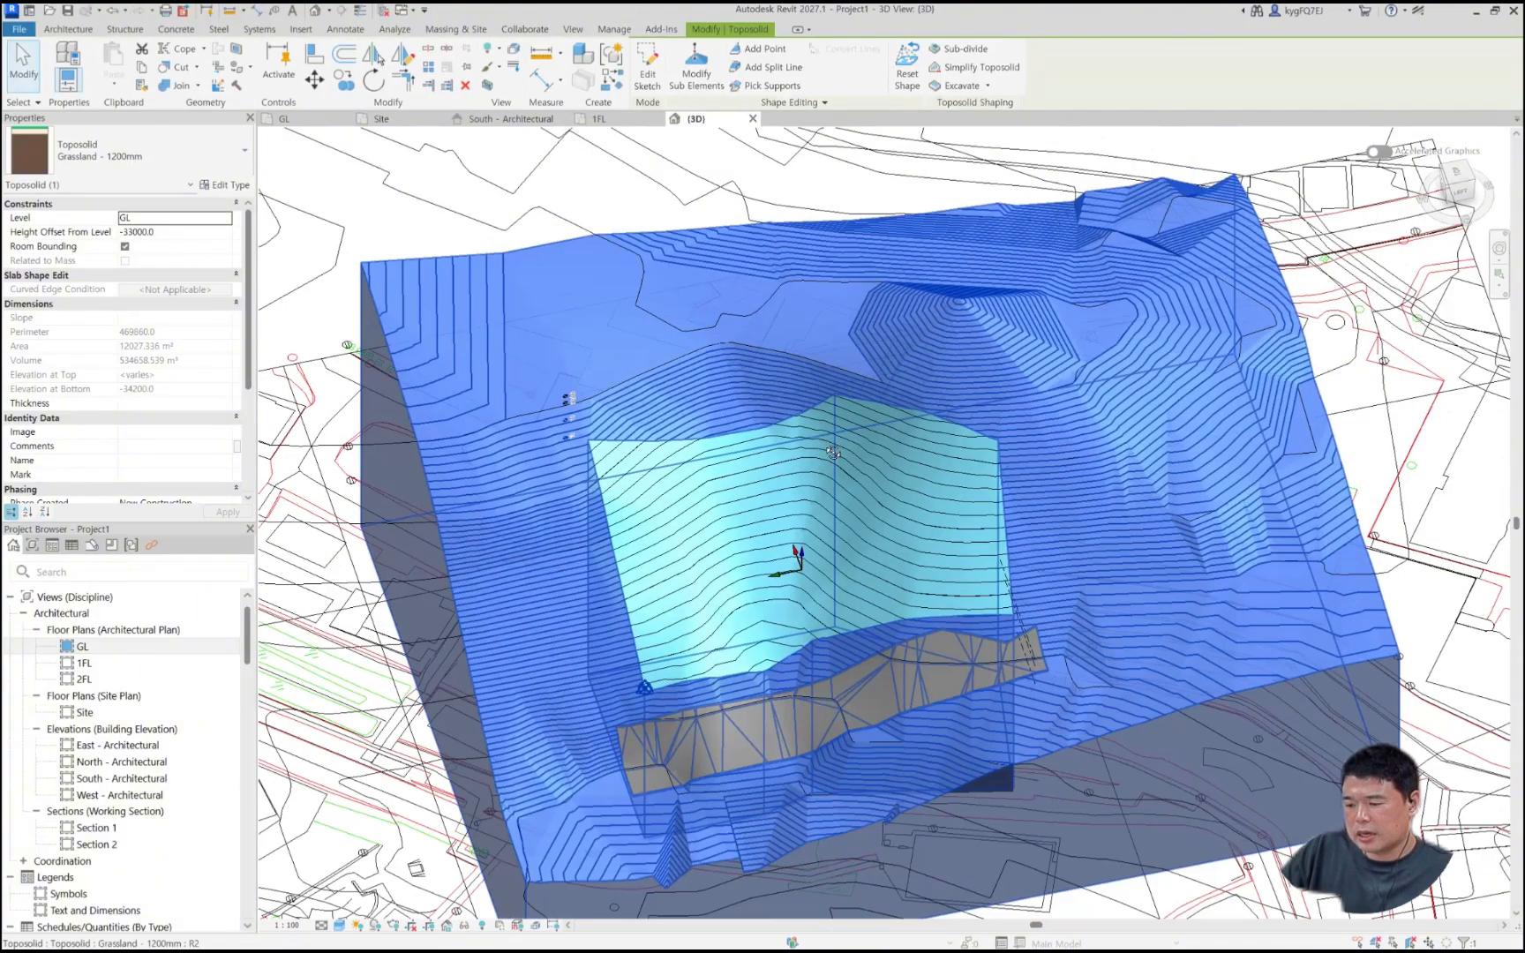
Step: Switch to AutoCAD, select the 105 contour line to examine its course across the survey drawing, and return to Revit
middle_click_drag(833, 451, 957, 399, "shift")
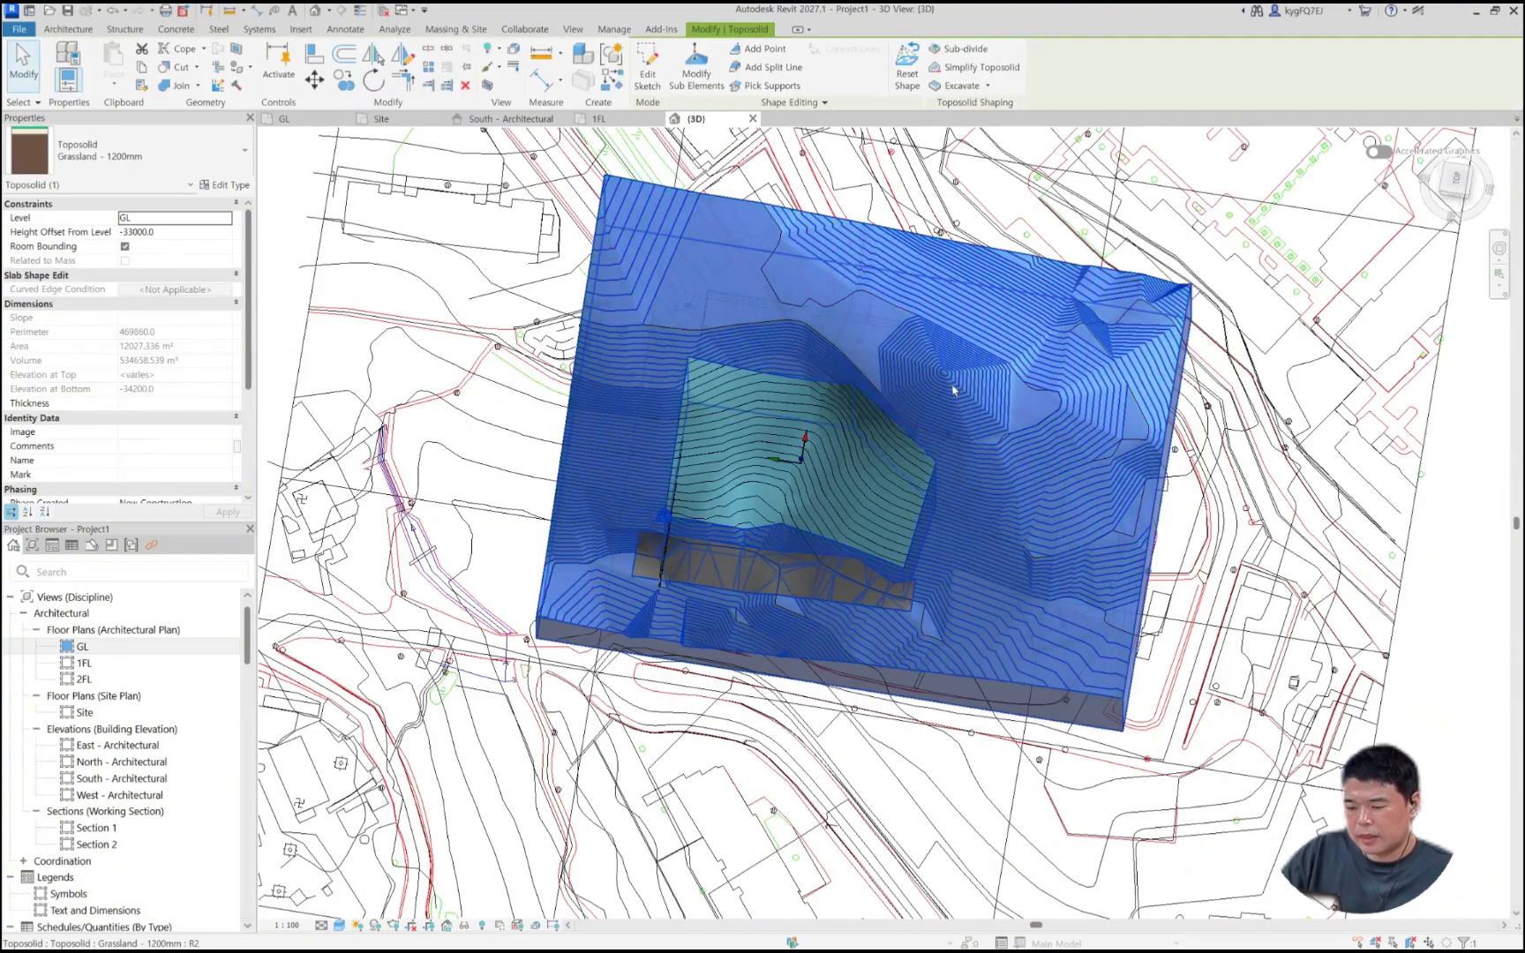
key("alt+Tab")
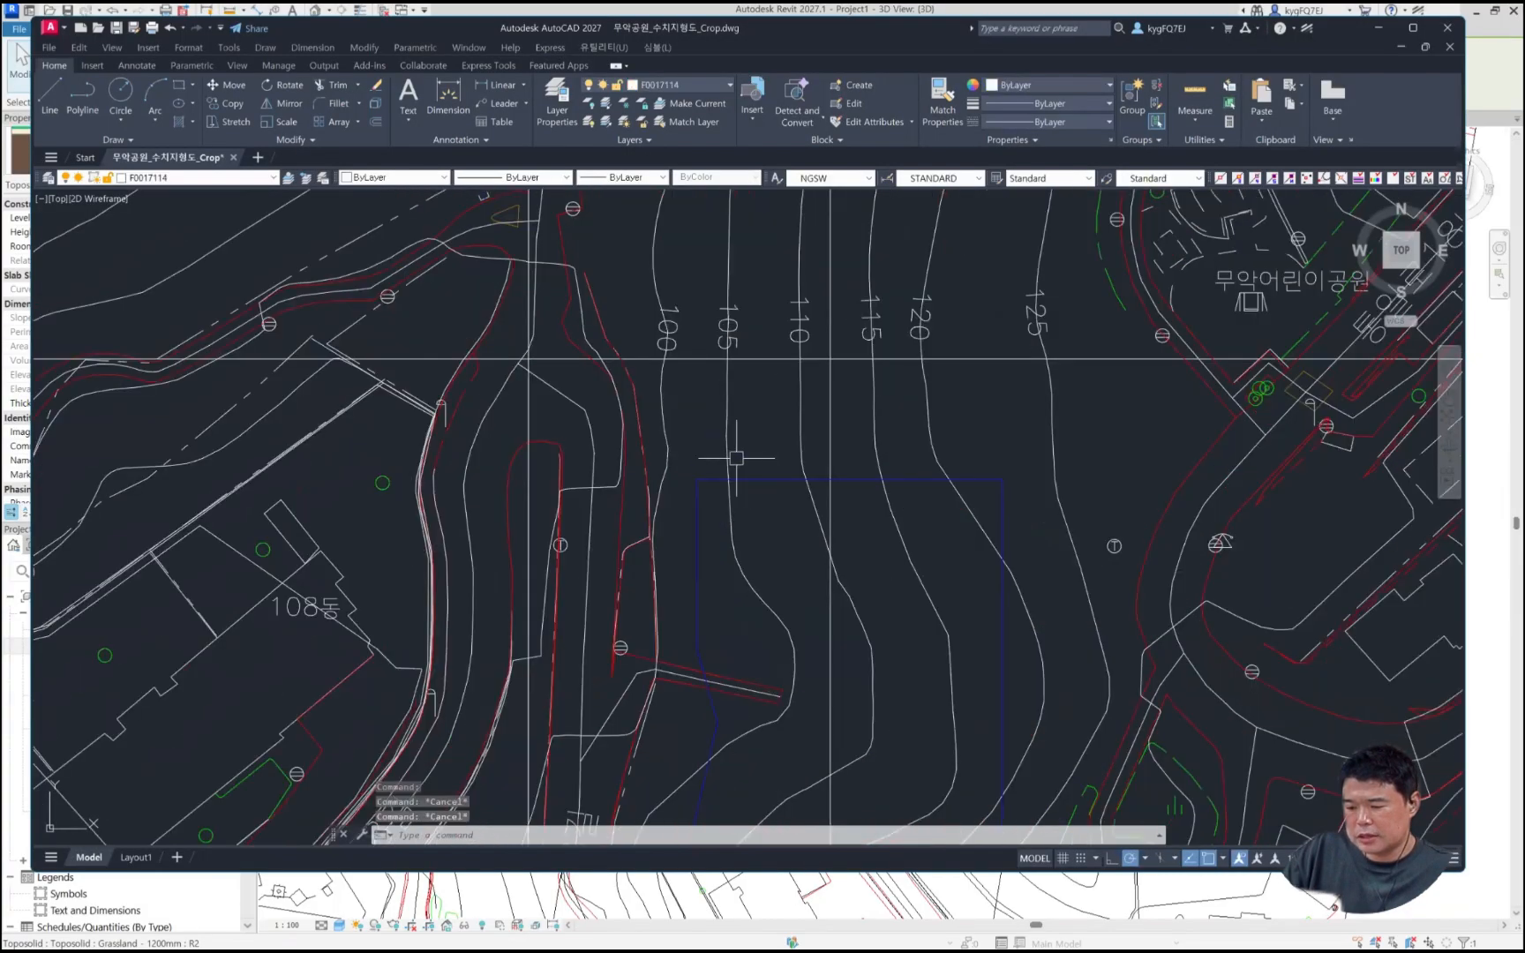
left_click(736, 458)
scroll(750, 453, "down", 2)
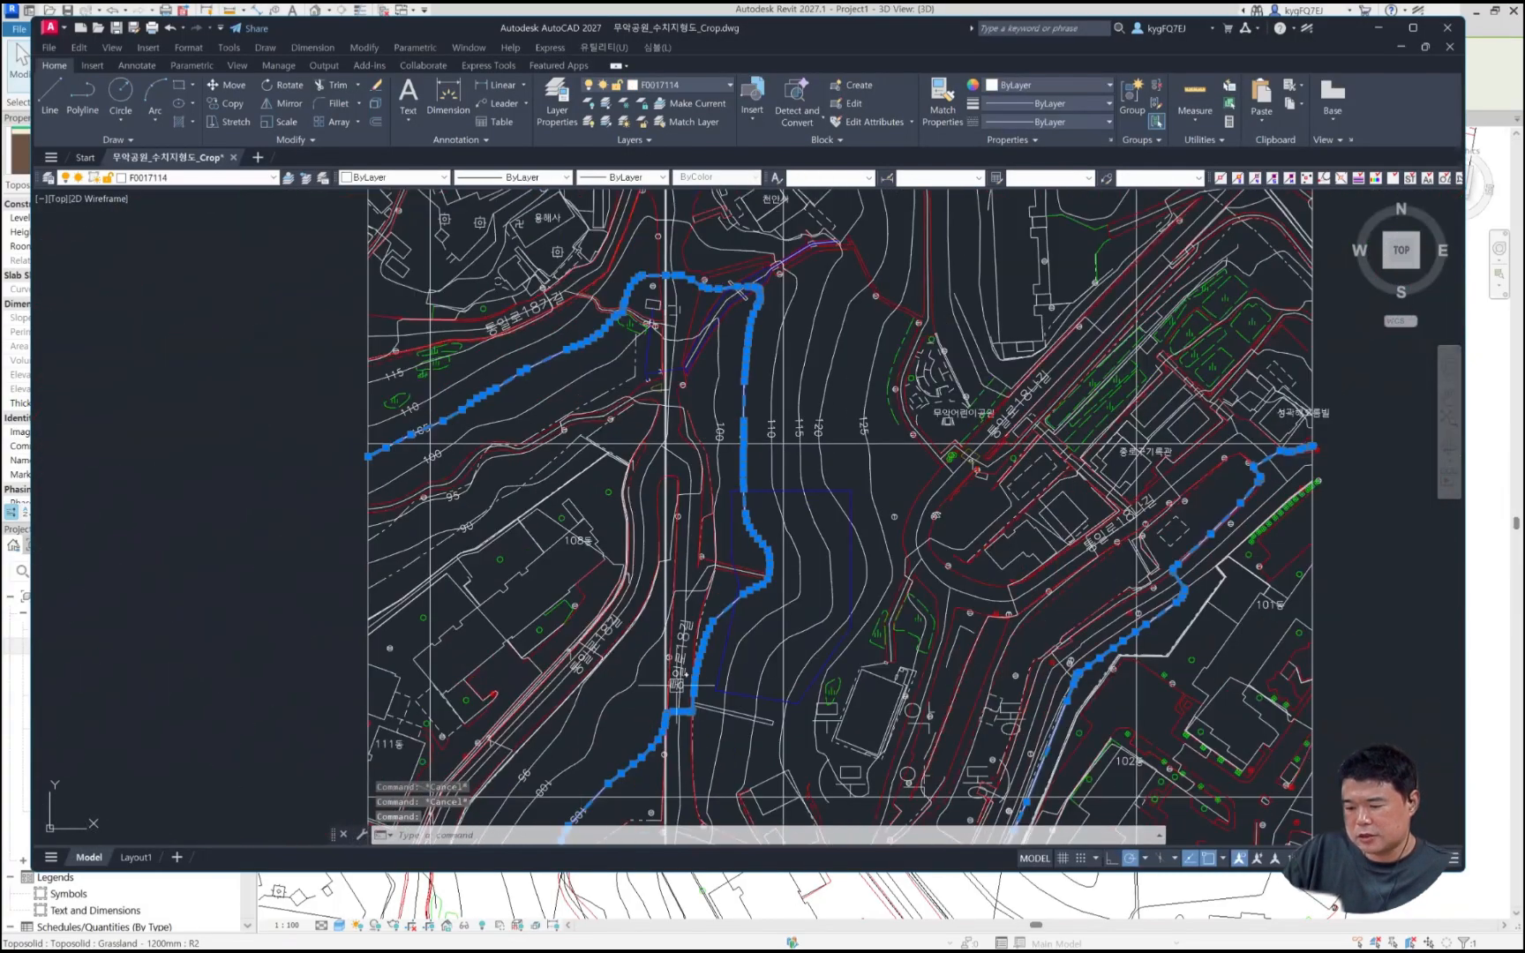
key("alt+Tab")
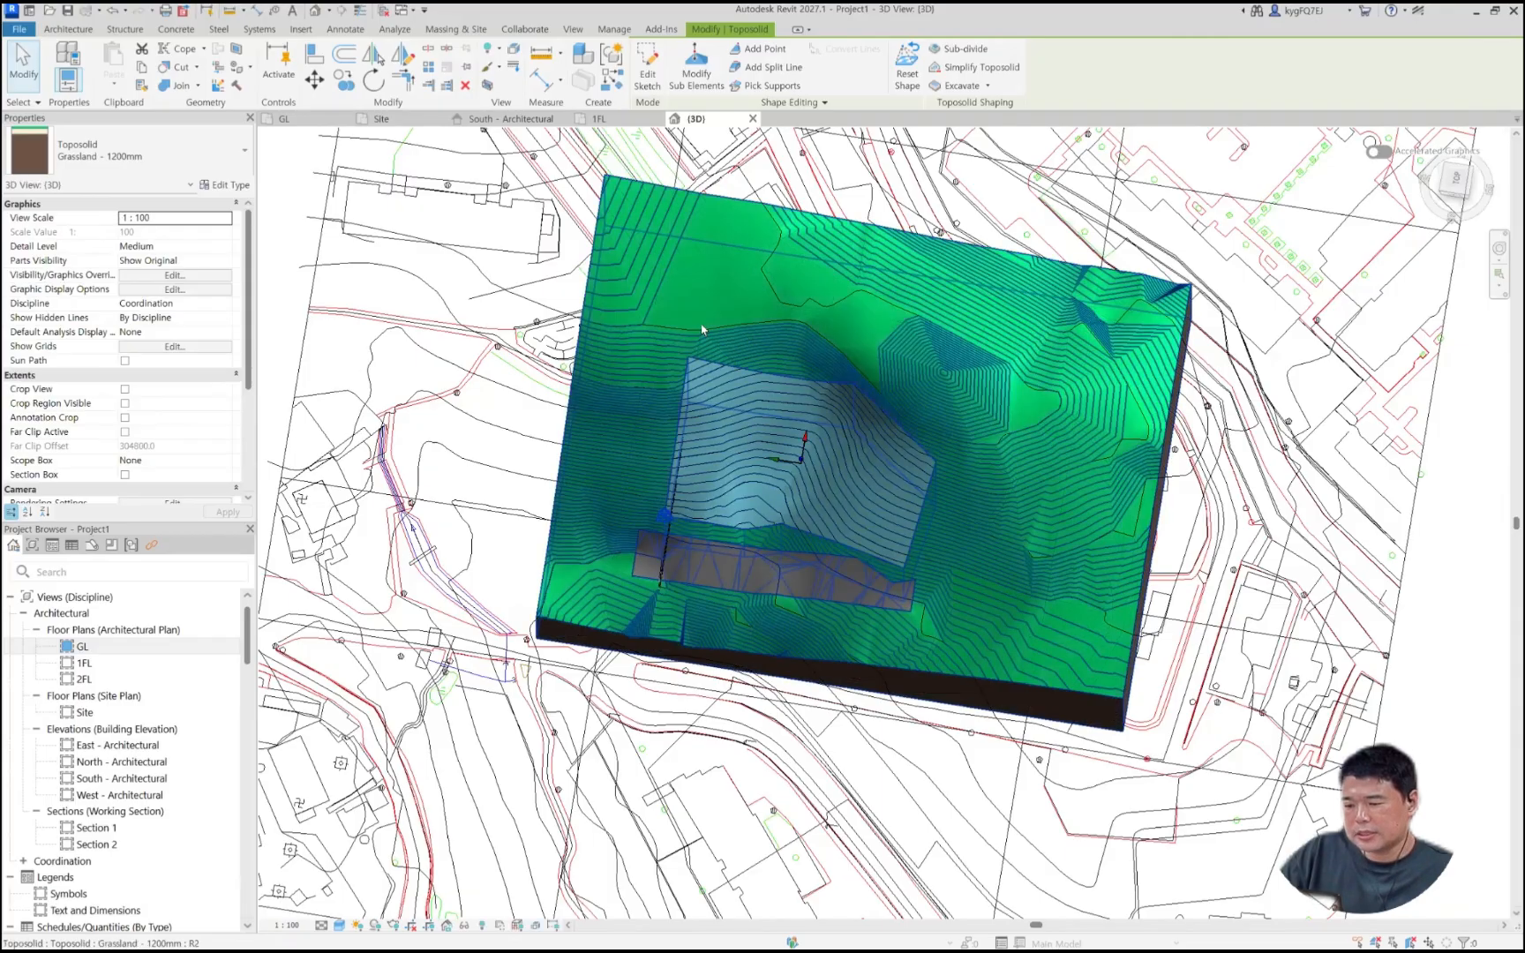
Step: Examine the main toposolid and its water sub-division in 3D, selecting each in turn
left_click(804, 362)
middle_click_drag(836, 436, 868, 399, "shift")
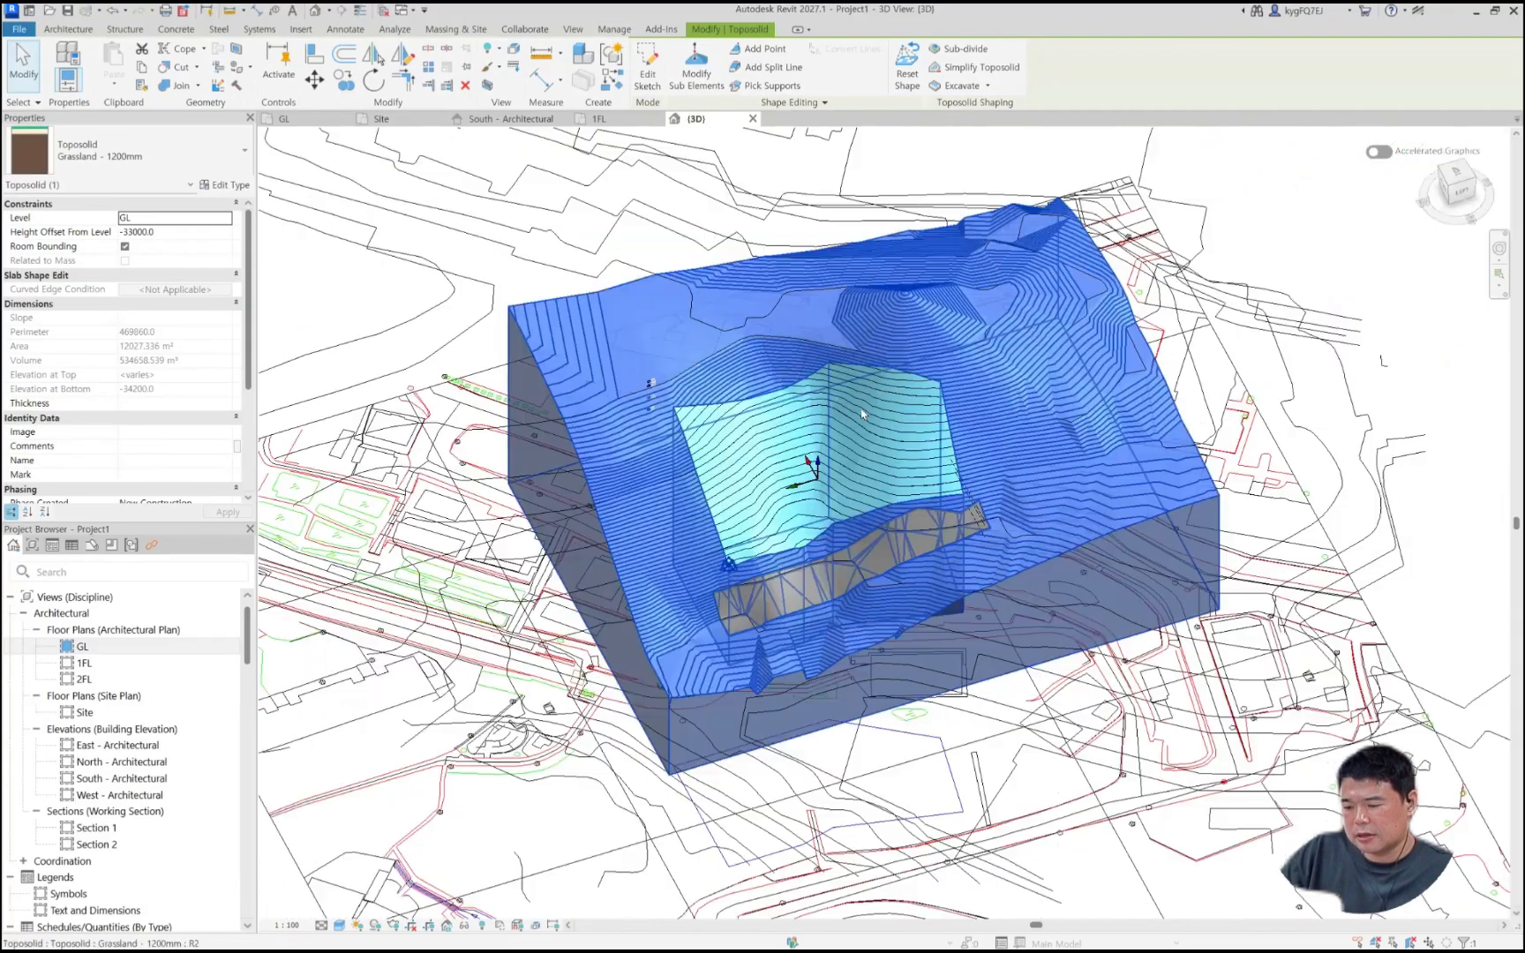
left_click(868, 399)
key("Escape")
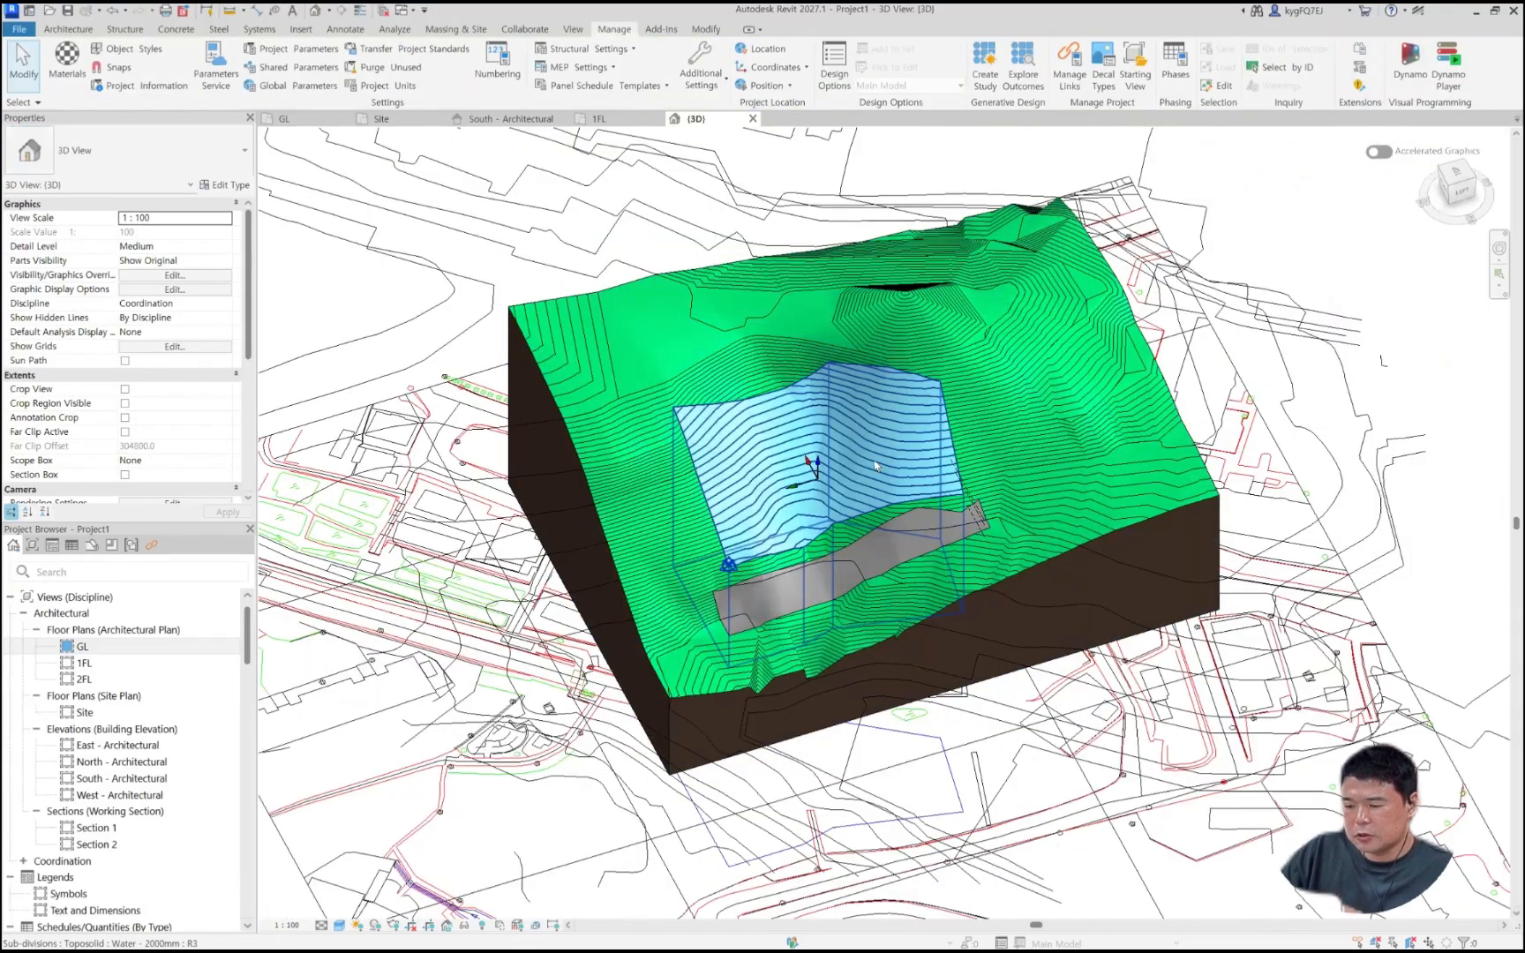
scroll(872, 468, "up", 2)
left_click(872, 469)
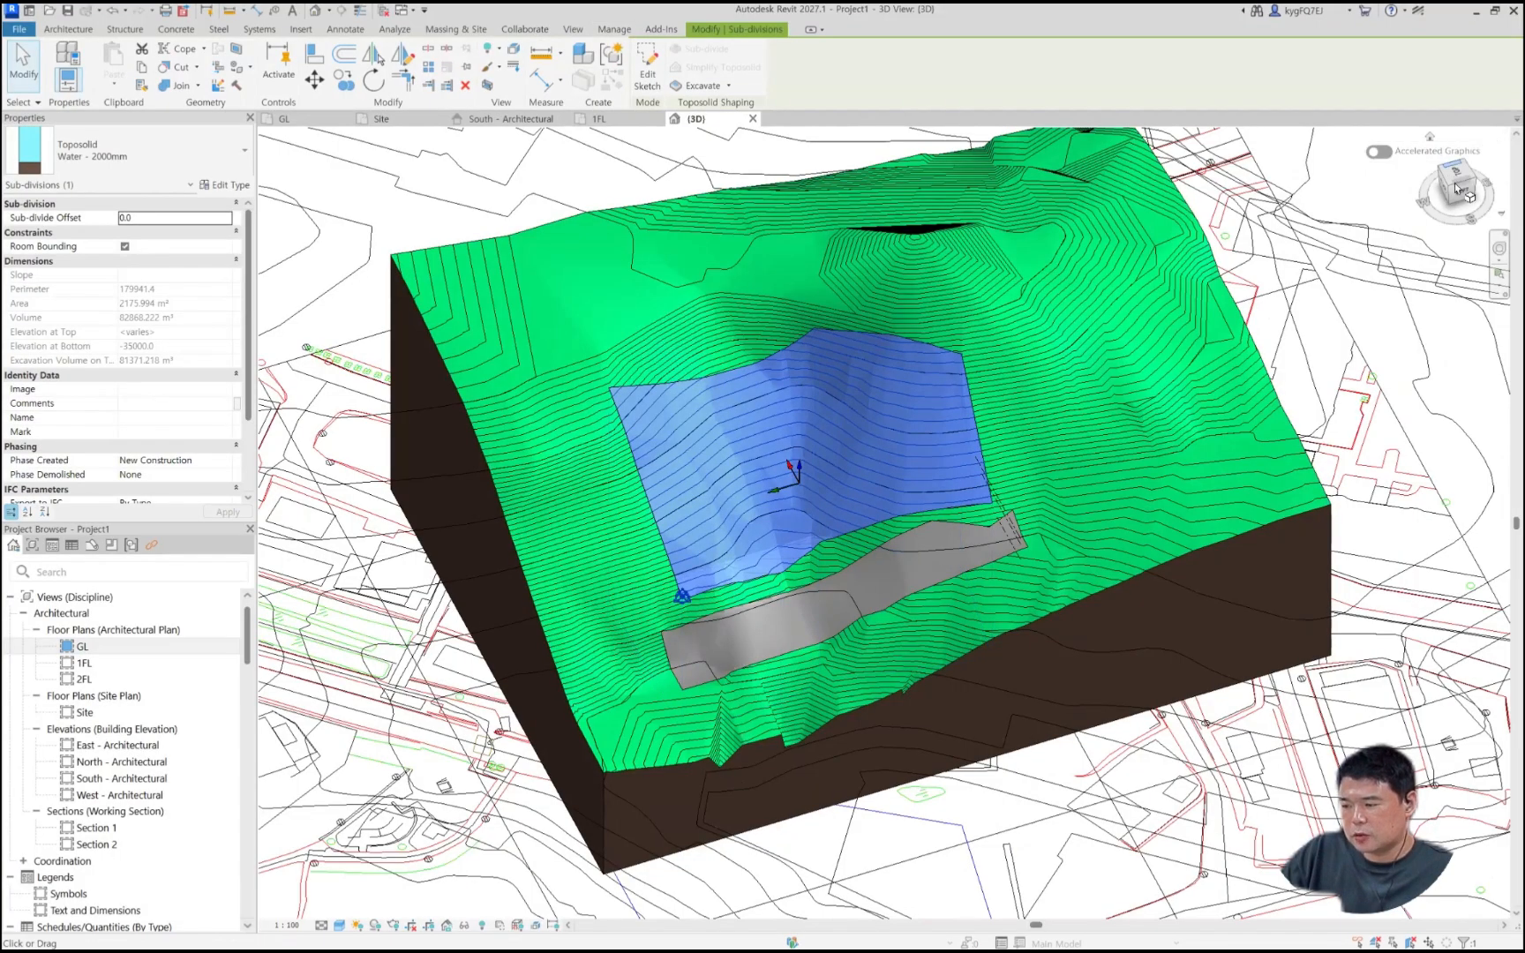
Step: Sketch a rectangular architectural floor boundary about 41000 by 16000 mm inside the water sub-division, seen from the top
left_click(1457, 188)
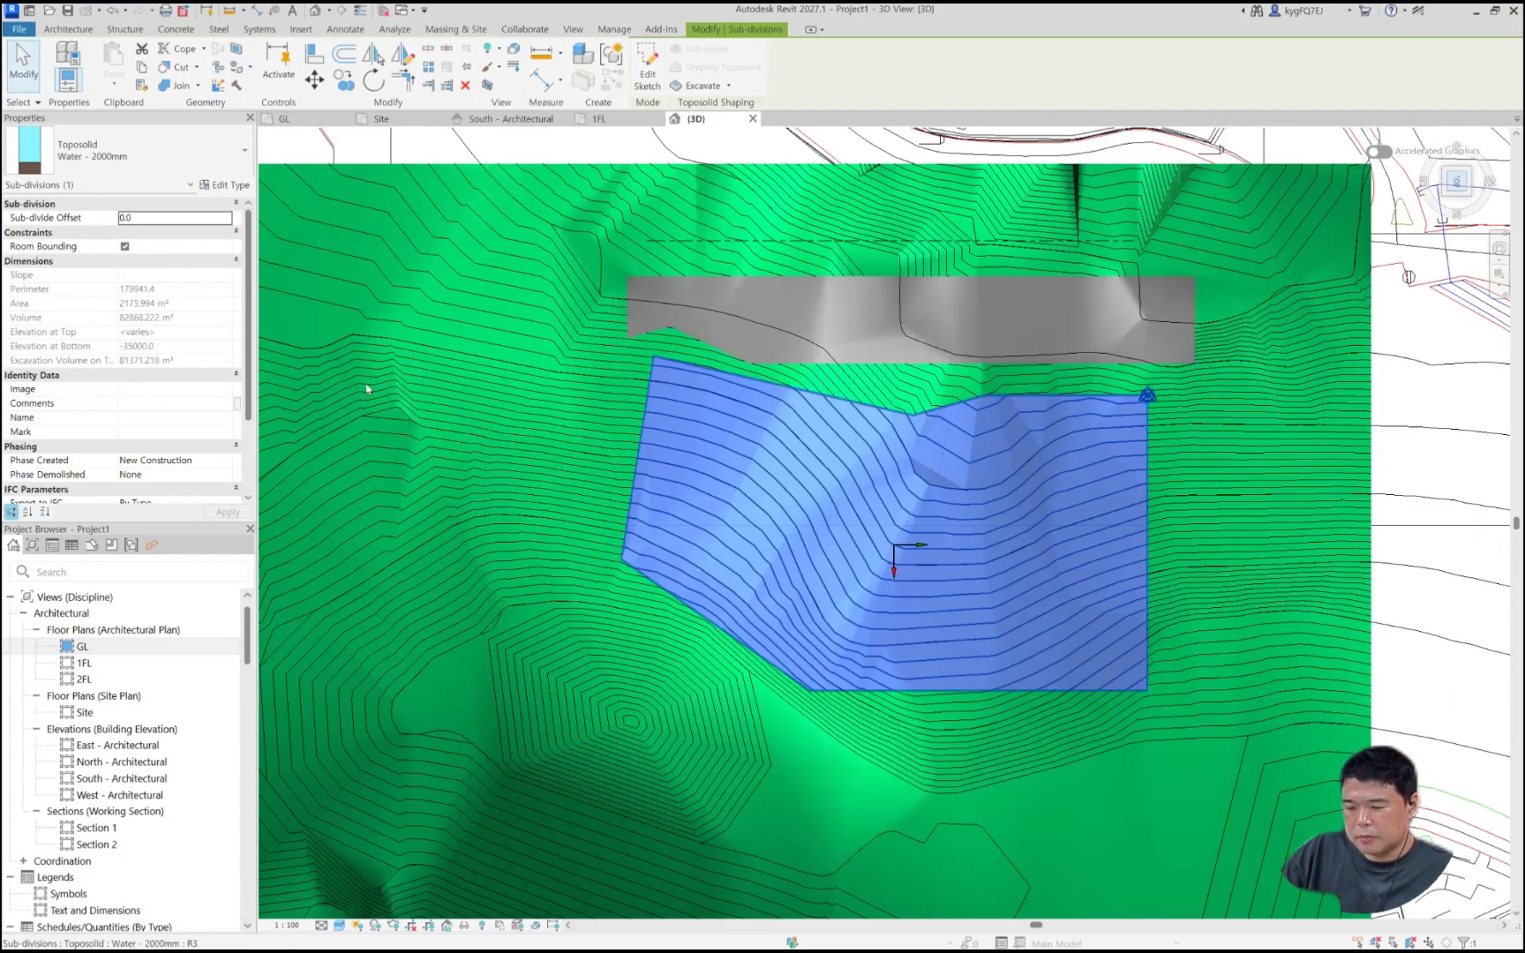
left_click(96, 33)
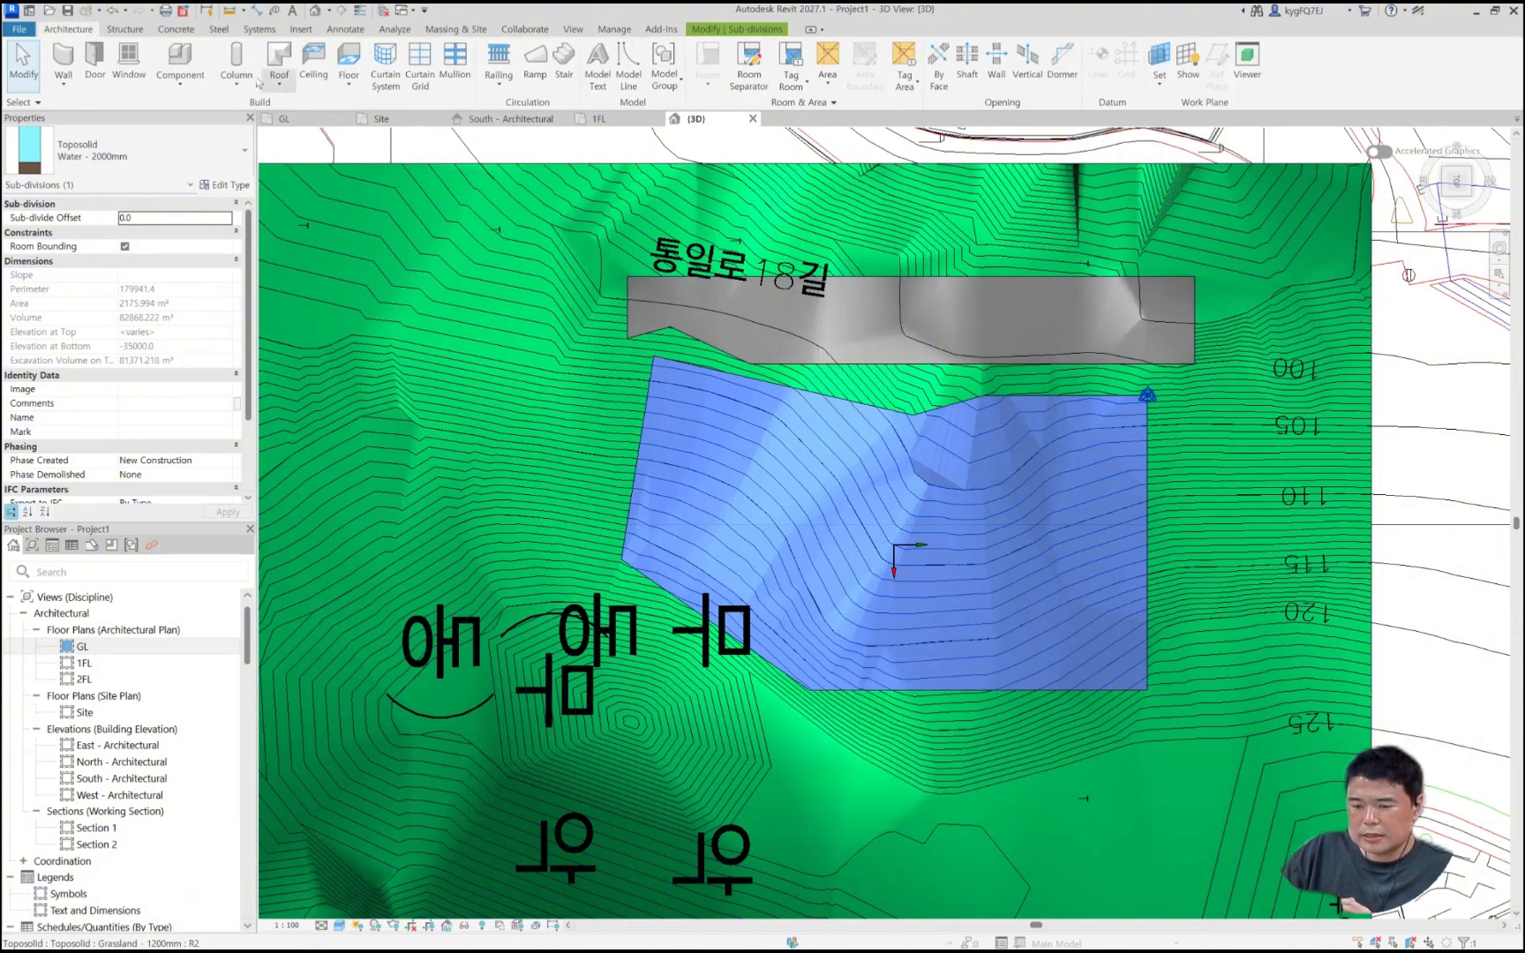
left_click(349, 81)
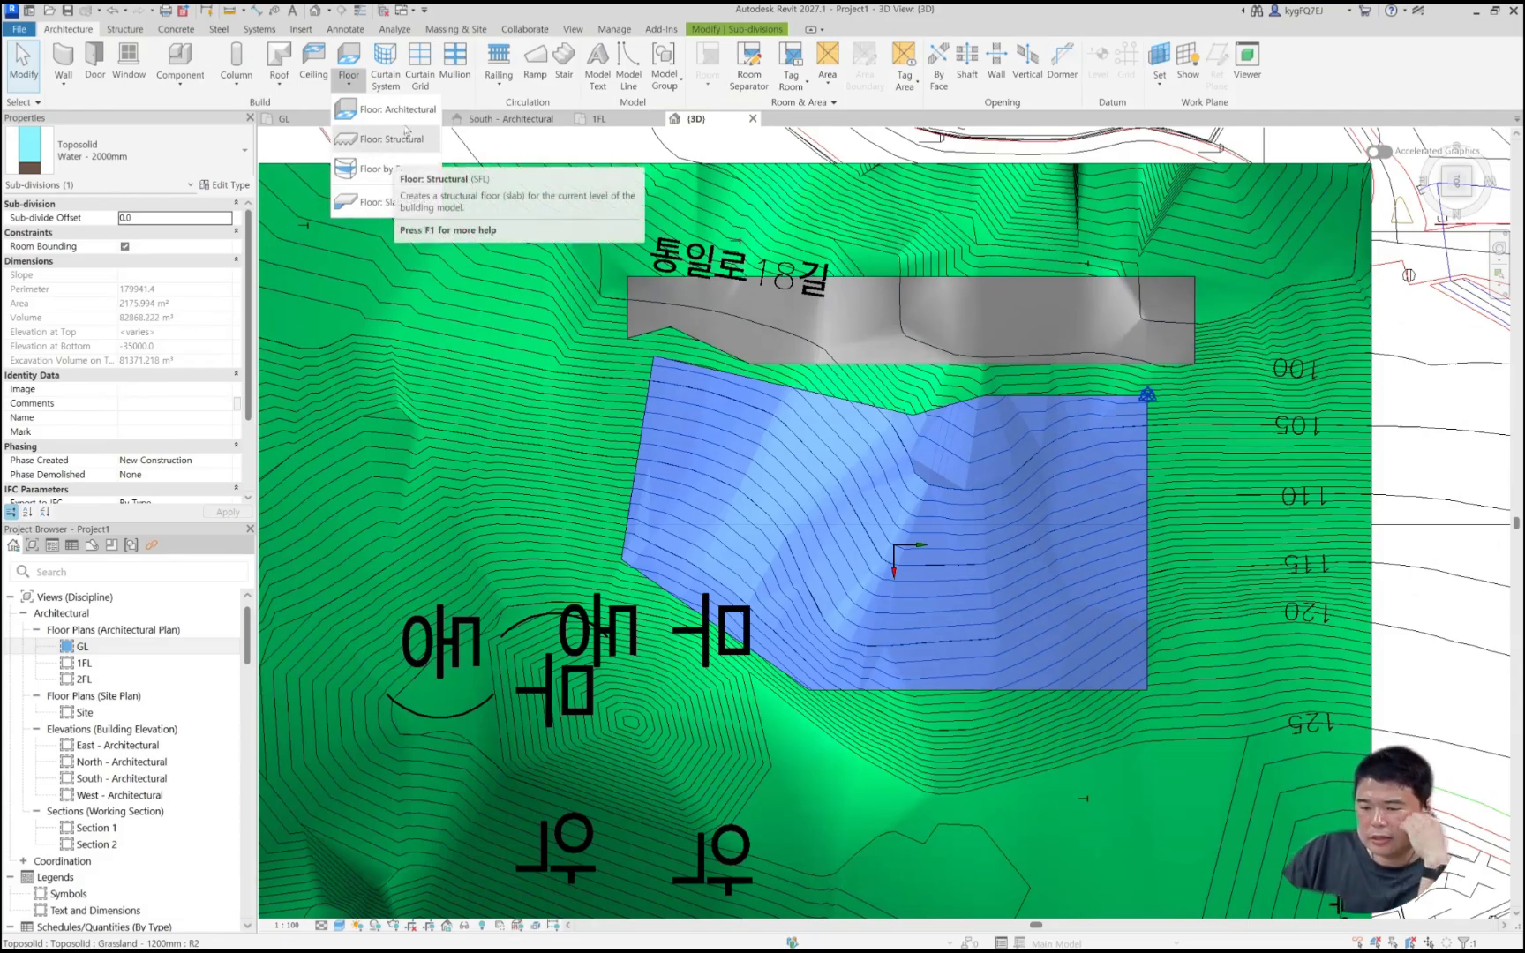
left_click(397, 109)
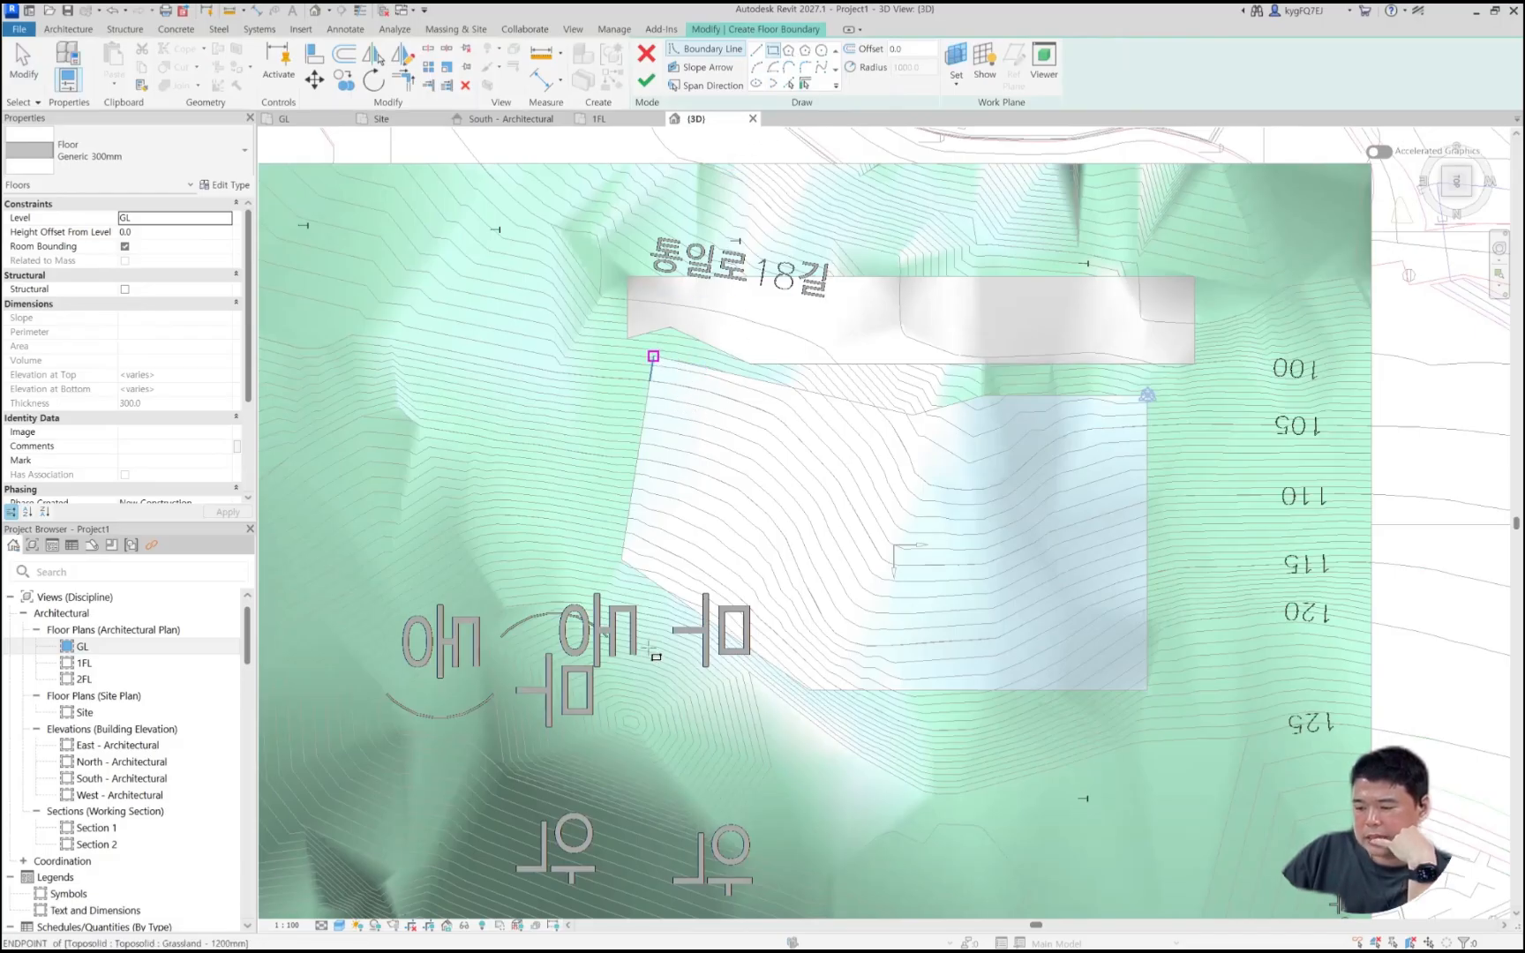
left_click(716, 413)
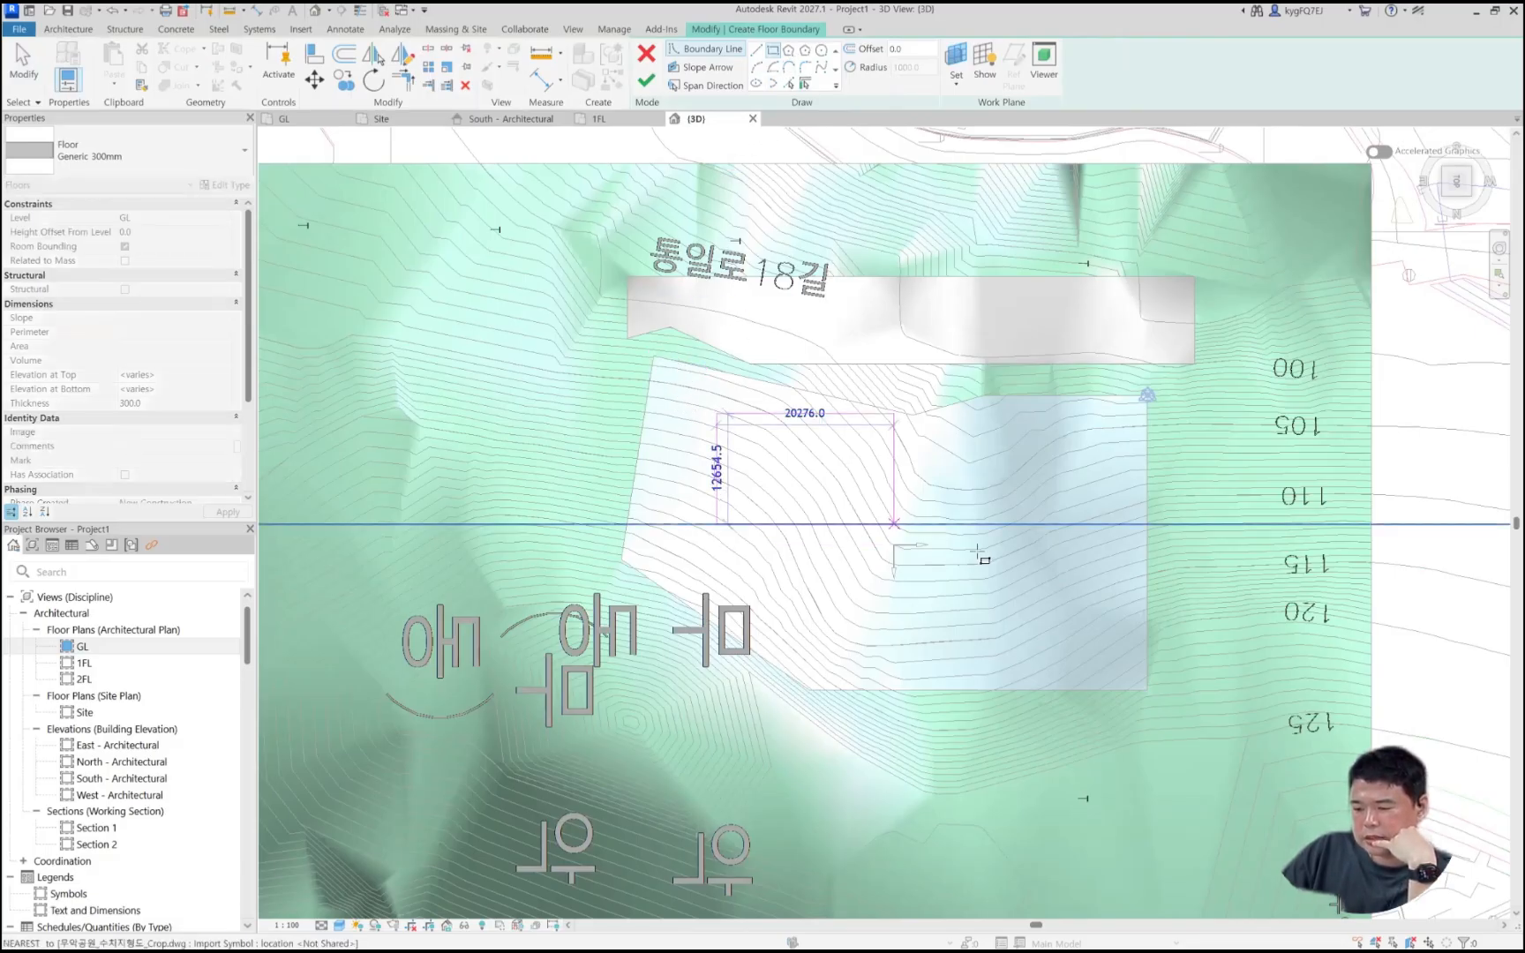
left_click(1075, 553)
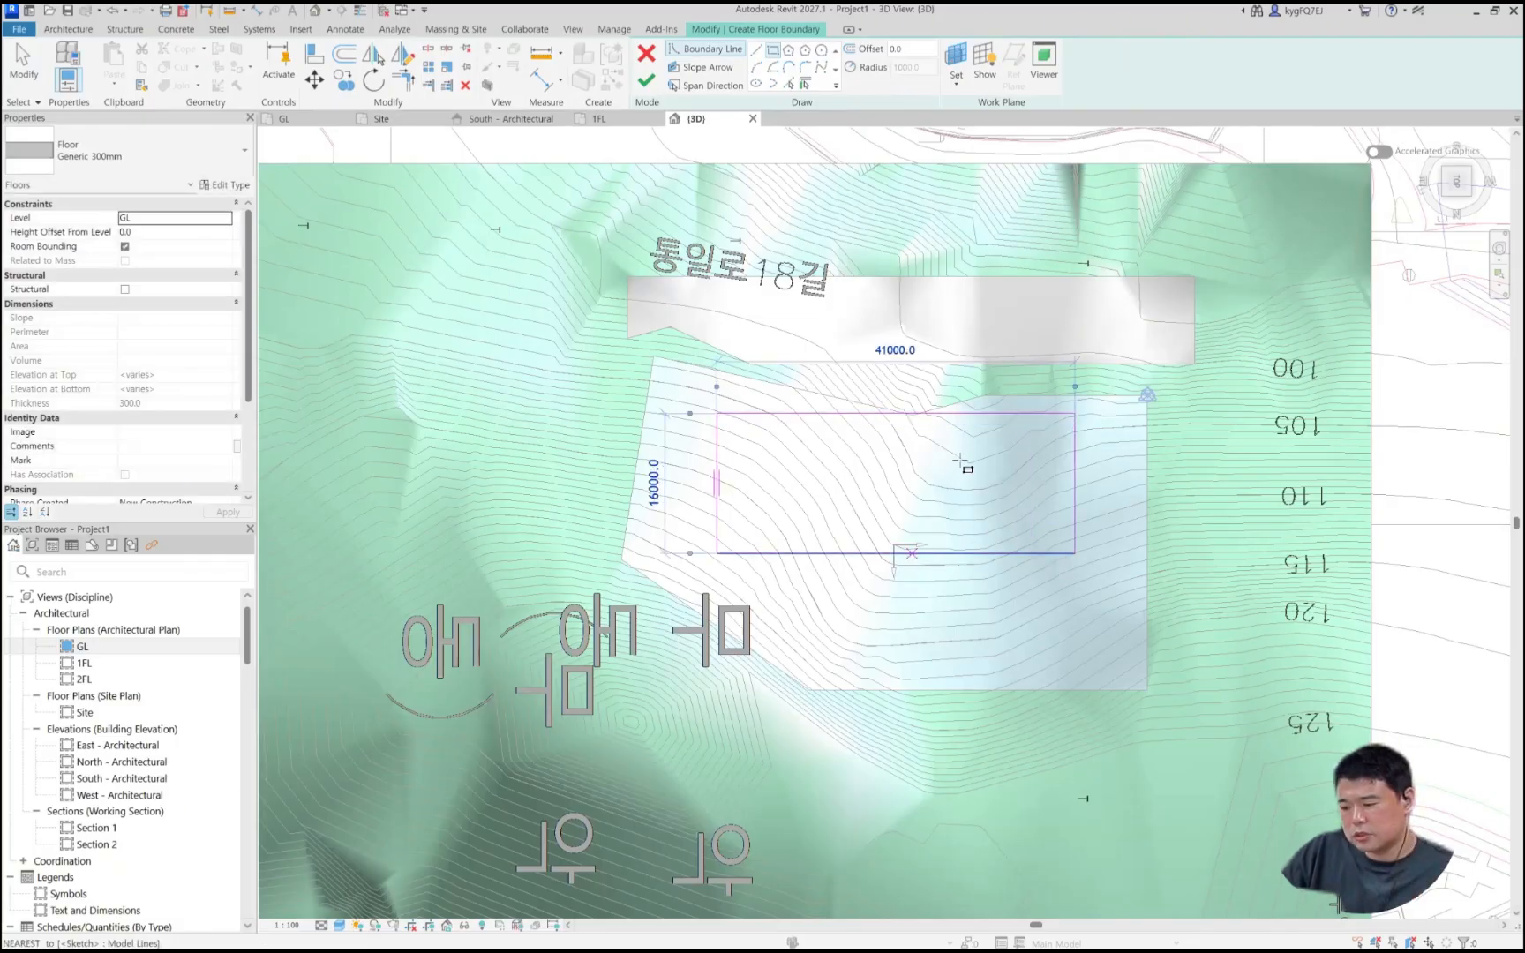
Step: Shift the whole floor rectangle slightly away from the grey road strip and finish the Generic 300mm floor on level GL
key("Escape")
key("Tab")
left_click(977, 413)
mouse_move(977, 413)
left_mouse_down()
mouse_move(985, 454)
mouse_move(985, 437)
left_mouse_up()
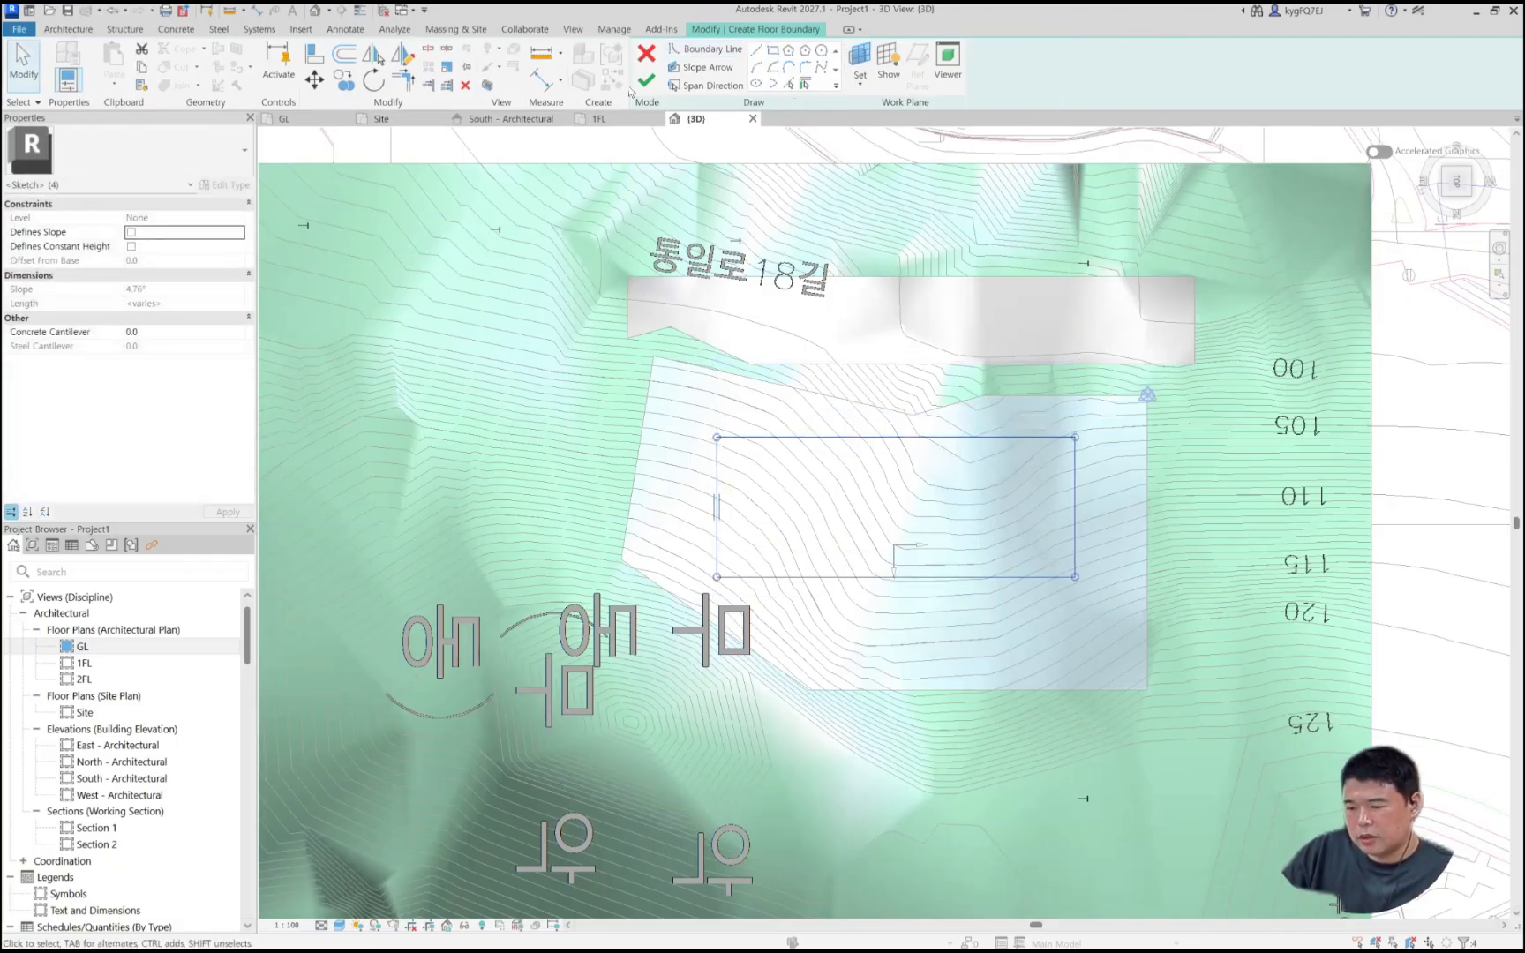
key("Escape")
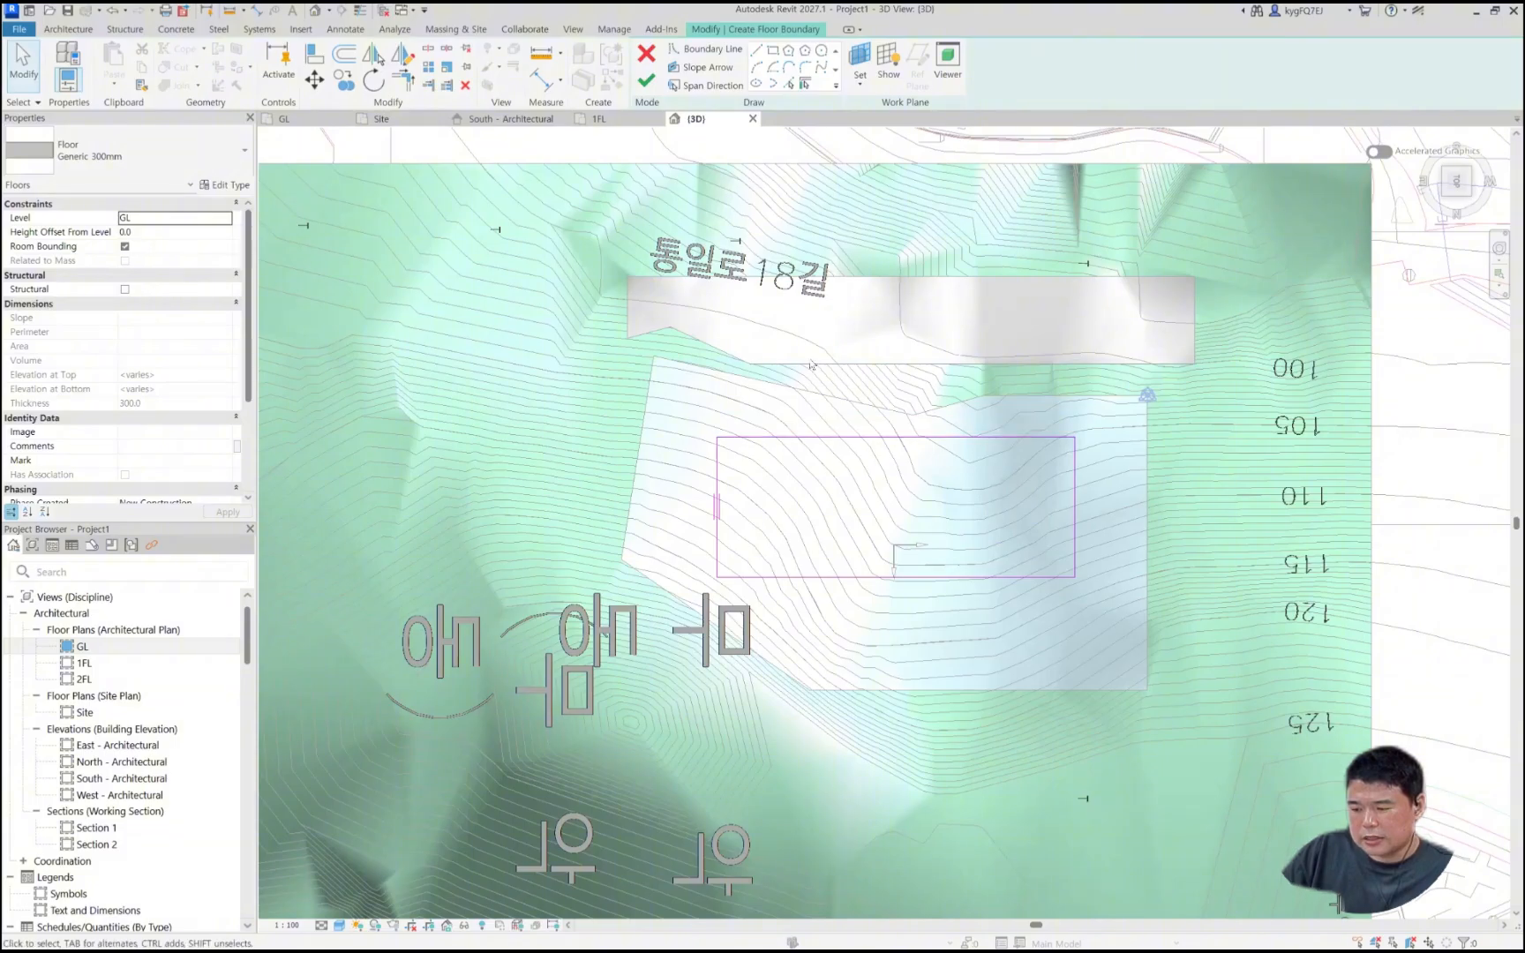
middle_click_drag(788, 446, 759, 529, "shift")
middle_click_drag(90, 266, 238, 371, "shift")
left_click(647, 81)
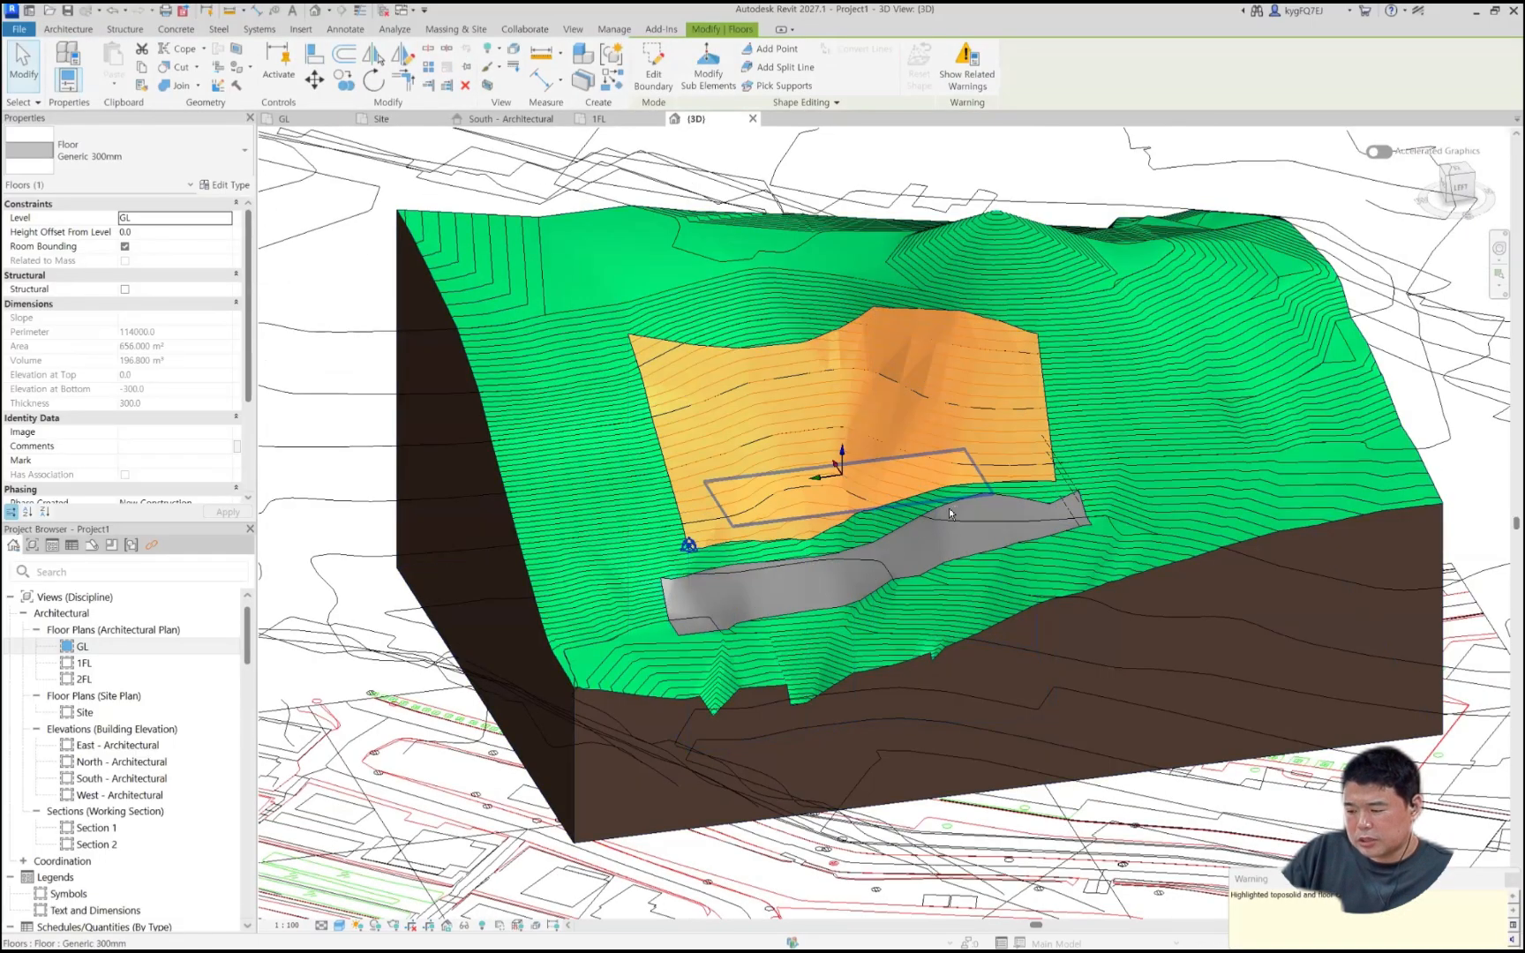
middle_click_drag(911, 505, 961, 412, "shift")
key("Escape")
left_click(879, 358)
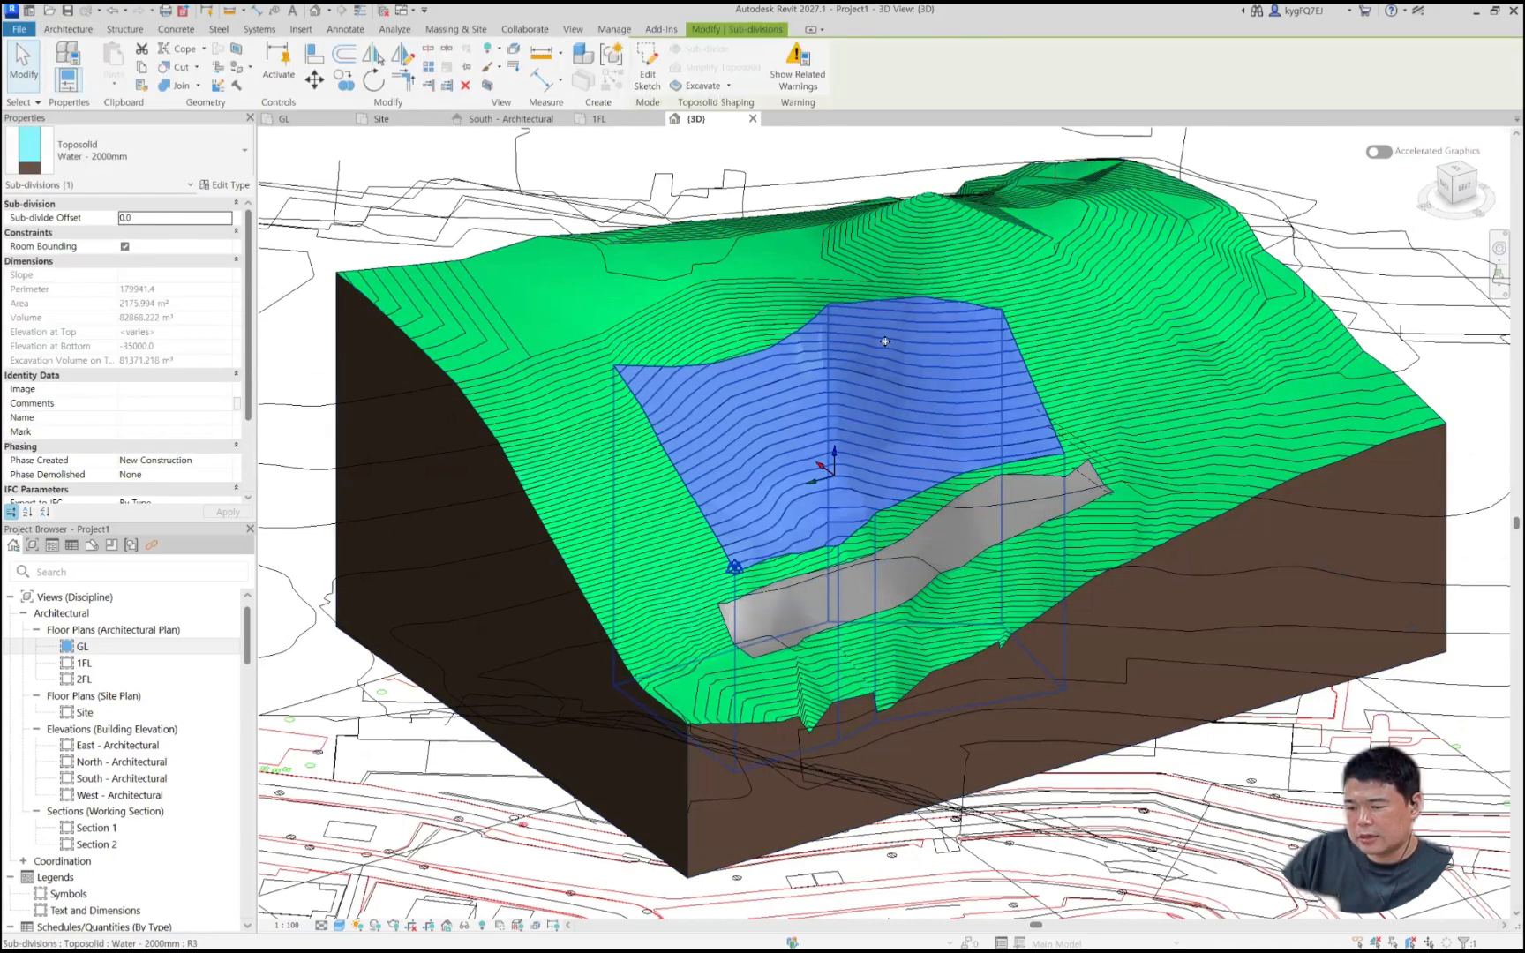
key("Escape")
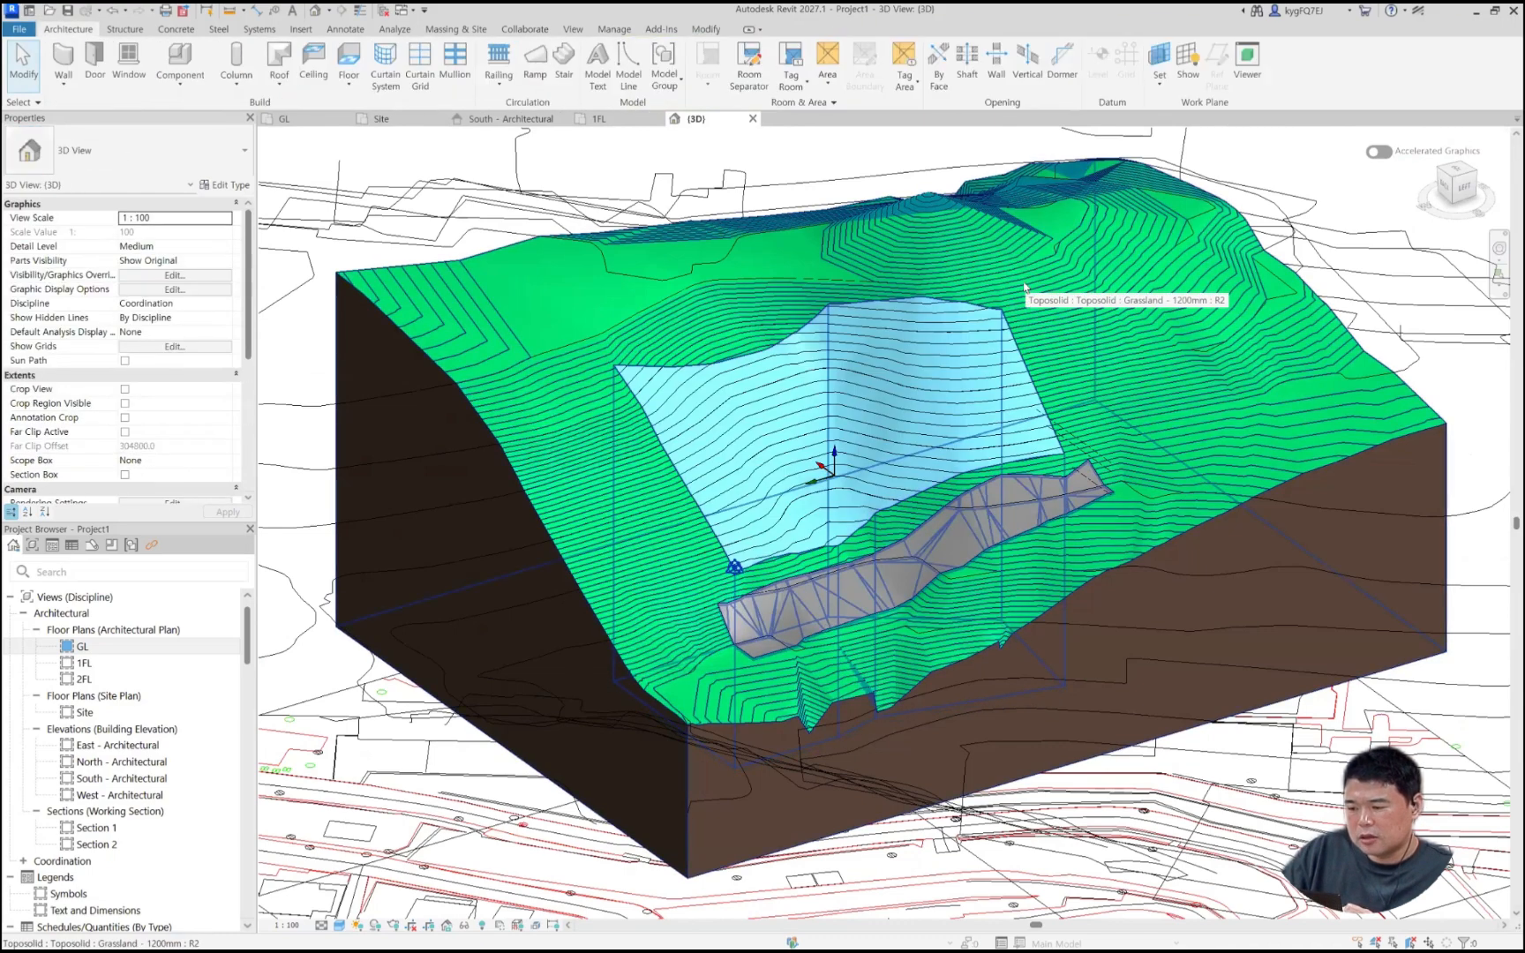
left_click(1024, 287)
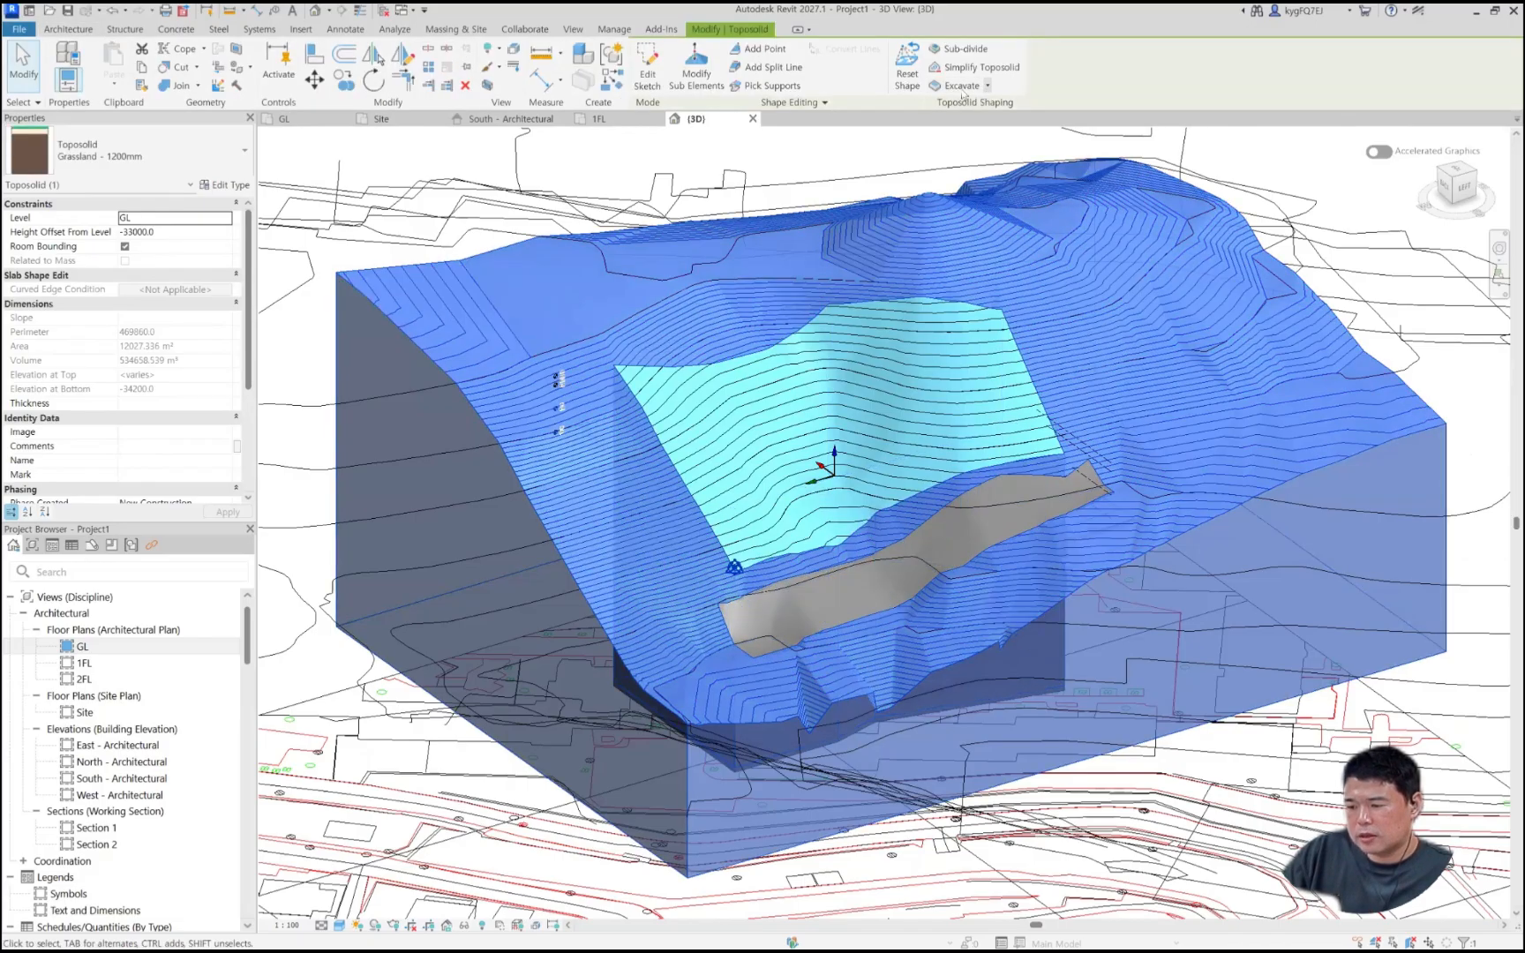
left_click(987, 85)
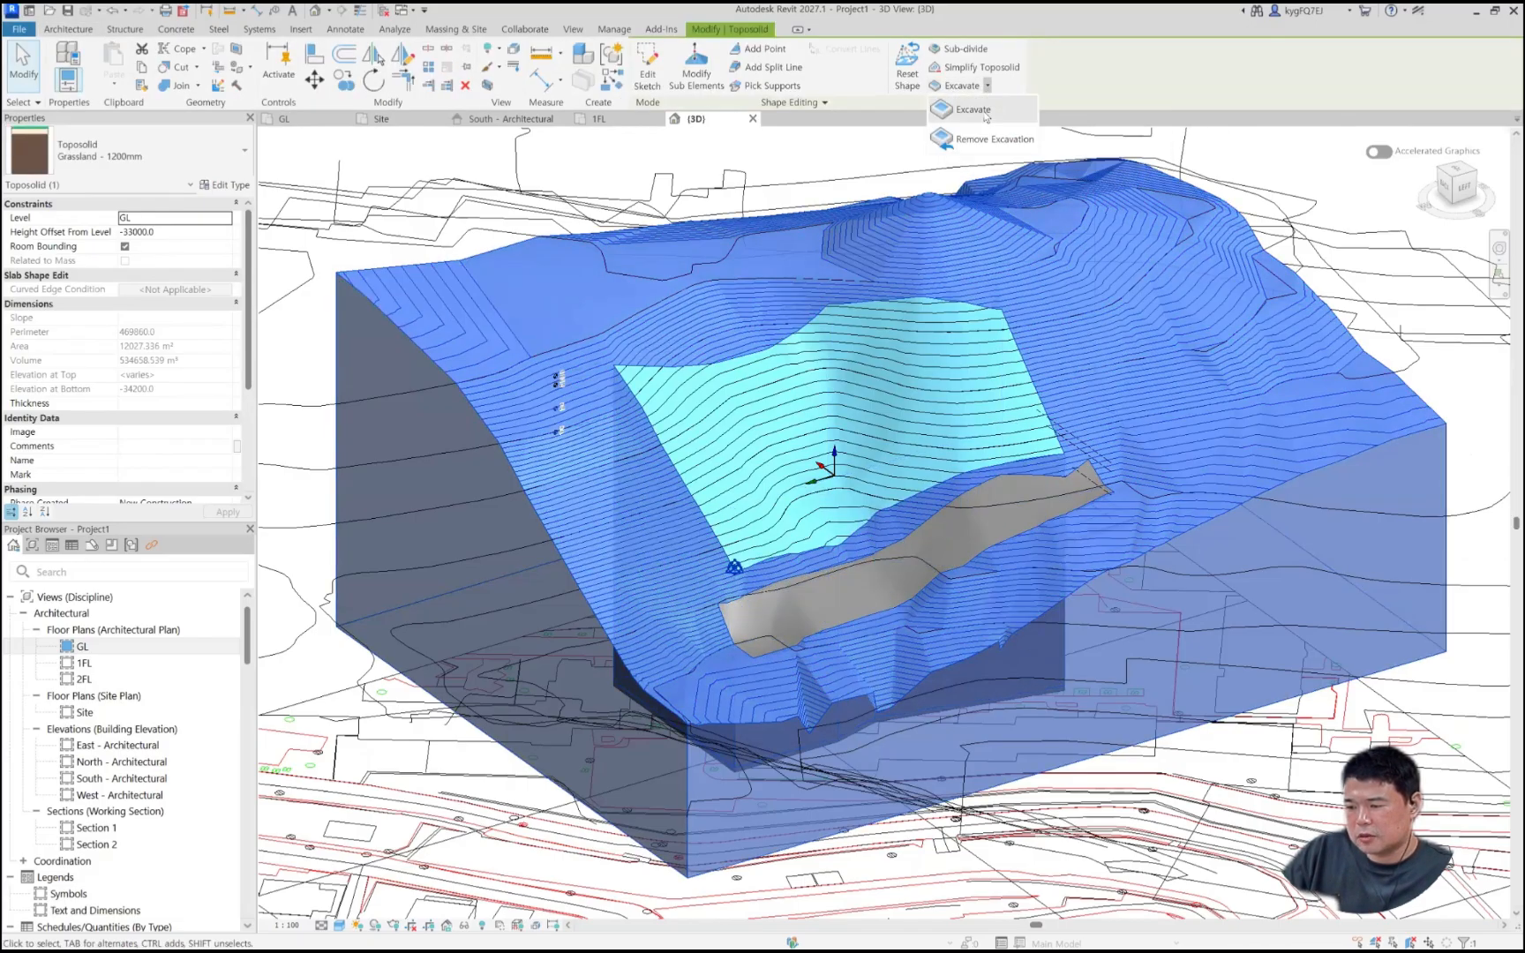
left_click(973, 110)
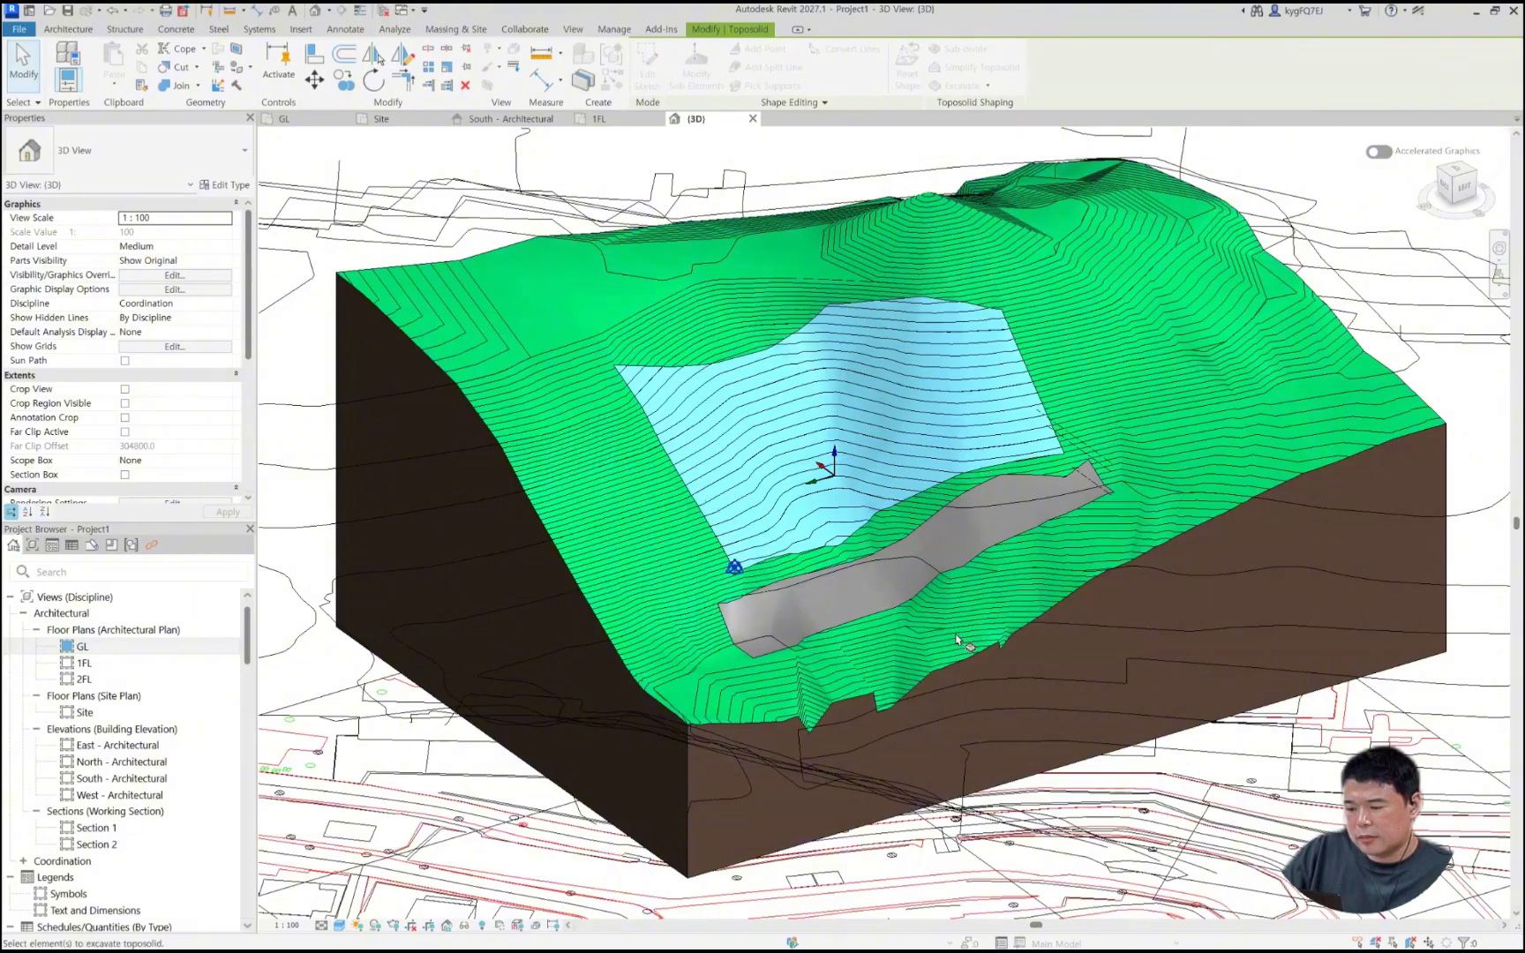
scroll(955, 407, "down", 1)
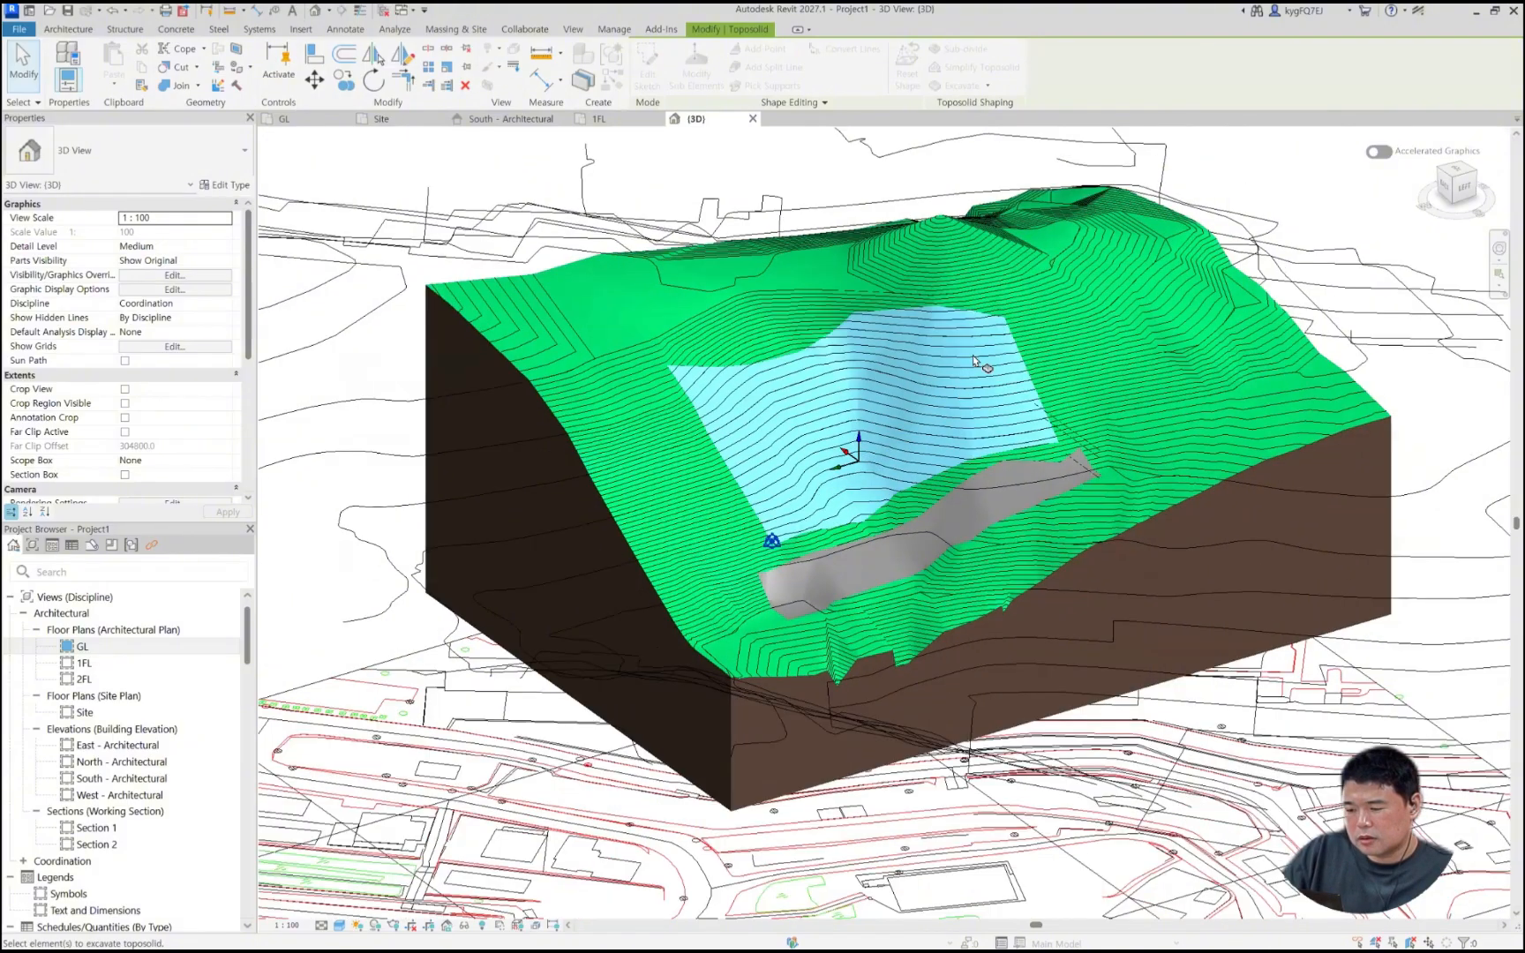
scroll(982, 364, "up", 2)
key("Escape")
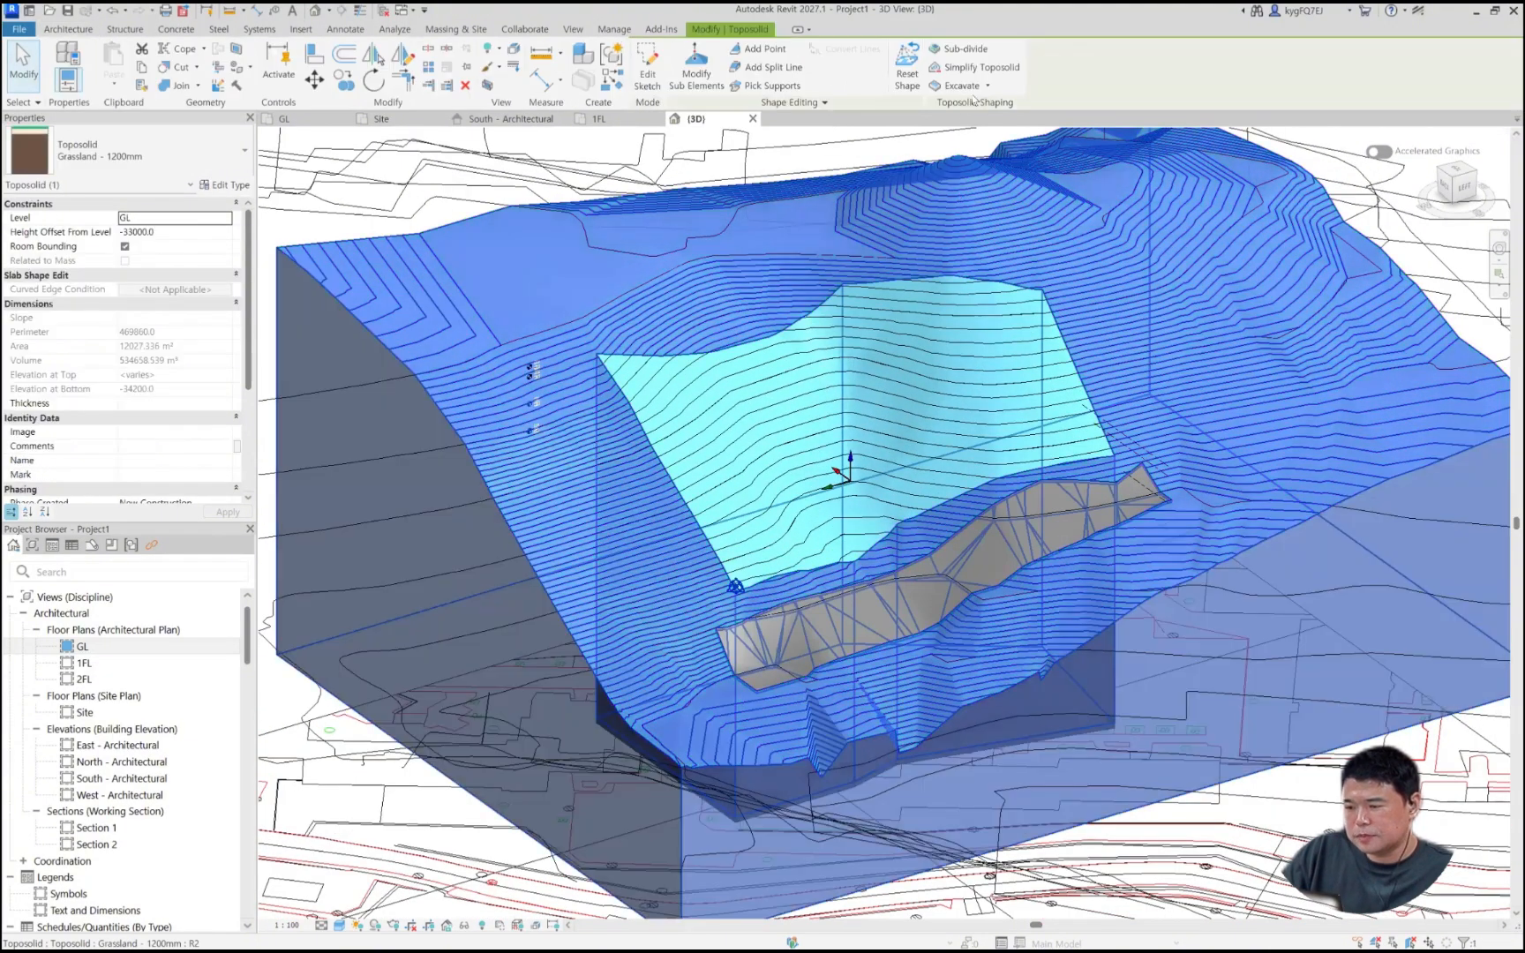
left_click(987, 85)
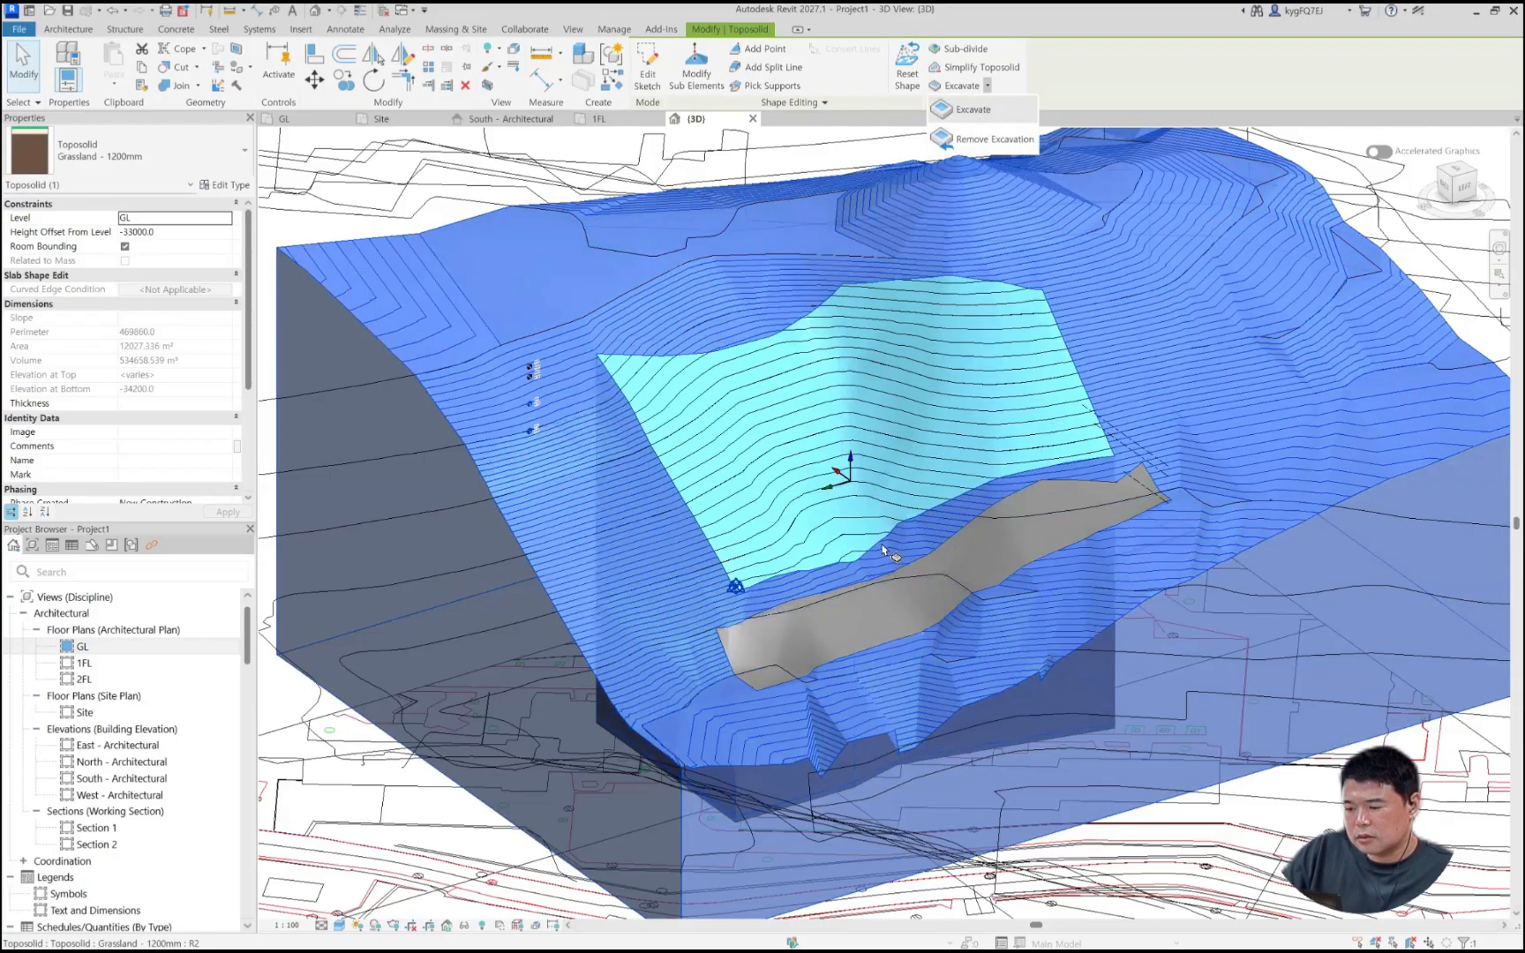
left_click(973, 109)
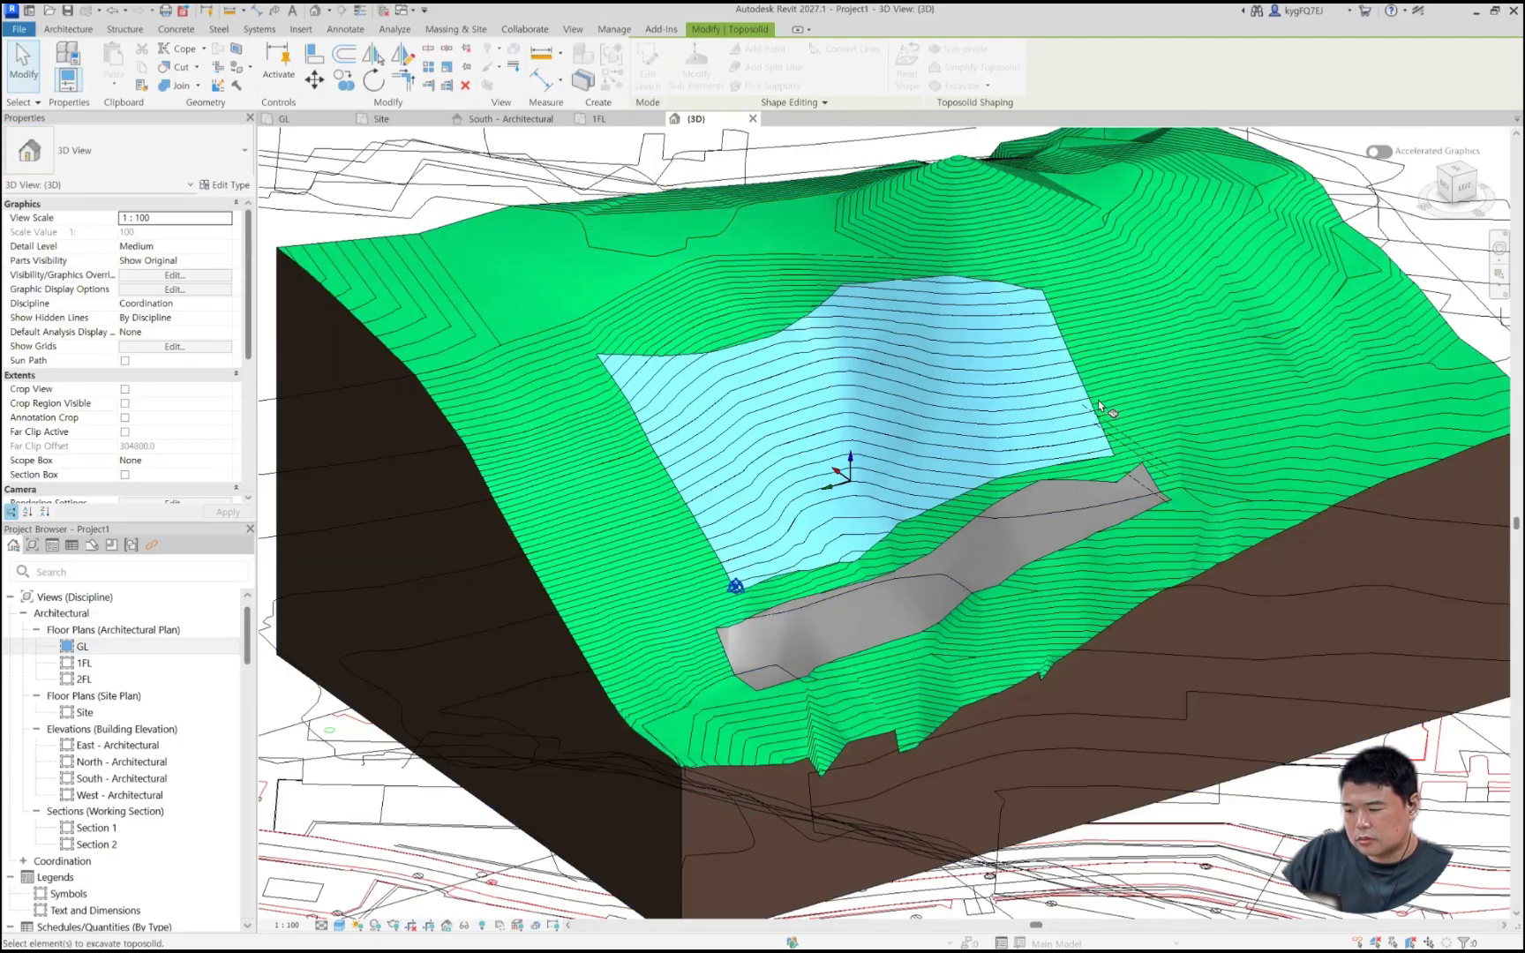
Step: Show the 3D view in wireframe to expose the floor buried in the terrain, and leave the Excavate command
scroll(990, 474, "down", 2)
key("w")
key("f")
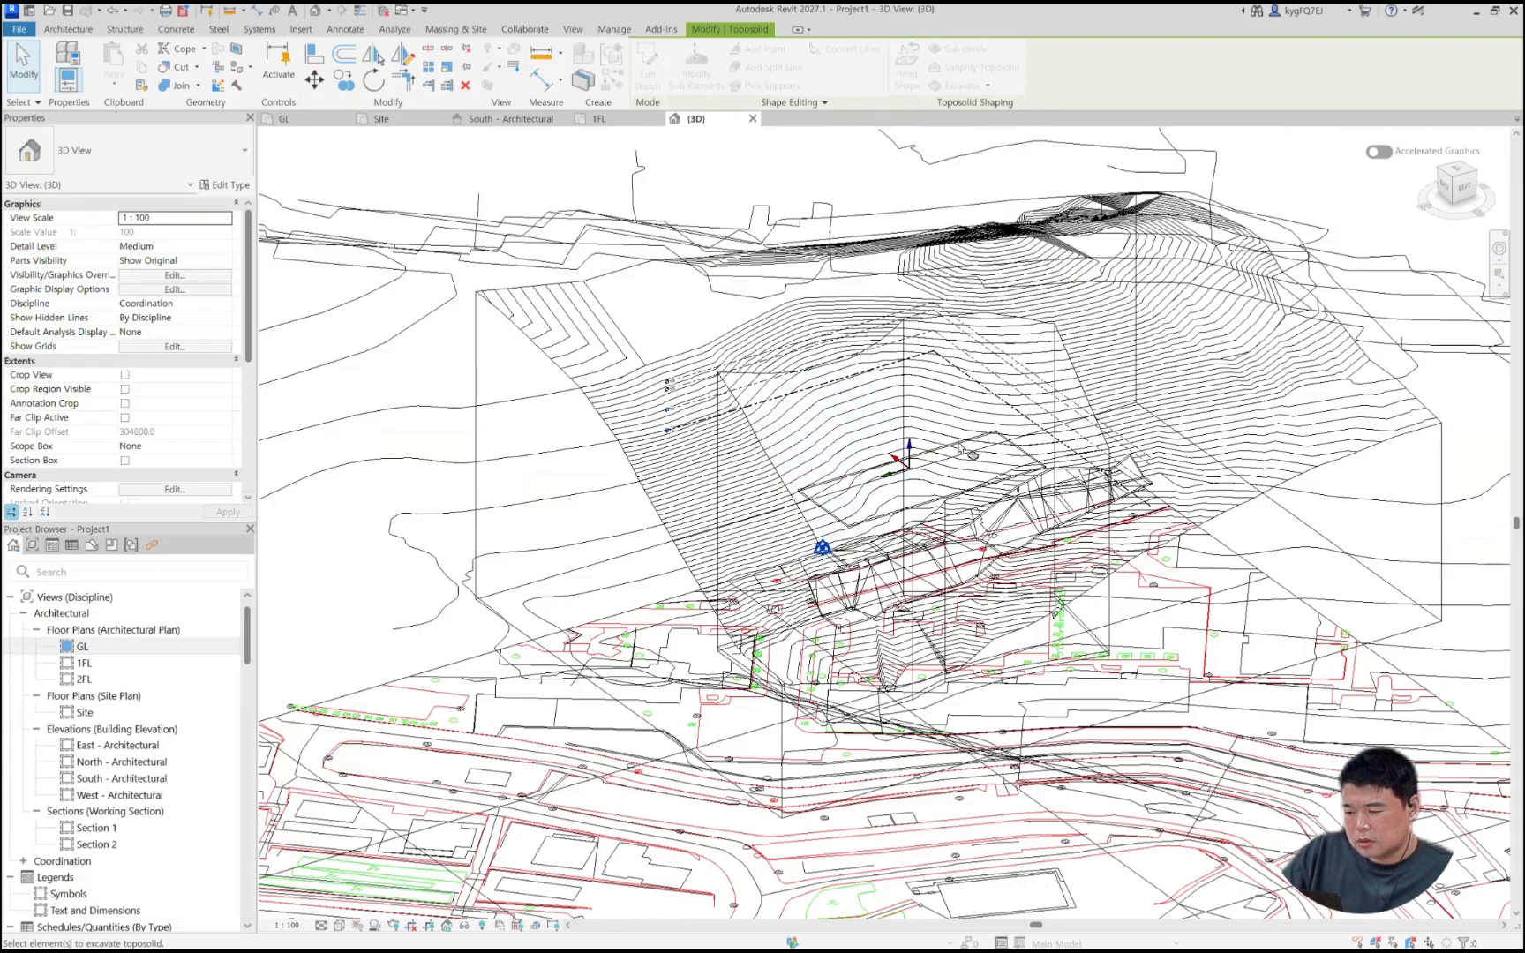
scroll(959, 447, "up", 5)
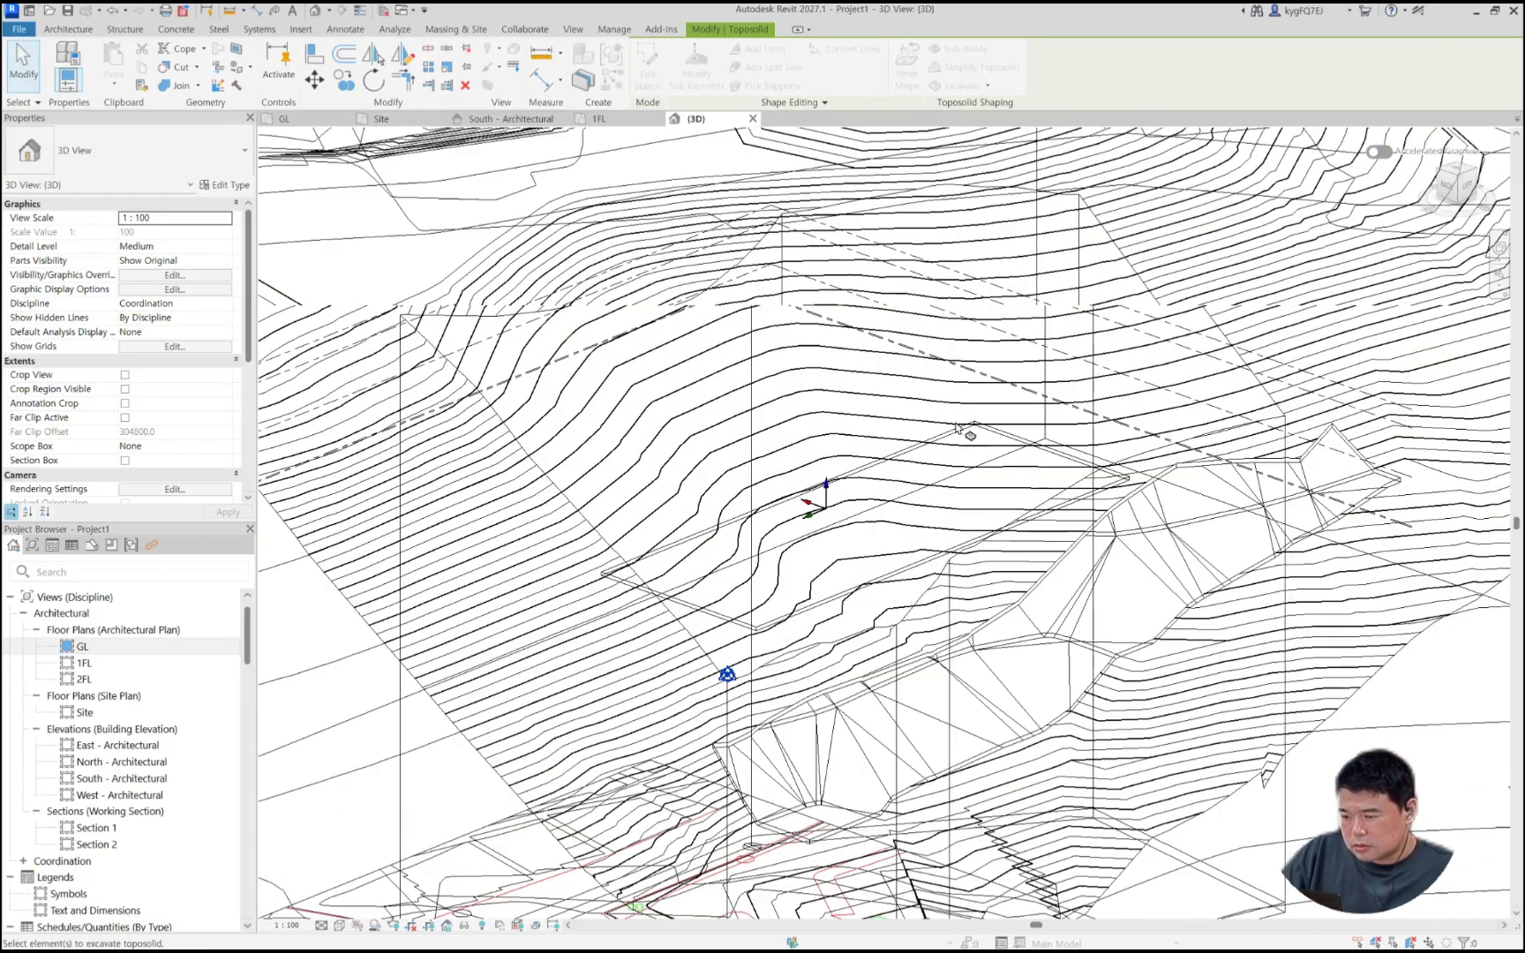
scroll(957, 426, "up", 2)
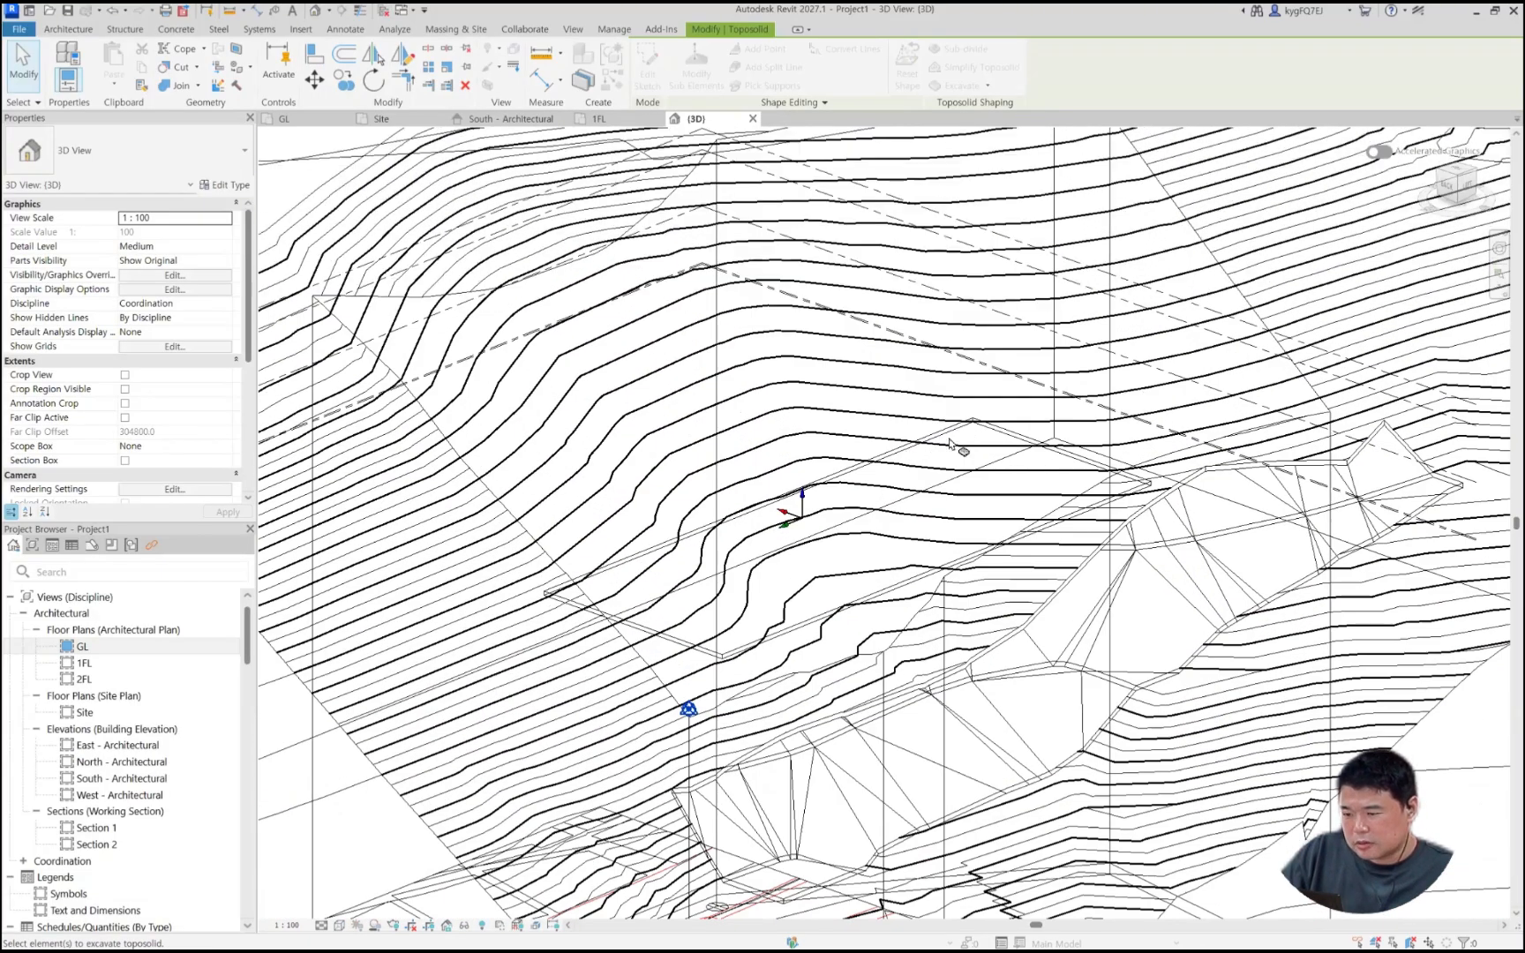
key("Escape")
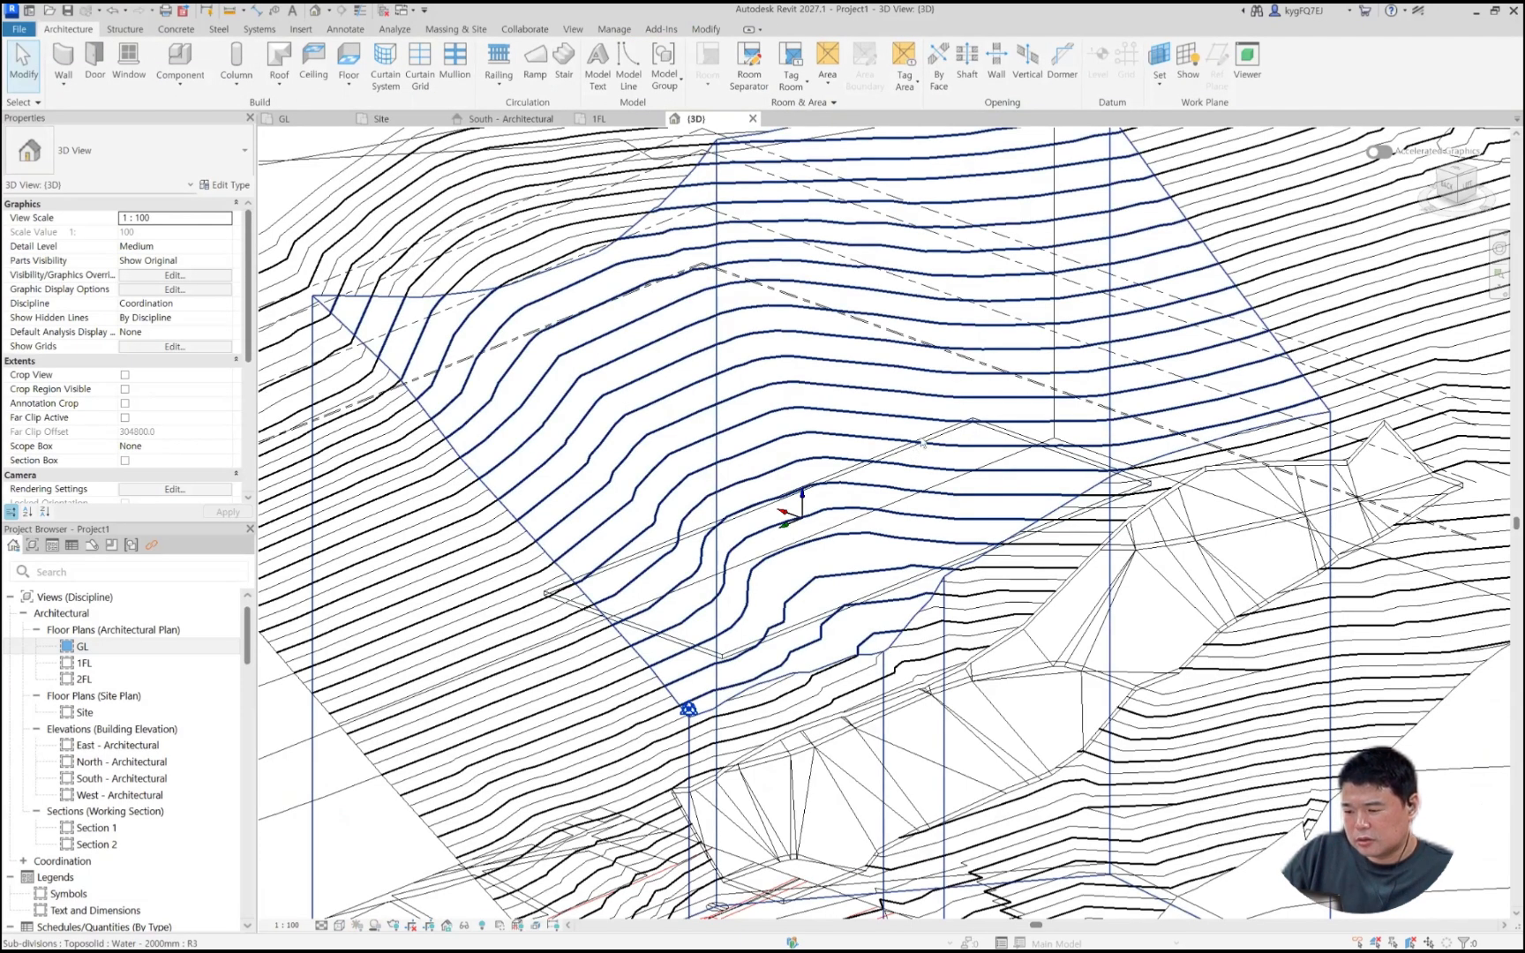
Step: Raise the buried floor with a positive Height Offset From Level and return the 3D view to shaded display
left_click(898, 468)
middle_click_drag(898, 468, 881, 501, "shift")
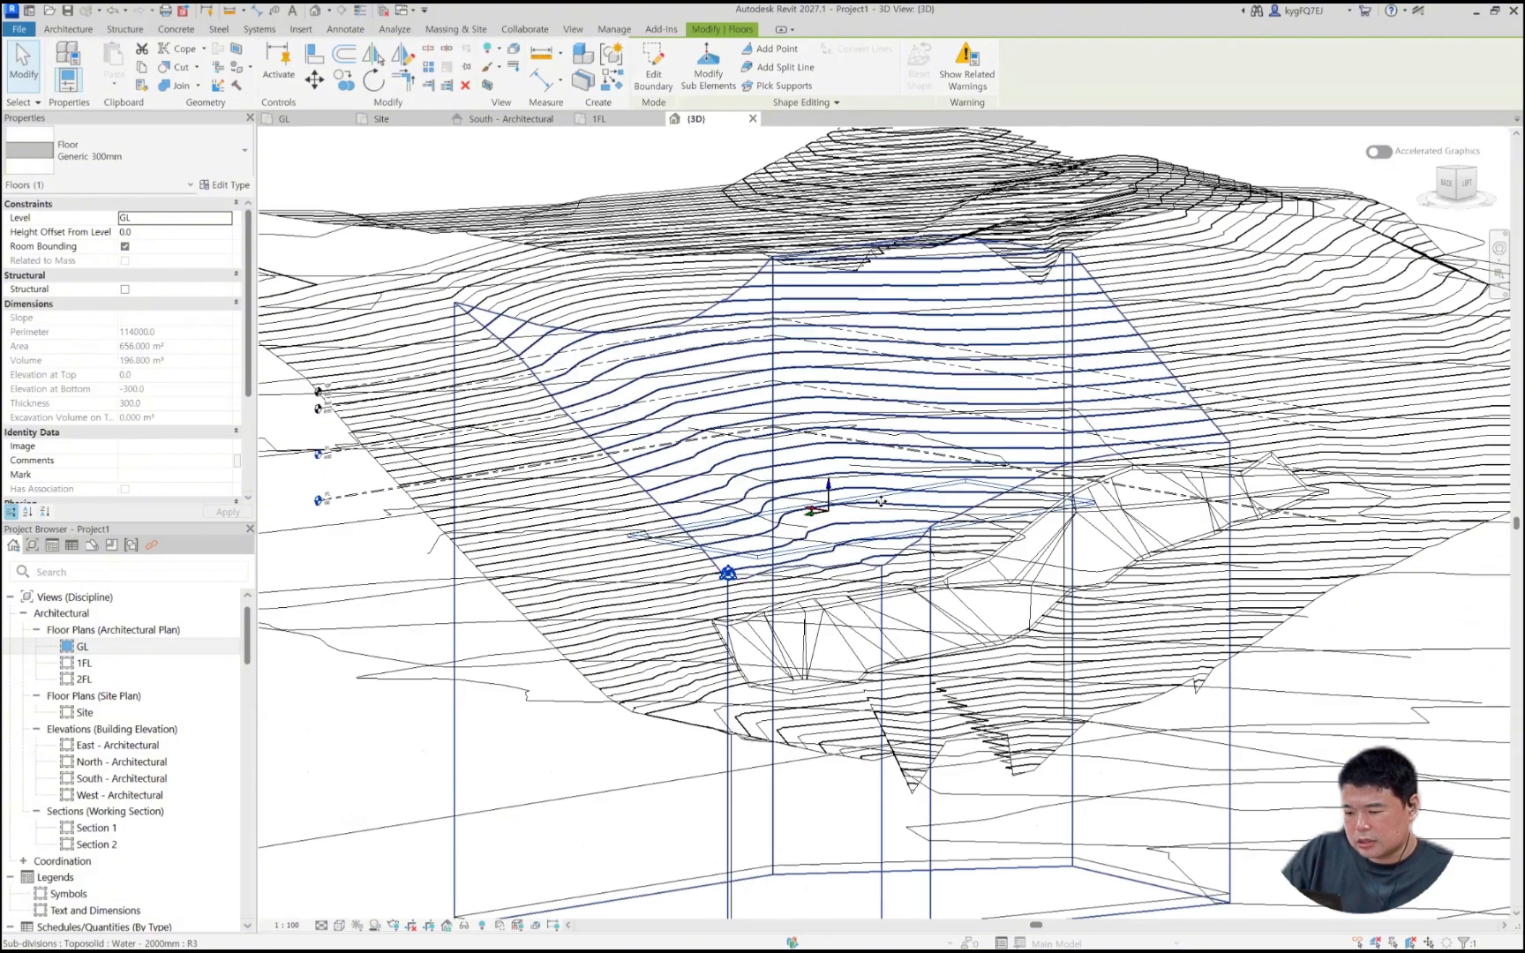
left_click(153, 231)
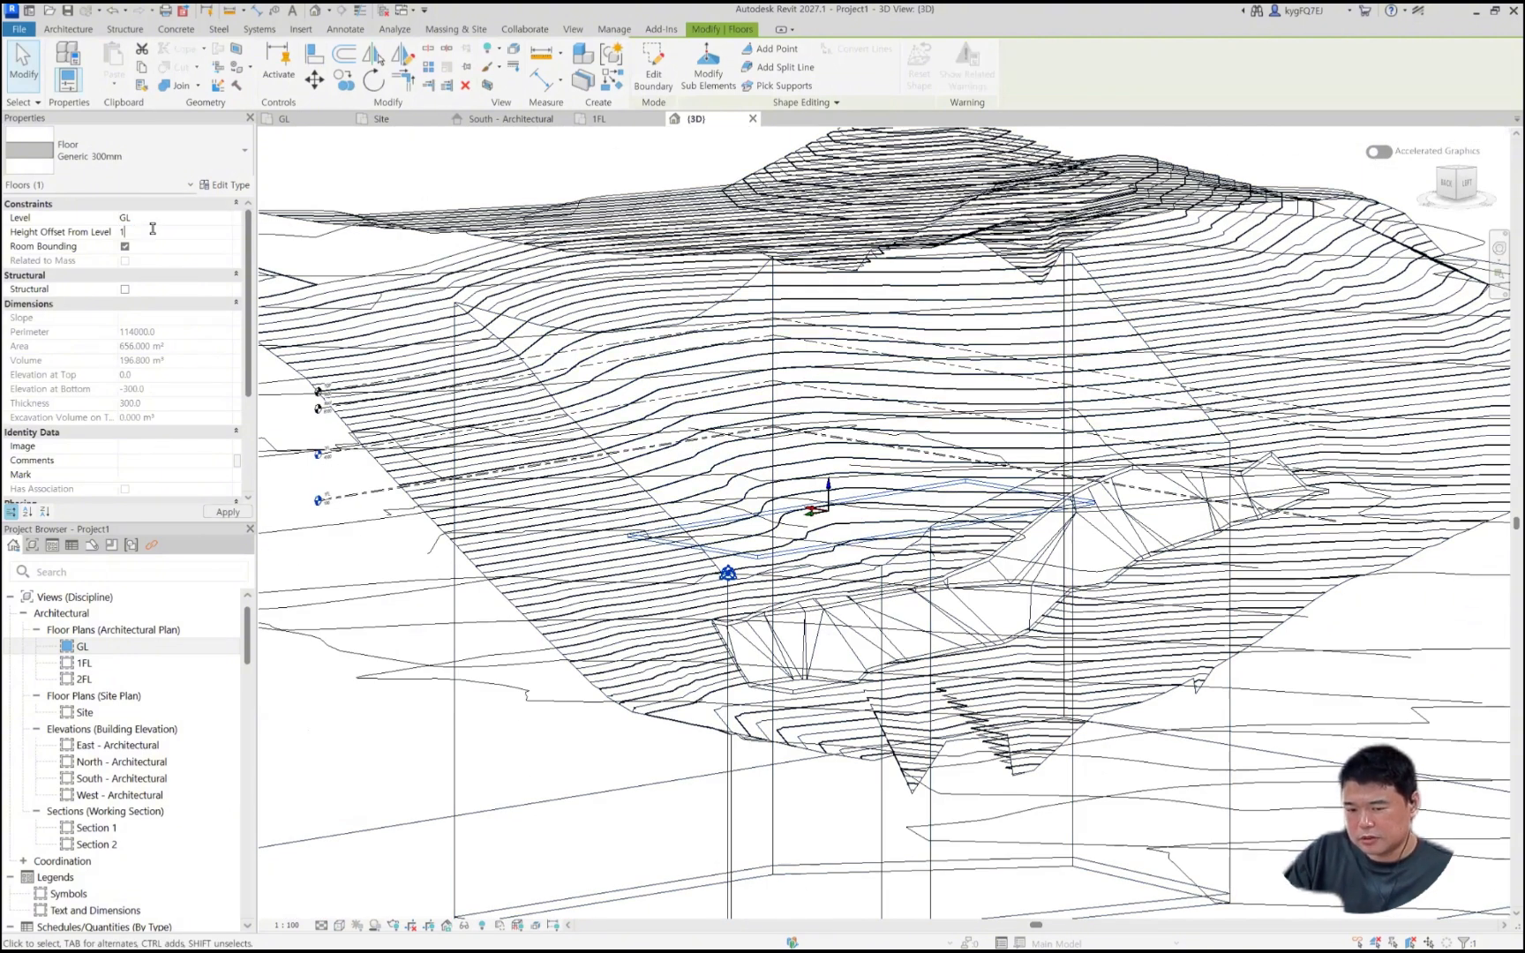
key("Escape")
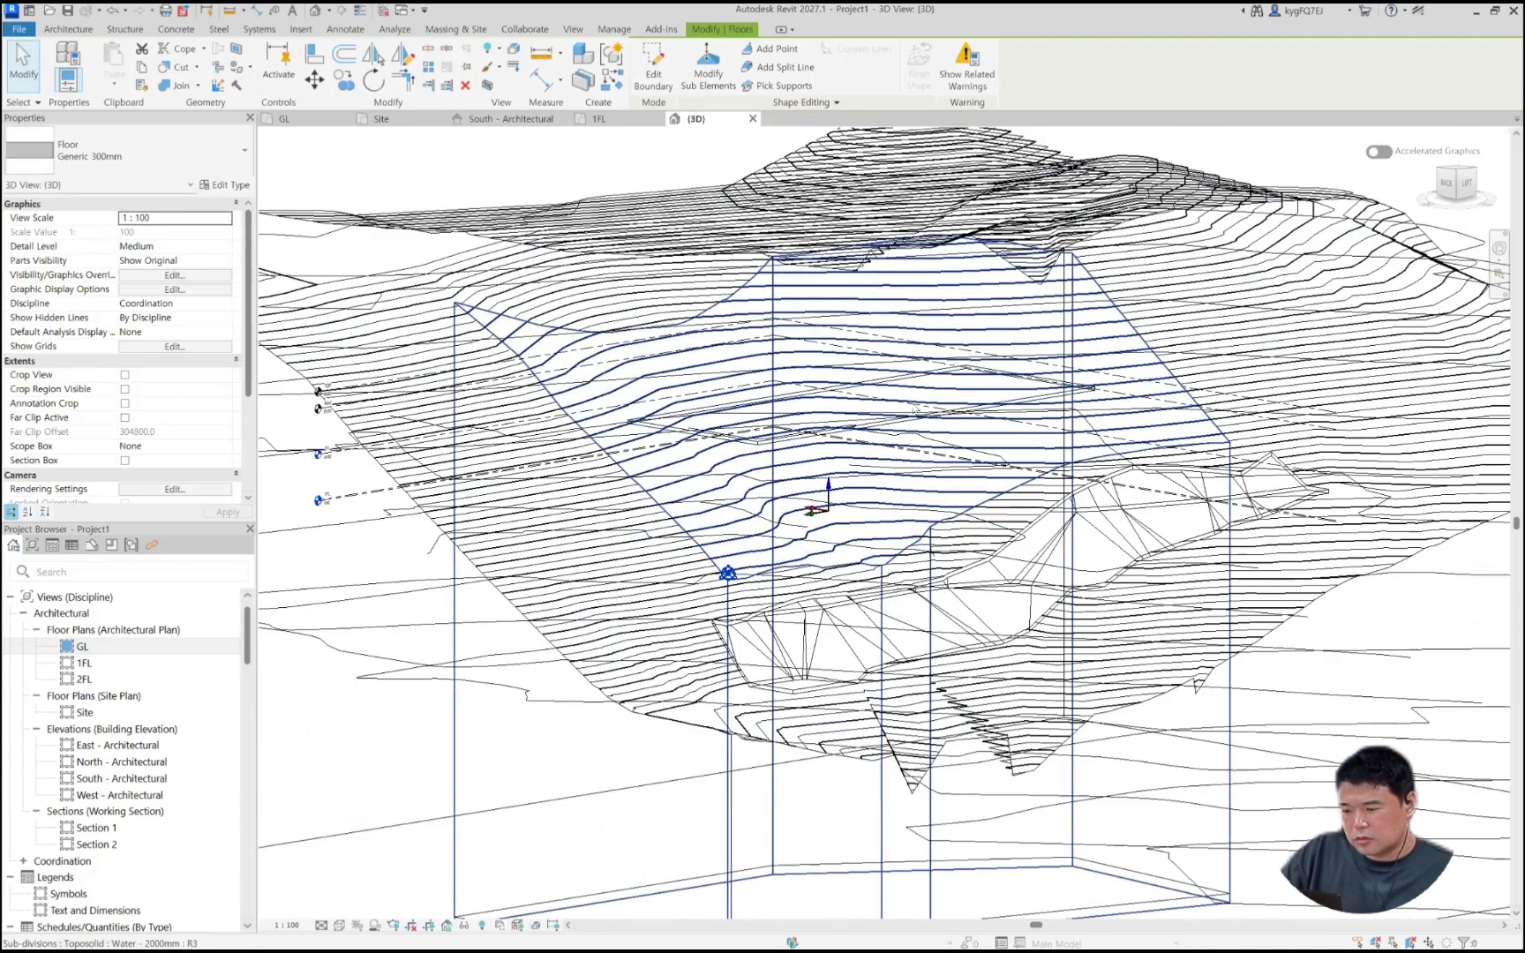
key("s")
key("d")
middle_click_drag(913, 476, 807, 494, "shift")
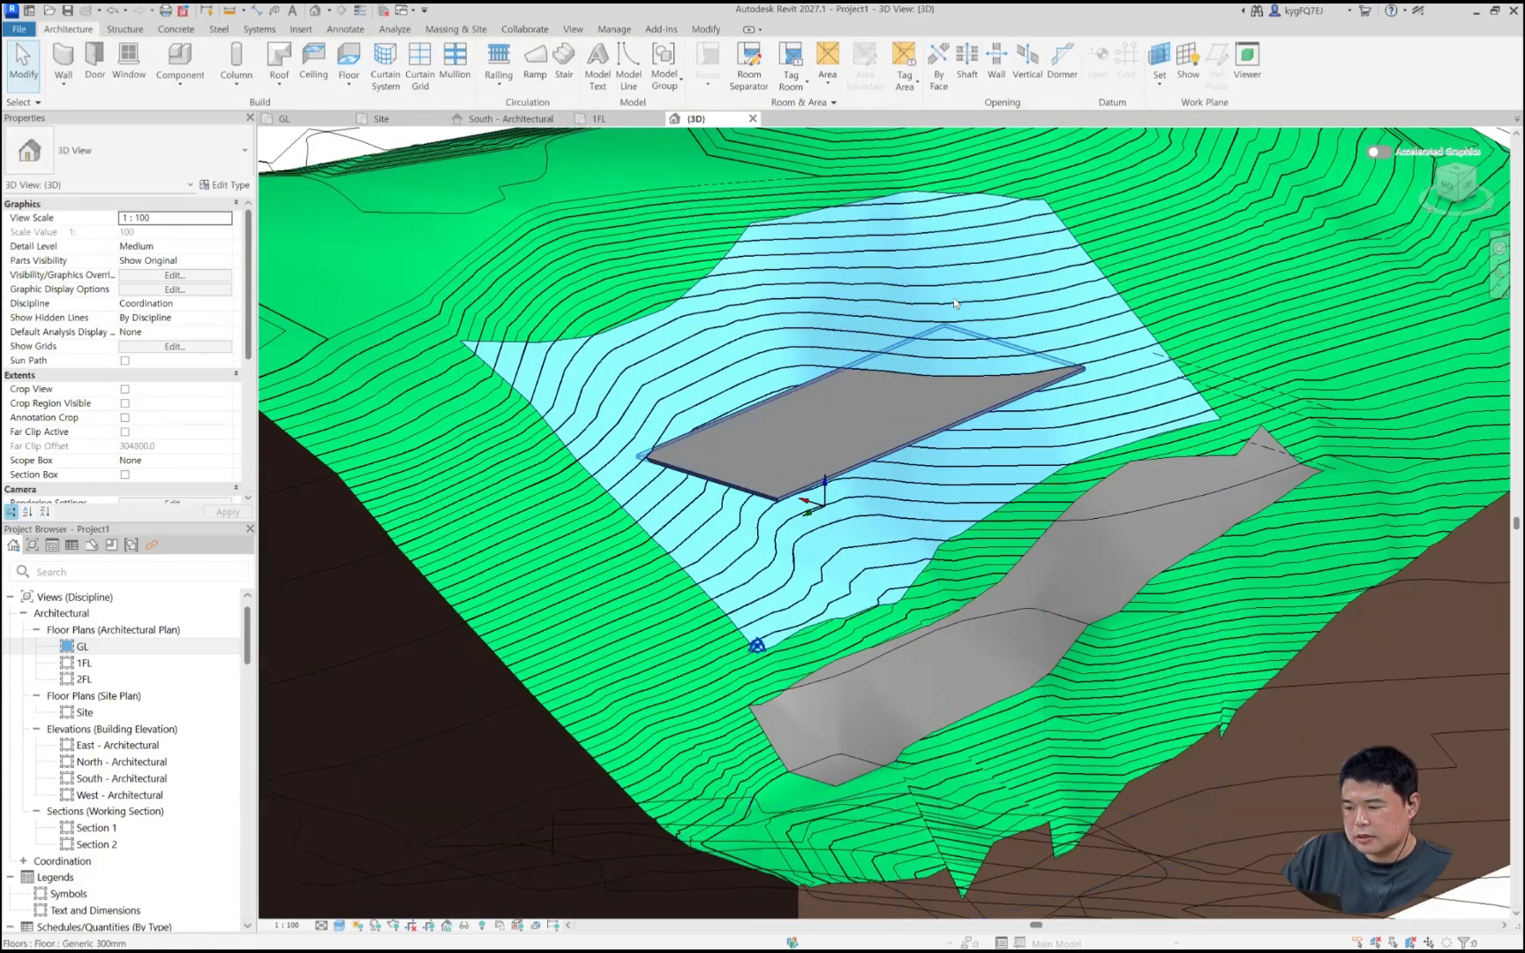
Step: Try to excavate the main toposolid with the raised floor
left_click(807, 493)
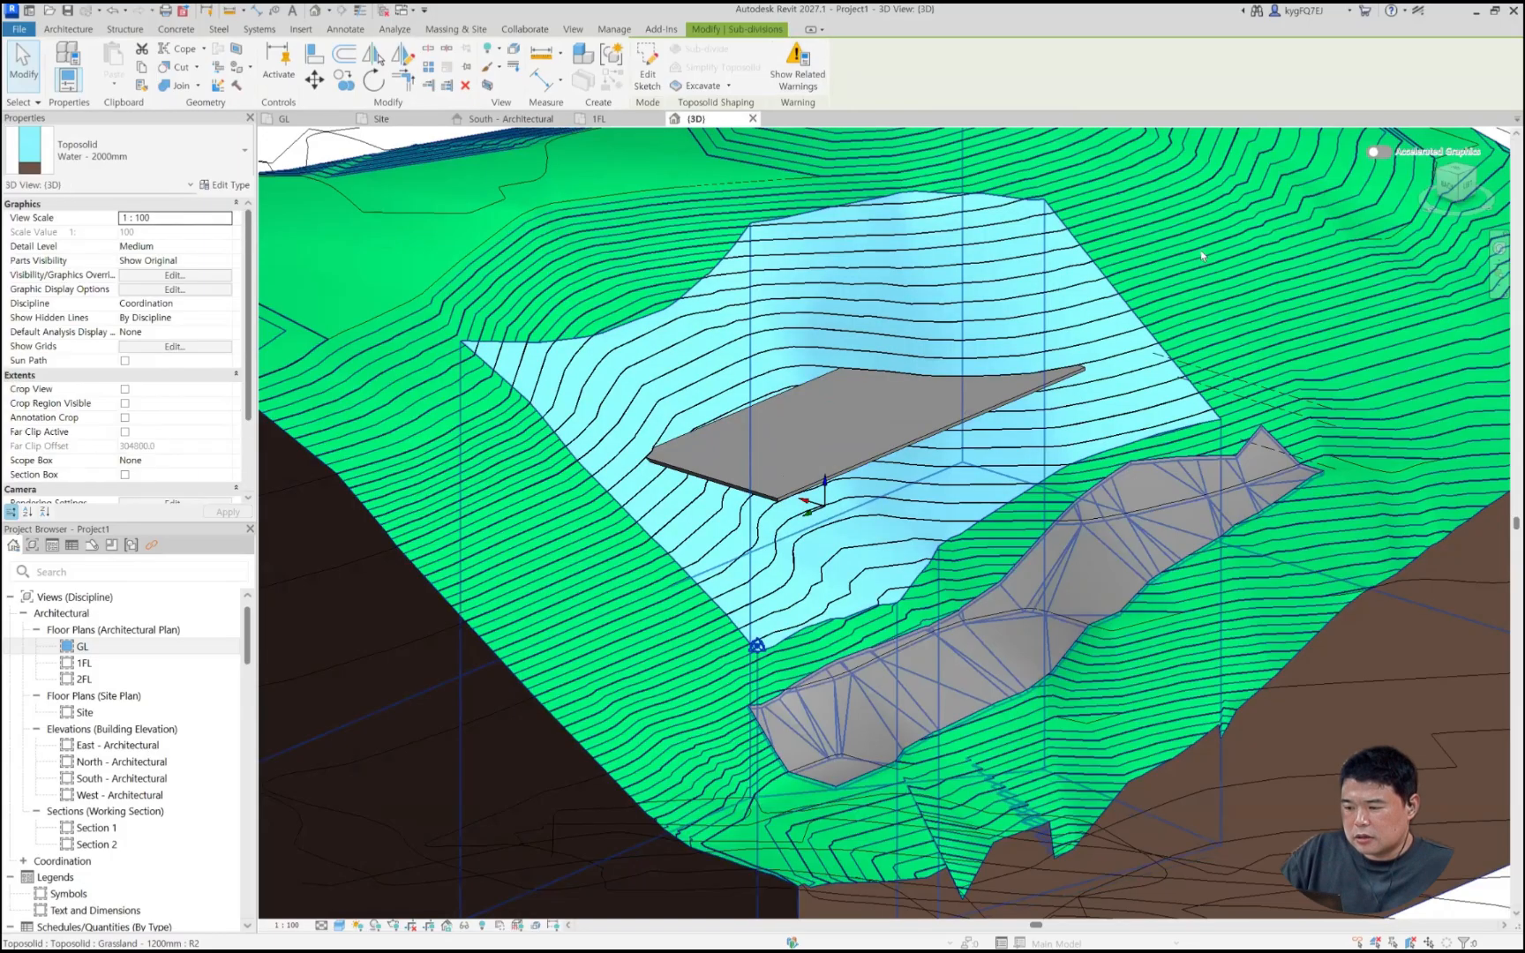
left_click(1199, 250)
middle_click_drag(1014, 219, 982, 267)
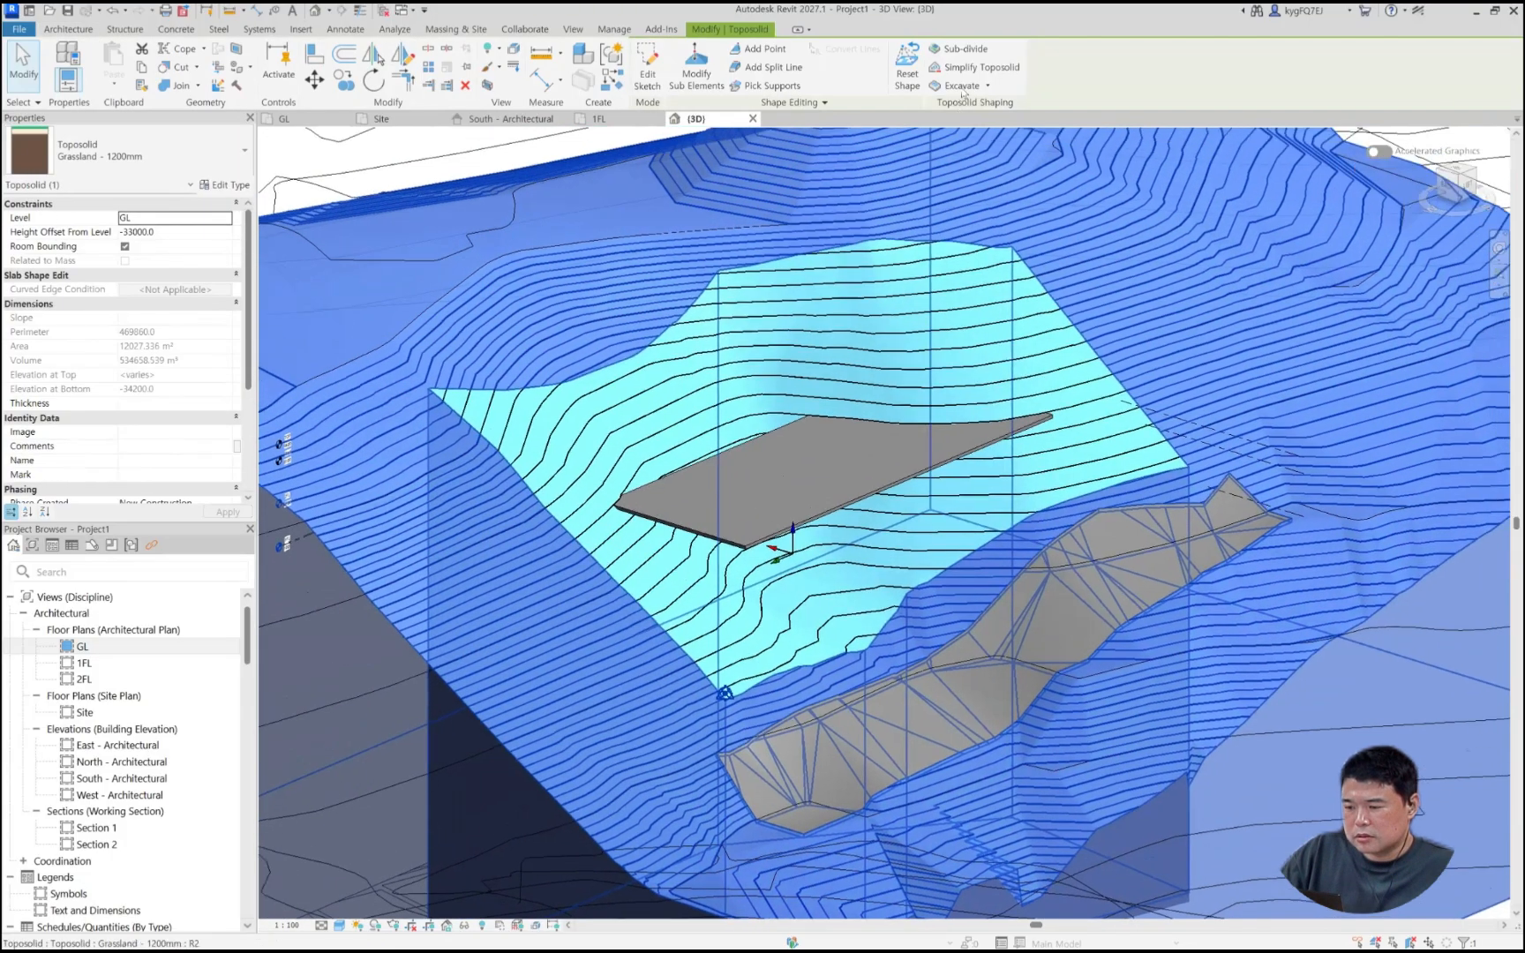
left_click(962, 86)
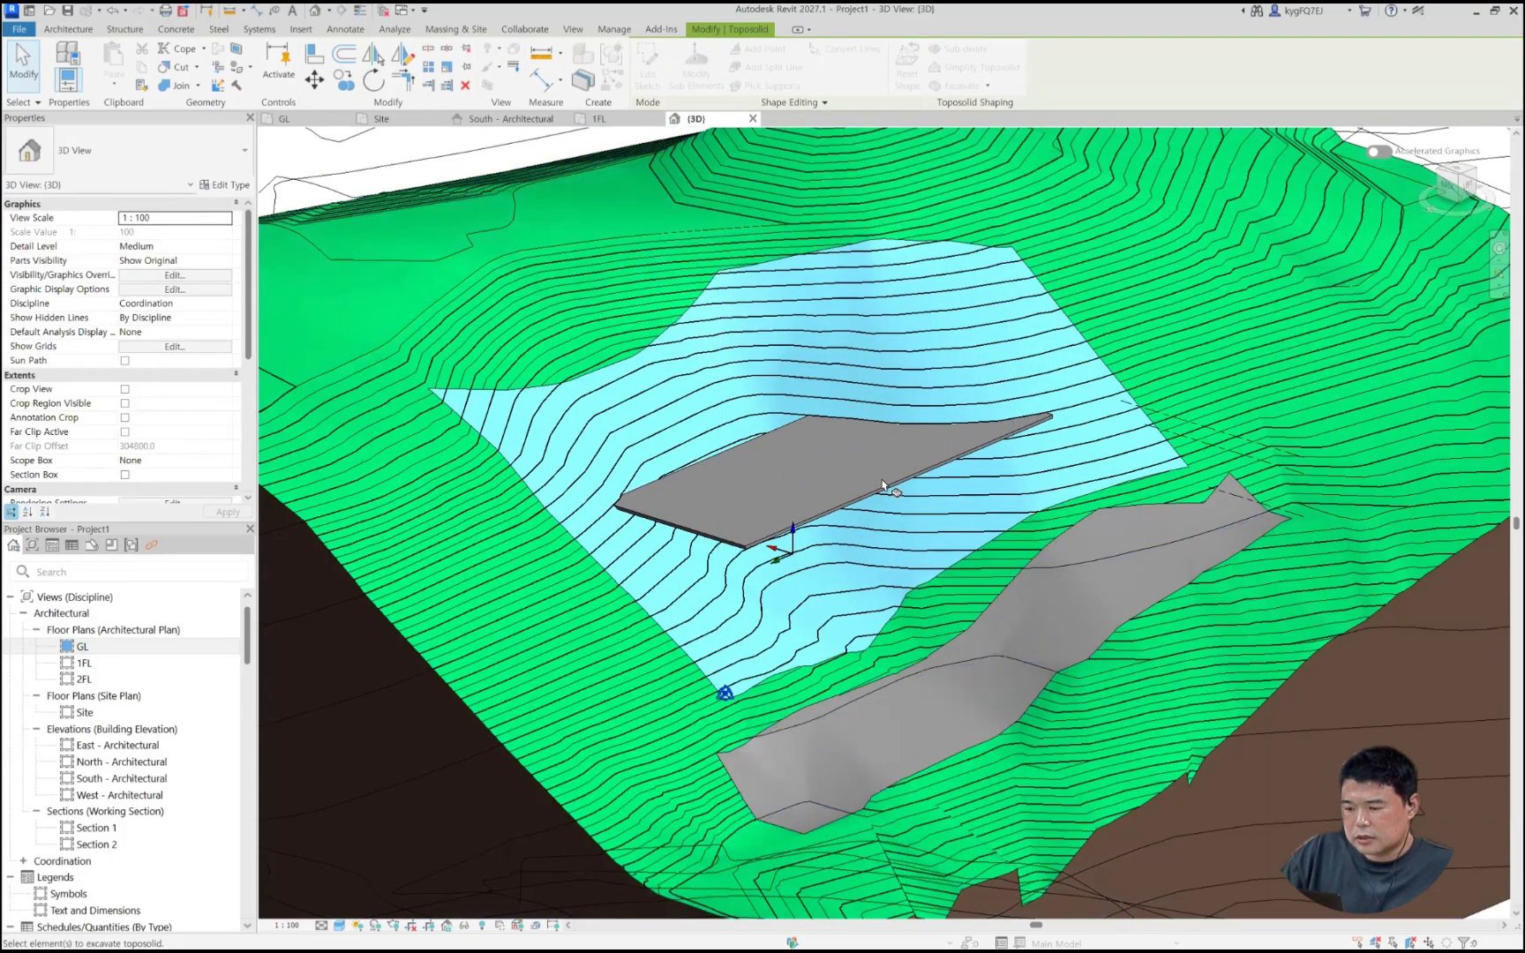
left_click(1009, 380)
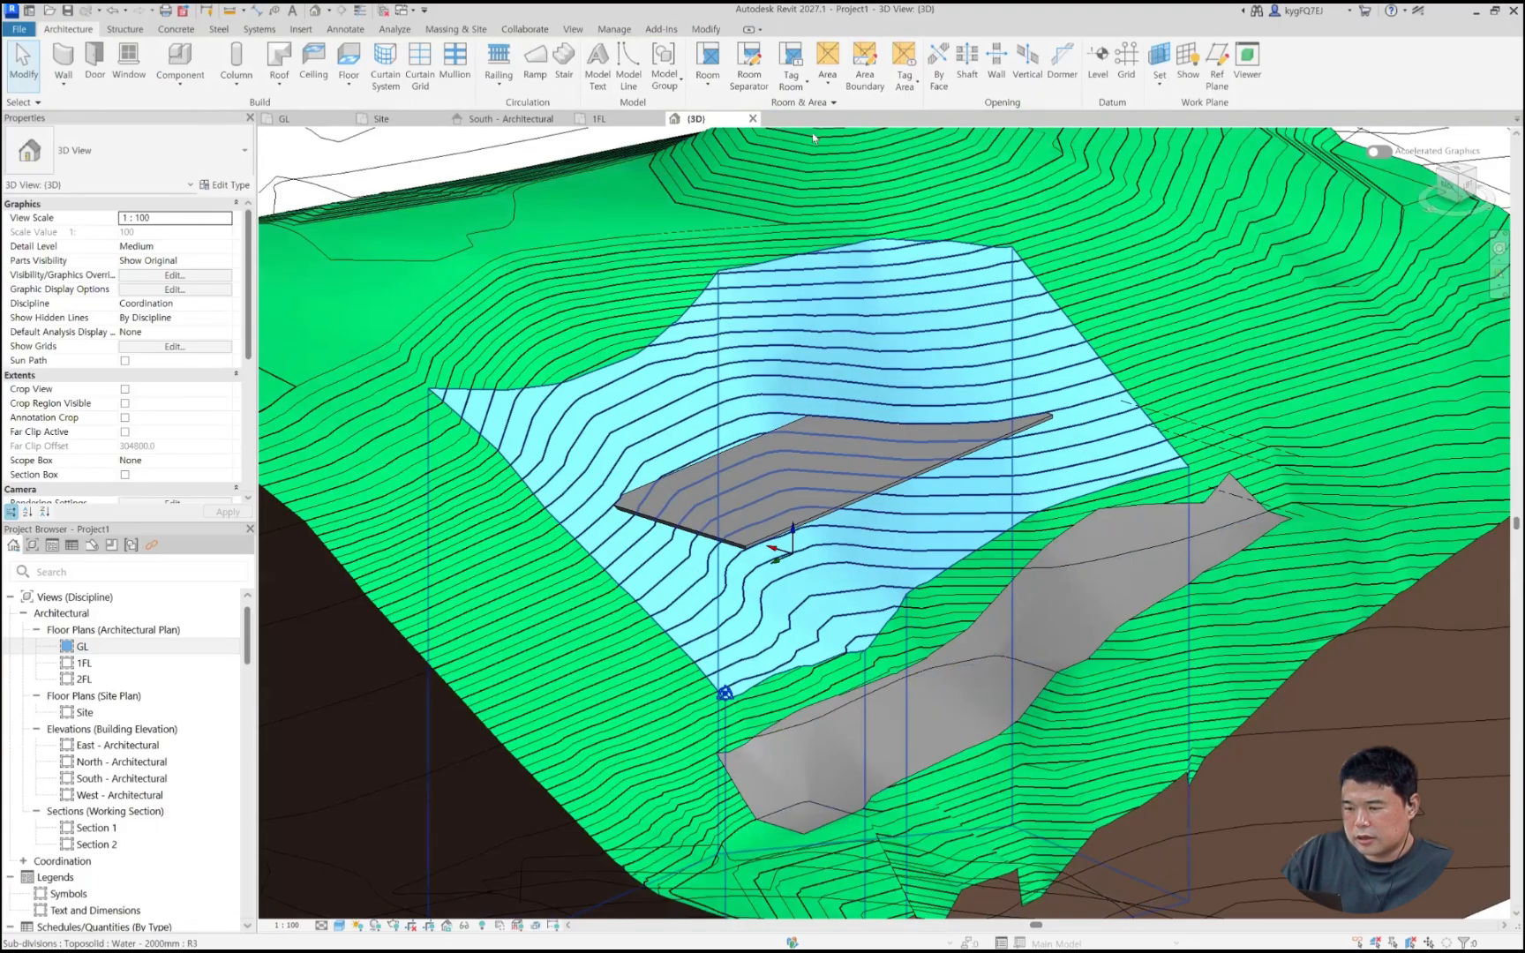
key("Escape")
left_click(961, 193)
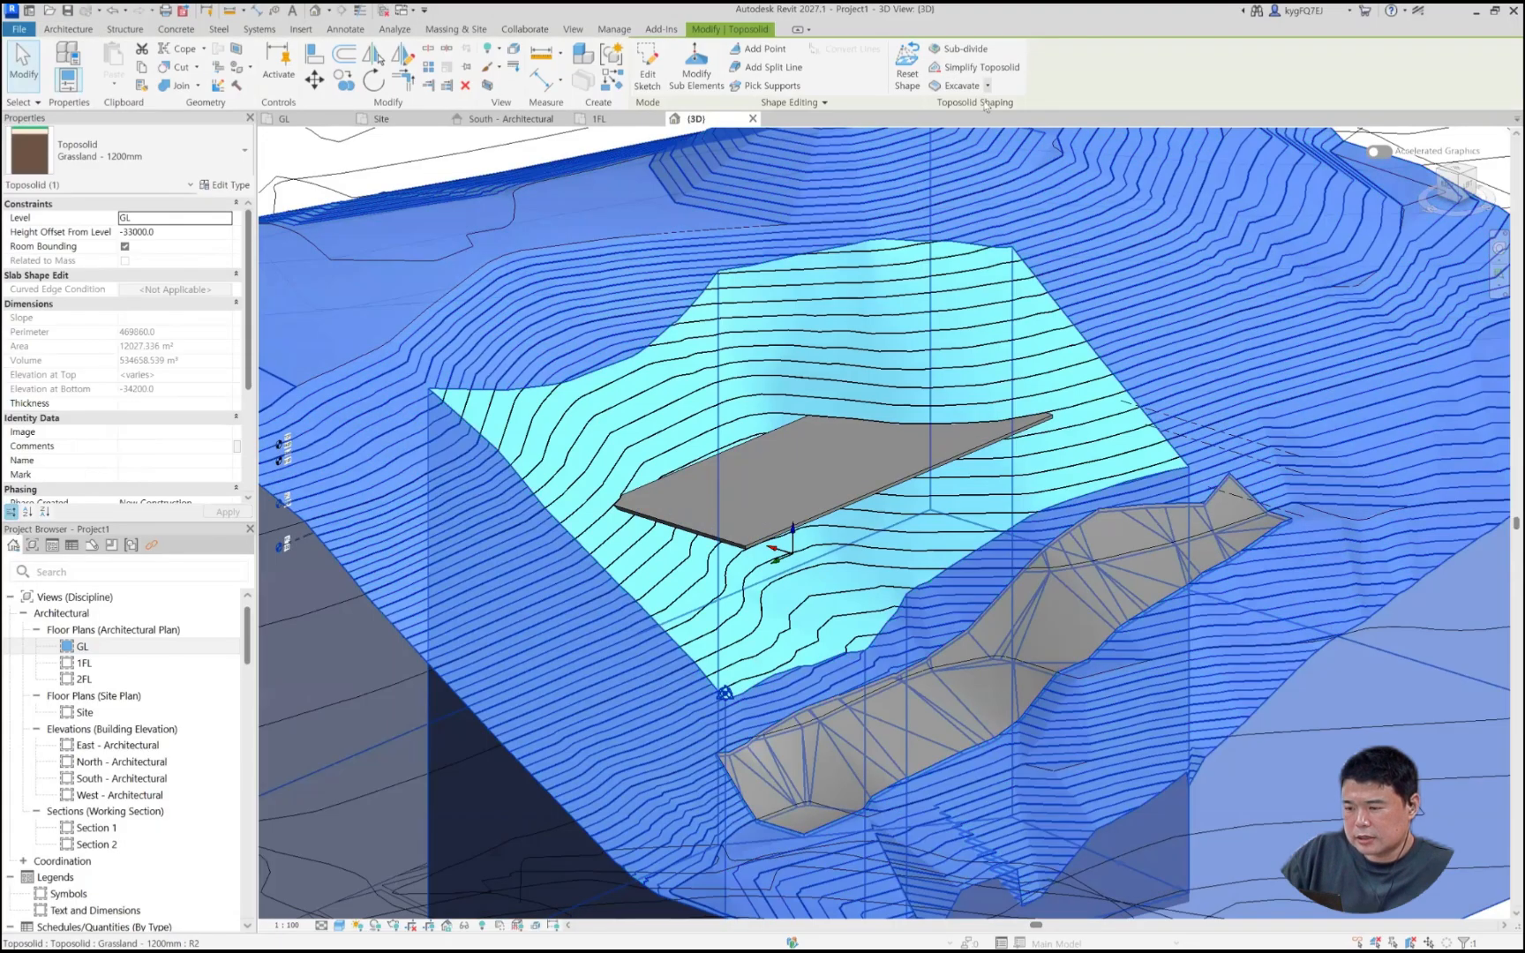
left_click(986, 86)
left_click(966, 113)
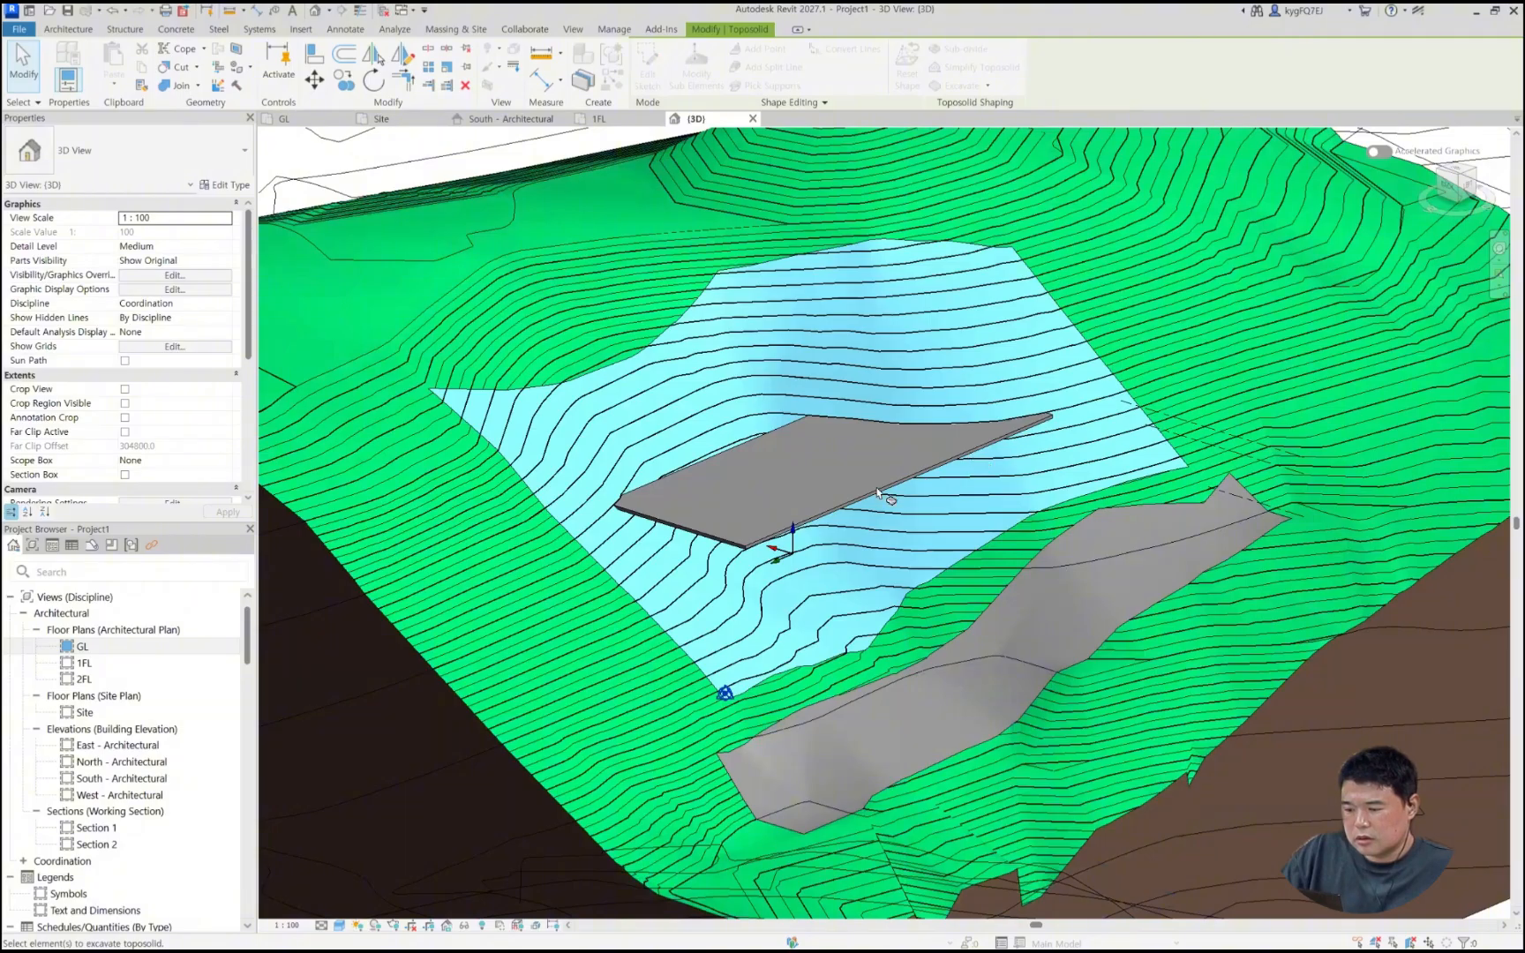
scroll(877, 489, "down", 2)
scroll(877, 489, "up", 1)
middle_click_drag(877, 489, 939, 432, "shift")
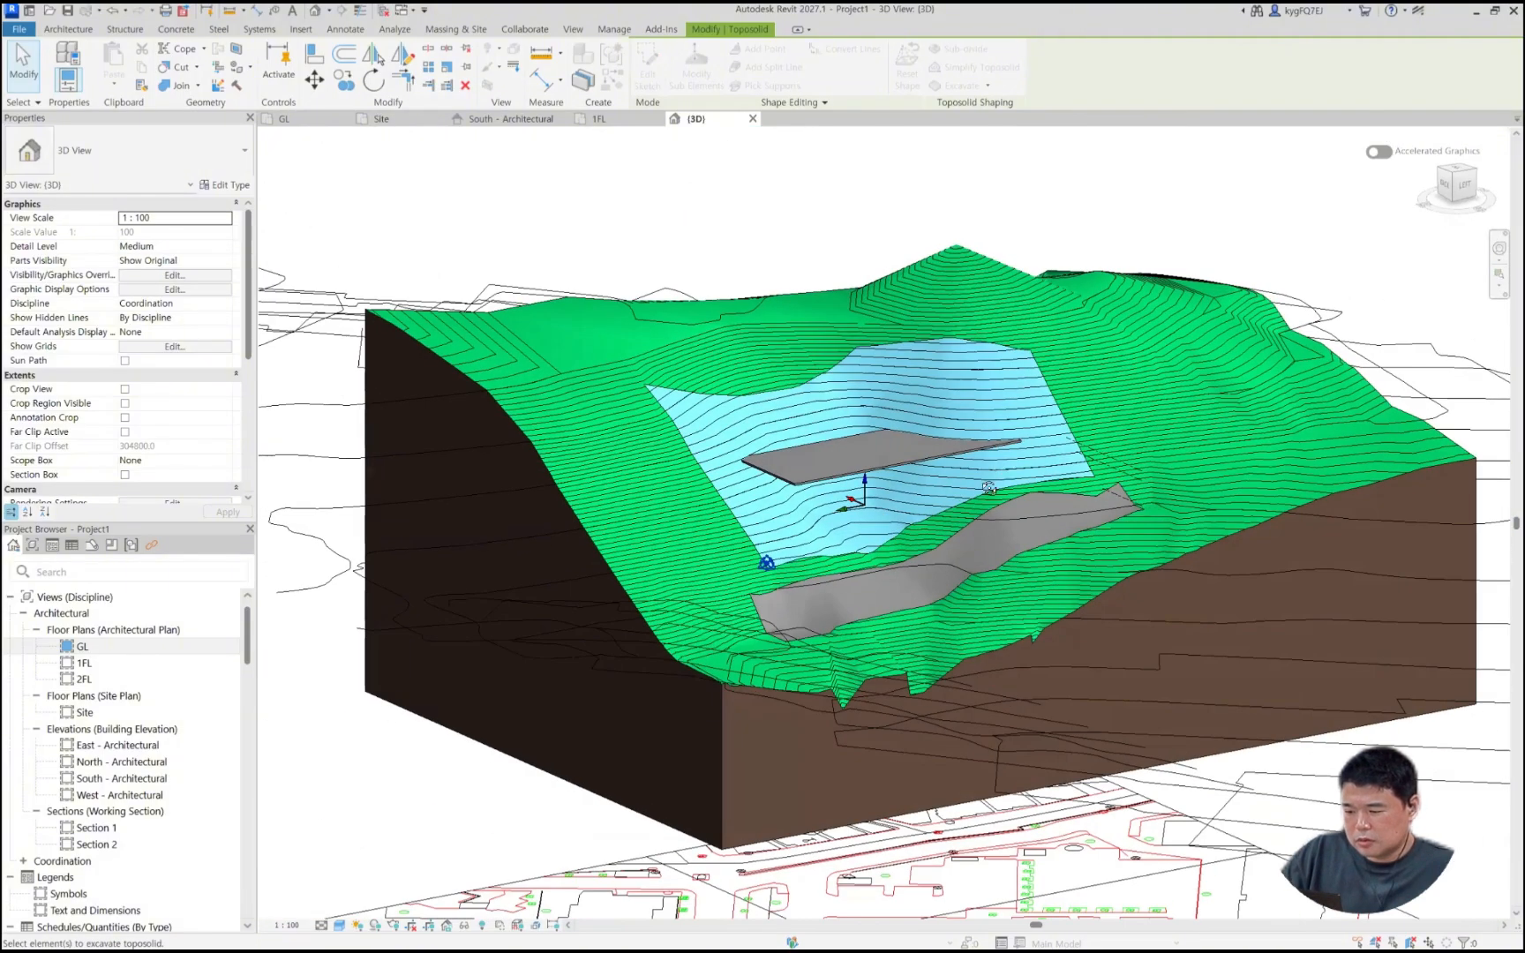
middle_click_drag(989, 487, 834, 446, "shift")
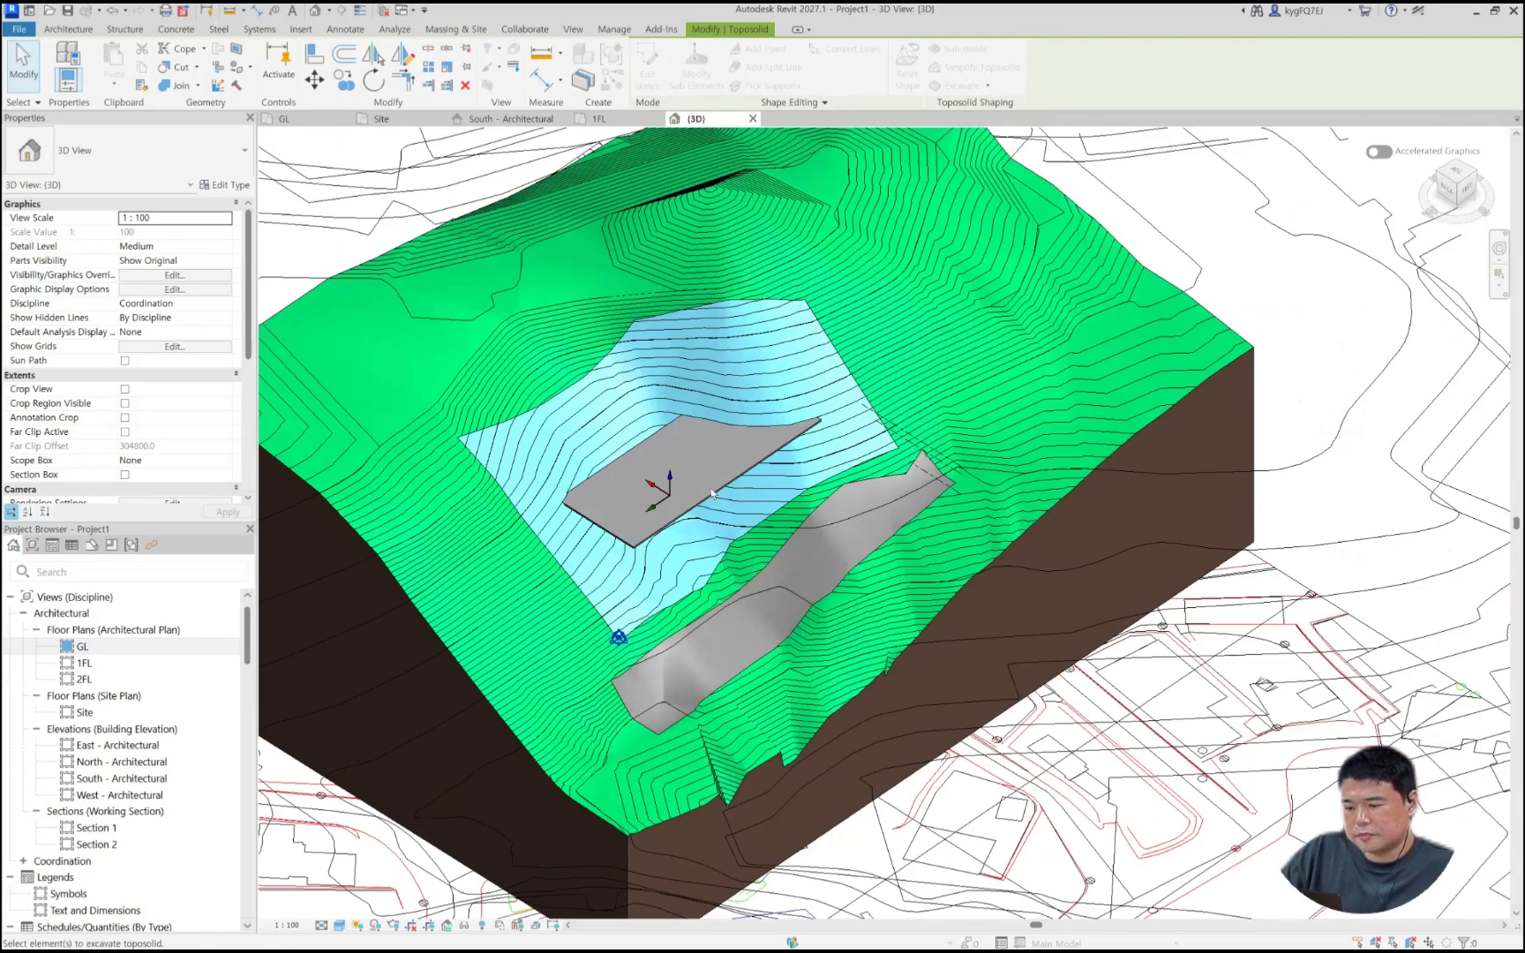
key("Escape")
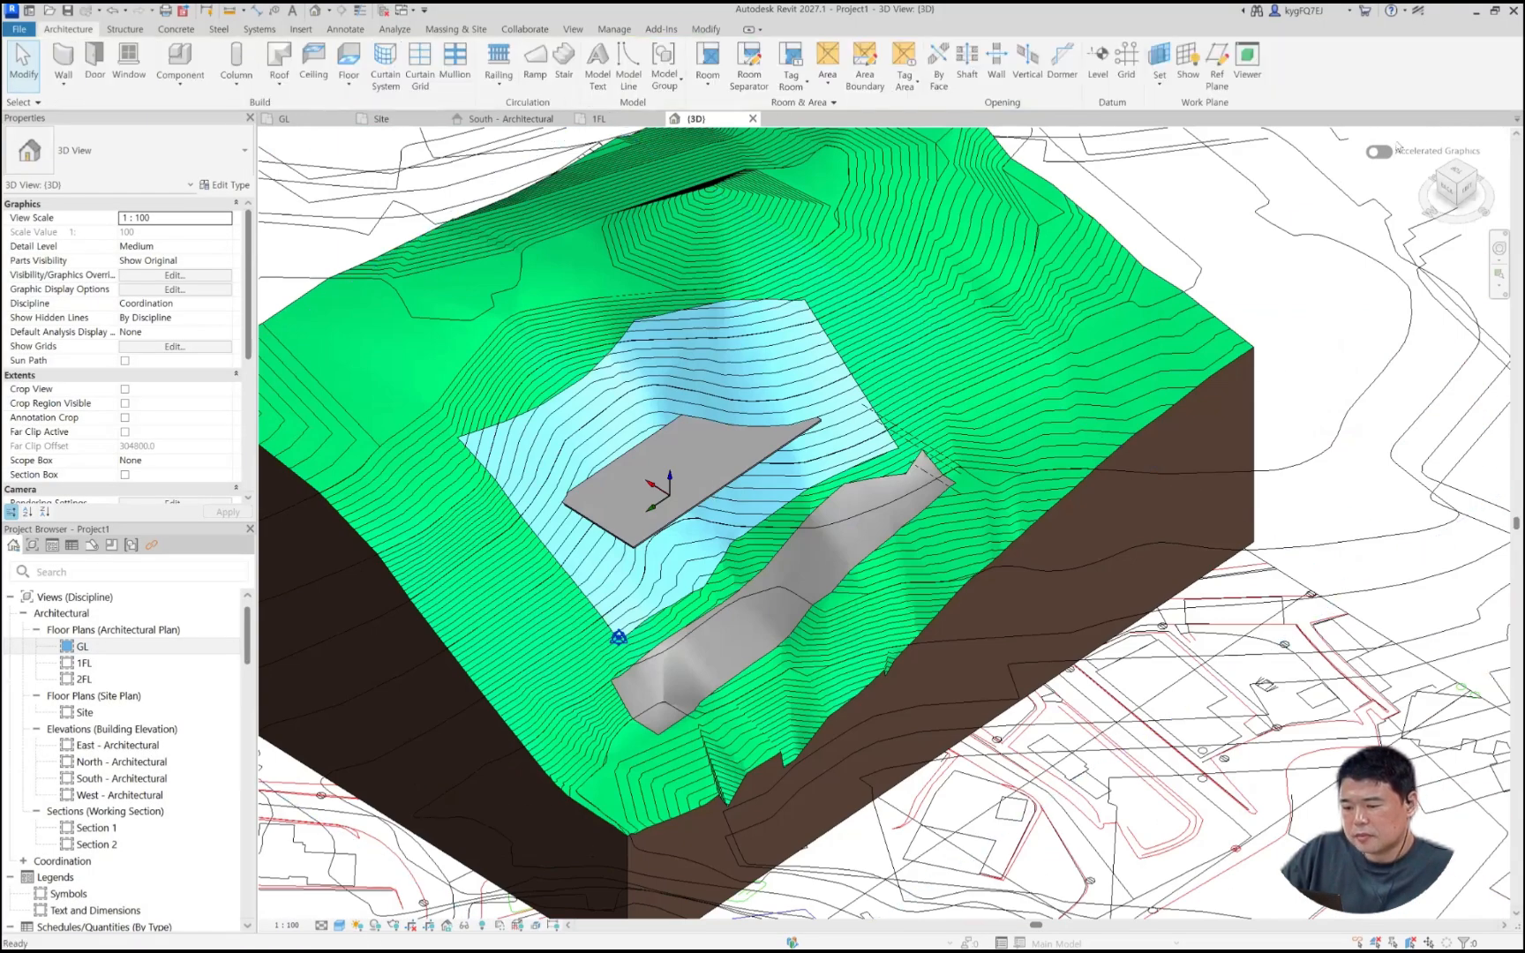
Step: Review the raised floor's related warning, marking the Water - 2000mm sub-division and the Generic 300mm floor in its element list
left_click(739, 475)
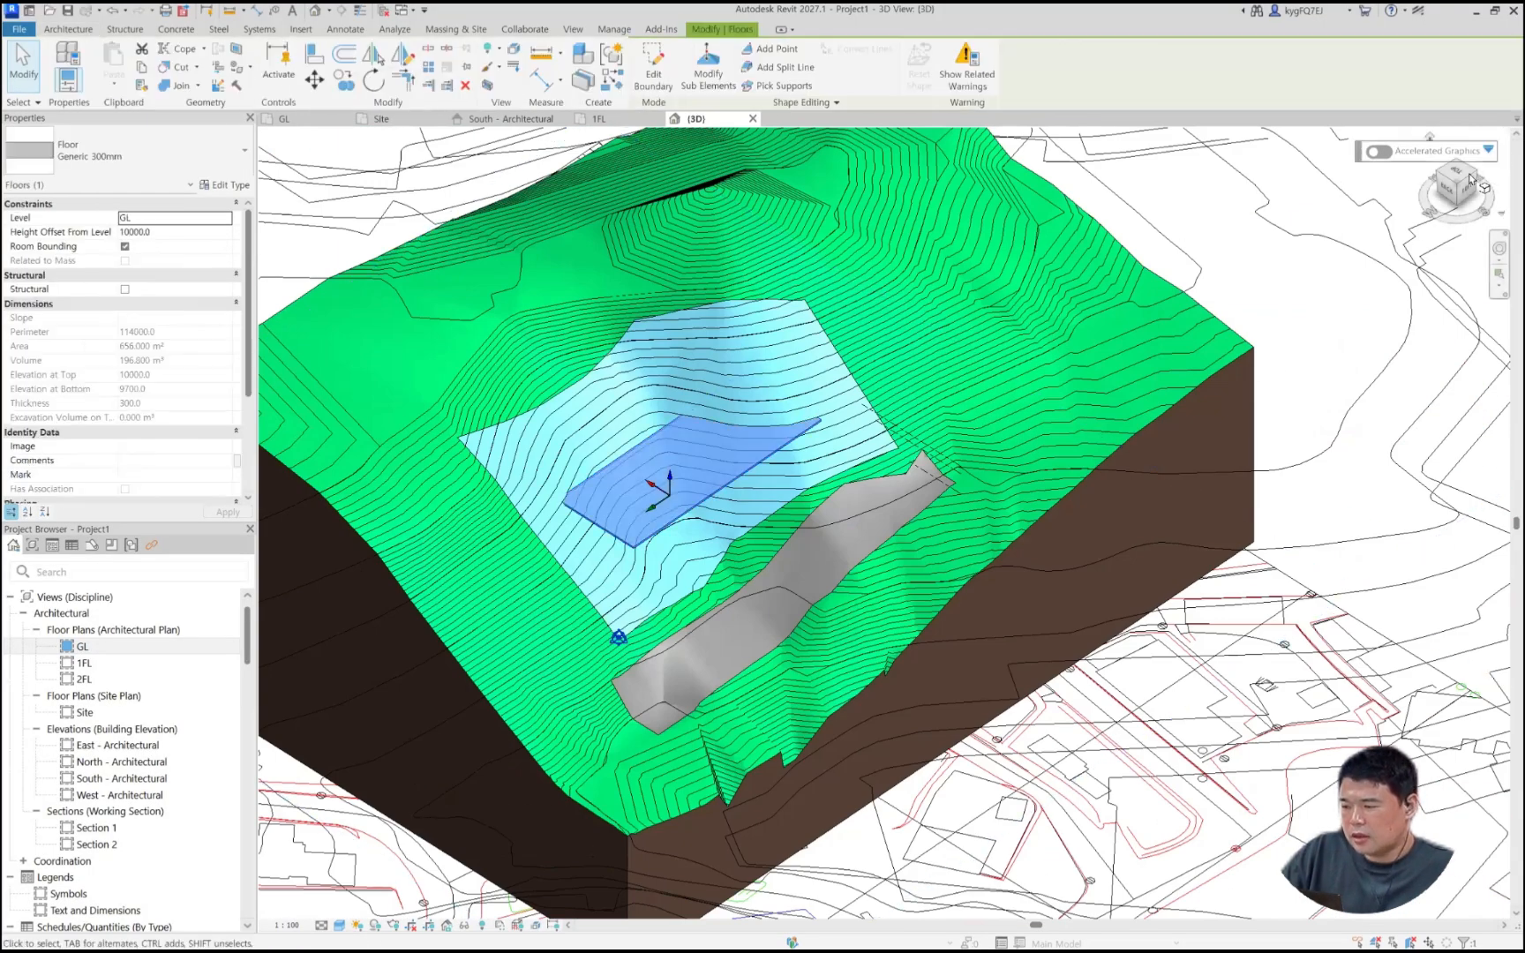
left_click(967, 67)
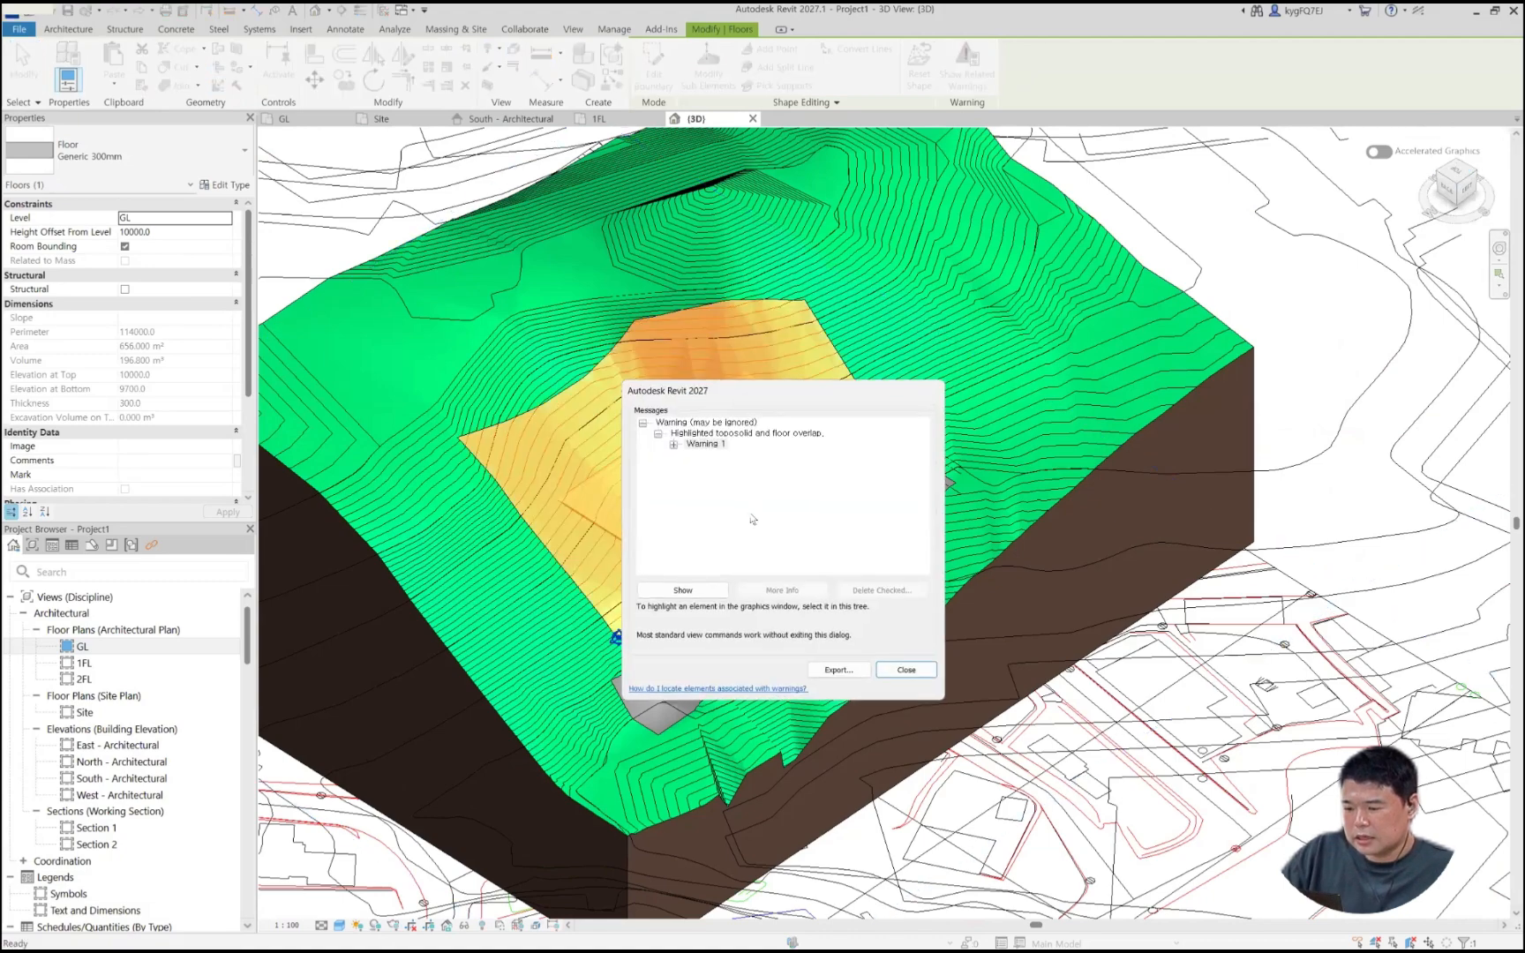
left_click(675, 445)
left_click(704, 475)
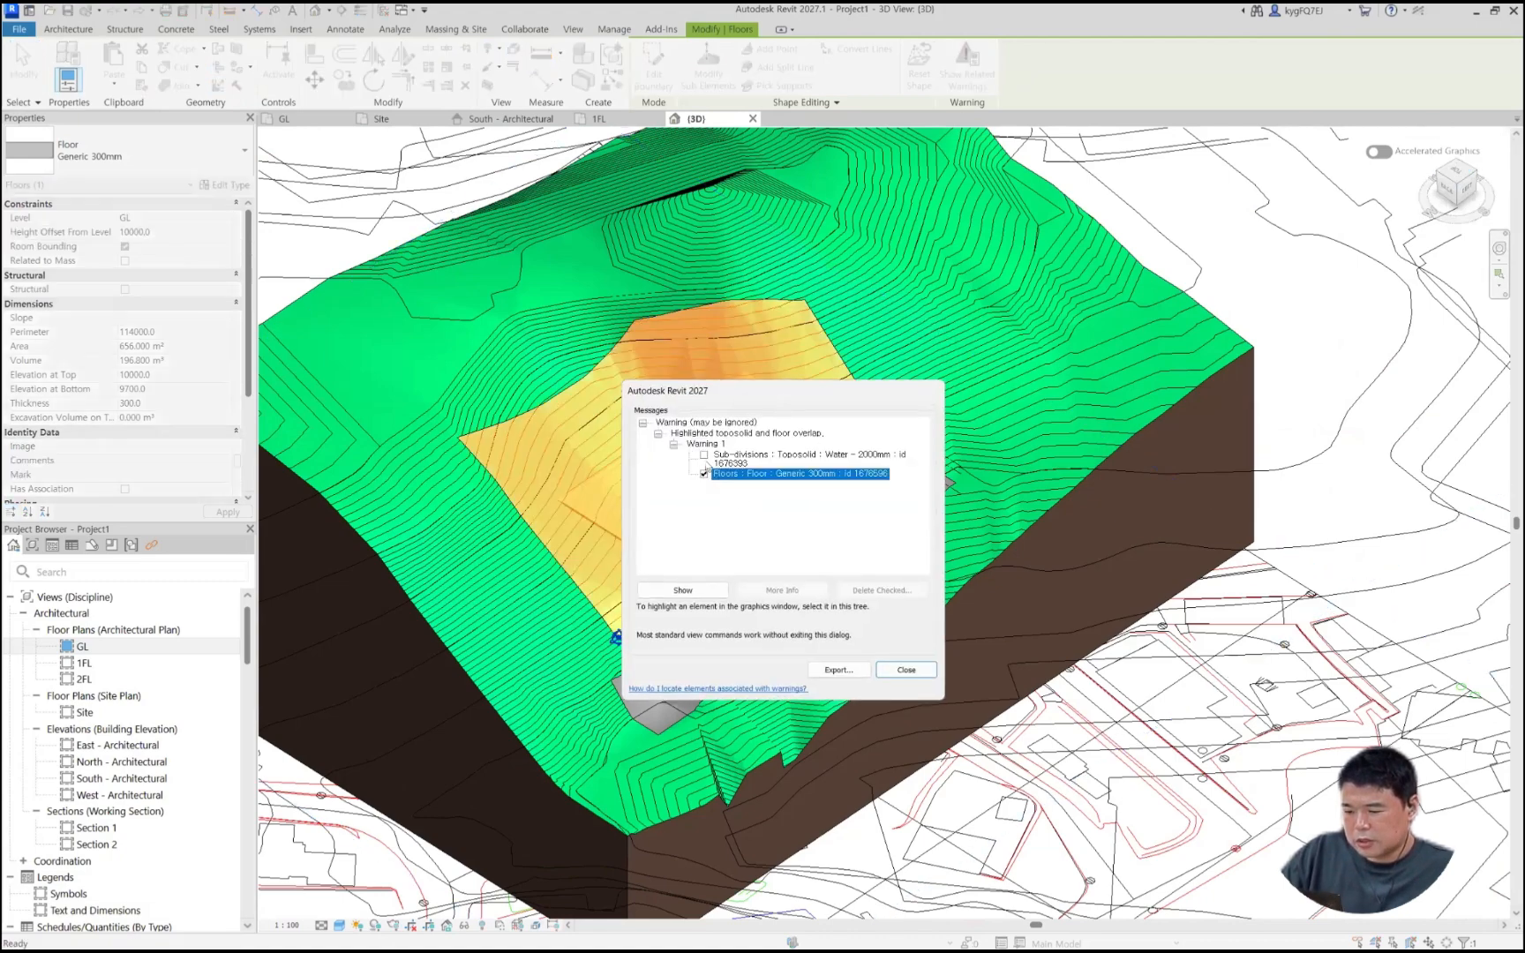
left_click(904, 669)
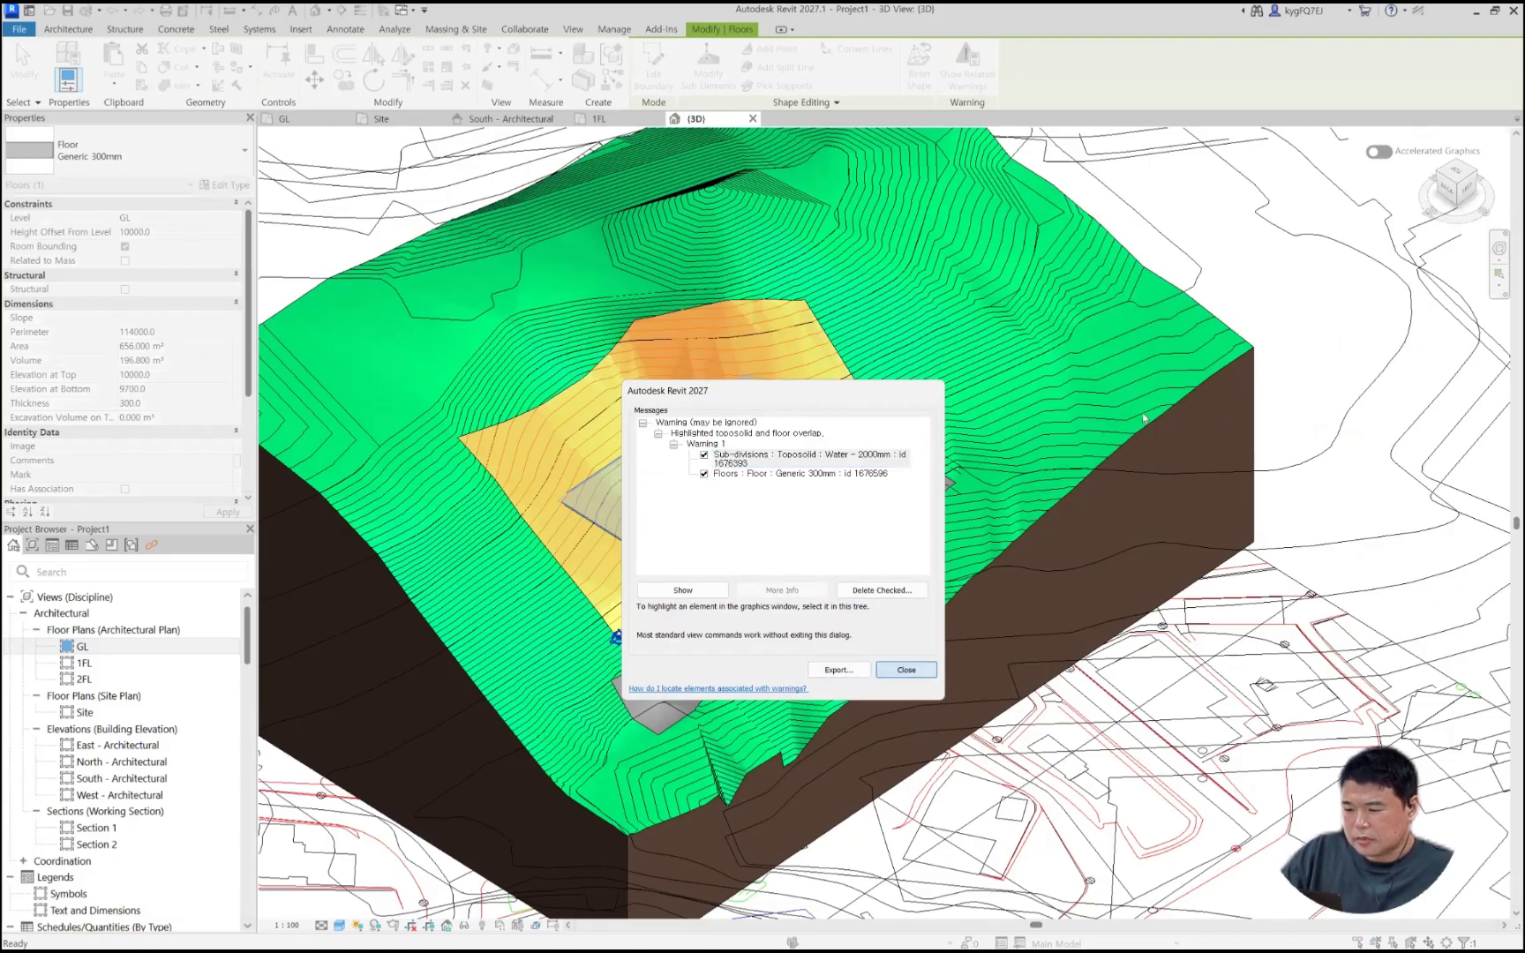
left_click(816, 423)
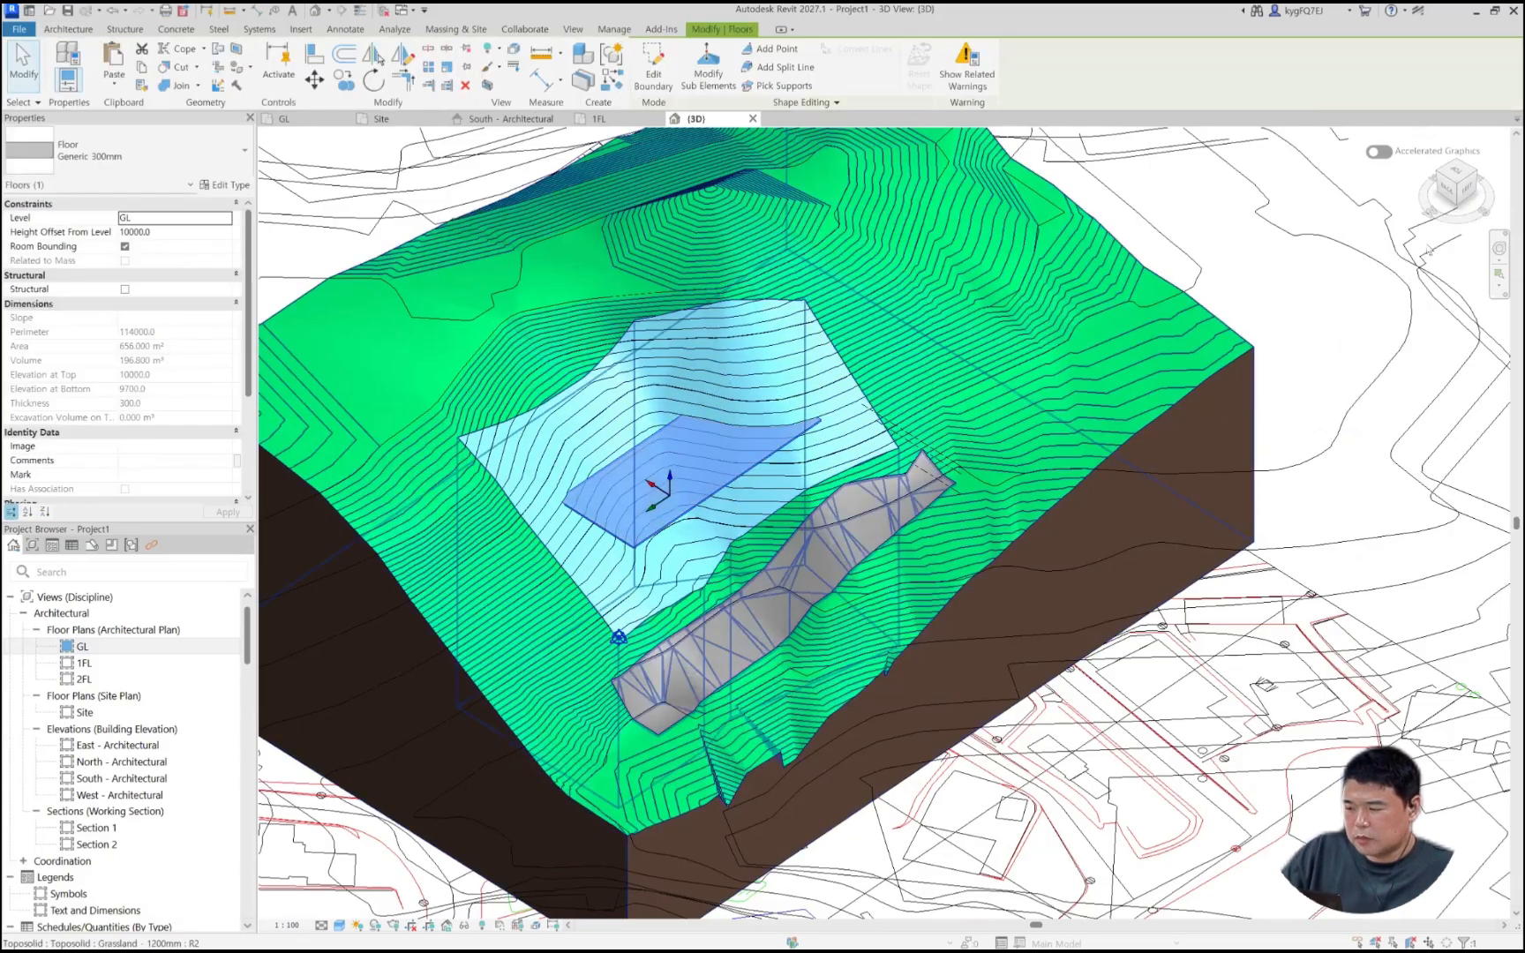
Step: Delete the Water - 2000mm sub-division surrounding the floor
middle_click_drag(944, 424, 1001, 354, "shift")
middle_click_drag(827, 357, 722, 355, "shift")
scroll(722, 355, "down", 2)
key("Escape")
left_click(721, 355)
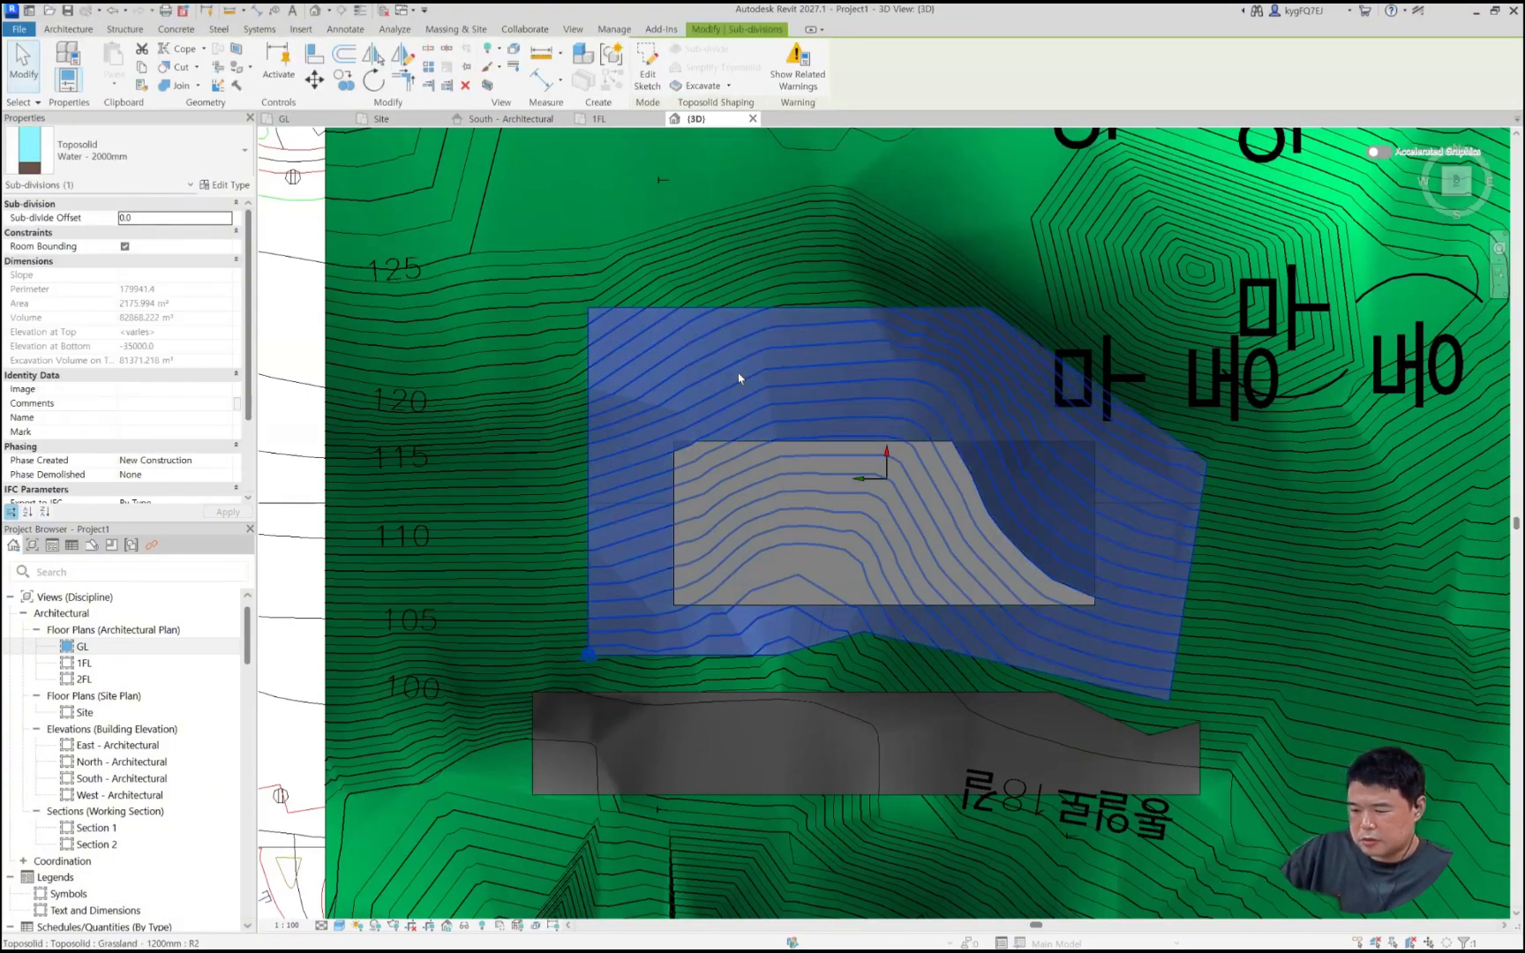
key("Delete")
Step: Set the floor's Height Offset From Level to 0.0
middle_click_drag(984, 436, 906, 469, "shift")
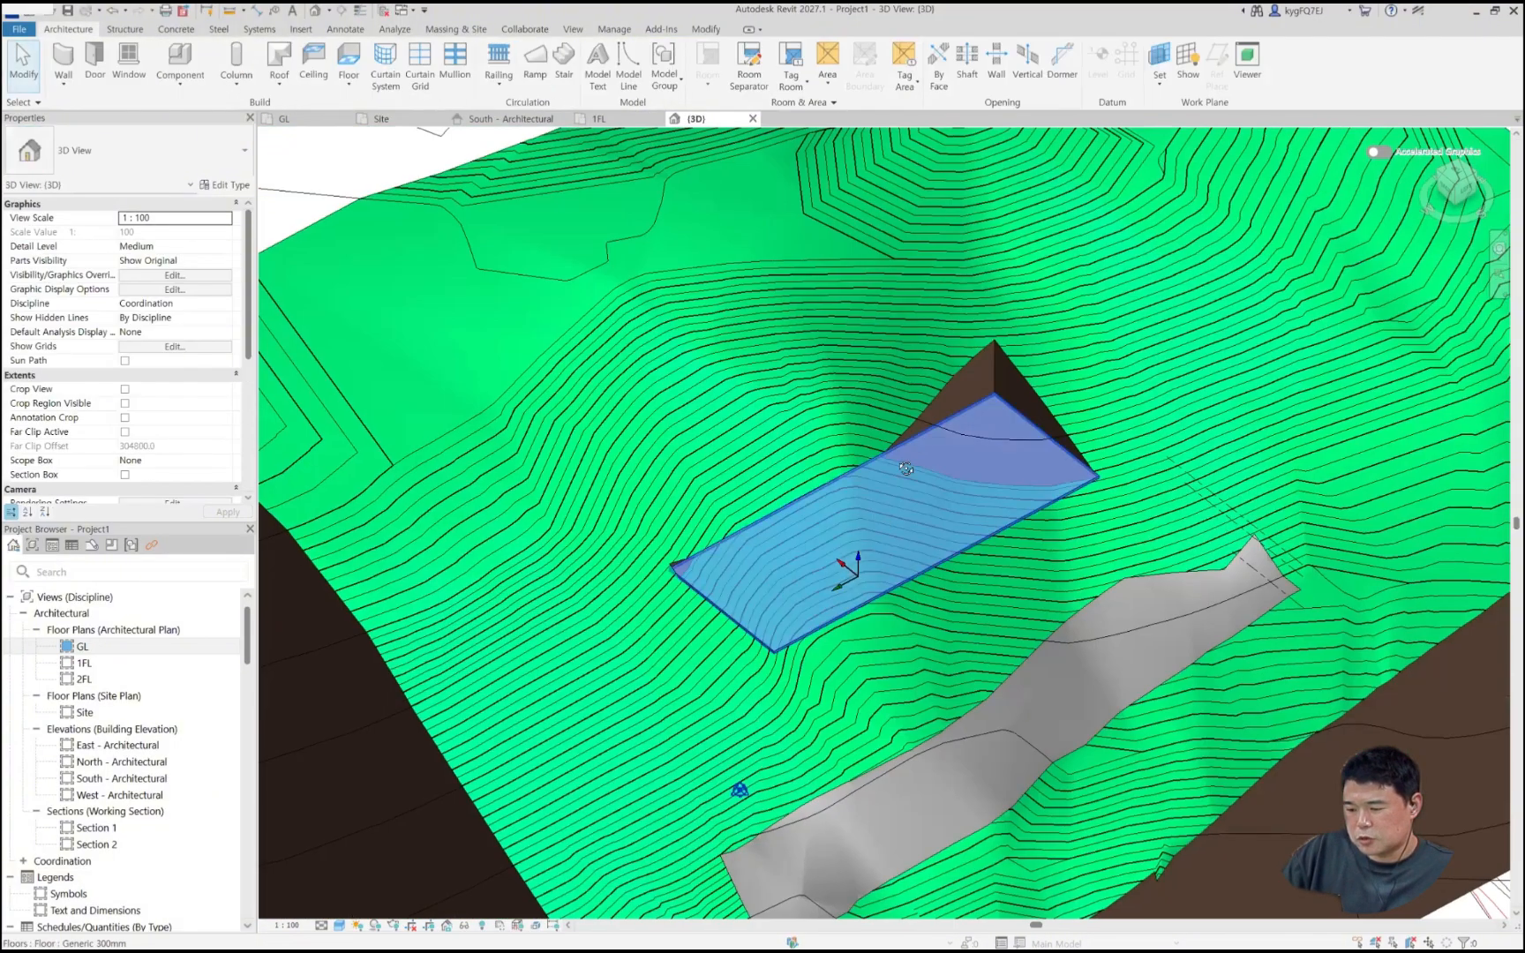
middle_click_drag(856, 576, 876, 406, "shift")
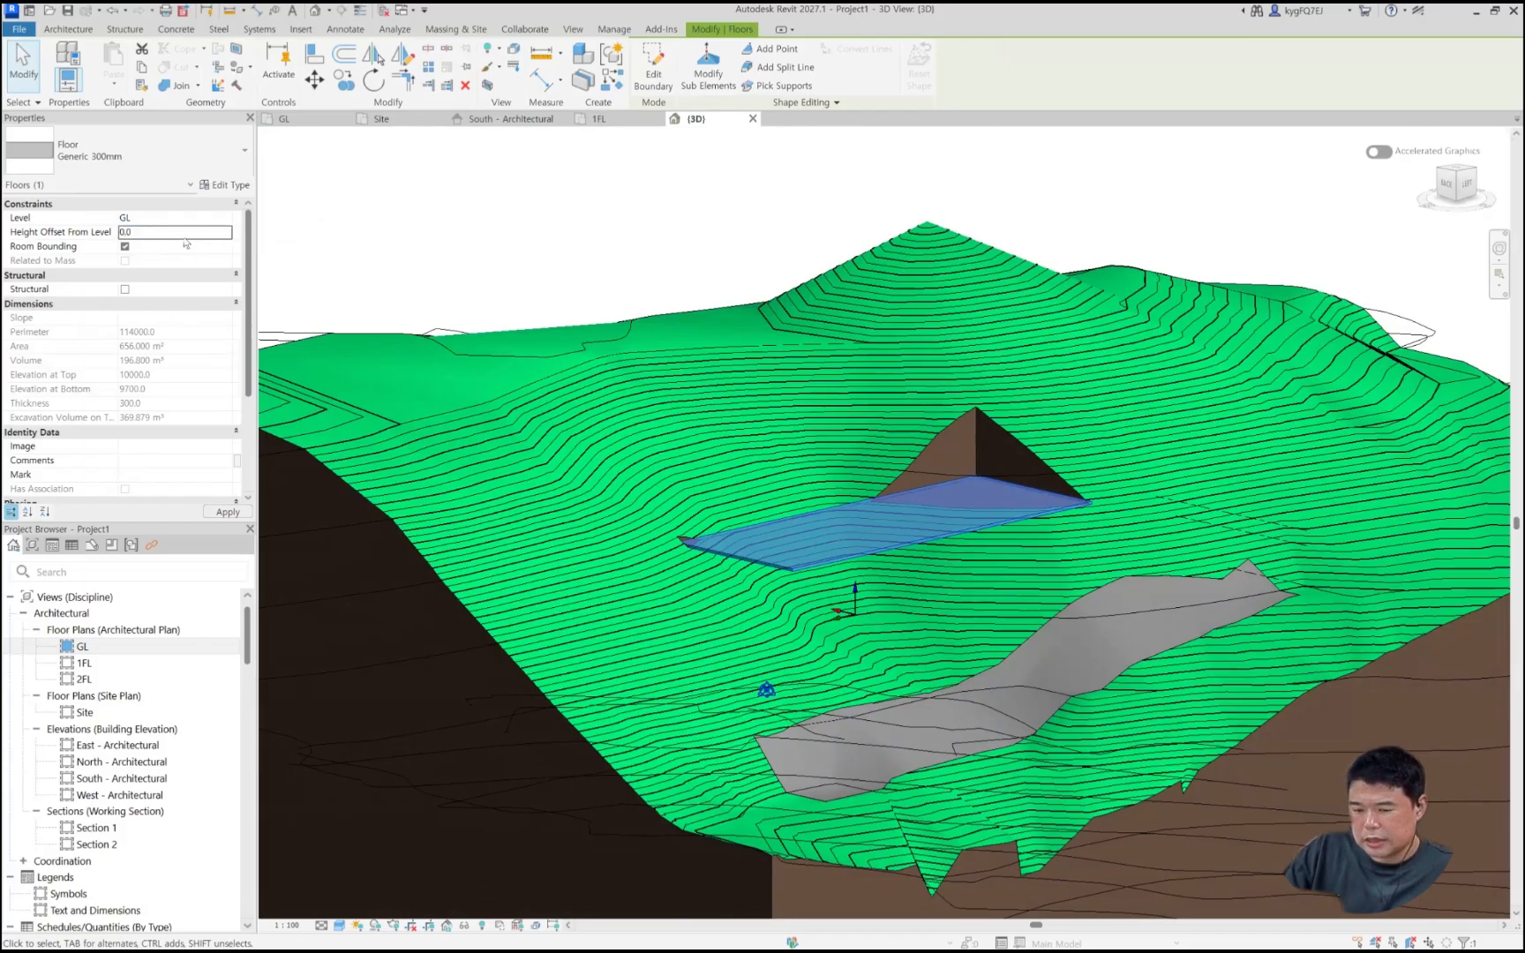
key("ctrl+z")
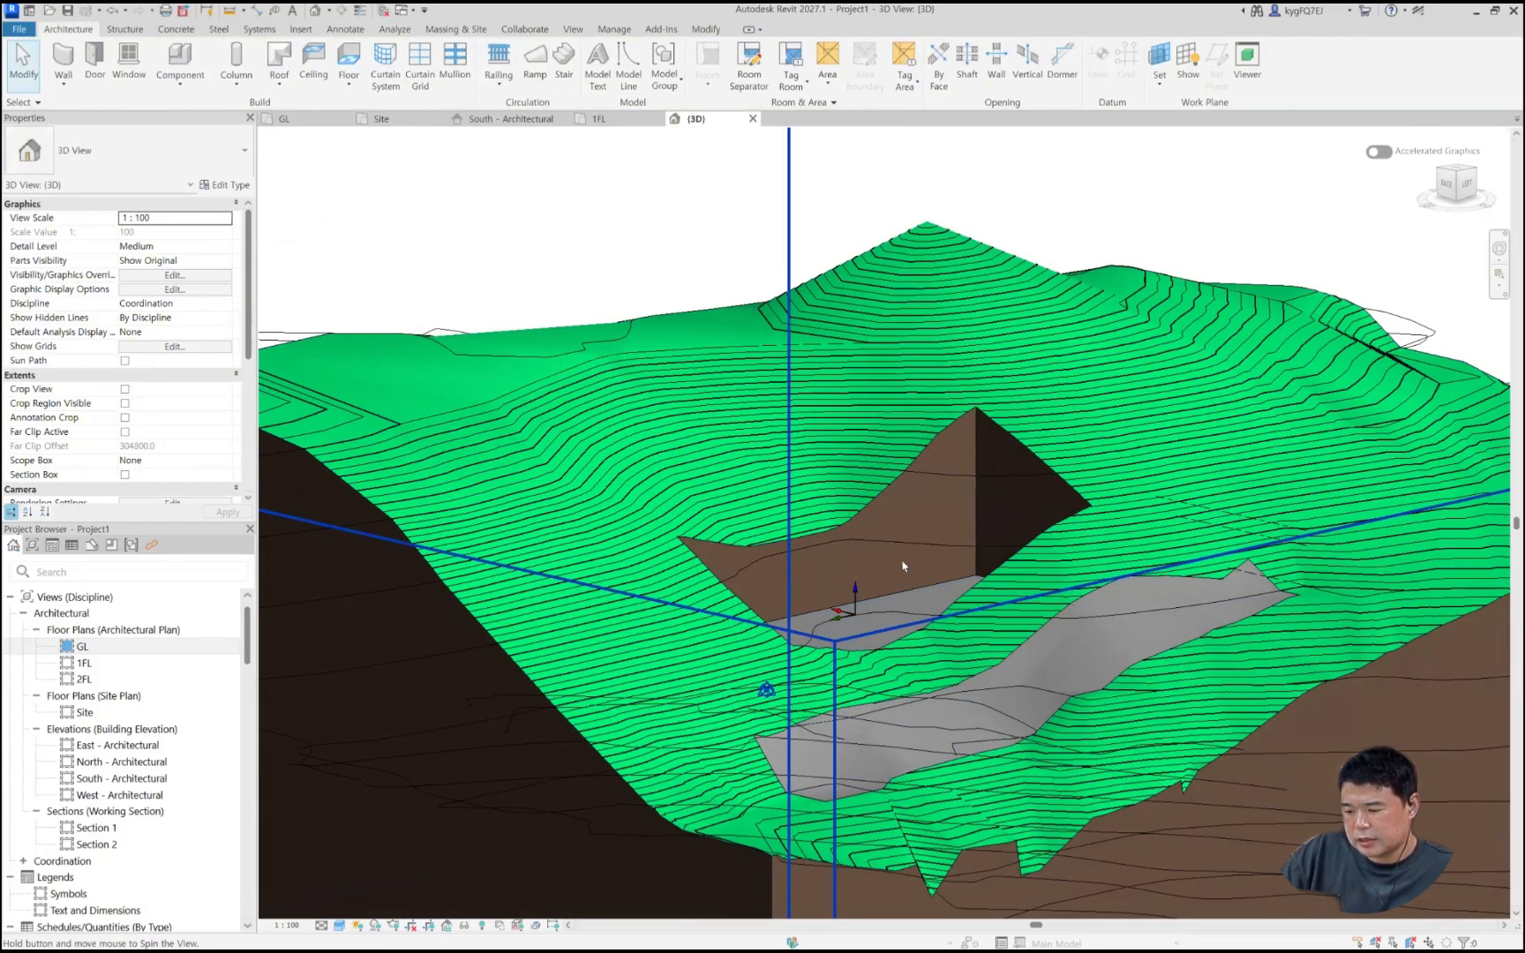
Step: Extend the floor boundary's long edge toward the grey road strip, enlarging the floor to about 902 m², and finish the boundary edit
middle_click_drag(909, 450, 871, 580, "shift")
double_click(871, 580)
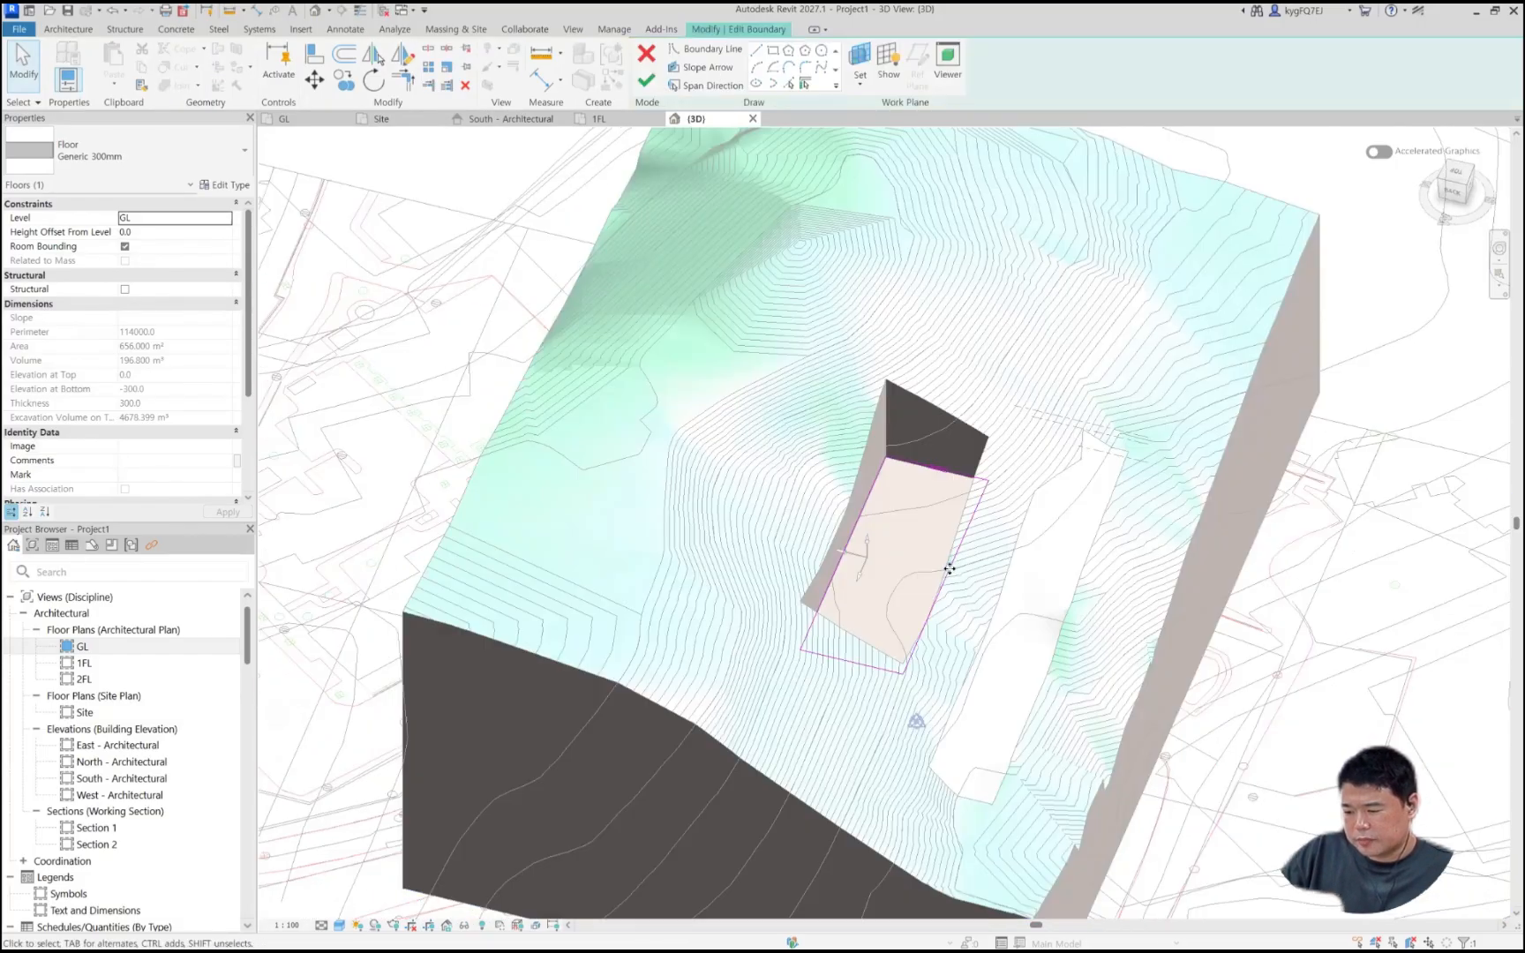
scroll(953, 569, "up", 2)
left_click_drag(1011, 584, 1009, 586)
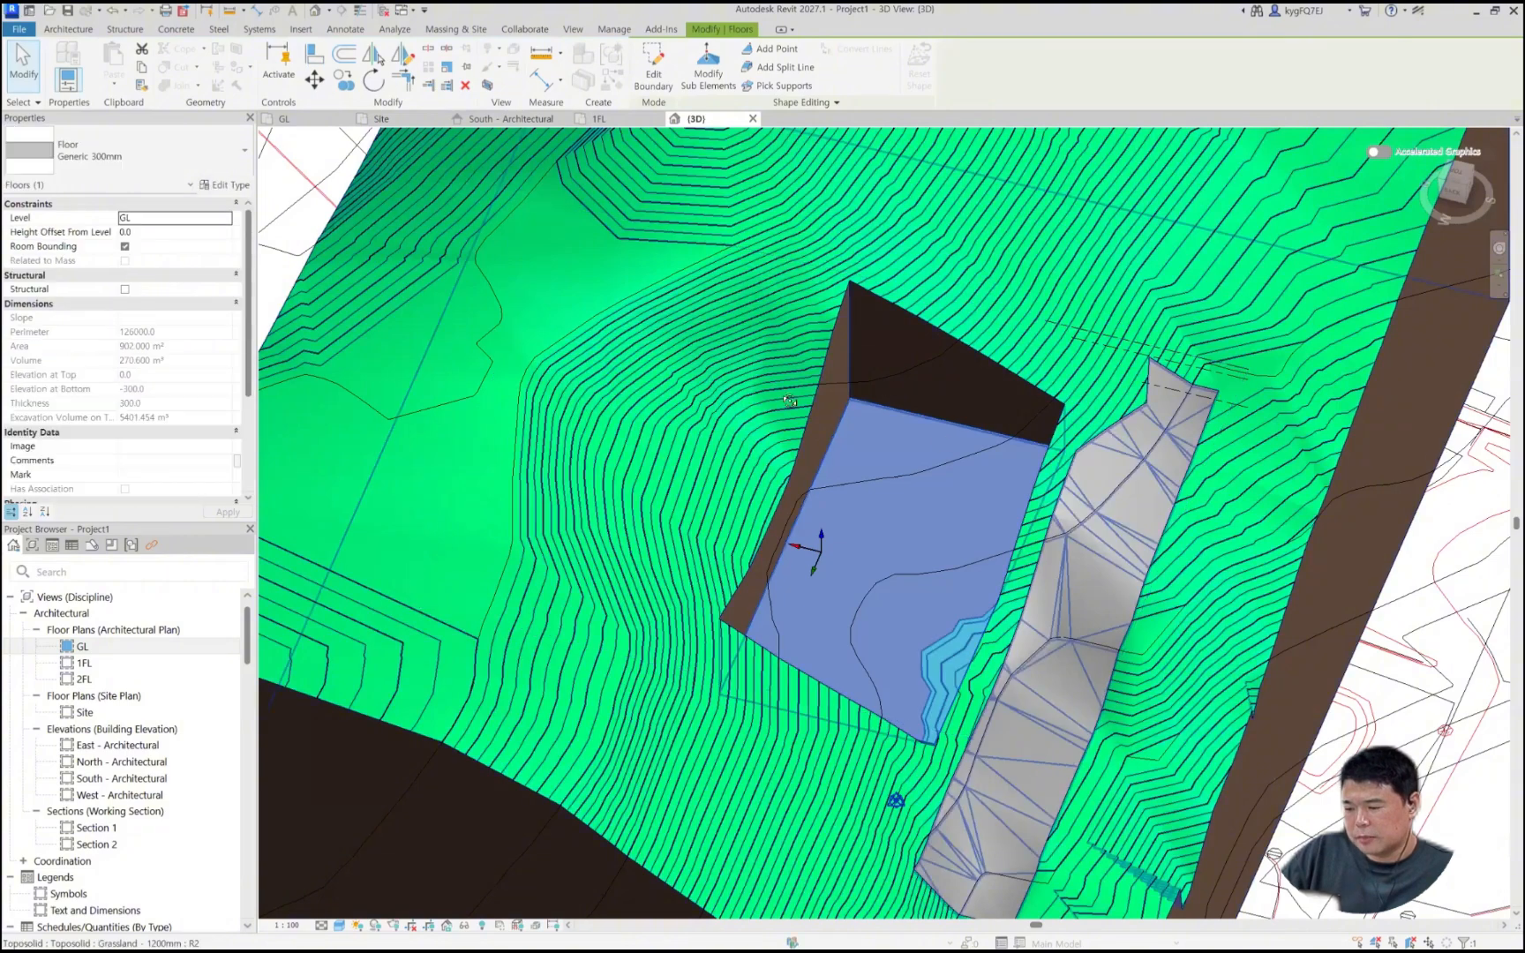
scroll(1097, 443, "down", 2)
mouse_move(1214, 661)
middle_mouse_down("shift")
mouse_move(916, 439)
mouse_move(906, 452)
middle_mouse_up("shift")
scroll(906, 452, "up", 2)
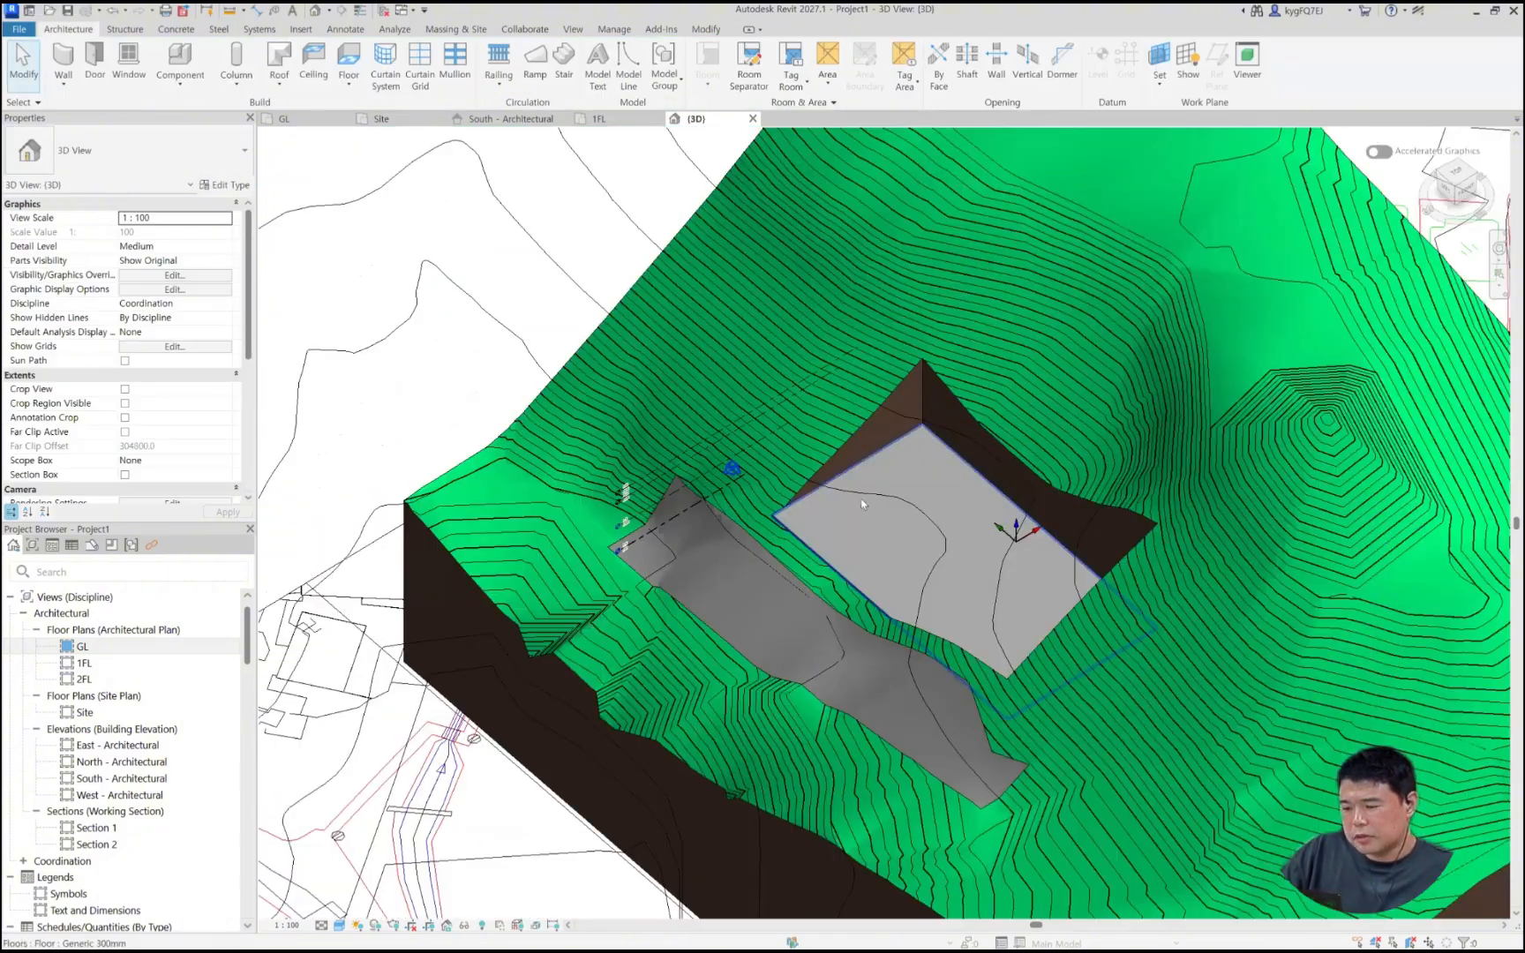
Step: Try removing the floor's excavation from the main toposolid and undo the removal
left_click(900, 551)
middle_click_drag(943, 598, 830, 359, "shift")
left_click(829, 359)
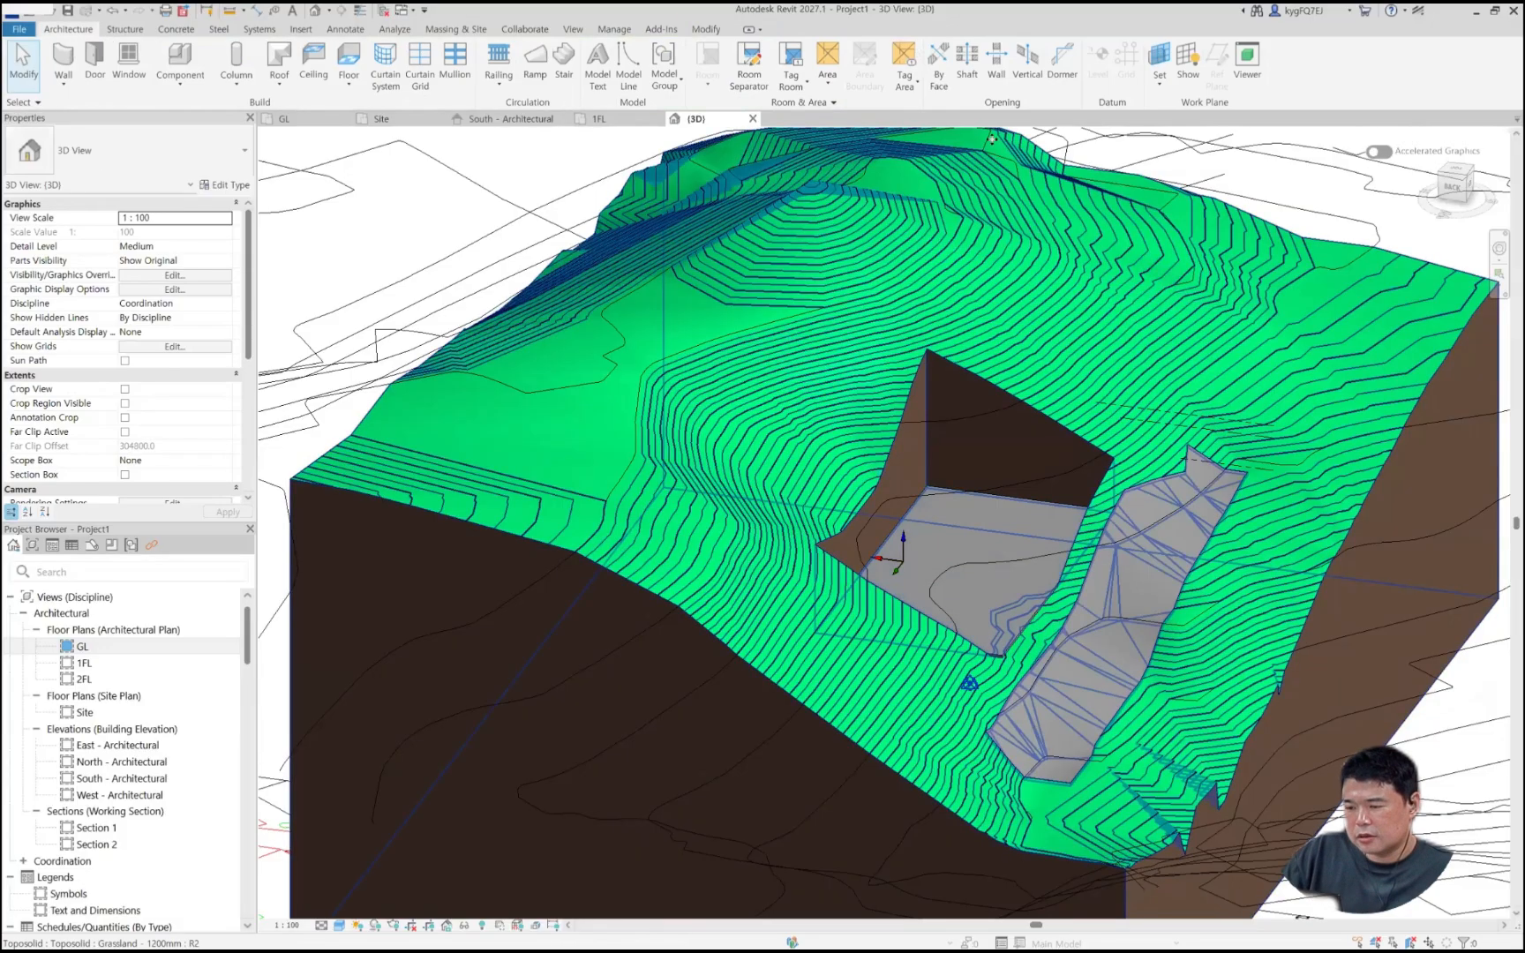
left_click(987, 85)
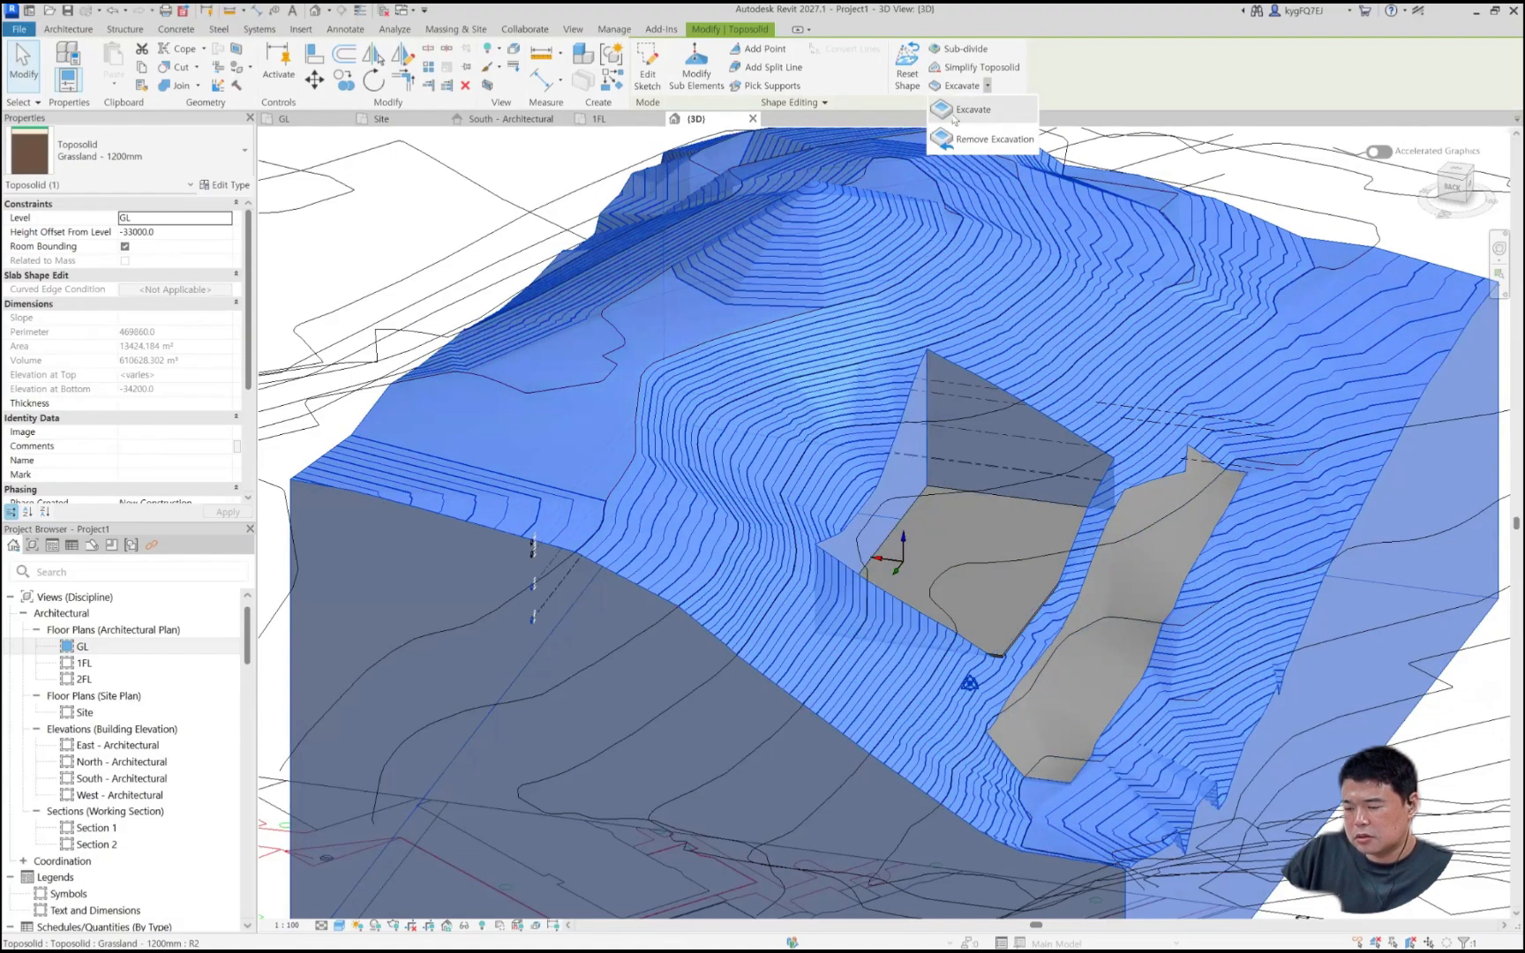
left_click(1022, 146)
left_click(951, 490)
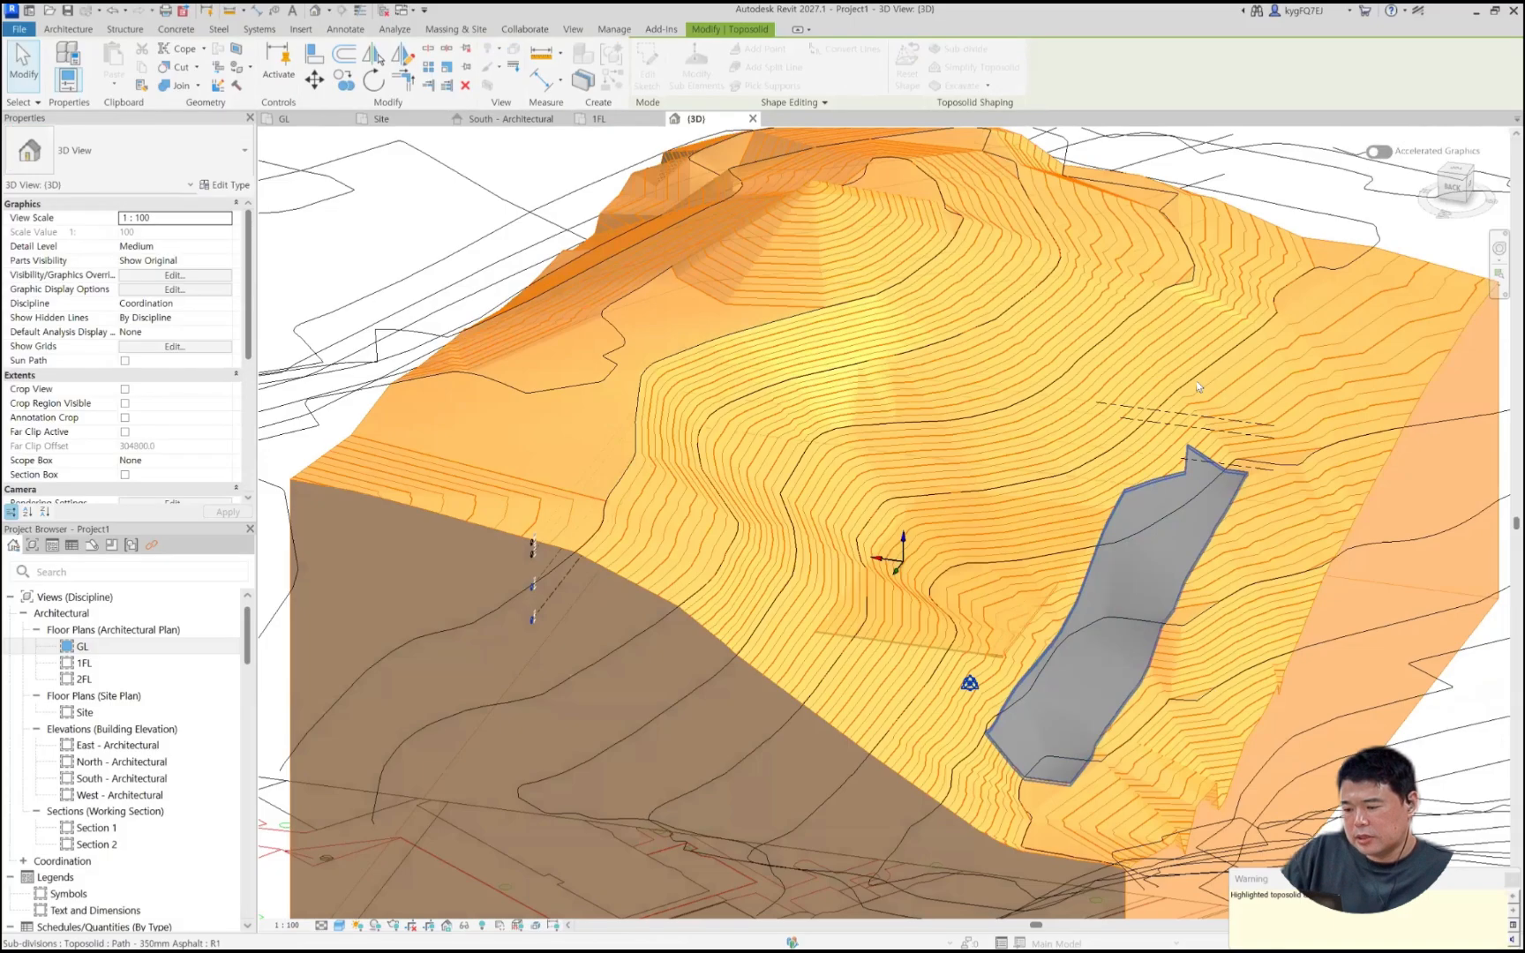
key("Escape")
key("Escape")
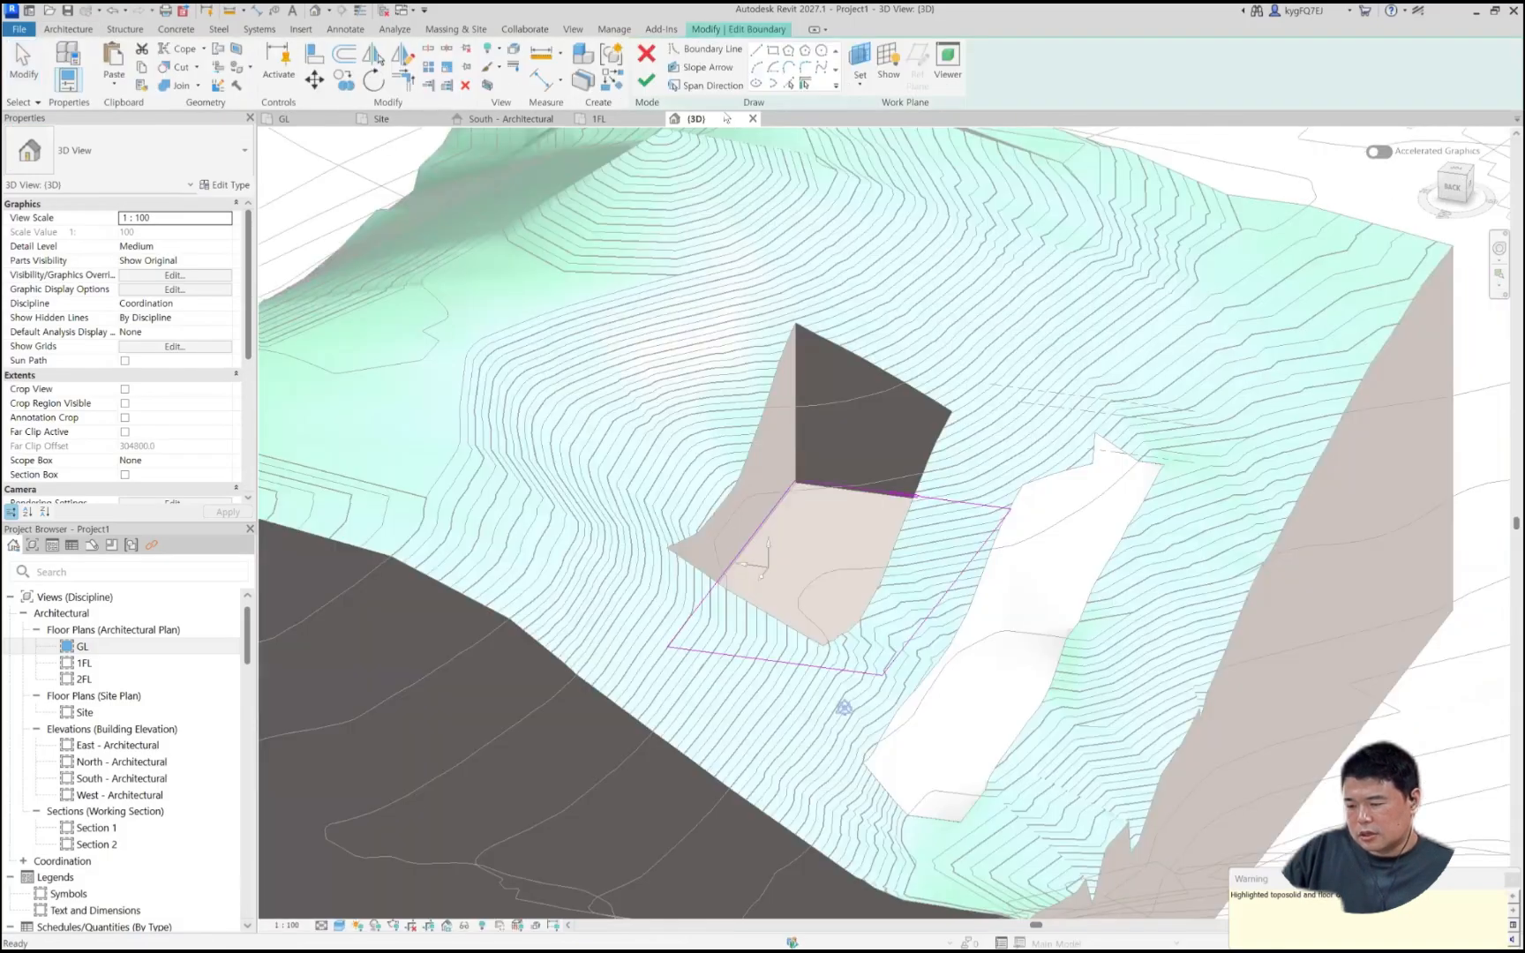
left_click(894, 483)
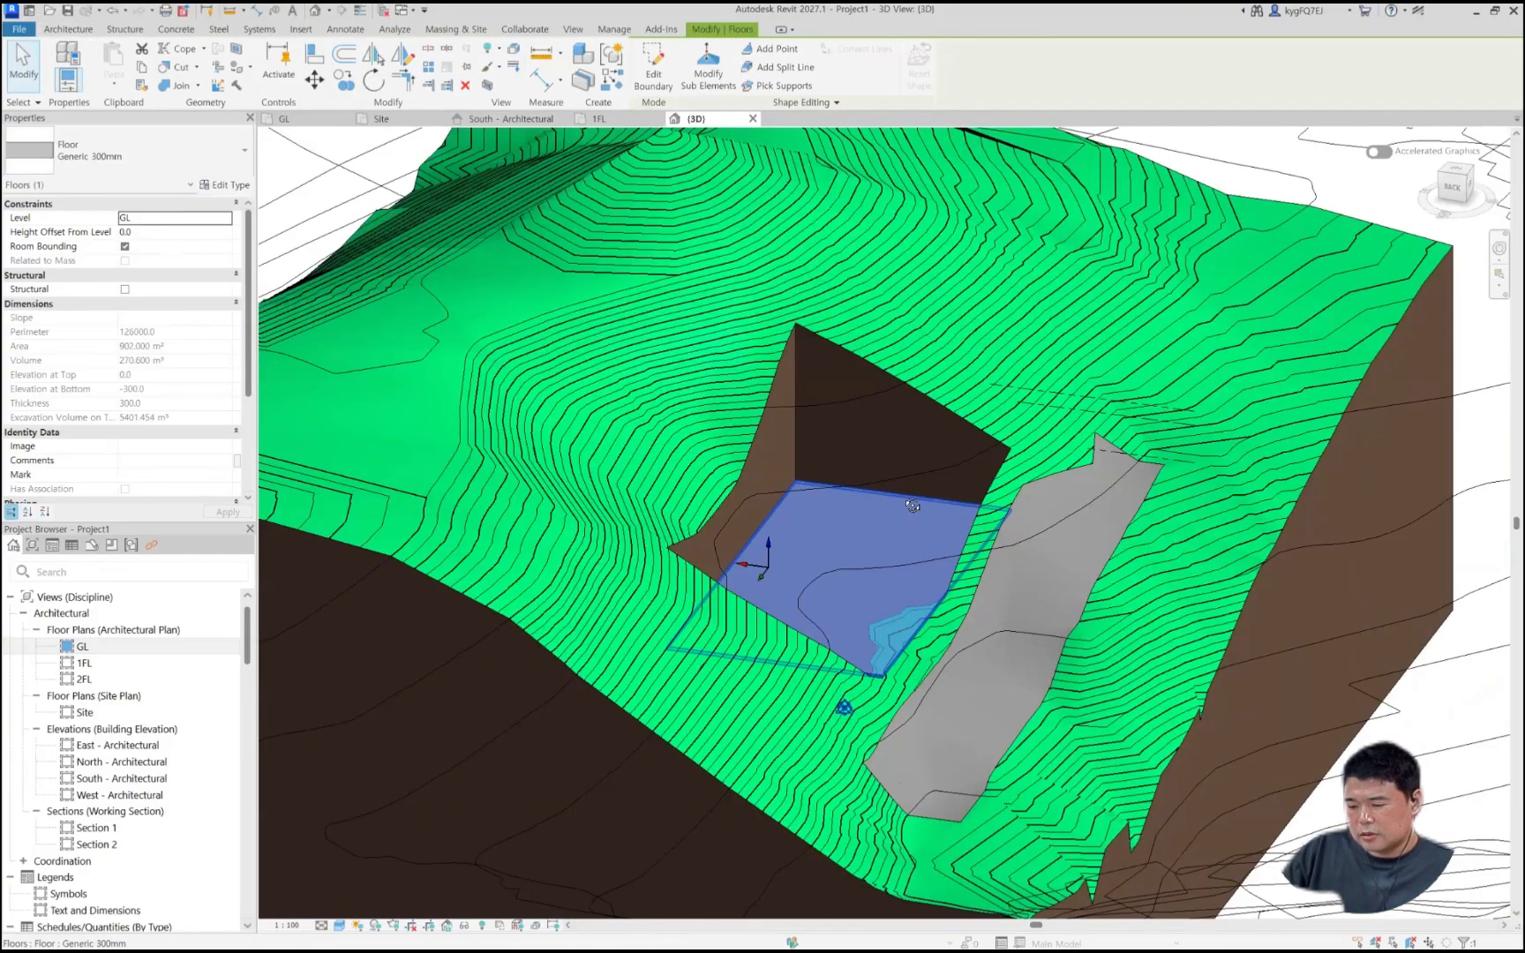
key("Escape")
Step: Copy the floor about 5 m uphill, away from the grey road strip
scroll(894, 486, "down", 3)
middle_click_drag(893, 486, 793, 494, "shift")
scroll(804, 500, "up", 2)
left_click(803, 500)
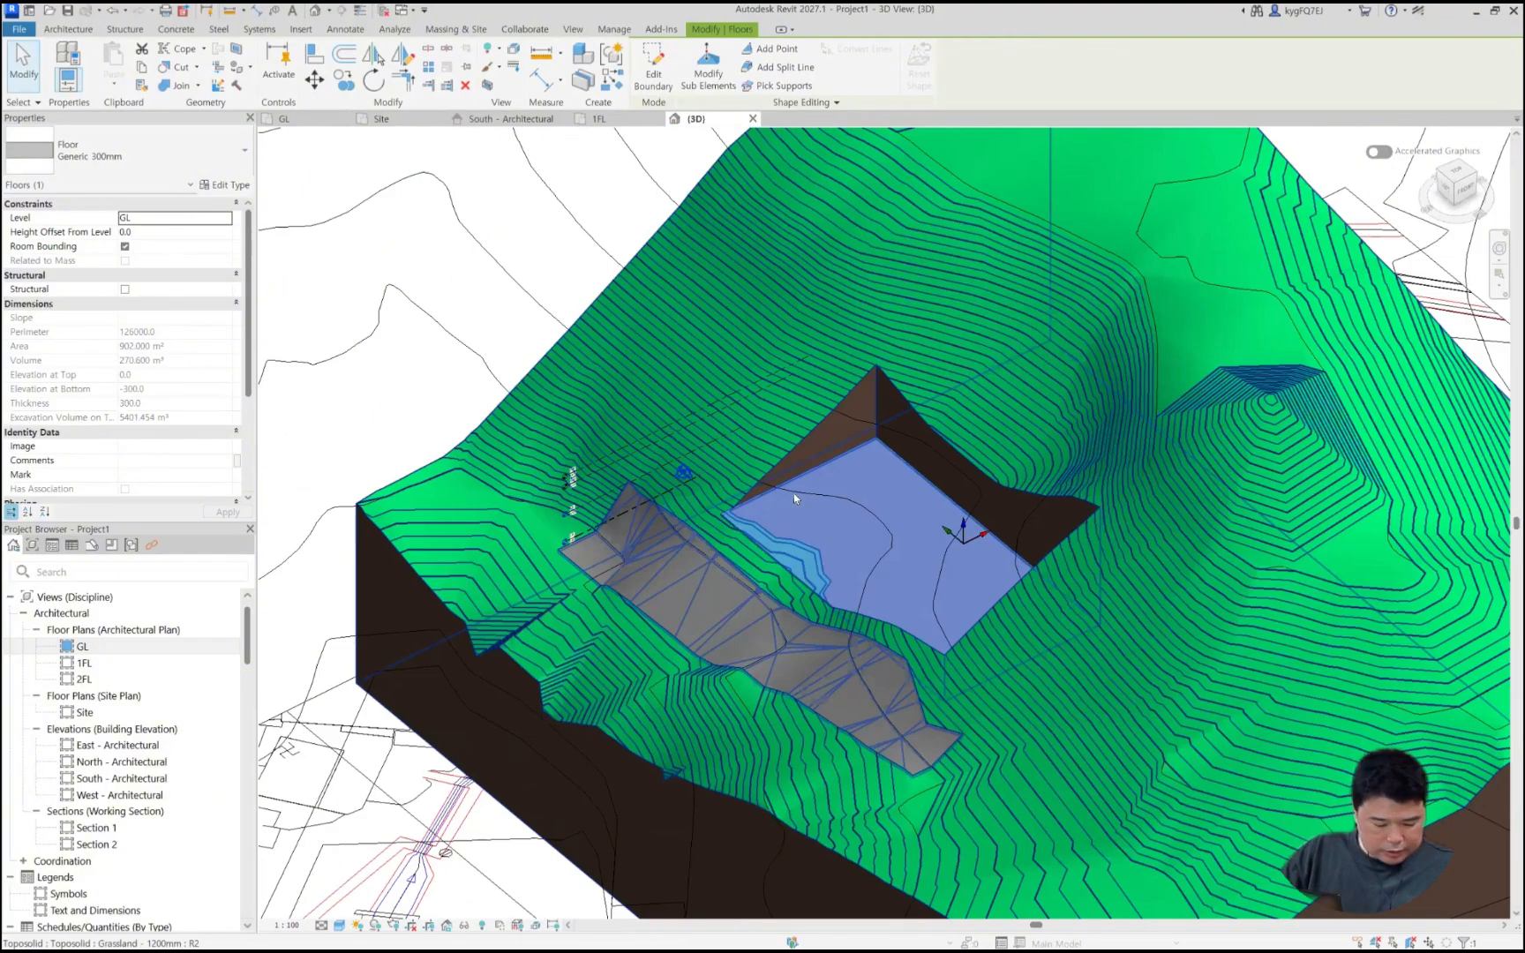
key("c")
key("o")
left_click(789, 484)
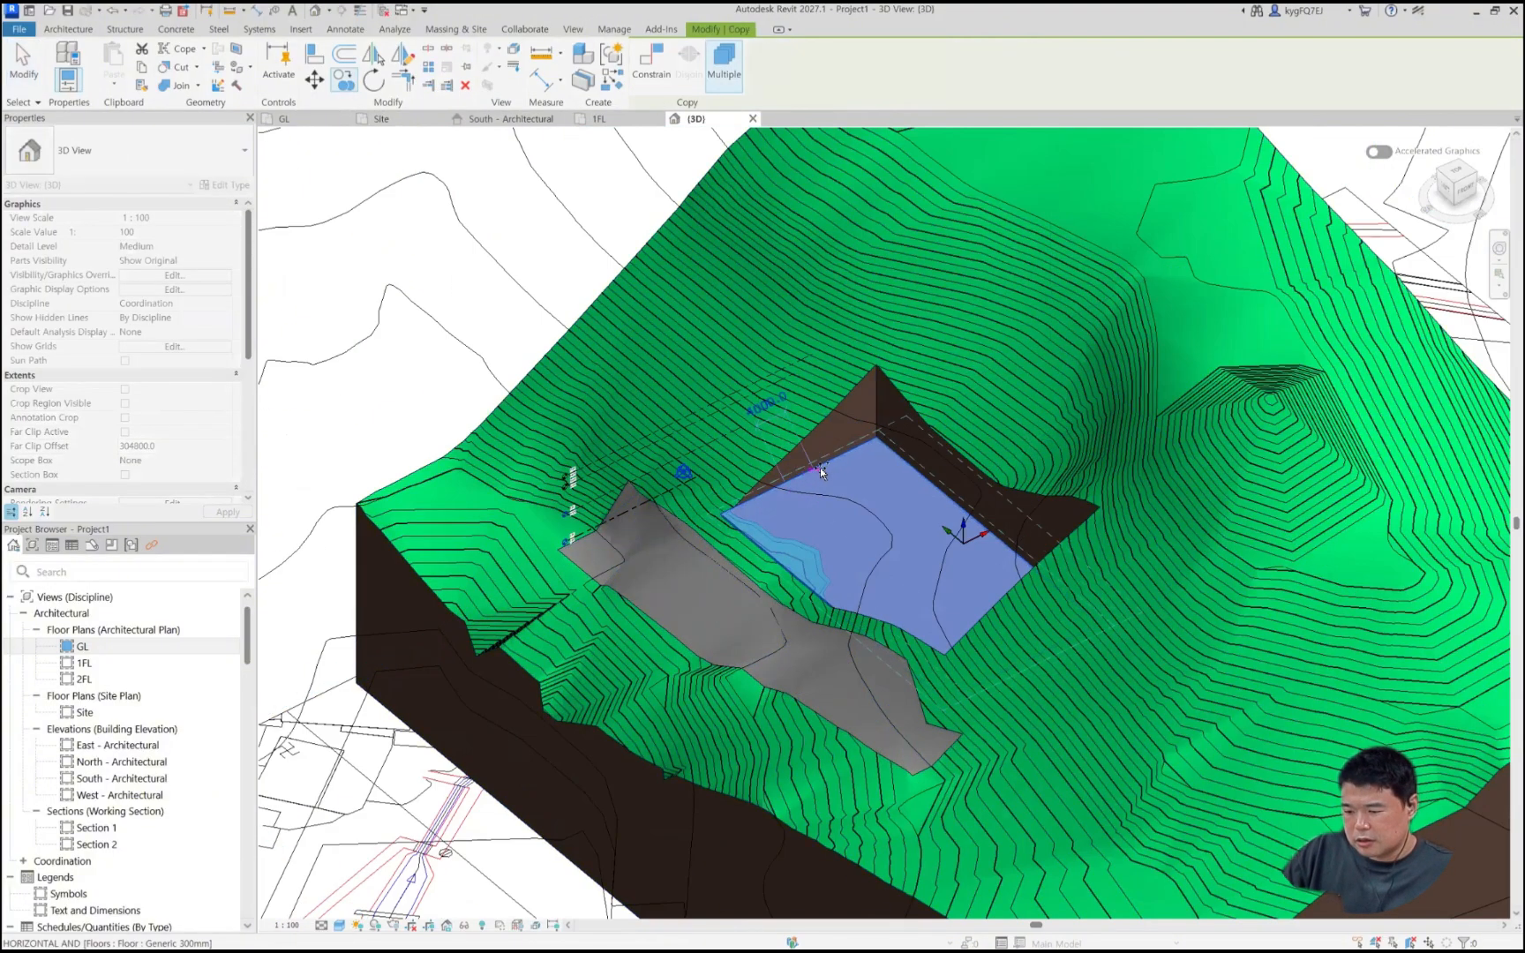
left_click(821, 470)
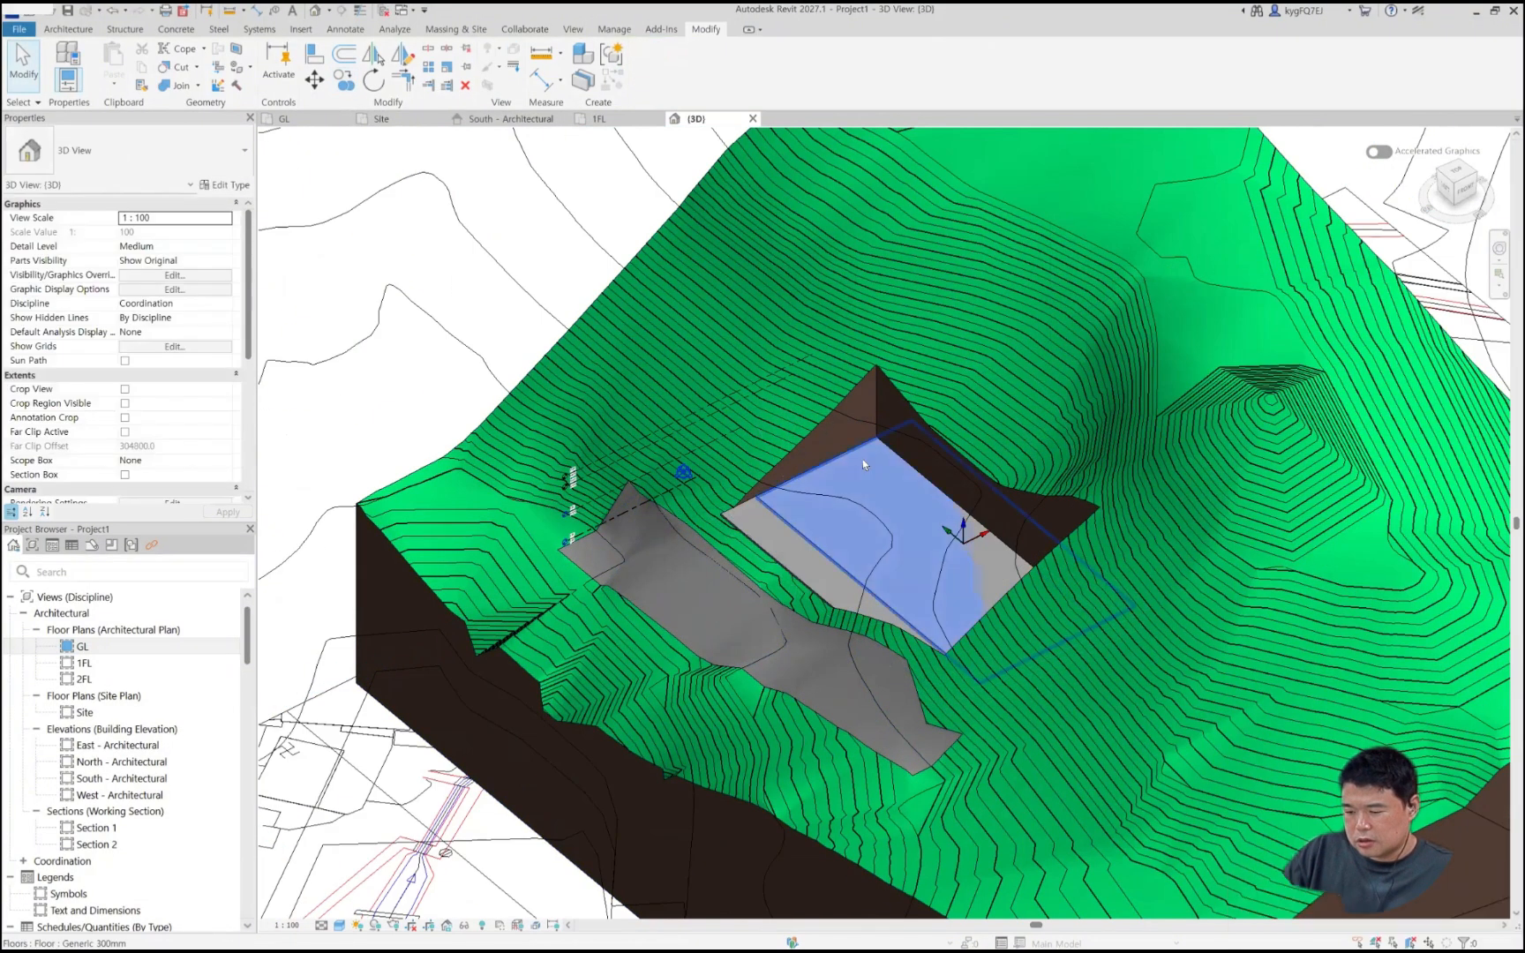
Step: Reduce the copied floor's boundary to a 5000 mm wide strip along the original floor's uphill edge and finish the boundary edit
middle_click_drag(1170, 534, 998, 511, "shift")
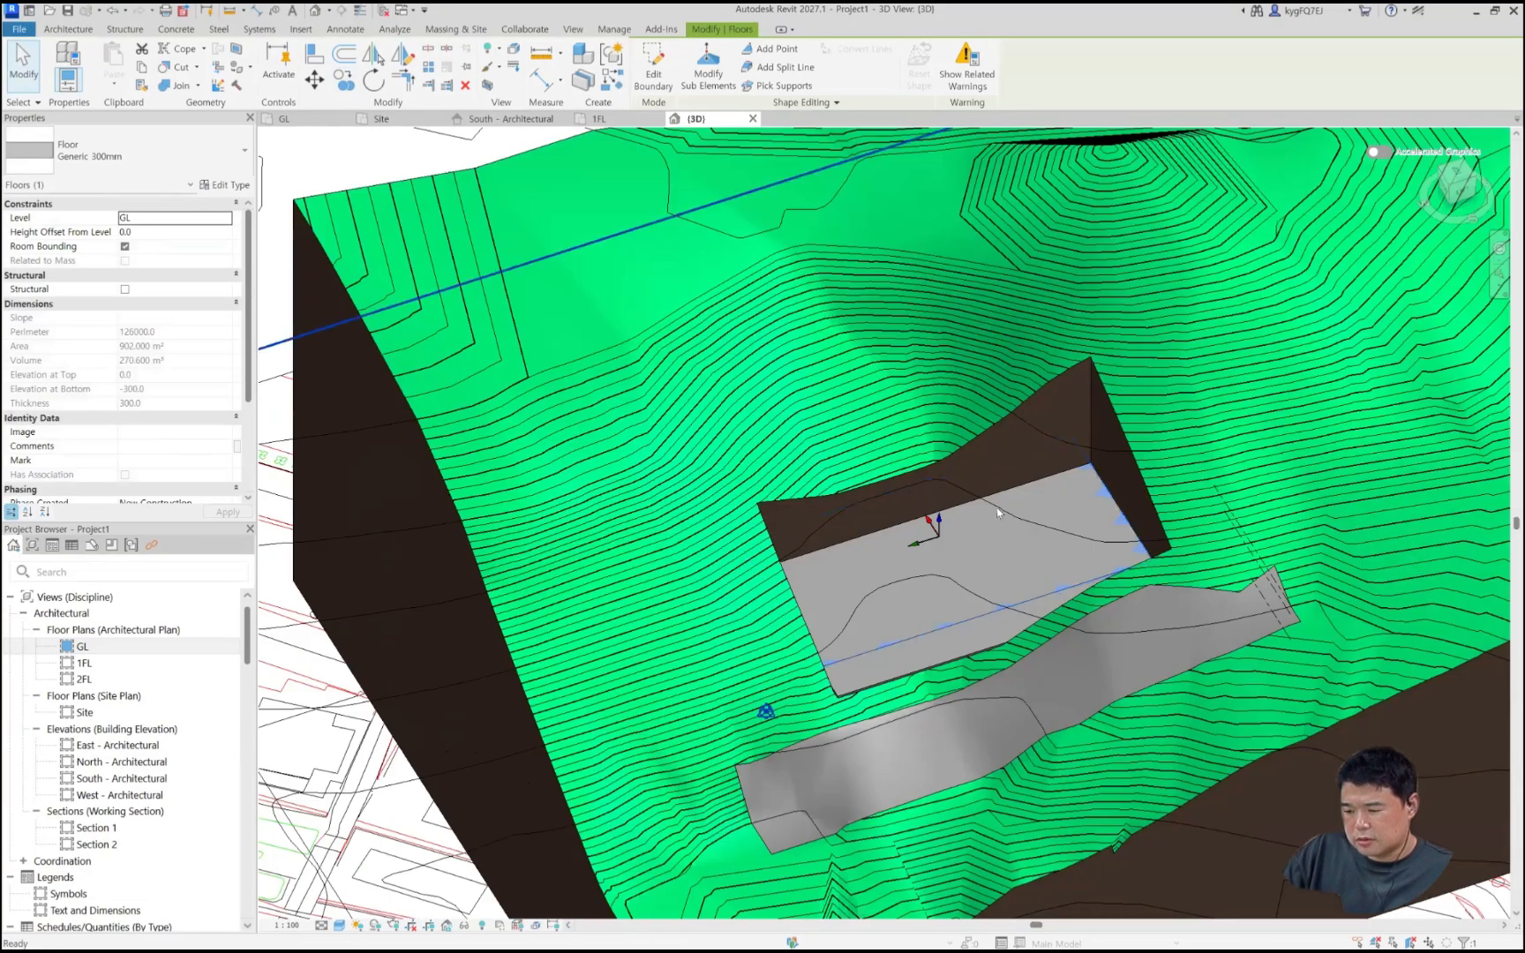
double_click(918, 661)
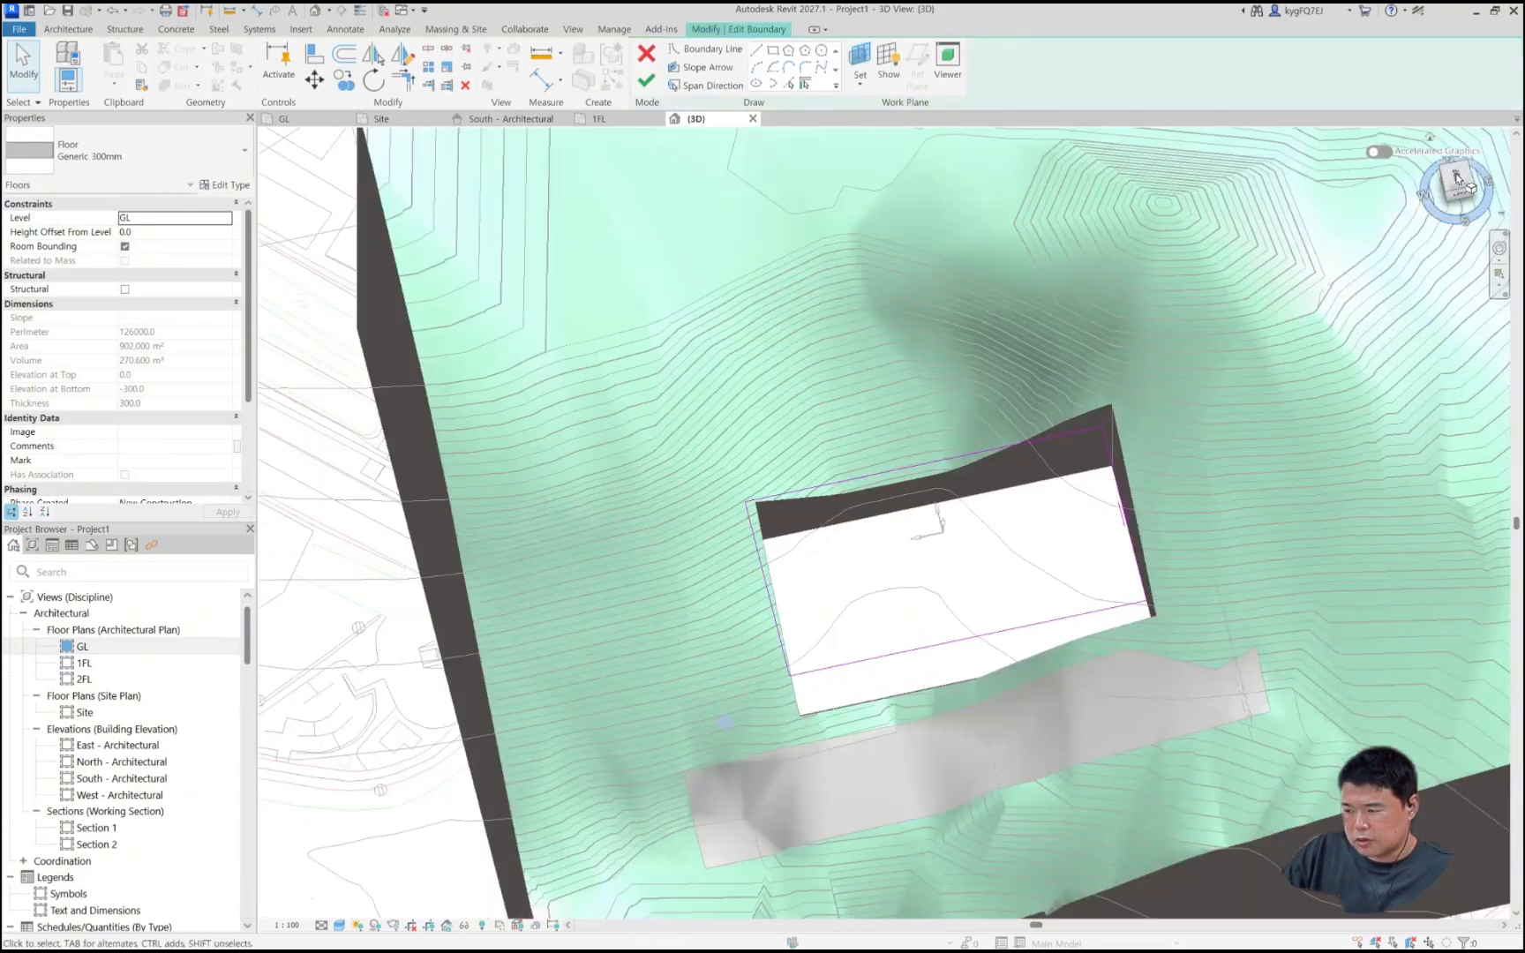
scroll(916, 555, "up", 6)
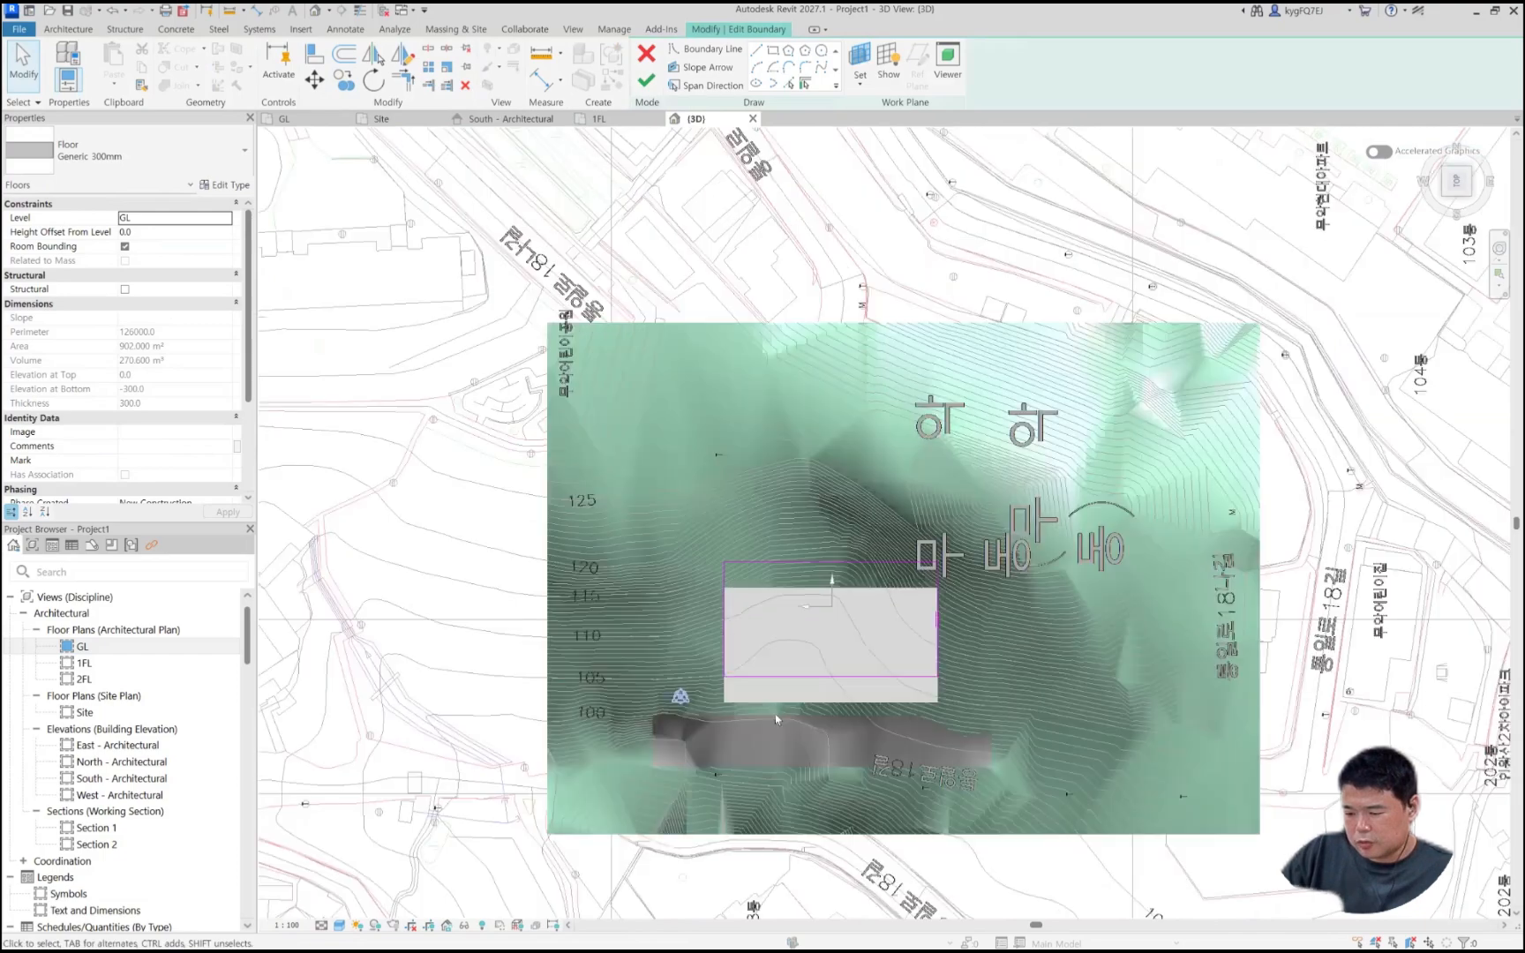
left_click(775, 713)
left_click_drag(783, 563, 786, 556)
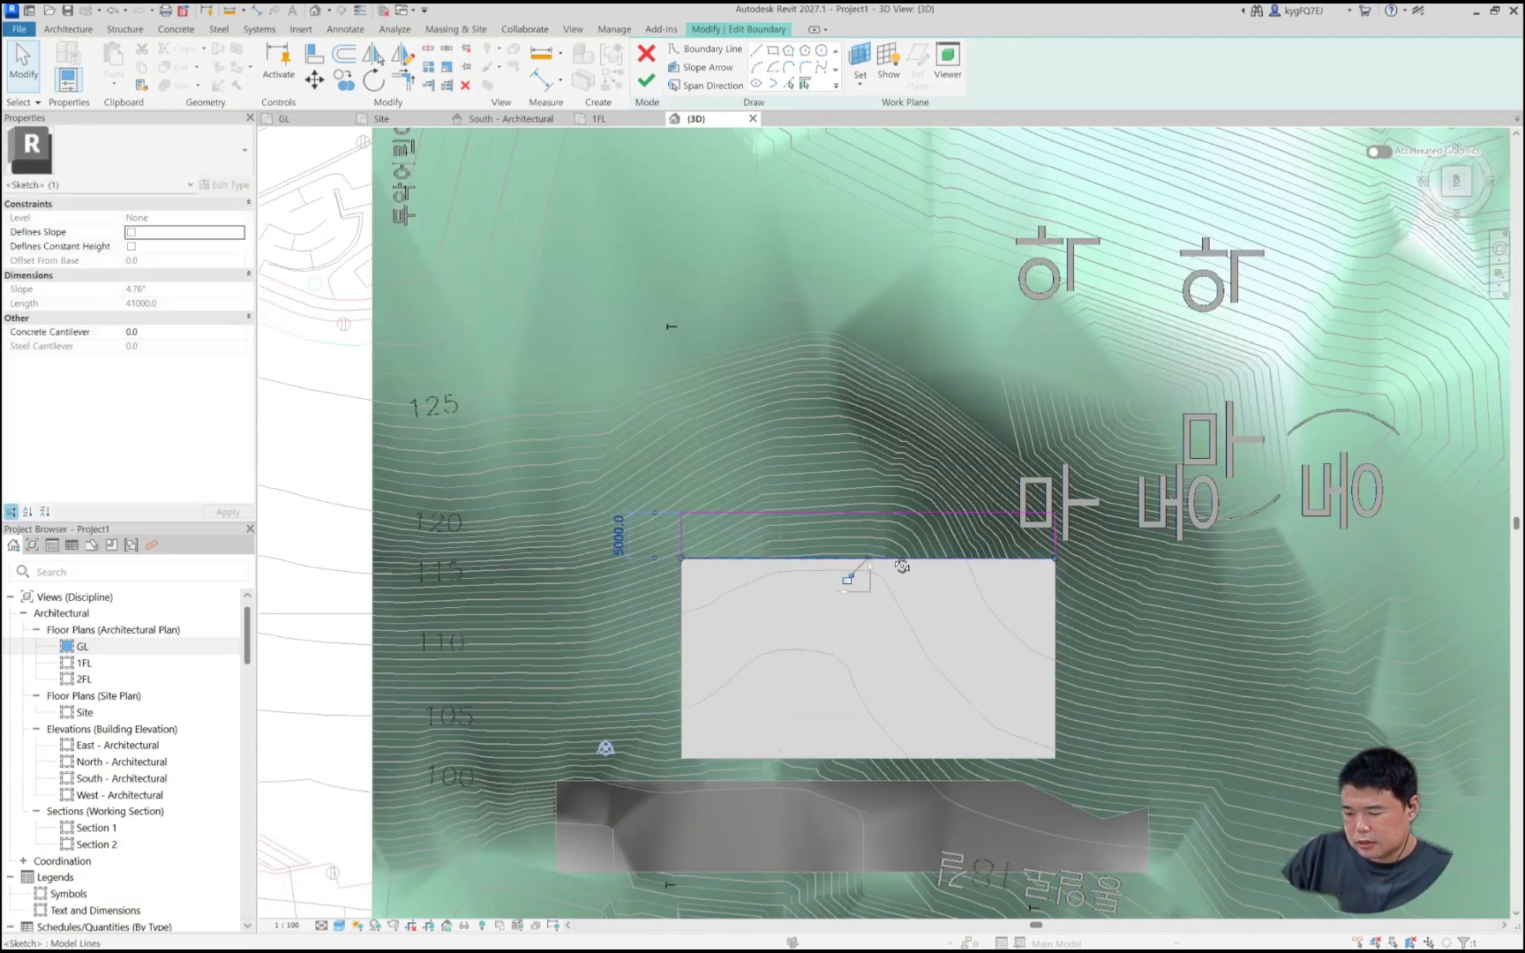
middle_click_drag(902, 565, 963, 340, "shift")
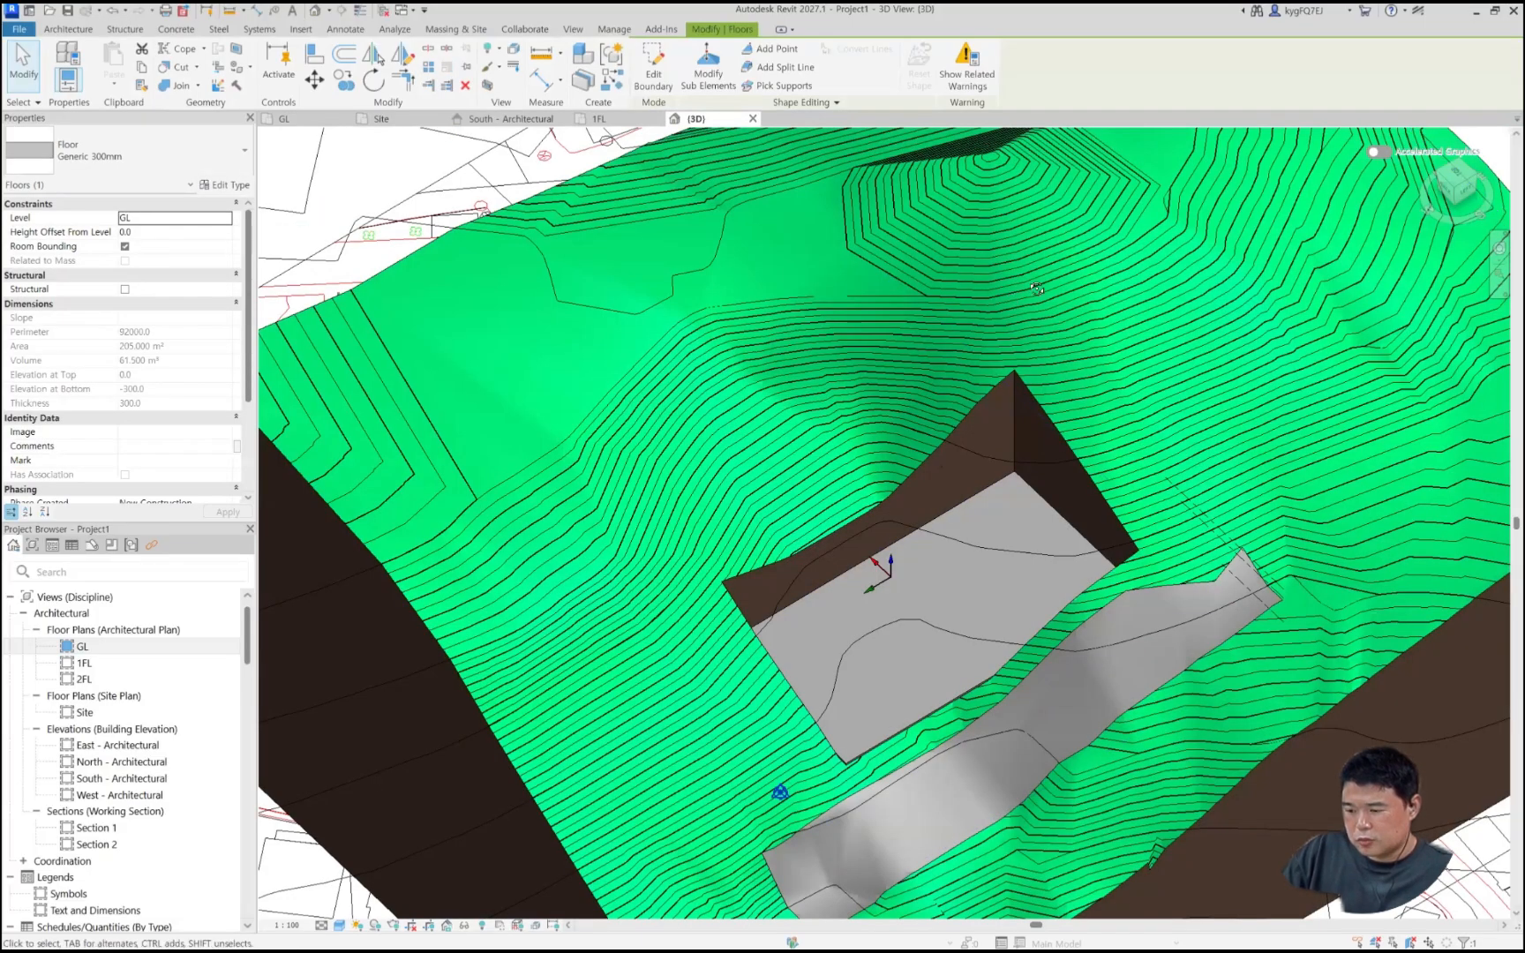
Step: Excavate the main toposolid with the narrow copied floor strip and select that strip
middle_click_drag(1037, 289, 1114, 224, "shift")
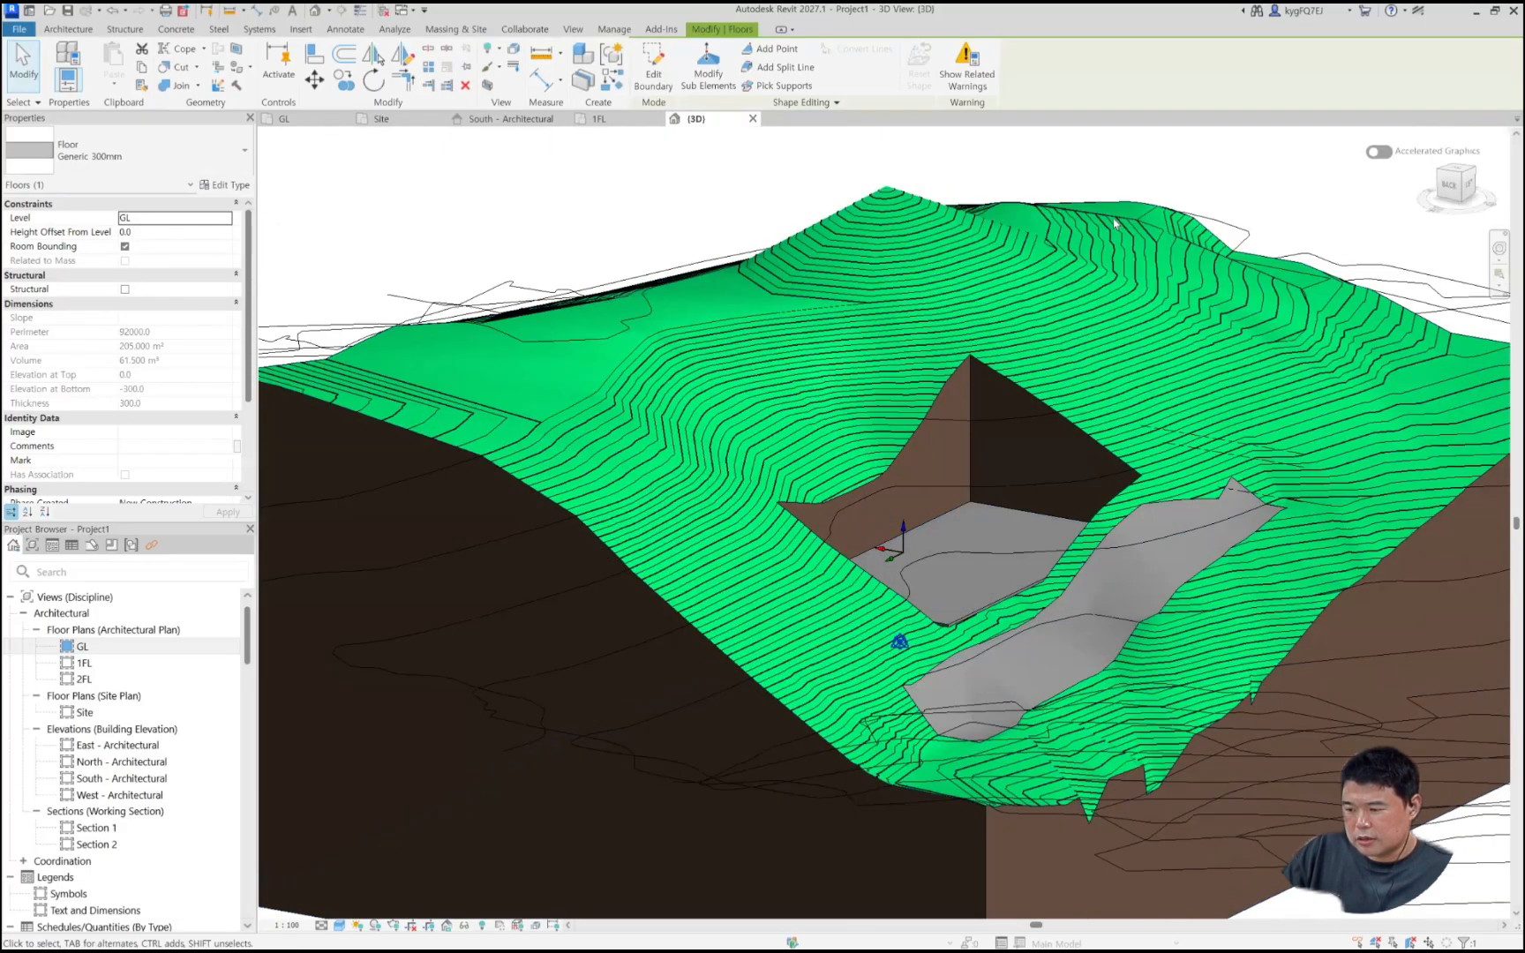
left_click(895, 231)
left_click(960, 86)
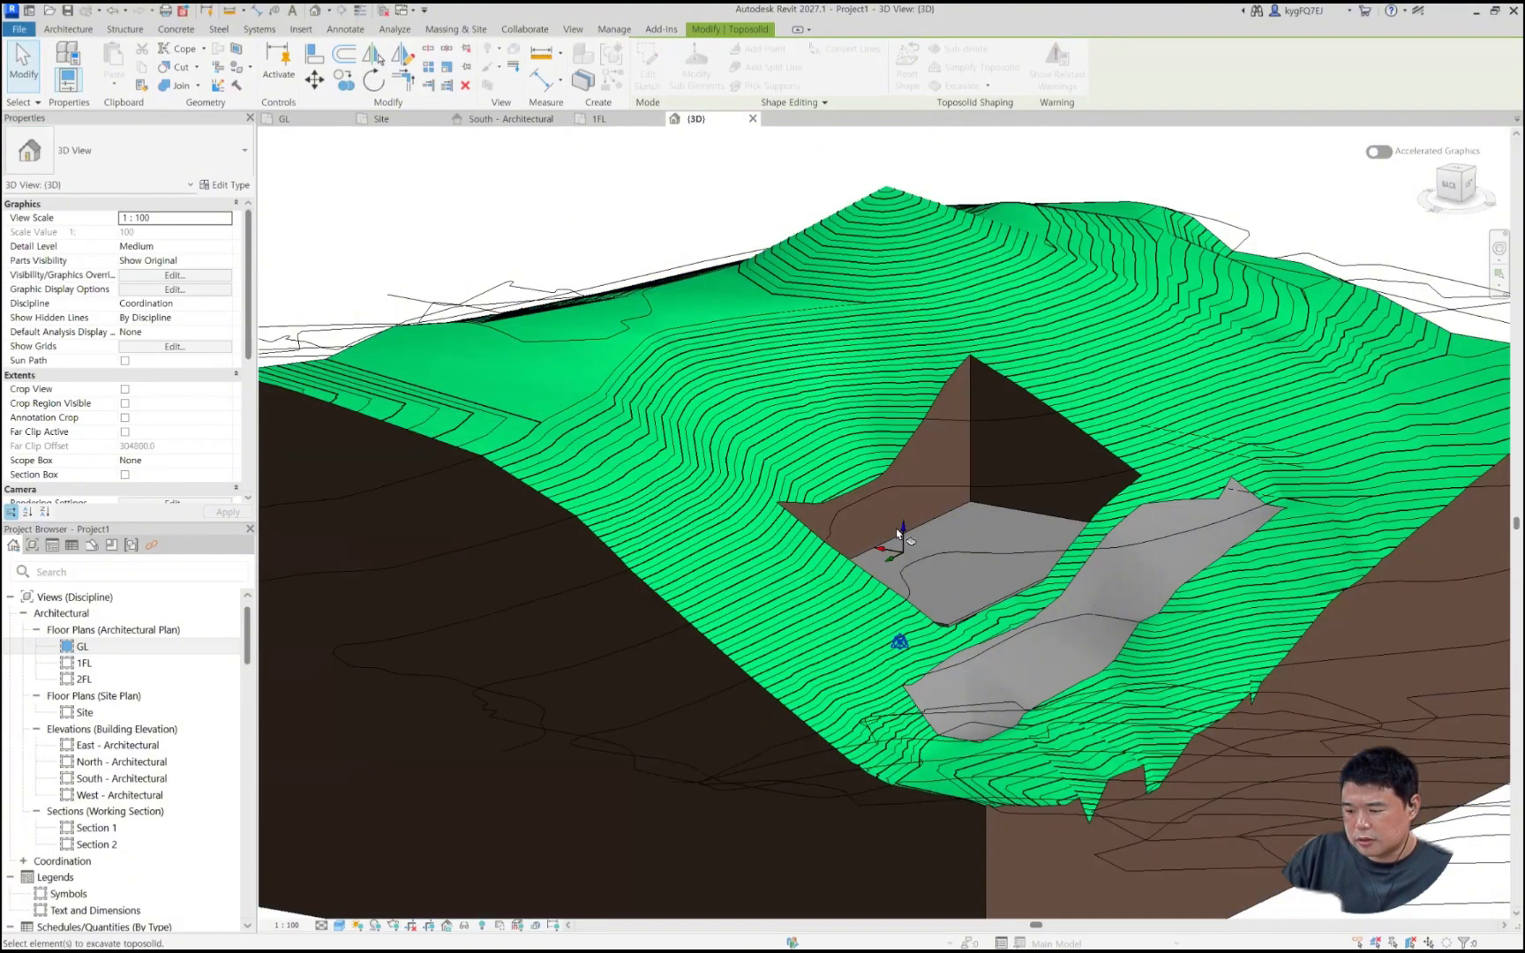
left_click(900, 533)
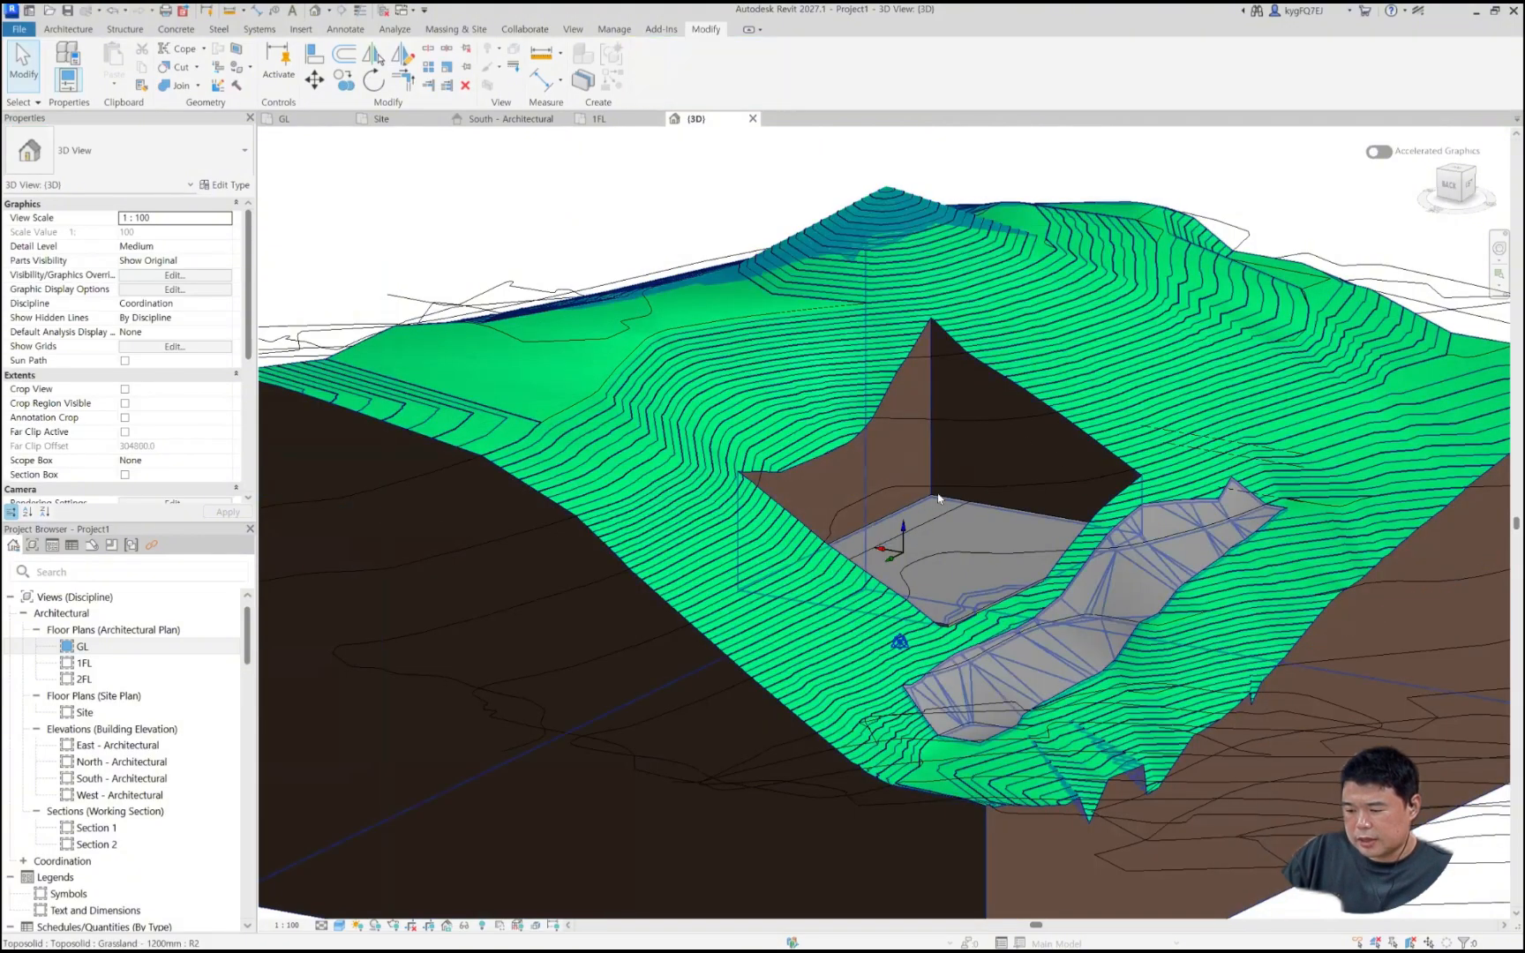
middle_click_drag(848, 499, 830, 532, "shift")
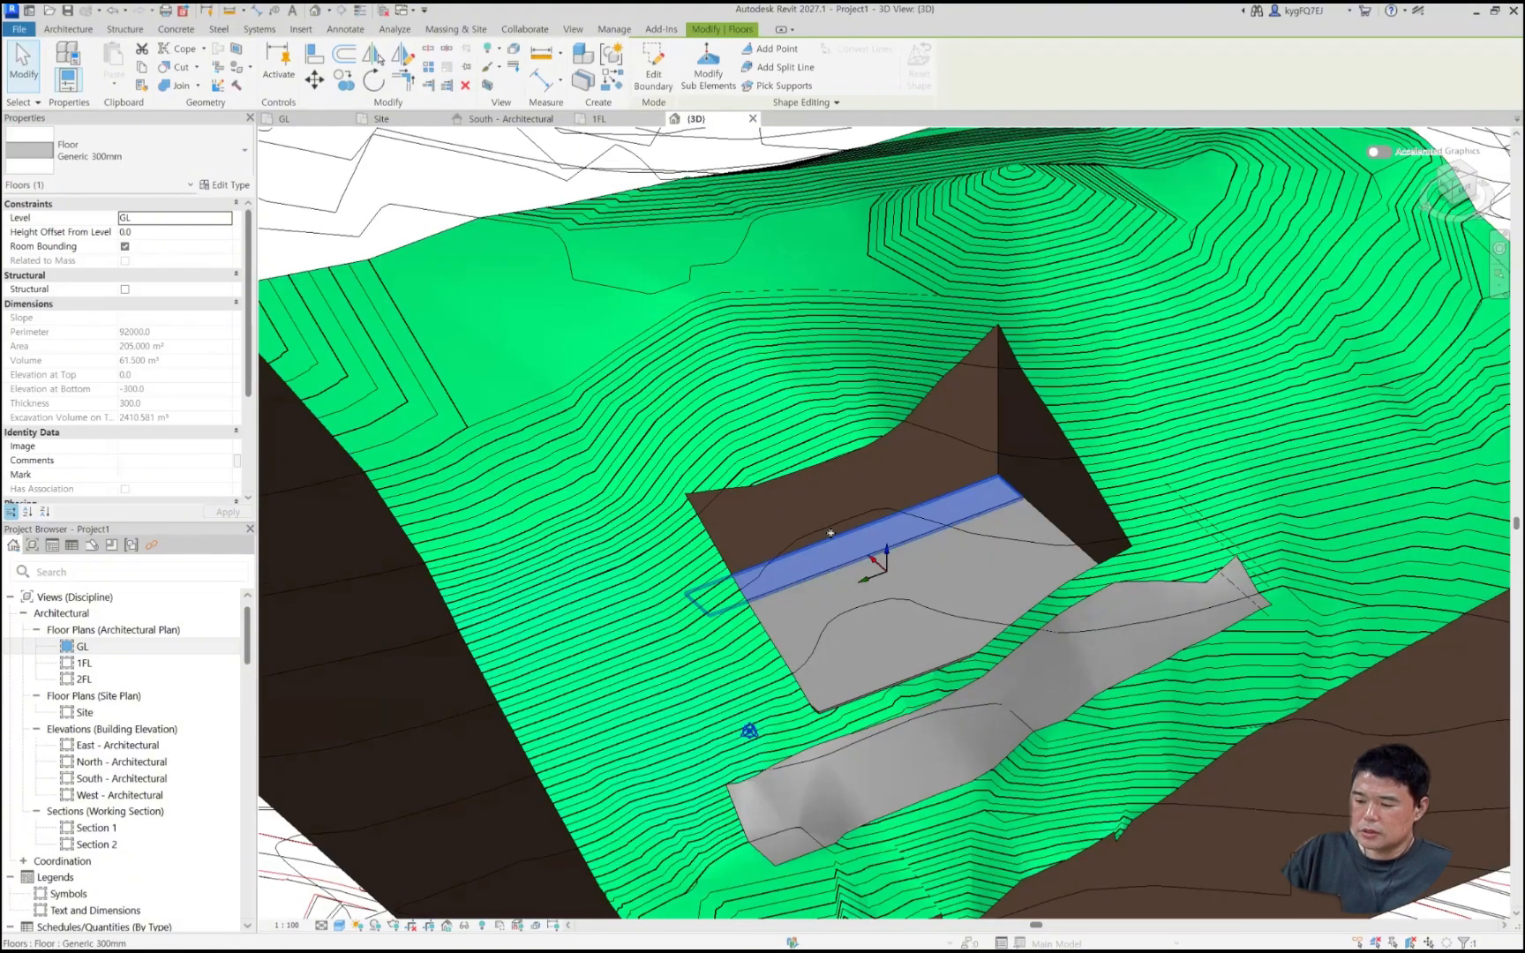
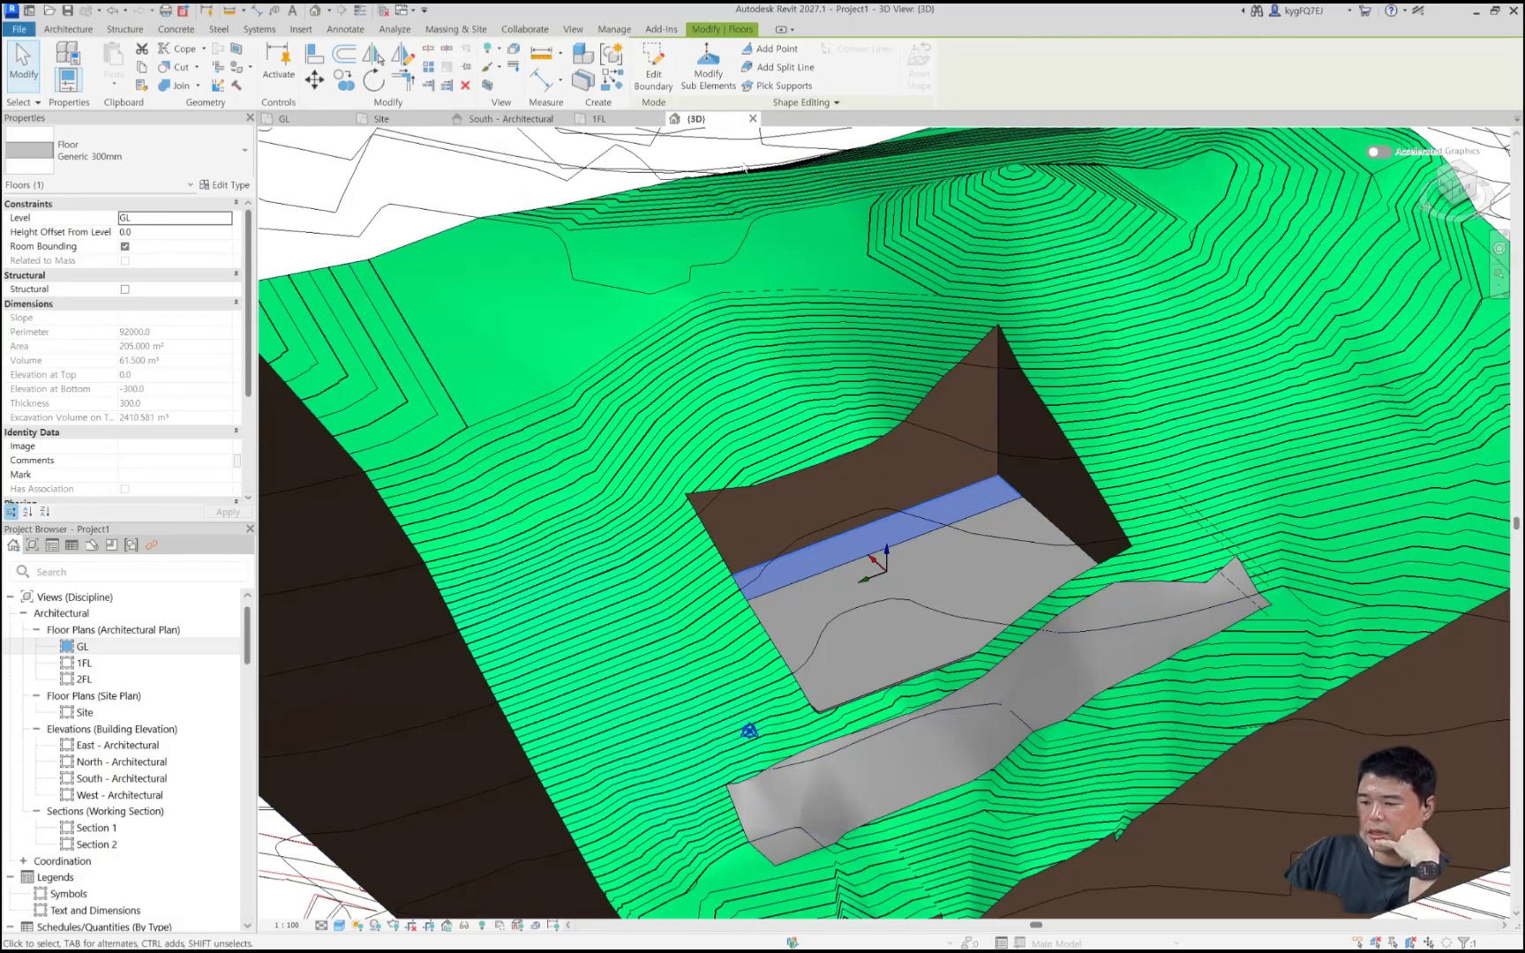
Step: Try raising the uphill edge of the narrow floor strip with sub-element editing and undo the change
left_click(709, 78)
left_click(905, 527)
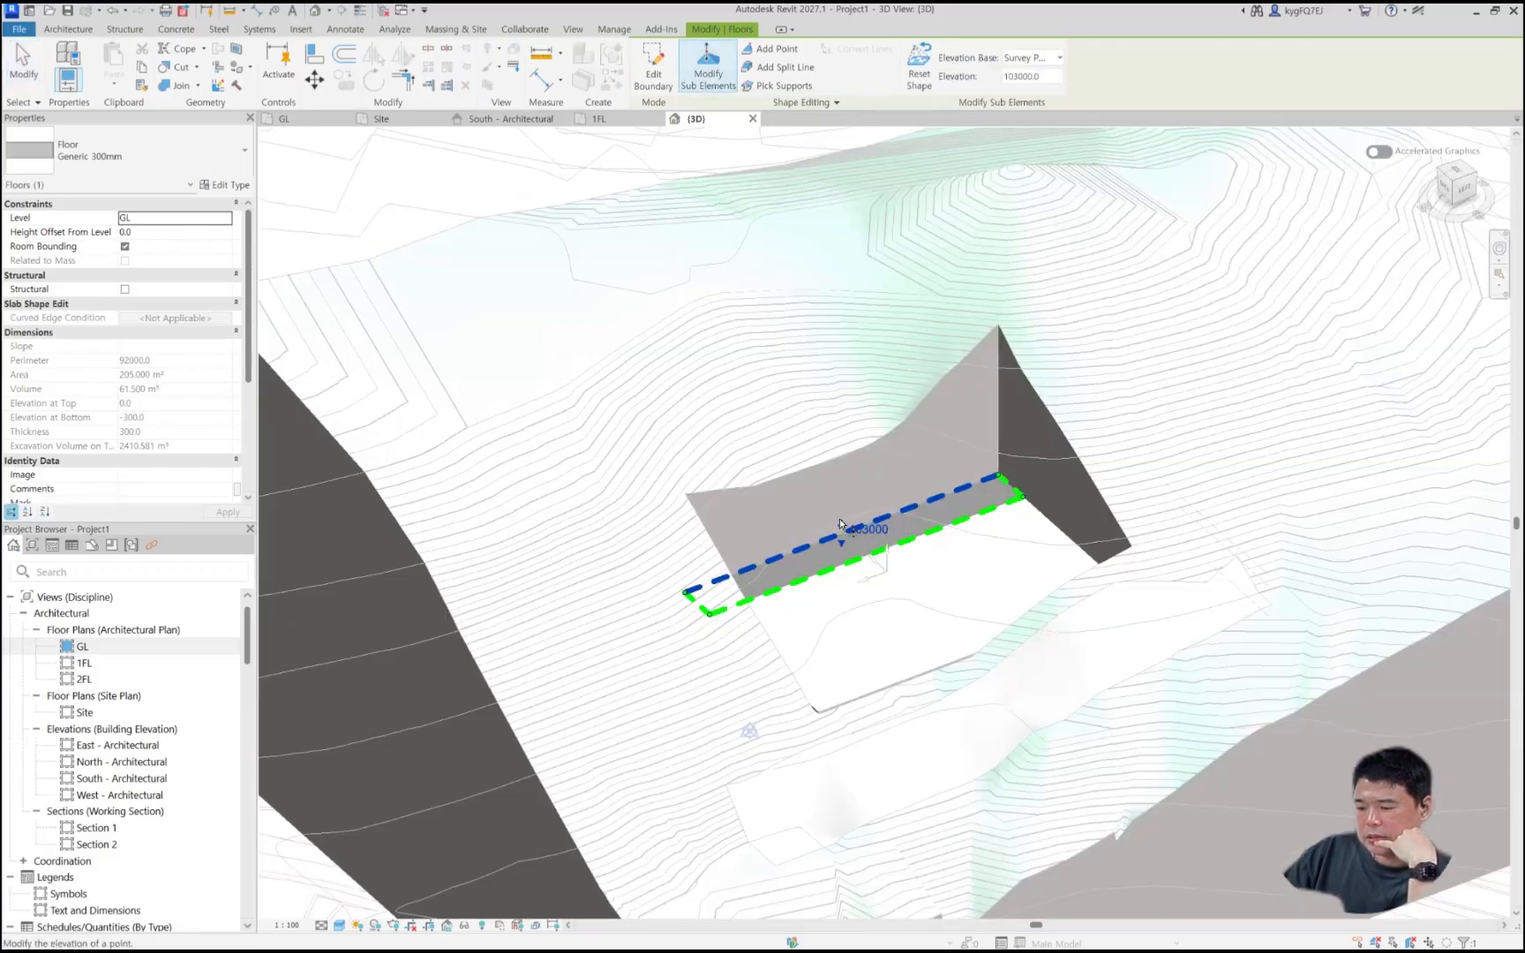
left_click_drag(838, 463, 948, 488)
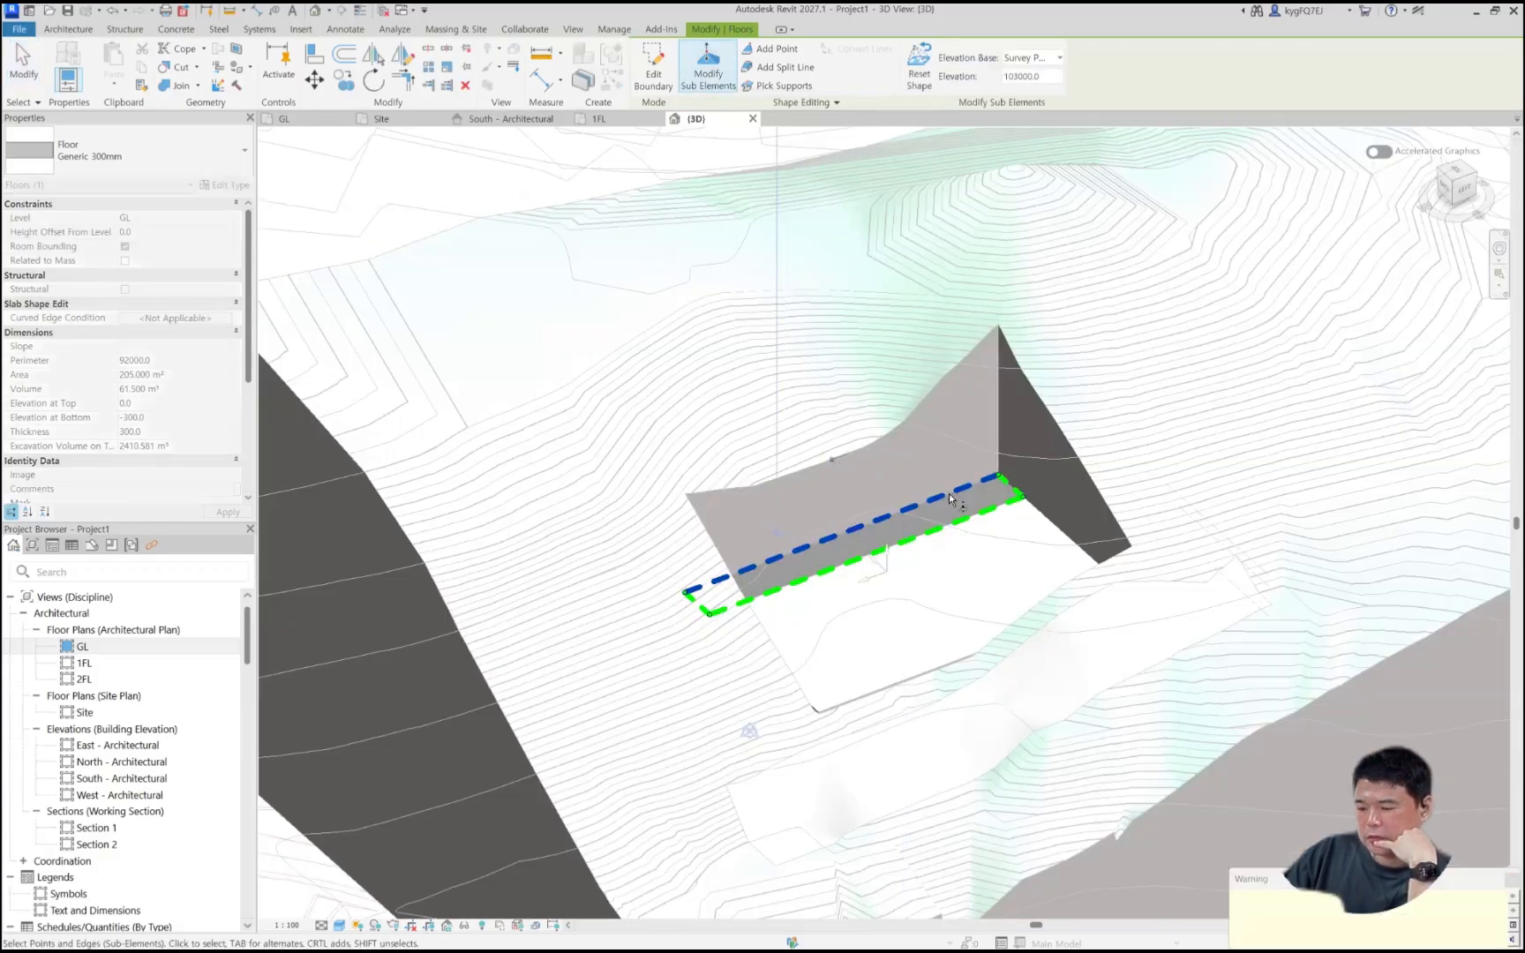
scroll(863, 477, "down", 5)
middle_click_drag(852, 554, 830, 609)
middle_click_drag(799, 478, 806, 595)
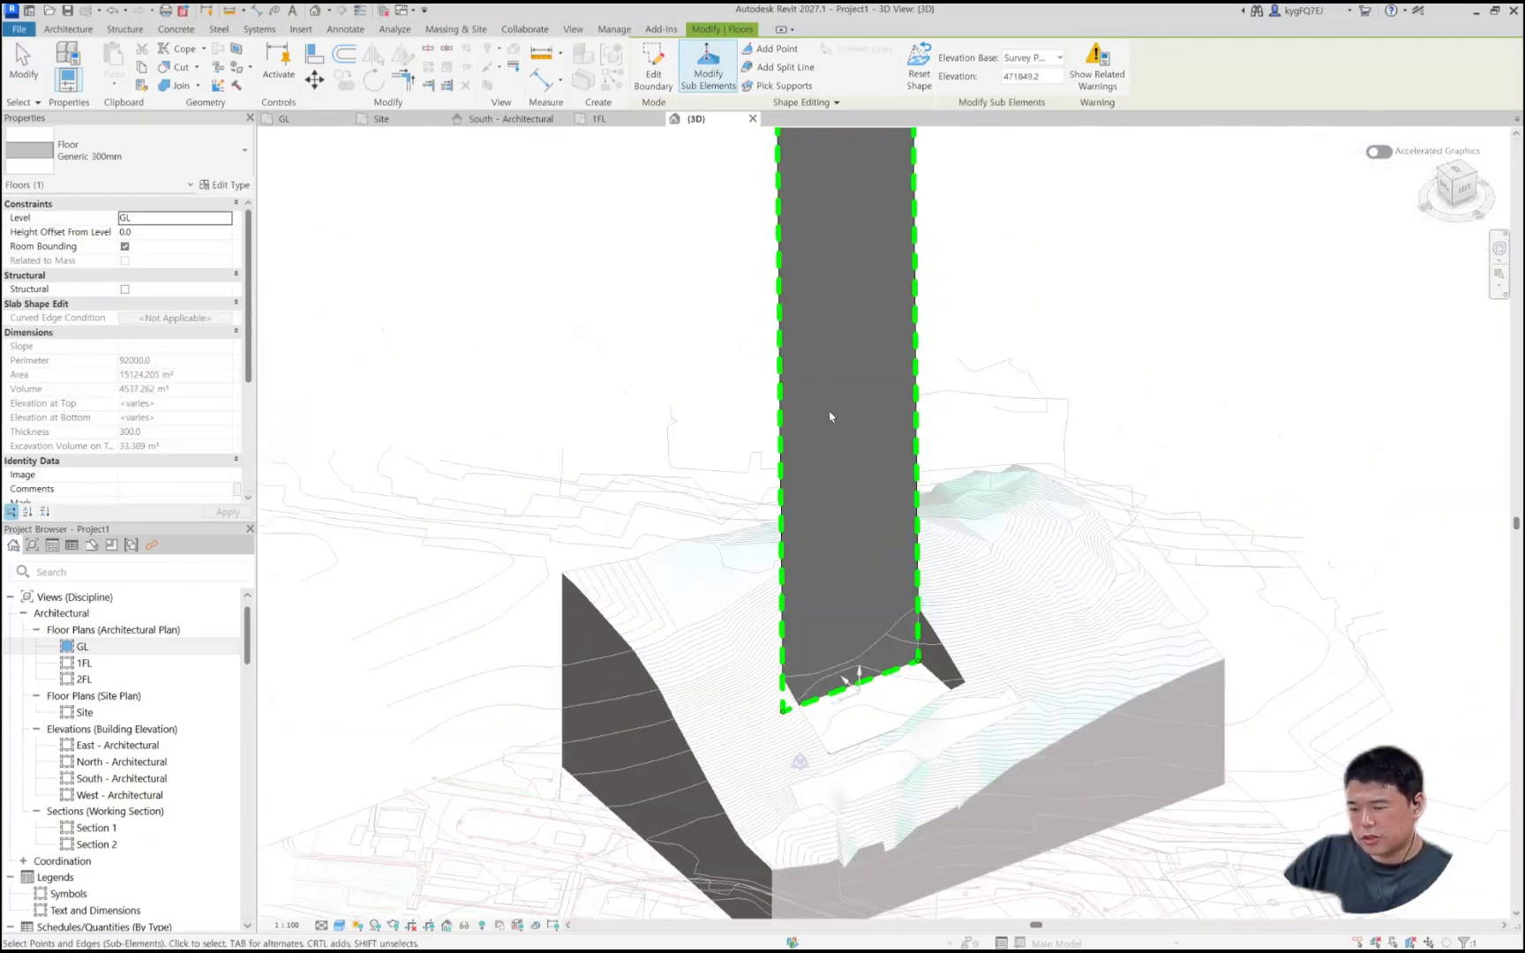
scroll(830, 416, "down", 2)
key("Escape")
key("Escape")
scroll(819, 556, "up", 2)
key("ctrl+z")
Step: Raise the uphill edge of the narrow floor strip to an elevation of 110000 mm so the strip slopes up into the hillside
scroll(825, 587, "up", 3)
scroll(839, 539, "up", 1)
left_click(844, 527)
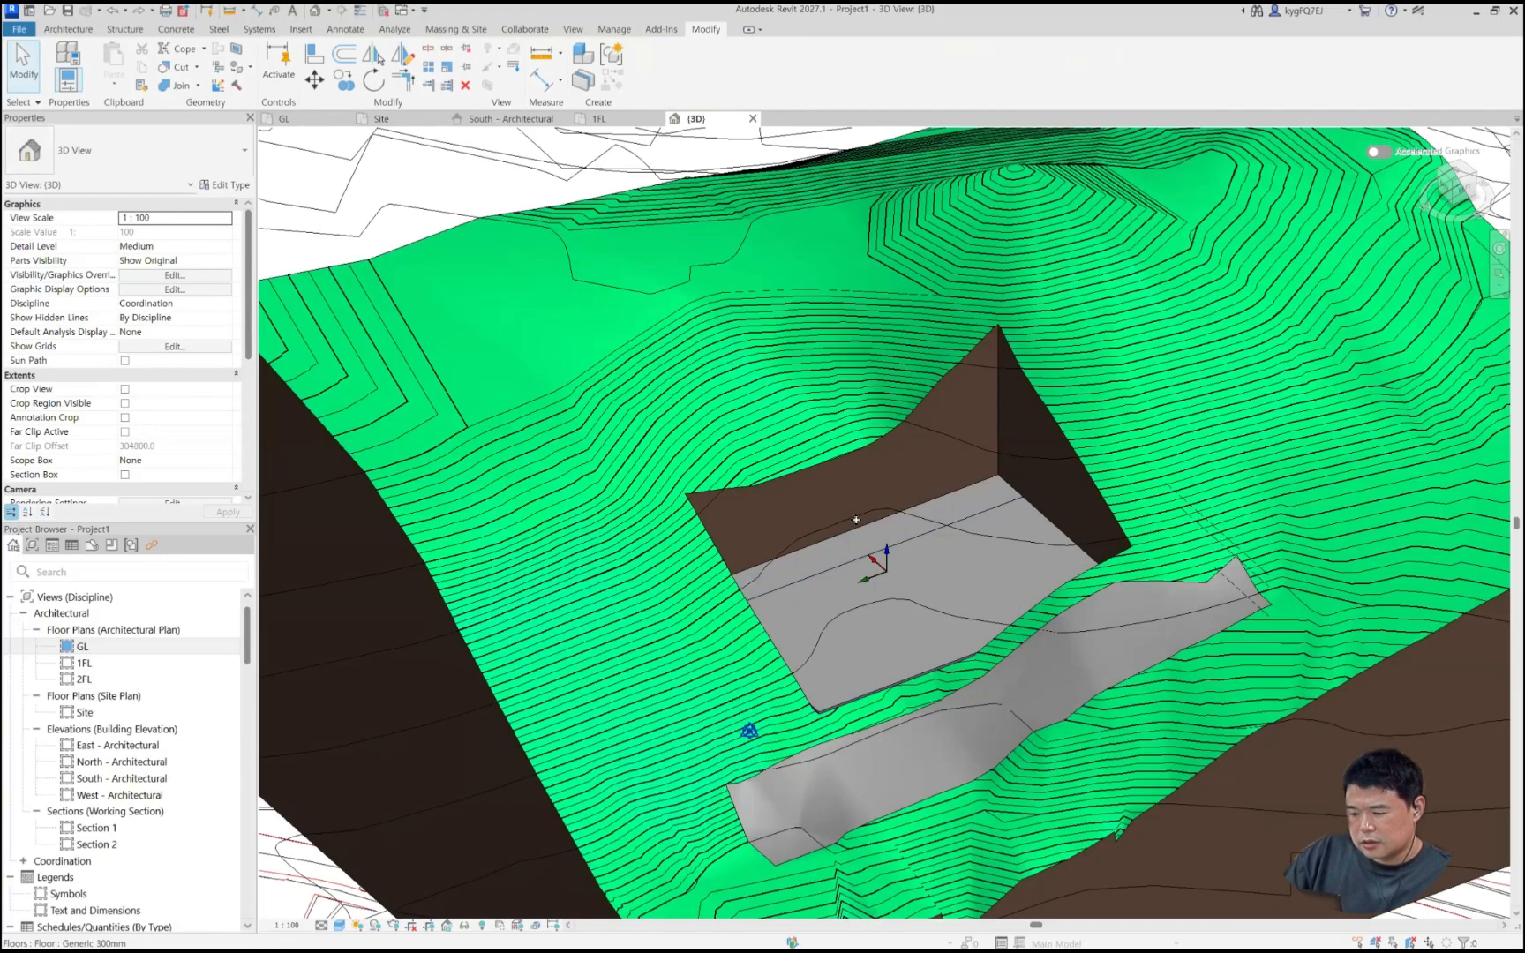
left_click(715, 76)
left_click(941, 510)
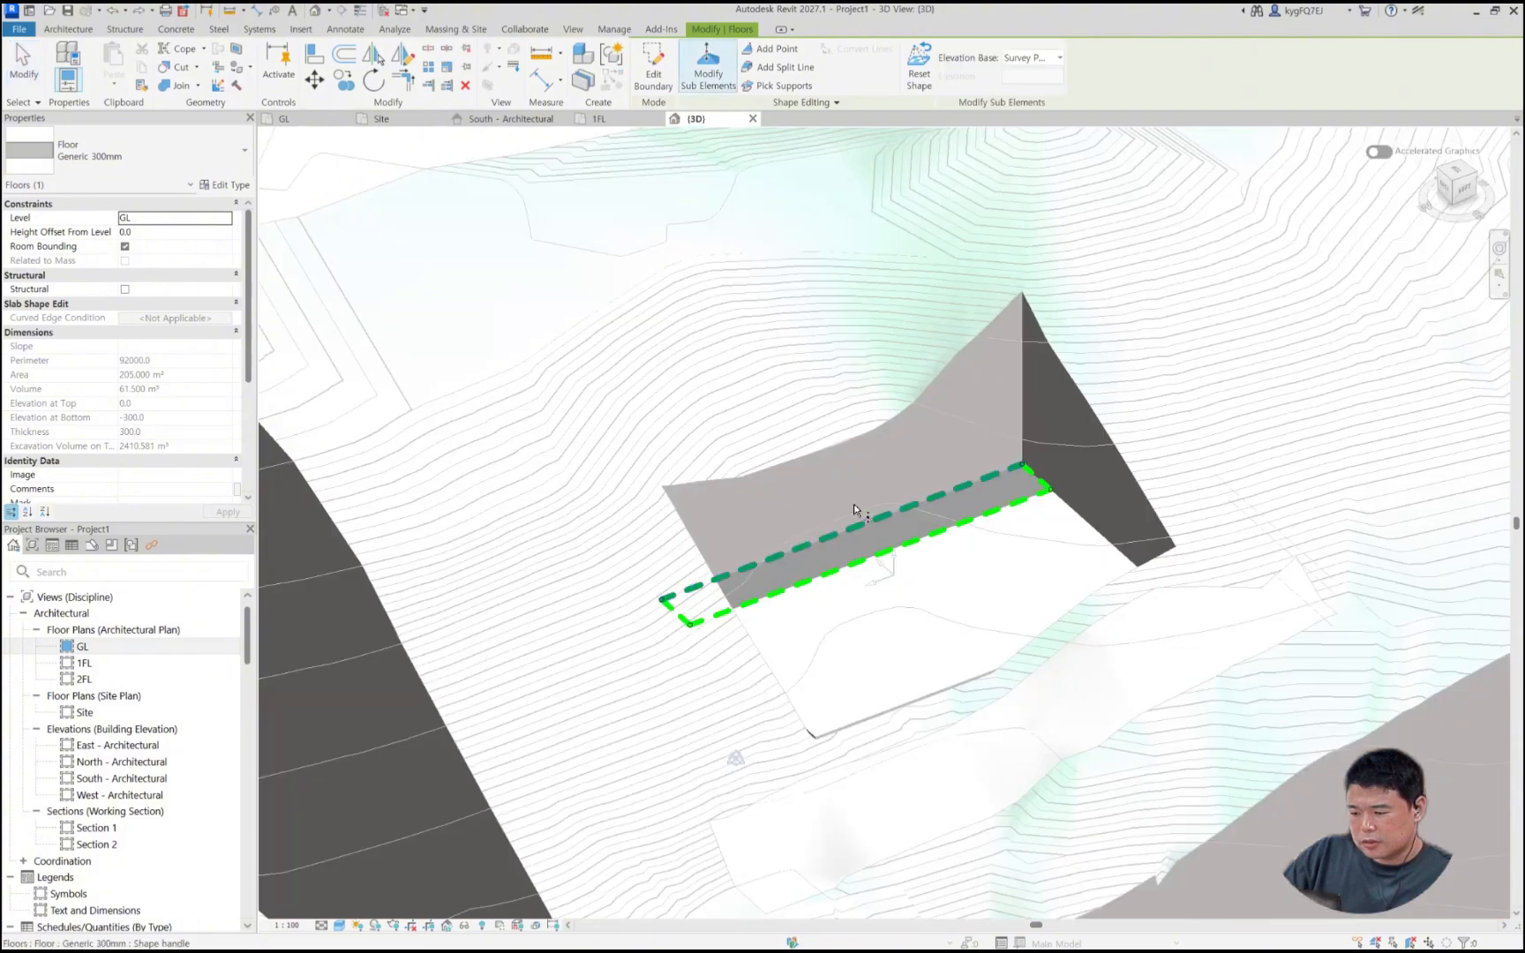
left_click_drag(850, 478, 849, 476)
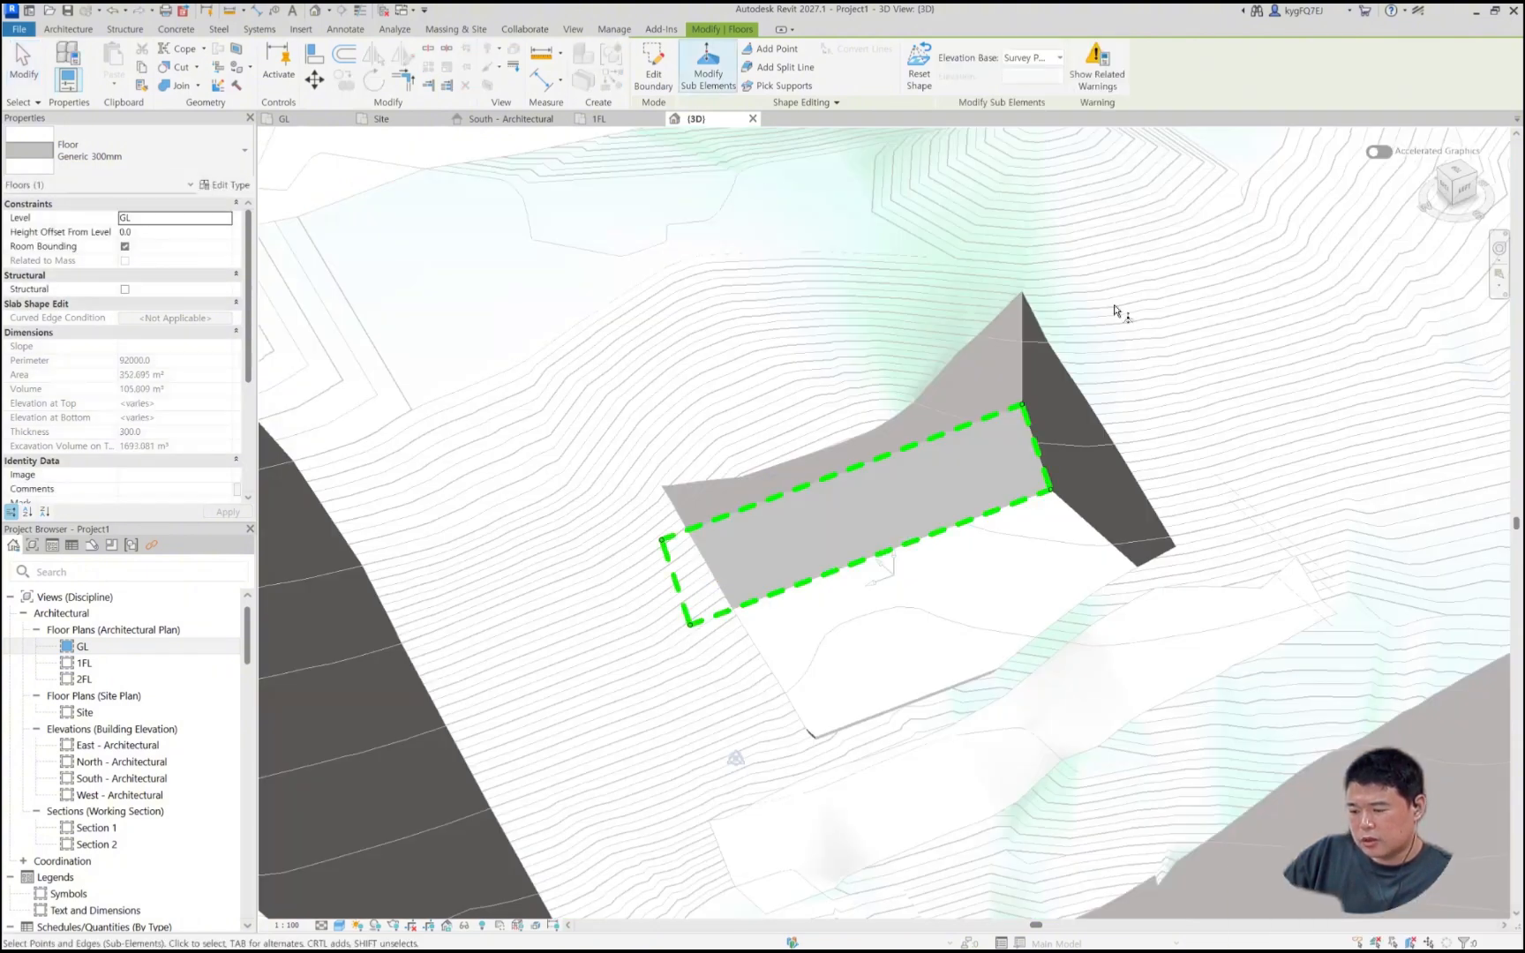
scroll(1116, 313, "down", 1)
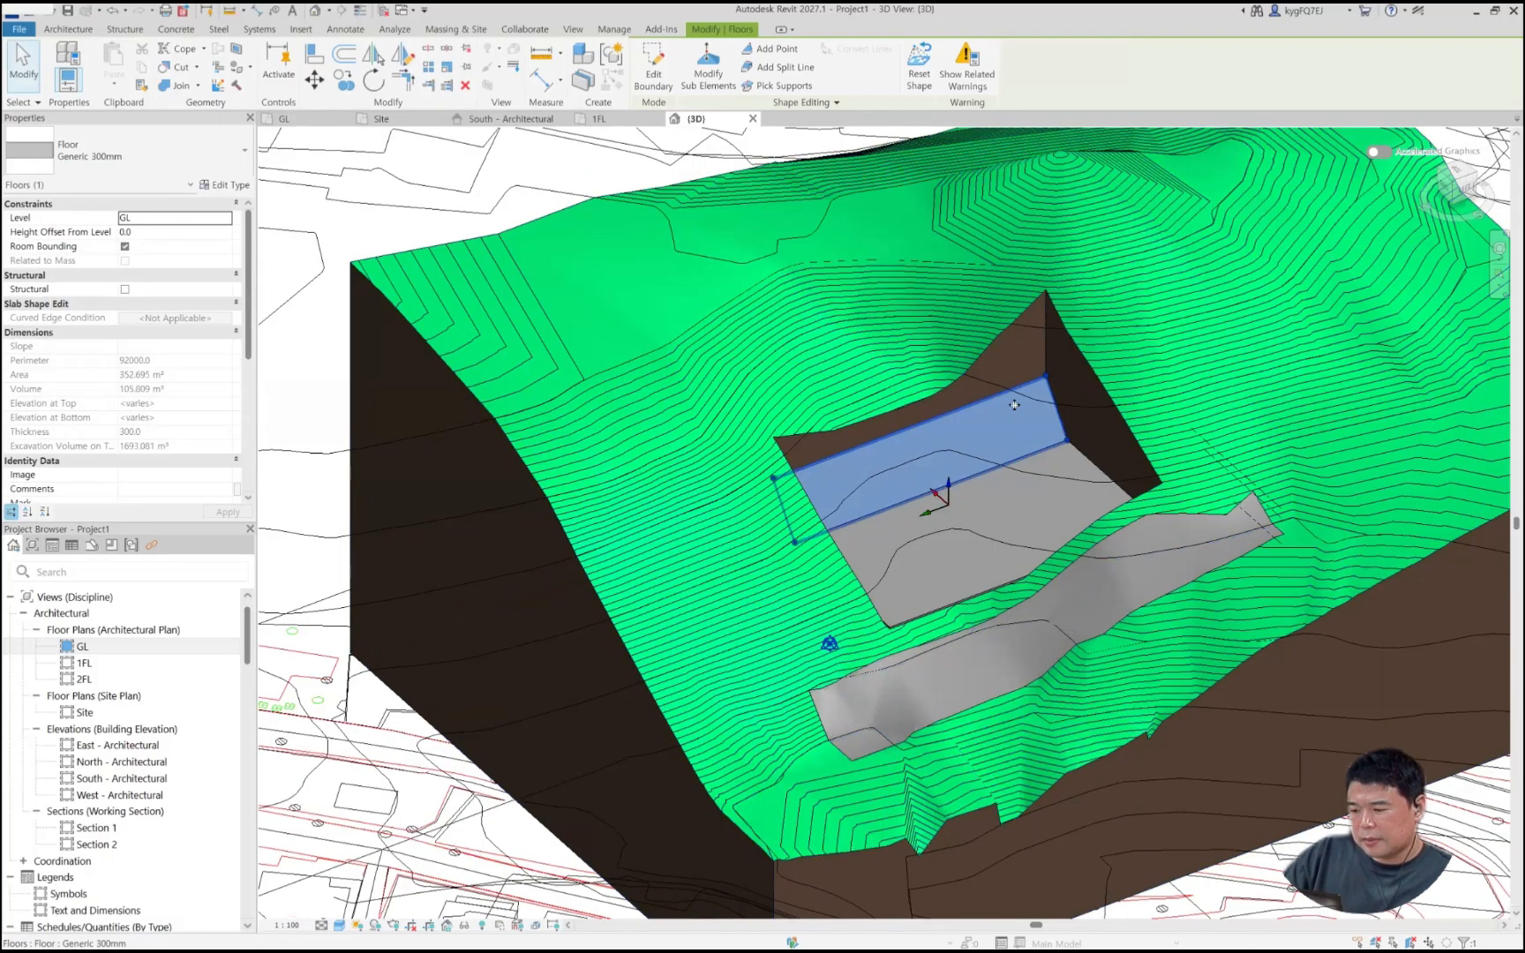
Step: Isolate the sloped floor strip with a selection box, cut the section box back through the strip's length and raise its top
scroll(796, 506, "down", 2)
key("b")
key("x")
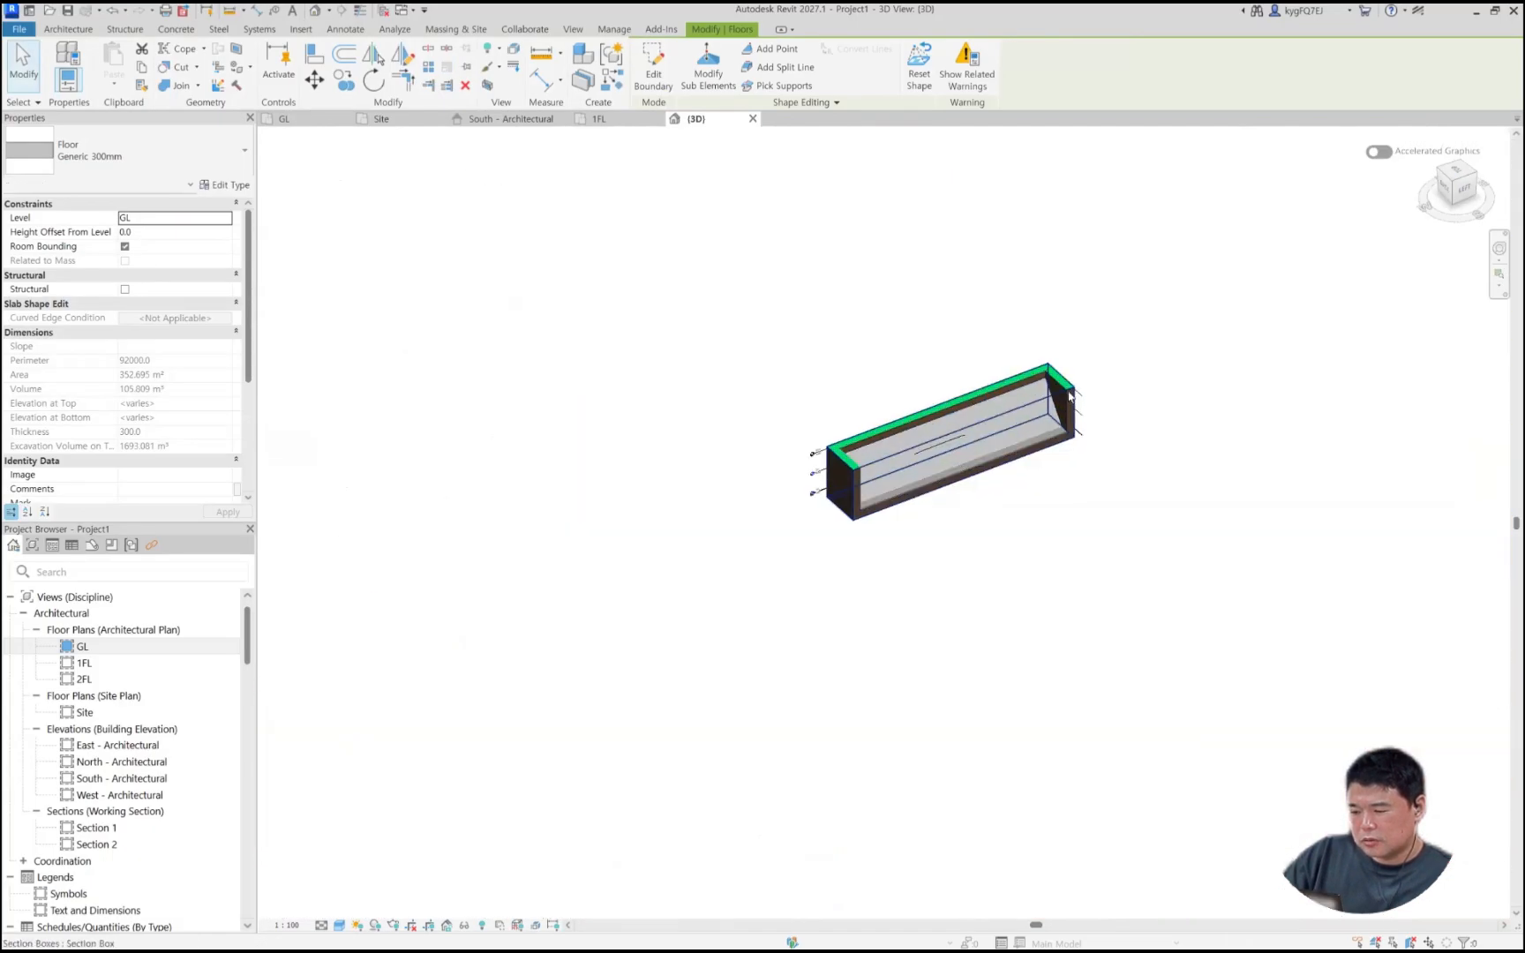
key("Escape")
left_click(974, 461)
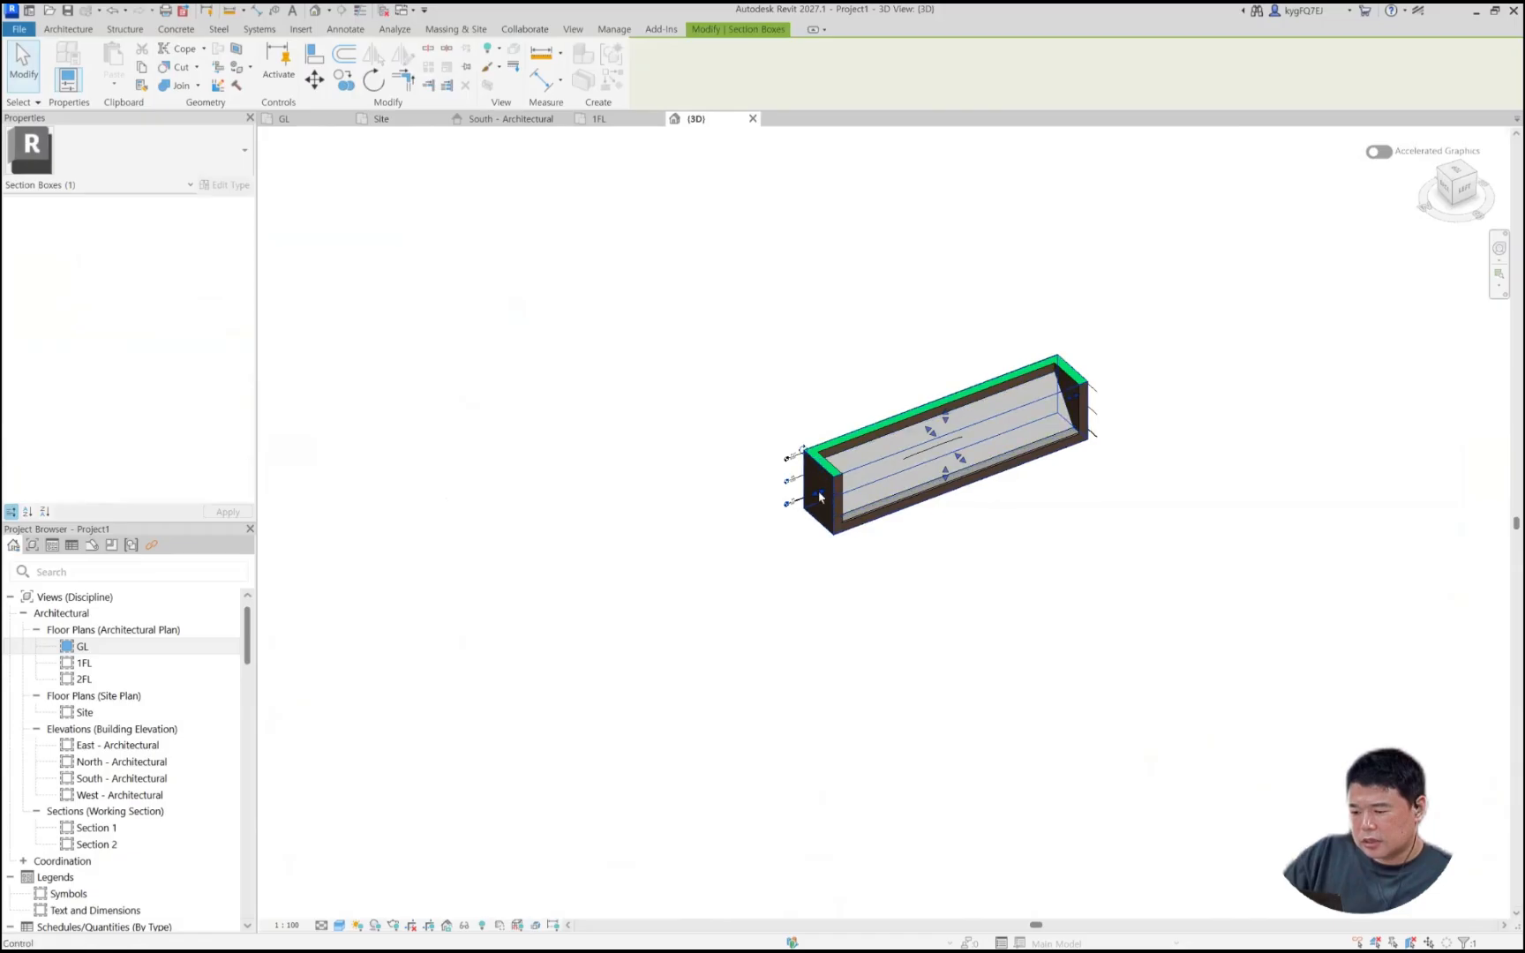
left_click_drag(819, 494, 900, 464)
middle_click_drag(1094, 435, 910, 431, "shift")
left_click_drag(923, 407, 923, 287)
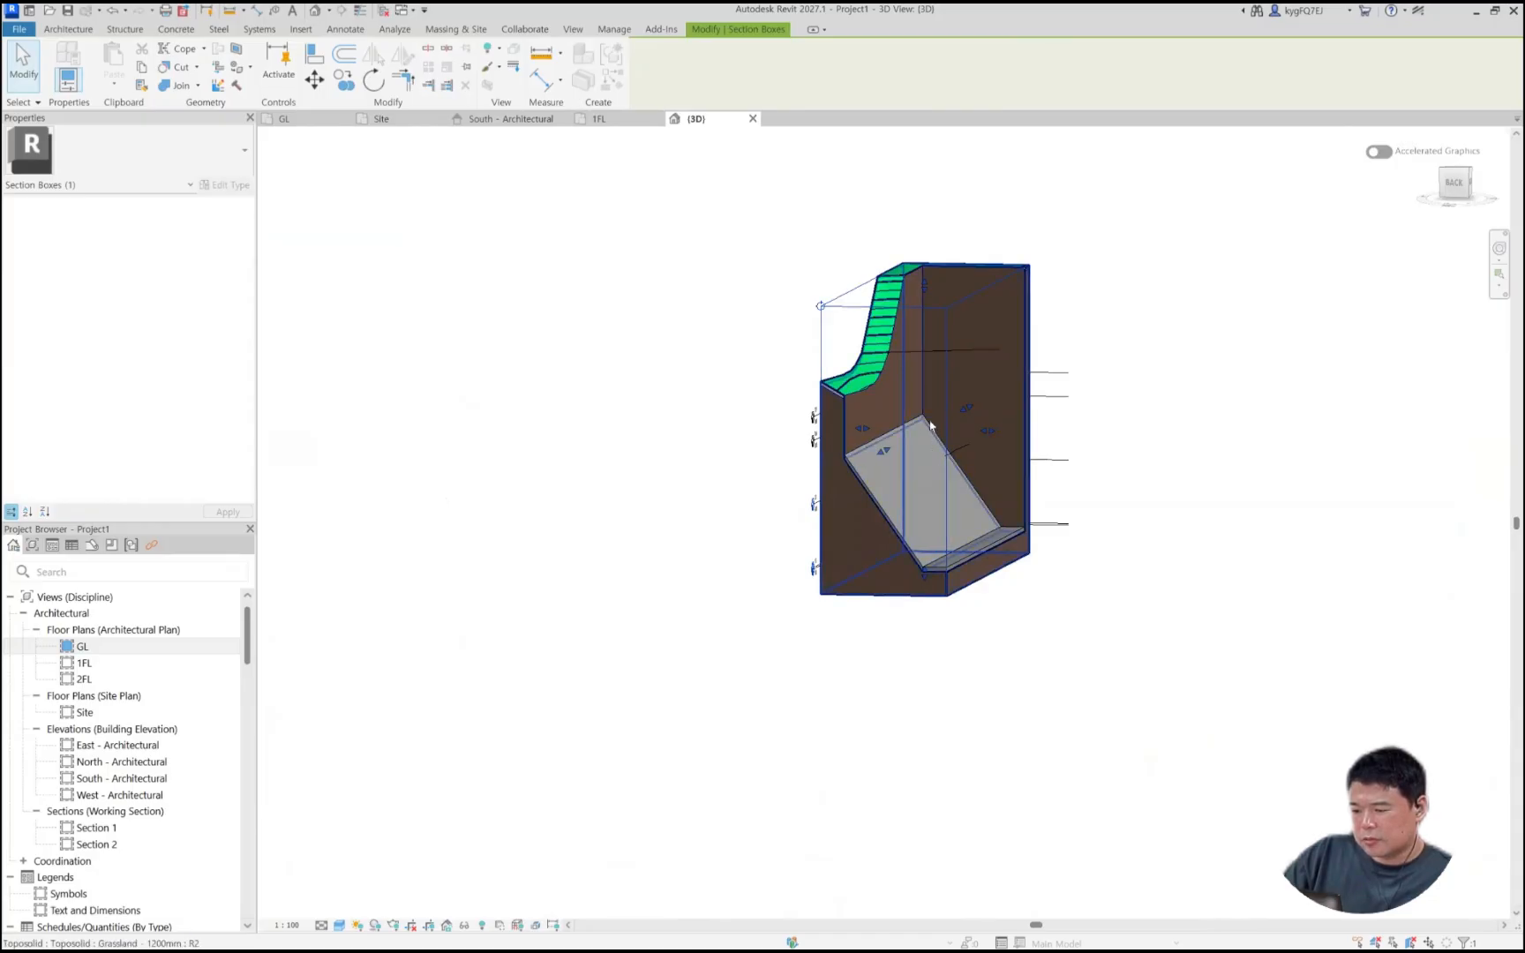
Step: Examine how the sloped floor cuts the toposolid and extend the section box past the strip's cut end into the terrain
left_click(988, 453)
middle_click_drag(988, 454, 1044, 449, "shift")
key("Escape")
left_click(920, 619)
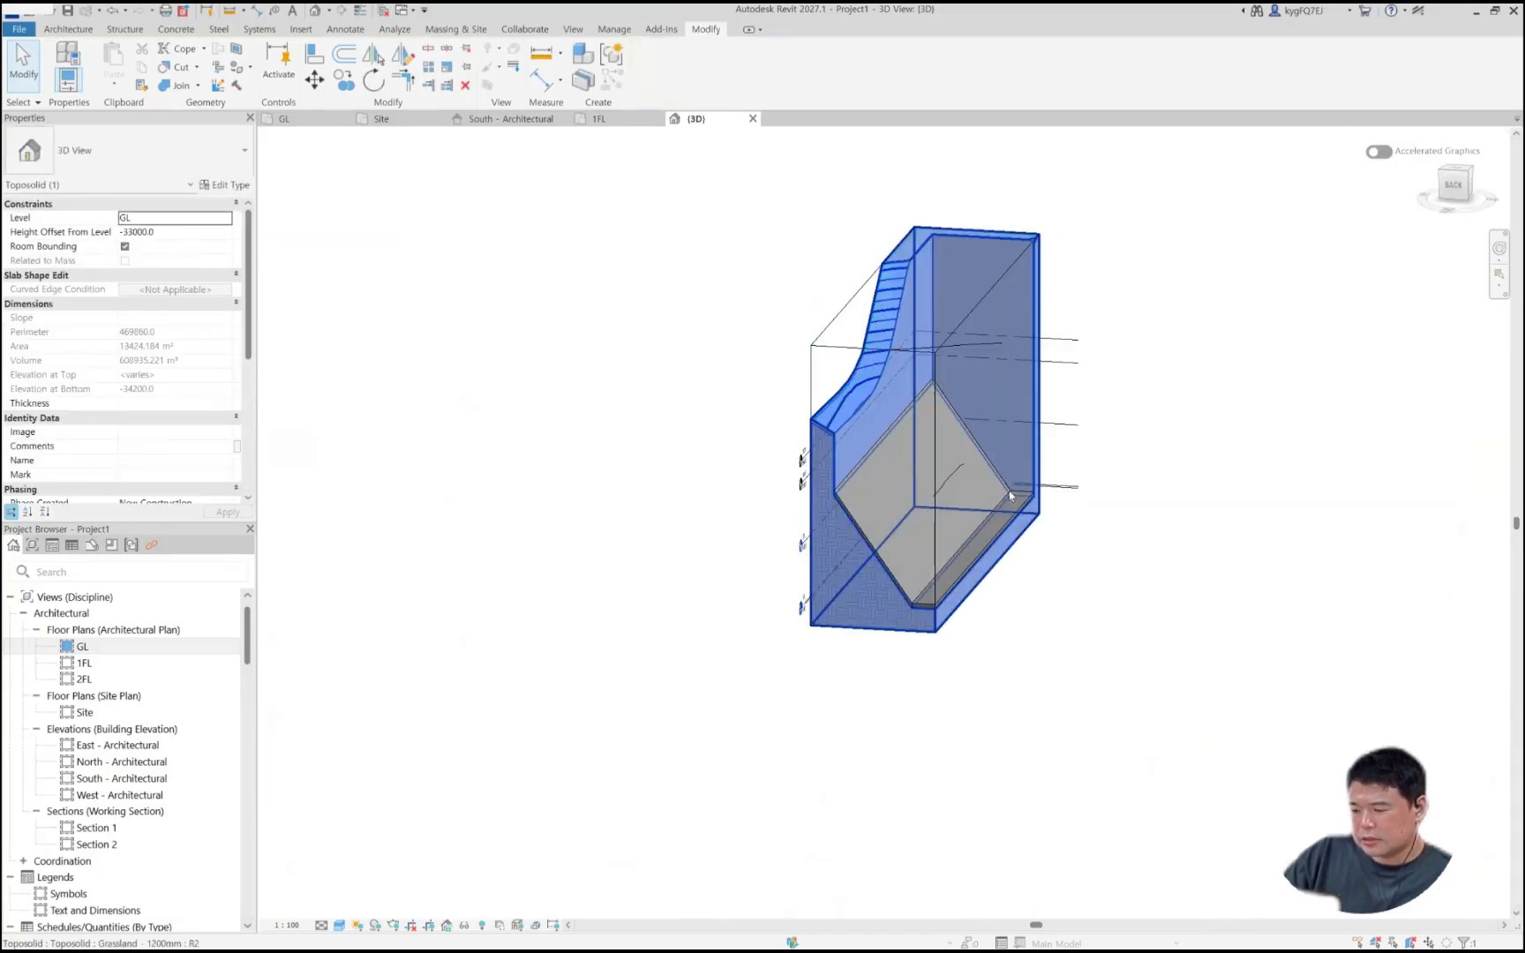
key("Escape")
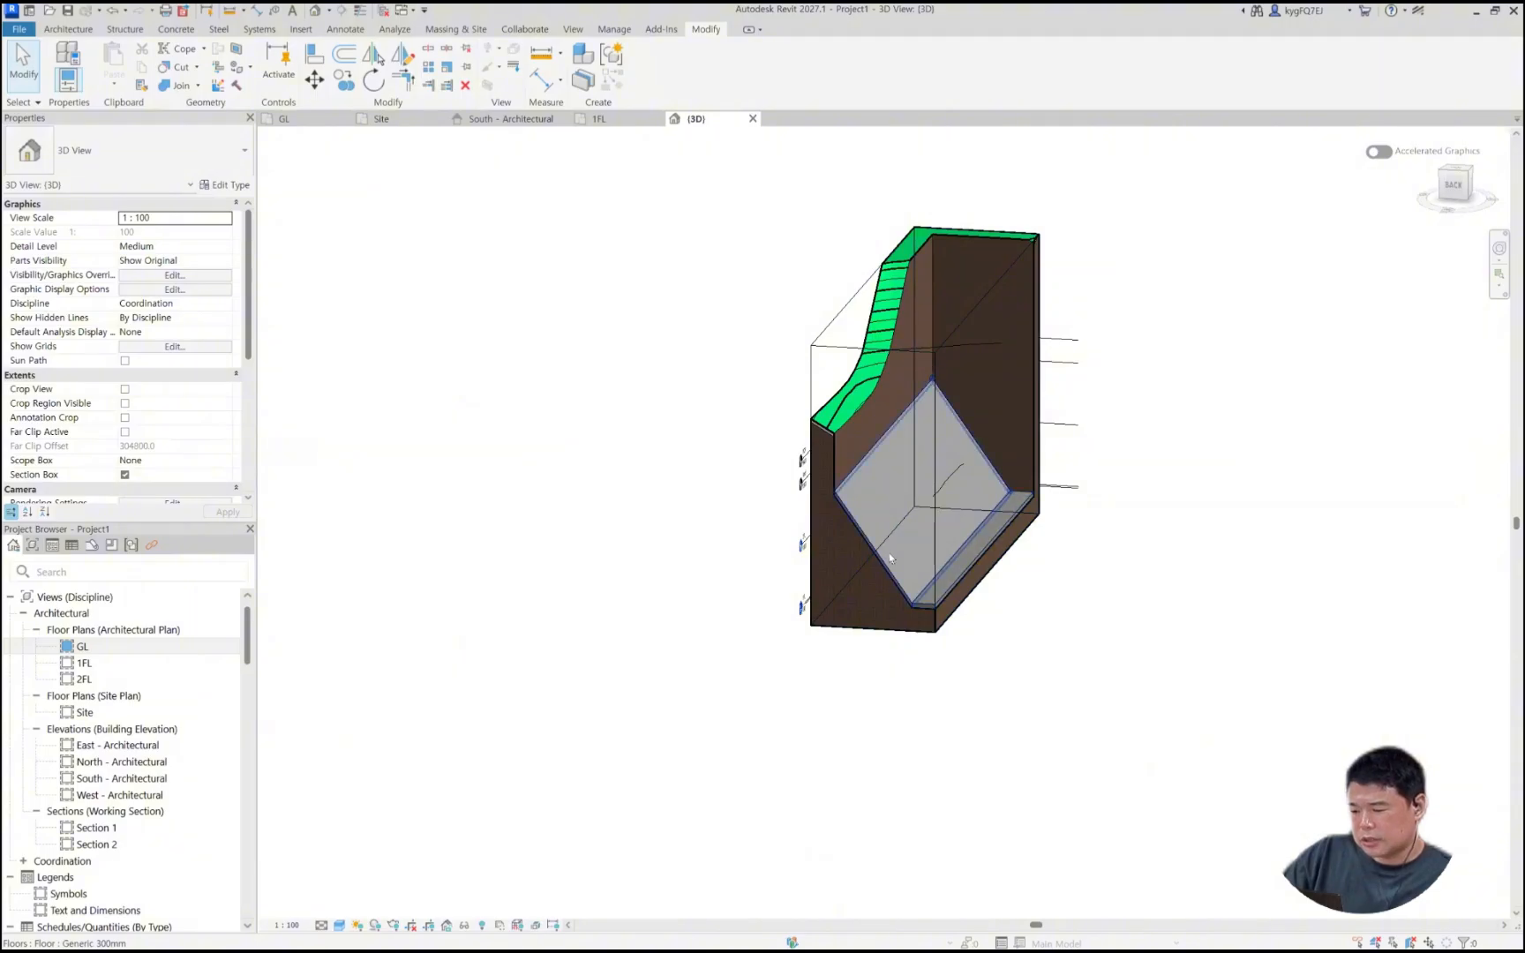
left_click(973, 542)
middle_click_drag(928, 558, 903, 457, "shift")
scroll(904, 459, "down", 1)
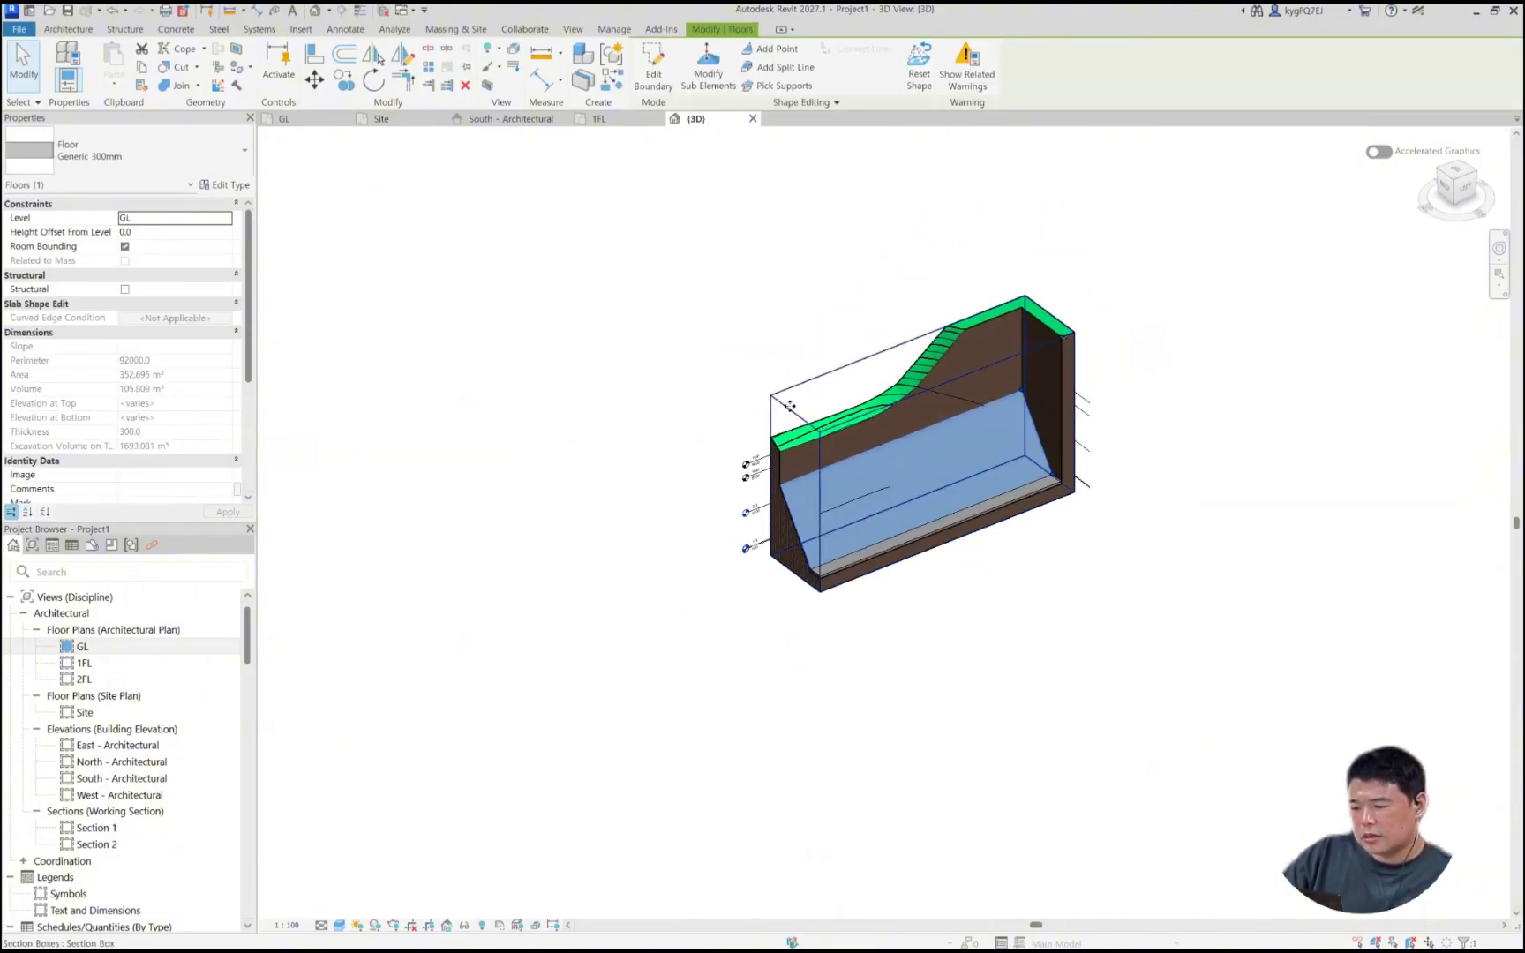
left_click(791, 410)
left_click_drag(795, 495, 602, 531)
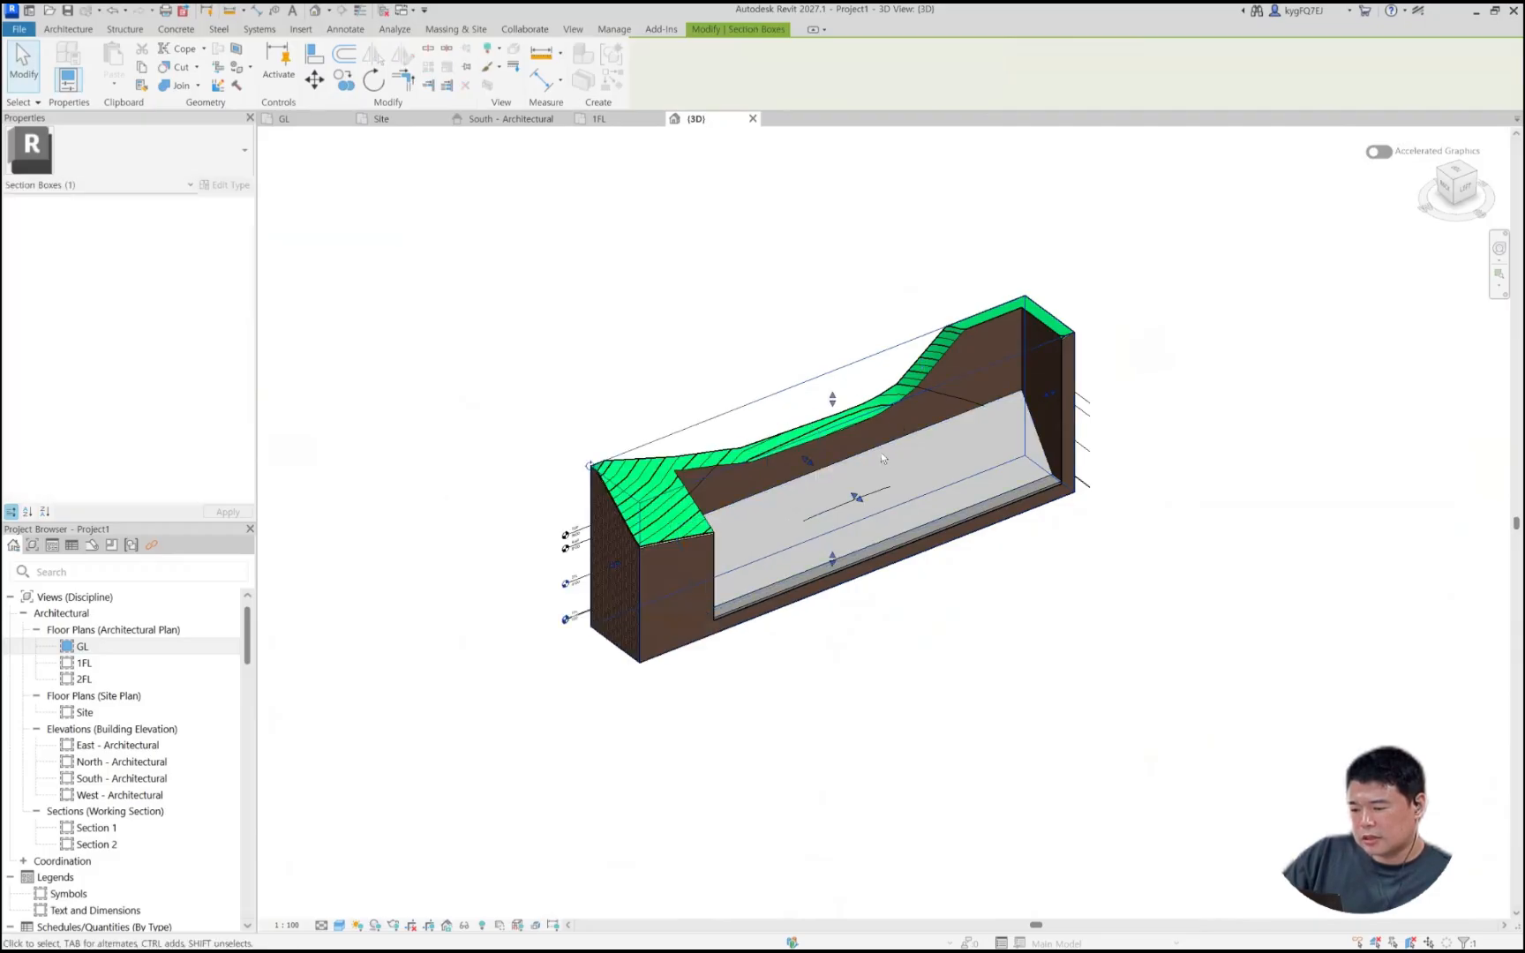
Step: Add two split lines across the sloped floor strip, running from its uphill edge to near the middle of its lower edge
left_click(881, 455)
left_click(708, 69)
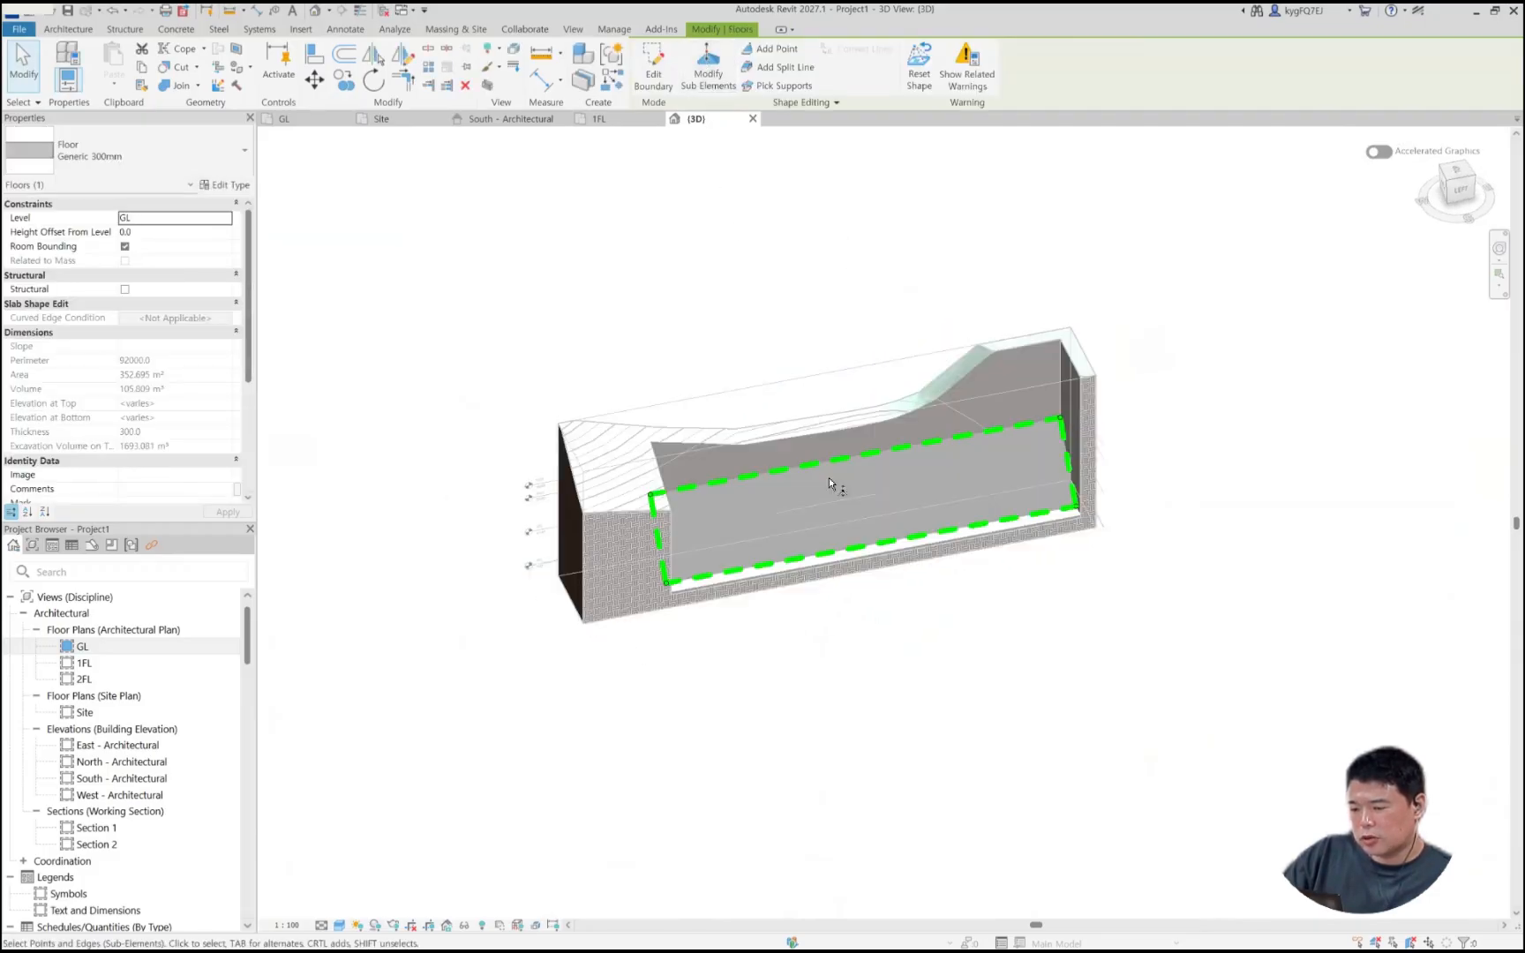
left_click(785, 67)
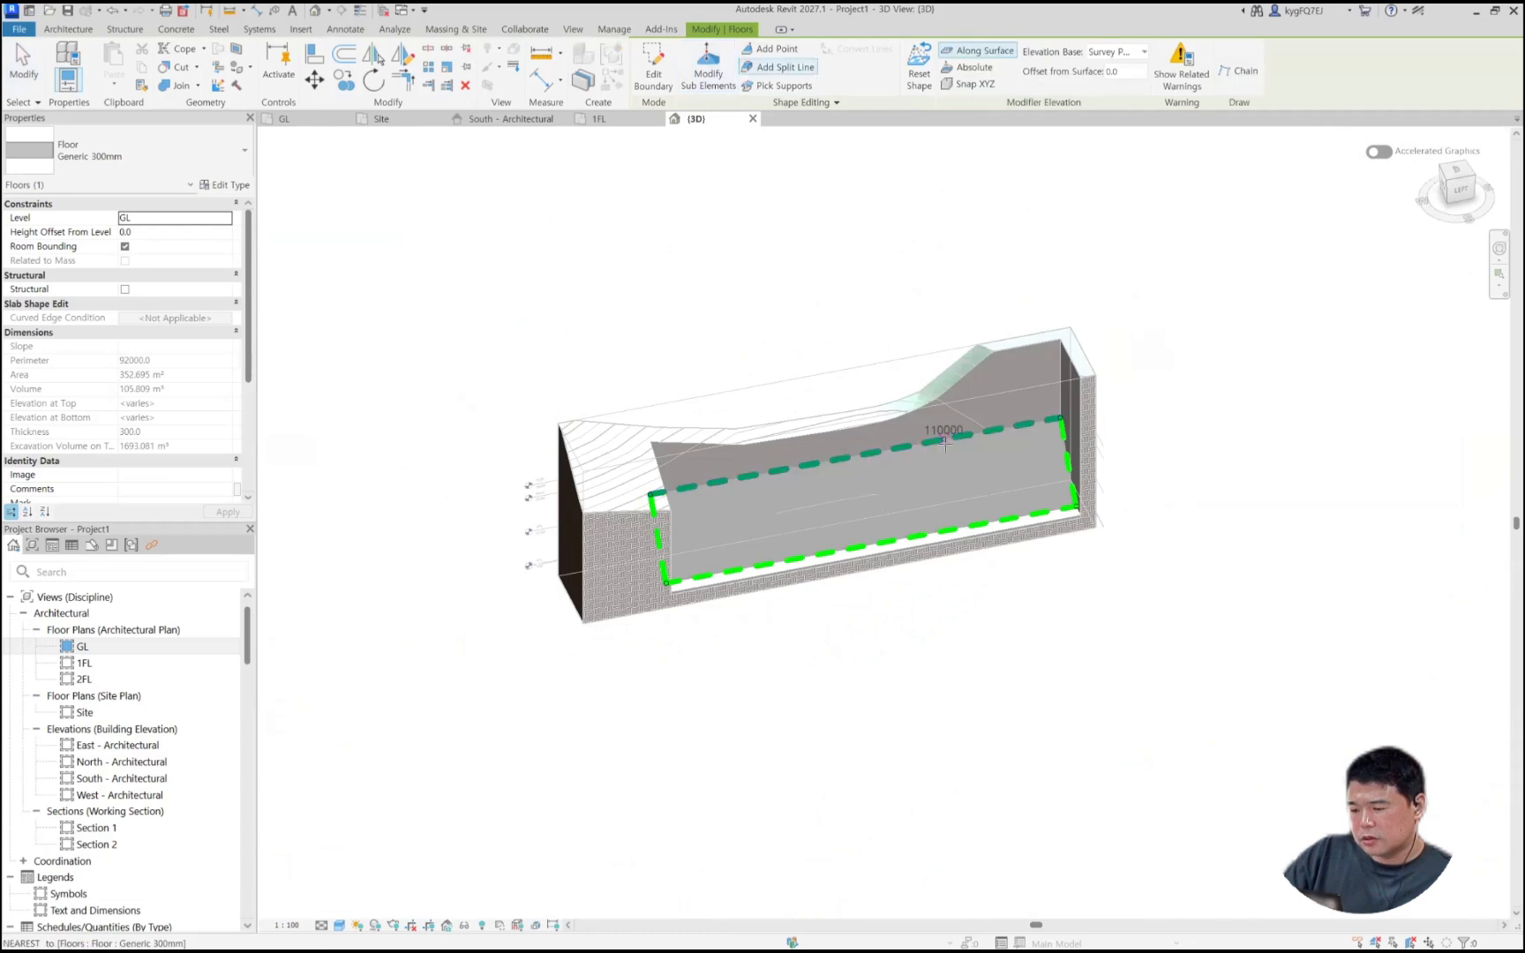
left_click(943, 439)
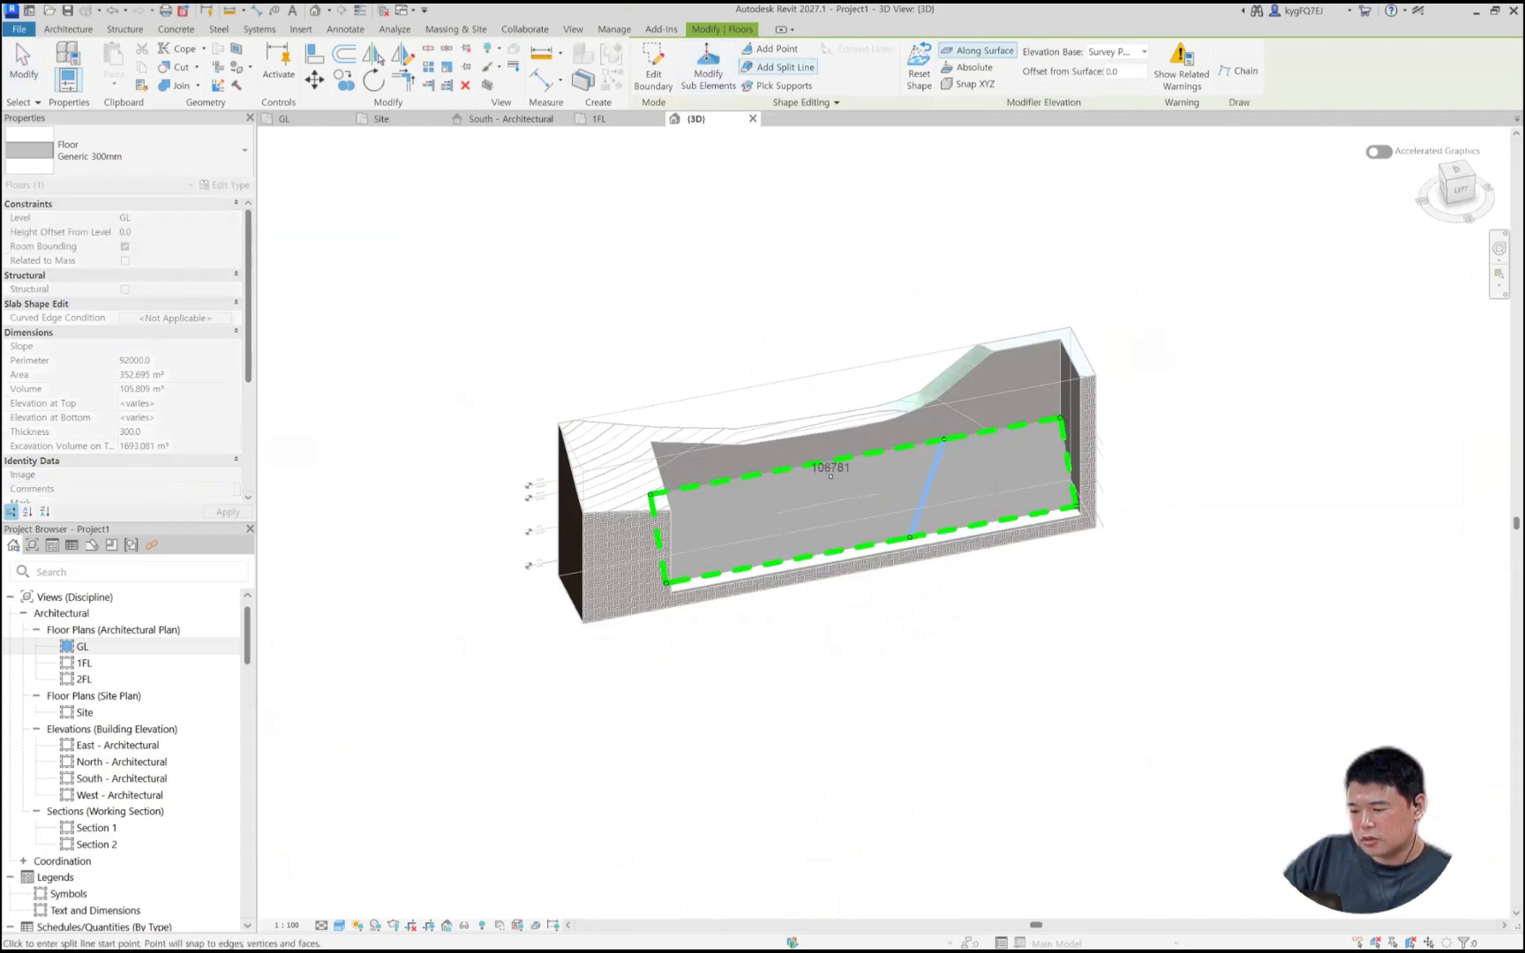
left_click(826, 461)
left_click(899, 537)
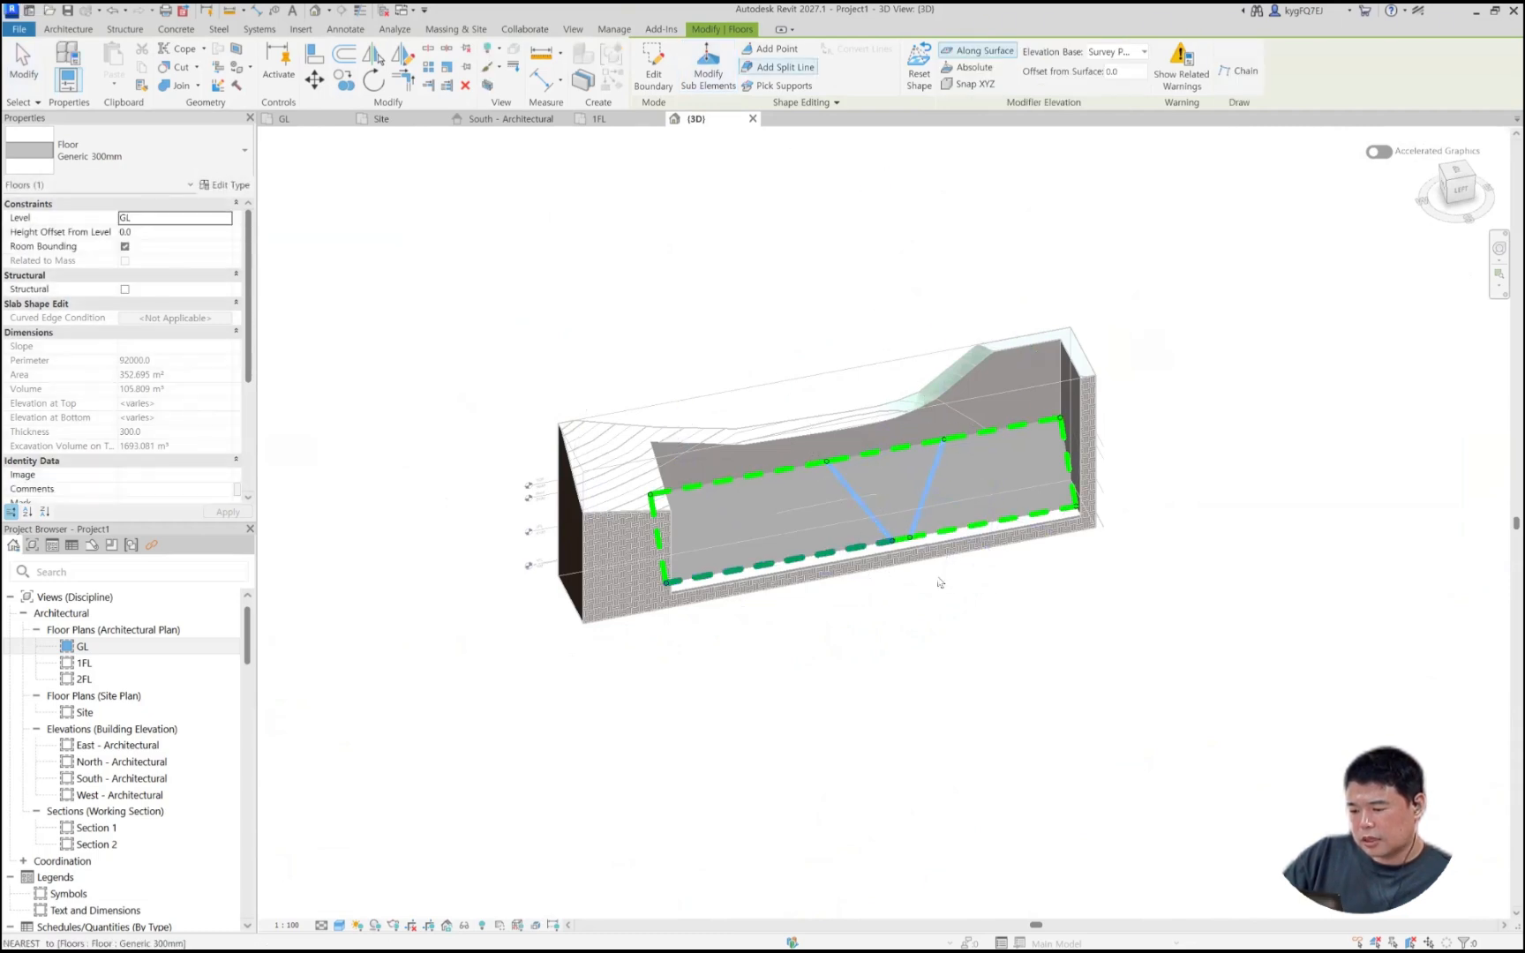
key("Escape")
key("Escape")
Step: Lower the uphill end point of the slanted split line nearer the strip's middle to an elevation of 107000 mm
left_click(870, 456)
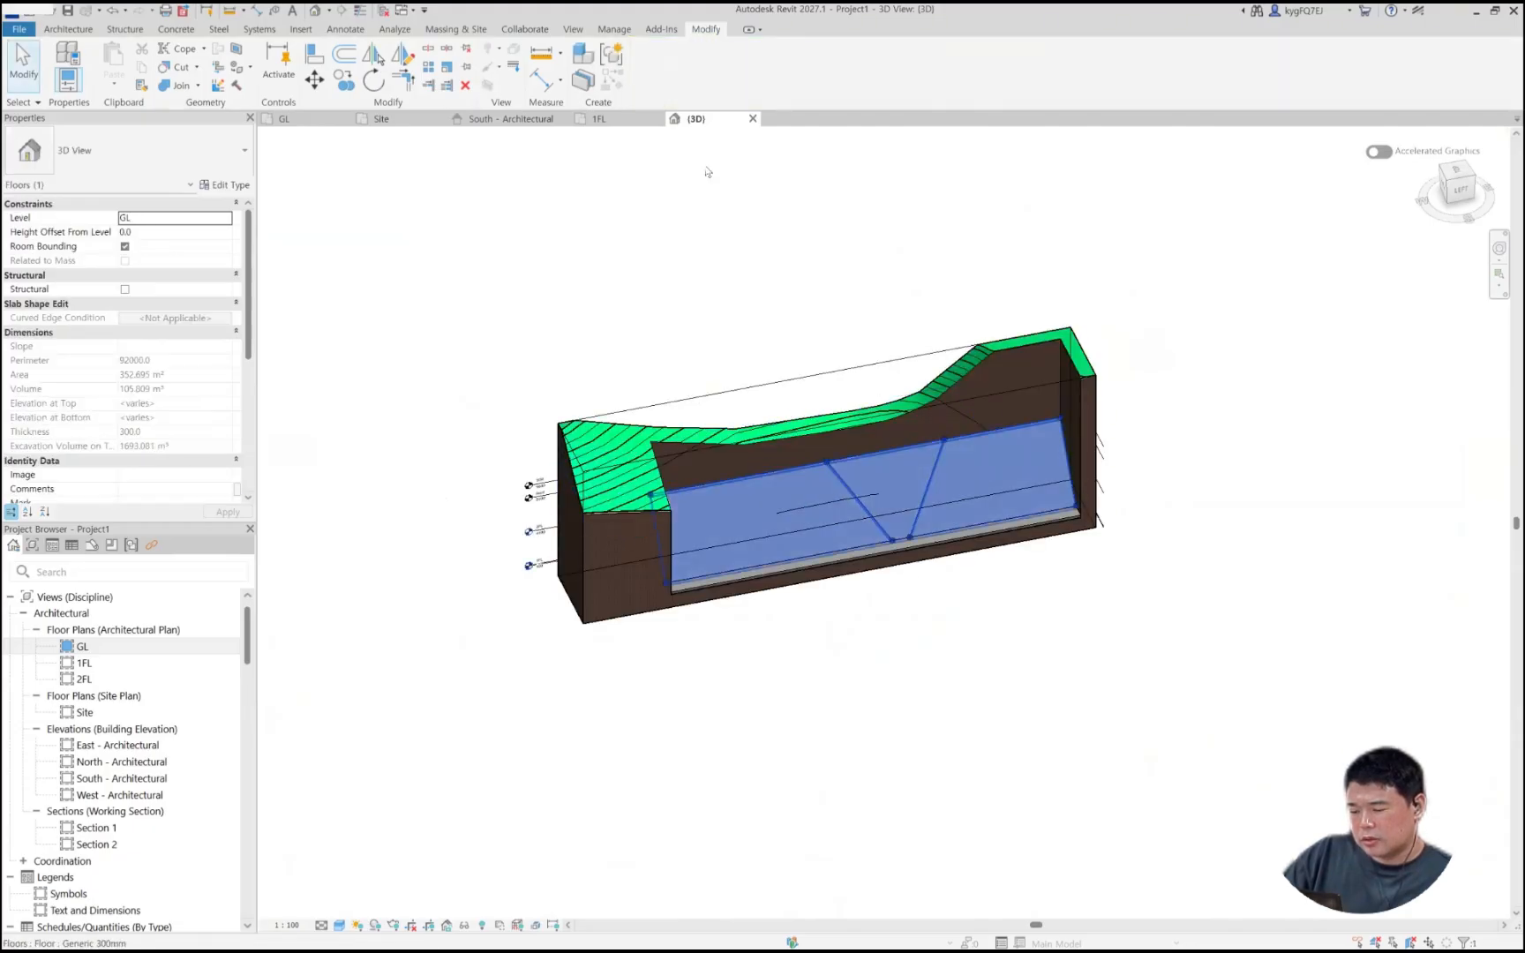
left_click(707, 73)
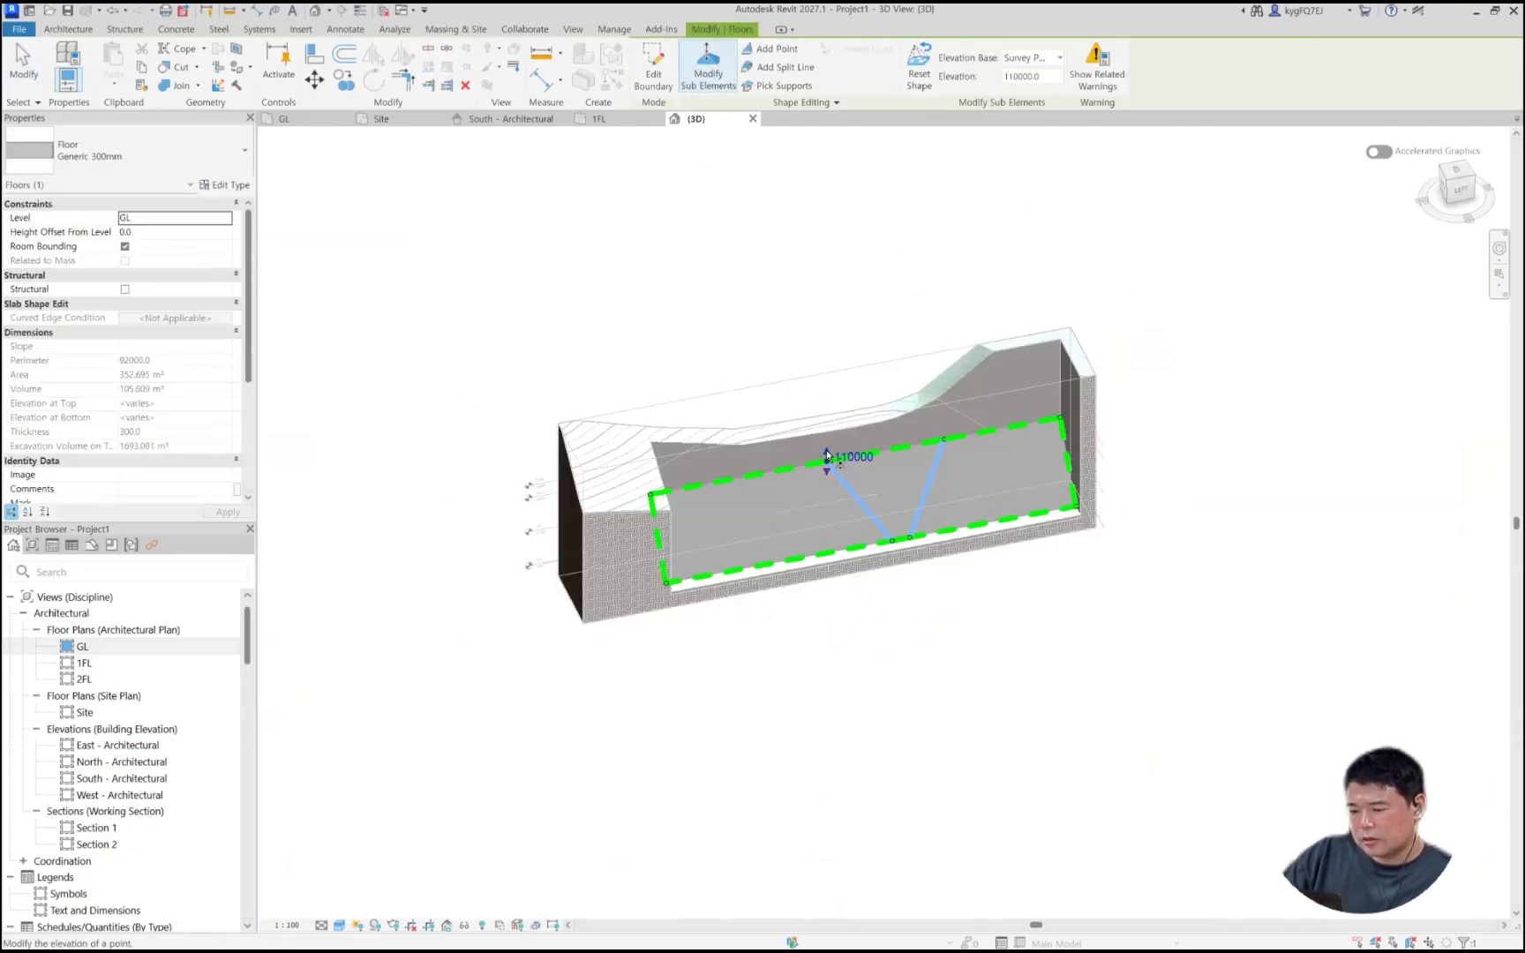
left_click(826, 461)
left_click_drag(876, 558, 876, 558)
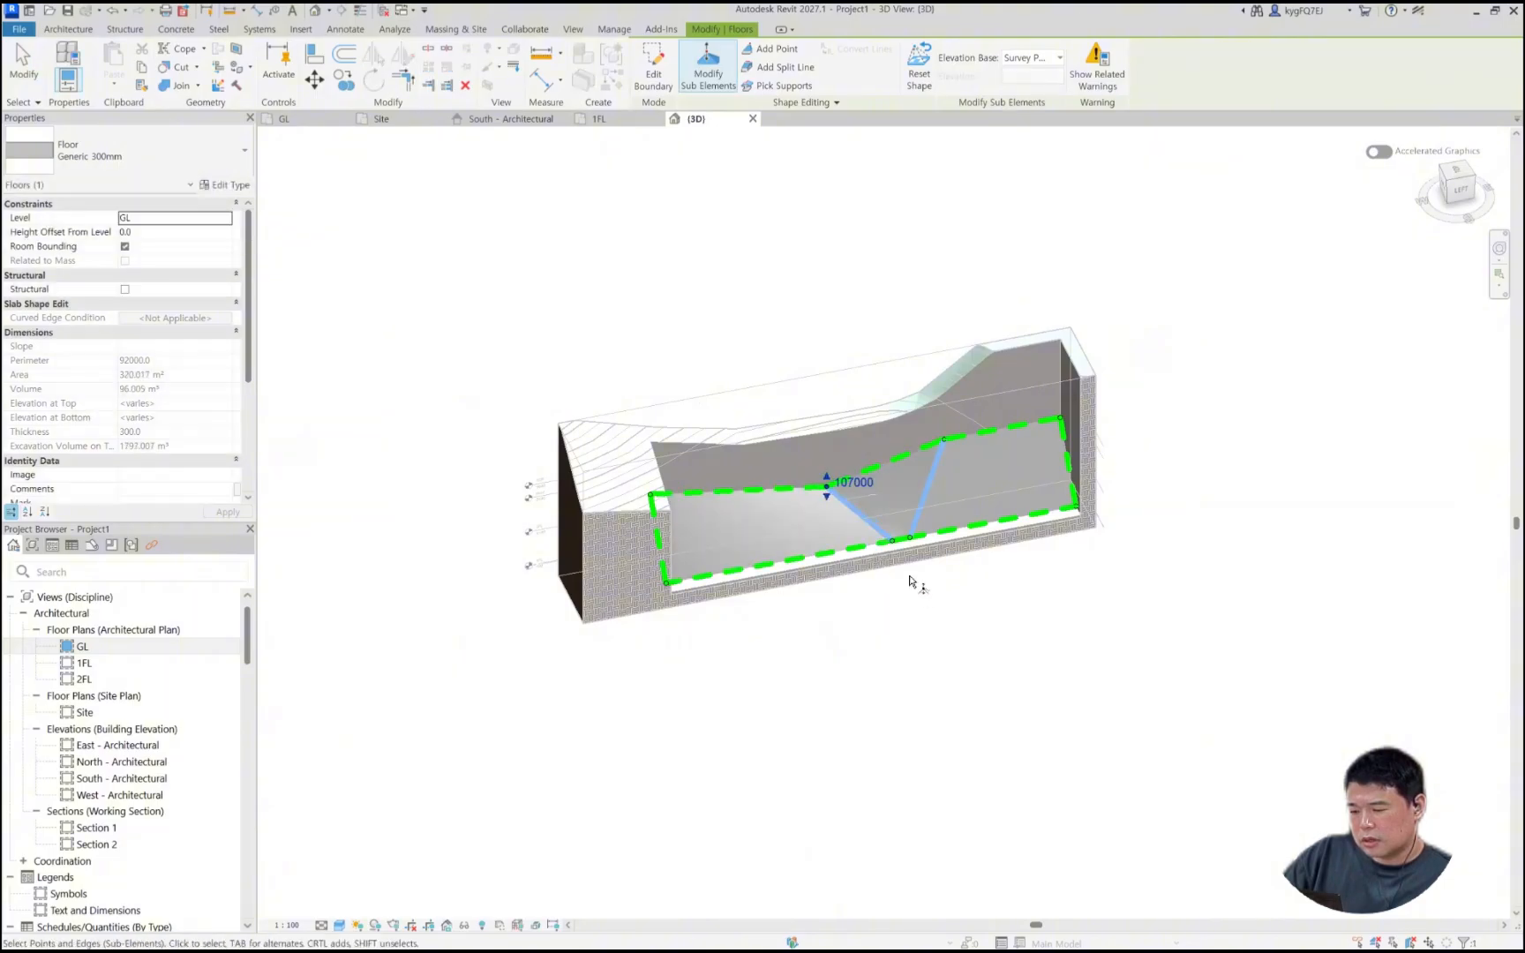
key("Escape")
key("Escape")
Step: Enlarge the section box downward, upward, downhill and past both ends to show the whole excavation with surrounding terrain
left_click(958, 511)
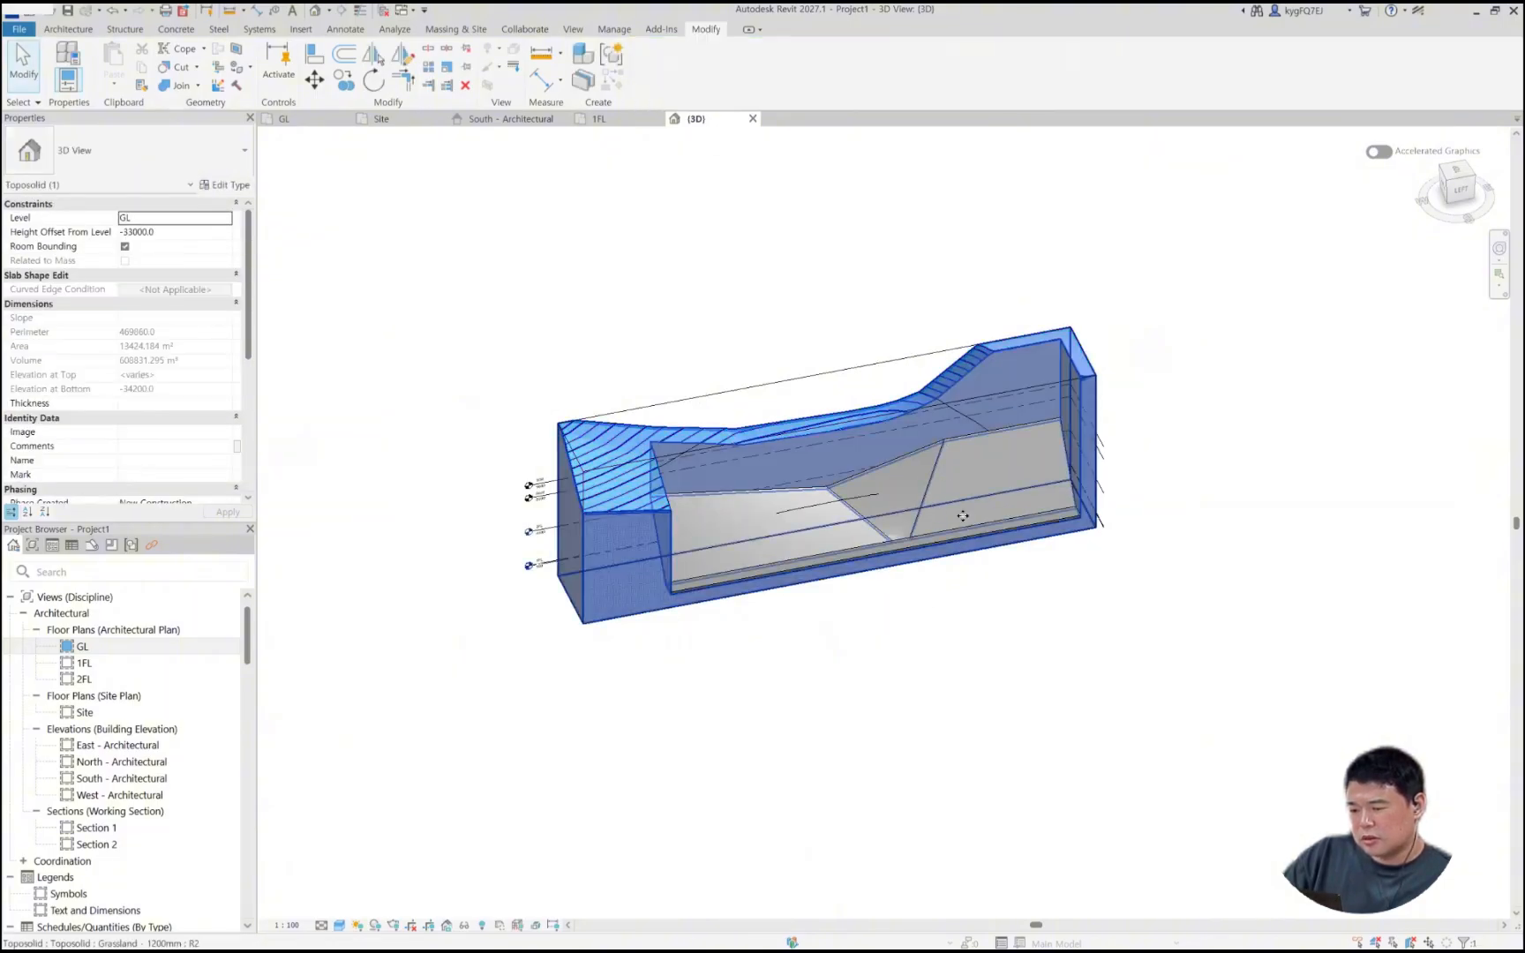
scroll(935, 493, "down", 2)
left_click(1014, 424)
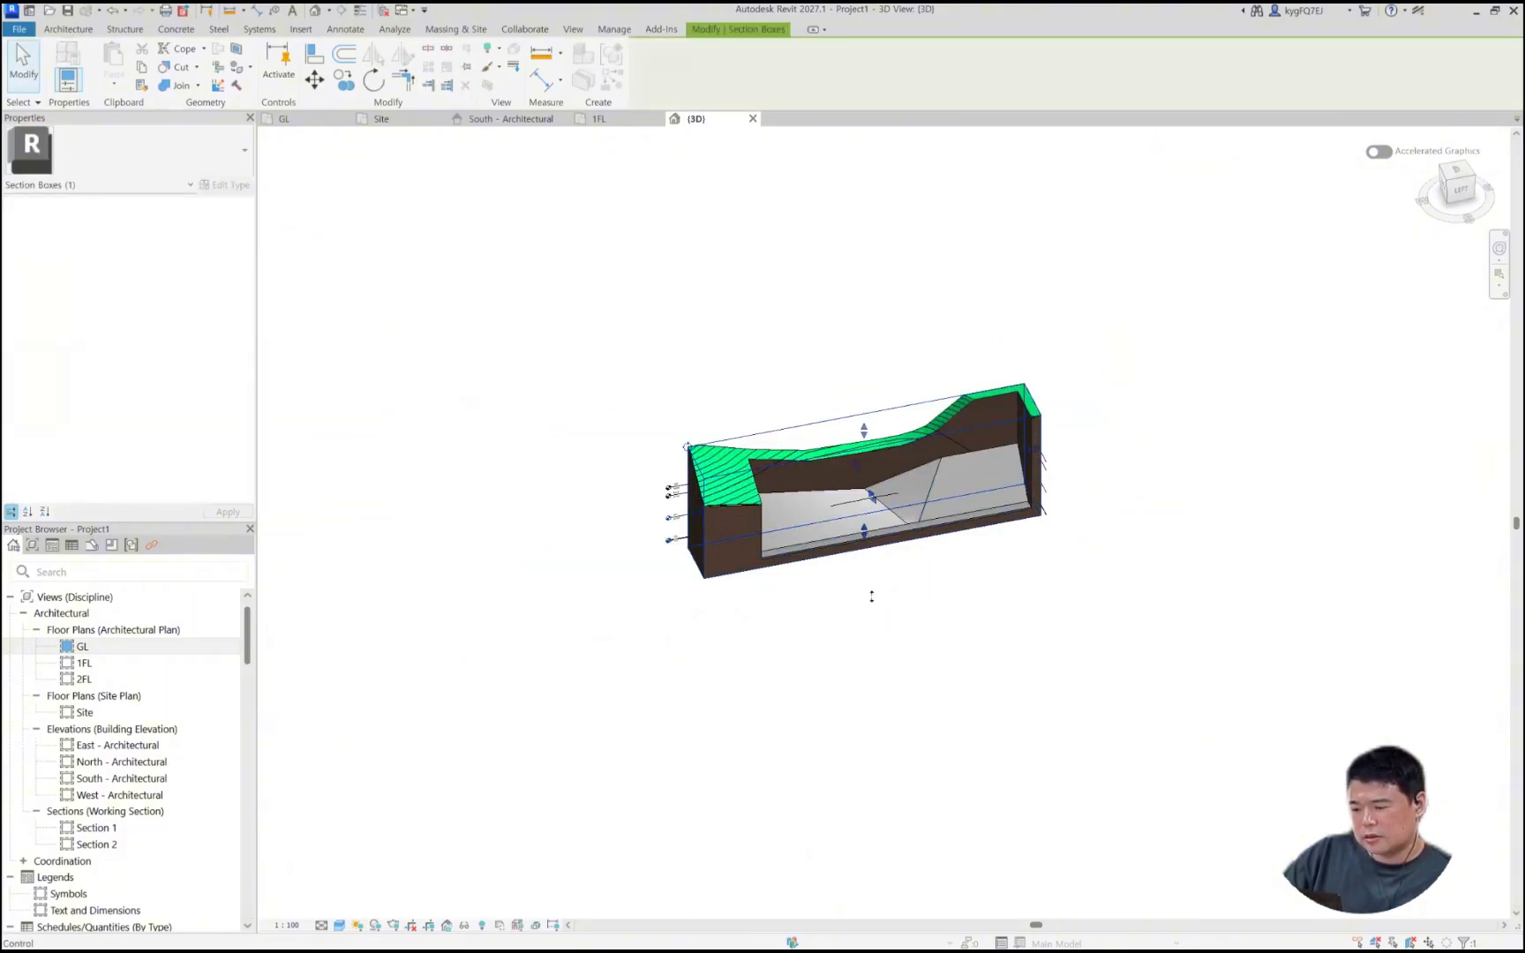
left_click_drag(871, 596, 872, 600)
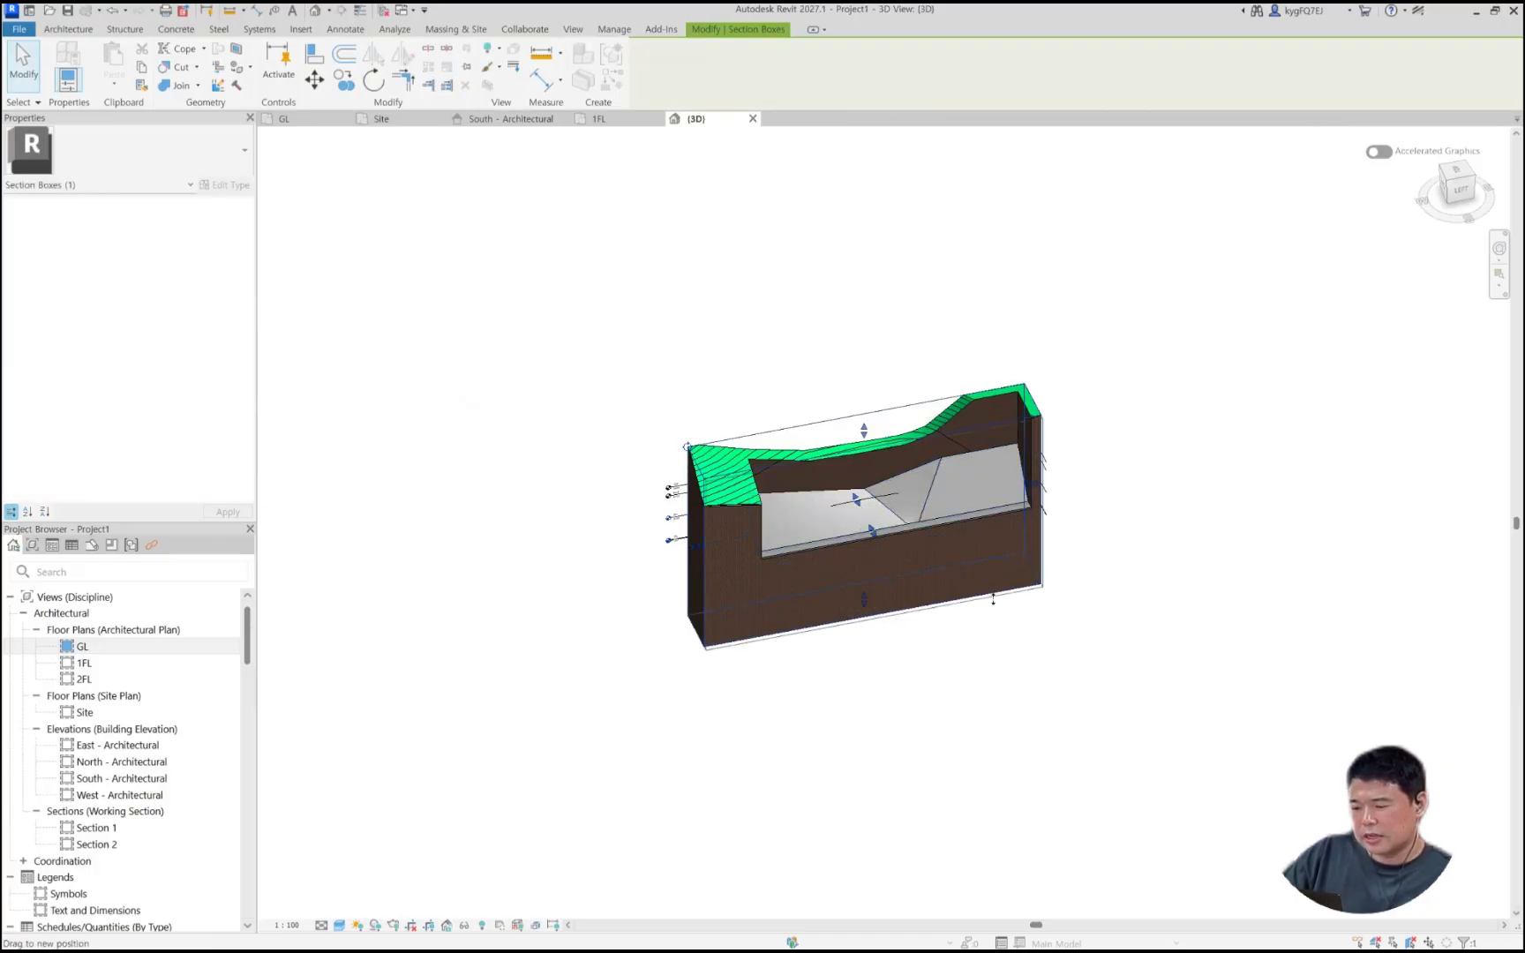
middle_click_drag(992, 599, 764, 492, "shift")
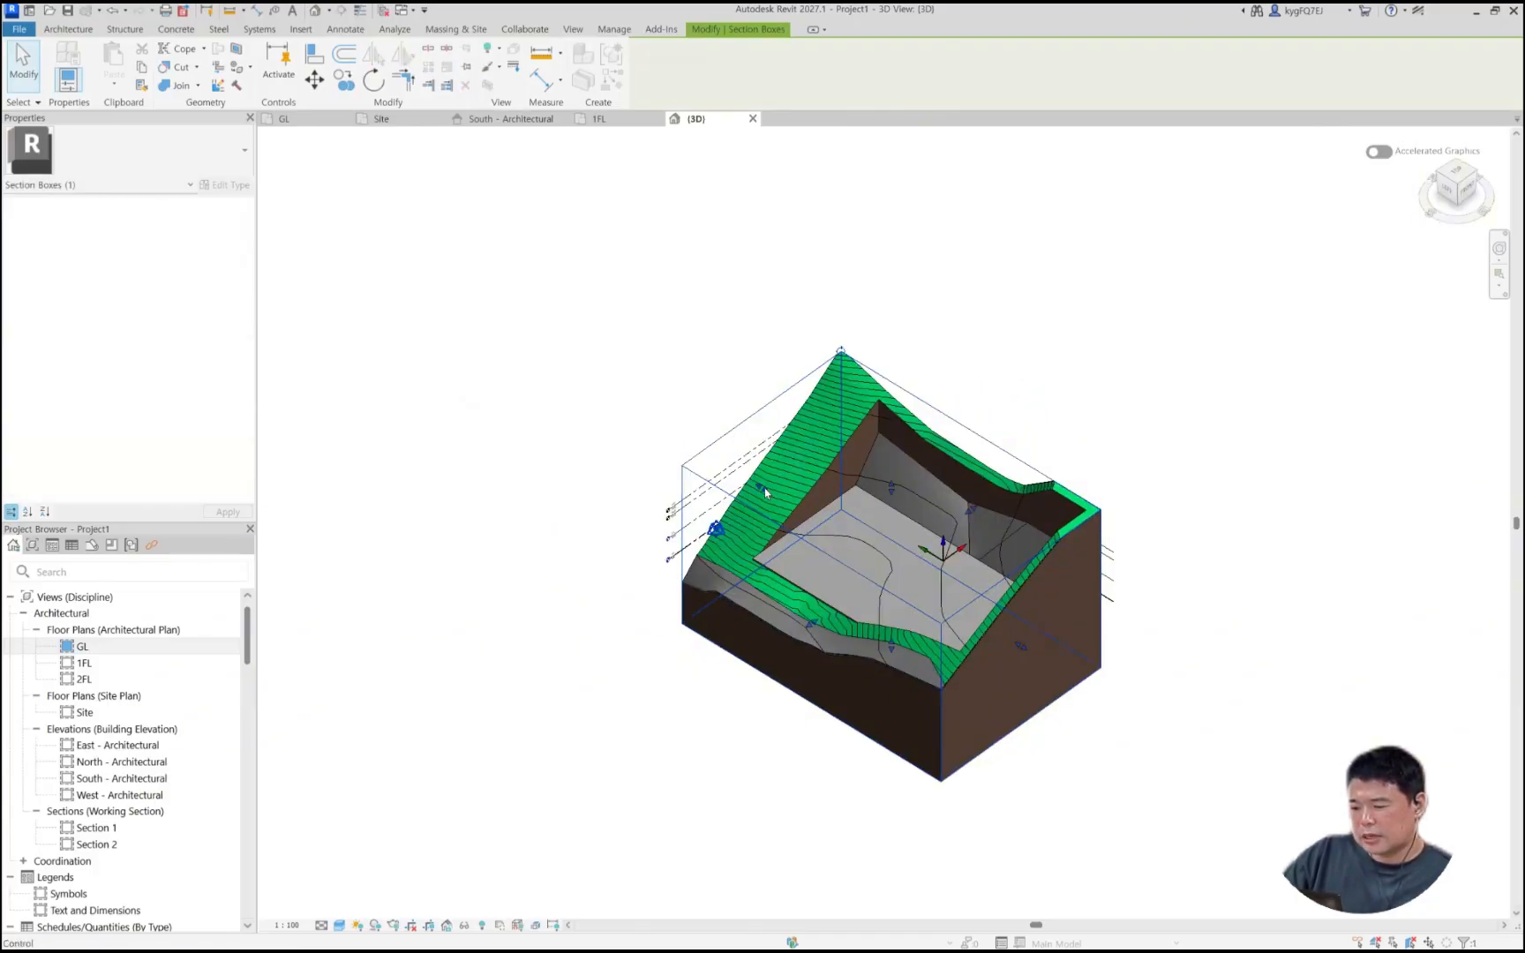
left_click_drag(763, 489, 479, 315)
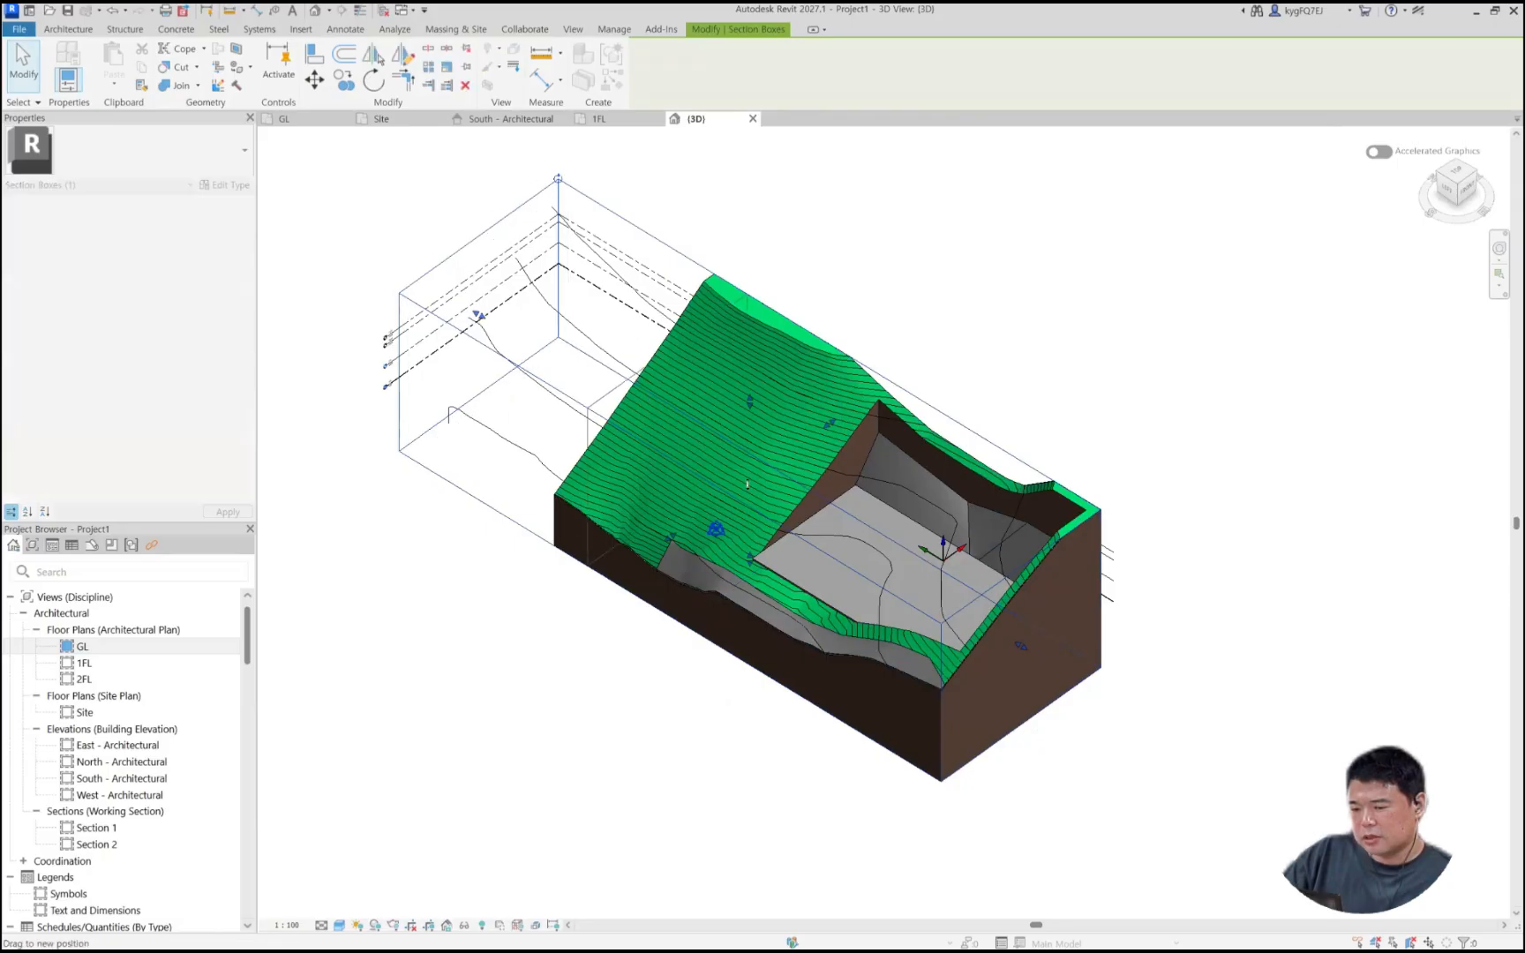
middle_click_drag(747, 484, 1178, 436, "shift")
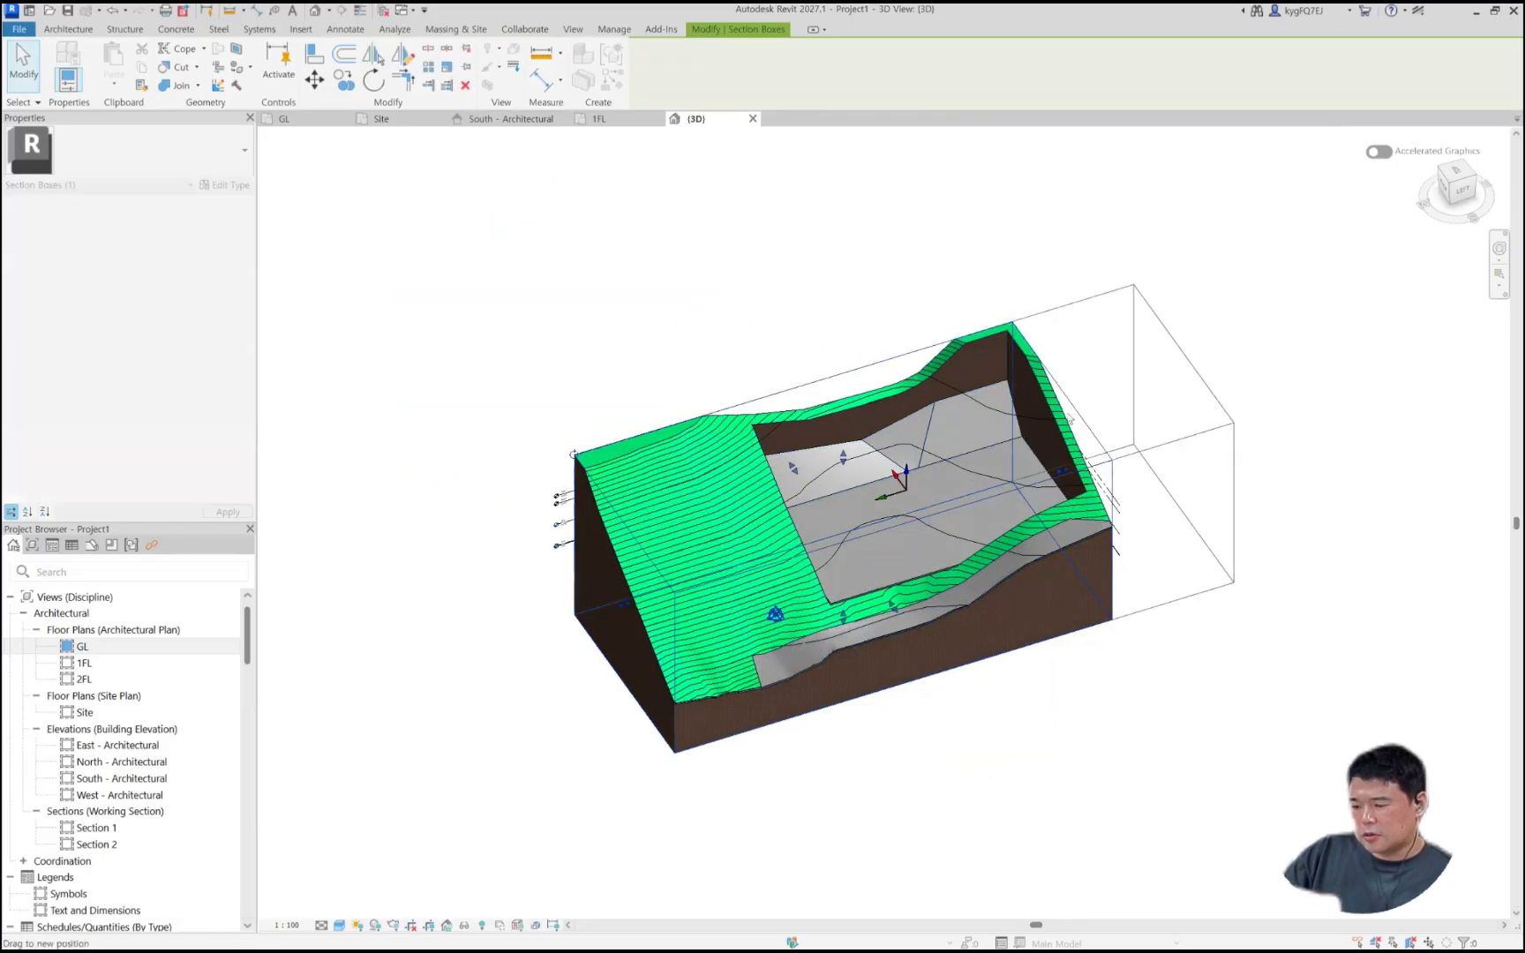
left_click_drag(1071, 419, 1188, 431)
left_click_drag(857, 451, 764, 351)
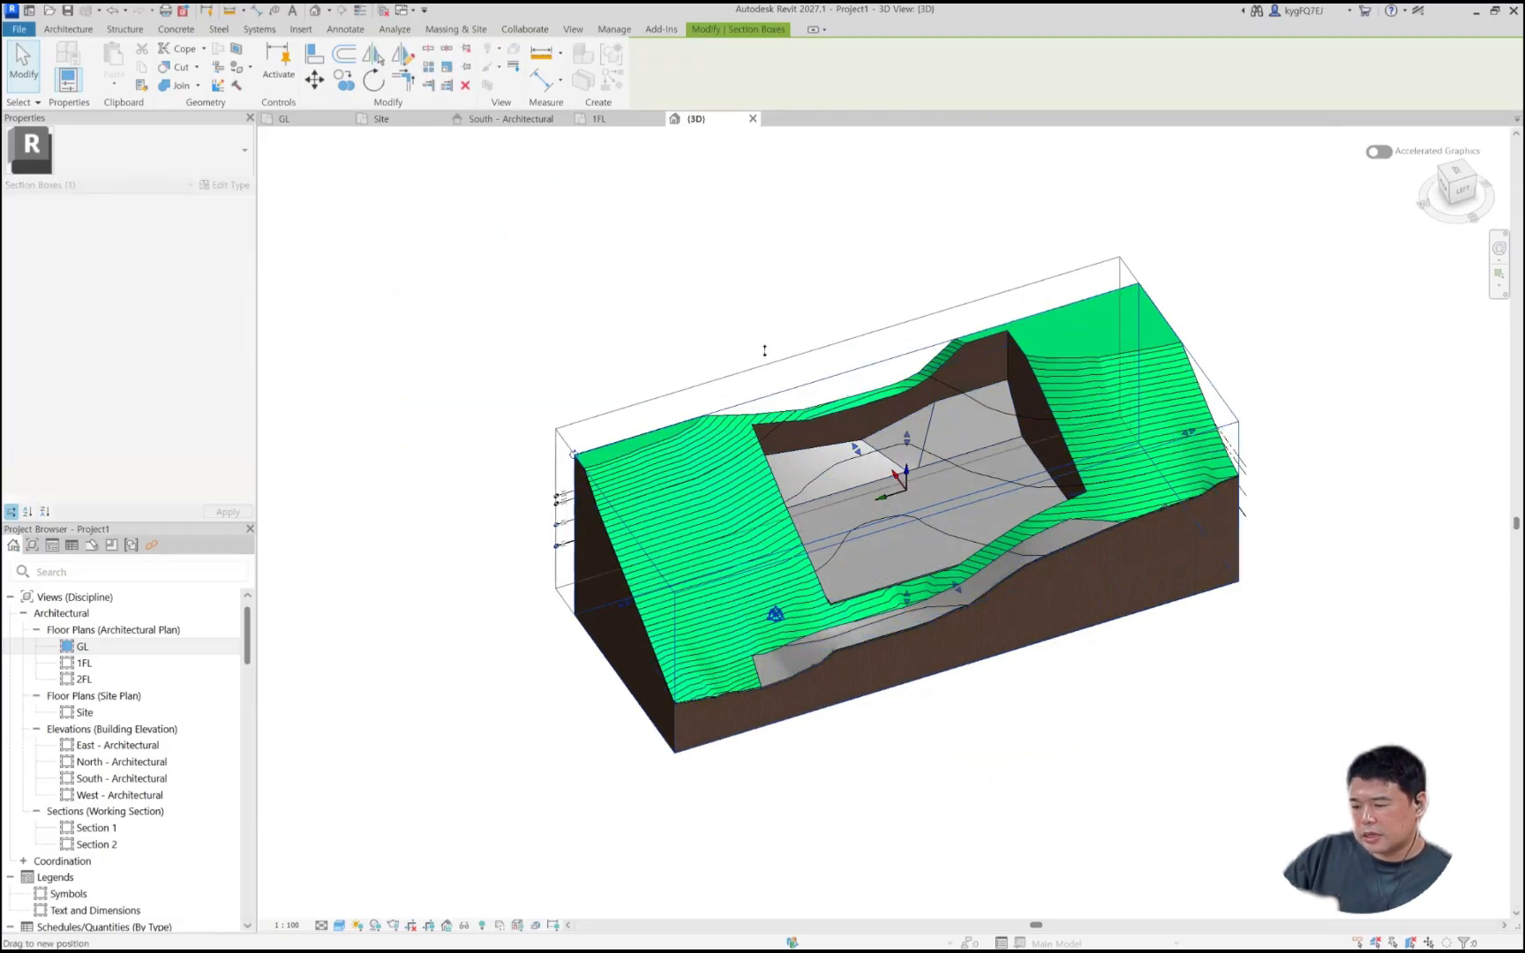
left_click(731, 238)
middle_click_drag(743, 452, 488, 398, "shift")
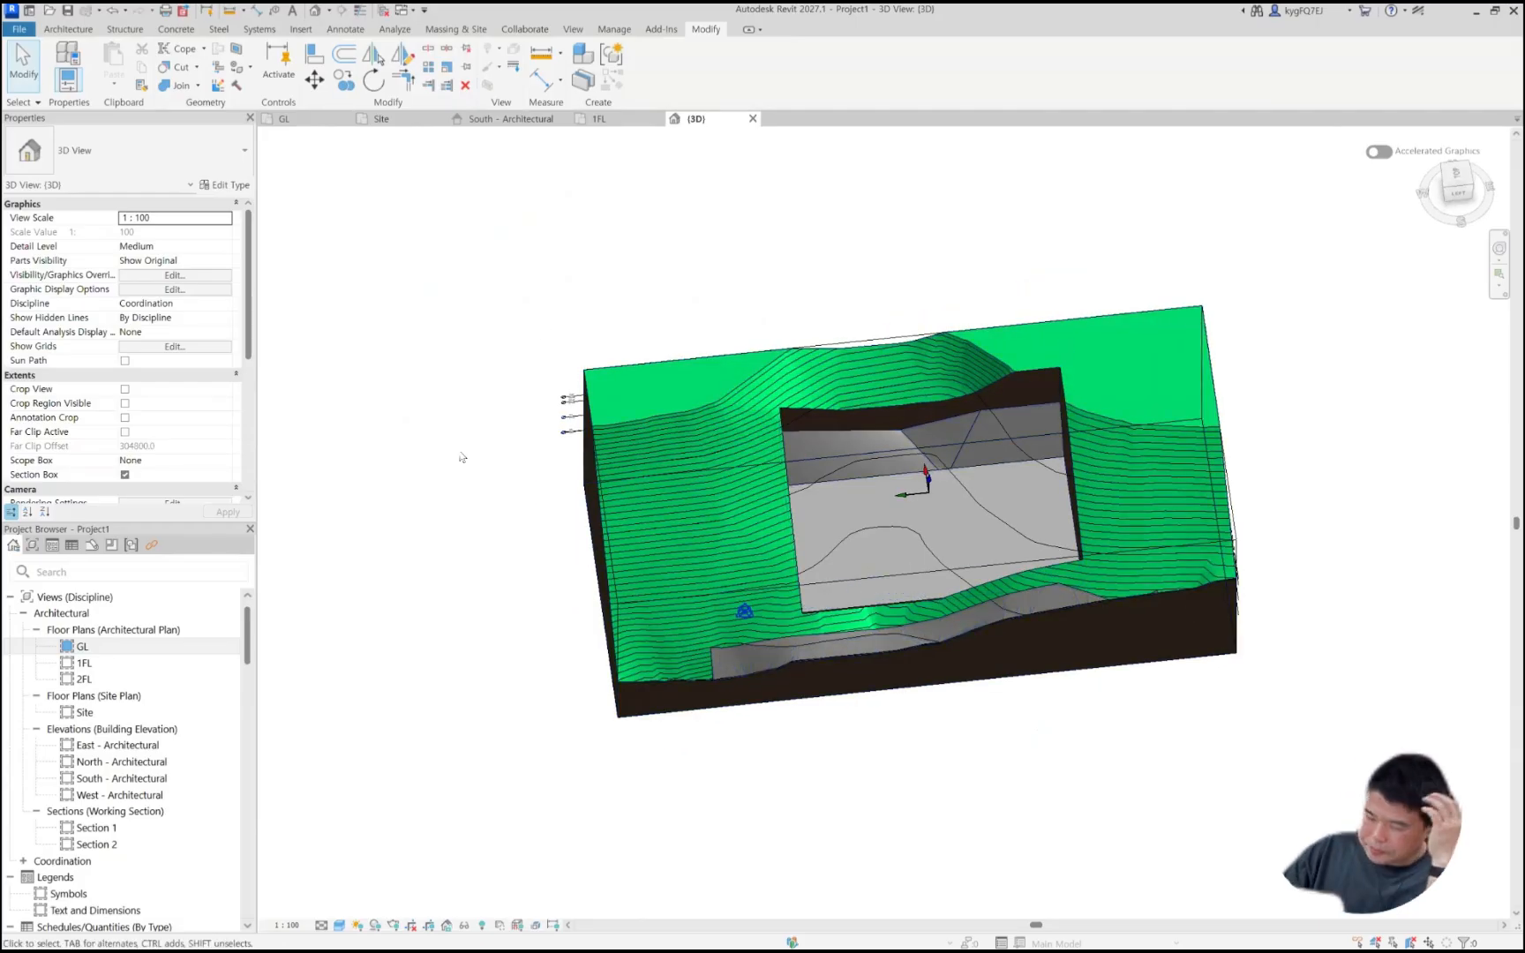
Step: Open the 1FL floor plan and centre it on the excavated floor area inside the site boundary
double_click(84, 663)
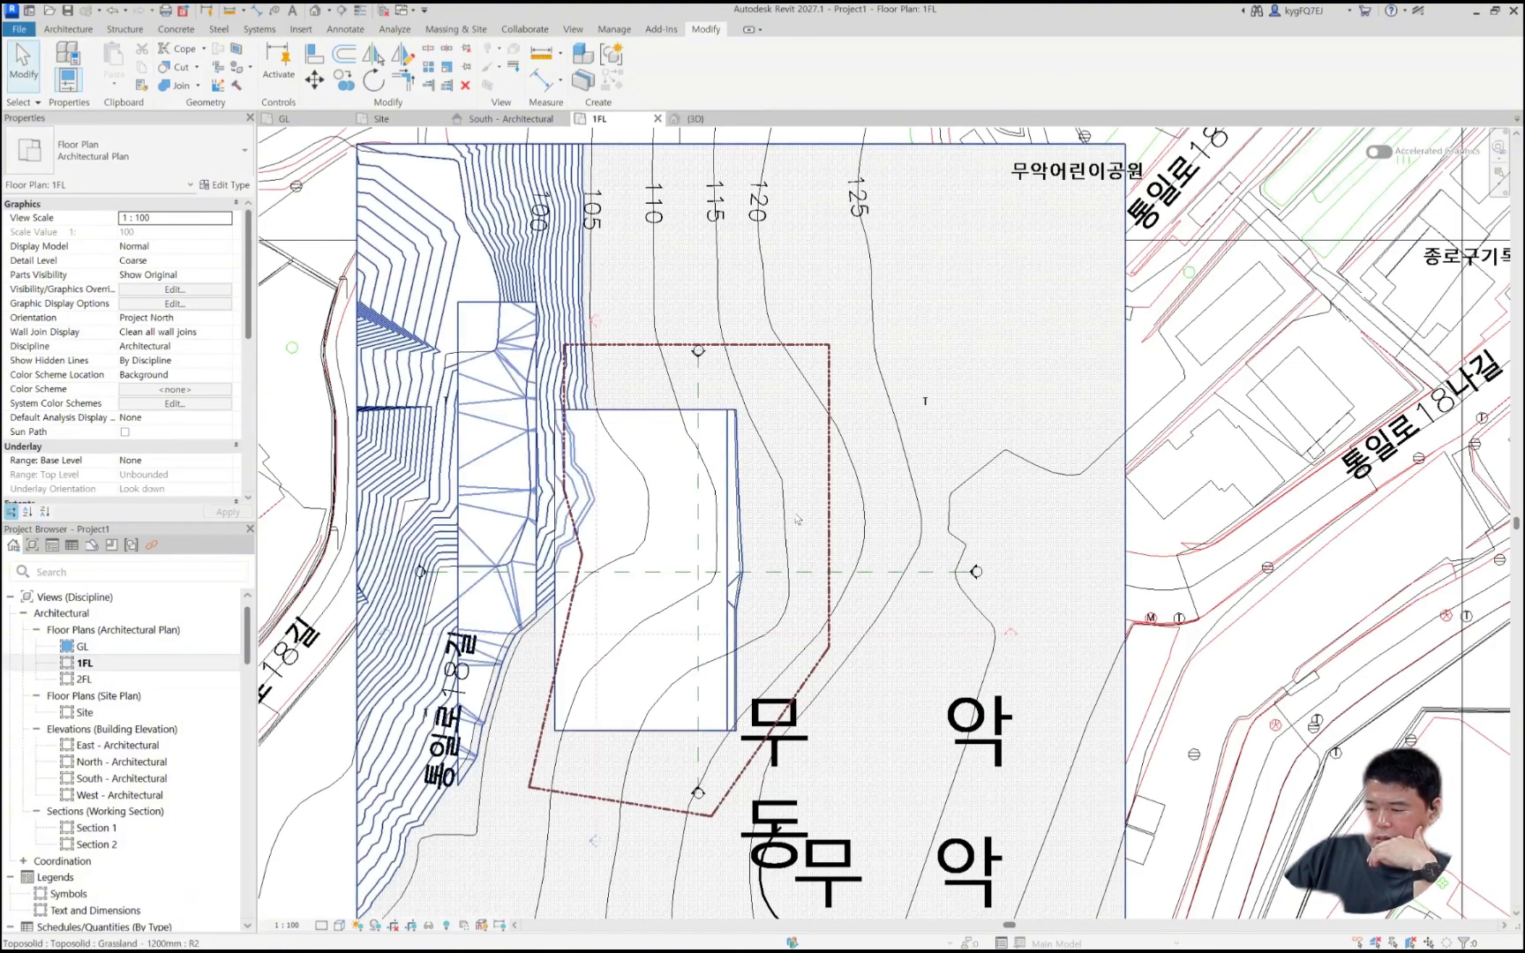
middle_click_drag(781, 546, 836, 469)
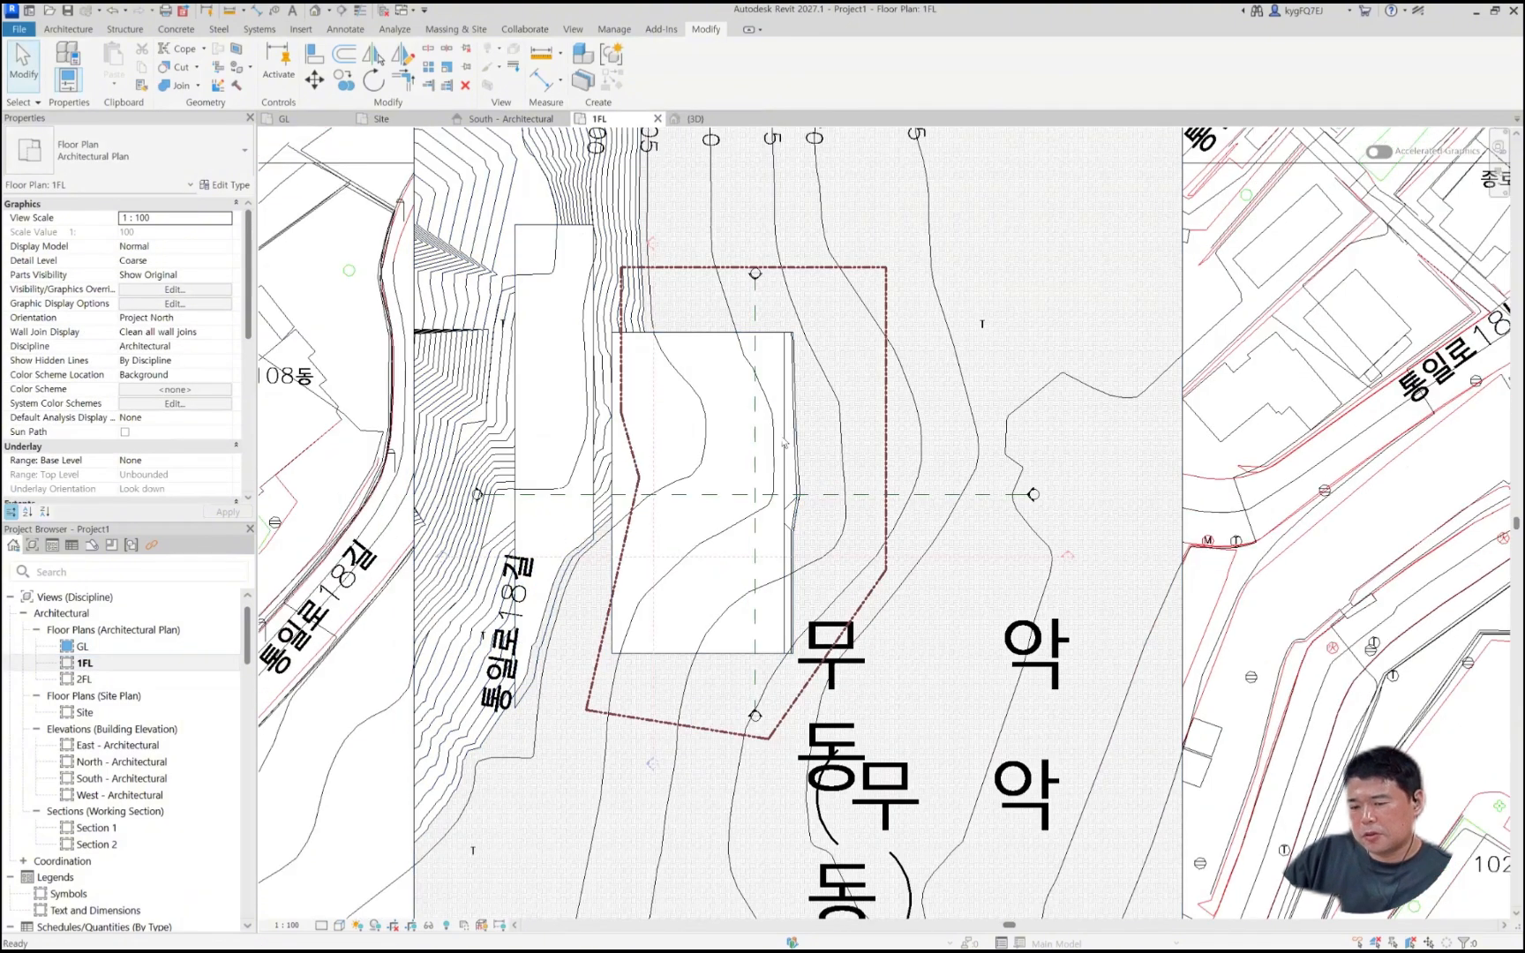
scroll(739, 407, "up", 1)
middle_click_drag(759, 436, 762, 449)
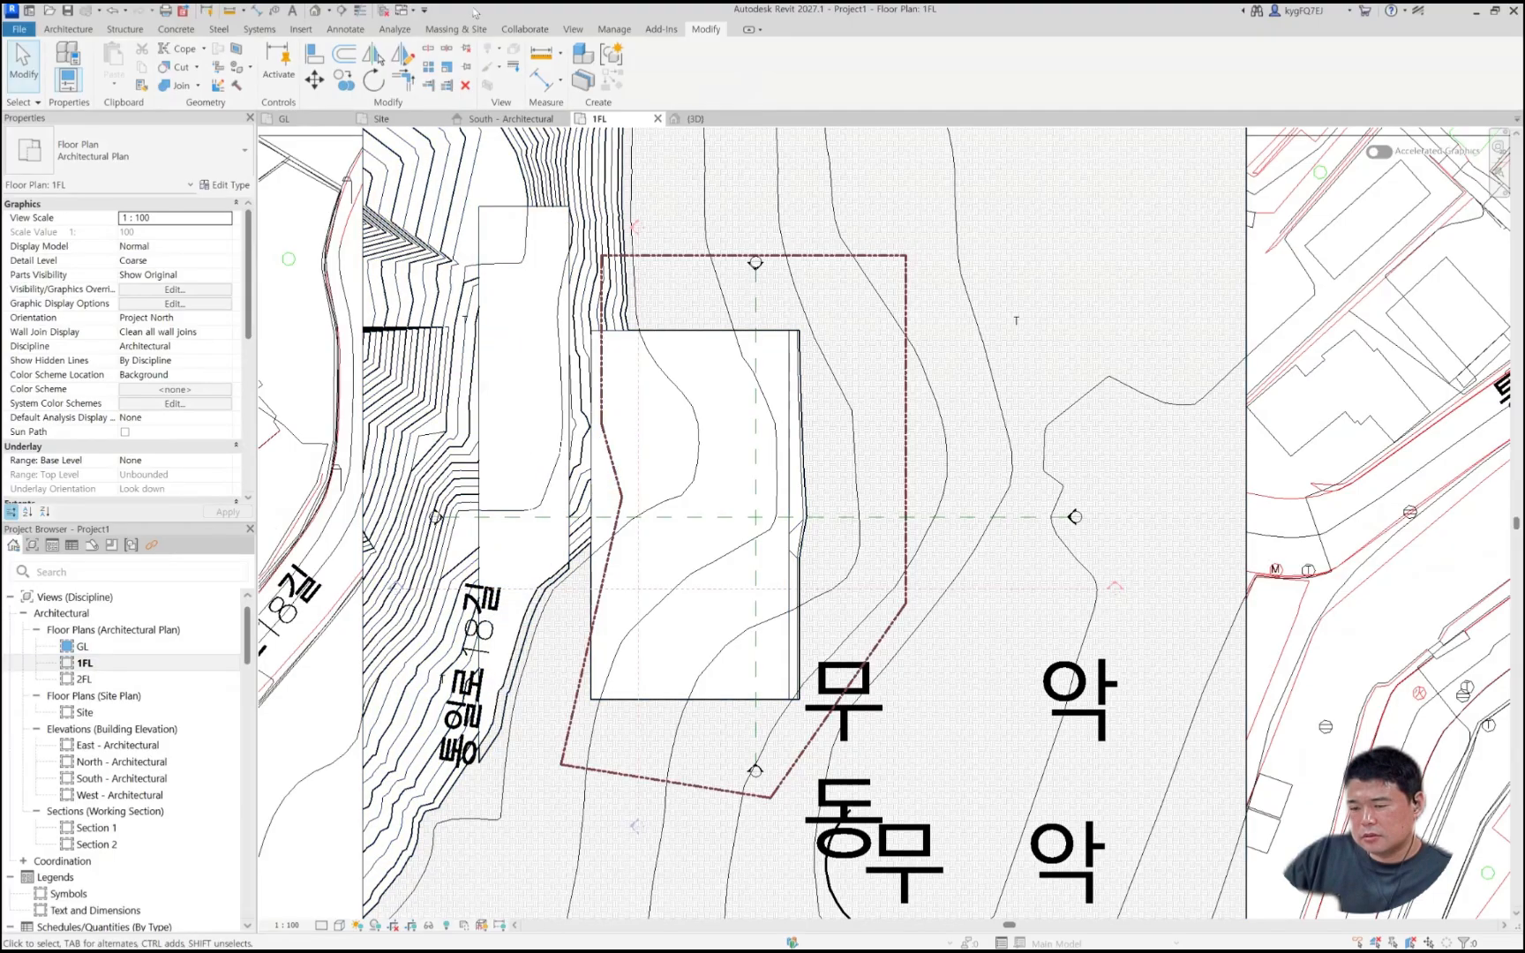
left_click(67, 29)
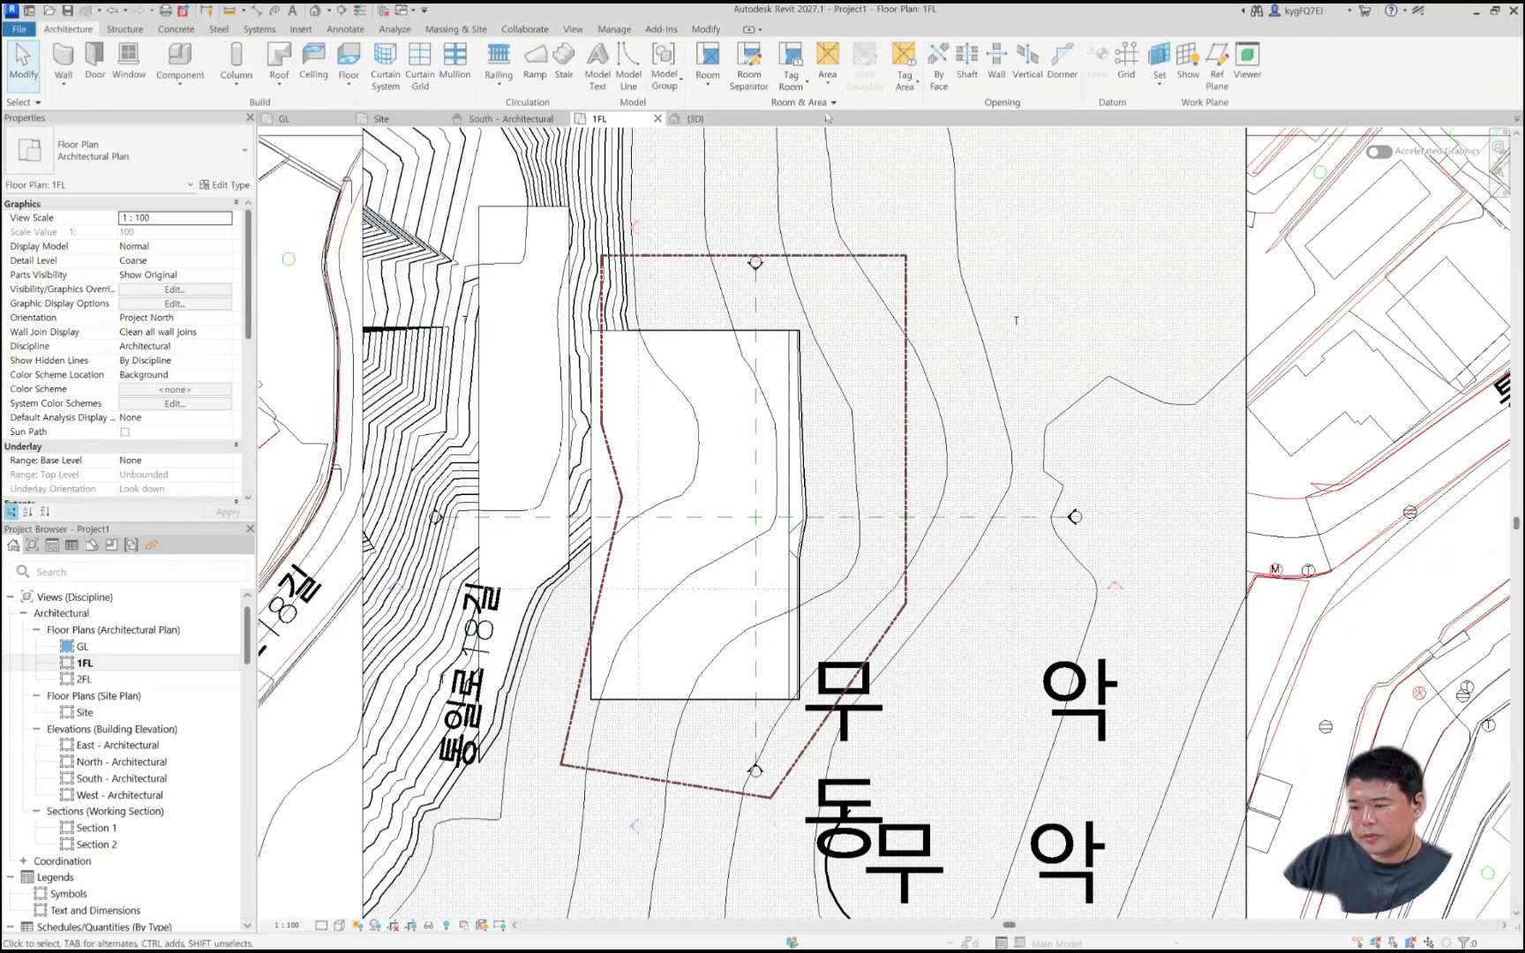
left_click(829, 88)
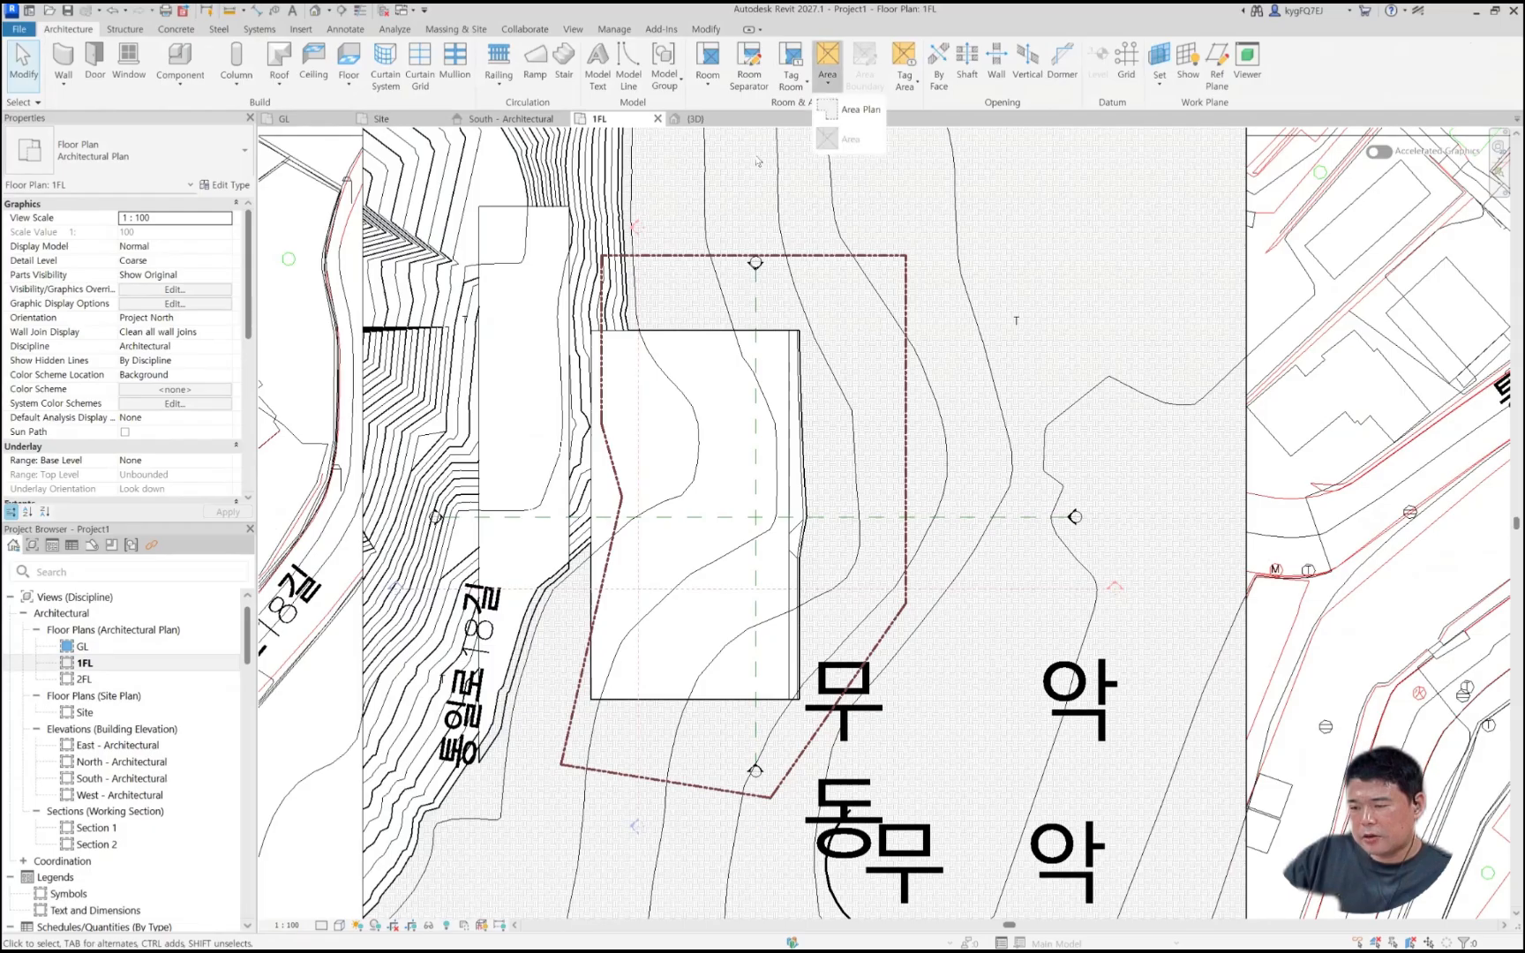
left_click(853, 115)
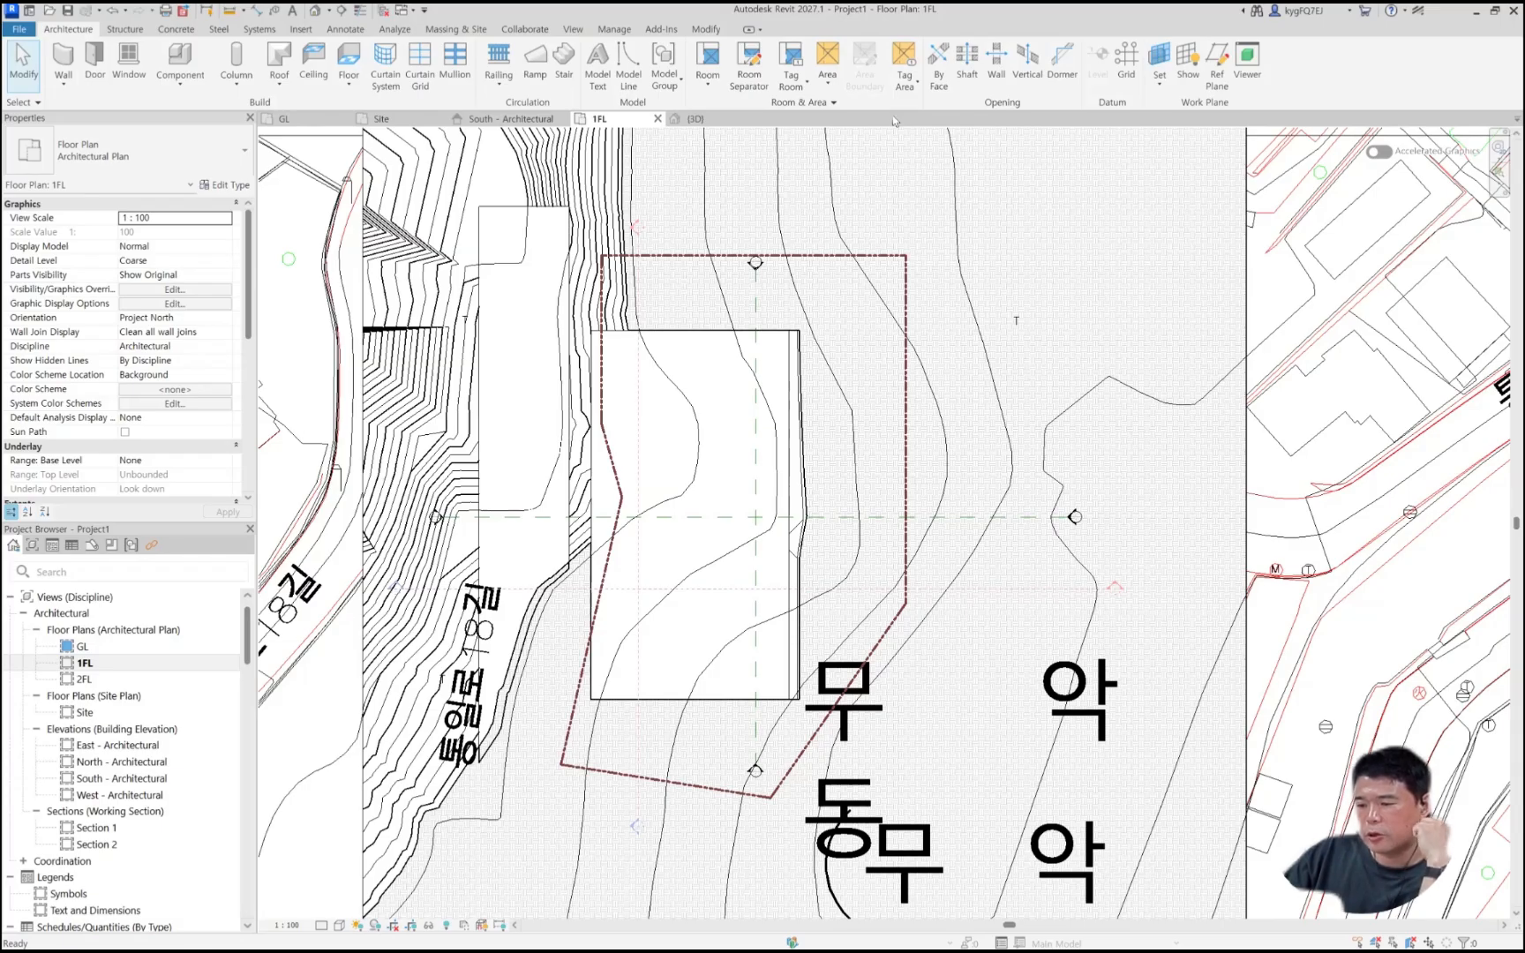
left_click(828, 84)
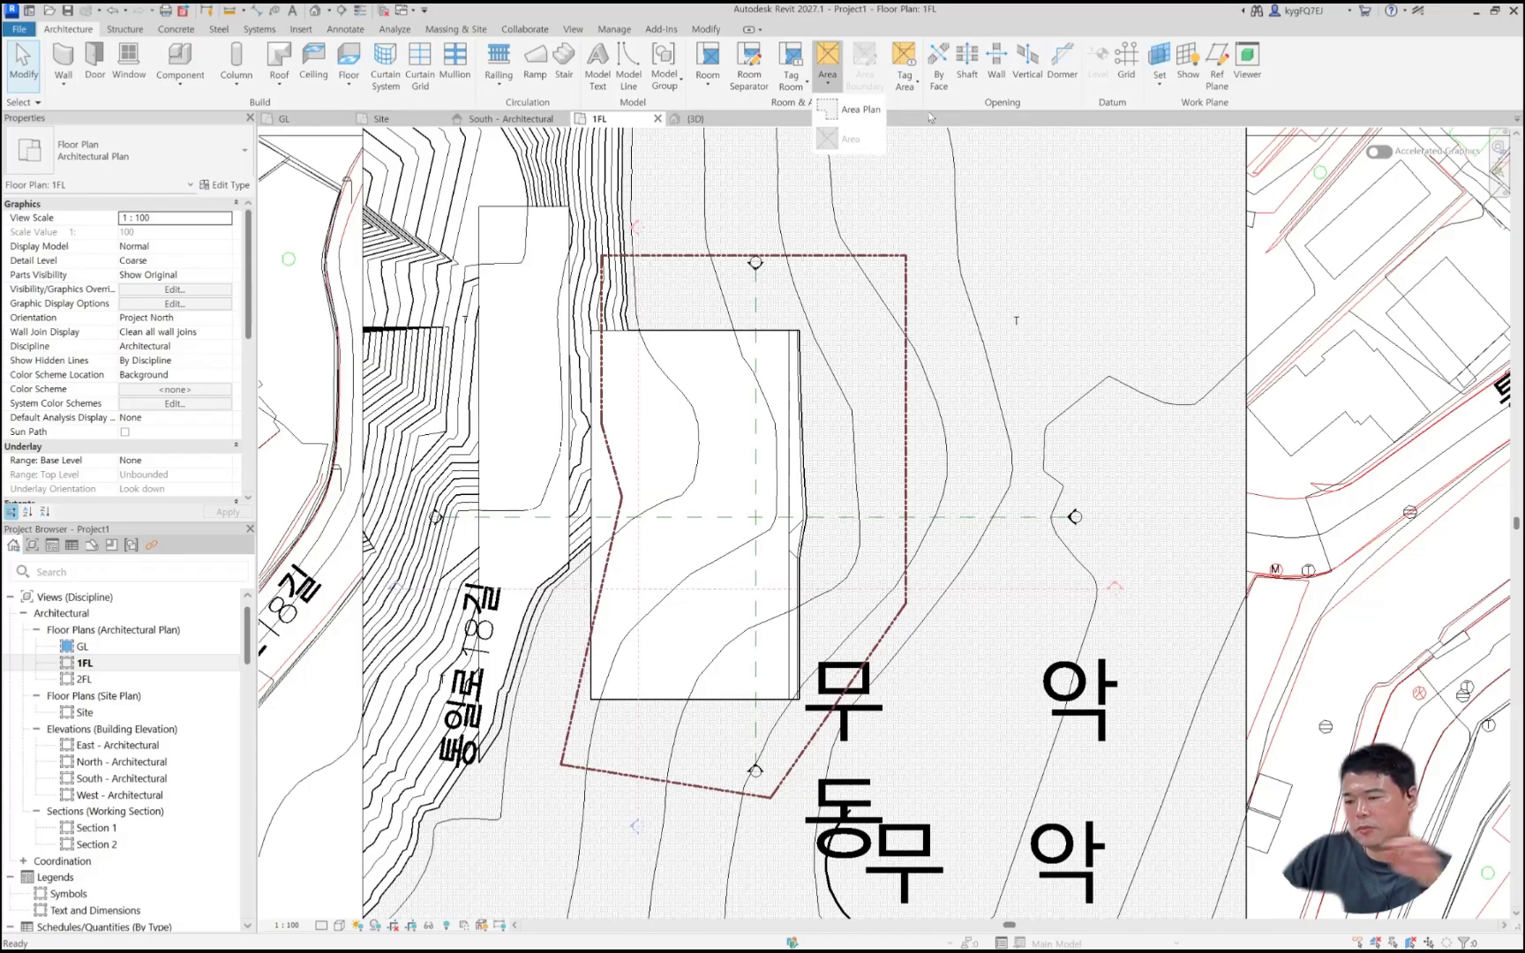
left_click(843, 113)
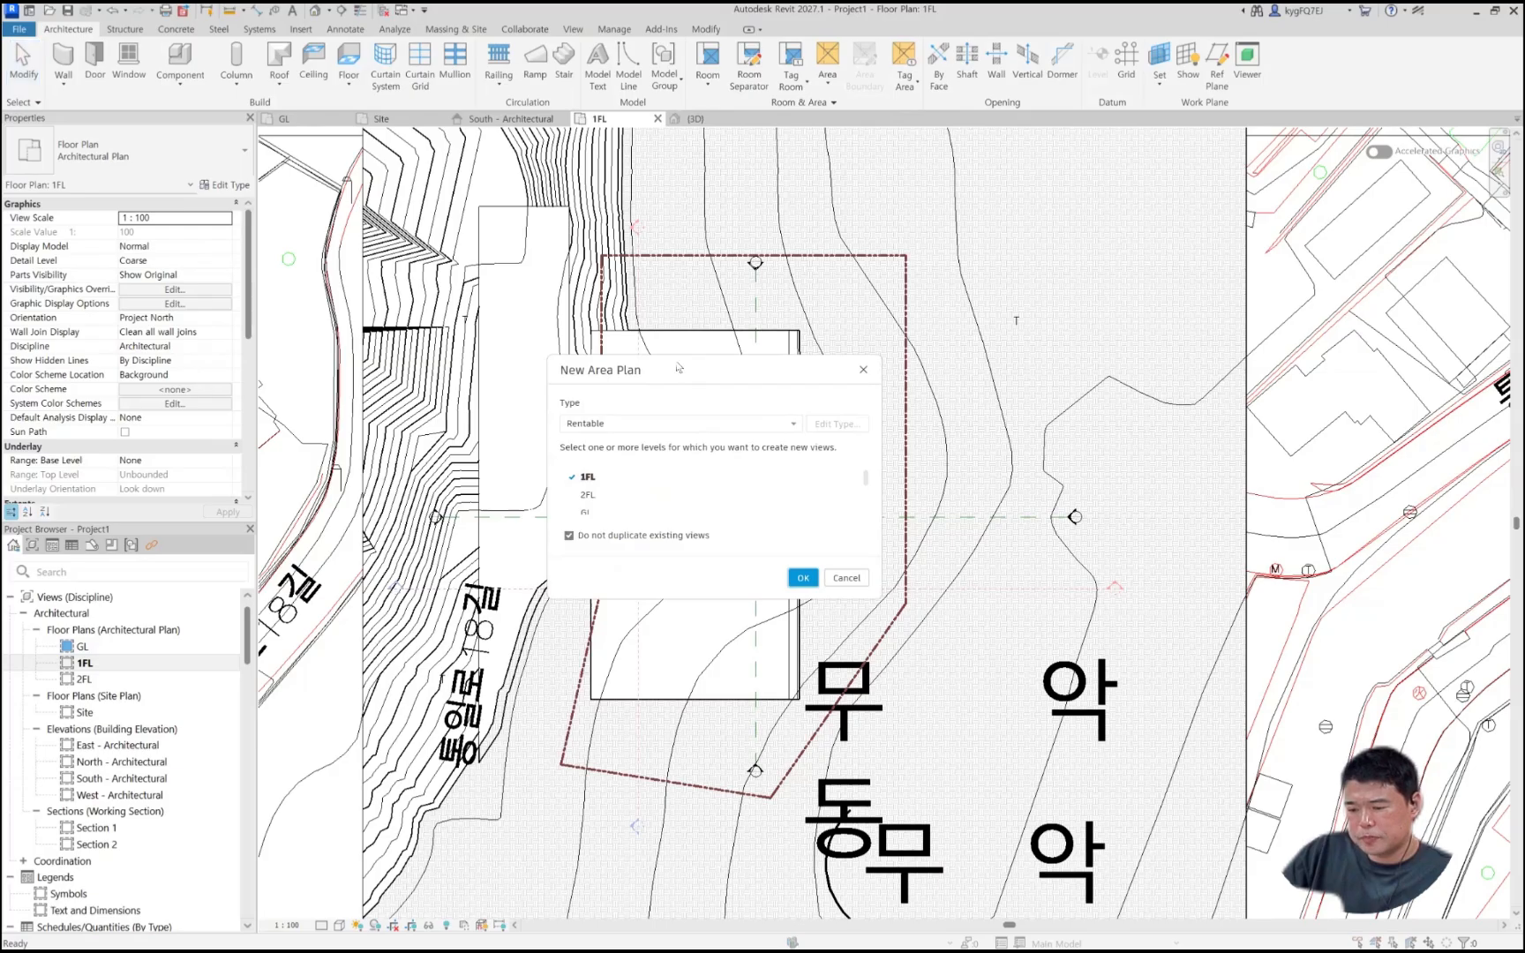
left_click_drag(699, 366, 599, 151)
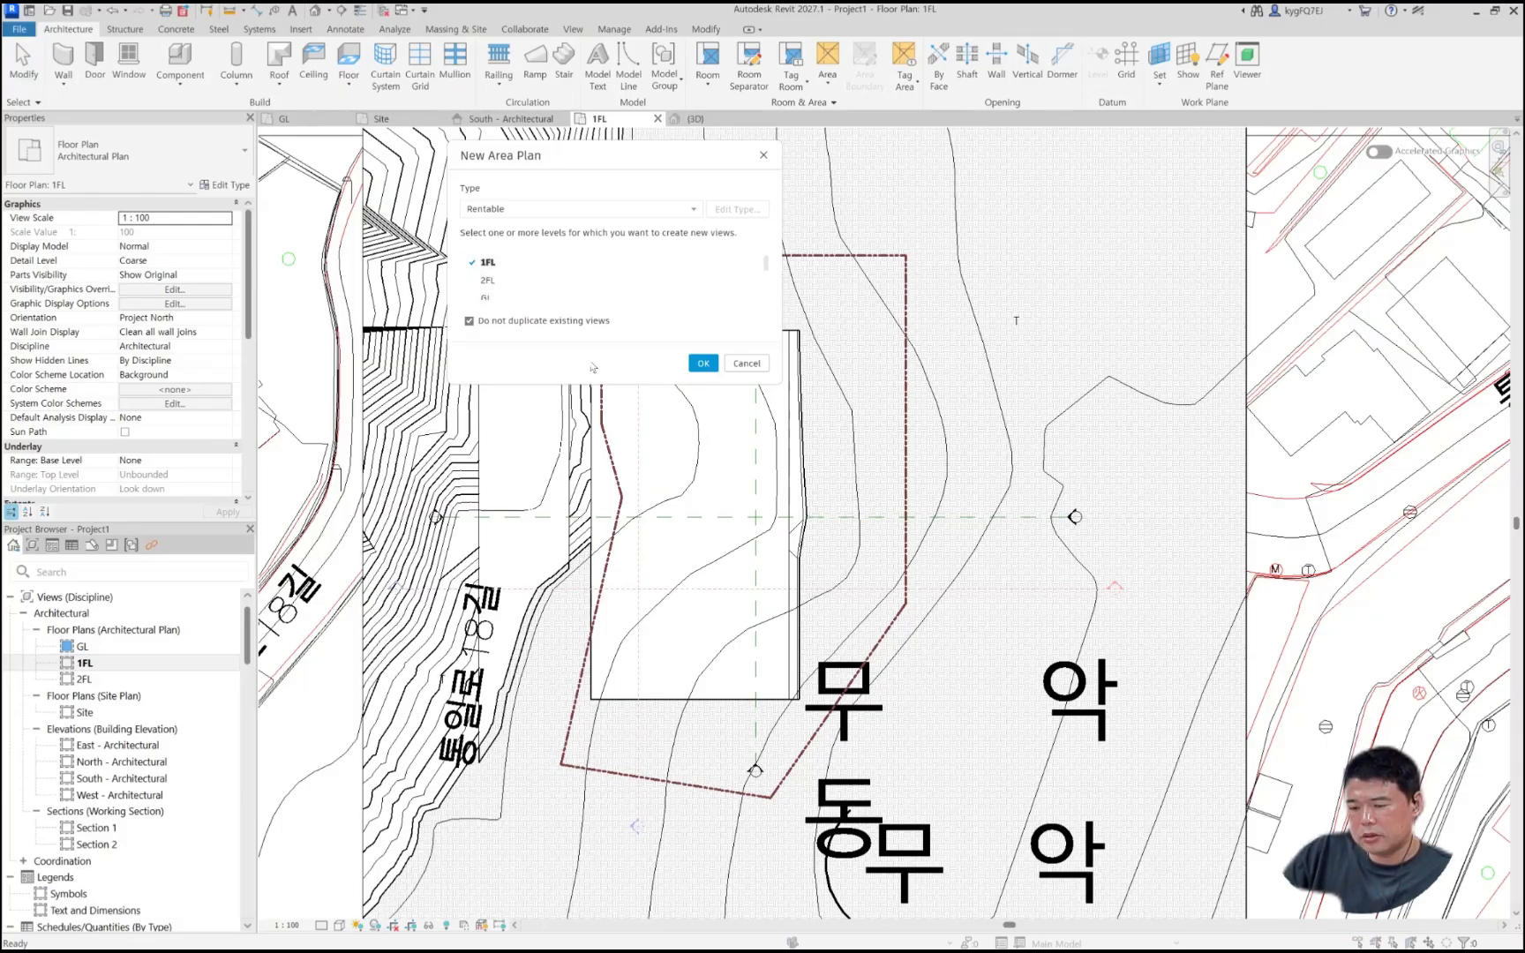
left_click(537, 218)
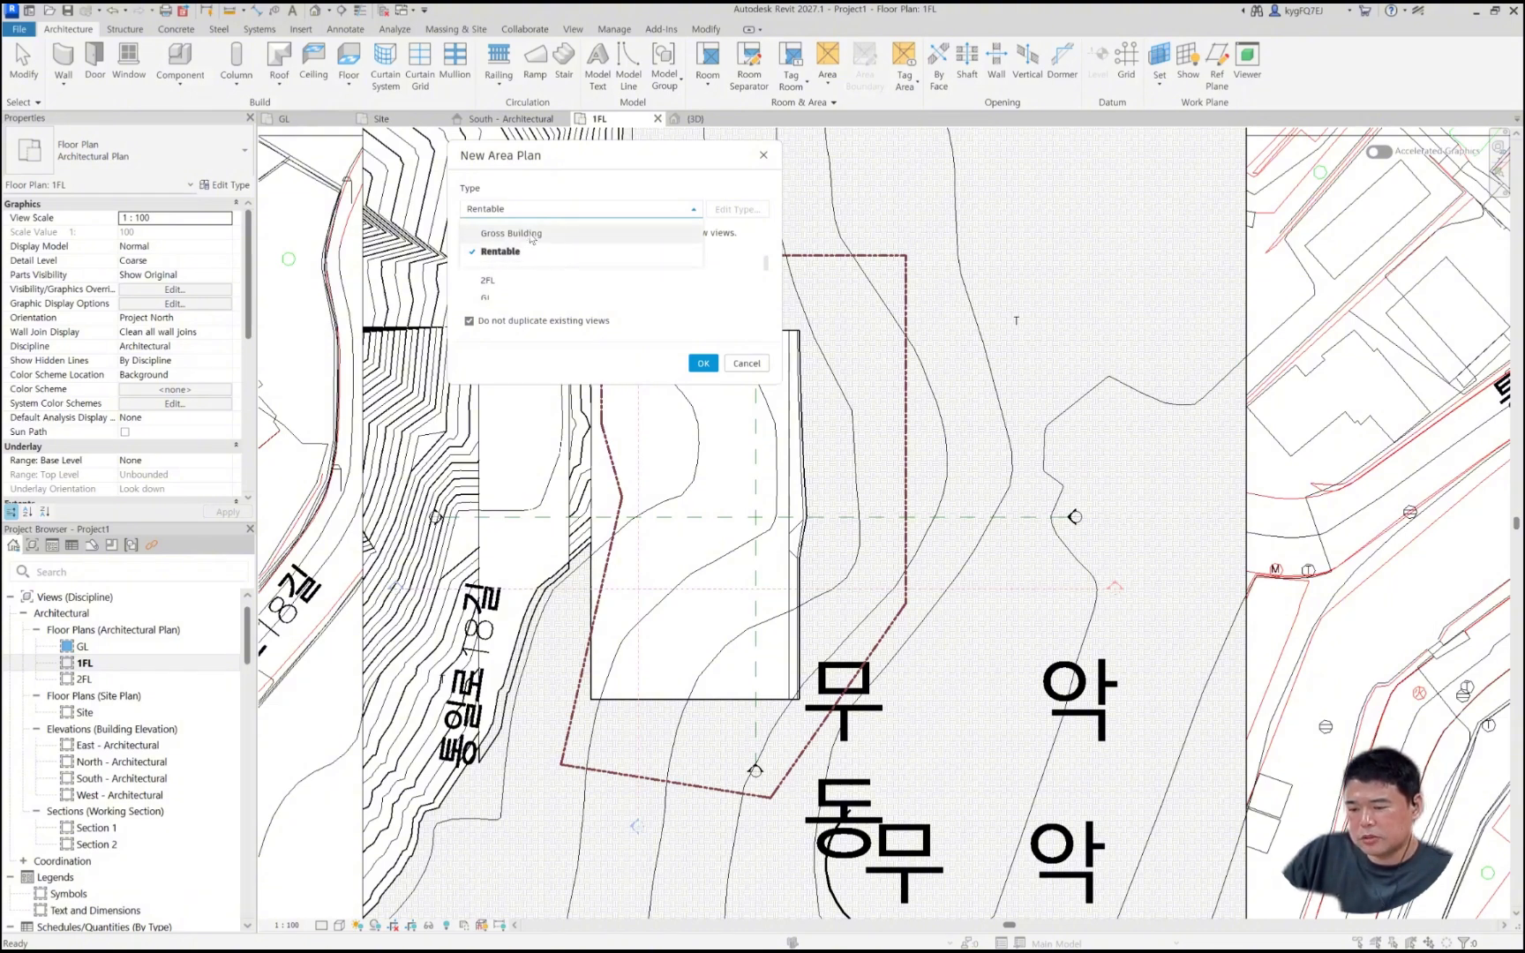
left_click(532, 236)
left_click(746, 362)
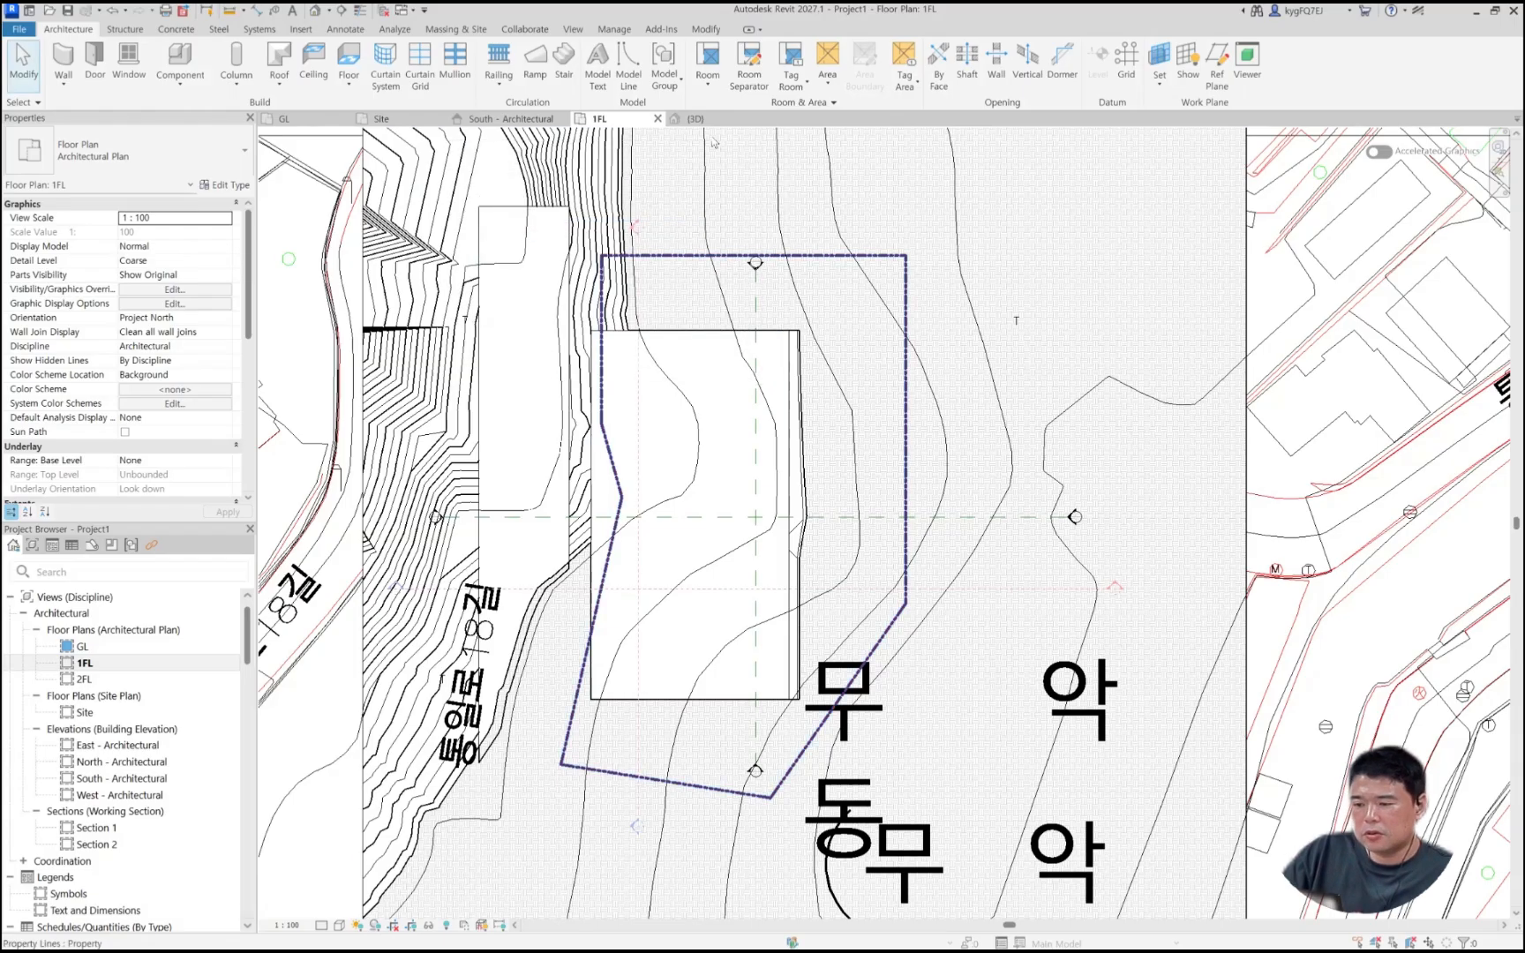
Step: Add a new area scheme named 바닥면적 합계 in the area and volume computation settings
left_click(798, 103)
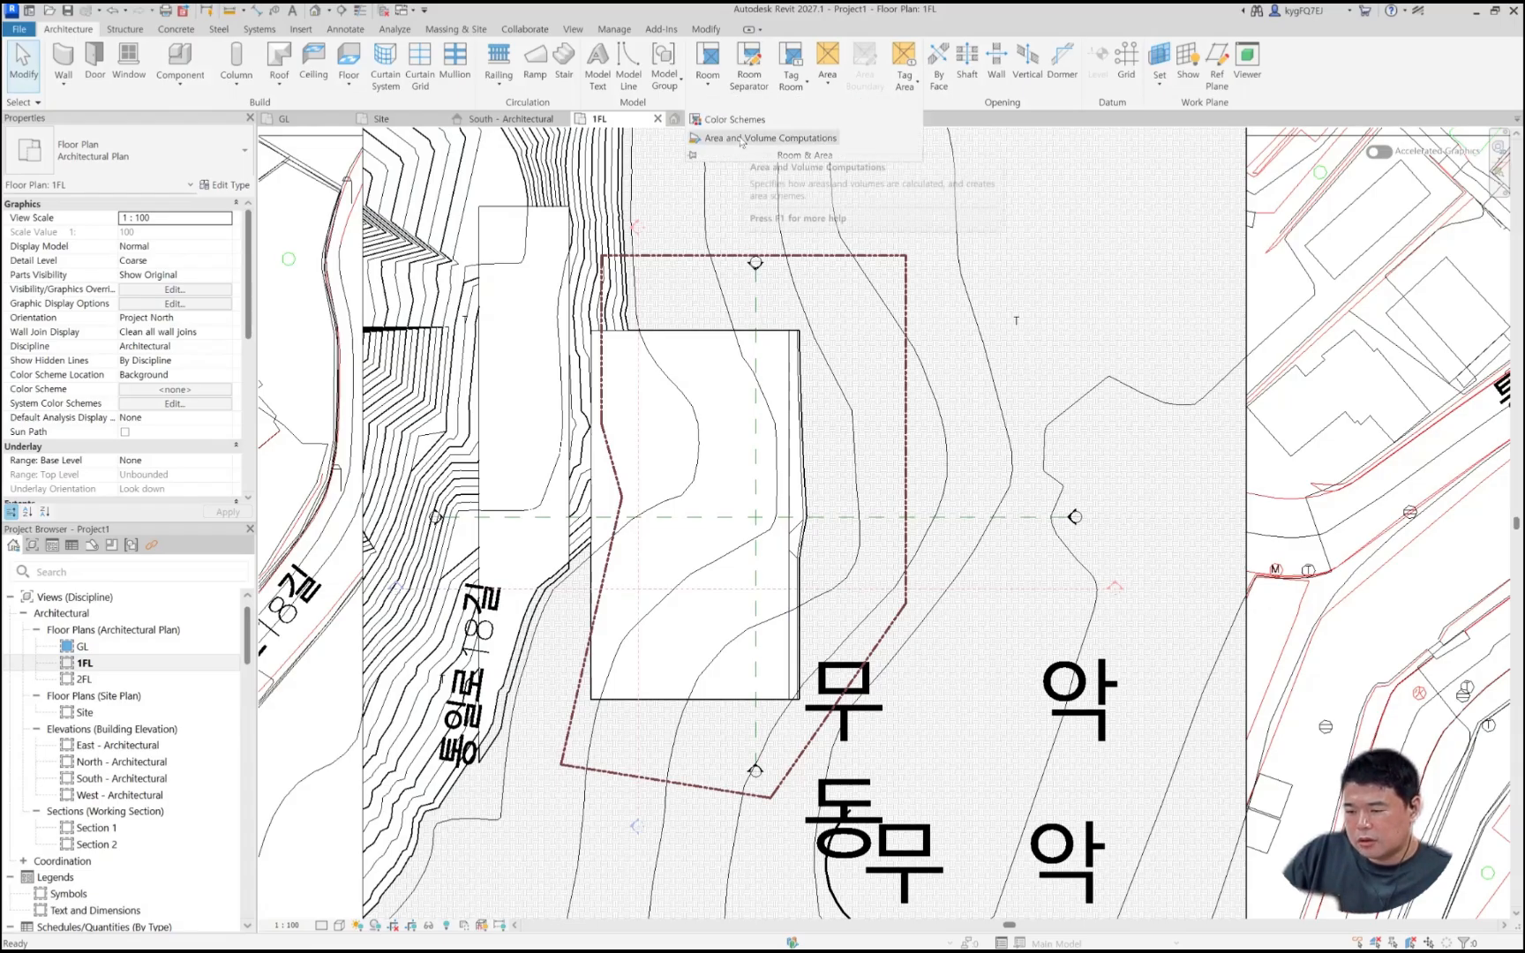
left_click(757, 139)
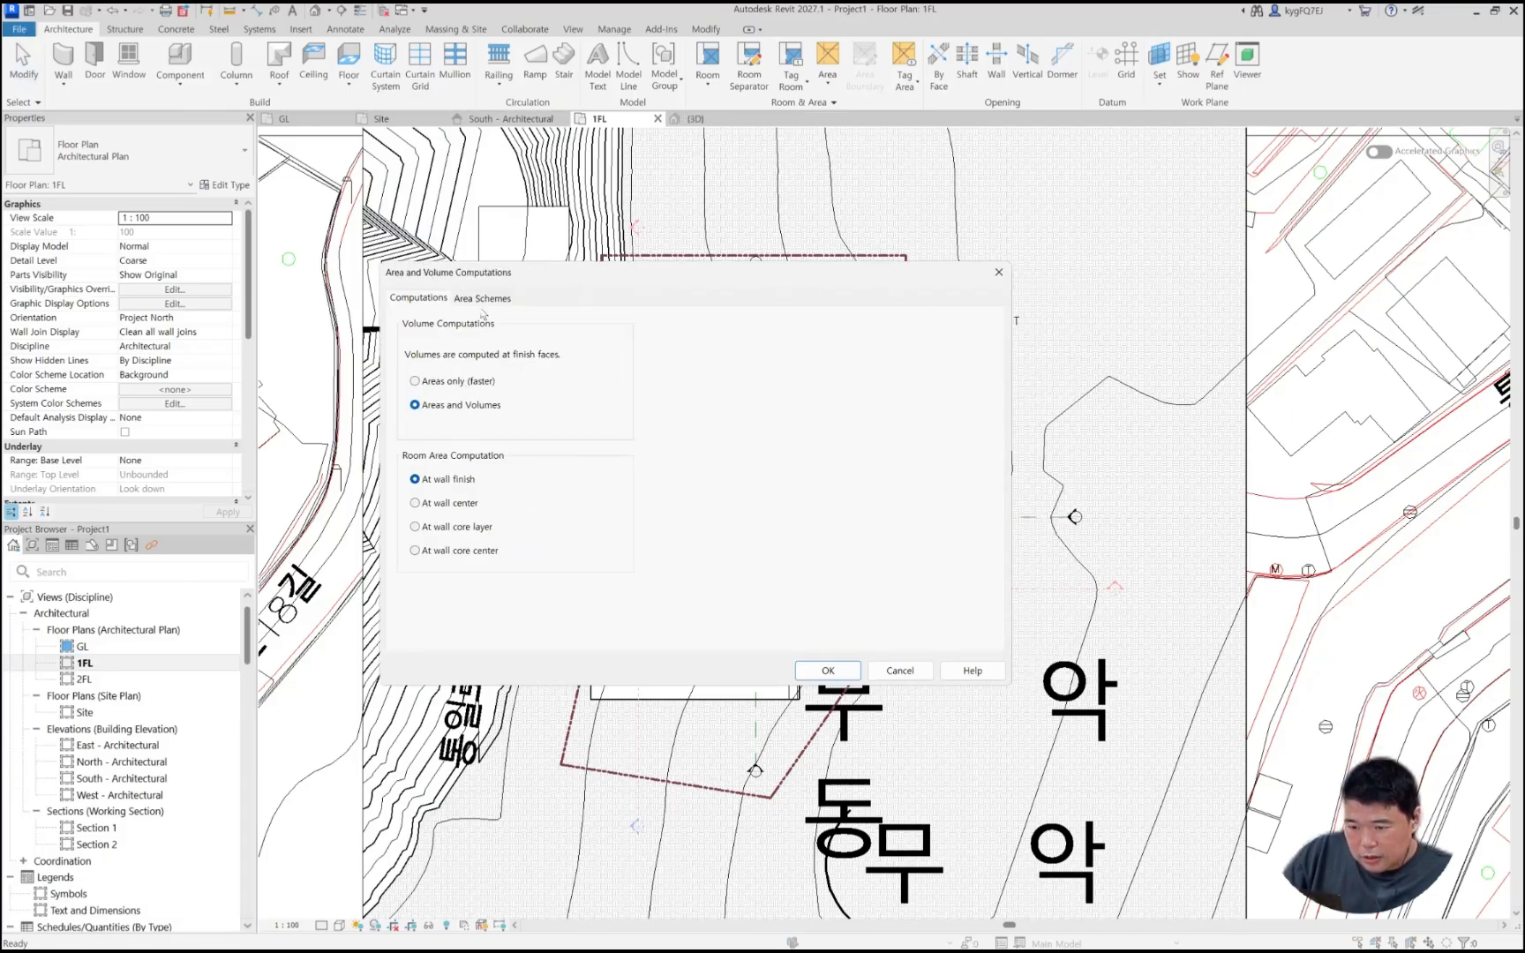
left_click(483, 300)
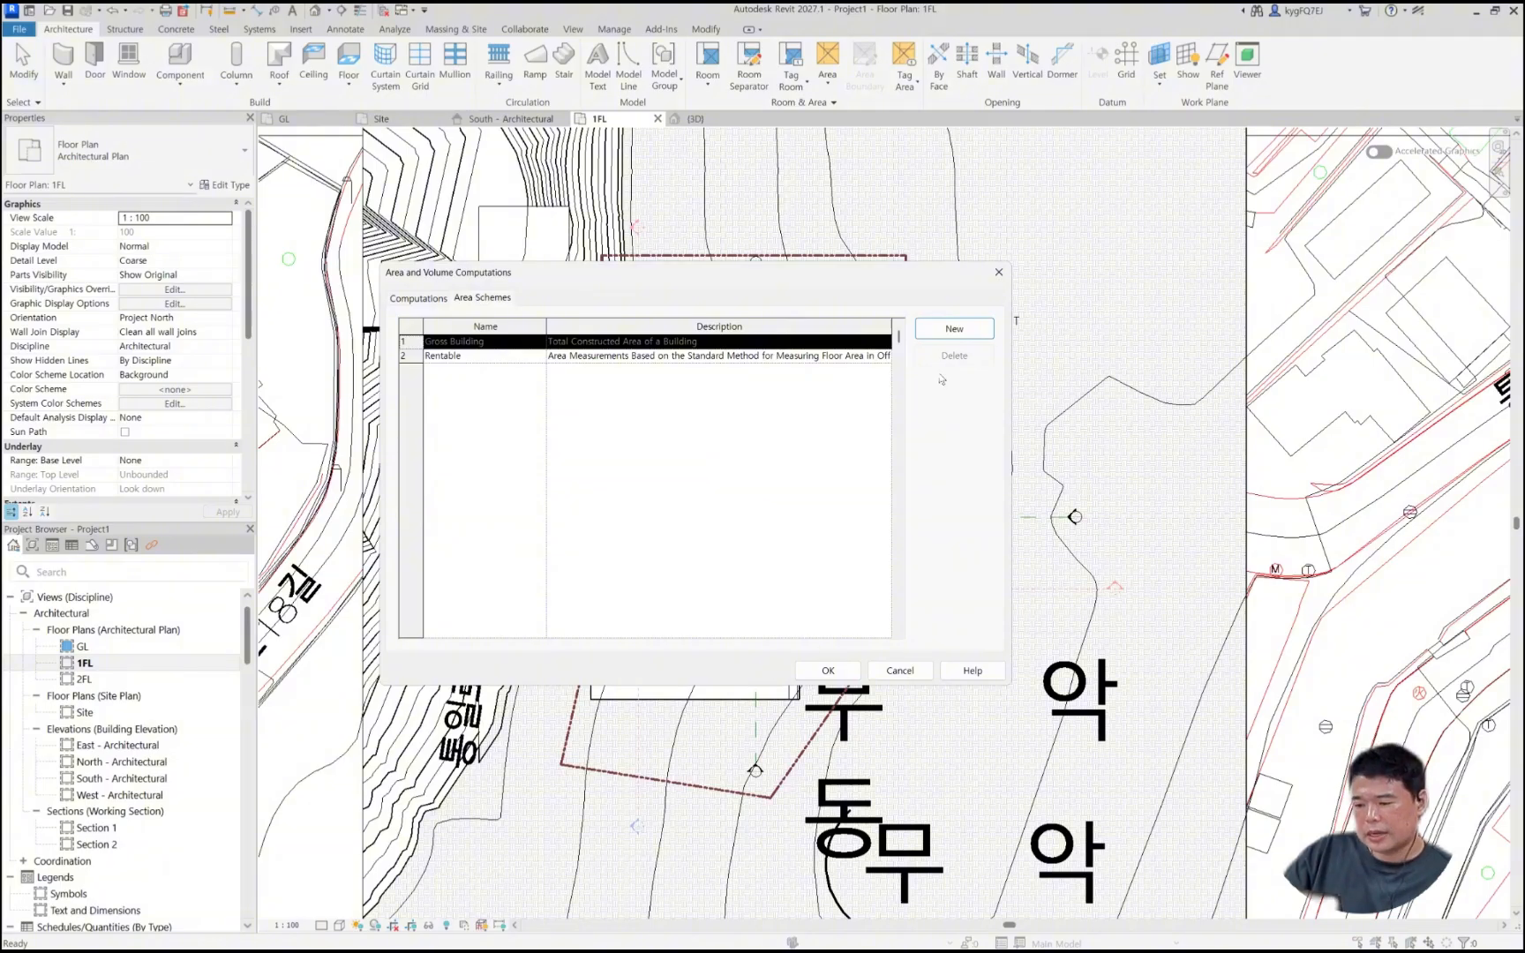
left_click(954, 328)
left_click(495, 371)
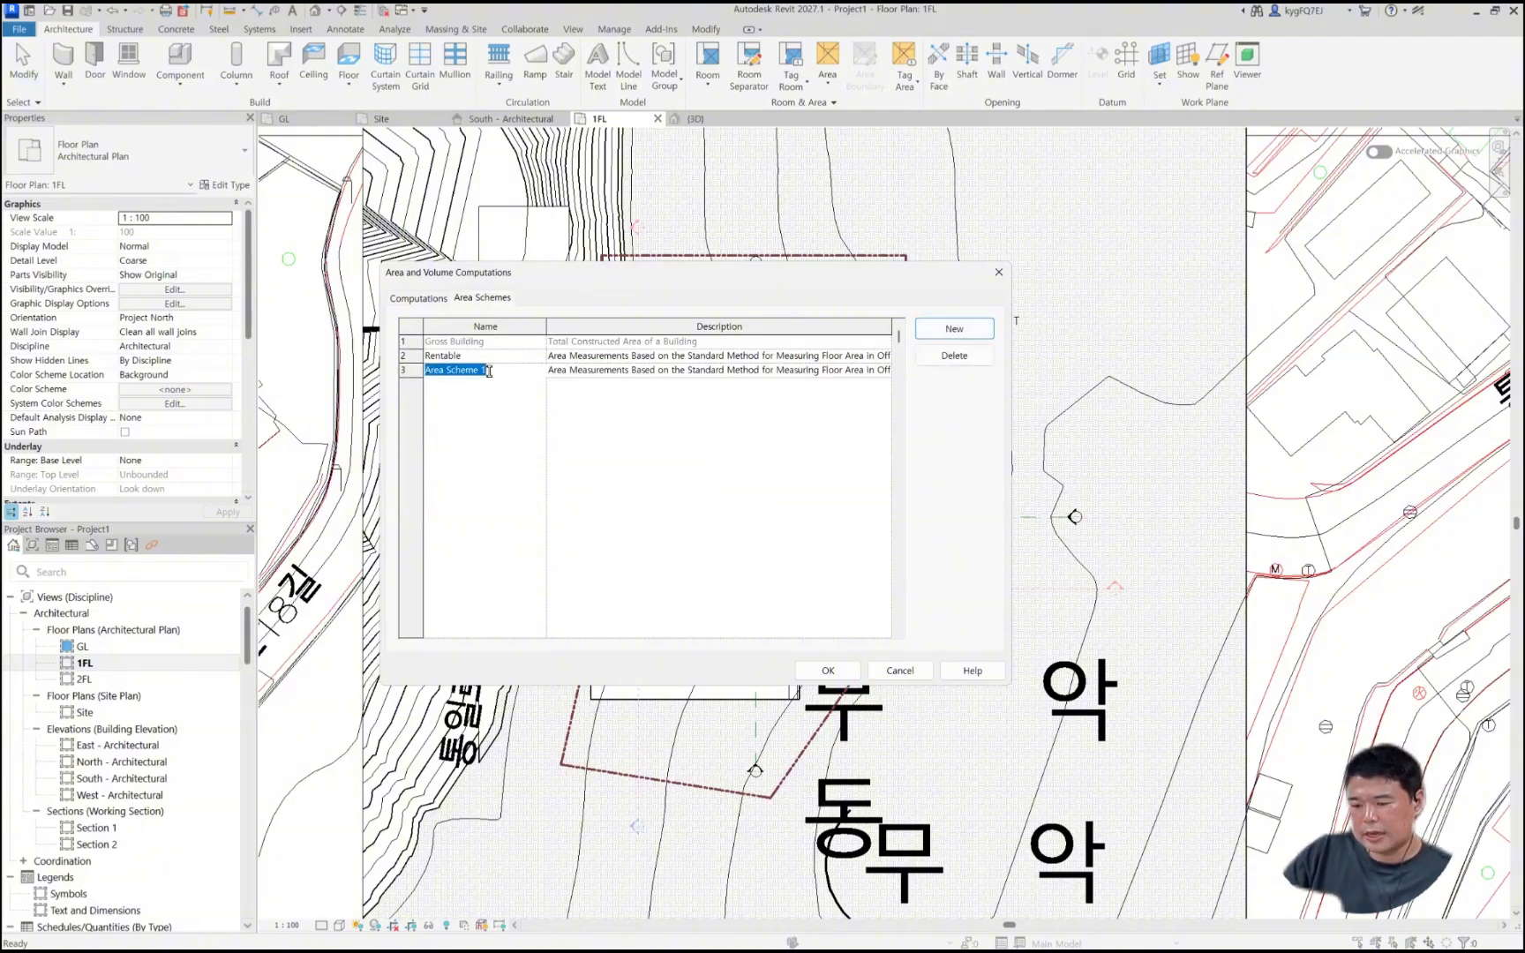
key("ctrl+a")
type("qk")
key("BackSpace")
key("BackSpace")
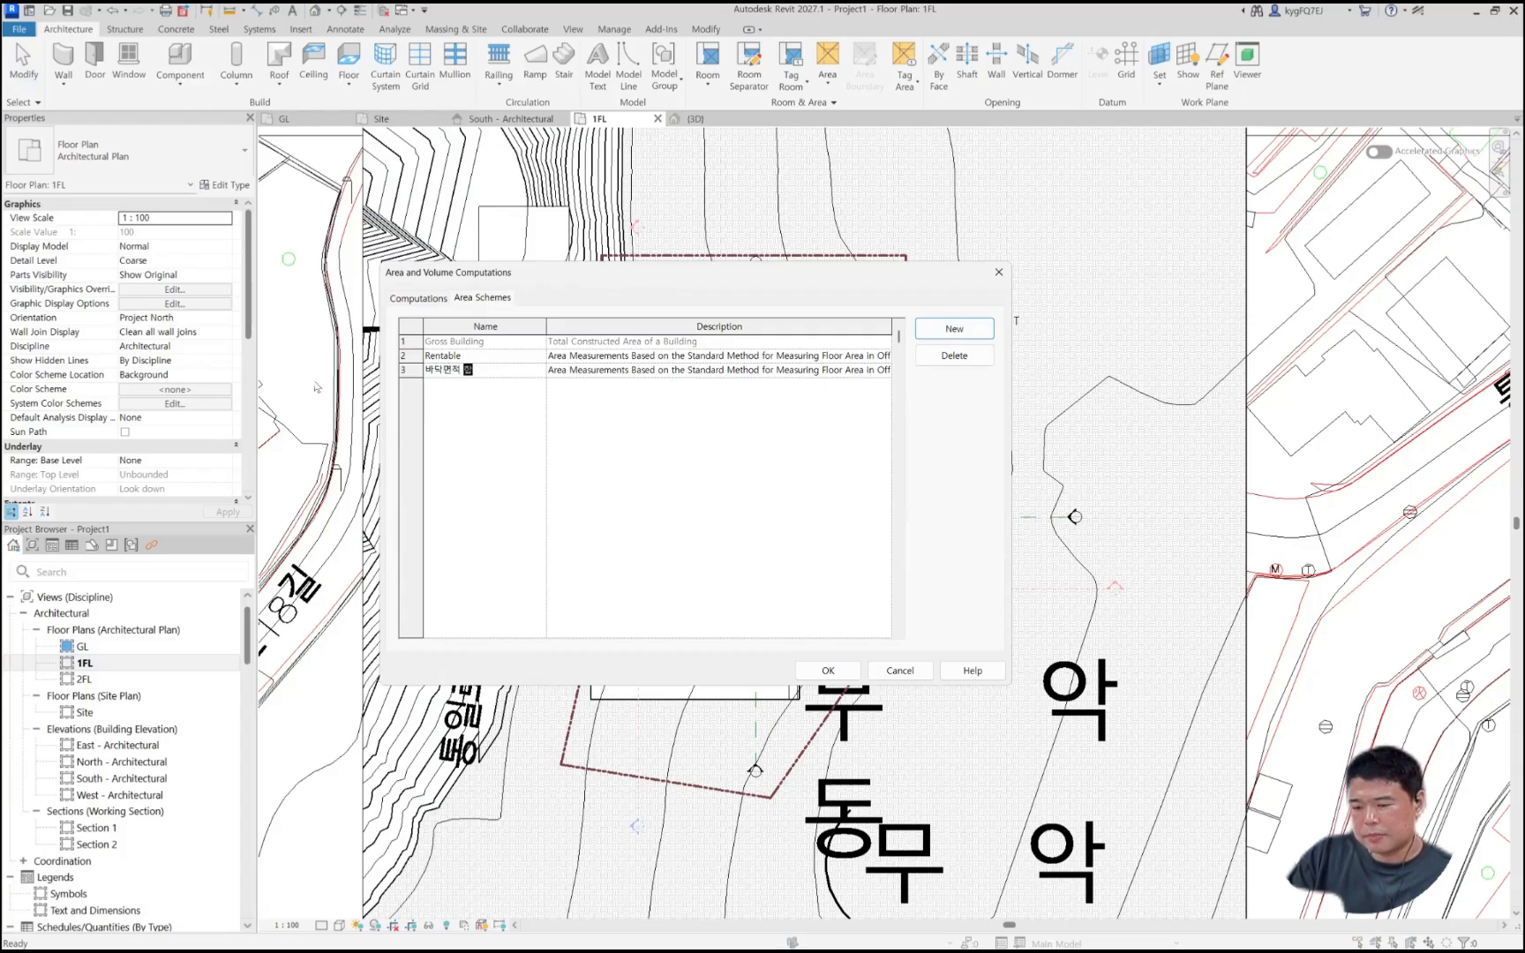
key("Tab")
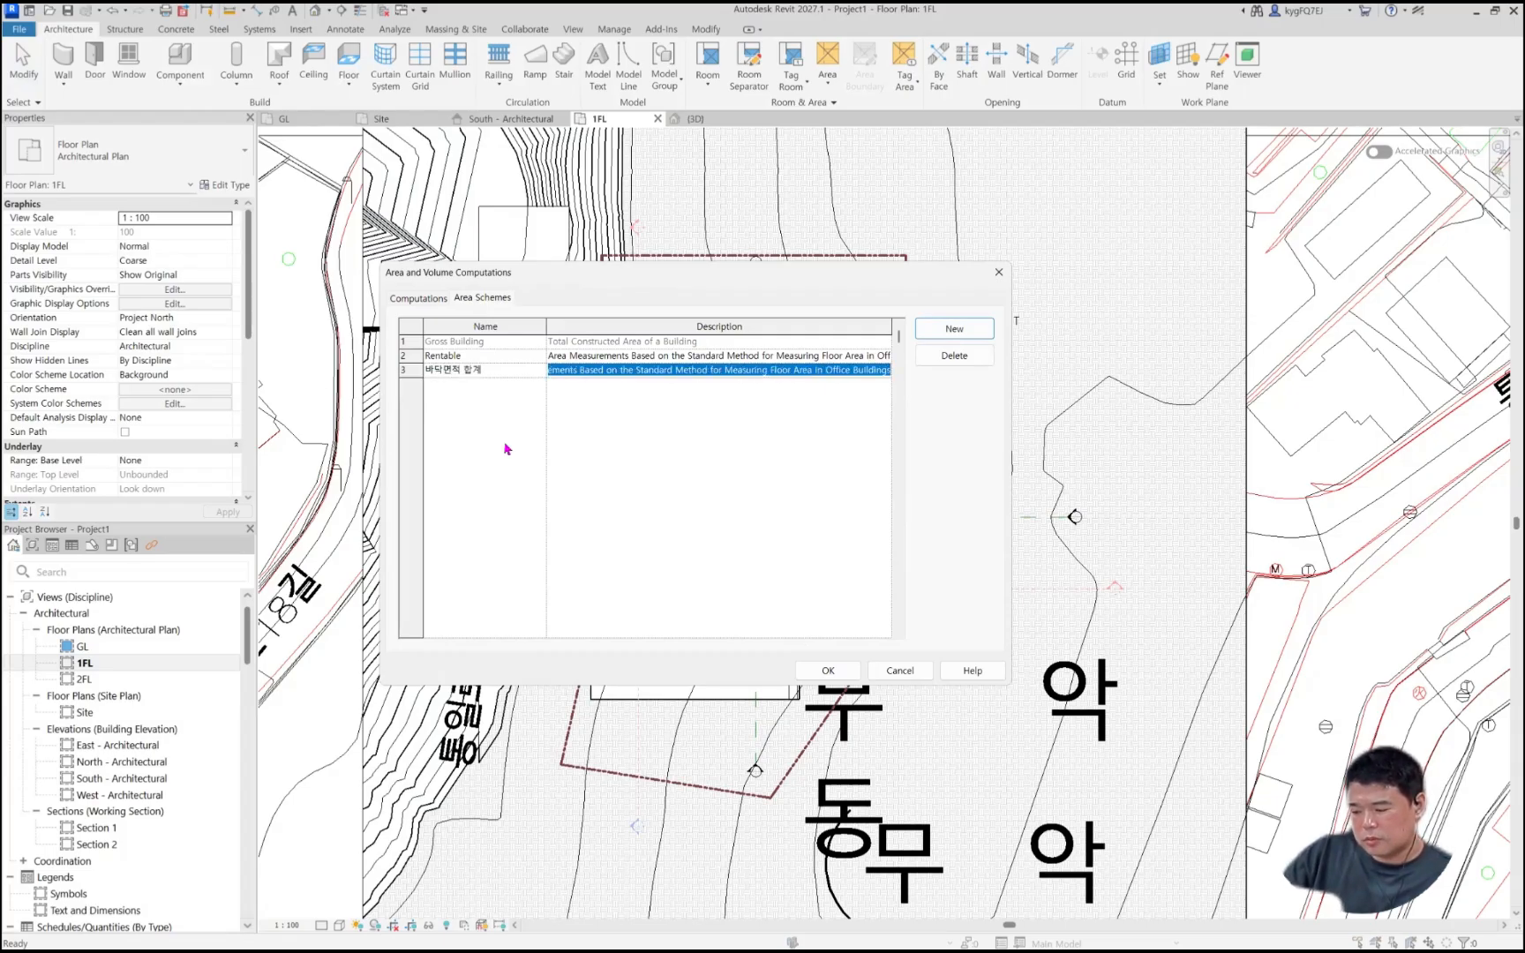
Step: Add a further area scheme named 건축 면적 below the floor area scheme
left_click(953, 328)
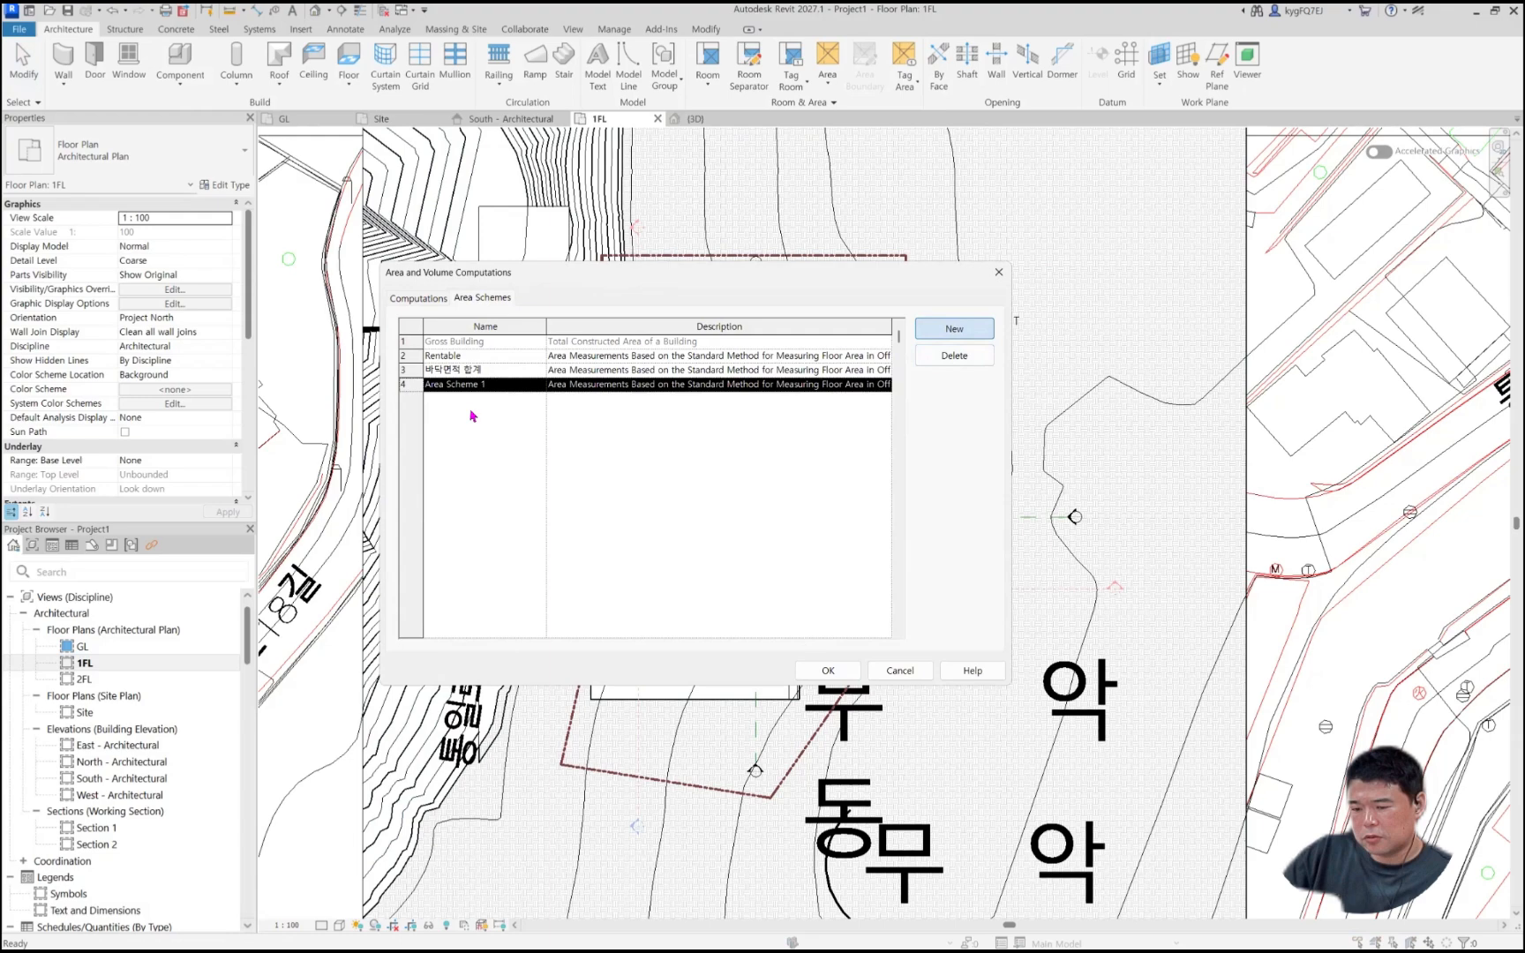
left_click(510, 386)
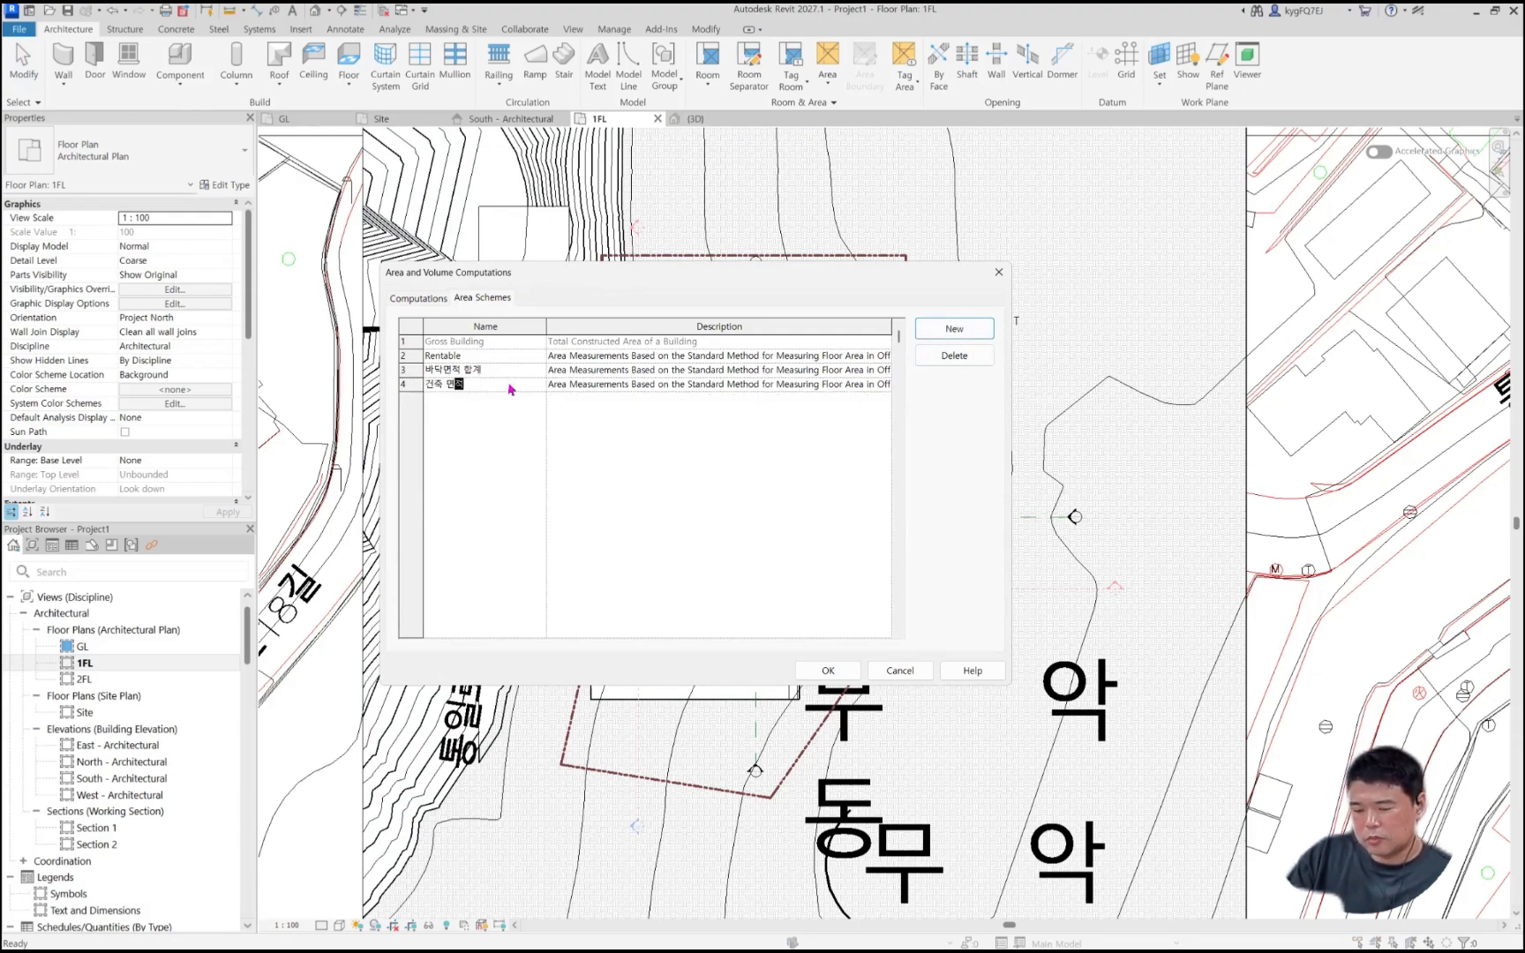
type("건축 면적")
key("Tab")
Step: Shorten the name of the 바닥면적 합계 area scheme to 바닥면적 and accept the area and volume settings
left_click(520, 372)
left_click(513, 371)
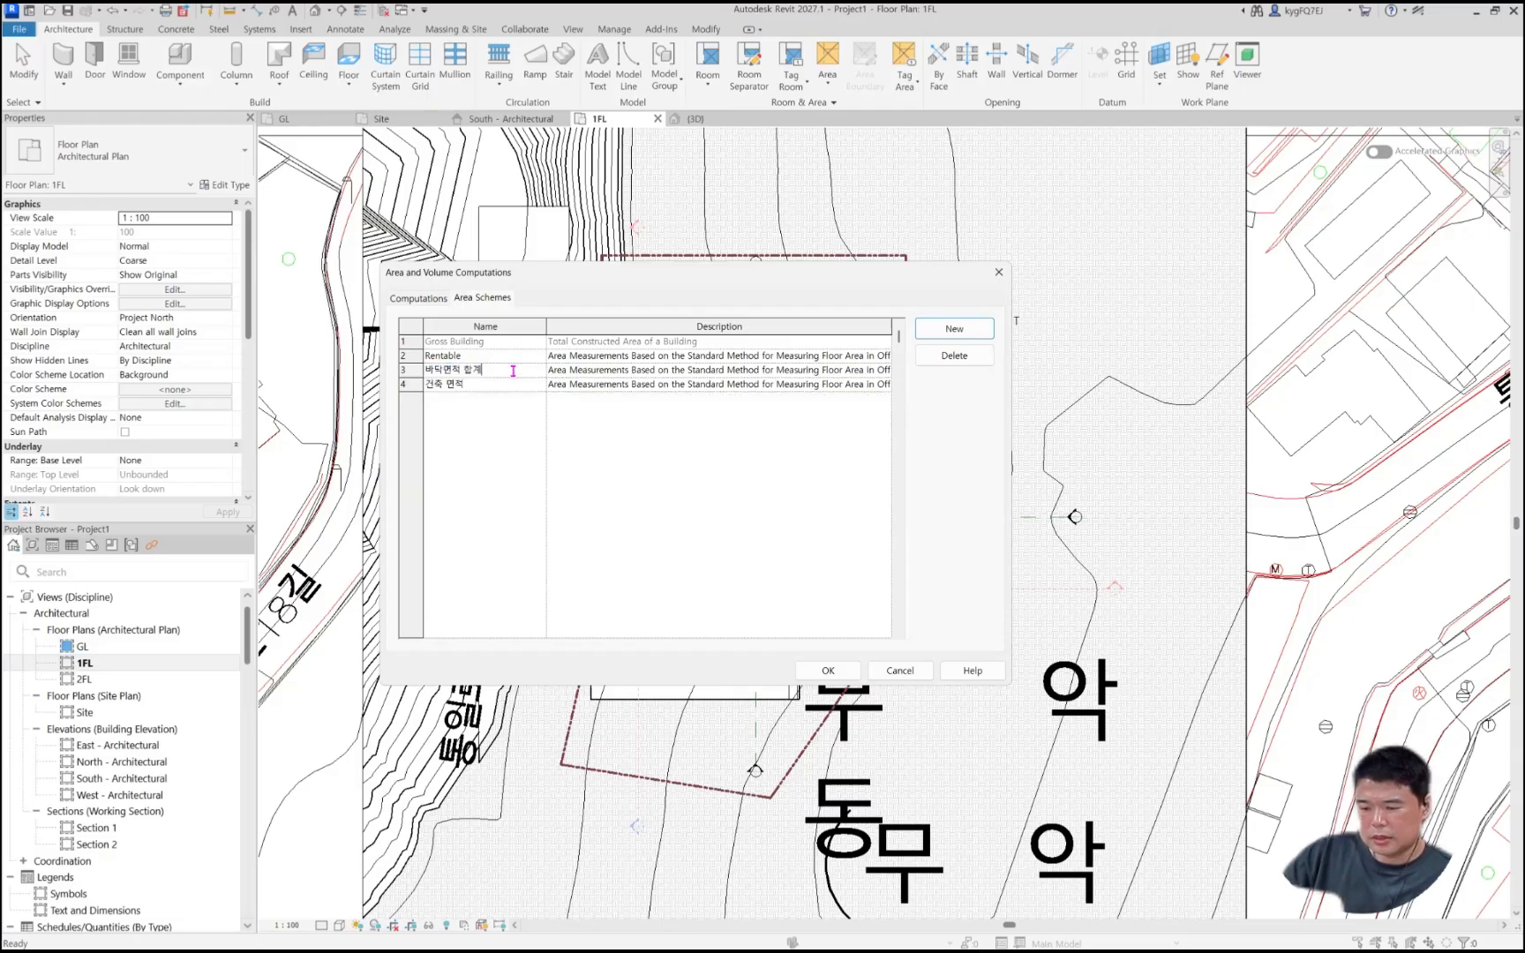
key("Tab")
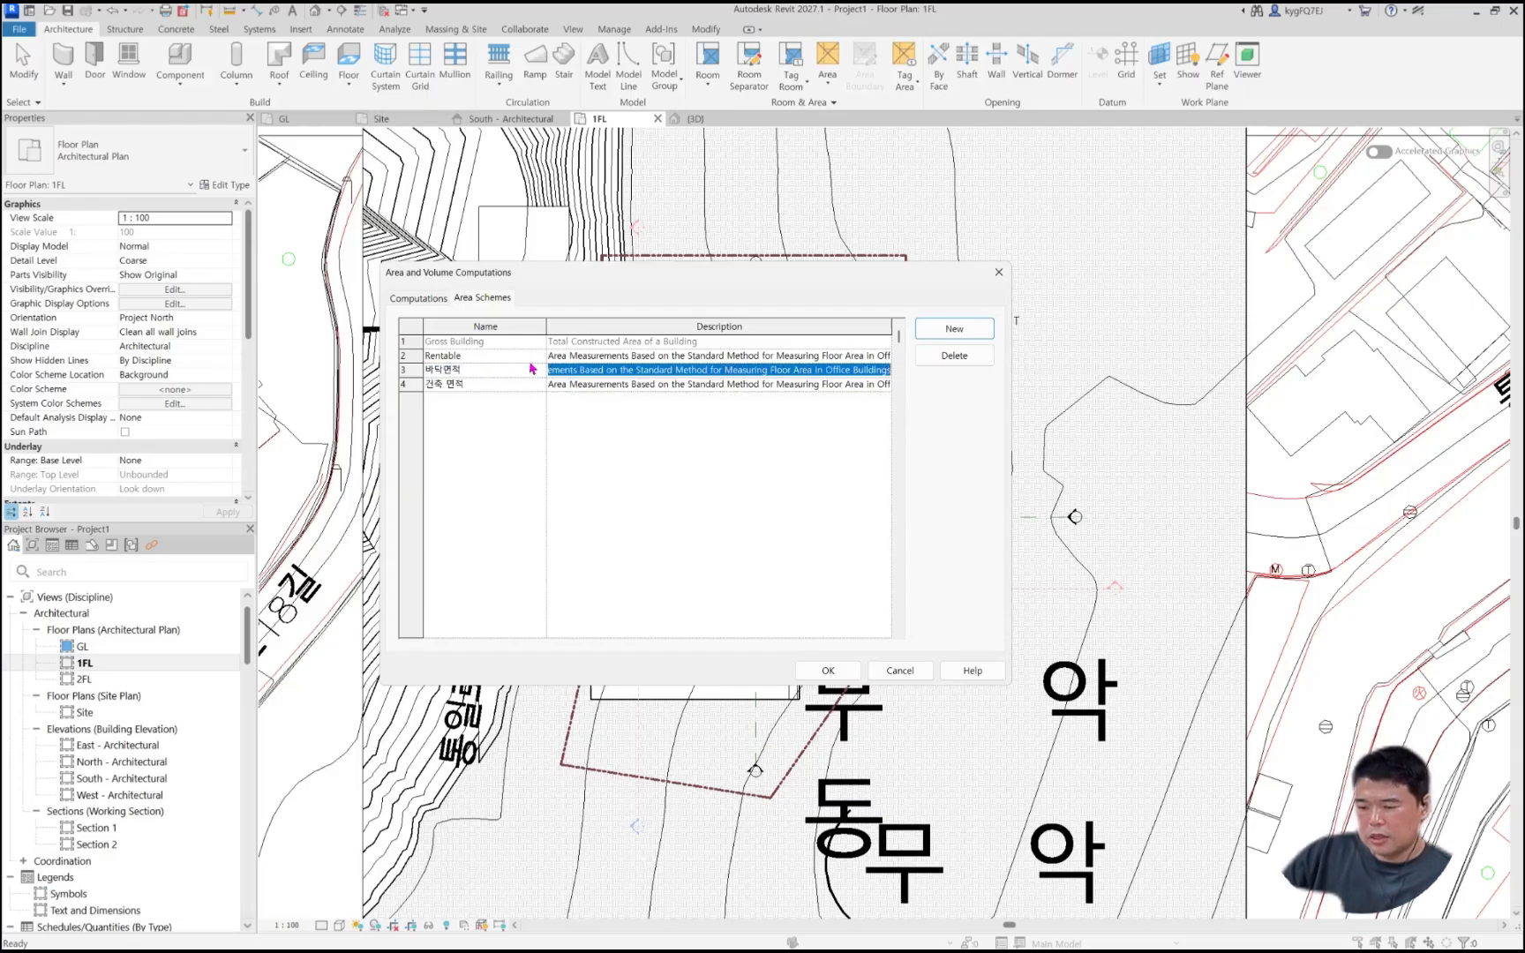
left_click(820, 670)
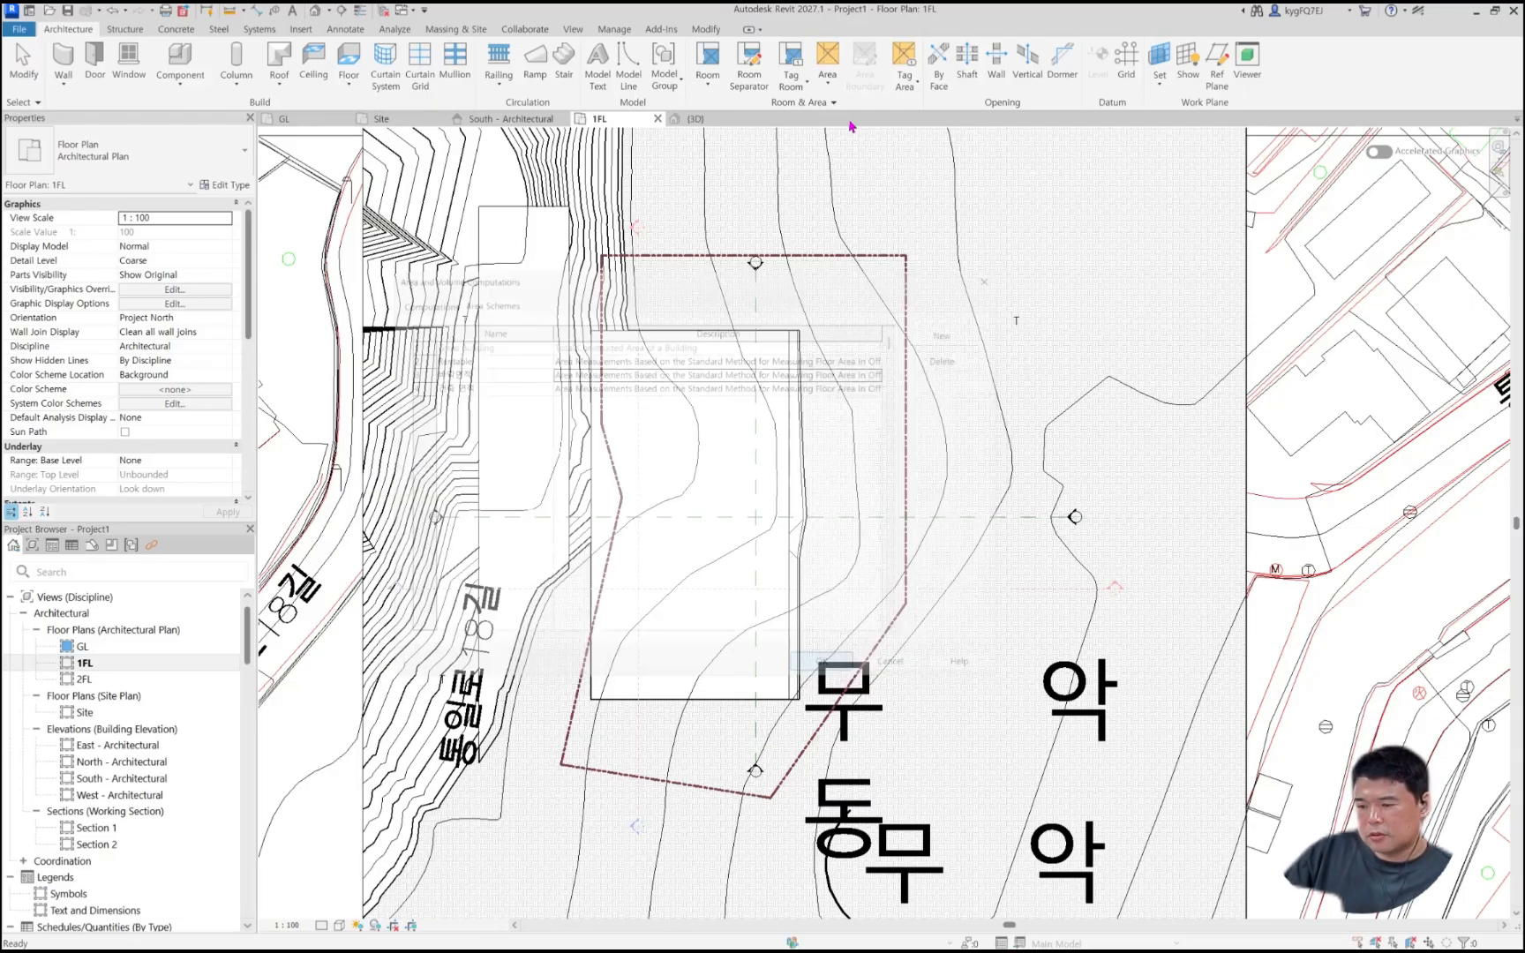
Step: Create a 1FL area plan of type 바닥면적, declining automatic area boundary lines for the external walls
left_click(826, 79)
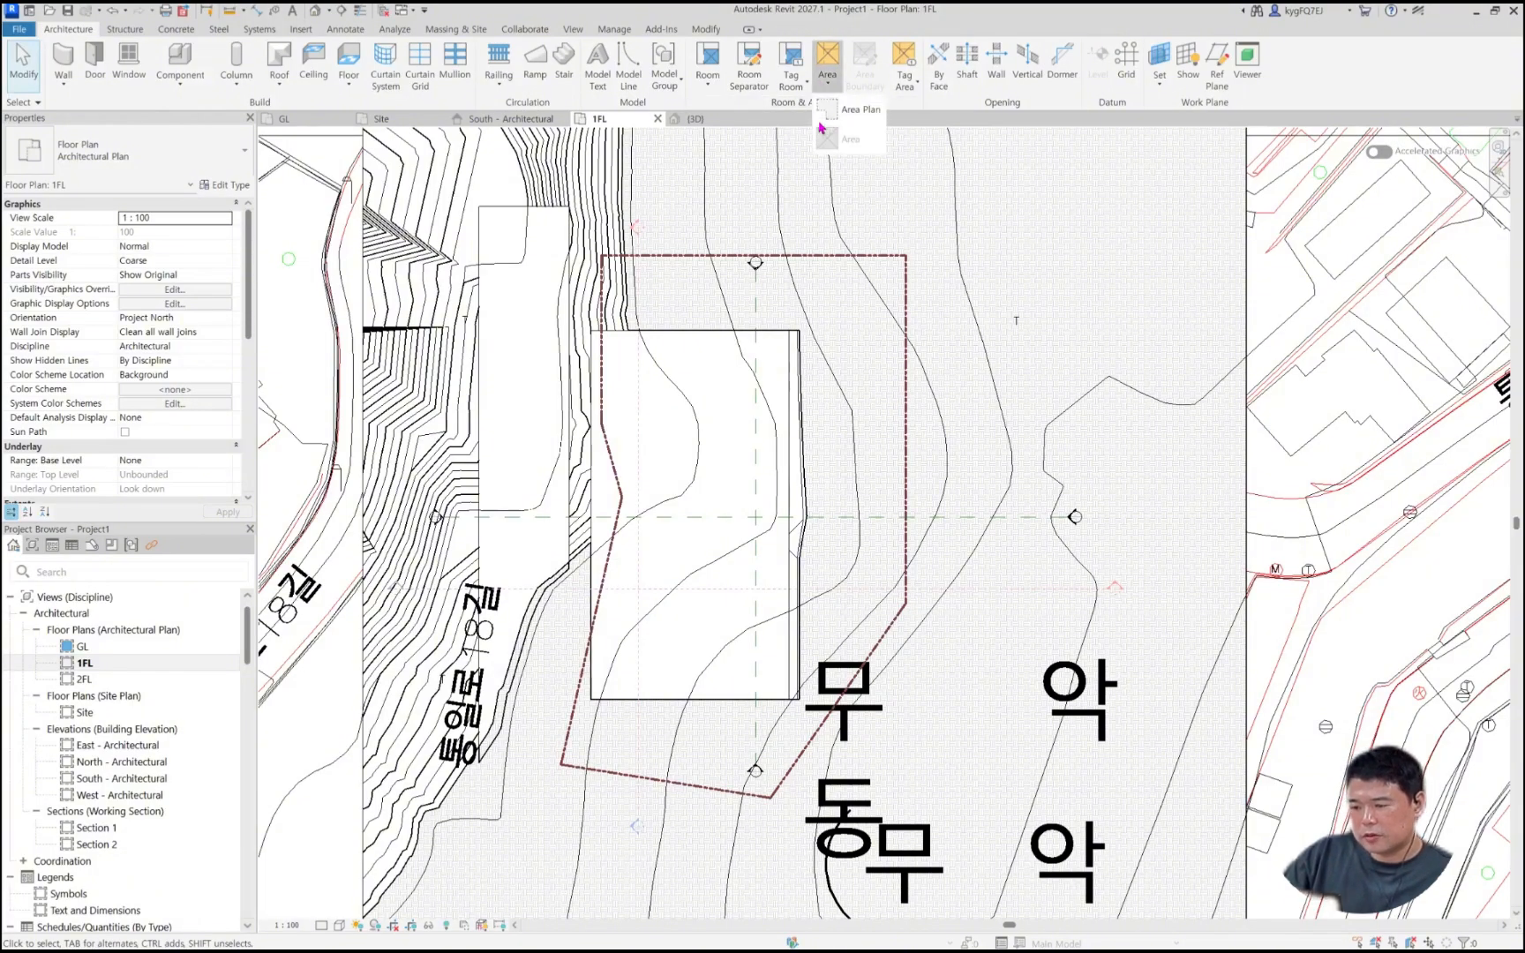
left_click(849, 110)
left_click(565, 209)
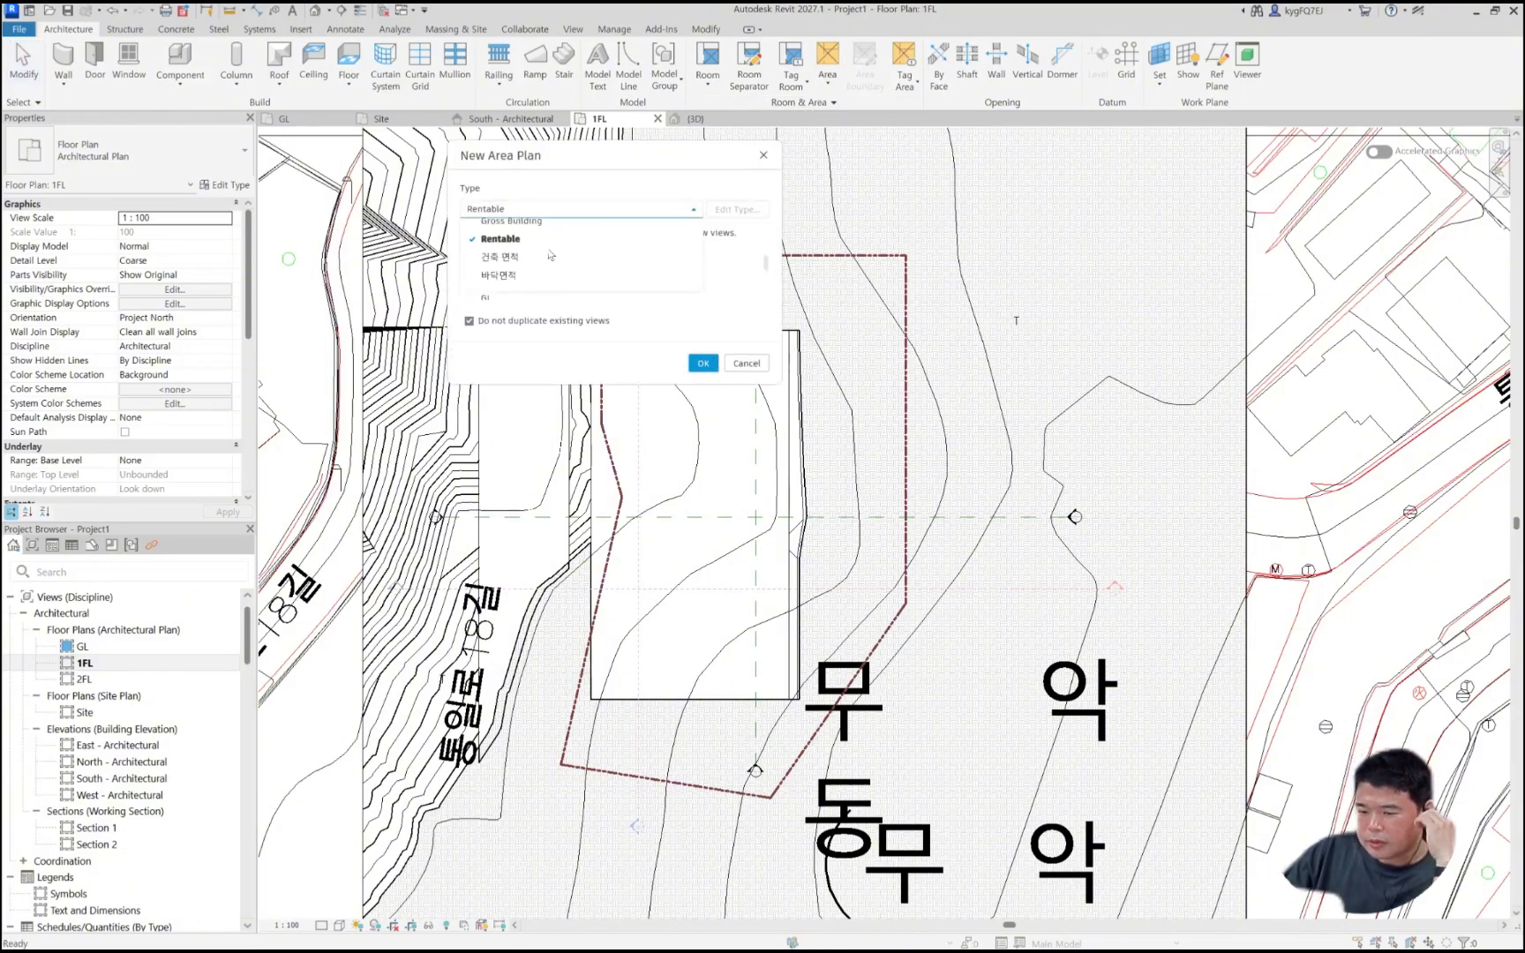
left_click(601, 275)
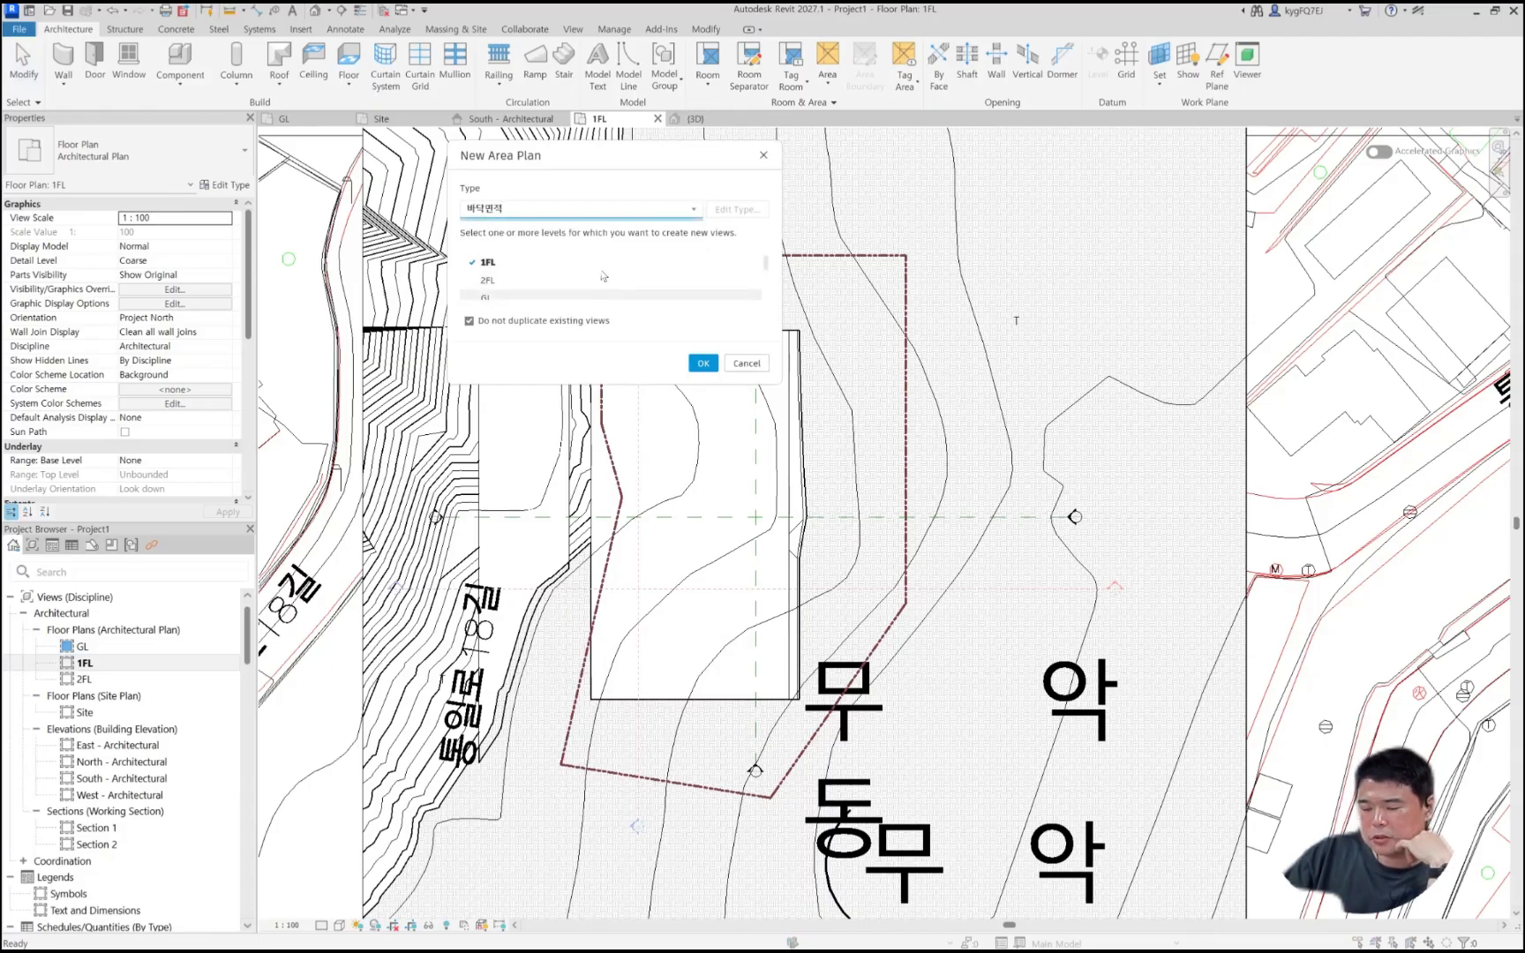
left_click(702, 369)
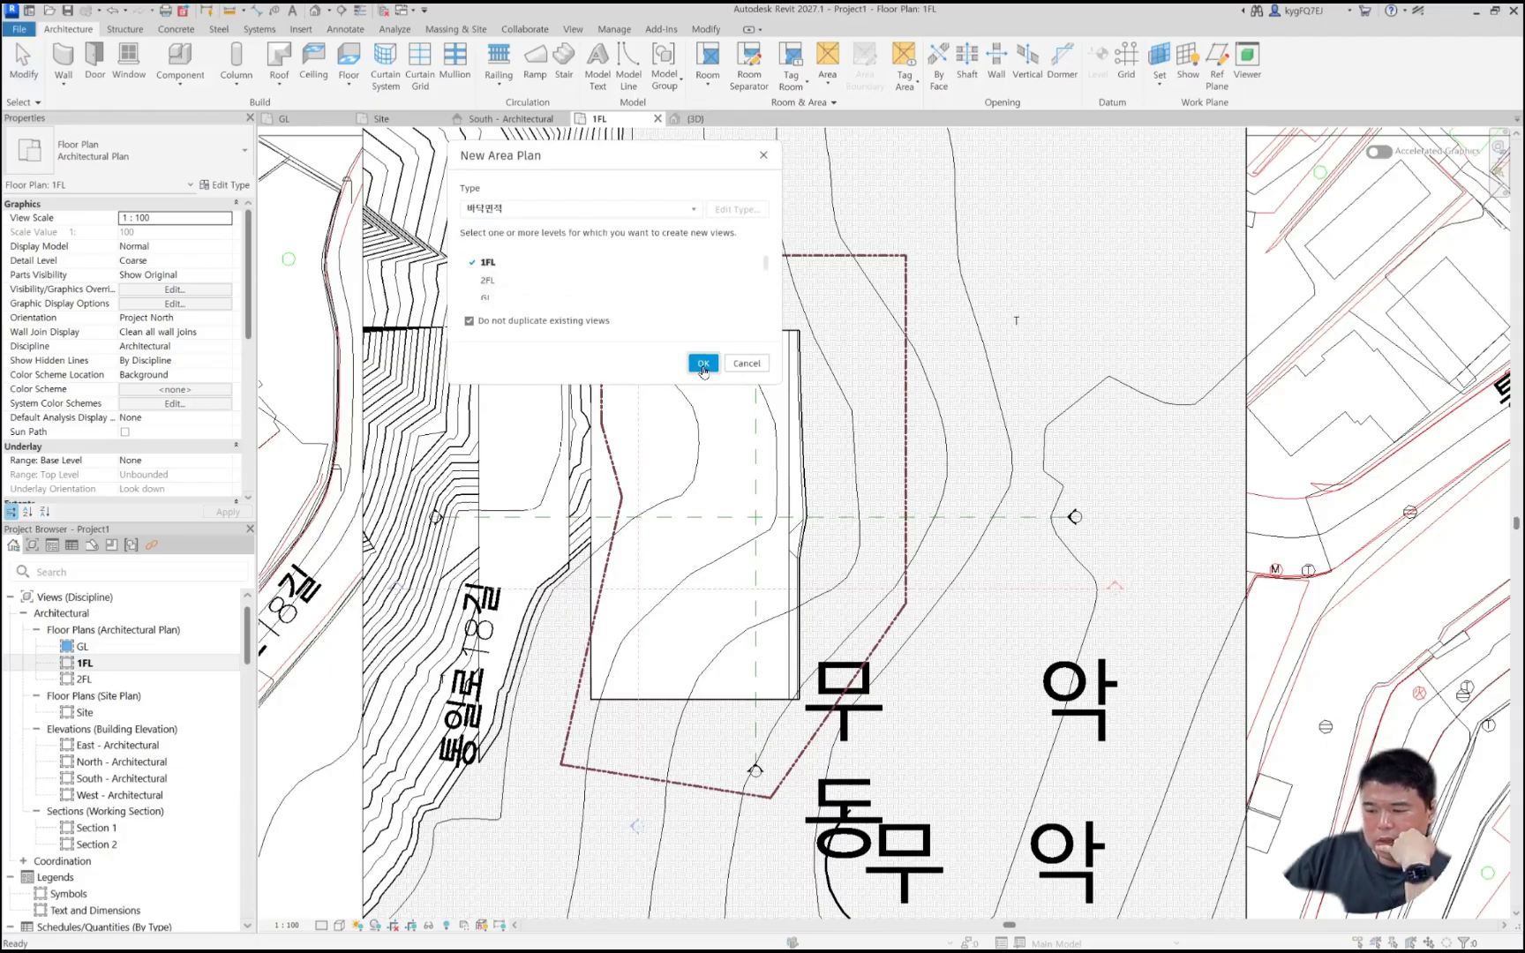
left_click(703, 362)
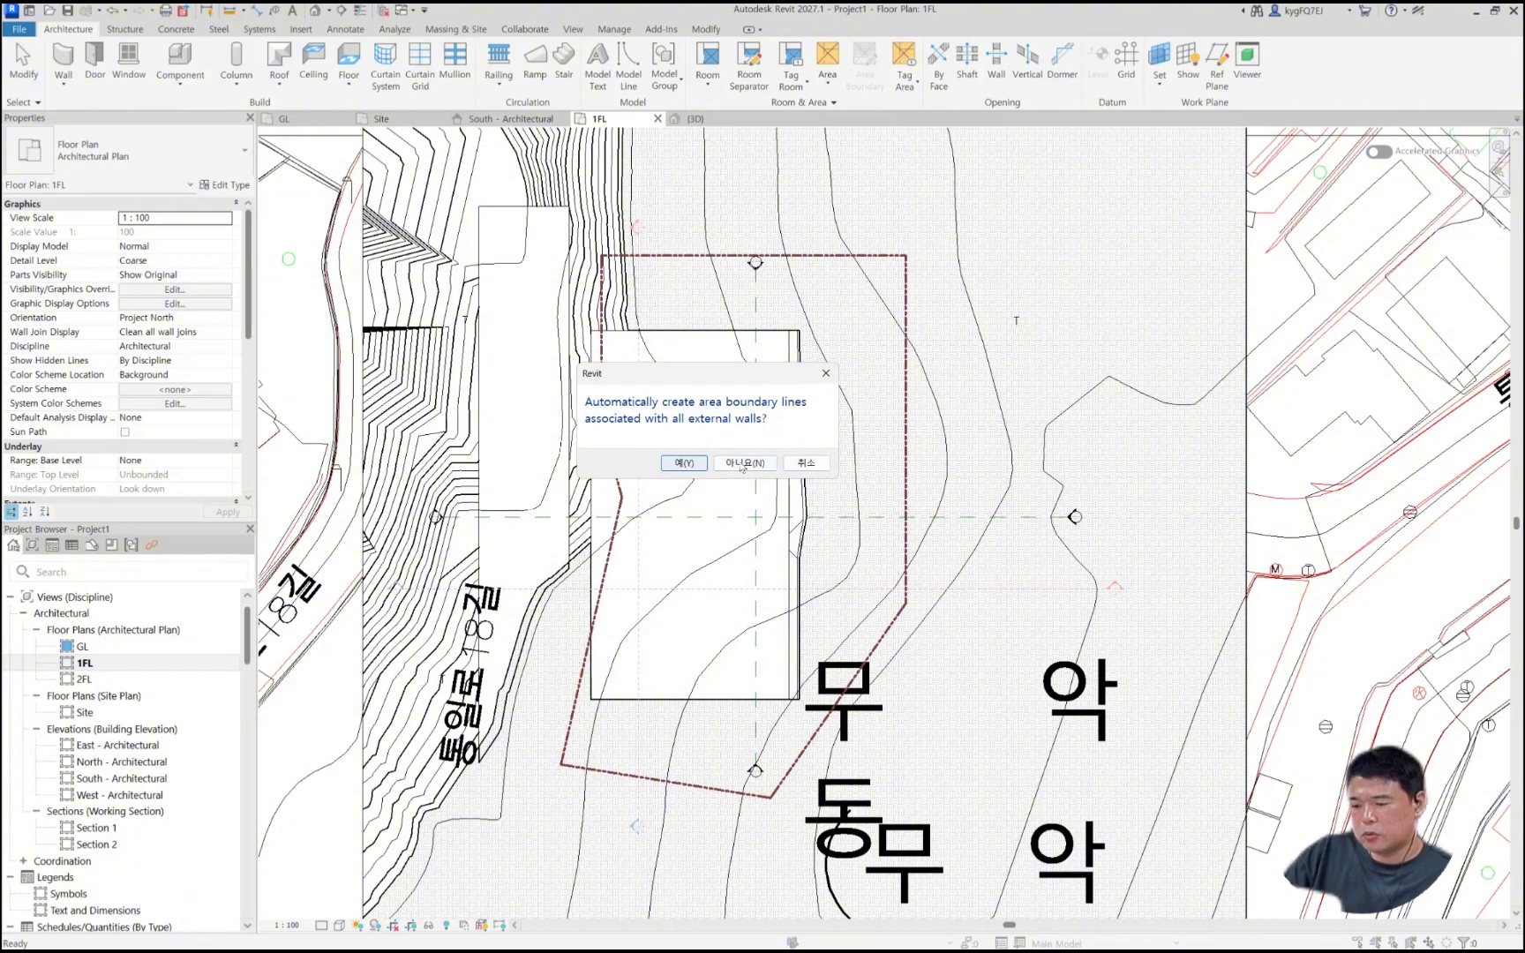
left_click(742, 468)
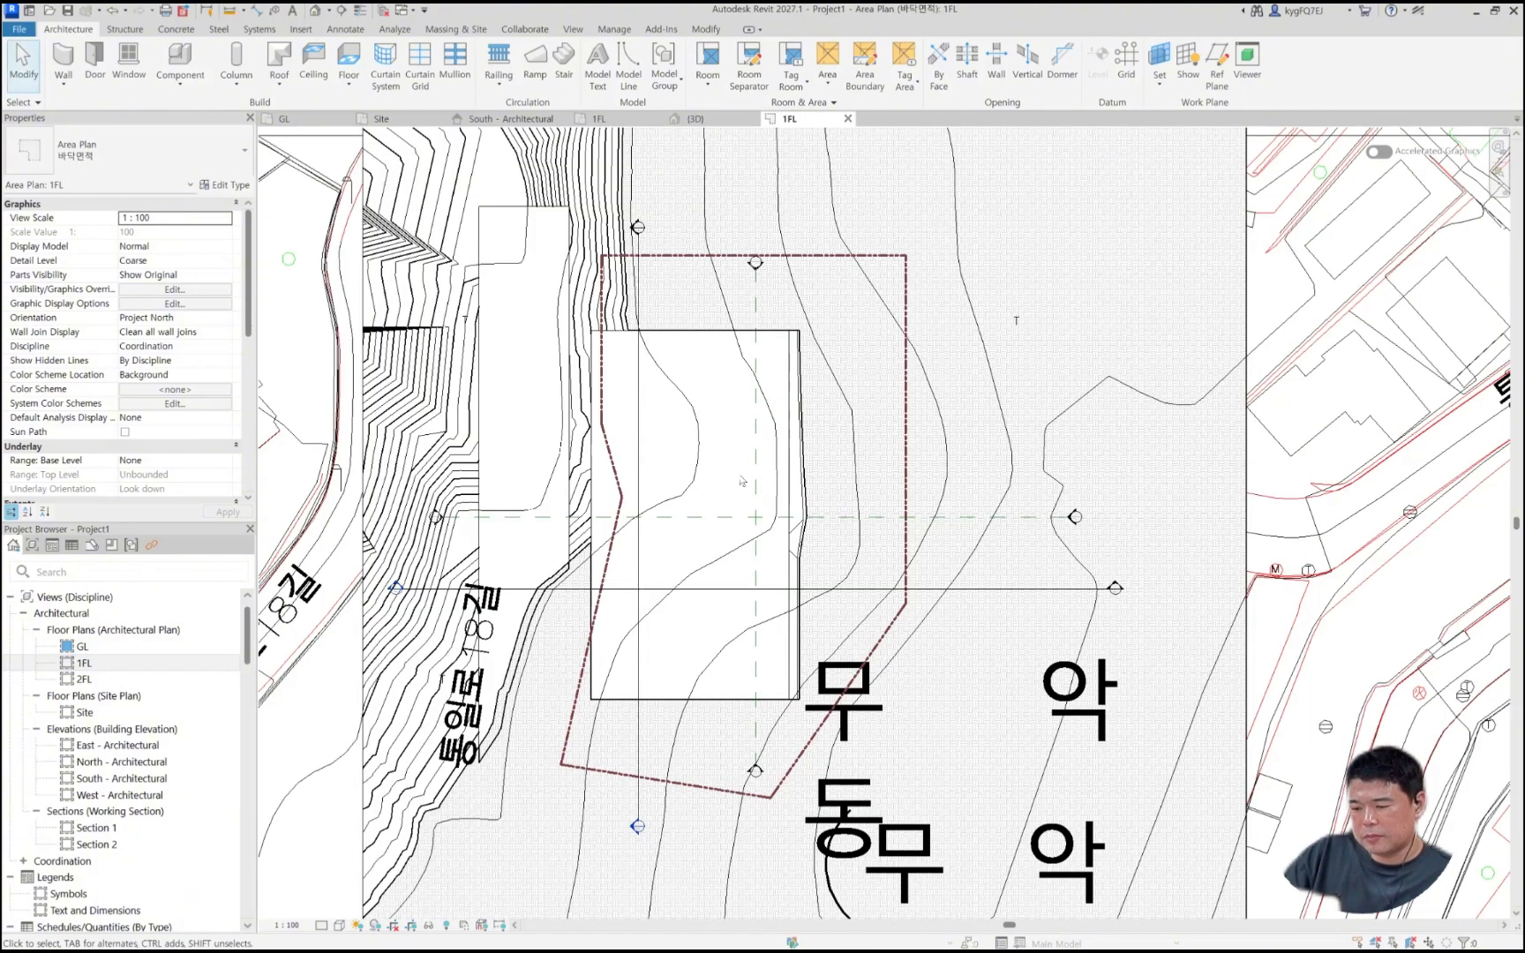
Step: Find the new 1FL area plan among the Coordination views, collapsing the Architectural view group
scroll(688, 455, "down", 3)
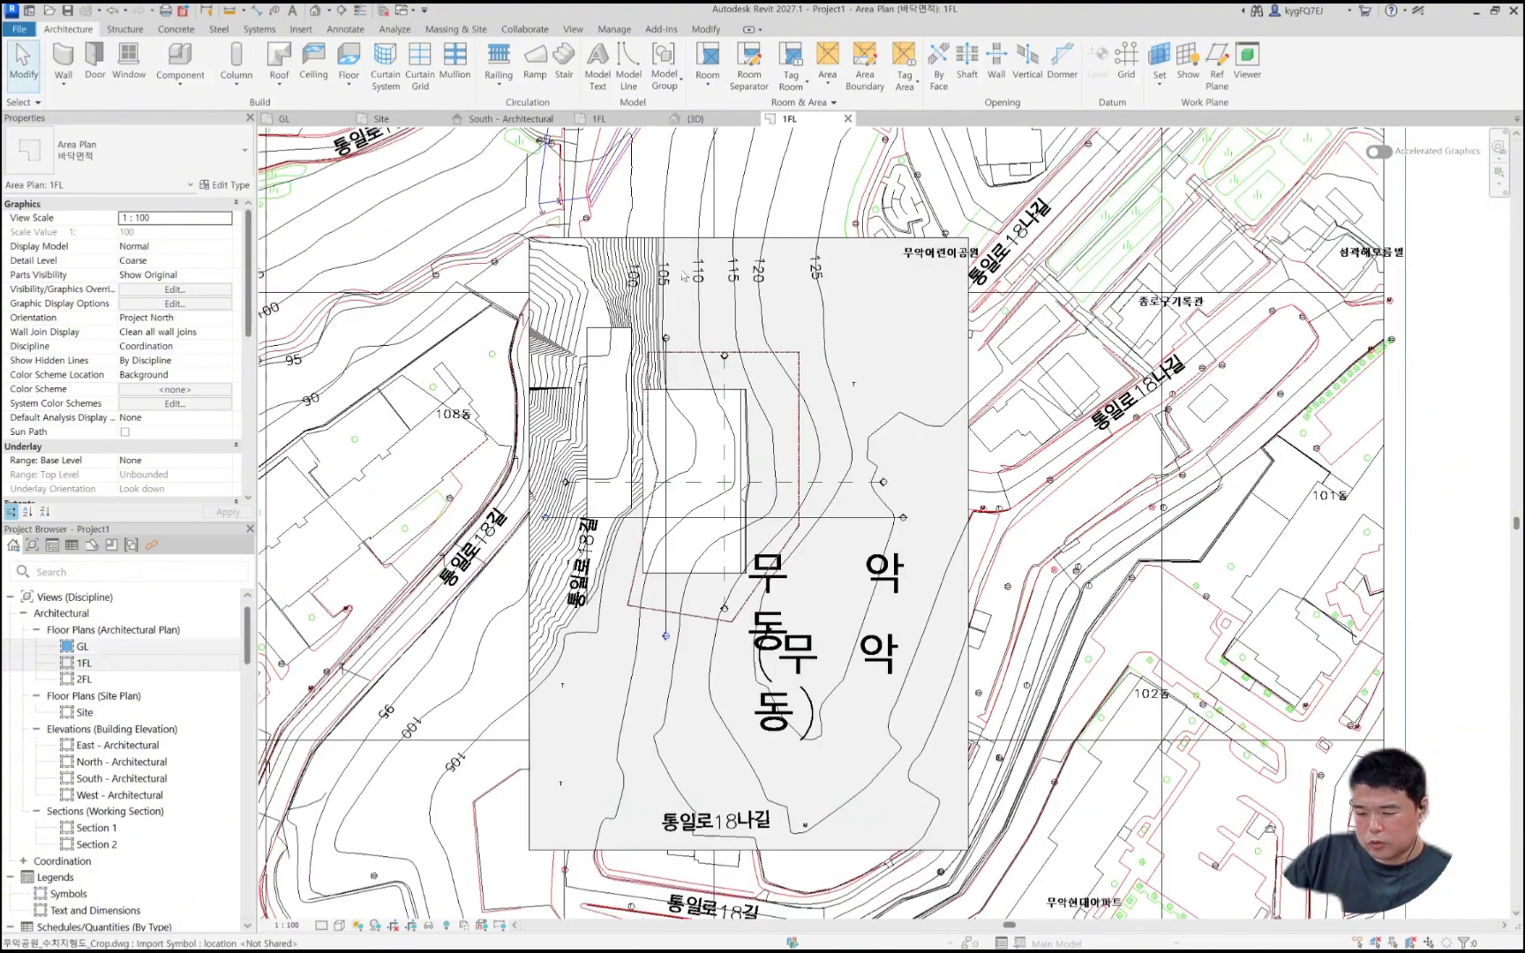
scroll(696, 330, "down", 4)
key("f")
key("b")
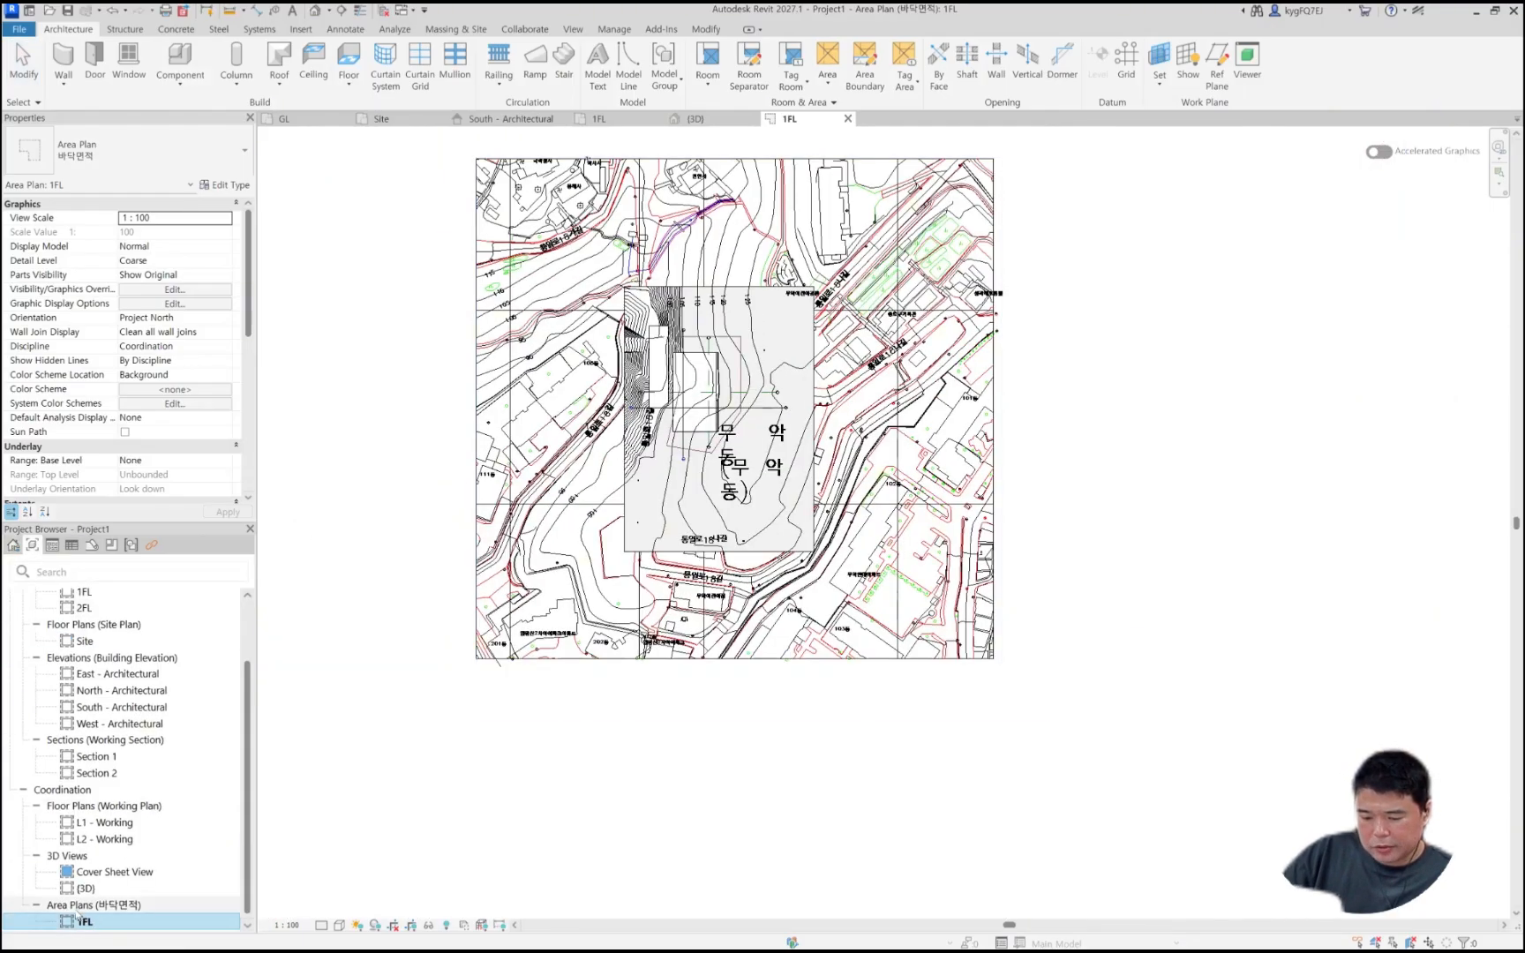
left_click(122, 906)
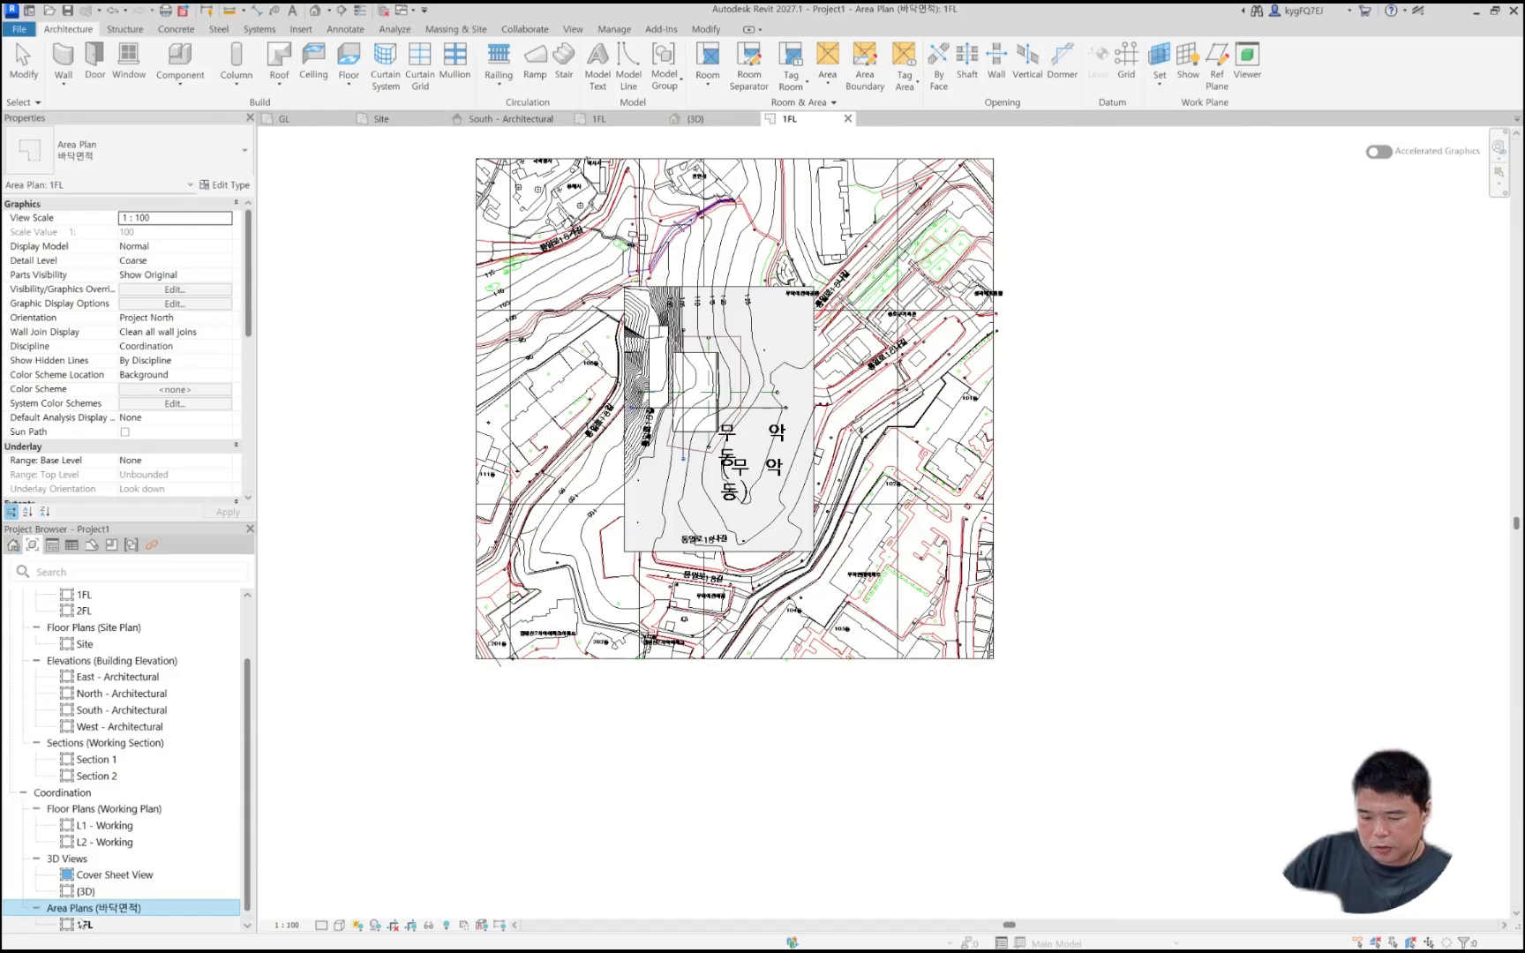
left_click(81, 923)
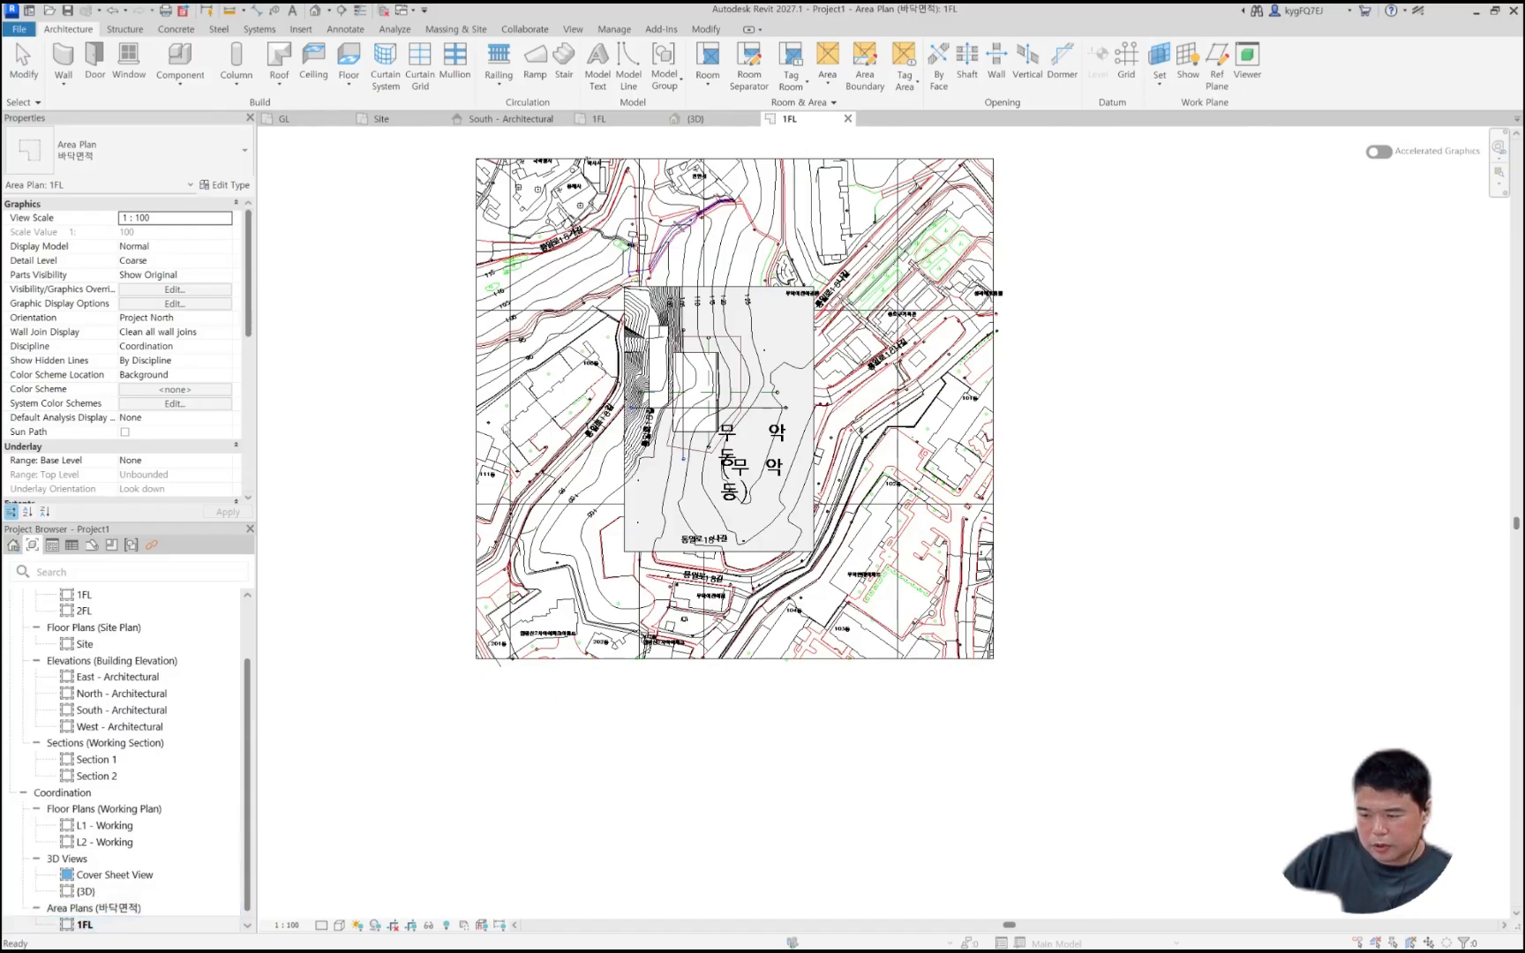
key("Escape")
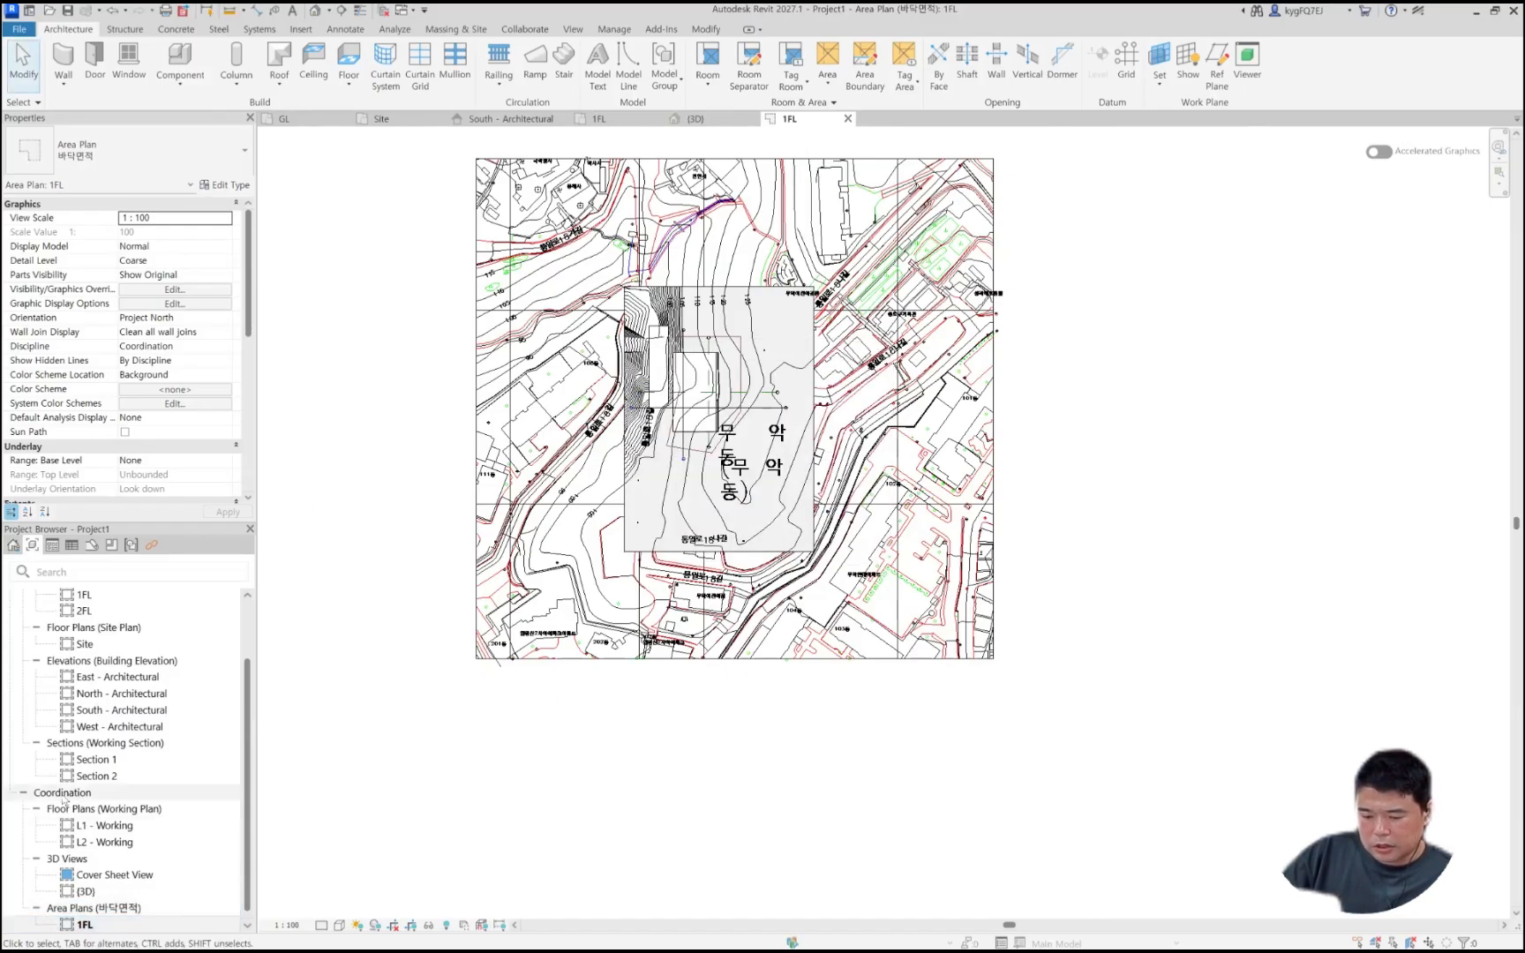
left_click(51, 793)
scroll(49, 799, "up", 3)
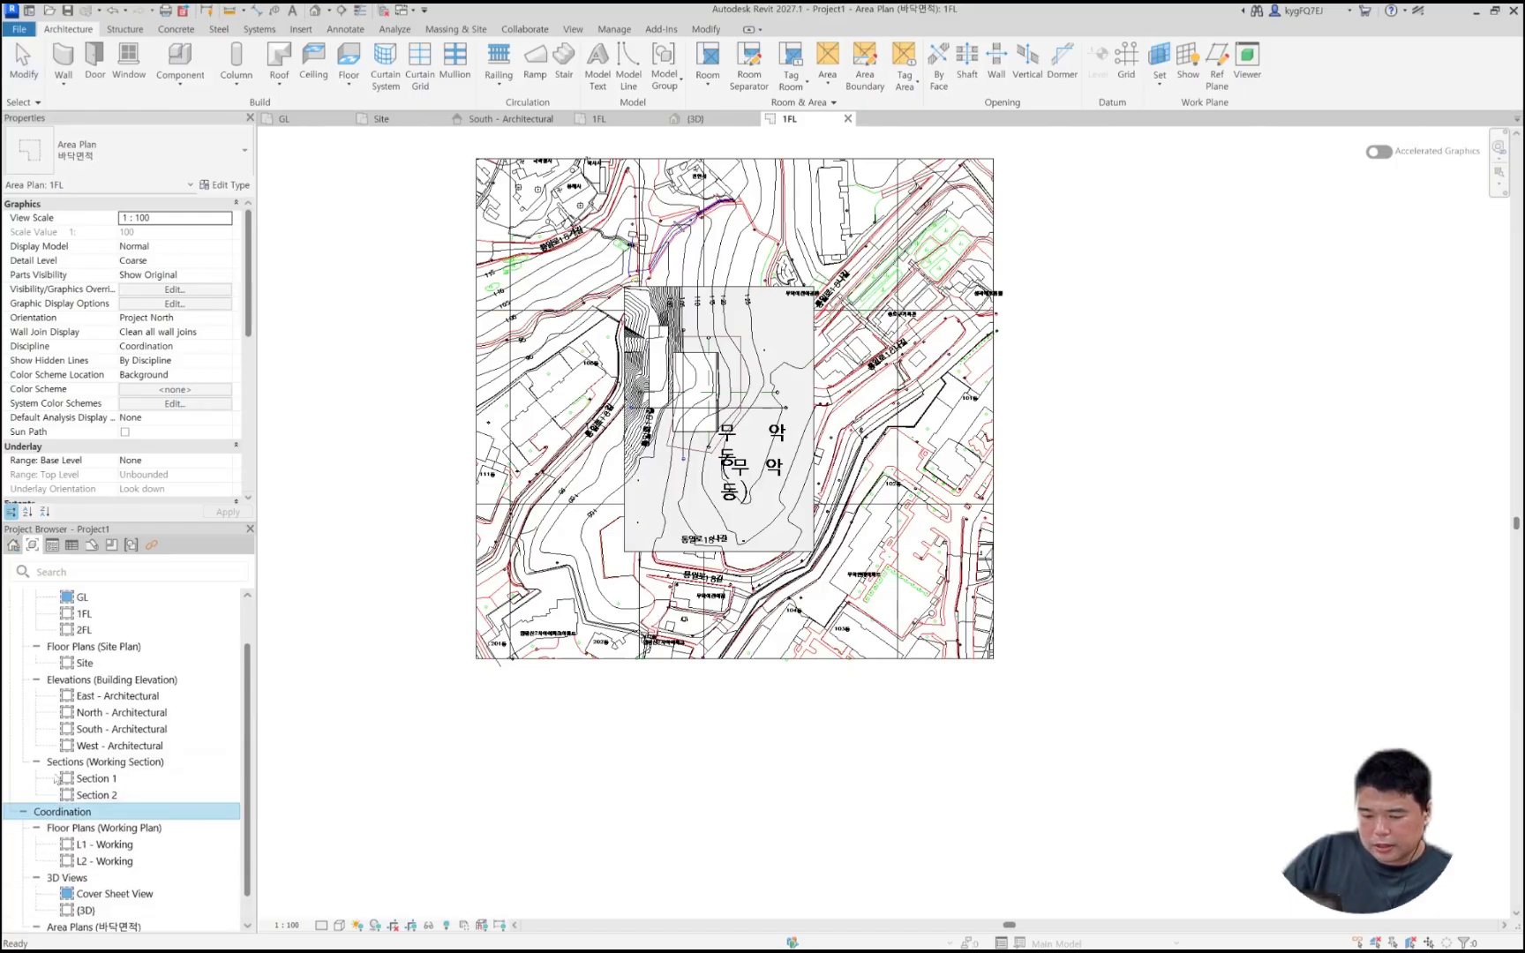
double_click(25, 612)
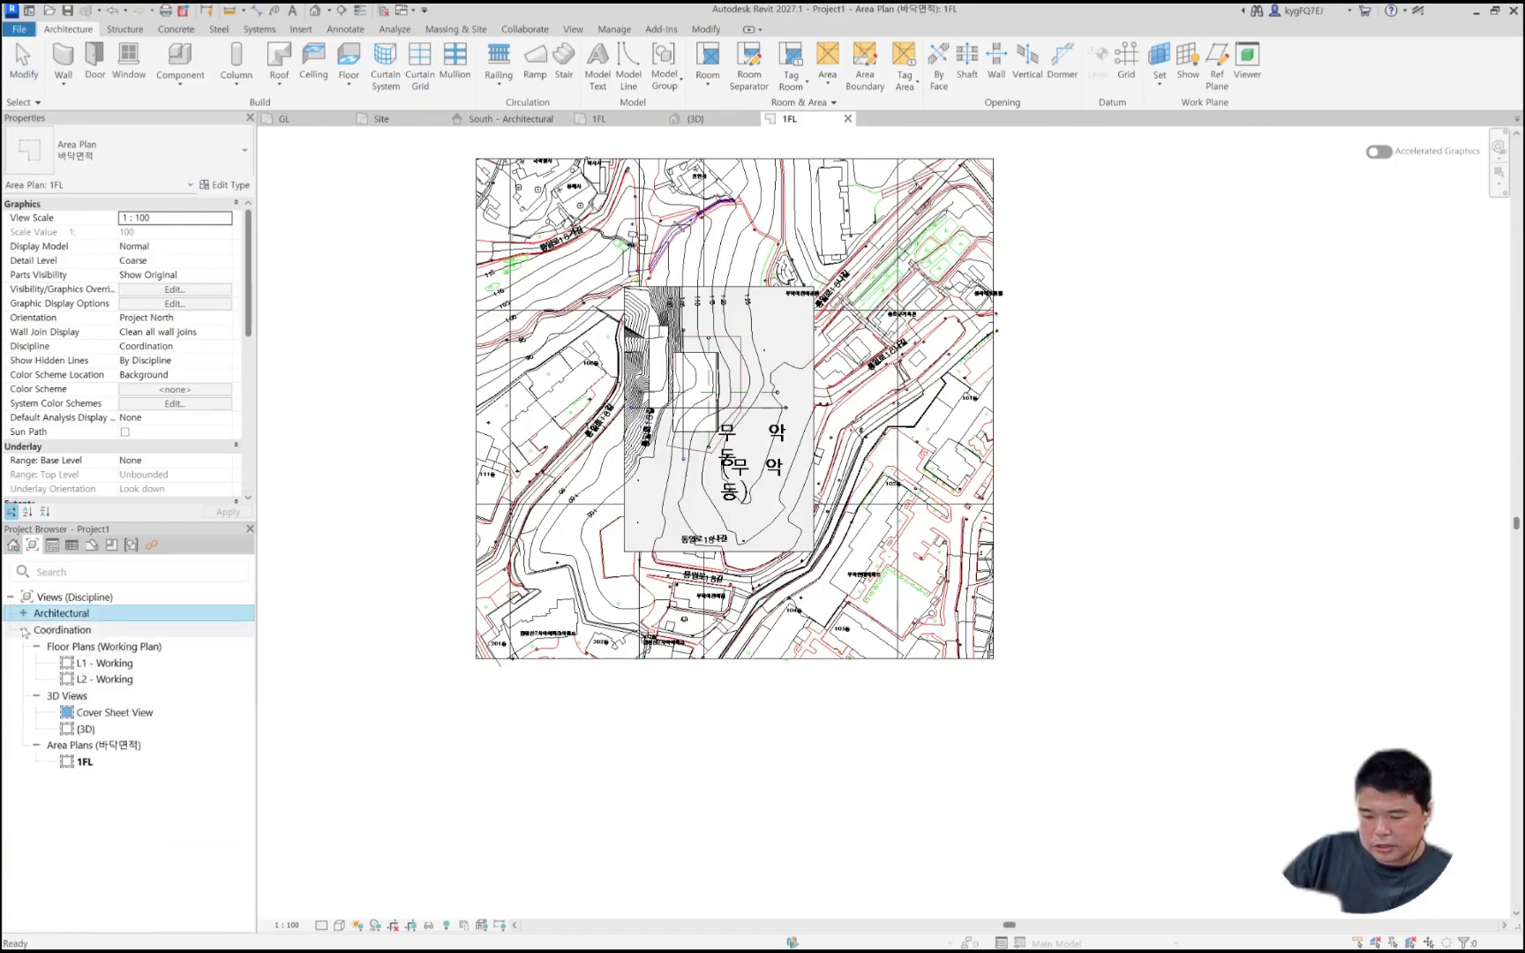
left_click(23, 629)
left_click(23, 629)
left_click(75, 764)
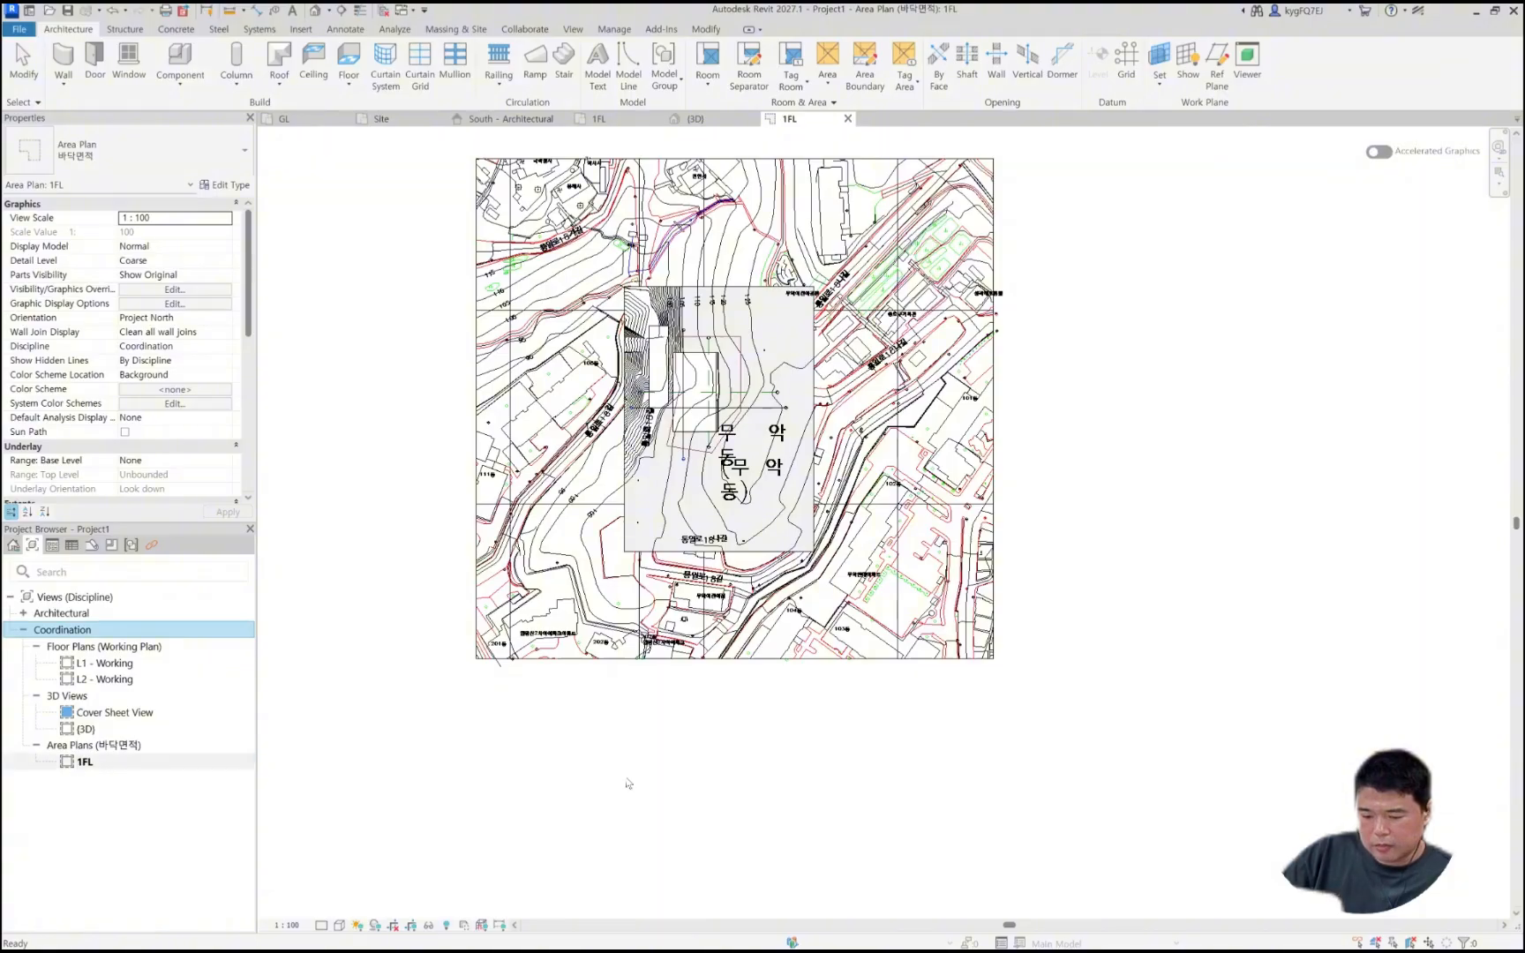
Step: Set the 1FL area plan's view scale to 1:200 and turn on view cropping with a visible crop region
scroll(728, 306, "up", 1)
scroll(728, 307, "up", 5)
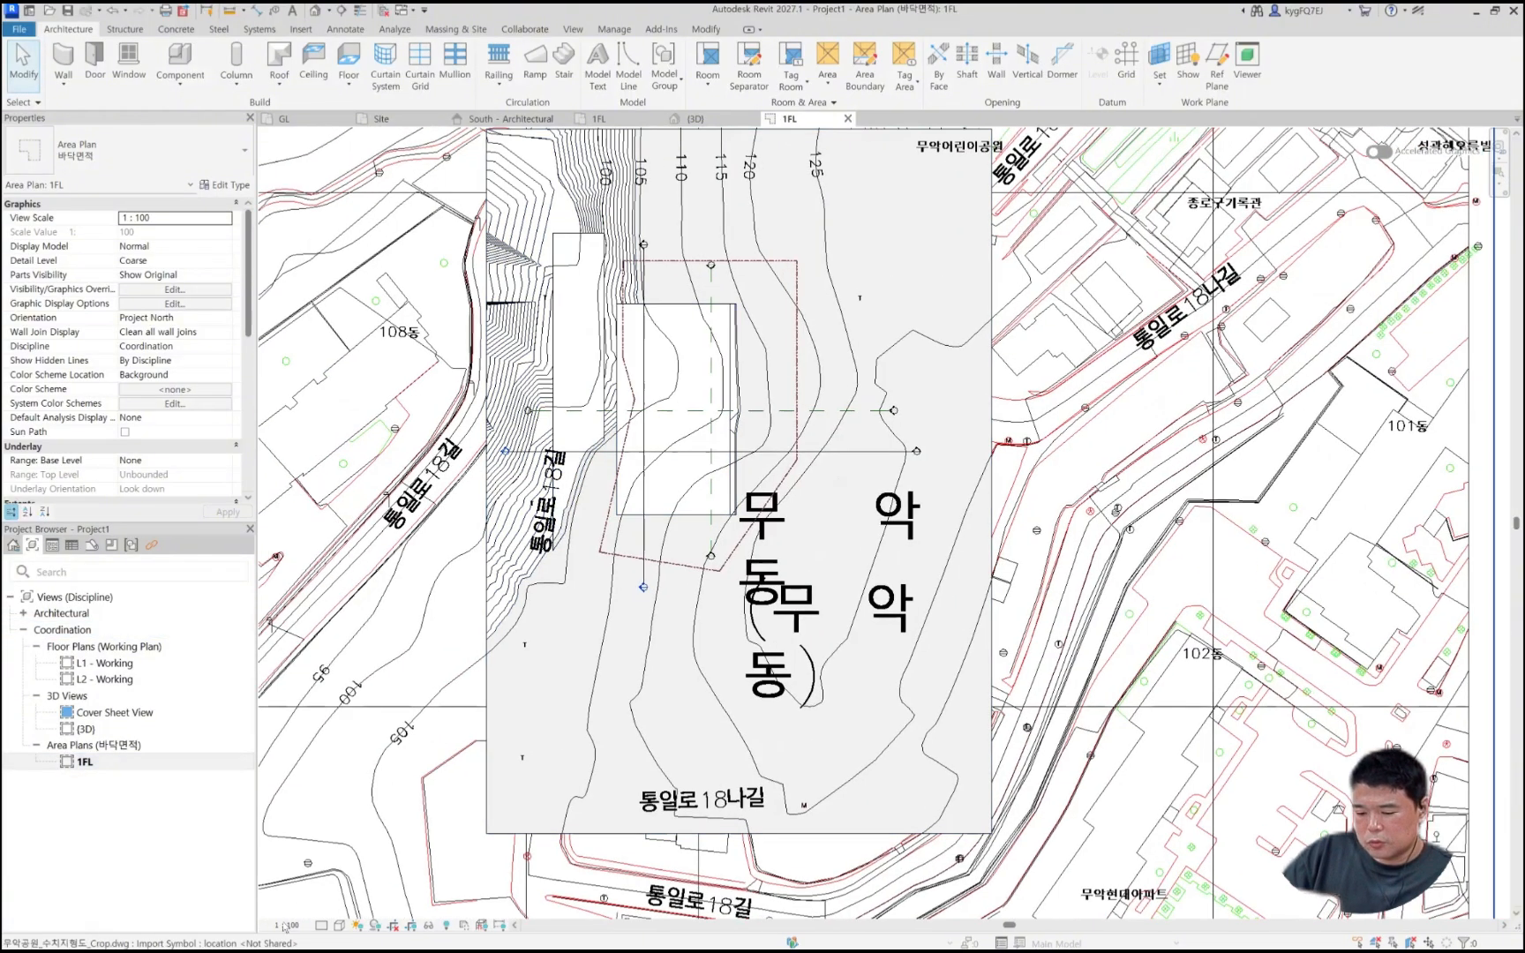
left_click(287, 925)
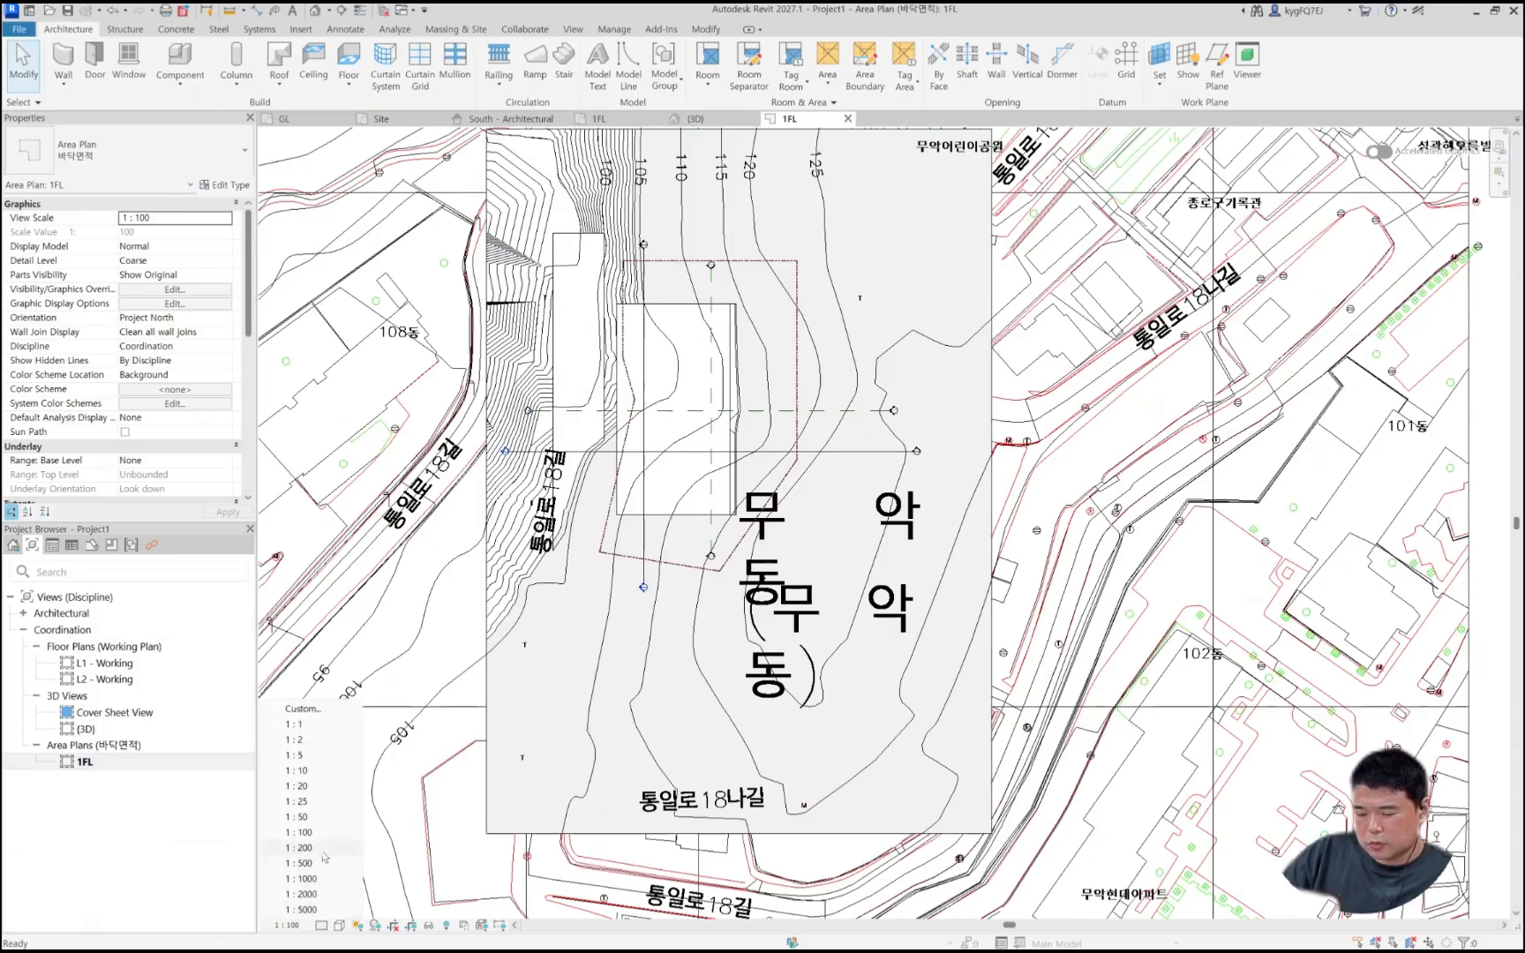
left_click(304, 848)
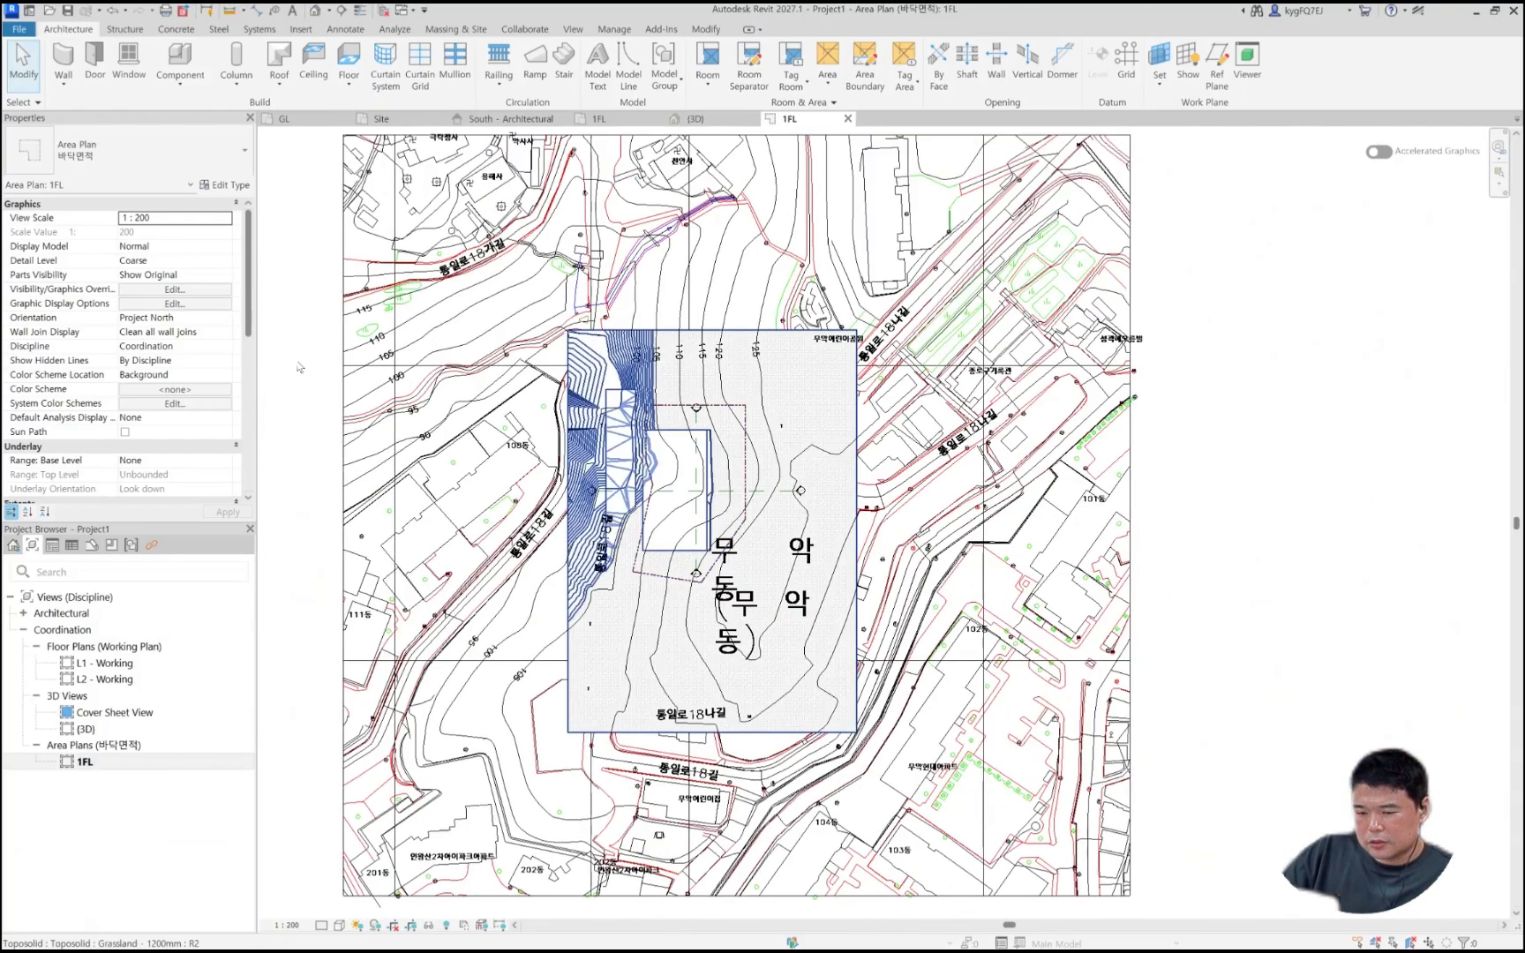
scroll(183, 415, "down", 4)
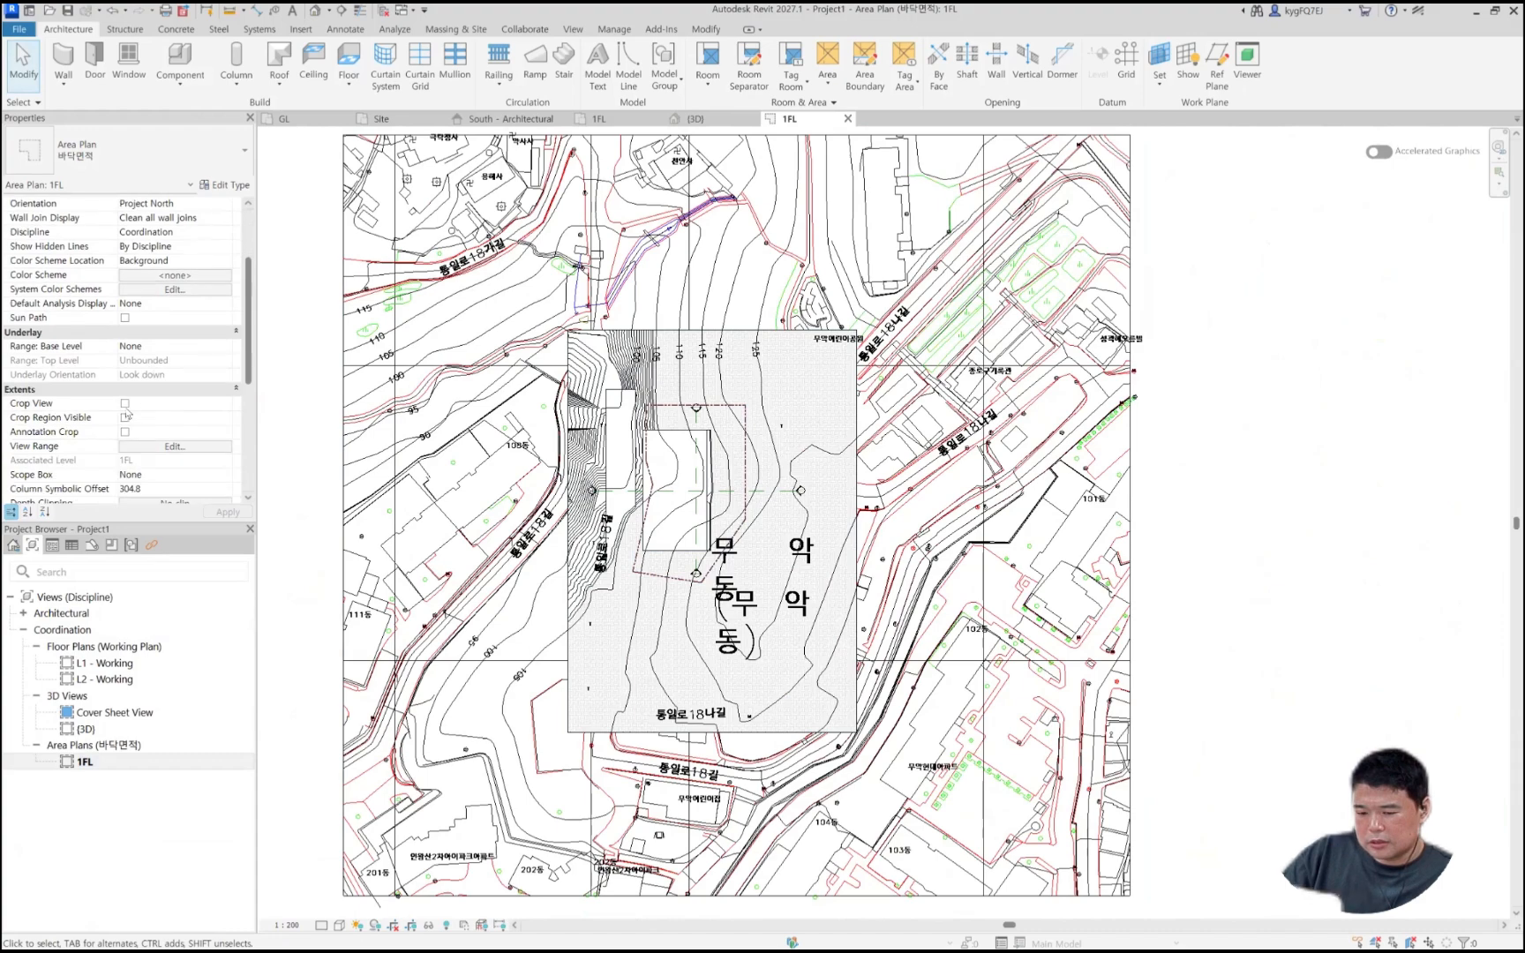
left_click(124, 417)
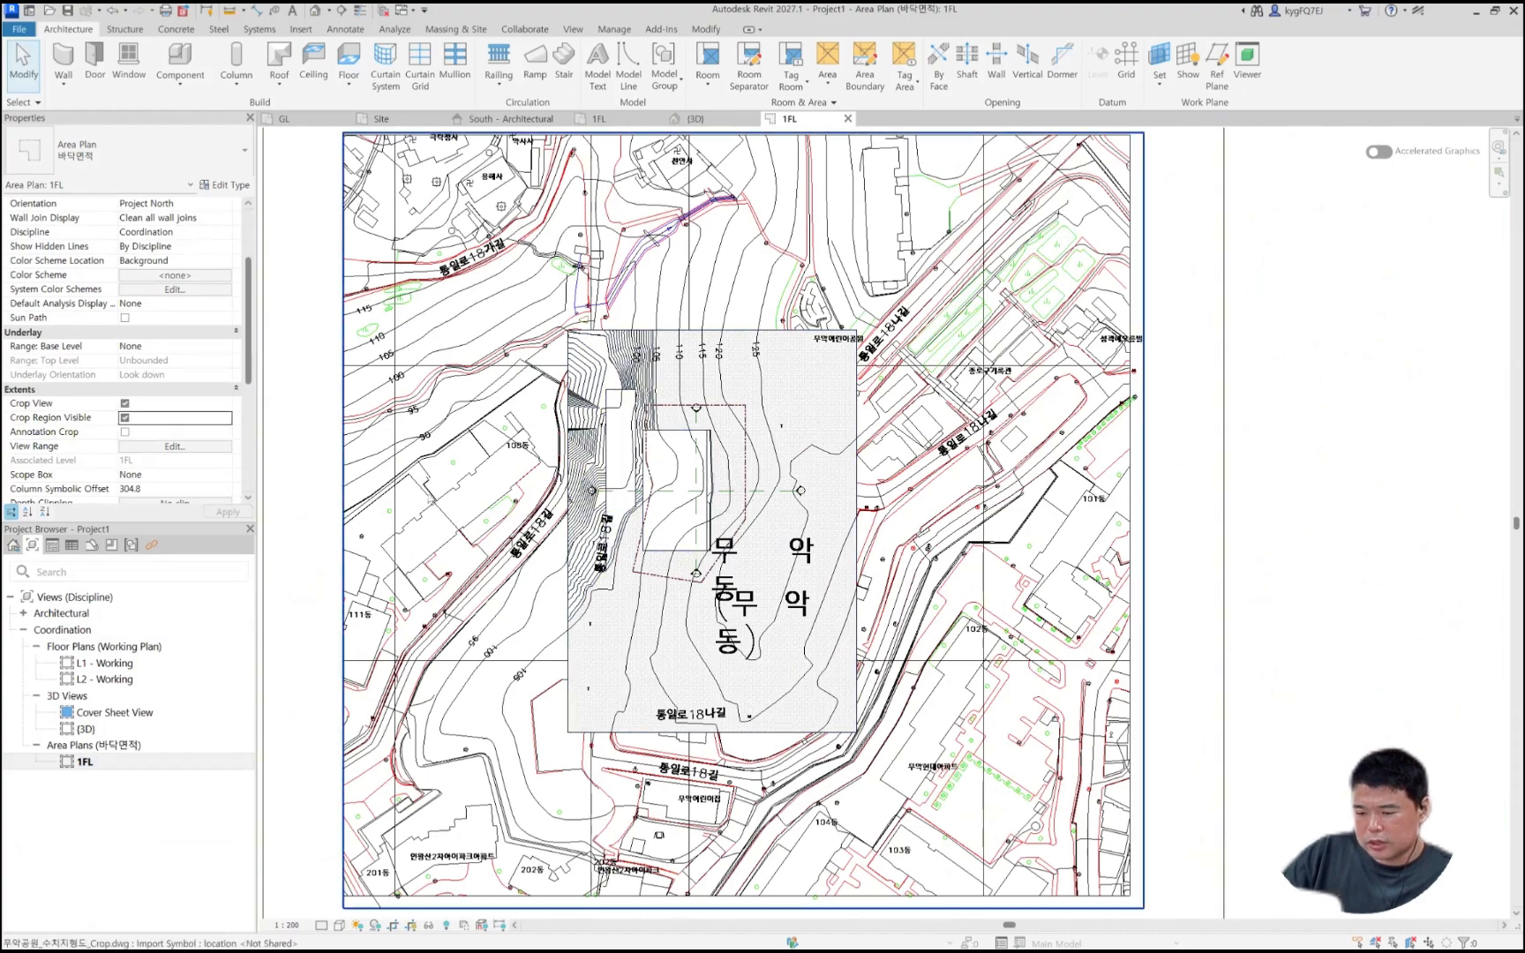
Step: Tighten the crop region on all four sides so it closely frames the property boundary and the excavated building area
scroll(532, 511, "down", 1)
scroll(525, 510, "down", 2)
left_click(353, 516)
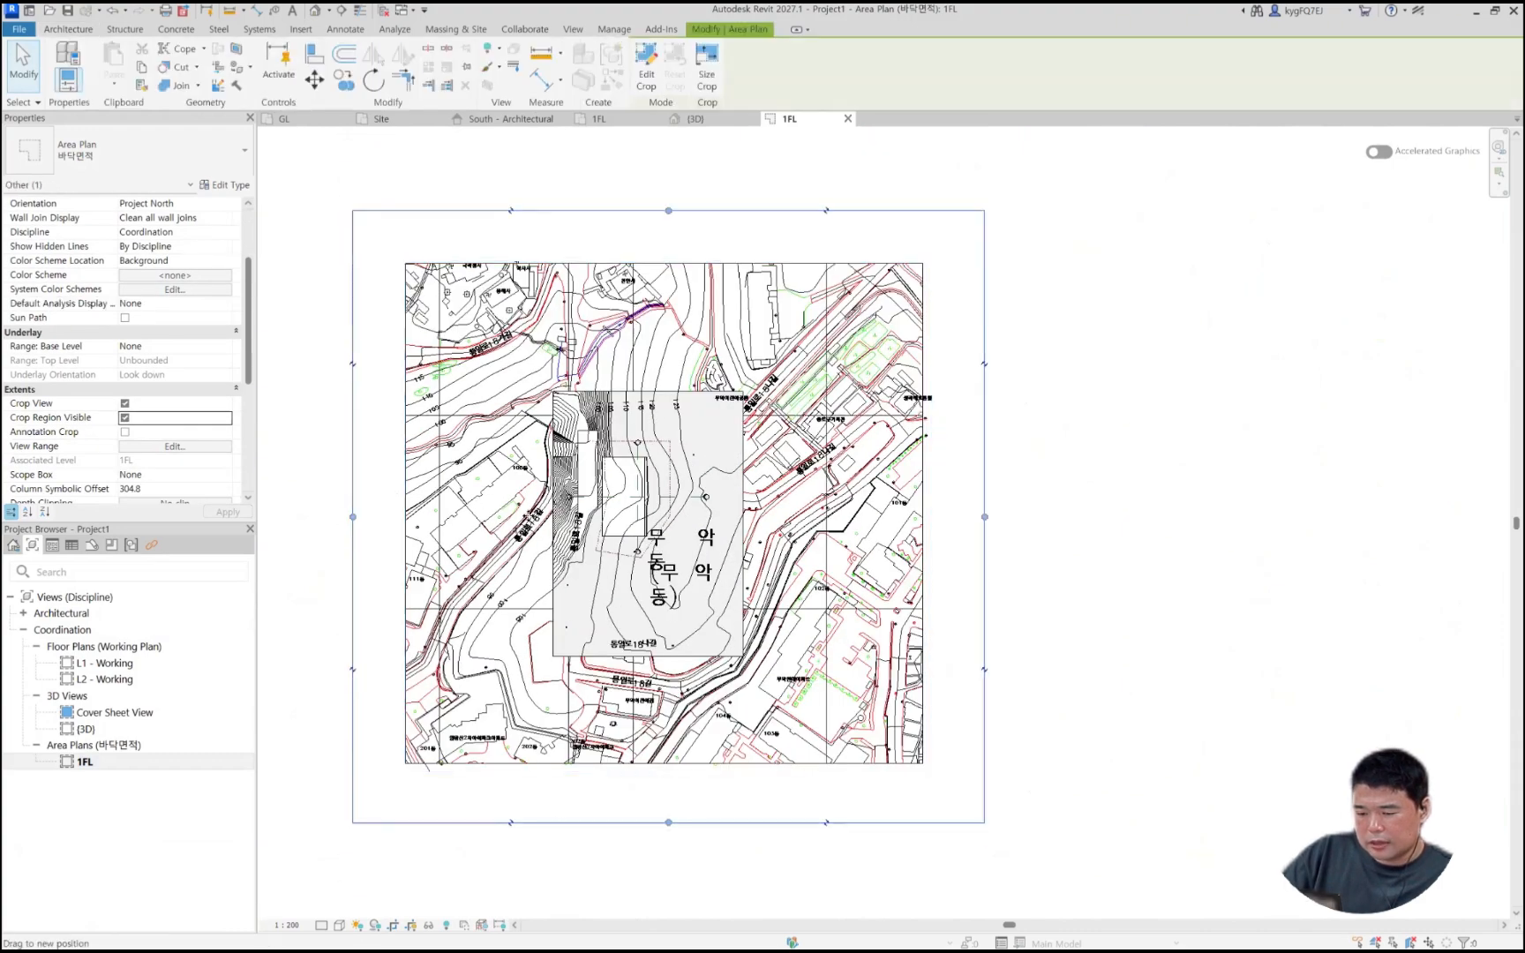
left_click_drag(523, 513, 524, 516)
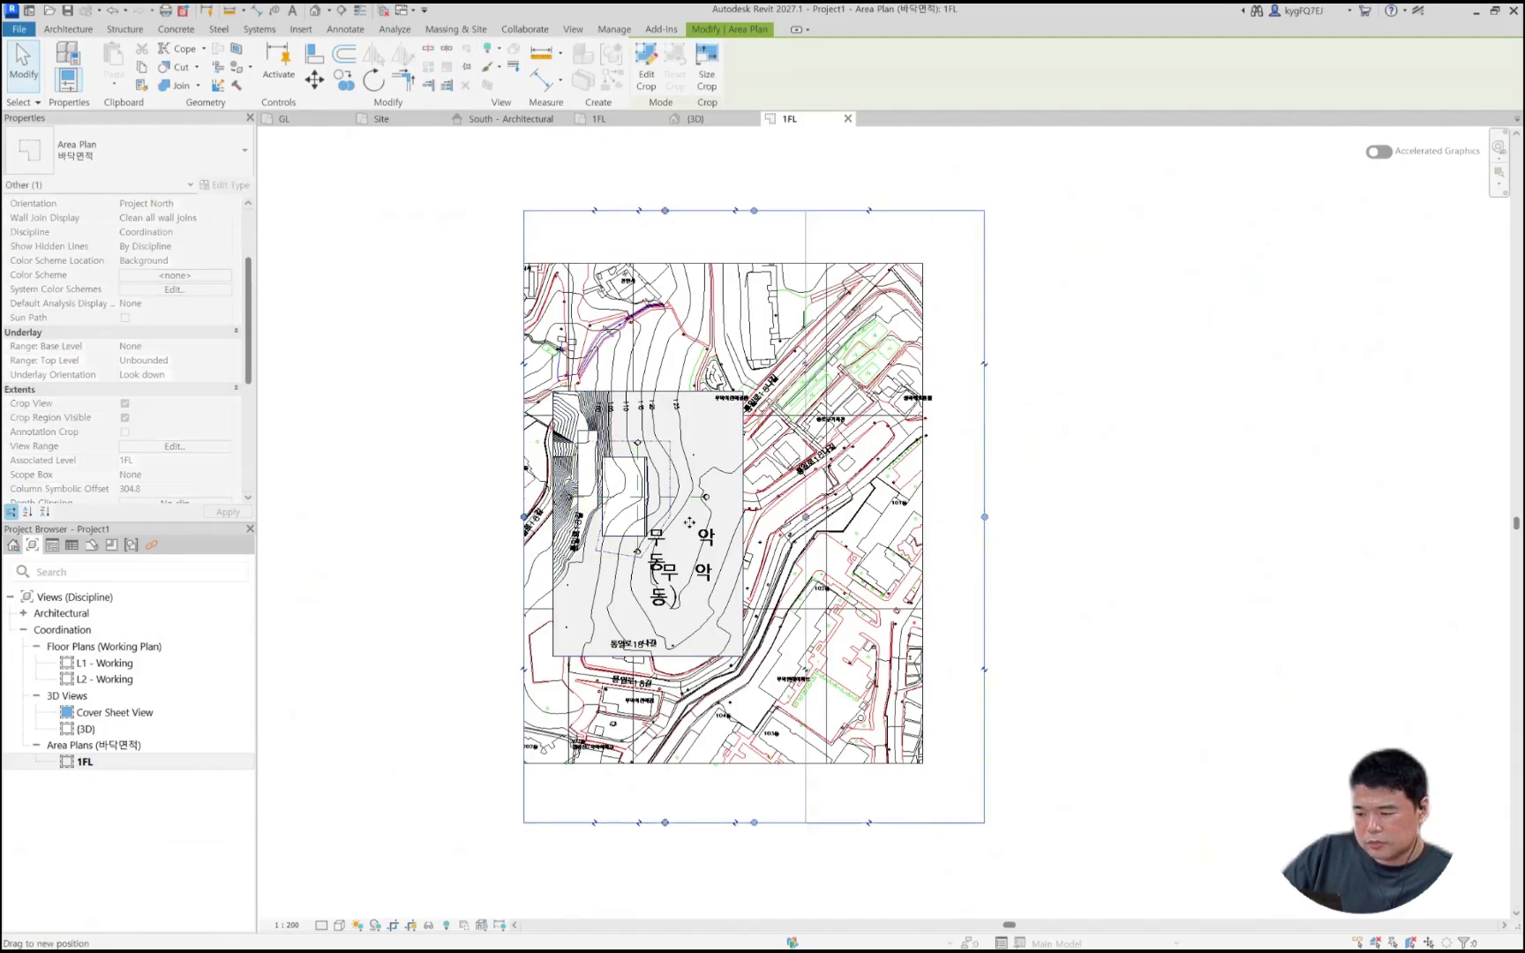
left_click_drag(985, 517, 693, 519)
left_click_drag(571, 466, 600, 451)
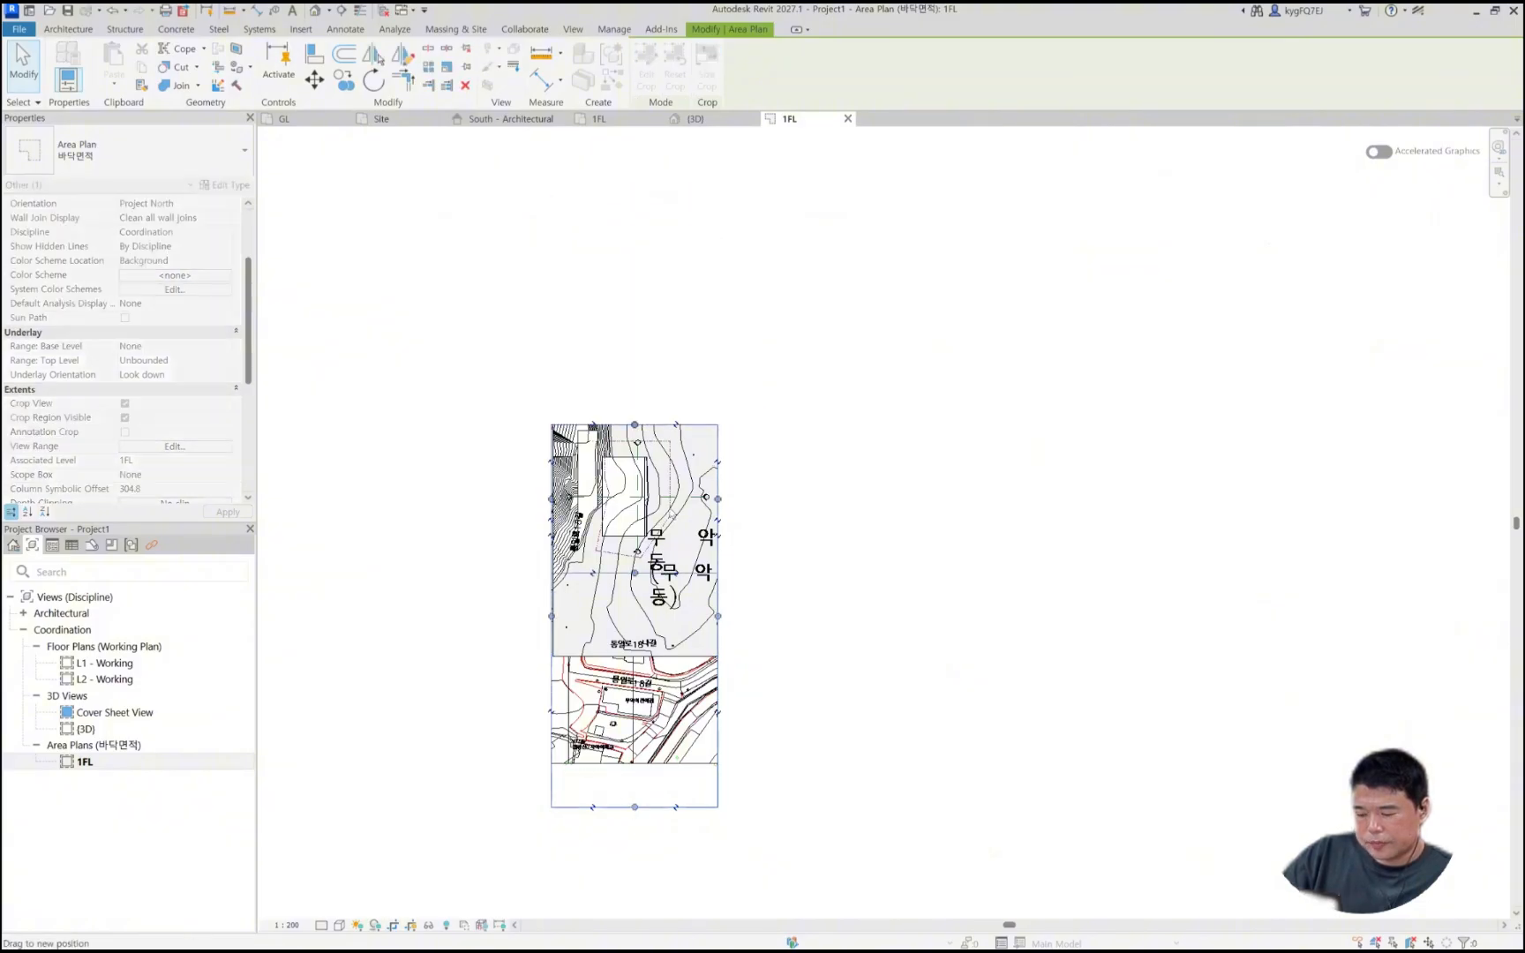
left_click_drag(636, 806, 636, 575)
scroll(683, 508, "up", 3)
left_click_drag(766, 488, 685, 488)
scroll(382, 488, "up", 1)
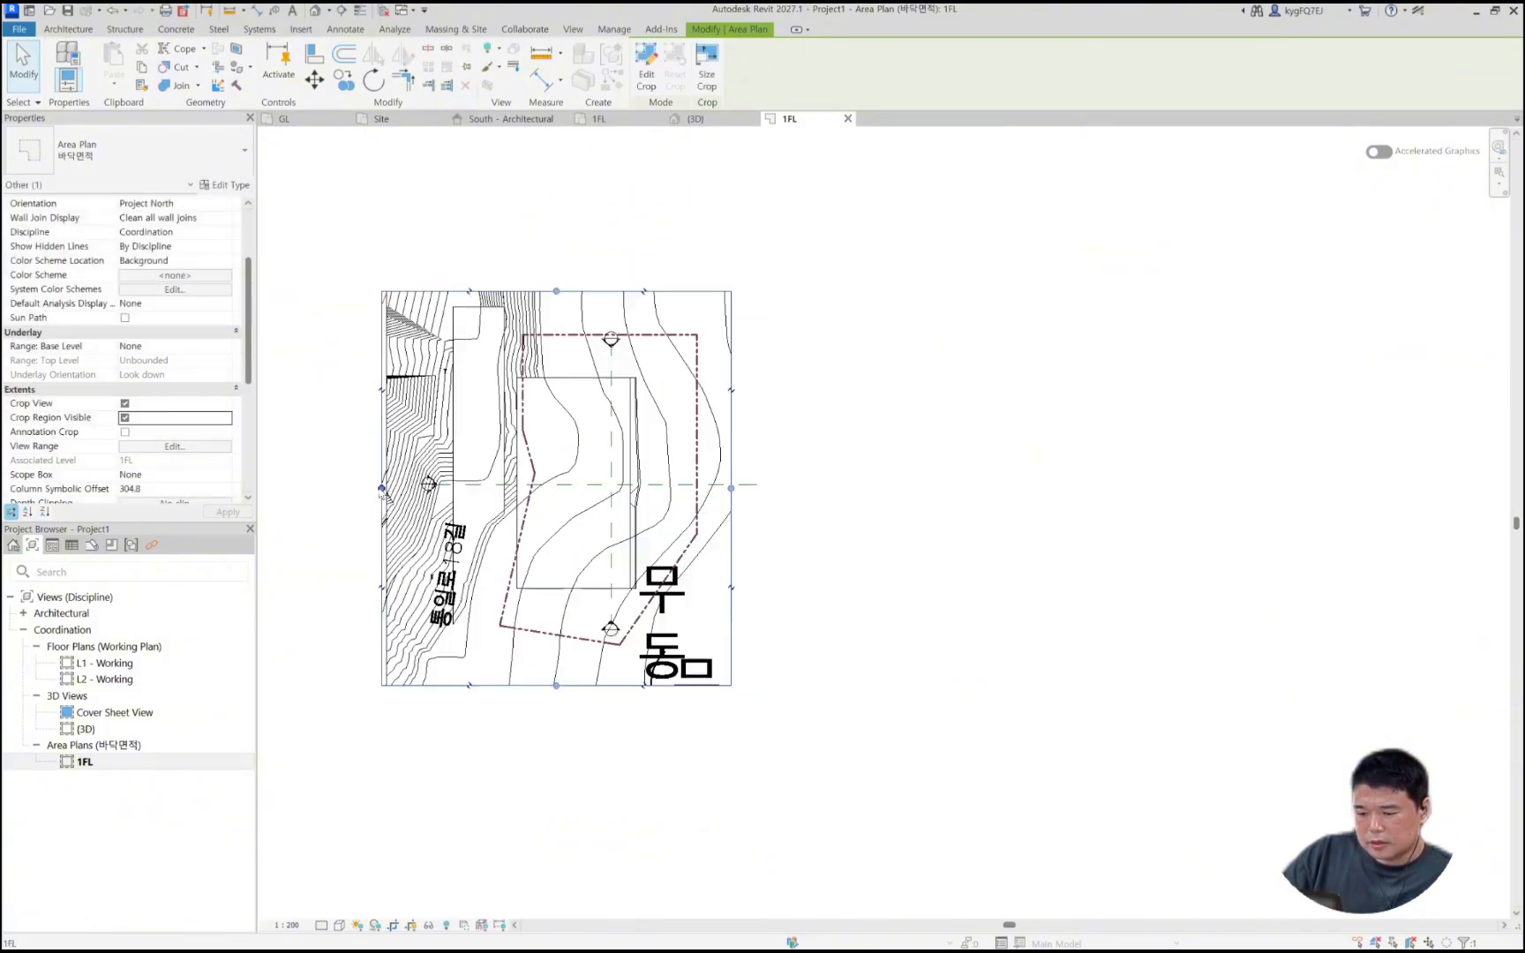
left_click_drag(447, 483, 448, 488)
left_click(320, 480)
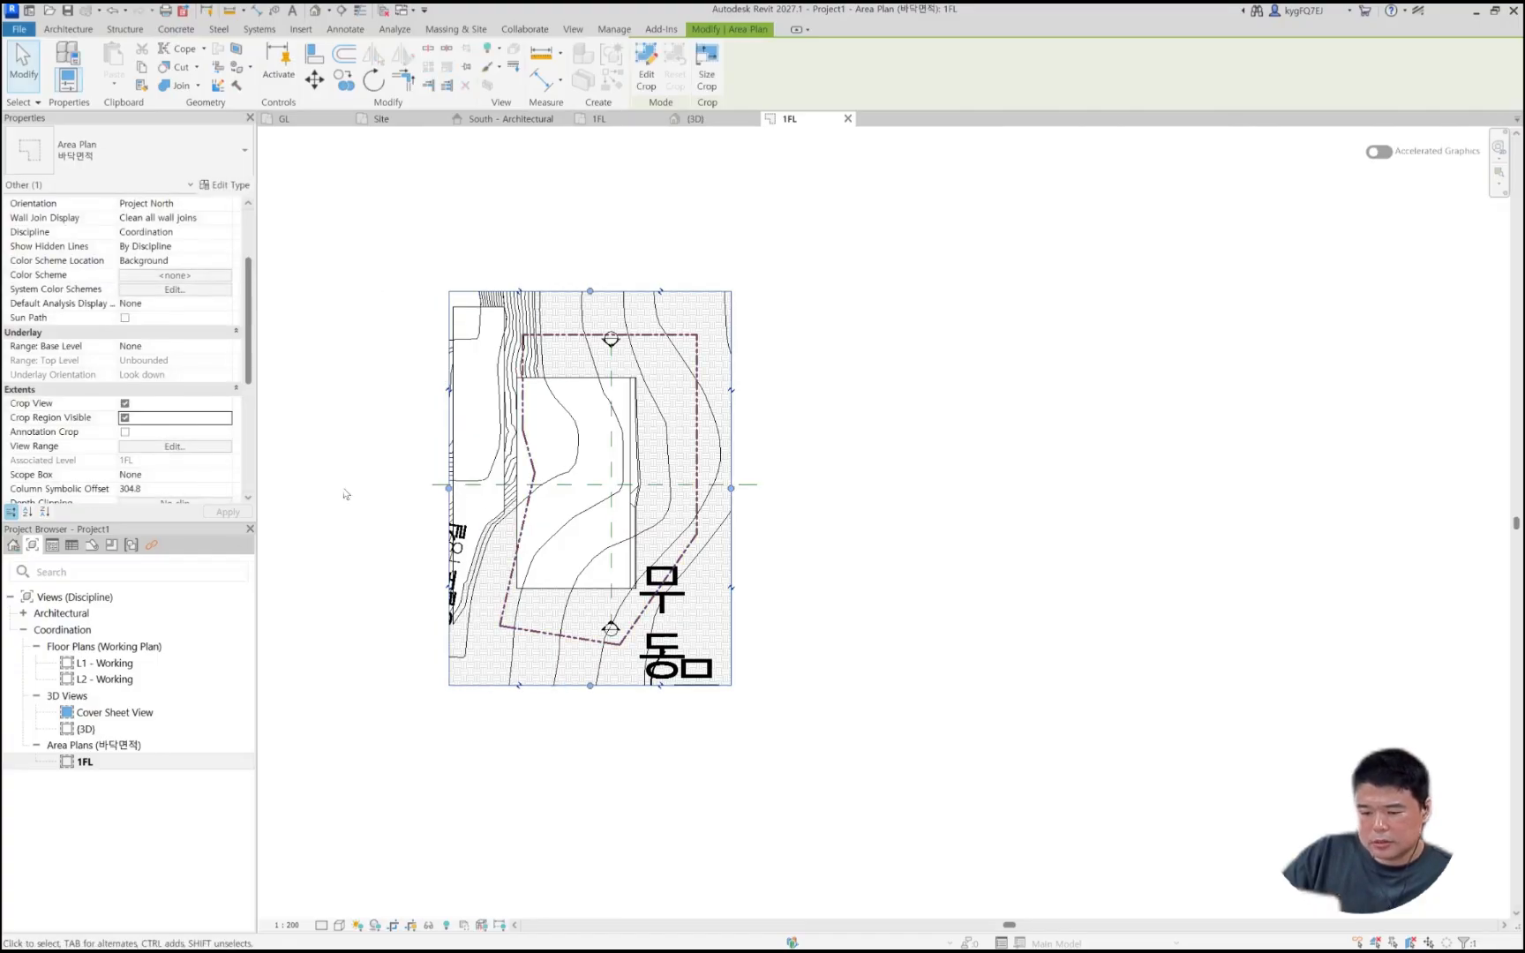
scroll(565, 459, "up", 2)
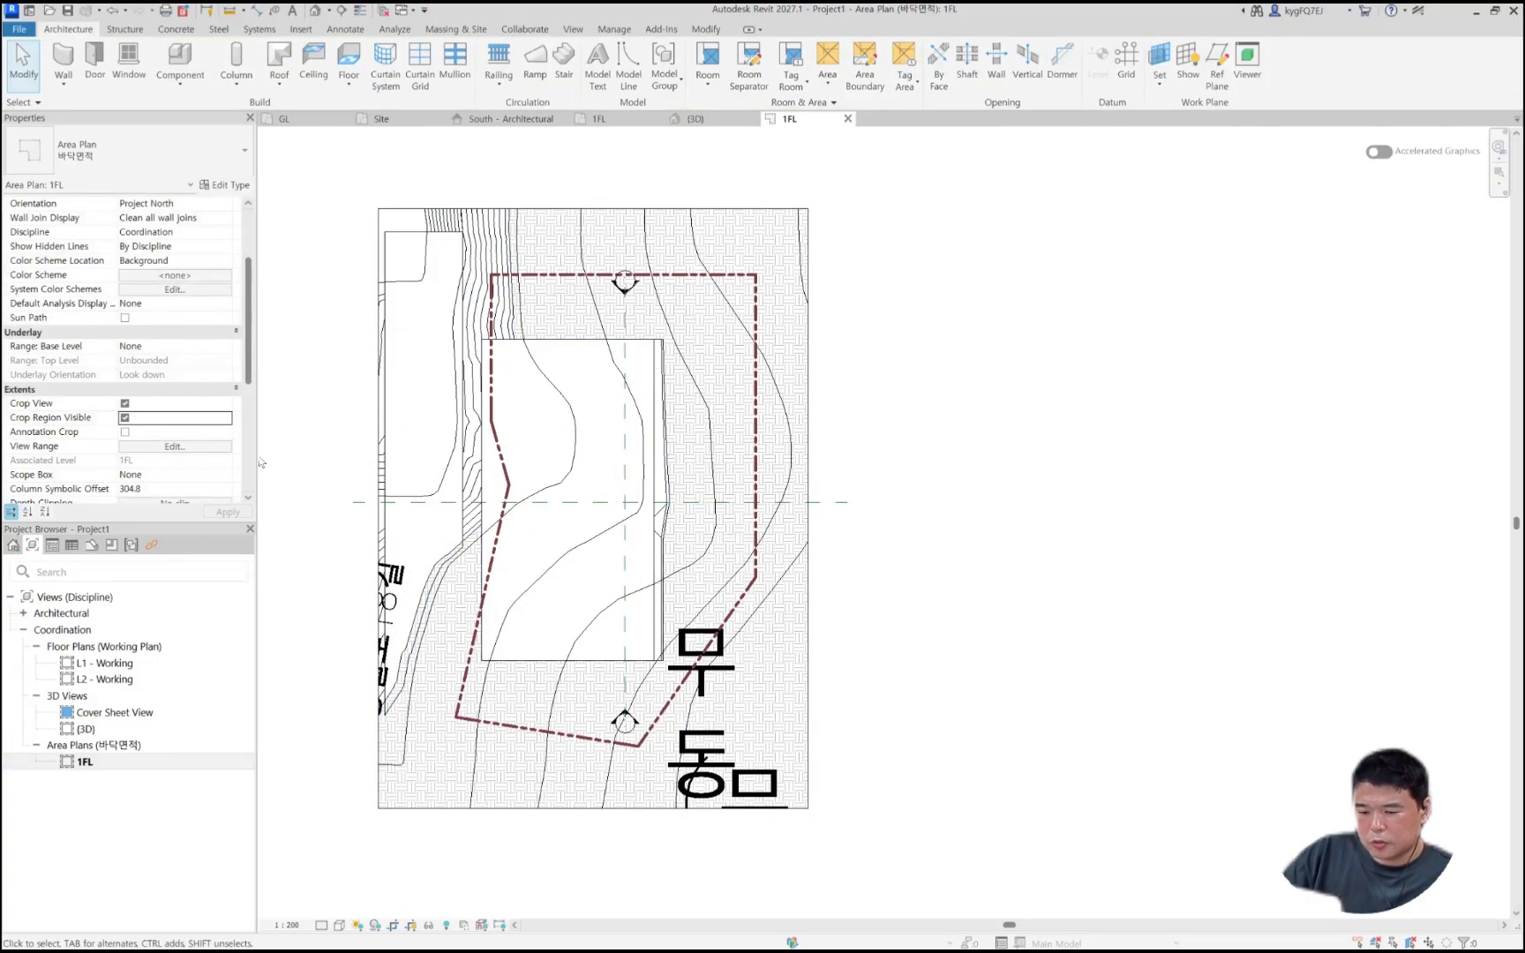
Step: Hide the Sections and Elevations annotation categories in the area plan's visibility overrides and apply the change
scroll(194, 411, "down", 6)
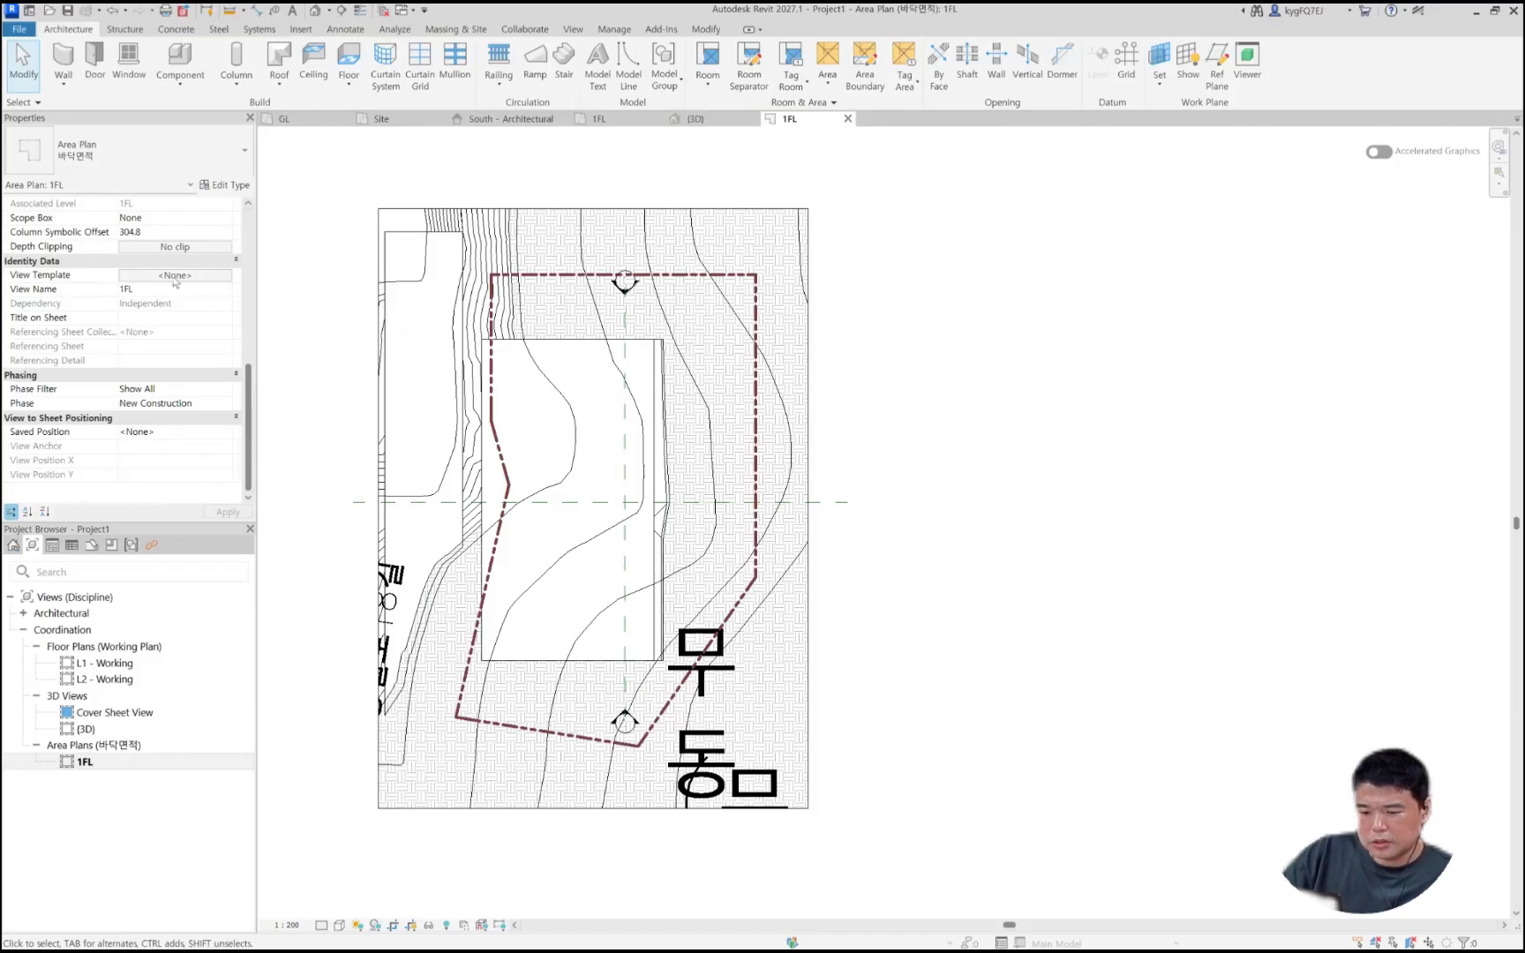
scroll(171, 322, "up", 10)
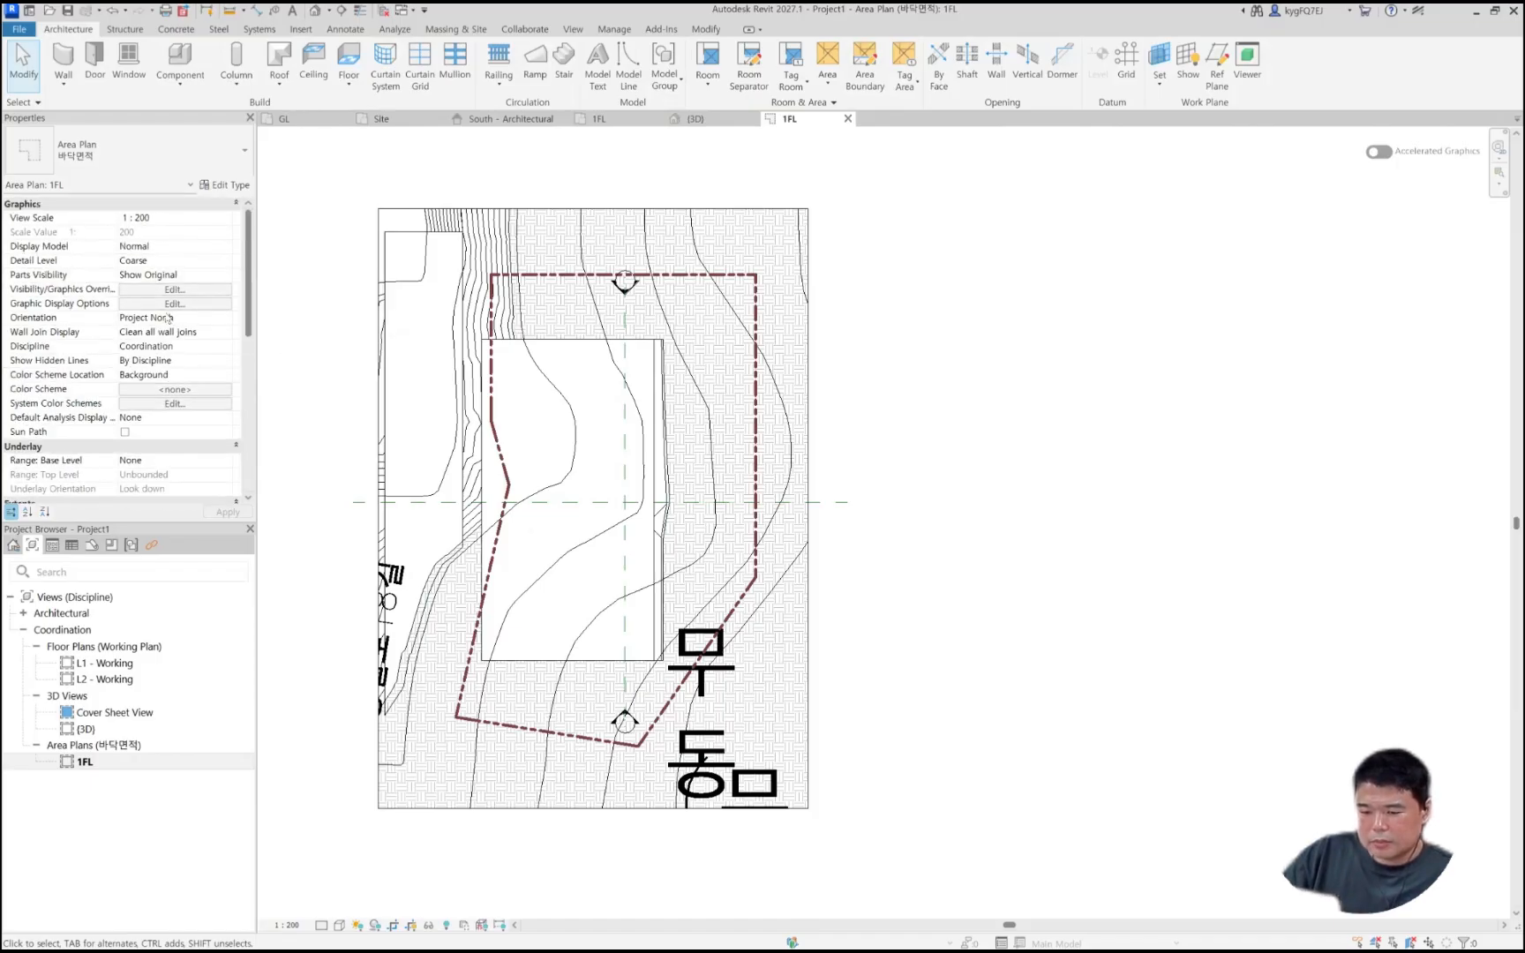
left_click(190, 290)
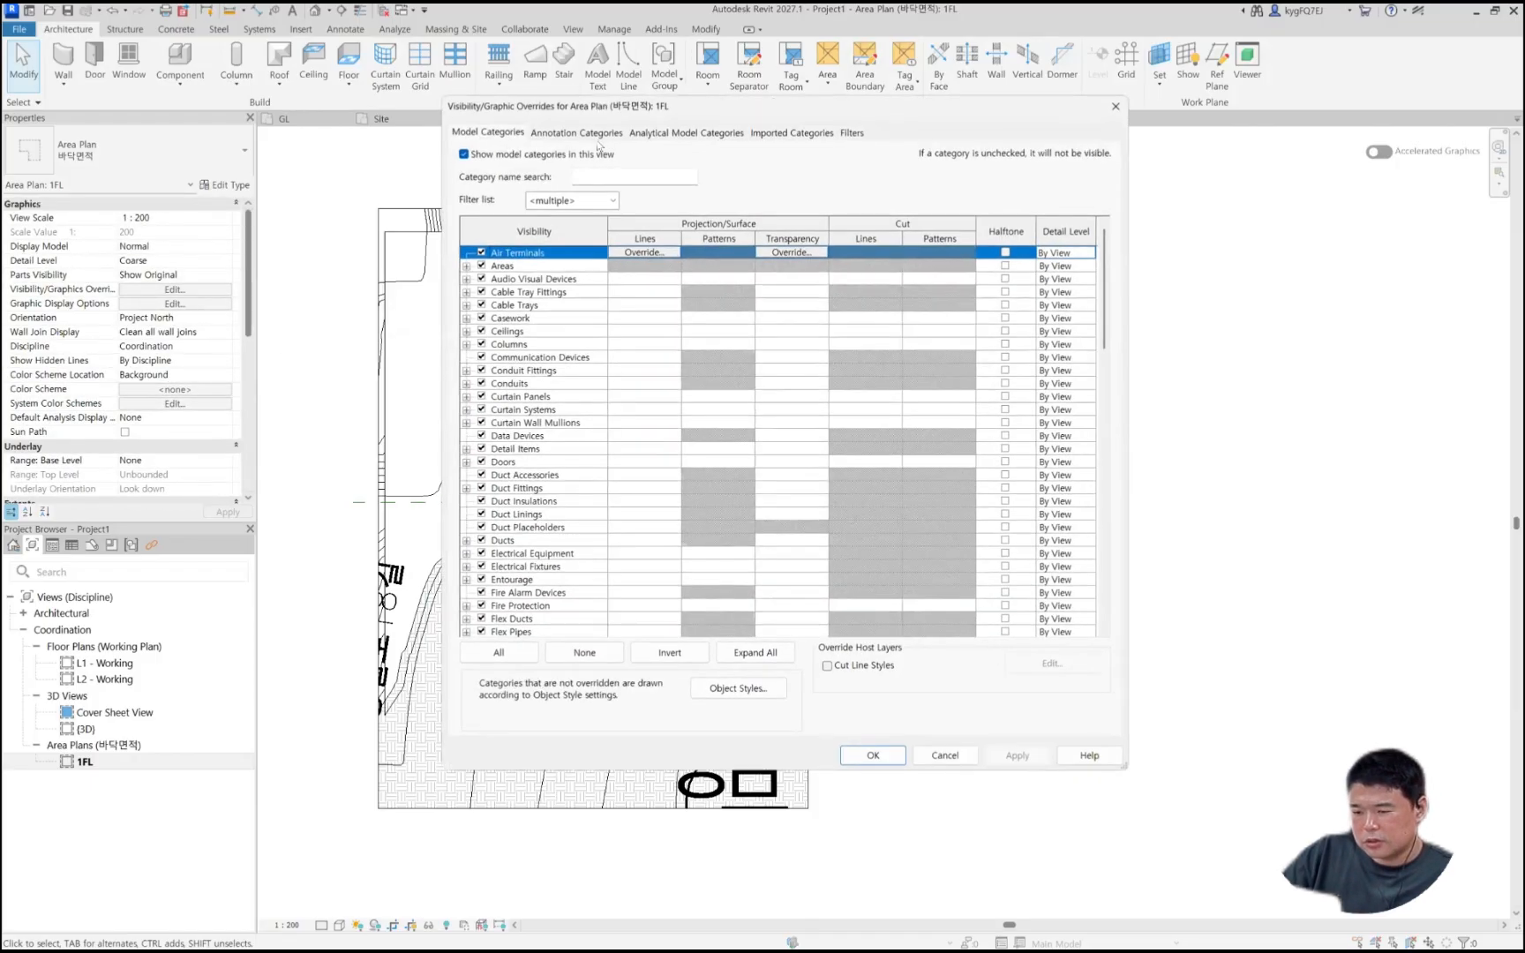
left_click(579, 135)
left_click(572, 399)
key("s")
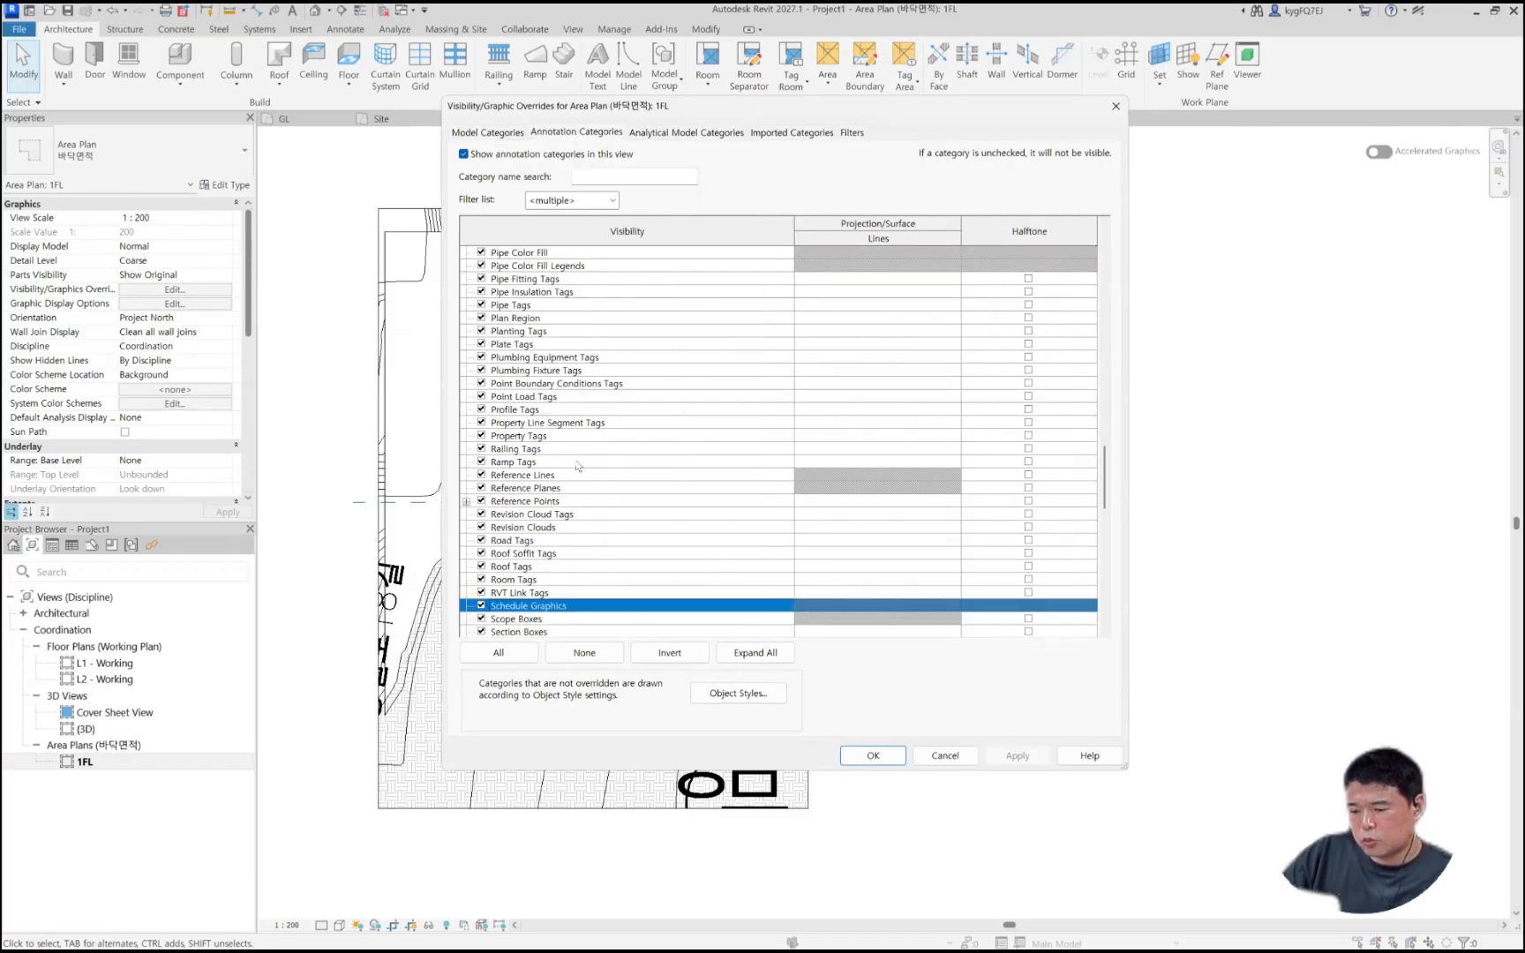
scroll(554, 494, "down", 3)
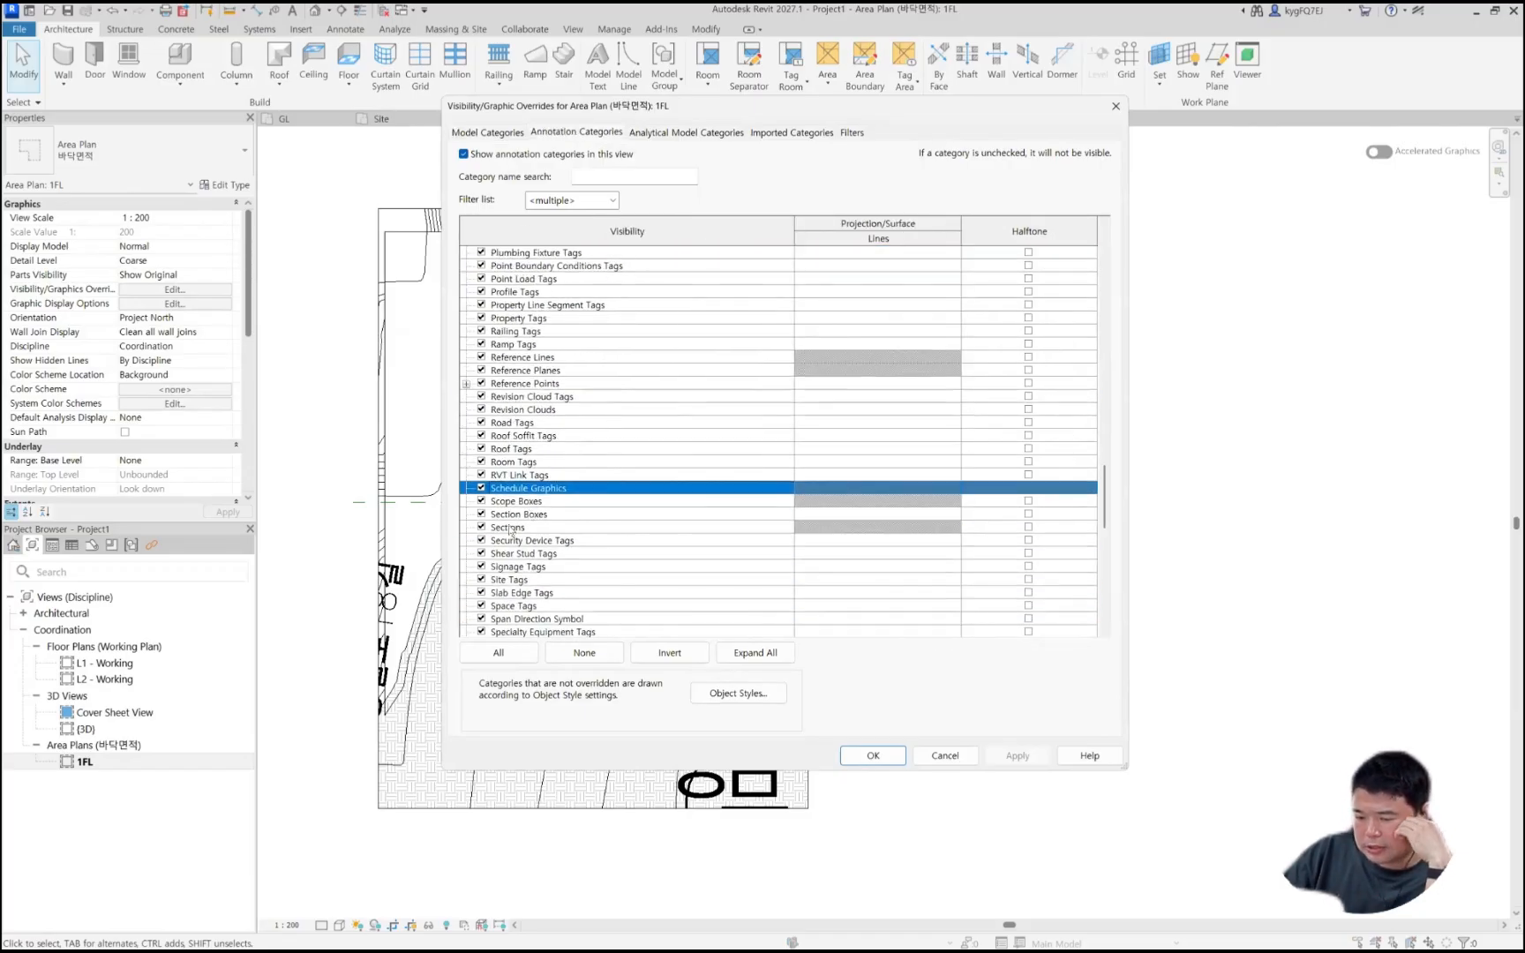
left_click(510, 528)
left_click(533, 567)
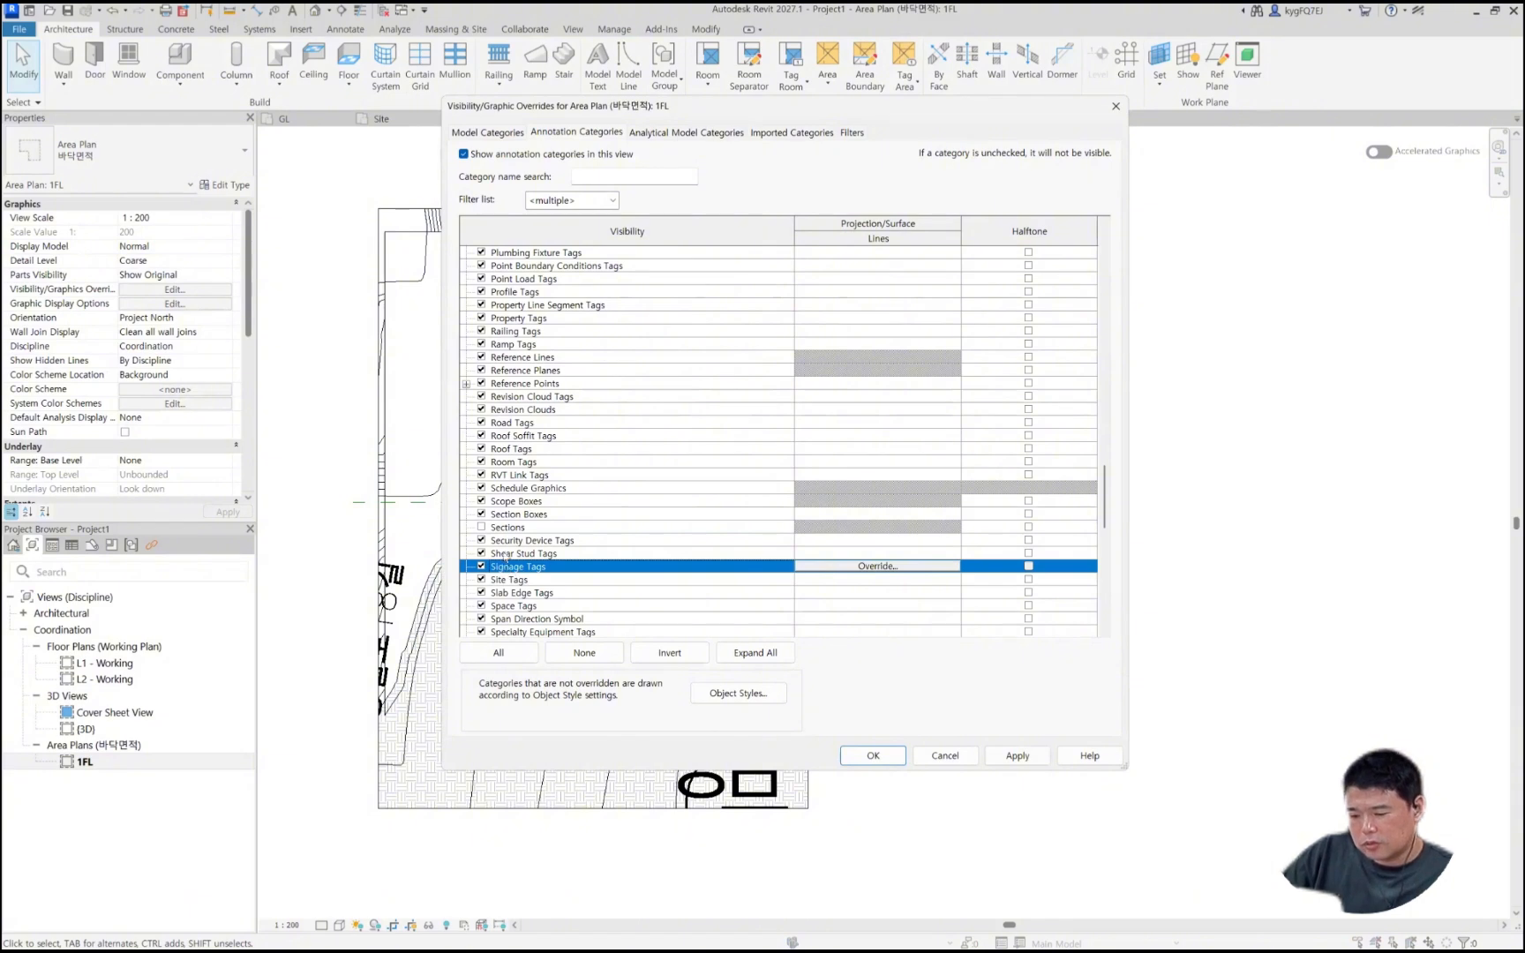
key("e")
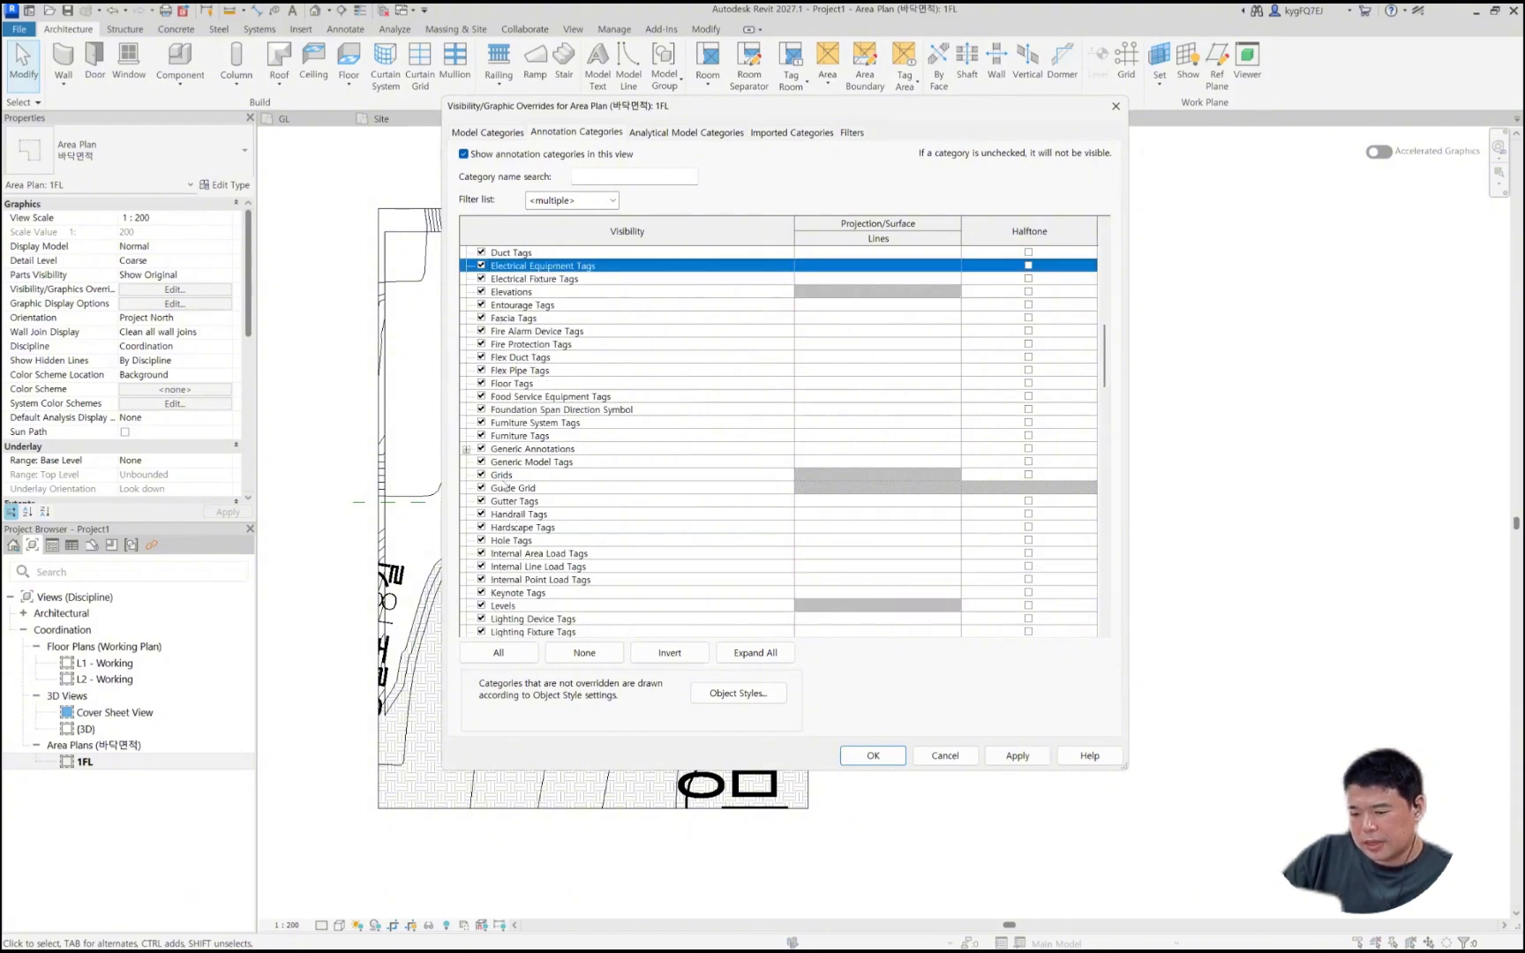
left_click(481, 291)
left_click(1018, 756)
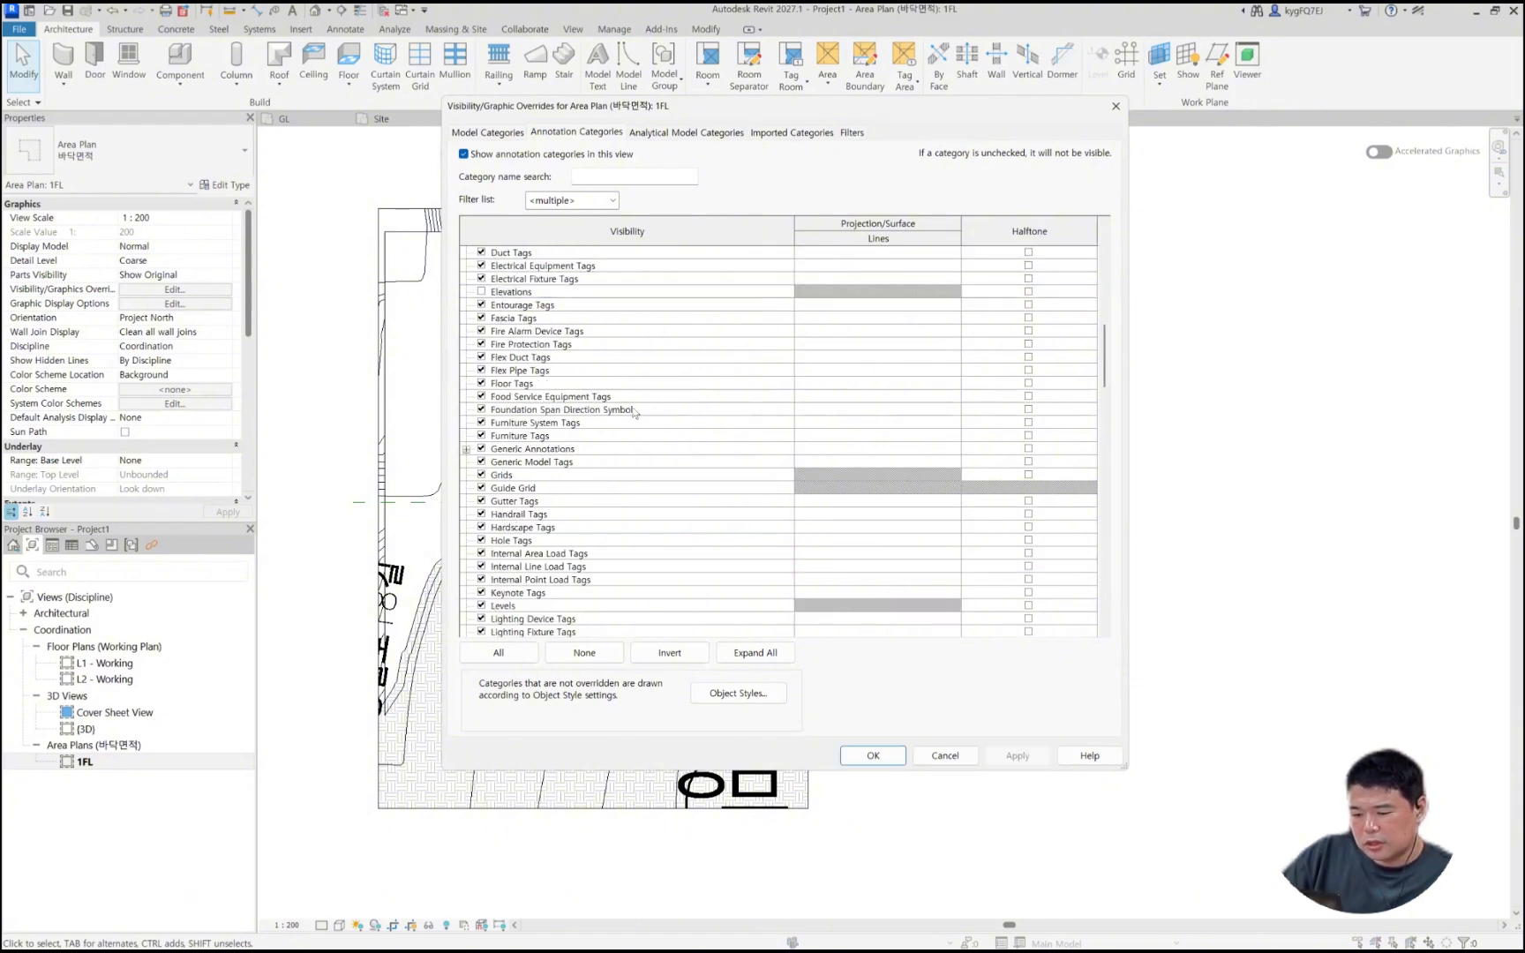
Step: Hide the imported drawing 무악공원_수치지형도_Crop.dwg in the area plan, apply the change, and expand its layer list
left_click_drag(669, 112, 669, 111)
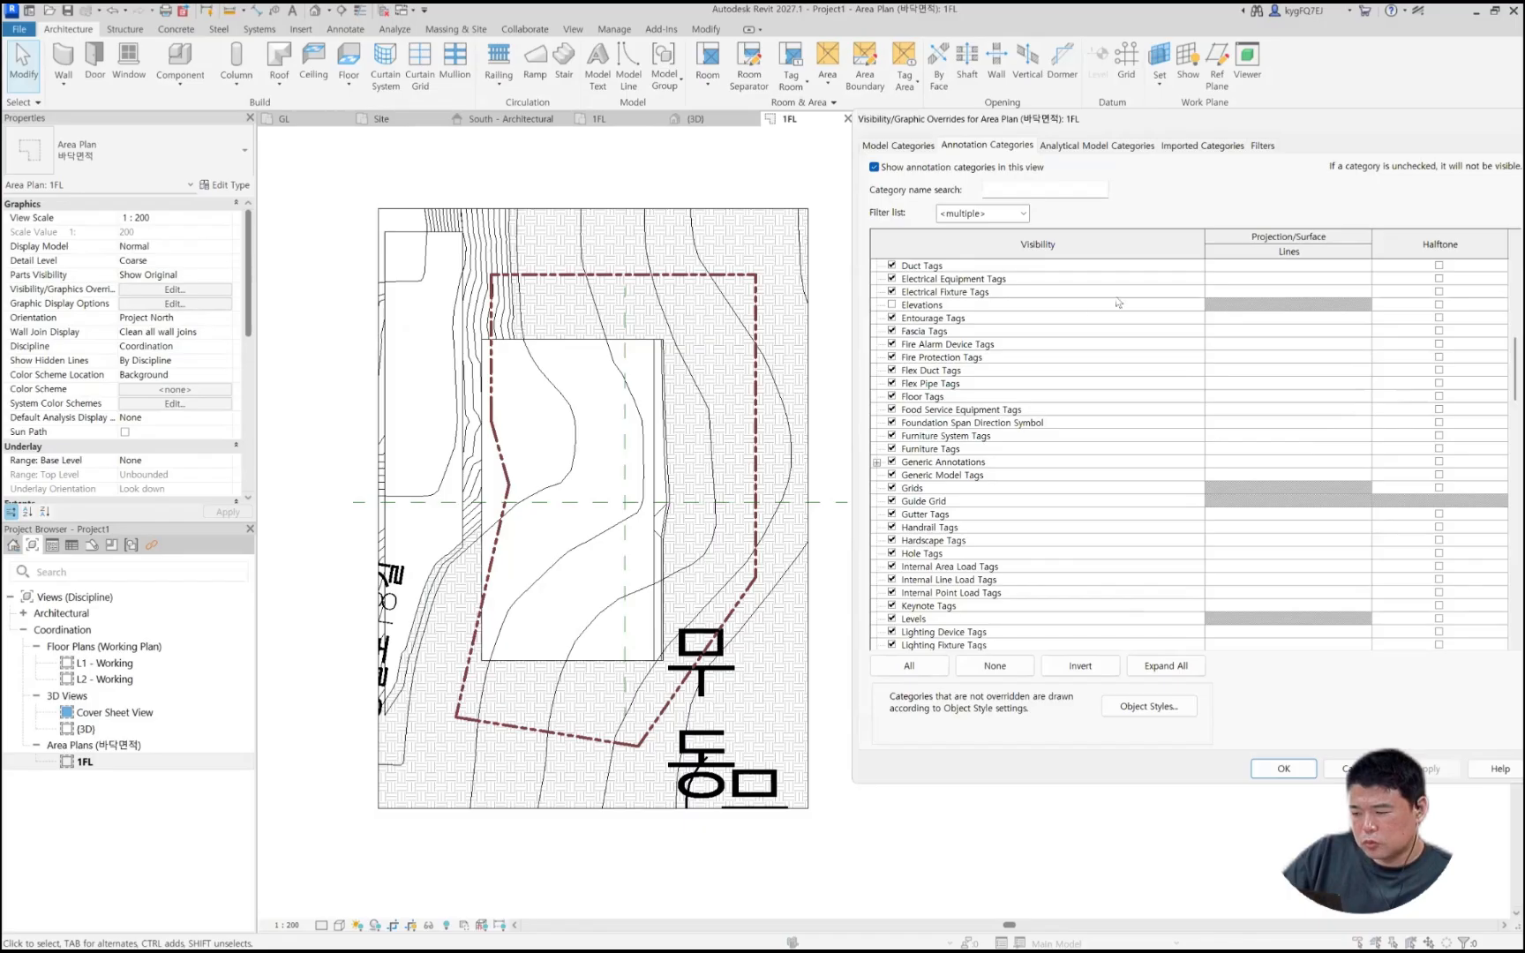
left_click(1200, 146)
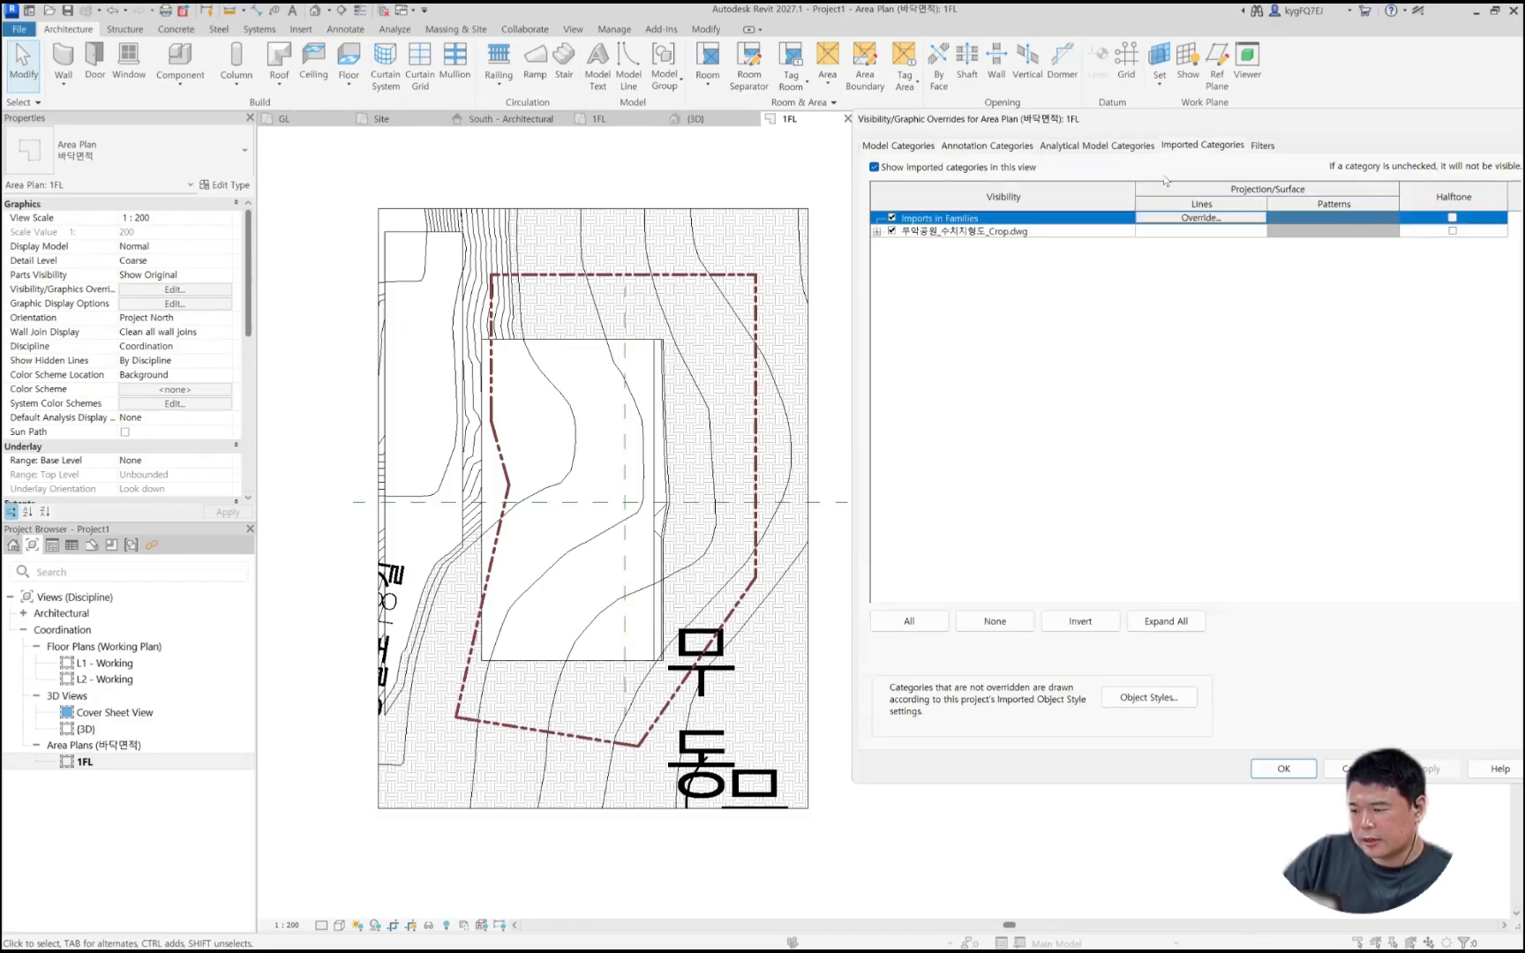
left_click_drag(1152, 111, 1076, 93)
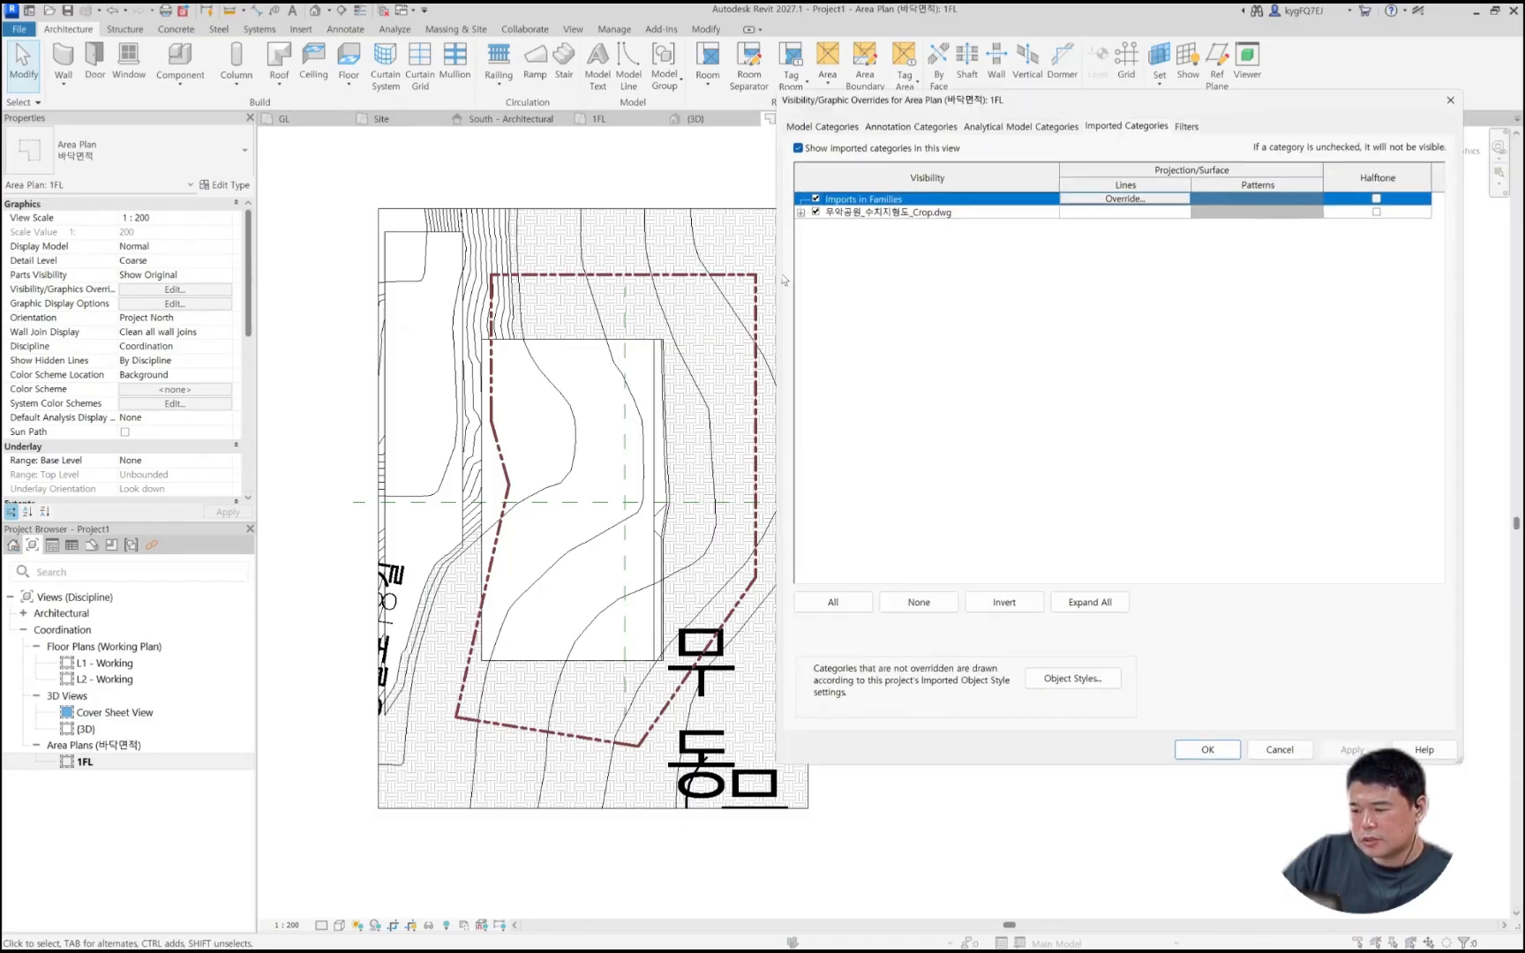
left_click(815, 212)
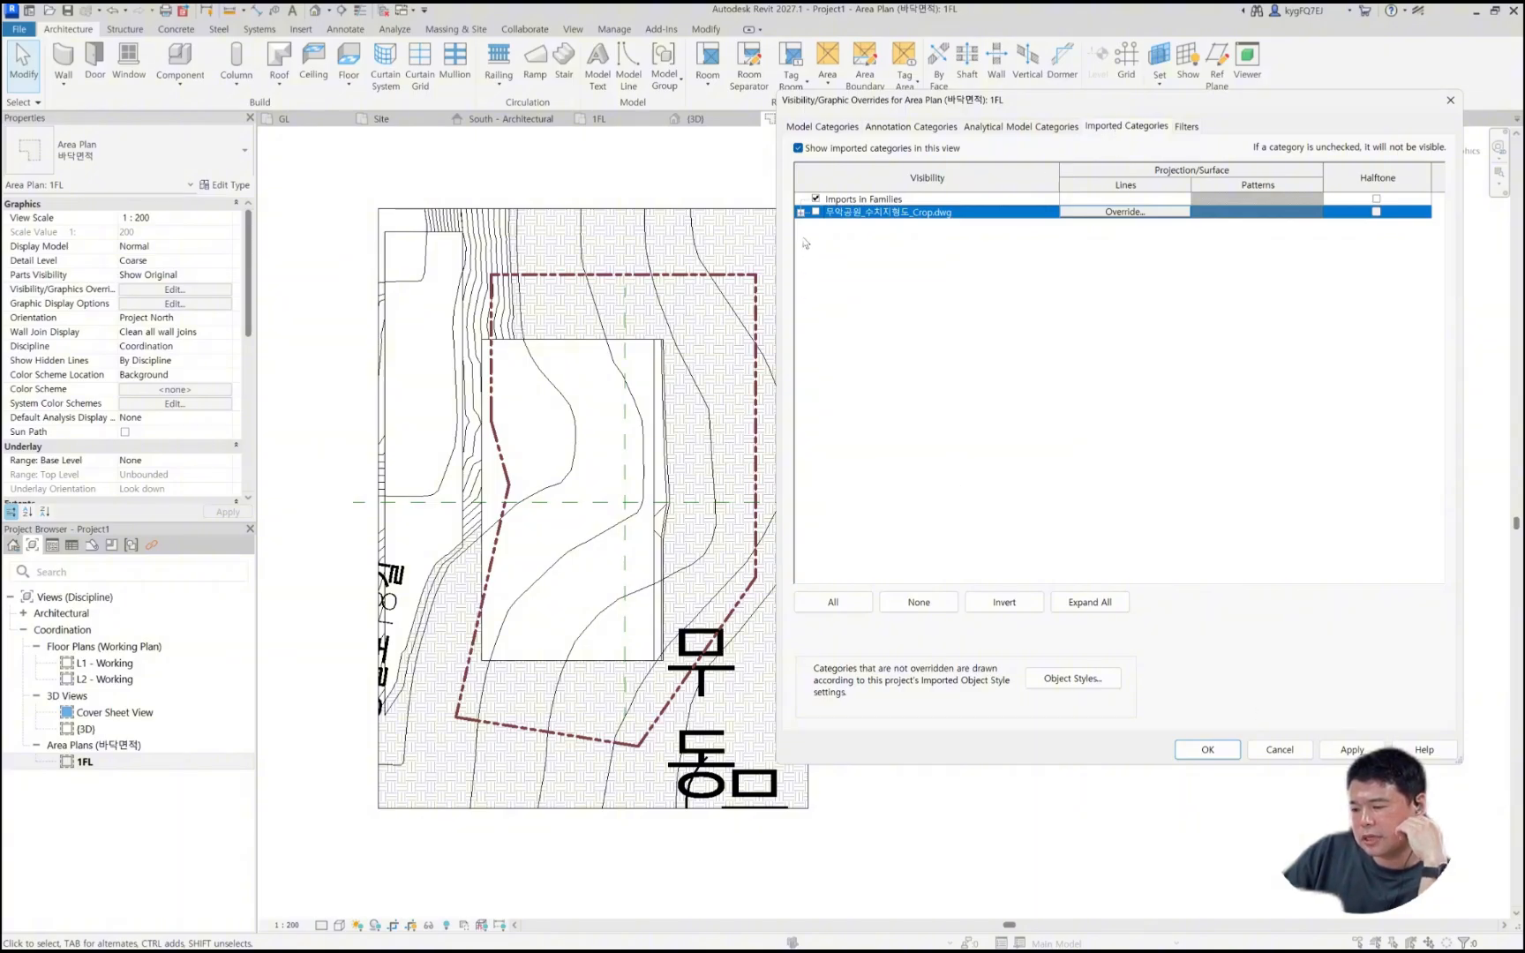
left_click(1351, 750)
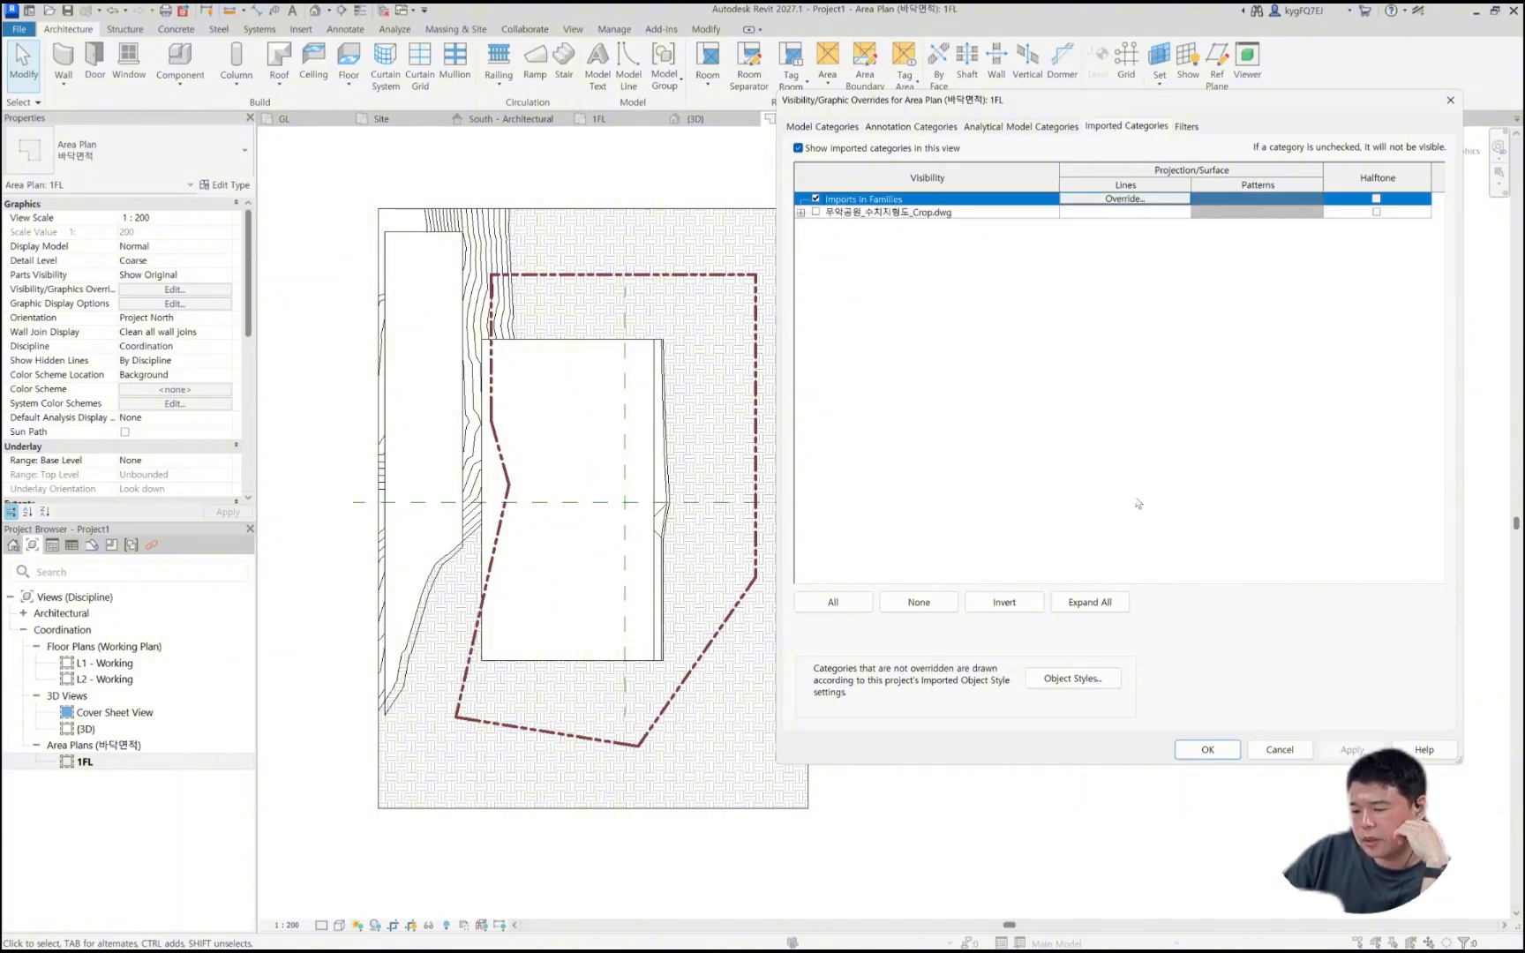
left_click(801, 213)
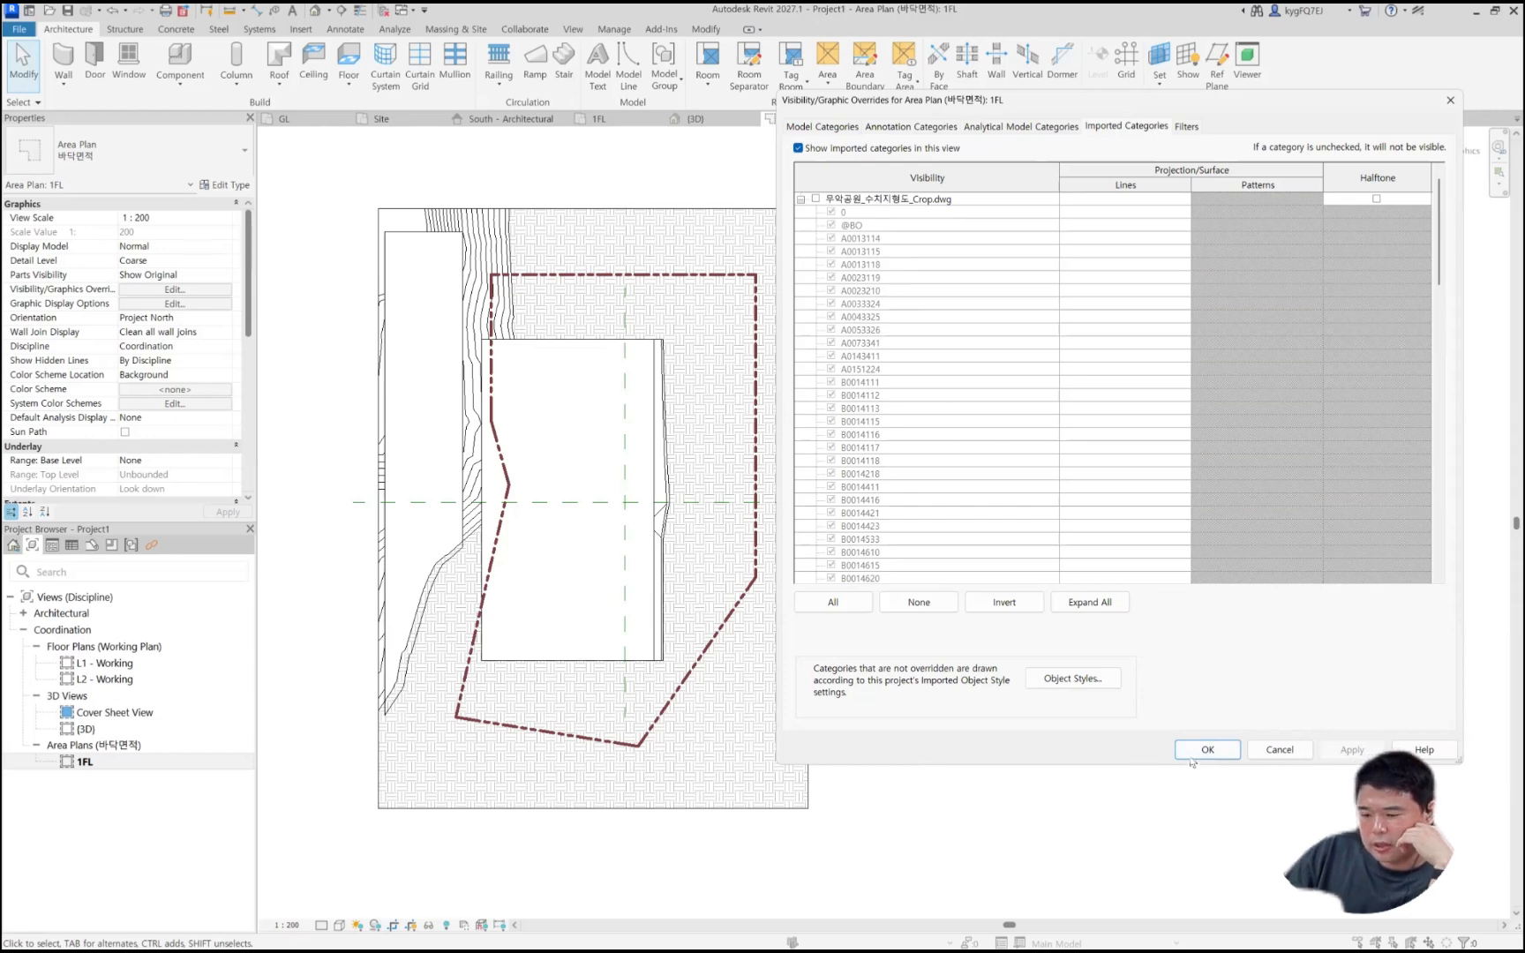
Step: Hide the Reference Lines, Reference Planes and Reference Points annotation categories and accept the visibility overrides
left_click(830, 129)
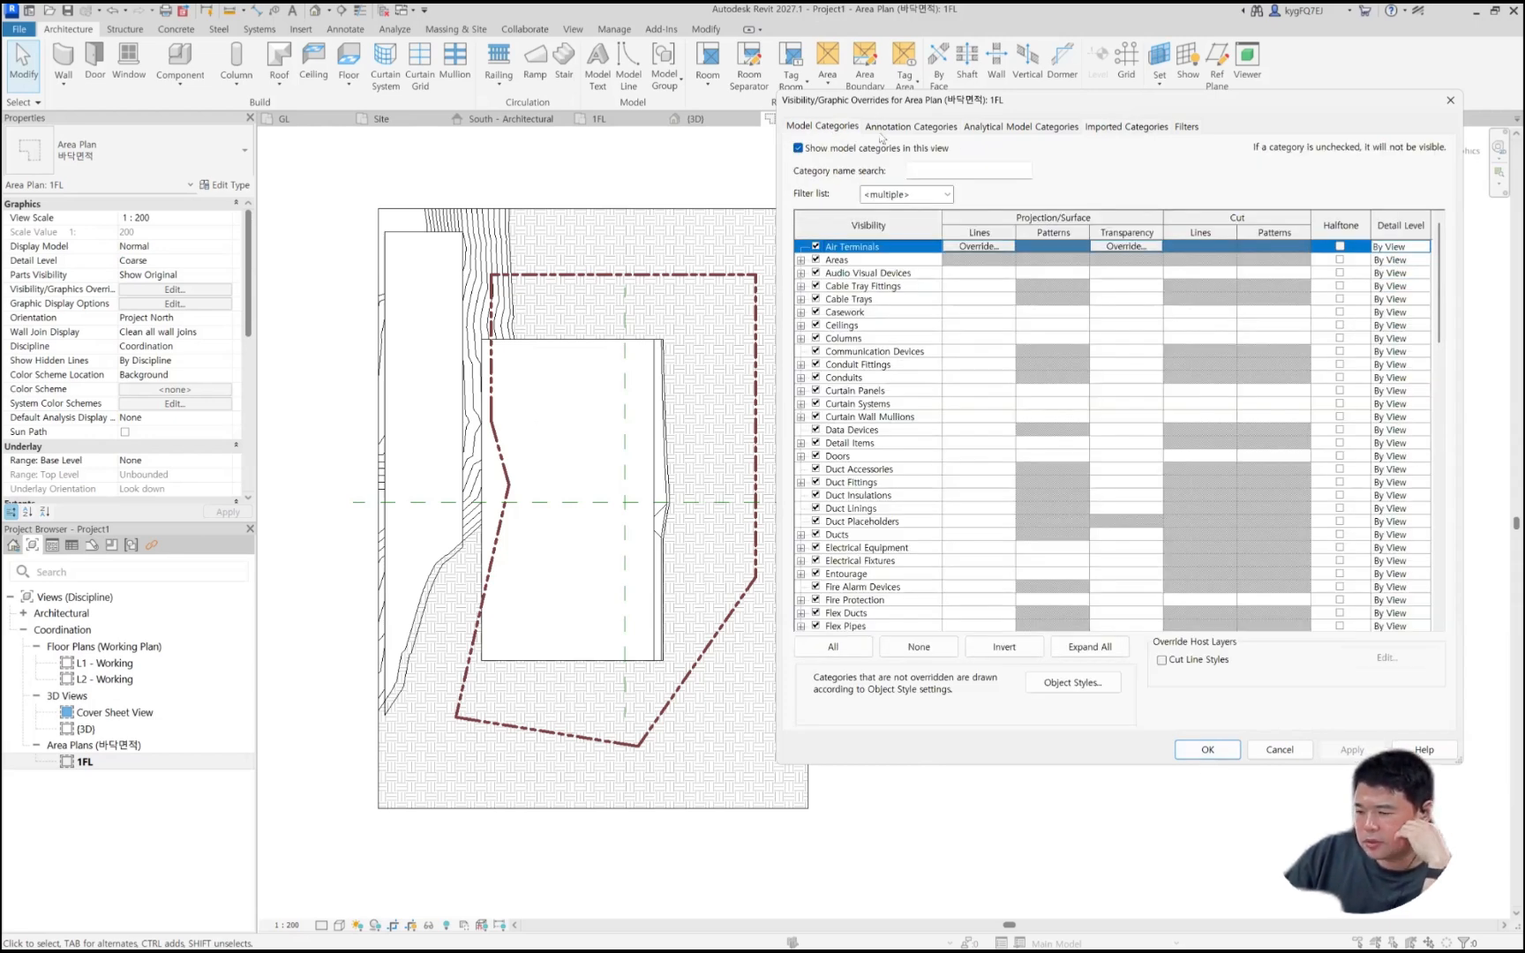
left_click(882, 128)
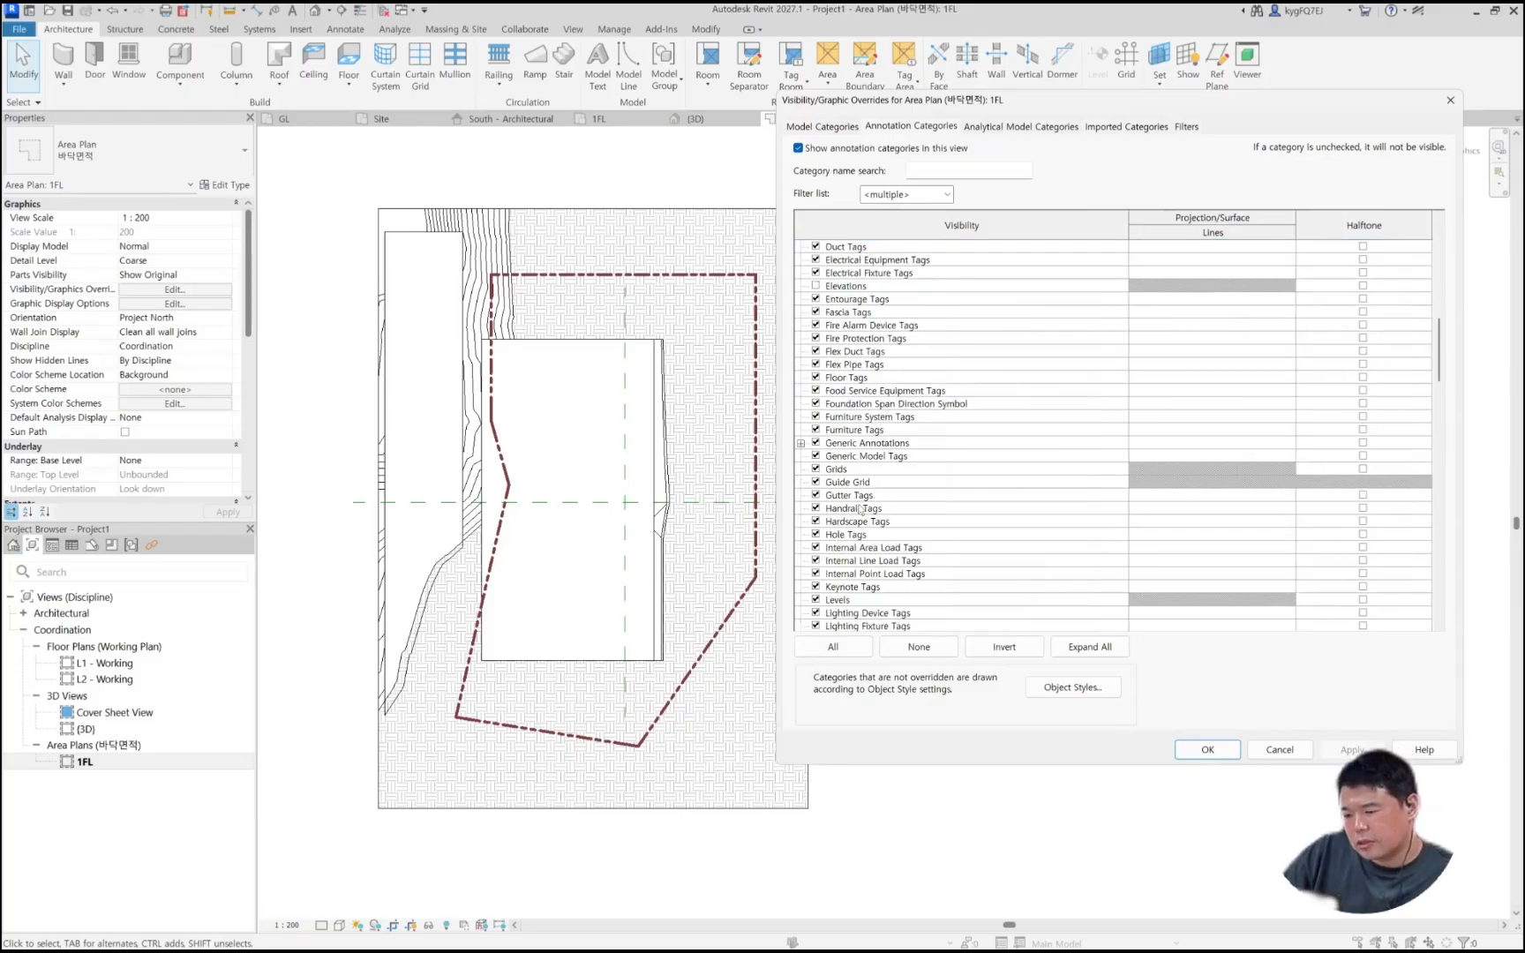
left_click(859, 508)
scroll(872, 575, "down", 6)
left_click(875, 561)
key("r")
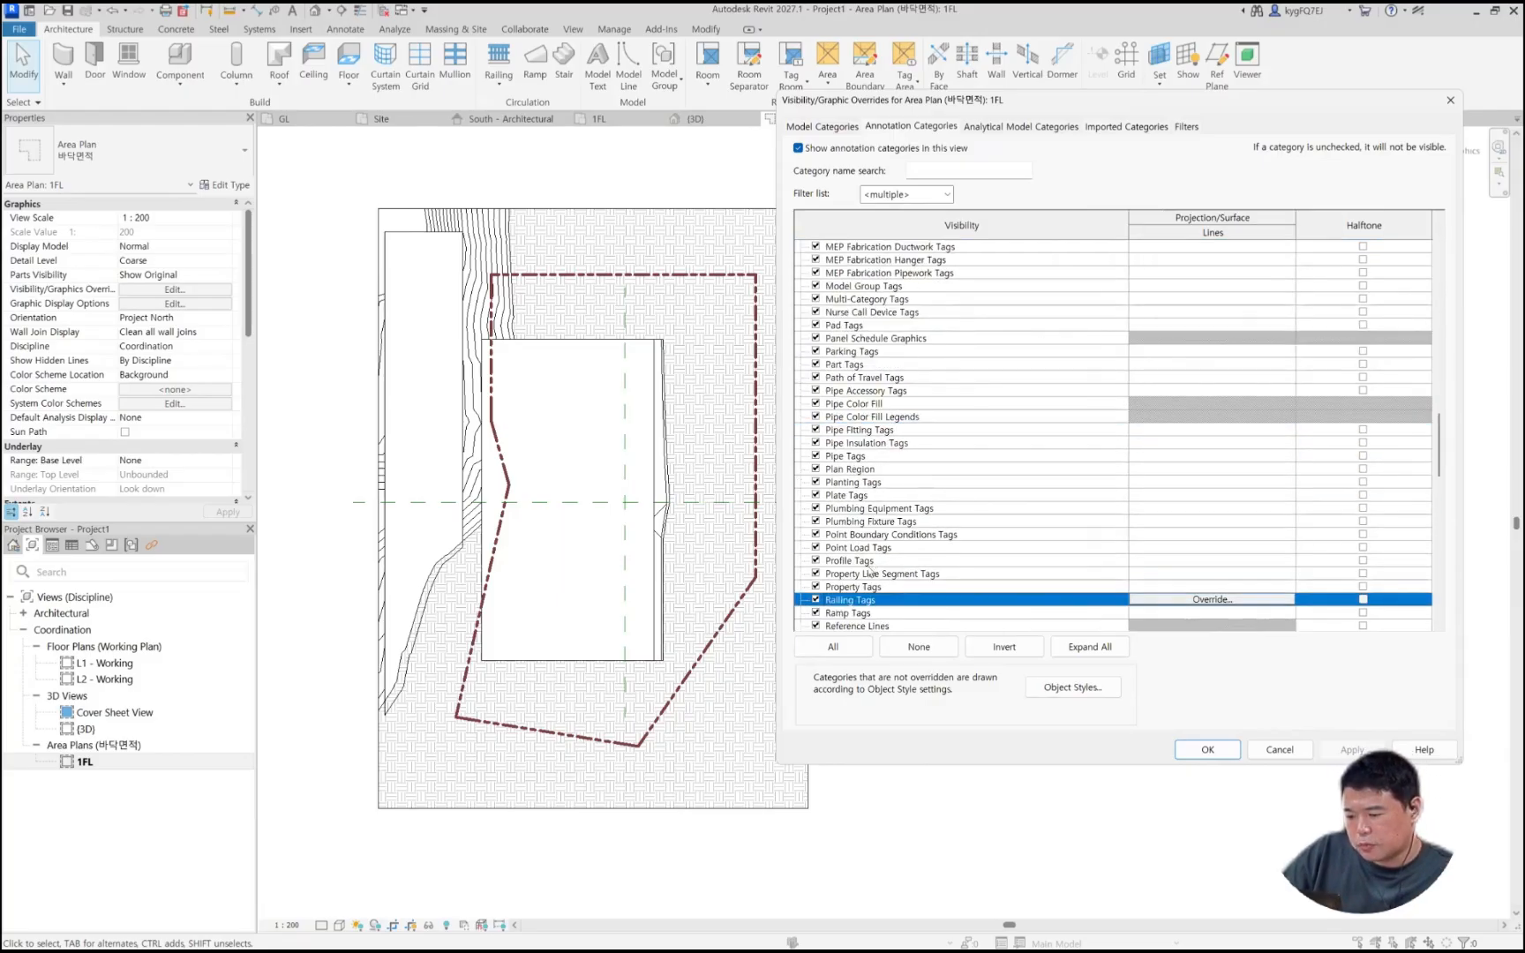
scroll(870, 572, "down", 3)
left_click(872, 535)
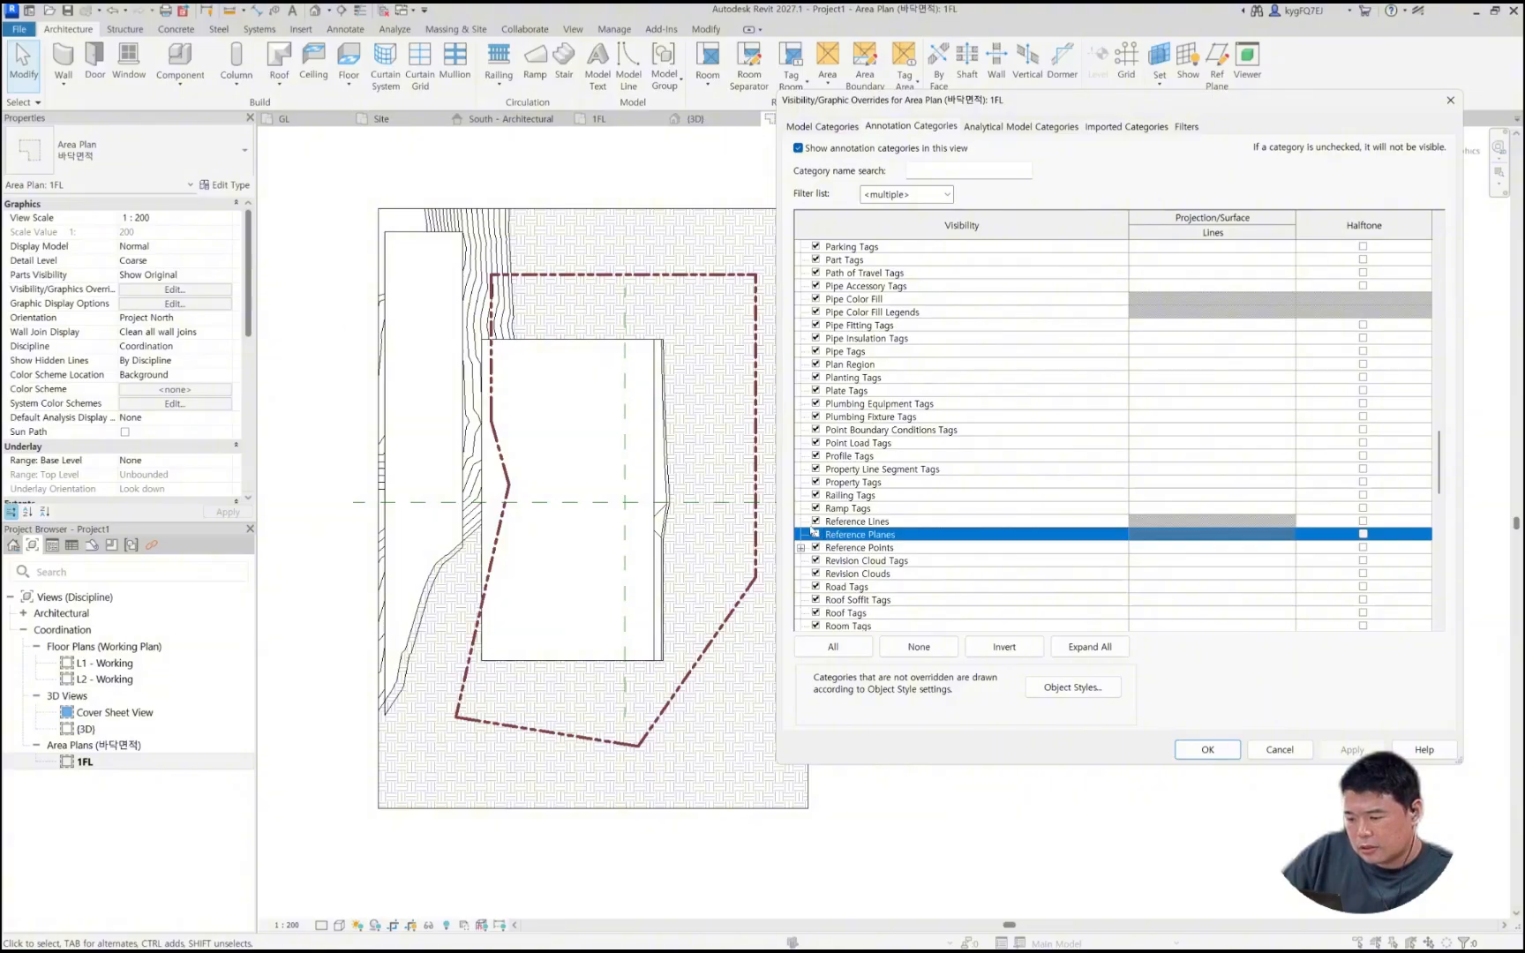
left_click(816, 521)
left_click(816, 547)
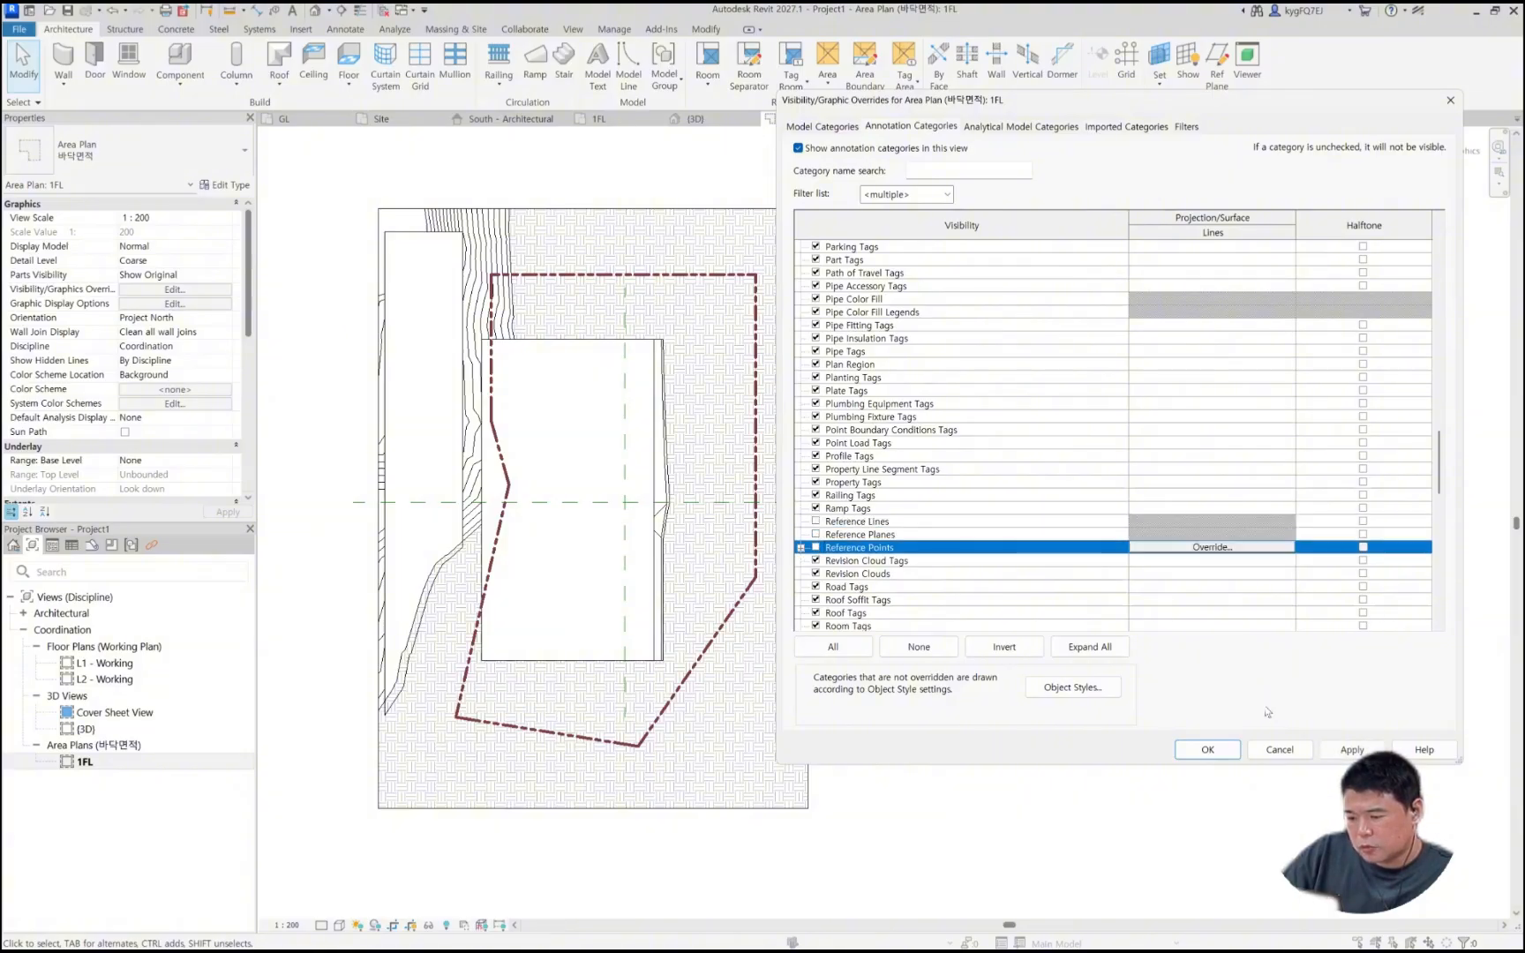
left_click(1337, 749)
left_click(1207, 749)
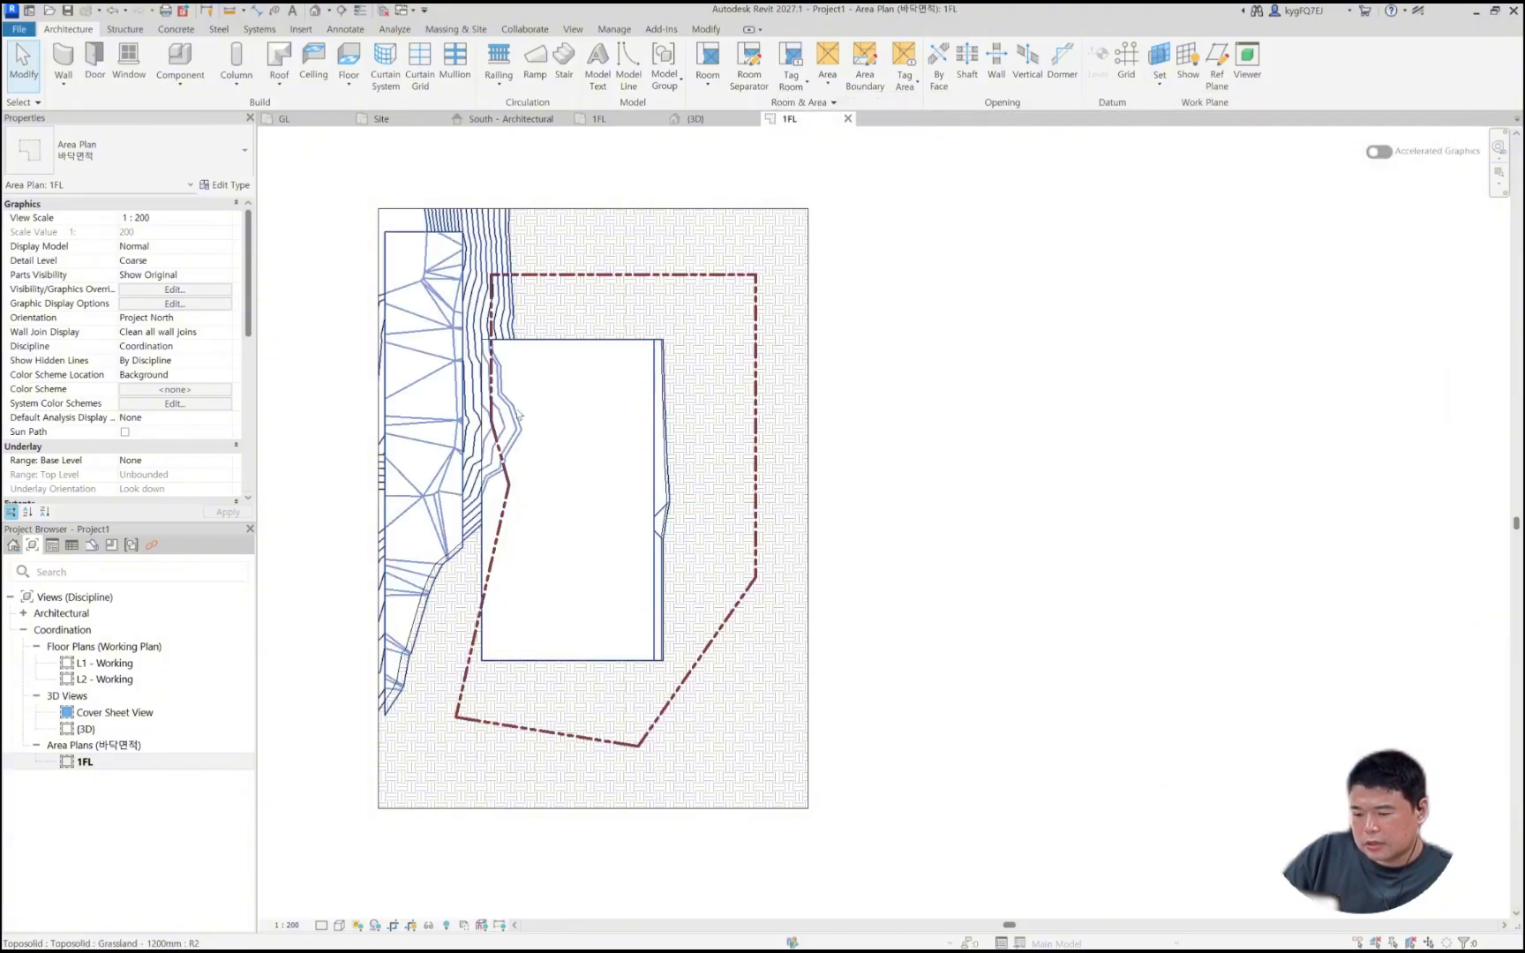
scroll(541, 404, "up", 1)
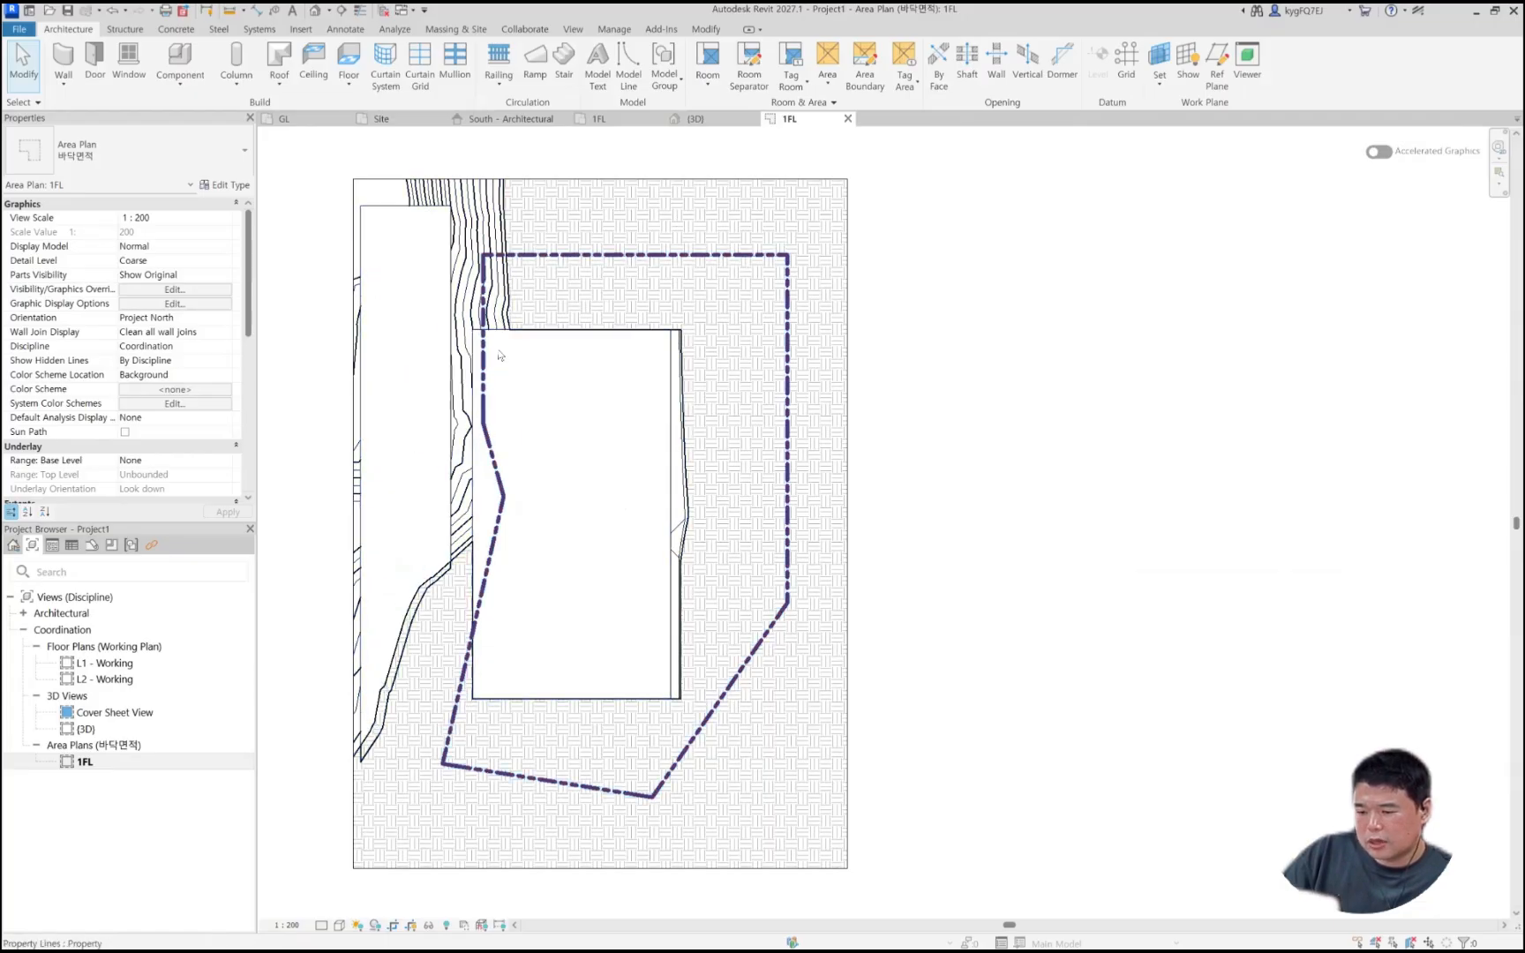
left_click(582, 257)
left_click(1003, 475)
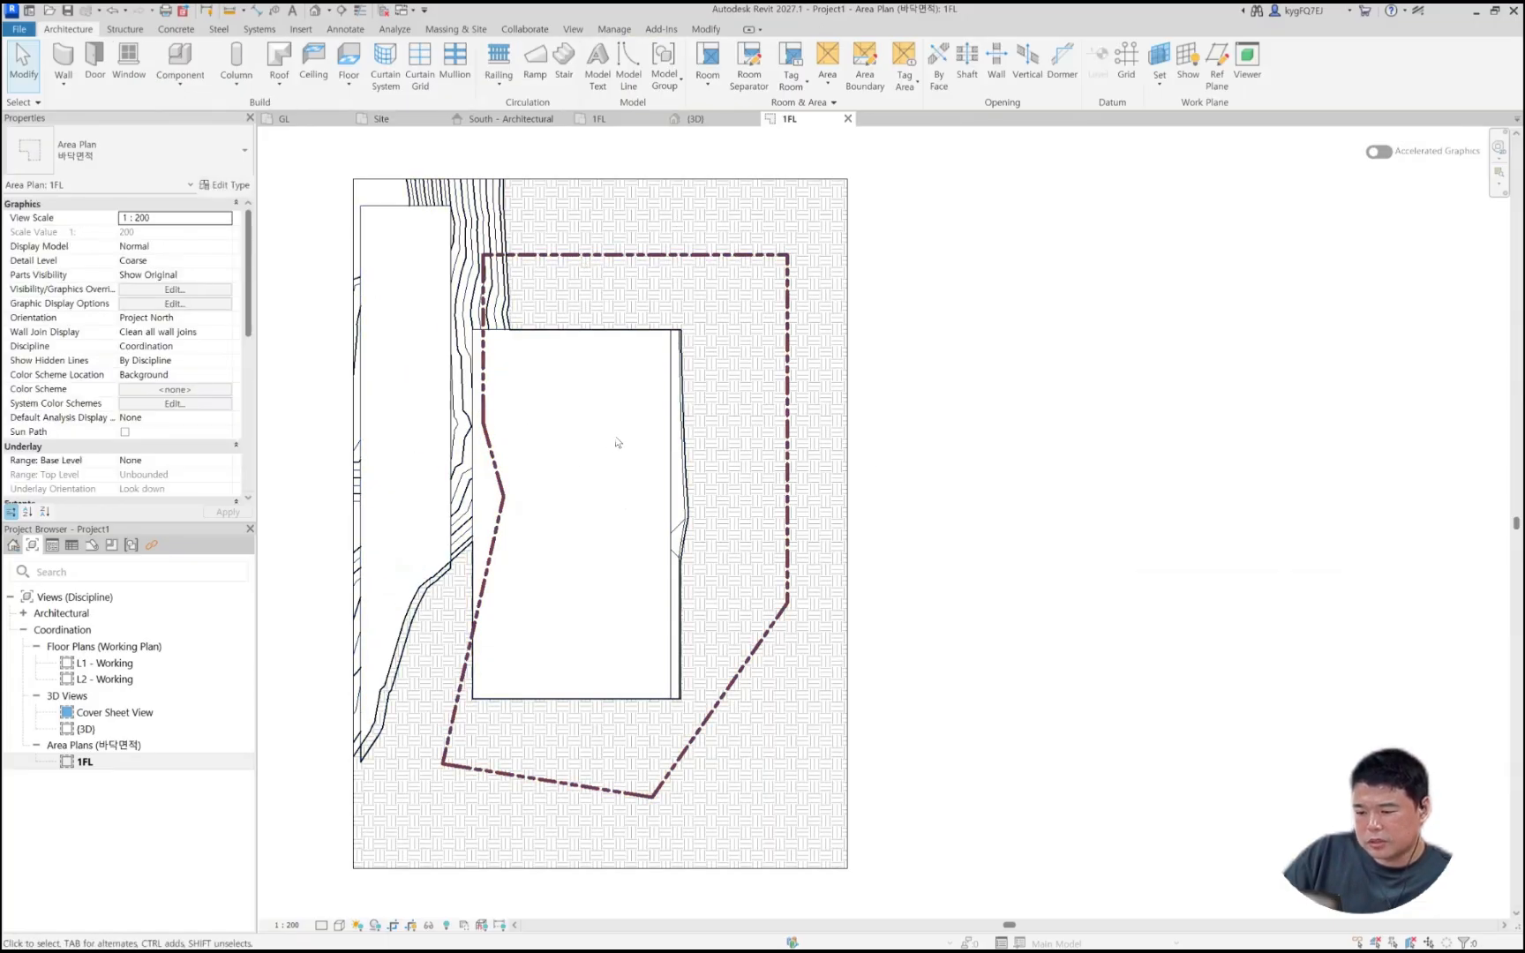
scroll(452, 476, "up", 2)
middle_click_drag(478, 334, 383, 396)
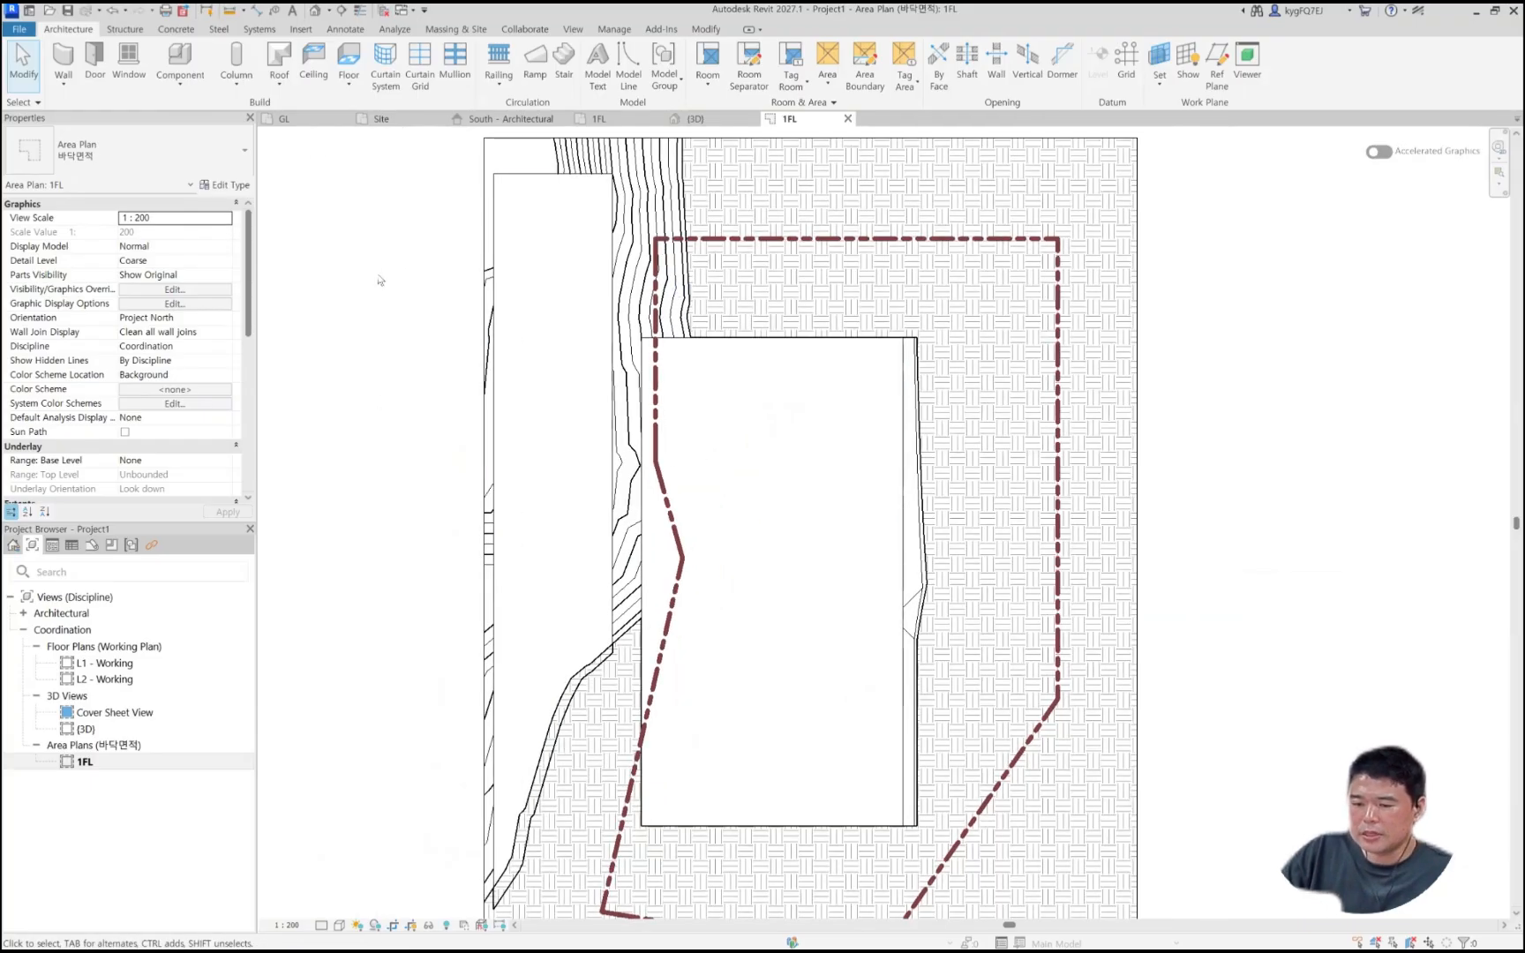
left_click(344, 32)
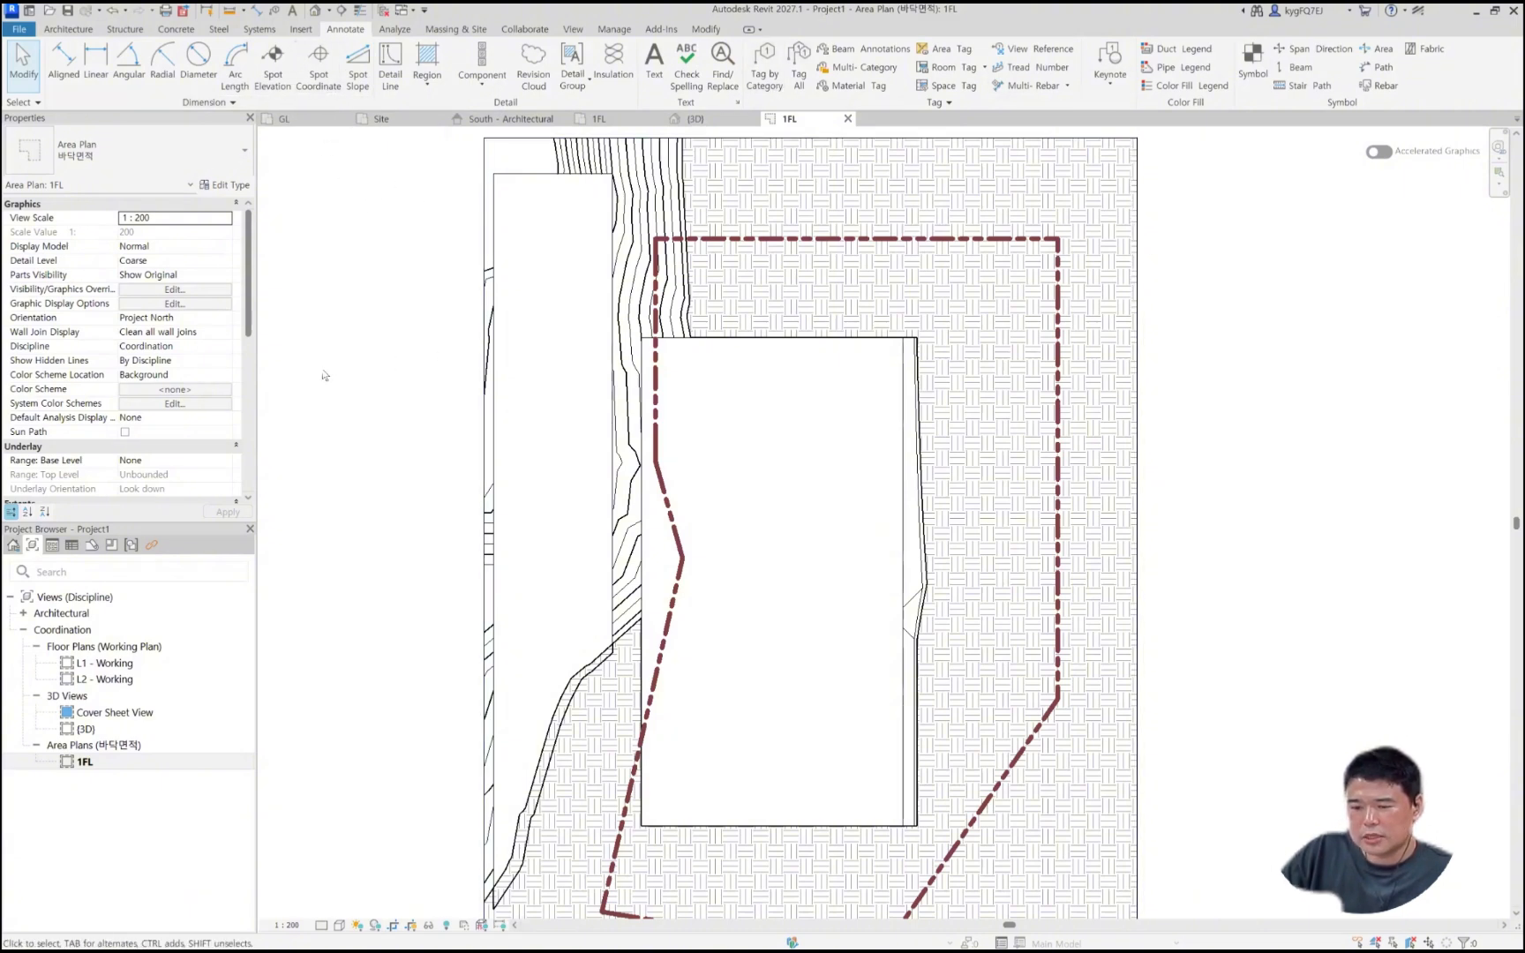
key("g")
key("r")
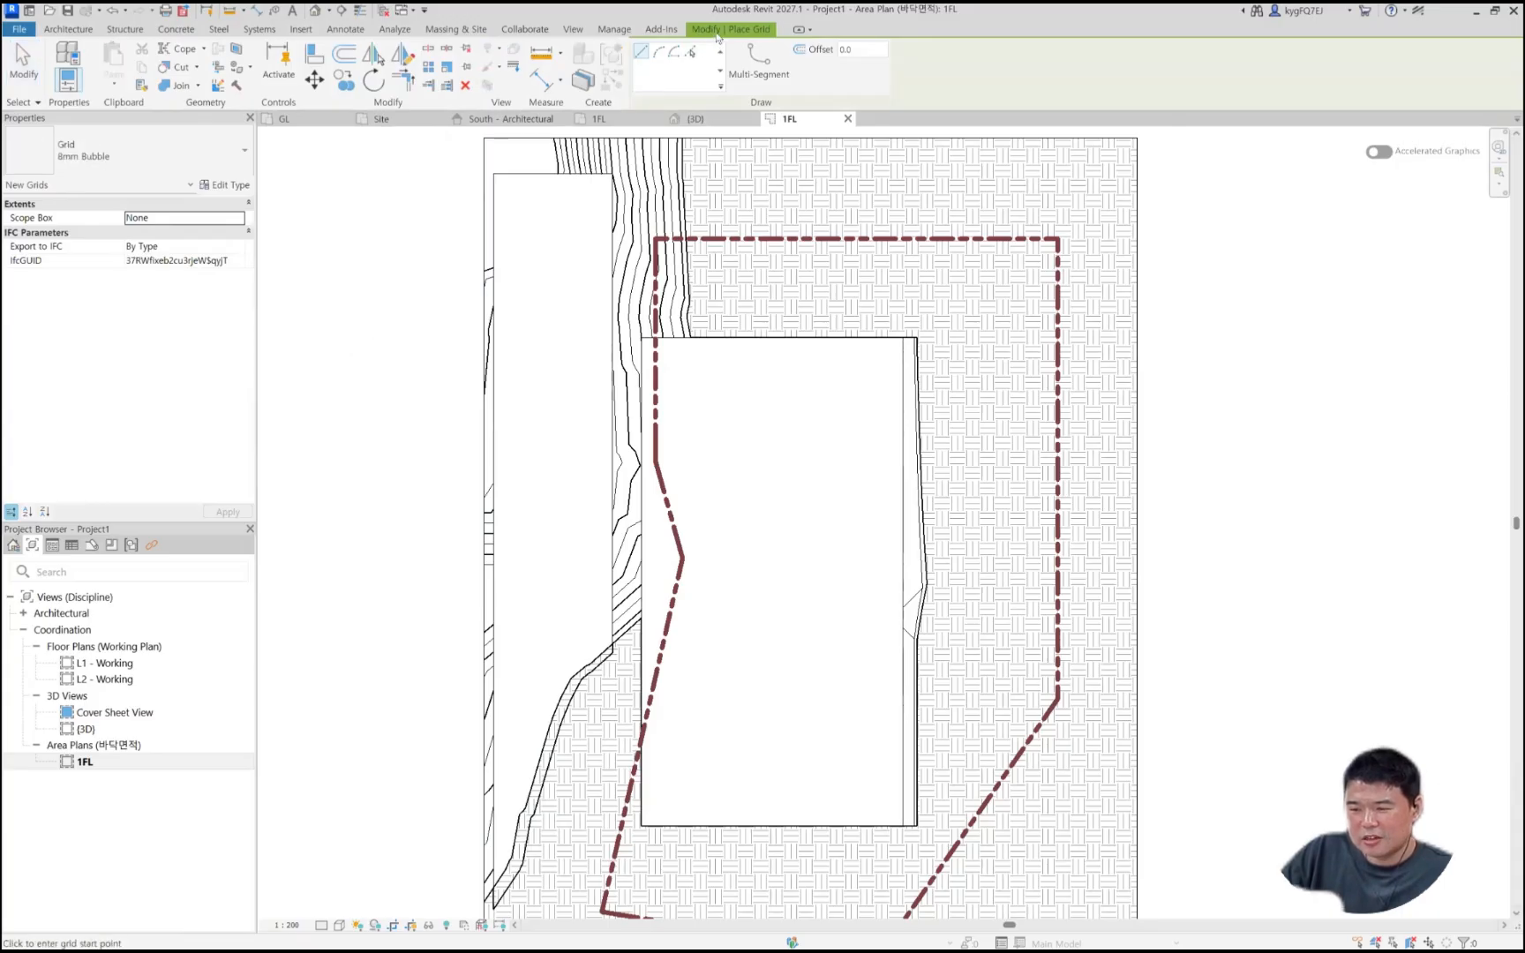
key("Escape")
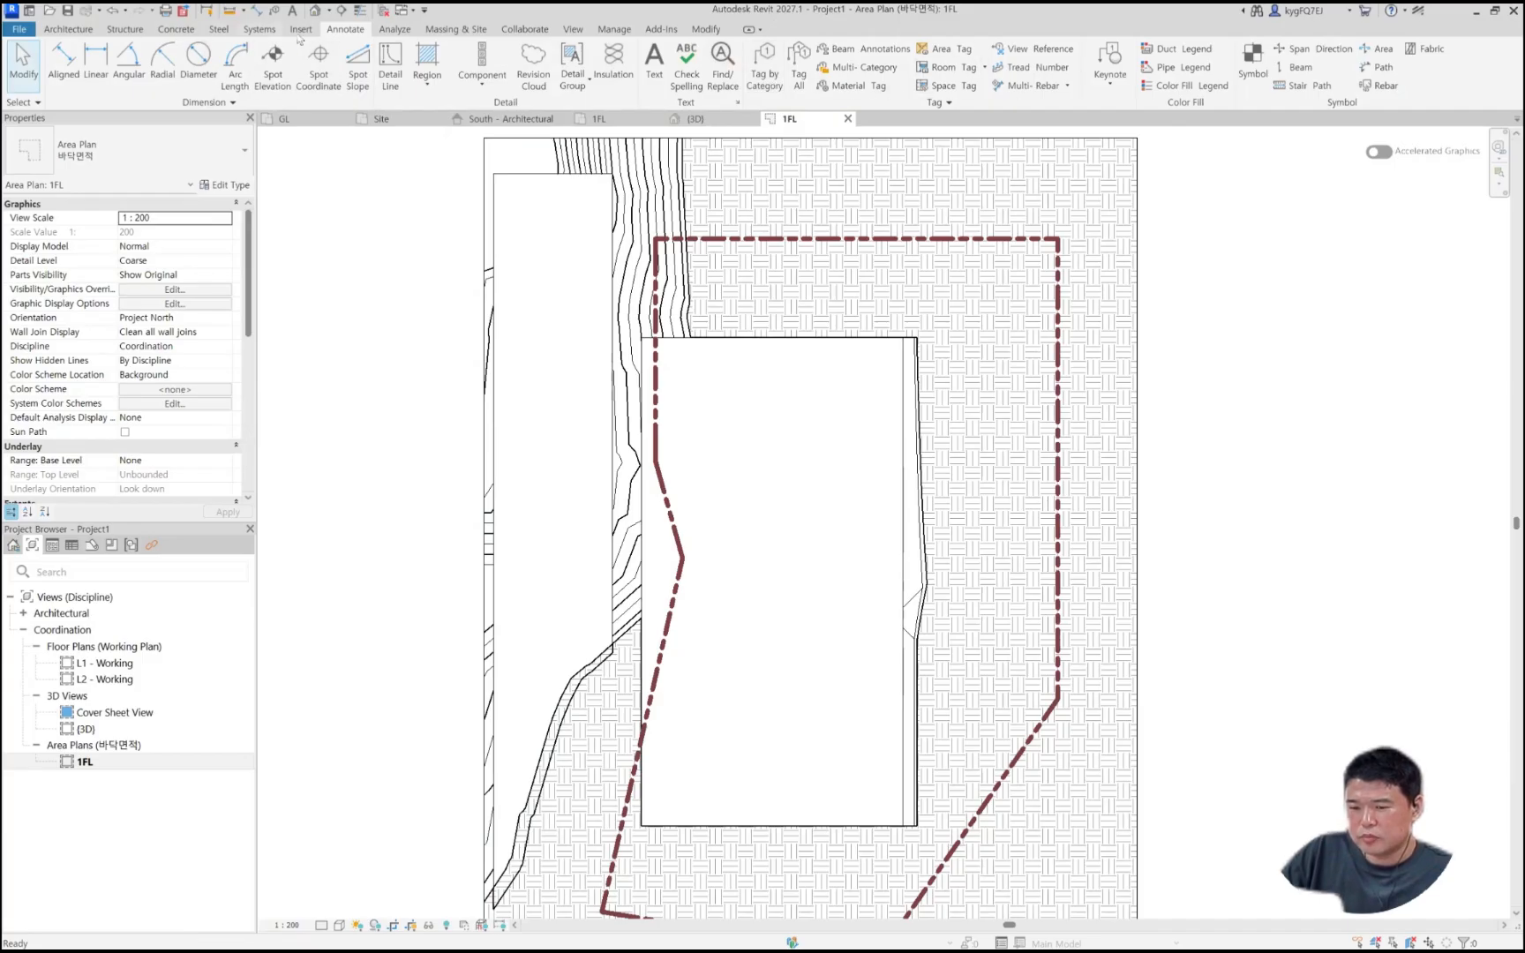
left_click(573, 29)
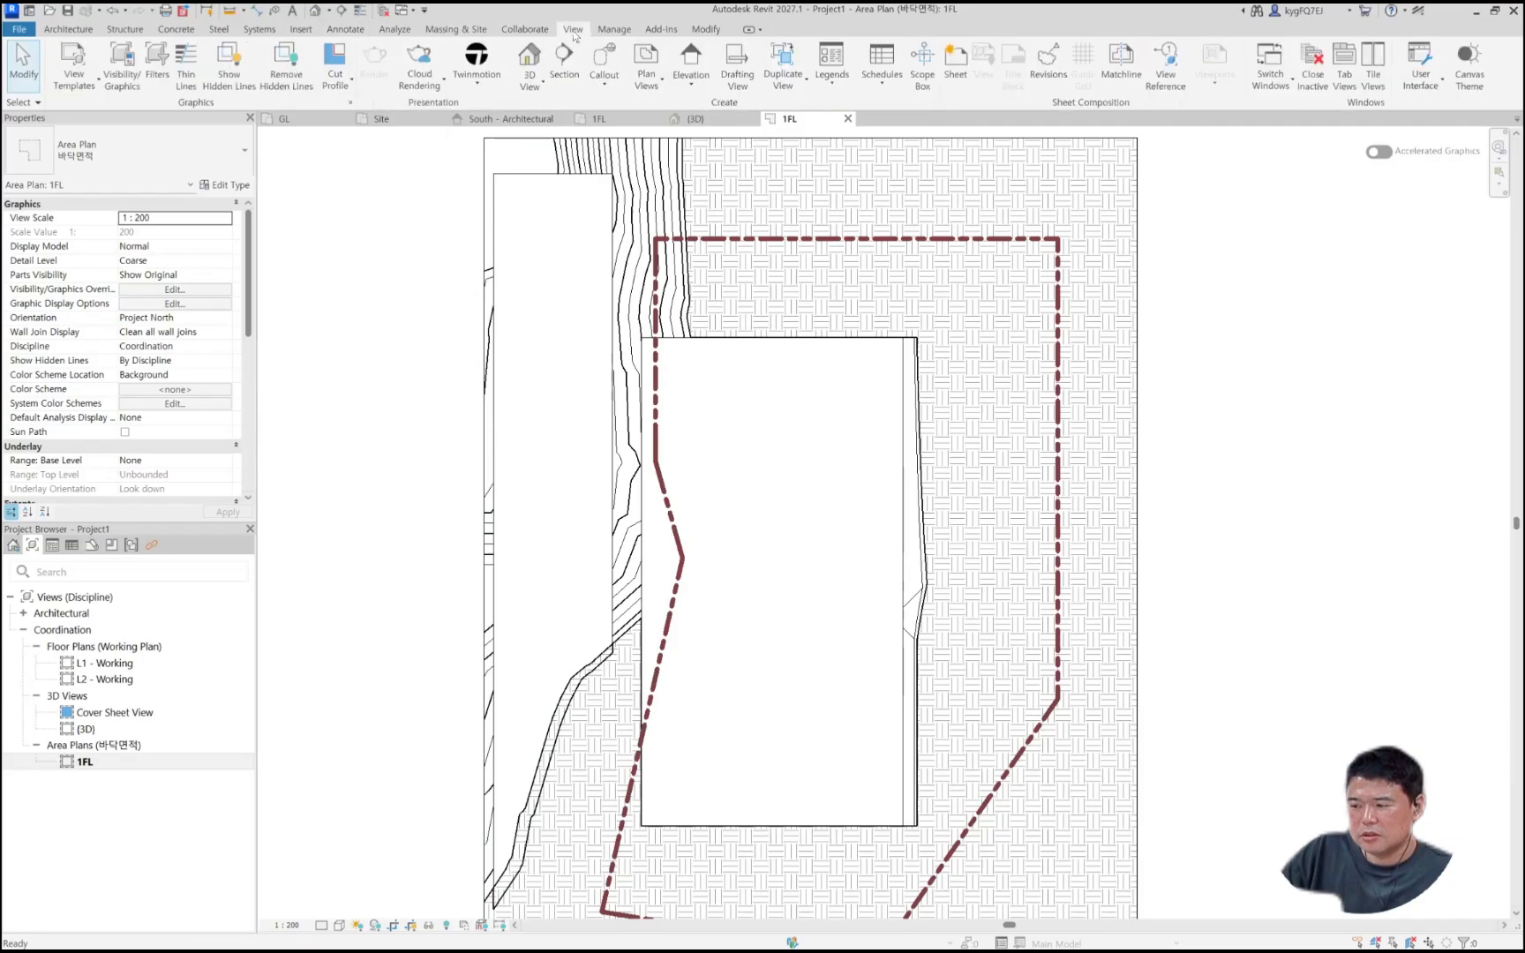
Step: Draw two vertical grid lines about 9000 mm apart through the rectangular floor inside the property line
left_click(65, 30)
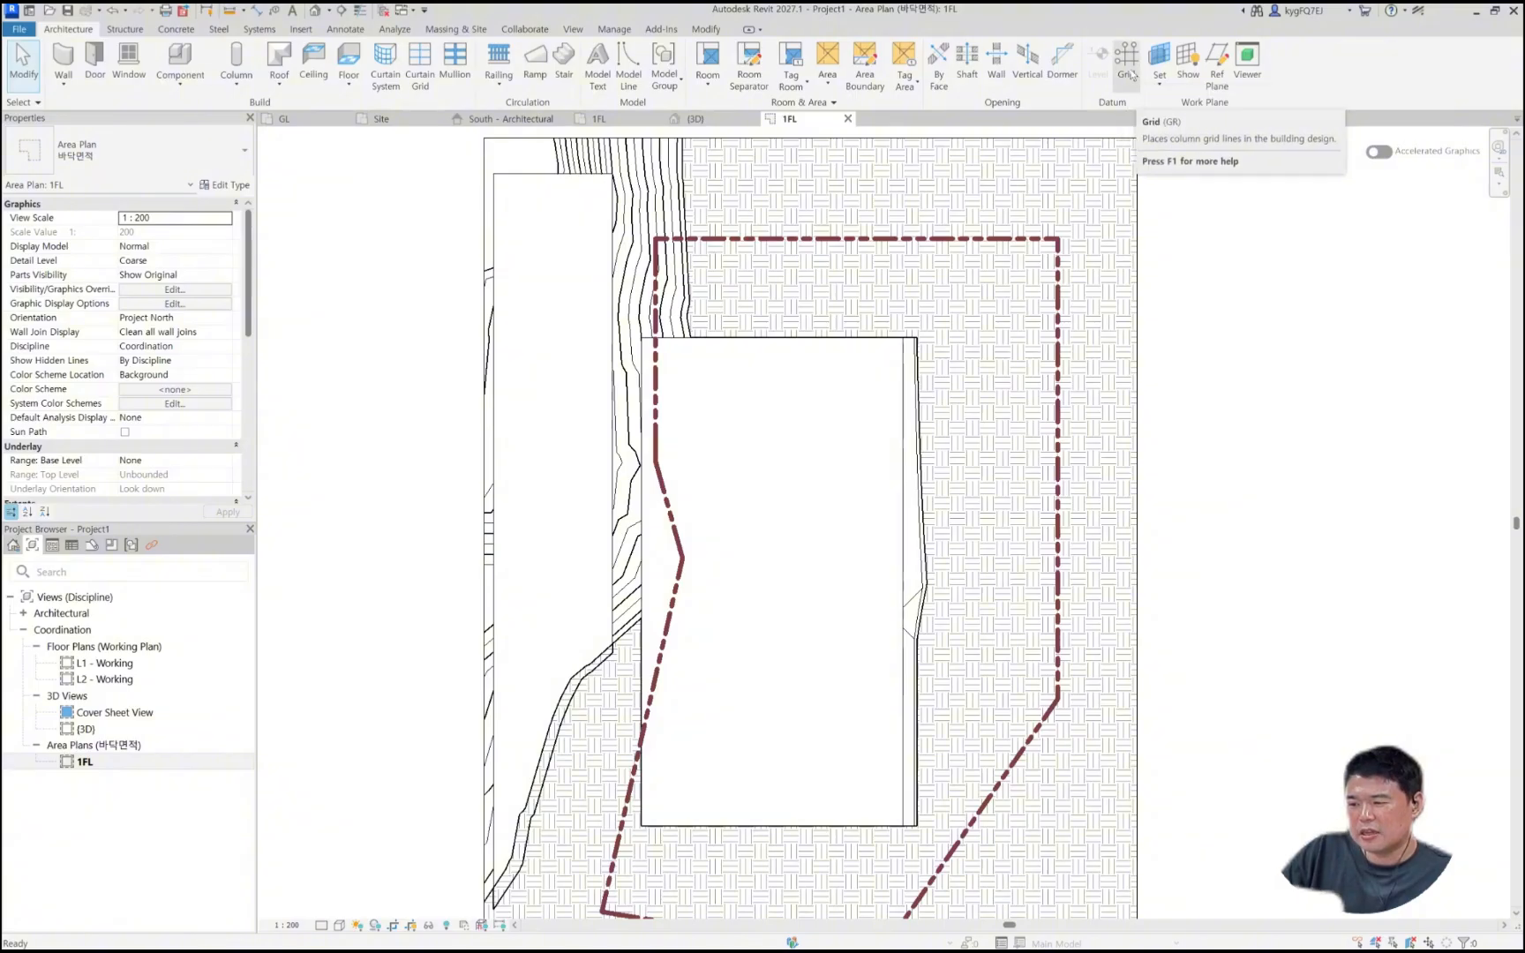
scroll(897, 209, "down", 2)
middle_click_drag(737, 621, 664, 620)
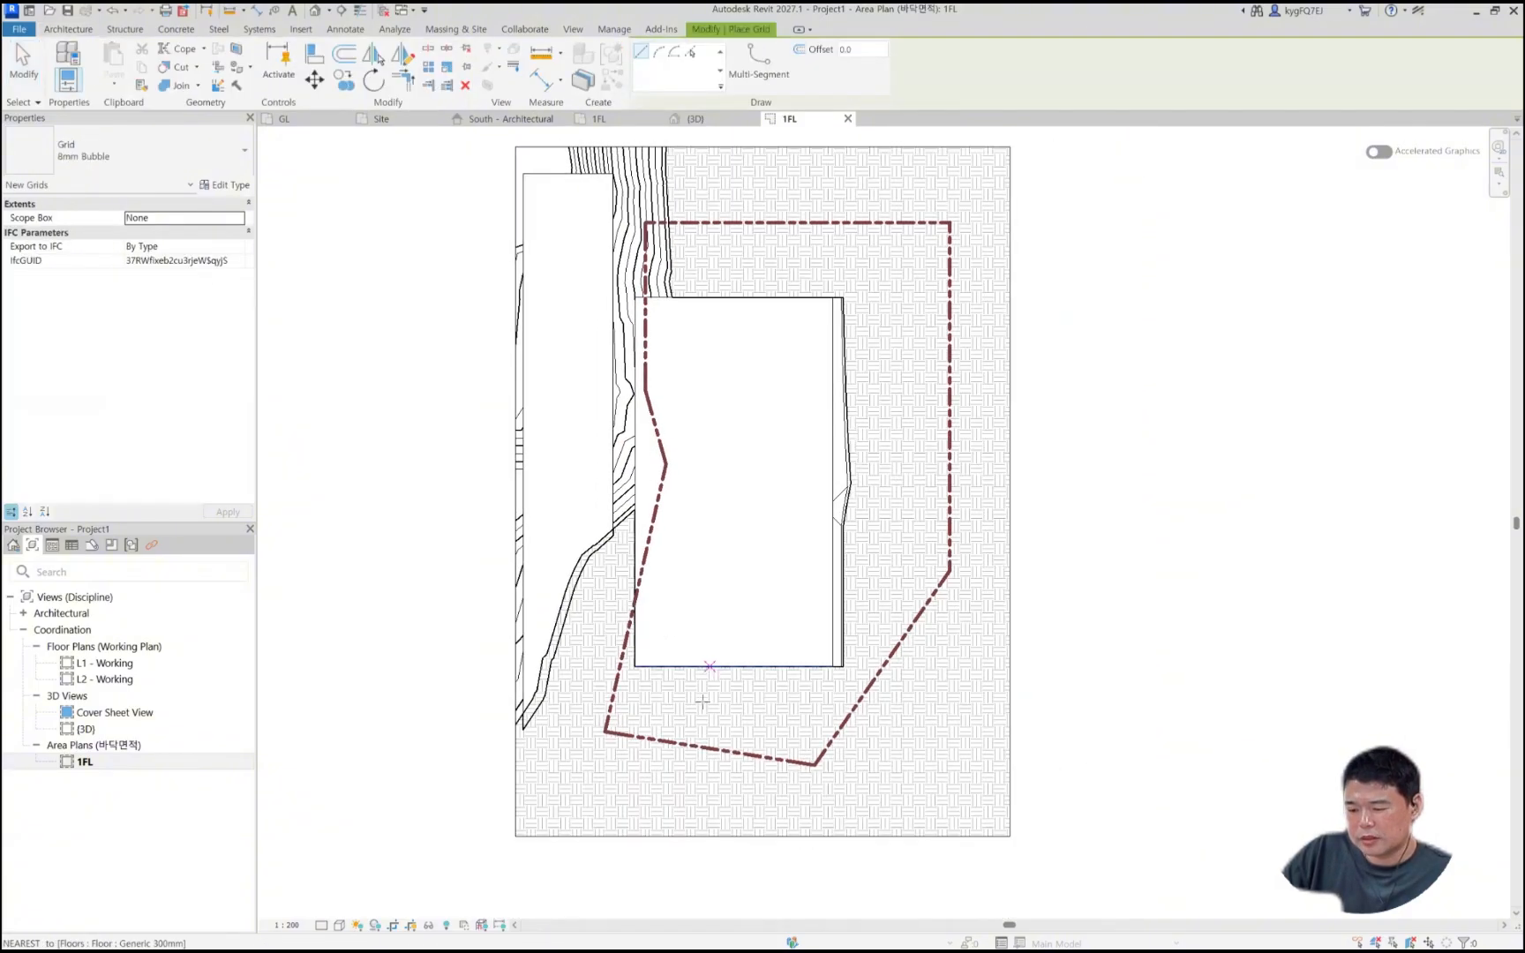
left_click(703, 702)
left_click(703, 269)
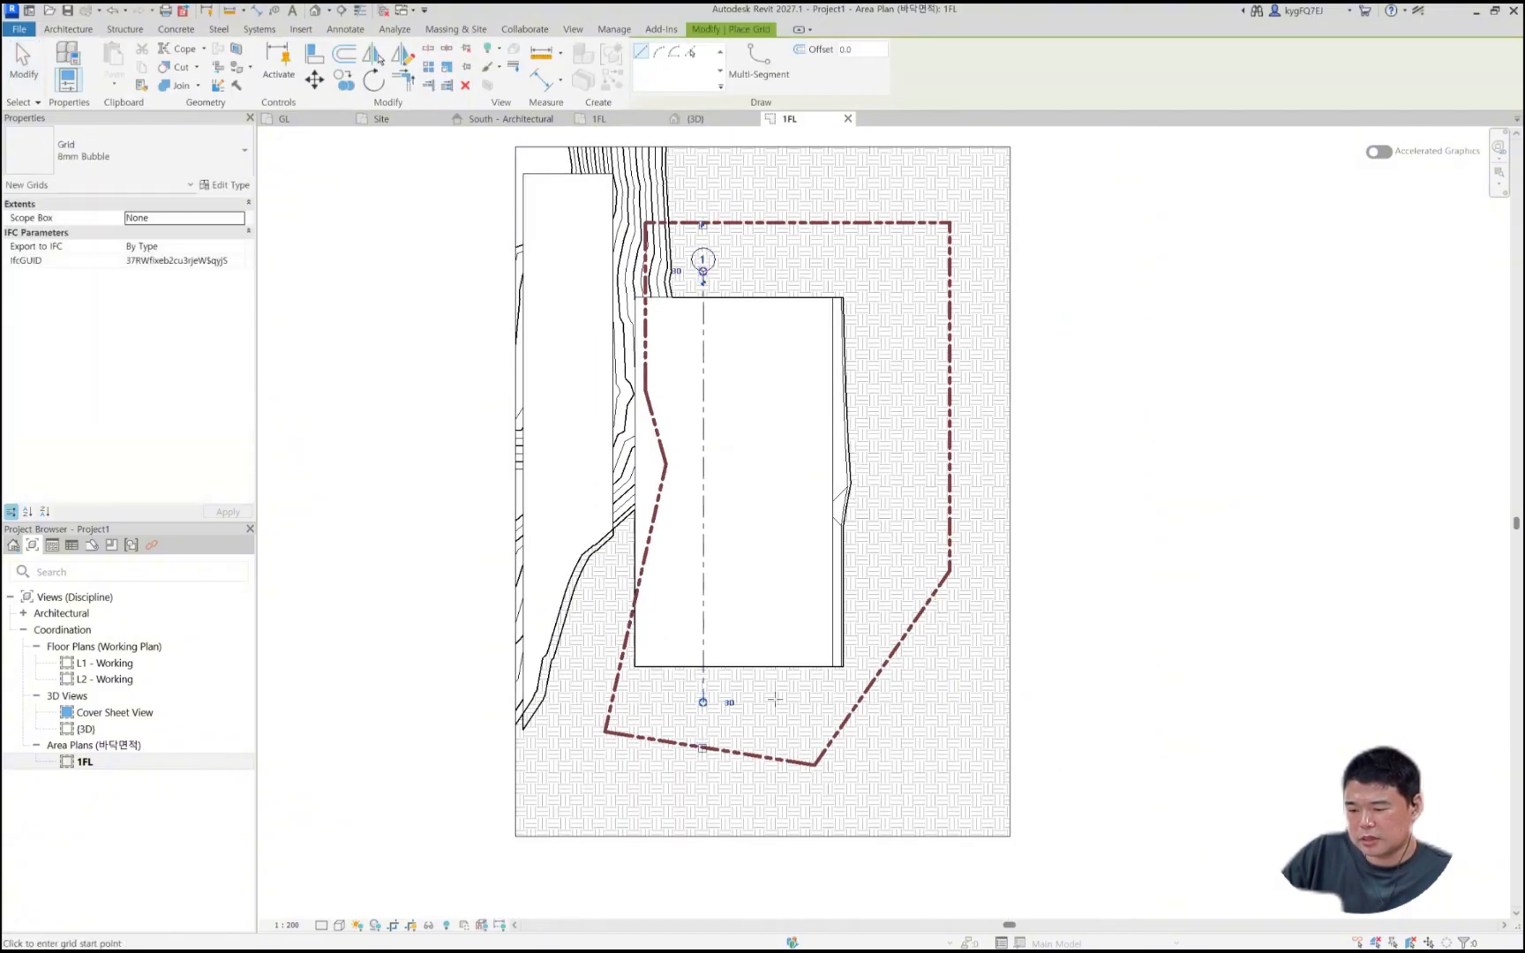
left_click(784, 703)
left_click(784, 271)
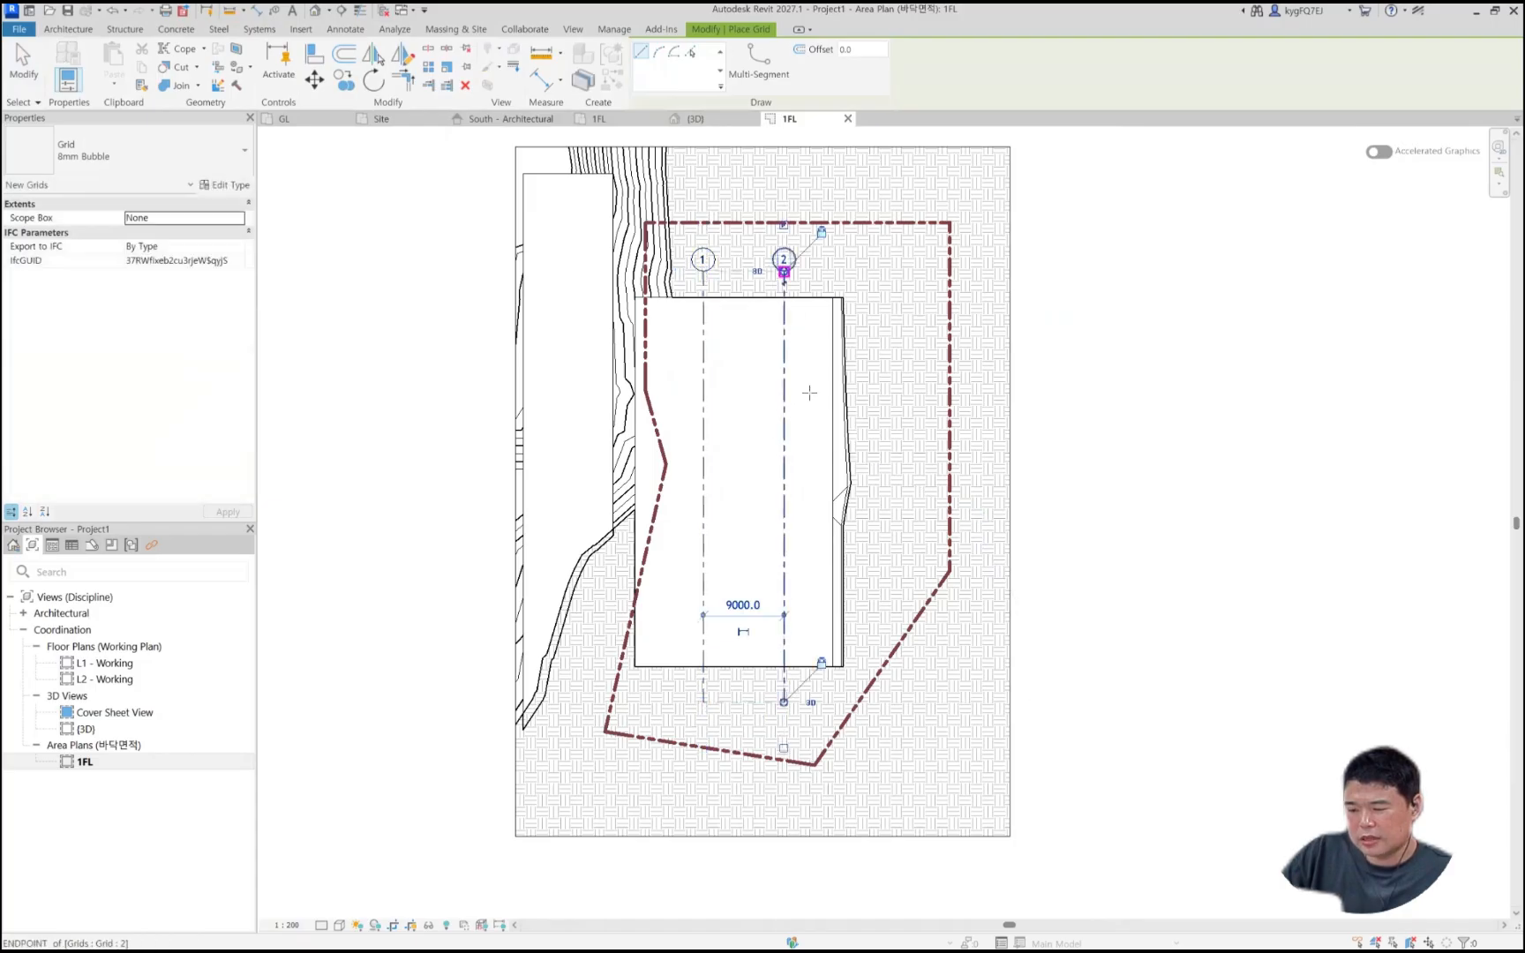
Step: Draw four horizontal grid lines across the floor, spaced about 11000, 8000 and 13000 mm from top to bottom
left_click(565, 342)
left_click(889, 342)
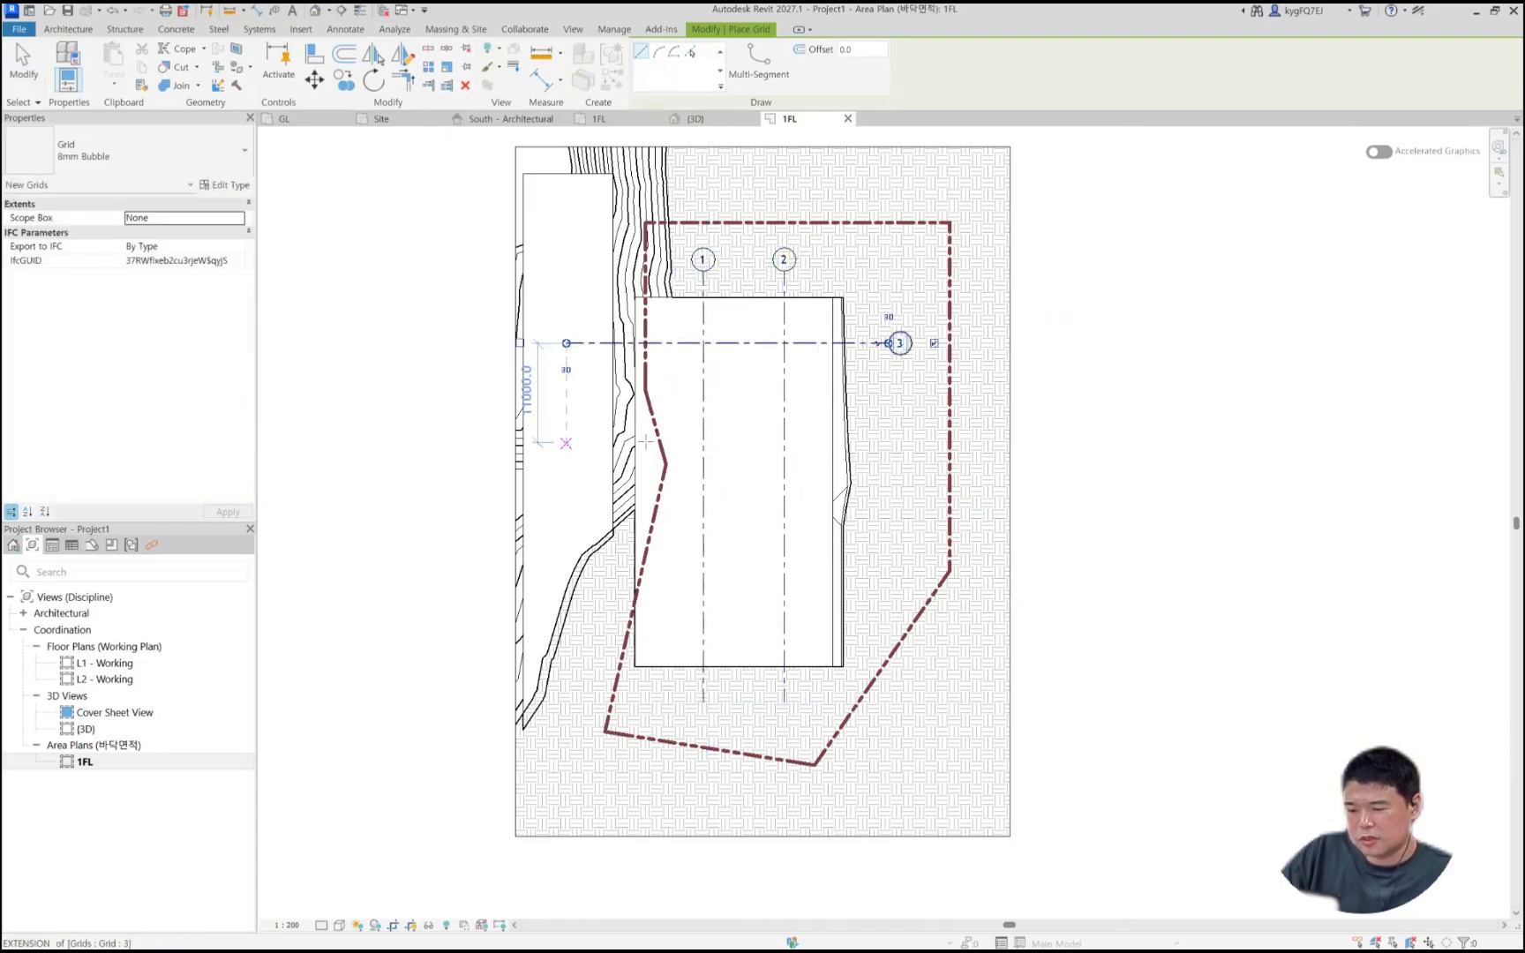
left_click(496, 442)
left_click(890, 442)
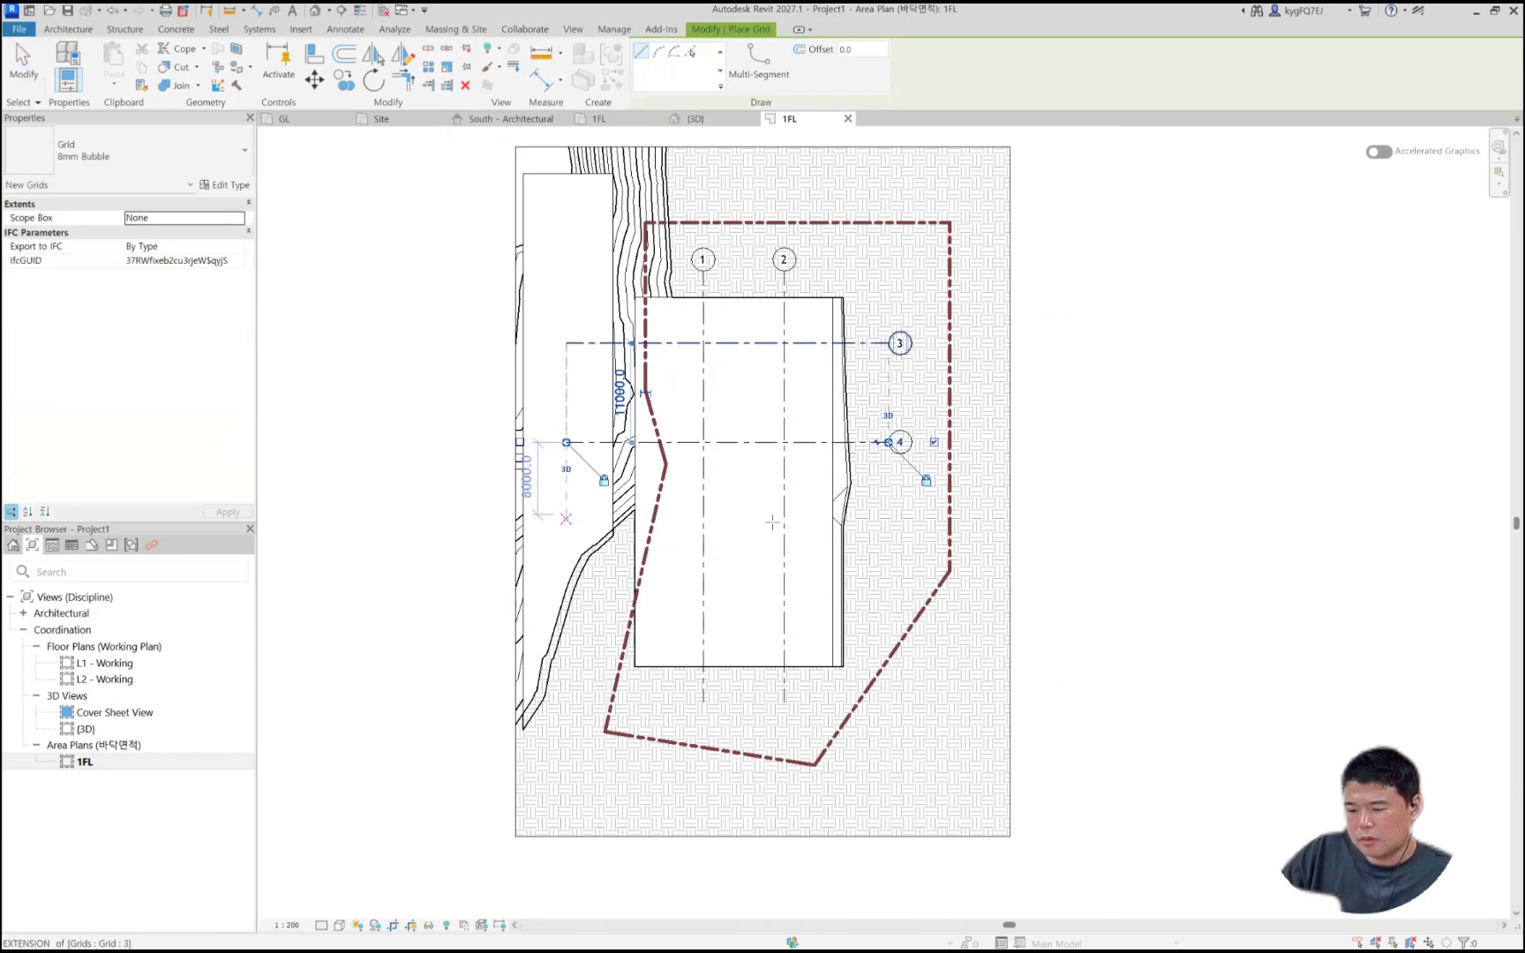
left_click(496, 513)
left_click(890, 514)
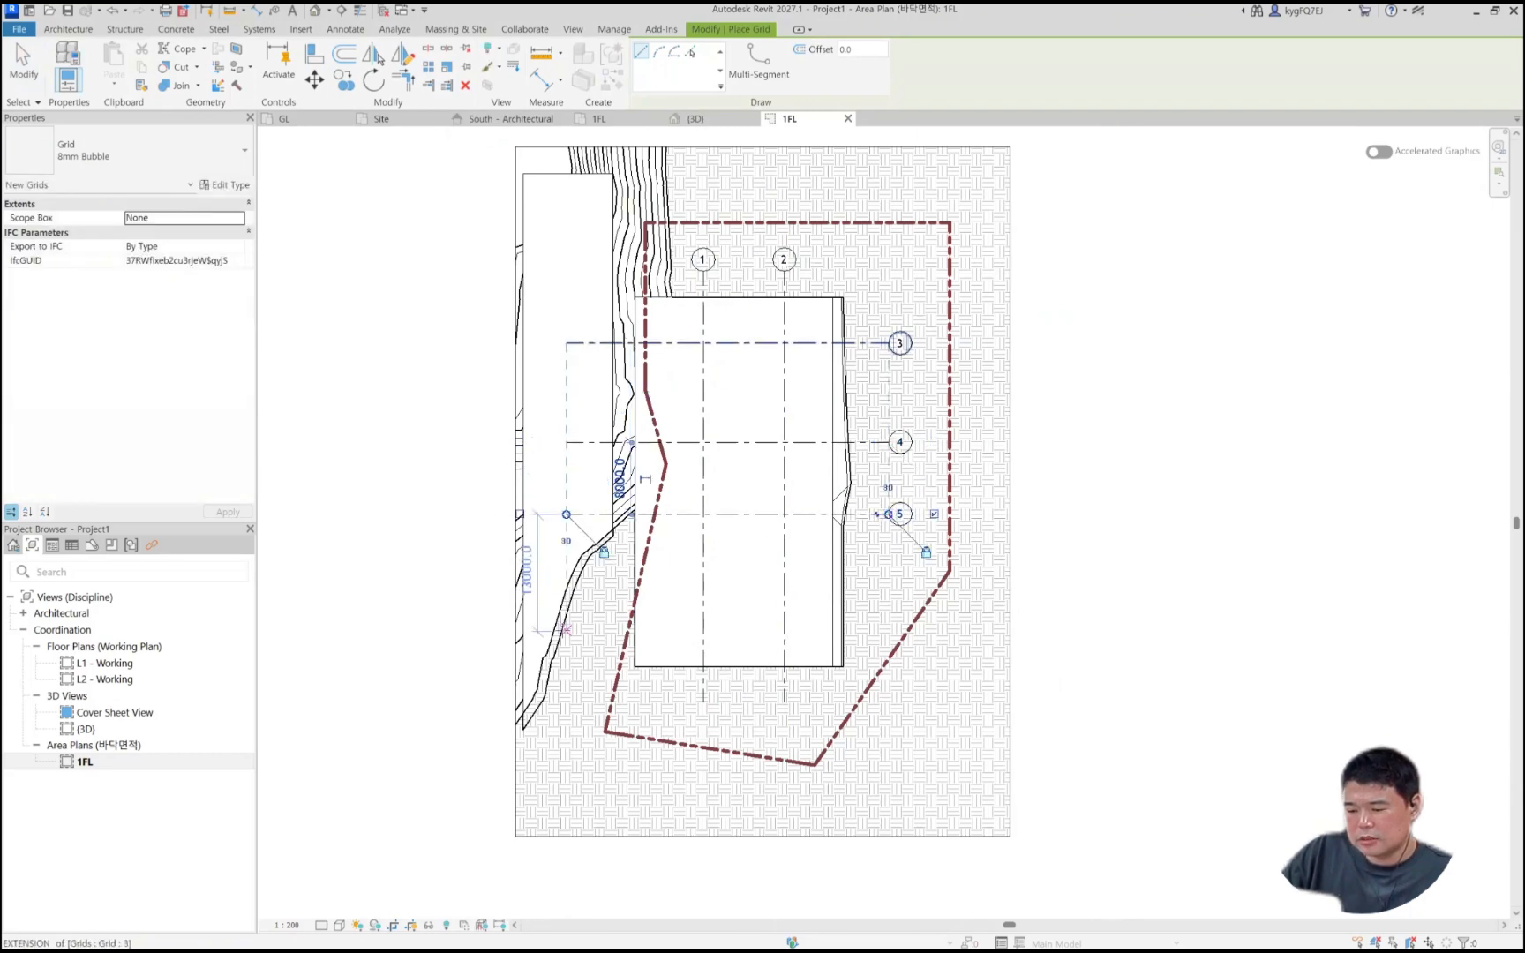
left_click(496, 630)
left_click(881, 631)
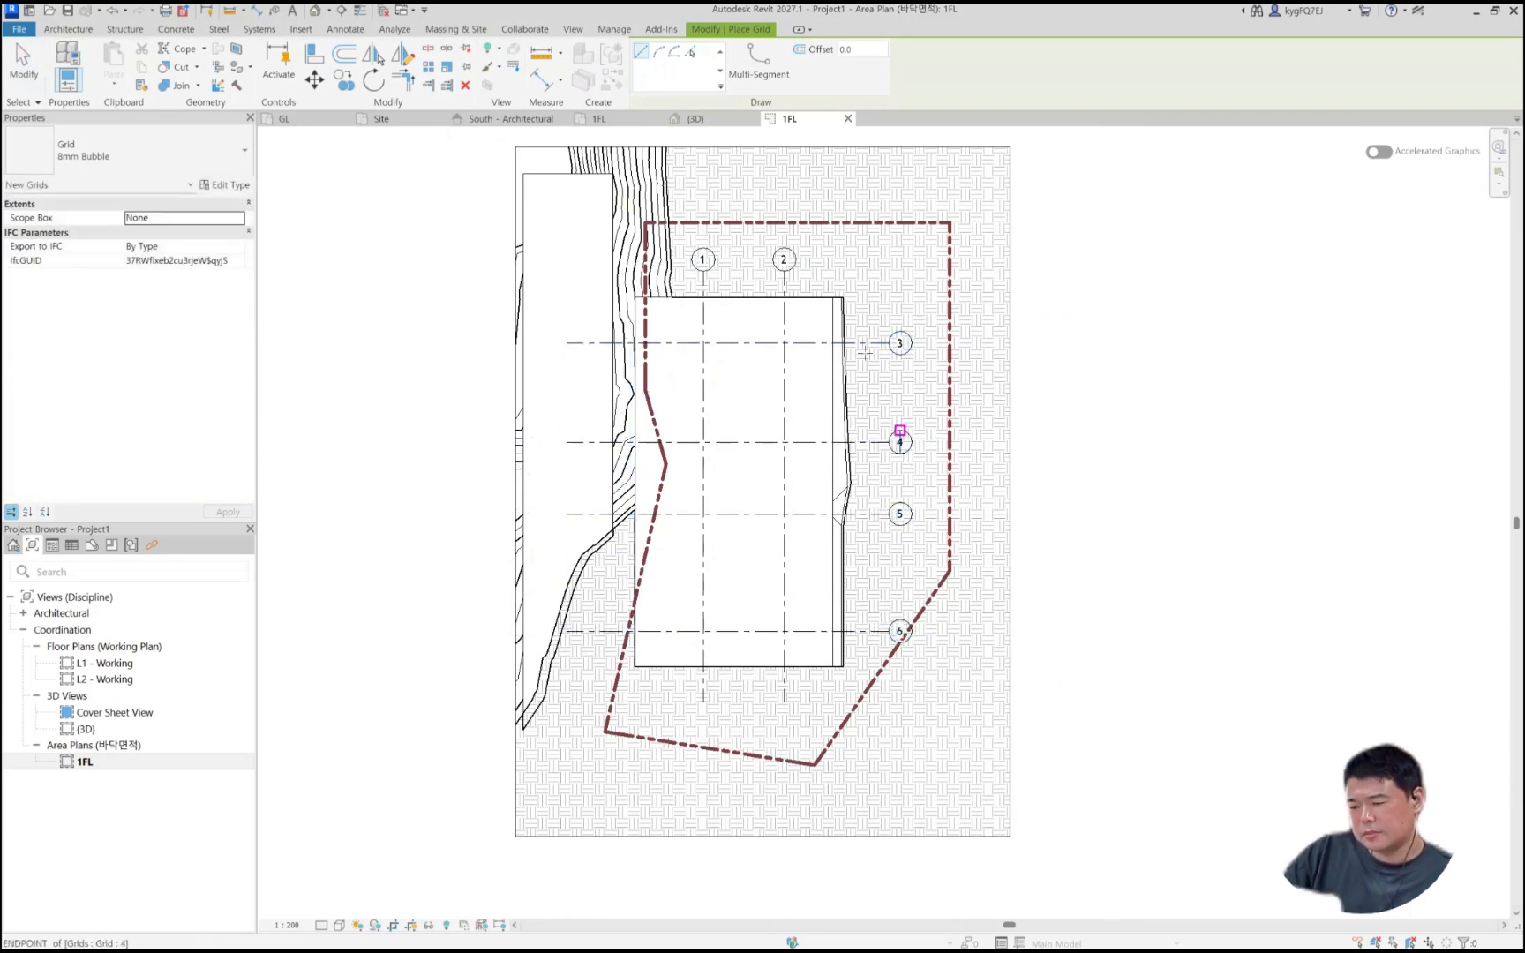
scroll(764, 350, "up", 3)
key("Escape")
key("Escape")
Step: Start the Wall tool with the wall type M_Exterior - Brick on Wood Stud
middle_click_drag(749, 456, 706, 433)
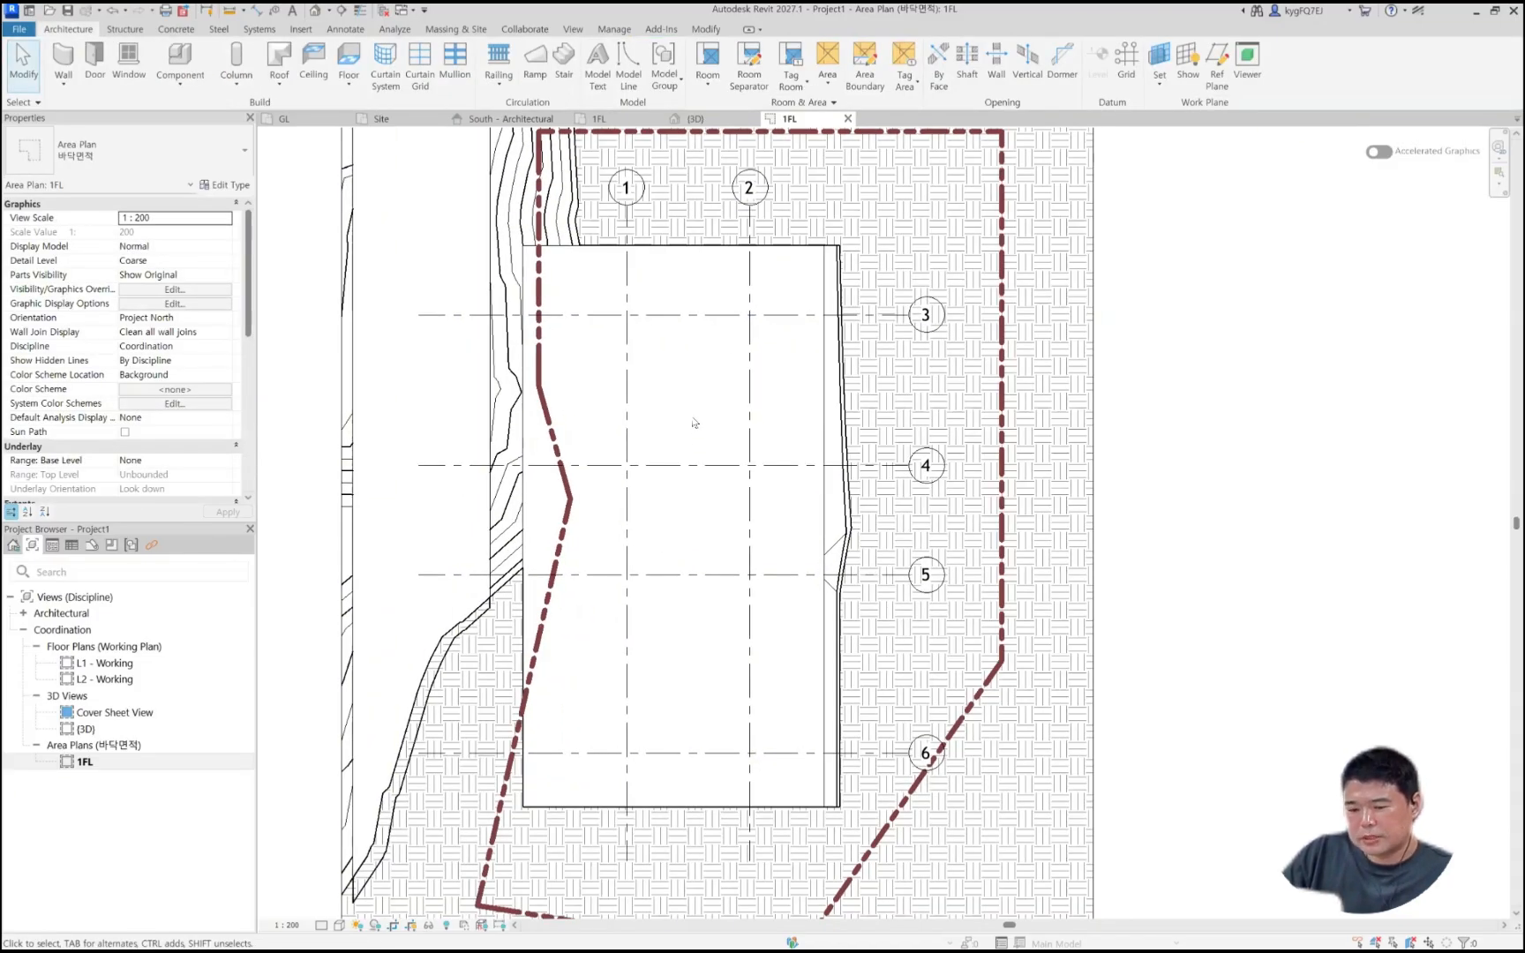
key("w")
key("a")
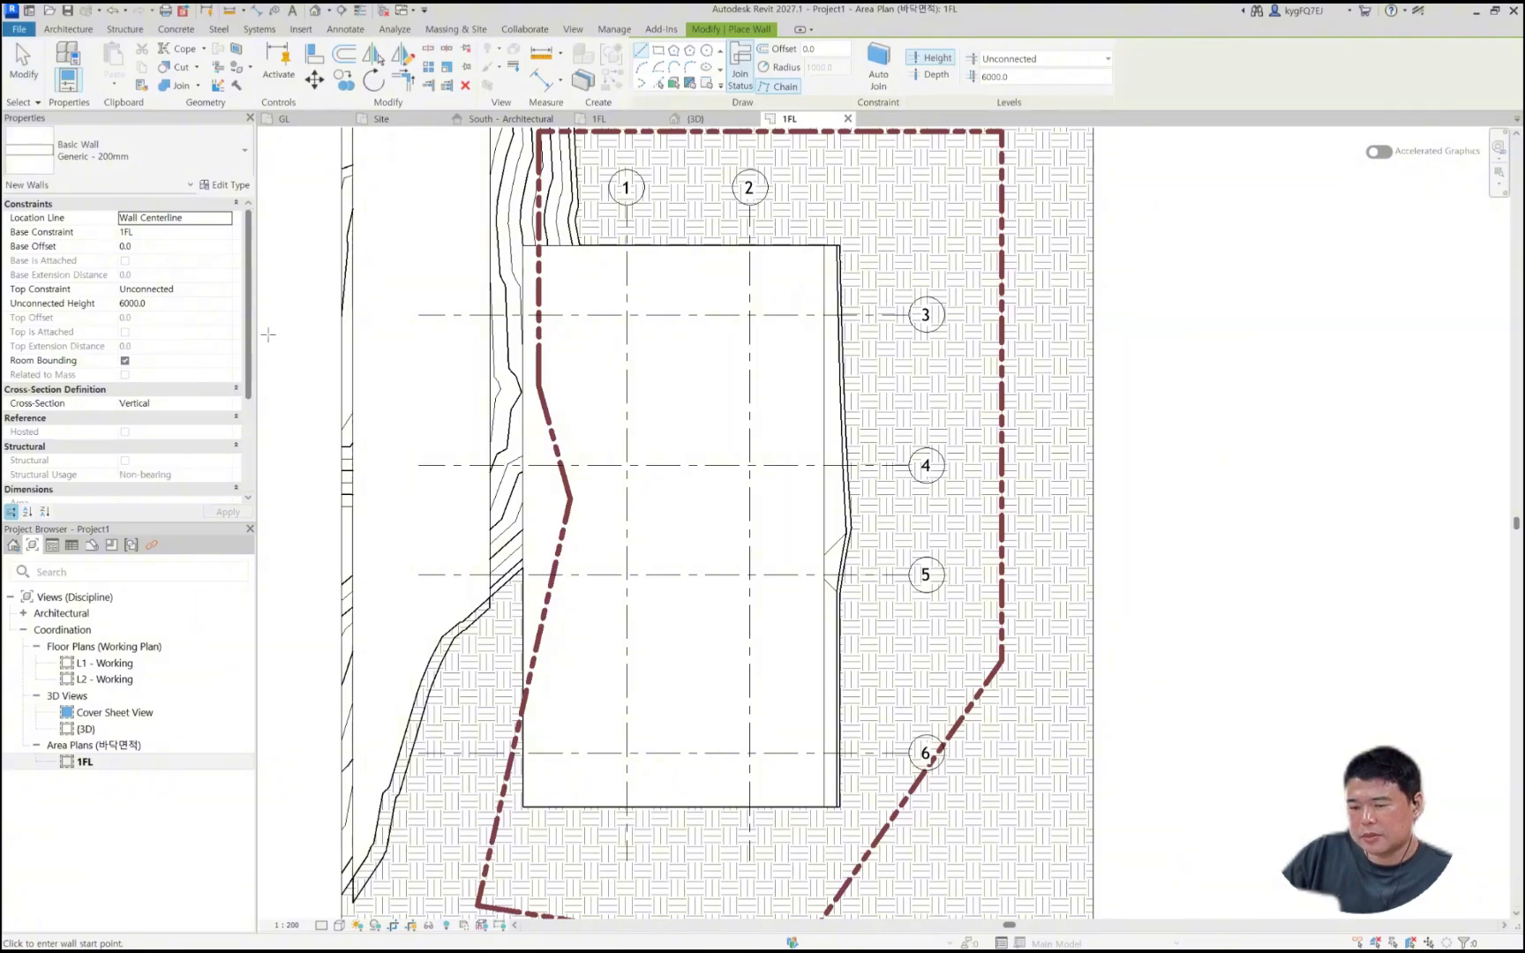
left_click(146, 163)
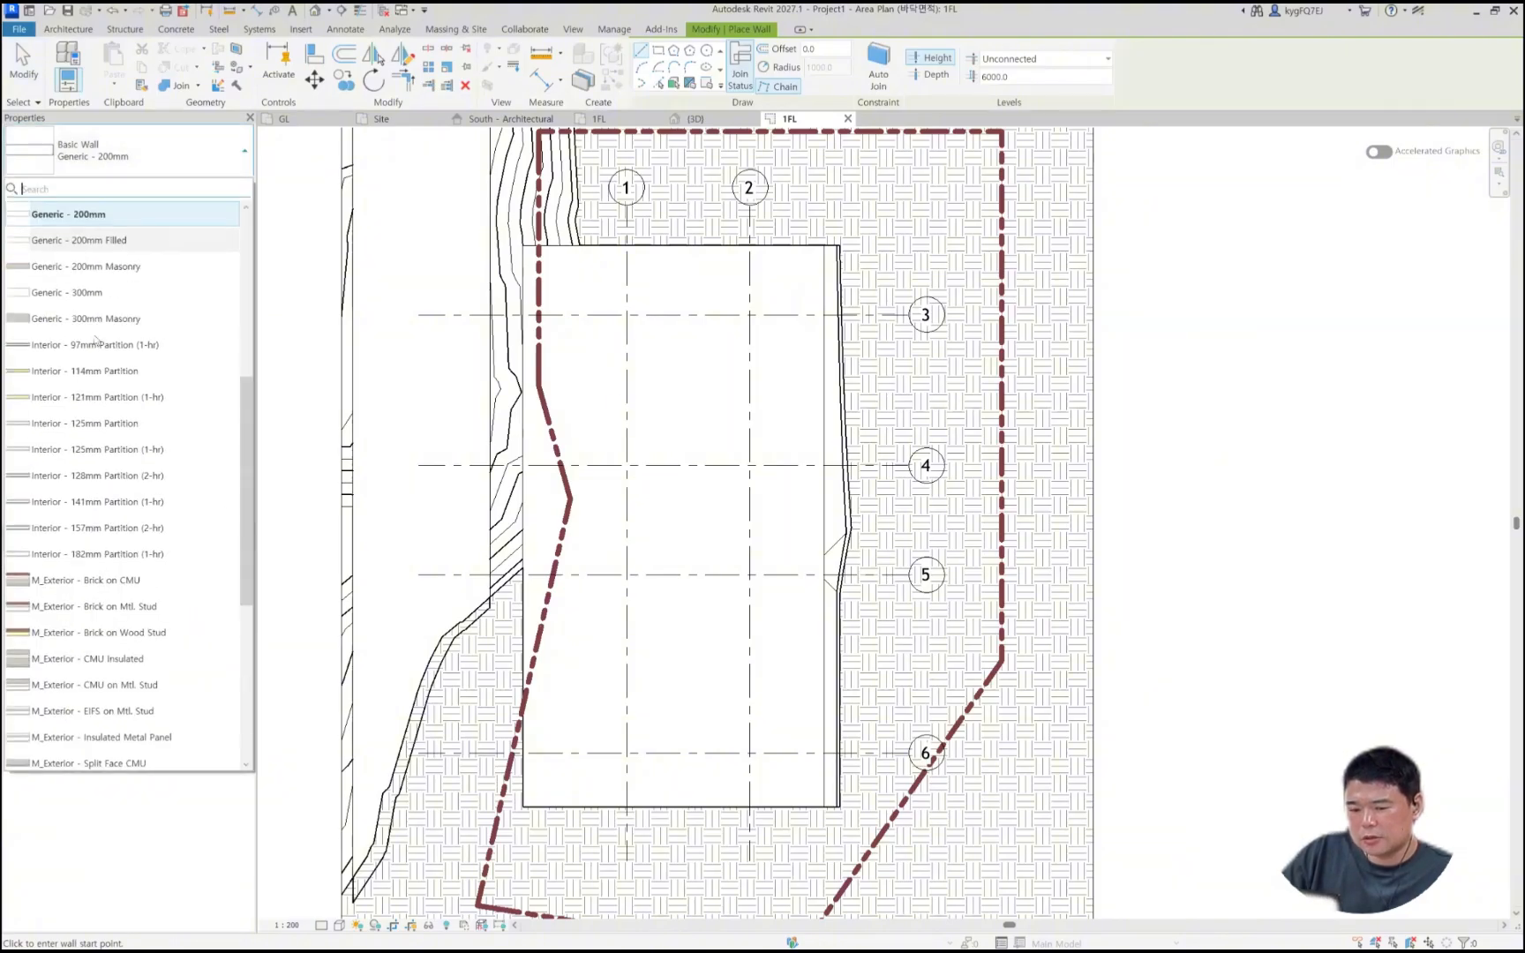
left_click(55, 632)
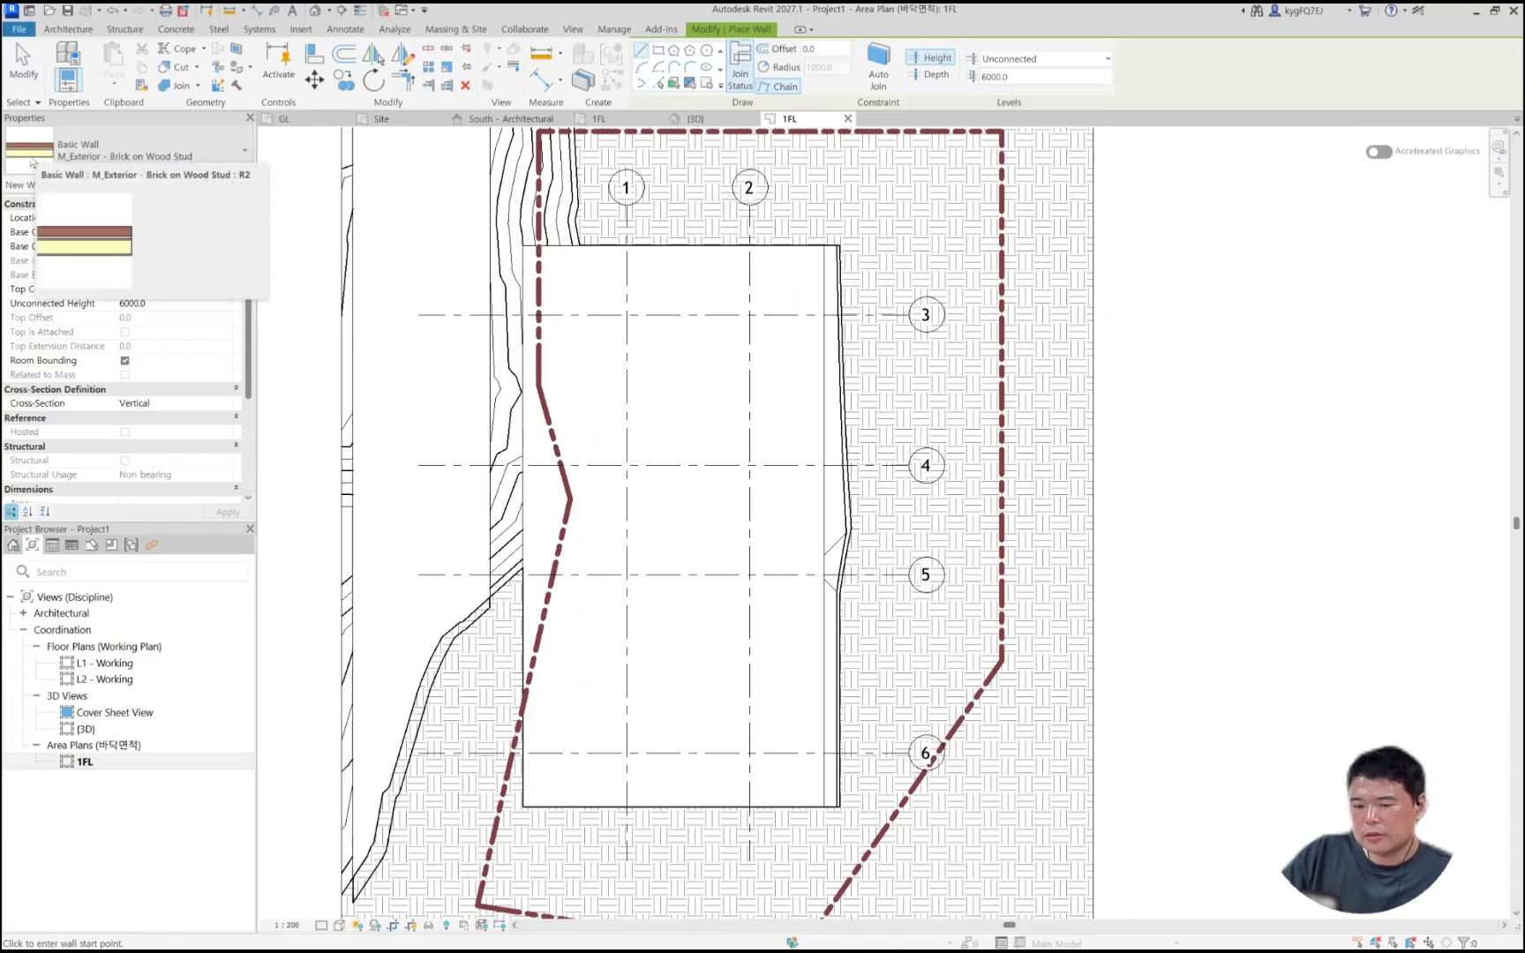
Step: Draw a vertical wall about 9000 mm long between grids 1 and 2, crossing grid 4
left_click(679, 536)
left_click(680, 414)
scroll(693, 453, "up", 3)
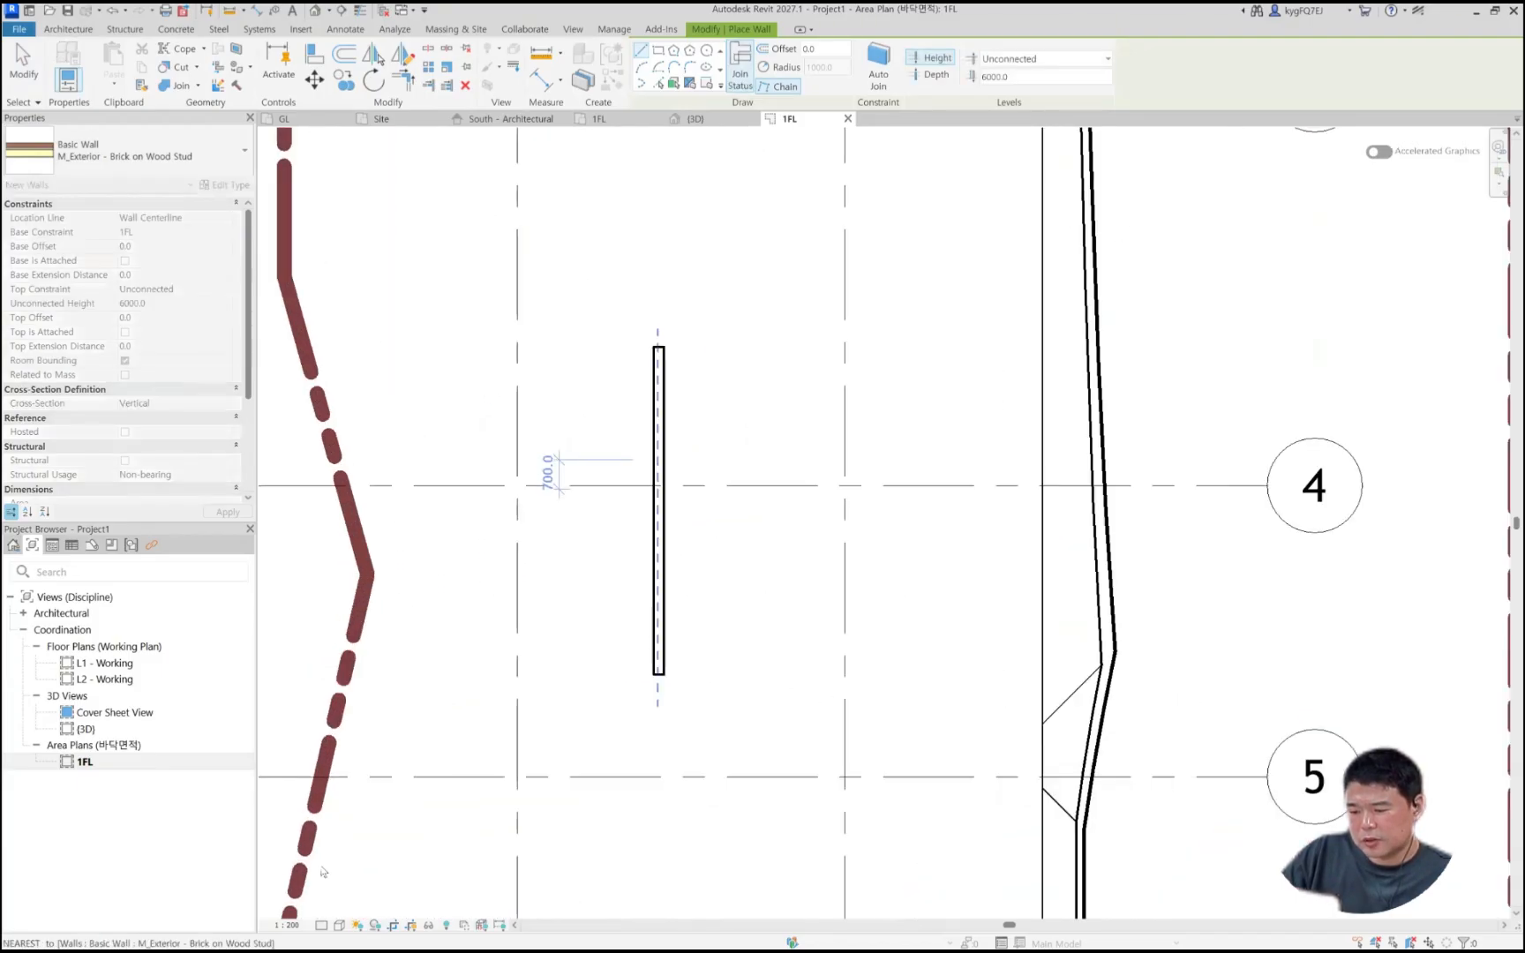
key("Escape")
key("Escape")
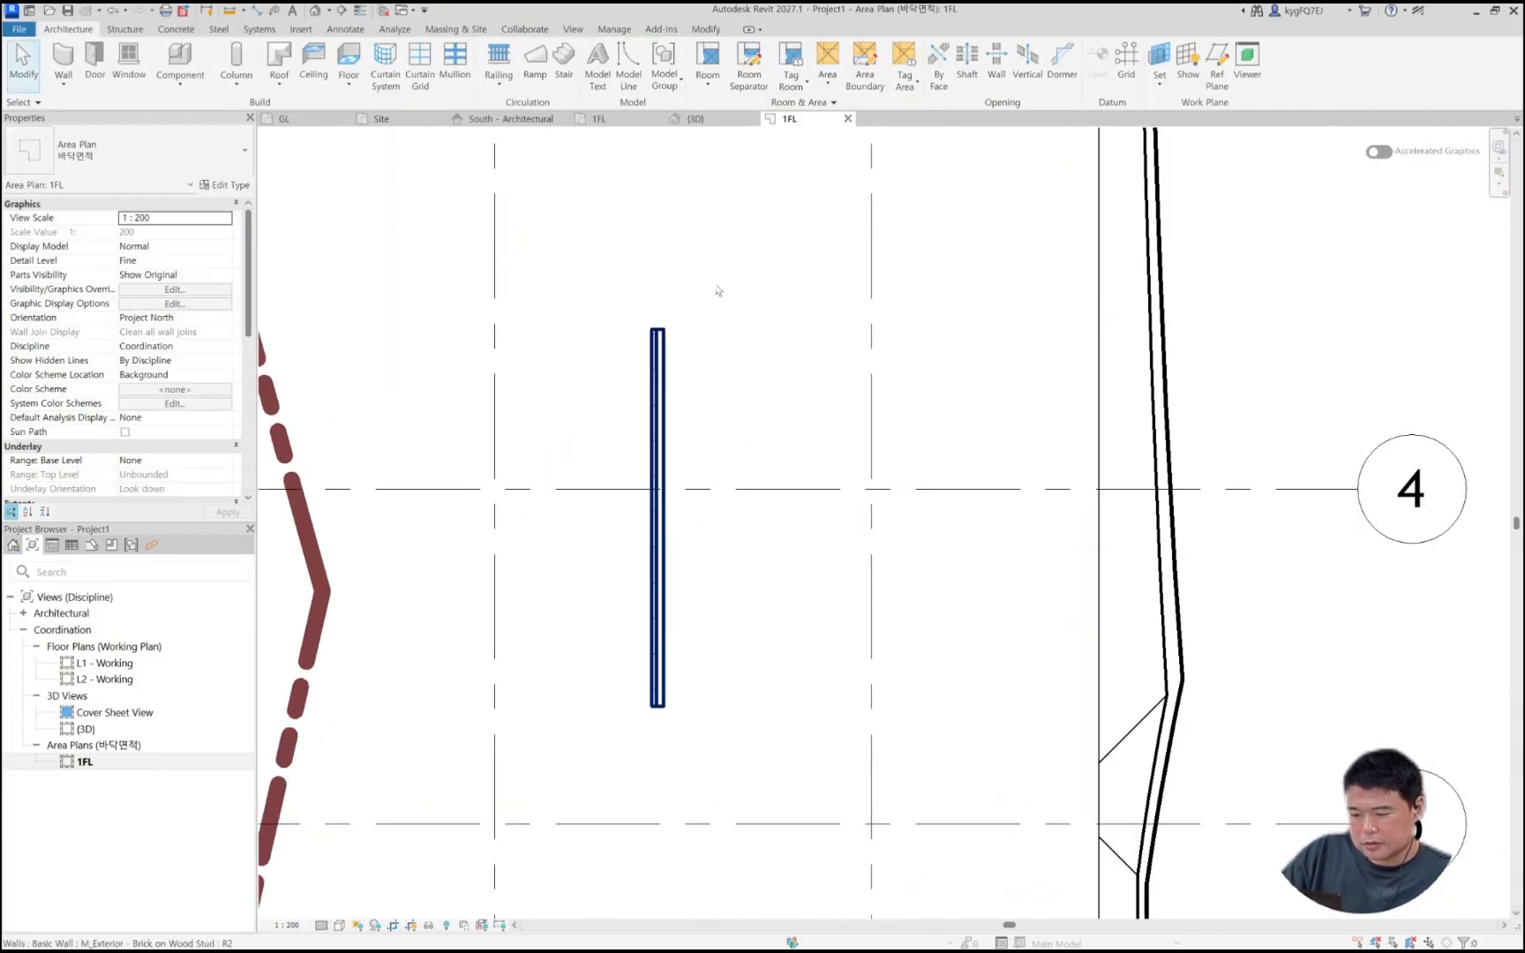
Step: Show the area plan at Fine detail level with material colours and inspect the layers of the placed wall
scroll(718, 291, "up", 5)
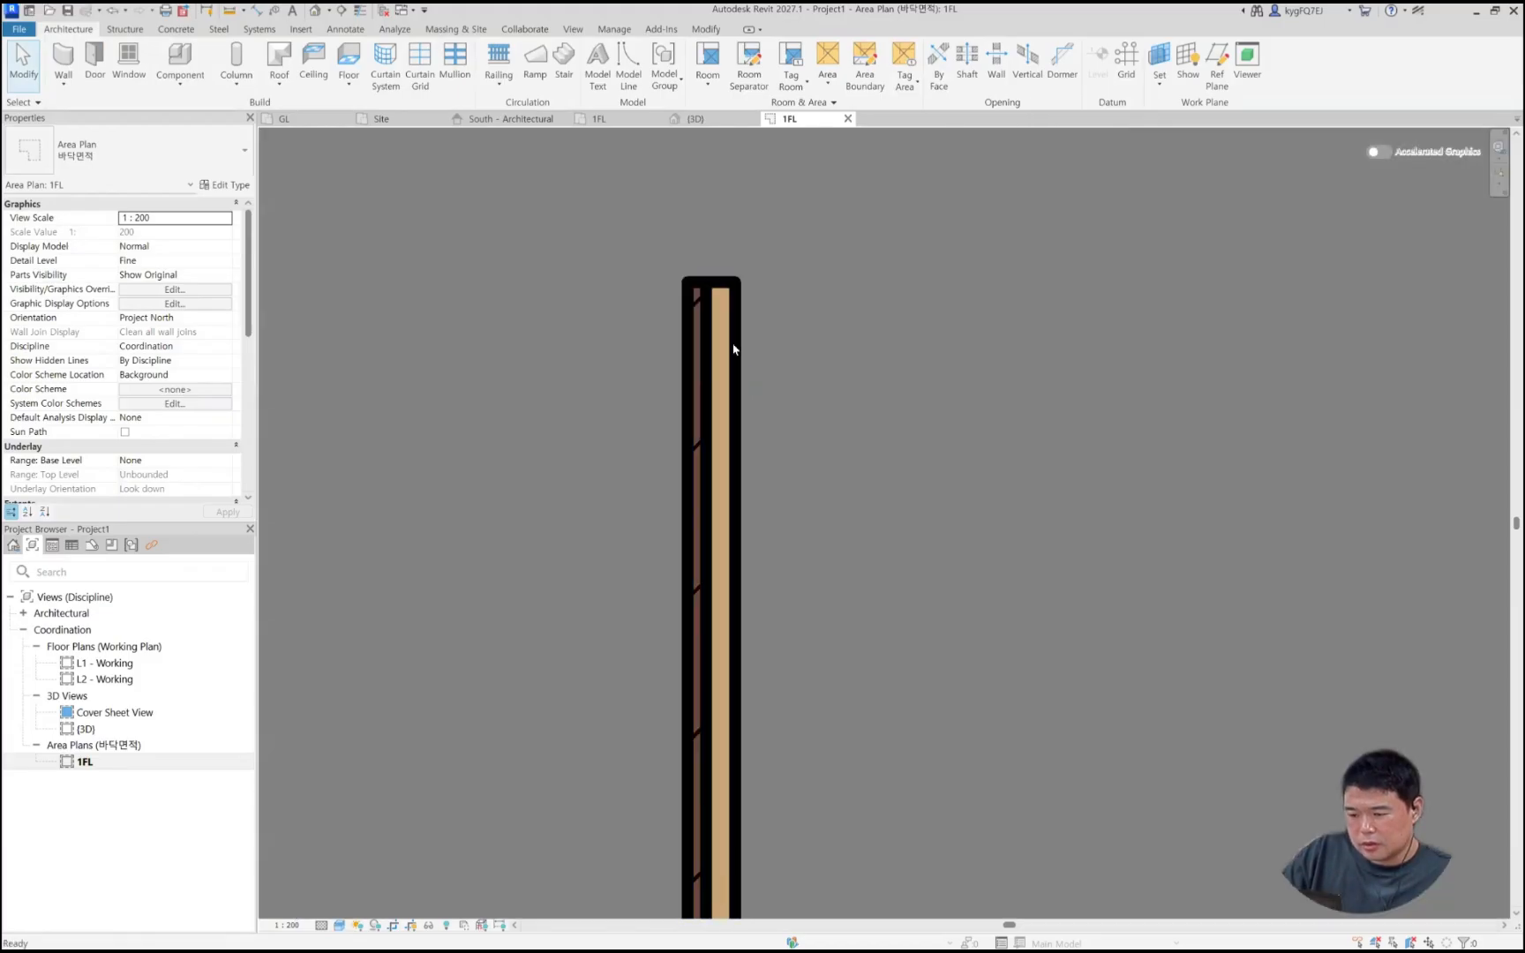
left_click(734, 349)
scroll(719, 336, "down", 3)
scroll(755, 417, "up", 2)
left_click(656, 384)
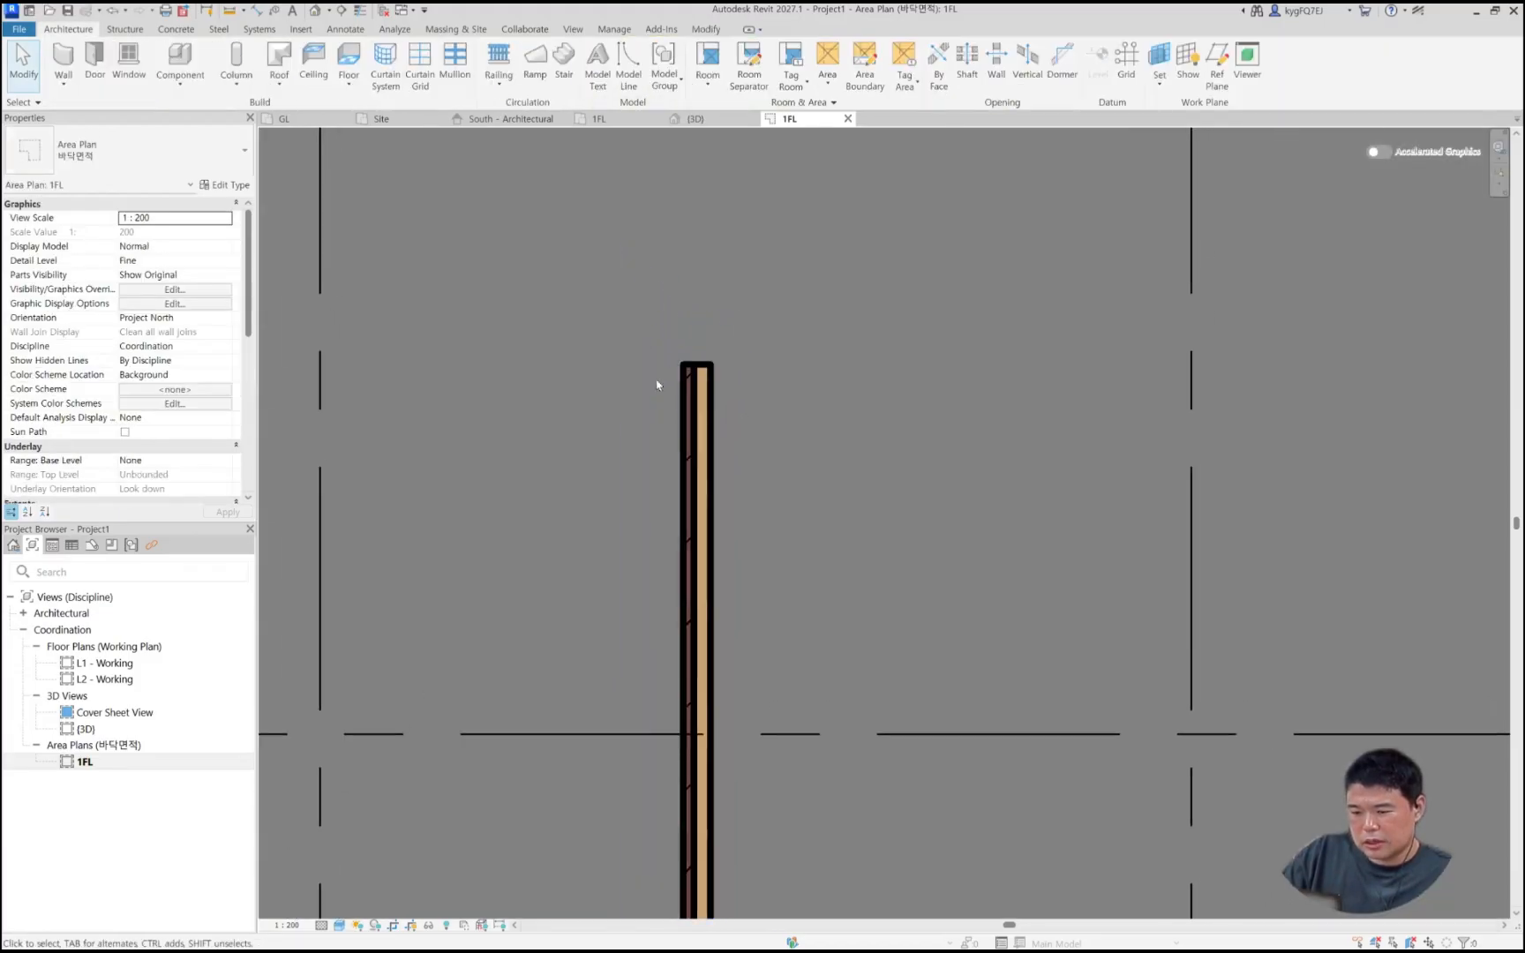
scroll(691, 398, "up", 1)
left_click(691, 398)
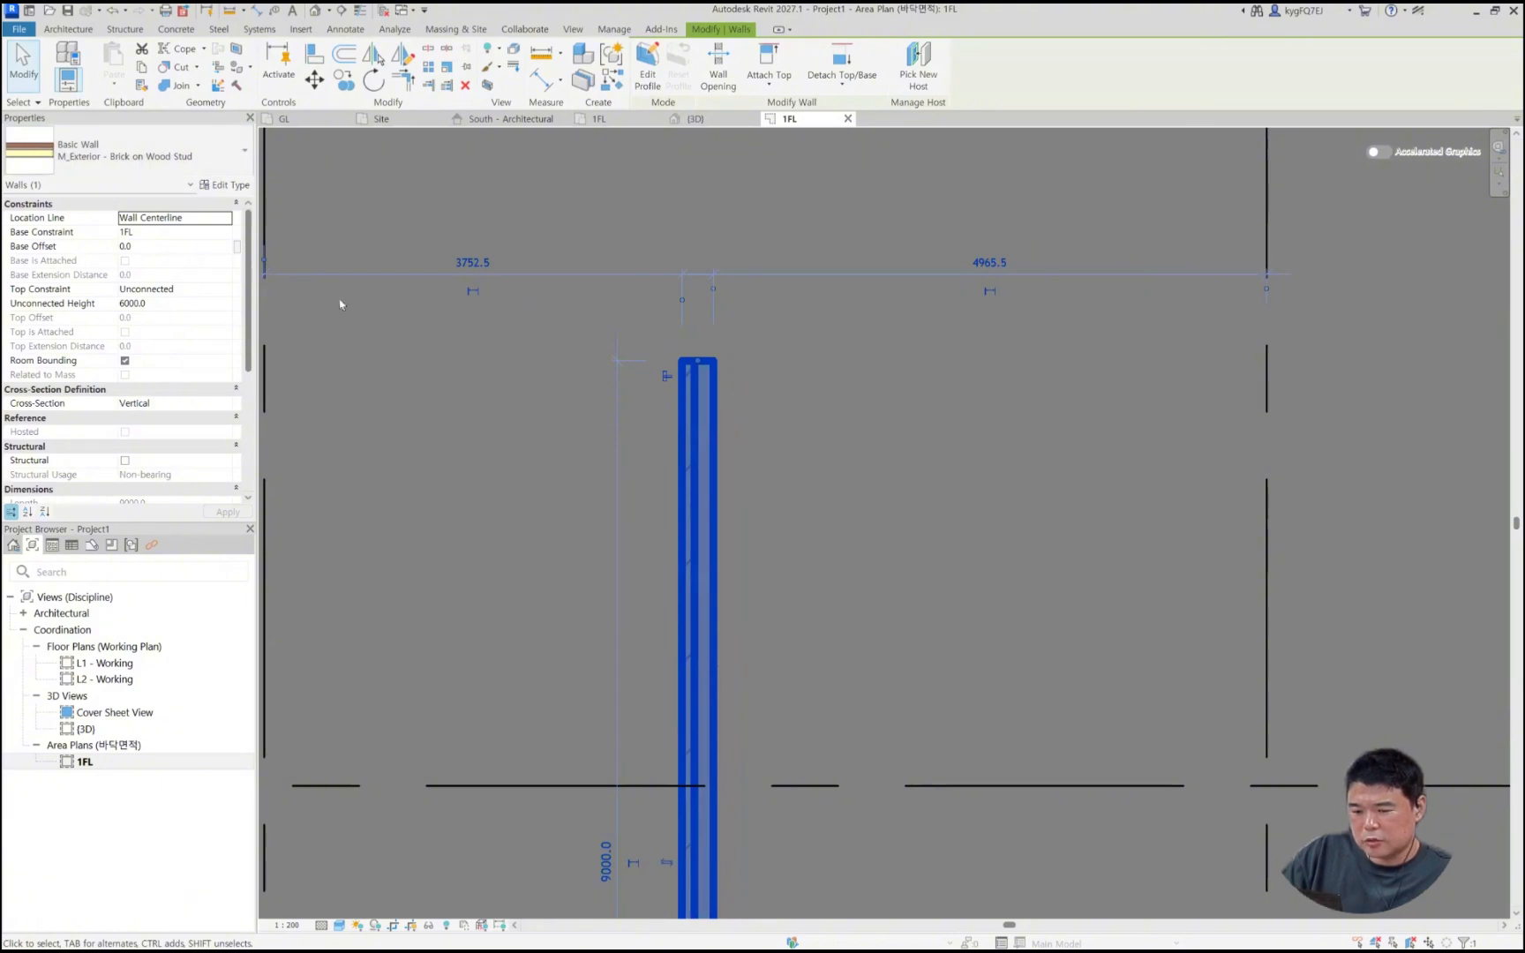
key("Escape")
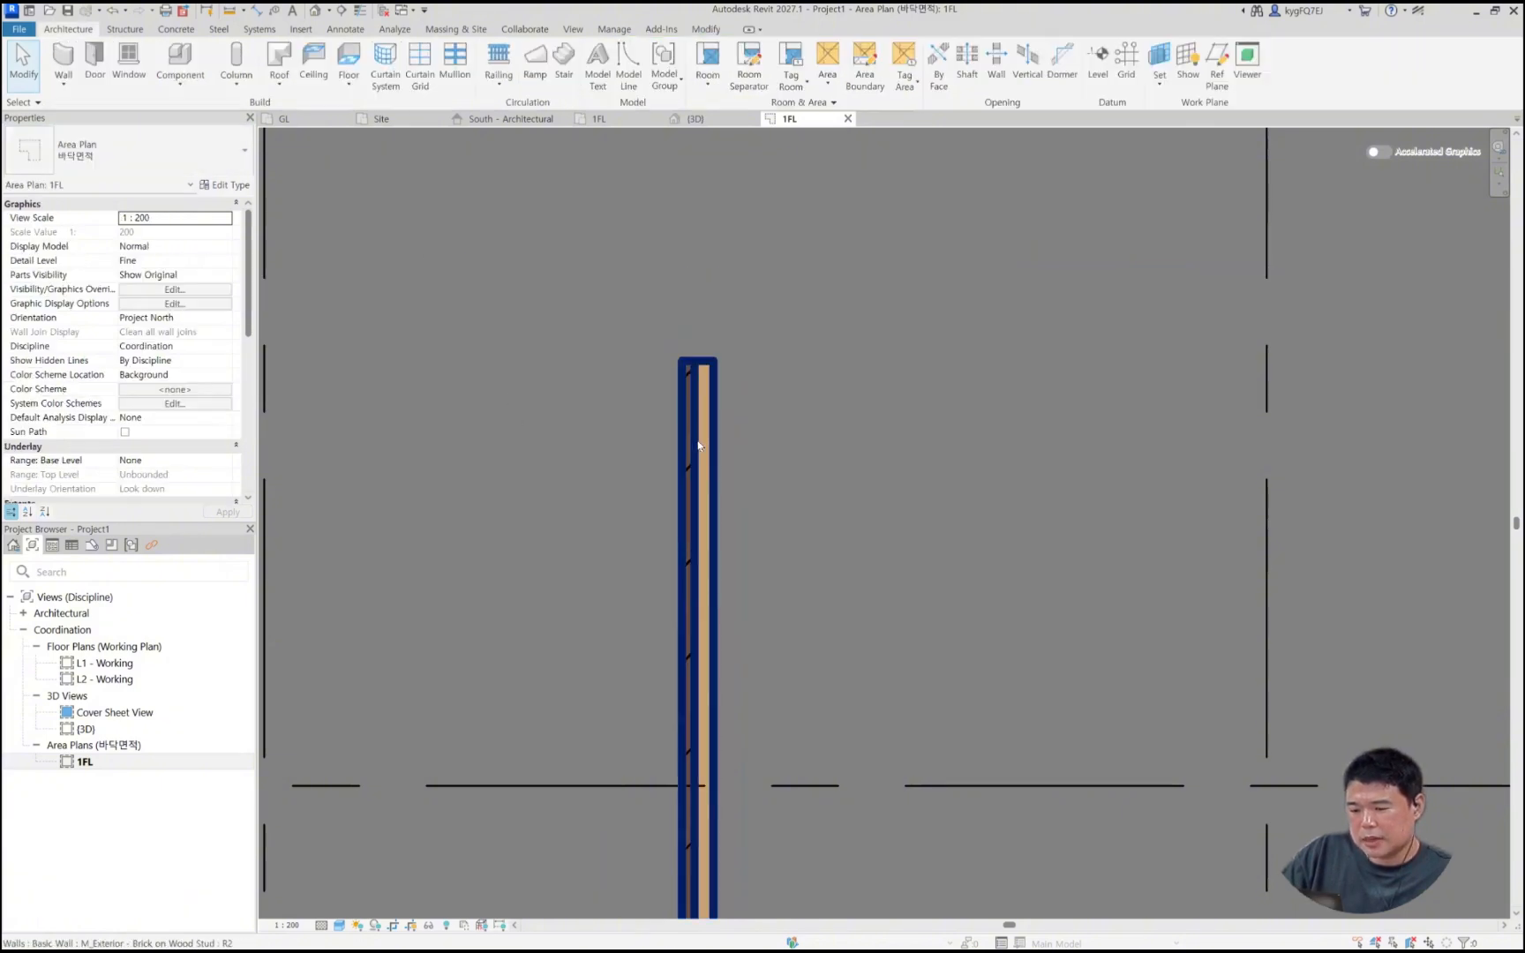
Step: Draw three more brick walls from the first wall's upper end and trim the corners into a closed rectangular room
key("w")
key("a")
scroll(688, 437, "down", 2)
left_click(698, 396)
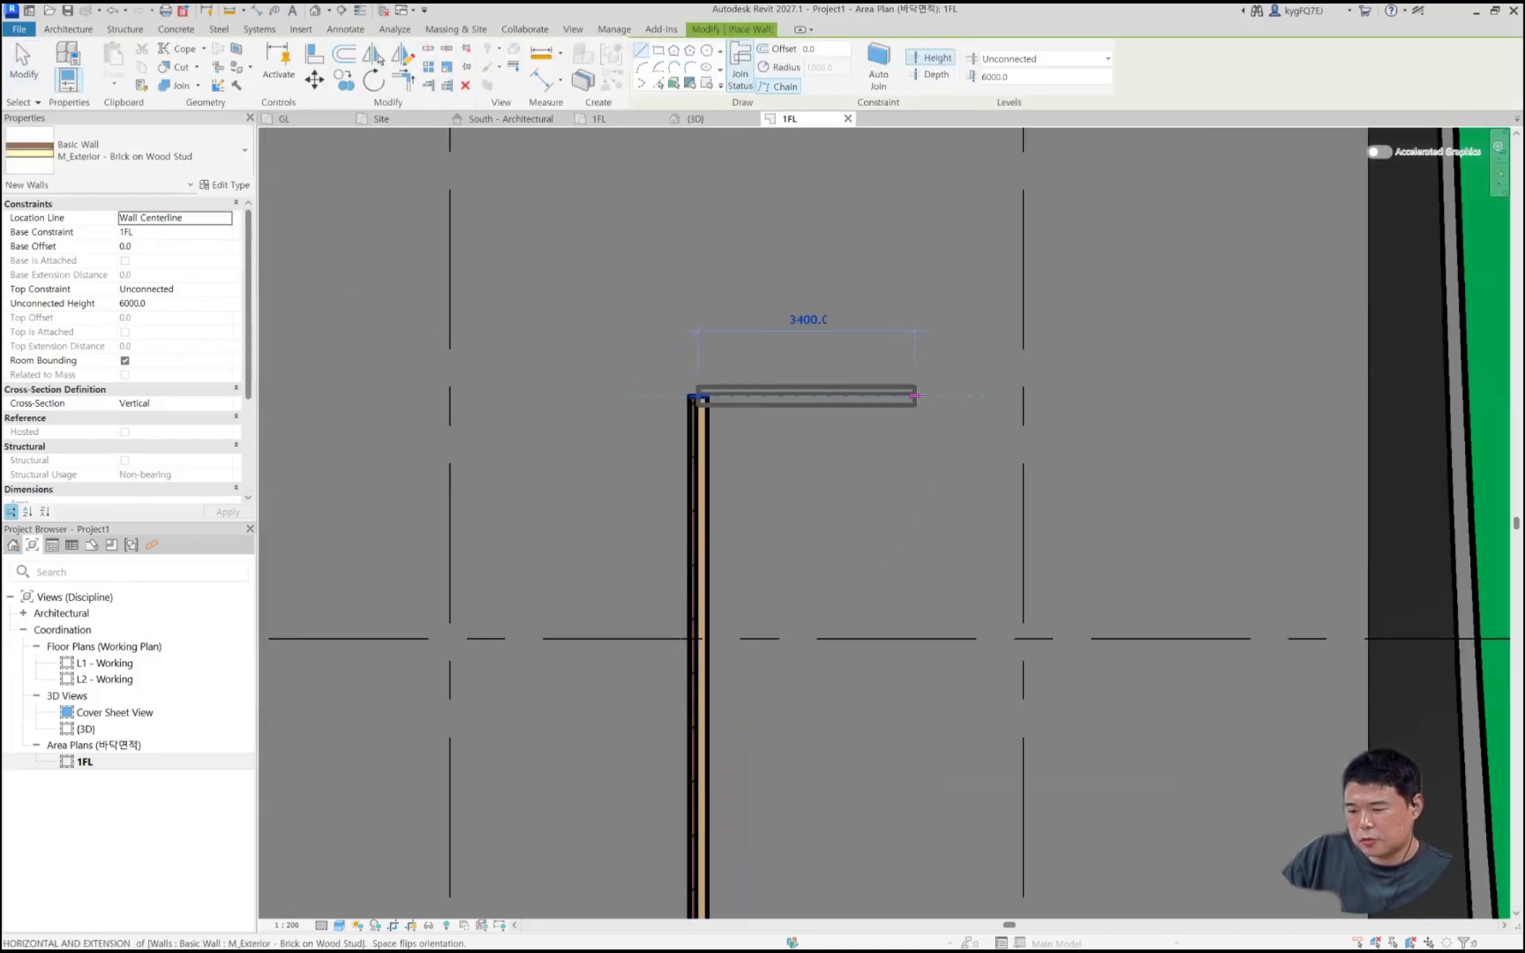
left_click(918, 397)
left_click(922, 600)
middle_click_drag(948, 738, 915, 468)
left_click(741, 331)
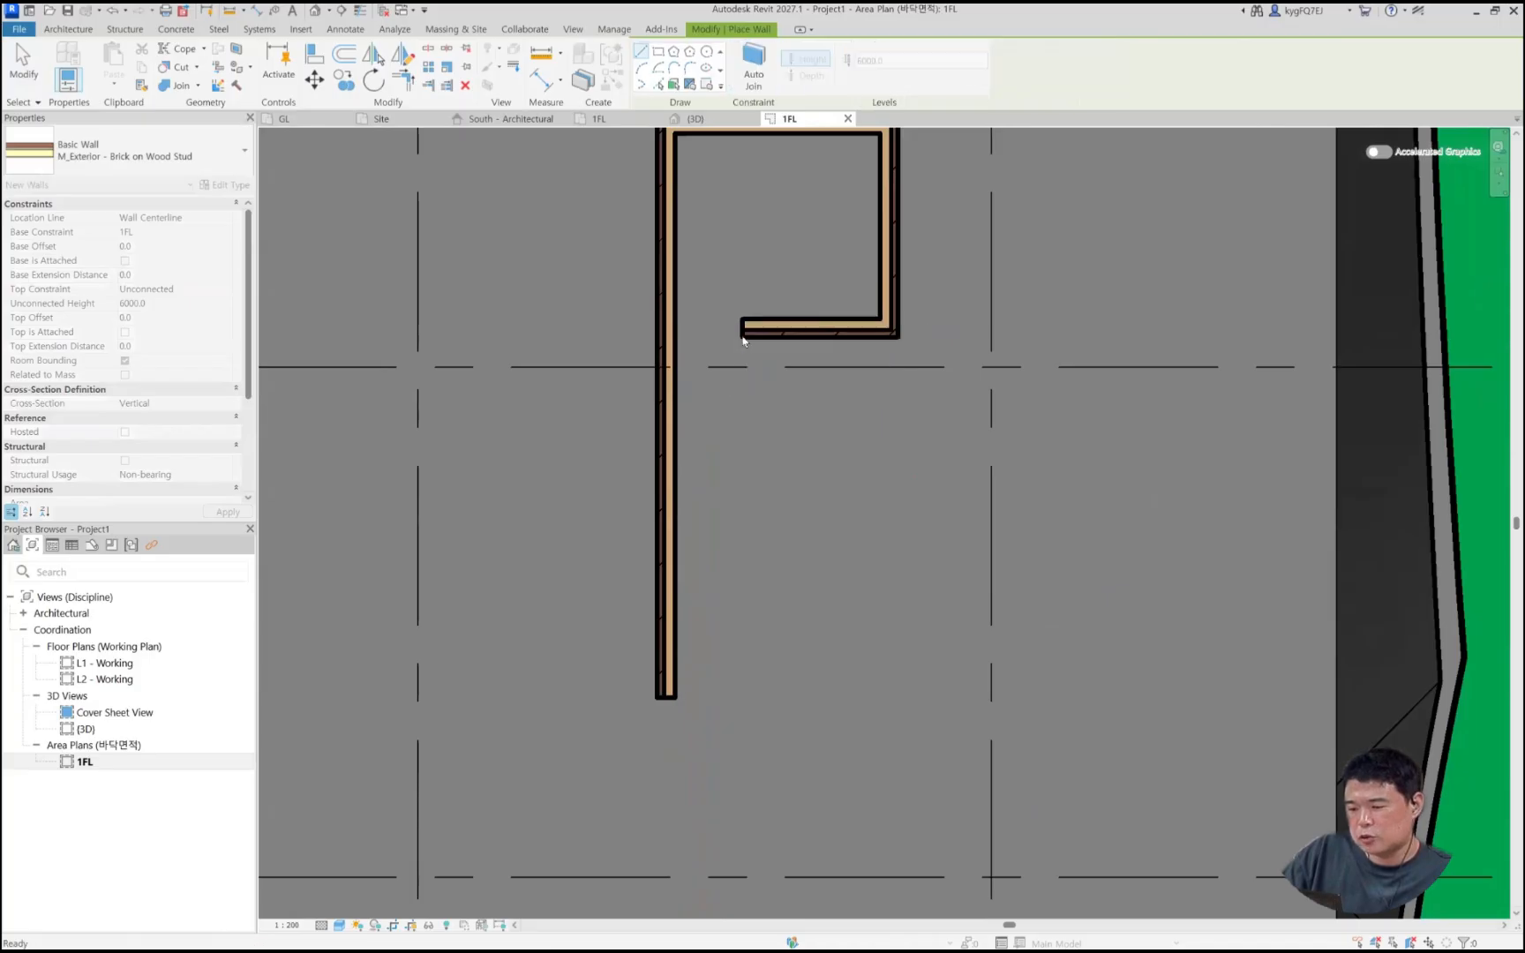
key("Escape")
key("Escape")
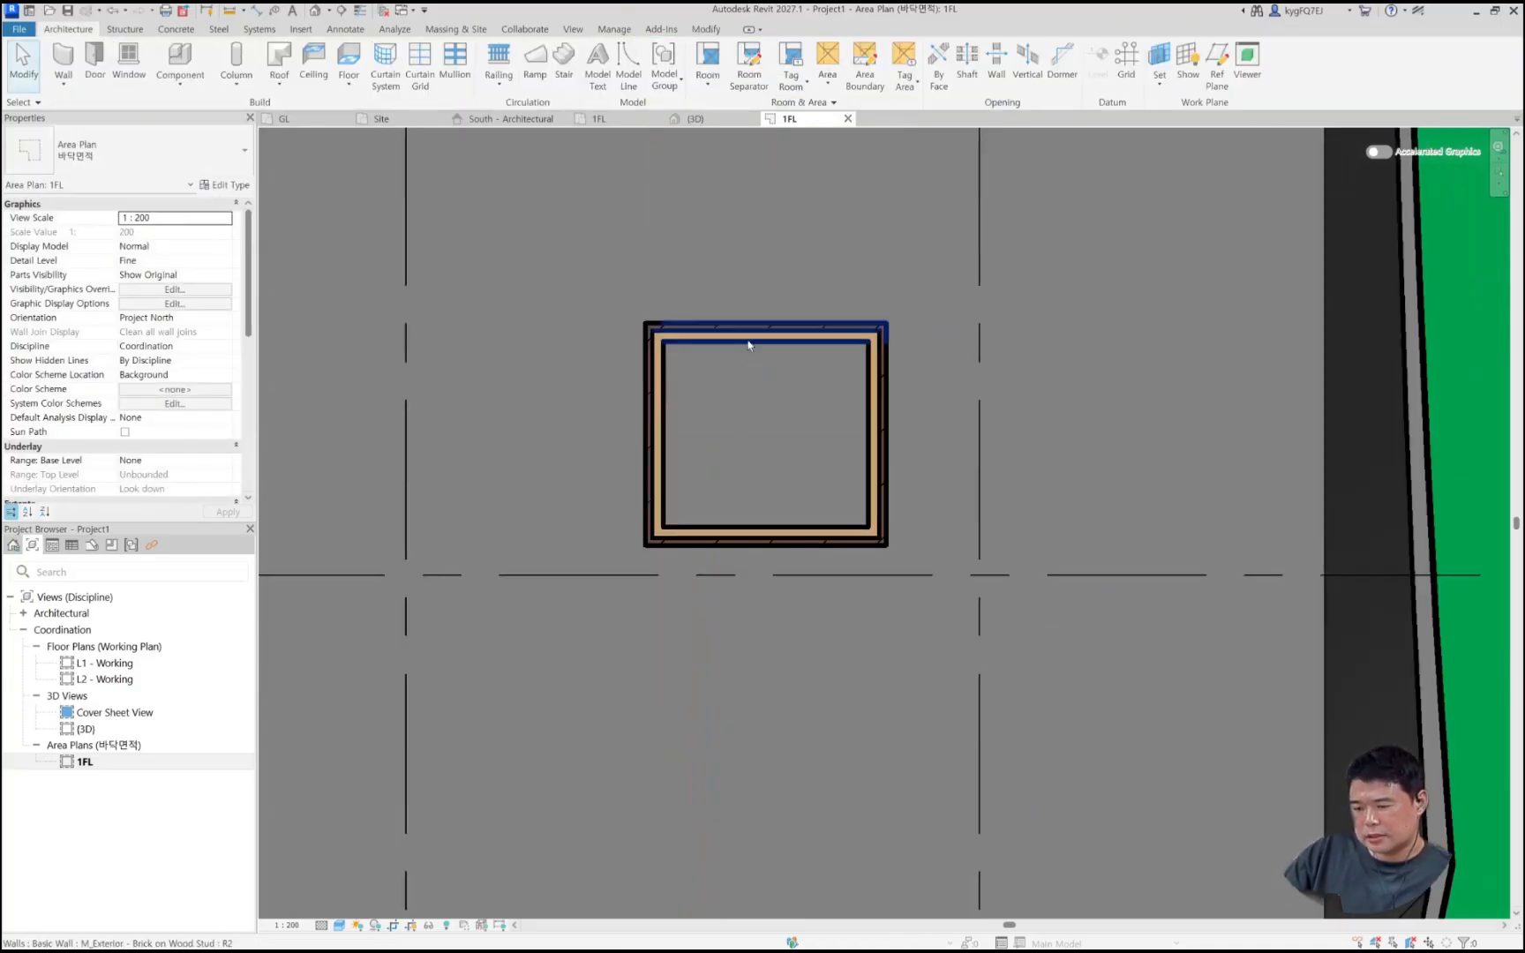
Step: Try out selecting the room's connected walls as a chain and its left and upper walls individually
key("Tab")
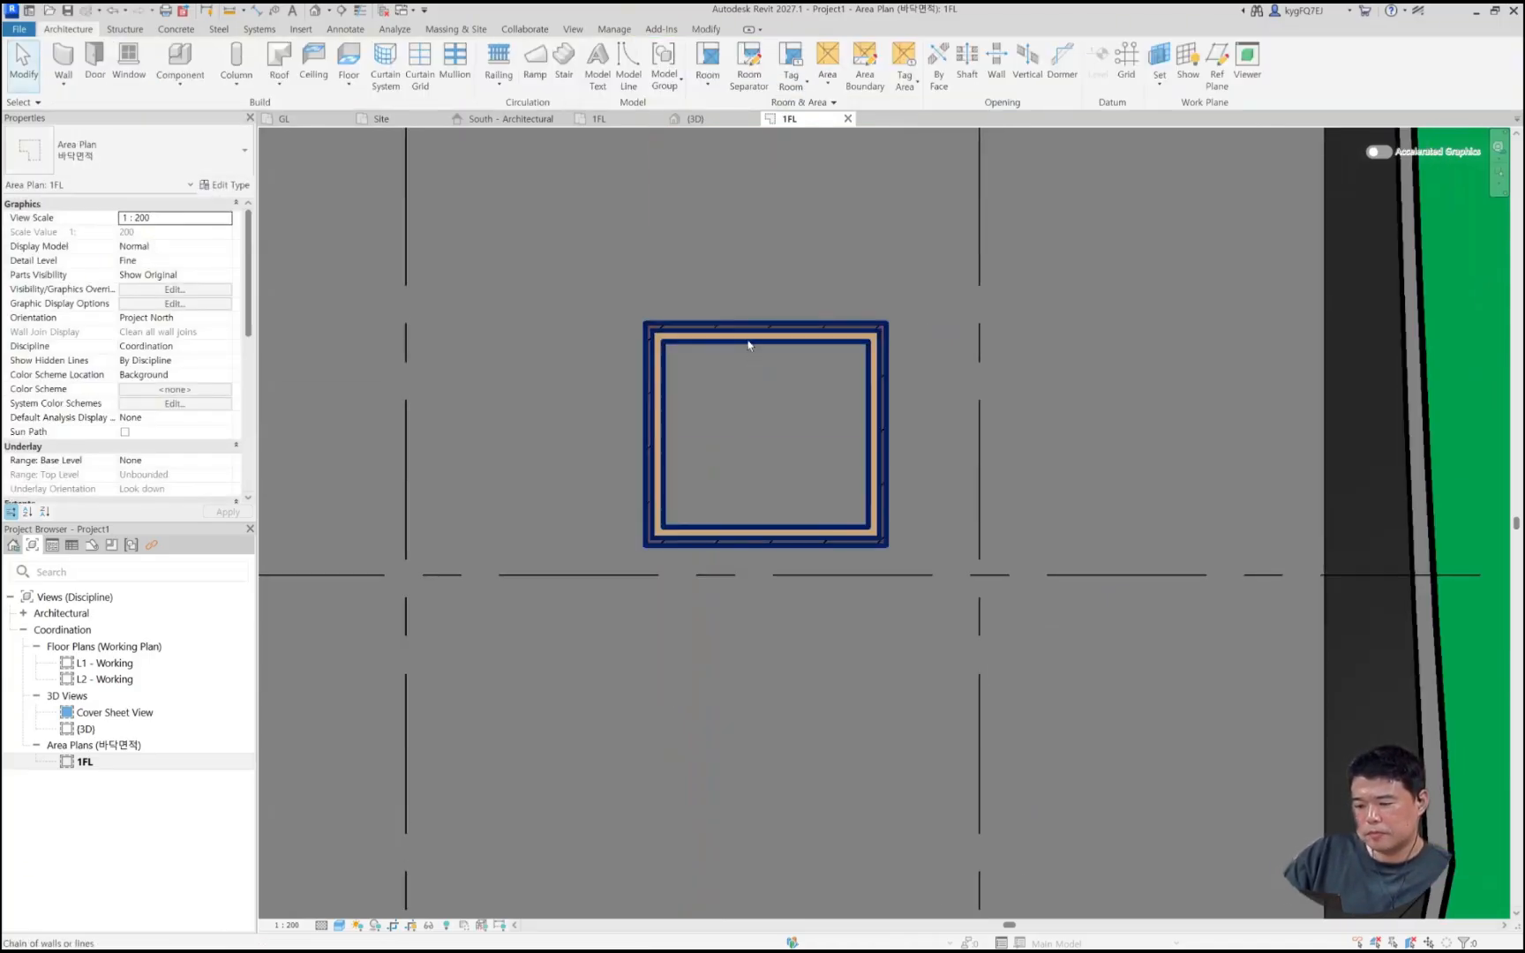
key("Tab")
key("Tab")
key("Tab")
left_click(701, 341)
key("Escape")
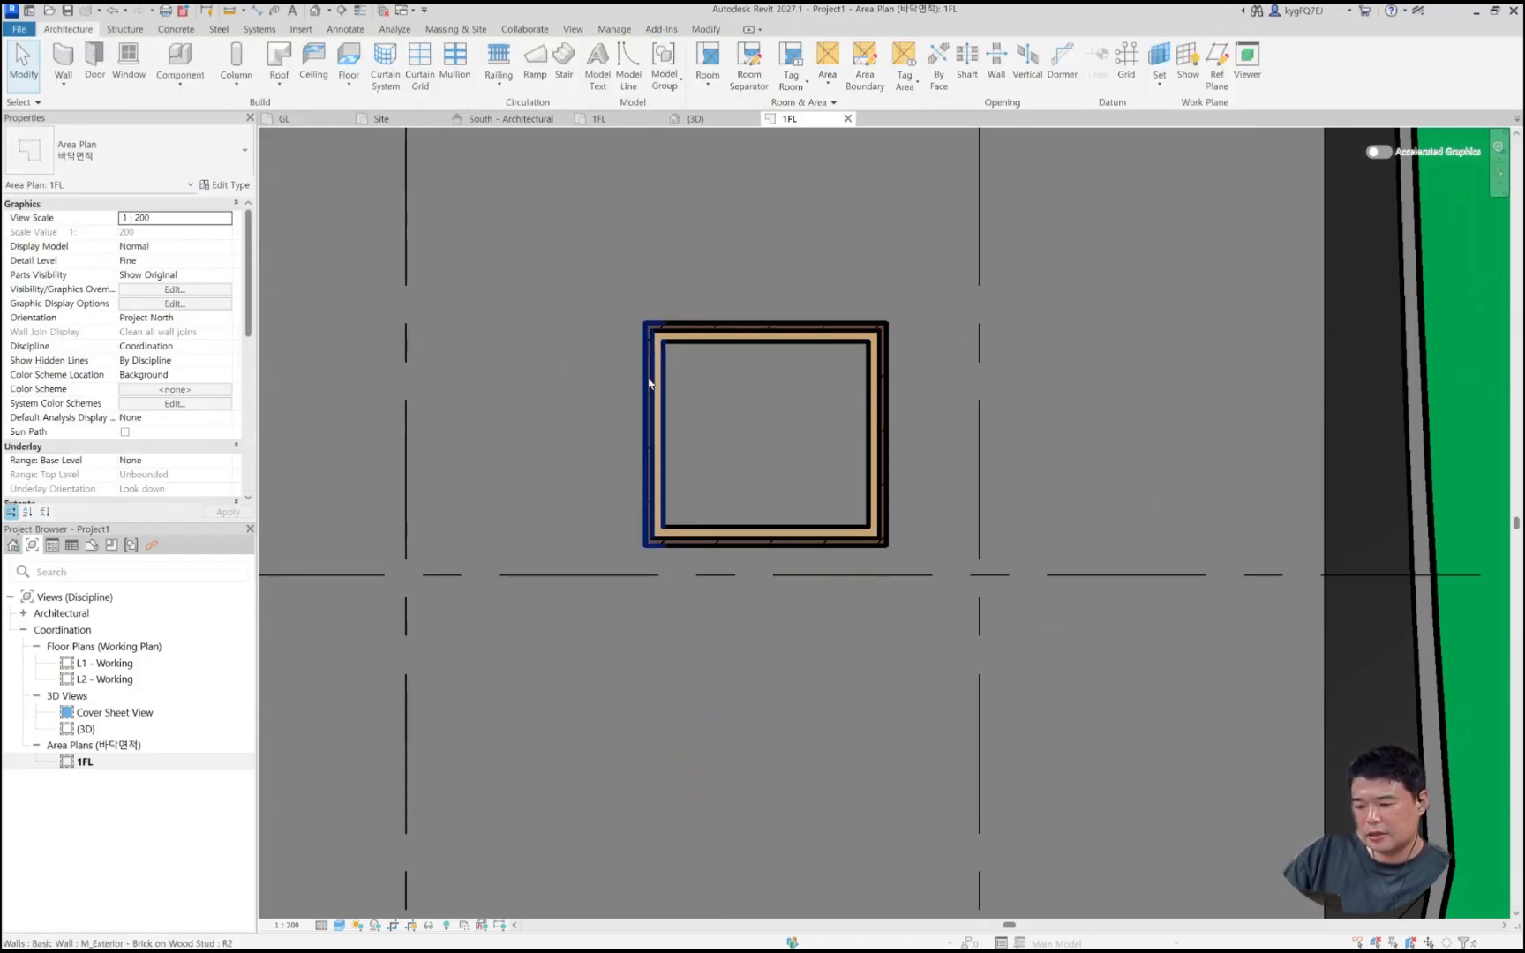
left_click(651, 383)
left_click(706, 344)
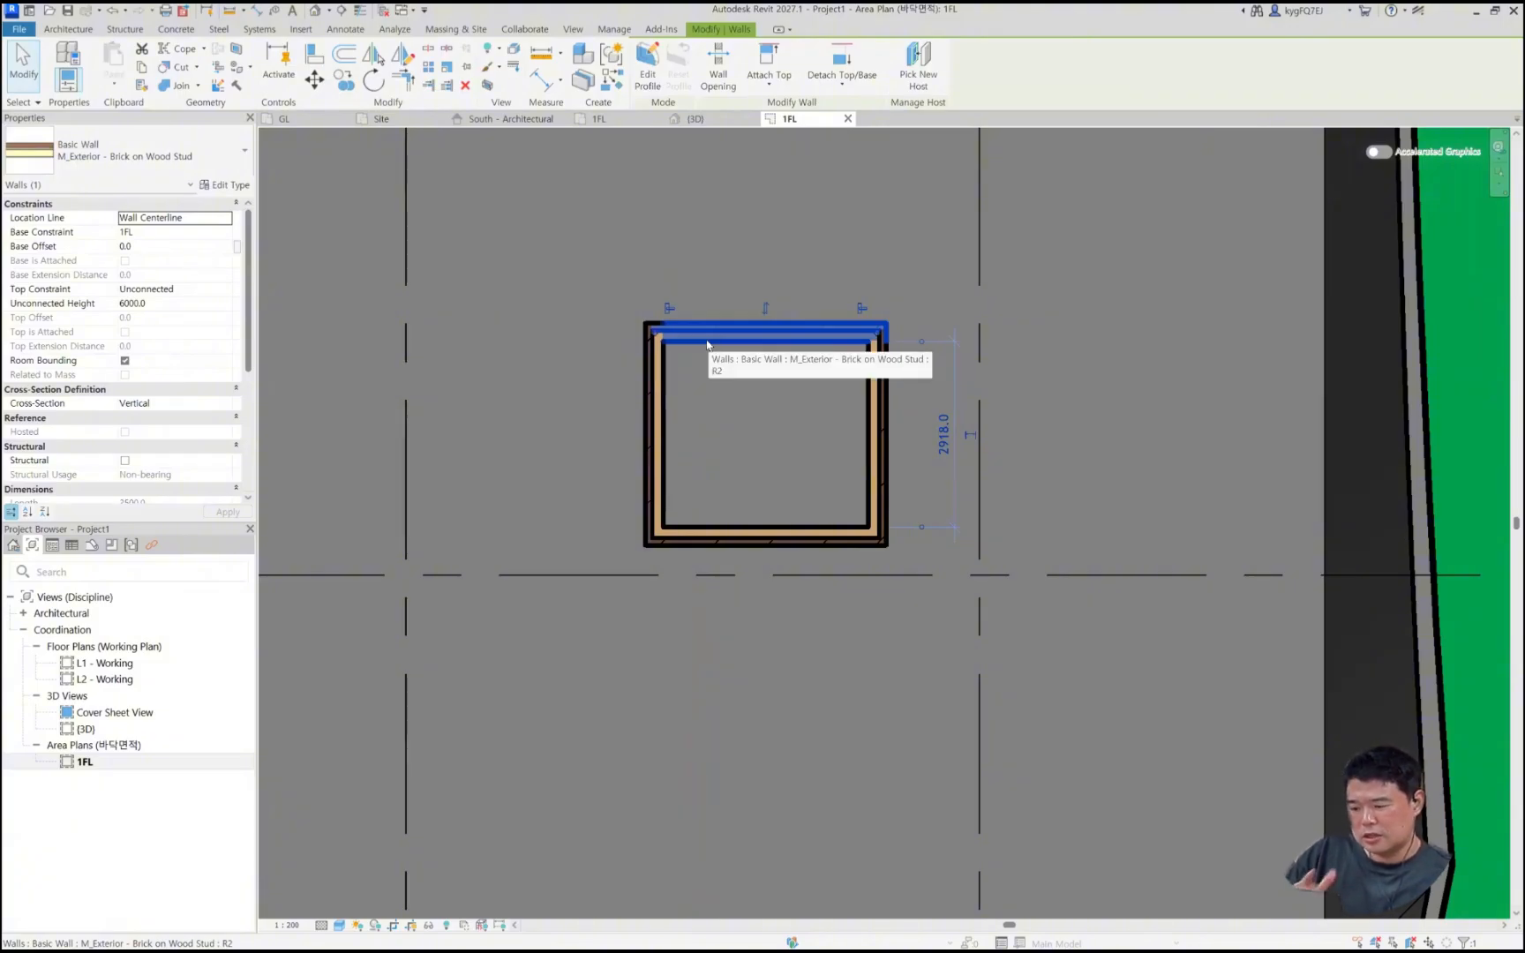
key("Escape")
left_click(707, 344)
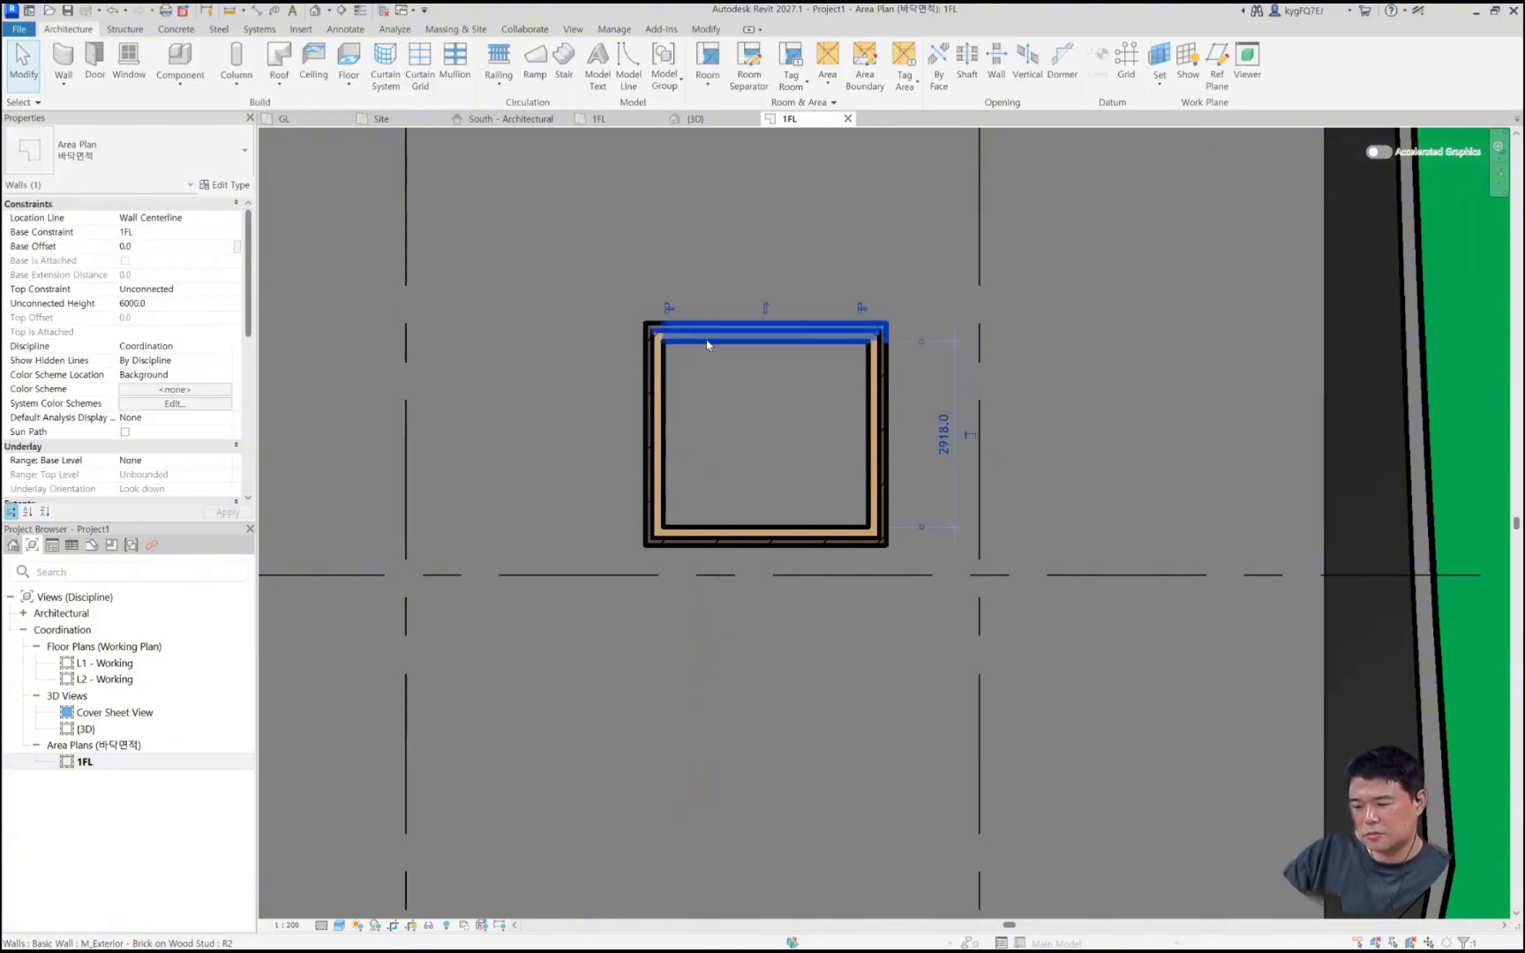
key("Escape")
Step: Select the whole chain of room walls and delete it
key("Tab")
left_click(653, 397)
key("Delete")
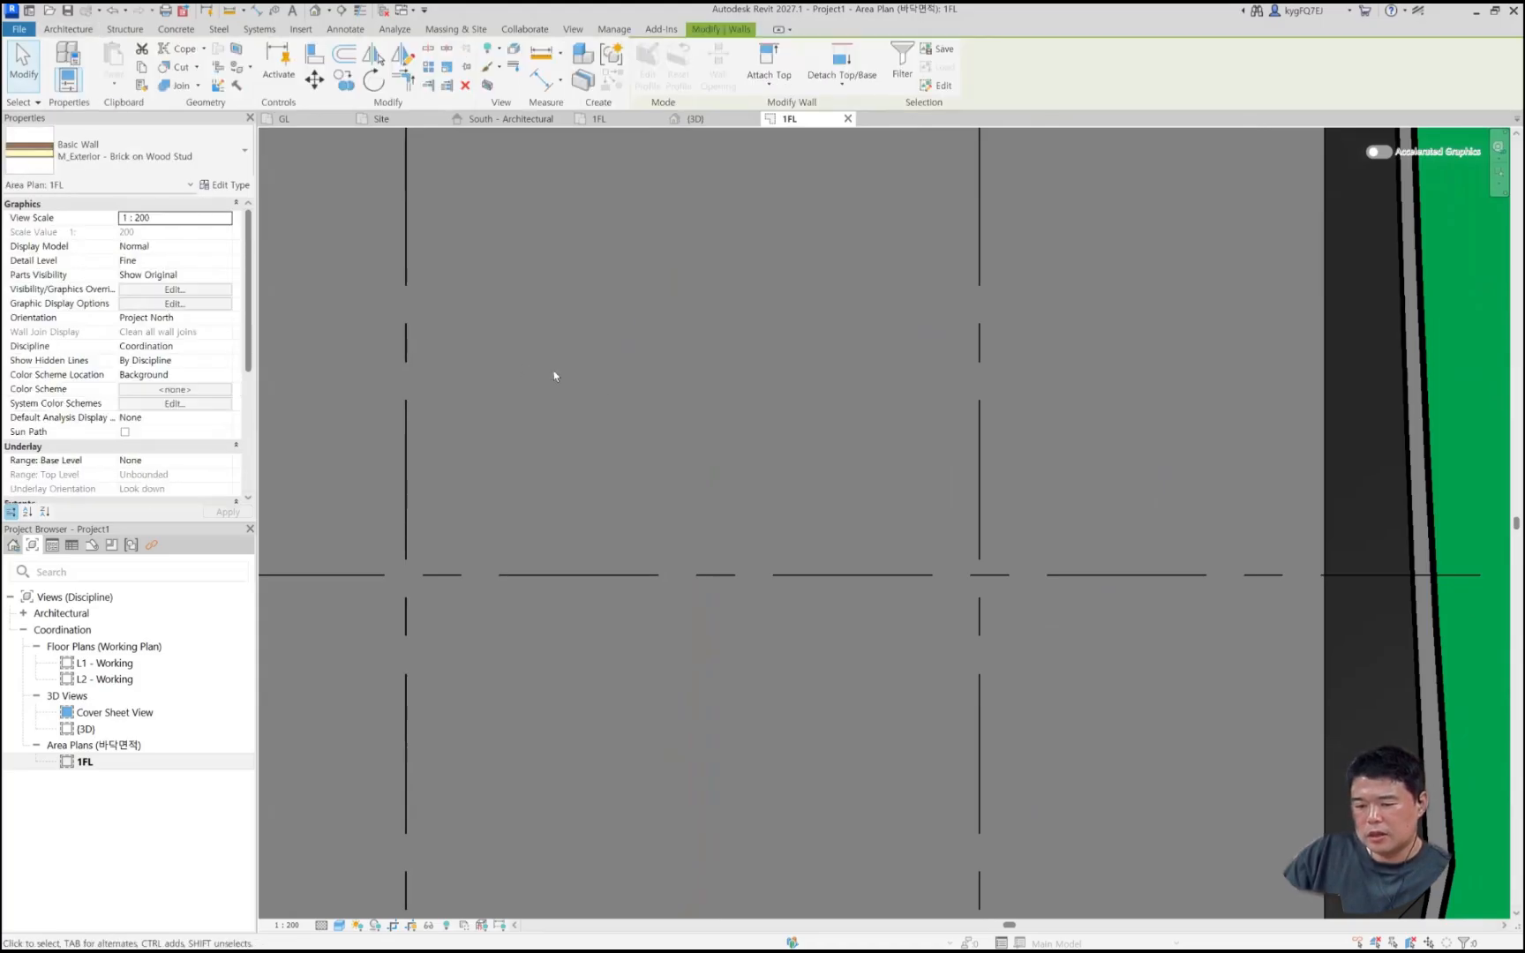
Step: Draw a closed rectangular room of four exterior brick walls, about 3700 mm wide, between the two vertical grids
key("w")
key("a")
left_click(581, 481)
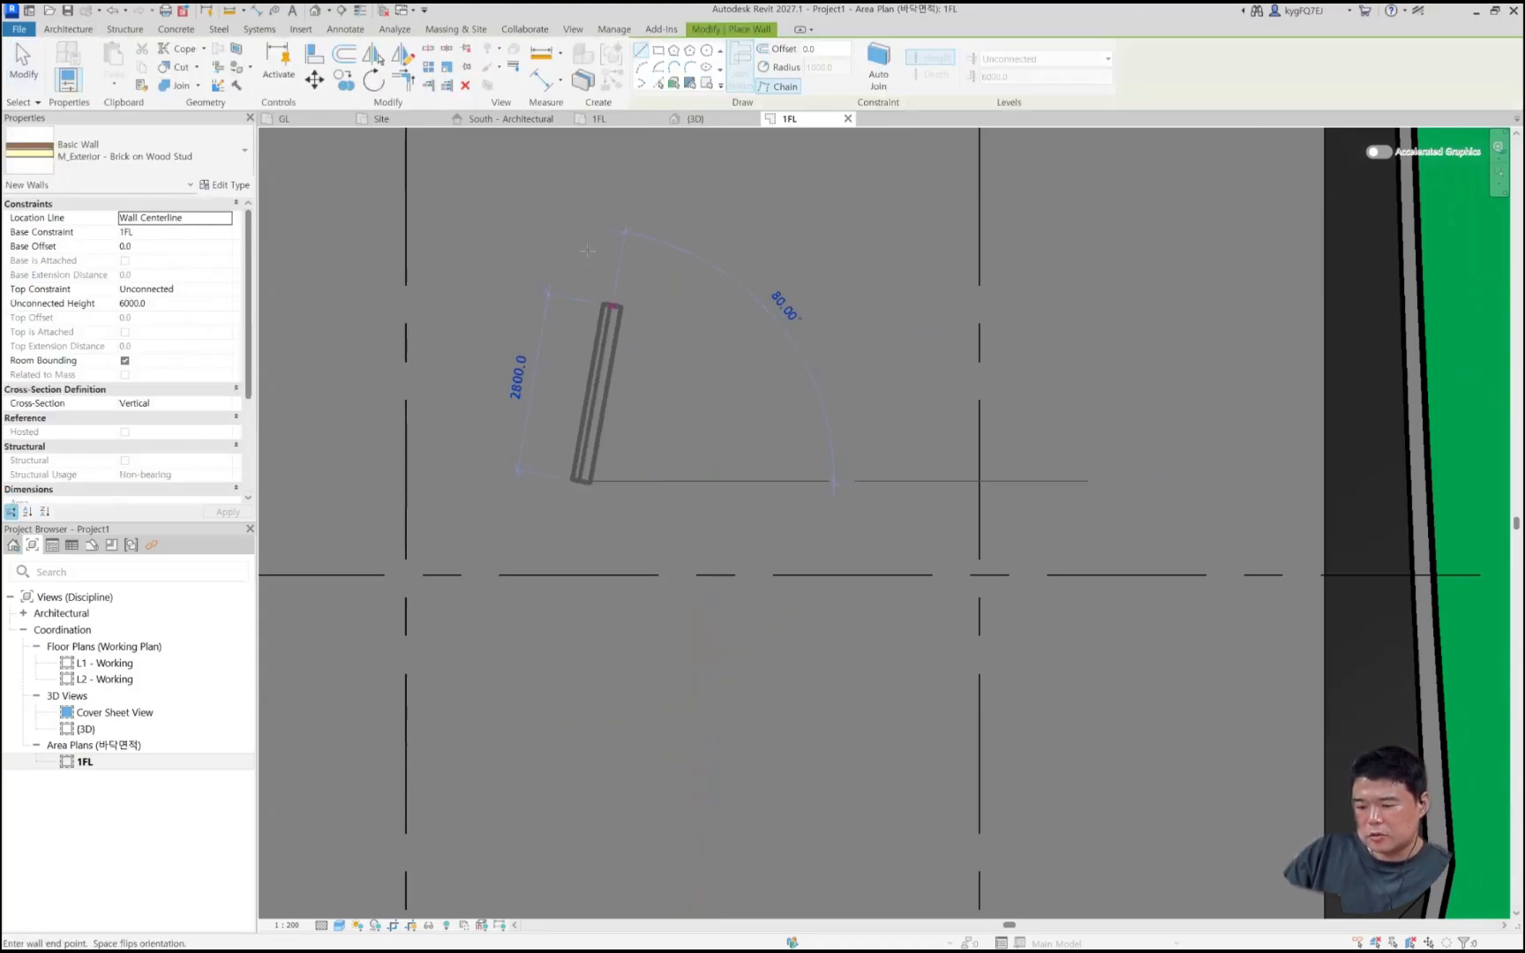
left_click(581, 240)
left_click(815, 238)
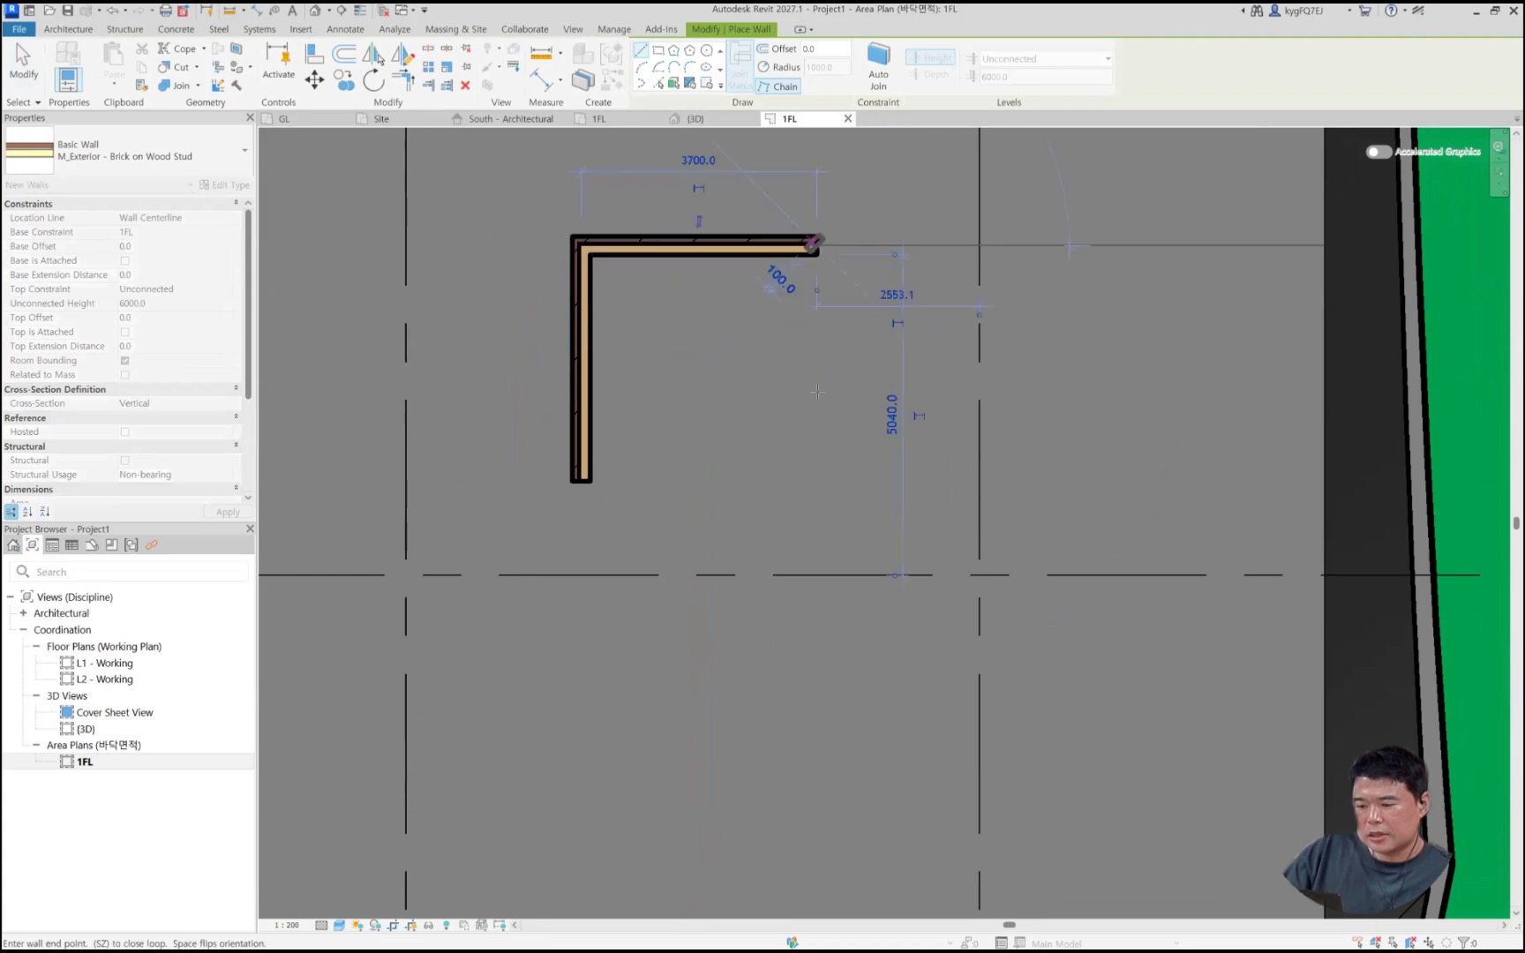
left_click(816, 479)
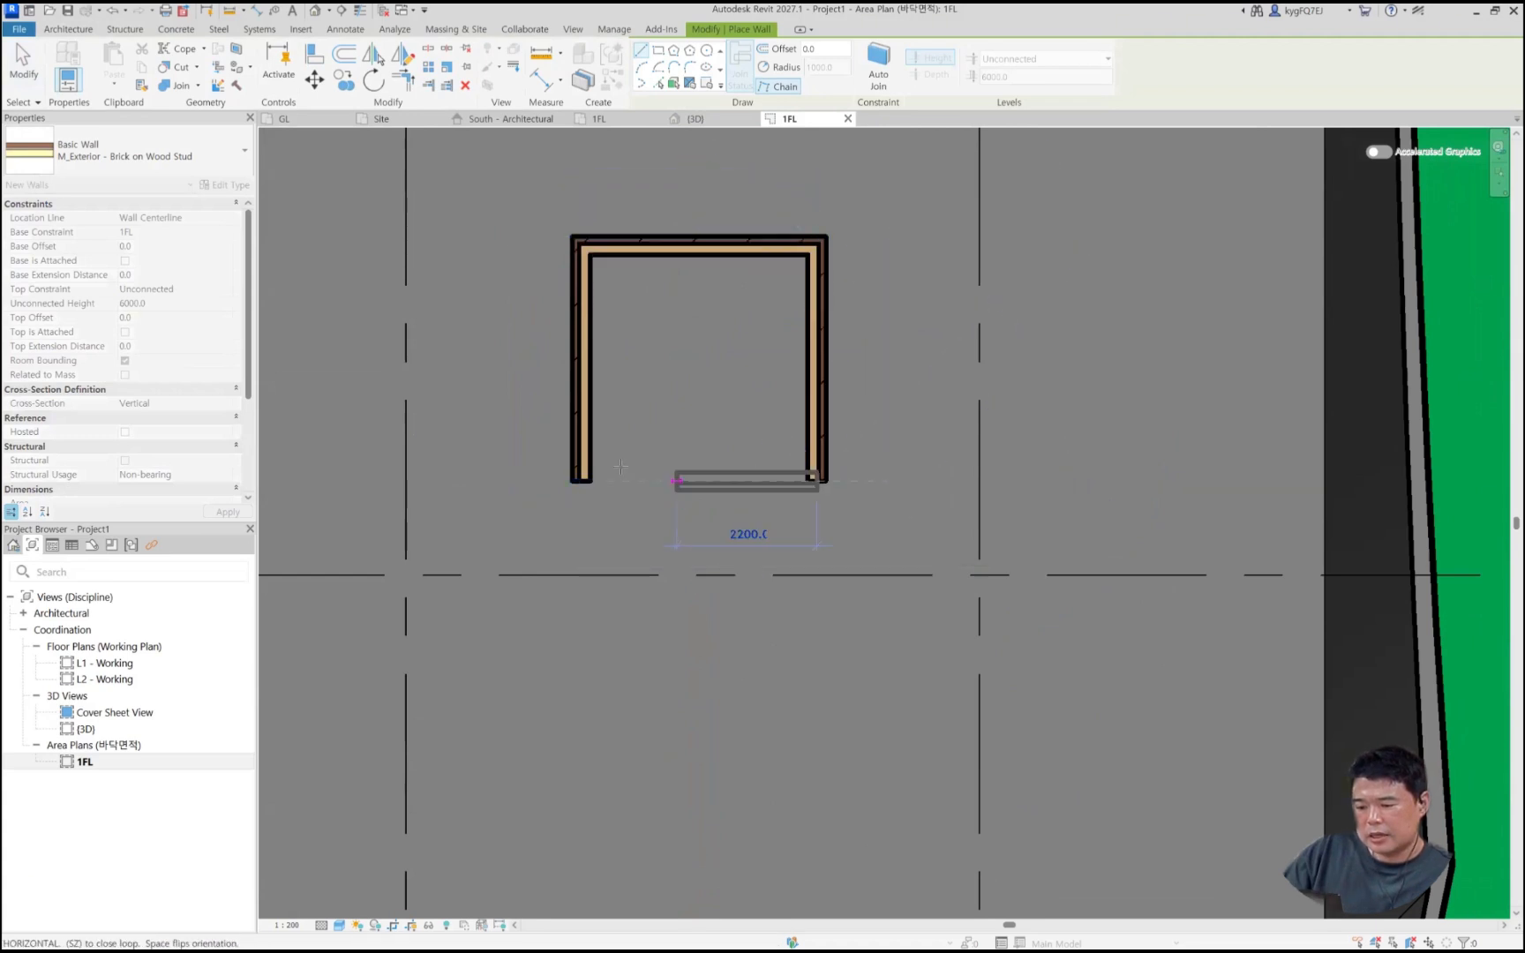
left_click(580, 479)
key("Escape")
key("Escape")
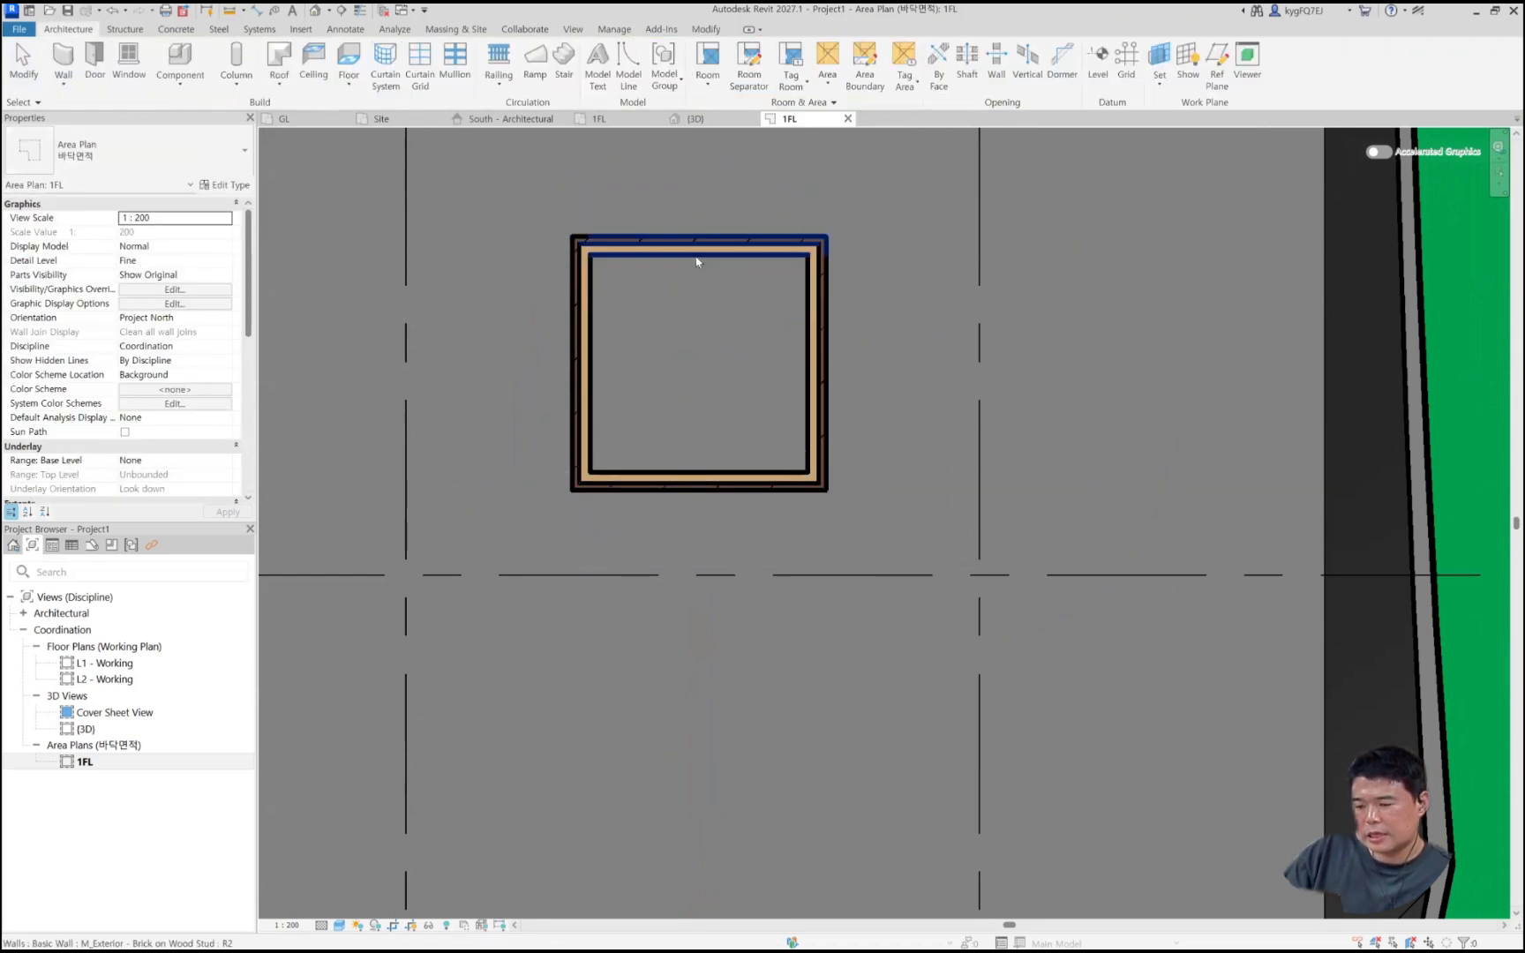
Step: Select the room's upper wall and flip its orientation
left_click(694, 247)
middle_click_drag(694, 275, 695, 372)
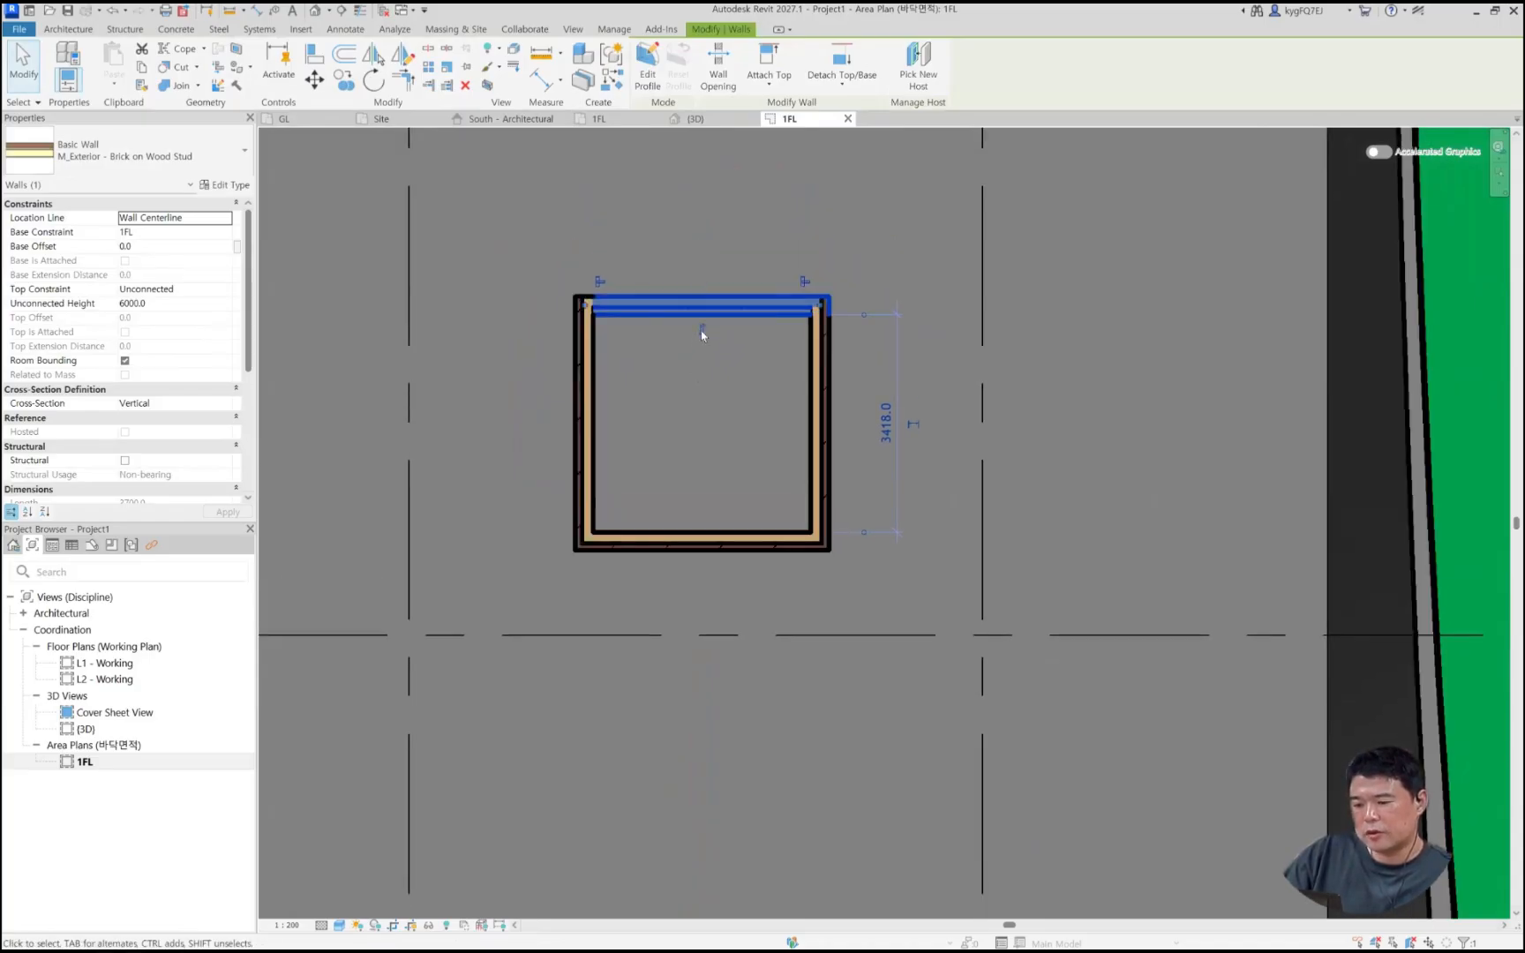
left_click(701, 333)
left_click(701, 311)
Step: Select the connected room walls as a chain and delete them
key("Tab")
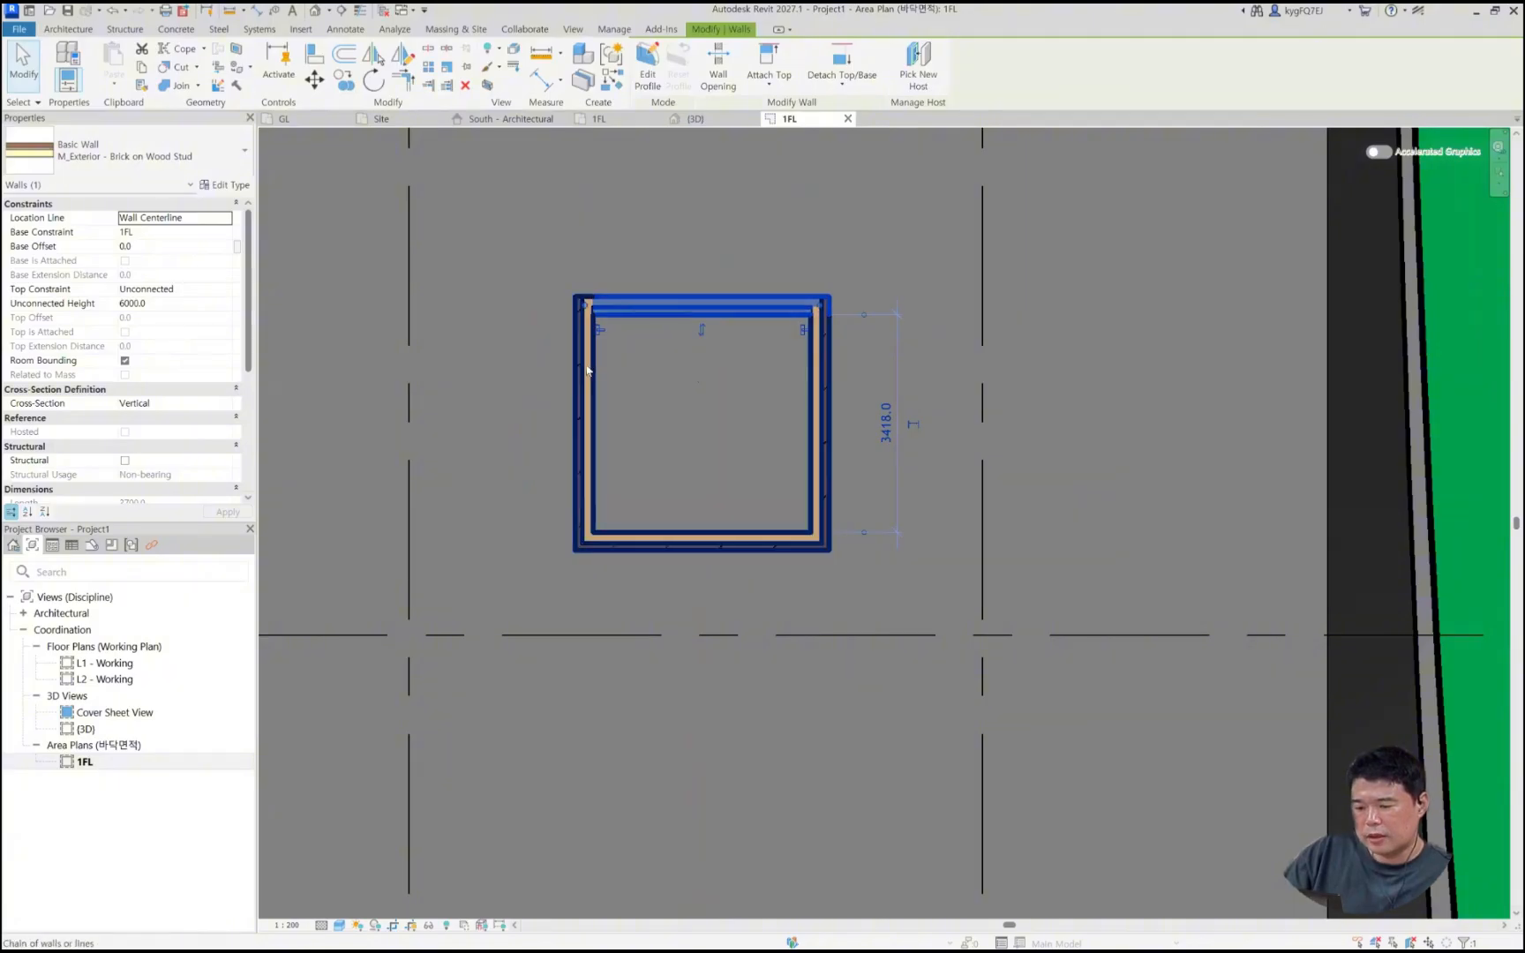
left_click(586, 367)
key("Delete")
Step: Draw two horizontal trial grids from right to left, one just above and one just below grid 3
scroll(602, 391, "down", 8)
middle_click_drag(603, 394, 646, 619)
scroll(631, 452, "down", 1)
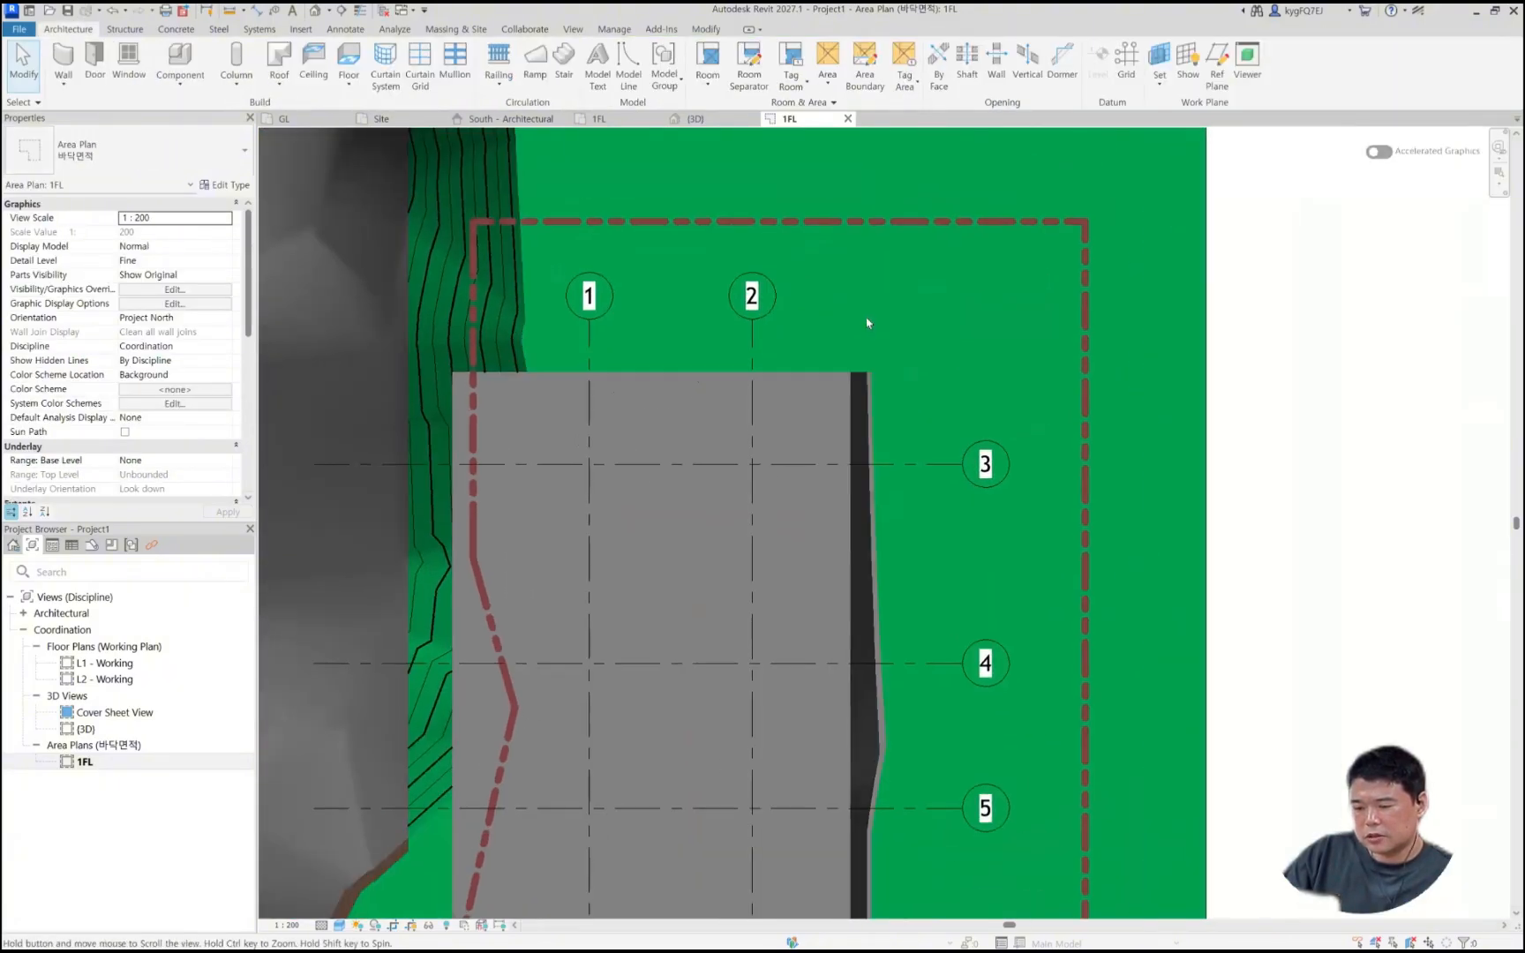
middle_click_drag(867, 323, 1108, 204)
key("g")
key("r")
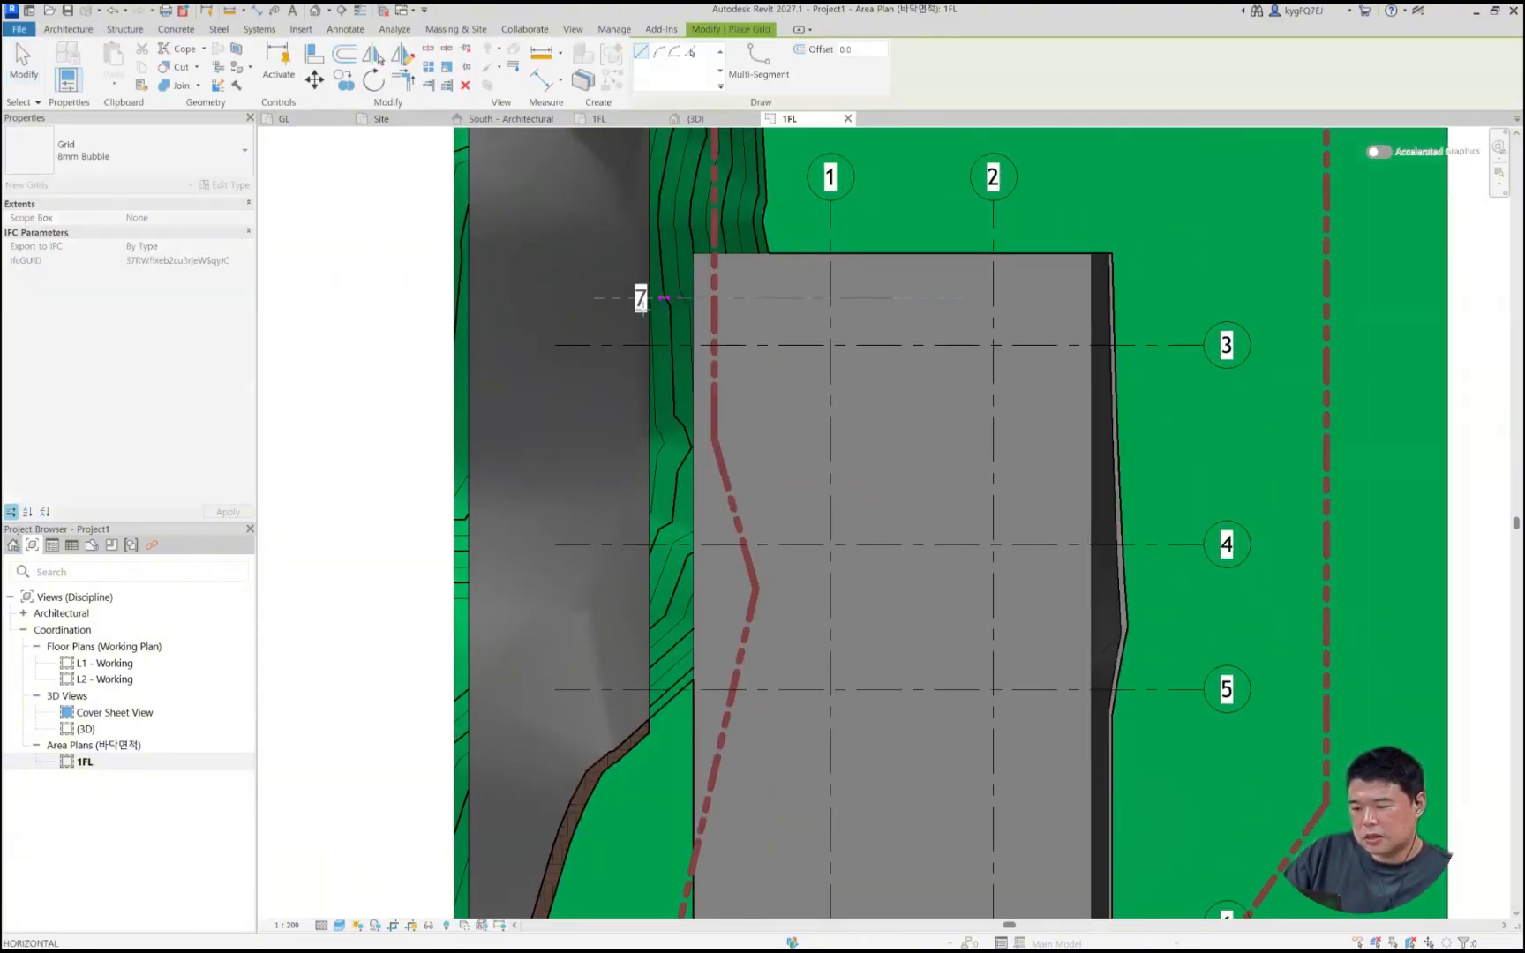
left_click(613, 299)
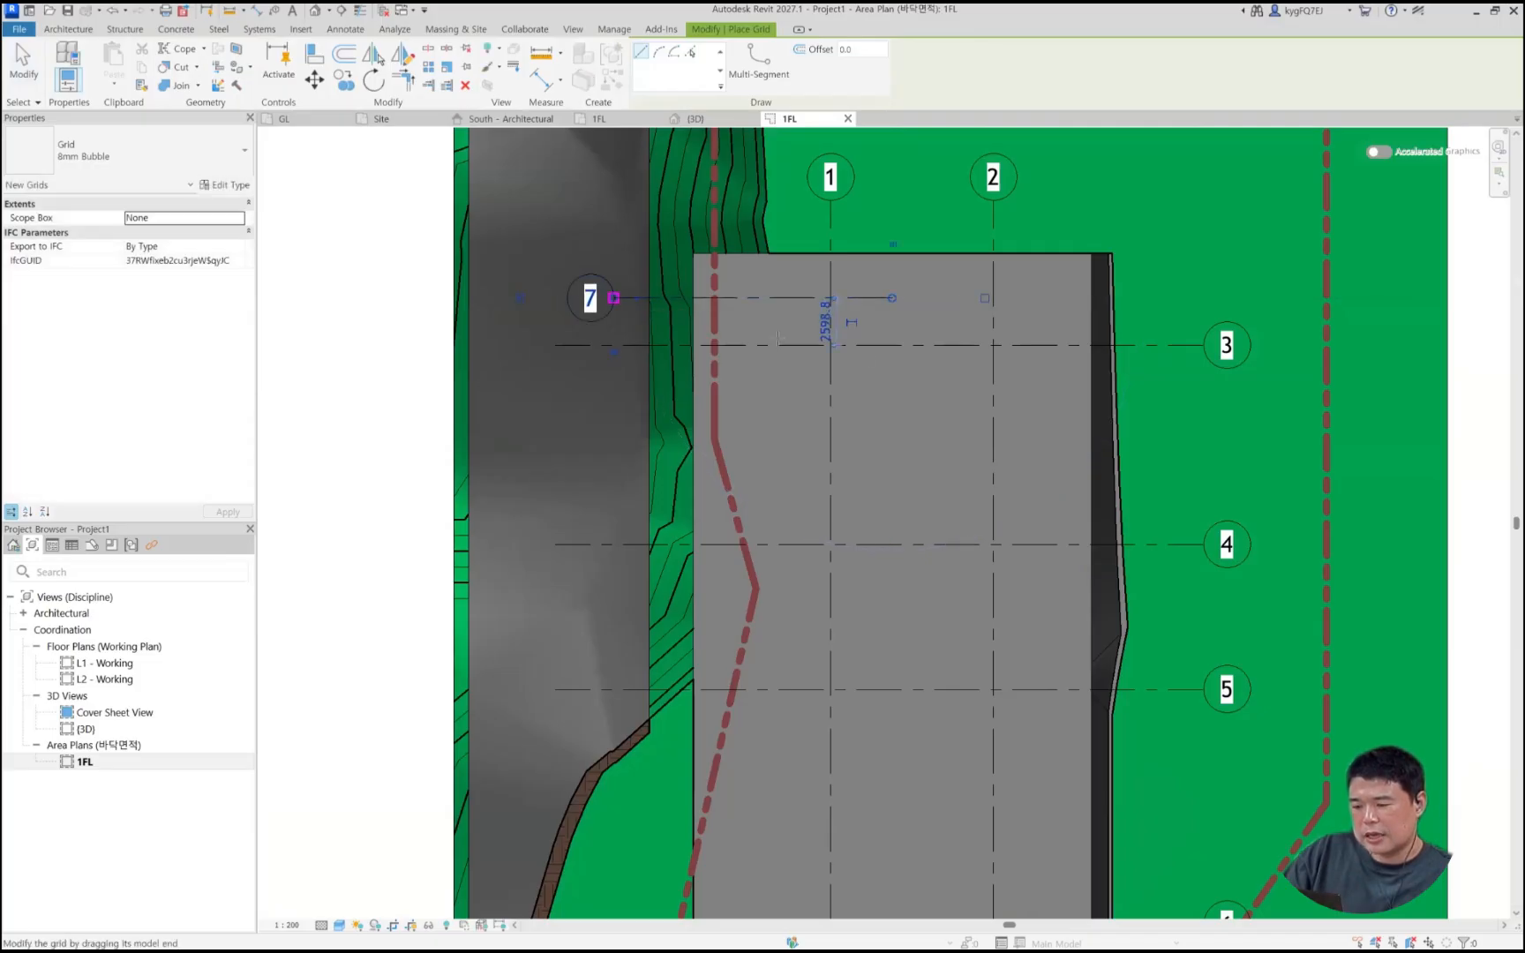
left_click(1044, 421)
left_click(613, 421)
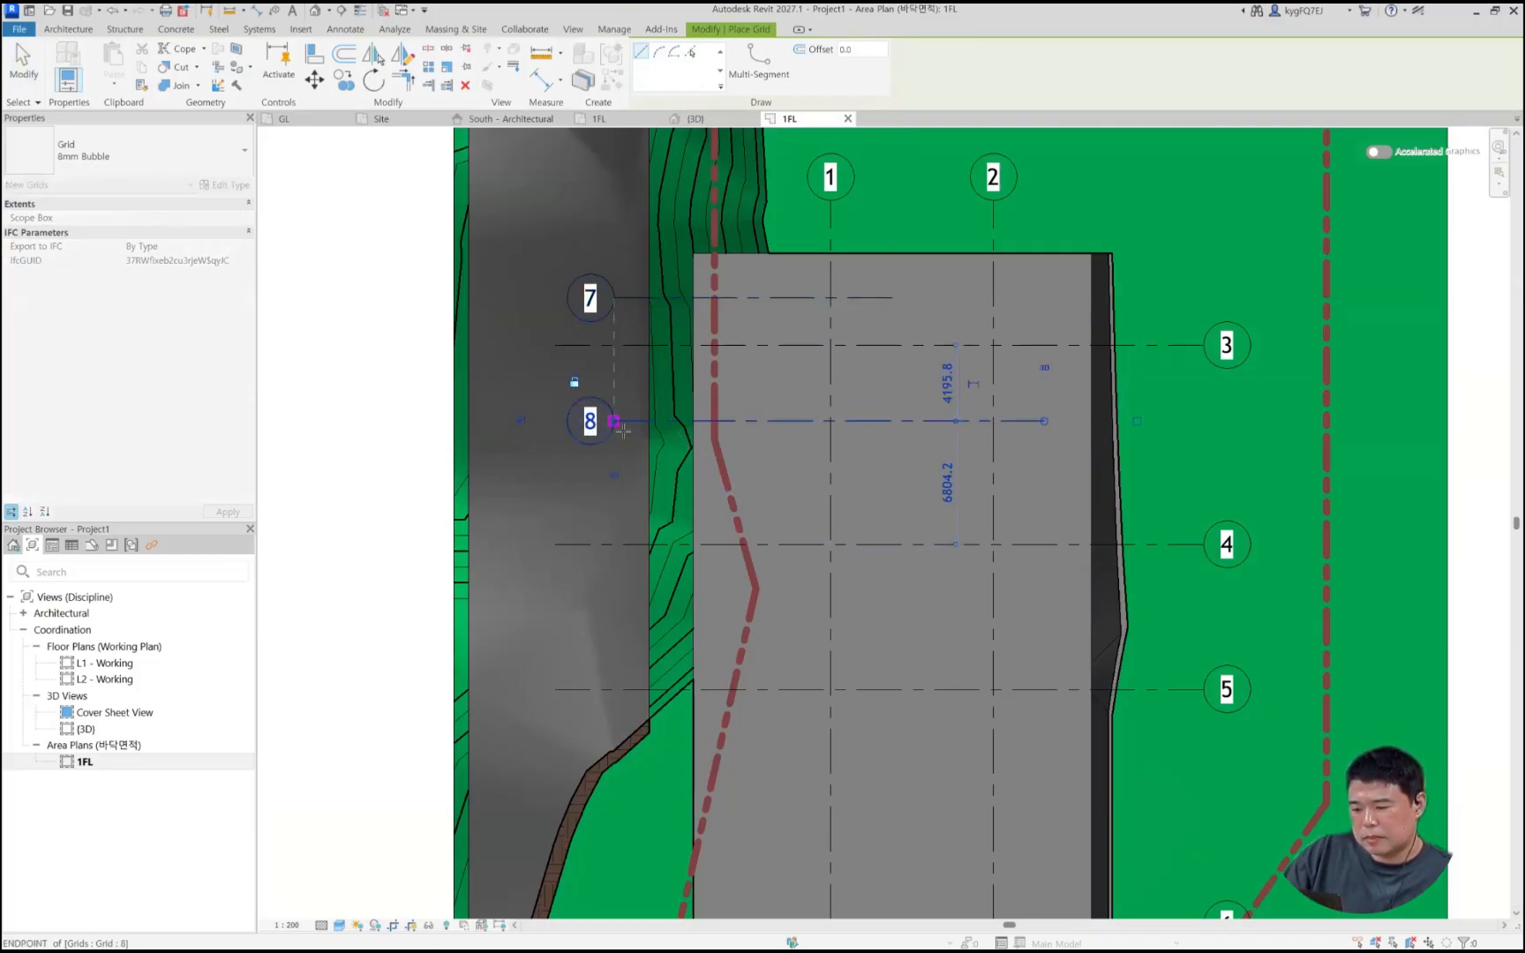
key("Escape")
key("Escape")
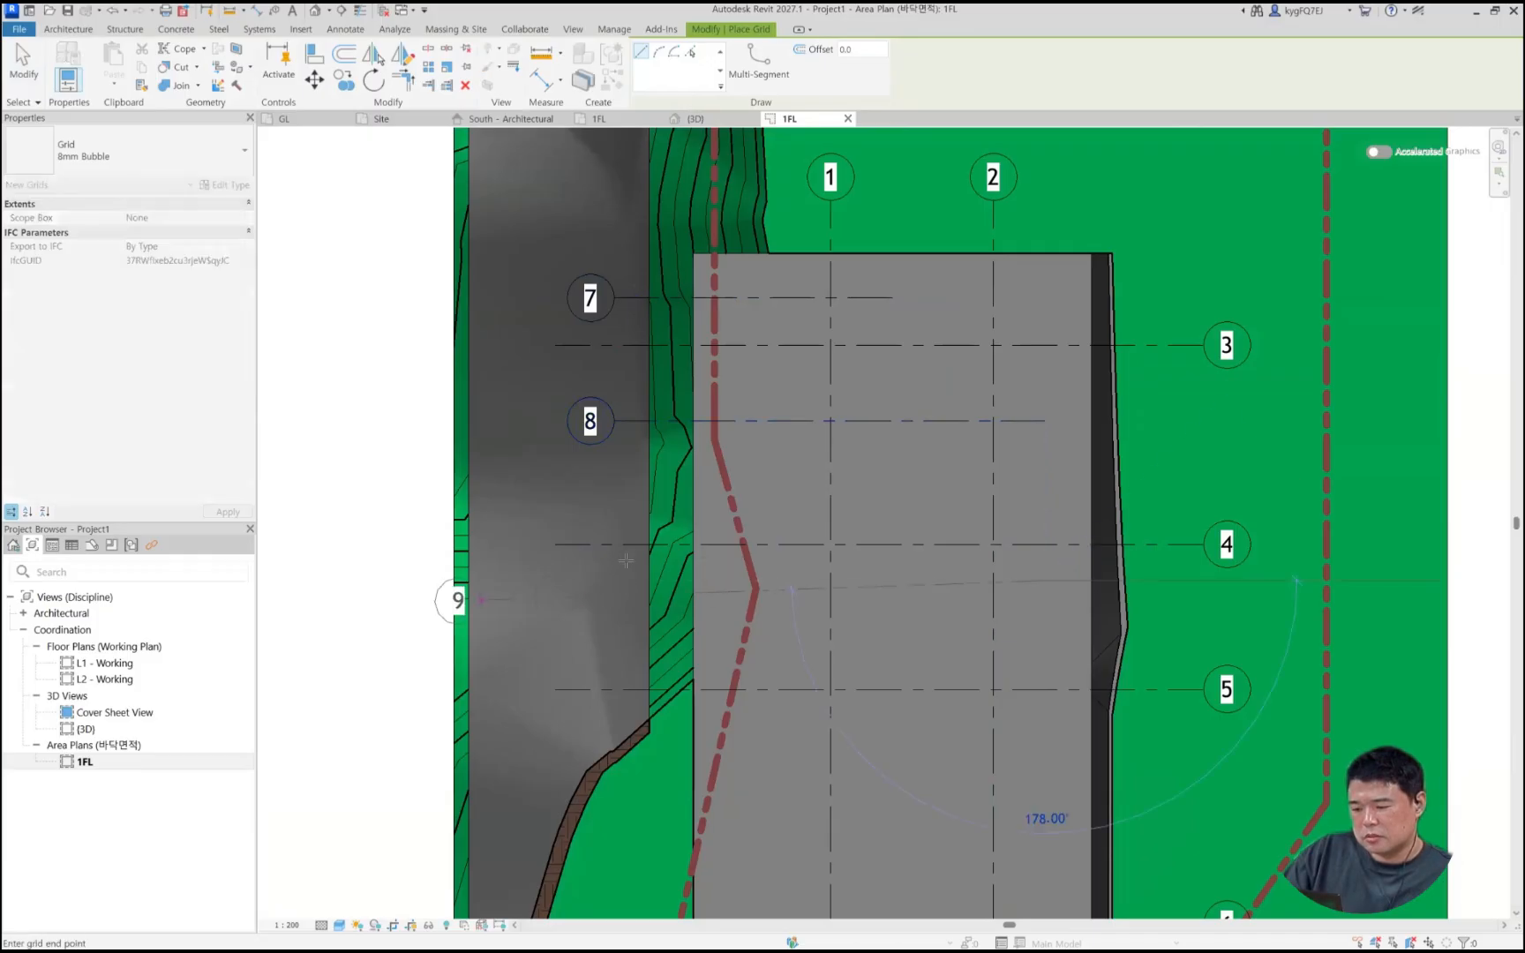
Step: Delete the two trial grids 7 and 8
left_click(812, 422)
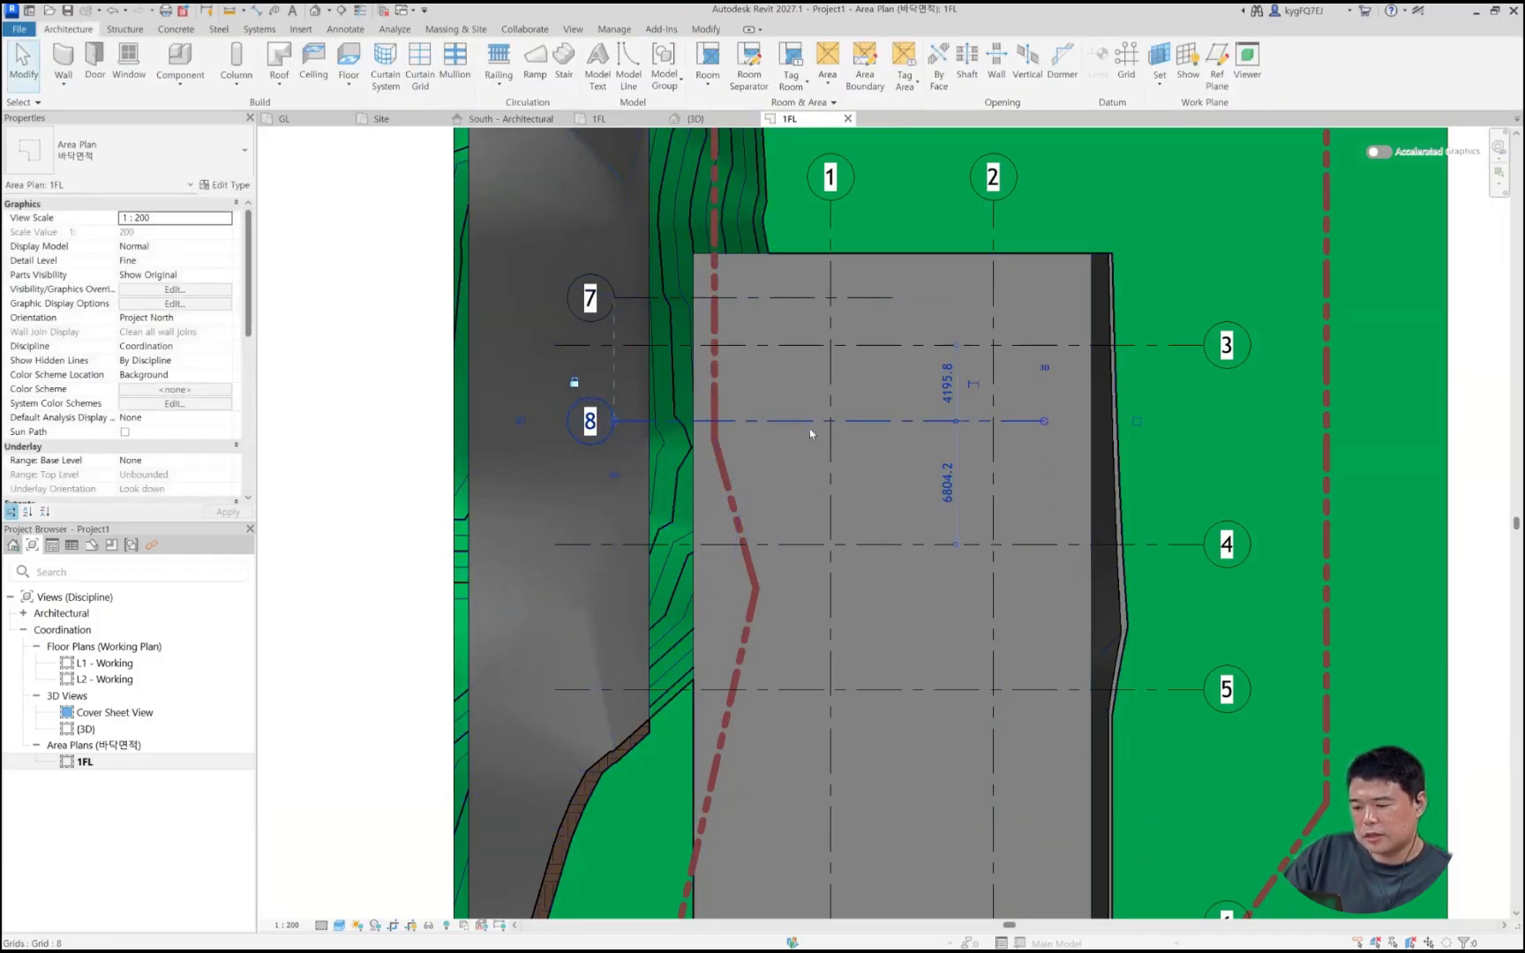
scroll(899, 424, "down", 2)
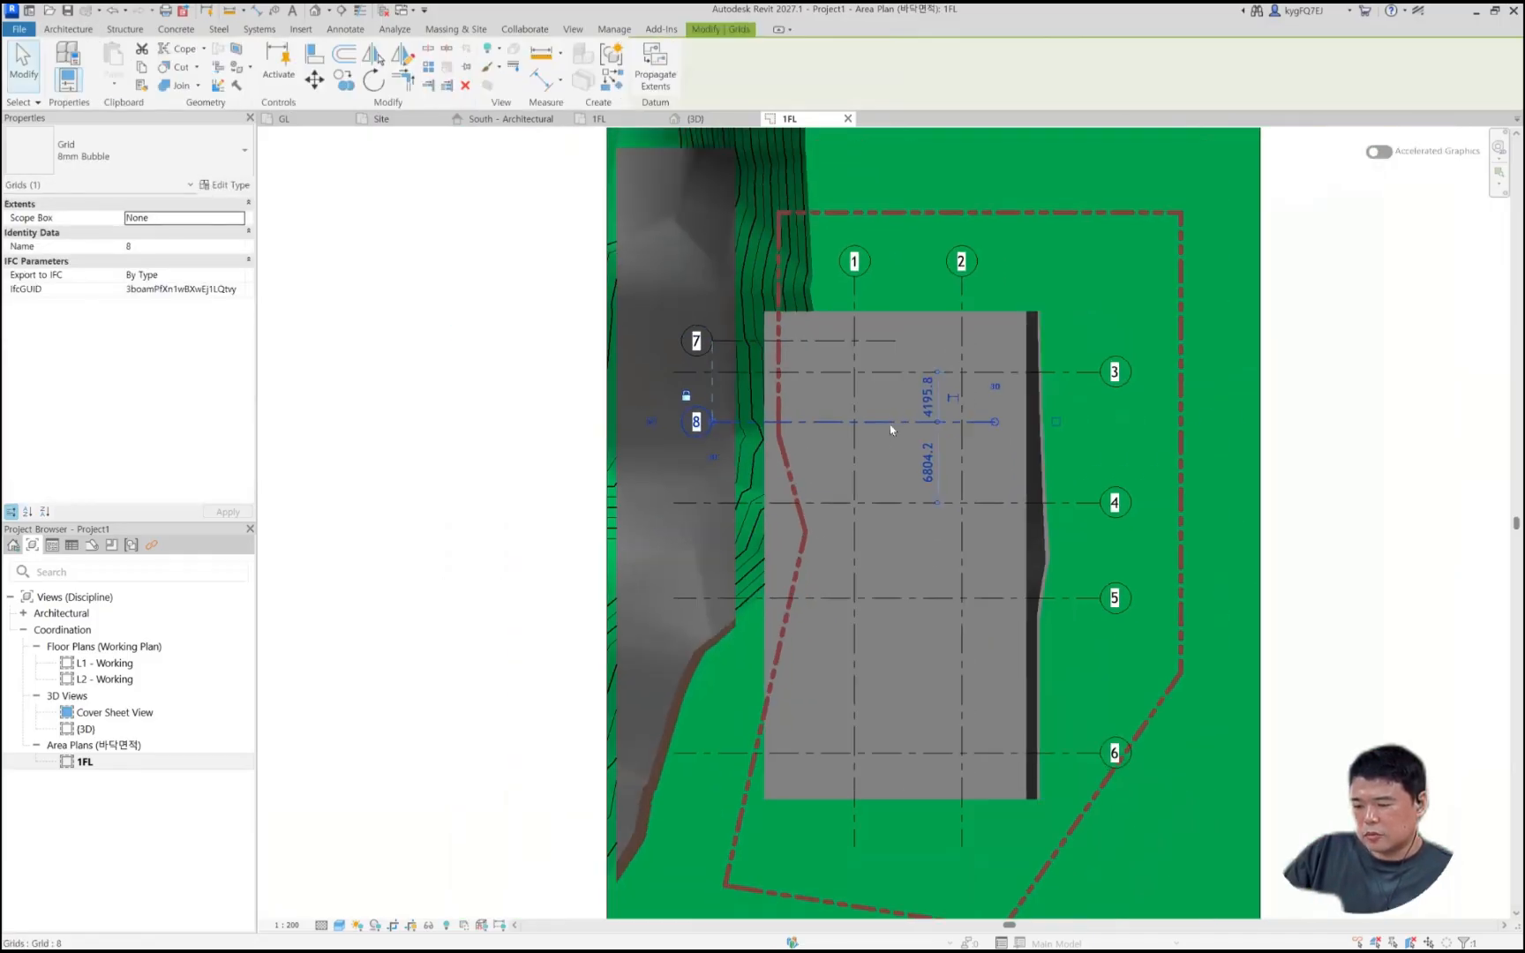
key("Escape")
left_click(883, 420)
left_click(874, 342, "ctrl")
key("Delete")
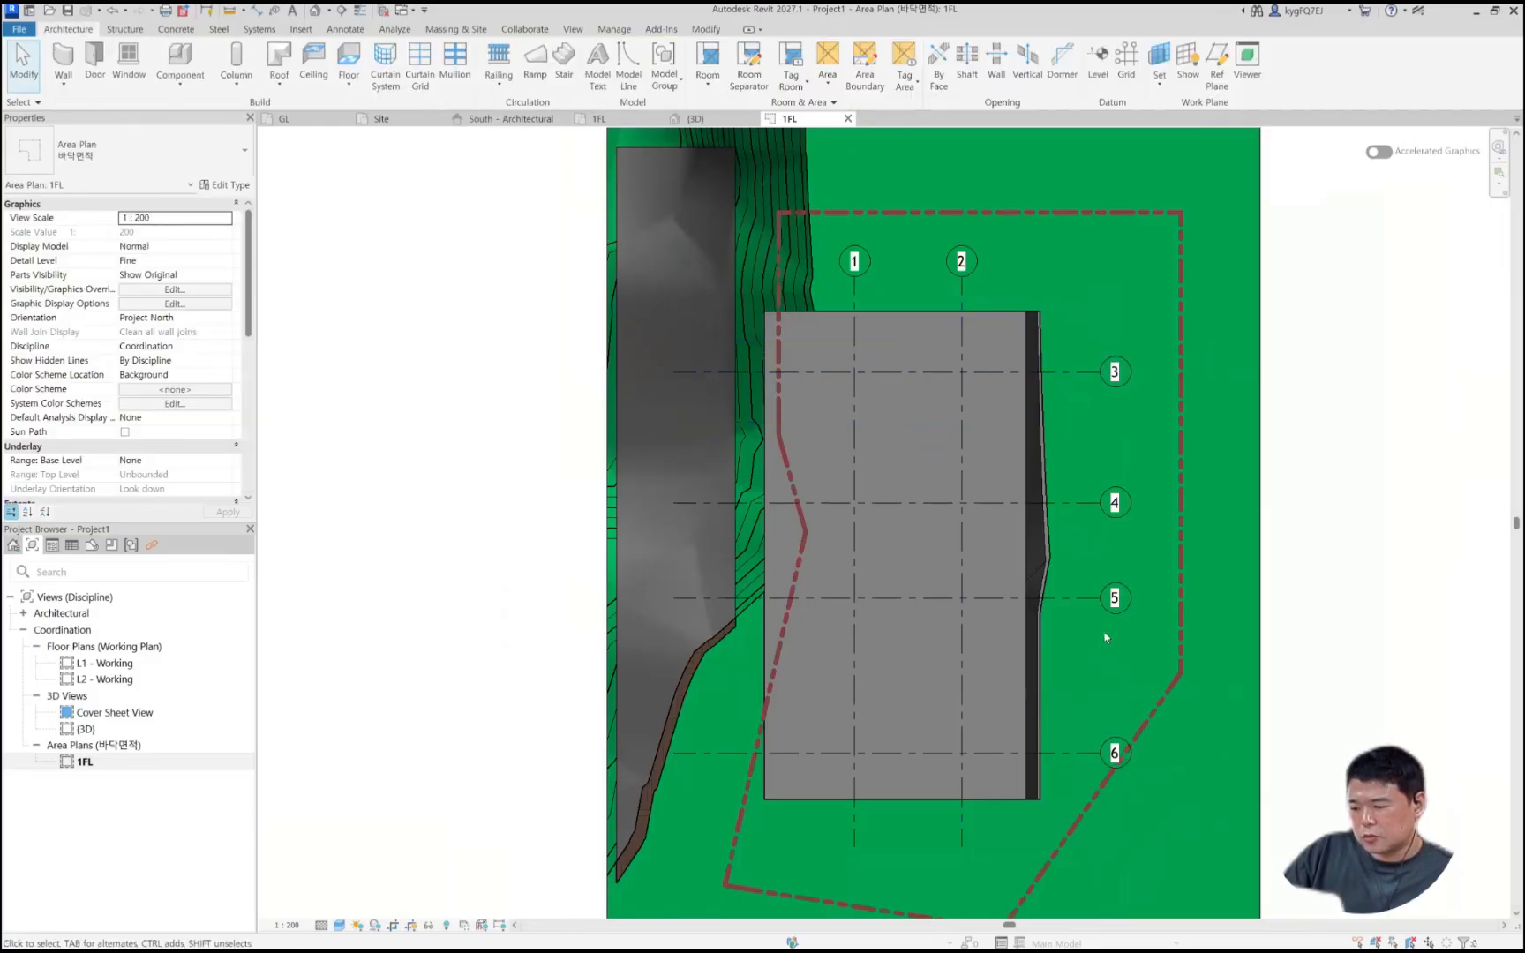
Step: Rename horizontal grids 3 and 4 as A and B
left_click(1078, 600)
key("Escape")
left_click(854, 264)
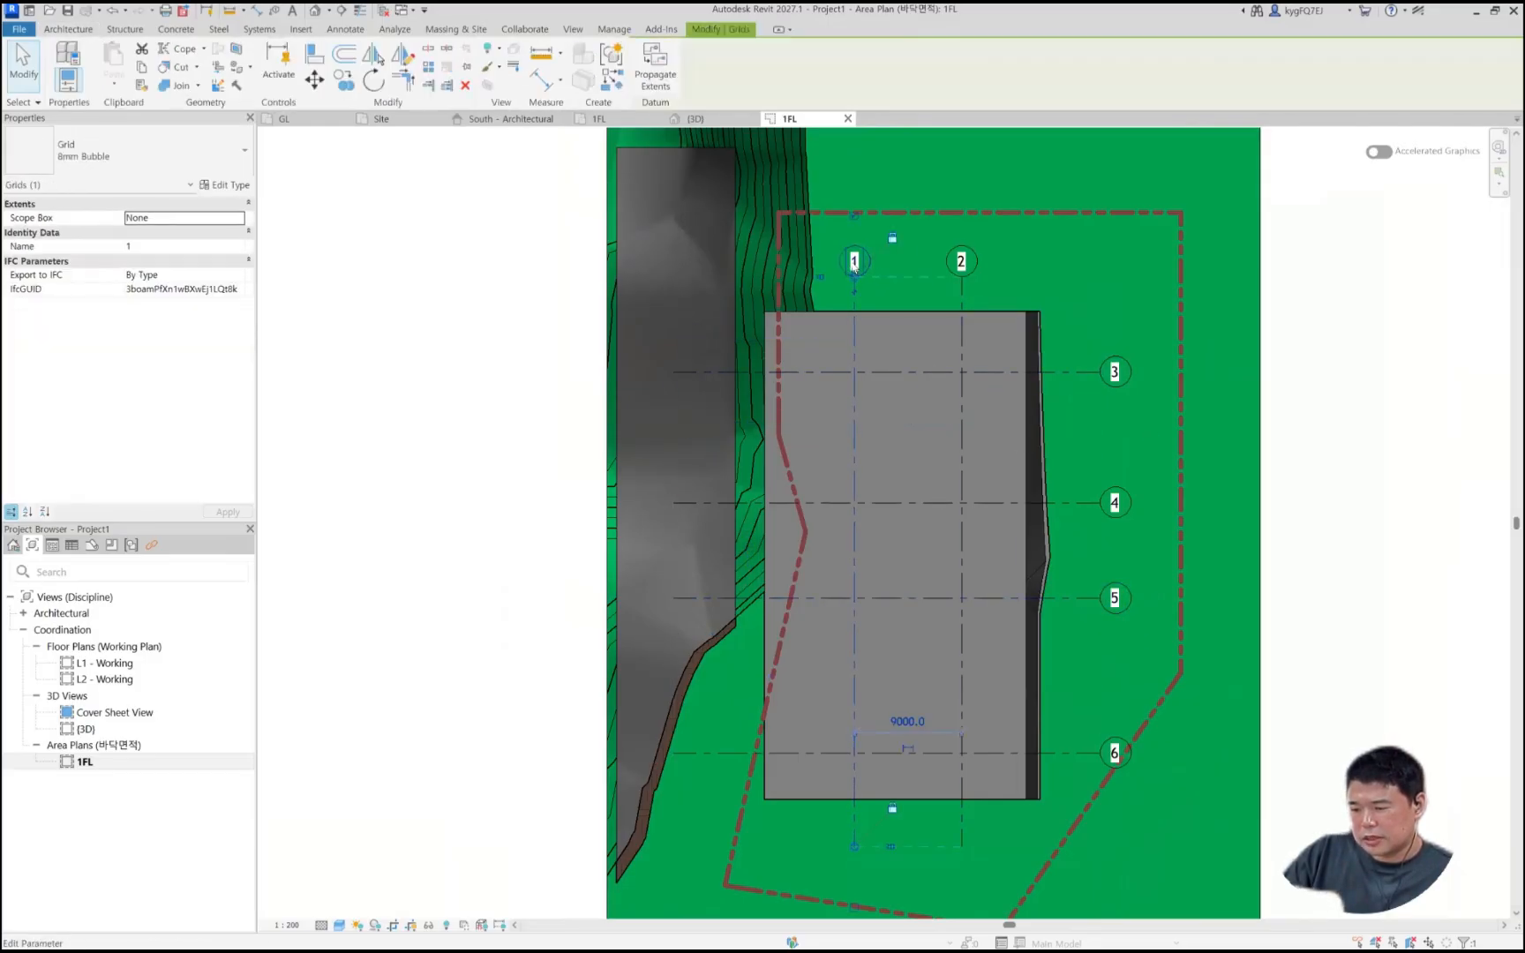
scroll(854, 265, "up", 2)
key("Escape")
double_click(1199, 406)
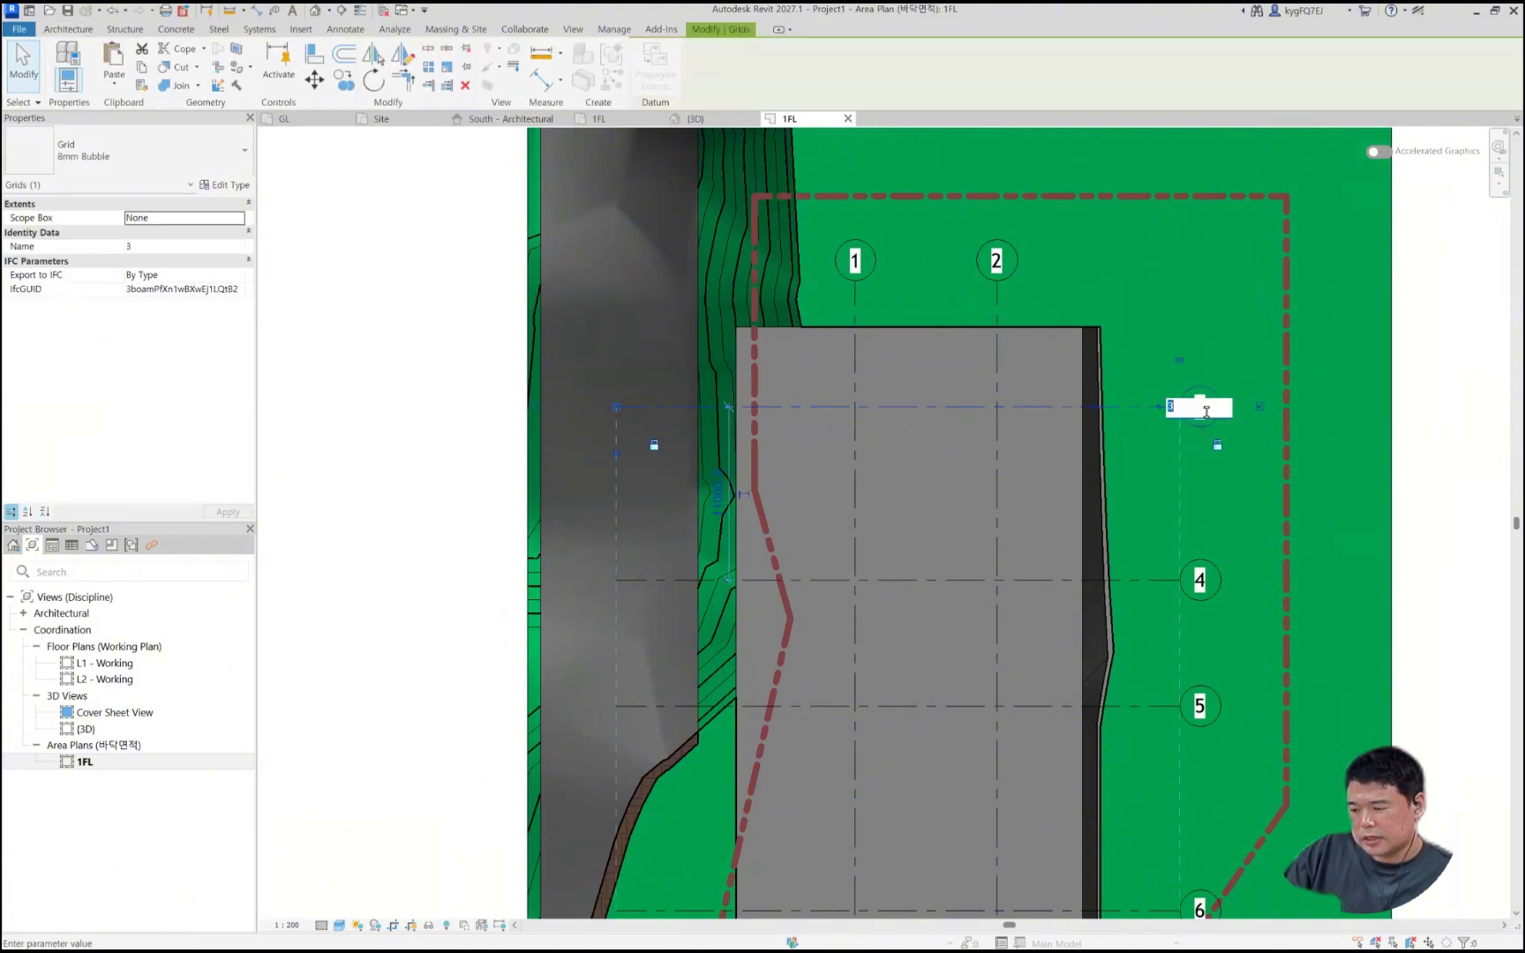
key("Return")
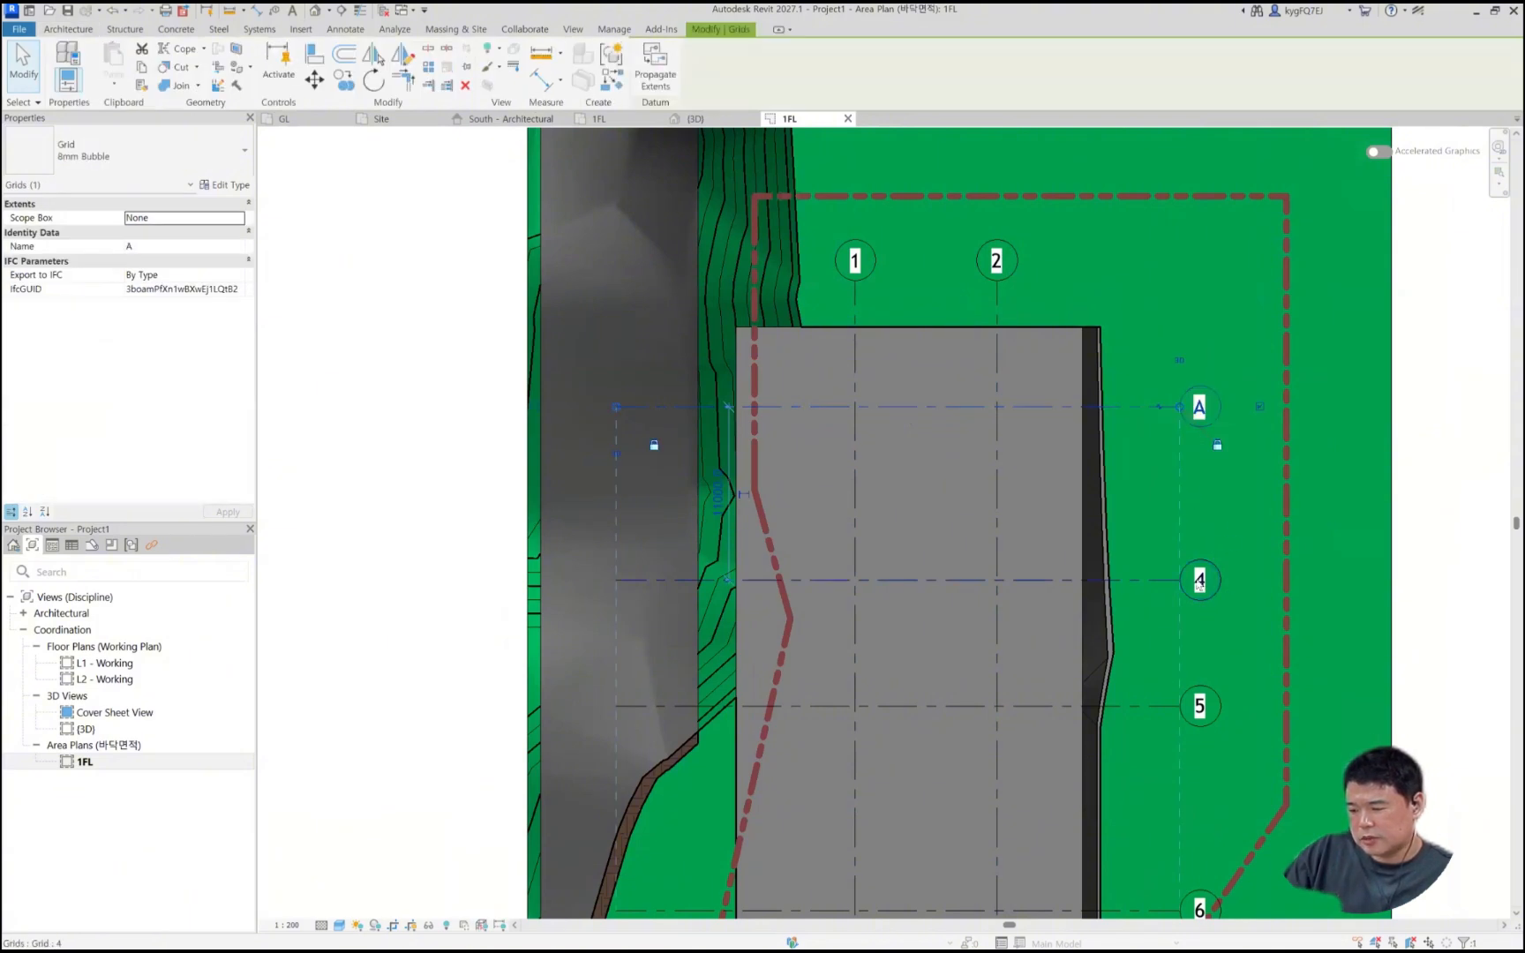
double_click(1199, 581)
type("B")
key("Return")
Step: Rename horizontal grid 5 as C
middle_click_drag(1238, 677, 1127, 314)
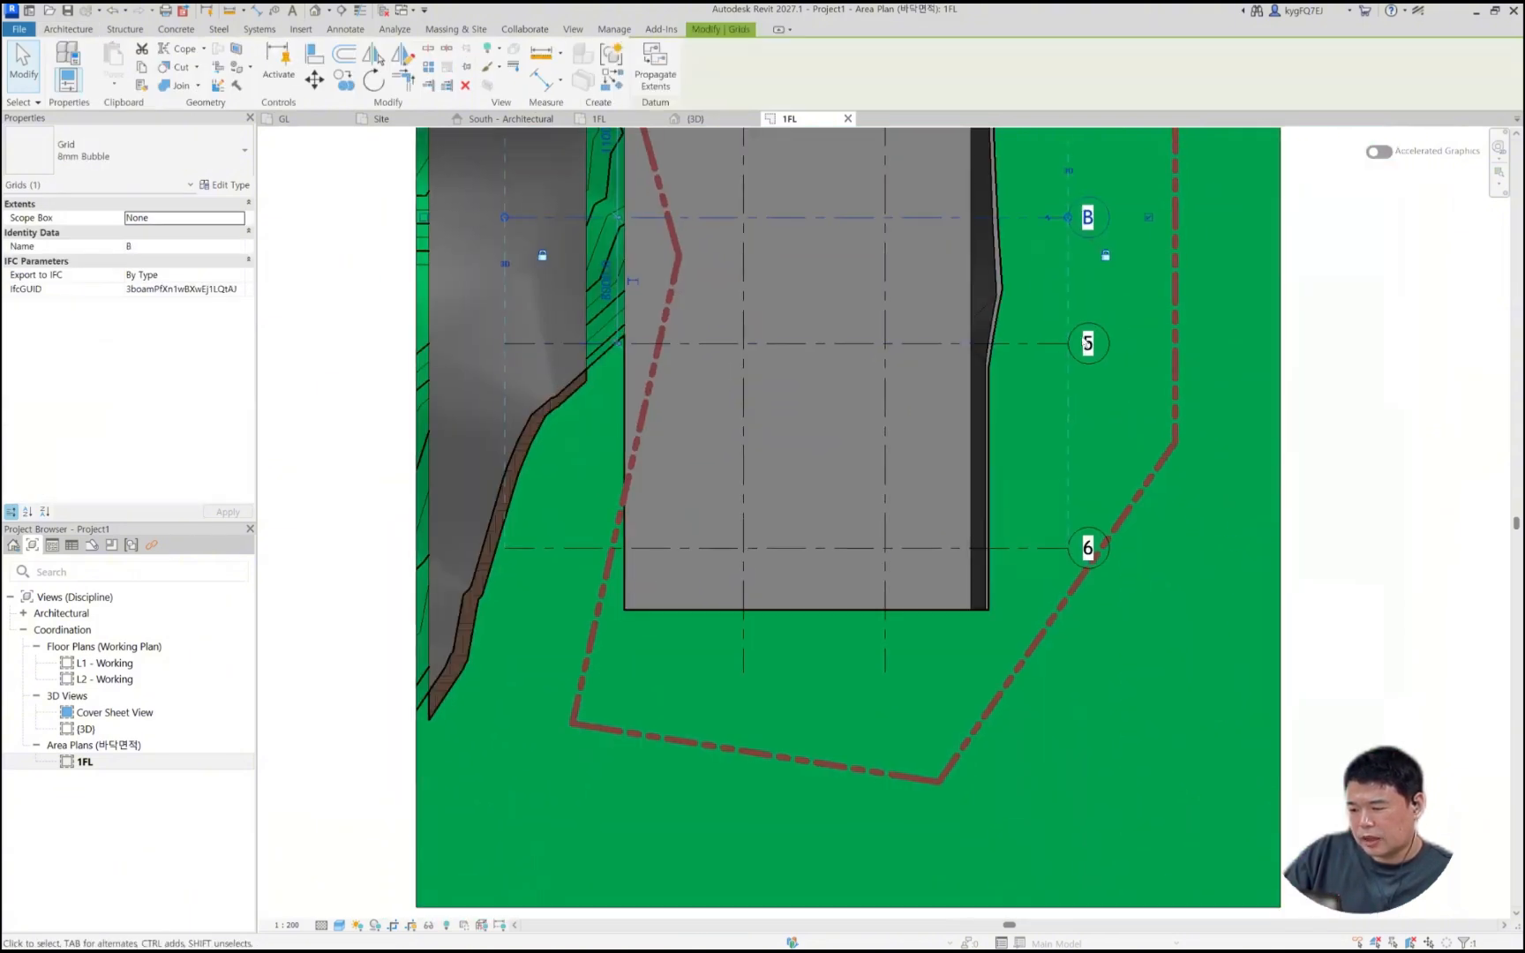
left_click(1199, 706)
left_click(1199, 706)
type("C")
key("Return")
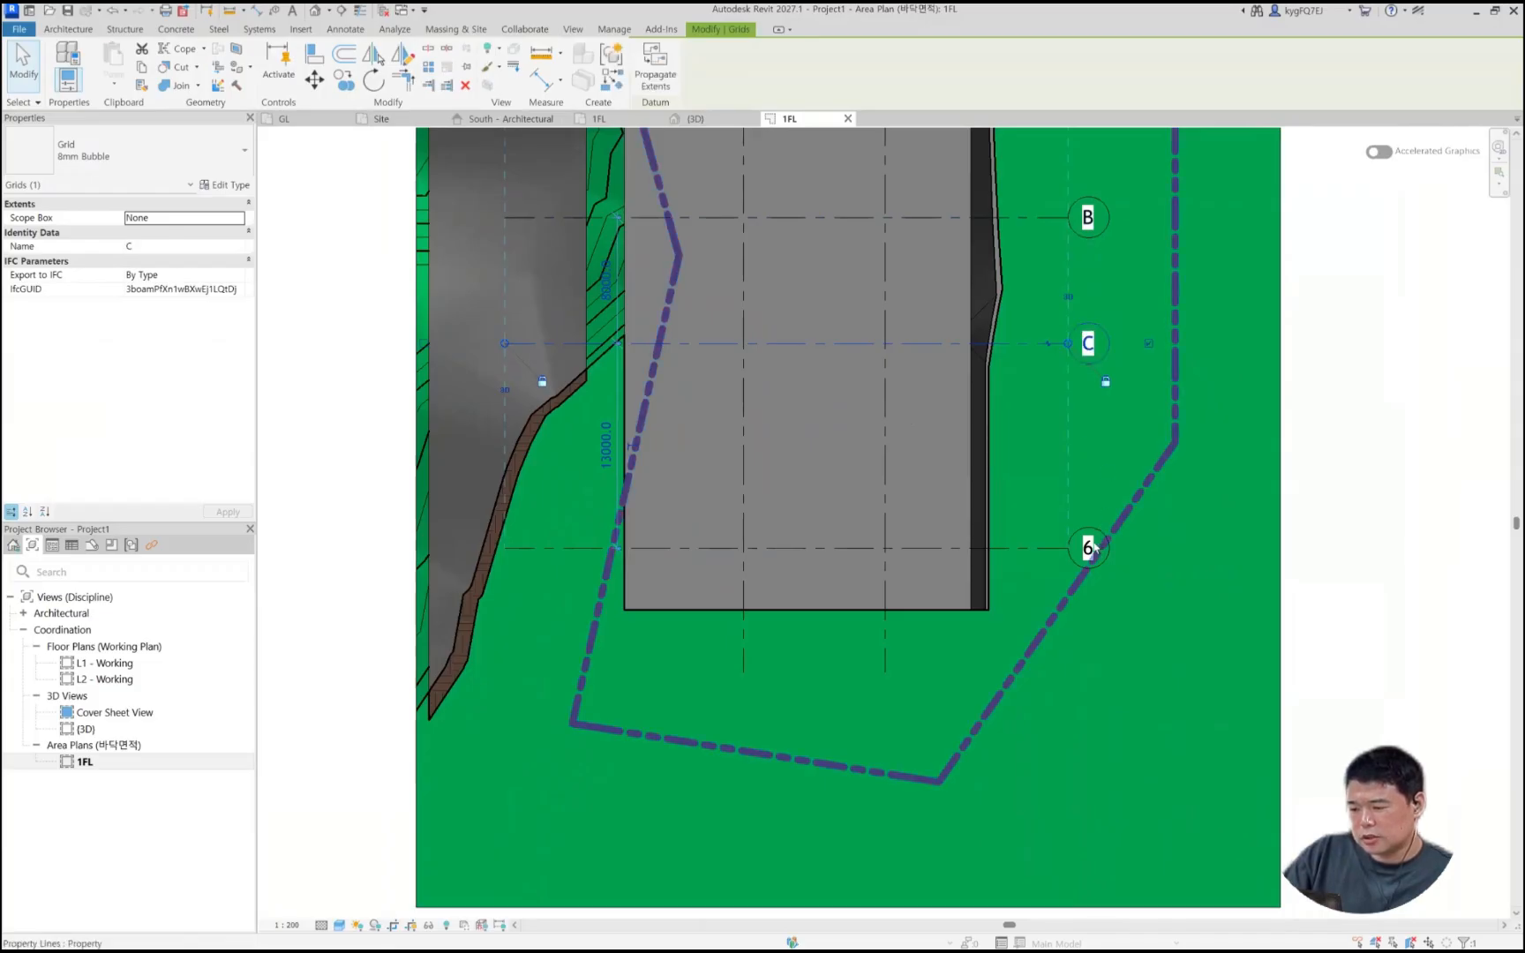
double_click(1090, 544)
key("alt")
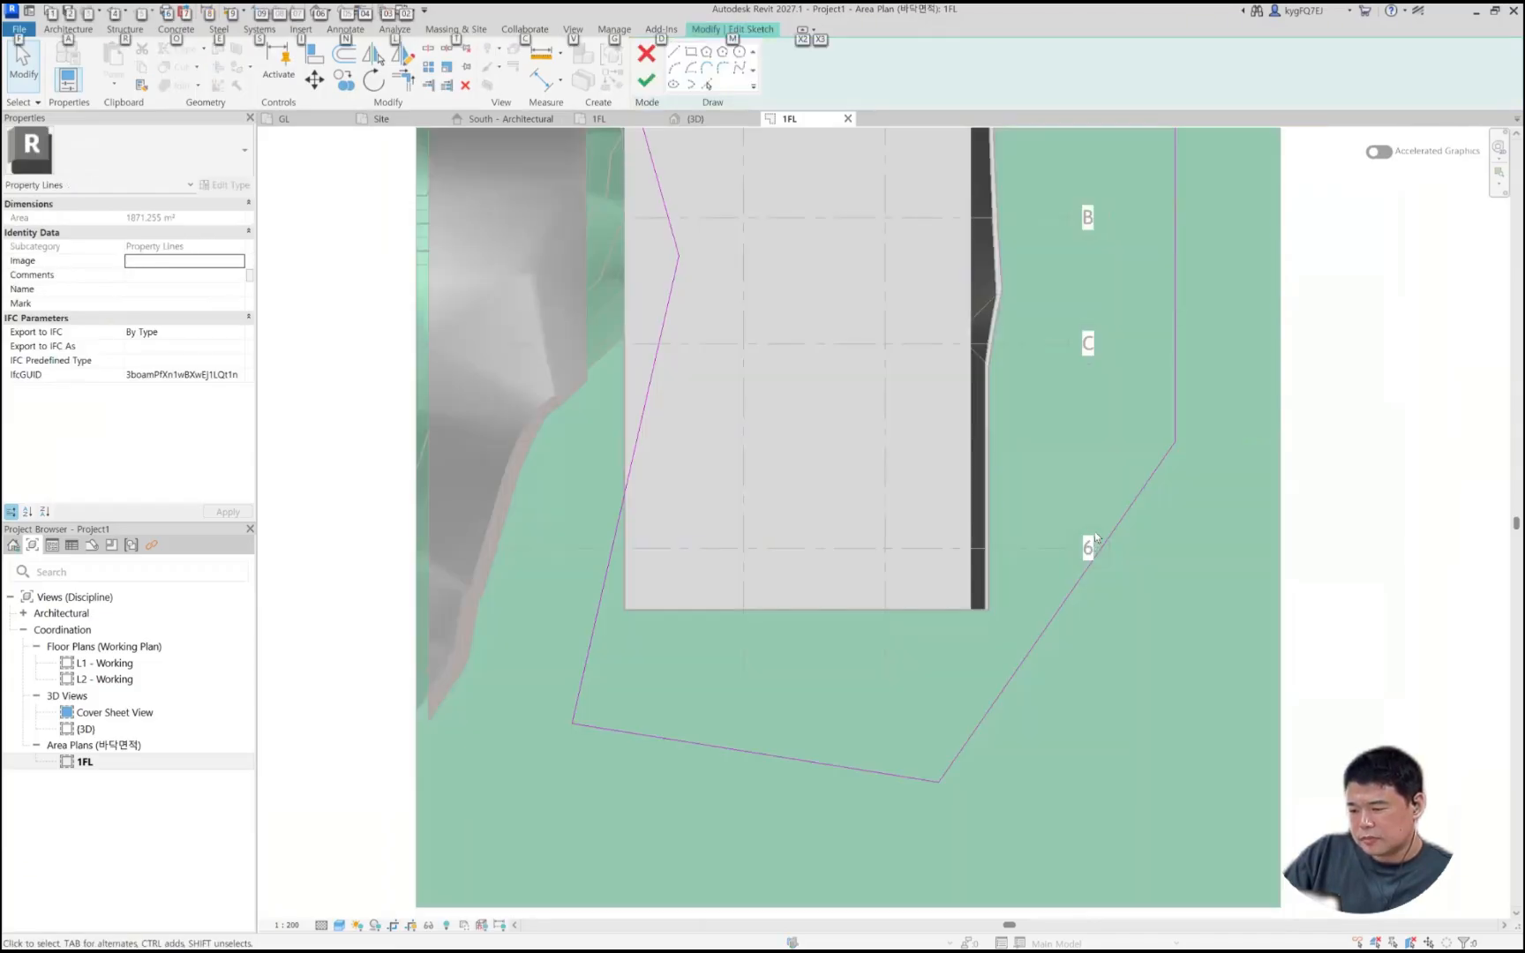
key("Escape")
left_click(646, 55)
scroll(1142, 537, "up", 2)
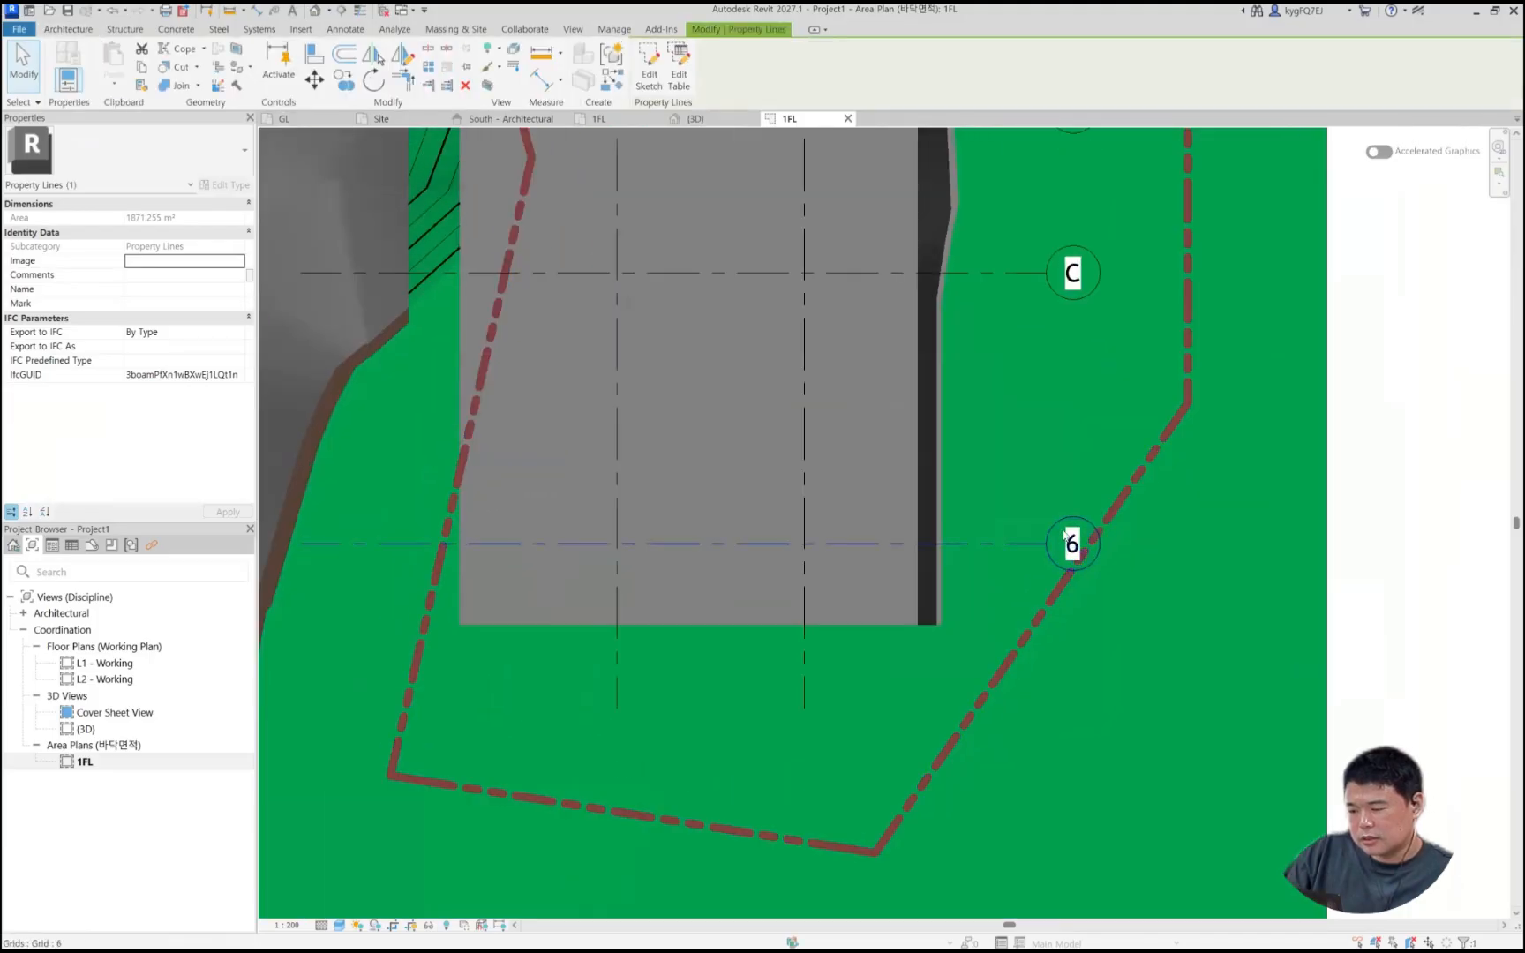
Step: Rename the lowest horizontal grid, 6, as D
left_click(1086, 544)
left_click(1086, 544)
type("D")
key("Return")
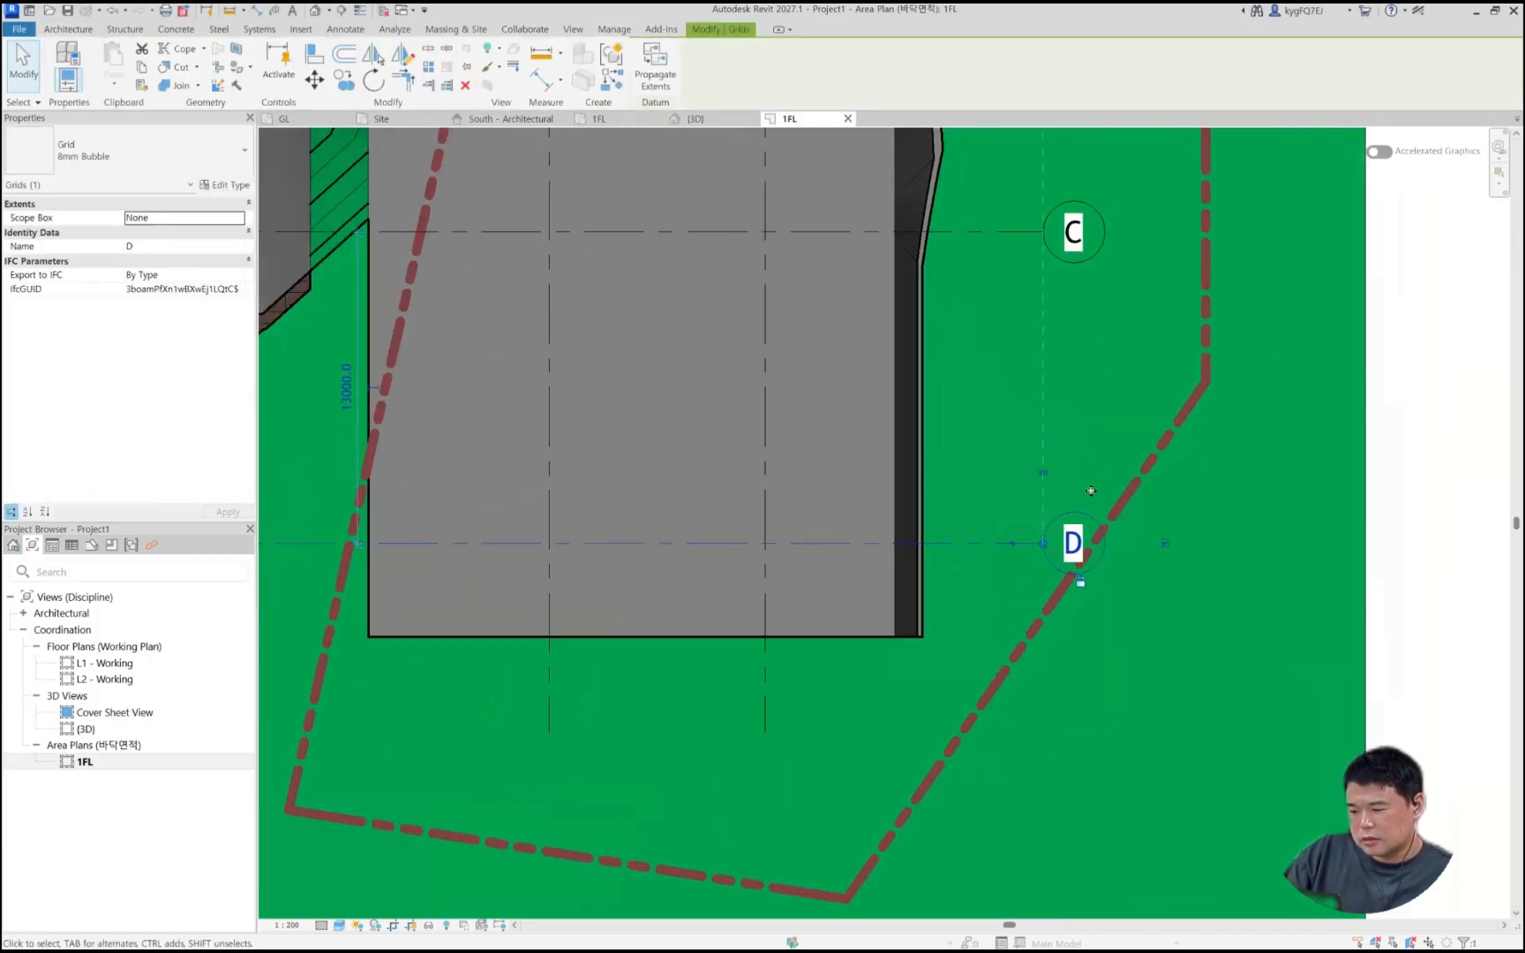
key("Escape")
scroll(828, 369, "down", 3)
scroll(828, 369, "up", 2)
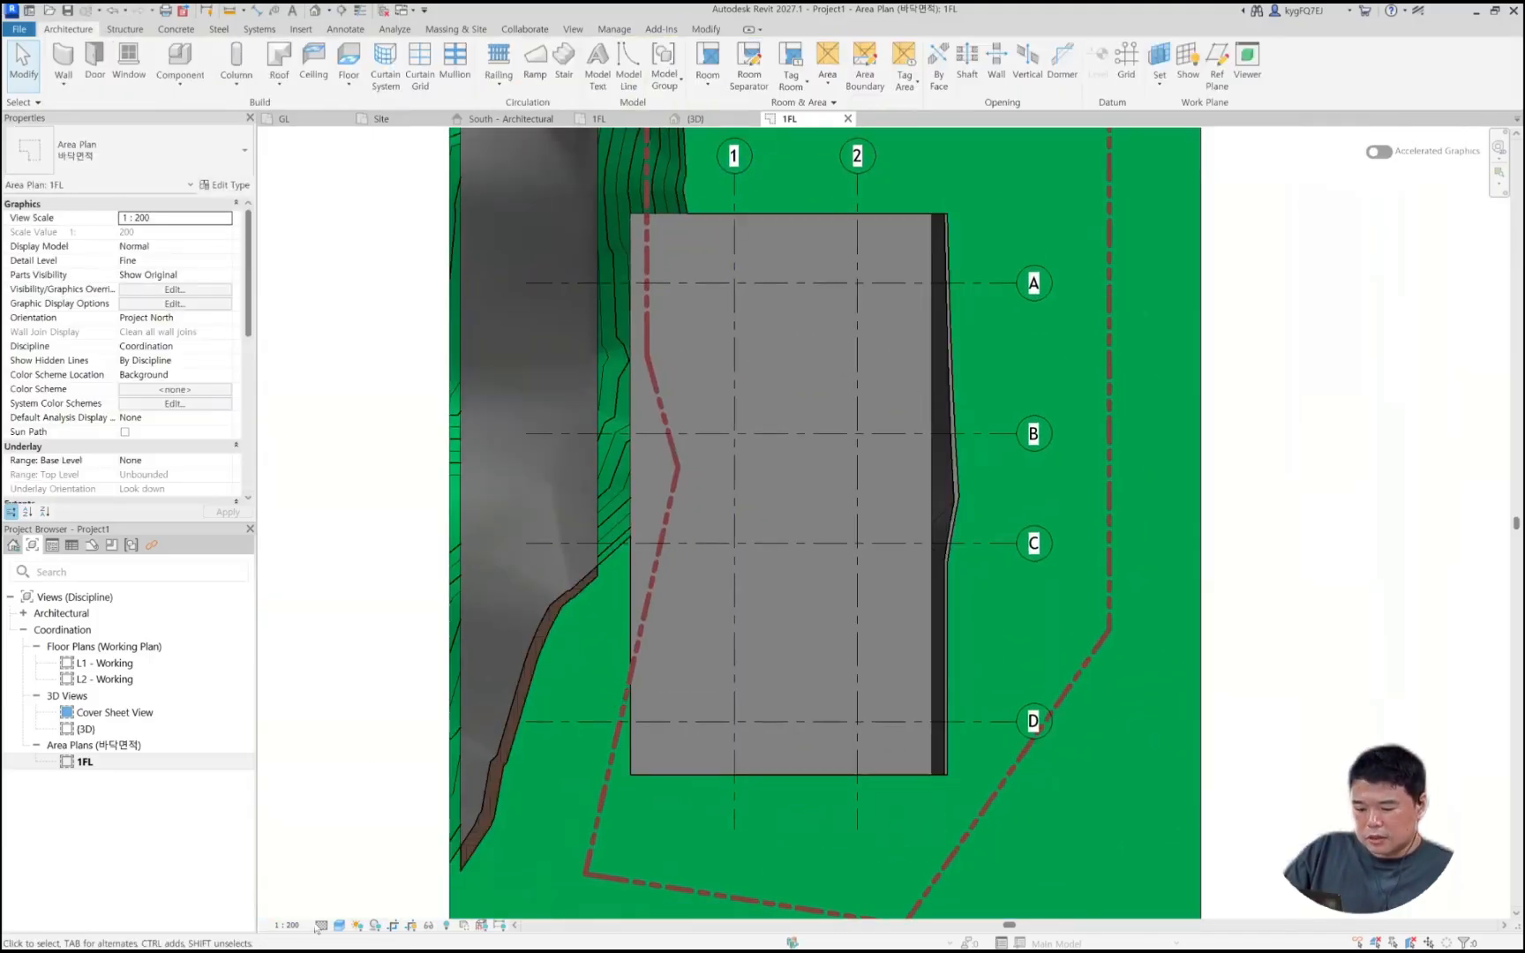
Step: Switch the area plan's visual style to Hidden Line
left_click(322, 924)
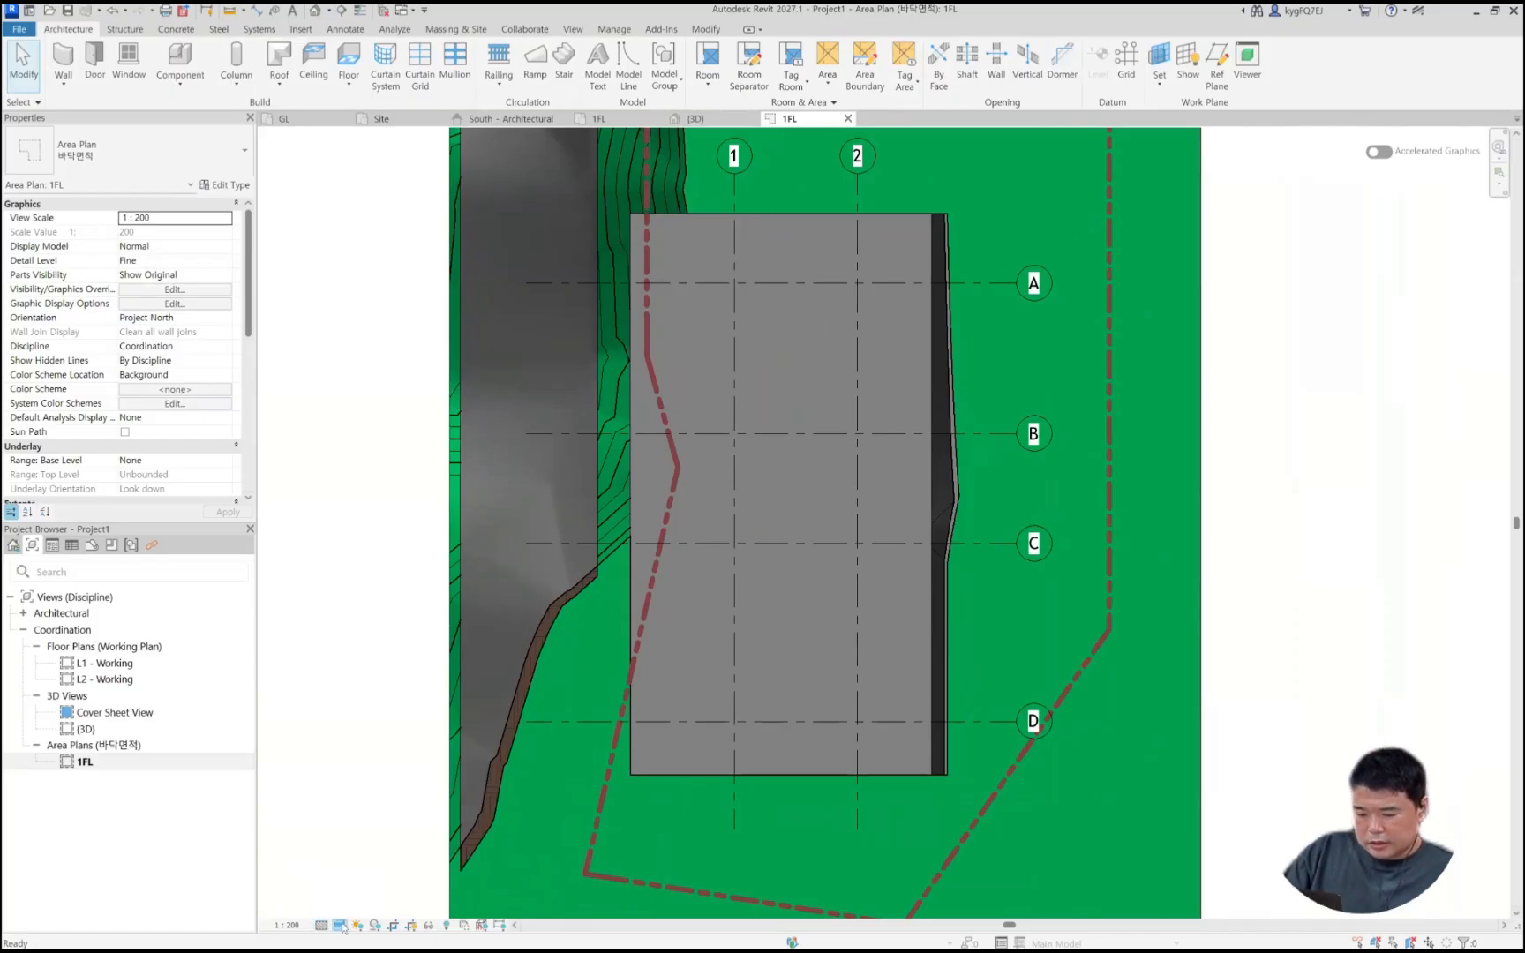
left_click(339, 925)
left_click(393, 851)
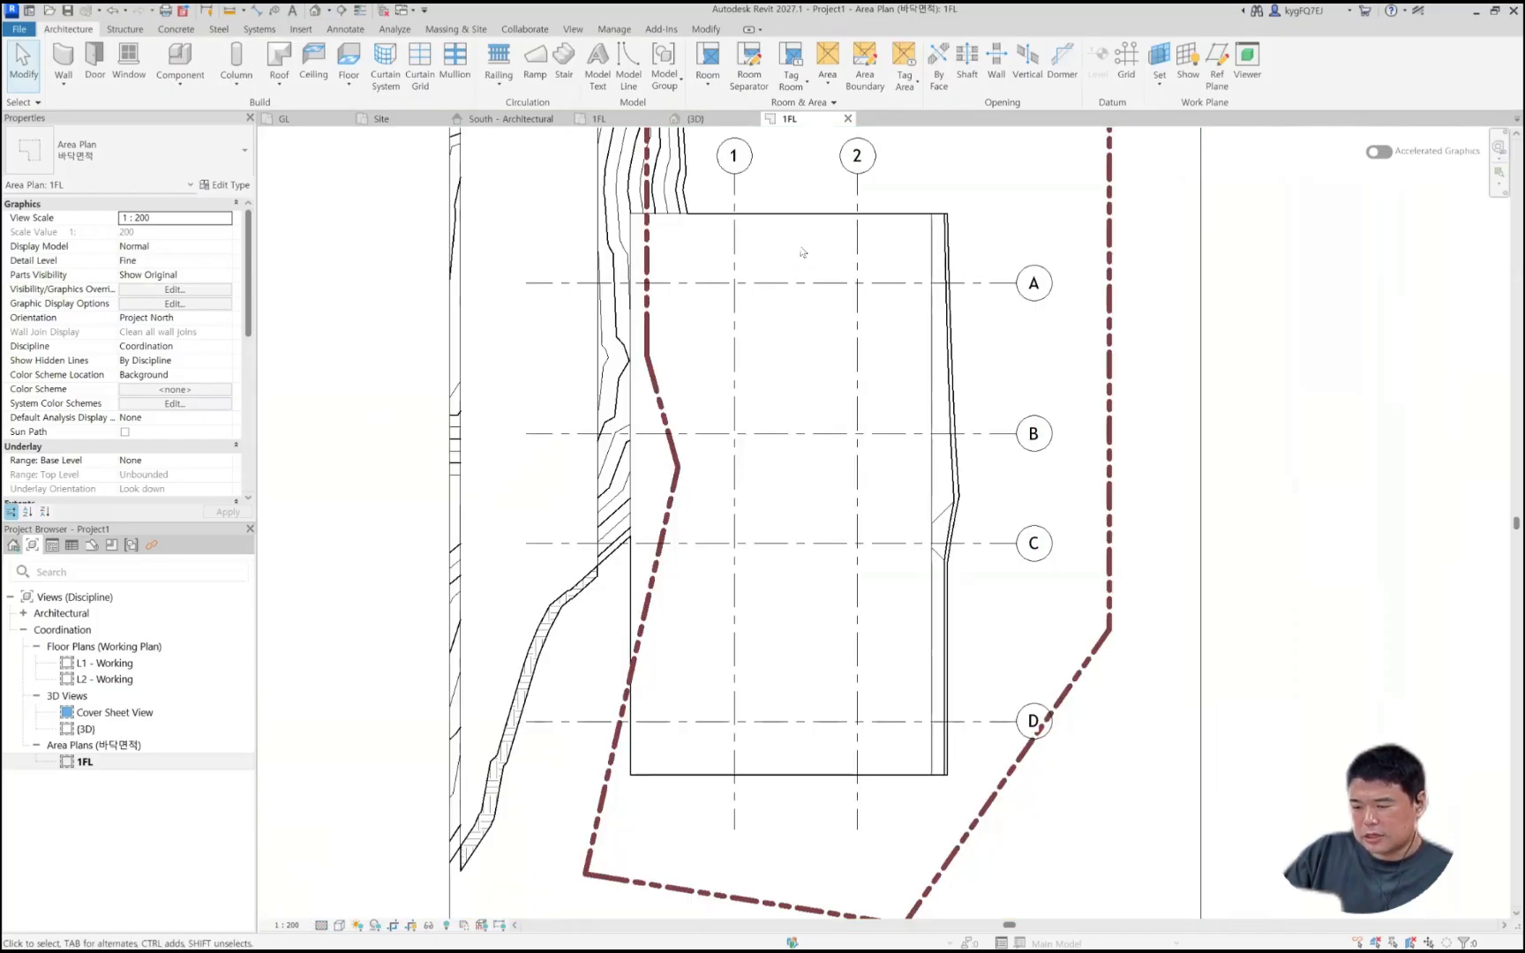
scroll(830, 266, "up", 1)
scroll(639, 298, "up", 1)
middle_click_drag(828, 340, 636, 302)
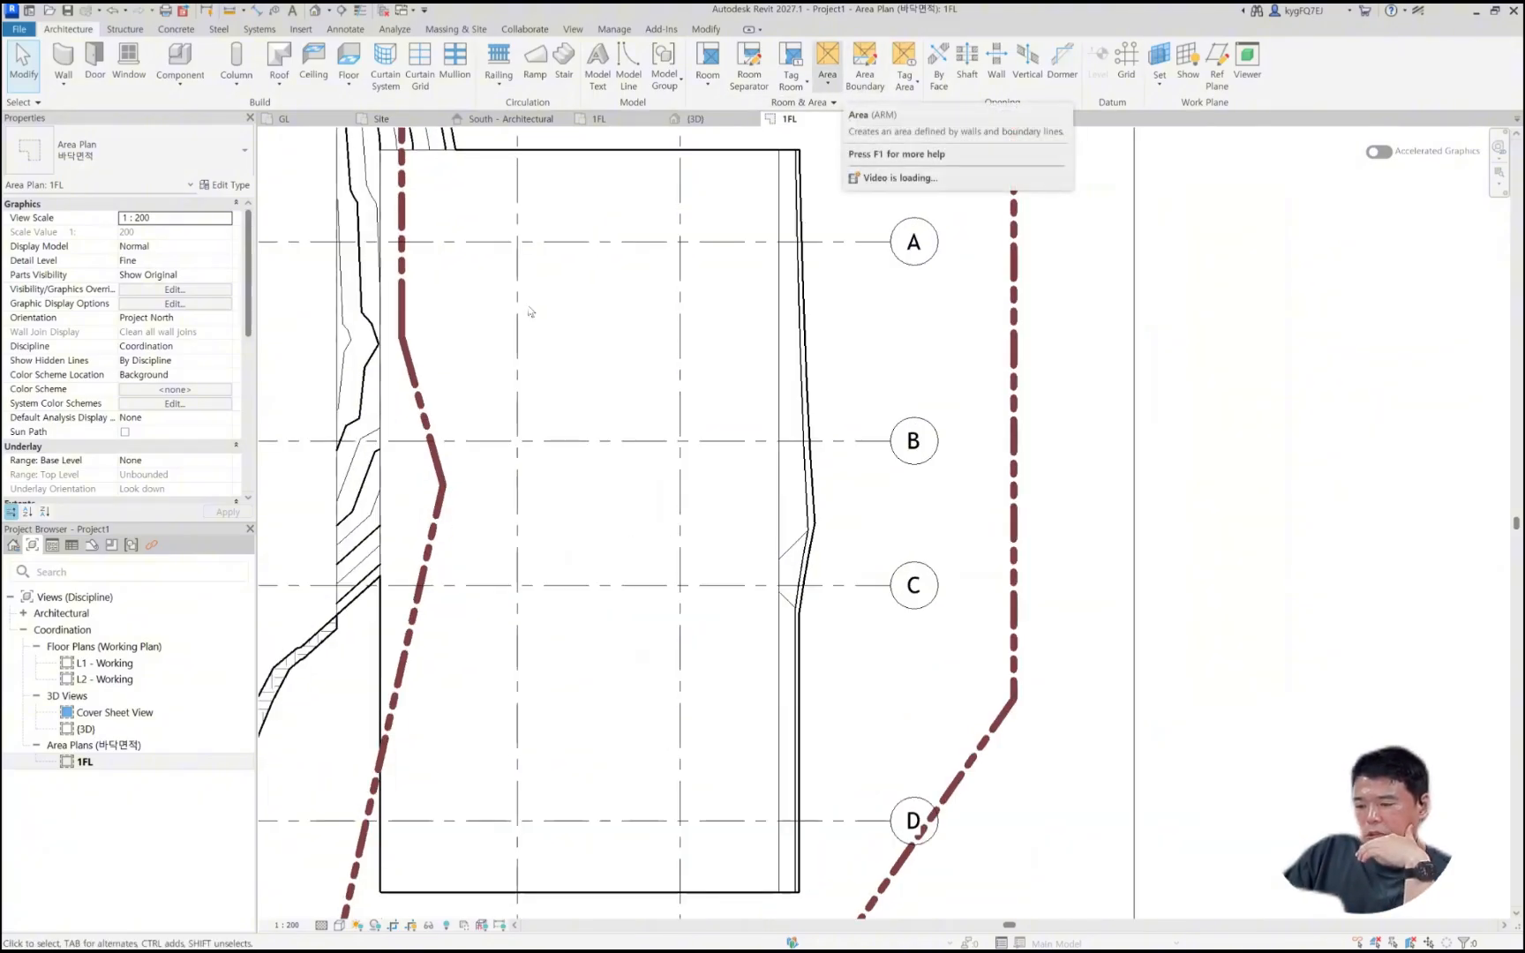
scroll(528, 341, "down", 1)
left_click(827, 84)
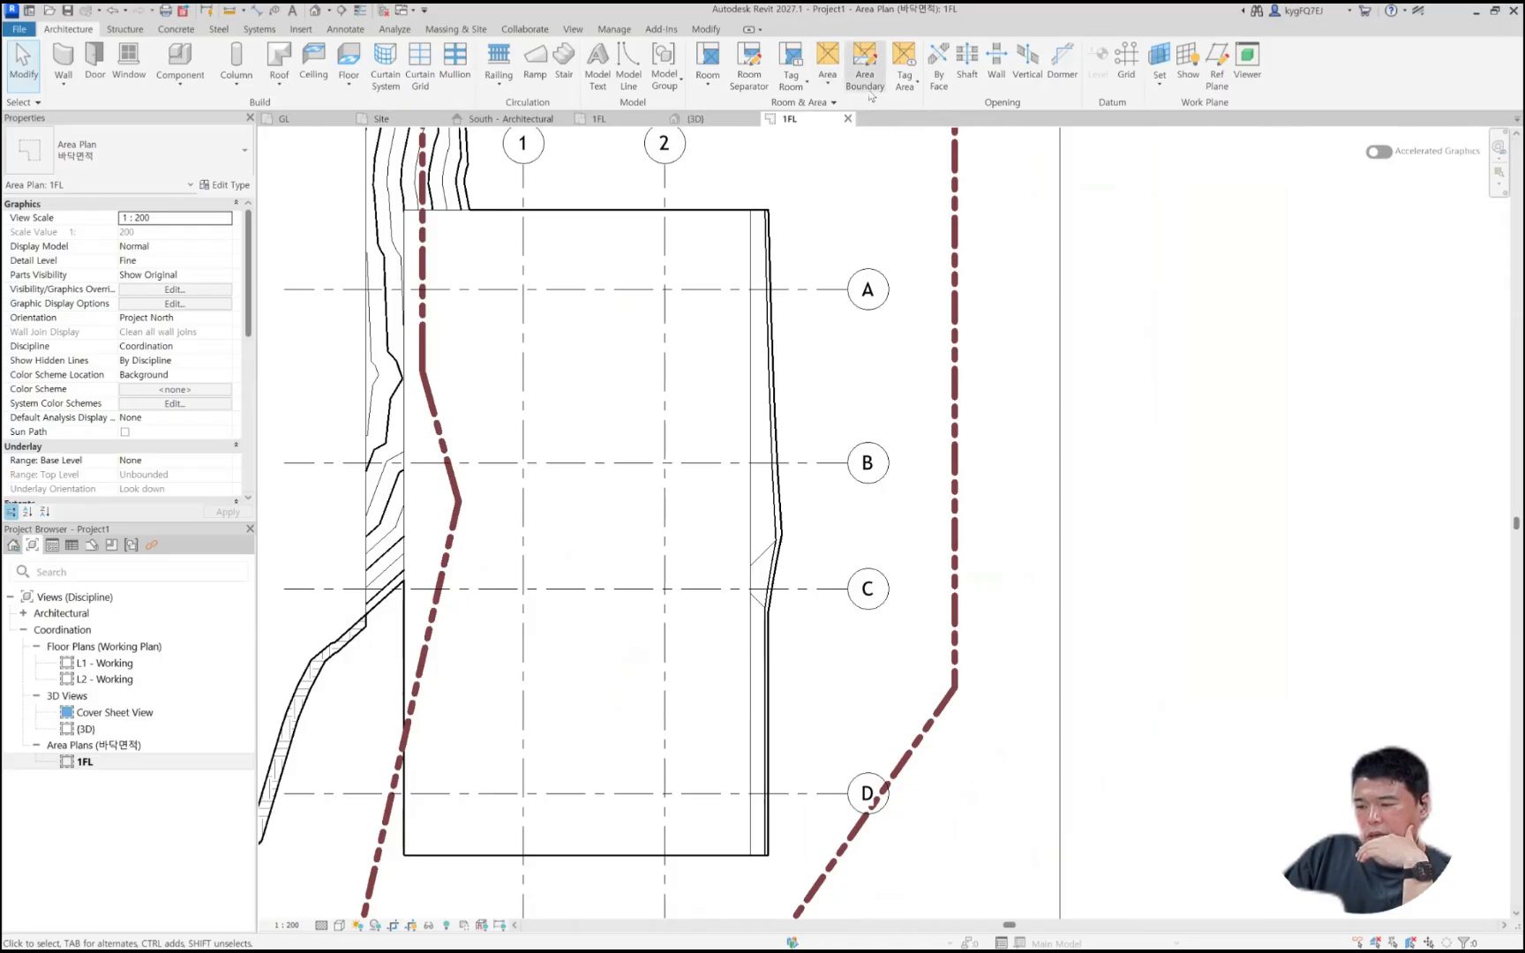
left_click(867, 88)
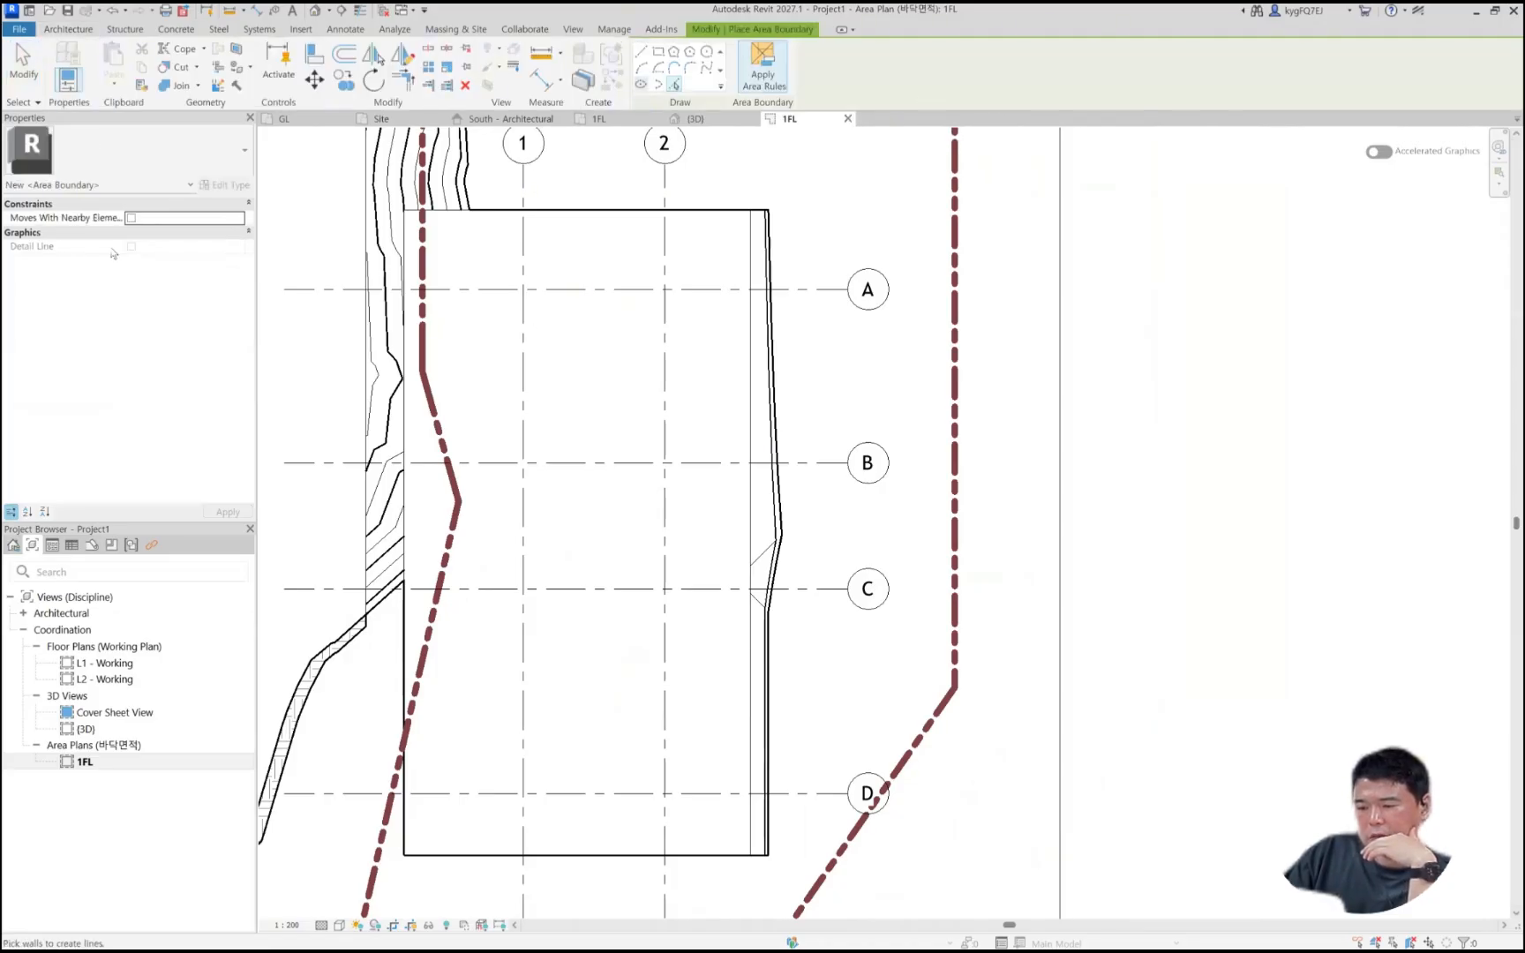
left_click(645, 56)
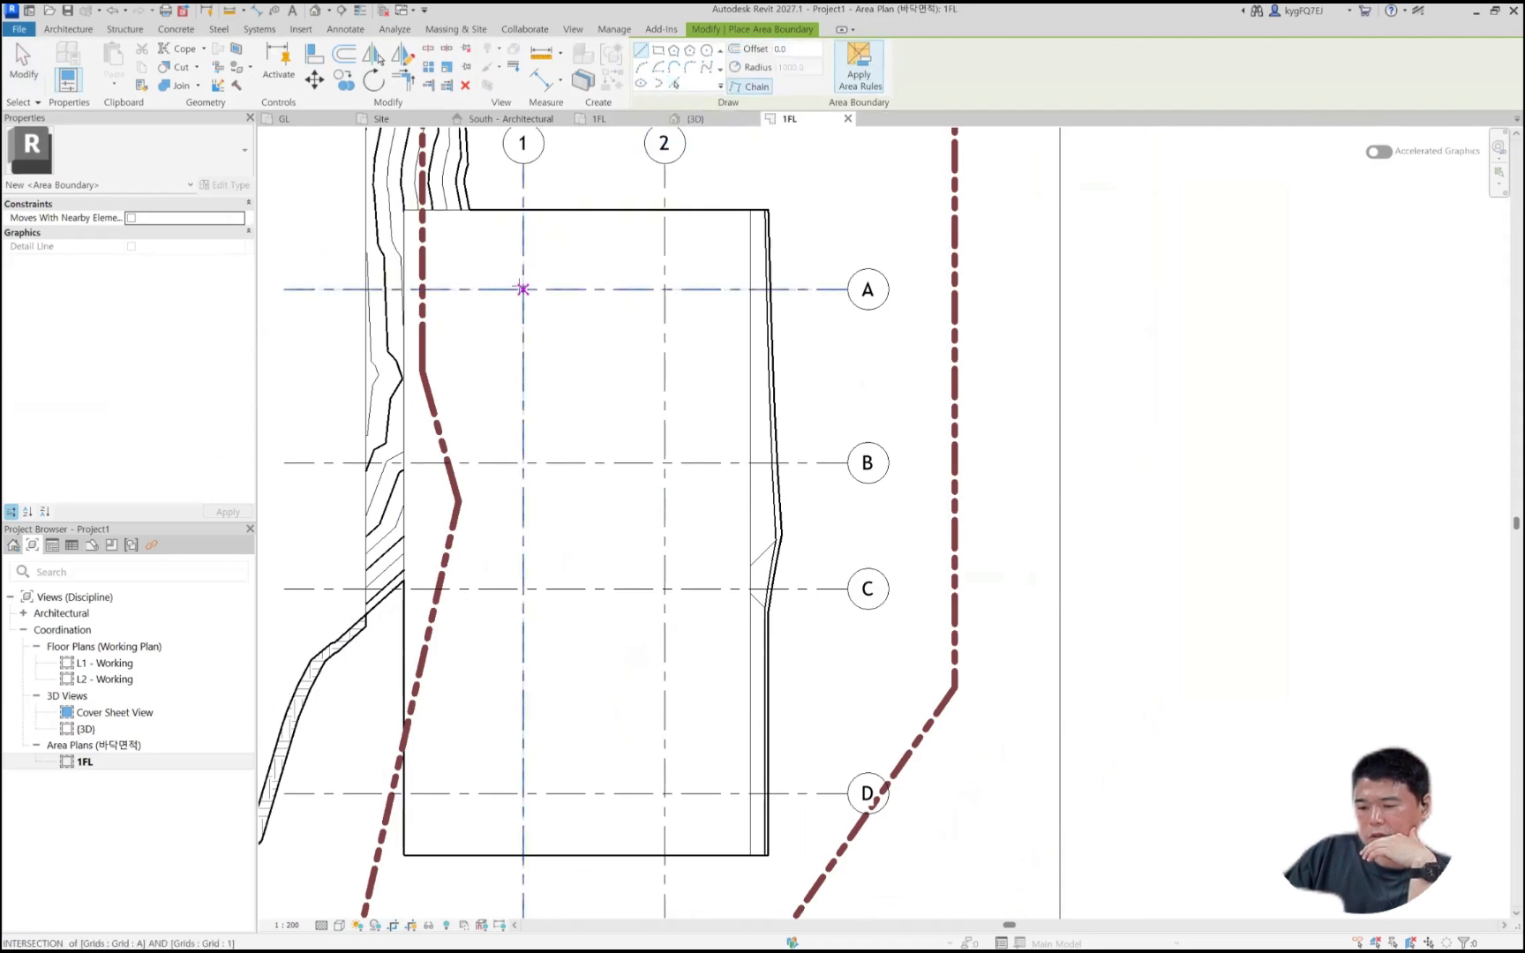
left_click(524, 290)
key("Escape")
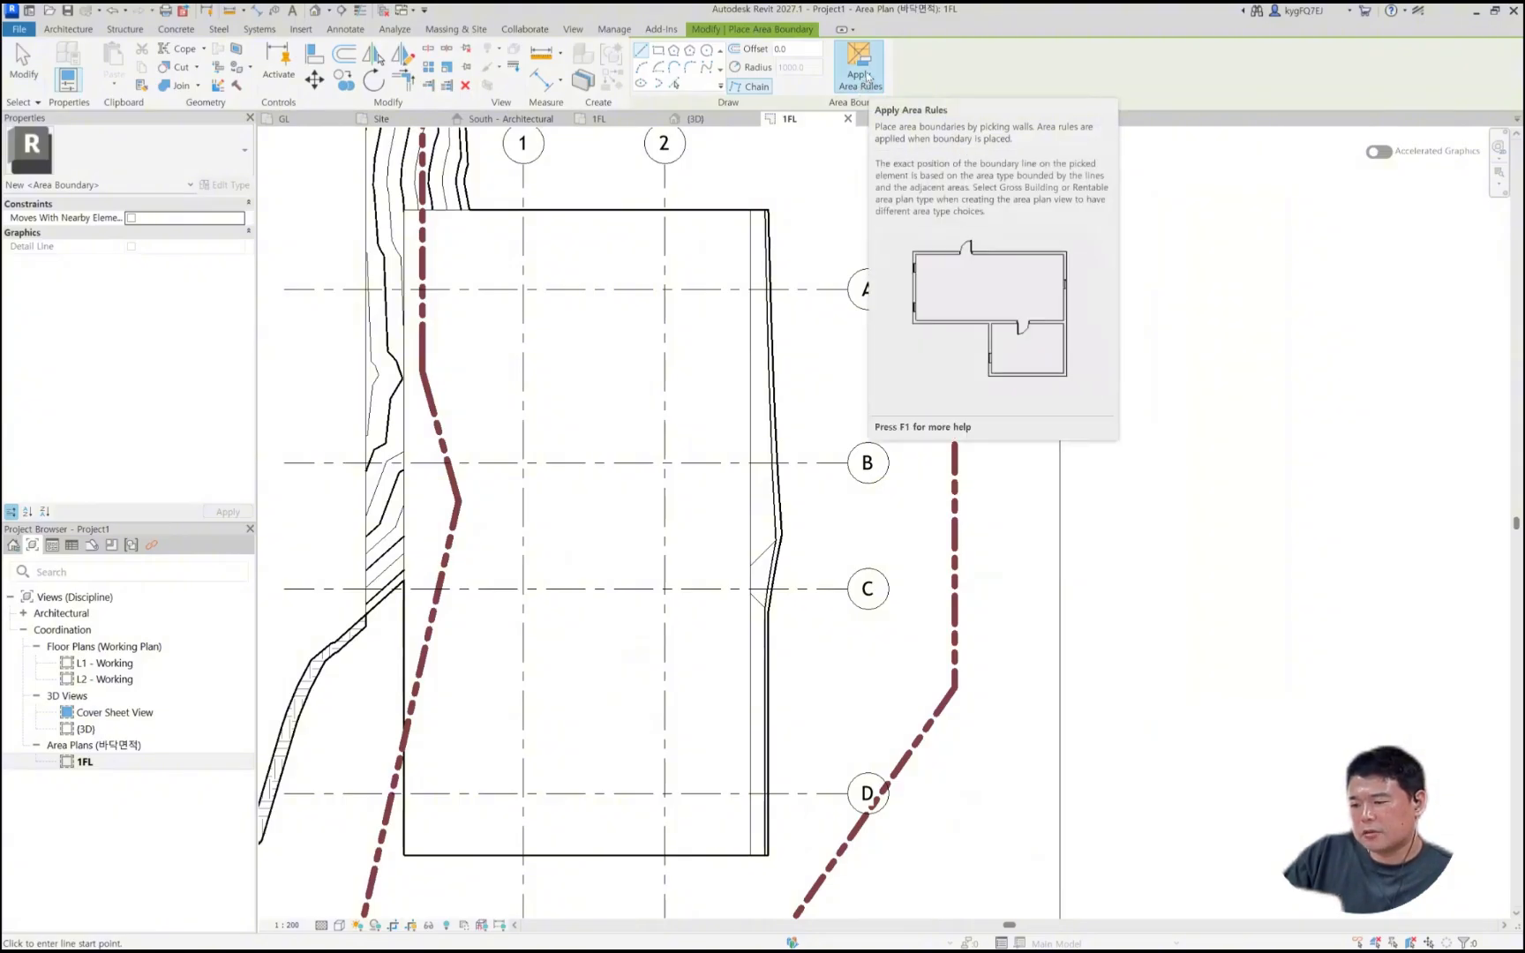
key("Escape")
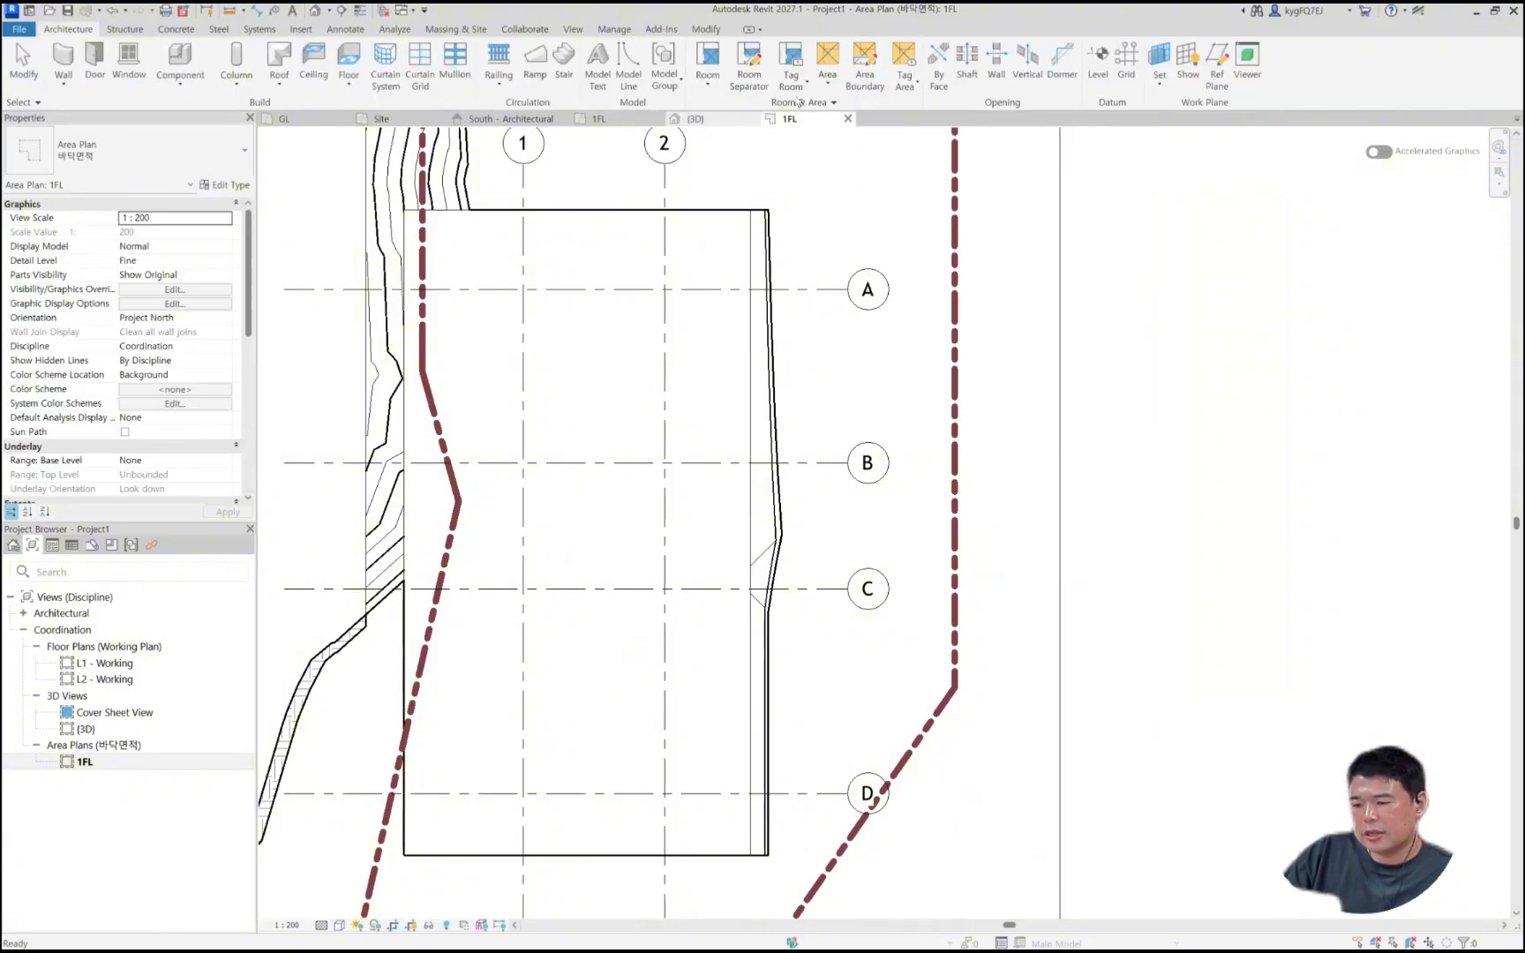
Step: Review the volume and room area computation options in the Area and Volume Computations settings
left_click(790, 104)
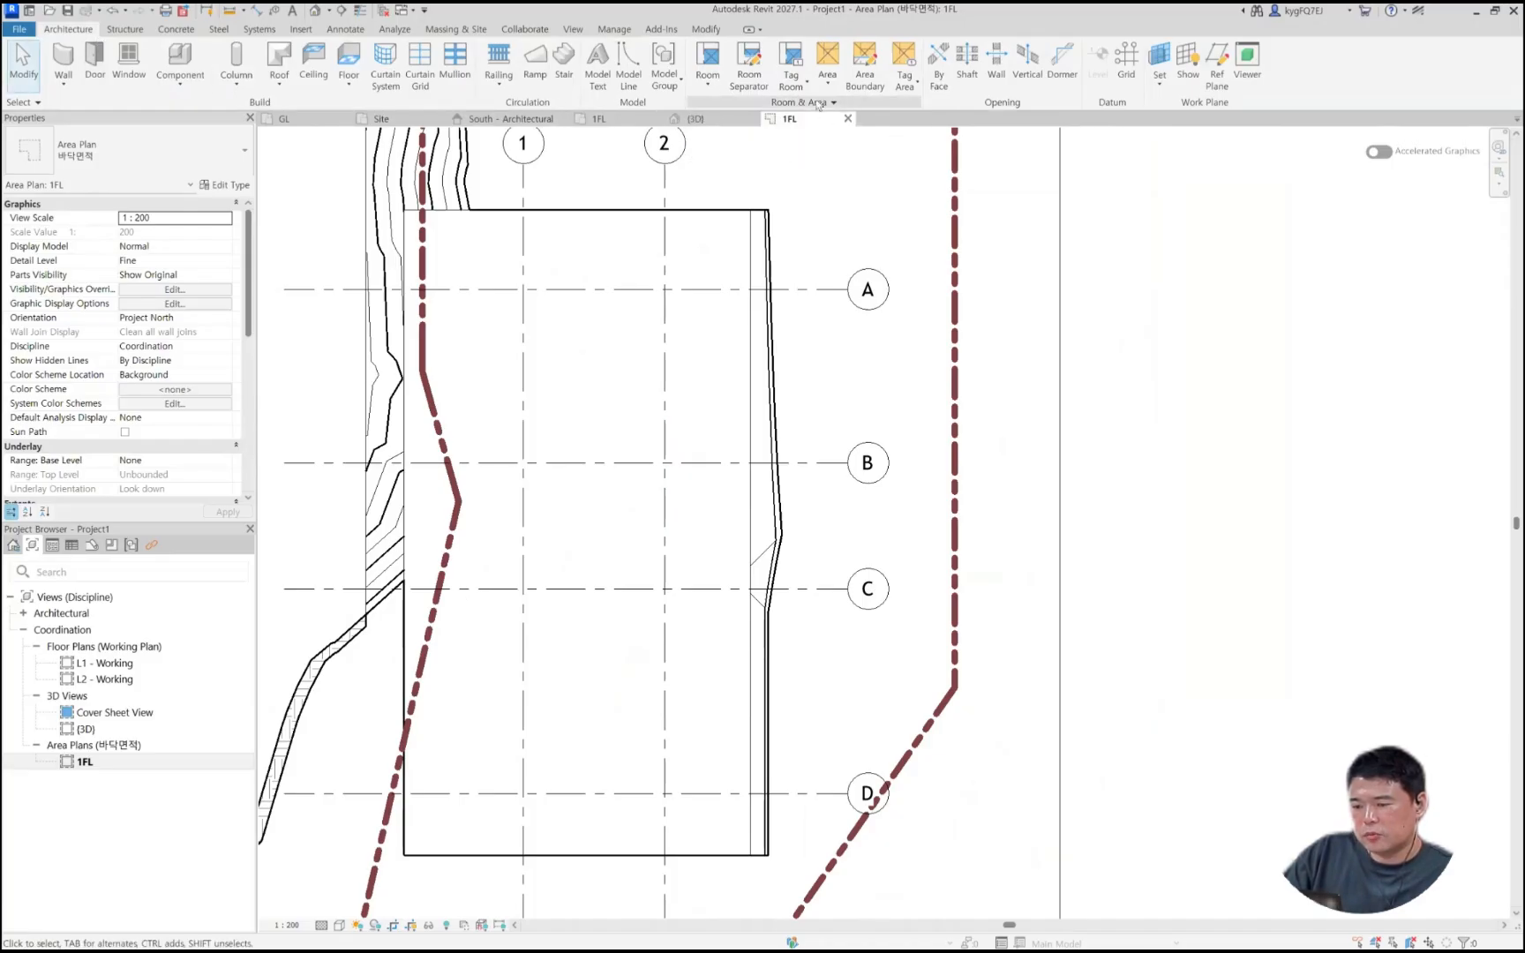
left_click(820, 104)
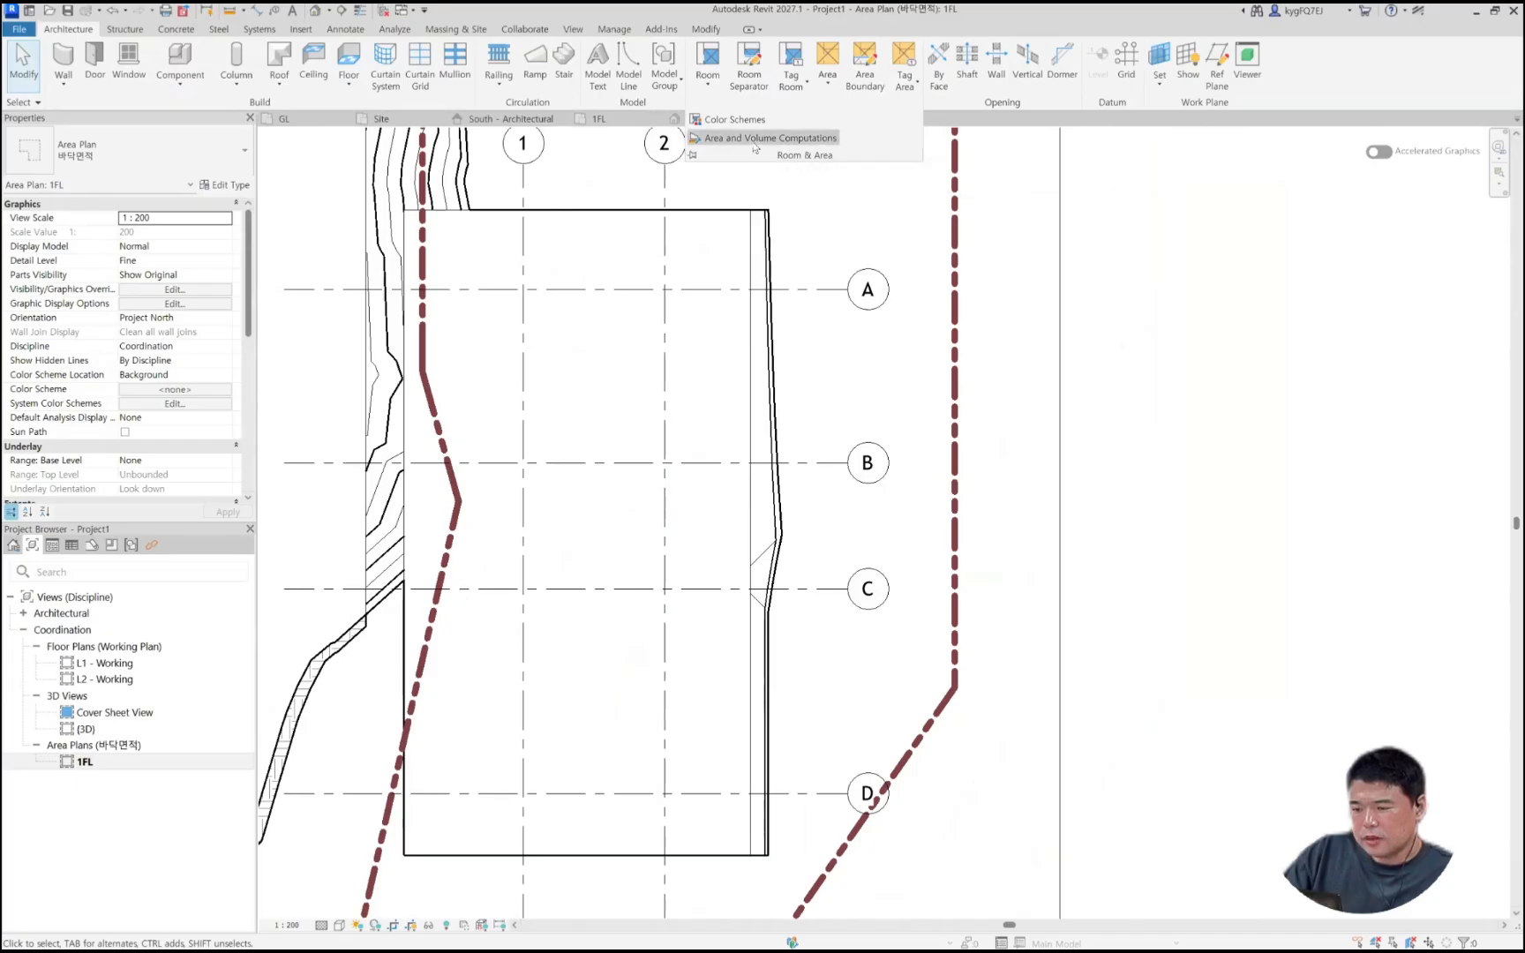
left_click(756, 139)
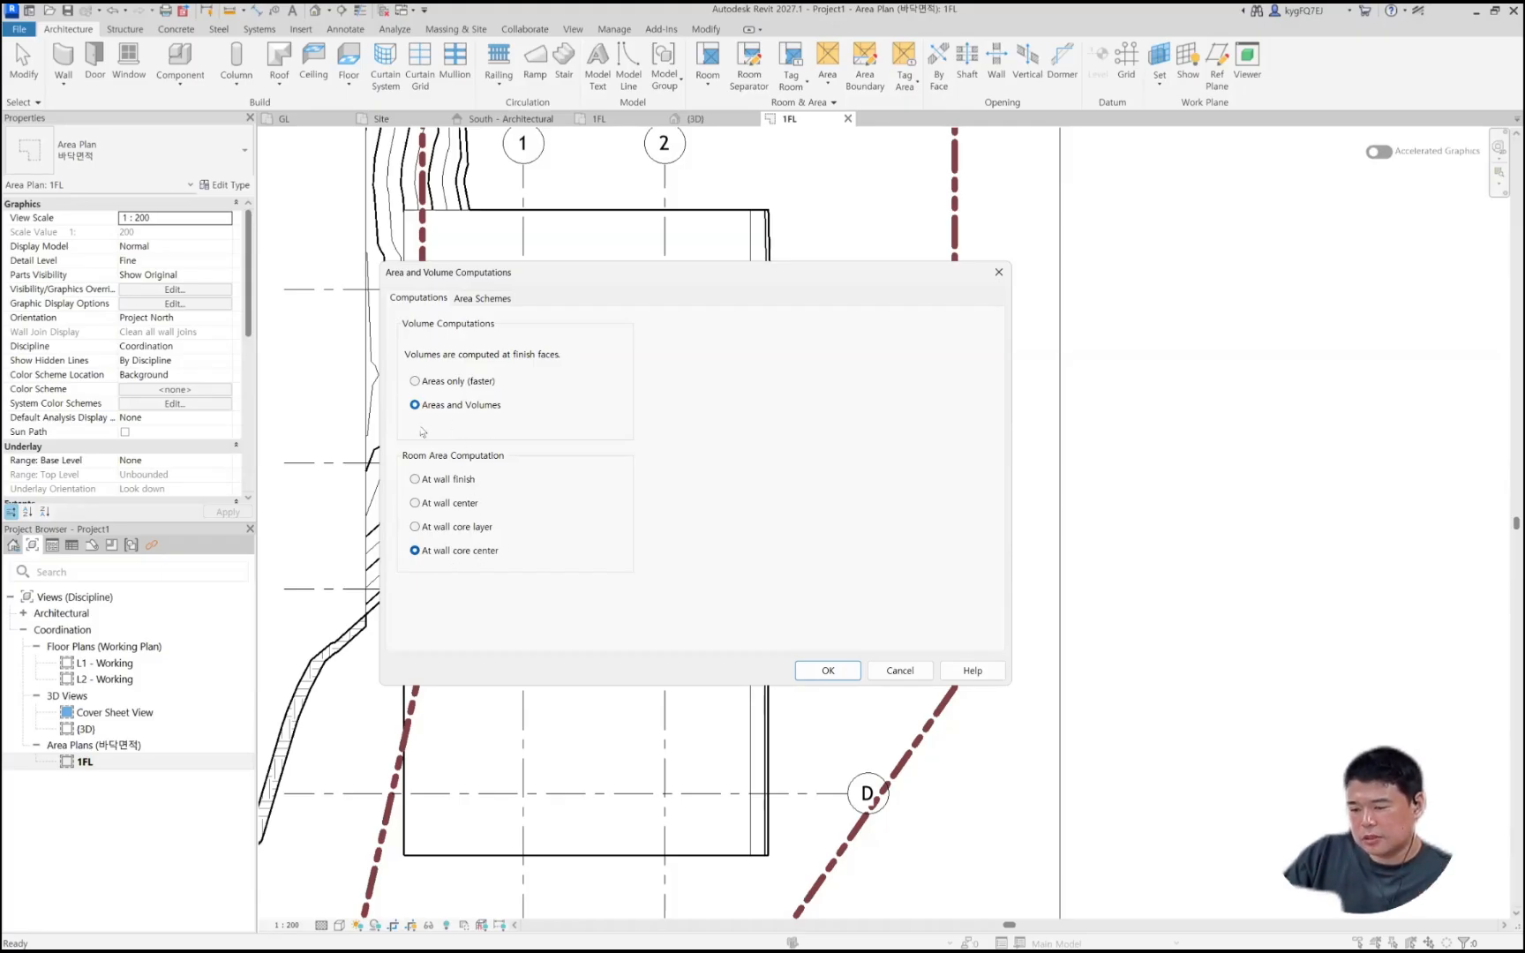
left_click(812, 672)
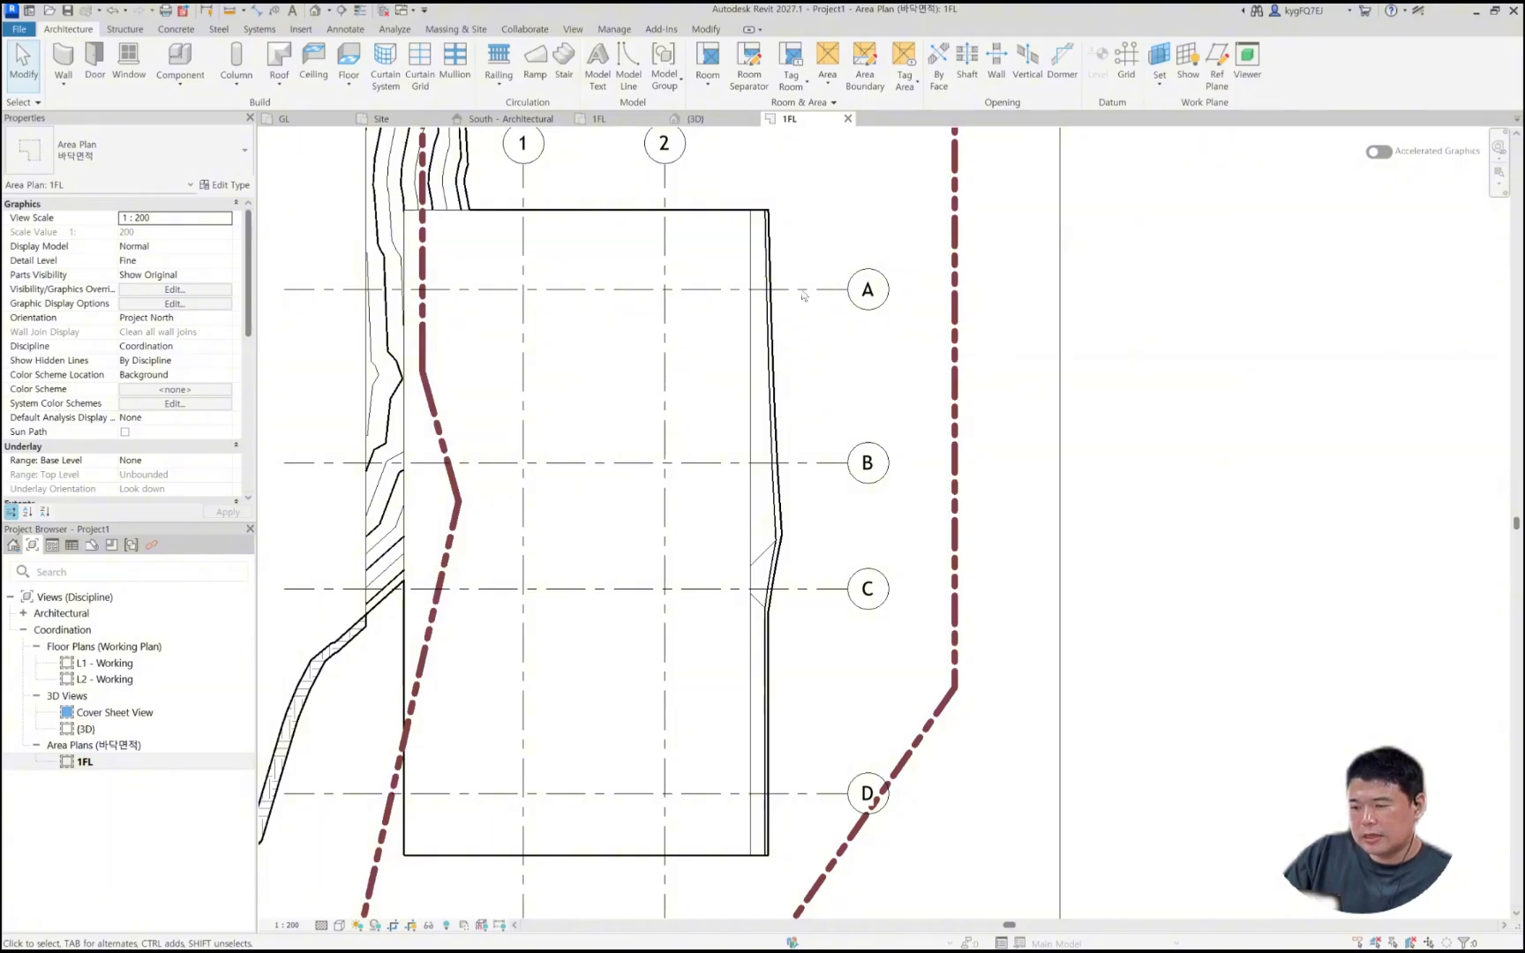
Step: With Apply Area Rules turned off, draw rectangular area boundaries between grids 1 and 2 for bays A–B, B–C and C–D
left_click(864, 61)
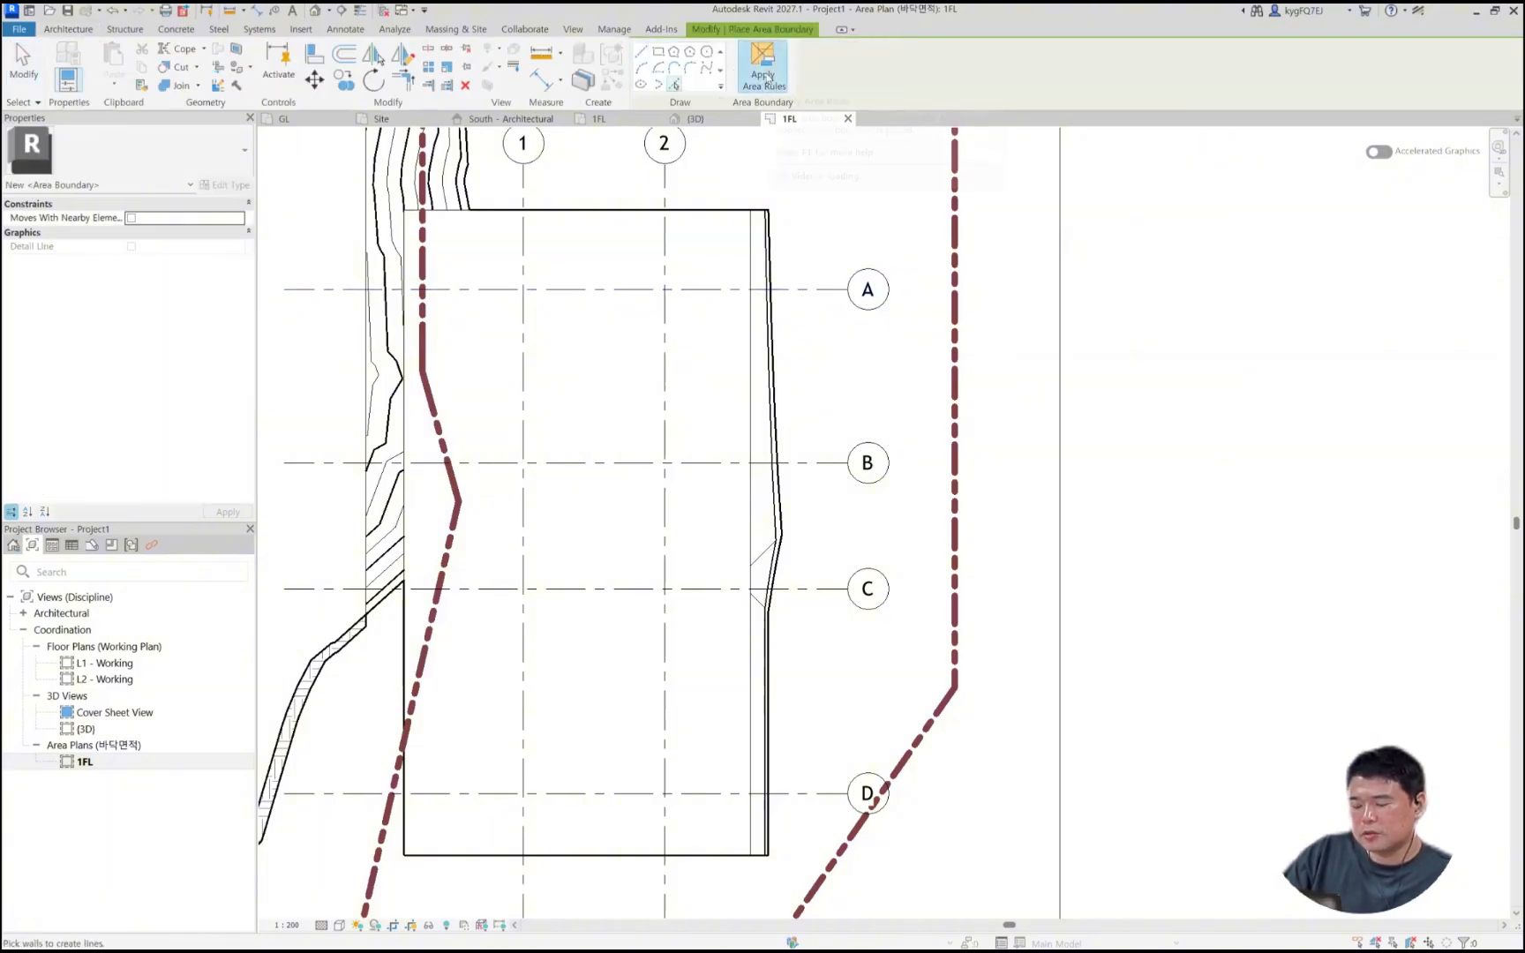
left_click(766, 78)
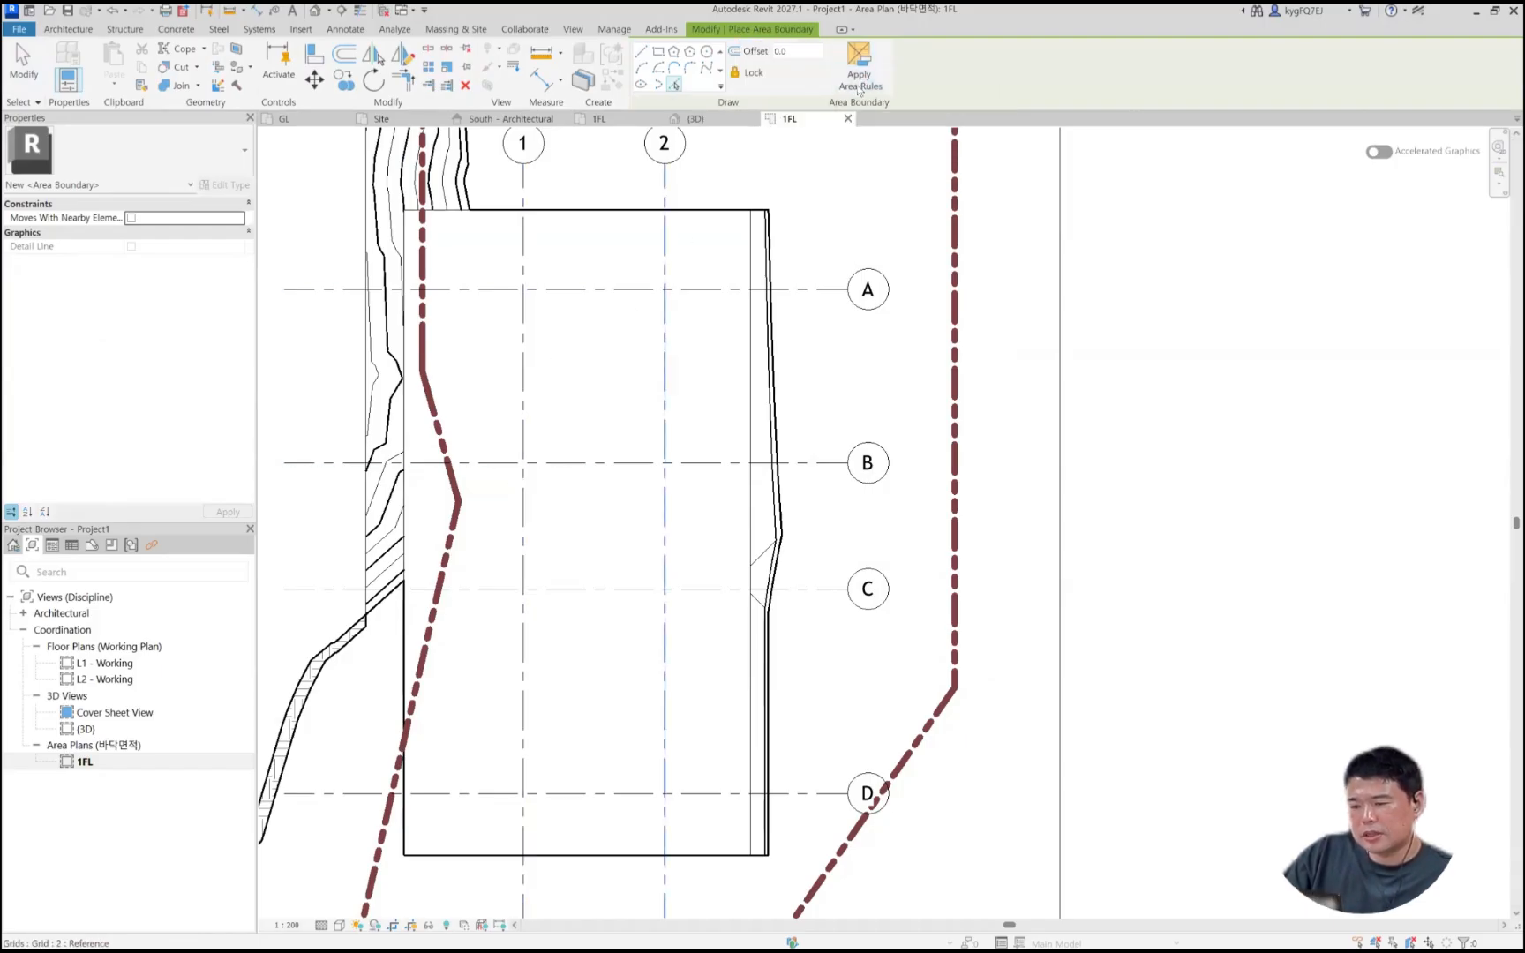
left_click(658, 51)
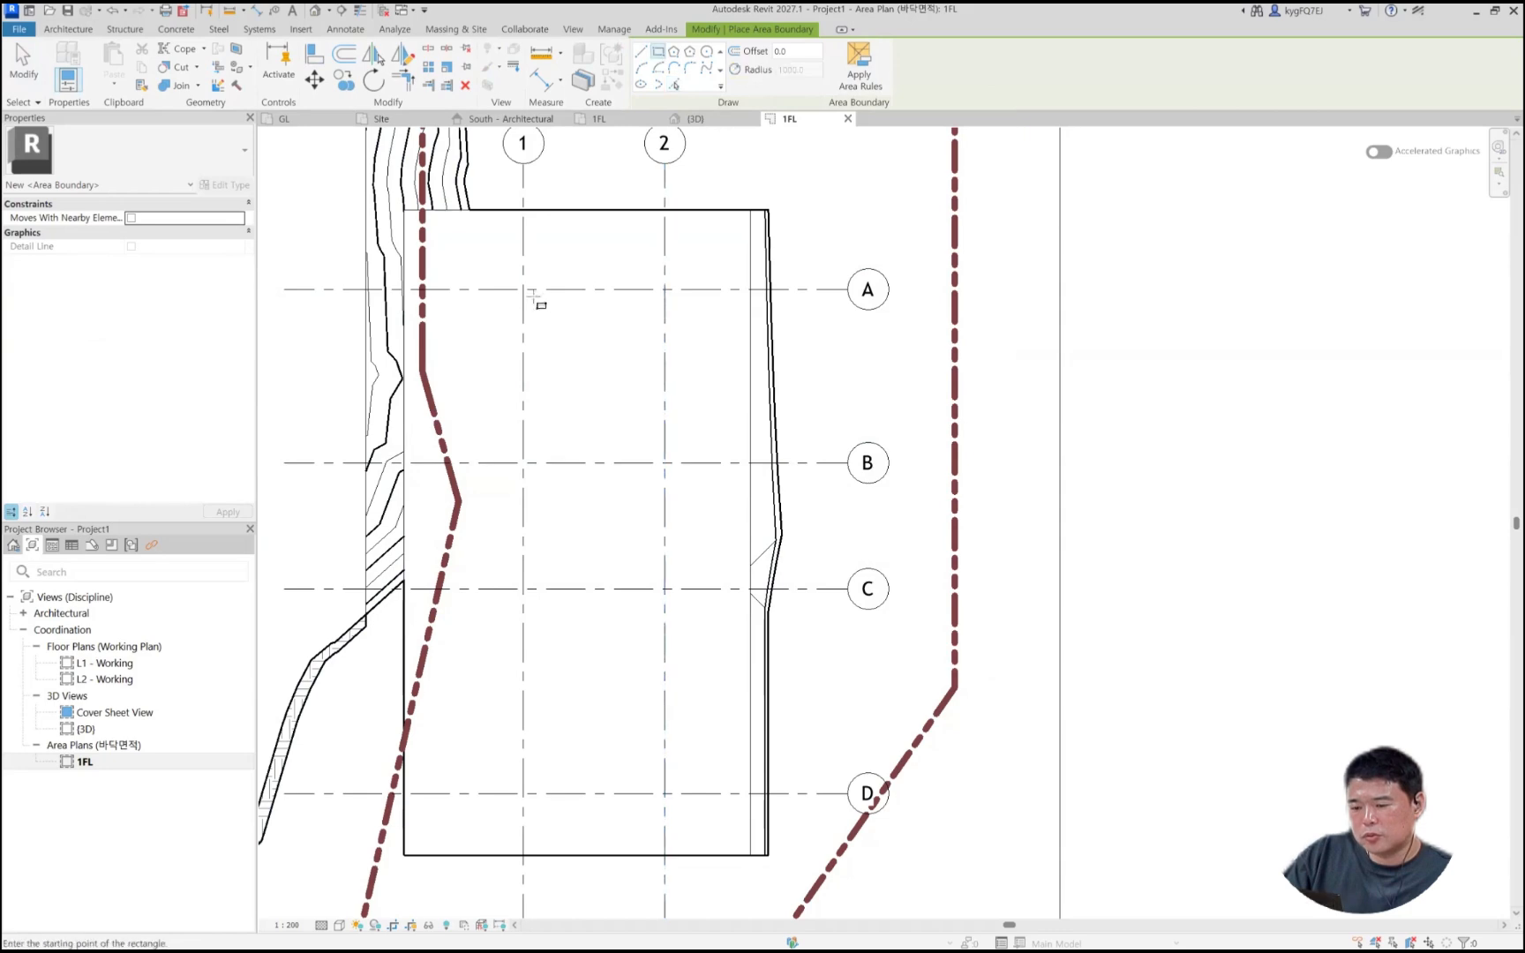
left_click(523, 288)
left_click(664, 463)
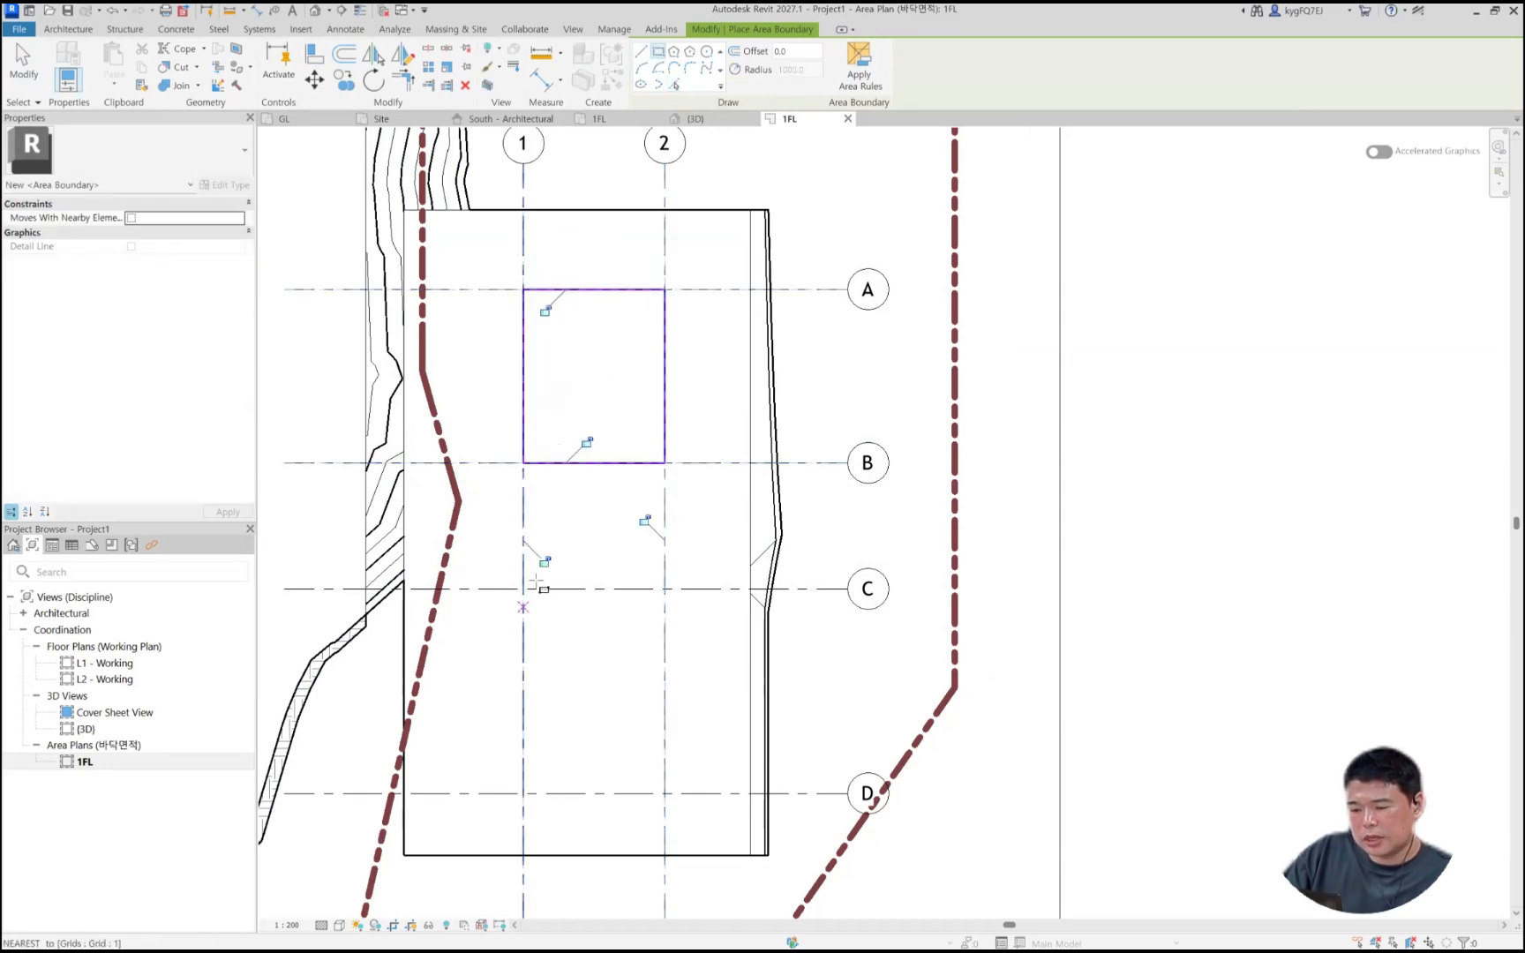
left_click(523, 589)
left_click(664, 463)
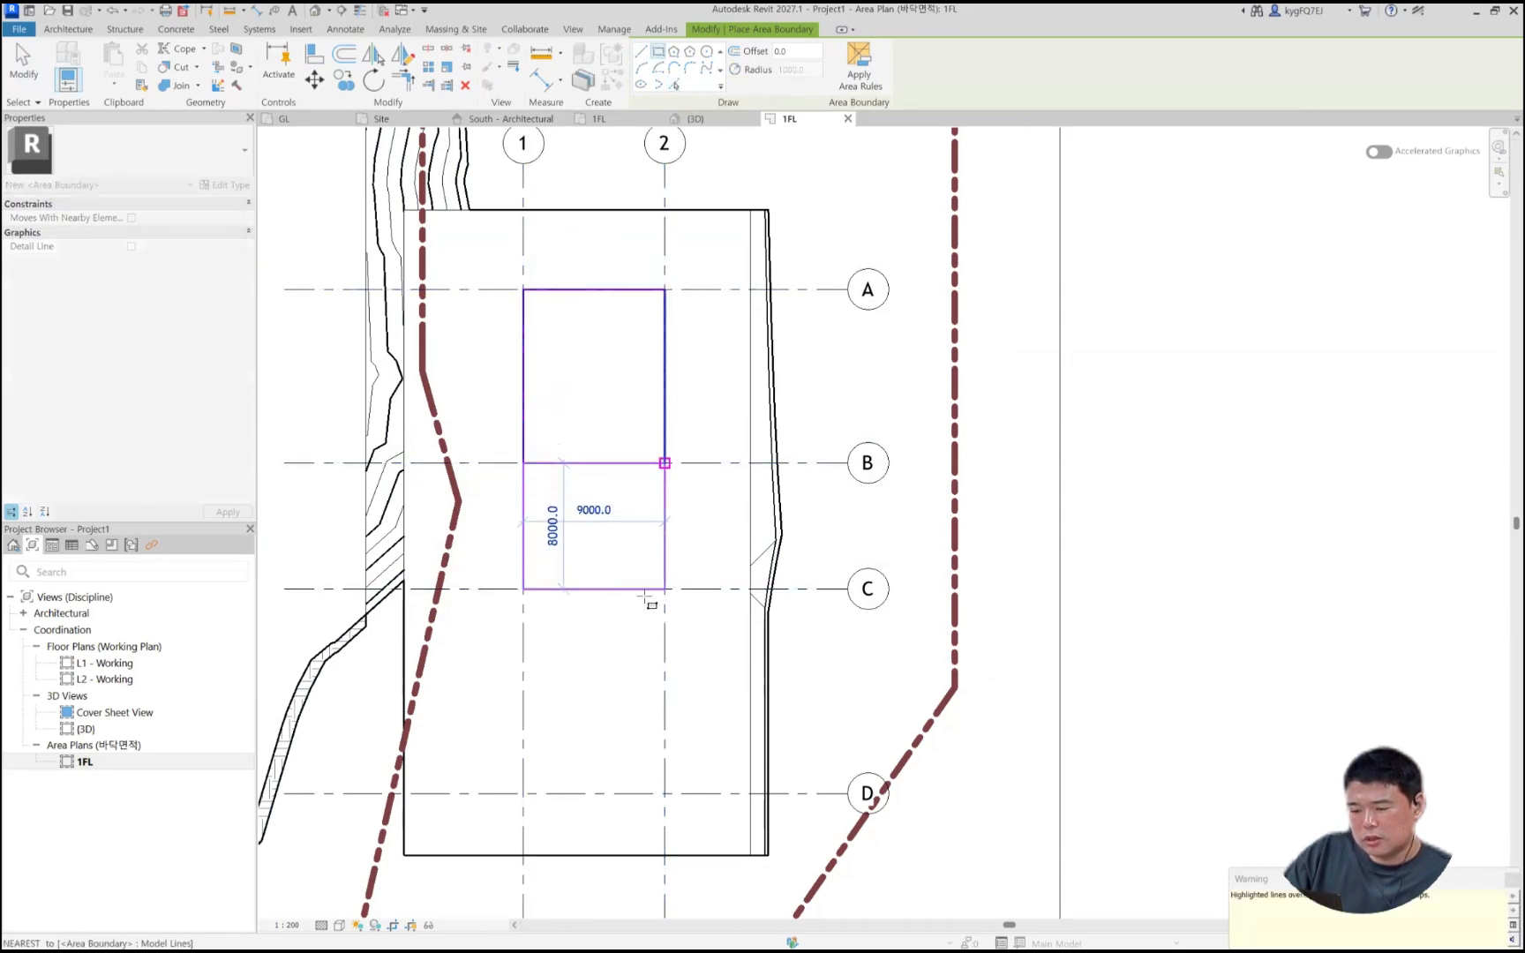
middle_click_drag(631, 697, 590, 492)
scroll(589, 493, "down", 1)
left_click(495, 575)
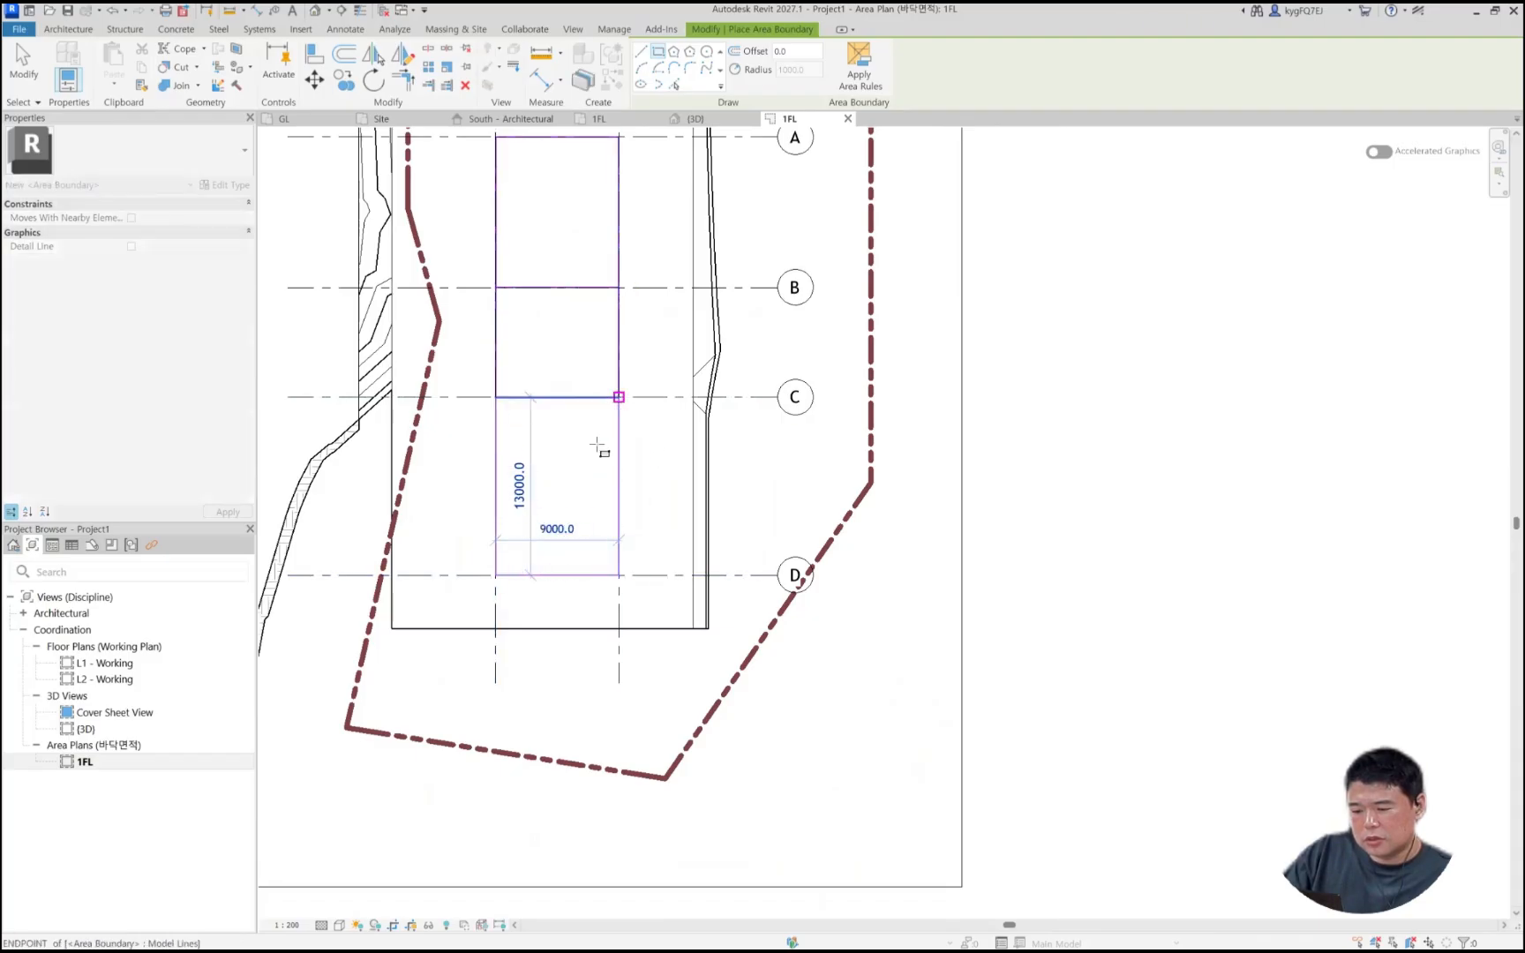
left_click(618, 397)
key("Escape")
Step: Delete the duplicate area boundary lines overlapping on grids C and B
left_click(576, 397)
key("e")
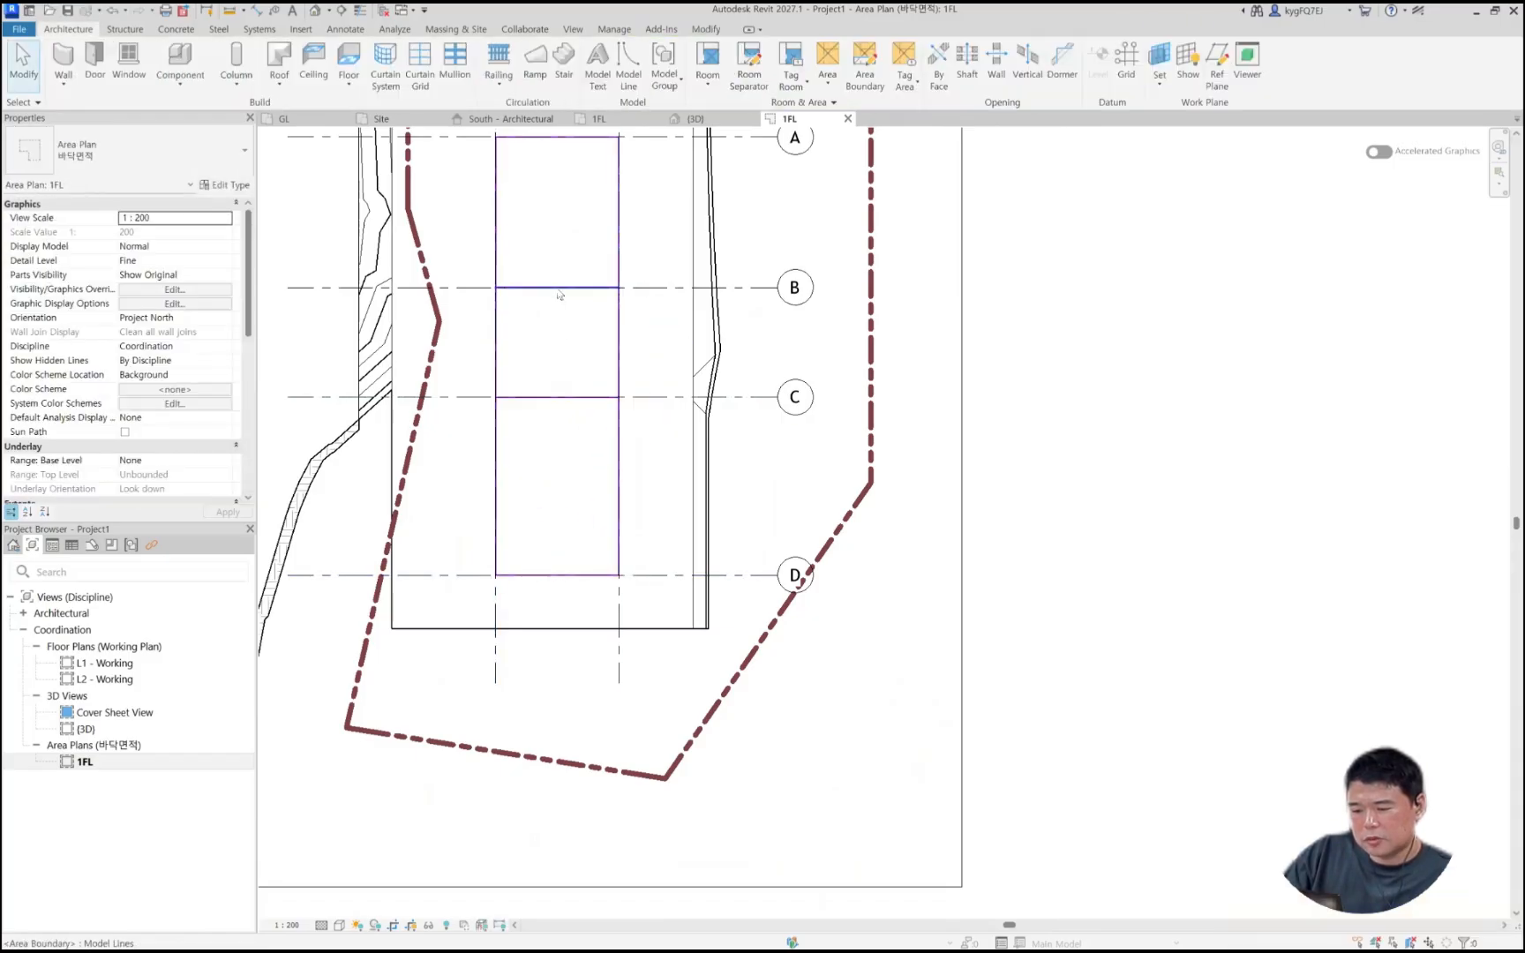
left_click(561, 288)
key("d")
key("e")
middle_click_drag(638, 203, 639, 283)
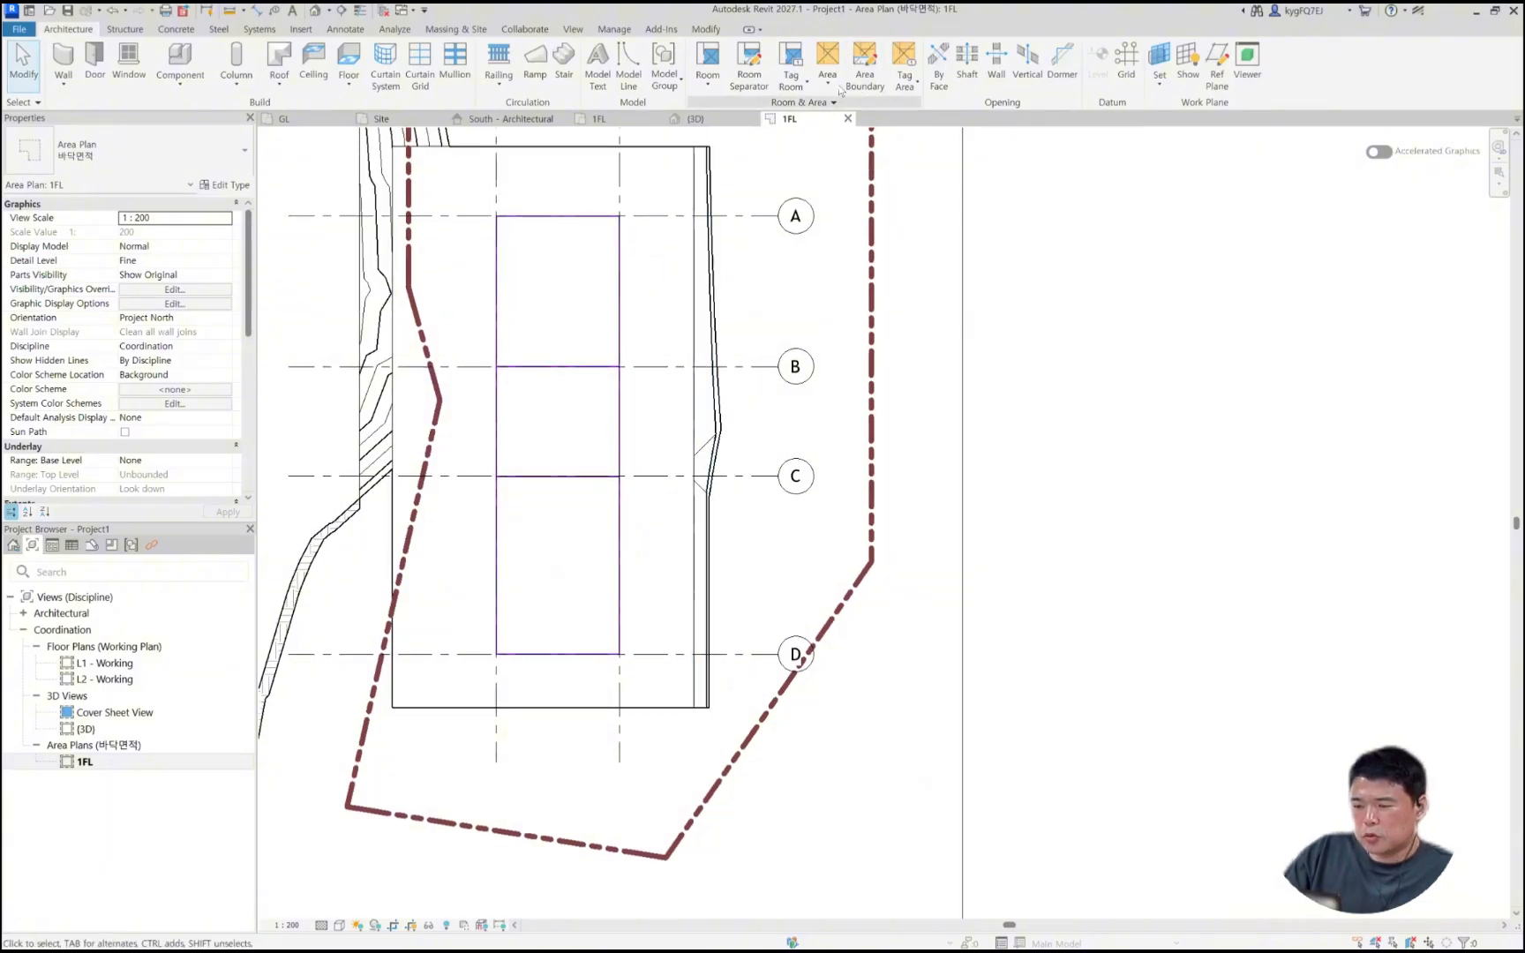
Step: Draw area boundary lines enclosing a 3000 mm wide strip beside grid 2, running from grid A to grid D
left_click(864, 64)
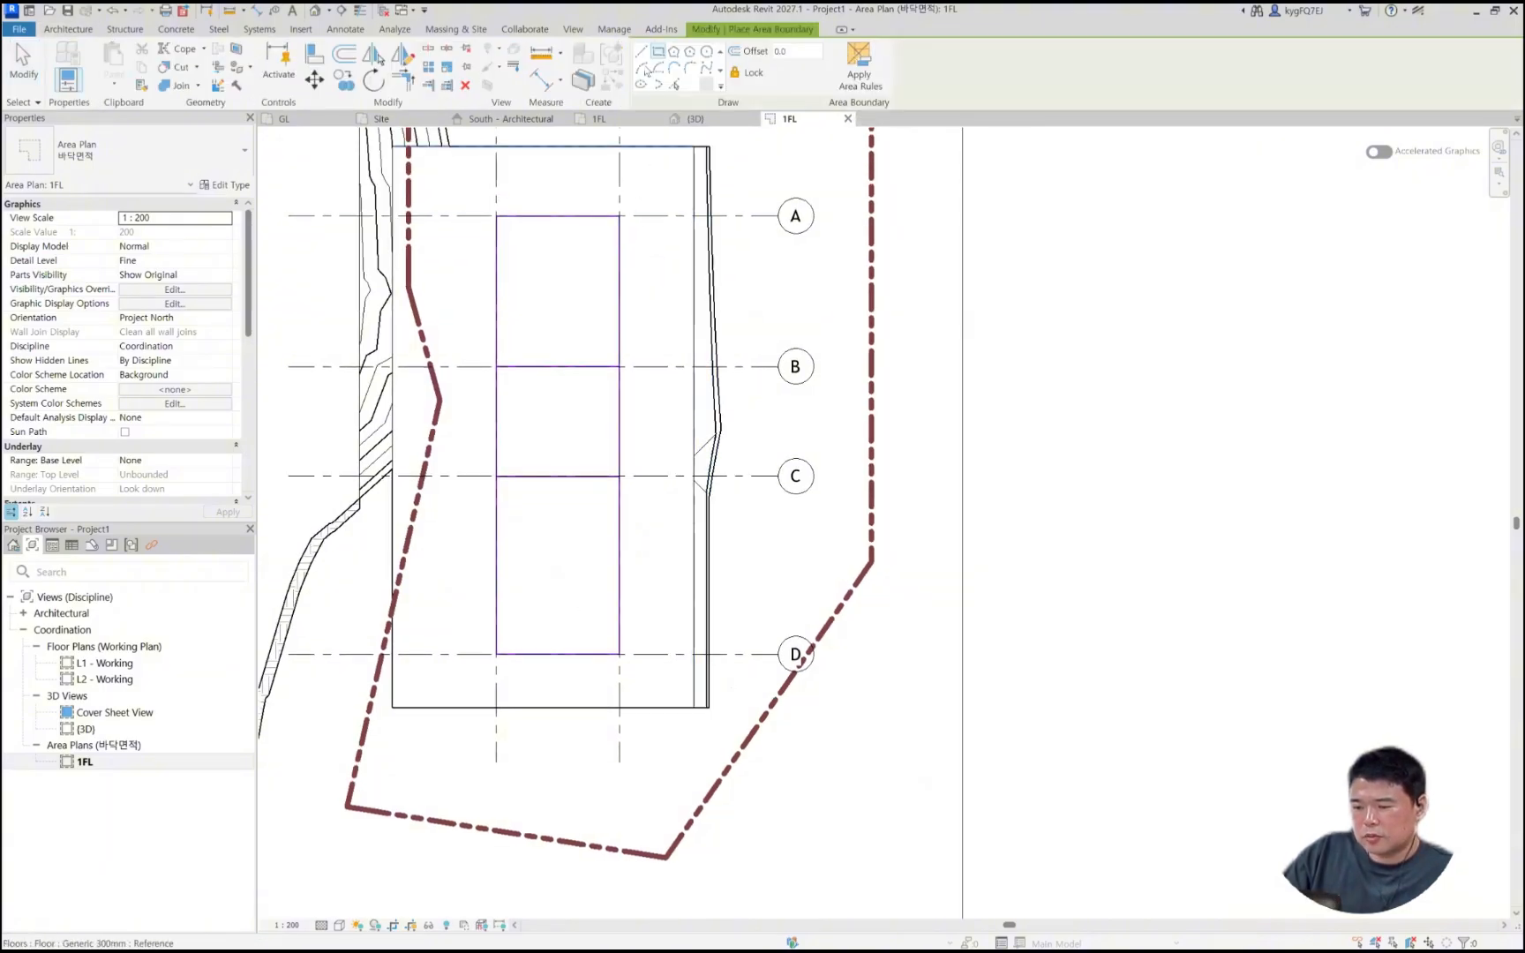
key("l")
key("i")
left_click(620, 216)
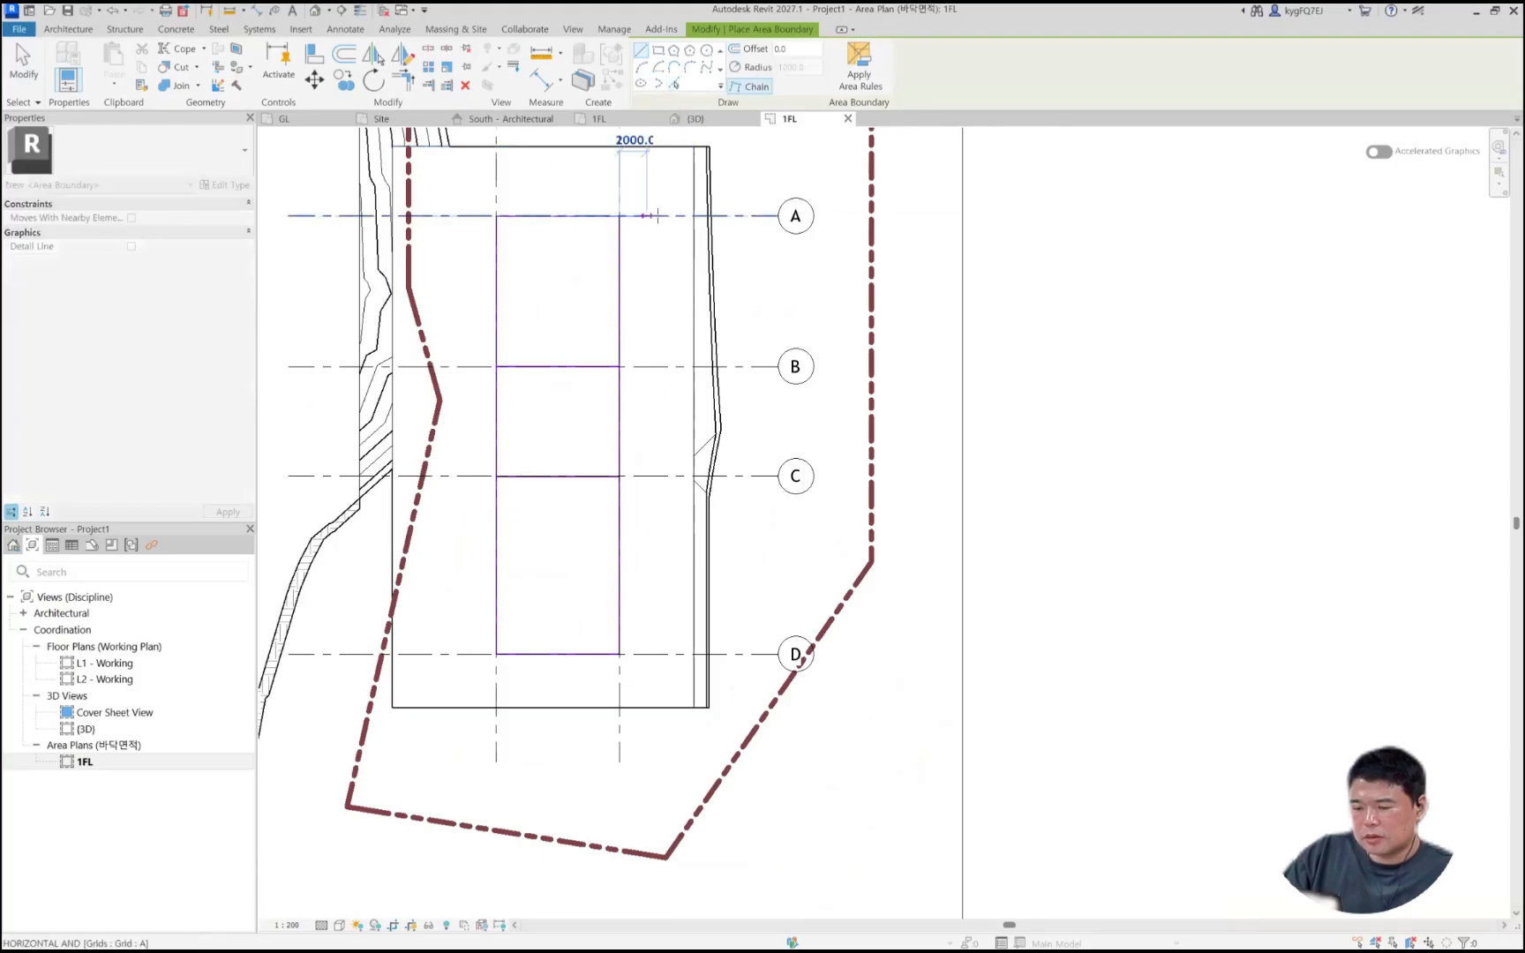
left_click(658, 215)
left_click(659, 654)
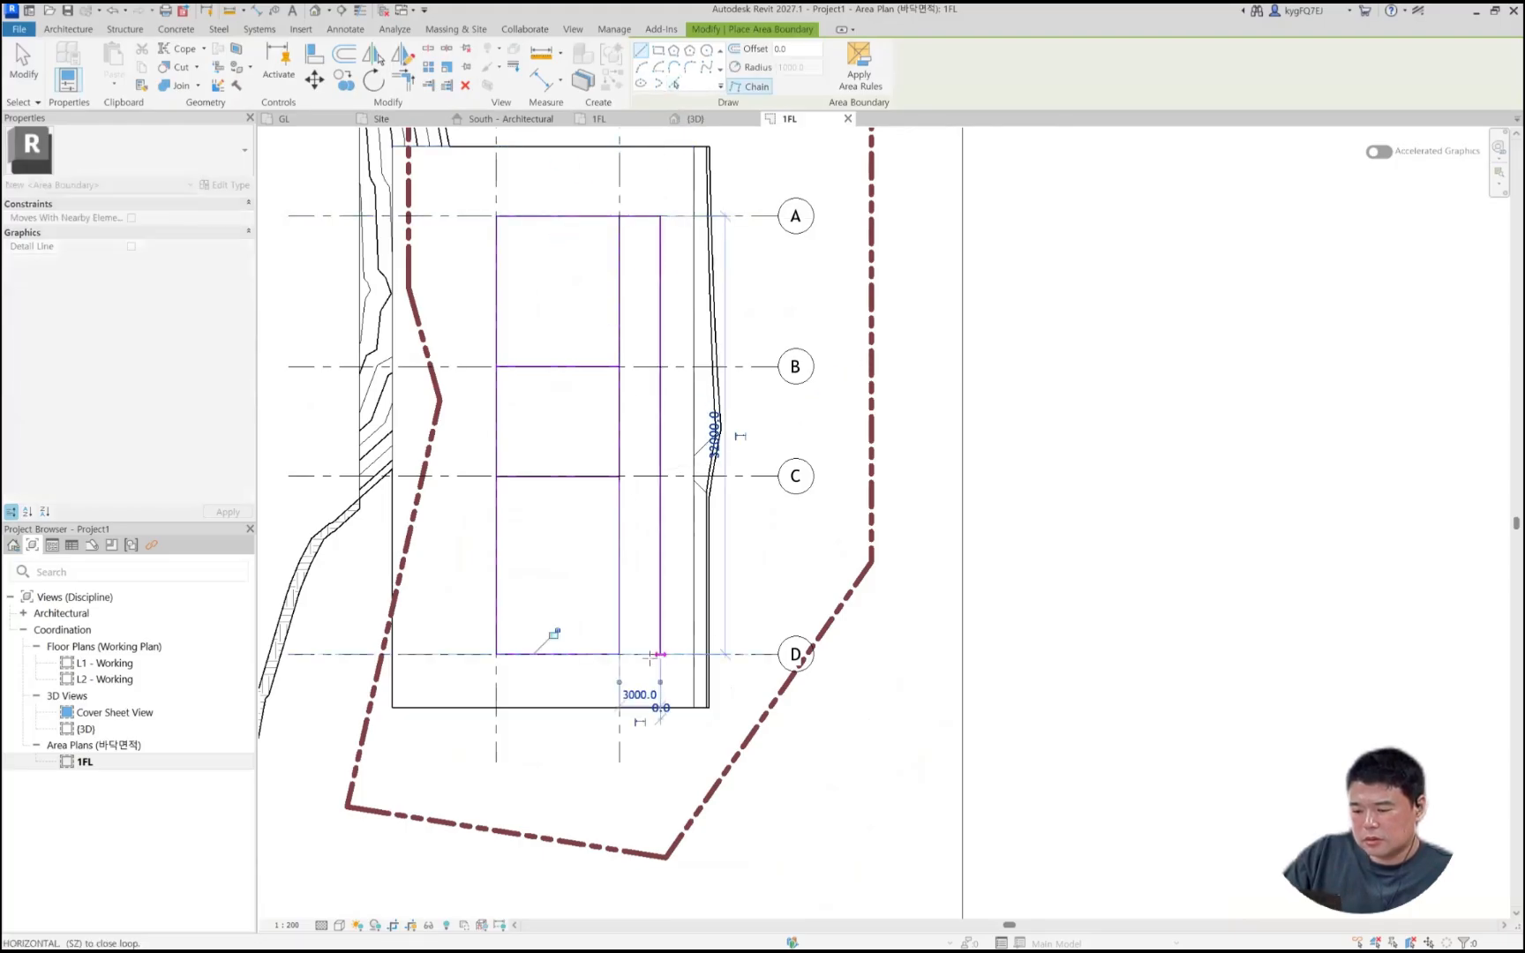
left_click(619, 654)
key("Escape")
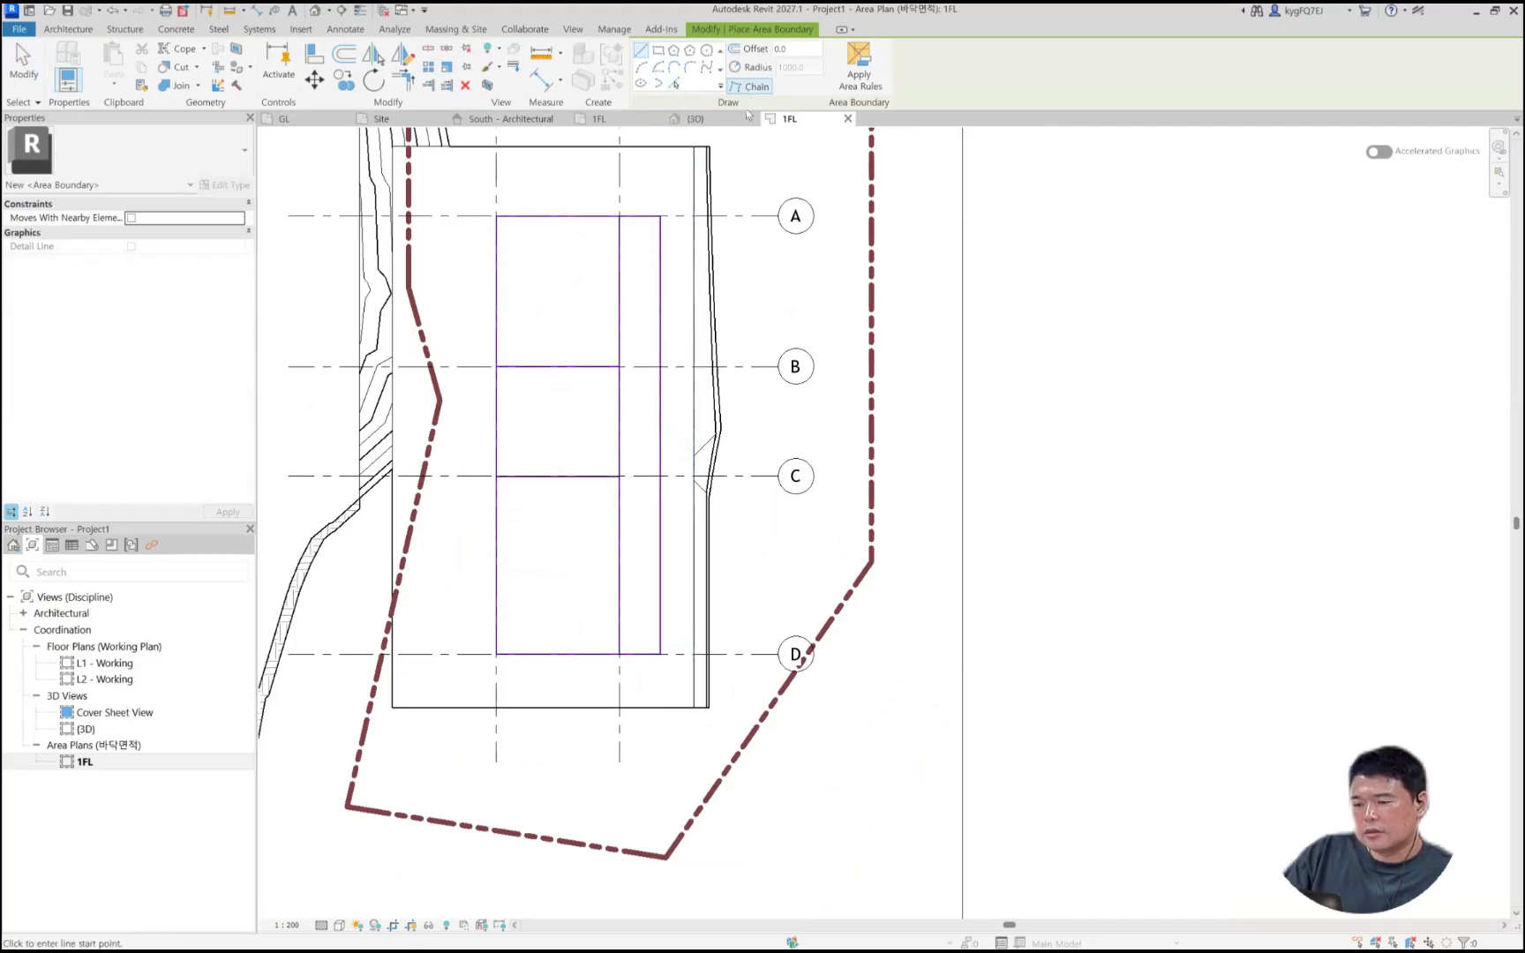
key("Escape")
Step: Place an area in each of the three bays between grids 1 and 2 and in the narrow strip beside grid 2
left_click(822, 85)
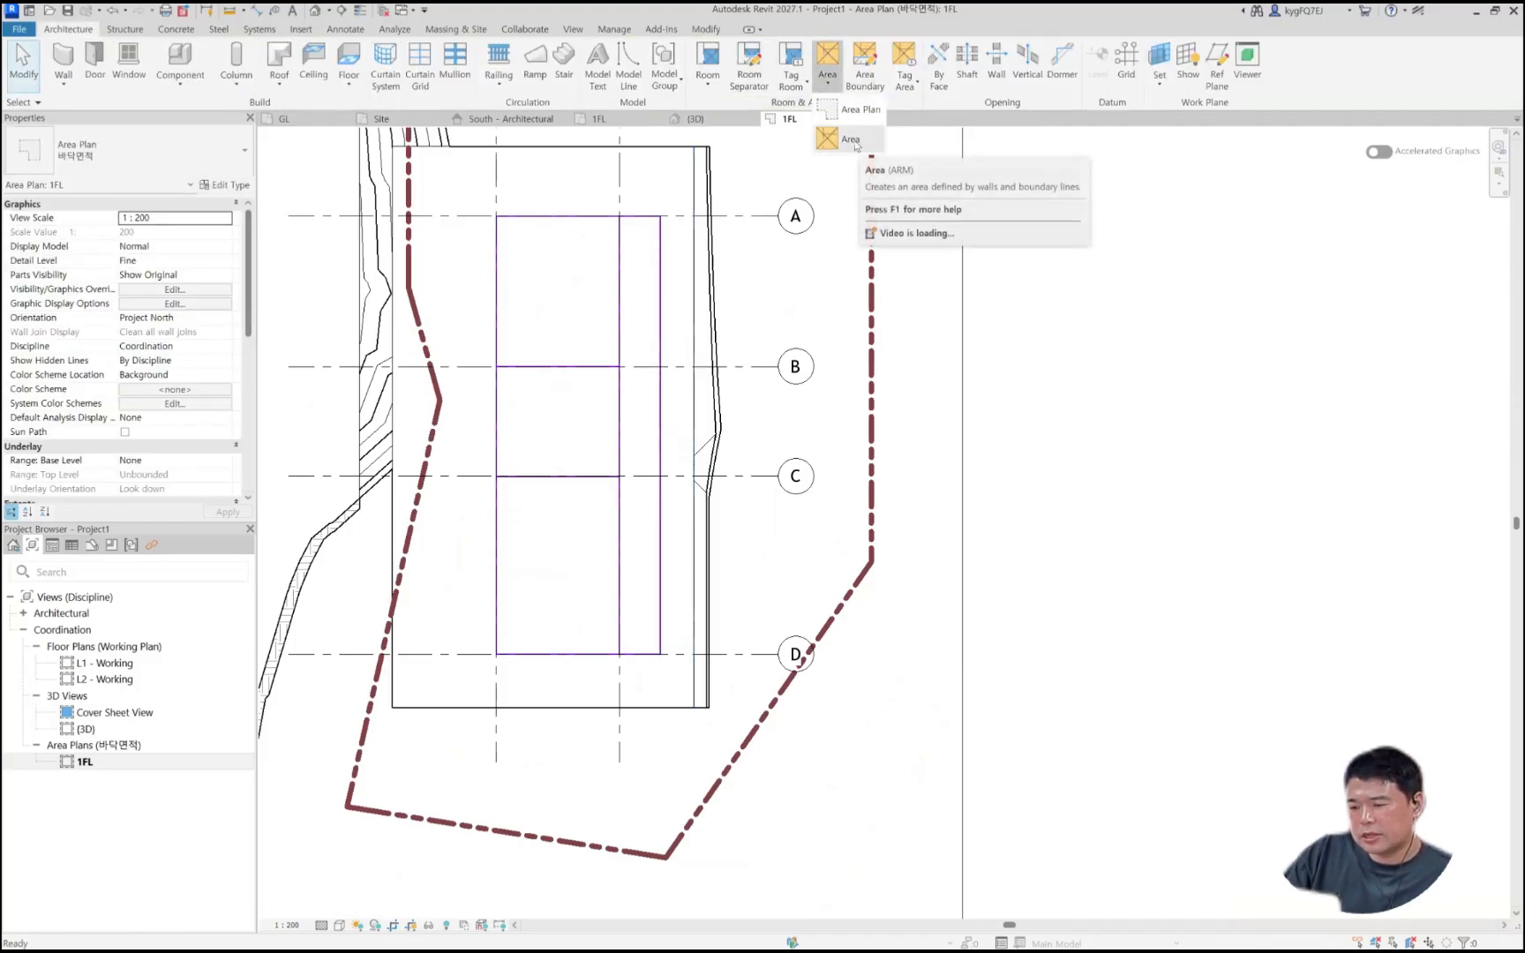
left_click(852, 138)
left_click(559, 293)
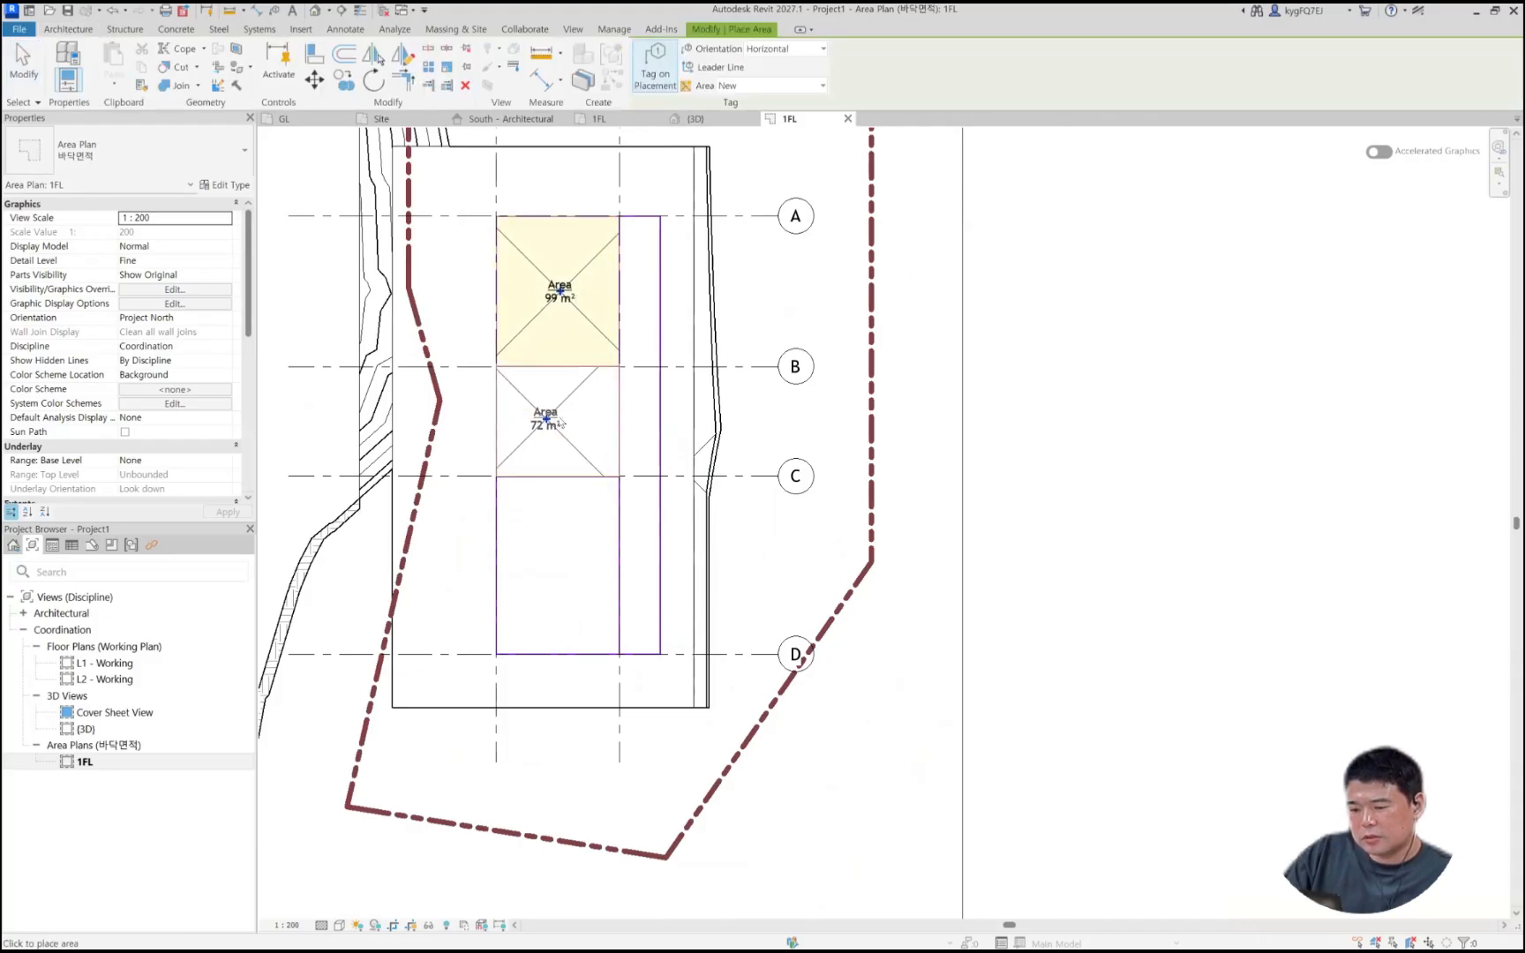
left_click(559, 417)
left_click(558, 566)
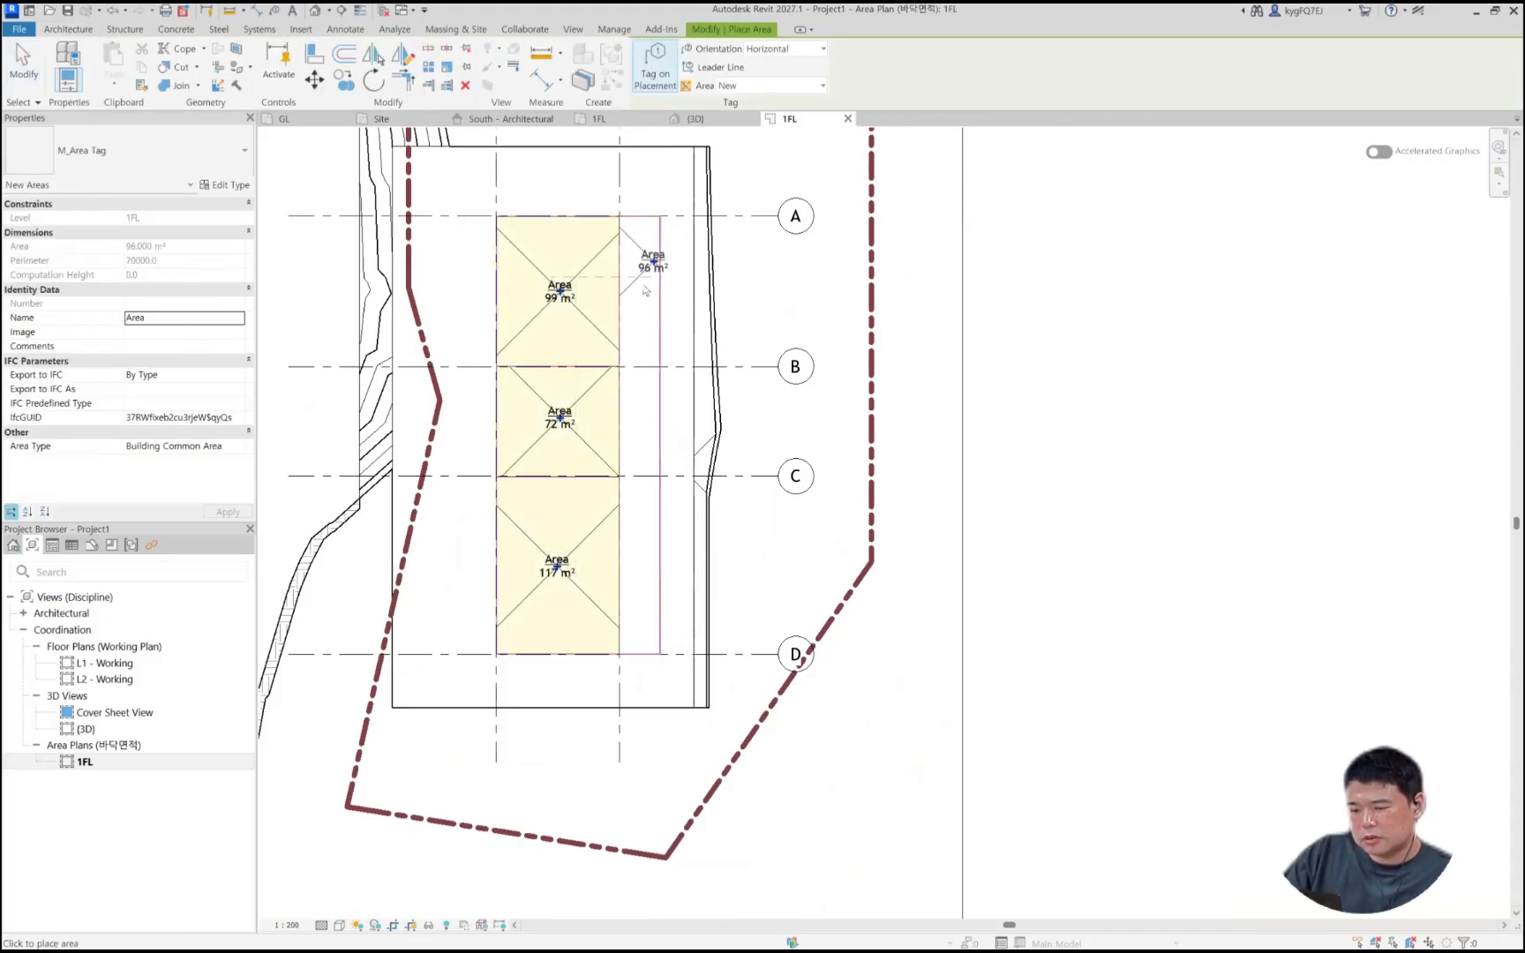
key("Escape")
key("Escape")
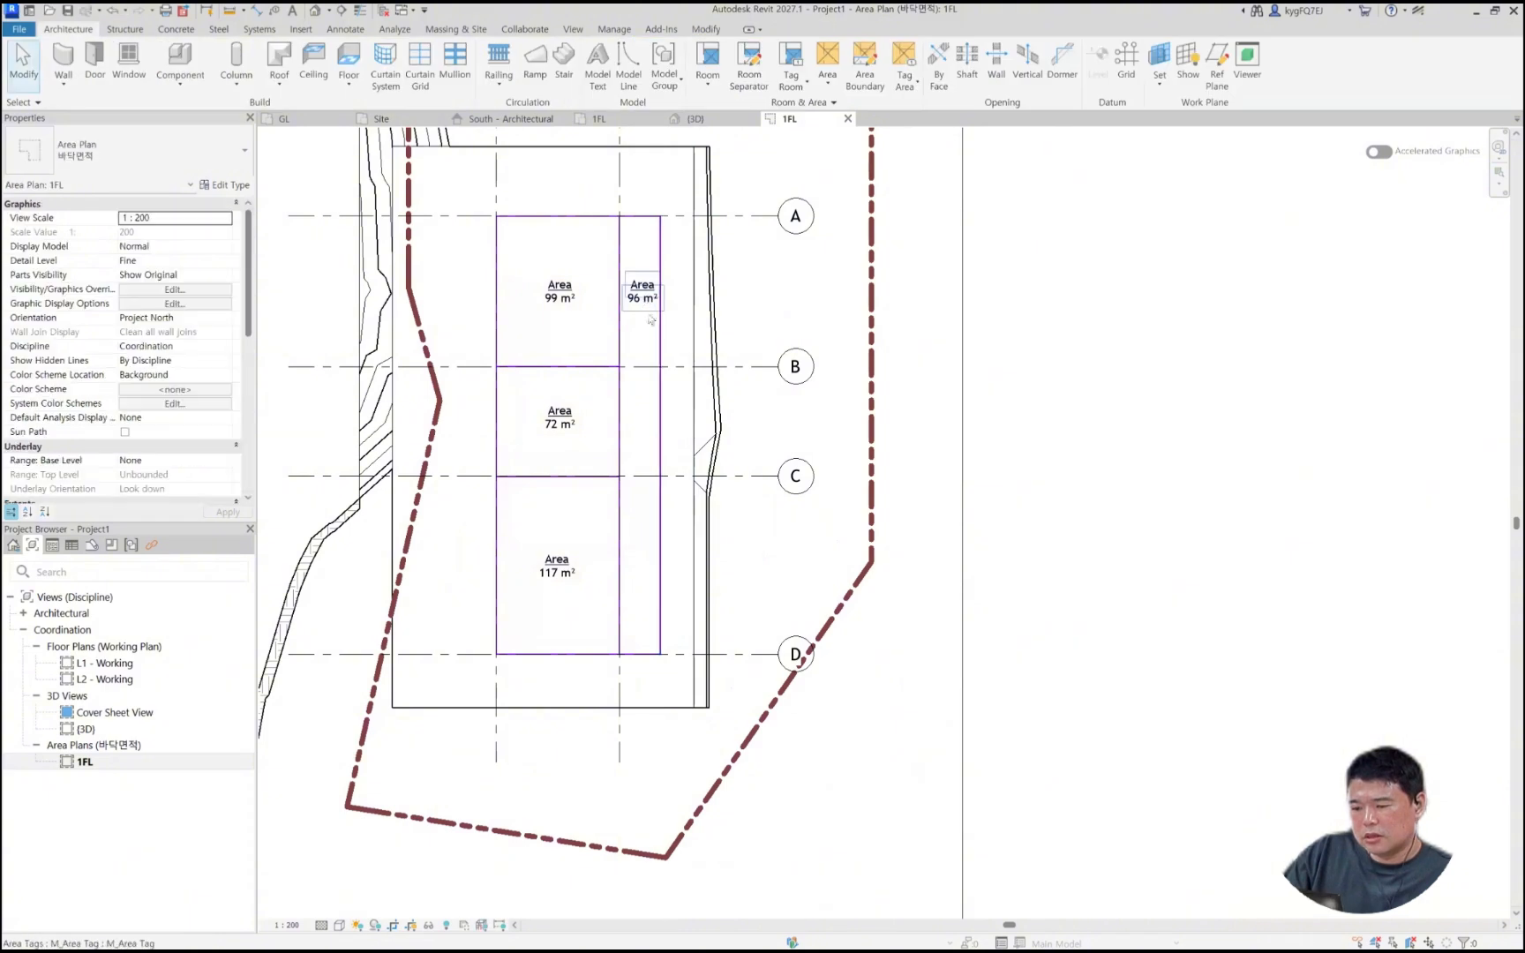
Step: Move the narrow strip's area tag down in line with the tag of the area between grids B and C
left_click(642, 292)
left_click_drag(660, 415, 651, 444)
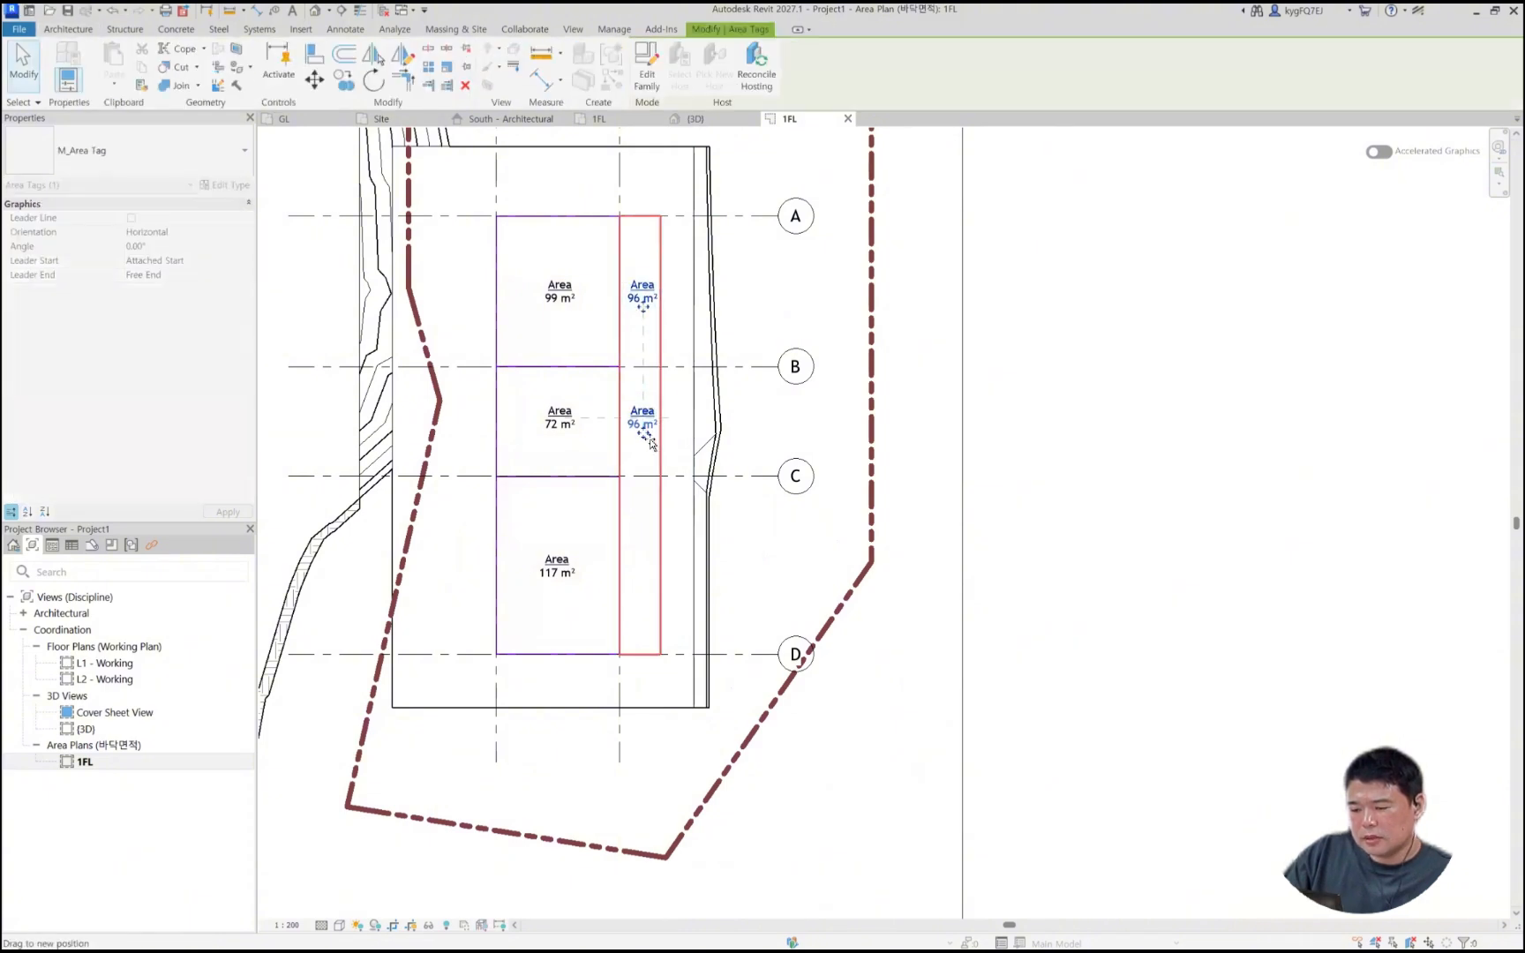
left_click(491, 335)
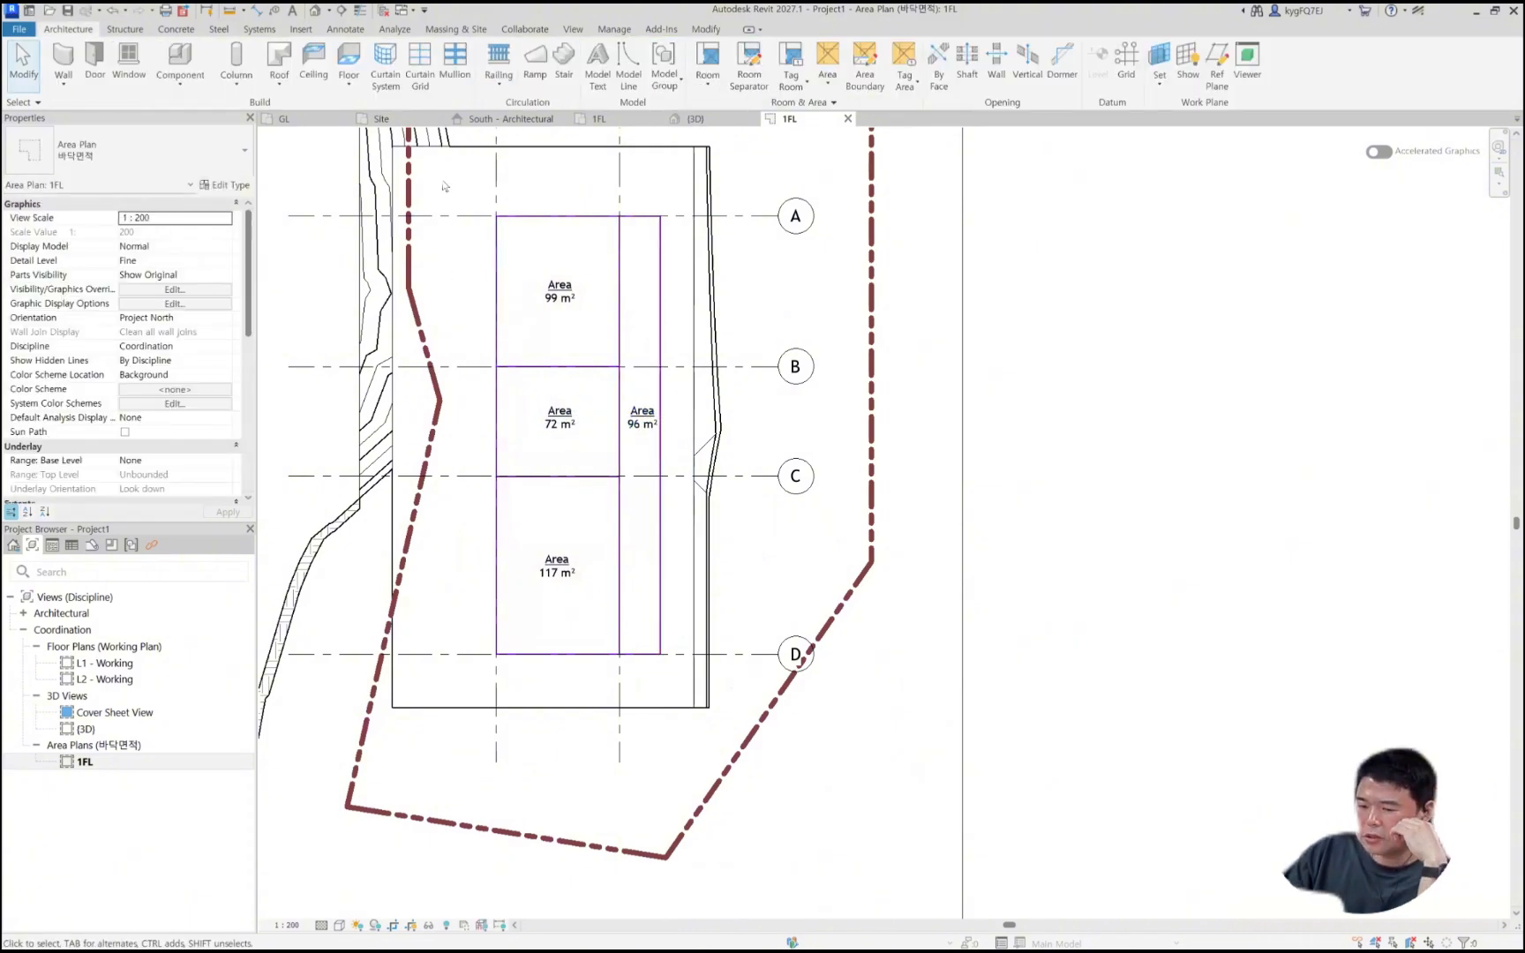
middle_click_drag(453, 197, 473, 247)
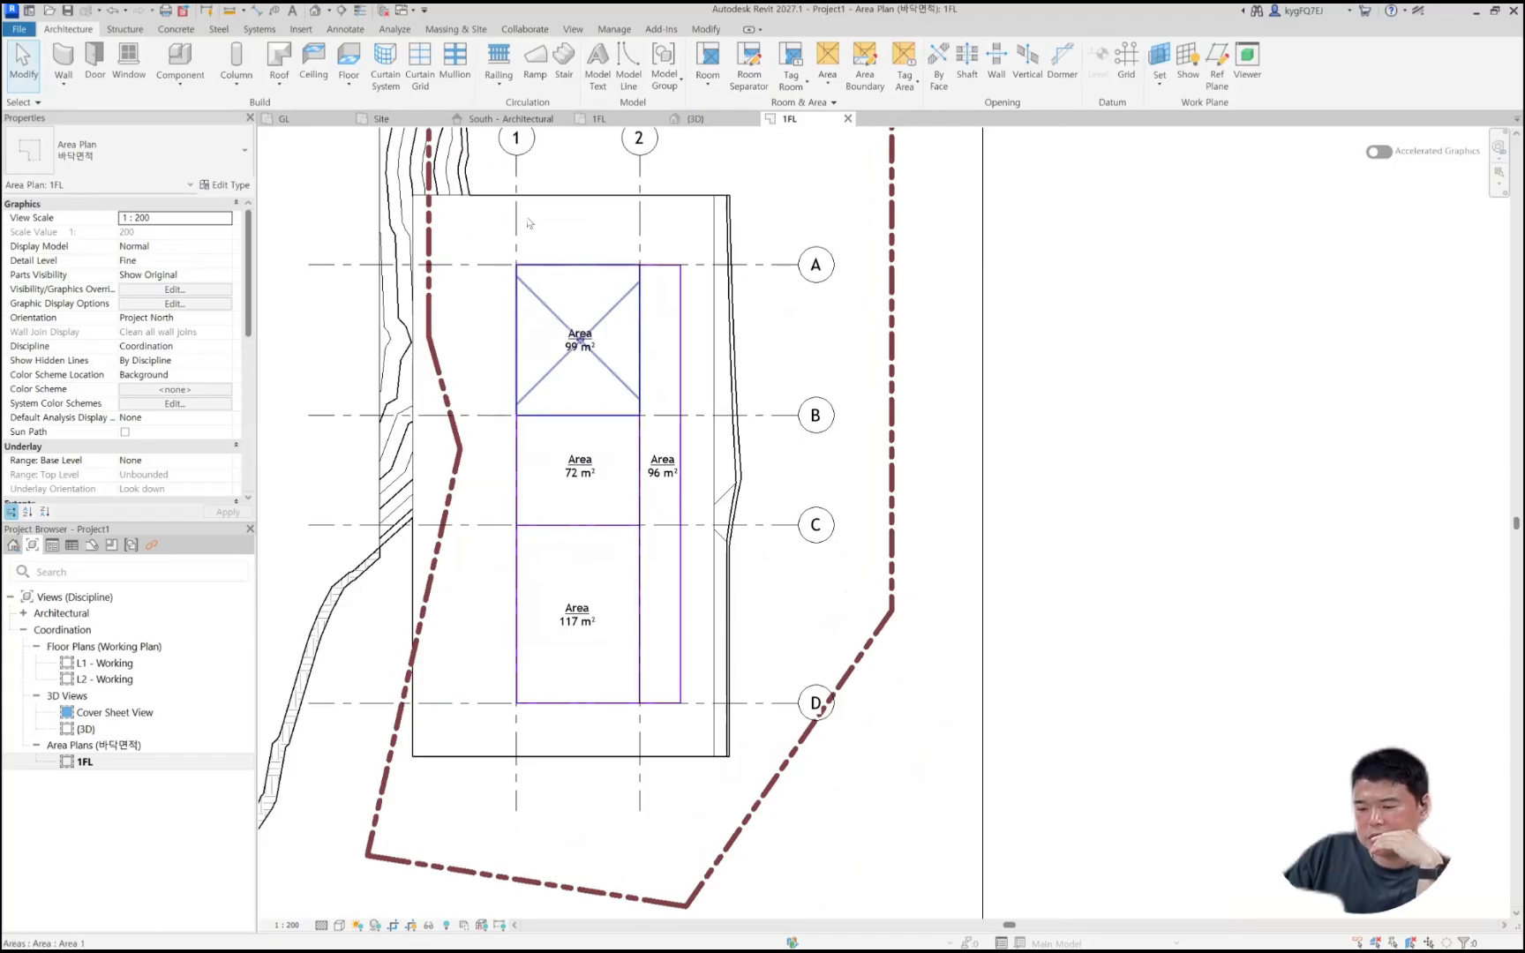
left_click(544, 263)
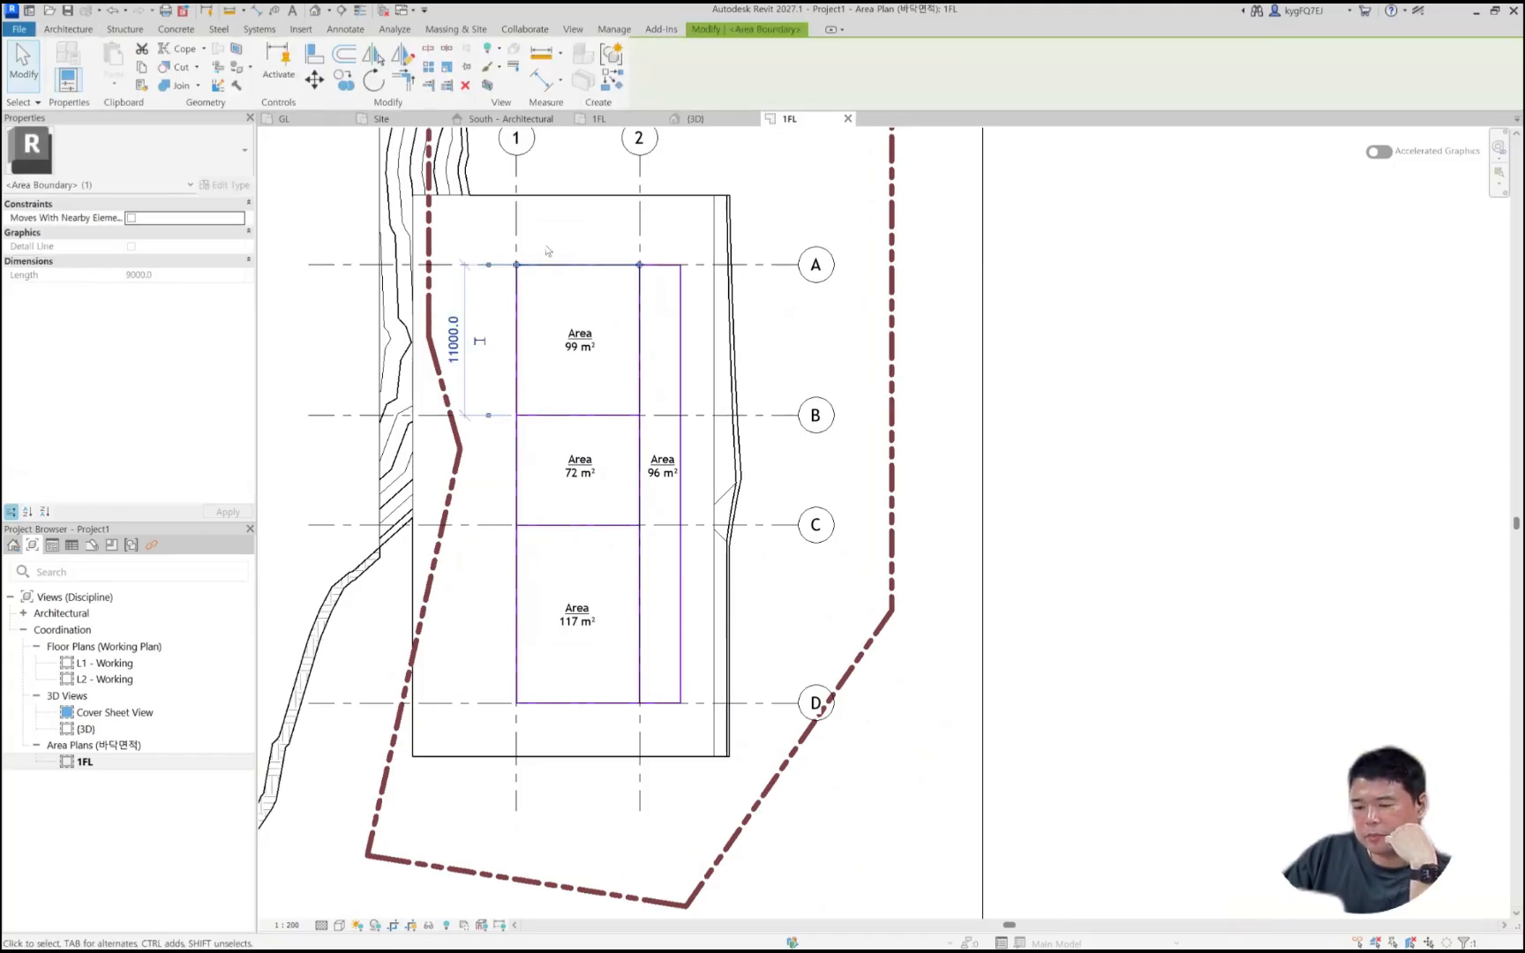
left_click(556, 243)
Step: Draw an L-shaped M_Exterior - Brick on Wood Stud wall above grid A, with its short vertical leg about 2100 mm long
scroll(556, 243, "up", 3)
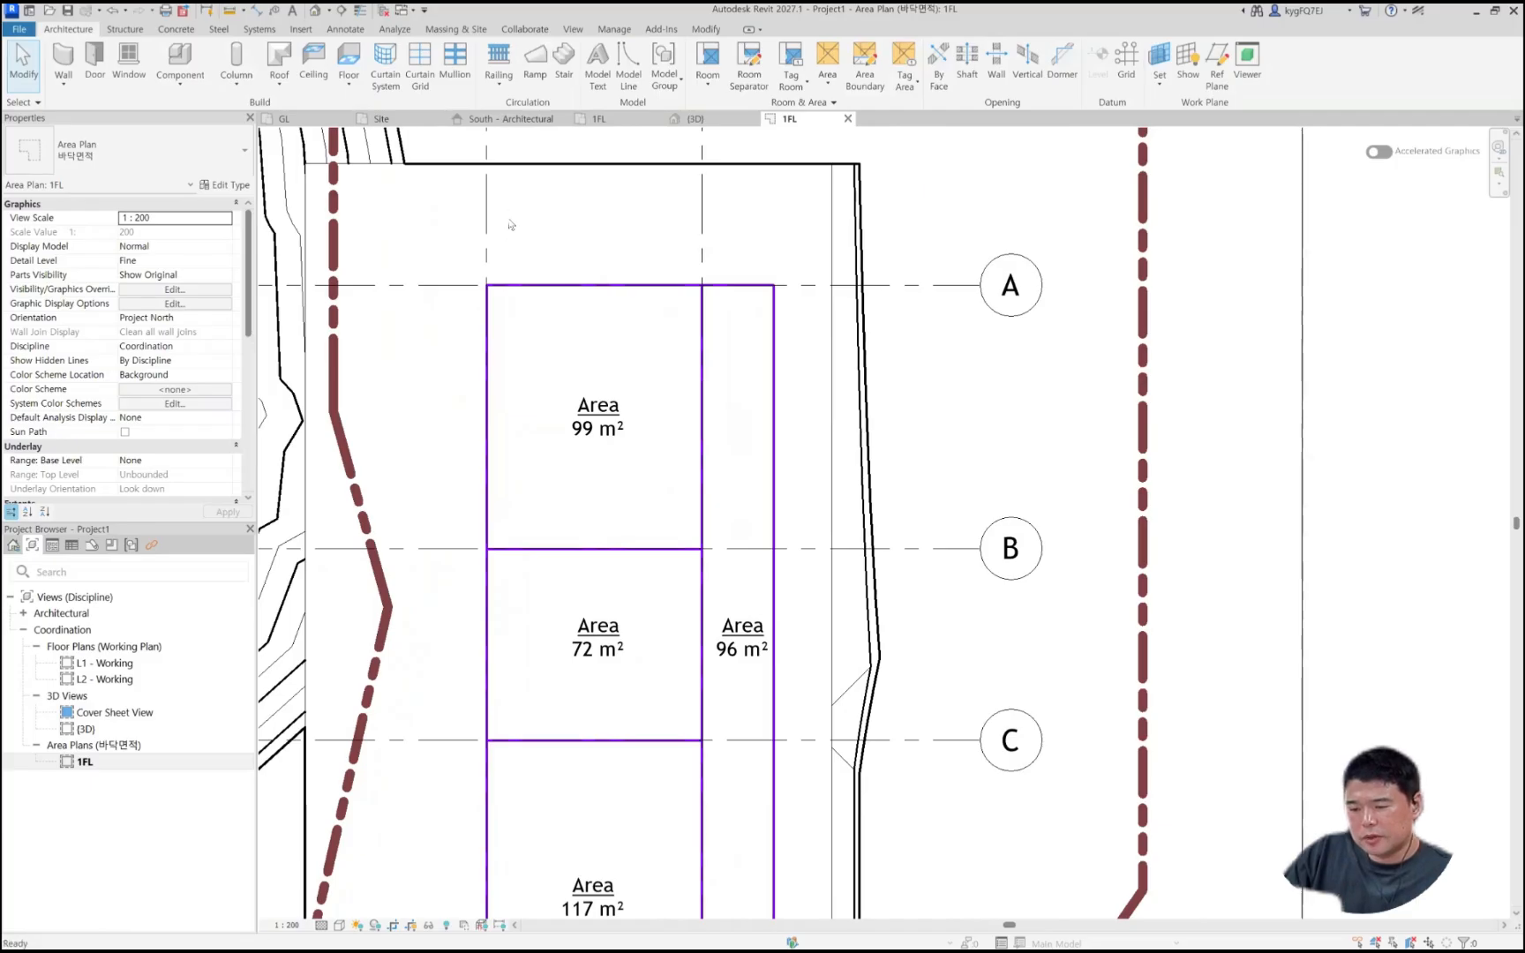
key("w")
key("a")
left_click(506, 216)
left_click(647, 216)
left_click(648, 264)
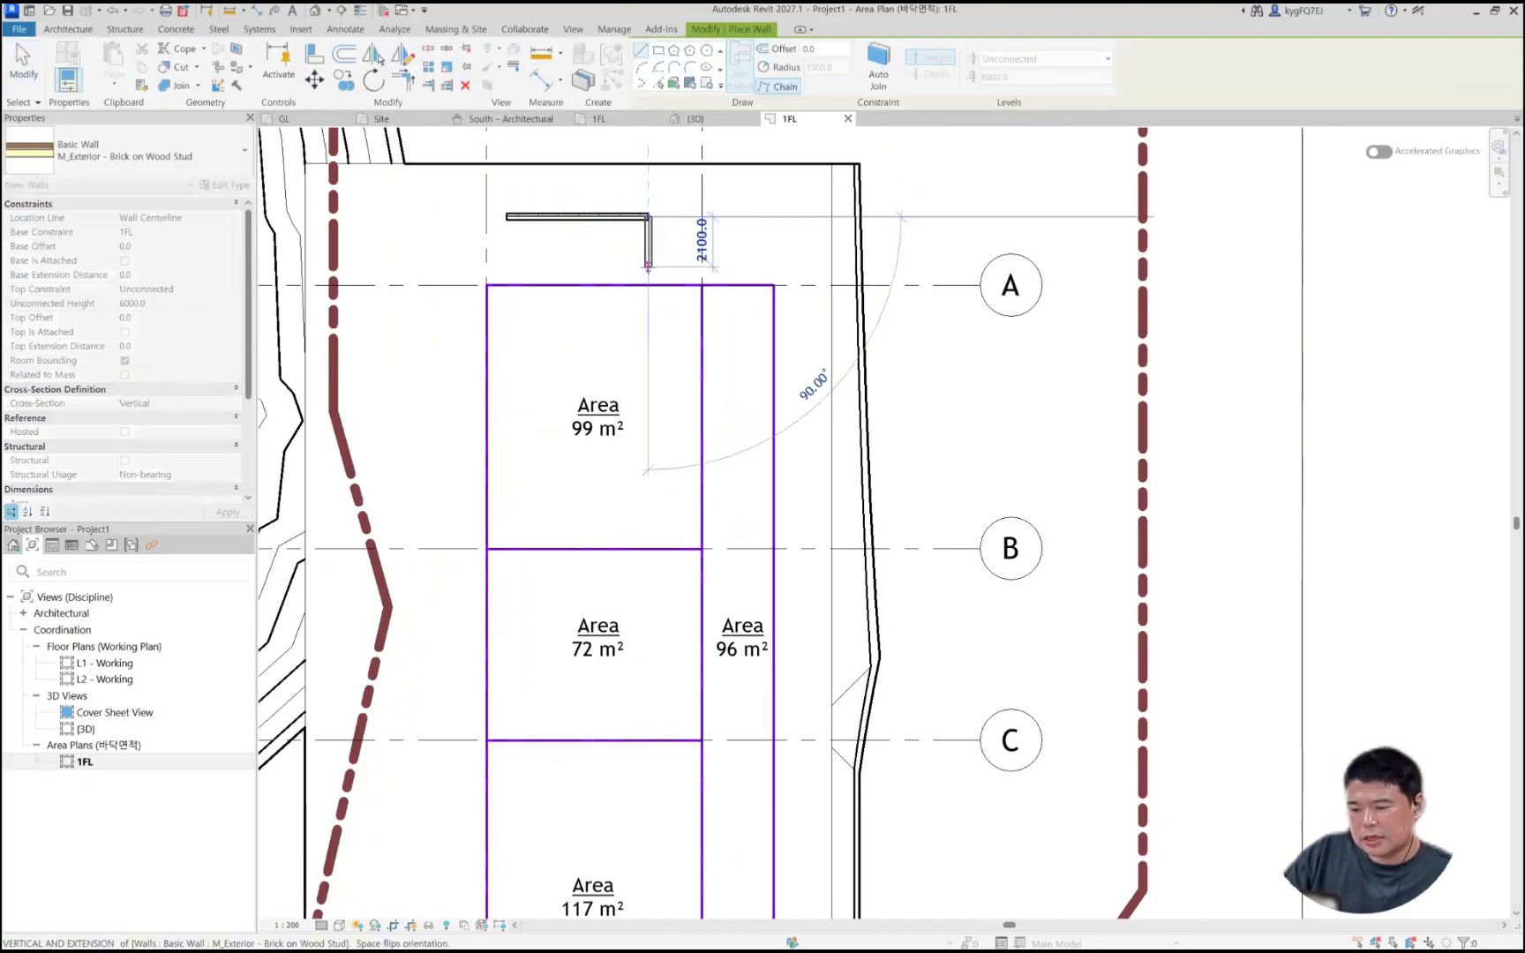
key("Escape")
key("Escape")
Step: Create area boundary lines by picking the faces of both legs of the L-shaped wall
left_click(860, 86)
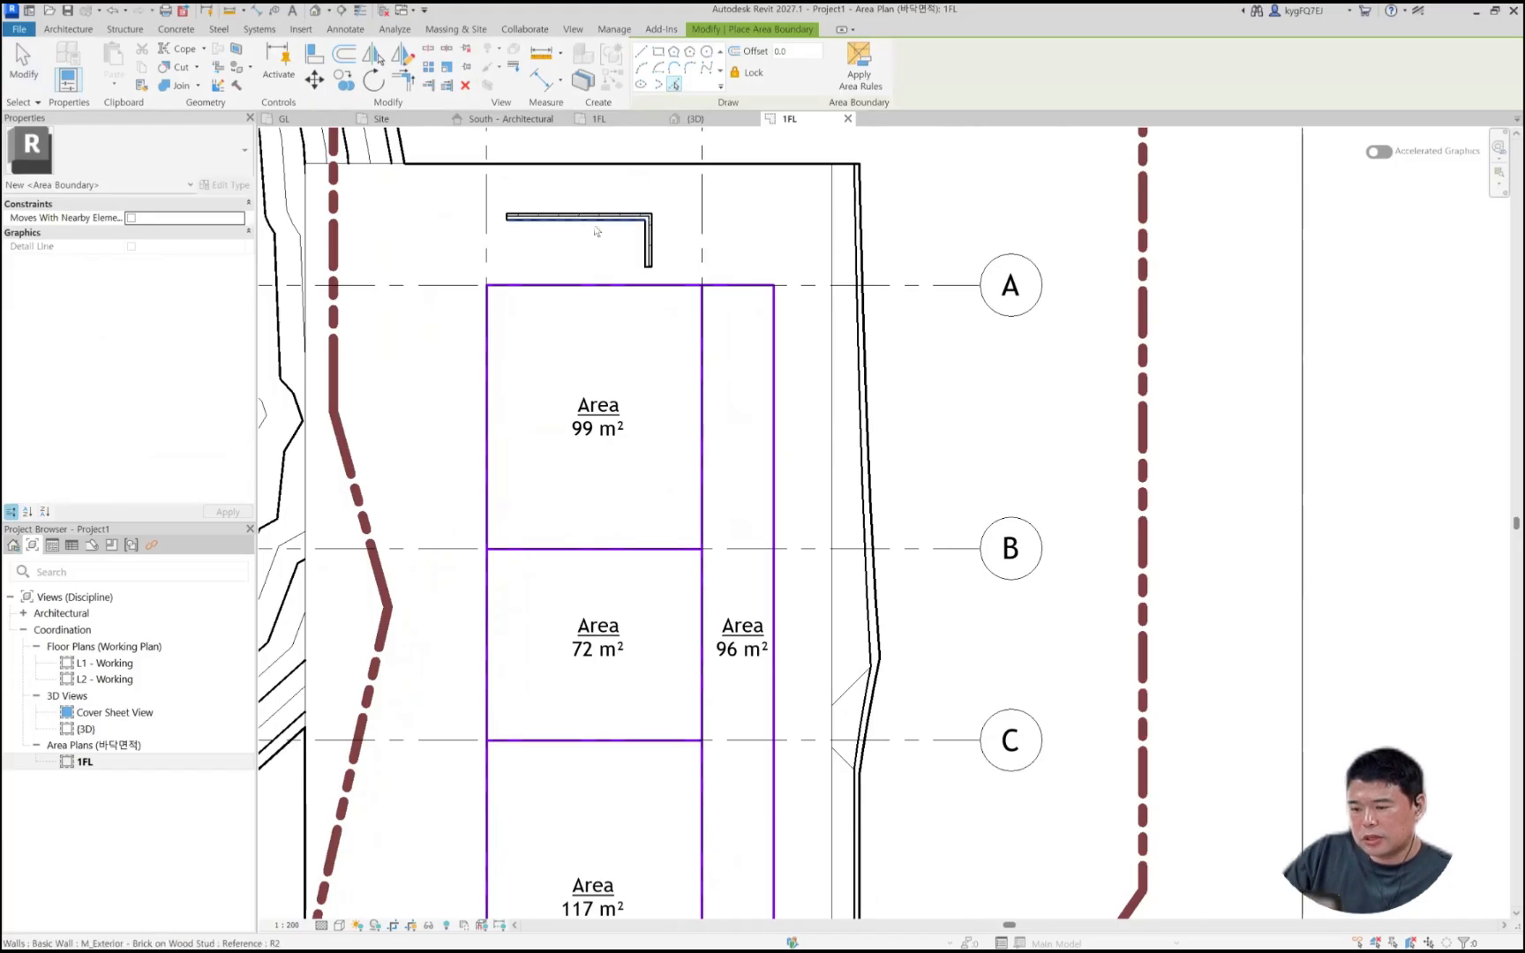
scroll(615, 220, "up", 2)
left_click(678, 263)
scroll(677, 291, "up", 4)
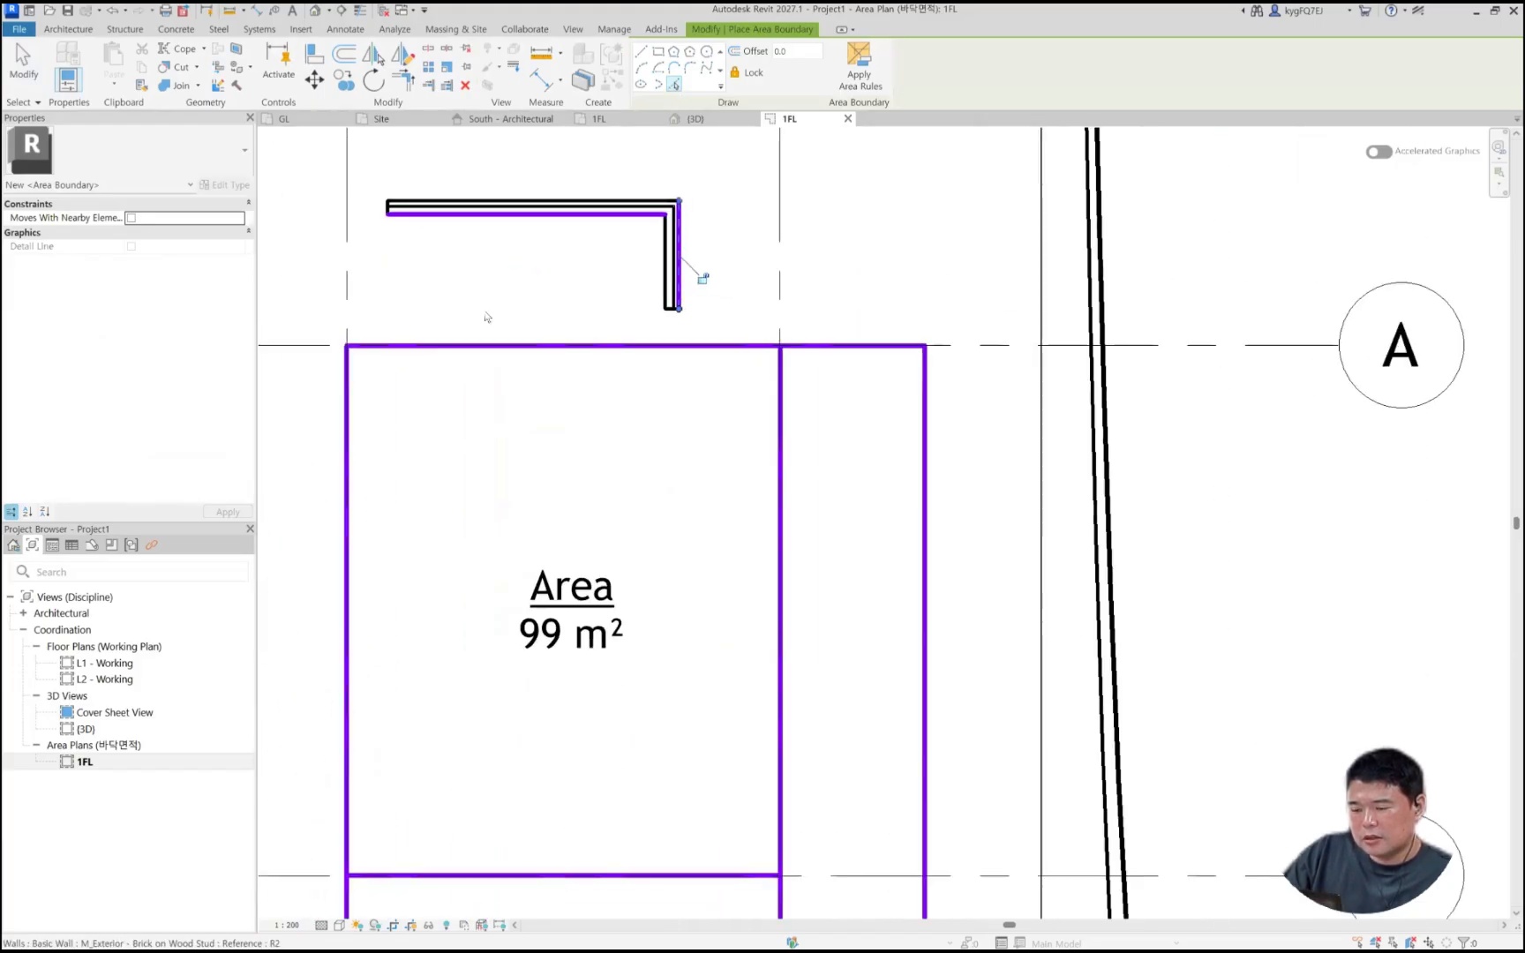
scroll(604, 327, "down", 3)
key("Escape")
key("Escape")
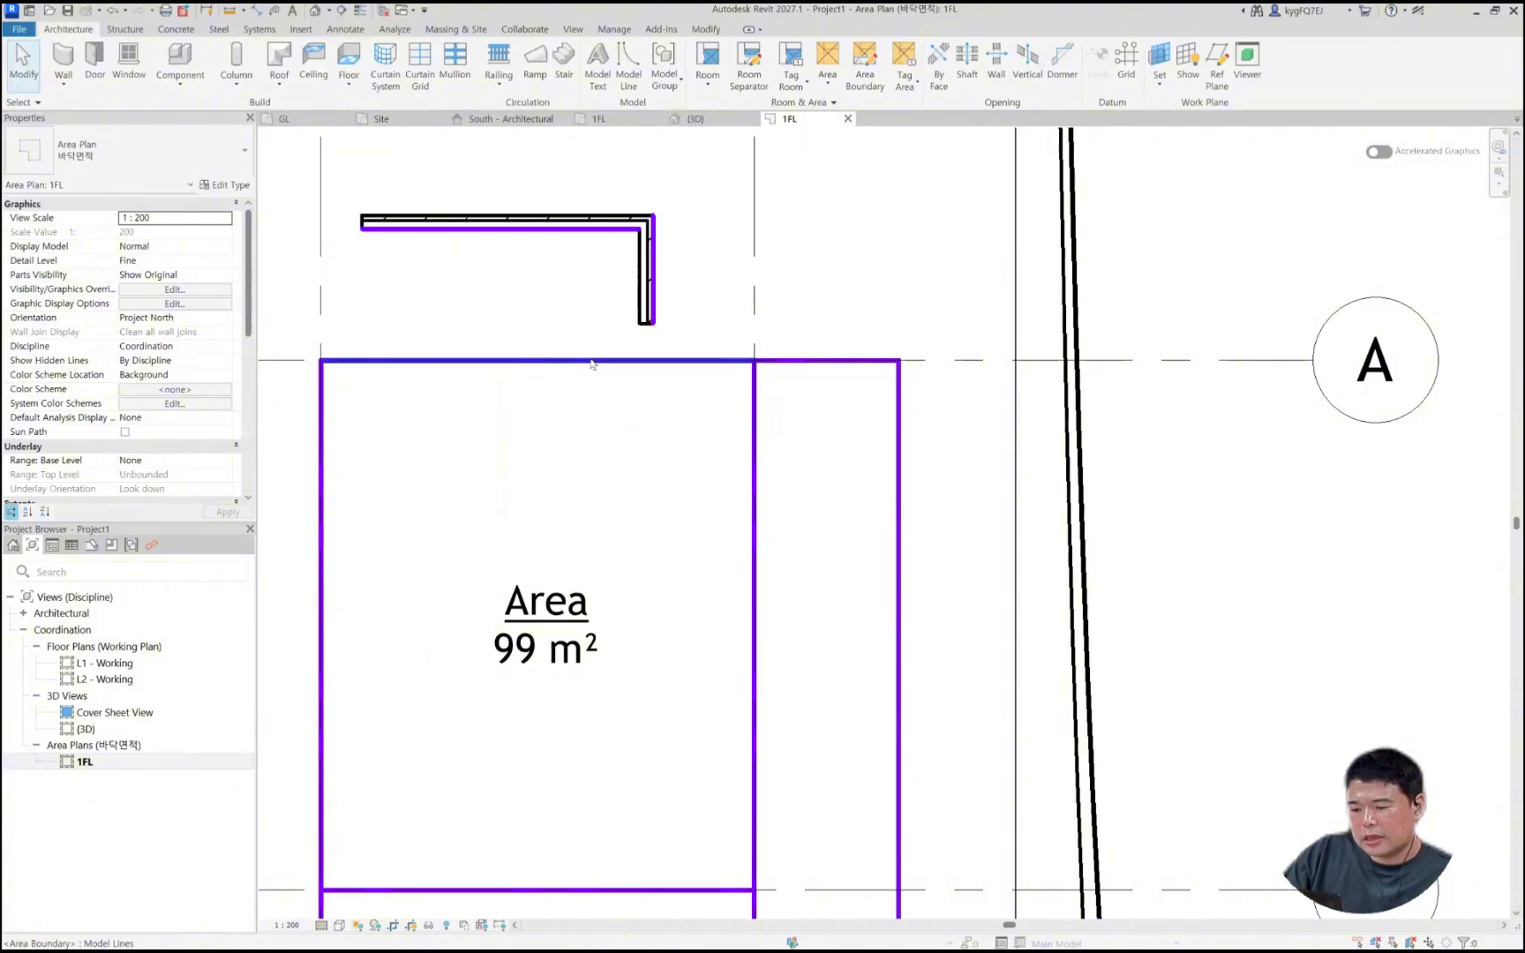
Step: Move the vertical leg of the L-shaped wall toward grid 2 and back toward grid 1 to test its boundary lines
key("Tab")
left_click(594, 361)
left_click(757, 481)
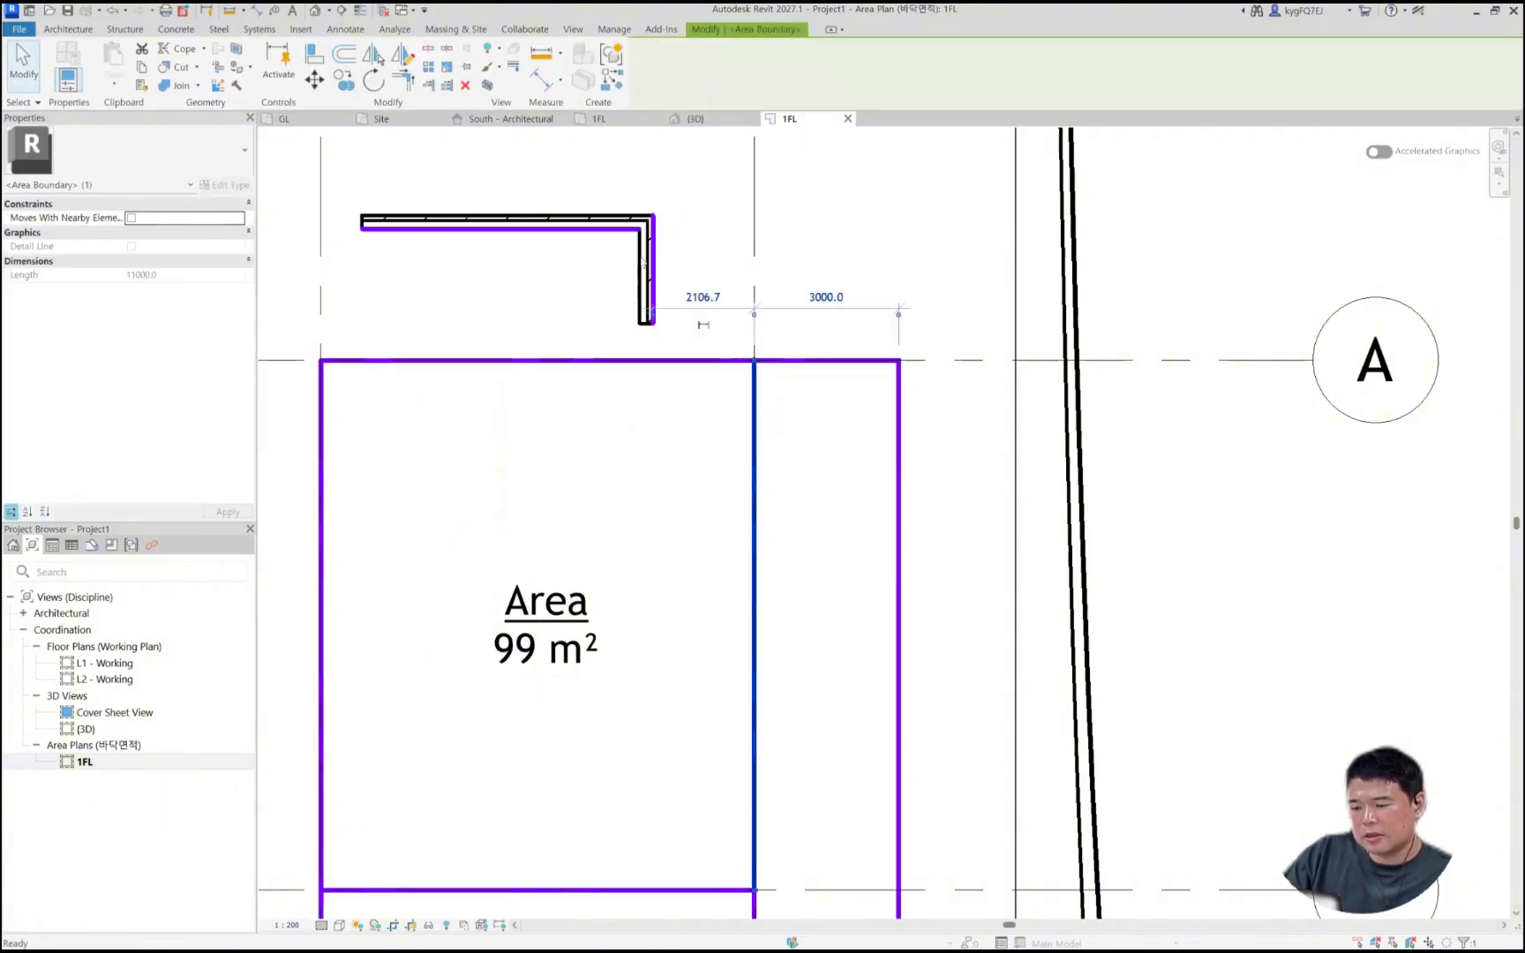
left_click(640, 265)
scroll(635, 264, "up", 1)
left_click_drag(635, 258, 756, 257)
left_click(701, 281)
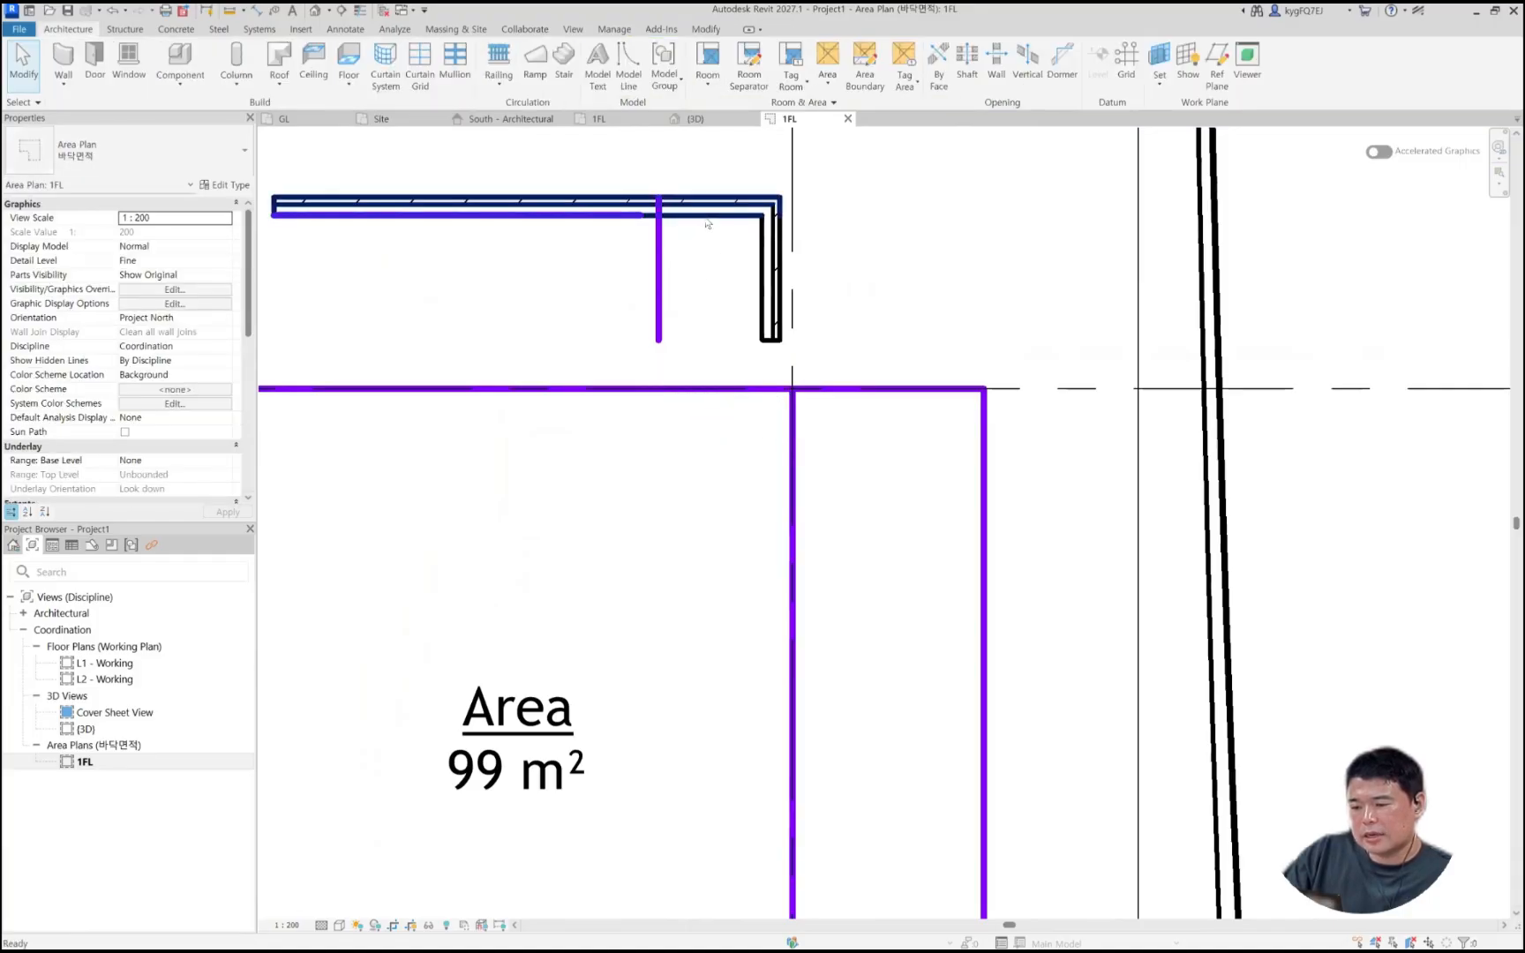
left_click(765, 268)
left_click_drag(765, 268, 593, 258)
left_click(569, 256)
Step: Delete both legs of the test wall and the two area boundary lines beside them
left_click(595, 260)
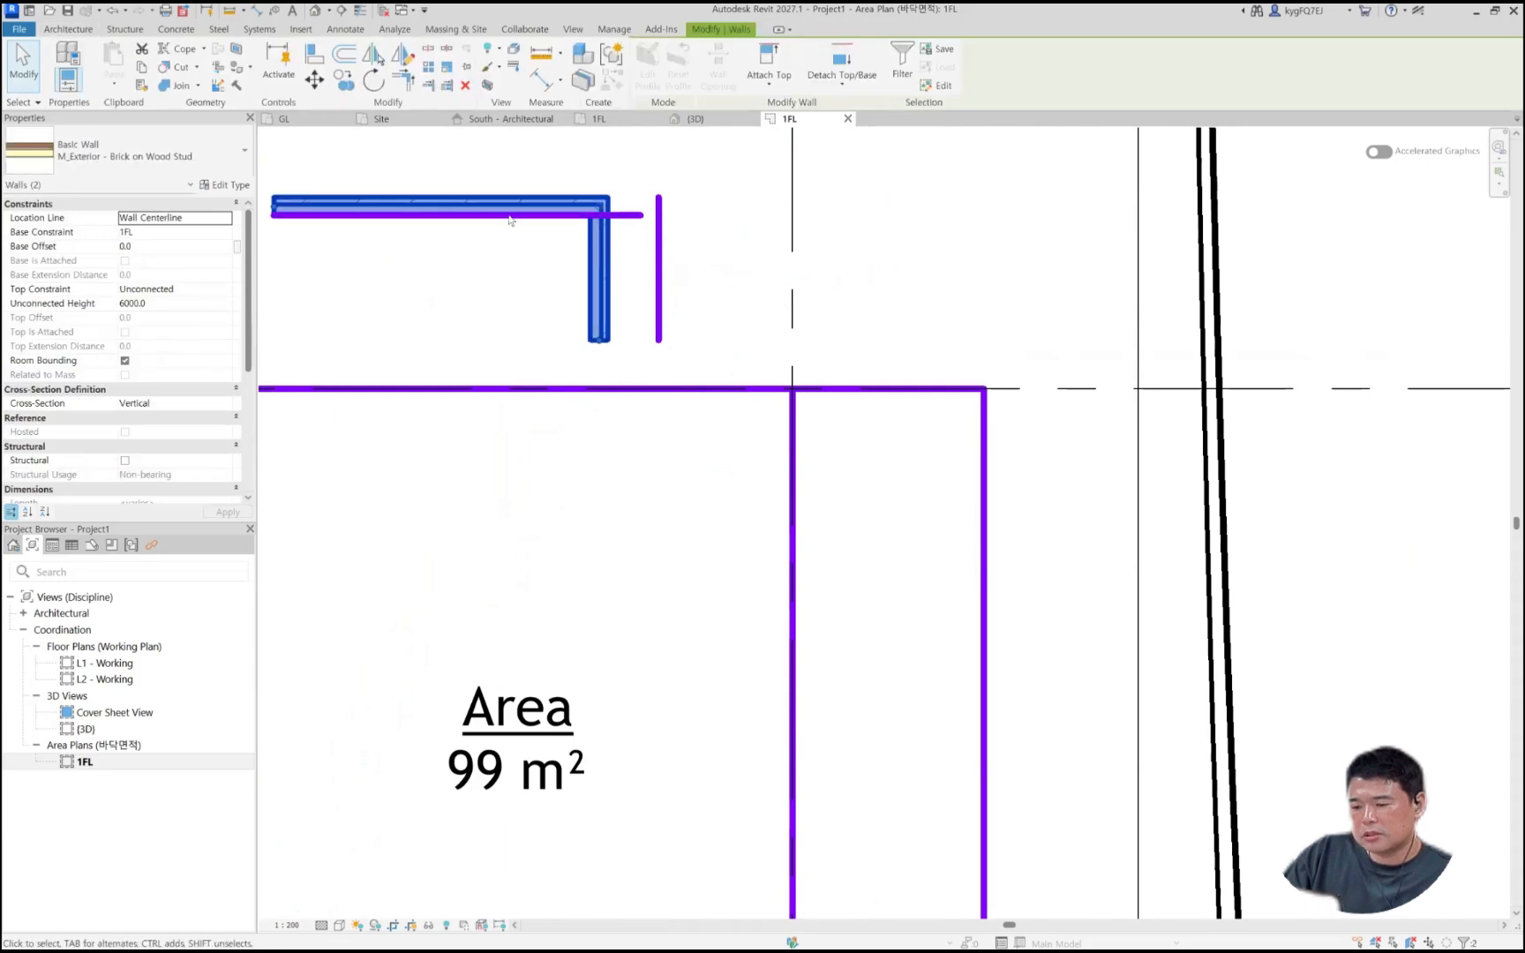
key("Delete")
scroll(585, 301, "down", 1)
left_click(638, 290)
left_click(571, 238, "ctrl")
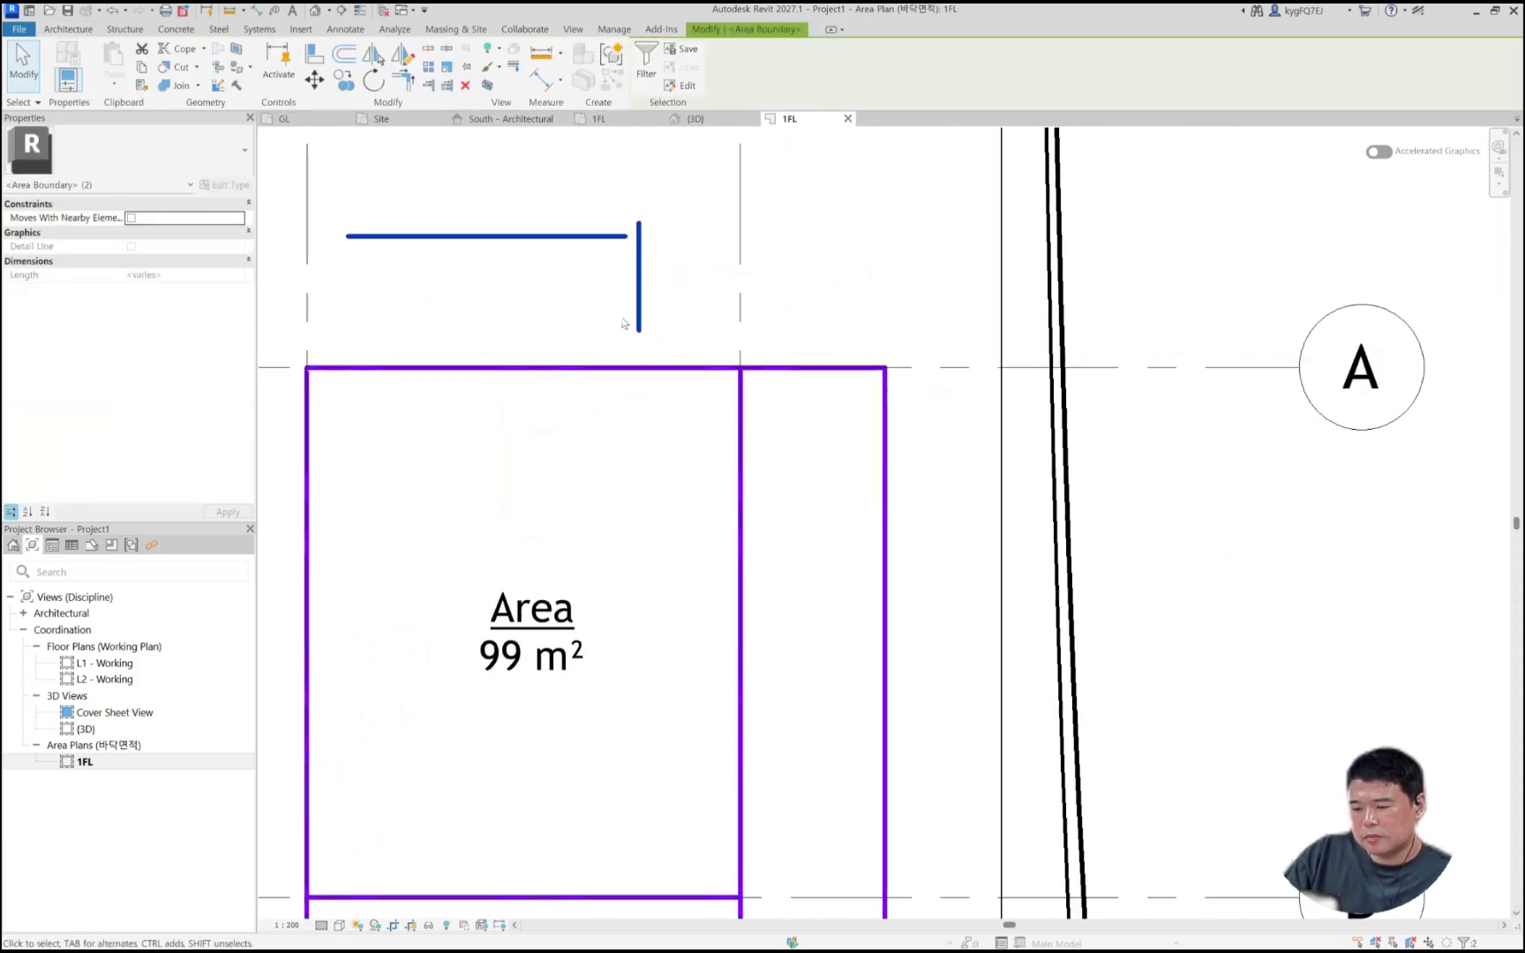
key("Delete")
Step: Try shifting the area boundary line on grid 1 inward, and undo the move
scroll(672, 377, "down", 4)
middle_click_drag(534, 578, 565, 335)
scroll(565, 334, "down", 3)
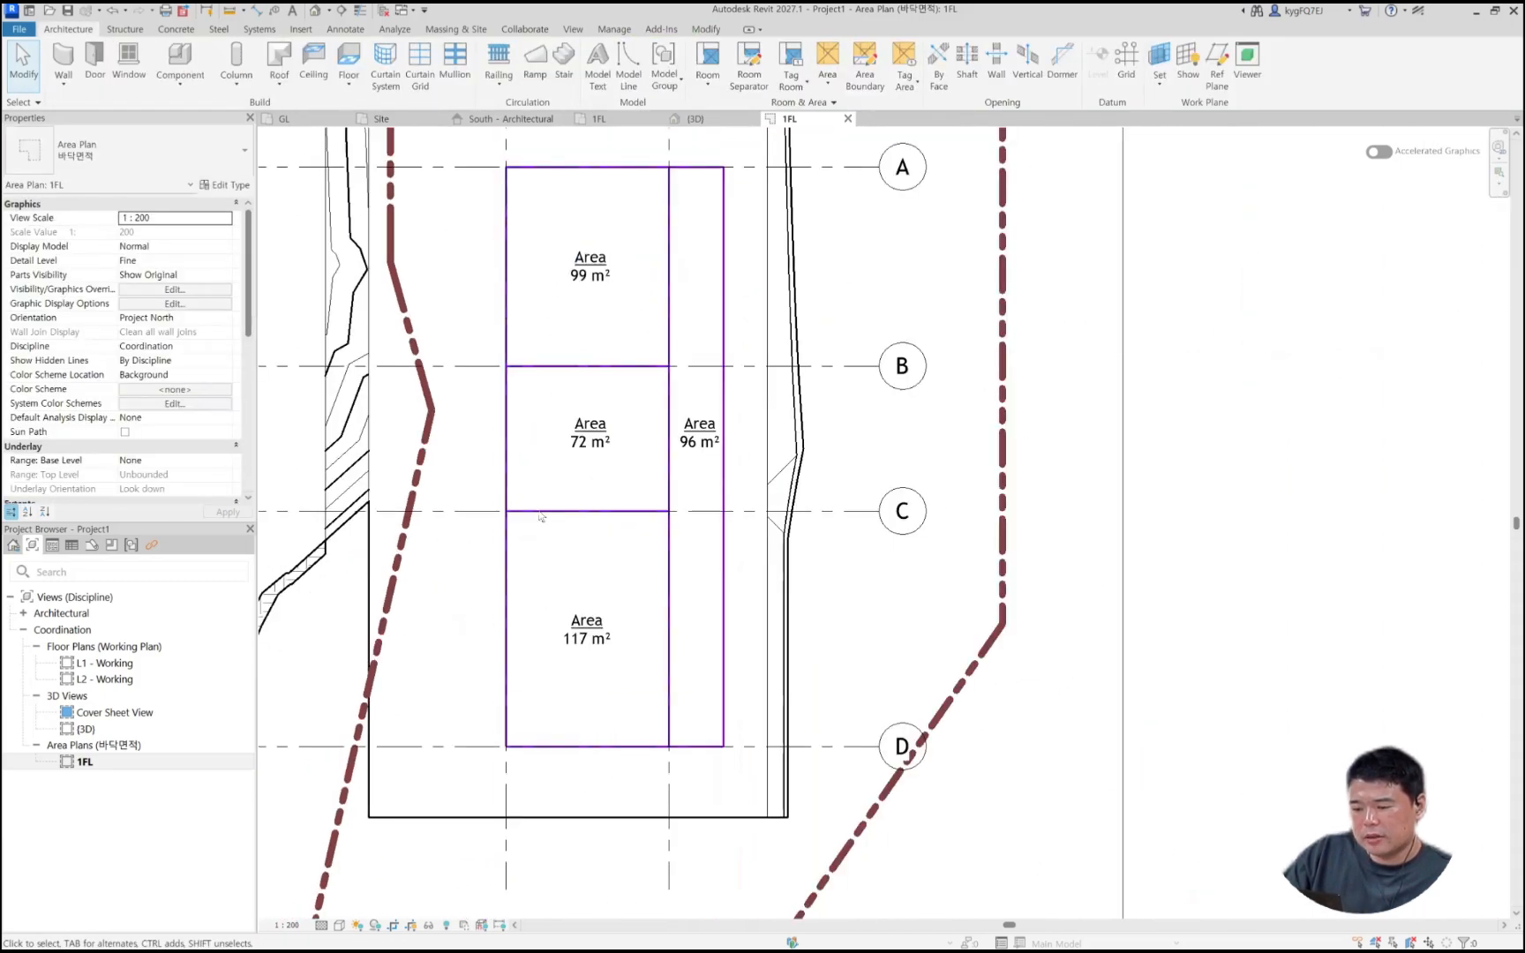
left_click(518, 324)
scroll(518, 324, "up", 2)
left_click_drag(518, 324, 552, 332)
key("ctrl+z")
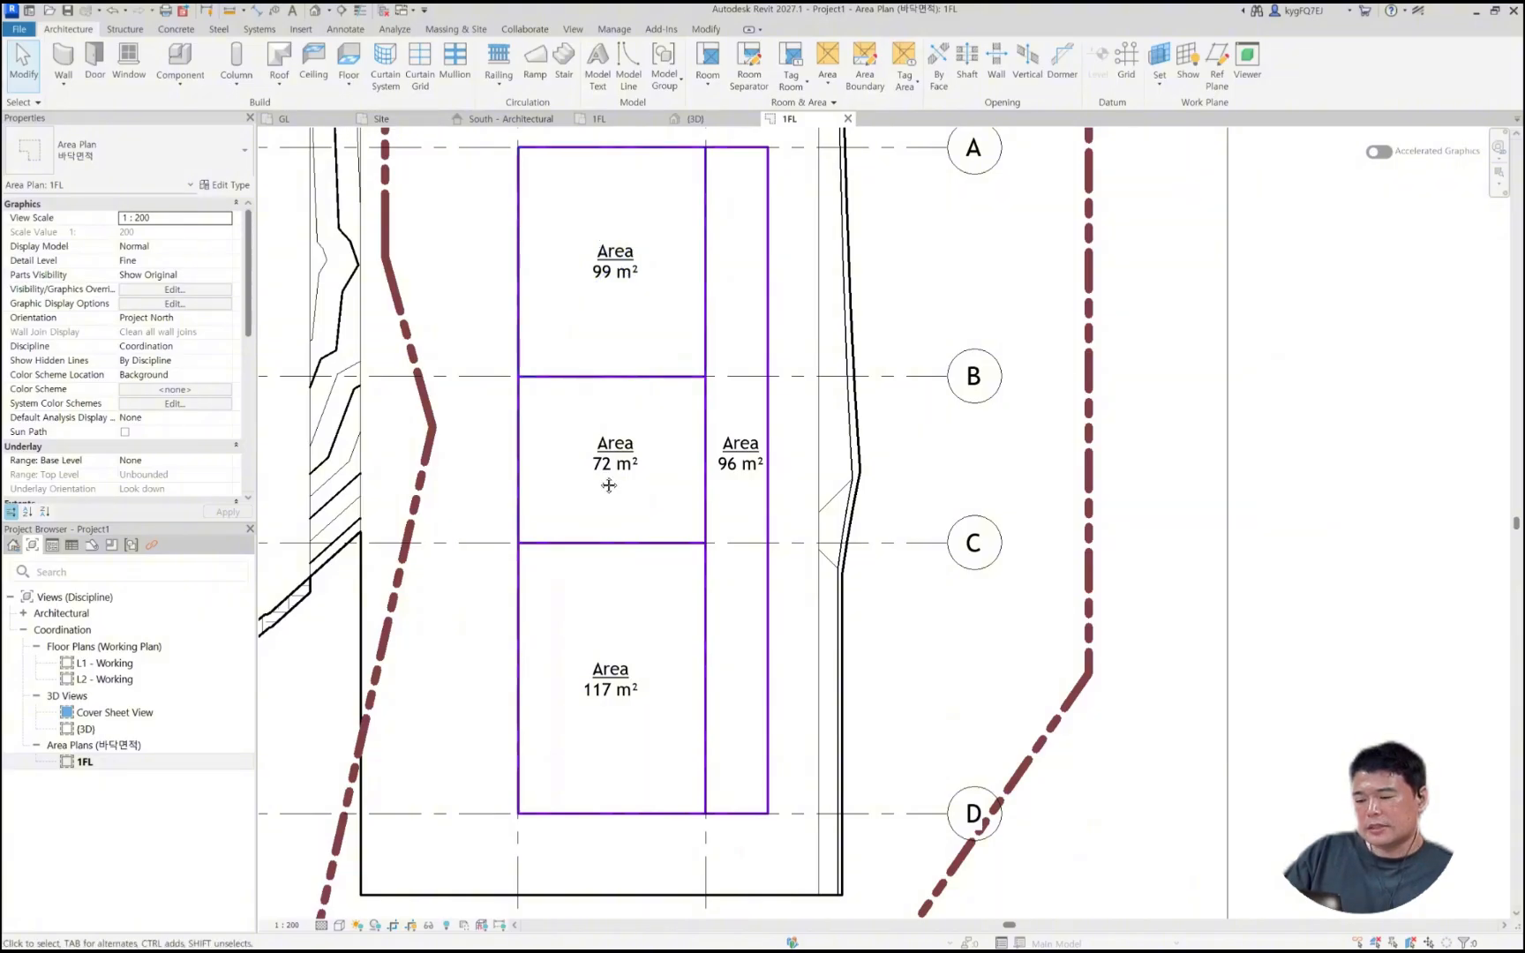
Step: Rename the areas between grids 1 and 2, from grid A down to grid D, as A1, A2 and A3
middle_click_drag(609, 485, 538, 487)
double_click(526, 252)
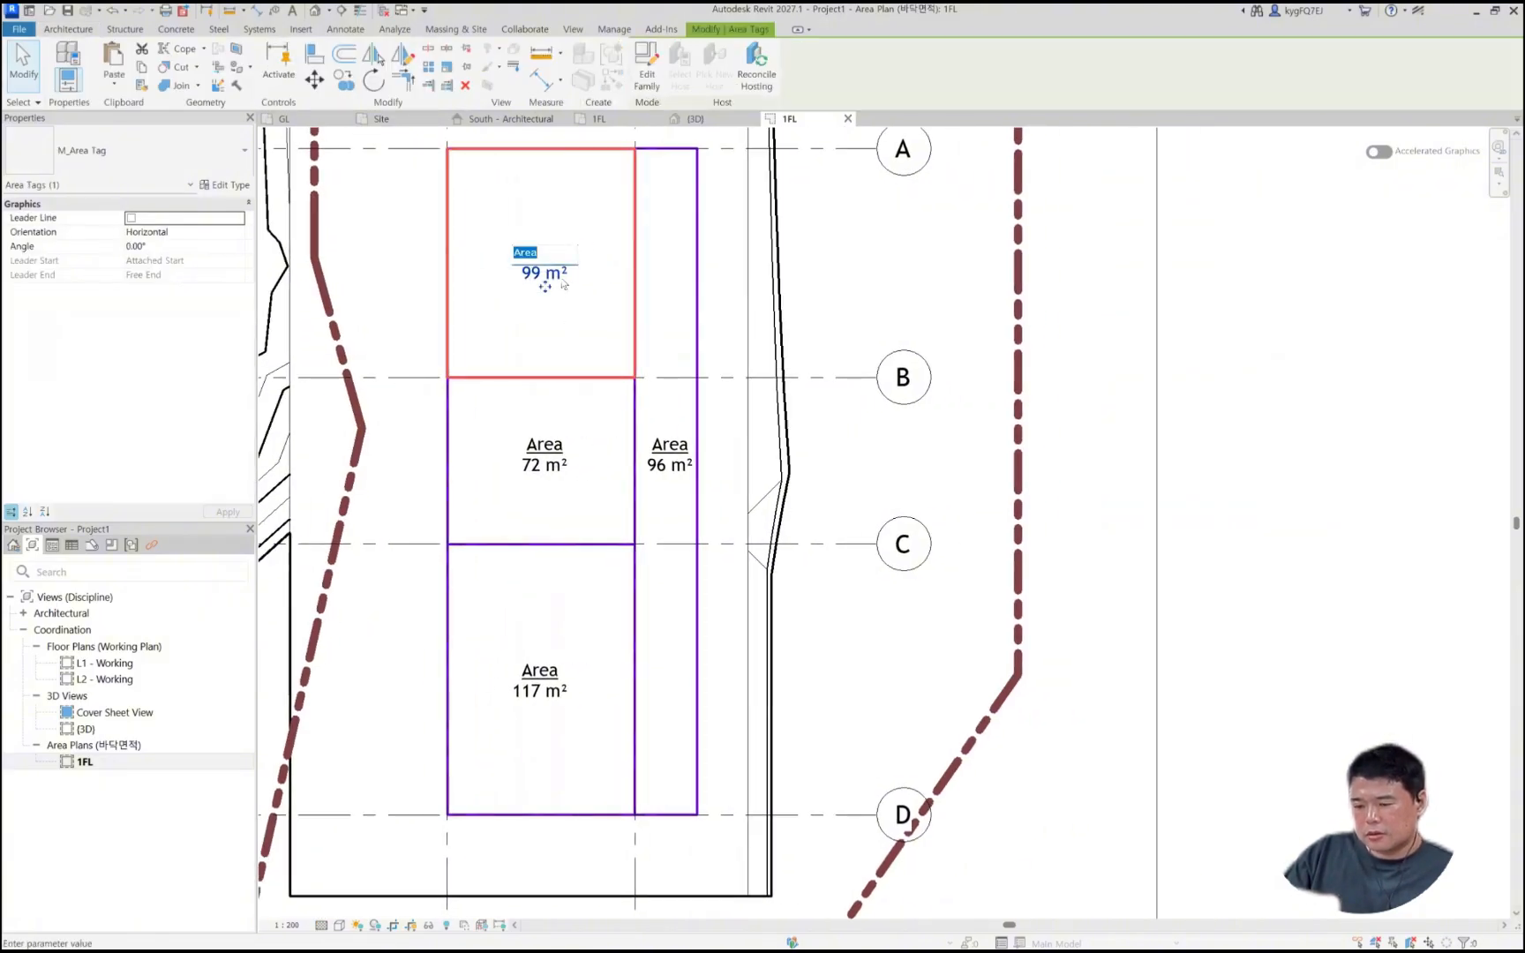
left_click(521, 444)
double_click(525, 444)
left_click(549, 669)
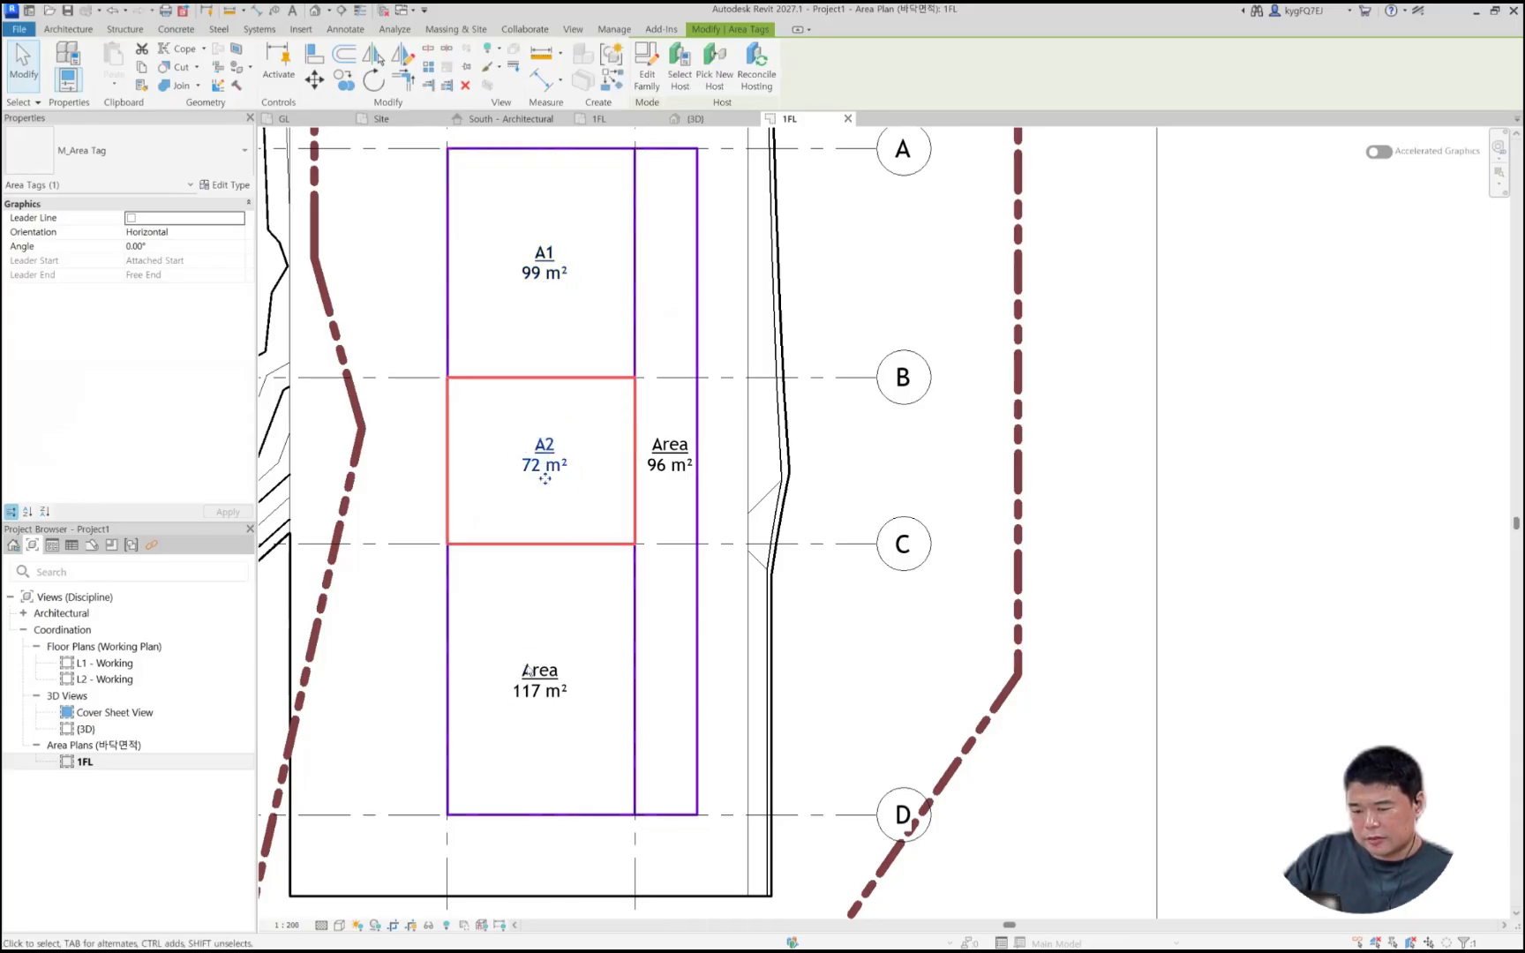
double_click(552, 667)
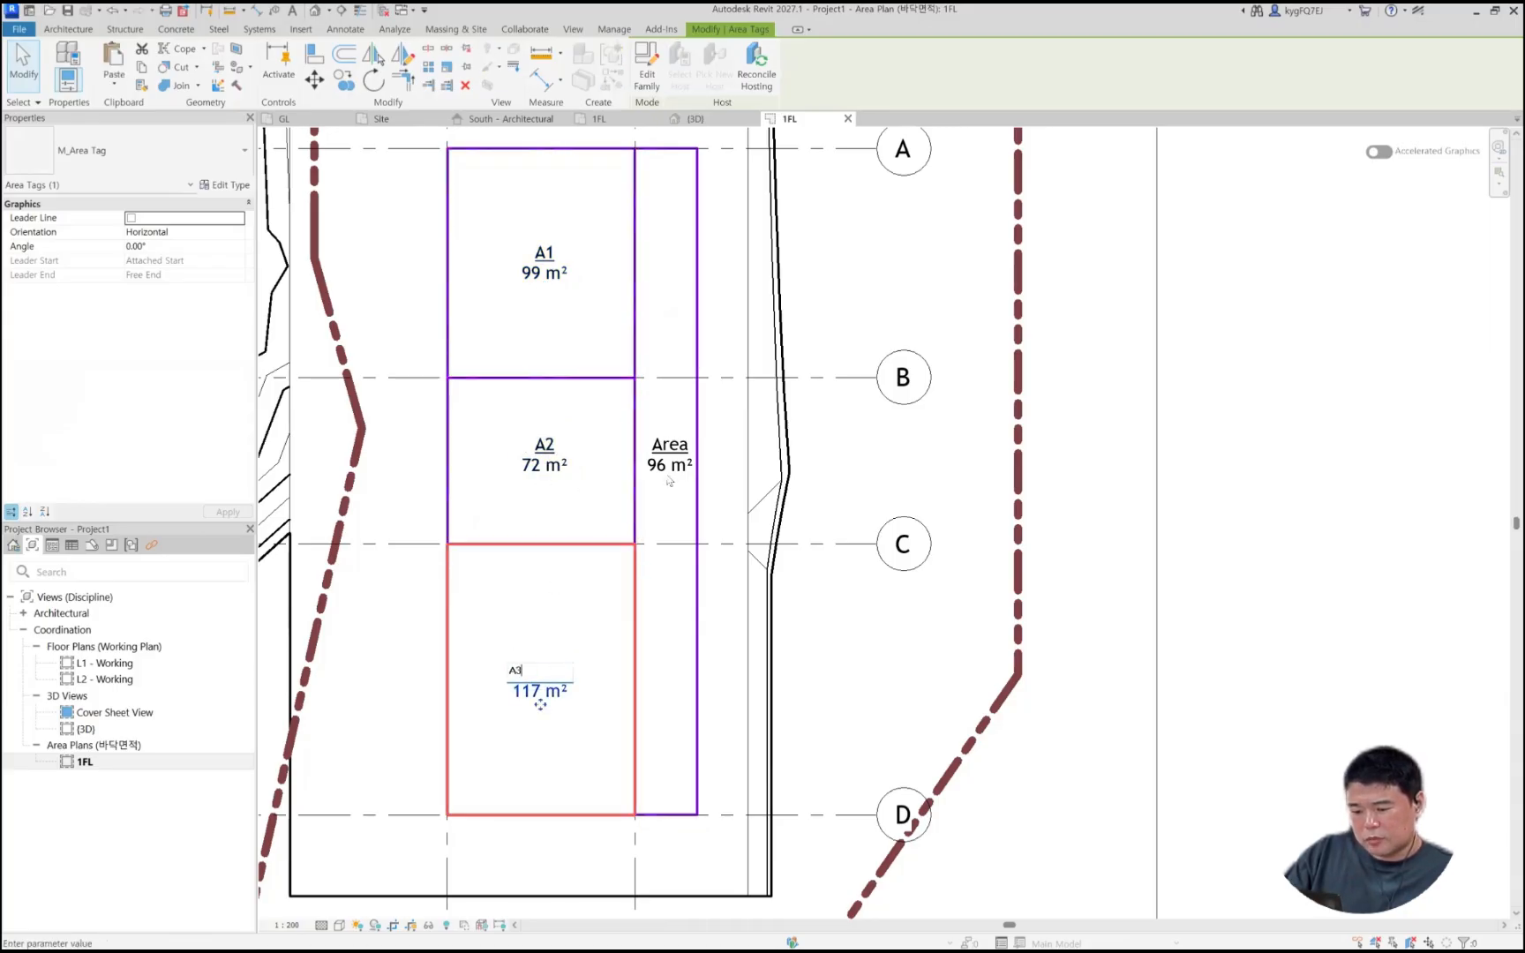
Step: Rename the narrow area beyond grid 2 as 복도
left_click(670, 444)
double_click(675, 441)
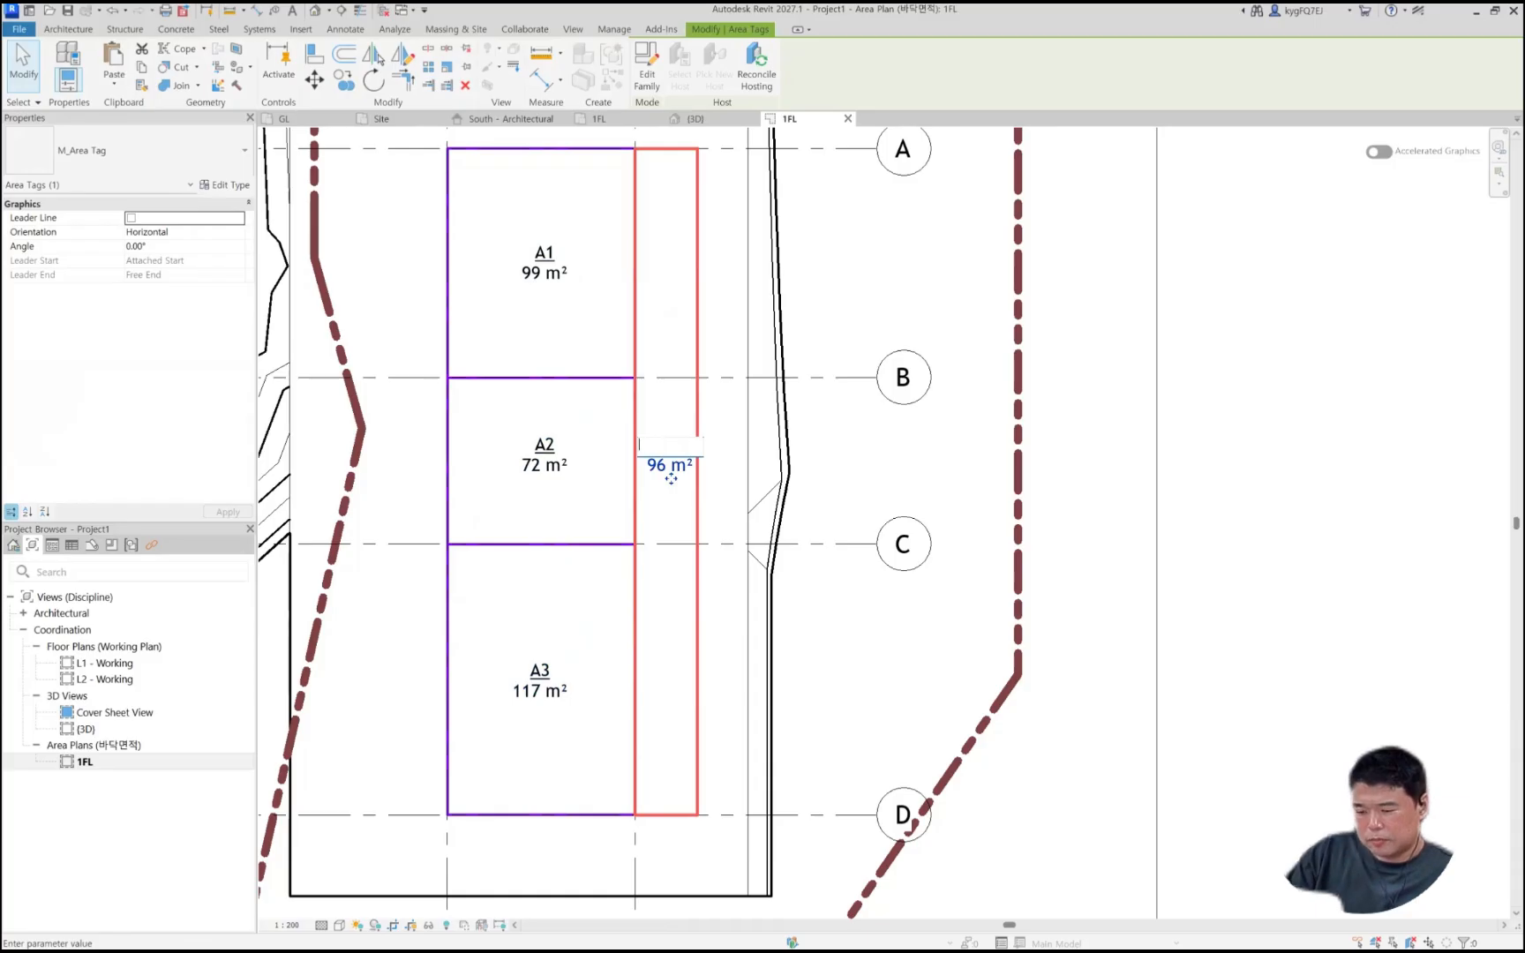
type("도")
key("Return")
key("Escape")
scroll(744, 494, "down", 3)
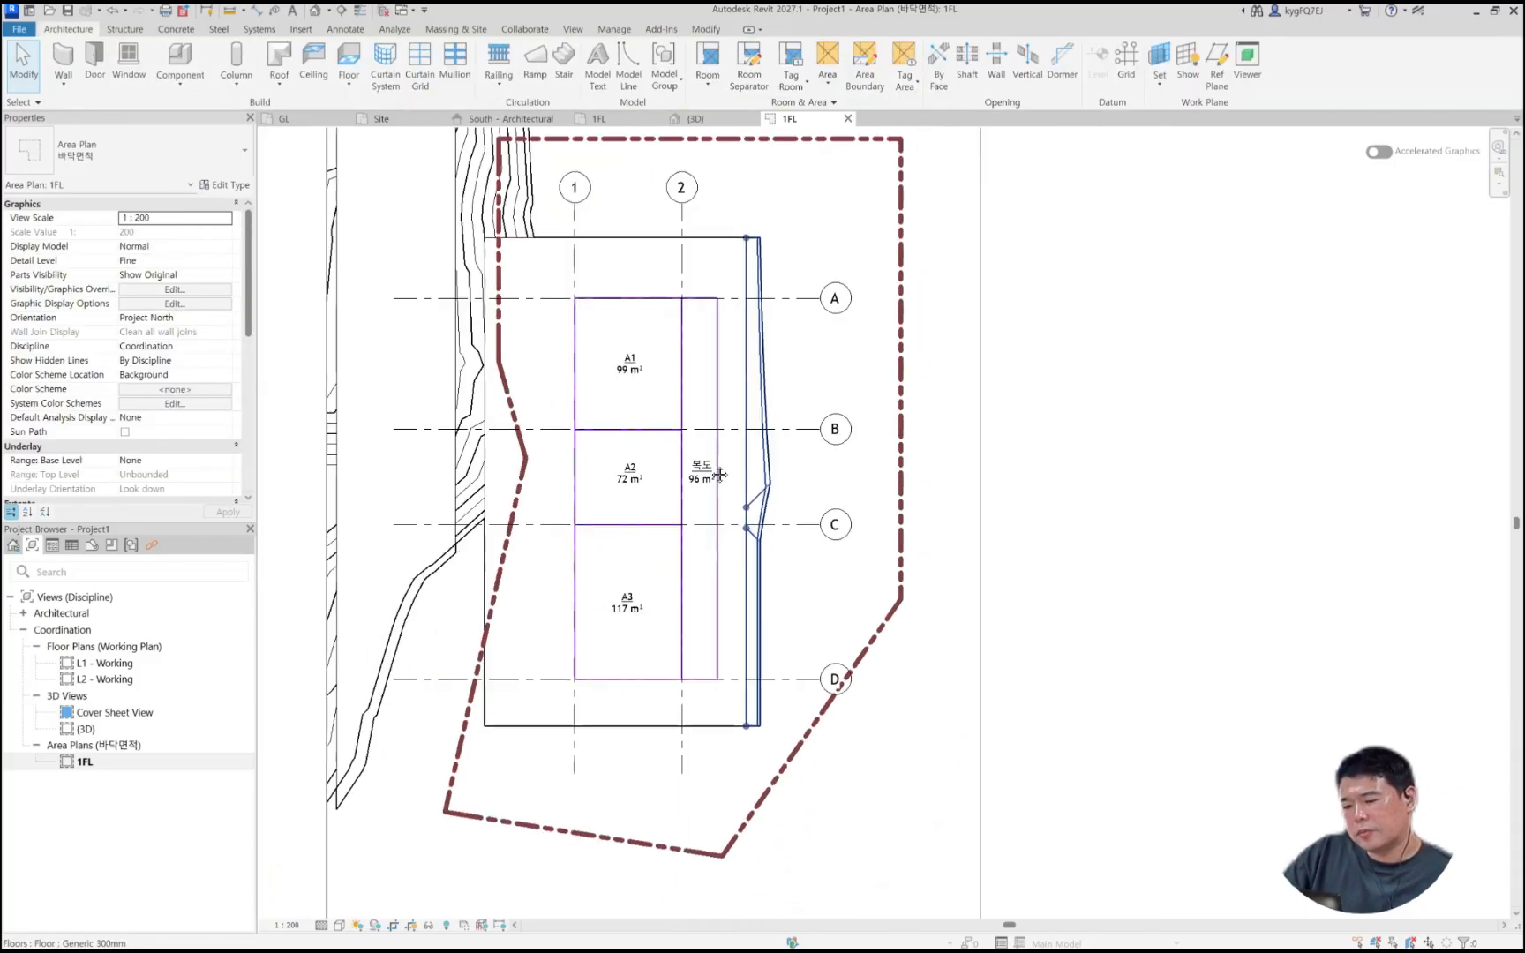
Step: Move grid A toward grid B, to 7600 mm from it
middle_click_drag(743, 494, 704, 463)
left_click(736, 266)
scroll(736, 266, "up", 4)
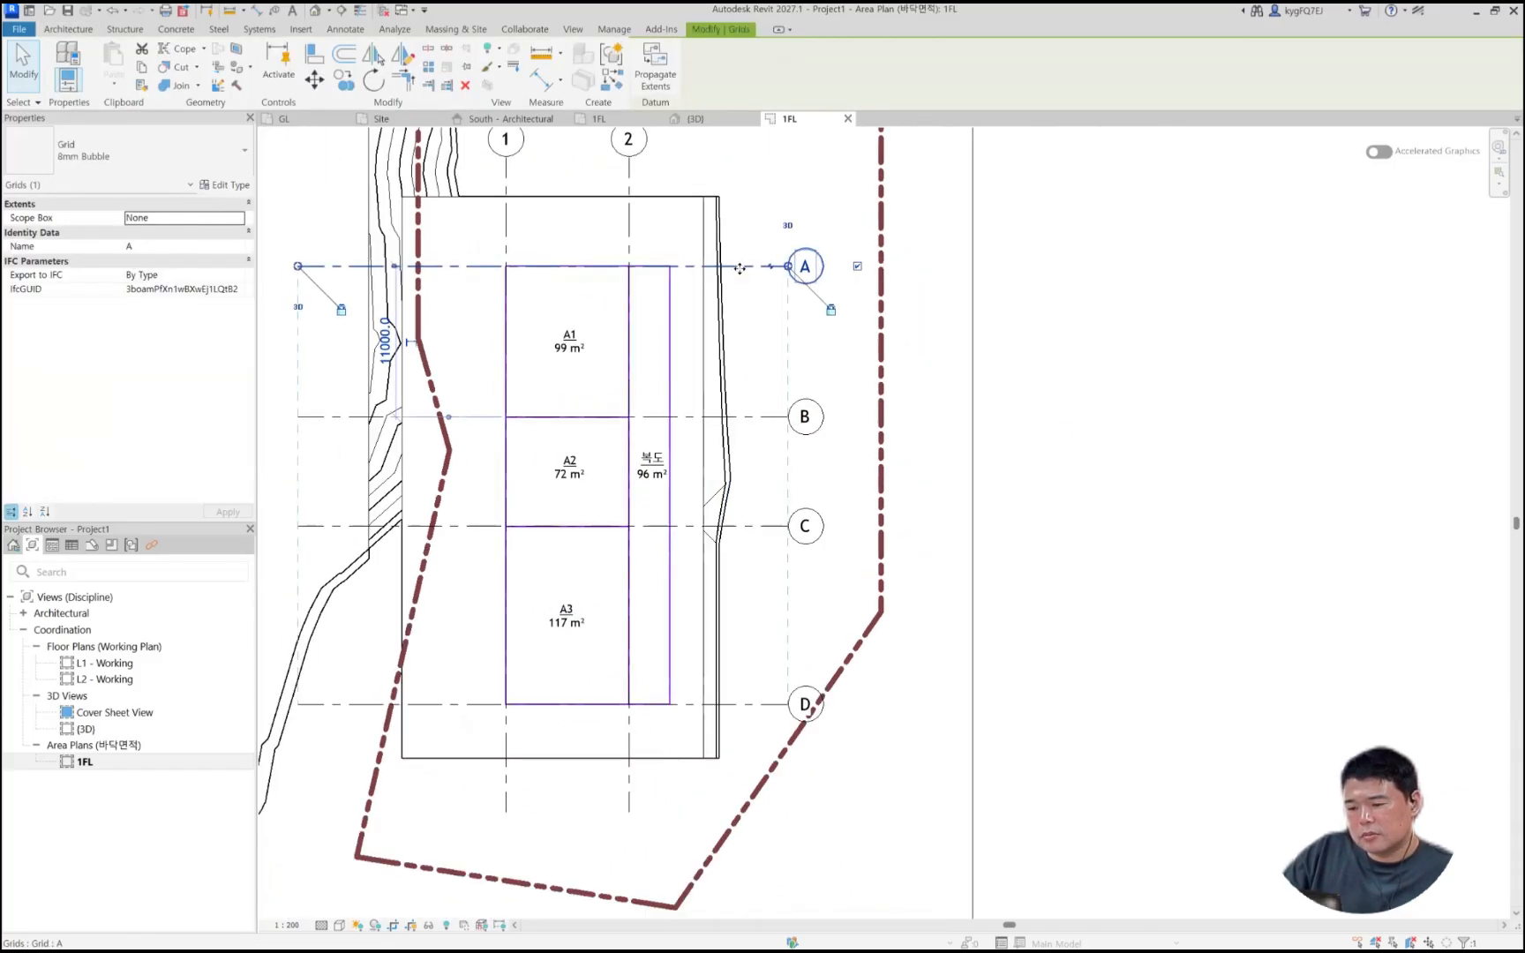
left_click_drag(757, 284, 759, 356)
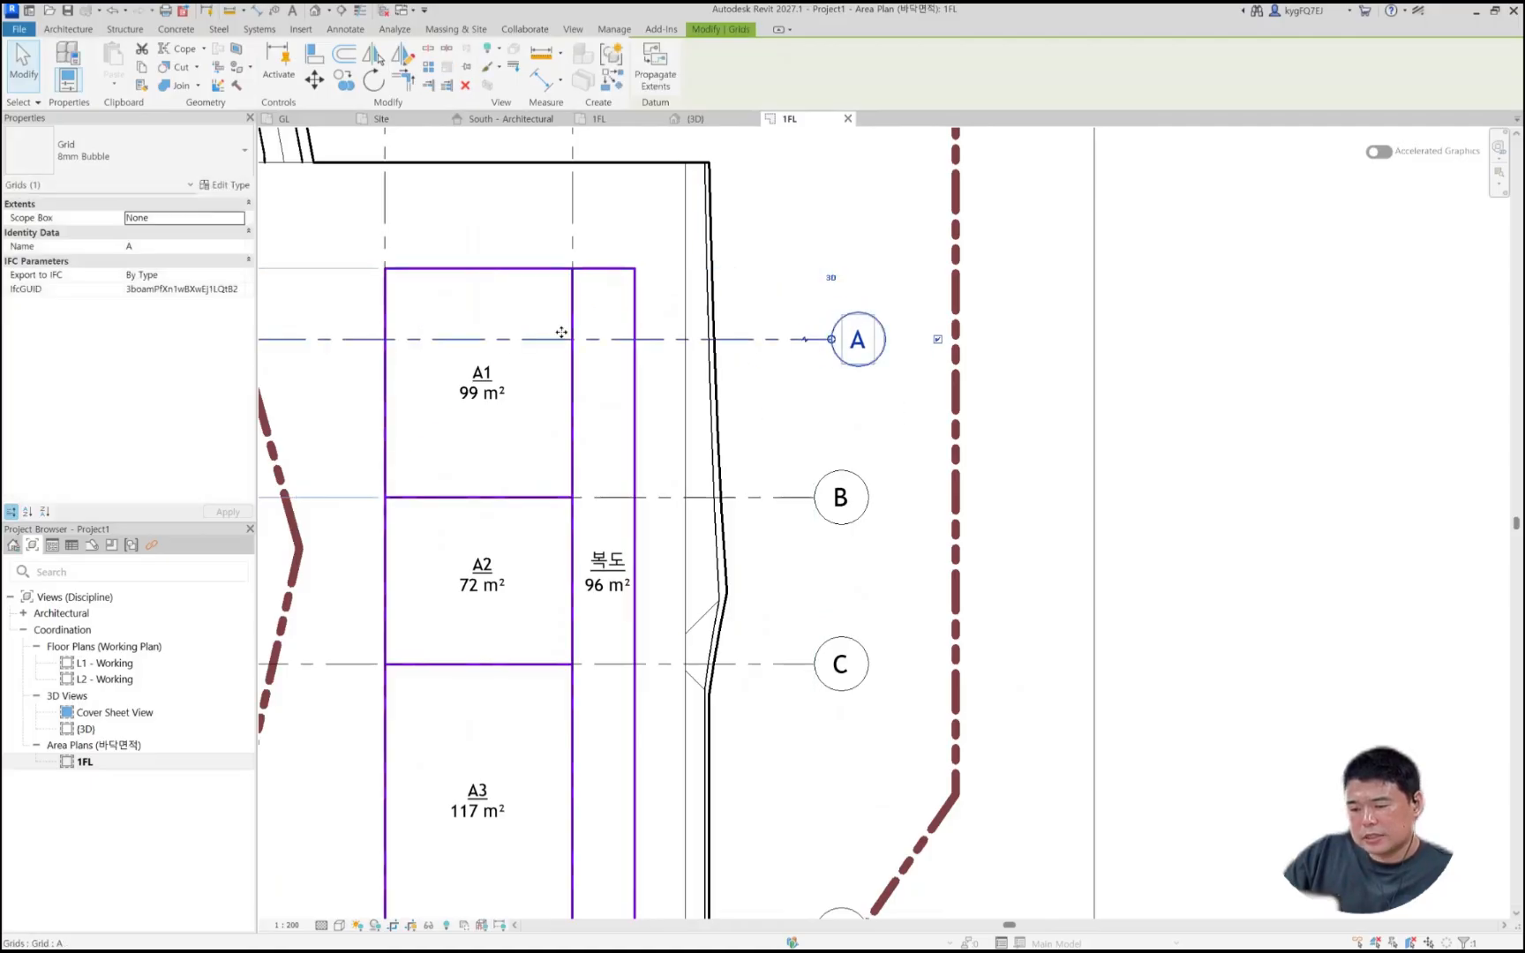
key("Escape")
Step: Move the upper area boundary line of A1 onto grid A and lock it to the grid
middle_click_drag(438, 278, 636, 310)
left_click(639, 299)
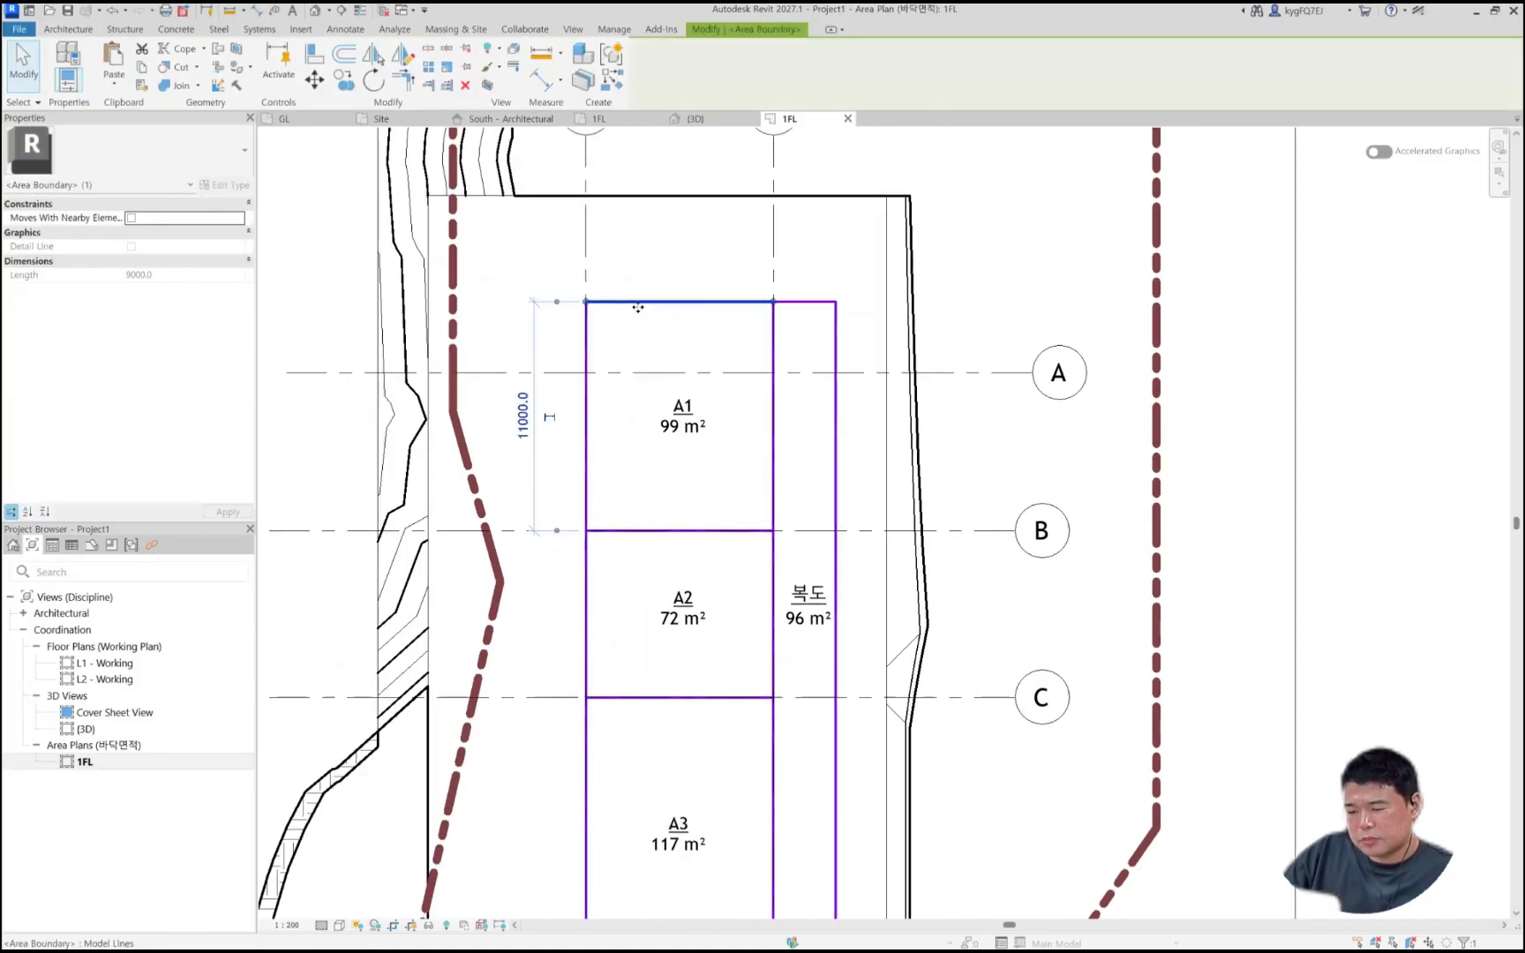
scroll(645, 298, "up", 3)
left_click_drag(646, 298, 653, 438)
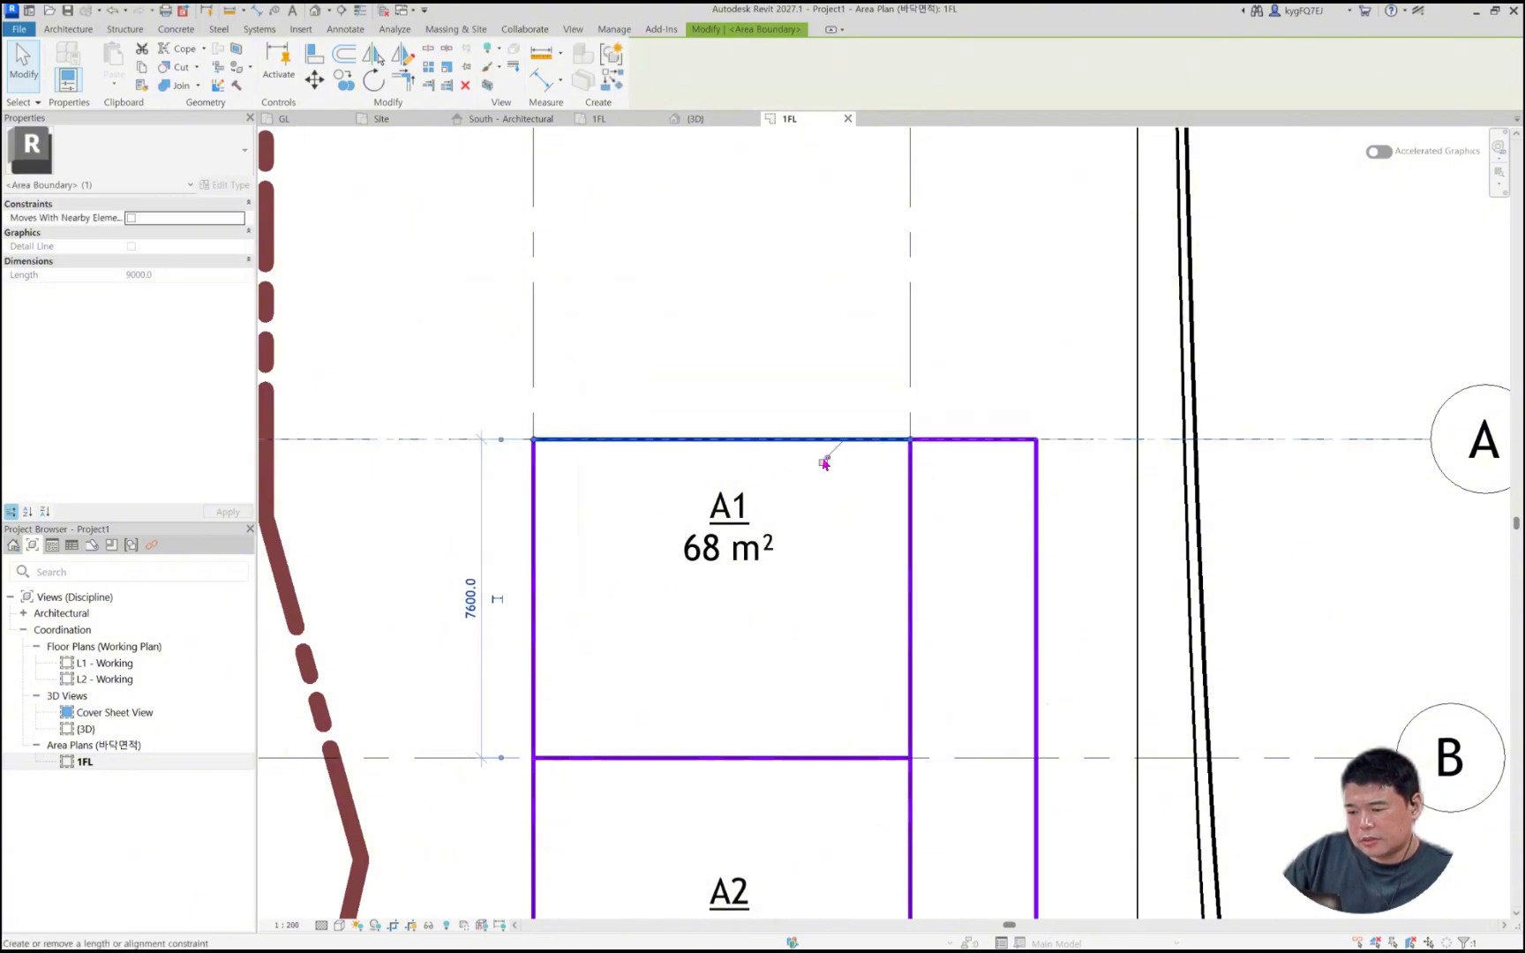
scroll(1008, 487, "down", 2)
Step: Move grid A with its locked boundary line outward, to 12600 mm from grid B
left_click(1180, 456)
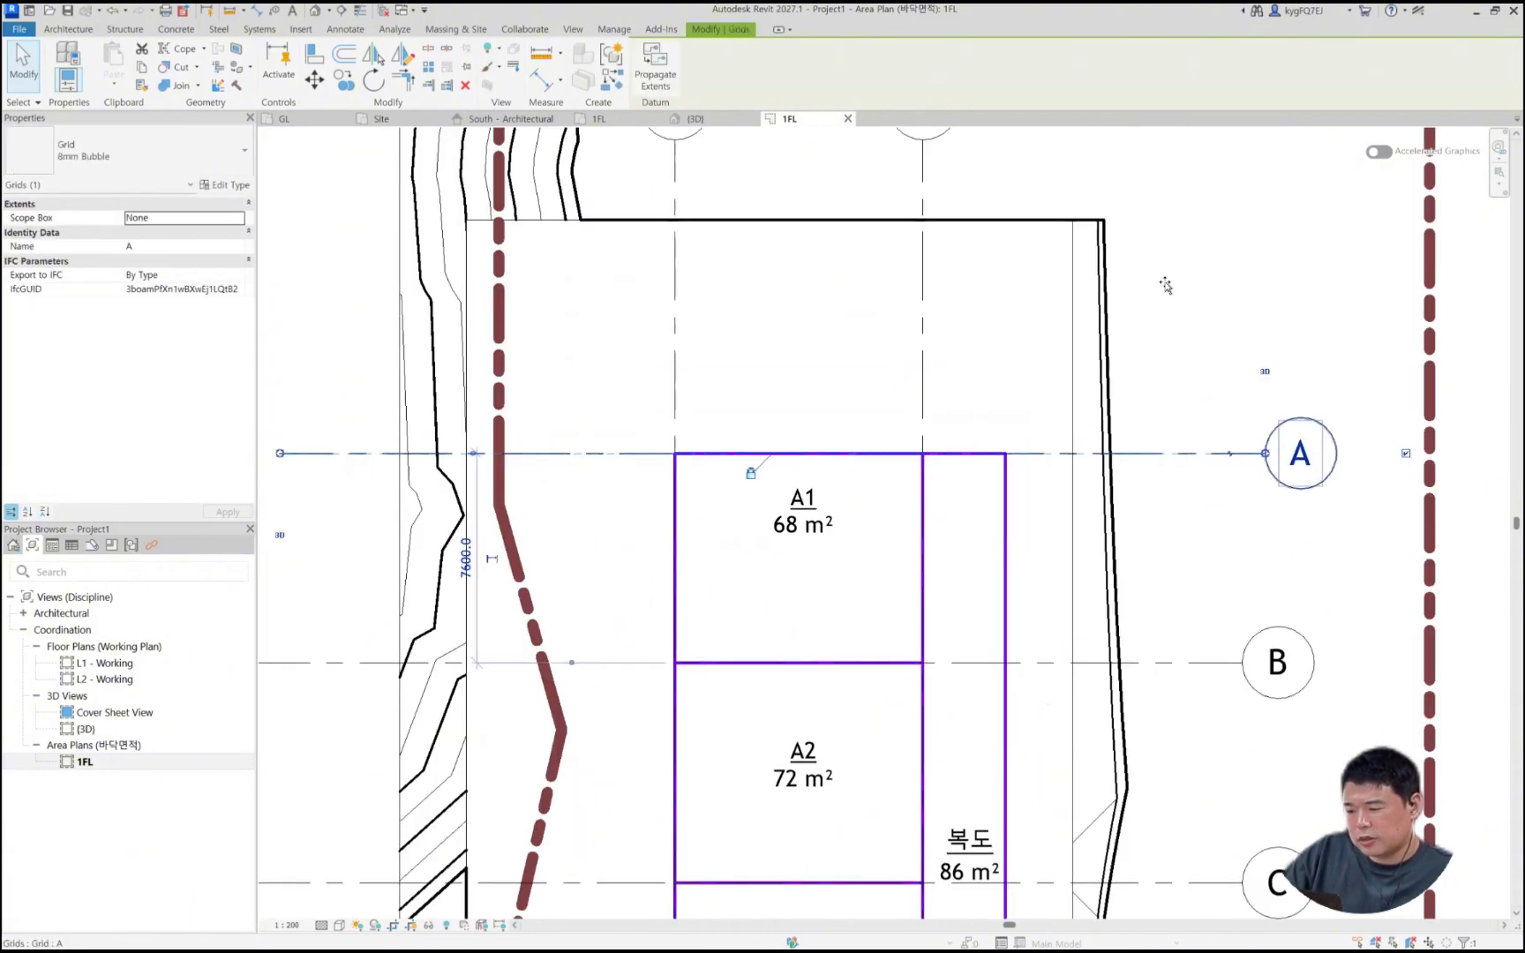
left_click_drag(1183, 452, 1187, 318)
left_click(971, 563)
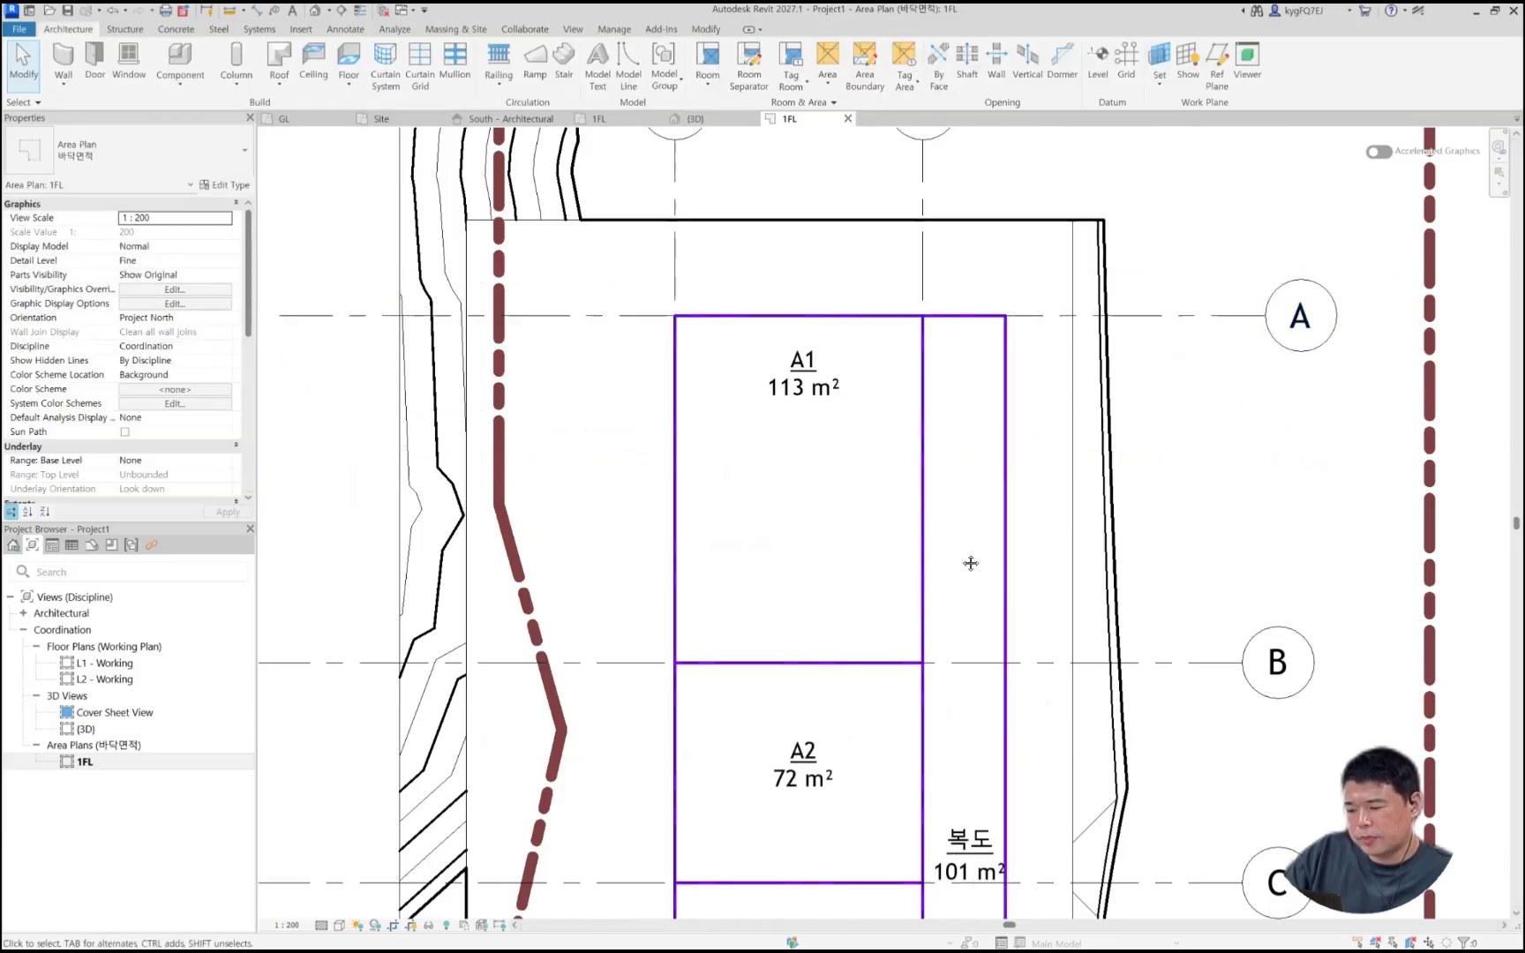
middle_click_drag(970, 563, 953, 470)
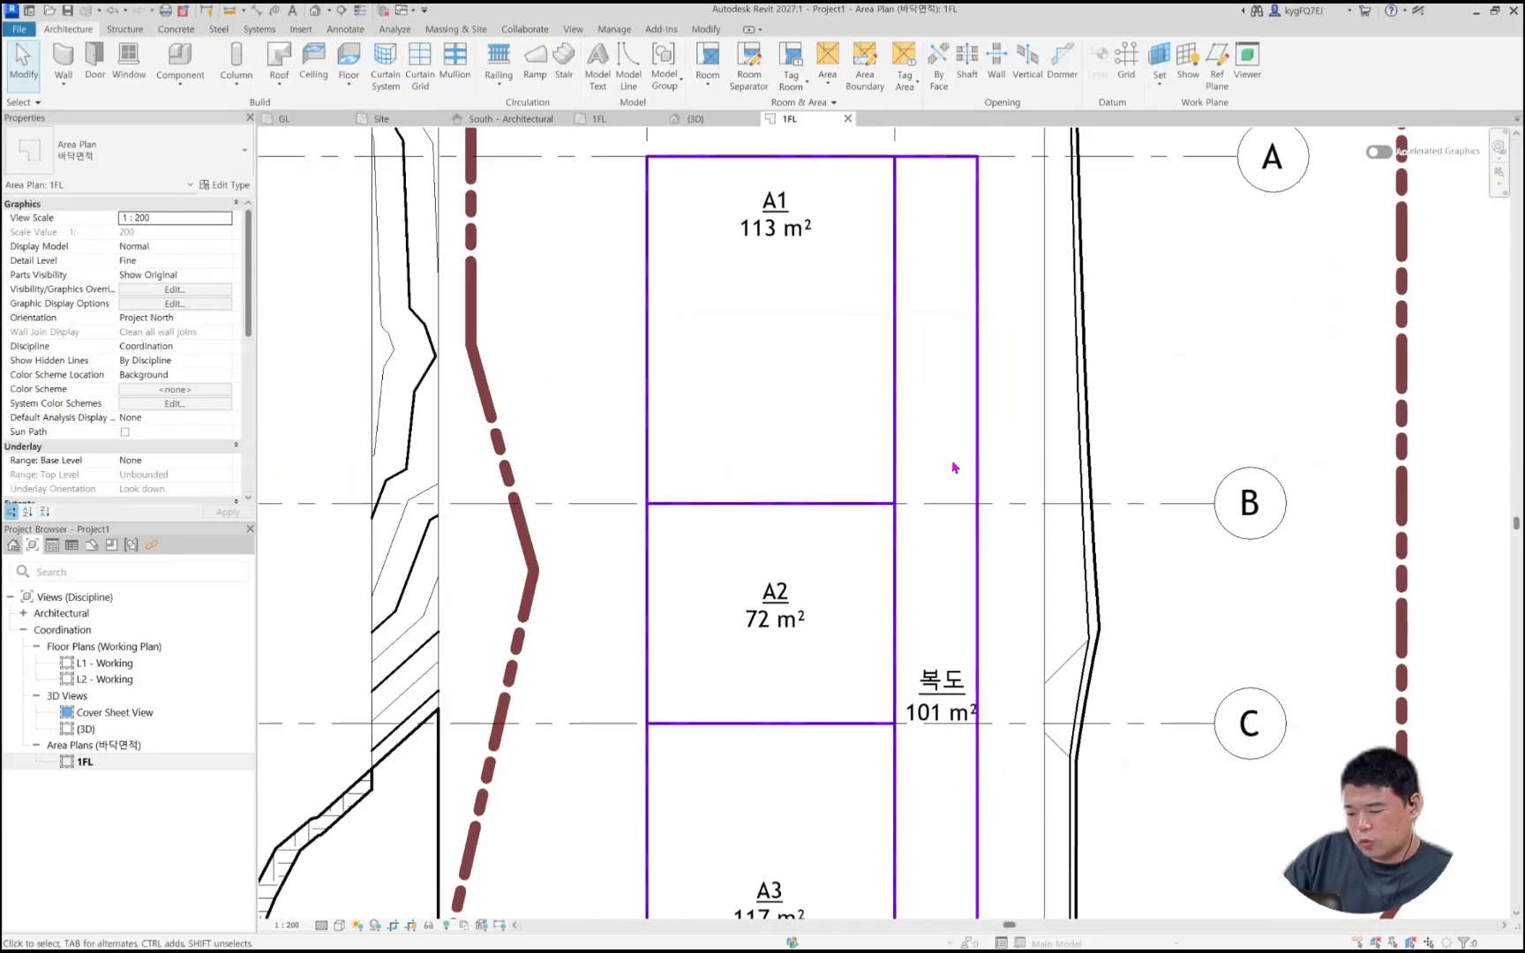
Step: Align the area boundary line between A1 and A2 to grid B
left_click(607, 35)
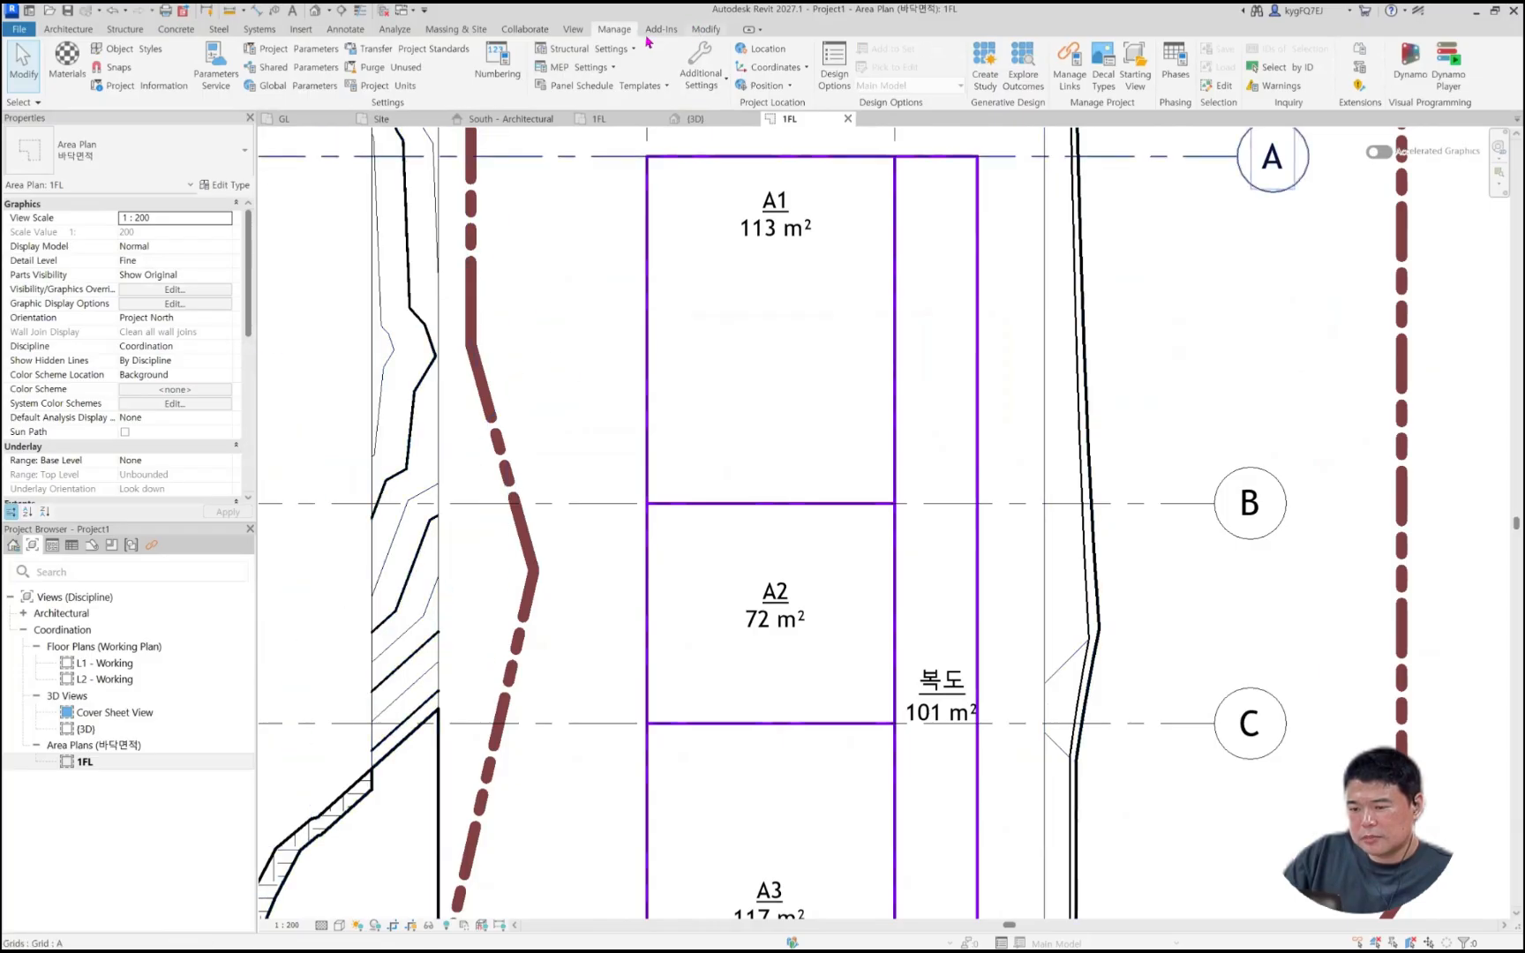
left_click(698, 31)
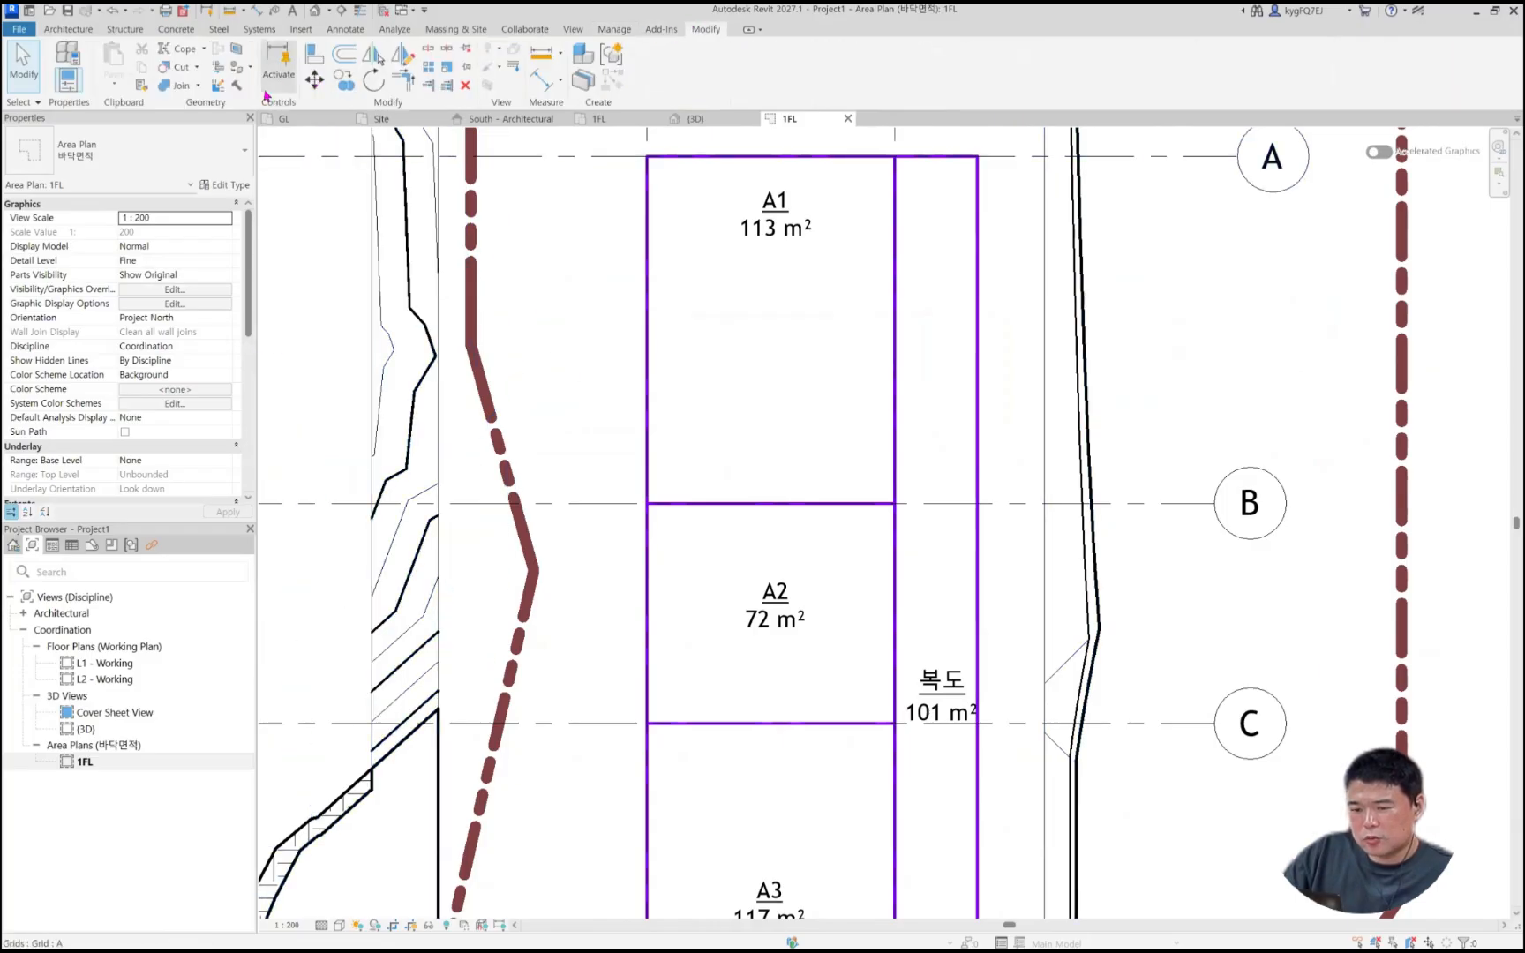
left_click(315, 55)
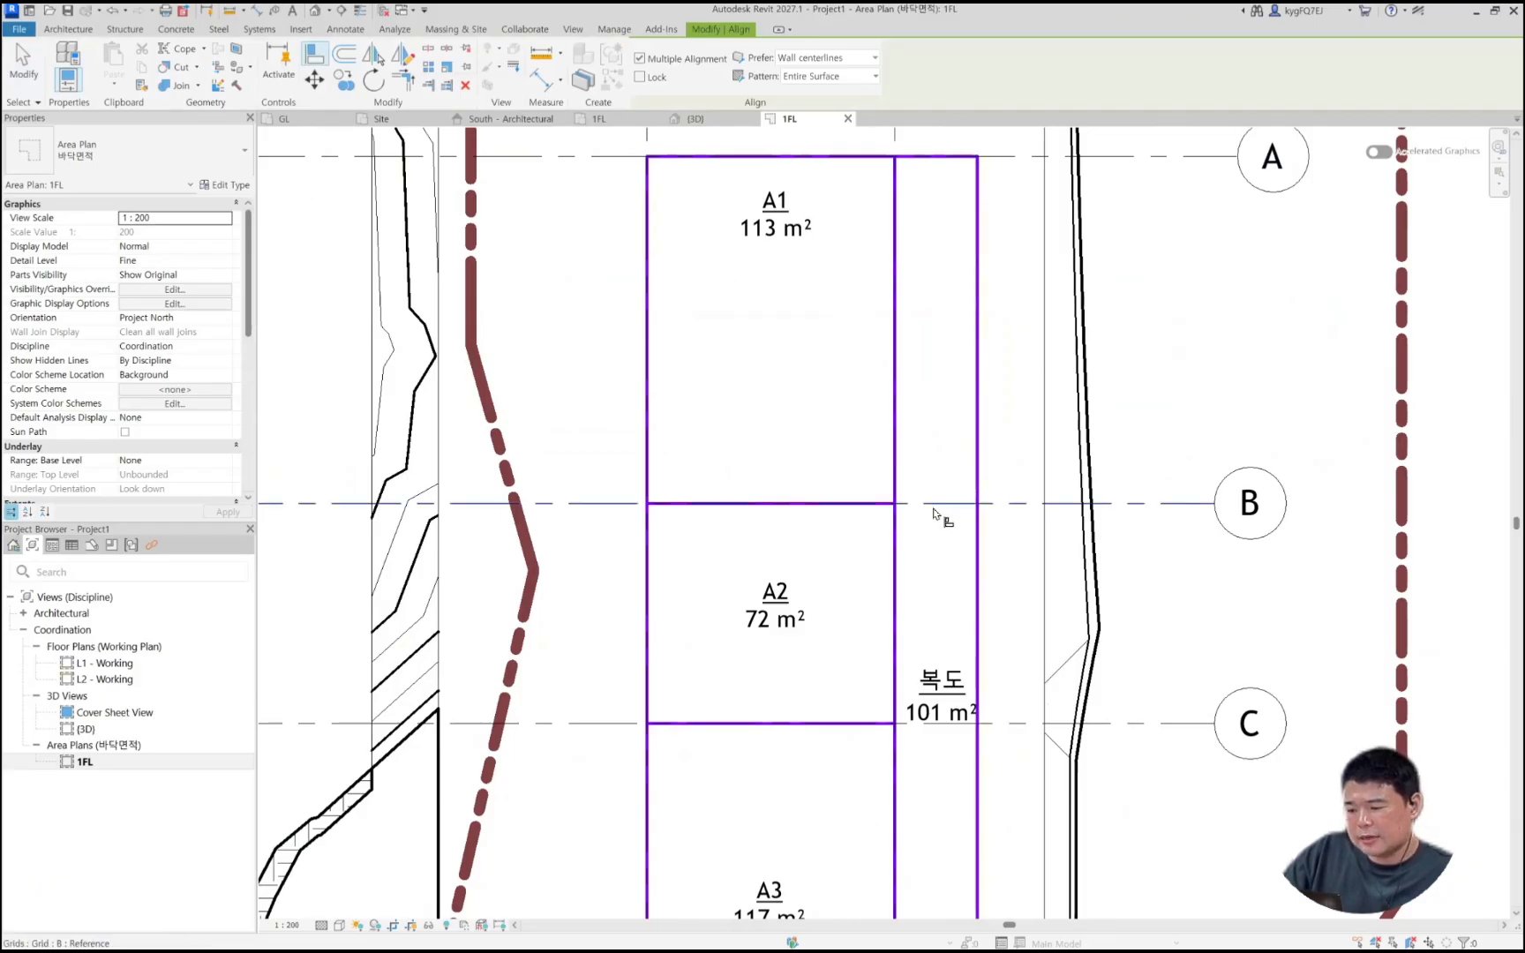
left_click(934, 510)
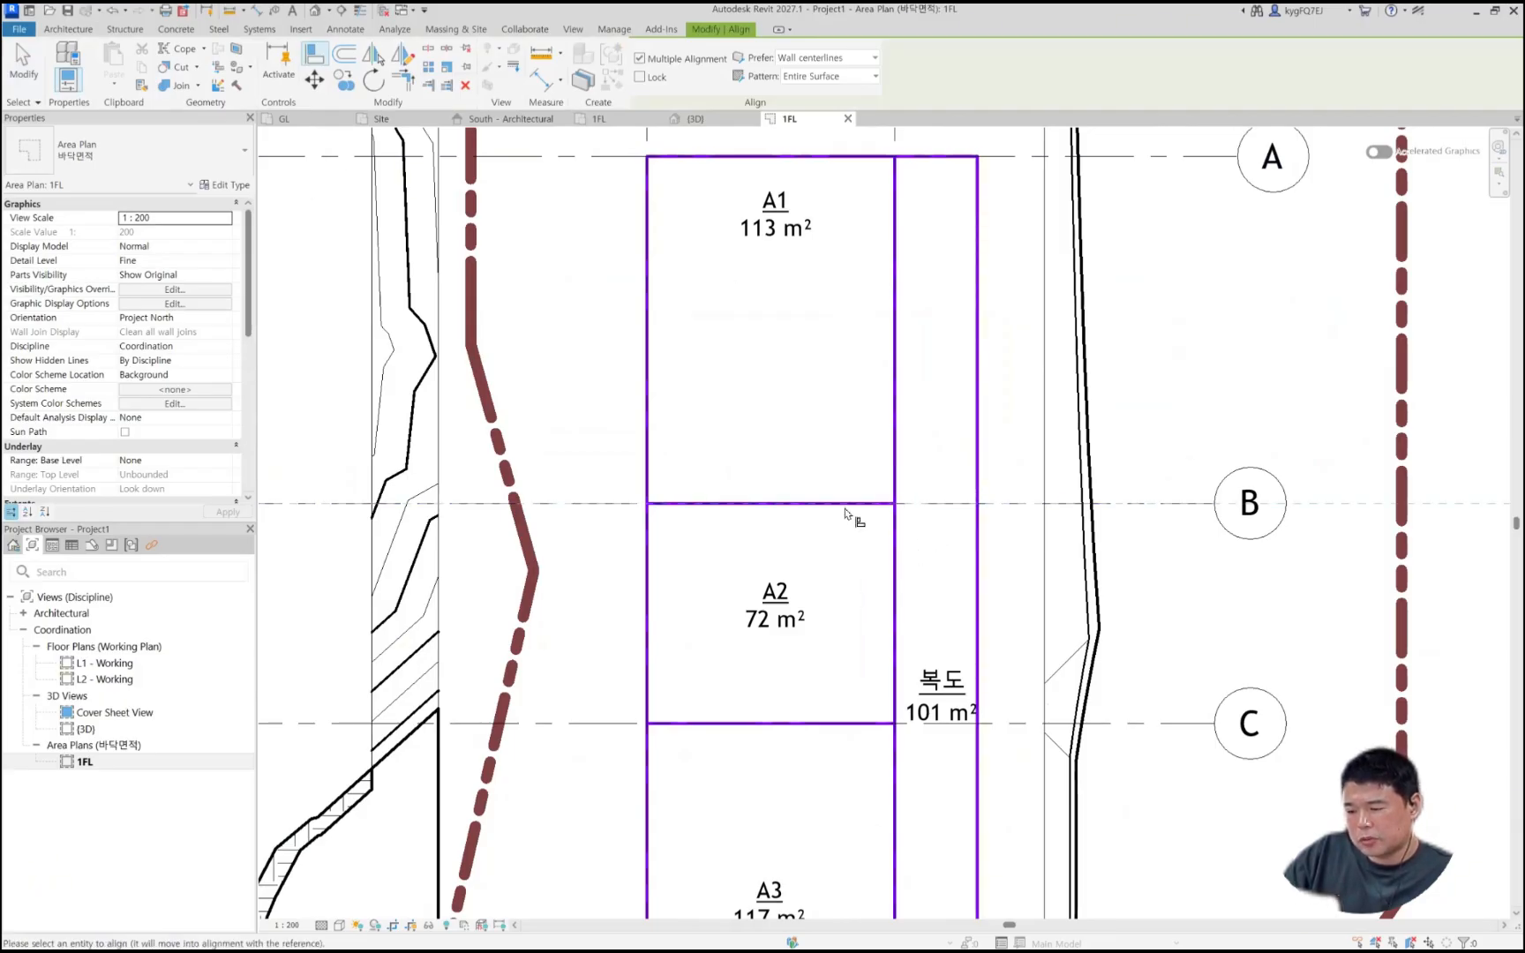
left_click(757, 496)
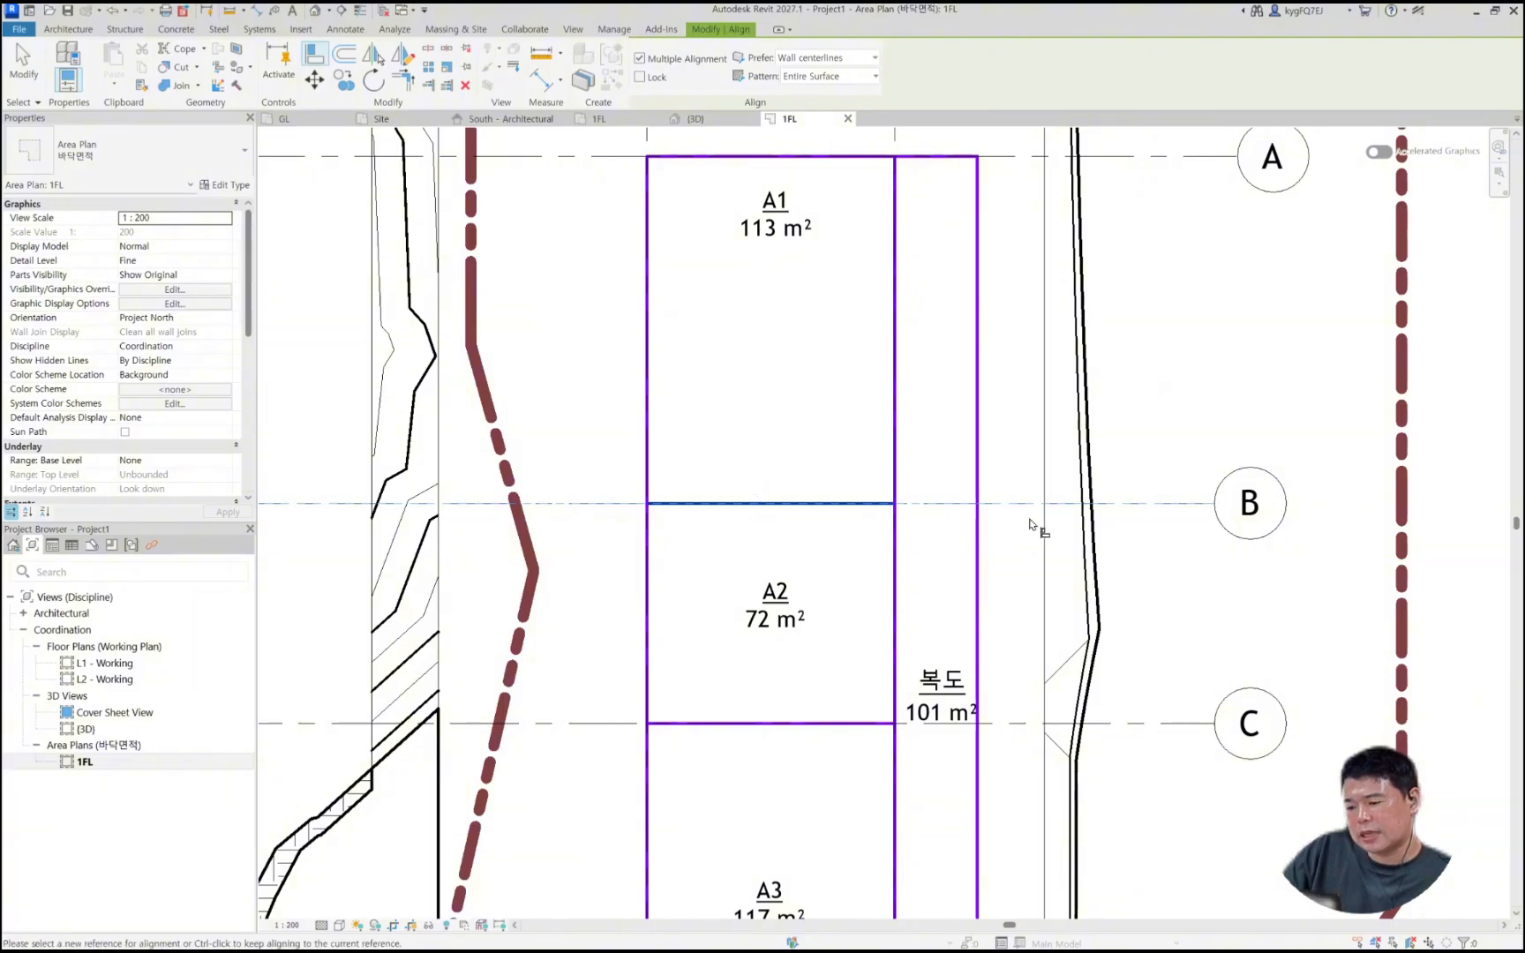
key("Escape")
key("Escape")
left_click_drag(1017, 504, 1015, 445)
key("Escape")
scroll(1017, 436, "down", 2)
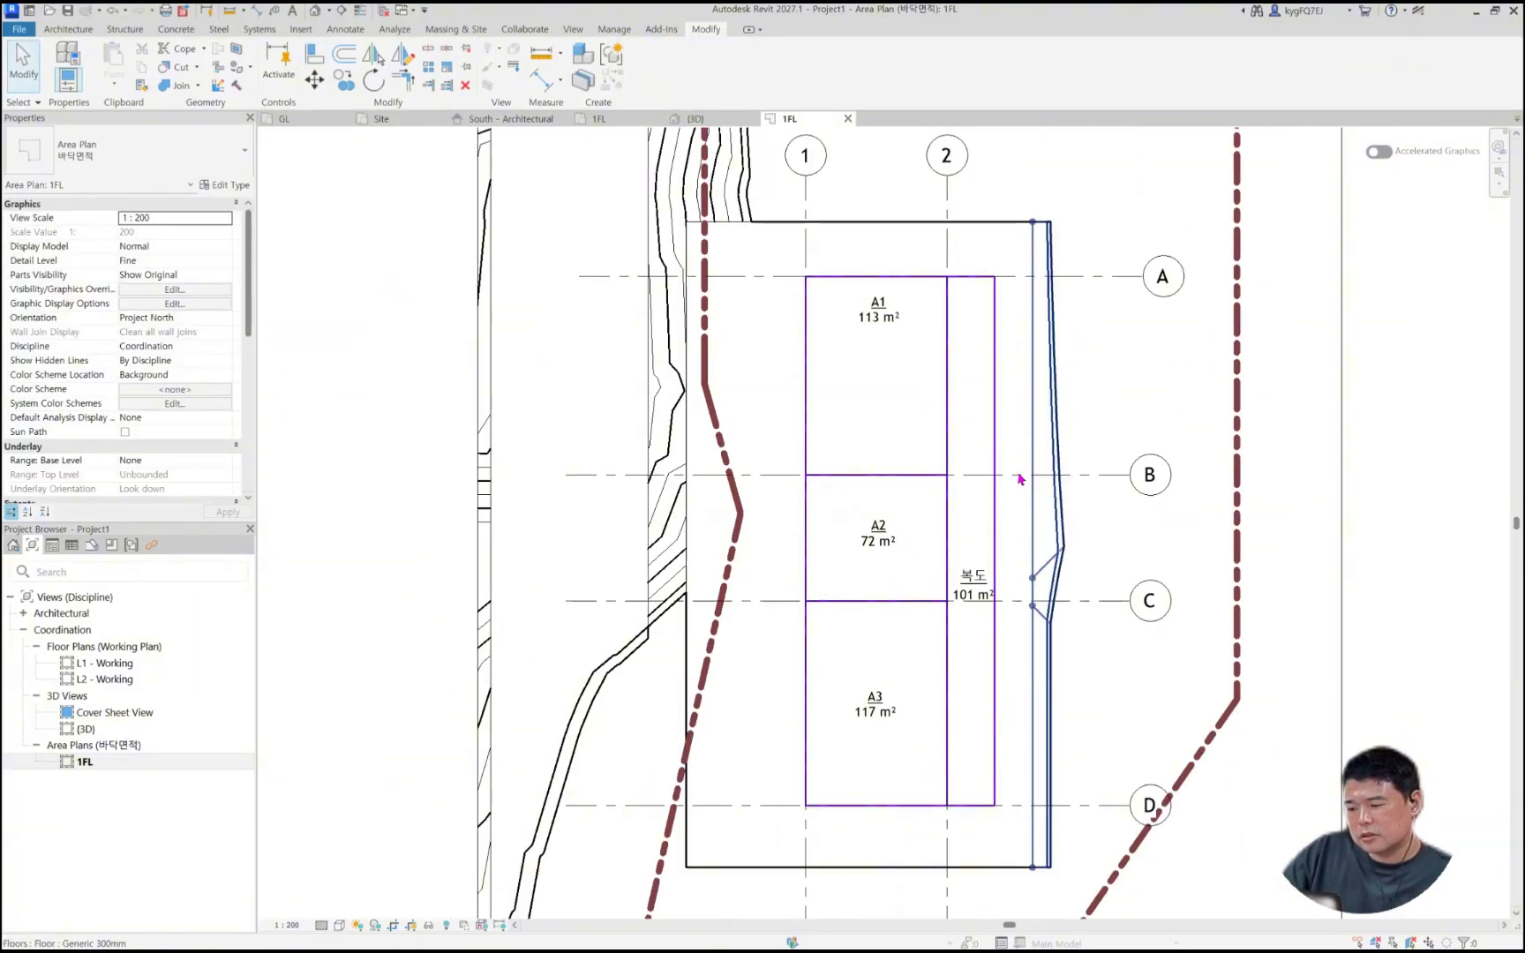
Step: Add an aligned dimension between grids 1 and 2 just below their bubbles
left_click(944, 232)
left_click(903, 256)
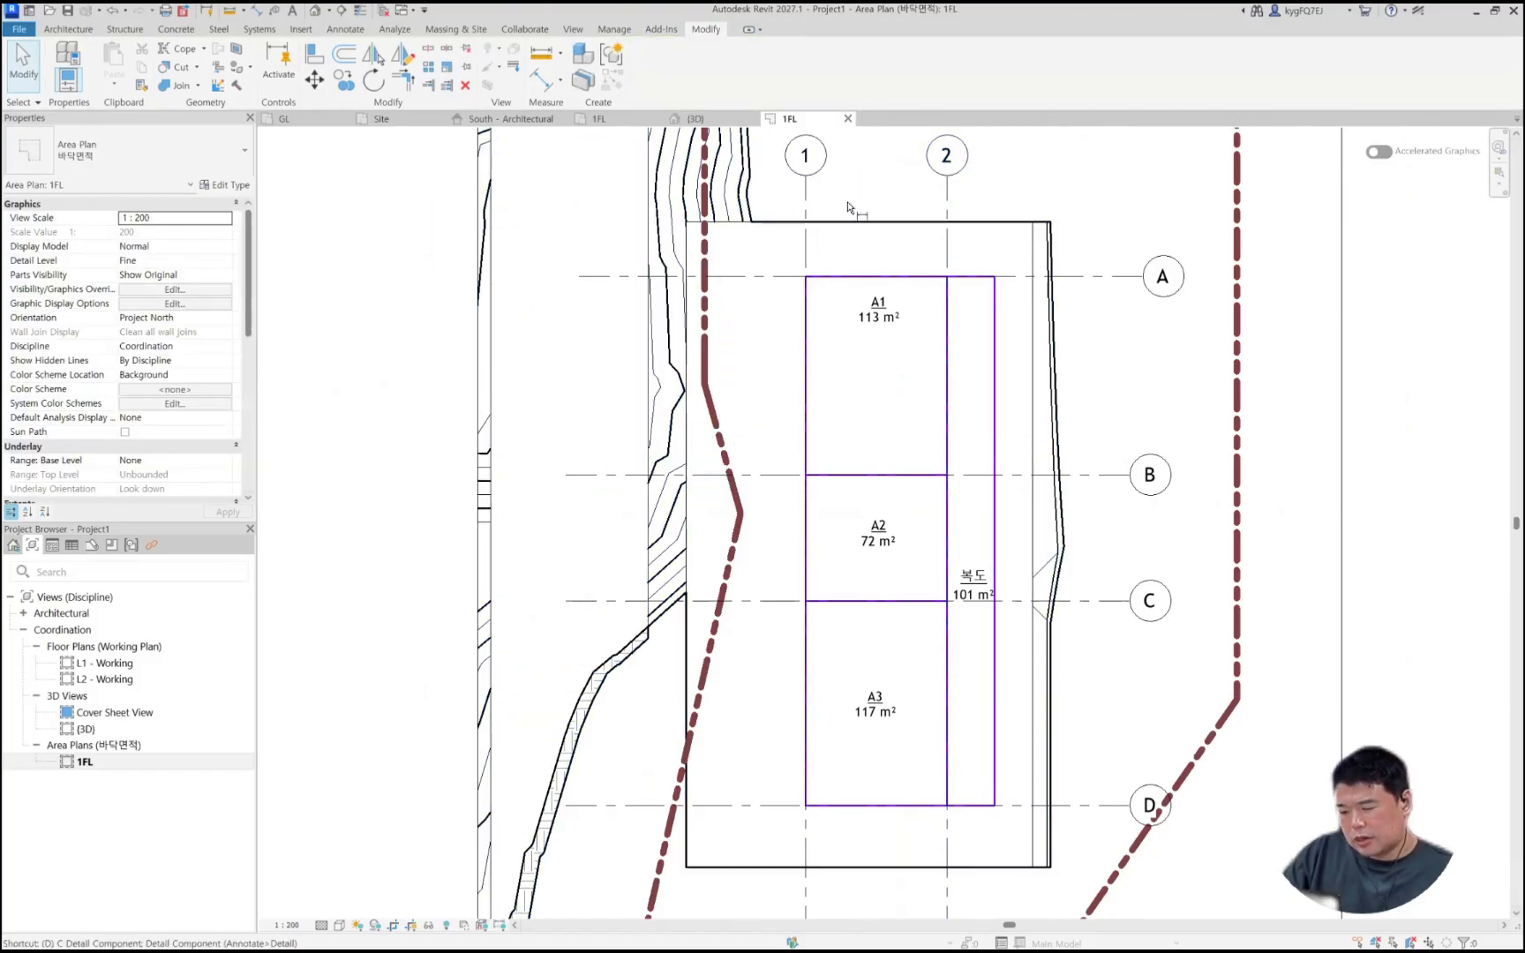
key("d")
key("i")
left_click(805, 203)
left_click(946, 203)
left_click(999, 183)
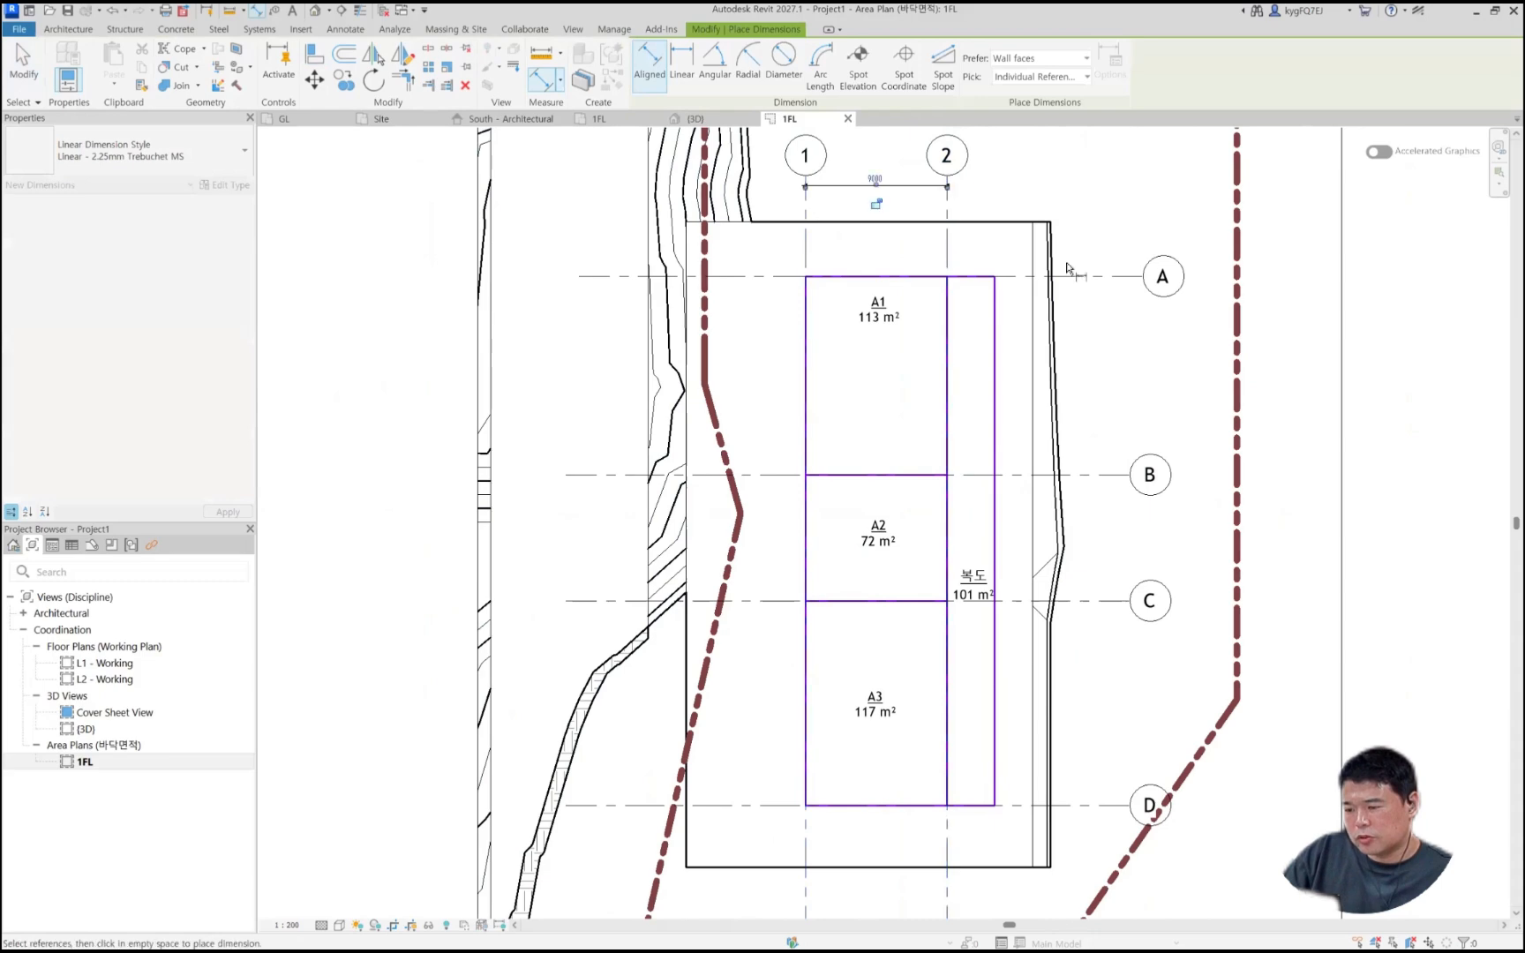
Step: Add a chained aligned dimension across grids A, B, C and D beside their bubbles
left_click(1081, 276)
left_click(1116, 476)
left_click(1108, 601)
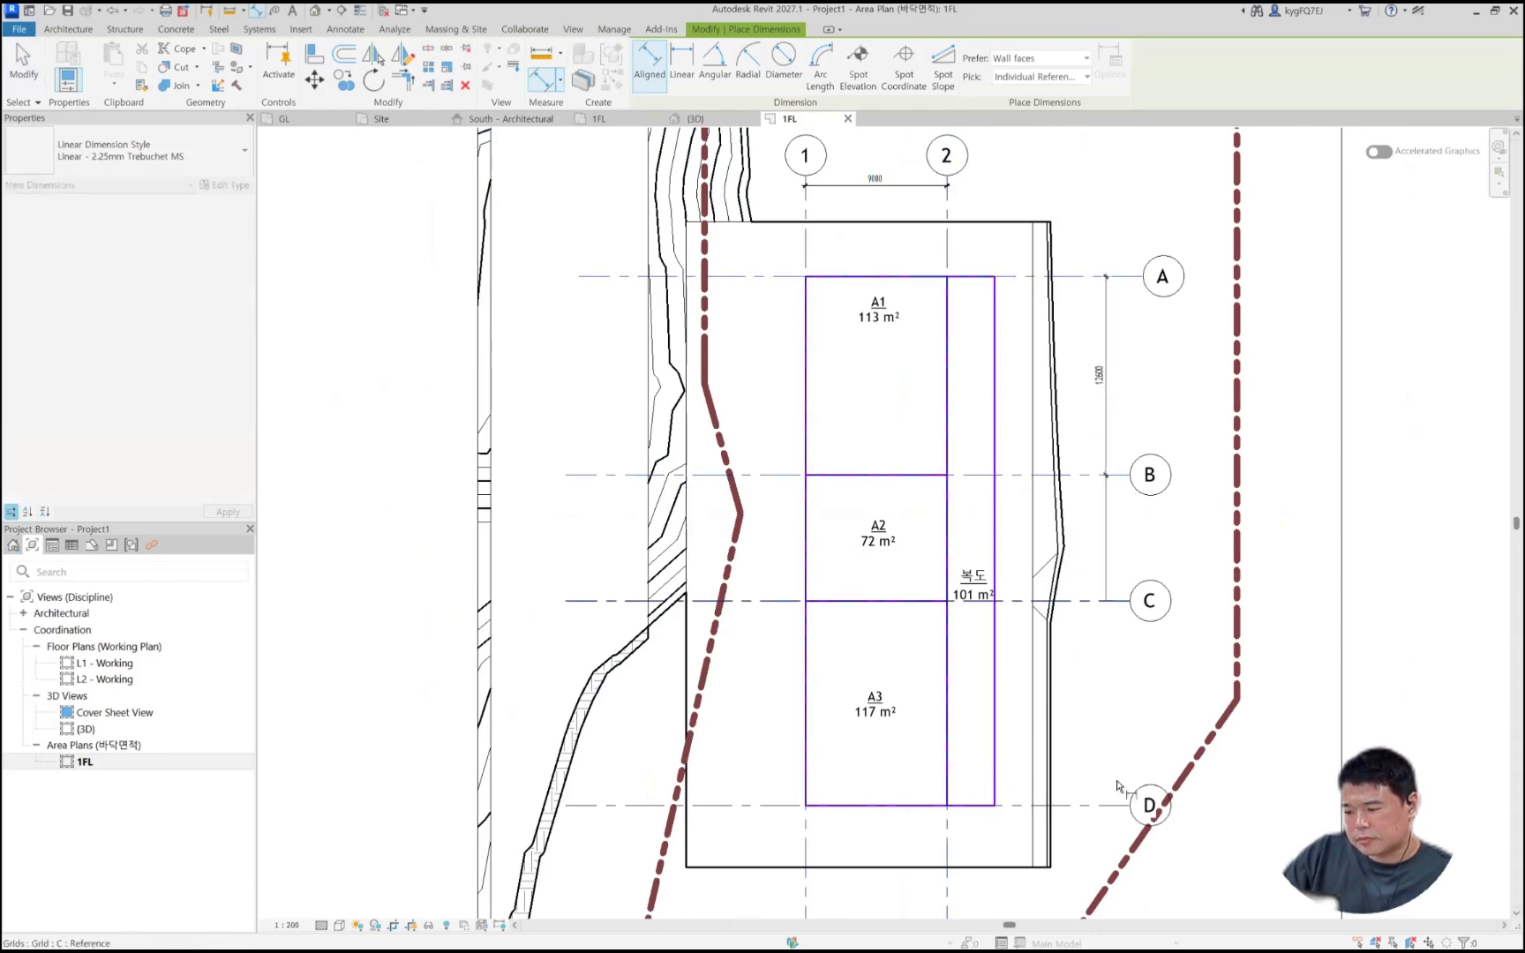
left_click(1125, 805)
left_click(1098, 397)
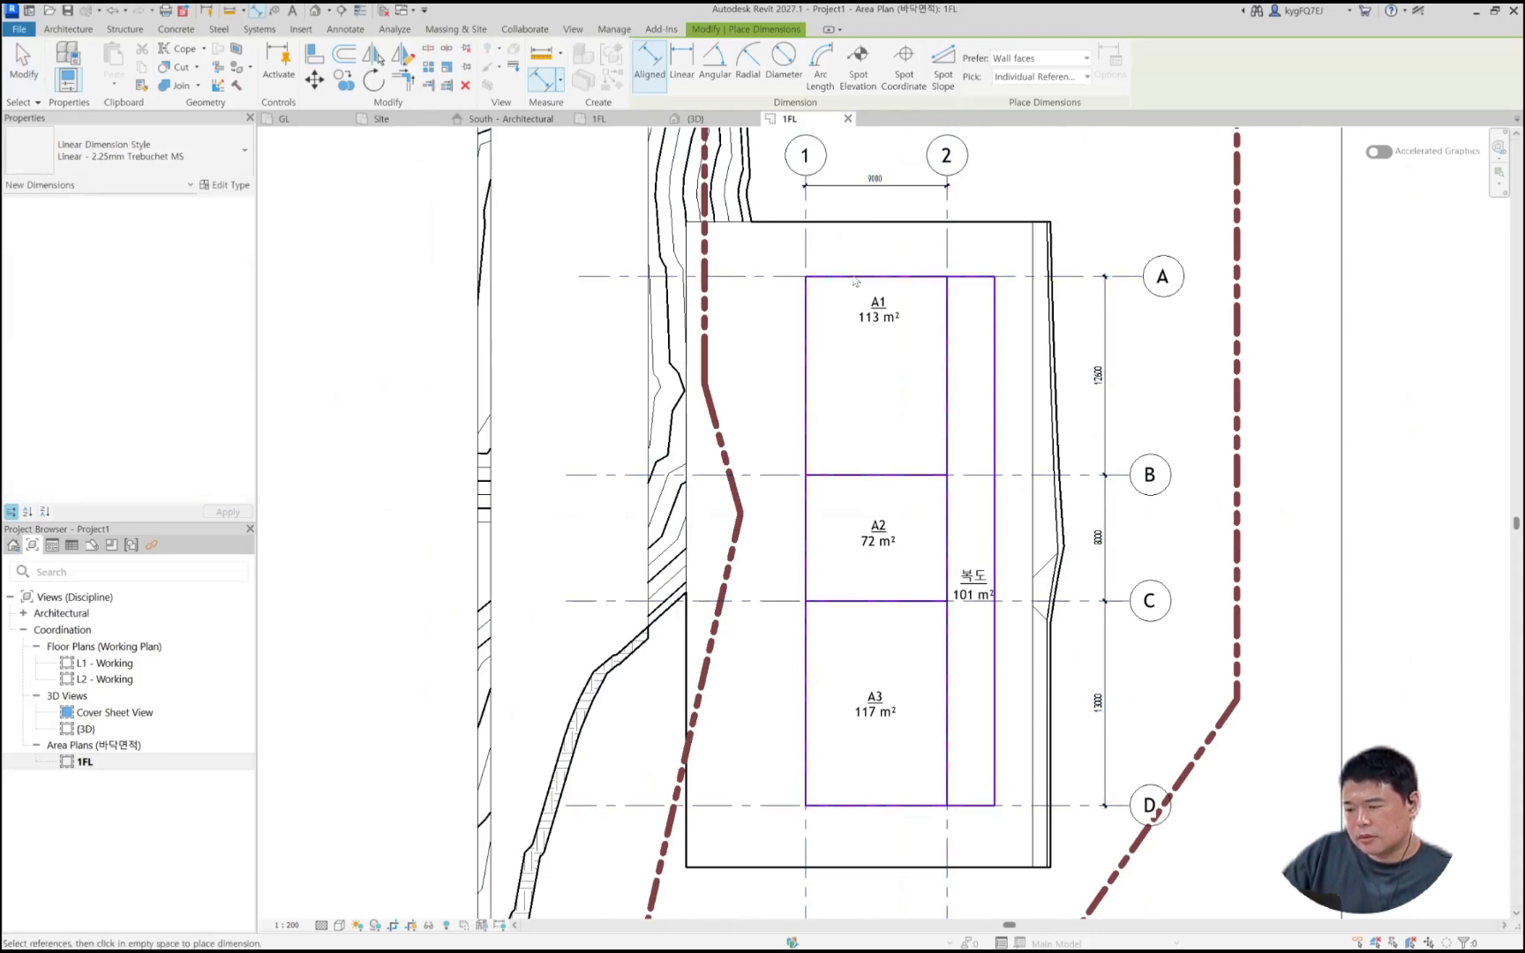
key("Escape")
key("Escape")
Step: Move the A1 area tag down toward the middle of its area
scroll(841, 203, "up", 2)
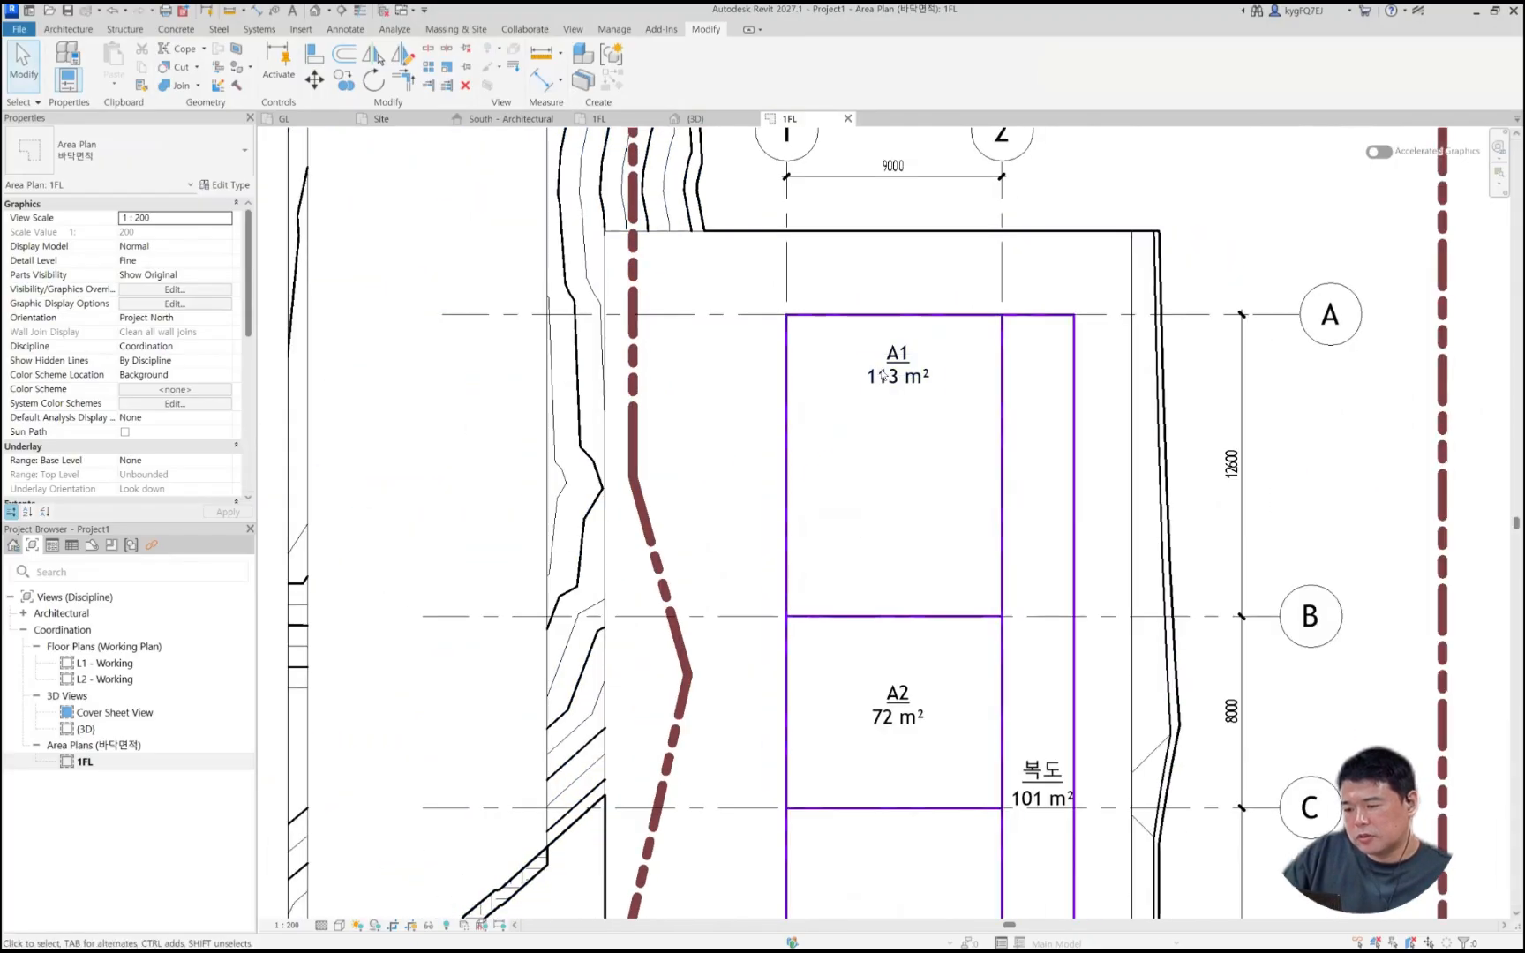
left_click(900, 388)
left_click_drag(902, 391, 891, 468)
scroll(893, 472, "down", 1)
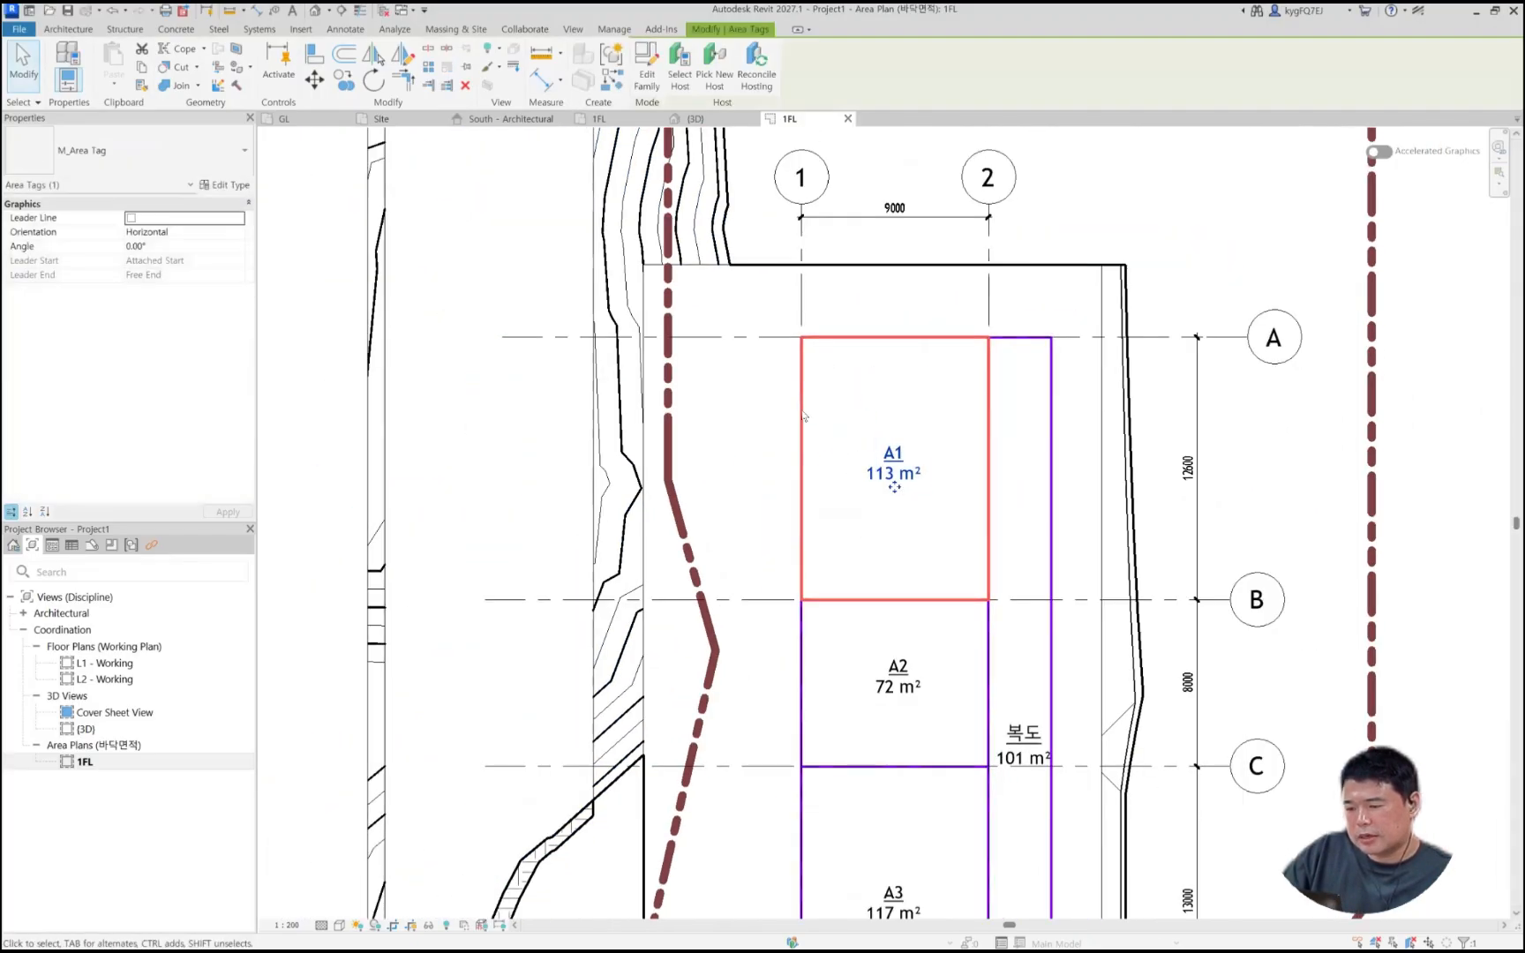
key("Escape")
Step: Move the A1 boundary line on grid 1 outward, to 11000 mm from grid 2
left_click(800, 415)
scroll(801, 420, "down", 1)
left_click_drag(800, 429, 754, 432)
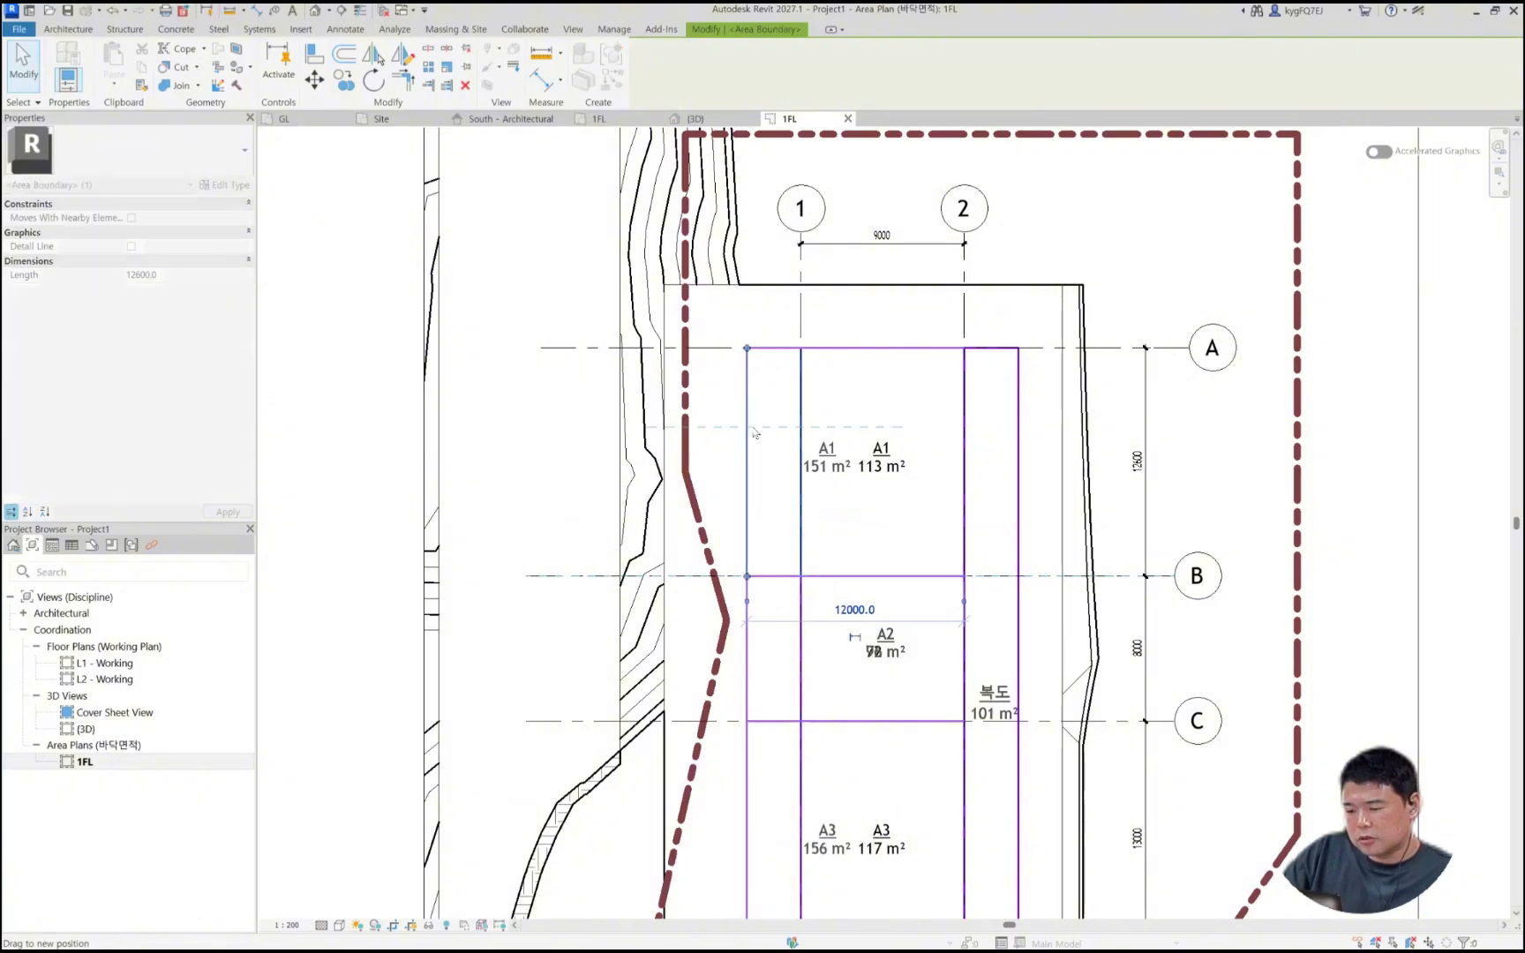
key("ctrl+z")
left_click(799, 503)
left_click_drag(758, 507, 763, 512)
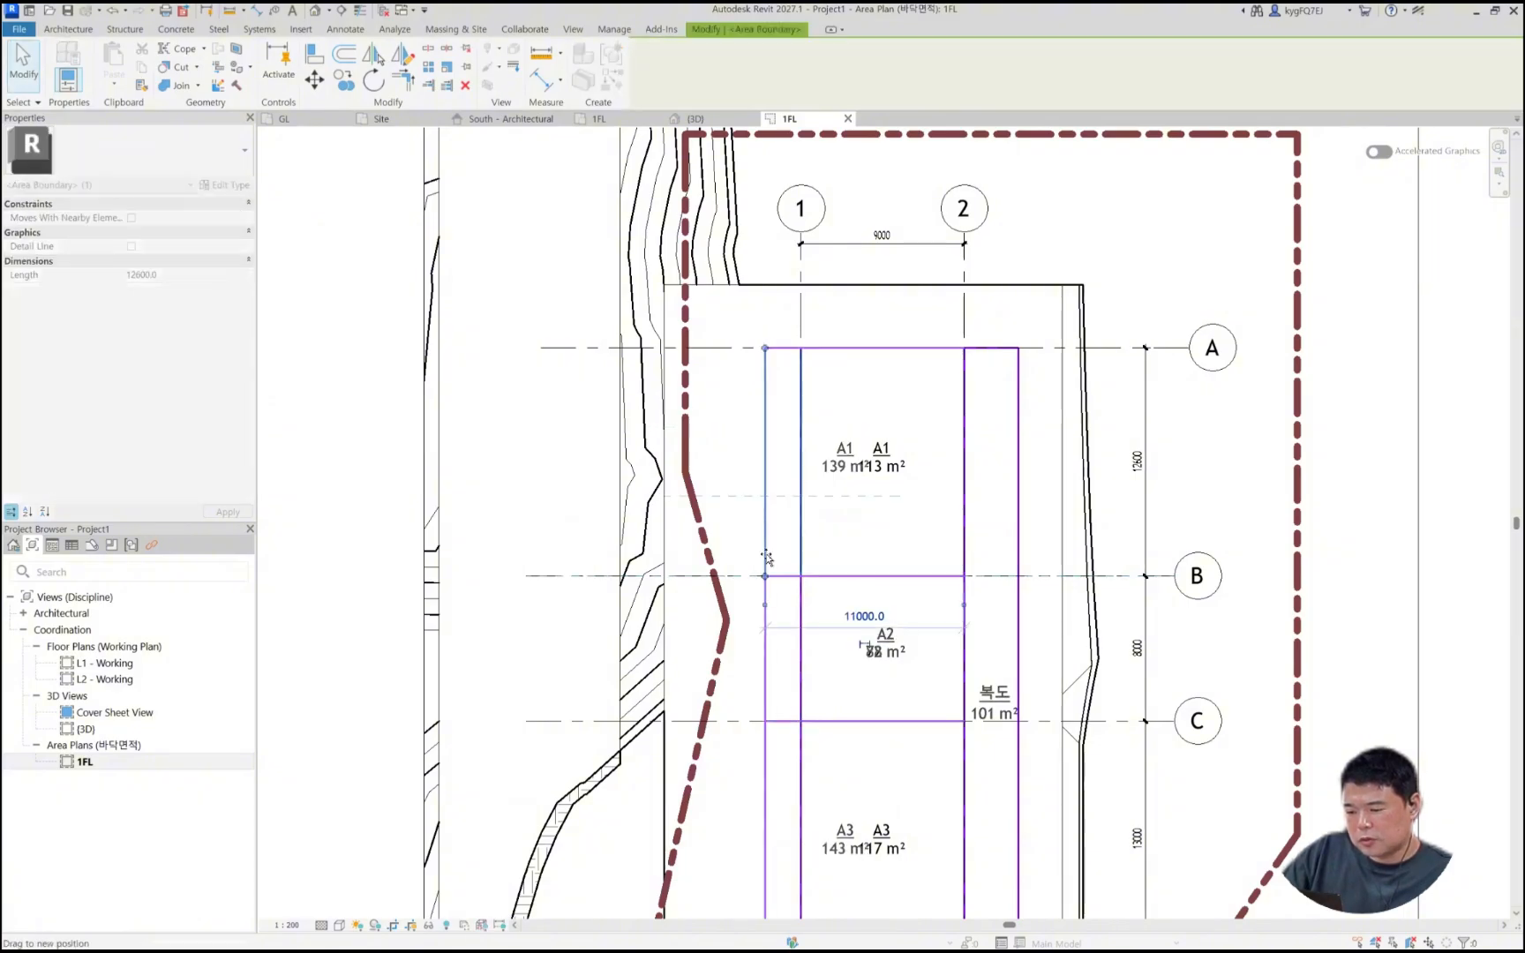
left_click(765, 653)
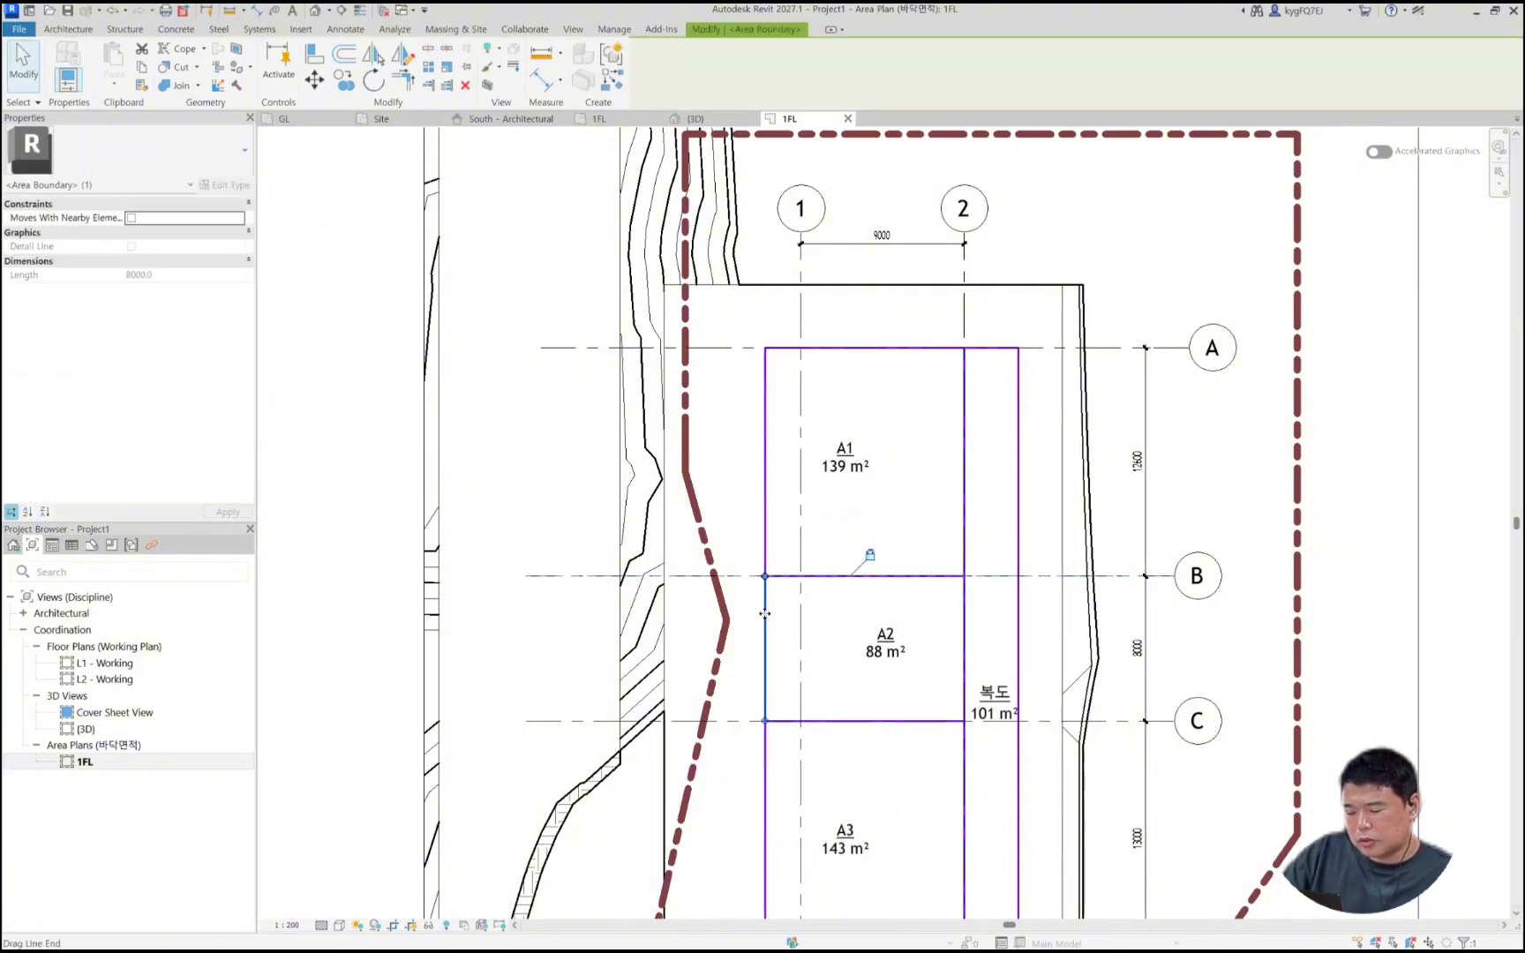
key("Escape")
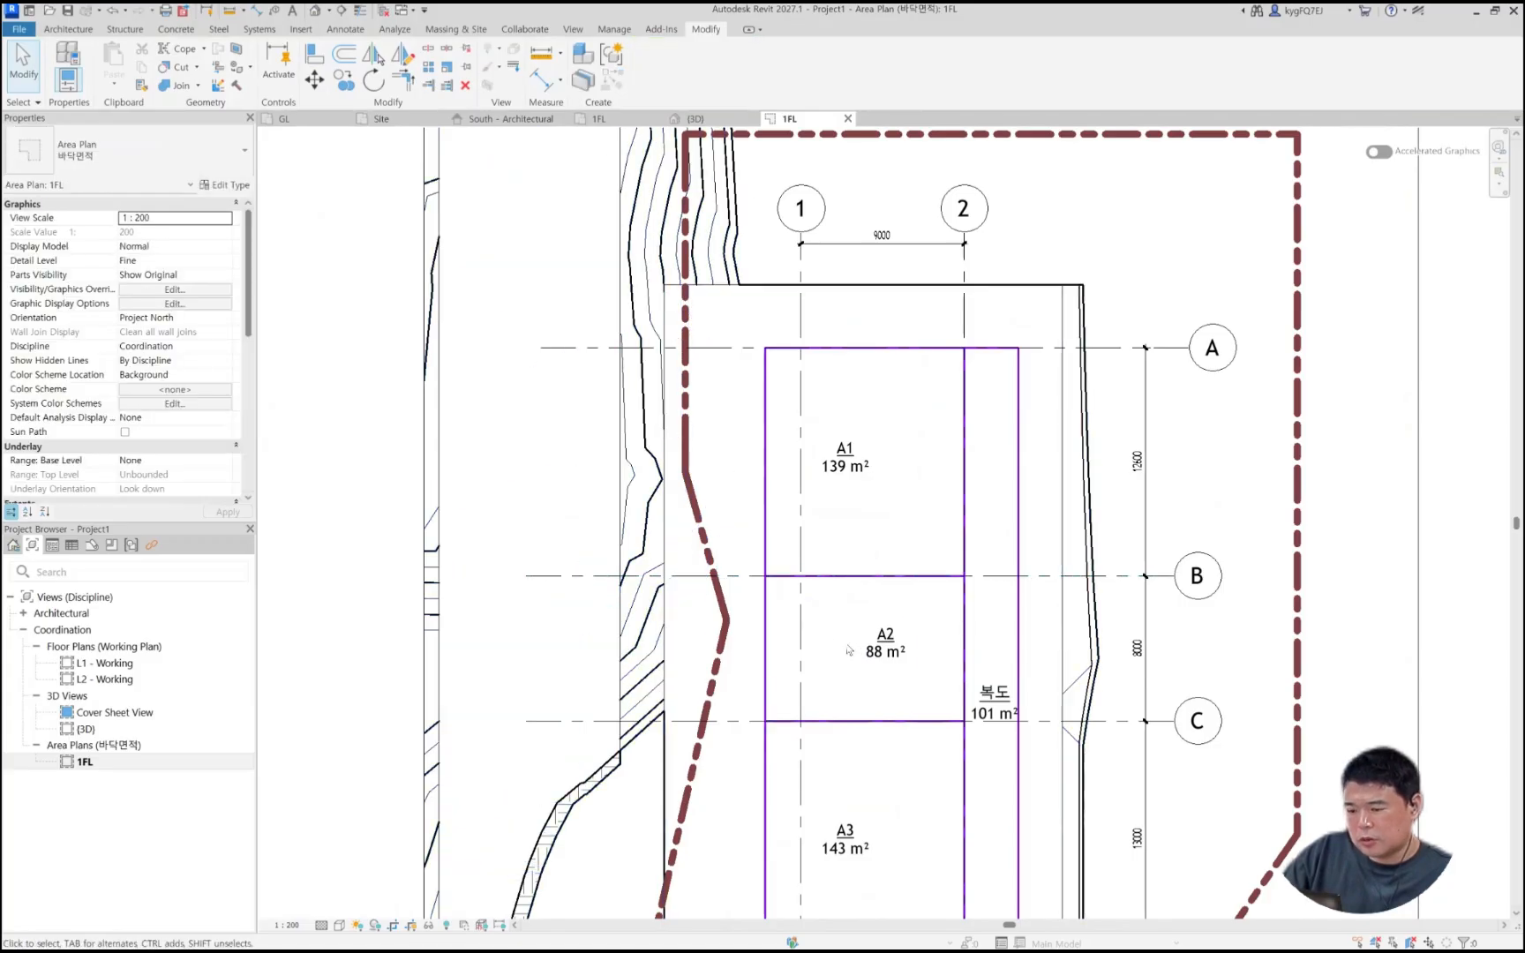
Step: Draw a vertical area boundary line inside A2 from grid B to grid C, 10000 mm from grid 2
key("a")
key("b")
left_click(644, 53)
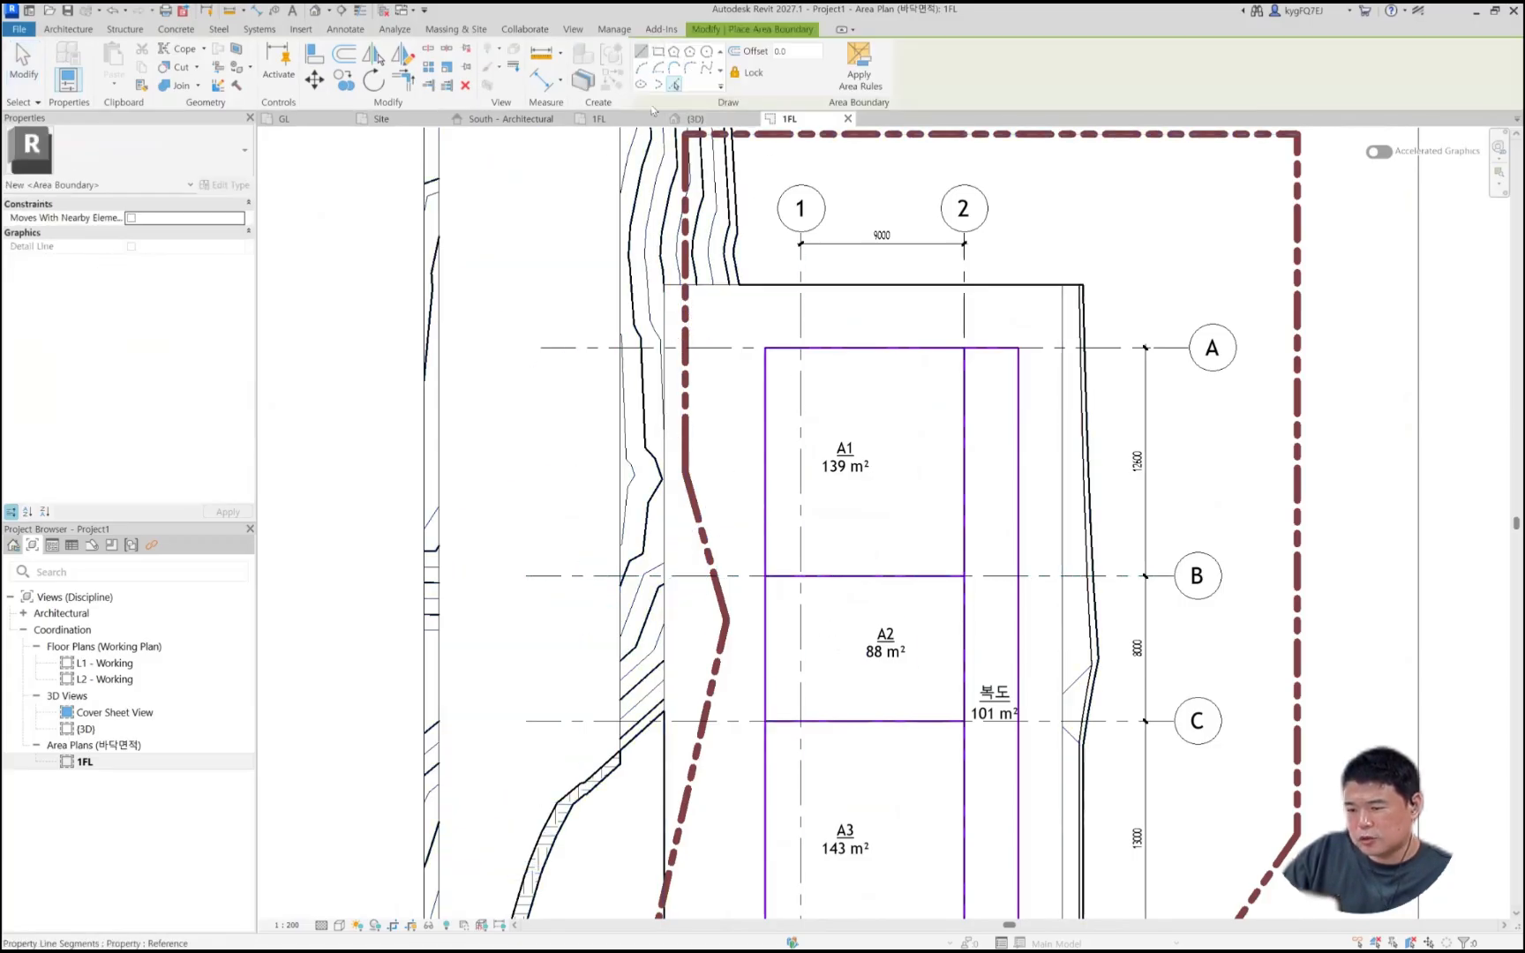
left_click(782, 576)
left_click(783, 720)
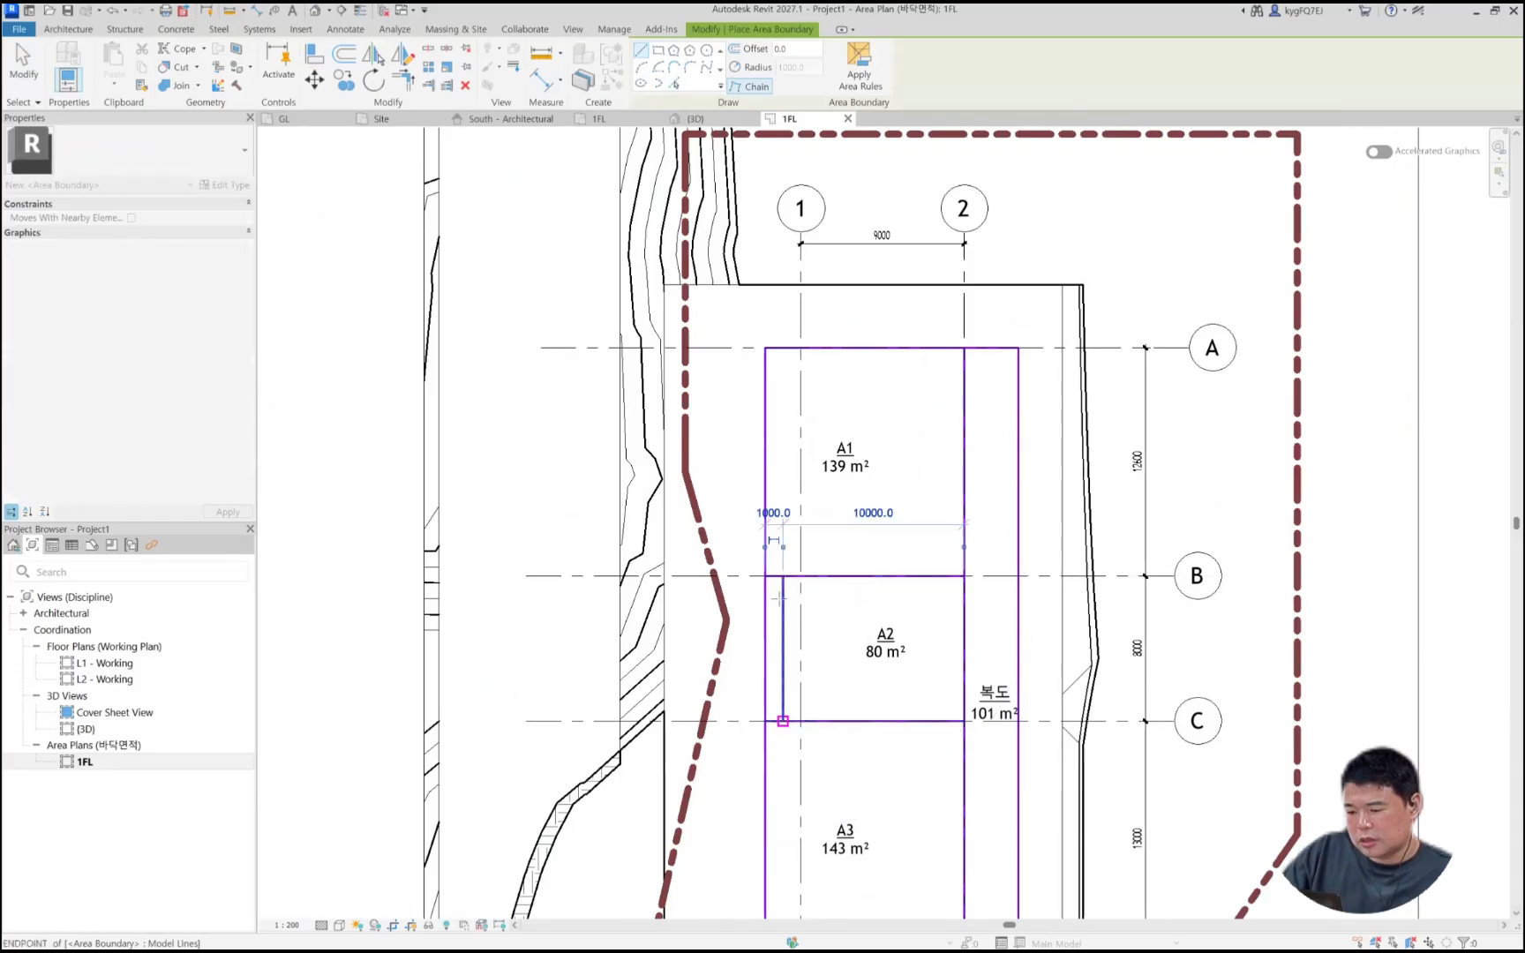
key("Escape")
key("Escape")
Step: Delete the outer vertical boundary line between grids B and C, outside A2's new edge
scroll(776, 591, "up", 3)
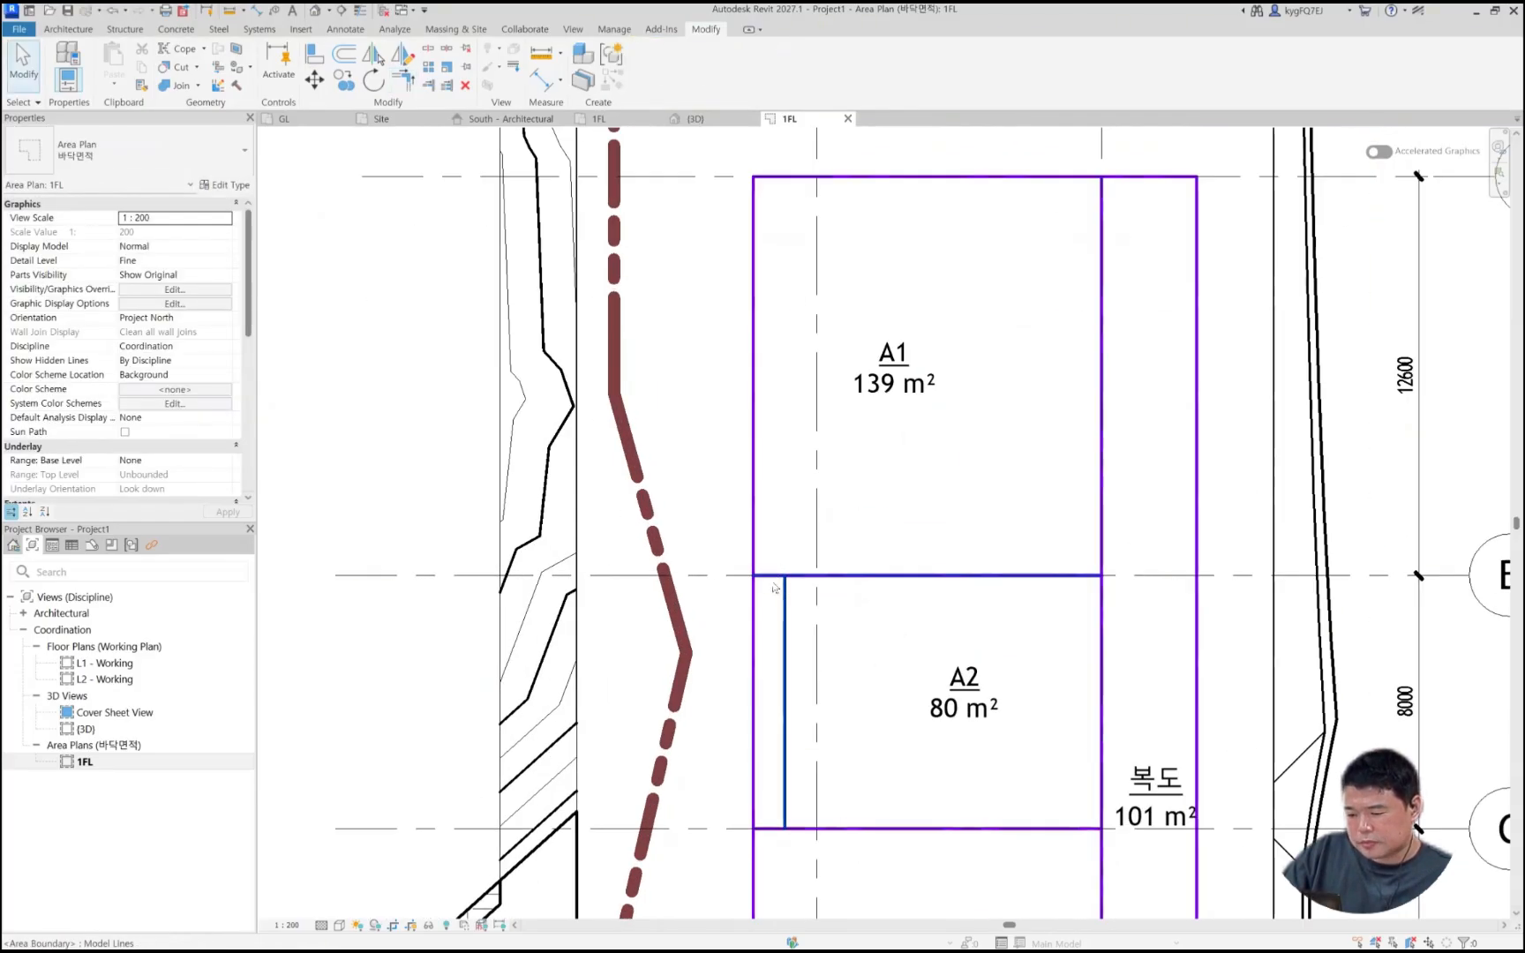
scroll(776, 589, "up", 2)
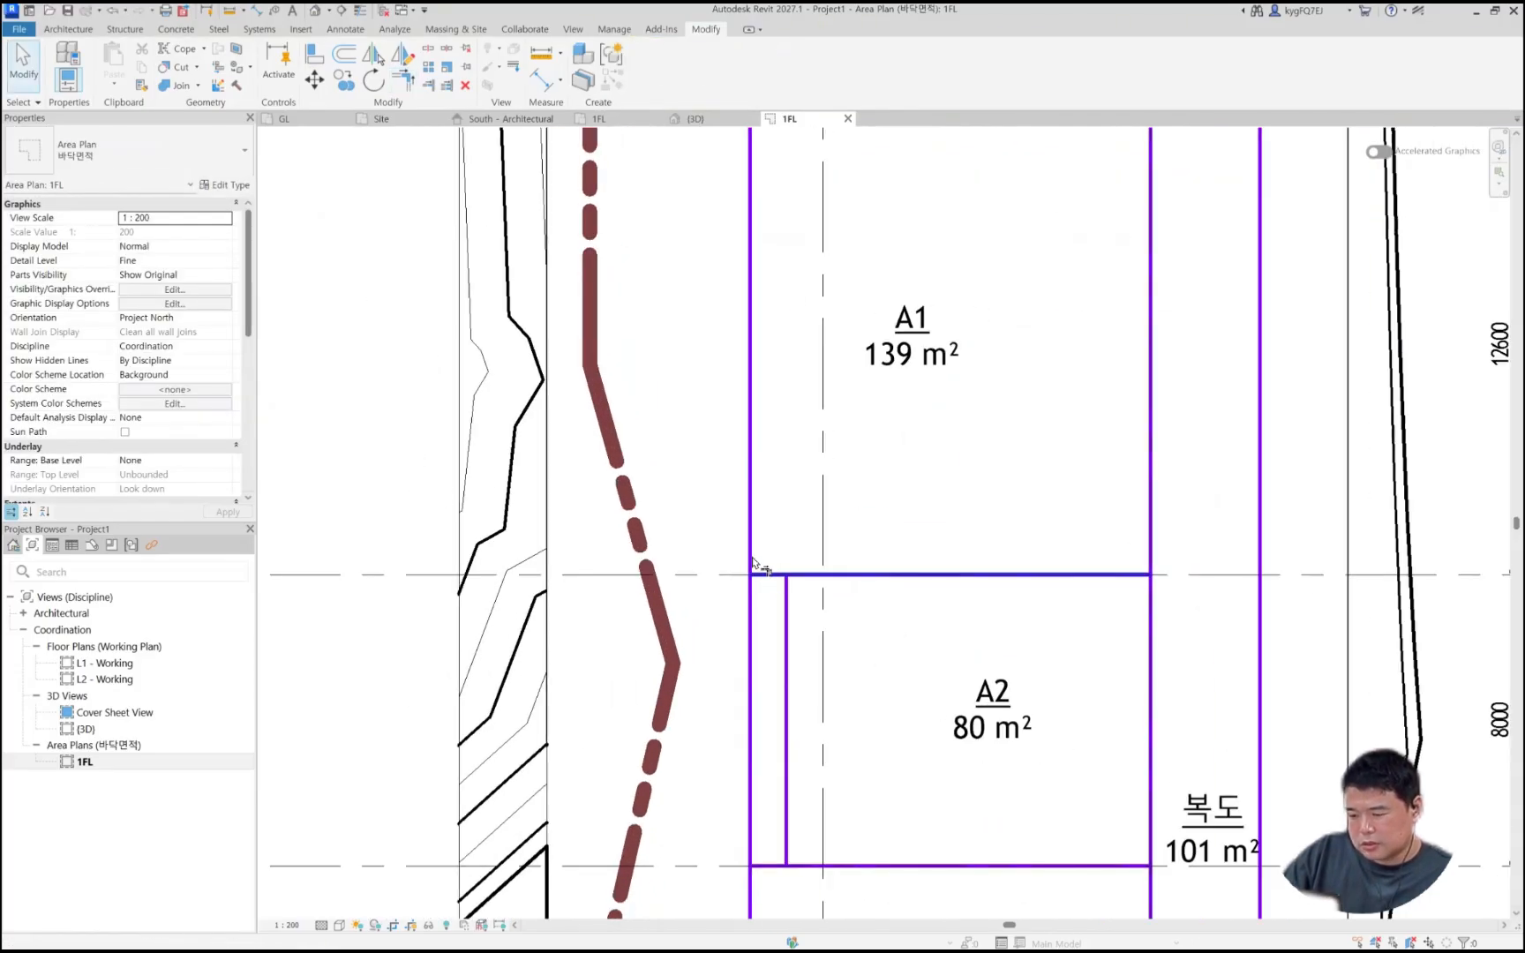
left_click(767, 585)
scroll(790, 707, "down", 2)
middle_click_drag(790, 707, 752, 441)
key("Delete")
Step: Move A1's outer vertical boundary line farther out, to 2300 mm beyond A2's outer edge
left_click(725, 320)
left_click_drag(725, 321, 695, 325)
scroll(780, 495, "down", 1)
middle_click_drag(780, 495, 759, 617)
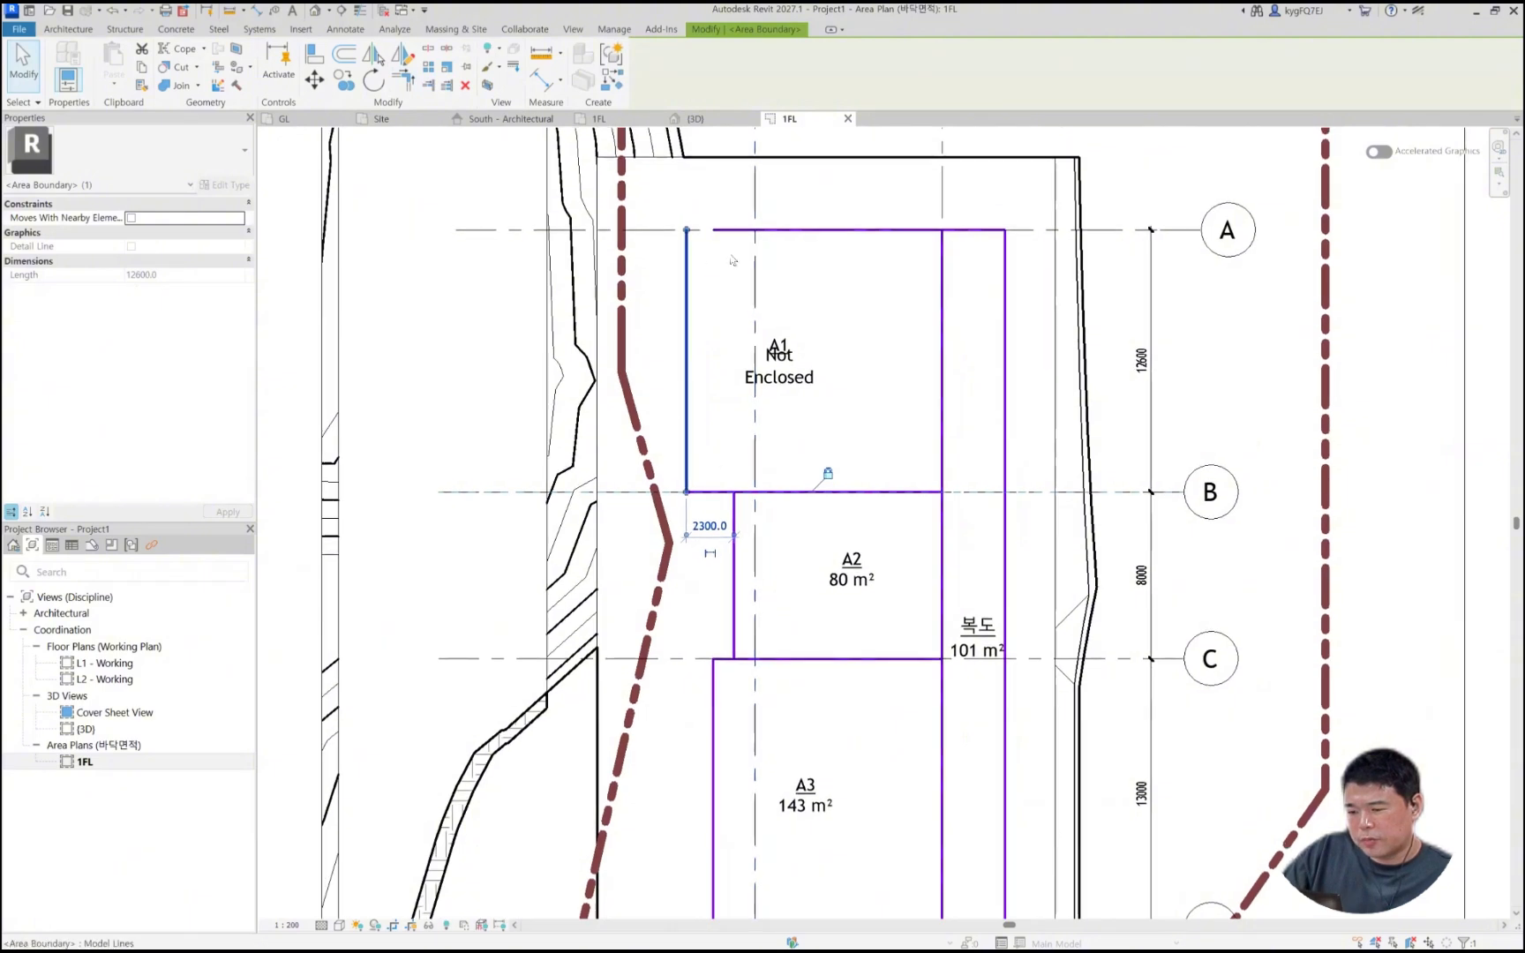
Step: Trim the boundary line on grid A and A1's outer vertical line to a closed corner
key("t")
key("r")
left_click(728, 232)
left_click(689, 263)
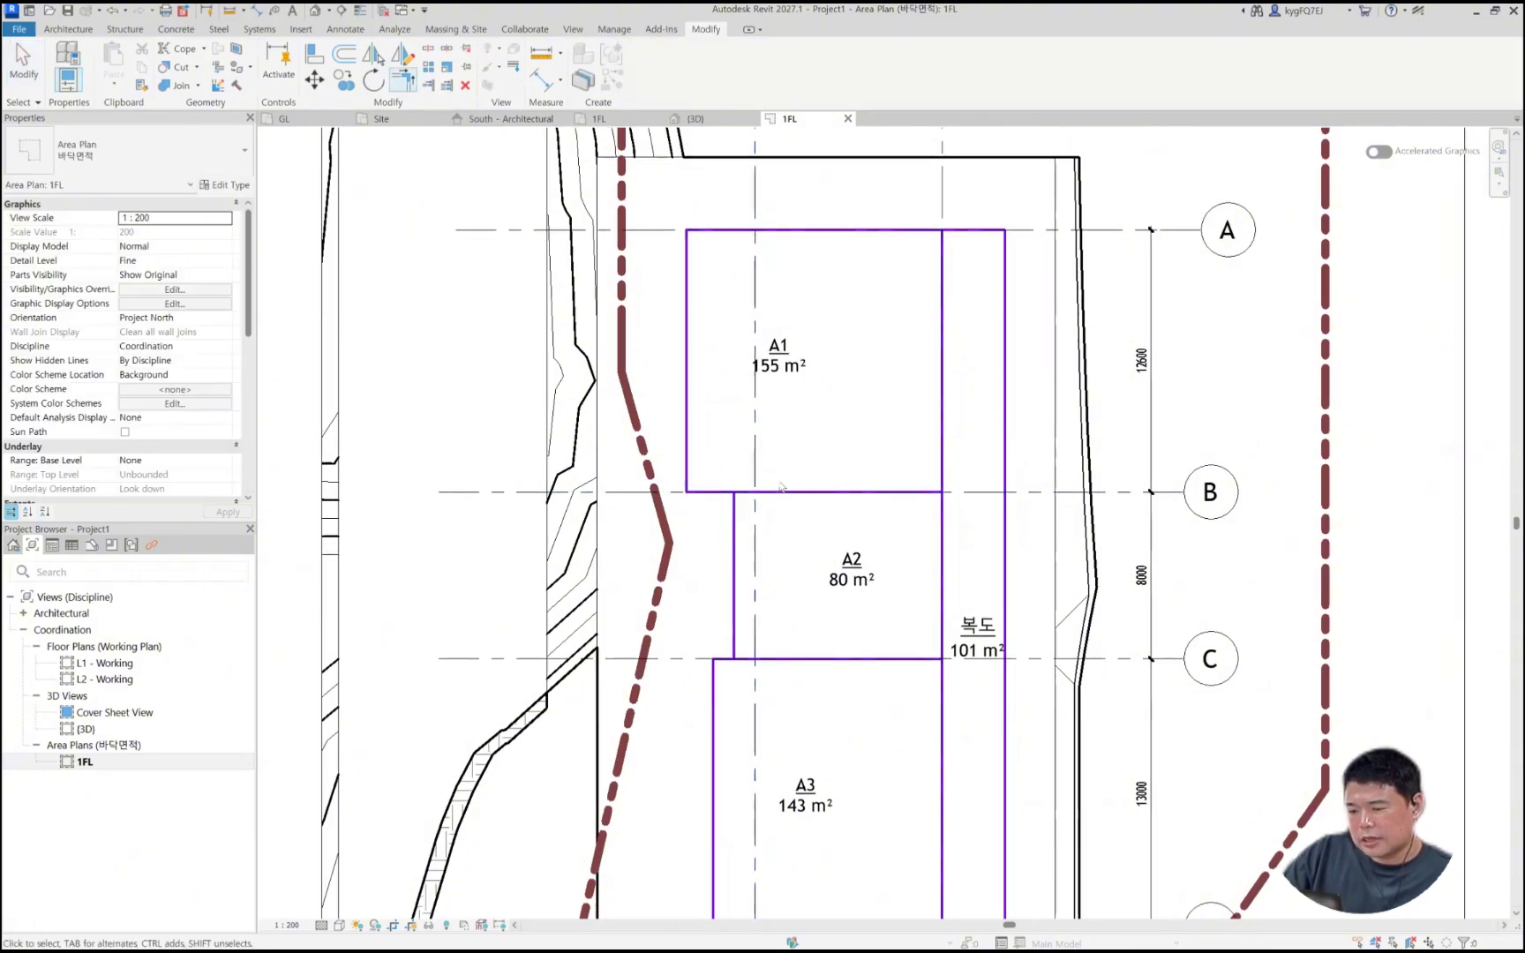
key("Escape")
Step: Move the A1 area tag slightly down and toward grid 2
left_click(779, 379)
left_click_drag(779, 379, 806, 400)
left_click(781, 633)
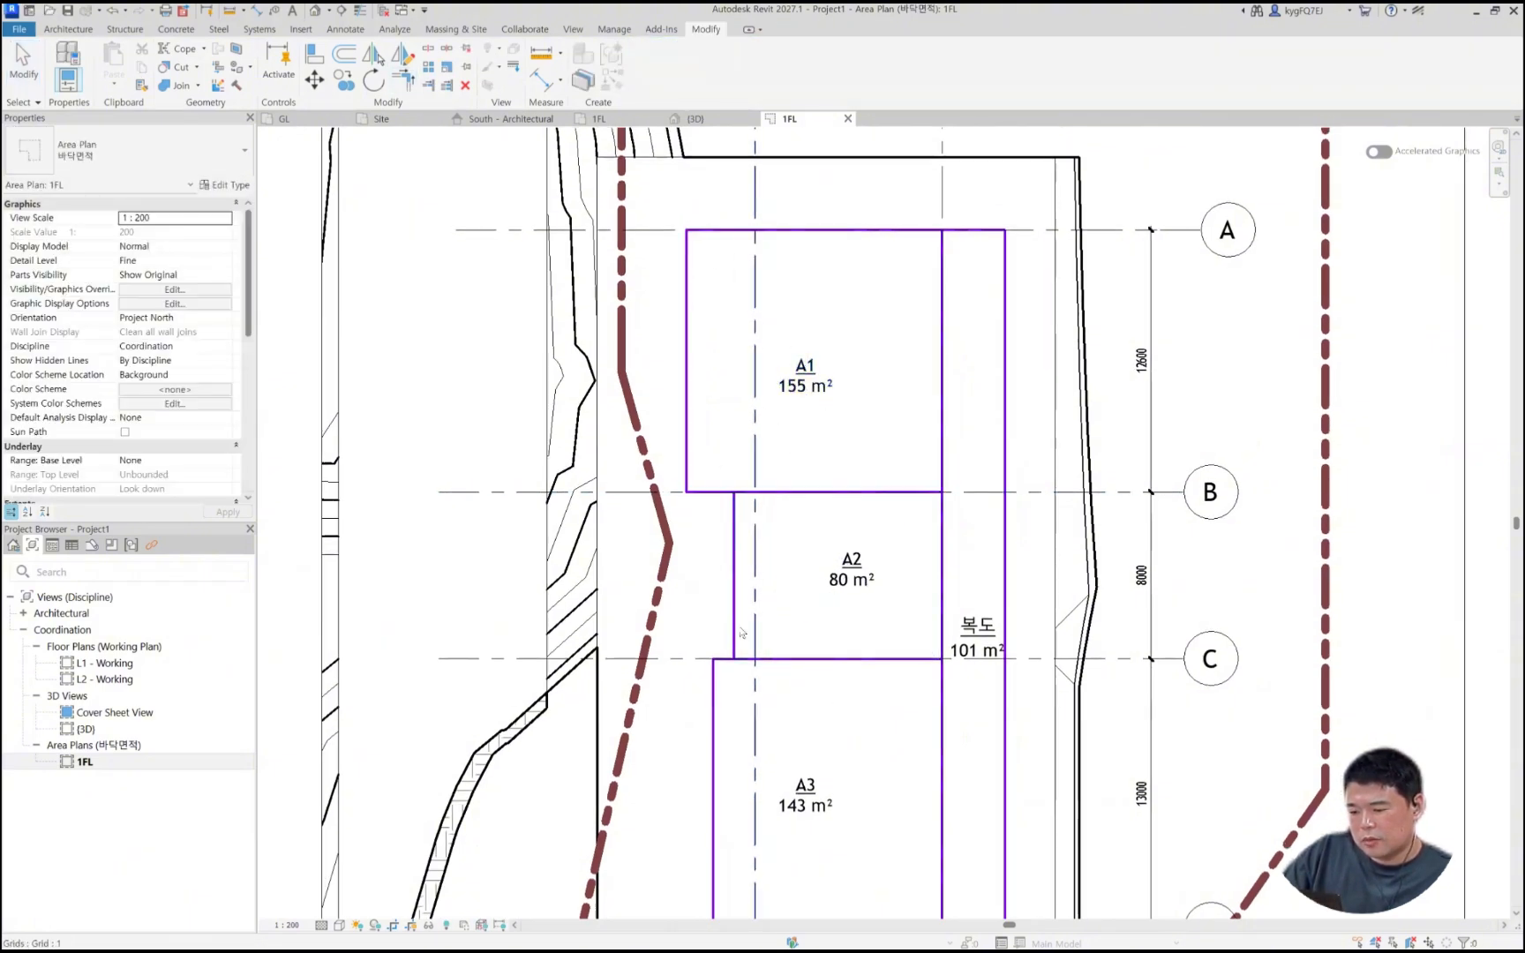
Step: Move A2's outer vertical boundary line inward, to 6500 mm from grid 2
left_click(734, 621)
left_click_drag(733, 620, 807, 615)
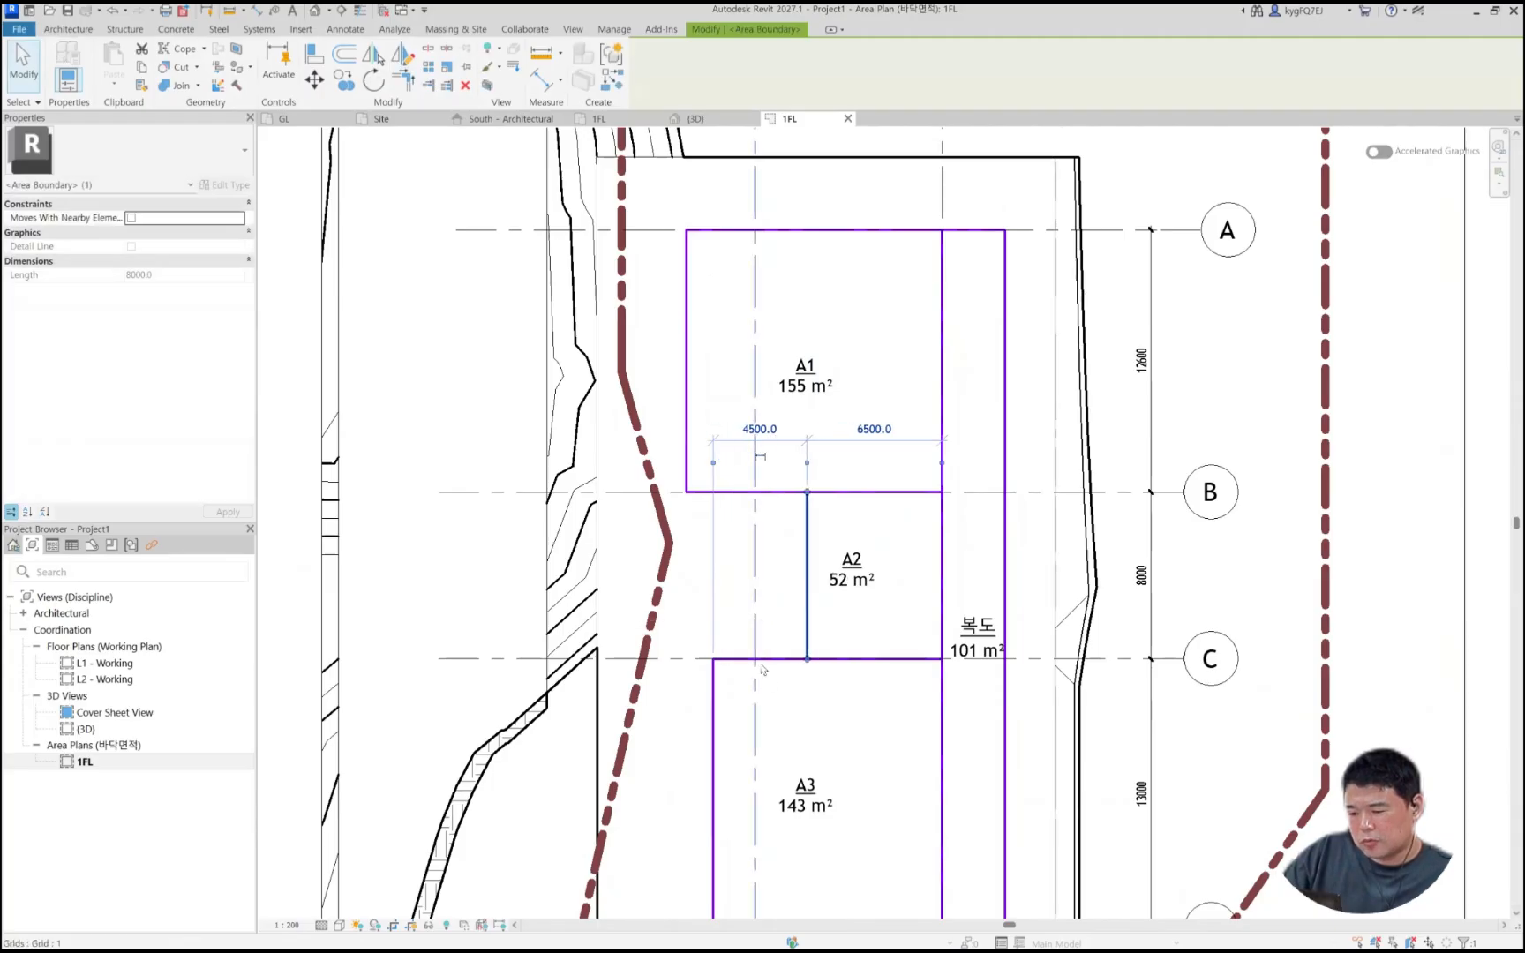
left_click(765, 672)
left_click(816, 393)
left_click(845, 592)
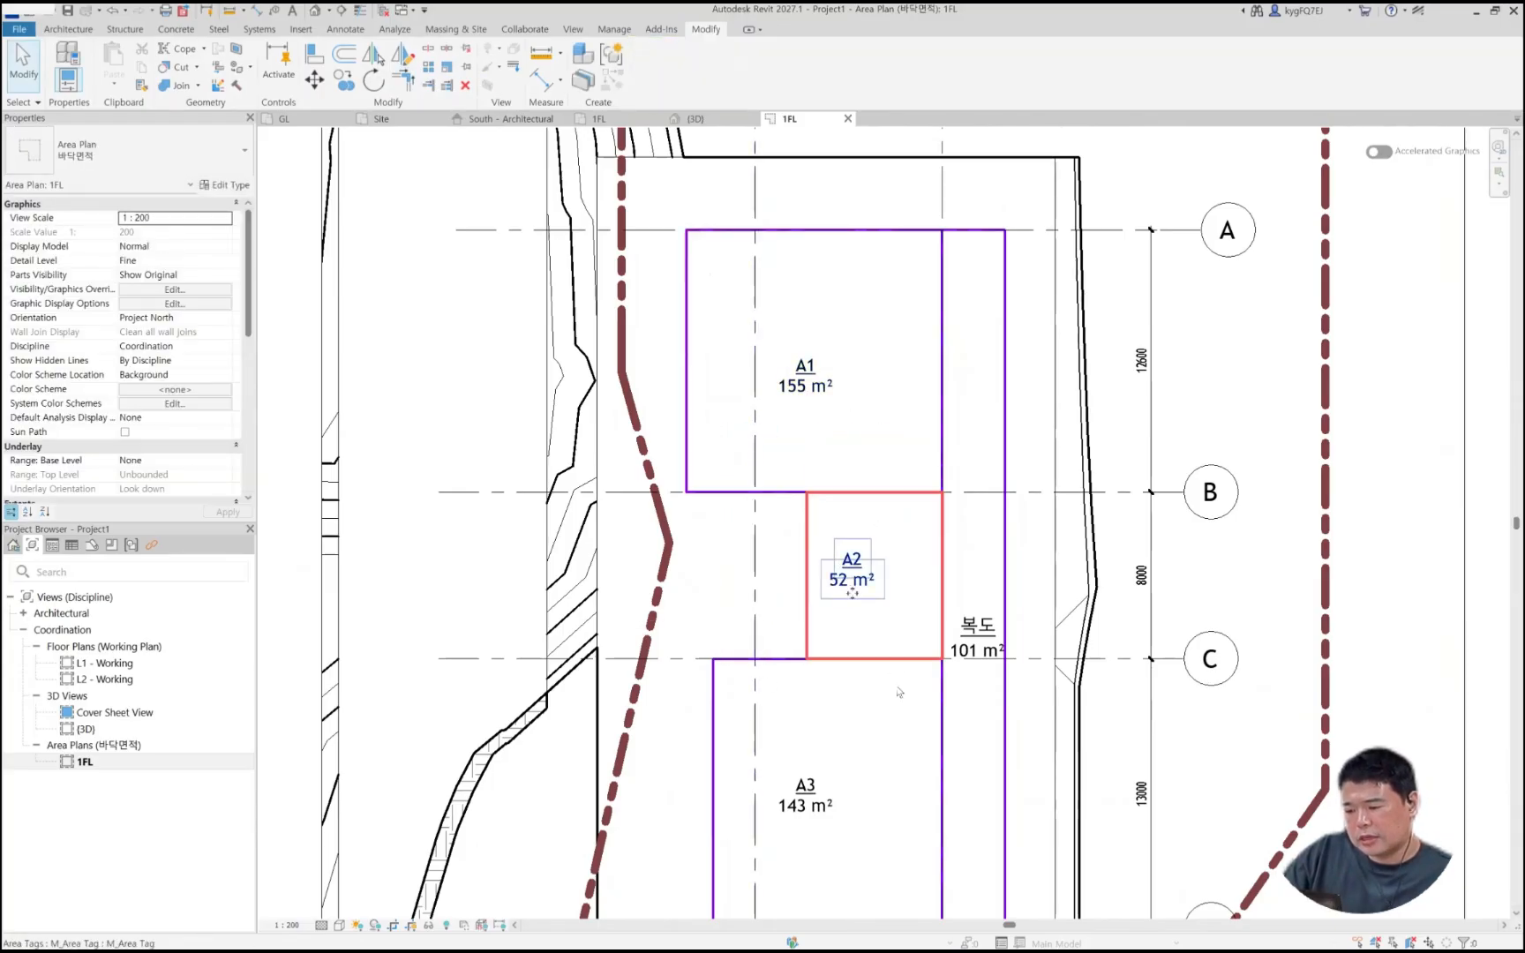
Step: Move A3's outer vertical boundary line inward, to 3400 mm beyond A2's outer edge
middle_click_drag(787, 808, 722, 527)
left_click(723, 527)
left_click(657, 532)
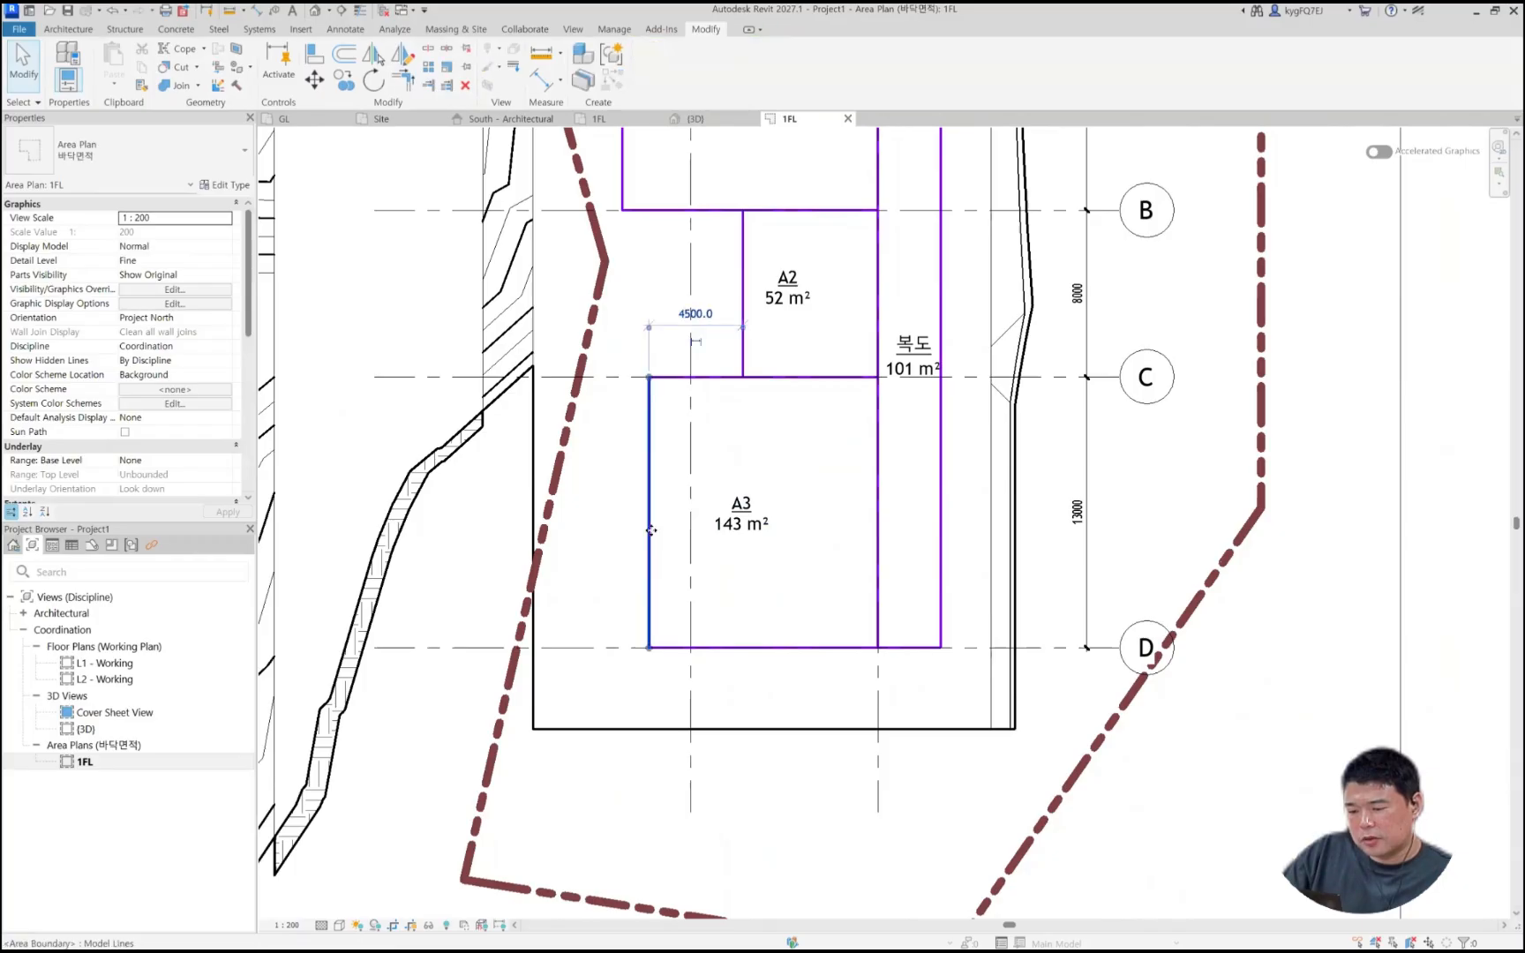
left_click(649, 537)
left_click_drag(648, 537, 715, 540)
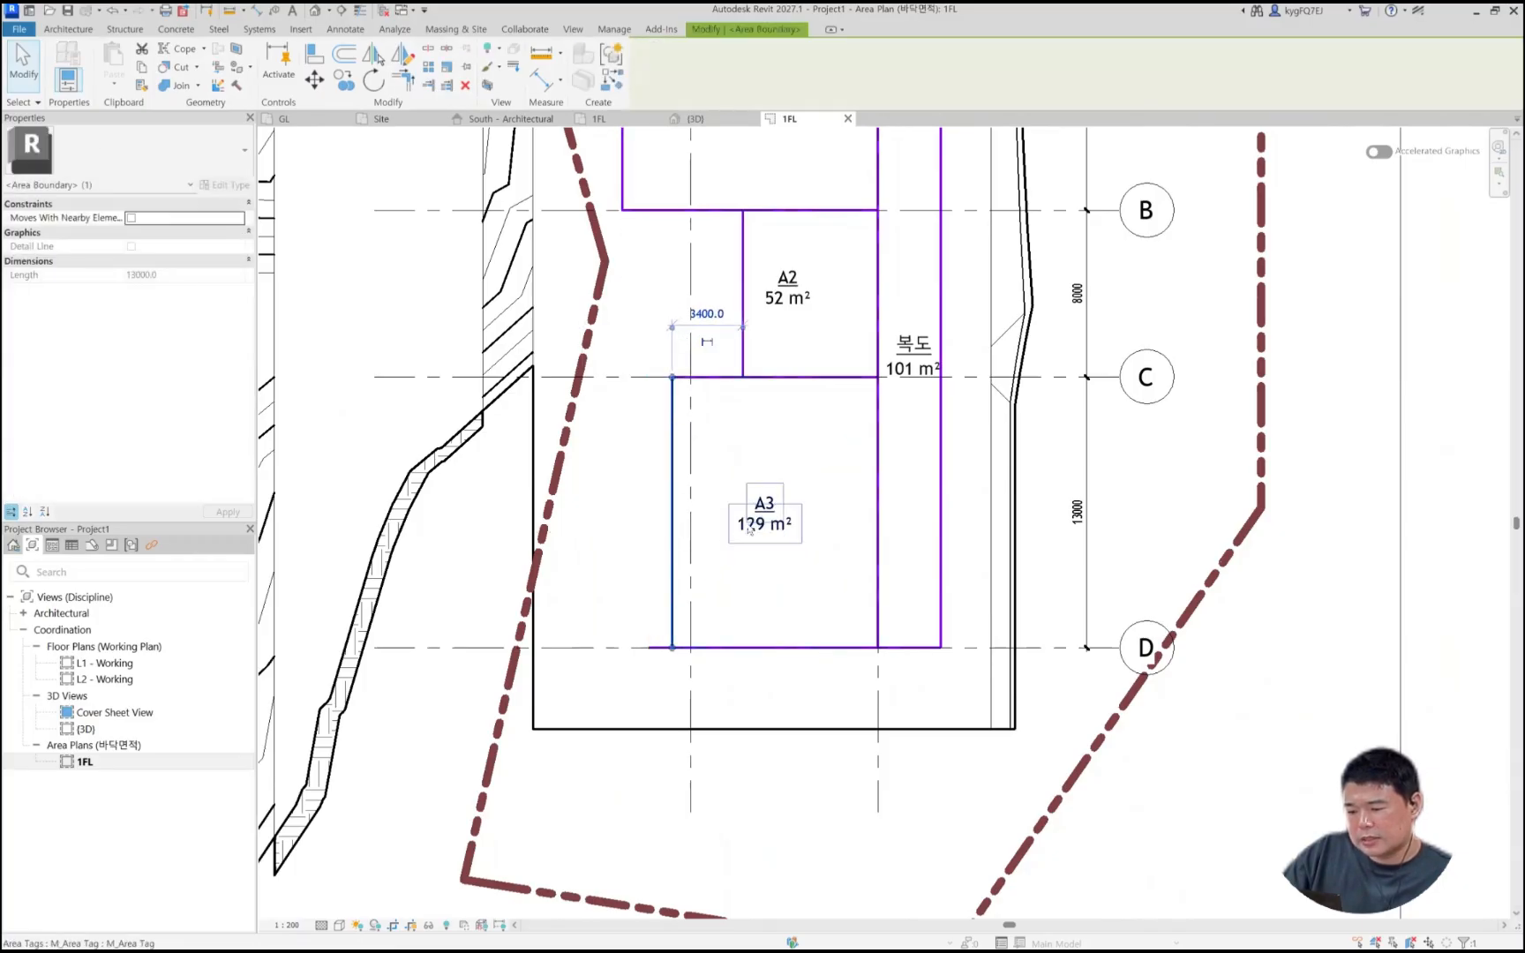
Step: Trim A3's outer vertical line and the boundary line on grid D to a closed corner
middle_click_drag(791, 537, 766, 610)
key("t")
key("r")
left_click(648, 705)
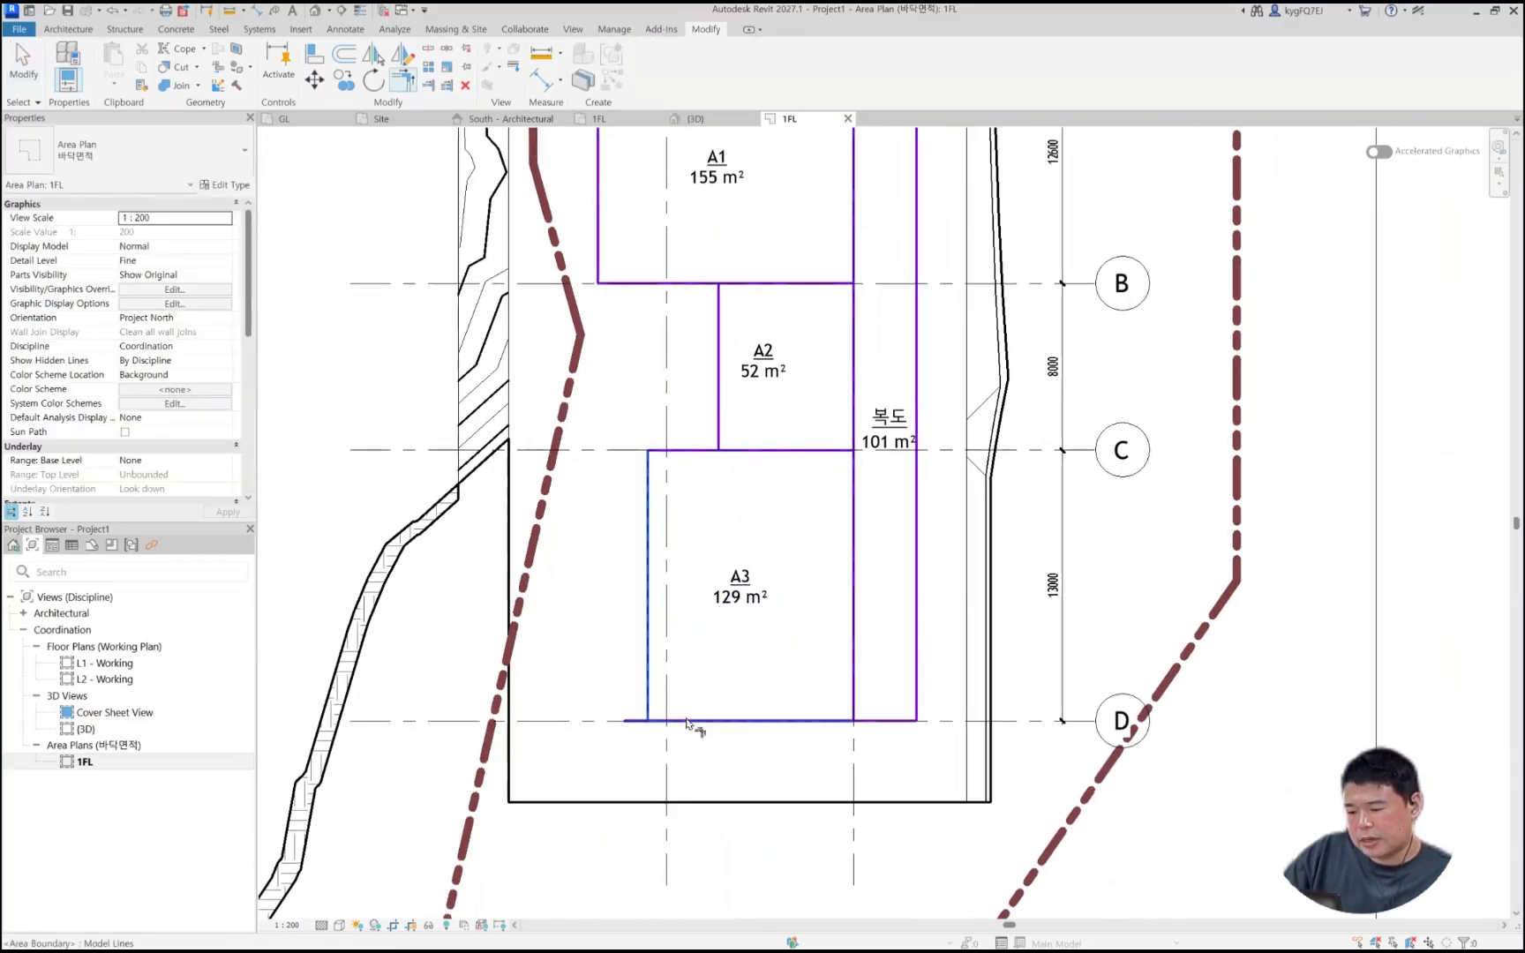
left_click(691, 721)
Step: Close all inactive views so that only the 1FL area plan stays open
scroll(790, 544, "down", 3)
scroll(774, 533, "up", 1)
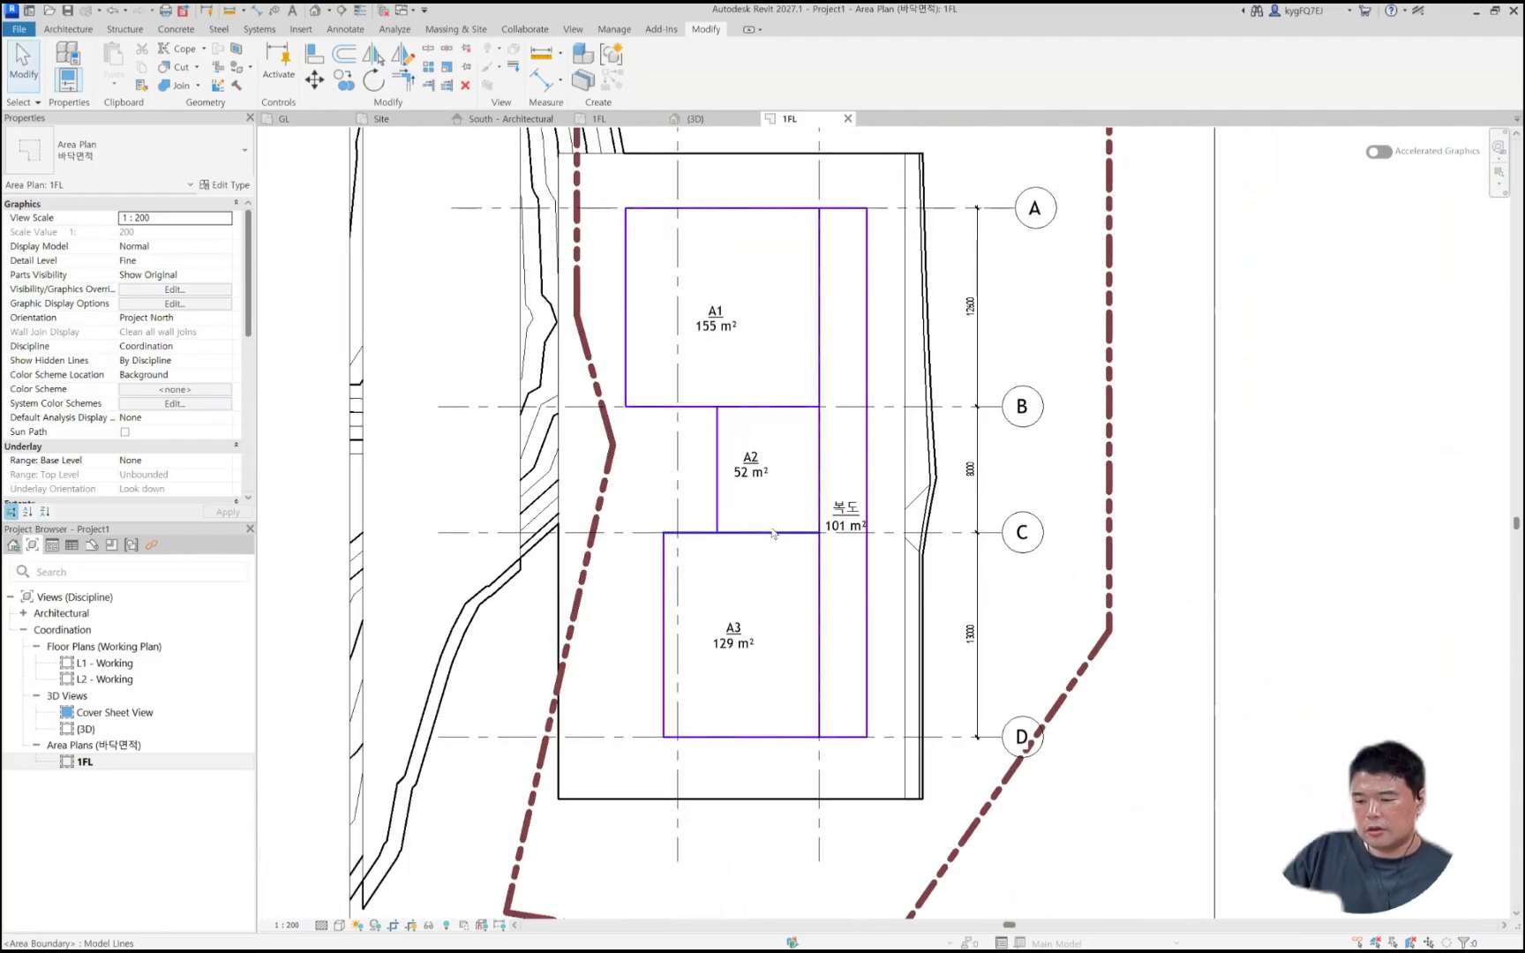
middle_click_drag(790, 500, 752, 527)
scroll(753, 528, "down", 2)
scroll(780, 666, "up", 1)
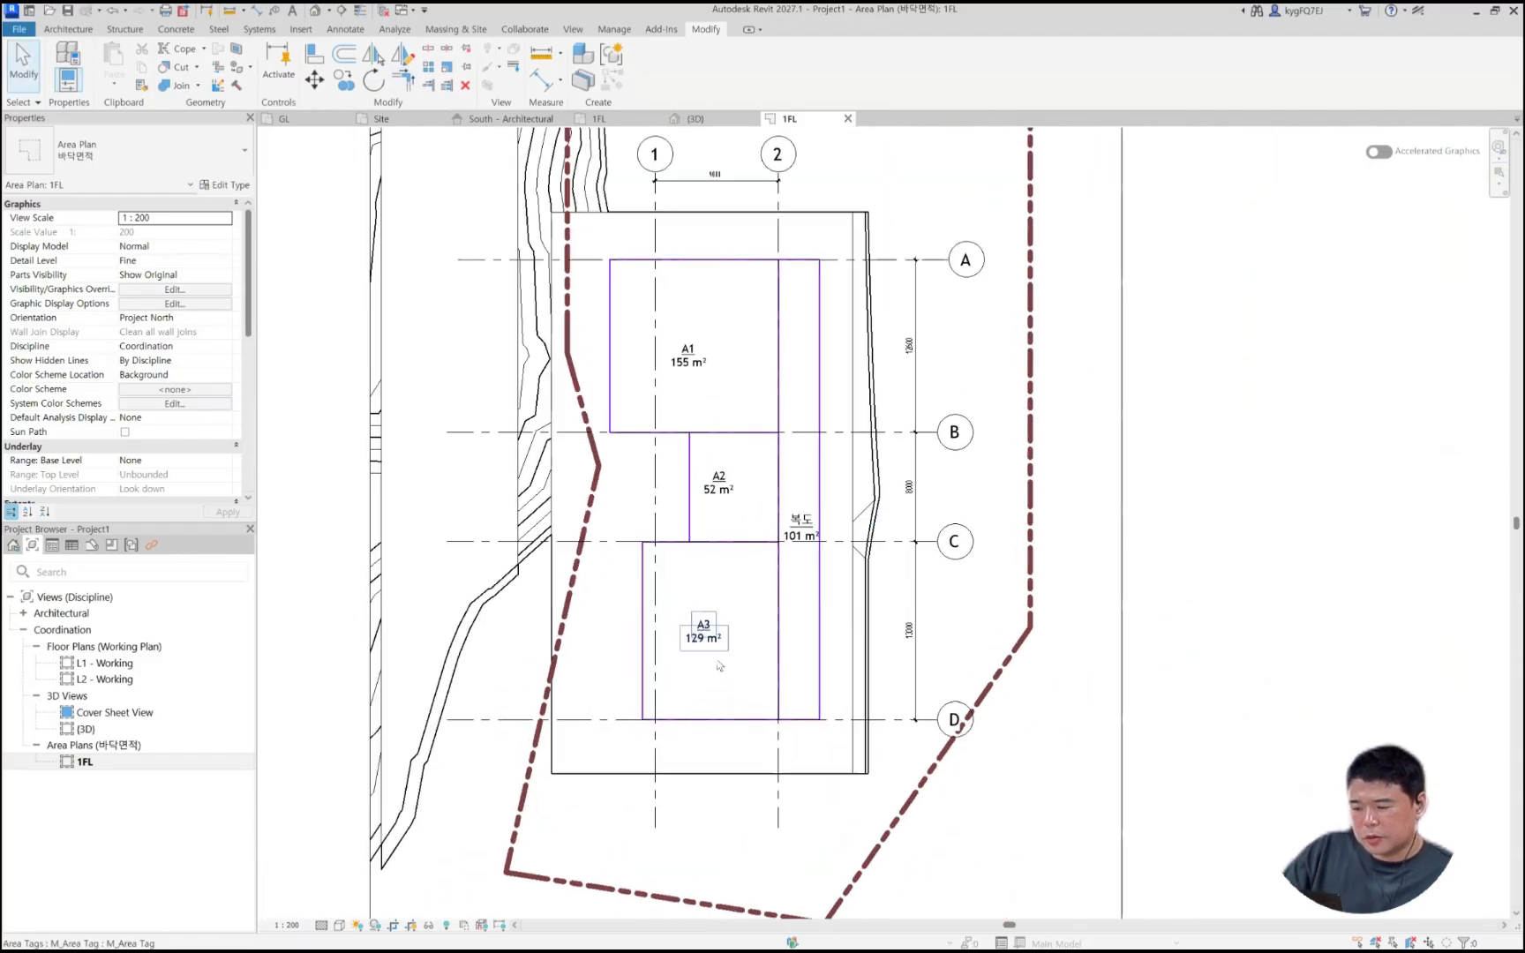
middle_click_drag(686, 606, 643, 575)
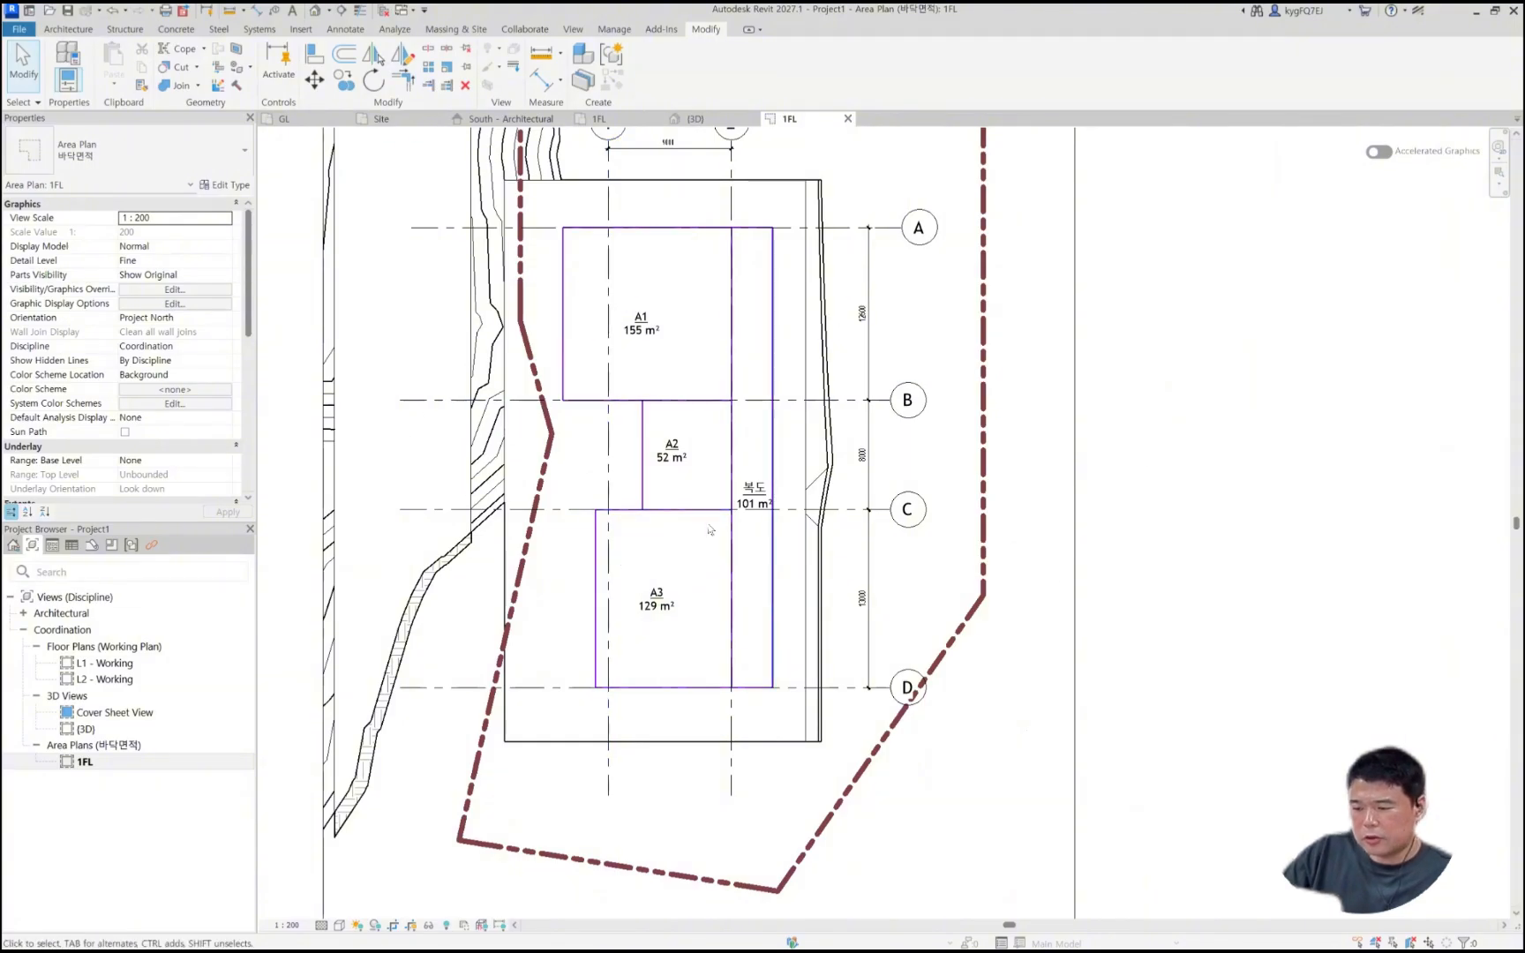
middle_click_drag(731, 533, 682, 529)
scroll(683, 528, "down", 1)
key("c")
key("h")
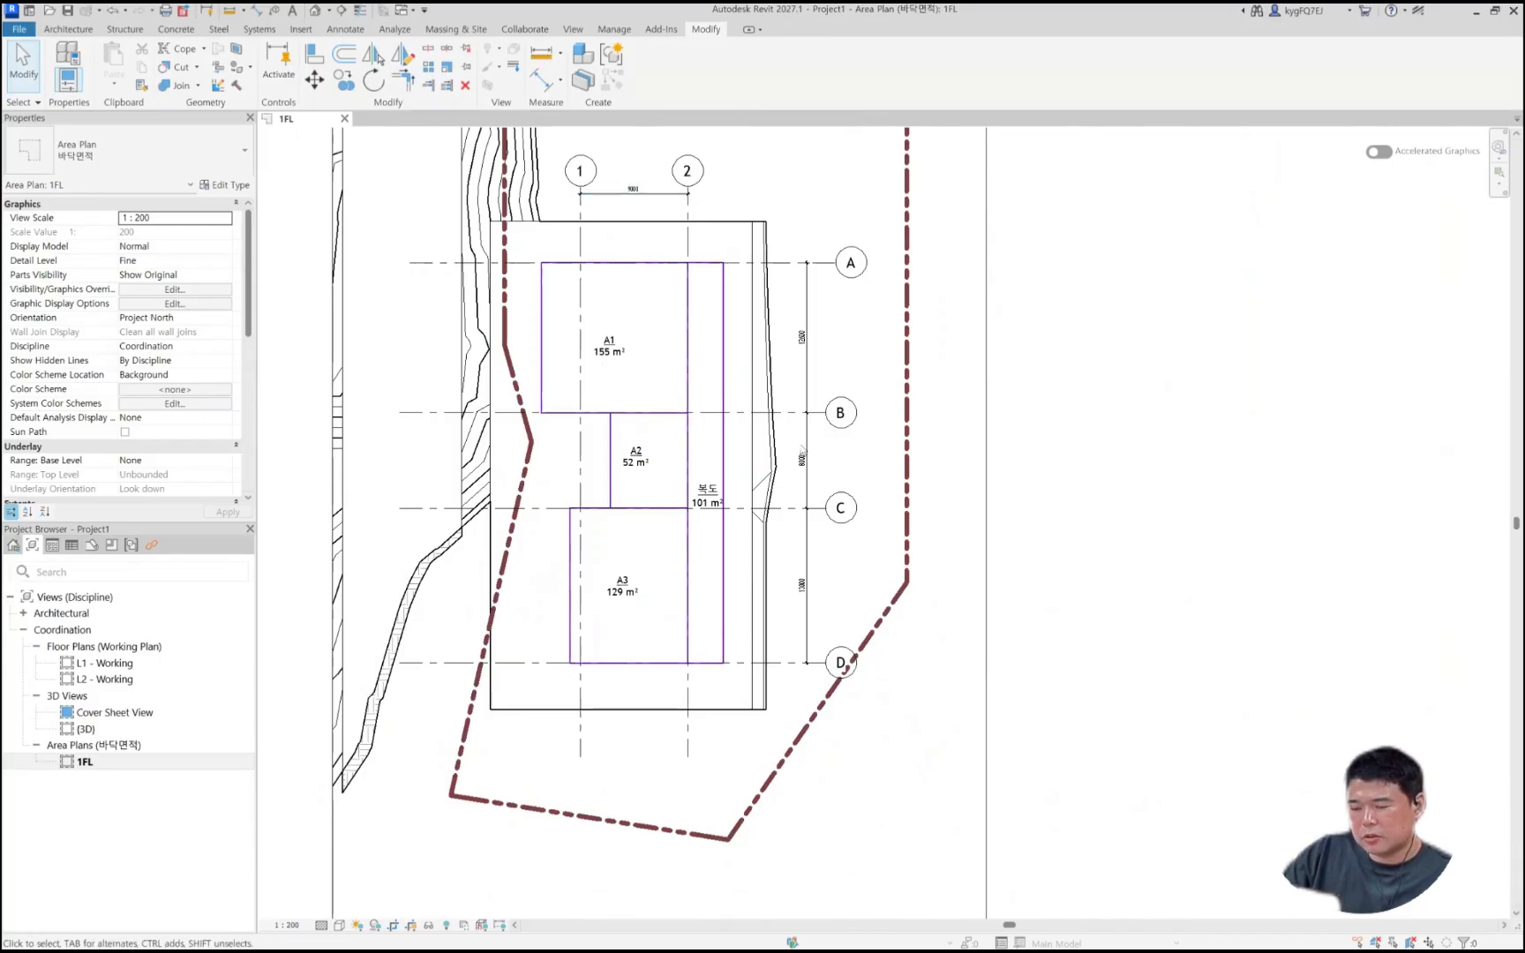
Step: Create a new building component schedule for the Areas (바닥면적) category, keeping its default name
left_click(574, 32)
left_click(876, 71)
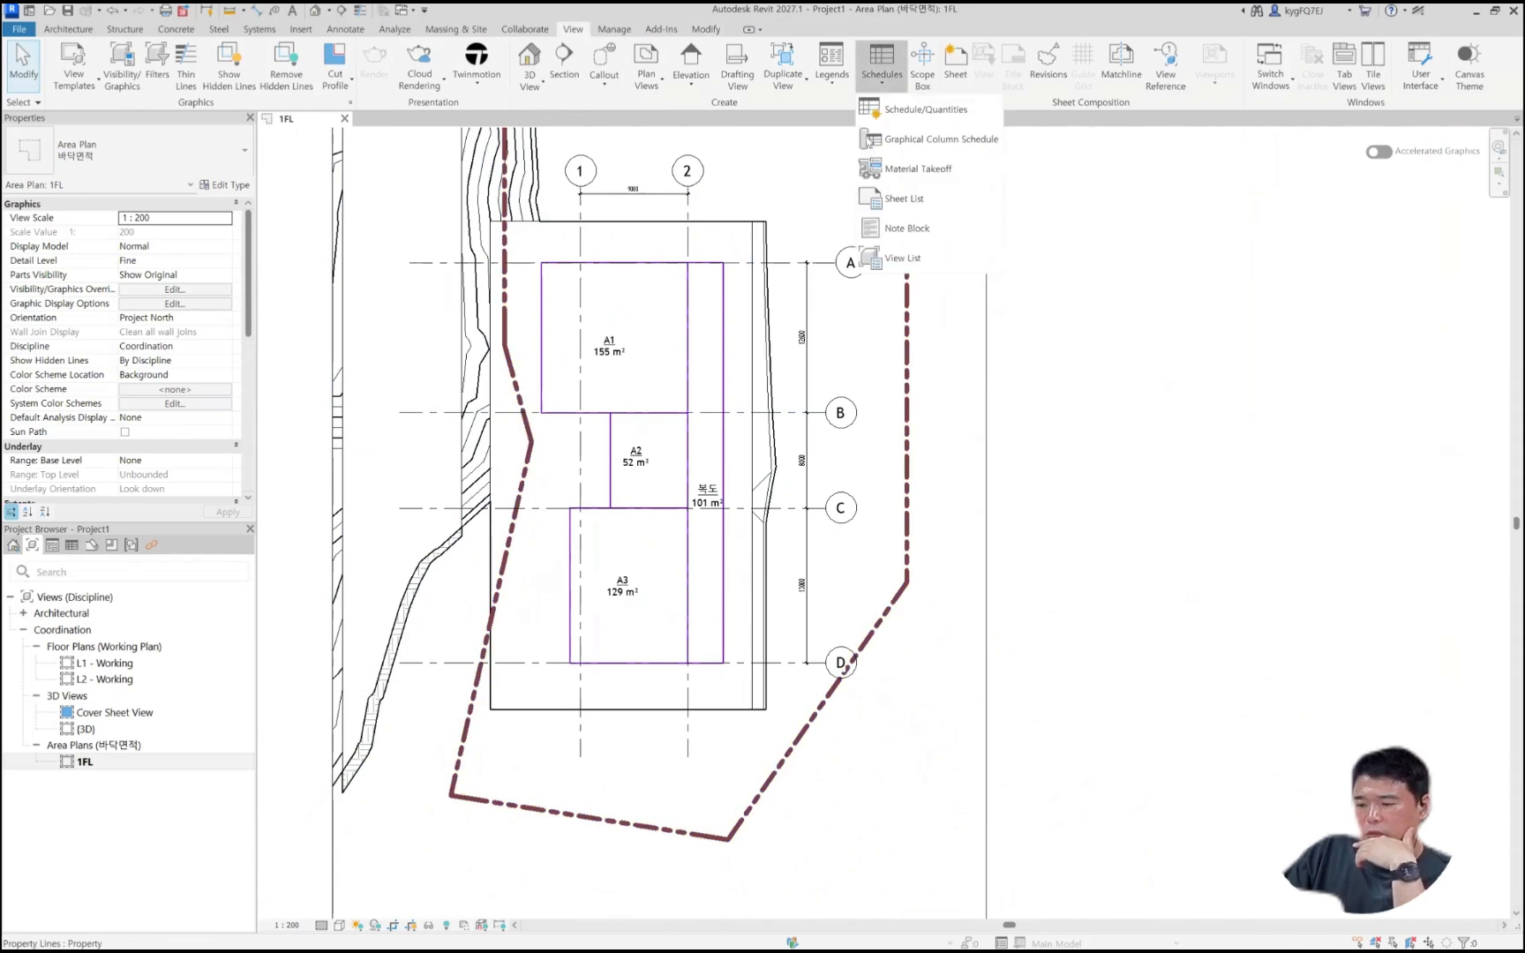
left_click(884, 111)
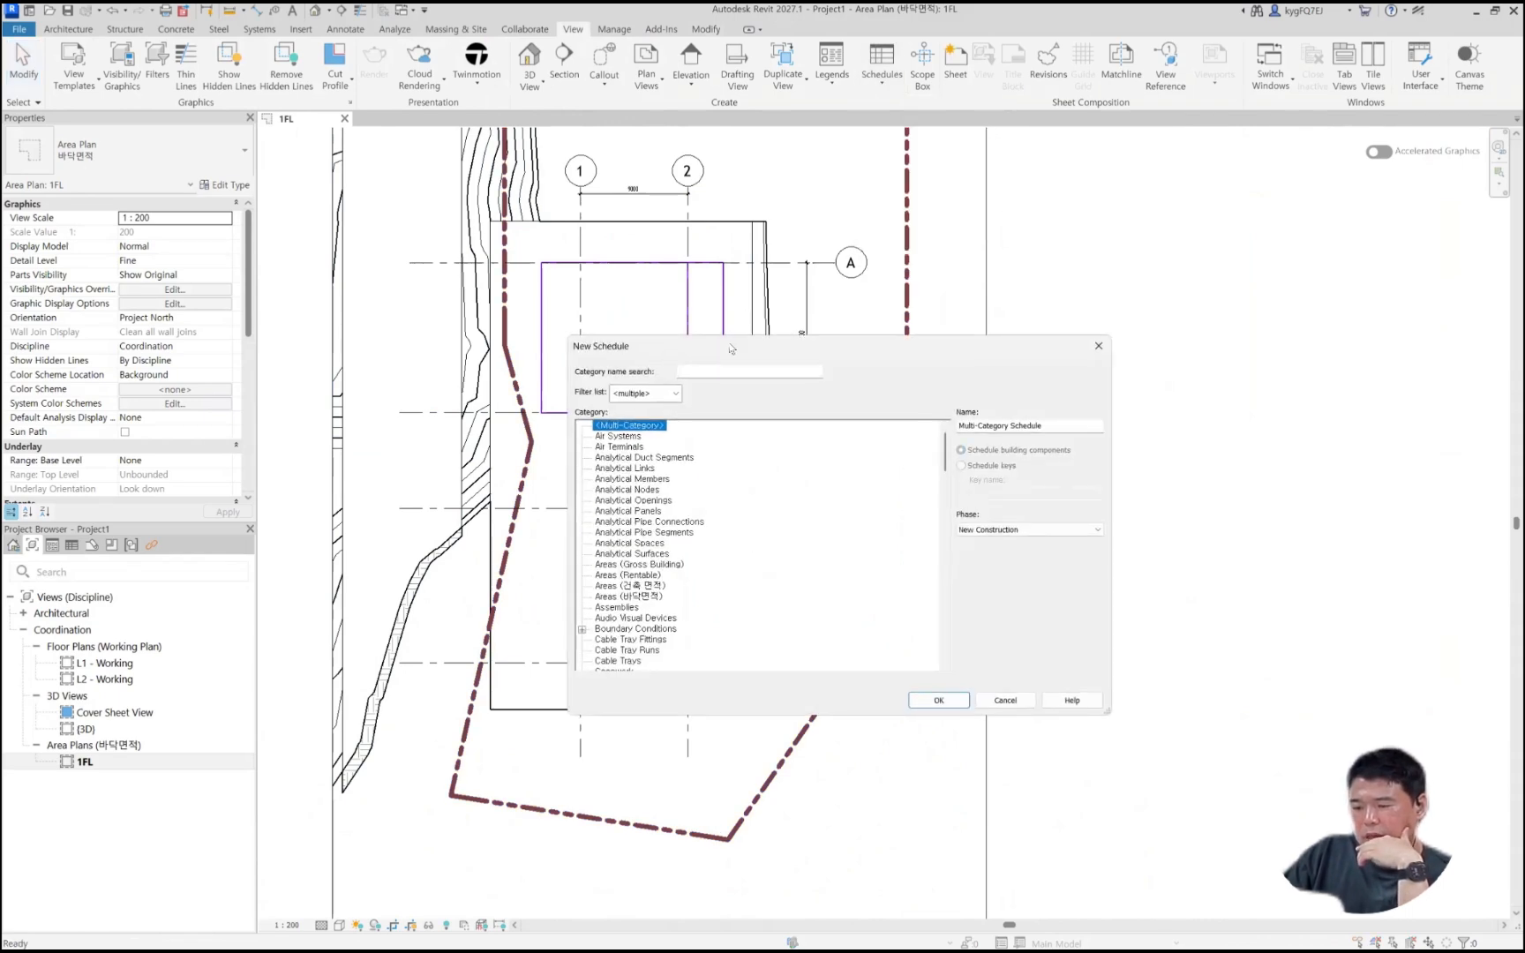
left_click(755, 385)
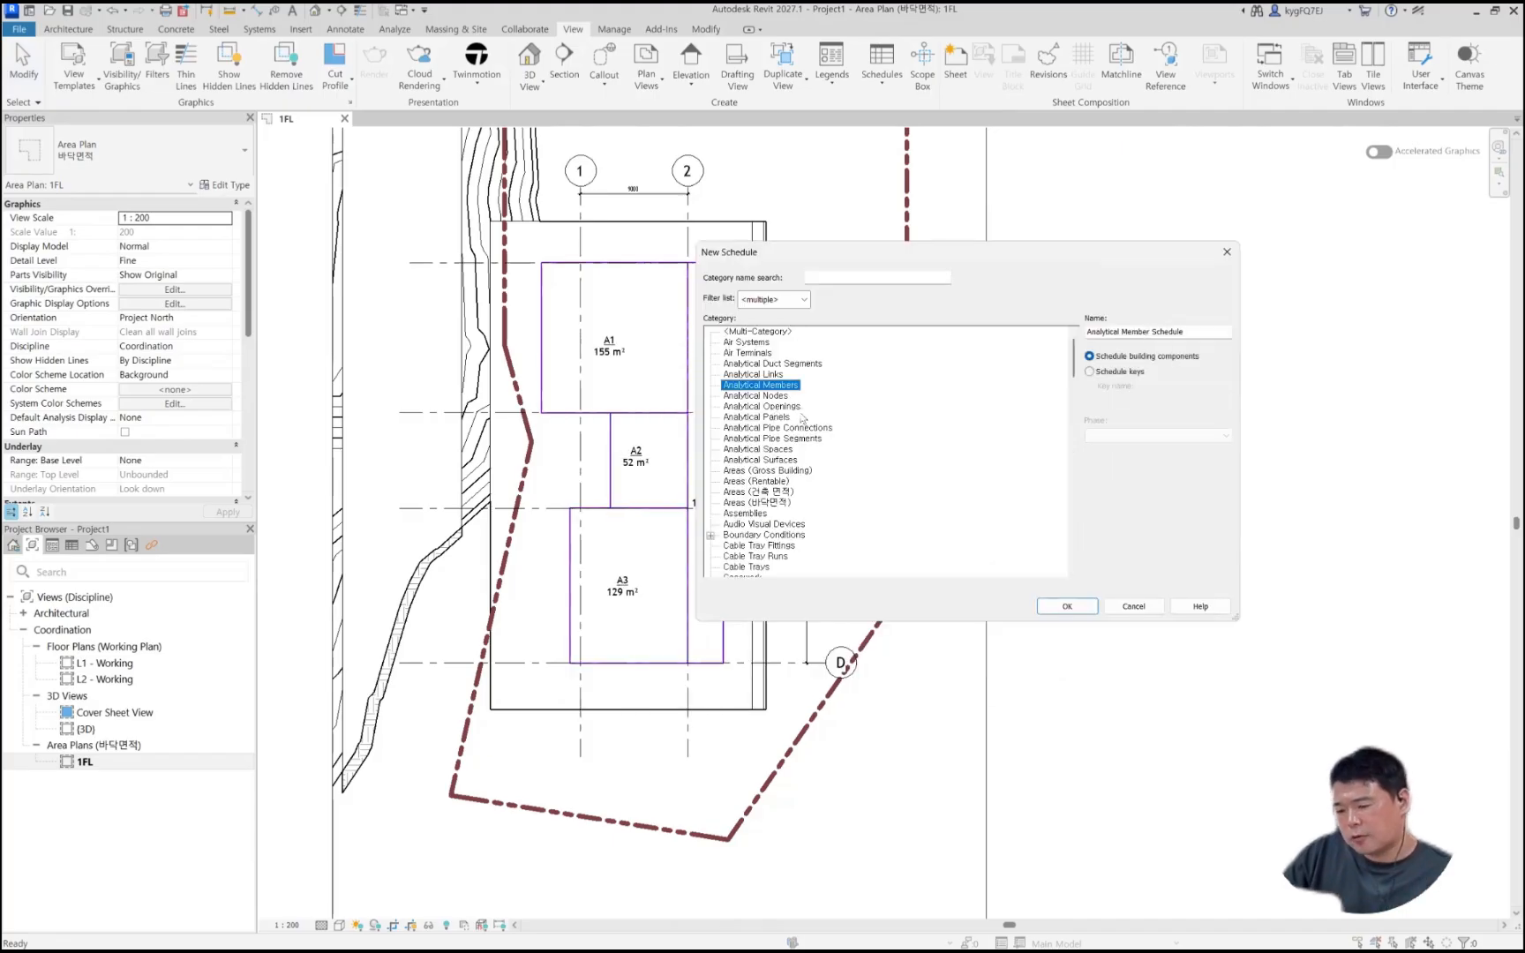
scroll(781, 434, "down", 4)
scroll(781, 443, "up", 4)
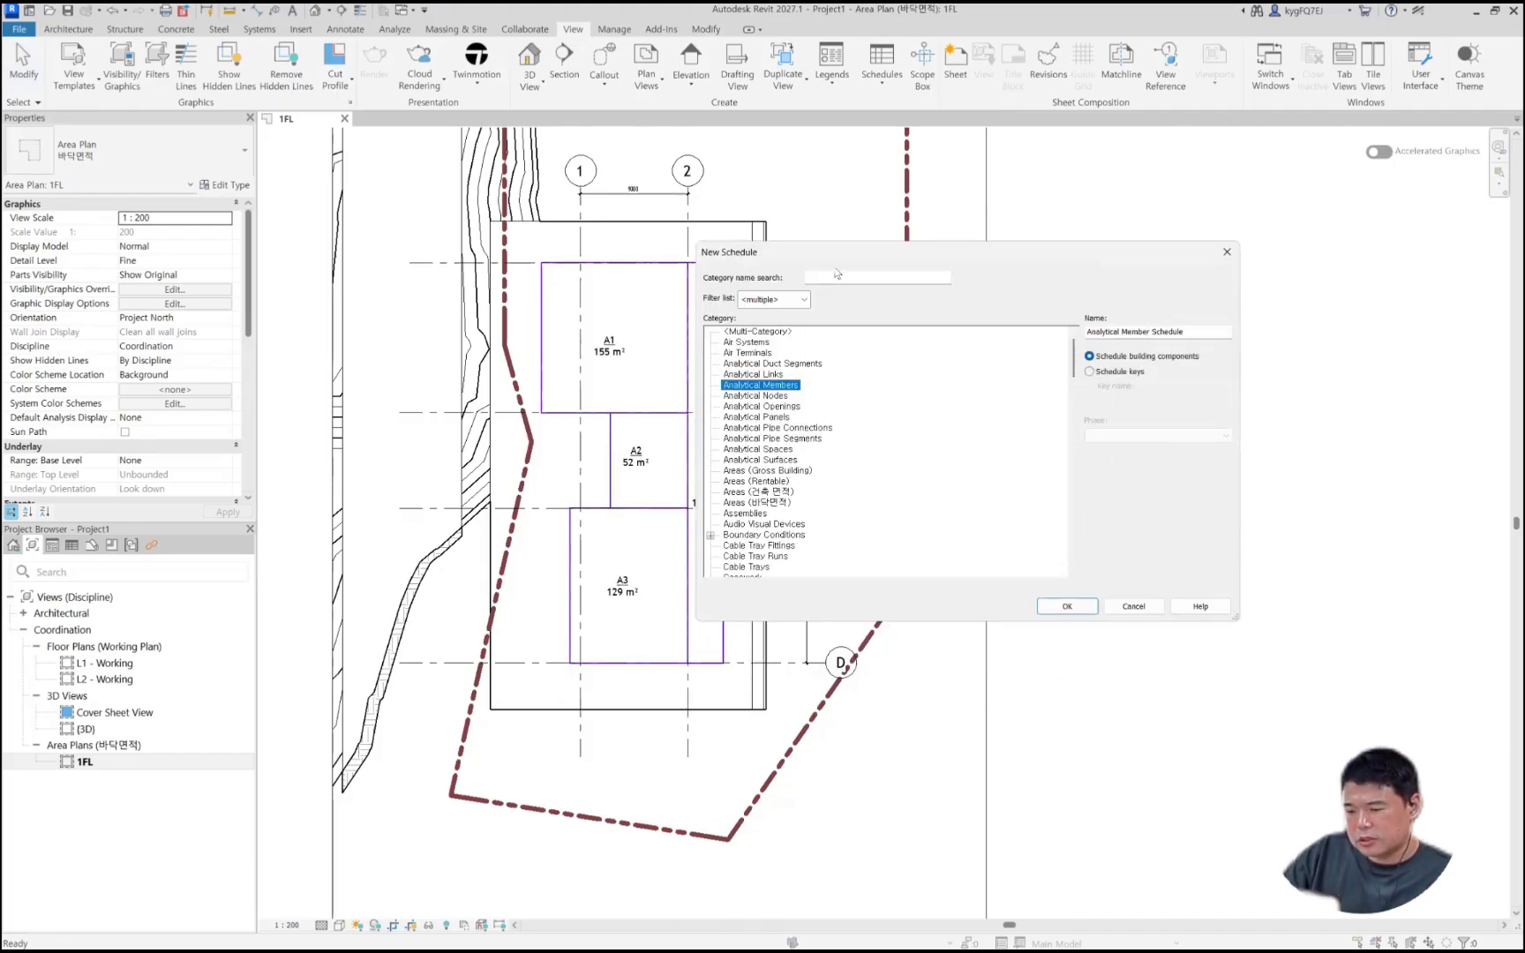
left_click(841, 446)
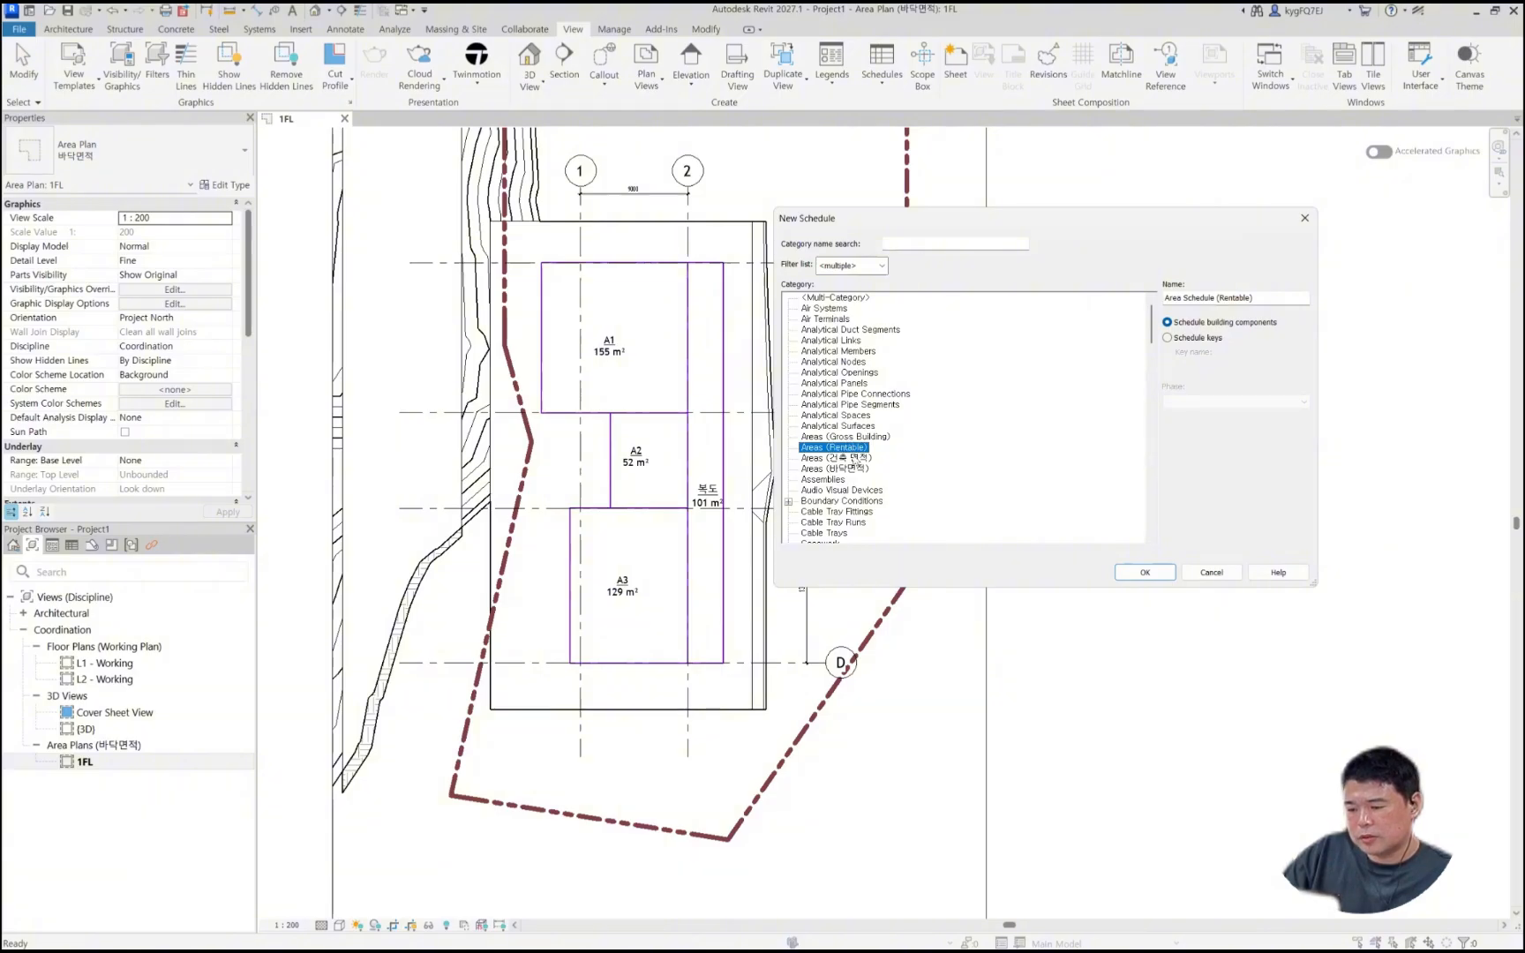
left_click(854, 459)
left_click(843, 469)
left_click(842, 448)
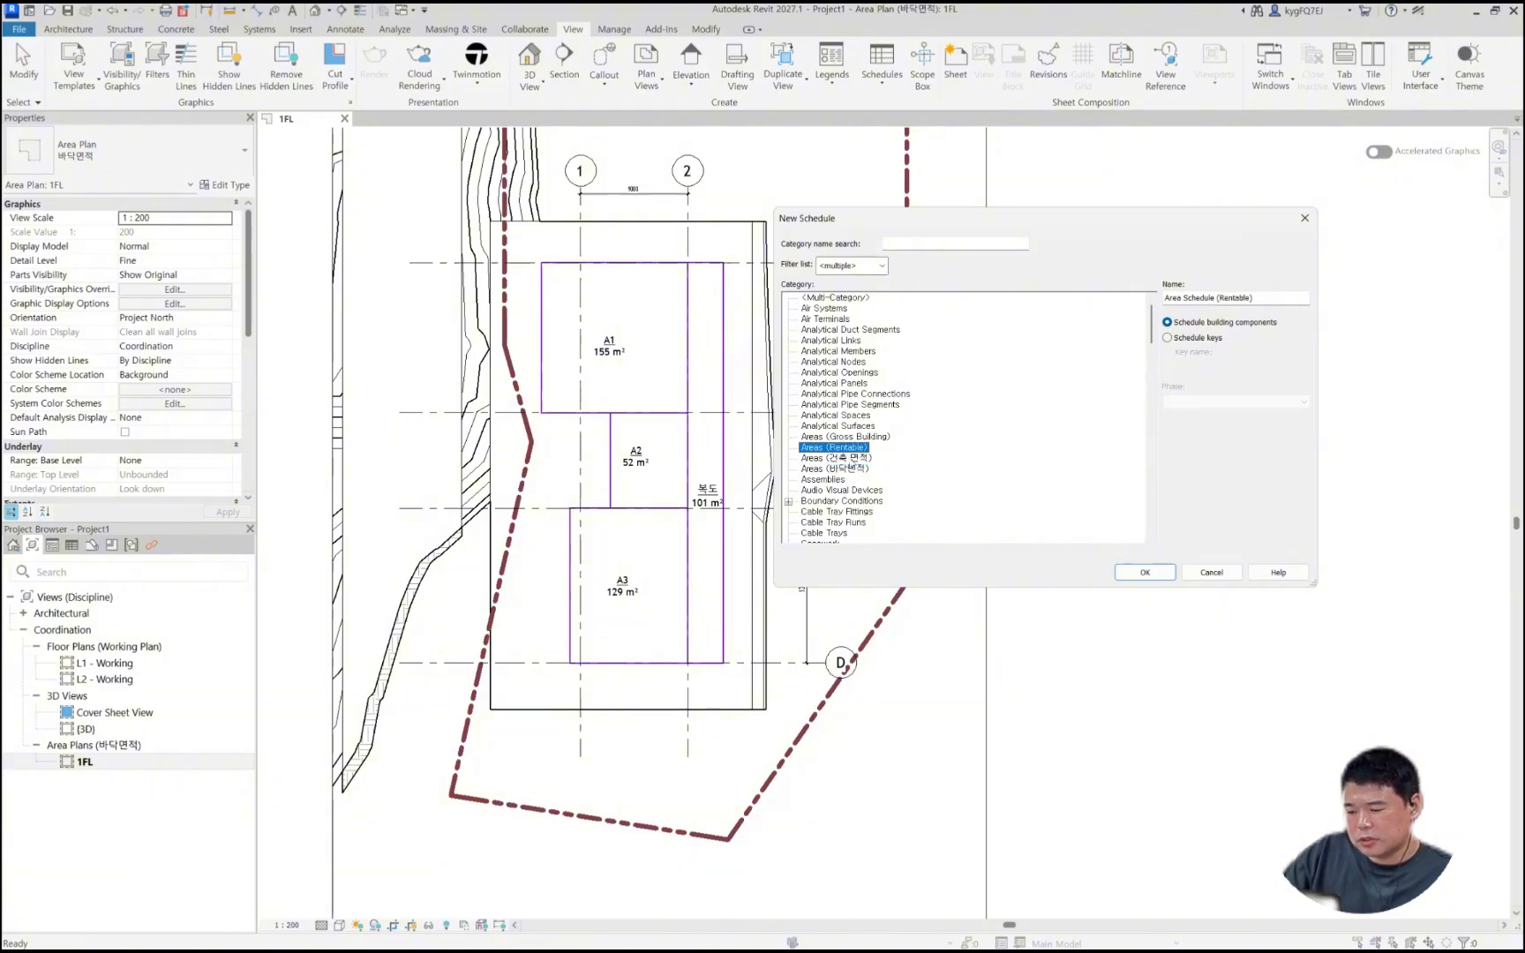
left_click(804, 459)
left_click(820, 468)
left_click(820, 458)
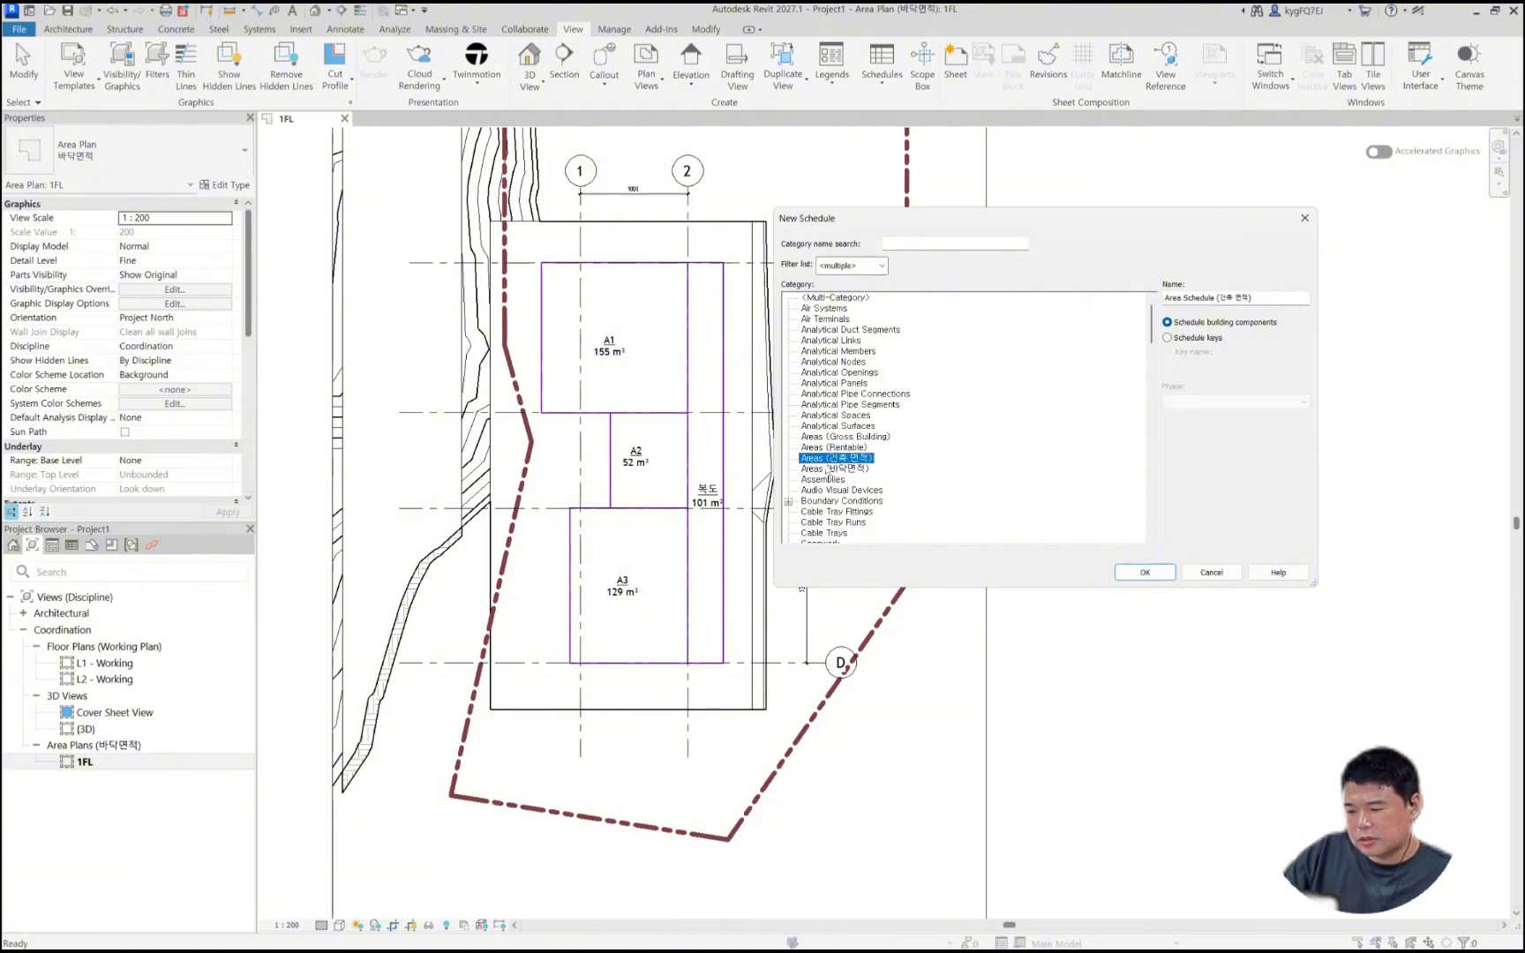
left_click(820, 468)
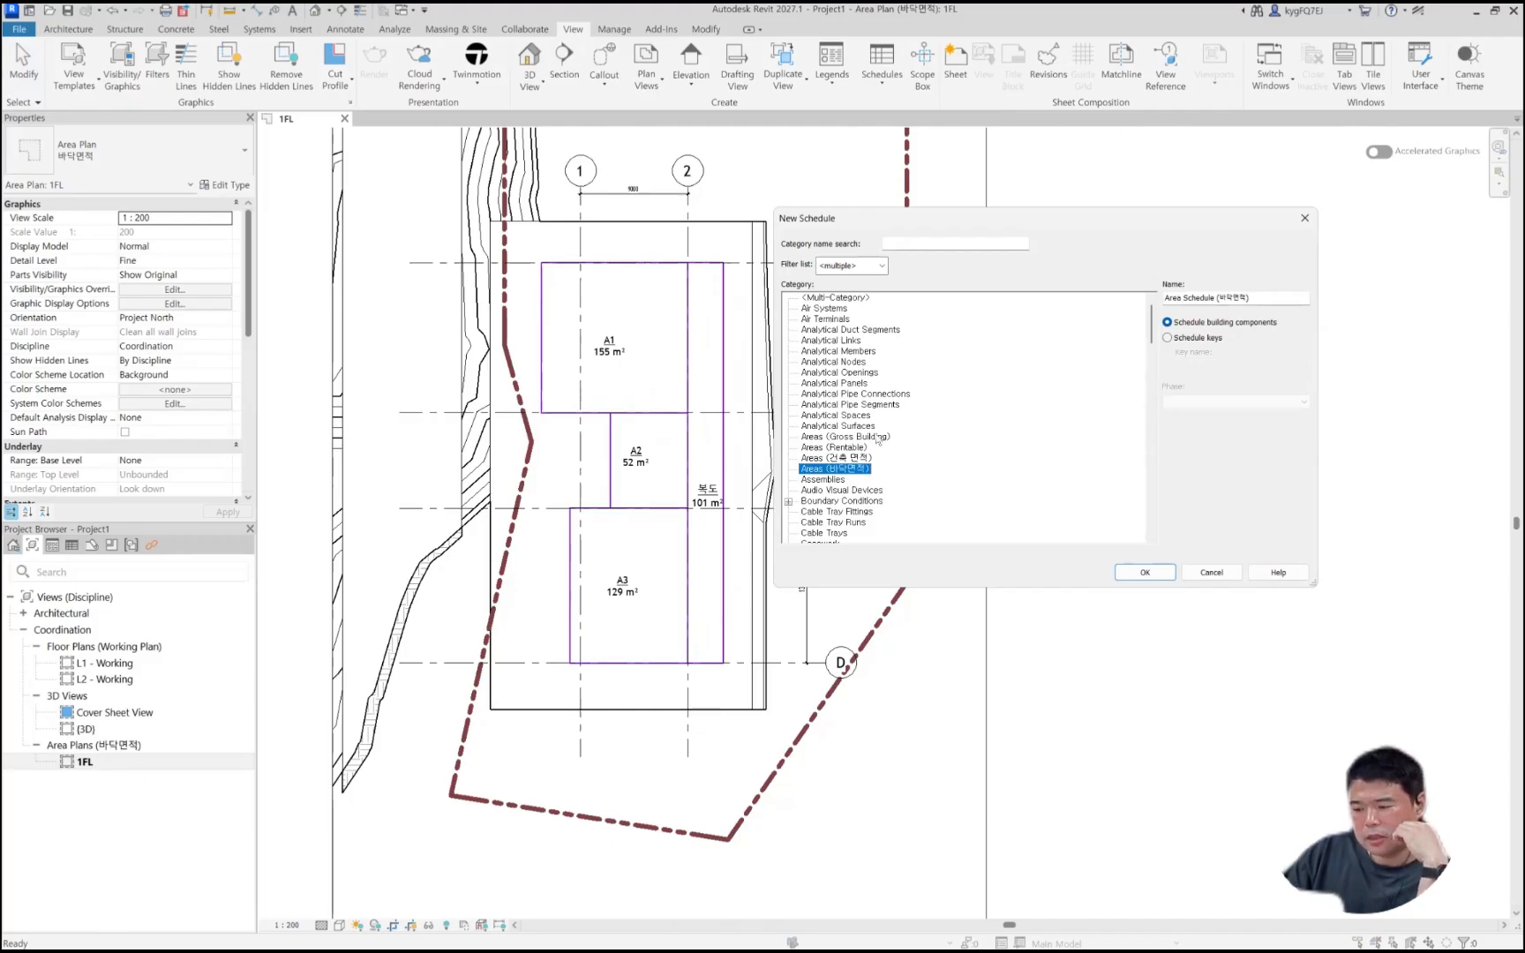
left_click_drag(1264, 298, 1147, 312)
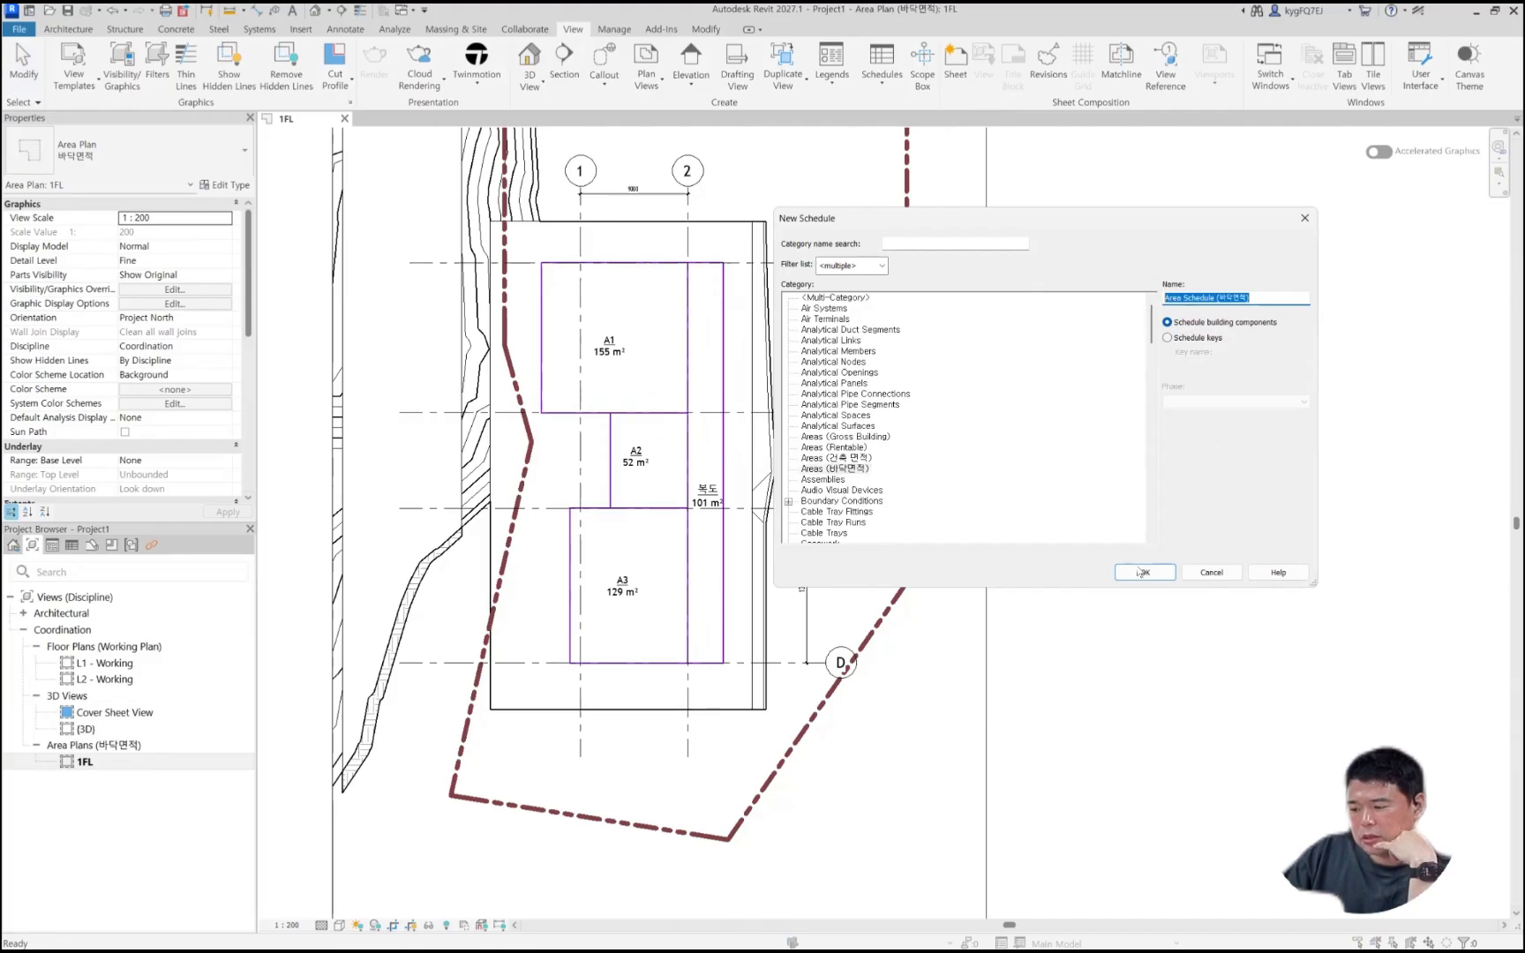
left_click(1142, 573)
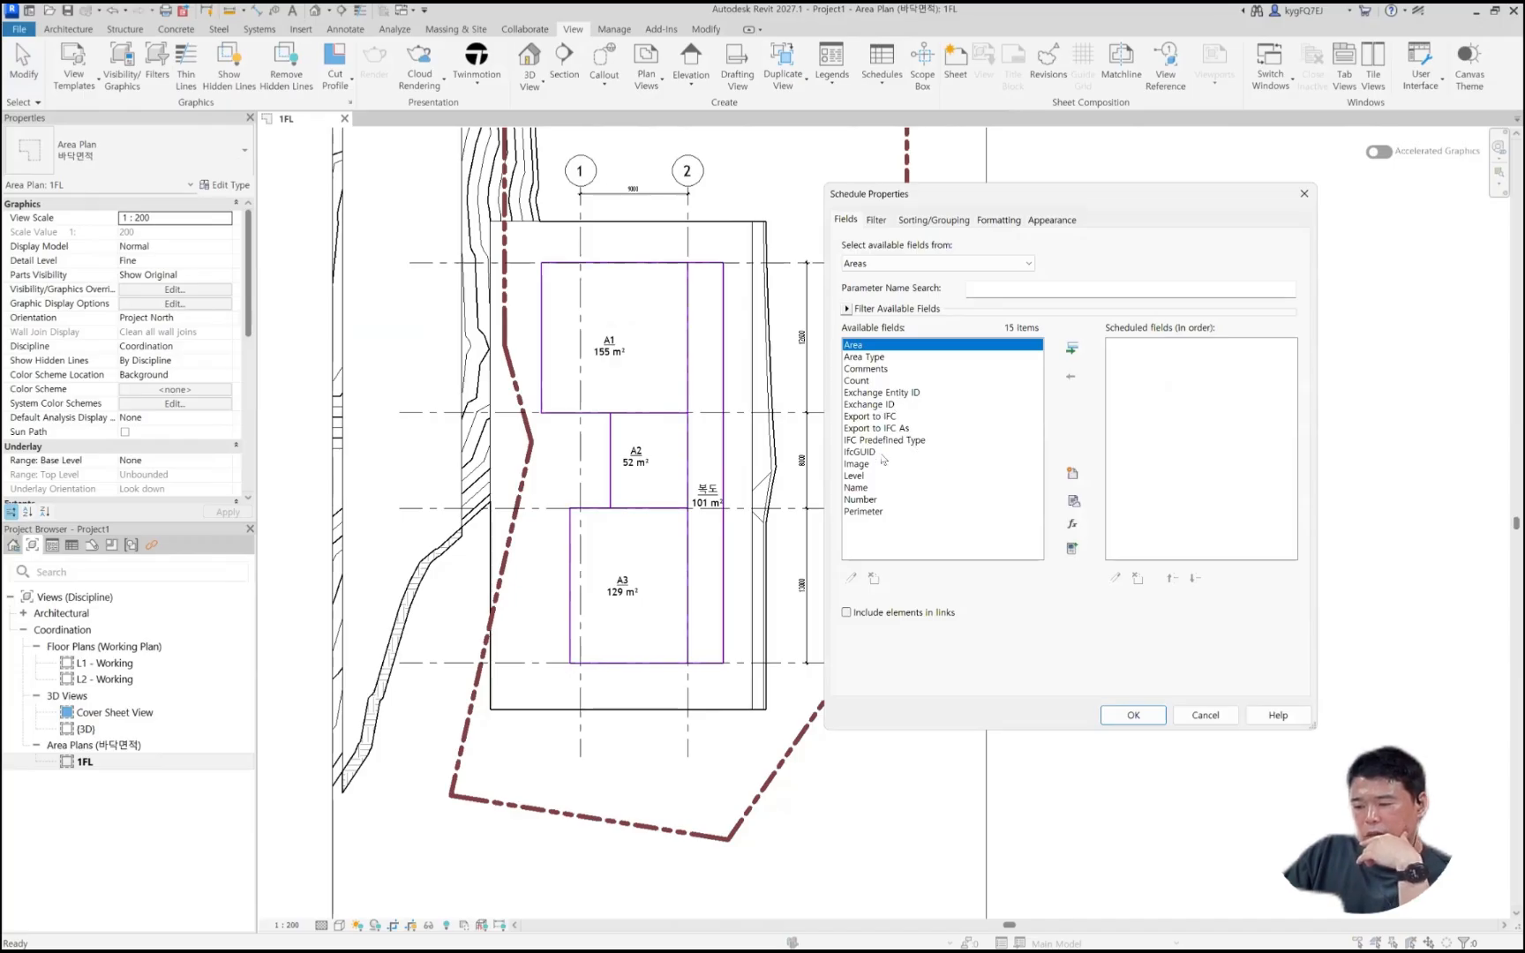
Step: Add all available area fields, from Area through Perimeter, to the schedule and generate it
left_click(879, 404)
left_click(878, 464)
left_click(869, 345)
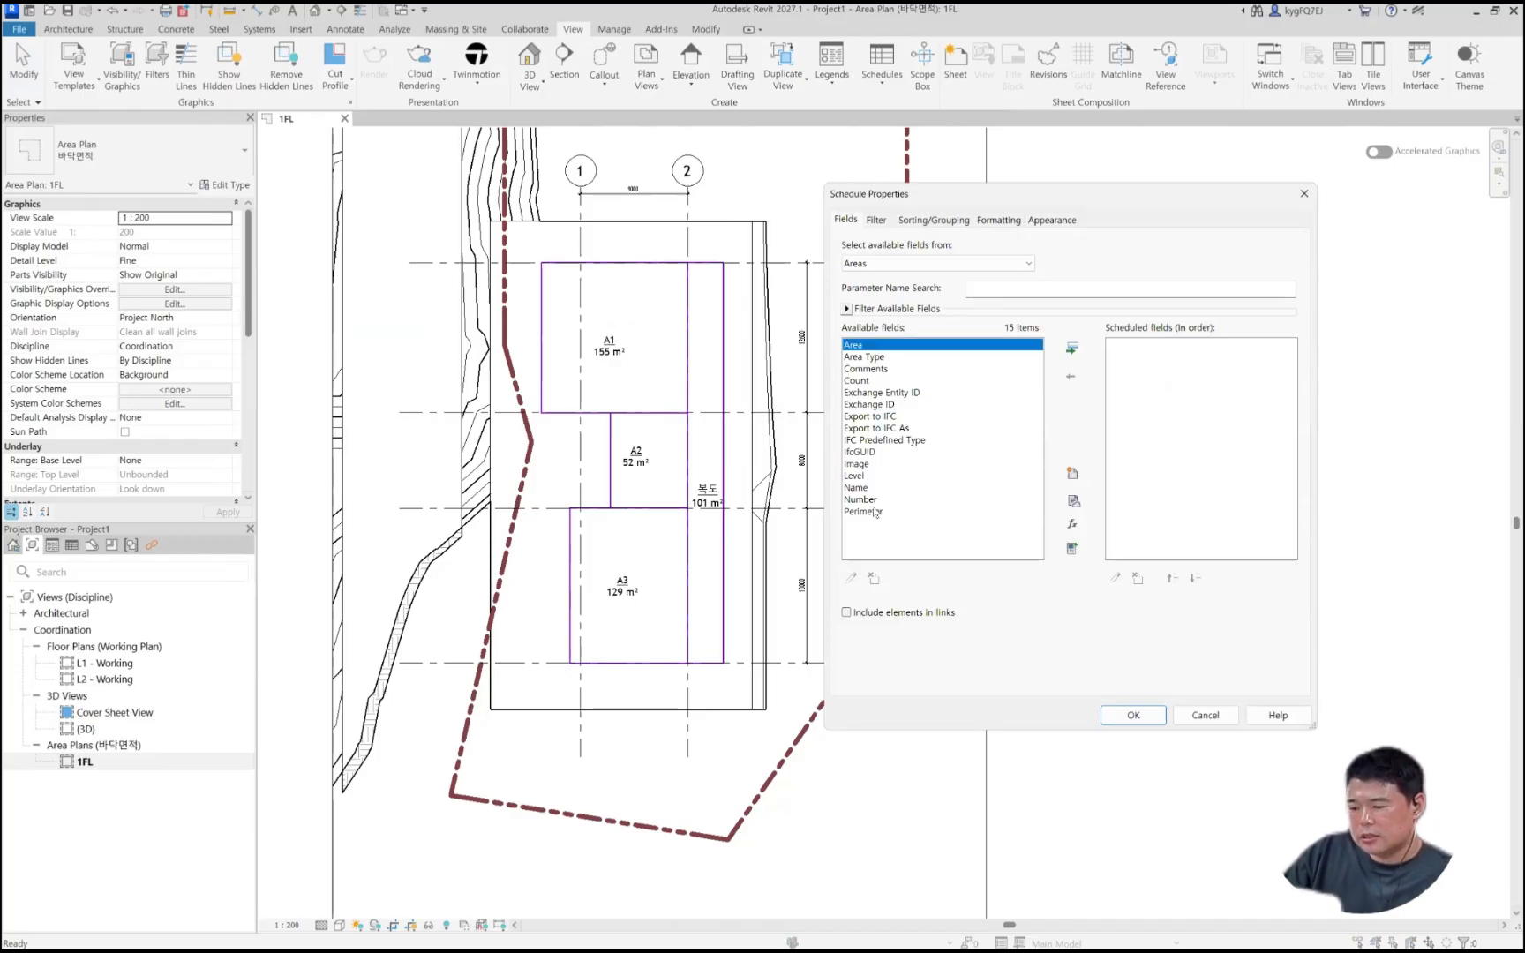
left_click(863, 512, "shift")
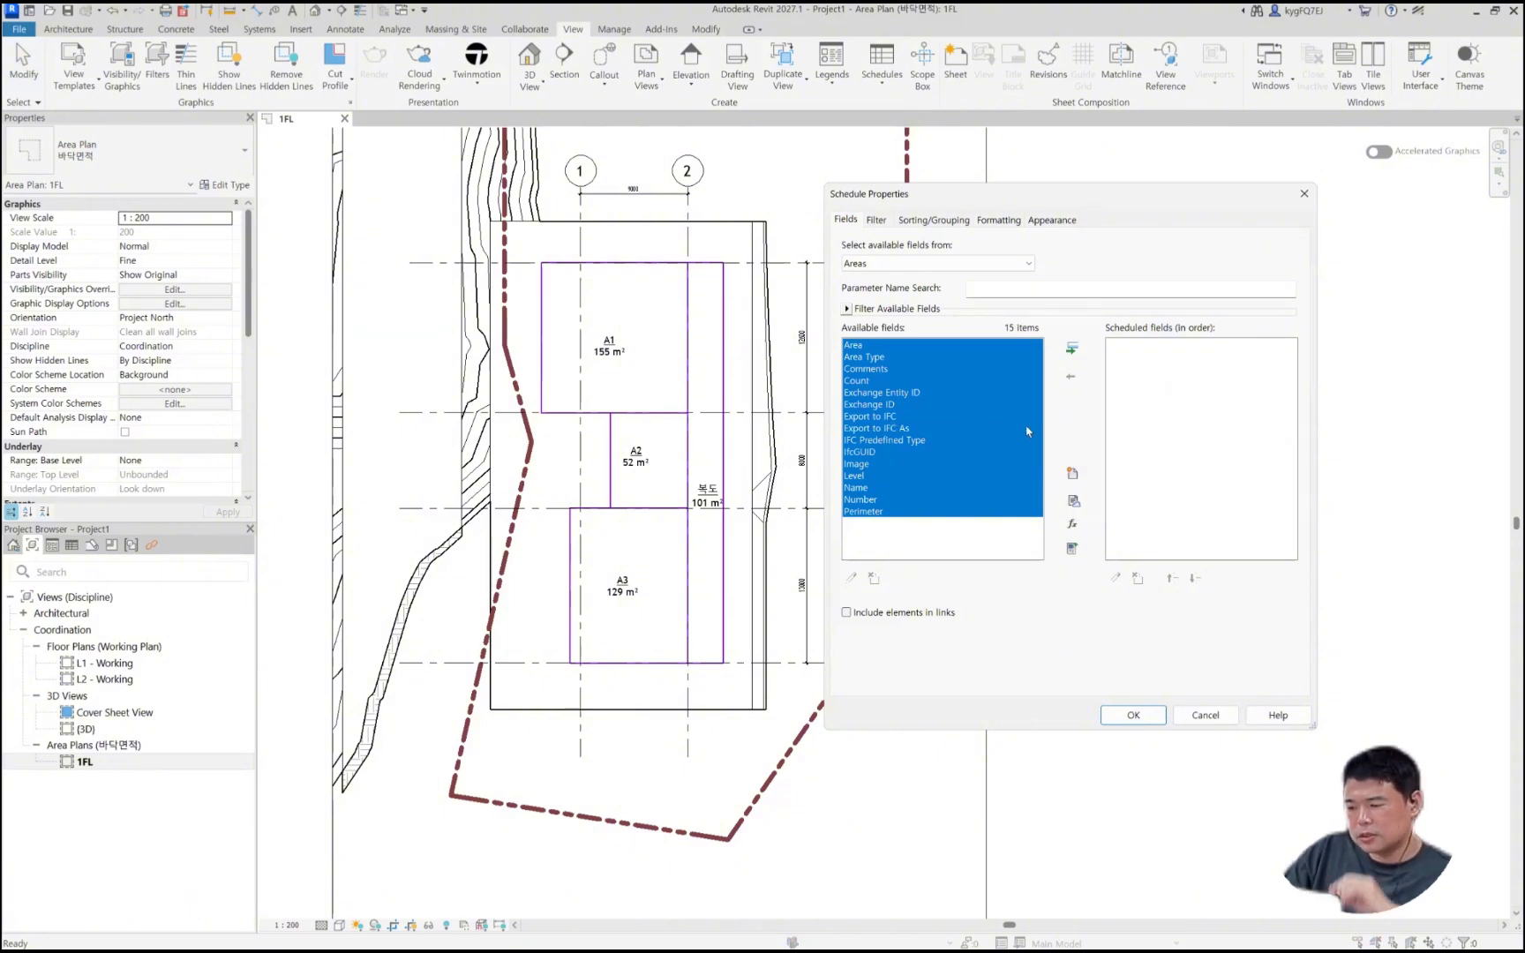
left_click(1070, 351)
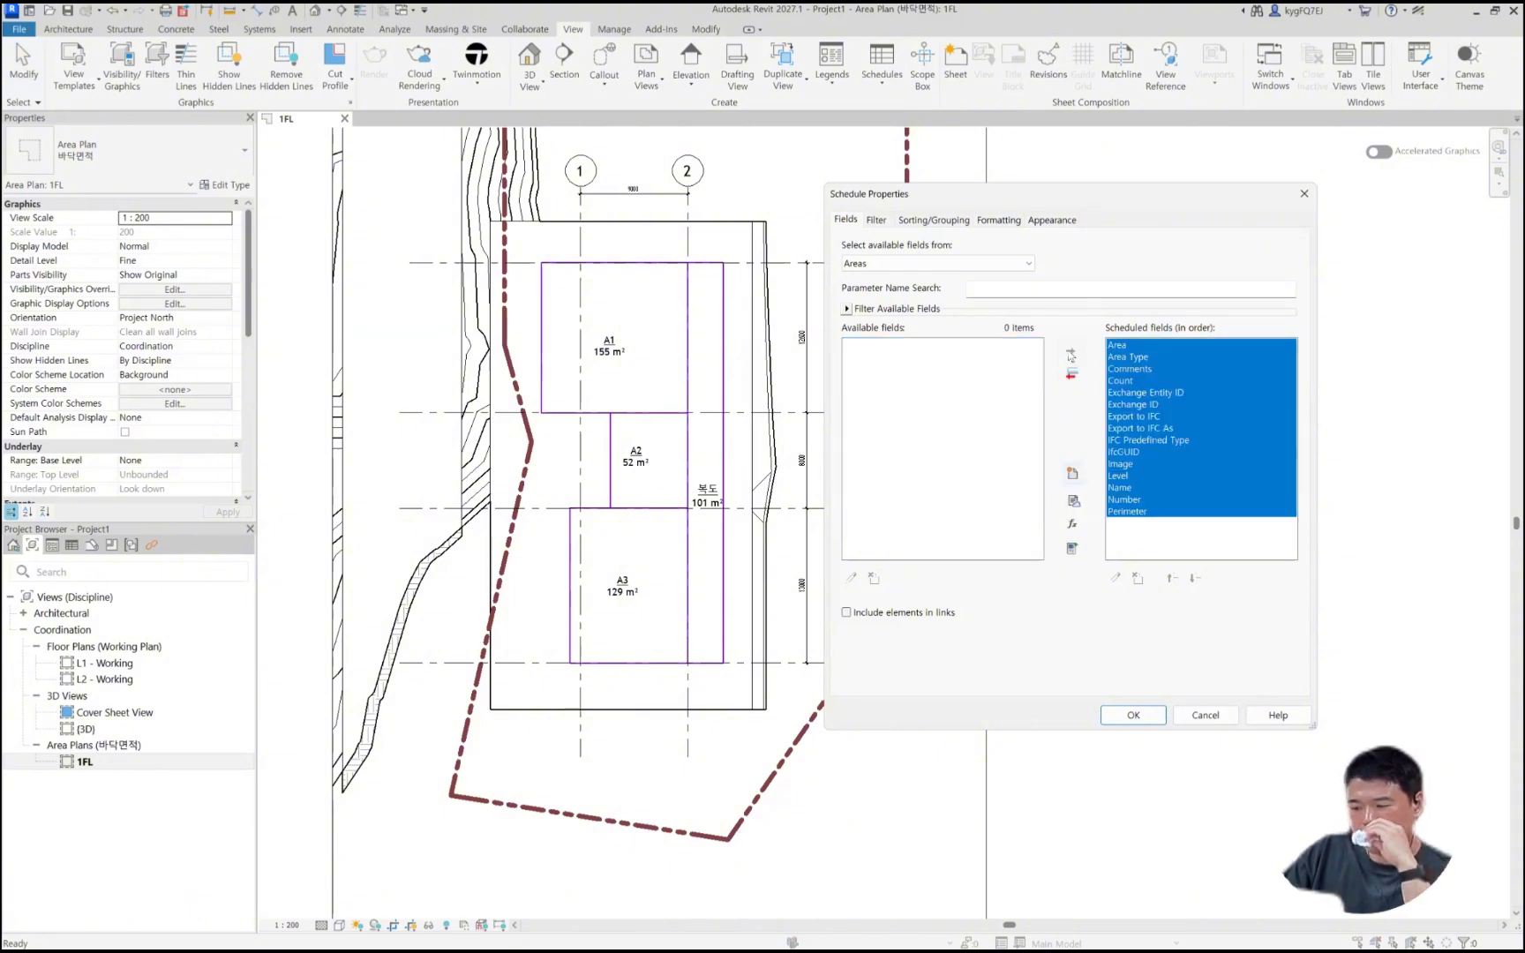
left_click(1132, 715)
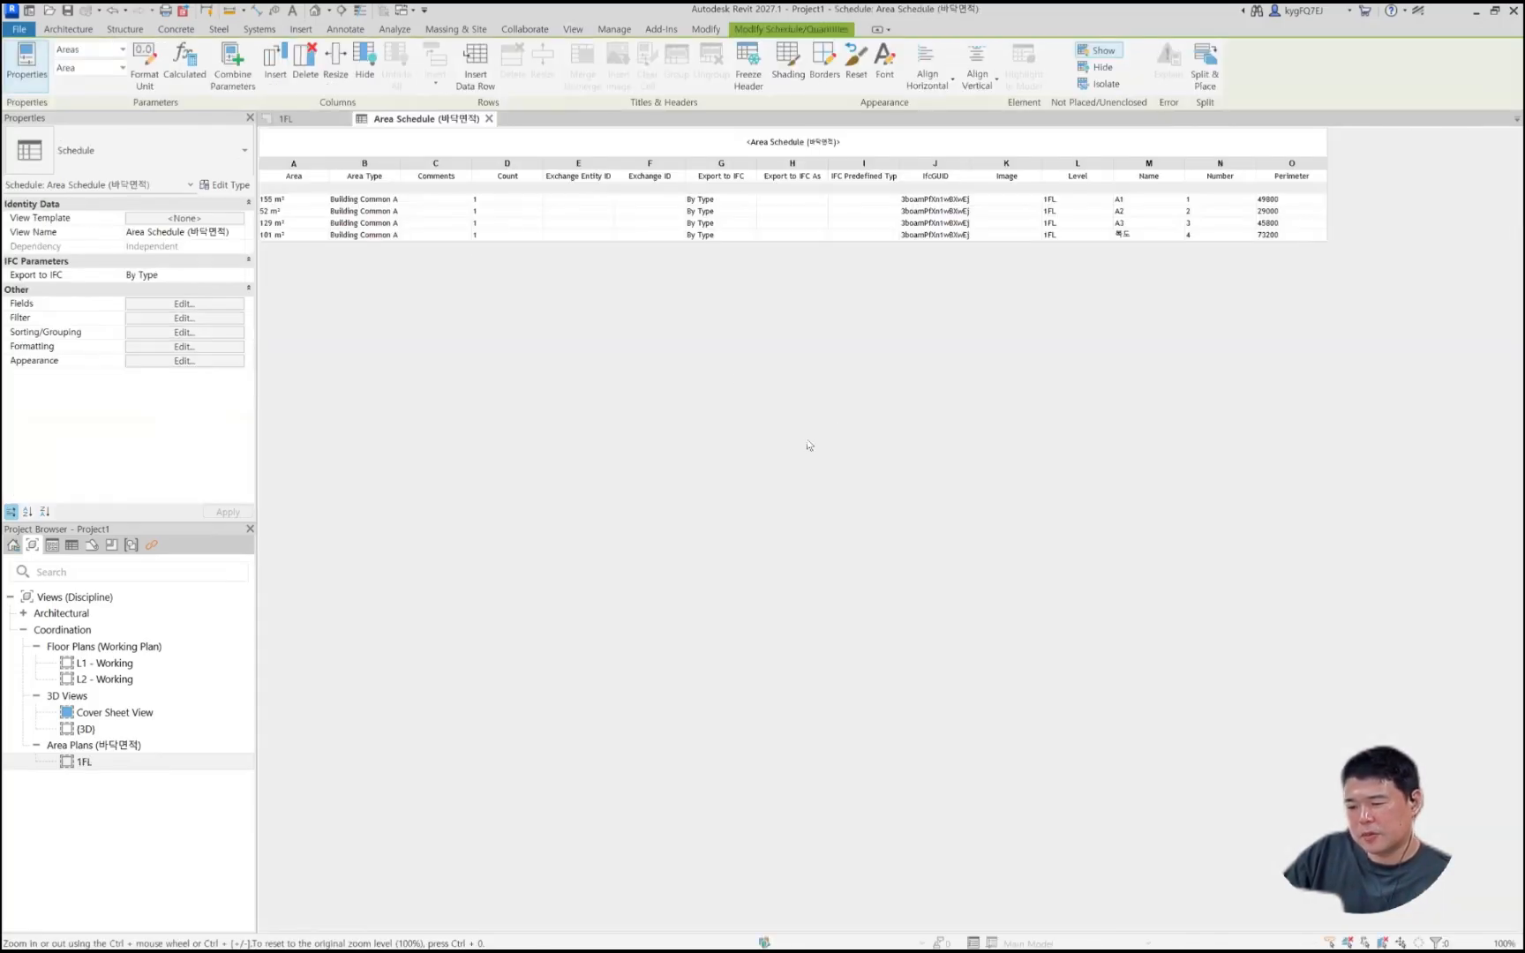
Step: Detach the area schedule into a smaller floating window and place it beside the floor areas in the plan
left_click_drag(433, 119, 564, 310)
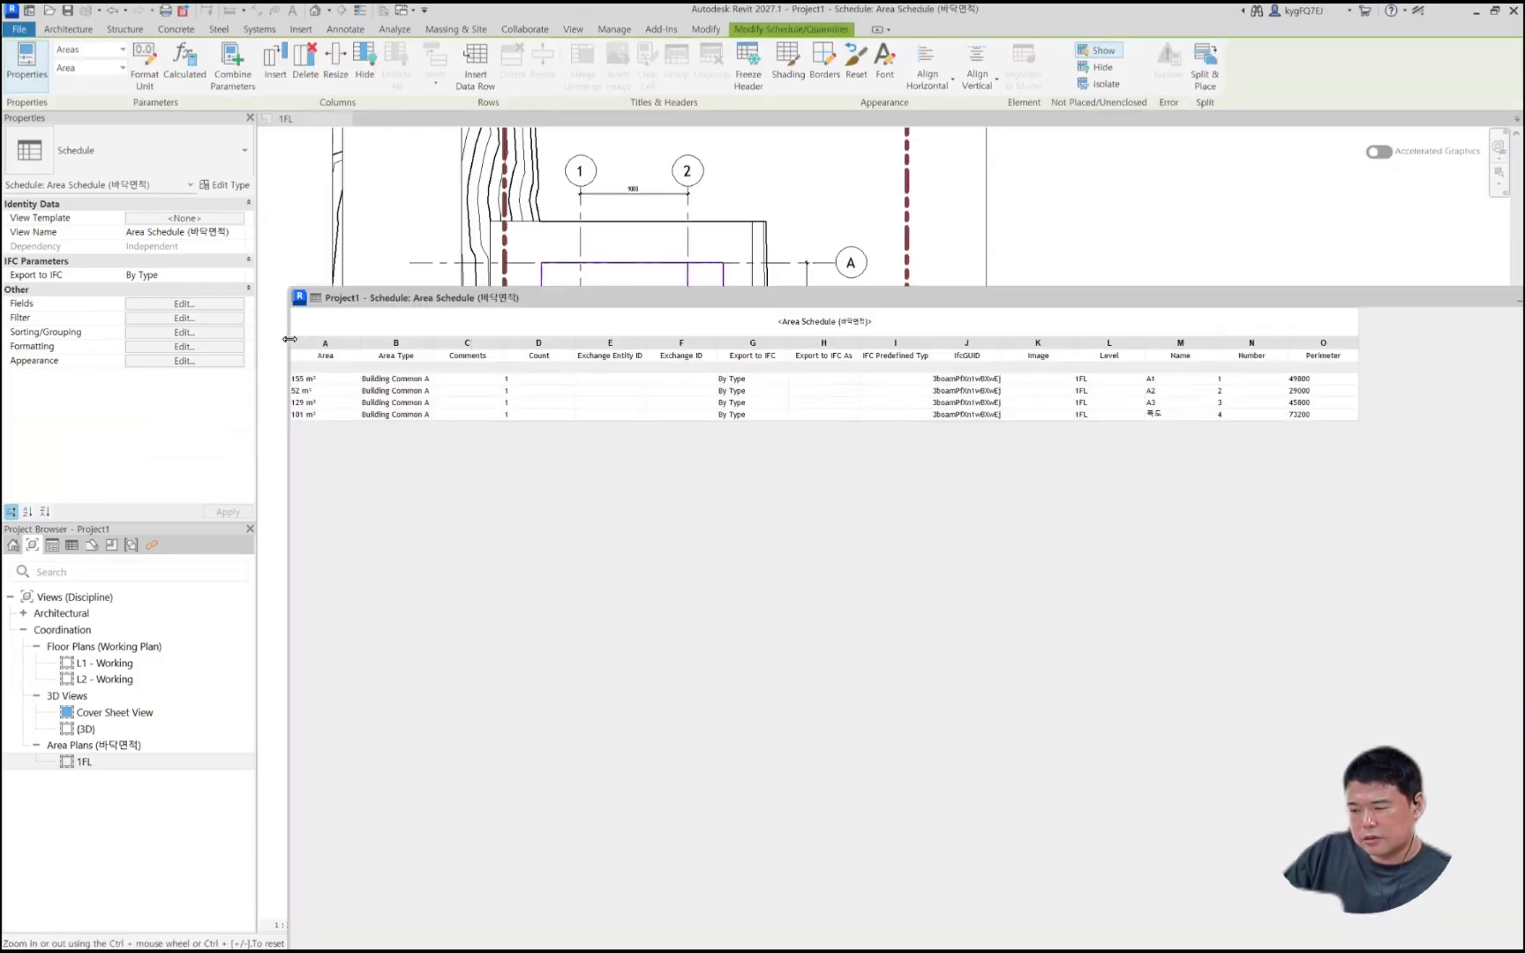
left_click_drag(374, 297, 1089, 373)
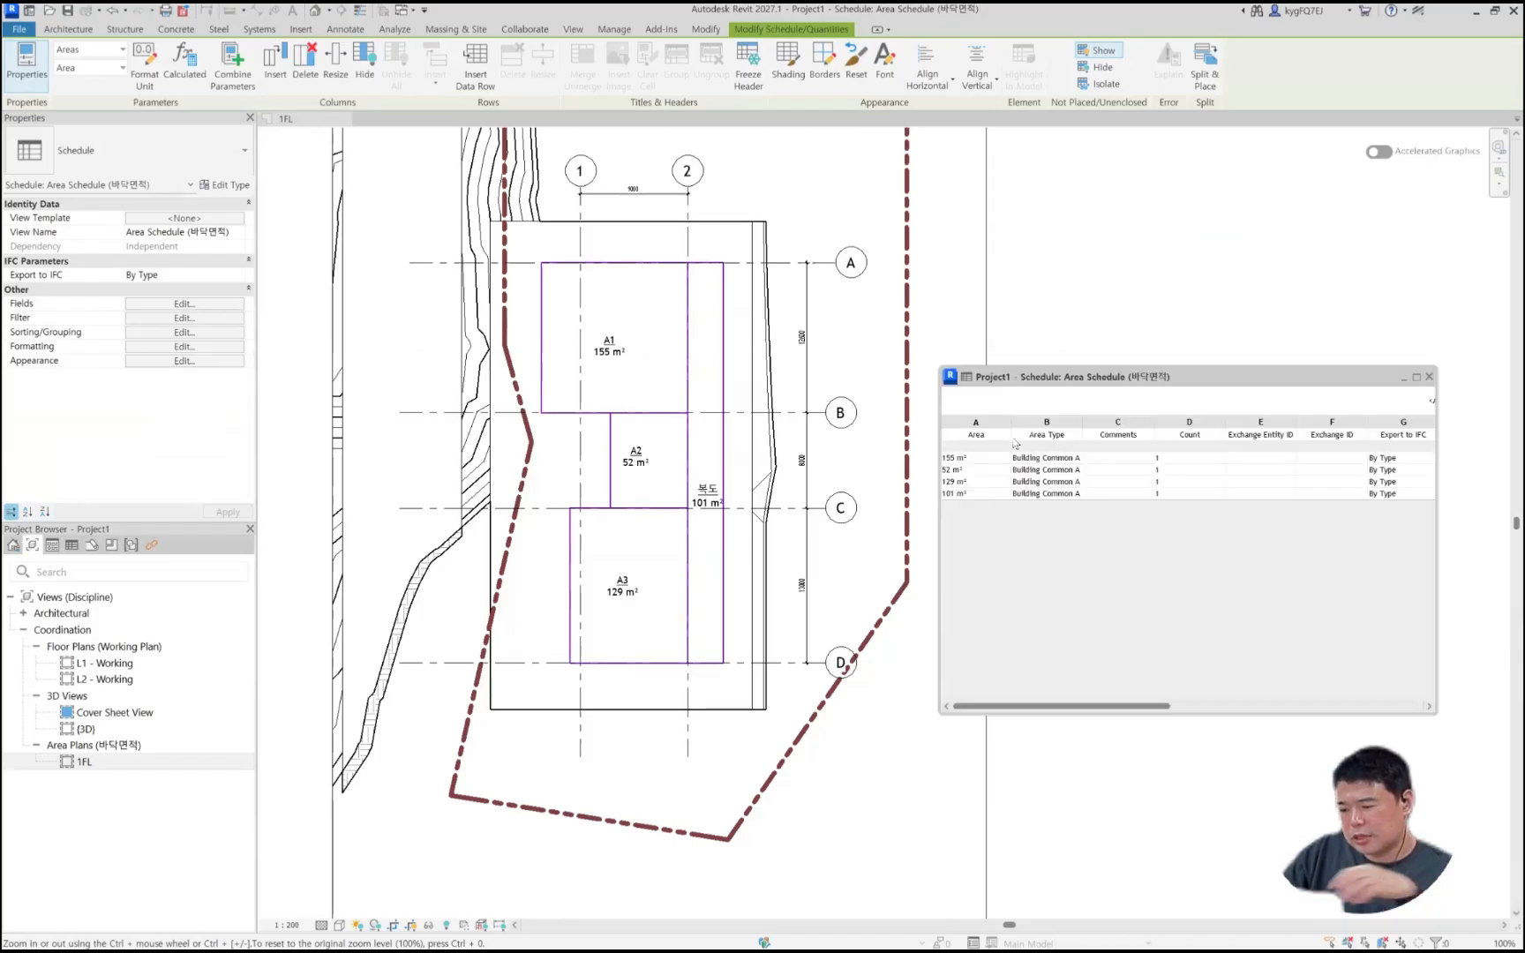
left_click_drag(1066, 707, 969, 711)
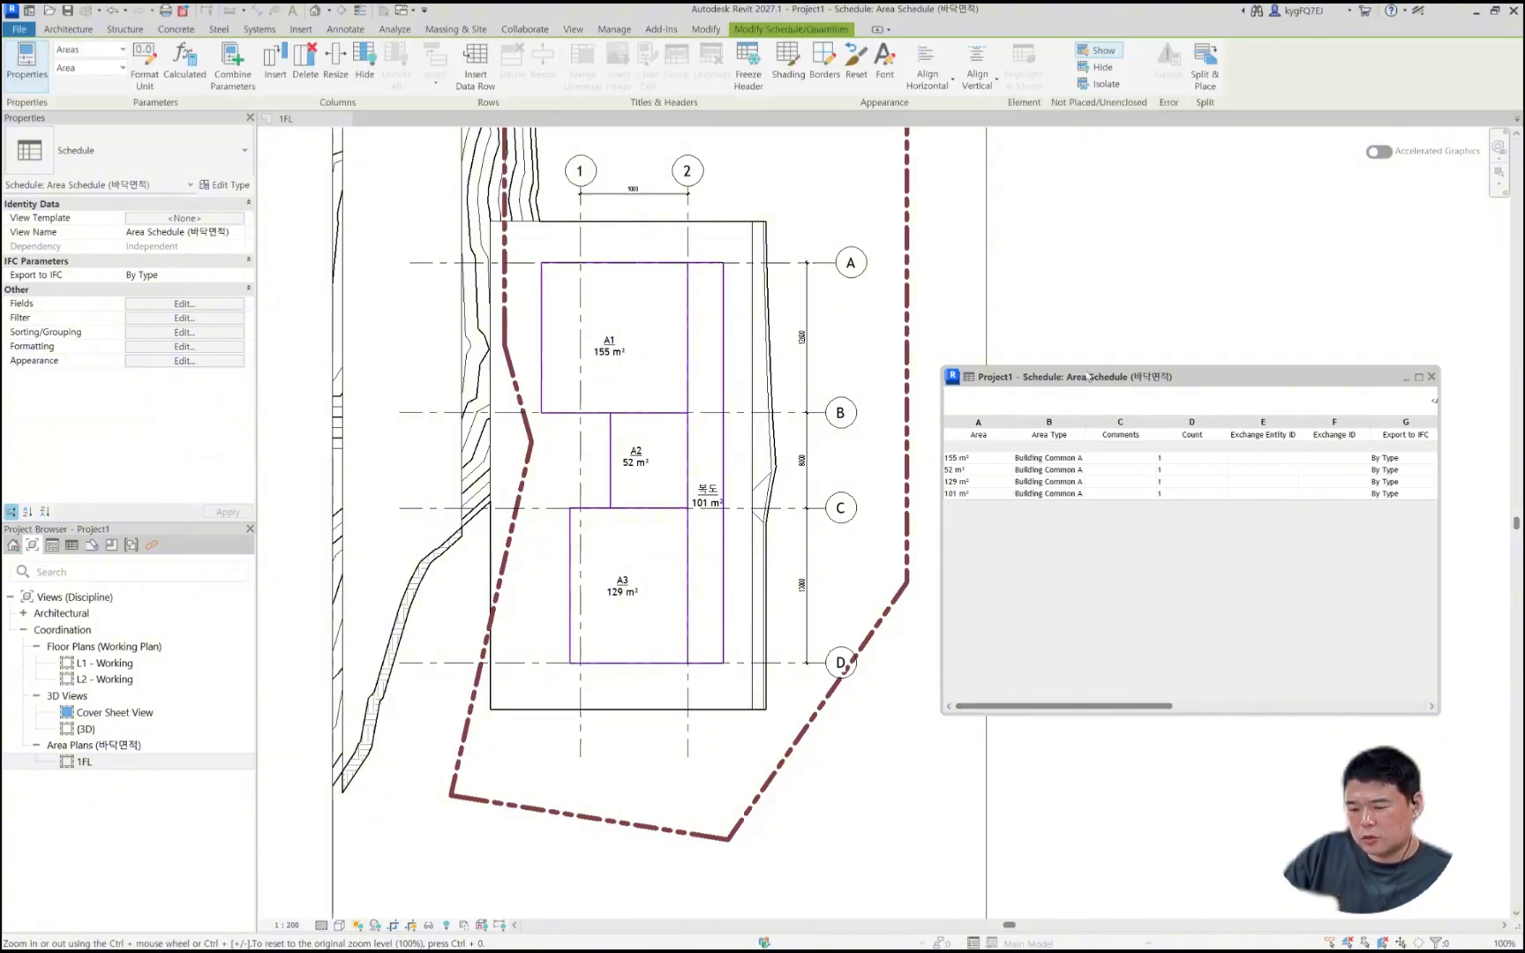
left_click_drag(1028, 378, 1081, 318)
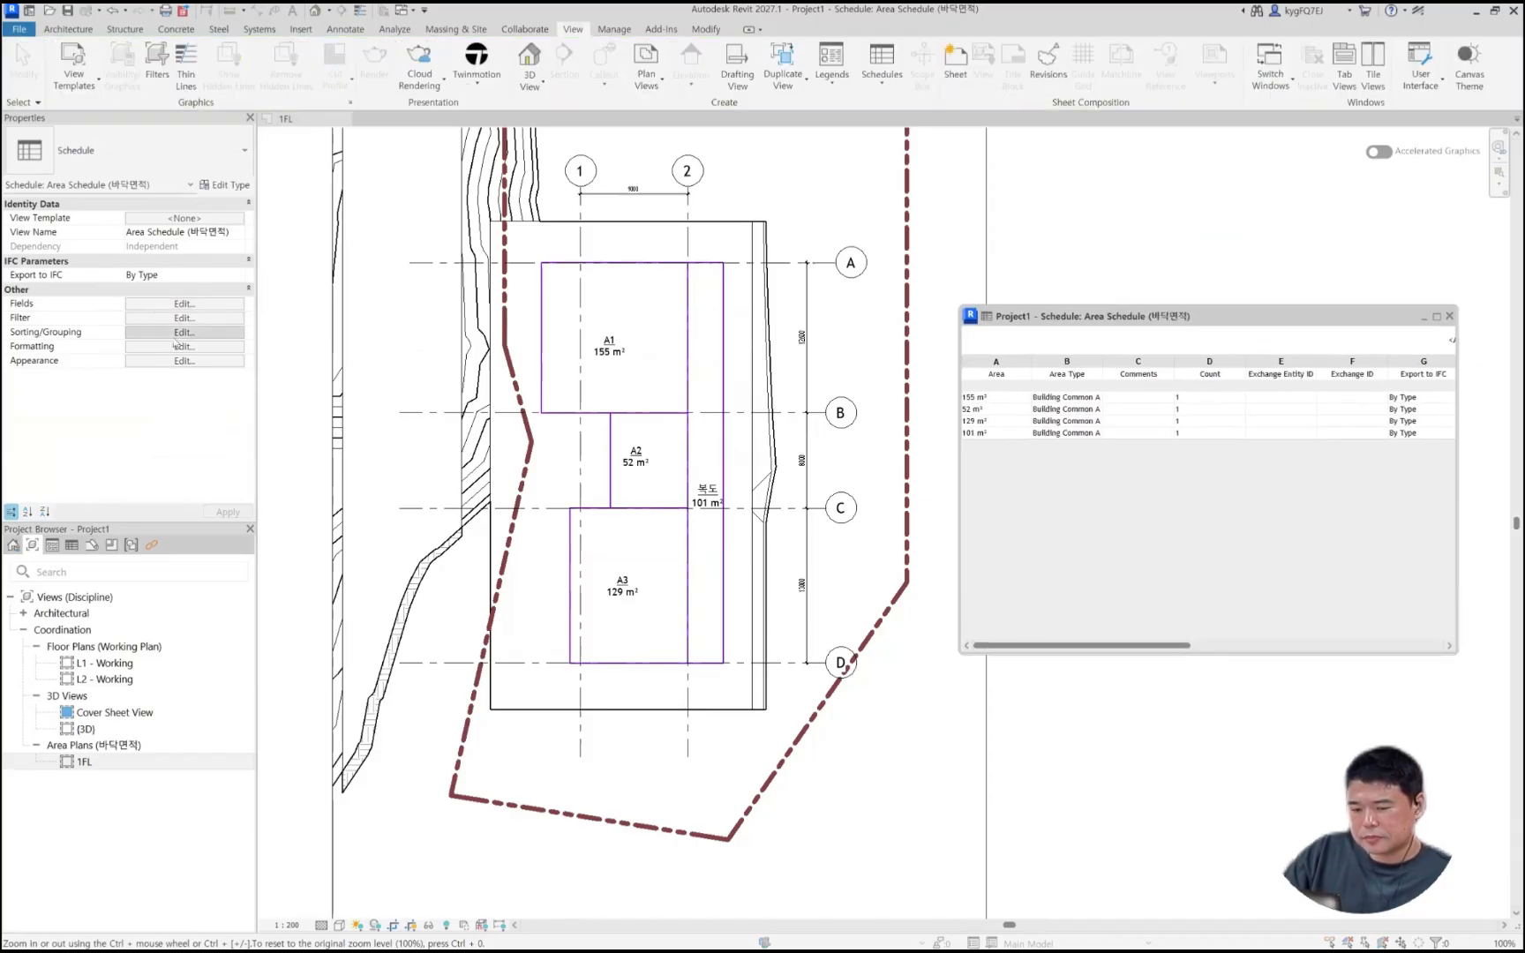
Step: In the schedule's field properties, move the Area field down to directly below Count
left_click(402, 249)
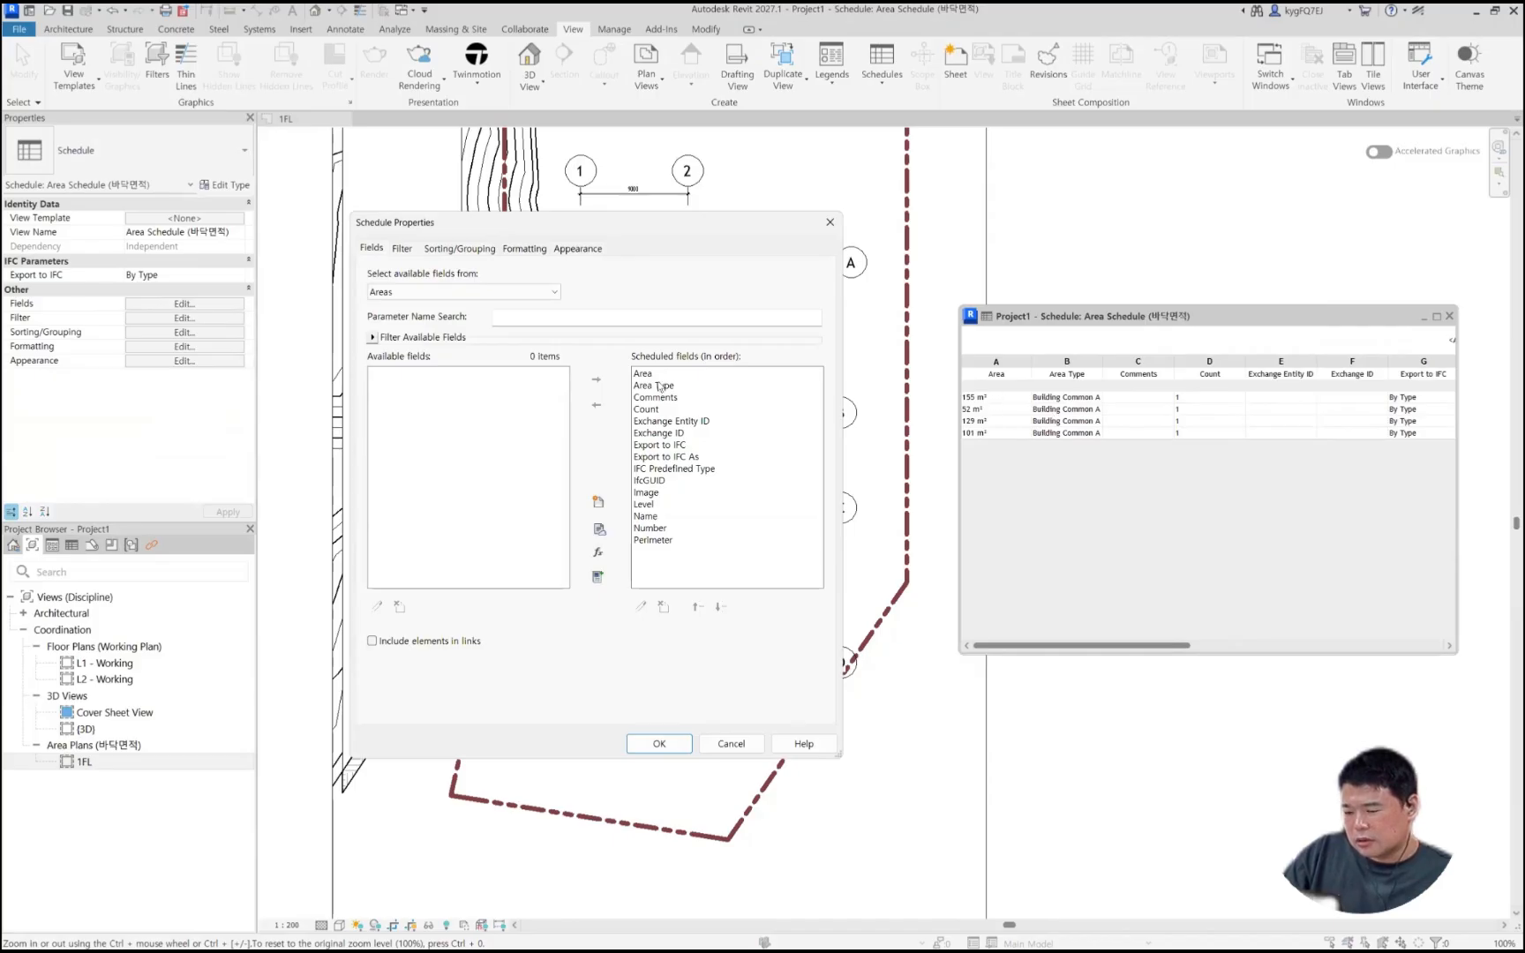
left_click(653, 376)
left_click(721, 607)
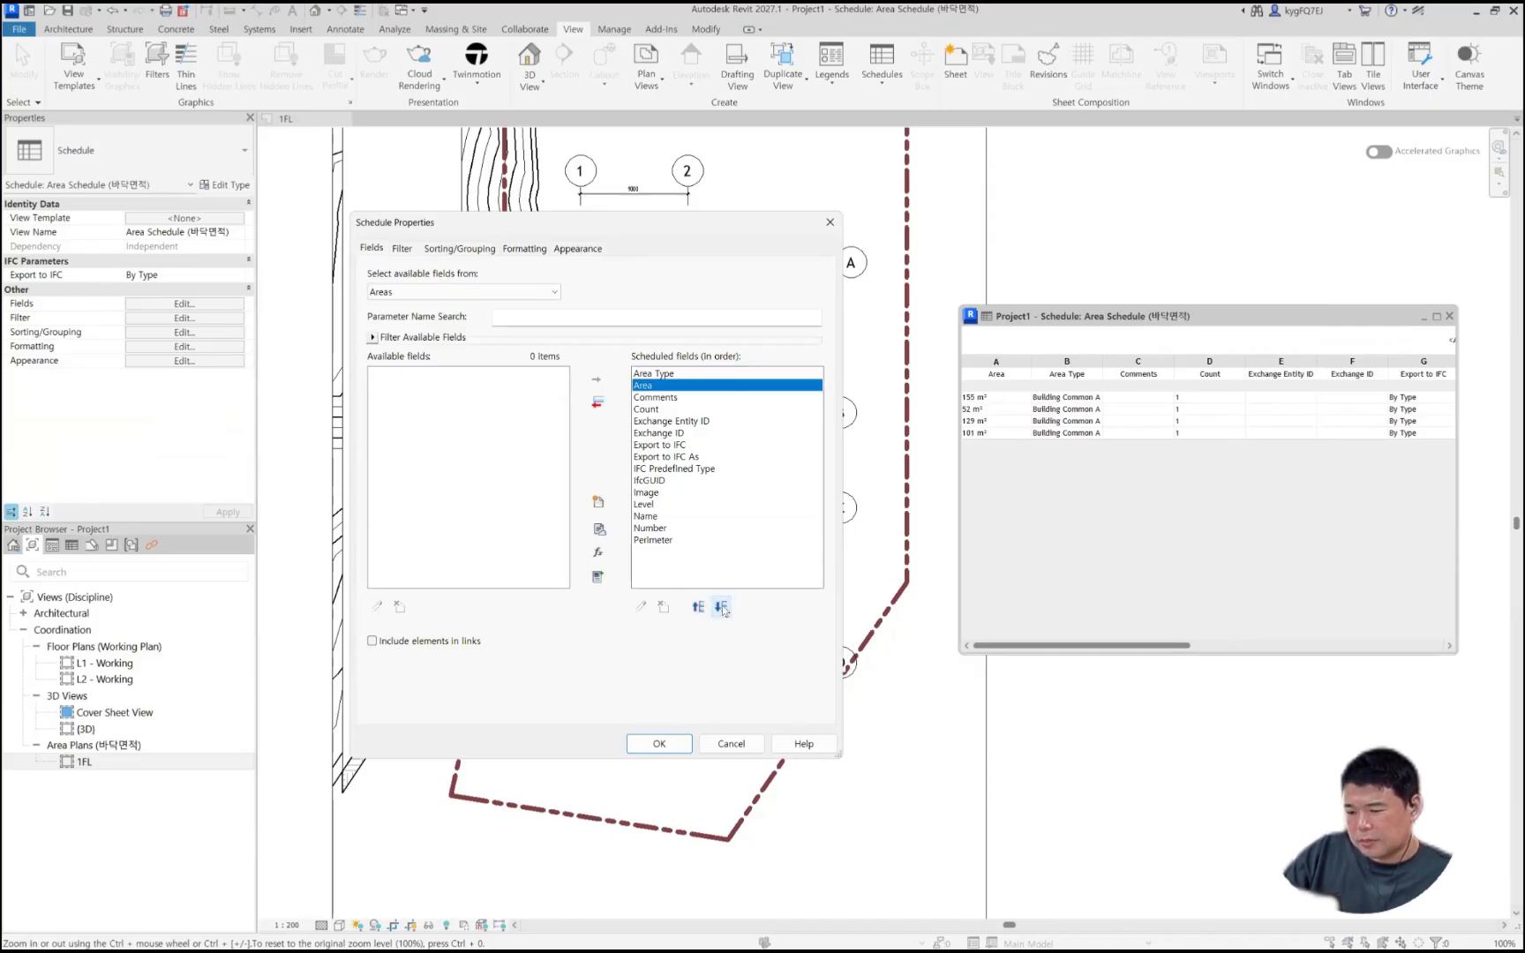
left_click(721, 607)
left_click(720, 607)
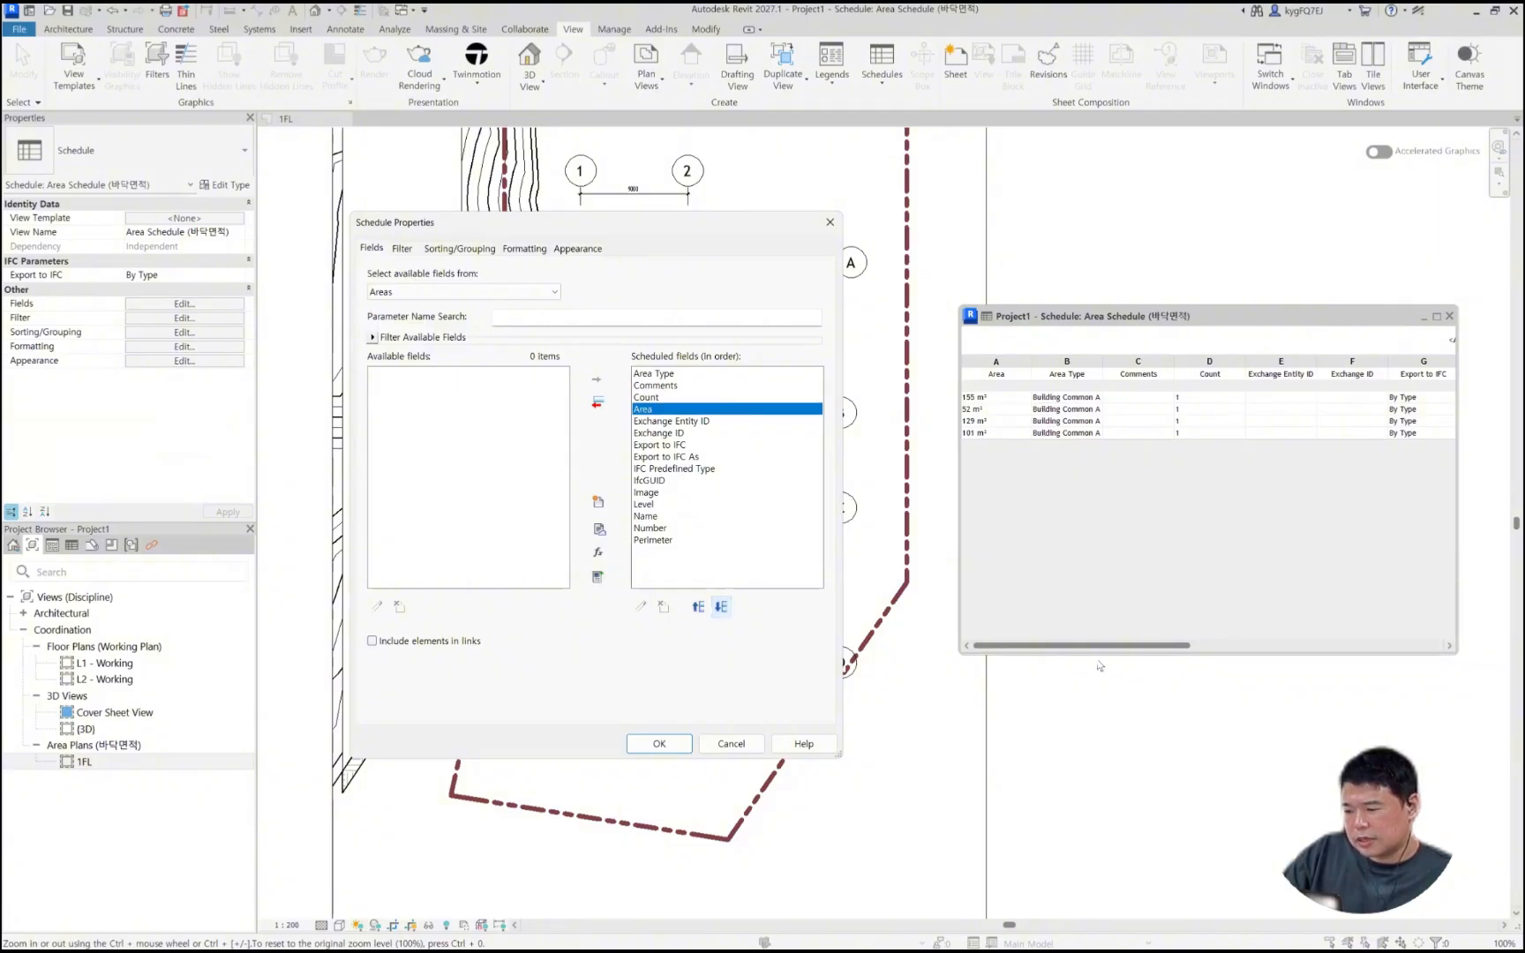
Step: Remove Exchange Entity ID, Exchange ID, Export to IFC, Export to IFC As, IFC Predefined Type and IfcGUID from the scheduled fields
left_click(674, 423)
left_click(686, 458, "shift")
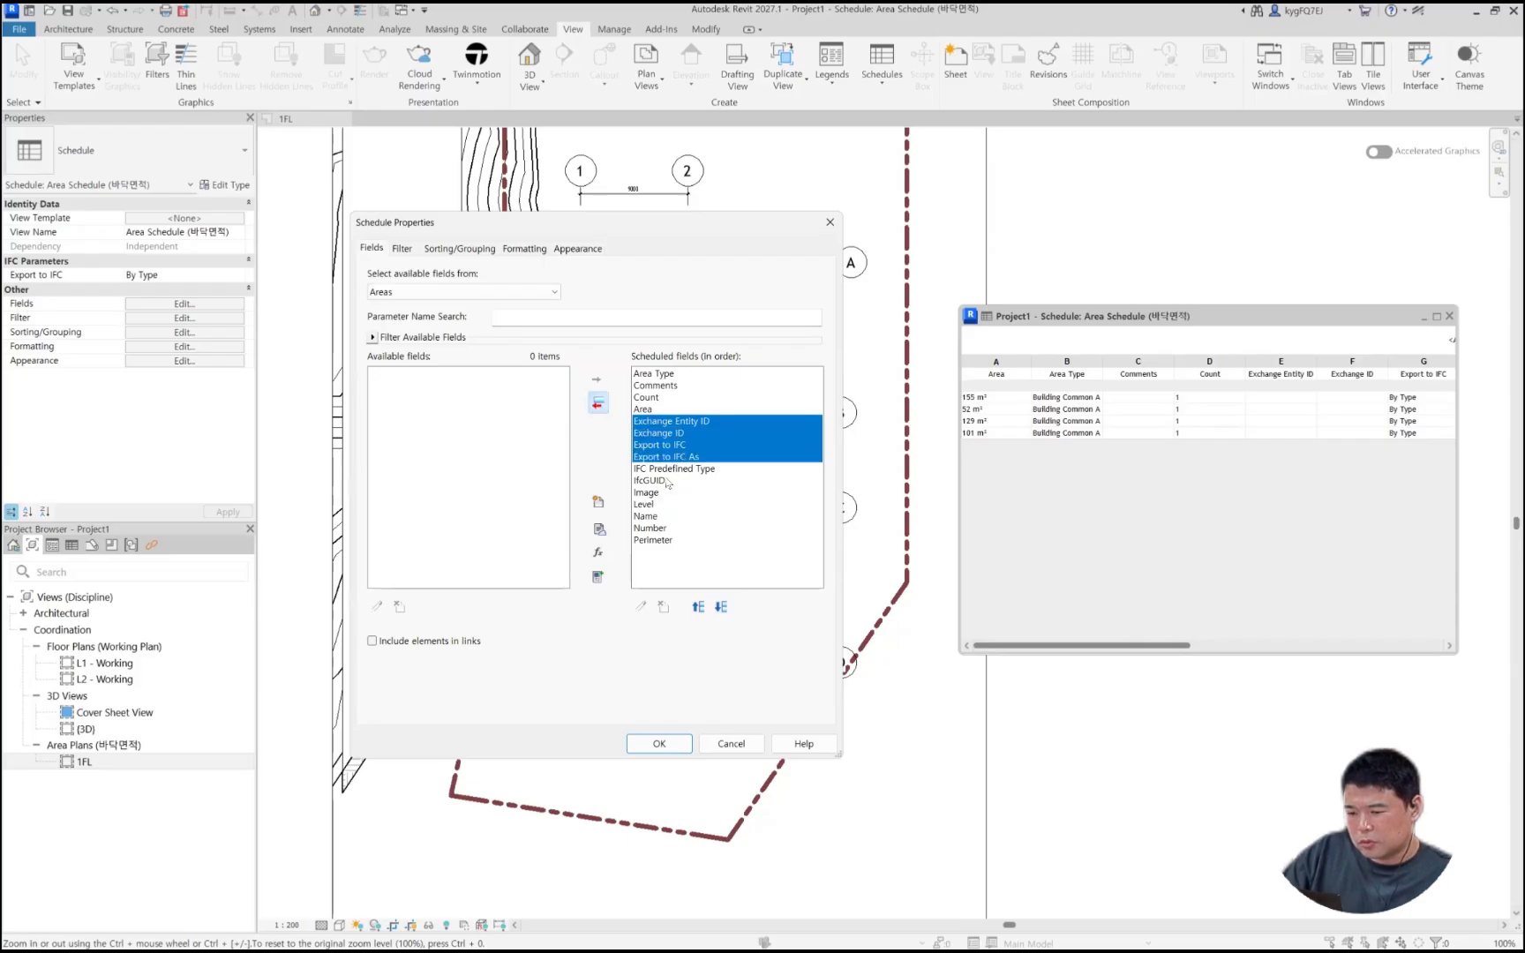
left_click(655, 433)
left_click(655, 421, "shift")
left_click(599, 403)
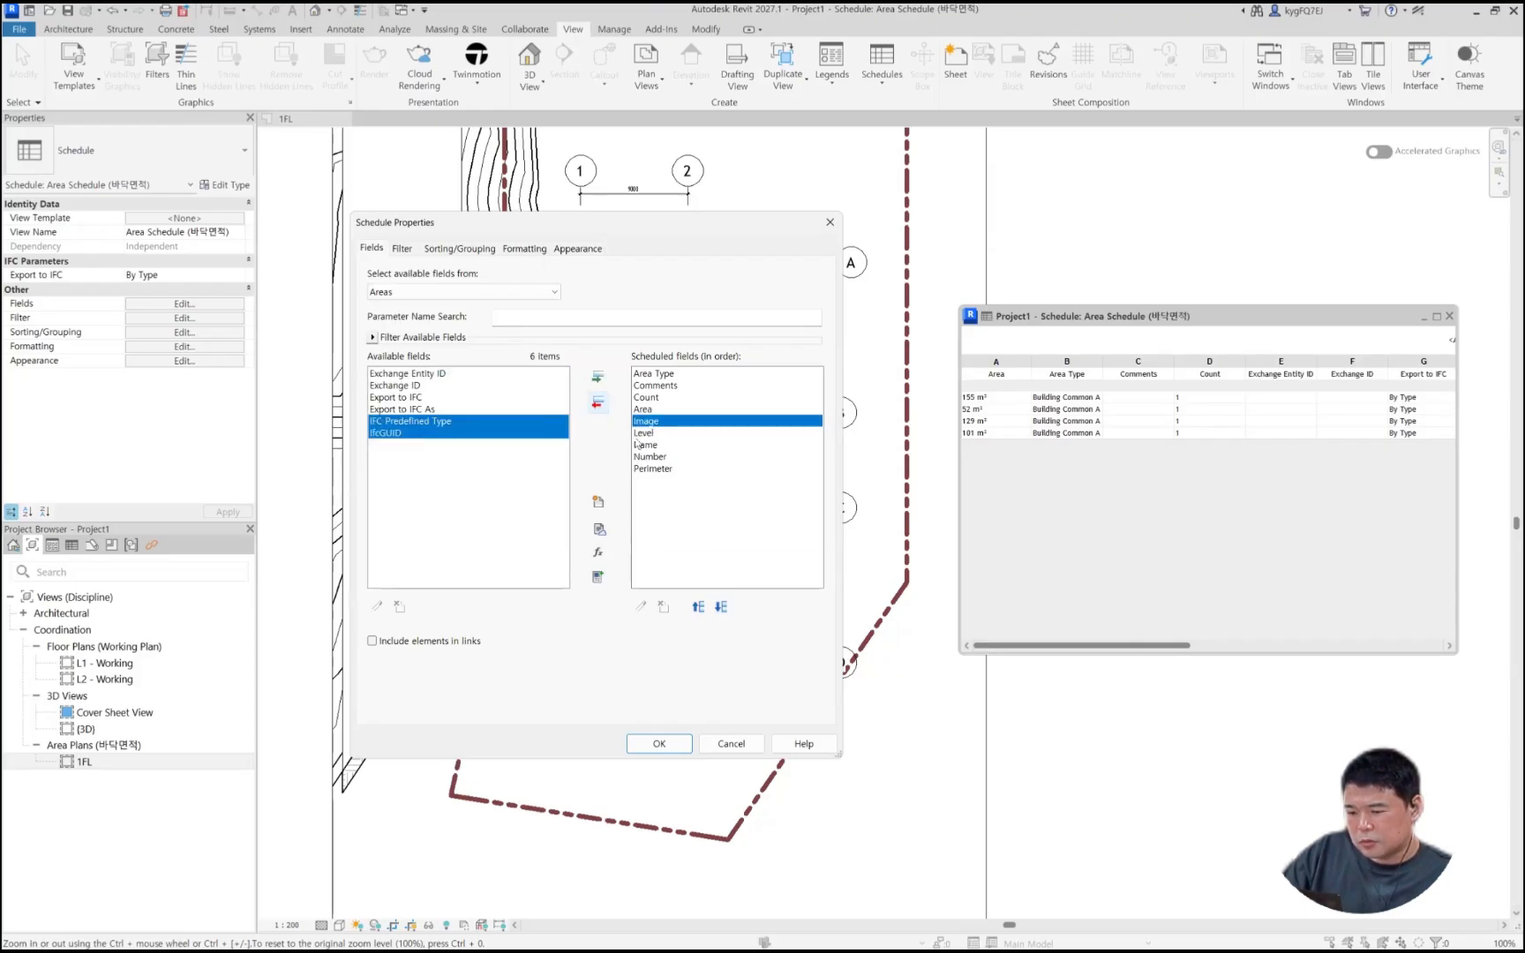
Step: Move the Level field up to first place in the scheduled fields
left_click(642, 436)
left_click(697, 606)
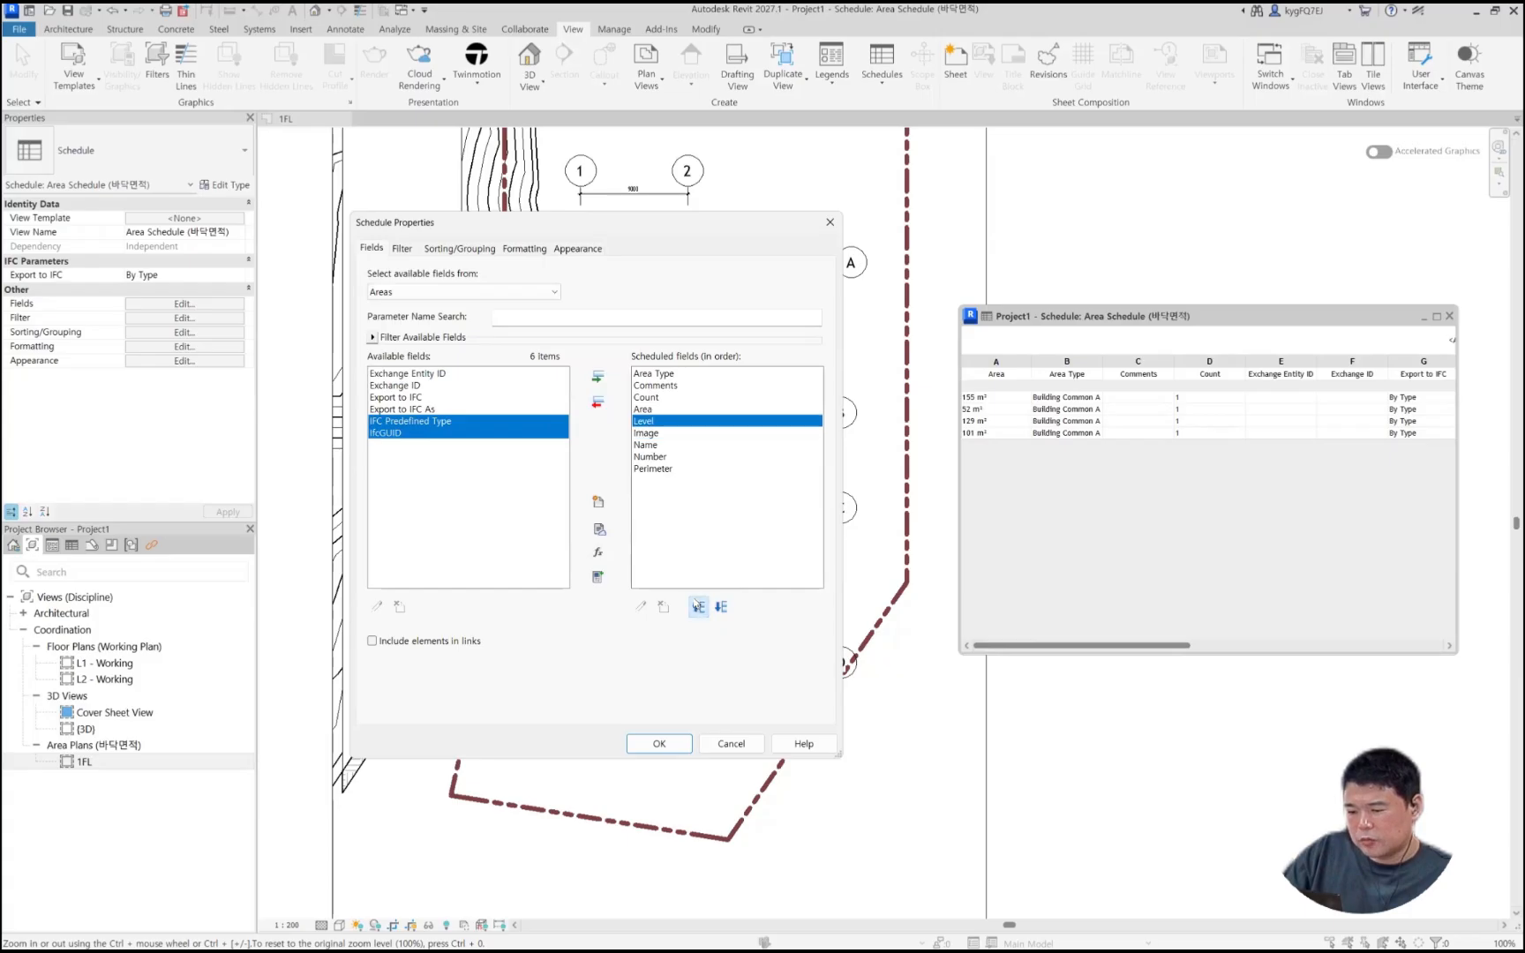
left_click(697, 607)
left_click(697, 606)
left_click(697, 606)
left_click(697, 606)
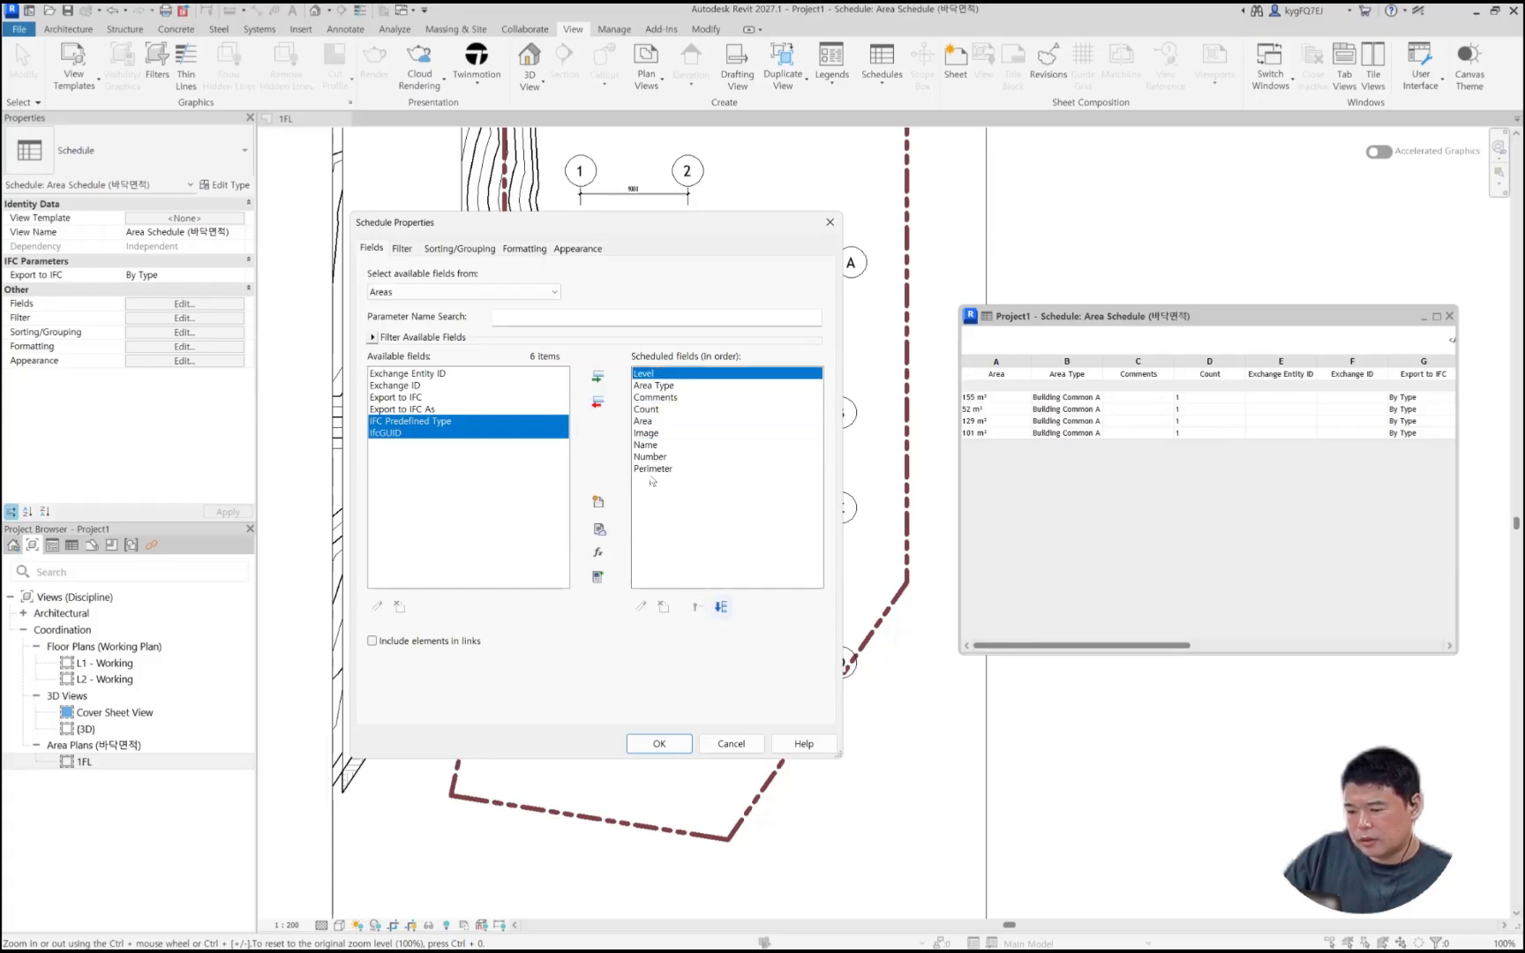
Step: Move the Area field up to directly below Area Type
left_click(645, 421)
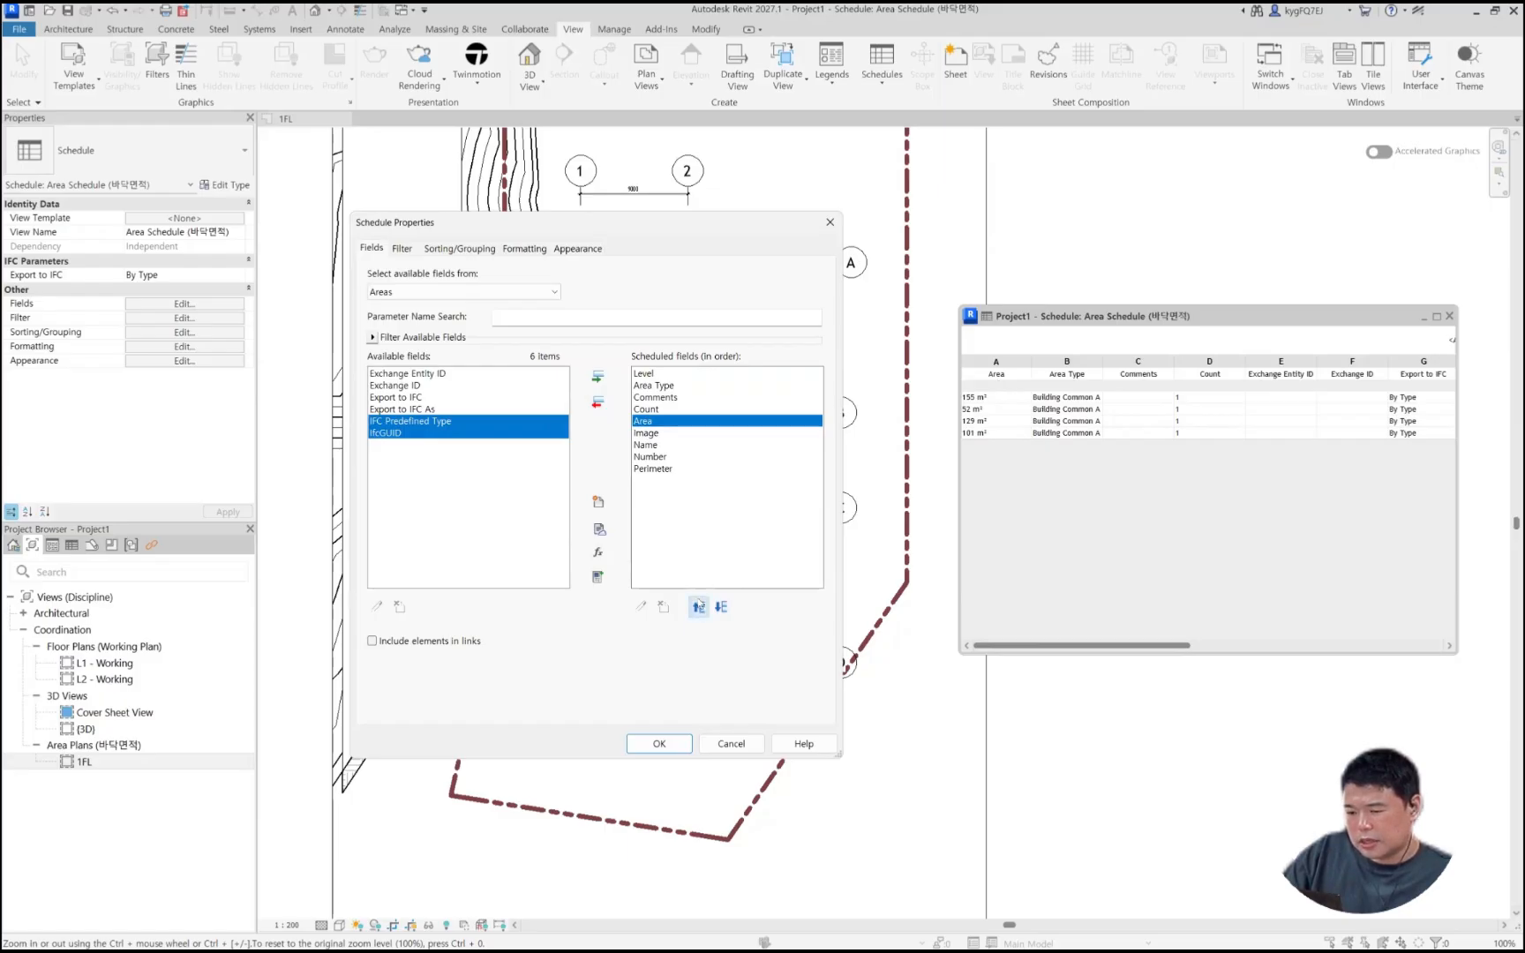
left_click(697, 606)
left_click(697, 607)
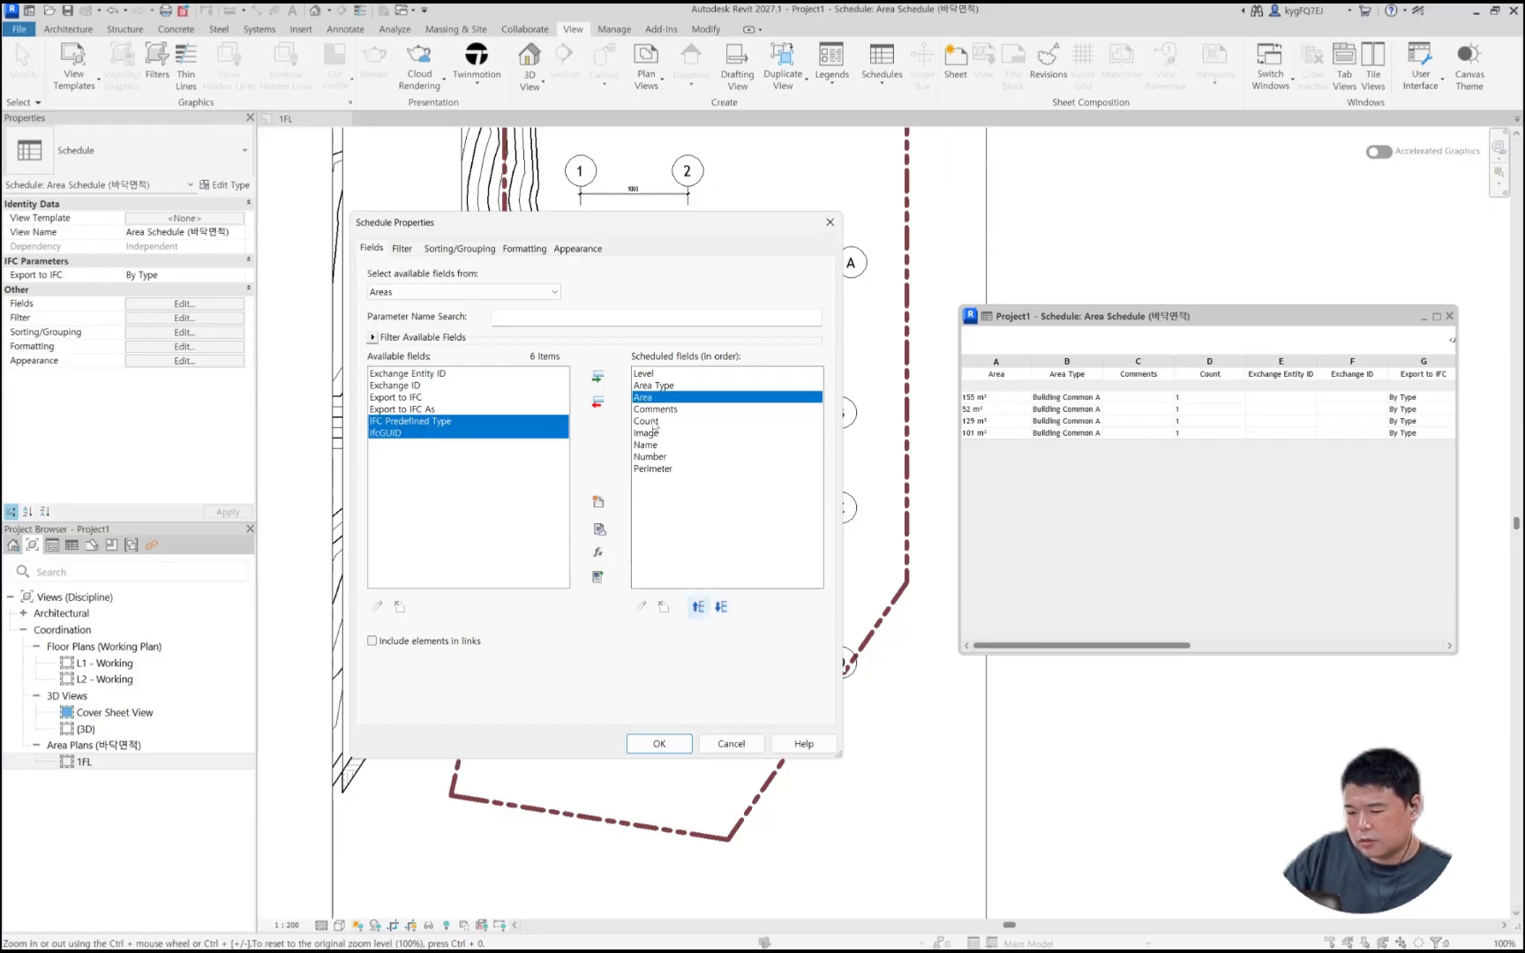
Step: Move the Number field up to directly below Area Type in the scheduled fields
left_click(653, 421)
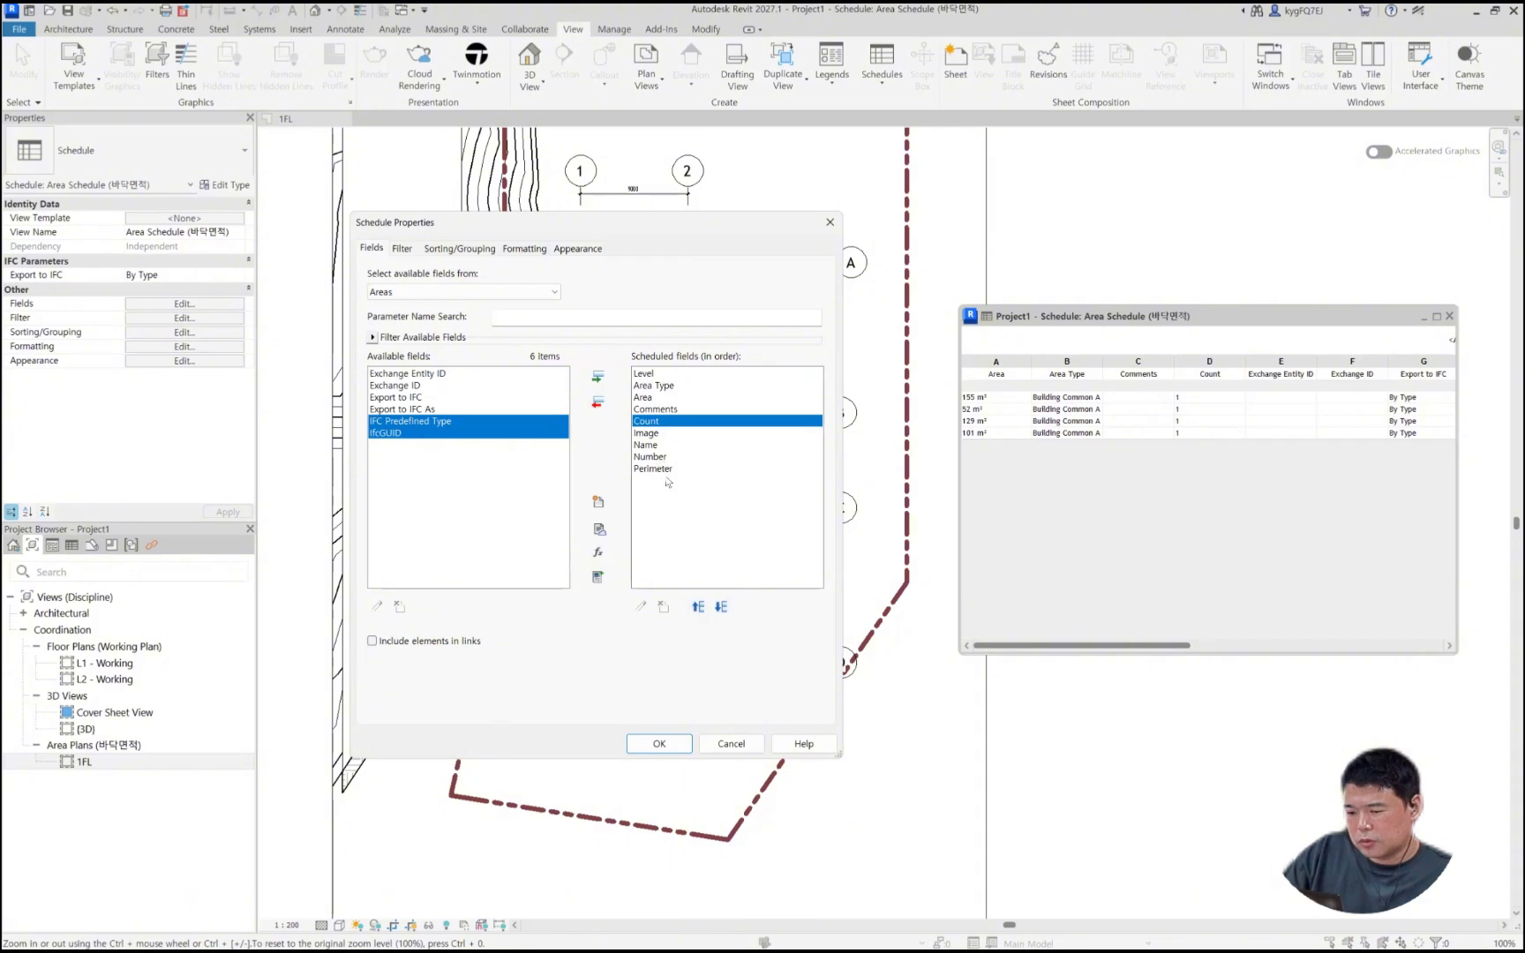
left_click(653, 457)
left_click(698, 606)
left_click(697, 606)
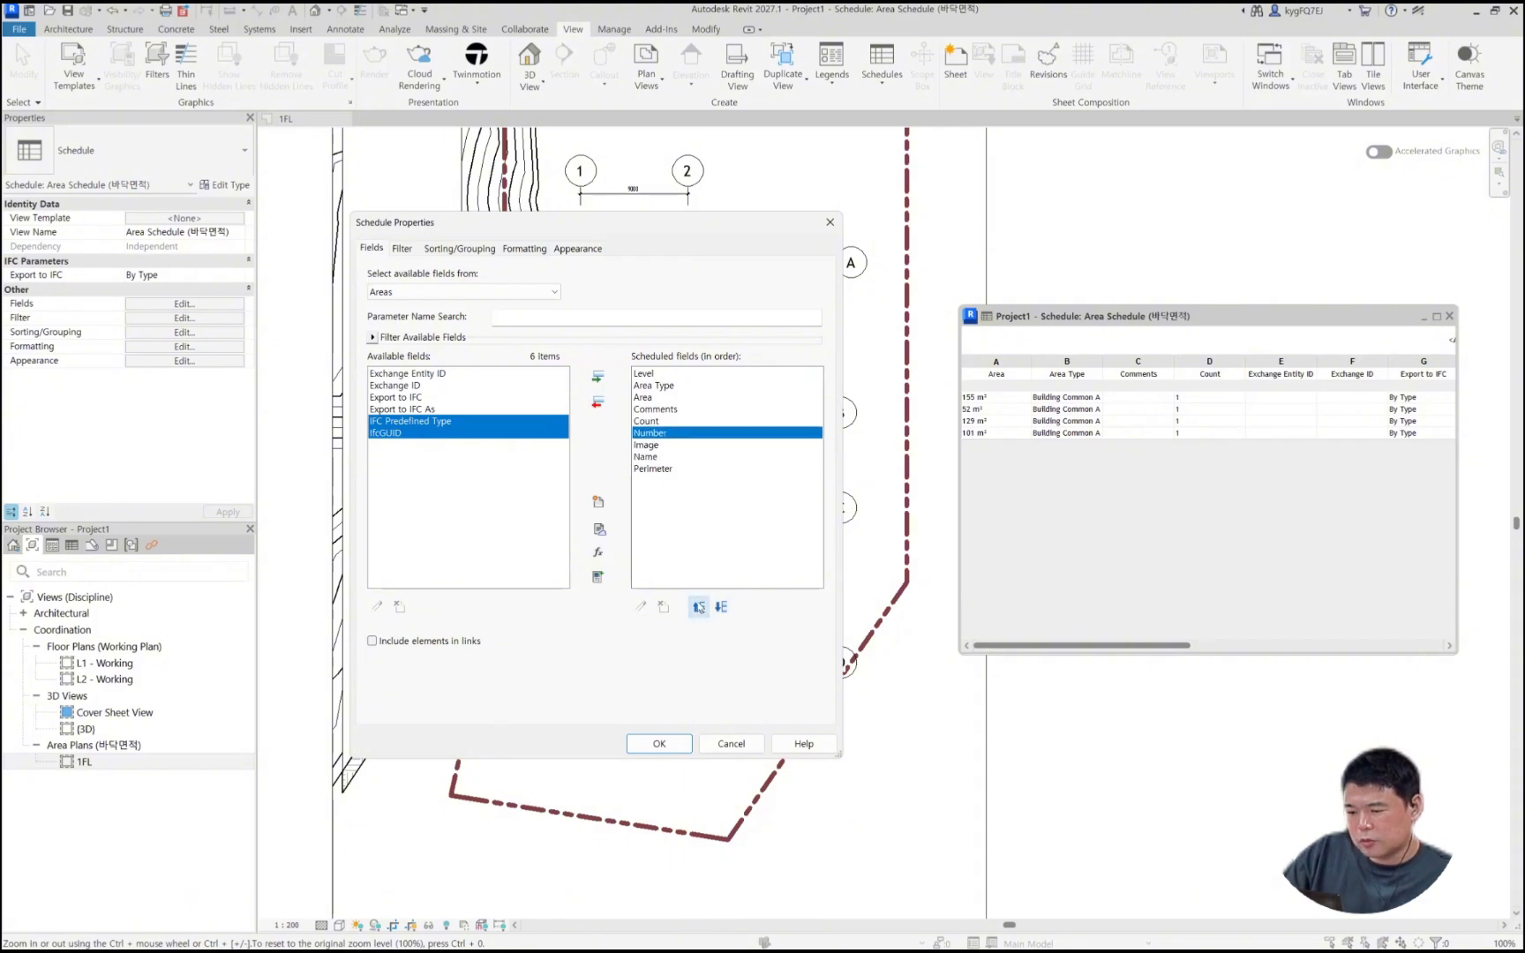
left_click(697, 606)
left_click(697, 606)
left_click(697, 607)
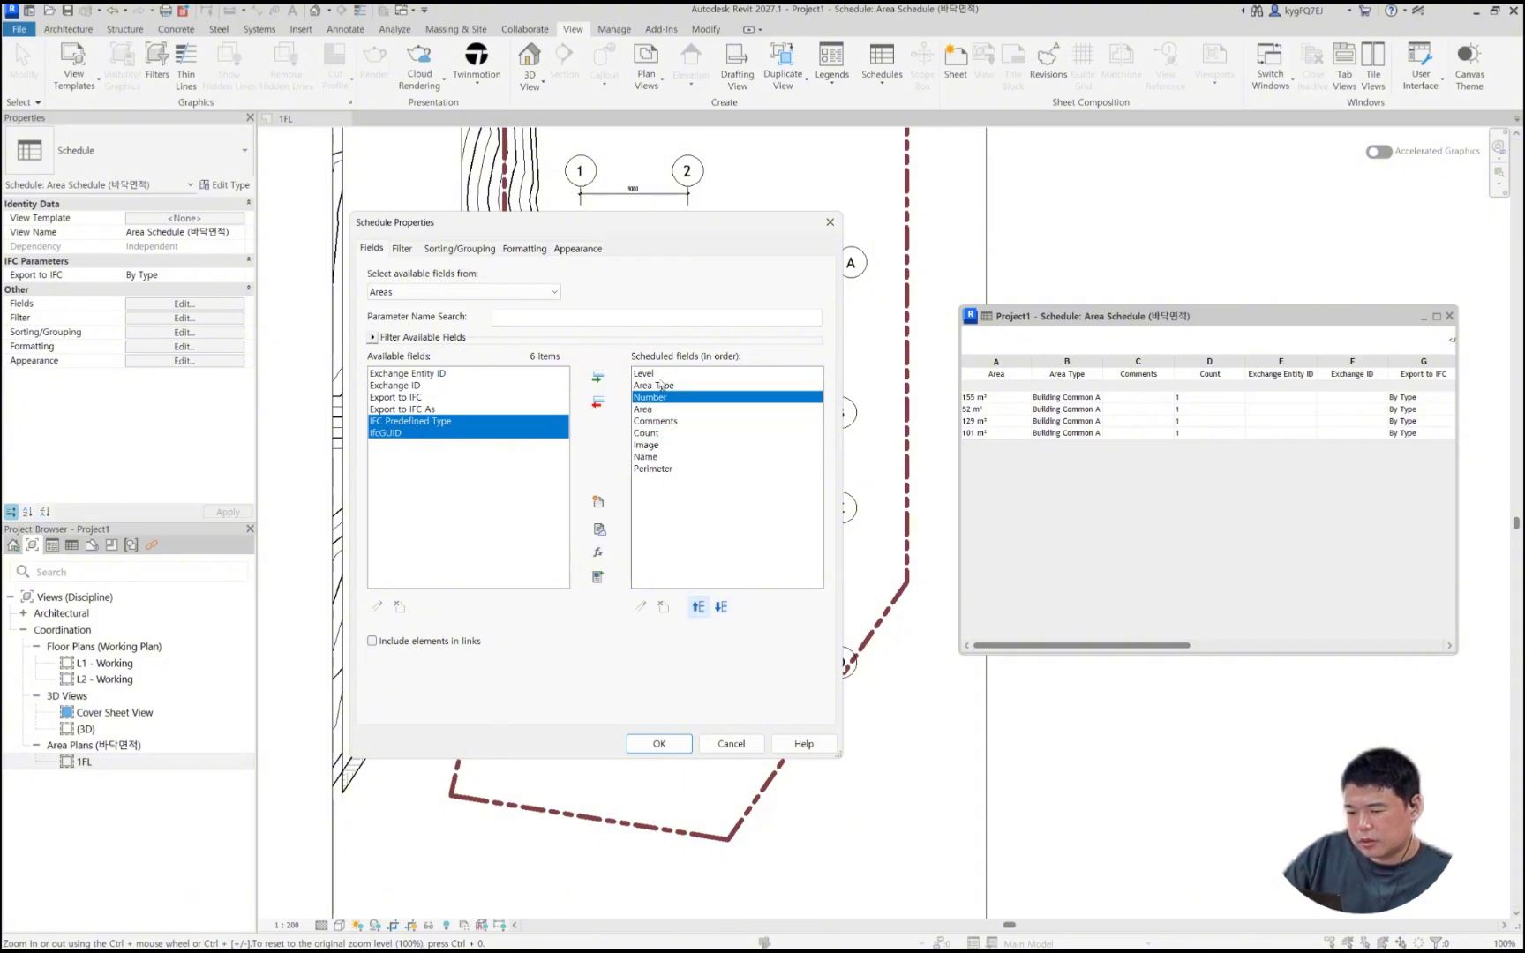
Step: Move the Name field up to directly below Area in the scheduled fields
left_click(661, 385)
left_click(653, 445)
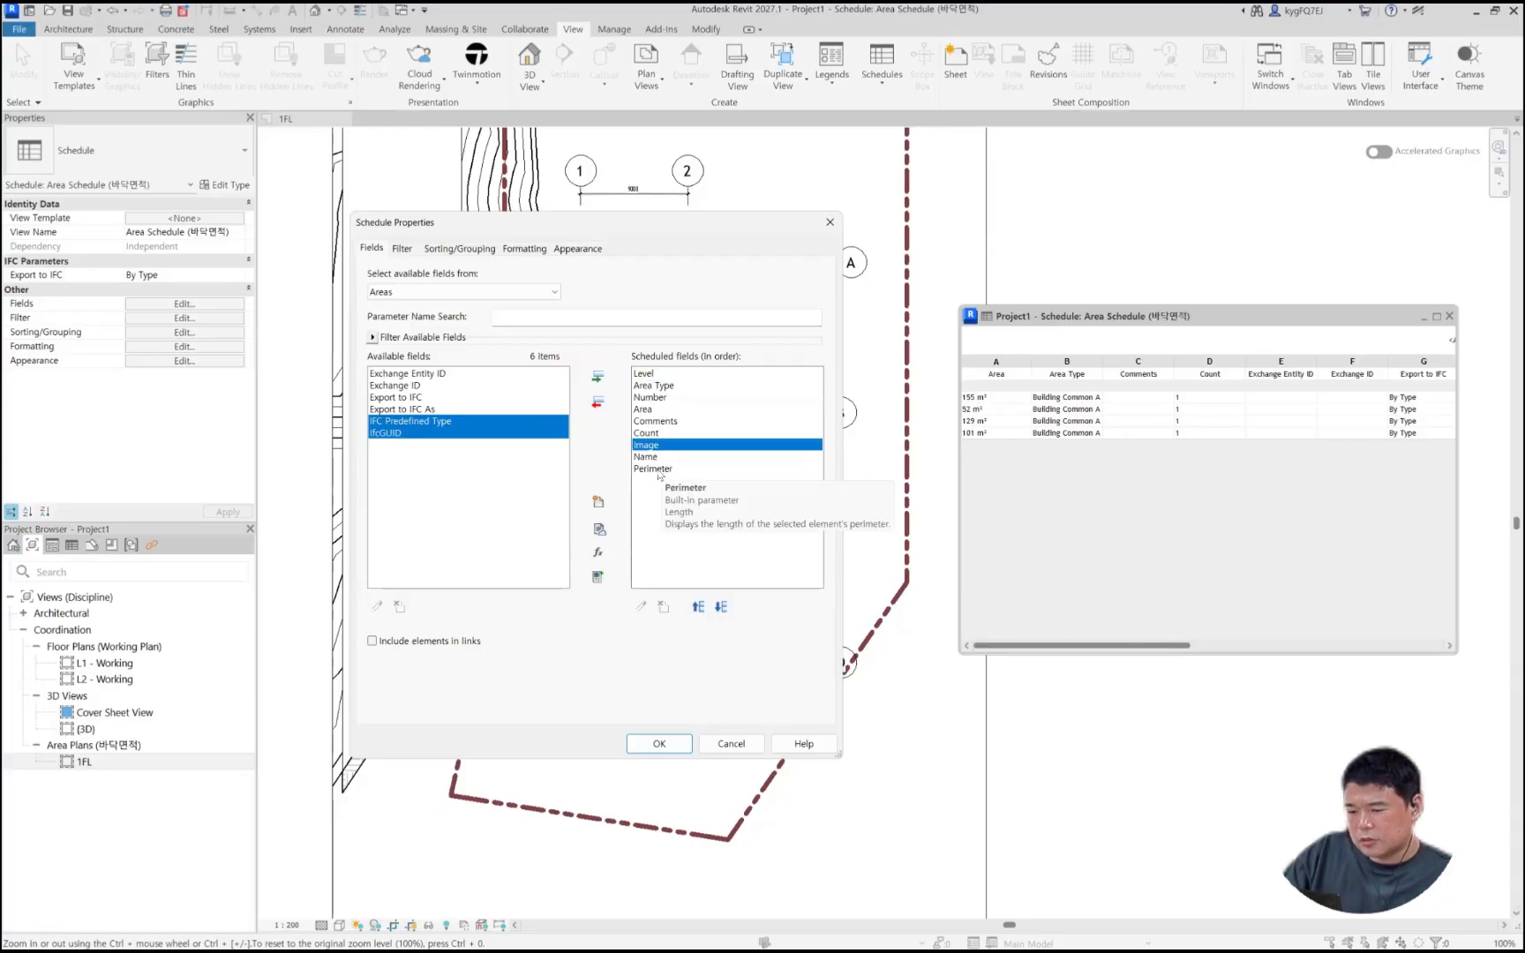
left_click(653, 457)
left_click(698, 608)
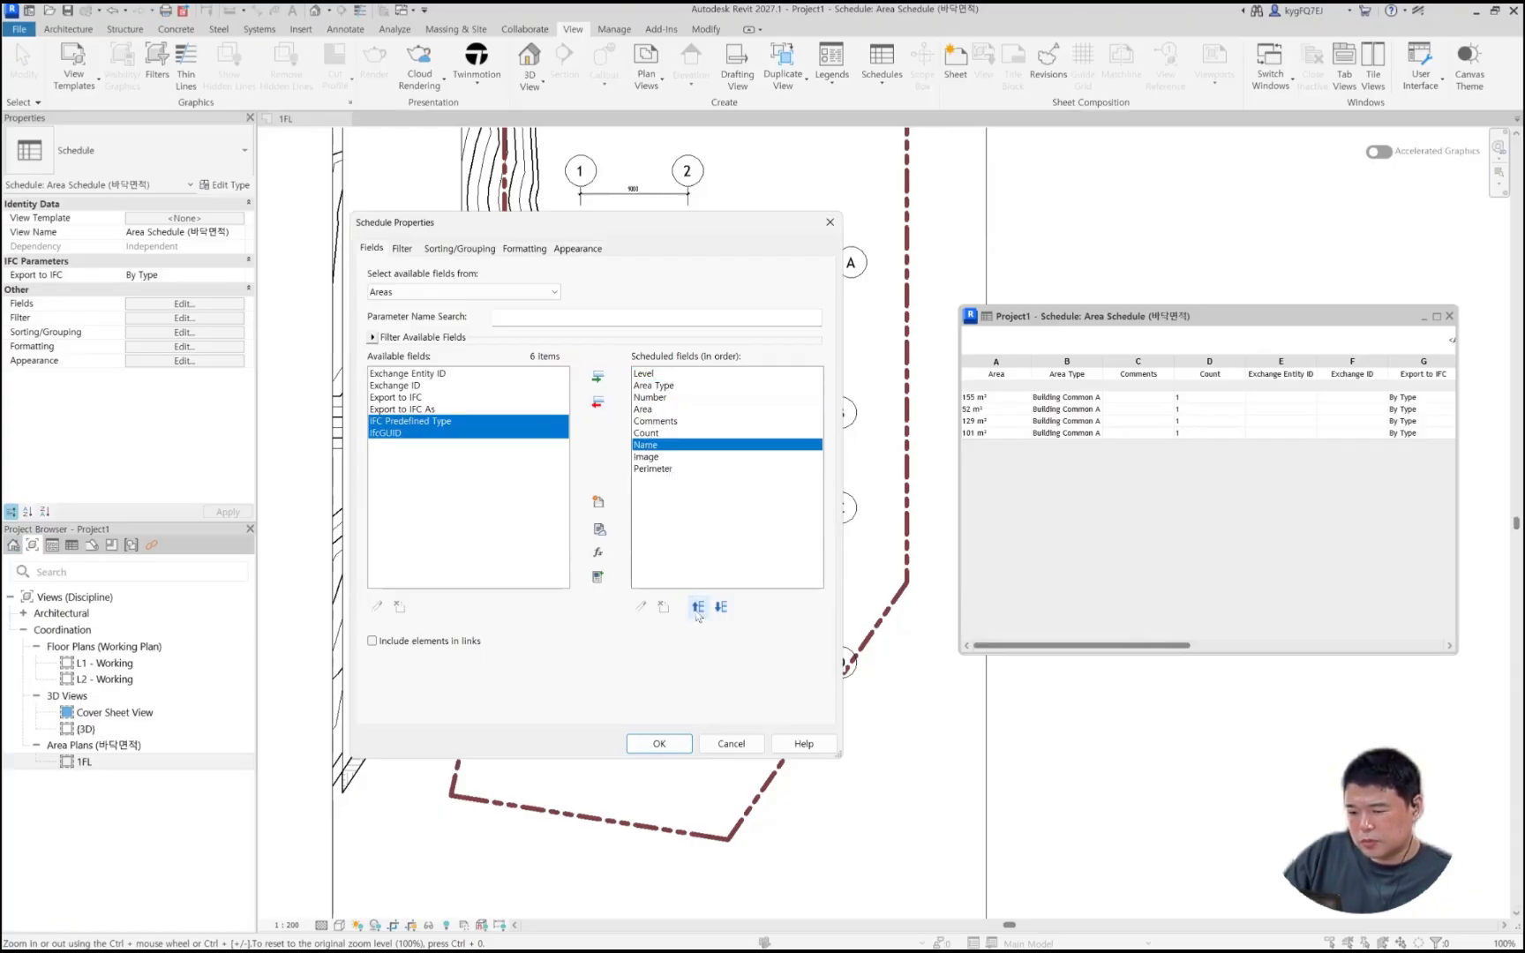
left_click(697, 608)
Step: Remove Perimeter and Image from the scheduled fields and apply the field changes to the schedule
left_click(654, 469)
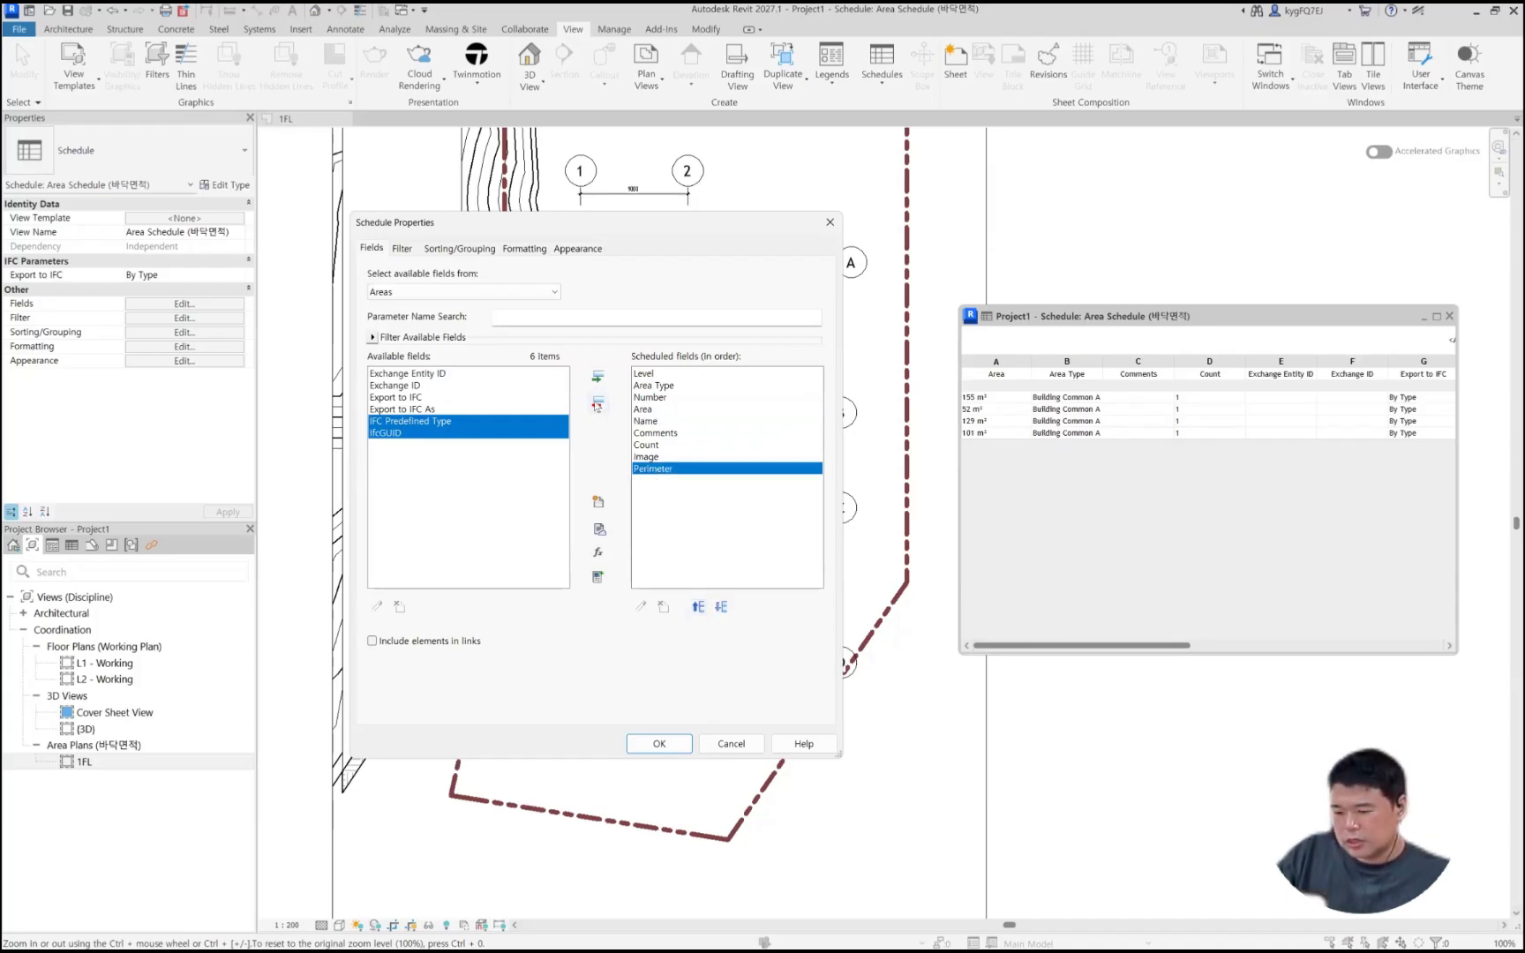
left_click(598, 405)
left_click(598, 405)
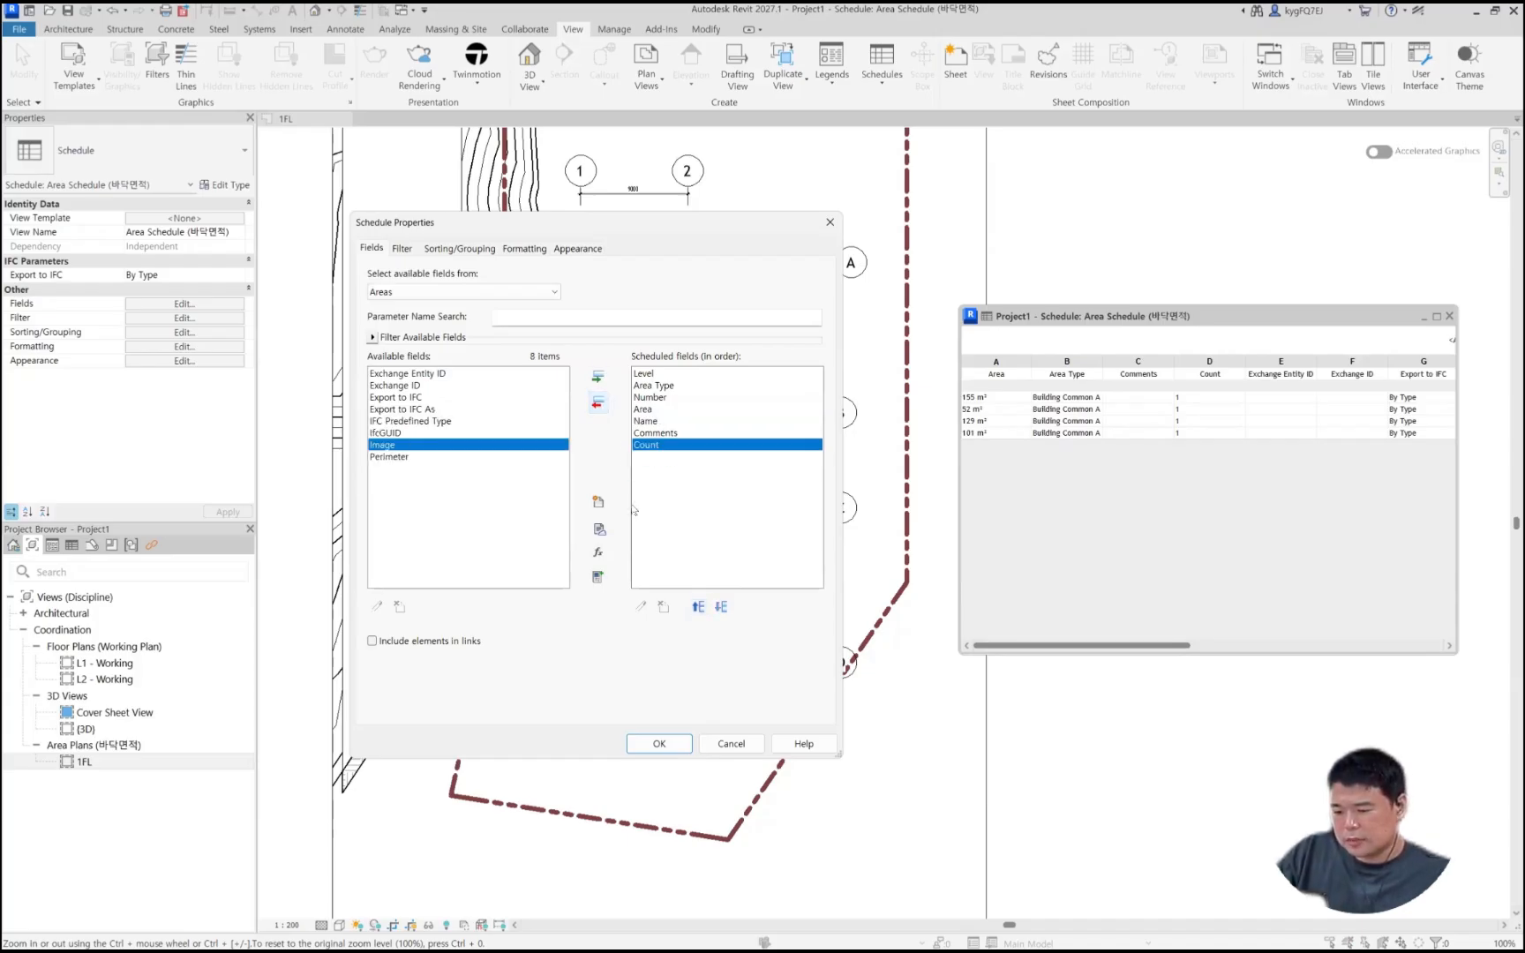
left_click(659, 744)
Step: Shorten the area schedule window and place it beside the floor plan, clear of the building outline
left_click(1177, 319)
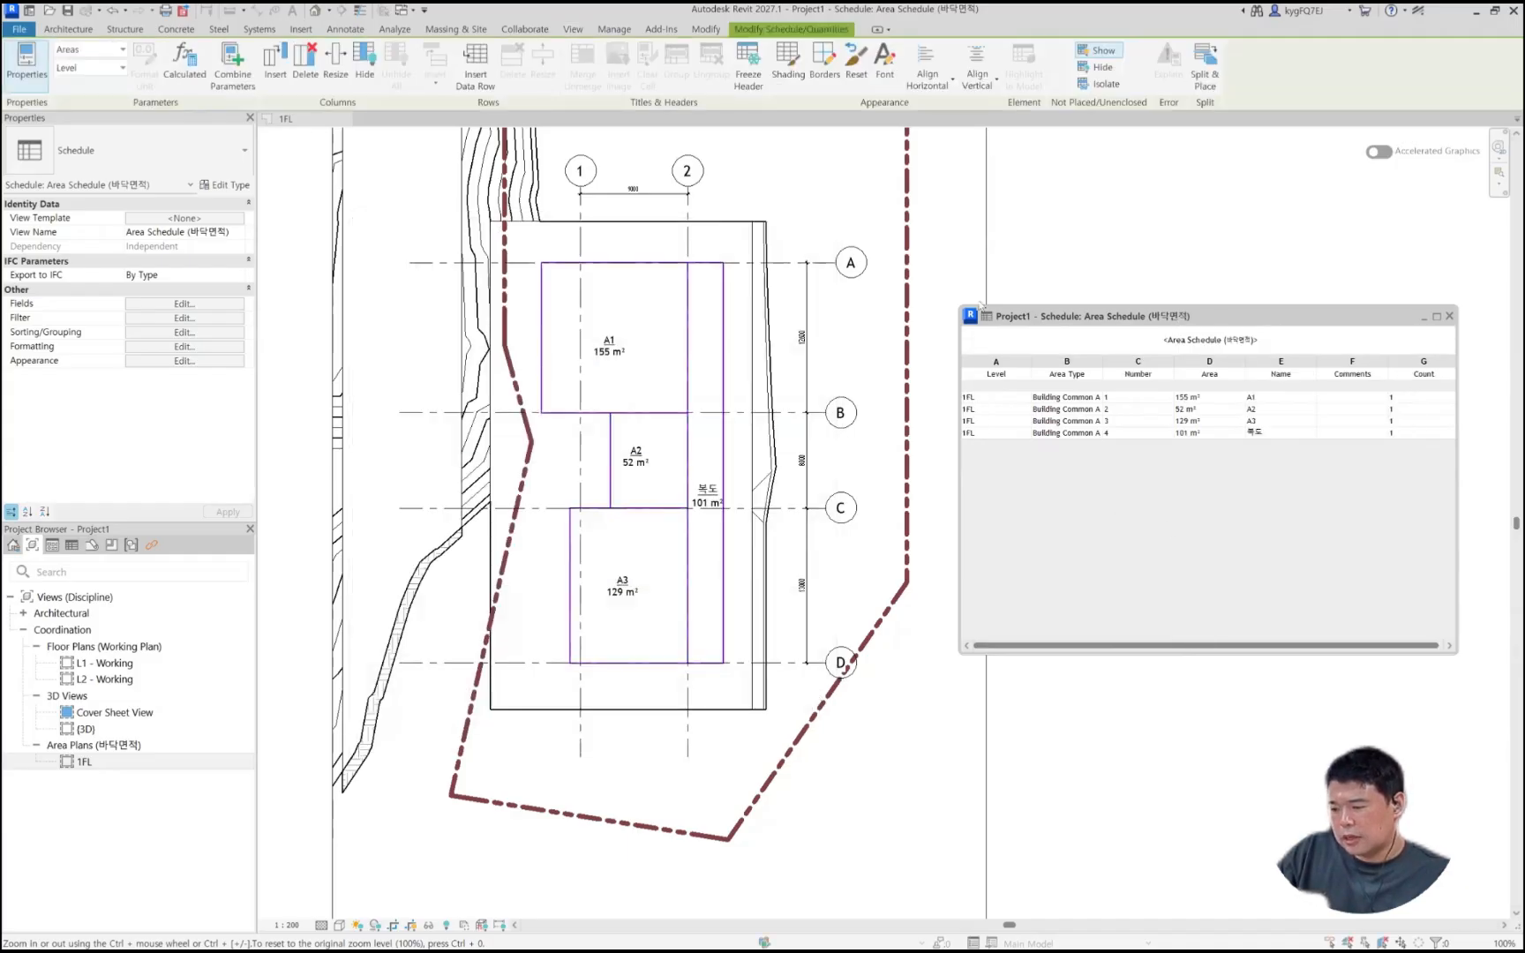
left_click_drag(980, 305, 736, 289)
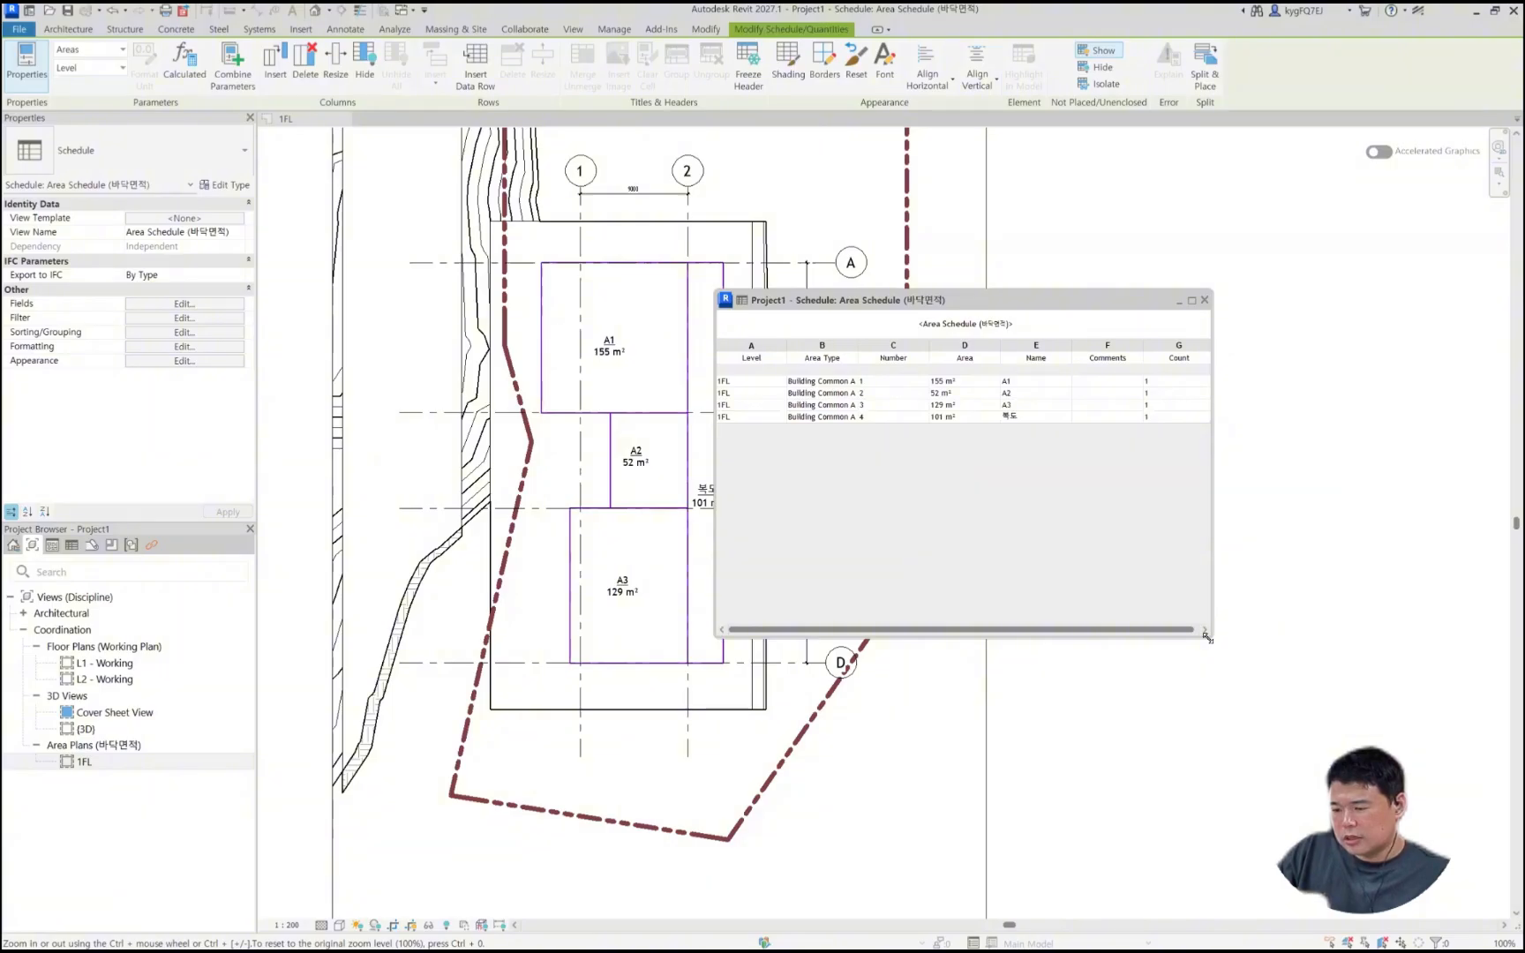
left_click_drag(1205, 636, 1224, 506)
left_click_drag(898, 306, 1157, 284)
Step: Set the number of the A1 area between grids A and B to 101
left_click(614, 353)
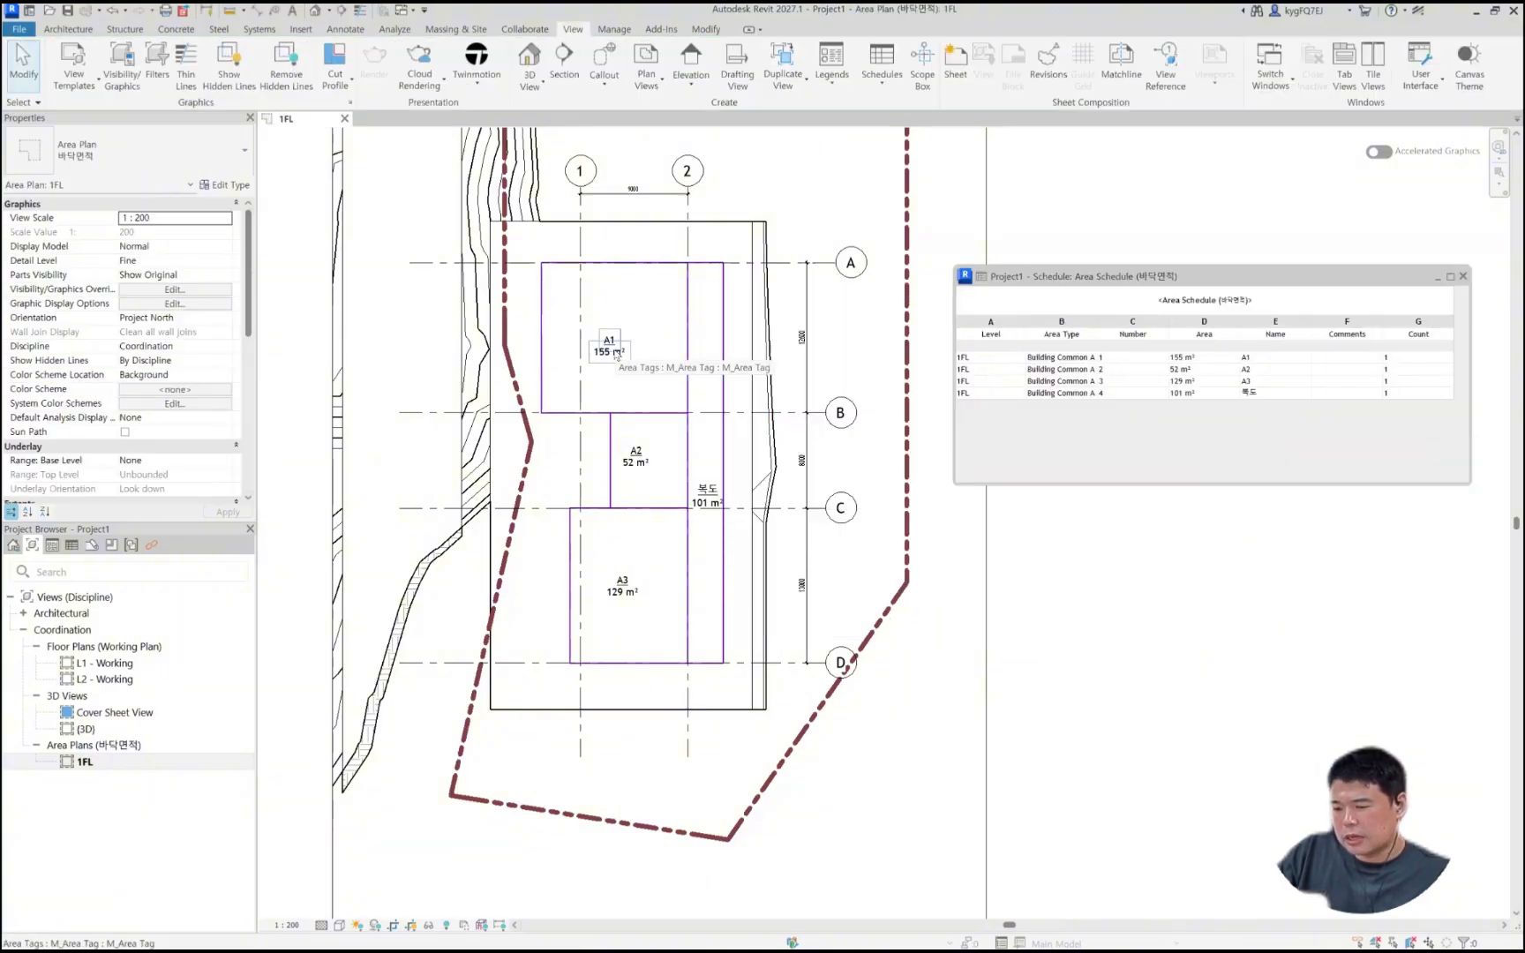
left_click(615, 355)
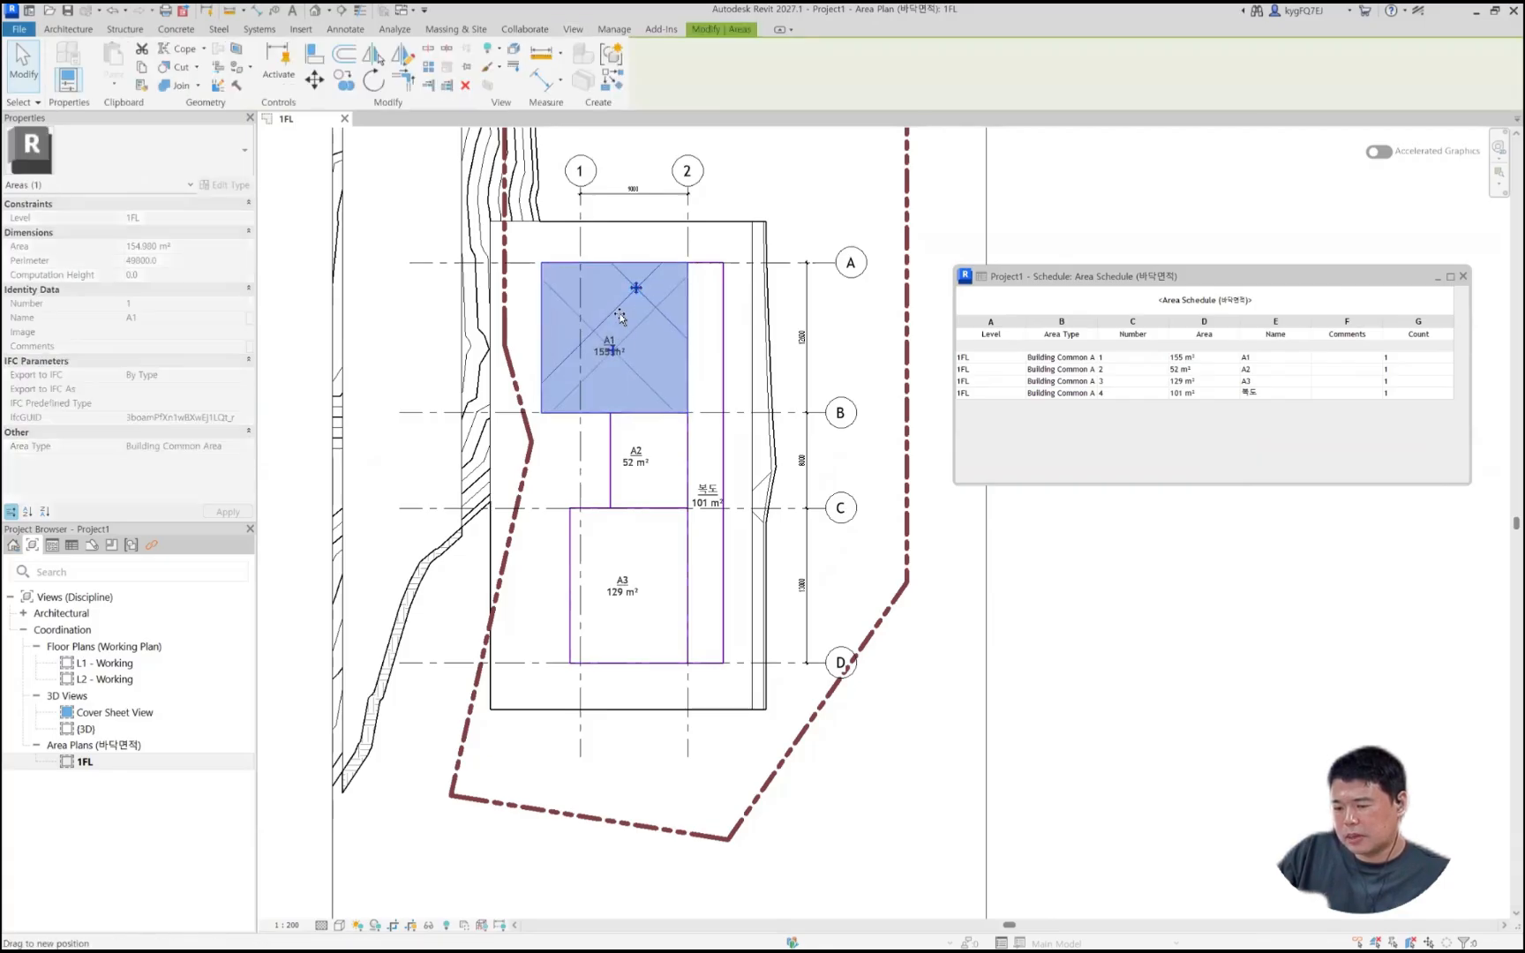
left_click(164, 304)
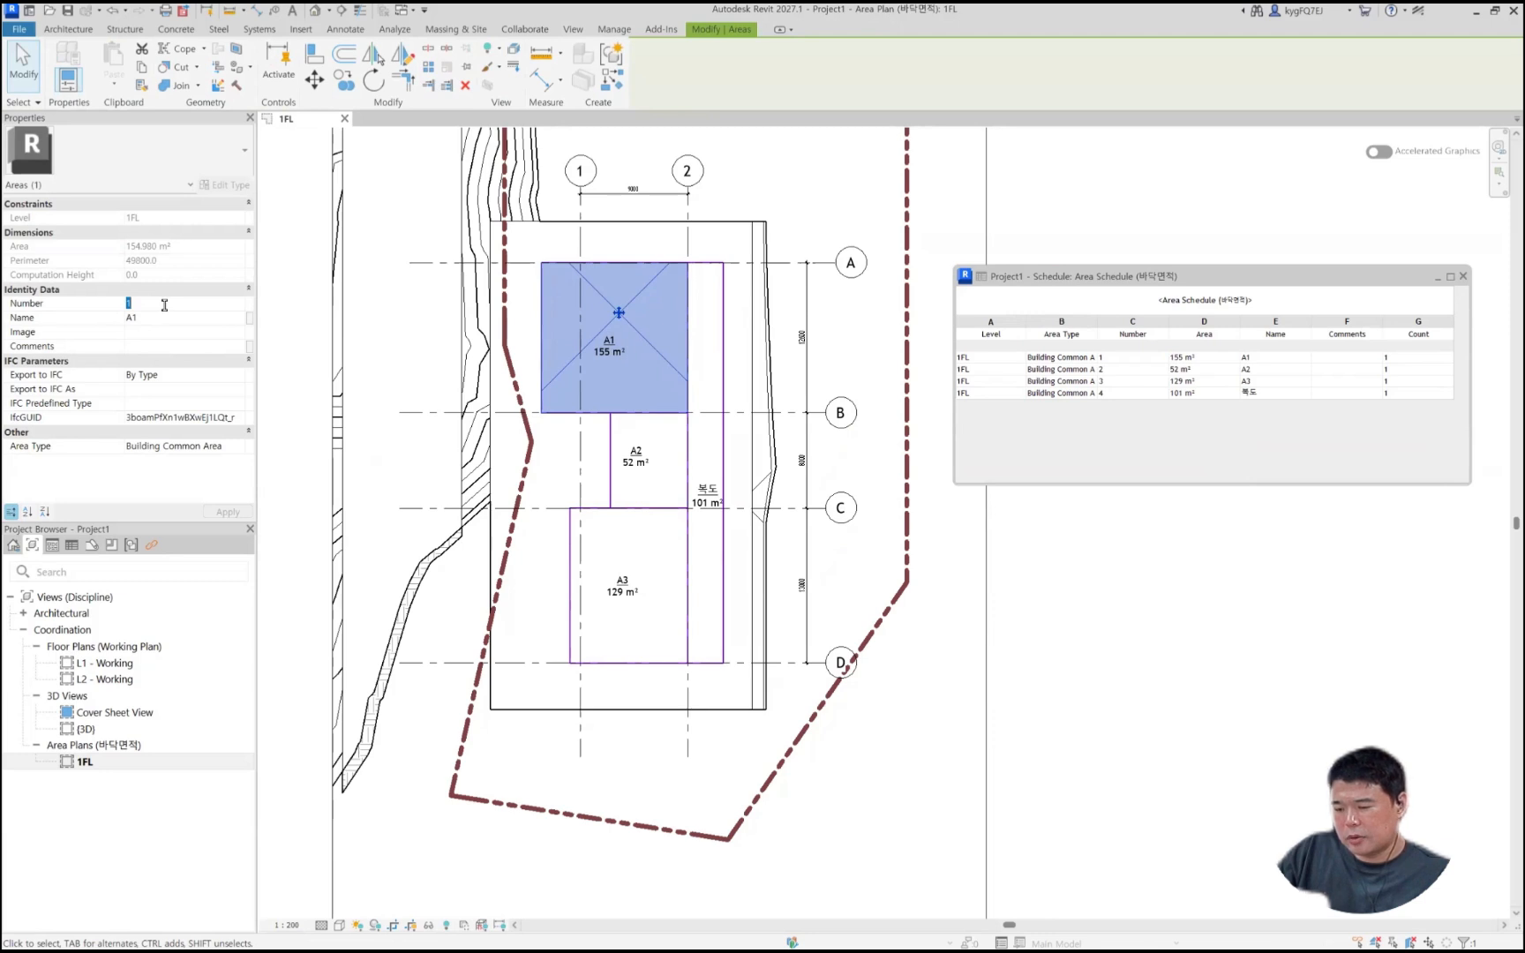
type("101")
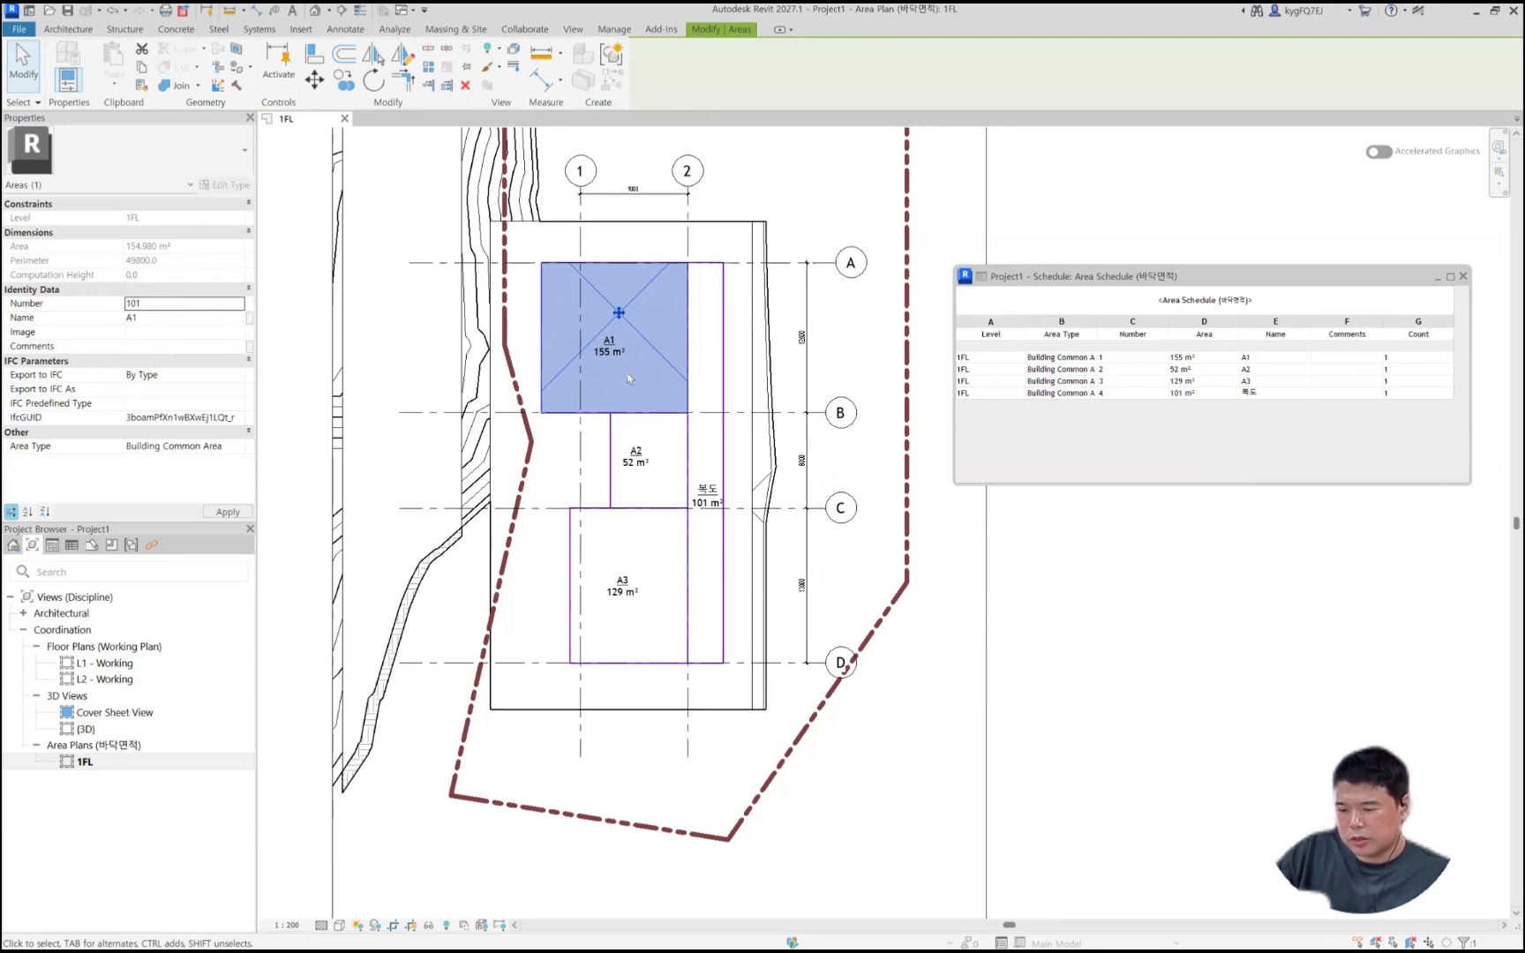
key("Return")
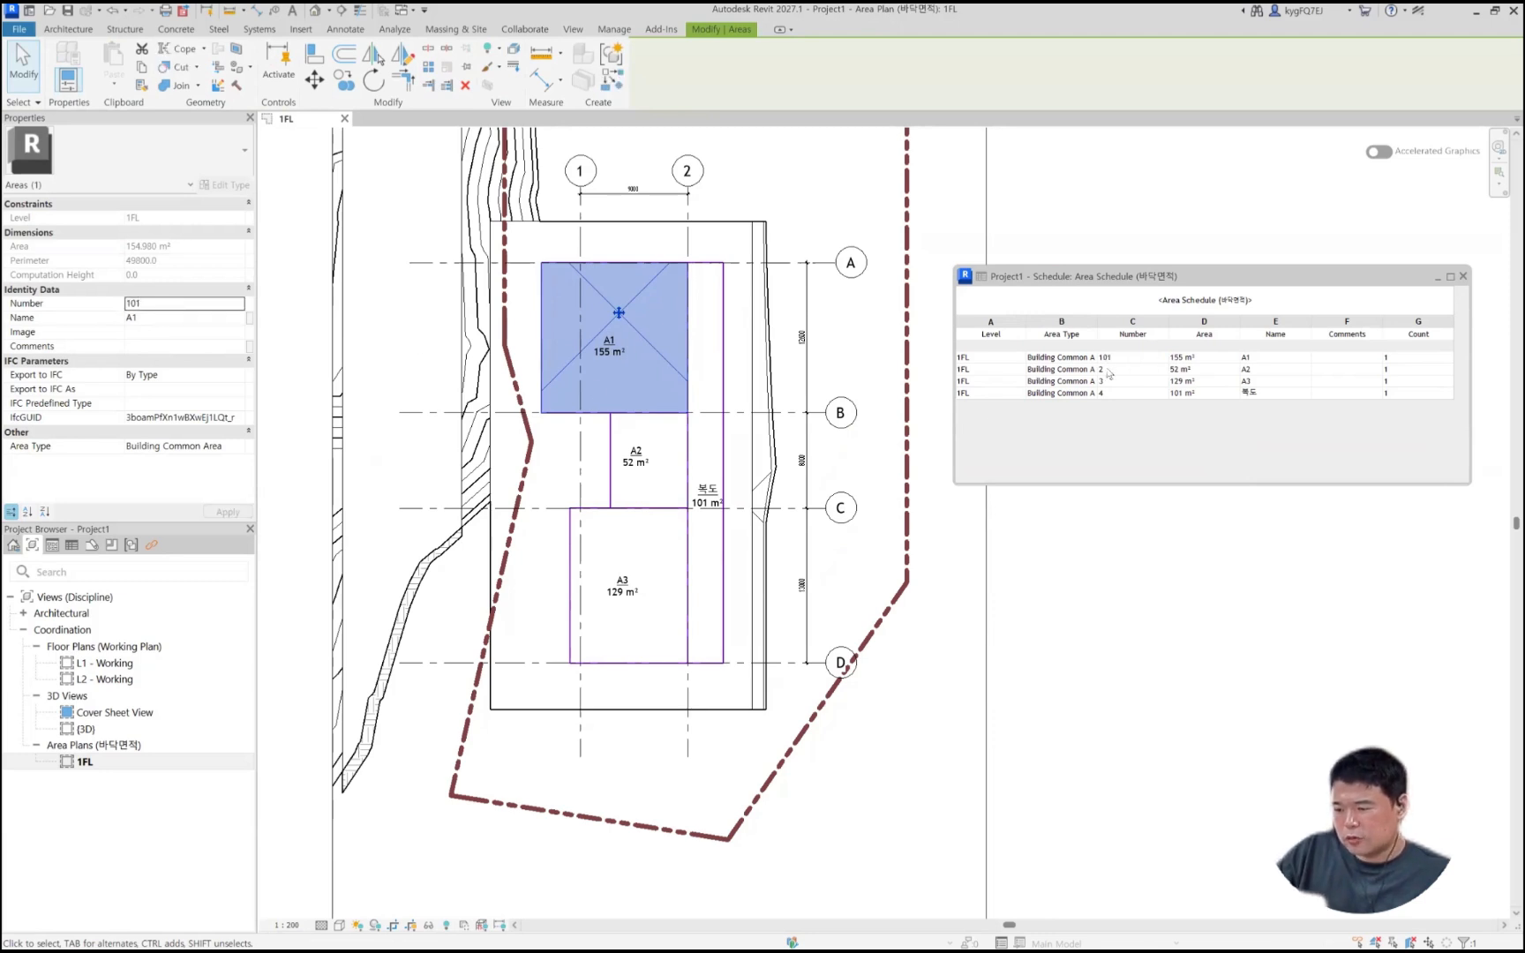
Step: Enter 강당 as the comment of area 101
left_click(150, 333)
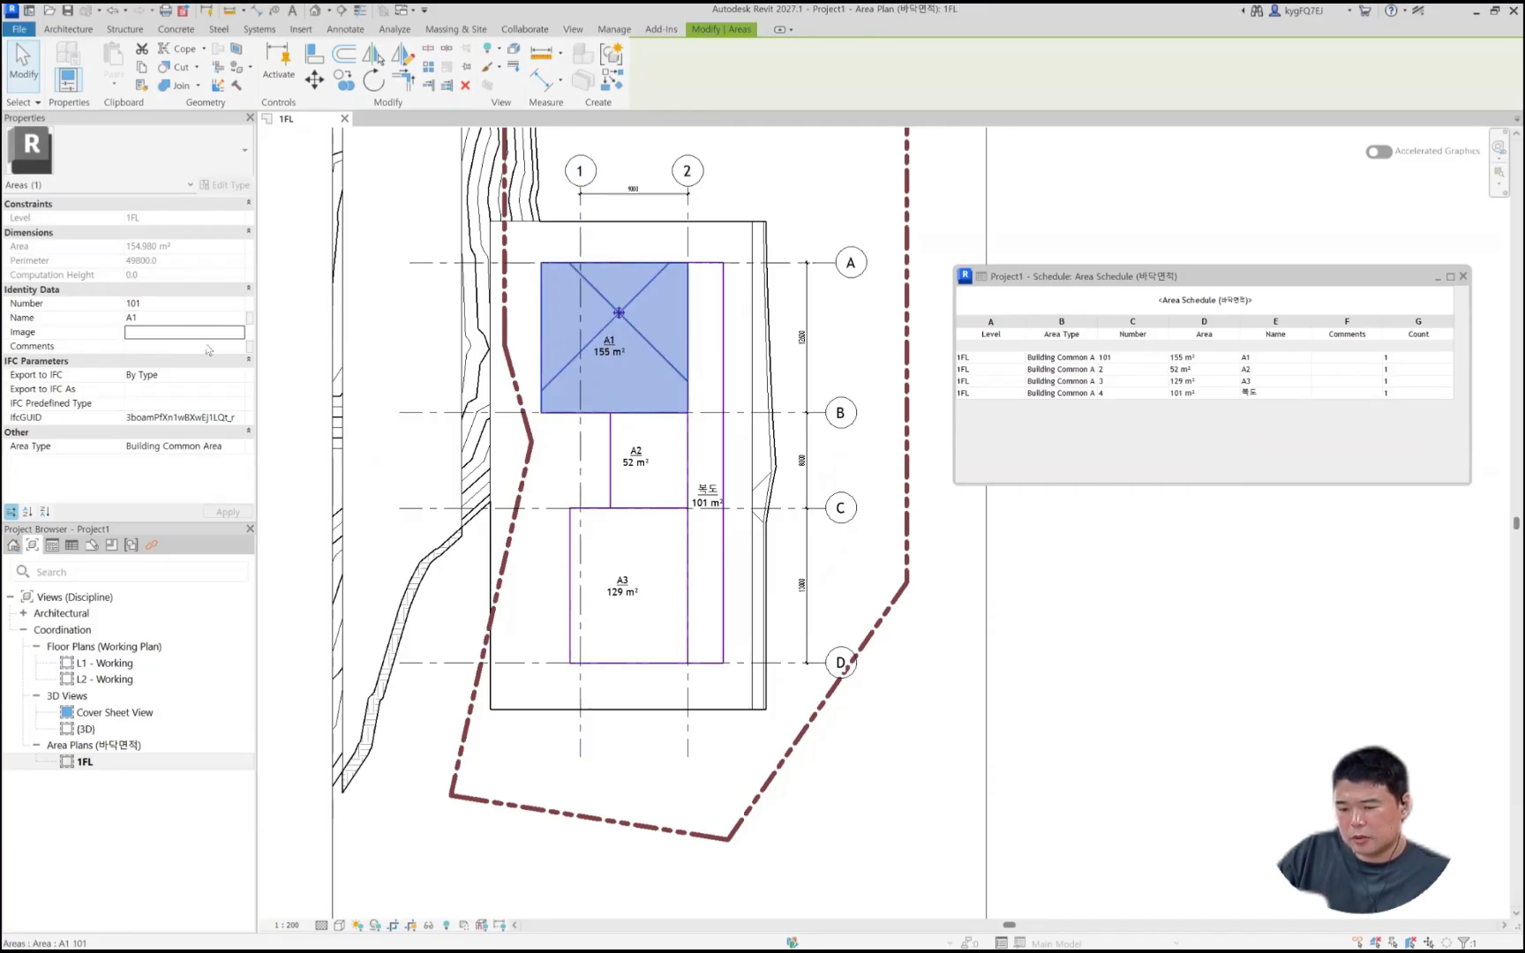
left_click(181, 345)
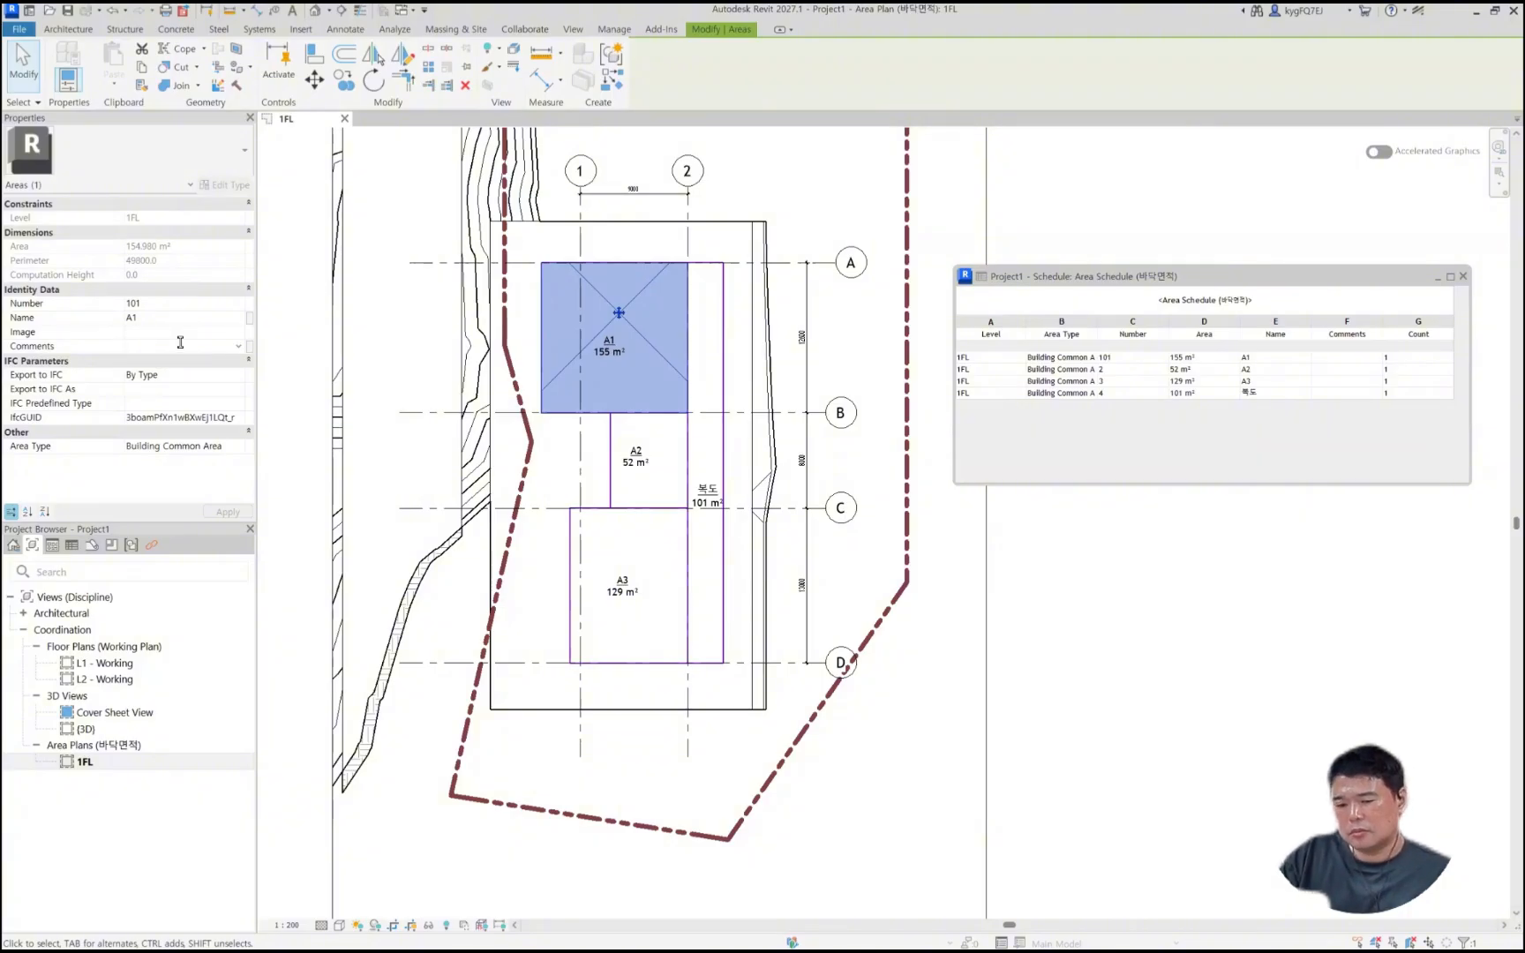
type("r")
key("BackSpace")
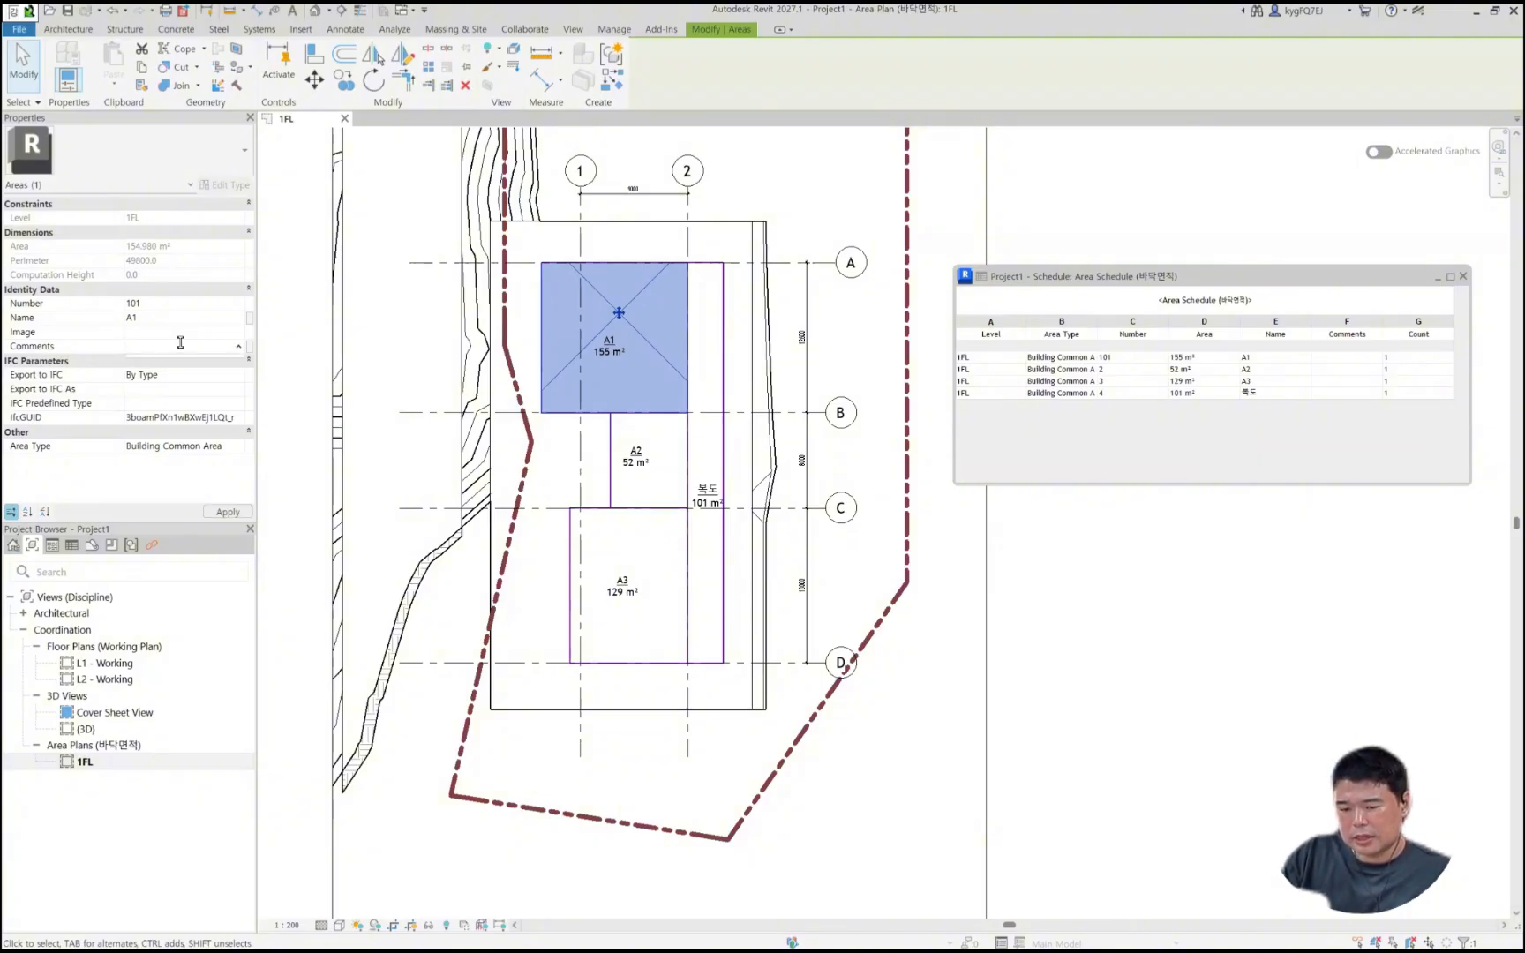
type("강당")
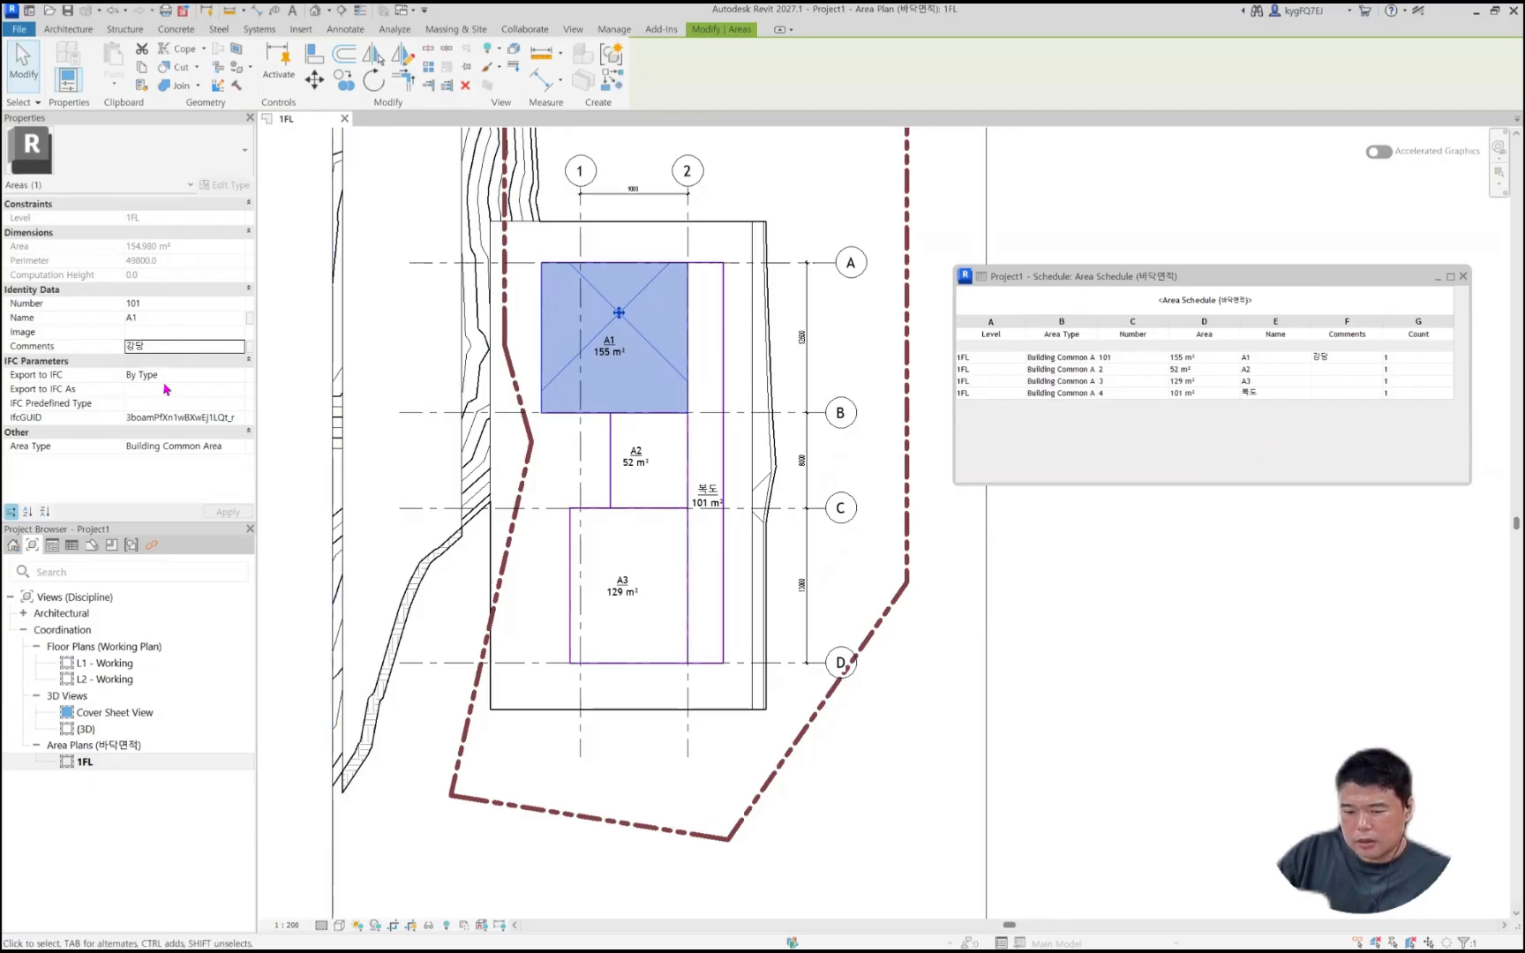
Step: Move the text 강당 from the Comments of area 101 into its Name, replacing A1
left_click(174, 347)
key("ctrl+x")
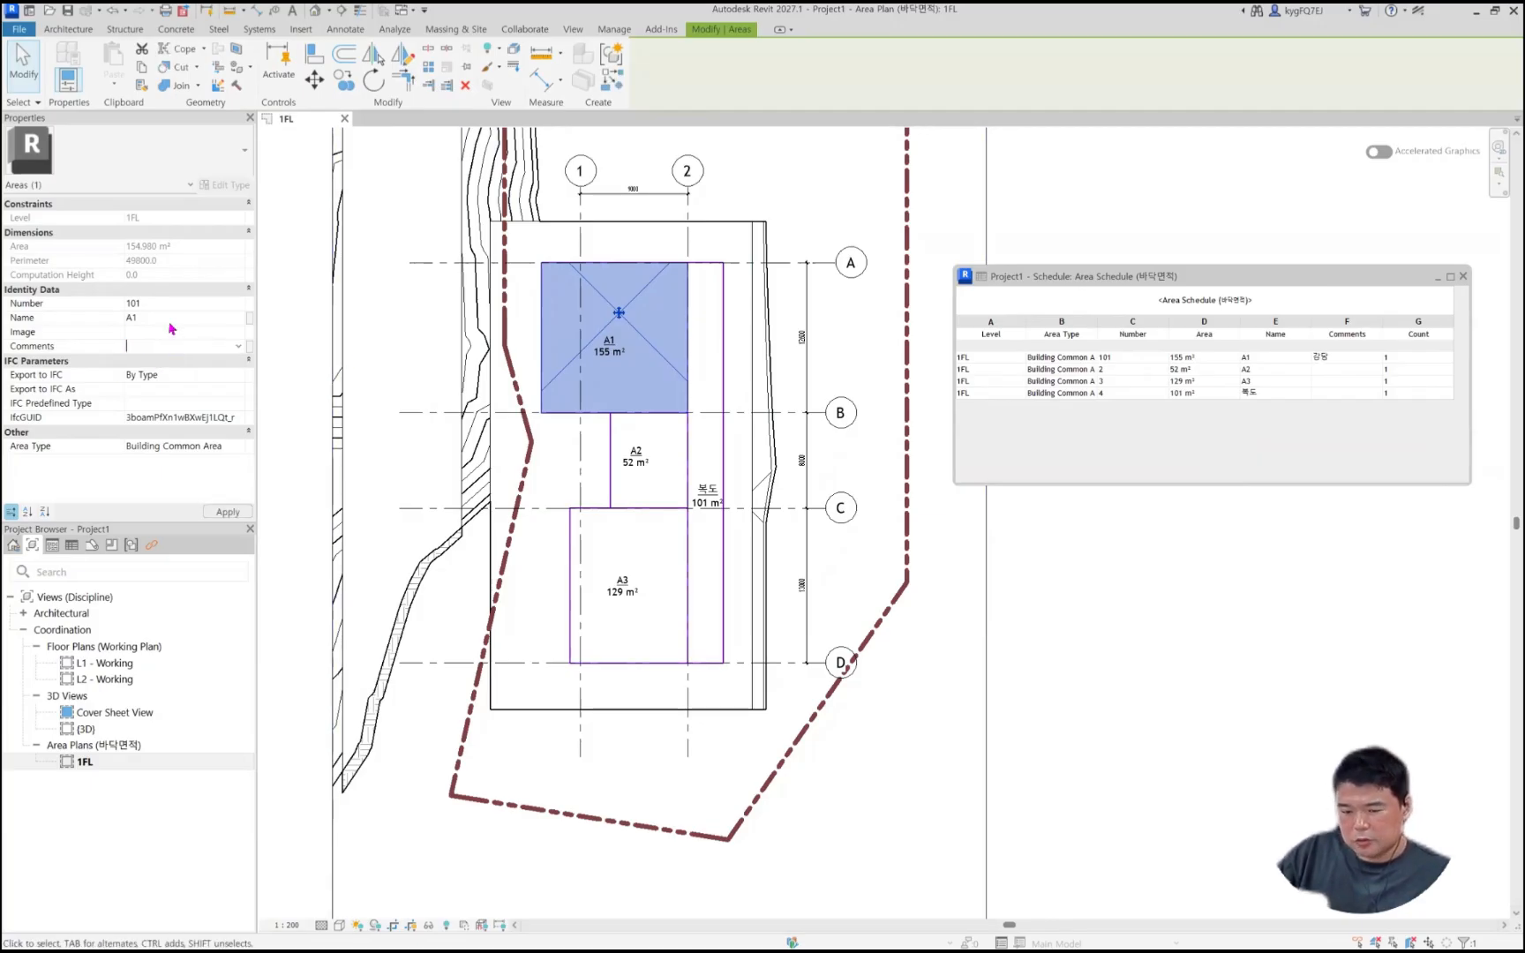
left_click(172, 318)
key("ctrl+v")
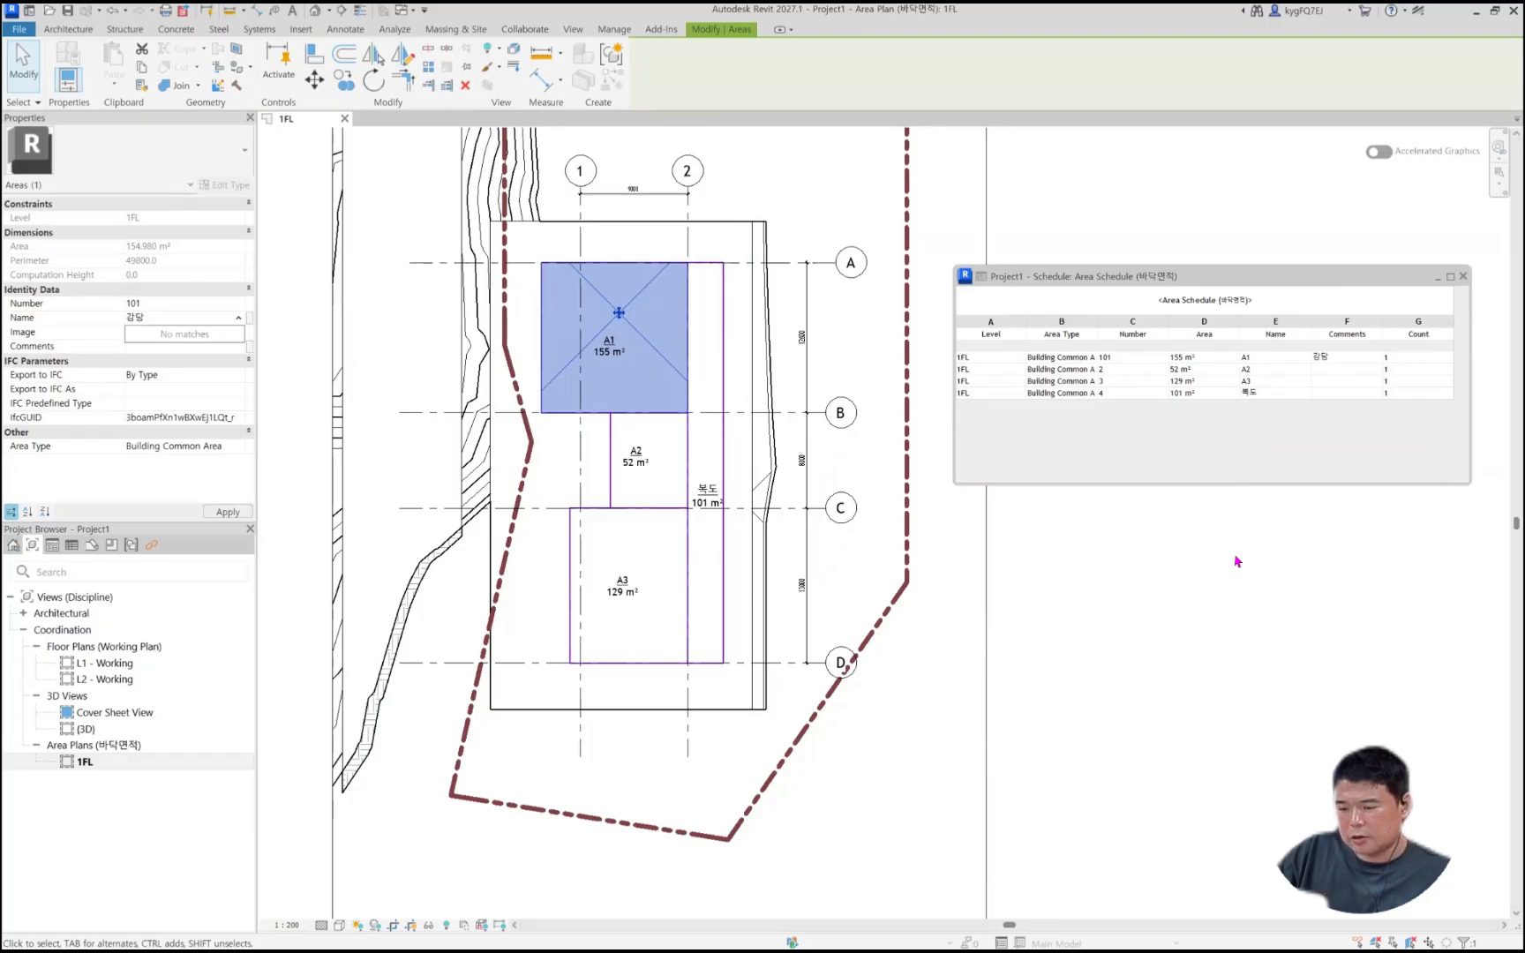
key("Return")
scroll(516, 379, "up", 4)
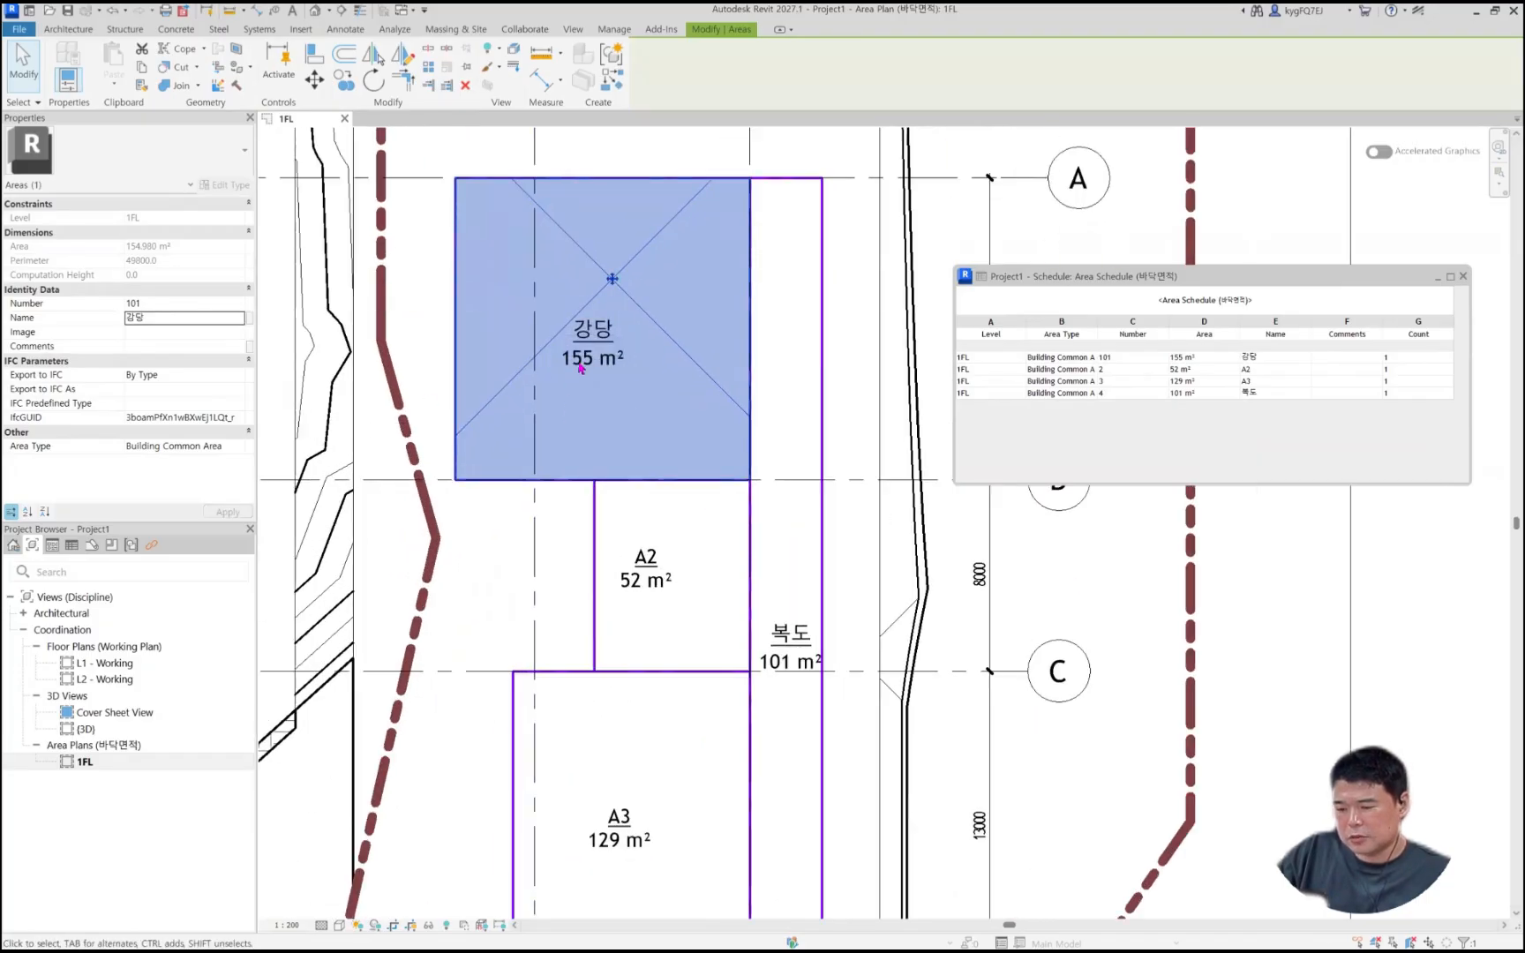
key("Escape")
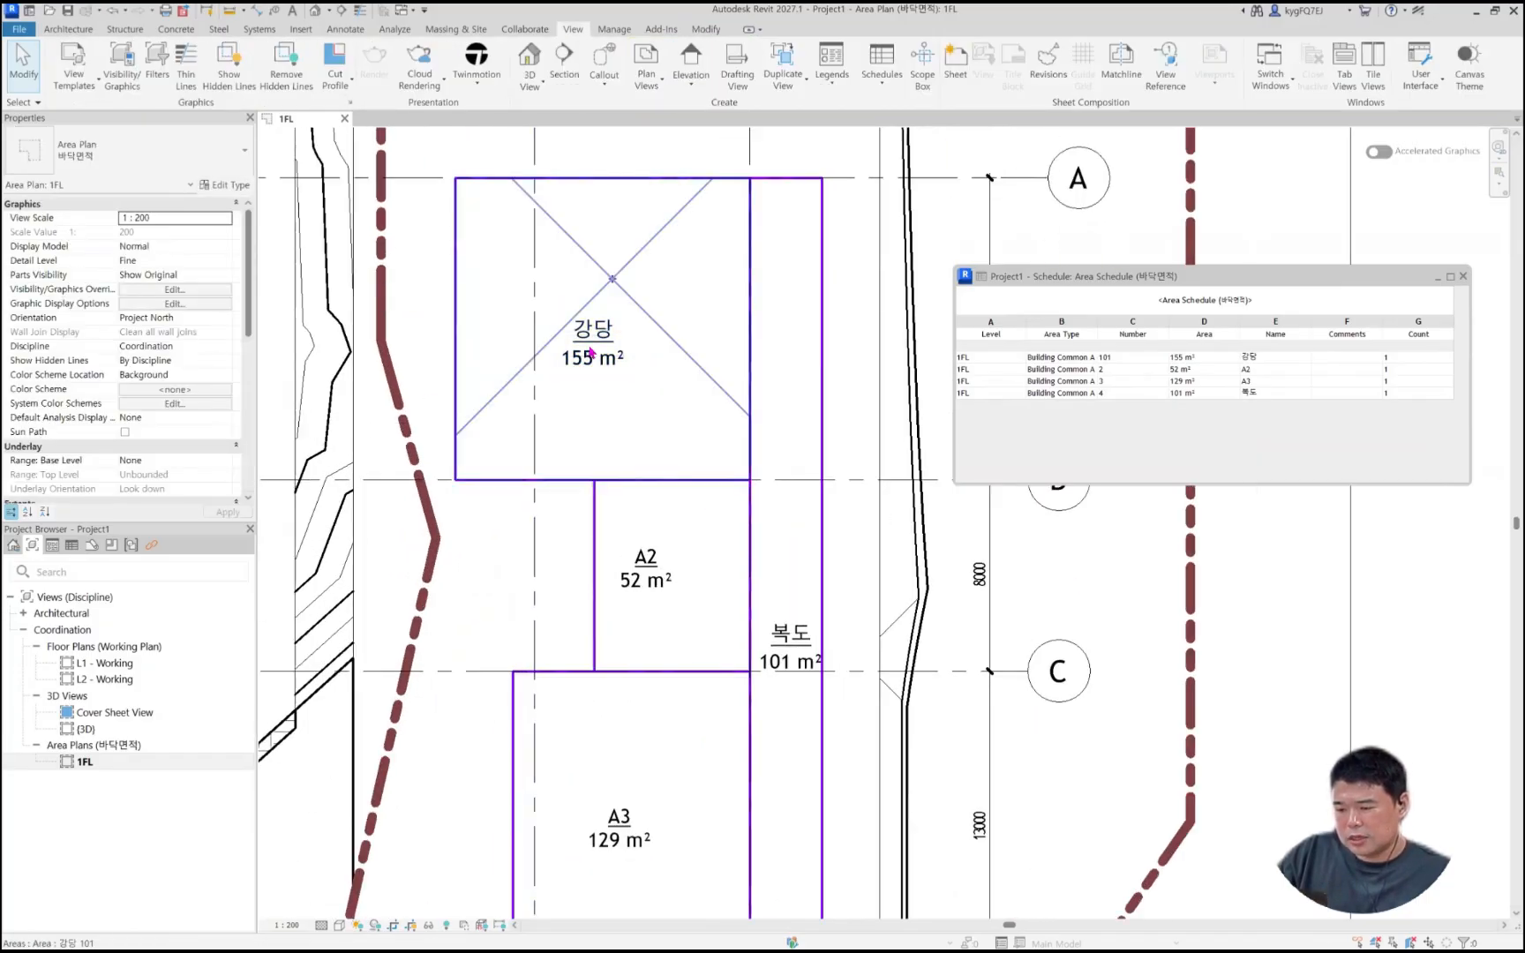
Step: Examine the 강당 area tag and its type properties, including the leader arrowhead choices, without changing anything
left_click(591, 351)
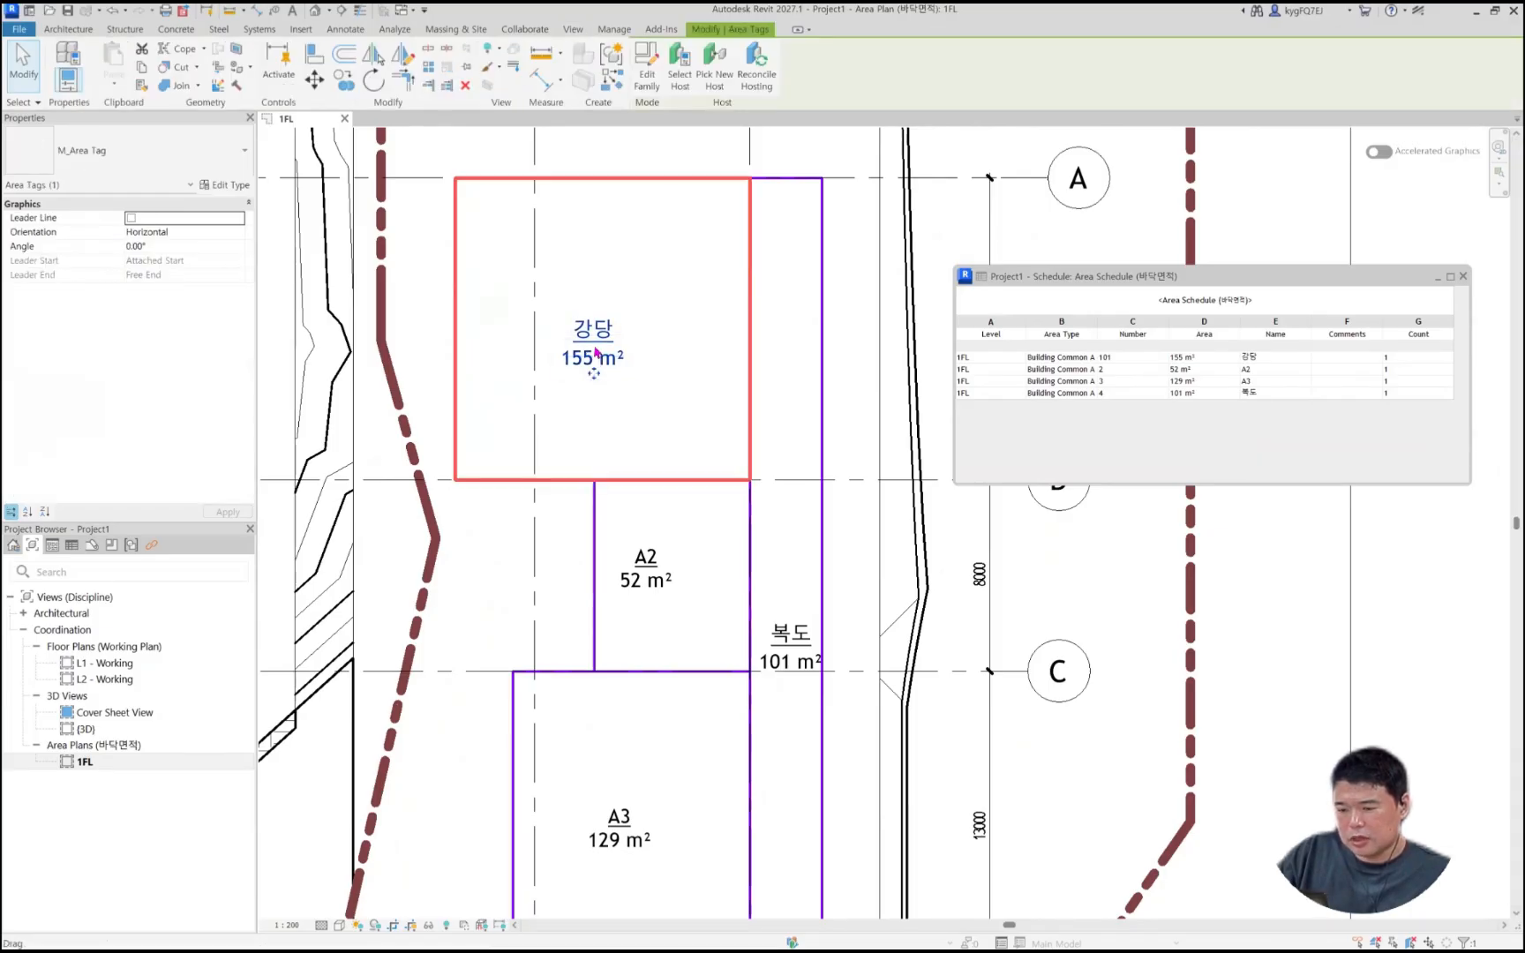
key("Escape")
left_click(595, 346)
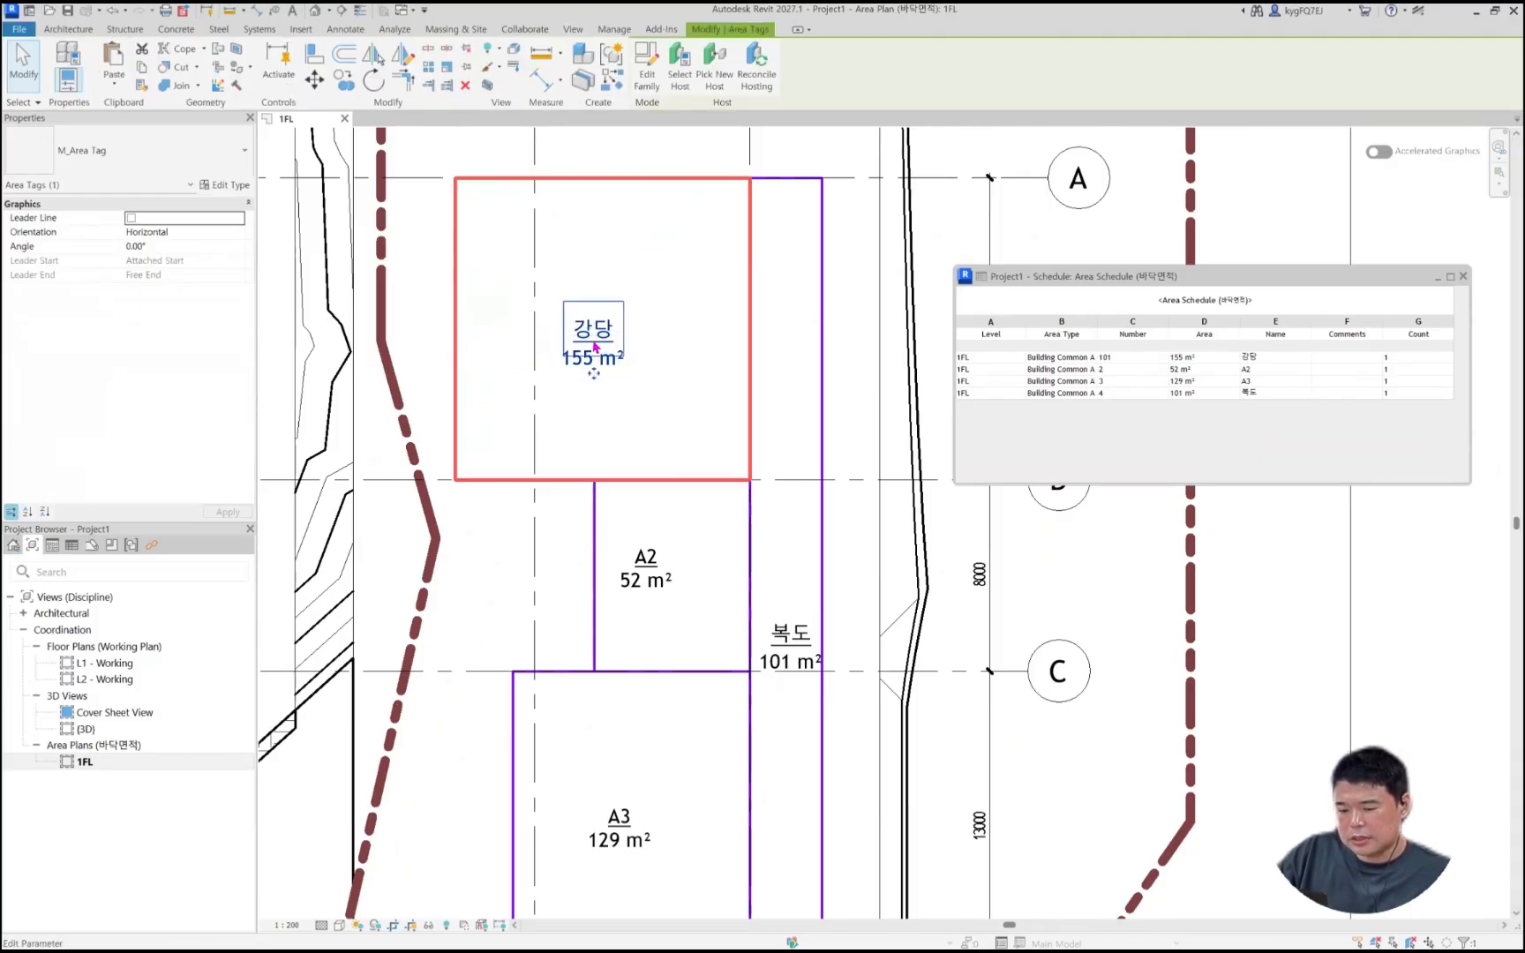
key("Escape")
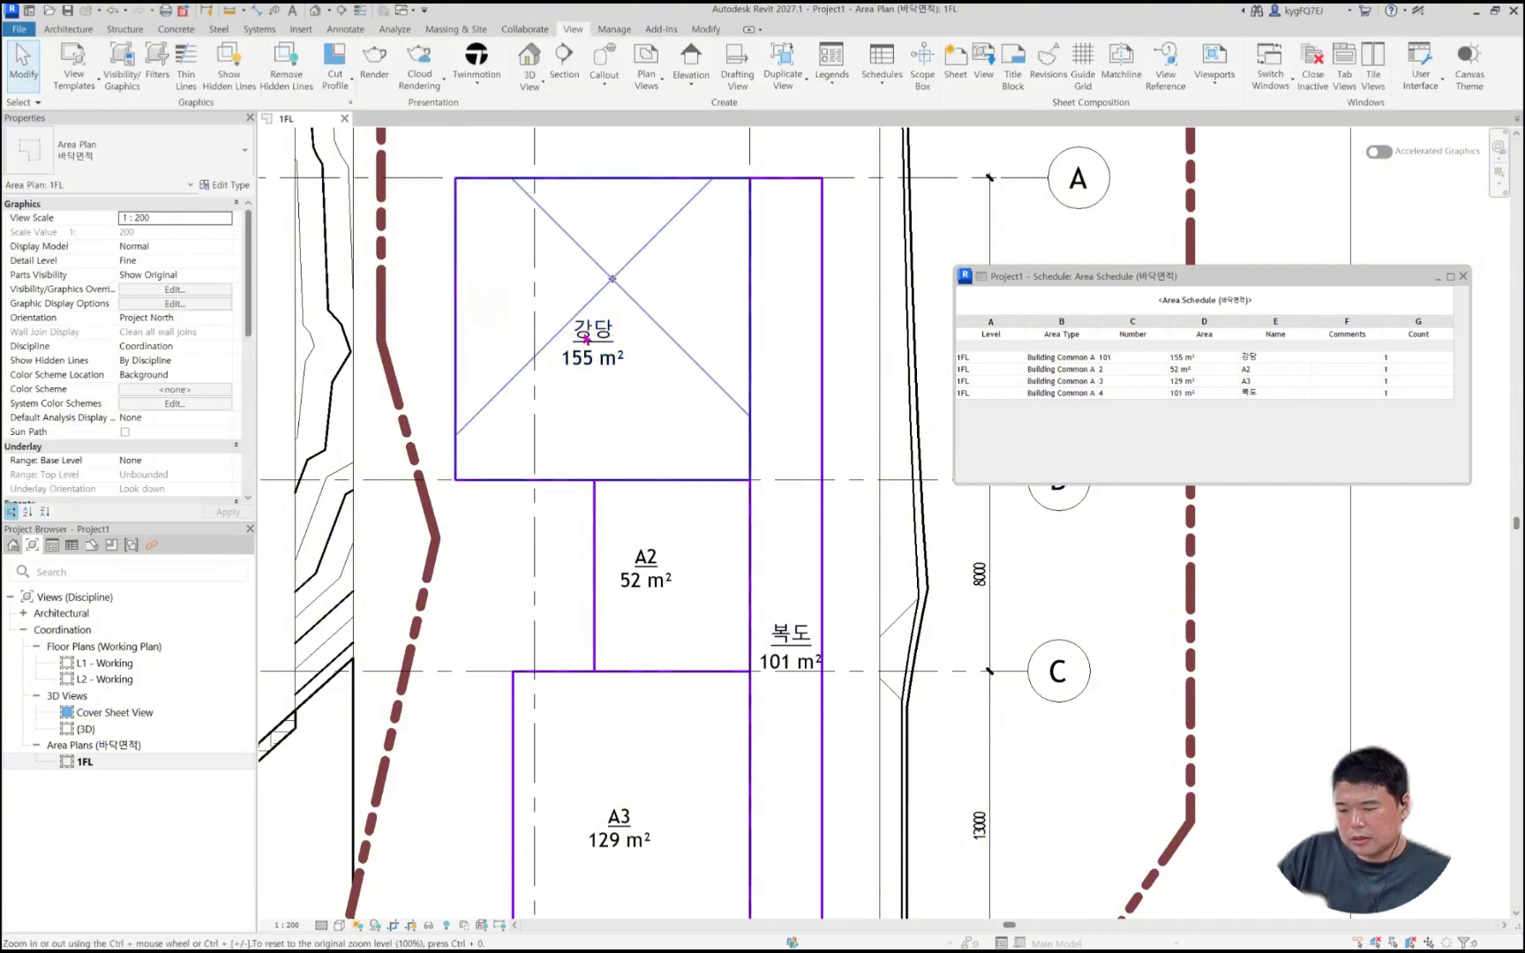
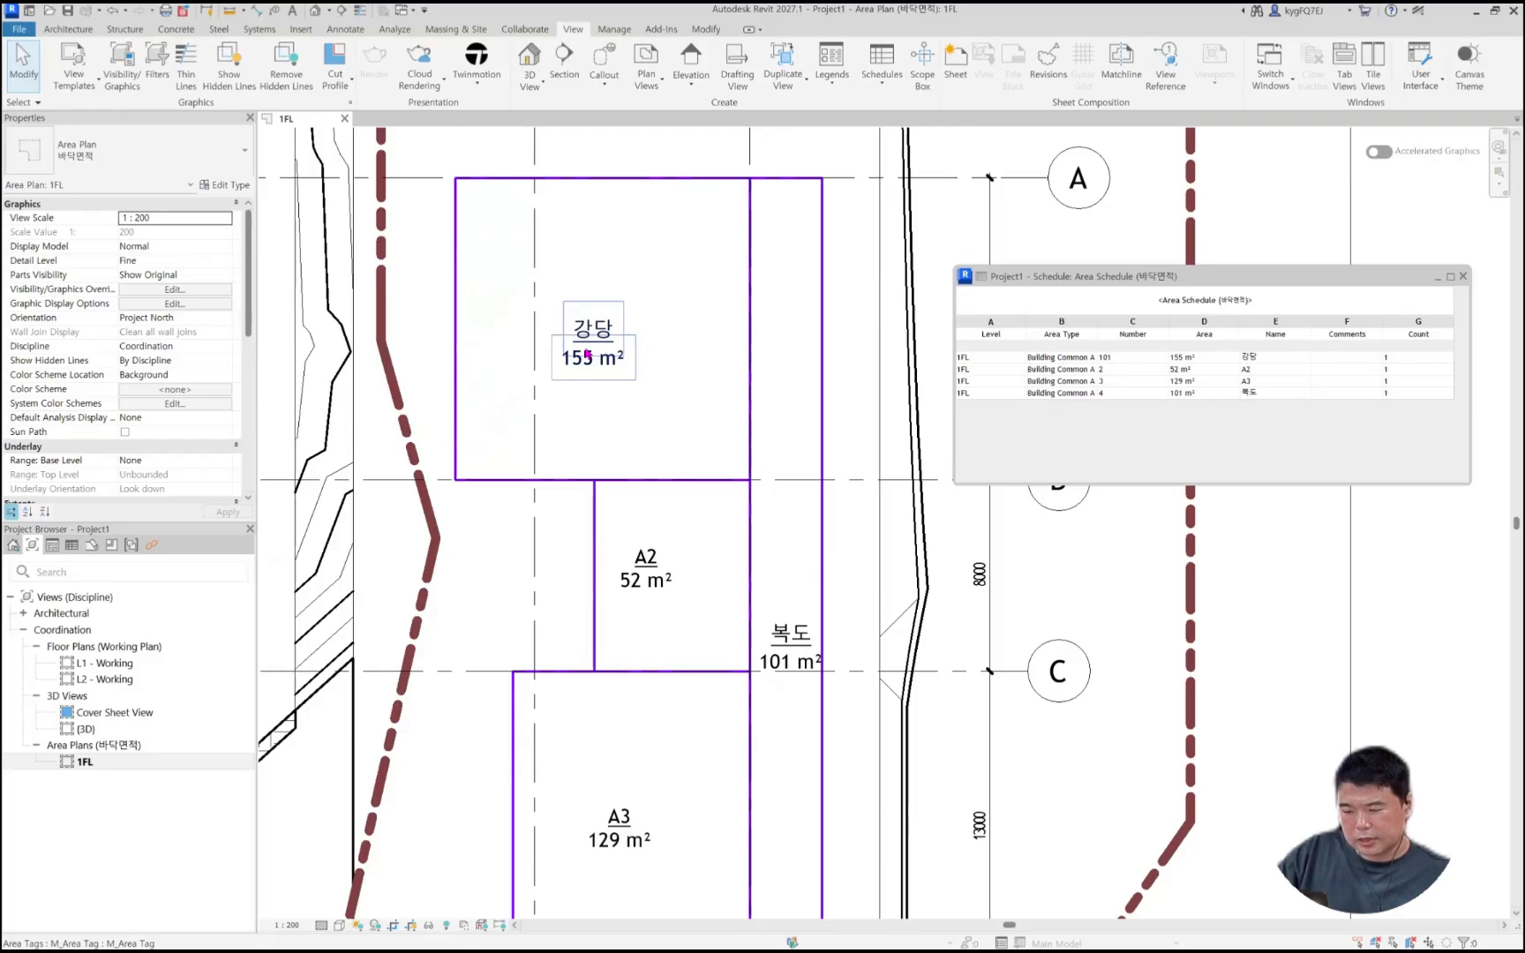
left_click(586, 353)
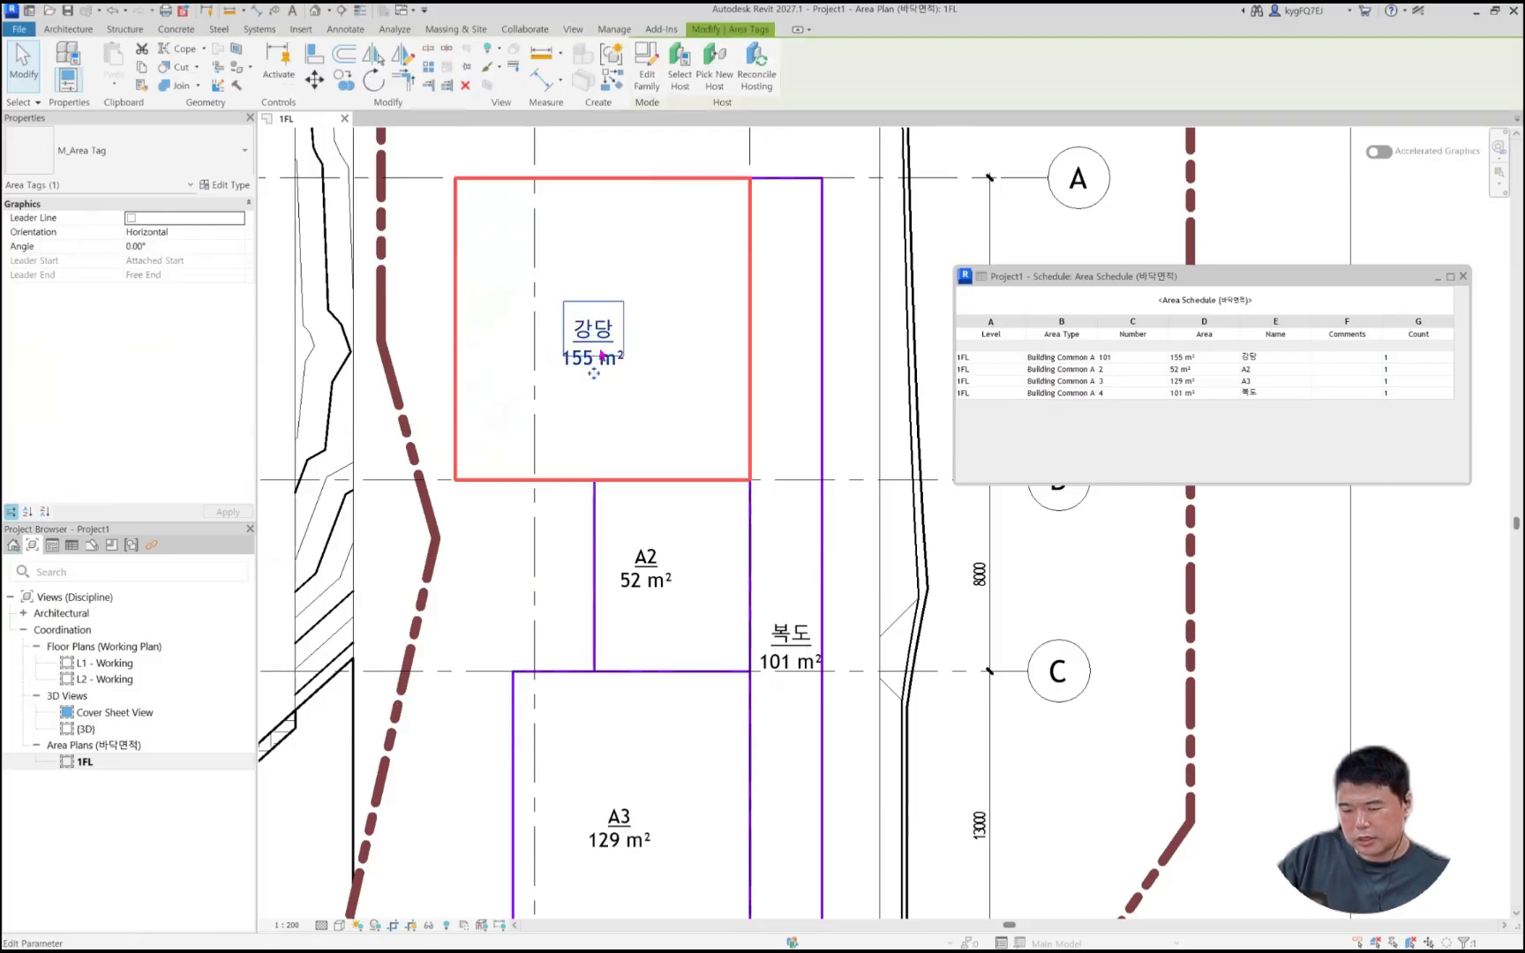
left_click(221, 188)
left_click(679, 298)
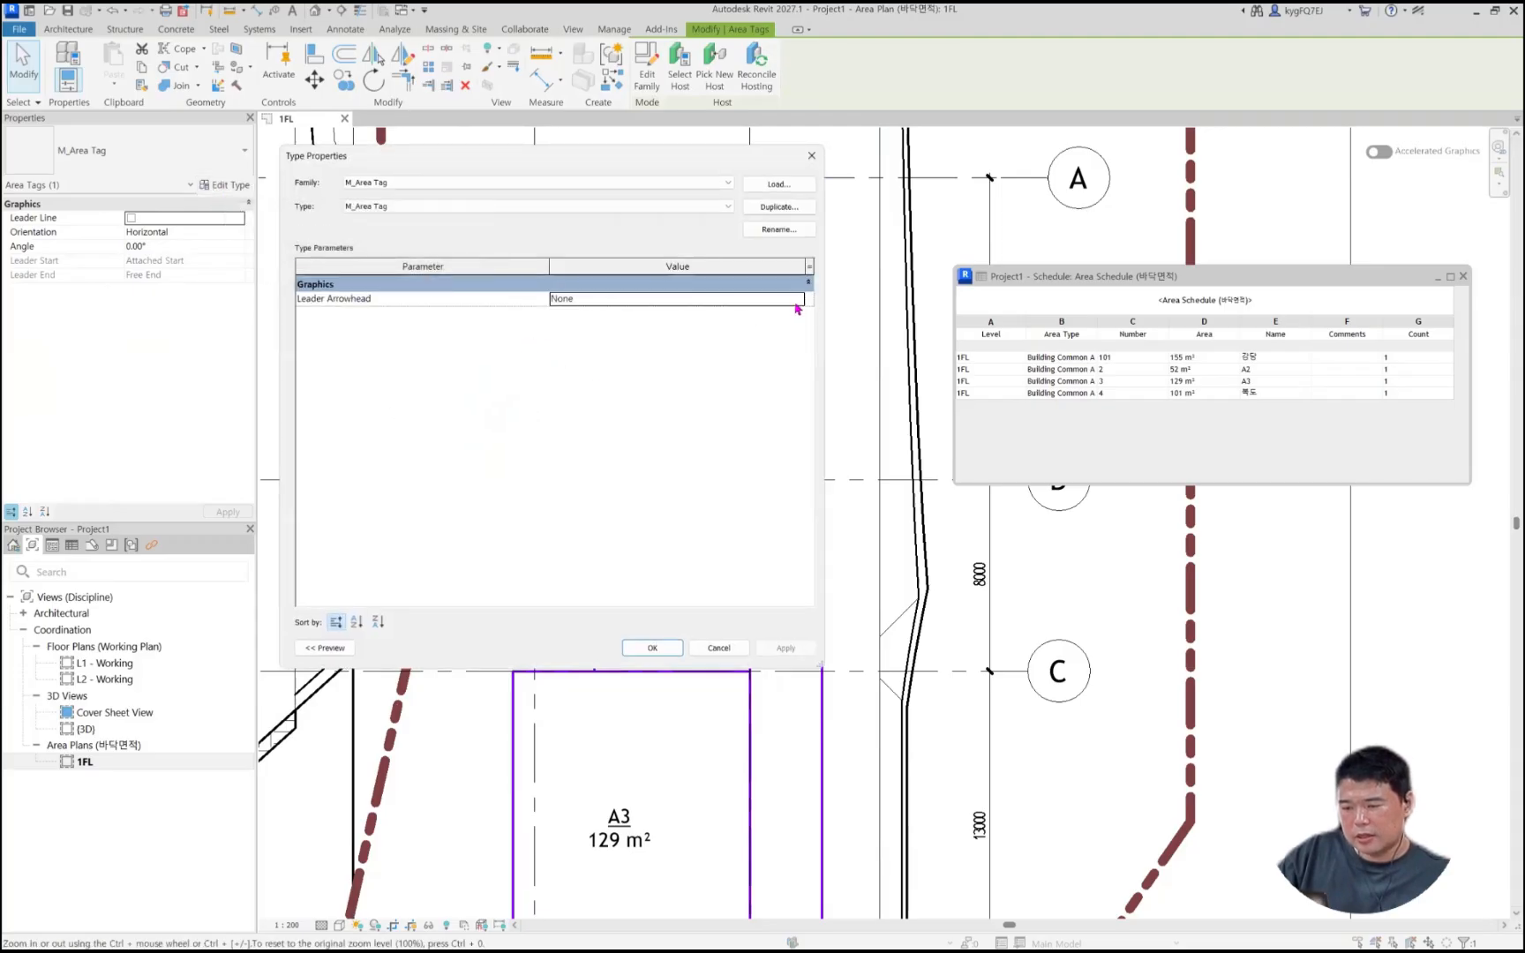
left_click(798, 299)
scroll(679, 336, "down", 4)
key("Escape")
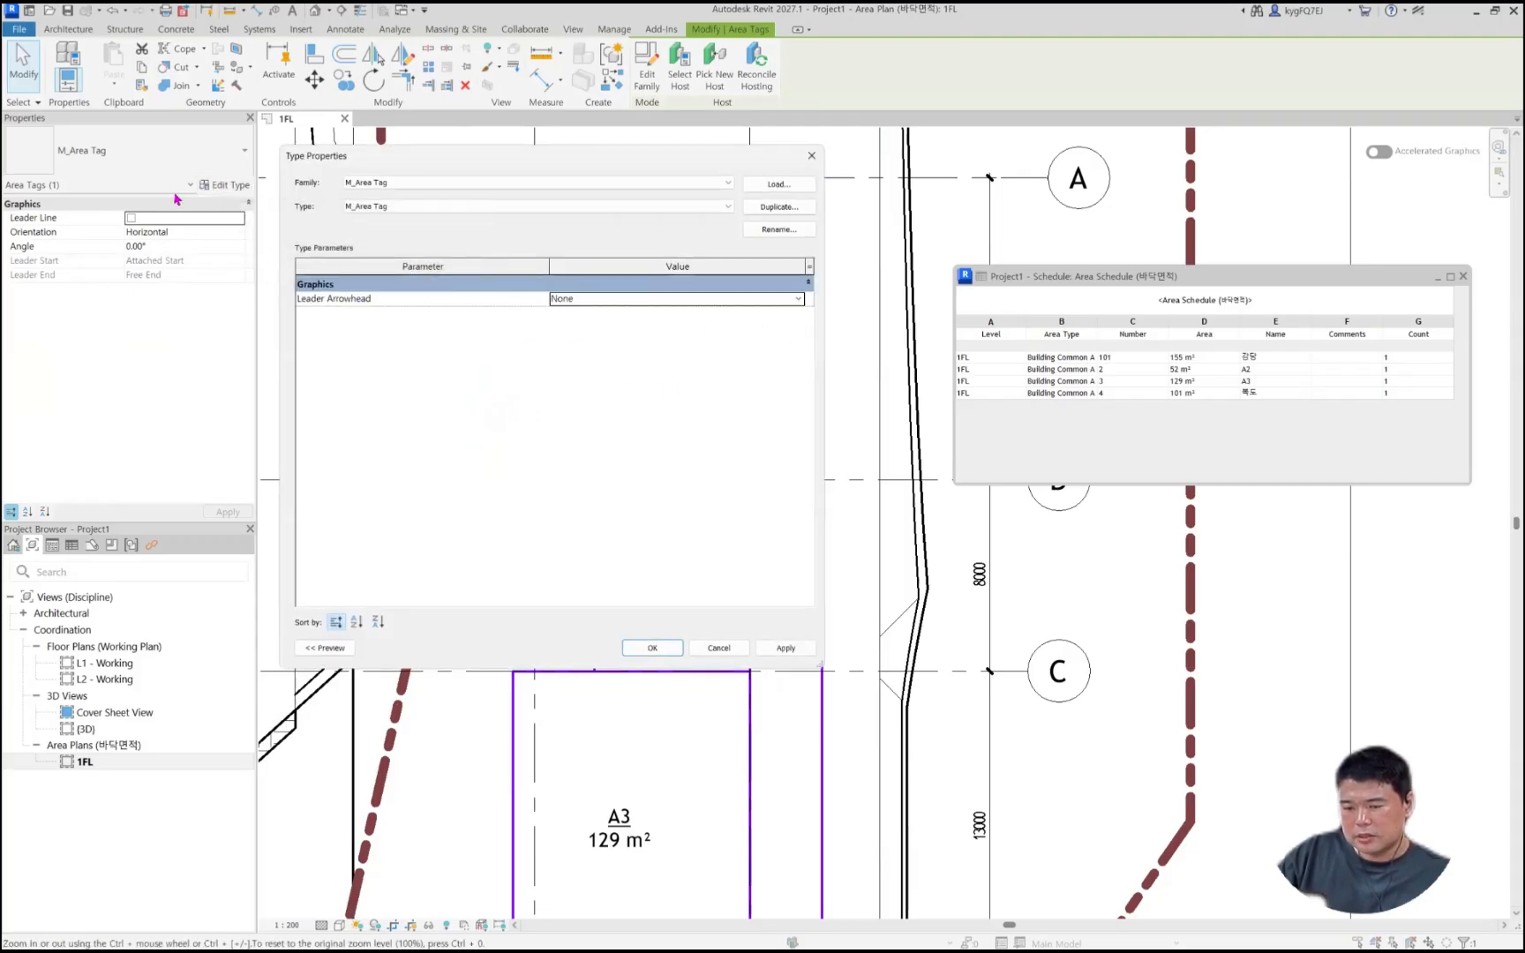
key("Escape")
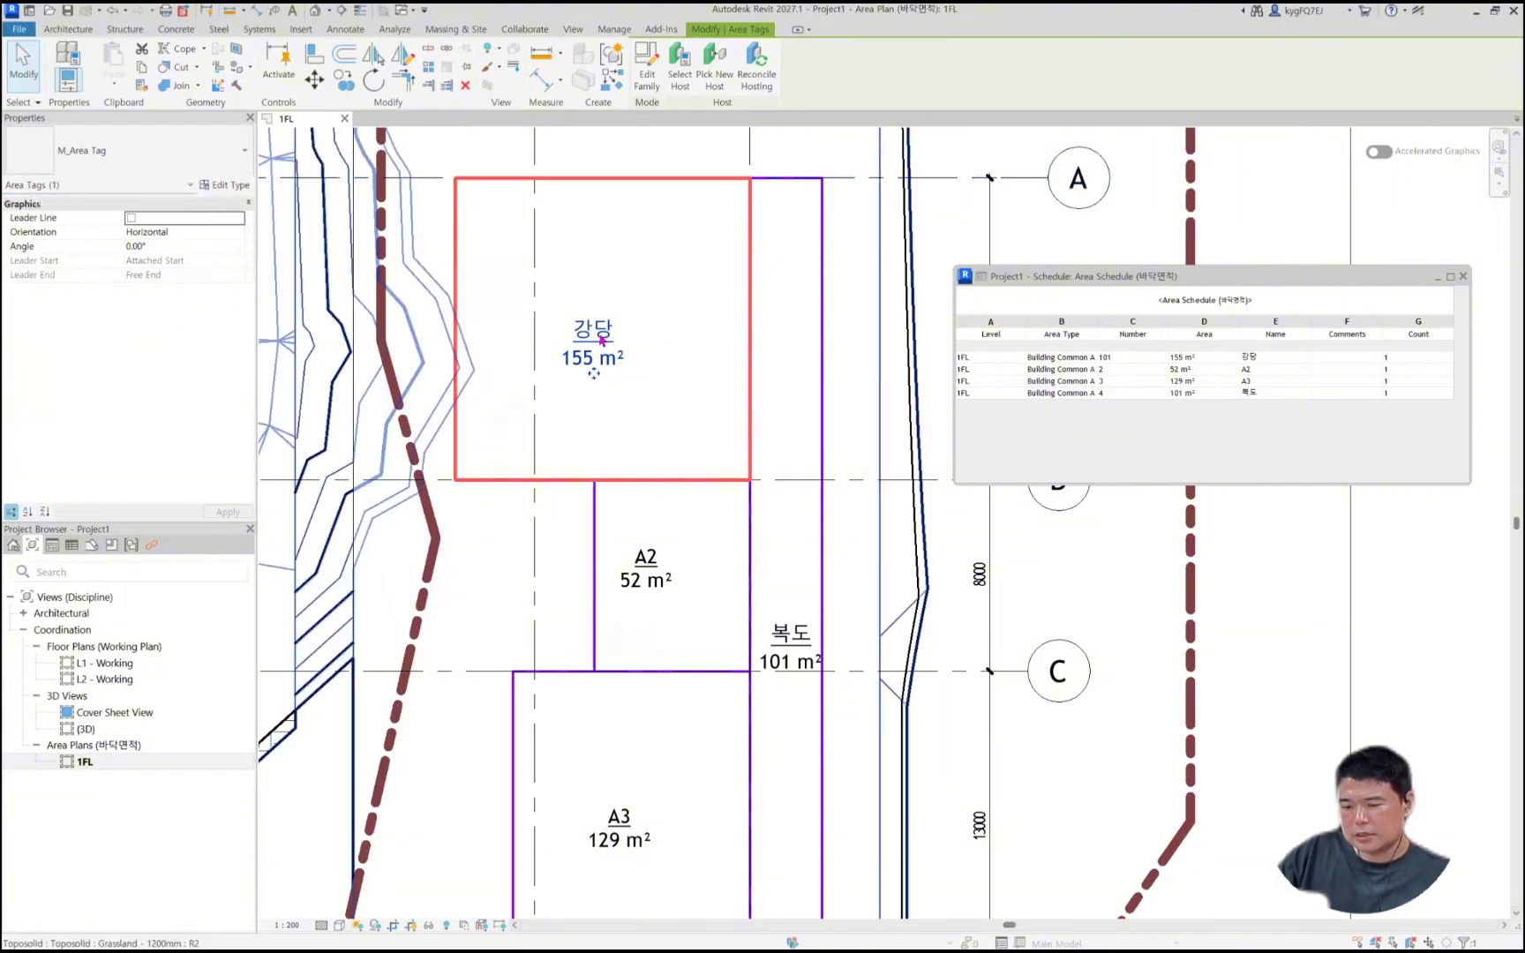
key("Escape")
Step: Rename the A2 area between grids B and C to 교실
scroll(600, 376, "down", 4)
middle_click_drag(668, 484, 613, 432)
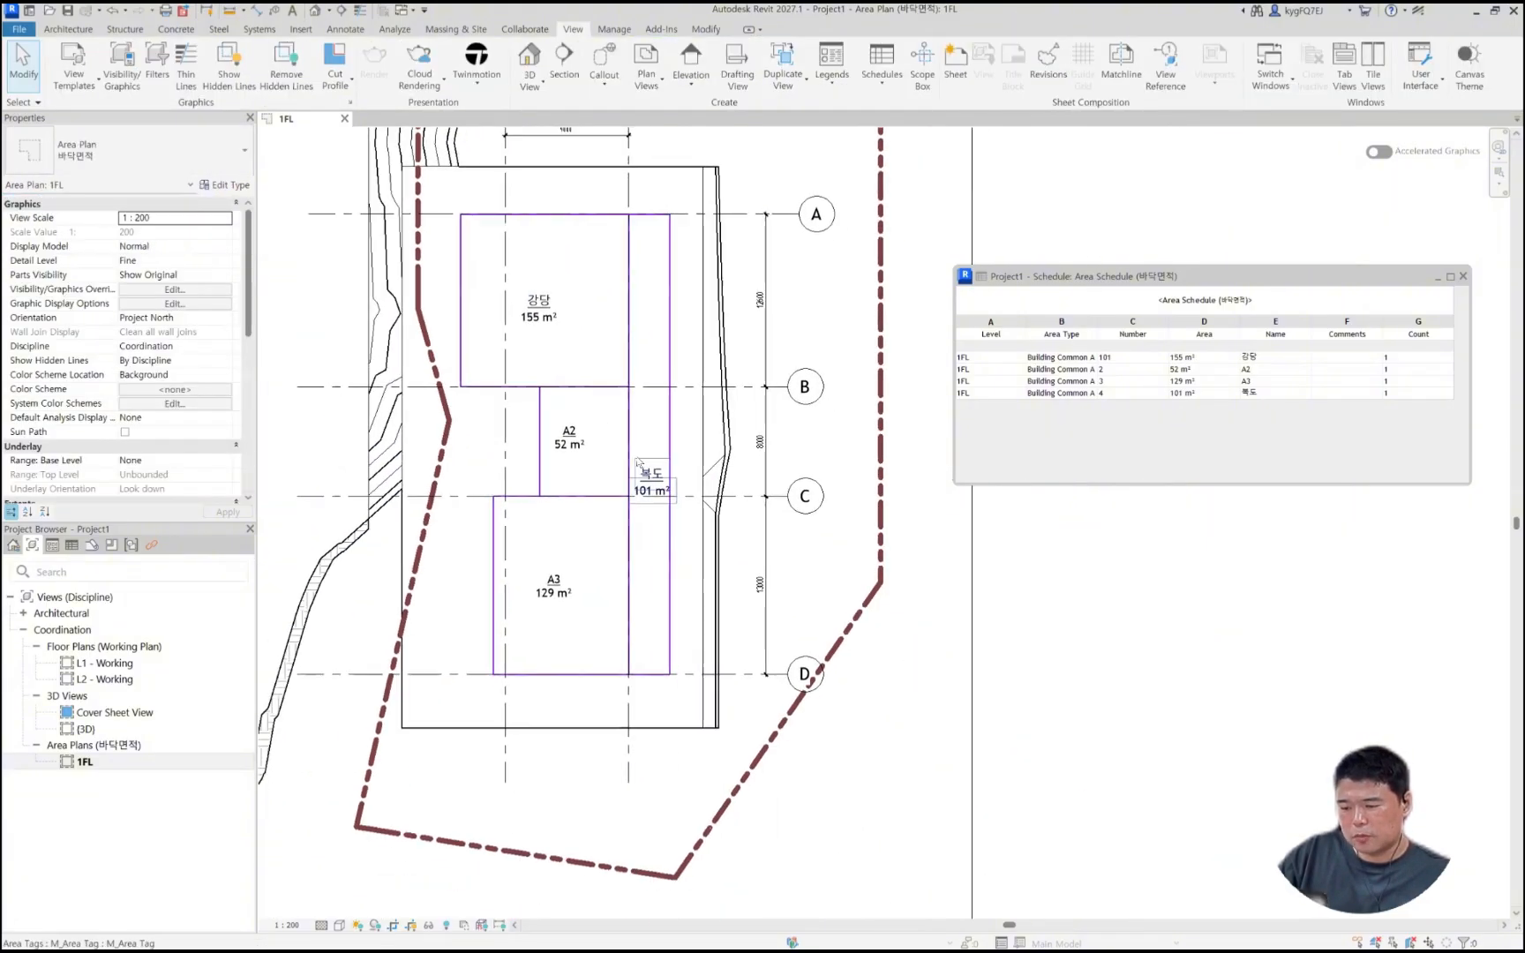
scroll(637, 434, "up", 1)
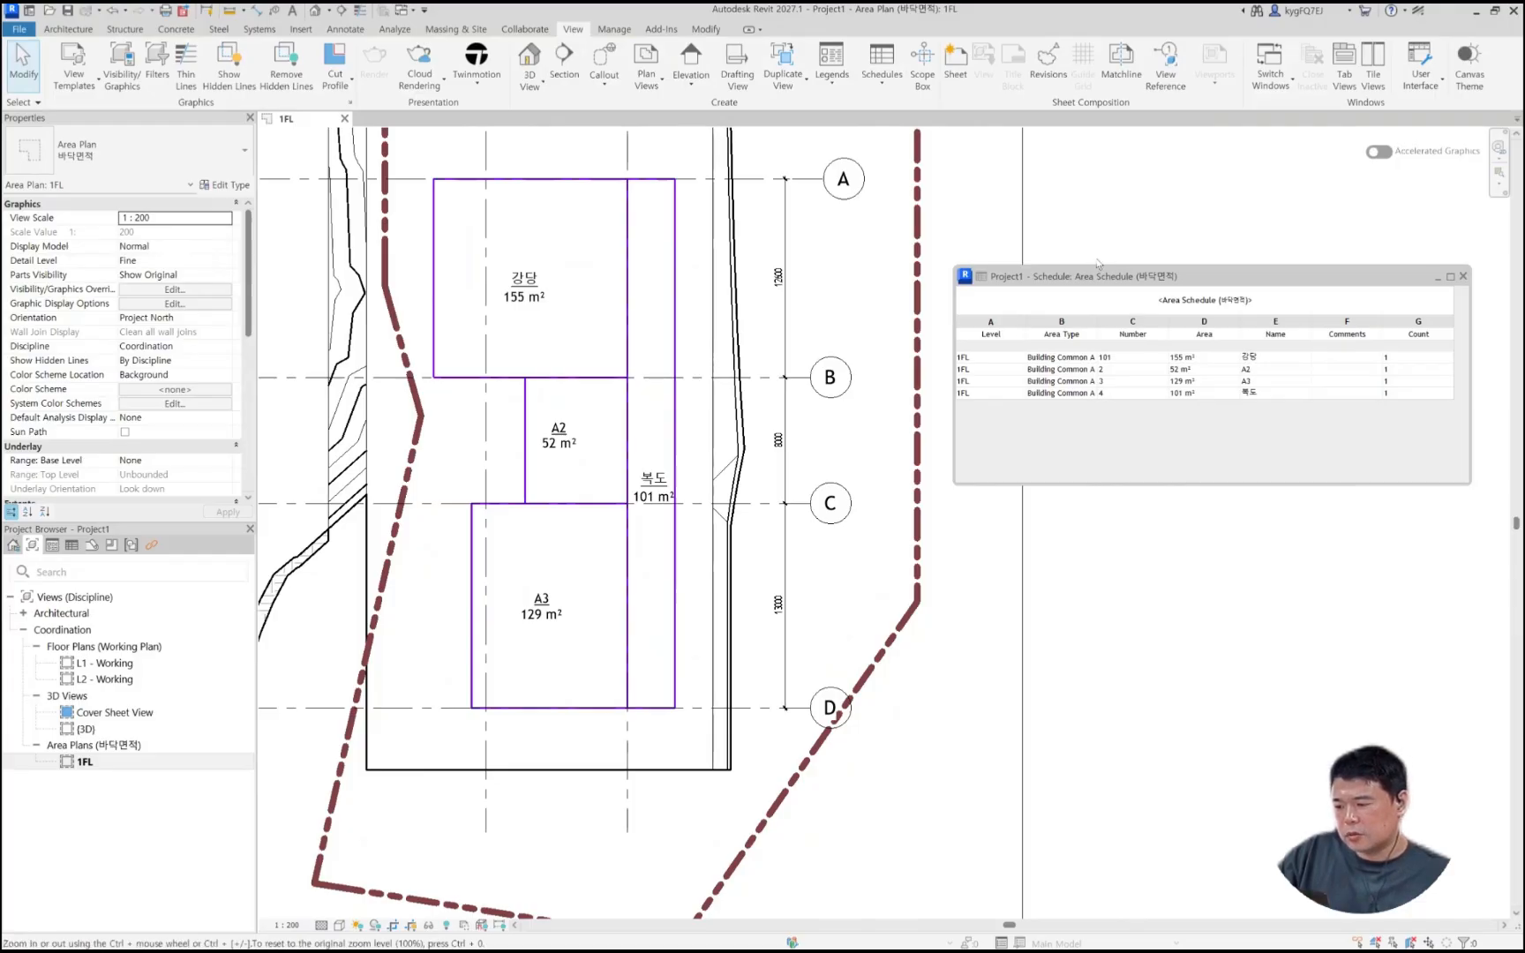
left_click(1117, 310)
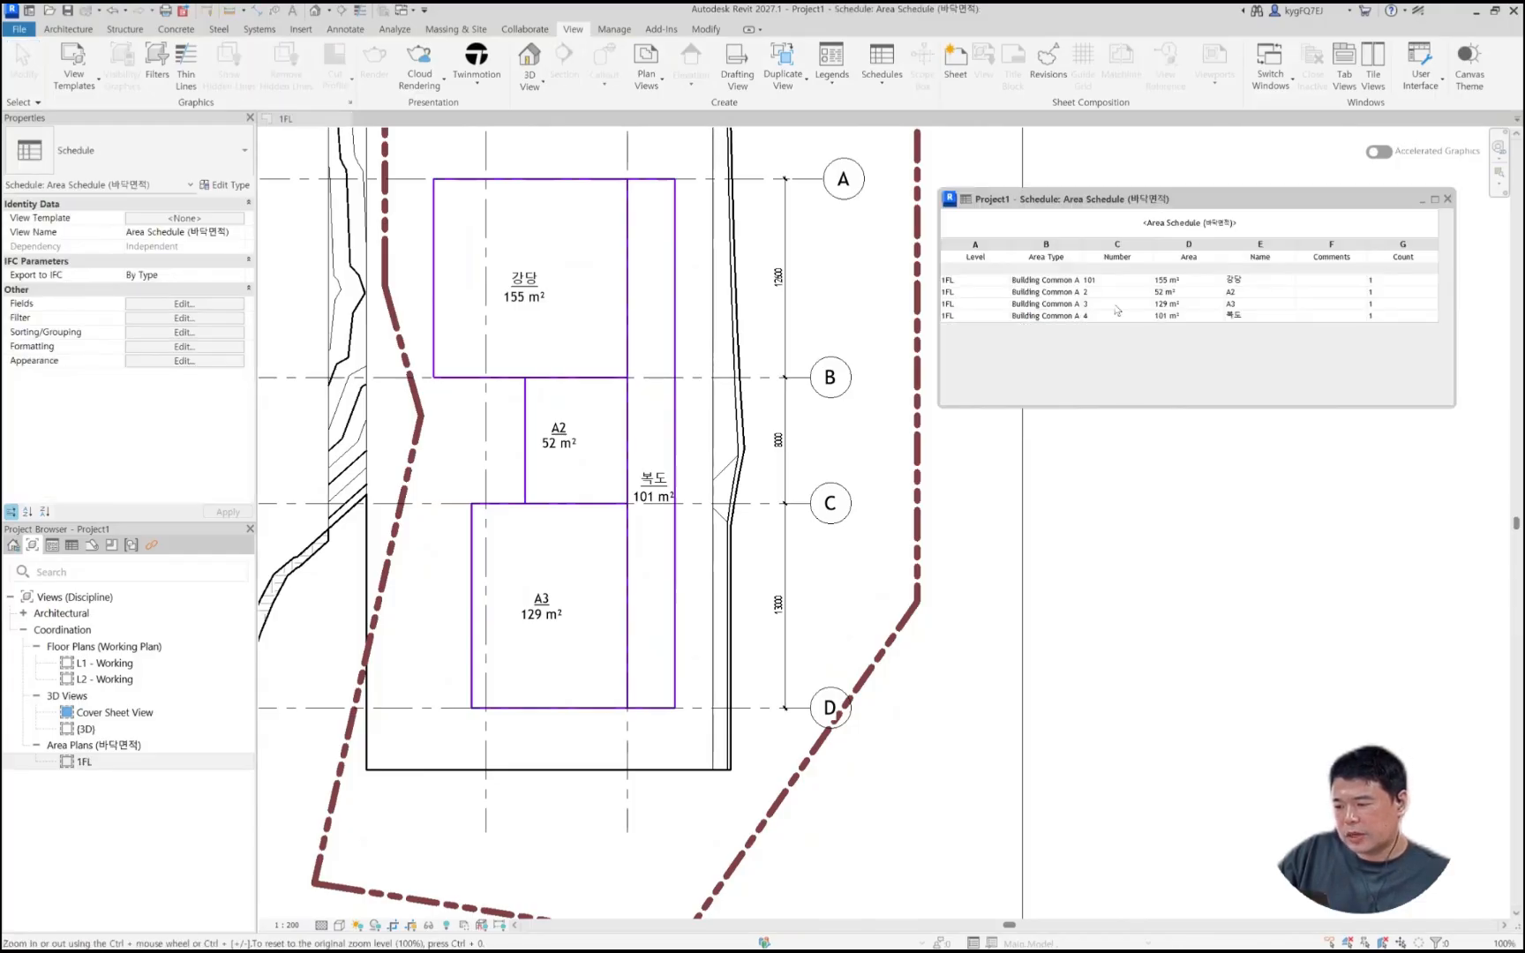
left_click(574, 444)
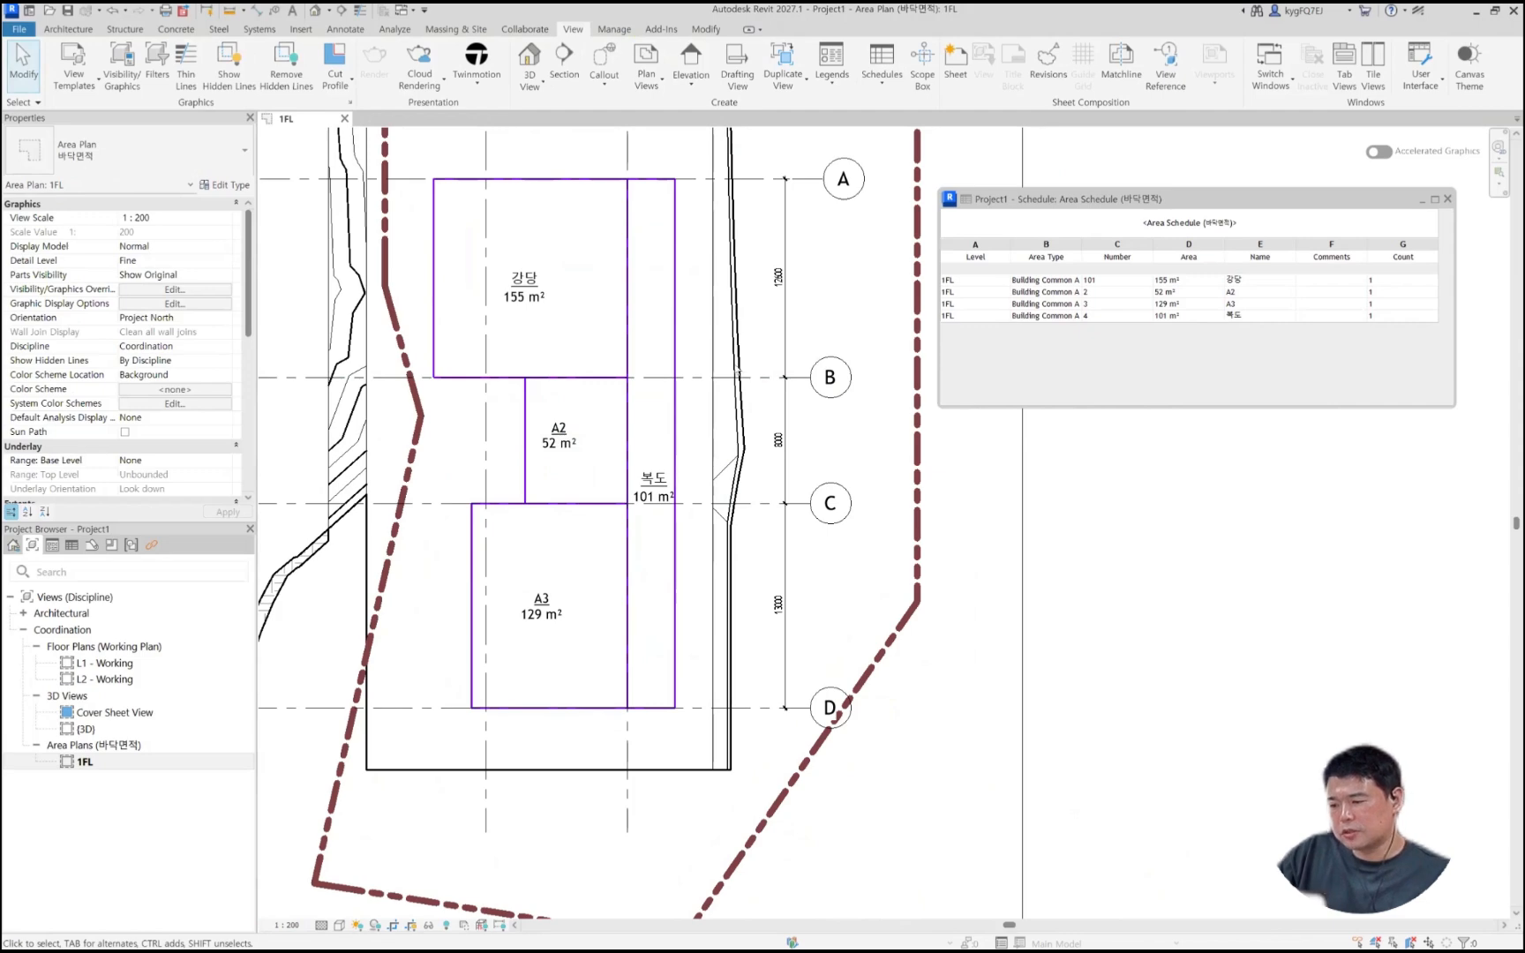
left_click(563, 446)
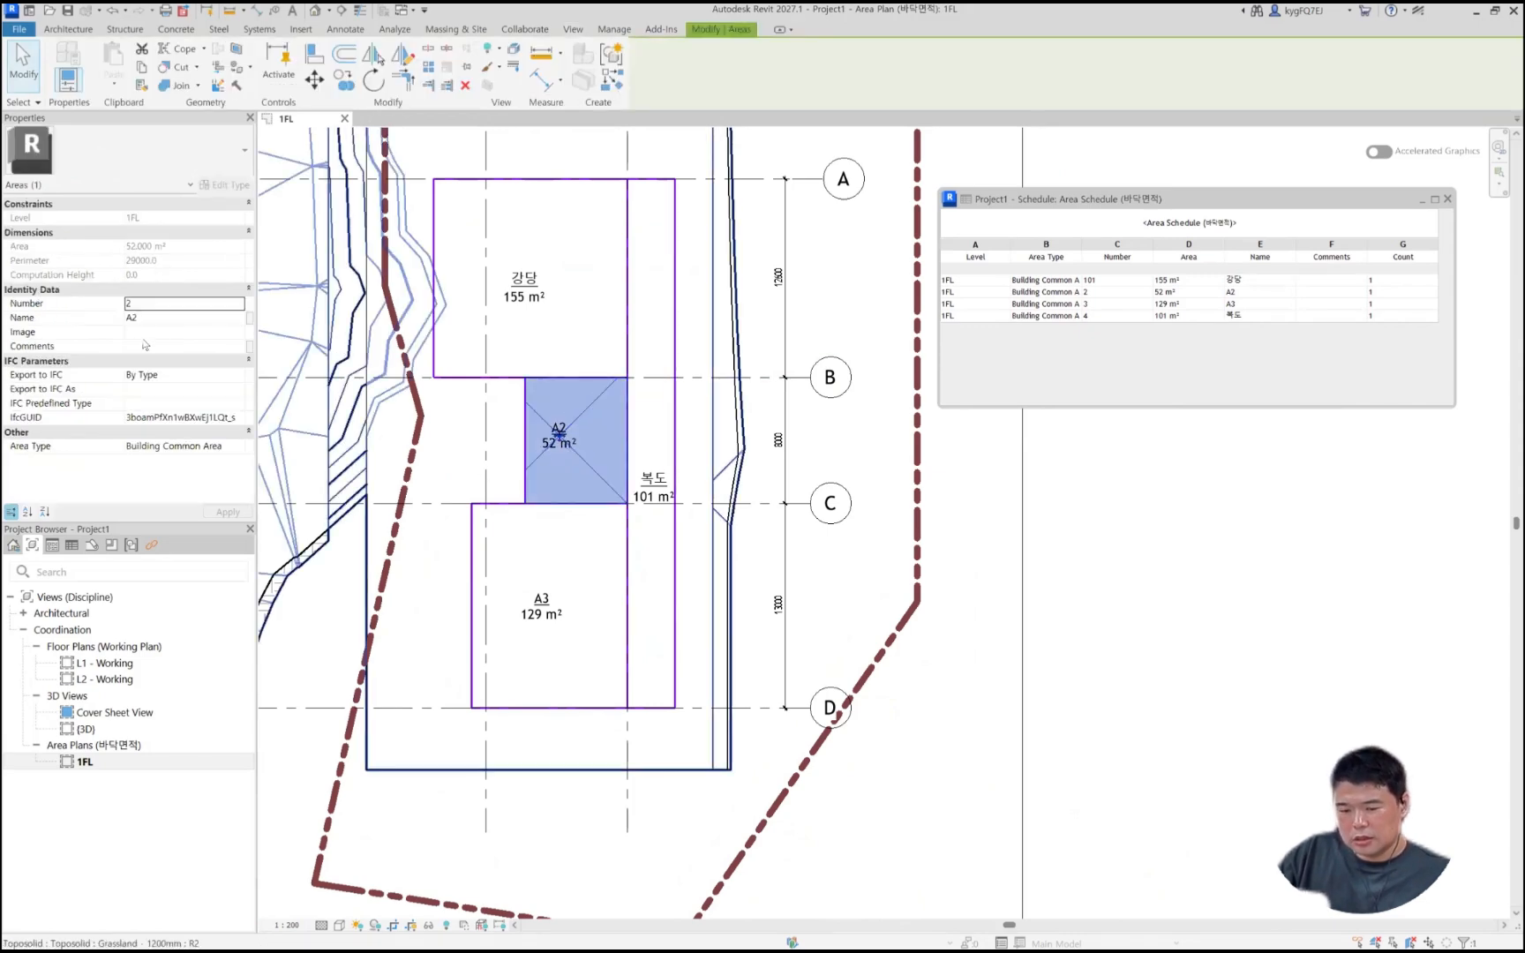
left_click(171, 319)
type("굣")
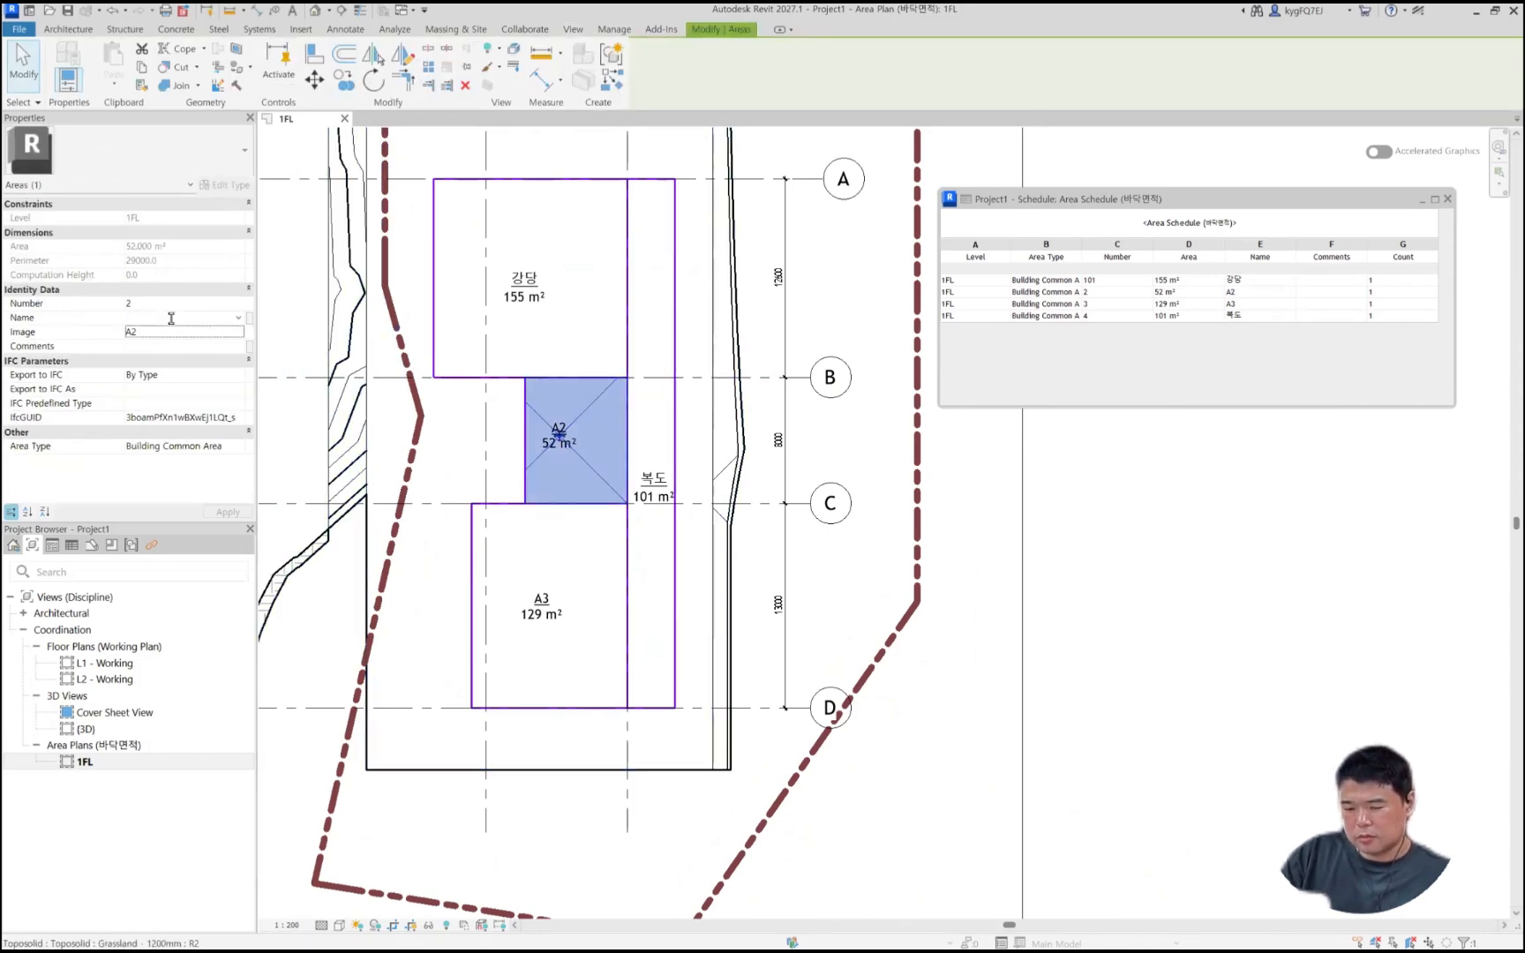
type("실")
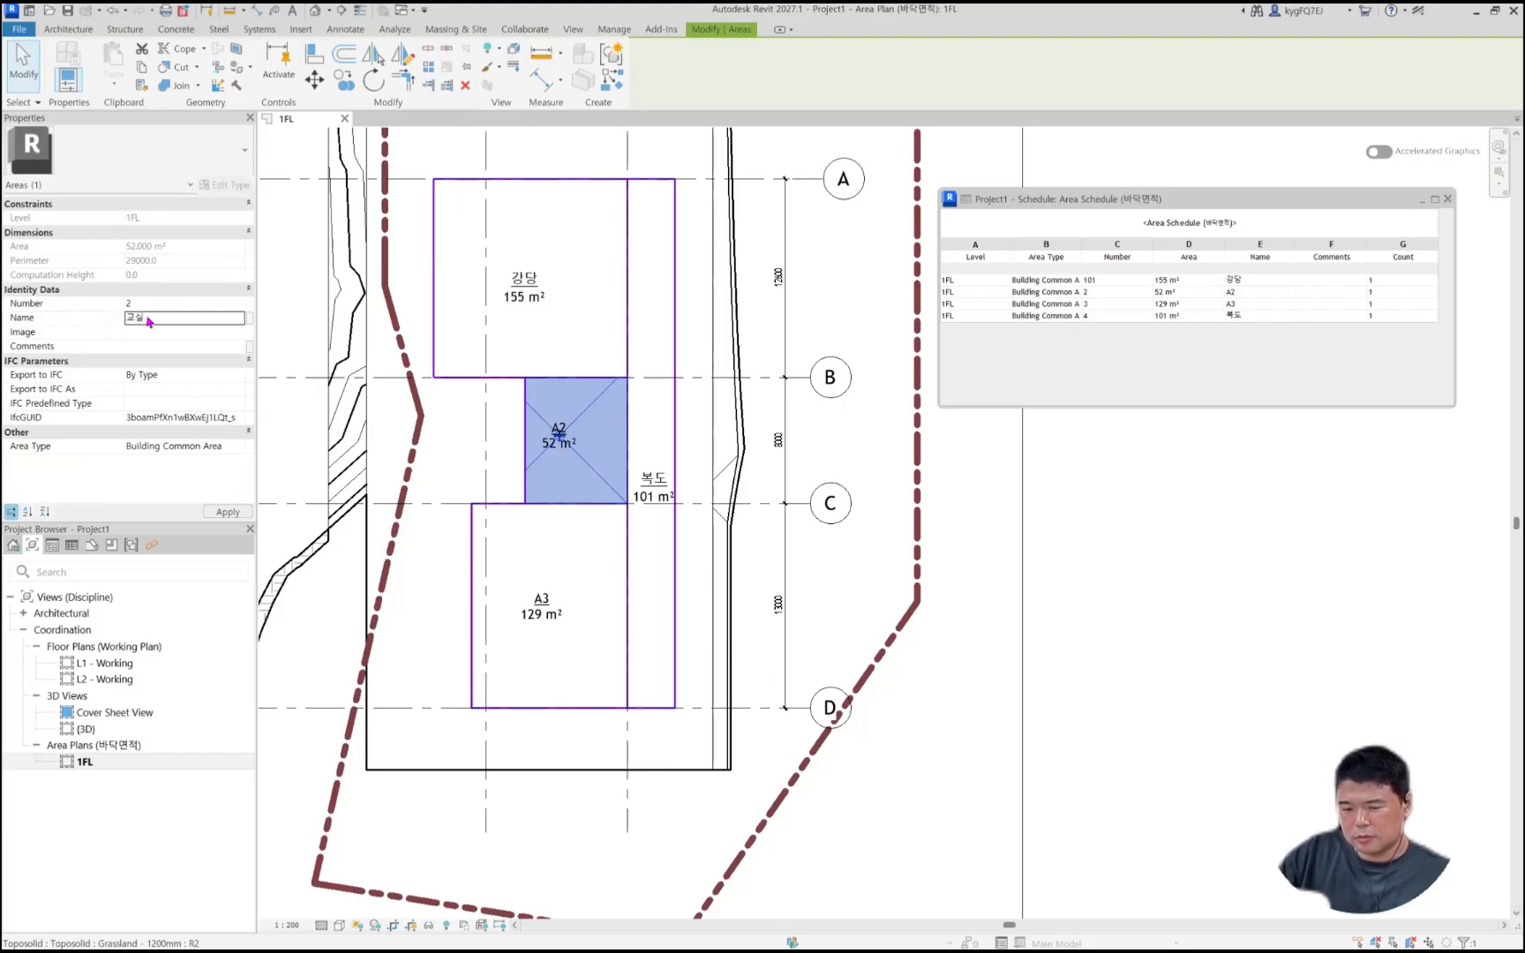
key("Return")
Step: Rename the A3 area between grids C and D to 화장실
left_click(545, 609)
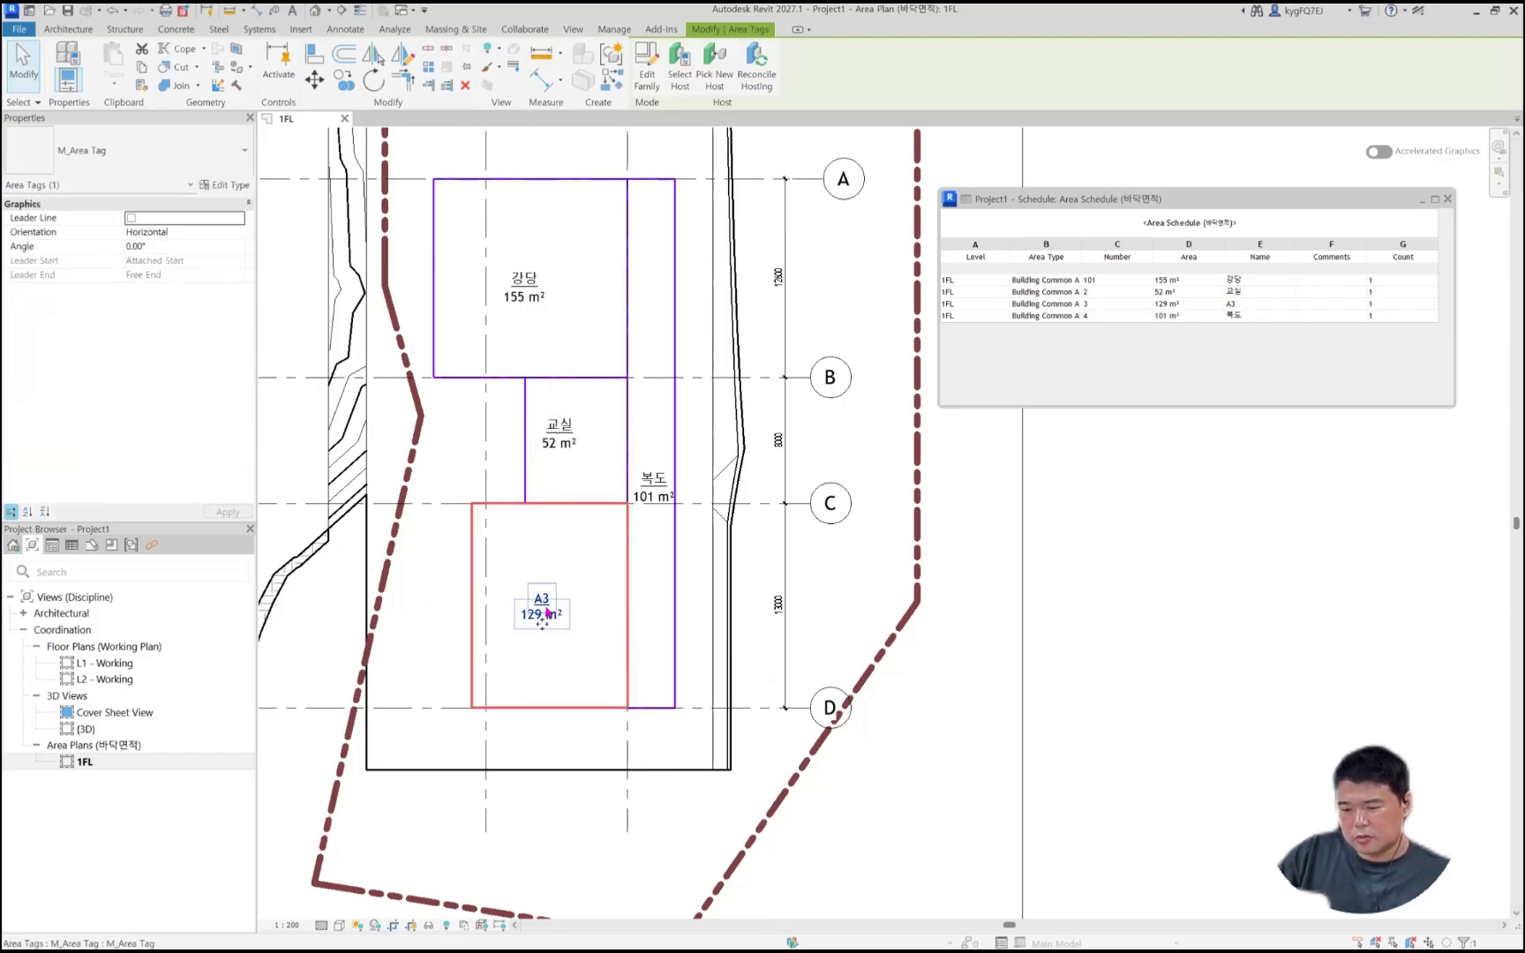
key("Escape")
left_click(542, 611)
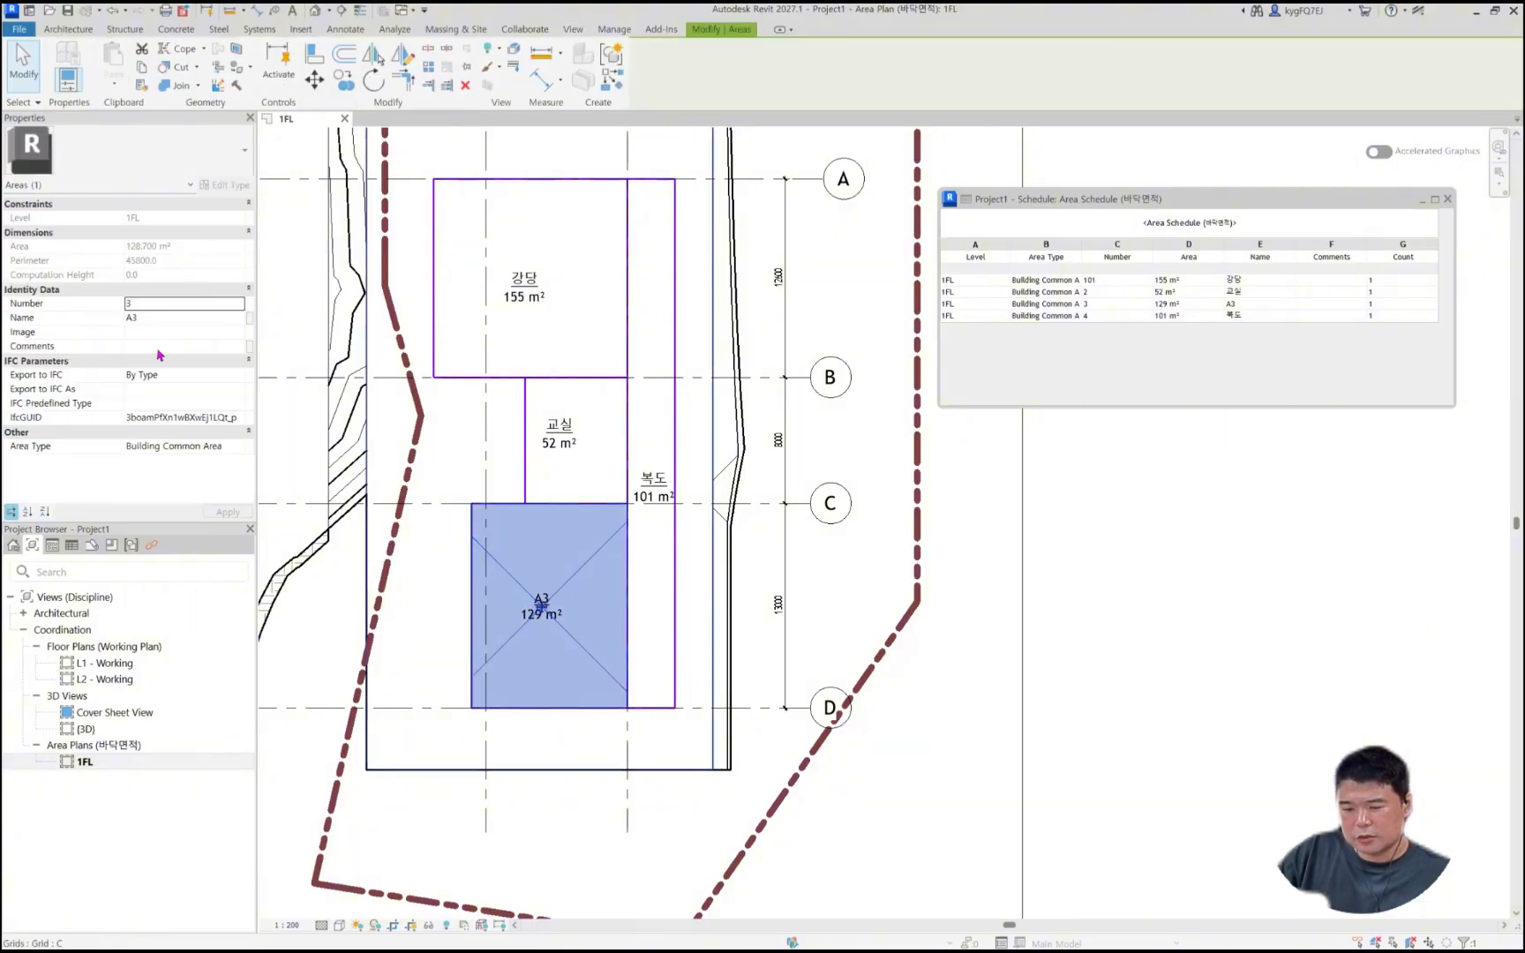
left_click(177, 317)
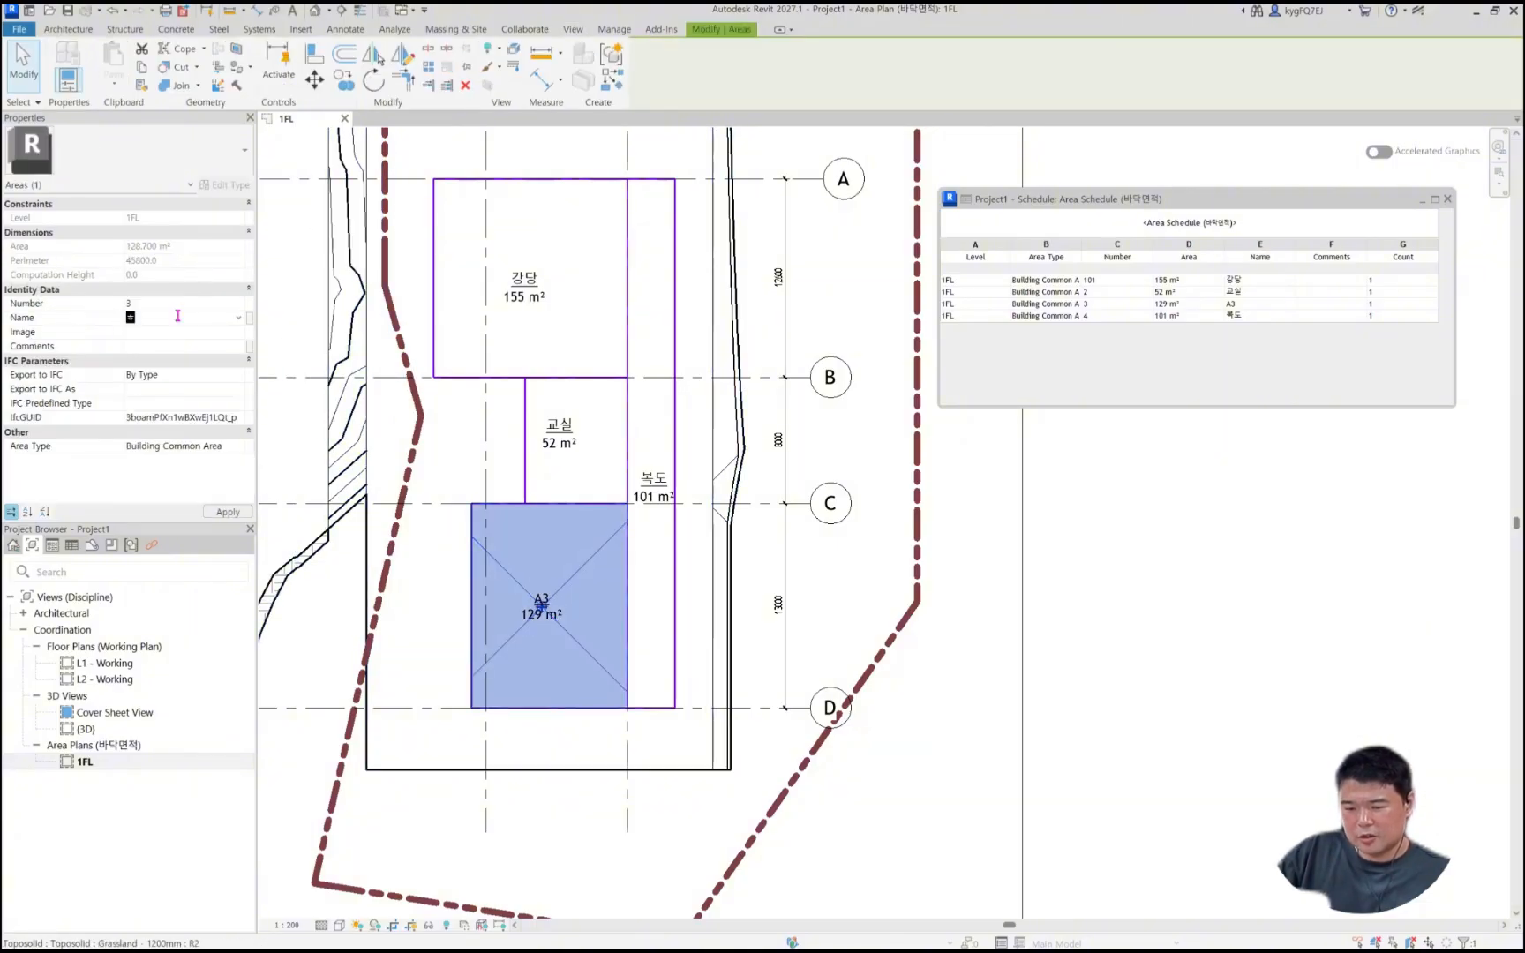
type("화장")
type("실")
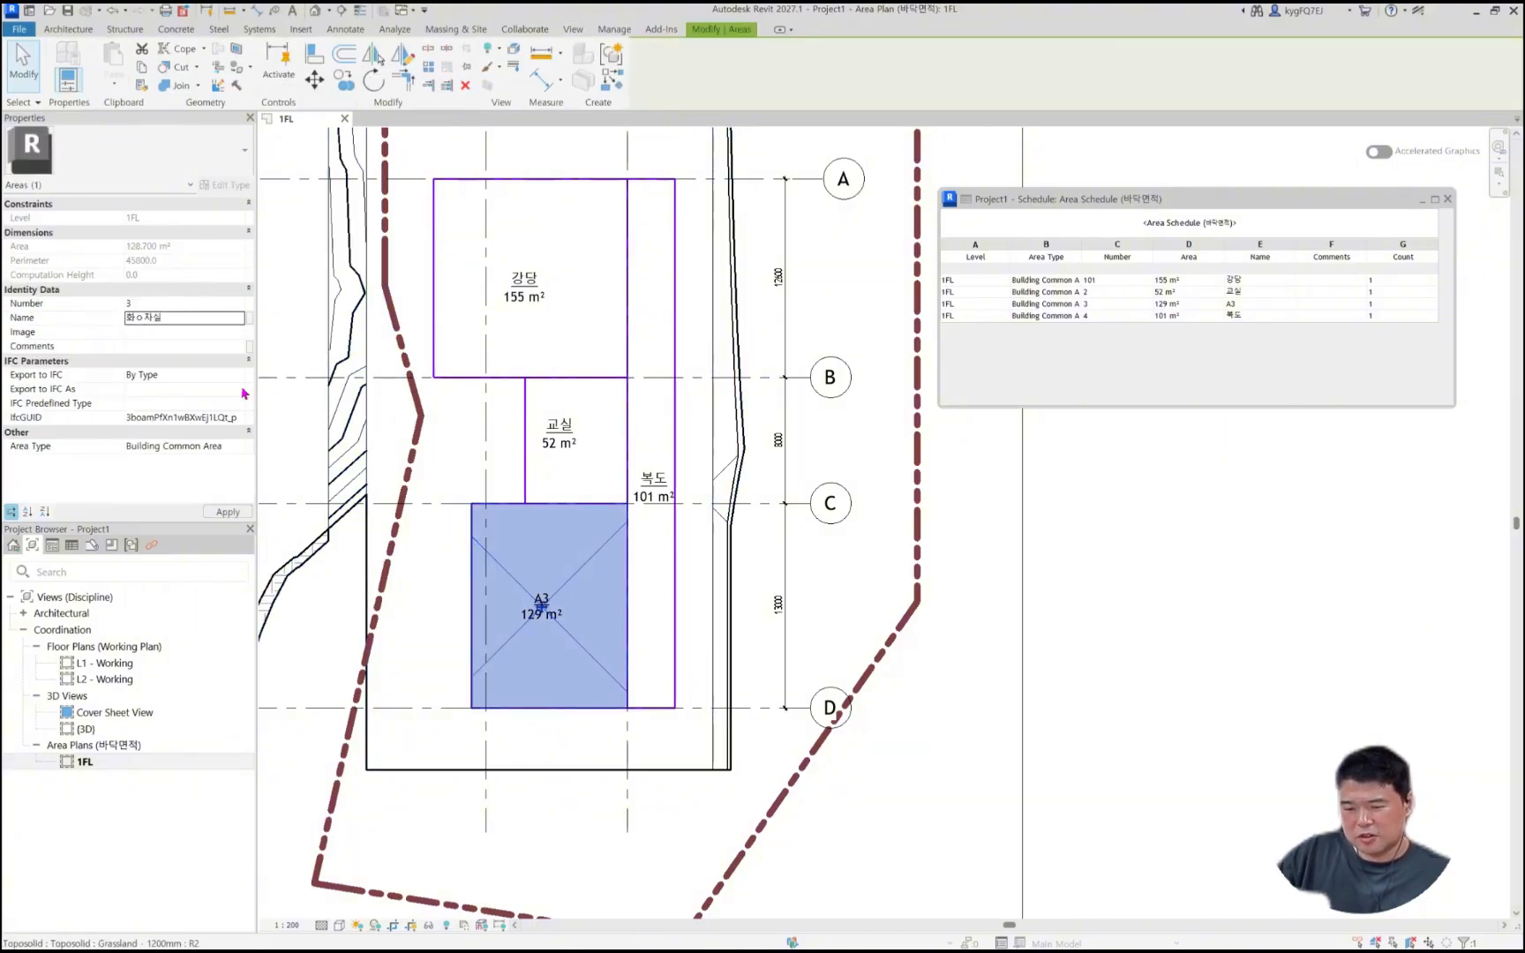
key("BackSpace")
key("BackSpace")
key("BackSpace")
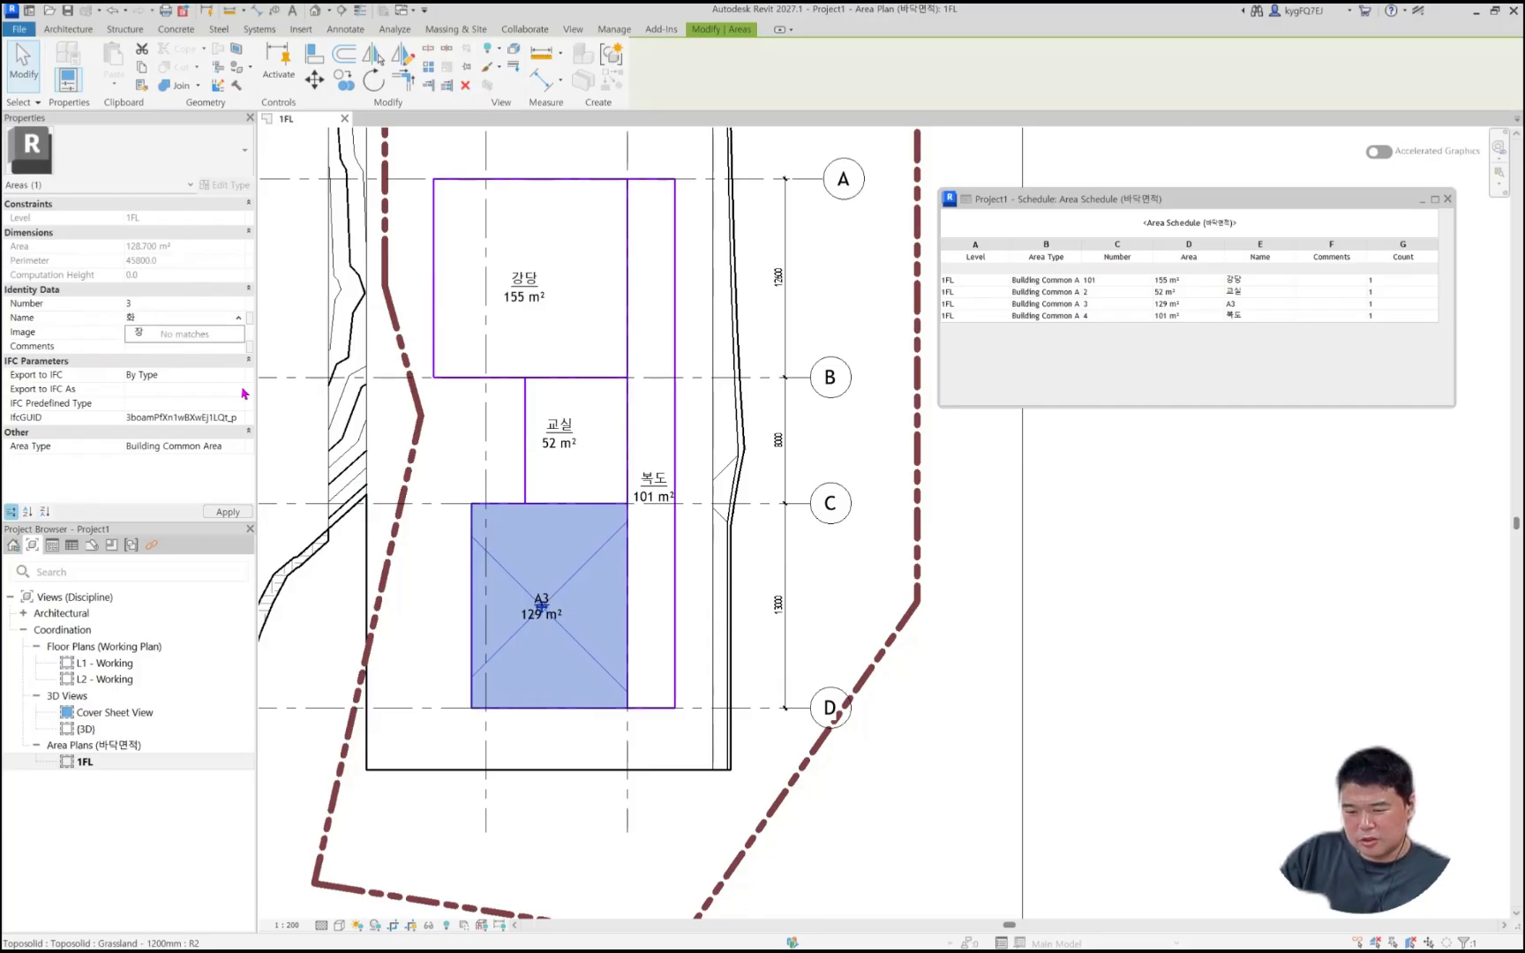
type("장실")
key("Return")
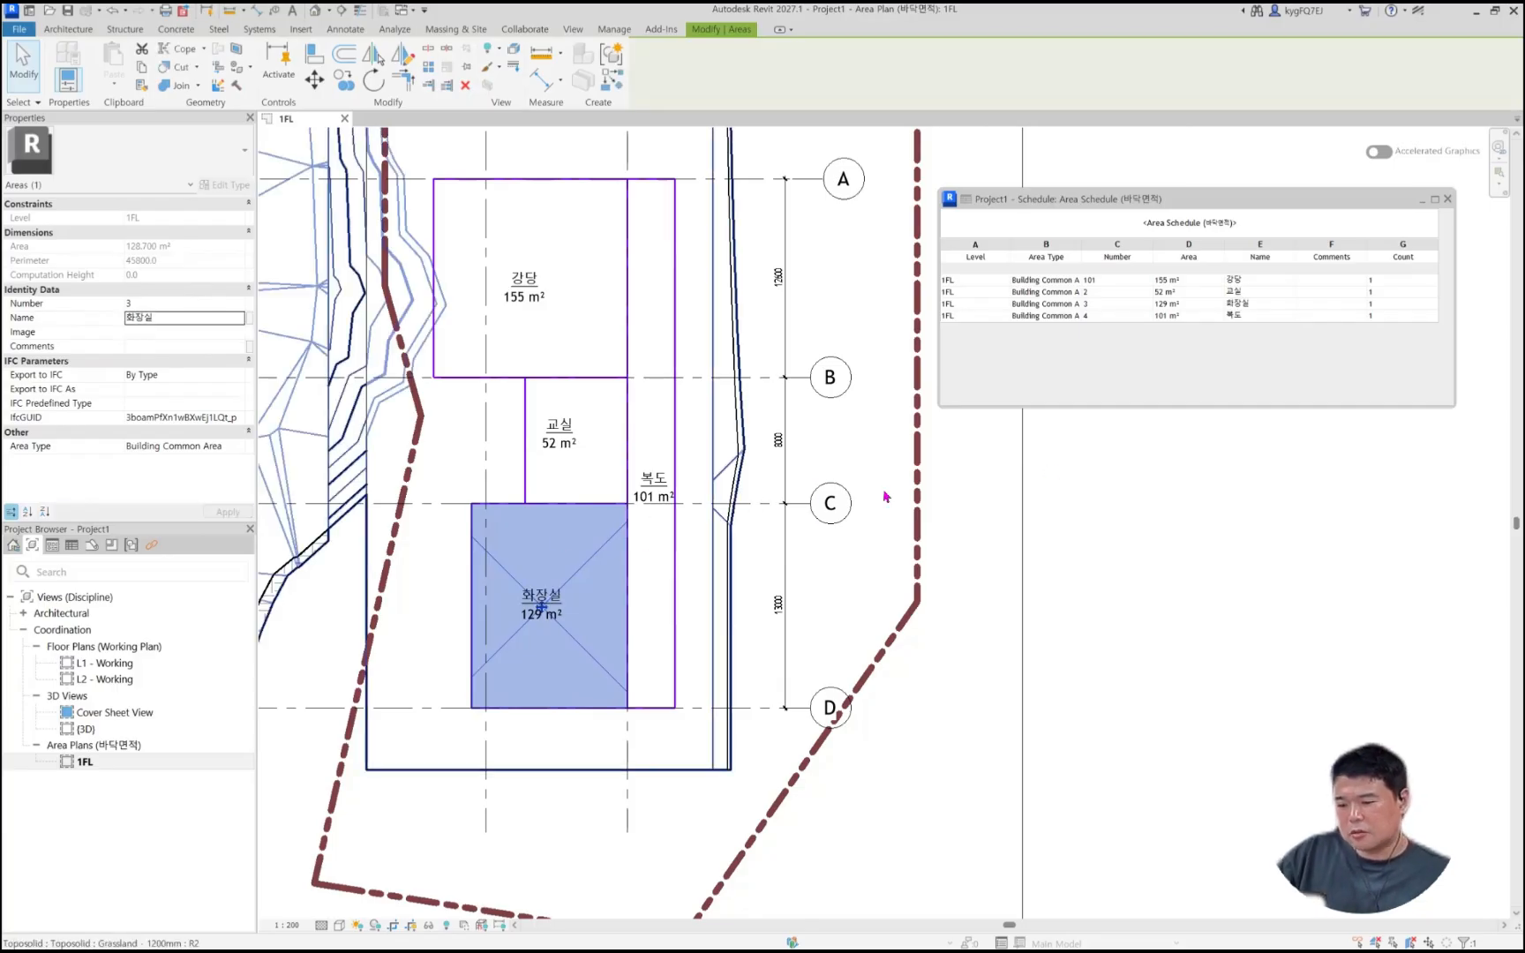
left_click(1117, 475)
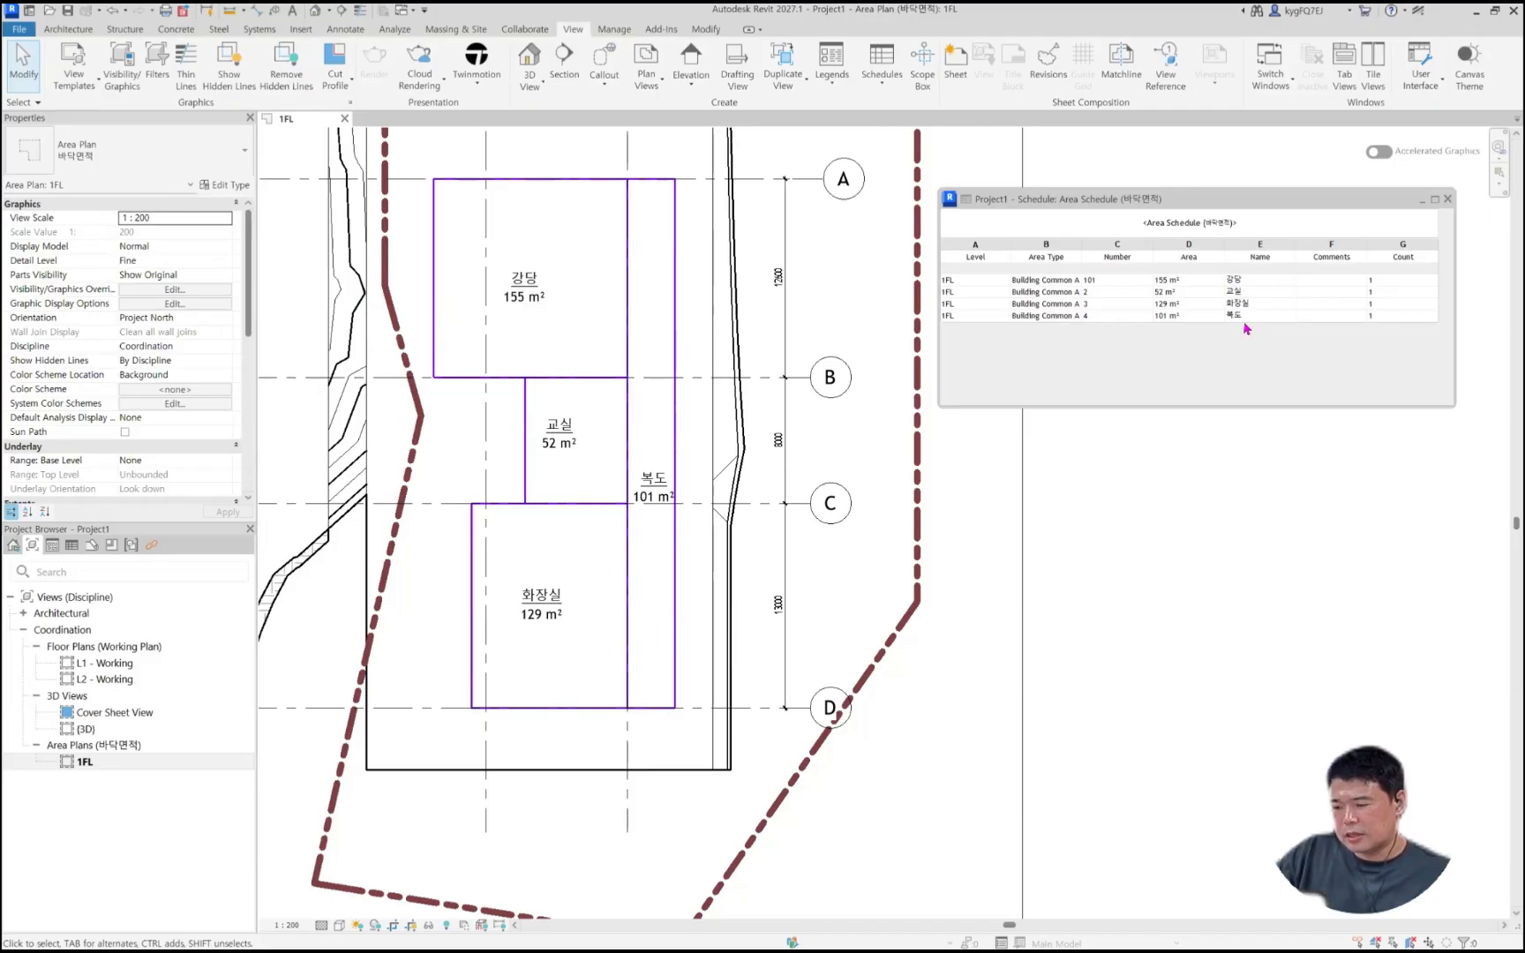
Step: In the area schedule's fields, move Name up to just before Number and remove Area Type
left_click(1006, 367)
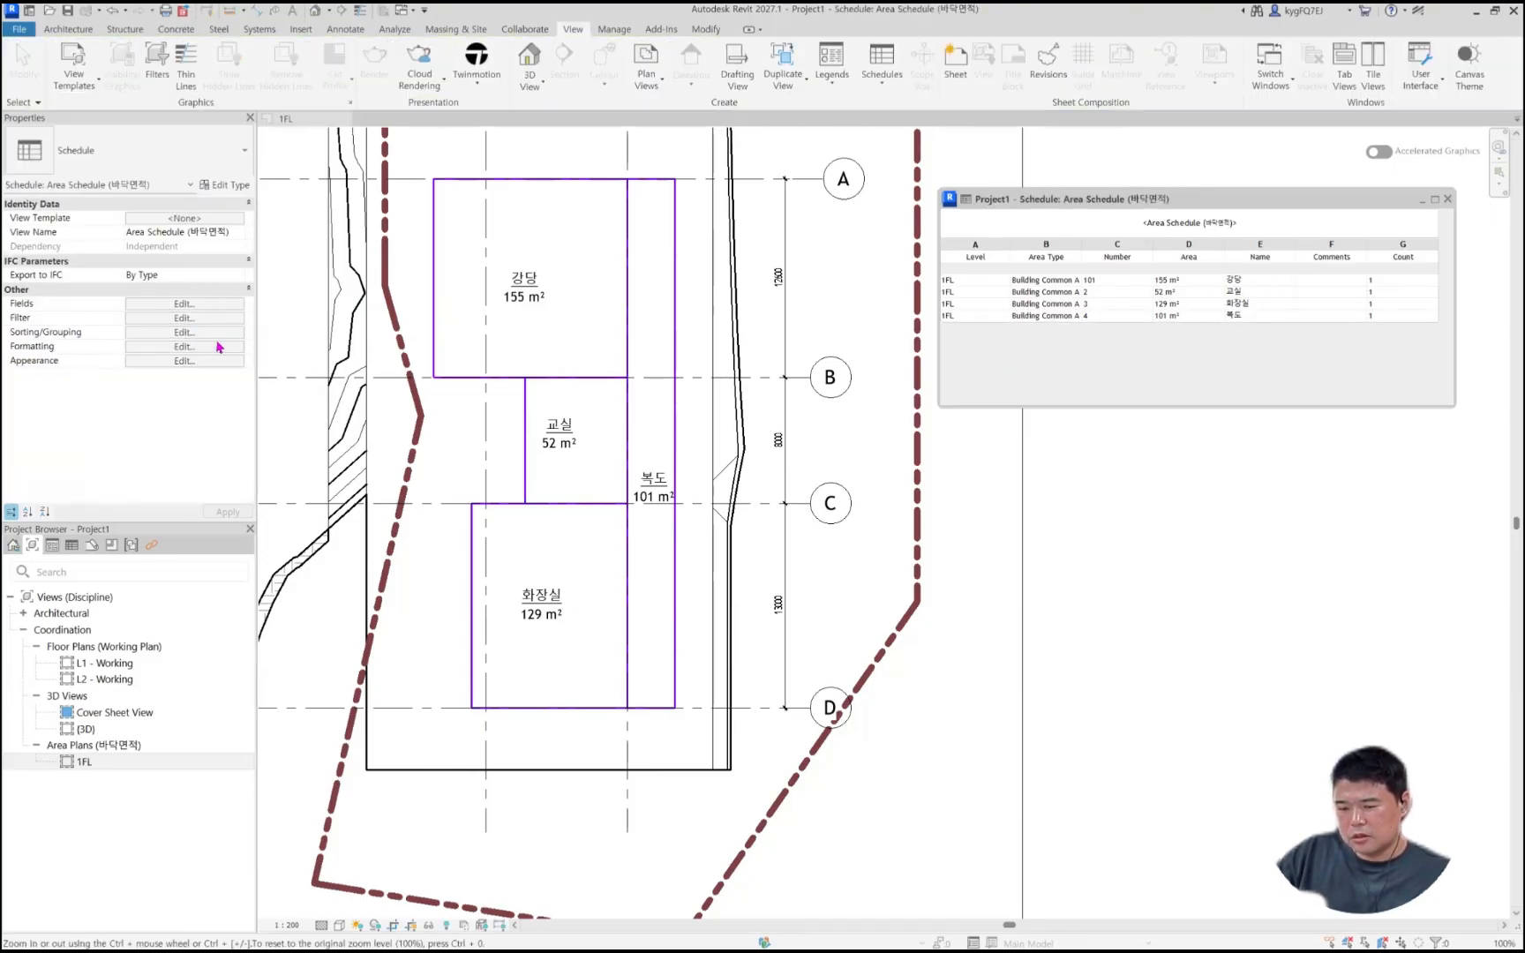
left_click(185, 348)
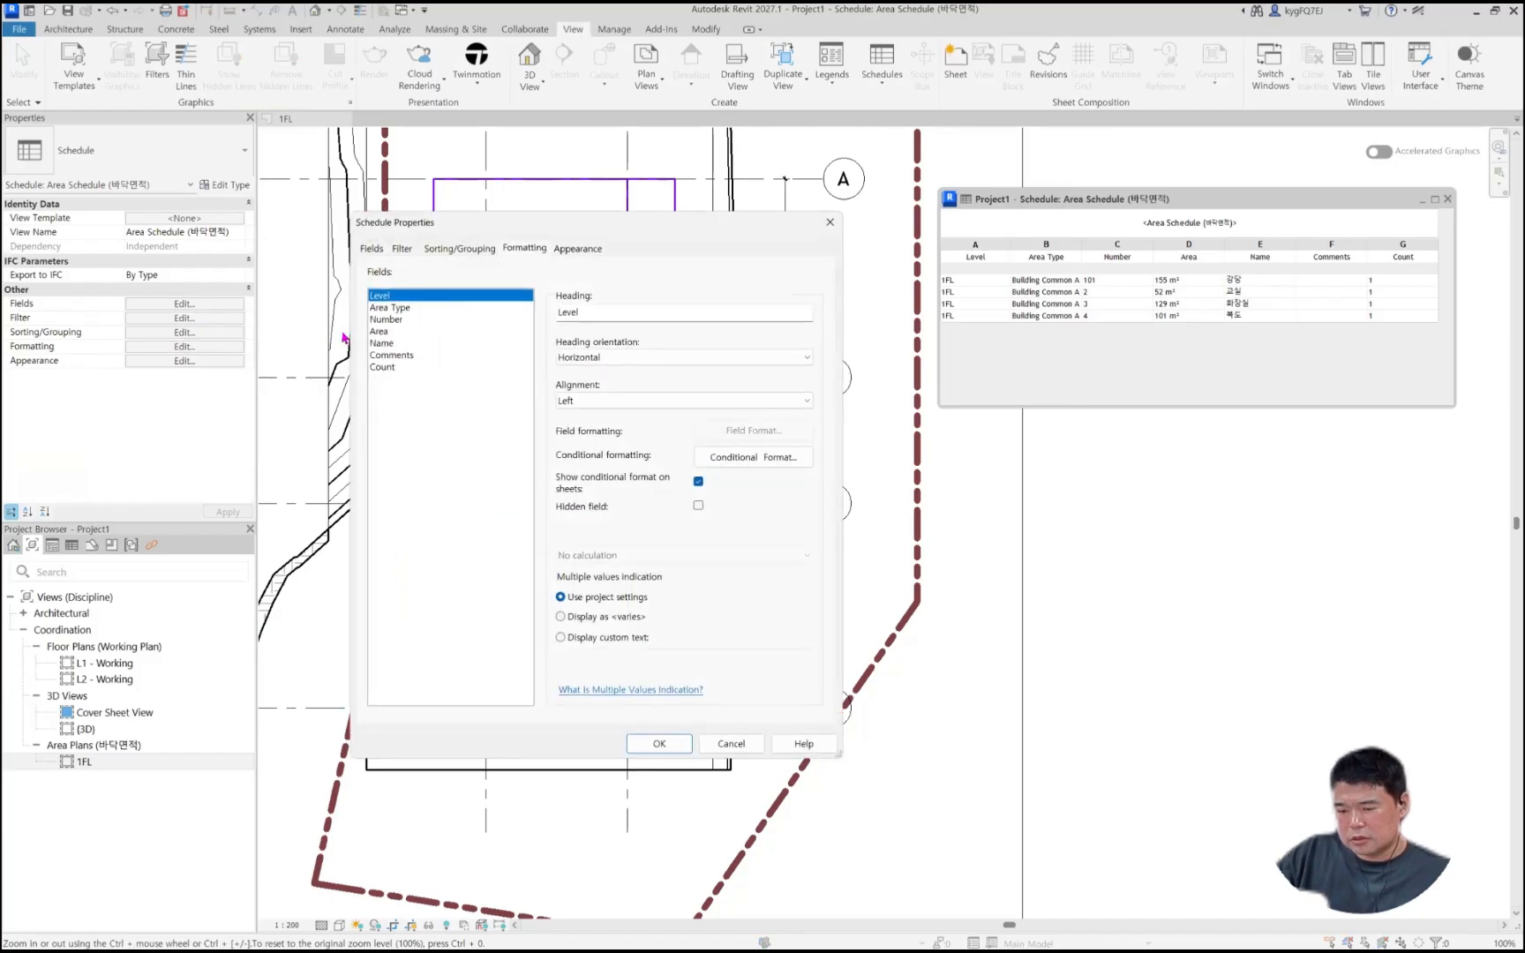
left_click(371, 249)
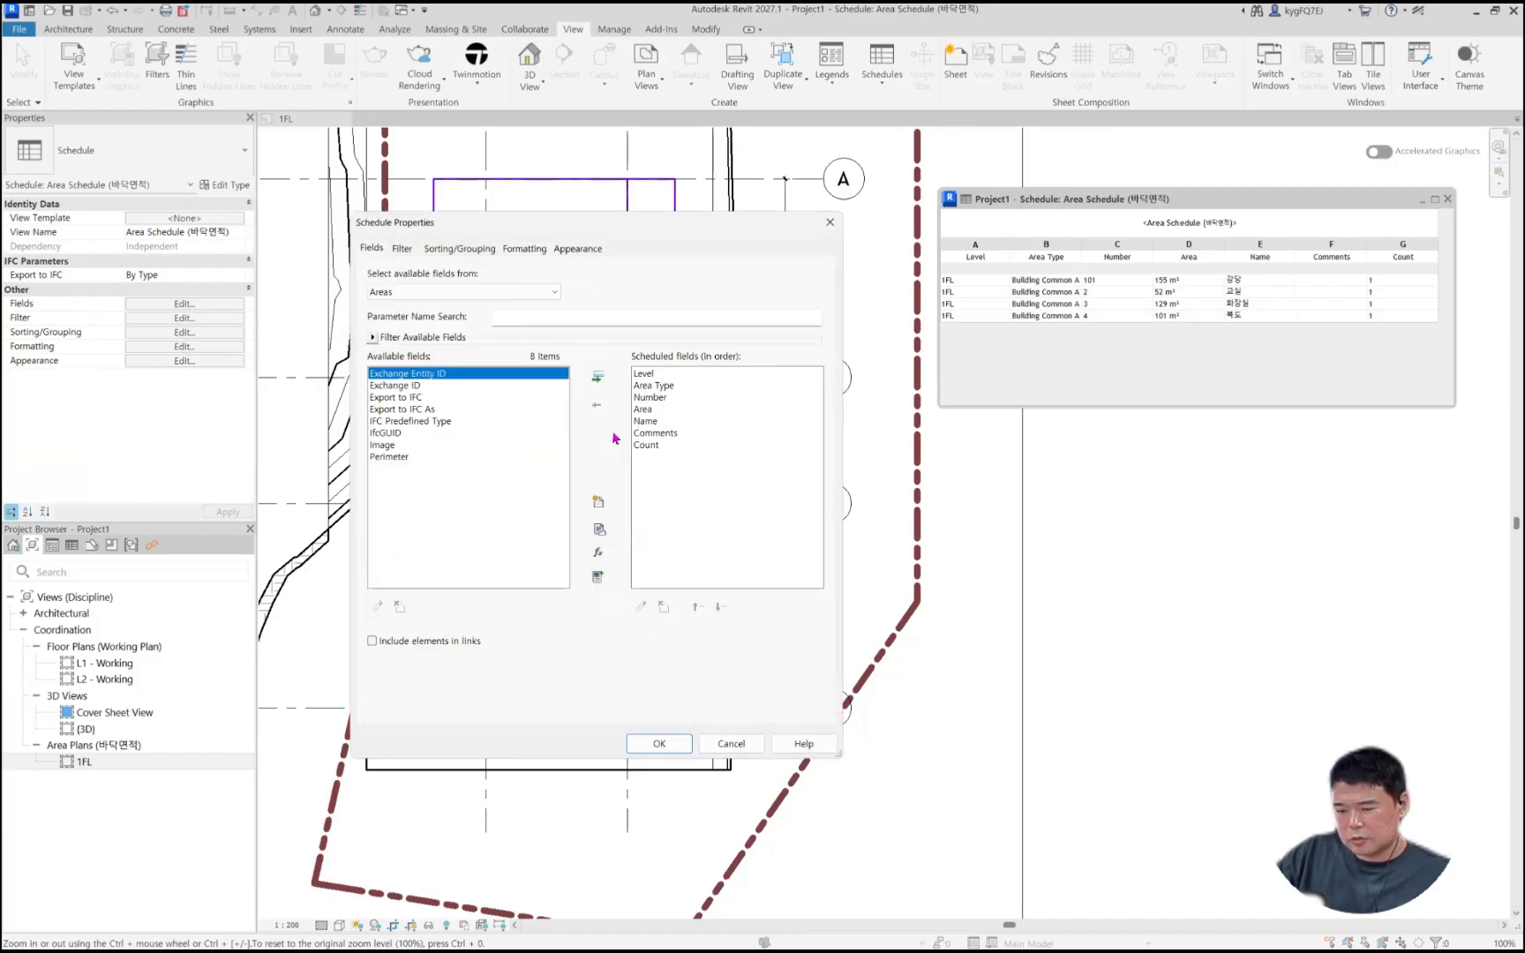
left_click(654, 423)
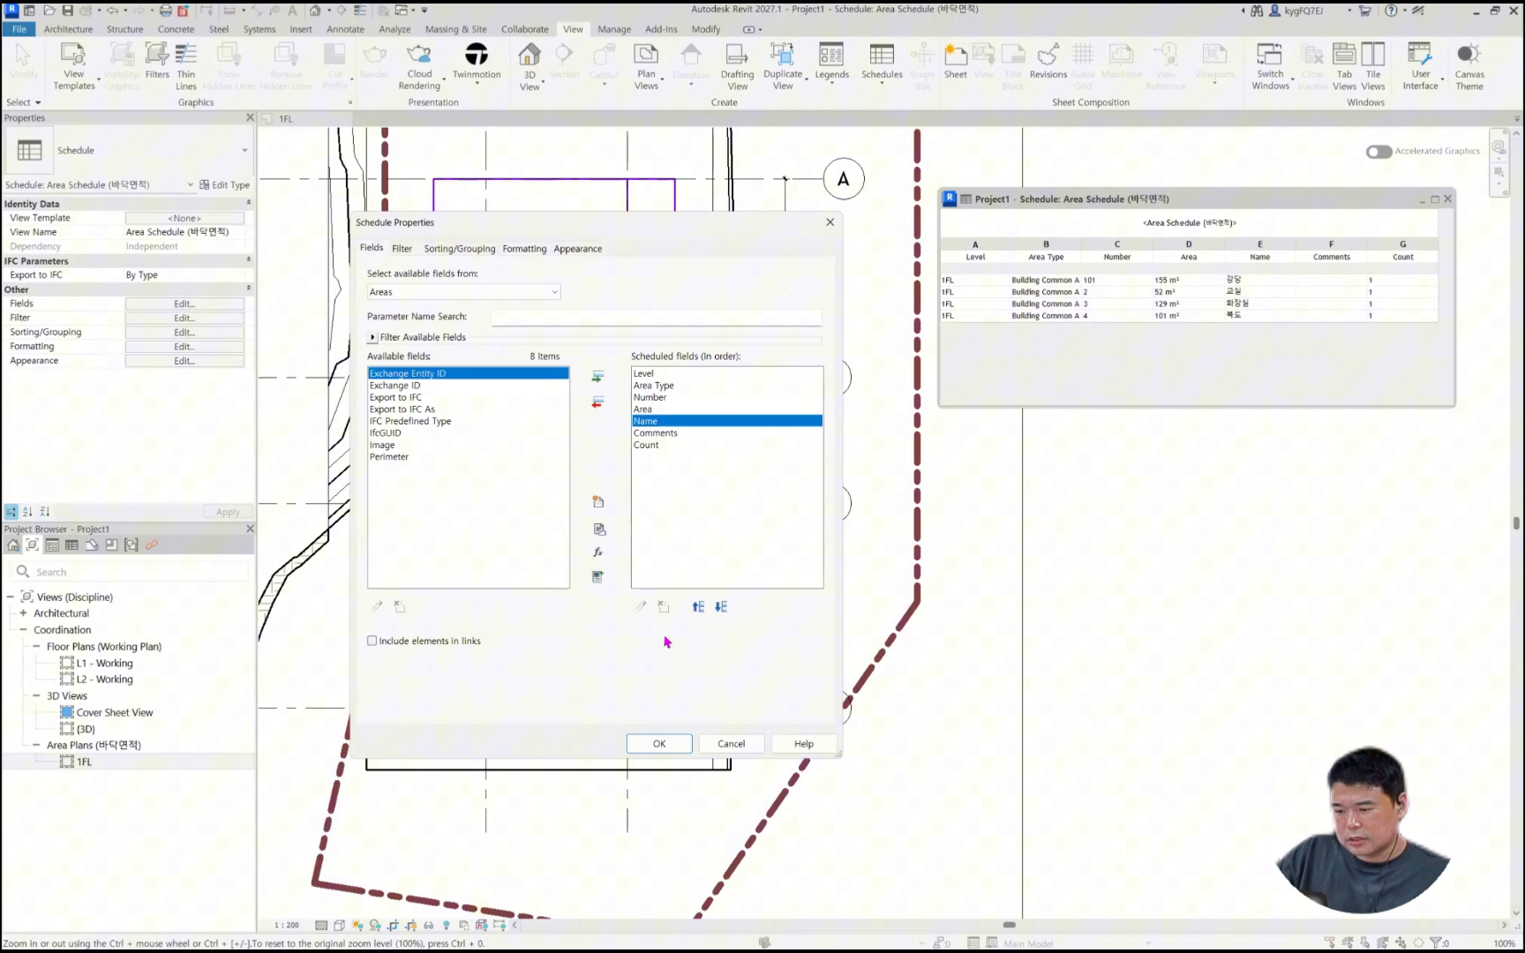
left_click(698, 607)
left_click(698, 607)
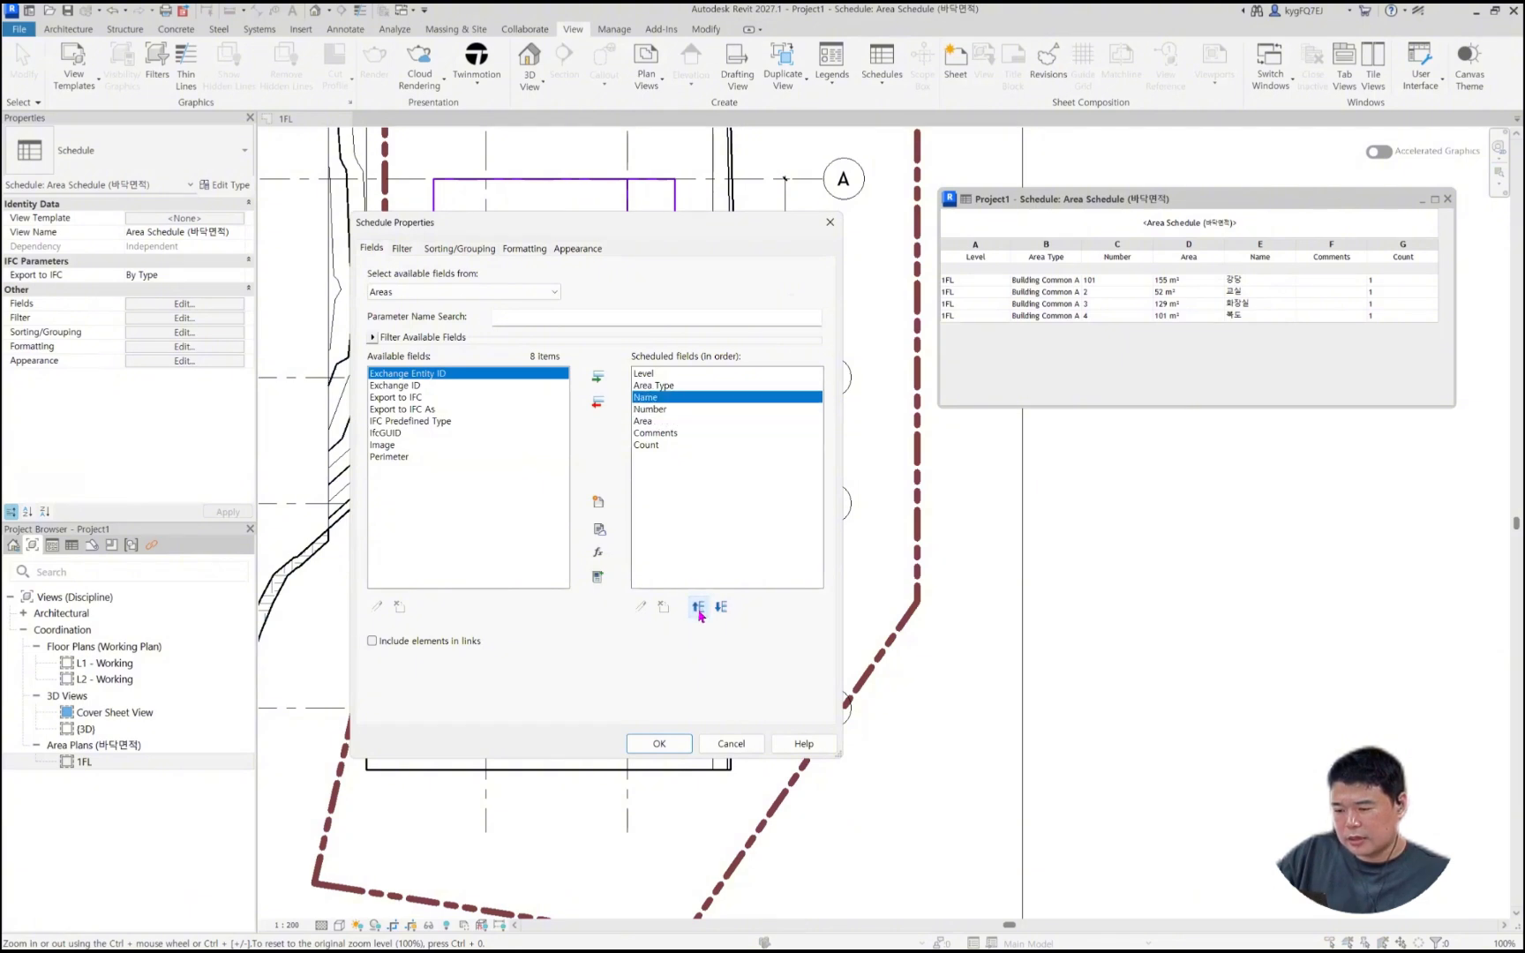
left_click(653, 386)
left_click(598, 403)
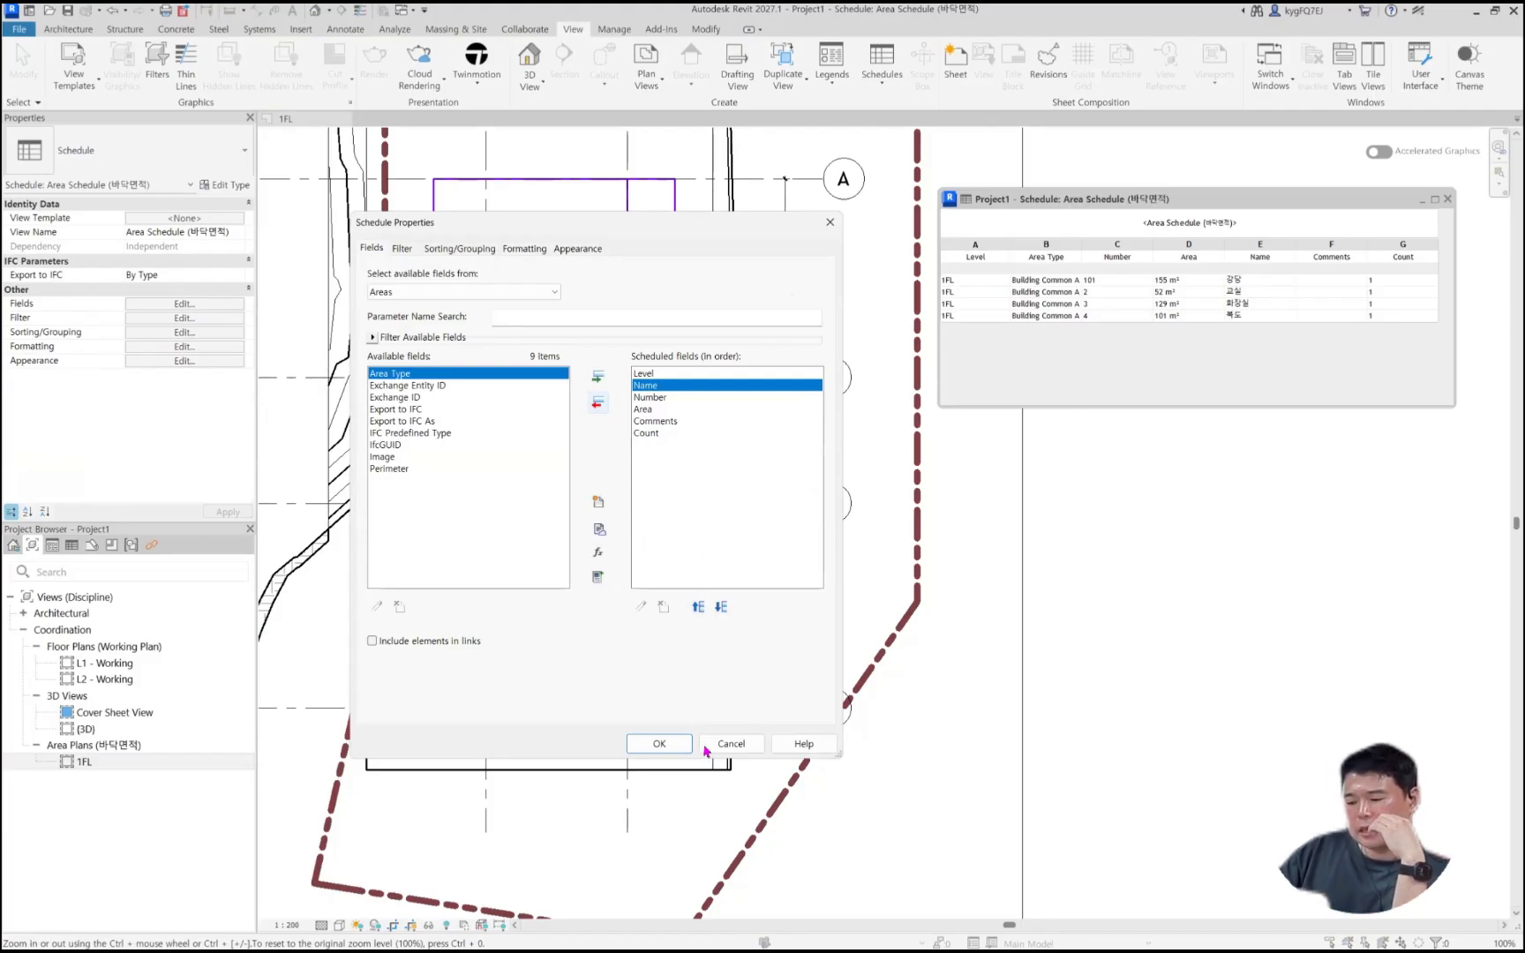
left_click(658, 743)
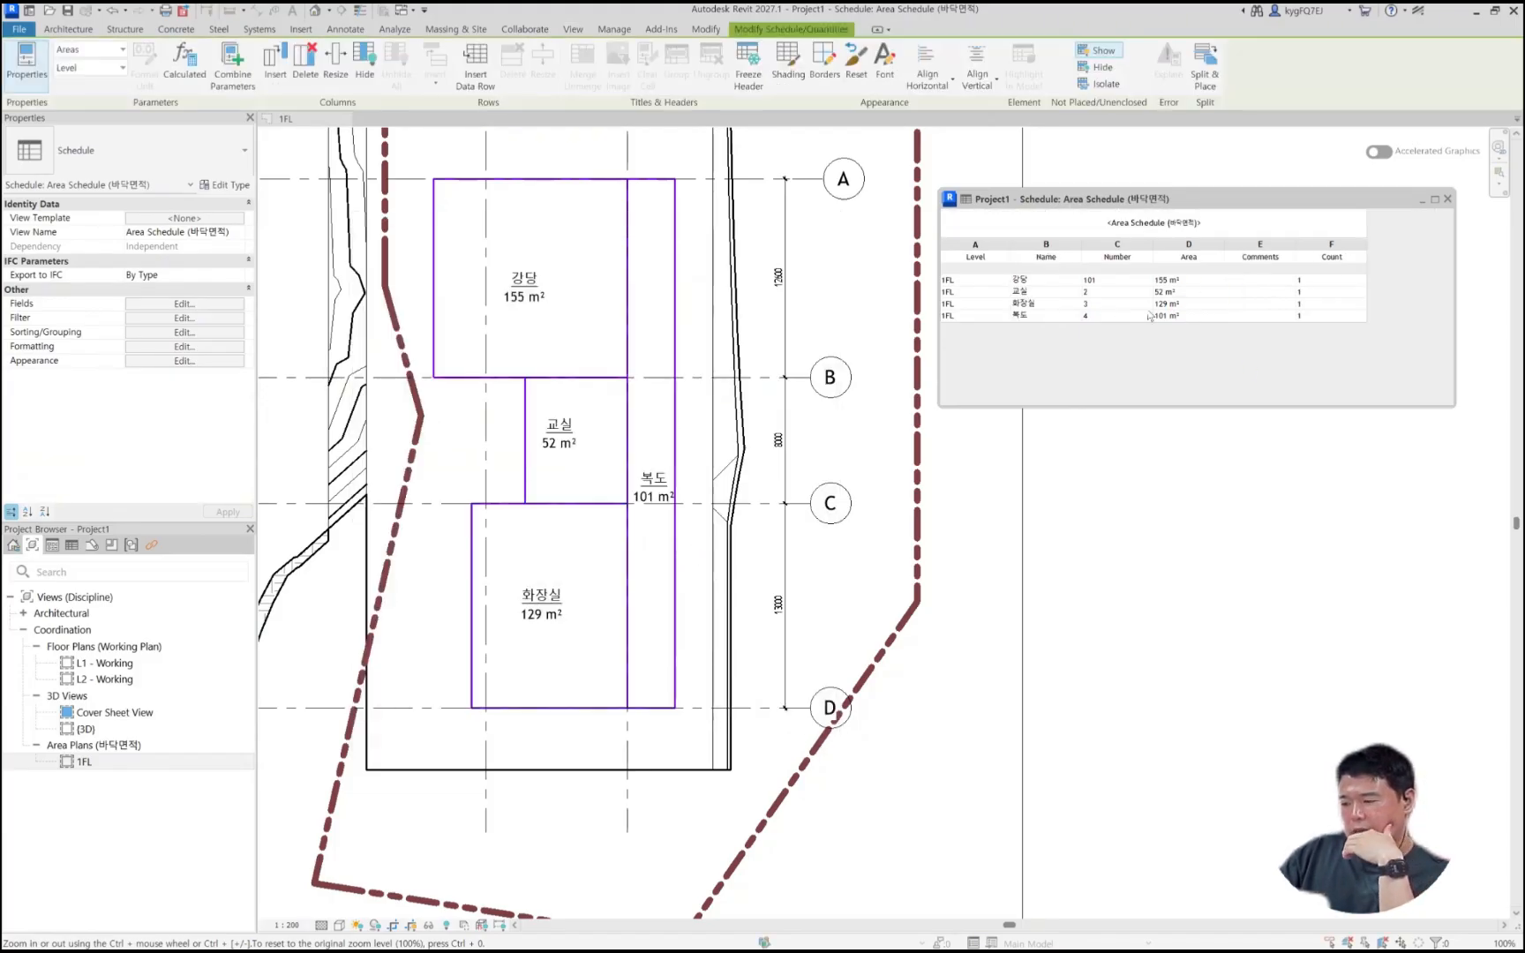
Step: Format the area schedule's Area field to calculate totals
left_click(166, 319)
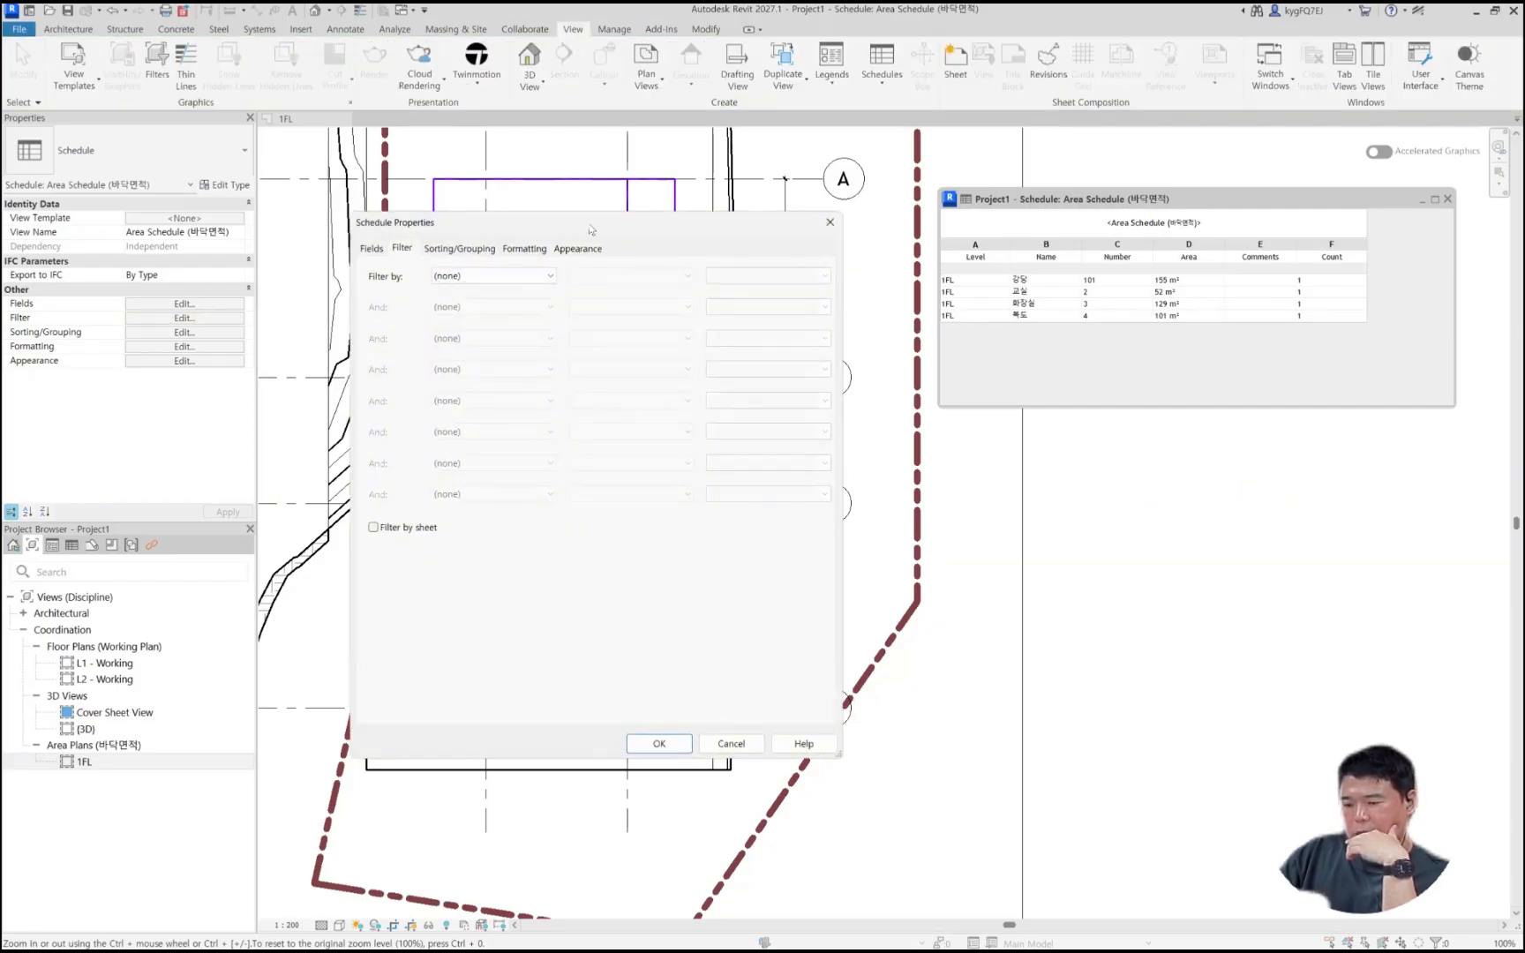
left_click(503, 192)
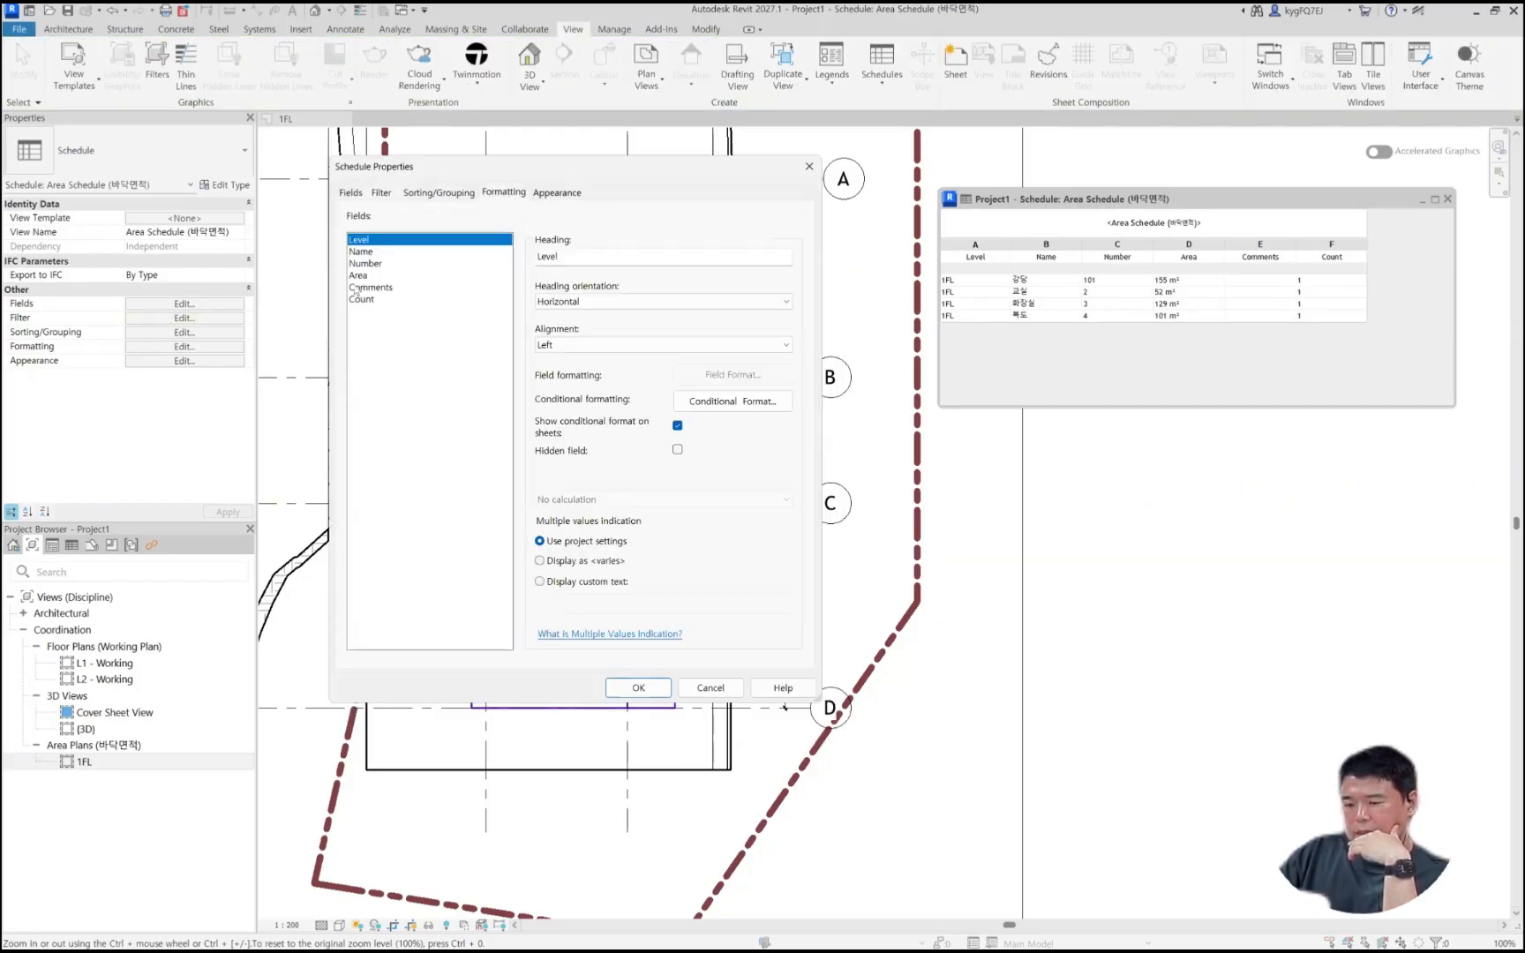
left_click(358, 275)
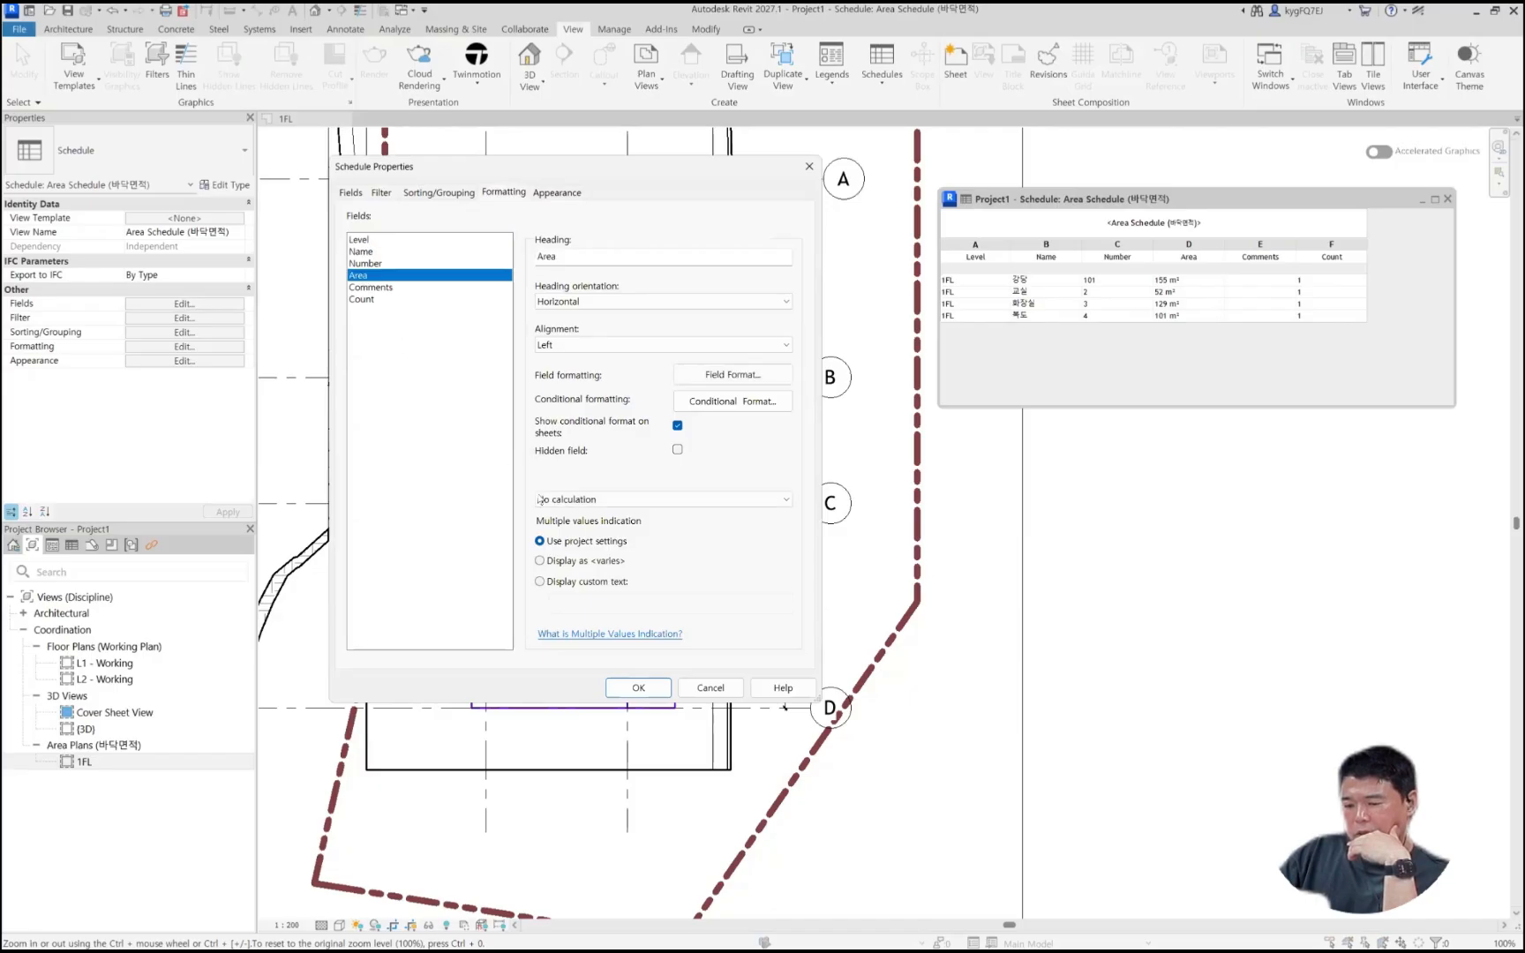
left_click(582, 500)
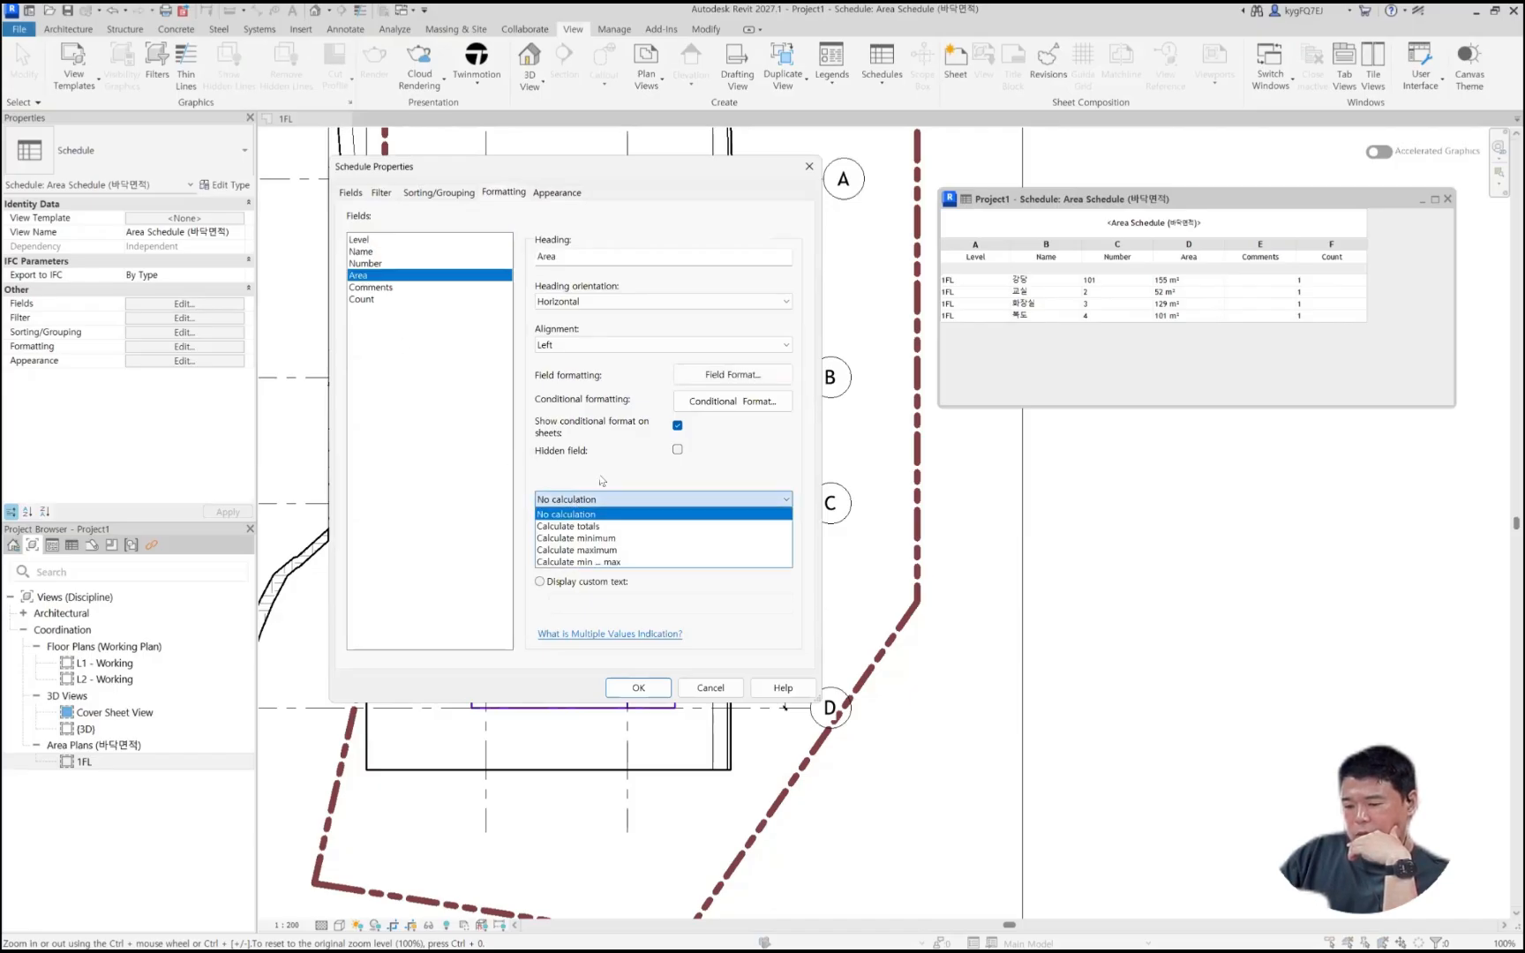
left_click(588, 500)
left_click(600, 501)
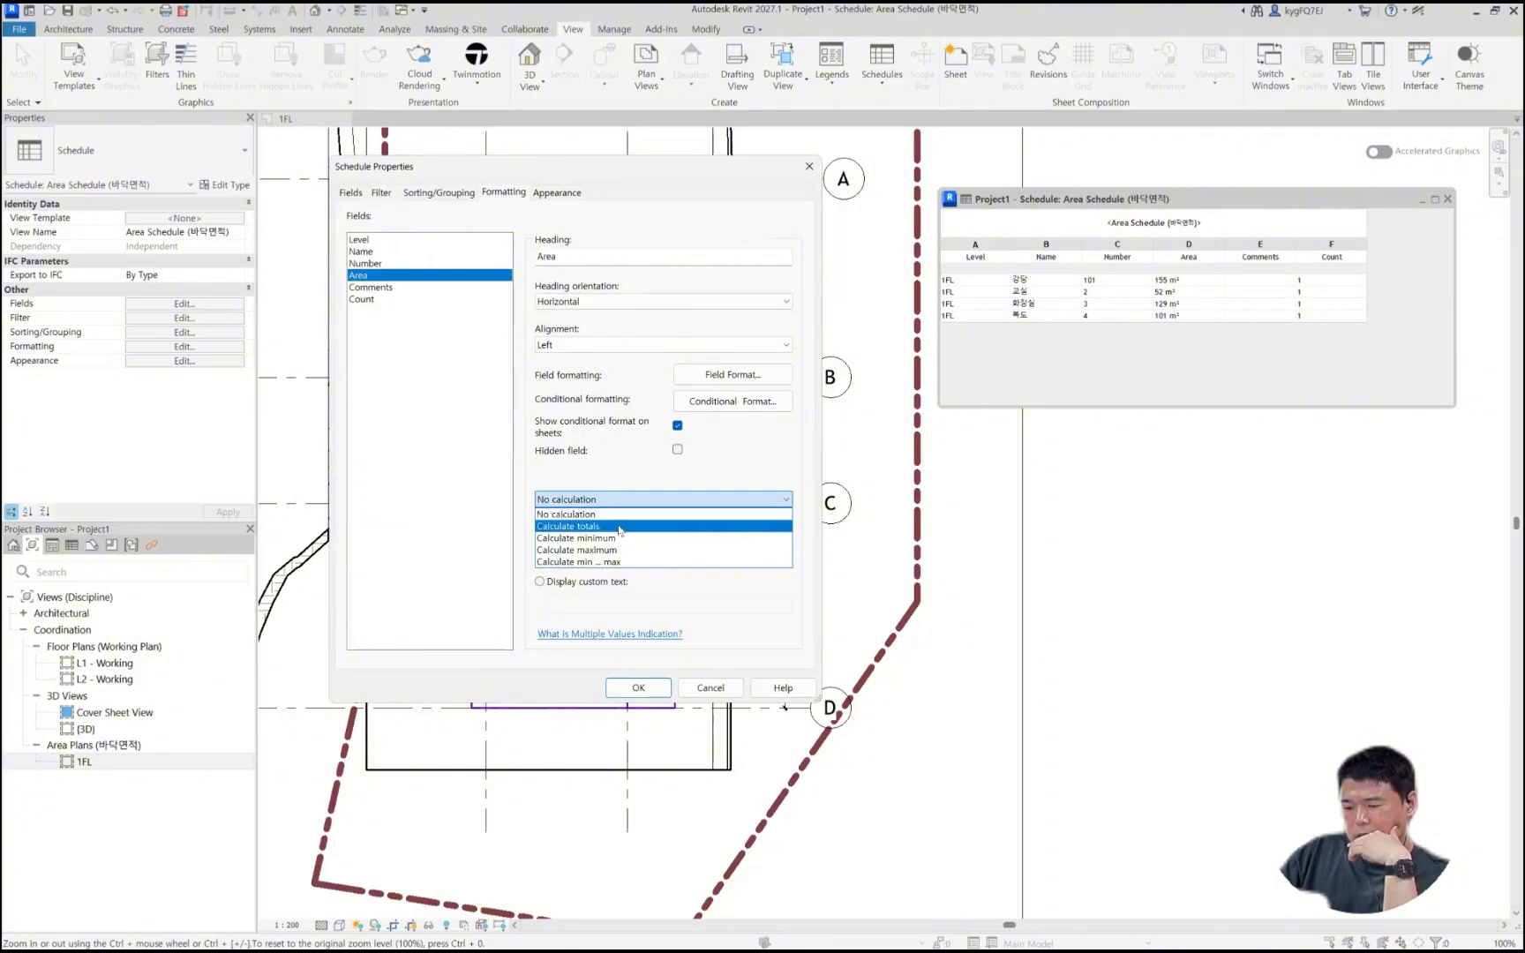
left_click(624, 527)
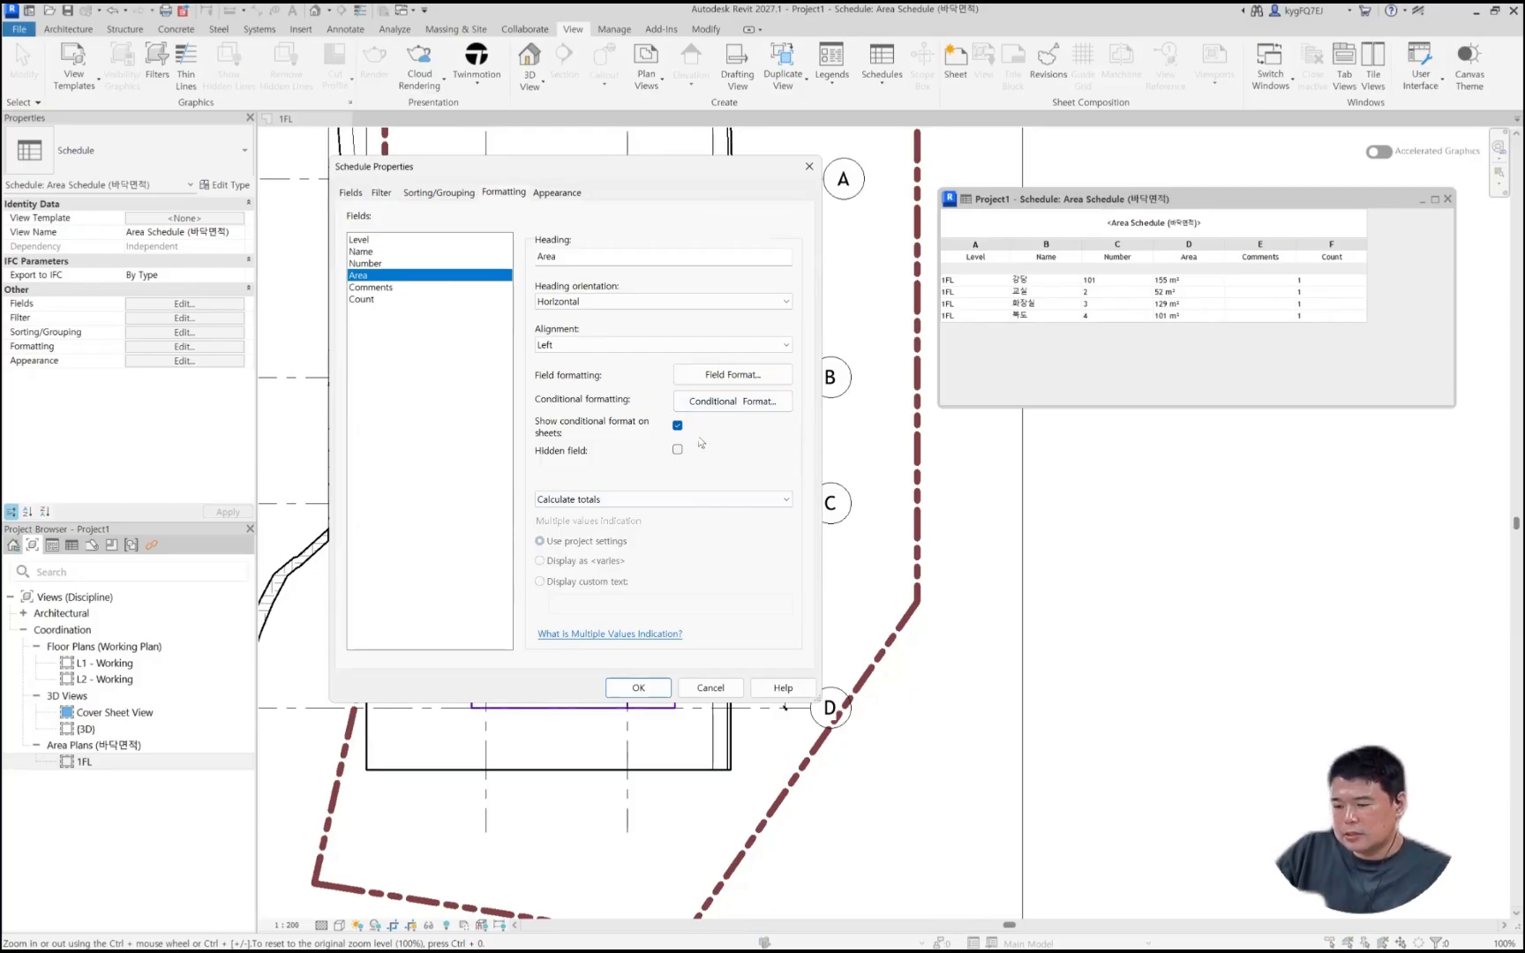
left_click(637, 690)
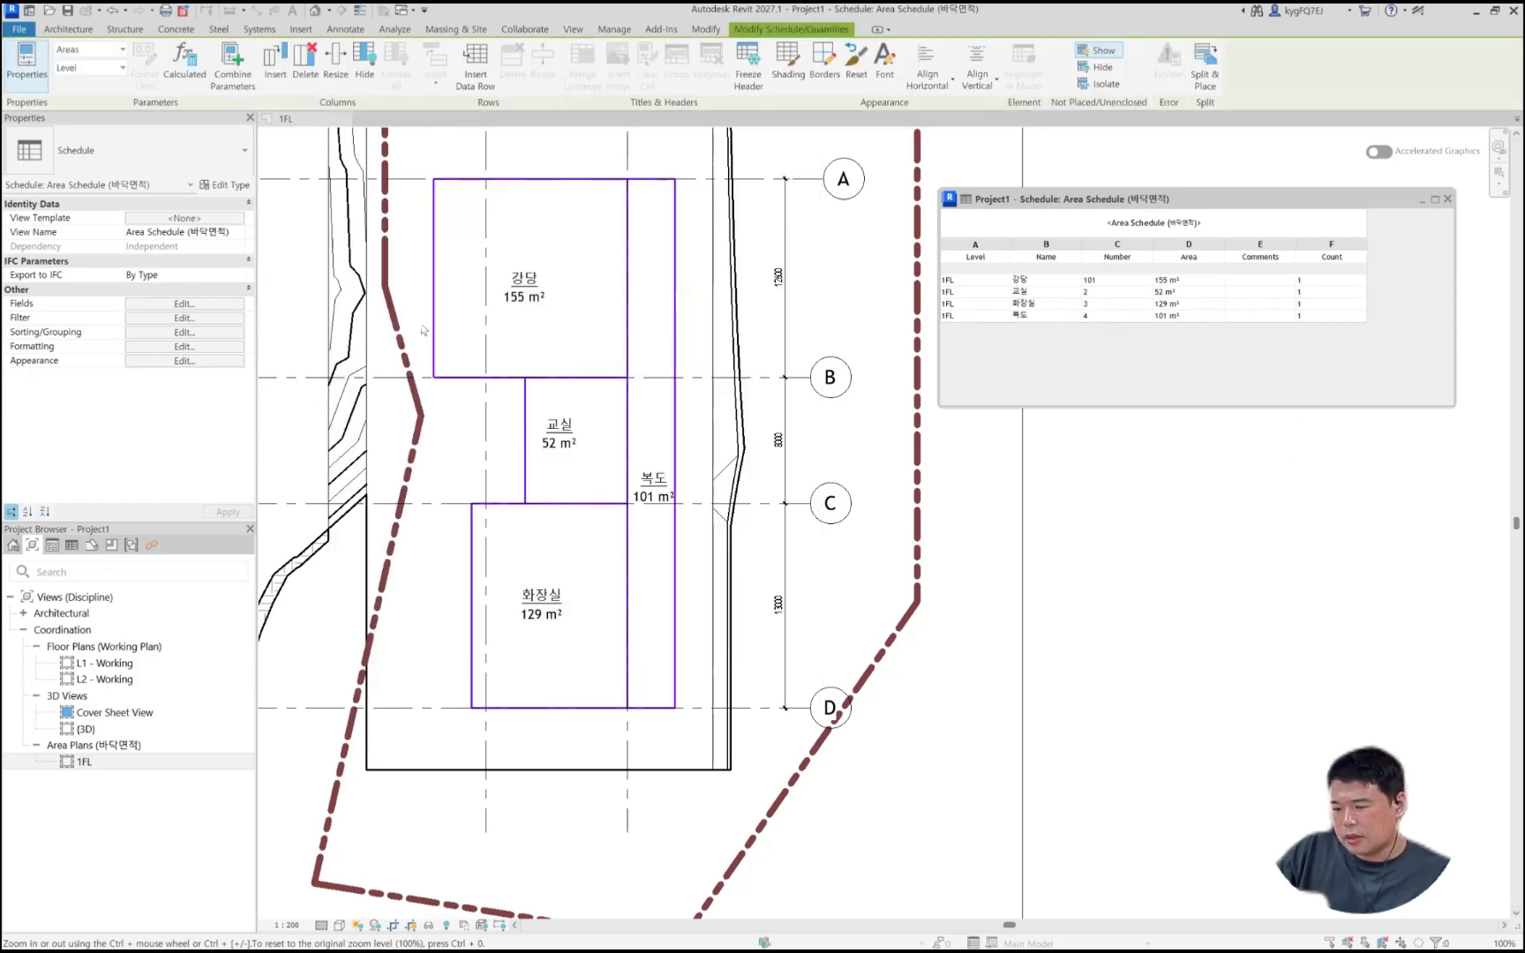
Step: Turn on grand totals for the area schedule, showing title, count, and totals
left_click(168, 322)
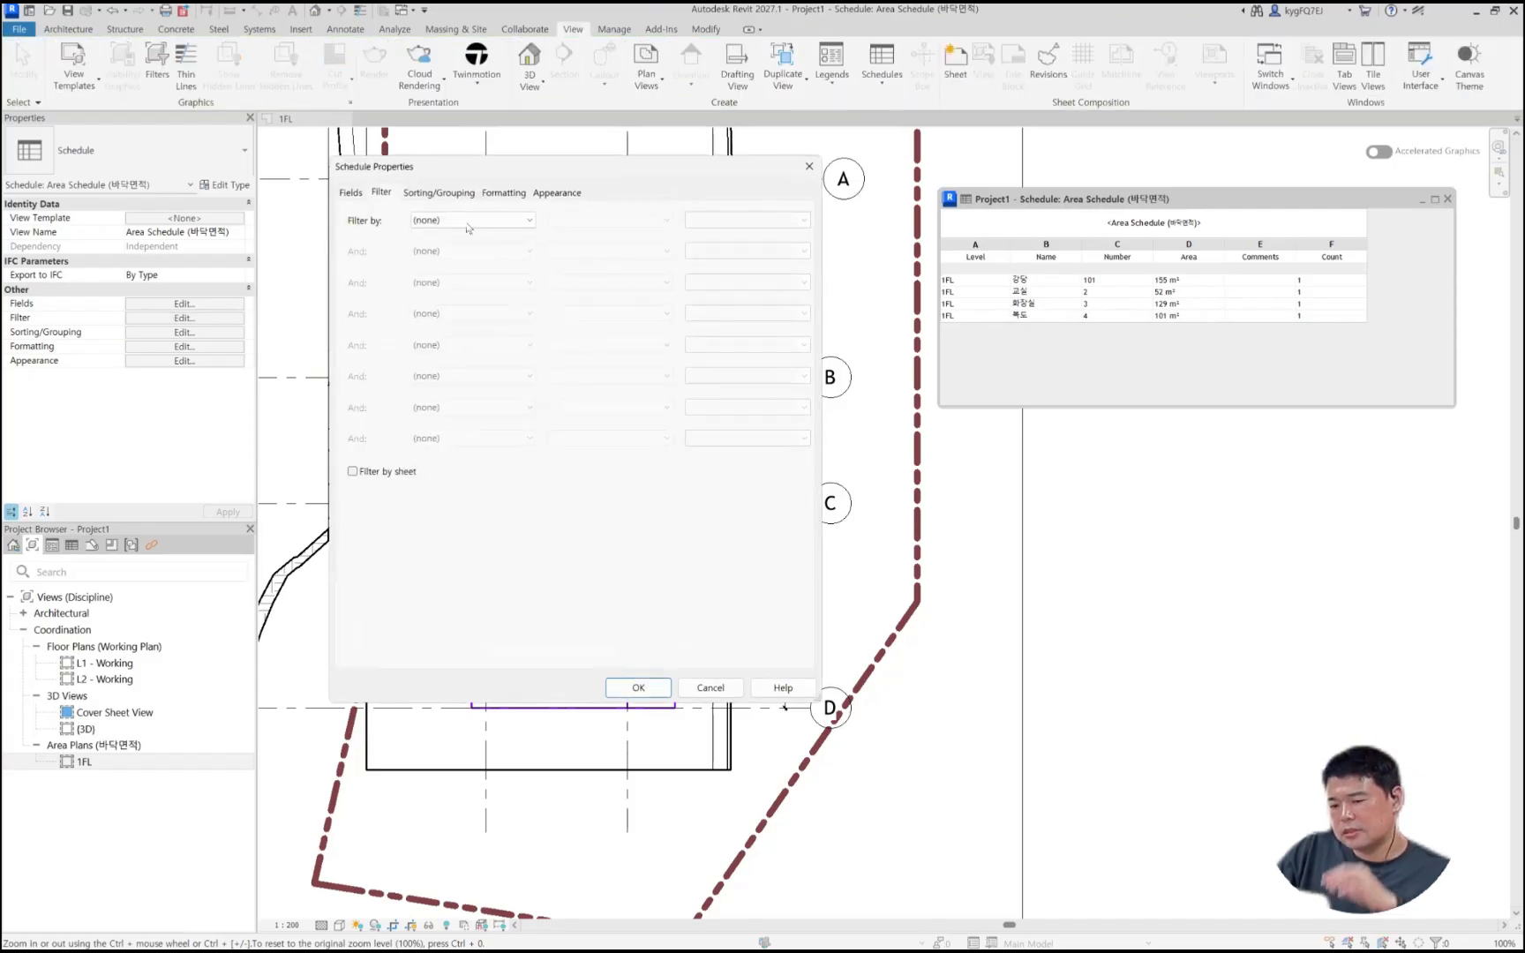
left_click(435, 193)
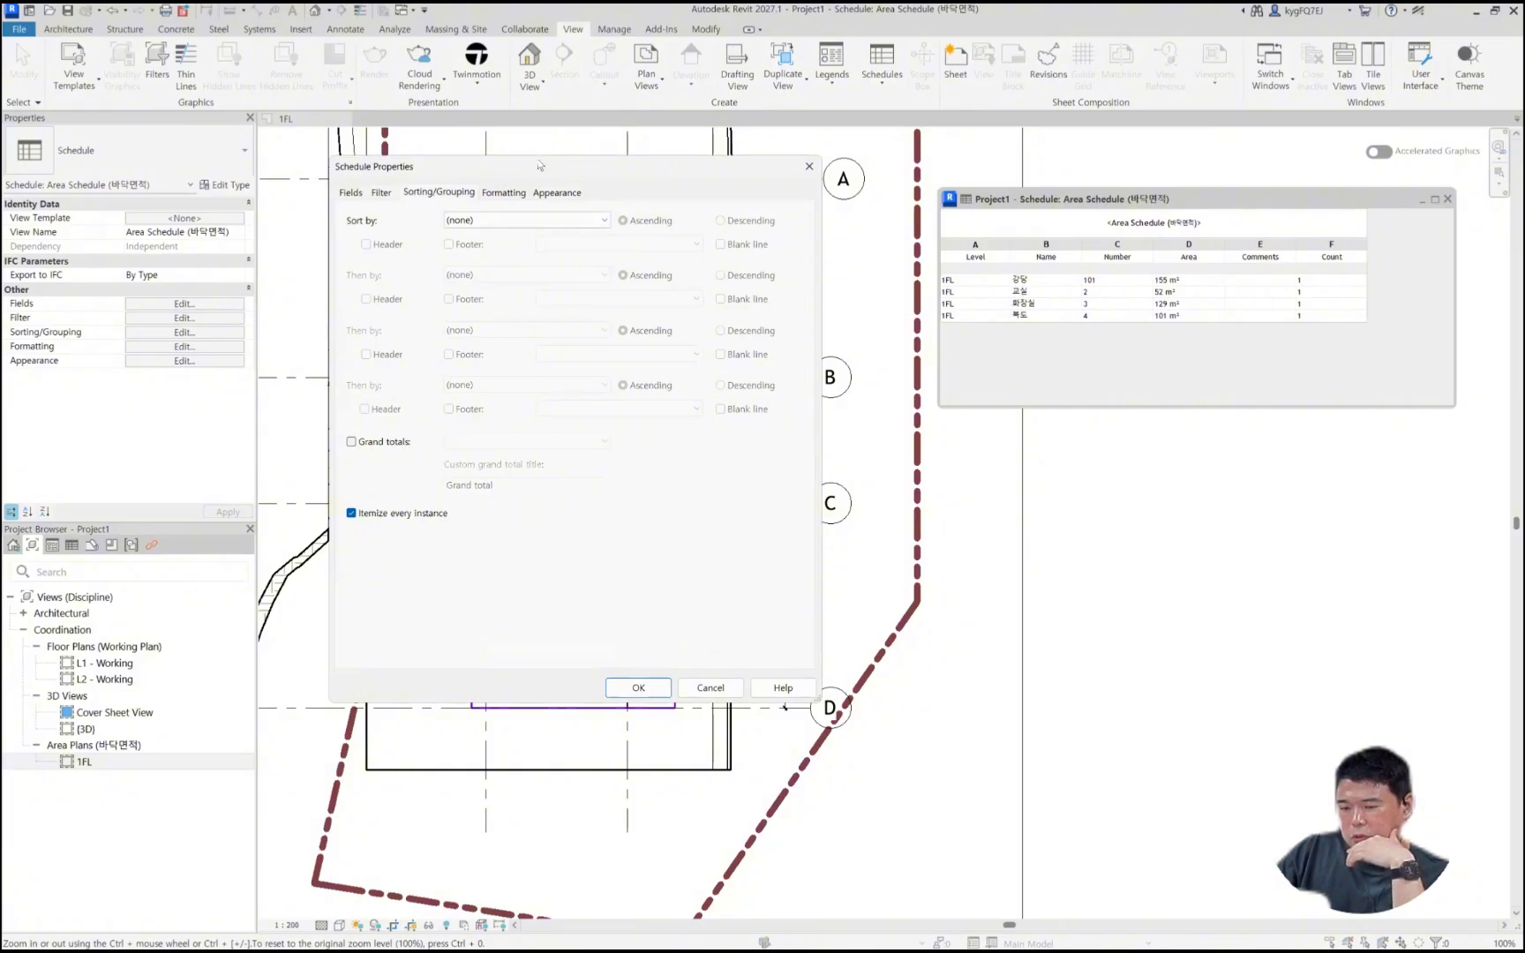
left_click_drag(542, 167, 600, 209)
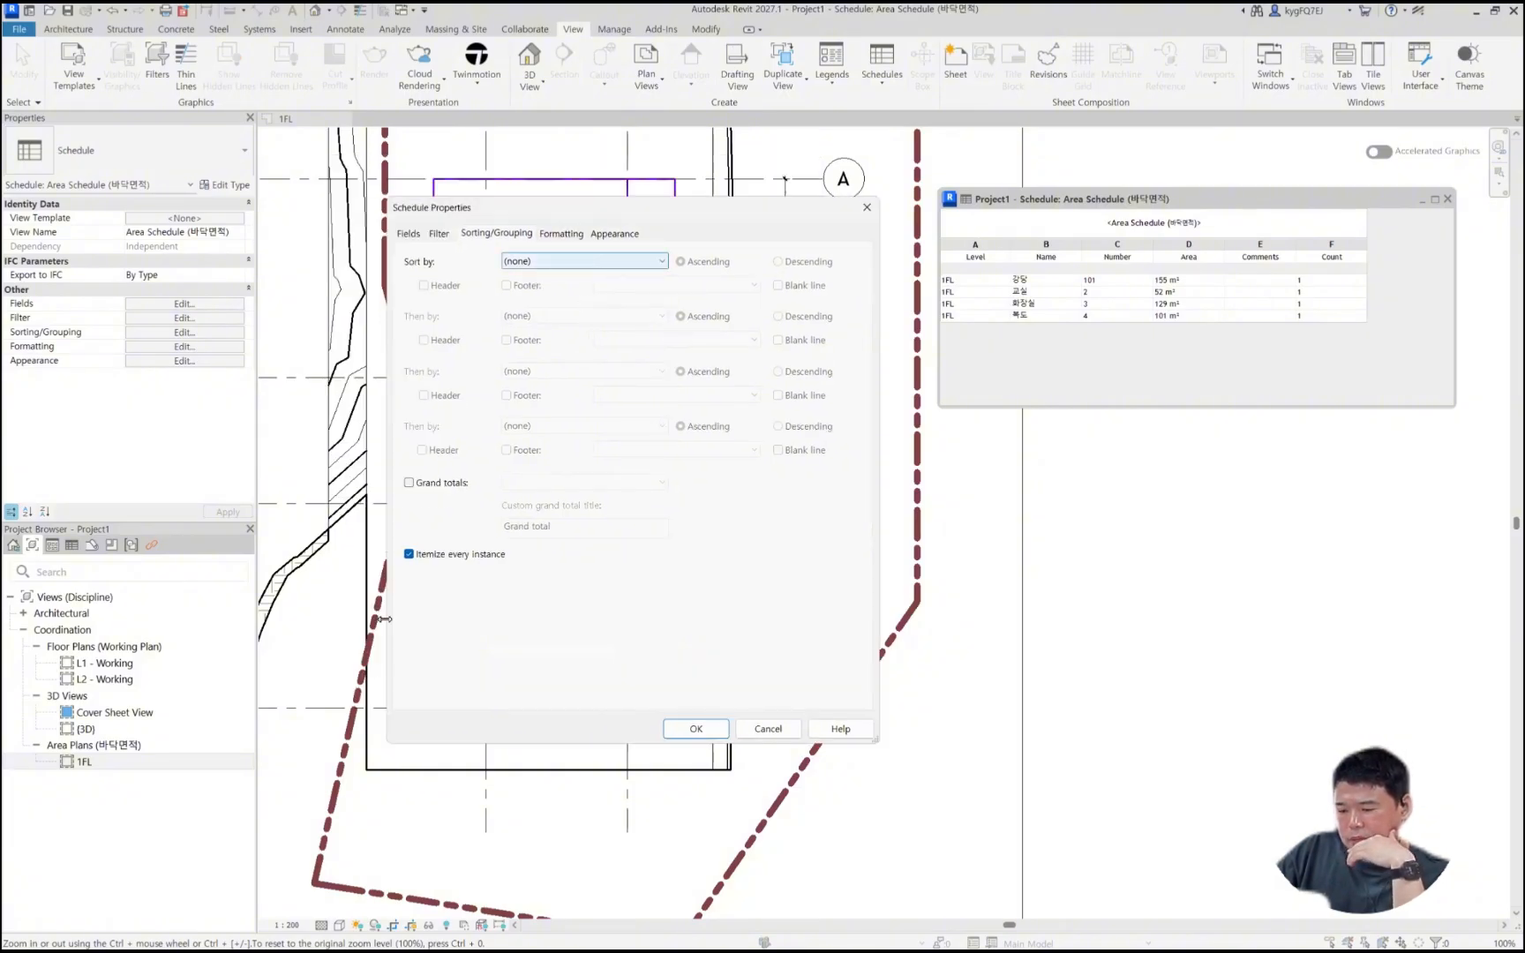
left_click(409, 483)
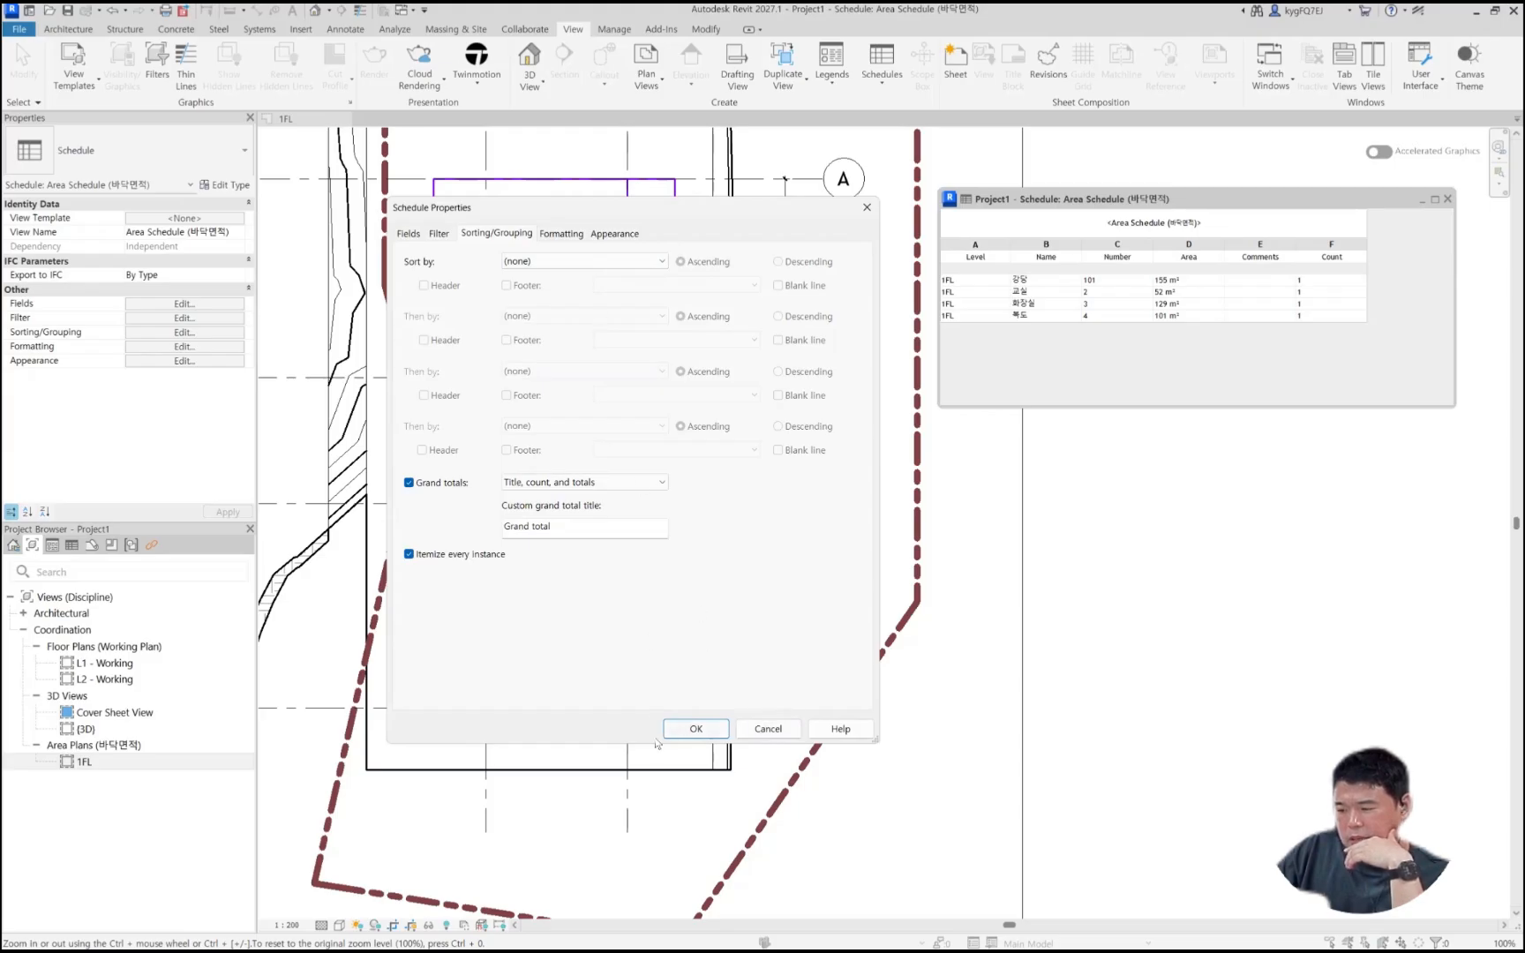
left_click(695, 729)
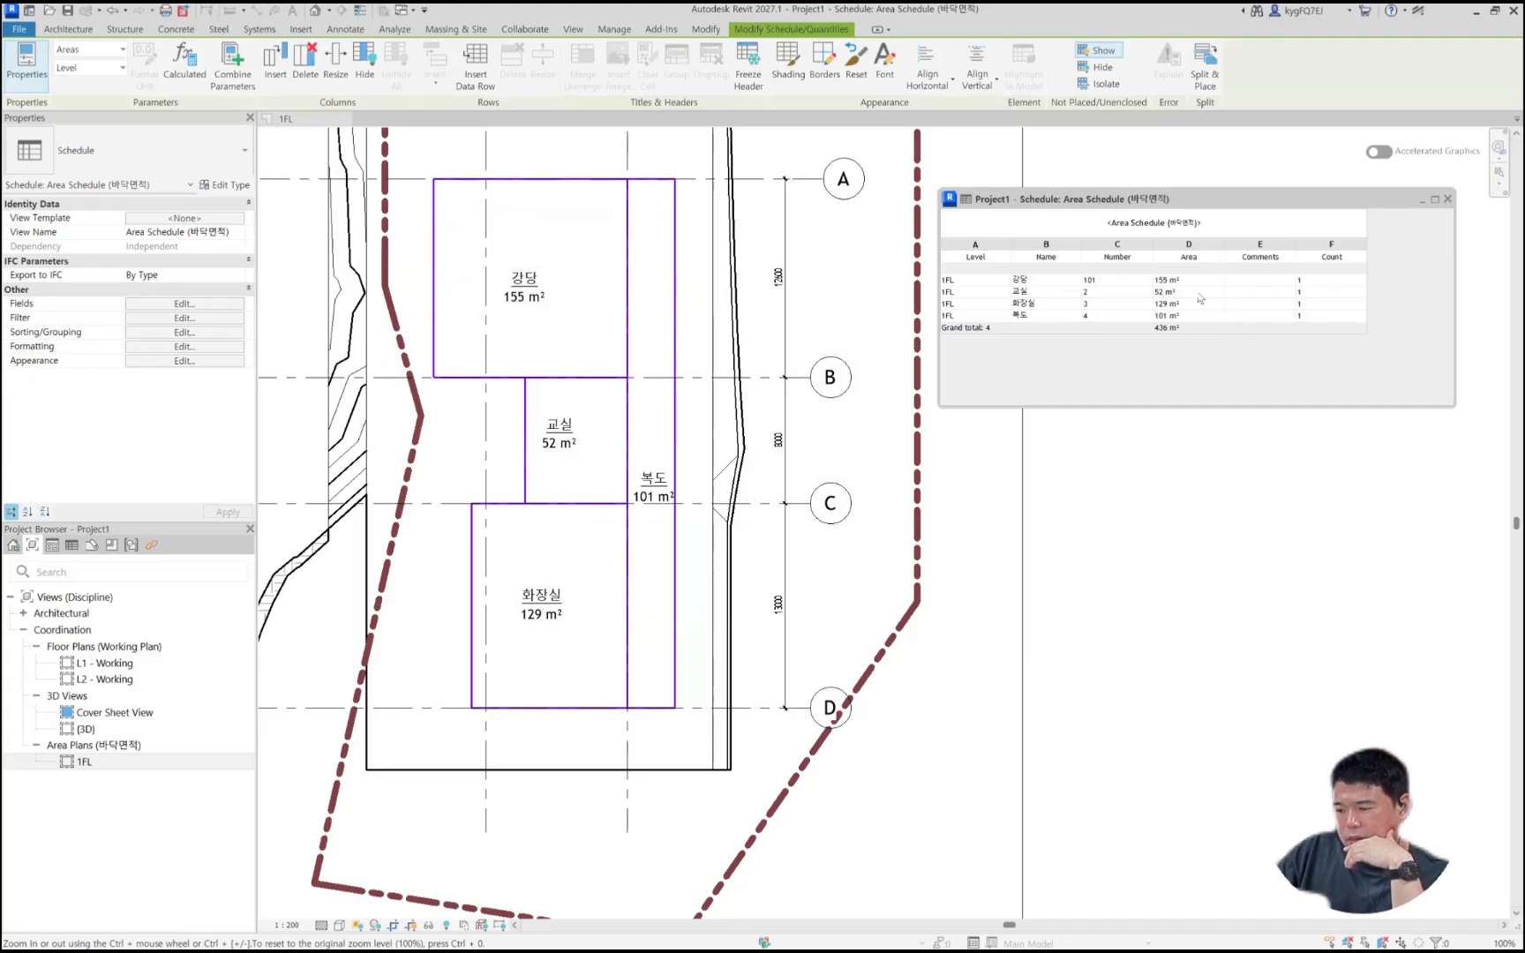
Step: Enter 가동 as the comment for the 강당 and 교실 areas in the area schedule
left_click(1253, 281)
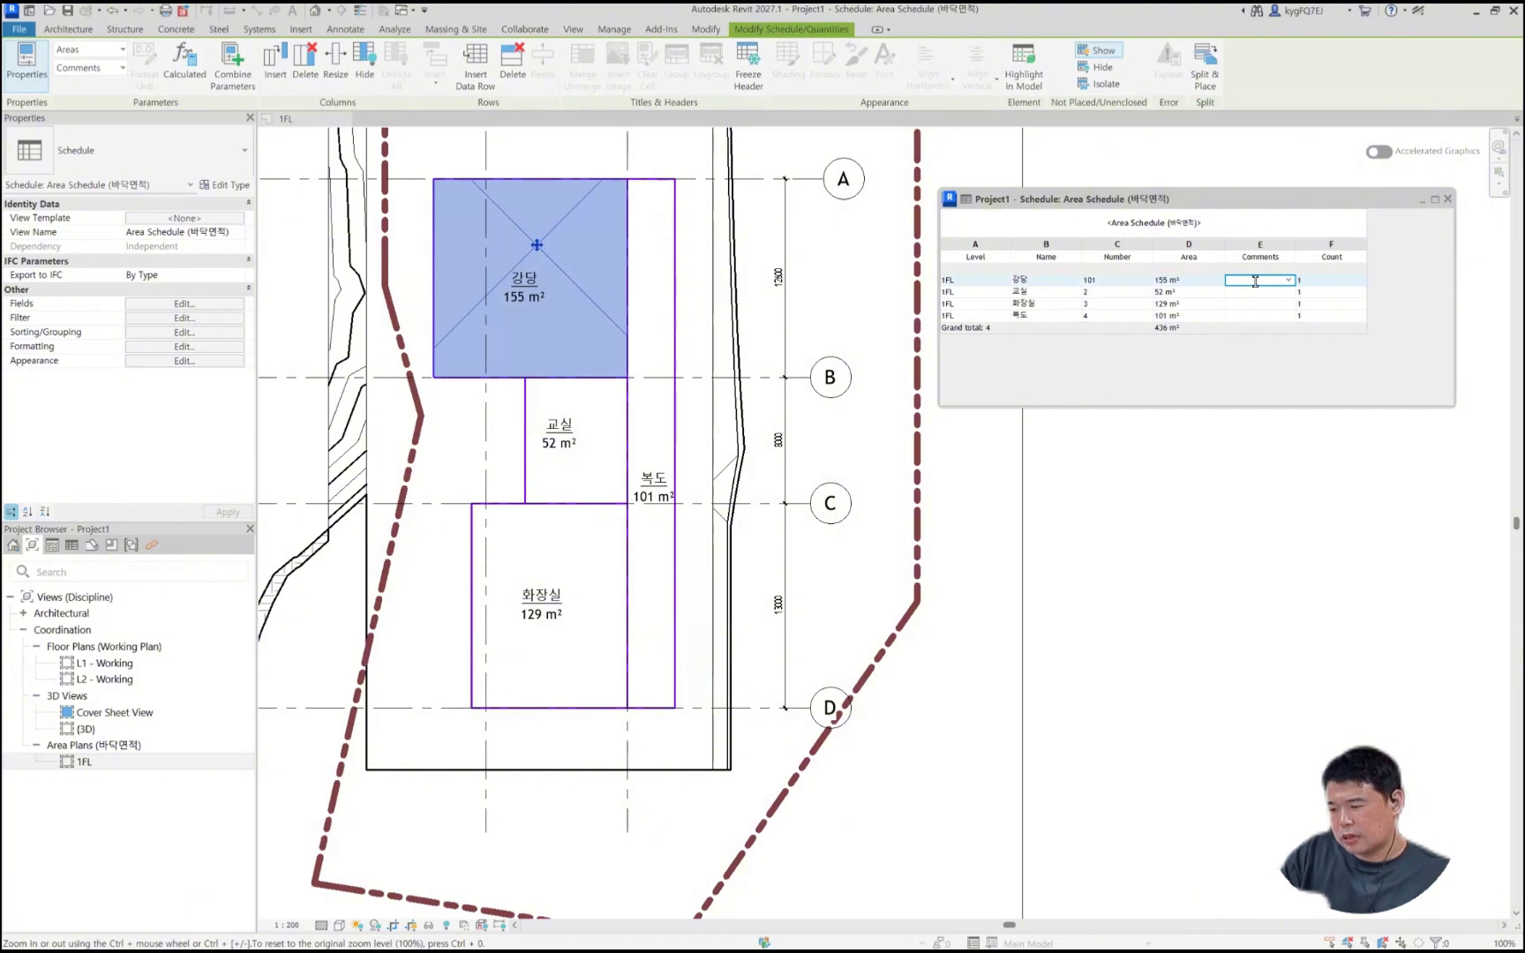
type("가동")
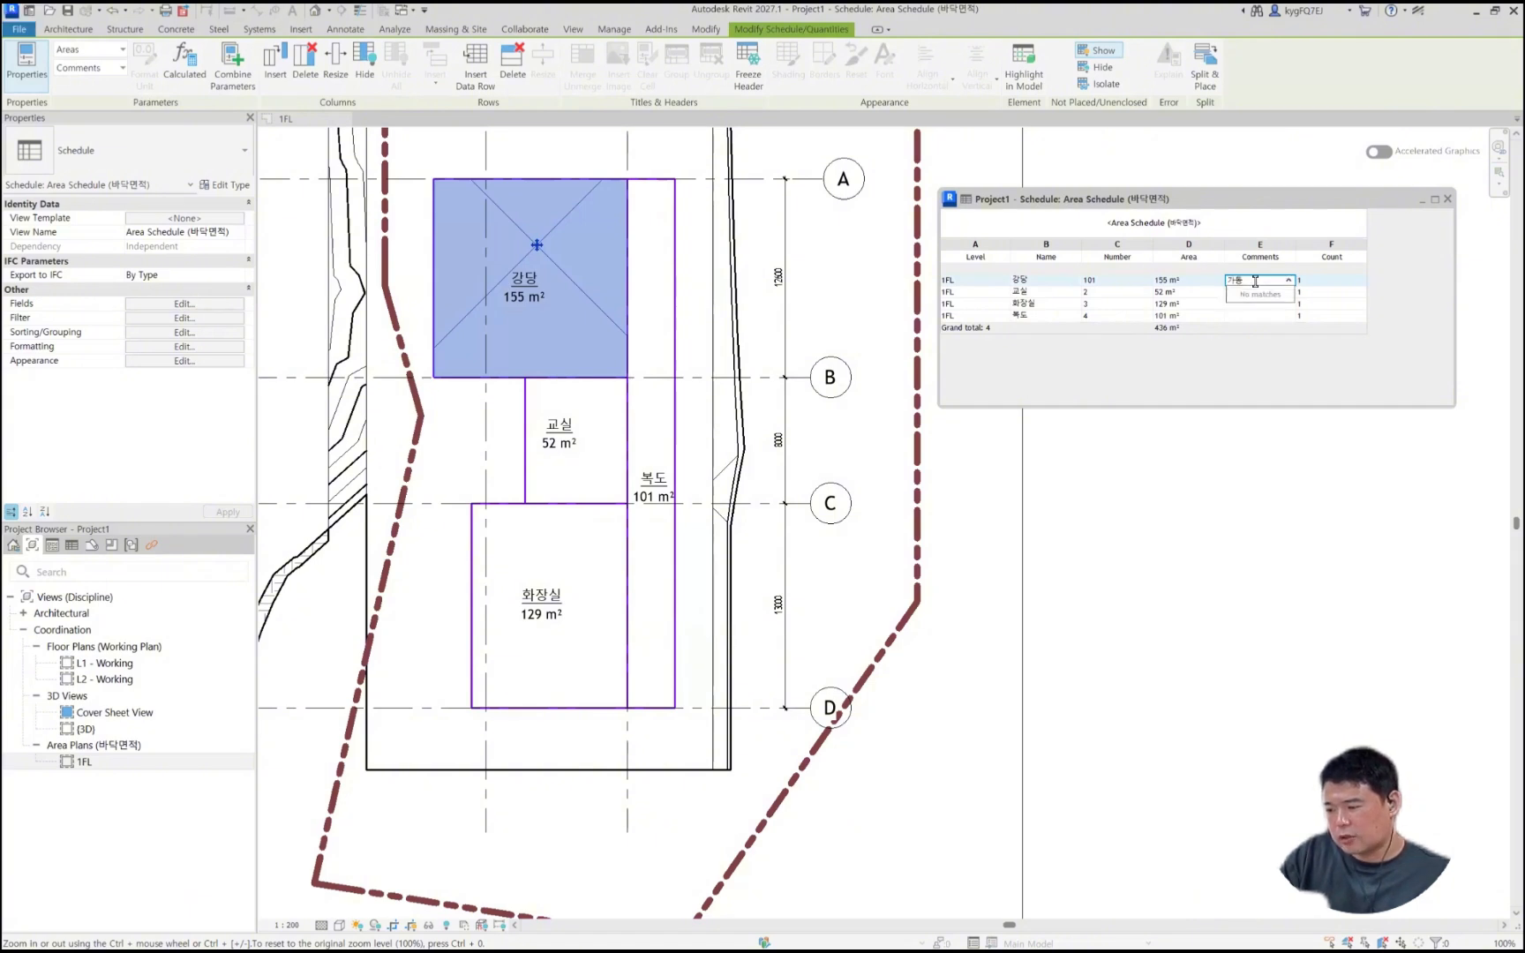
left_click(1253, 292)
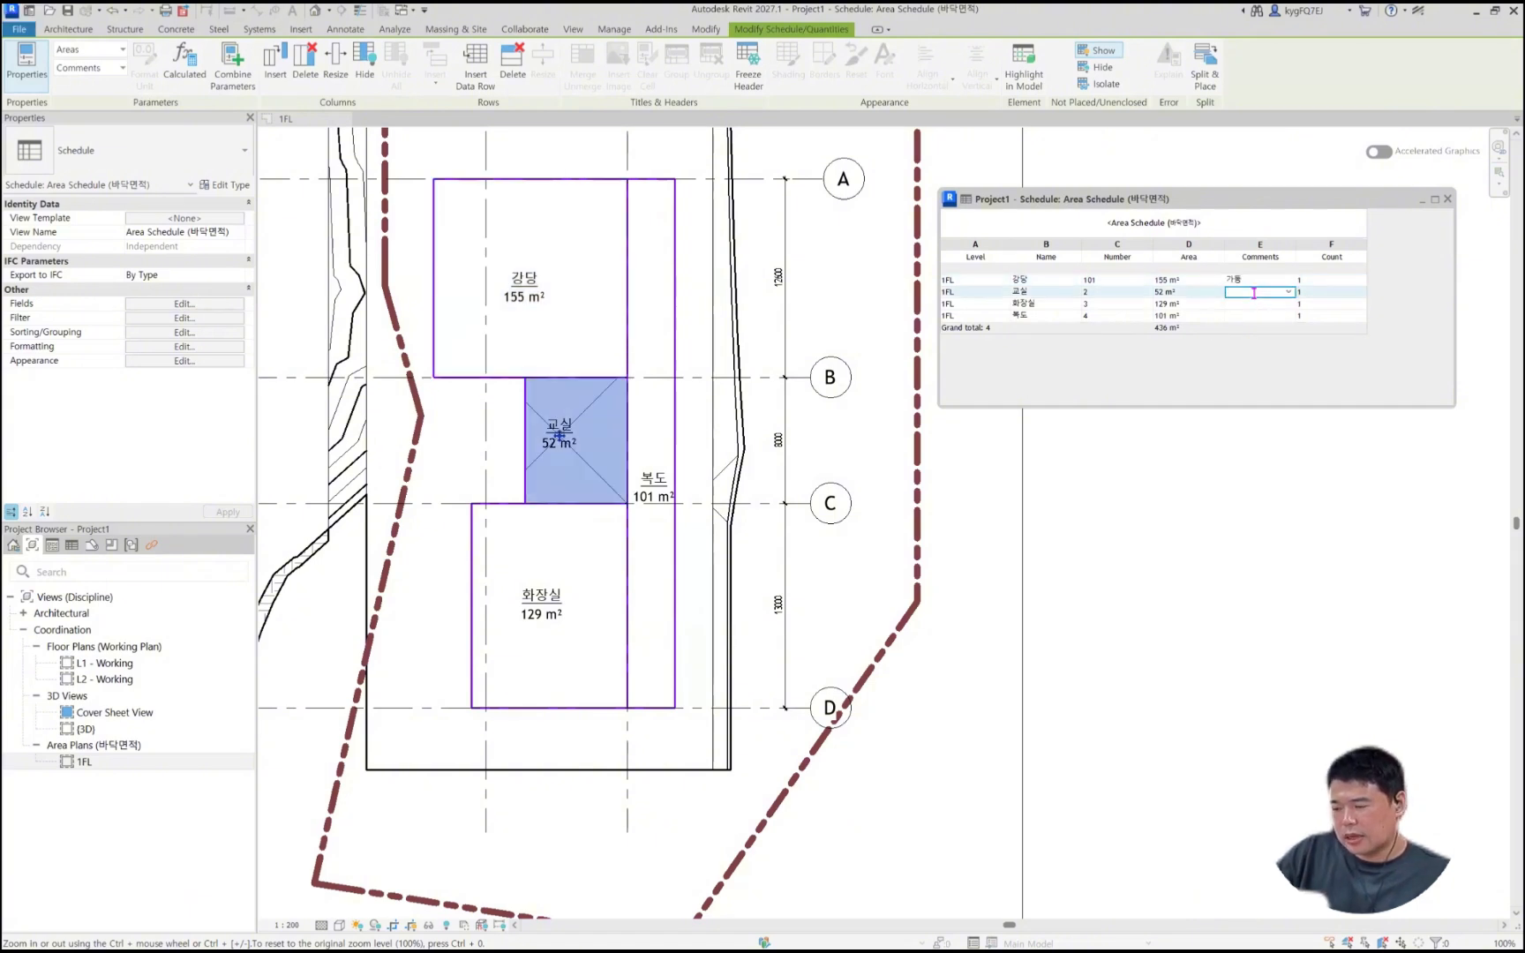
type("가도")
key("Return")
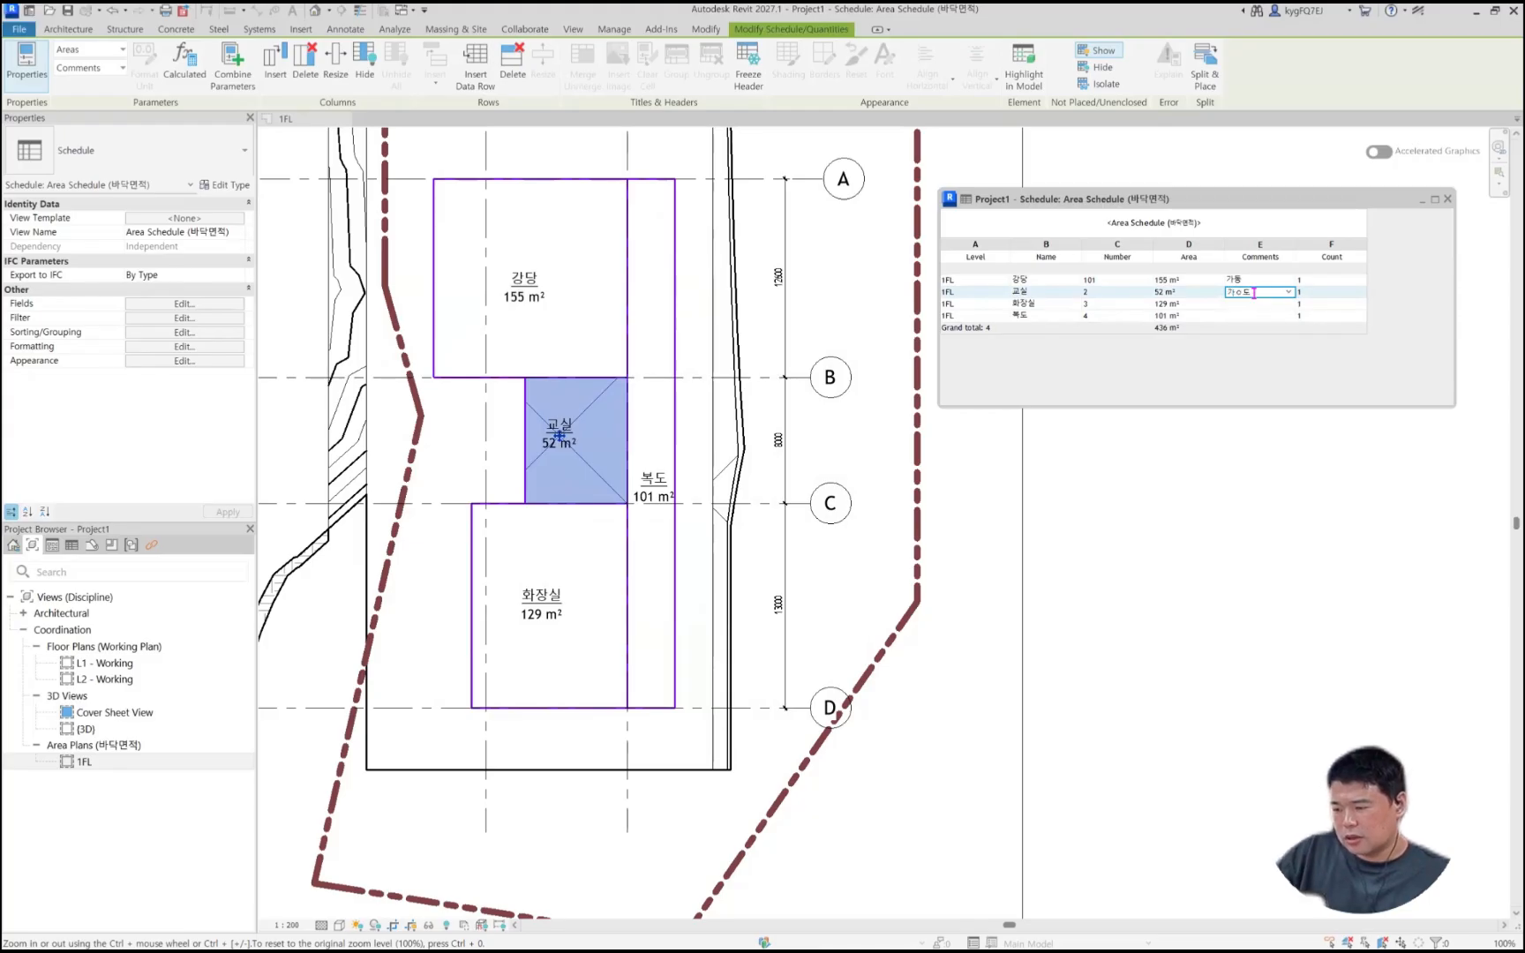
key("BackSpace")
key("BackSpace")
key("BackSpace")
type("갇")
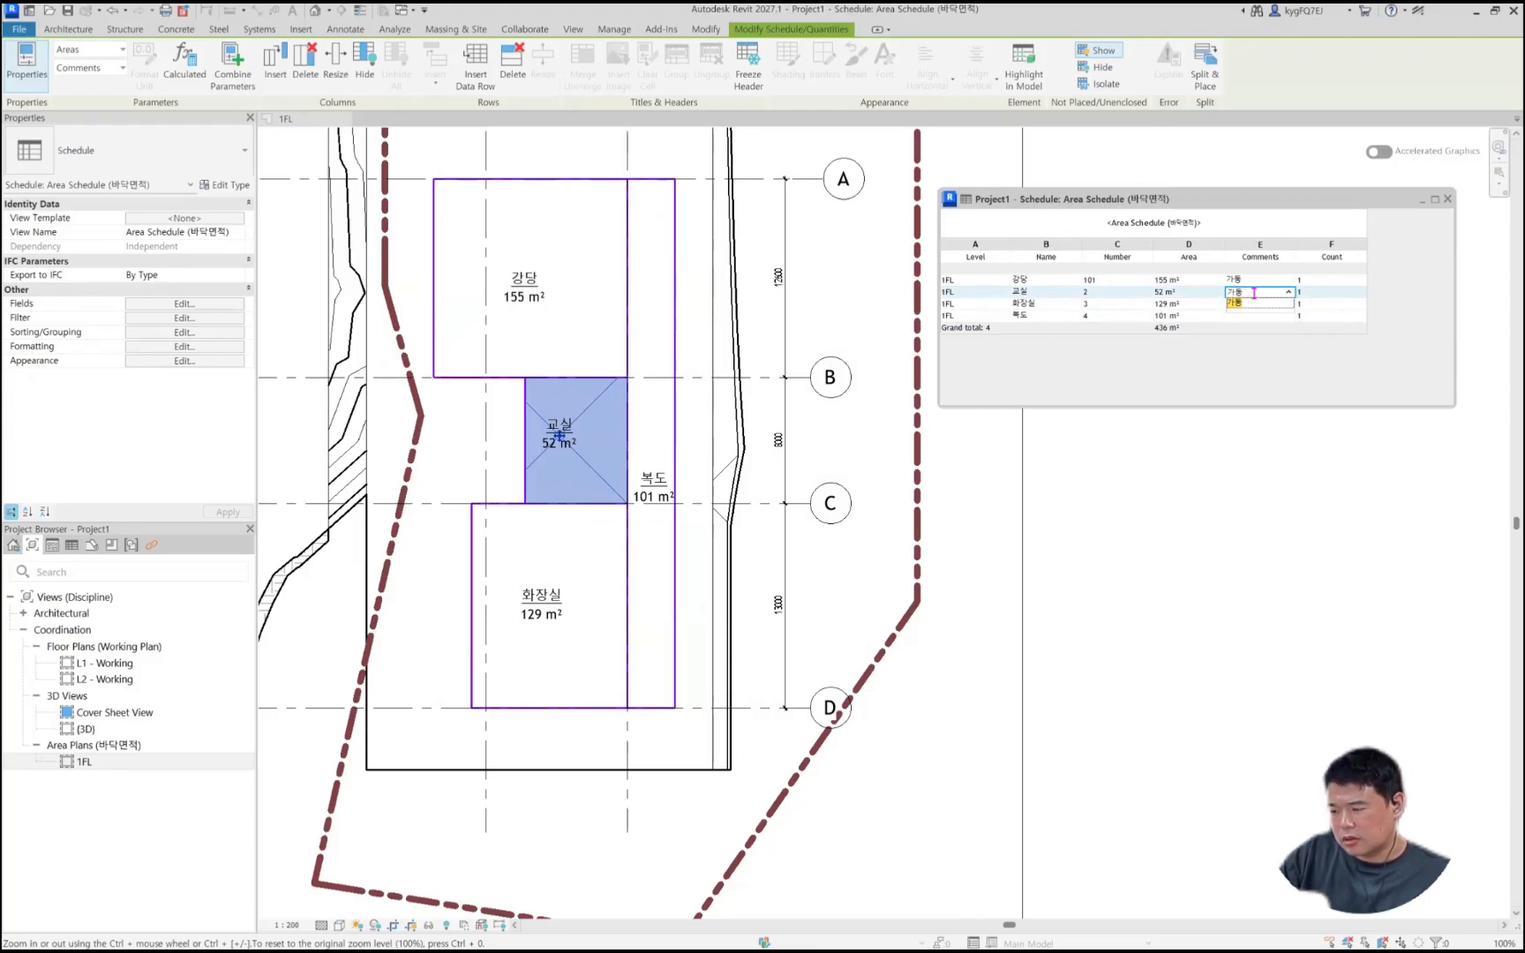
left_click(1256, 301)
Step: Enter 나동 as the comment for the 화장실 and 복도 areas in the area schedule
left_click(1255, 304)
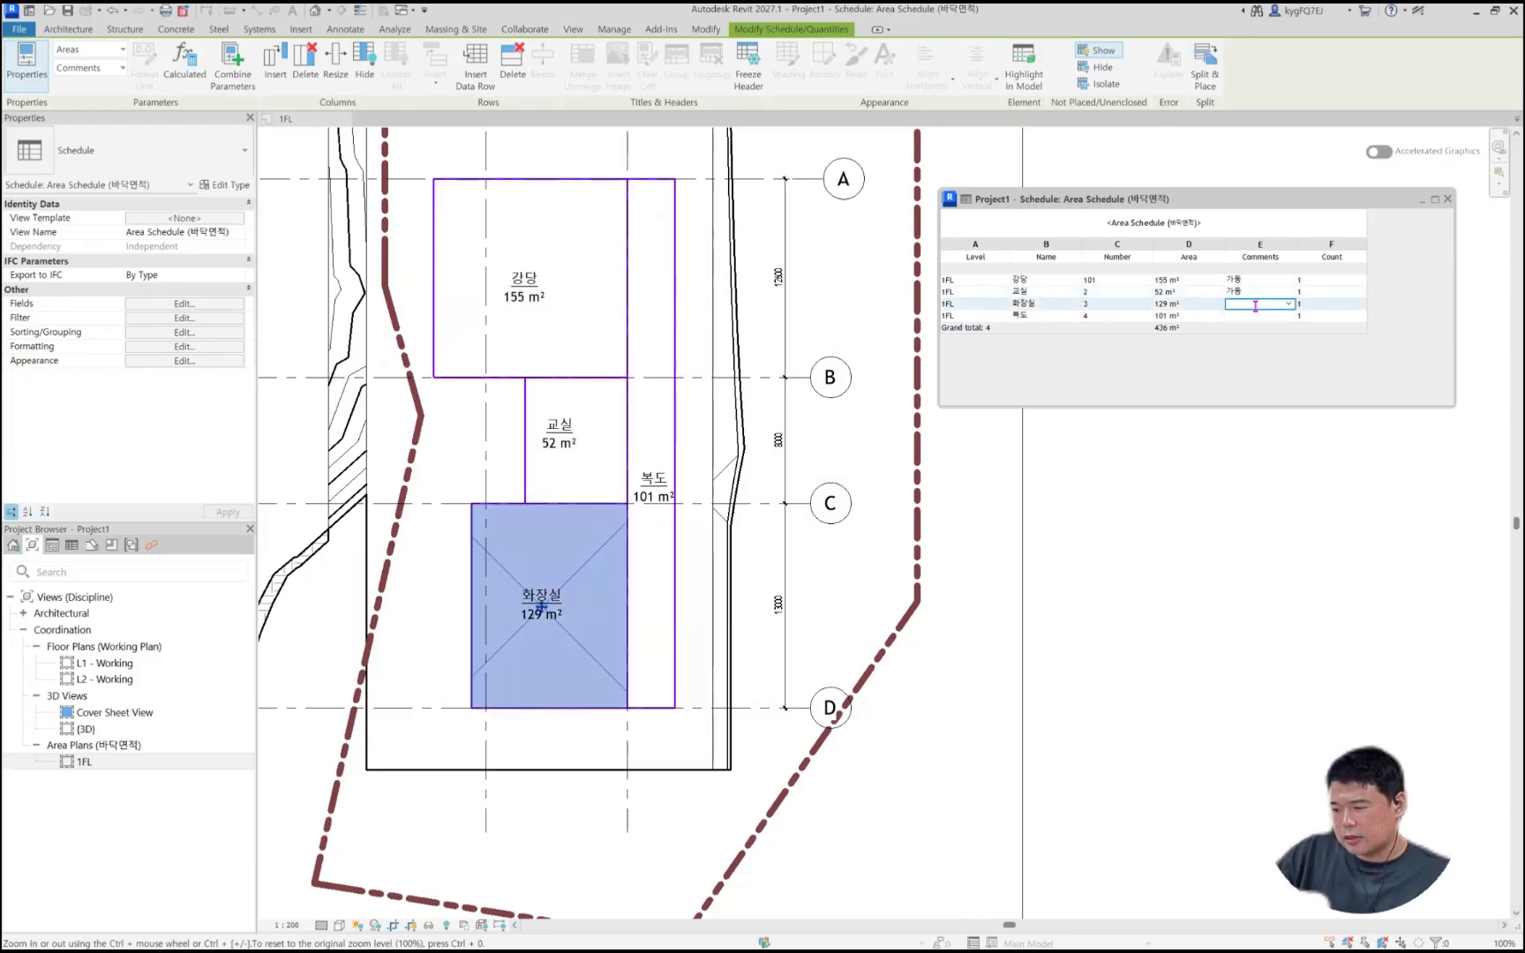
type("낟ㅗㅇ")
key("Return")
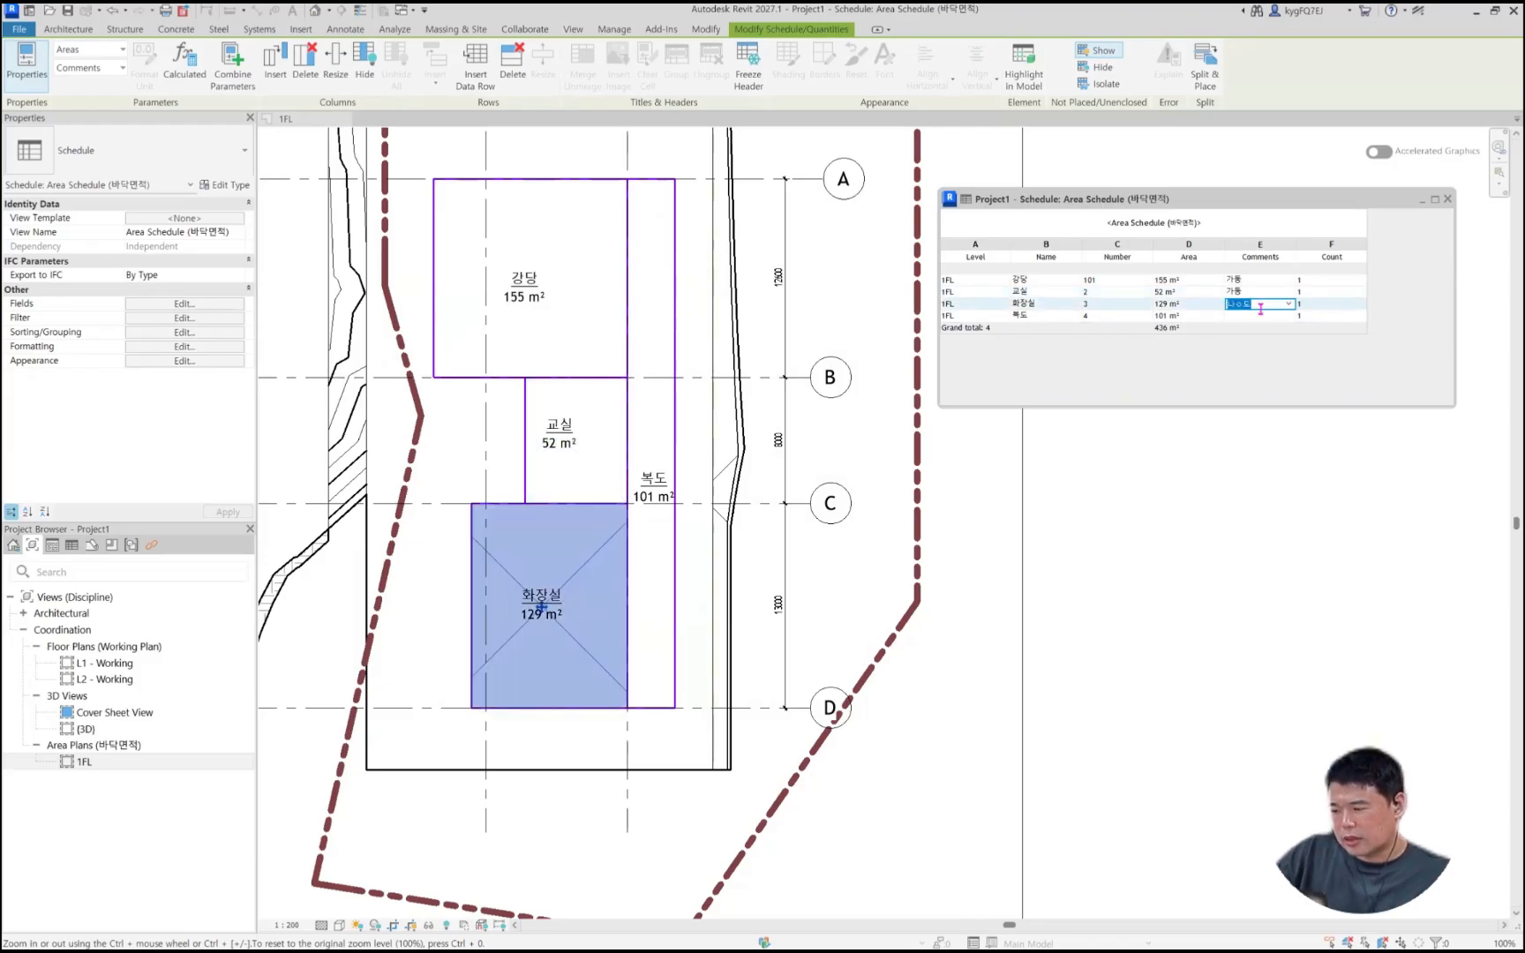
key("BackSpace")
type("낟ㅗㅇ")
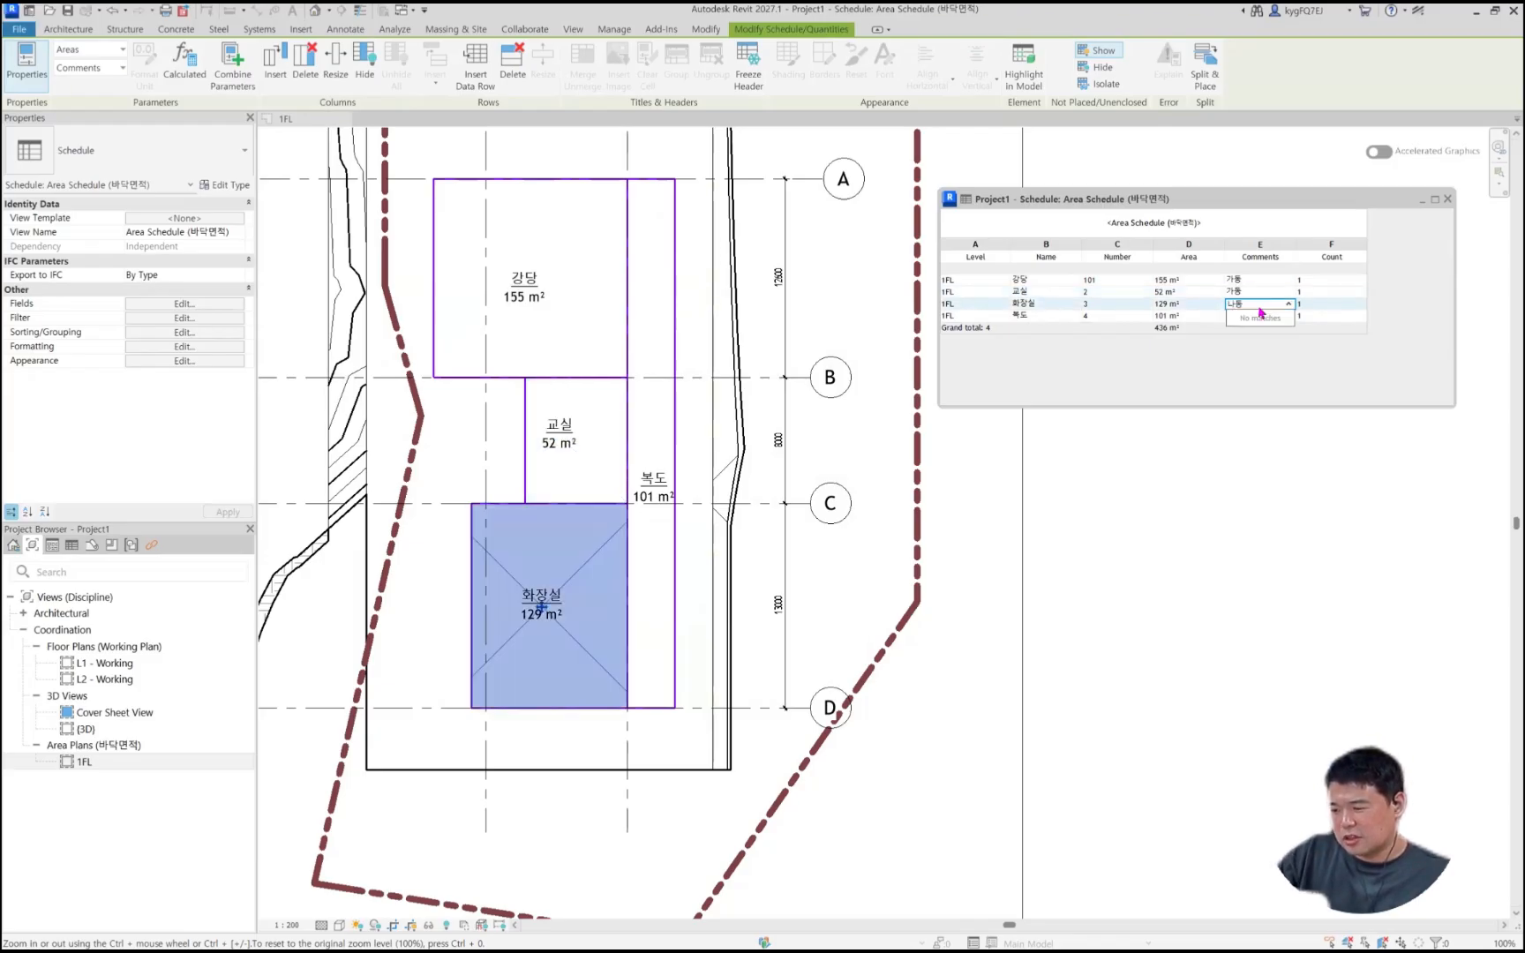
left_click(1287, 316)
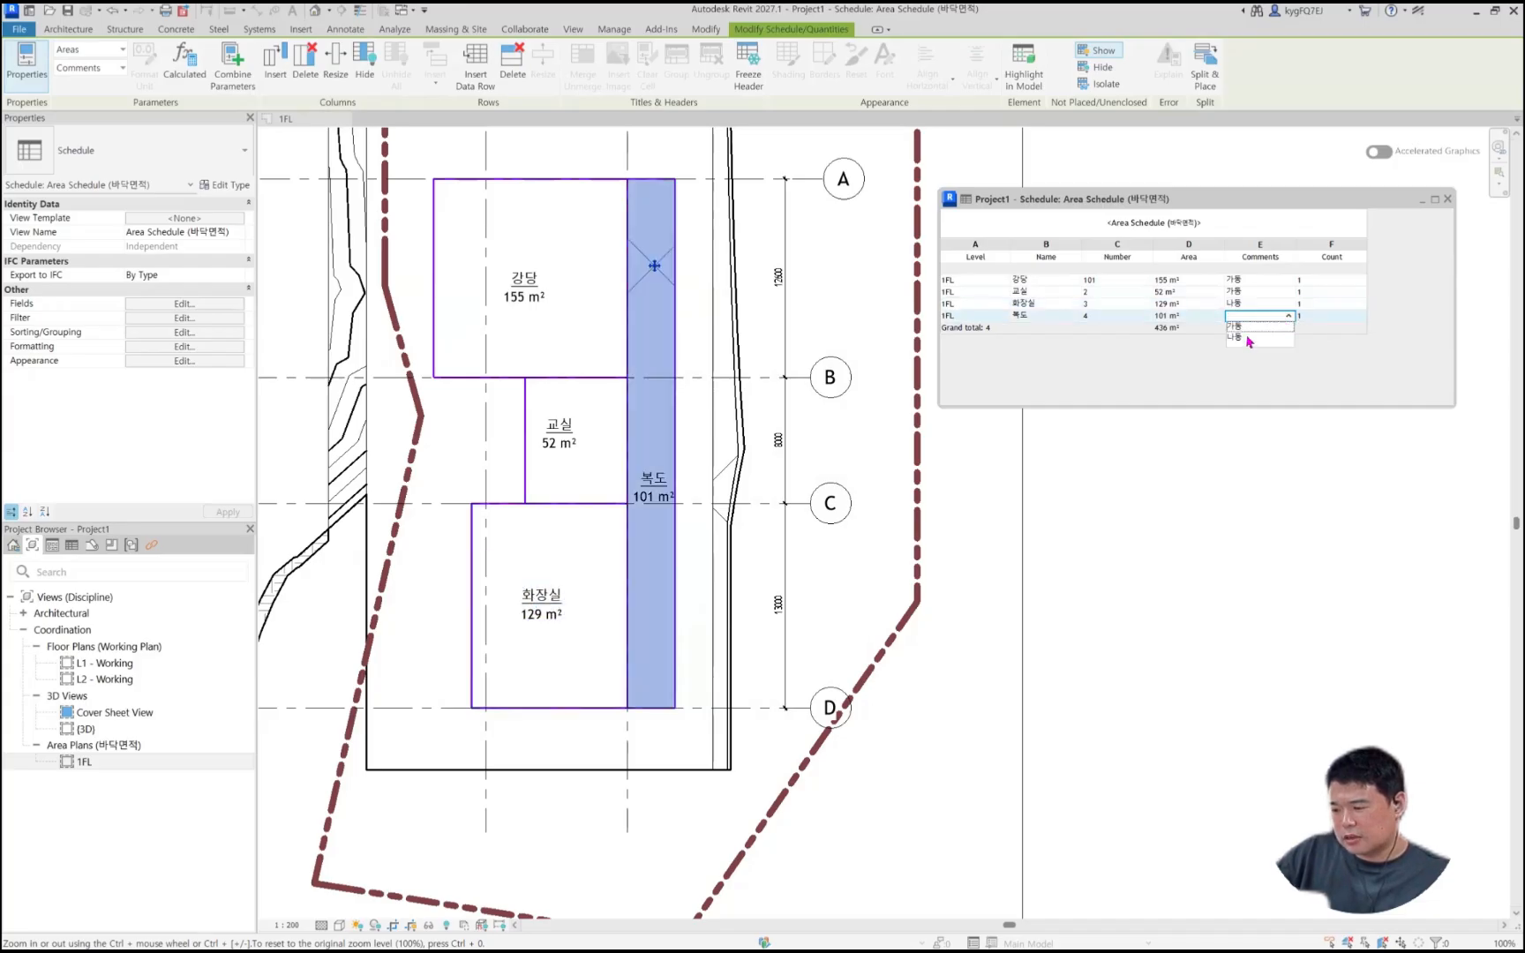
left_click(1255, 340)
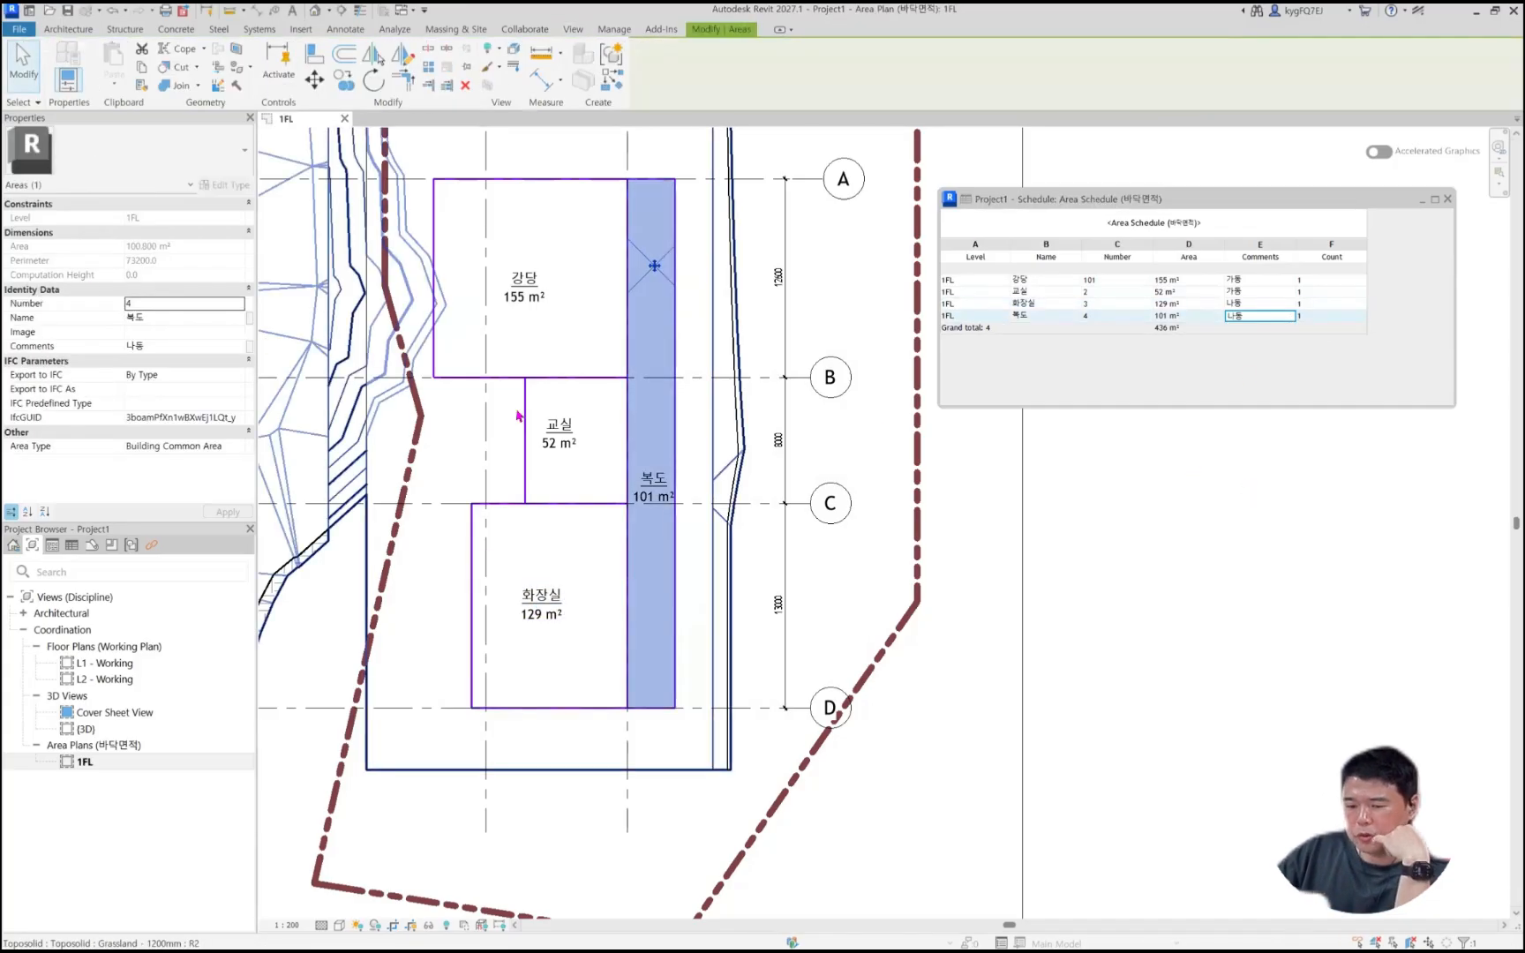
left_click(501, 547)
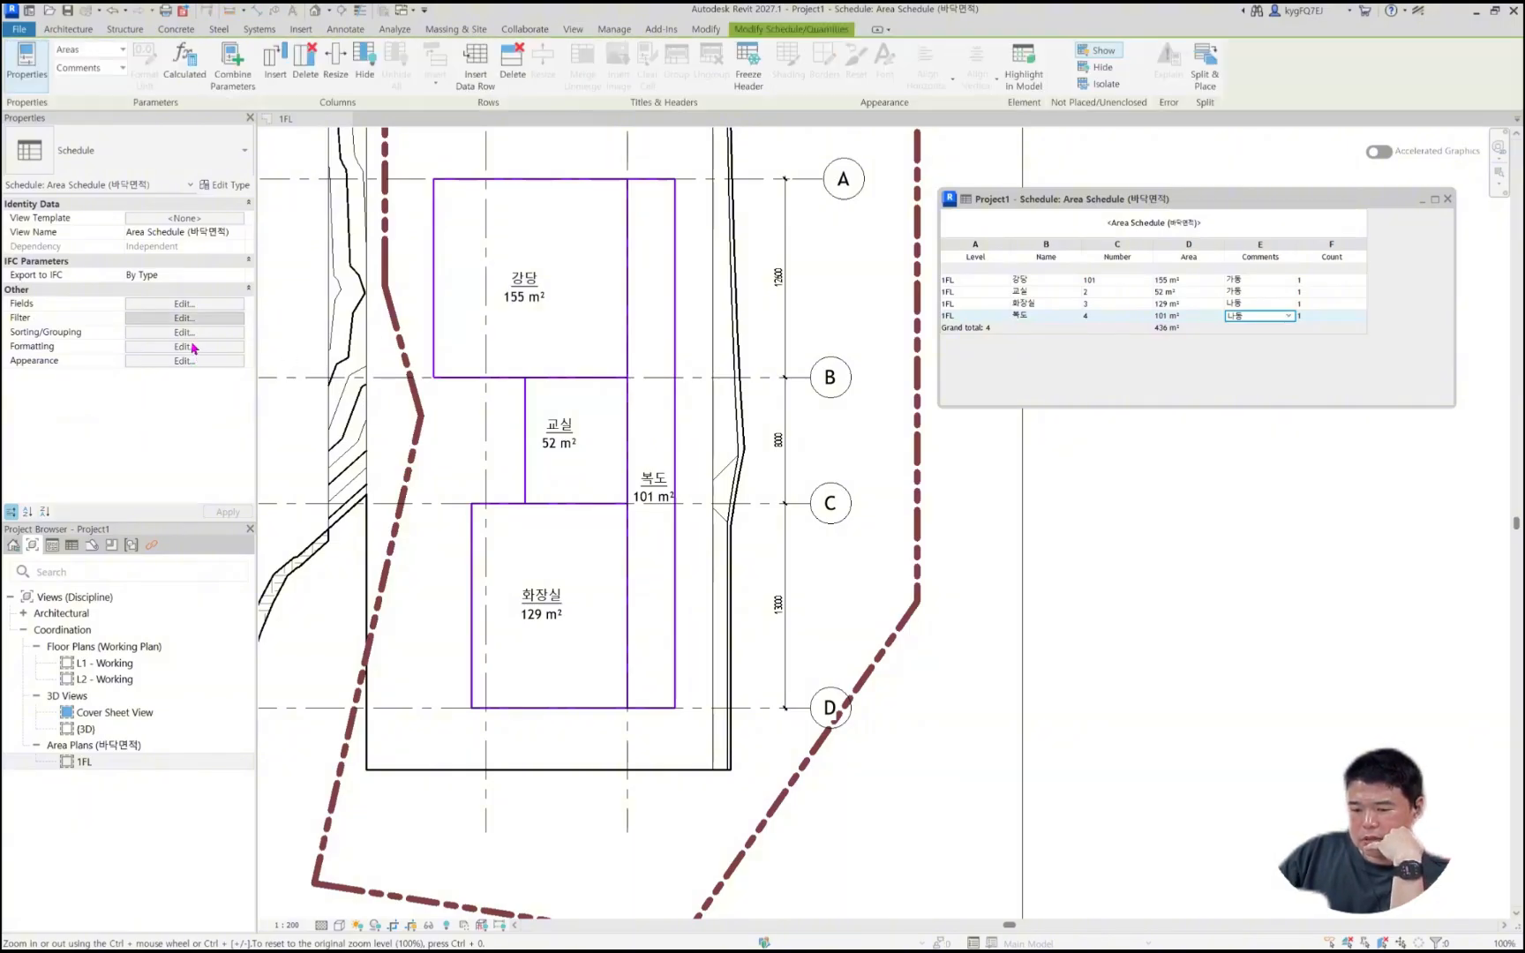
Step: Sort the area schedule by Comments in ascending order, with a group header and a footer showing title, count, and totals
left_click(195, 346)
left_click(495, 233)
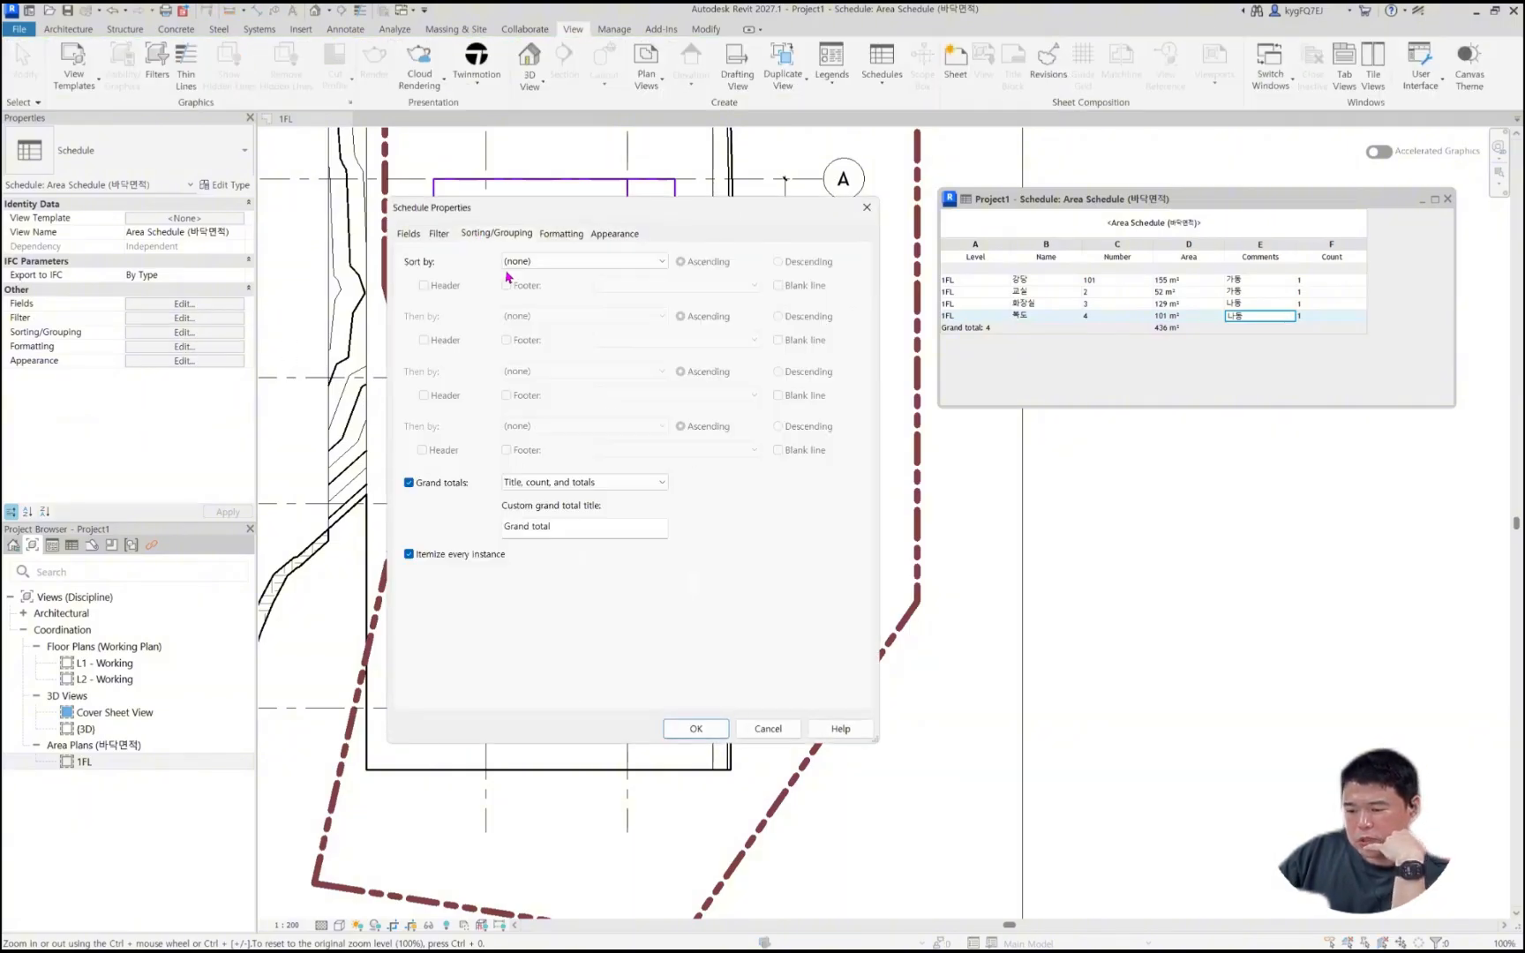
left_click(547, 261)
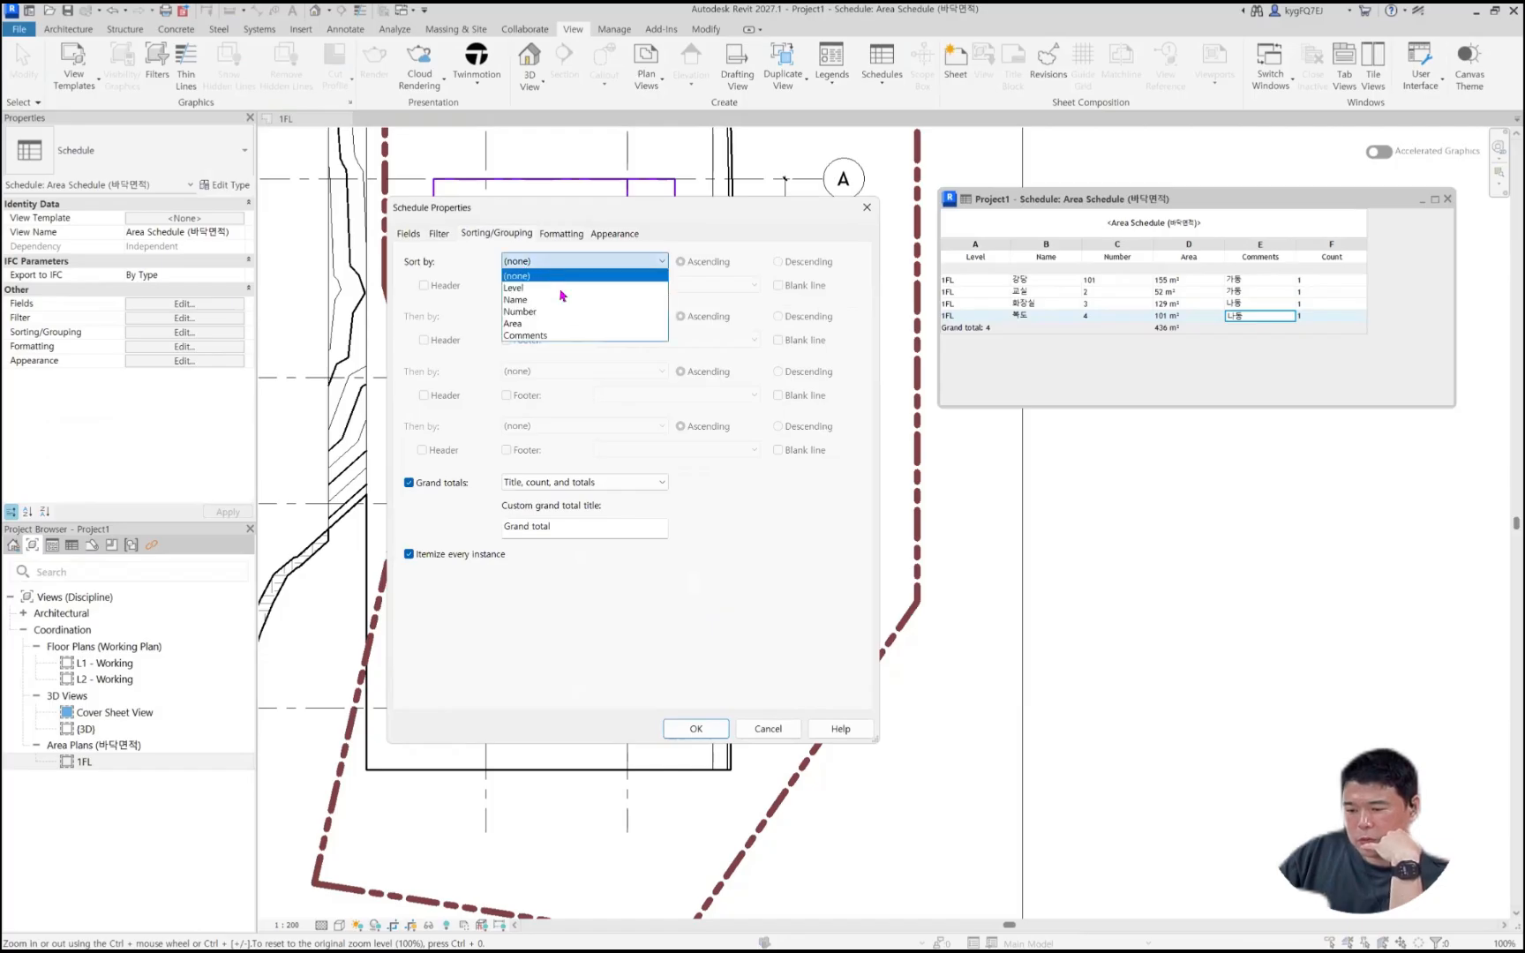
left_click(556, 336)
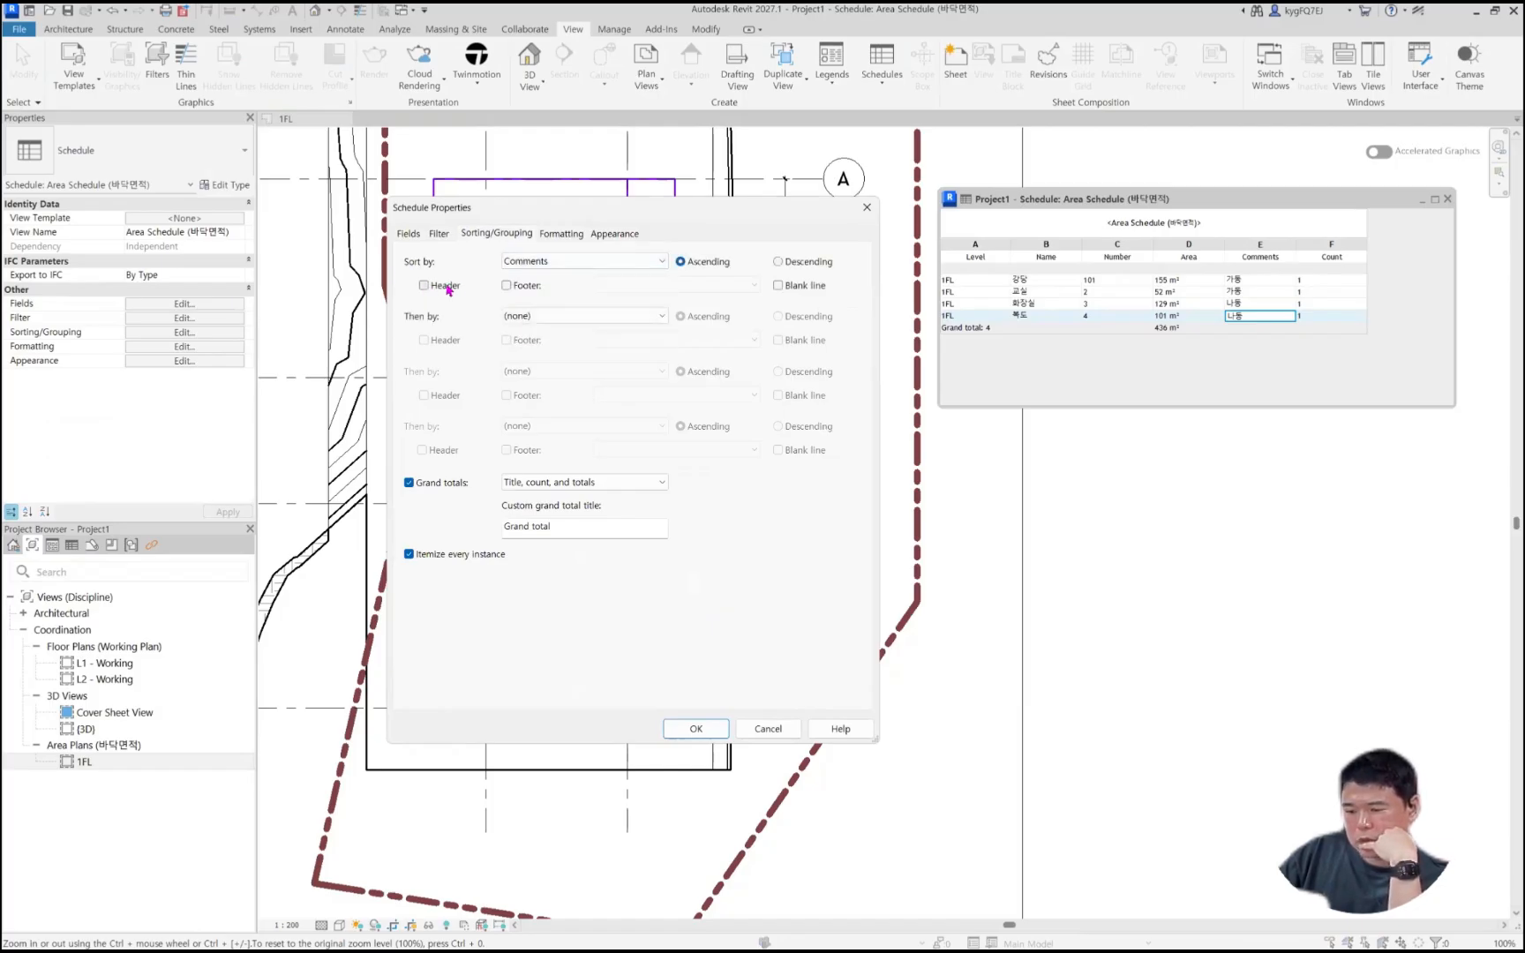
left_click(426, 285)
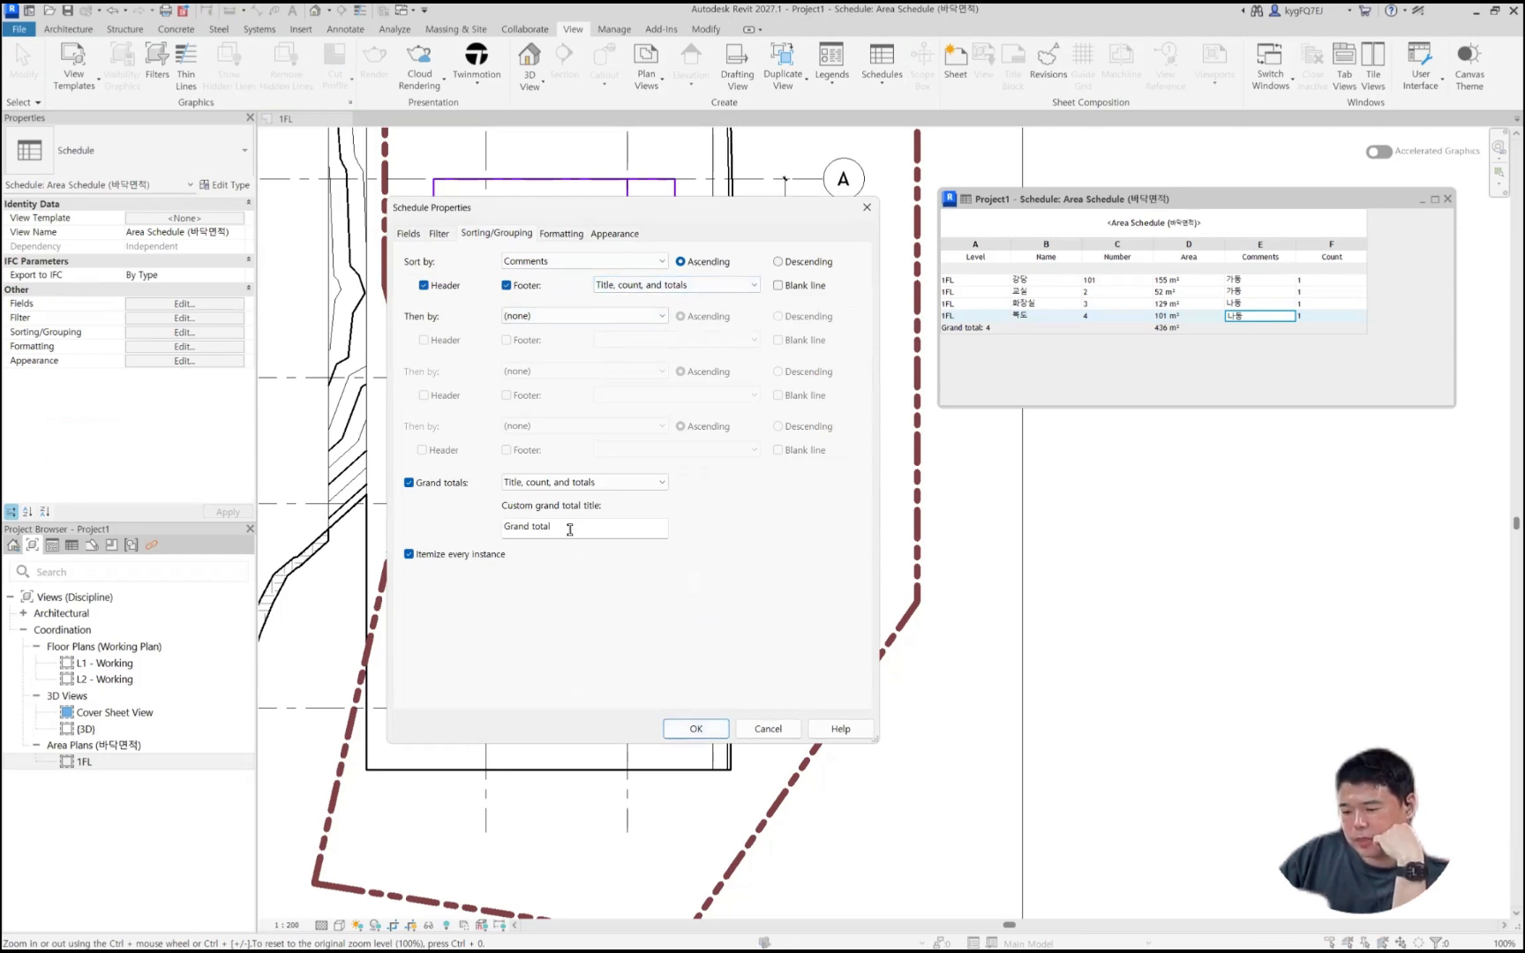
Step: Change the area schedule's custom grand total title to 총합 and apply the schedule properties
left_click_drag(552, 527, 364, 519)
type("ㅎ")
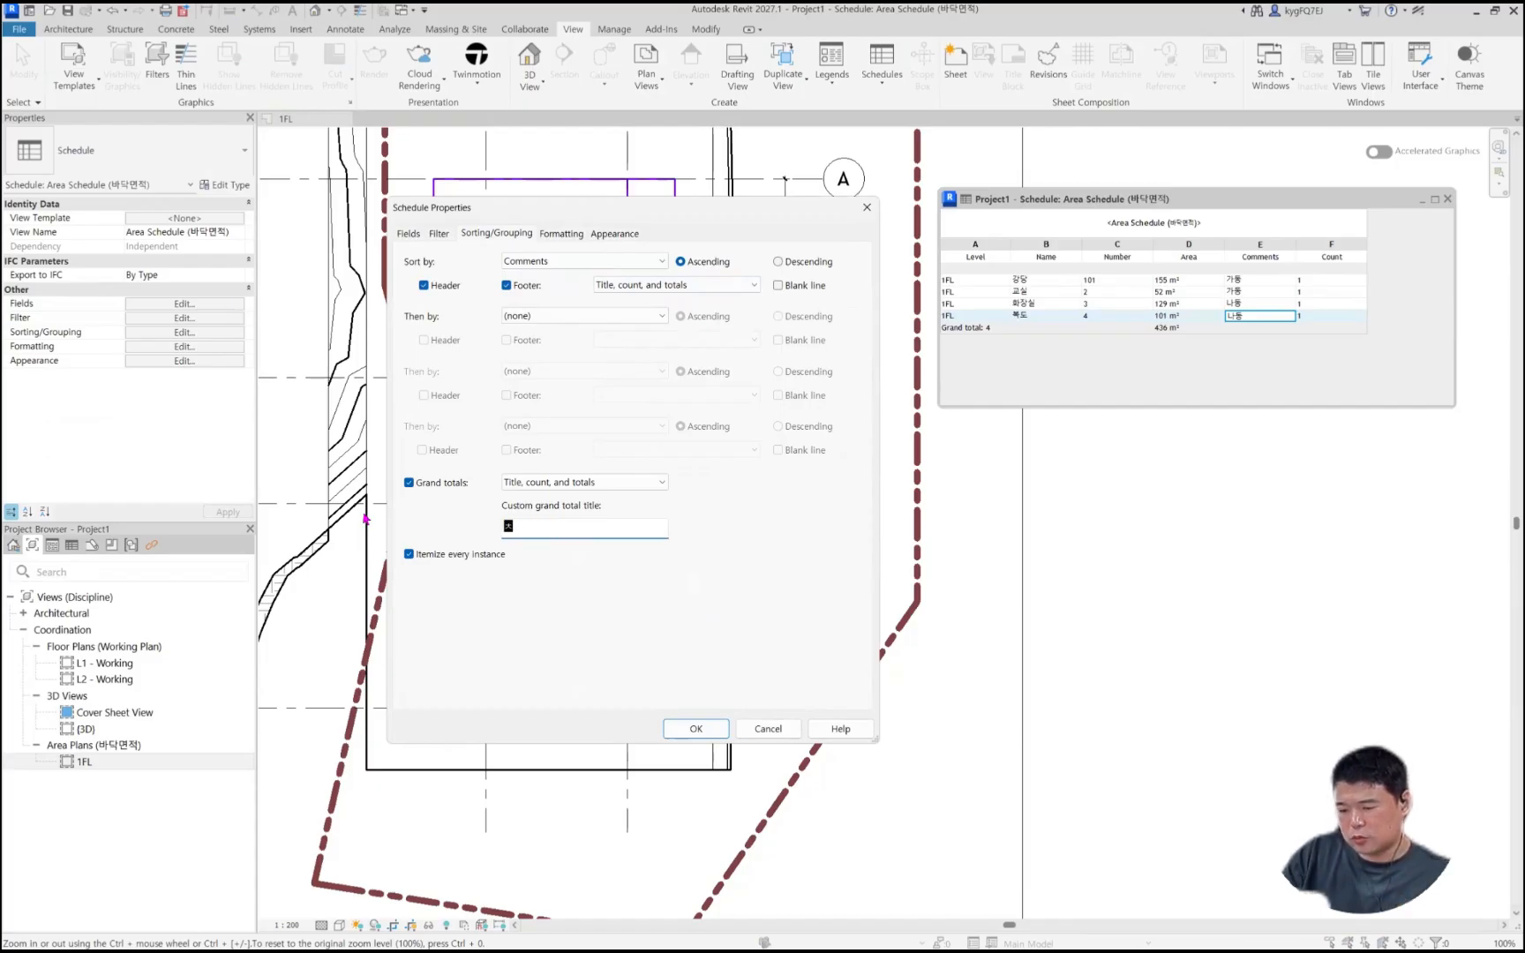
type("총합")
left_click(695, 728)
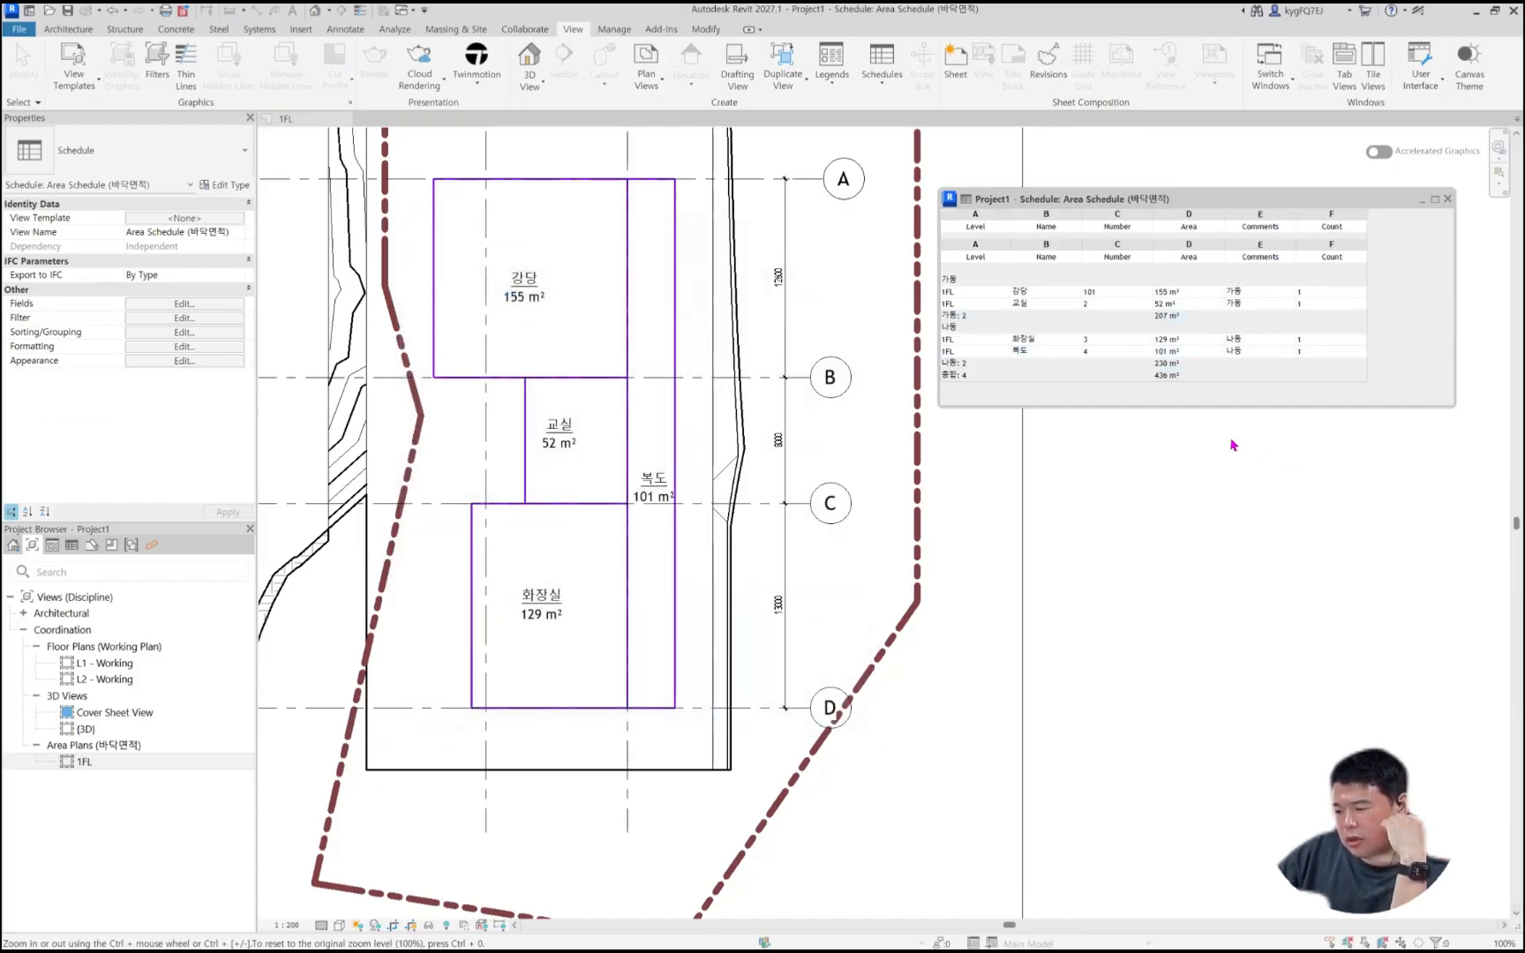
Step: In the area schedule's appearance settings, turn on the grid in headers/footers/spacers and the stripe rows
left_click(1070, 214)
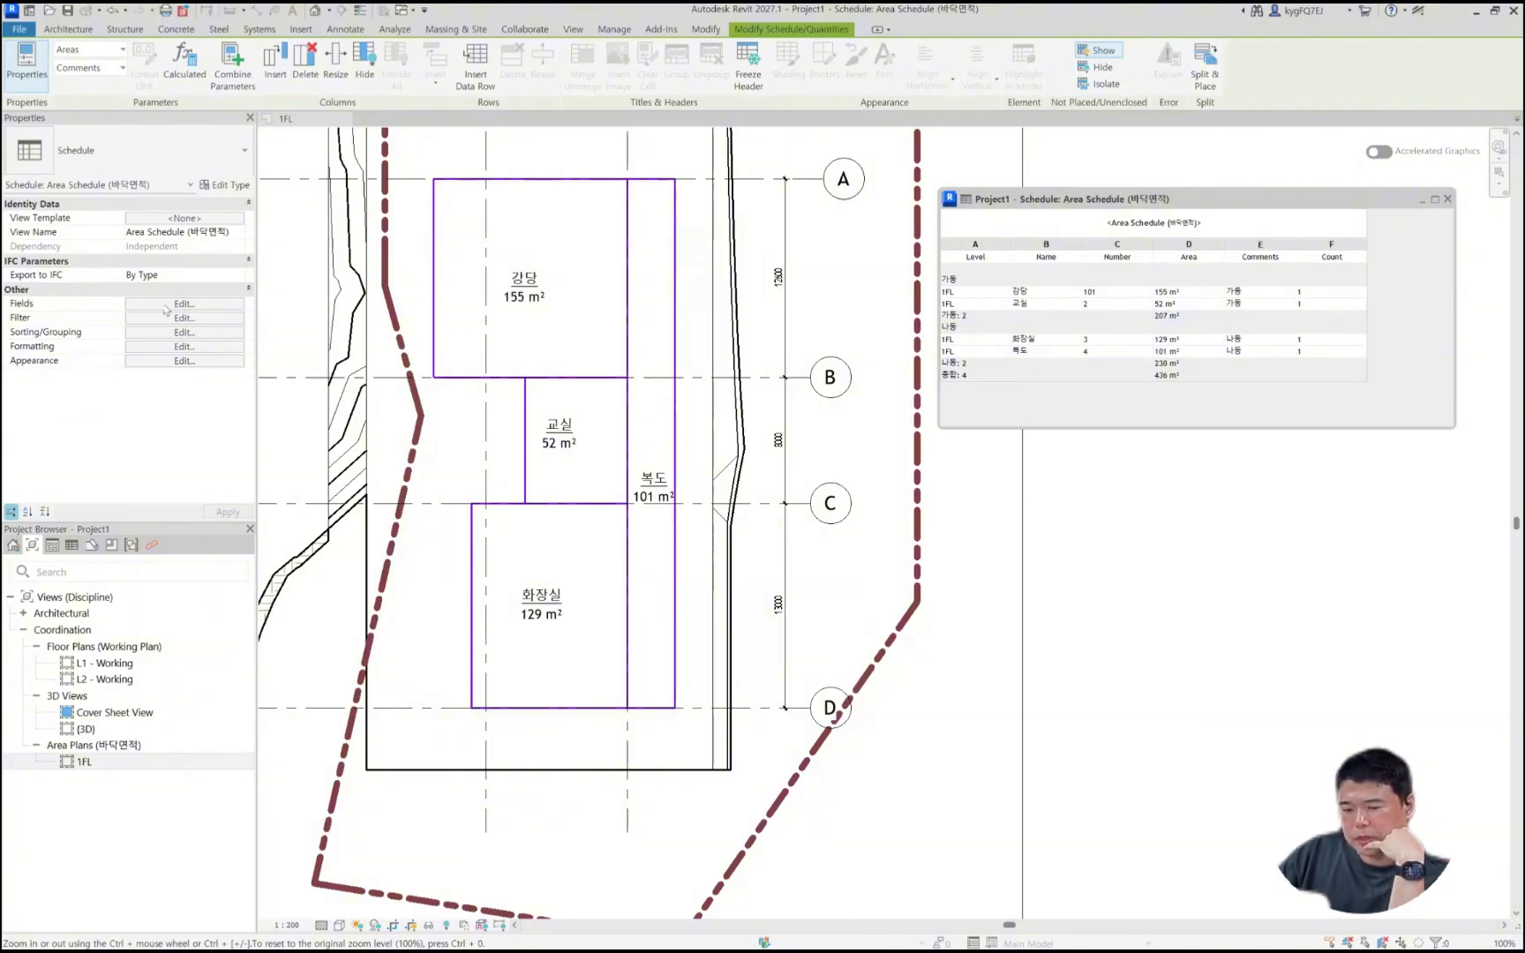
left_click(164, 305)
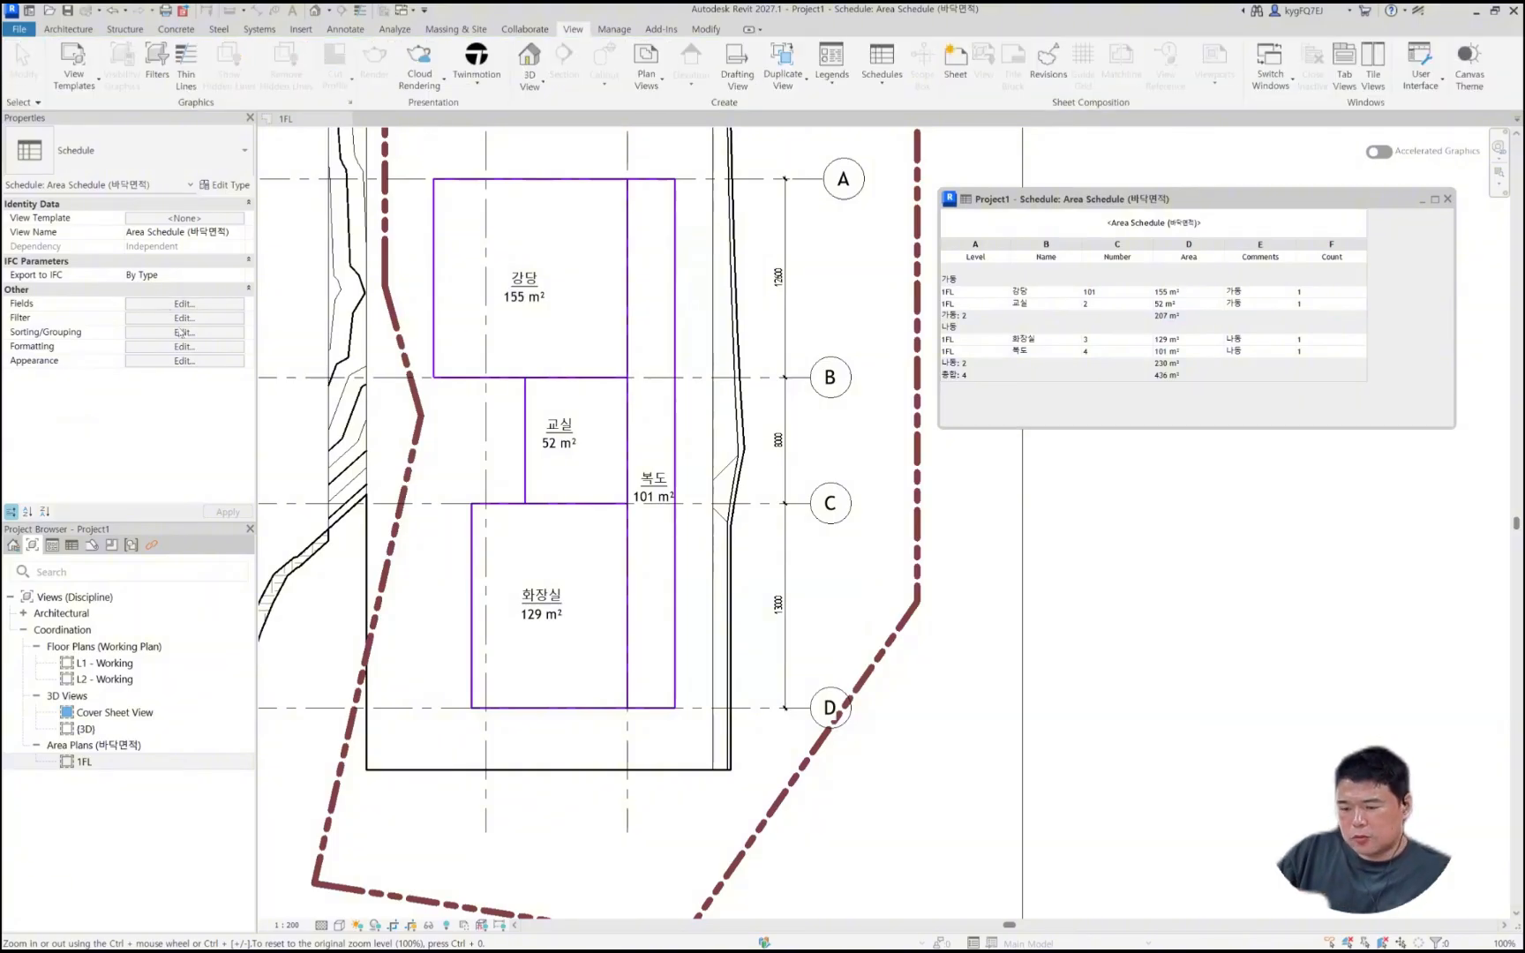
left_click(184, 318)
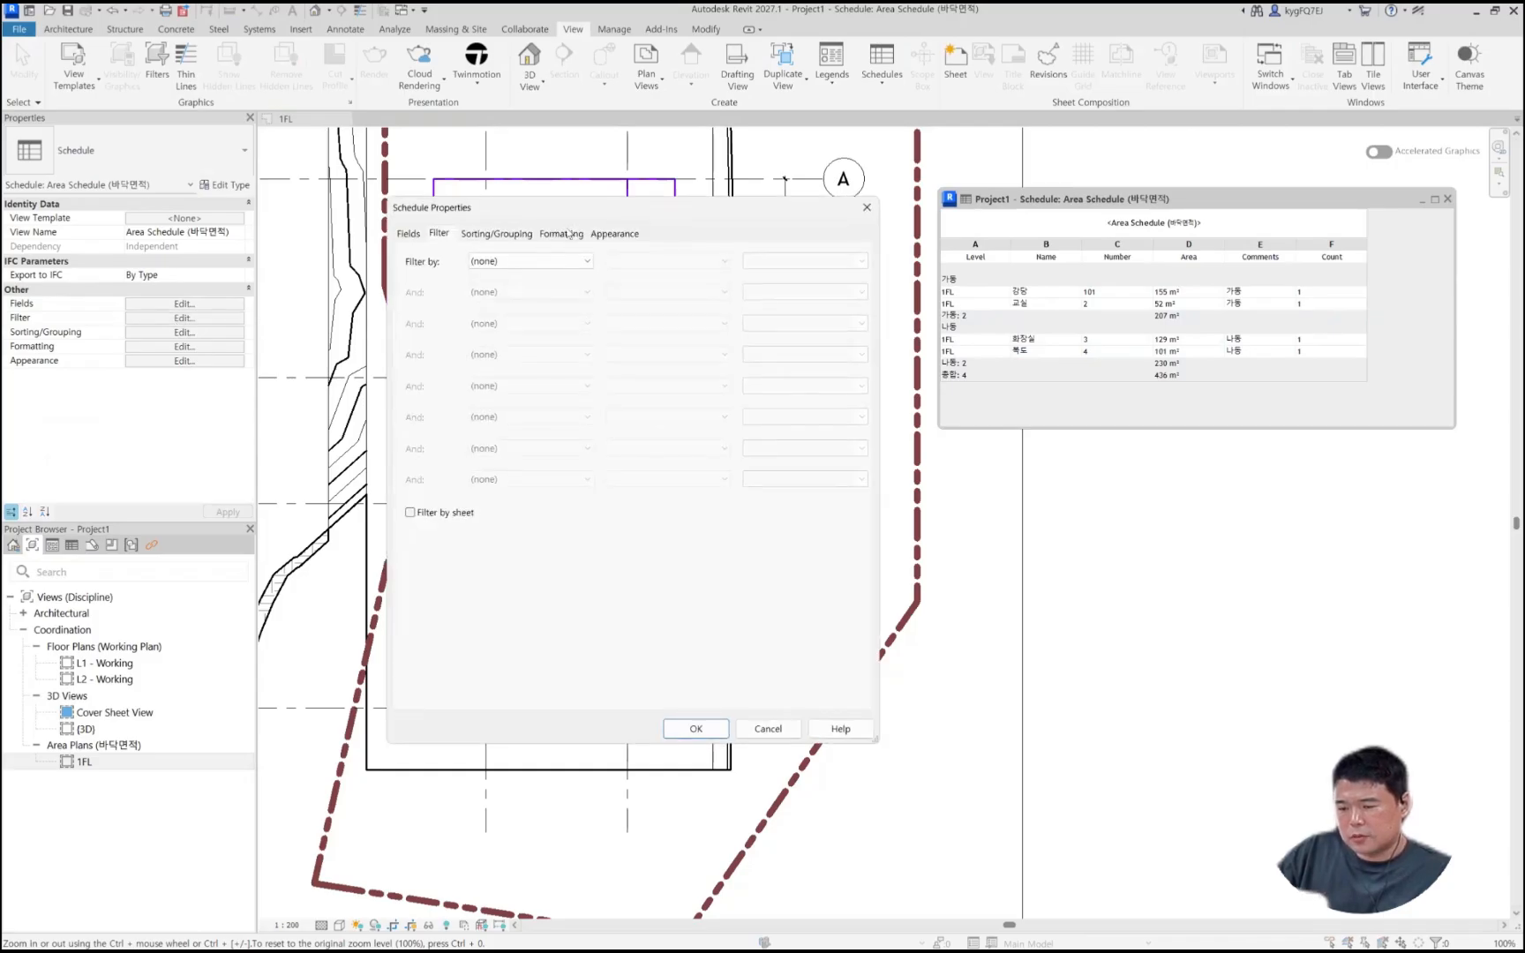
left_click(560, 235)
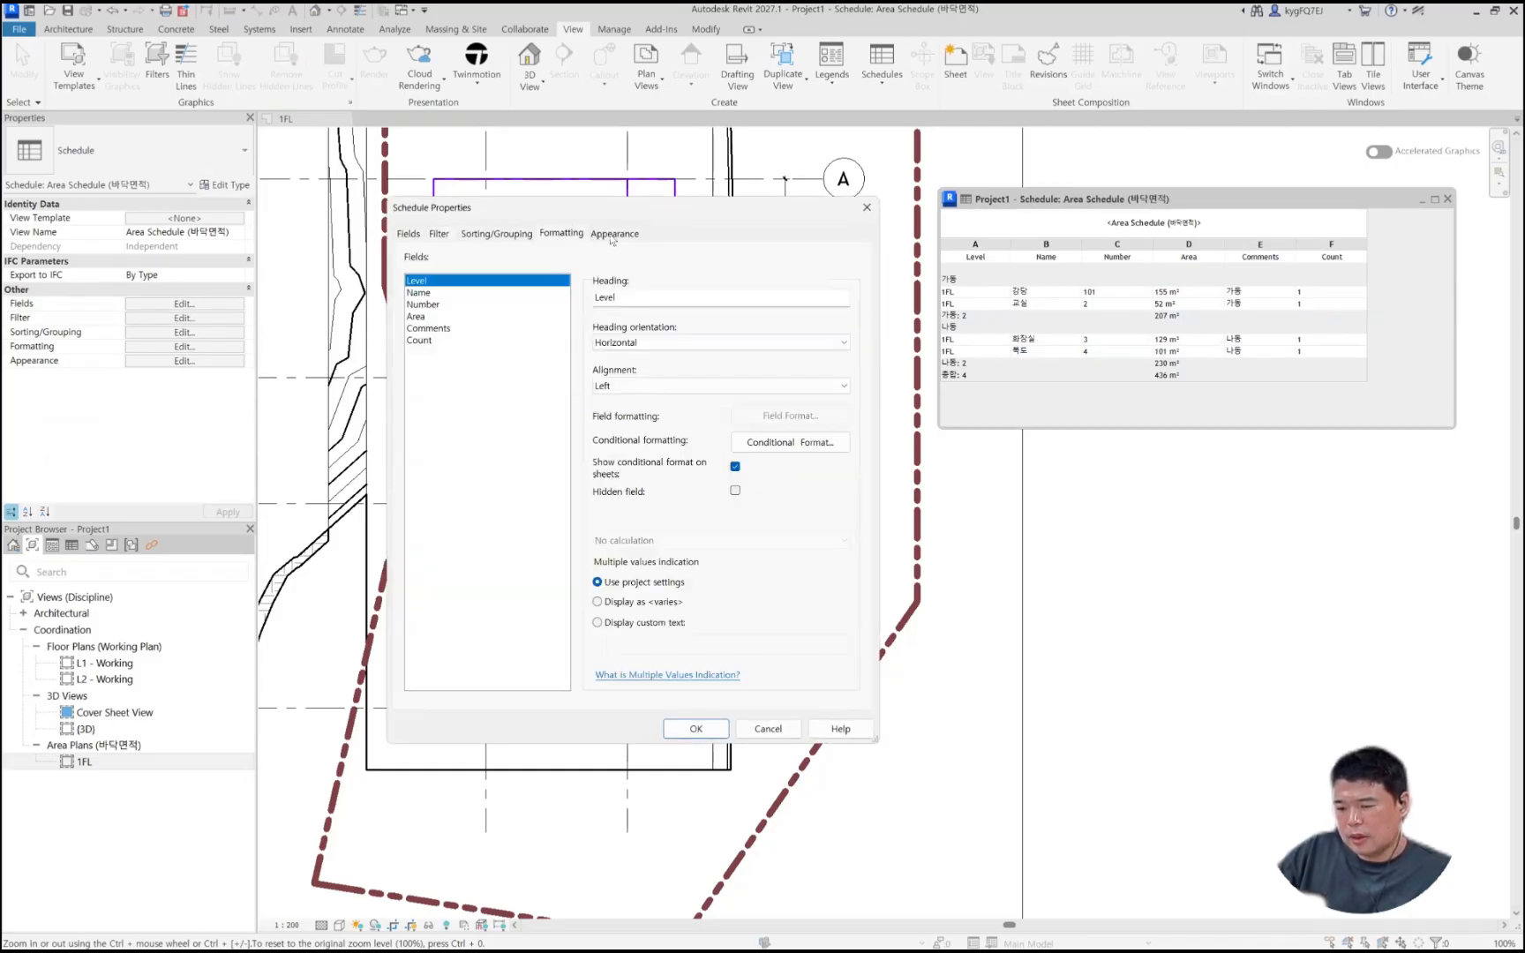
left_click(608, 234)
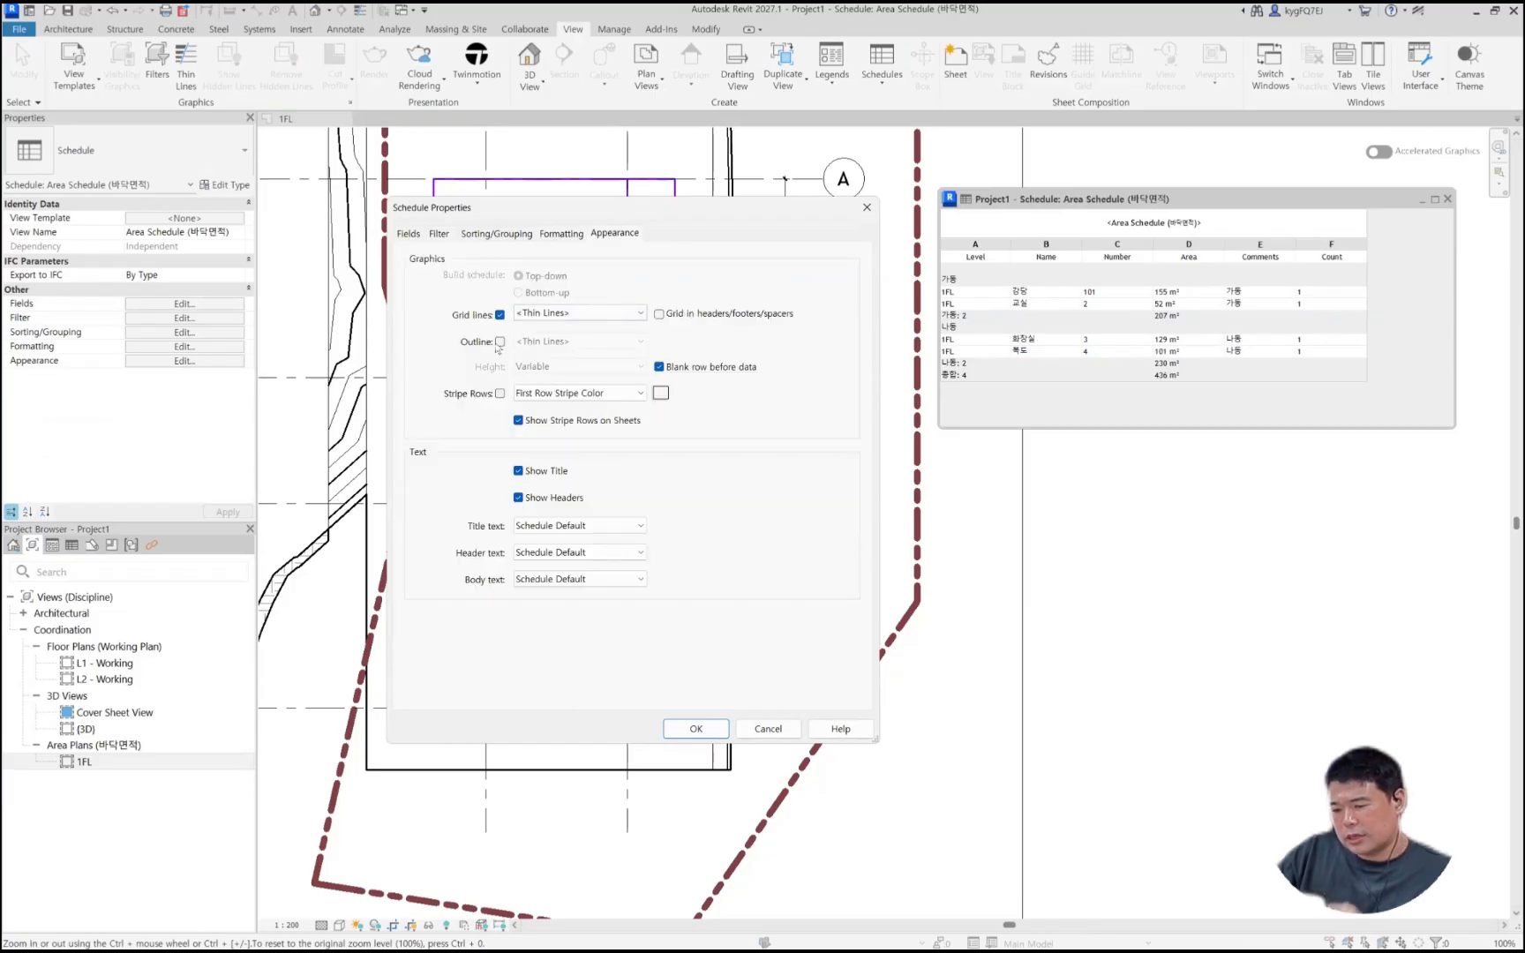
left_click(668, 315)
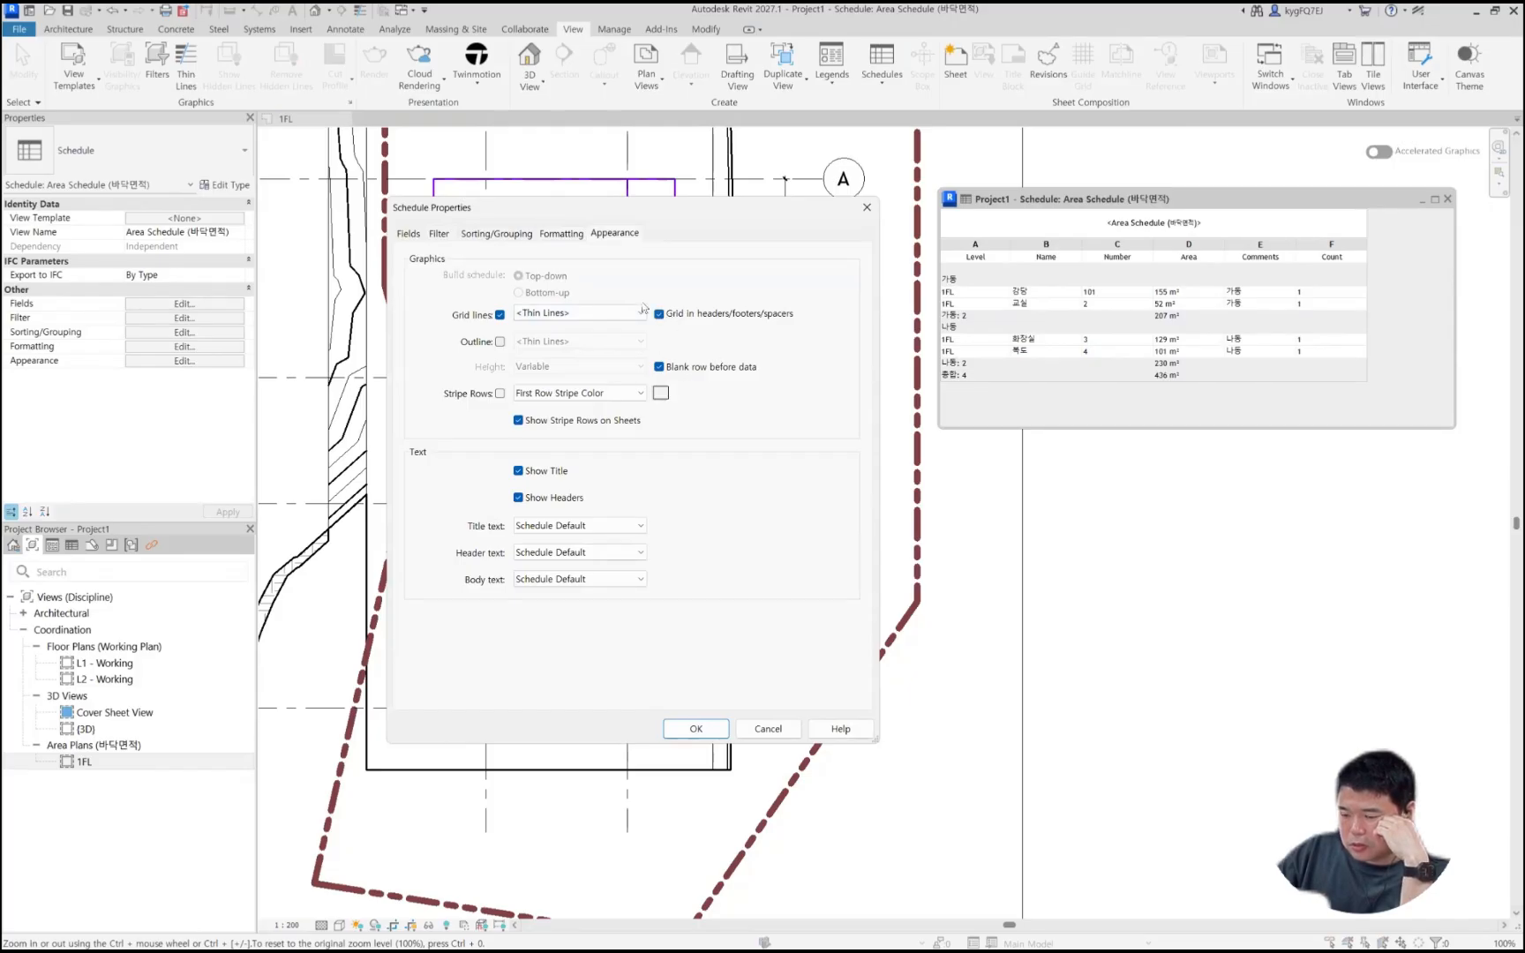
left_click(500, 393)
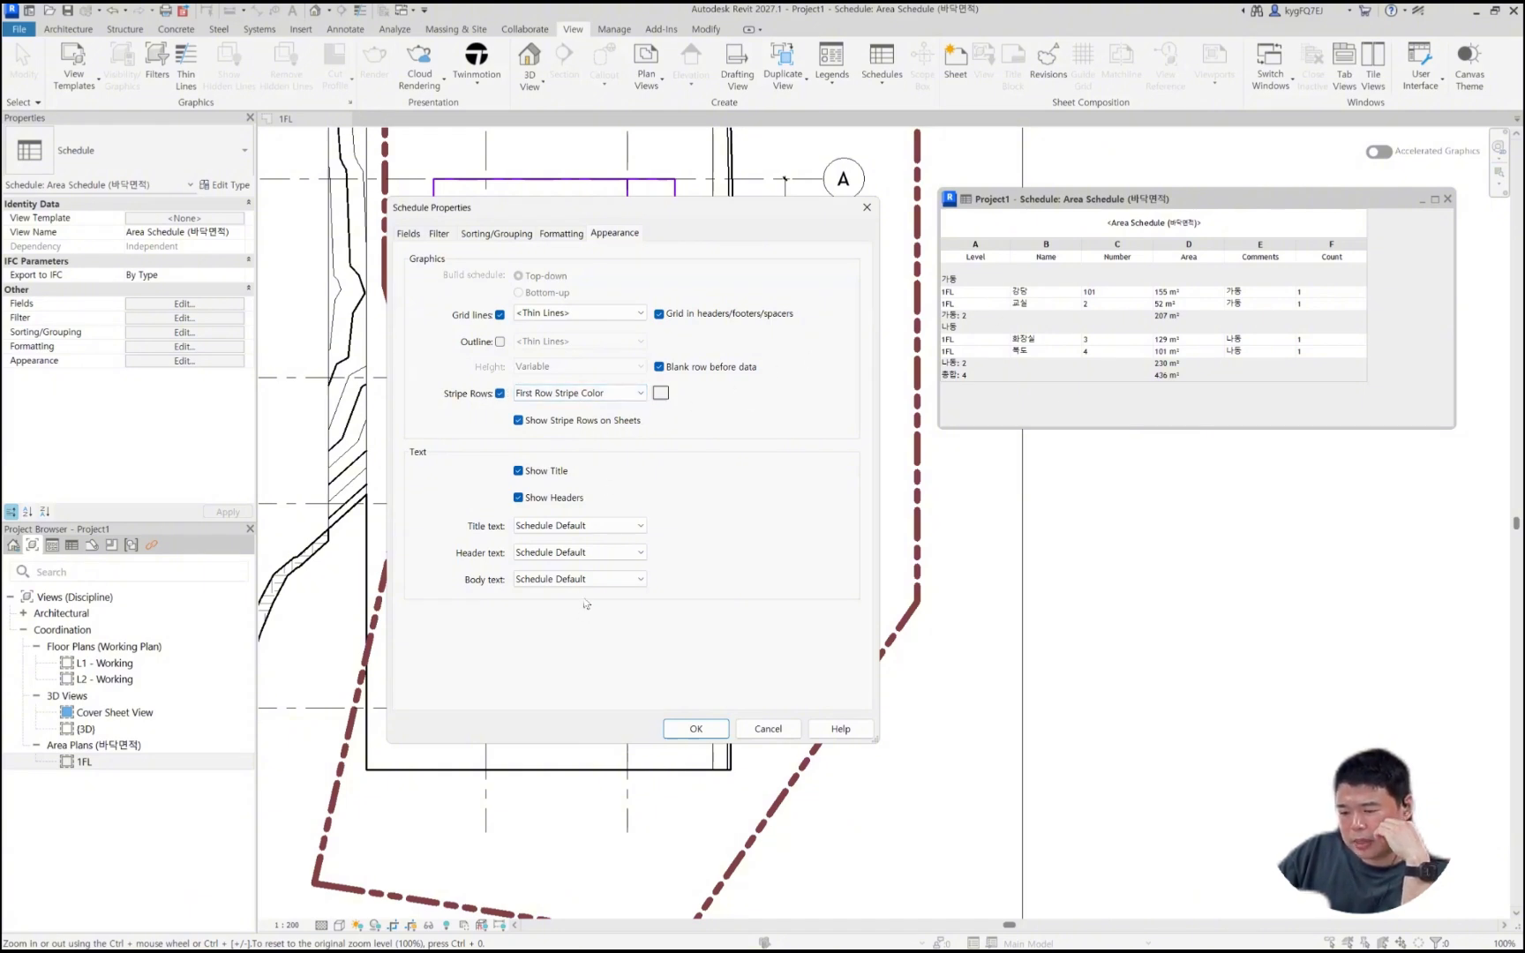
Step: Set the area schedule's title text to 6.5mm Trebuchet MS, header text to 2.5mm Trebuchet MS .8, and body text to 2.5mm Arial
left_click(565, 526)
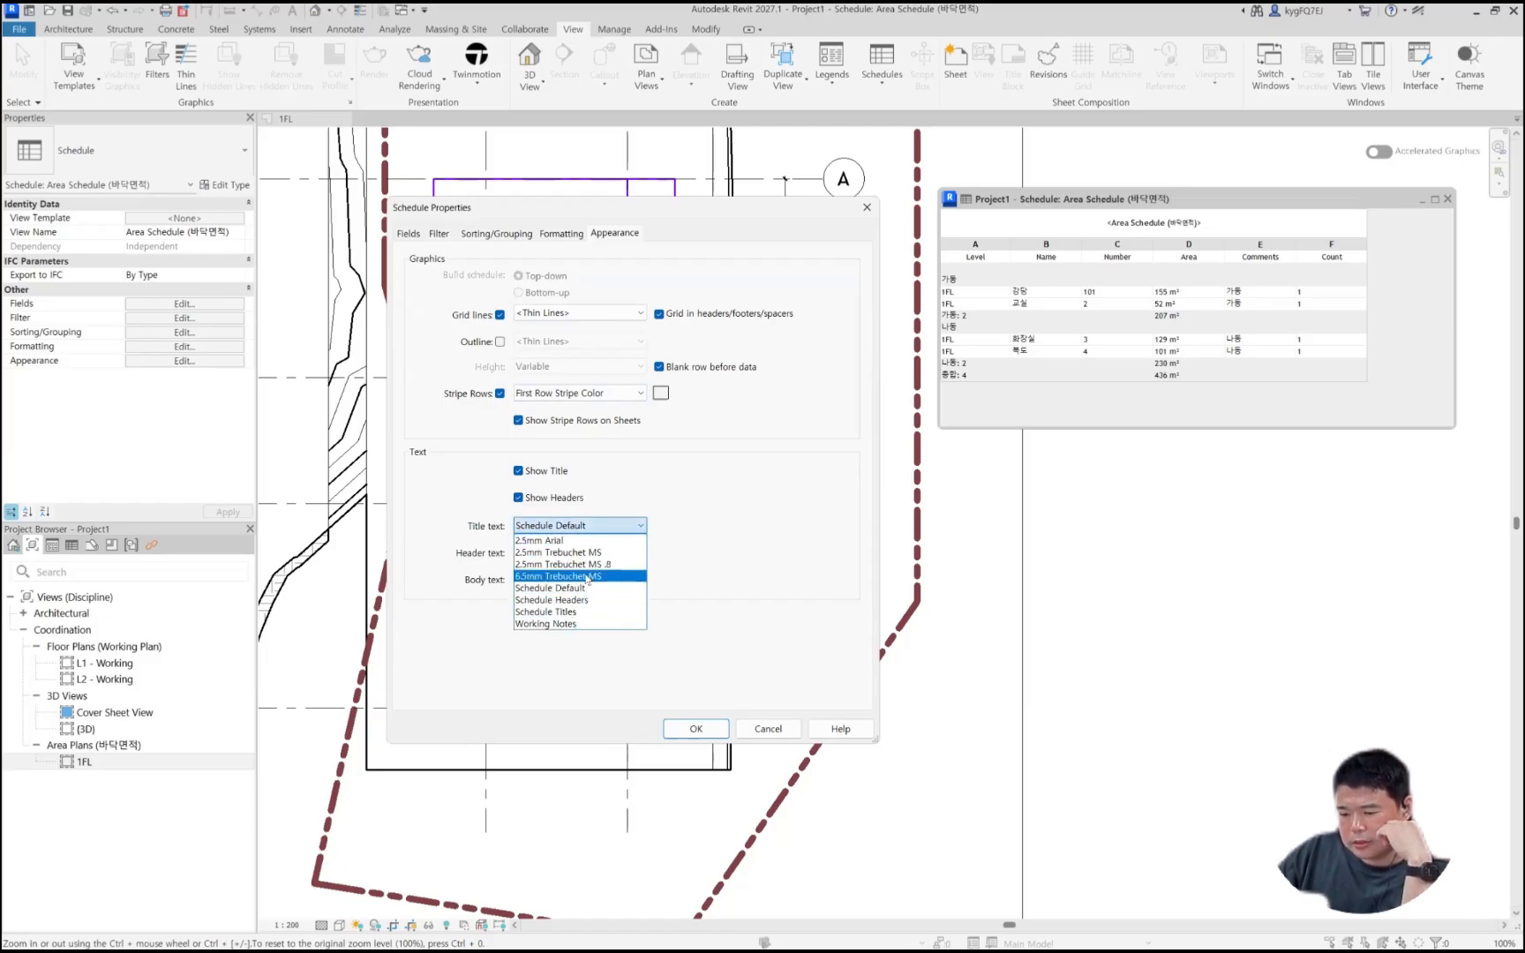
left_click(588, 576)
left_click(578, 553)
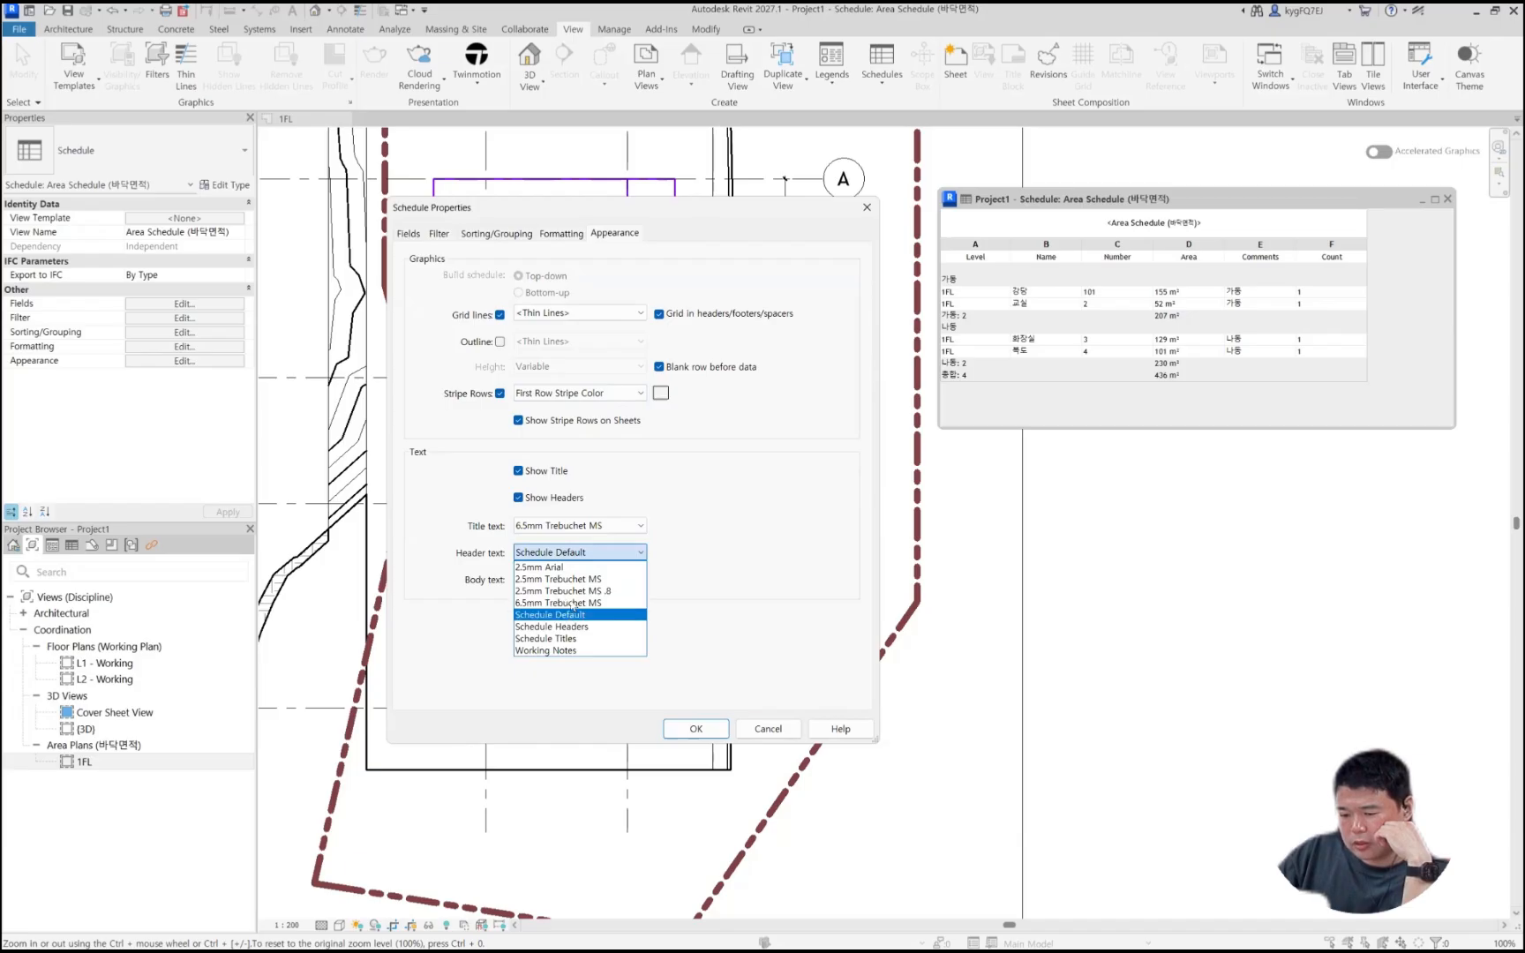
left_click(564, 590)
left_click(578, 580)
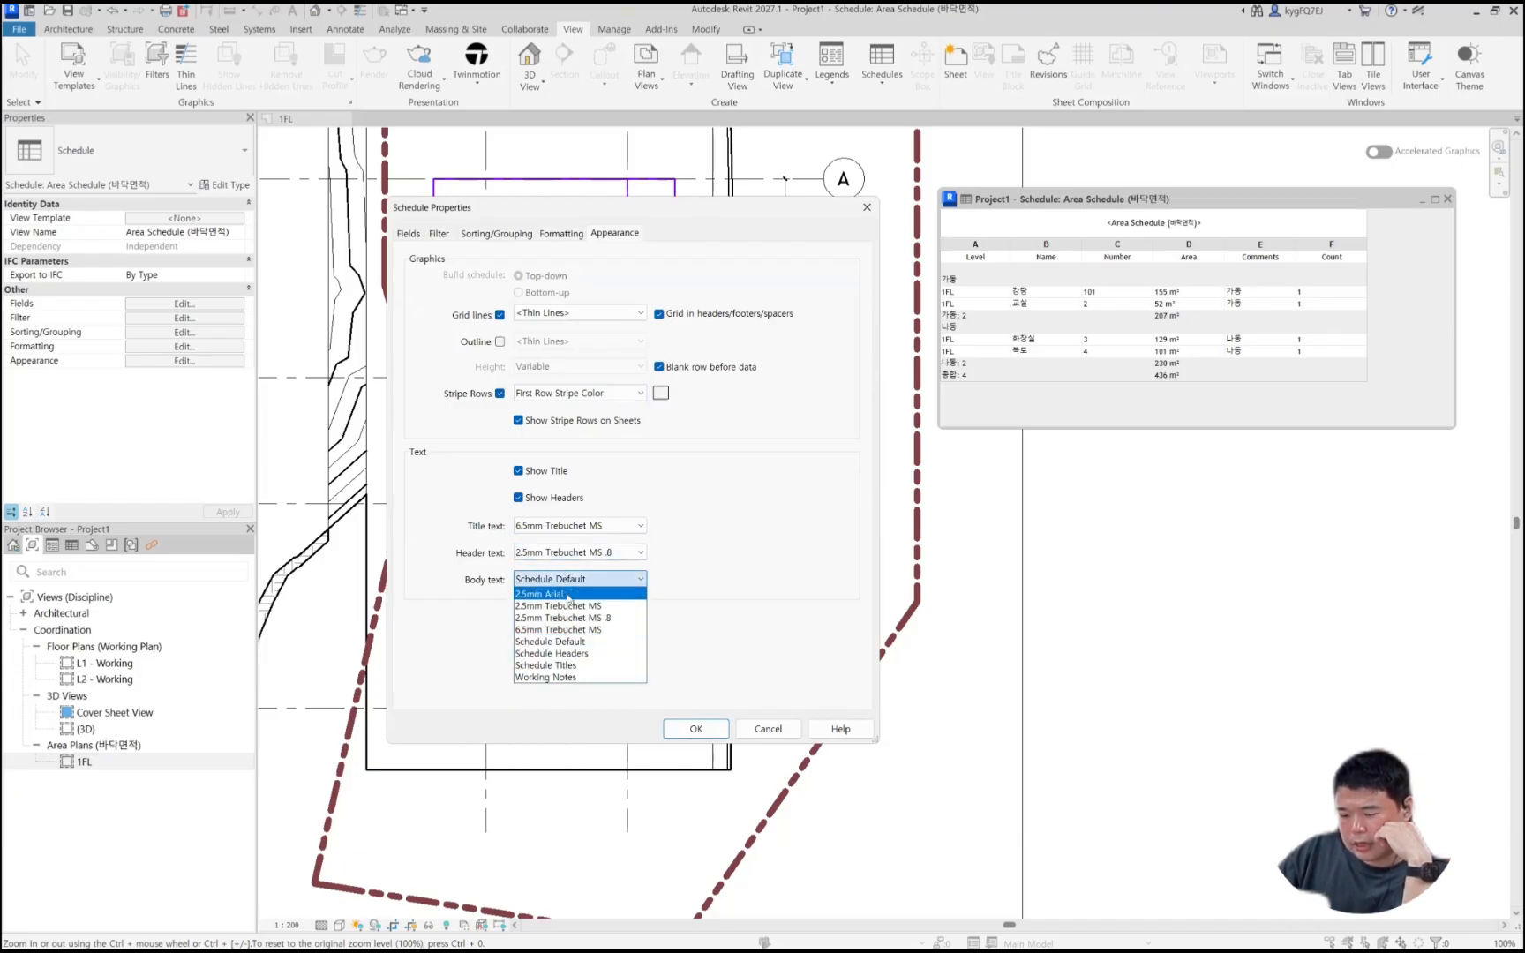
left_click(580, 595)
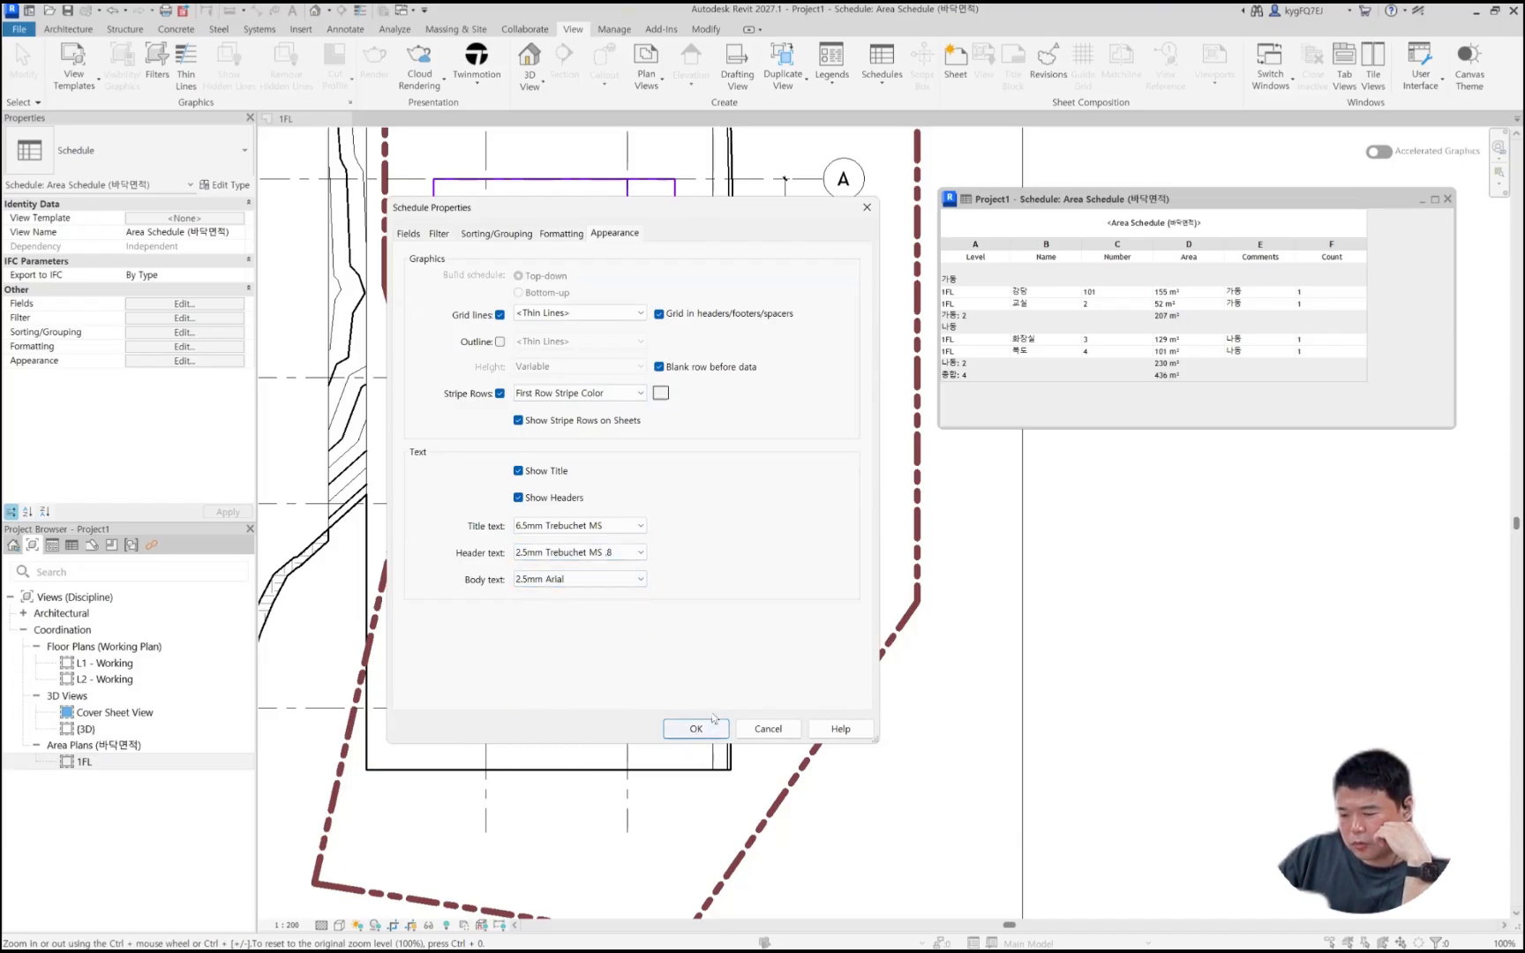
left_click(693, 728)
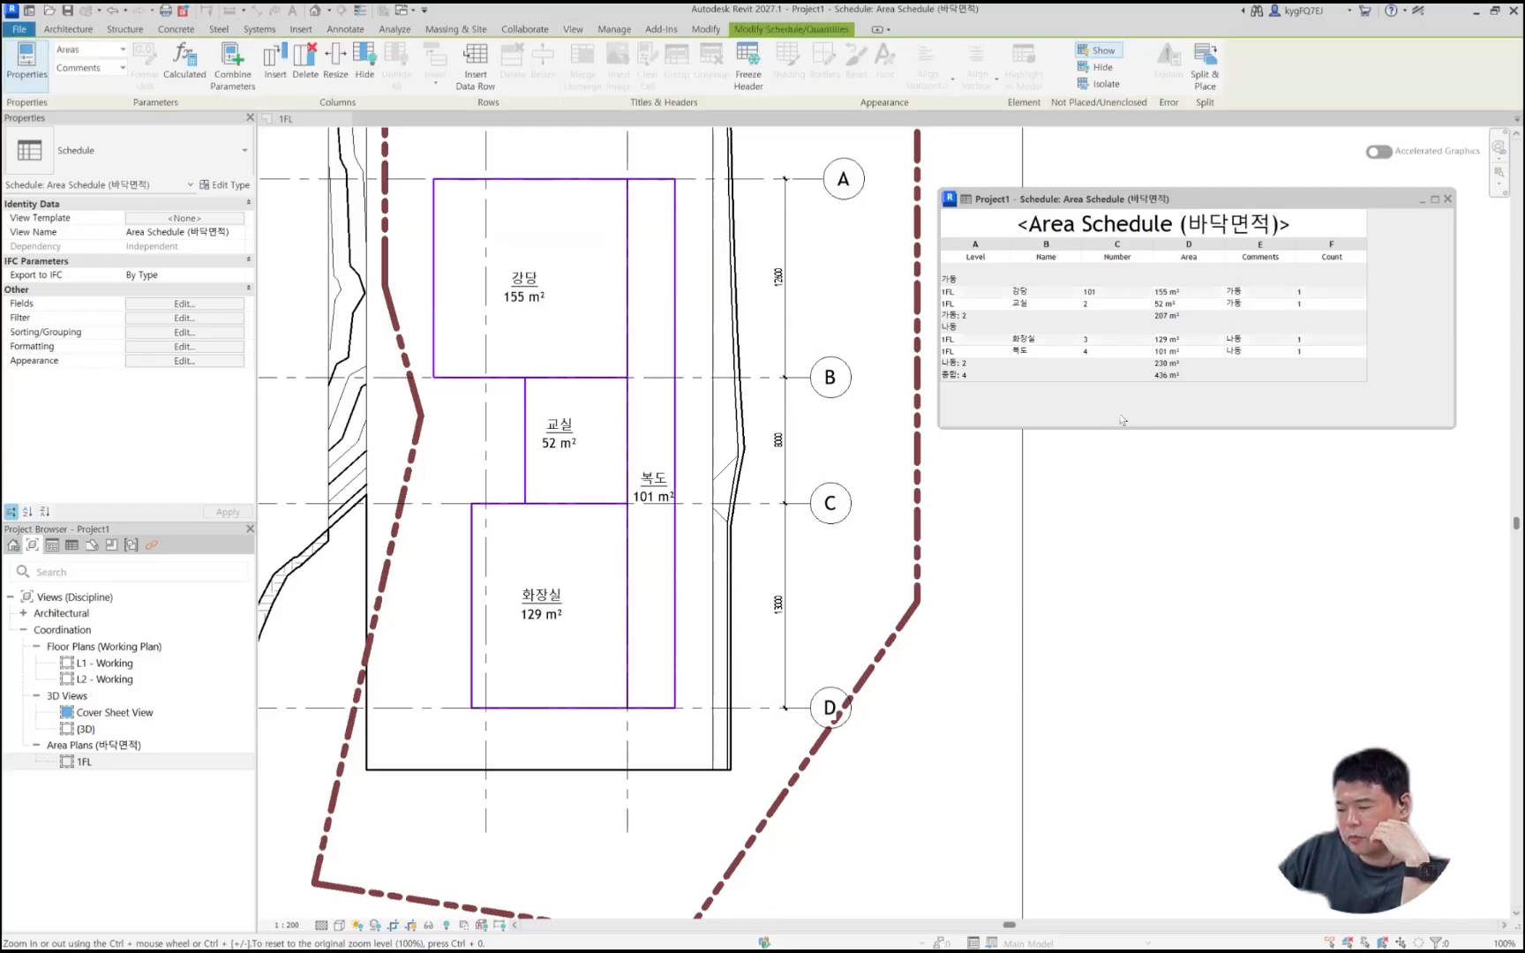
scroll(953, 548, "down", 5)
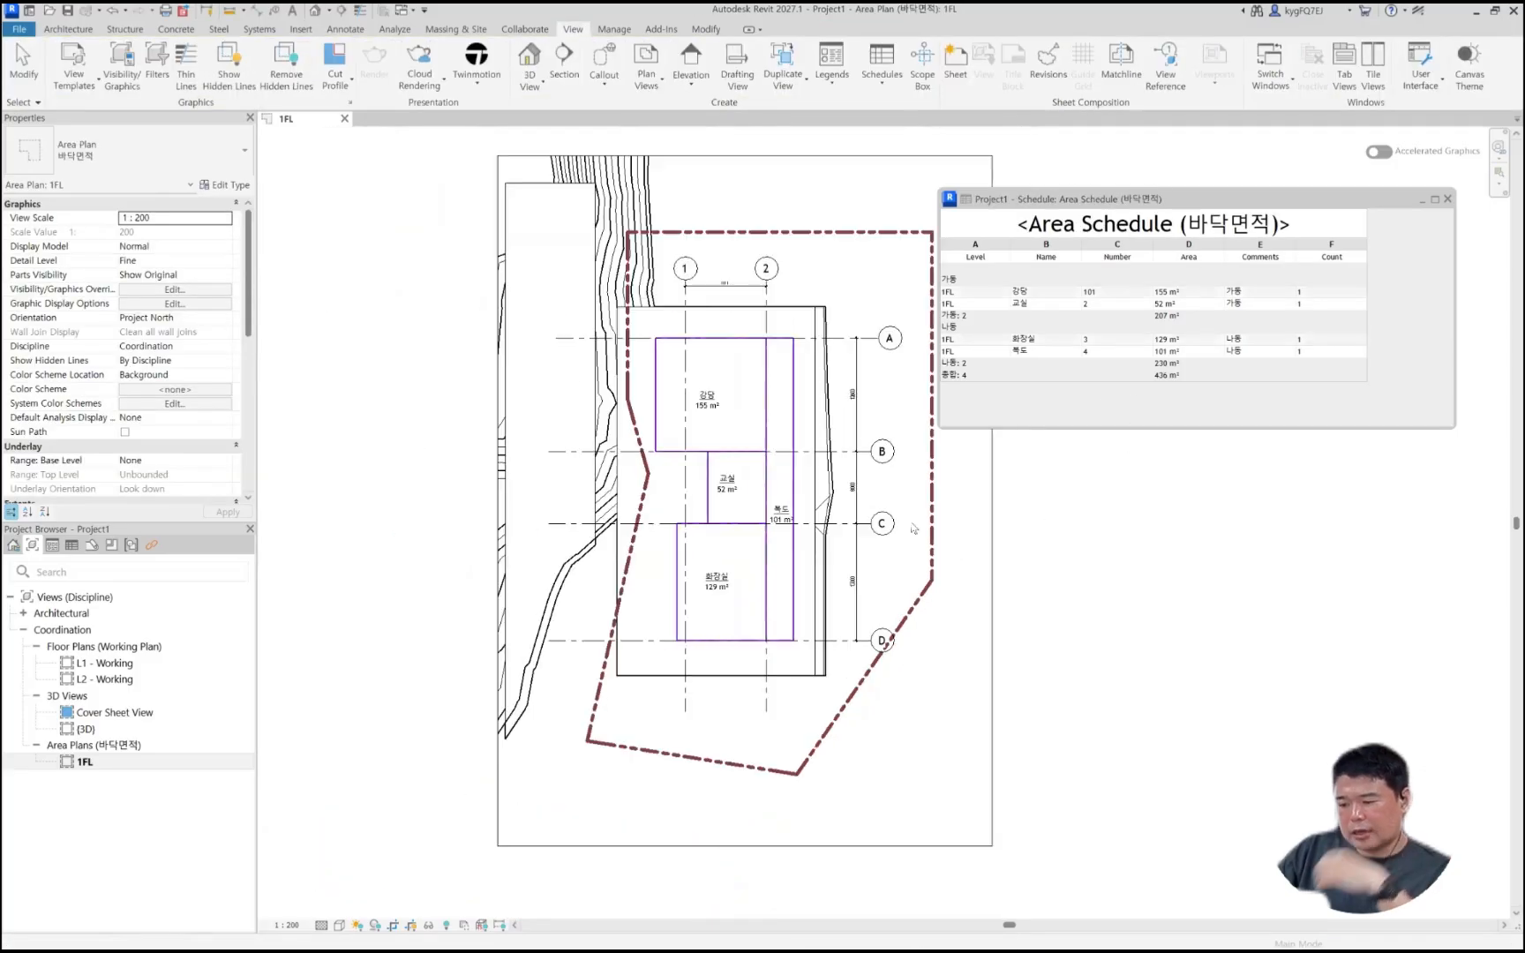
middle_click_drag(705, 491, 470, 429)
scroll(767, 459, "up", 5)
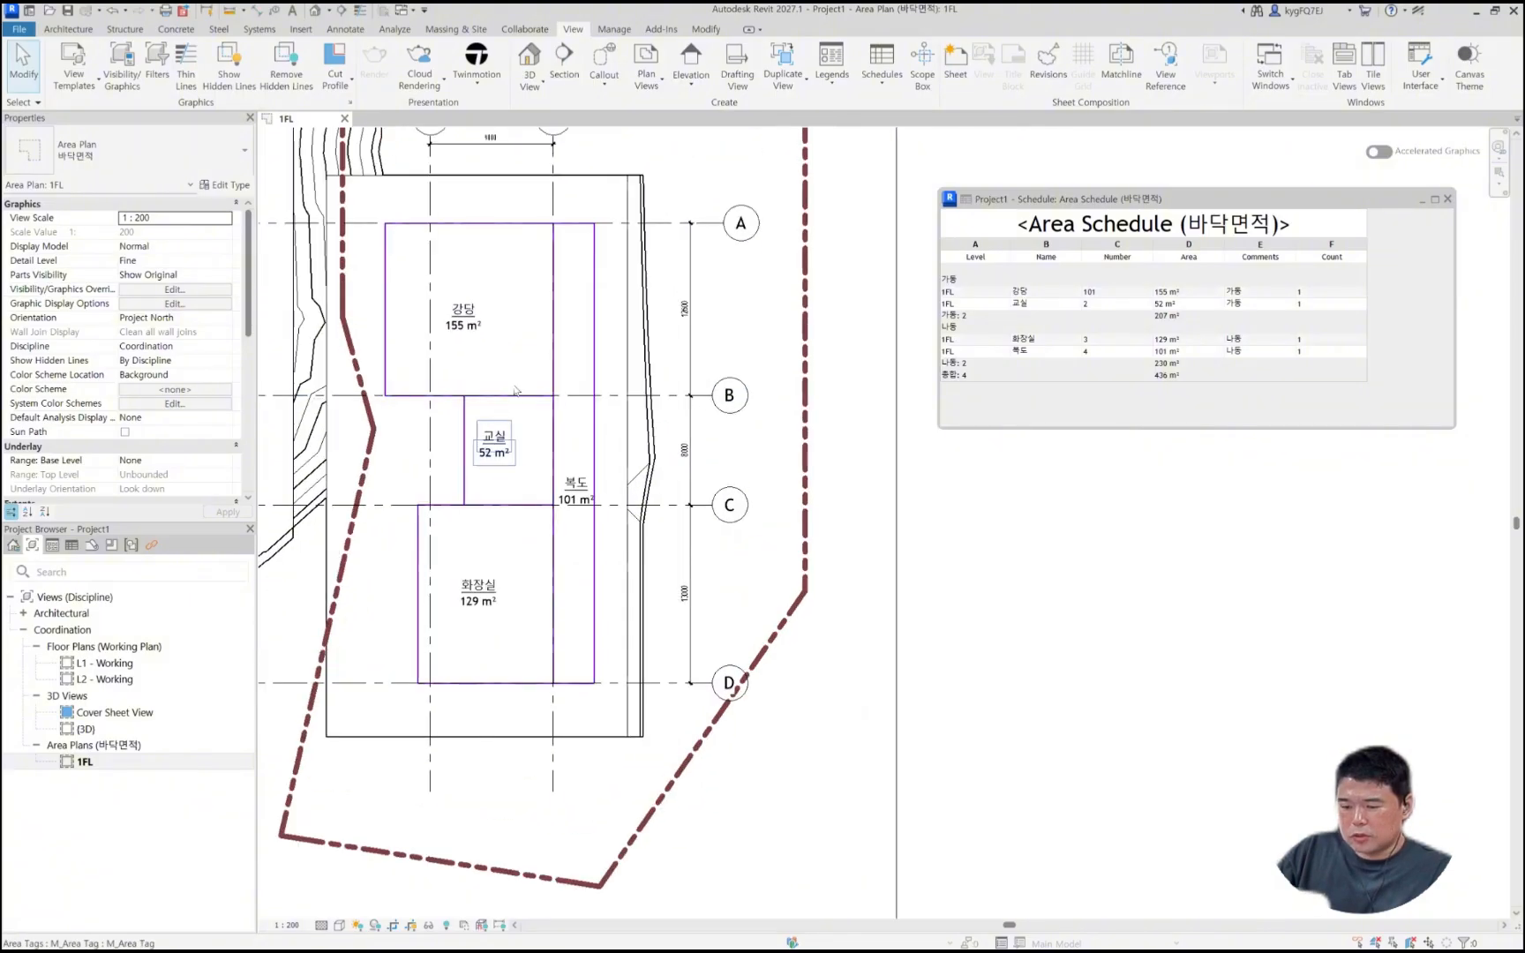
scroll(497, 598, "down", 2)
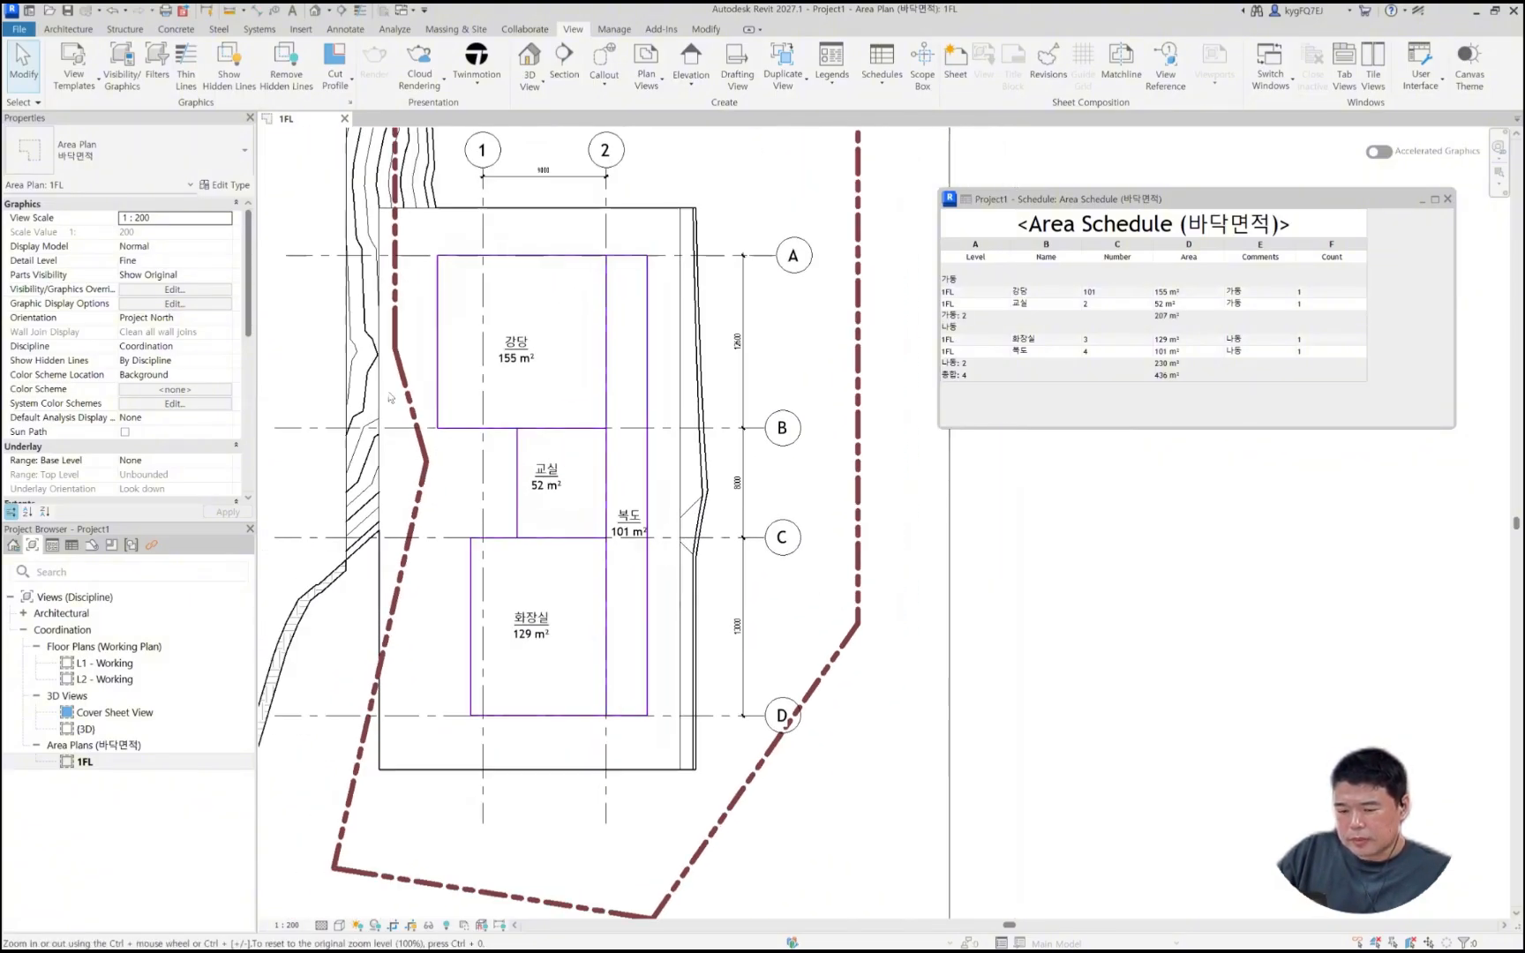
left_click(156, 389)
key("Escape")
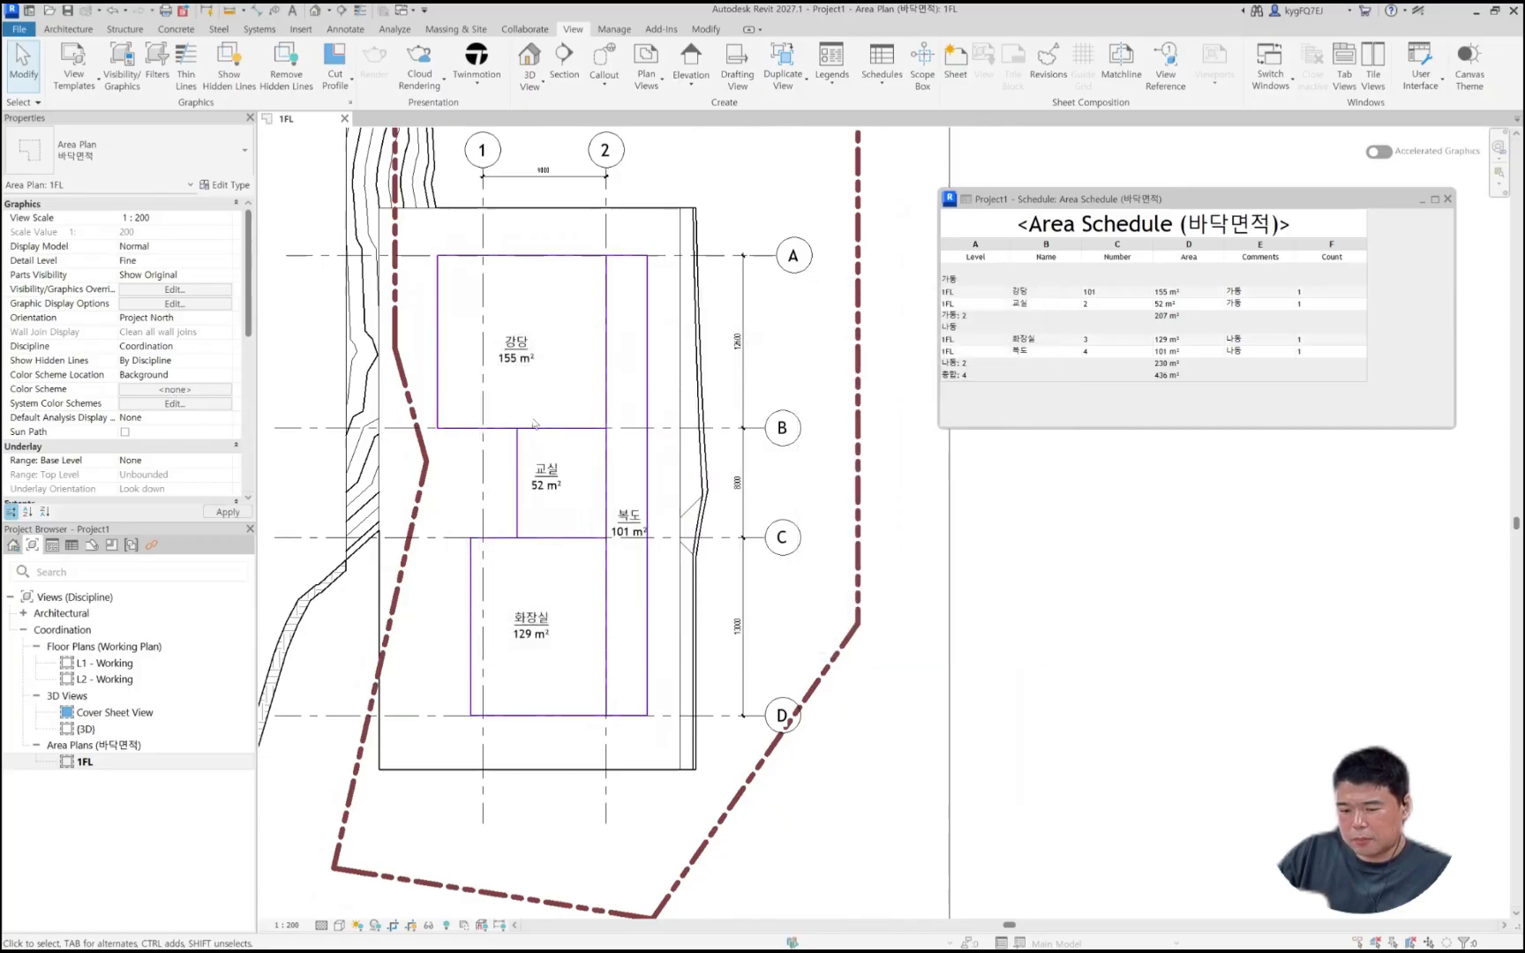
left_click(170, 390)
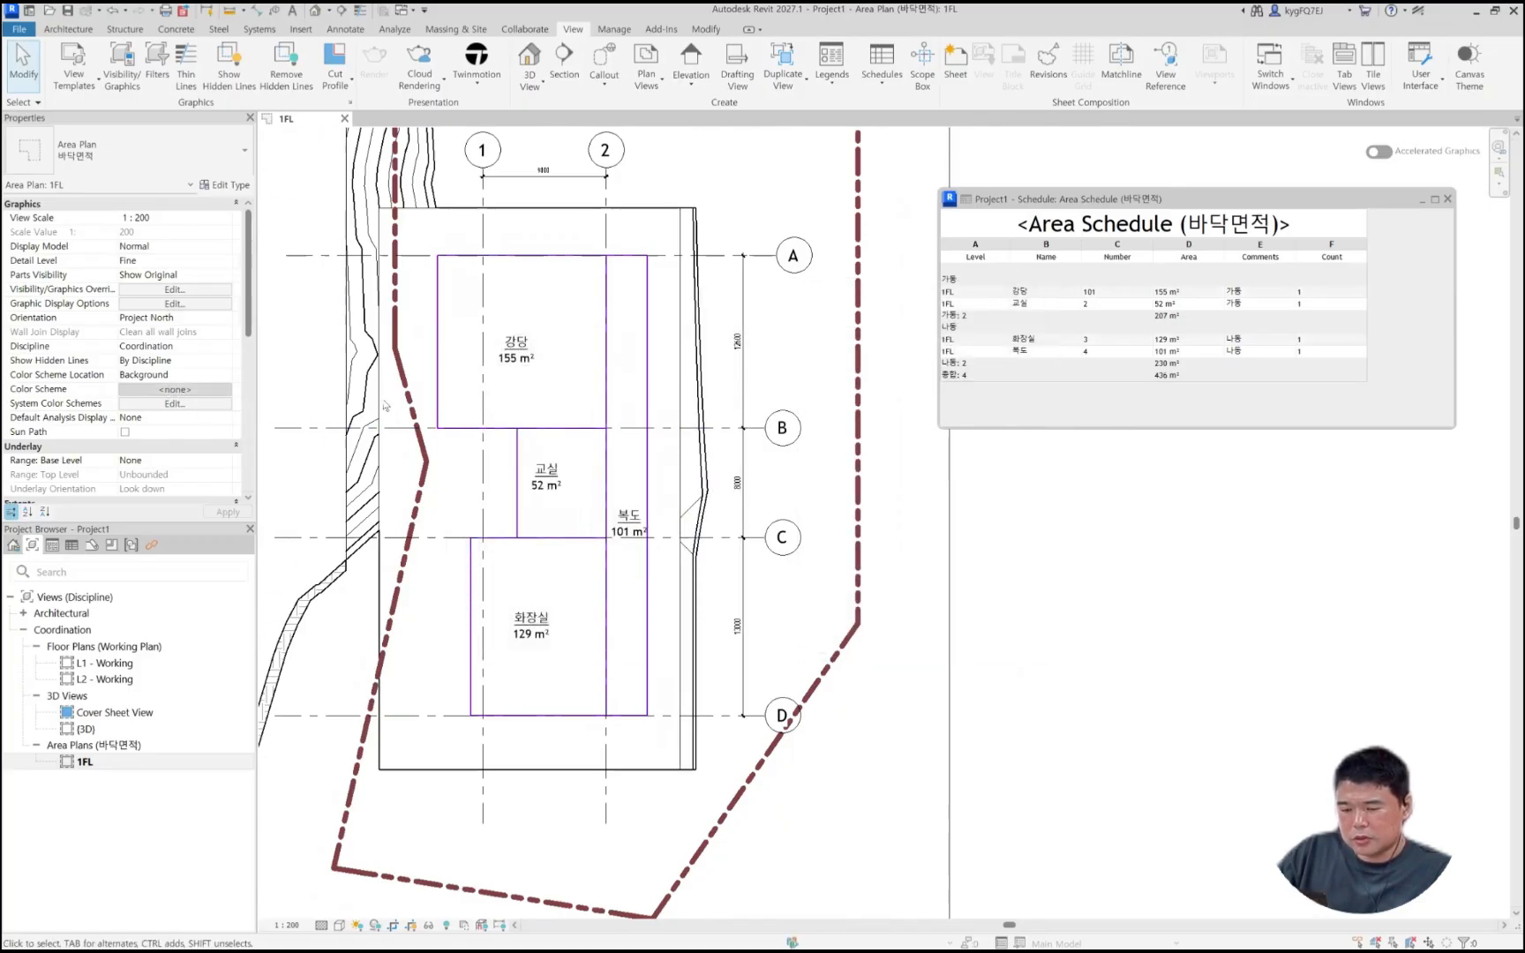
key("Escape")
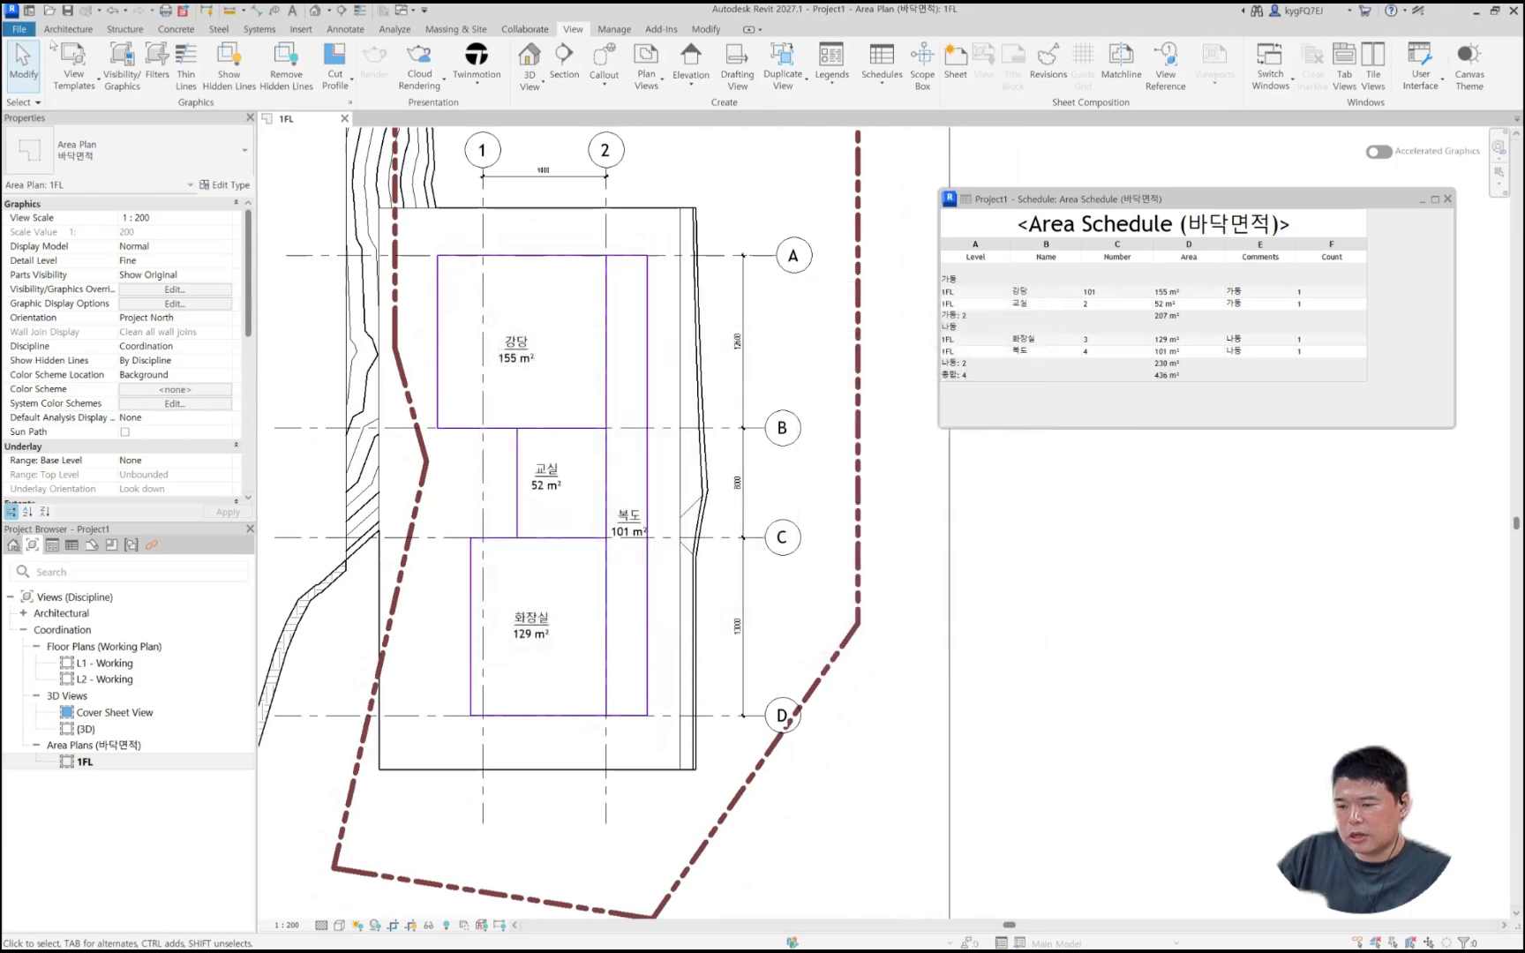
Step: Define the color scheme for the Areas (바닥면적) category so that areas are colored by Name
left_click(50, 32)
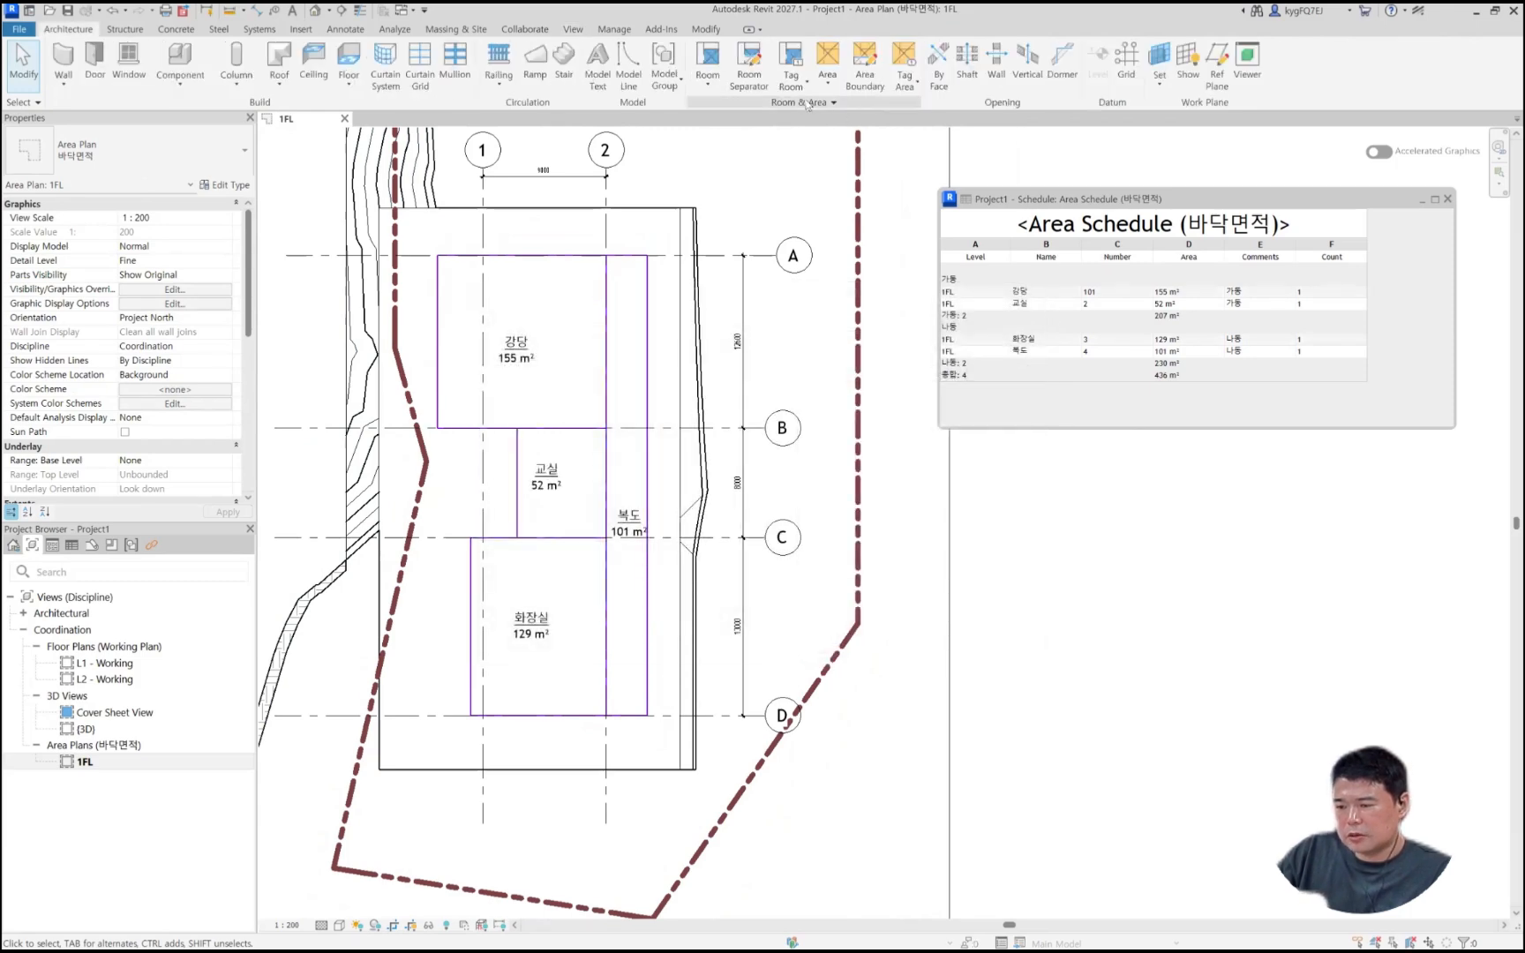
left_click(807, 104)
left_click(727, 121)
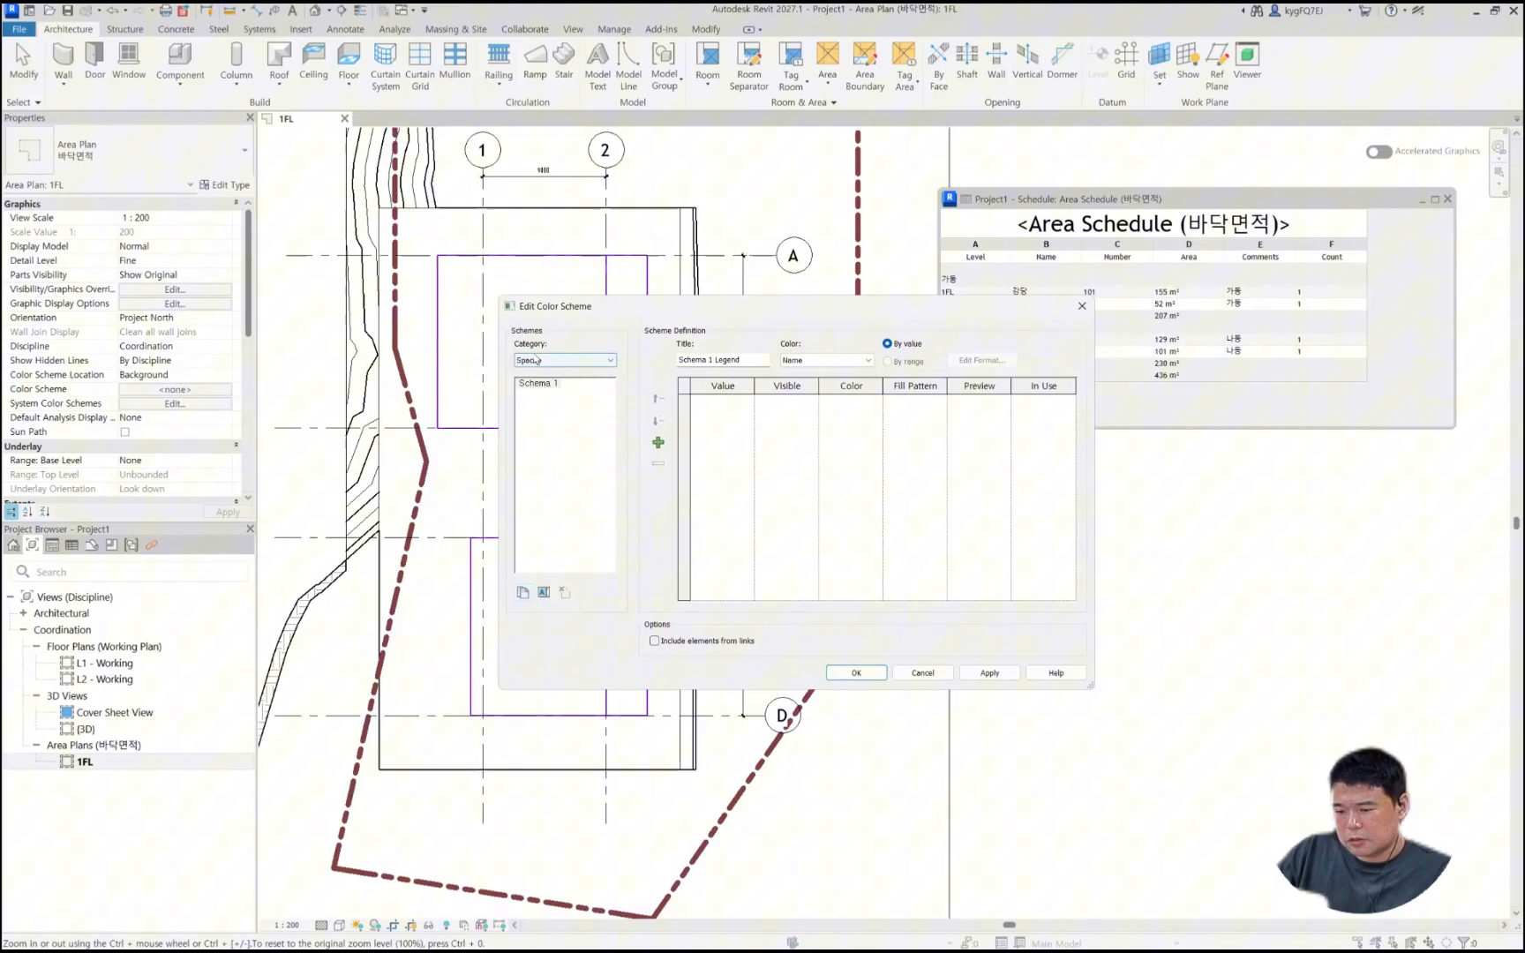
left_click(536, 359)
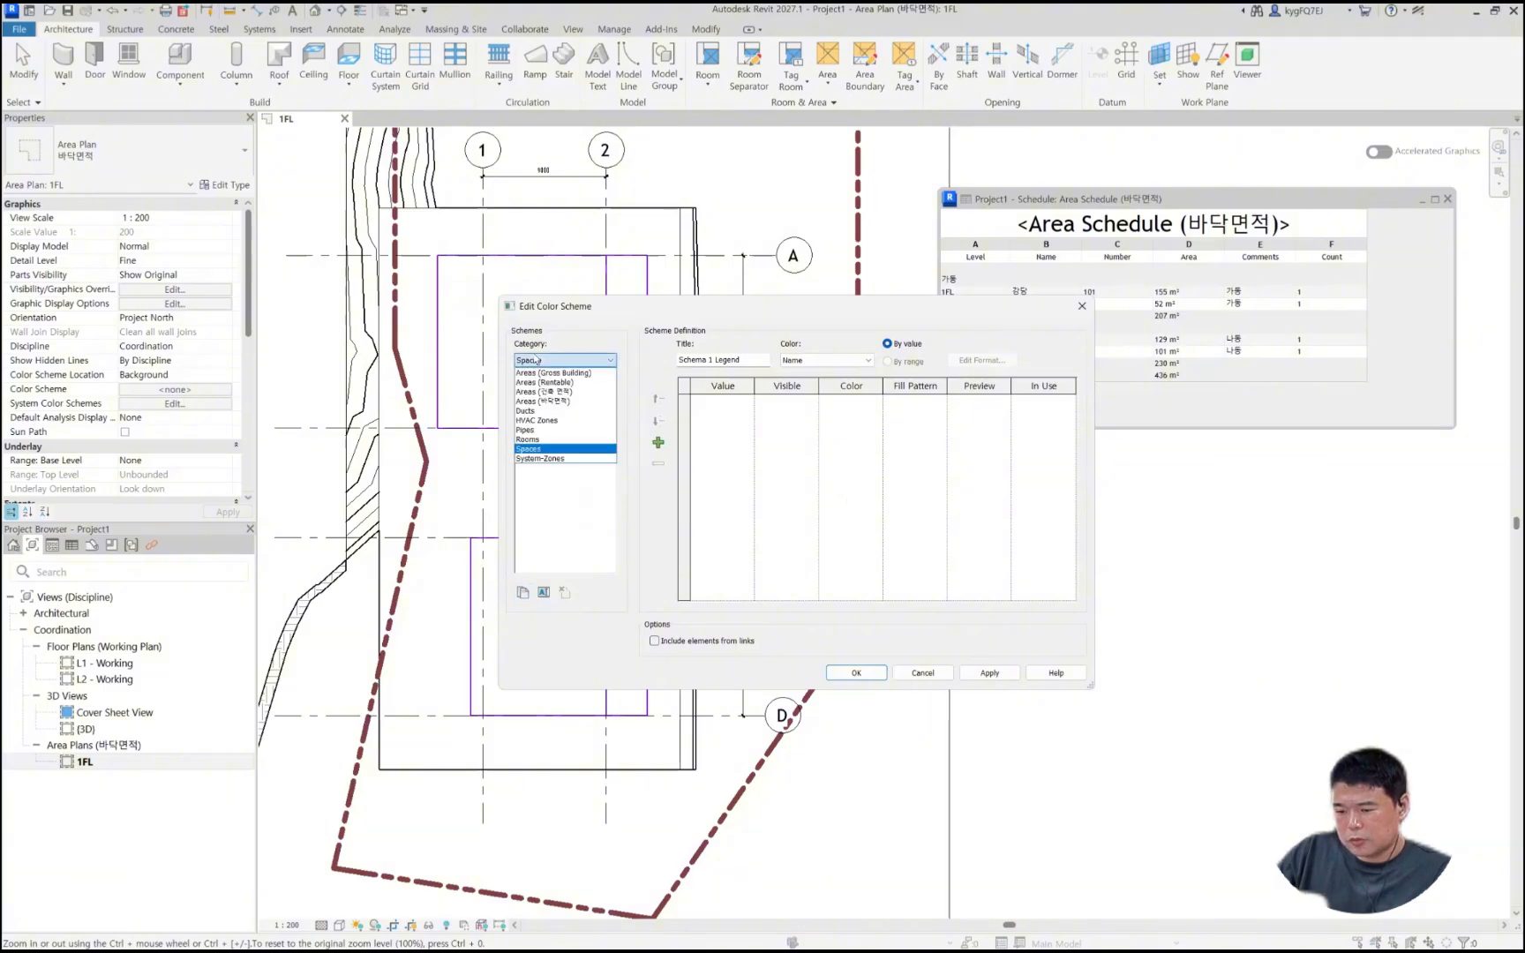
left_click(565, 402)
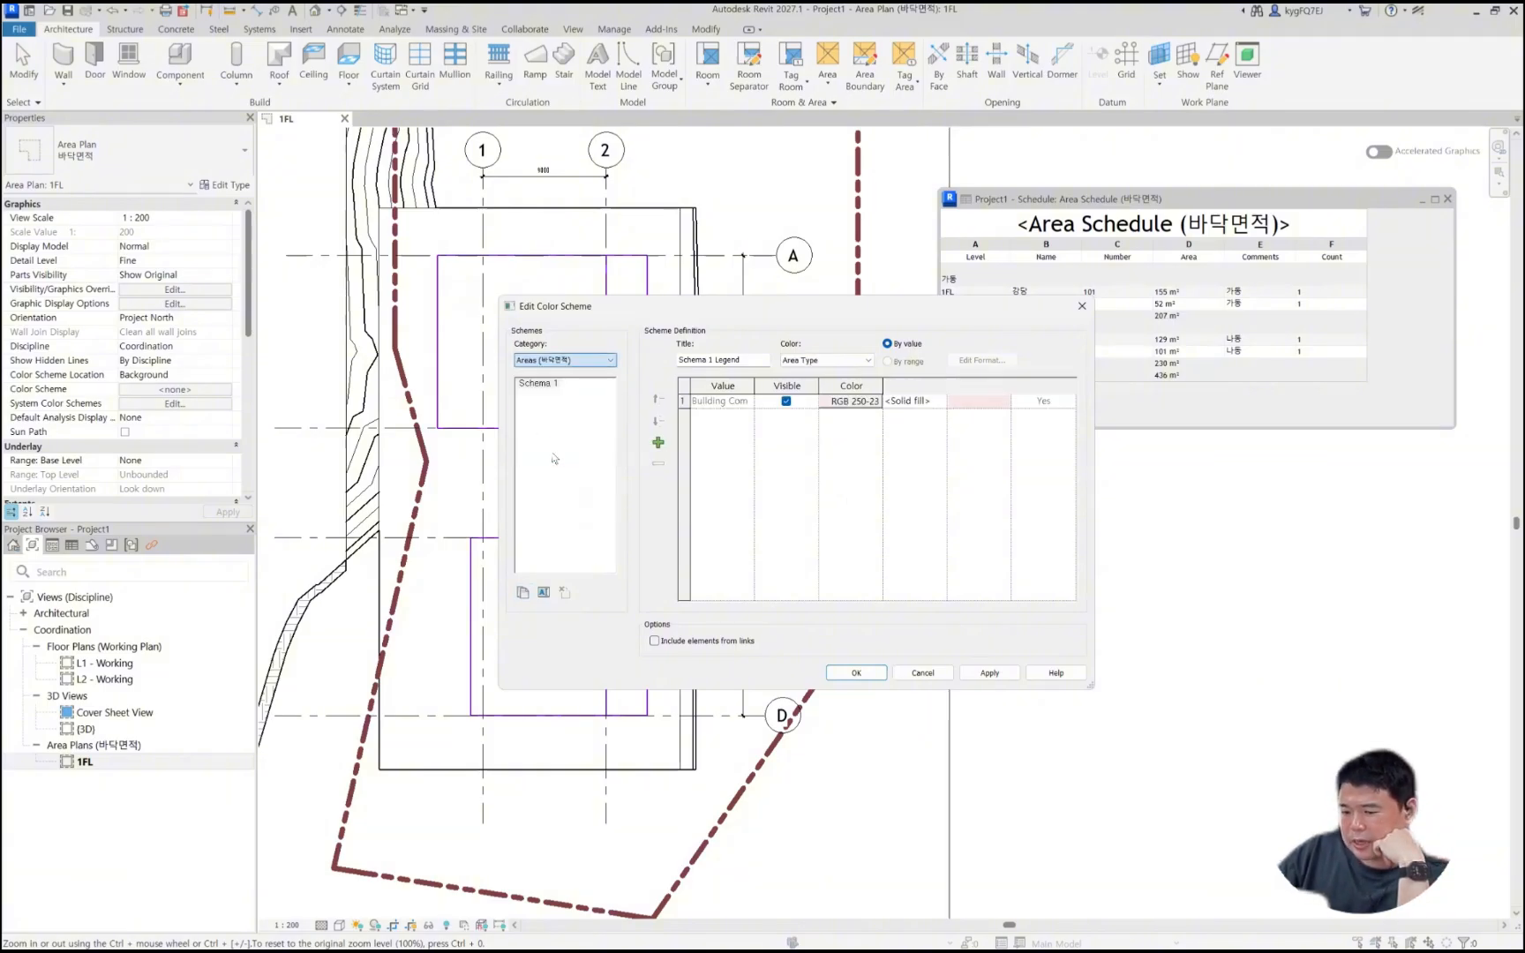
left_click(825, 360)
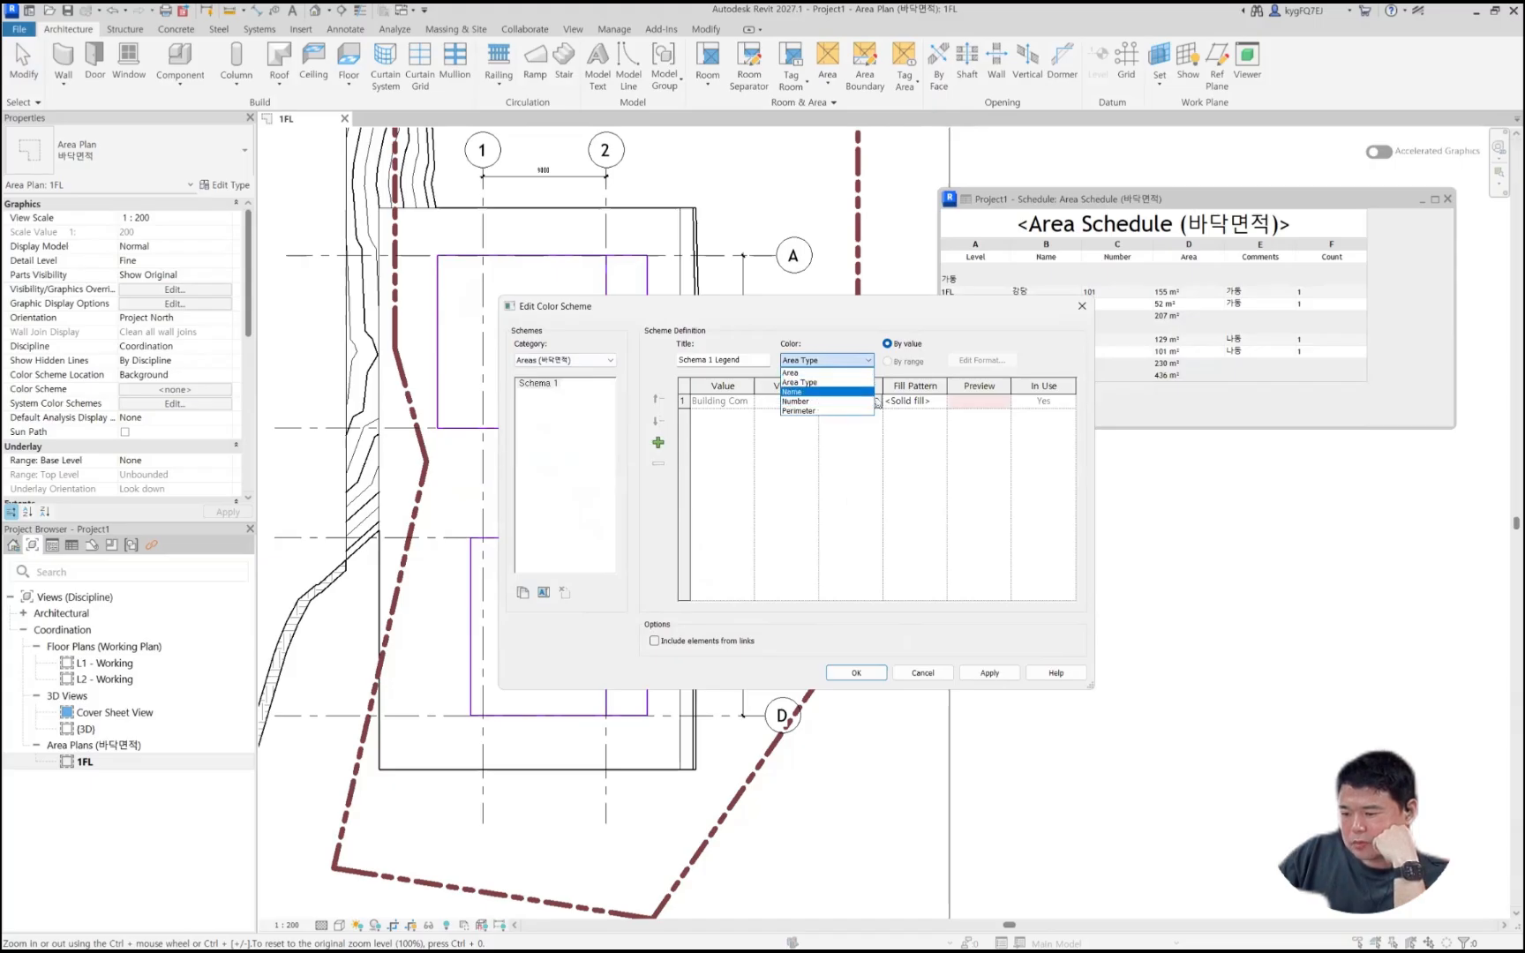
left_click(821, 391)
left_click(803, 508)
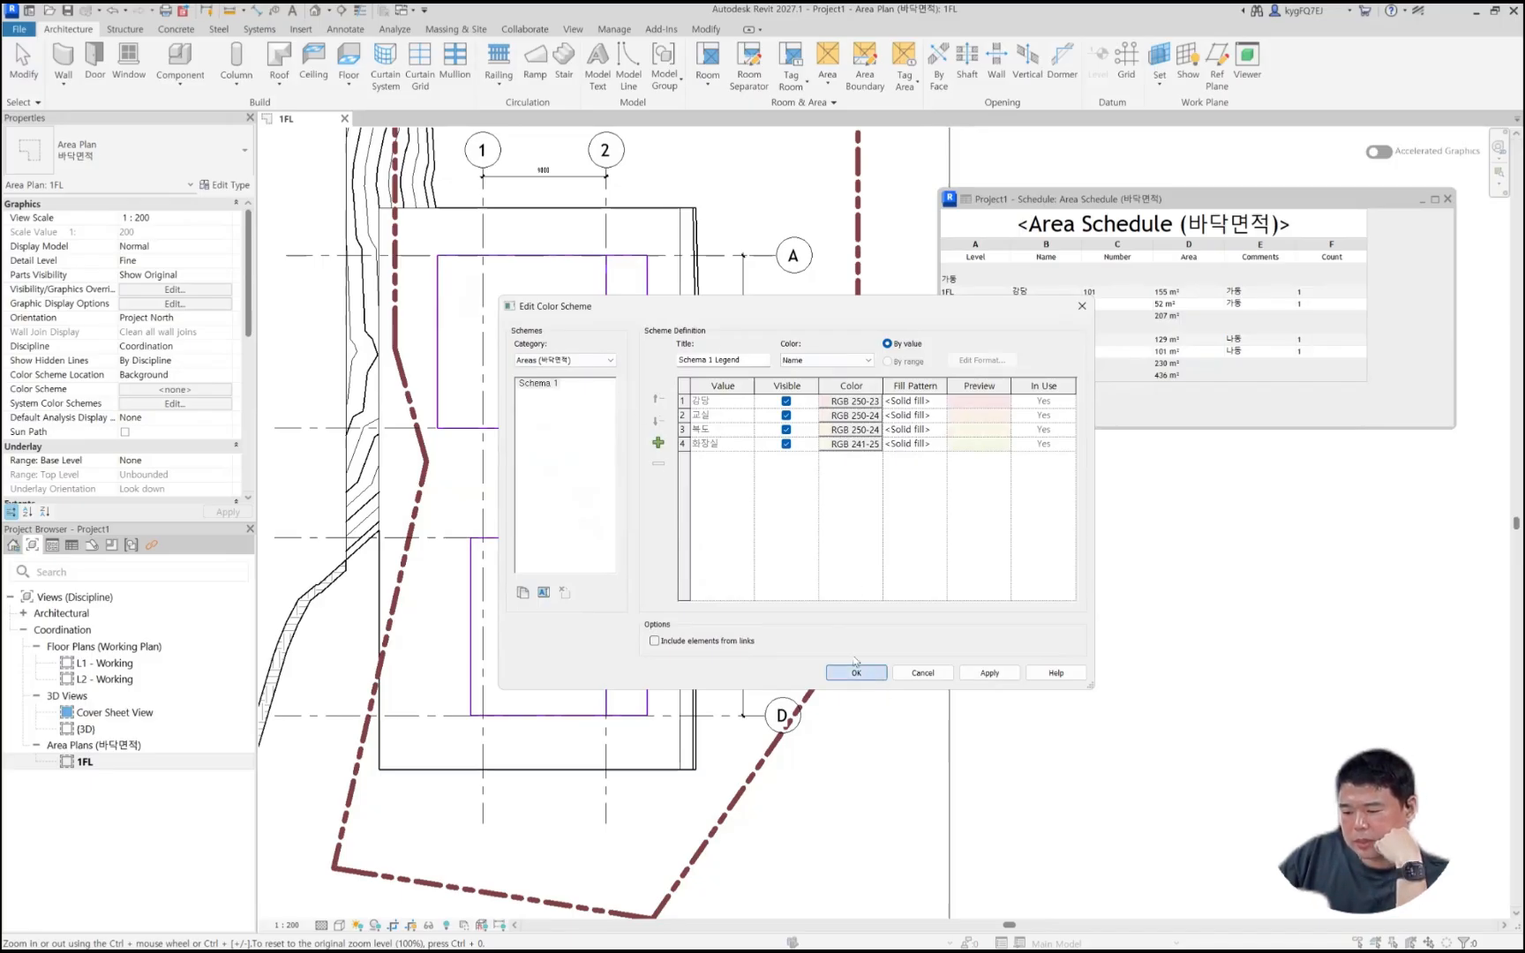
left_click(854, 671)
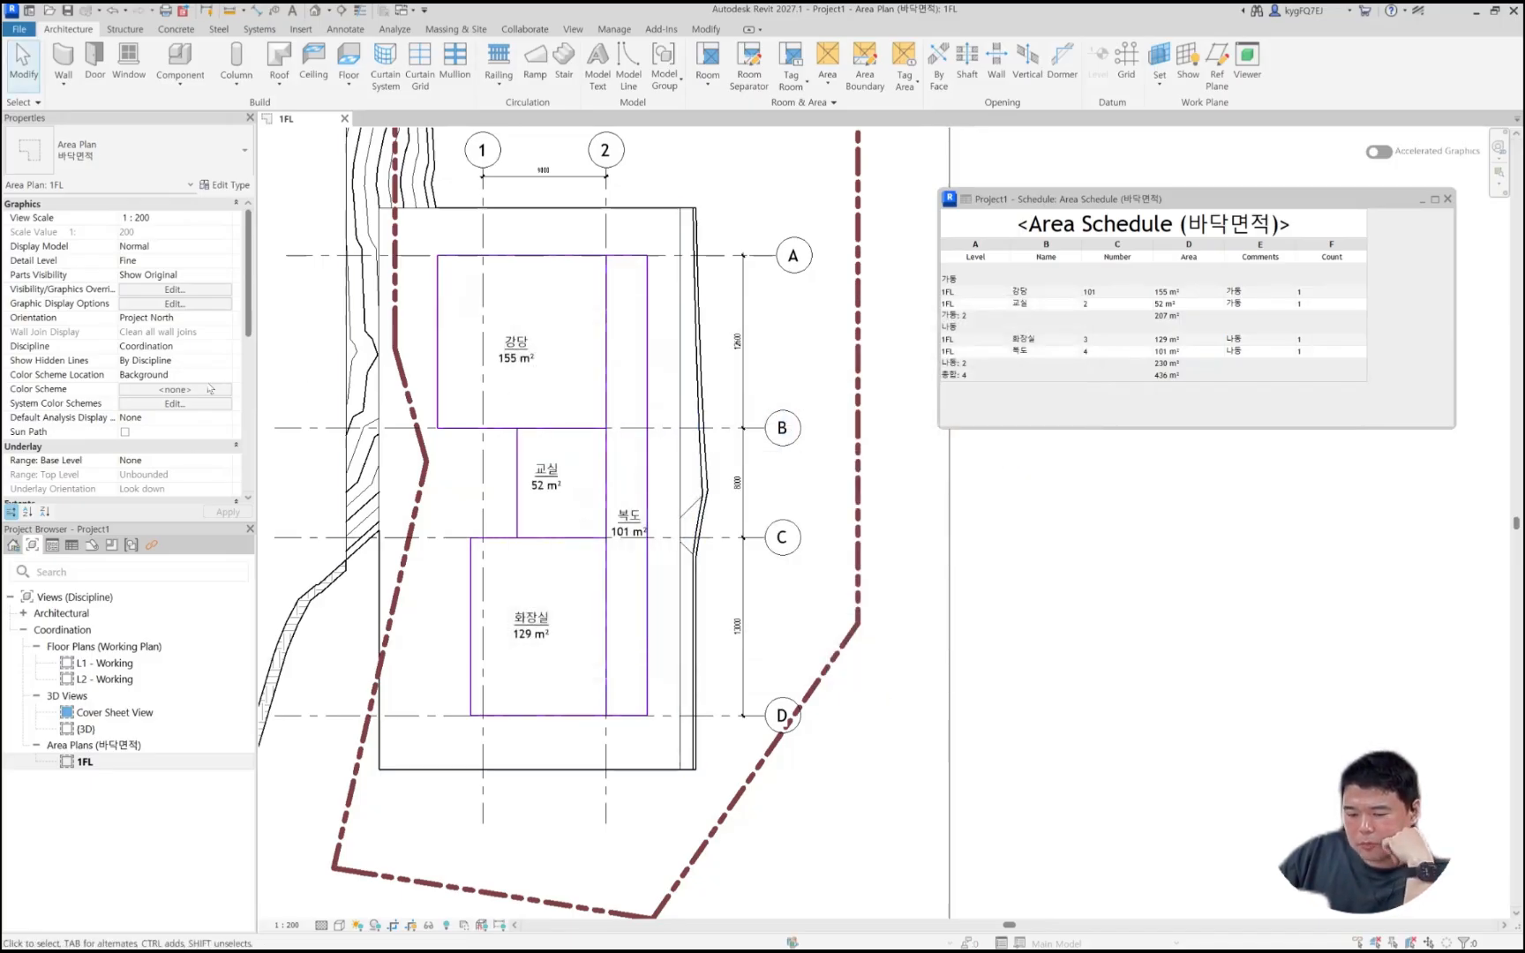
Step: Apply the Schema 1 color scheme to the 1FL area plan
left_click(181, 389)
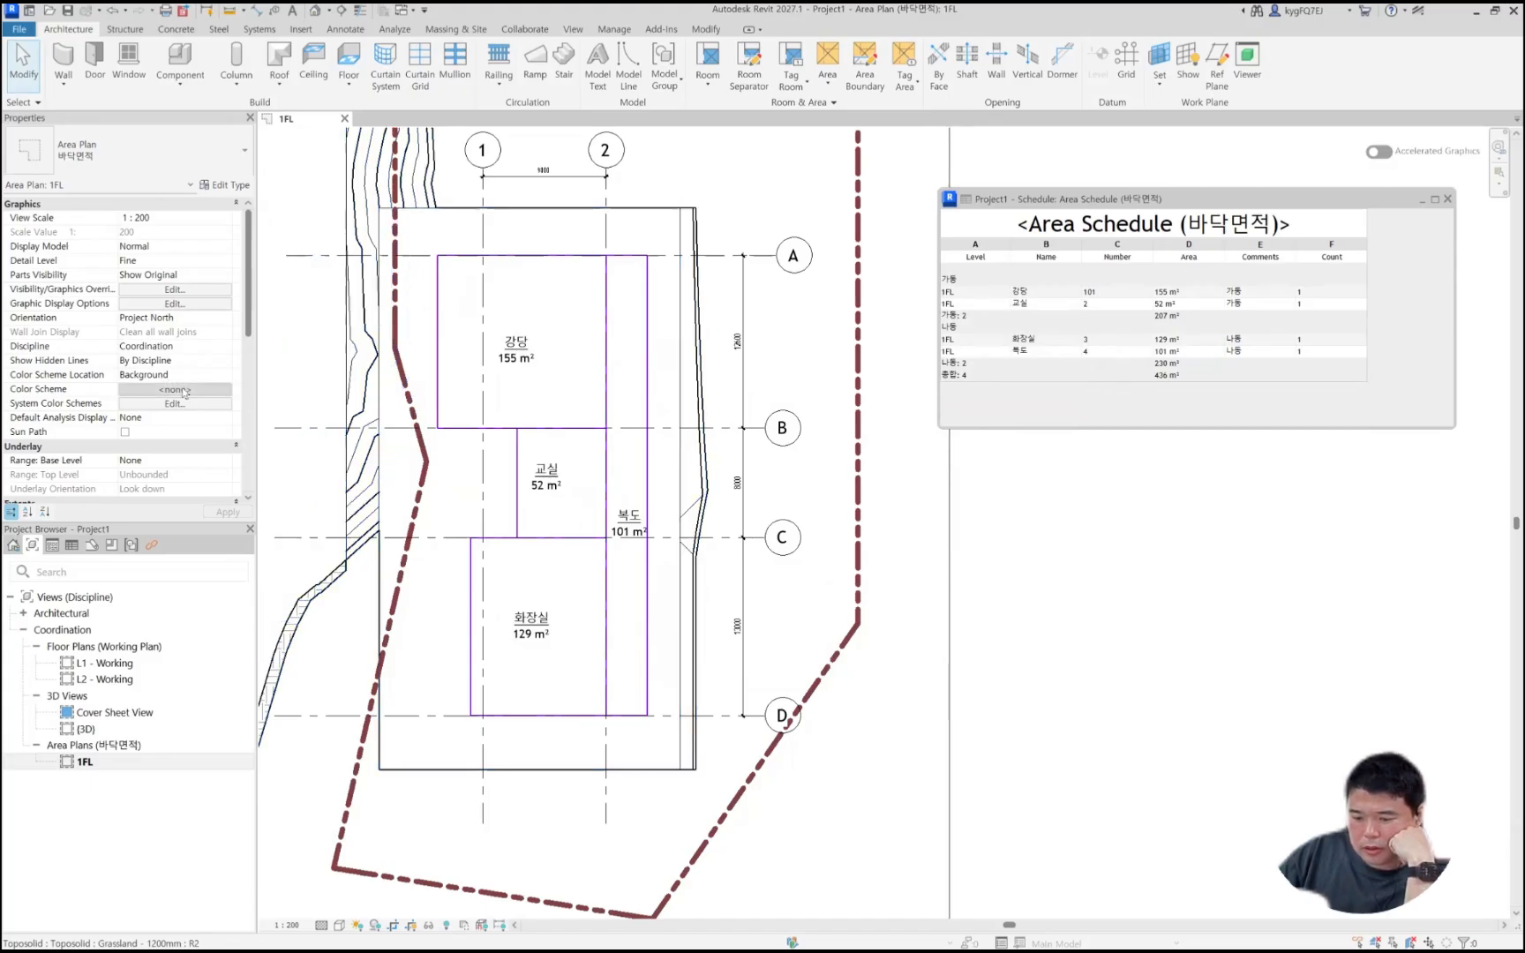
left_click(530, 394)
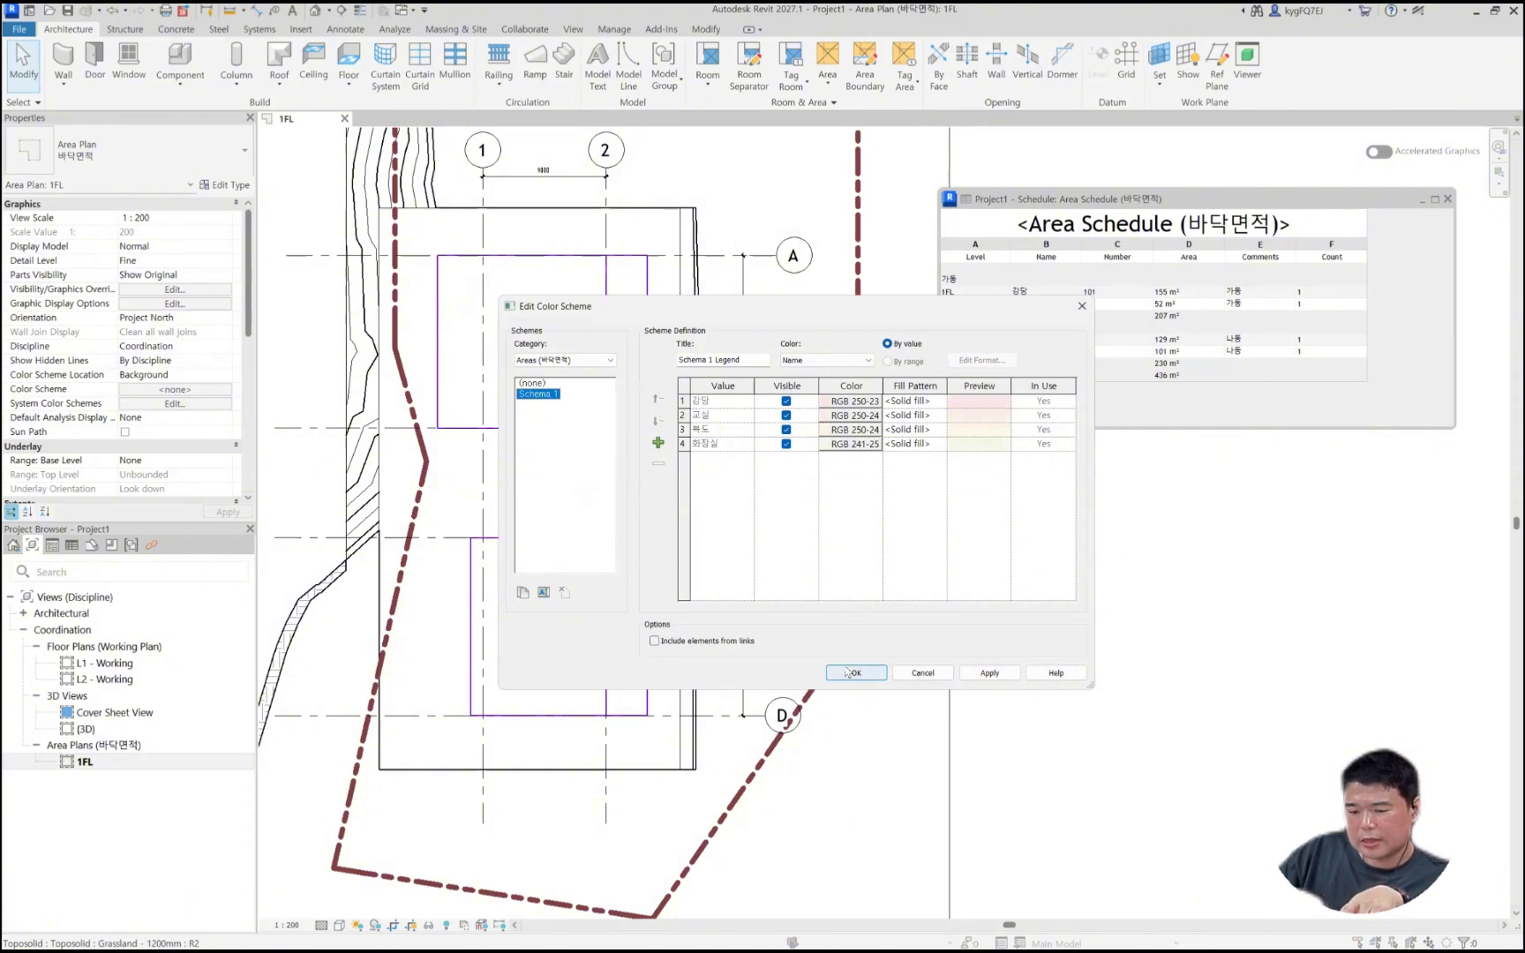
left_click(847, 673)
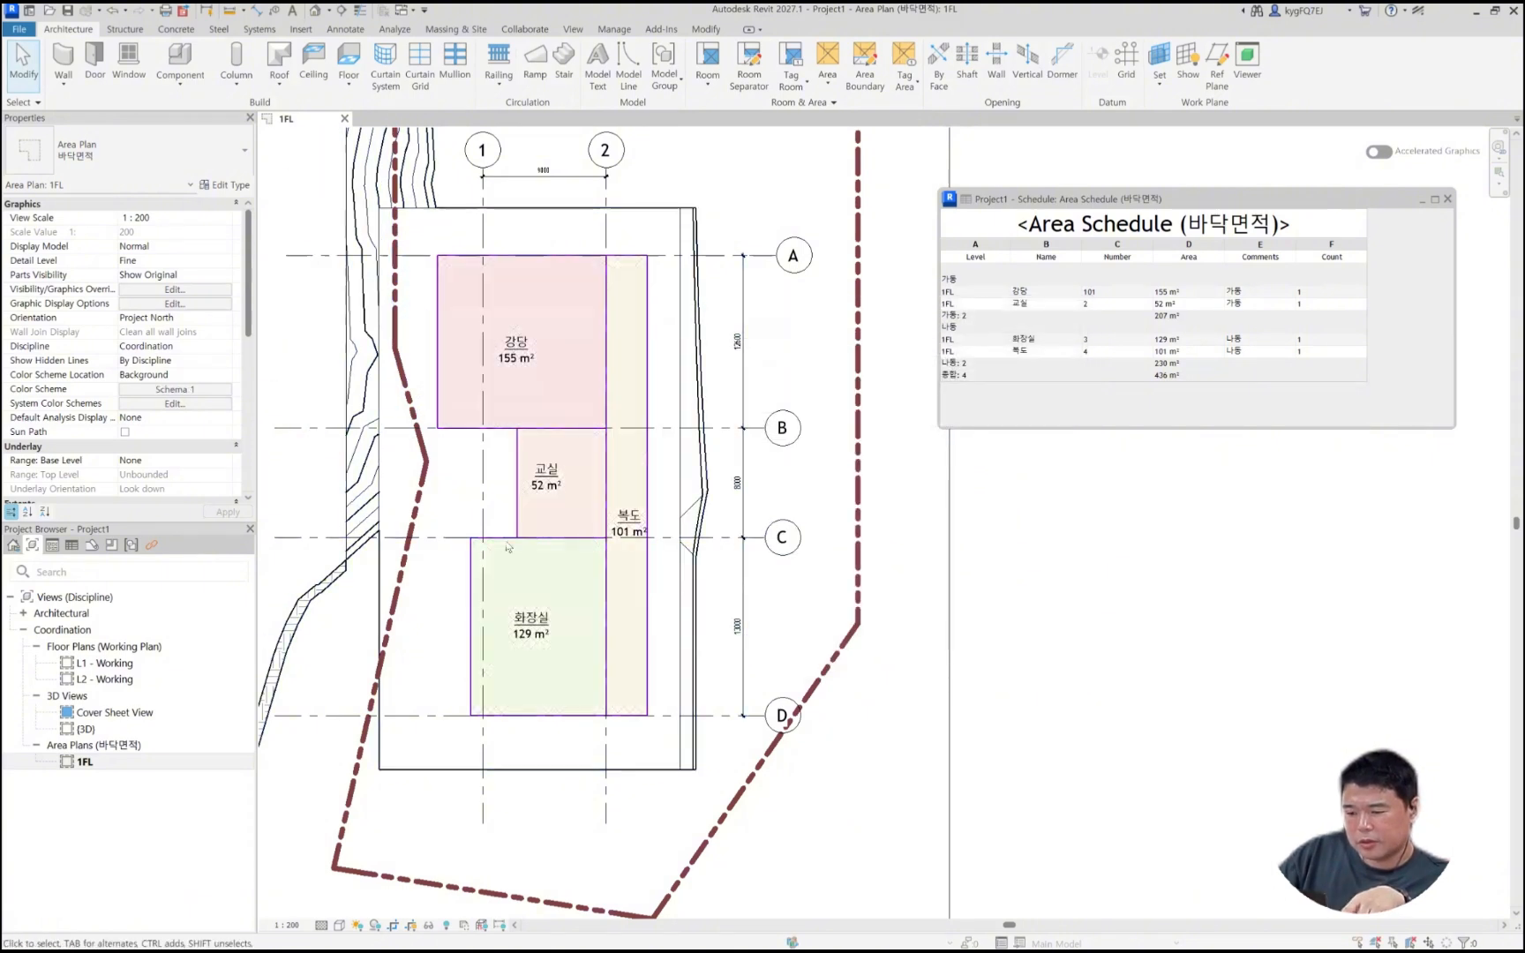
scroll(587, 548, "up", 1)
scroll(574, 476, "down", 1)
middle_click_drag(581, 488, 614, 527)
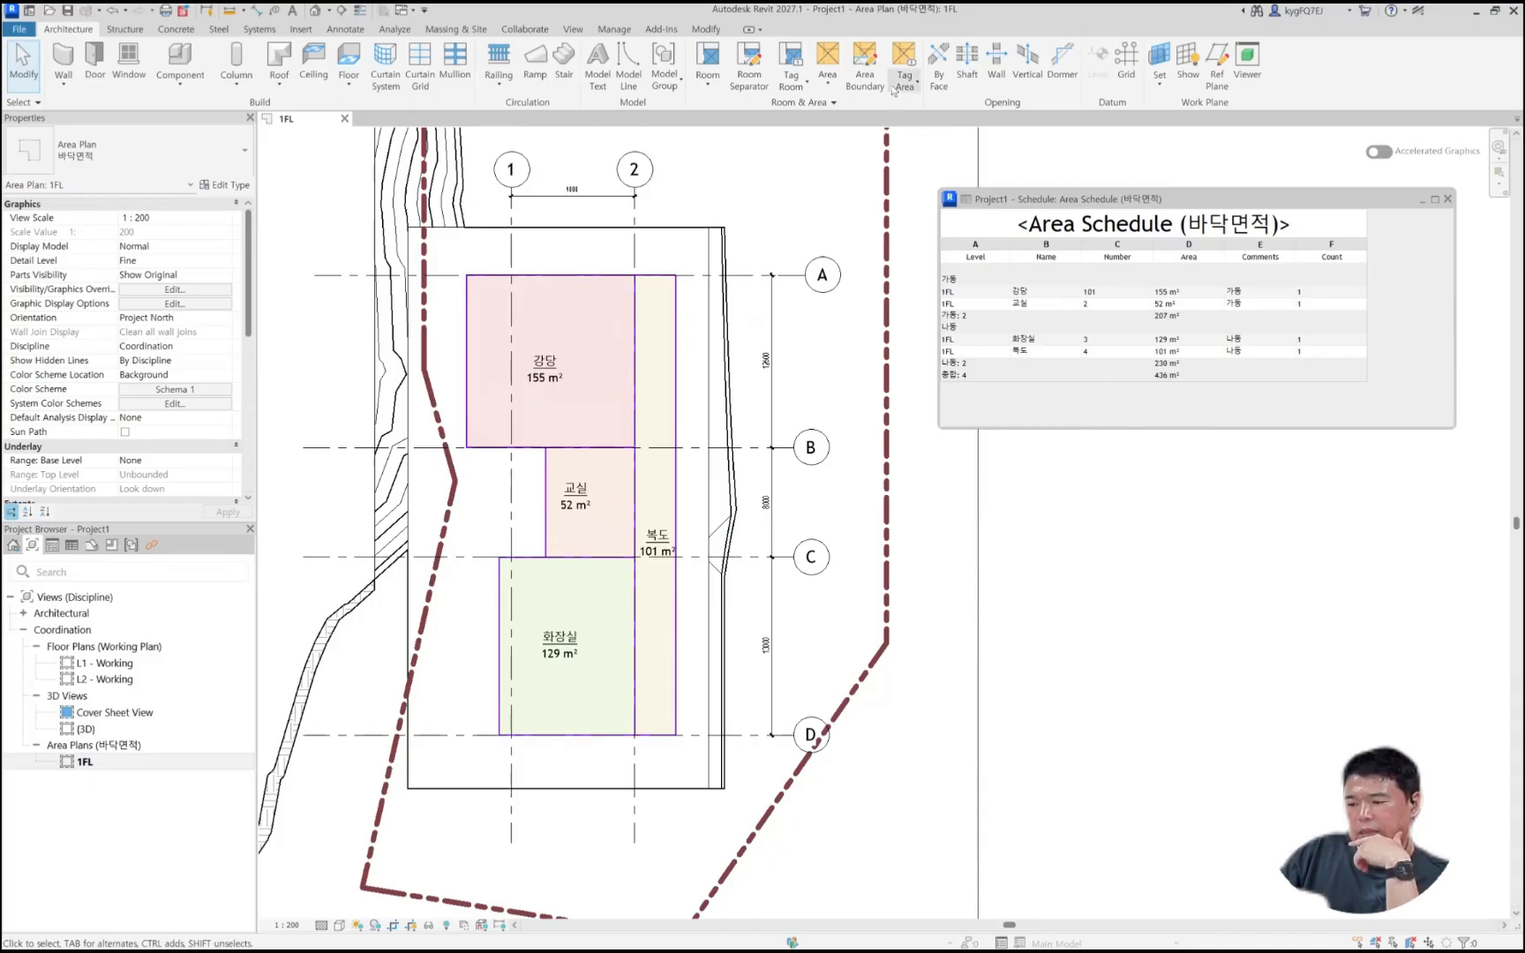
left_click(799, 103)
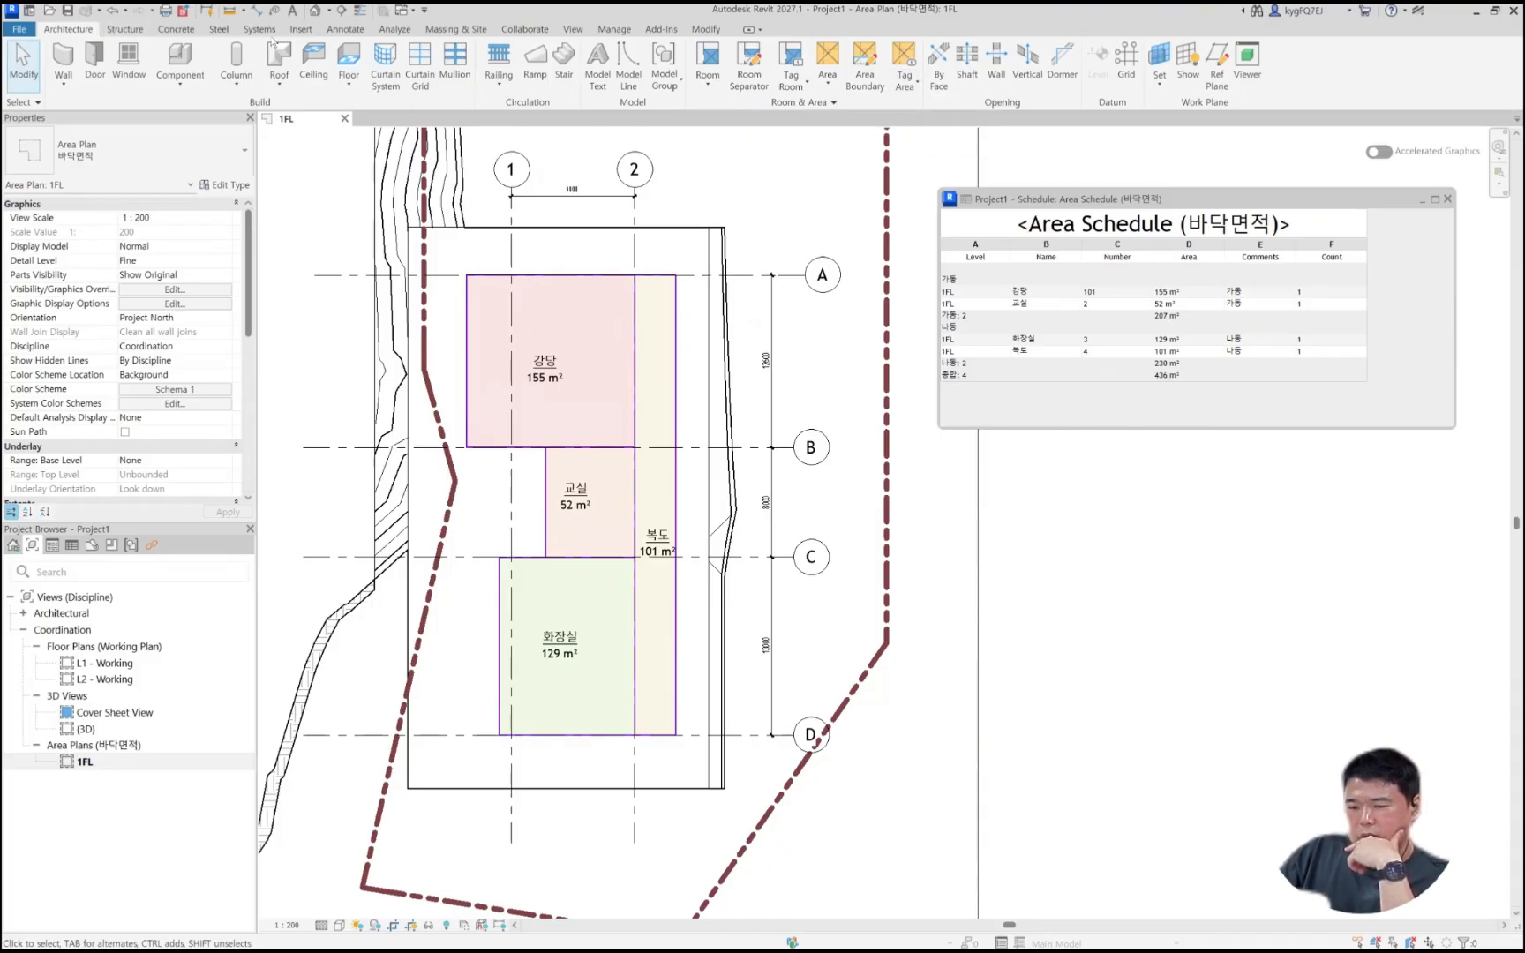
left_click(574, 31)
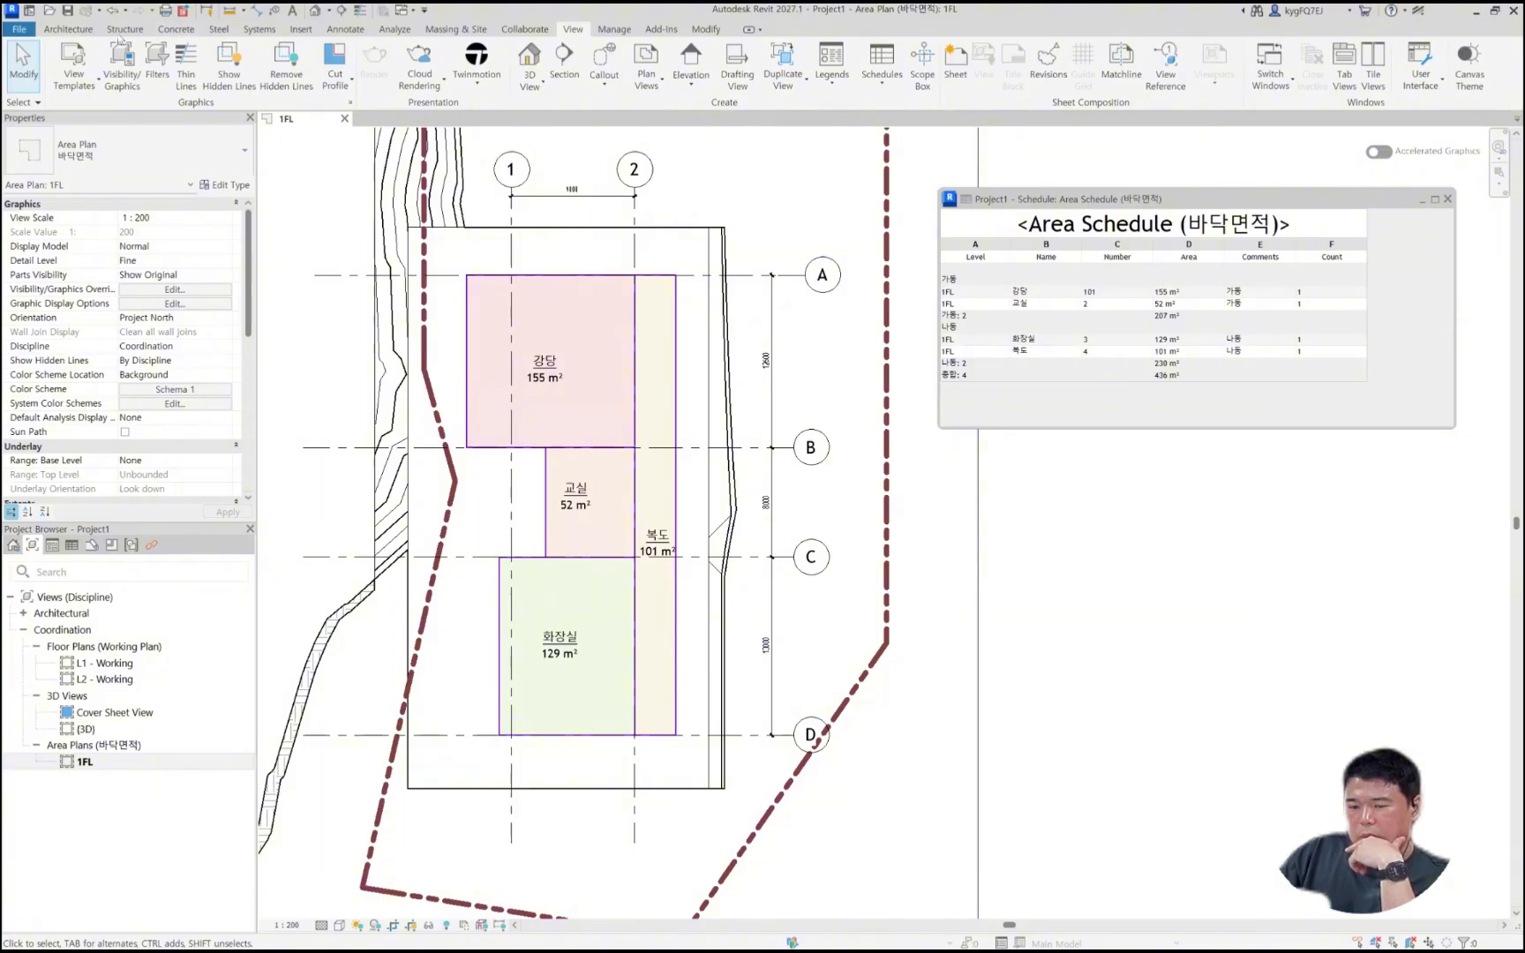
left_click(85, 33)
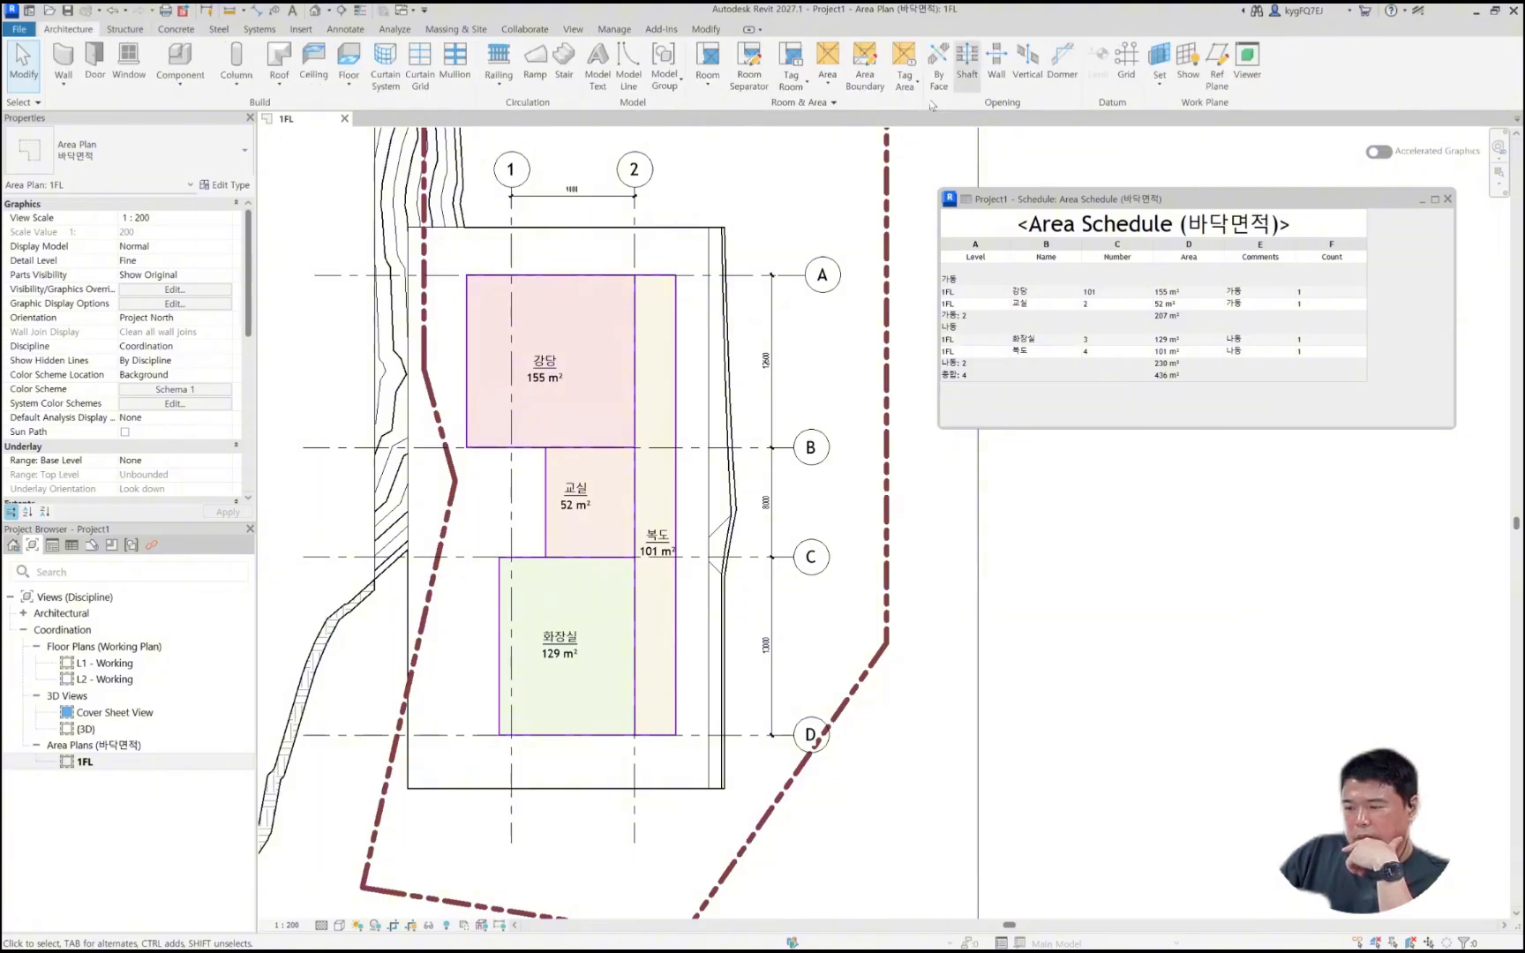
left_click(827, 104)
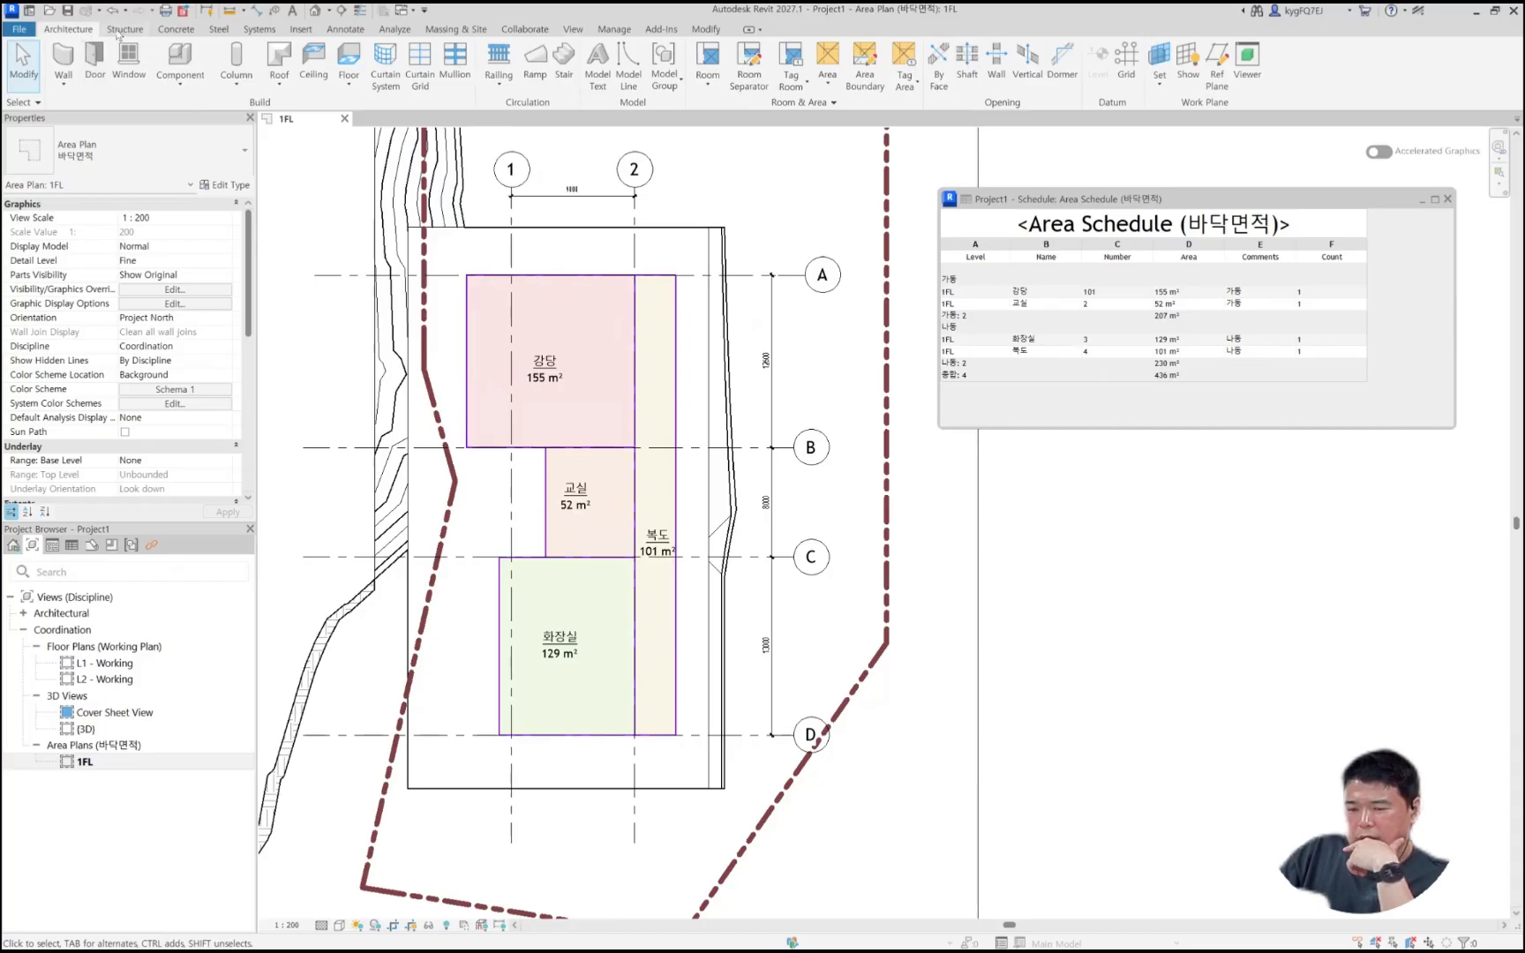
left_click(569, 33)
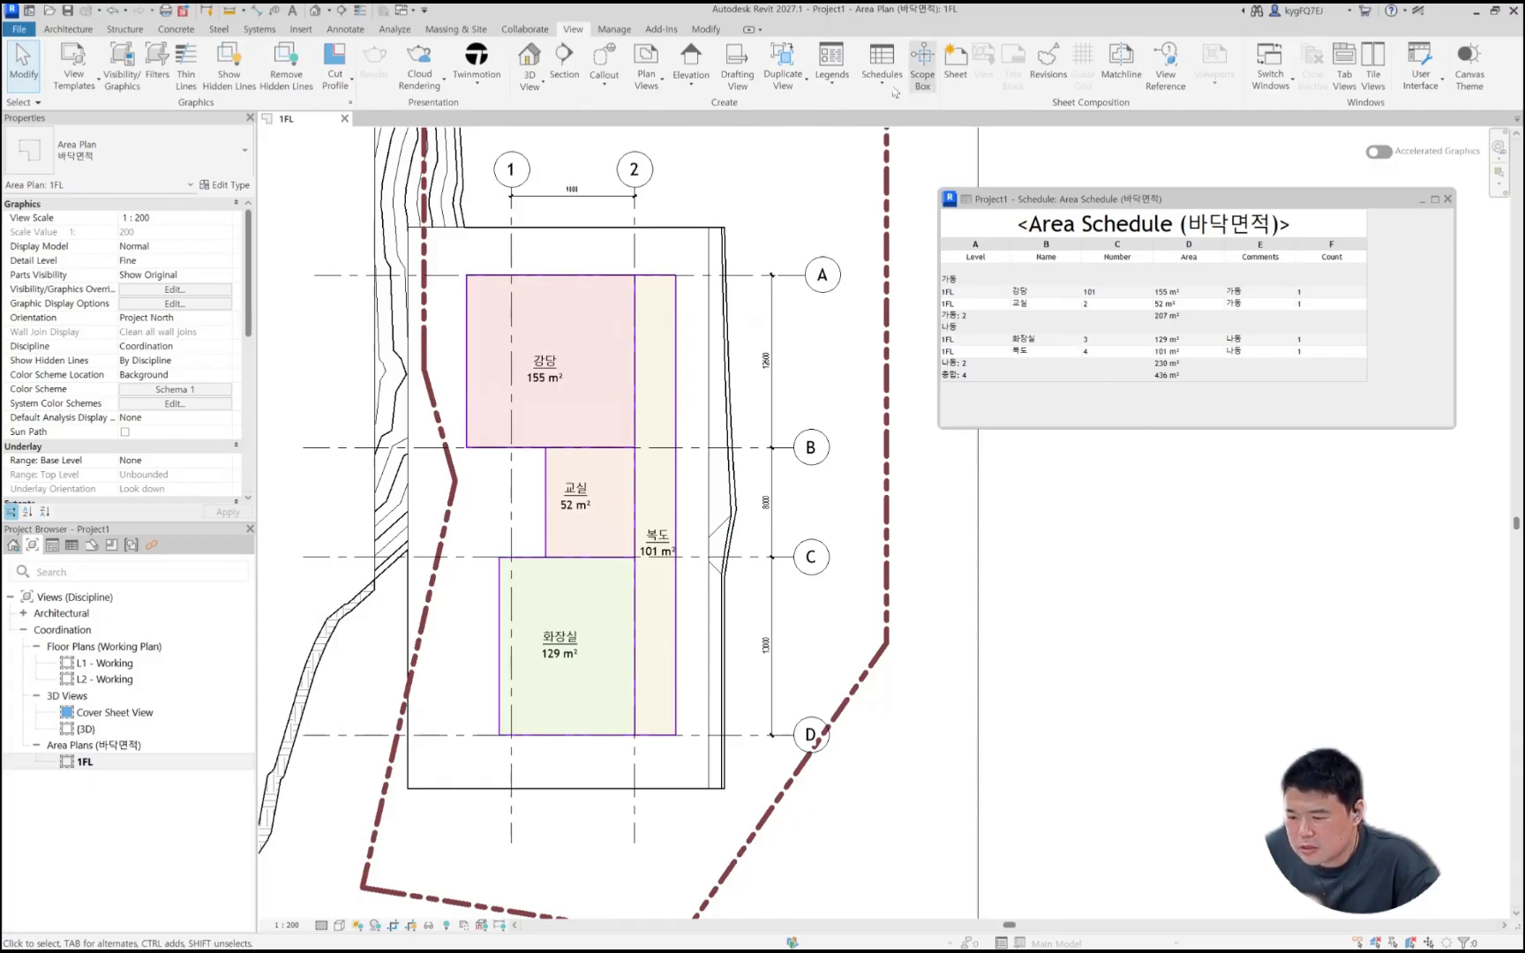
left_click(838, 88)
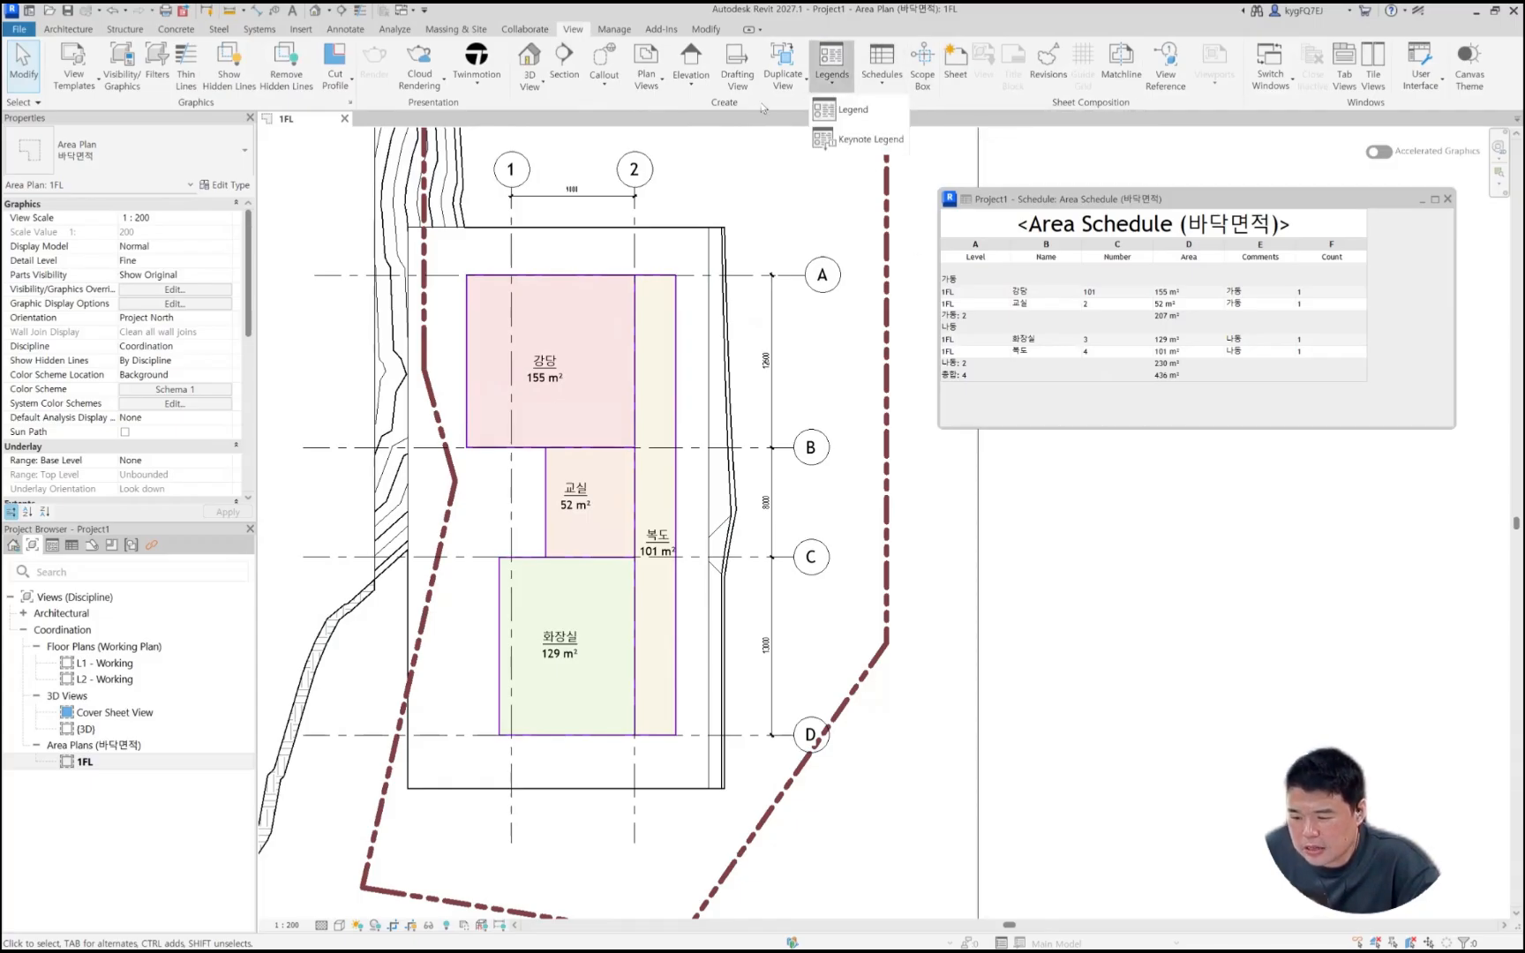
left_click(683, 109)
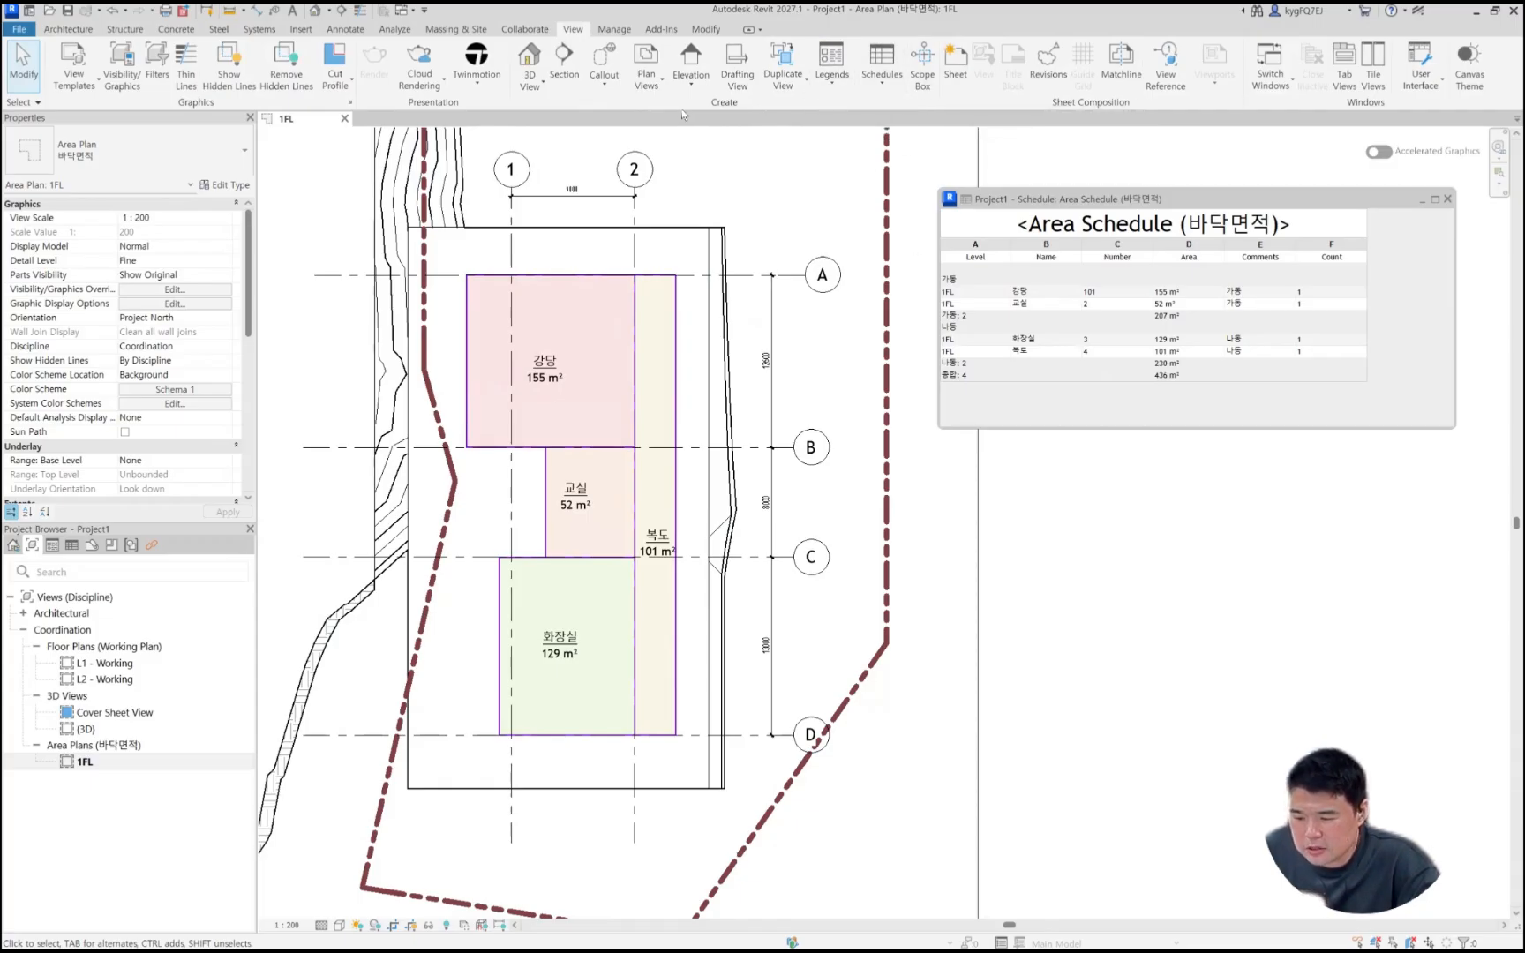
Step: Place a color fill legend for the areas in the empty space beside the 1FL plan, below the area schedule
left_click(337, 31)
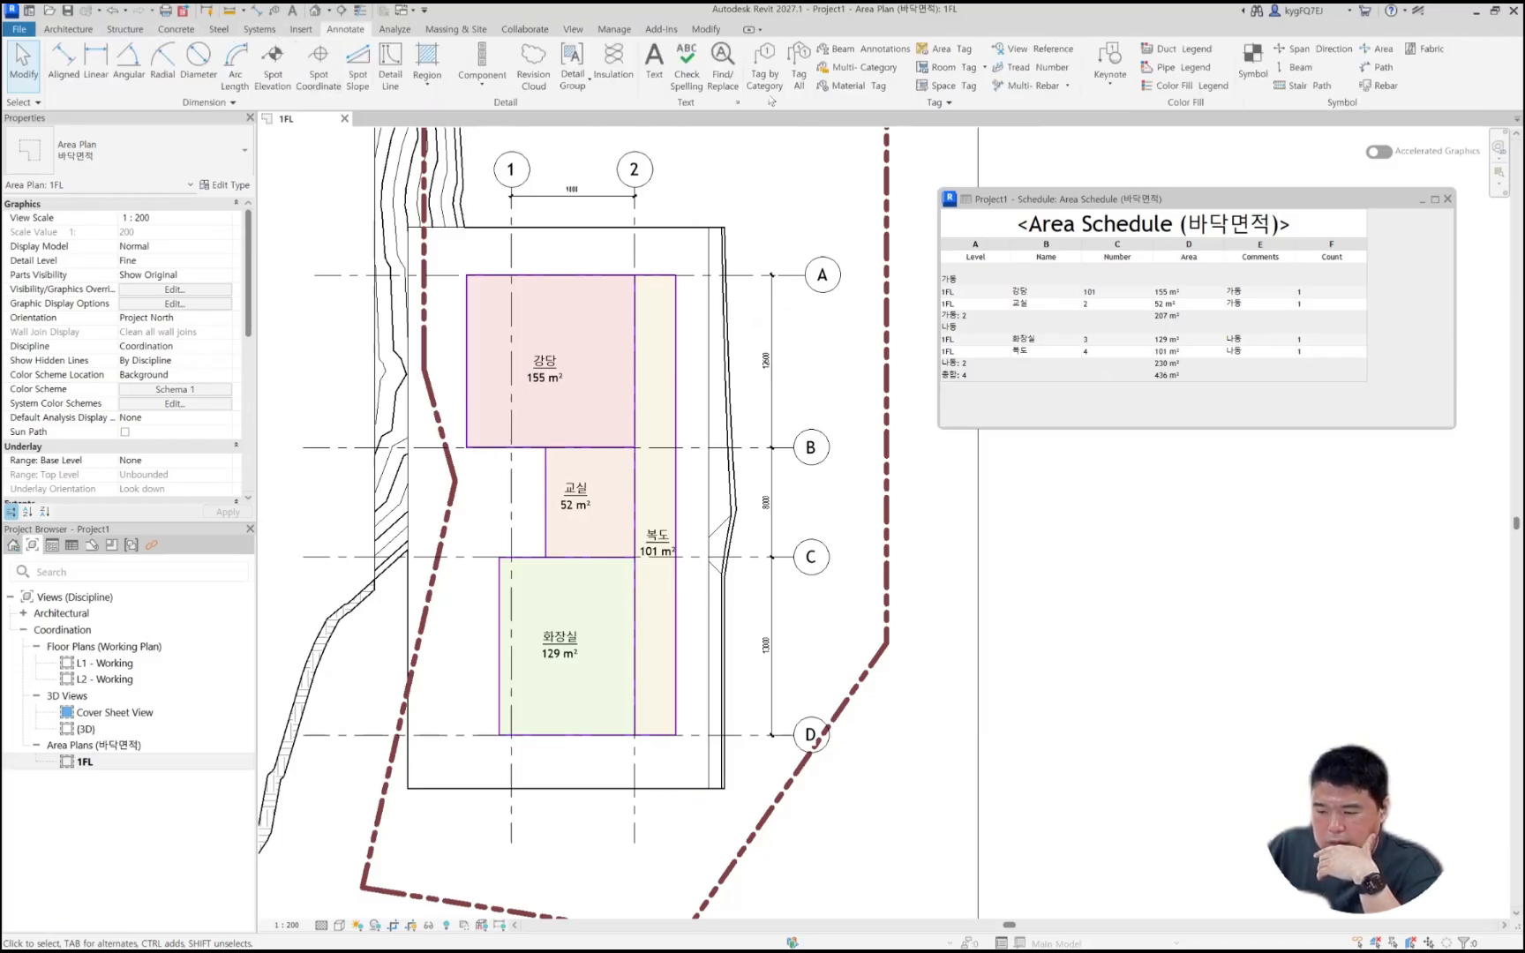
left_click(1163, 92)
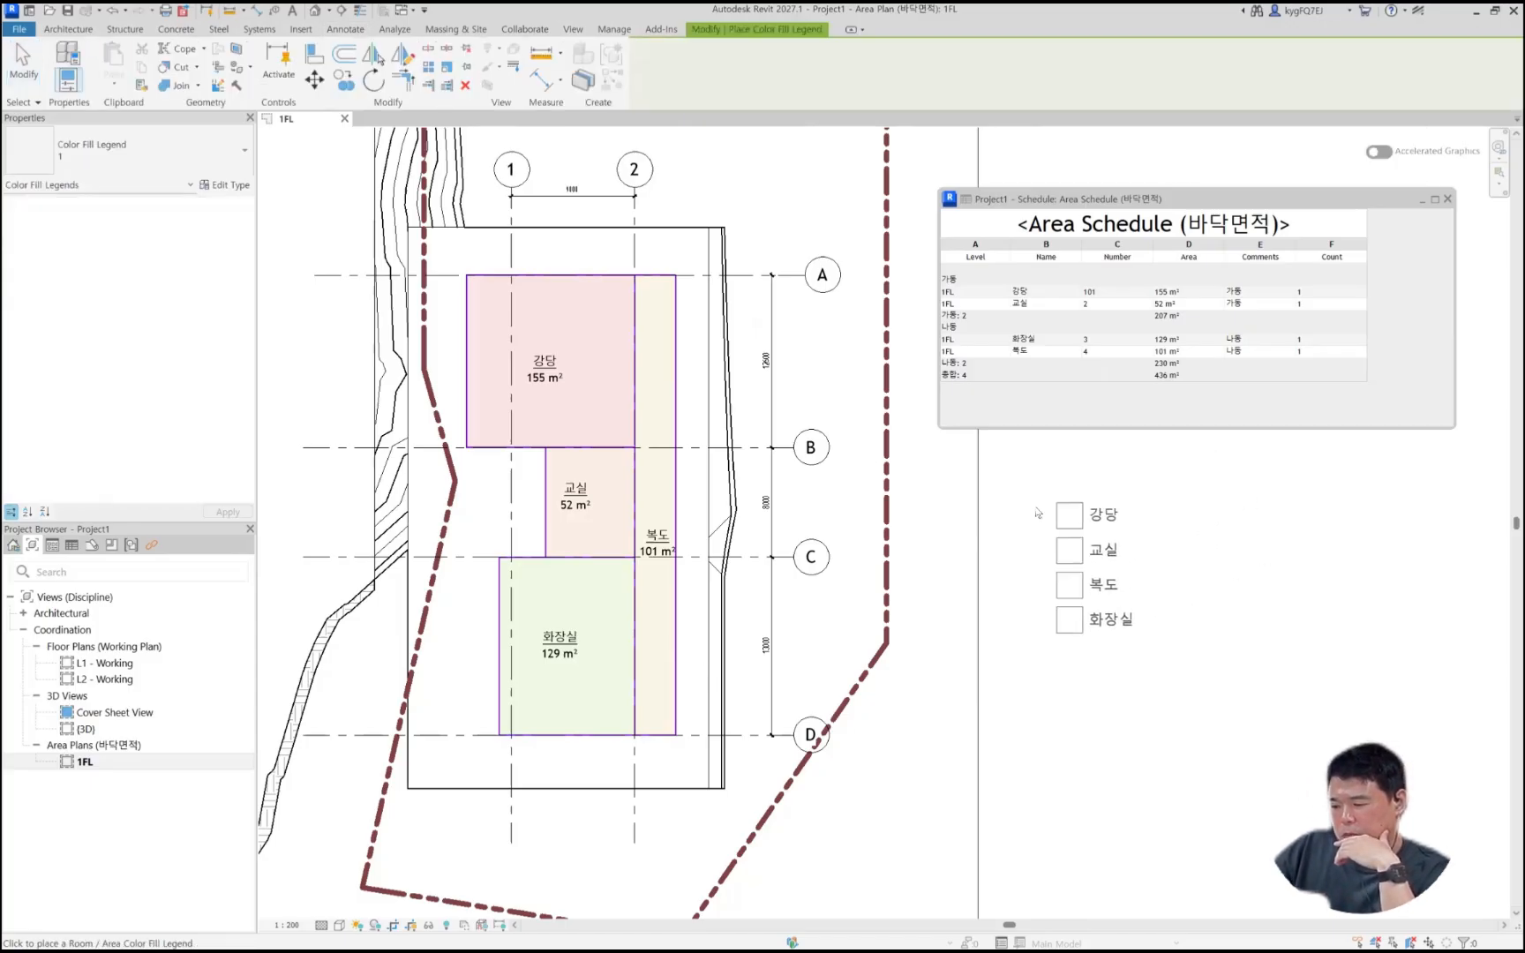
left_click(1087, 526)
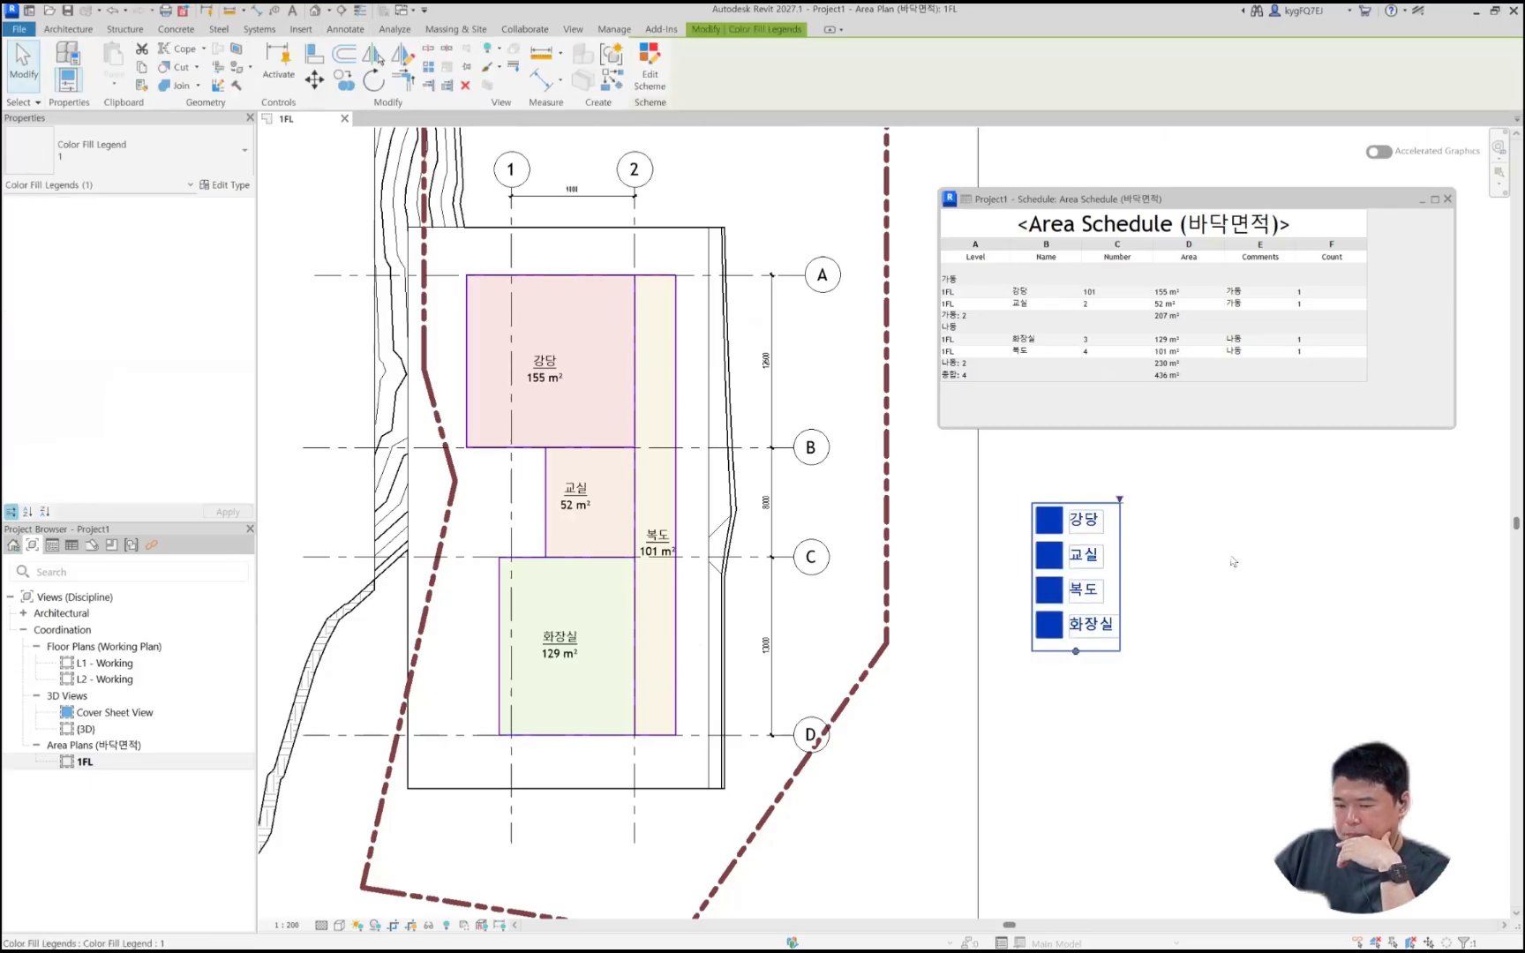
Step: Turn on Show Title in the color fill legend's type properties
left_click(231, 185)
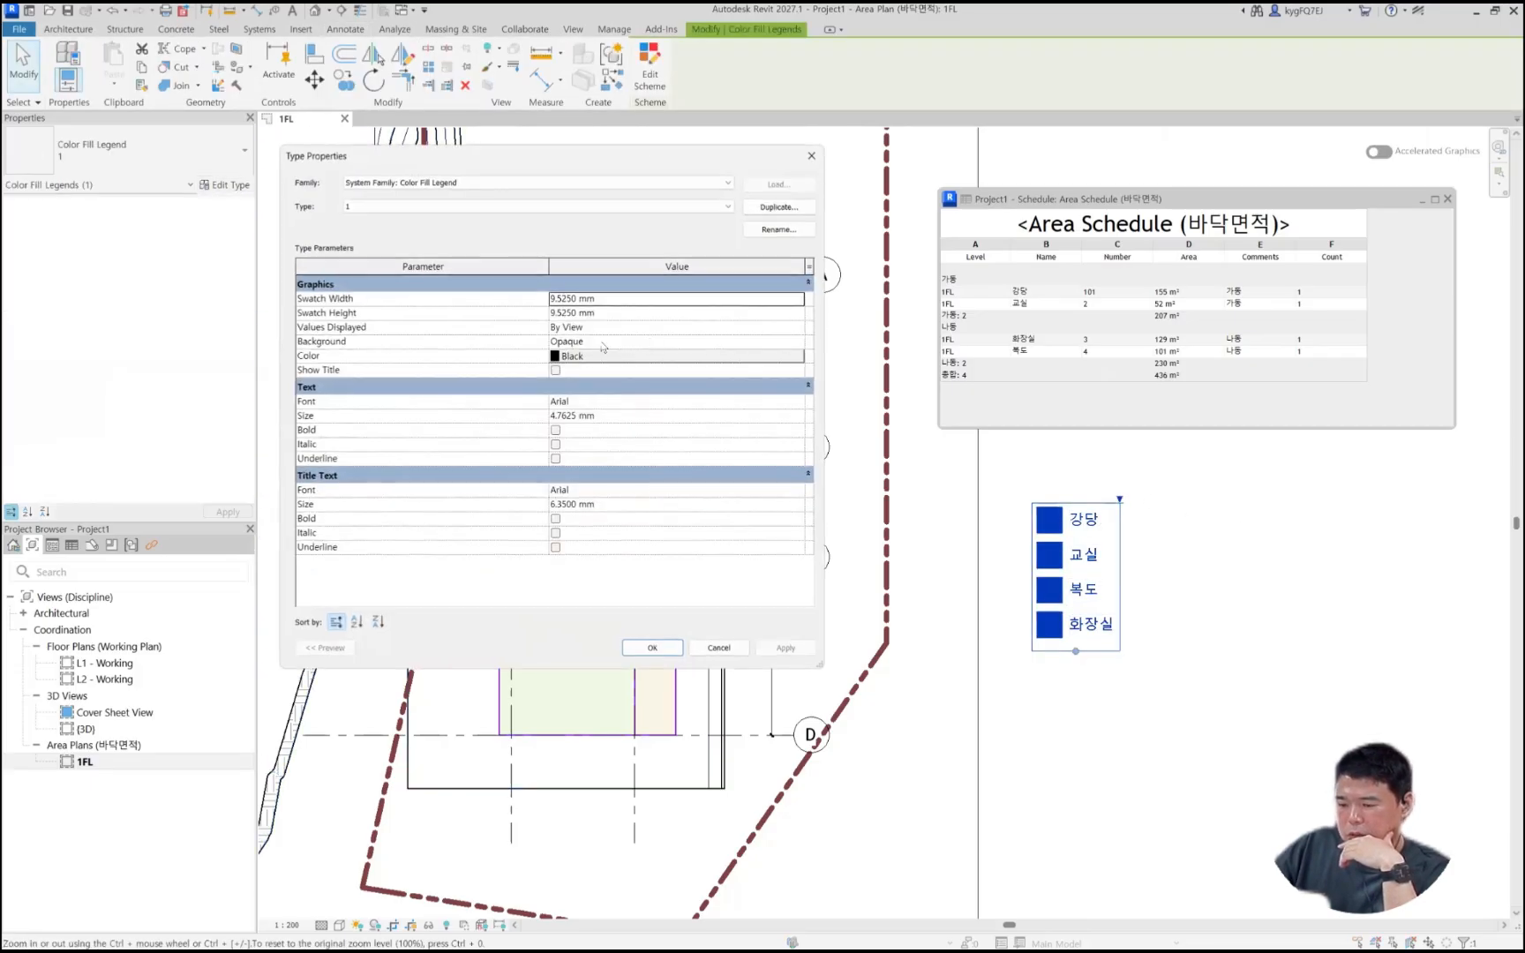
left_click(555, 370)
left_click(652, 647)
left_click(1174, 533)
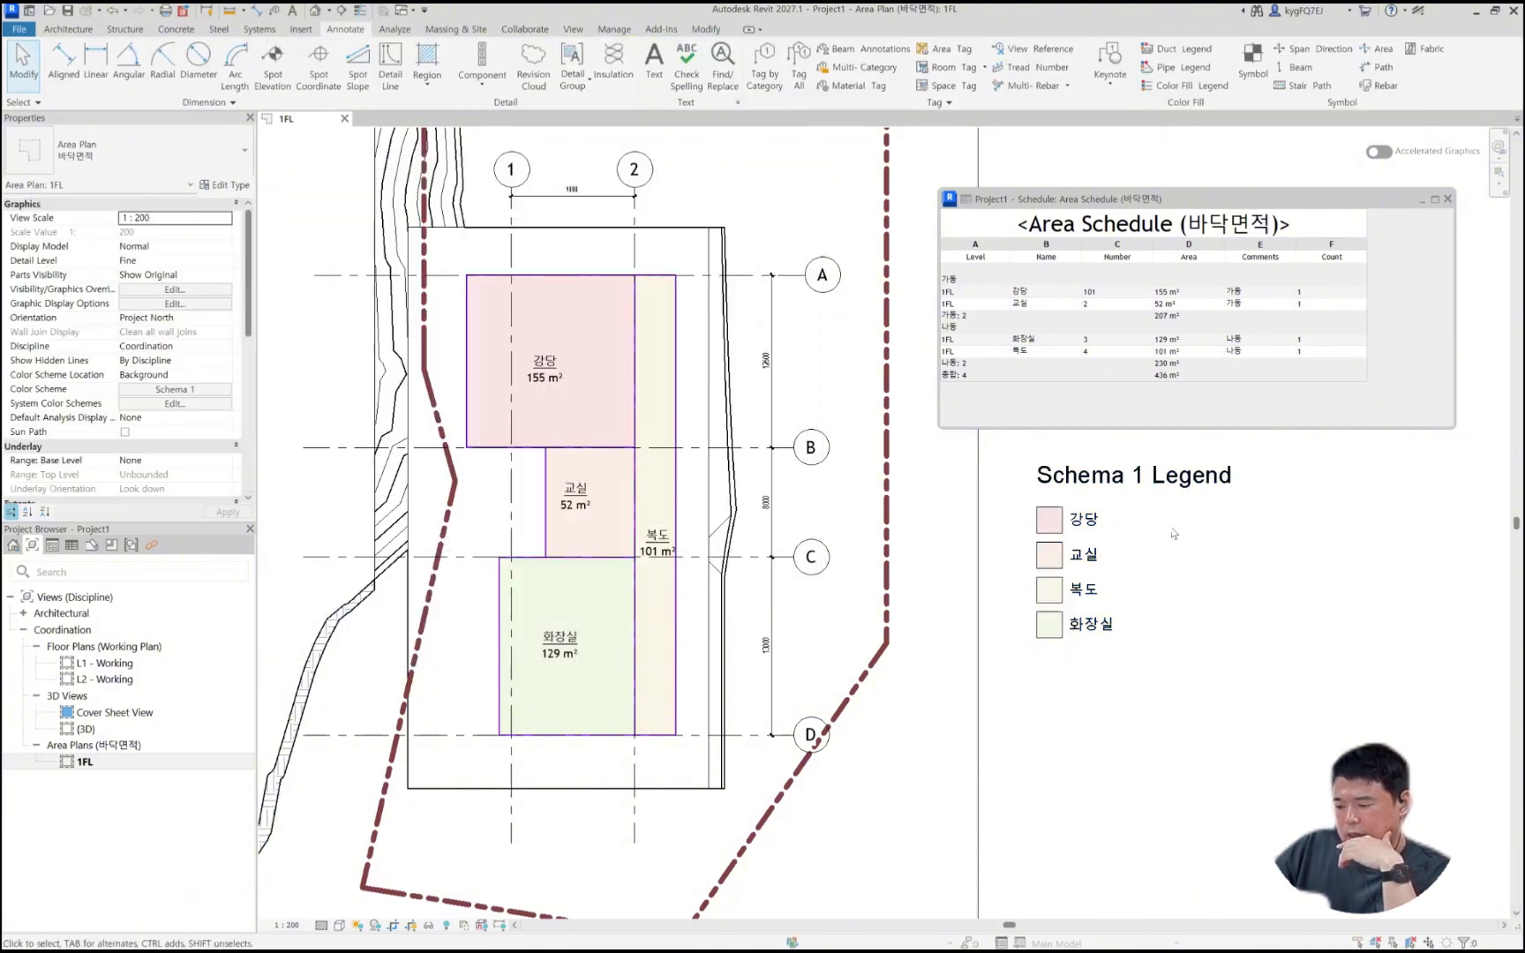
Step: Move the floating area schedule window clear of the color fill legend so plan, schedule and legend fit side by side
middle_click_drag(1184, 563, 1117, 606)
left_click(1112, 513)
scroll(1111, 514, "down", 3)
scroll(1233, 608, "up", 1)
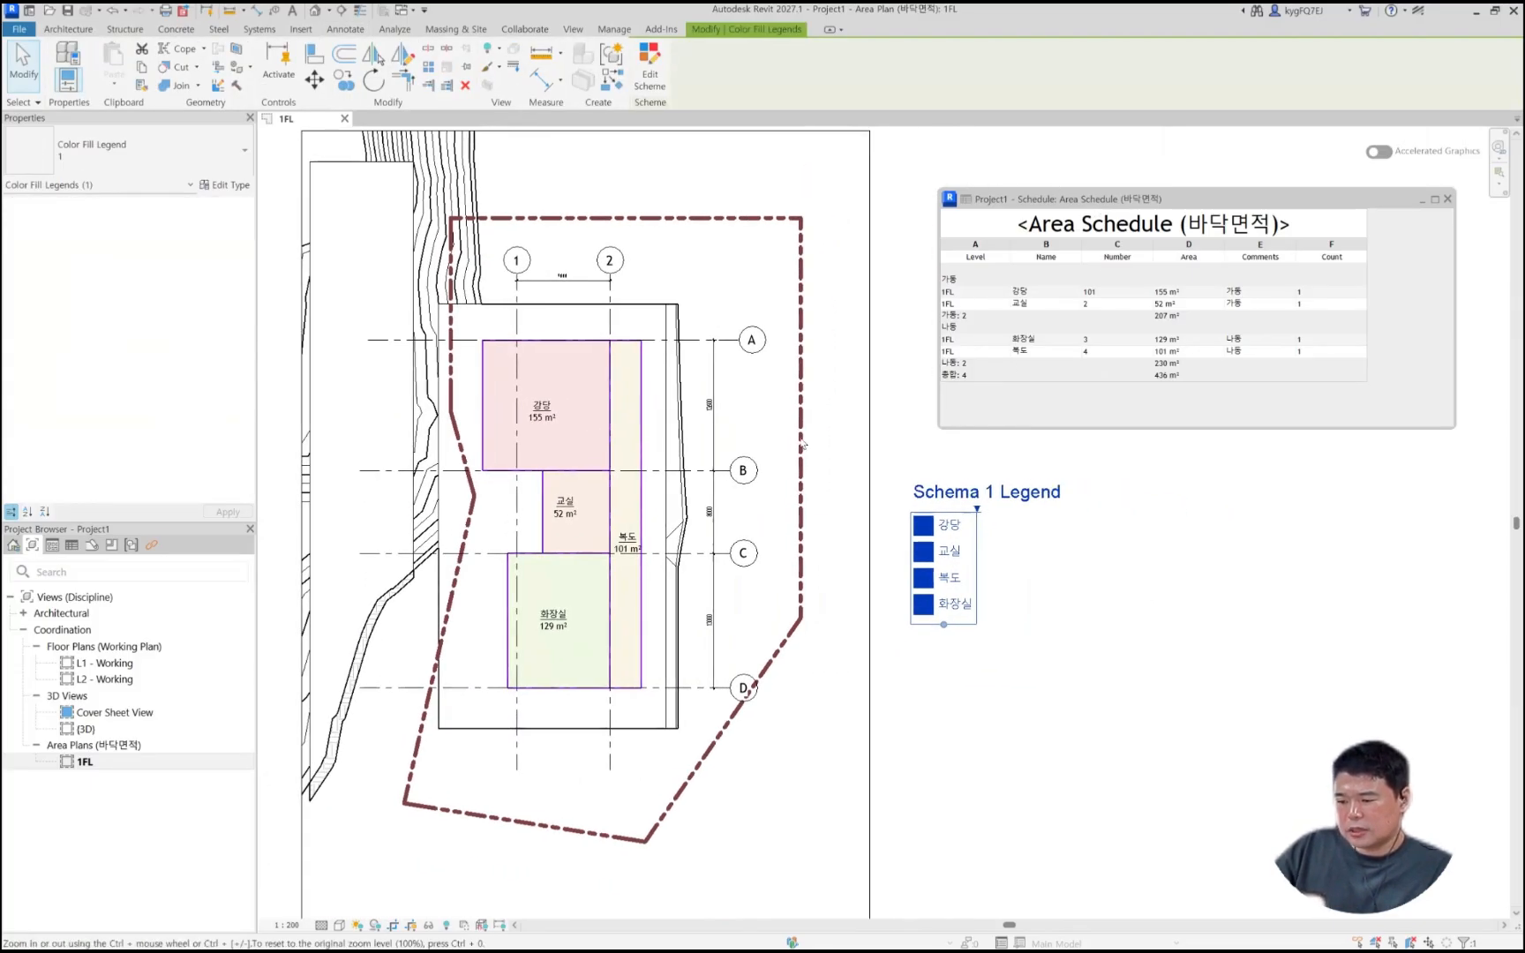
left_click_drag(1147, 199, 1100, 165)
left_click(1050, 572)
scroll(1005, 562, "down", 2)
scroll(1025, 595, "up", 1)
middle_click_drag(1024, 595, 880, 548)
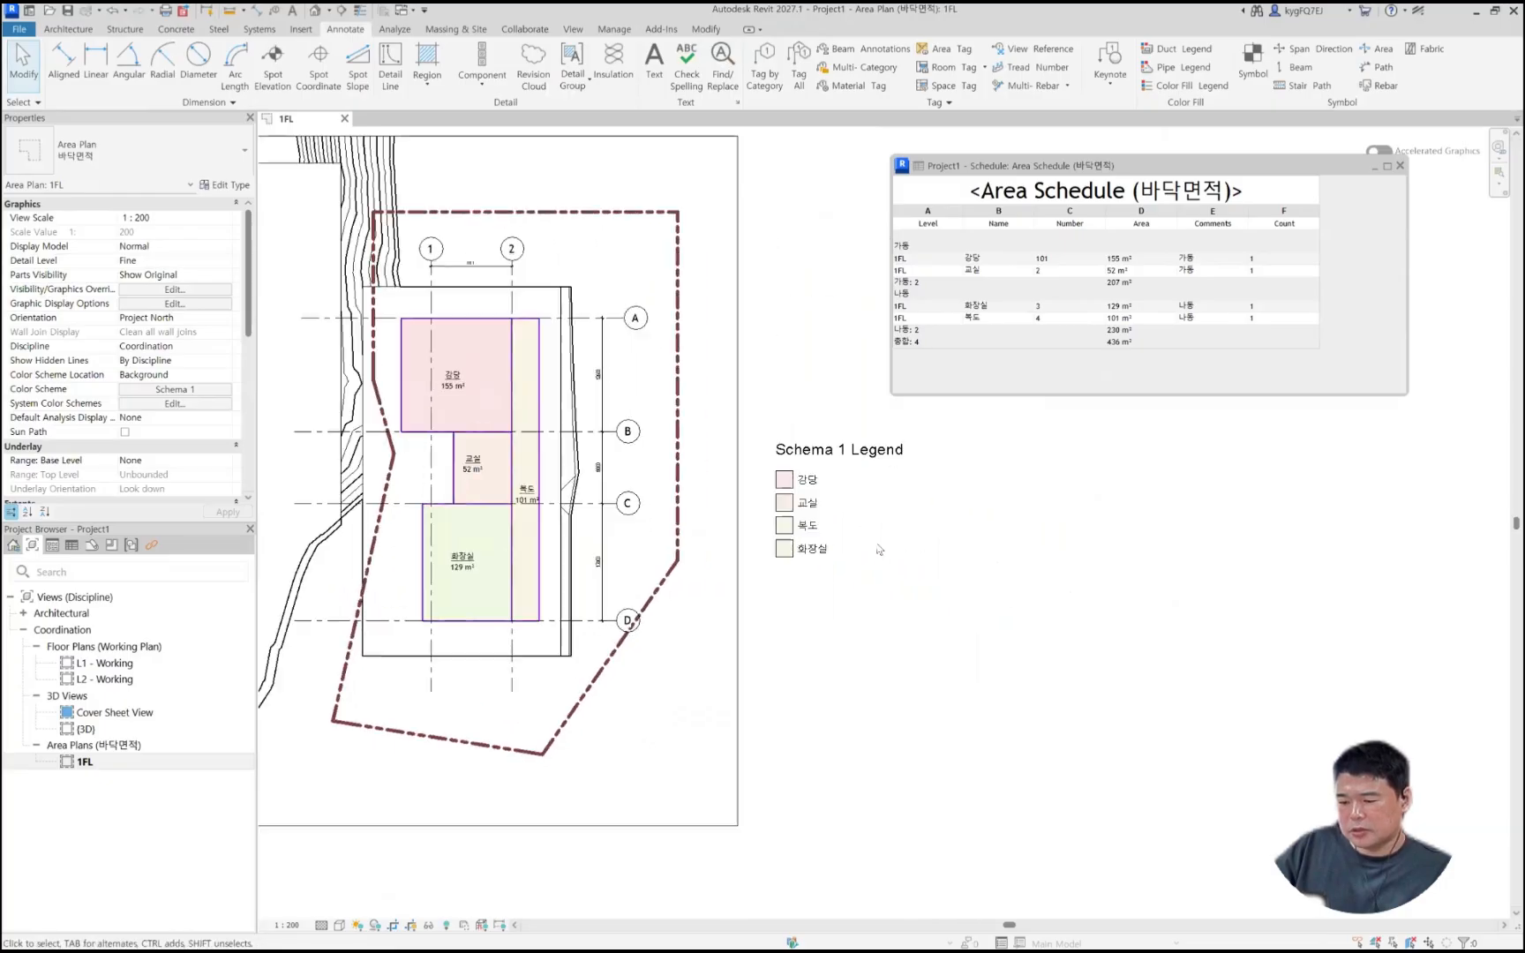
scroll(880, 549, "up", 1)
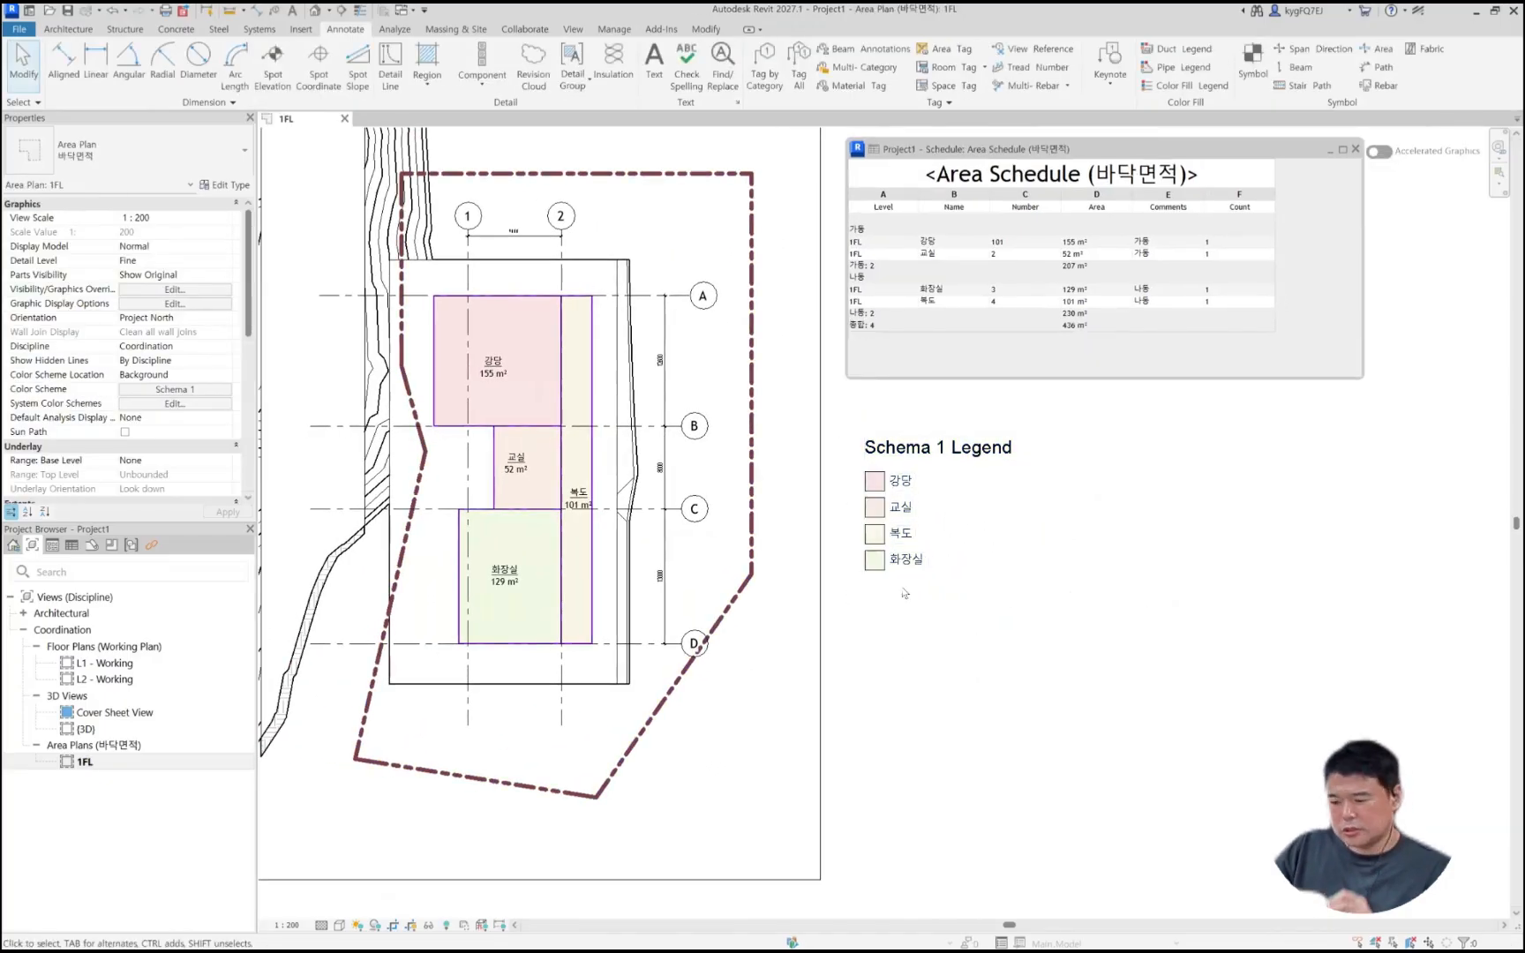
left_click(922, 576)
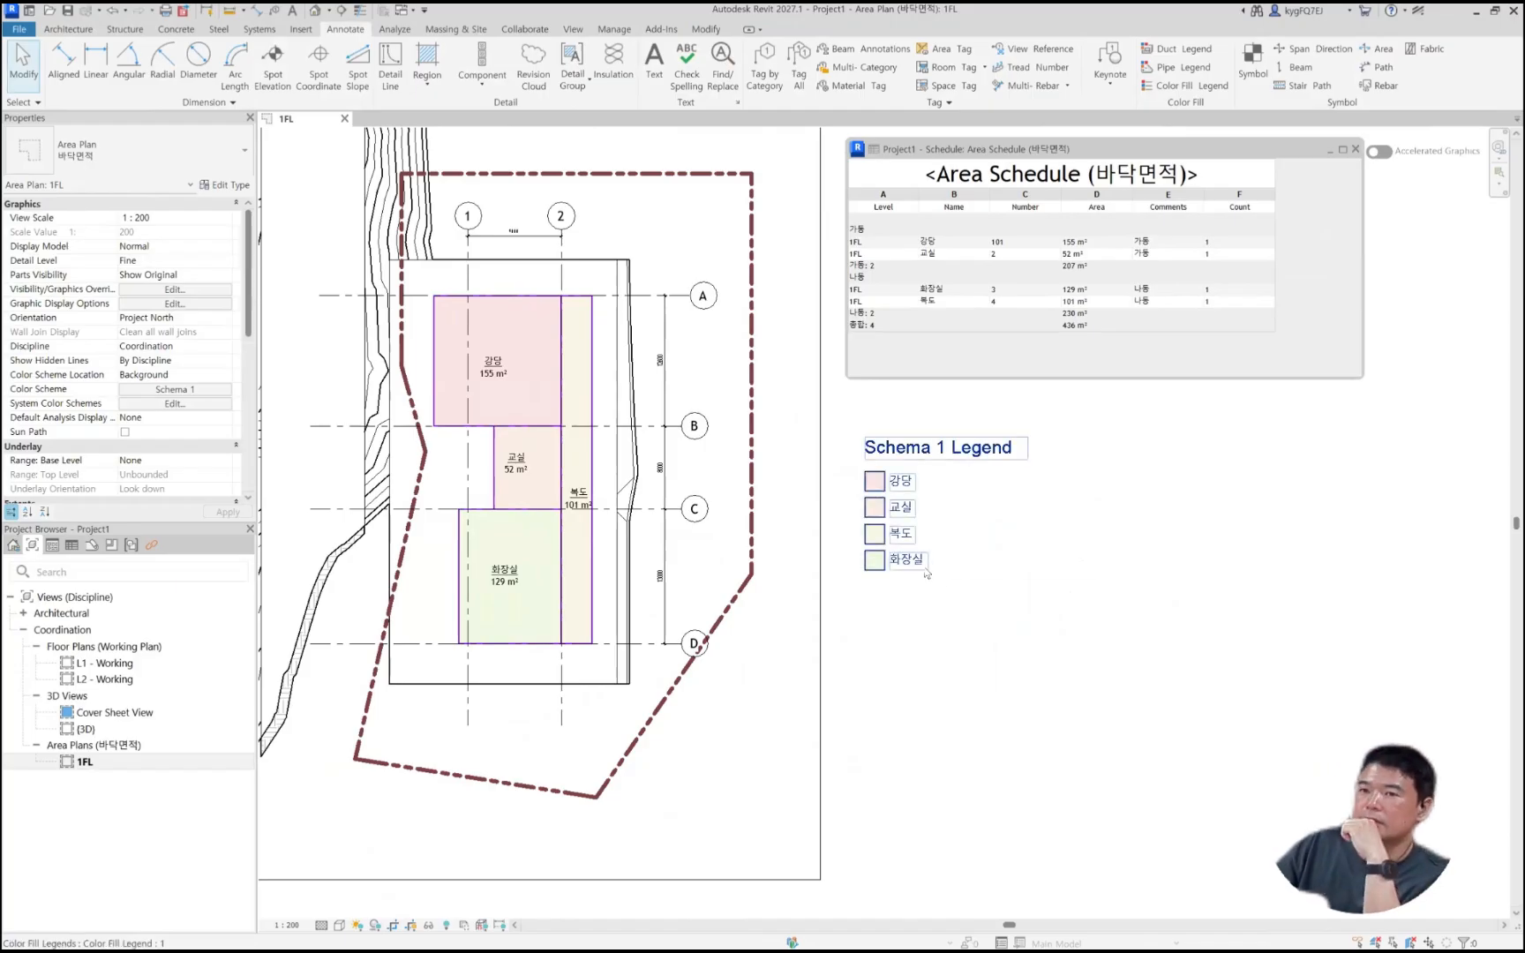
left_click(954, 595)
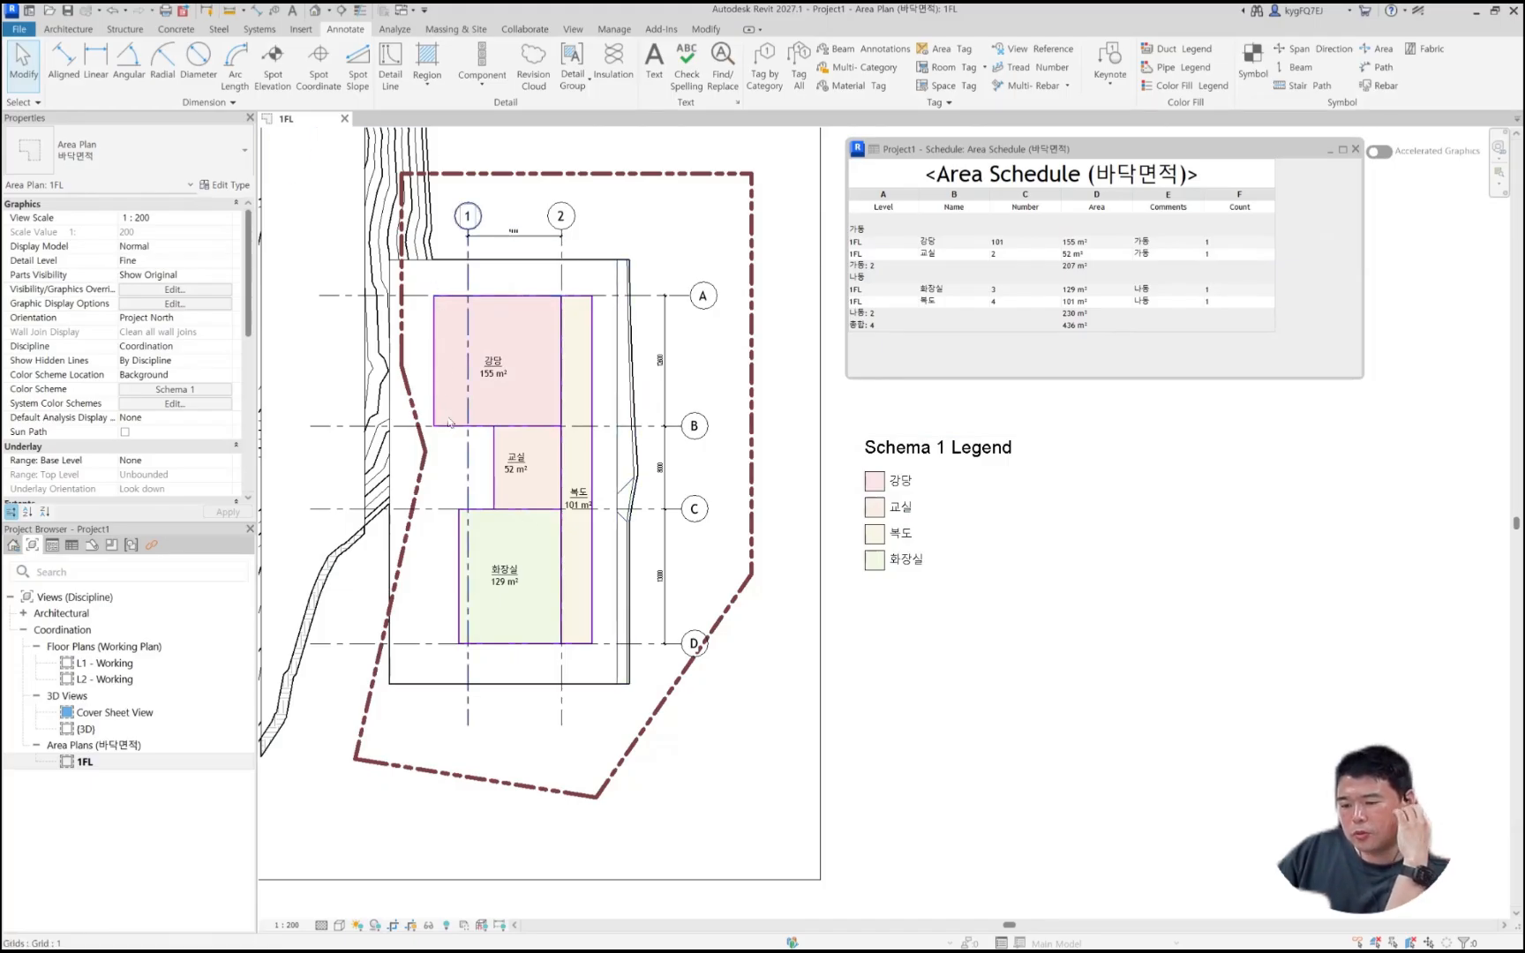
Step: Try 2FL as the underlay base level of the 1FL area plan and set it back to None
scroll(512, 406, "up", 3)
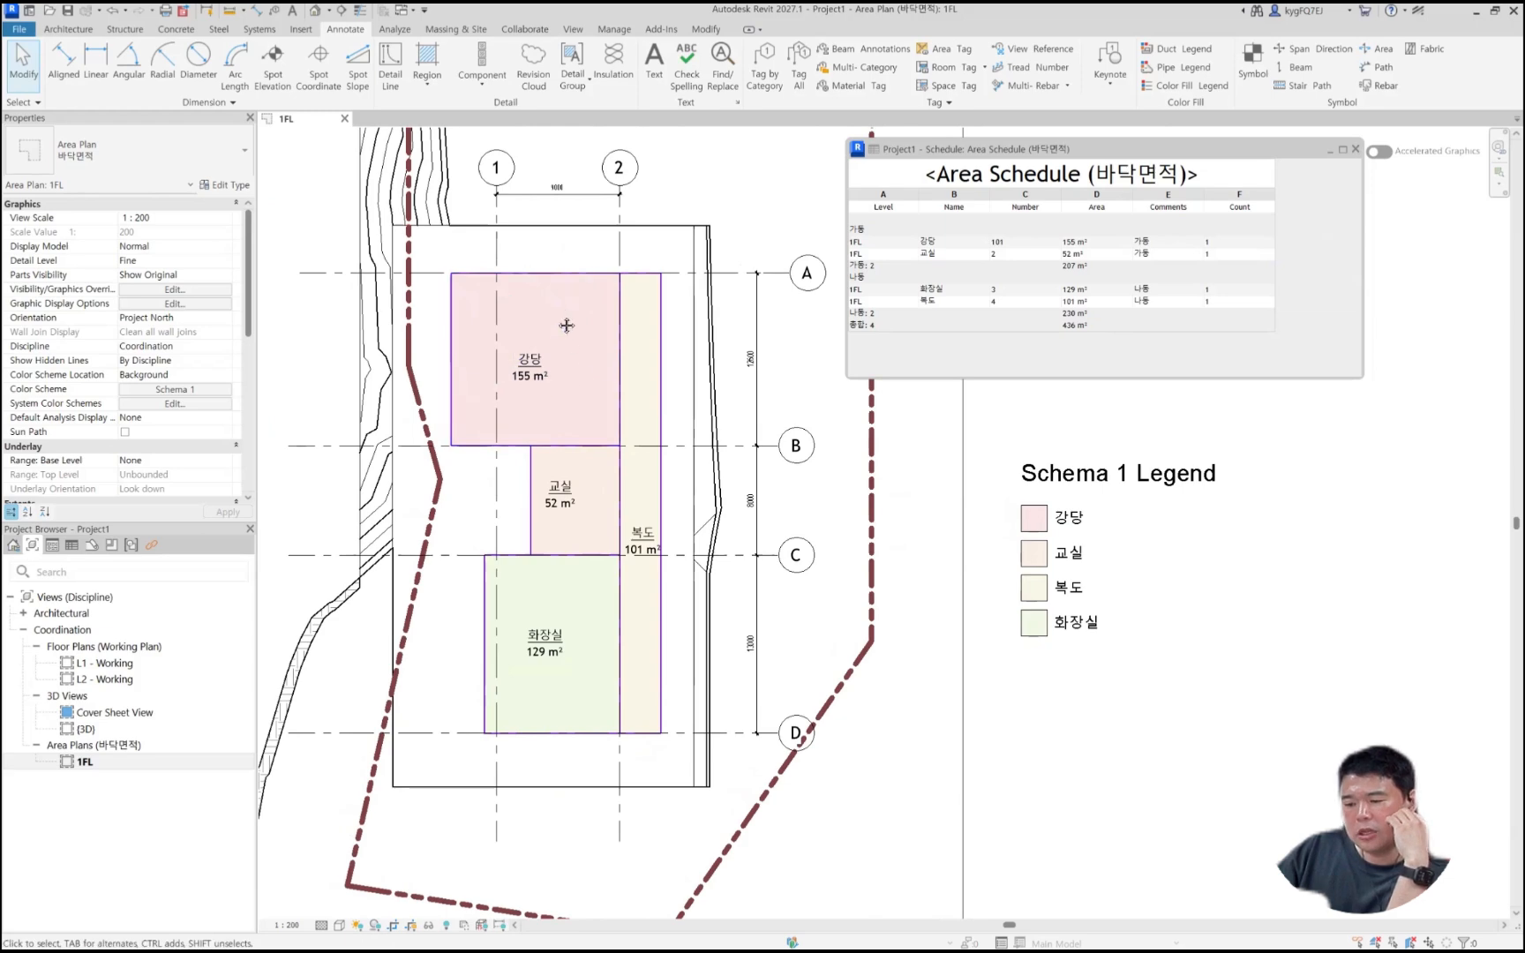
middle_click_drag(563, 373, 549, 419)
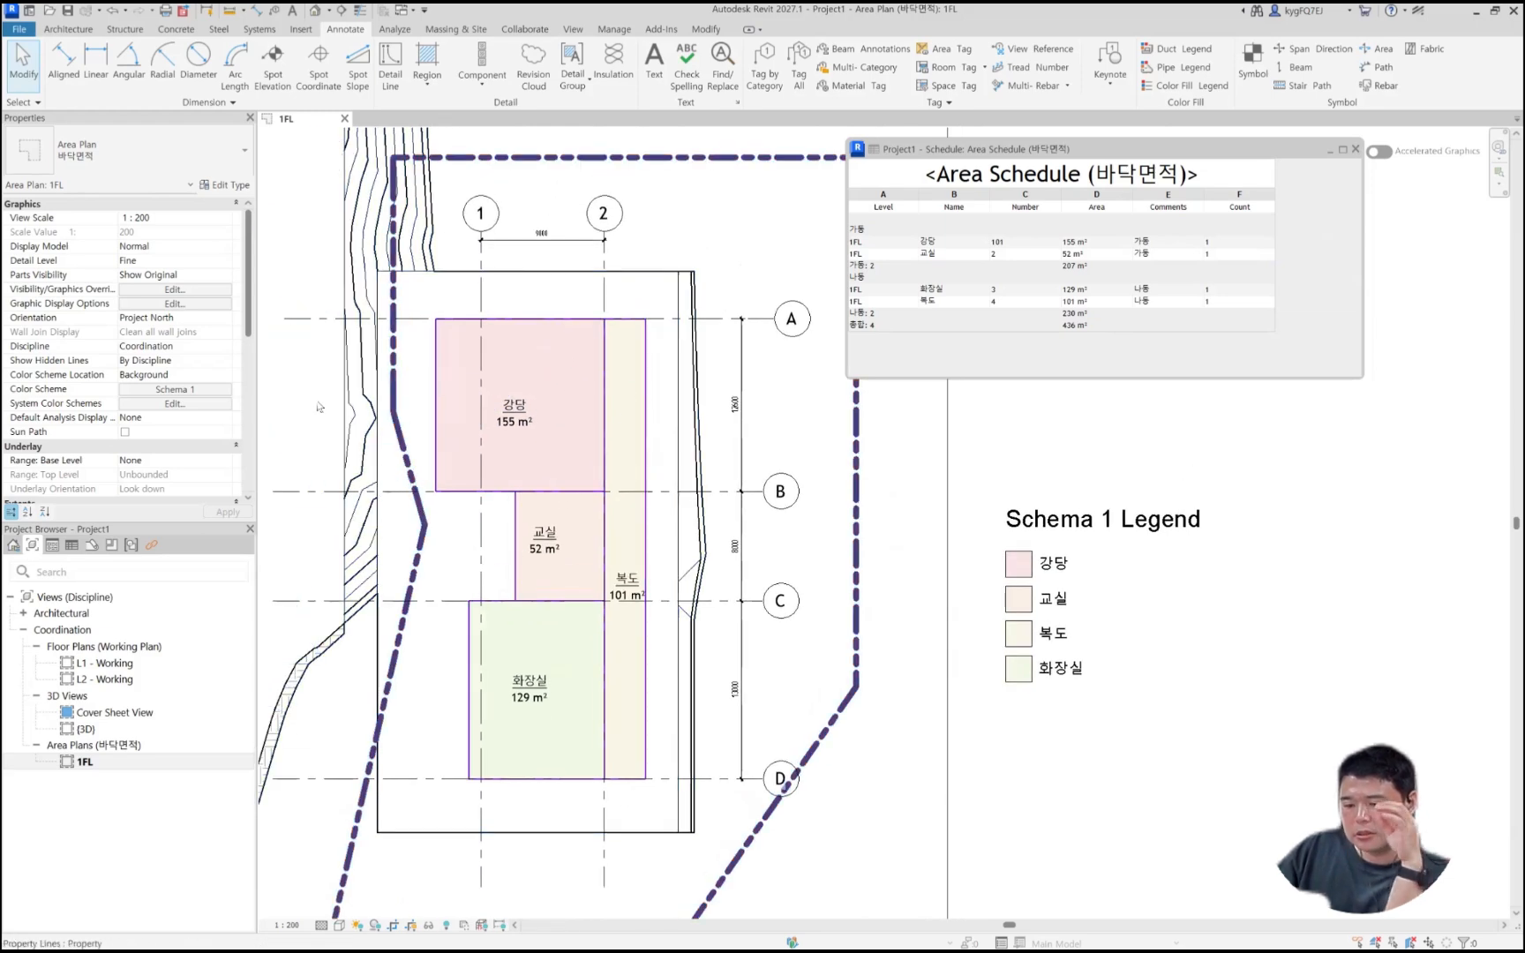
scroll(225, 402, "down", 3)
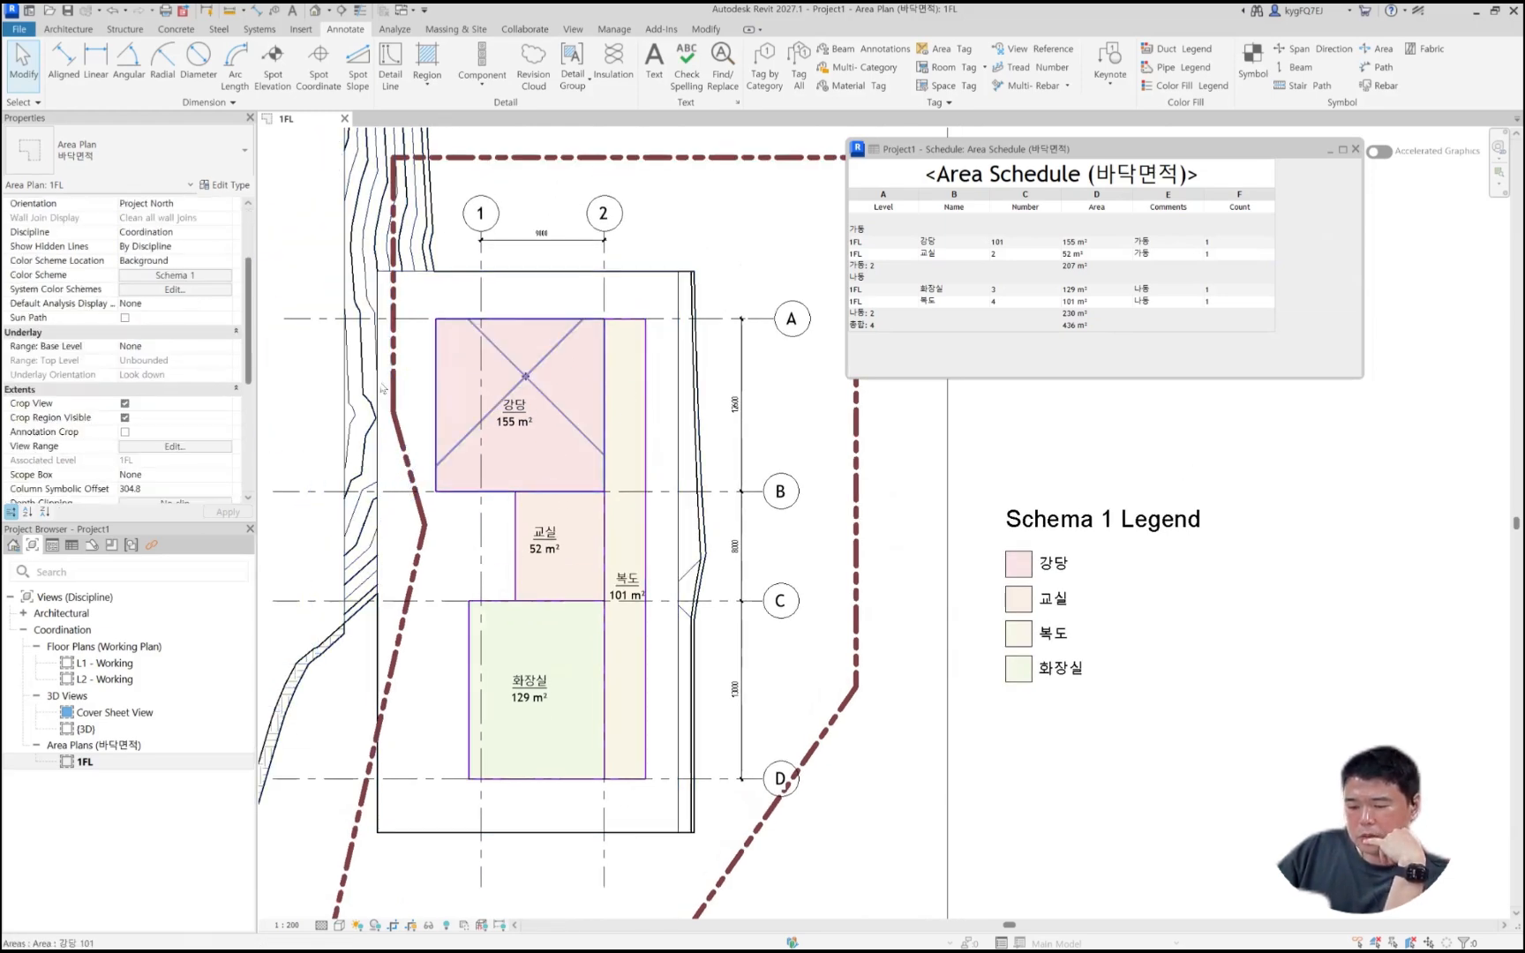
left_click(216, 348)
left_click(223, 347)
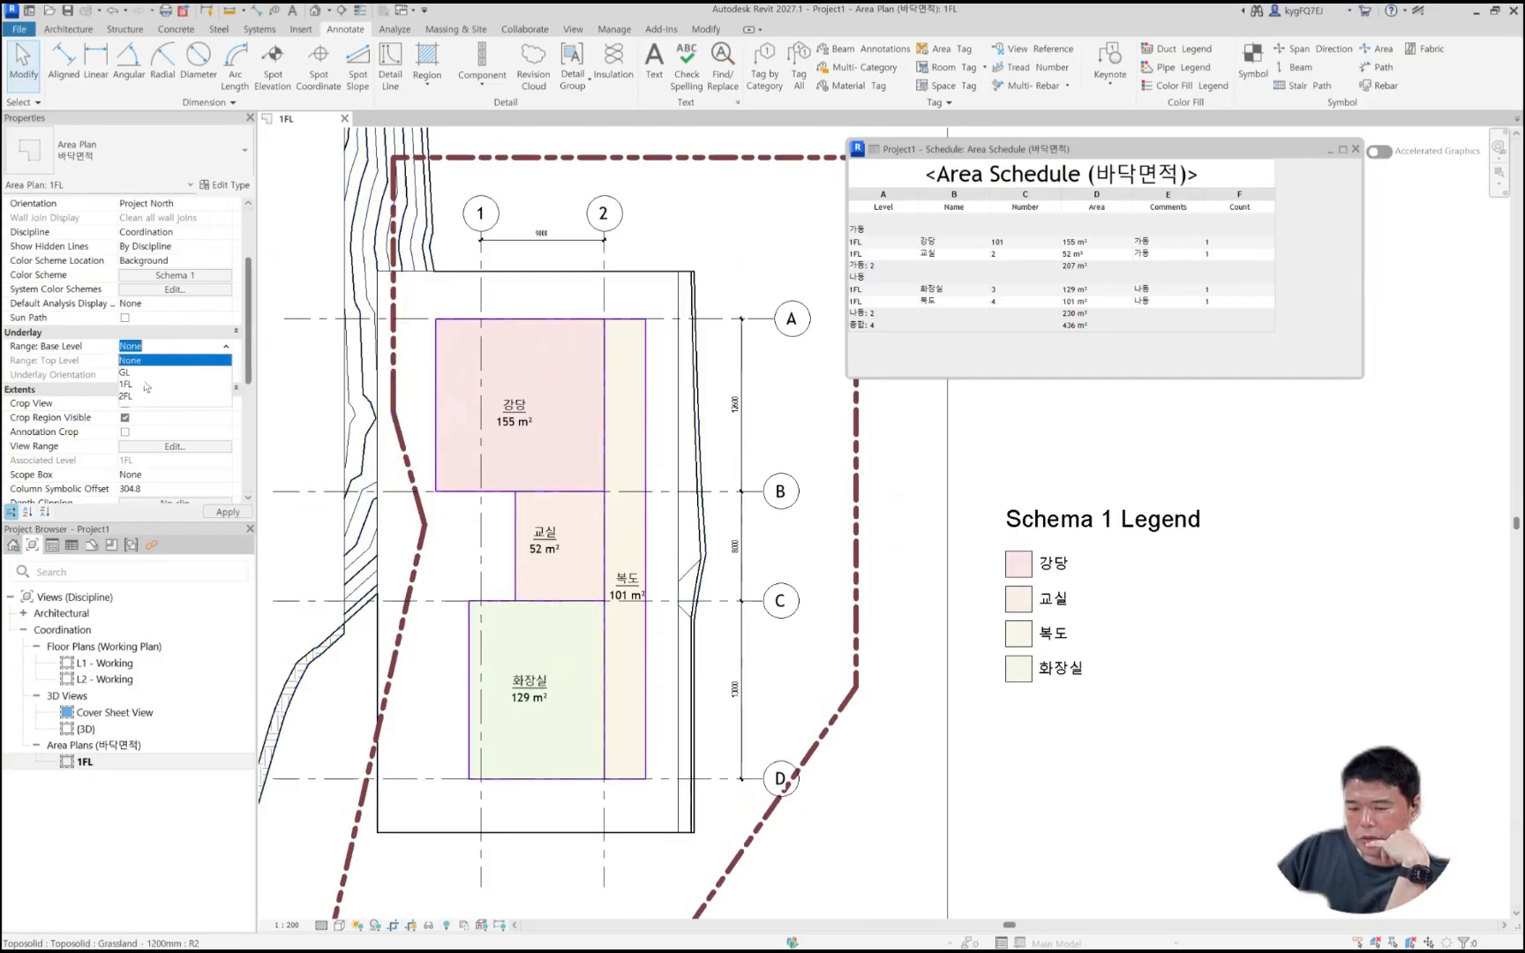
left_click(144, 388)
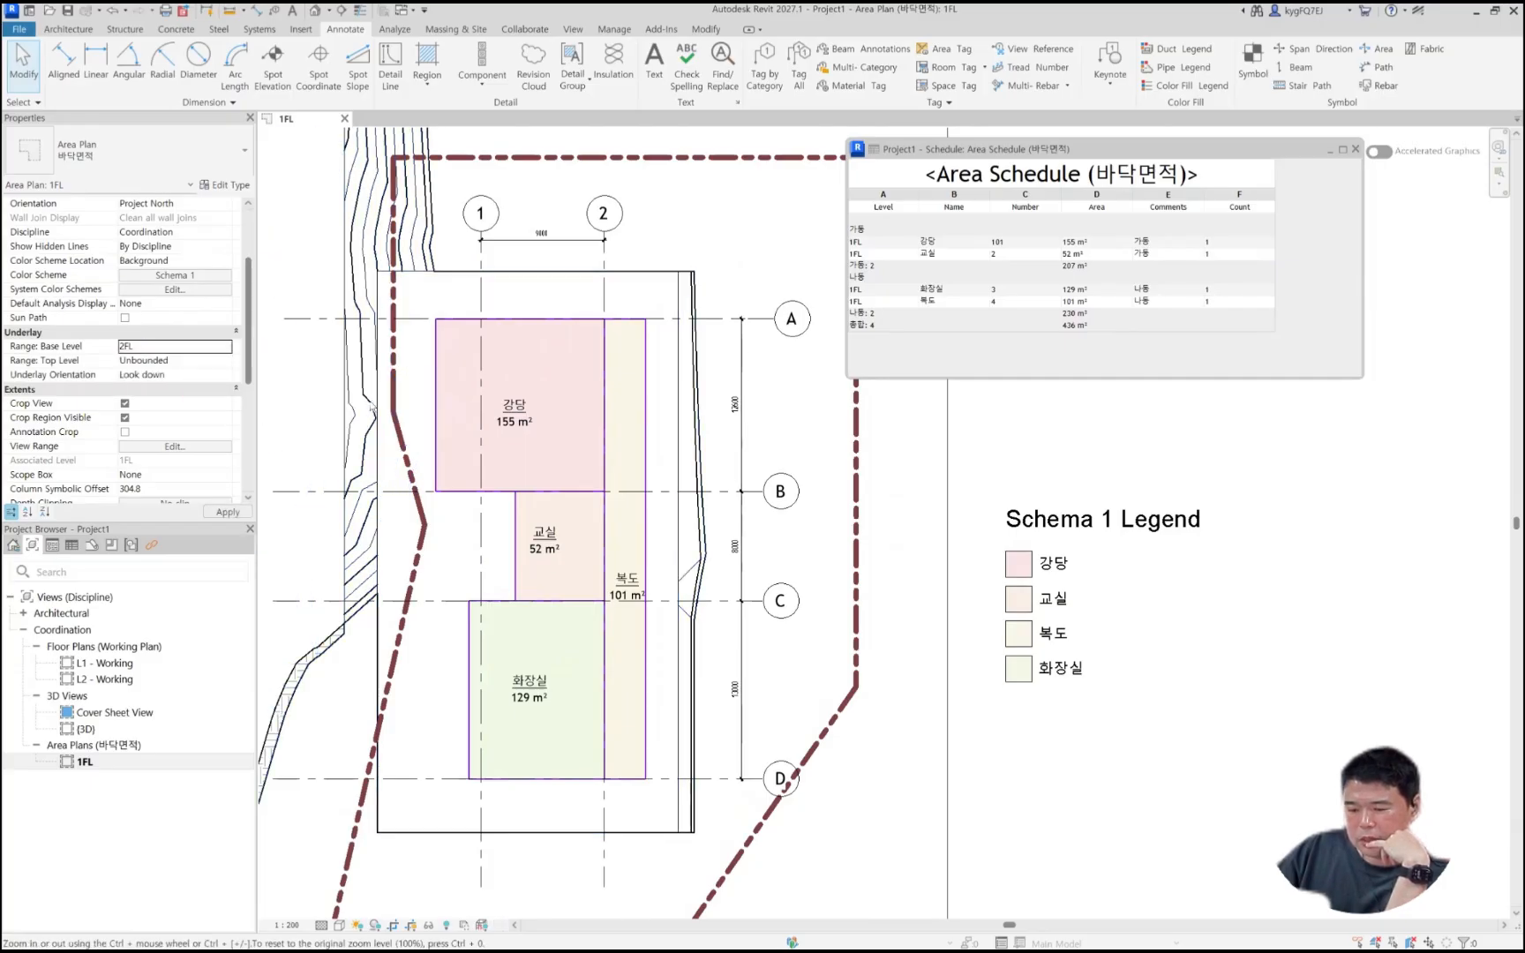
left_click(225, 347)
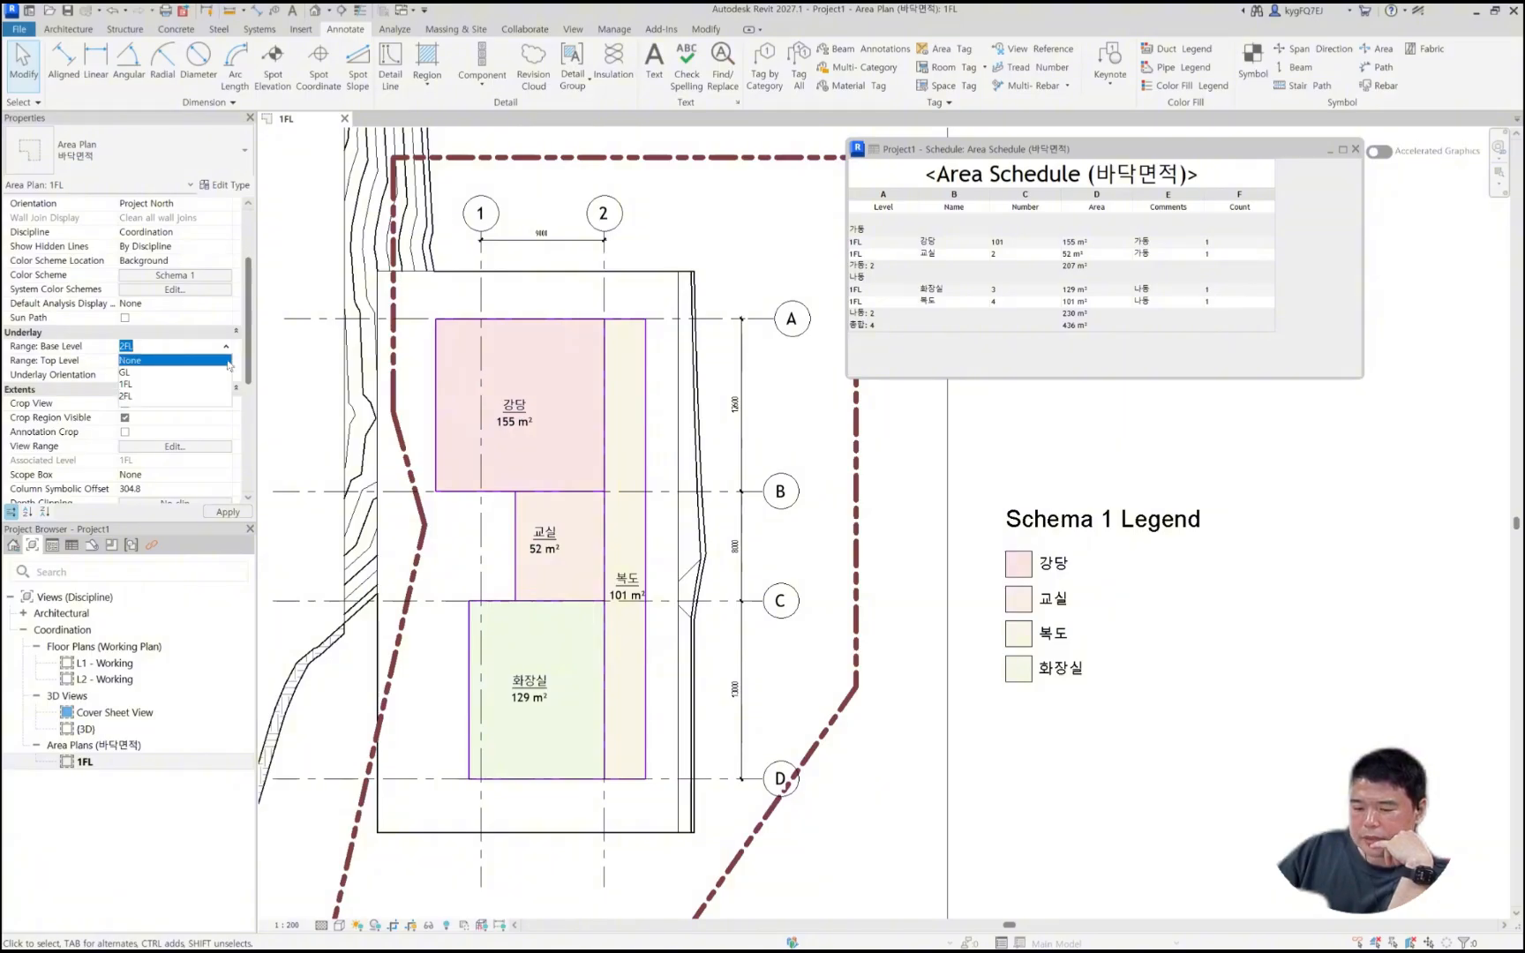
left_click(163, 361)
scroll(574, 433, "down", 2)
middle_click_drag(558, 131, 576, 323)
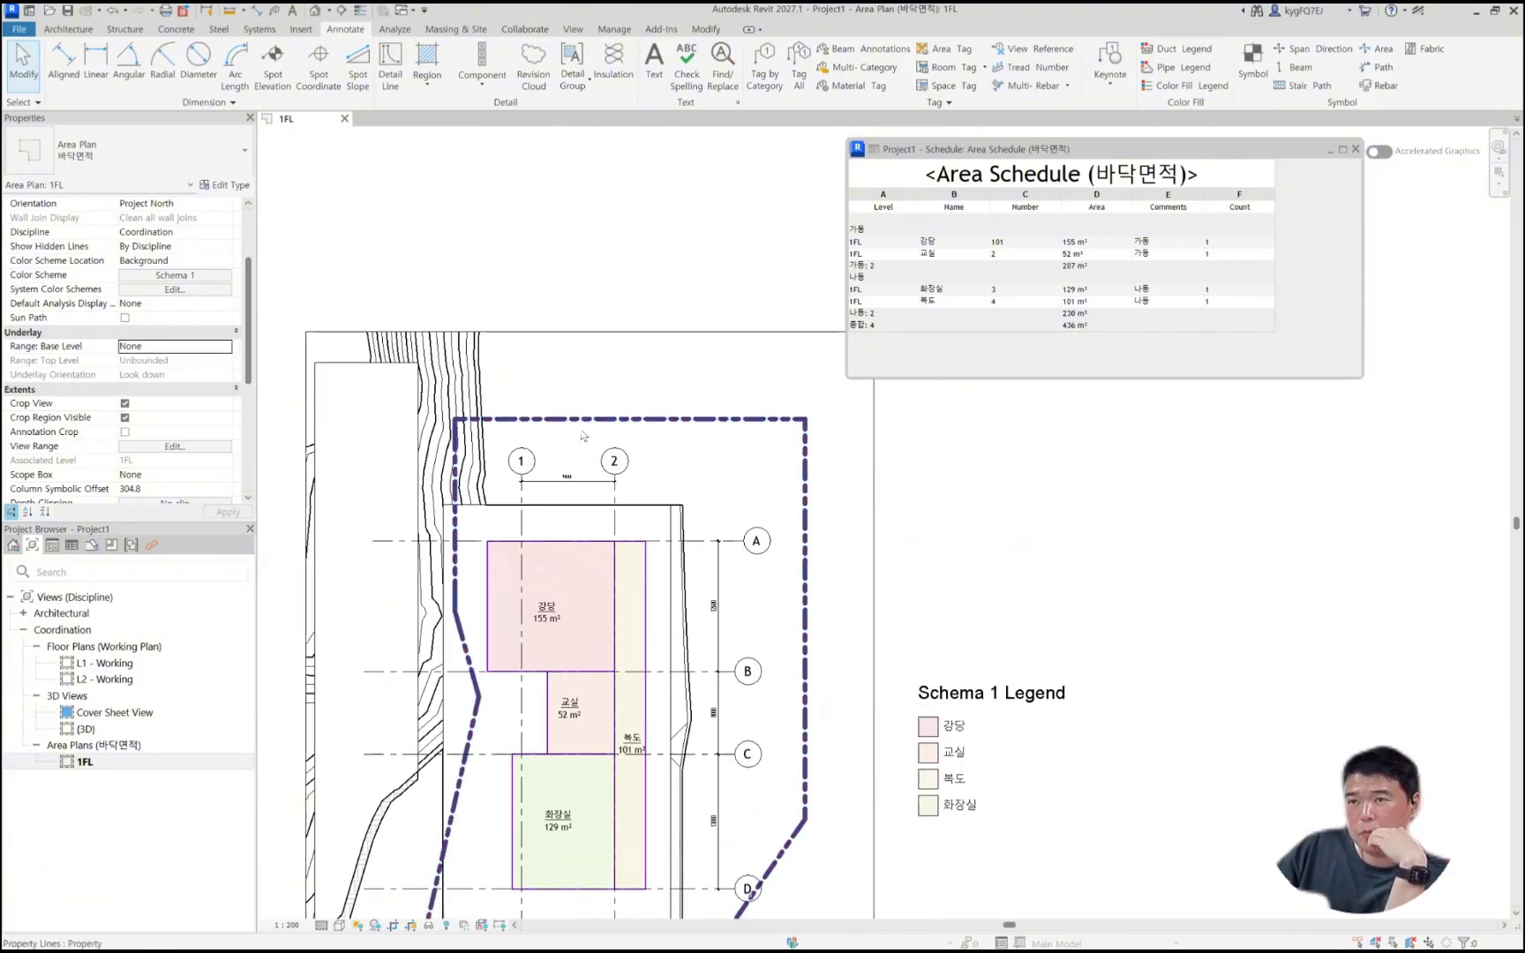
middle_click_drag(639, 569, 601, 383)
middle_click_drag(686, 607, 644, 570)
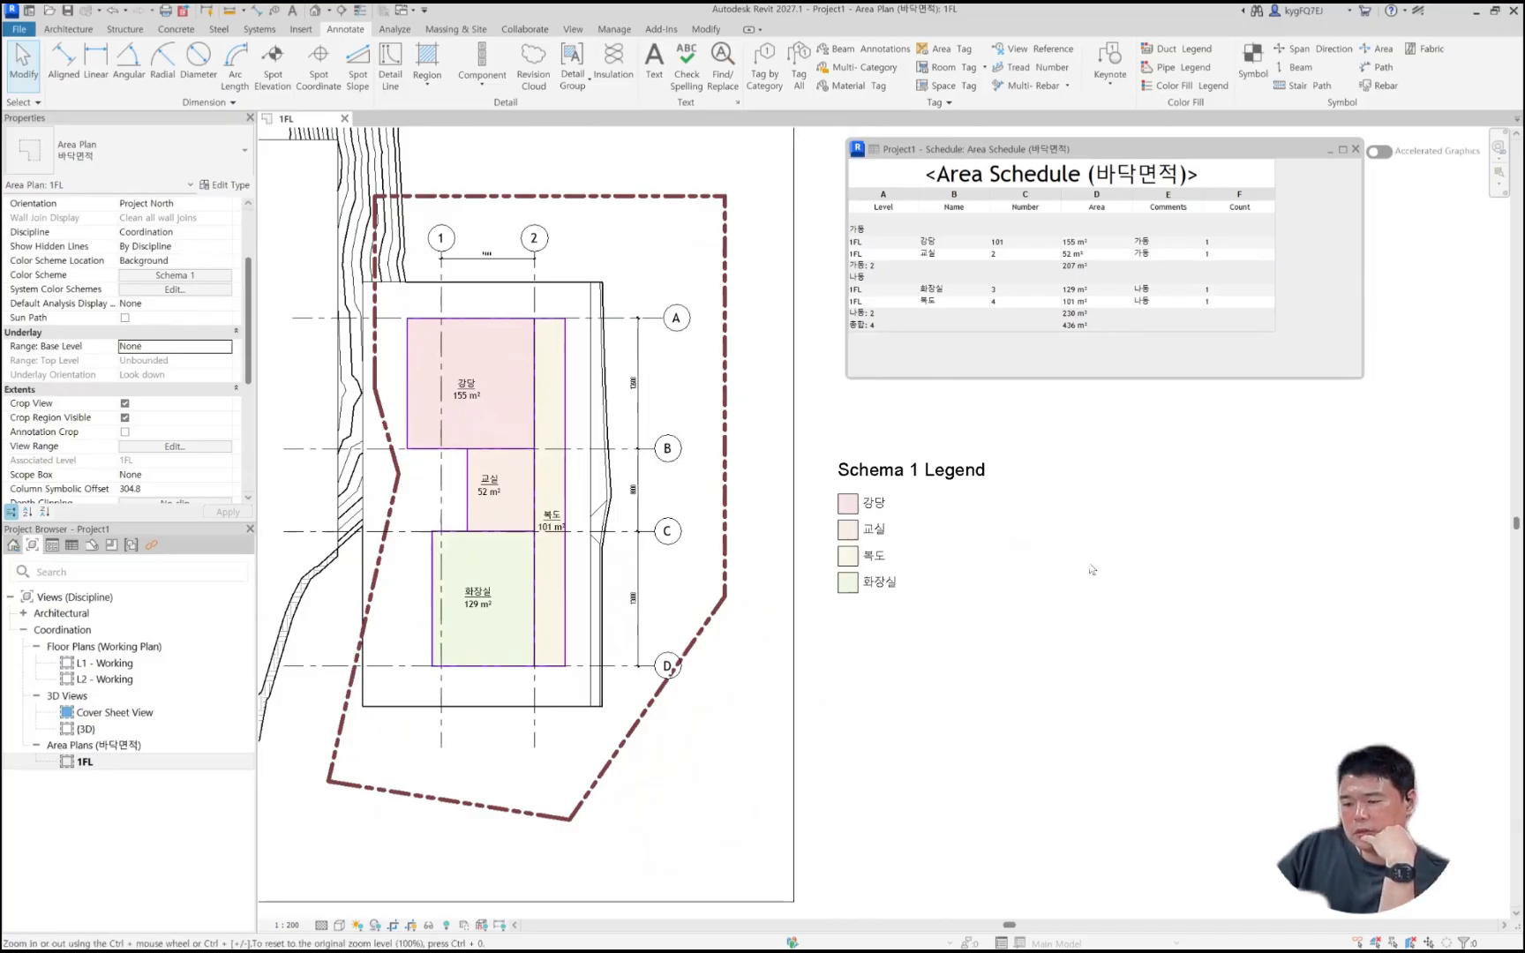
left_click(935, 651)
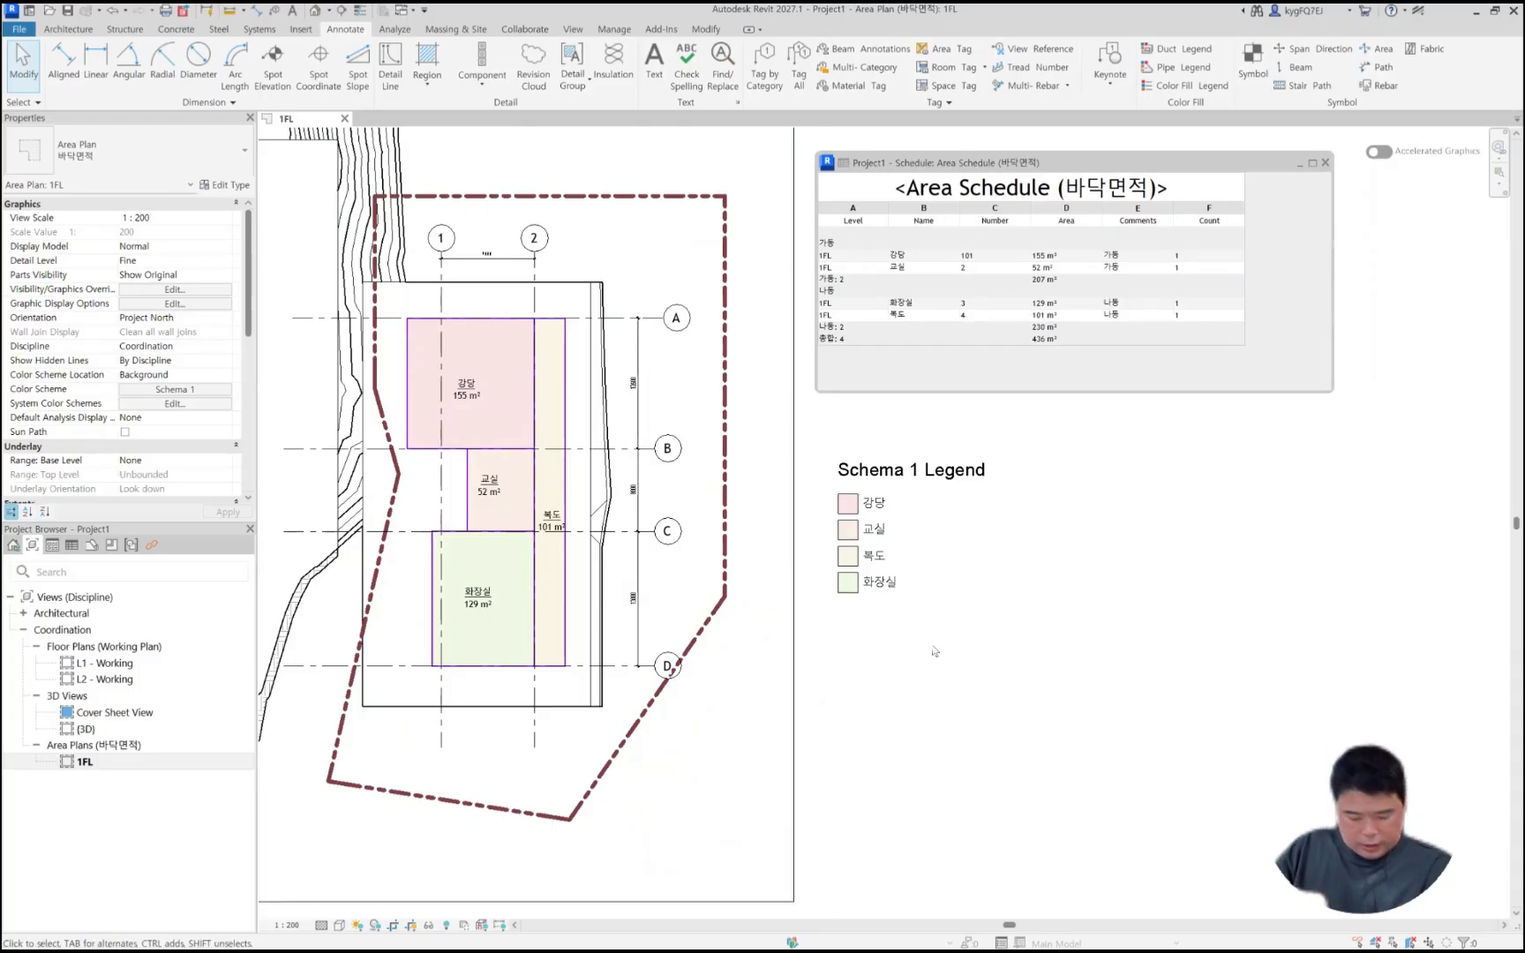